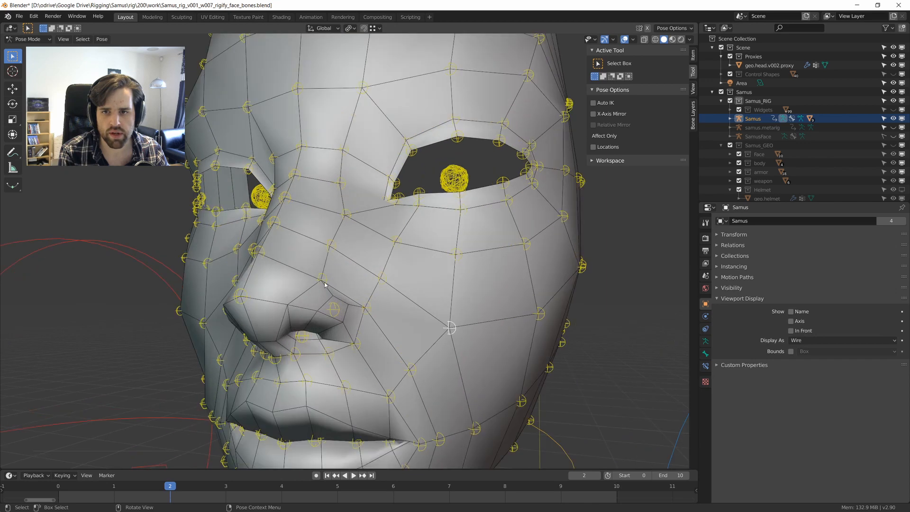
Test-move the control above the left nostril to check the nose deformation, and cancel the move.
{"action": "scroll", "coordinate": [360, 278], "scroll_direction": "up", "scroll_amount": 4}
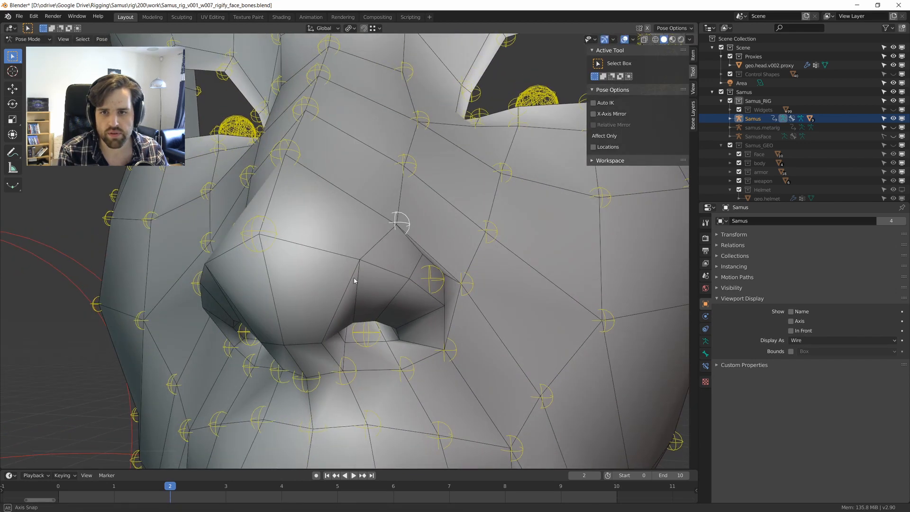
{"action": "key", "text": "g"}
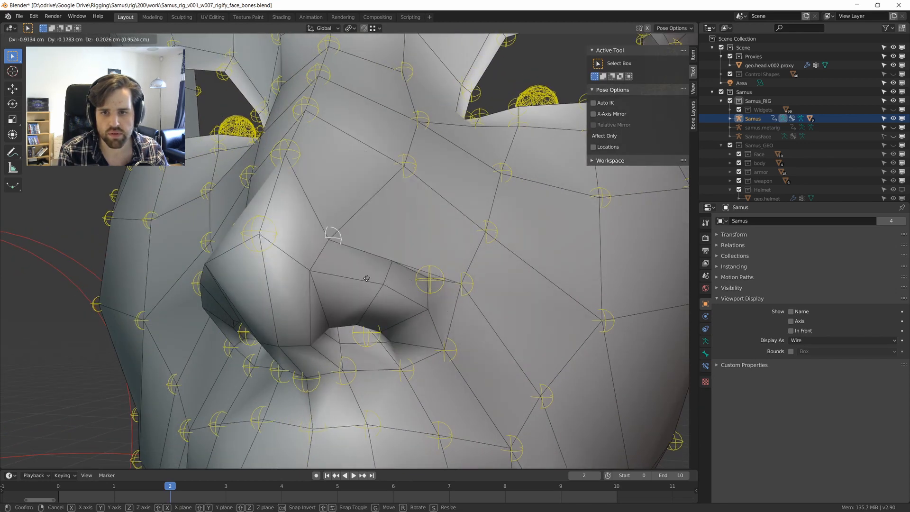
{"action": "right_click", "coordinate": [361, 229]}
{"action": "scroll", "coordinate": [358, 226], "scroll_direction": "down", "scroll_amount": 5}
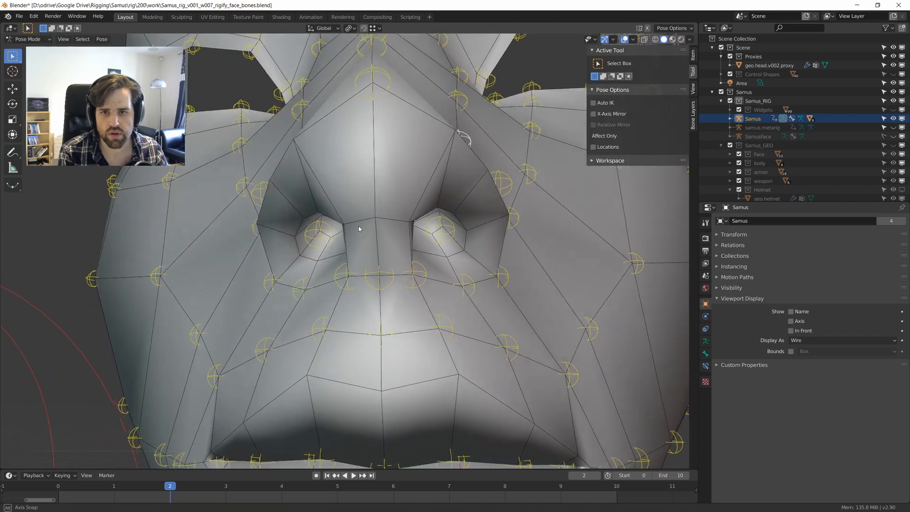
{"action": "middle_click_drag", "start_coordinate": [358, 226], "coordinate": [379, 249]}
Test-move the cheek control beside the left mouth corner to check its deformation, and cancel the move.
{"action": "left_click", "coordinate": [347, 257]}
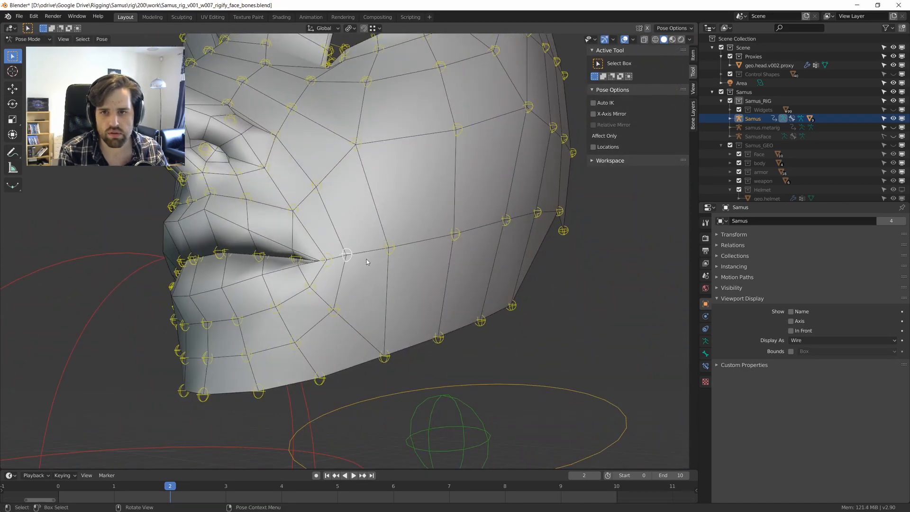
{"action": "left_click", "coordinate": [389, 248]}
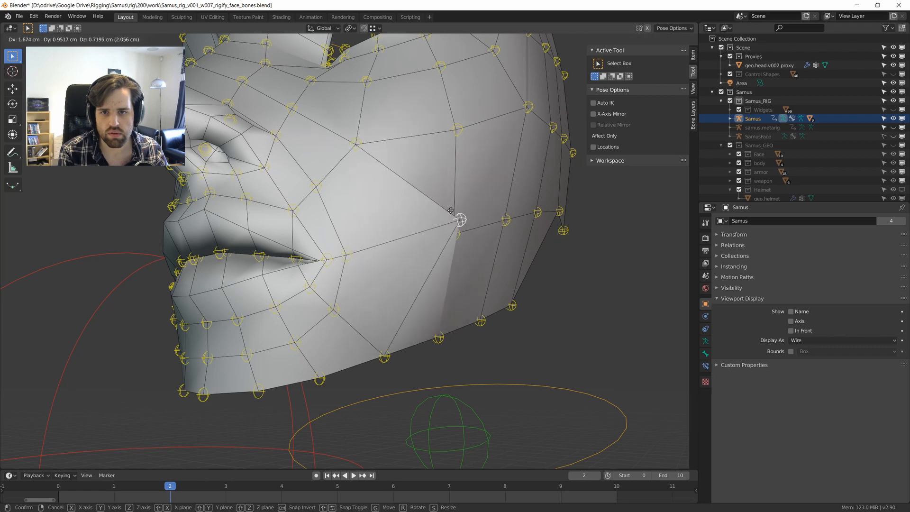
{"action": "key", "text": "h"}
{"action": "right_click", "coordinate": [463, 234]}
{"action": "key", "text": "Escape"}
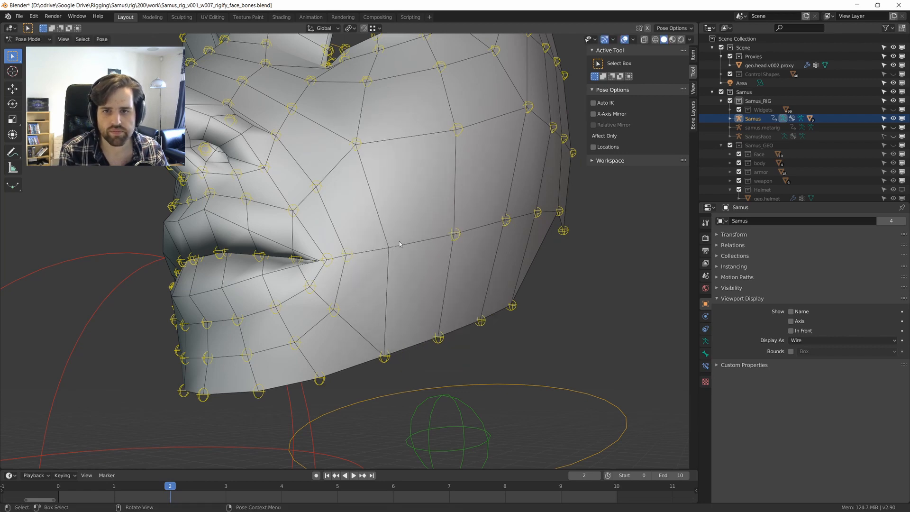
{"action": "middle_click_drag", "start_coordinate": [290, 214], "coordinate": [410, 245]}
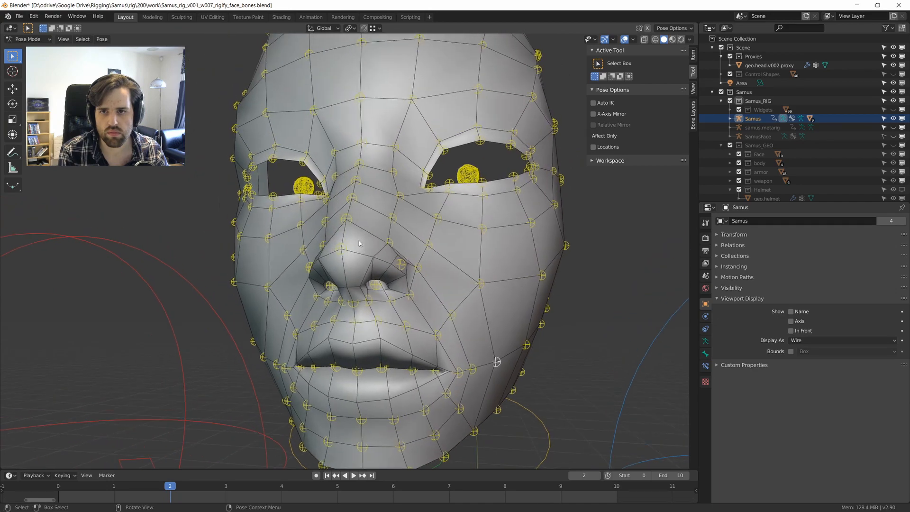
{"action": "scroll", "coordinate": [411, 245], "scroll_direction": "up", "scroll_amount": 4}
{"action": "scroll", "coordinate": [410, 245], "scroll_direction": "down", "scroll_amount": 2}
{"action": "key", "text": "a"}
{"action": "key", "text": "Tab"}
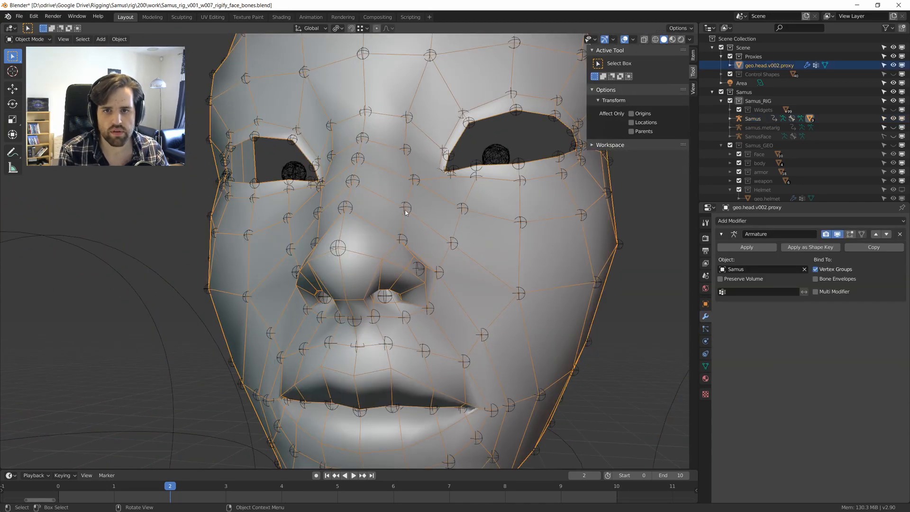
{"action": "key", "text": "Tab"}
{"action": "key", "text": "alt+a"}
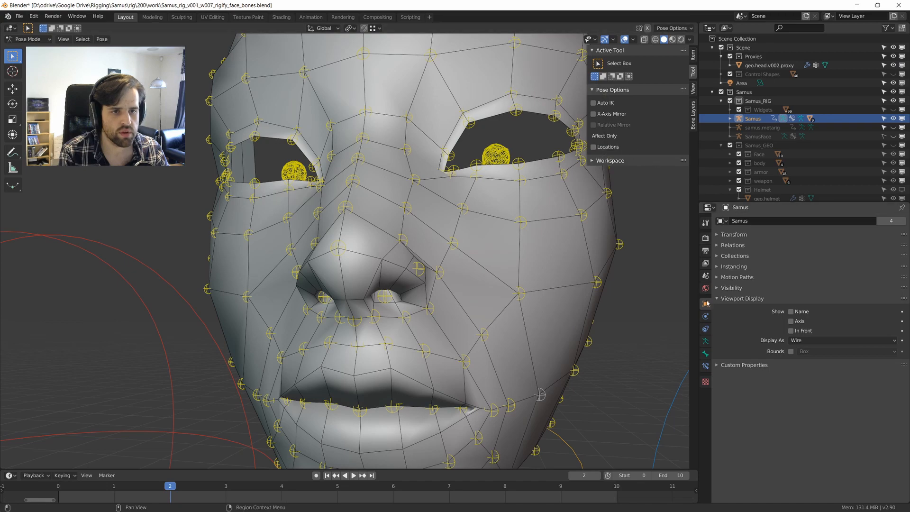
Display only the armature's deform bone layer and switch the Samus armature to Object Mode.
{"action": "left_click", "coordinate": [705, 342]}
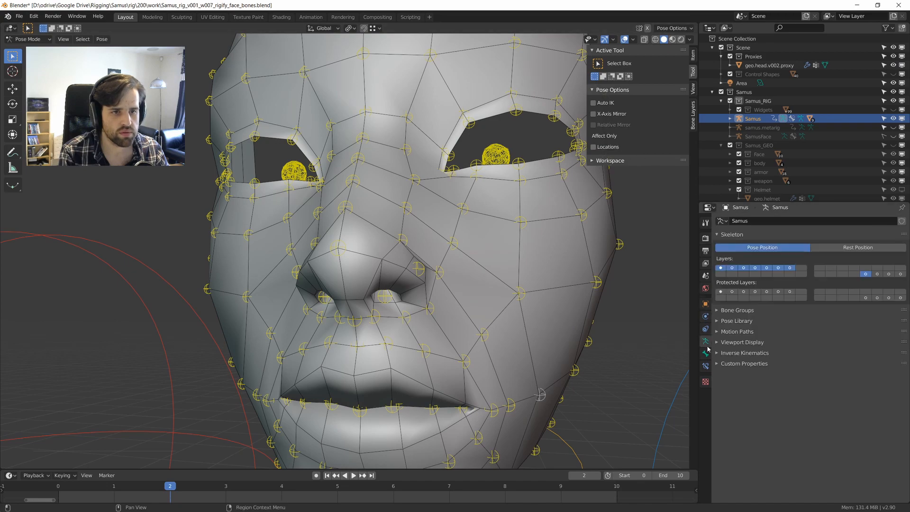
{"action": "left_click", "coordinate": [878, 274]}
{"action": "middle_click_drag", "start_coordinate": [417, 218], "coordinate": [415, 253]}
{"action": "key", "text": "ctrl+Tab"}
{"action": "left_click", "coordinate": [182, 222]}
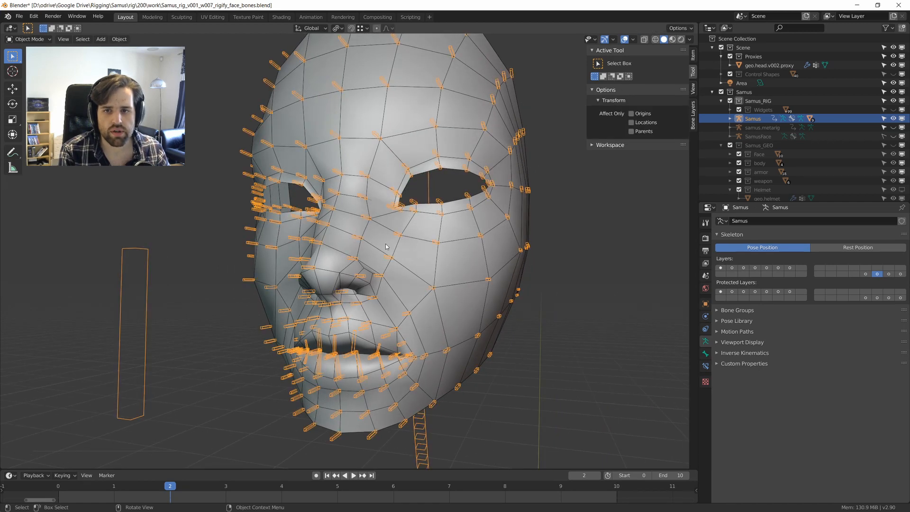
Select the Samus armature together with the head proxy mesh and enter Weight Paint mode.
{"action": "left_click", "coordinate": [352, 236]}
{"action": "left_click", "coordinate": [351, 236]}
{"action": "left_click", "coordinate": [378, 240], "text": "shift"}
{"action": "key", "text": "ctrl+Tab"}
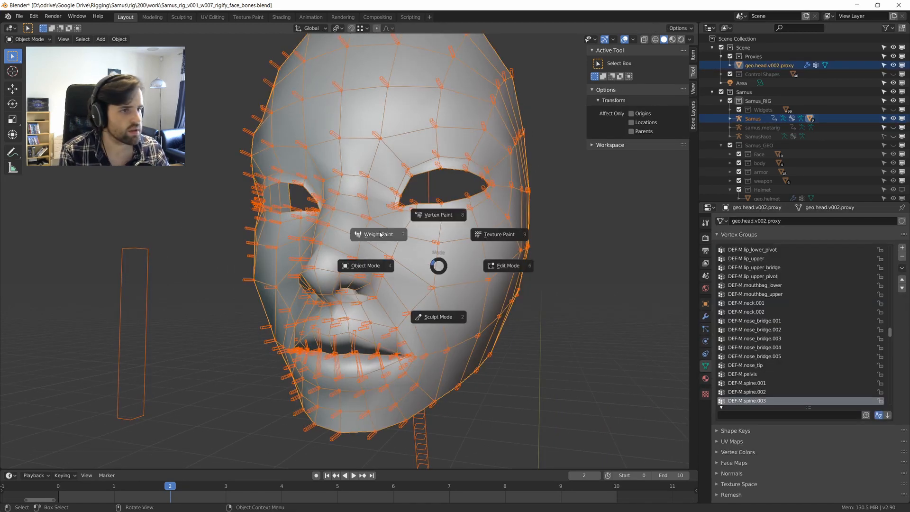
{"action": "left_click", "coordinate": [375, 238]}
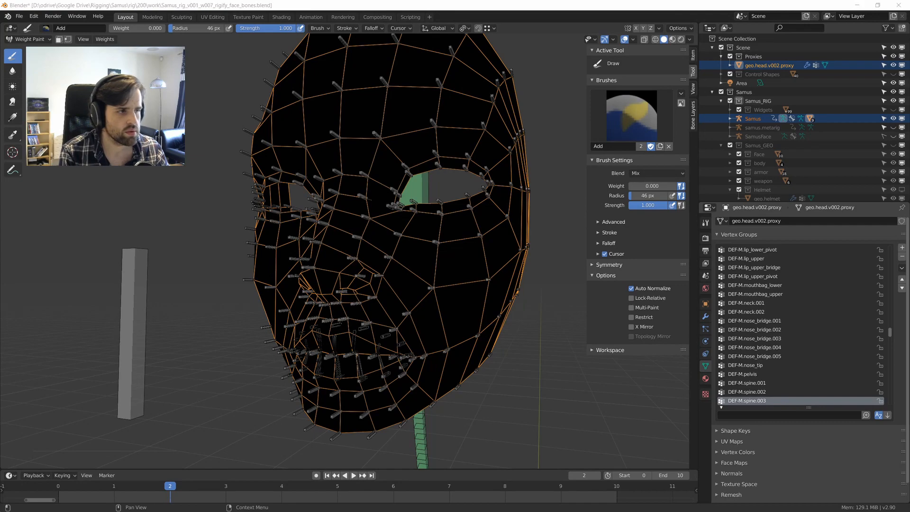
Inspect the DEF-L.nose_bridge.005 weights on the nose and make DEF-L.nose_nostril_in the active bone.
{"action": "scroll", "coordinate": [544, 218], "scroll_direction": "up", "scroll_amount": 7}
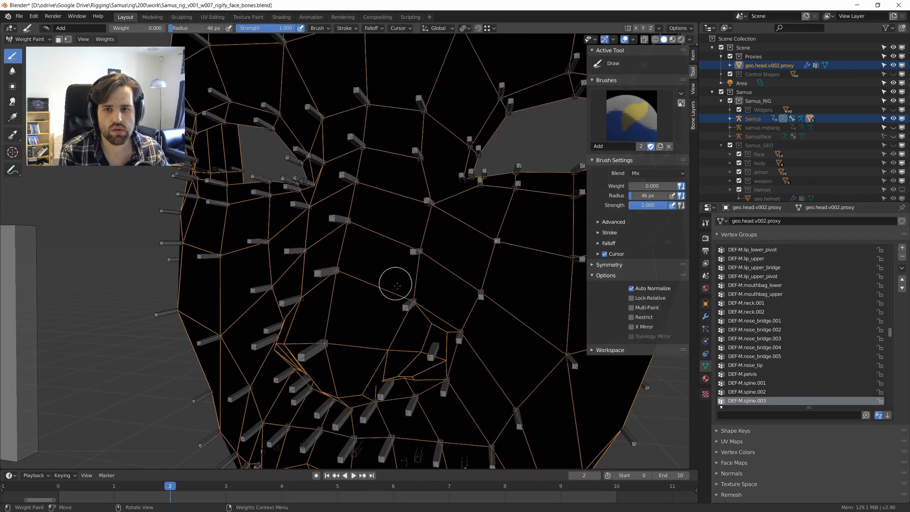
{"action": "left_click", "coordinate": [411, 302], "text": "shift"}
{"action": "middle_click_drag", "start_coordinate": [412, 303], "coordinate": [401, 258]}
{"action": "scroll", "coordinate": [401, 257], "scroll_direction": "up", "scroll_amount": 2}
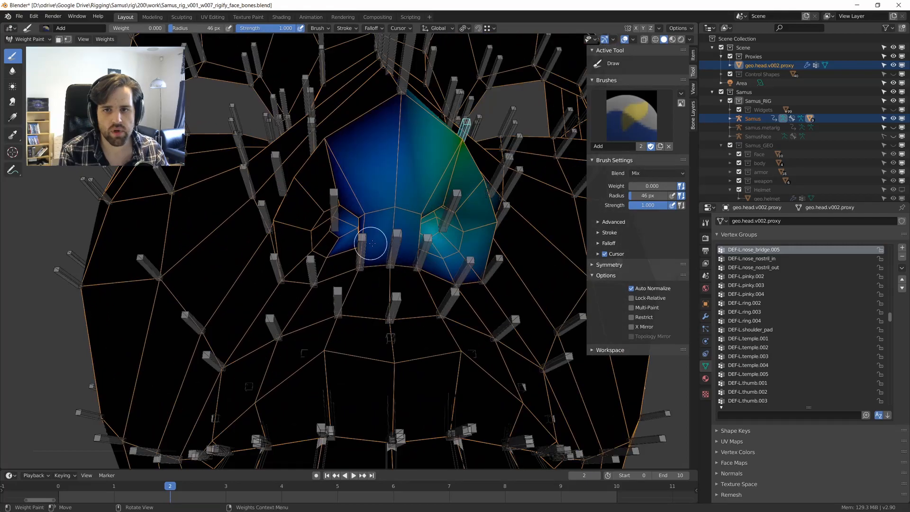
{"action": "left_click", "coordinate": [452, 205], "text": "shift"}
{"action": "middle_click_drag", "start_coordinate": [452, 206], "coordinate": [390, 224]}
{"action": "scroll", "coordinate": [397, 252], "scroll_direction": "up", "scroll_amount": 2}
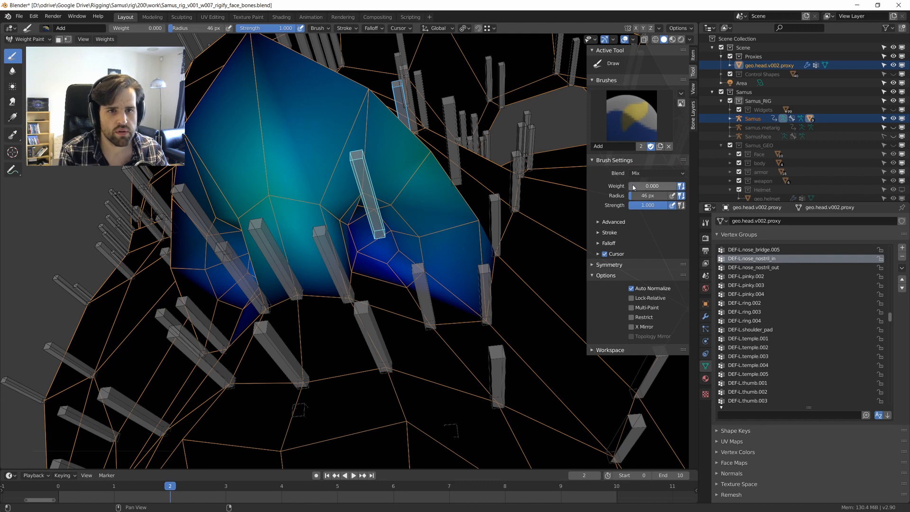
Set the brush weight to 1.000 and paint the inside of the left nostril for DEF-L.nose_nostril_in.
{"action": "left_click_drag", "start_coordinate": [633, 187], "coordinate": [676, 188]}
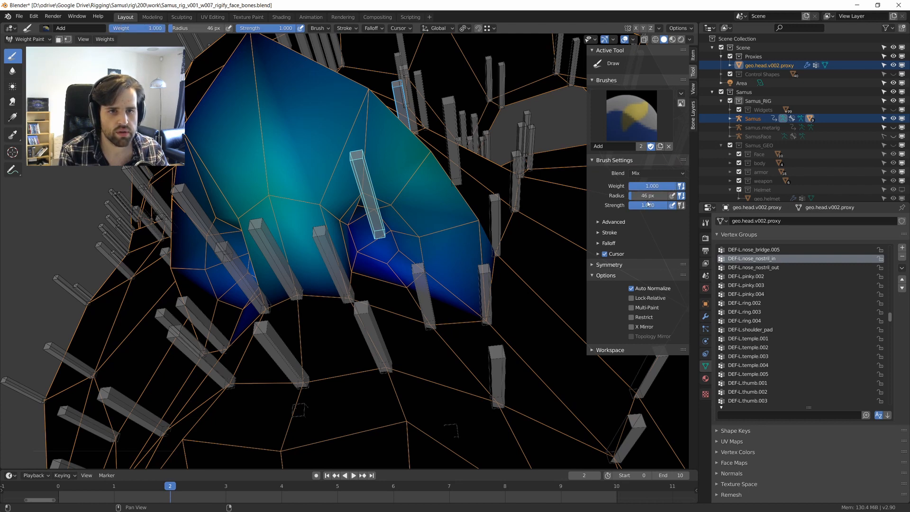
{"action": "mouse_move", "coordinate": [652, 187]}
{"action": "left_mouse_down"}
{"action": "mouse_move", "coordinate": [605, 187]}
{"action": "mouse_move", "coordinate": [652, 187]}
{"action": "left_mouse_up"}
{"action": "middle_click_drag", "start_coordinate": [372, 223], "coordinate": [381, 212]}
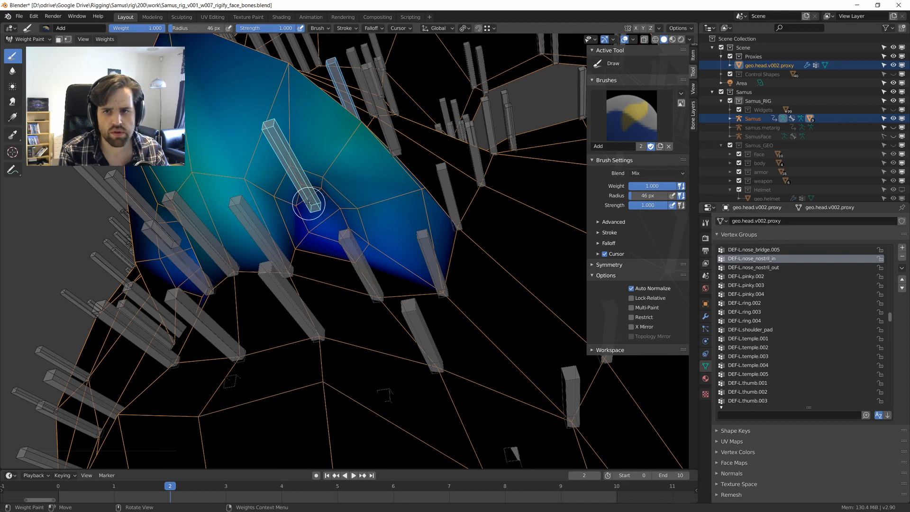
{"action": "left_click_drag", "start_coordinate": [308, 203], "coordinate": [318, 240]}
{"action": "middle_click_drag", "start_coordinate": [317, 232], "coordinate": [348, 221]}
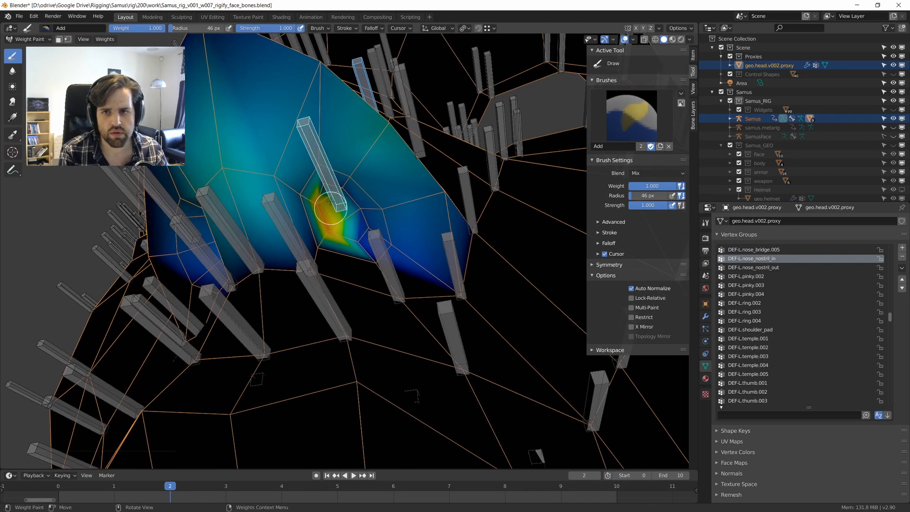
{"action": "left_click_drag", "start_coordinate": [327, 189], "coordinate": [360, 212]}
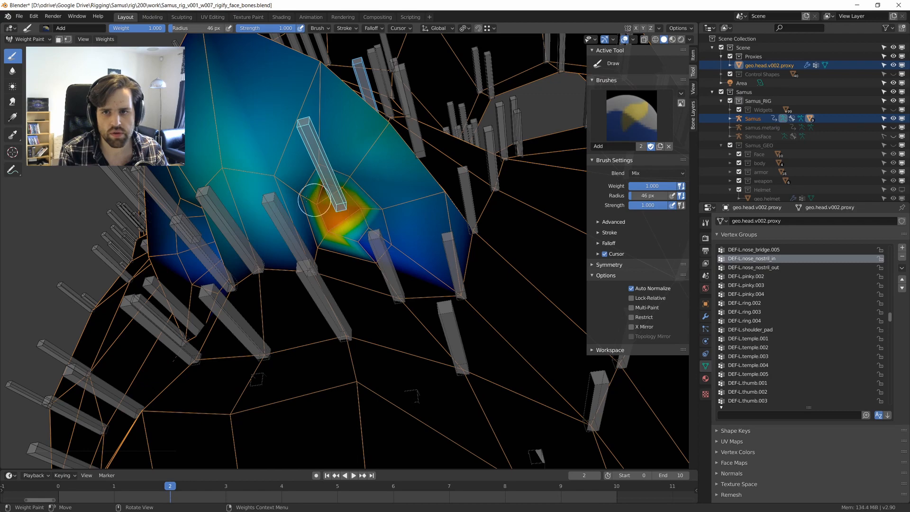
{"action": "mouse_move", "coordinate": [314, 202]}
{"action": "middle_mouse_down"}
{"action": "mouse_move", "coordinate": [327, 205]}
{"action": "mouse_move", "coordinate": [300, 187]}
{"action": "middle_mouse_up"}
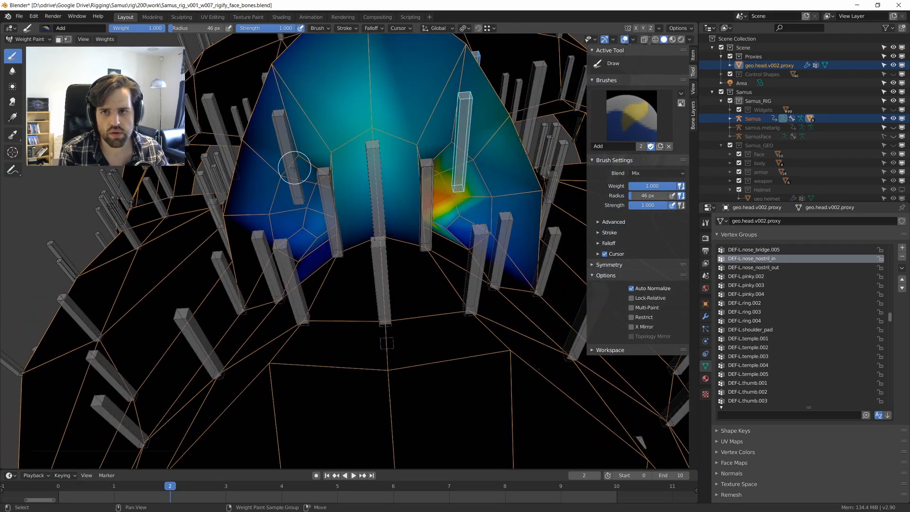
Select both inner nostril bones, enable X Mirror, and paint full weight at the upper edge of the left nostril.
{"action": "left_click", "coordinate": [294, 168], "text": "ctrl"}
{"action": "left_click", "coordinate": [465, 156], "text": "ctrl+shift"}
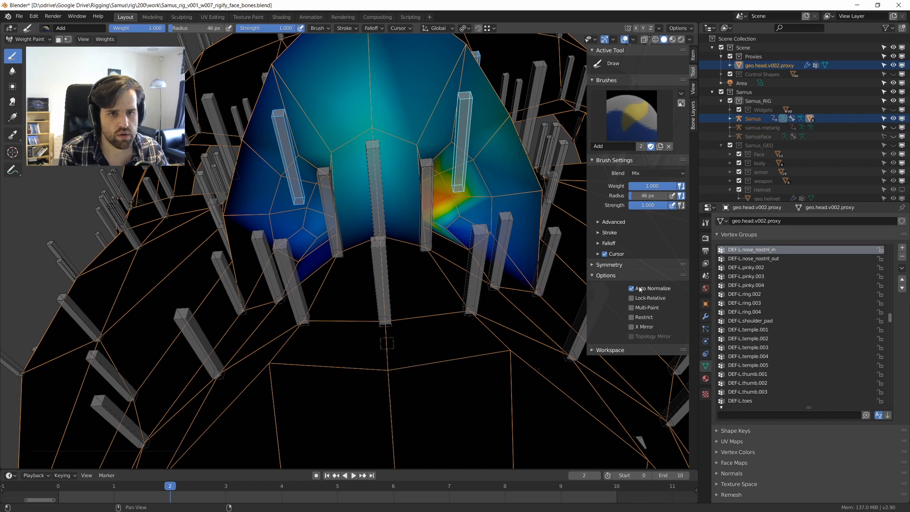
{"action": "left_click", "coordinate": [645, 327]}
{"action": "left_click_drag", "start_coordinate": [475, 212], "coordinate": [447, 190]}
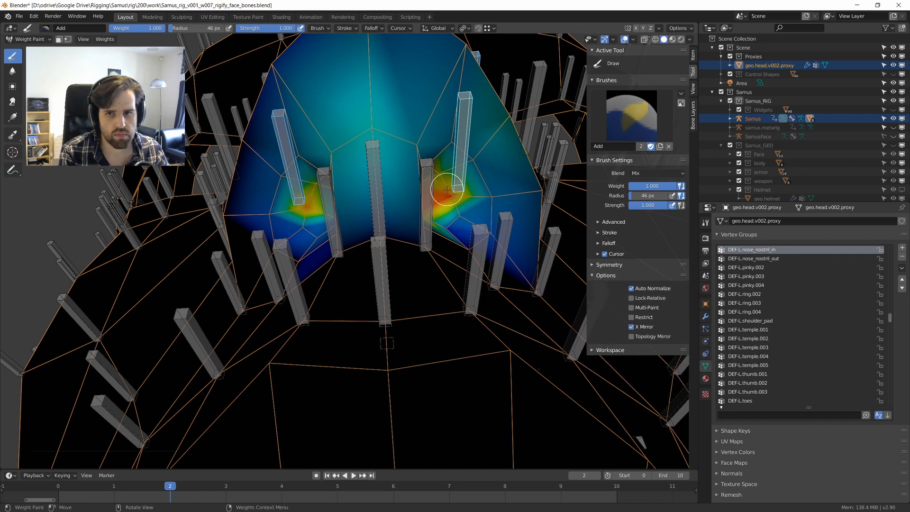
Compare the weights of the left and right inner nostril bones, ending with DEF-L.nose_nostril_in active.
{"action": "mouse_move", "coordinate": [446, 189]}
{"action": "middle_mouse_down"}
{"action": "mouse_move", "coordinate": [429, 200]}
{"action": "mouse_move", "coordinate": [412, 190]}
{"action": "middle_mouse_up"}
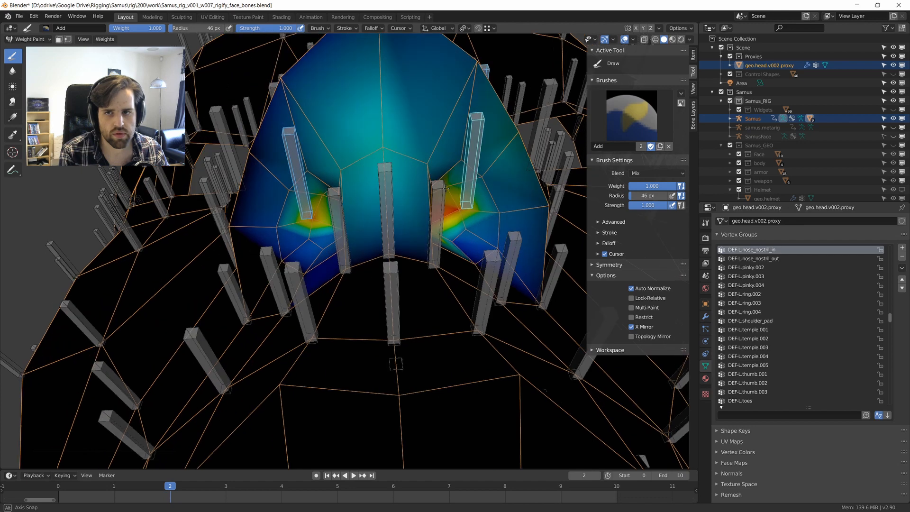
{"action": "left_click", "coordinate": [470, 156], "text": "ctrl+shift"}
{"action": "left_click", "coordinate": [468, 155], "text": "ctrl+shift"}
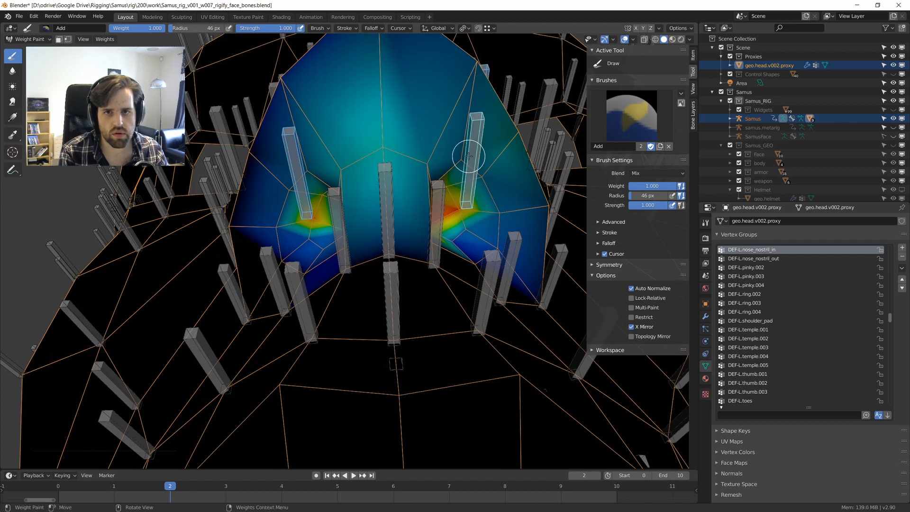
{"action": "left_click", "coordinate": [300, 157], "text": "ctrl+shift"}
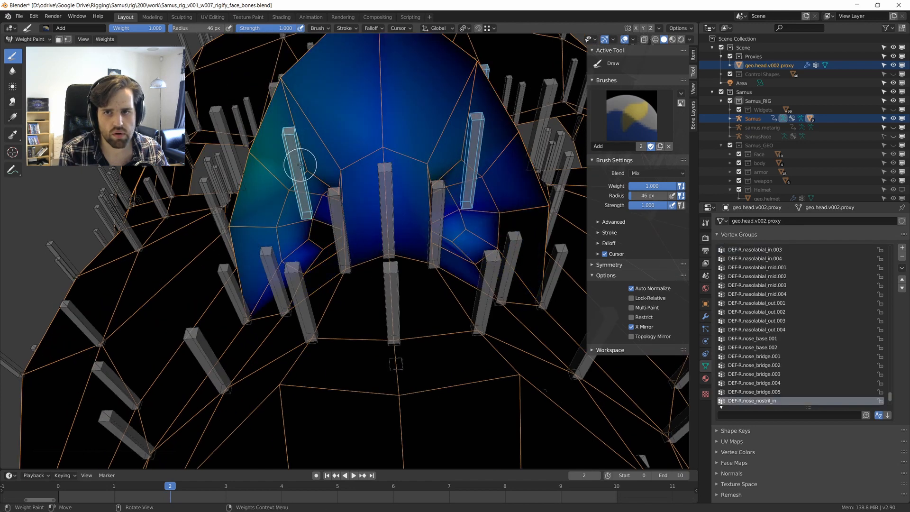
{"action": "left_click", "coordinate": [469, 167], "text": "ctrl+shift"}
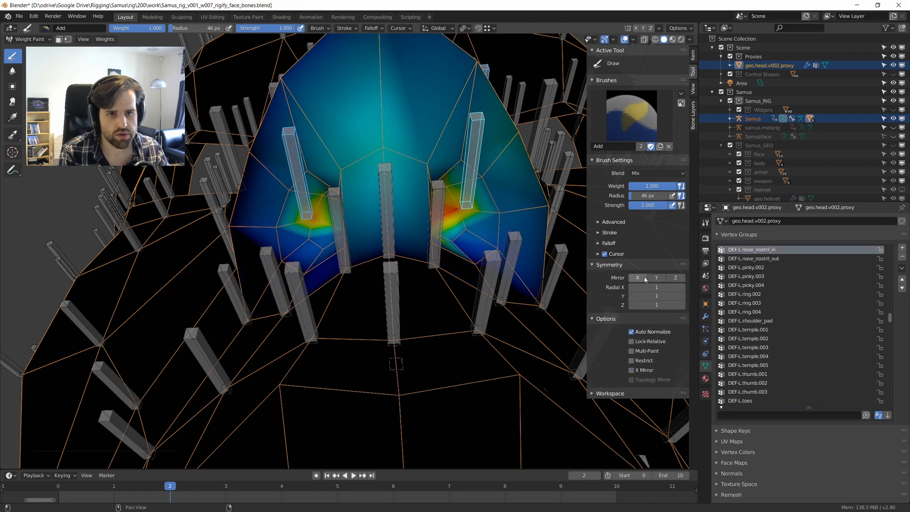
Paint full weight deeper inside the left nostril using X symmetry, with the X Mirror option enabled.
{"action": "mouse_move", "coordinate": [456, 220]}
{"action": "left_mouse_down"}
{"action": "mouse_move", "coordinate": [468, 232]}
{"action": "mouse_move", "coordinate": [452, 233]}
{"action": "left_mouse_up"}
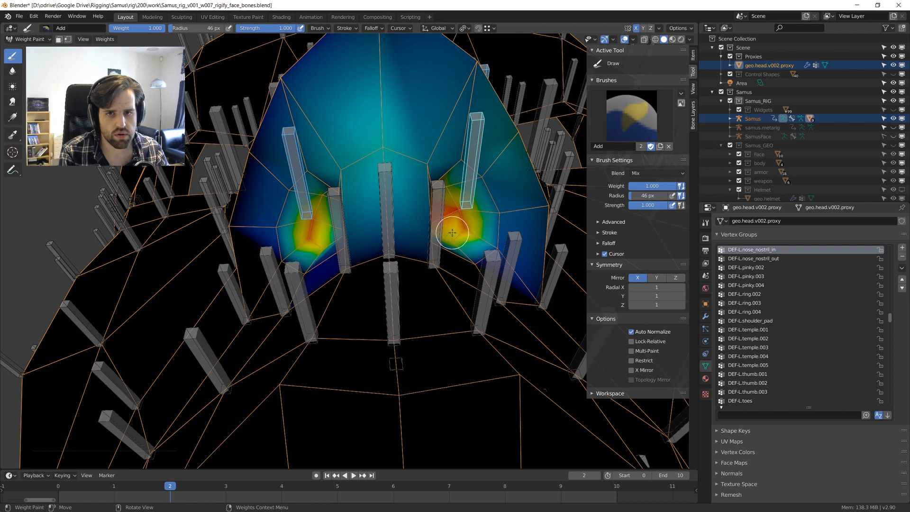
{"action": "middle_click_drag", "start_coordinate": [449, 205], "coordinate": [624, 322]}
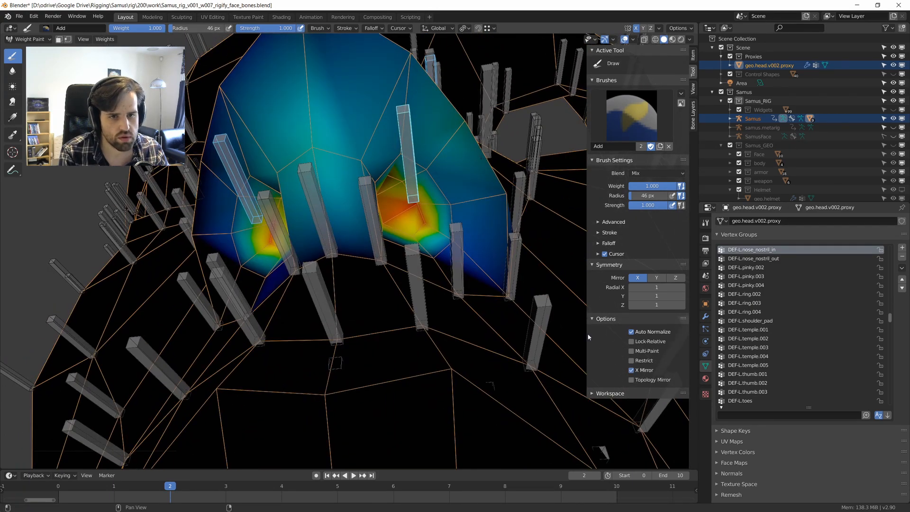
{"action": "left_click_drag", "start_coordinate": [399, 215], "coordinate": [385, 212]}
{"action": "middle_click_drag", "start_coordinate": [393, 195], "coordinate": [401, 190]}
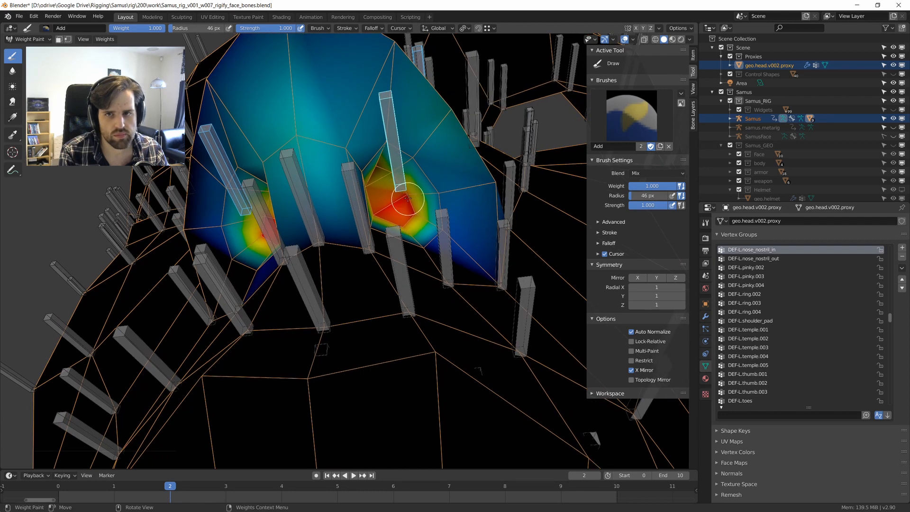
With X symmetry off and X Mirror on, paint full weight over the whole left nostril interior and its rim.
{"action": "mouse_move", "coordinate": [407, 199]}
{"action": "left_mouse_down"}
{"action": "mouse_move", "coordinate": [382, 166]}
{"action": "mouse_move", "coordinate": [374, 198]}
{"action": "mouse_move", "coordinate": [398, 225]}
{"action": "left_mouse_up"}
{"action": "middle_click_drag", "start_coordinate": [398, 225], "coordinate": [397, 211]}
{"action": "scroll", "coordinate": [395, 210], "scroll_direction": "up", "scroll_amount": 3}
{"action": "mouse_move", "coordinate": [345, 257]}
{"action": "left_mouse_down"}
{"action": "mouse_move", "coordinate": [374, 266]}
{"action": "mouse_move", "coordinate": [466, 258]}
{"action": "mouse_move", "coordinate": [436, 163]}
{"action": "mouse_move", "coordinate": [351, 107]}
{"action": "left_mouse_up"}
{"action": "mouse_move", "coordinate": [324, 148]}
{"action": "left_mouse_down"}
{"action": "mouse_move", "coordinate": [318, 170]}
{"action": "mouse_move", "coordinate": [351, 264]}
{"action": "mouse_move", "coordinate": [448, 273]}
{"action": "mouse_move", "coordinate": [476, 252]}
{"action": "left_mouse_up"}
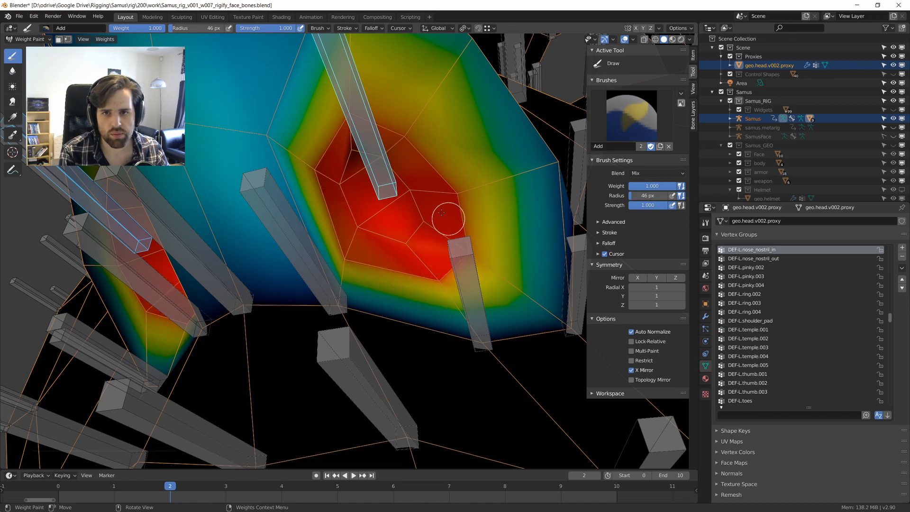
Return the Samus armature to Pose Mode and show its first bone layer alongside the deform bones.
{"action": "scroll", "coordinate": [441, 213], "scroll_direction": "down", "scroll_amount": 3}
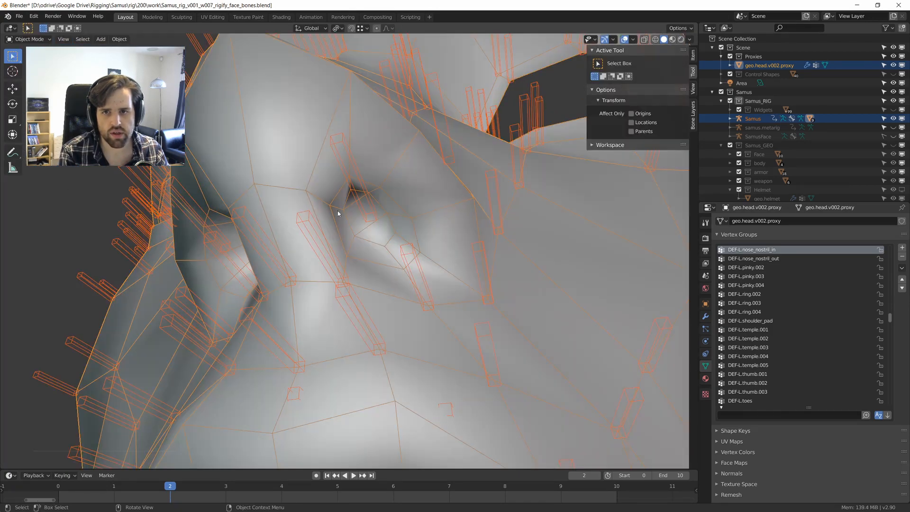
{"action": "key", "text": "ctrl+Tab"}
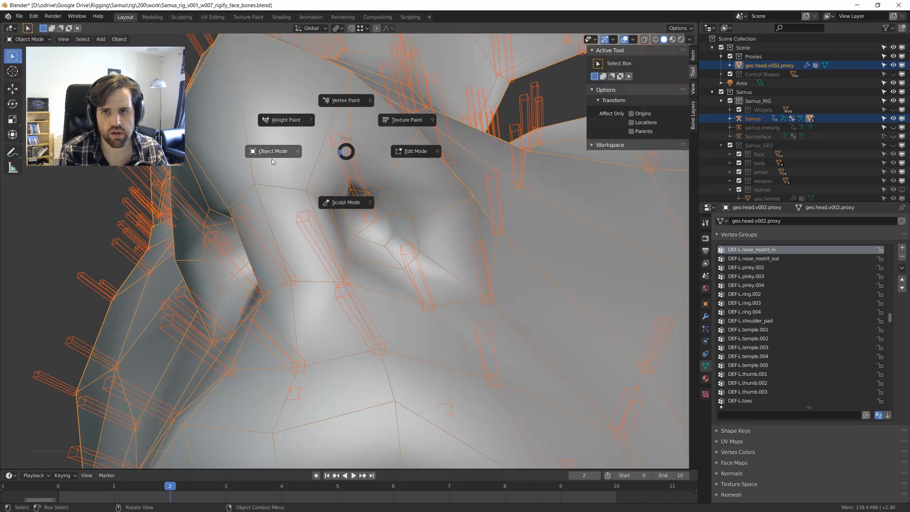
{"action": "left_click", "coordinate": [340, 146]}
{"action": "key", "text": "Tab"}
{"action": "left_click", "coordinate": [352, 167]}
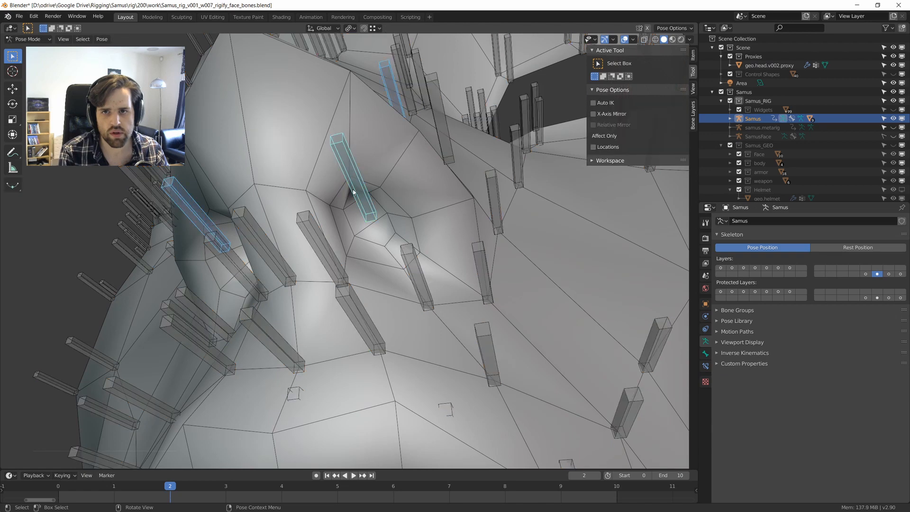
{"action": "scroll", "coordinate": [371, 188], "scroll_direction": "down", "scroll_amount": 5}
{"action": "left_click", "coordinate": [720, 268], "text": "shift"}
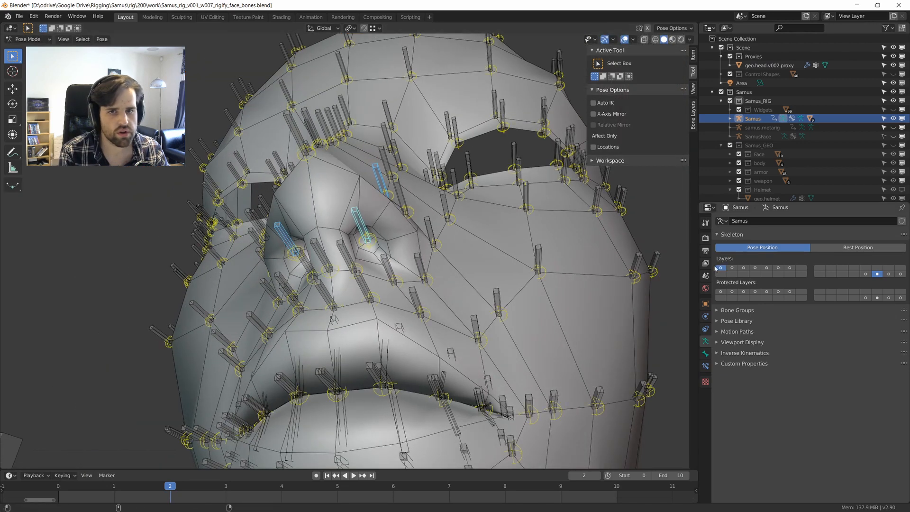
Trial-move the left inner nostril control and check how the nostril mesh deforms around it.
{"action": "left_click", "coordinate": [376, 241]}
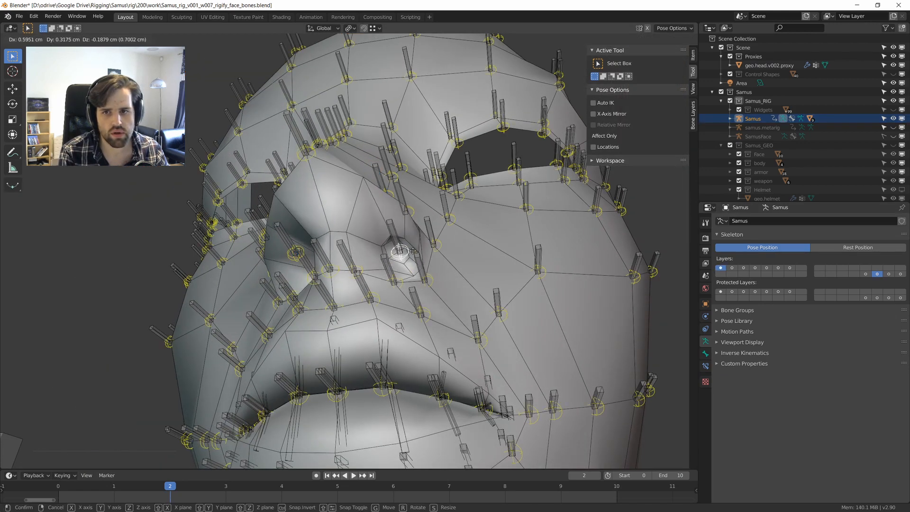
{"action": "scroll", "coordinate": [374, 239], "scroll_direction": "up", "scroll_amount": 4}
{"action": "middle_click_drag", "start_coordinate": [374, 239], "coordinate": [380, 214]}
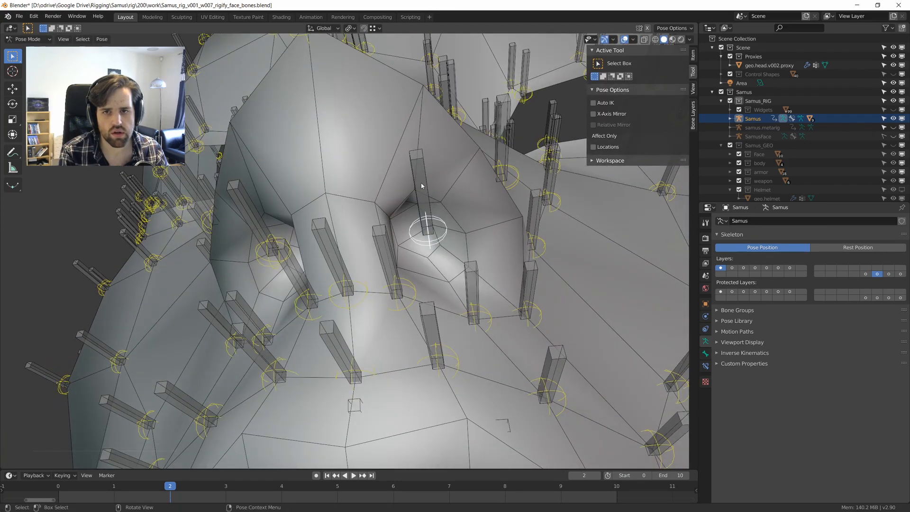
Leave Pose Mode, select the Samus armature together with geo.head.v002.proxy, and put the head proxy in Weight Paint mode.
{"action": "key", "text": "ctrl+Tab"}
{"action": "left_click", "coordinate": [352, 151]}
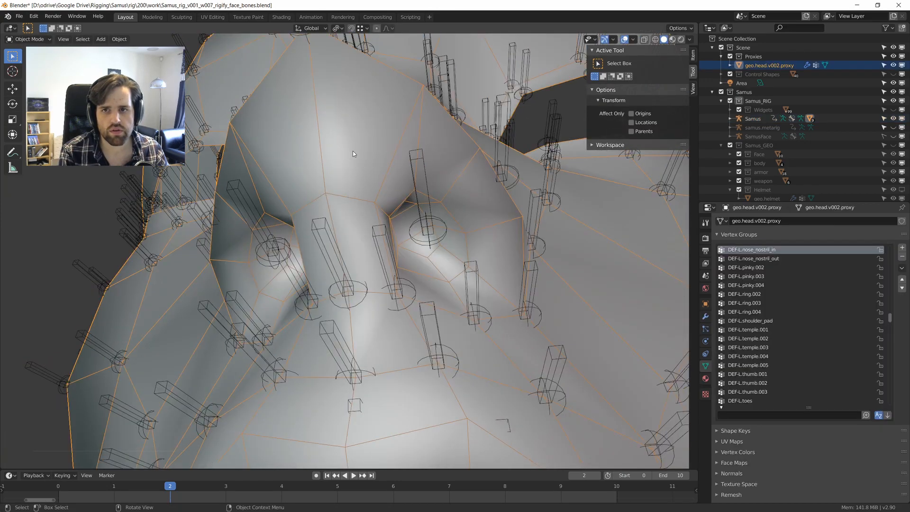
{"action": "left_click", "coordinate": [422, 157], "text": "shift"}
{"action": "left_click", "coordinate": [362, 122], "text": "shift"}
{"action": "key", "text": "ctrl+Tab"}
{"action": "left_click", "coordinate": [274, 80]}
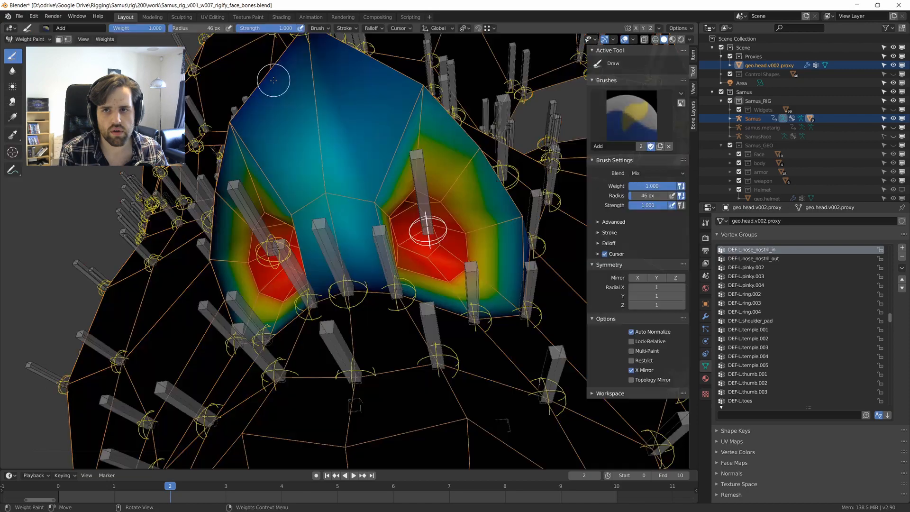
Compare the weights of DEF-L.nose_nostril_in and DEF-L.nose_nostril_out, ending with DEF-L.nose_nostril_in active.
{"action": "middle_click_drag", "start_coordinate": [427, 188], "coordinate": [417, 189]}
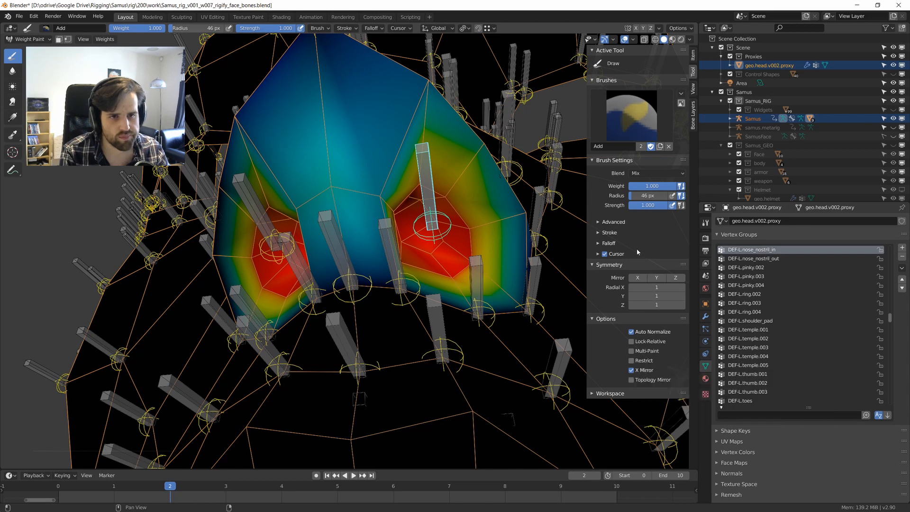
{"action": "left_click", "coordinate": [762, 260]}
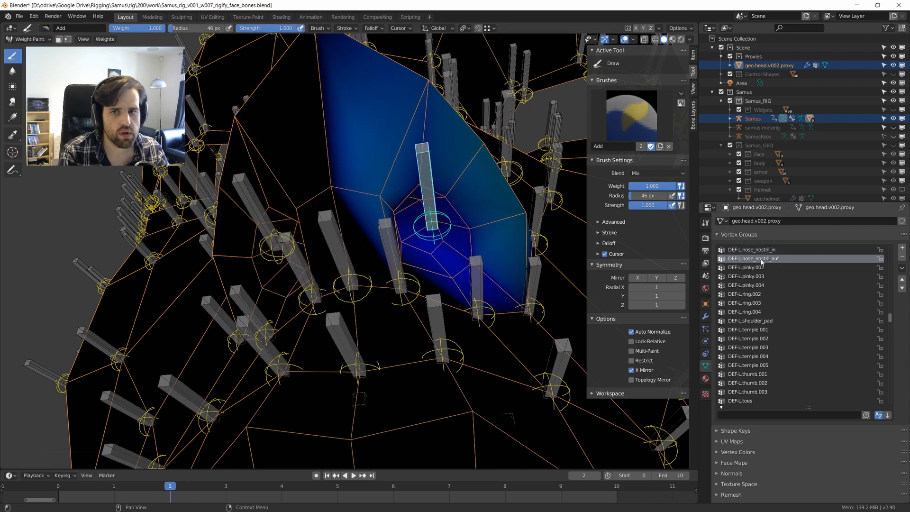
{"action": "left_click", "coordinate": [760, 250]}
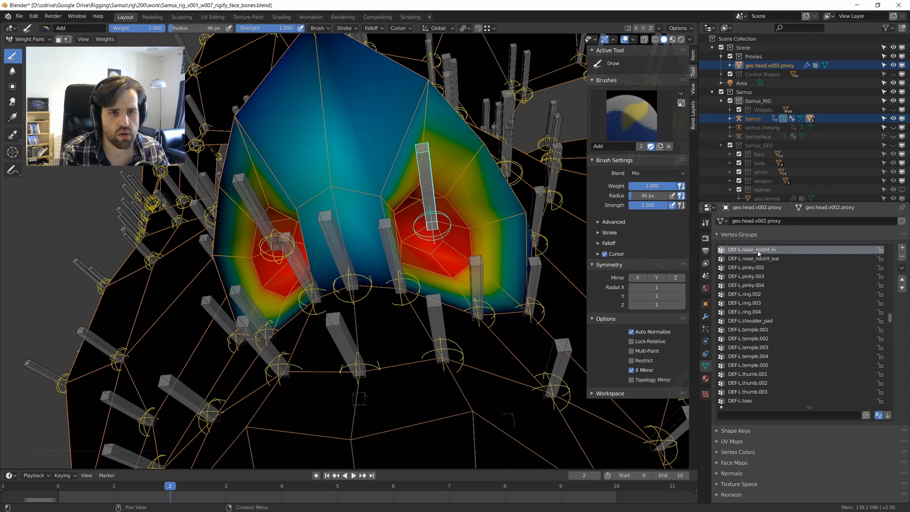
{"action": "scroll", "coordinate": [768, 261], "scroll_direction": "up", "scroll_amount": 3}
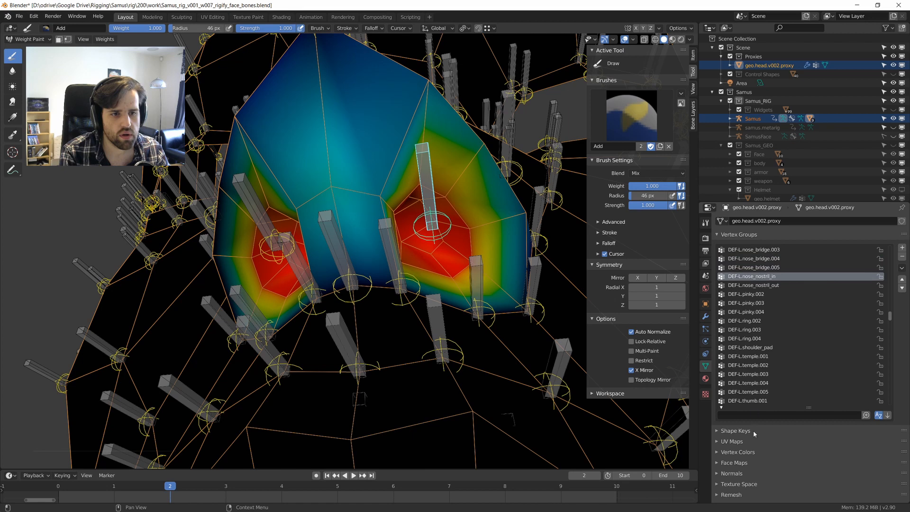
Filter the head proxy's vertex group list by "nose_nost".
{"action": "left_click", "coordinate": [759, 415]}
{"action": "type", "text": "Nose"}
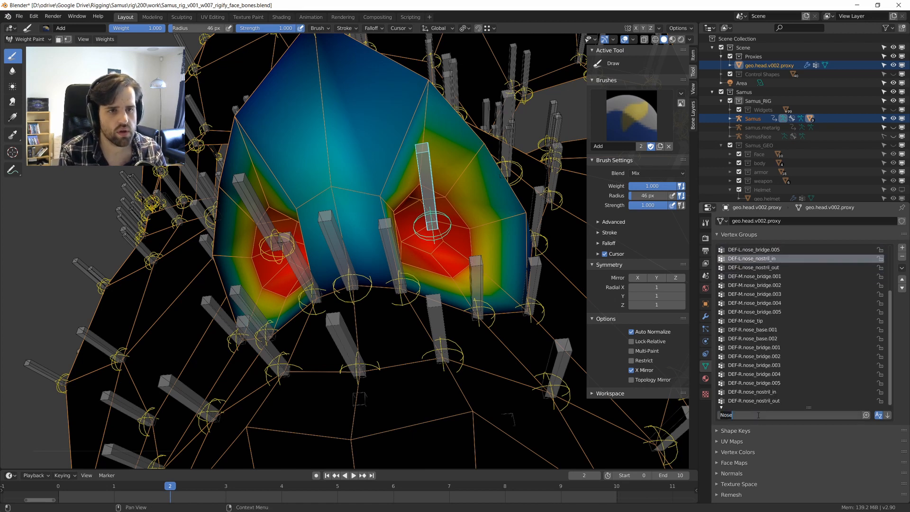
{"action": "type", "text": "_"}
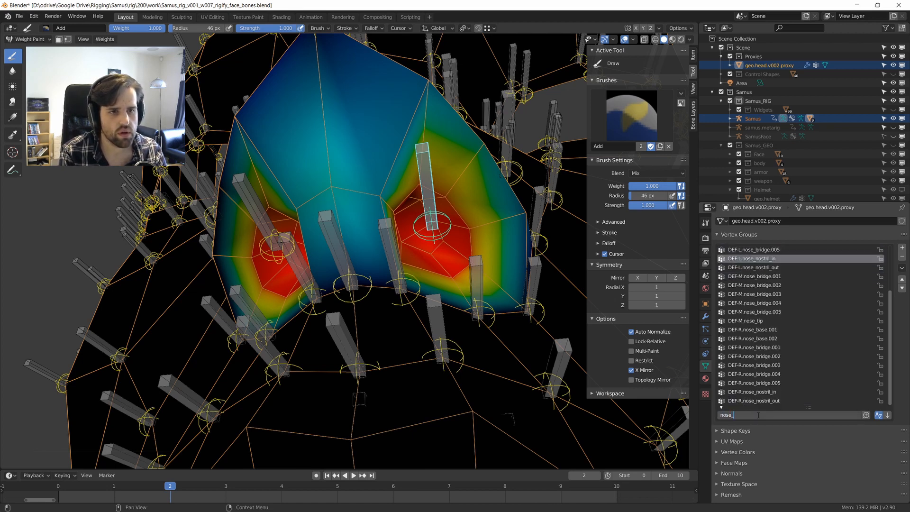
{"action": "type", "text": "nost"}
{"action": "key", "text": "Return"}
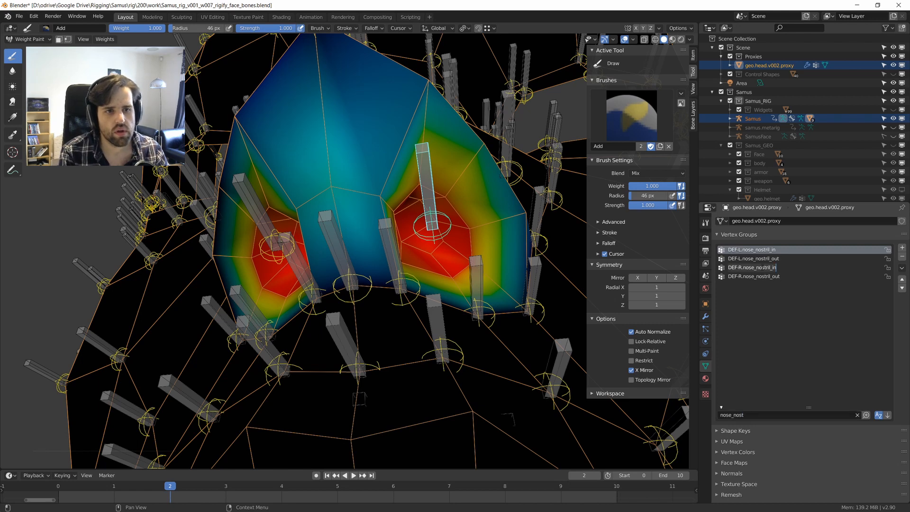
Compare the weights of the left and right nose_nostril_in and nose_nostril_out groups around both nostrils, ending on DEF-L.nose_nostril_in.
{"action": "left_click", "coordinate": [773, 268]}
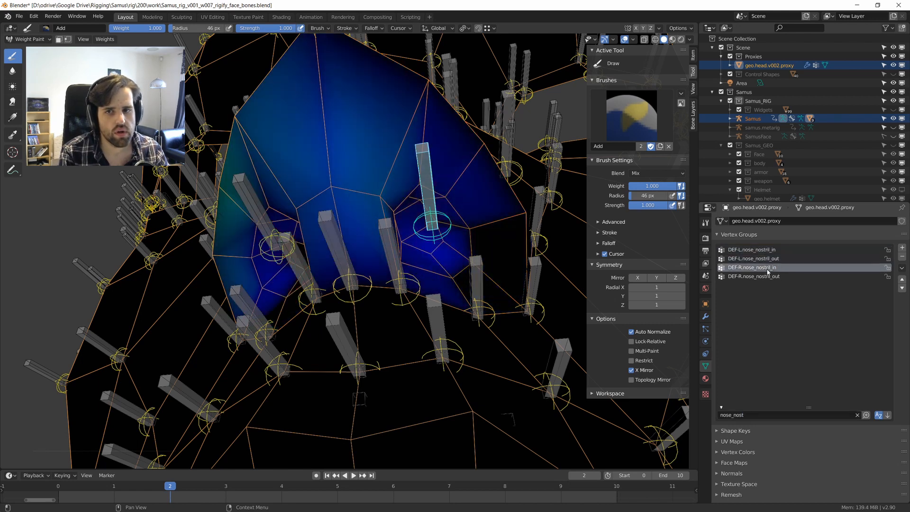
{"action": "left_click", "coordinate": [769, 260]}
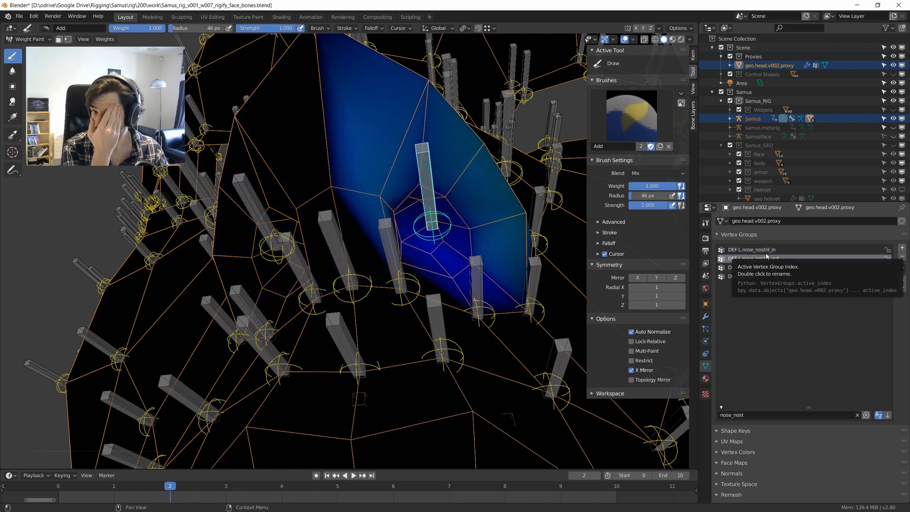
{"action": "middle_click_drag", "start_coordinate": [397, 153], "coordinate": [391, 200]}
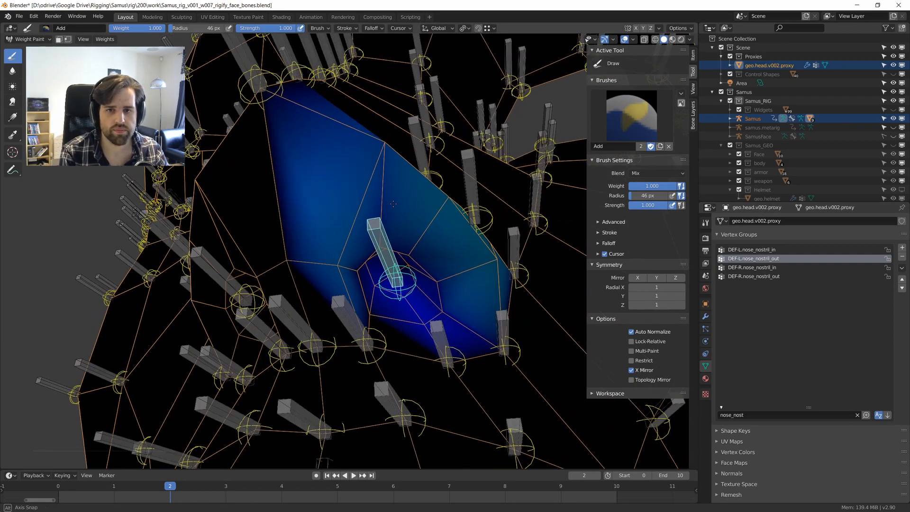
{"action": "left_click", "coordinate": [768, 269]}
{"action": "left_click", "coordinate": [767, 260]}
{"action": "left_click", "coordinate": [768, 270]}
{"action": "middle_click_drag", "start_coordinate": [440, 228], "coordinate": [432, 209]}
{"action": "left_click", "coordinate": [761, 276]}
{"action": "left_click", "coordinate": [760, 268]}
{"action": "left_click", "coordinate": [753, 250]}
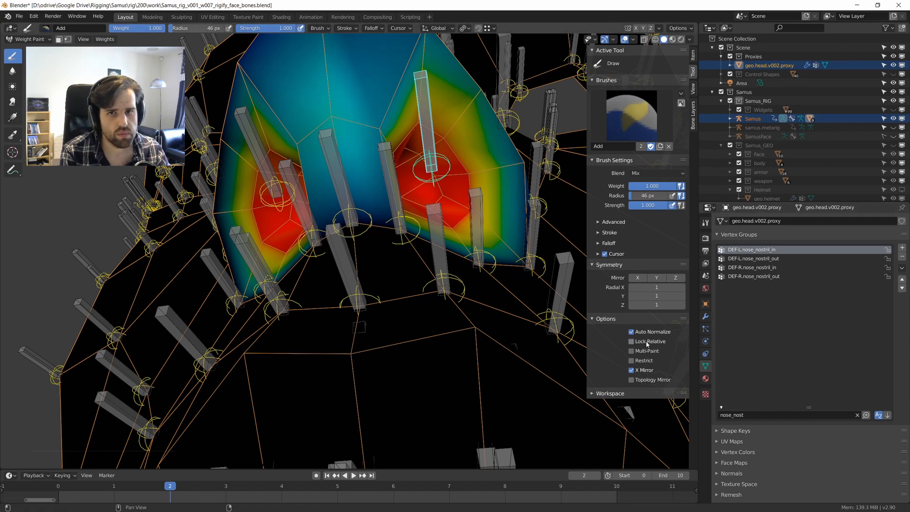
Disable the X Mirror option and paint full DEF-R.nose_nostril_in weight over the right nostril's interior and rim.
{"action": "middle_click_drag", "start_coordinate": [450, 158], "coordinate": [426, 188]}
{"action": "left_click", "coordinate": [643, 374]}
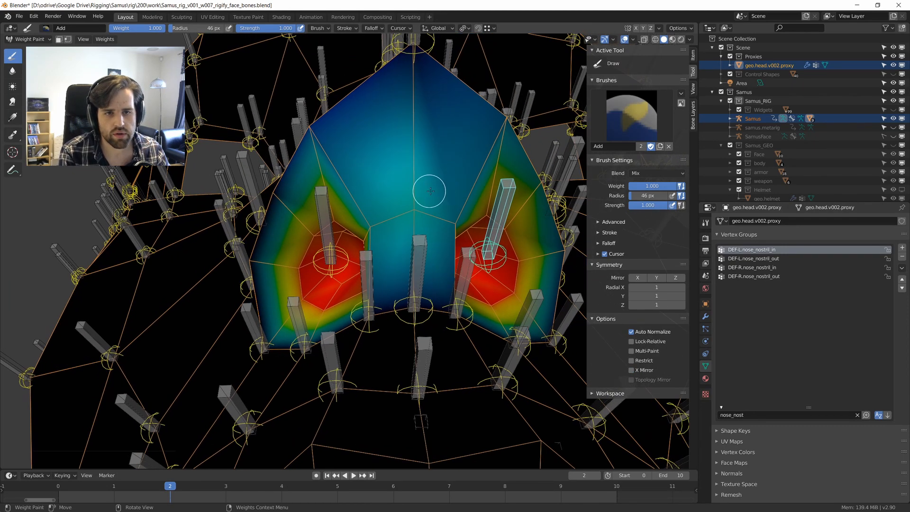
{"action": "left_click", "coordinate": [769, 267]}
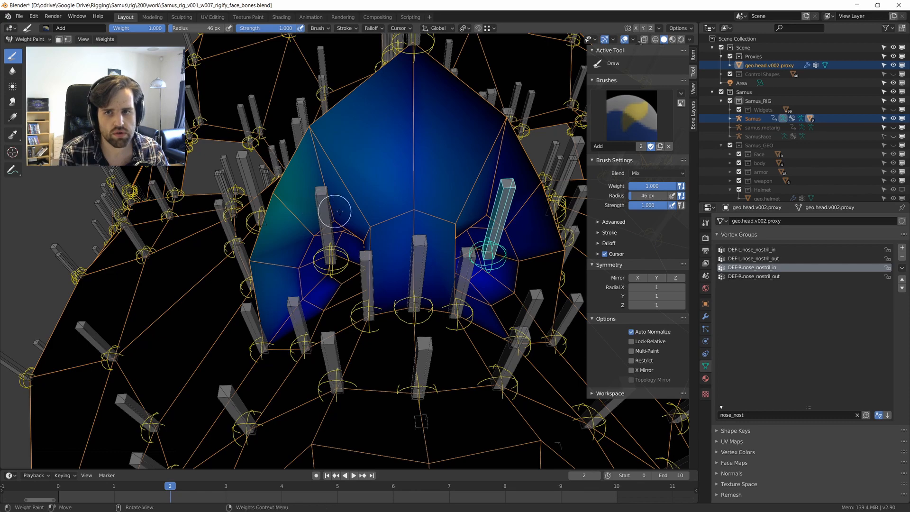
{"action": "middle_click_drag", "start_coordinate": [340, 212], "coordinate": [369, 205], "text": "shift"}
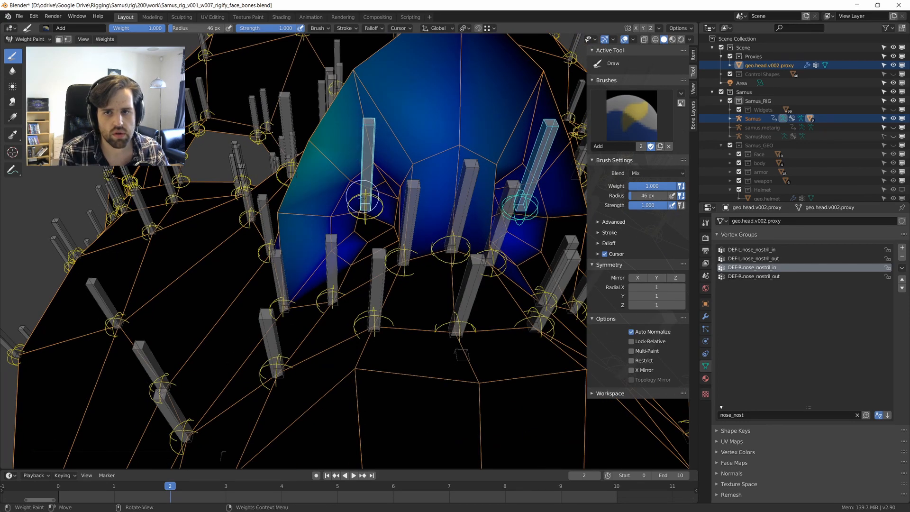
{"action": "left_click_drag", "start_coordinate": [363, 205], "coordinate": [369, 215]}
{"action": "scroll", "coordinate": [372, 217], "scroll_direction": "up", "scroll_amount": 3}
{"action": "middle_click_drag", "start_coordinate": [378, 220], "coordinate": [394, 116]}
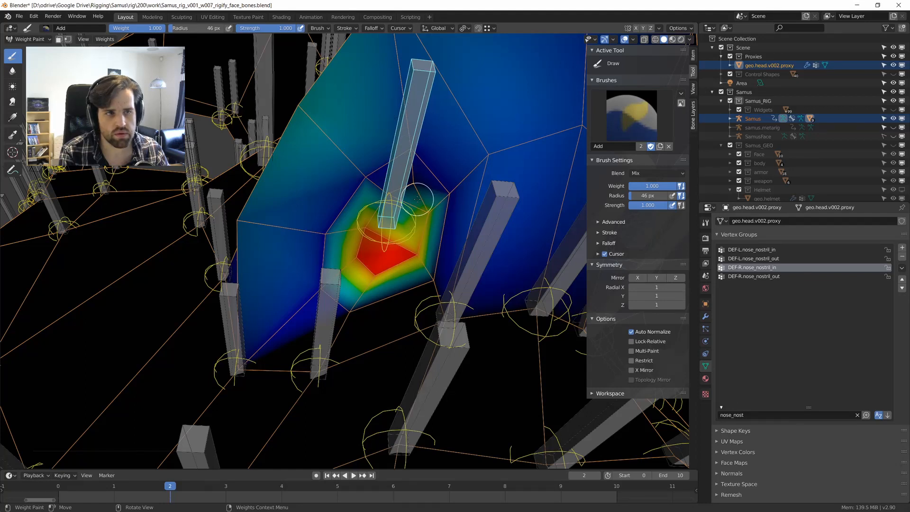
{"action": "mouse_move", "coordinate": [415, 193]}
{"action": "left_mouse_down"}
{"action": "mouse_move", "coordinate": [391, 190]}
{"action": "mouse_move", "coordinate": [405, 196]}
{"action": "mouse_move", "coordinate": [392, 208]}
{"action": "mouse_move", "coordinate": [414, 256]}
{"action": "mouse_move", "coordinate": [411, 185]}
{"action": "mouse_move", "coordinate": [332, 208]}
{"action": "mouse_move", "coordinate": [318, 294]}
{"action": "mouse_move", "coordinate": [370, 313]}
{"action": "mouse_move", "coordinate": [439, 271]}
{"action": "mouse_move", "coordinate": [374, 304]}
{"action": "mouse_move", "coordinate": [307, 260]}
{"action": "left_mouse_up"}
{"action": "mouse_move", "coordinate": [344, 299]}
{"action": "left_mouse_down"}
{"action": "mouse_move", "coordinate": [455, 213]}
{"action": "mouse_move", "coordinate": [443, 218]}
{"action": "mouse_move", "coordinate": [411, 153]}
{"action": "left_mouse_up"}
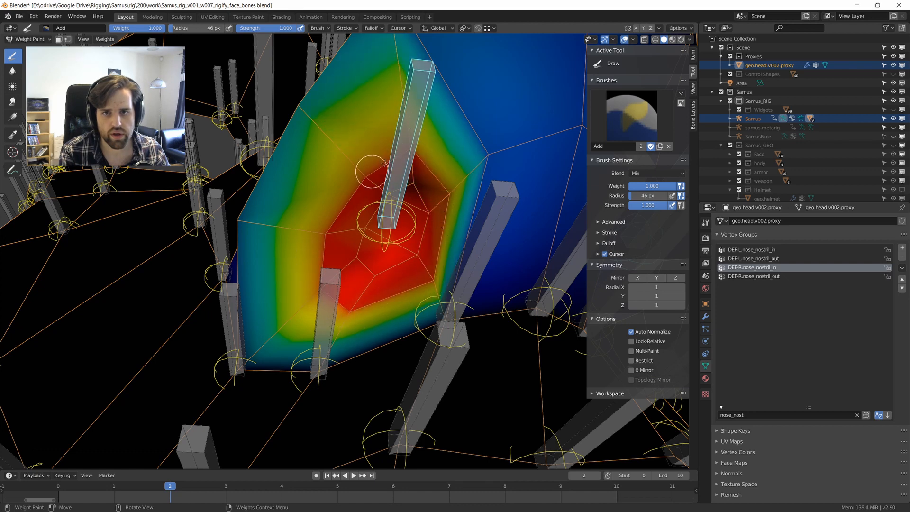
Pick the left outer nostril bone and paint full DEF-L.nose_nostril_out weight on the outer side of the left nostril wing.
{"action": "scroll", "coordinate": [383, 189], "scroll_direction": "down", "scroll_amount": 6}
{"action": "mouse_move", "coordinate": [394, 197]}
{"action": "middle_mouse_down"}
{"action": "mouse_move", "coordinate": [396, 217]}
{"action": "mouse_move", "coordinate": [372, 227]}
{"action": "mouse_move", "coordinate": [350, 261]}
{"action": "middle_mouse_up"}
{"action": "scroll", "coordinate": [398, 183], "scroll_direction": "up", "scroll_amount": 5}
{"action": "middle_click_drag", "start_coordinate": [385, 211], "coordinate": [352, 185]}
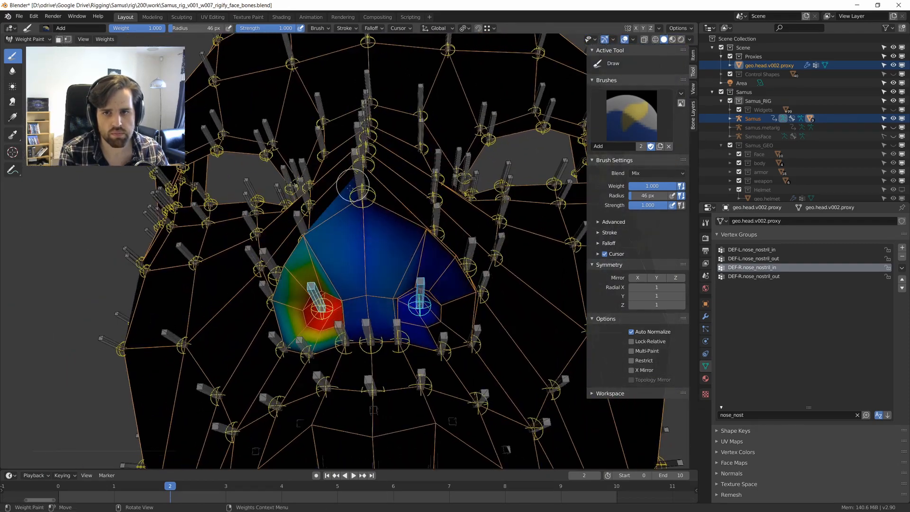
{"action": "middle_click_drag", "start_coordinate": [424, 250], "coordinate": [424, 231]}
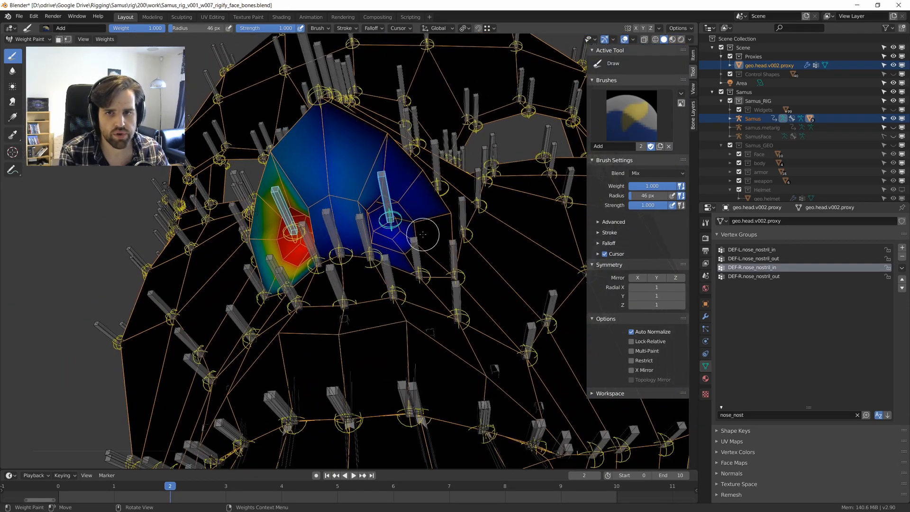
{"action": "scroll", "coordinate": [425, 226], "scroll_direction": "up", "scroll_amount": 2}
{"action": "middle_click_drag", "start_coordinate": [536, 197], "coordinate": [399, 187]}
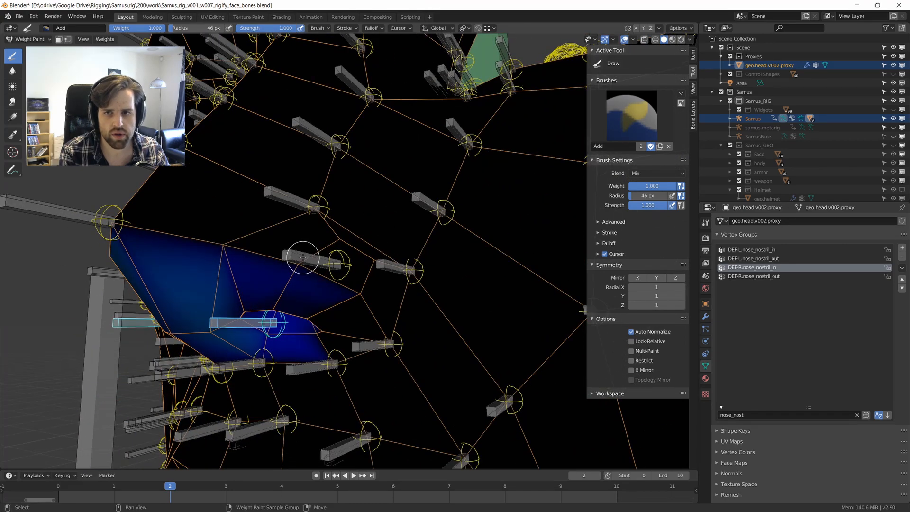
{"action": "left_click", "coordinate": [327, 263], "text": "ctrl"}
{"action": "middle_click_drag", "start_coordinate": [327, 263], "coordinate": [330, 233]}
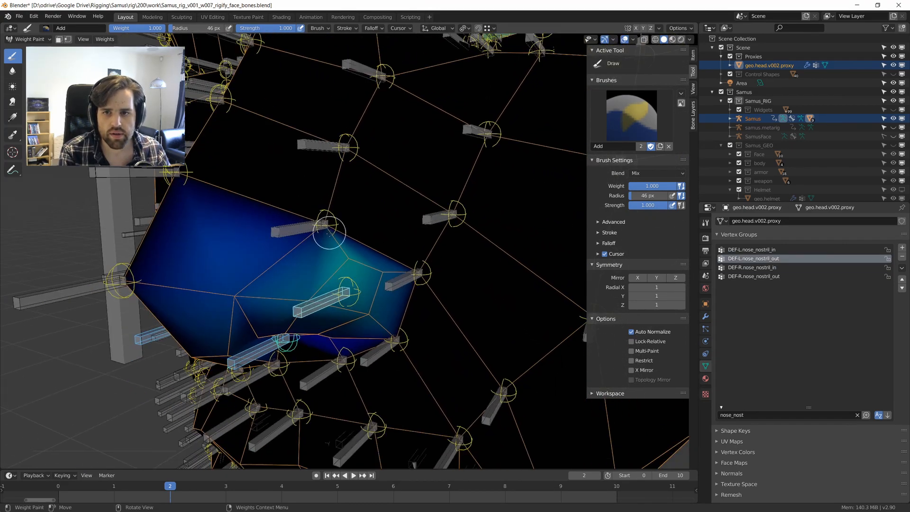
{"action": "left_click_drag", "start_coordinate": [374, 296], "coordinate": [310, 300]}
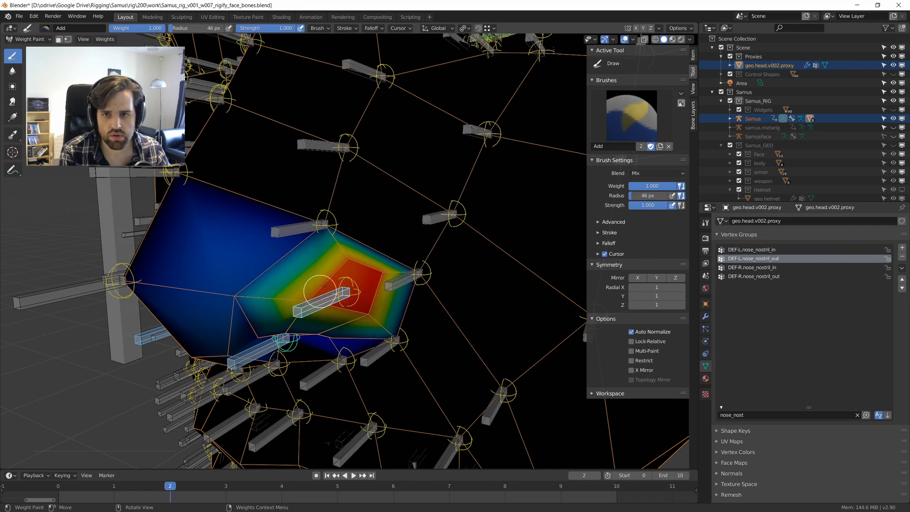
Examine the weights of the individual bones along the base of the left nostril, ending with DEF-L.nose_nostril_in active.
{"action": "middle_click_drag", "start_coordinate": [358, 261], "coordinate": [406, 259]}
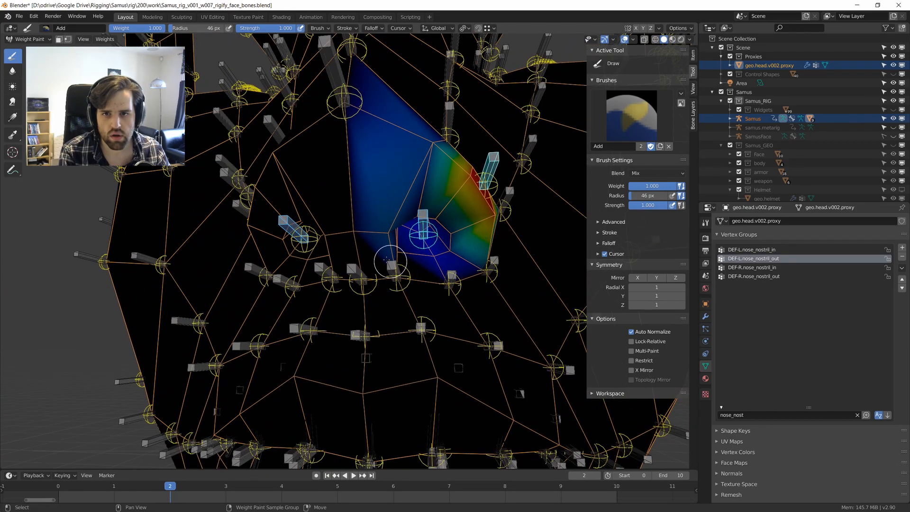
{"action": "mouse_move", "coordinate": [386, 259]}
{"action": "middle_mouse_down"}
{"action": "mouse_move", "coordinate": [369, 241]}
{"action": "mouse_move", "coordinate": [384, 264]}
{"action": "mouse_move", "coordinate": [386, 237]}
{"action": "middle_mouse_up"}
{"action": "scroll", "coordinate": [379, 270], "scroll_direction": "up", "scroll_amount": 2}
{"action": "middle_click_drag", "start_coordinate": [401, 200], "coordinate": [419, 243]}
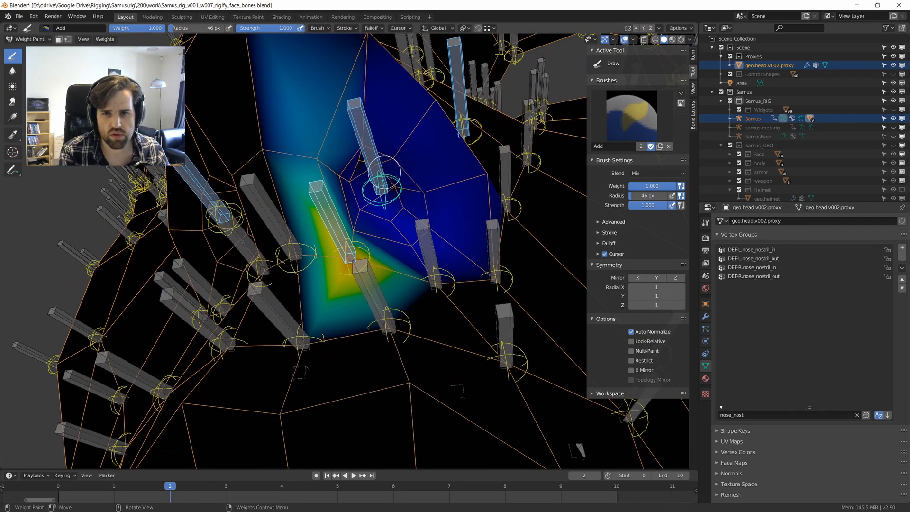
{"action": "scroll", "coordinate": [381, 187], "scroll_direction": "down", "scroll_amount": 2}
{"action": "mouse_move", "coordinate": [381, 188]}
{"action": "middle_mouse_down"}
{"action": "mouse_move", "coordinate": [335, 208]}
{"action": "mouse_move", "coordinate": [385, 219]}
{"action": "middle_mouse_up"}
{"action": "key", "text": "alt+a"}
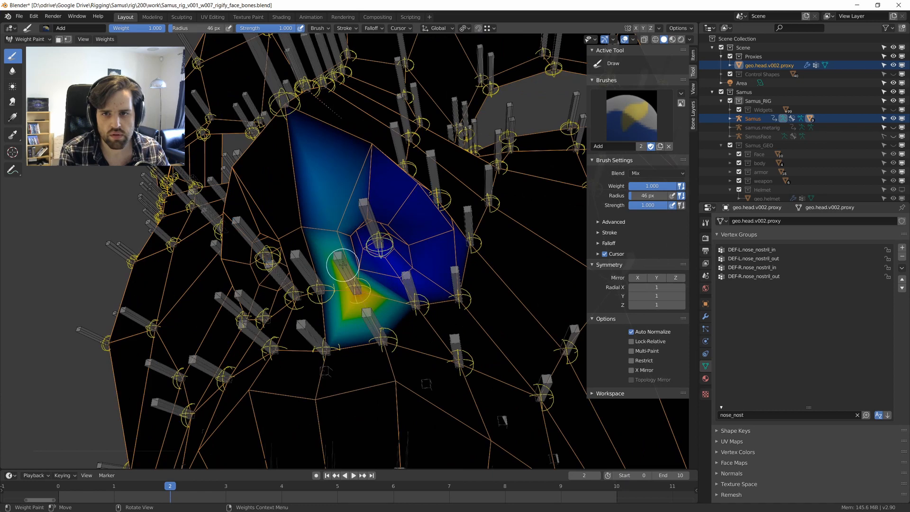
{"action": "left_click", "coordinate": [345, 264], "text": "shift"}
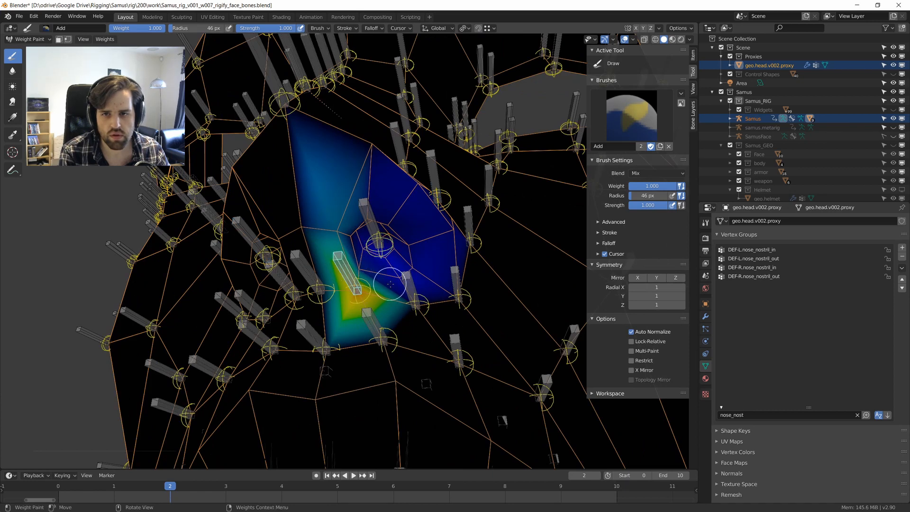
{"action": "left_click", "coordinate": [411, 282], "text": "shift"}
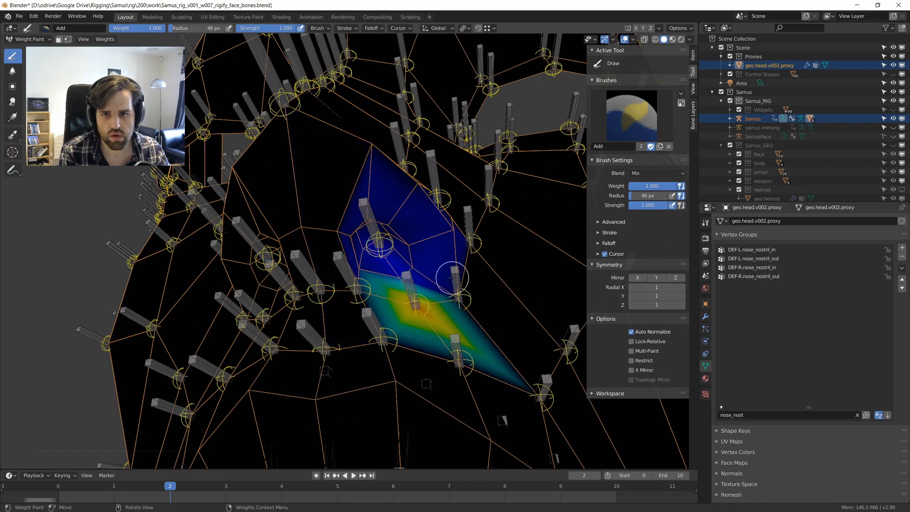
{"action": "left_click", "coordinate": [454, 277], "text": "ctrl"}
{"action": "key", "text": "alt+a"}
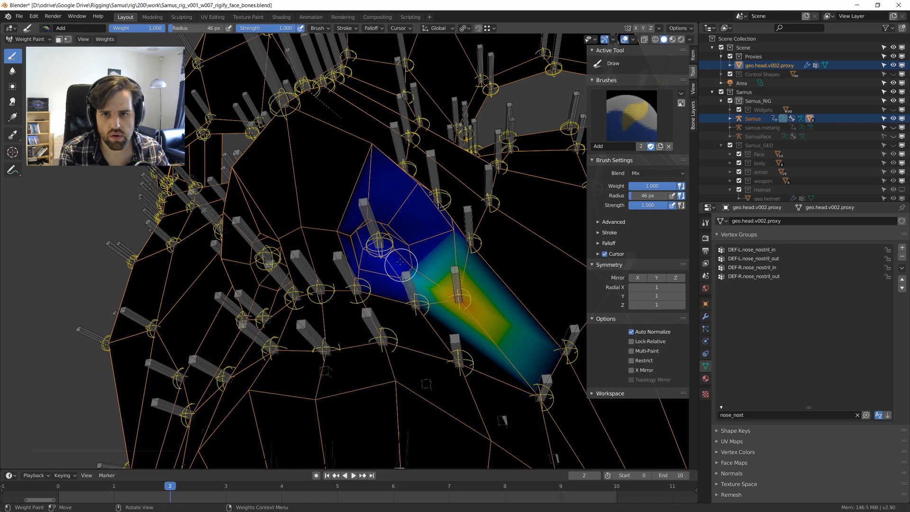
{"action": "left_click", "coordinate": [365, 210], "text": "ctrl"}
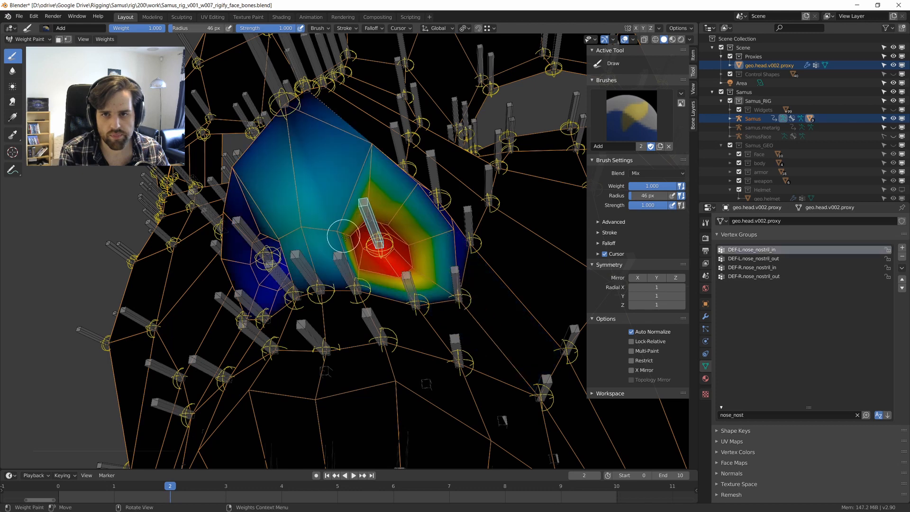
Make the nose tip bone's weights active and set the weight brush radius to 98 px.
{"action": "middle_click_drag", "start_coordinate": [347, 237], "coordinate": [343, 122]}
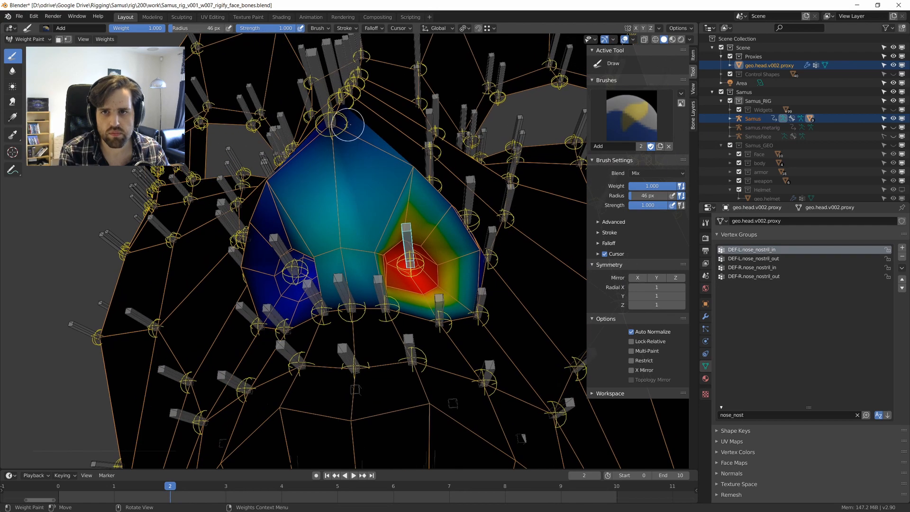
{"action": "left_click", "coordinate": [312, 68], "text": "shift"}
{"action": "middle_click_drag", "start_coordinate": [314, 69], "coordinate": [354, 123]}
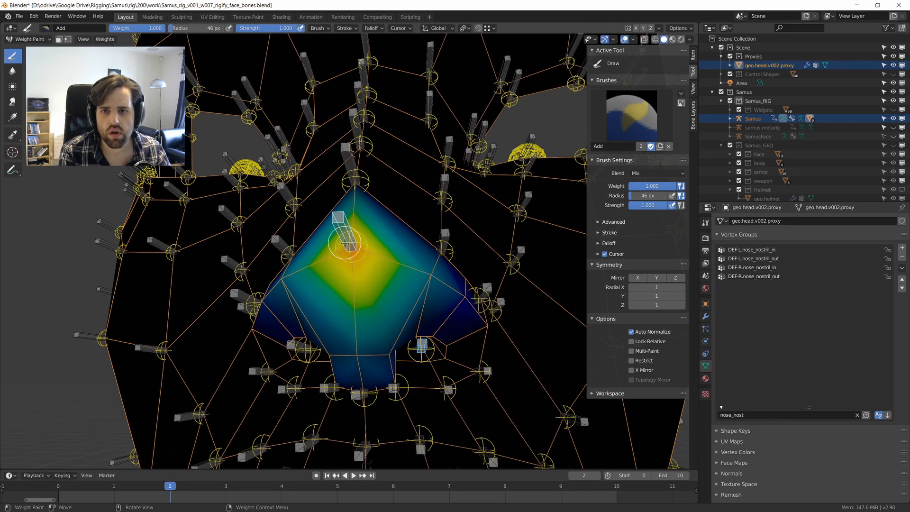
{"action": "key", "text": "f"}
{"action": "left_click", "coordinate": [365, 257]}
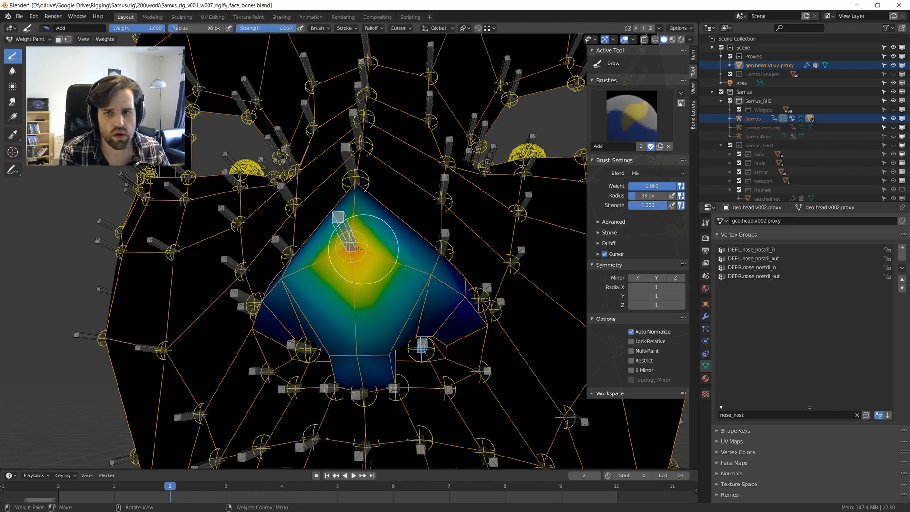
Pick the right outer nostril bone, set the brush radius to 51 px and paint full DEF-R.nose_nostril_out weight on the nostril wing's outer side.
{"action": "mouse_move", "coordinate": [359, 250]}
{"action": "middle_mouse_down"}
{"action": "mouse_move", "coordinate": [423, 269]}
{"action": "mouse_move", "coordinate": [401, 289]}
{"action": "middle_mouse_up"}
{"action": "mouse_move", "coordinate": [364, 330]}
{"action": "middle_mouse_down"}
{"action": "mouse_move", "coordinate": [423, 302]}
{"action": "mouse_move", "coordinate": [387, 247]}
{"action": "mouse_move", "coordinate": [443, 279]}
{"action": "middle_mouse_up"}
{"action": "left_click", "coordinate": [374, 241], "text": "ctrl"}
{"action": "key", "text": "f"}
{"action": "left_click", "coordinate": [391, 281]}
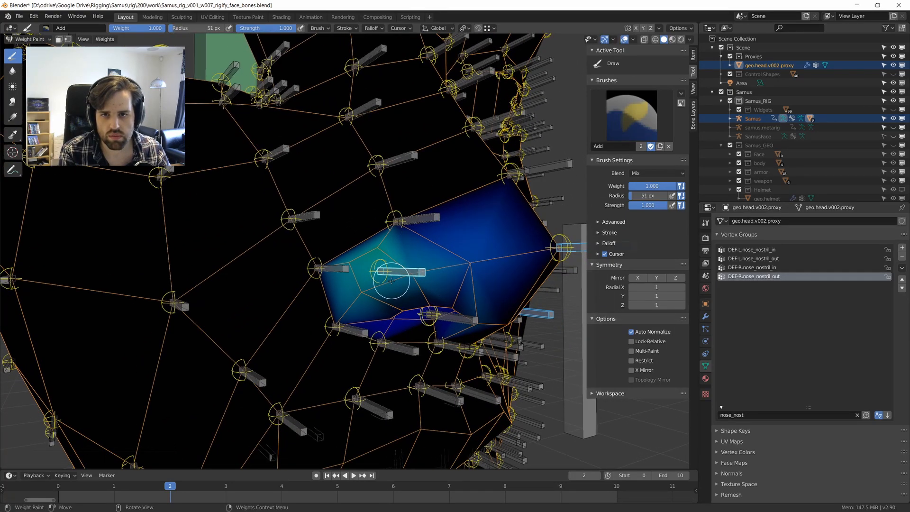
{"action": "mouse_move", "coordinate": [391, 280]}
{"action": "left_mouse_down"}
{"action": "mouse_move", "coordinate": [362, 294]}
{"action": "mouse_move", "coordinate": [351, 264]}
{"action": "mouse_move", "coordinate": [343, 272]}
{"action": "mouse_move", "coordinate": [380, 263]}
{"action": "mouse_move", "coordinate": [422, 280]}
{"action": "left_mouse_up"}
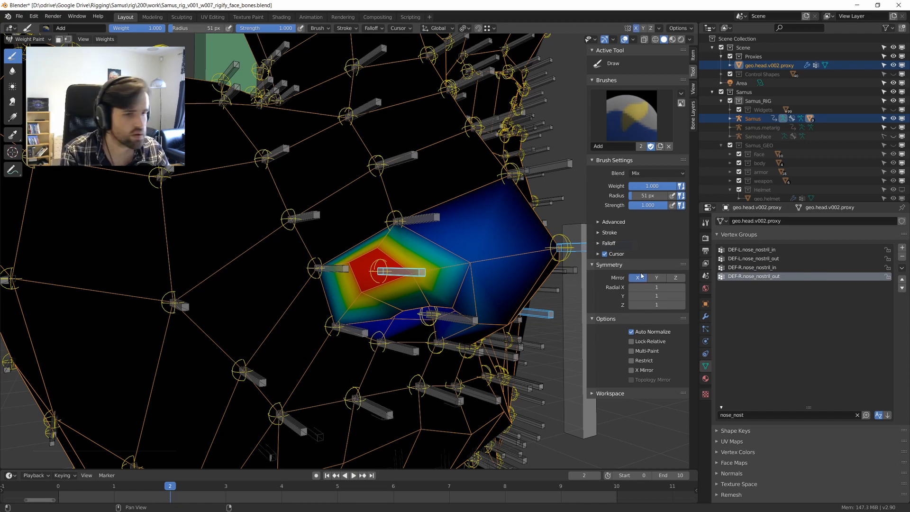
Enable X symmetry and the X Mirror option and paint full DEF-L.nose_nostril_in weight over the left nostril's interior.
{"action": "mouse_move", "coordinate": [481, 263]}
{"action": "middle_mouse_down"}
{"action": "mouse_move", "coordinate": [419, 258]}
{"action": "mouse_move", "coordinate": [411, 216]}
{"action": "middle_mouse_up"}
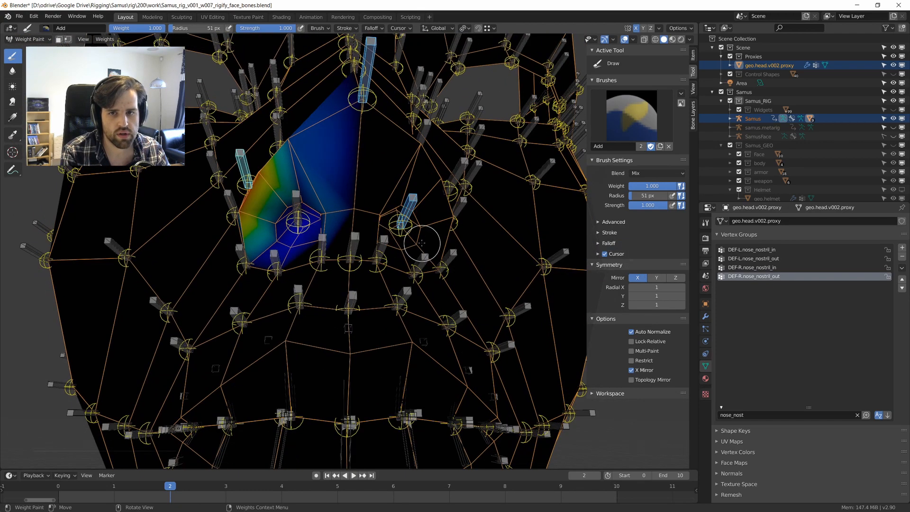
{"action": "scroll", "coordinate": [411, 216], "scroll_direction": "up", "scroll_amount": 1}
{"action": "left_click", "coordinate": [441, 173], "text": "shift"}
{"action": "mouse_move", "coordinate": [442, 174]}
{"action": "middle_mouse_down"}
{"action": "mouse_move", "coordinate": [440, 166]}
{"action": "mouse_move", "coordinate": [429, 196]}
{"action": "middle_mouse_up"}
{"action": "mouse_move", "coordinate": [400, 188]}
{"action": "left_mouse_down"}
{"action": "mouse_move", "coordinate": [384, 206]}
{"action": "mouse_move", "coordinate": [374, 182]}
{"action": "left_mouse_up"}
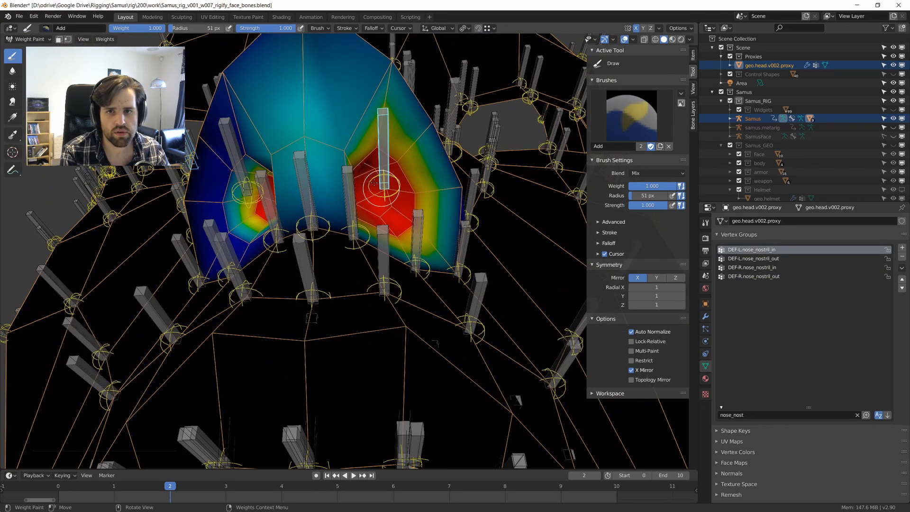
Examine the DEF-L.nose_nostril_in weights around both nostrils and the naming of the vertex group.
{"action": "middle_click_drag", "start_coordinate": [380, 195], "coordinate": [312, 184]}
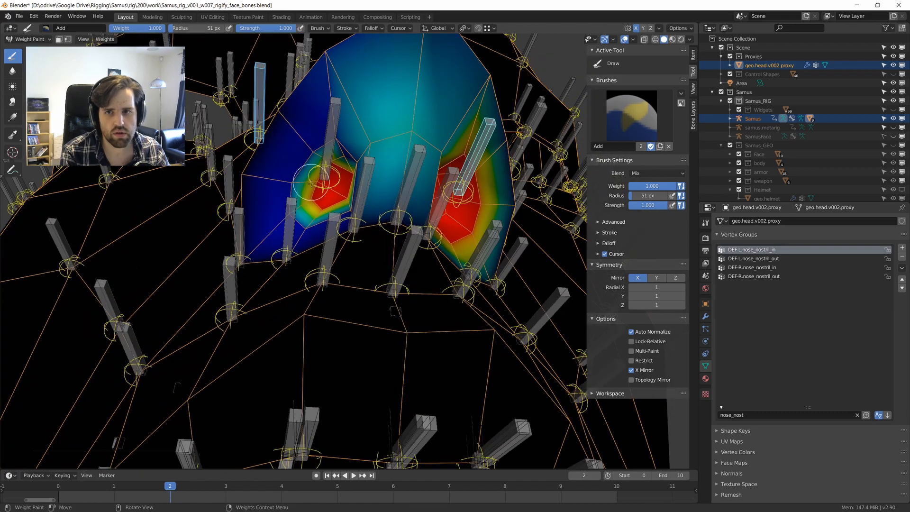
{"action": "middle_click_drag", "start_coordinate": [350, 129], "coordinate": [358, 261]}
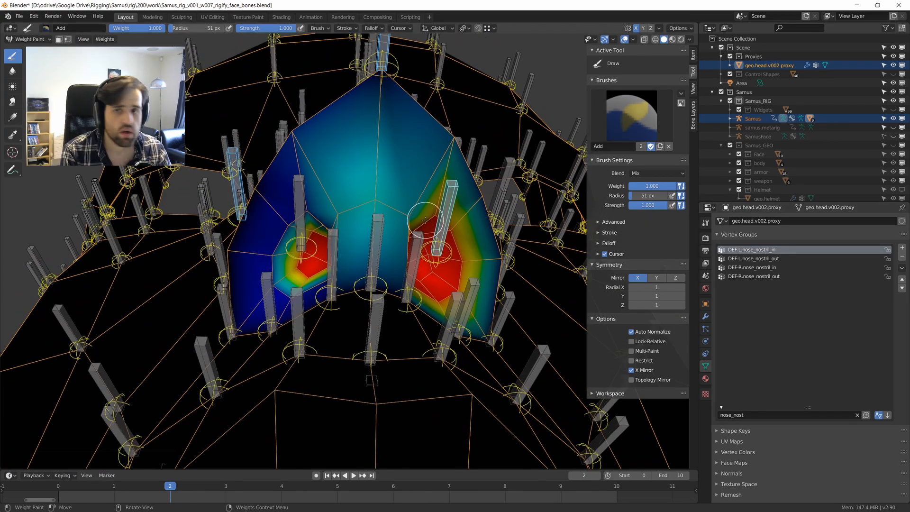
{"action": "mouse_move", "coordinate": [424, 220]}
{"action": "middle_mouse_down"}
{"action": "mouse_move", "coordinate": [408, 223]}
{"action": "mouse_move", "coordinate": [417, 219]}
{"action": "middle_mouse_up"}
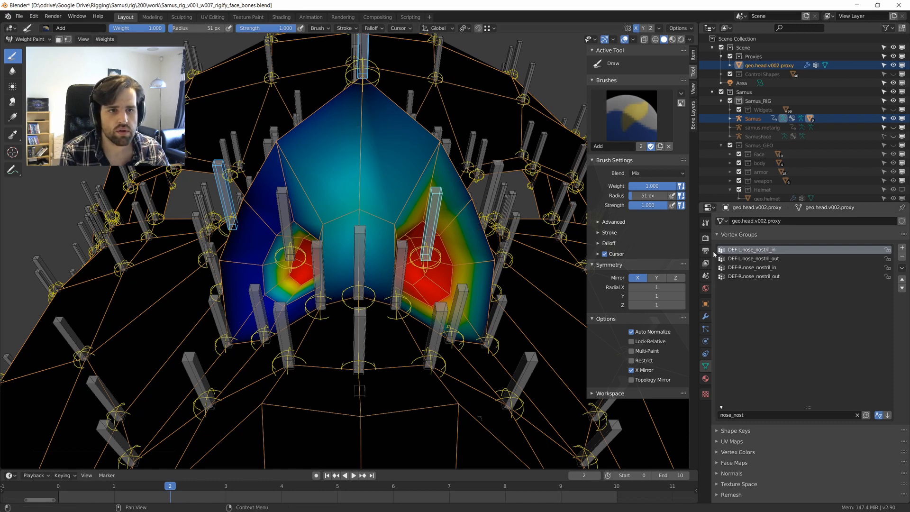
{"action": "double_click", "coordinate": [738, 251]}
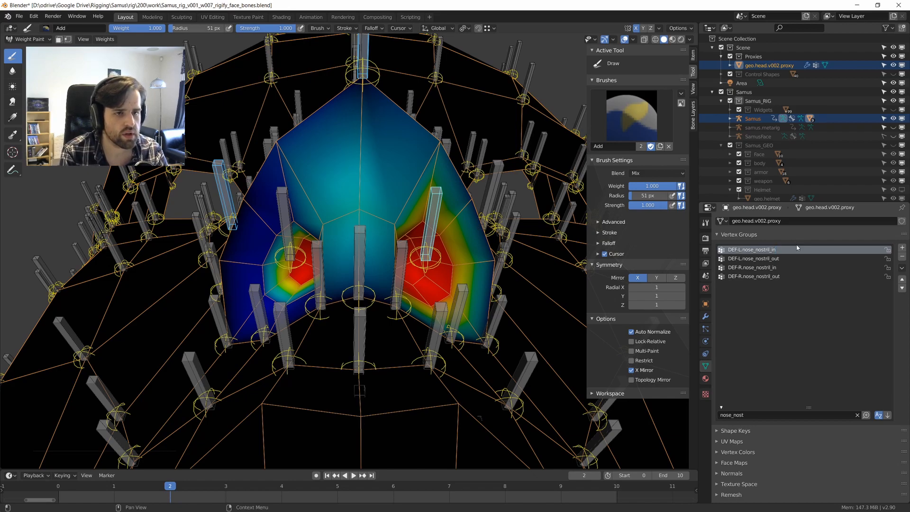
{"action": "scroll", "coordinate": [410, 161], "scroll_direction": "down", "scroll_amount": 3}
{"action": "mouse_move", "coordinate": [410, 161]}
{"action": "middle_mouse_down"}
{"action": "mouse_move", "coordinate": [462, 192]}
{"action": "mouse_move", "coordinate": [403, 199]}
{"action": "mouse_move", "coordinate": [363, 191]}
{"action": "mouse_move", "coordinate": [376, 193]}
{"action": "middle_mouse_up"}
{"action": "scroll", "coordinate": [376, 193], "scroll_direction": "up", "scroll_amount": 3}
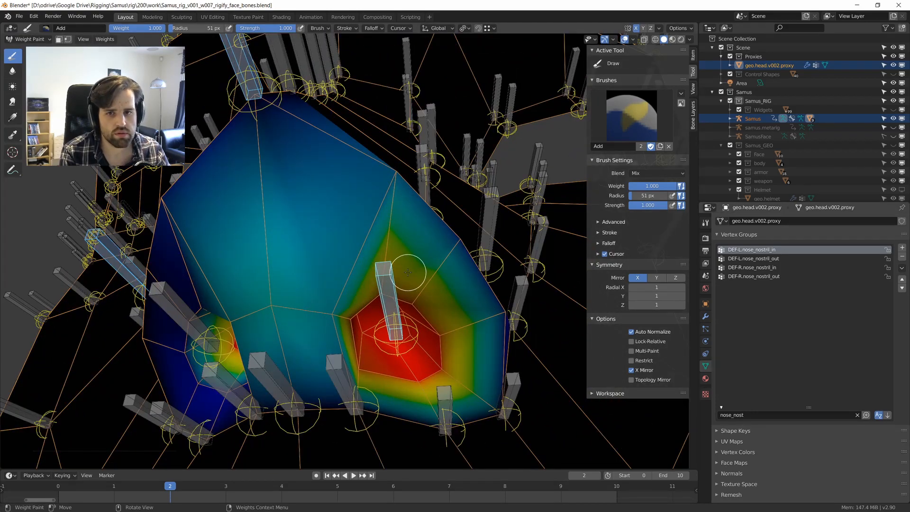
{"action": "scroll", "coordinate": [408, 272], "scroll_direction": "down", "scroll_amount": 3}
{"action": "middle_click_drag", "start_coordinate": [408, 272], "coordinate": [382, 258]}
Enter Edit Mode on the Samus armature, show only the deform bone layer and select the left inner nostril bone.
{"action": "key", "text": "Tab"}
{"action": "scroll", "coordinate": [445, 213], "scroll_direction": "up", "scroll_amount": 4}
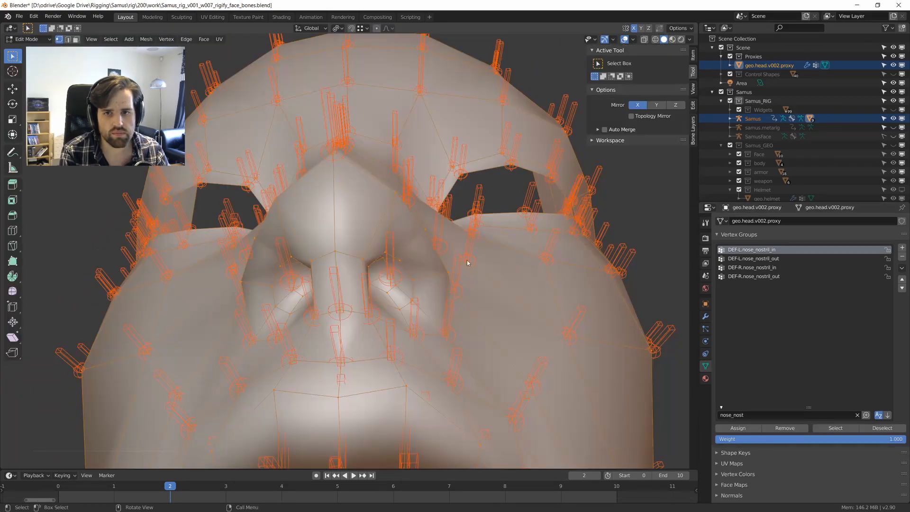
{"action": "key", "text": "Tab"}
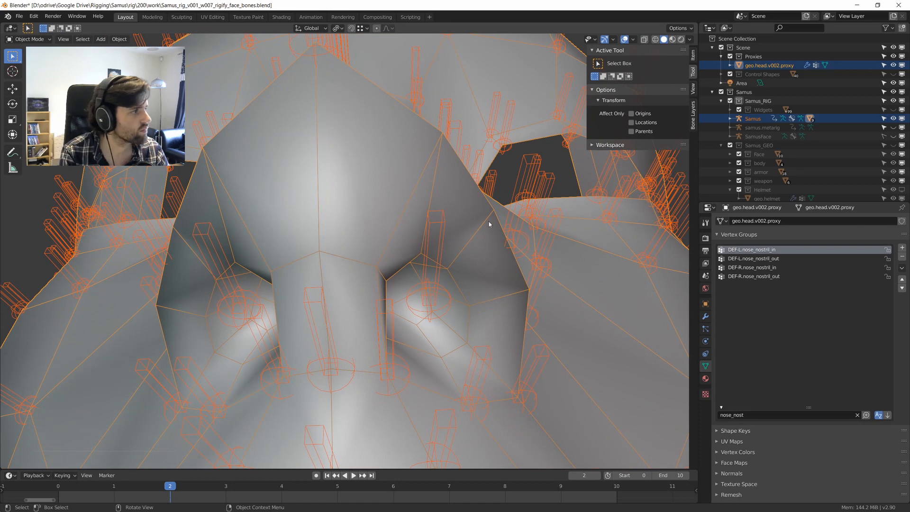
{"action": "left_click", "coordinate": [446, 230]}
{"action": "key", "text": "Tab"}
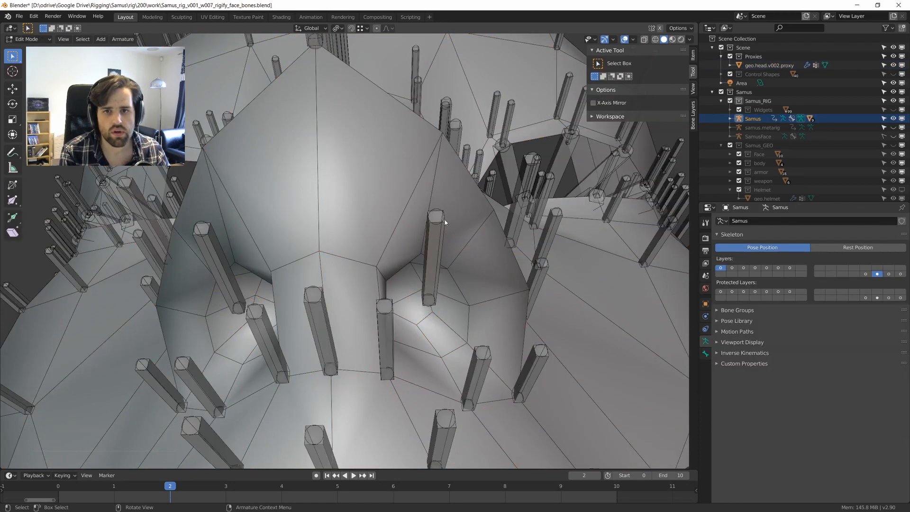
{"action": "key", "text": "ctrl+z"}
{"action": "key", "text": "ctrl+z"}
{"action": "key", "text": "ctrl+z"}
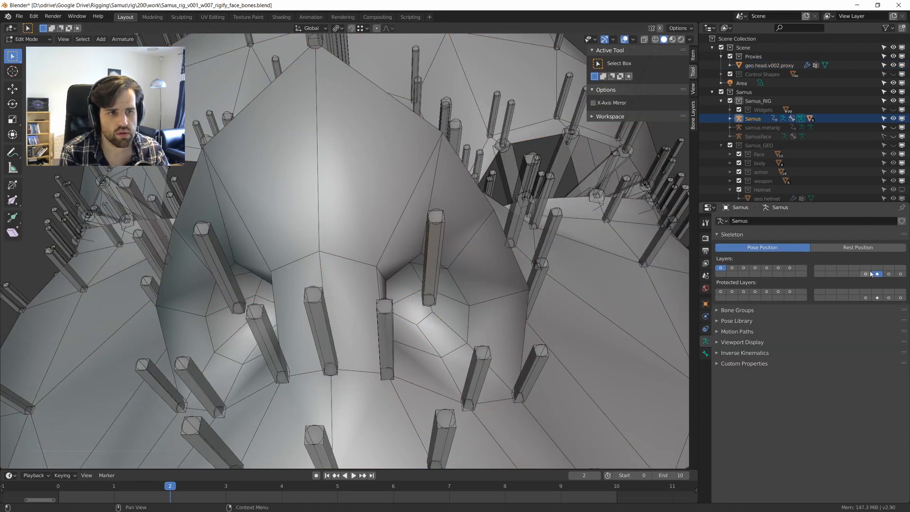
{"action": "left_click", "coordinate": [227, 265]}
{"action": "left_click", "coordinate": [437, 252]}
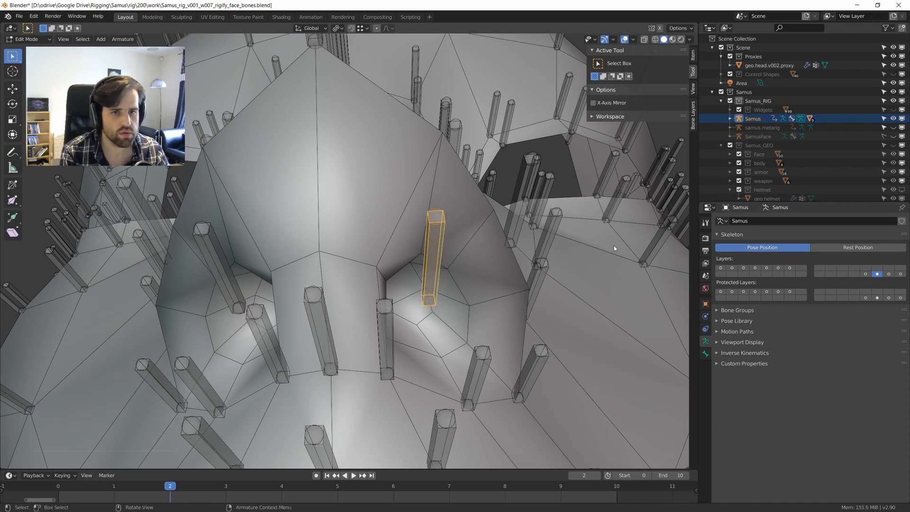
Rename the left inner nostril bone to DEF-nose_nostril_in.L.
{"action": "key", "text": "F2"}
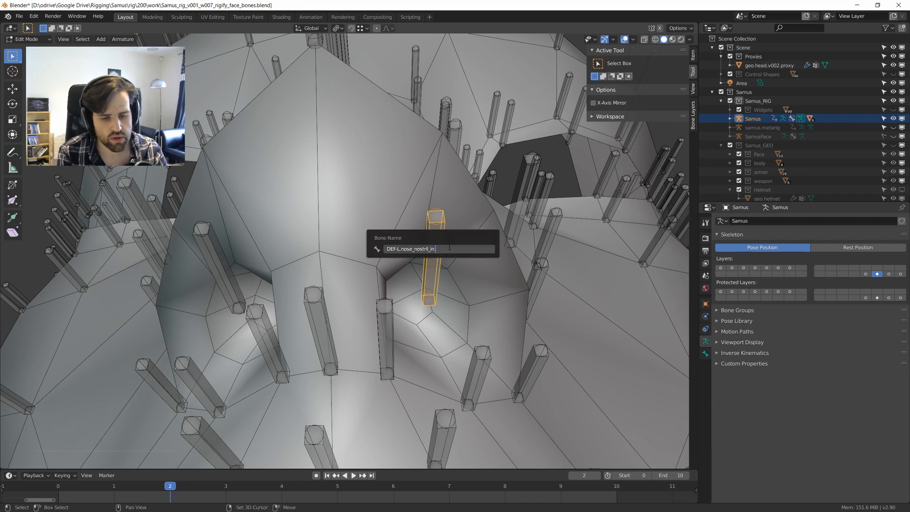
{"action": "key", "text": "Return"}
{"action": "key", "text": "F2"}
{"action": "left_click", "coordinate": [413, 247]}
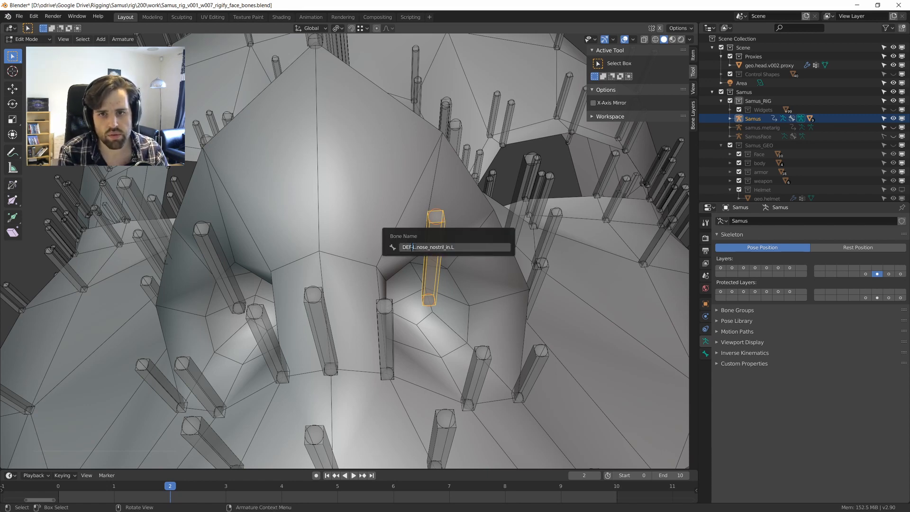
{"action": "key", "text": "Return"}
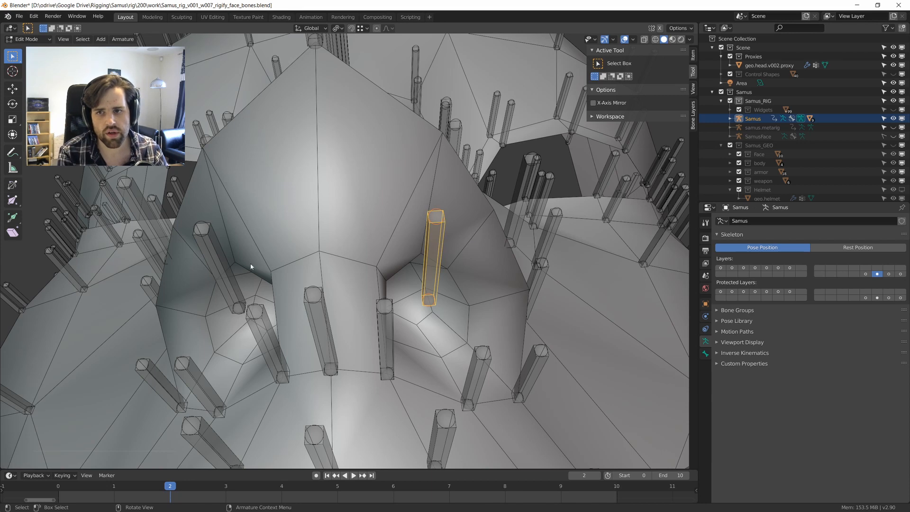
Rename the right inner nostril bone to DEF-nose_nostril_in.R.
{"action": "left_click", "coordinate": [219, 264]}
{"action": "key", "text": "F2"}
{"action": "left_click", "coordinate": [250, 252]}
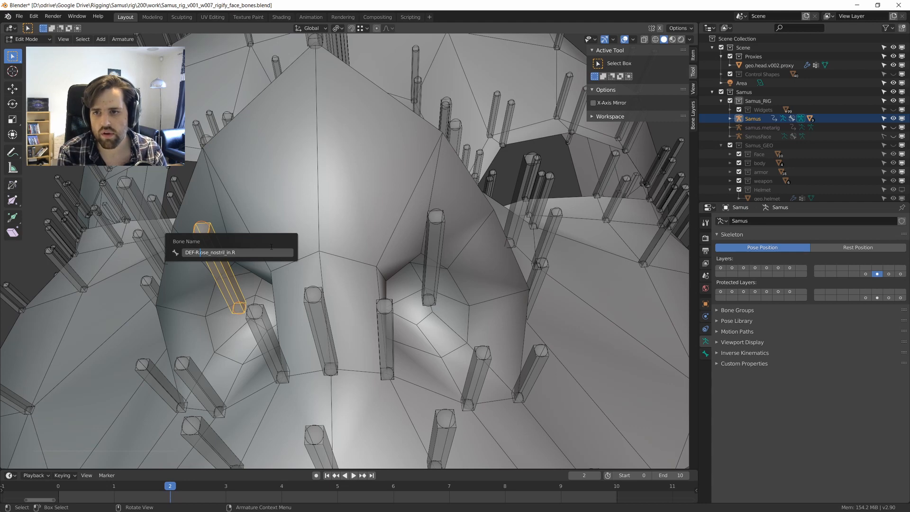
{"action": "key", "text": "Return"}
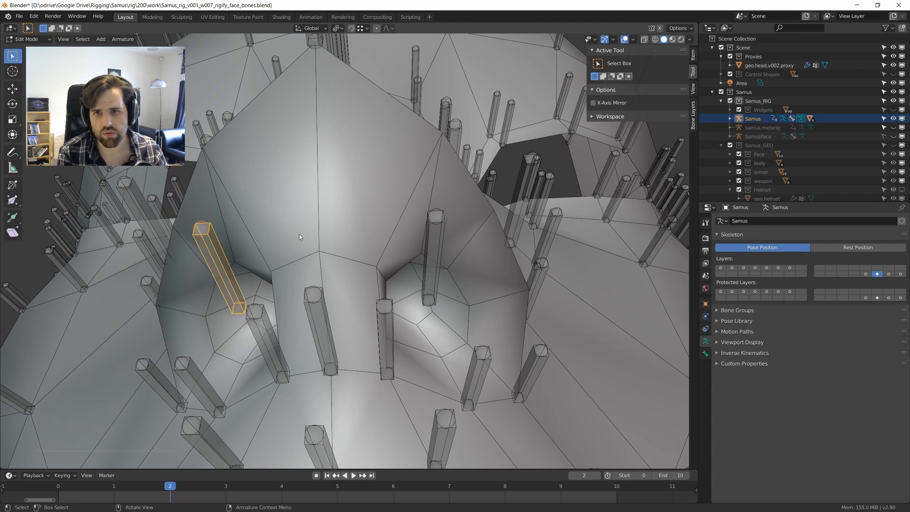
Return the head proxy to Weight Paint mode with the Samus armature selected along with it.
{"action": "key", "text": "ctrl+Tab"}
{"action": "left_click", "coordinate": [395, 316]}
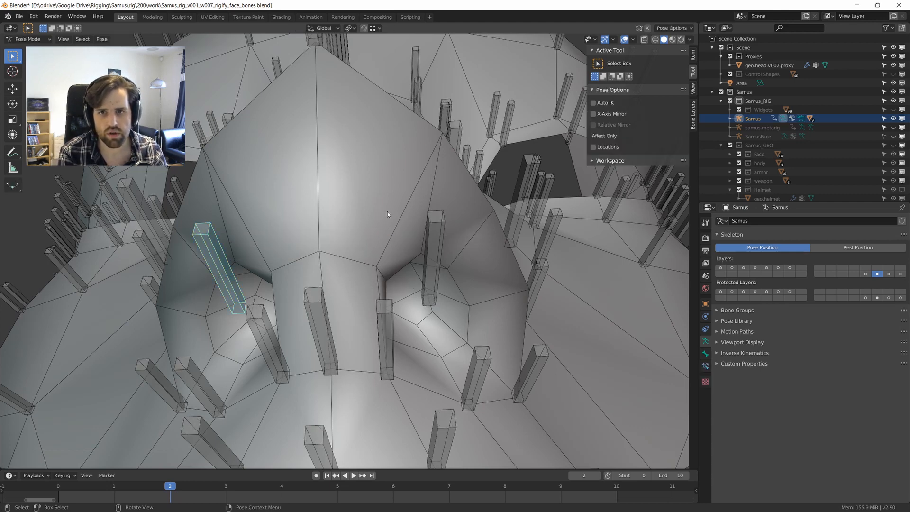
{"action": "key", "text": "ctrl+Tab"}
{"action": "left_click", "coordinate": [360, 184]}
{"action": "key", "text": "ctrl+Tab"}
{"action": "left_click", "coordinate": [363, 323]}
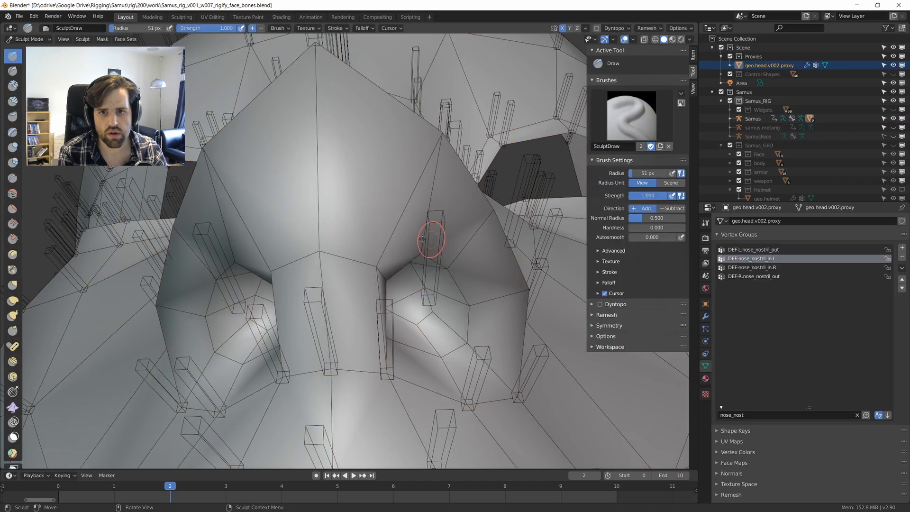
{"action": "key", "text": "ctrl+z"}
{"action": "left_click", "coordinate": [441, 223]}
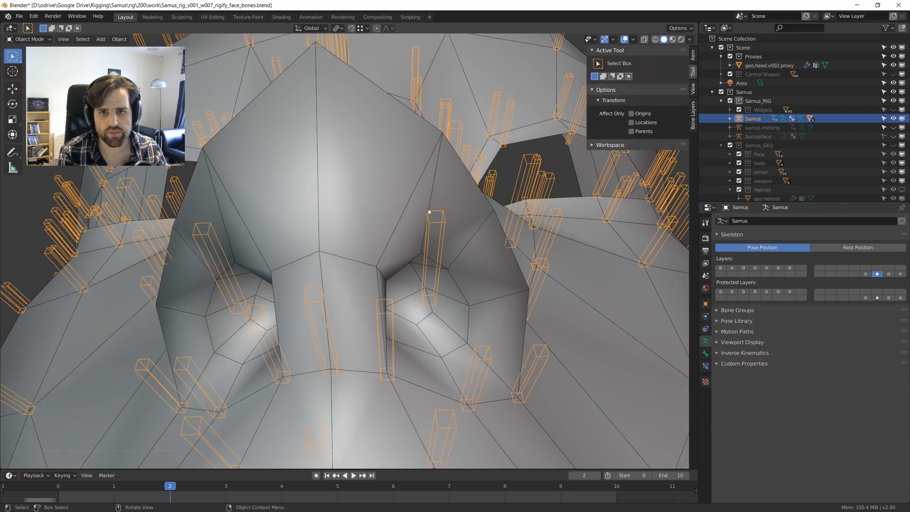
{"action": "left_click", "coordinate": [389, 170], "text": "shift"}
{"action": "key", "text": "ctrl+Tab"}
{"action": "left_click", "coordinate": [301, 102]}
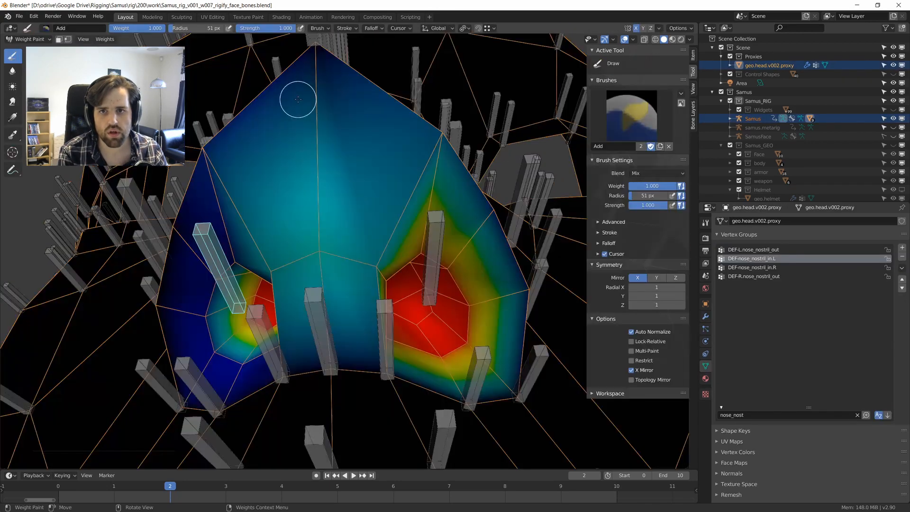
Select the left inner nostril bone and paint mirrored DEF-nose_nostril_in.L weight inside the left nostril.
{"action": "left_click", "coordinate": [434, 231], "text": "shift"}
{"action": "left_click_drag", "start_coordinate": [414, 311], "coordinate": [422, 322]}
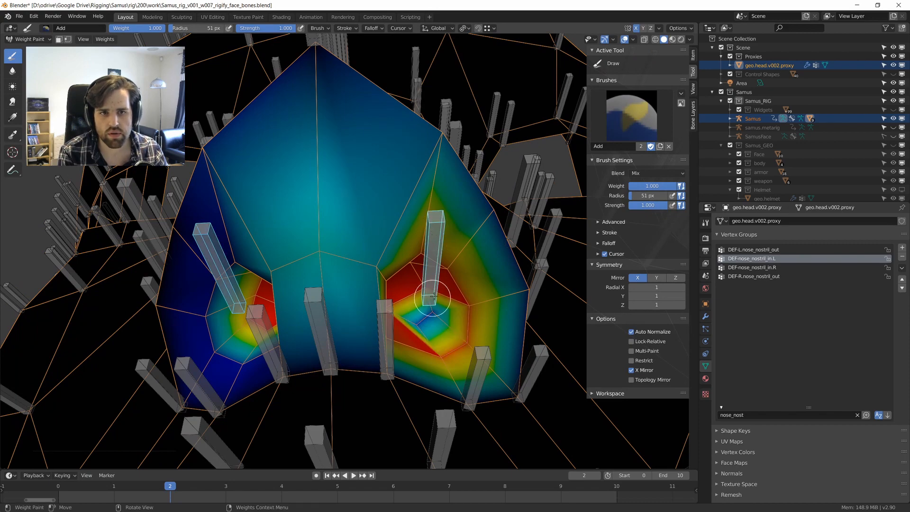
{"action": "middle_click_drag", "start_coordinate": [361, 230], "coordinate": [367, 230]}
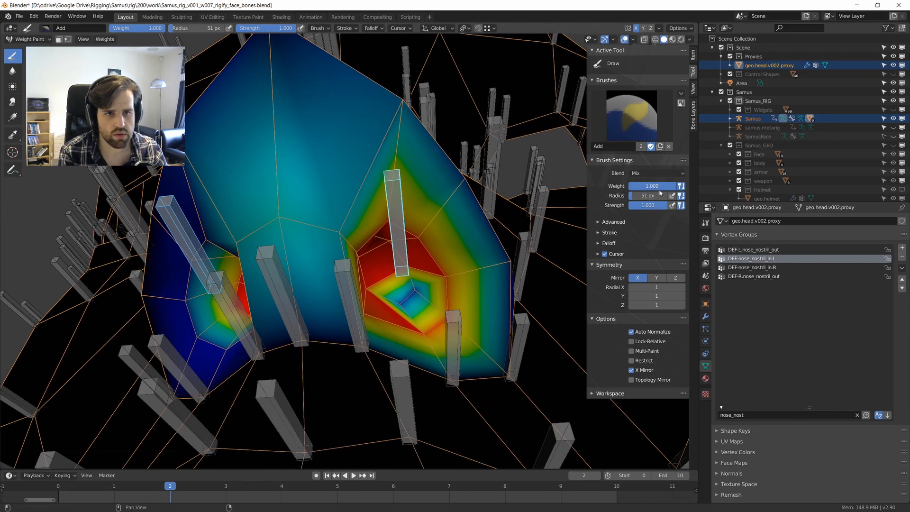
{"action": "left_click", "coordinate": [772, 267]}
{"action": "left_click", "coordinate": [770, 259]}
{"action": "mouse_move", "coordinate": [403, 273]}
{"action": "left_mouse_down"}
{"action": "mouse_move", "coordinate": [415, 289]}
{"action": "mouse_move", "coordinate": [371, 285]}
{"action": "mouse_move", "coordinate": [366, 257]}
{"action": "left_mouse_up"}
{"action": "scroll", "coordinate": [396, 274], "scroll_direction": "down", "scroll_amount": 6}
{"action": "mouse_move", "coordinate": [395, 275]}
{"action": "middle_mouse_down"}
{"action": "mouse_move", "coordinate": [415, 275]}
{"action": "mouse_move", "coordinate": [417, 256]}
{"action": "middle_mouse_up"}
{"action": "scroll", "coordinate": [419, 270], "scroll_direction": "up", "scroll_amount": 6}
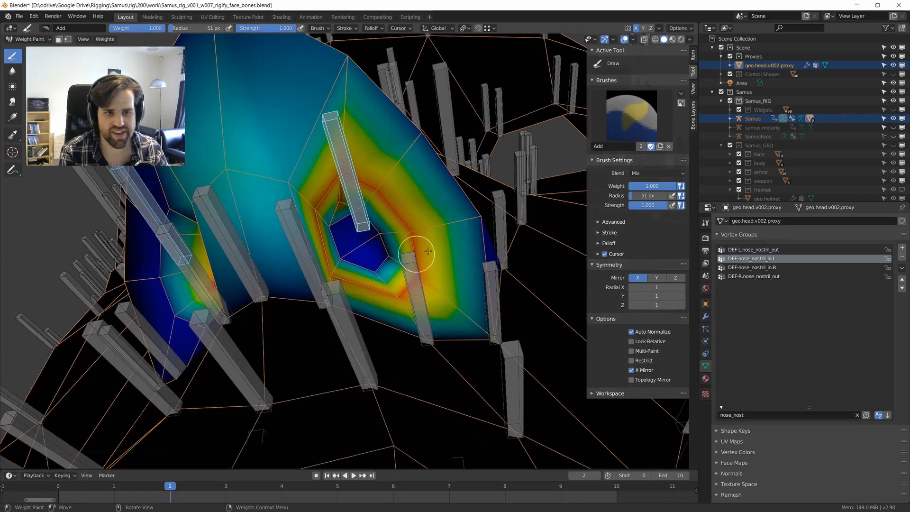
Make DEF-nose_nostril_in.R the active vertex group and paint its weight across the right nostril's interior.
{"action": "left_click", "coordinate": [762, 267]}
{"action": "middle_click_drag", "start_coordinate": [285, 197], "coordinate": [336, 190]}
{"action": "mouse_move", "coordinate": [247, 234]}
{"action": "left_mouse_down"}
{"action": "mouse_move", "coordinate": [234, 273]}
{"action": "mouse_move", "coordinate": [281, 313]}
{"action": "mouse_move", "coordinate": [305, 309]}
{"action": "left_mouse_up"}
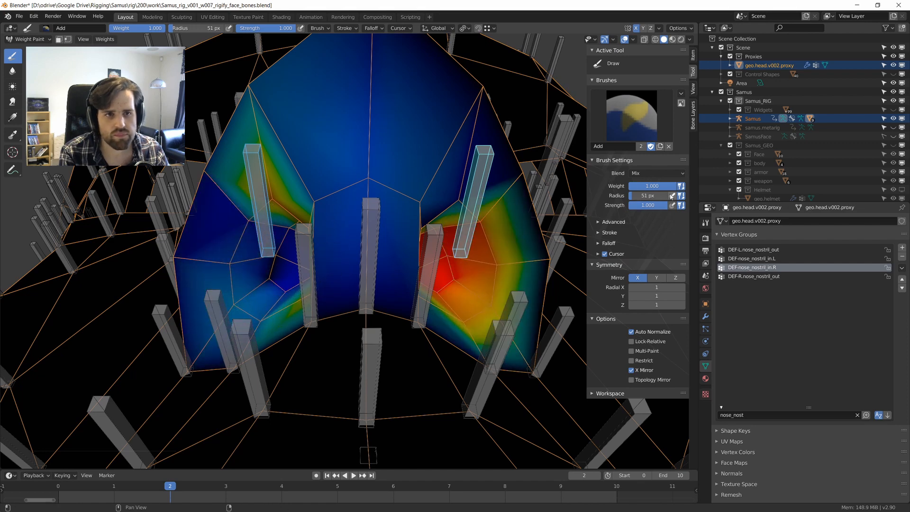
Set the brush blend mode to Add and paint more DEF-nose_nostril_in.R weight over the right nostril's interior and rim.
{"action": "left_click", "coordinate": [658, 173]}
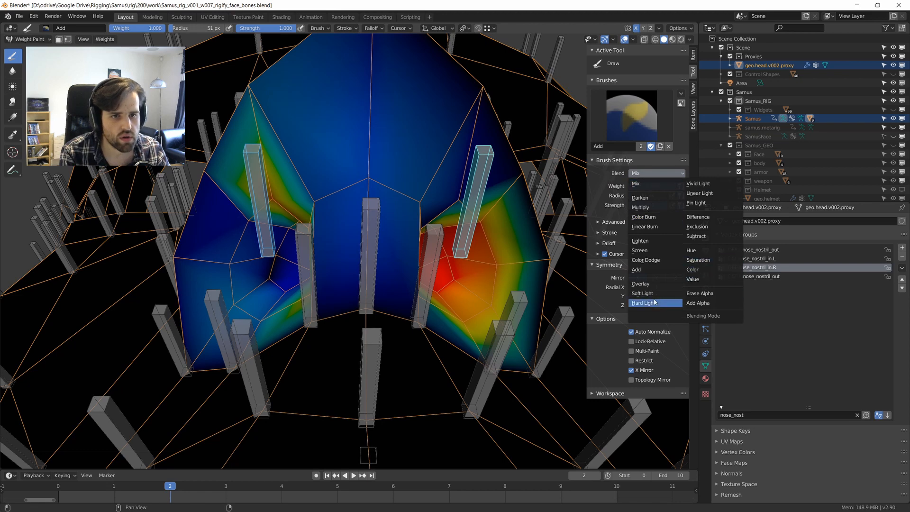
{"action": "left_click", "coordinate": [647, 269]}
{"action": "middle_click_drag", "start_coordinate": [278, 243], "coordinate": [285, 263]}
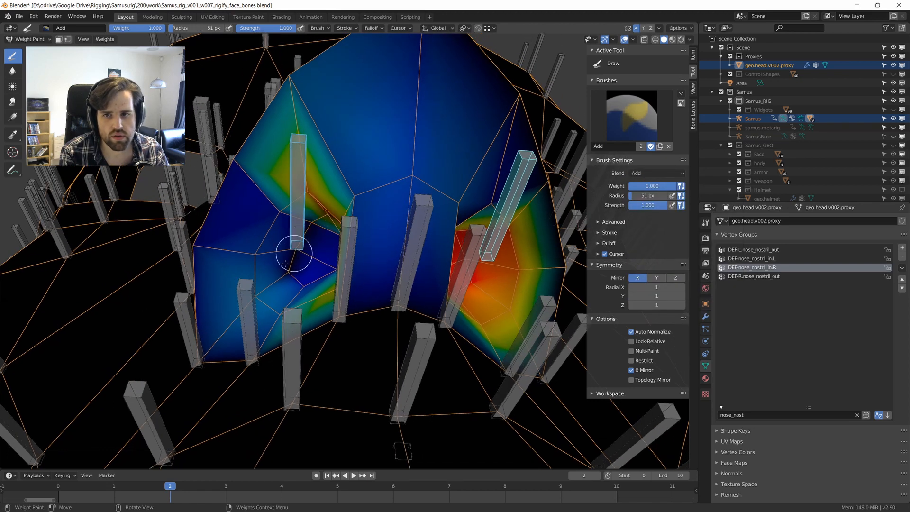
{"action": "mouse_move", "coordinate": [290, 271]}
{"action": "left_mouse_down"}
{"action": "mouse_move", "coordinate": [314, 295]}
{"action": "mouse_move", "coordinate": [254, 305]}
{"action": "mouse_move", "coordinate": [248, 227]}
{"action": "mouse_move", "coordinate": [315, 172]}
{"action": "mouse_move", "coordinate": [340, 199]}
{"action": "left_mouse_up"}
Compare the DEF-nose_nostril_in.L and DEF-nose_nostril_in.R weights around the left and right nostrils.
{"action": "middle_click_drag", "start_coordinate": [339, 199], "coordinate": [479, 317]}
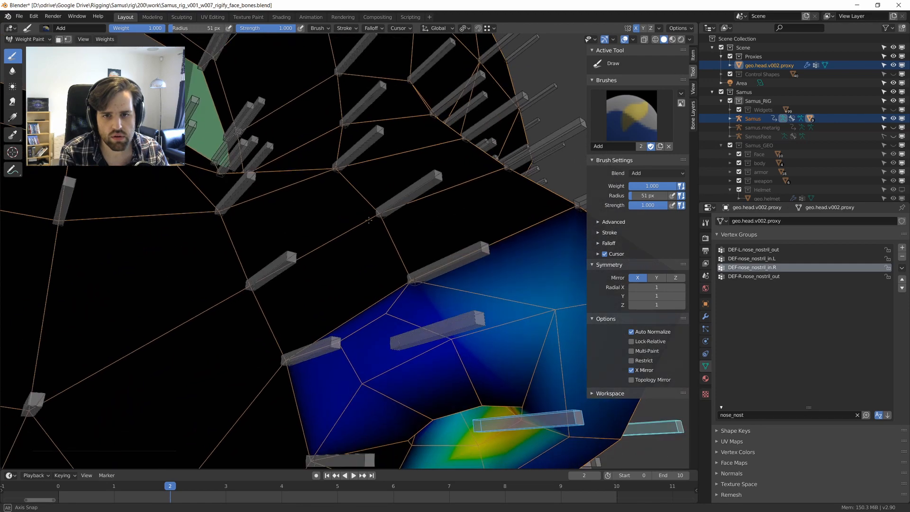
{"action": "middle_click_drag", "start_coordinate": [432, 354], "coordinate": [422, 279]}
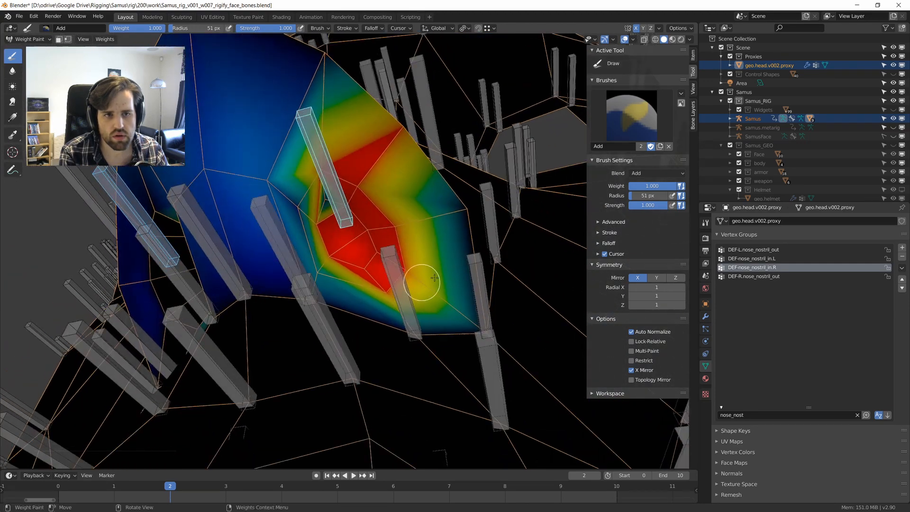
{"action": "left_click", "coordinate": [764, 275]}
{"action": "left_click", "coordinate": [765, 259]}
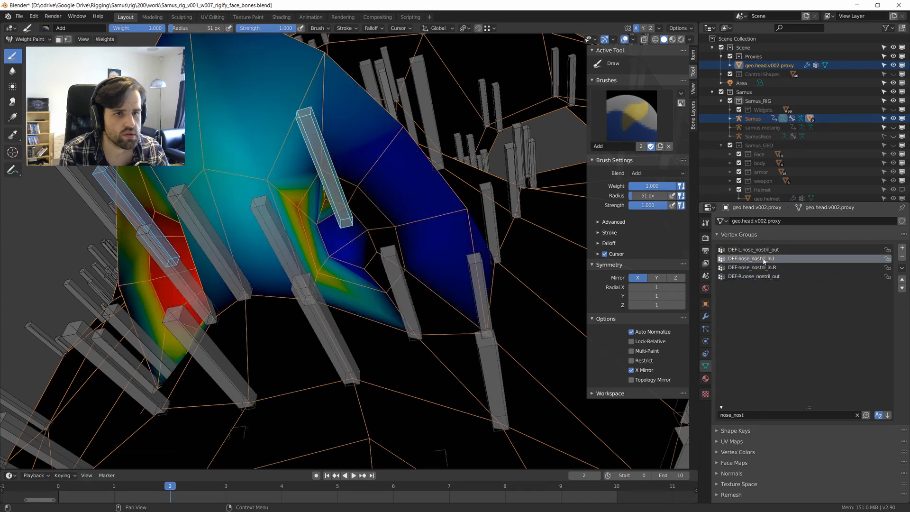
{"action": "left_click", "coordinate": [760, 268]}
Leave weight painting, enter Edit Mode on the Samus armature and select the left inner nostril bone.
{"action": "middle_click_drag", "start_coordinate": [289, 175], "coordinate": [328, 202]}
{"action": "key", "text": "ctrl+Tab"}
{"action": "left_click", "coordinate": [568, 198]}
{"action": "key", "text": "alt+a"}
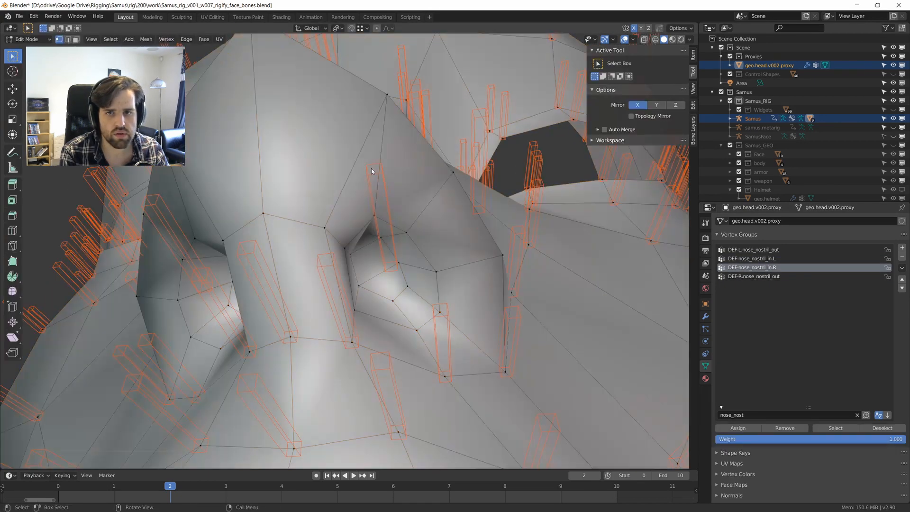
{"action": "key", "text": "ctrl+Tab"}
{"action": "left_click", "coordinate": [261, 169]}
{"action": "left_click", "coordinate": [371, 177]}
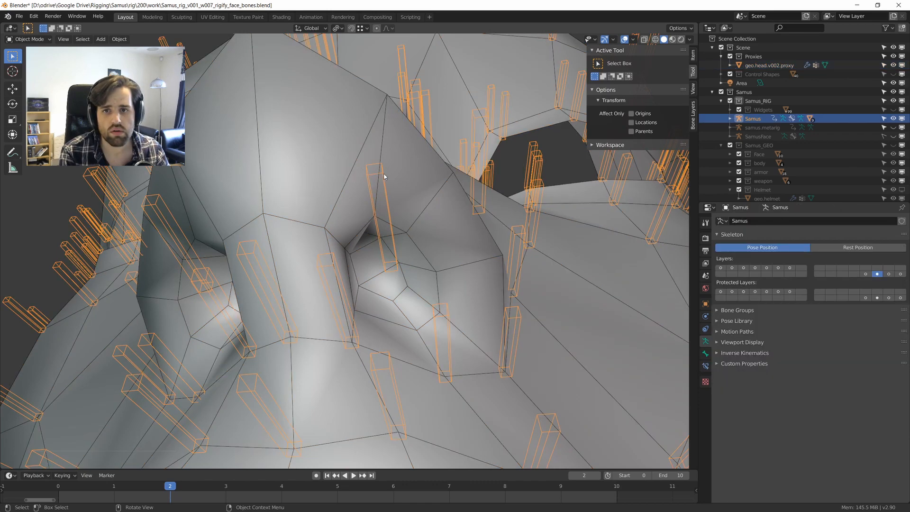
{"action": "key", "text": "Tab"}
{"action": "left_click", "coordinate": [383, 181]}
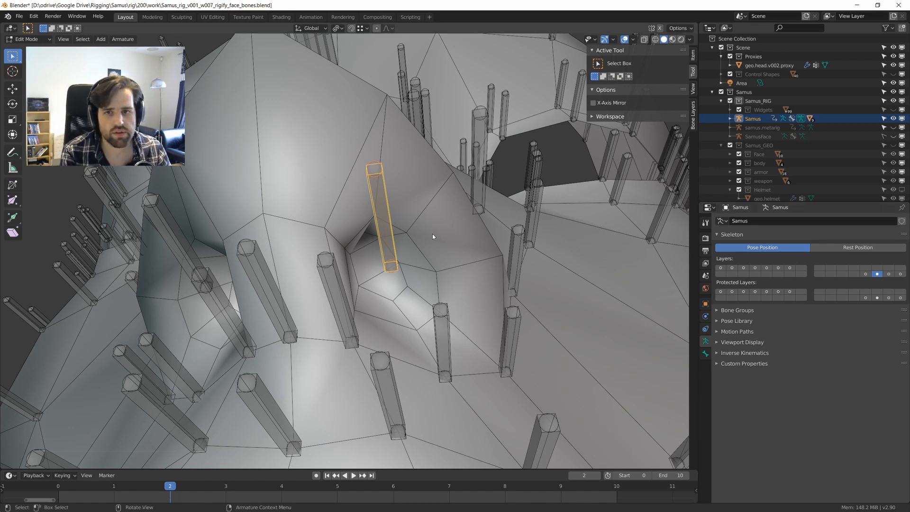
Return geo.head.v002.proxy to Weight Paint mode with the Samus armature selected and examine the DEF-nose_nostril_in.R weights around the nostril.
{"action": "key", "text": "Tab"}
{"action": "left_click", "coordinate": [316, 176]}
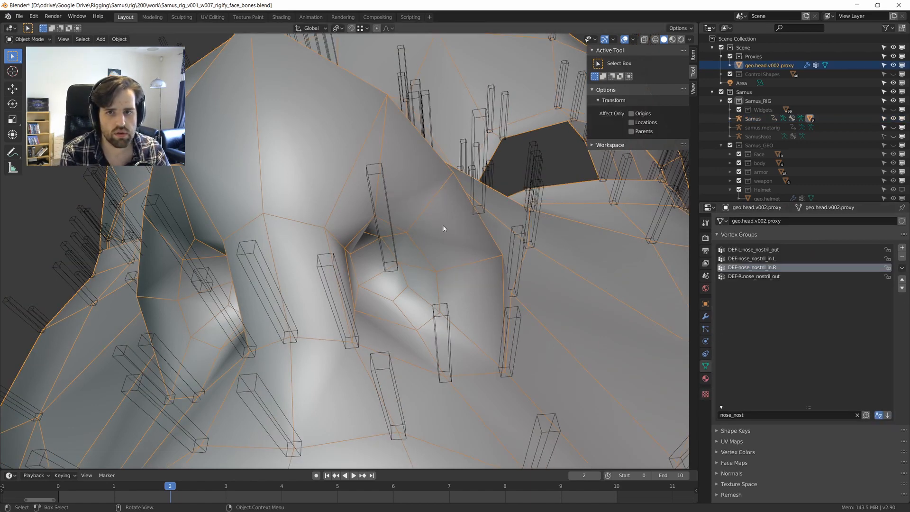
{"action": "left_click", "coordinate": [381, 167]}
{"action": "left_click", "coordinate": [335, 135], "text": "shift"}
{"action": "key", "text": "ctrl+Tab"}
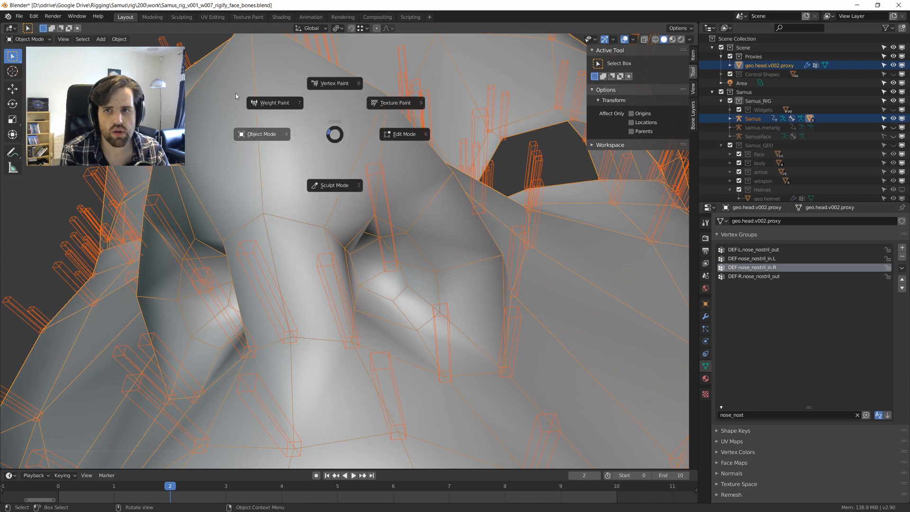
{"action": "left_click", "coordinate": [265, 100]}
{"action": "left_click", "coordinate": [638, 277]}
{"action": "middle_click_drag", "start_coordinate": [448, 256], "coordinate": [309, 197]}
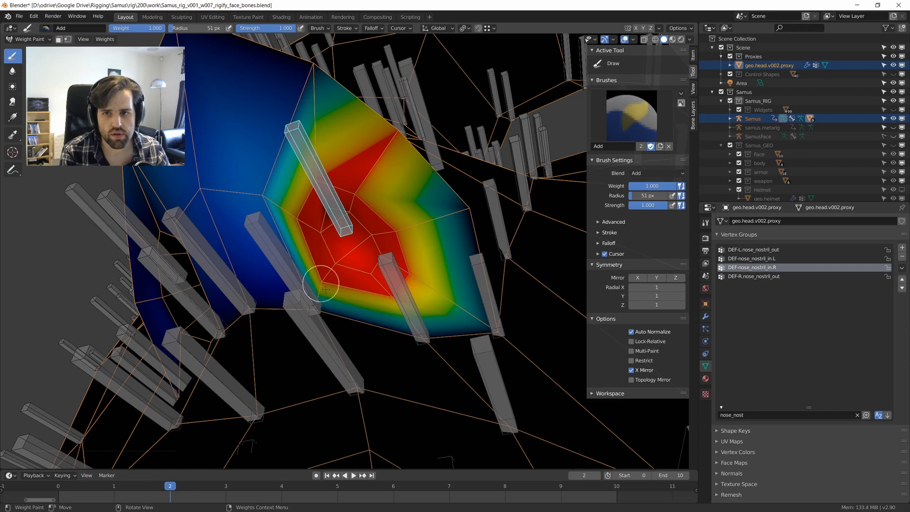
{"action": "middle_click_drag", "start_coordinate": [325, 264], "coordinate": [354, 262]}
{"action": "middle_click_drag", "start_coordinate": [360, 193], "coordinate": [382, 185]}
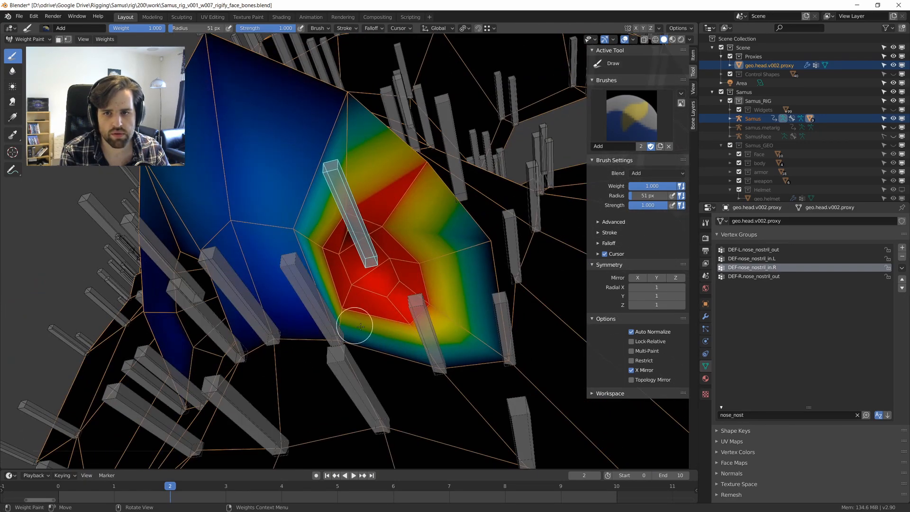
{"action": "mouse_move", "coordinate": [386, 282]}
{"action": "middle_mouse_down"}
{"action": "mouse_move", "coordinate": [274, 285]}
{"action": "mouse_move", "coordinate": [345, 261]}
{"action": "mouse_move", "coordinate": [332, 249]}
{"action": "mouse_move", "coordinate": [447, 254]}
{"action": "mouse_move", "coordinate": [376, 214]}
{"action": "middle_mouse_up"}
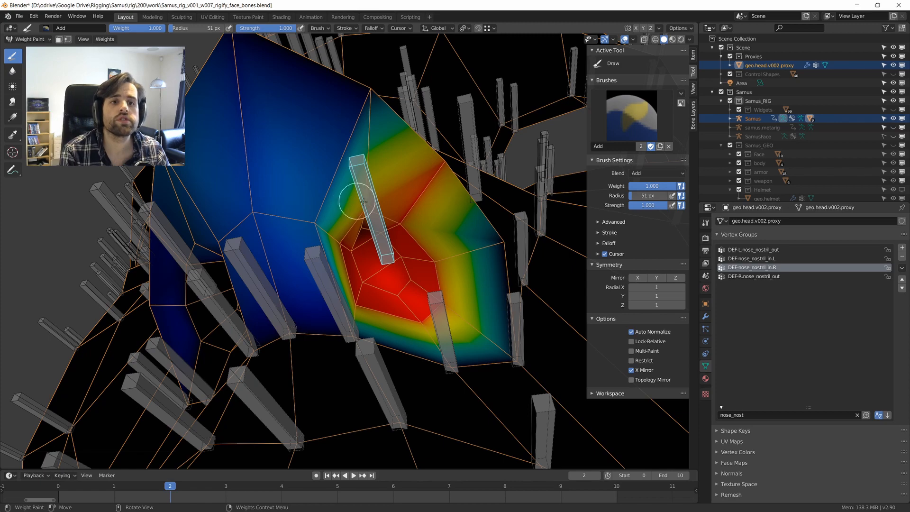
Return to Object Mode, hide the Samus rig and unhide samus.metarig.
{"action": "key", "text": "ctrl+Tab"}
{"action": "key", "text": "KP_1"}
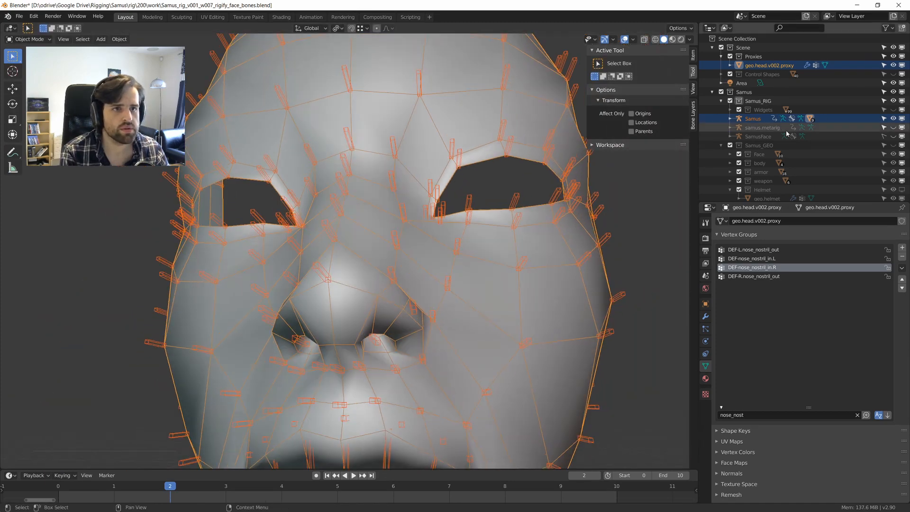
{"action": "left_click", "coordinate": [835, 118]}
{"action": "left_click", "coordinate": [762, 127]}
{"action": "left_click", "coordinate": [894, 127]}
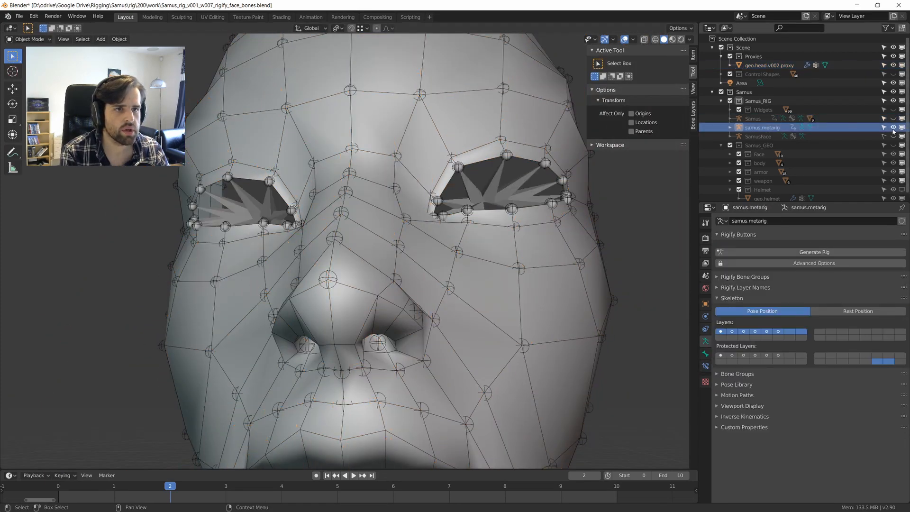
Enter Edit Mode on samus.metarig and box-select all the face bones across the head.
{"action": "middle_click_drag", "start_coordinate": [474, 199], "coordinate": [490, 190]}
{"action": "scroll", "coordinate": [474, 199], "scroll_direction": "down", "scroll_amount": 5}
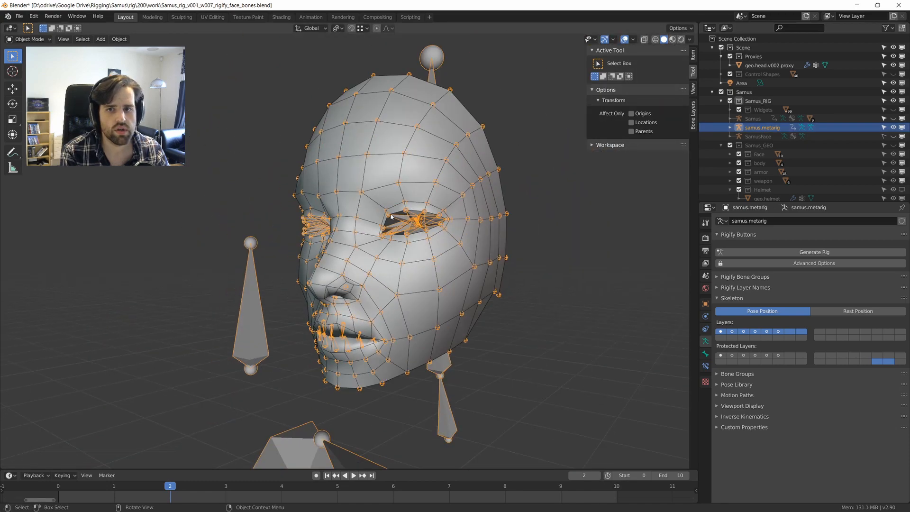
{"action": "middle_click_drag", "start_coordinate": [407, 209], "coordinate": [368, 218]}
{"action": "key", "text": "ctrl+Tab"}
{"action": "left_click", "coordinate": [599, 216]}
{"action": "middle_click_drag", "start_coordinate": [524, 221], "coordinate": [493, 217]}
{"action": "scroll", "coordinate": [493, 216], "scroll_direction": "down", "scroll_amount": 1, "text": "alt"}
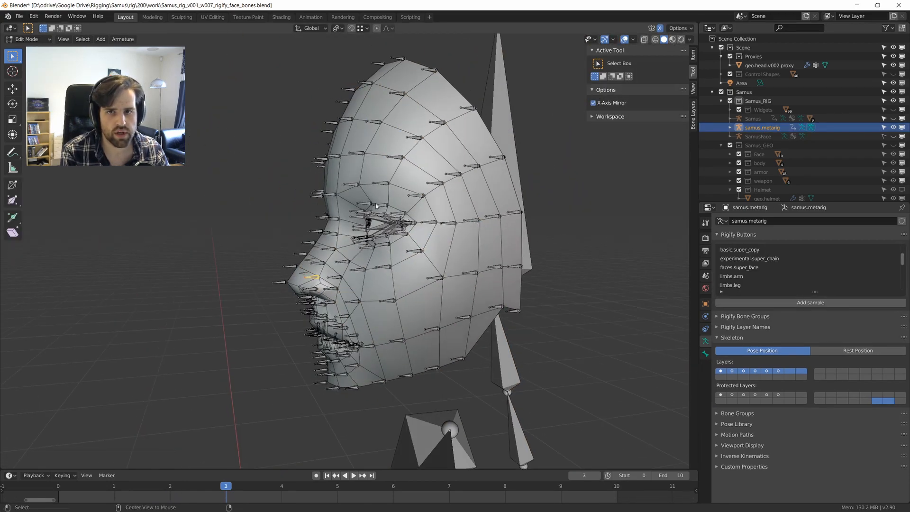
{"action": "middle_click_drag", "start_coordinate": [375, 203], "coordinate": [279, 146]}
{"action": "left_click_drag", "start_coordinate": [236, 89], "coordinate": [413, 356]}
{"action": "middle_click_drag", "start_coordinate": [371, 241], "coordinate": [583, 266]}
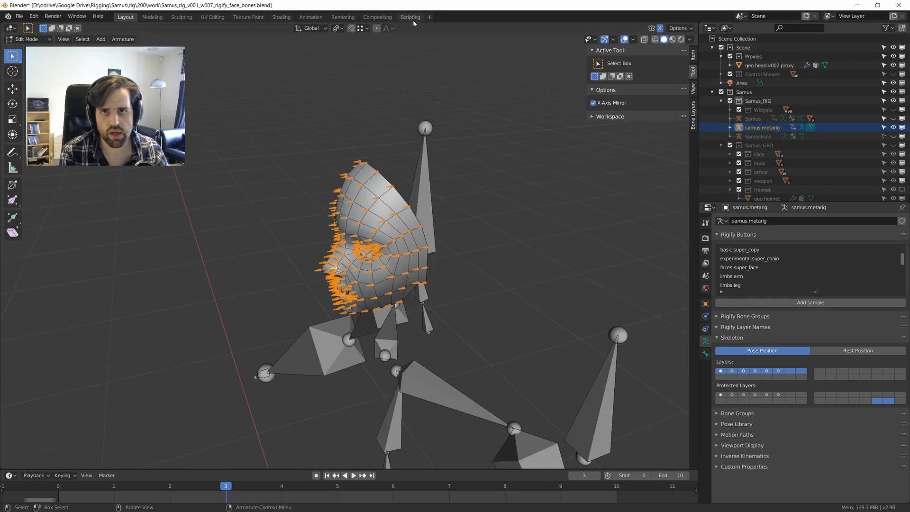
Switch to the Scripting workspace, widen the text editor and create a new text data-block.
{"action": "left_click", "coordinate": [411, 18]}
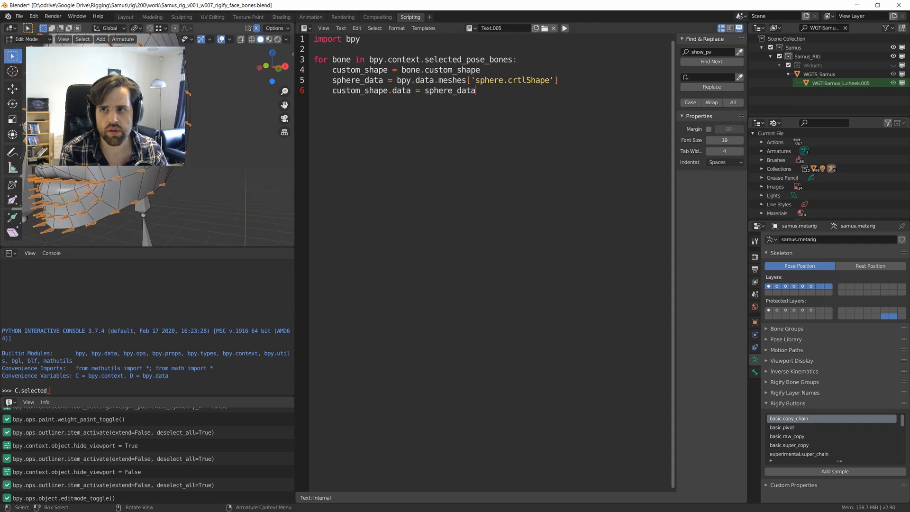
{"action": "left_click_drag", "start_coordinate": [295, 136], "coordinate": [207, 137]}
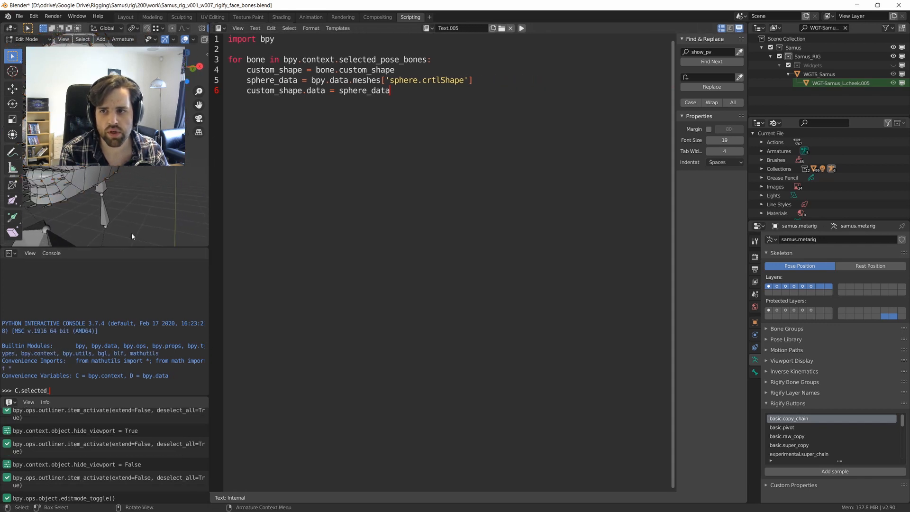
{"action": "left_click", "coordinate": [493, 29]}
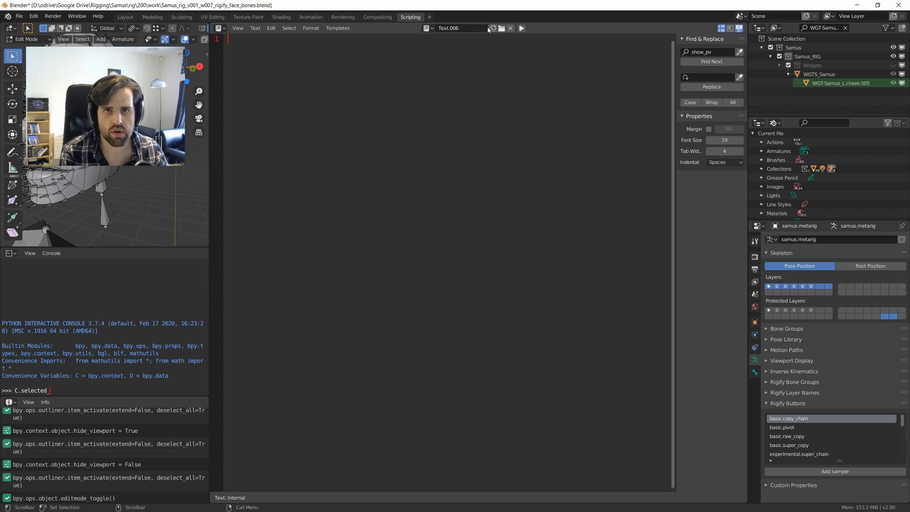
Open the system console and arrange it beside the main Blender window, giving Blender the larger share of the screen.
{"action": "left_click", "coordinate": [74, 18]}
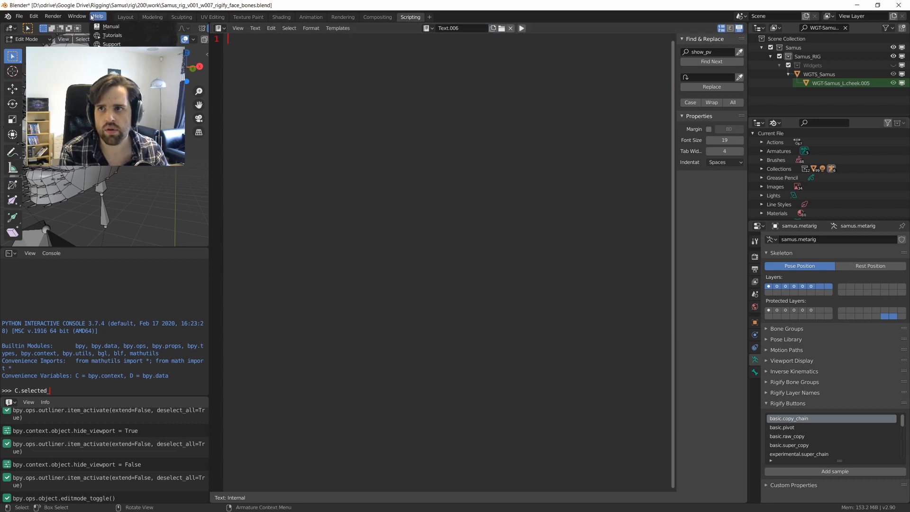
{"action": "left_click", "coordinate": [102, 105]}
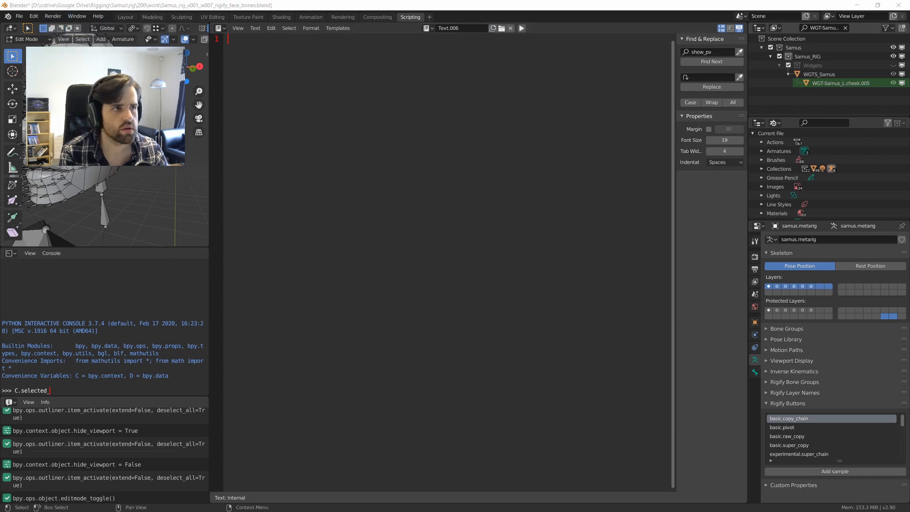
{"action": "mouse_move", "coordinate": [909, 105]}
{"action": "left_mouse_down"}
{"action": "mouse_move", "coordinate": [756, 114]}
{"action": "mouse_move", "coordinate": [909, 117]}
{"action": "left_mouse_up"}
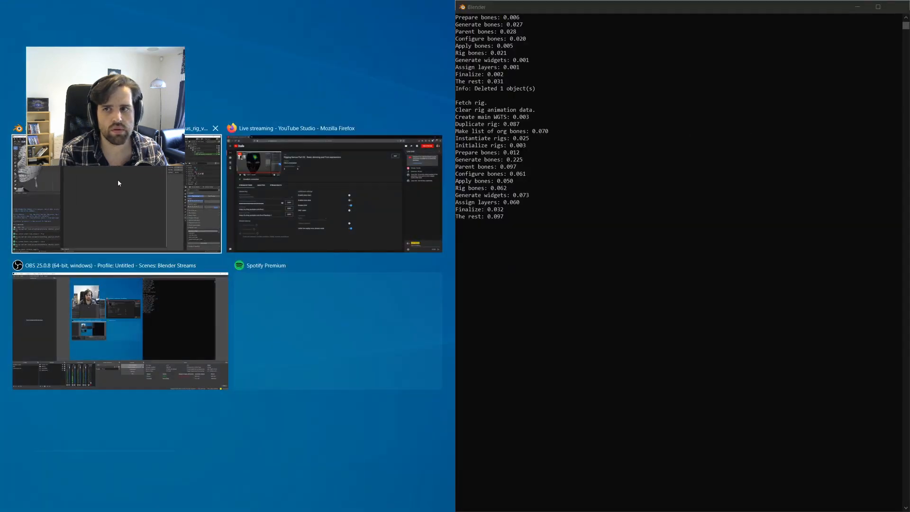
{"action": "left_click", "coordinate": [118, 179]}
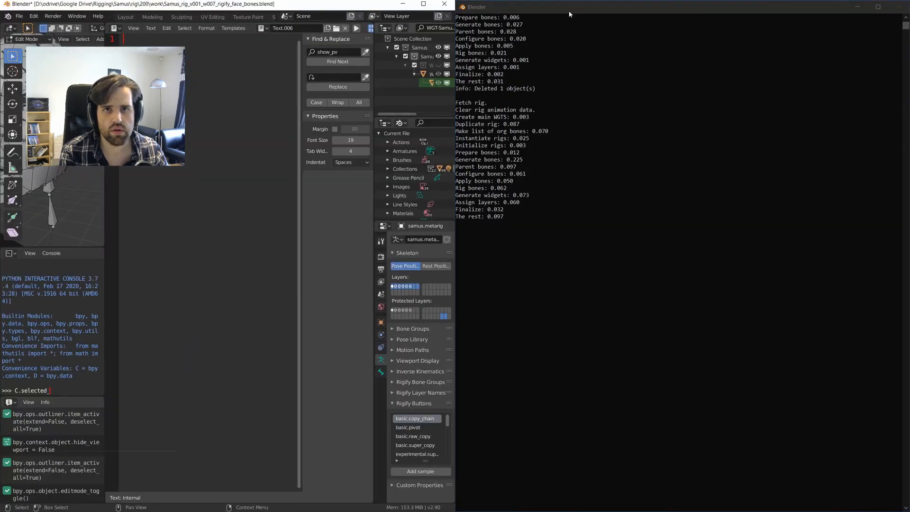
{"action": "left_click_drag", "start_coordinate": [567, 9], "coordinate": [909, 116]}
{"action": "left_click", "coordinate": [149, 182]}
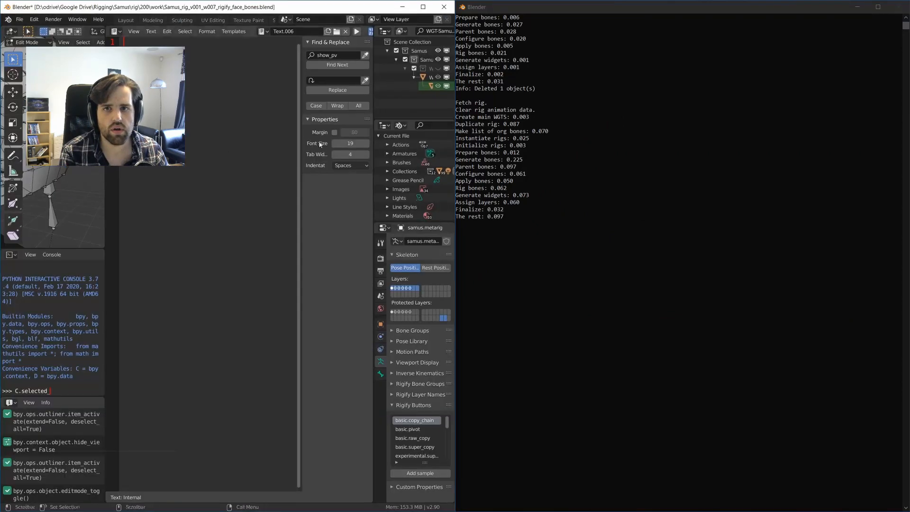
{"action": "left_click_drag", "start_coordinate": [456, 105], "coordinate": [730, 111]}
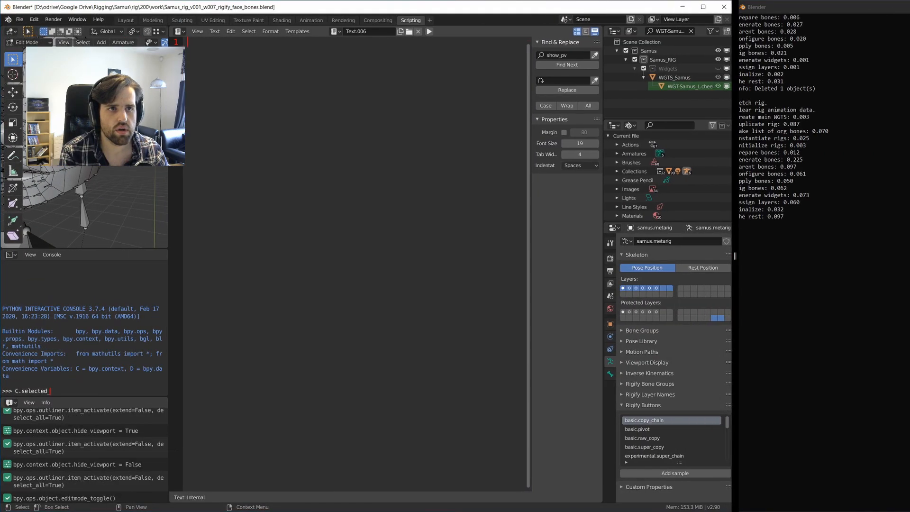
Begin the script with "import bpy" and reselect the metarig's face bones in side view.
{"action": "type", "text": "imp"}
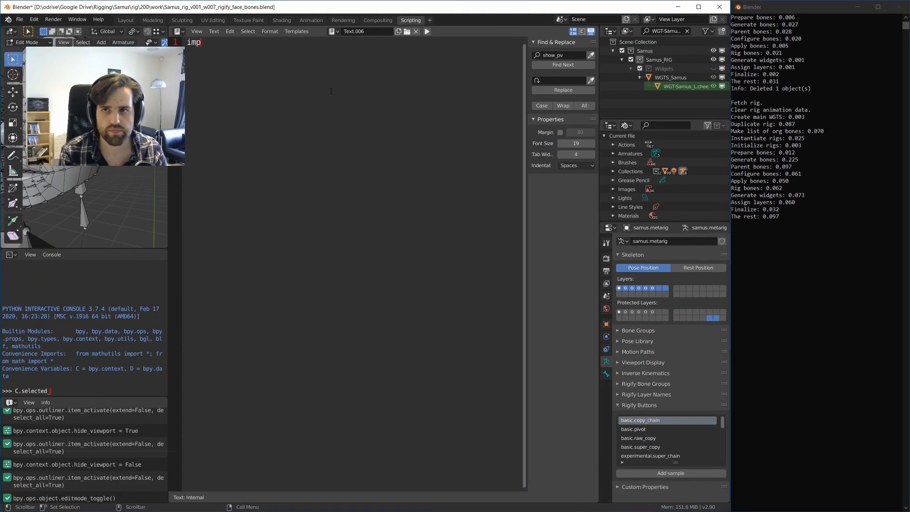
{"action": "type", "text": "ort bpy"}
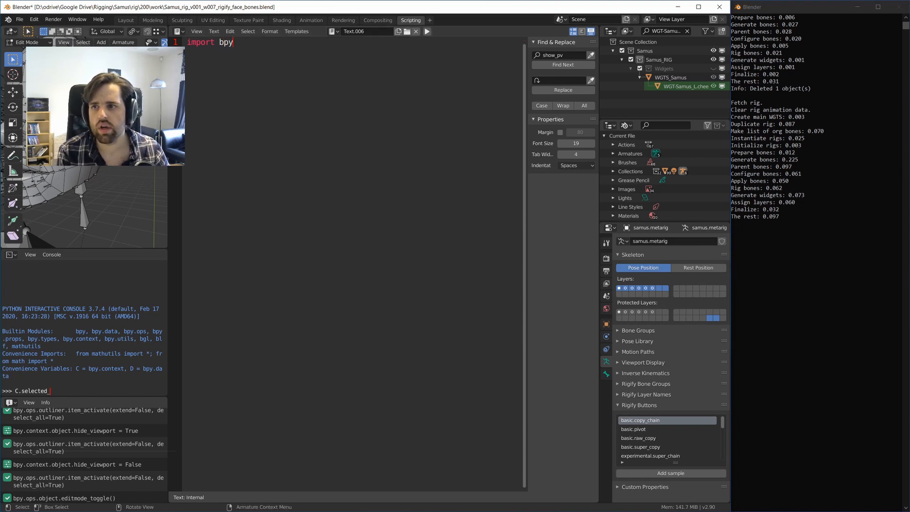
{"action": "middle_click_drag", "start_coordinate": [125, 199], "coordinate": [107, 214]}
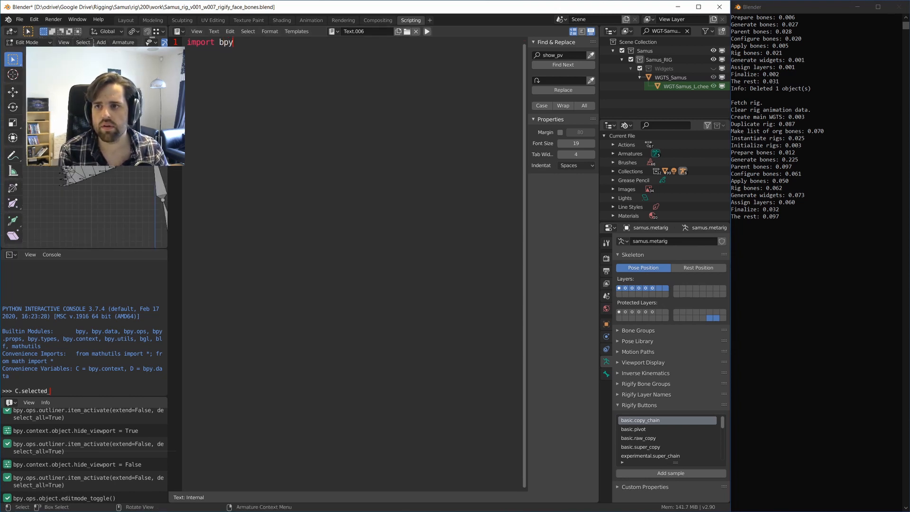
{"action": "key", "text": "KP_3"}
{"action": "left_click_drag", "start_coordinate": [28, 90], "coordinate": [109, 231]}
Add the loop header "for bone in bpy.context.selected_editable_bones:" below the import line.
{"action": "key", "text": "Return"}
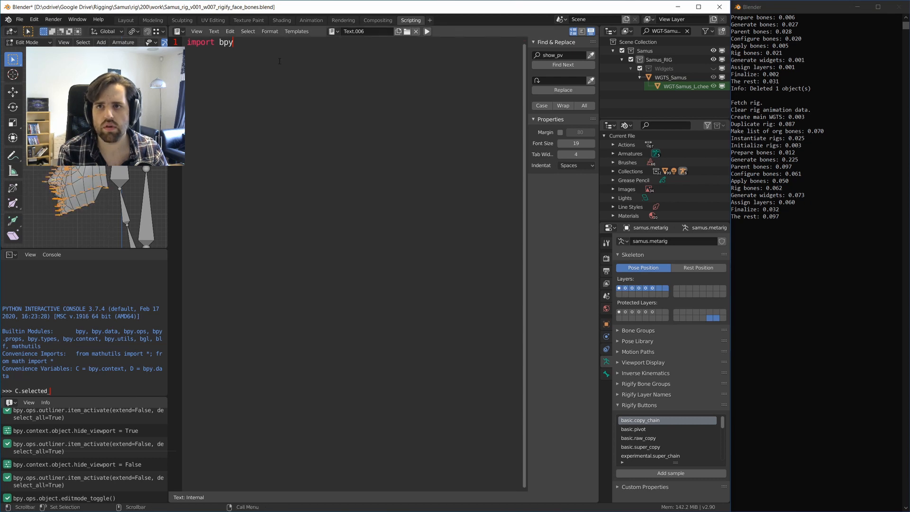
{"action": "type", "text": "for bone in"}
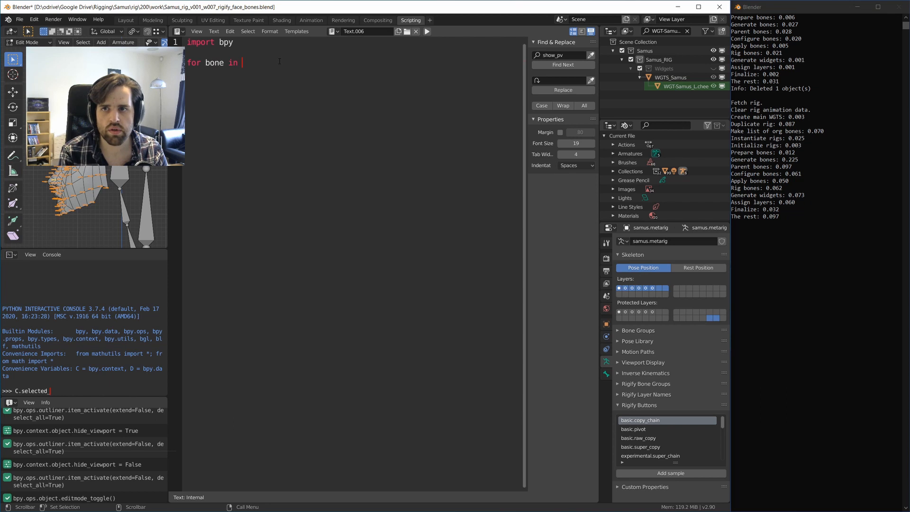
{"action": "type", "text": " bpy.contex"}
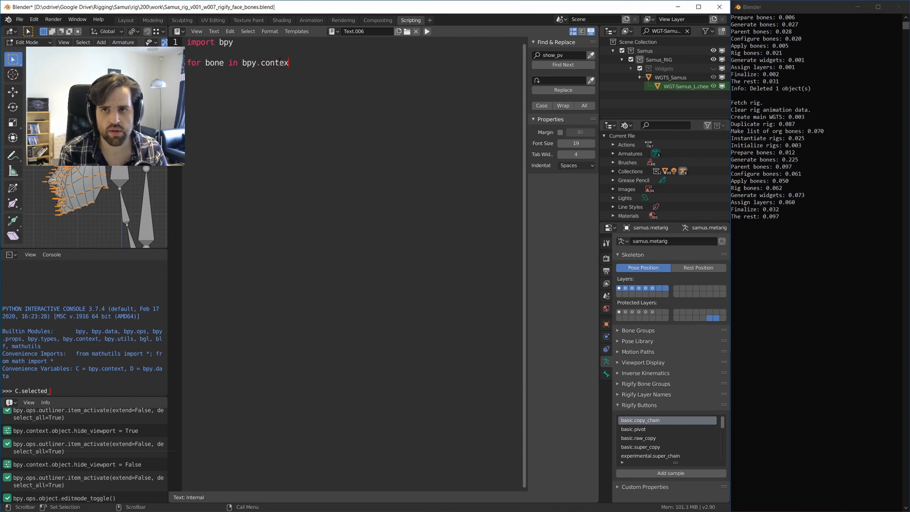
{"action": "type", "text": "t.selected_edit"}
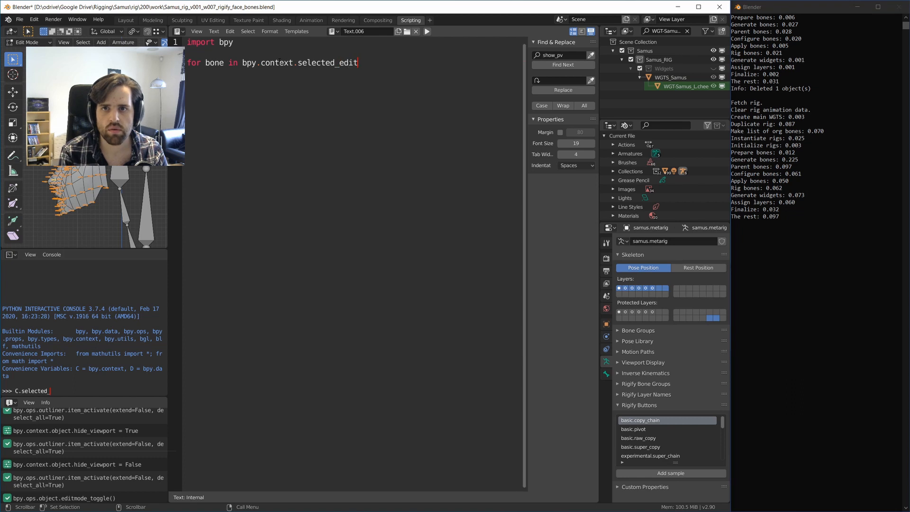
{"action": "type", "text": "able_bones:"}
{"action": "key", "text": "Return"}
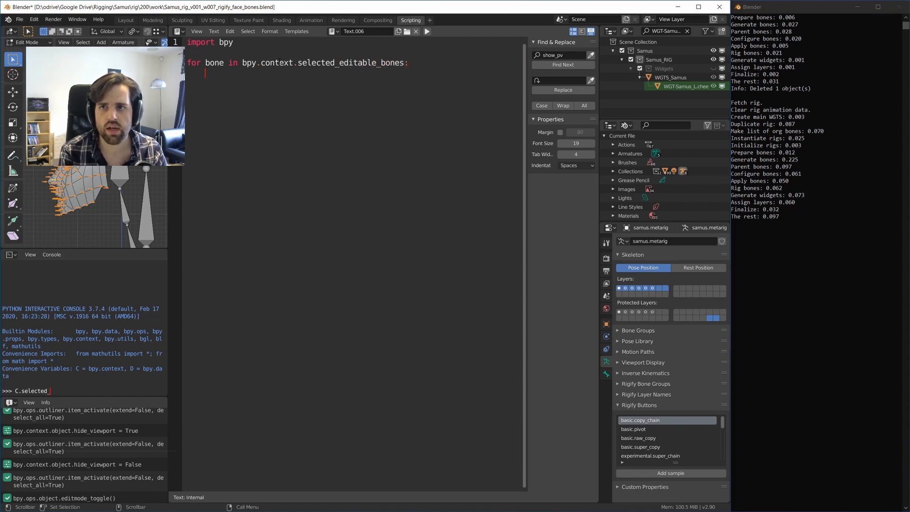
Test the loop by running it with print(bone) as its body, and remove the print line.
{"action": "type", "text": "print("}
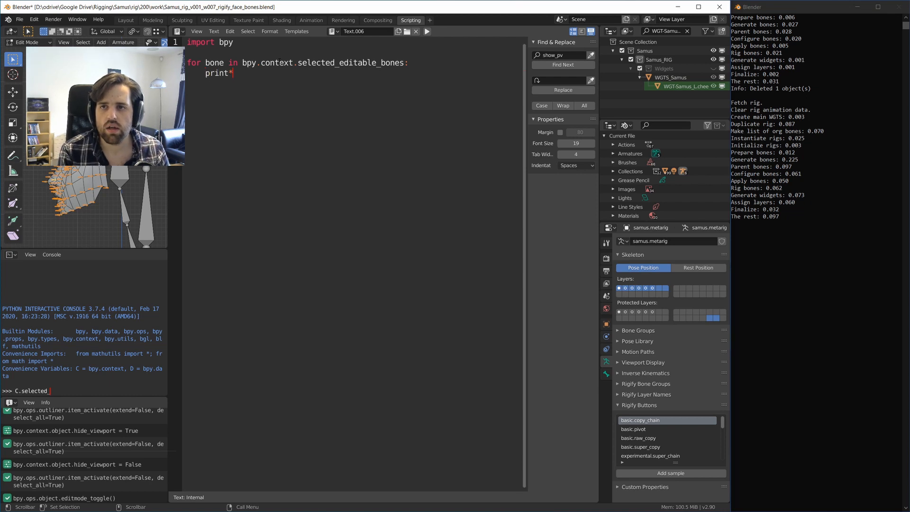
{"action": "type", "text": "bones)"}
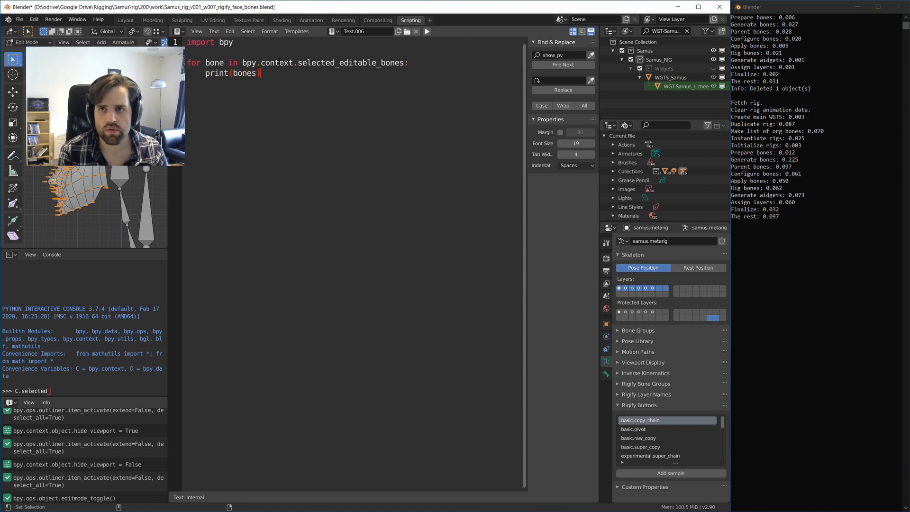
{"action": "key", "text": "alt+p"}
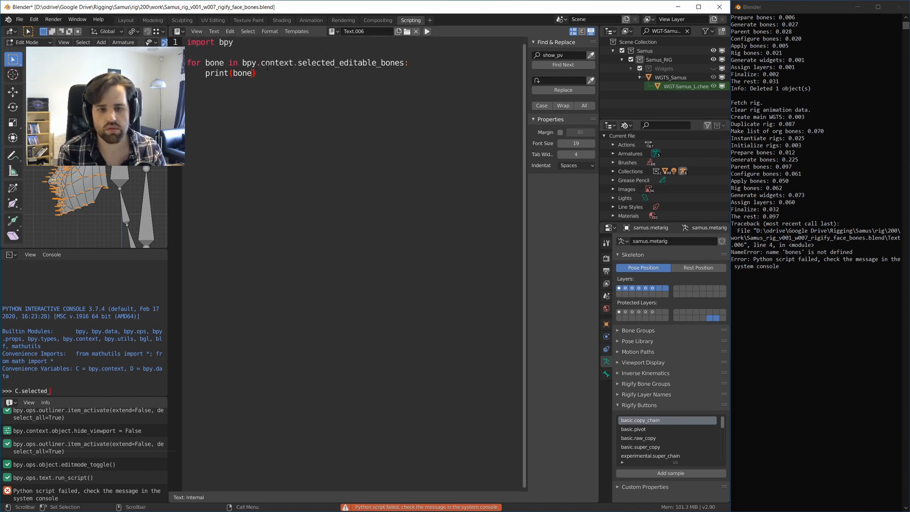
{"action": "key", "text": "alt+p"}
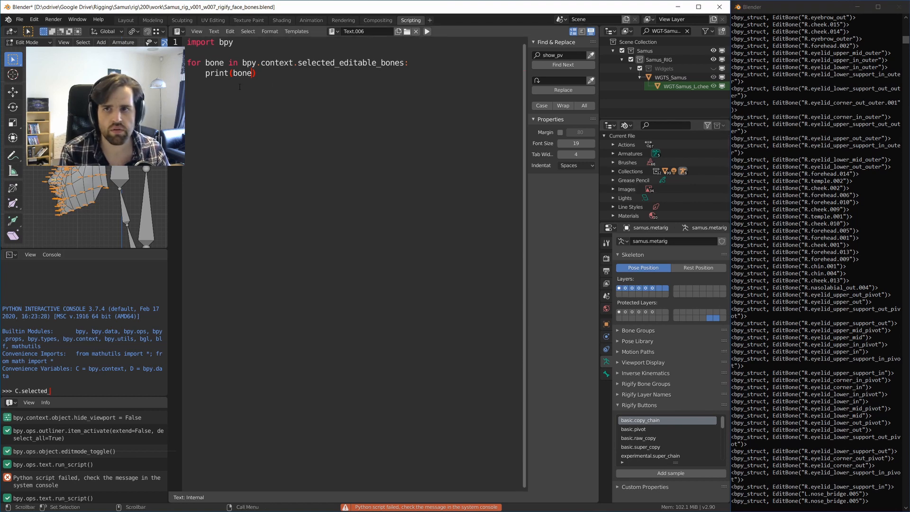
{"action": "left_click_drag", "start_coordinate": [259, 74], "coordinate": [206, 74]}
{"action": "key", "text": "BackSpace"}
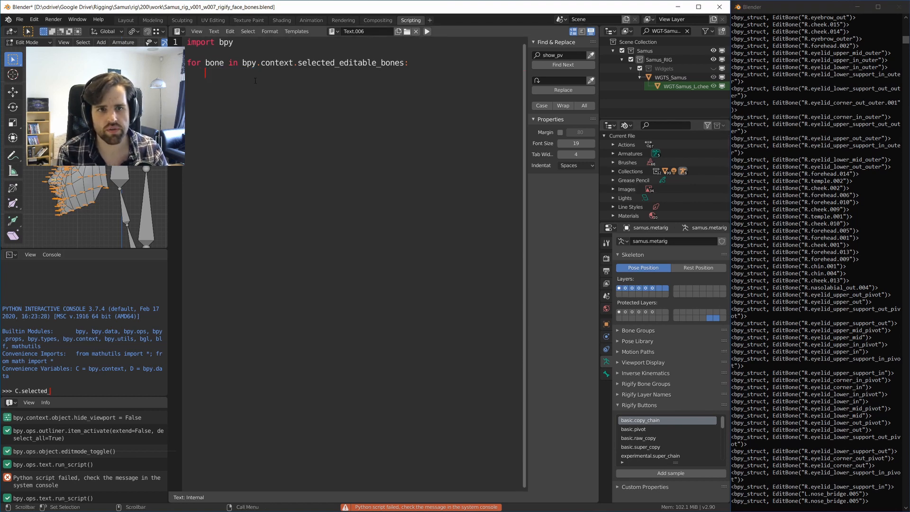
Show the active bone's properties and check how its name marks the side.
{"action": "left_click", "coordinate": [606, 374]}
{"action": "left_click", "coordinate": [628, 240]}
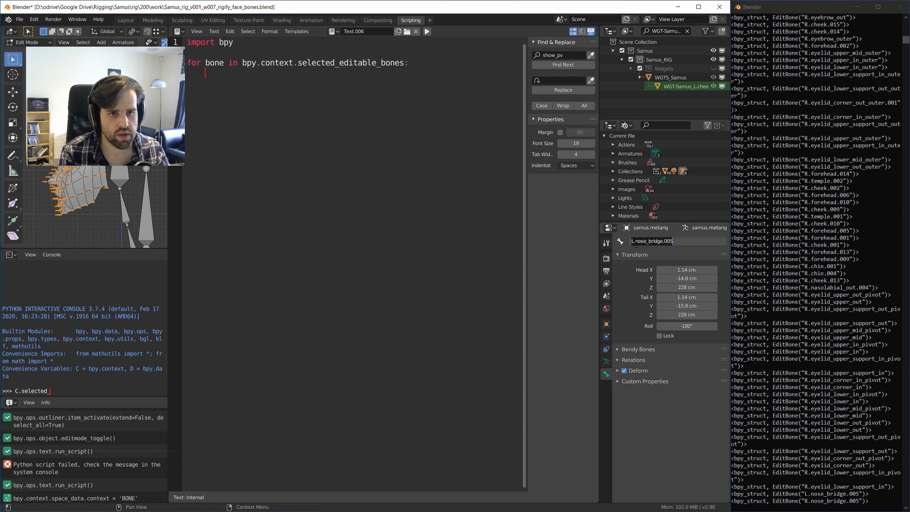
{"action": "left_click", "coordinate": [628, 241]}
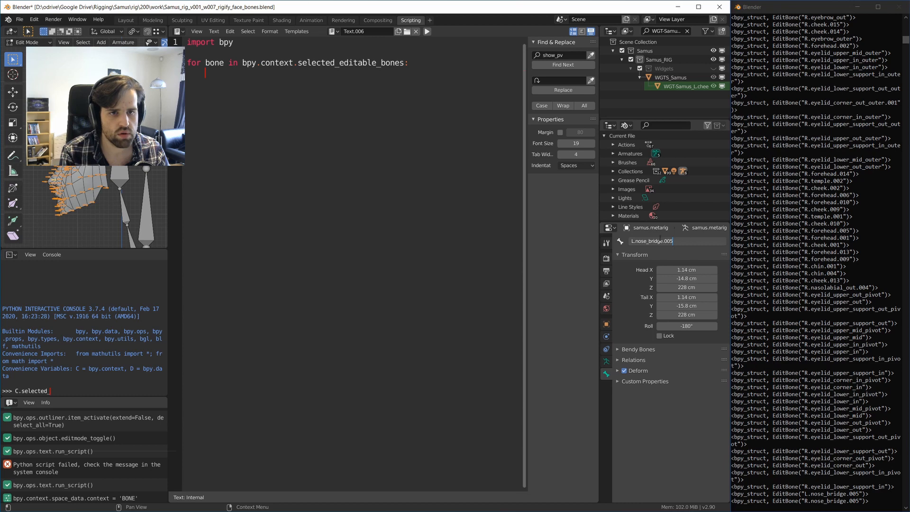
{"action": "key", "text": "Return"}
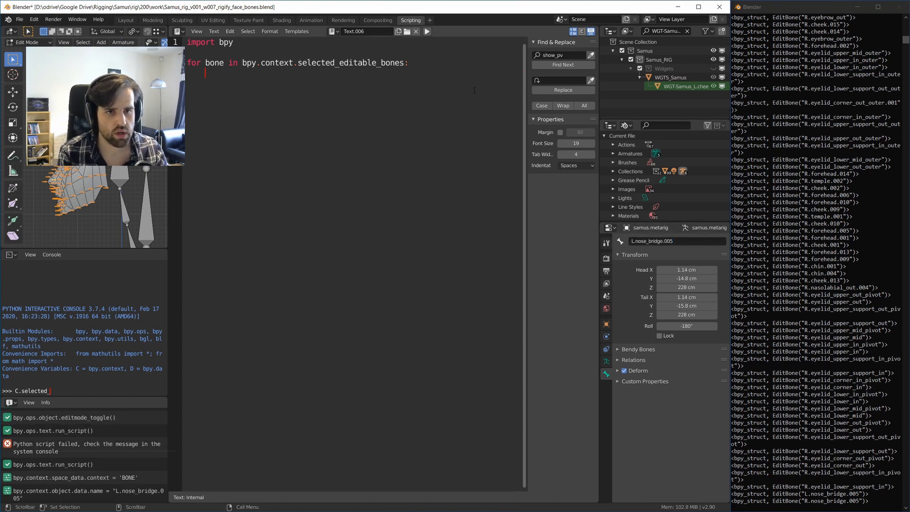
Start the loop body with split = bone.name.split(".") to break each bone name at its dots.
{"action": "left_click", "coordinate": [633, 242]}
{"action": "left_click", "coordinate": [633, 243]}
{"action": "left_click", "coordinate": [251, 77]}
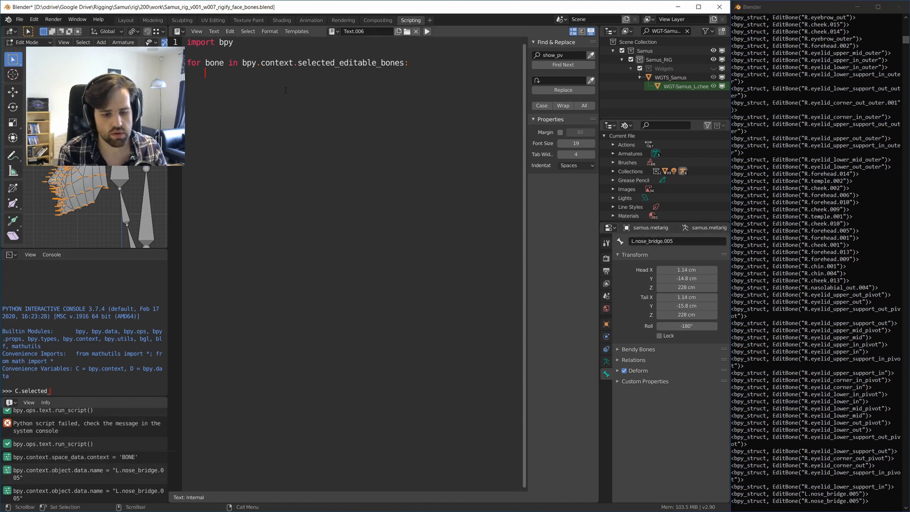
{"action": "type", "text": "split ="}
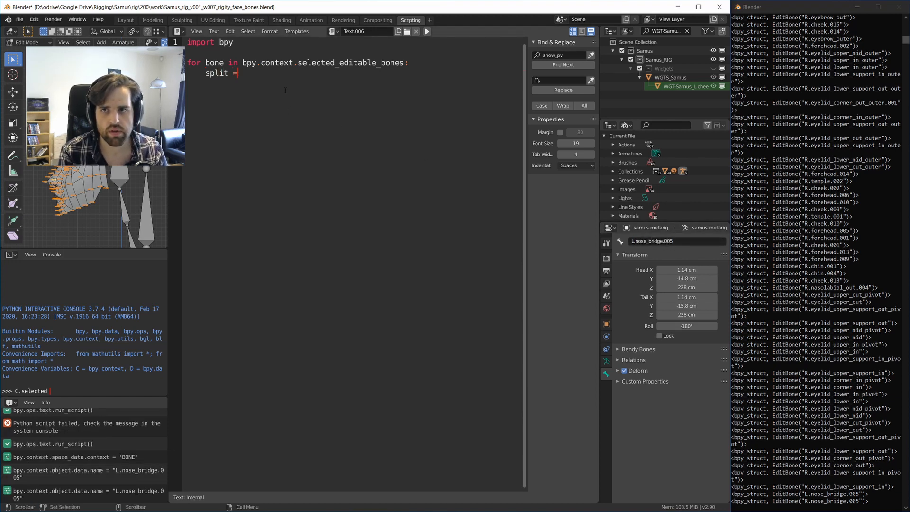
{"action": "type", "text": " bone.na"}
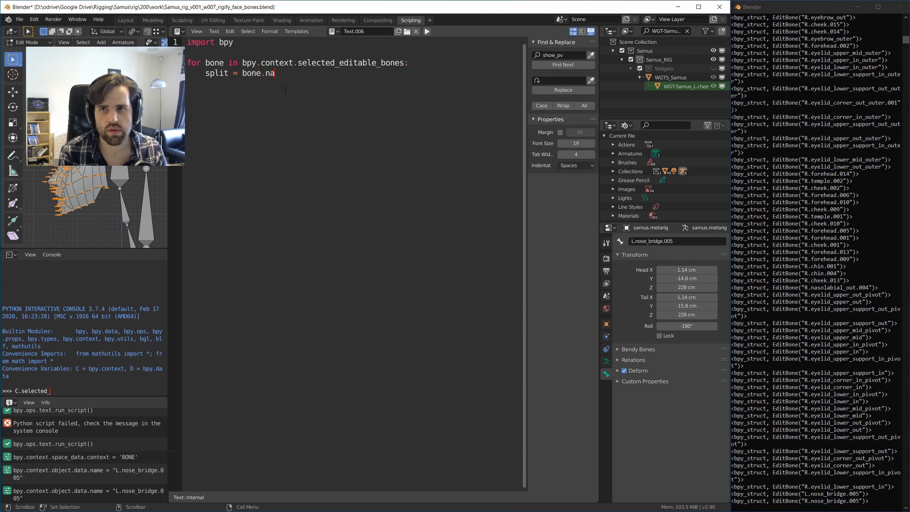
{"action": "type", "text": "me.split"}
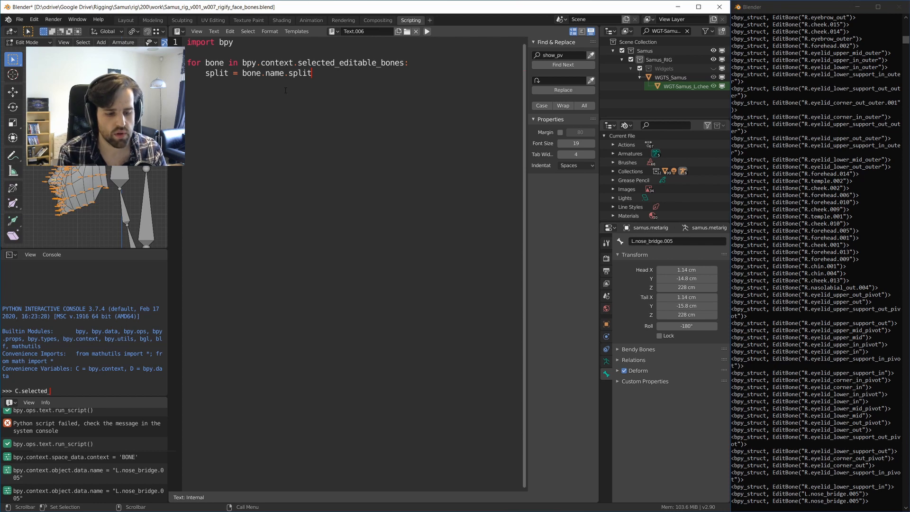
{"action": "type", "text": "(\""}
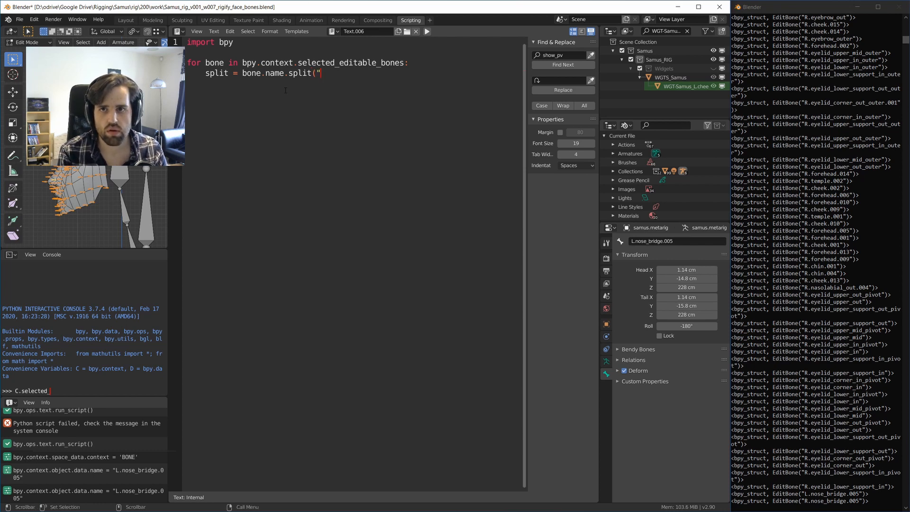
{"action": "type", "text": ".\"0"}
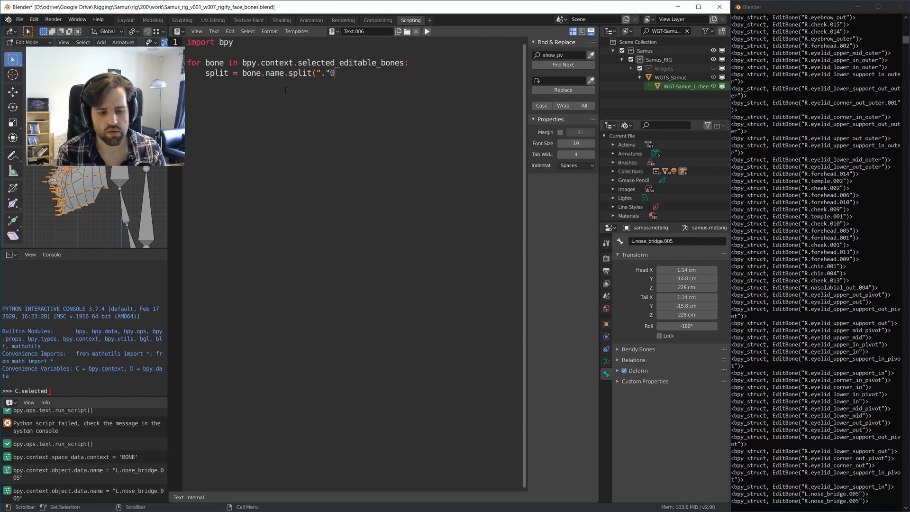
{"action": "key", "text": "BackSpace"}
{"action": "type", "text": ")"}
Add the line side = split[0] to store the side letter from the start of the name.
{"action": "type", "text": "s"}
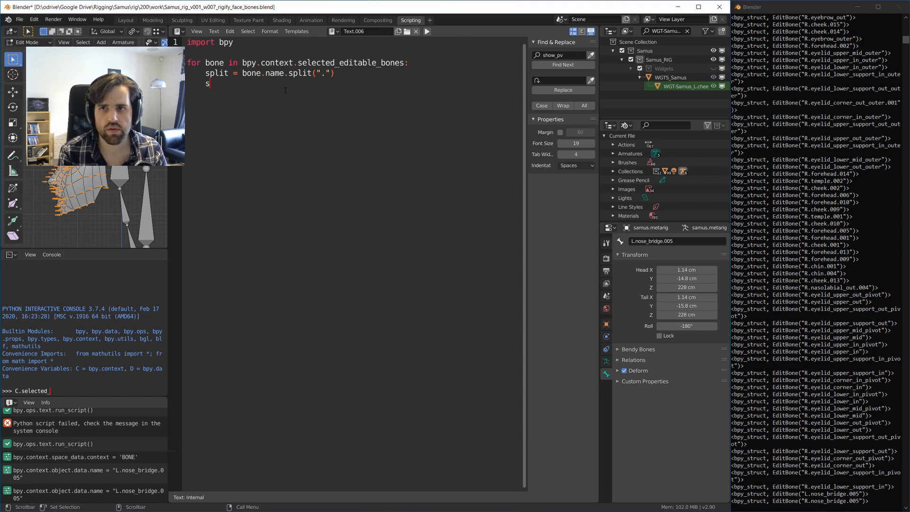
{"action": "type", "text": "ide = b"}
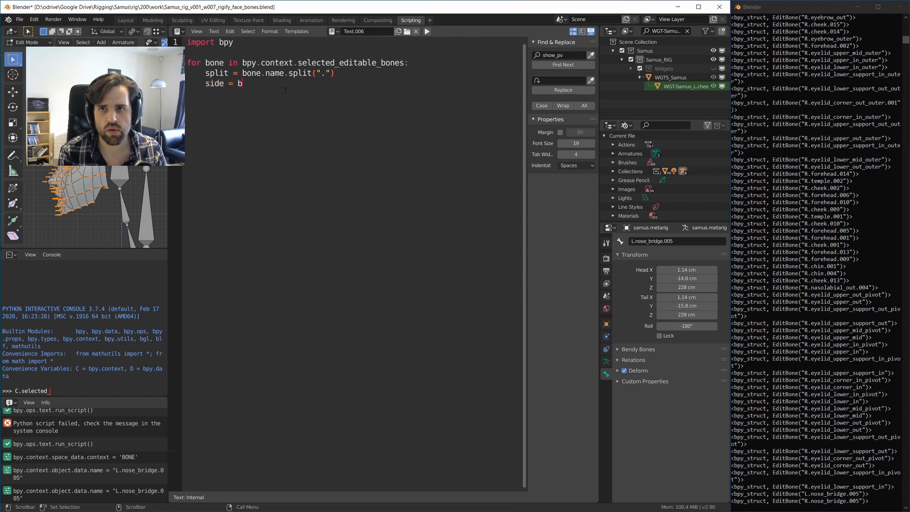
{"action": "key", "text": "BackSpace"}
{"action": "type", "text": "s[pl"}
{"action": "type", "text": "plit[0"}
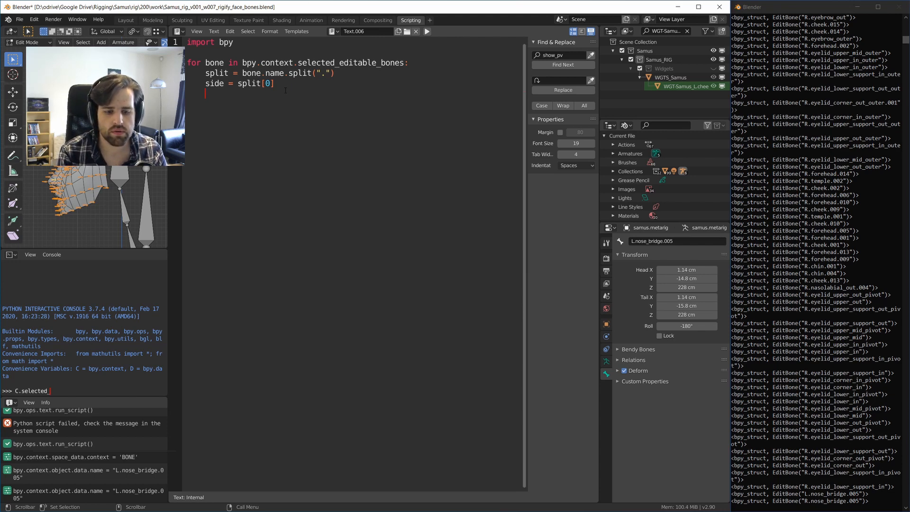
Move the side letter to the end of the list with split.append(side) and split.pop(0).
{"action": "type", "text": "split."}
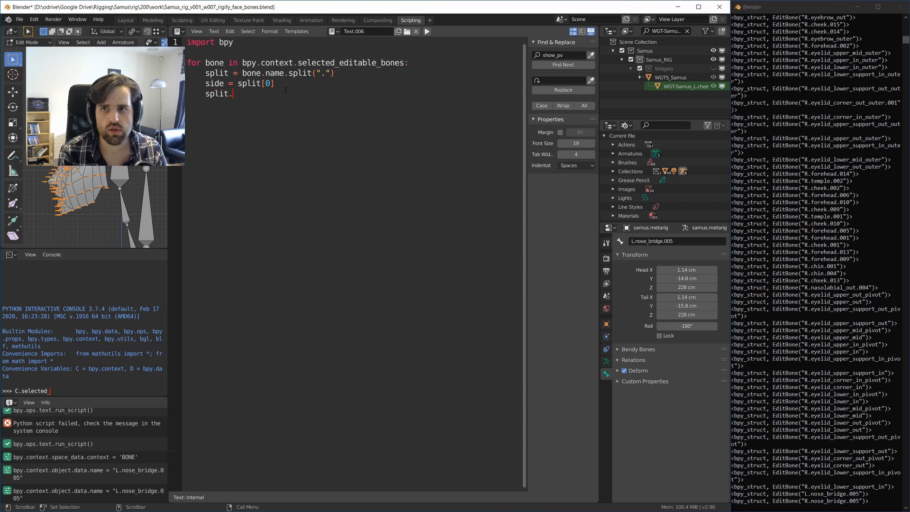
{"action": "type", "text": "append(s"}
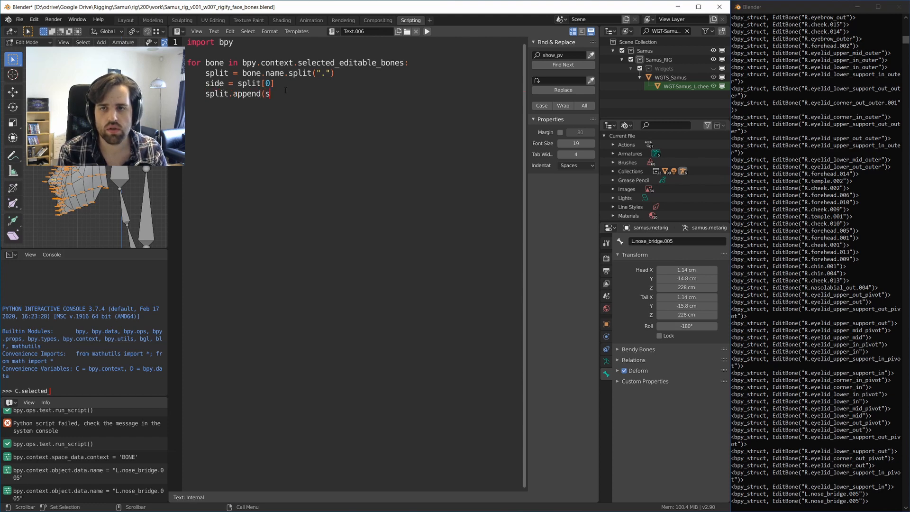
{"action": "type", "text": "ide)     s"}
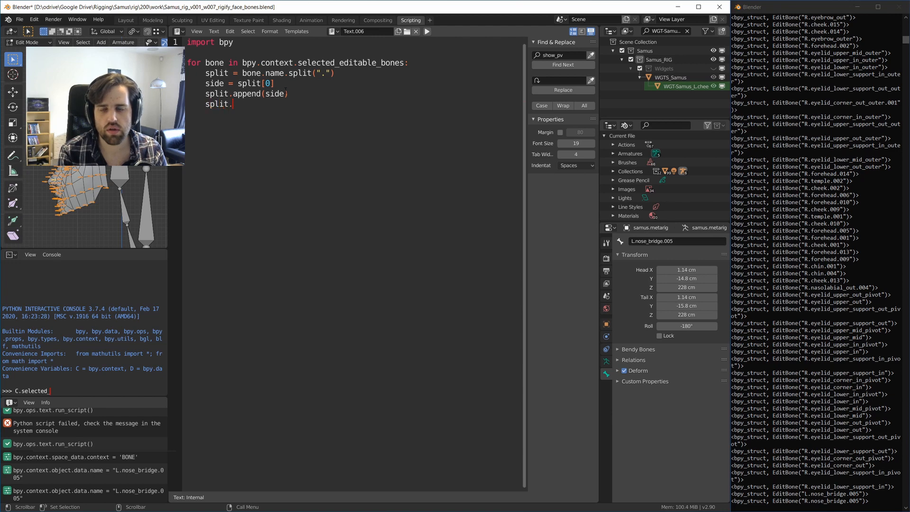
{"action": "type", "text": "plit.pop(0"}
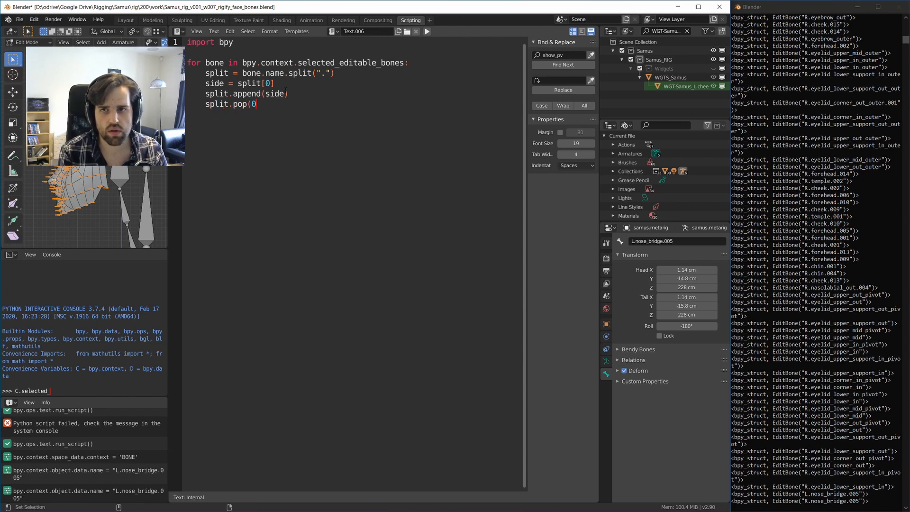
{"action": "type", "text": ")     p"}
{"action": "type", "text": "rin"}
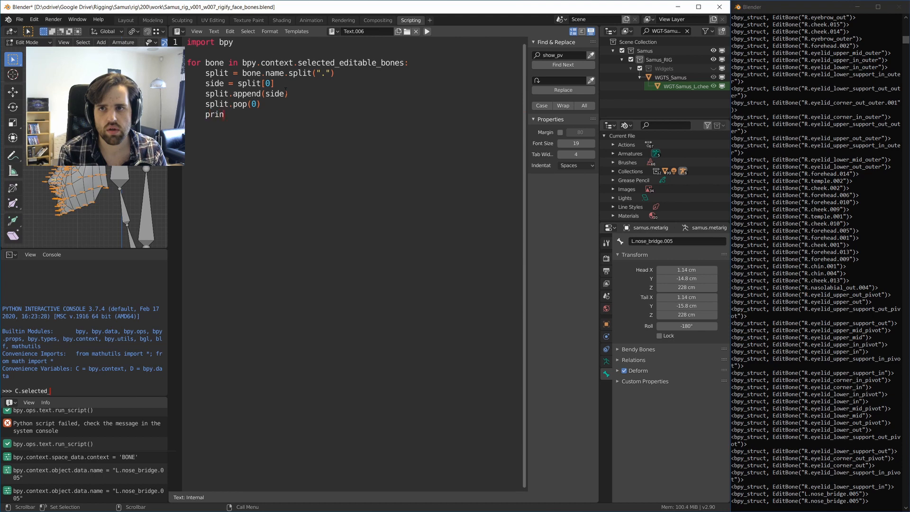
{"action": "type", "text": "t \""}
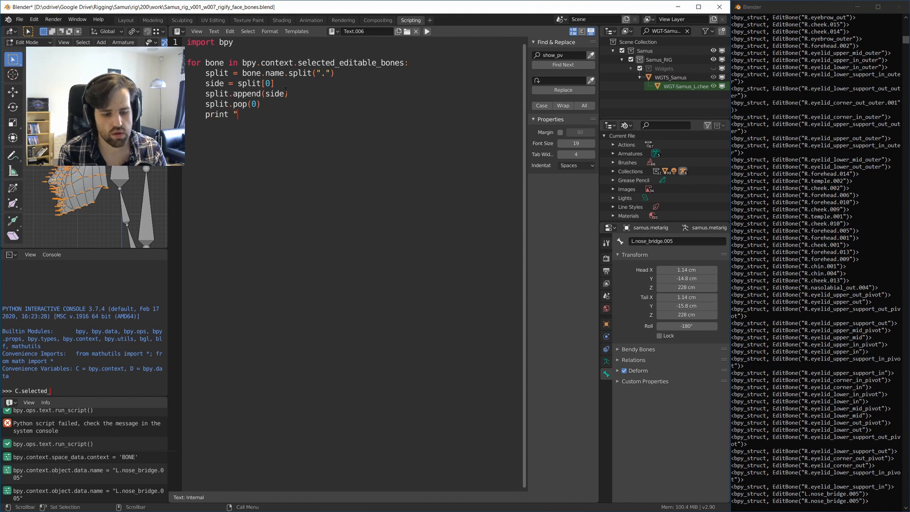
{"action": "key", "text": "BackSpace"}
{"action": "key", "text": "BackSpace"}
{"action": "key", "text": "BackSpace"}
{"action": "key", "text": "BackSpace"}
{"action": "key", "text": "BackSpace"}
{"action": "key", "text": "BackSpace"}
{"action": "key", "text": "BackSpace"}
Add new_name = ".".join(split) to rebuild the name from the reordered parts, and run the script.
{"action": "type", "text": "ne"}
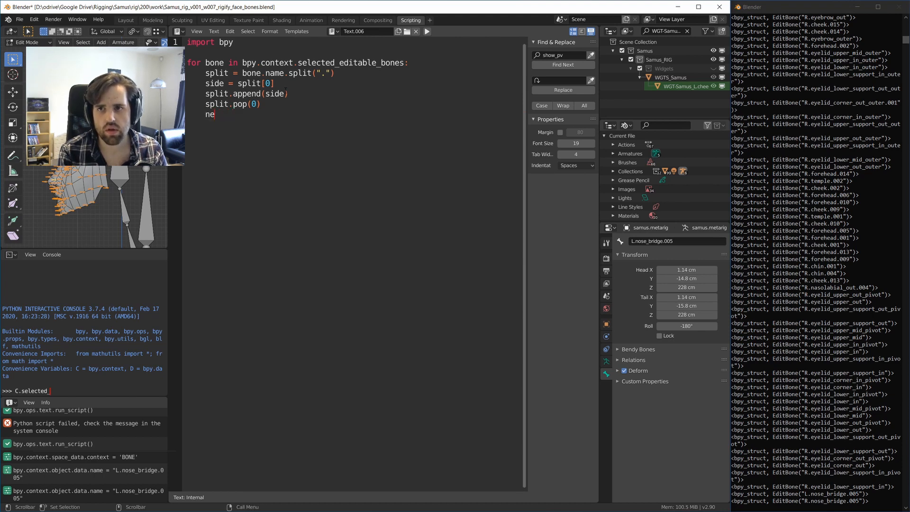
{"action": "type", "text": "w_name"}
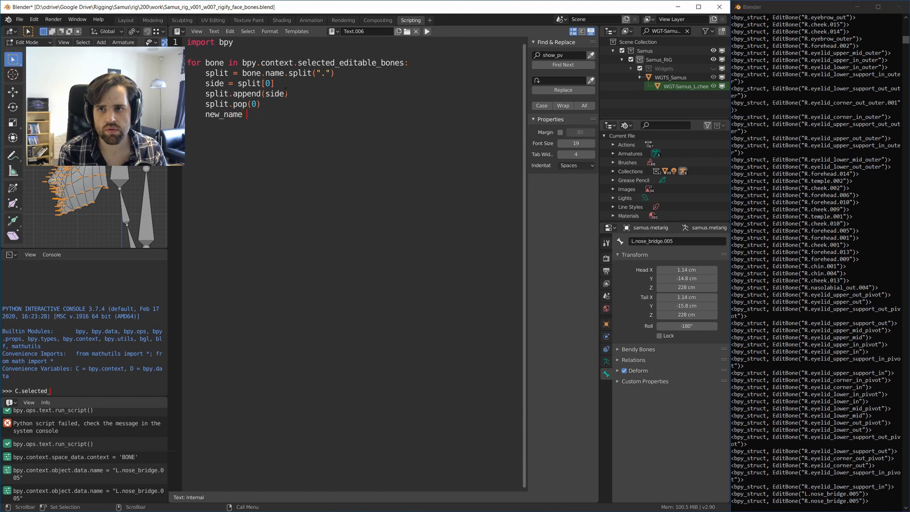
{"action": "type", "text": " = \".\".join(split)"}
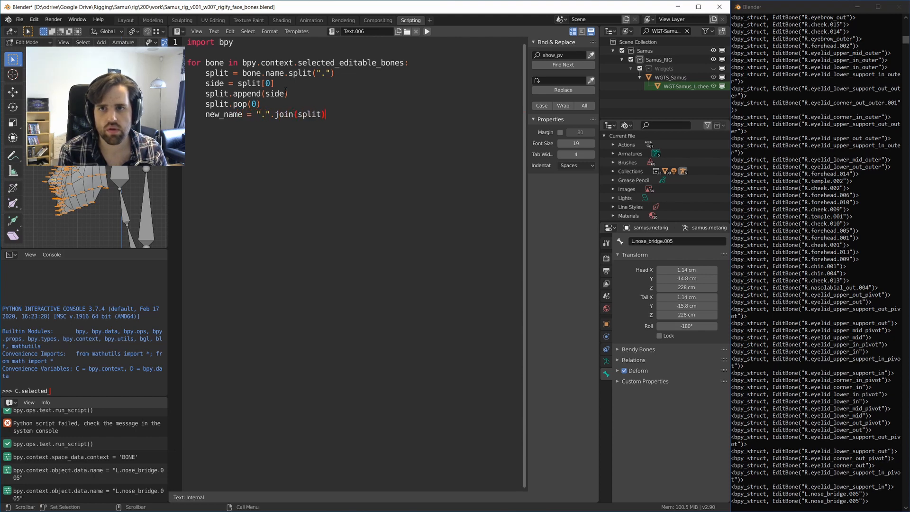
{"action": "key", "text": "alt+p"}
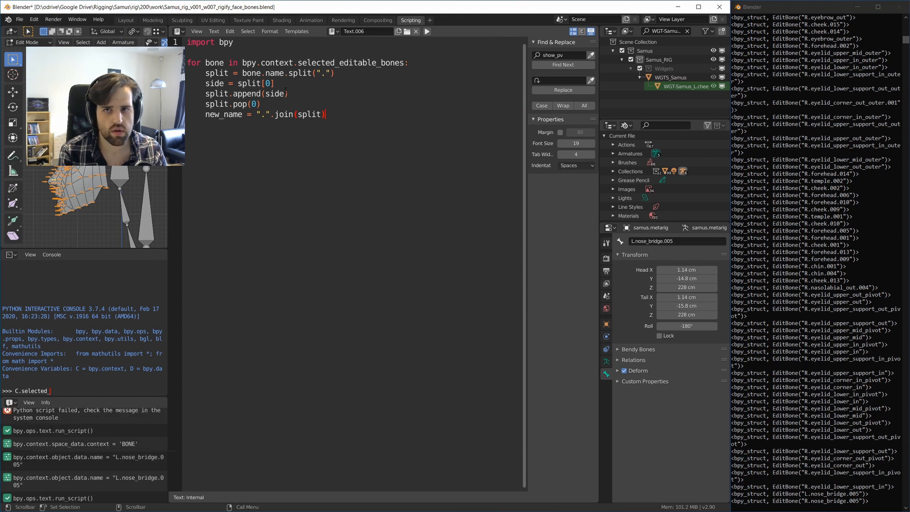
Append print(new_name) to the loop and run the script to check the generated names in the system console.
{"action": "type", "text": "rint("}
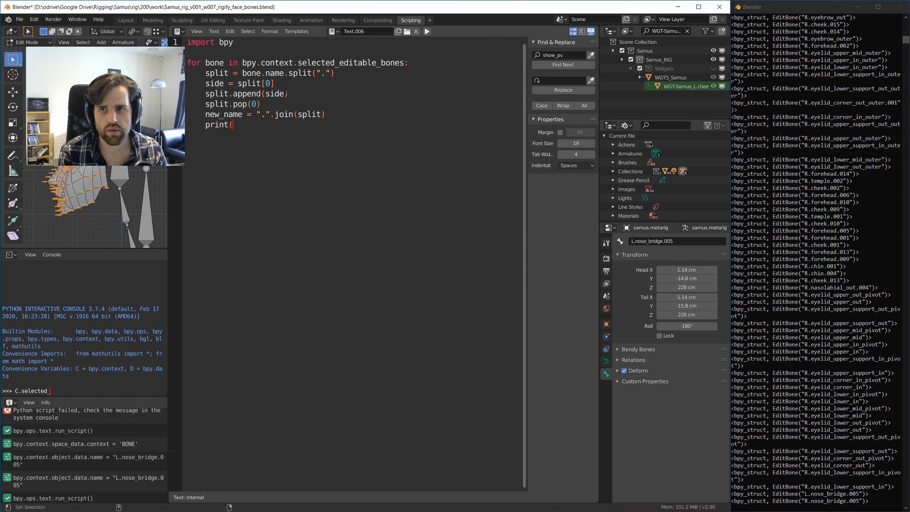
{"action": "type", "text": "new_name"}
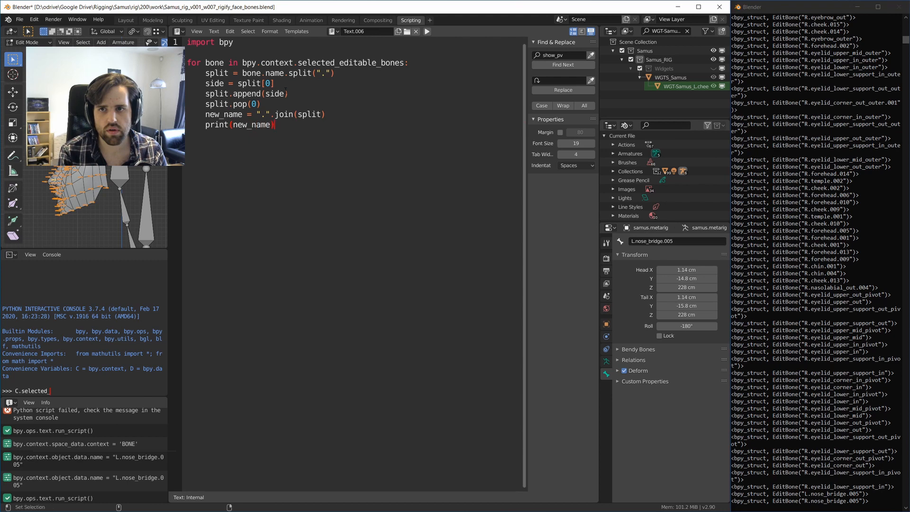
{"action": "key", "text": "alt+p"}
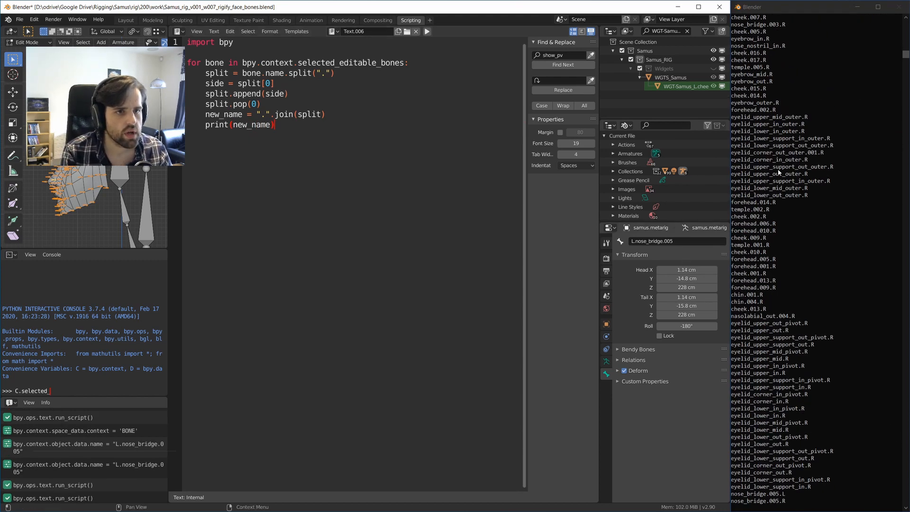
{"action": "left_click", "coordinate": [807, 120]}
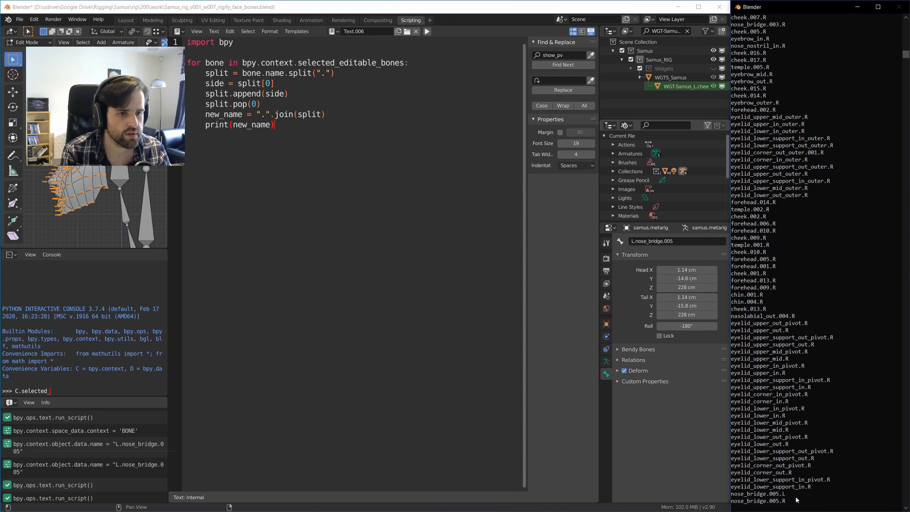
Replace the print line with bone.name = new_name and run the script to rename the selected face bones.
{"action": "left_click", "coordinate": [284, 128]}
{"action": "left_click_drag", "start_coordinate": [284, 125], "coordinate": [207, 114]}
{"action": "left_click", "coordinate": [256, 73]}
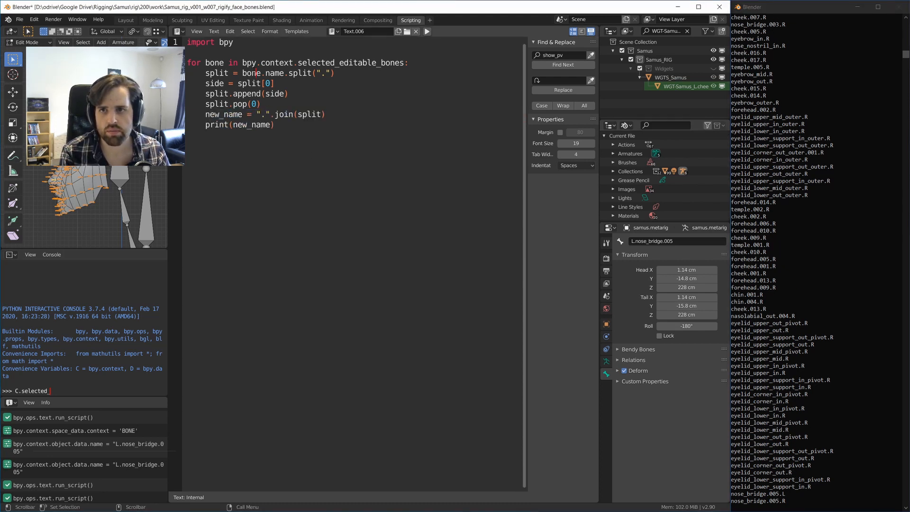
{"action": "left_click_drag", "start_coordinate": [242, 73], "coordinate": [284, 73]}
{"action": "key", "text": "ctrl+c"}
{"action": "left_click_drag", "start_coordinate": [274, 124], "coordinate": [205, 125]}
{"action": "key", "text": "ctrl+v"}
{"action": "type", "text": "= "}
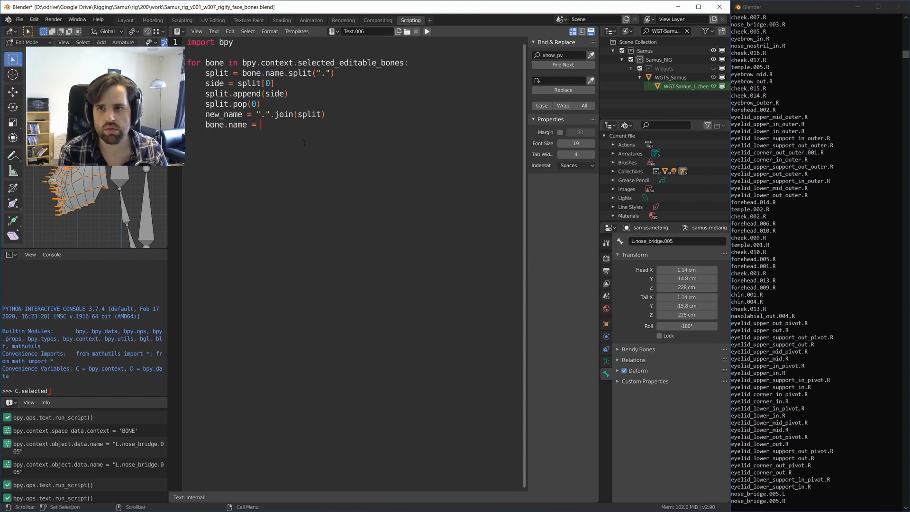
{"action": "type", "text": "new_name"}
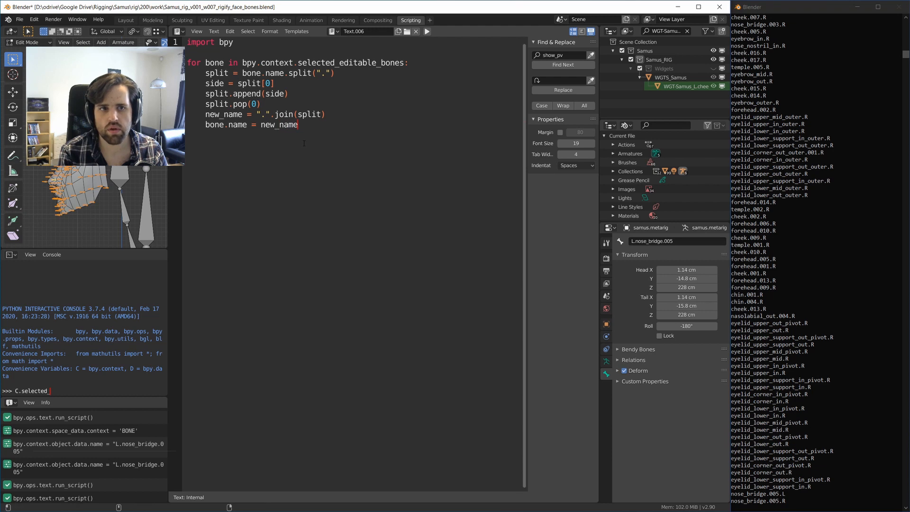
{"action": "key", "text": "alt+p"}
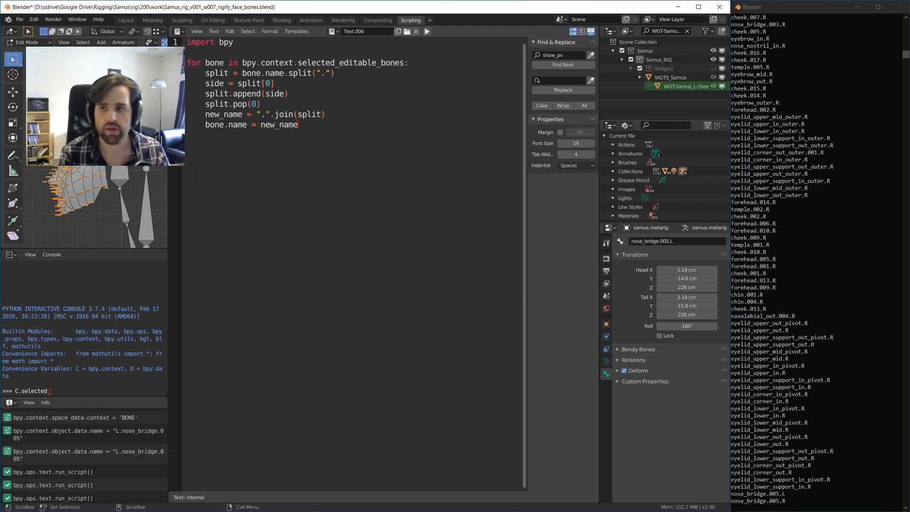
{"action": "mouse_move", "coordinate": [98, 106]}
{"action": "middle_mouse_down"}
{"action": "mouse_move", "coordinate": [106, 124]}
{"action": "mouse_move", "coordinate": [95, 111]}
{"action": "middle_mouse_up"}
{"action": "key", "text": "F3"}
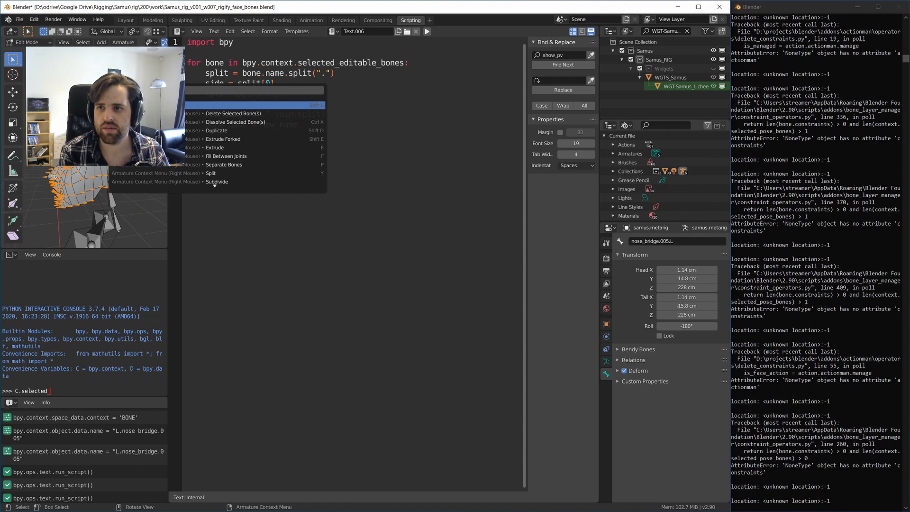
{"action": "key", "text": "Escape"}
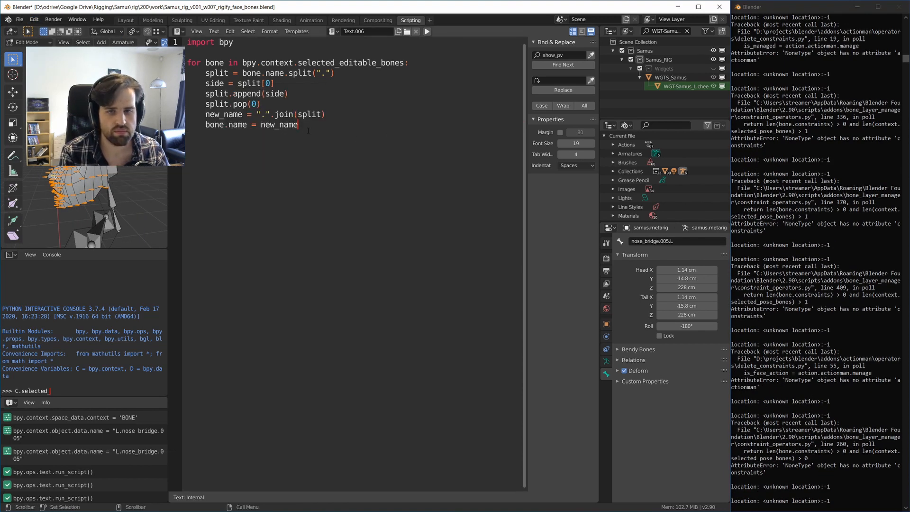
Go to the Layout workspace and switch the metarig from Edit Mode to Object Mode.
{"action": "left_click", "coordinate": [133, 21]}
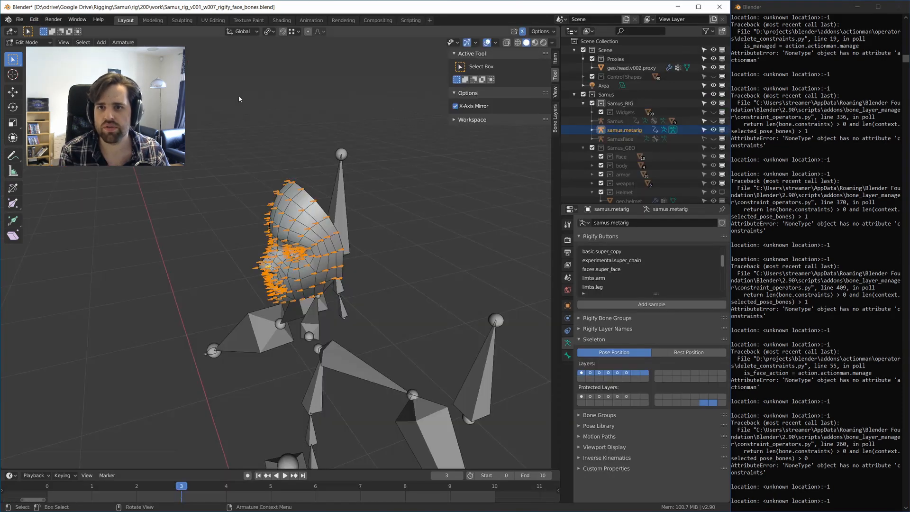
{"action": "mouse_move", "coordinate": [365, 212]}
{"action": "middle_mouse_down"}
{"action": "mouse_move", "coordinate": [376, 204]}
{"action": "mouse_move", "coordinate": [374, 216]}
{"action": "middle_mouse_up"}
{"action": "middle_click_drag", "start_coordinate": [371, 313], "coordinate": [368, 246], "text": "ctrl"}
{"action": "key", "text": "ctrl+Tab"}
{"action": "left_click", "coordinate": [285, 223]}
Regenerate the Samus rig from the metarig with Rigify's Generate Rig command.
{"action": "middle_click_drag", "start_coordinate": [304, 220], "coordinate": [273, 207]}
{"action": "middle_click_drag", "start_coordinate": [394, 150], "coordinate": [398, 112], "text": "ctrl"}
{"action": "left_click", "coordinate": [394, 99]}
{"action": "left_click", "coordinate": [394, 99]}
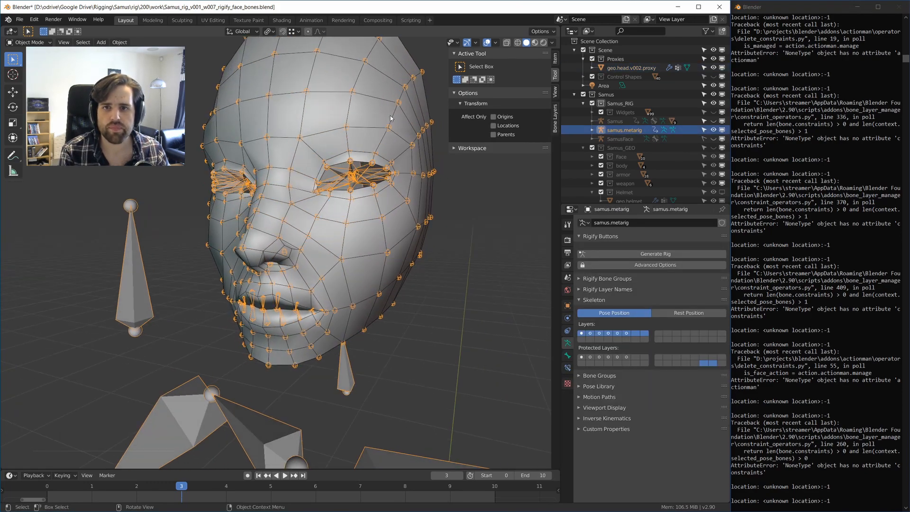
{"action": "middle_click_drag", "start_coordinate": [337, 209], "coordinate": [358, 192]}
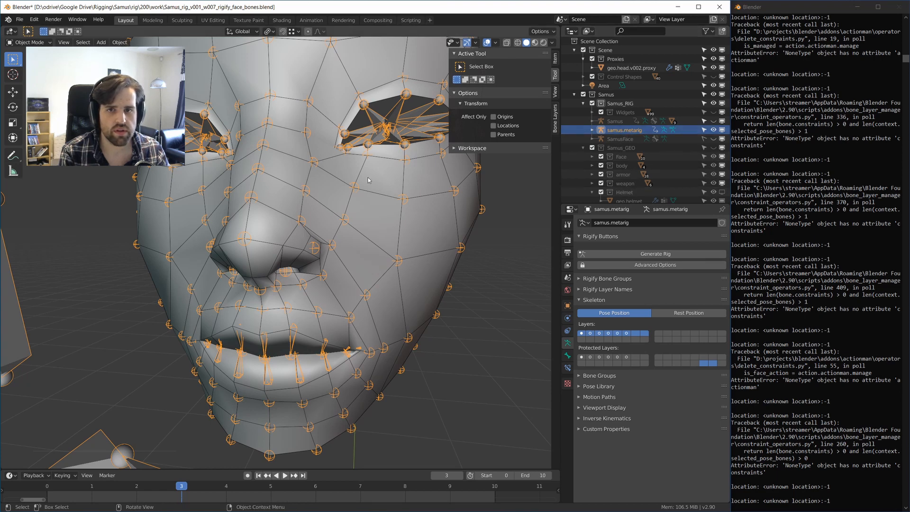
{"action": "left_click", "coordinate": [629, 254]}
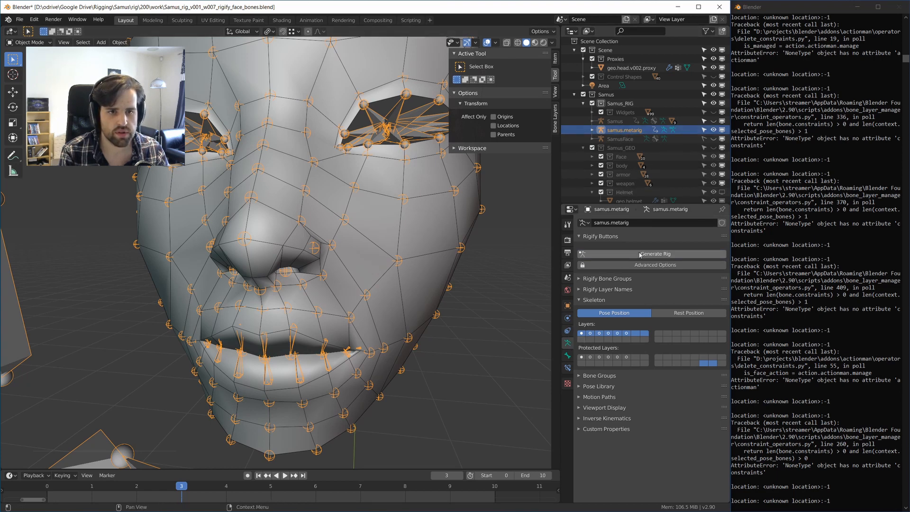
{"action": "middle_click_drag", "start_coordinate": [464, 216], "coordinate": [481, 213]}
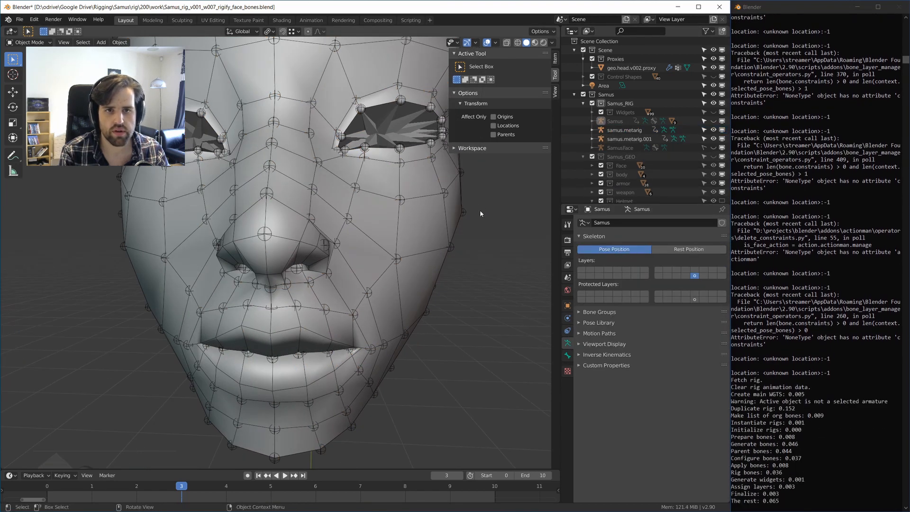
Delete the duplicate samus.metarig.001 armature from the Samus_RIG collection.
{"action": "left_click", "coordinate": [630, 141]}
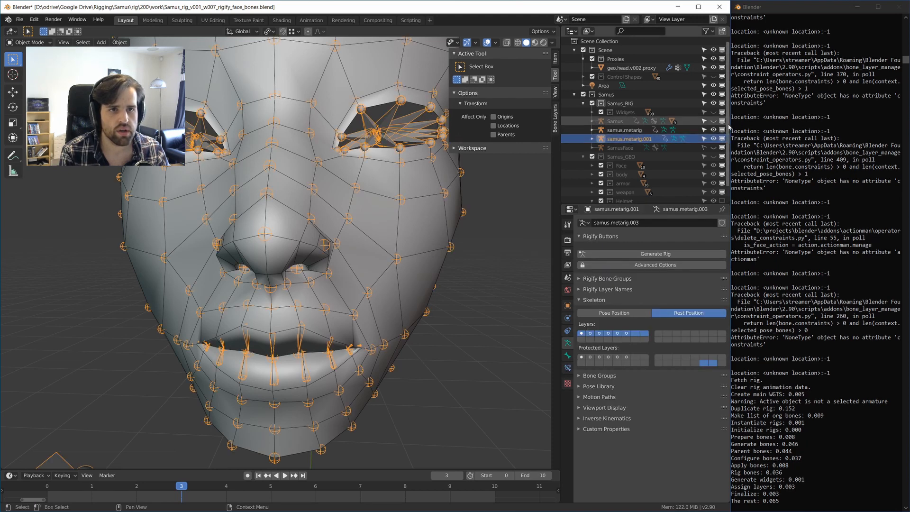
{"action": "key", "text": "x"}
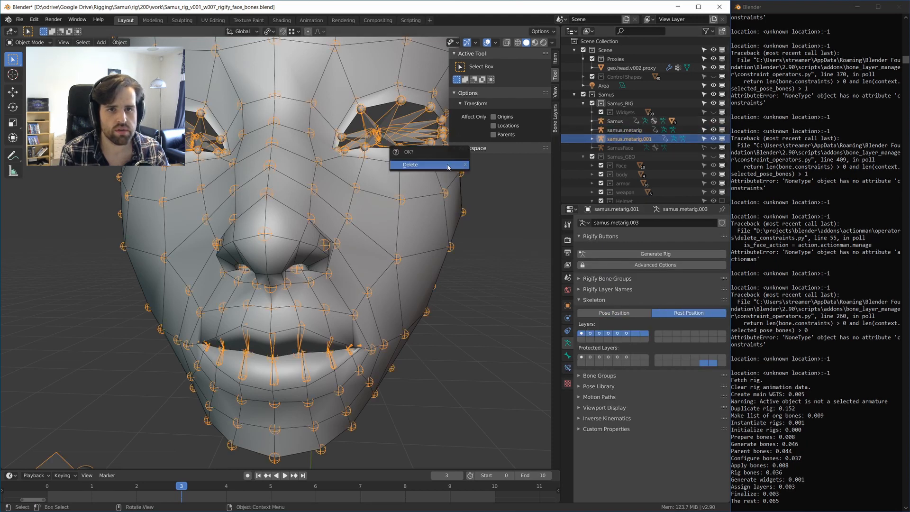
{"action": "left_click", "coordinate": [449, 166]}
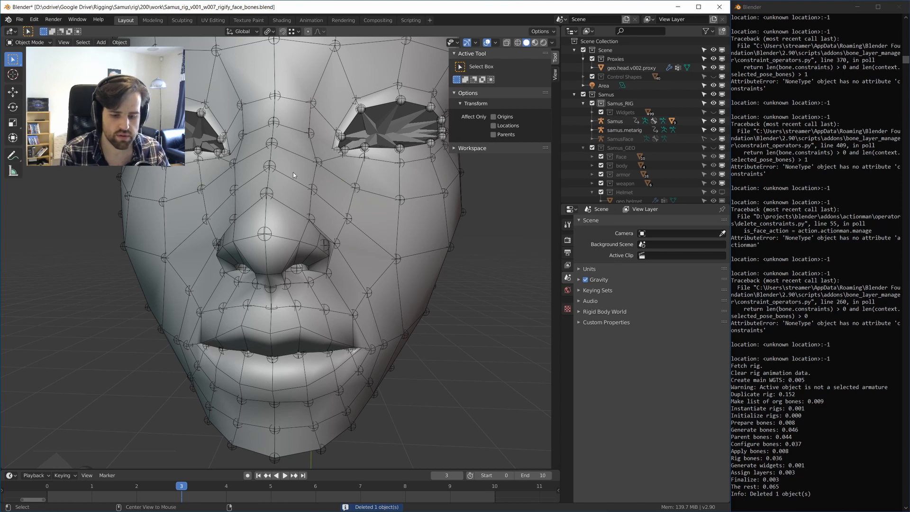
Put the samus.metarig armature into Edit Mode and select all of its face bones, without the head bone.
{"action": "left_click", "coordinate": [401, 198]}
{"action": "left_click", "coordinate": [400, 199]}
{"action": "key", "text": "ctrl+Tab"}
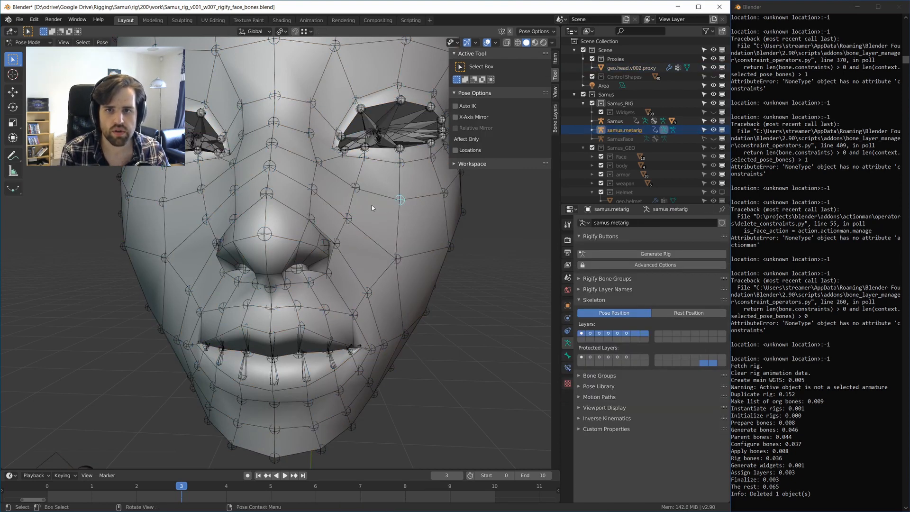
{"action": "key", "text": "Tab"}
{"action": "left_click", "coordinate": [402, 199]}
{"action": "scroll", "coordinate": [383, 213], "scroll_direction": "down", "scroll_amount": 7}
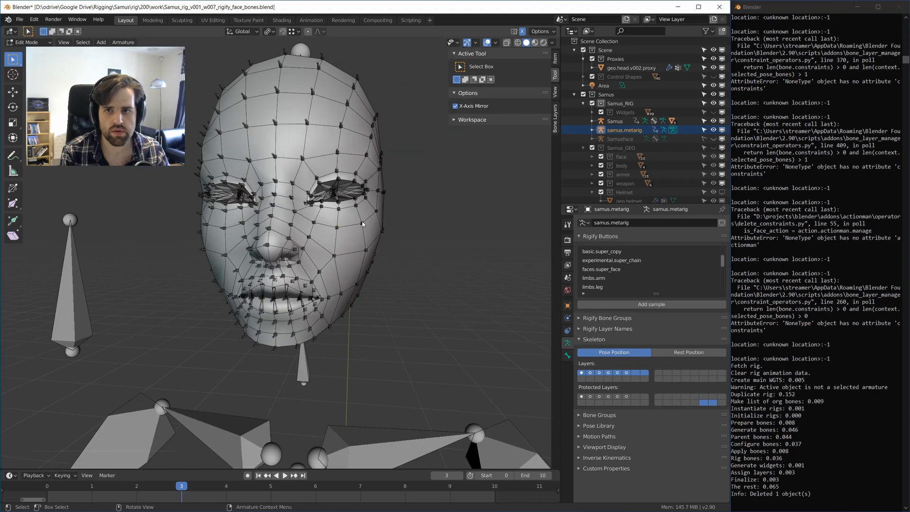
{"action": "middle_click_drag", "start_coordinate": [327, 121], "coordinate": [231, 114]}
{"action": "left_click_drag", "start_coordinate": [225, 102], "coordinate": [343, 327]}
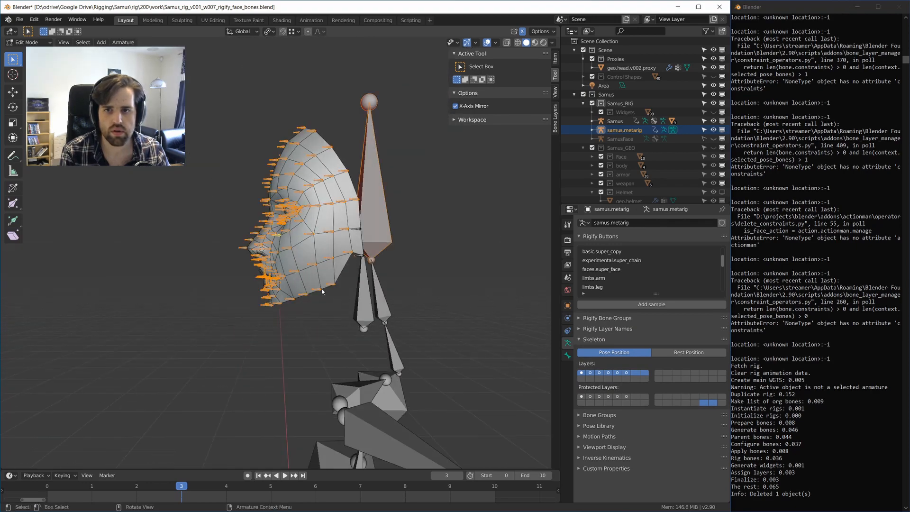
{"action": "key", "text": "KP_1"}
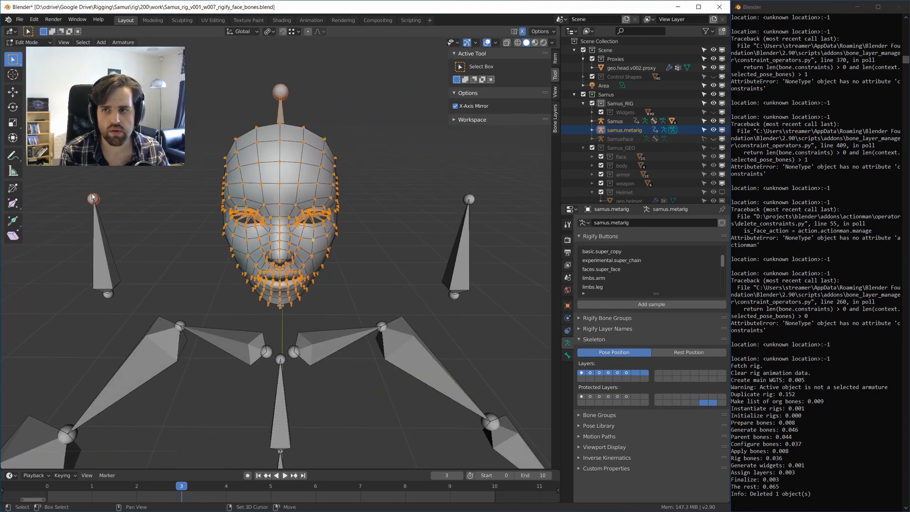
{"action": "middle_click_drag", "start_coordinate": [281, 110], "coordinate": [346, 180]}
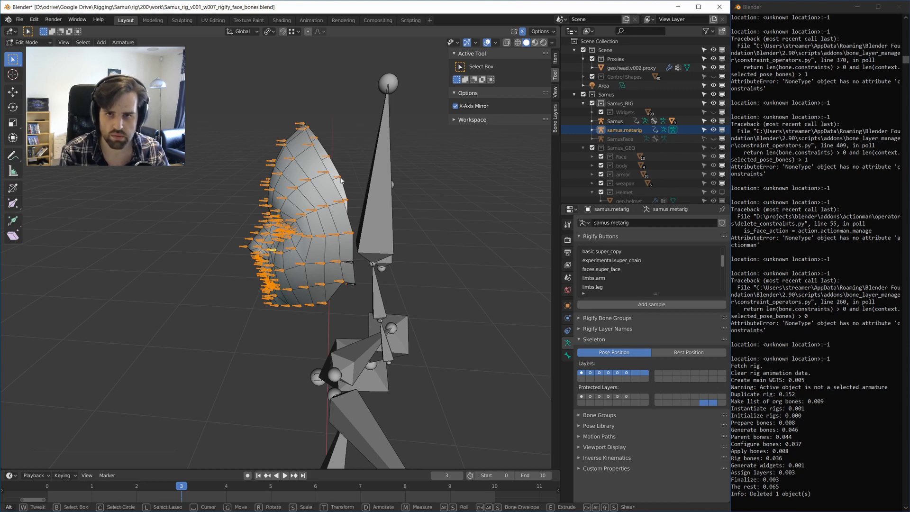
{"action": "middle_click_drag", "start_coordinate": [341, 179], "coordinate": [313, 181]}
Try to run Batch Rename on the selected face bones through the operator search for "batch".
{"action": "key", "text": "F3"}
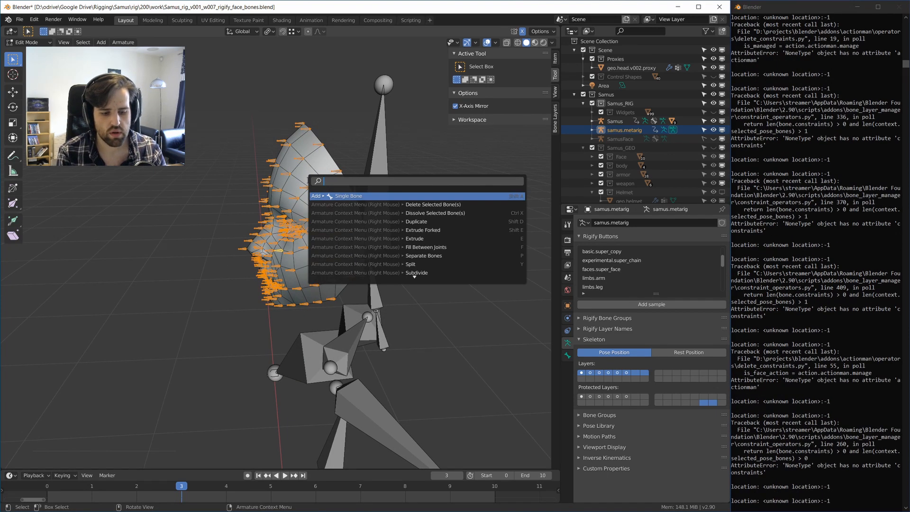
{"action": "type", "text": "batch"}
{"action": "key", "text": "Down"}
{"action": "key", "text": "Down"}
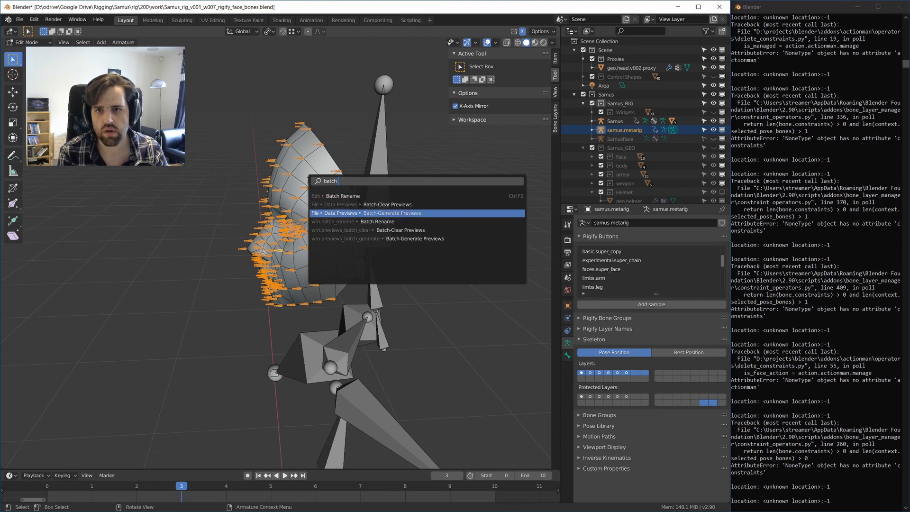
{"action": "key", "text": "Down"}
{"action": "key", "text": "Return"}
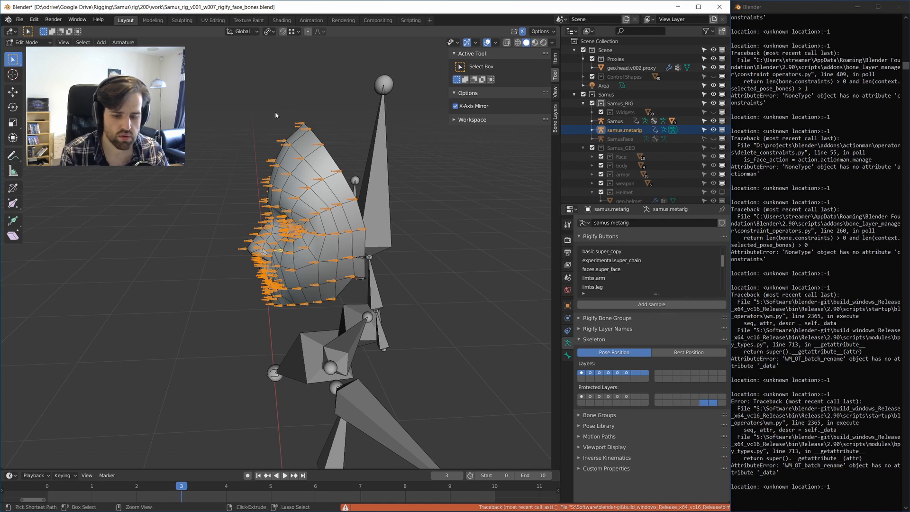
Look at the Batch Rename operation types, choose Find/Replace, and dismiss the dialog without renaming anything.
{"action": "key", "text": "ctrl+F2"}
{"action": "left_click_drag", "start_coordinate": [257, 114], "coordinate": [363, 149]}
{"action": "left_click", "coordinate": [337, 189]}
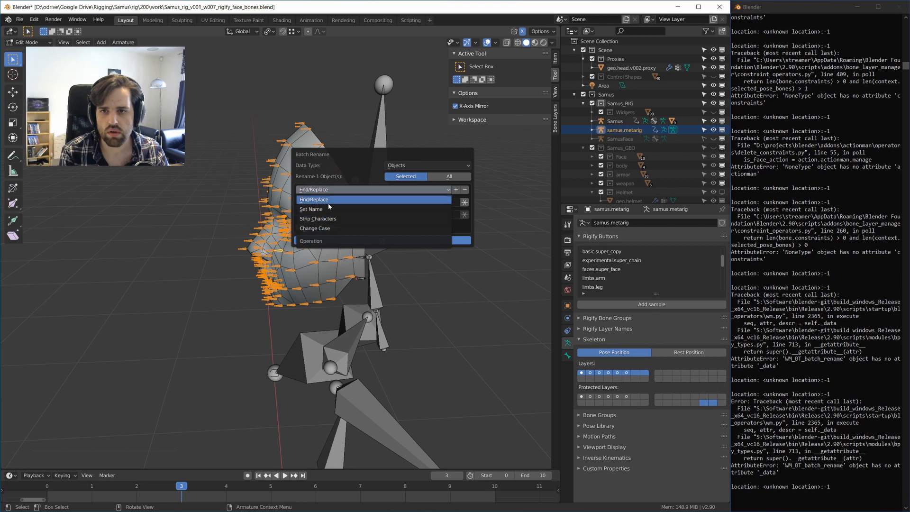
{"action": "left_click", "coordinate": [328, 199]}
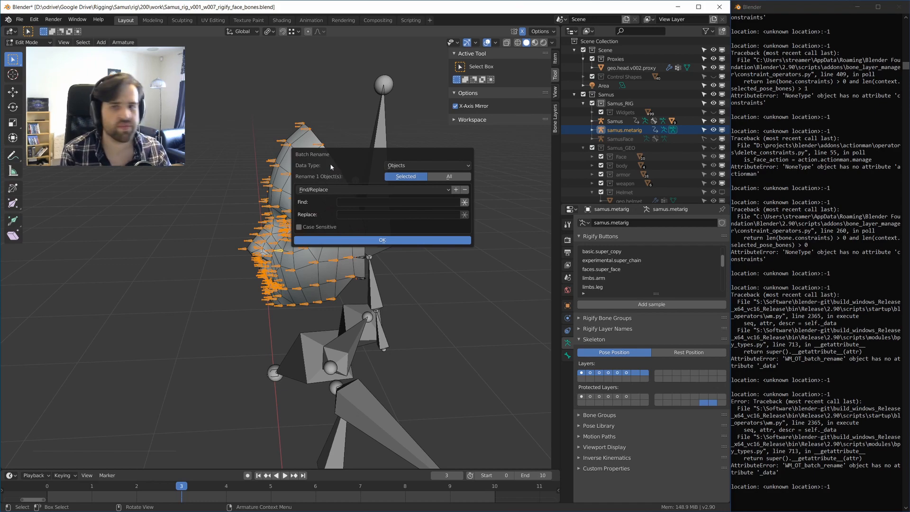
{"action": "middle_click_drag", "start_coordinate": [269, 93], "coordinate": [368, 103]}
{"action": "left_click_drag", "start_coordinate": [367, 104], "coordinate": [317, 108]}
Return to Object Mode, select the geo.head.v002.proxy mesh, and unlock and delete all of its vertex groups.
{"action": "key", "text": "Tab"}
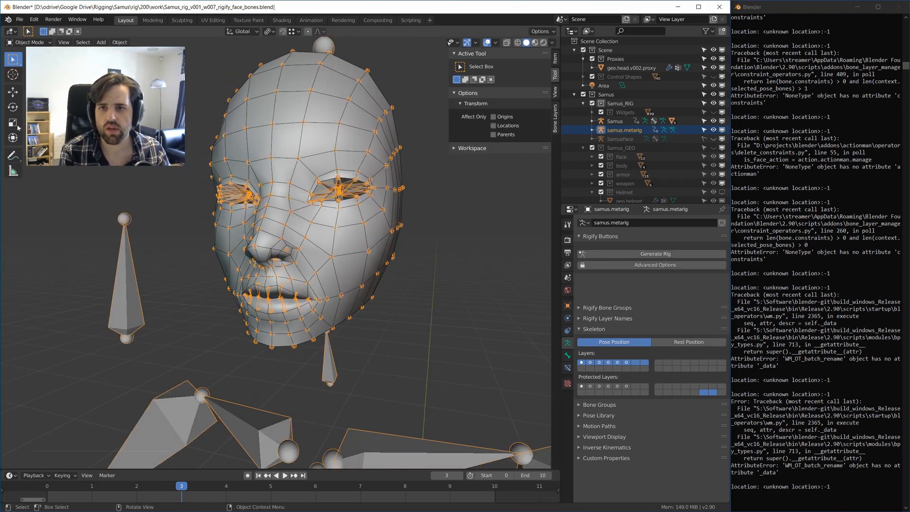
{"action": "key", "text": "alt+a"}
{"action": "left_click", "coordinate": [358, 173]}
{"action": "middle_click_drag", "start_coordinate": [358, 174], "coordinate": [363, 255]}
{"action": "scroll", "coordinate": [441, 235], "scroll_direction": "up", "scroll_amount": 2}
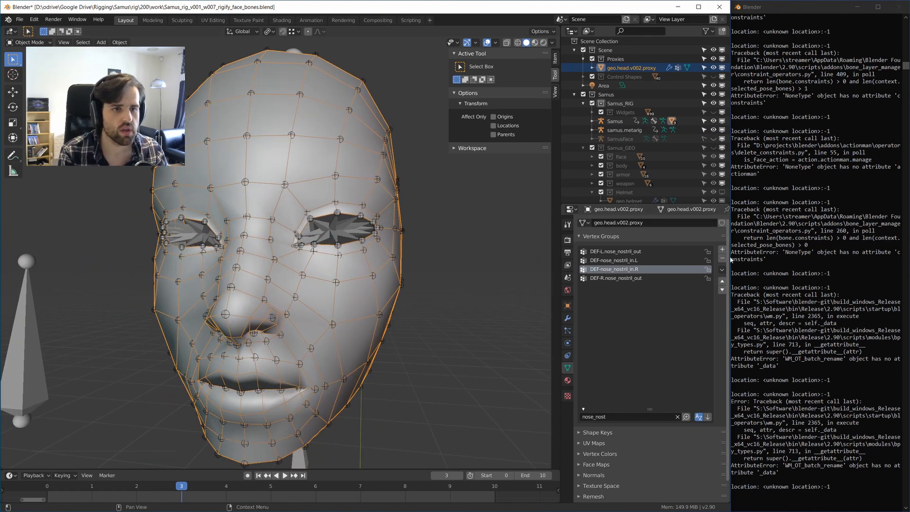
{"action": "left_click", "coordinate": [722, 270]}
{"action": "left_click", "coordinate": [662, 401]}
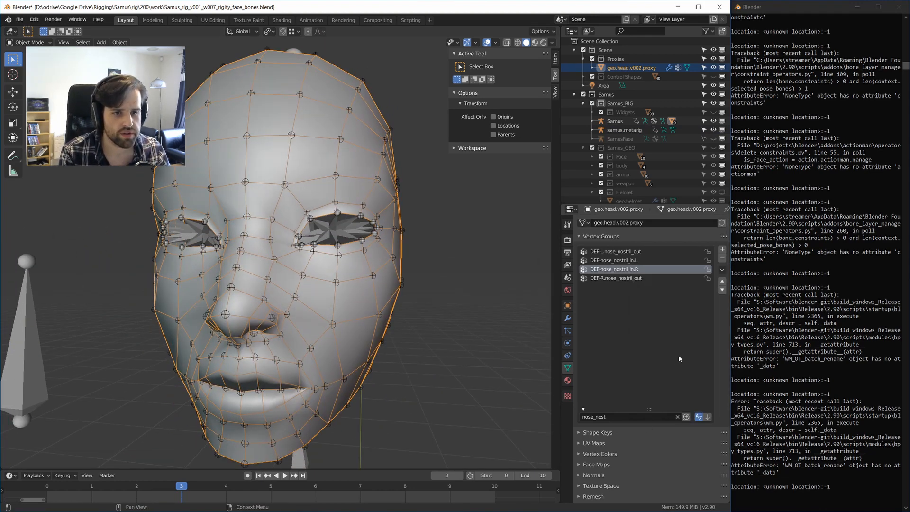
{"action": "left_click", "coordinate": [722, 270]}
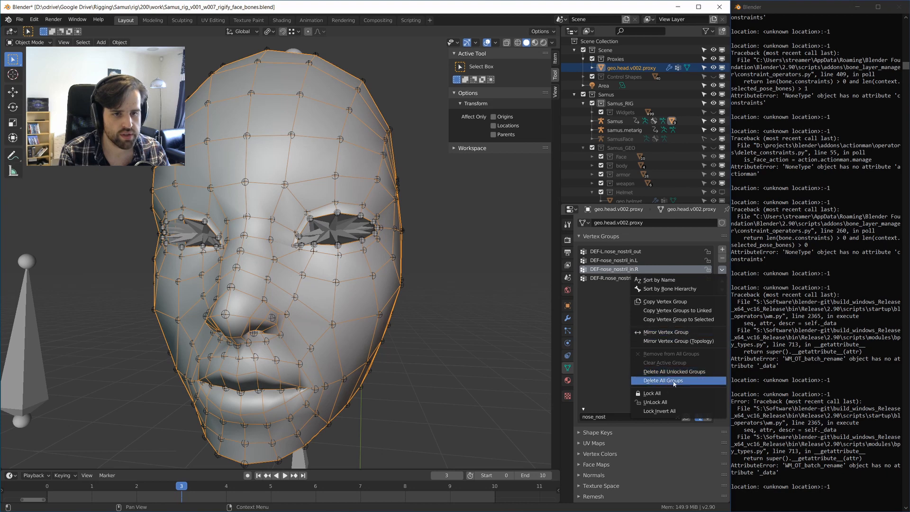
{"action": "left_click", "coordinate": [676, 382]}
Select the samus.metarig armature and regenerate the Samus rig from it with Rigify's Generate Rig command.
{"action": "key", "text": "ctrl+Tab"}
{"action": "left_click", "coordinate": [340, 280]}
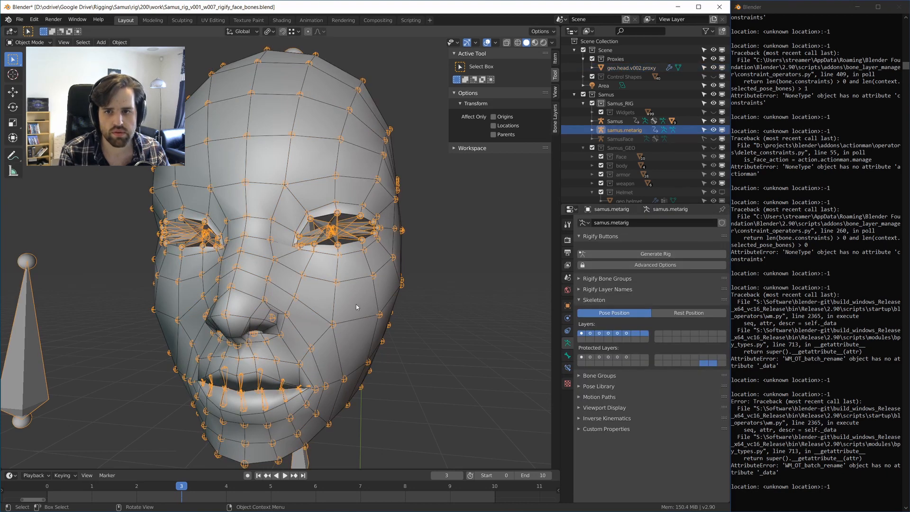
{"action": "middle_click_drag", "start_coordinate": [357, 304], "coordinate": [340, 243], "text": "shift"}
{"action": "key", "text": "ctrl+Tab"}
{"action": "key", "text": "ctrl+Tab"}
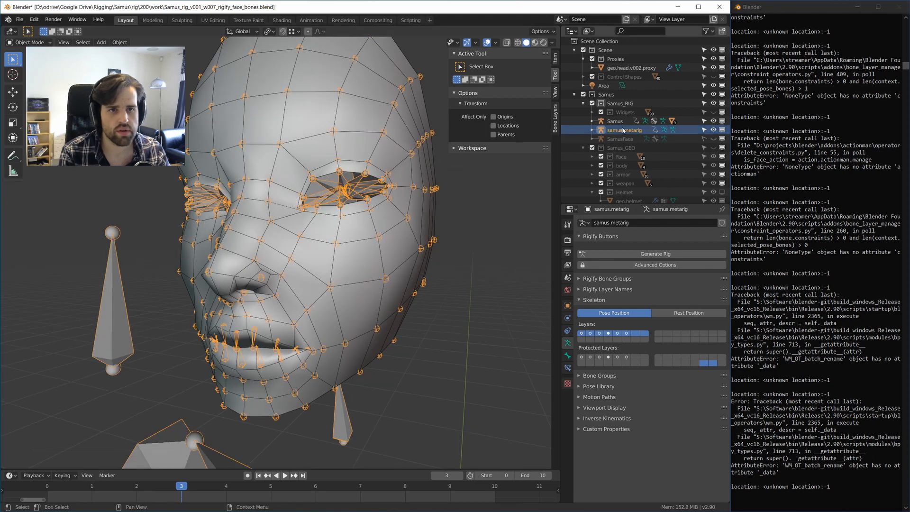
{"action": "left_click", "coordinate": [616, 121]}
{"action": "left_click", "coordinate": [619, 129]}
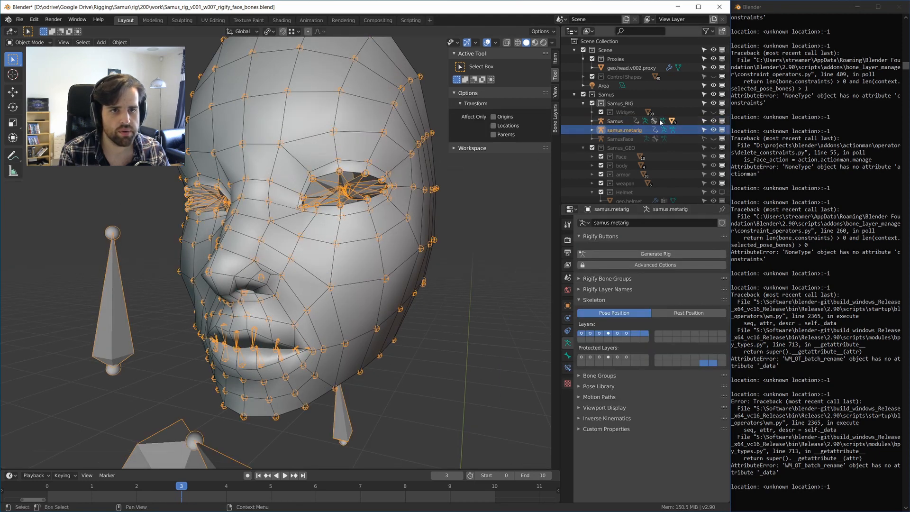
{"action": "left_click", "coordinate": [617, 122]}
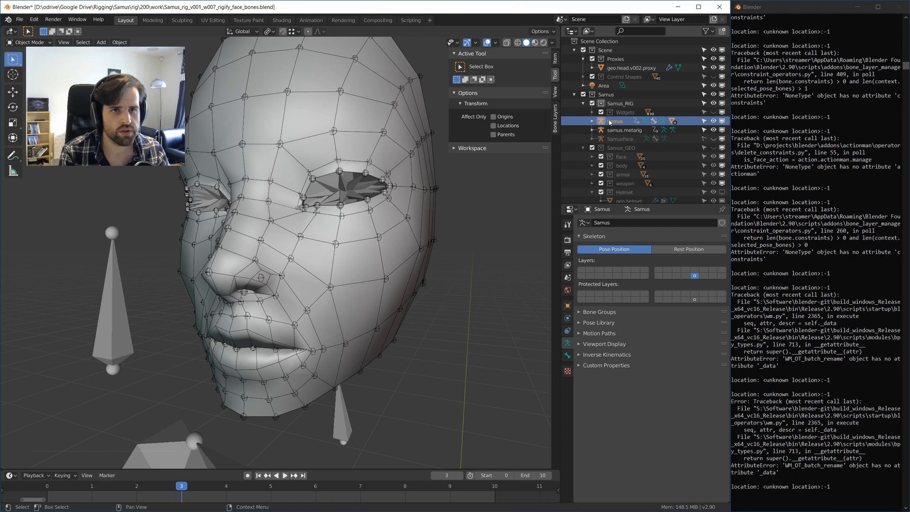
{"action": "left_click", "coordinate": [616, 130]}
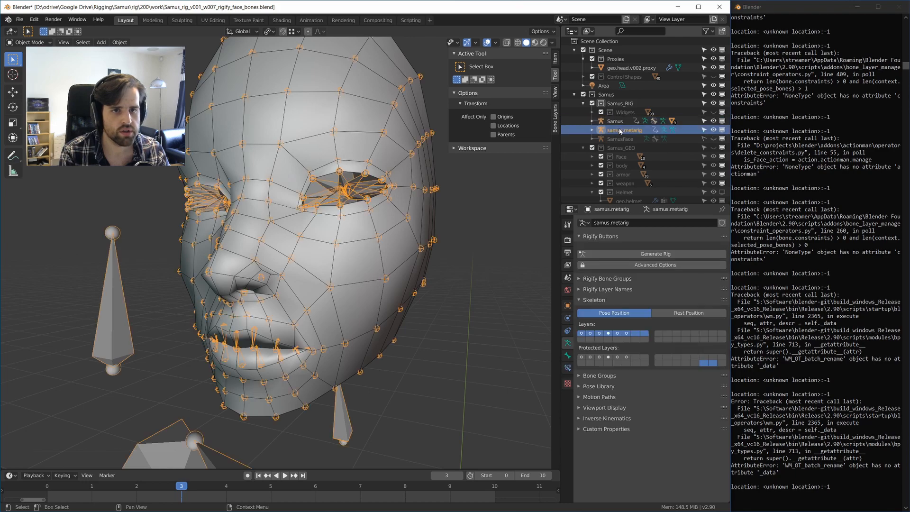
{"action": "left_click", "coordinate": [625, 254]}
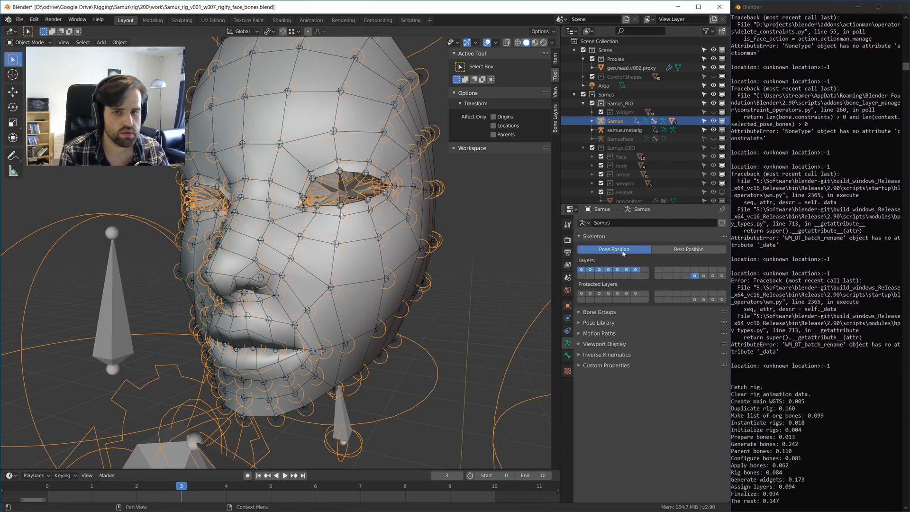
Inspect the regenerated control shapes around the face and shoulders from several angles.
{"action": "middle_click_drag", "start_coordinate": [381, 237], "coordinate": [437, 237]}
{"action": "scroll", "coordinate": [435, 234], "scroll_direction": "up", "scroll_amount": 2}
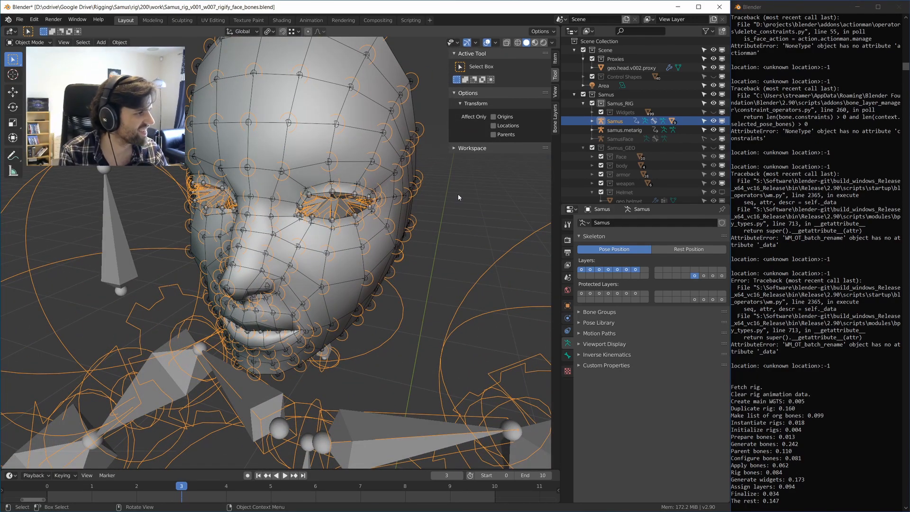
{"action": "middle_click_drag", "start_coordinate": [384, 179], "coordinate": [372, 228]}
{"action": "scroll", "coordinate": [385, 240], "scroll_direction": "up", "scroll_amount": 1}
{"action": "scroll", "coordinate": [414, 271], "scroll_direction": "down", "scroll_amount": 2}
{"action": "scroll", "coordinate": [435, 260], "scroll_direction": "down", "scroll_amount": 3}
{"action": "middle_click_drag", "start_coordinate": [468, 192], "coordinate": [477, 192]}
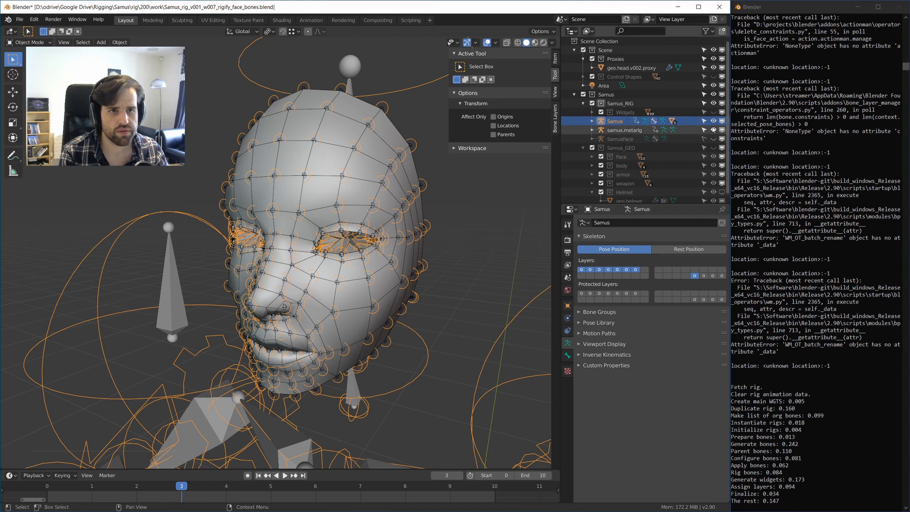
Hide the Samus and samus.metarig armatures and the Proxies collection, and make the Widgets collection visible.
{"action": "left_click", "coordinate": [624, 111]}
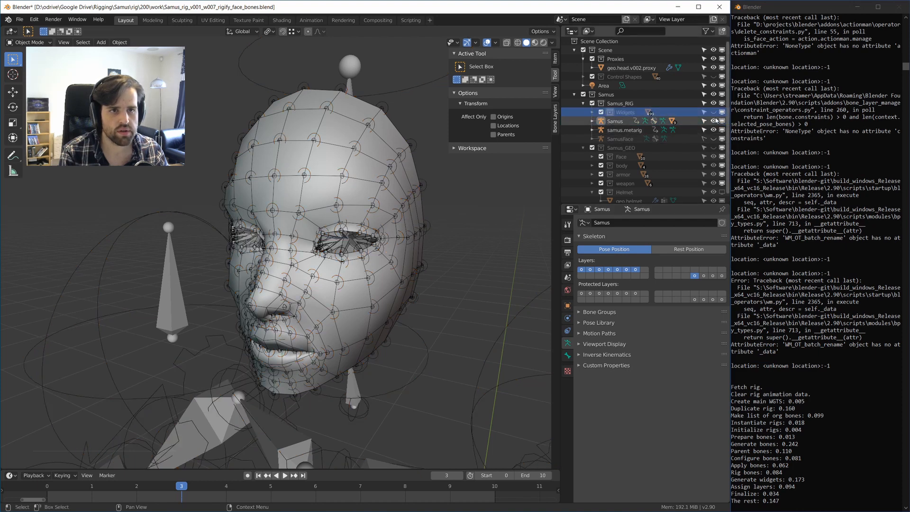
{"action": "left_click_drag", "start_coordinate": [713, 121], "coordinate": [713, 128]}
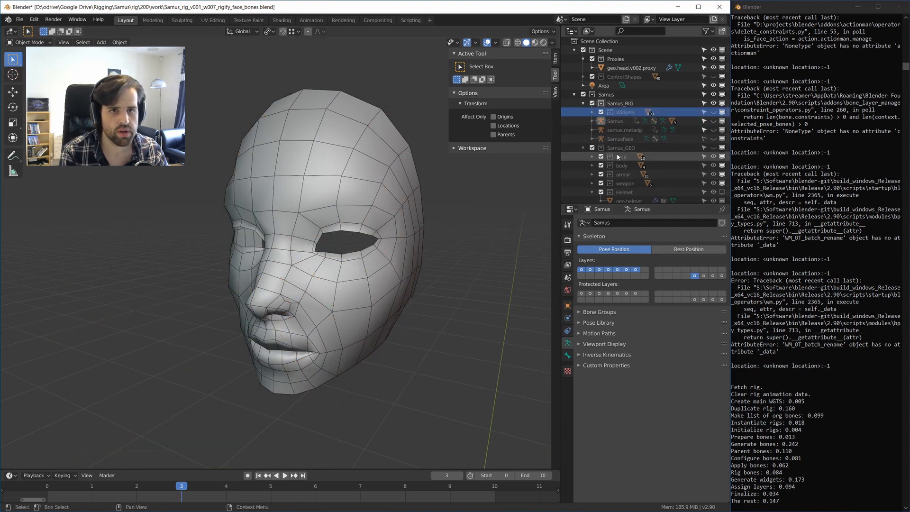
{"action": "left_click", "coordinate": [713, 59]}
{"action": "left_click", "coordinate": [711, 106]}
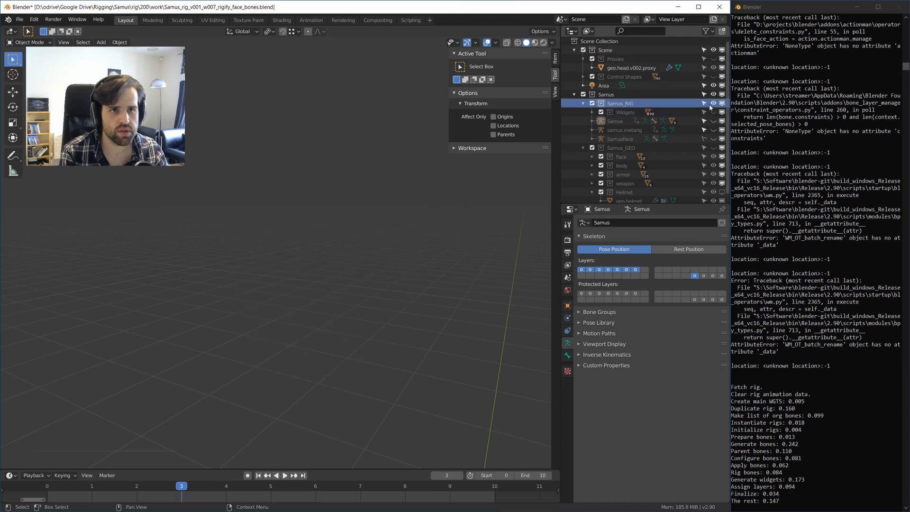
{"action": "left_click", "coordinate": [714, 103]}
{"action": "left_click", "coordinate": [714, 111]}
{"action": "left_click", "coordinate": [555, 92]}
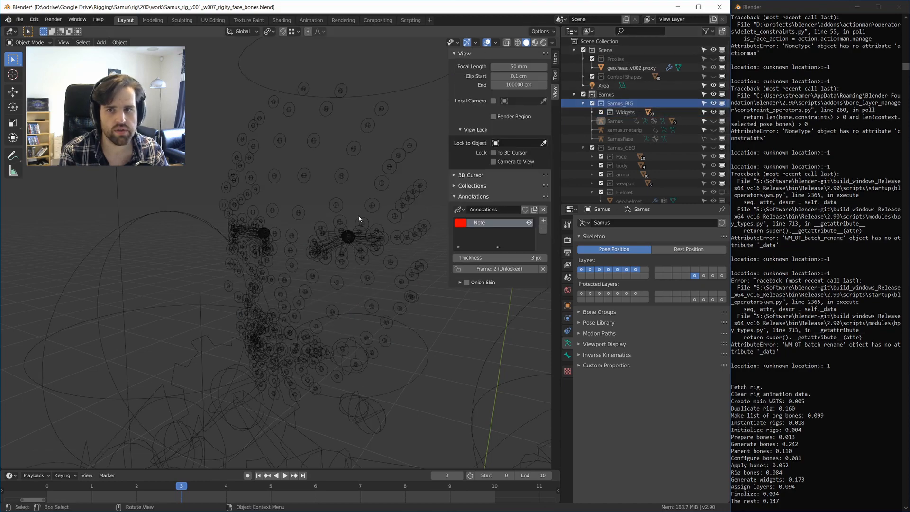
Select individual forehead widget objects and examine their names for old prefix-style naming.
{"action": "left_click", "coordinate": [346, 157]}
{"action": "middle_click_drag", "start_coordinate": [345, 157], "coordinate": [299, 183]}
{"action": "left_click", "coordinate": [287, 142]}
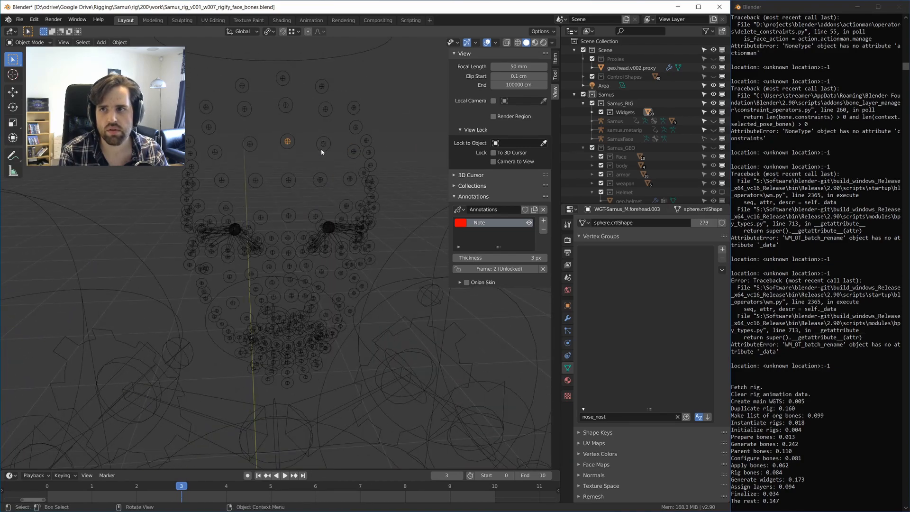
{"action": "middle_click_drag", "start_coordinate": [322, 149], "coordinate": [351, 206]}
{"action": "scroll", "coordinate": [382, 188], "scroll_direction": "up", "scroll_amount": 3}
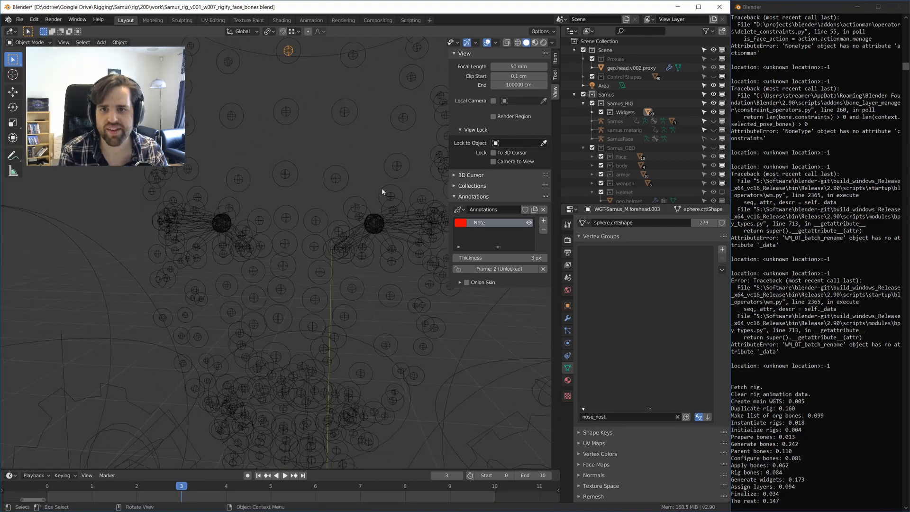
{"action": "left_click", "coordinate": [396, 166]}
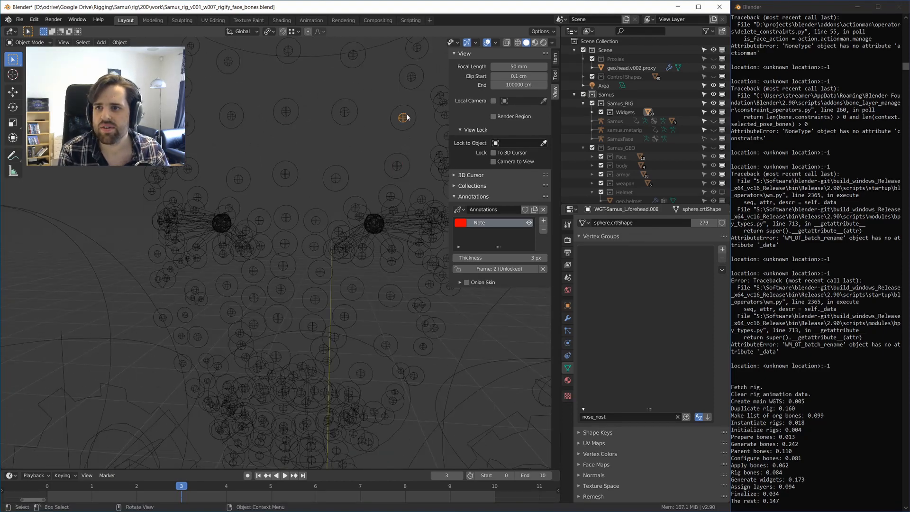
{"action": "middle_click_drag", "start_coordinate": [407, 117], "coordinate": [353, 219]}
{"action": "left_click", "coordinate": [322, 144]}
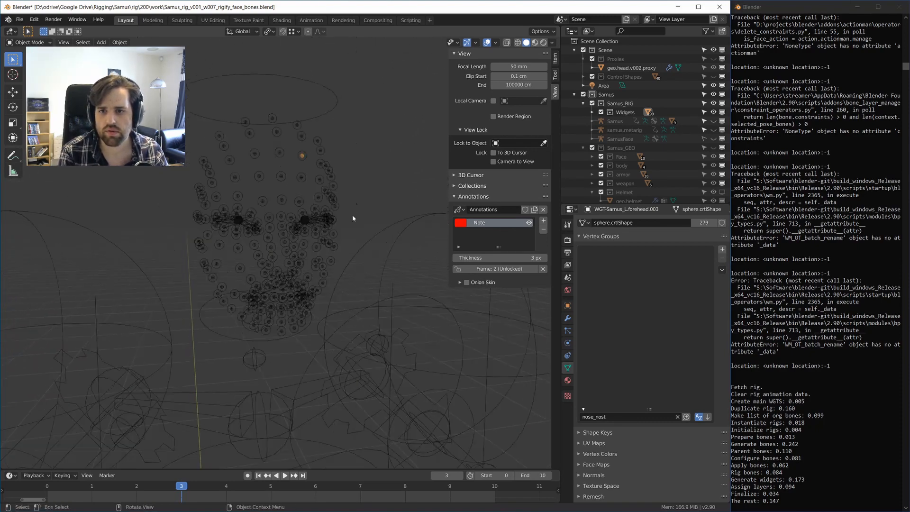
{"action": "scroll", "coordinate": [352, 214], "scroll_direction": "down", "scroll_amount": 5}
{"action": "scroll", "coordinate": [350, 263], "scroll_direction": "up", "scroll_amount": 3}
List the widgets parented under WGTS_Samus in the Widgets collection and check the name of a forehead widget.
{"action": "left_click", "coordinate": [592, 112]}
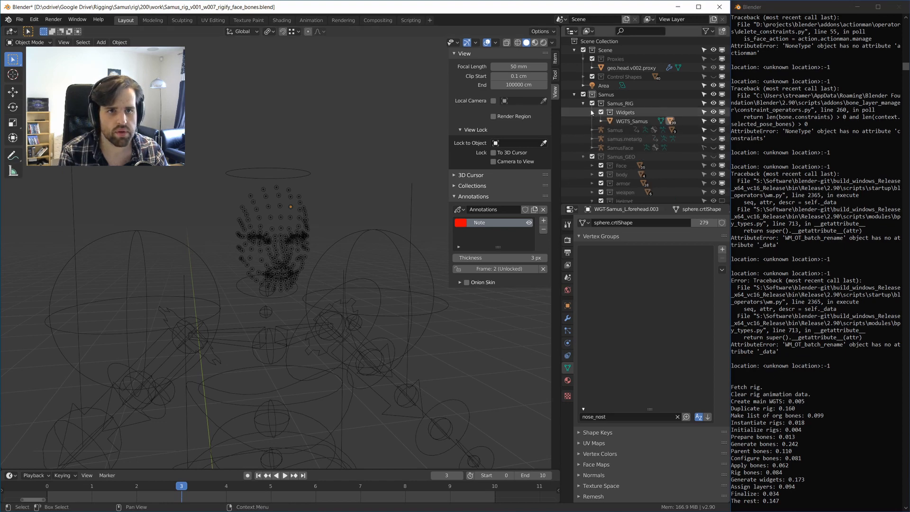
{"action": "left_click", "coordinate": [601, 122]}
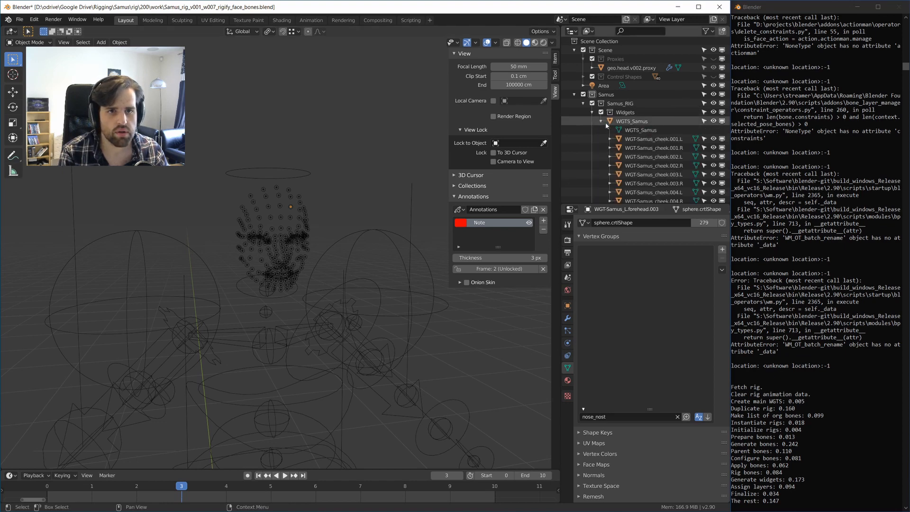
{"action": "left_click", "coordinate": [602, 122]}
{"action": "middle_click_drag", "start_coordinate": [305, 193], "coordinate": [352, 192]}
{"action": "left_click", "coordinate": [357, 152]}
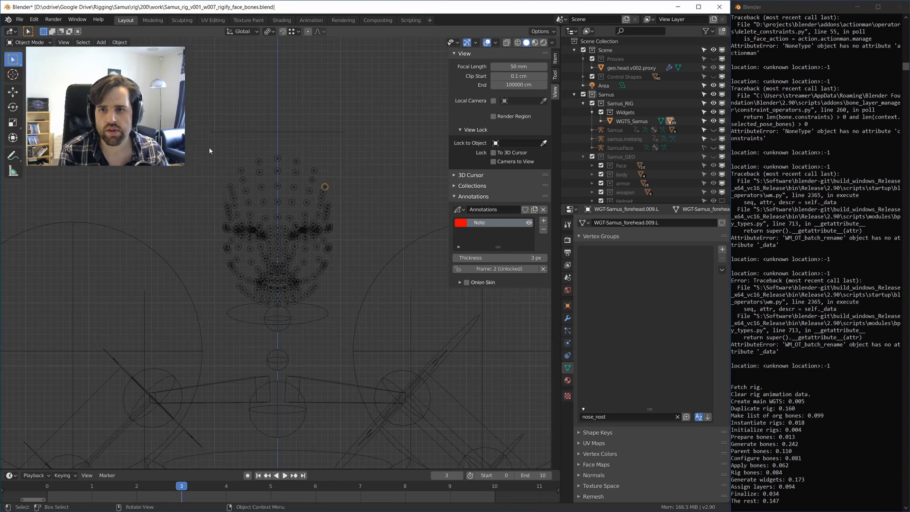
Select all the face widgets, leave the neck widgets out of the selection, and make WGT-Samus_cheek.011.L the active object.
{"action": "left_click_drag", "start_coordinate": [210, 151], "coordinate": [346, 319]}
{"action": "scroll", "coordinate": [345, 319], "scroll_direction": "up", "scroll_amount": 2}
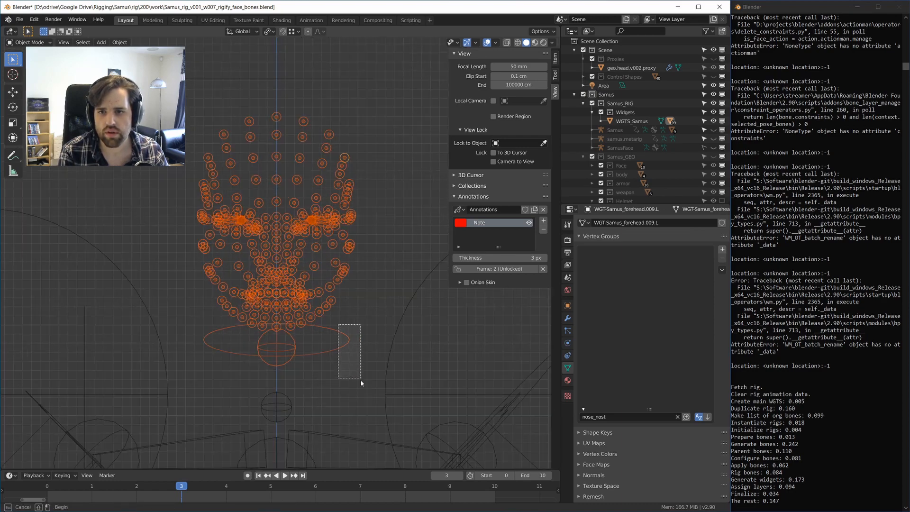
{"action": "left_click", "coordinate": [316, 354], "text": "shift"}
{"action": "left_click", "coordinate": [315, 354], "text": "shift"}
{"action": "left_click", "coordinate": [292, 342], "text": "shift"}
{"action": "left_click", "coordinate": [292, 342], "text": "shift"}
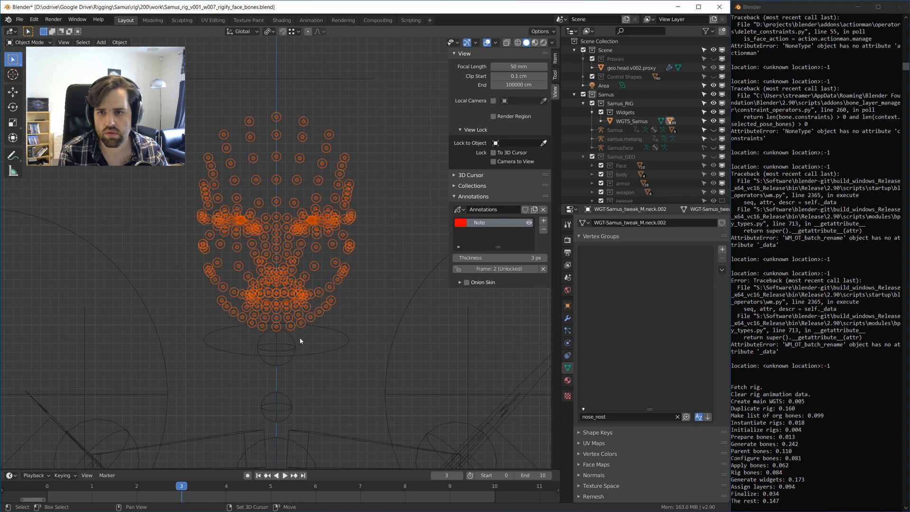
{"action": "left_click", "coordinate": [332, 300], "text": "shift"}
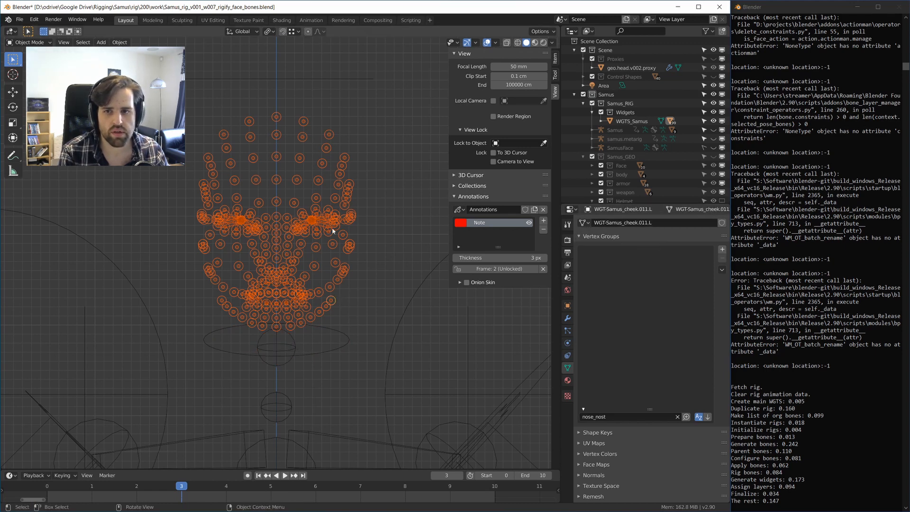
Remove the widgets of both eyeball centers from the face widget selection.
{"action": "middle_click_drag", "start_coordinate": [346, 141], "coordinate": [248, 272]}
{"action": "scroll", "coordinate": [134, 279], "scroll_direction": "up", "scroll_amount": 3}
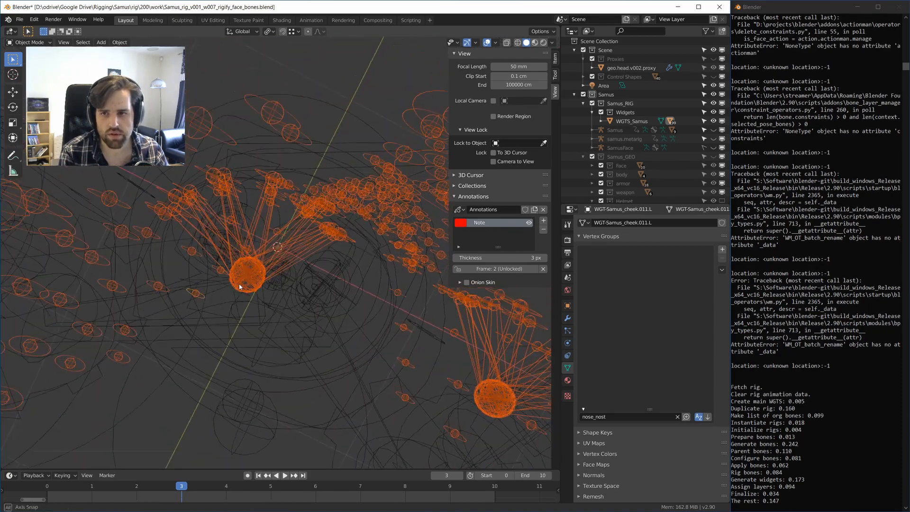
{"action": "left_click_drag", "start_coordinate": [286, 307], "coordinate": [229, 243]}
{"action": "middle_click_drag", "start_coordinate": [248, 272], "coordinate": [342, 328]}
{"action": "scroll", "coordinate": [297, 254], "scroll_direction": "down", "scroll_amount": 3}
{"action": "scroll", "coordinate": [342, 327], "scroll_direction": "up", "scroll_amount": 6}
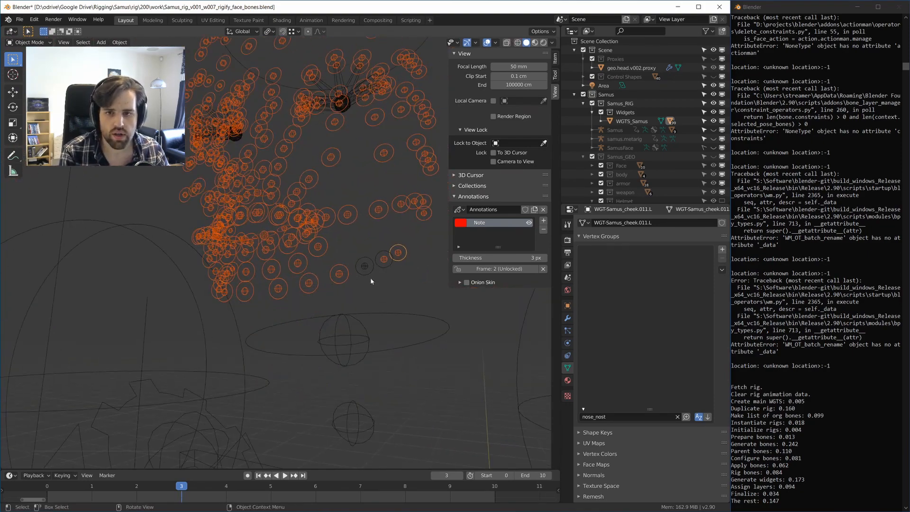
Assign the sphere.crtlShape mesh to WGT-Samus_cheek.011.L and try to copy it to all selected face widgets.
{"action": "mouse_move", "coordinate": [342, 264]}
{"action": "middle_mouse_down"}
{"action": "mouse_move", "coordinate": [375, 265]}
{"action": "mouse_move", "coordinate": [373, 247]}
{"action": "mouse_move", "coordinate": [380, 249]}
{"action": "mouse_move", "coordinate": [321, 260]}
{"action": "mouse_move", "coordinate": [345, 263]}
{"action": "mouse_move", "coordinate": [345, 251]}
{"action": "middle_mouse_up"}
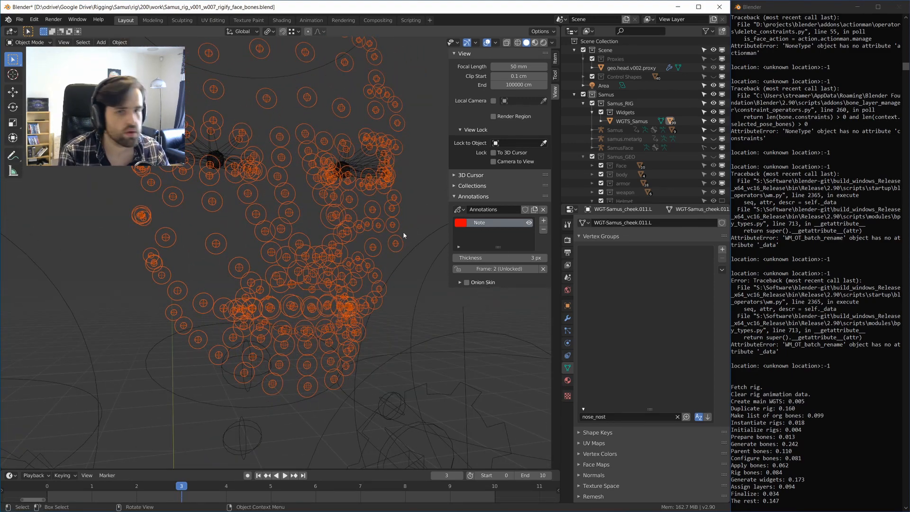
{"action": "middle_click_drag", "start_coordinate": [404, 235], "coordinate": [350, 244]}
{"action": "left_click", "coordinate": [582, 222]}
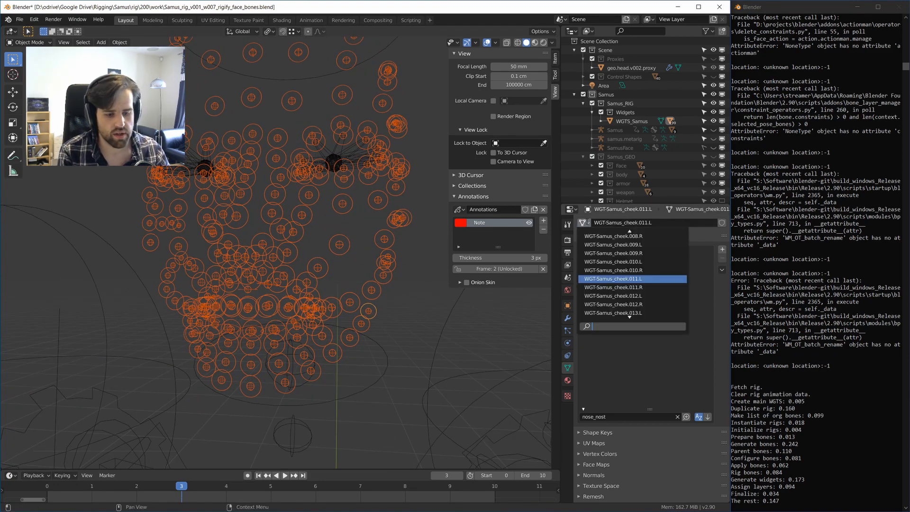
{"action": "type", "text": "sp"}
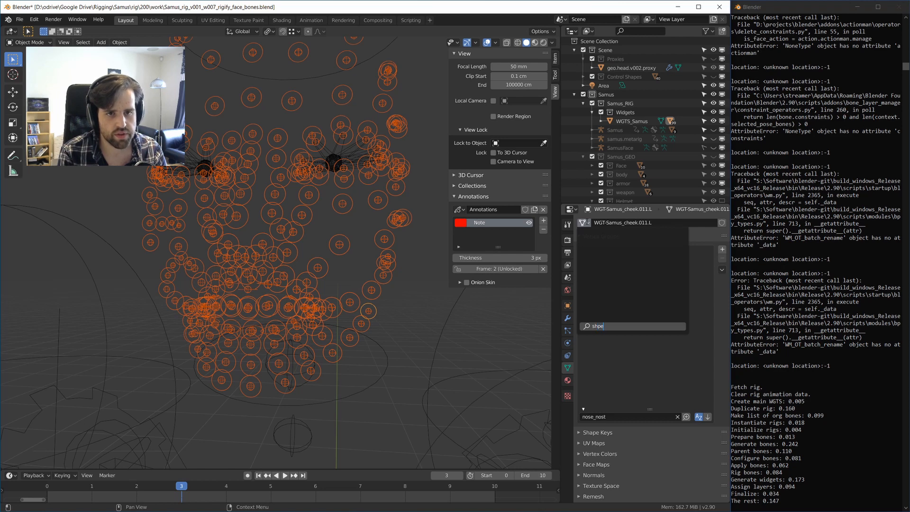
{"action": "type", "text": "he"}
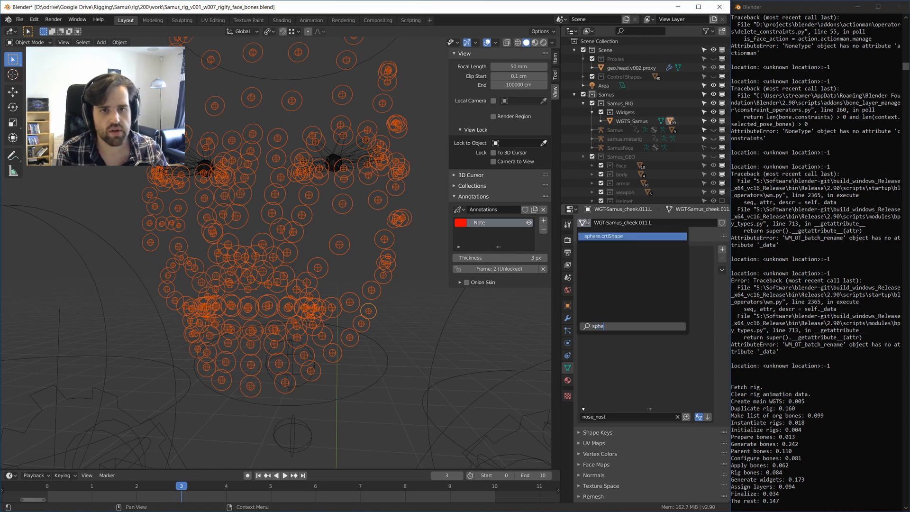
{"action": "left_click", "coordinate": [610, 237]}
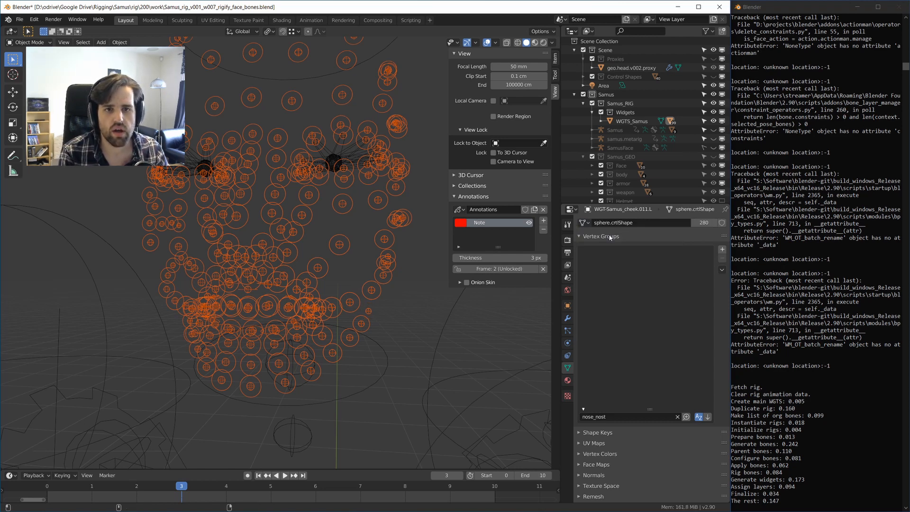
{"action": "right_click", "coordinate": [654, 225]}
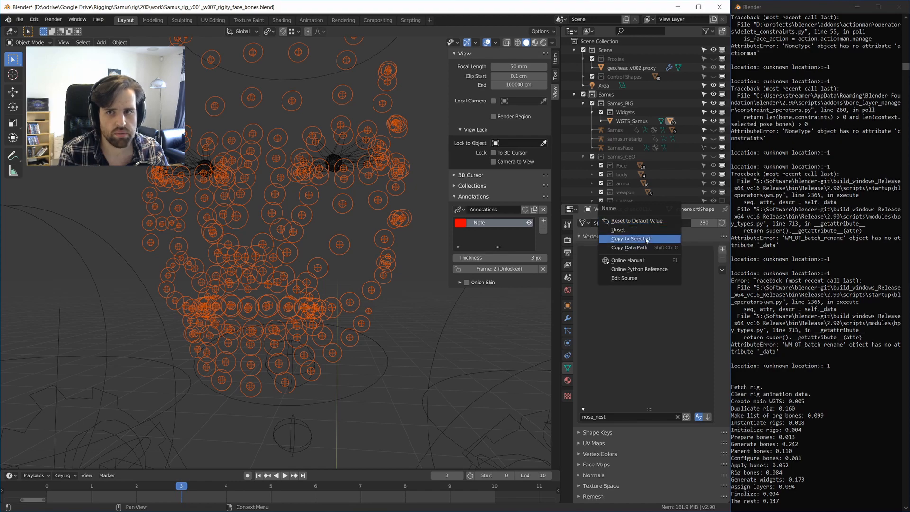
{"action": "left_click", "coordinate": [647, 239]}
{"action": "middle_click_drag", "start_coordinate": [341, 284], "coordinate": [370, 310]}
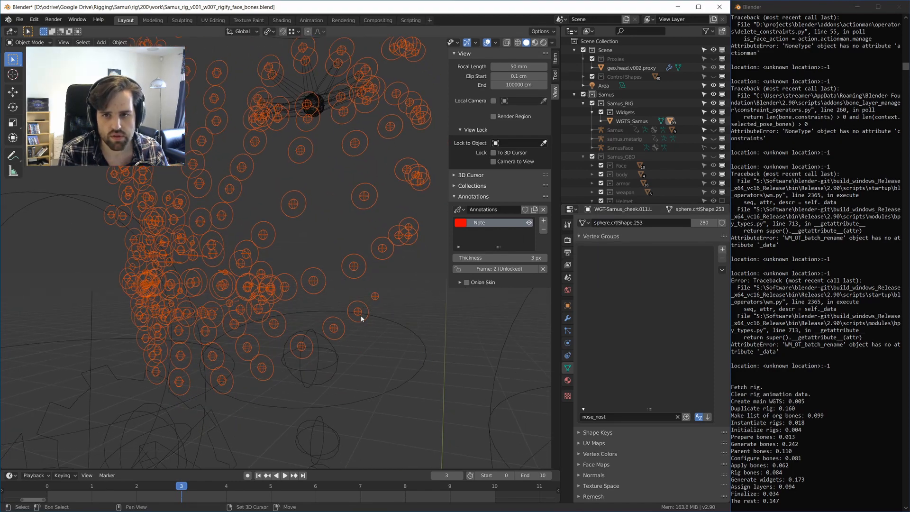
Make WGT-Samus_cheek.012.L active, give it a sphere.crtlShape mesh, and try again to copy it to the selected widgets.
{"action": "left_click", "coordinate": [360, 315]}
{"action": "left_click", "coordinate": [584, 223]}
{"action": "type", "text": "spher"}
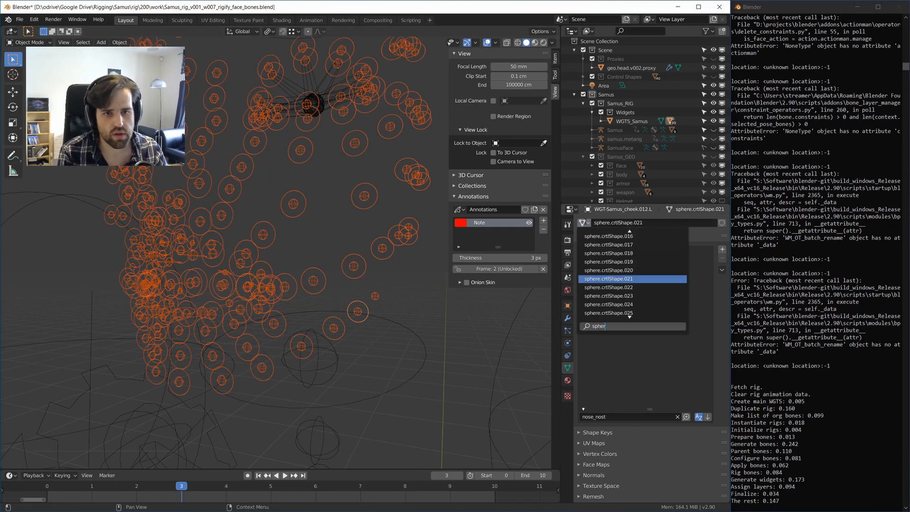
{"action": "scroll", "coordinate": [633, 275], "scroll_direction": "up", "scroll_amount": 13}
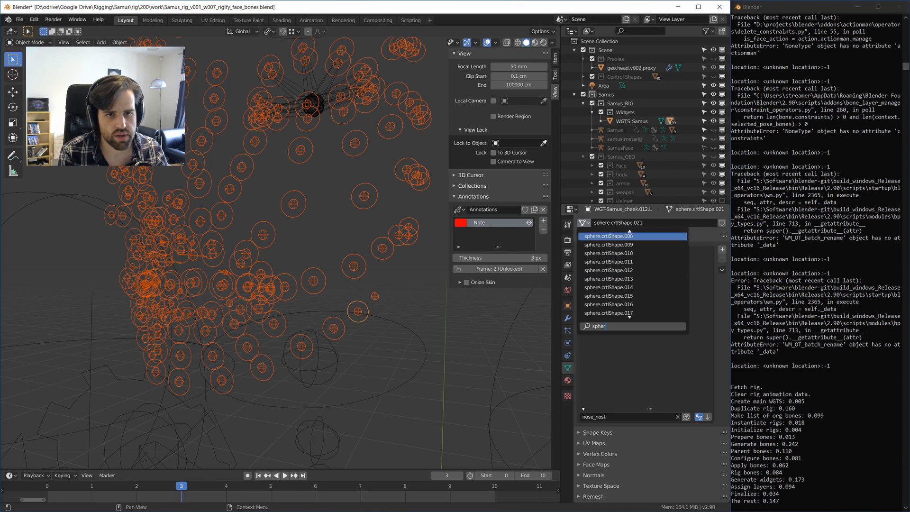
{"action": "left_click", "coordinate": [616, 236]}
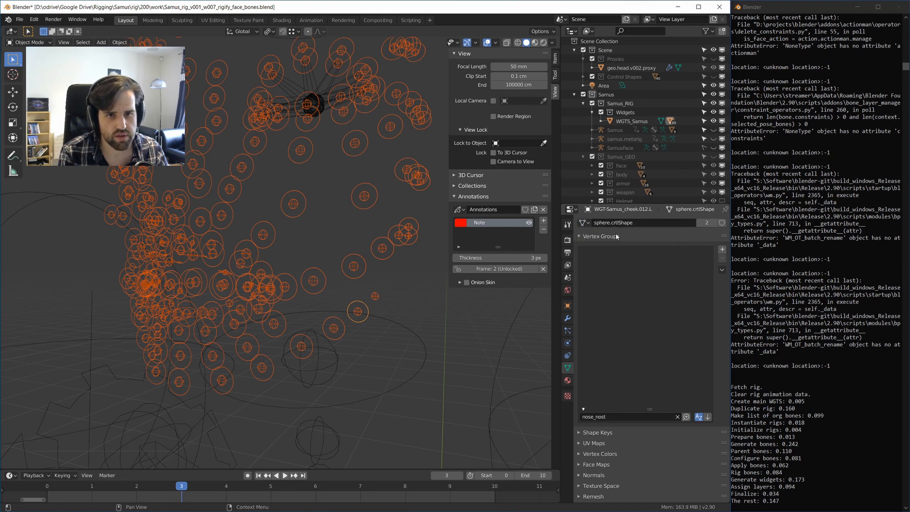
{"action": "right_click", "coordinate": [640, 225]}
{"action": "left_click", "coordinate": [643, 226]}
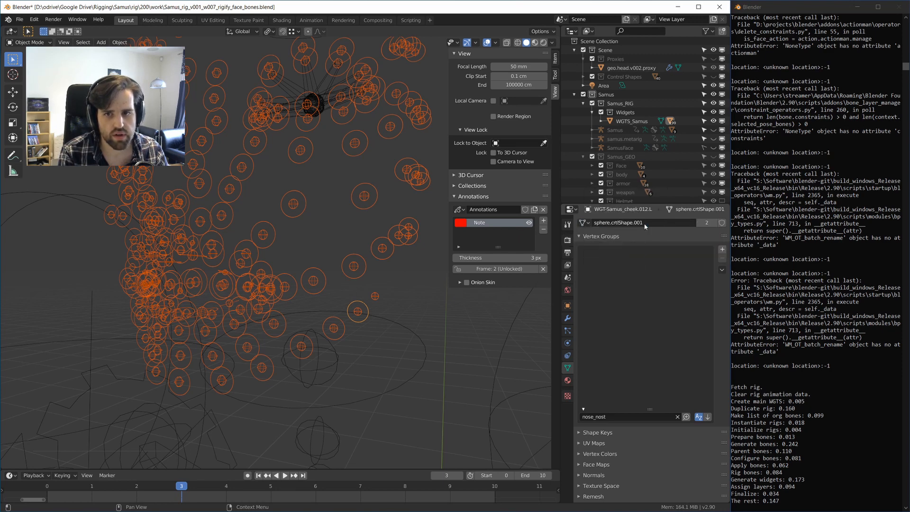
{"action": "left_click", "coordinate": [583, 223]}
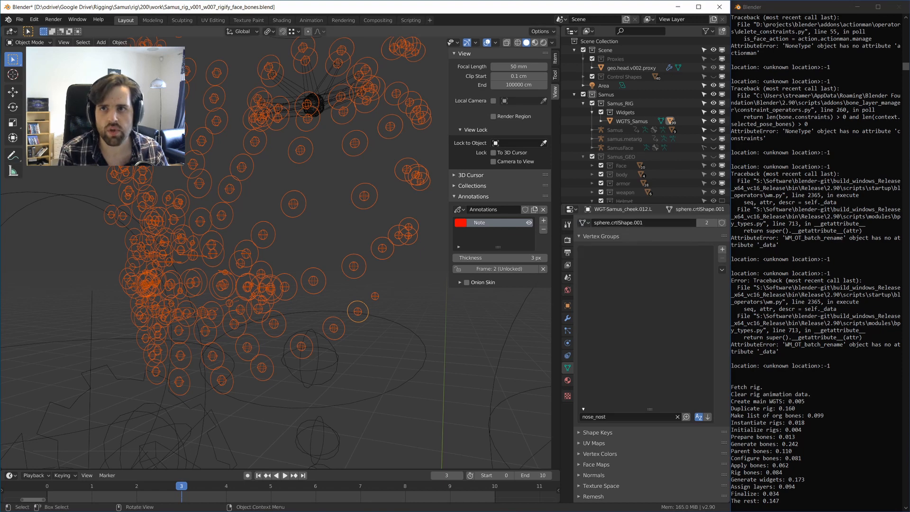
In the Scripting workspace, replace the bone-renaming loop with one over bpy.context.selected_objects and begin its body with an object.data assignment.
{"action": "left_click", "coordinate": [409, 21]}
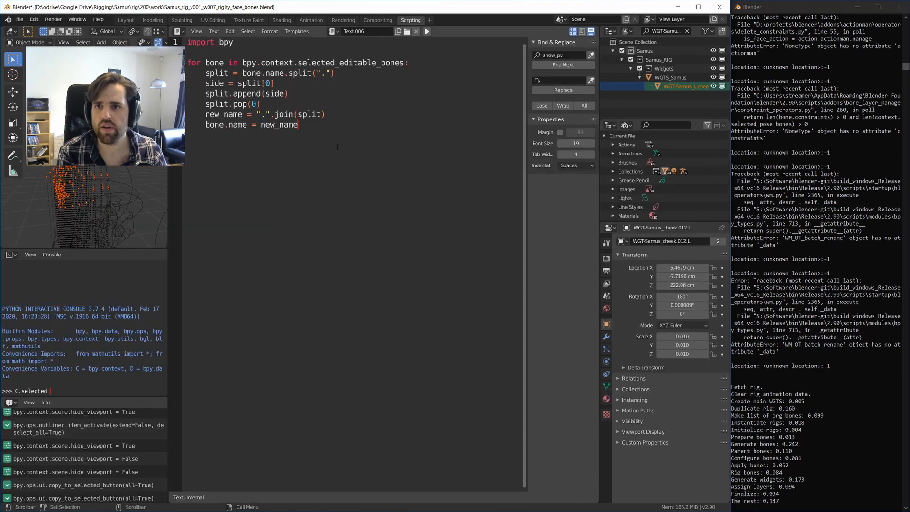
{"action": "left_click_drag", "start_coordinate": [337, 147], "coordinate": [187, 63]}
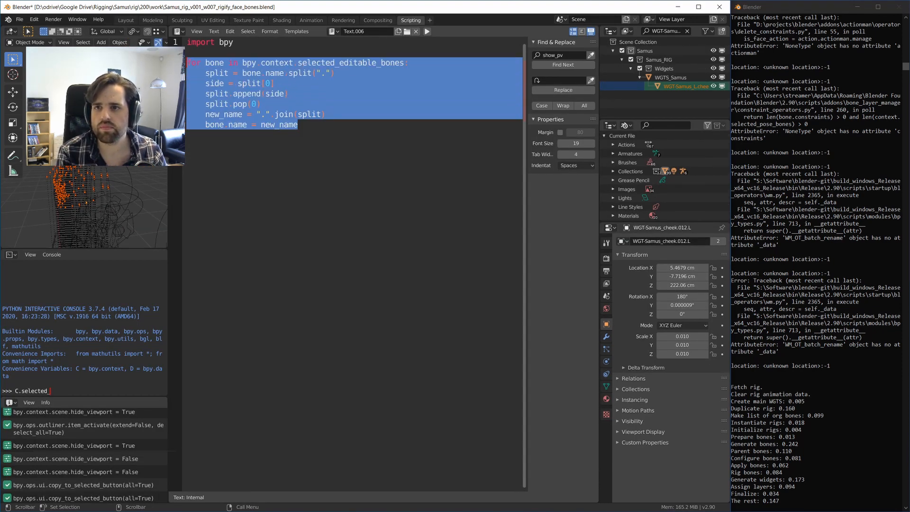
{"action": "left_click_drag", "start_coordinate": [347, 135], "coordinate": [188, 65]}
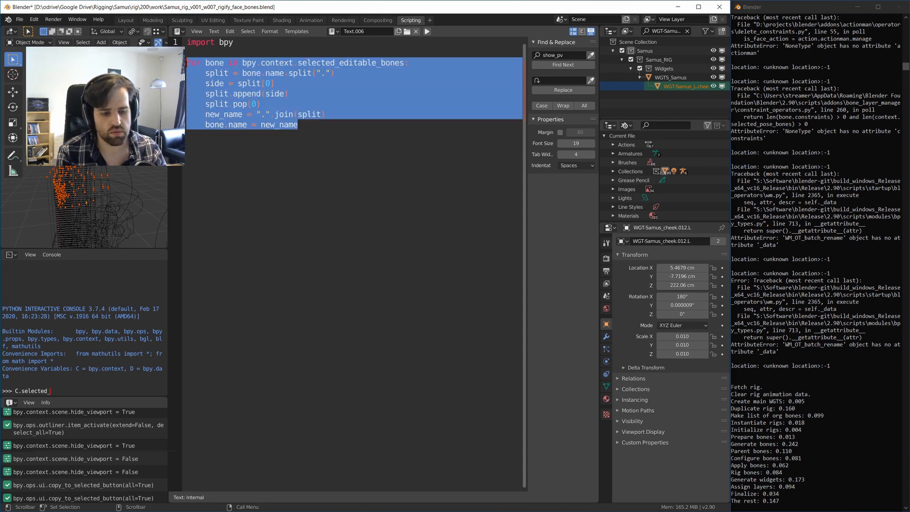
{"action": "type", "text": "for object in"}
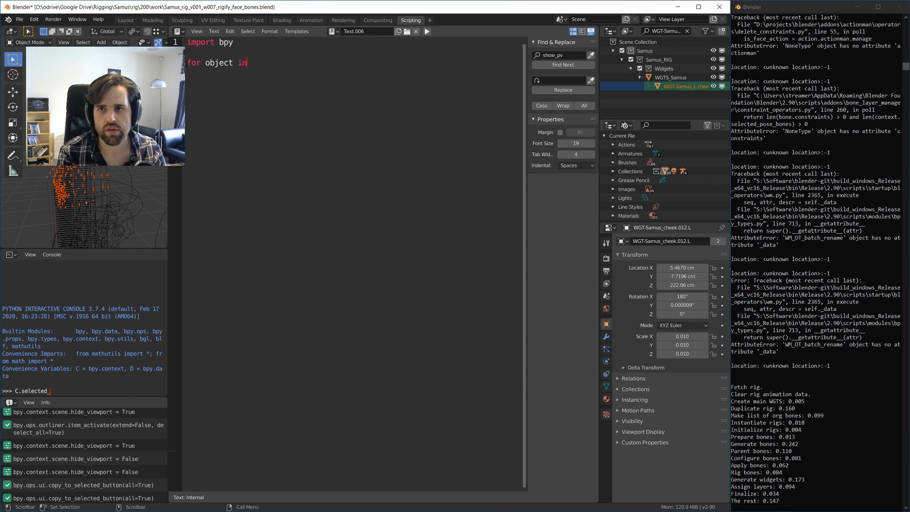
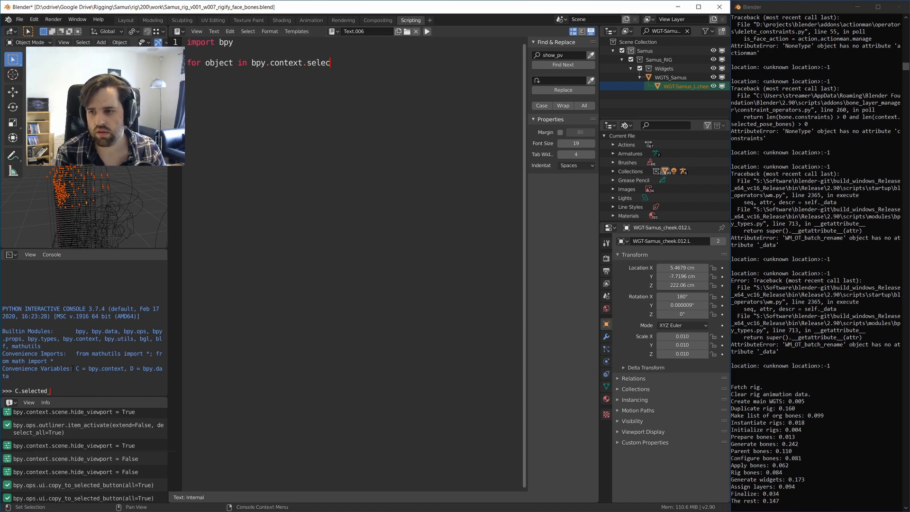
{"action": "type", "text": "_"}
{"action": "key", "text": "Tab"}
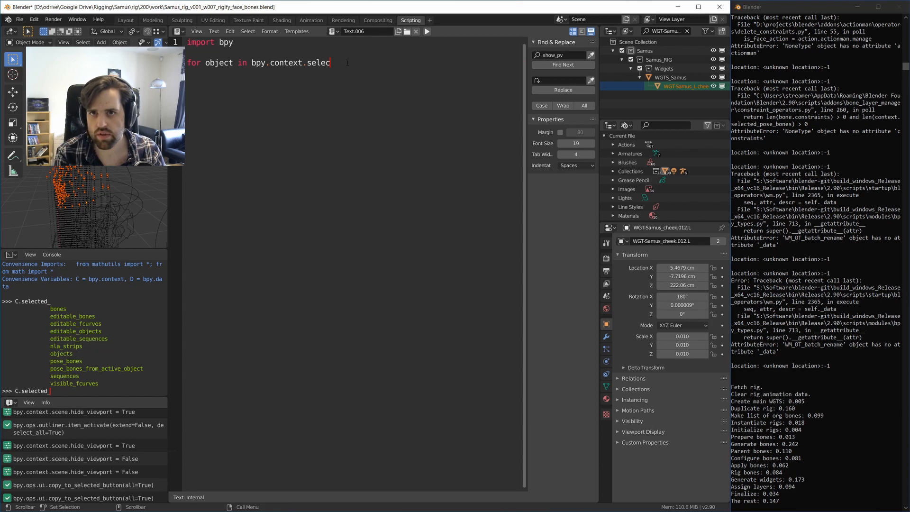
{"action": "type", "text": "d_"}
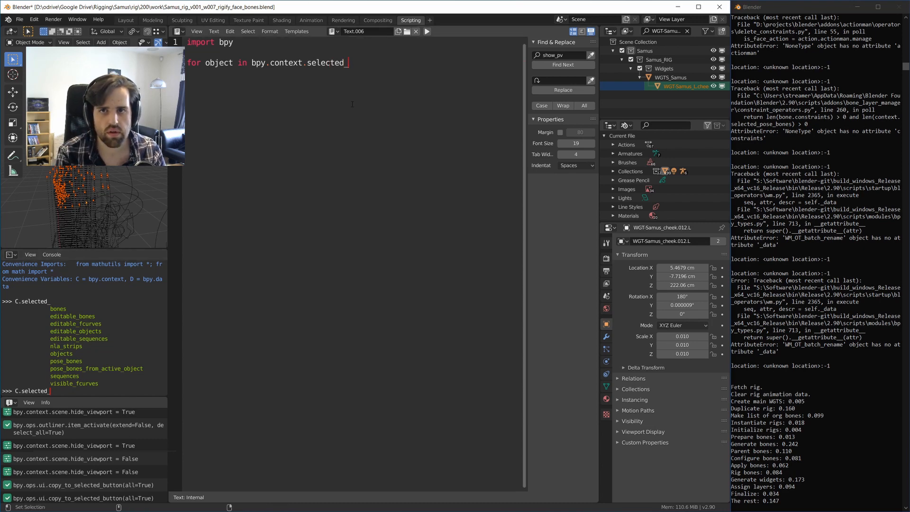
{"action": "type", "text": "objects:"}
{"action": "key", "text": "Return"}
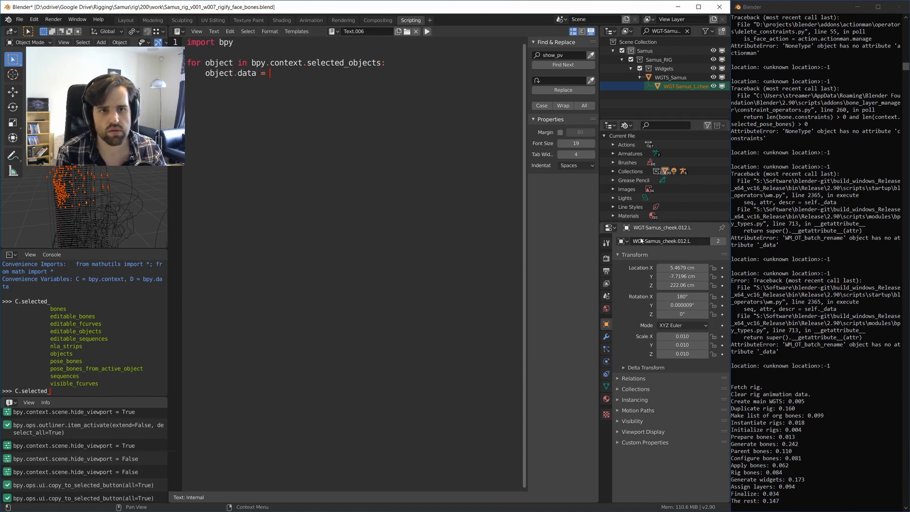
Look up the sphere.crtlShape object and complete the loop line as object.data = "sphere.crtlShape".
{"action": "left_click", "coordinate": [621, 241]}
{"action": "type", "text": "sphe"}
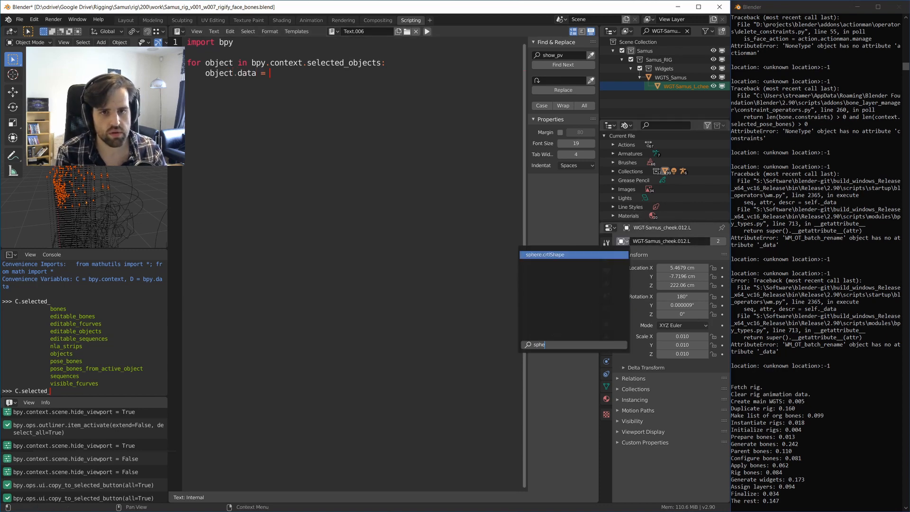
{"action": "key", "text": "Return"}
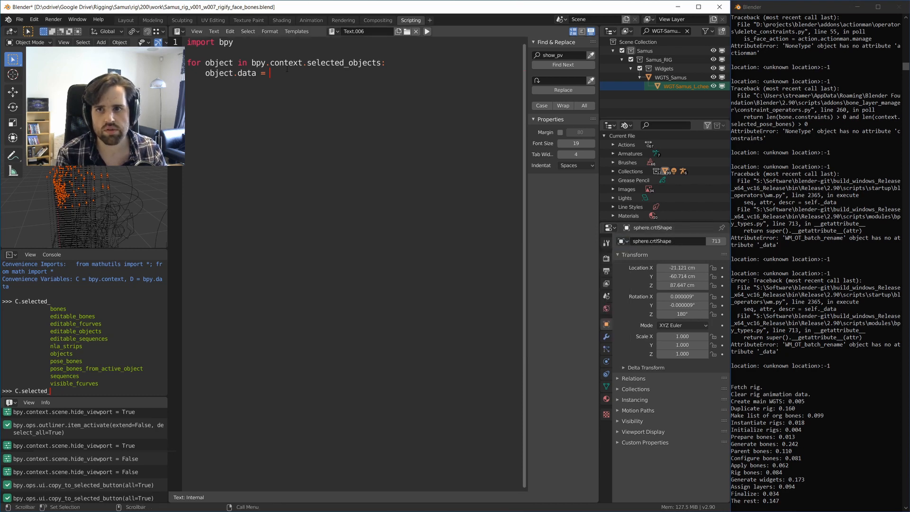
{"action": "type", "text": "\""}
{"action": "type", "text": "sphere.crtlShape"}
{"action": "type", "text": "\""}
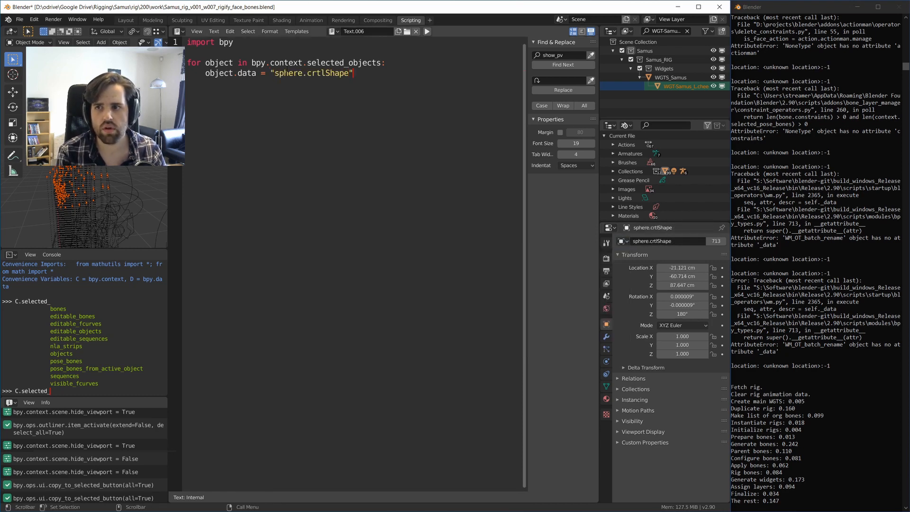
Check the widget selection in the viewport and try running the script with the plain name string.
{"action": "key", "text": "ctrl+space"}
{"action": "middle_click_drag", "start_coordinate": [345, 214], "coordinate": [370, 76], "text": "shift"}
{"action": "middle_click_drag", "start_coordinate": [370, 76], "coordinate": [368, 118]}
{"action": "key", "text": "ctrl+space"}
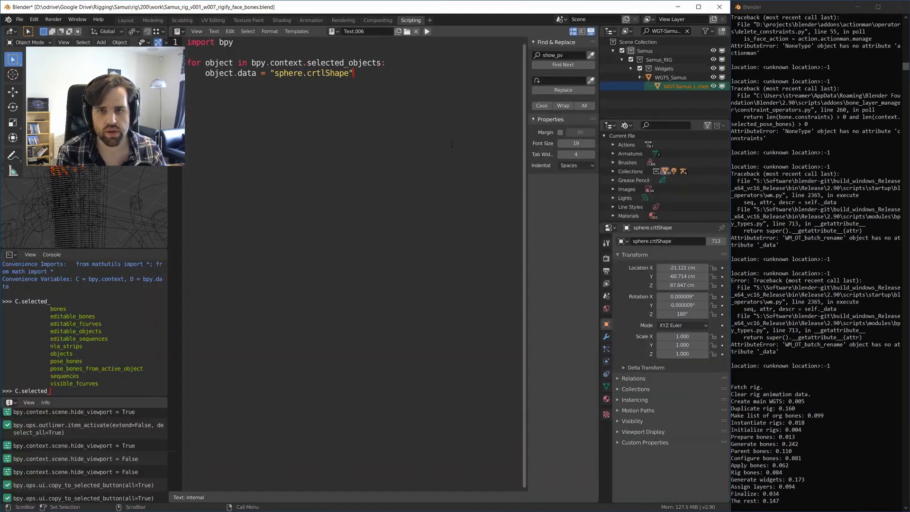
{"action": "key", "text": "alt+p"}
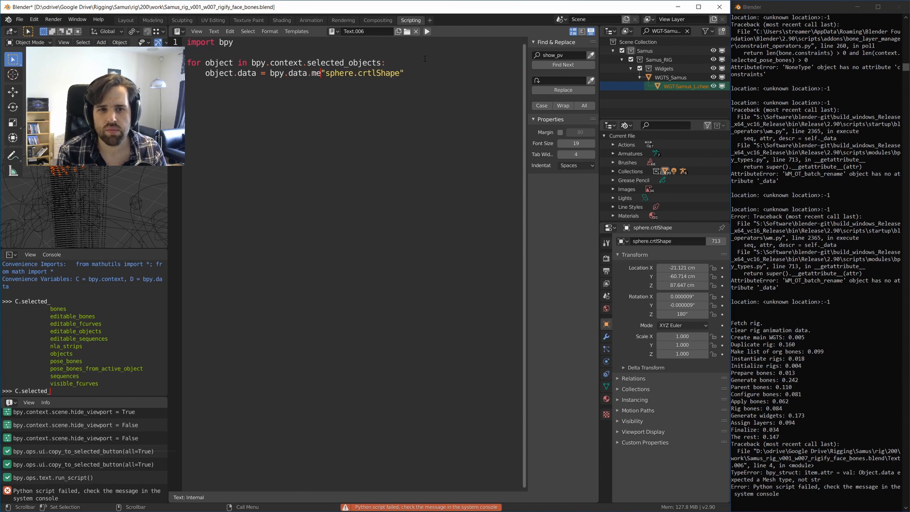
Change the assigned value to bpy.data.meshes["sphere.crtlShape"] and run the script on the selected widgets.
{"action": "type", "text": "shes["}
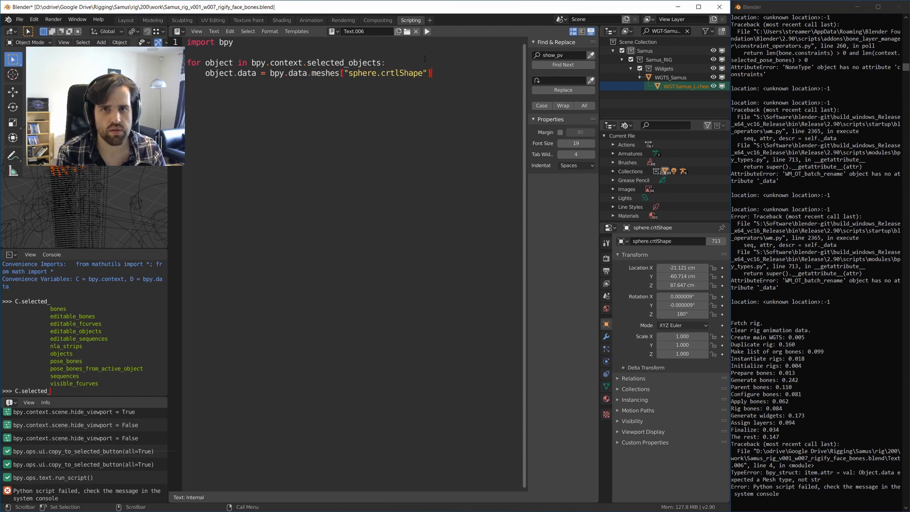
{"action": "key", "text": "alt+p"}
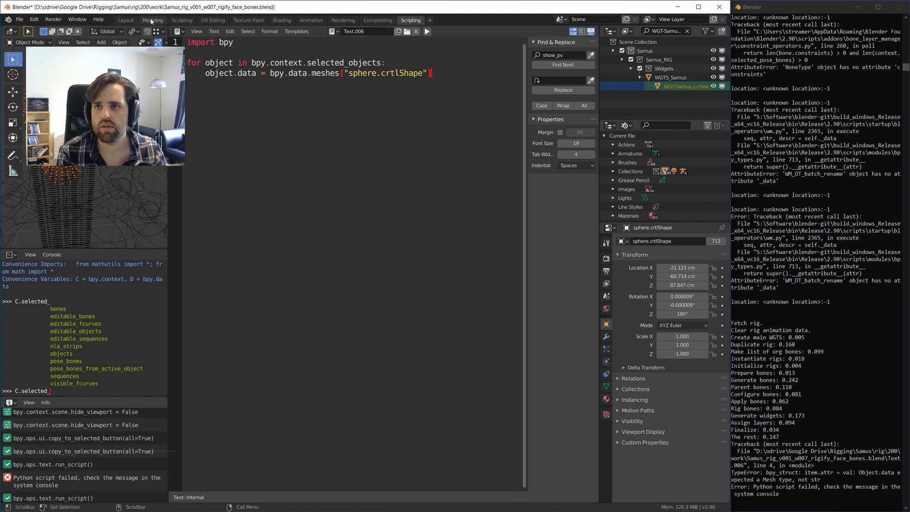
In the Layout workspace, hide the Widgets collection and unhide the Samus rig.
{"action": "left_click", "coordinate": [125, 20]}
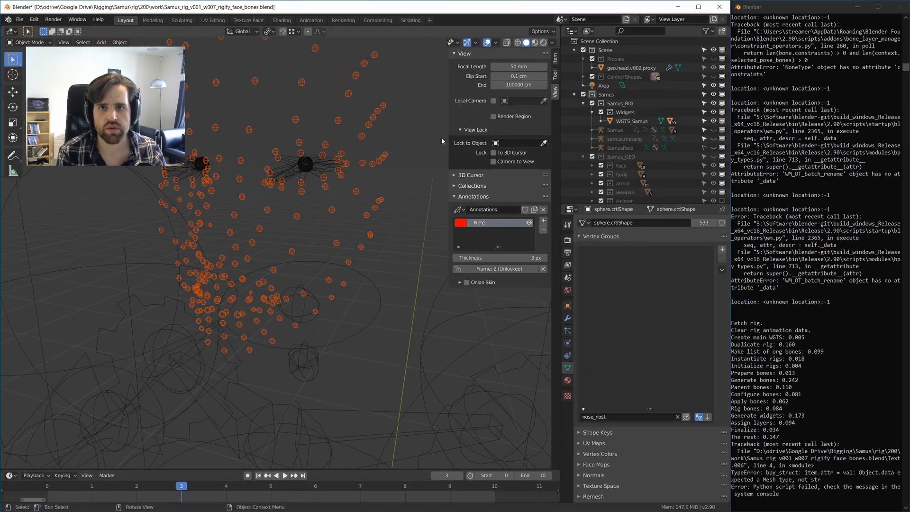
{"action": "middle_click_drag", "start_coordinate": [218, 99], "coordinate": [317, 140]}
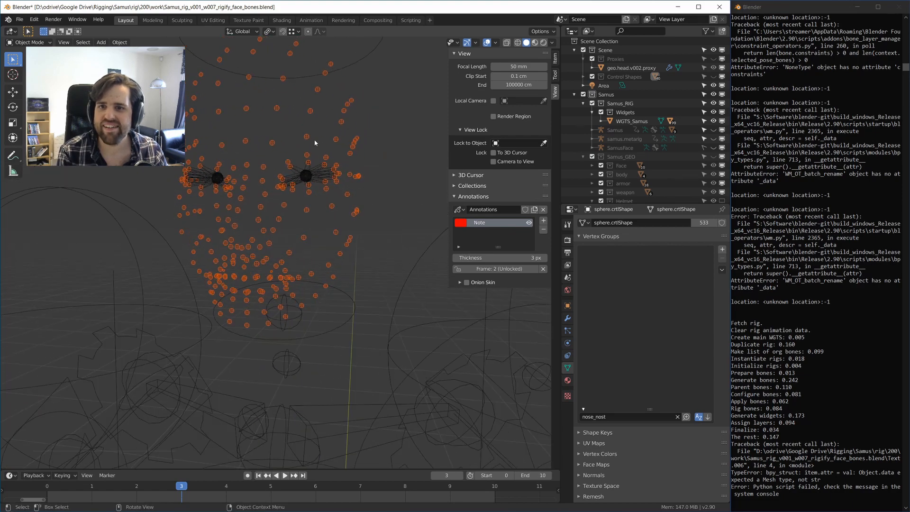
{"action": "left_click", "coordinate": [688, 112]}
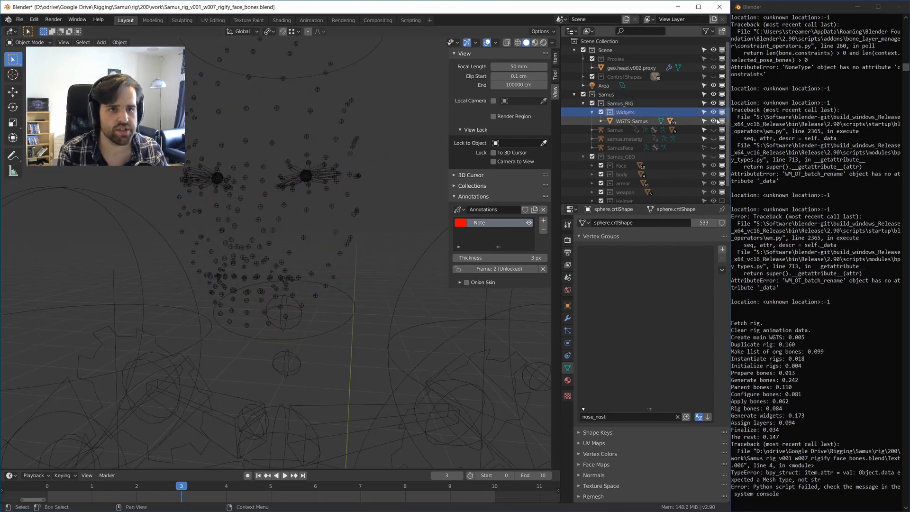
{"action": "left_click", "coordinate": [712, 112]}
{"action": "left_click", "coordinate": [612, 129]}
{"action": "left_click", "coordinate": [713, 130]}
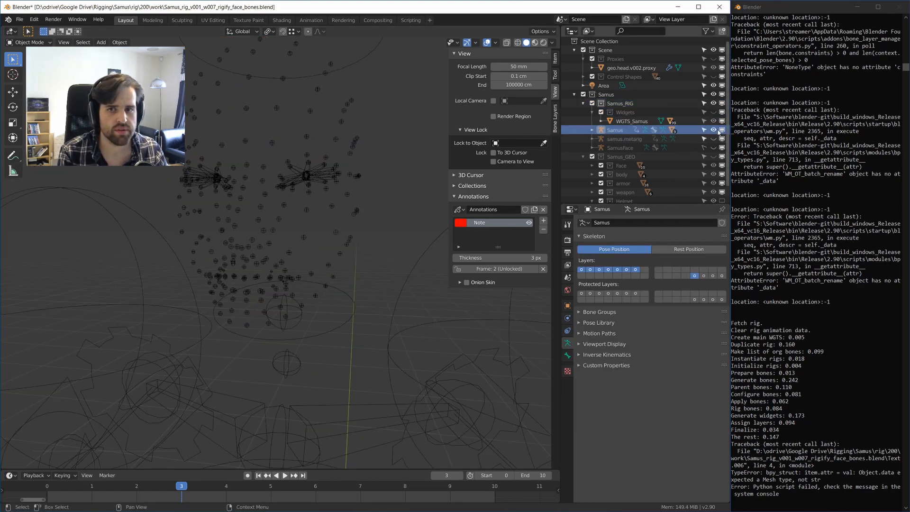
Select the Samus rig, enter Pose Mode and inspect its face controls.
{"action": "middle_click_drag", "start_coordinate": [346, 135], "coordinate": [321, 129]}
{"action": "left_click", "coordinate": [325, 165]}
{"action": "key", "text": "Tab"}
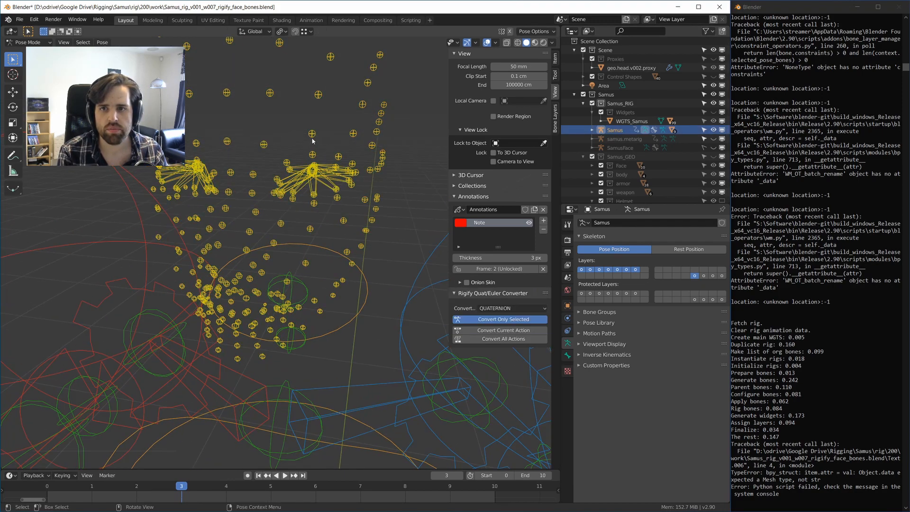
{"action": "middle_click_drag", "start_coordinate": [259, 177], "coordinate": [327, 187]}
{"action": "scroll", "coordinate": [332, 172], "scroll_direction": "down", "scroll_amount": 4}
{"action": "scroll", "coordinate": [283, 241], "scroll_direction": "up", "scroll_amount": 4}
{"action": "scroll", "coordinate": [314, 216], "scroll_direction": "down", "scroll_amount": 4}
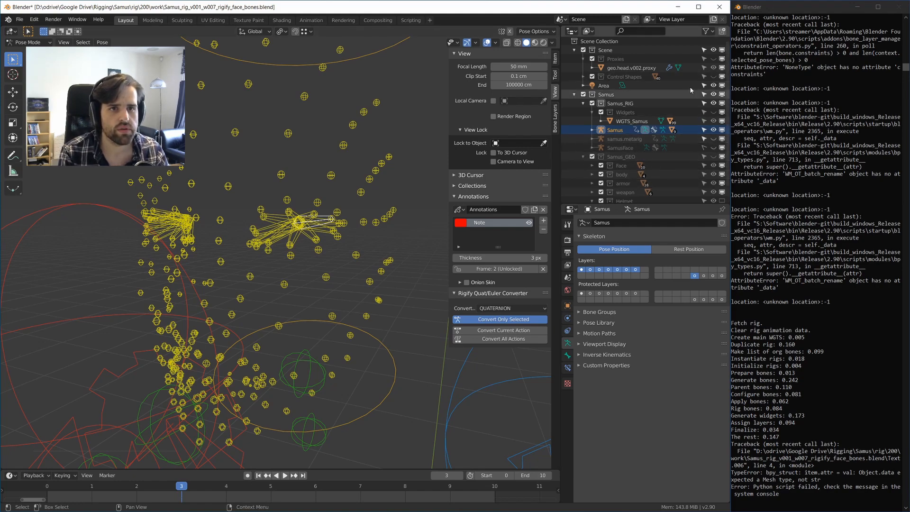
Unhide the Proxies collection and, in Object Mode, remove the existing modifier from geo.head.v002.proxy.
{"action": "left_click", "coordinate": [714, 58]}
{"action": "middle_click_drag", "start_coordinate": [368, 154], "coordinate": [405, 161]}
{"action": "scroll", "coordinate": [346, 166], "scroll_direction": "up", "scroll_amount": 2}
{"action": "key", "text": "Tab"}
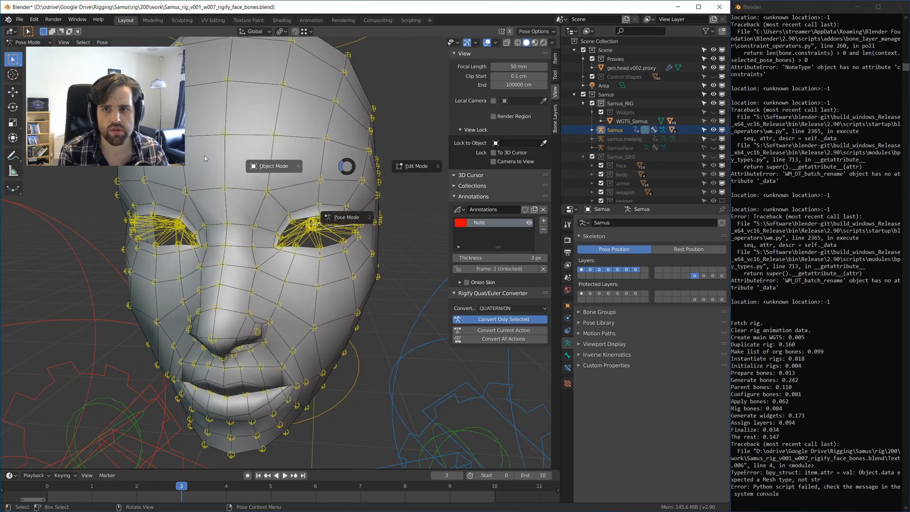
{"action": "left_click", "coordinate": [282, 168]}
{"action": "left_click", "coordinate": [282, 168]}
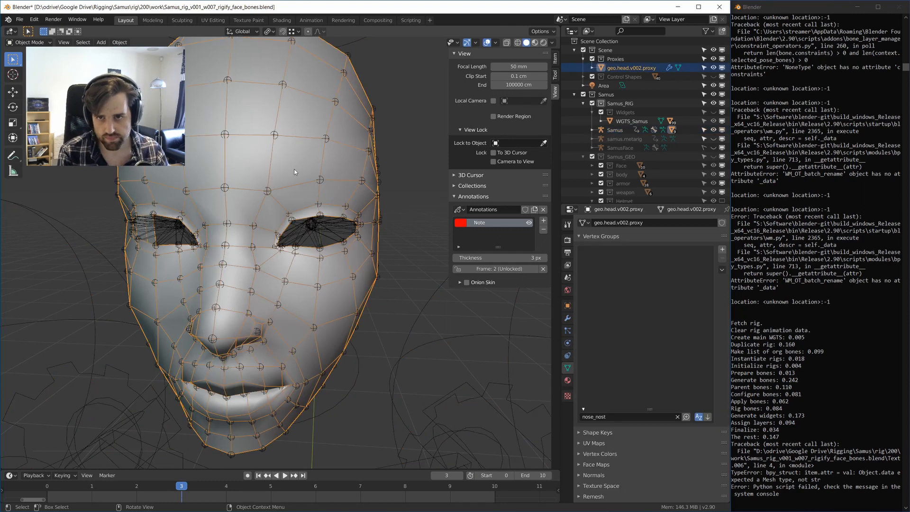
{"action": "left_click", "coordinate": [568, 318]}
{"action": "left_click", "coordinate": [720, 236]}
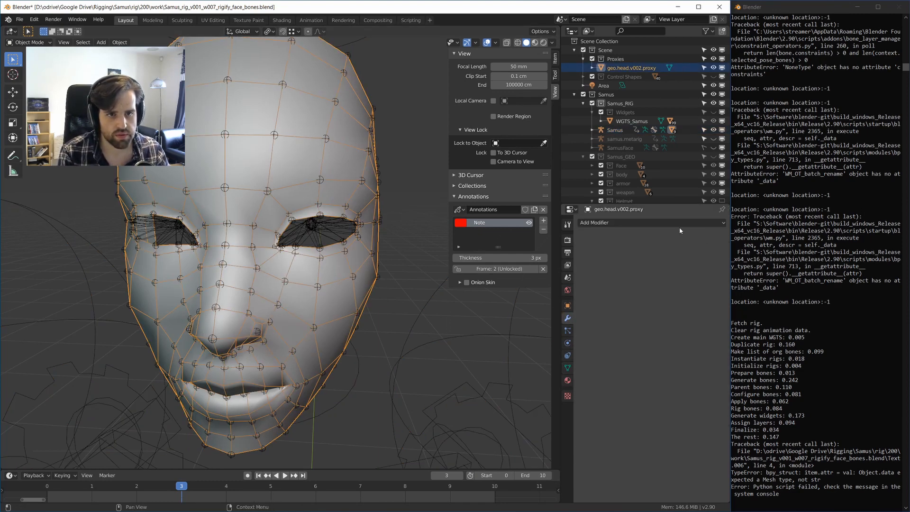
Parent geo.head.v002.proxy to the Samus rig with automatic weights.
{"action": "middle_click_drag", "start_coordinate": [265, 216], "coordinate": [283, 219]}
{"action": "left_click", "coordinate": [250, 188], "text": "shift"}
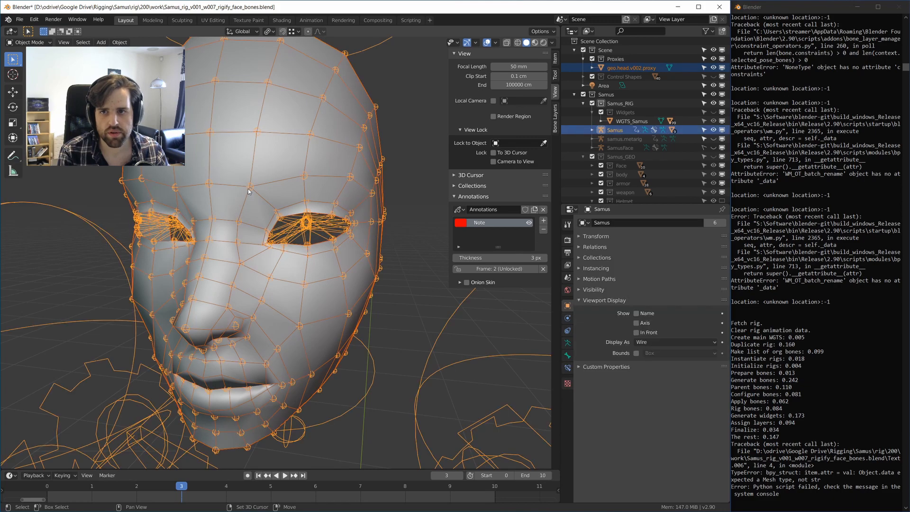
{"action": "key", "text": "ctrl+p"}
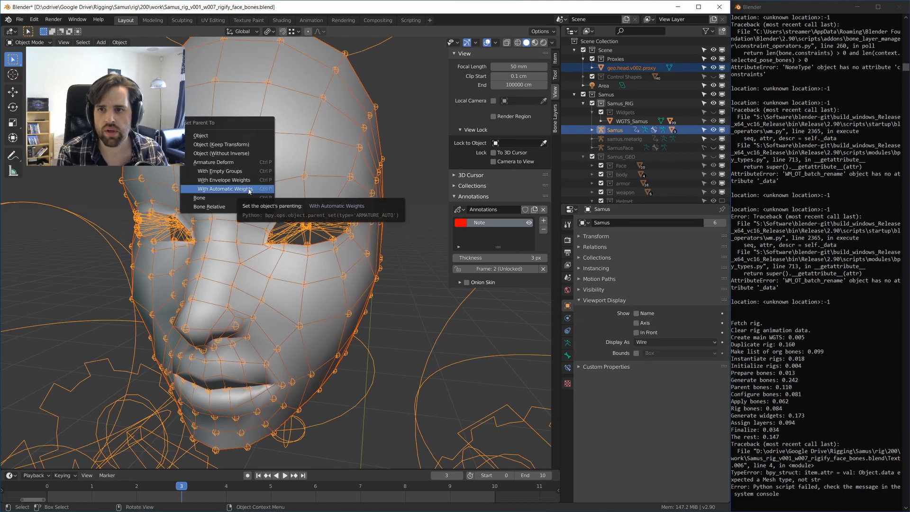
{"action": "left_click", "coordinate": [249, 189]}
{"action": "middle_click_drag", "start_coordinate": [349, 222], "coordinate": [260, 181]}
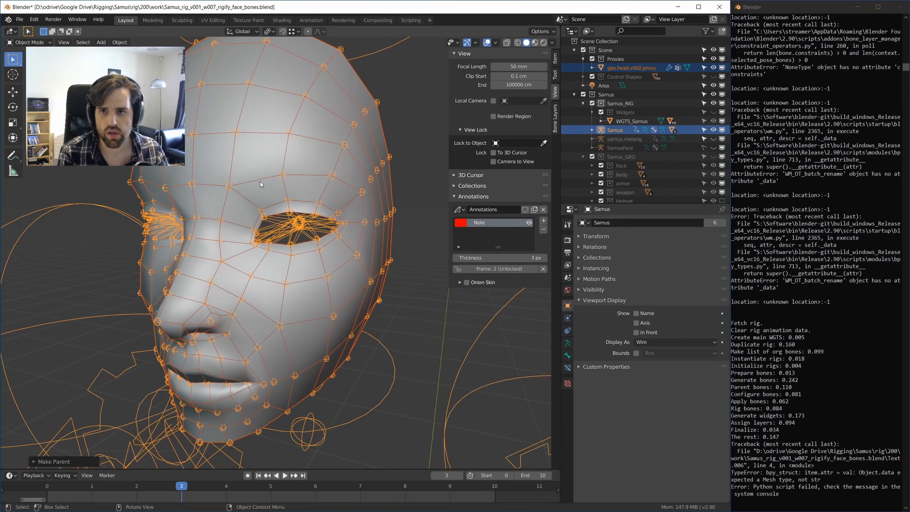
{"action": "key", "text": "ctrl+Tab"}
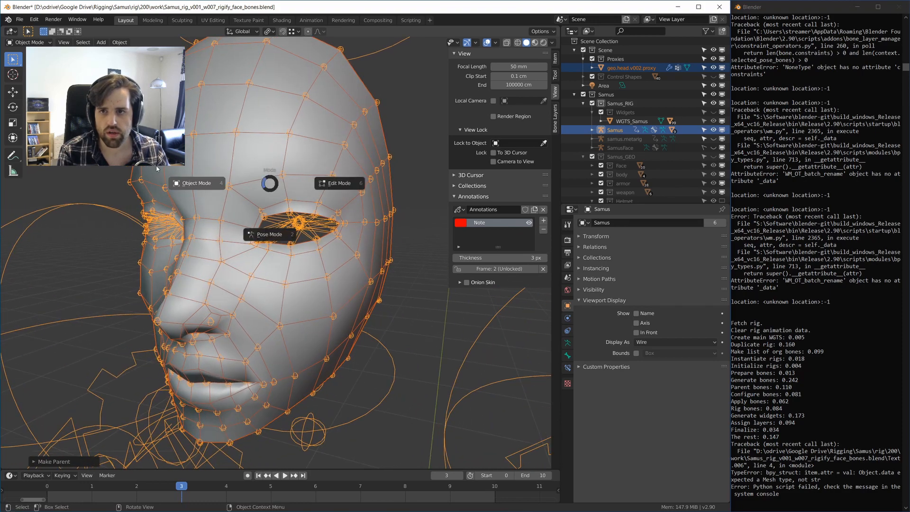
{"action": "left_click", "coordinate": [199, 183]}
{"action": "left_click", "coordinate": [258, 164]}
{"action": "key", "text": "ctrl+Tab"}
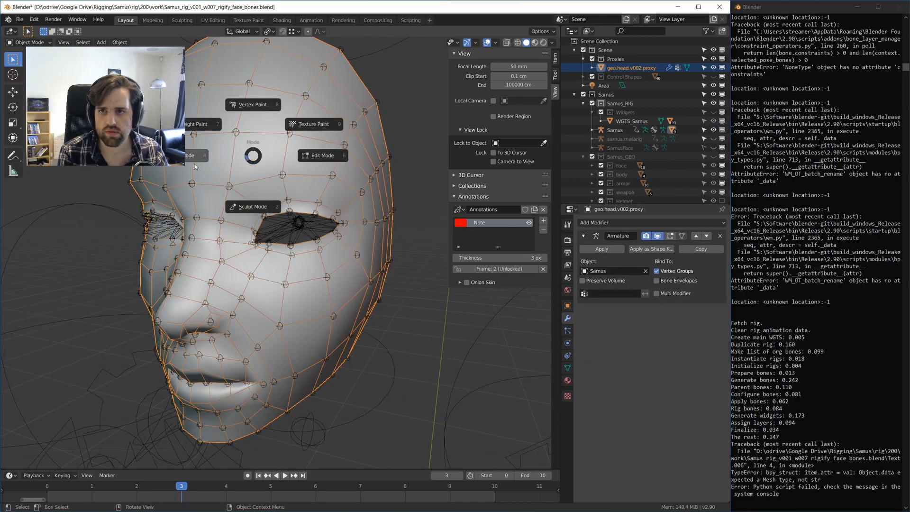
{"action": "key", "text": "Escape"}
Select the Samus rig together with the head proxy and enter Weight Paint mode.
{"action": "left_click", "coordinate": [283, 176]}
{"action": "left_click", "coordinate": [251, 157], "text": "shift"}
{"action": "key", "text": "ctrl+Tab"}
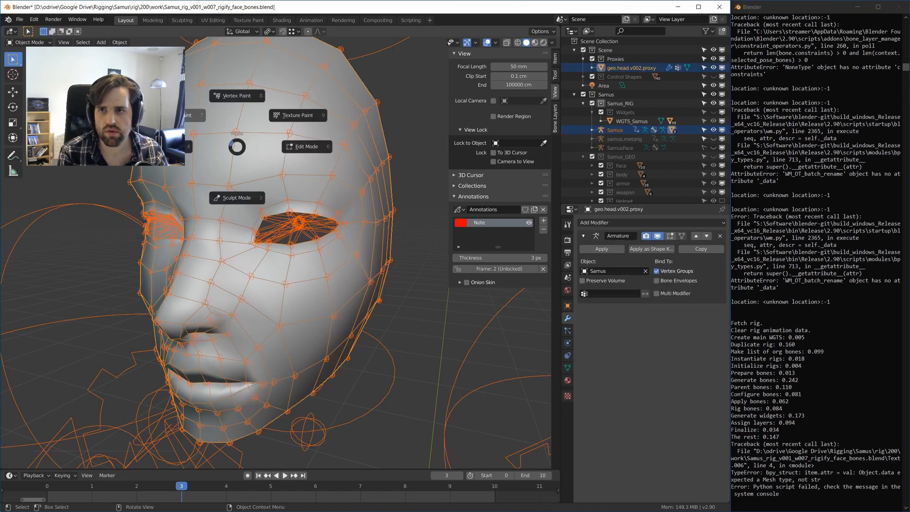
{"action": "left_click", "coordinate": [198, 130]}
{"action": "mouse_move", "coordinate": [191, 142]}
{"action": "middle_mouse_down"}
{"action": "mouse_move", "coordinate": [208, 144]}
{"action": "mouse_move", "coordinate": [225, 127]}
{"action": "middle_mouse_up"}
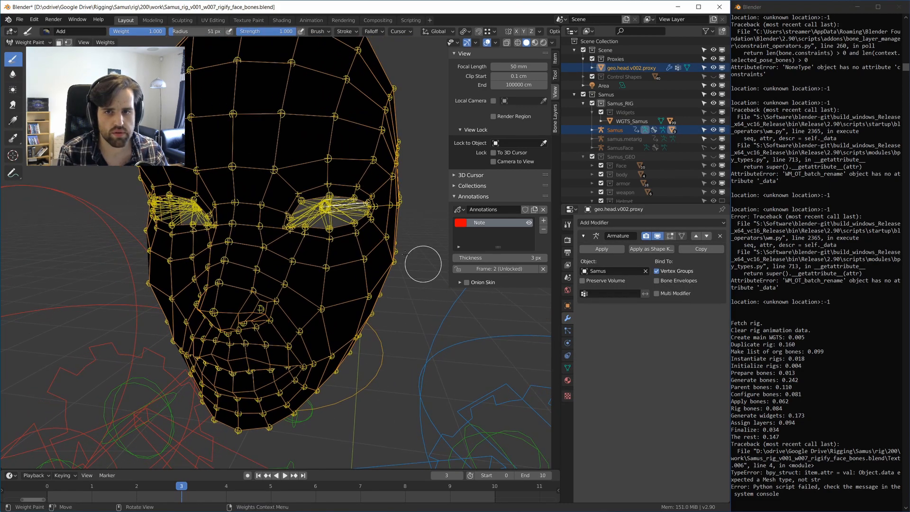
Return to Object Mode and display only the deform bone layer of the Samus armature.
{"action": "key", "text": "ctrl+Tab"}
{"action": "left_click", "coordinate": [308, 209]}
{"action": "left_click", "coordinate": [333, 158]}
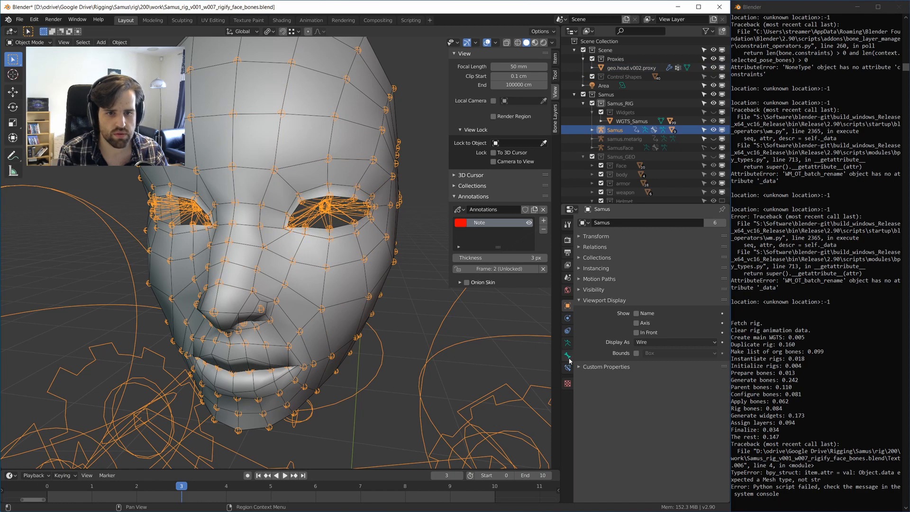
{"action": "left_click", "coordinate": [567, 343]}
{"action": "left_click", "coordinate": [704, 276]}
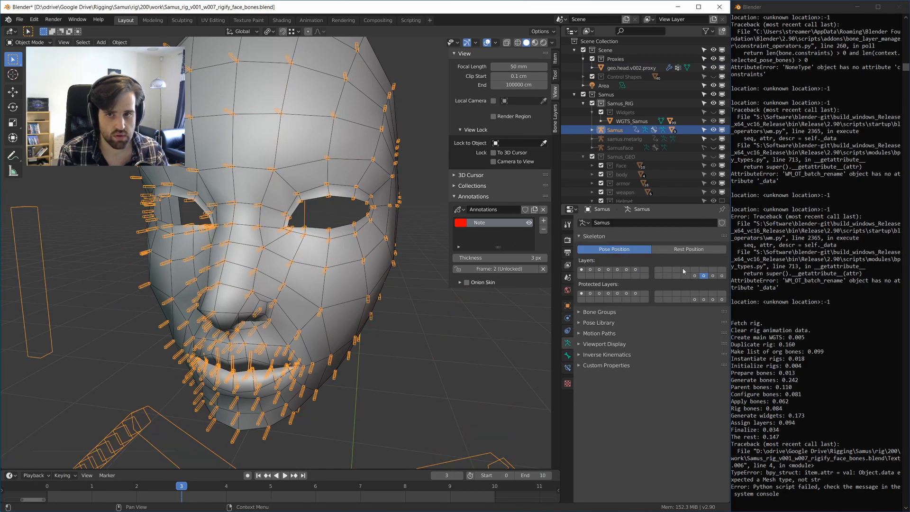
Add geo.head.v002.proxy to the rig selection as the active object and switch to Weight Paint mode with the deform bones displayed.
{"action": "mouse_move", "coordinate": [308, 204]}
{"action": "middle_mouse_down"}
{"action": "mouse_move", "coordinate": [275, 200]}
{"action": "mouse_move", "coordinate": [302, 188]}
{"action": "middle_mouse_up"}
{"action": "left_click", "coordinate": [271, 158]}
{"action": "left_click", "coordinate": [266, 184]}
{"action": "left_click", "coordinate": [283, 147], "text": "shift"}
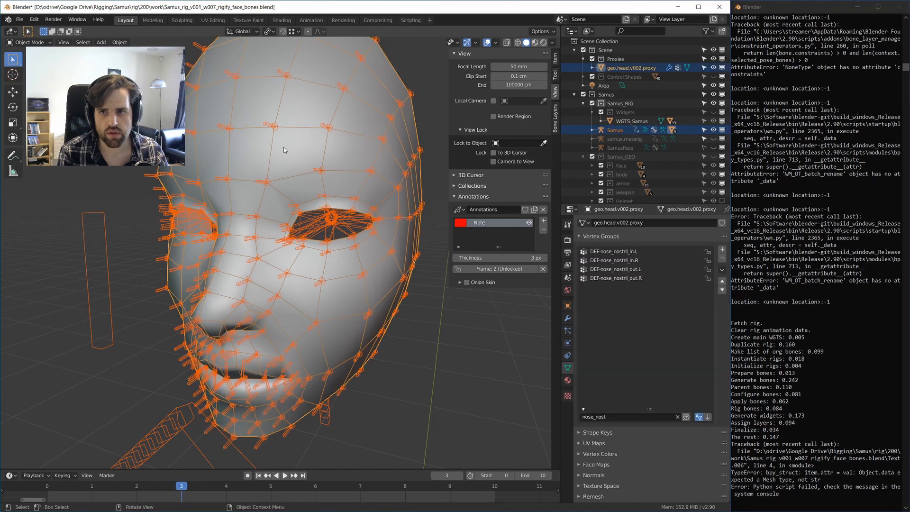
{"action": "key", "text": "ctrl+Tab"}
{"action": "left_click", "coordinate": [218, 116]}
Select the deform bone on the side of the nose above the nostril to inspect its automatic weights.
{"action": "scroll", "coordinate": [262, 262], "scroll_direction": "up", "scroll_amount": 5}
{"action": "middle_click_drag", "start_coordinate": [261, 262], "coordinate": [291, 206], "text": "shift"}
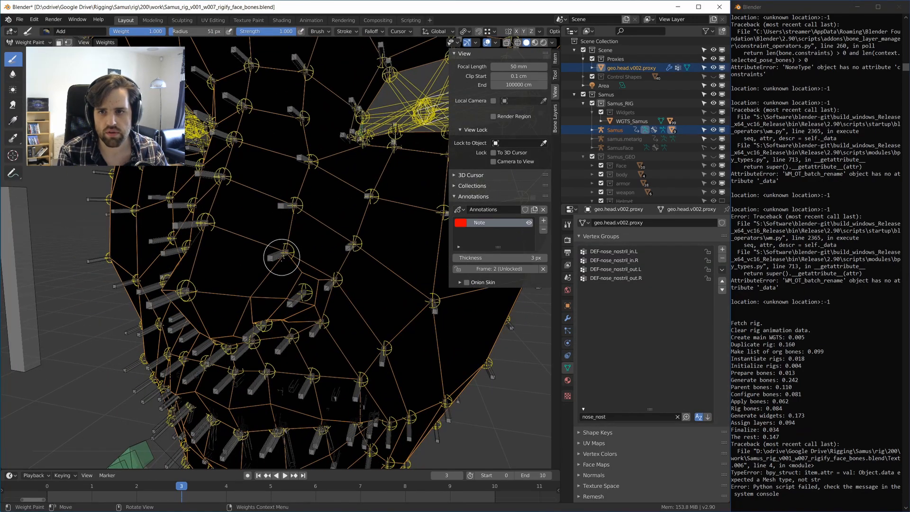
{"action": "left_click", "coordinate": [277, 257], "text": "ctrl"}
{"action": "mouse_move", "coordinate": [269, 270]}
{"action": "middle_mouse_down"}
{"action": "mouse_move", "coordinate": [317, 209]}
{"action": "mouse_move", "coordinate": [362, 228]}
{"action": "mouse_move", "coordinate": [303, 251]}
{"action": "middle_mouse_up"}
{"action": "scroll", "coordinate": [304, 255], "scroll_direction": "up", "scroll_amount": 2}
{"action": "middle_click_drag", "start_coordinate": [351, 286], "coordinate": [302, 236], "text": "shift"}
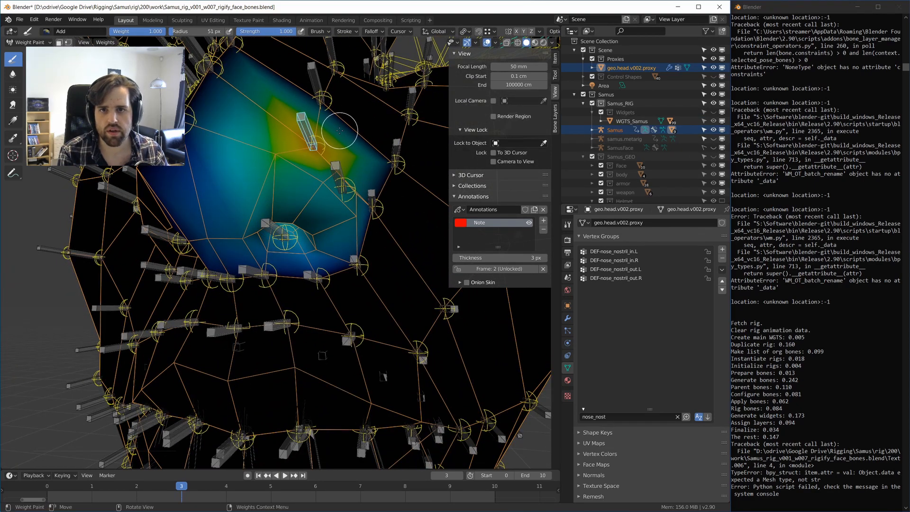
Move the system console window out of the way and maximize the Blender window.
{"action": "left_click_drag", "start_coordinate": [817, 6], "coordinate": [909, 48]}
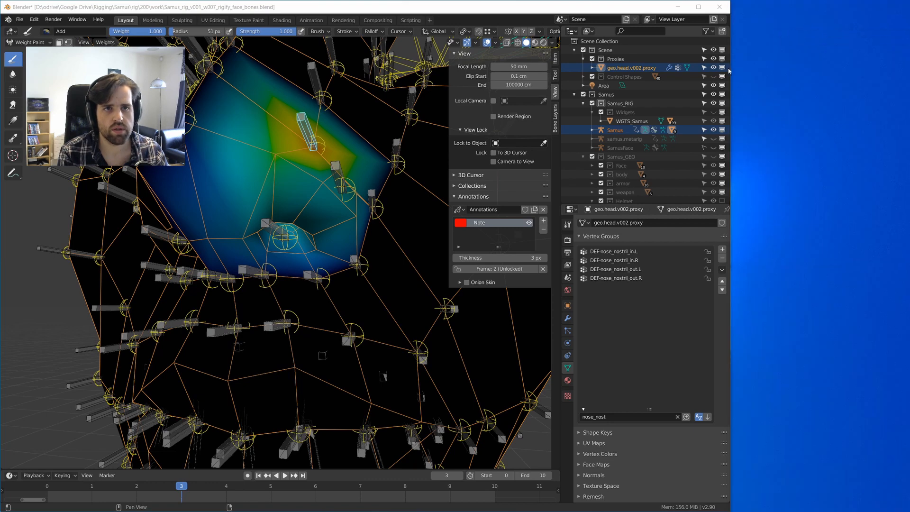
{"action": "left_click", "coordinate": [698, 6]}
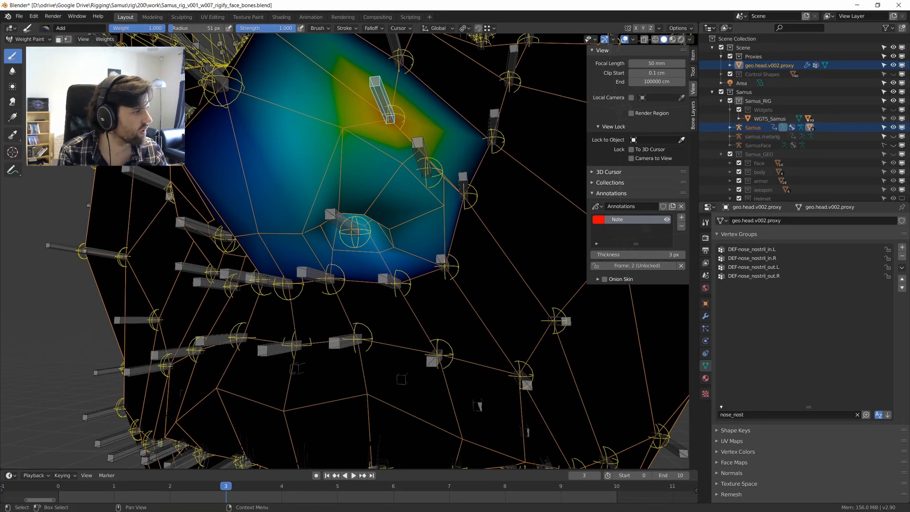
Examine the selected nose bone's weights and the face bone layout from the front and both sides of the head.
{"action": "scroll", "coordinate": [423, 175], "scroll_direction": "down", "scroll_amount": 8}
{"action": "middle_click_drag", "start_coordinate": [423, 175], "coordinate": [474, 203]}
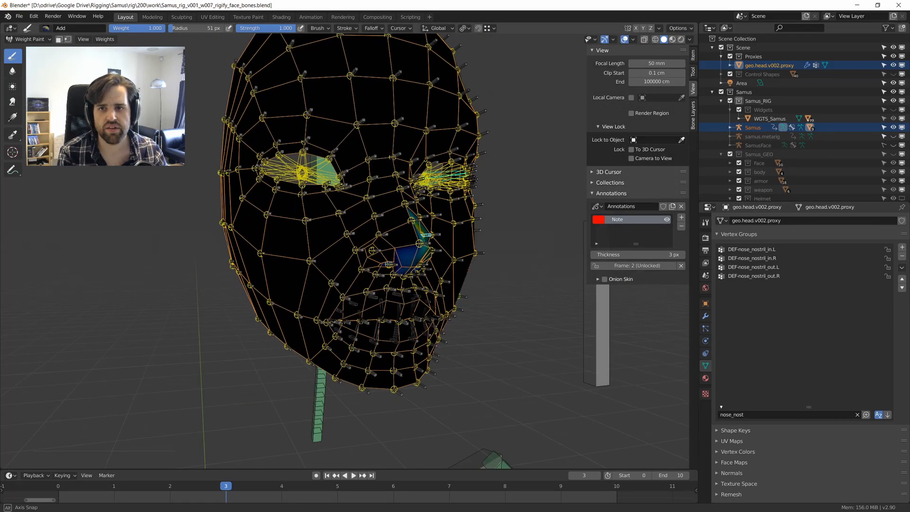
{"action": "mouse_move", "coordinate": [439, 158]}
{"action": "middle_mouse_down"}
{"action": "mouse_move", "coordinate": [334, 170]}
{"action": "mouse_move", "coordinate": [436, 169]}
{"action": "mouse_move", "coordinate": [377, 161]}
{"action": "middle_mouse_up"}
{"action": "scroll", "coordinate": [391, 168], "scroll_direction": "down", "scroll_amount": 4}
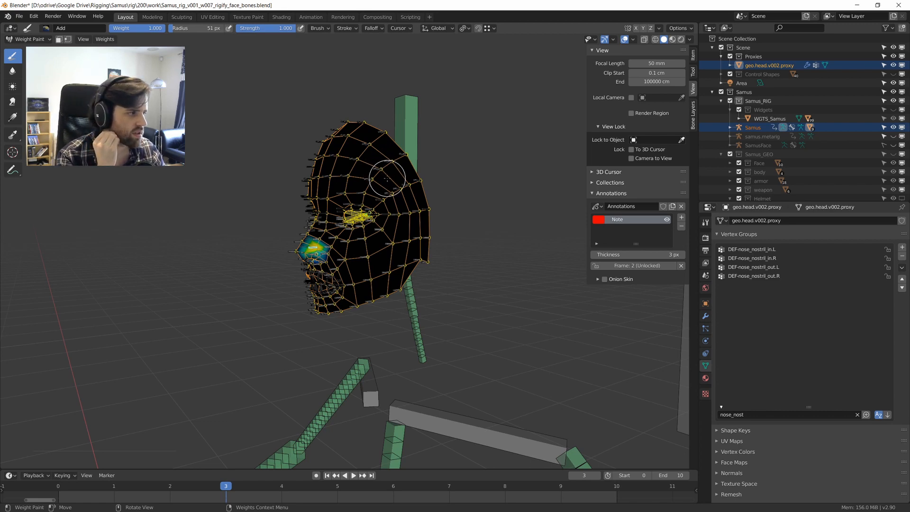
{"action": "scroll", "coordinate": [426, 184], "scroll_direction": "up", "scroll_amount": 2}
{"action": "middle_click_drag", "start_coordinate": [391, 185], "coordinate": [402, 202]}
{"action": "scroll", "coordinate": [433, 180], "scroll_direction": "up", "scroll_amount": 2}
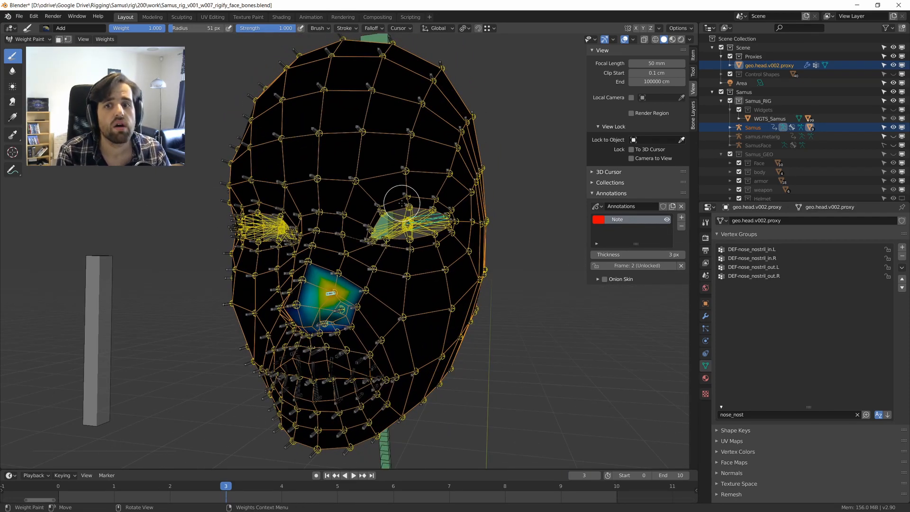
{"action": "middle_click_drag", "start_coordinate": [443, 211], "coordinate": [525, 214]}
{"action": "scroll", "coordinate": [437, 210], "scroll_direction": "up", "scroll_amount": 3}
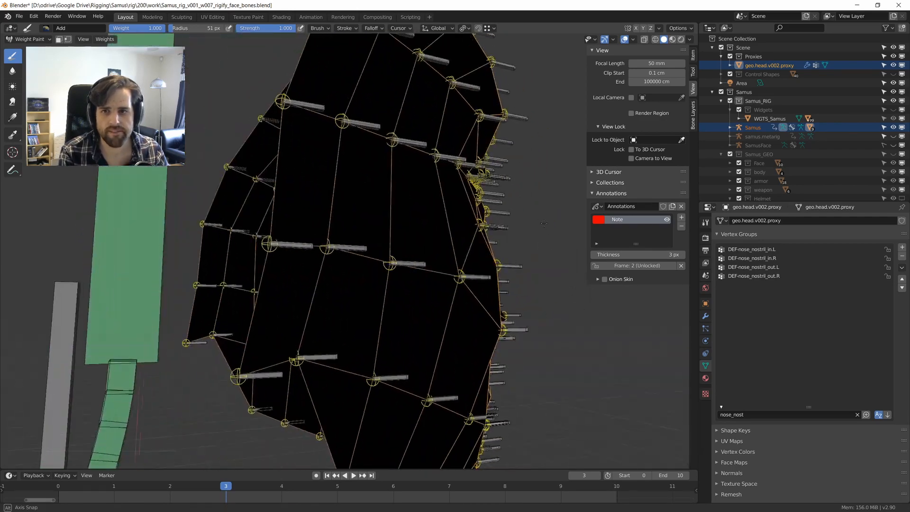
{"action": "scroll", "coordinate": [525, 214], "scroll_direction": "down", "scroll_amount": 4}
{"action": "middle_click_drag", "start_coordinate": [412, 216], "coordinate": [481, 228]}
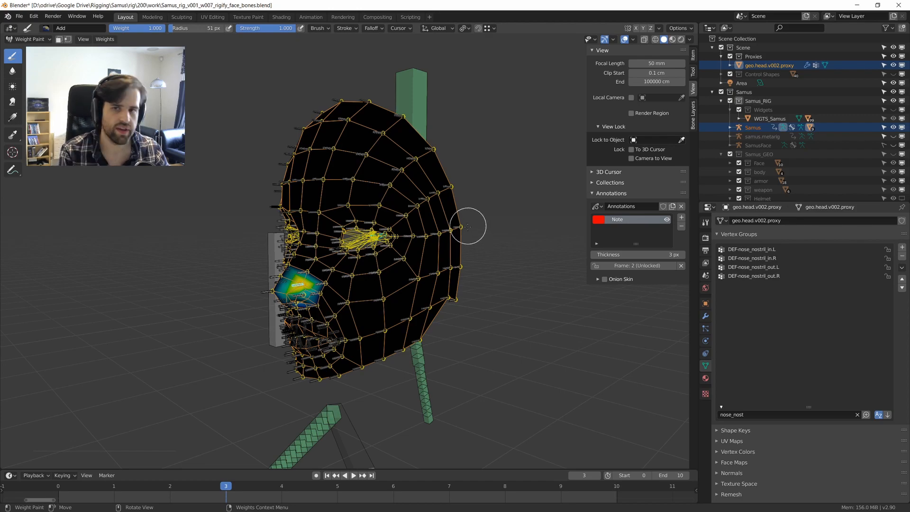
{"action": "middle_click_drag", "start_coordinate": [467, 226], "coordinate": [310, 103]}
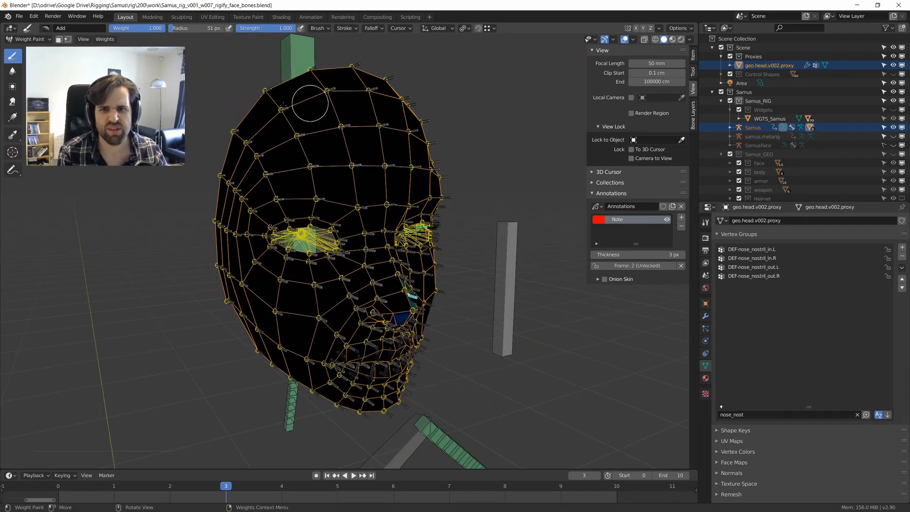
{"action": "middle_click_drag", "start_coordinate": [475, 189], "coordinate": [375, 257]}
{"action": "middle_click_drag", "start_coordinate": [332, 173], "coordinate": [360, 198]}
{"action": "scroll", "coordinate": [390, 186], "scroll_direction": "up", "scroll_amount": 2}
{"action": "scroll", "coordinate": [396, 199], "scroll_direction": "up", "scroll_amount": 4}
{"action": "middle_click_drag", "start_coordinate": [441, 217], "coordinate": [401, 154]}
{"action": "scroll", "coordinate": [398, 199], "scroll_direction": "up", "scroll_amount": 3}
{"action": "scroll", "coordinate": [412, 226], "scroll_direction": "down", "scroll_amount": 3}
{"action": "scroll", "coordinate": [411, 237], "scroll_direction": "up", "scroll_amount": 4}
{"action": "scroll", "coordinate": [380, 168], "scroll_direction": "down", "scroll_amount": 5}
{"action": "middle_click_drag", "start_coordinate": [377, 258], "coordinate": [306, 259]}
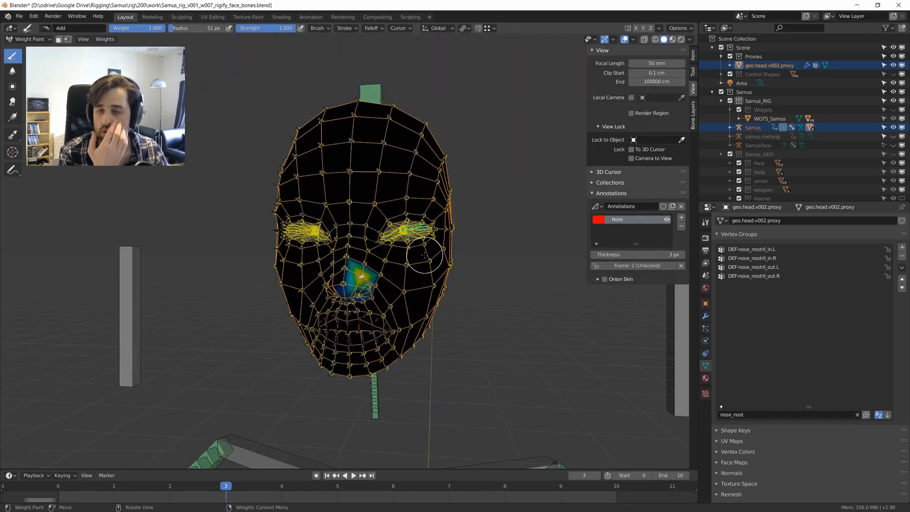
Check the nostril geometry in Object Mode and go back to Weight Paint mode.
{"action": "scroll", "coordinate": [429, 260], "scroll_direction": "up", "scroll_amount": 6}
{"action": "key", "text": "ctrl+Tab"}
{"action": "scroll", "coordinate": [408, 277], "scroll_direction": "up", "scroll_amount": 5}
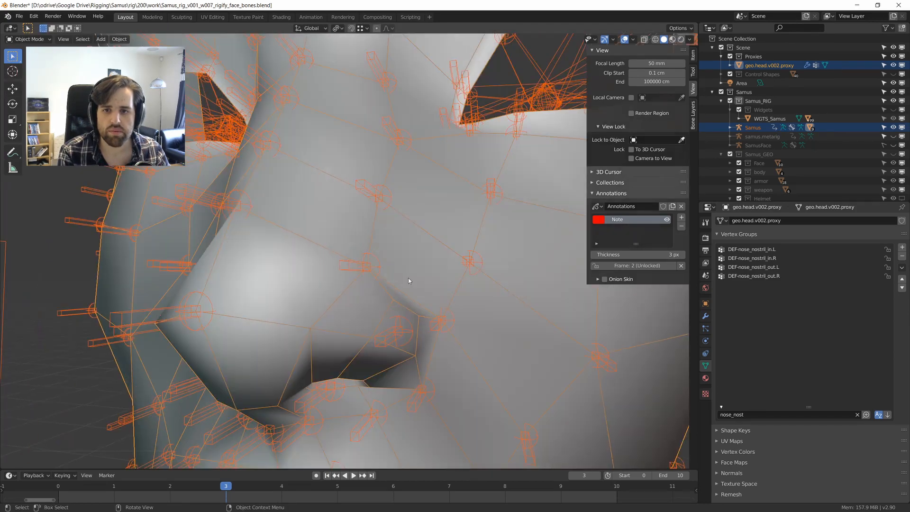
{"action": "middle_click_drag", "start_coordinate": [408, 278], "coordinate": [361, 238]}
{"action": "key", "text": "ctrl+Tab"}
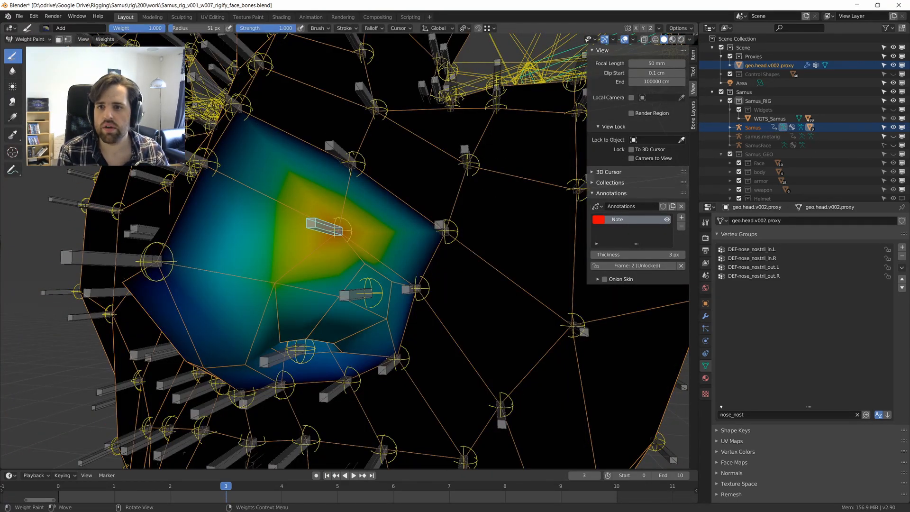
Select the DEF-nose_nostril_in.L bone and paint weight 1.000 around the inner nostril with the Add brush.
{"action": "middle_click_drag", "start_coordinate": [303, 235], "coordinate": [328, 210]}
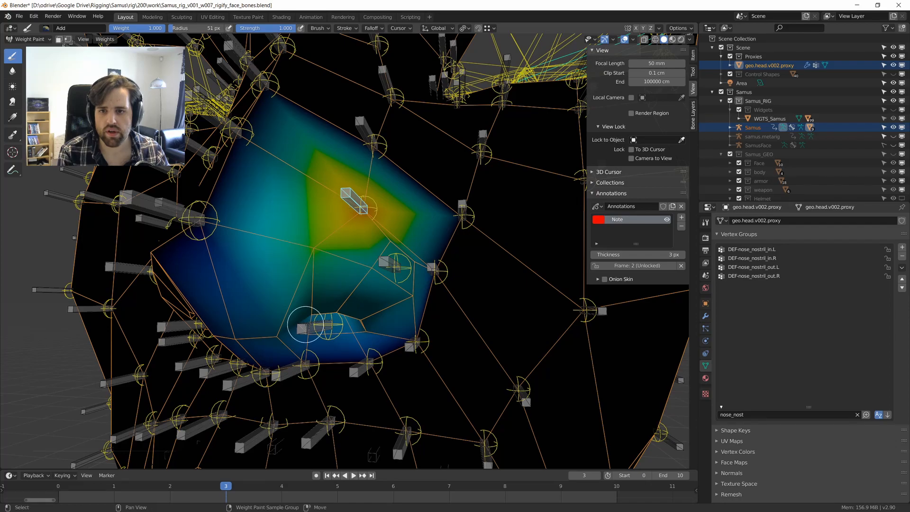
{"action": "left_click", "coordinate": [305, 324], "text": "ctrl"}
{"action": "mouse_move", "coordinate": [306, 325]}
{"action": "middle_mouse_down"}
{"action": "mouse_move", "coordinate": [305, 261]}
{"action": "mouse_move", "coordinate": [353, 194]}
{"action": "mouse_move", "coordinate": [341, 242]}
{"action": "mouse_move", "coordinate": [322, 239]}
{"action": "middle_mouse_up"}
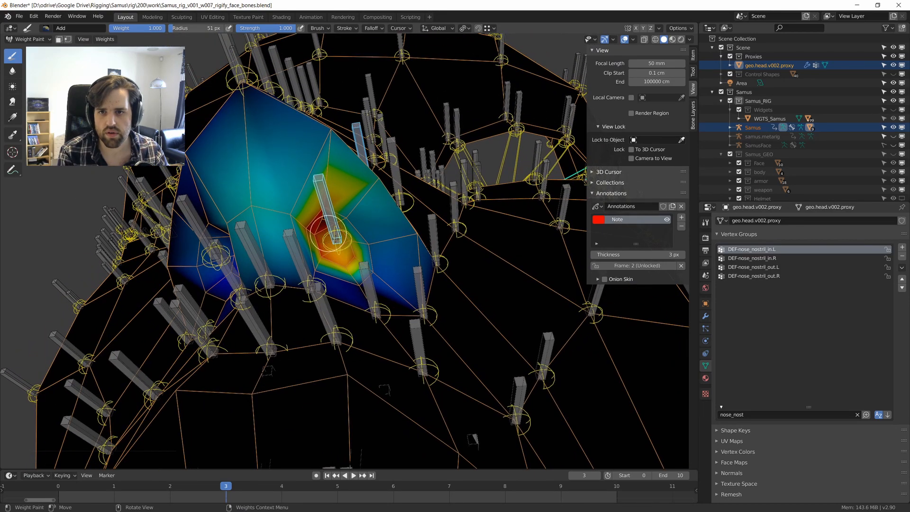
{"action": "mouse_move", "coordinate": [331, 240]}
{"action": "left_mouse_down"}
{"action": "mouse_move", "coordinate": [346, 279]}
{"action": "mouse_move", "coordinate": [334, 247]}
{"action": "mouse_move", "coordinate": [318, 256]}
{"action": "mouse_move", "coordinate": [306, 206]}
{"action": "mouse_move", "coordinate": [368, 245]}
{"action": "left_mouse_up"}
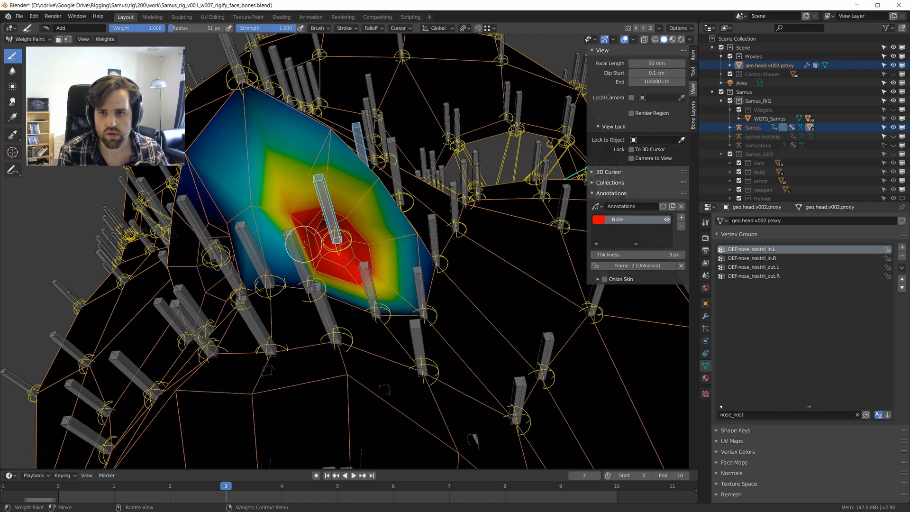
Select the DEF-nose_nostril_out.L bone and paint weight 1.000 around the outer nostril with the Add brush.
{"action": "middle_click_drag", "start_coordinate": [304, 244], "coordinate": [318, 244]}
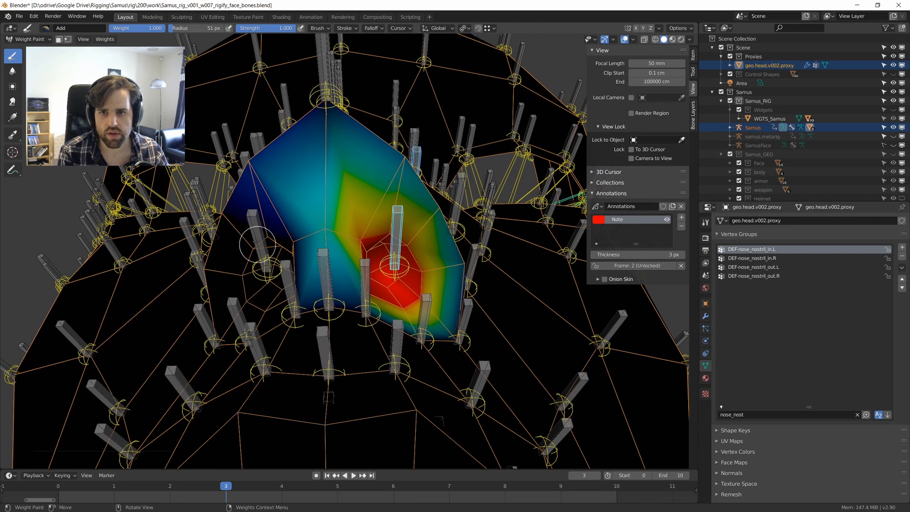
{"action": "left_click", "coordinate": [255, 218], "text": "shift"}
{"action": "middle_click_drag", "start_coordinate": [347, 226], "coordinate": [325, 284]}
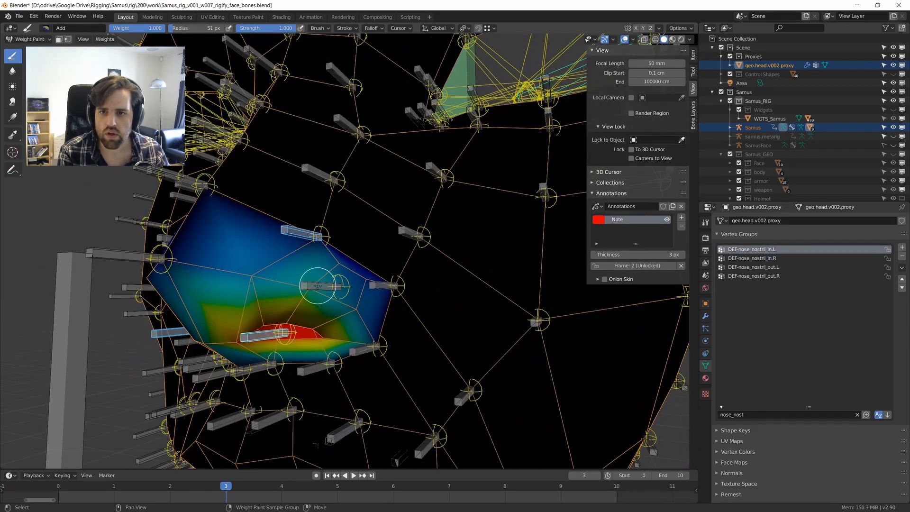
{"action": "left_click", "coordinate": [309, 316], "text": "shift"}
{"action": "middle_click_drag", "start_coordinate": [310, 318], "coordinate": [299, 284]}
{"action": "mouse_move", "coordinate": [293, 284]}
{"action": "left_mouse_down"}
{"action": "mouse_move", "coordinate": [282, 284]}
{"action": "mouse_move", "coordinate": [334, 281]}
{"action": "left_mouse_up"}
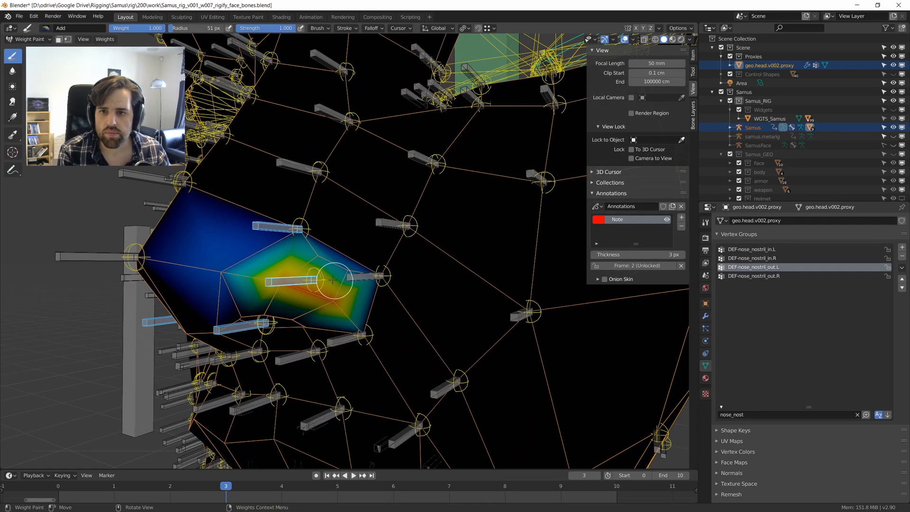
{"action": "scroll", "coordinate": [344, 269], "scroll_direction": "up", "scroll_amount": 2}
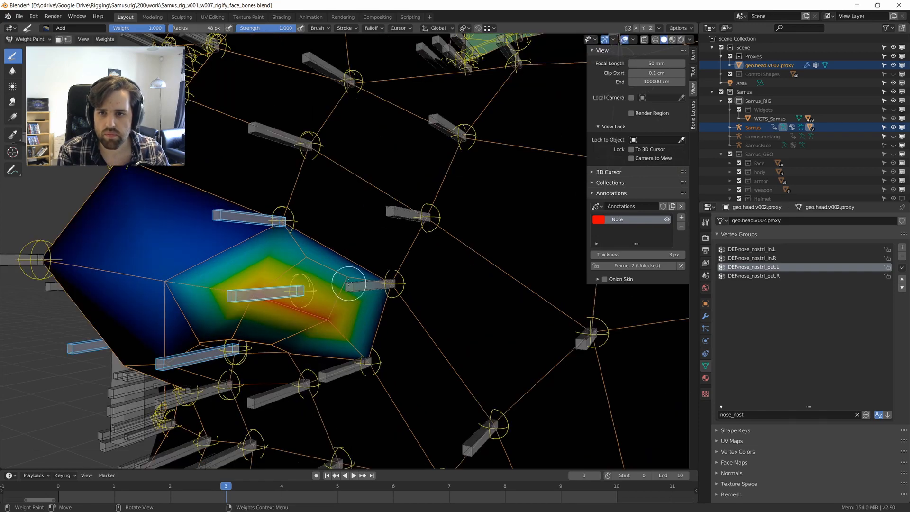
{"action": "mouse_move", "coordinate": [340, 283]}
{"action": "left_mouse_down"}
{"action": "mouse_move", "coordinate": [296, 256]}
{"action": "mouse_move", "coordinate": [321, 271]}
{"action": "left_mouse_up"}
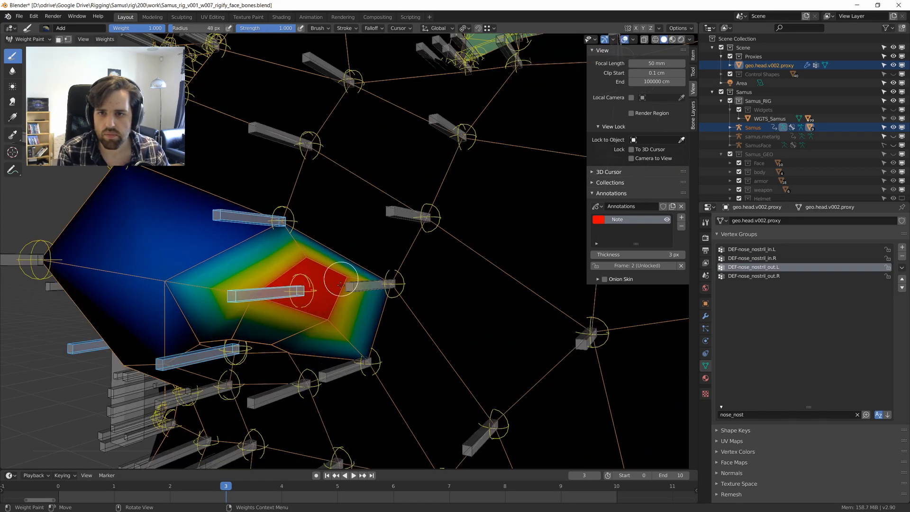
Check the weights of the bone above the left nostril and test its deformation with a cancelled move.
{"action": "scroll", "coordinate": [250, 287], "scroll_direction": "down", "scroll_amount": 4}
{"action": "middle_click_drag", "start_coordinate": [250, 287], "coordinate": [263, 304]}
{"action": "scroll", "coordinate": [332, 256], "scroll_direction": "up", "scroll_amount": 2}
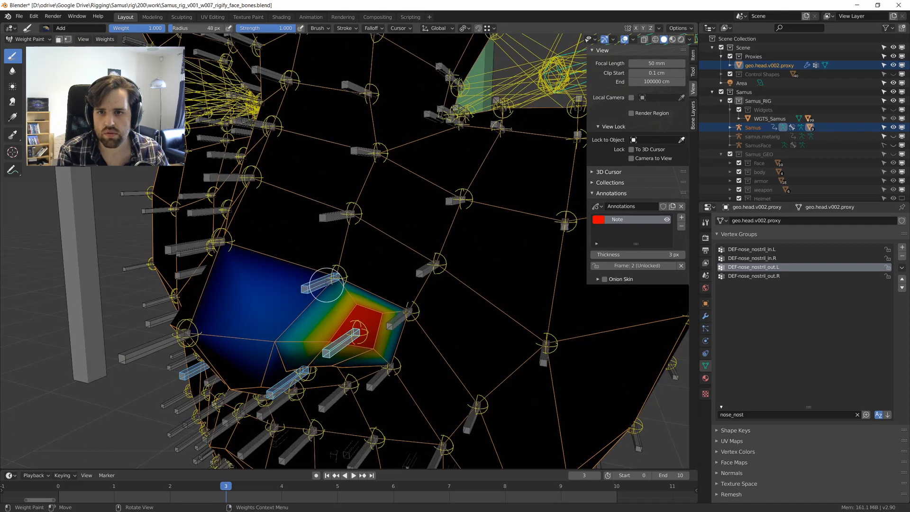
{"action": "left_click", "coordinate": [321, 289], "text": "ctrl"}
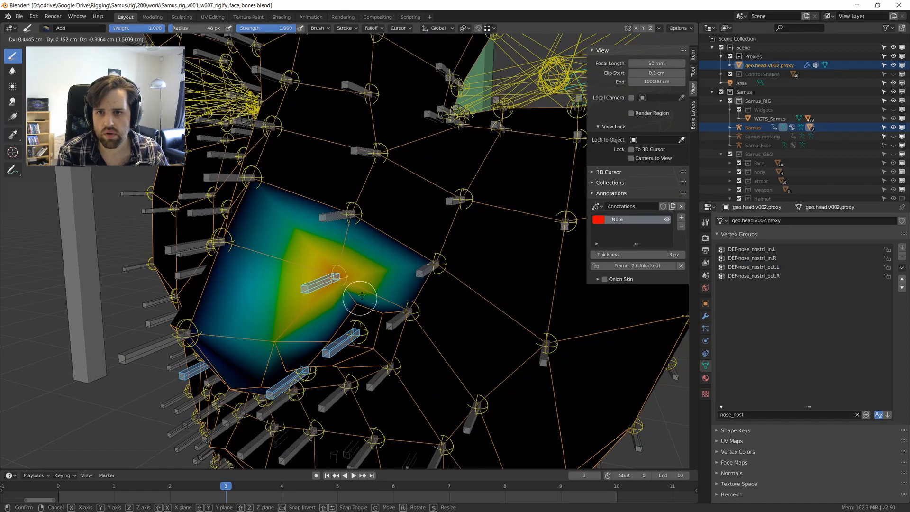
{"action": "key", "text": "g"}
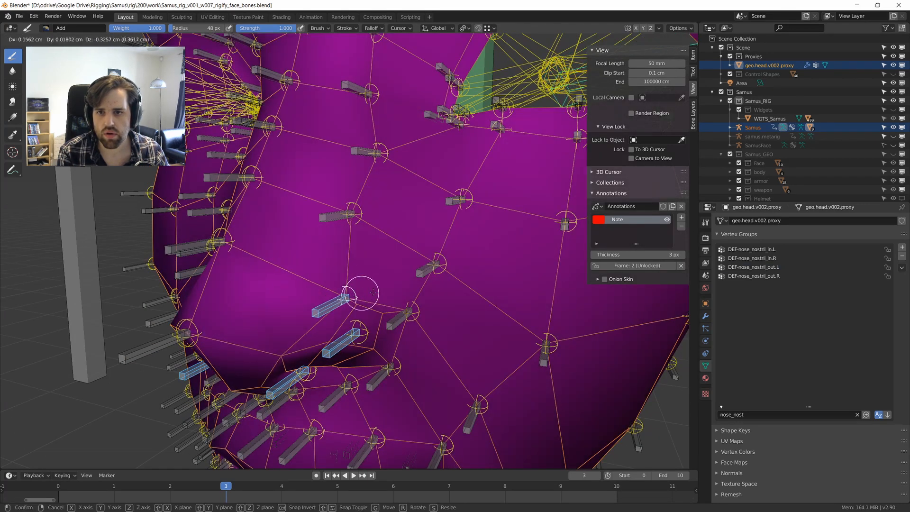
{"action": "right_click", "coordinate": [305, 271]}
{"action": "middle_click_drag", "start_coordinate": [303, 272], "coordinate": [308, 260]}
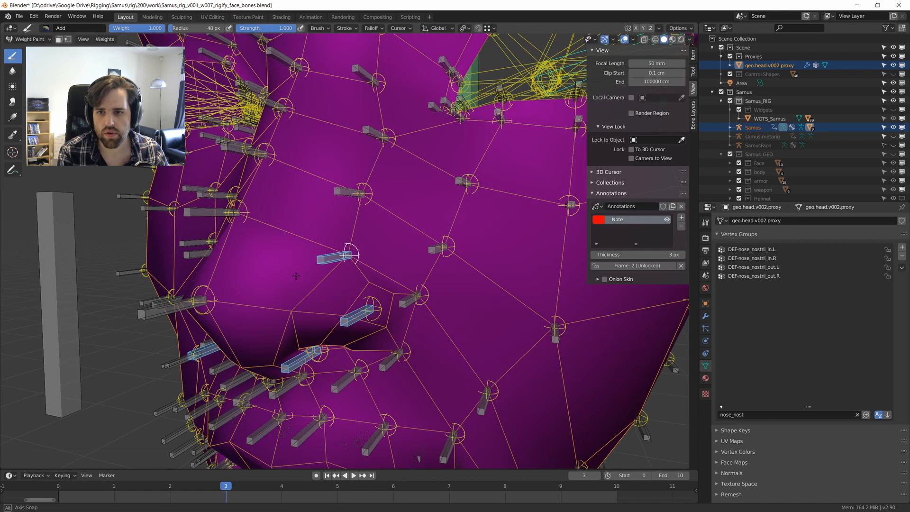
Inspect the nose tip bone's weights and test how the control above the nostril deforms the nose, cancelling the move.
{"action": "left_click", "coordinate": [167, 307], "text": "ctrl"}
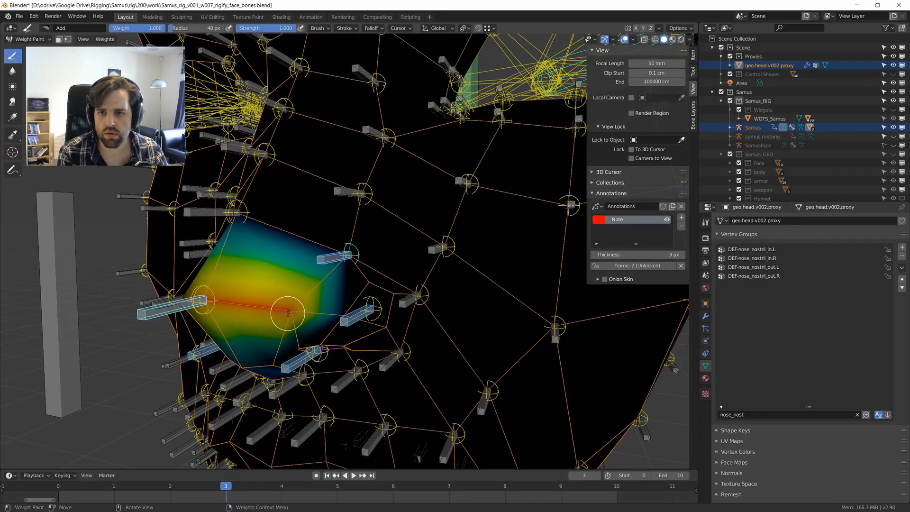
{"action": "middle_click_drag", "start_coordinate": [288, 313], "coordinate": [361, 296]}
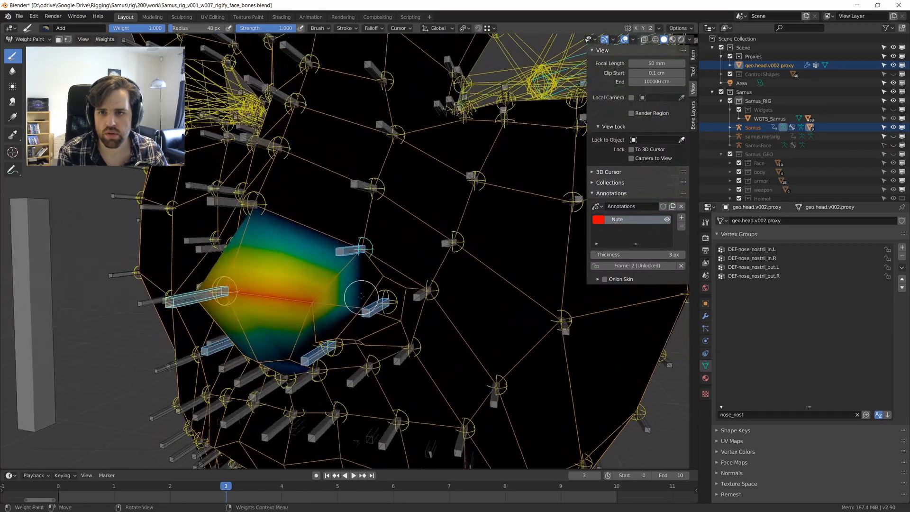
{"action": "left_click", "coordinate": [343, 250], "text": "ctrl"}
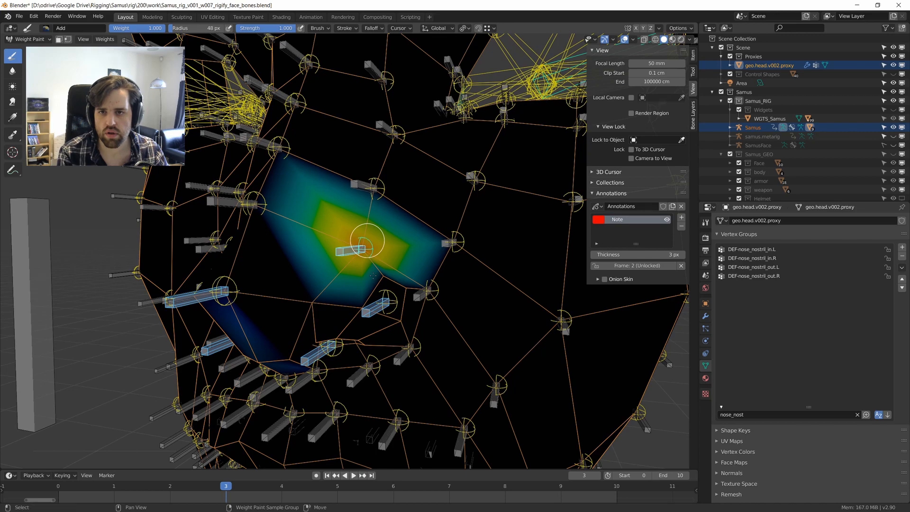
{"action": "key", "text": "g"}
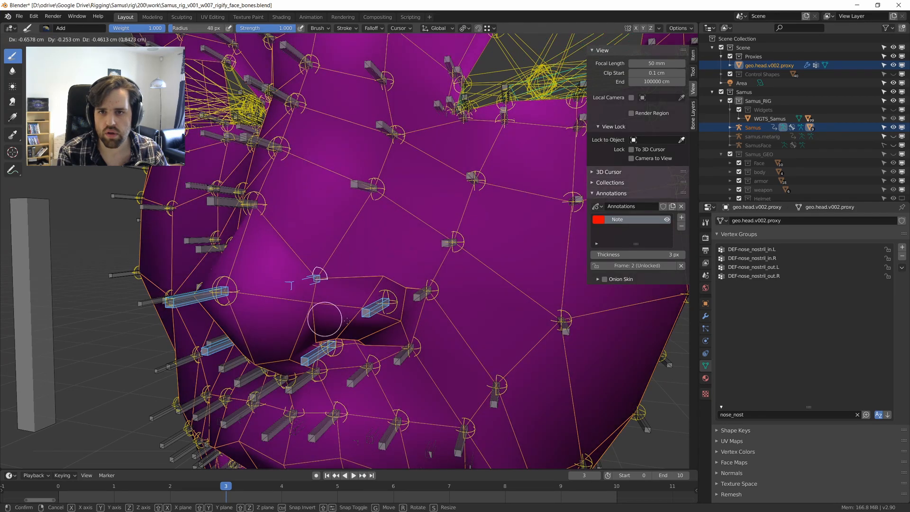
{"action": "right_click", "coordinate": [362, 263]}
Select the nose tip bone and paint its weight toward the strip between the nostrils.
{"action": "middle_click_drag", "start_coordinate": [287, 296], "coordinate": [338, 231]}
{"action": "left_click", "coordinate": [296, 133], "text": "shift"}
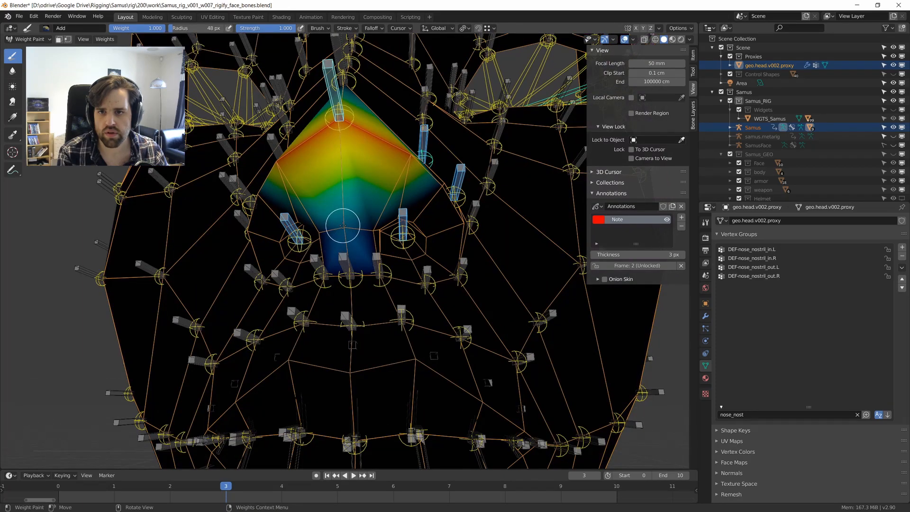
{"action": "left_click_drag", "start_coordinate": [344, 225], "coordinate": [349, 240]}
Select the center bone below the nose and paint its weight up the strip between the nostrils.
{"action": "middle_click_drag", "start_coordinate": [341, 235], "coordinate": [342, 144]}
{"action": "middle_click_drag", "start_coordinate": [369, 180], "coordinate": [352, 282]}
{"action": "scroll", "coordinate": [360, 178], "scroll_direction": "up", "scroll_amount": 2}
{"action": "left_click", "coordinate": [331, 276], "text": "shift"}
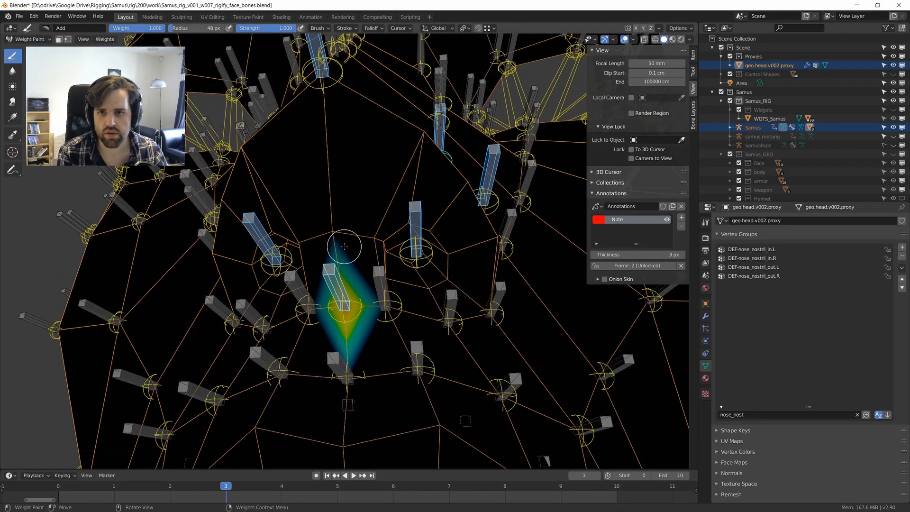
{"action": "left_click_drag", "start_coordinate": [335, 241], "coordinate": [336, 231]}
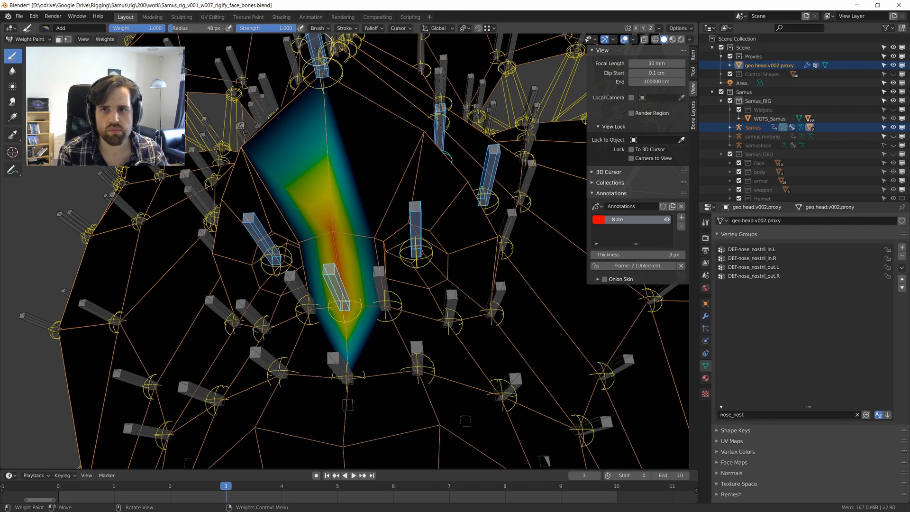
Reselect the nose tip bone, show the brush settings, and paint weight 1.000 down to the strip between the nostrils.
{"action": "middle_click_drag", "start_coordinate": [316, 48], "coordinate": [314, 81]}
{"action": "left_click", "coordinate": [315, 61], "text": "shift"}
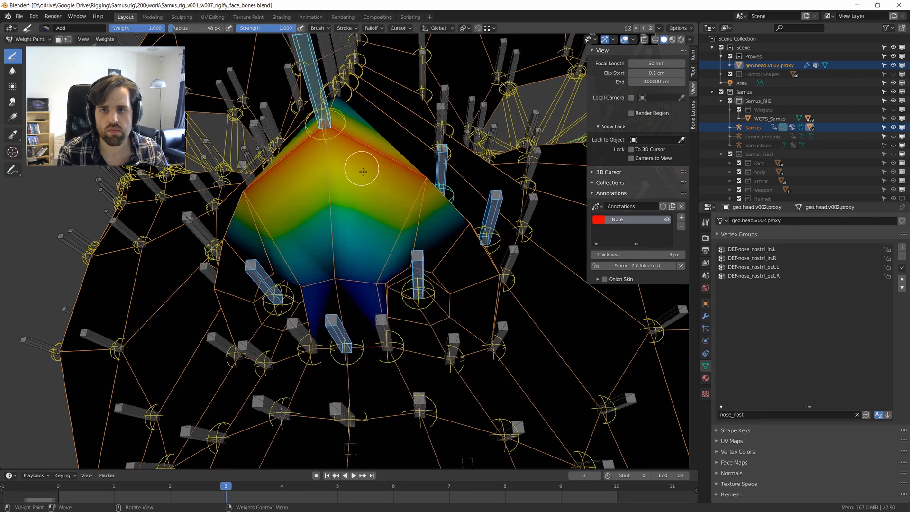
{"action": "left_click", "coordinate": [692, 69]}
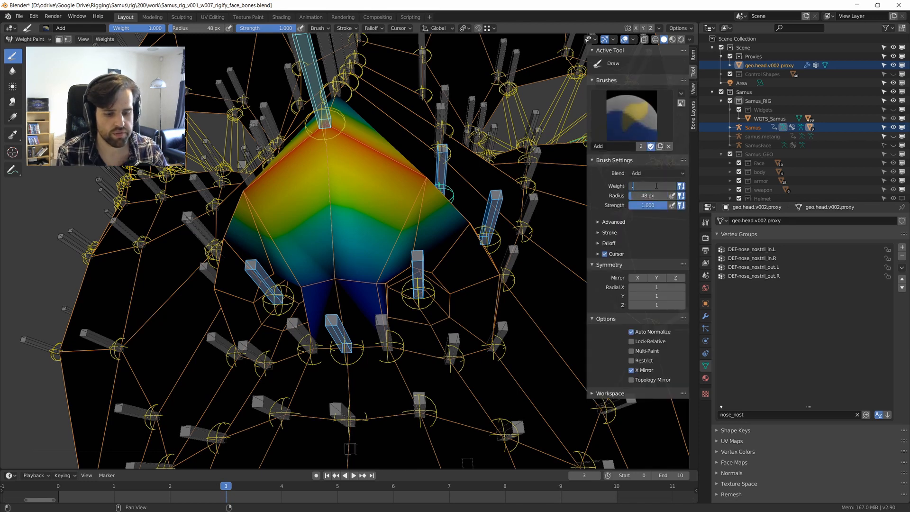
{"action": "mouse_move", "coordinate": [346, 278]}
{"action": "left_mouse_down"}
{"action": "mouse_move", "coordinate": [340, 285]}
{"action": "mouse_move", "coordinate": [355, 262]}
{"action": "mouse_move", "coordinate": [340, 291]}
{"action": "left_mouse_up"}
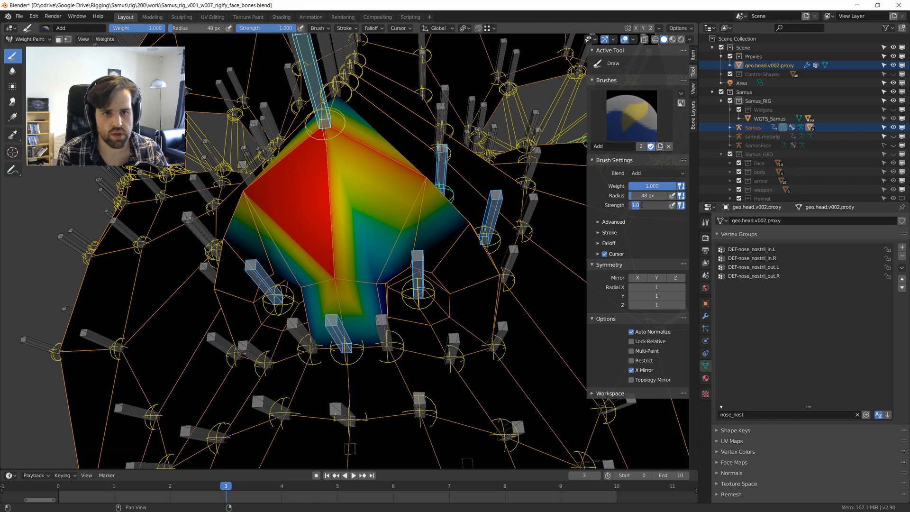
Set the brush strength to 0.5 and paint the center bone below the nose back onto the strip between the nostrils.
{"action": "type", "text": "0.5"}
{"action": "key", "text": "Return"}
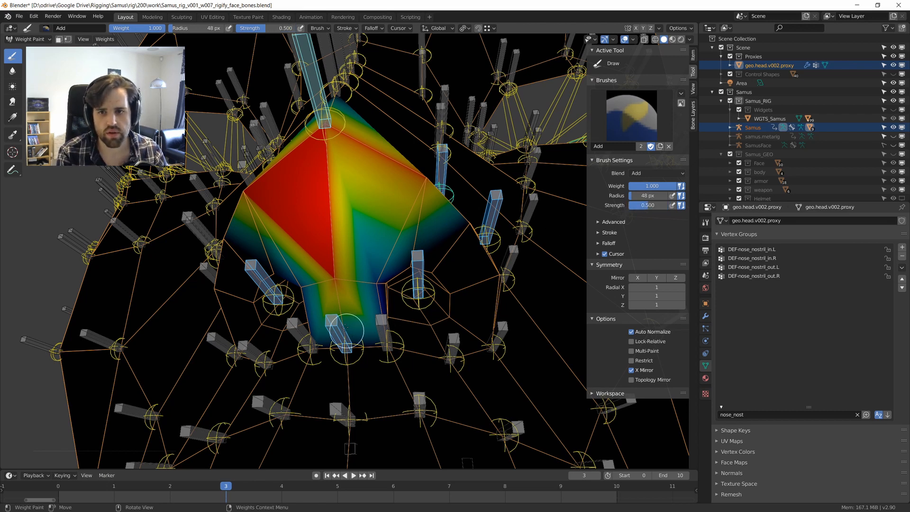
{"action": "left_click", "coordinate": [331, 318], "text": "shift"}
{"action": "mouse_move", "coordinate": [344, 277]}
{"action": "left_mouse_down"}
{"action": "mouse_move", "coordinate": [340, 271]}
{"action": "mouse_move", "coordinate": [344, 288]}
{"action": "left_mouse_up"}
Test the deformation below the nose with a cancelled move of the center control, and clear the bone selection.
{"action": "middle_click_drag", "start_coordinate": [343, 212], "coordinate": [367, 206]}
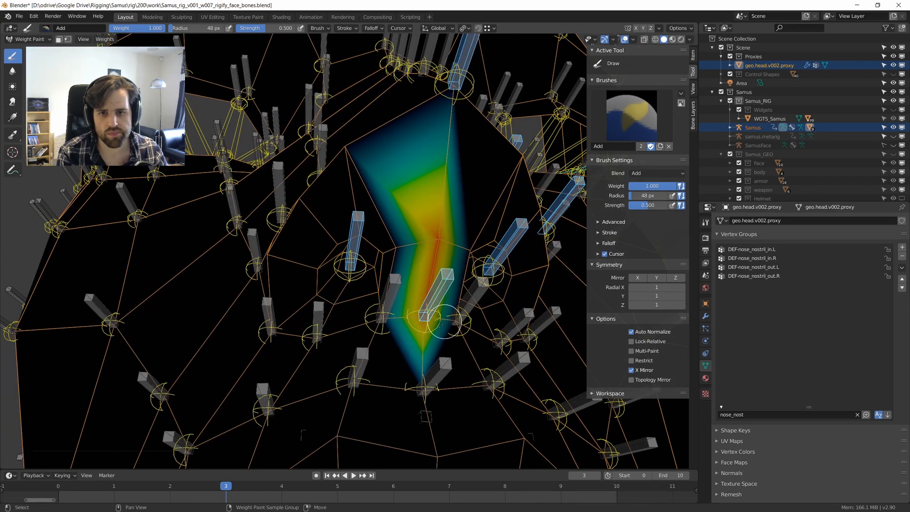
{"action": "left_click", "coordinate": [441, 325], "text": "shift"}
{"action": "key", "text": "g"}
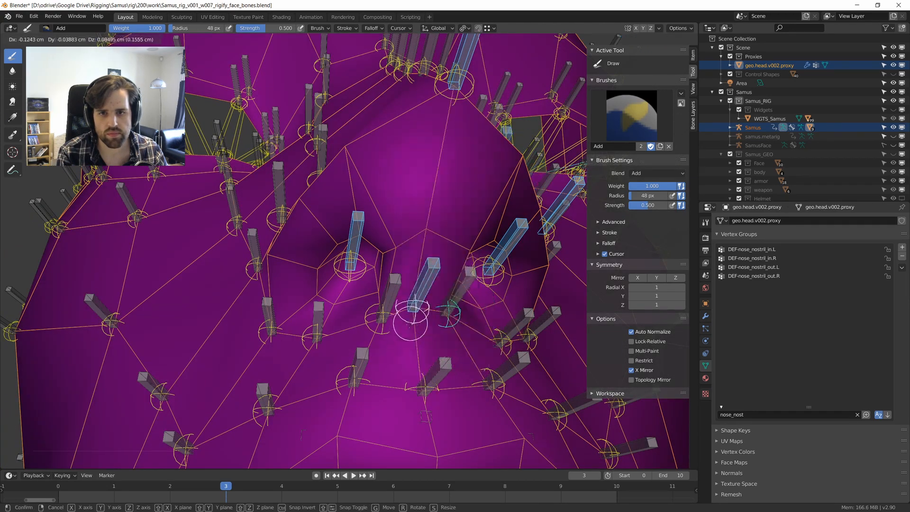
{"action": "right_click", "coordinate": [427, 333]}
{"action": "left_click", "coordinate": [426, 332]}
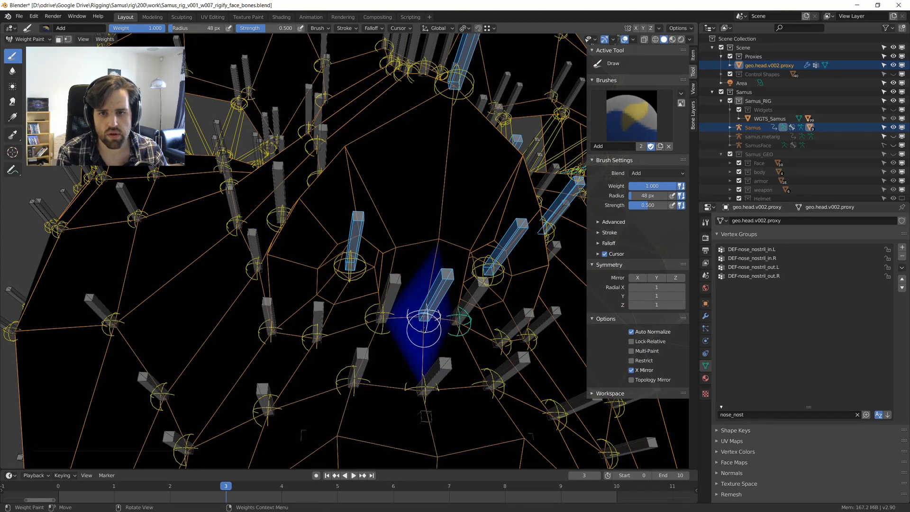
{"action": "key", "text": "alt+a"}
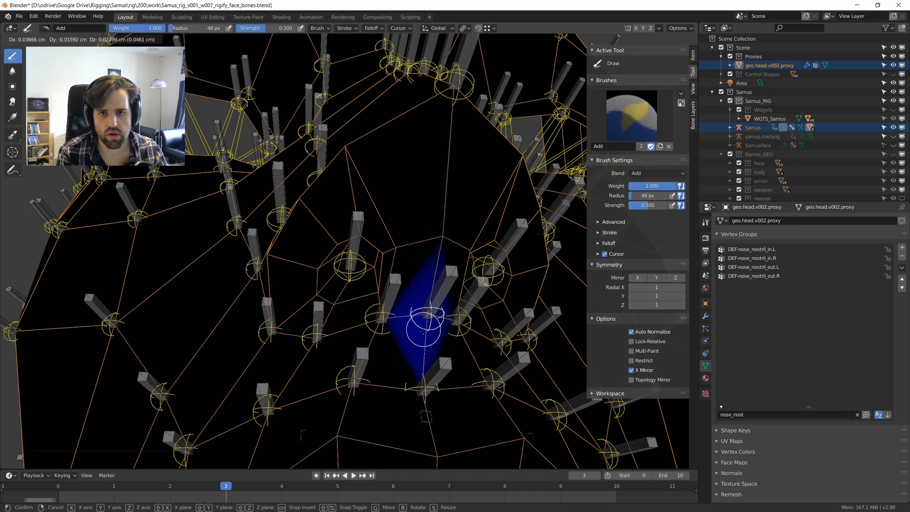
Paint the nose tip bone at 0.5 strength between the nostrils and test the blend with a cancelled control move.
{"action": "left_click", "coordinate": [466, 56], "text": "ctrl"}
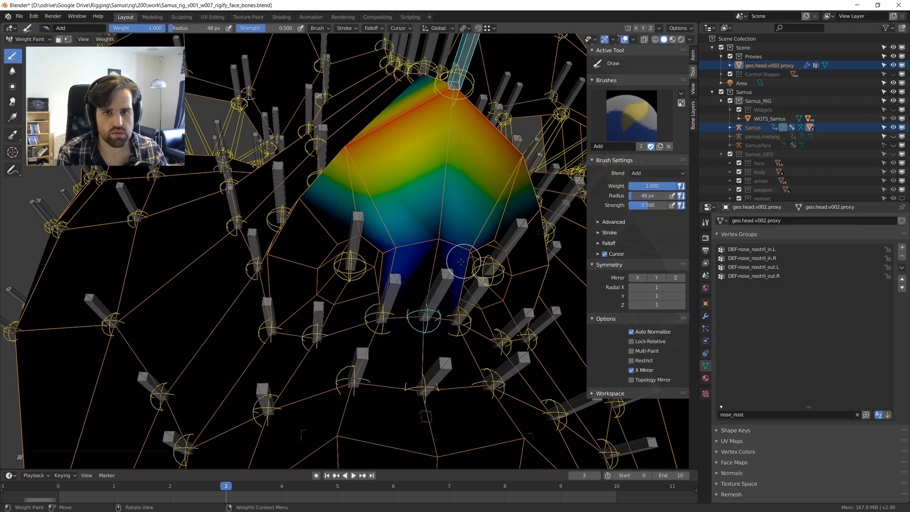
{"action": "left_click", "coordinate": [435, 236]}
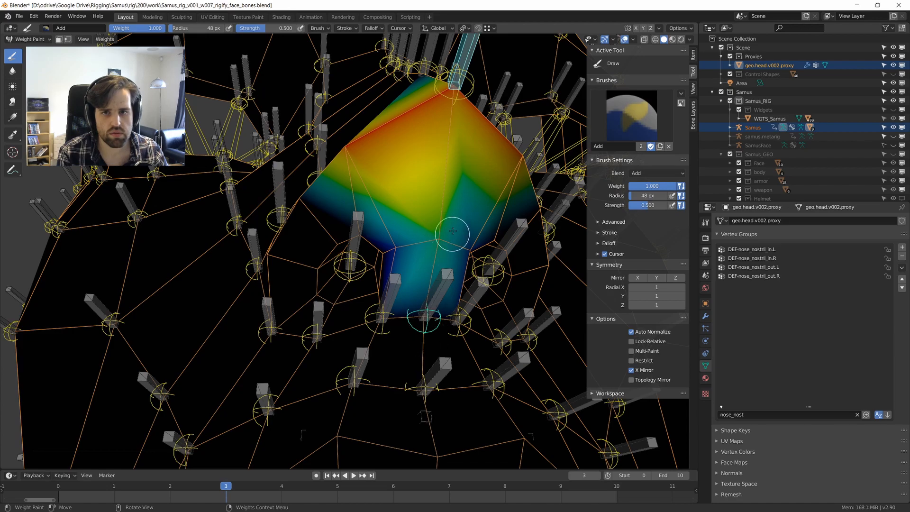
{"action": "middle_click_drag", "start_coordinate": [453, 231], "coordinate": [444, 222]}
{"action": "key", "text": "g"}
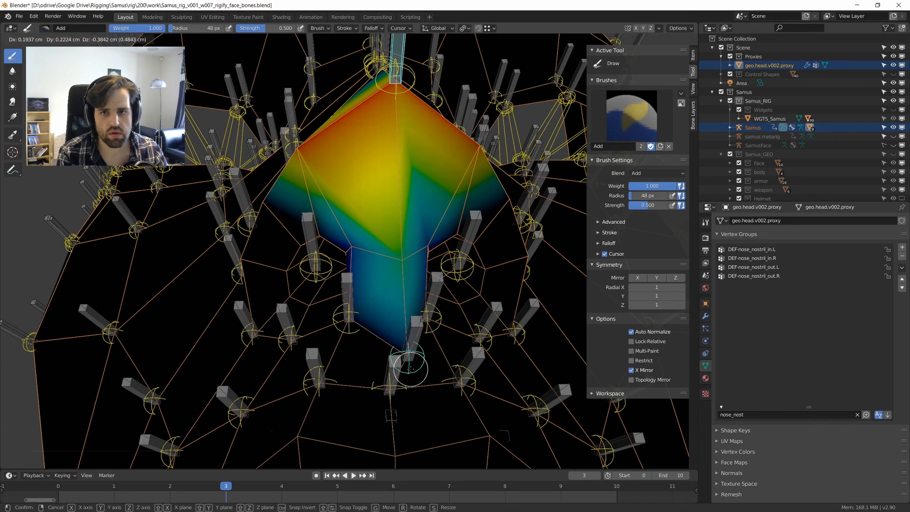
{"action": "right_click", "coordinate": [418, 313]}
Inspect the DEF-nose_nostril_out.L weights from the side and test the outer nostril with a cancelled move.
{"action": "middle_click_drag", "start_coordinate": [420, 286], "coordinate": [379, 295]}
{"action": "scroll", "coordinate": [327, 299], "scroll_direction": "down", "scroll_amount": 7}
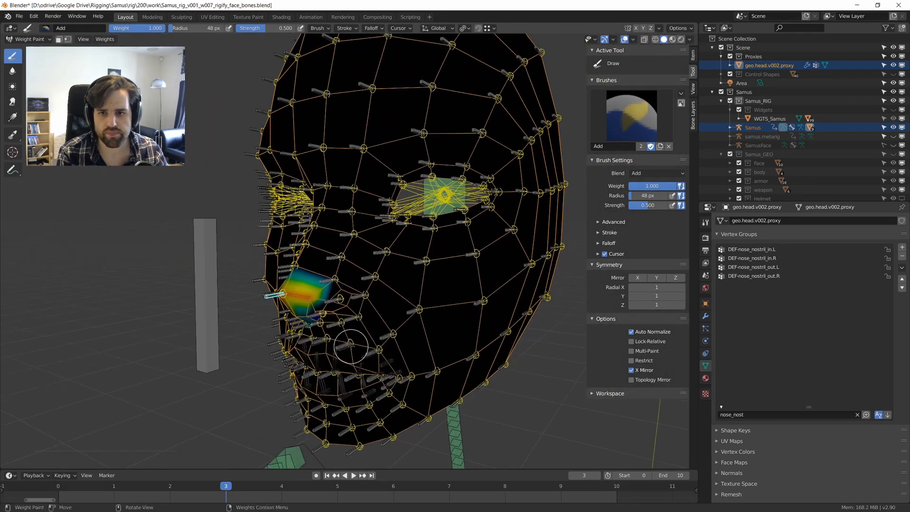
{"action": "scroll", "coordinate": [383, 294], "scroll_direction": "up", "scroll_amount": 7}
{"action": "scroll", "coordinate": [341, 261], "scroll_direction": "down", "scroll_amount": 5}
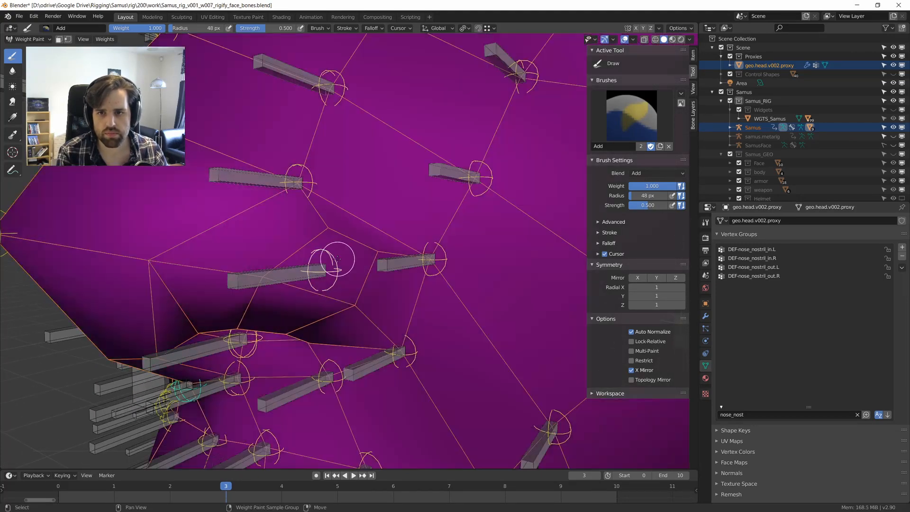
{"action": "scroll", "coordinate": [337, 258], "scroll_direction": "up", "scroll_amount": 4}
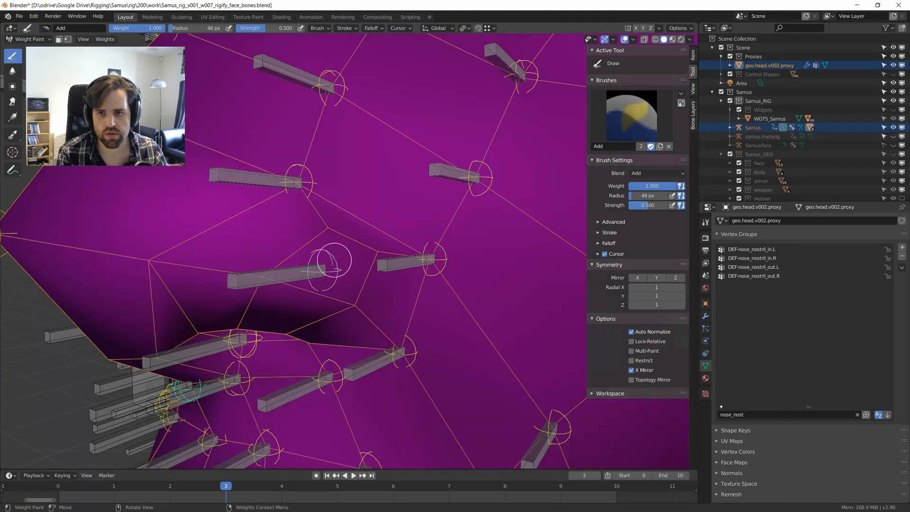
{"action": "left_click", "coordinate": [280, 272], "text": "ctrl"}
{"action": "scroll", "coordinate": [280, 271], "scroll_direction": "down", "scroll_amount": 5}
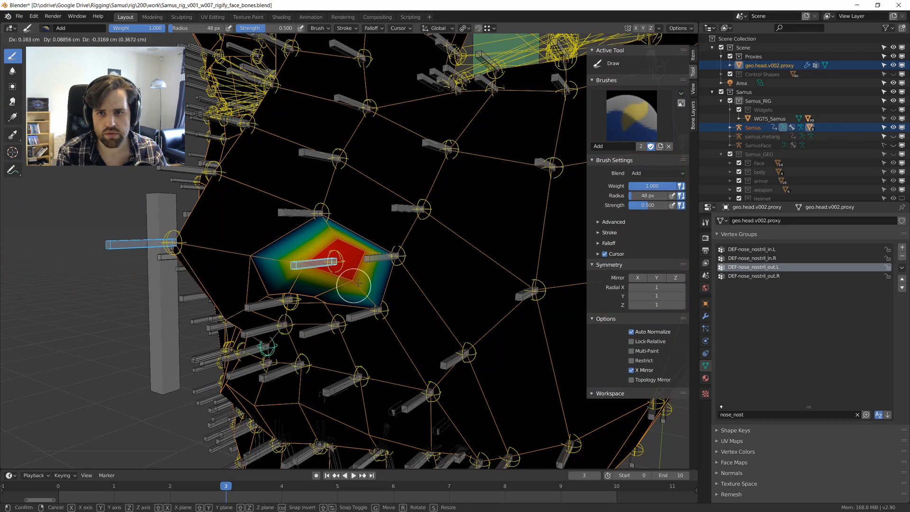
{"action": "left_click", "coordinate": [340, 256], "text": "shift"}
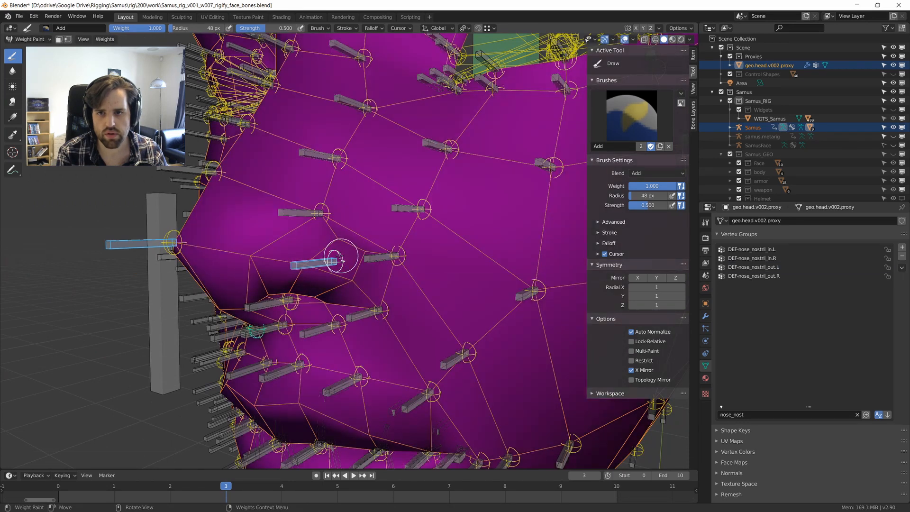
Return the head proxy to Object Mode, select the Samus rig and switch it to Pose Mode.
{"action": "key", "text": "ctrl+Tab"}
{"action": "left_click", "coordinate": [340, 251]}
{"action": "key", "text": "ctrl+Tab"}
{"action": "key", "text": "ctrl+Tab"}
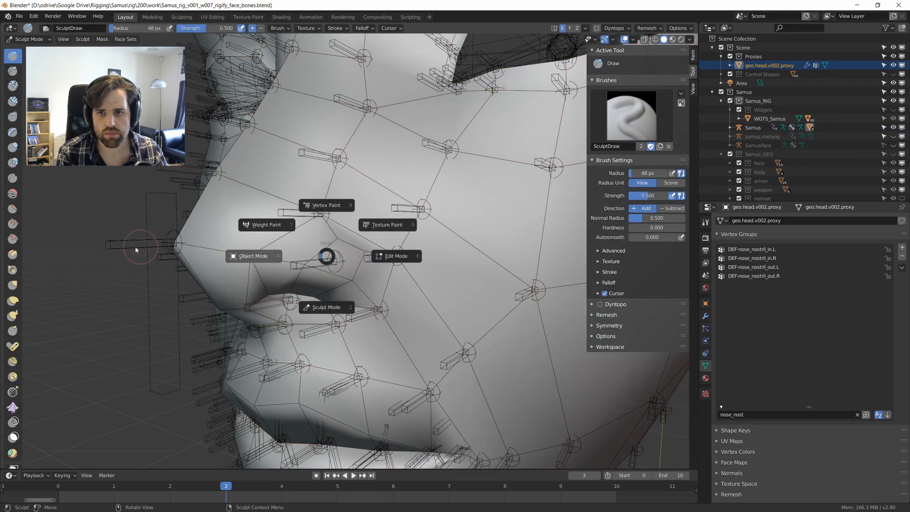
{"action": "left_click", "coordinate": [135, 250]}
{"action": "left_click", "coordinate": [337, 275]}
{"action": "key", "text": "ctrl+Tab"}
{"action": "left_click", "coordinate": [337, 318]}
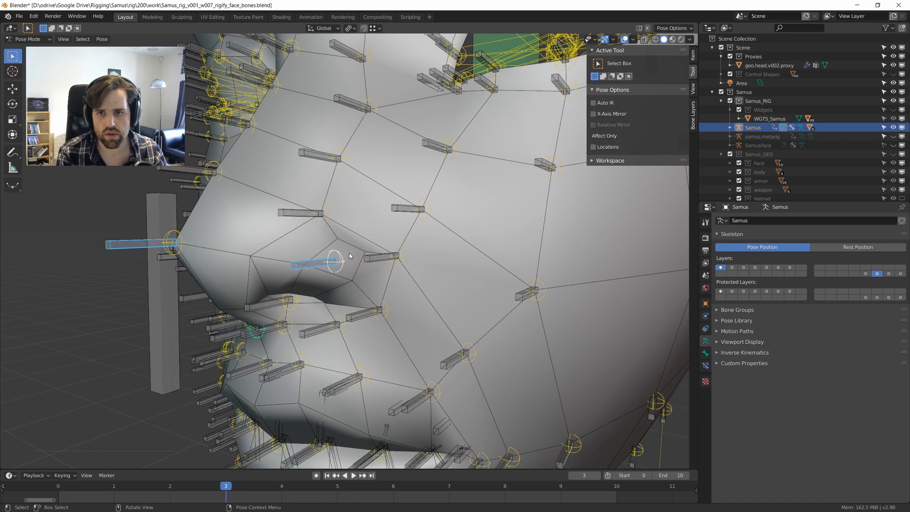
Select the left outer nostril control and test the nostril deformation with a cancelled move.
{"action": "left_click", "coordinate": [345, 258]}
{"action": "key", "text": "g"}
{"action": "right_click", "coordinate": [341, 277]}
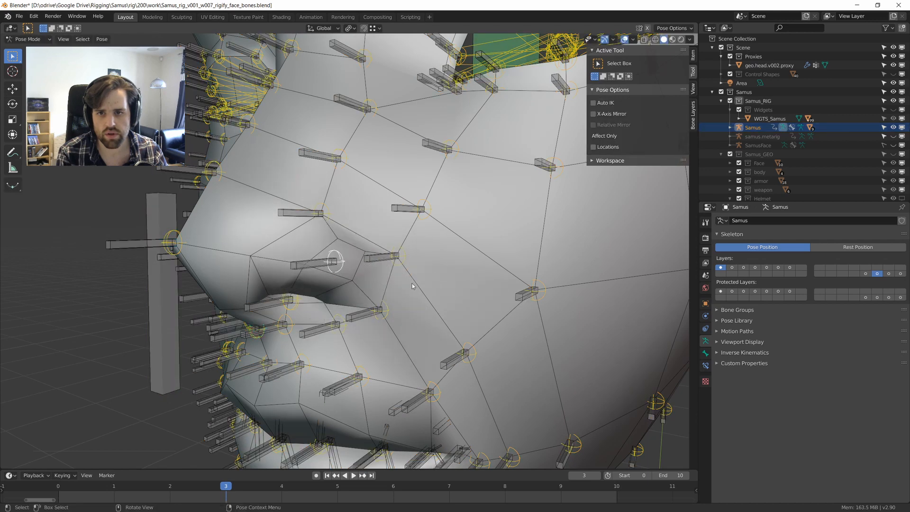
Select the control just below the left outer nostril and test its deformation with a cancelled move.
{"action": "left_click", "coordinate": [397, 256]}
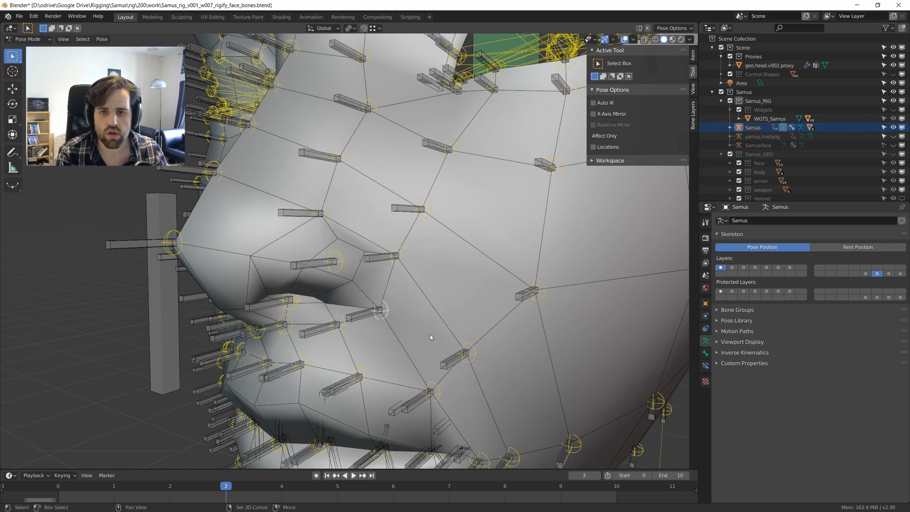
{"action": "middle_click_drag", "start_coordinate": [430, 338], "coordinate": [413, 277], "text": "shift"}
{"action": "key", "text": "g"}
{"action": "right_click", "coordinate": [364, 287]}
{"action": "middle_click_drag", "start_coordinate": [353, 291], "coordinate": [378, 265]}
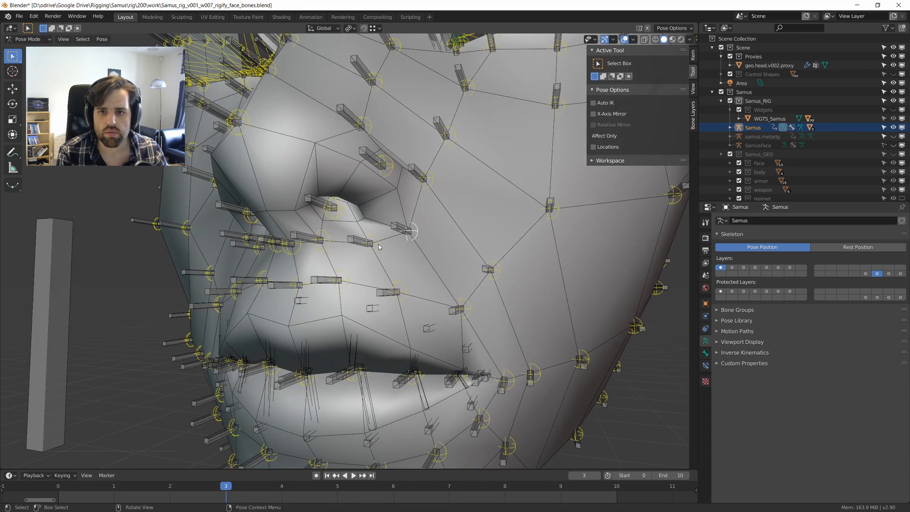
Select the controls between the nose and the upper lip and test each with a cancelled move.
{"action": "left_click", "coordinate": [365, 242]}
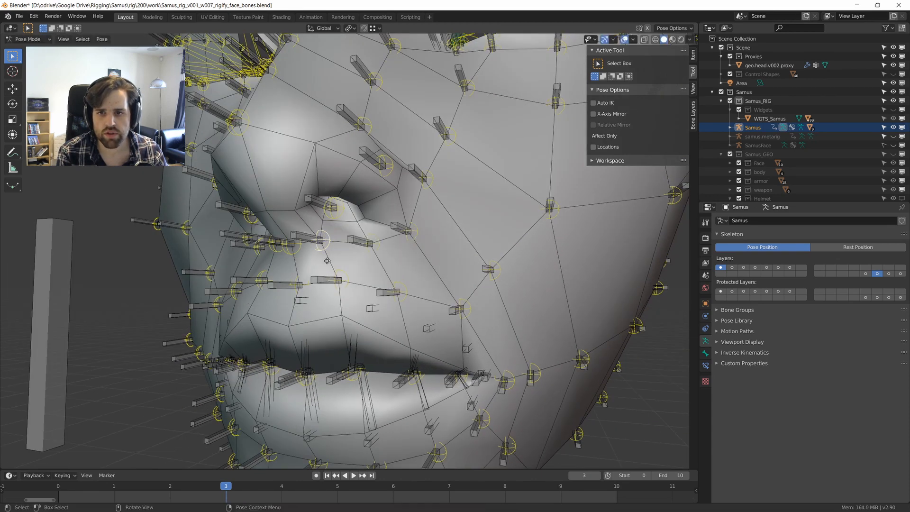
{"action": "key", "text": "g"}
{"action": "right_click", "coordinate": [348, 262]}
{"action": "key", "text": "g"}
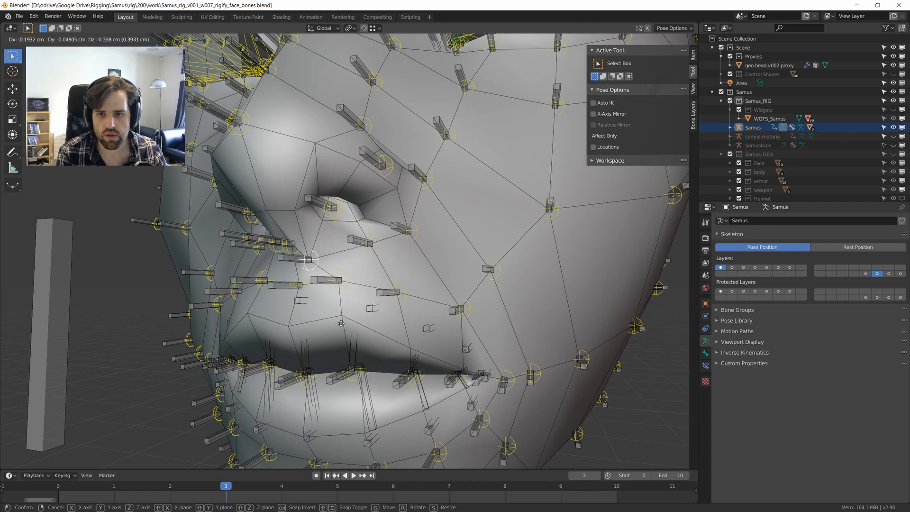
{"action": "right_click", "coordinate": [348, 276]}
{"action": "key", "text": "g"}
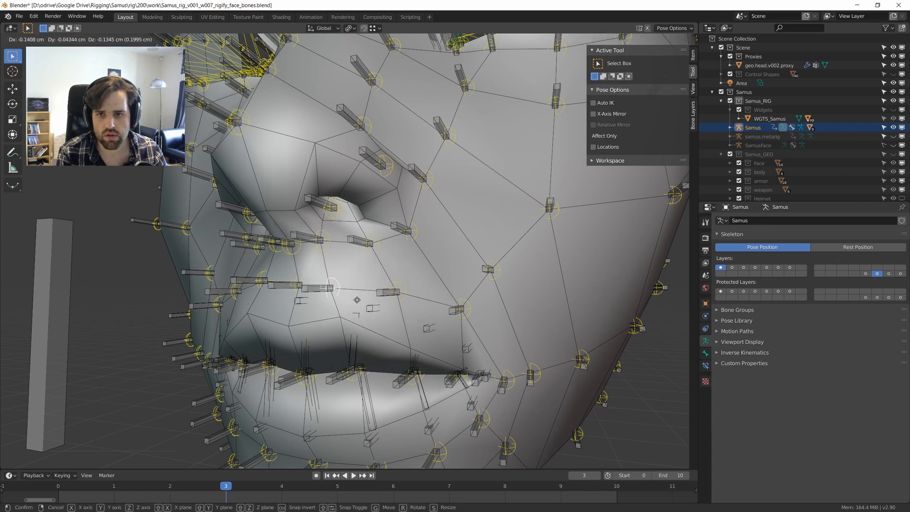
{"action": "right_click", "coordinate": [361, 297]}
Return the Samus rig to Object Mode, leaving only its deform bones shown, and turn on X-ray display.
{"action": "middle_click_drag", "start_coordinate": [362, 298], "coordinate": [334, 276]}
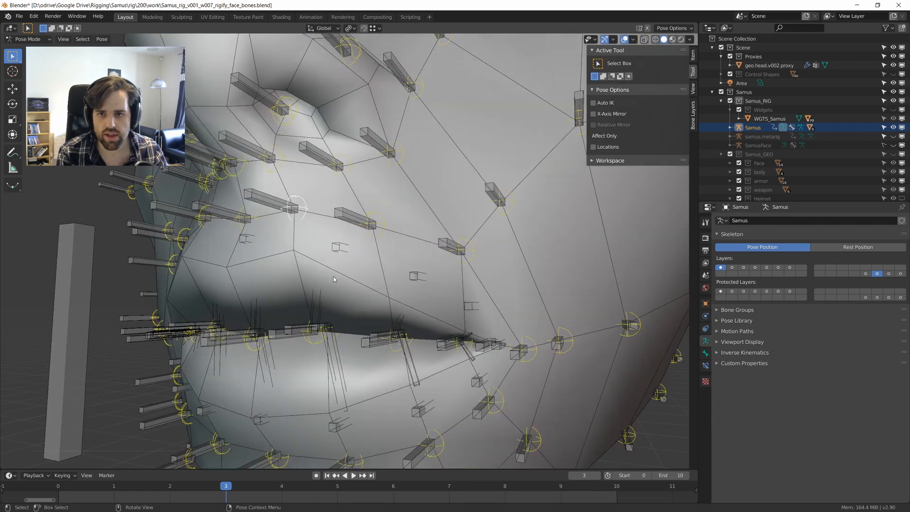
{"action": "scroll", "coordinate": [333, 277], "scroll_direction": "up", "scroll_amount": 4}
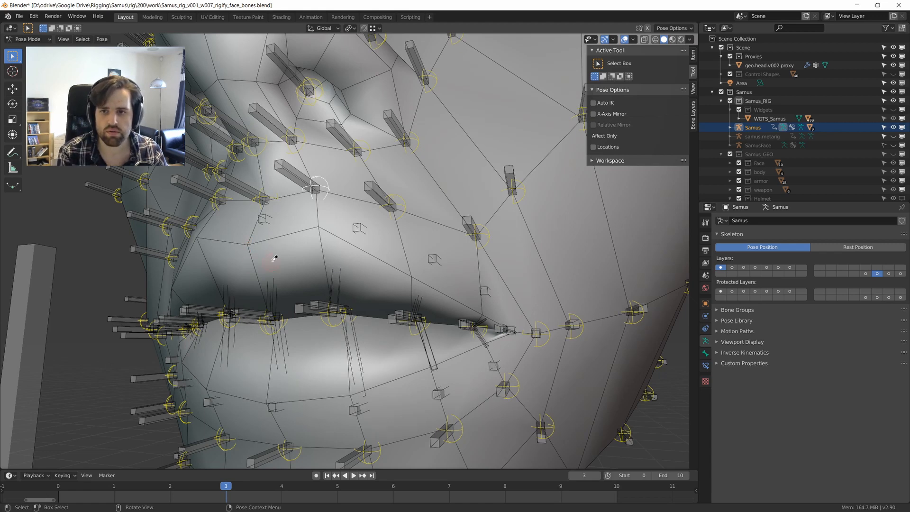
{"action": "middle_click_drag", "start_coordinate": [489, 349], "coordinate": [318, 261]}
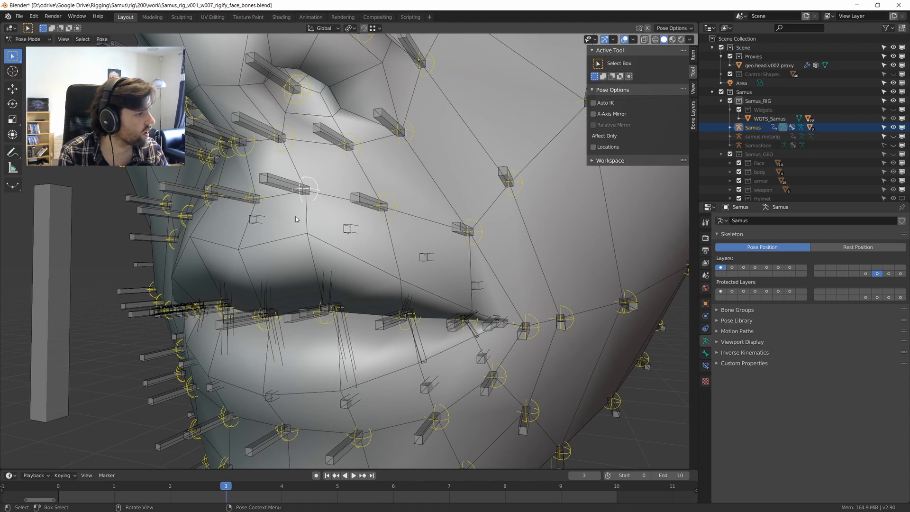
{"action": "middle_click_drag", "start_coordinate": [410, 208], "coordinate": [322, 226]}
{"action": "scroll", "coordinate": [315, 279], "scroll_direction": "up", "scroll_amount": 2}
{"action": "key", "text": "ctrl+Tab"}
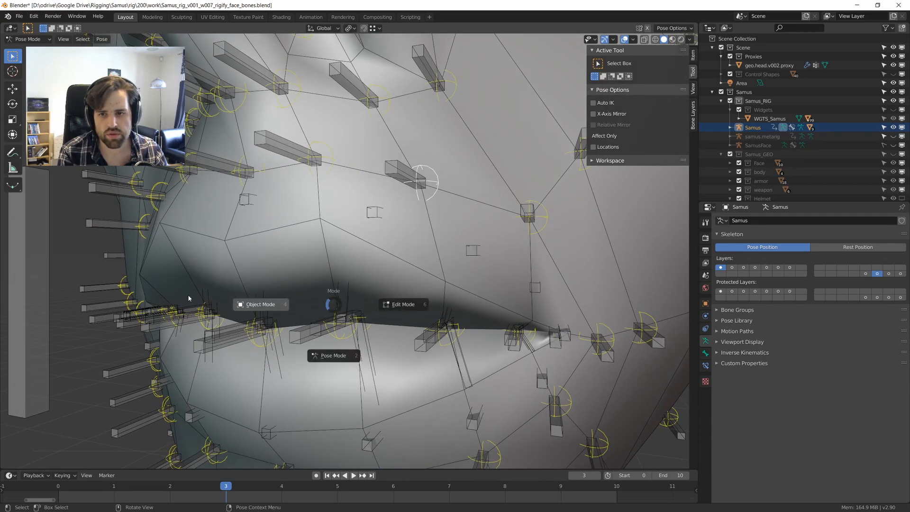
{"action": "left_click", "coordinate": [188, 295]}
{"action": "left_click", "coordinate": [877, 273]}
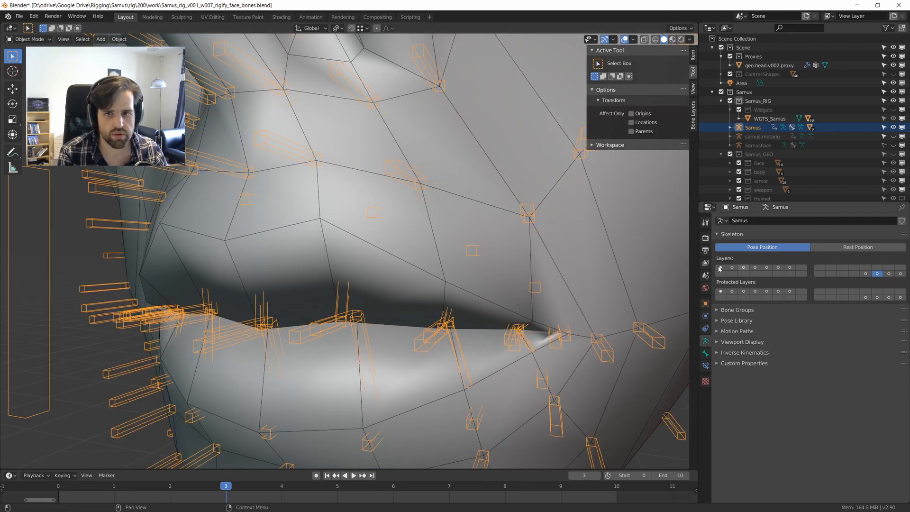
{"action": "key", "text": "z"}
{"action": "left_click", "coordinate": [359, 307]}
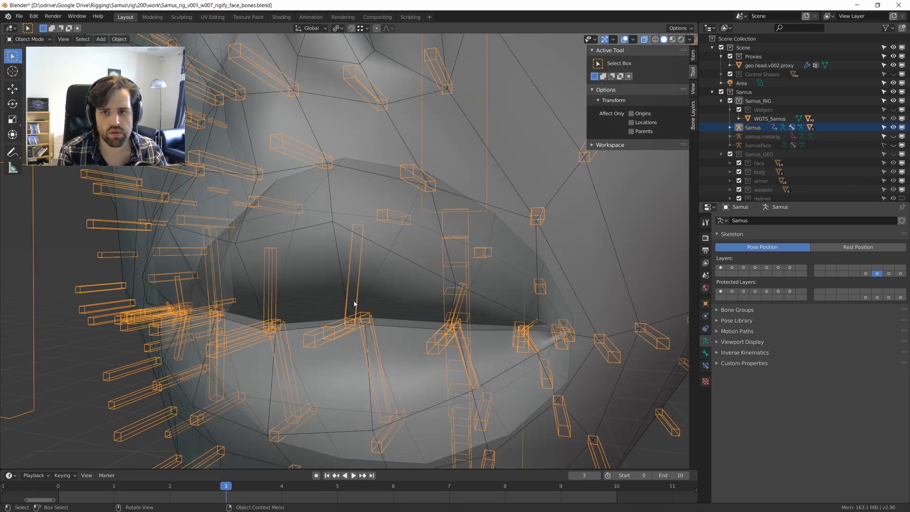
{"action": "mouse_move", "coordinate": [351, 306]}
{"action": "middle_mouse_down"}
{"action": "mouse_move", "coordinate": [365, 271]}
{"action": "mouse_move", "coordinate": [338, 271]}
{"action": "mouse_move", "coordinate": [283, 220]}
{"action": "mouse_move", "coordinate": [266, 249]}
{"action": "middle_mouse_up"}
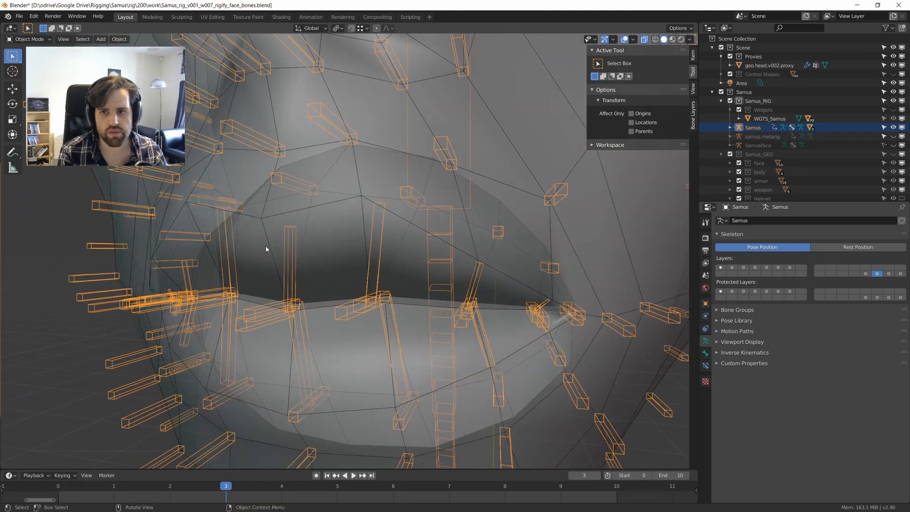
Switch the Samus rig to Pose Mode and inspect the upper-lip deform bones through the mesh from several angles.
{"action": "left_click", "coordinate": [380, 213]}
{"action": "scroll", "coordinate": [384, 265], "scroll_direction": "down", "scroll_amount": 3}
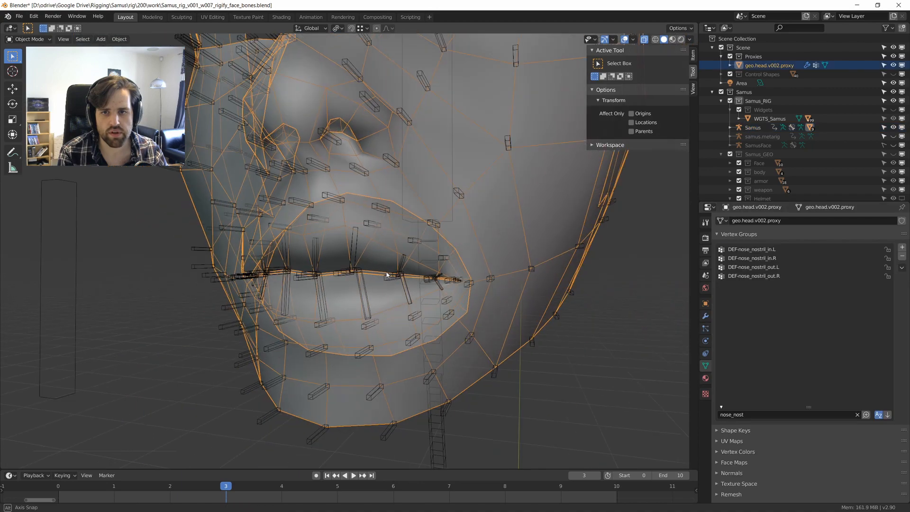
{"action": "scroll", "coordinate": [365, 260], "scroll_direction": "up", "scroll_amount": 2}
{"action": "key", "text": "ctrl+Tab"}
{"action": "key", "text": "Escape"}
{"action": "left_click", "coordinate": [360, 232]}
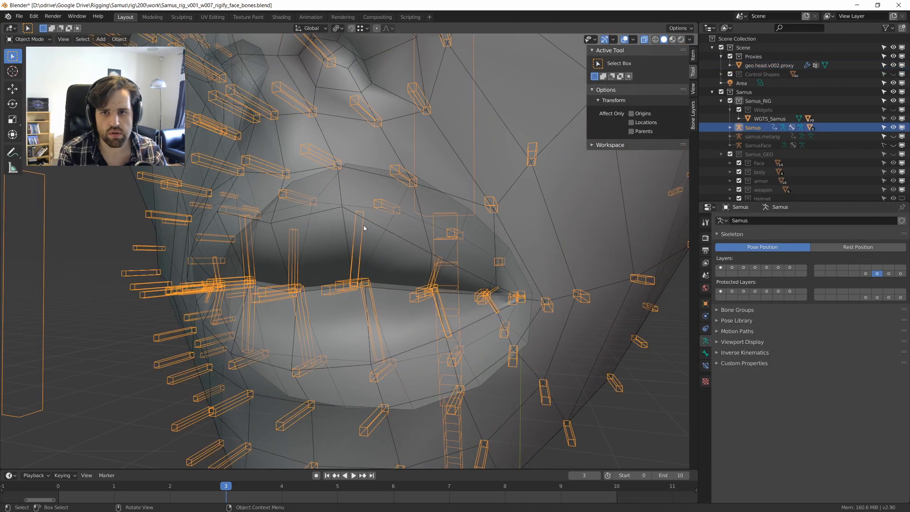
{"action": "key", "text": "ctrl+Tab"}
{"action": "left_click", "coordinate": [361, 223]}
{"action": "middle_click_drag", "start_coordinate": [360, 222], "coordinate": [342, 257]}
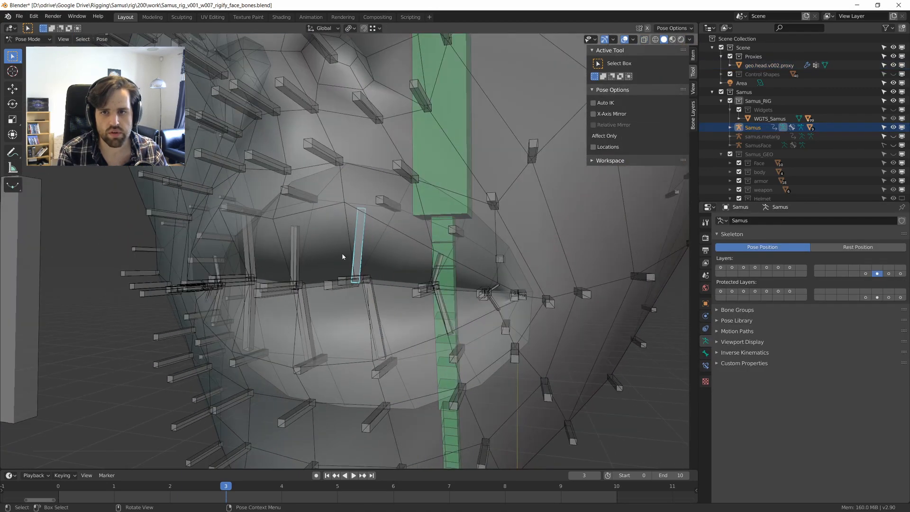
{"action": "middle_click_drag", "start_coordinate": [296, 240], "coordinate": [285, 220]}
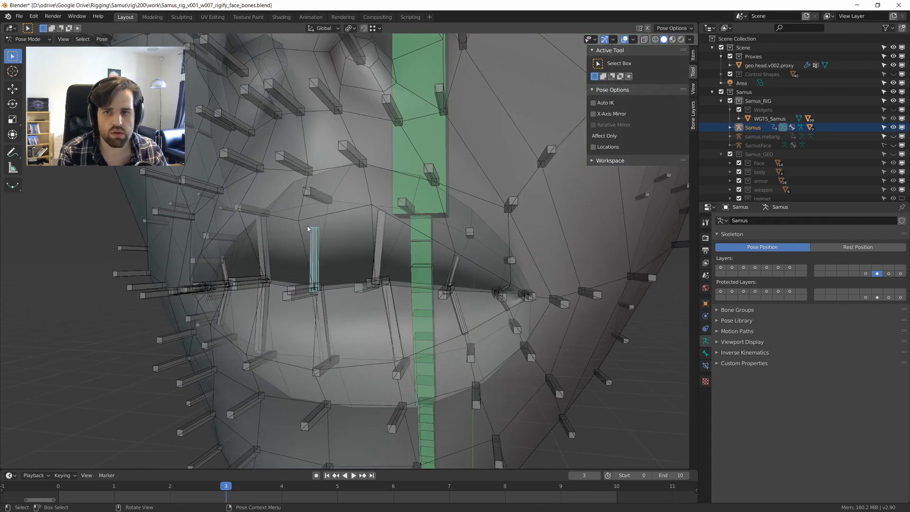
{"action": "middle_click_drag", "start_coordinate": [395, 216], "coordinate": [330, 215]}
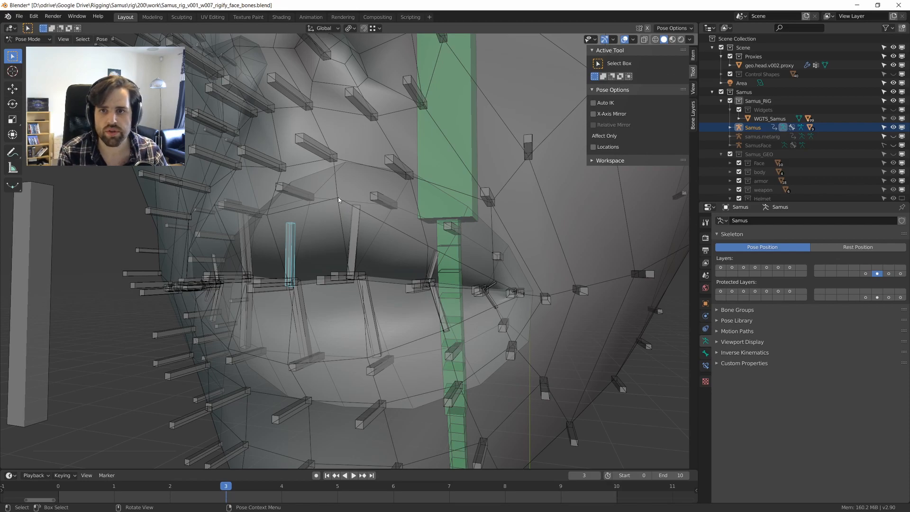
{"action": "middle_click_drag", "start_coordinate": [328, 203], "coordinate": [385, 226]}
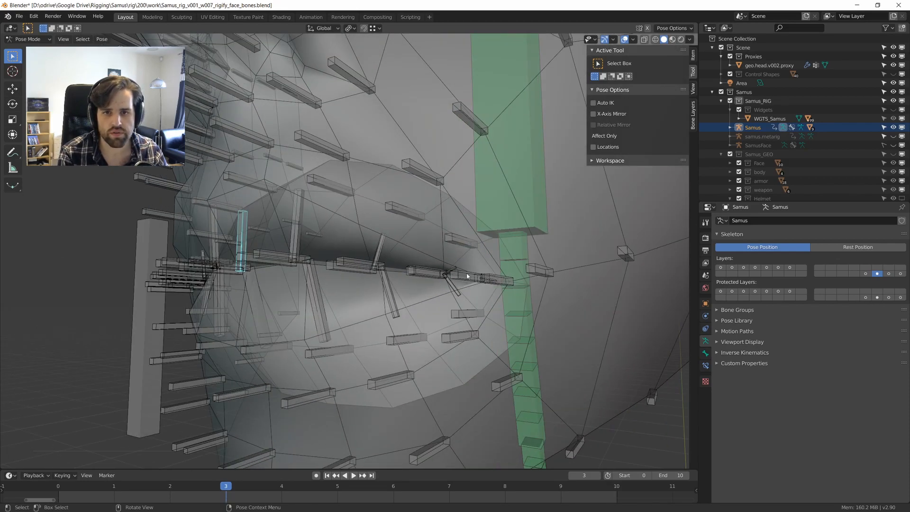
{"action": "middle_click_drag", "start_coordinate": [467, 277], "coordinate": [407, 265]}
Show only the rig's first control layer from Object Mode and put the rig back in Pose Mode.
{"action": "key", "text": "Tab"}
{"action": "left_click", "coordinate": [720, 269]}
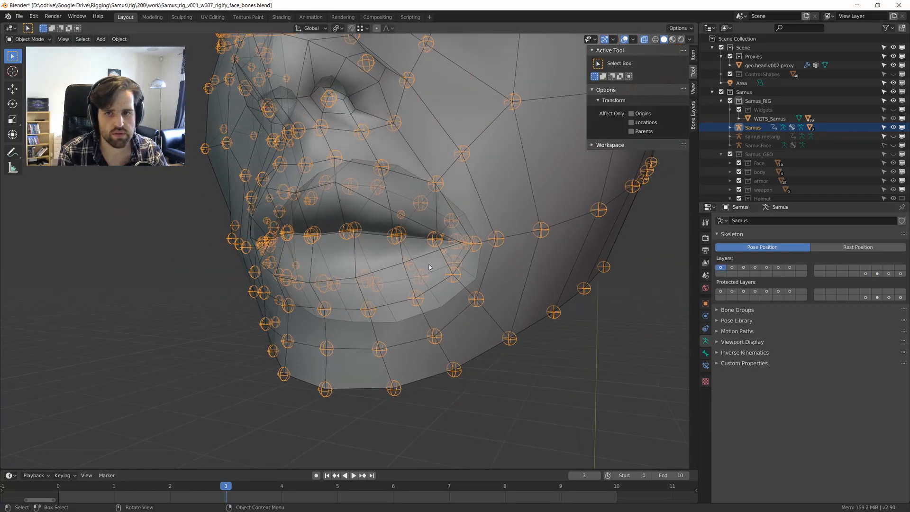
{"action": "key", "text": "ctrl+Tab"}
{"action": "left_click", "coordinate": [384, 309]}
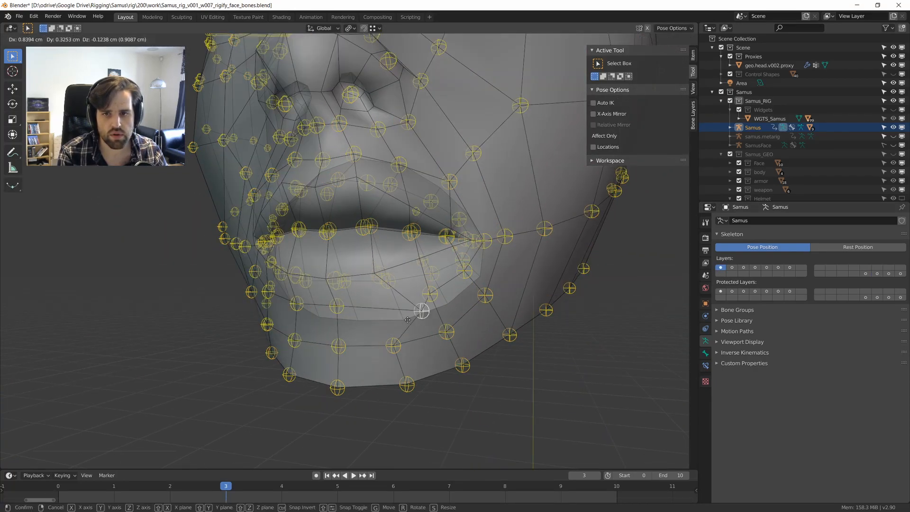
Test the control below the lower lip by trial-moving it.
{"action": "middle_click_drag", "start_coordinate": [394, 345], "coordinate": [279, 335]}
{"action": "key", "text": "g"}
{"action": "left_click", "coordinate": [401, 346]}
Turn off X-ray display from Object Mode, reselect the Samus rig and return it to Pose Mode.
{"action": "key", "text": "Tab"}
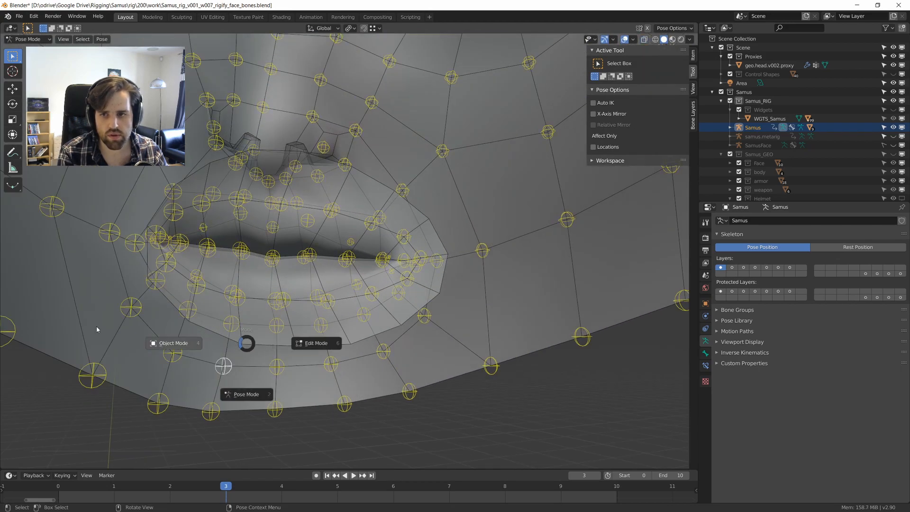
{"action": "left_click", "coordinate": [91, 294]}
{"action": "key", "text": "alt+z"}
{"action": "left_click", "coordinate": [229, 367]}
{"action": "key", "text": "Tab"}
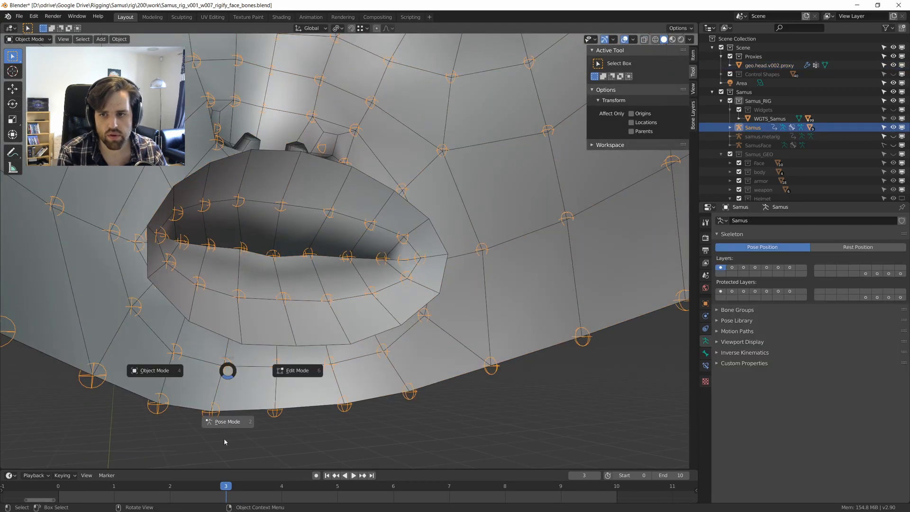
{"action": "left_click", "coordinate": [223, 438]}
Test the selected chin control from below with several cancelled moves.
{"action": "middle_click_drag", "start_coordinate": [238, 352], "coordinate": [268, 323], "text": "shift"}
{"action": "key", "text": "g"}
{"action": "right_click", "coordinate": [256, 368]}
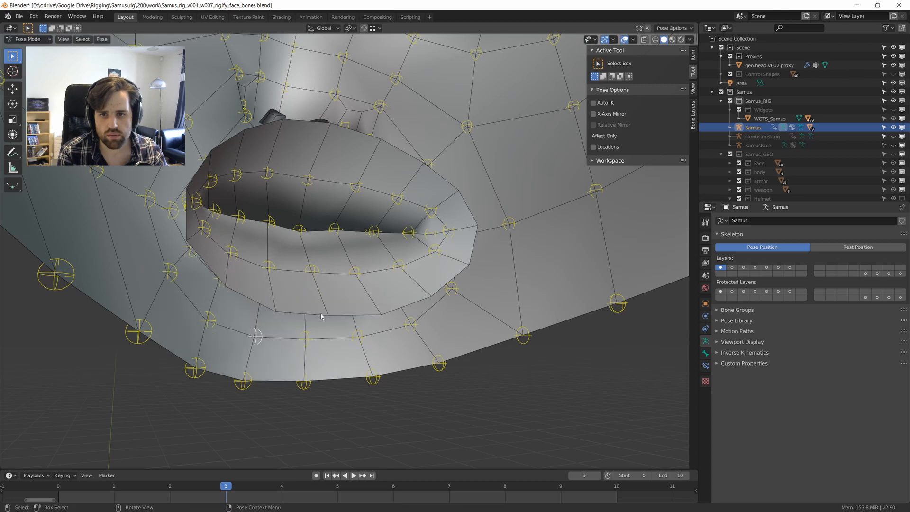
{"action": "scroll", "coordinate": [414, 159], "scroll_direction": "up", "scroll_amount": 1}
{"action": "key", "text": "g"}
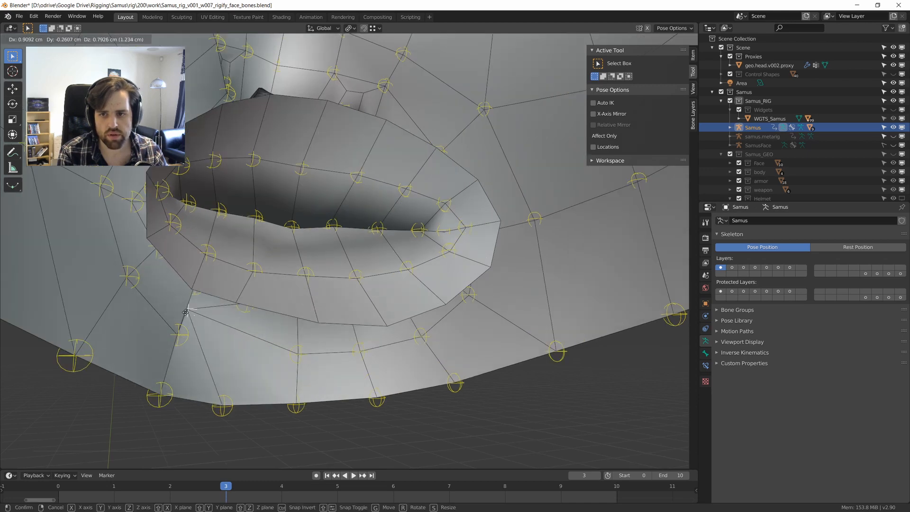
{"action": "right_click", "coordinate": [218, 334]}
{"action": "middle_click_drag", "start_coordinate": [229, 340], "coordinate": [216, 342]}
{"action": "key", "text": "g"}
{"action": "right_click", "coordinate": [302, 303]}
Check the chin from the side and front, and trial-move the control beside the lower lip.
{"action": "scroll", "coordinate": [303, 304], "scroll_direction": "down", "scroll_amount": 4}
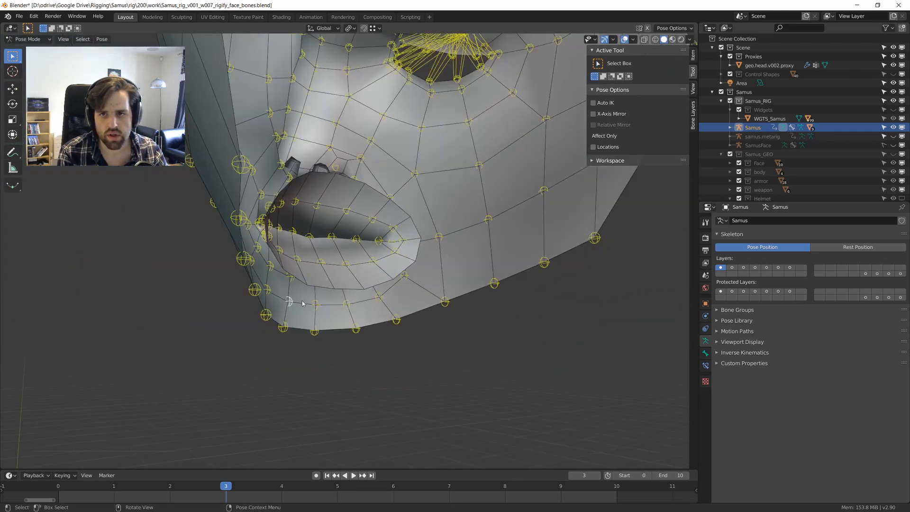
{"action": "middle_click_drag", "start_coordinate": [303, 304], "coordinate": [438, 239]}
{"action": "scroll", "coordinate": [323, 311], "scroll_direction": "up", "scroll_amount": 3}
{"action": "left_click", "coordinate": [279, 309]}
{"action": "scroll", "coordinate": [280, 309], "scroll_direction": "down", "scroll_amount": 4}
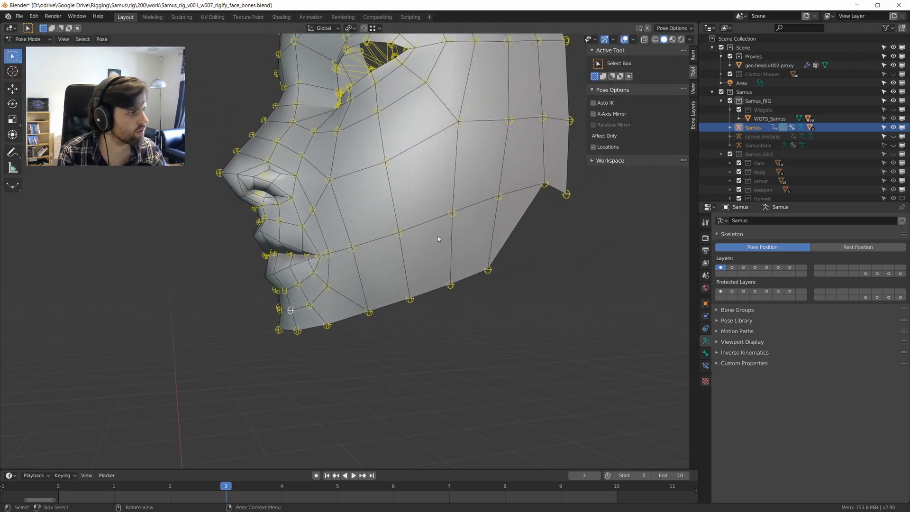
{"action": "middle_click_drag", "start_coordinate": [369, 261], "coordinate": [294, 284]}
{"action": "scroll", "coordinate": [294, 284], "scroll_direction": "up", "scroll_amount": 3}
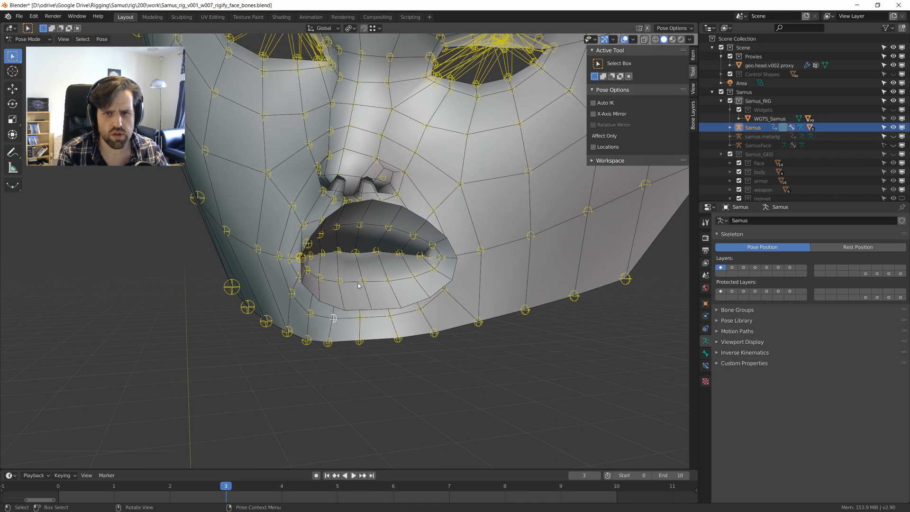
{"action": "scroll", "coordinate": [291, 284], "scroll_direction": "up", "scroll_amount": 3}
{"action": "scroll", "coordinate": [308, 282], "scroll_direction": "up", "scroll_amount": 2}
{"action": "left_click", "coordinate": [314, 261]}
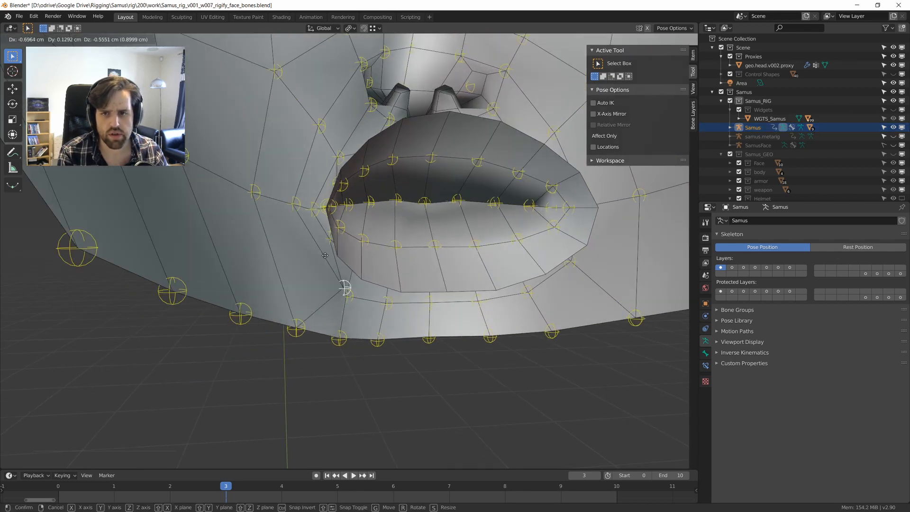
Select the controls along the right jaw edge and test the deformation with a trial move.
{"action": "left_click", "coordinate": [242, 316]}
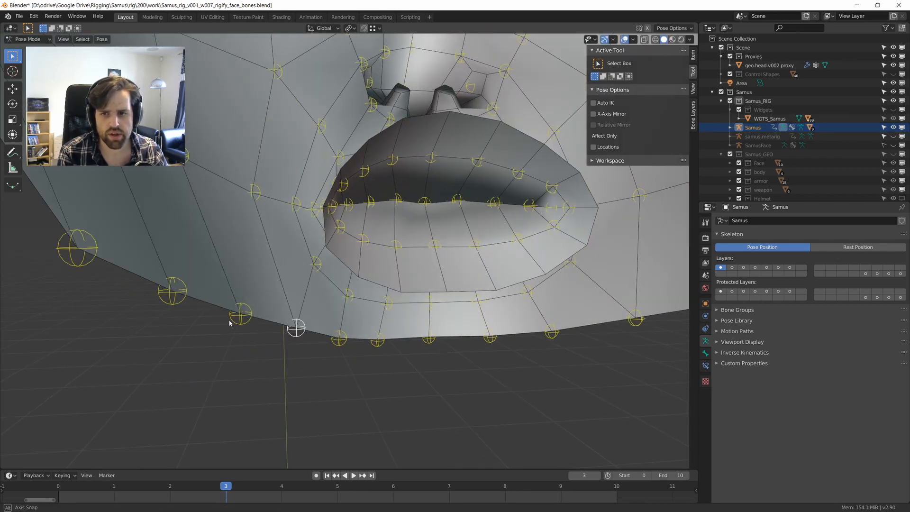
{"action": "scroll", "coordinate": [297, 322], "scroll_direction": "up", "scroll_amount": 1}
{"action": "key", "text": "g"}
{"action": "left_click", "coordinate": [230, 276]}
Select the lower right cheek controls above the jaw line and test them with a cancelled move.
{"action": "scroll", "coordinate": [218, 226], "scroll_direction": "down", "scroll_amount": 5}
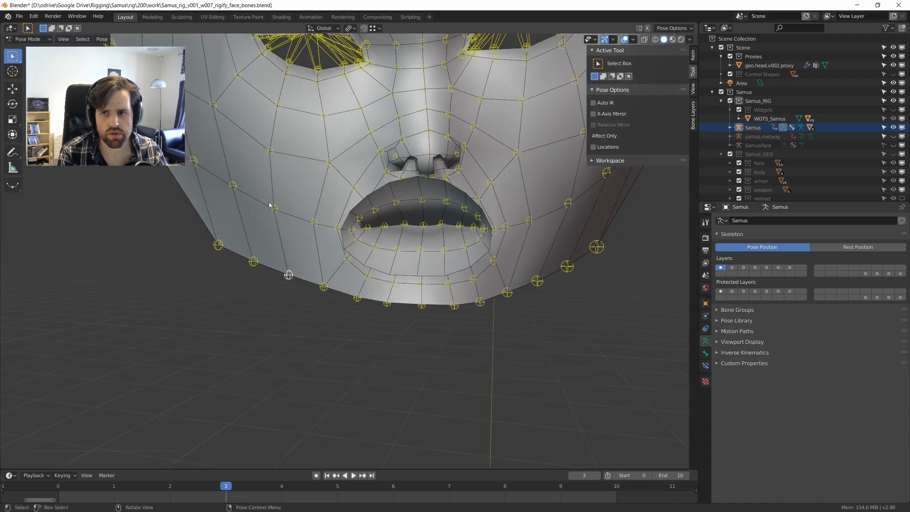
{"action": "left_click", "coordinate": [273, 205]}
{"action": "scroll", "coordinate": [274, 208], "scroll_direction": "up", "scroll_amount": 3}
{"action": "middle_click_drag", "start_coordinate": [274, 207], "coordinate": [266, 184]}
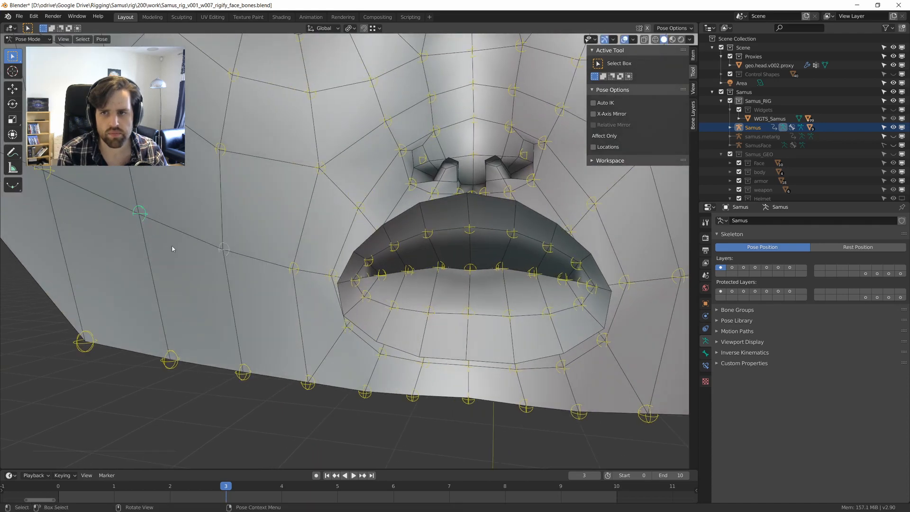
{"action": "key", "text": "g"}
{"action": "right_click", "coordinate": [192, 270]}
Box-select the rear controls on the right jaw edge one at a time and test each with a cancelled move.
{"action": "left_click_drag", "start_coordinate": [126, 311], "coordinate": [198, 408]}
{"action": "key", "text": "g"}
{"action": "right_click", "coordinate": [182, 399]}
{"action": "middle_click_drag", "start_coordinate": [123, 315], "coordinate": [178, 322], "text": "shift"}
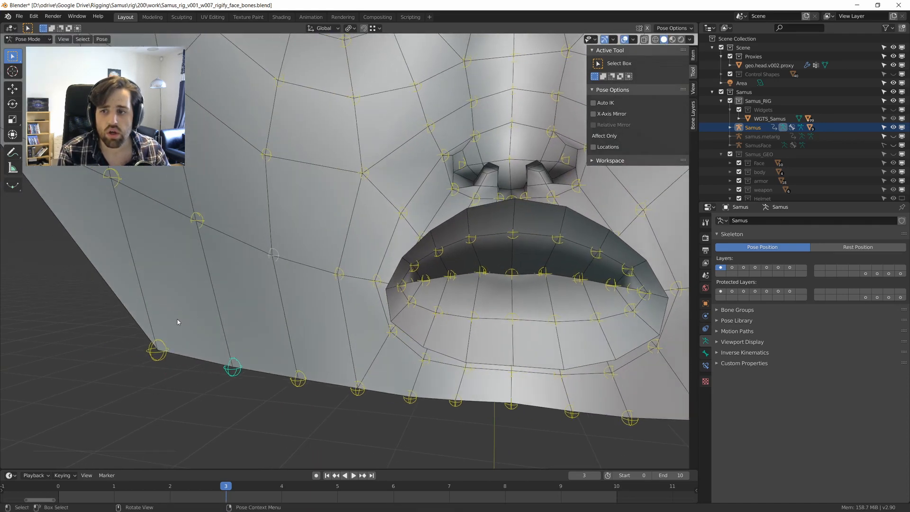
{"action": "left_click_drag", "start_coordinate": [127, 322], "coordinate": [166, 395]}
{"action": "key", "text": "g"}
{"action": "right_click", "coordinate": [154, 363]}
Box-select the rear control in the right cheek row above the jaw and test it with a cancelled move.
{"action": "middle_click_drag", "start_coordinate": [153, 332], "coordinate": [207, 354]}
{"action": "left_click_drag", "start_coordinate": [161, 242], "coordinate": [210, 307]}
{"action": "key", "text": "g"}
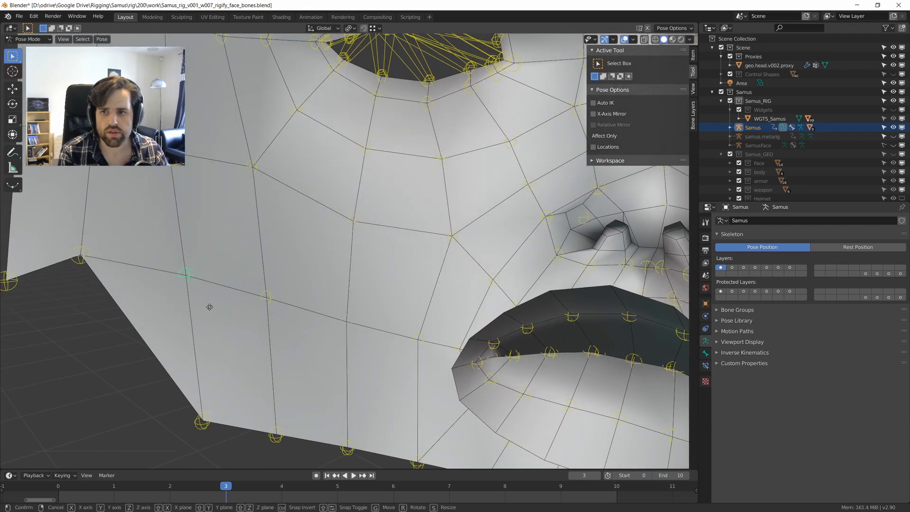
{"action": "right_click", "coordinate": [209, 307]}
Box-select a control near the right ear and test the rear cheek deformation with a cancelled move.
{"action": "middle_click_drag", "start_coordinate": [210, 307], "coordinate": [106, 263]}
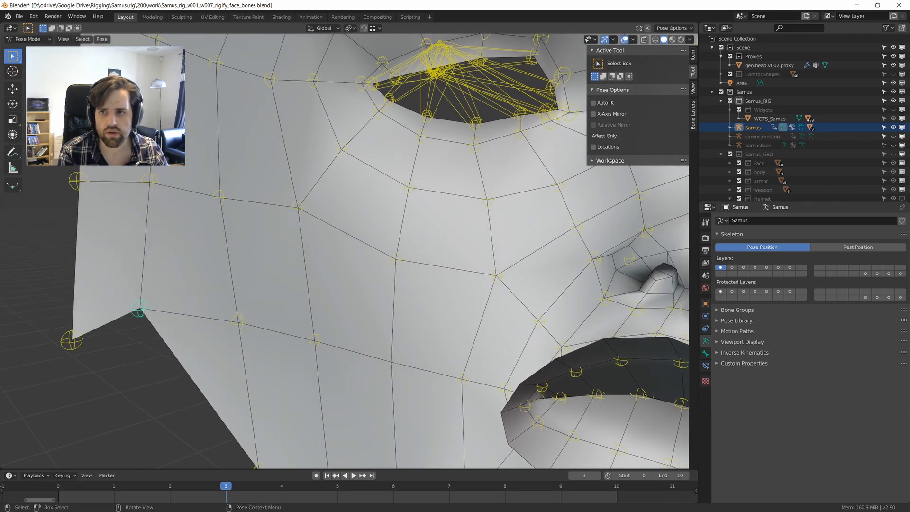
{"action": "left_click_drag", "start_coordinate": [133, 168], "coordinate": [167, 204]}
{"action": "key", "text": "g"}
{"action": "right_click", "coordinate": [179, 209]}
Test the upper right cheek controls toward the nose with cancelled moves, ending with the one beside the nostril selected.
{"action": "key", "text": "g"}
{"action": "left_click_drag", "start_coordinate": [199, 171], "coordinate": [439, 294]}
{"action": "right_click", "coordinate": [275, 186]}
{"action": "key", "text": "g"}
{"action": "right_click", "coordinate": [310, 242]}
{"action": "key", "text": "g"}
{"action": "right_click", "coordinate": [426, 274]}
{"action": "left_click_drag", "start_coordinate": [465, 252], "coordinate": [545, 293]}
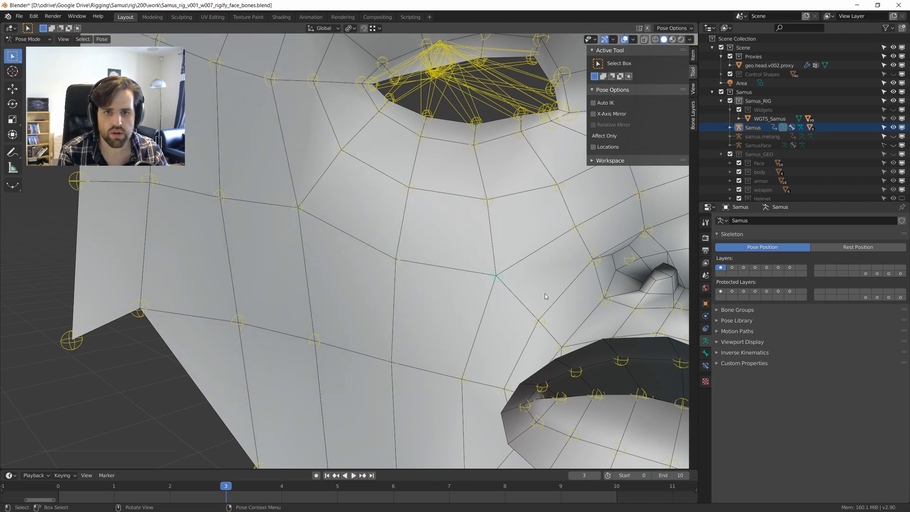
Test the controls from beside the nostril down to the right mouth corner one at a time with cancelled moves.
{"action": "key", "text": "g"}
{"action": "right_click", "coordinate": [517, 282]}
{"action": "key", "text": "g"}
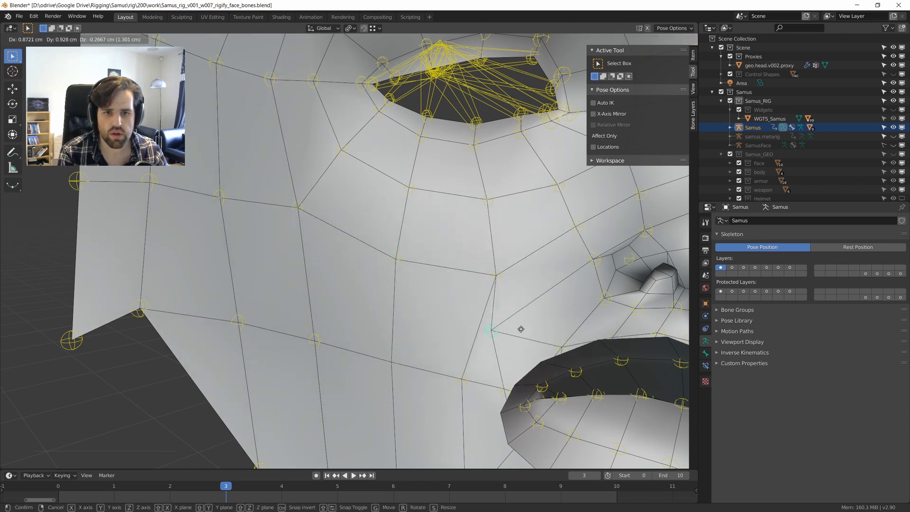
{"action": "right_click", "coordinate": [518, 329]}
{"action": "middle_click_drag", "start_coordinate": [516, 330], "coordinate": [442, 327]}
{"action": "left_click", "coordinate": [452, 344]}
{"action": "key", "text": "g"}
{"action": "right_click", "coordinate": [441, 349]}
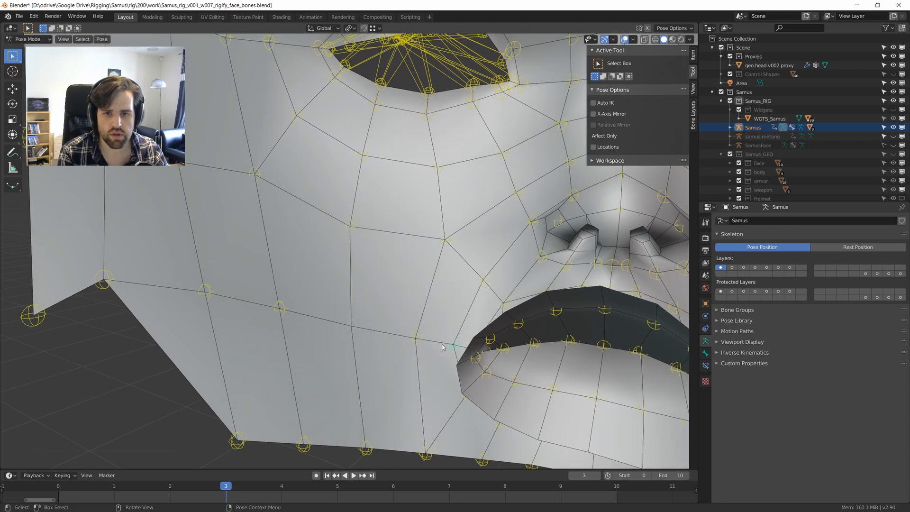
Select the cheek control just behind the right mouth corner and test the deformation there with cancelled moves.
{"action": "left_click", "coordinate": [416, 338]}
{"action": "key", "text": "g"}
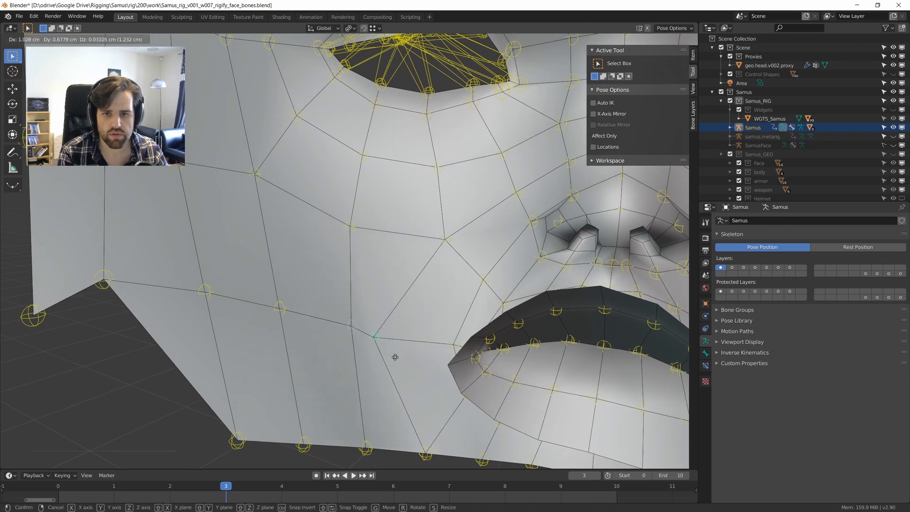
{"action": "right_click", "coordinate": [396, 350]}
{"action": "key", "text": "g"}
{"action": "right_click", "coordinate": [387, 342]}
Box-select the controls of the right cheekbone row out to the face edge one at a time and test each with a cancelled move.
{"action": "middle_click_drag", "start_coordinate": [265, 202], "coordinate": [246, 188]}
{"action": "middle_click_drag", "start_coordinate": [241, 185], "coordinate": [292, 296], "text": "shift"}
{"action": "scroll", "coordinate": [290, 295], "scroll_direction": "down", "scroll_amount": 2}
{"action": "left_click_drag", "start_coordinate": [254, 260], "coordinate": [284, 296]}
{"action": "key", "text": "g"}
{"action": "right_click", "coordinate": [283, 306]}
{"action": "left_click_drag", "start_coordinate": [216, 260], "coordinate": [246, 283]}
{"action": "key", "text": "g"}
{"action": "right_click", "coordinate": [228, 287]}
{"action": "left_click_drag", "start_coordinate": [174, 270], "coordinate": [197, 302]}
{"action": "key", "text": "g"}
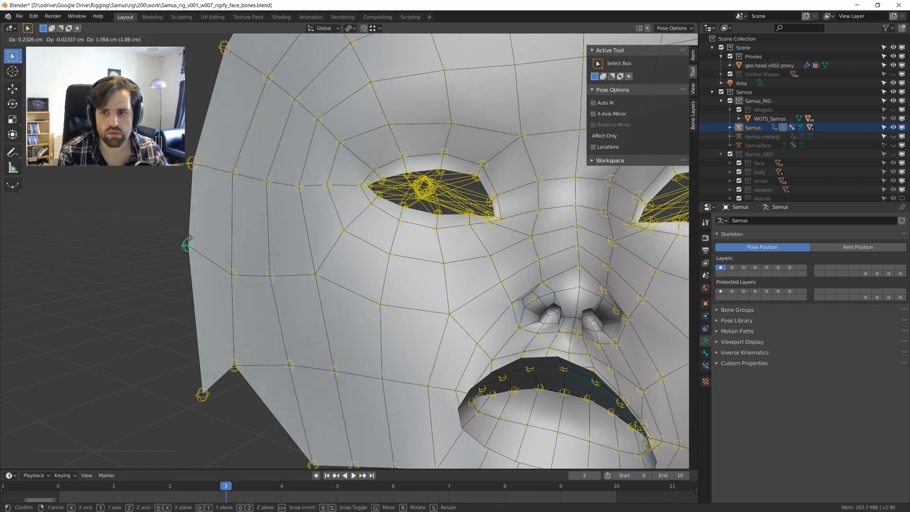
{"action": "right_click", "coordinate": [192, 259]}
Test the rear controls of the eye-level row on the right temple with cancelled moves, starting from the face edge.
{"action": "left_click_drag", "start_coordinate": [174, 151], "coordinate": [248, 183]}
{"action": "key", "text": "g"}
{"action": "right_click", "coordinate": [187, 168]}
{"action": "key", "text": "g"}
{"action": "right_click", "coordinate": [243, 163]}
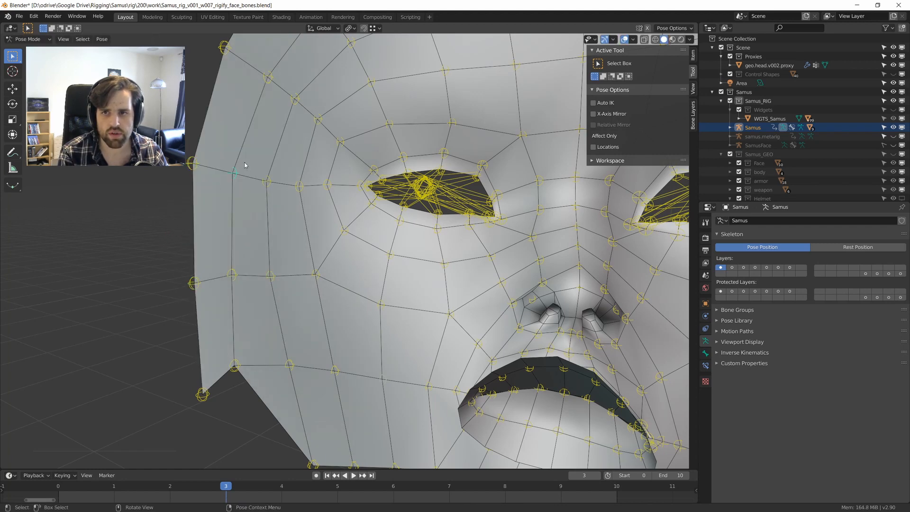
{"action": "middle_click_drag", "start_coordinate": [269, 247], "coordinate": [280, 270]}
{"action": "key", "text": "g"}
{"action": "right_click", "coordinate": [269, 253]}
Test the eye-level row's controls closer to the right eye's outer corner with cancelled moves.
{"action": "left_click_drag", "start_coordinate": [248, 231], "coordinate": [333, 255]}
{"action": "key", "text": "g"}
{"action": "right_click", "coordinate": [309, 230]}
{"action": "key", "text": "g"}
{"action": "right_click", "coordinate": [336, 207]}
Box-select the two controls just above the right eye's outer corner in the diagonal temple row and test each with a cancelled move.
{"action": "left_click_drag", "start_coordinate": [323, 187], "coordinate": [356, 208]}
{"action": "key", "text": "g"}
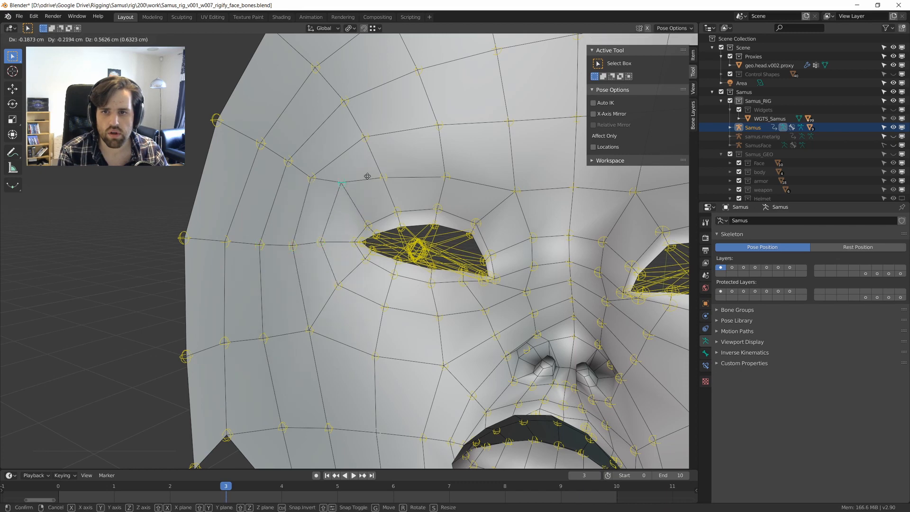
{"action": "right_click", "coordinate": [309, 171]}
{"action": "left_click_drag", "start_coordinate": [302, 167], "coordinate": [323, 185]}
{"action": "key", "text": "g"}
{"action": "right_click", "coordinate": [311, 171]}
Box-select the remaining controls of the diagonal temple row out to the face edge and test each with a cancelled move.
{"action": "left_click_drag", "start_coordinate": [279, 149], "coordinate": [299, 171]}
{"action": "key", "text": "g"}
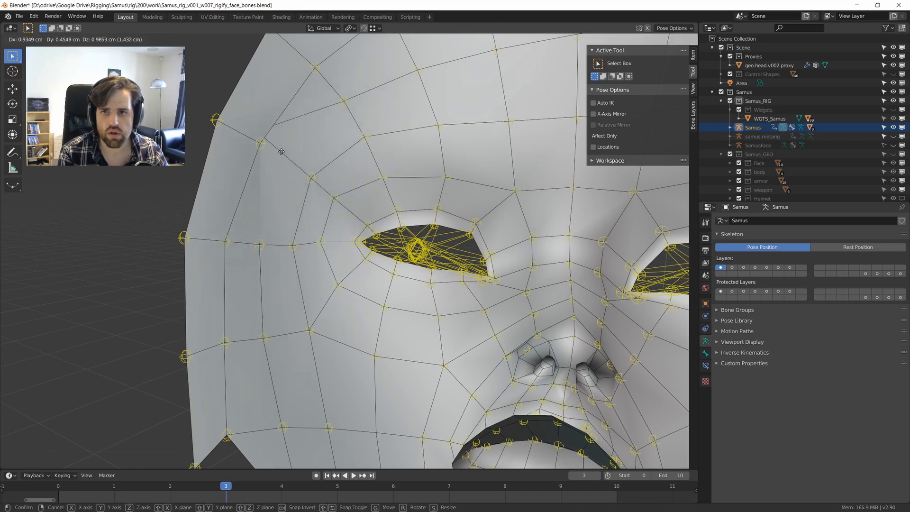
{"action": "right_click", "coordinate": [279, 148]}
{"action": "left_click_drag", "start_coordinate": [253, 134], "coordinate": [276, 156]}
{"action": "key", "text": "g"}
{"action": "right_click", "coordinate": [256, 137]}
{"action": "left_click_drag", "start_coordinate": [205, 107], "coordinate": [237, 133]}
{"action": "key", "text": "g"}
{"action": "right_click", "coordinate": [237, 138]}
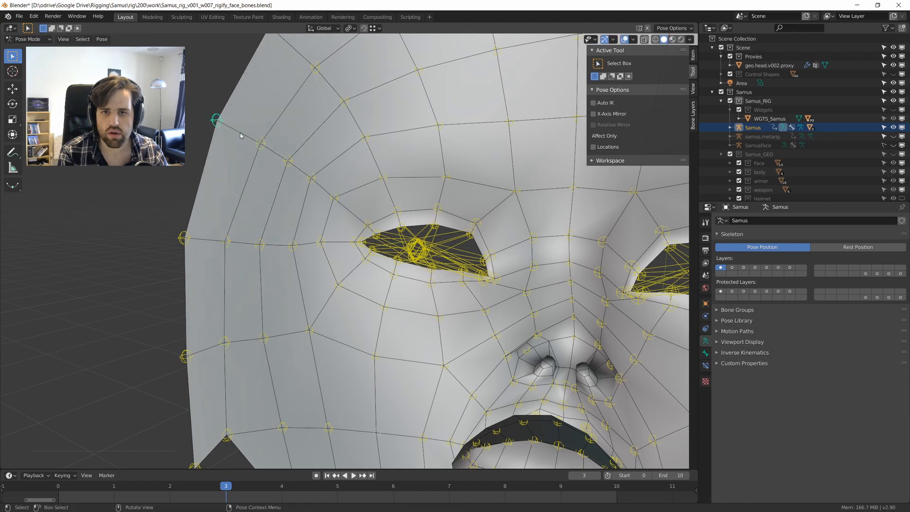
Select the left upper eyelid control near the inner corner, then its pivot control, and test the pivot with a cancelled rotation.
{"action": "scroll", "coordinate": [247, 157], "scroll_direction": "down", "scroll_amount": 4}
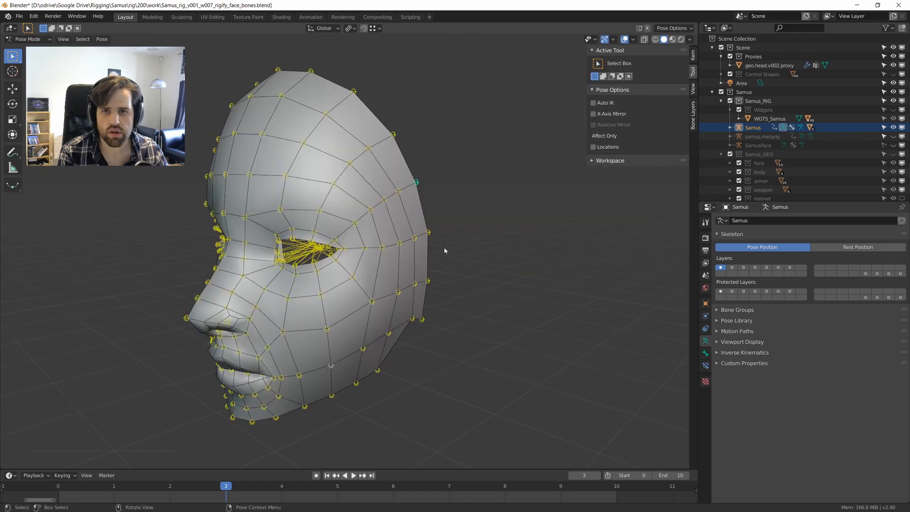
{"action": "middle_click_drag", "start_coordinate": [445, 250], "coordinate": [484, 252]}
{"action": "scroll", "coordinate": [332, 244], "scroll_direction": "up", "scroll_amount": 6}
{"action": "middle_click_drag", "start_coordinate": [261, 223], "coordinate": [327, 241], "text": "shift"}
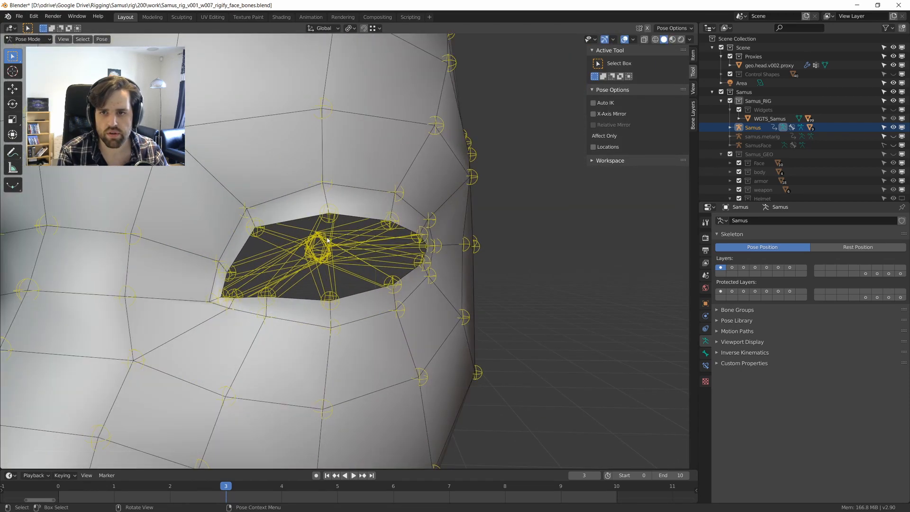
{"action": "left_click", "coordinate": [263, 222]}
{"action": "scroll", "coordinate": [262, 222], "scroll_direction": "up", "scroll_amount": 4}
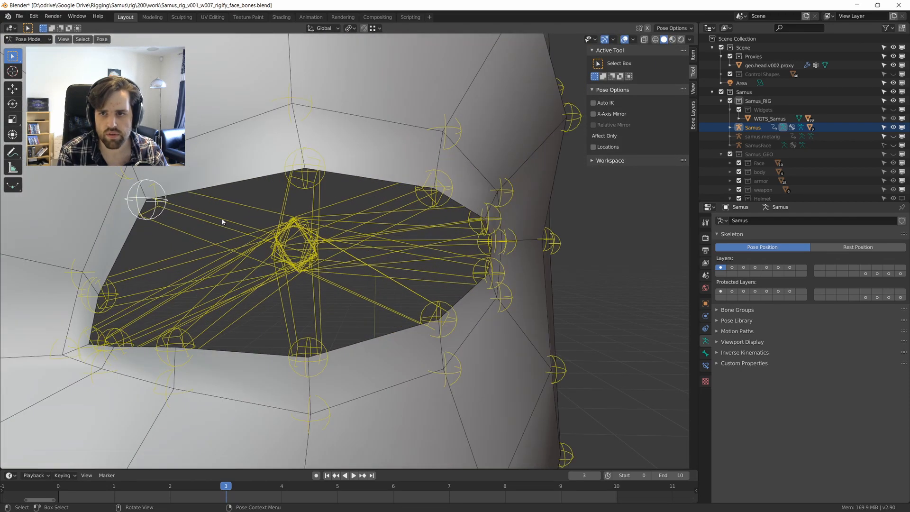
{"action": "middle_click_drag", "start_coordinate": [223, 221], "coordinate": [292, 243], "text": "shift"}
{"action": "left_click", "coordinate": [303, 242]}
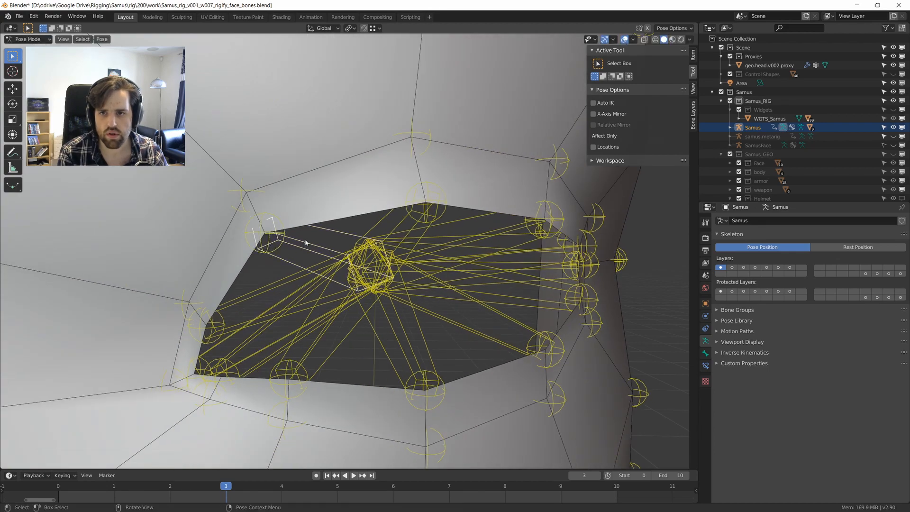
{"action": "key", "text": "r"}
{"action": "key", "text": "r"}
{"action": "right_click", "coordinate": [308, 240]}
Examine the nose, lips and chin of the head from several angles.
{"action": "scroll", "coordinate": [307, 242], "scroll_direction": "down", "scroll_amount": 8}
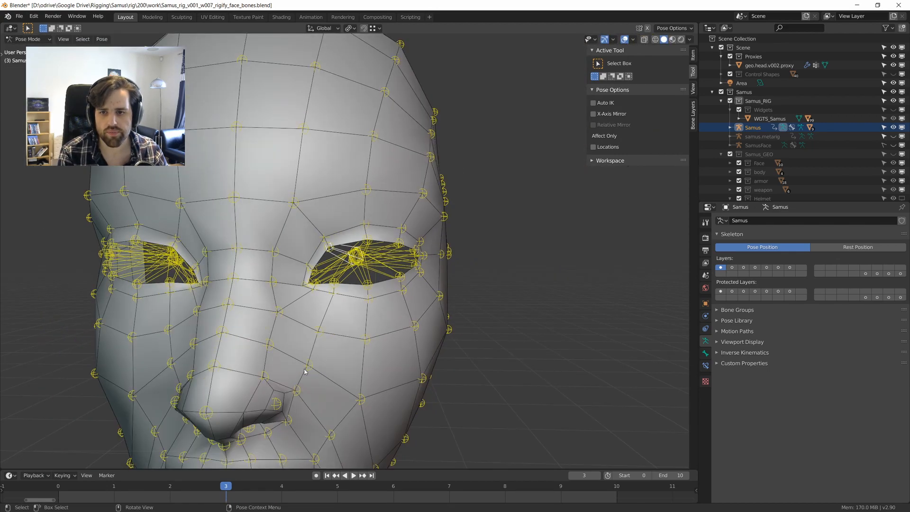
{"action": "scroll", "coordinate": [305, 371], "scroll_direction": "up", "scroll_amount": 6}
{"action": "middle_click_drag", "start_coordinate": [305, 372], "coordinate": [342, 245], "text": "shift"}
{"action": "scroll", "coordinate": [424, 297], "scroll_direction": "down", "scroll_amount": 6}
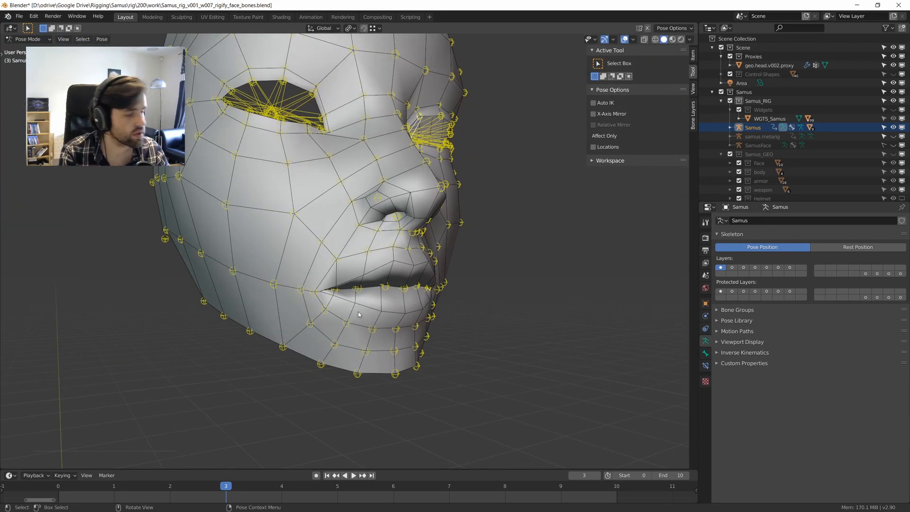
{"action": "key", "text": "ctrl+Tab"}
{"action": "scroll", "coordinate": [370, 300], "scroll_direction": "up", "scroll_amount": 3}
{"action": "middle_click_drag", "start_coordinate": [407, 308], "coordinate": [349, 246]}
{"action": "key", "text": "ctrl+Tab"}
{"action": "middle_click_drag", "start_coordinate": [355, 289], "coordinate": [327, 282]}
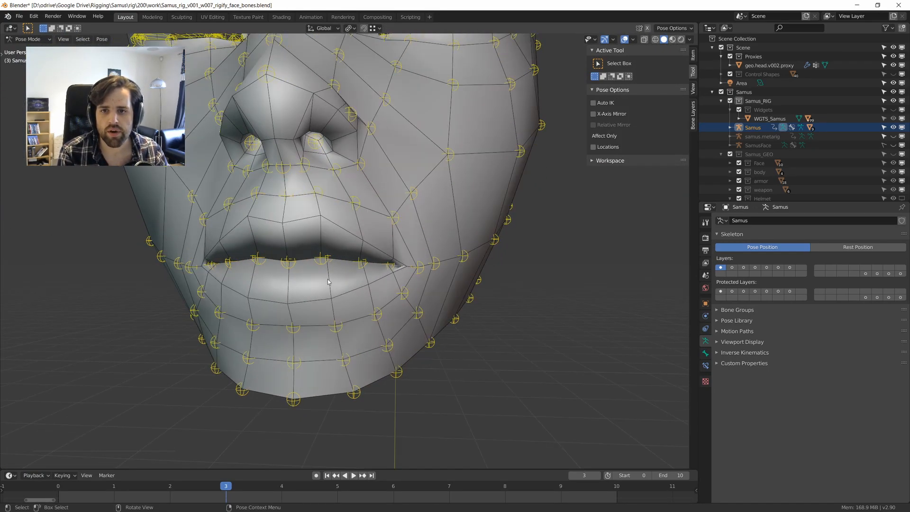
Show only the rig's deformation bone layer and turn on X-ray to expose the lip pivot bones.
{"action": "left_click", "coordinate": [877, 273]}
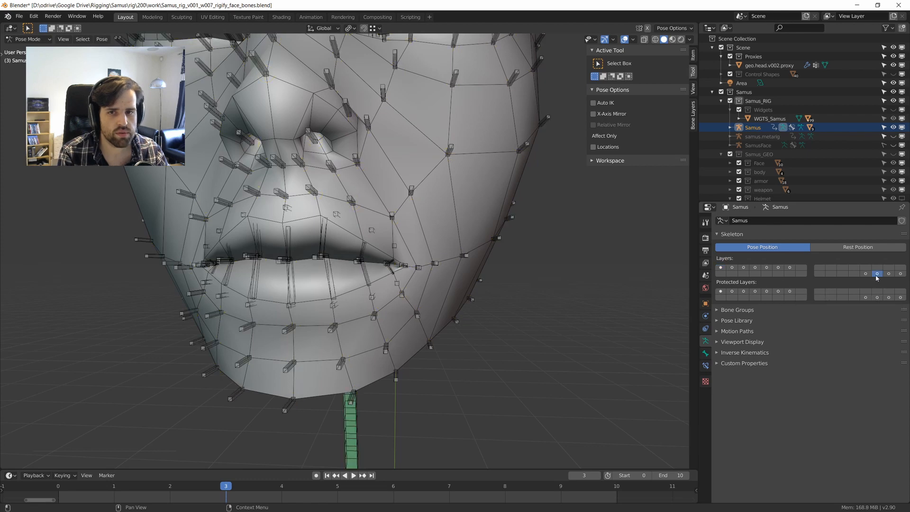
{"action": "middle_click_drag", "start_coordinate": [521, 252], "coordinate": [474, 248]}
{"action": "scroll", "coordinate": [360, 249], "scroll_direction": "up", "scroll_amount": 3}
{"action": "middle_click_drag", "start_coordinate": [310, 250], "coordinate": [365, 253]}
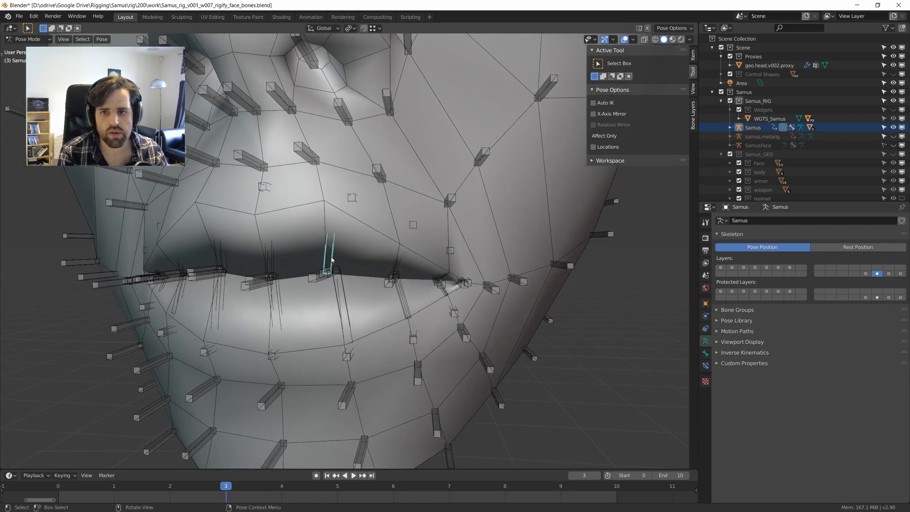
{"action": "key", "text": "alt+z"}
{"action": "middle_click_drag", "start_coordinate": [324, 258], "coordinate": [331, 259]}
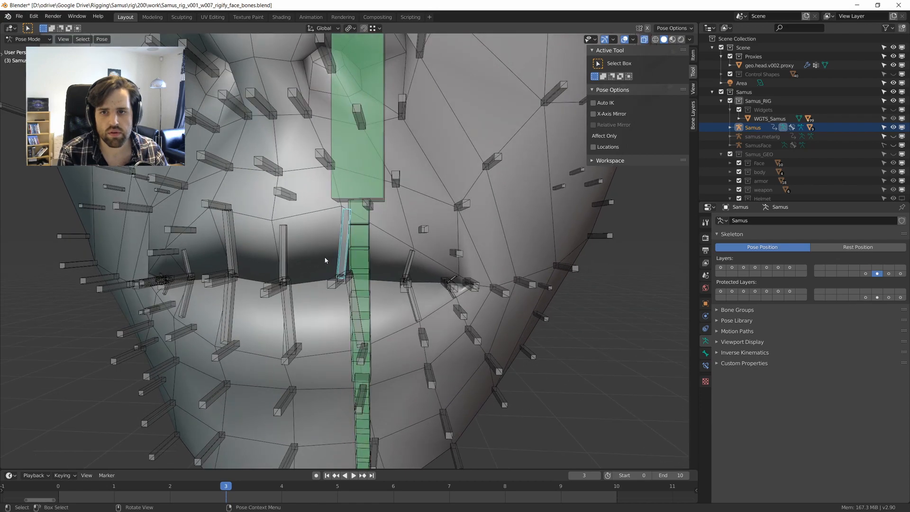
Leave Pose Mode, add the head proxy to the rig selection and enter Weight Paint mode.
{"action": "key", "text": "ctrl+Tab"}
{"action": "left_click", "coordinate": [303, 212], "text": "shift"}
{"action": "key", "text": "ctrl+Tab"}
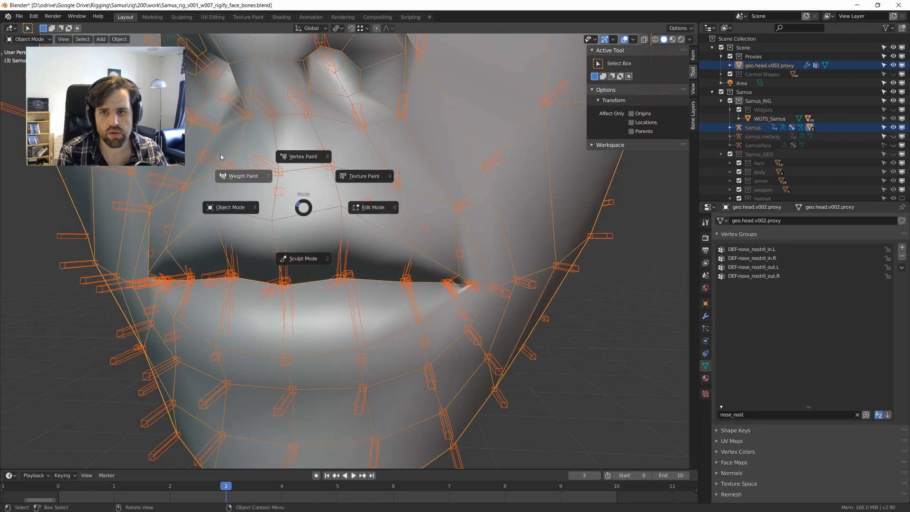
{"action": "left_click", "coordinate": [221, 156]}
{"action": "middle_click_drag", "start_coordinate": [310, 190], "coordinate": [313, 199]}
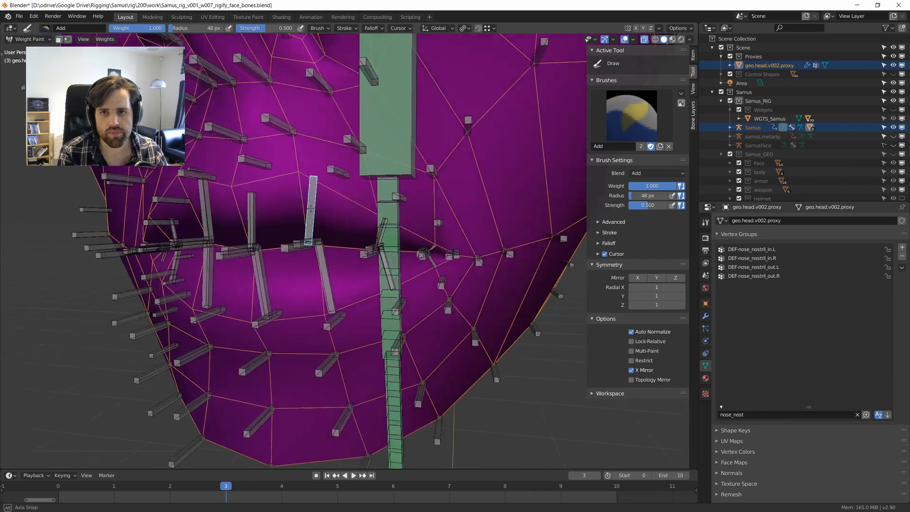
Paint weight for the central upper lip pivot bones on the upper lip, raising the brush strength to 1.000.
{"action": "left_click", "coordinate": [313, 201], "text": "ctrl"}
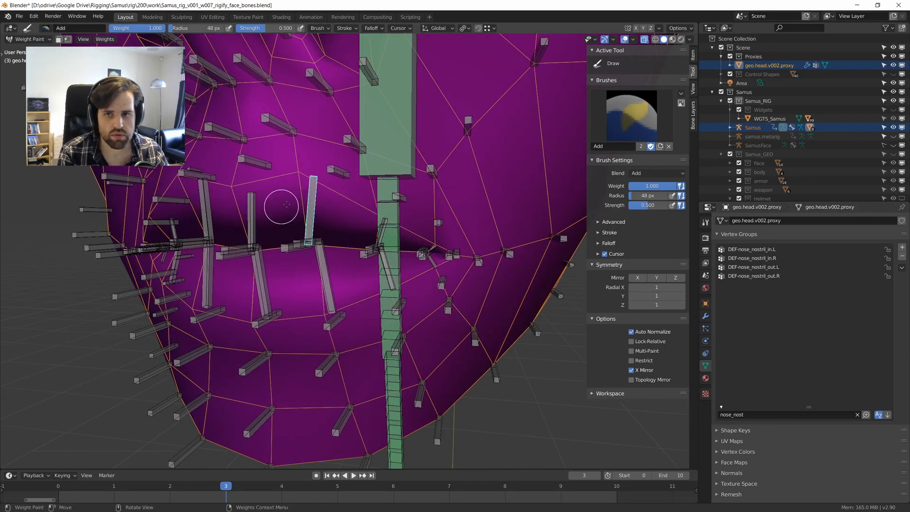
{"action": "left_click_drag", "start_coordinate": [312, 199], "coordinate": [308, 208]}
{"action": "left_click", "coordinate": [264, 227], "text": "ctrl"}
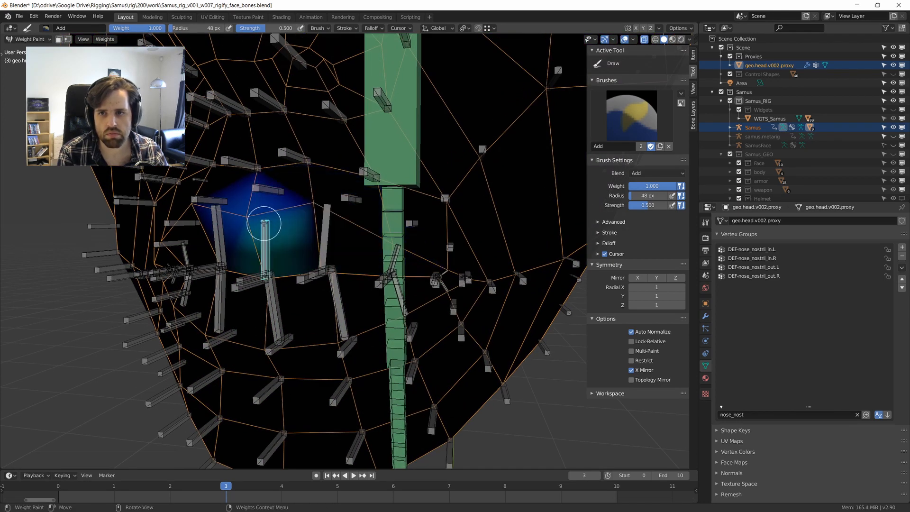
{"action": "left_click_drag", "start_coordinate": [254, 217], "coordinate": [258, 229]}
{"action": "left_click_drag", "start_coordinate": [645, 206], "coordinate": [673, 206]}
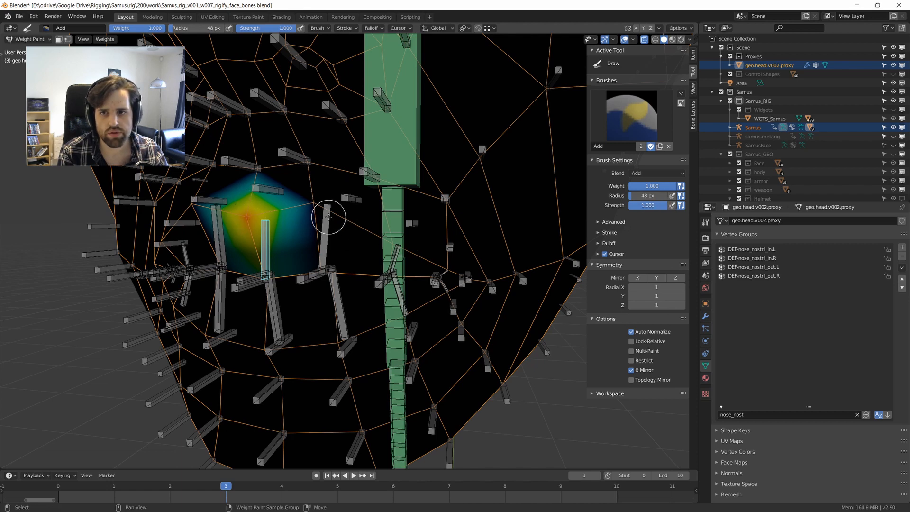
Pick the remaining left upper lip pivot bones out to the mouth corner and paint their weight on the nearby lip vertices.
{"action": "left_click", "coordinate": [310, 204], "text": "ctrl"}
{"action": "mouse_move", "coordinate": [367, 240]}
{"action": "middle_mouse_down"}
{"action": "mouse_move", "coordinate": [369, 256]}
{"action": "mouse_move", "coordinate": [381, 243]}
{"action": "mouse_move", "coordinate": [367, 266]}
{"action": "middle_mouse_up"}
{"action": "left_click", "coordinate": [365, 251], "text": "ctrl"}
{"action": "scroll", "coordinate": [381, 243], "scroll_direction": "up", "scroll_amount": 3}
{"action": "scroll", "coordinate": [368, 266], "scroll_direction": "up", "scroll_amount": 3}
{"action": "left_click", "coordinate": [369, 268], "text": "ctrl"}
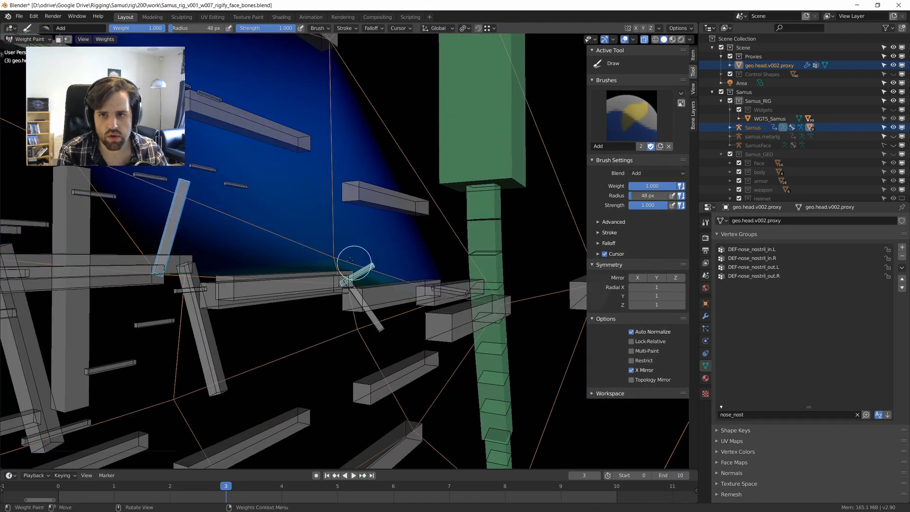
{"action": "left_click_drag", "start_coordinate": [350, 261], "coordinate": [335, 256]}
Paint weight for the left outer and mid lower lip pivot bones, using a 97 px brush radius for the mid one.
{"action": "mouse_move", "coordinate": [378, 248]}
{"action": "middle_mouse_down"}
{"action": "mouse_move", "coordinate": [360, 266]}
{"action": "mouse_move", "coordinate": [342, 263]}
{"action": "middle_mouse_up"}
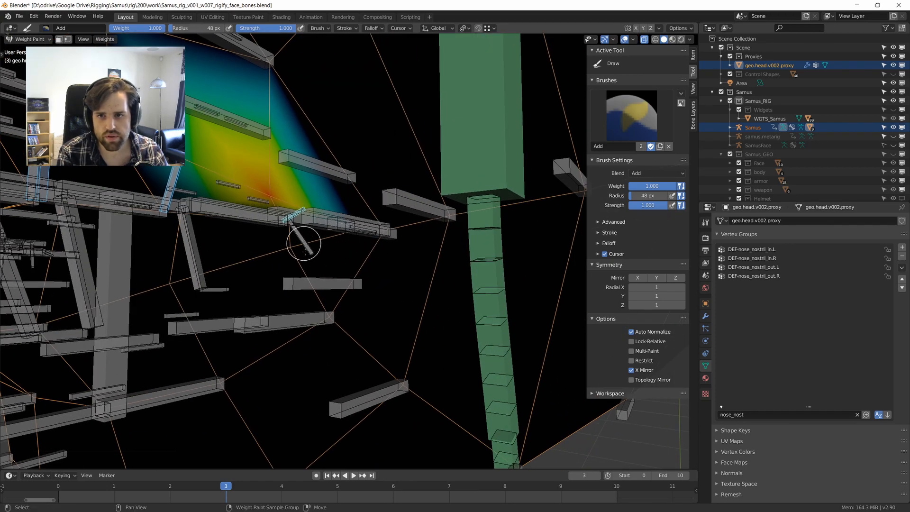
{"action": "mouse_move", "coordinate": [303, 243]}
{"action": "left_mouse_down"}
{"action": "mouse_move", "coordinate": [291, 248]}
{"action": "mouse_move", "coordinate": [293, 259]}
{"action": "left_mouse_up"}
{"action": "mouse_move", "coordinate": [294, 255]}
{"action": "middle_mouse_down"}
{"action": "mouse_move", "coordinate": [274, 243]}
{"action": "mouse_move", "coordinate": [357, 233]}
{"action": "middle_mouse_up"}
{"action": "mouse_move", "coordinate": [361, 235]}
{"action": "left_mouse_down"}
{"action": "mouse_move", "coordinate": [376, 248]}
{"action": "mouse_move", "coordinate": [355, 266]}
{"action": "left_mouse_up"}
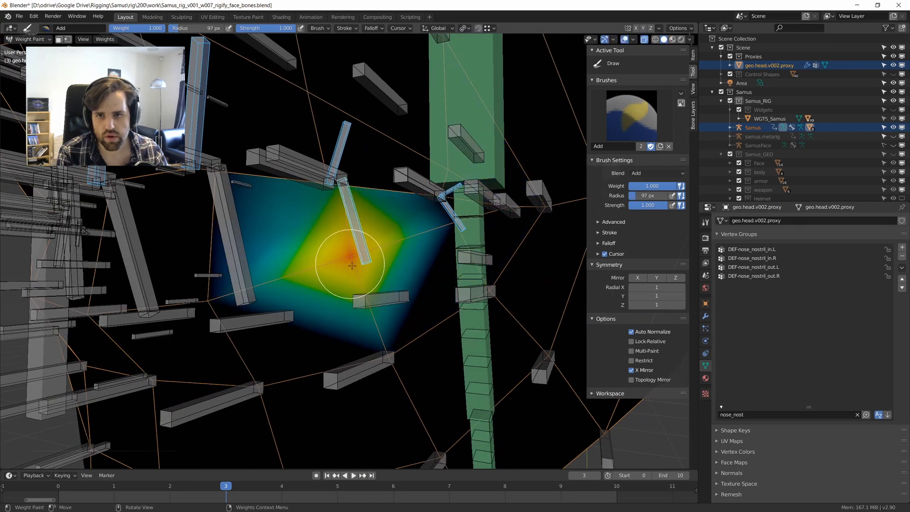
Pick the left inner and the middle lower lip pivot bones in turn and paint their weight on the lower lip.
{"action": "middle_click_drag", "start_coordinate": [289, 254], "coordinate": [333, 247]}
{"action": "left_click", "coordinate": [370, 241], "text": "ctrl"}
{"action": "left_click_drag", "start_coordinate": [369, 281], "coordinate": [369, 300]}
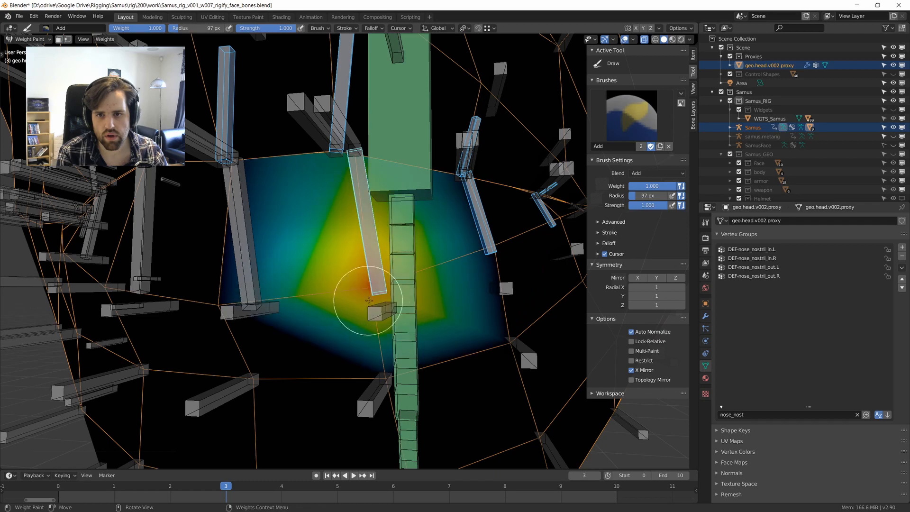
{"action": "middle_click_drag", "start_coordinate": [372, 289], "coordinate": [315, 264]}
{"action": "left_click", "coordinate": [314, 305], "text": "ctrl"}
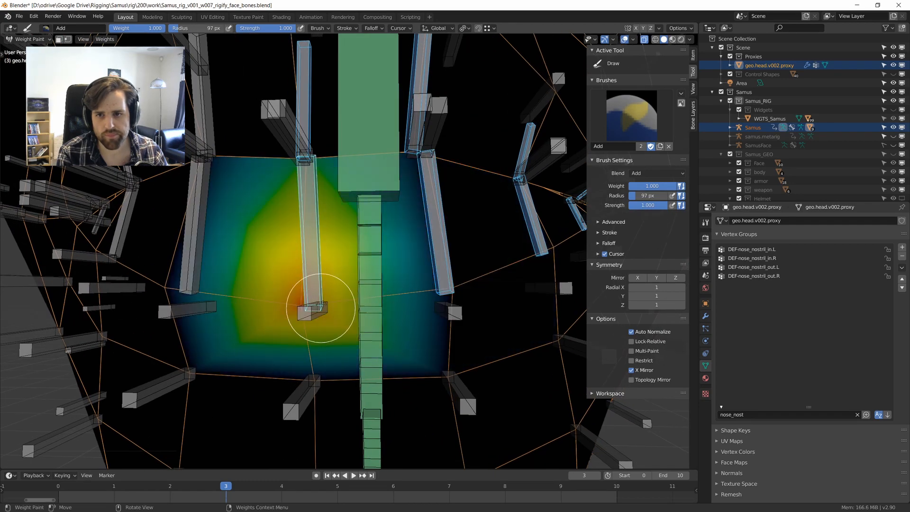
Return to Object Mode and clear the nose_nost filter from the head proxy's vertex group list.
{"action": "scroll", "coordinate": [316, 312], "scroll_direction": "down", "scroll_amount": 6}
{"action": "mouse_move", "coordinate": [316, 312]}
{"action": "middle_mouse_down"}
{"action": "mouse_move", "coordinate": [296, 303]}
{"action": "mouse_move", "coordinate": [353, 277]}
{"action": "middle_mouse_up"}
{"action": "scroll", "coordinate": [327, 296], "scroll_direction": "up", "scroll_amount": 2}
{"action": "key", "text": "ctrl+Tab"}
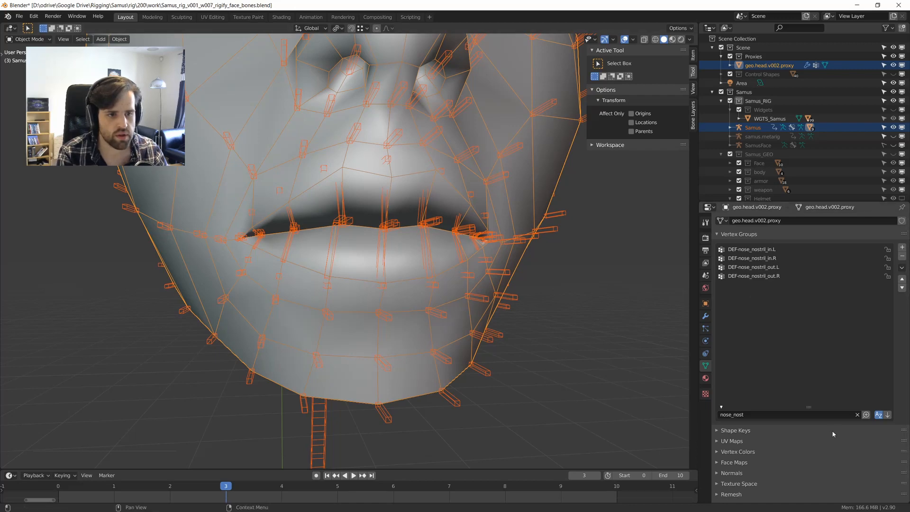
{"action": "left_click", "coordinate": [857, 415]}
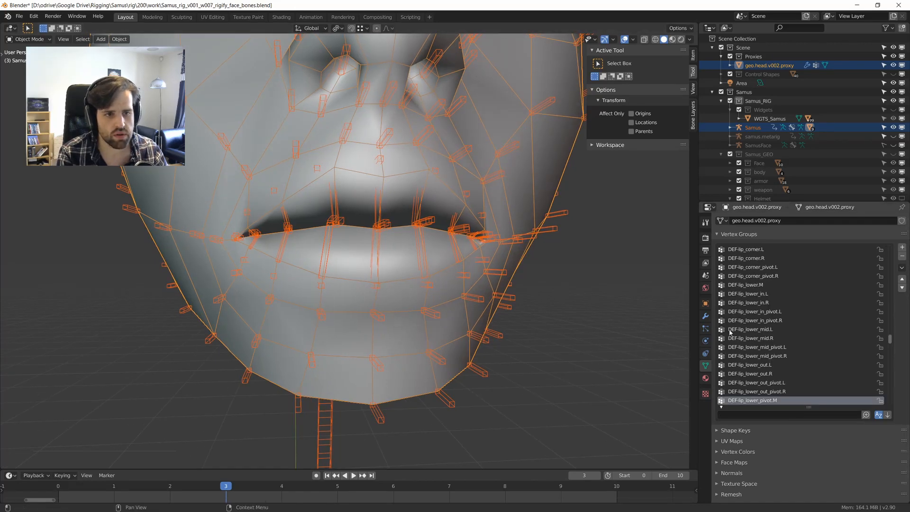
Select the Samus rig, enter Pose Mode and show only its first bone layer with the face controls.
{"action": "left_click", "coordinate": [420, 224]}
{"action": "key", "text": "Tab"}
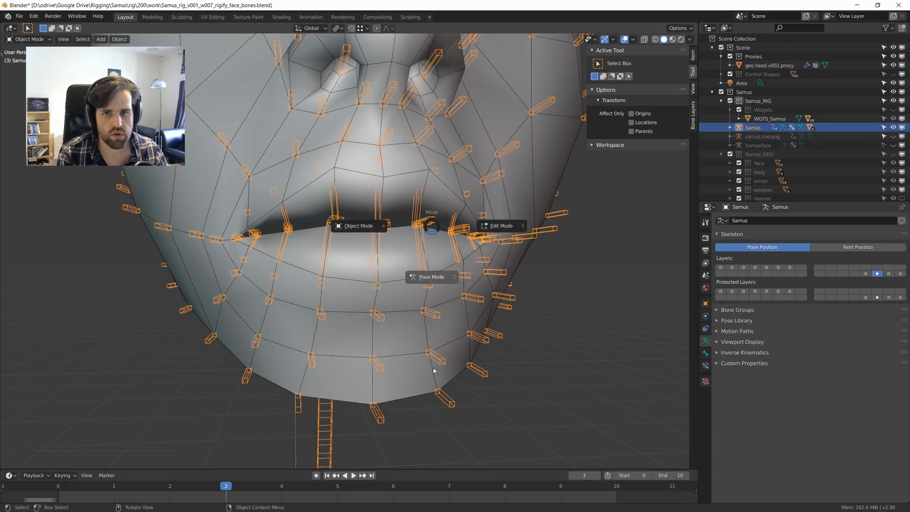
{"action": "left_click", "coordinate": [720, 267]}
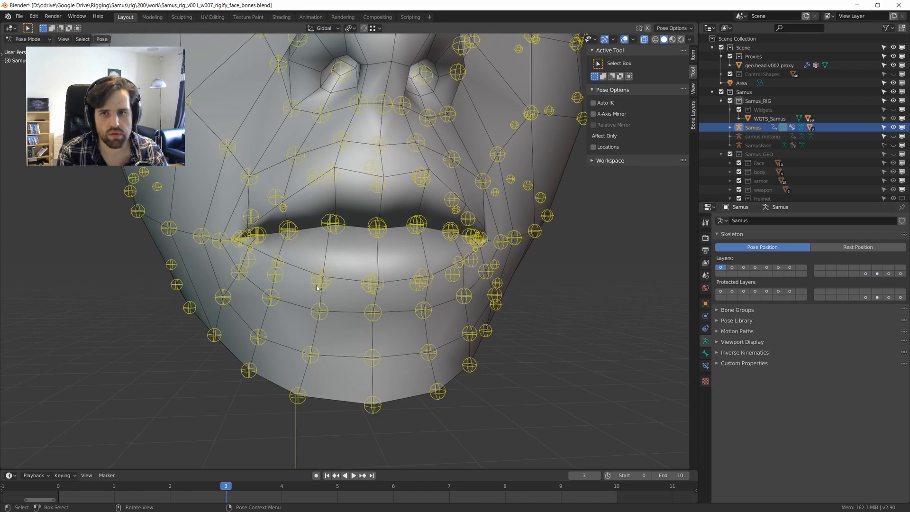
Select the right lower lip pivot controls one at a time and test the lip deformation with cancelled moves.
{"action": "left_click", "coordinate": [334, 282]}
{"action": "key", "text": "g"}
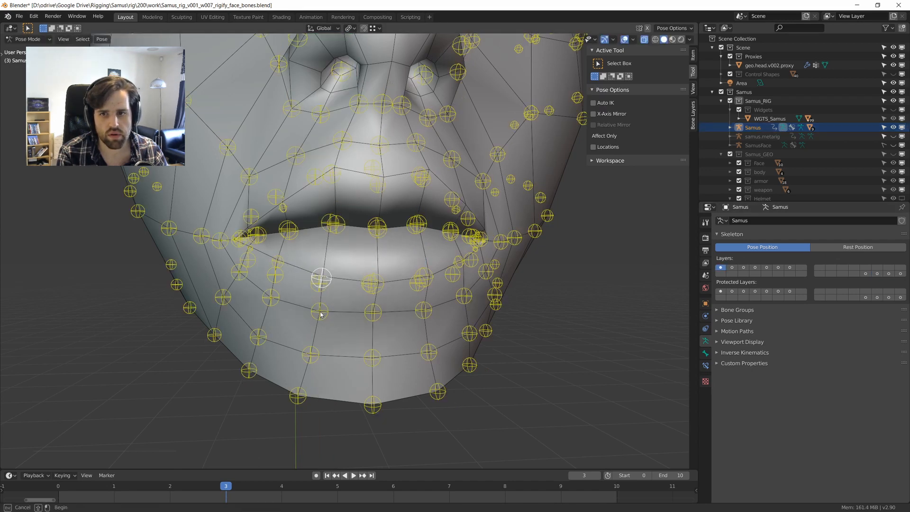
{"action": "right_click", "coordinate": [350, 336]}
{"action": "middle_click_drag", "start_coordinate": [350, 335], "coordinate": [393, 283]}
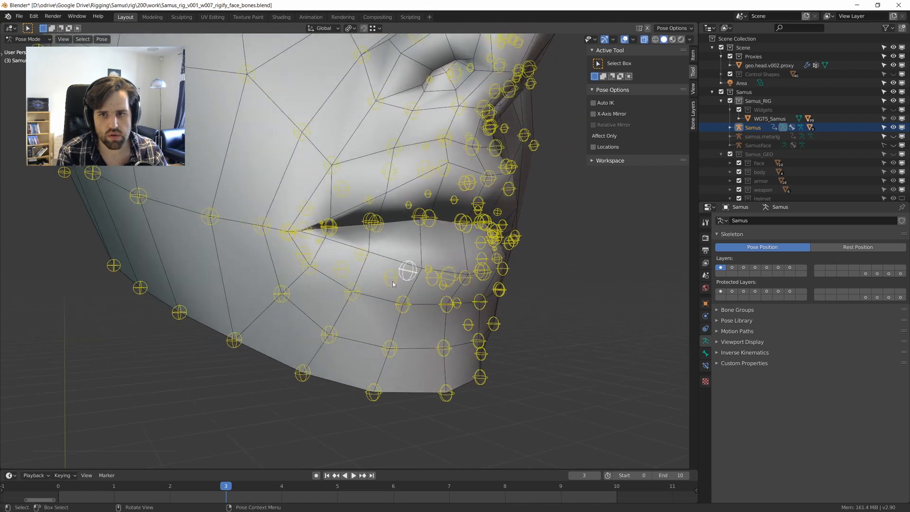
{"action": "left_click", "coordinate": [392, 284]}
{"action": "key", "text": "g"}
{"action": "right_click", "coordinate": [422, 339]}
Return to Object Mode, show only the Samus rig's deform bone layer, and add the head proxy mesh to the selection.
{"action": "scroll", "coordinate": [441, 322], "scroll_direction": "down", "scroll_amount": 3}
{"action": "middle_click_drag", "start_coordinate": [462, 308], "coordinate": [478, 271]}
{"action": "scroll", "coordinate": [429, 297], "scroll_direction": "down", "scroll_amount": 3}
{"action": "scroll", "coordinate": [400, 298], "scroll_direction": "up", "scroll_amount": 3}
{"action": "scroll", "coordinate": [479, 298], "scroll_direction": "up", "scroll_amount": 4}
{"action": "key", "text": "ctrl+Tab"}
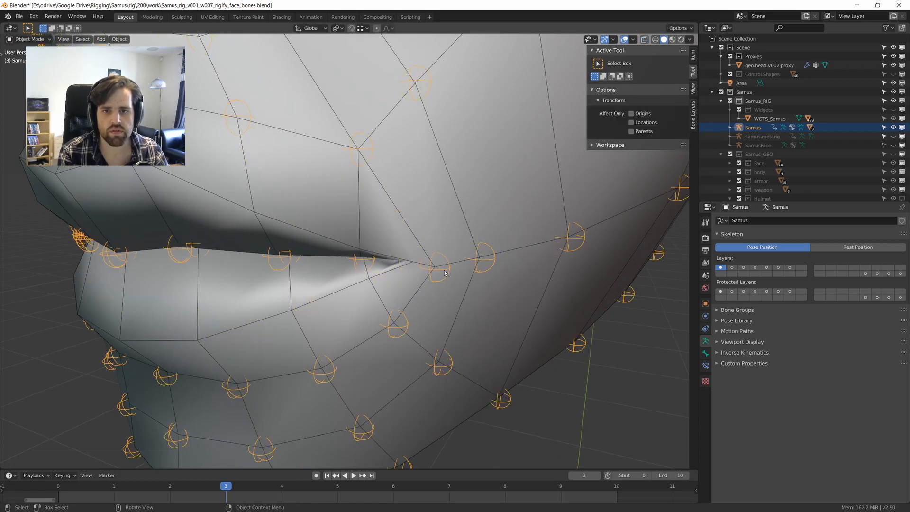
{"action": "left_click", "coordinate": [535, 270]}
{"action": "left_click", "coordinate": [445, 257]}
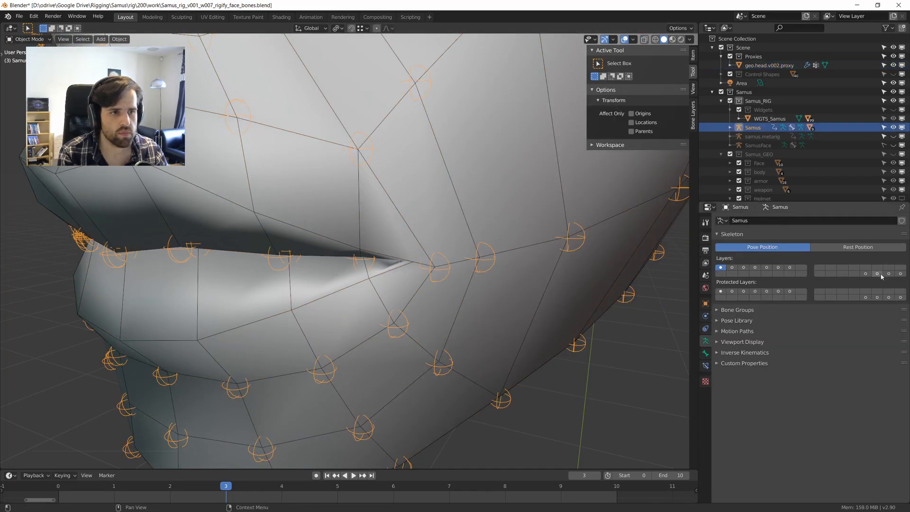
{"action": "left_click", "coordinate": [881, 275]}
{"action": "left_click", "coordinate": [430, 203], "text": "shift"}
Enter Weight Paint mode on the head proxy, with the left mouth corner framed closely.
{"action": "scroll", "coordinate": [466, 241], "scroll_direction": "up", "scroll_amount": 5}
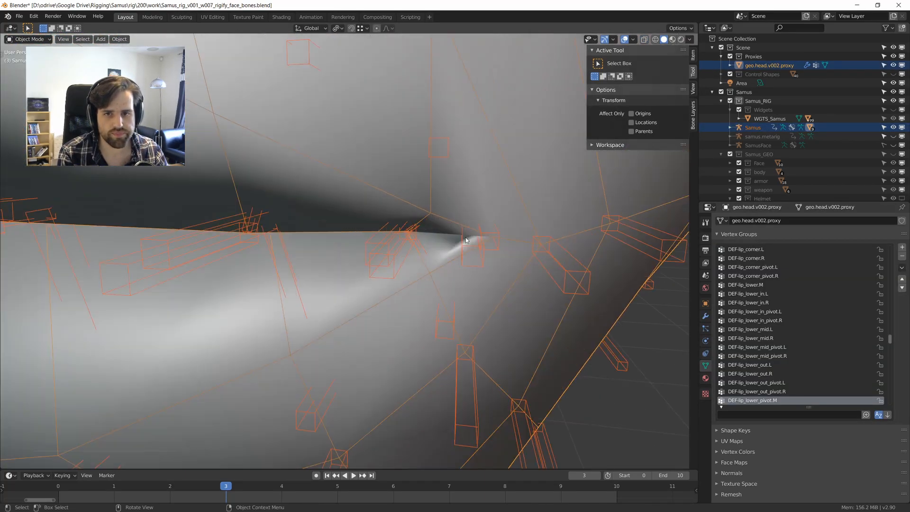
{"action": "middle_click_drag", "start_coordinate": [466, 240], "coordinate": [416, 235]}
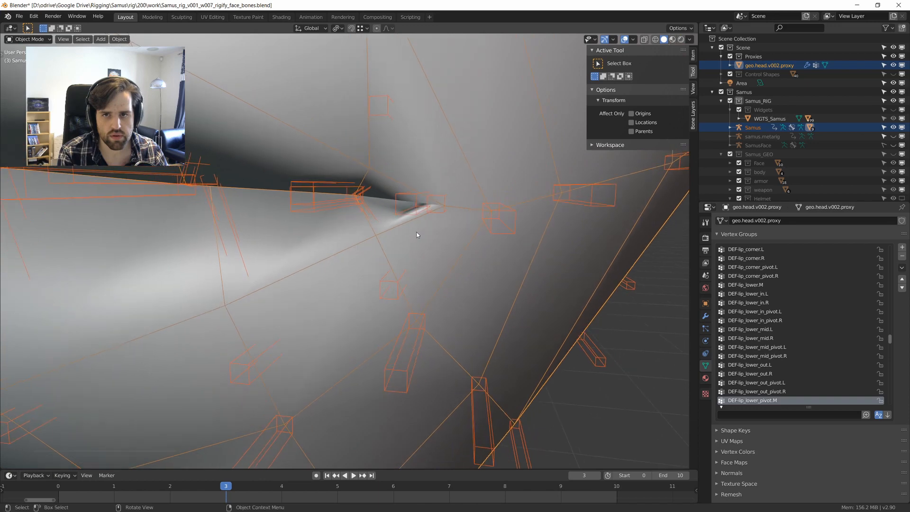
{"action": "key", "text": "ctrl+Tab"}
{"action": "left_click", "coordinate": [247, 185]}
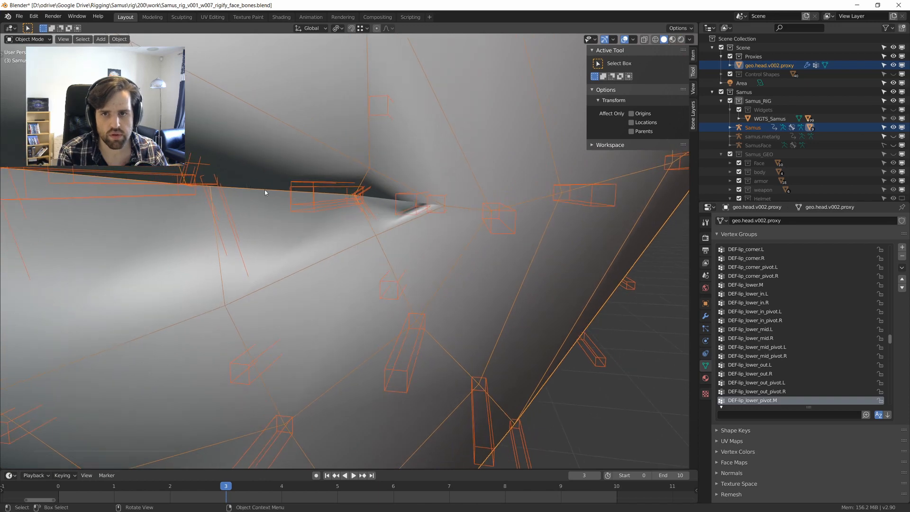
{"action": "key", "text": "ctrl+Tab"}
{"action": "left_click", "coordinate": [295, 150]}
Pick the left lip corner pivot bone so that DEF-lip_corner_pivot.L is the active vertex group.
{"action": "scroll", "coordinate": [408, 205], "scroll_direction": "up", "scroll_amount": 3}
{"action": "mouse_move", "coordinate": [419, 221]}
{"action": "middle_mouse_down", "text": "shift"}
{"action": "mouse_move", "coordinate": [474, 202]}
{"action": "mouse_move", "coordinate": [412, 271]}
{"action": "middle_mouse_up", "text": "shift"}
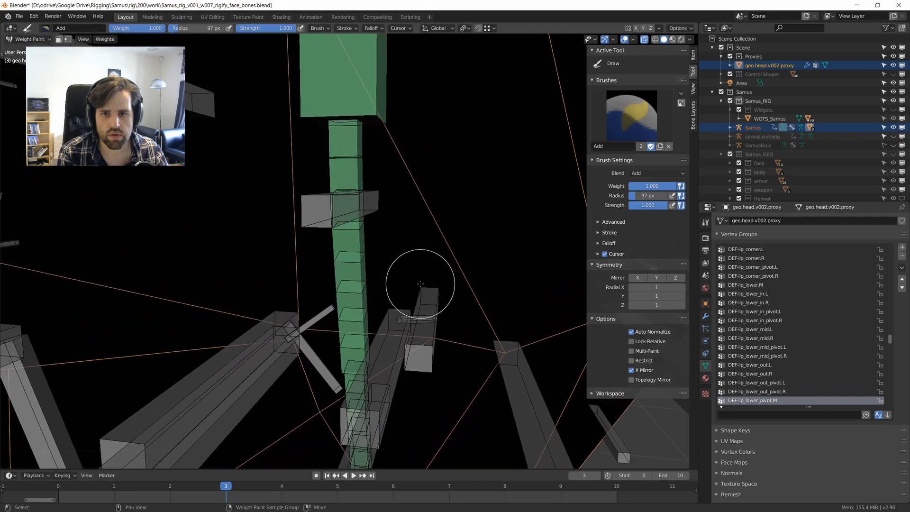
{"action": "left_click", "coordinate": [419, 319], "text": "ctrl"}
{"action": "key", "text": "KP_Decimal"}
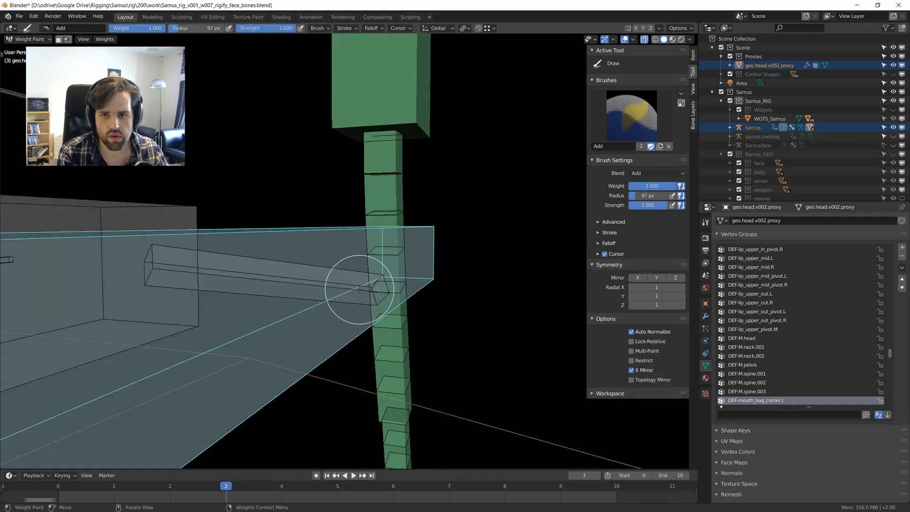
{"action": "middle_click_drag", "start_coordinate": [359, 290], "coordinate": [394, 281], "text": "shift"}
{"action": "left_click", "coordinate": [340, 275], "text": "ctrl"}
Reduce the brush radius to 47 px and paint full weight for the left lip corner pivot at the mouth corner.
{"action": "scroll", "coordinate": [341, 276], "scroll_direction": "down", "scroll_amount": 7}
{"action": "middle_click_drag", "start_coordinate": [487, 244], "coordinate": [451, 262], "text": "shift"}
{"action": "scroll", "coordinate": [450, 262], "scroll_direction": "up", "scroll_amount": 3}
{"action": "key", "text": "f"}
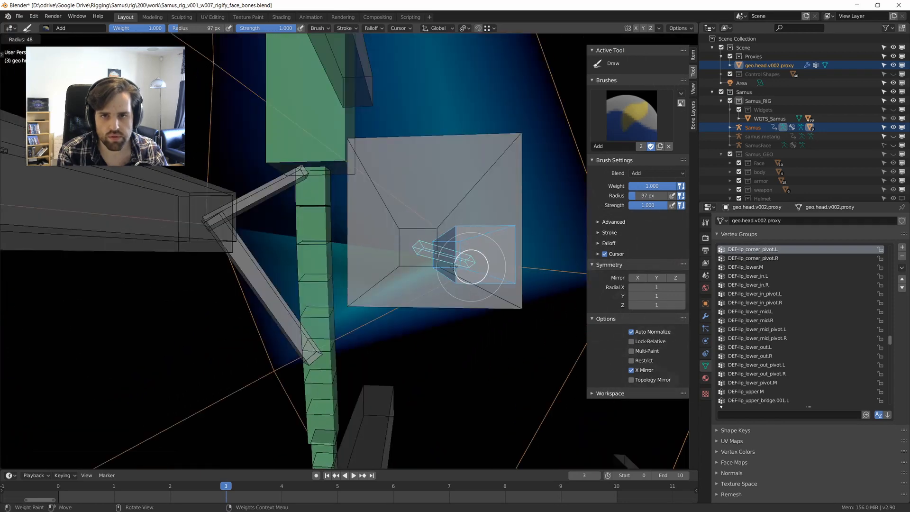
{"action": "left_click", "coordinate": [453, 268]}
{"action": "left_click_drag", "start_coordinate": [481, 256], "coordinate": [474, 279]}
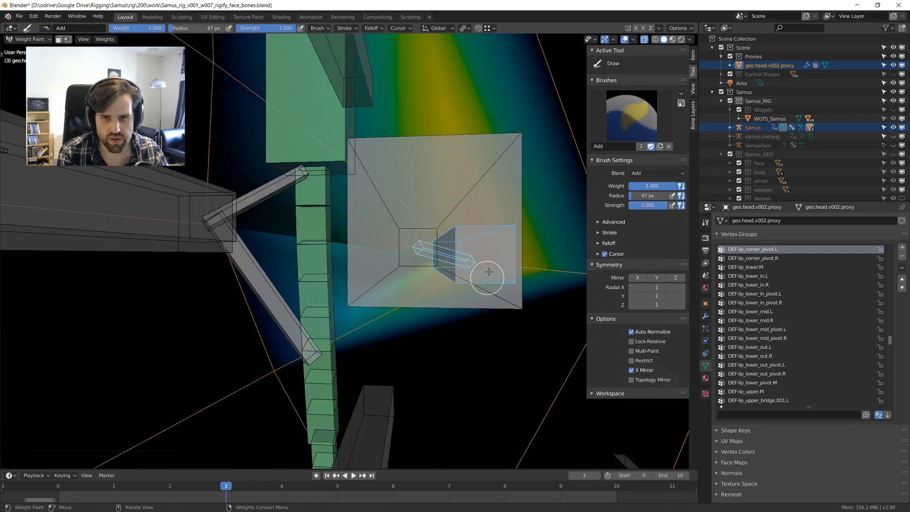
Leave Weight Paint for Object Mode and select only the head proxy mesh.
{"action": "scroll", "coordinate": [487, 273], "scroll_direction": "down", "scroll_amount": 7}
{"action": "middle_click_drag", "start_coordinate": [459, 273], "coordinate": [355, 274]}
{"action": "scroll", "coordinate": [398, 273], "scroll_direction": "down", "scroll_amount": 4}
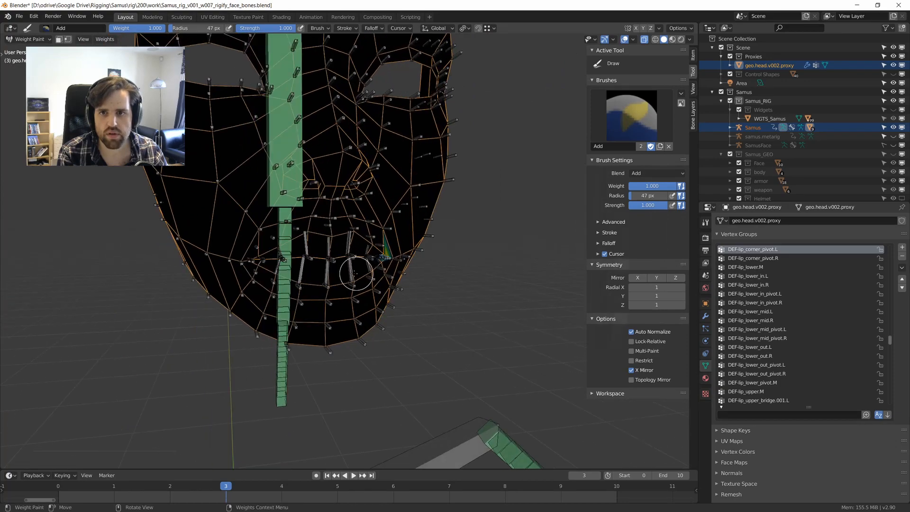
{"action": "key", "text": "ctrl+Tab"}
{"action": "scroll", "coordinate": [531, 236], "scroll_direction": "down", "scroll_amount": 4}
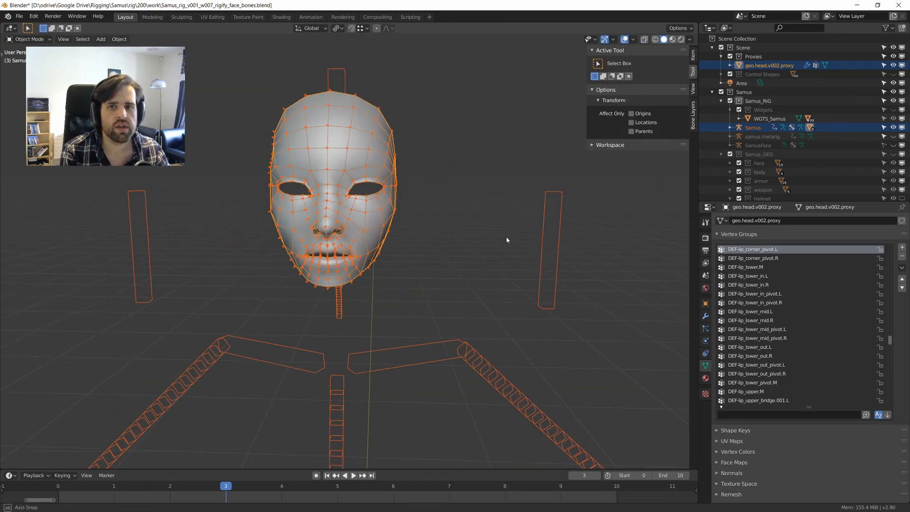
{"action": "middle_click_drag", "start_coordinate": [526, 237], "coordinate": [324, 230]}
{"action": "scroll", "coordinate": [514, 230], "scroll_direction": "up", "scroll_amount": 5}
{"action": "left_click", "coordinate": [513, 226]}
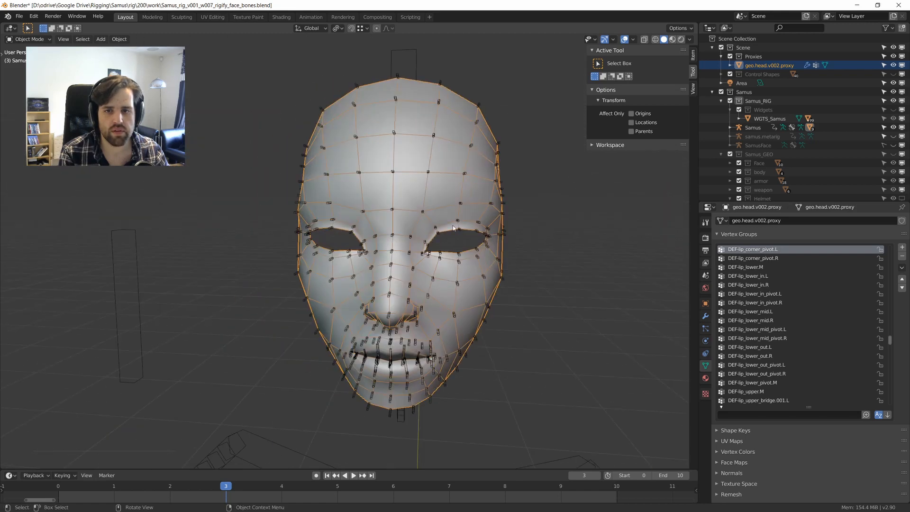
{"action": "middle_click_drag", "start_coordinate": [454, 228], "coordinate": [448, 237]}
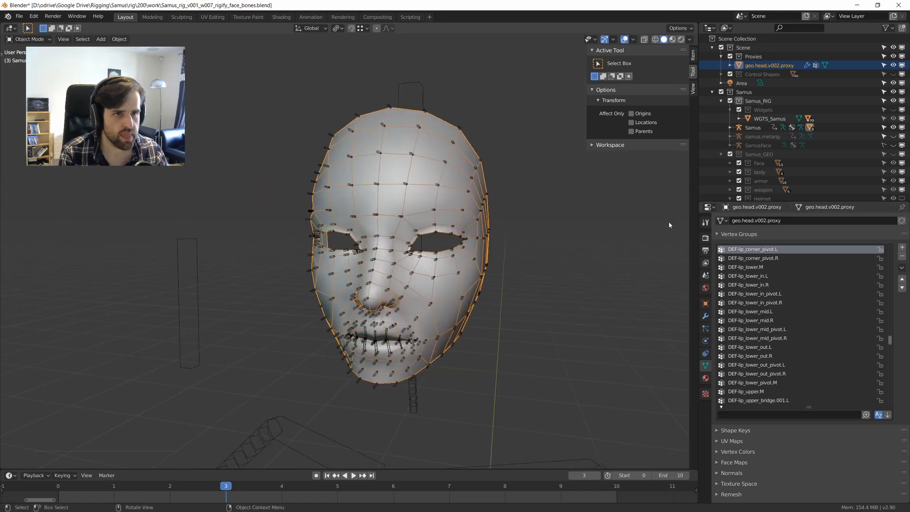
Expand the Face collection and unhide the Samus_GEO collection so the character geometry shows around the head proxy.
{"action": "left_click", "coordinate": [730, 163]}
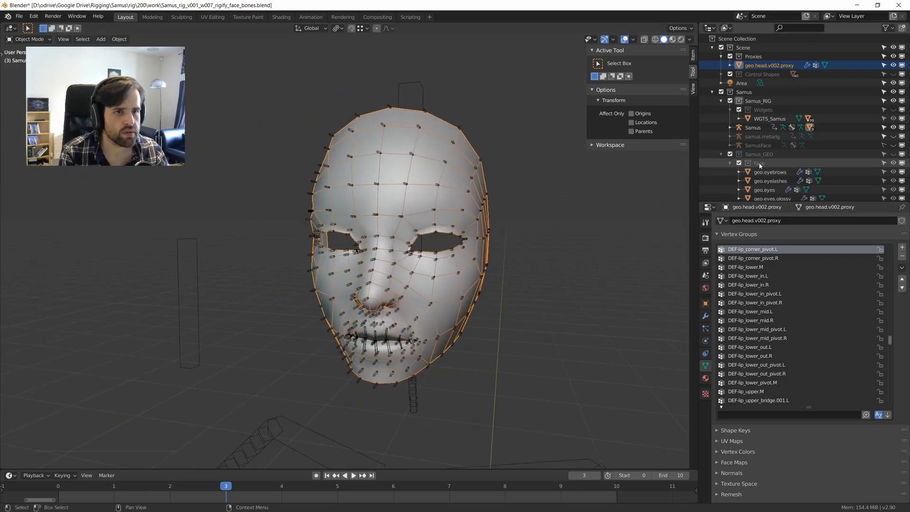
{"action": "left_click", "coordinate": [894, 154]}
{"action": "left_click", "coordinate": [893, 163]}
{"action": "left_click", "coordinate": [894, 163]}
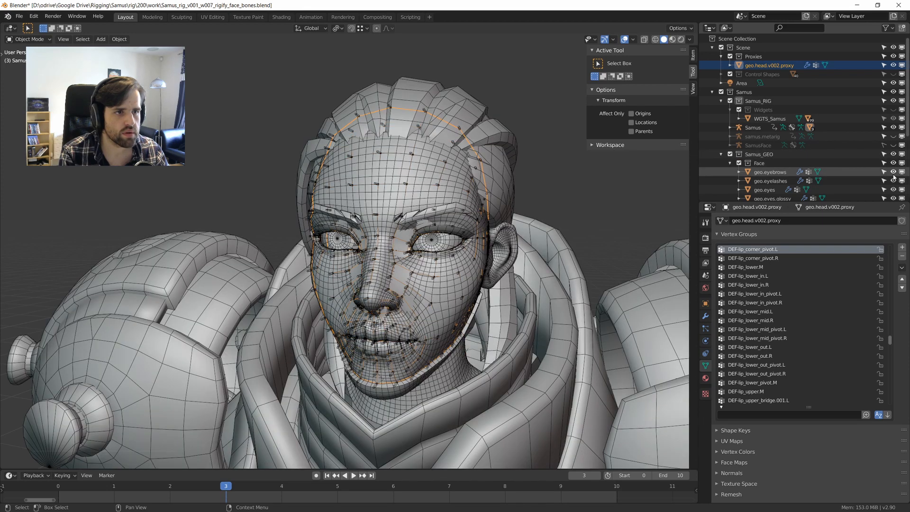
Collapse the Face collection and exclude the body, armor, weapon and Helmet collections from the view layer.
{"action": "left_click", "coordinate": [730, 163]}
{"action": "scroll", "coordinate": [736, 162], "scroll_direction": "down", "scroll_amount": 1}
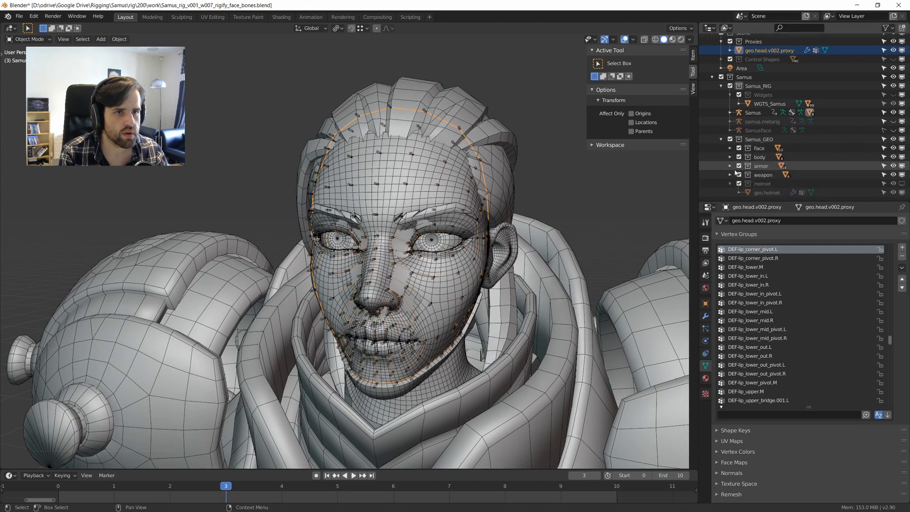
{"action": "left_click_drag", "start_coordinate": [739, 156], "coordinate": [739, 185]}
{"action": "scroll", "coordinate": [738, 184], "scroll_direction": "up", "scroll_amount": 1}
{"action": "scroll", "coordinate": [567, 179], "scroll_direction": "down", "scroll_amount": 1}
{"action": "middle_click_drag", "start_coordinate": [564, 183], "coordinate": [588, 199]}
{"action": "scroll", "coordinate": [533, 251], "scroll_direction": "up", "scroll_amount": 2}
{"action": "middle_click_drag", "start_coordinate": [530, 265], "coordinate": [489, 267]}
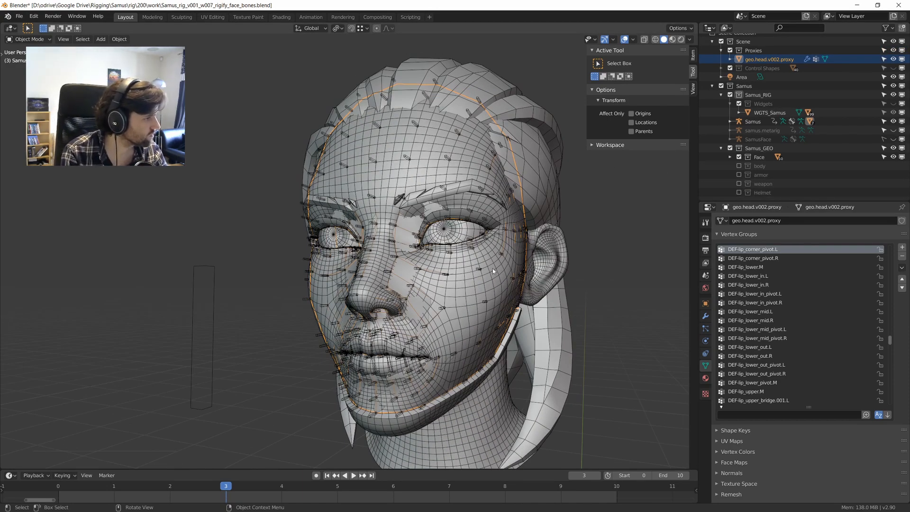
Try moving the proxy head aside to expose the full head mesh, and cancel the move.
{"action": "scroll", "coordinate": [474, 265], "scroll_direction": "up", "scroll_amount": 4}
{"action": "left_click", "coordinate": [387, 231]}
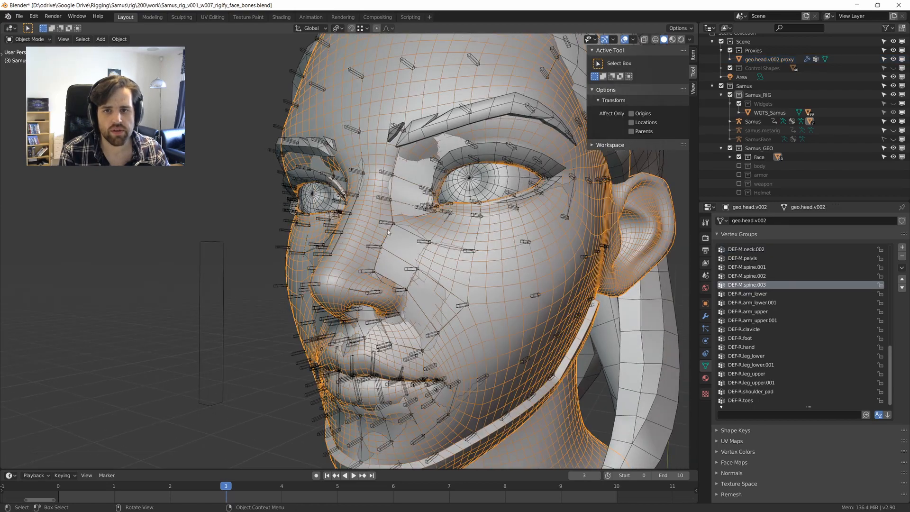
{"action": "left_click", "coordinate": [392, 252]}
{"action": "key", "text": "g"}
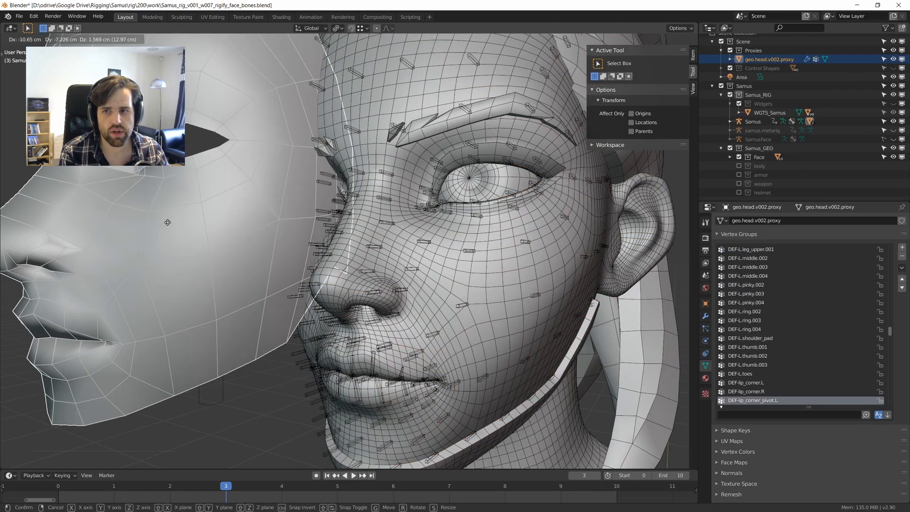
{"action": "right_click", "coordinate": [394, 294]}
{"action": "scroll", "coordinate": [505, 288], "scroll_direction": "down", "scroll_amount": 2}
{"action": "scroll", "coordinate": [457, 277], "scroll_direction": "up", "scroll_amount": 4}
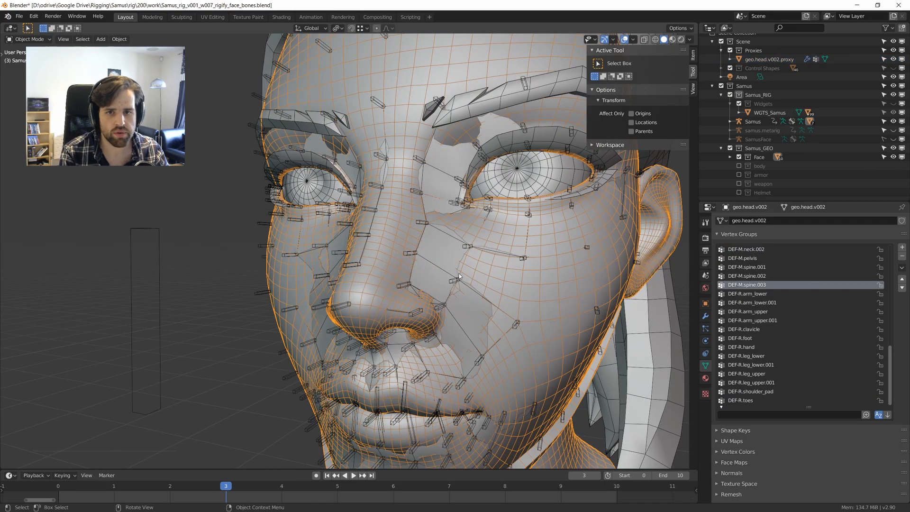
Parent the geo.head.v002 mesh to the Samus armature with armature deformation.
{"action": "left_click", "coordinate": [445, 282]}
{"action": "left_click", "coordinate": [359, 235]}
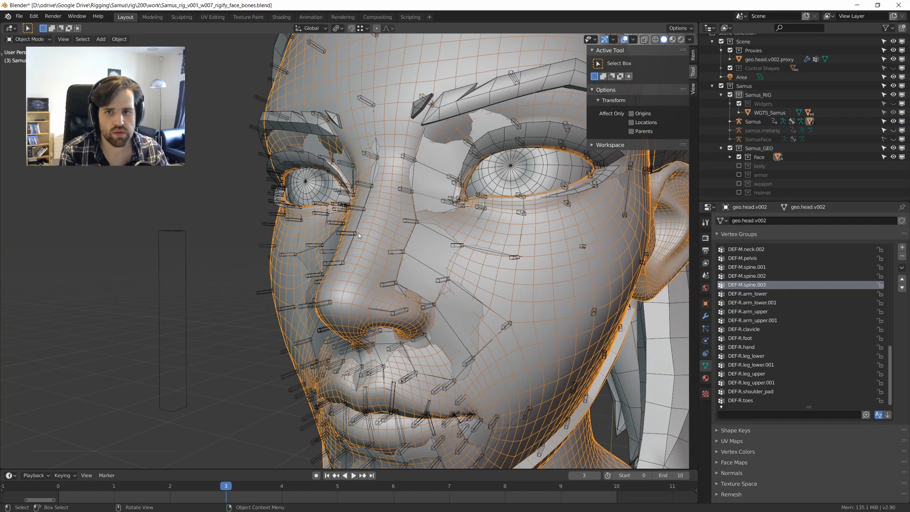
{"action": "left_click", "coordinate": [440, 280], "text": "shift"}
{"action": "key", "text": "ctrl+p"}
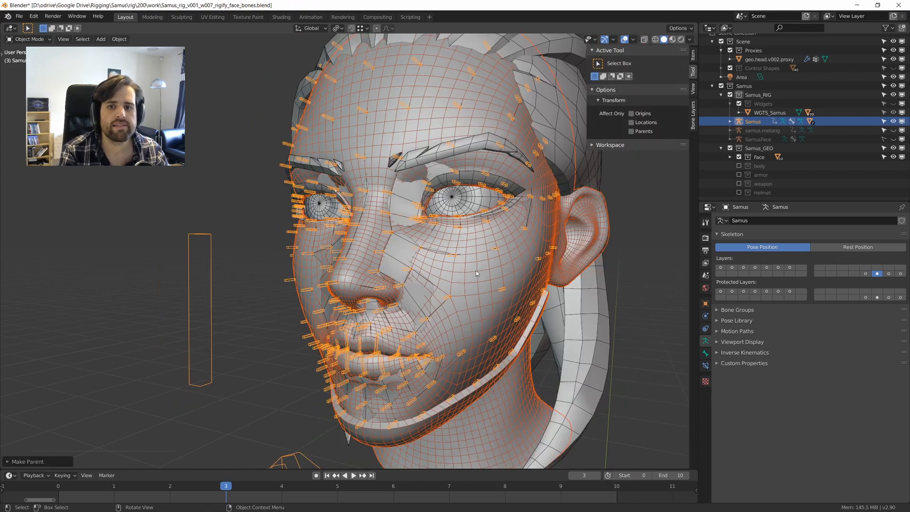
Examine the vertex groups and modifiers of the full head mesh and the proxy head.
{"action": "middle_click_drag", "start_coordinate": [409, 256], "coordinate": [433, 254]}
{"action": "left_click", "coordinate": [435, 256]}
{"action": "scroll", "coordinate": [435, 256], "scroll_direction": "up", "scroll_amount": 3}
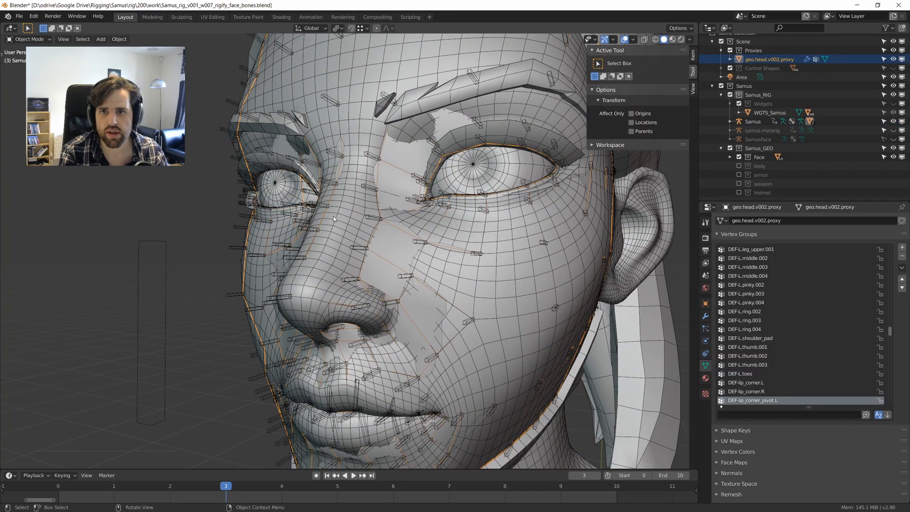
{"action": "middle_click_drag", "start_coordinate": [333, 219], "coordinate": [353, 258]}
{"action": "left_click", "coordinate": [292, 197]}
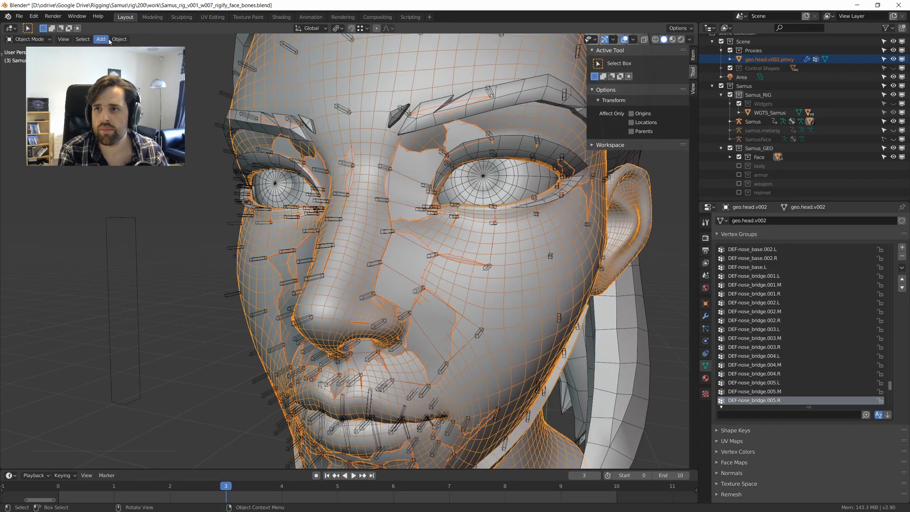
{"action": "scroll", "coordinate": [364, 245], "scroll_direction": "up", "scroll_amount": 1}
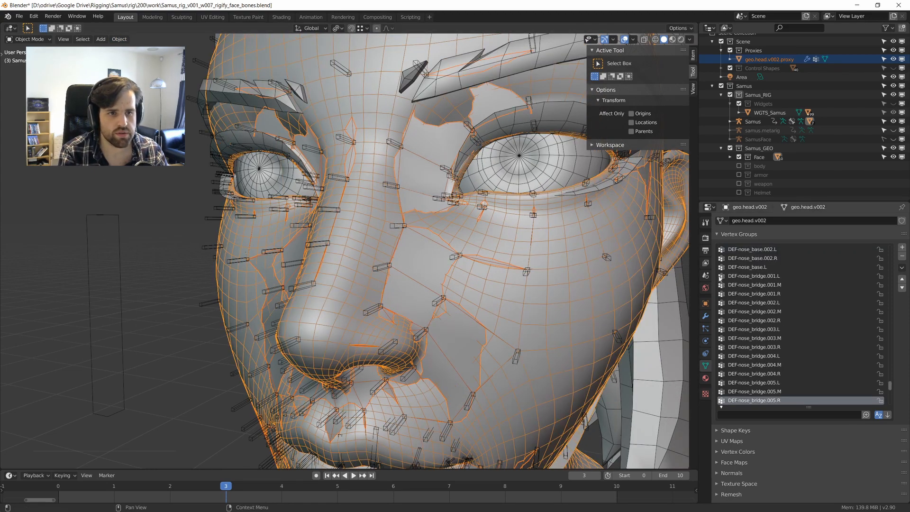
{"action": "left_click", "coordinate": [706, 317]}
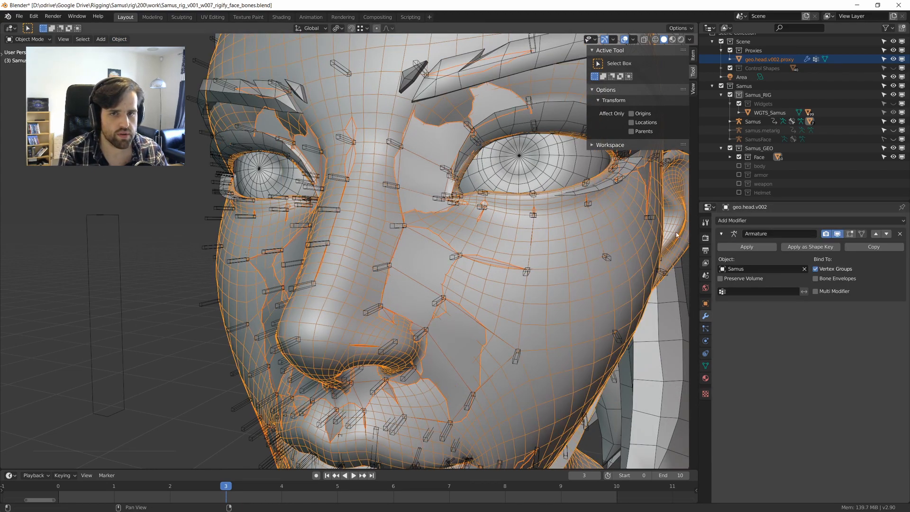
{"action": "left_click", "coordinate": [369, 230]}
{"action": "scroll", "coordinate": [446, 219], "scroll_direction": "down", "scroll_amount": 2}
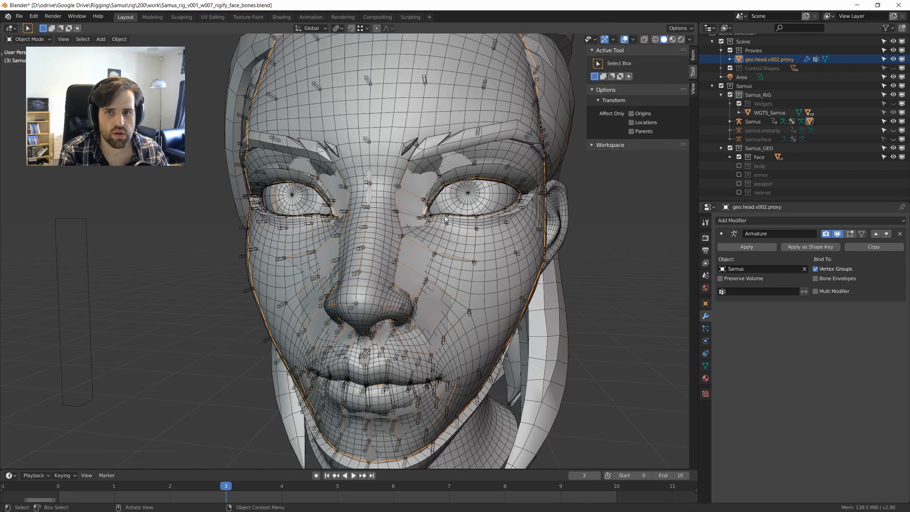
Add a Data Transfer modifier to geo.head.v002 with geo.head.v002.proxy as its source object.
{"action": "left_click", "coordinate": [376, 238]}
{"action": "middle_click_drag", "start_coordinate": [376, 238], "coordinate": [332, 228]}
{"action": "left_click", "coordinate": [739, 221]}
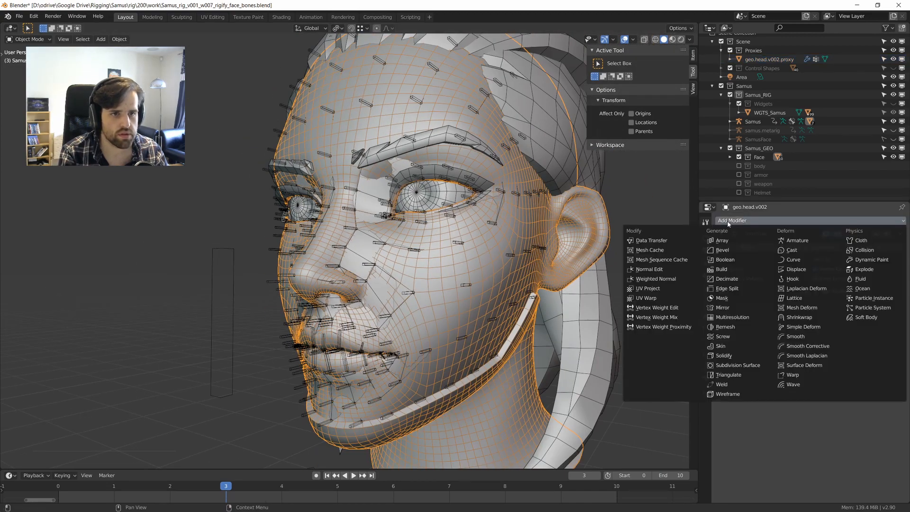
{"action": "left_click", "coordinate": [651, 241]}
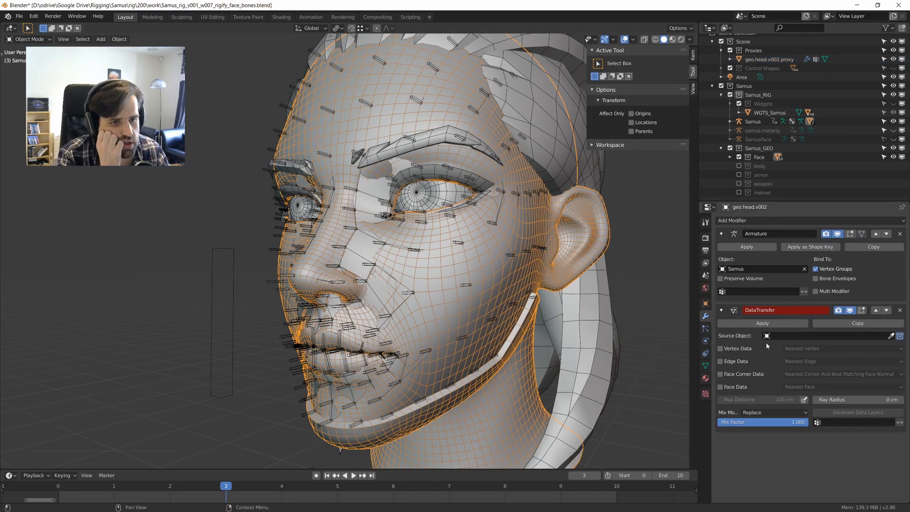
{"action": "left_click", "coordinate": [801, 336]}
{"action": "type", "text": "prox"}
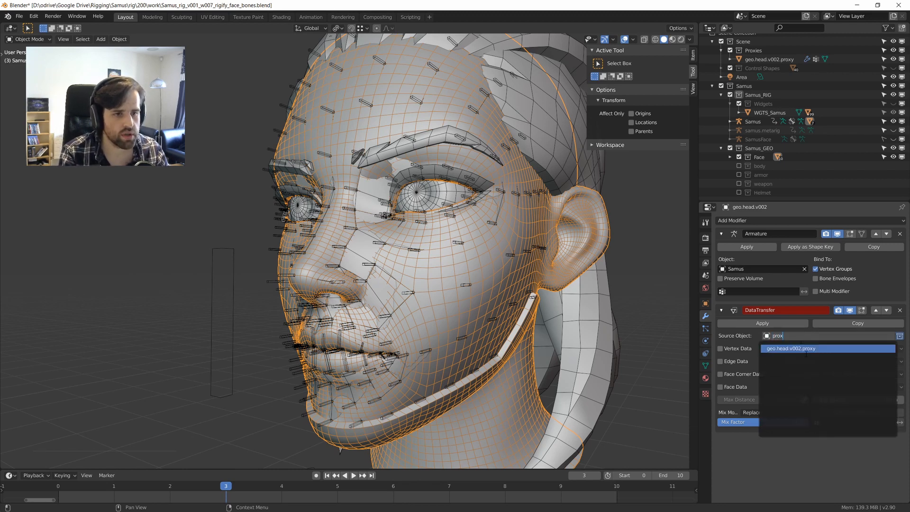
{"action": "key", "text": "Return"}
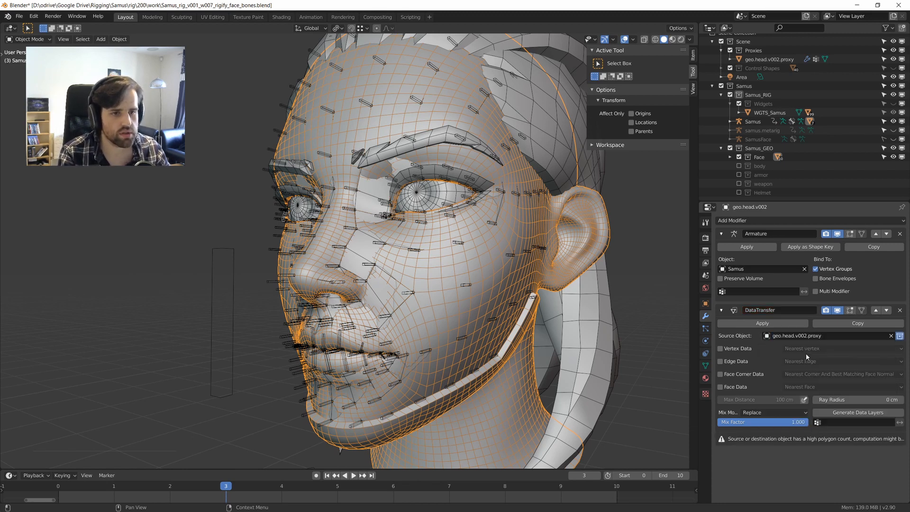
Transfer vertex data for all vertex group layers by name with Projected Face Interpolated mapping, and apply the Data Transfer modifier.
{"action": "left_click", "coordinate": [721, 349]}
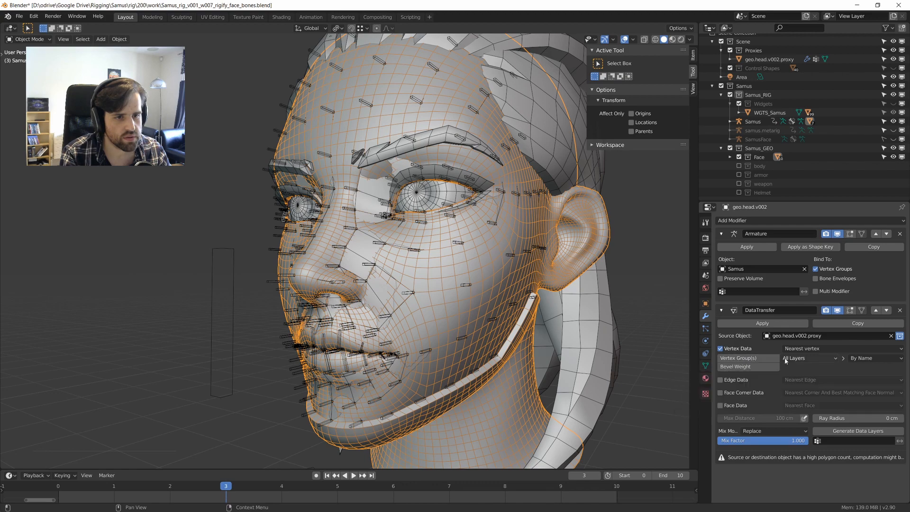
{"action": "left_click", "coordinate": [822, 359]}
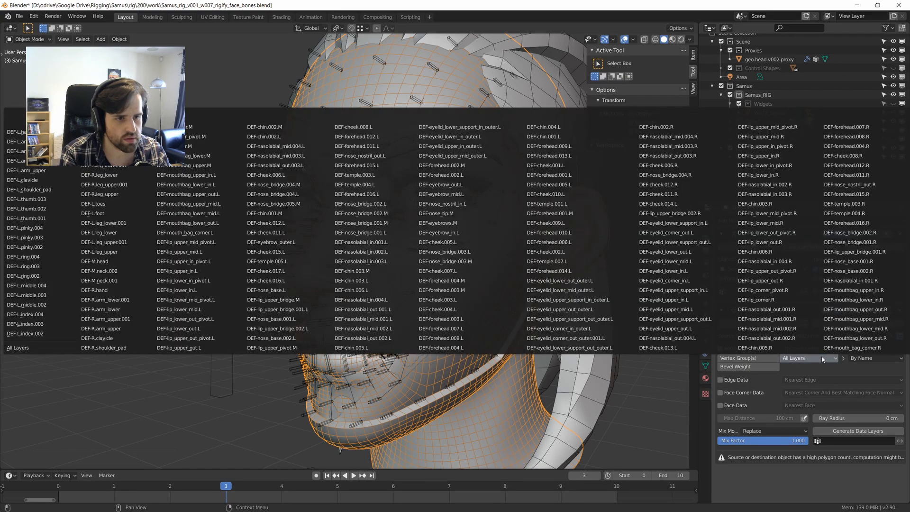
{"action": "left_click", "coordinate": [823, 360]}
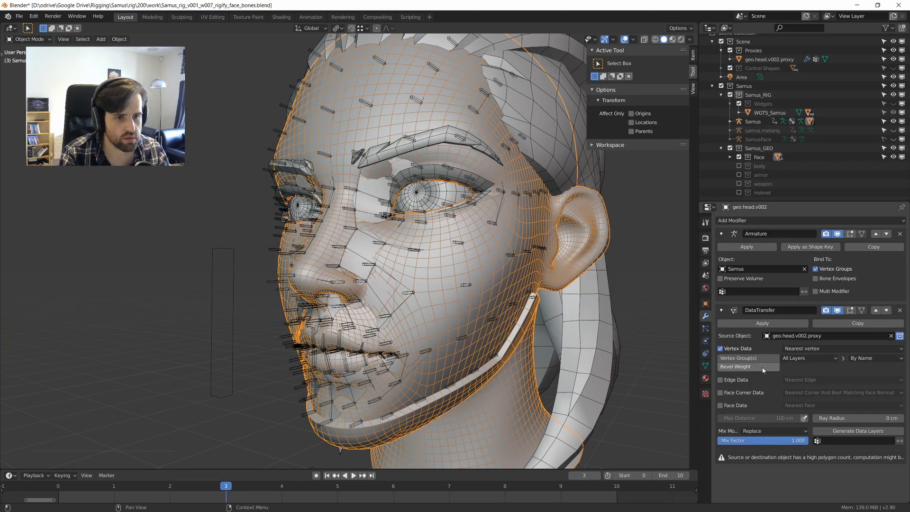
{"action": "left_click", "coordinate": [879, 359]}
{"action": "left_click", "coordinate": [879, 361]}
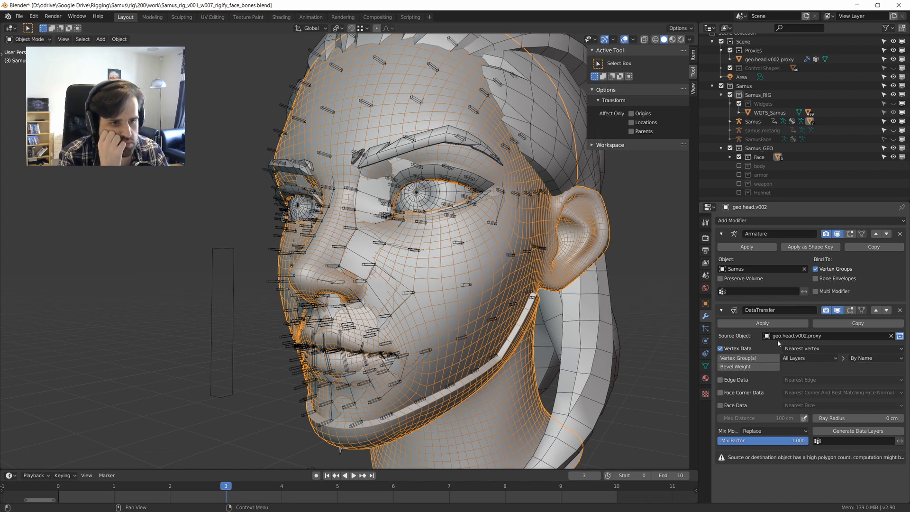
{"action": "left_click", "coordinate": [820, 350]}
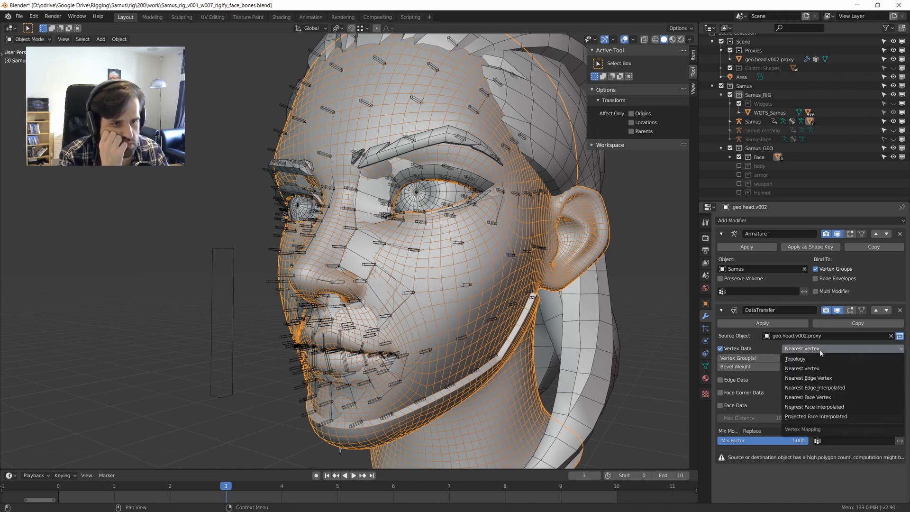
{"action": "left_click", "coordinate": [815, 416]}
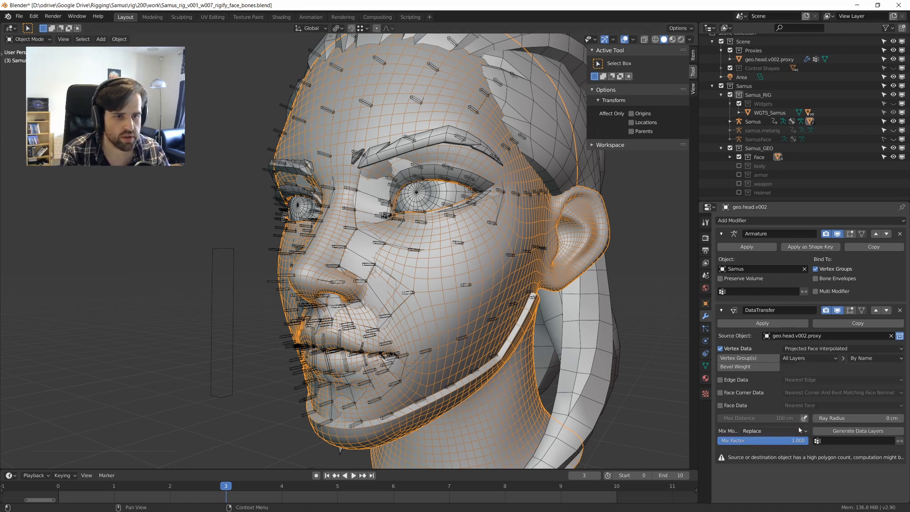
{"action": "left_click", "coordinate": [778, 323]}
Hide the proxy head mesh in the viewport.
{"action": "middle_click_drag", "start_coordinate": [222, 249], "coordinate": [263, 249]}
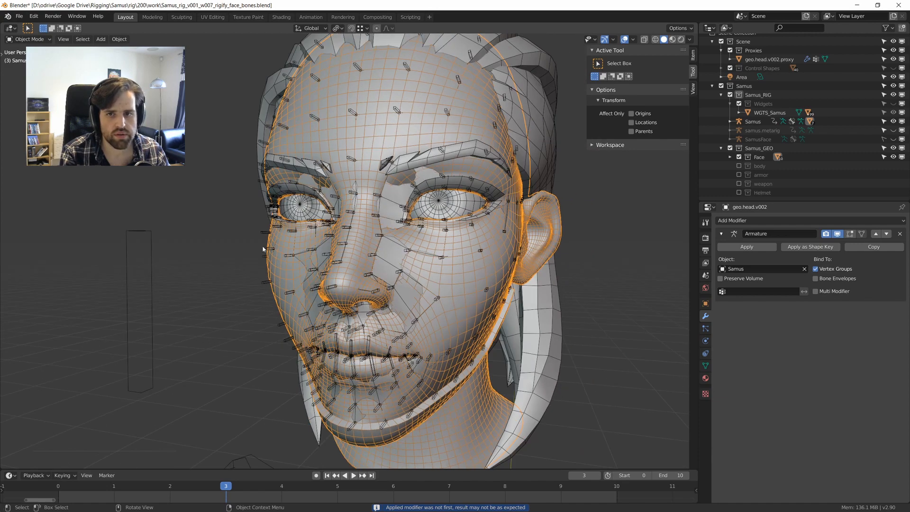
{"action": "key", "text": "h"}
Show only the first bone layer of the Samus armature and switch the armature to Pose Mode.
{"action": "left_click", "coordinate": [414, 255]}
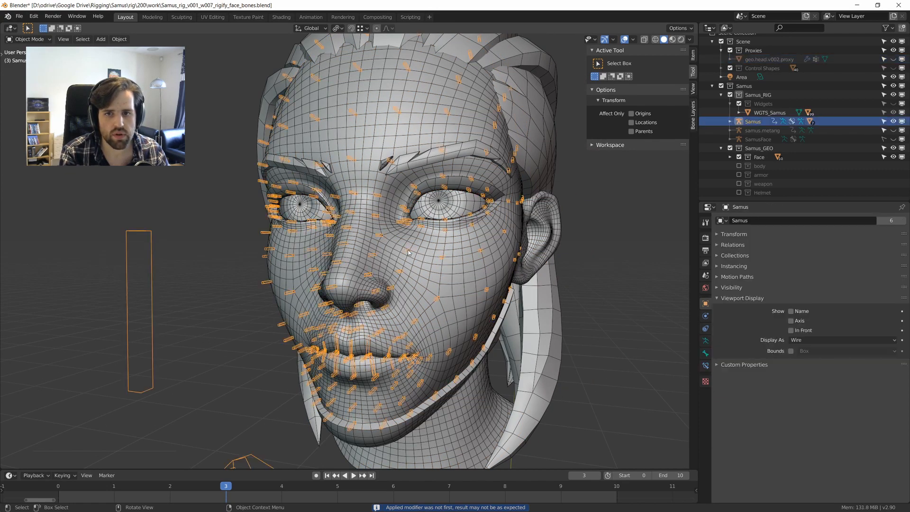
{"action": "left_click", "coordinate": [703, 355]}
{"action": "left_click", "coordinate": [704, 343]}
{"action": "left_click", "coordinate": [704, 353]}
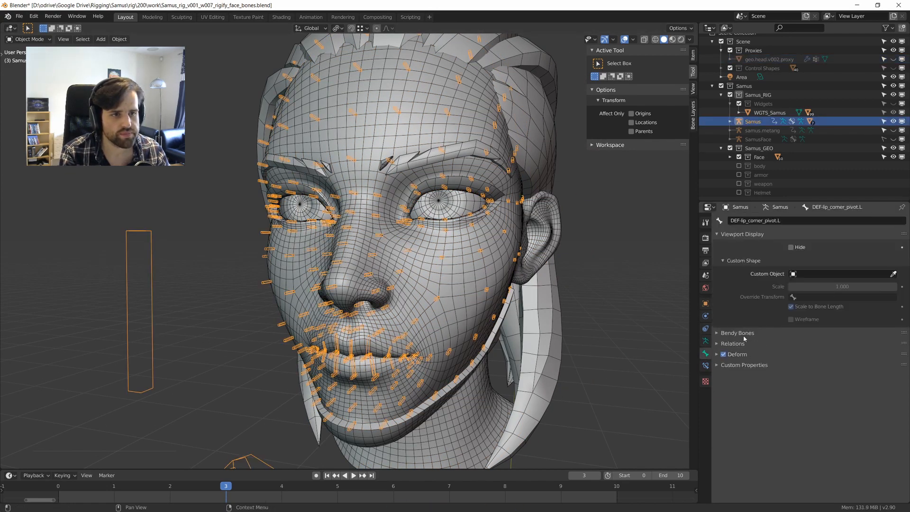
{"action": "left_click", "coordinate": [708, 342]}
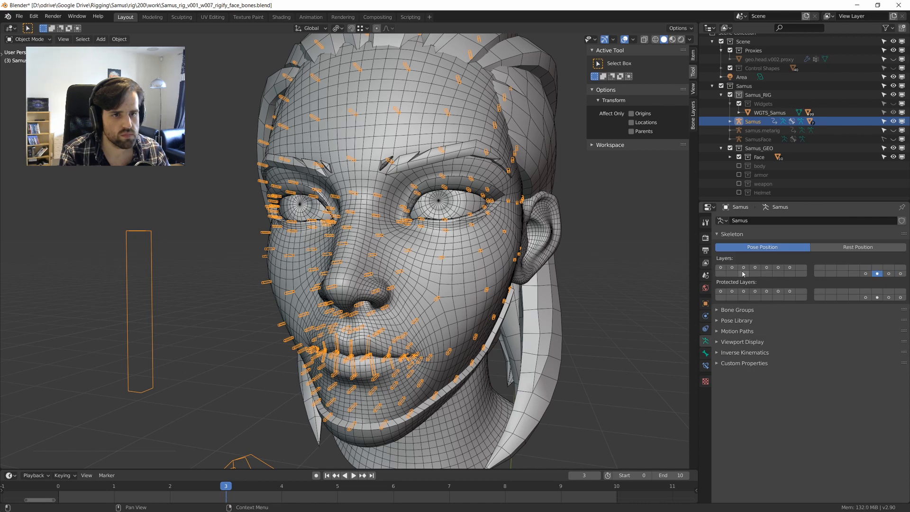
{"action": "left_click", "coordinate": [721, 266]}
{"action": "key", "text": "ctrl+Tab"}
{"action": "left_click", "coordinate": [384, 259]}
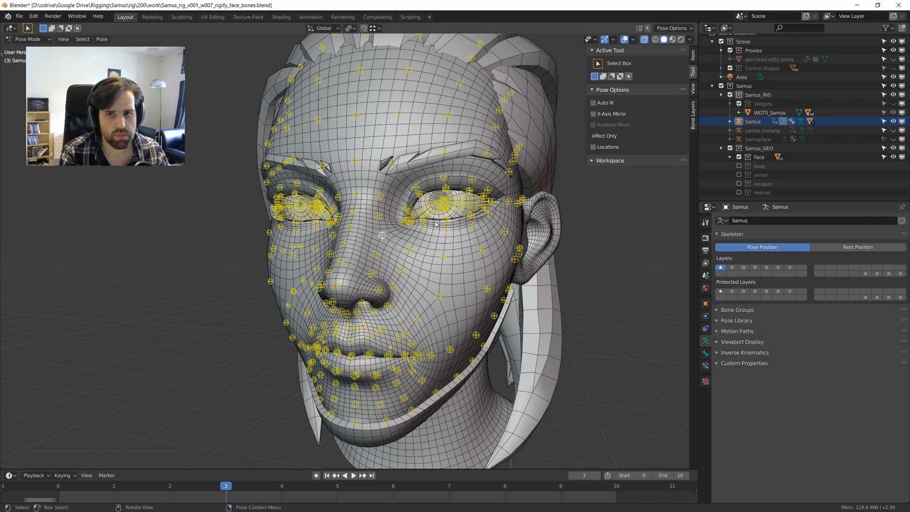
Try moving an inner brow control and a forehead control above it, cancelling both moves.
{"action": "middle_click_drag", "start_coordinate": [379, 237], "coordinate": [399, 259]}
{"action": "left_click", "coordinate": [385, 234]}
{"action": "key", "text": "g"}
{"action": "right_click", "coordinate": [401, 226]}
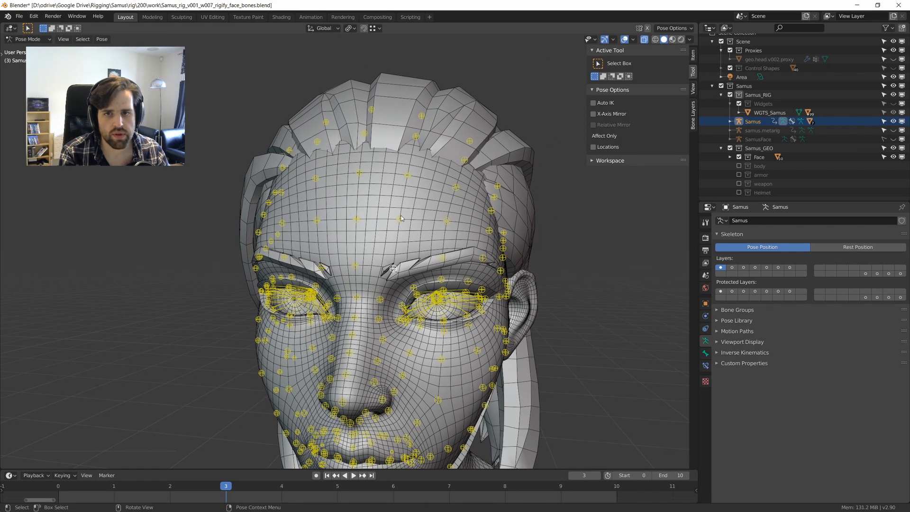
{"action": "left_click", "coordinate": [402, 217]}
{"action": "key", "text": "g"}
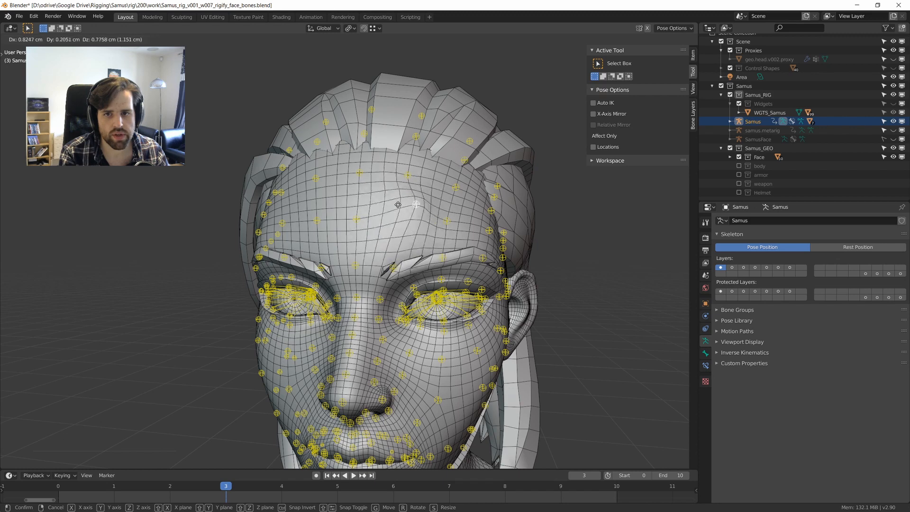
{"action": "right_click", "coordinate": [423, 225]}
Try moving the centre forehead control in different directions to test the skin deformation, cancelling each move.
{"action": "scroll", "coordinate": [419, 270], "scroll_direction": "up", "scroll_amount": 3}
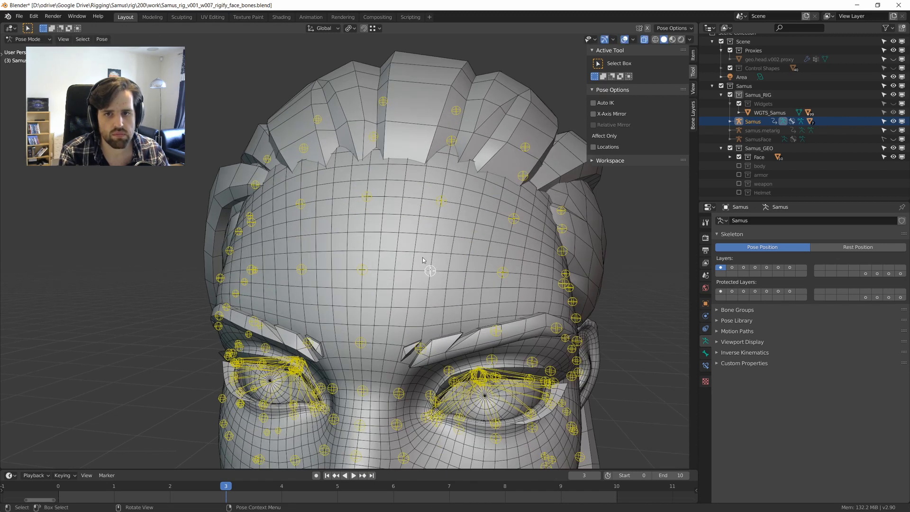
{"action": "key", "text": "g"}
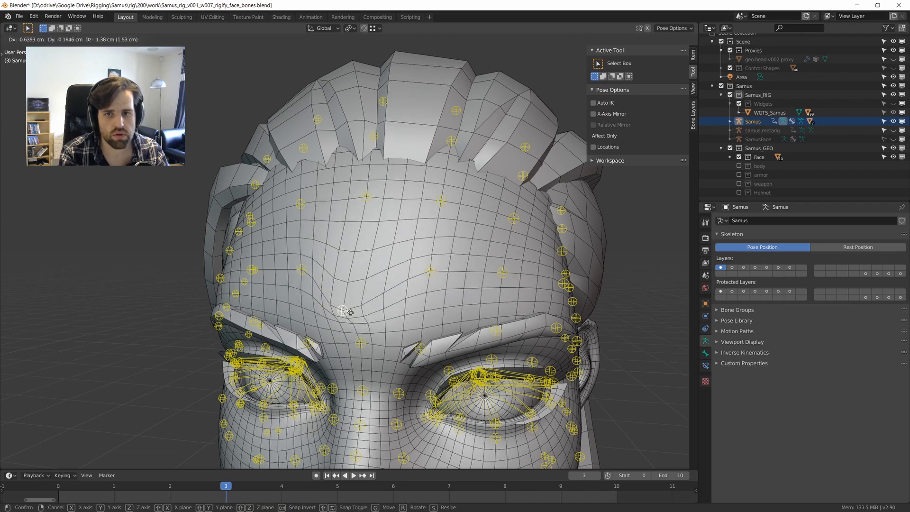
{"action": "right_click", "coordinate": [370, 286]}
{"action": "middle_click_drag", "start_coordinate": [370, 286], "coordinate": [417, 301]}
{"action": "key", "text": "g"}
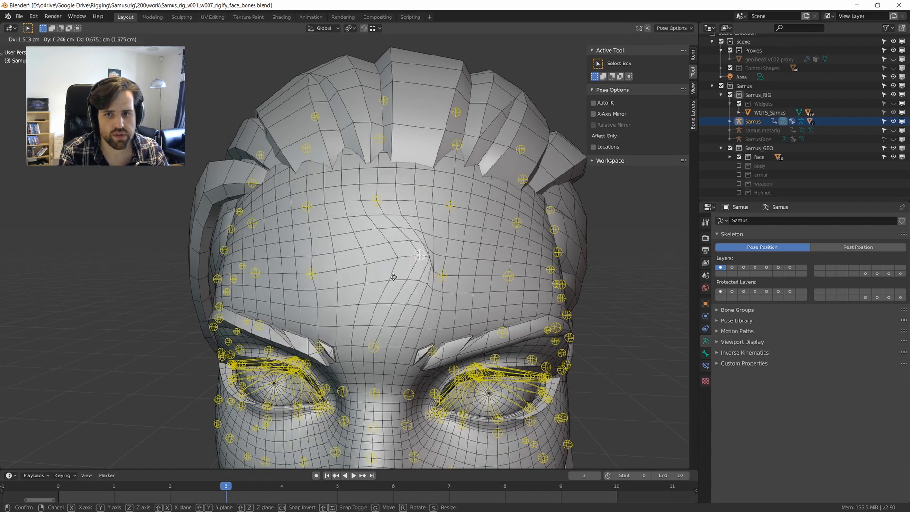
{"action": "right_click", "coordinate": [392, 294]}
Try moving the two forehead controls above the character's left eyebrow, cancelling each move.
{"action": "left_click", "coordinate": [441, 276]}
{"action": "key", "text": "g"}
{"action": "right_click", "coordinate": [450, 317]}
{"action": "middle_click_drag", "start_coordinate": [488, 323], "coordinate": [449, 314]}
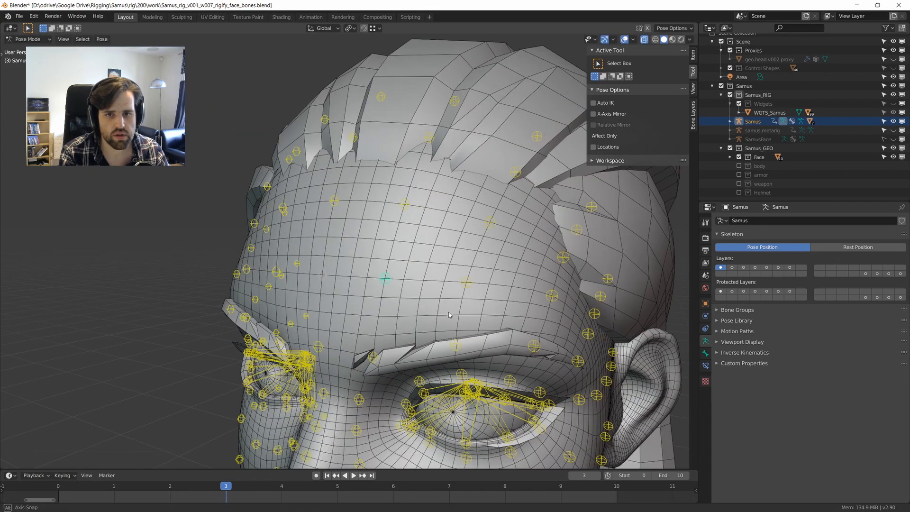
{"action": "left_click", "coordinate": [468, 285]}
{"action": "key", "text": "g"}
{"action": "right_click", "coordinate": [467, 337]}
Move the control at the inner end of the character's left eyebrow to test the brow deformation.
{"action": "scroll", "coordinate": [464, 345], "scroll_direction": "down", "scroll_amount": 1}
{"action": "middle_click_drag", "start_coordinate": [465, 344], "coordinate": [458, 281]}
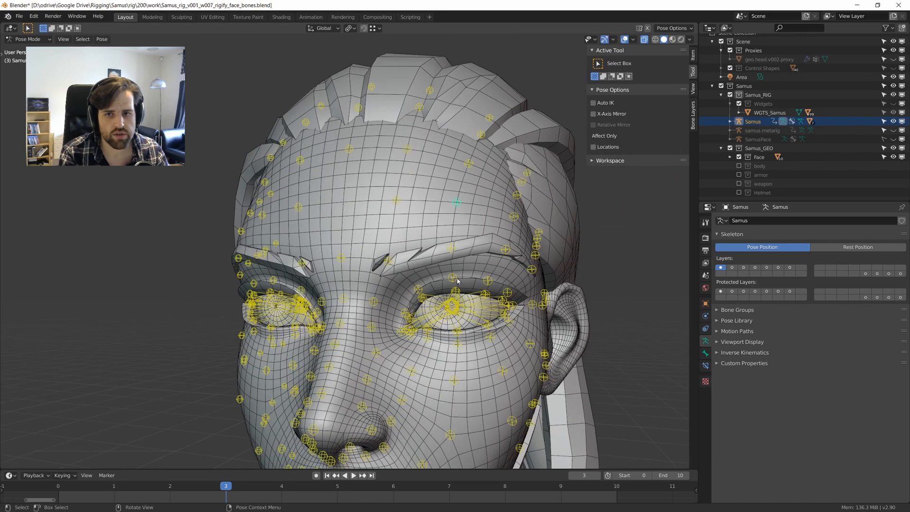
{"action": "middle_click_drag", "start_coordinate": [391, 270], "coordinate": [420, 235]}
{"action": "key", "text": "g"}
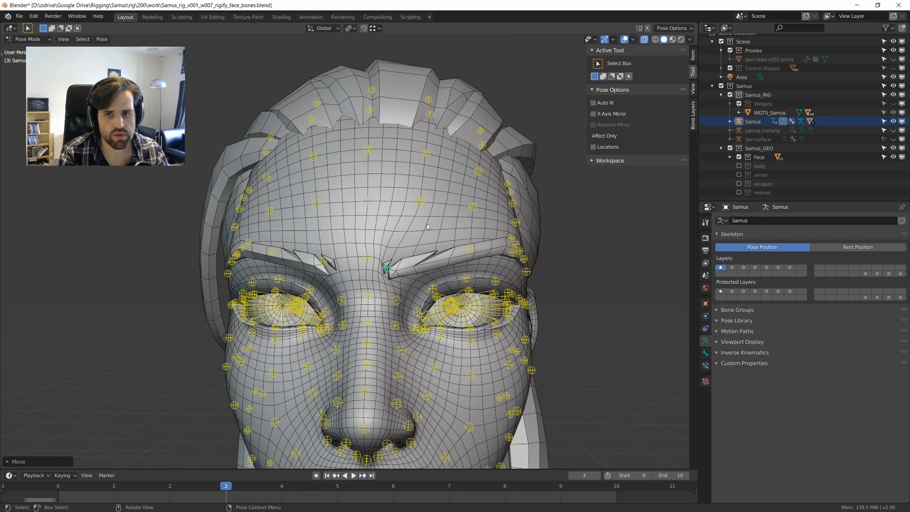
Pull the two forehead controls above the left eyebrow inward and downward and trace the resulting forehead crease with an annotation.
{"action": "left_click", "coordinate": [410, 245]}
{"action": "left_click_drag", "start_coordinate": [444, 166], "coordinate": [444, 167]}
{"action": "key", "text": "g"}
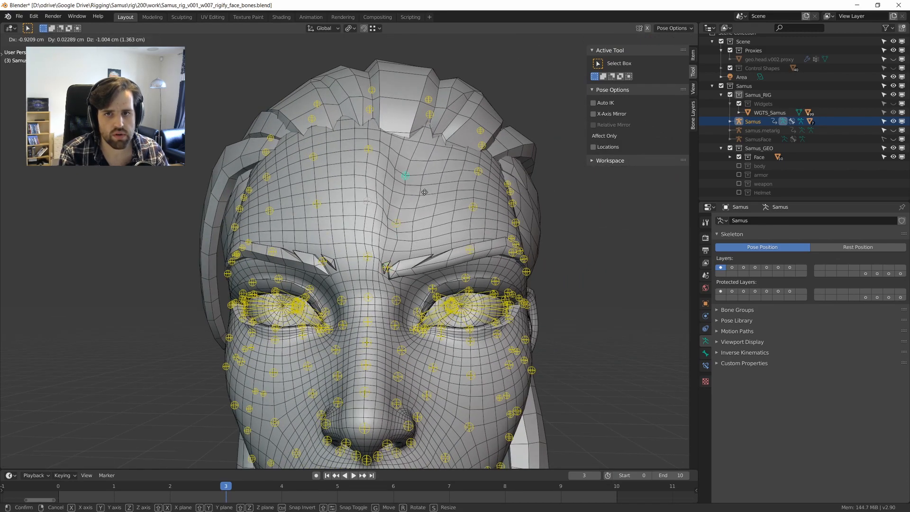
{"action": "left_click", "coordinate": [424, 192]}
{"action": "middle_click_drag", "start_coordinate": [424, 192], "coordinate": [433, 143]}
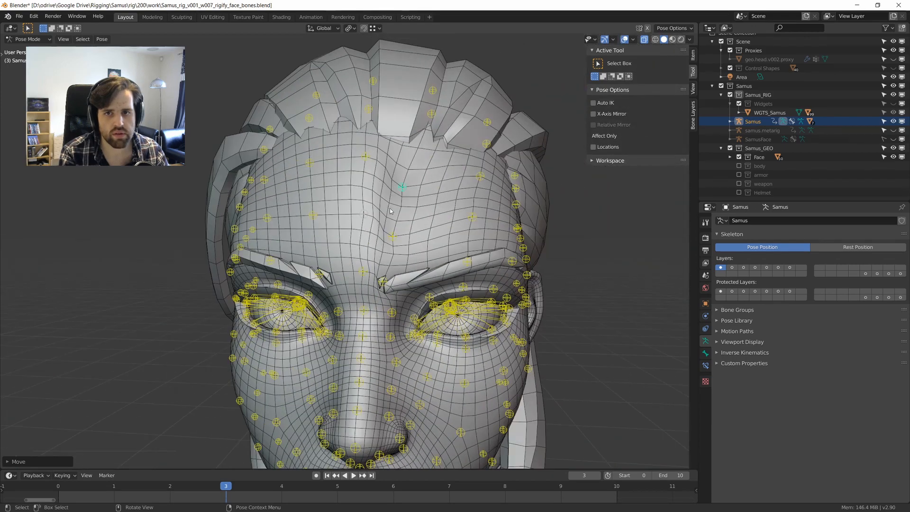
{"action": "scroll", "coordinate": [433, 144], "scroll_direction": "up", "scroll_amount": 3}
{"action": "left_click_drag", "start_coordinate": [425, 212], "coordinate": [415, 227]}
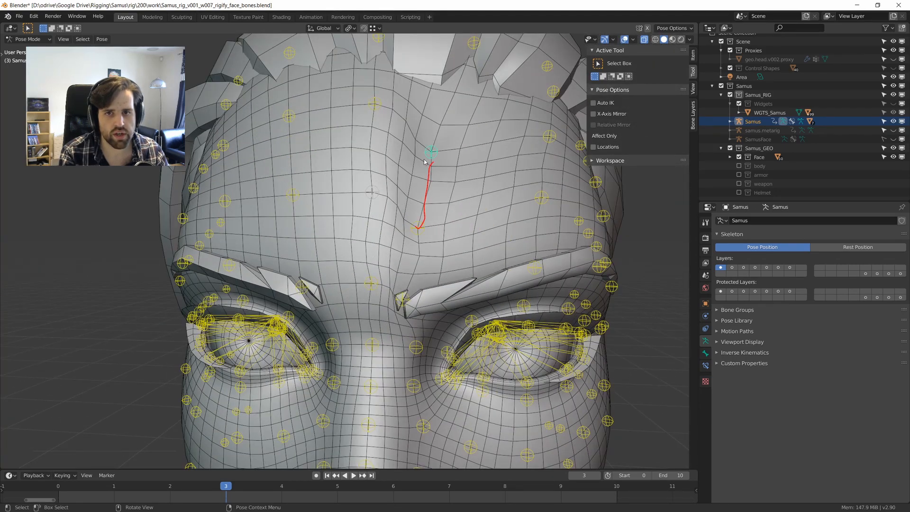
Raise the left eyebrow's middle control about 1.4 cm and its inner control about 1.8 cm to test the brow deformation.
{"action": "middle_click_drag", "start_coordinate": [417, 182], "coordinate": [535, 284]}
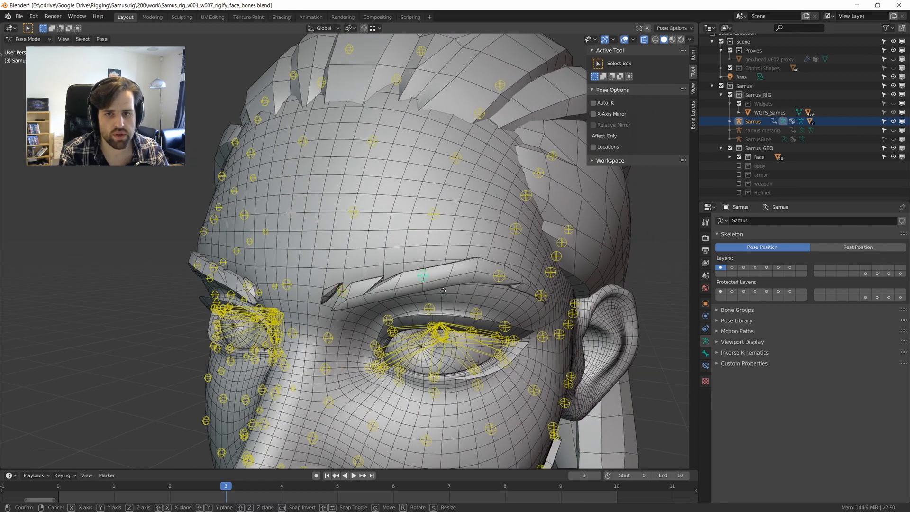
{"action": "key", "text": "g"}
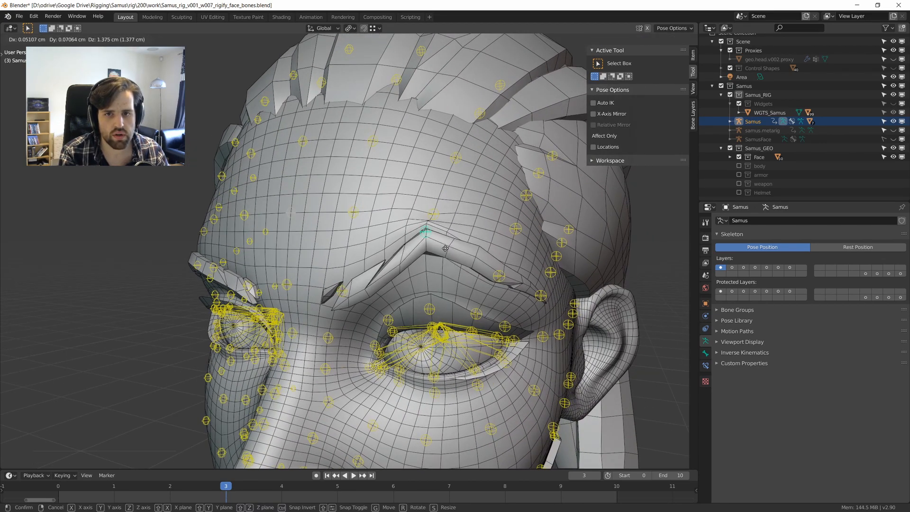
{"action": "left_click", "coordinate": [445, 252]}
{"action": "middle_click_drag", "start_coordinate": [446, 252], "coordinate": [364, 273]}
{"action": "left_click", "coordinate": [368, 283]}
{"action": "key", "text": "g"}
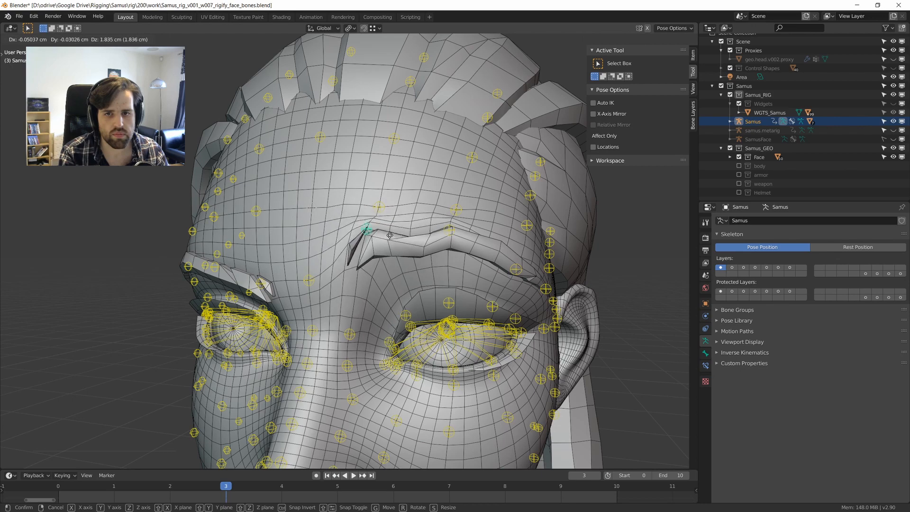
{"action": "left_click", "coordinate": [366, 235]}
Hide the eyebrow mesh in Object Mode to check the skin beneath, reveal all hidden objects, and undo the visibility changes.
{"action": "key", "text": "ctrl+Tab"}
{"action": "left_click", "coordinate": [411, 249]}
{"action": "key", "text": "h"}
{"action": "middle_click_drag", "start_coordinate": [404, 257], "coordinate": [416, 261]}
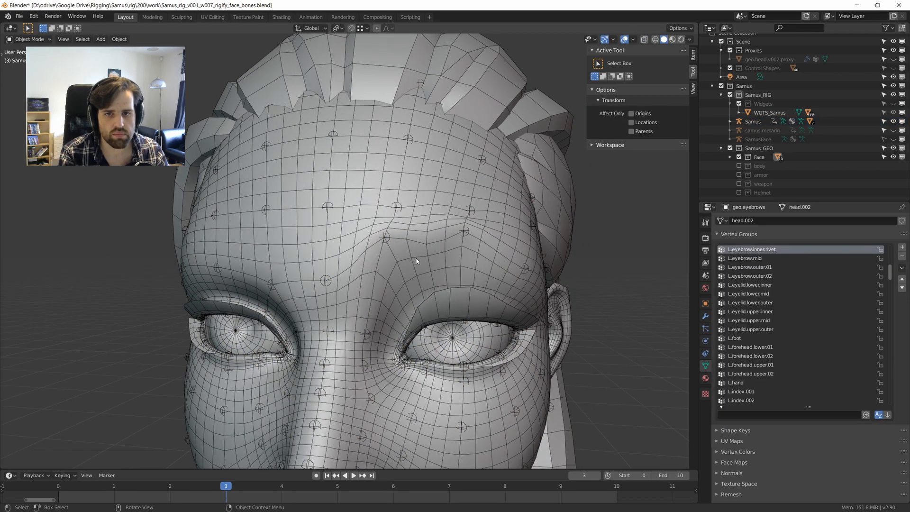
{"action": "key", "text": "alt+h"}
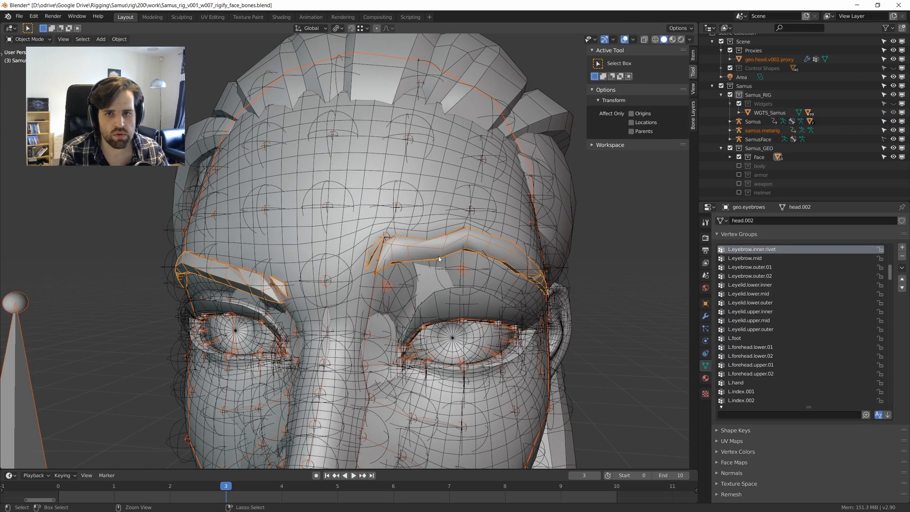
{"action": "key", "text": "ctrl+z"}
{"action": "key", "text": "ctrl+z"}
Select the eyebrow mesh and open its modifier stack to check what drives its deformation.
{"action": "middle_click_drag", "start_coordinate": [439, 257], "coordinate": [441, 261]}
{"action": "left_click", "coordinate": [440, 261]}
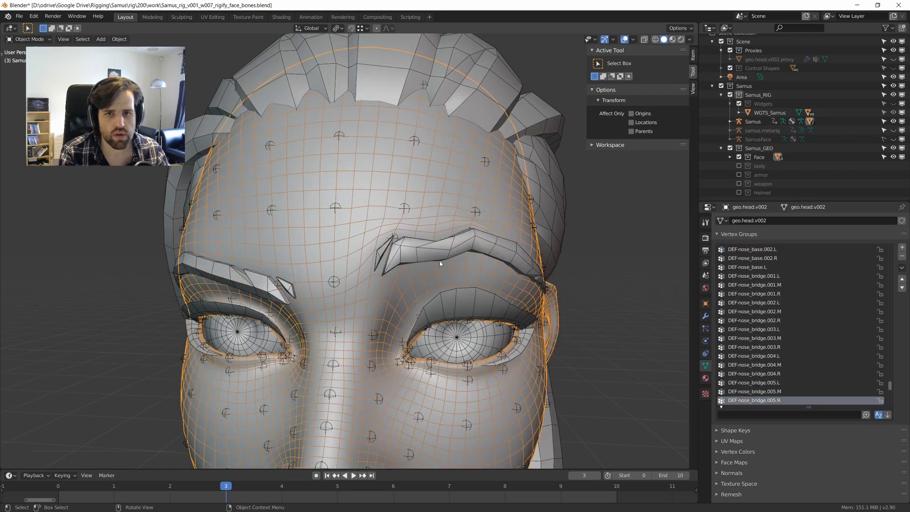
{"action": "left_click", "coordinate": [438, 244]}
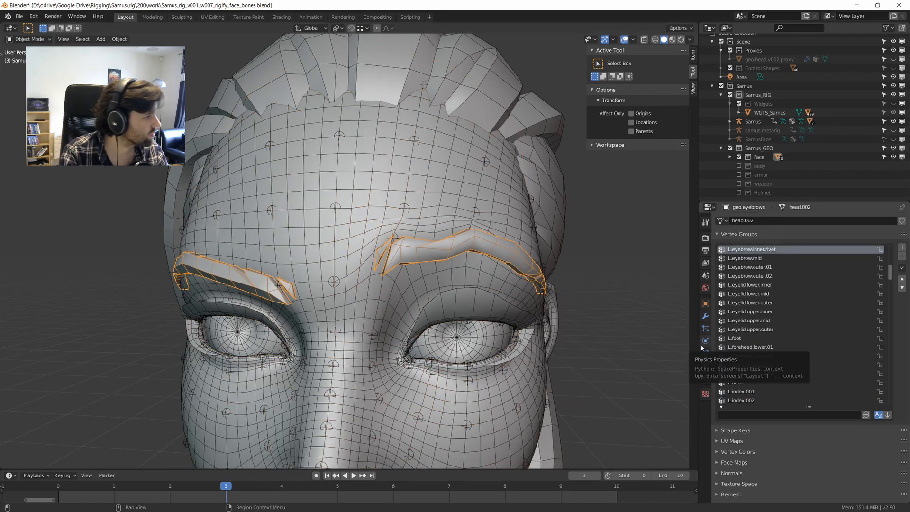
{"action": "scroll", "coordinate": [572, 302], "scroll_direction": "down", "scroll_amount": 5}
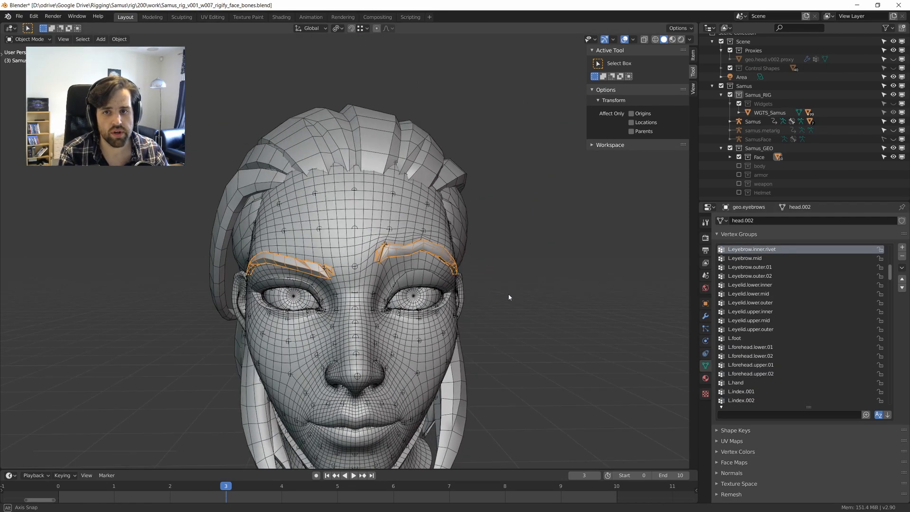
{"action": "scroll", "coordinate": [449, 290], "scroll_direction": "up", "scroll_amount": 5}
{"action": "mouse_move", "coordinate": [508, 294]}
{"action": "middle_mouse_down"}
{"action": "mouse_move", "coordinate": [369, 291]}
{"action": "mouse_move", "coordinate": [434, 300]}
{"action": "mouse_move", "coordinate": [428, 285]}
{"action": "mouse_move", "coordinate": [438, 264]}
{"action": "mouse_move", "coordinate": [502, 280]}
{"action": "middle_mouse_up"}
{"action": "scroll", "coordinate": [434, 299], "scroll_direction": "up", "scroll_amount": 3}
{"action": "left_click", "coordinate": [517, 280]}
{"action": "left_click", "coordinate": [502, 279]}
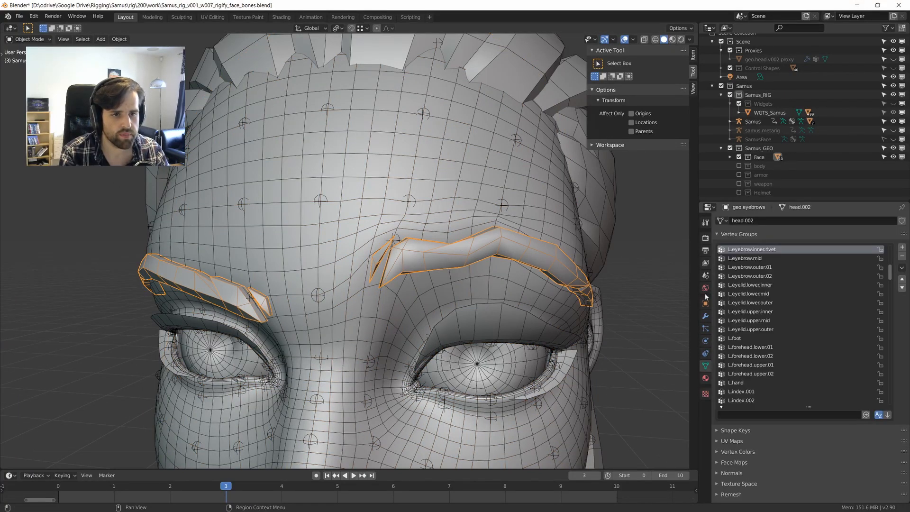
{"action": "left_click", "coordinate": [705, 316]}
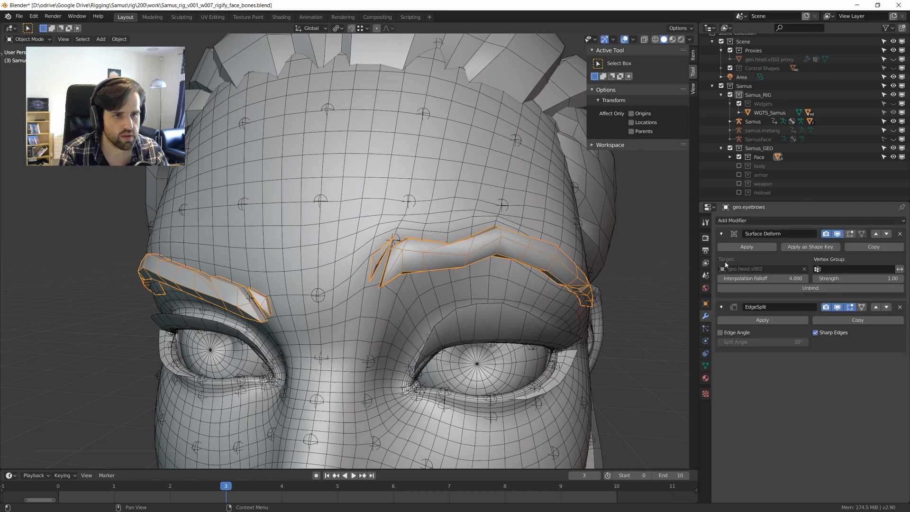
Examine how the surface-deformed eyebrow mesh follows the raised skin from several angles.
{"action": "middle_click_drag", "start_coordinate": [472, 229], "coordinate": [450, 231]}
{"action": "left_click", "coordinate": [405, 243]}
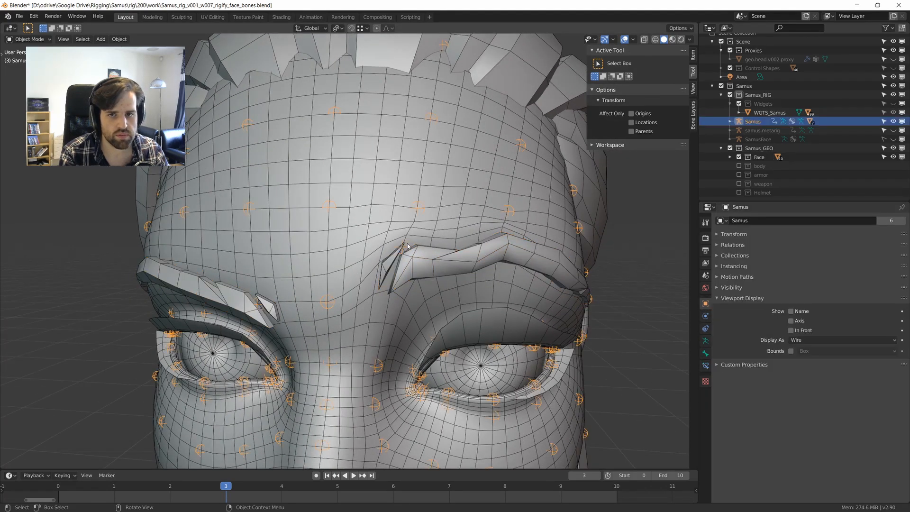
{"action": "key", "text": "alt+g"}
{"action": "left_click", "coordinate": [466, 255]}
{"action": "middle_click_drag", "start_coordinate": [507, 273], "coordinate": [451, 279]}
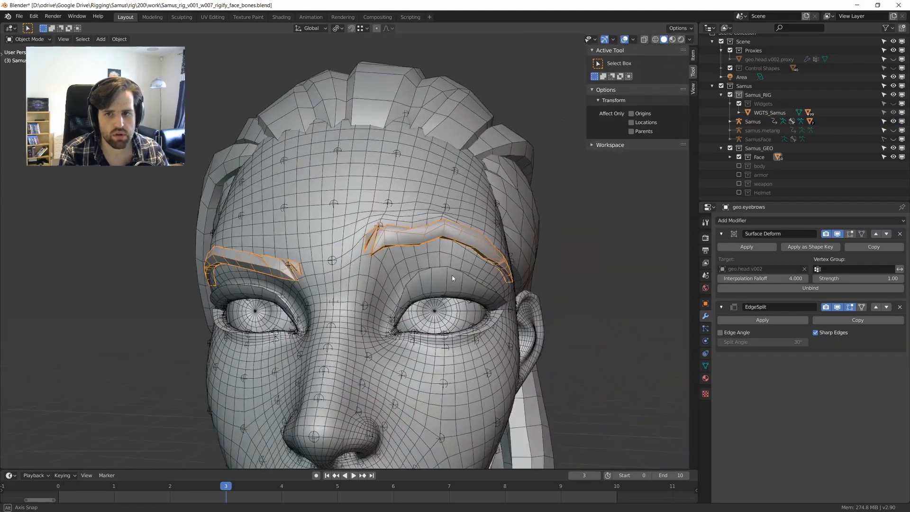
{"action": "scroll", "coordinate": [458, 270], "scroll_direction": "up", "scroll_amount": 3}
{"action": "mouse_move", "coordinate": [474, 246]}
{"action": "middle_mouse_down"}
{"action": "mouse_move", "coordinate": [456, 266]}
{"action": "mouse_move", "coordinate": [444, 264]}
{"action": "mouse_move", "coordinate": [456, 237]}
{"action": "mouse_move", "coordinate": [434, 248]}
{"action": "mouse_move", "coordinate": [471, 254]}
{"action": "mouse_move", "coordinate": [457, 230]}
{"action": "mouse_move", "coordinate": [467, 248]}
{"action": "middle_mouse_up"}
{"action": "scroll", "coordinate": [471, 253], "scroll_direction": "down", "scroll_amount": 4}
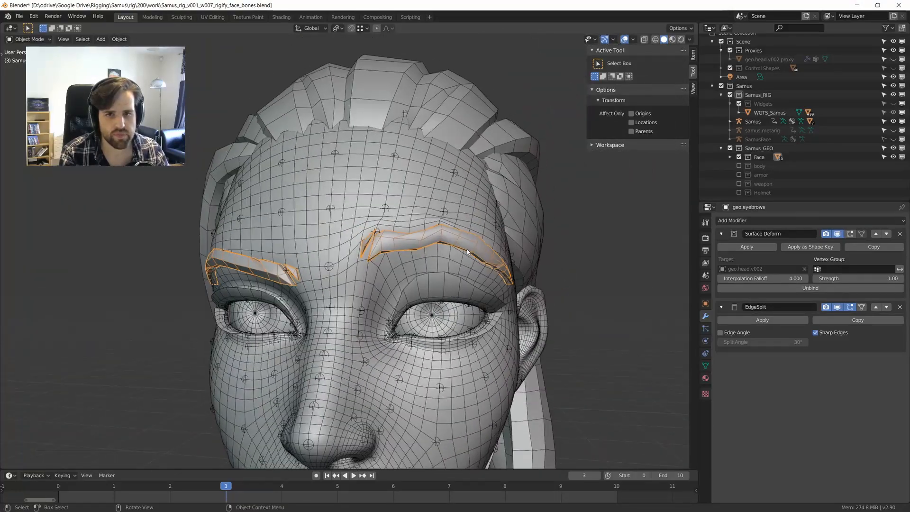
Reset the location of the left brow and forehead controls in Pose Mode and return to Object Mode.
{"action": "left_click", "coordinate": [379, 231]}
{"action": "key", "text": "ctrl+Tab"}
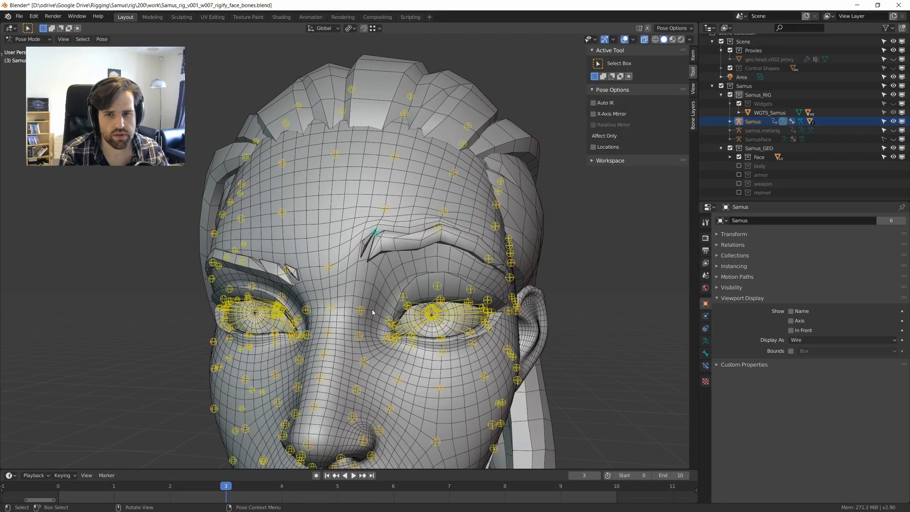
{"action": "key", "text": "ctrl+z"}
{"action": "left_click_drag", "start_coordinate": [328, 205], "coordinate": [583, 305]}
{"action": "key", "text": "ctrl+Tab"}
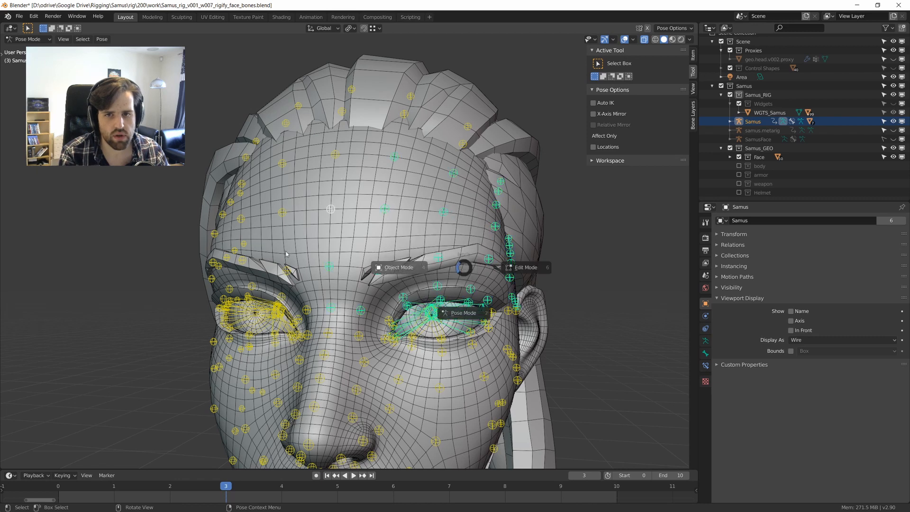
{"action": "left_click", "coordinate": [445, 263]}
Remove the Surface Deform modifier from the eyebrow mesh.
{"action": "left_click", "coordinate": [444, 263]}
{"action": "left_click", "coordinate": [705, 315]}
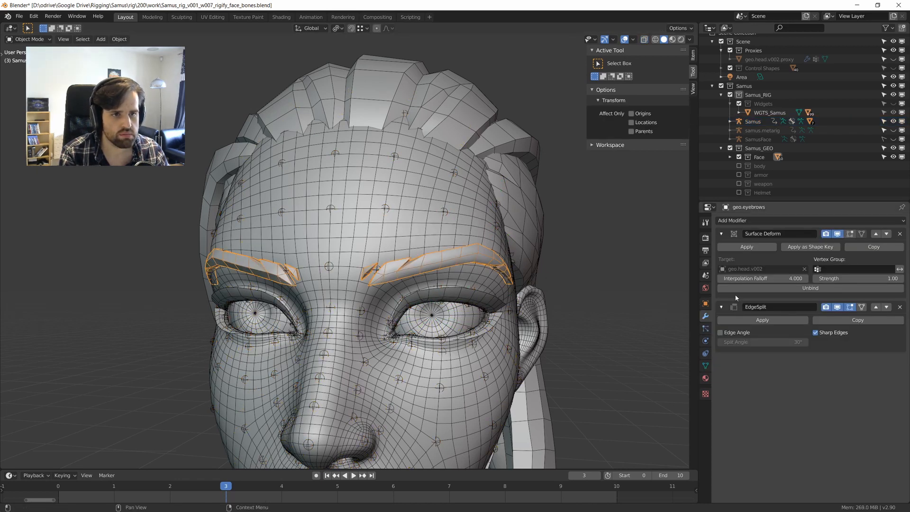
{"action": "left_click", "coordinate": [900, 234]}
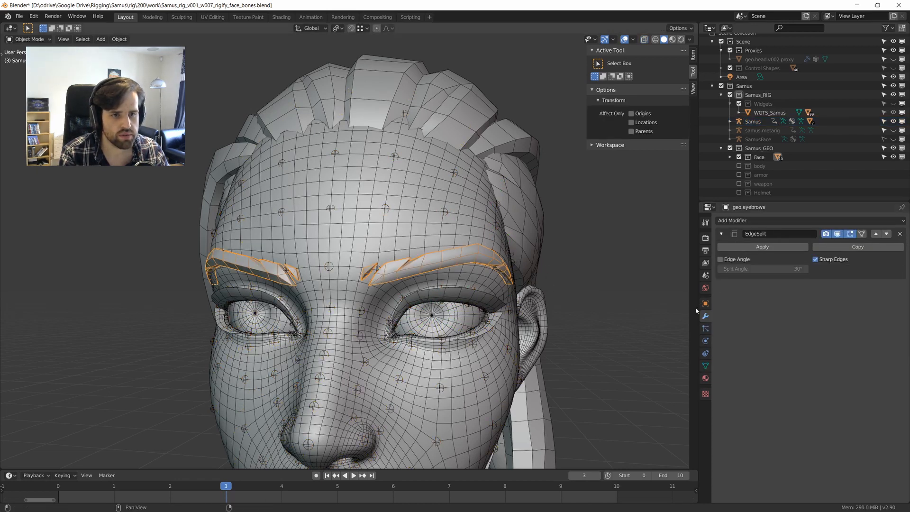
Parent the eyebrow mesh to the Samus rig with an armature deform and place the Armature modifier above EdgeSplit.
{"action": "left_click", "coordinate": [378, 268], "text": "shift"}
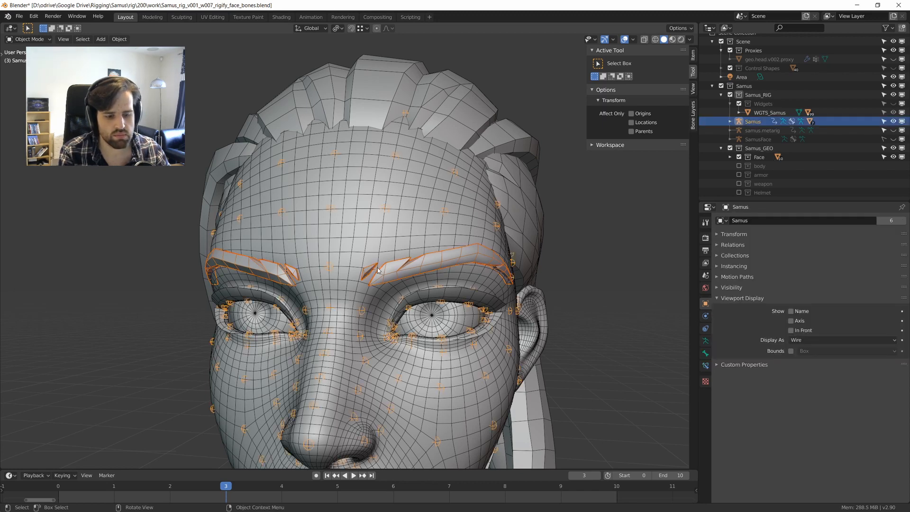
{"action": "key", "text": "ctrl+p"}
{"action": "left_click", "coordinate": [377, 269]}
{"action": "left_click", "coordinate": [432, 268]}
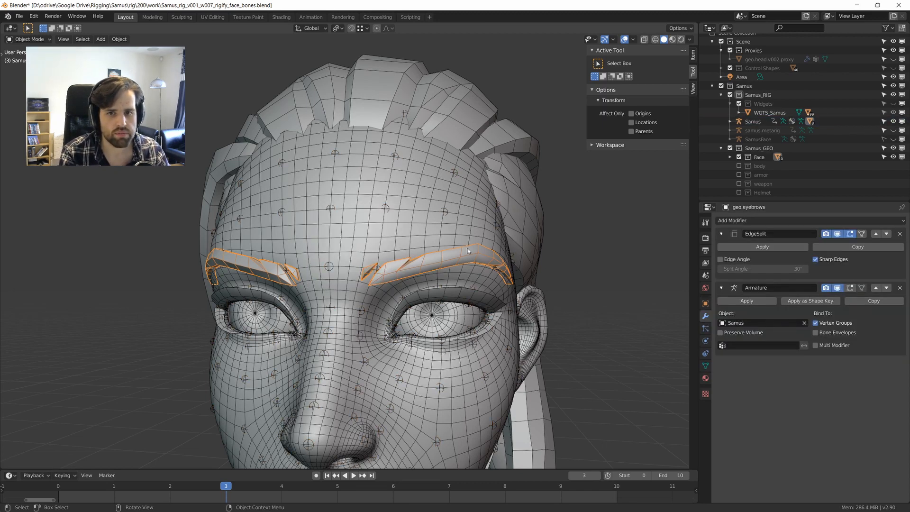
{"action": "left_click", "coordinate": [875, 288]}
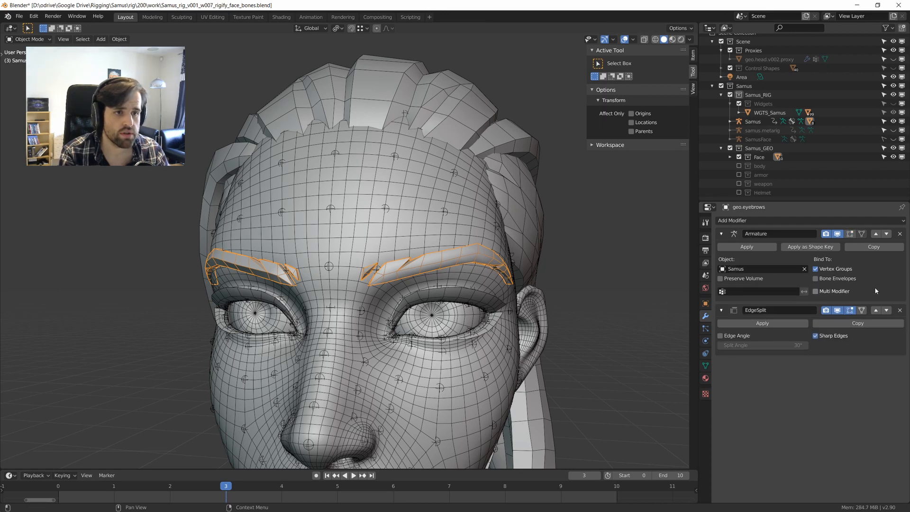
{"action": "left_click", "coordinate": [720, 310]}
Add a Data Transfer modifier to the eyebrow mesh with geo.head.v002.proxy as its source object.
{"action": "left_click", "coordinate": [734, 220]}
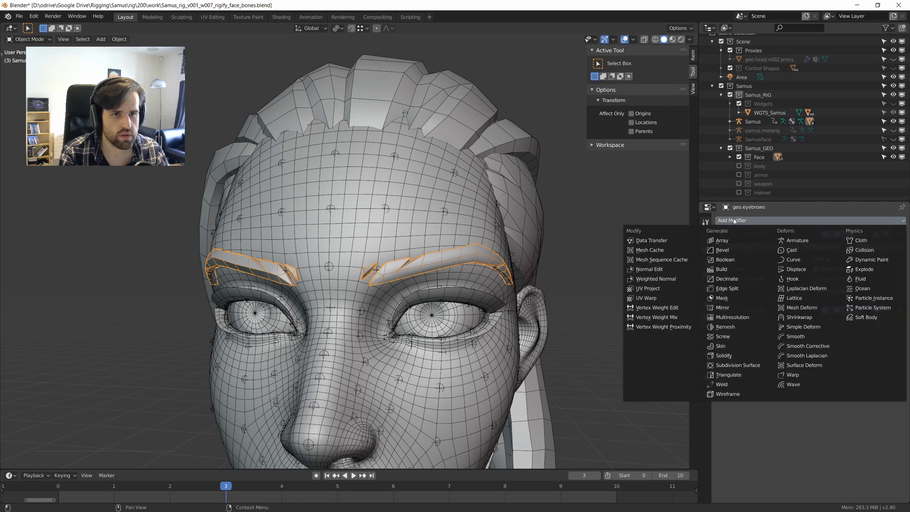
{"action": "left_click", "coordinate": [664, 239]}
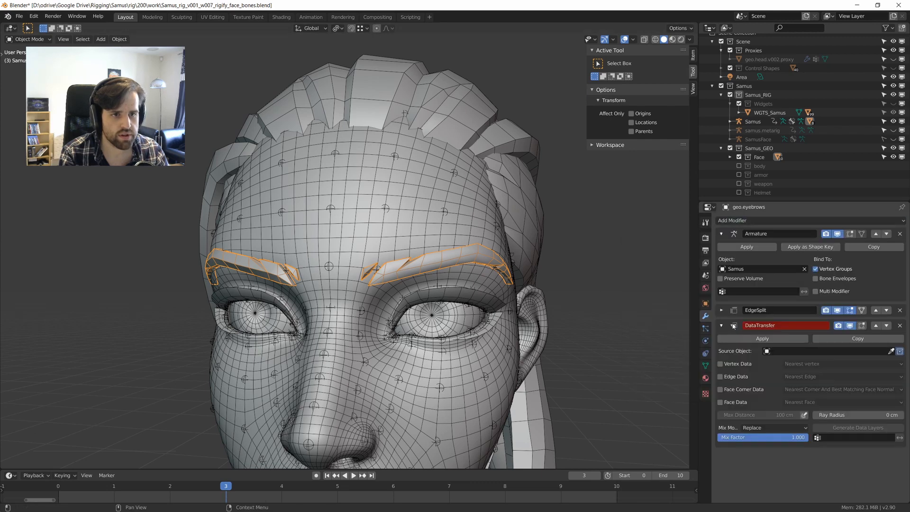
{"action": "left_click", "coordinate": [783, 352]}
{"action": "type", "text": "pro"}
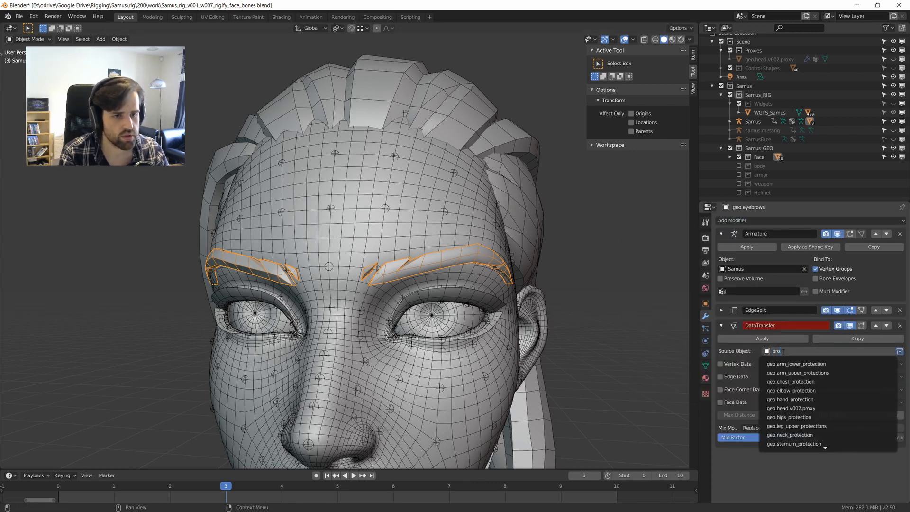
{"action": "type", "text": "x"}
{"action": "left_click", "coordinate": [794, 364]}
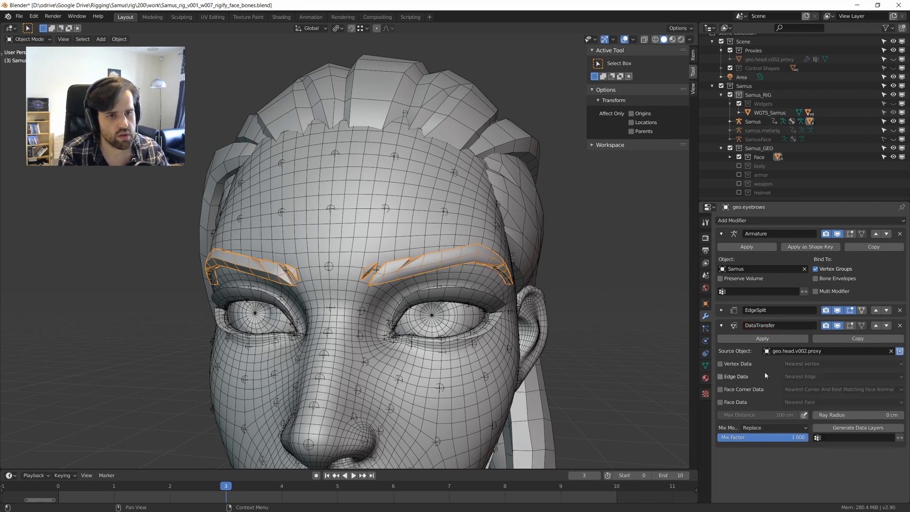
Enable vertex data transfer with Projected Face Interpolated mapping and apply the Data Transfer modifier.
{"action": "left_click", "coordinate": [720, 364]}
{"action": "left_click", "coordinate": [842, 364]}
{"action": "left_click", "coordinate": [835, 431]}
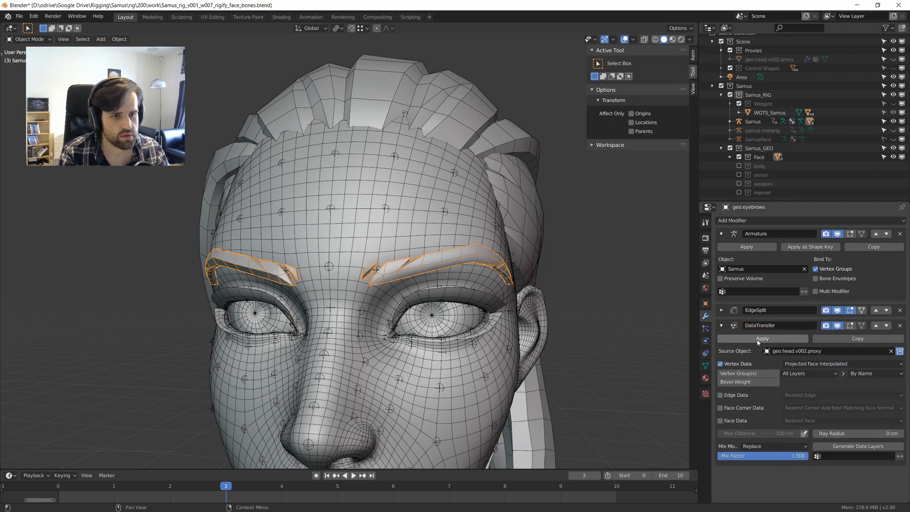
{"action": "left_click", "coordinate": [764, 338]}
Put the Samus rig in Pose Mode and try moving the centre brow and inner left brow controls, cancelling both moves.
{"action": "middle_click_drag", "start_coordinate": [493, 299], "coordinate": [513, 298]}
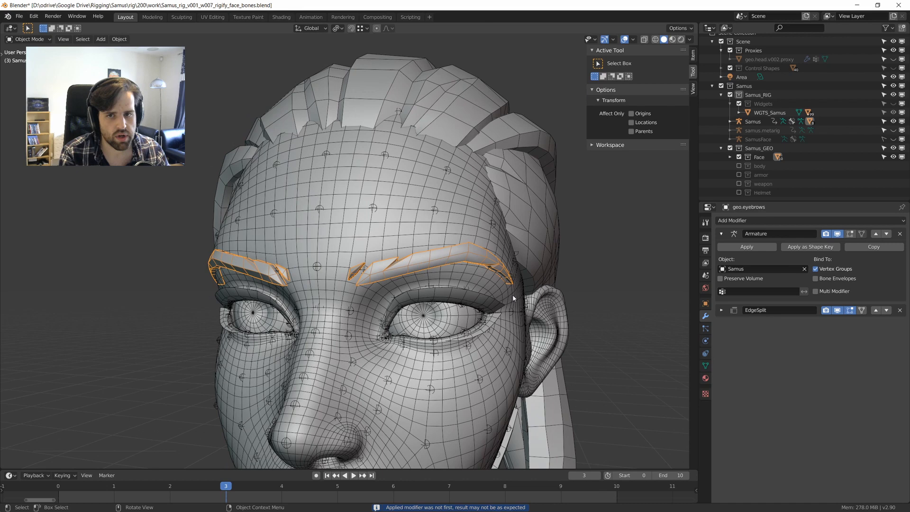
{"action": "left_click", "coordinate": [322, 267]}
{"action": "key", "text": "ctrl+Tab"}
{"action": "left_click", "coordinate": [319, 274]}
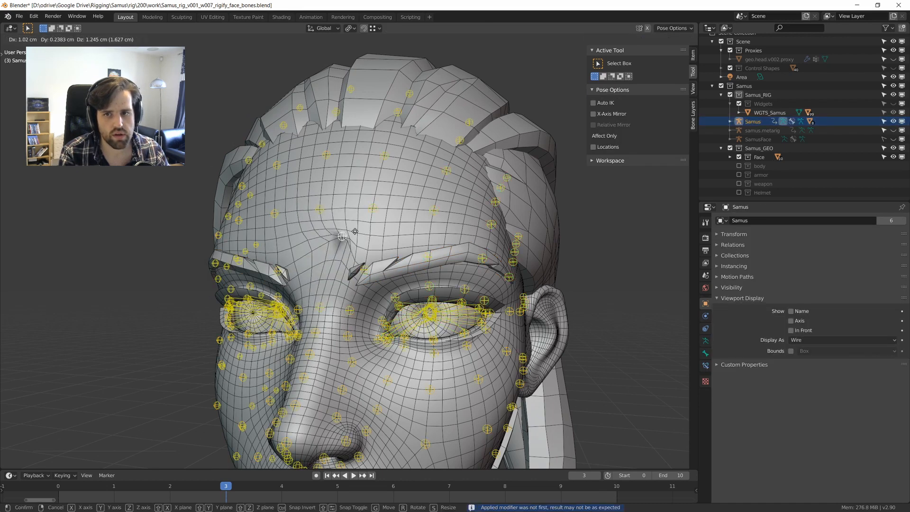
{"action": "key", "text": "g"}
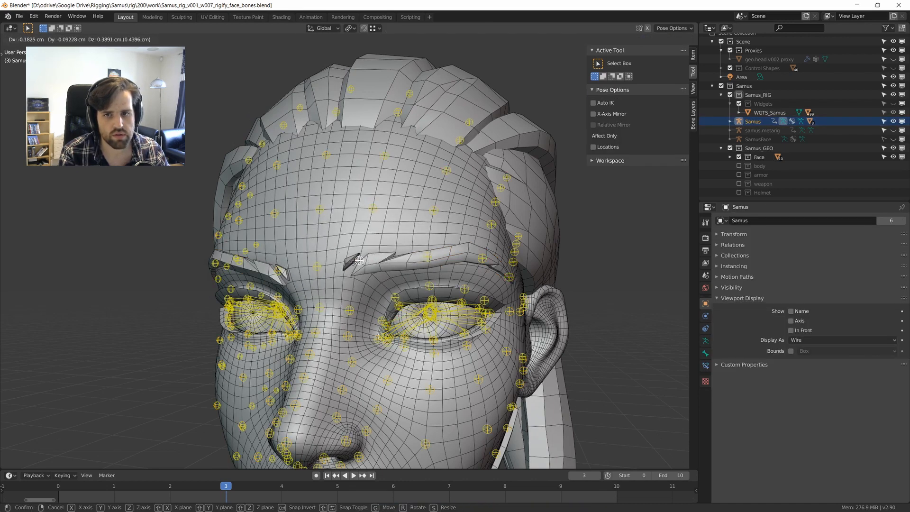
{"action": "left_click", "coordinate": [359, 247]}
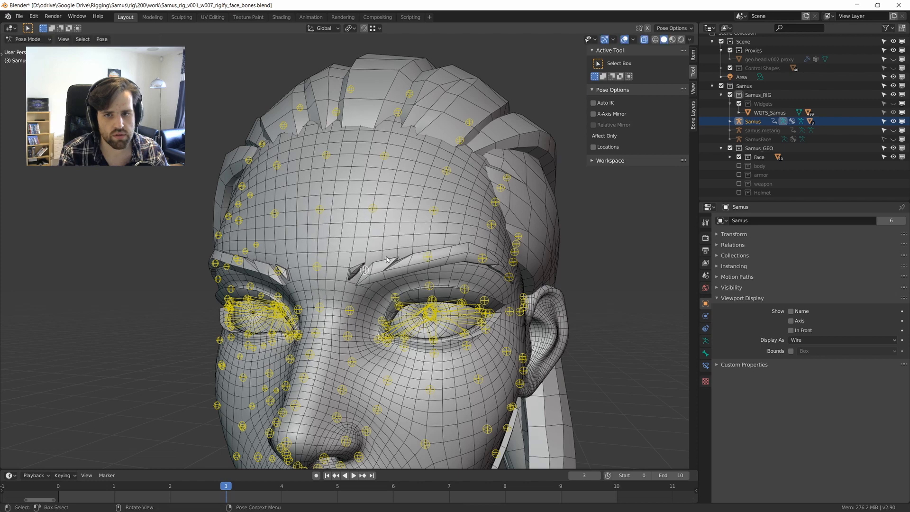
Raise the left eyebrow's middle control about 1 cm, and move up the forehead control above it and the outer brow control.
{"action": "left_click", "coordinate": [428, 257]}
{"action": "key", "text": "g"}
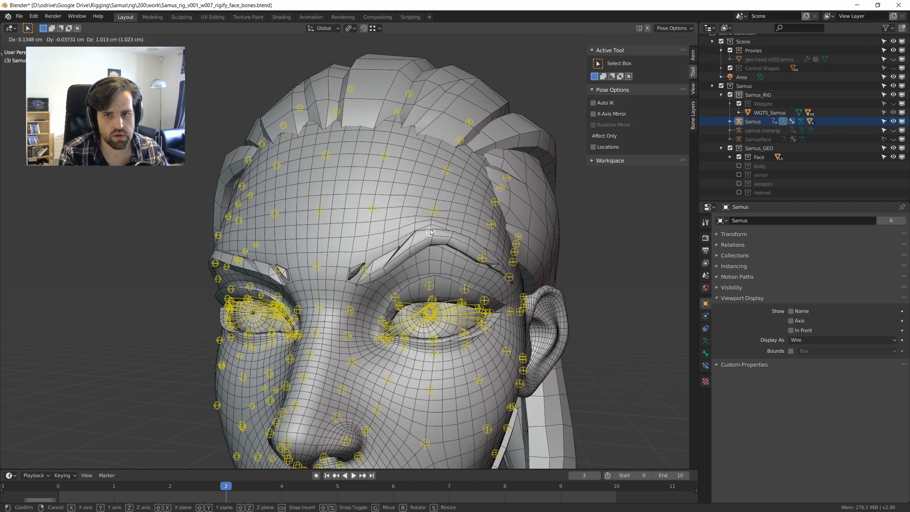
{"action": "left_click", "coordinate": [430, 231]}
{"action": "left_click", "coordinate": [435, 211]}
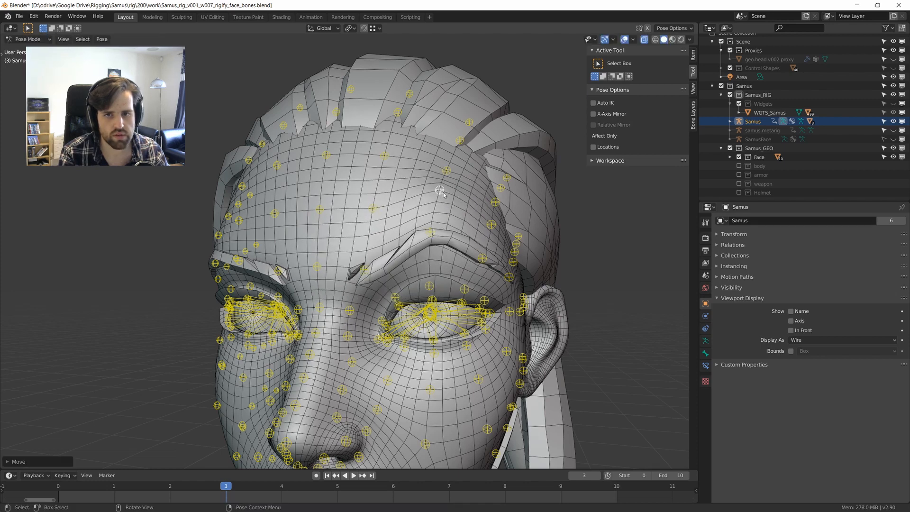
{"action": "middle_click_drag", "start_coordinate": [434, 212], "coordinate": [432, 245]}
{"action": "left_click", "coordinate": [440, 256]}
{"action": "key", "text": "g"}
{"action": "left_click", "coordinate": [447, 238]}
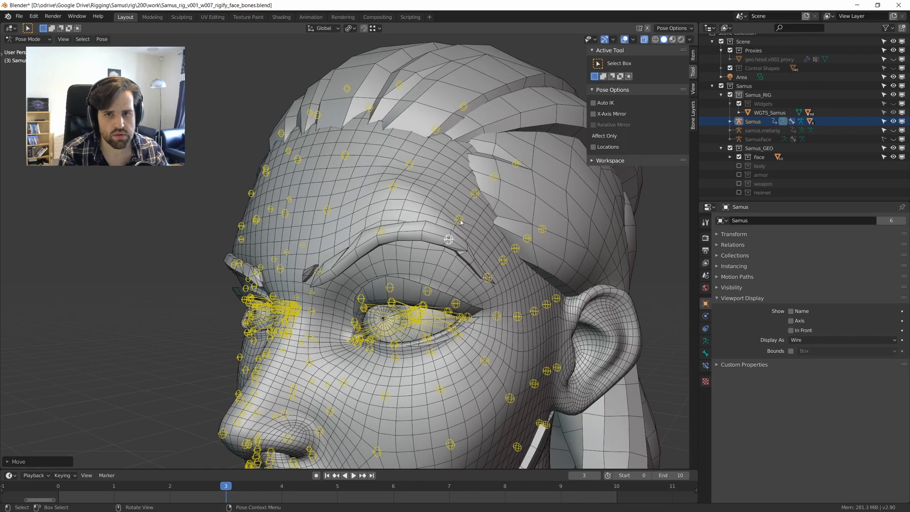
Try moving the forehead control above the left eyebrow's outer end, and return the face controls to their rest pose.
{"action": "left_click", "coordinate": [459, 220]}
{"action": "key", "text": "g"}
{"action": "left_click", "coordinate": [473, 195]}
{"action": "middle_click_drag", "start_coordinate": [473, 195], "coordinate": [465, 233]}
{"action": "key", "text": "ctrl+z"}
{"action": "scroll", "coordinate": [449, 207], "scroll_direction": "down", "scroll_amount": 4}
{"action": "scroll", "coordinate": [465, 233], "scroll_direction": "up", "scroll_amount": 4}
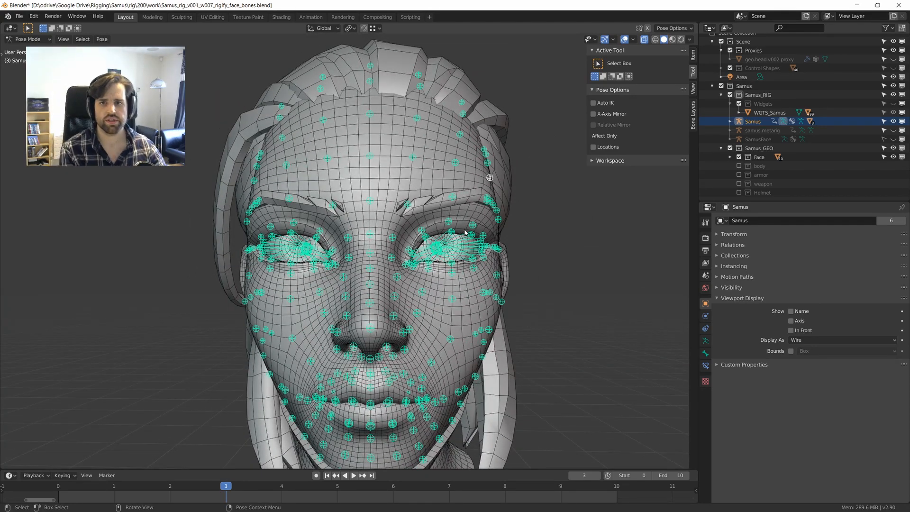
Try moving the inner left brow control and the forehead control above it, and clear the locations of the controls in that area.
{"action": "scroll", "coordinate": [399, 207], "scroll_direction": "up", "scroll_amount": 1}
{"action": "mouse_move", "coordinate": [419, 206]}
{"action": "middle_mouse_down"}
{"action": "mouse_move", "coordinate": [399, 206]}
{"action": "mouse_move", "coordinate": [419, 191]}
{"action": "middle_mouse_up"}
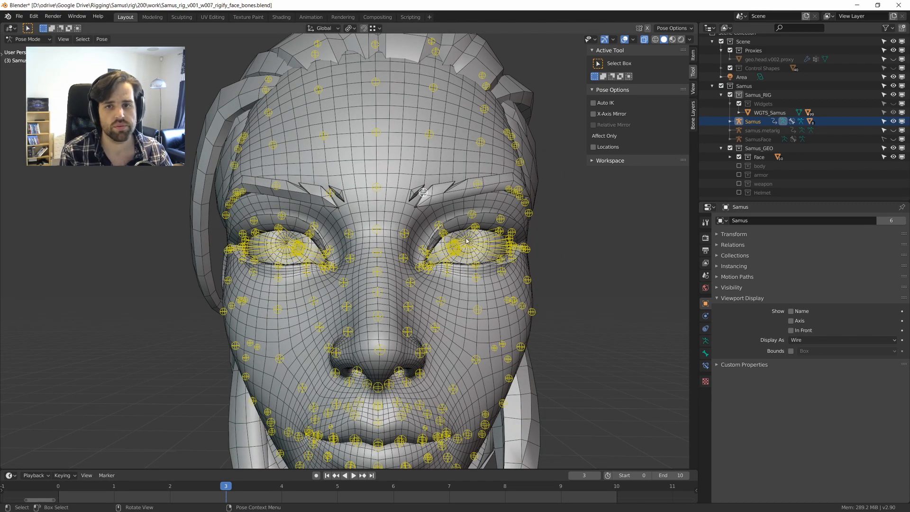
{"action": "key", "text": "g"}
{"action": "middle_click_drag", "start_coordinate": [468, 240], "coordinate": [418, 205]}
{"action": "right_click", "coordinate": [422, 241]}
{"action": "left_click", "coordinate": [415, 201]}
{"action": "key", "text": "g"}
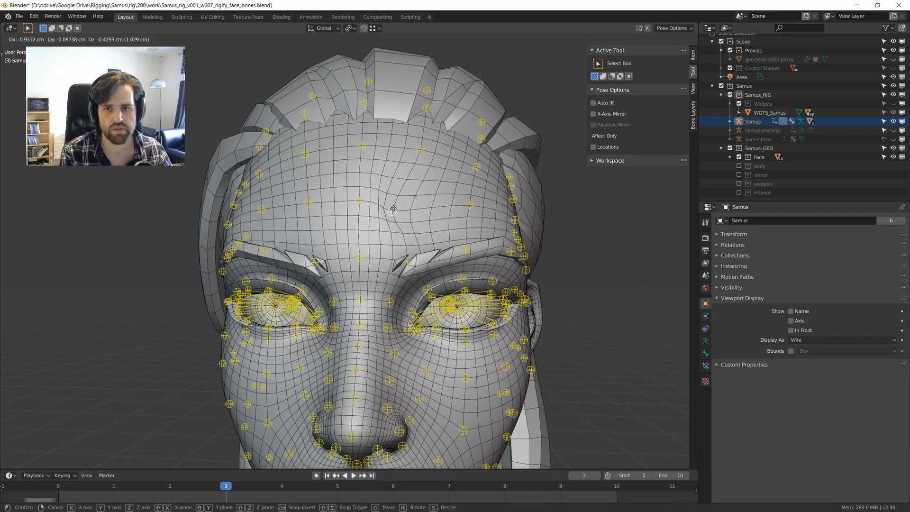
{"action": "left_click", "coordinate": [394, 213]}
{"action": "left_click", "coordinate": [405, 262]}
{"action": "key", "text": "g"}
{"action": "right_click", "coordinate": [401, 252]}
{"action": "left_click_drag", "start_coordinate": [340, 183], "coordinate": [443, 291]}
{"action": "key", "text": "alt+g"}
With X-ray off, trackball-rotate the left eye's inner lower eyelid control, and mark the eyelid's curve with a red annotation stroke.
{"action": "middle_click_drag", "start_coordinate": [452, 256], "coordinate": [432, 202]}
{"action": "scroll", "coordinate": [433, 202], "scroll_direction": "up", "scroll_amount": 5}
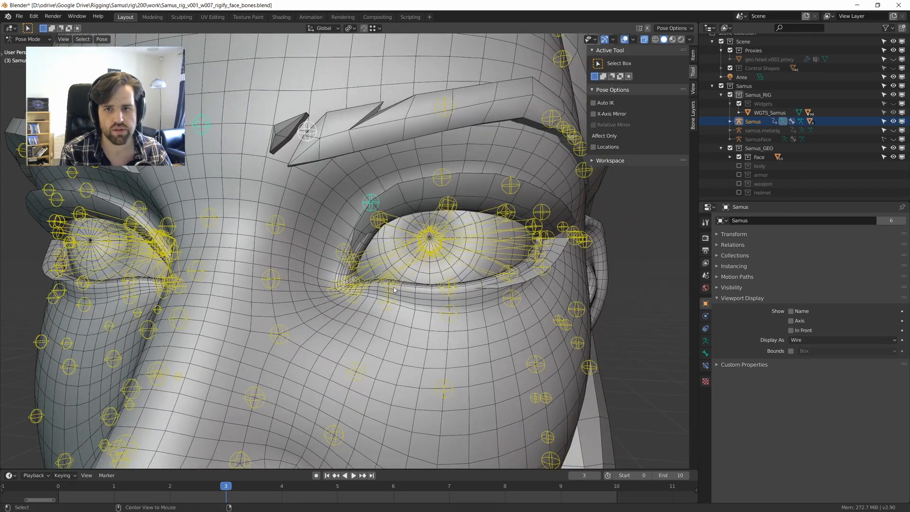
{"action": "key", "text": "alt+z"}
{"action": "mouse_move", "coordinate": [393, 290]}
{"action": "middle_mouse_down"}
{"action": "mouse_move", "coordinate": [401, 278]}
{"action": "mouse_move", "coordinate": [385, 281]}
{"action": "middle_mouse_up"}
{"action": "scroll", "coordinate": [395, 283], "scroll_direction": "up", "scroll_amount": 1}
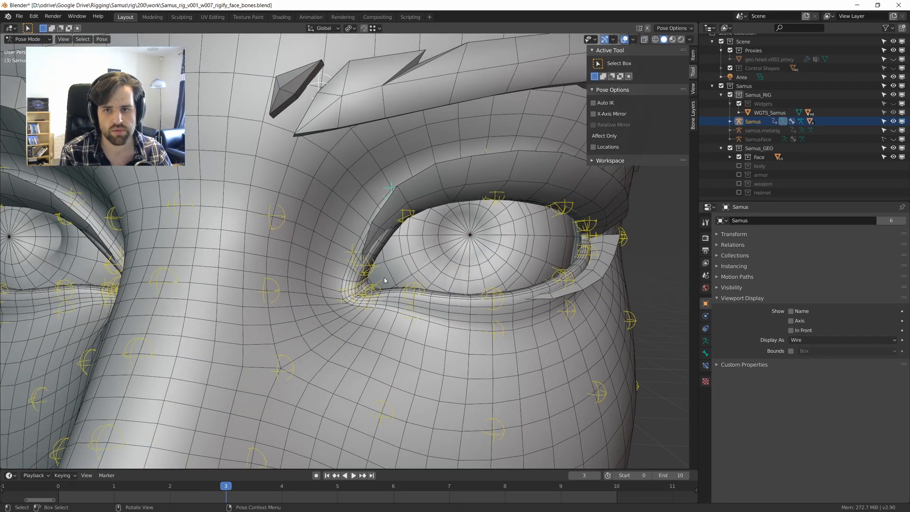
{"action": "left_click", "coordinate": [384, 280]}
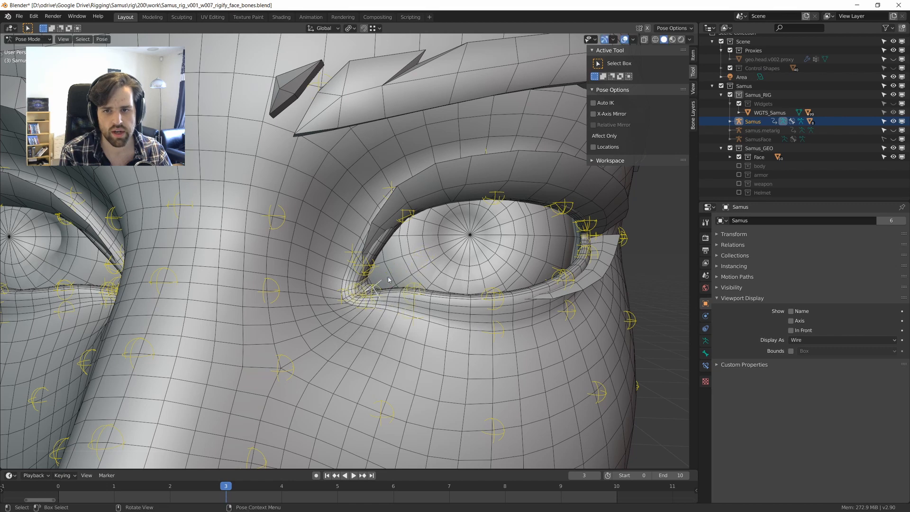
{"action": "key", "text": "r"}
{"action": "key", "text": "r"}
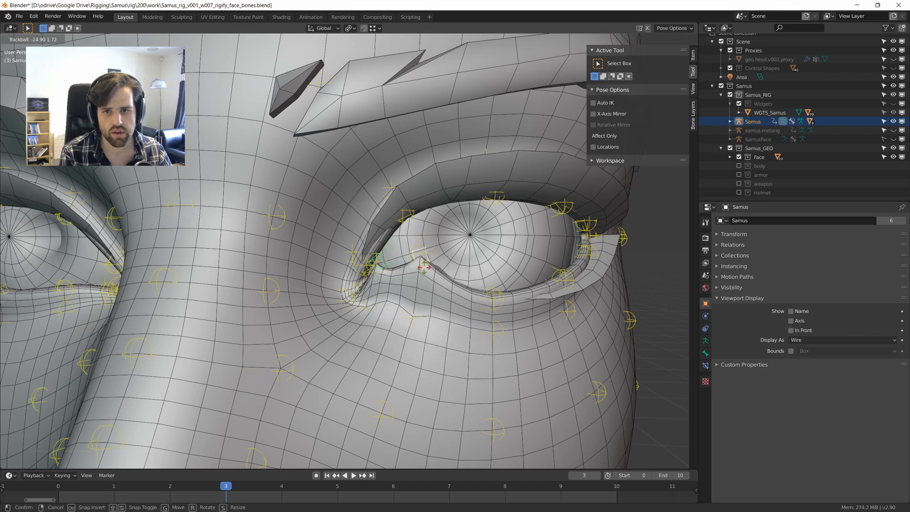
{"action": "left_click", "coordinate": [426, 263]}
{"action": "scroll", "coordinate": [396, 257], "scroll_direction": "up", "scroll_amount": 2}
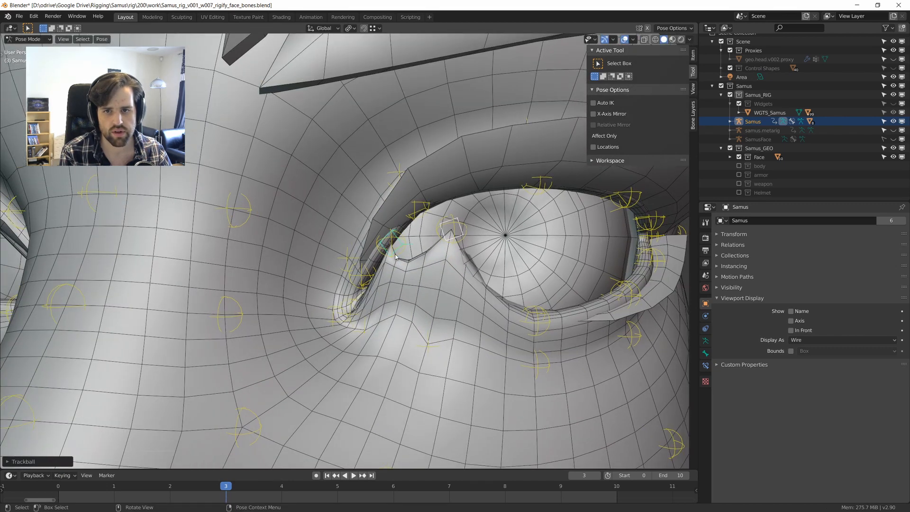
{"action": "key", "text": "ctrl+z"}
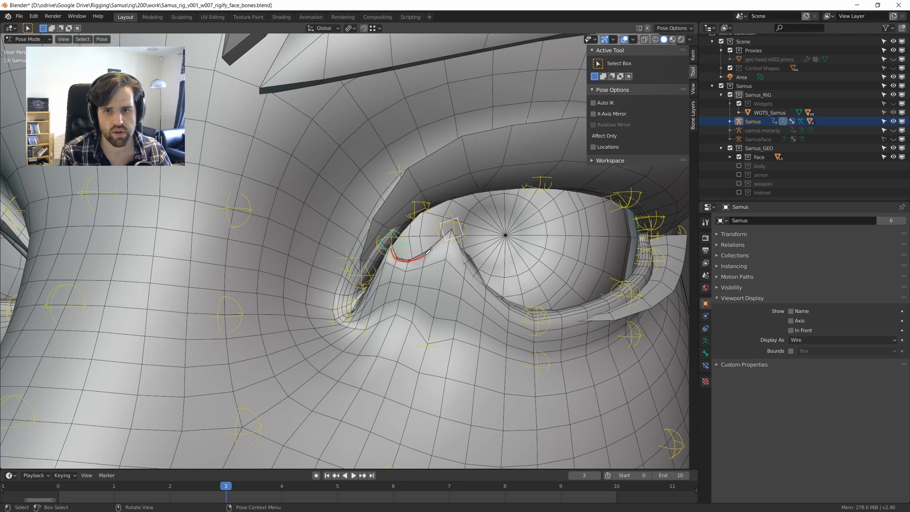
{"action": "middle_click_drag", "start_coordinate": [391, 303], "coordinate": [391, 275], "text": "shift"}
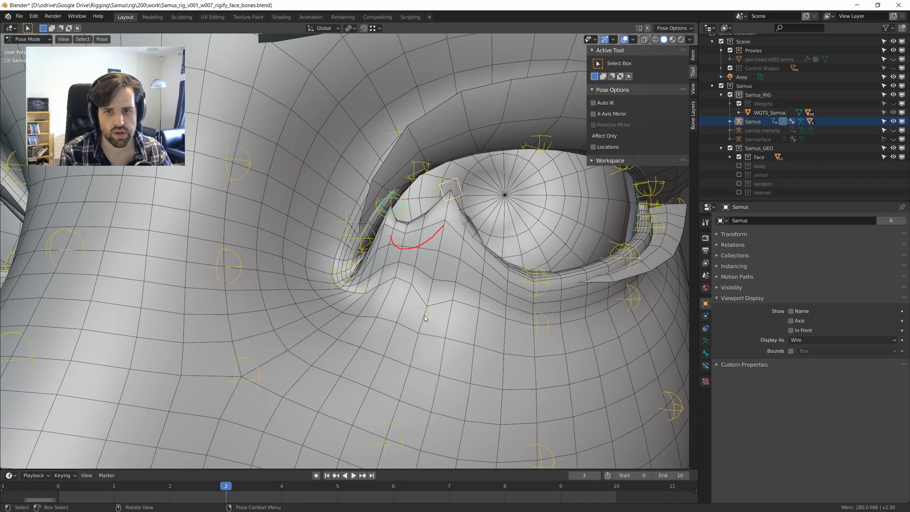
Inspect the rig's bone groups and the bone properties of the left eye's middle lower eyelid control.
{"action": "left_click", "coordinate": [706, 341]}
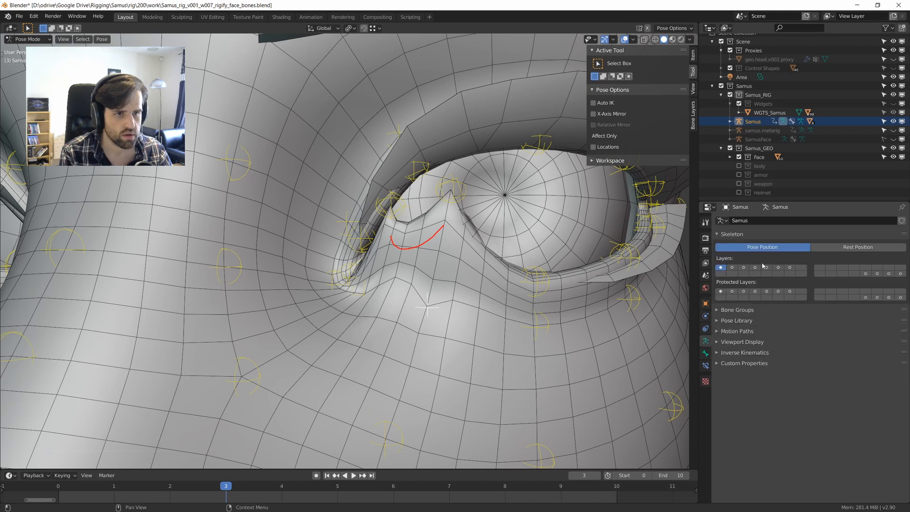
{"action": "left_click", "coordinate": [736, 310]}
{"action": "left_click", "coordinate": [734, 334]}
{"action": "left_click", "coordinate": [735, 343]}
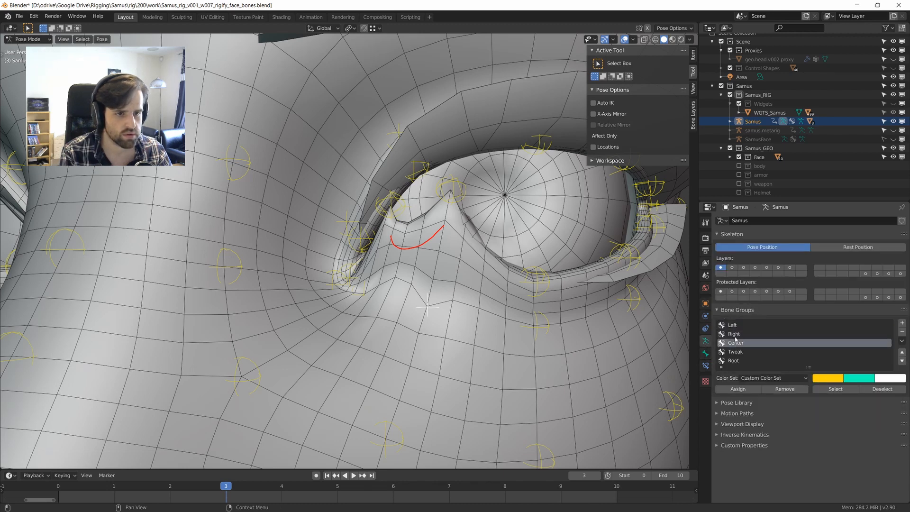
{"action": "scroll", "coordinate": [525, 296], "scroll_direction": "down", "scroll_amount": 1}
{"action": "scroll", "coordinate": [585, 283], "scroll_direction": "up", "scroll_amount": 2}
{"action": "left_click", "coordinate": [621, 292]}
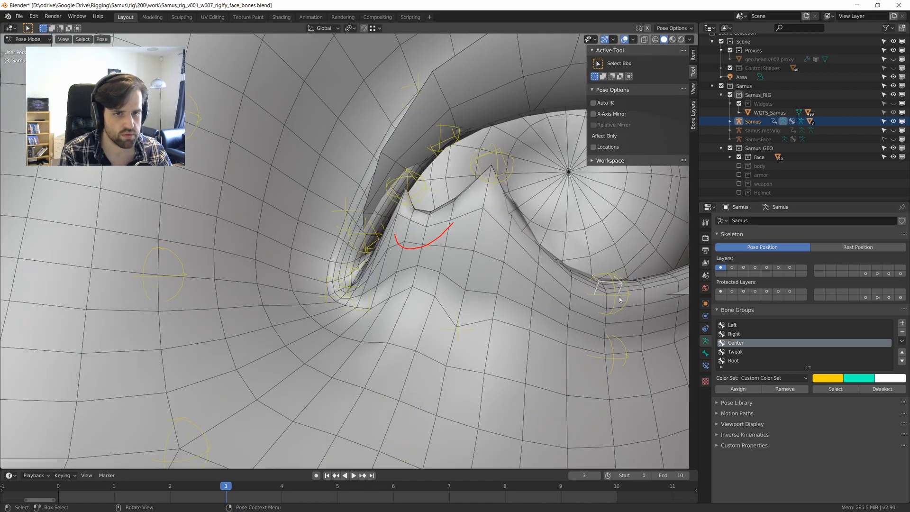
{"action": "left_click", "coordinate": [618, 297]}
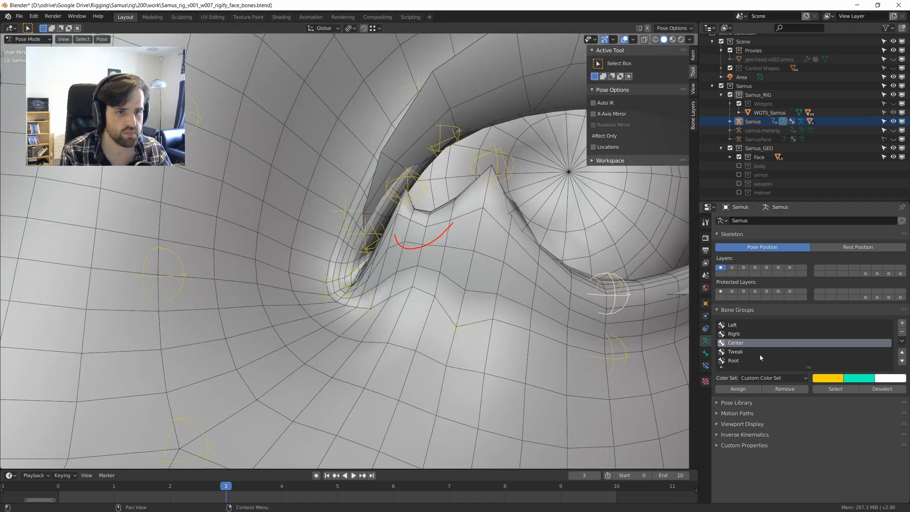
{"action": "left_click", "coordinate": [709, 355]}
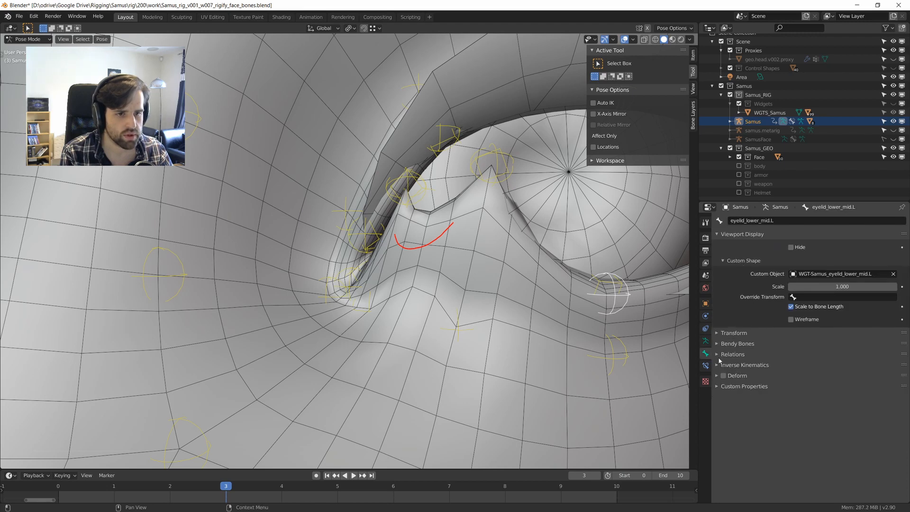
{"action": "left_click", "coordinate": [706, 341]}
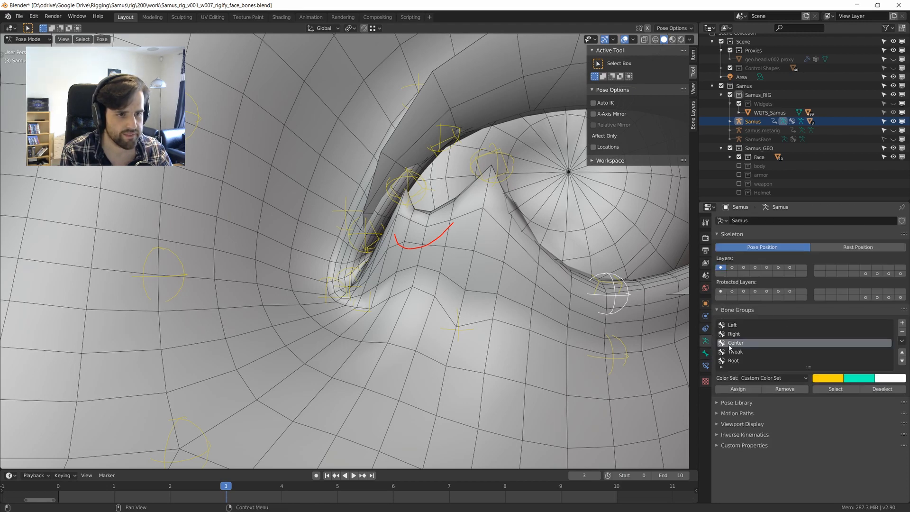
Deselect all bones, compare the colours of the existing bone groups, and select the bones of the Root group.
{"action": "key", "text": "alt+a"}
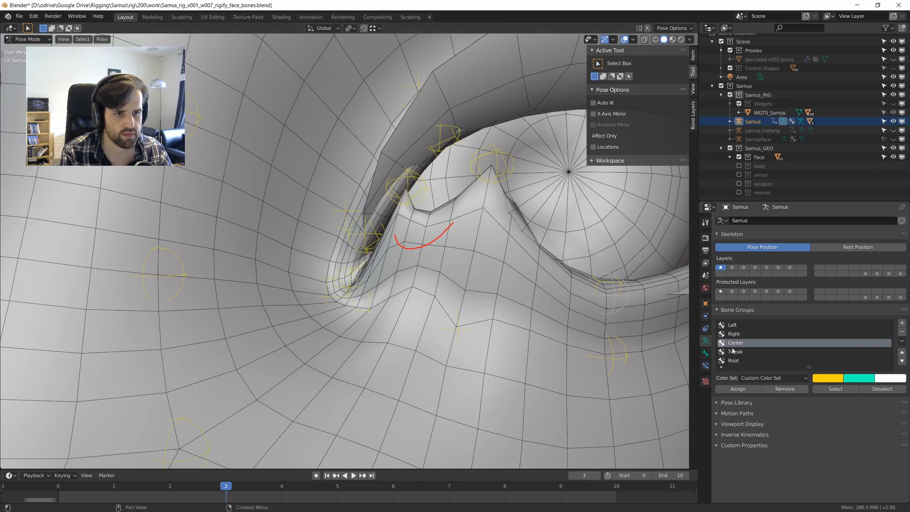
{"action": "left_click", "coordinate": [732, 325]}
{"action": "left_click", "coordinate": [734, 334]}
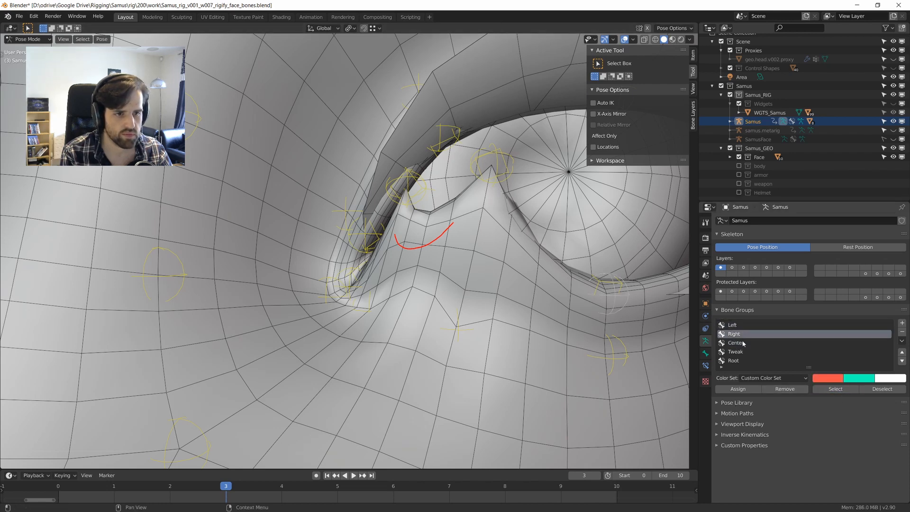
{"action": "left_click", "coordinate": [735, 343]}
{"action": "left_click", "coordinate": [736, 352]}
{"action": "left_click", "coordinate": [739, 360]}
{"action": "left_click", "coordinate": [832, 389]}
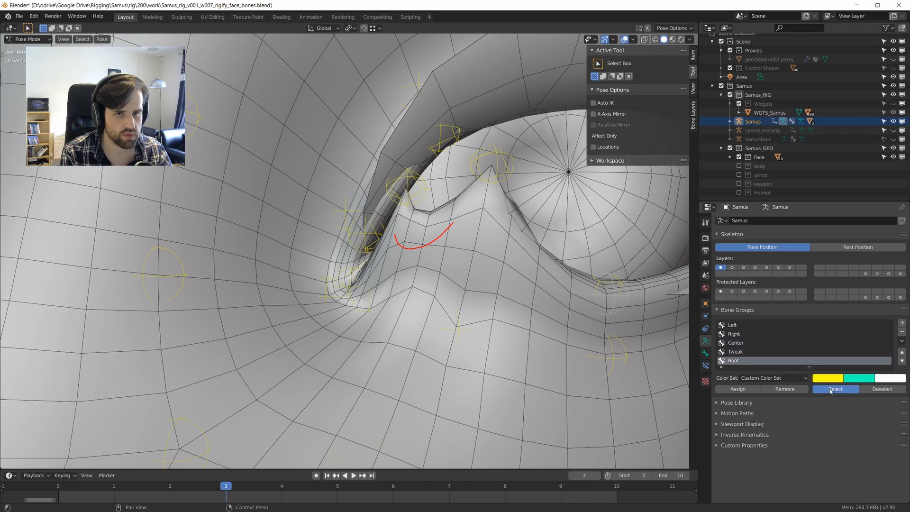
Select all the face controls around the head and assign them to the Center bone group.
{"action": "scroll", "coordinate": [531, 256], "scroll_direction": "down", "scroll_amount": 8}
{"action": "middle_click_drag", "start_coordinate": [531, 256], "coordinate": [490, 322]}
{"action": "scroll", "coordinate": [438, 298], "scroll_direction": "down", "scroll_amount": 3}
{"action": "scroll", "coordinate": [488, 329], "scroll_direction": "down", "scroll_amount": 5}
{"action": "left_click_drag", "start_coordinate": [456, 355], "coordinate": [262, 178]}
{"action": "scroll", "coordinate": [459, 262], "scroll_direction": "up", "scroll_amount": 4}
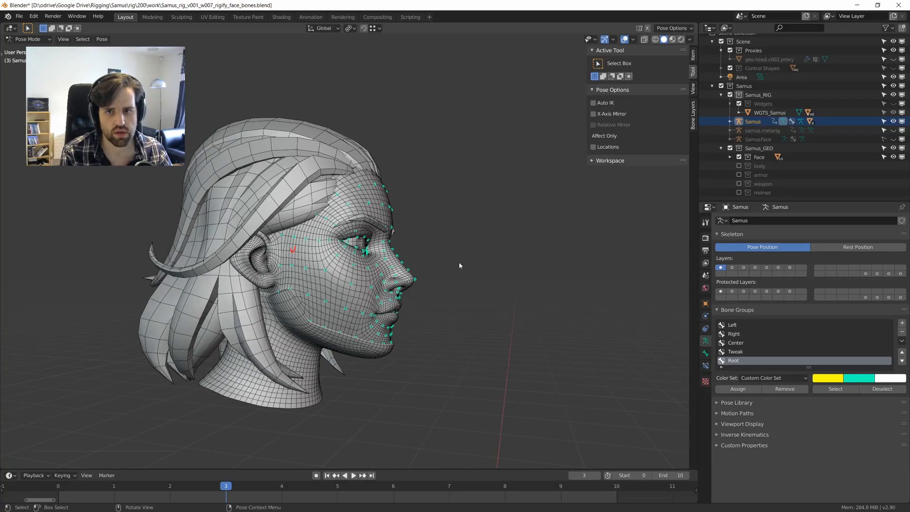
{"action": "middle_click_drag", "start_coordinate": [607, 294], "coordinate": [539, 308]}
{"action": "scroll", "coordinate": [540, 309], "scroll_direction": "up", "scroll_amount": 4}
{"action": "middle_click_drag", "start_coordinate": [683, 344], "coordinate": [659, 332]}
{"action": "scroll", "coordinate": [658, 332], "scroll_direction": "up", "scroll_amount": 4}
{"action": "left_click", "coordinate": [736, 343]}
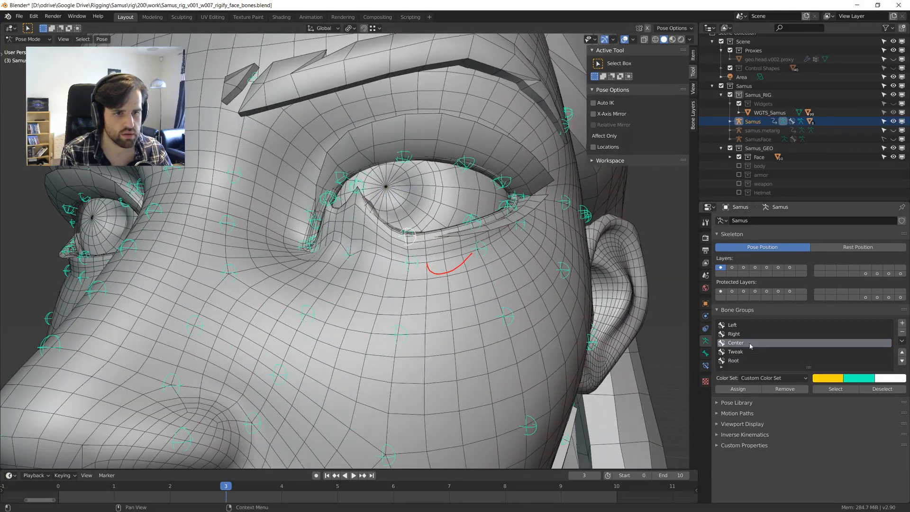
{"action": "left_click", "coordinate": [750, 392]}
{"action": "middle_click_drag", "start_coordinate": [367, 263], "coordinate": [402, 248]}
{"action": "left_click", "coordinate": [401, 254]}
{"action": "scroll", "coordinate": [403, 255], "scroll_direction": "up", "scroll_amount": 2}
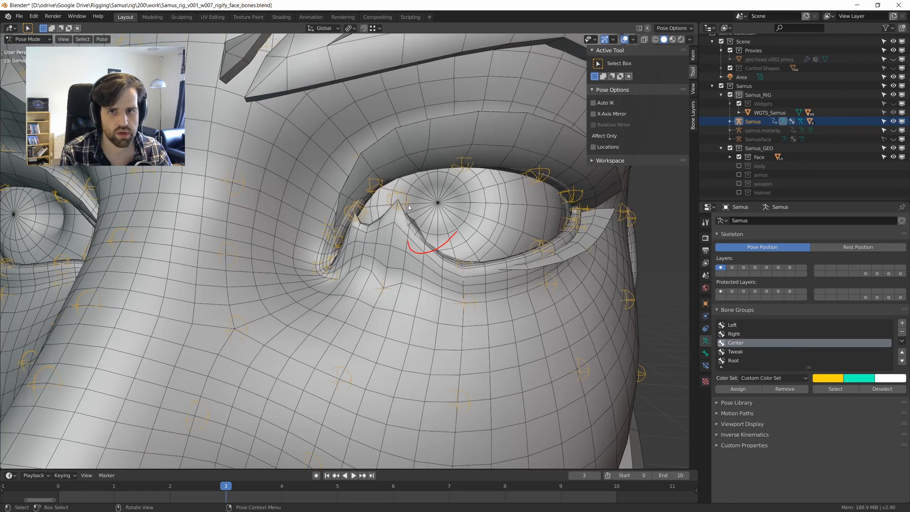
{"action": "middle_click_drag", "start_coordinate": [408, 205], "coordinate": [392, 207]}
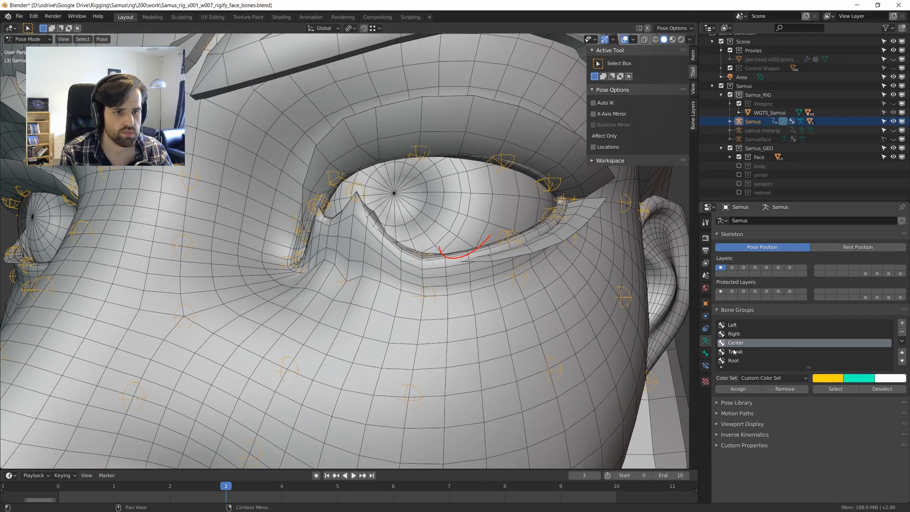
Add a bone group named Face with 06 - Theme Color Set, and assign all face controls to it.
{"action": "left_click", "coordinate": [901, 323]}
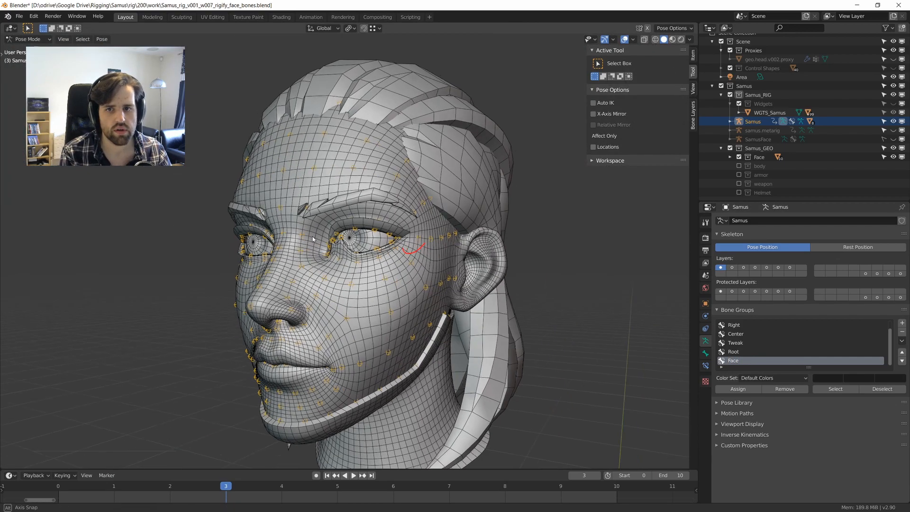
{"action": "middle_click_drag", "start_coordinate": [332, 227], "coordinate": [413, 265]}
{"action": "scroll", "coordinate": [413, 265], "scroll_direction": "up", "scroll_amount": 8}
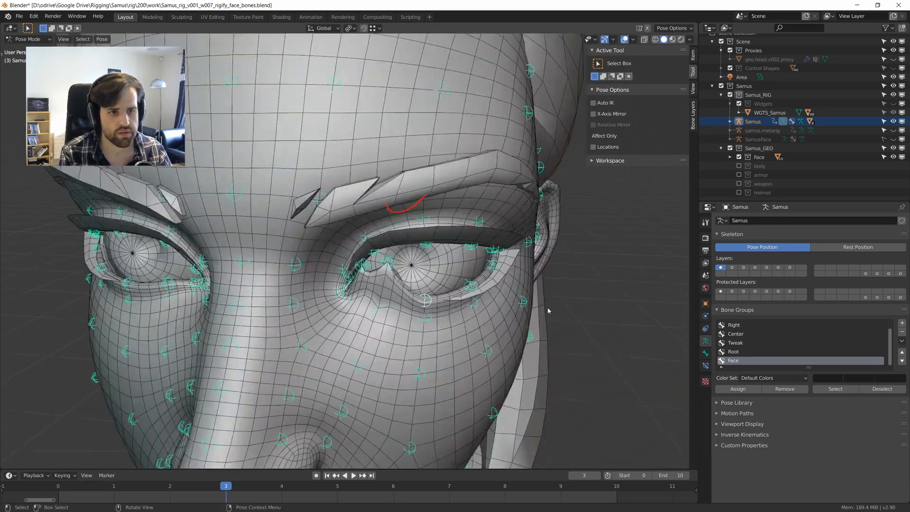
{"action": "left_click", "coordinate": [752, 378]}
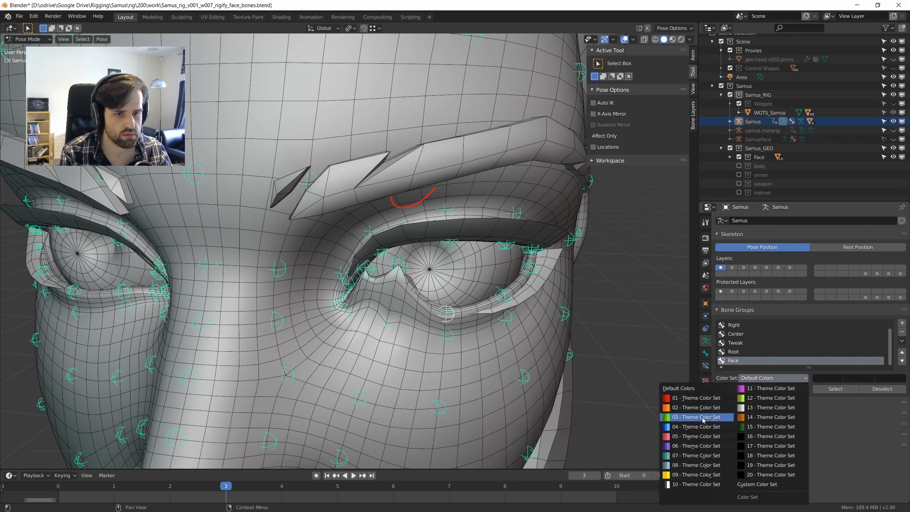
{"action": "left_click", "coordinate": [696, 446]}
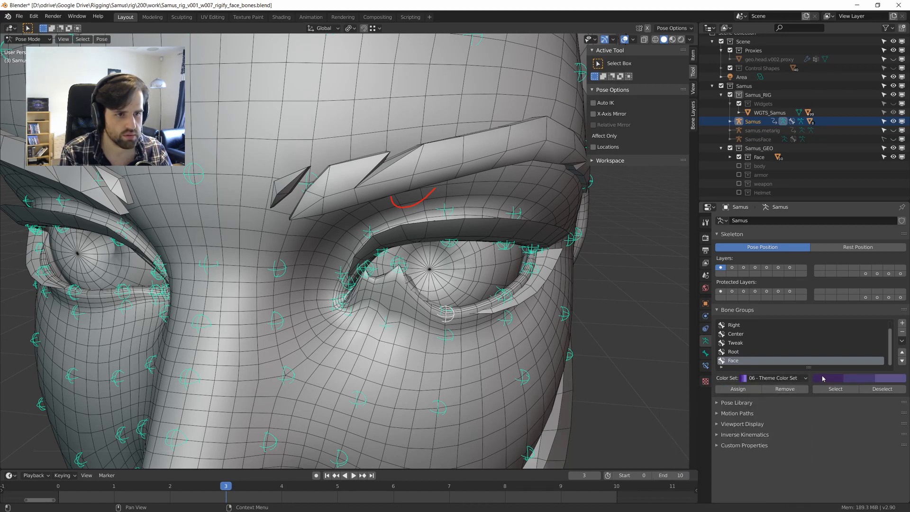
{"action": "left_click", "coordinate": [737, 389]}
{"action": "middle_click_drag", "start_coordinate": [479, 256], "coordinate": [451, 260]}
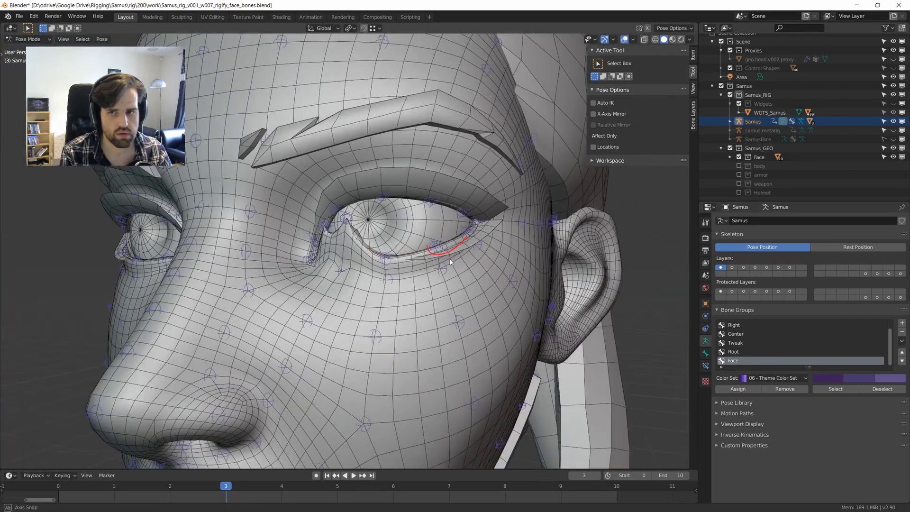
Switch the Face bone group to Custom Color Set and make its normal colour a magenta purple with value 1.000.
{"action": "left_click", "coordinate": [780, 379]}
{"action": "left_click", "coordinate": [759, 483]}
{"action": "left_click", "coordinate": [832, 378]}
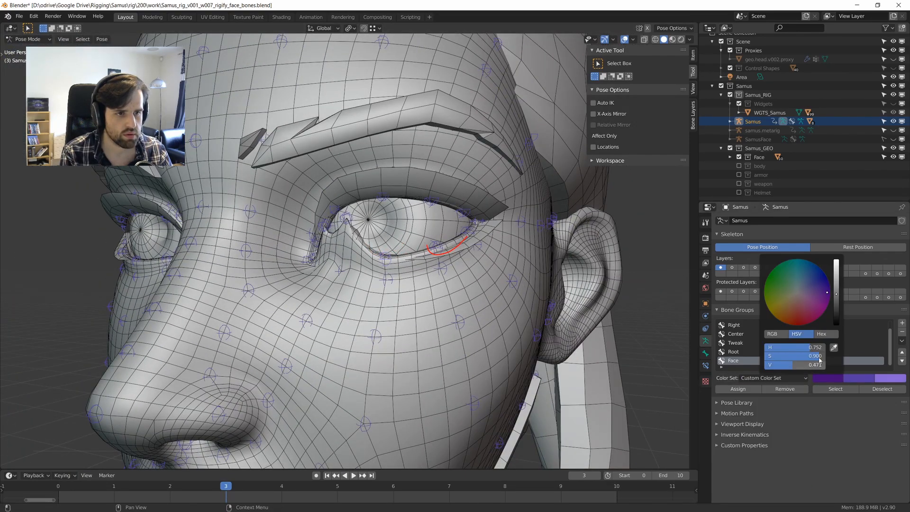
{"action": "left_click_drag", "start_coordinate": [789, 366], "coordinate": [825, 365]}
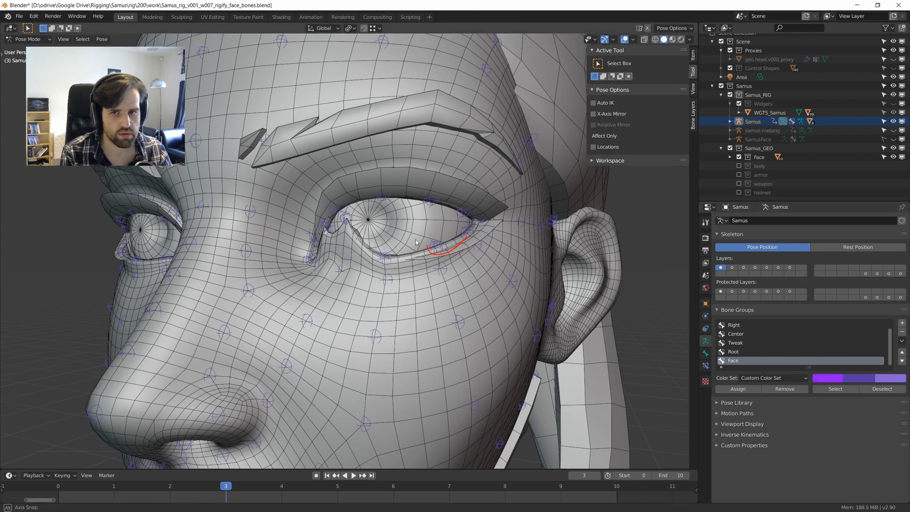
{"action": "left_click", "coordinate": [834, 377]}
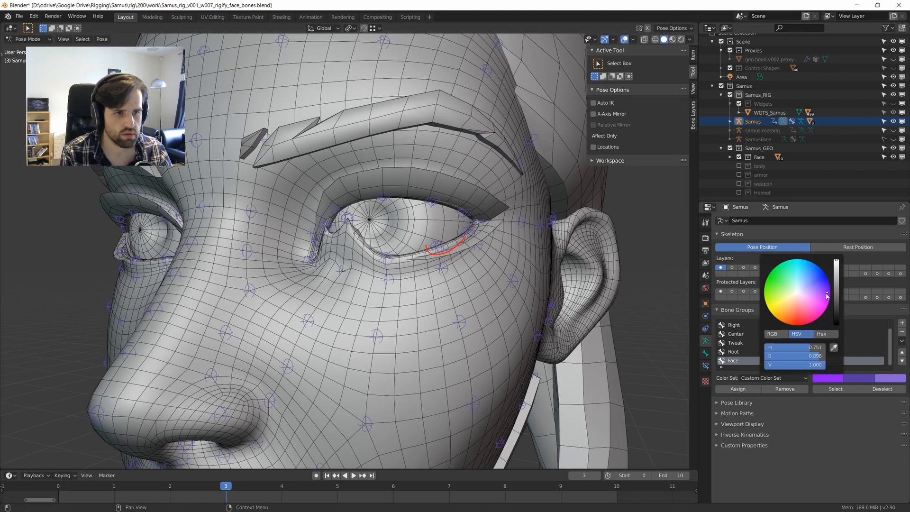
{"action": "left_click_drag", "start_coordinate": [829, 302], "coordinate": [830, 295]}
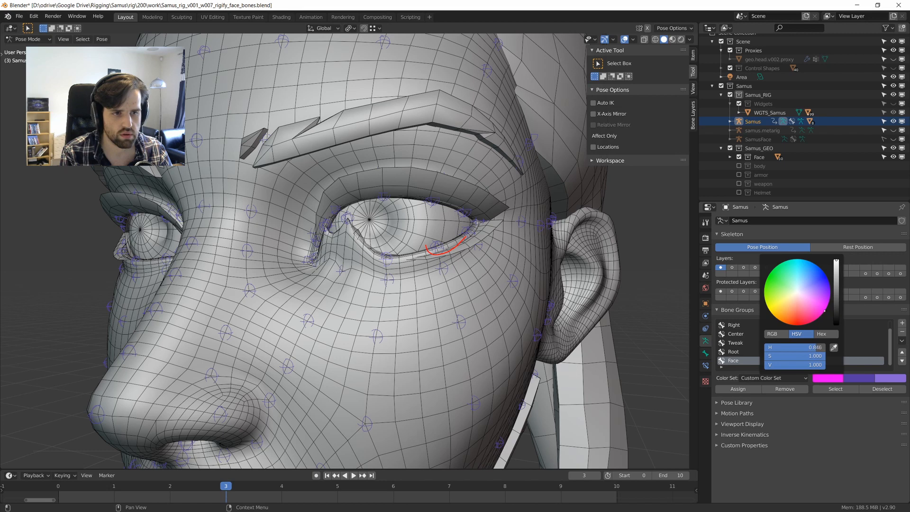
Set the Face bone group's selected-bone colour to bright red with hue 0.964 and saturation and value 1.000.
{"action": "left_click", "coordinate": [859, 378]}
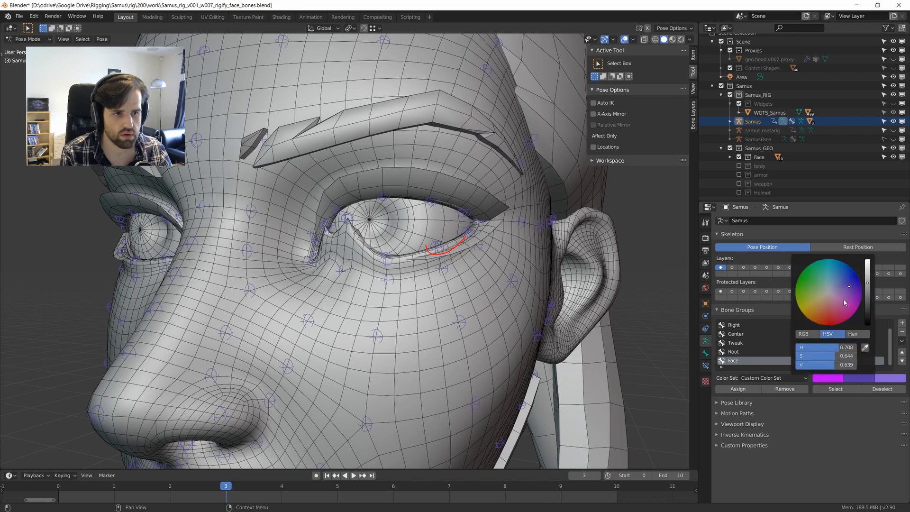
{"action": "mouse_move", "coordinate": [845, 302]}
{"action": "left_mouse_down"}
{"action": "mouse_move", "coordinate": [861, 298]}
{"action": "mouse_move", "coordinate": [867, 261]}
{"action": "left_mouse_up"}
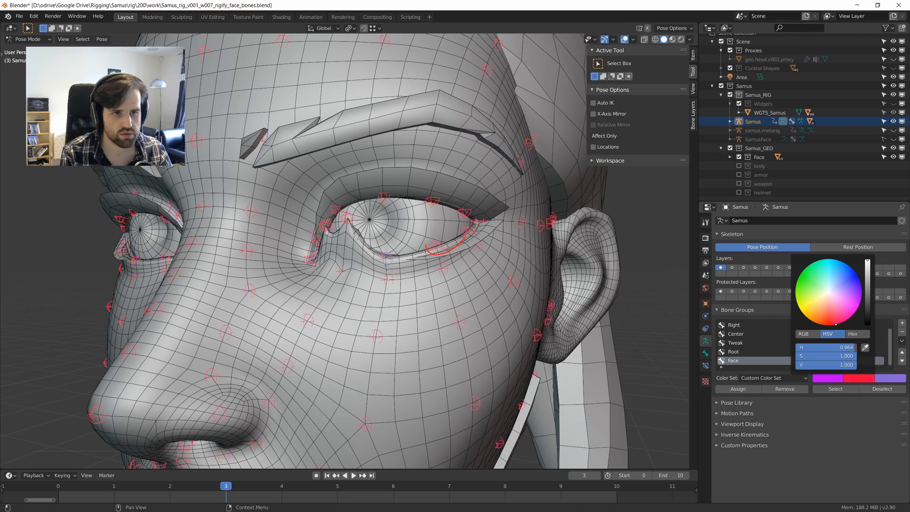
{"action": "scroll", "coordinate": [474, 266], "scroll_direction": "down", "scroll_amount": 6}
{"action": "middle_click_drag", "start_coordinate": [474, 265], "coordinate": [507, 268]}
{"action": "scroll", "coordinate": [507, 269], "scroll_direction": "up", "scroll_amount": 6}
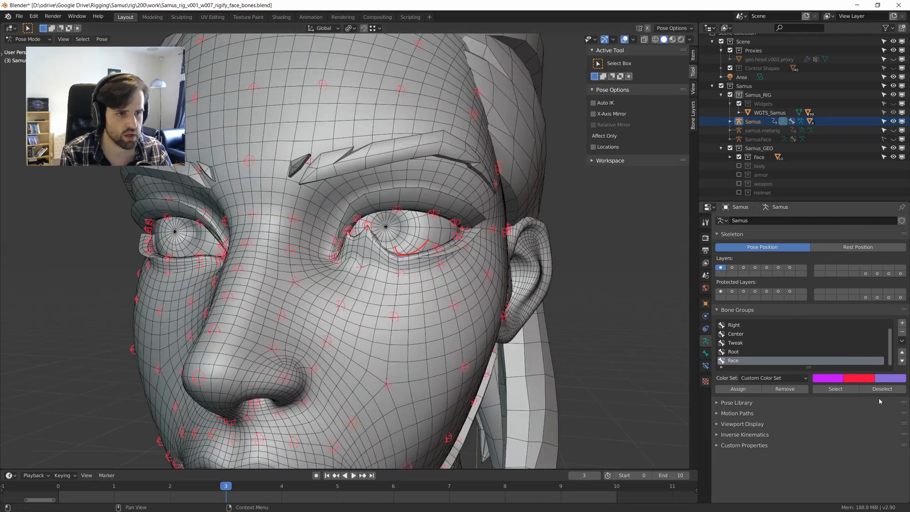
Set the Face bone group's normal colour to red with hue 0.004 and its active-bone colour to white with saturation 0 and value 1.0.
{"action": "left_click", "coordinate": [853, 377]}
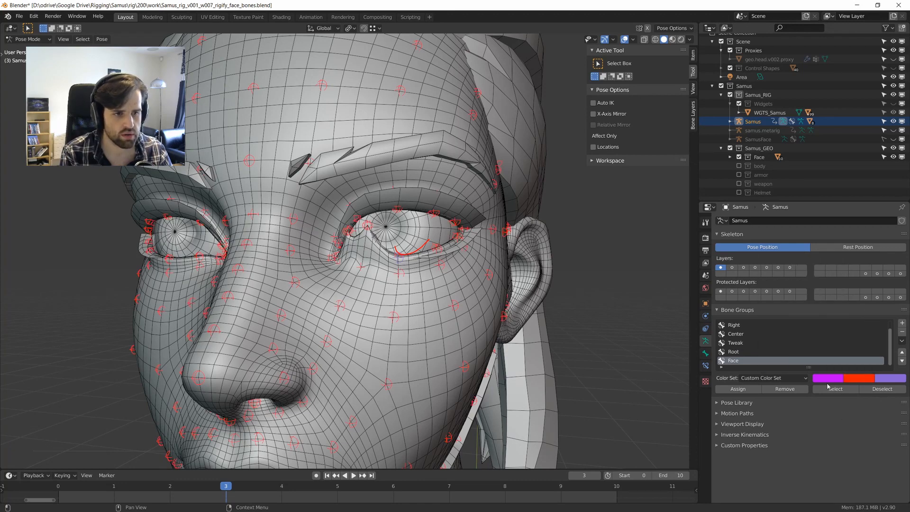
{"action": "left_click", "coordinate": [890, 378]}
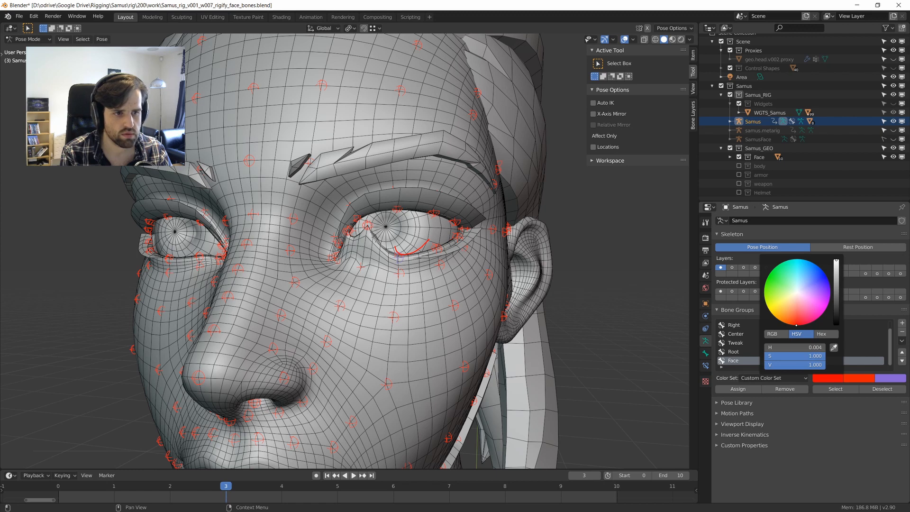
{"action": "left_click", "coordinate": [888, 380]}
{"action": "left_click", "coordinate": [892, 381]}
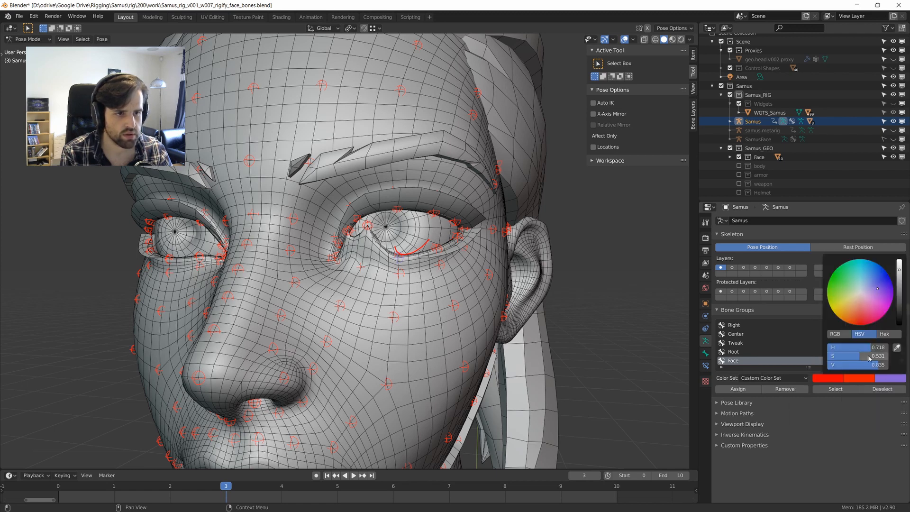
{"action": "left_click_drag", "start_coordinate": [857, 357], "coordinate": [828, 348]}
{"action": "left_click_drag", "start_coordinate": [881, 365], "coordinate": [828, 356]}
{"action": "left_click", "coordinate": [887, 362]}
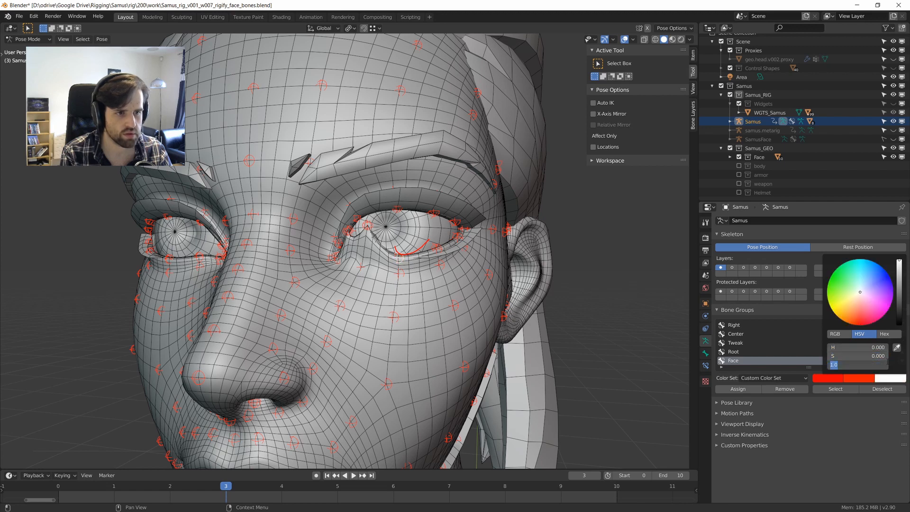
{"action": "key", "text": "Return"}
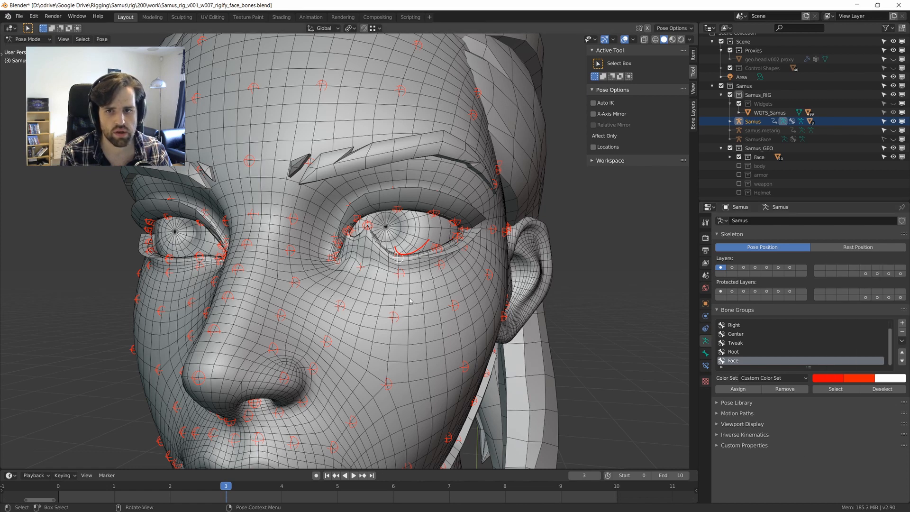
Copy the Root bone group's teal selected-bone colour to the Face bone group's selected-bone colour.
{"action": "left_click", "coordinate": [739, 352]}
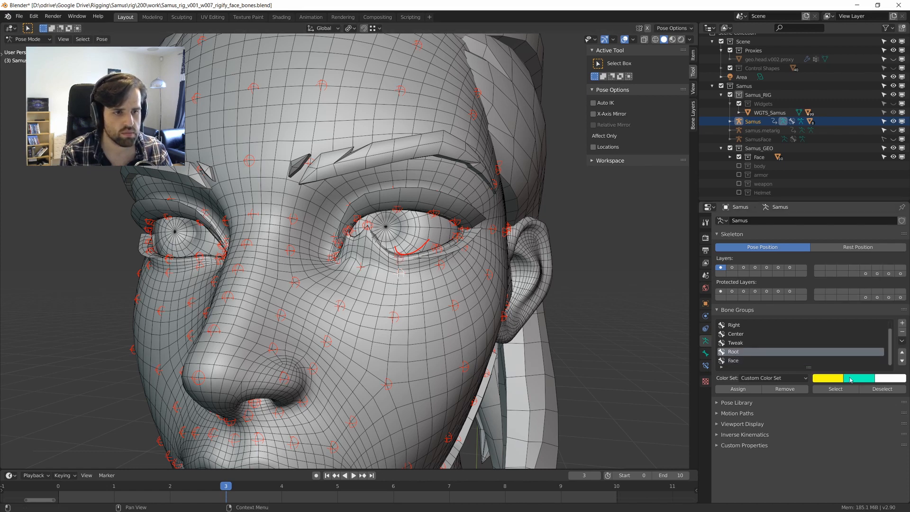
{"action": "left_click", "coordinate": [768, 361]}
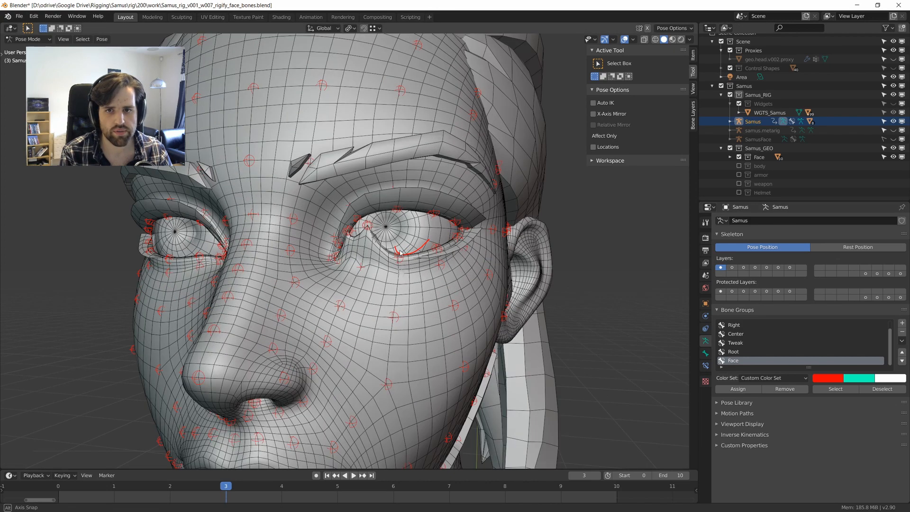
Select the raised control on the inner lower eyelid and undo its displacement.
{"action": "right_click_drag", "start_coordinate": [400, 254], "coordinate": [385, 249]}
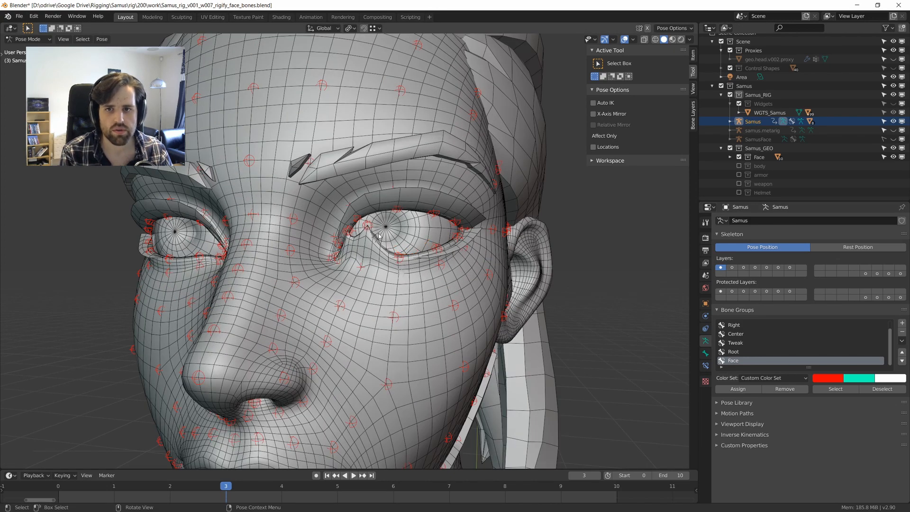
{"action": "left_click", "coordinate": [378, 236]}
{"action": "scroll", "coordinate": [378, 236], "scroll_direction": "up", "scroll_amount": 8}
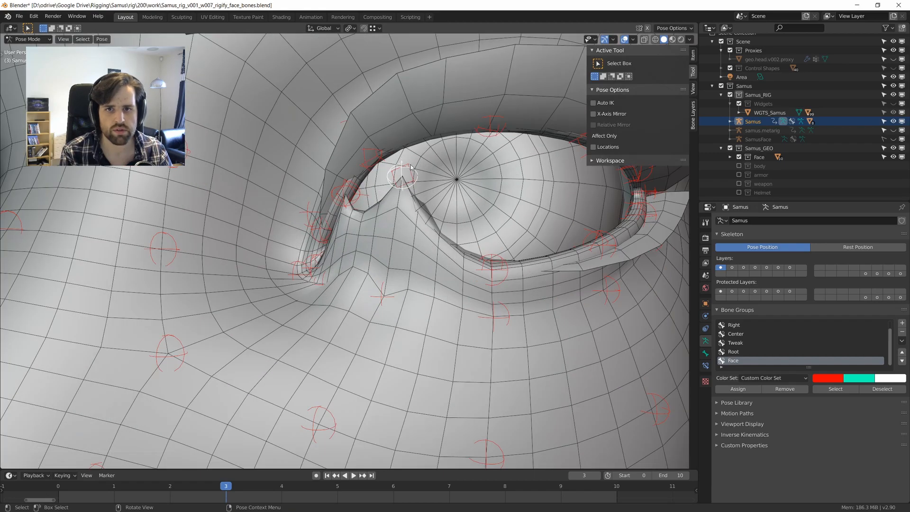
{"action": "left_click", "coordinate": [410, 165]}
{"action": "scroll", "coordinate": [397, 218], "scroll_direction": "down", "scroll_amount": 5}
{"action": "mouse_move", "coordinate": [383, 241]}
{"action": "middle_mouse_down"}
{"action": "mouse_move", "coordinate": [353, 246]}
{"action": "mouse_move", "coordinate": [369, 244]}
{"action": "middle_mouse_up"}
{"action": "scroll", "coordinate": [353, 246], "scroll_direction": "up", "scroll_amount": 4}
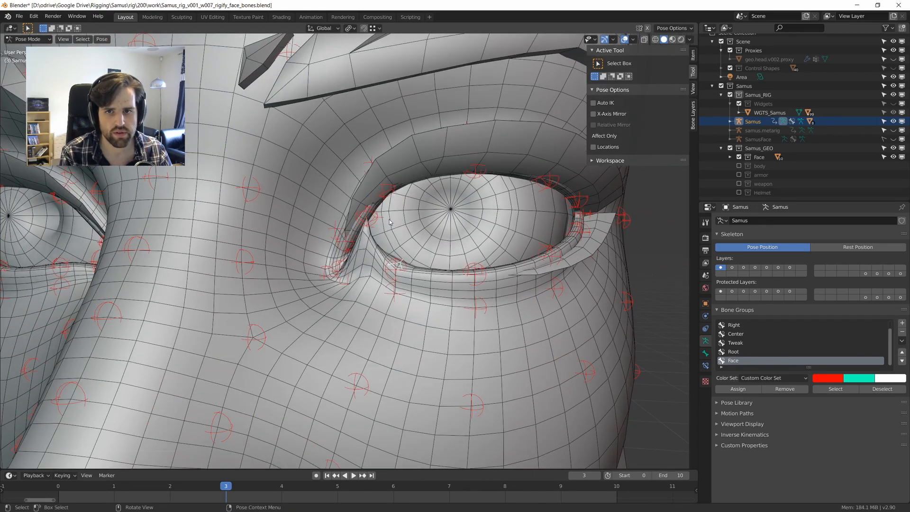
{"action": "key", "text": "ctrl+z"}
Enable X-ray display and test the mouth deformation by moving the lip controls near the mouth corner.
{"action": "scroll", "coordinate": [389, 221], "scroll_direction": "down", "scroll_amount": 5}
{"action": "scroll", "coordinate": [357, 248], "scroll_direction": "up", "scroll_amount": 4}
{"action": "middle_click_drag", "start_coordinate": [353, 401], "coordinate": [337, 200], "text": "shift"}
{"action": "left_click", "coordinate": [360, 250]}
{"action": "key", "text": "alt+z"}
{"action": "key", "text": "g"}
{"action": "left_click", "coordinate": [327, 252]}
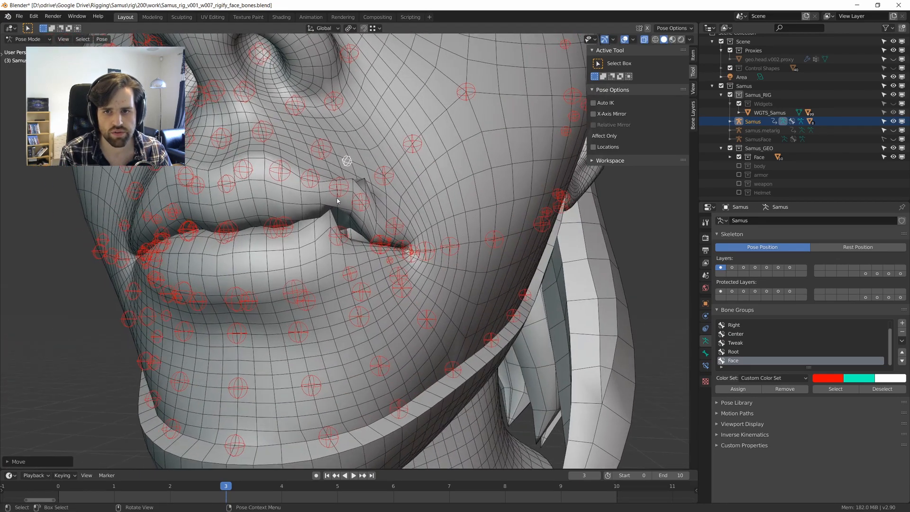
{"action": "left_click", "coordinate": [337, 199]}
{"action": "key", "text": "g"}
{"action": "left_click", "coordinate": [340, 178]}
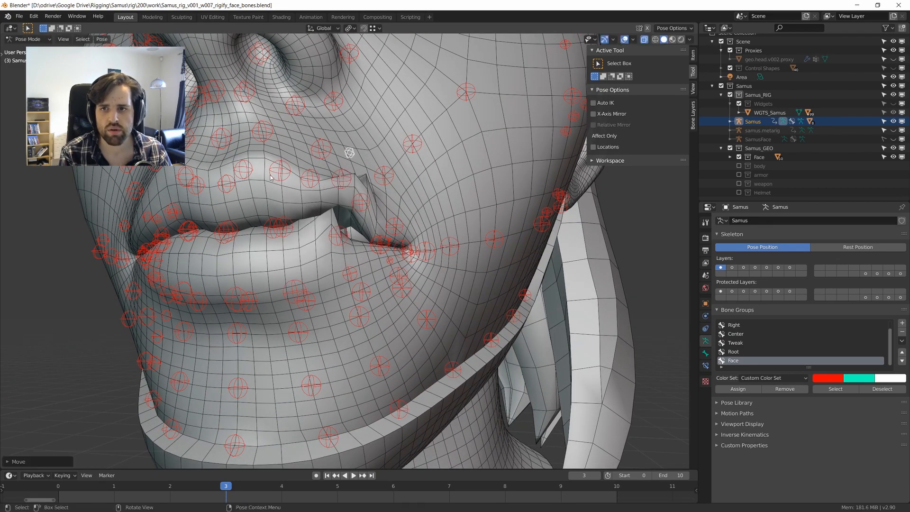
Test the upper lip's deformation by moving the control at its centre, below the nose.
{"action": "middle_click_drag", "start_coordinate": [256, 187], "coordinate": [282, 185]}
{"action": "key", "text": "g"}
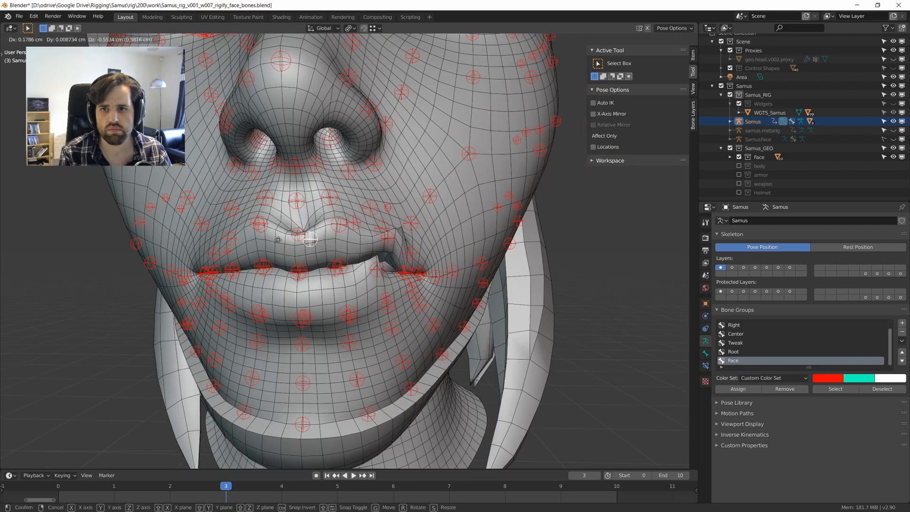
{"action": "left_click", "coordinate": [343, 239]}
{"action": "scroll", "coordinate": [304, 213], "scroll_direction": "up", "scroll_amount": 2}
{"action": "middle_click_drag", "start_coordinate": [303, 213], "coordinate": [381, 252], "text": "shift"}
{"action": "key", "text": "KP_Decimal"}
{"action": "scroll", "coordinate": [335, 242], "scroll_direction": "down", "scroll_amount": 4}
{"action": "key", "text": "g"}
{"action": "key", "text": "Escape"}
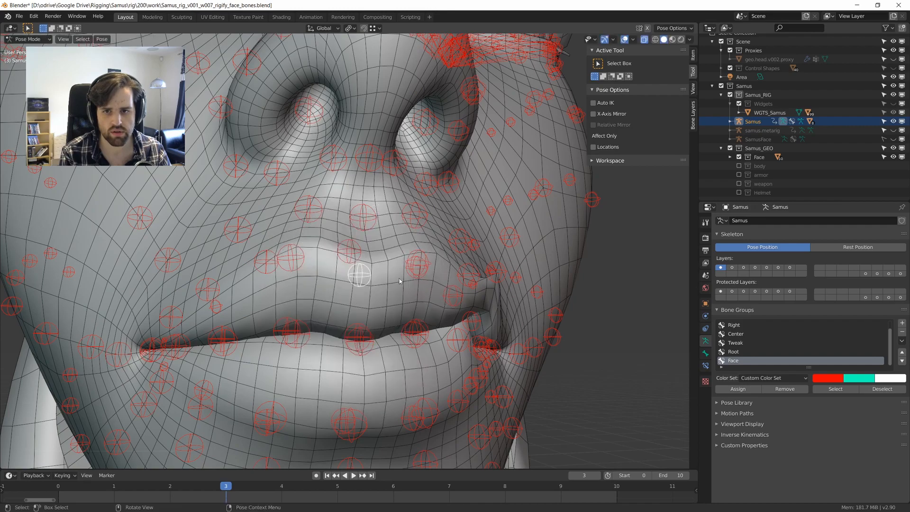
Select all the face controls and reset them to the rest pose.
{"action": "scroll", "coordinate": [399, 278], "scroll_direction": "down", "scroll_amount": 6}
{"action": "key", "text": "a"}
{"action": "scroll", "coordinate": [357, 232], "scroll_direction": "down", "scroll_amount": 3}
{"action": "scroll", "coordinate": [363, 302], "scroll_direction": "up", "scroll_amount": 3}
{"action": "middle_click_drag", "start_coordinate": [356, 231], "coordinate": [322, 285], "text": "shift"}
{"action": "middle_click_drag", "start_coordinate": [322, 285], "coordinate": [307, 213], "text": "shift"}
Try moving the lower cheek controls in front of the ear to test the skin deformation, cancelling each move.
{"action": "left_click", "coordinate": [435, 270]}
{"action": "key", "text": "g"}
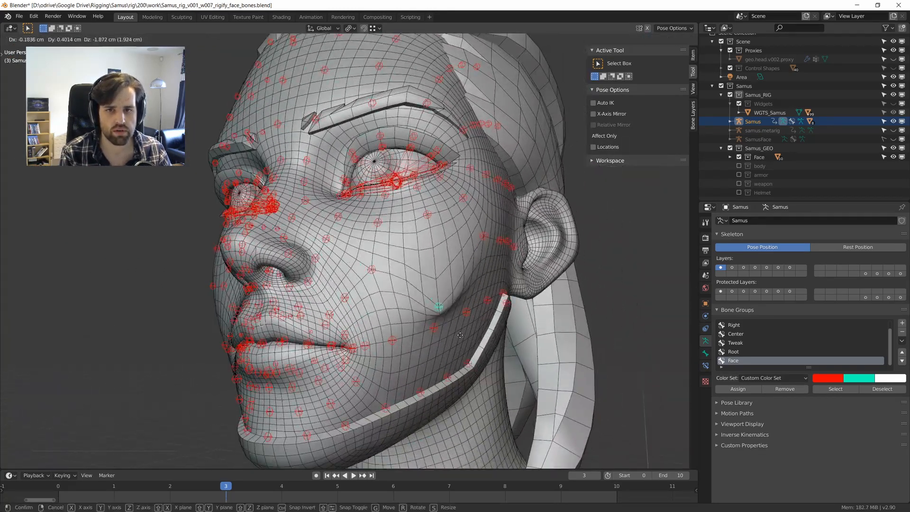
{"action": "right_click", "coordinate": [461, 304]}
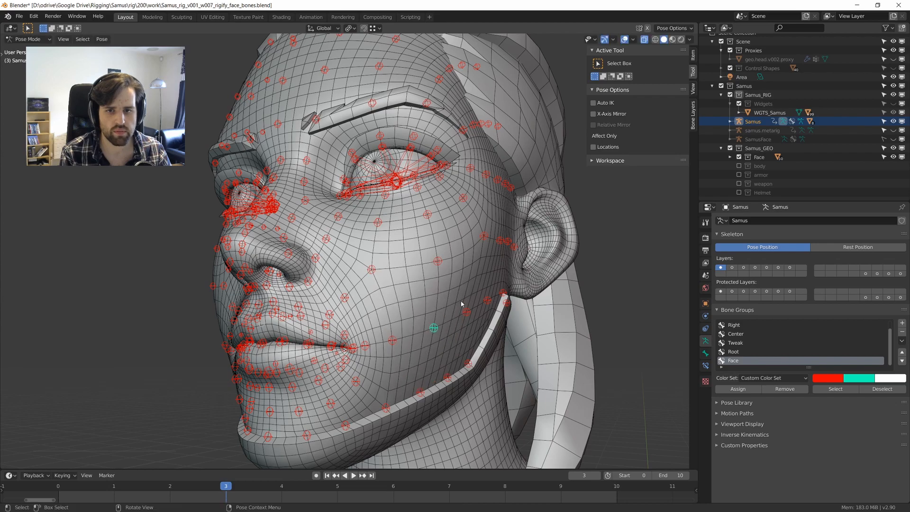
{"action": "middle_click_drag", "start_coordinate": [462, 303], "coordinate": [507, 334]}
{"action": "key", "text": "g"}
{"action": "right_click", "coordinate": [545, 356]}
{"action": "scroll", "coordinate": [526, 342], "scroll_direction": "down", "scroll_amount": 3}
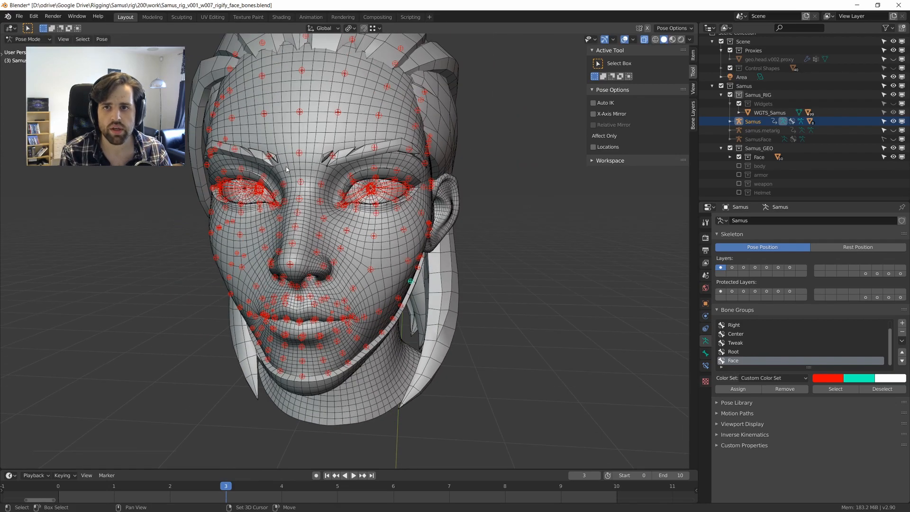
Open a Dope Sheet area below the viewport and set it to Action Editor mode.
{"action": "middle_click_drag", "start_coordinate": [342, 189], "coordinate": [342, 244], "text": "shift"}
{"action": "middle_click_drag", "start_coordinate": [327, 237], "coordinate": [303, 237], "text": "alt"}
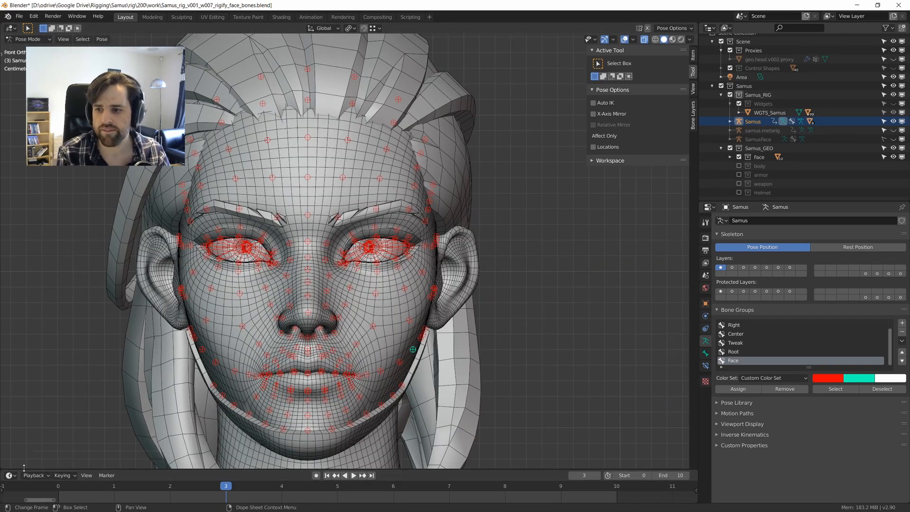
{"action": "left_click_drag", "start_coordinate": [2, 470], "coordinate": [6, 287]}
{"action": "left_click", "coordinate": [11, 291]}
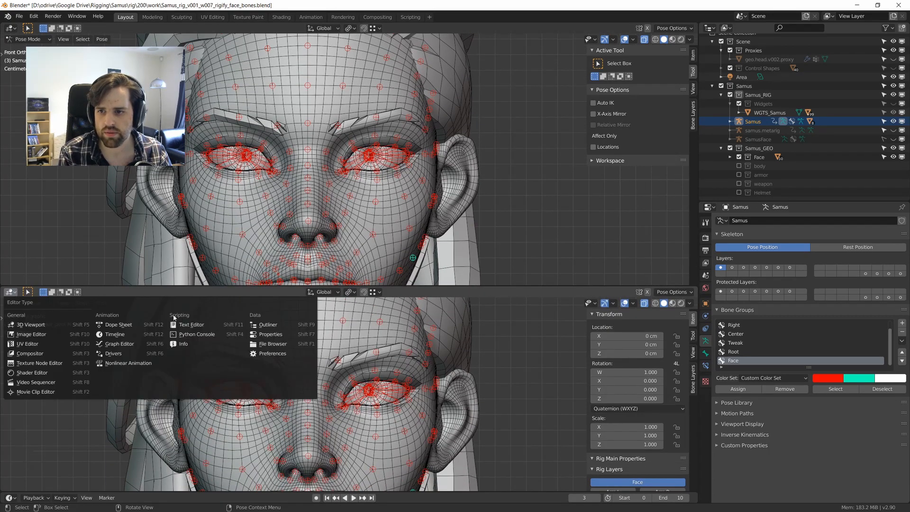
{"action": "left_click", "coordinate": [124, 326]}
{"action": "left_click", "coordinate": [37, 293]}
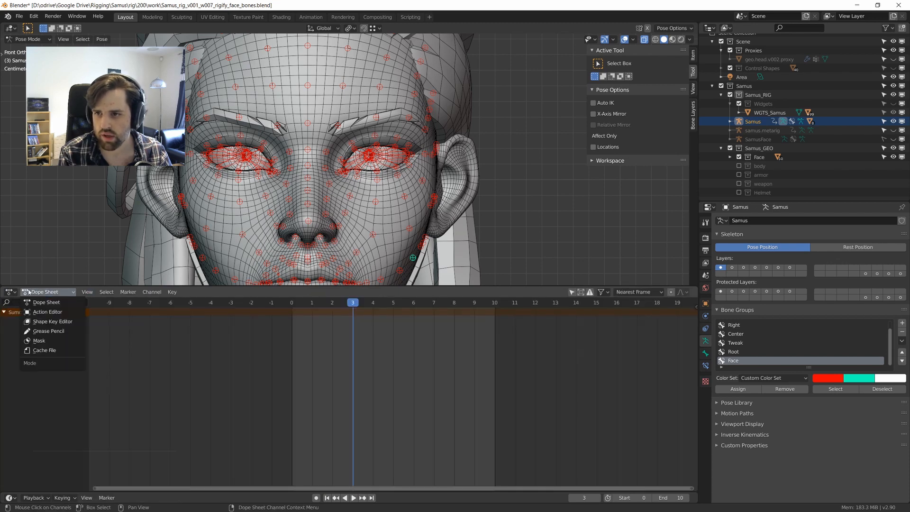
{"action": "left_click", "coordinate": [57, 312]}
{"action": "mouse_move", "coordinate": [322, 171]}
{"action": "middle_mouse_down"}
{"action": "mouse_move", "coordinate": [332, 174]}
{"action": "mouse_move", "coordinate": [326, 159]}
{"action": "middle_mouse_up"}
{"action": "scroll", "coordinate": [332, 175], "scroll_direction": "up", "scroll_amount": 1}
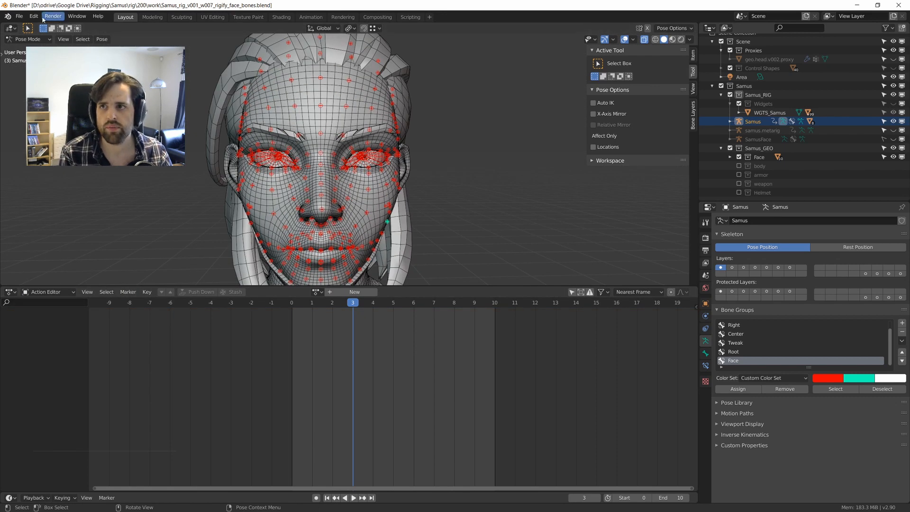
Search the add-on preferences for "act" and check whether the Action Man rigging add-on is enabled.
{"action": "left_click", "coordinate": [38, 17]}
{"action": "left_click", "coordinate": [52, 175]}
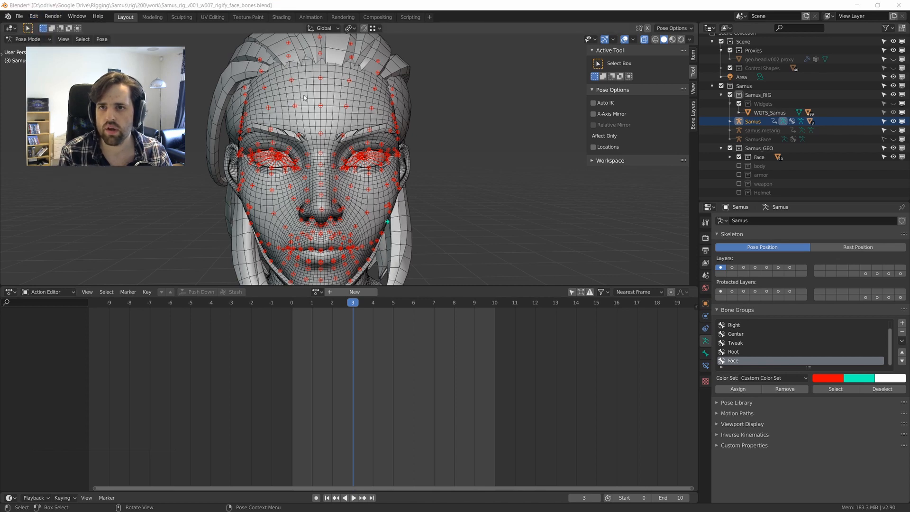
{"action": "left_click_drag", "start_coordinate": [897, 65], "coordinate": [338, 39]}
{"action": "key", "text": "BackSpace"}
{"action": "key", "text": "BackSpace"}
{"action": "key", "text": "BackSpace"}
{"action": "key", "text": "BackSpace"}
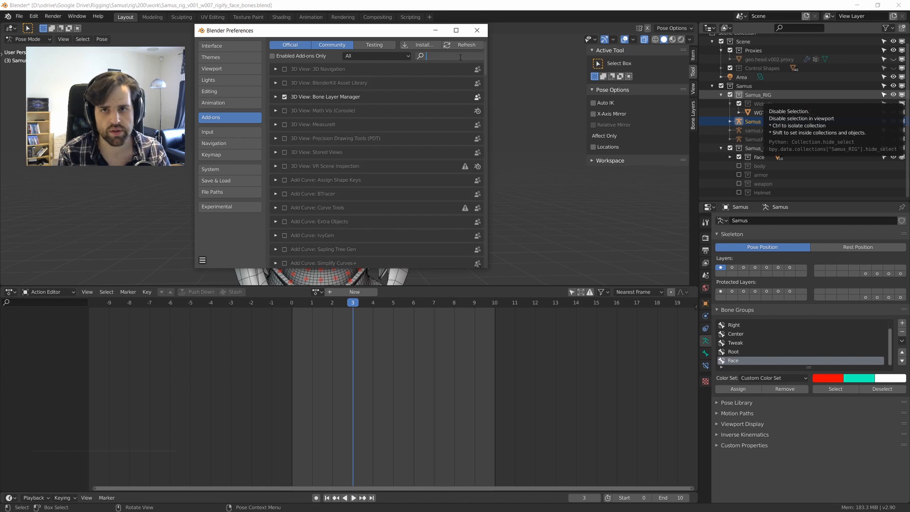
{"action": "type", "text": "ac"}
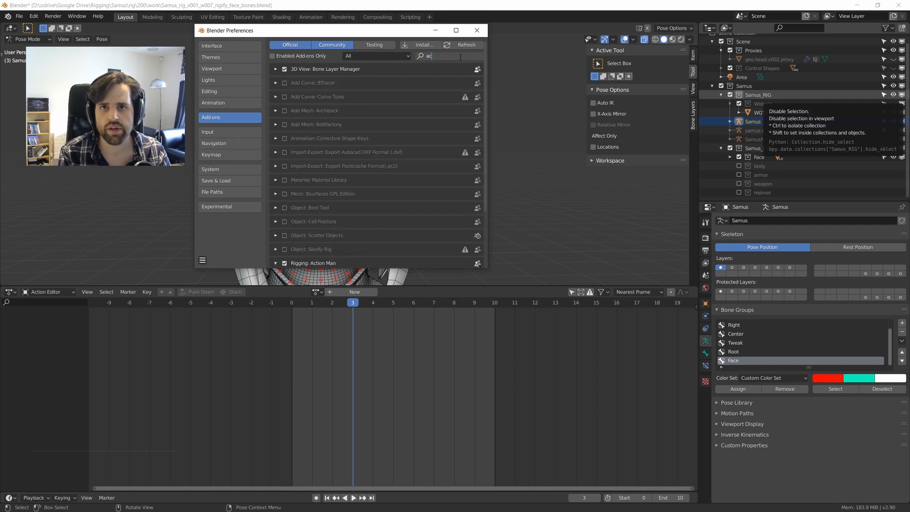
{"action": "type", "text": "t"}
{"action": "key", "text": "Return"}
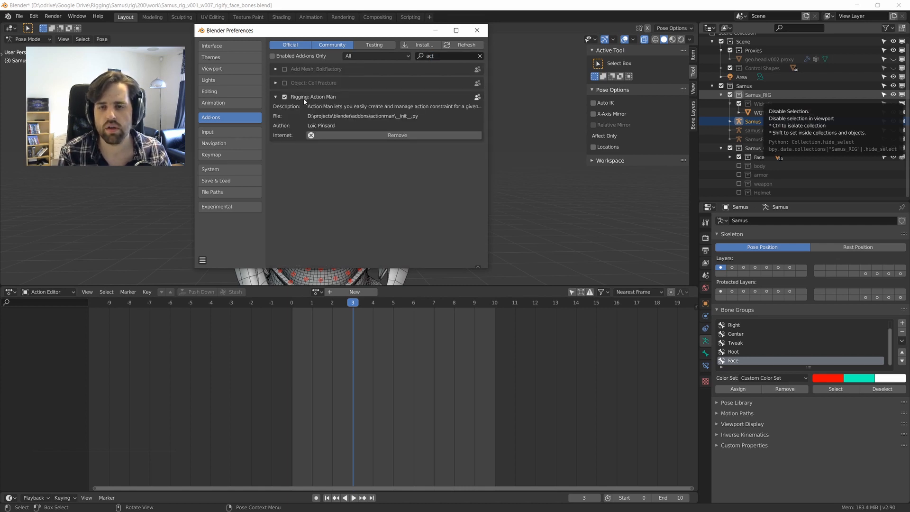
{"action": "left_click_drag", "start_coordinate": [339, 34], "coordinate": [422, 41]}
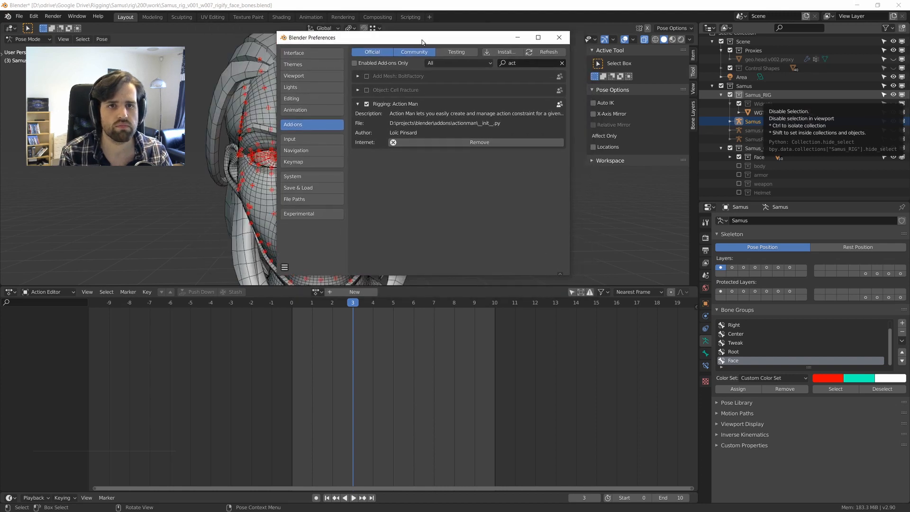
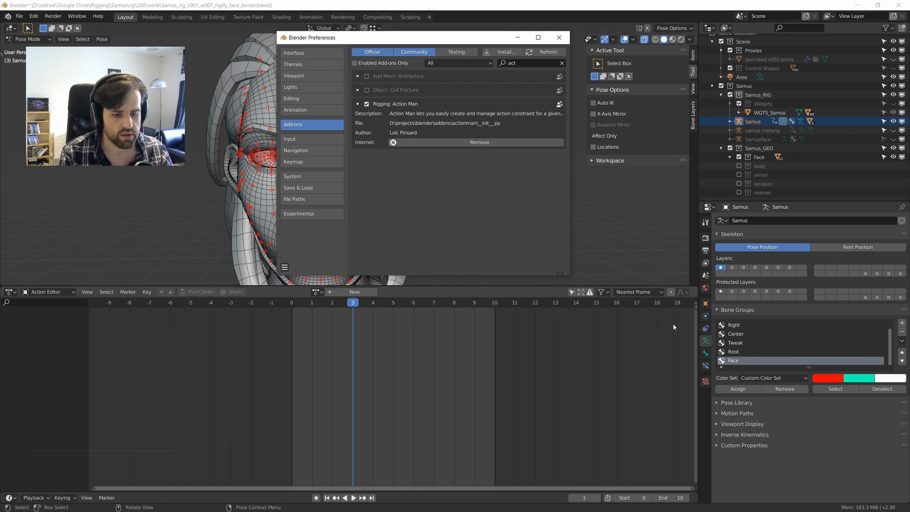
{"action": "left_click", "coordinate": [559, 37]}
Show the Action Editor's sidebar and create a new action for the Samus rig.
{"action": "key", "text": "n"}
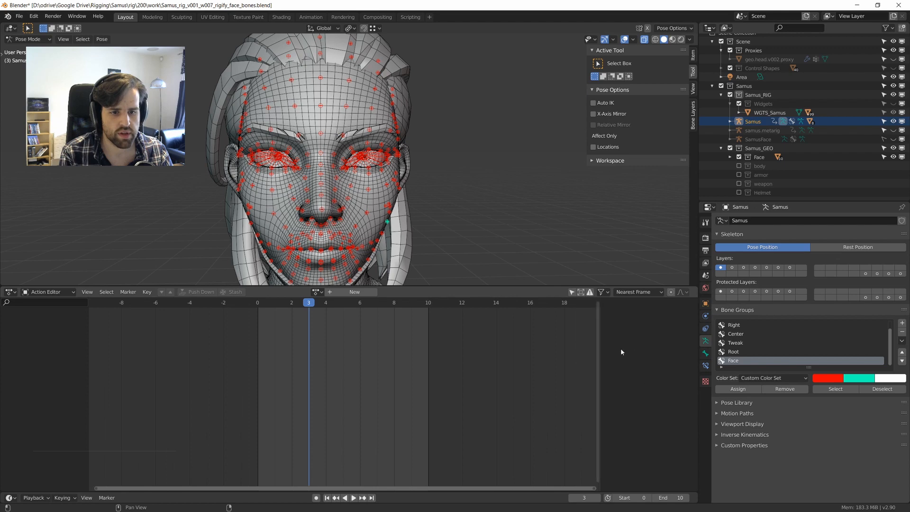
{"action": "left_click", "coordinate": [48, 291]}
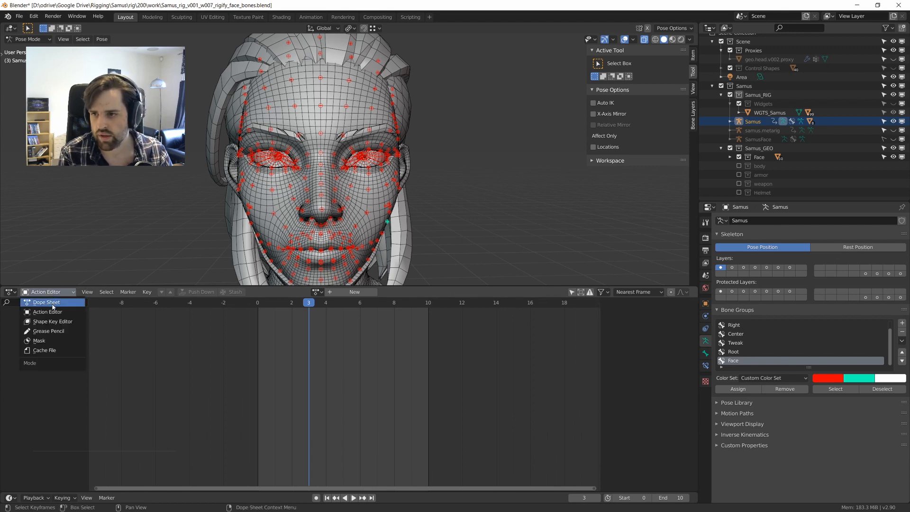
{"action": "left_click", "coordinate": [51, 313]}
{"action": "left_click", "coordinate": [50, 292]}
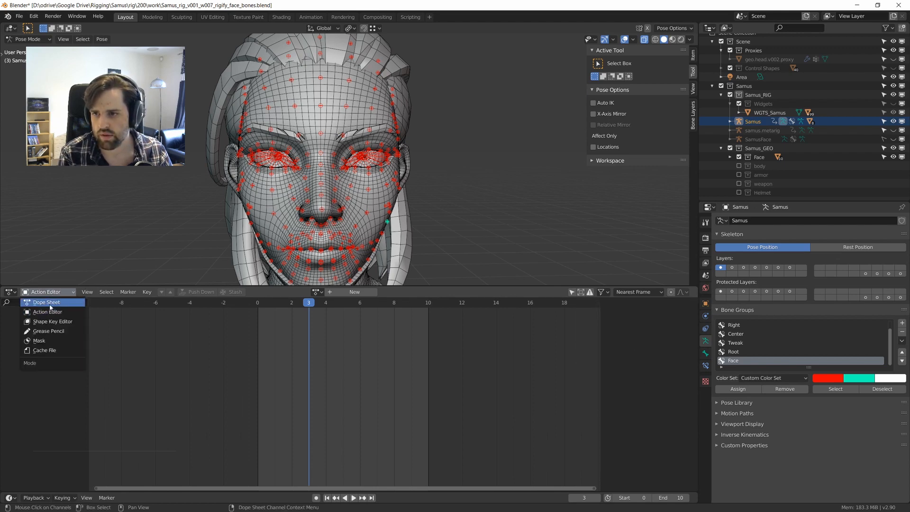
{"action": "left_click", "coordinate": [49, 302]}
{"action": "left_click", "coordinate": [53, 293]}
{"action": "left_click", "coordinate": [47, 311]}
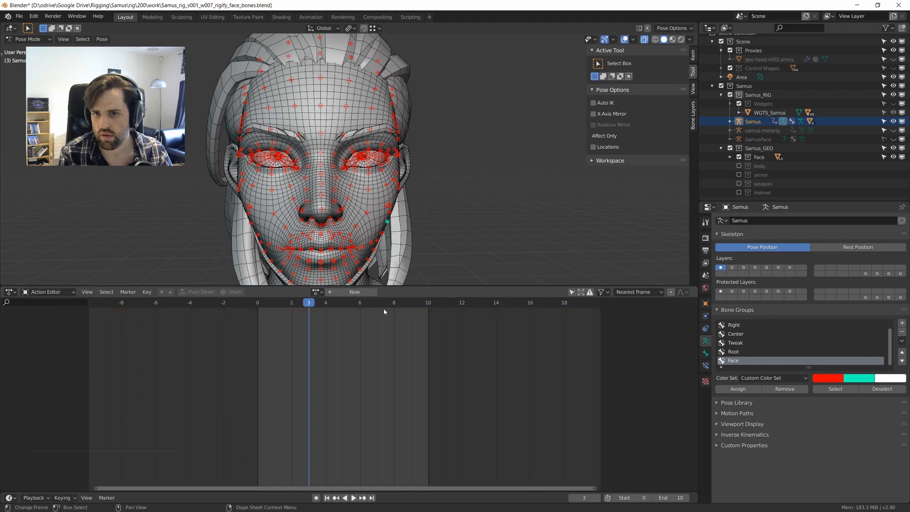
{"action": "left_click", "coordinate": [339, 292]}
Frame the eyebrows and forehead in front view and fit frames 0 to 10 in the Action Editor.
{"action": "middle_click_drag", "start_coordinate": [312, 190], "coordinate": [287, 189]}
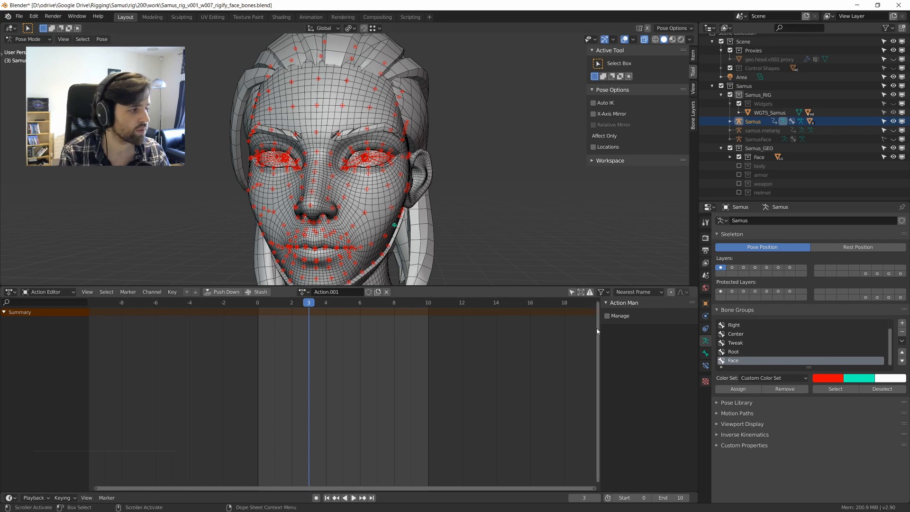
{"action": "scroll", "coordinate": [327, 174], "scroll_direction": "up", "scroll_amount": 1}
{"action": "middle_click_drag", "start_coordinate": [327, 174], "coordinate": [392, 164], "text": "alt"}
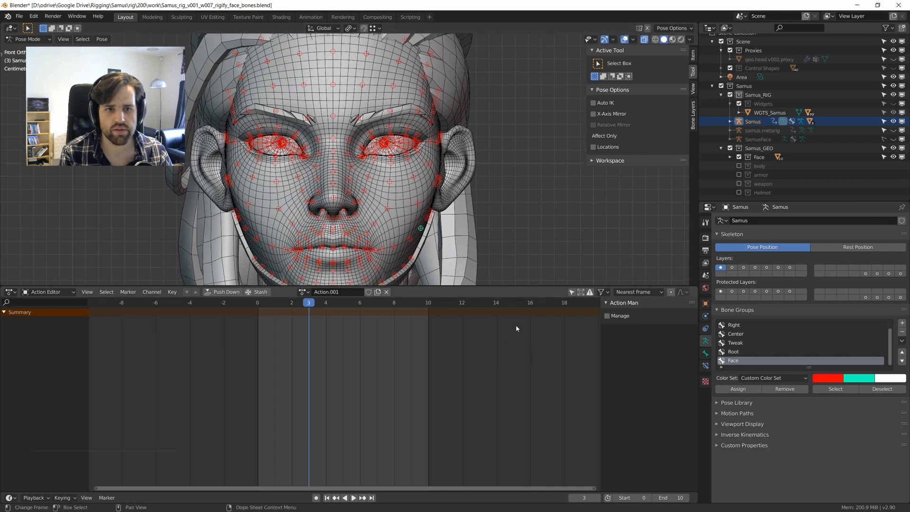
{"action": "middle_click_drag", "start_coordinate": [334, 324], "coordinate": [395, 335], "text": "ctrl"}
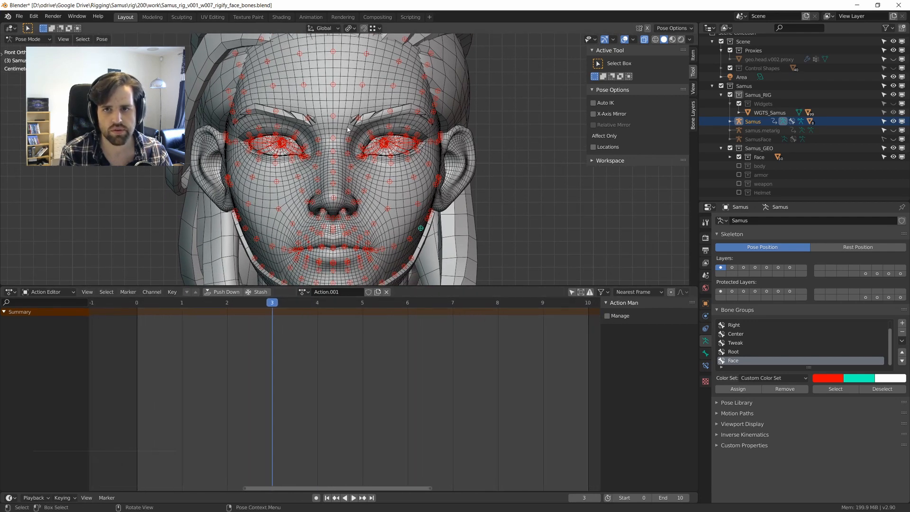
{"action": "scroll", "coordinate": [376, 184], "scroll_direction": "up", "scroll_amount": 2}
{"action": "middle_click_drag", "start_coordinate": [395, 129], "coordinate": [353, 125], "text": "shift"}
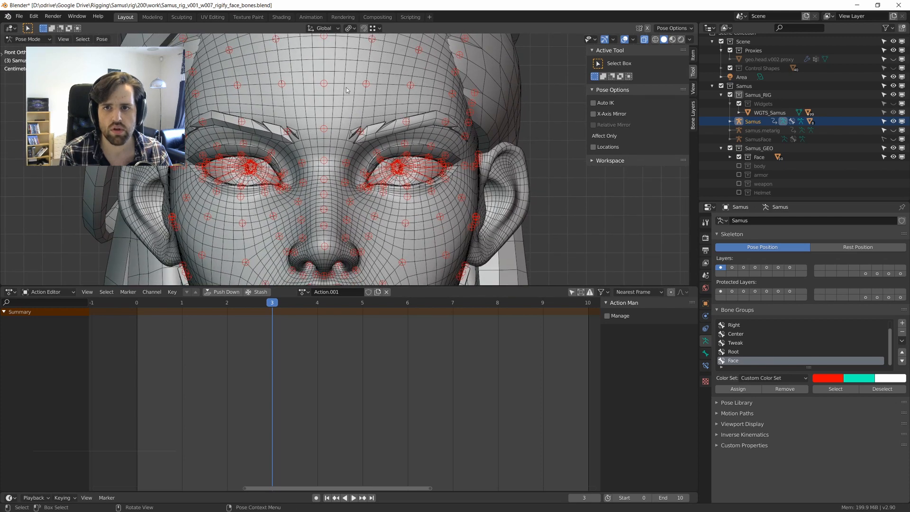
Rename the new action to Brow.Inner.Down.
{"action": "left_click", "coordinate": [349, 290]}
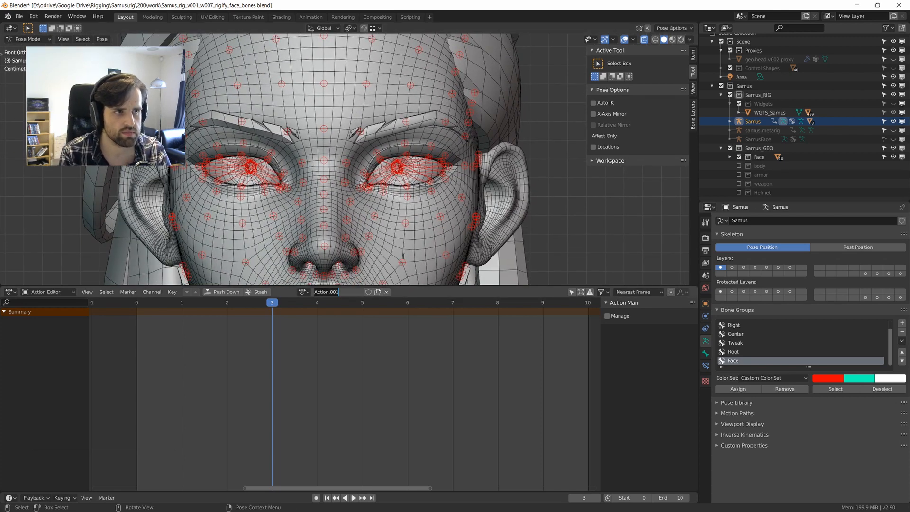
{"action": "type", "text": "Bo"}
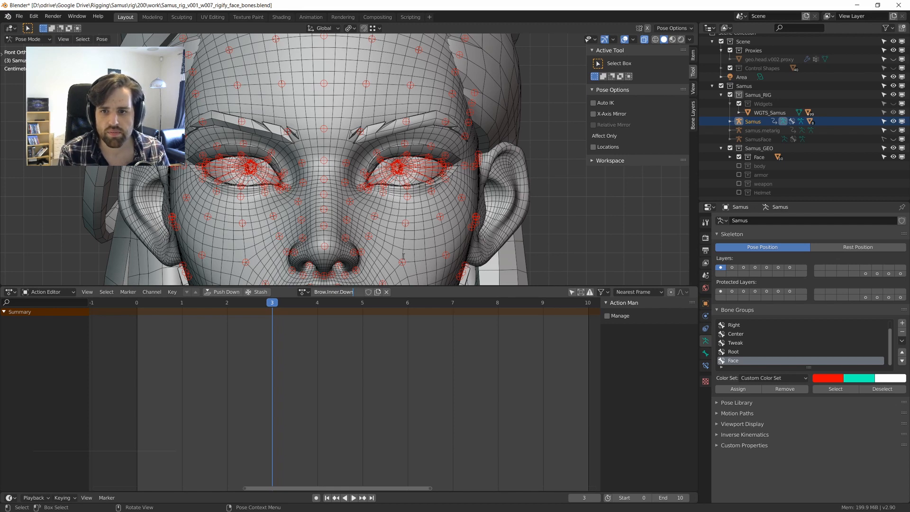
{"action": "key", "text": "Return"}
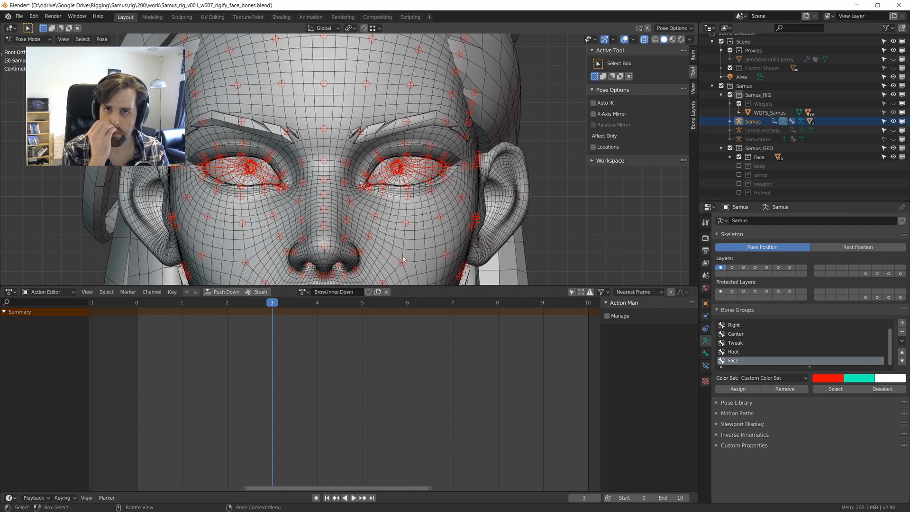
Try to draw a red annotation stroke from the inner eyebrow toward the centre of the brow.
{"action": "middle_click_drag", "start_coordinate": [404, 258], "coordinate": [346, 176]}
{"action": "scroll", "coordinate": [361, 138], "scroll_direction": "up", "scroll_amount": 2}
{"action": "left_click_drag", "start_coordinate": [342, 171], "coordinate": [311, 169]}
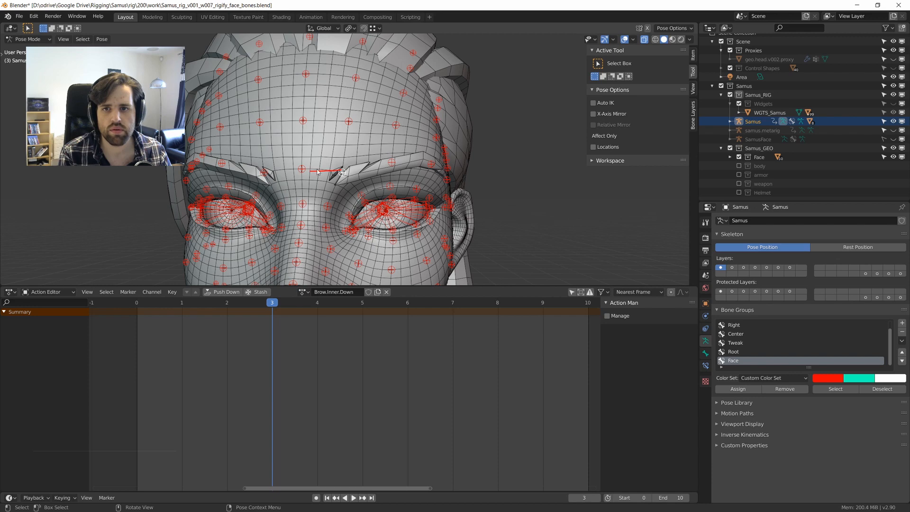
{"action": "key", "text": "ctrl+z"}
Switch the rig to Object Mode, activate the Annotate tool and set the annotation placement to Surface.
{"action": "left_click", "coordinate": [693, 88]}
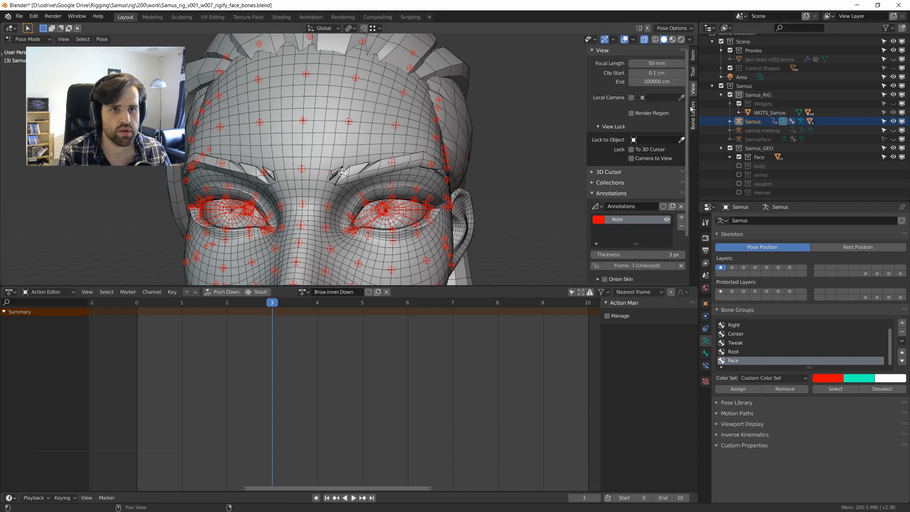
{"action": "key", "text": "ctrl+Tab"}
{"action": "left_click", "coordinate": [2, 53]}
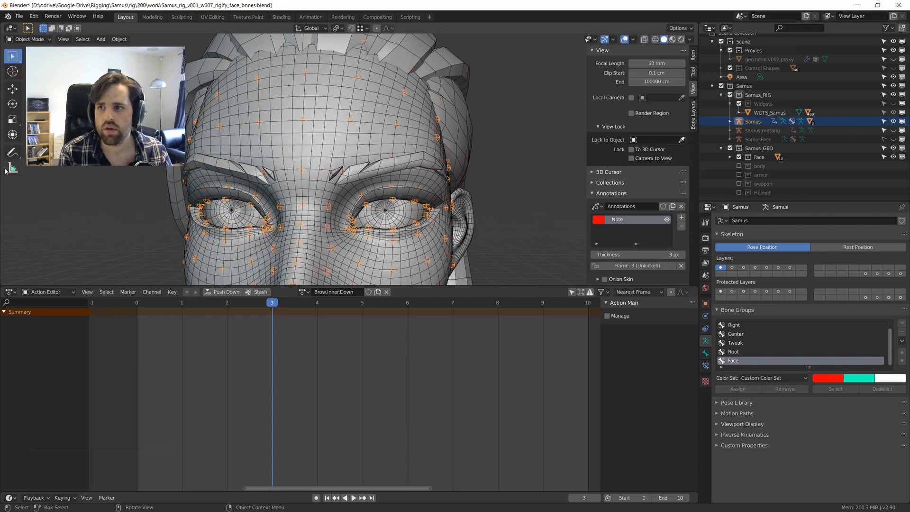
{"action": "left_click", "coordinate": [13, 152]}
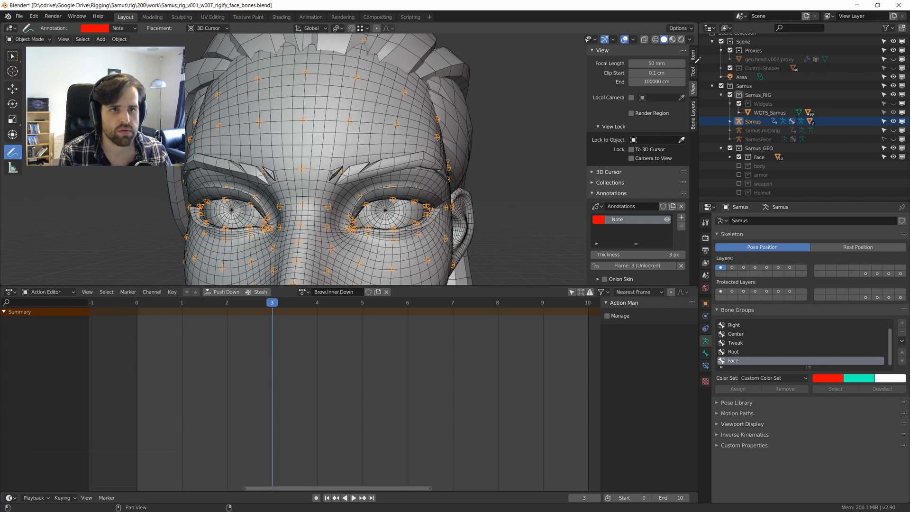
{"action": "left_click", "coordinate": [693, 71]}
{"action": "left_click", "coordinate": [656, 98]}
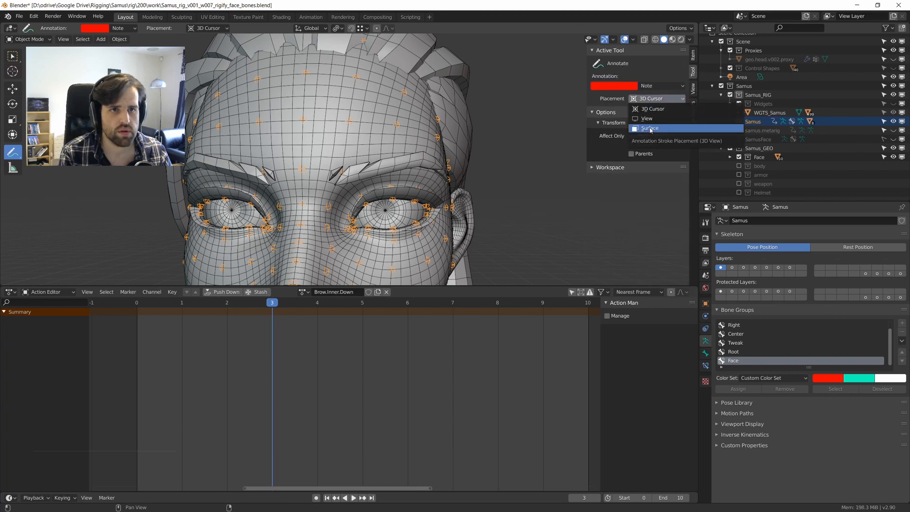
{"action": "left_click", "coordinate": [657, 127]}
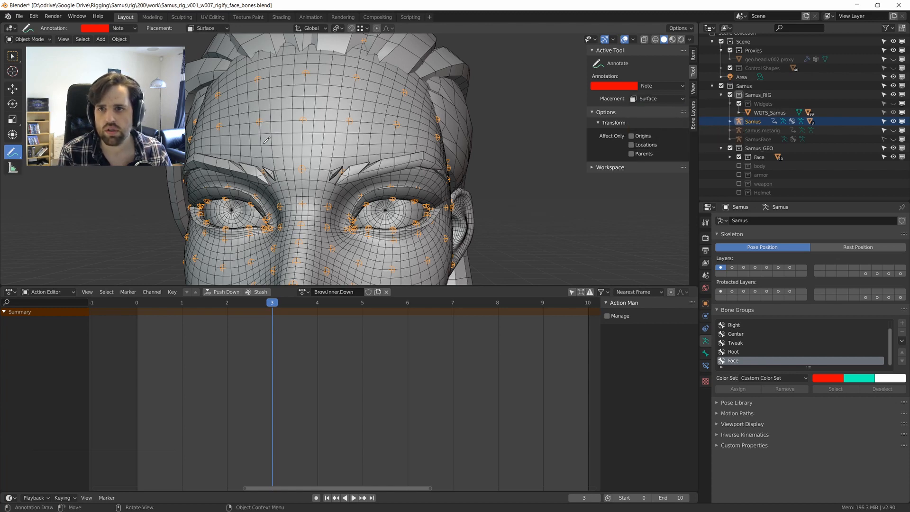
Reactivate the Select Box tool and return the Samus rig to Pose Mode.
{"action": "key", "text": "w"}
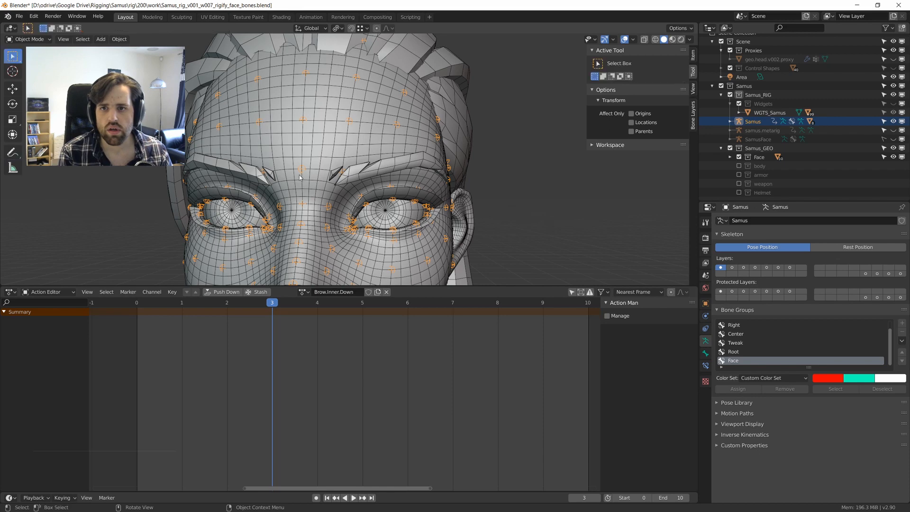
{"action": "left_click", "coordinate": [301, 168]}
{"action": "key", "text": "ctrl+Tab"}
{"action": "left_click", "coordinate": [297, 187]}
{"action": "left_click", "coordinate": [302, 164]}
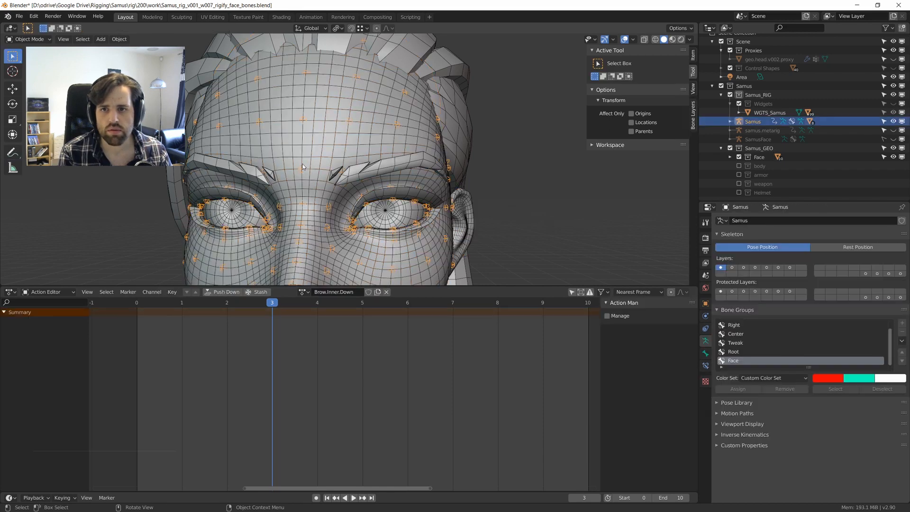
{"action": "key", "text": "Tab"}
{"action": "left_click", "coordinate": [303, 222]}
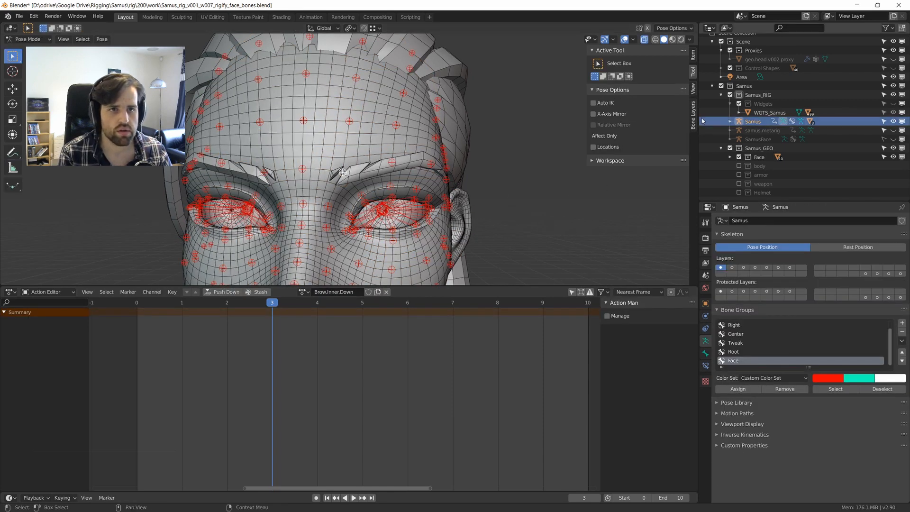
Change the colour of the Note annotation layer to bright green with a hue of 0.304.
{"action": "left_click", "coordinate": [693, 88]}
{"action": "left_click", "coordinate": [599, 220]}
{"action": "left_click", "coordinate": [599, 122]}
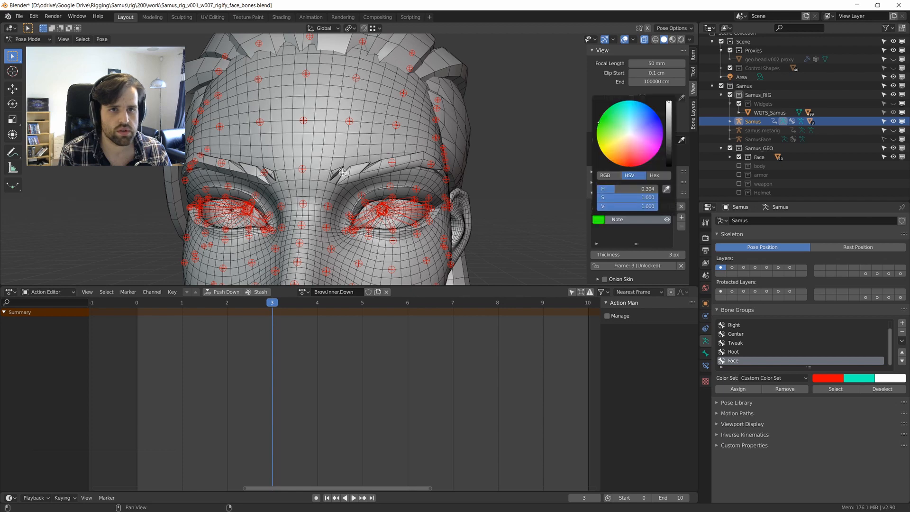
{"action": "scroll", "coordinate": [359, 215], "scroll_direction": "up", "scroll_amount": 1}
Maximize the 3D viewport and examine the brow and face controls from the front and side.
{"action": "key", "text": "ctrl+space"}
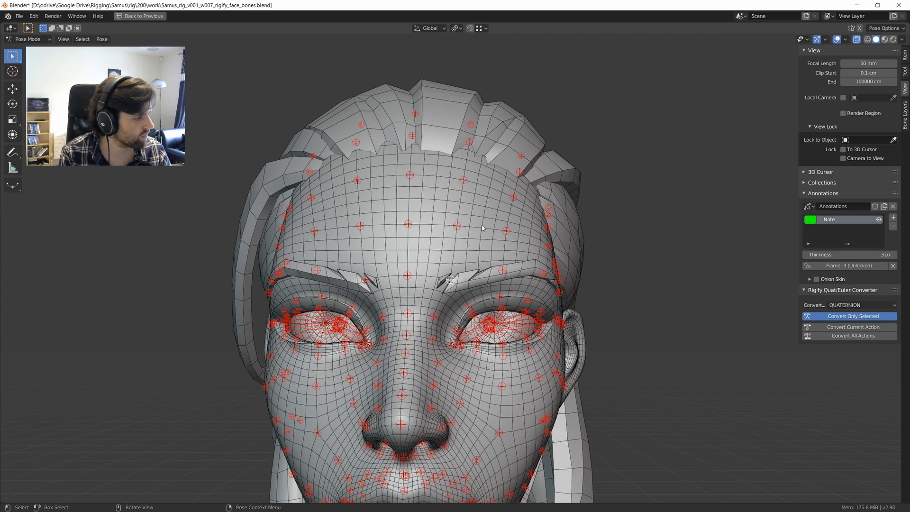
{"action": "middle_click_drag", "start_coordinate": [480, 310], "coordinate": [459, 279]}
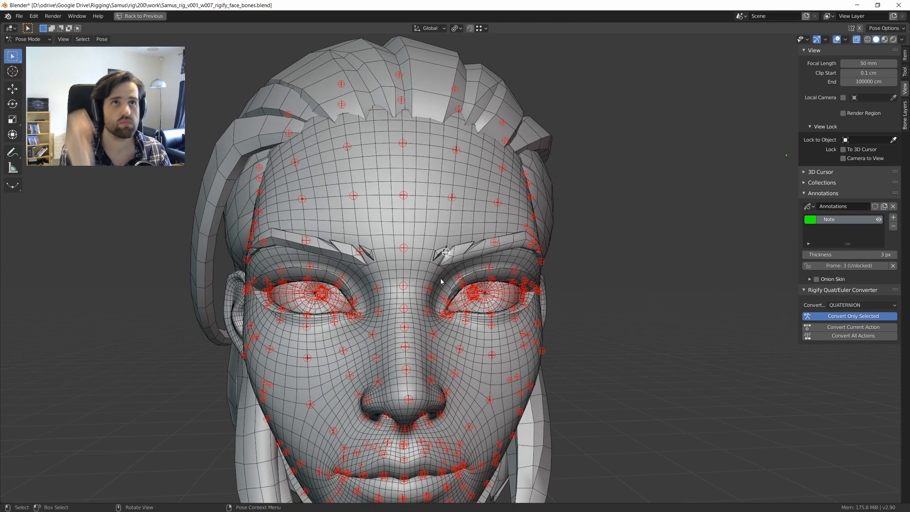
{"action": "middle_click_drag", "start_coordinate": [435, 281], "coordinate": [415, 246]}
{"action": "scroll", "coordinate": [416, 279], "scroll_direction": "up", "scroll_amount": 1}
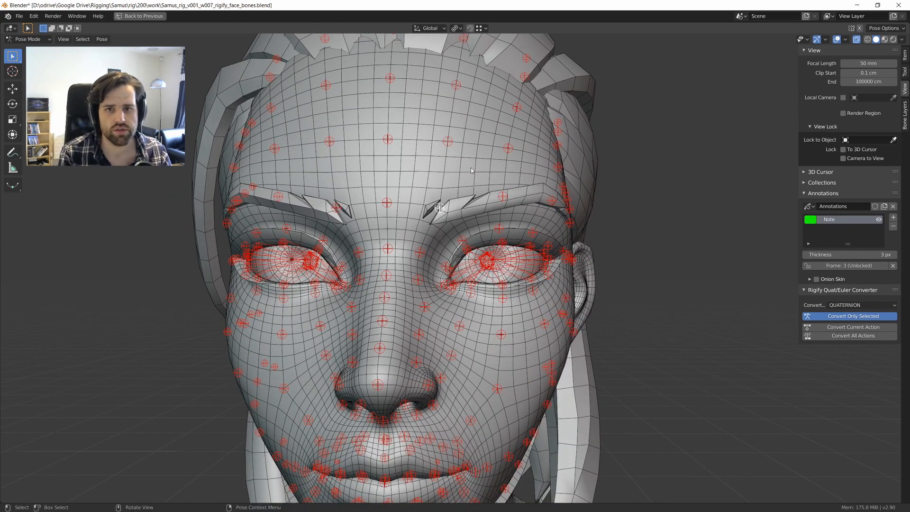
{"action": "scroll", "coordinate": [497, 153], "scroll_direction": "down", "scroll_amount": 4}
{"action": "middle_click_drag", "start_coordinate": [501, 176], "coordinate": [389, 204]}
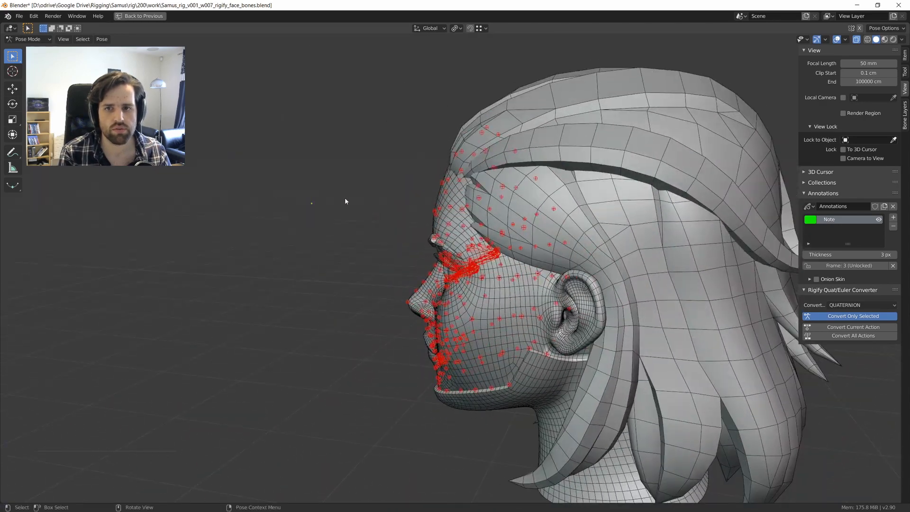
{"action": "middle_click_drag", "start_coordinate": [327, 206], "coordinate": [402, 211]}
{"action": "scroll", "coordinate": [403, 211], "scroll_direction": "up", "scroll_amount": 3}
{"action": "middle_click_drag", "start_coordinate": [459, 222], "coordinate": [481, 238]}
{"action": "scroll", "coordinate": [480, 237], "scroll_direction": "up", "scroll_amount": 2}
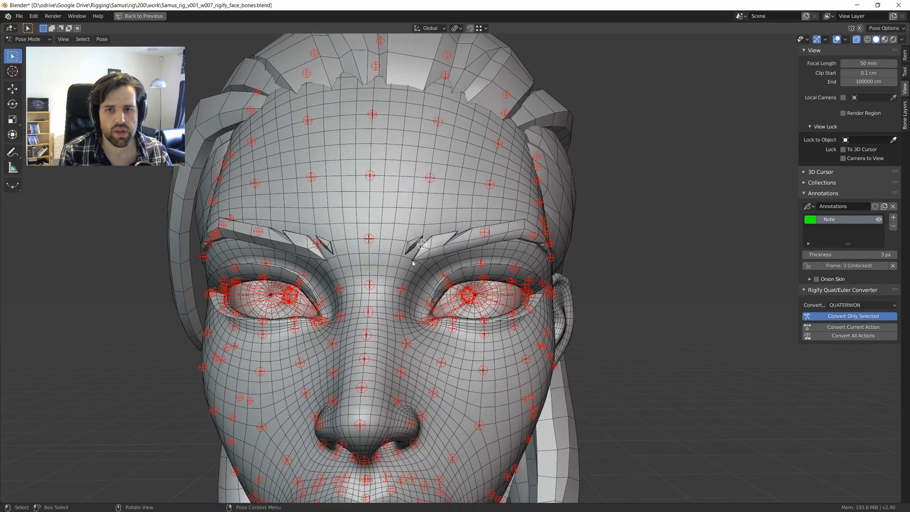
Sketch green arrows pointing inward between the eyebrows and one pointing up from an inner eyebrow, and erase them.
{"action": "middle_click_drag", "start_coordinate": [404, 244], "coordinate": [395, 250]}
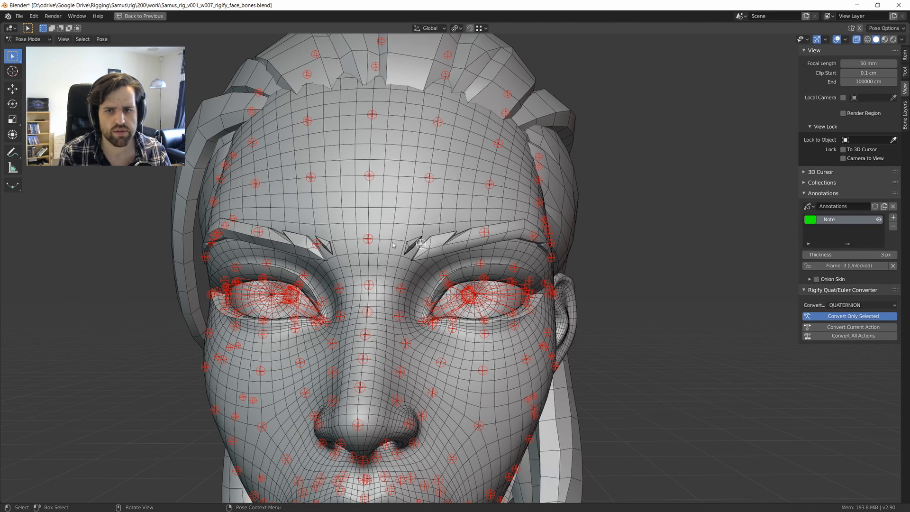
{"action": "mouse_move", "coordinate": [408, 245]}
{"action": "left_mouse_down"}
{"action": "mouse_move", "coordinate": [341, 238]}
{"action": "mouse_move", "coordinate": [356, 240]}
{"action": "left_mouse_up"}
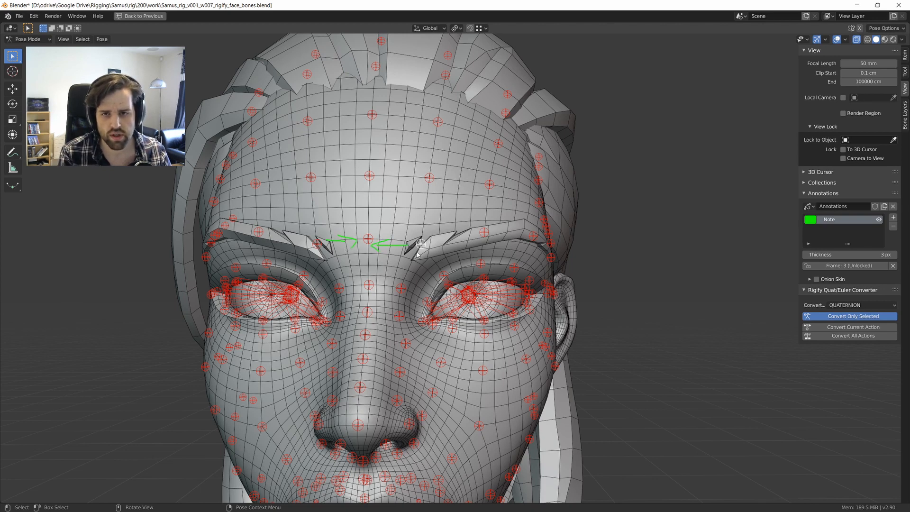
{"action": "middle_click_drag", "start_coordinate": [382, 261], "coordinate": [393, 248]}
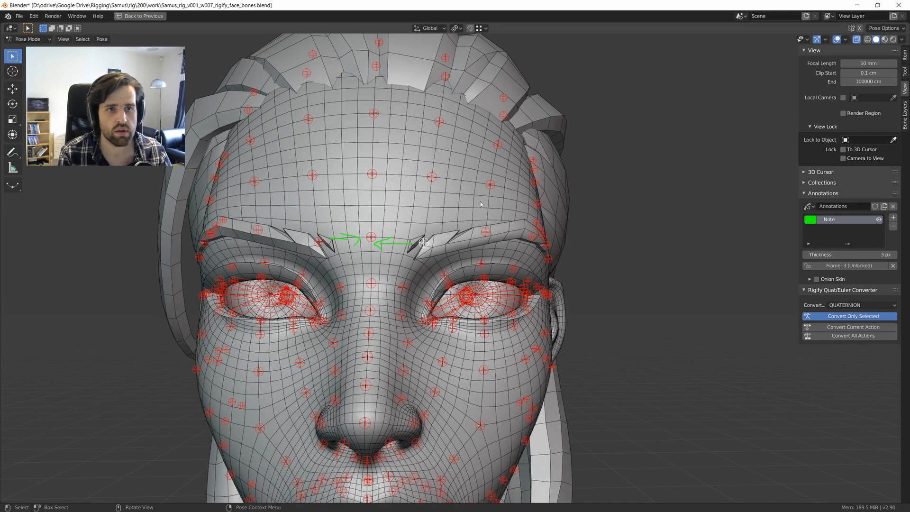
{"action": "middle_click_drag", "start_coordinate": [404, 231], "coordinate": [417, 230]}
{"action": "mouse_move", "coordinate": [416, 232]}
{"action": "left_mouse_down"}
{"action": "mouse_move", "coordinate": [416, 180]}
{"action": "mouse_move", "coordinate": [427, 205]}
{"action": "left_mouse_up"}
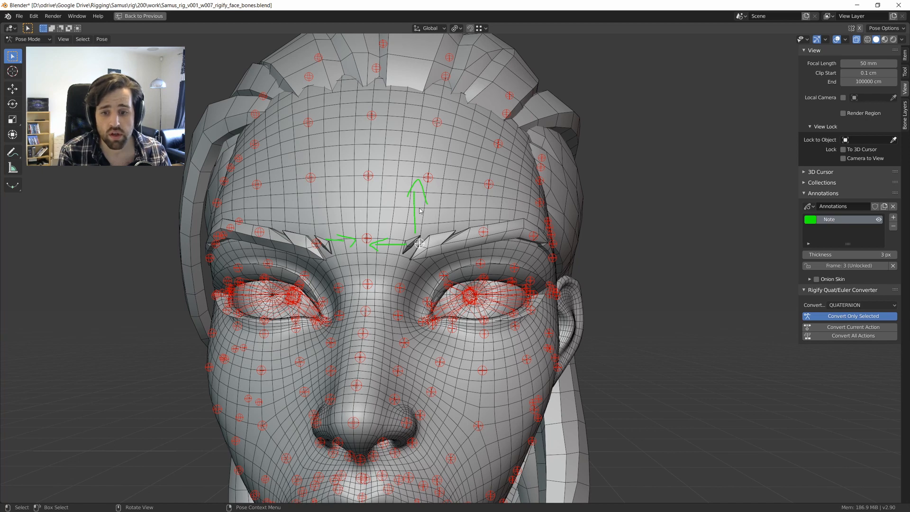
{"action": "mouse_move", "coordinate": [418, 180]}
{"action": "right_mouse_down"}
{"action": "mouse_move", "coordinate": [417, 247]}
{"action": "mouse_move", "coordinate": [362, 239]}
{"action": "right_mouse_up"}
{"action": "mouse_move", "coordinate": [439, 246]}
{"action": "middle_mouse_down"}
{"action": "mouse_move", "coordinate": [385, 256]}
{"action": "mouse_move", "coordinate": [430, 257]}
{"action": "middle_mouse_up"}
{"action": "scroll", "coordinate": [411, 252], "scroll_direction": "down", "scroll_amount": 5}
{"action": "scroll", "coordinate": [419, 256], "scroll_direction": "up", "scroll_amount": 4}
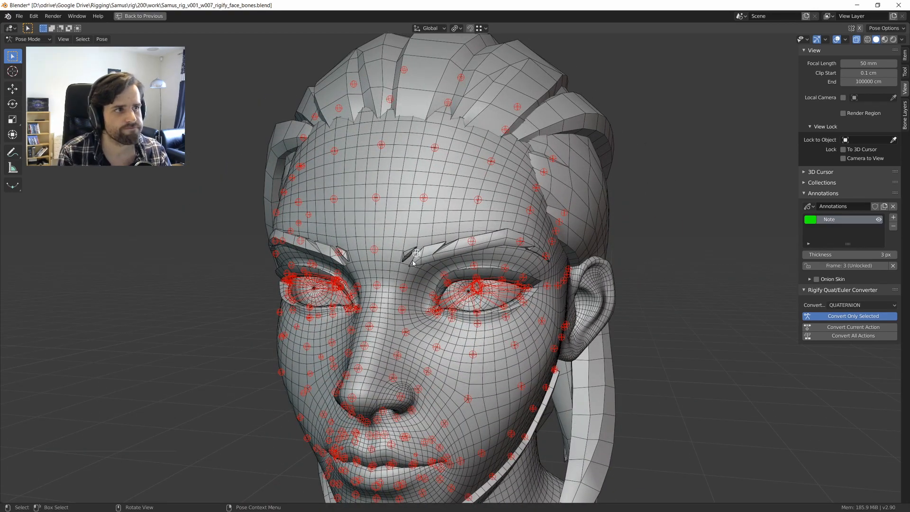
{"action": "middle_click_drag", "start_coordinate": [398, 252], "coordinate": [436, 241]}
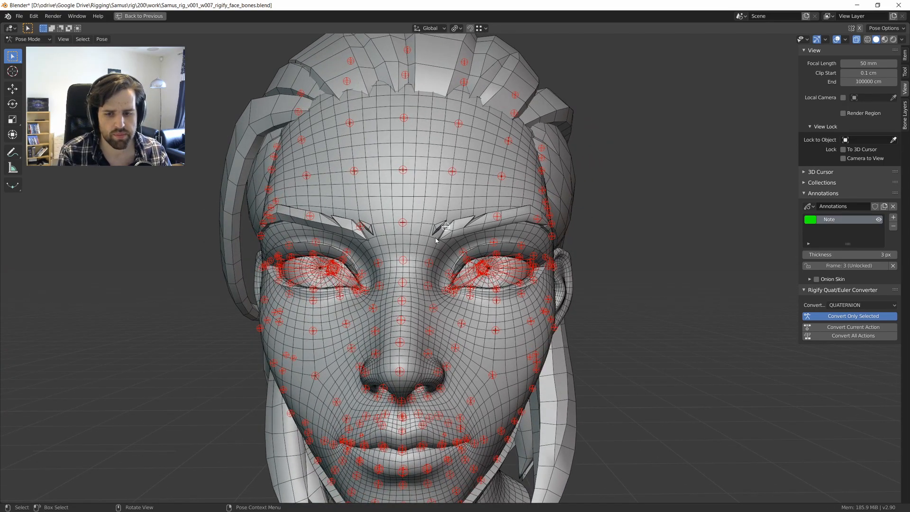
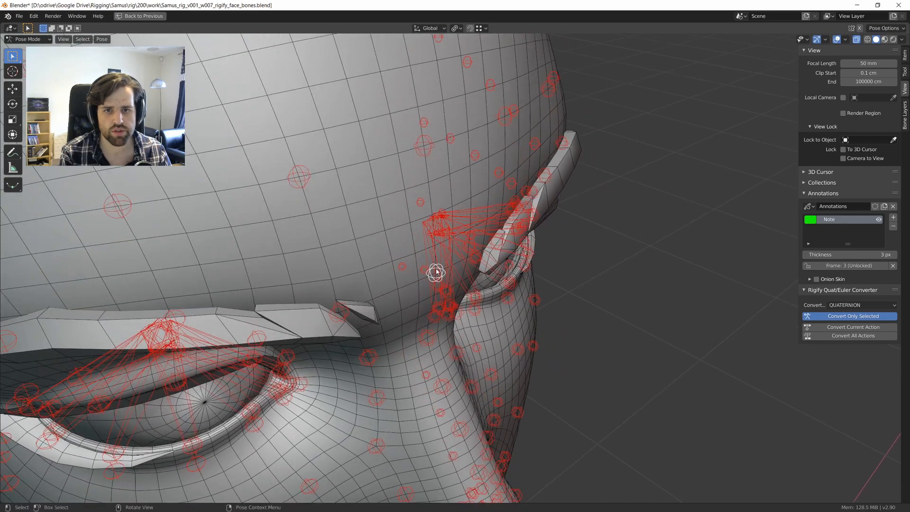
Test how the inner eyebrow controls deform the brow by moving them freely from several viewing angles.
{"action": "key", "text": "g"}
{"action": "left_click", "coordinate": [459, 296]}
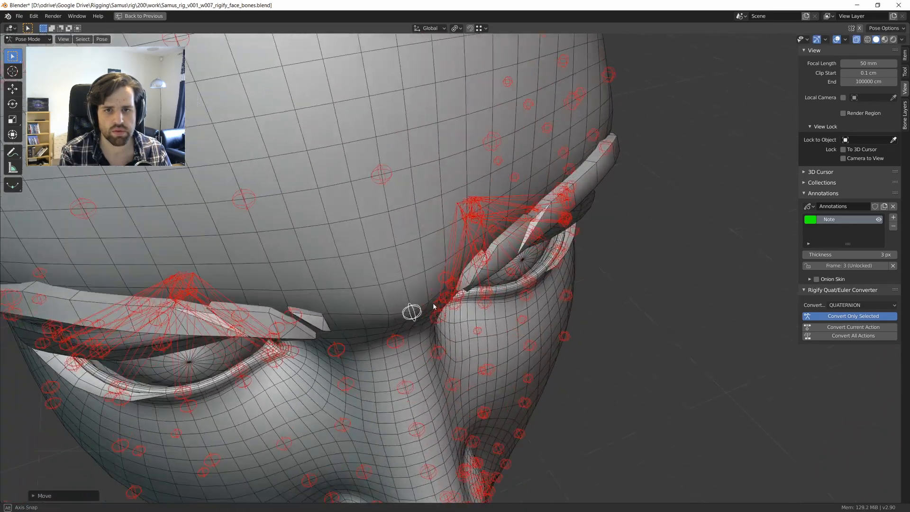
{"action": "left_click", "coordinate": [477, 260]}
{"action": "middle_click_drag", "start_coordinate": [477, 259], "coordinate": [432, 304]}
{"action": "key", "text": "g"}
{"action": "left_click", "coordinate": [484, 285]}
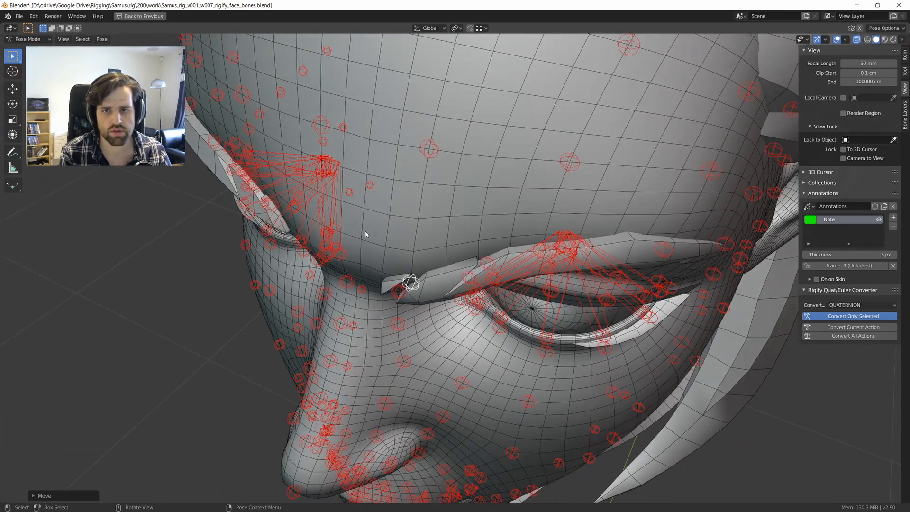
{"action": "left_click_drag", "start_coordinate": [369, 235], "coordinate": [365, 273]}
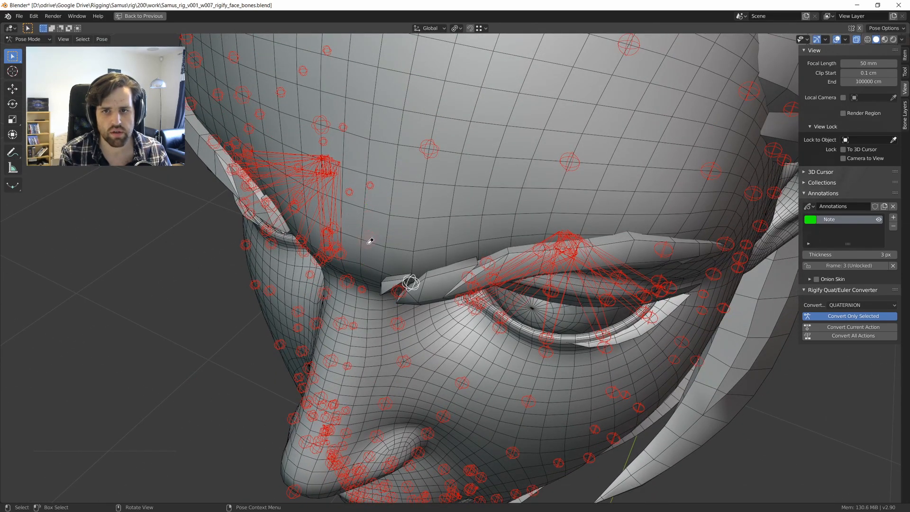
Select all the rig's visible pose bones and clear their locations.
{"action": "middle_click_drag", "start_coordinate": [370, 241], "coordinate": [381, 205]}
{"action": "key", "text": "a"}
{"action": "key", "text": "alt+g"}
{"action": "scroll", "coordinate": [394, 246], "scroll_direction": "down", "scroll_amount": 4}
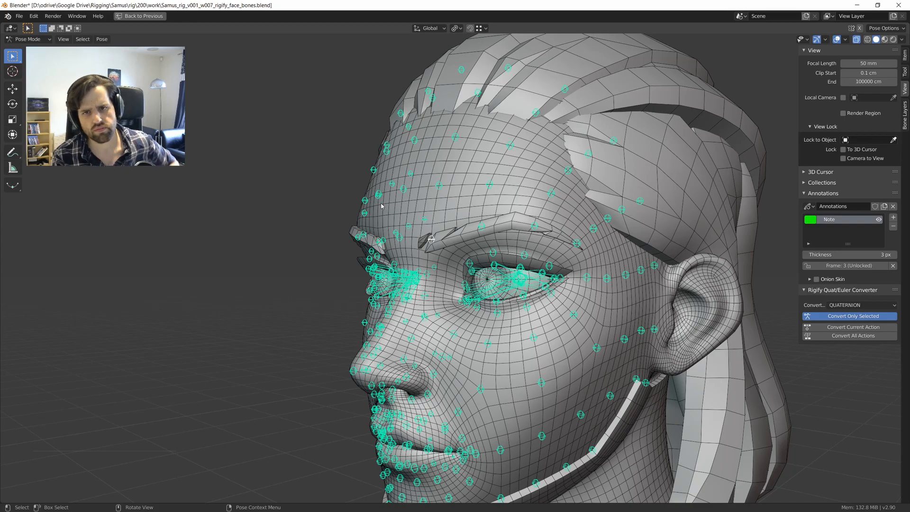
{"action": "middle_click_drag", "start_coordinate": [353, 202], "coordinate": [429, 223]}
{"action": "key", "text": "ctrl+Tab"}
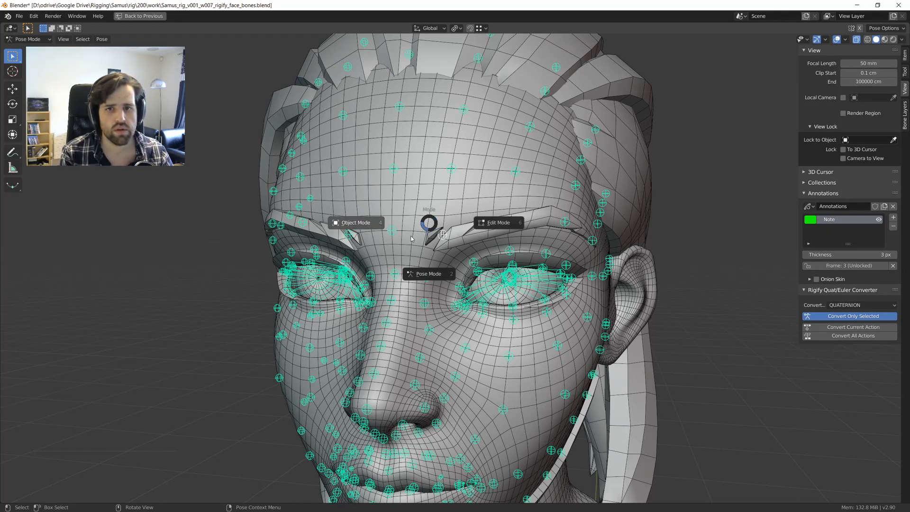
{"action": "key", "text": "Escape"}
Restore the full workspace layout, select samus.metarig in the scene hierarchy and unhide it.
{"action": "key", "text": "ctrl+space"}
{"action": "left_click", "coordinate": [763, 123]}
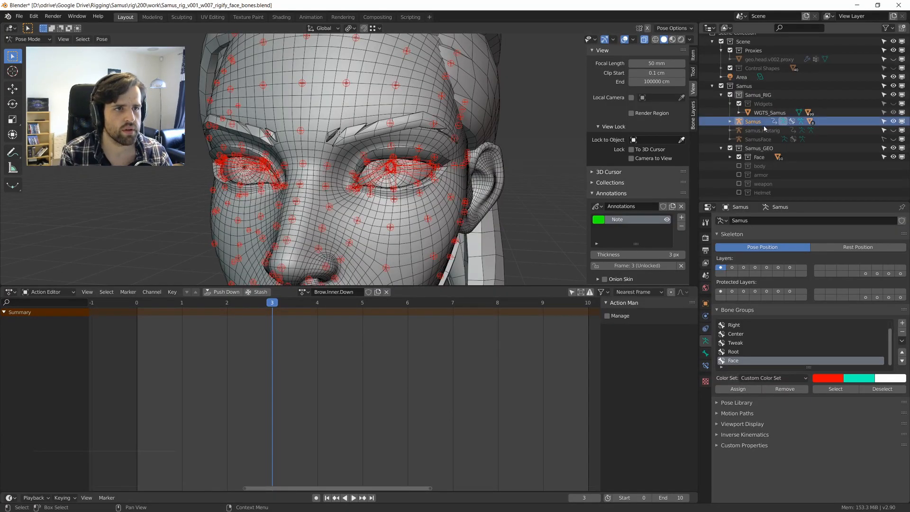
{"action": "left_click", "coordinate": [764, 133]}
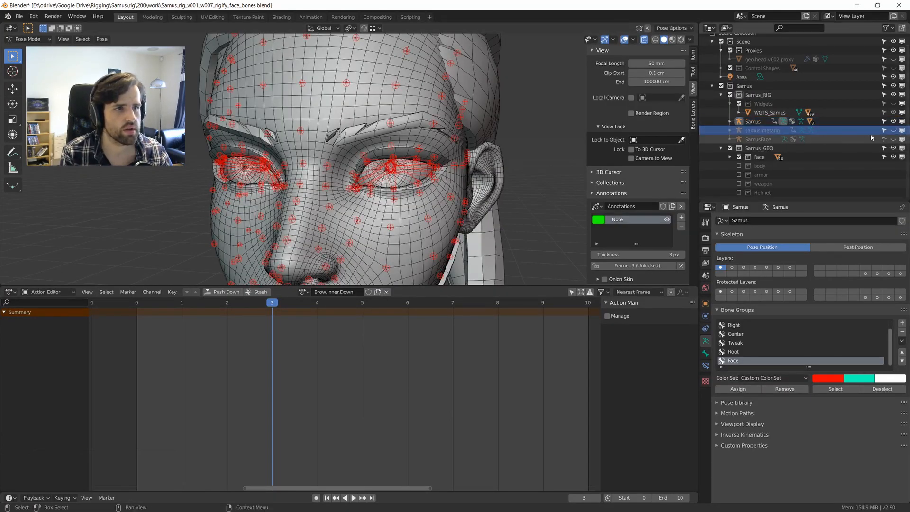
{"action": "left_click", "coordinate": [893, 131]}
Switch the Samus rig from pose mode to object mode, keeping it visible in the viewport.
{"action": "scroll", "coordinate": [308, 185], "scroll_direction": "down", "scroll_amount": 2}
{"action": "middle_click_drag", "start_coordinate": [308, 184], "coordinate": [336, 189]}
{"action": "key", "text": "ctrl+Tab"}
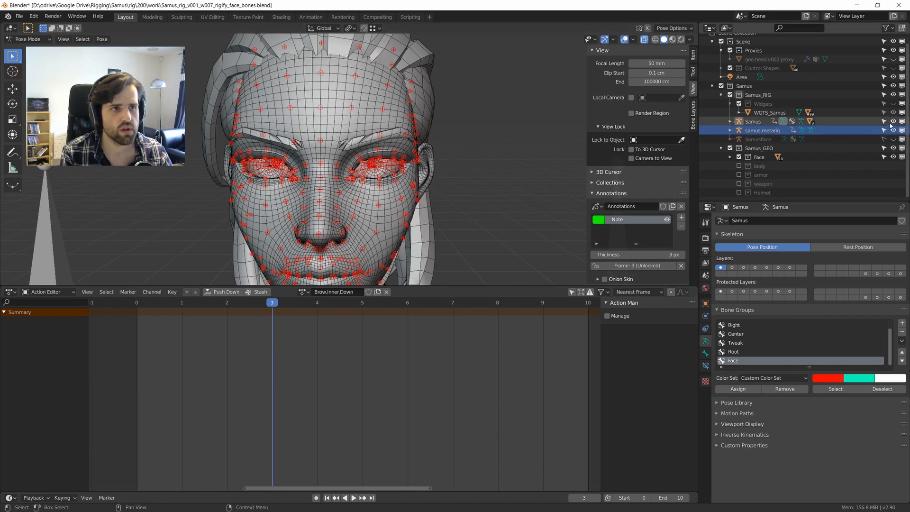
{"action": "scroll", "coordinate": [283, 130], "scroll_direction": "up", "scroll_amount": 4}
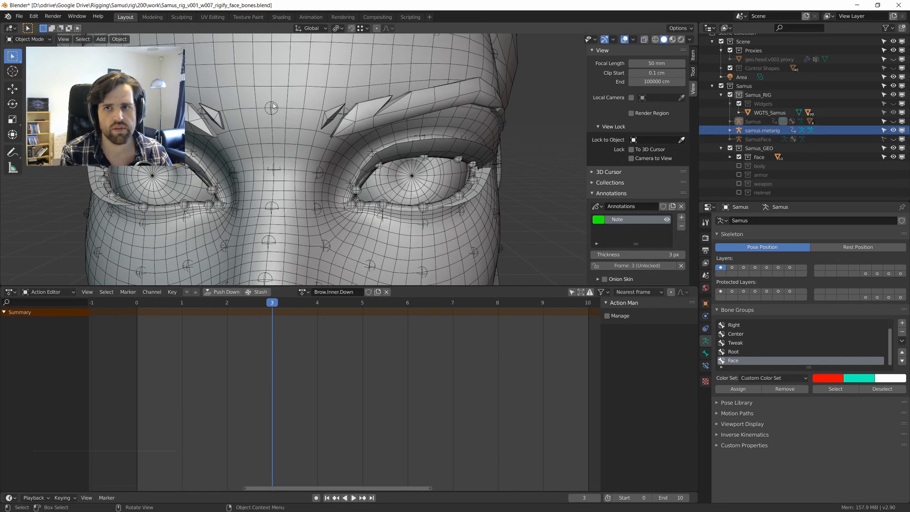
{"action": "key", "text": "ctrl+Tab"}
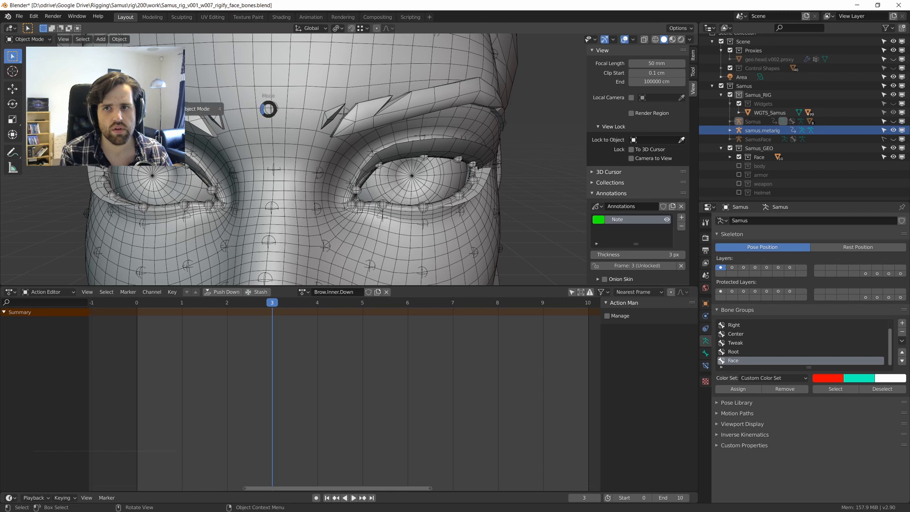
{"action": "right_click", "coordinate": [184, 109]}
{"action": "scroll", "coordinate": [313, 140], "scroll_direction": "down", "scroll_amount": 4}
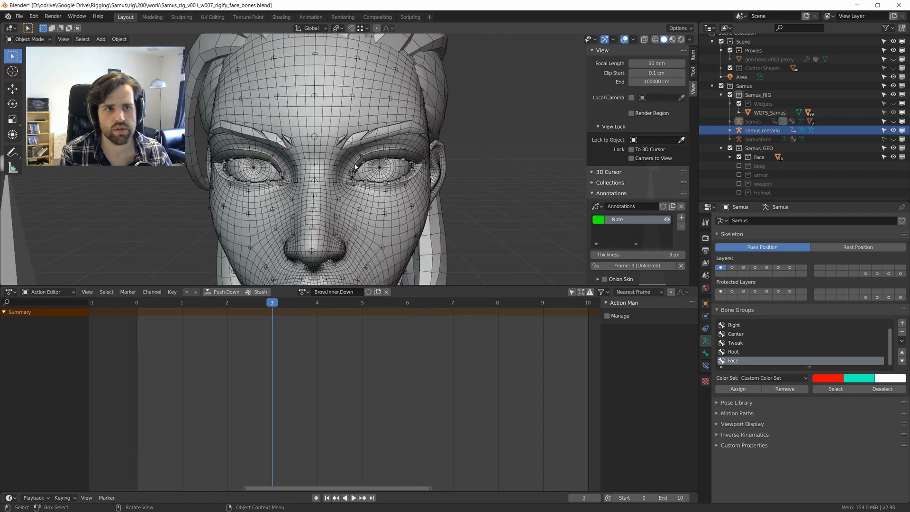
{"action": "left_click", "coordinate": [854, 123]}
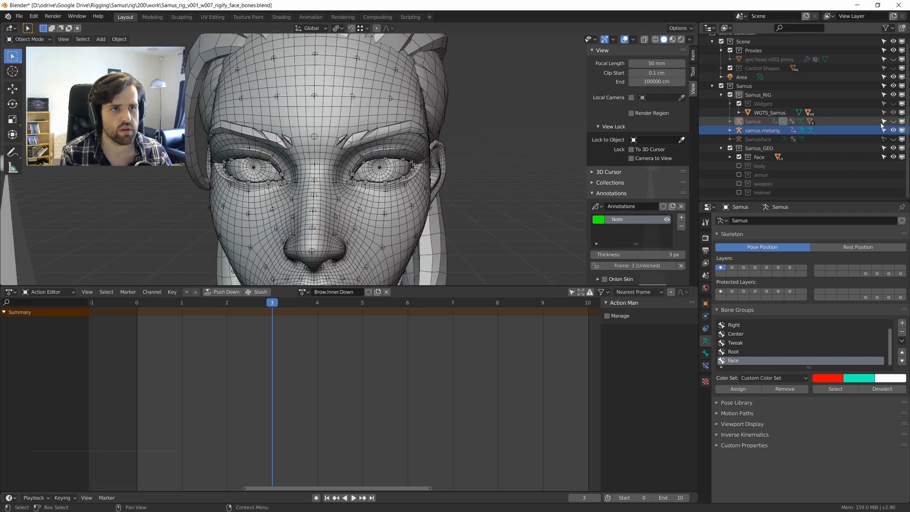
{"action": "key", "text": "ctrl+Tab"}
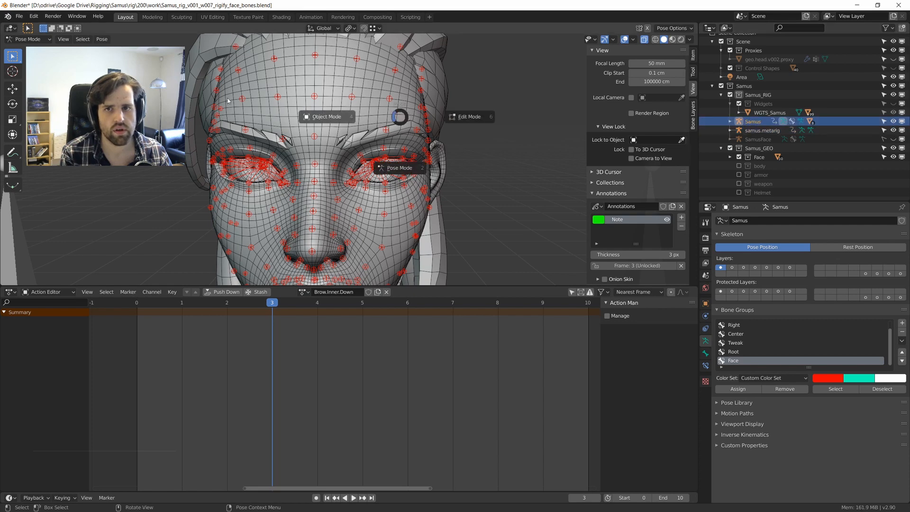
{"action": "left_click", "coordinate": [228, 100]}
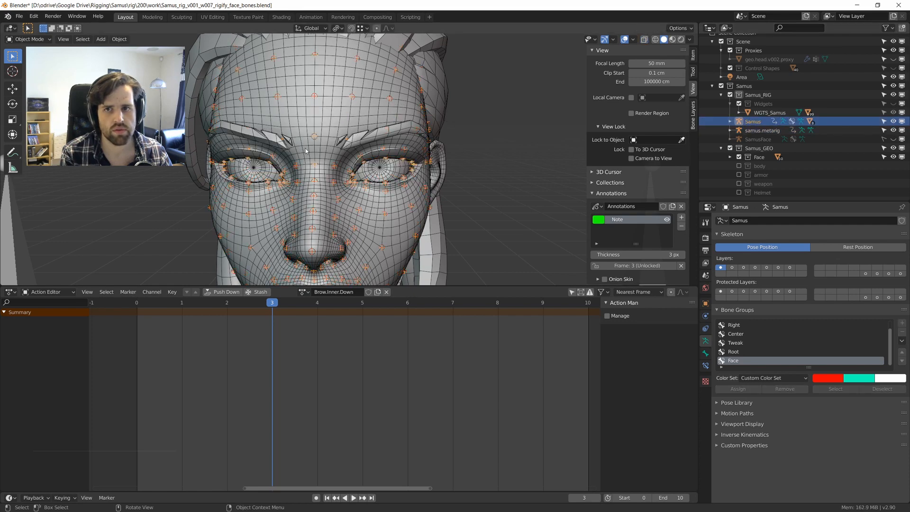
Hide the Samus rig, then select samus.metarig and put it in edit mode.
{"action": "left_click", "coordinate": [876, 130]}
{"action": "key", "text": "ctrl+Tab"}
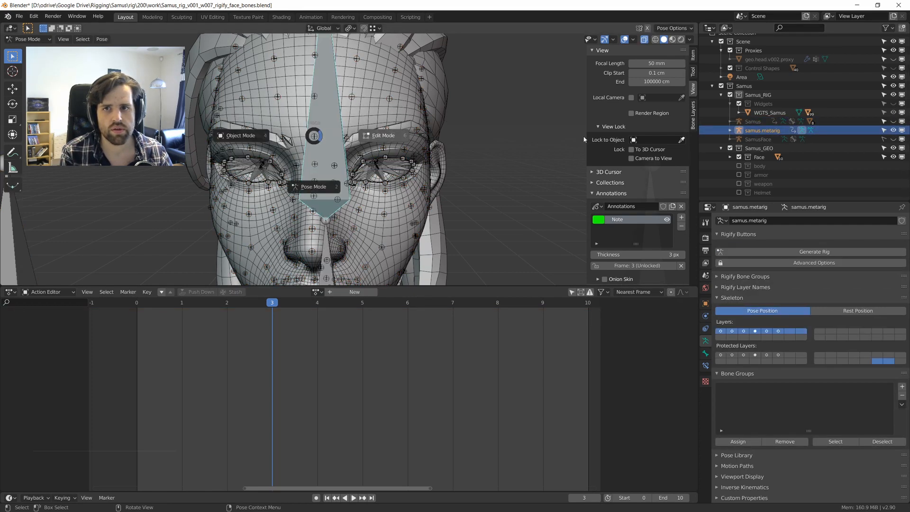
{"action": "left_click", "coordinate": [585, 139]}
{"action": "scroll", "coordinate": [334, 153], "scroll_direction": "up", "scroll_amount": 3}
{"action": "middle_click_drag", "start_coordinate": [335, 153], "coordinate": [382, 132]}
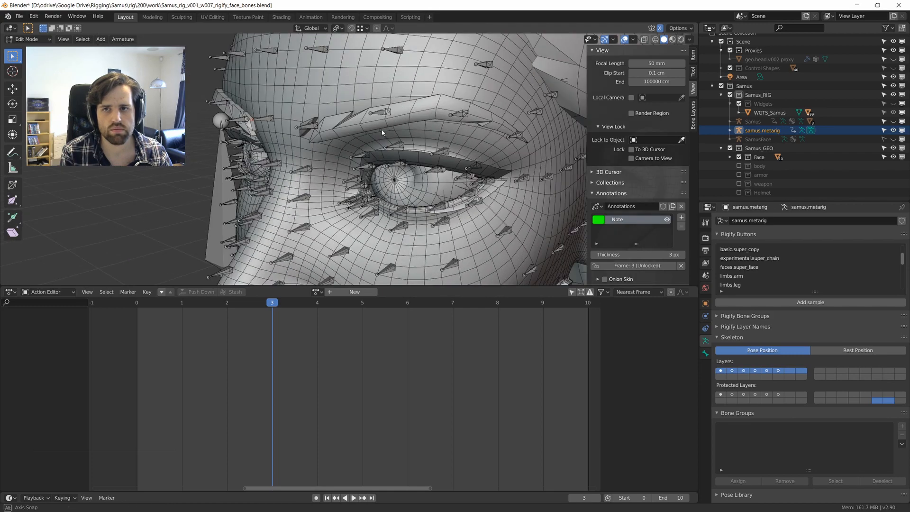
Duplicate the mirrored inner eyebrow bones and place the copies between each inner eyebrow and the central forehead bone.
{"action": "scroll", "coordinate": [380, 133], "scroll_direction": "up", "scroll_amount": 3}
{"action": "left_click", "coordinate": [266, 126]}
{"action": "middle_click_drag", "start_coordinate": [266, 126], "coordinate": [365, 147]}
{"action": "left_click", "coordinate": [325, 130]}
{"action": "key", "text": "shift+d"}
{"action": "left_click", "coordinate": [348, 164]}
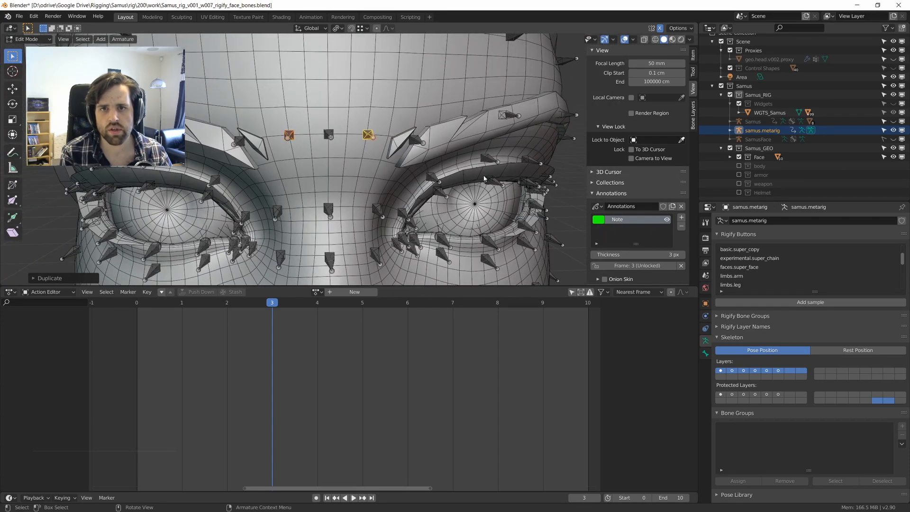
Rename the left duplicated eyebrow bone as eyebrow_in_crease.L.
{"action": "left_click", "coordinate": [706, 353]}
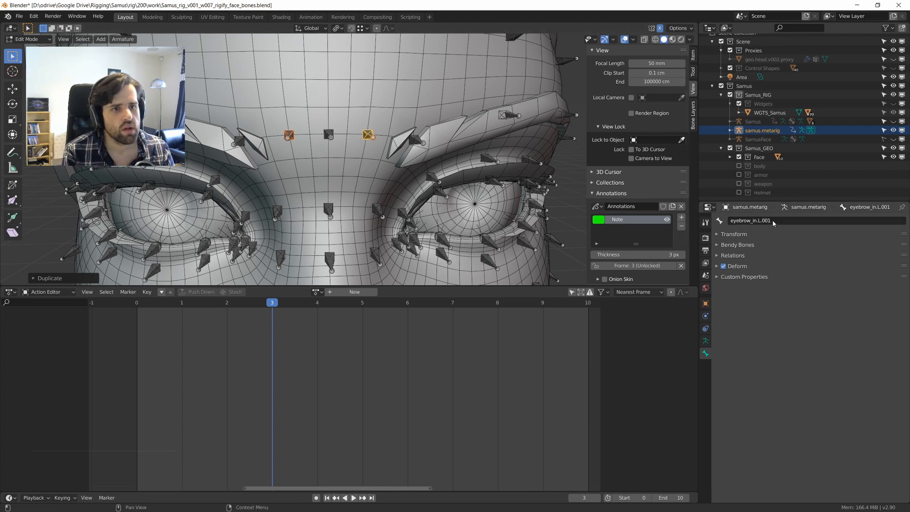
{"action": "left_click", "coordinate": [756, 222]}
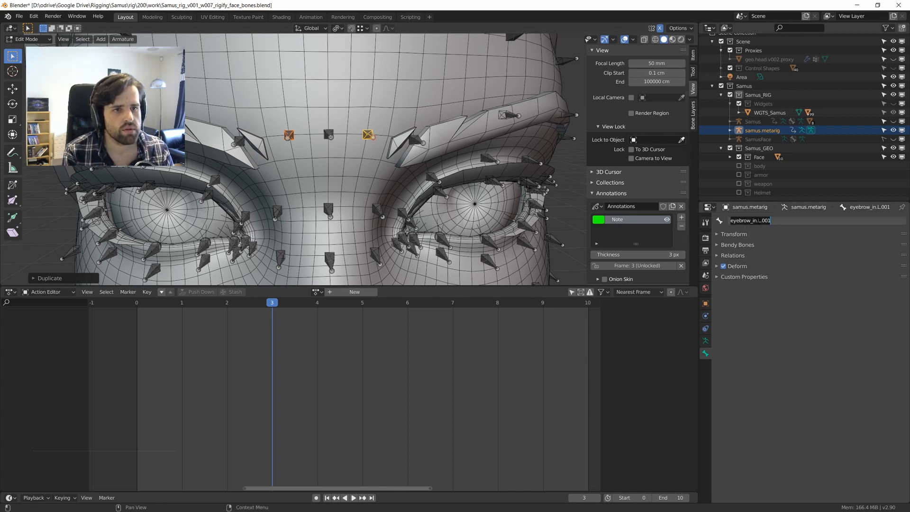
{"action": "left_click", "coordinate": [754, 221]}
{"action": "type", "text": "_crease"}
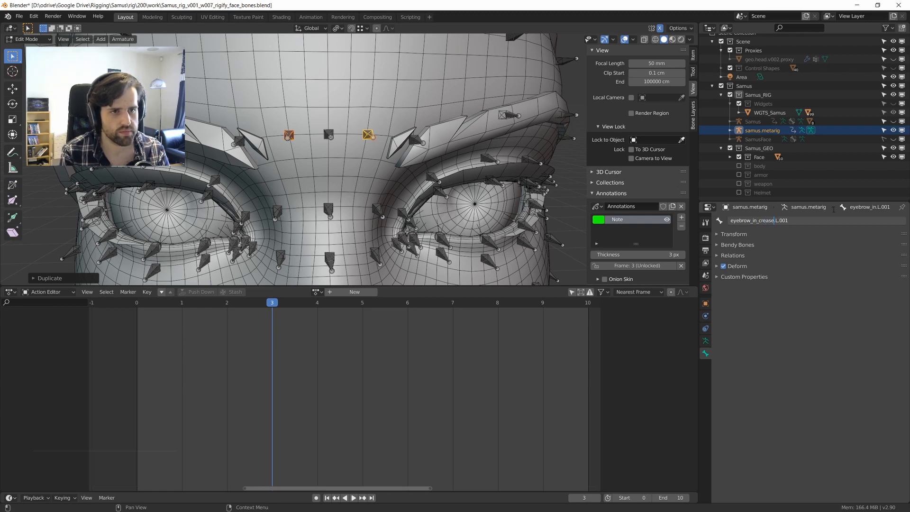
{"action": "key", "text": "Return"}
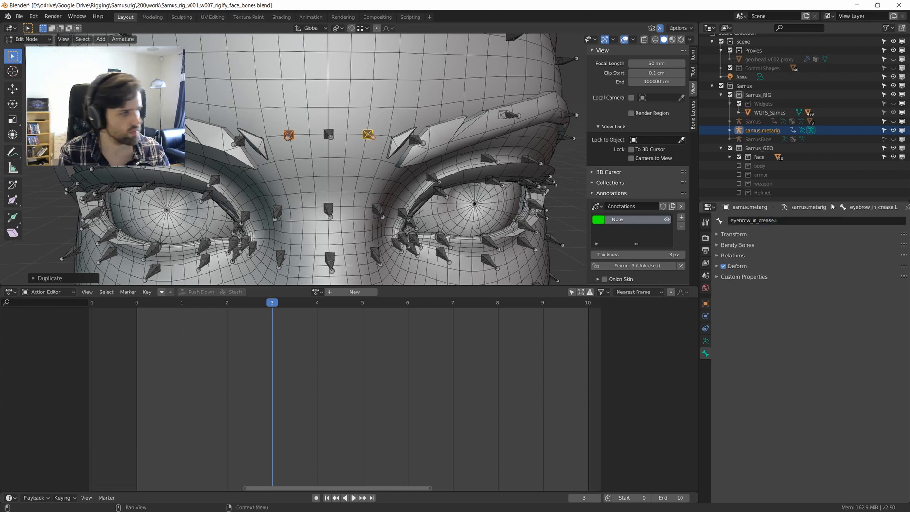
Put the metarig in pose mode and rename the right duplicated eyebrow bone as eyebrow_in_crease.R.
{"action": "middle_click_drag", "start_coordinate": [332, 166], "coordinate": [321, 150]}
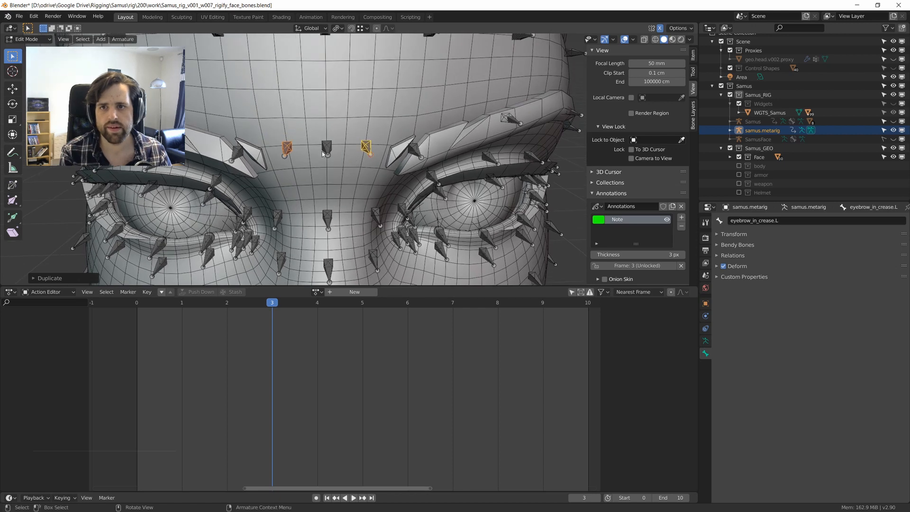
{"action": "key", "text": "ctrl+Tab"}
{"action": "left_click", "coordinate": [324, 224]}
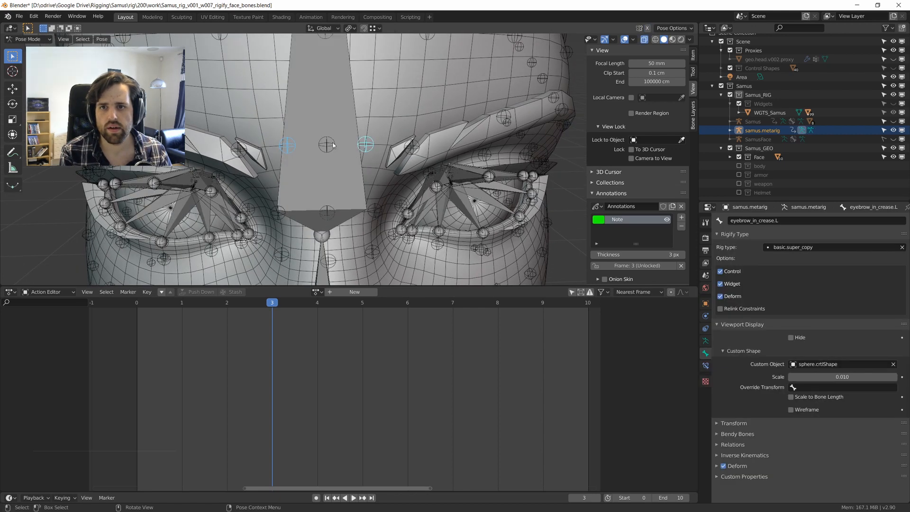
{"action": "left_click", "coordinate": [327, 143]}
{"action": "left_click", "coordinate": [288, 145]}
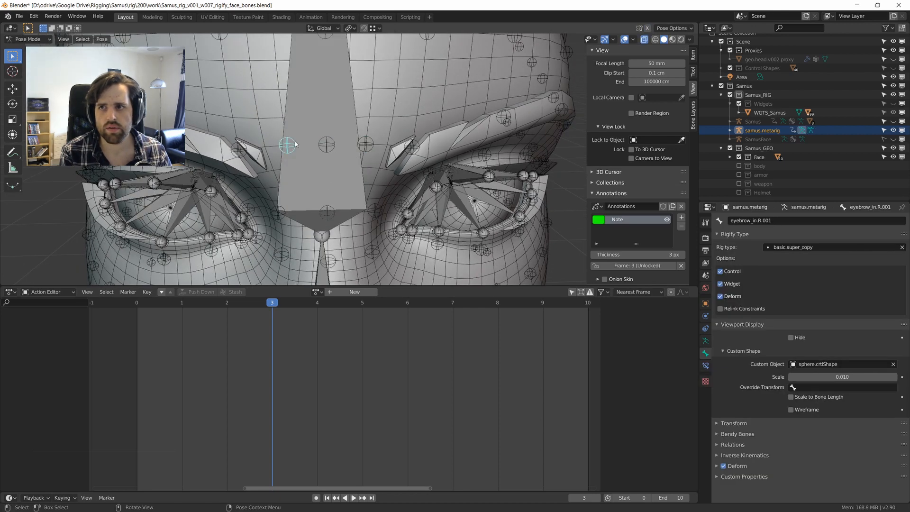
{"action": "left_click", "coordinate": [792, 220]}
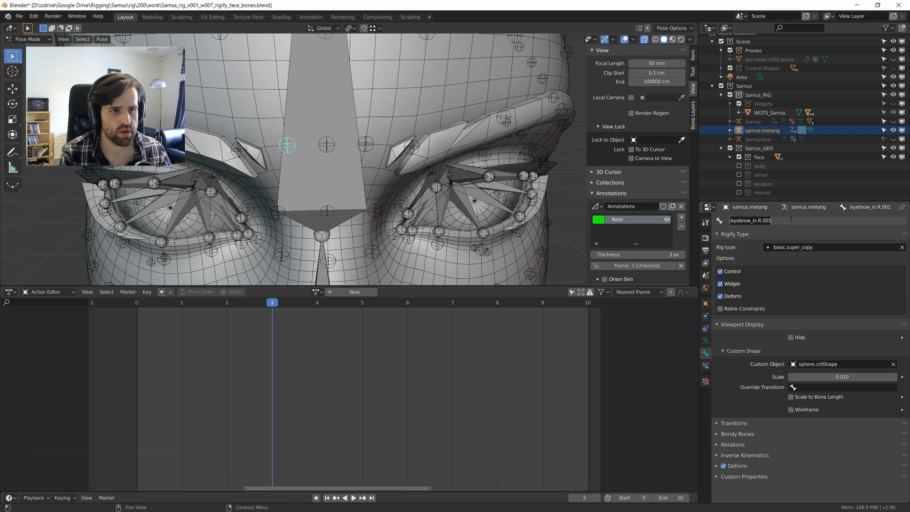
{"action": "left_click", "coordinate": [791, 220]}
{"action": "key", "text": "BackSpace"}
{"action": "key", "text": "BackSpace"}
{"action": "key", "text": "BackSpace"}
{"action": "key", "text": "BackSpace"}
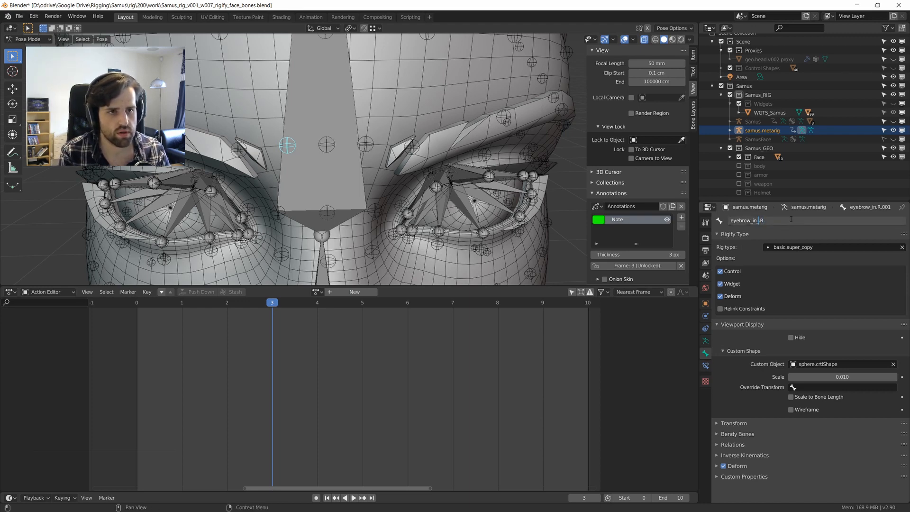
{"action": "key", "text": "Return"}
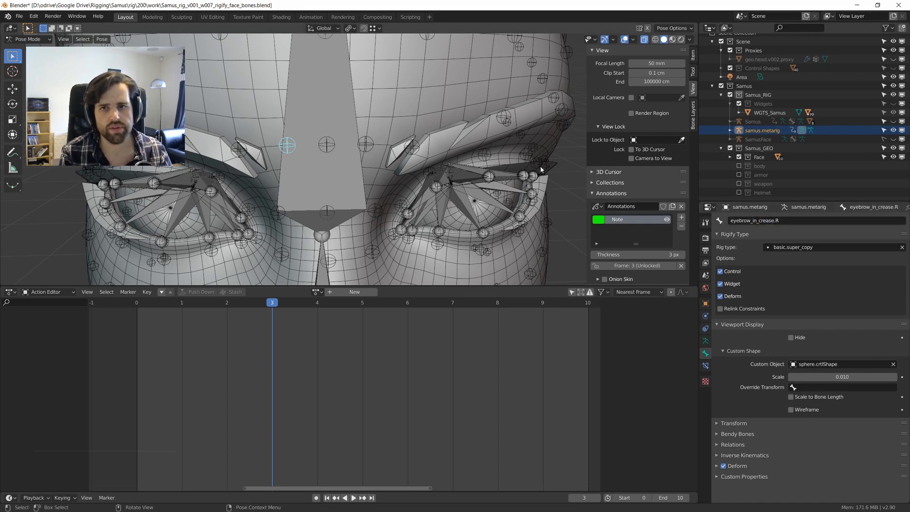
Return the metarig to object mode, unhide the Samus rig and regenerate the rig from samus.metarig.
{"action": "middle_click_drag", "start_coordinate": [442, 136], "coordinate": [431, 131]}
{"action": "key", "text": "ctrl+Tab"}
{"action": "left_click", "coordinate": [279, 125]}
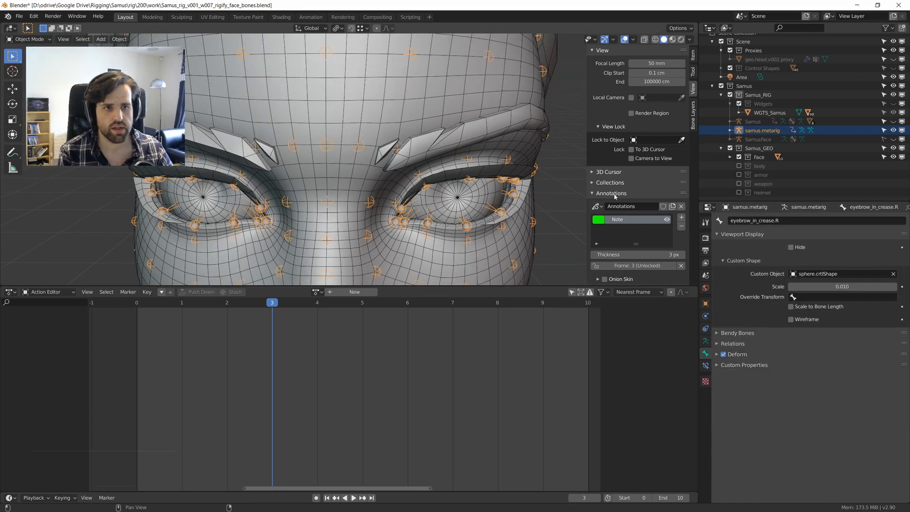
{"action": "left_click", "coordinate": [894, 122]}
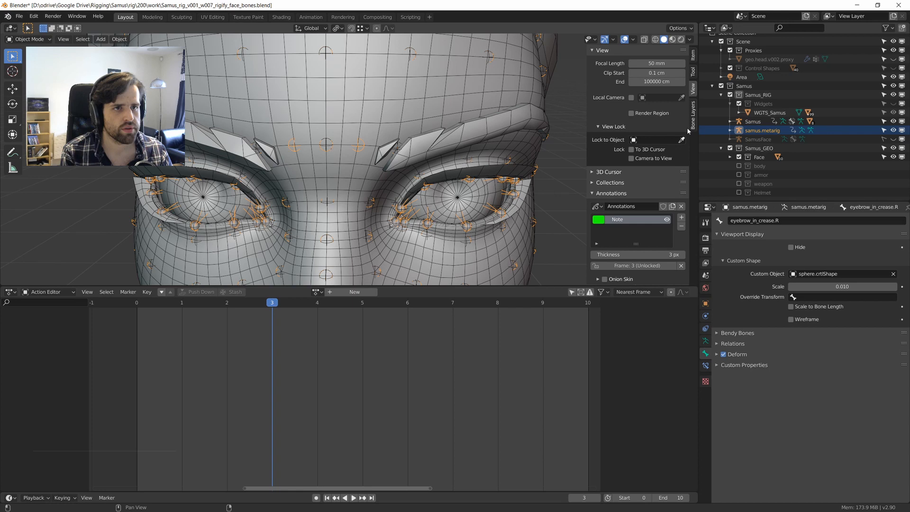
{"action": "left_click", "coordinate": [753, 122]}
{"action": "middle_click_drag", "start_coordinate": [415, 138], "coordinate": [401, 131]}
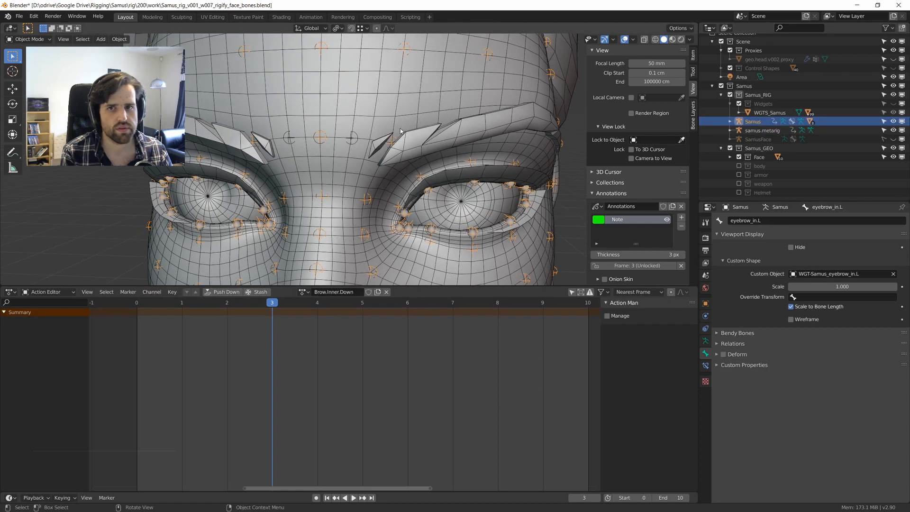
{"action": "left_click", "coordinate": [705, 341]}
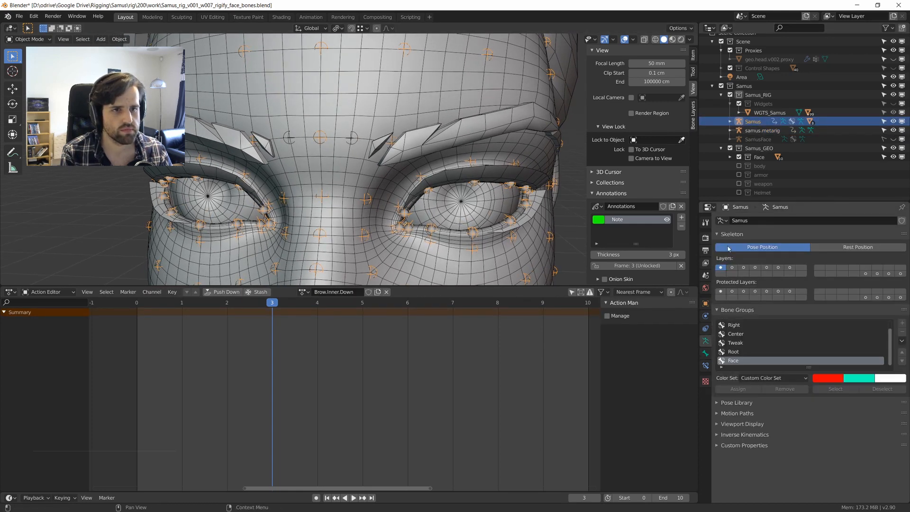
{"action": "left_click", "coordinate": [755, 130]}
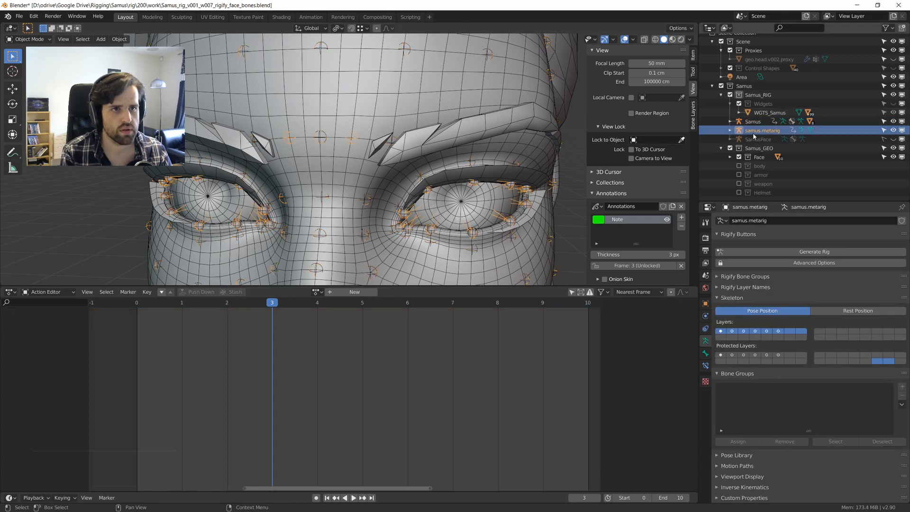
{"action": "left_click", "coordinate": [758, 252]}
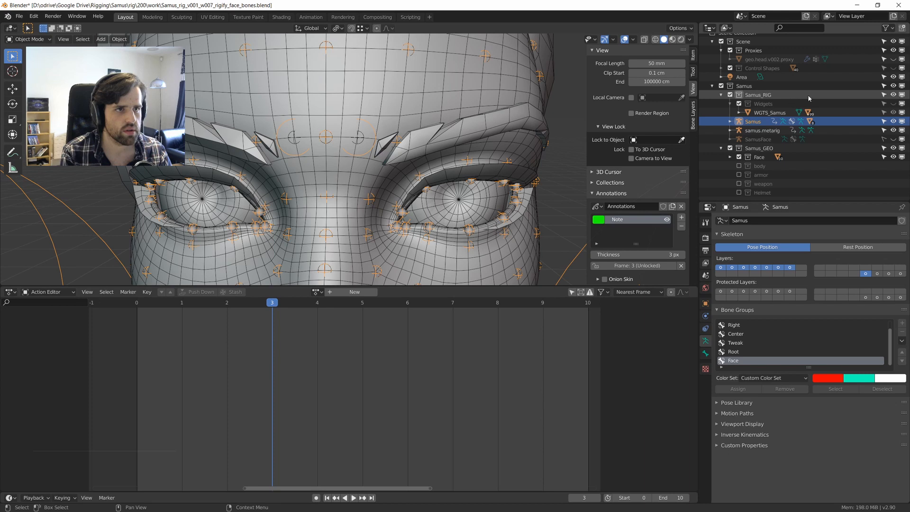
Unhide the Widgets collection and select the left eyebrow crease widget, WGT-Samus_eyebrow_in_crease.L.
{"action": "left_click", "coordinate": [894, 95]}
{"action": "left_click", "coordinate": [894, 95]}
{"action": "left_click", "coordinate": [893, 104]}
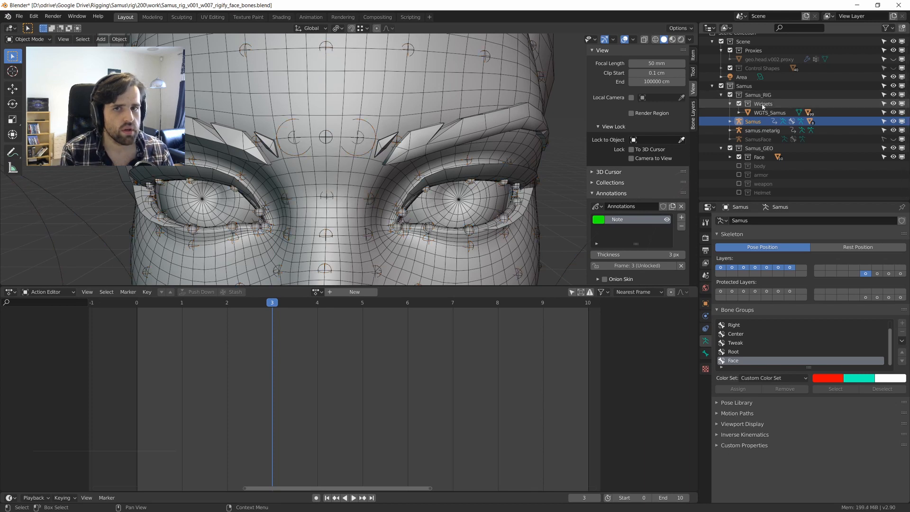
{"action": "left_click", "coordinate": [350, 124]}
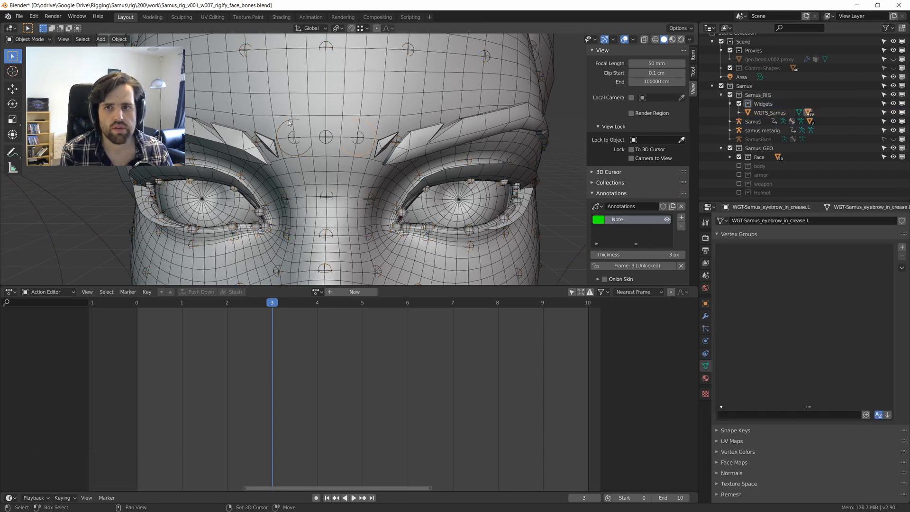
Search the existing mesh data for a sphere control shape to use on the left crease widget.
{"action": "left_click", "coordinate": [721, 221]}
{"action": "type", "text": "sphere"}
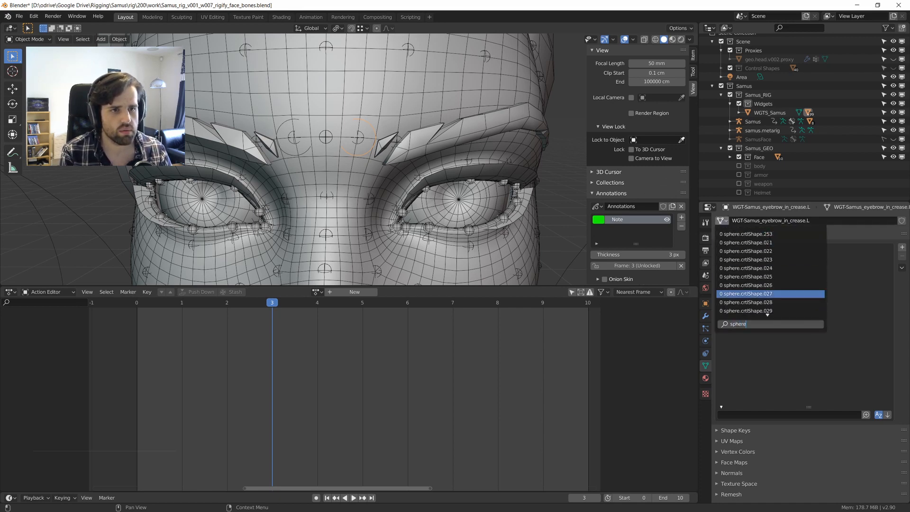
{"action": "scroll", "coordinate": [775, 303], "scroll_direction": "down", "scroll_amount": 4}
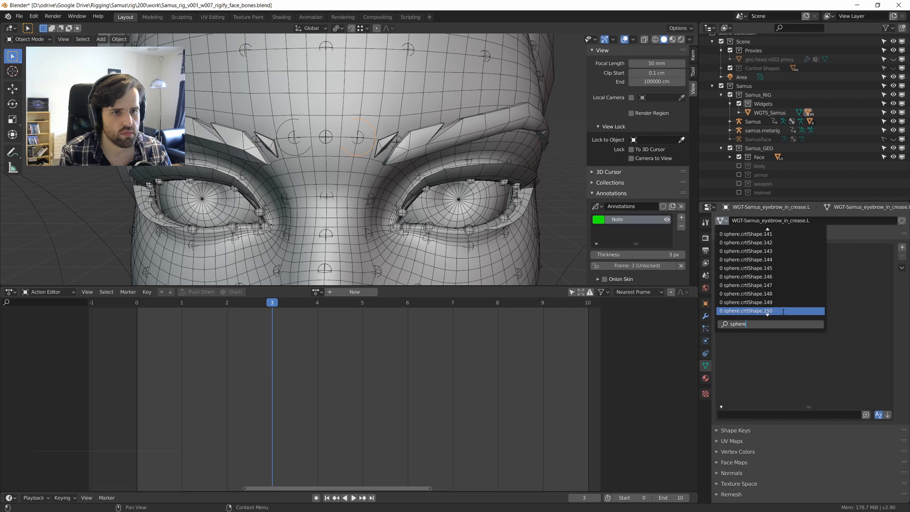
{"action": "type", "text": ".ct"}
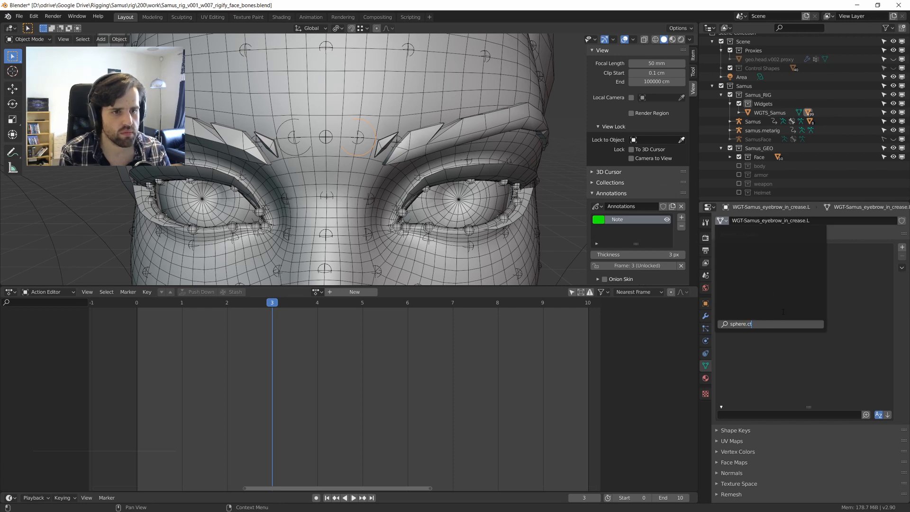
{"action": "key", "text": "BackSpace"}
{"action": "key", "text": "BackSpace"}
{"action": "key", "text": "BackSpace"}
{"action": "key", "text": "BackSpace"}
{"action": "key", "text": "BackSpace"}
{"action": "key", "text": "BackSpace"}
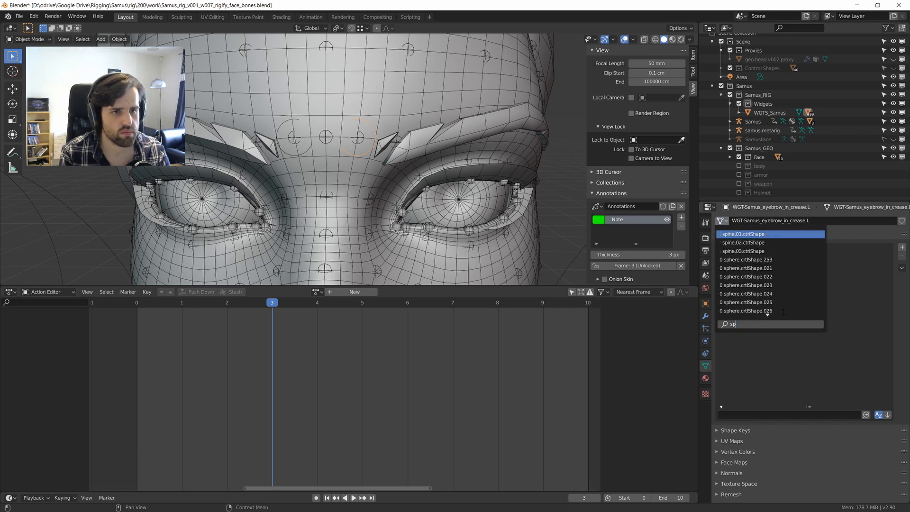
Add the right crease widget to the selection and run the Text.006 script to assign the sphere.crtlShape mesh to both widgets.
{"action": "left_click", "coordinate": [286, 122]}
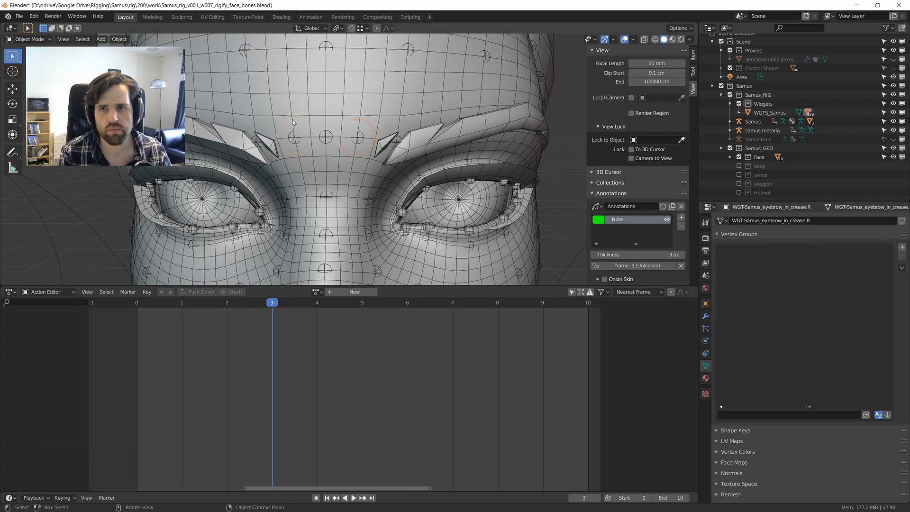
{"action": "left_click", "coordinate": [411, 17]}
{"action": "key", "text": "alt+p"}
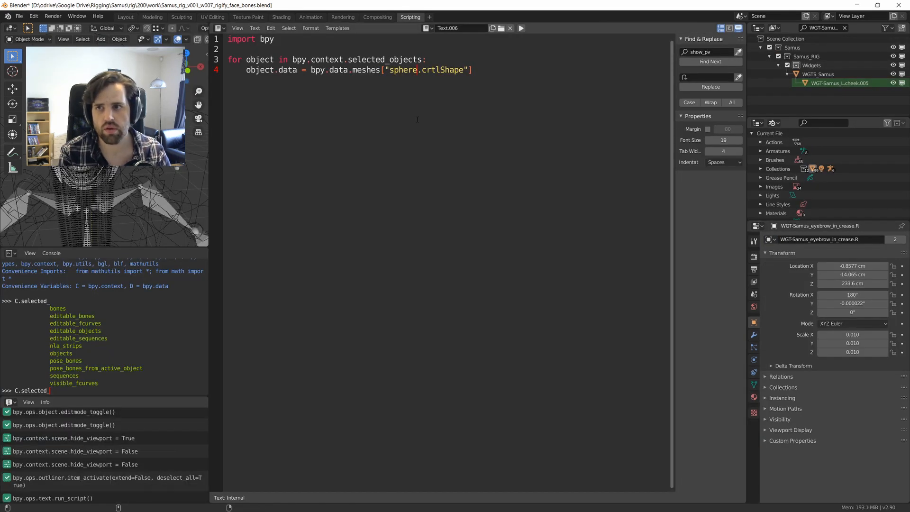
Return to the Layout workspace and hide the Widgets collection while keeping the Samus_RIG collection visible.
{"action": "left_click", "coordinate": [125, 18]}
{"action": "mouse_move", "coordinate": [311, 127]}
{"action": "middle_mouse_down"}
{"action": "mouse_move", "coordinate": [327, 128]}
{"action": "mouse_move", "coordinate": [315, 126]}
{"action": "middle_mouse_up"}
{"action": "left_click", "coordinate": [772, 104]}
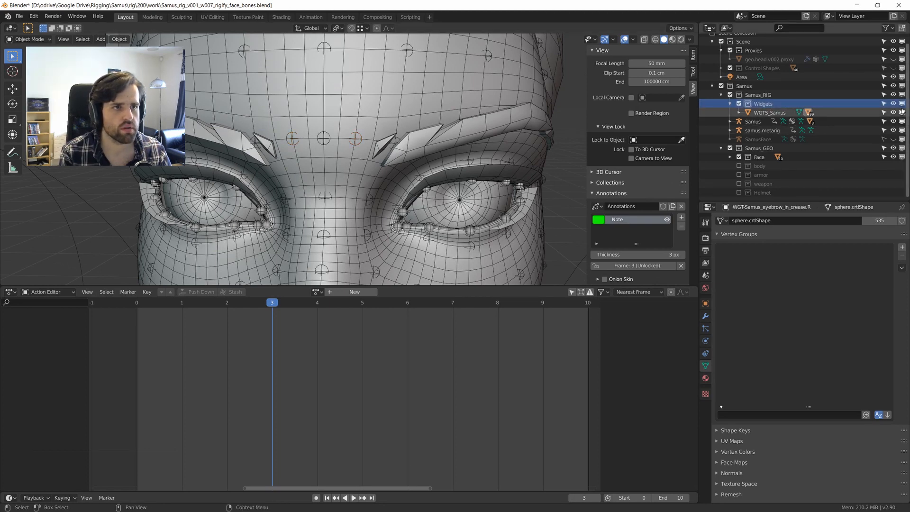
{"action": "key", "text": "h"}
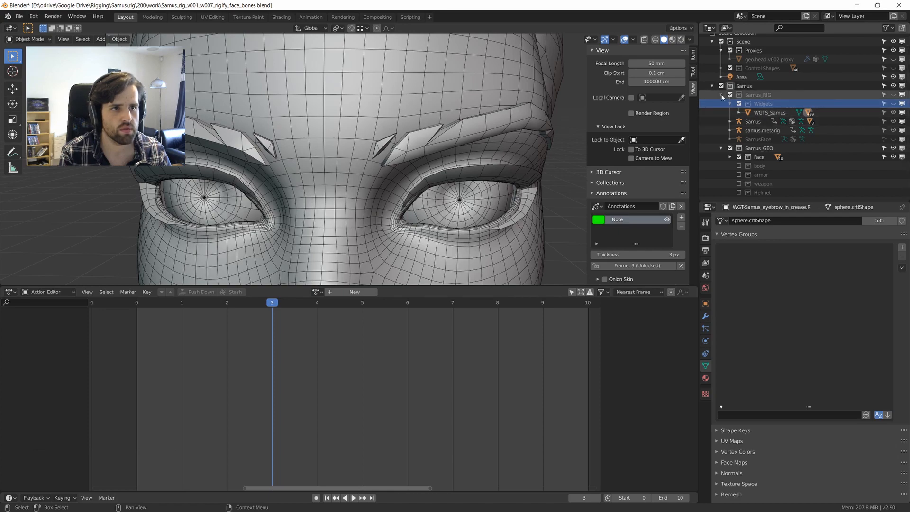
{"action": "middle_click_drag", "start_coordinate": [462, 110], "coordinate": [414, 155]}
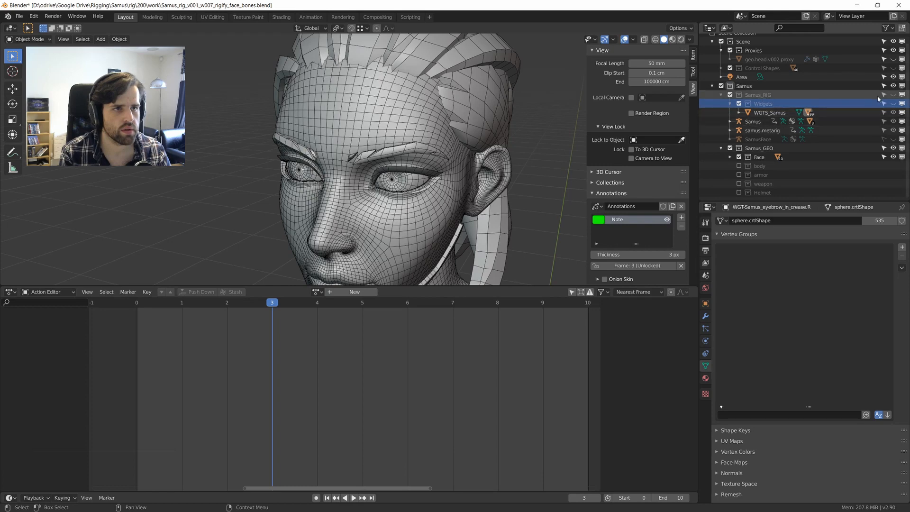
{"action": "left_click", "coordinate": [894, 95]}
{"action": "middle_click_drag", "start_coordinate": [335, 163], "coordinate": [356, 163]}
{"action": "middle_click_drag", "start_coordinate": [356, 162], "coordinate": [357, 135], "text": "ctrl"}
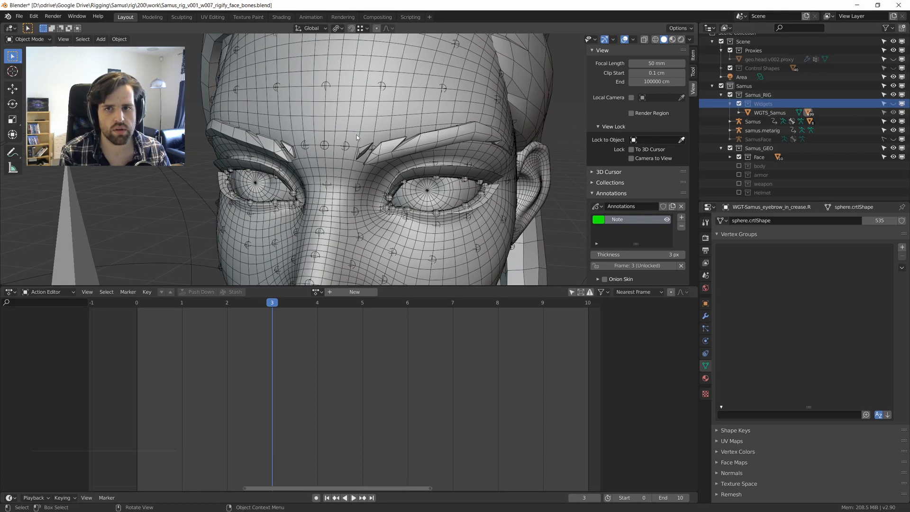
Select the Samus rig, hide samus.metarig and switch the rig to Pose Mode.
{"action": "left_click", "coordinate": [351, 146]}
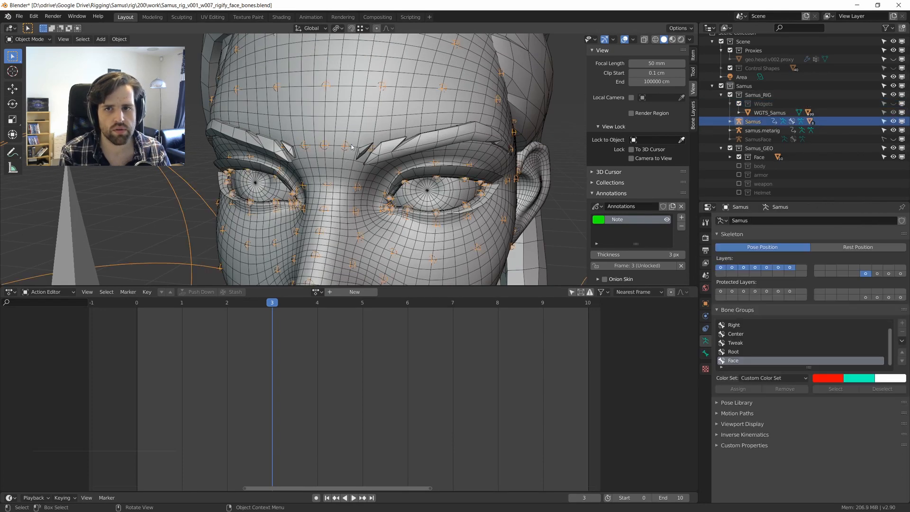
{"action": "left_click", "coordinate": [894, 130]}
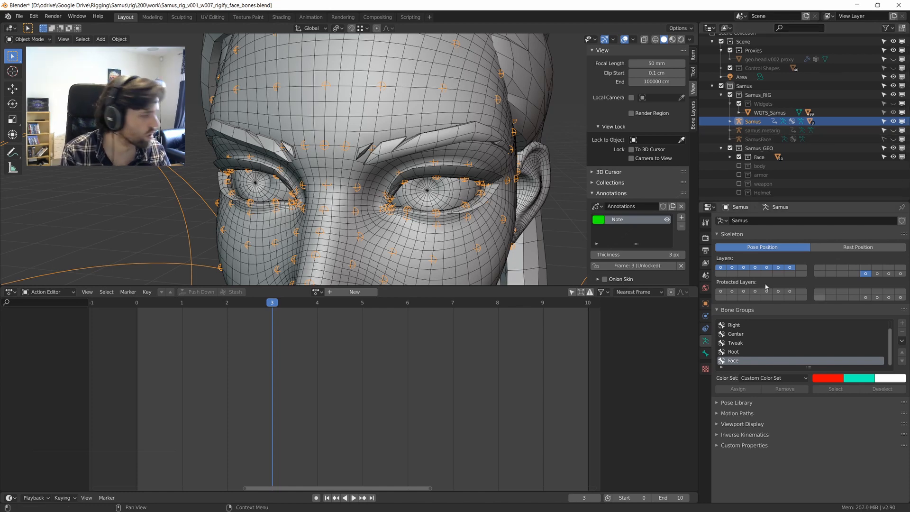
{"action": "middle_click_drag", "start_coordinate": [201, 157], "coordinate": [232, 152]}
{"action": "key", "text": "Tab"}
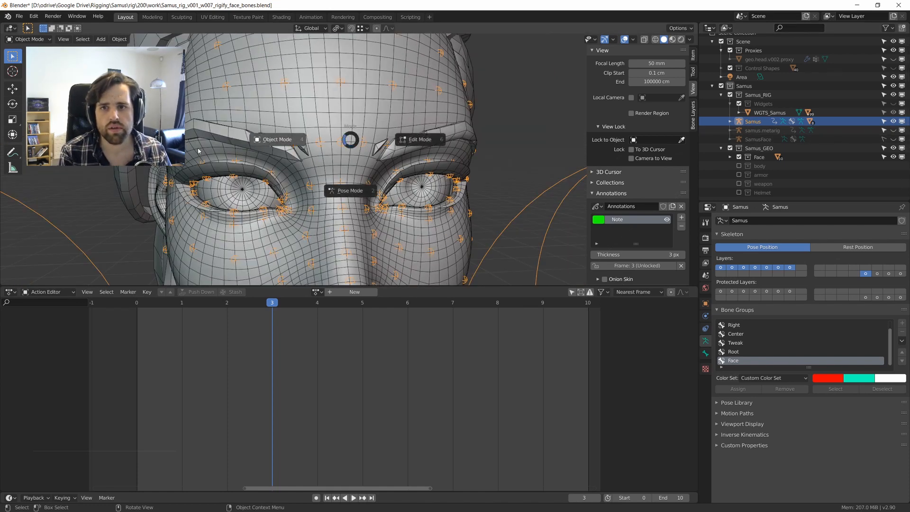
{"action": "left_click", "coordinate": [359, 155]}
Try moving an inner eyebrow crease control and the left inner eyebrow control to test the skin deformation, cancelling each move.
{"action": "left_click", "coordinate": [363, 143]}
{"action": "middle_click_drag", "start_coordinate": [364, 146], "coordinate": [338, 147]}
{"action": "key", "text": "g"}
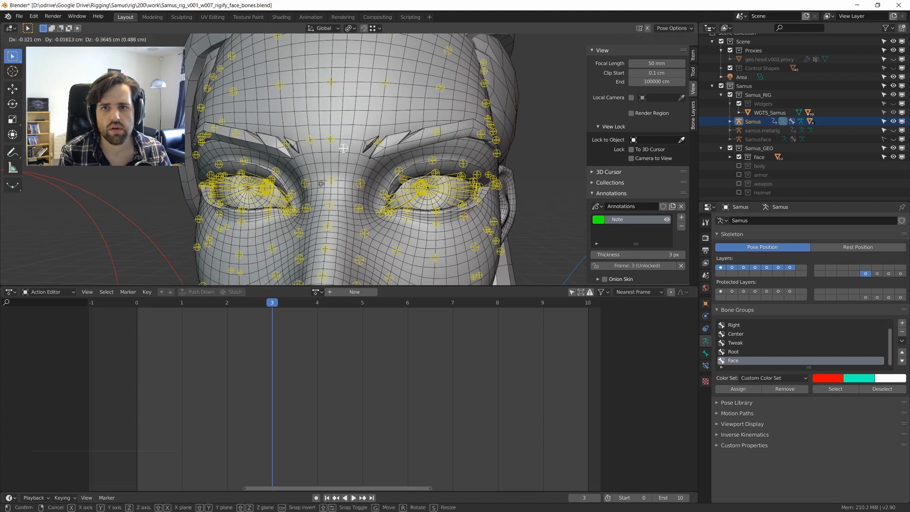
{"action": "right_click", "coordinate": [345, 159]}
{"action": "scroll", "coordinate": [384, 143], "scroll_direction": "up", "scroll_amount": 3}
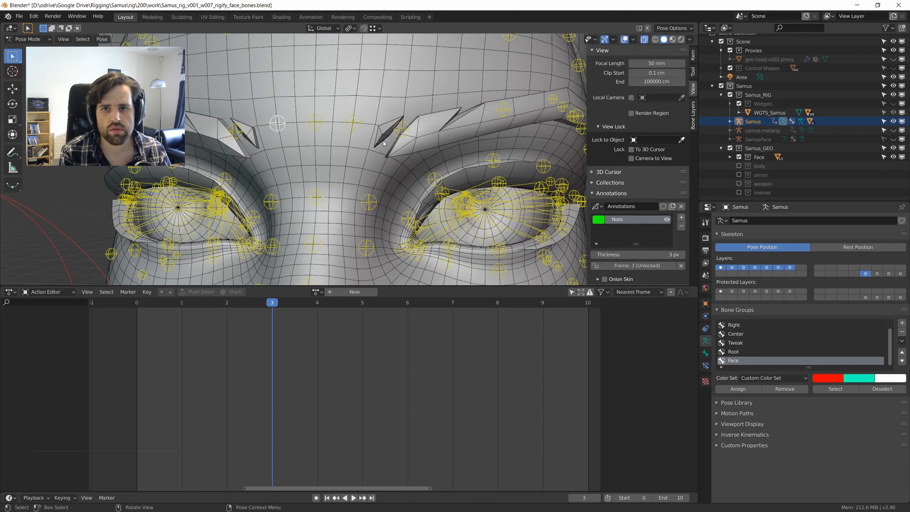
{"action": "left_click", "coordinate": [405, 126]}
{"action": "key", "text": "g"}
{"action": "right_click", "coordinate": [400, 124]}
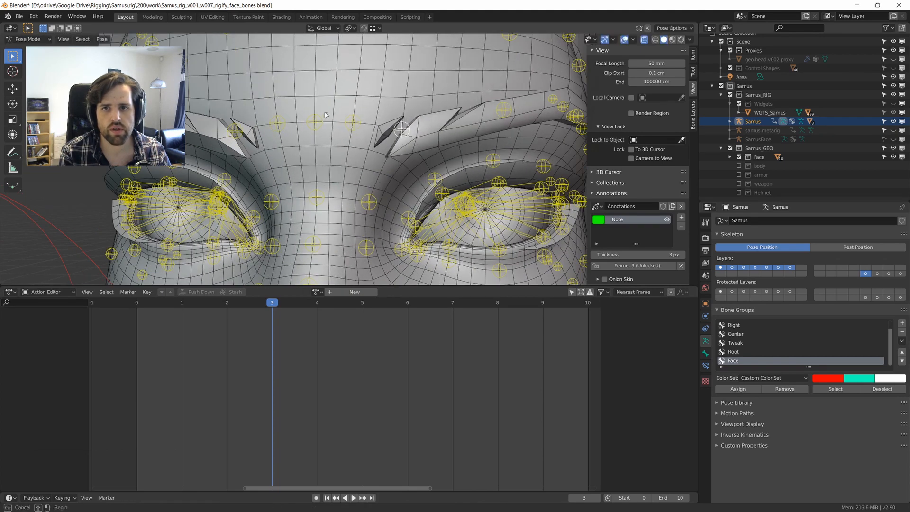
Try moving the middle eyebrow control down between the brows, and undo the move.
{"action": "key", "text": "alt+a"}
{"action": "left_click_drag", "start_coordinate": [317, 128], "coordinate": [320, 133]}
{"action": "key", "text": "g"}
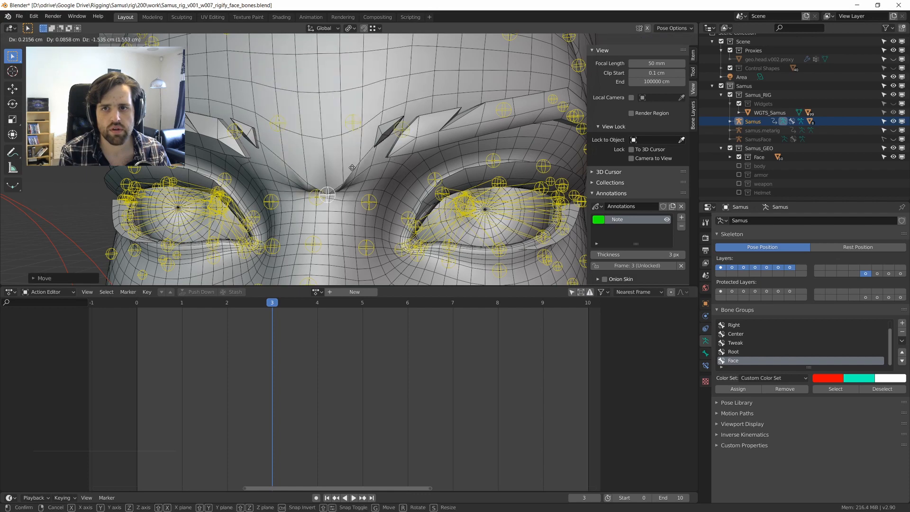
{"action": "right_click", "coordinate": [340, 131]}
{"action": "key", "text": "ctrl+z"}
{"action": "scroll", "coordinate": [337, 138], "scroll_direction": "down", "scroll_amount": 3}
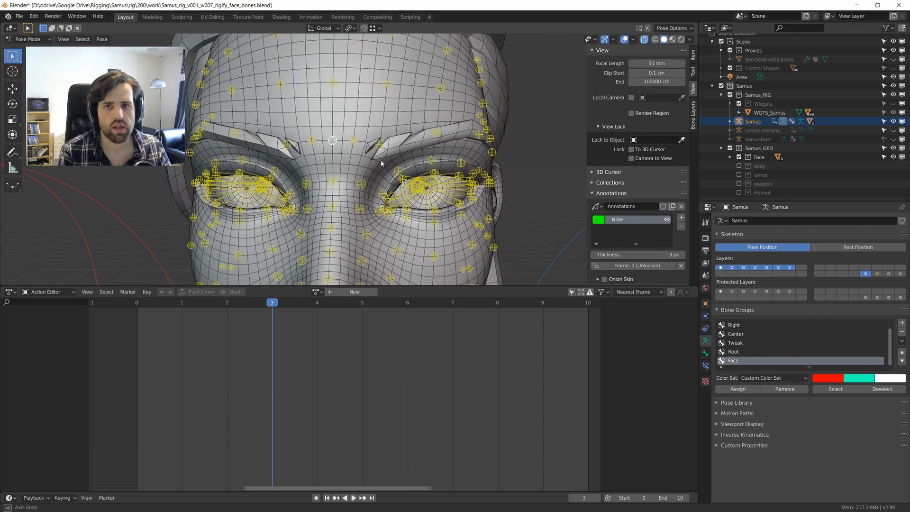
{"action": "scroll", "coordinate": [336, 143], "scroll_direction": "up", "scroll_amount": 3}
{"action": "middle_click_drag", "start_coordinate": [333, 150], "coordinate": [330, 161]}
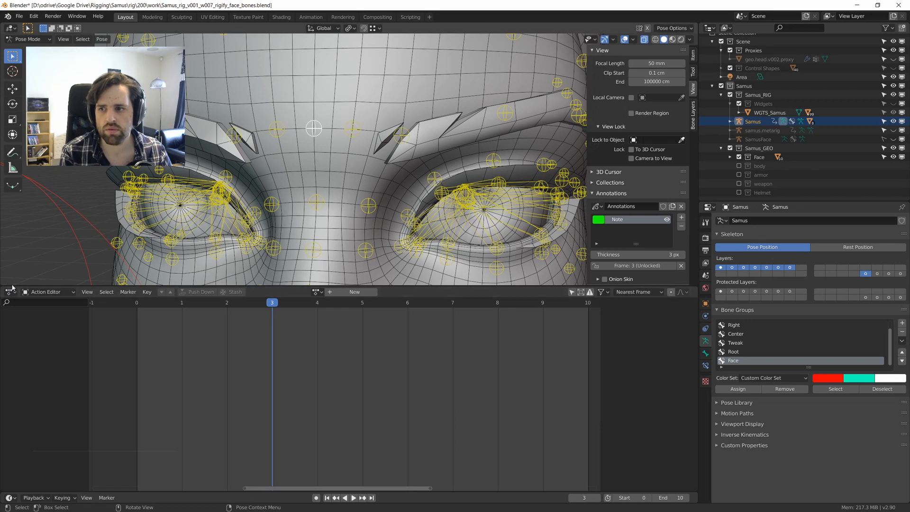
Enlarge the 3D viewport and parent the face mesh to the Samus rig using Armature Deform with empty groups.
{"action": "left_click_drag", "start_coordinate": [10, 286], "coordinate": [9, 429]}
{"action": "middle_click_drag", "start_coordinate": [346, 220], "coordinate": [359, 206]}
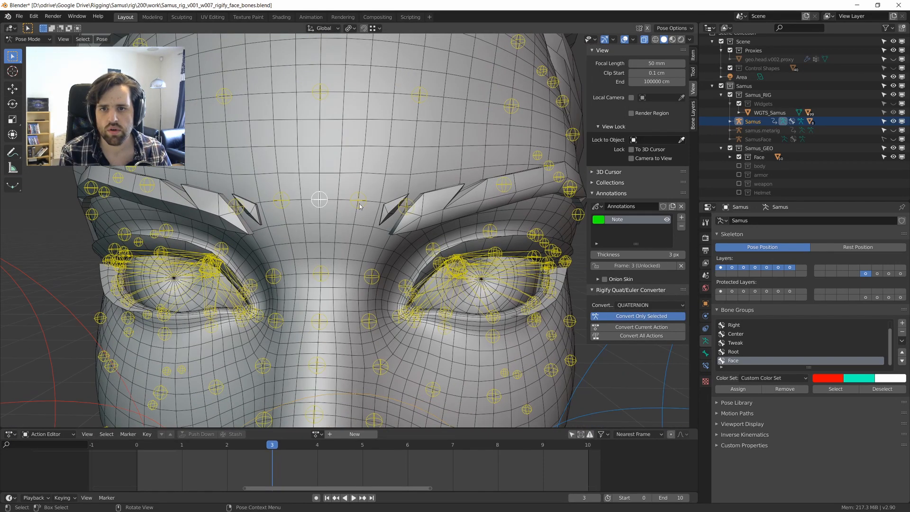
{"action": "key", "text": "ctrl+Tab"}
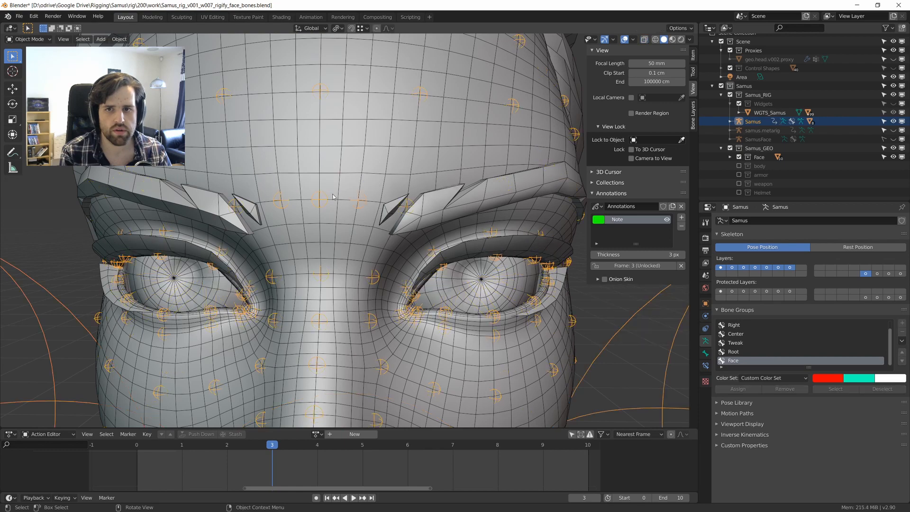
{"action": "left_click", "coordinate": [321, 196]}
{"action": "left_click", "coordinate": [330, 195]}
{"action": "left_click", "coordinate": [323, 204]}
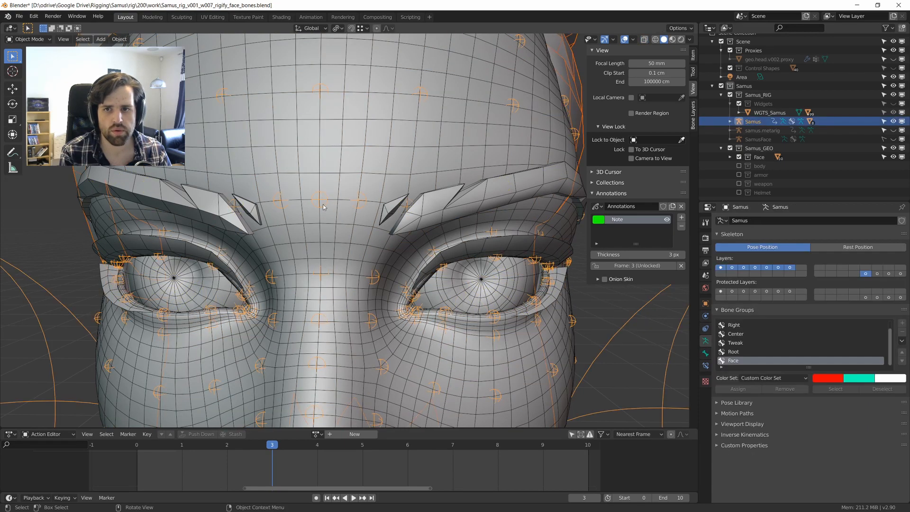
{"action": "left_click", "coordinate": [325, 227]}
{"action": "left_click", "coordinate": [321, 204], "text": "shift"}
{"action": "key", "text": "ctrl+p"}
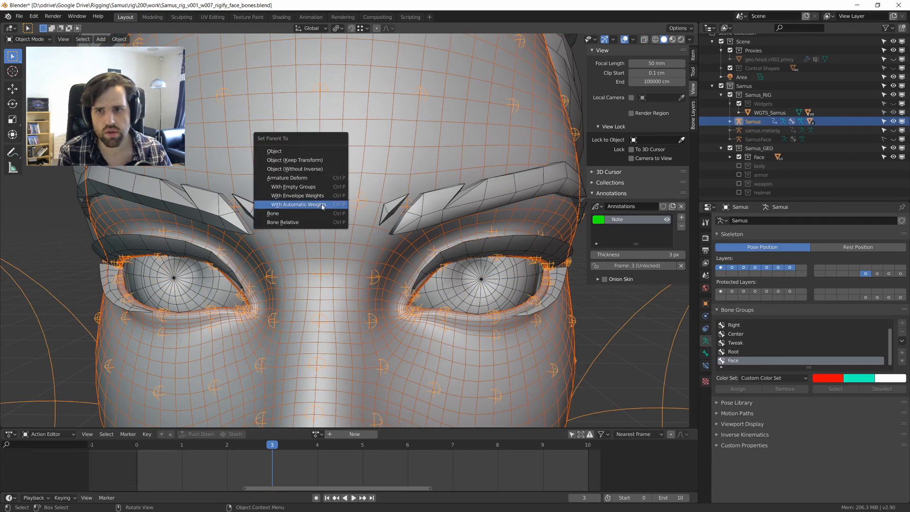
{"action": "left_click", "coordinate": [310, 186]}
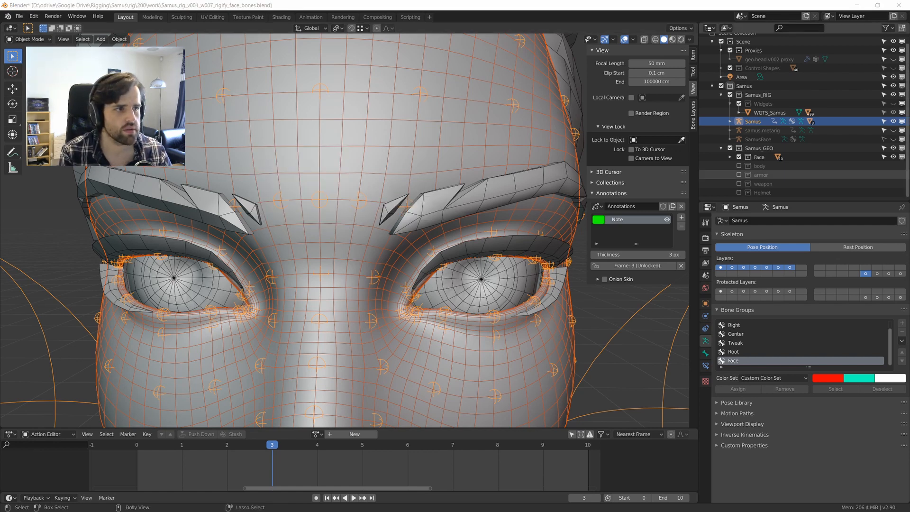
Save the file as a new version named Samus_rig_v001_w008_face_skin.blend in the same work folder.
{"action": "key", "text": "ctrl+shift+s"}
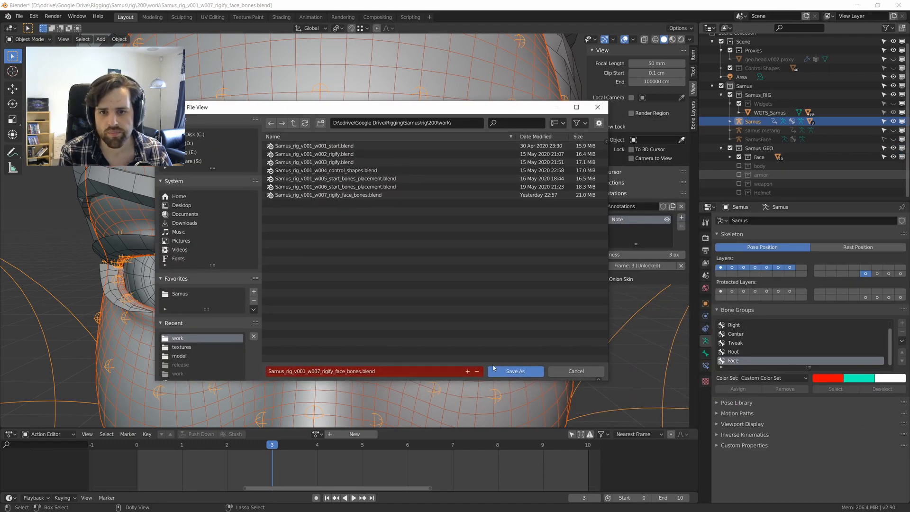
{"action": "left_click", "coordinate": [467, 372]}
{"action": "left_click", "coordinate": [321, 372]}
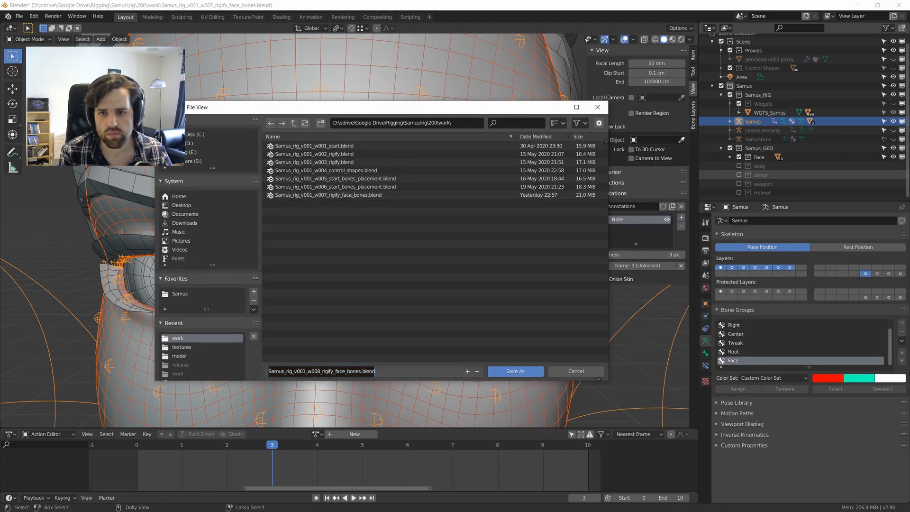
{"action": "left_click", "coordinate": [342, 371]}
{"action": "left_click_drag", "start_coordinate": [362, 371], "coordinate": [314, 371]}
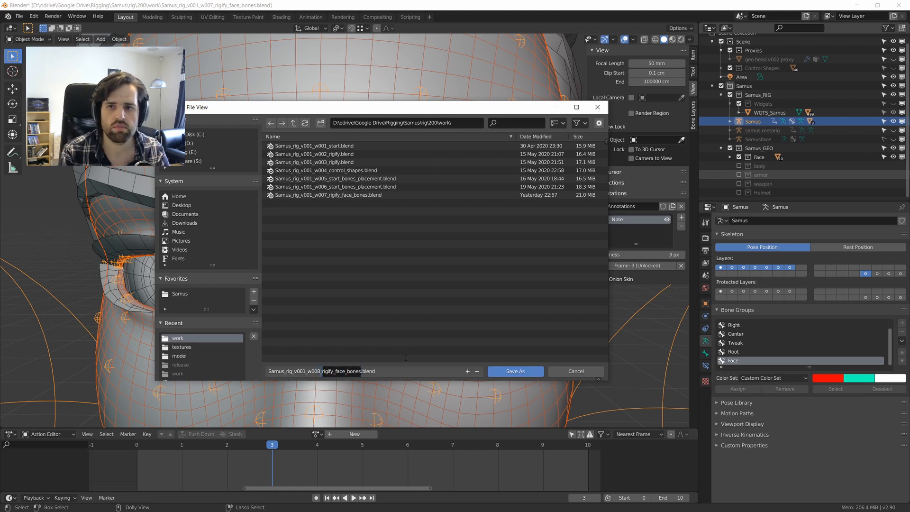
{"action": "type", "text": "fac"}
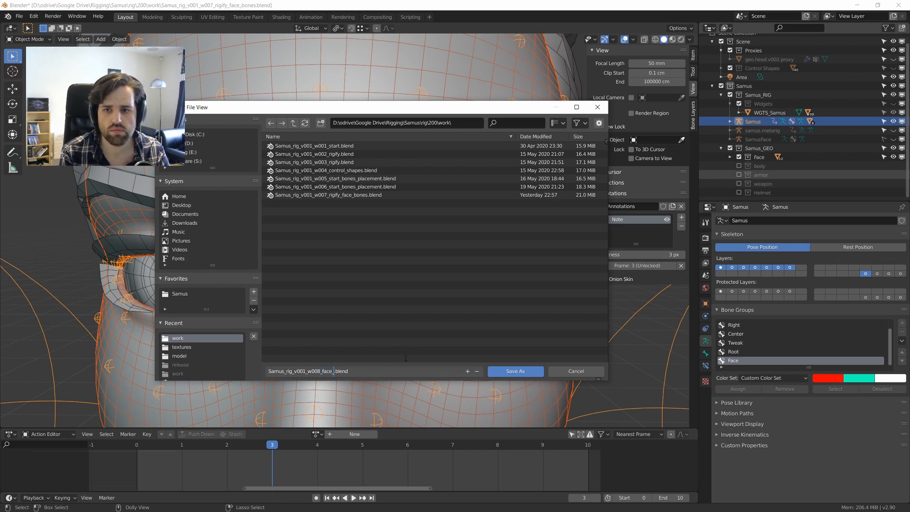
{"action": "type", "text": "e_skin"}
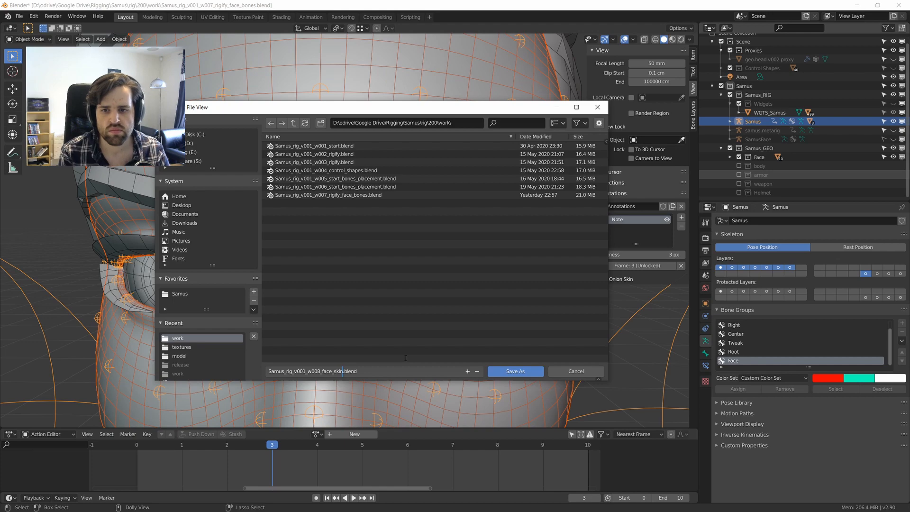
{"action": "left_click", "coordinate": [515, 371]}
{"action": "left_click", "coordinate": [560, 37]}
Return the Samus rig to Object Mode and repeat parenting the face mesh to it with empty groups.
{"action": "left_click", "coordinate": [358, 186]}
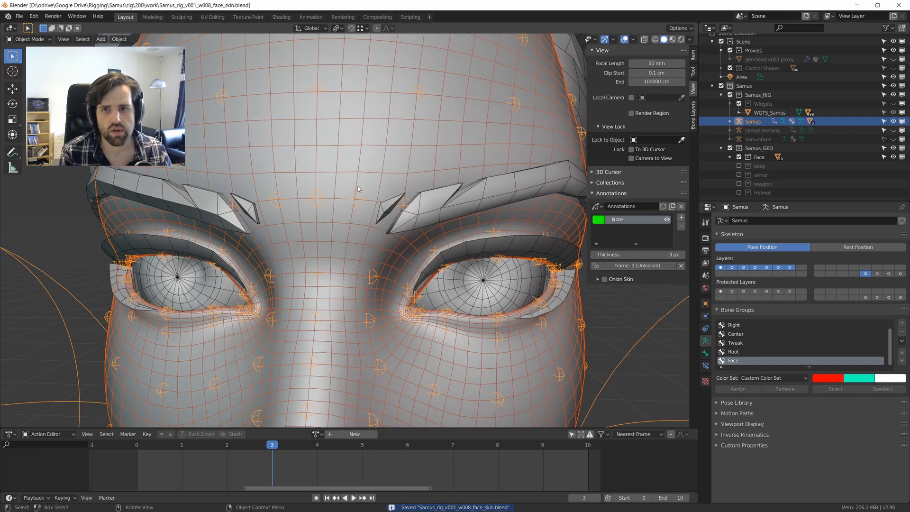
{"action": "left_click", "coordinate": [355, 199]}
{"action": "key", "text": "ctrl+Tab"}
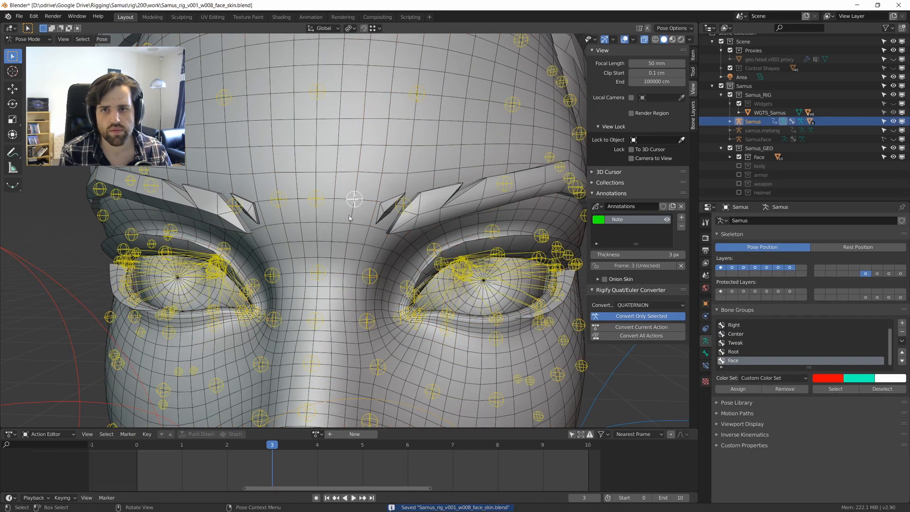
{"action": "key", "text": "ctrl+Tab"}
{"action": "left_click", "coordinate": [357, 195]}
{"action": "left_click", "coordinate": [359, 194], "text": "shift"}
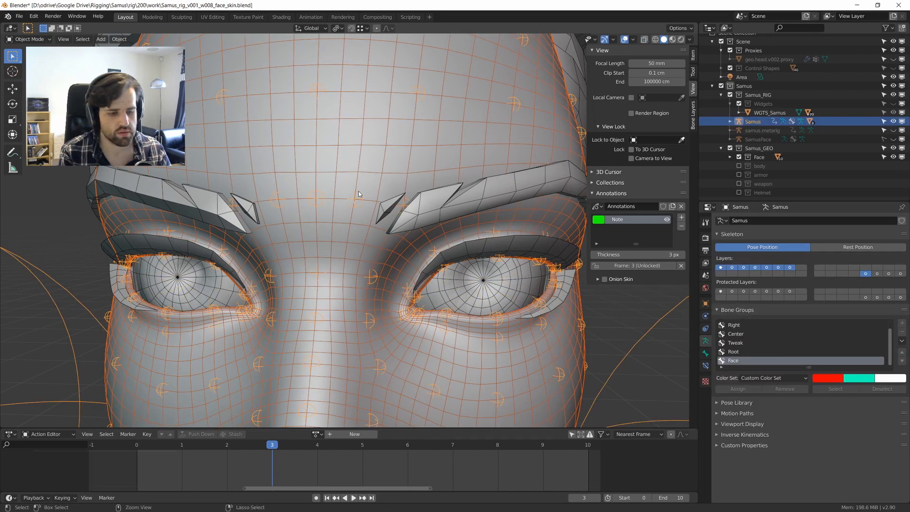
{"action": "key", "text": "ctrl+p"}
{"action": "left_click", "coordinate": [336, 175]}
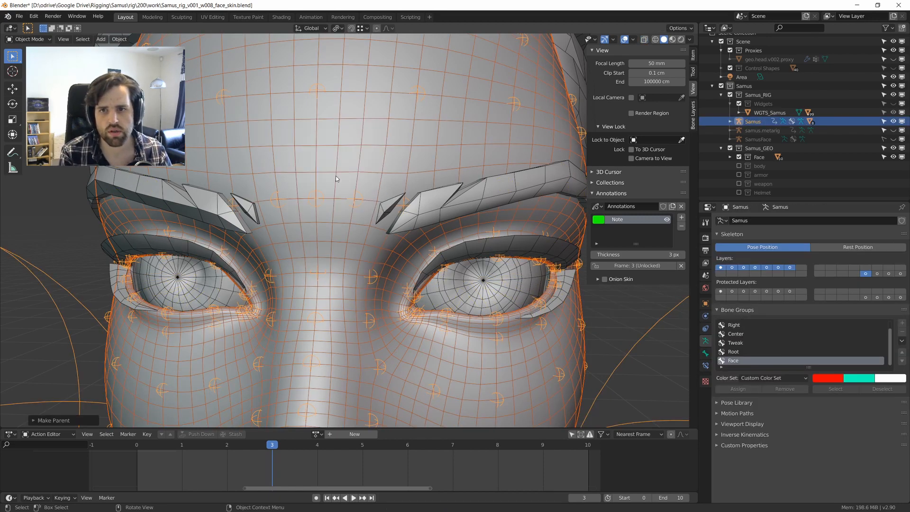
Put the Samus rig back in Pose Mode and select the left inner eyebrow crease control.
{"action": "left_click", "coordinate": [360, 199]}
{"action": "key", "text": "ctrl+Tab"}
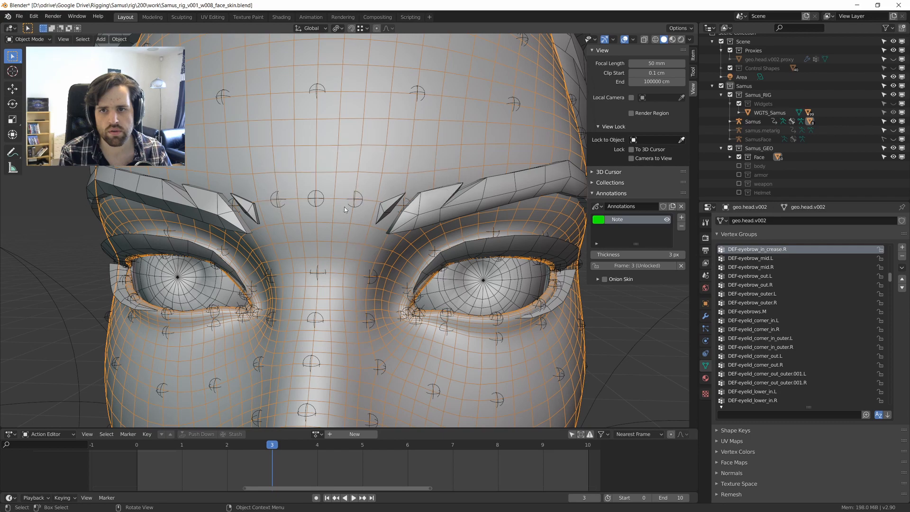
{"action": "left_click", "coordinate": [403, 203]}
{"action": "left_click", "coordinate": [403, 205]}
{"action": "key", "text": "ctrl+Tab"}
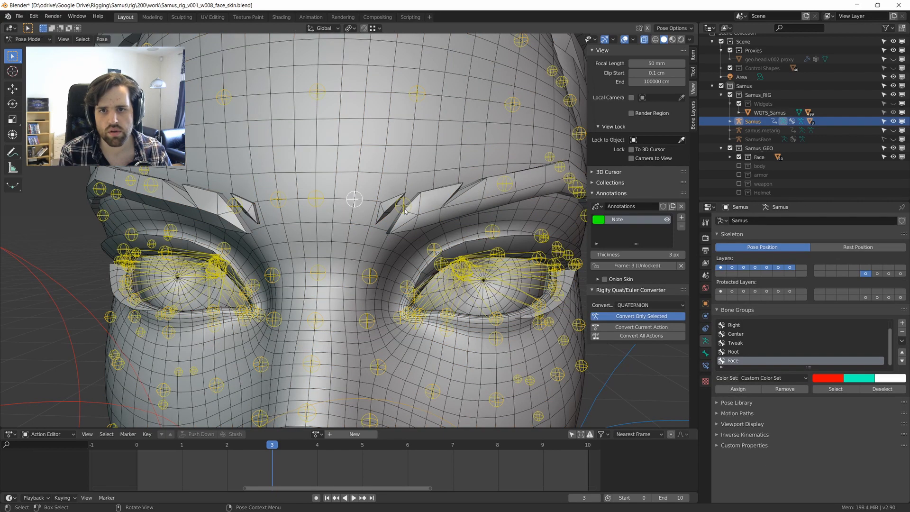
{"action": "right_click", "coordinate": [403, 205], "text": "shift"}
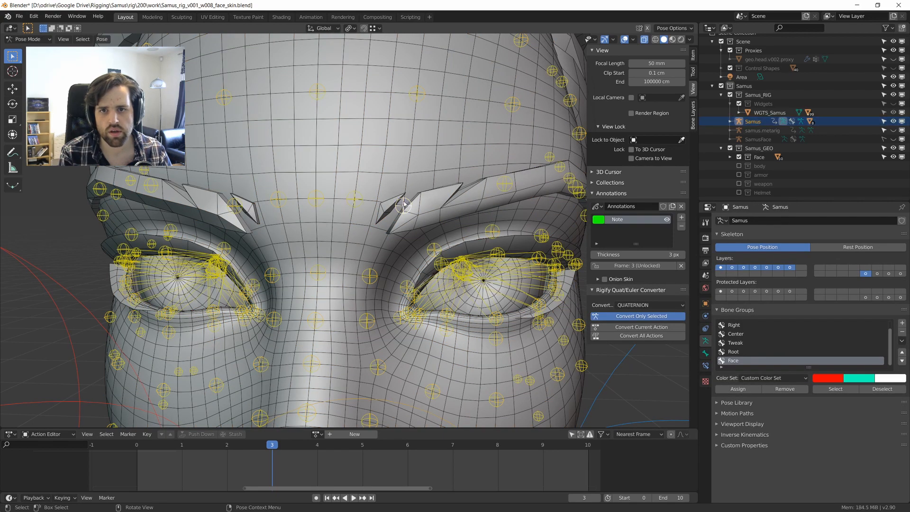
{"action": "right_click", "coordinate": [355, 199], "text": "shift"}
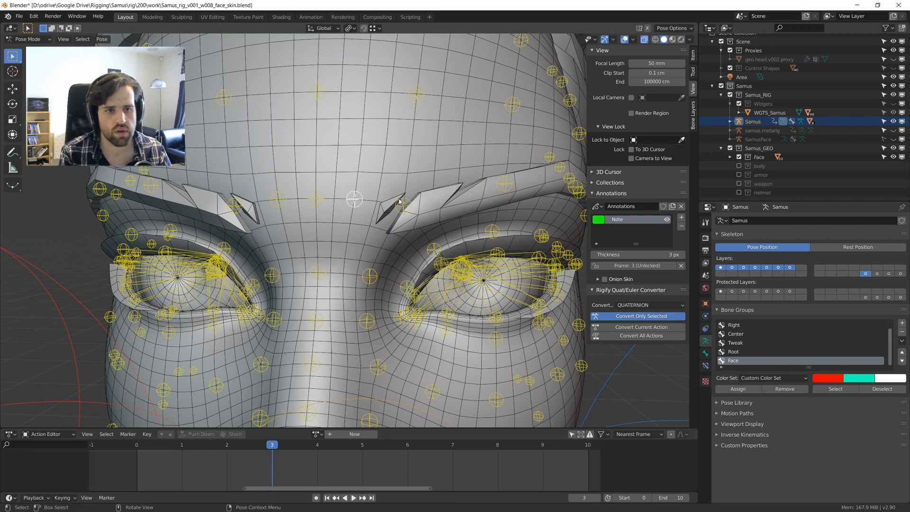
{"action": "scroll", "coordinate": [400, 201], "scroll_direction": "down", "scroll_amount": 6}
{"action": "scroll", "coordinate": [375, 207], "scroll_direction": "up", "scroll_amount": 5}
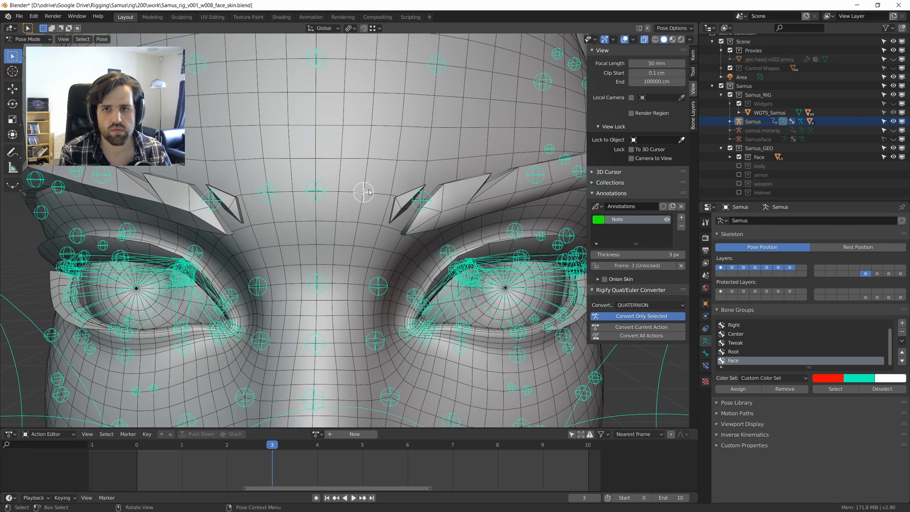
{"action": "left_click", "coordinate": [374, 184]}
Show only the rig's deform bone layer, select the rig plus the geo.head.v002 mesh, and enter Weight Paint mode.
{"action": "left_click", "coordinate": [877, 273]}
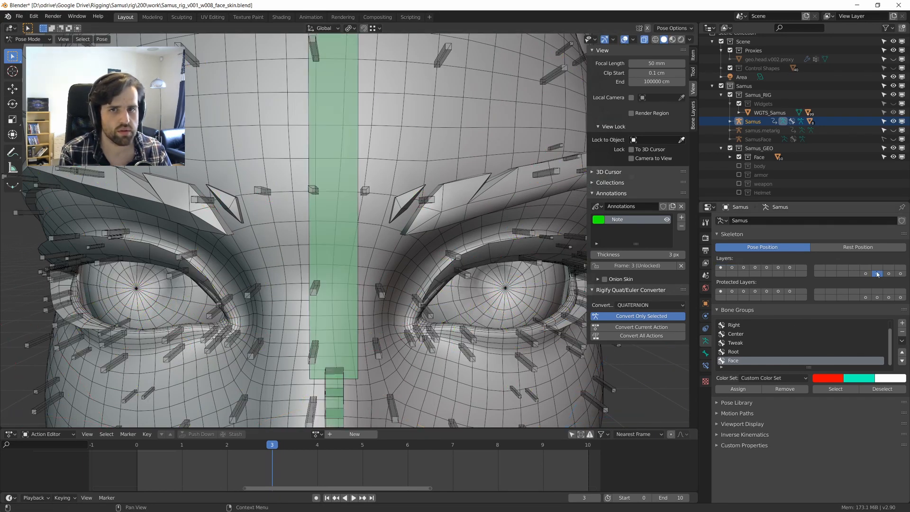
{"action": "middle_click_drag", "start_coordinate": [363, 181], "coordinate": [335, 191]}
{"action": "key", "text": "Tab"}
{"action": "left_click", "coordinate": [265, 167]}
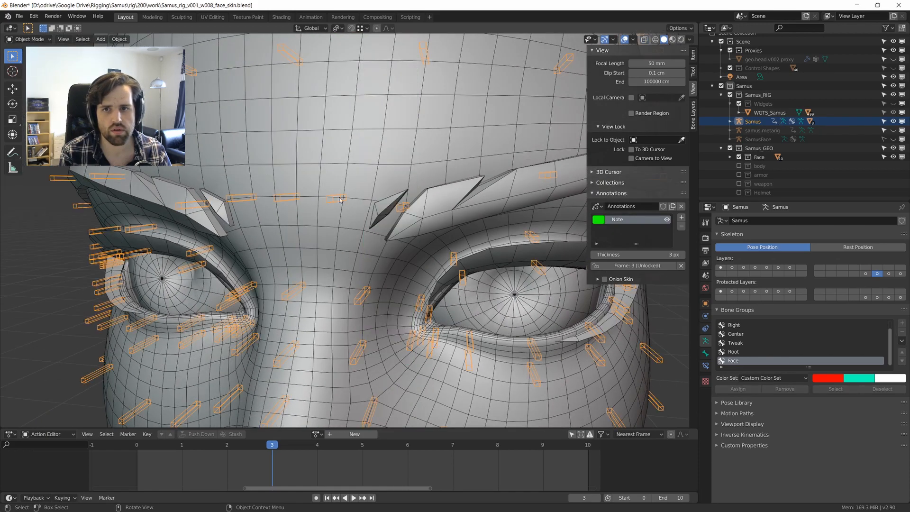
{"action": "left_click", "coordinate": [343, 143], "text": "shift"}
{"action": "key", "text": "Tab"}
{"action": "left_click", "coordinate": [280, 111]}
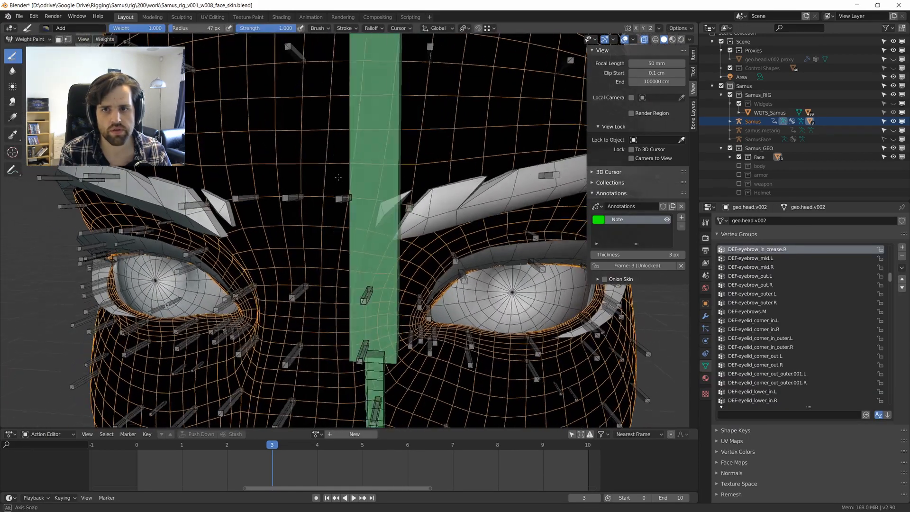
Filter the head mesh's vertex groups by "cre" and make DEF-eyebrow_in_crease.L the active group.
{"action": "middle_click_drag", "start_coordinate": [333, 178], "coordinate": [333, 179]}
{"action": "scroll", "coordinate": [360, 174], "scroll_direction": "down", "scroll_amount": 5}
{"action": "scroll", "coordinate": [373, 183], "scroll_direction": "up", "scroll_amount": 2}
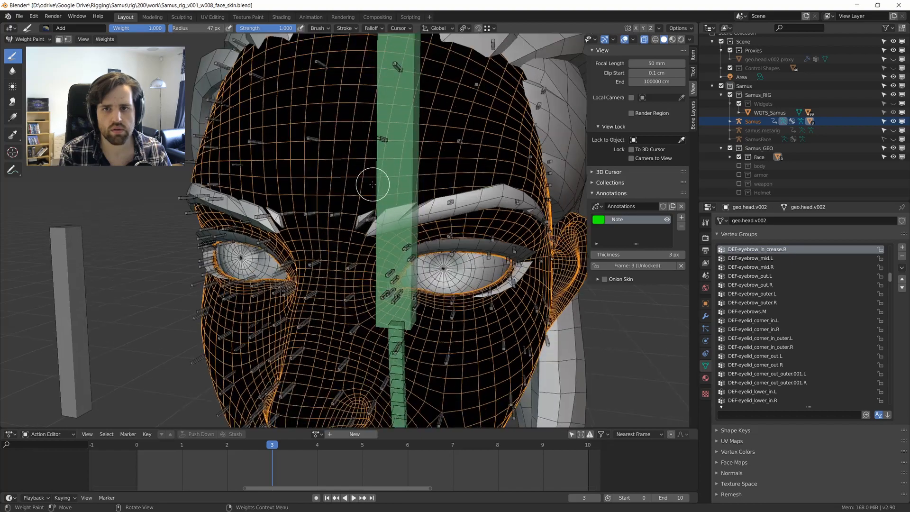
{"action": "middle_click_drag", "start_coordinate": [393, 184], "coordinate": [376, 197]}
{"action": "scroll", "coordinate": [378, 197], "scroll_direction": "up", "scroll_amount": 3}
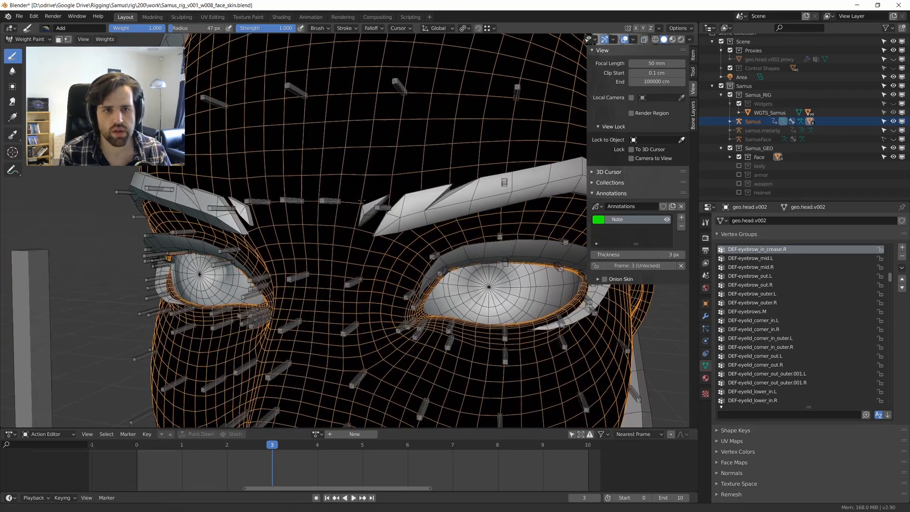
{"action": "left_click", "coordinate": [774, 415]}
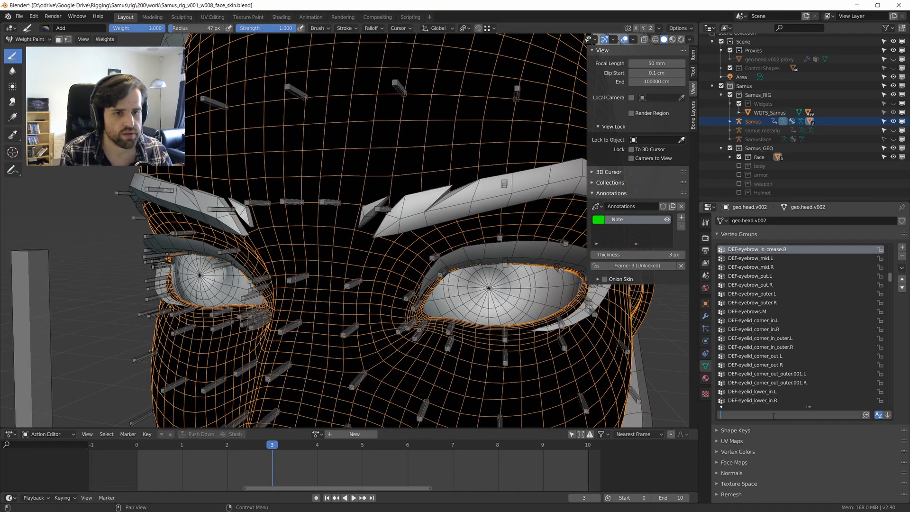
{"action": "type", "text": "cre"}
{"action": "left_click", "coordinate": [824, 252]}
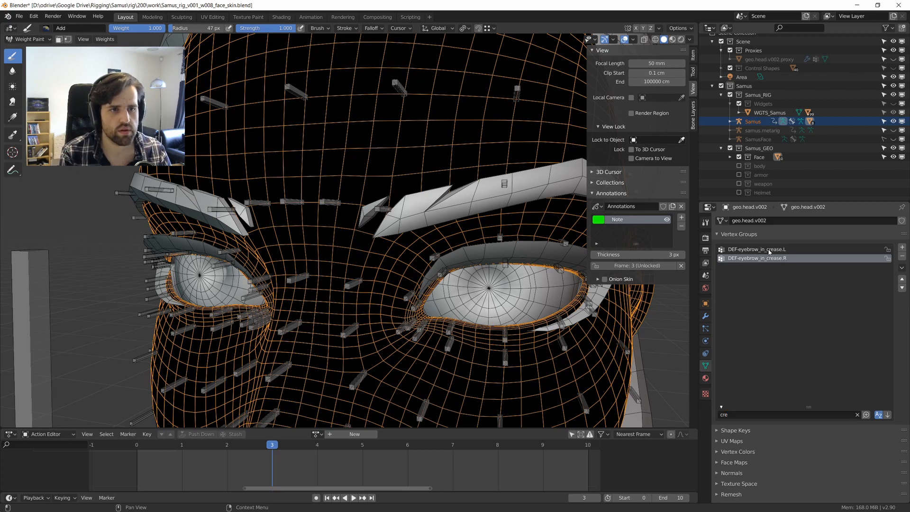
{"action": "left_click", "coordinate": [825, 251]}
Paint a vertical strip above the left inner brow for the left crease group, using a 32 px brush at weight 1.000.
{"action": "middle_click_drag", "start_coordinate": [511, 233], "coordinate": [543, 229]}
{"action": "left_click", "coordinate": [694, 71]}
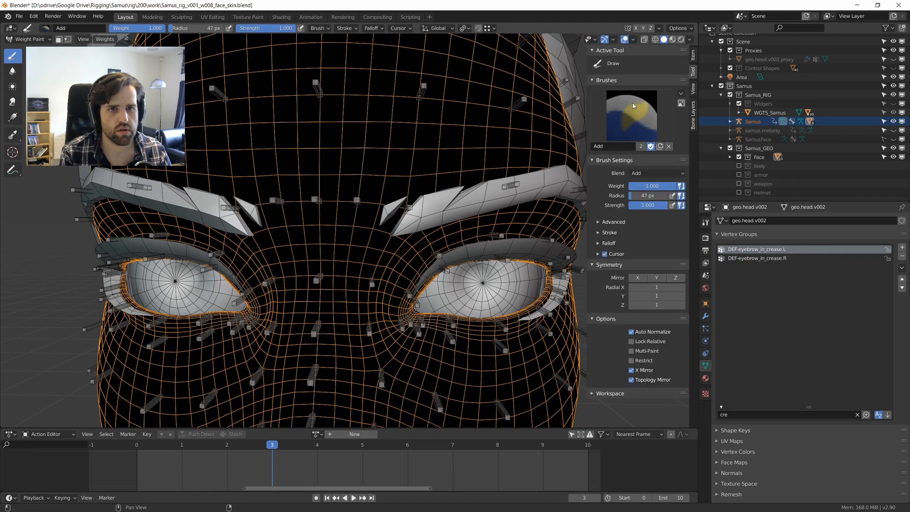
{"action": "mouse_move", "coordinate": [429, 255]}
{"action": "middle_mouse_down"}
{"action": "mouse_move", "coordinate": [438, 254]}
{"action": "mouse_move", "coordinate": [426, 286]}
{"action": "mouse_move", "coordinate": [372, 244]}
{"action": "middle_mouse_up"}
{"action": "key", "text": "f"}
{"action": "left_click", "coordinate": [363, 232]}
{"action": "left_click_drag", "start_coordinate": [370, 174], "coordinate": [356, 265]}
{"action": "left_click_drag", "start_coordinate": [372, 178], "coordinate": [375, 139]}
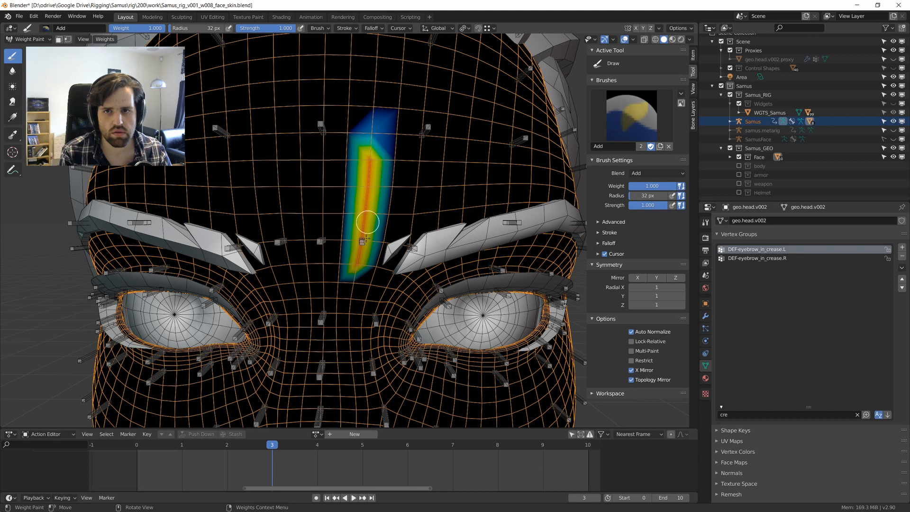
Check the mirrored weights in DEF-eyebrow_in_crease.R, and blur both long sides of the left crease strip at strength 1.000.
{"action": "left_click", "coordinate": [772, 259]}
{"action": "left_click", "coordinate": [769, 250]}
{"action": "left_click", "coordinate": [768, 258]}
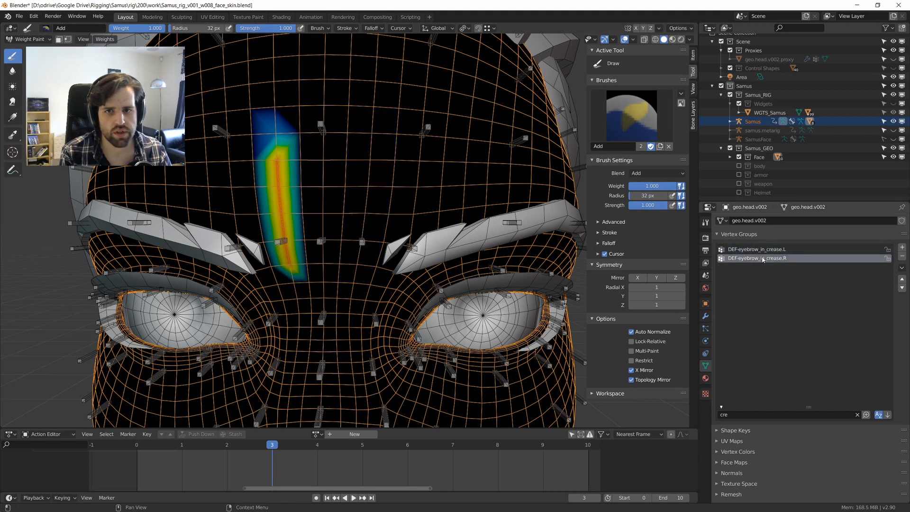
{"action": "left_click", "coordinate": [757, 250]}
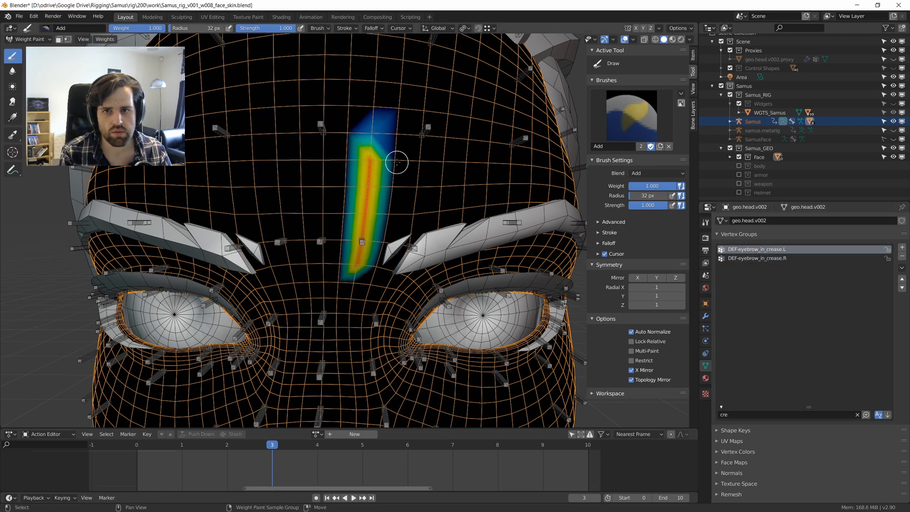
{"action": "left_click", "coordinate": [12, 72]}
{"action": "mouse_move", "coordinate": [398, 166]}
{"action": "left_mouse_down"}
{"action": "mouse_move", "coordinate": [396, 152]}
{"action": "mouse_move", "coordinate": [375, 259]}
{"action": "left_mouse_up"}
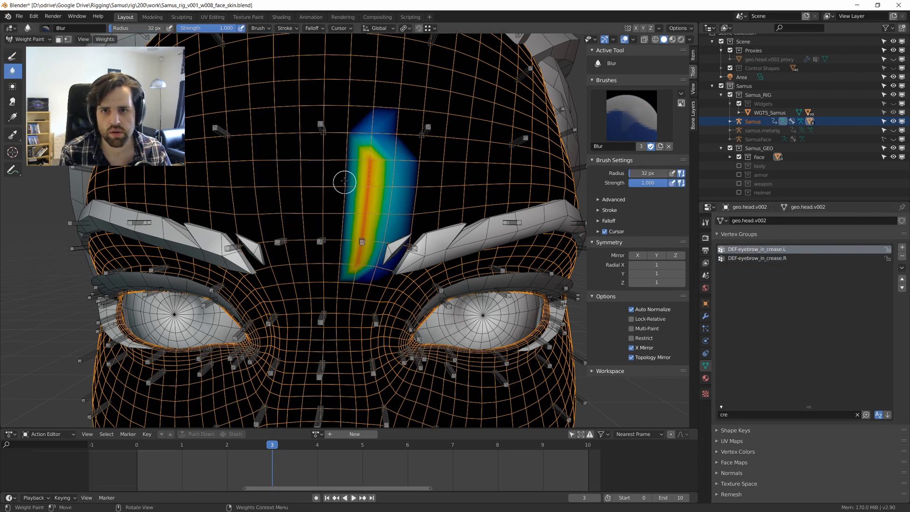
{"action": "left_click_drag", "start_coordinate": [344, 181], "coordinate": [340, 257]}
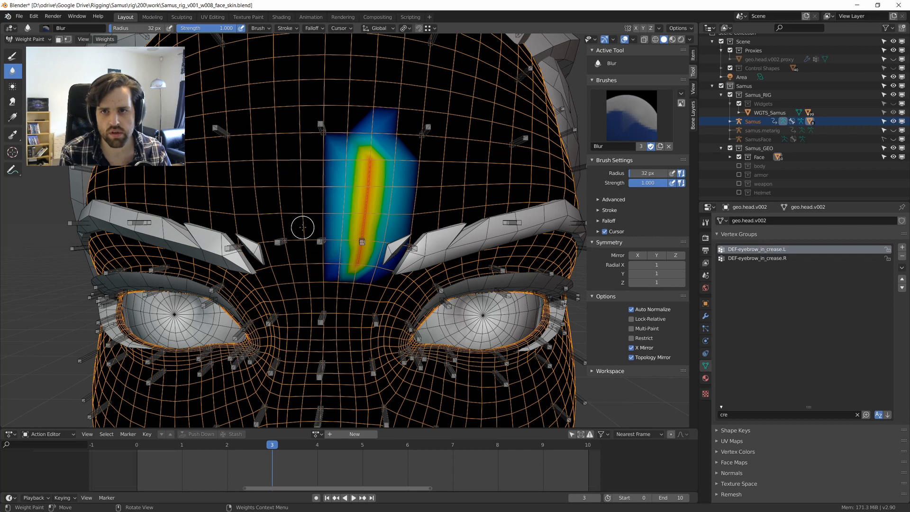
{"action": "left_click", "coordinate": [781, 258]}
Return the head mesh to Object Mode, select only the Samus rig, and put it in Pose Mode.
{"action": "mouse_move", "coordinate": [369, 219]}
{"action": "middle_mouse_down"}
{"action": "mouse_move", "coordinate": [379, 214]}
{"action": "mouse_move", "coordinate": [359, 216]}
{"action": "mouse_move", "coordinate": [360, 252]}
{"action": "middle_mouse_up"}
{"action": "key", "text": "ctrl+Tab"}
{"action": "left_click", "coordinate": [254, 213]}
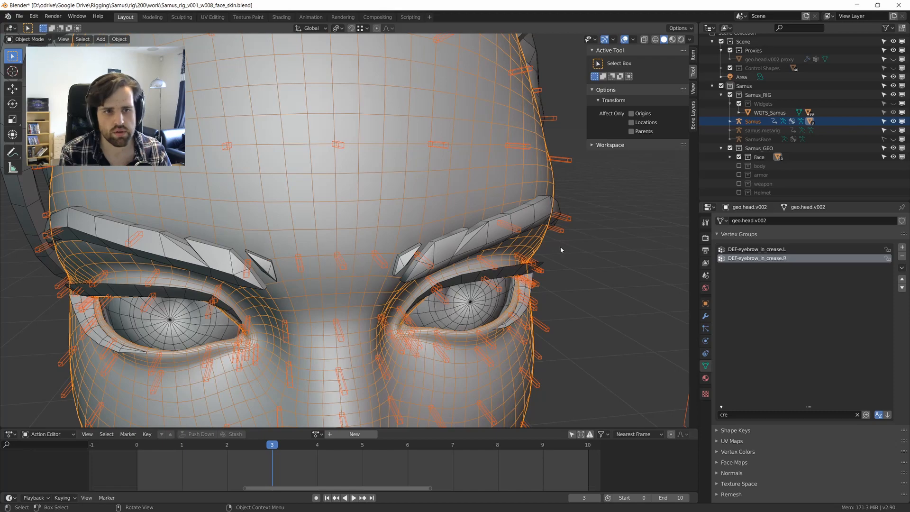
{"action": "middle_click_drag", "start_coordinate": [560, 250], "coordinate": [556, 248]}
{"action": "key", "text": "ctrl+Tab"}
{"action": "left_click", "coordinate": [304, 233]}
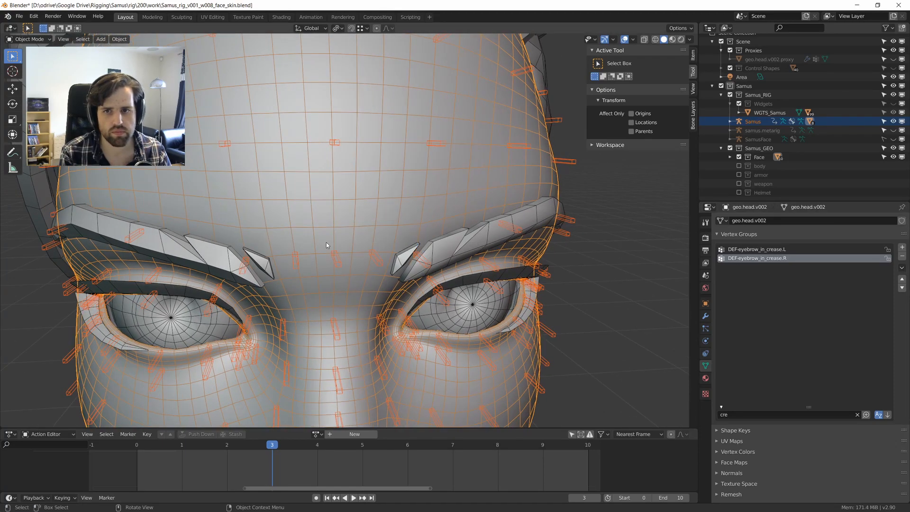
{"action": "left_click", "coordinate": [335, 259]}
{"action": "left_click", "coordinate": [722, 269], "text": "shift"}
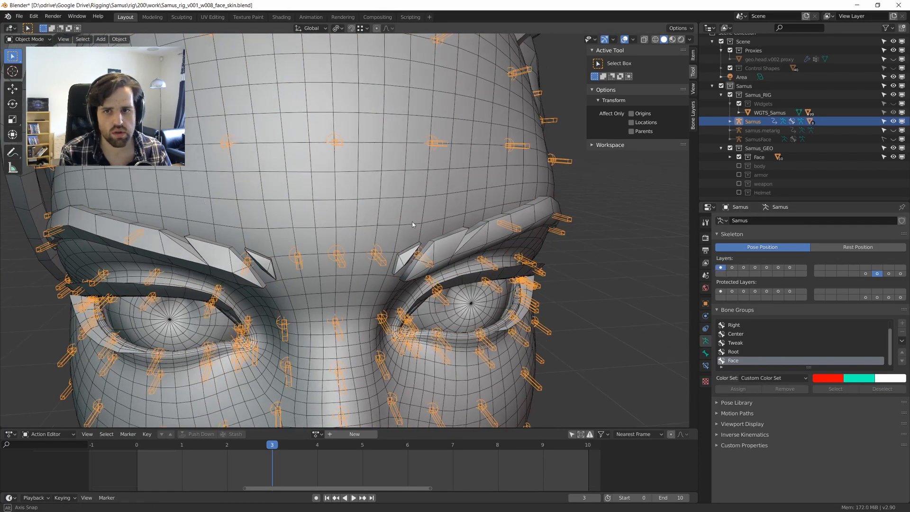
{"action": "middle_click_drag", "start_coordinate": [415, 226], "coordinate": [441, 228]}
{"action": "key", "text": "ctrl+Tab"}
{"action": "scroll", "coordinate": [406, 271], "scroll_direction": "up", "scroll_amount": 1}
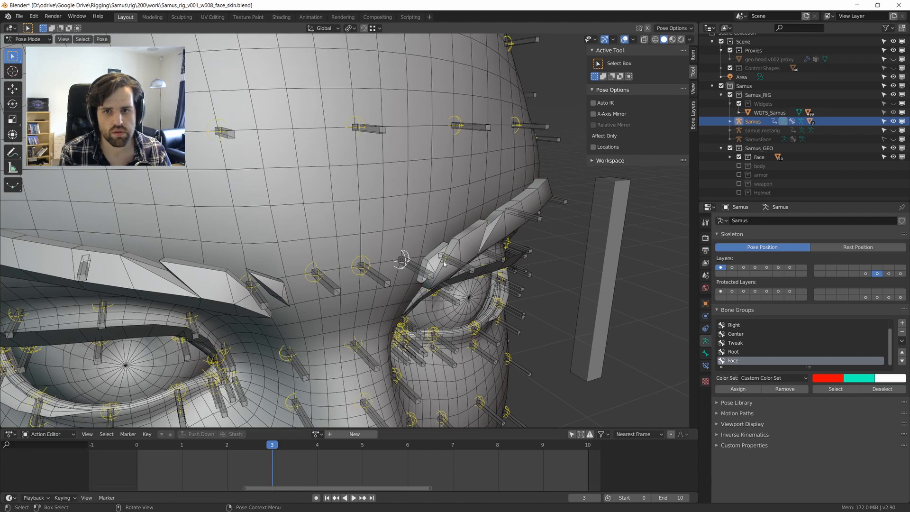
Show only the rig's first bone layer, select all the face controls, and assign them to the Face bone group.
{"action": "scroll", "coordinate": [444, 264], "scroll_direction": "down", "scroll_amount": 7}
{"action": "middle_click_drag", "start_coordinate": [444, 263], "coordinate": [310, 251]}
{"action": "scroll", "coordinate": [394, 264], "scroll_direction": "up", "scroll_amount": 5}
{"action": "scroll", "coordinate": [412, 262], "scroll_direction": "down", "scroll_amount": 4}
{"action": "scroll", "coordinate": [349, 263], "scroll_direction": "down", "scroll_amount": 3}
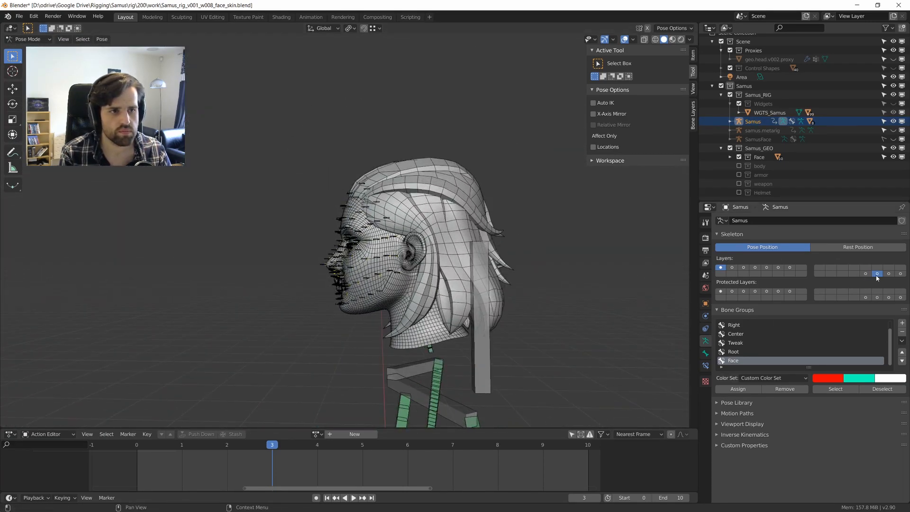
{"action": "left_click", "coordinate": [721, 267]}
{"action": "left_click_drag", "start_coordinate": [209, 128], "coordinate": [476, 321]}
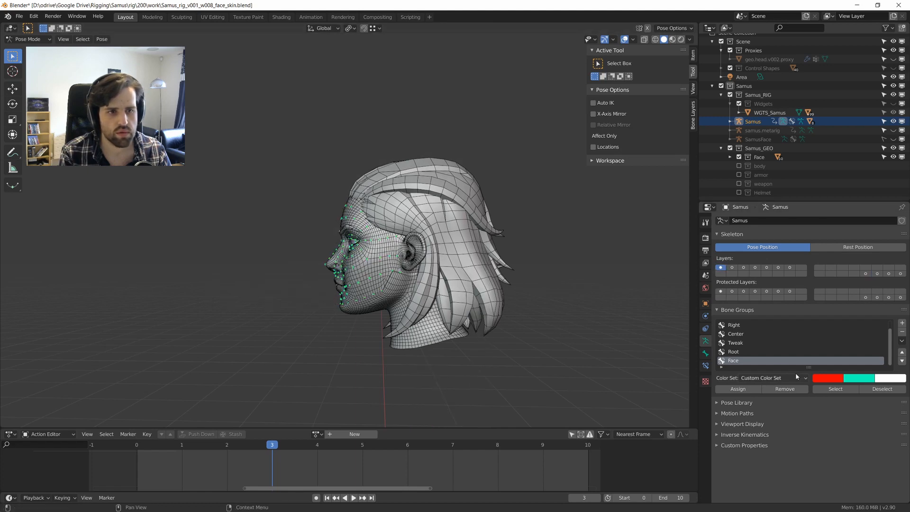
{"action": "left_click", "coordinate": [739, 387]}
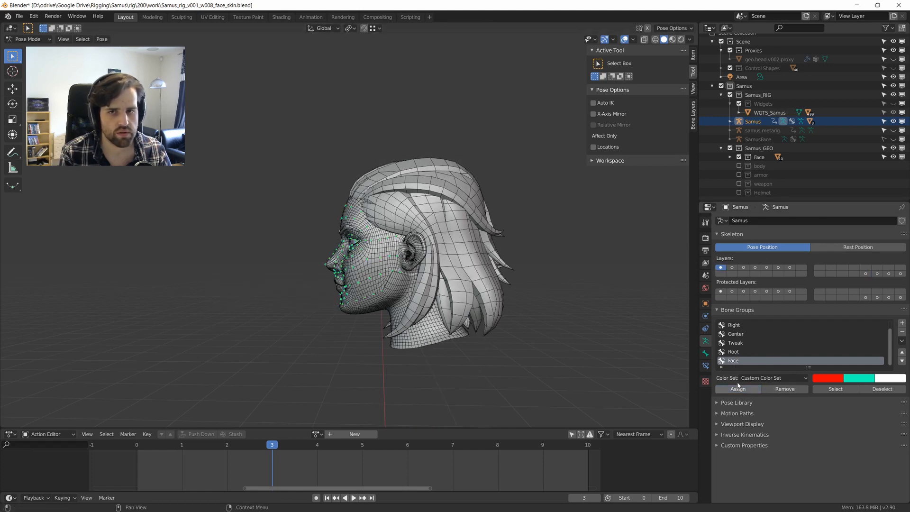
Select the left inner eyebrow crease control and move it to test how the painted forehead area deforms.
{"action": "middle_click_drag", "start_coordinate": [304, 240], "coordinate": [346, 249]}
{"action": "scroll", "coordinate": [342, 244], "scroll_direction": "up", "scroll_amount": 7}
{"action": "left_click", "coordinate": [327, 241]}
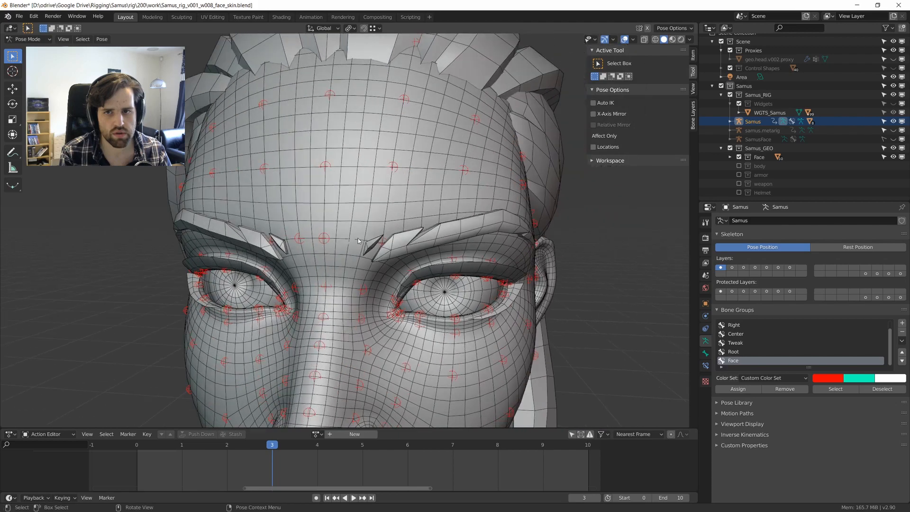
{"action": "scroll", "coordinate": [347, 250], "scroll_direction": "down", "scroll_amount": 3}
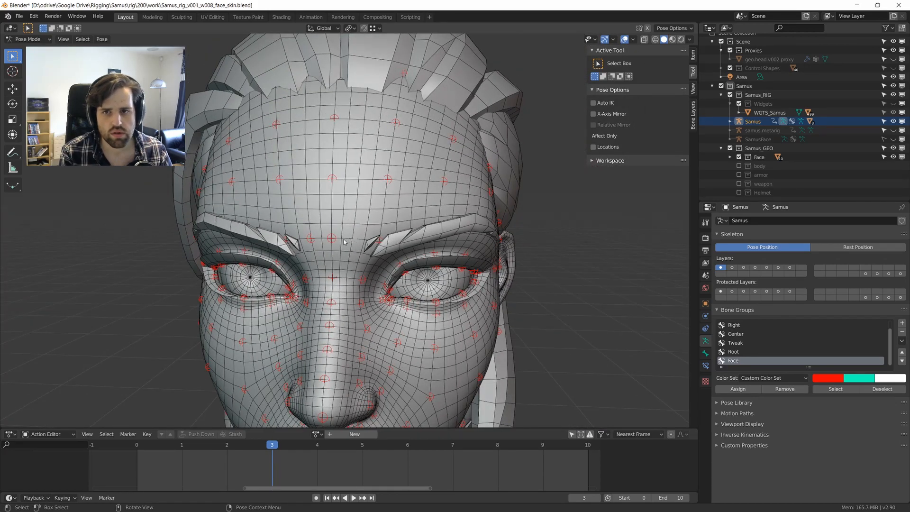
{"action": "scroll", "coordinate": [344, 242], "scroll_direction": "up", "scroll_amount": 5}
{"action": "key", "text": "g"}
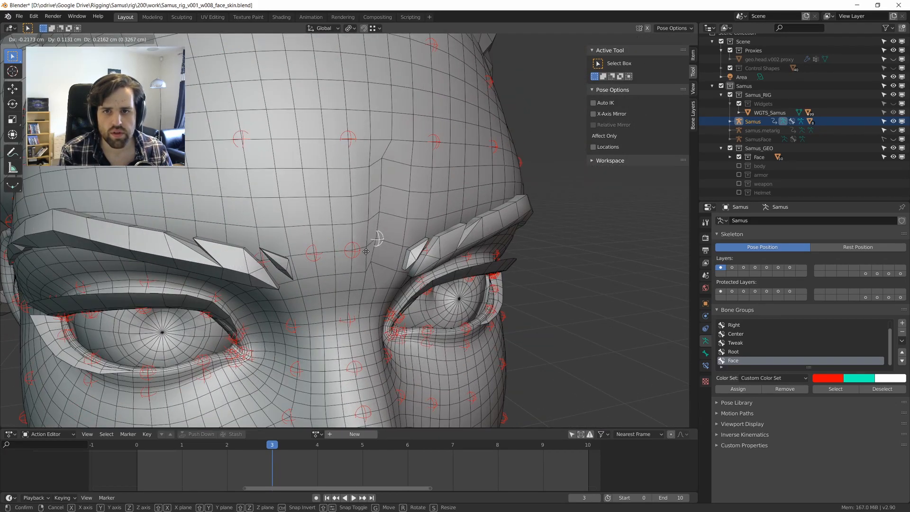
{"action": "left_click", "coordinate": [374, 265]}
{"action": "middle_click_drag", "start_coordinate": [374, 265], "coordinate": [363, 317]}
{"action": "key", "text": "g"}
{"action": "left_click", "coordinate": [395, 280]}
{"action": "key", "text": "g"}
{"action": "left_click", "coordinate": [417, 319]}
Move the left inner eyebrow control inward and down toward the bridge of the nose.
{"action": "left_click", "coordinate": [405, 283]}
{"action": "middle_click_drag", "start_coordinate": [405, 283], "coordinate": [399, 223]}
{"action": "key", "text": "g"}
{"action": "left_click", "coordinate": [365, 238]}
{"action": "scroll", "coordinate": [365, 239], "scroll_direction": "down", "scroll_amount": 3}
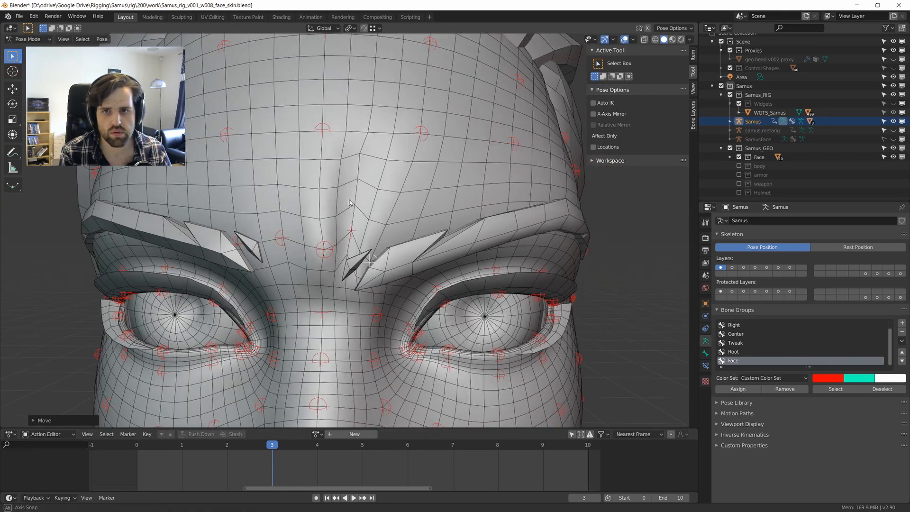
Display the viewport in Rendered shading and turn off the wireframe overlay.
{"action": "left_click", "coordinate": [689, 40]}
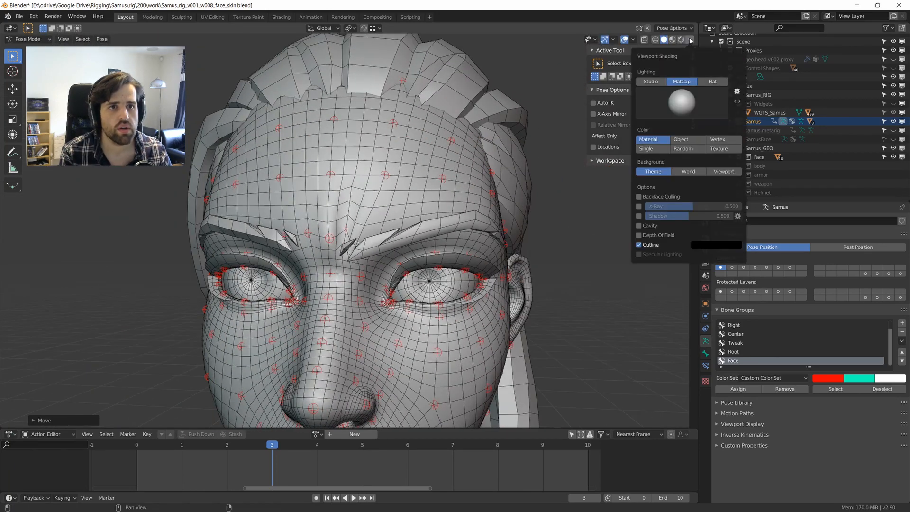
{"action": "key", "text": "z"}
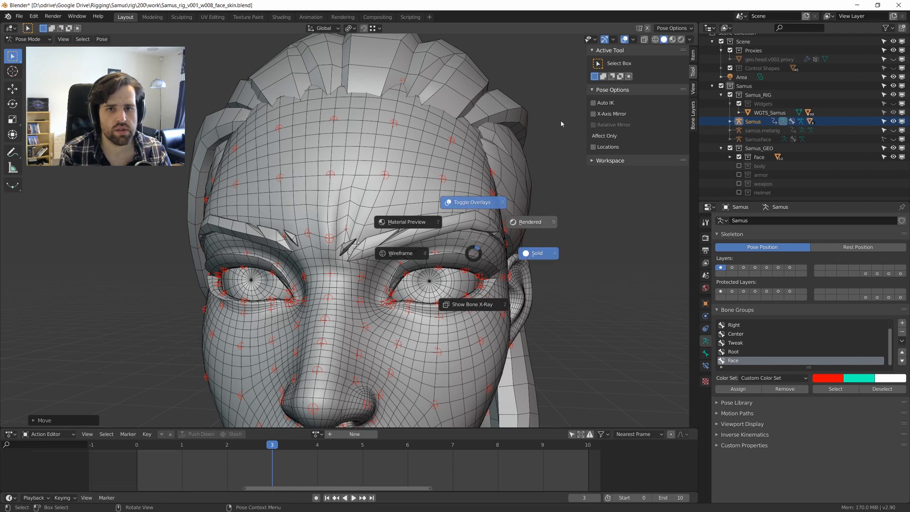
{"action": "left_click", "coordinate": [544, 129]}
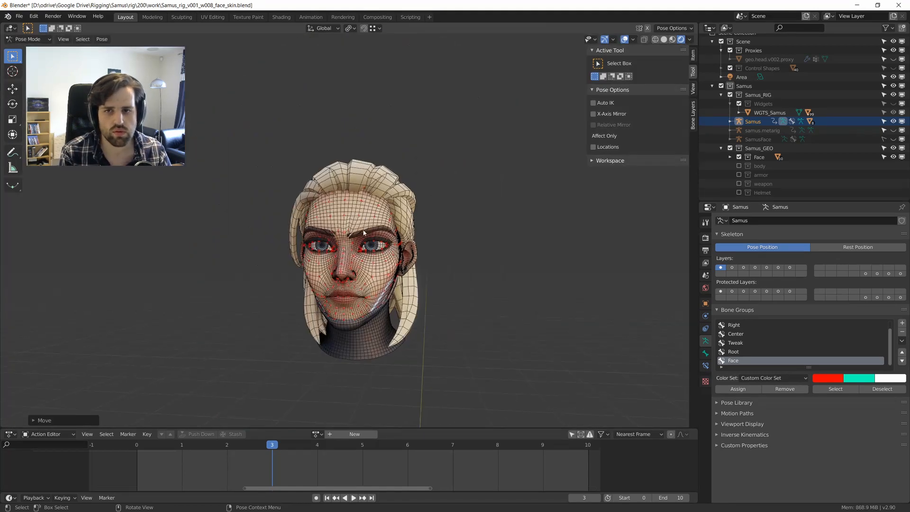
{"action": "left_click", "coordinate": [633, 40]}
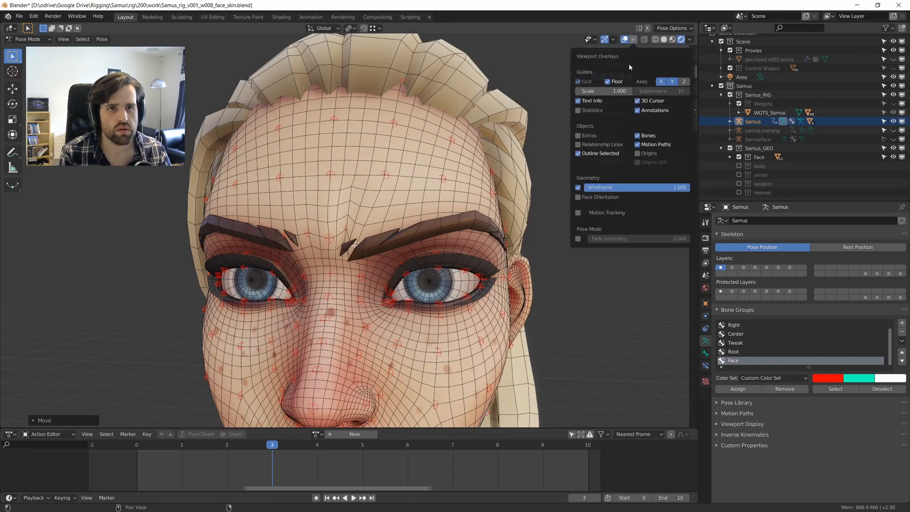
{"action": "left_click", "coordinate": [579, 188]}
{"action": "mouse_move", "coordinate": [398, 199]}
{"action": "middle_mouse_down"}
{"action": "mouse_move", "coordinate": [433, 206]}
{"action": "mouse_move", "coordinate": [340, 231]}
{"action": "mouse_move", "coordinate": [387, 209]}
{"action": "middle_mouse_up"}
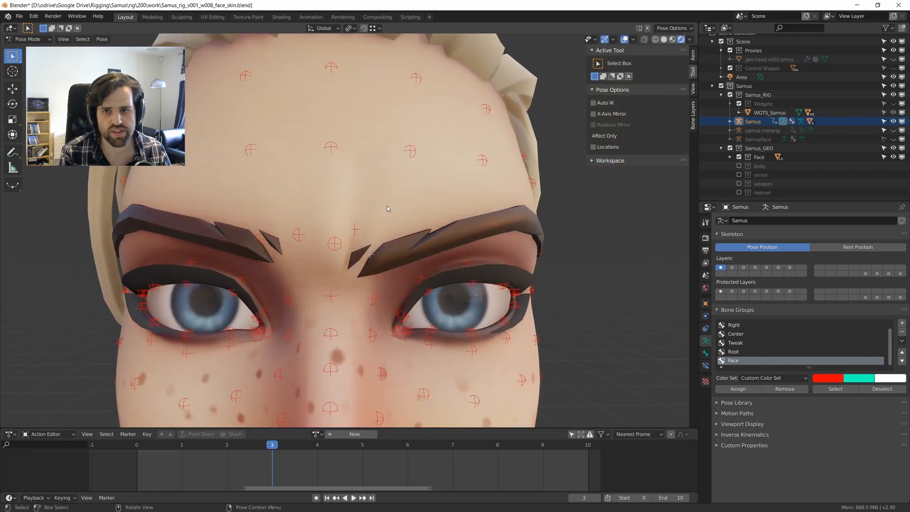
Reposition the left inner eyebrow control, toggle X-ray, and pull the left mid-eyebrow control inward and down.
{"action": "scroll", "coordinate": [388, 231], "scroll_direction": "down", "scroll_amount": 5}
{"action": "scroll", "coordinate": [361, 242], "scroll_direction": "up", "scroll_amount": 6}
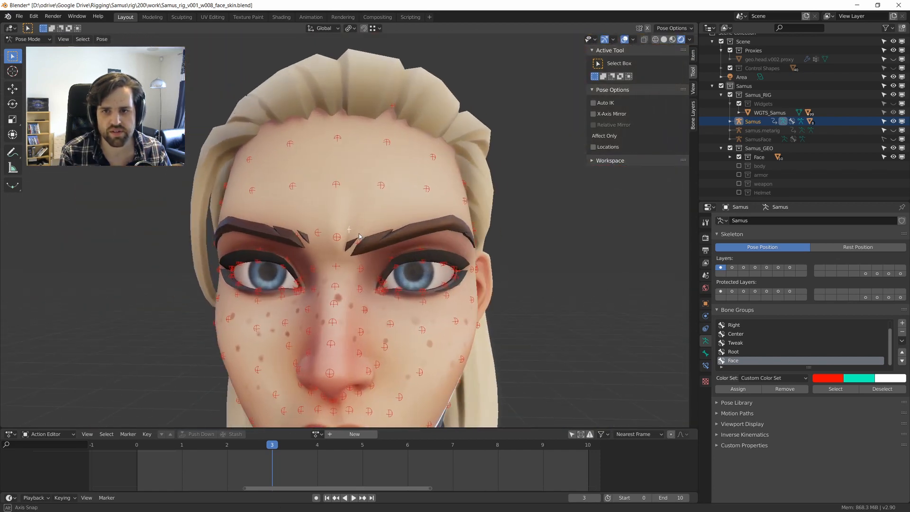
{"action": "left_click", "coordinate": [357, 253]}
{"action": "middle_click_drag", "start_coordinate": [417, 234], "coordinate": [484, 218]}
{"action": "key", "text": "g"}
{"action": "left_click", "coordinate": [435, 255]}
{"action": "key", "text": "alt+z"}
{"action": "left_click", "coordinate": [477, 219]}
{"action": "key", "text": "g"}
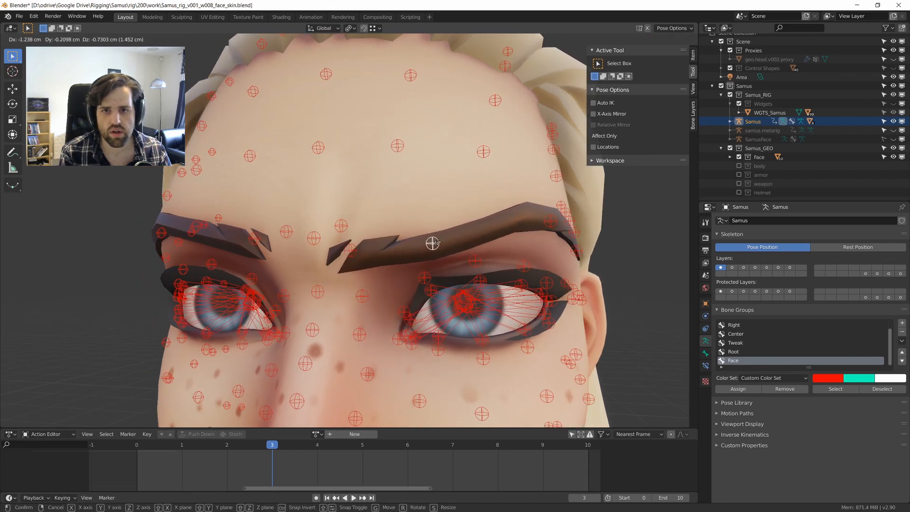
{"action": "left_click", "coordinate": [434, 244]}
Try moving the left inner eyebrow crease control again and undo that move.
{"action": "scroll", "coordinate": [435, 244], "scroll_direction": "down", "scroll_amount": 3}
{"action": "middle_click_drag", "start_coordinate": [435, 244], "coordinate": [349, 236]}
{"action": "scroll", "coordinate": [418, 249], "scroll_direction": "up", "scroll_amount": 1}
{"action": "left_click", "coordinate": [328, 238]}
{"action": "key", "text": "g"}
{"action": "left_click", "coordinate": [331, 246]}
{"action": "key", "text": "ctrl+z"}
{"action": "scroll", "coordinate": [392, 259], "scroll_direction": "down", "scroll_amount": 5}
{"action": "middle_click_drag", "start_coordinate": [391, 260], "coordinate": [417, 239]}
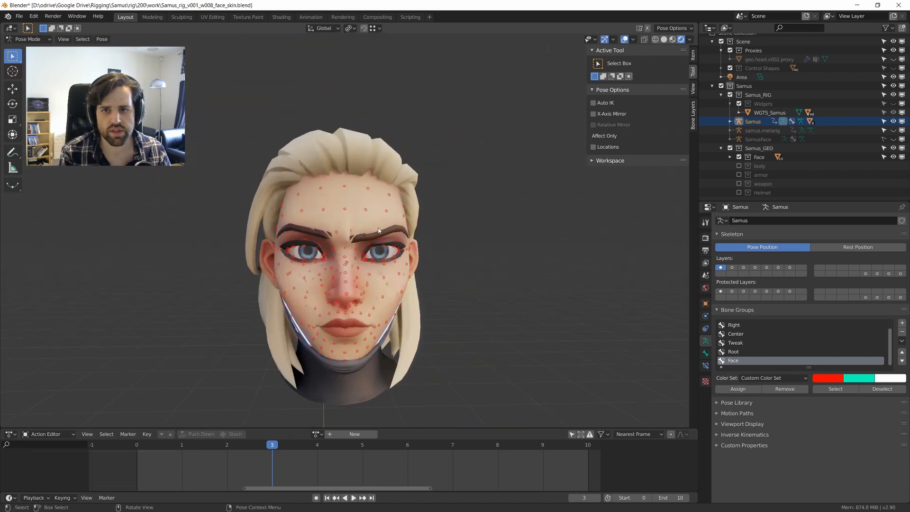
Select the eyebrow, forehead and eye controls together, reset their pose to the rest position, and deselect them.
{"action": "left_click_drag", "start_coordinate": [251, 154], "coordinate": [417, 259]}
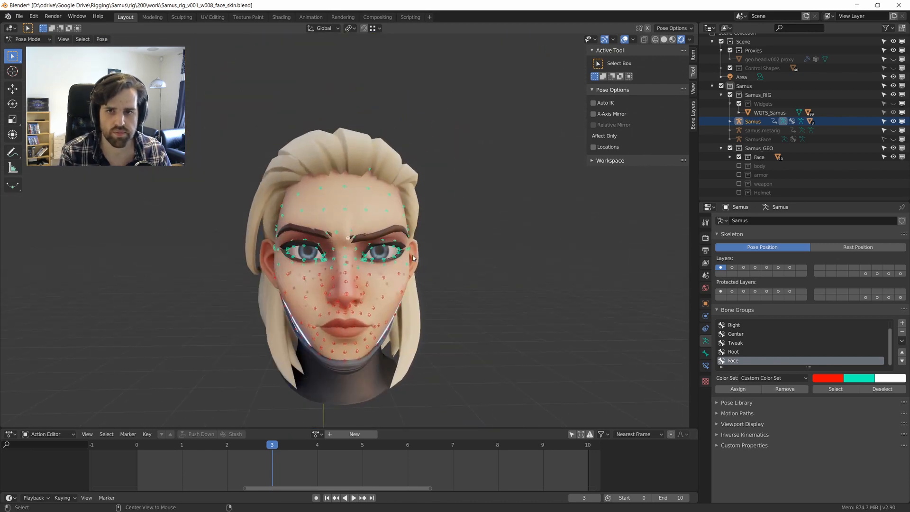
{"action": "scroll", "coordinate": [412, 255], "scroll_direction": "up", "scroll_amount": 4}
{"action": "middle_click_drag", "start_coordinate": [413, 255], "coordinate": [414, 238]}
{"action": "left_click_drag", "start_coordinate": [414, 239], "coordinate": [431, 229]}
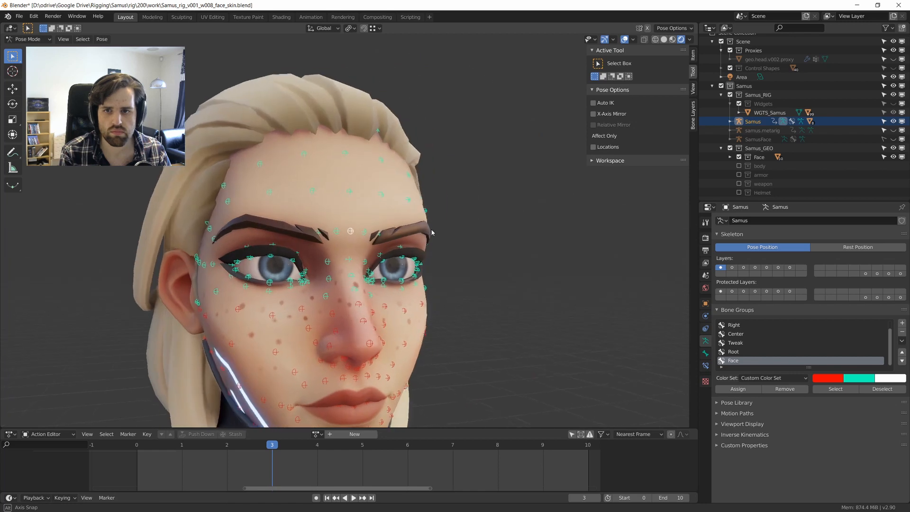
{"action": "scroll", "coordinate": [420, 251], "scroll_direction": "down", "scroll_amount": 4}
{"action": "mouse_move", "coordinate": [431, 229]}
{"action": "middle_mouse_down"}
{"action": "mouse_move", "coordinate": [421, 250]}
{"action": "mouse_move", "coordinate": [446, 212]}
{"action": "mouse_move", "coordinate": [432, 211]}
{"action": "middle_mouse_up"}
{"action": "scroll", "coordinate": [422, 249], "scroll_direction": "up", "scroll_amount": 3}
{"action": "left_click", "coordinate": [429, 240]}
{"action": "scroll", "coordinate": [433, 212], "scroll_direction": "up", "scroll_amount": 2}
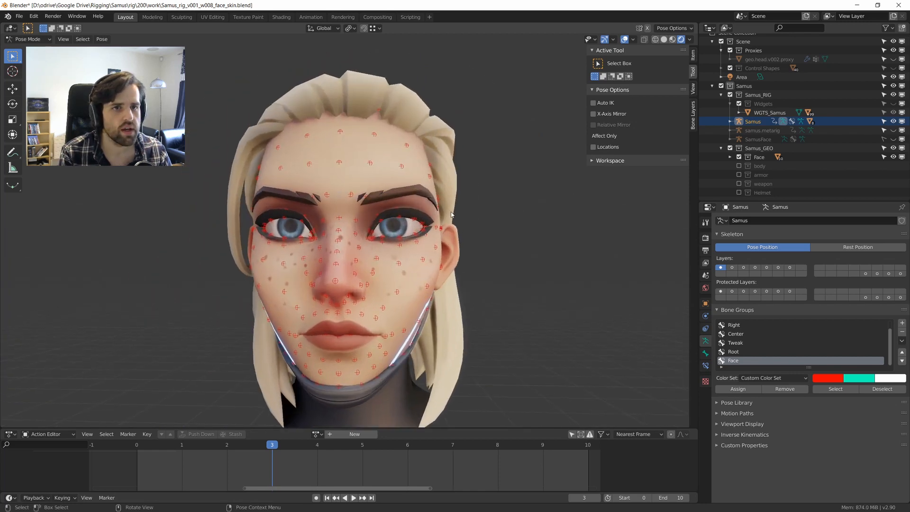
Enlarge the Action Editor area, look through the available pose actions, and load Brow.Inner.In.L on the rig.
{"action": "left_click_drag", "start_coordinate": [259, 429], "coordinate": [256, 271]}
{"action": "left_click", "coordinate": [316, 278]}
{"action": "scroll", "coordinate": [363, 369], "scroll_direction": "down", "scroll_amount": 15}
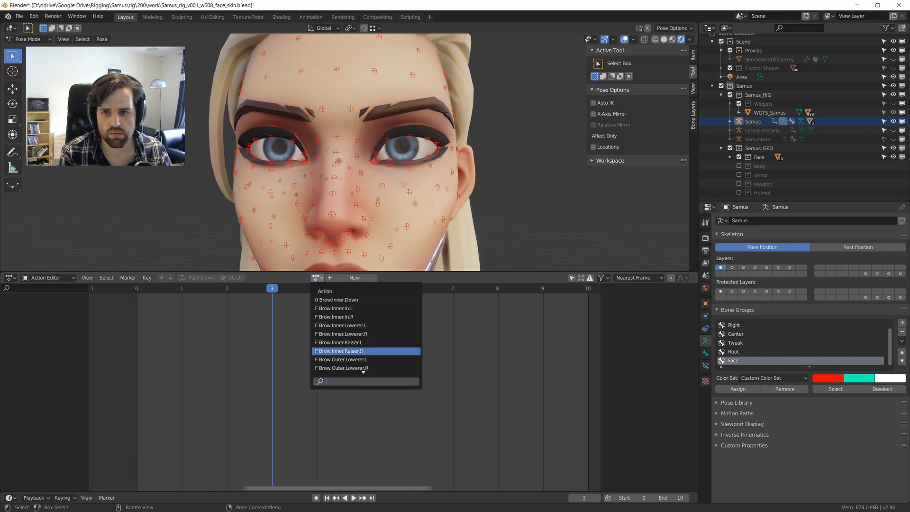
{"action": "scroll", "coordinate": [363, 368], "scroll_direction": "down", "scroll_amount": 15}
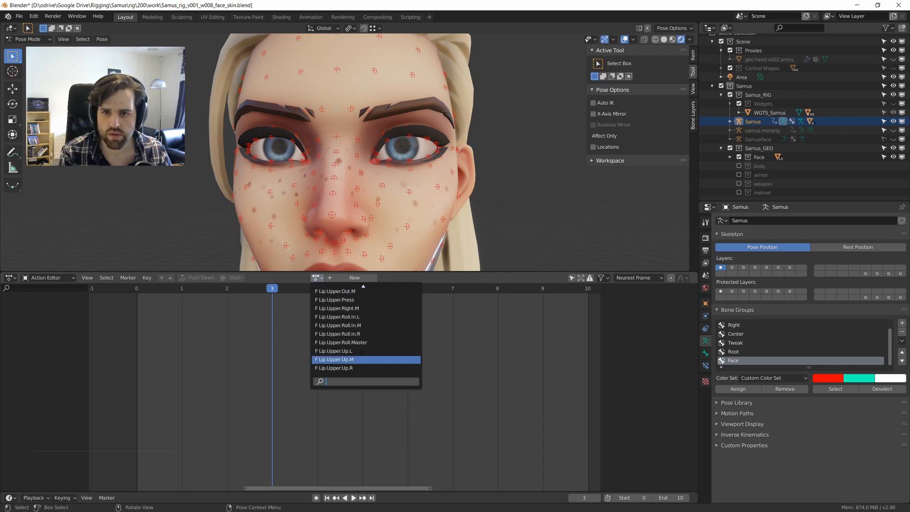
{"action": "scroll", "coordinate": [364, 293], "scroll_direction": "up", "scroll_amount": 10}
{"action": "scroll", "coordinate": [364, 294], "scroll_direction": "up", "scroll_amount": 15}
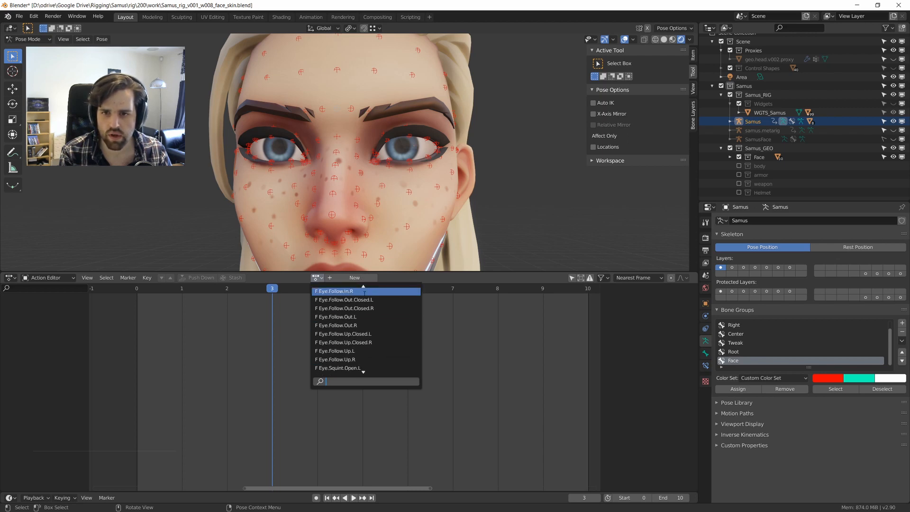
{"action": "scroll", "coordinate": [356, 292], "scroll_direction": "up", "scroll_amount": 11}
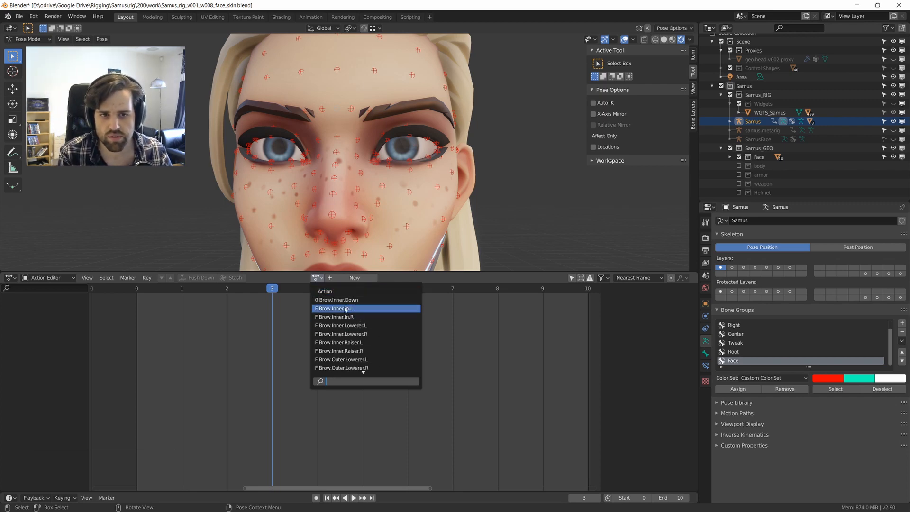
{"action": "left_click", "coordinate": [353, 308]}
Preview the Brow.Inner.In.L action around frame 1 and finish at frame 0.
{"action": "left_click_drag", "start_coordinate": [273, 290], "coordinate": [181, 289]}
{"action": "scroll", "coordinate": [322, 231], "scroll_direction": "down", "scroll_amount": 4}
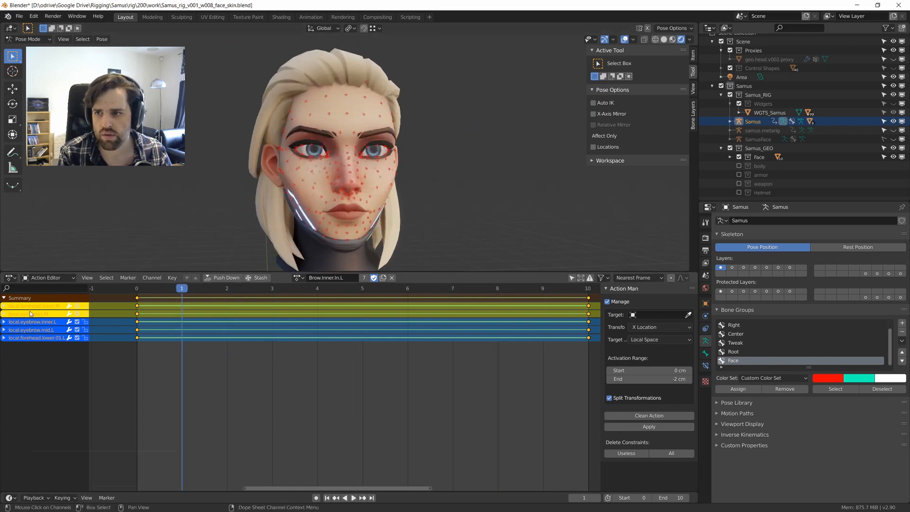
{"action": "key", "text": "space"}
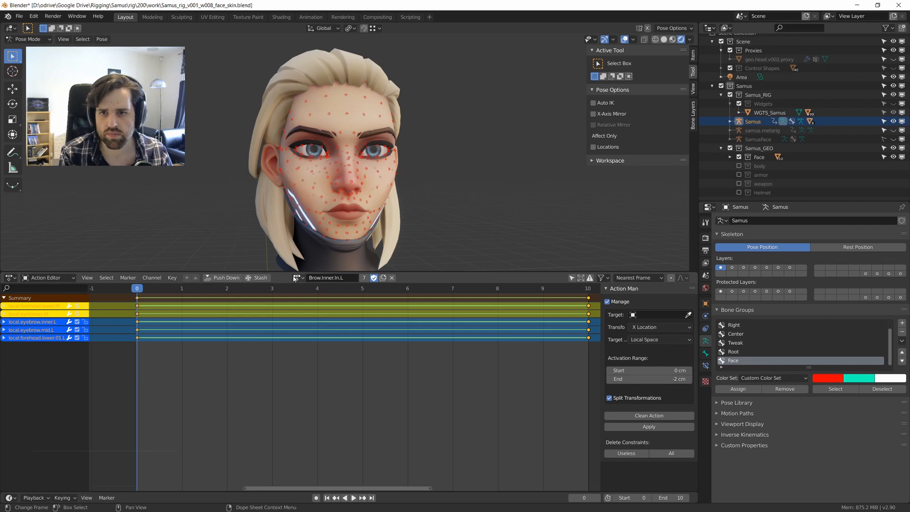
{"action": "scroll", "coordinate": [404, 192], "scroll_direction": "up", "scroll_amount": 3}
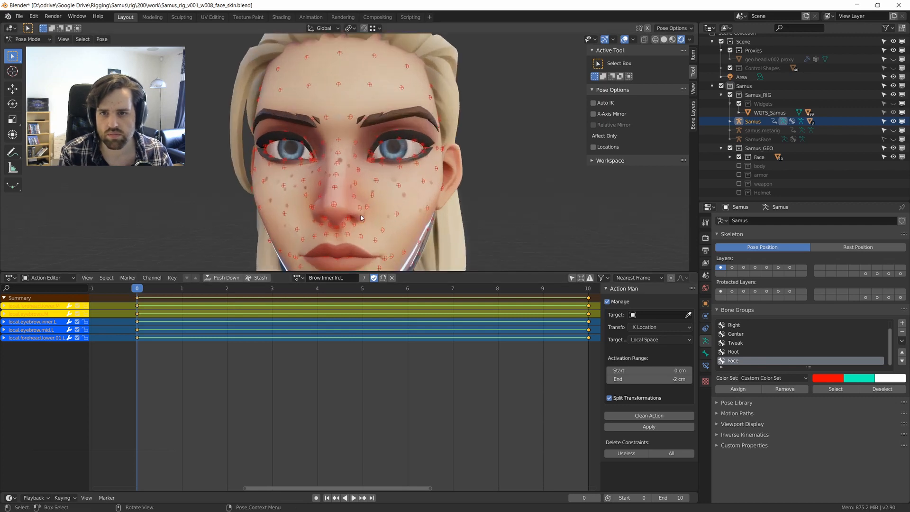
Load the Brow.Inner.Down action, unlink it, and load Brow.Inner.Lowerer.L in its place.
{"action": "left_click", "coordinate": [297, 279]}
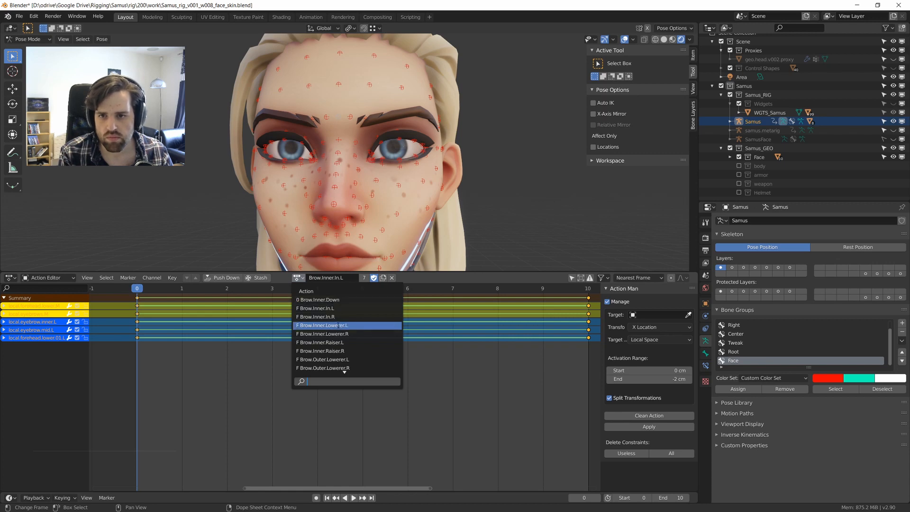
{"action": "left_click", "coordinate": [332, 300]}
{"action": "left_click", "coordinate": [388, 278]}
{"action": "left_click", "coordinate": [316, 278]}
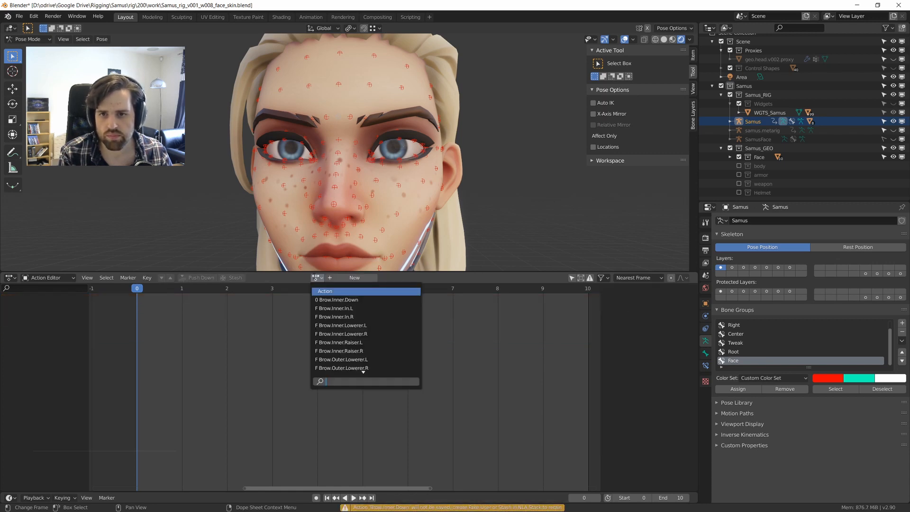
{"action": "left_click", "coordinate": [352, 326]}
Turn off group colors for the channels in the Action Editor.
{"action": "left_click", "coordinate": [34, 279]}
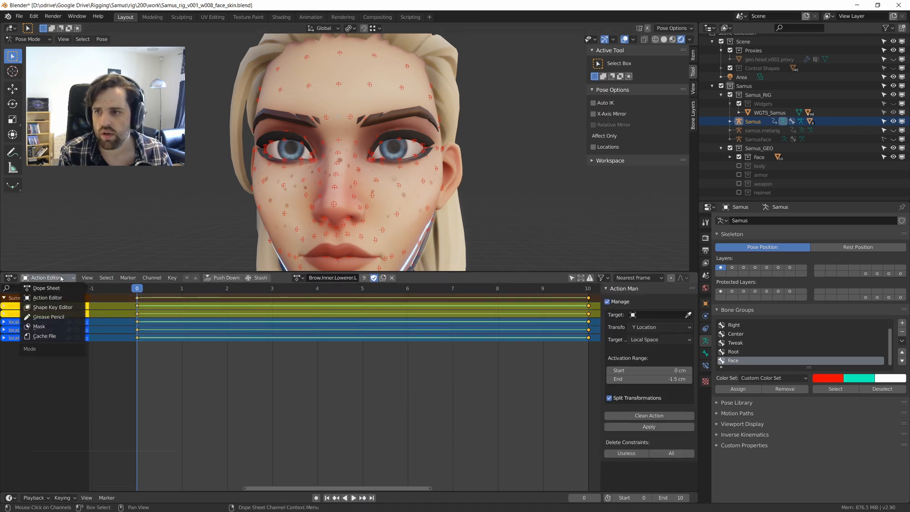
{"action": "left_click", "coordinate": [87, 279]}
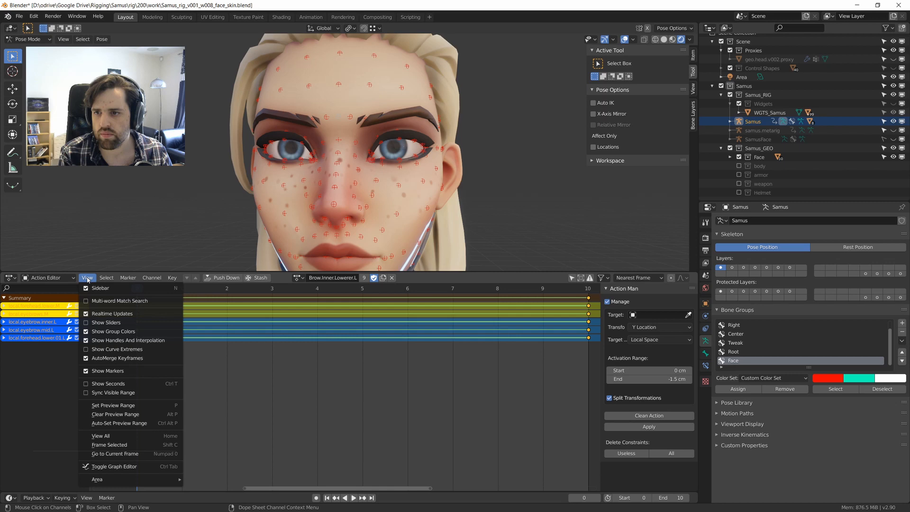
{"action": "left_click", "coordinate": [100, 329]}
Delete all keyed forehead and eyebrow channels from Brow.Inner.Lowerer.L and unlink the action.
{"action": "middle_click_drag", "start_coordinate": [204, 223], "coordinate": [220, 222]}
{"action": "left_click_drag", "start_coordinate": [44, 368], "coordinate": [27, 306]}
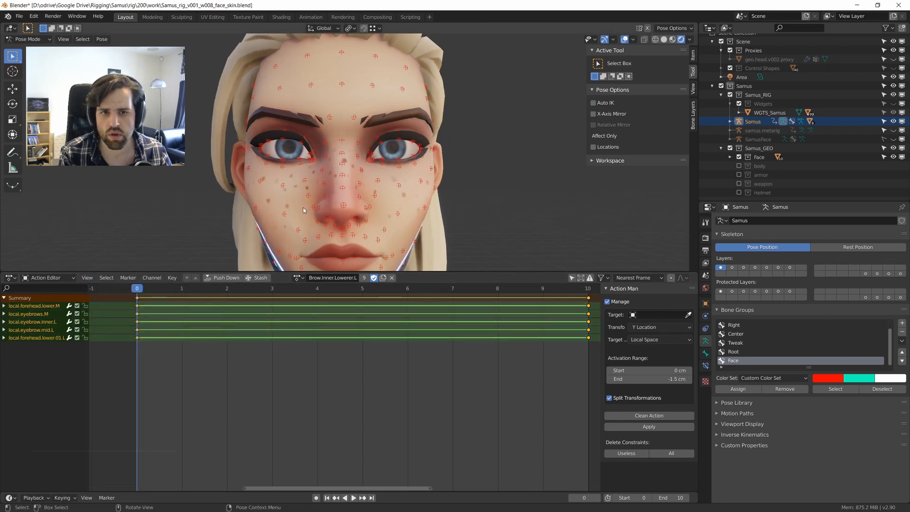
{"action": "scroll", "coordinate": [303, 206], "scroll_direction": "down", "scroll_amount": 1}
{"action": "key", "text": "x"}
{"action": "left_click", "coordinate": [389, 355]}
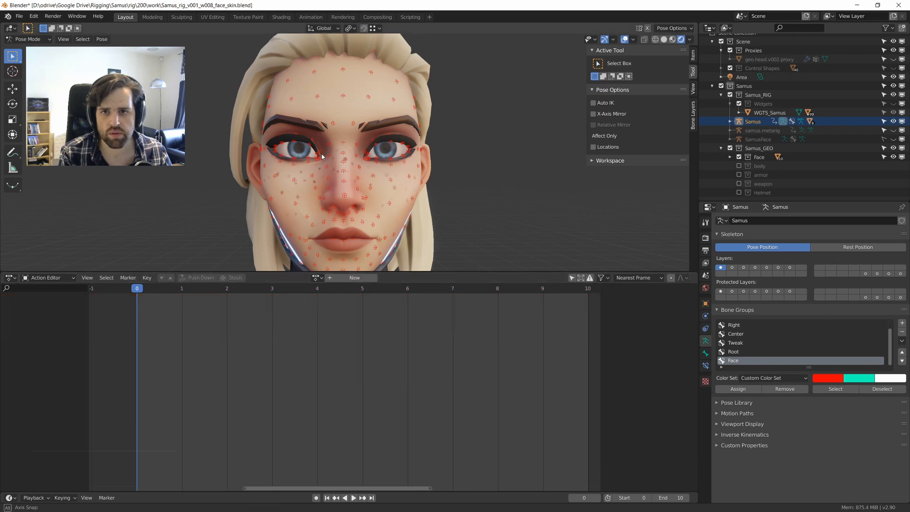
Select the left inner eyebrow crease control in front view and load Brow.Inner.Lowerer.L again.
{"action": "middle_click_drag", "start_coordinate": [316, 166], "coordinate": [346, 164]}
{"action": "key", "text": "KP_1"}
{"action": "scroll", "coordinate": [356, 216], "scroll_direction": "up", "scroll_amount": 3}
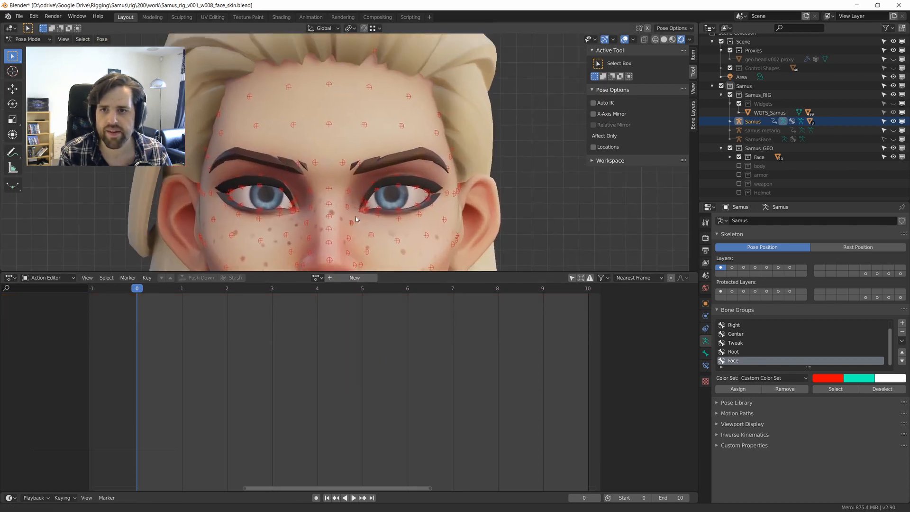
{"action": "scroll", "coordinate": [358, 190], "scroll_direction": "down", "scroll_amount": 1}
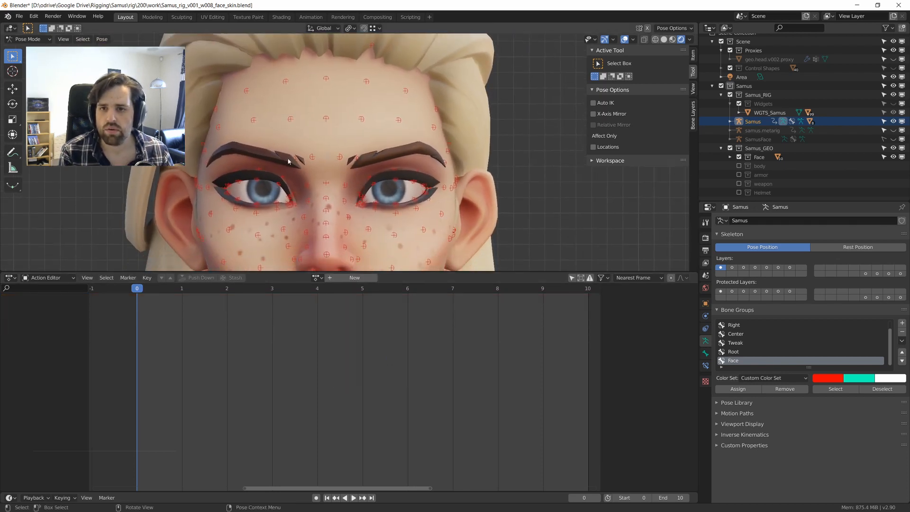
{"action": "scroll", "coordinate": [348, 166], "scroll_direction": "up", "scroll_amount": 3}
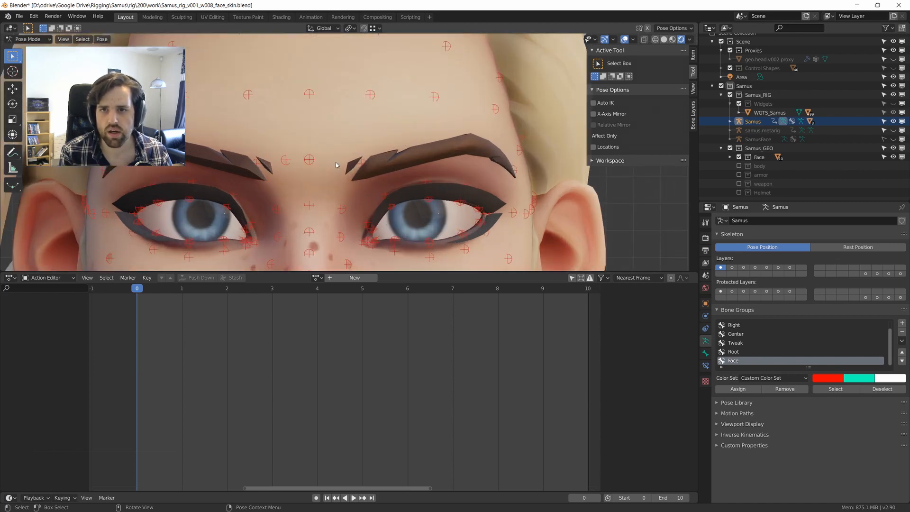
{"action": "left_click", "coordinate": [315, 278]}
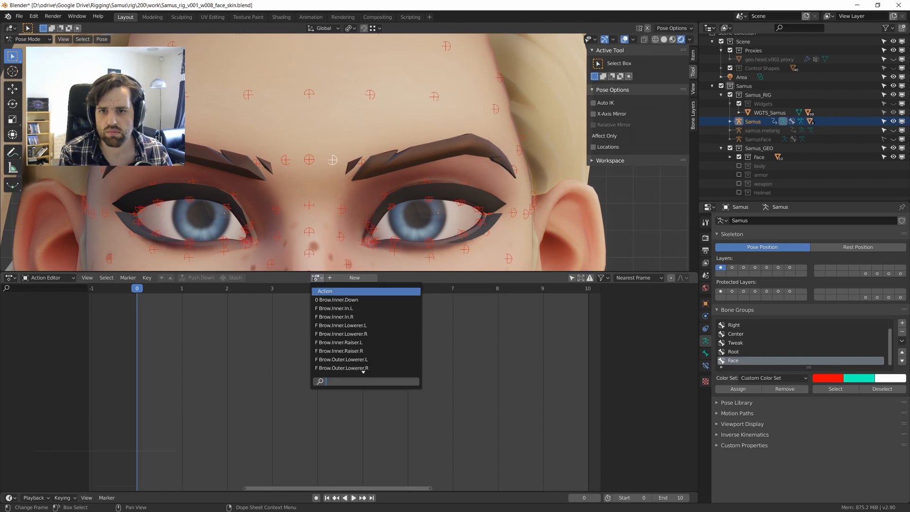
{"action": "left_click", "coordinate": [367, 325]}
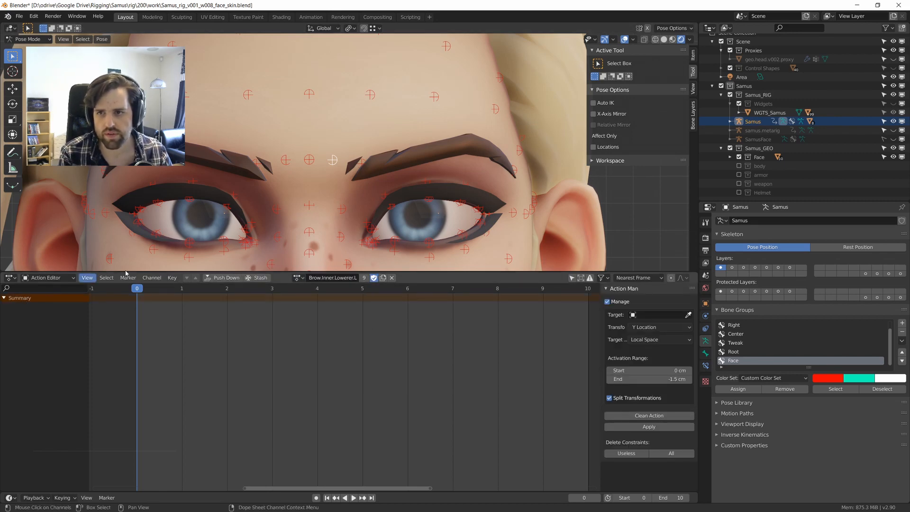
Select all the face controls, insert LocRotScale keyframes at frame 0, and move to frame 10.
{"action": "scroll", "coordinate": [368, 161], "scroll_direction": "down", "scroll_amount": 8}
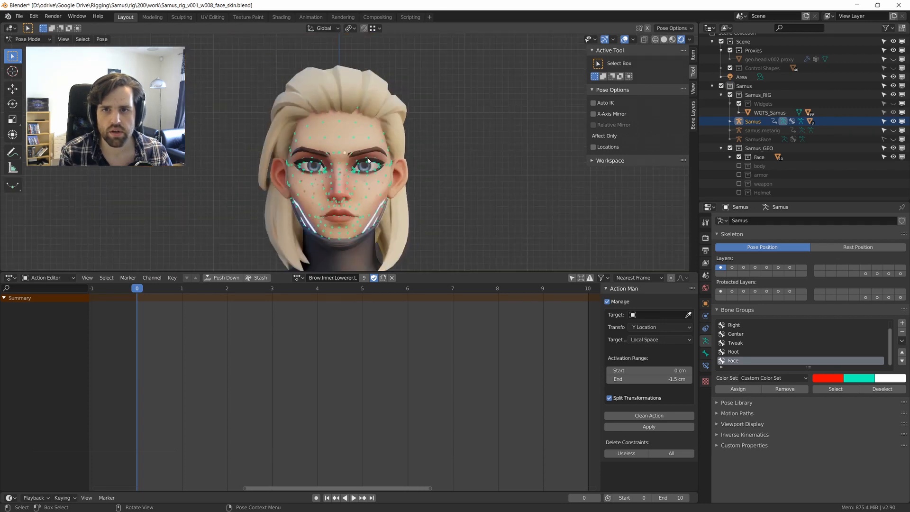
{"action": "key", "text": "i"}
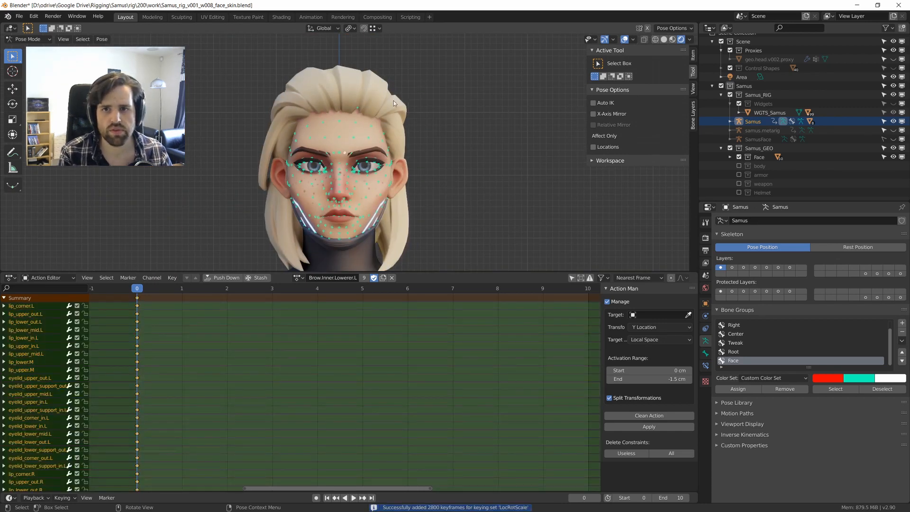
{"action": "scroll", "coordinate": [360, 154], "scroll_direction": "up", "scroll_amount": 5}
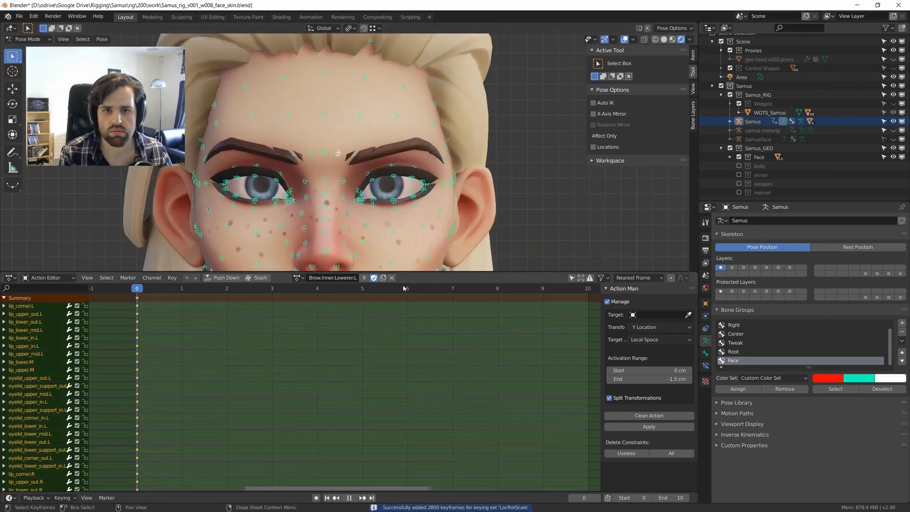
{"action": "left_click_drag", "start_coordinate": [404, 288], "coordinate": [588, 289]}
{"action": "scroll", "coordinate": [398, 169], "scroll_direction": "up", "scroll_amount": 3}
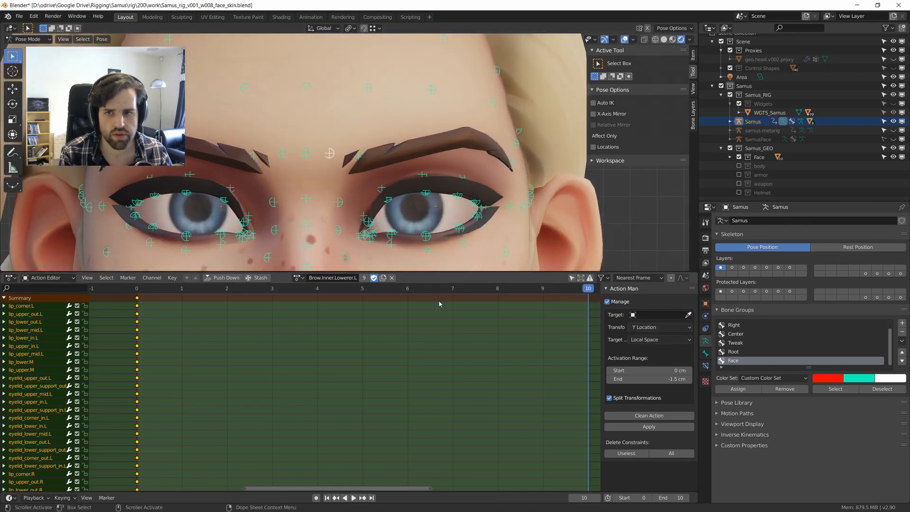
Return to frame 0 and delete all the face control keyframes from Brow.Inner.Lowerer.L.
{"action": "left_click_drag", "start_coordinate": [586, 289], "coordinate": [135, 280]}
{"action": "key", "text": "x"}
{"action": "left_click", "coordinate": [181, 317]}
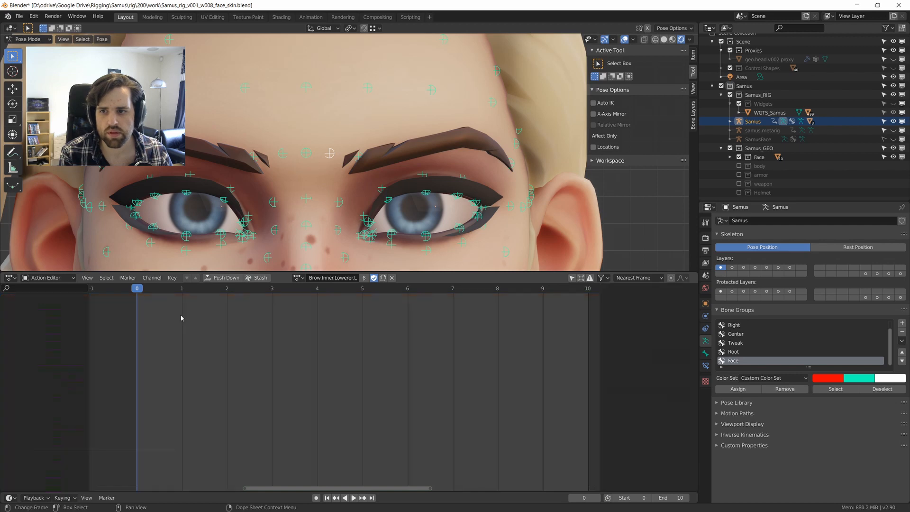
Create a new action, unlink it, and assign the existing Brow.Inner.Lowerer.L action to the rig again.
{"action": "left_click", "coordinate": [327, 278]}
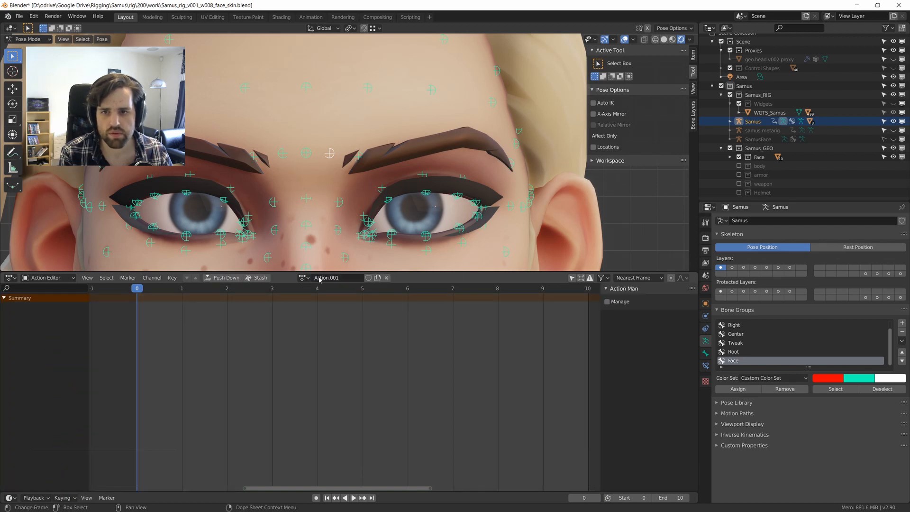
{"action": "left_click", "coordinate": [387, 278]}
{"action": "left_click", "coordinate": [317, 277]}
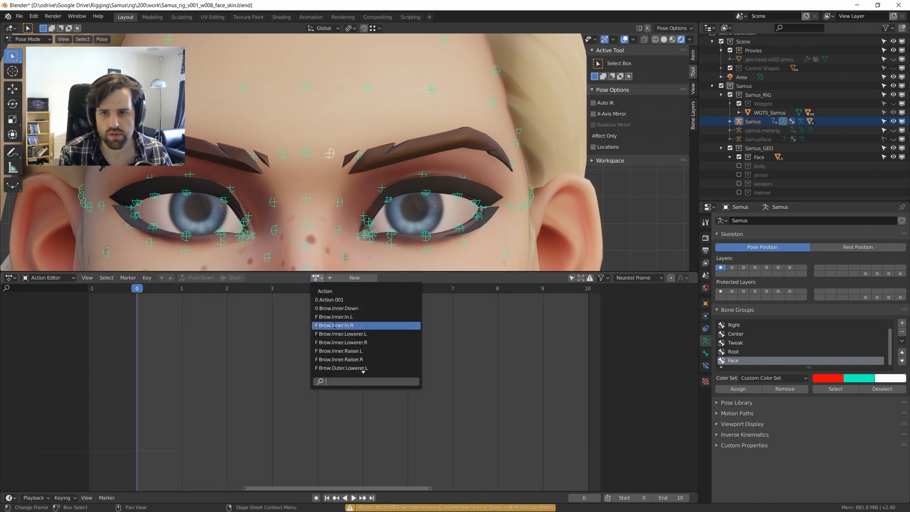
{"action": "left_click", "coordinate": [365, 334]}
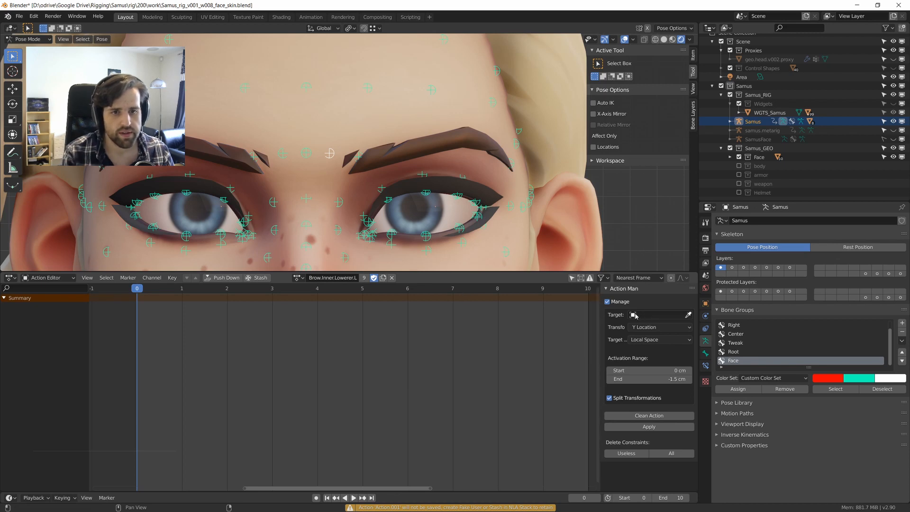
Switch Manage off and back on for Brow.Inner.Lowerer.L, and turn off Split Transformations in its settings.
{"action": "left_click", "coordinate": [607, 302]}
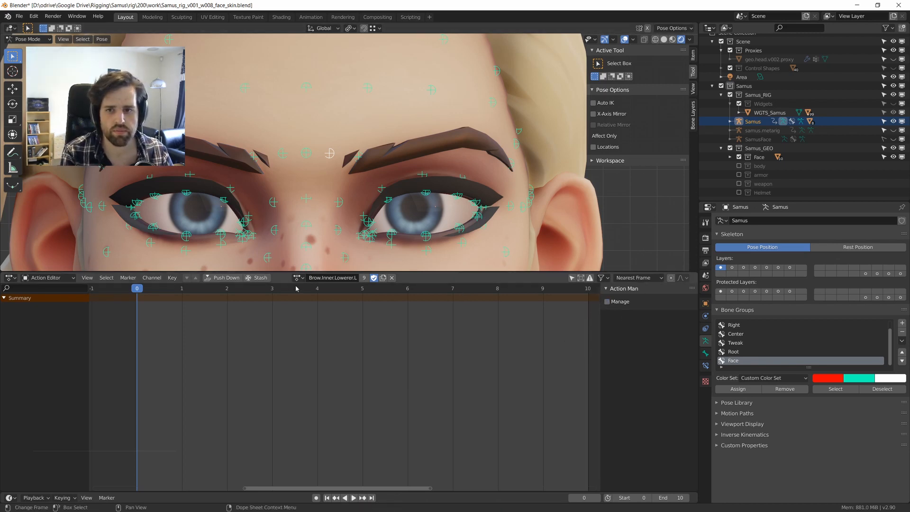
{"action": "left_click", "coordinate": [619, 302]}
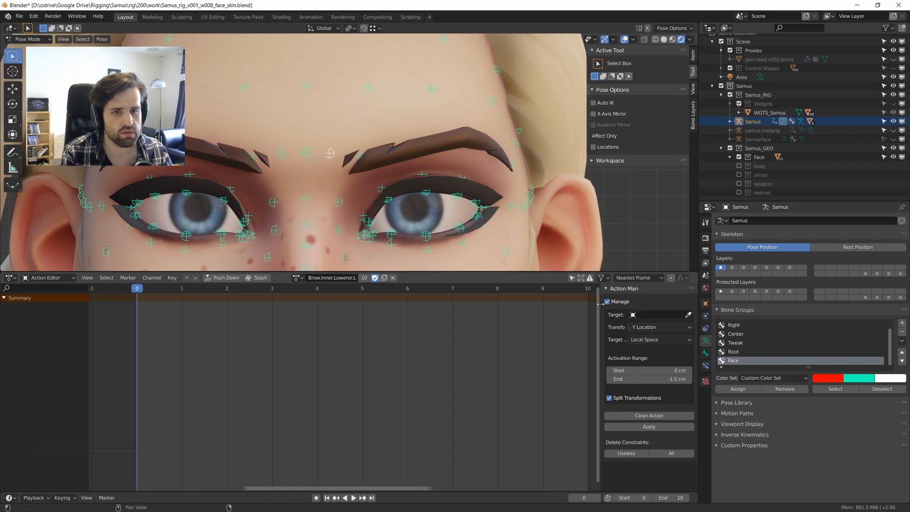
{"action": "left_click_drag", "start_coordinate": [599, 306], "coordinate": [501, 311]}
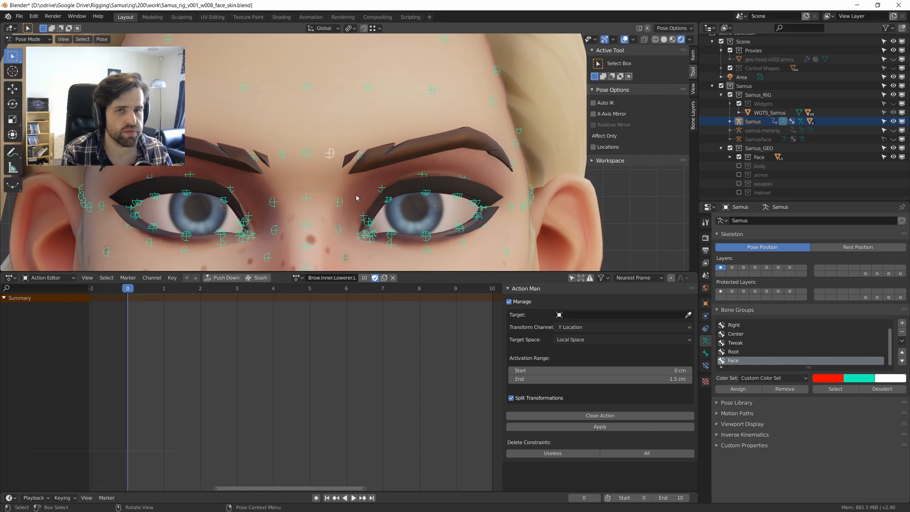
{"action": "scroll", "coordinate": [357, 197], "scroll_direction": "down", "scroll_amount": 4}
{"action": "scroll", "coordinate": [331, 189], "scroll_direction": "up", "scroll_amount": 2}
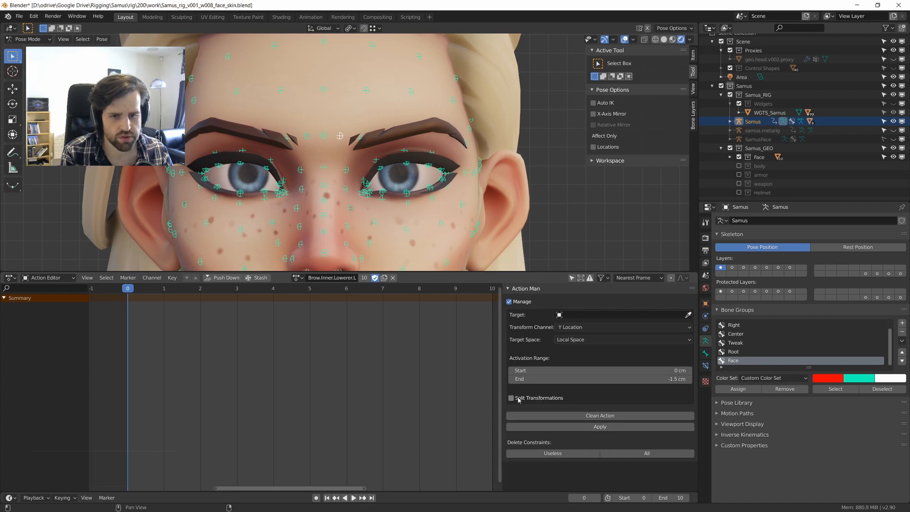
Lower the left inner eyebrow, left inner crease and middle eyebrow controls together to form the brow pose.
{"action": "scroll", "coordinate": [345, 149], "scroll_direction": "up", "scroll_amount": 3}
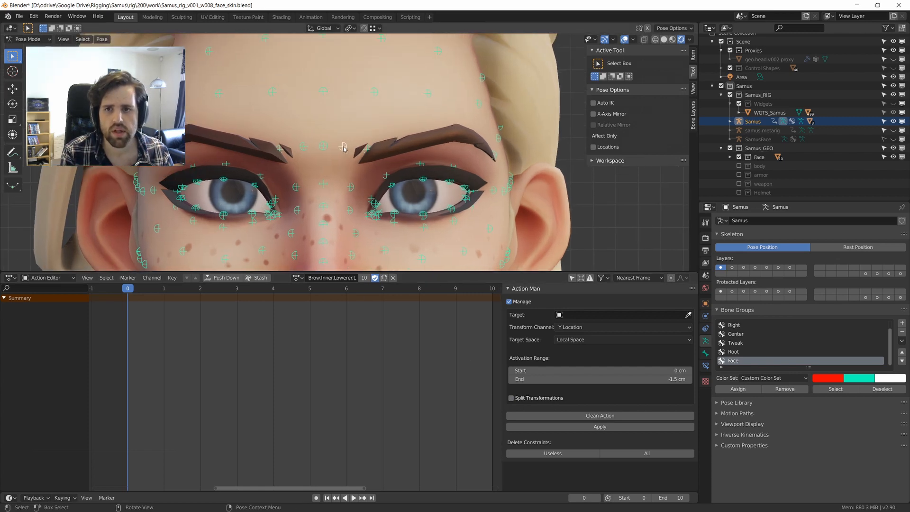
{"action": "left_click", "coordinate": [344, 148]}
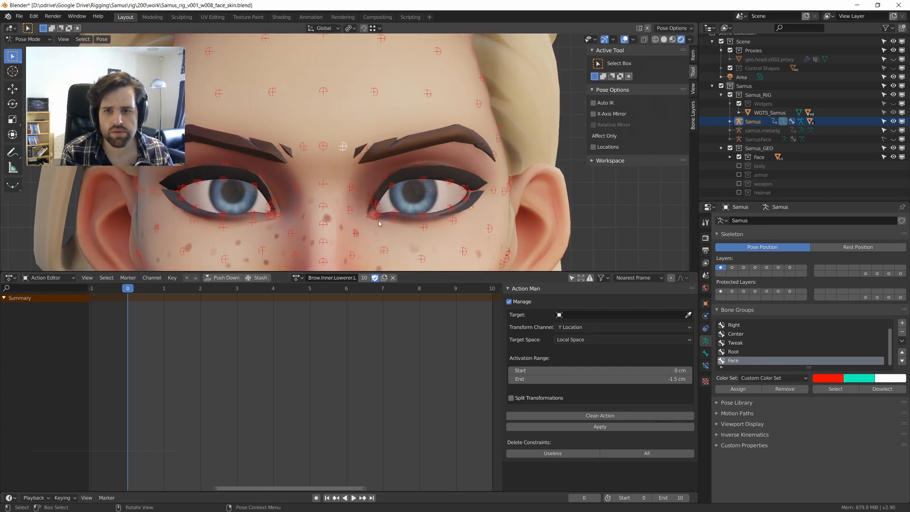
{"action": "left_click_drag", "start_coordinate": [502, 303], "coordinate": [599, 293]}
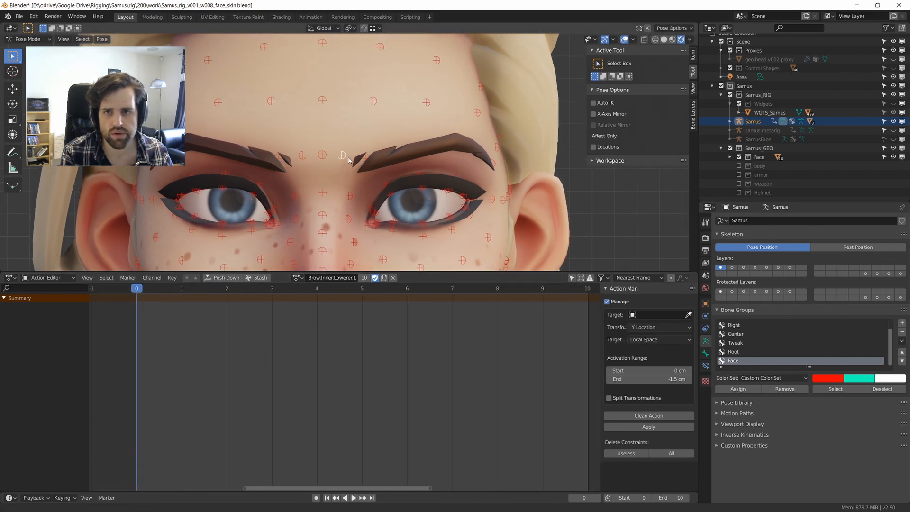
{"action": "key", "text": "g"}
{"action": "key", "text": "Escape"}
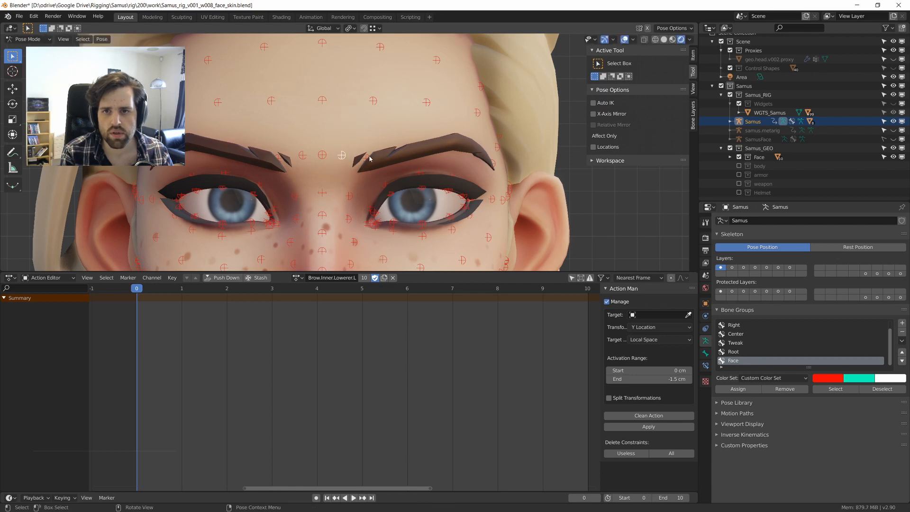
{"action": "key", "text": "g"}
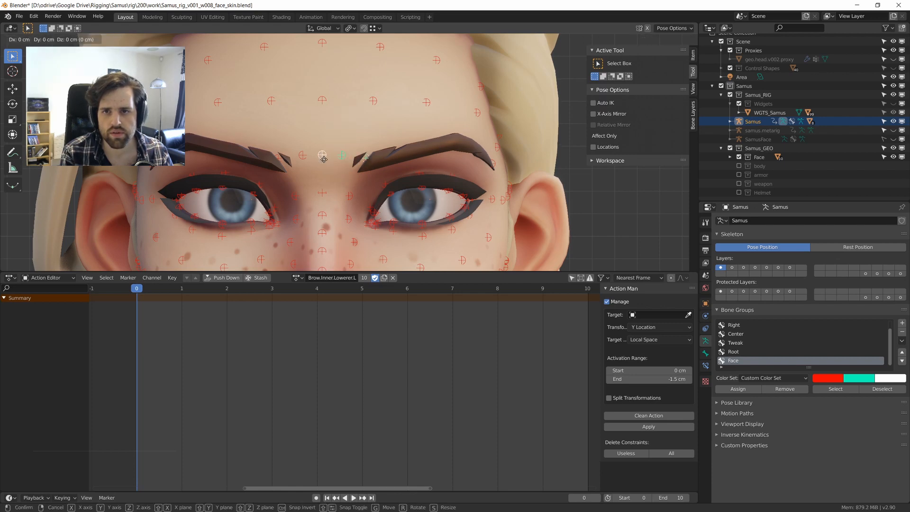
{"action": "left_click", "coordinate": [326, 173]}
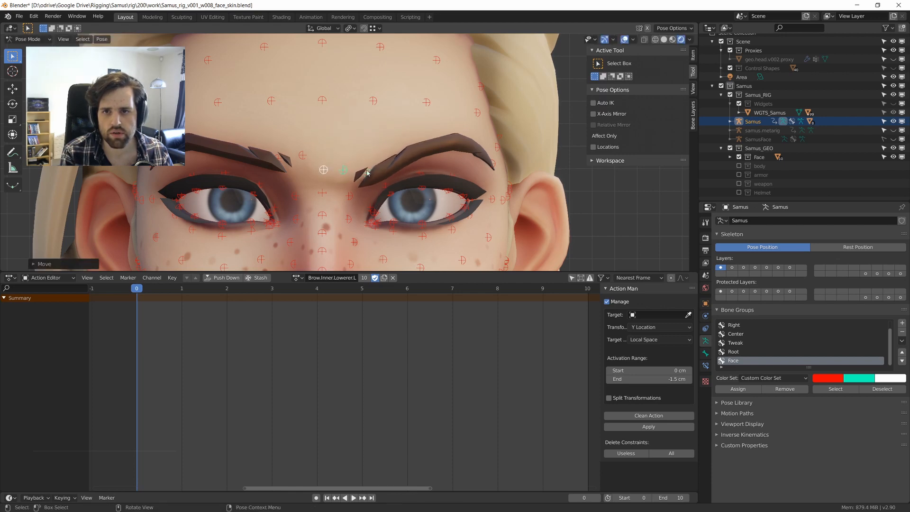
Lower the left mid eyebrow control slightly and check the lowered brow from the side.
{"action": "key", "text": "ctrl+z"}
{"action": "left_click_drag", "start_coordinate": [423, 153], "coordinate": [366, 173]}
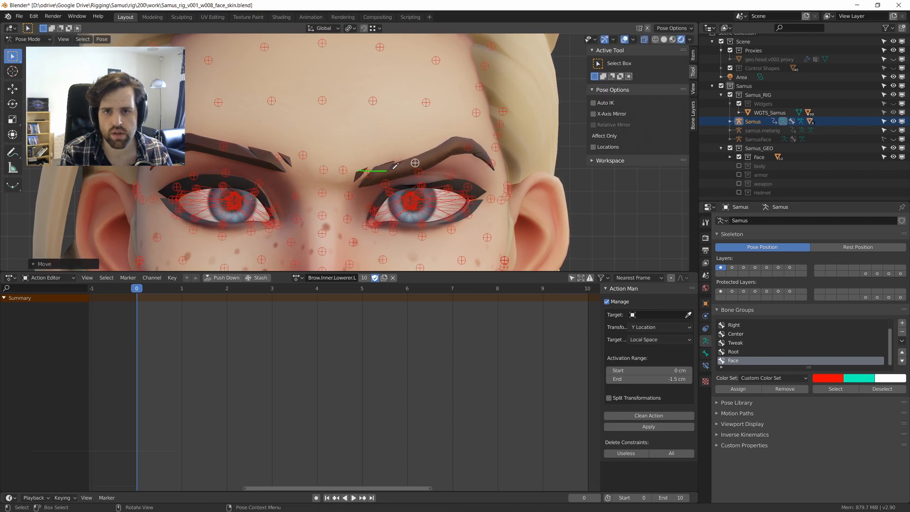
{"action": "left_click", "coordinate": [491, 162]}
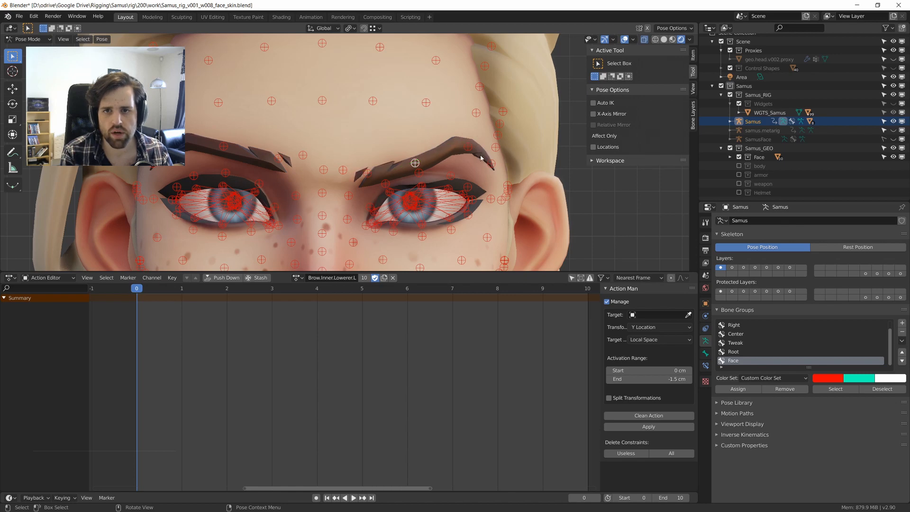
{"action": "left_click_drag", "start_coordinate": [324, 170], "coordinate": [343, 169]}
{"action": "mouse_move", "coordinate": [342, 168]}
{"action": "middle_mouse_down"}
{"action": "mouse_move", "coordinate": [402, 162]}
{"action": "mouse_move", "coordinate": [339, 163]}
{"action": "middle_mouse_up"}
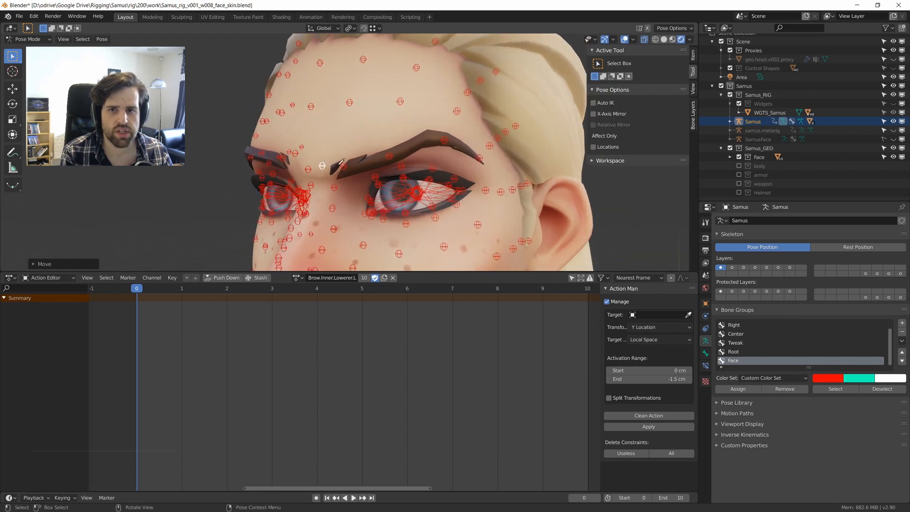
{"action": "right_click", "coordinate": [411, 145]}
{"action": "key", "text": "Escape"}
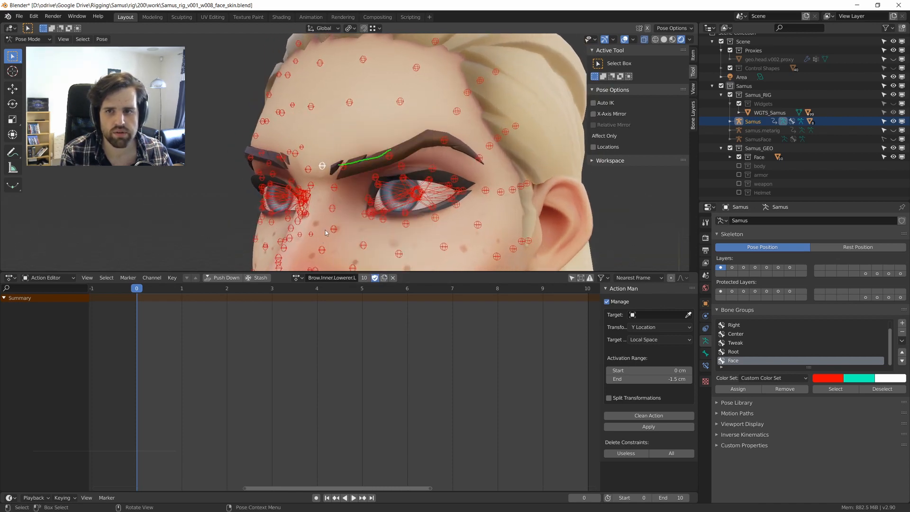
Select all the face controls and insert LocRotScale keyframes for the lowered brow pose at frame 10.
{"action": "key", "text": "a"}
{"action": "key", "text": "a"}
{"action": "key", "text": "ctrl+z"}
{"action": "left_click", "coordinate": [587, 290]}
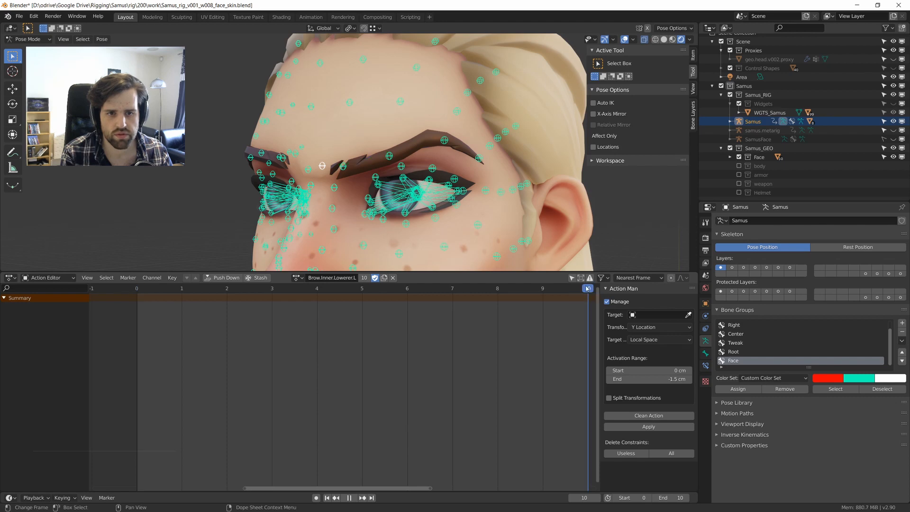
{"action": "key", "text": "i"}
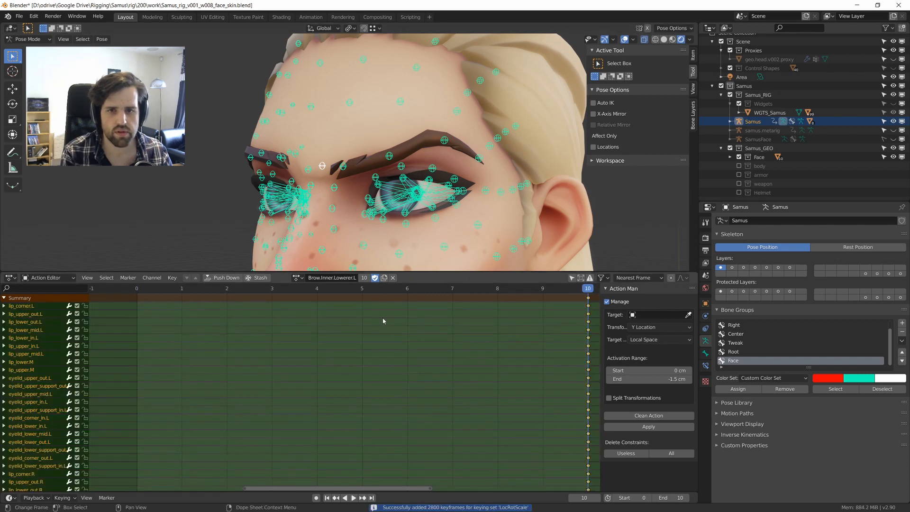
Reset all the face controls to neutral, insert their LocRotScale keyframes at frame 0, and deselect them.
{"action": "left_click", "coordinate": [137, 290]}
{"action": "key", "text": "i"}
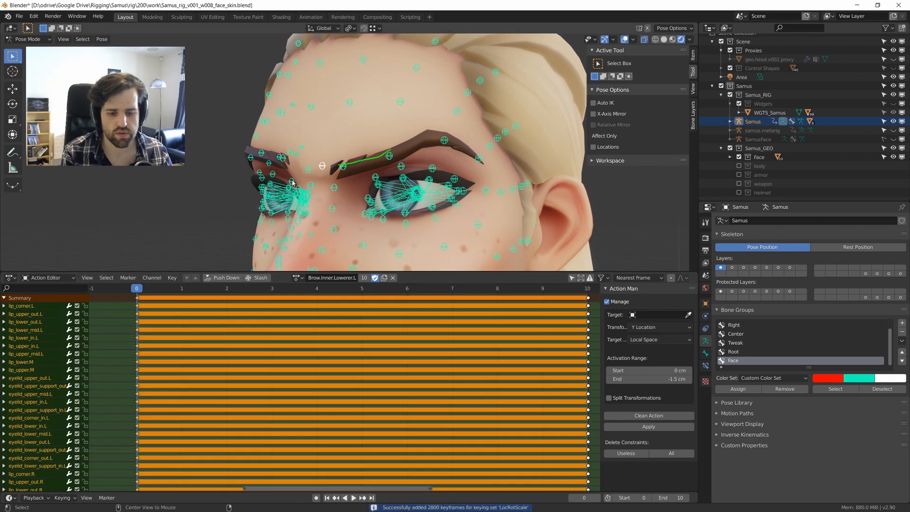
{"action": "key", "text": "i"}
{"action": "middle_click_drag", "start_coordinate": [285, 189], "coordinate": [359, 180]}
{"action": "key", "text": "alt+a"}
Examine the controls along the left eyebrow and how they sit on the face at frame 0.
{"action": "scroll", "coordinate": [342, 180], "scroll_direction": "up", "scroll_amount": 1}
{"action": "scroll", "coordinate": [360, 179], "scroll_direction": "down", "scroll_amount": 5}
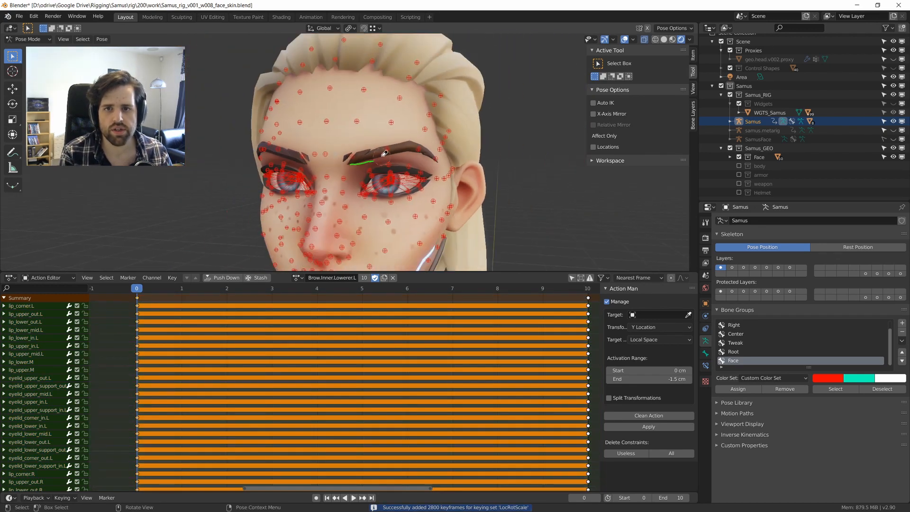
{"action": "scroll", "coordinate": [406, 167], "scroll_direction": "up", "scroll_amount": 2}
{"action": "middle_click_drag", "start_coordinate": [408, 164], "coordinate": [338, 169], "text": "shift"}
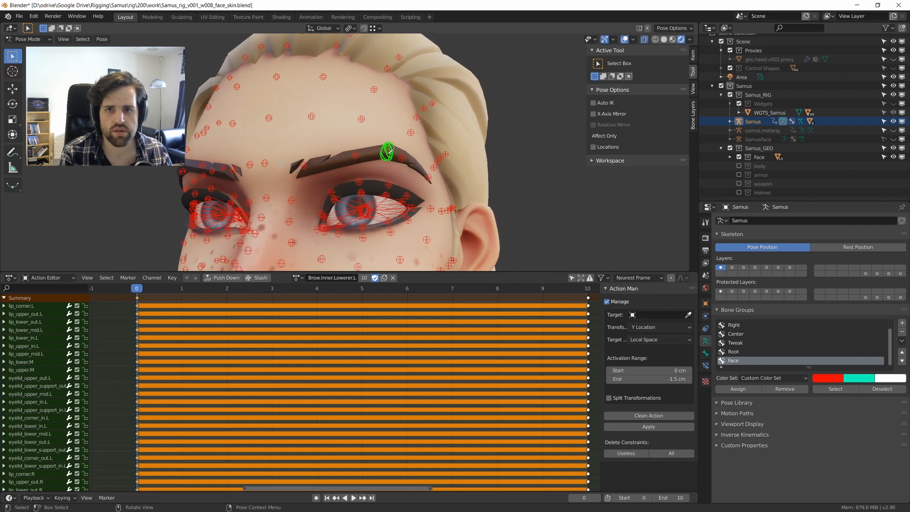
{"action": "mouse_move", "coordinate": [391, 153]}
{"action": "middle_mouse_down"}
{"action": "mouse_move", "coordinate": [369, 158]}
{"action": "mouse_move", "coordinate": [402, 158]}
{"action": "middle_mouse_up"}
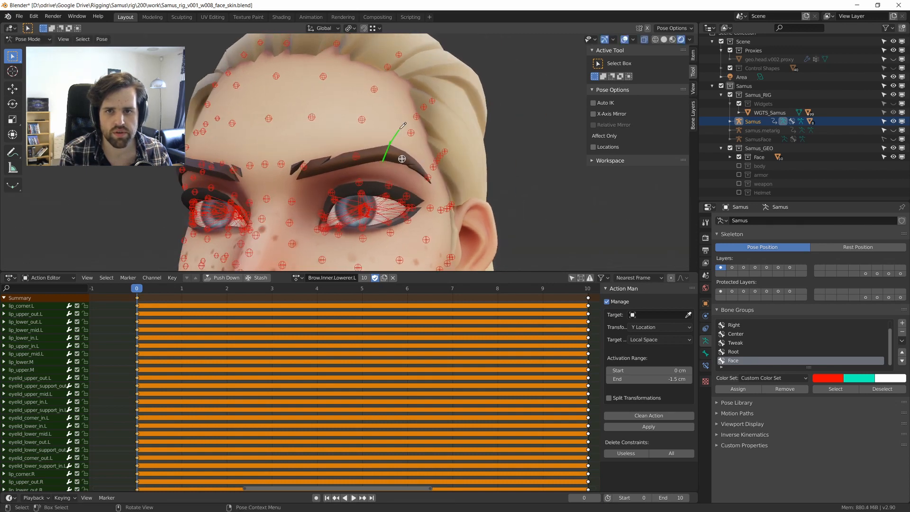
{"action": "mouse_move", "coordinate": [394, 156]}
{"action": "middle_mouse_down"}
{"action": "mouse_move", "coordinate": [383, 169]}
{"action": "mouse_move", "coordinate": [388, 149]}
{"action": "middle_mouse_up"}
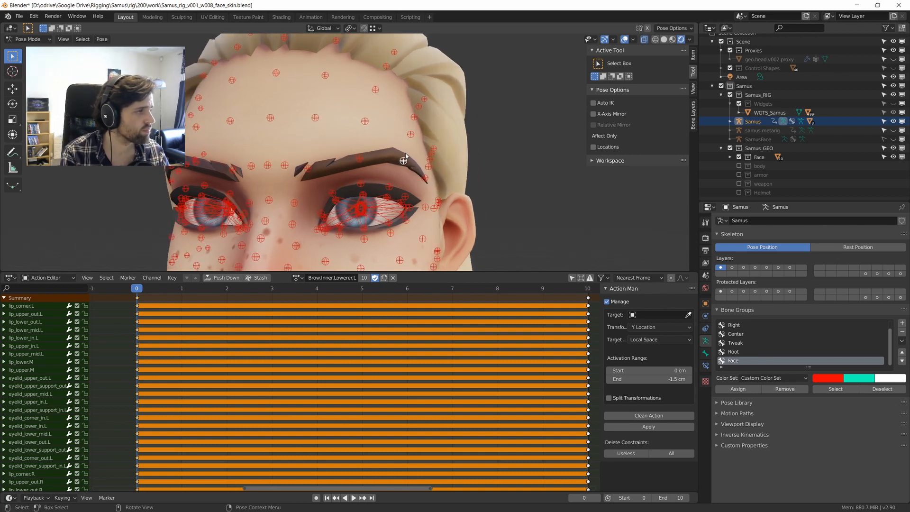
{"action": "middle_click_drag", "start_coordinate": [393, 150], "coordinate": [427, 178]}
{"action": "middle_click_drag", "start_coordinate": [403, 146], "coordinate": [319, 177]}
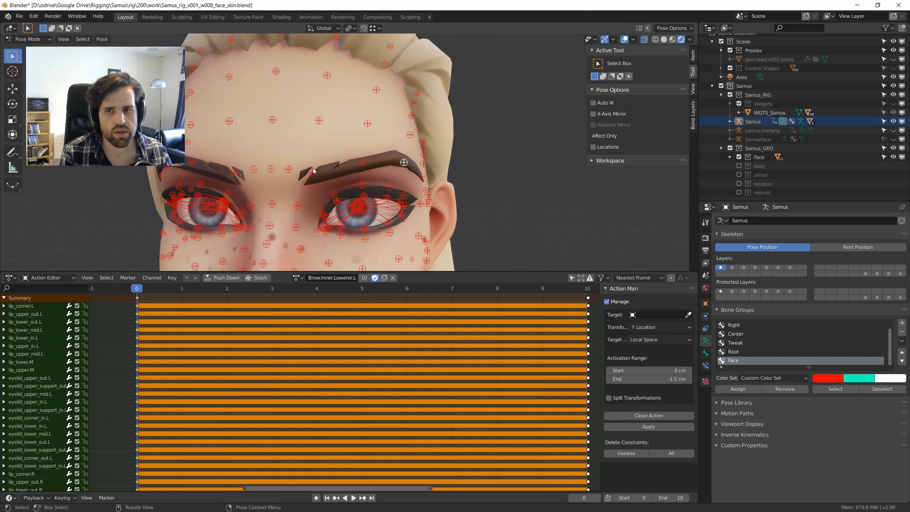
Try moving the left inner eyebrow control to test how the brow follows it.
{"action": "key", "text": "g"}
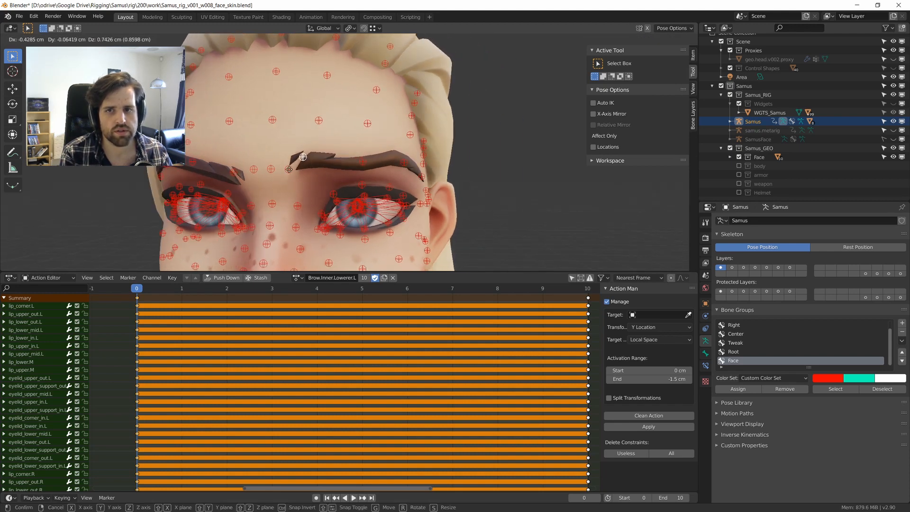
{"action": "right_click", "coordinate": [344, 165]}
{"action": "middle_click_drag", "start_coordinate": [344, 166], "coordinate": [421, 165]}
{"action": "middle_click_drag", "start_coordinate": [308, 147], "coordinate": [336, 154]}
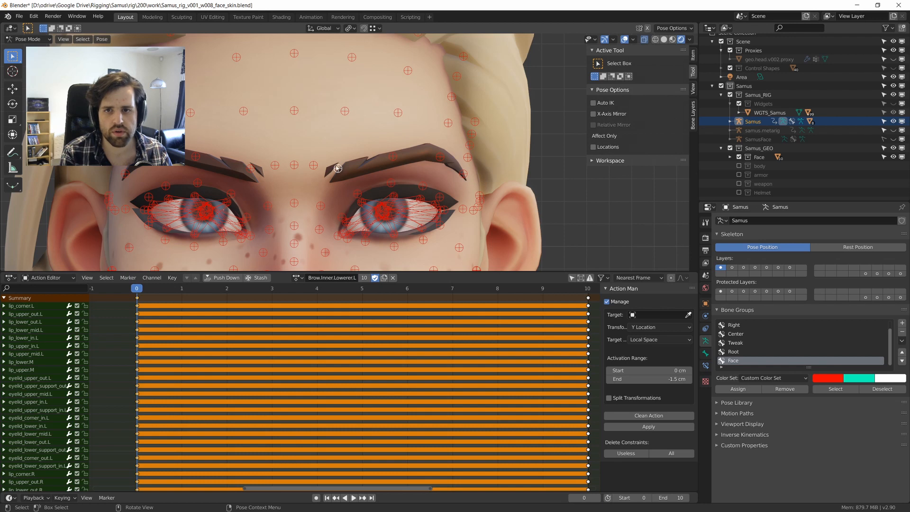
Check the left inner crease control's motion up to frame 10, and clean the unneeded channels out of the action.
{"action": "right_click", "coordinate": [312, 165], "text": "shift"}
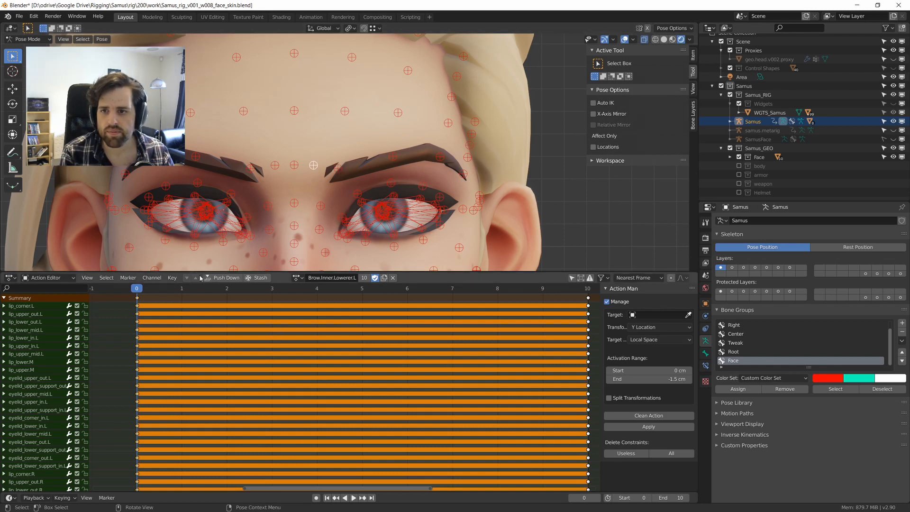
{"action": "key", "text": "space"}
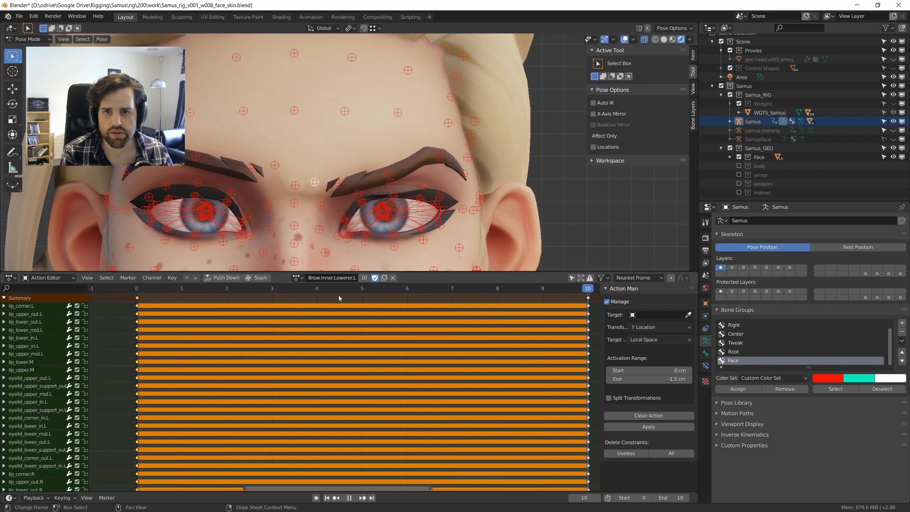
{"action": "key", "text": "space"}
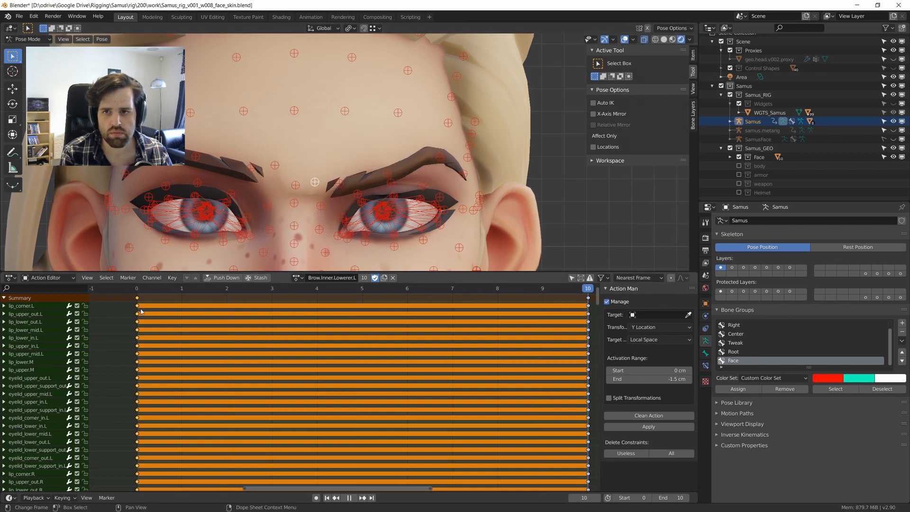
{"action": "left_click", "coordinate": [654, 416]}
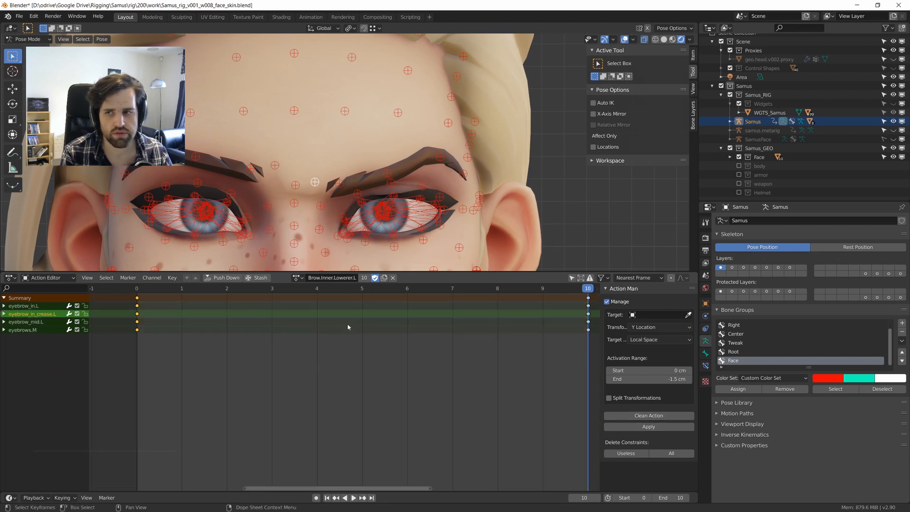
At frame 10, lower the left inner eyebrow crease control by about 0.06 cm along global Z.
{"action": "scroll", "coordinate": [255, 207], "scroll_direction": "down", "scroll_amount": 8}
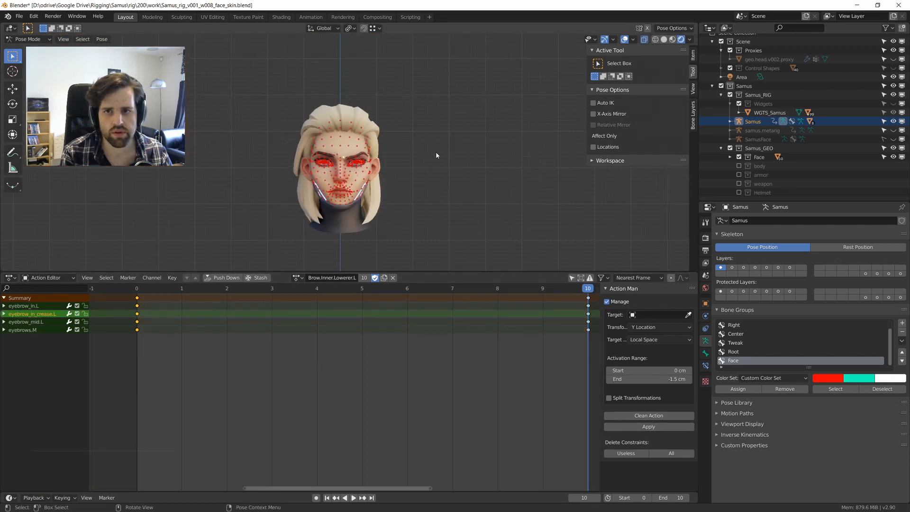
{"action": "scroll", "coordinate": [370, 162], "scroll_direction": "up", "scroll_amount": 3}
{"action": "scroll", "coordinate": [371, 162], "scroll_direction": "up", "scroll_amount": 2}
{"action": "scroll", "coordinate": [403, 190], "scroll_direction": "down", "scroll_amount": 5}
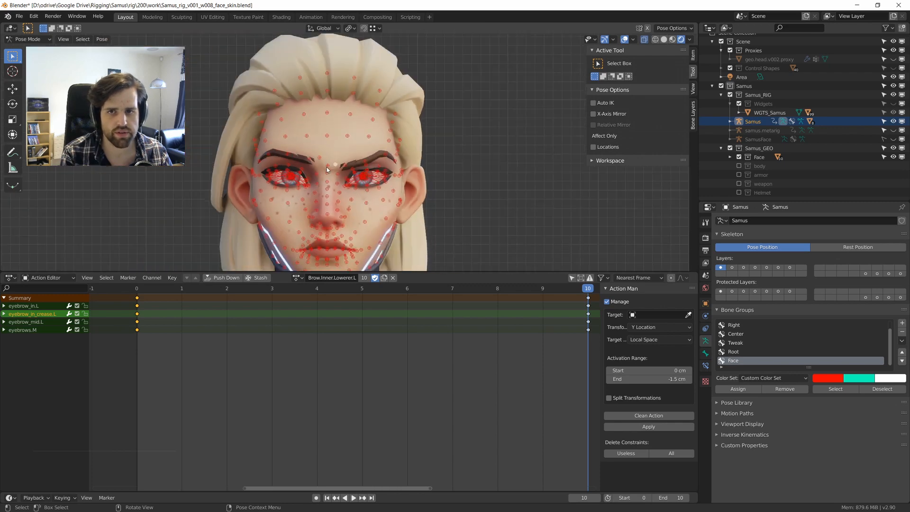
{"action": "key", "text": "a"}
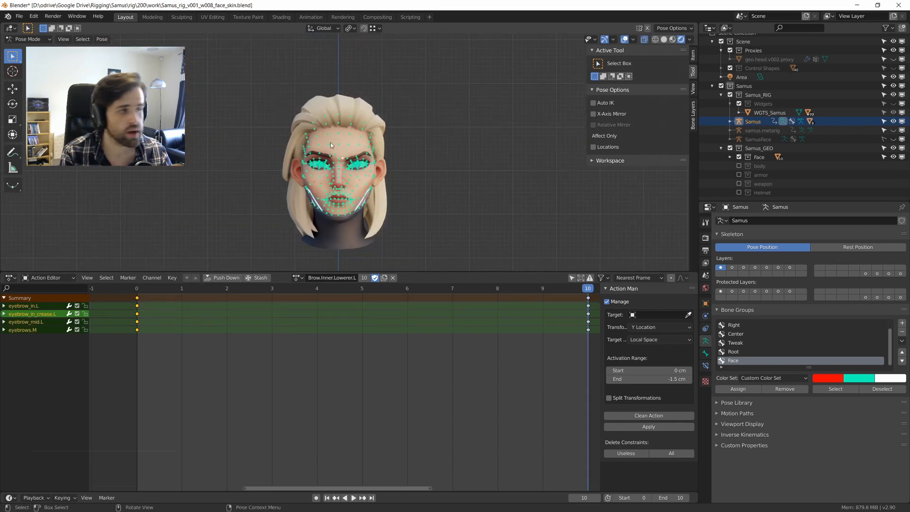
{"action": "scroll", "coordinate": [306, 167], "scroll_direction": "up", "scroll_amount": 6}
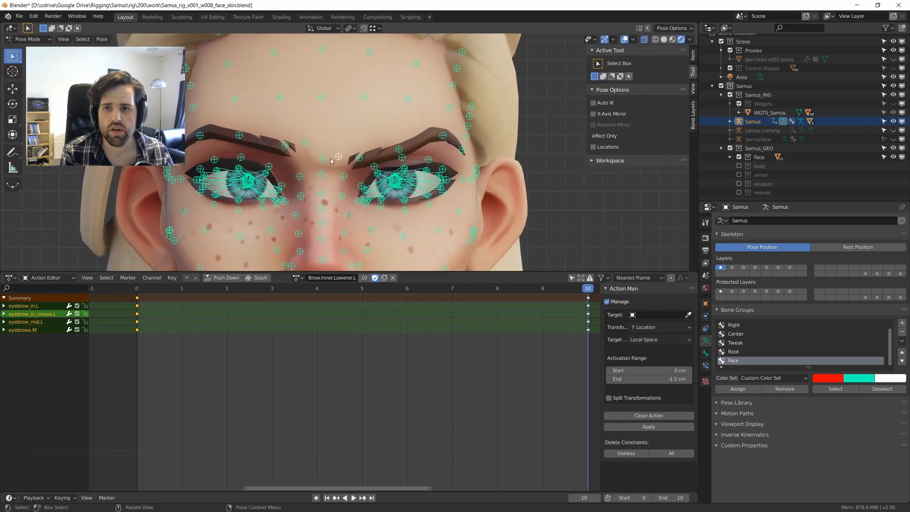
{"action": "left_click", "coordinate": [337, 156]}
{"action": "scroll", "coordinate": [336, 158], "scroll_direction": "up", "scroll_amount": 3}
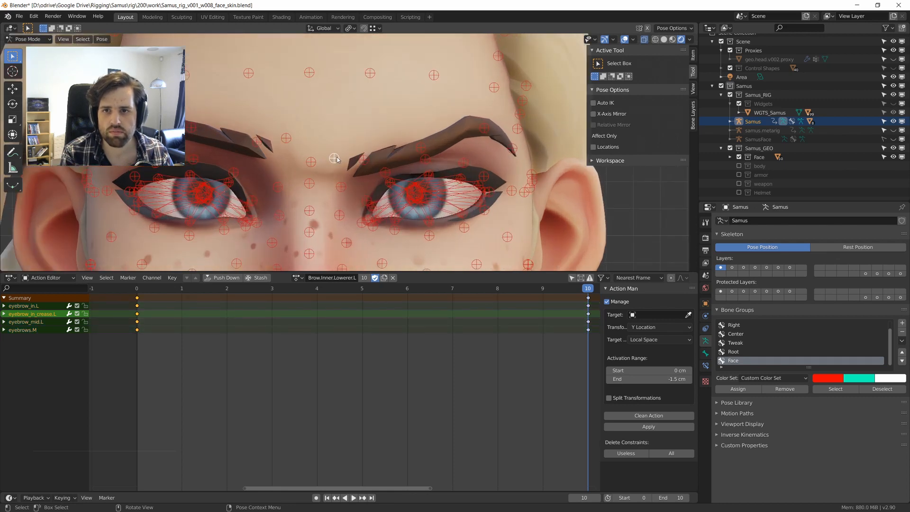
{"action": "key", "text": "g"}
{"action": "key", "text": "z"}
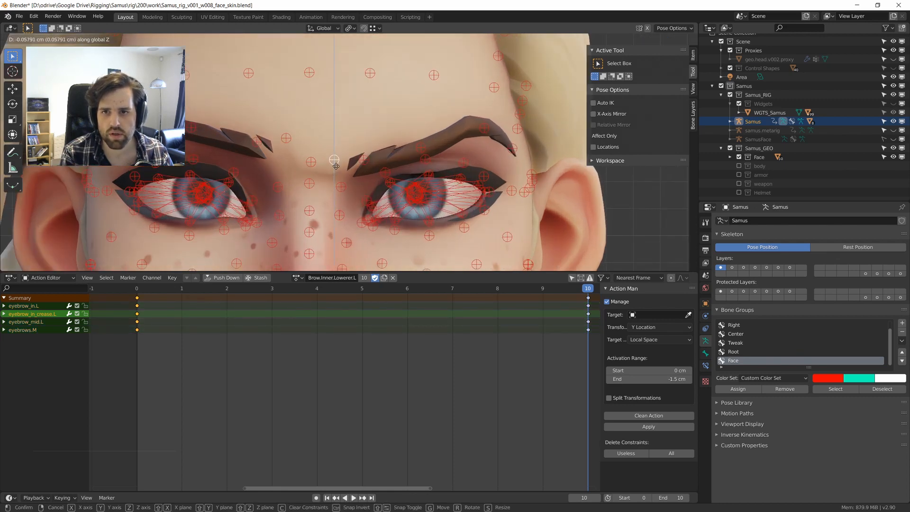
{"action": "left_click", "coordinate": [335, 163]}
Turn on the wireframe overlay and inspect the face topology between the eyebrows.
{"action": "left_click", "coordinate": [635, 39]}
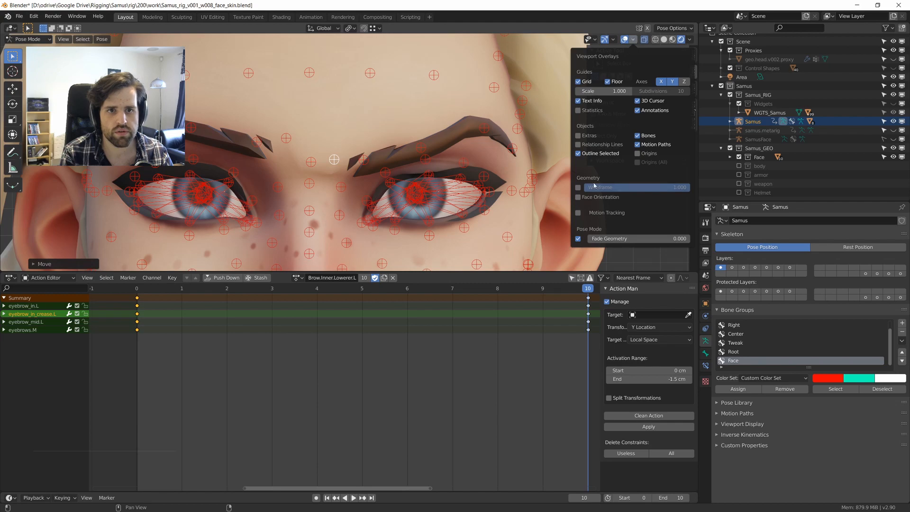
{"action": "left_click", "coordinate": [577, 187]}
{"action": "left_click_drag", "start_coordinate": [270, 164], "coordinate": [296, 165], "text": "alt"}
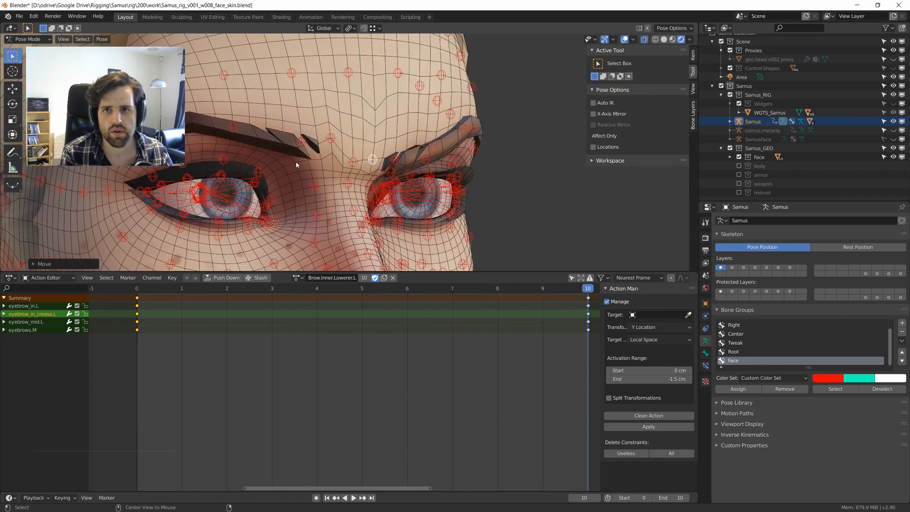
{"action": "middle_click_drag", "start_coordinate": [296, 165], "coordinate": [276, 161], "text": "alt"}
{"action": "middle_click_drag", "start_coordinate": [320, 81], "coordinate": [322, 112], "text": "shift"}
{"action": "middle_click_drag", "start_coordinate": [331, 150], "coordinate": [337, 133], "text": "shift"}
Lower the middle eyebrow control by about 0.13 cm at frame 10 and check the deformation from both sides.
{"action": "left_click", "coordinate": [317, 178]}
{"action": "key", "text": "g"}
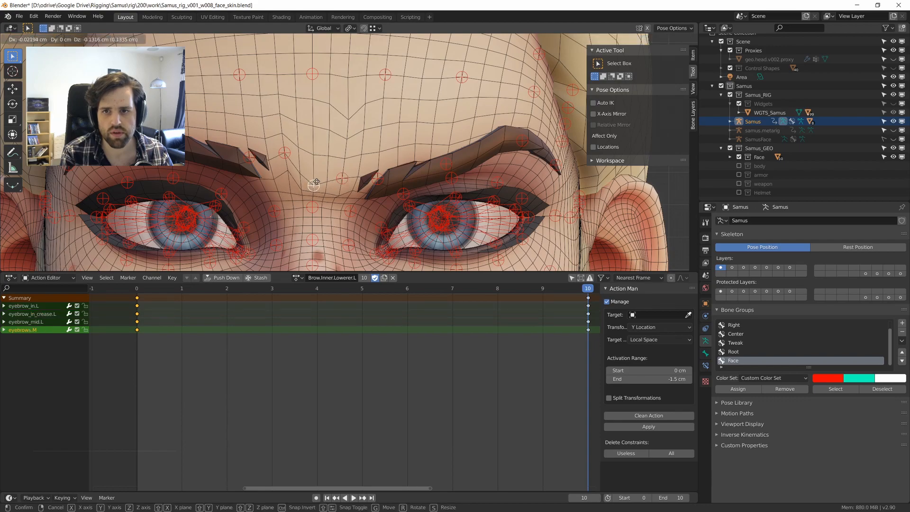
{"action": "left_click", "coordinate": [316, 182]}
{"action": "middle_click_drag", "start_coordinate": [312, 182], "coordinate": [330, 181]}
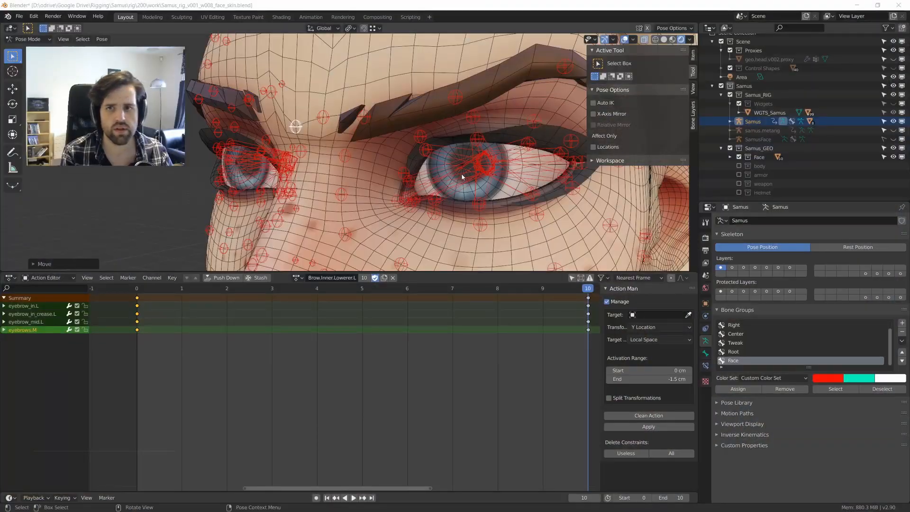
{"action": "middle_click_drag", "start_coordinate": [462, 176], "coordinate": [409, 168]}
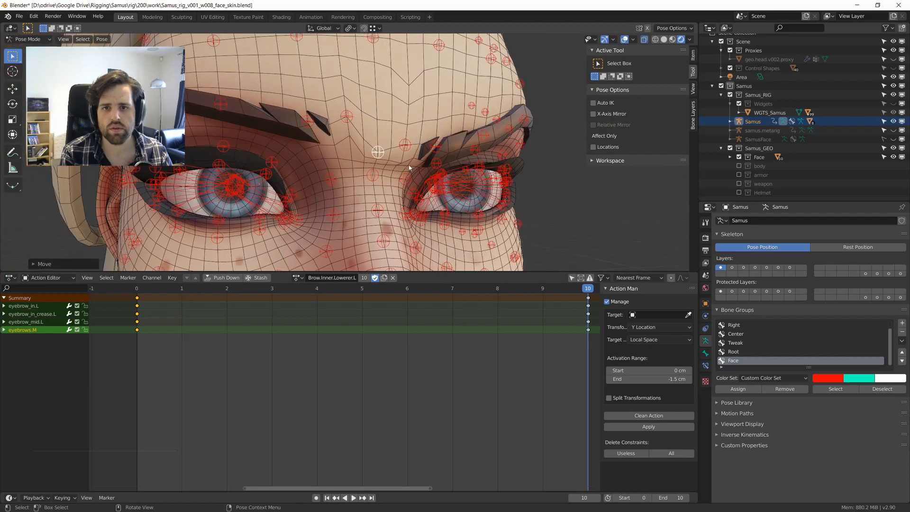
At frame 10, move the left inner eyebrow, left inner crease and middle eyebrow controls about 0.23 cm forward along global Y.
{"action": "left_click_drag", "start_coordinate": [427, 289], "coordinate": [587, 288]}
{"action": "middle_click_drag", "start_coordinate": [234, 155], "coordinate": [357, 158]}
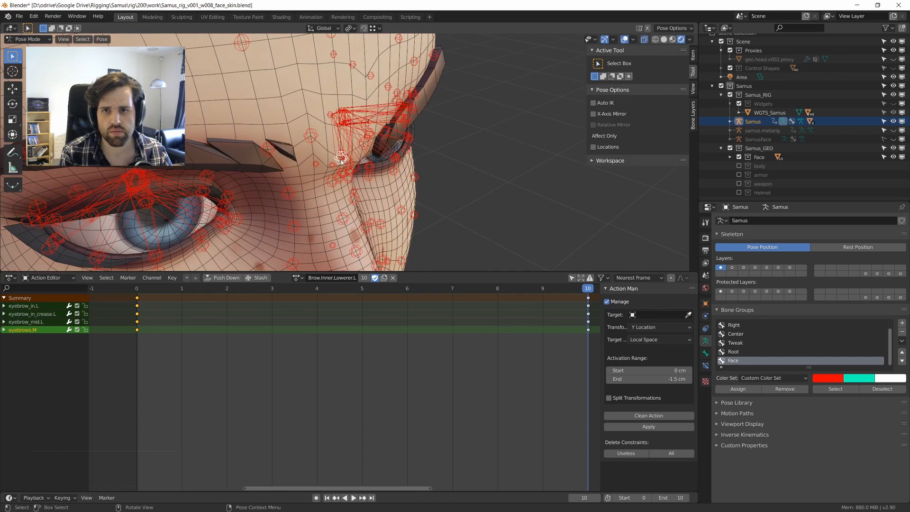
{"action": "key", "text": "alt+z"}
{"action": "left_click", "coordinate": [379, 144]}
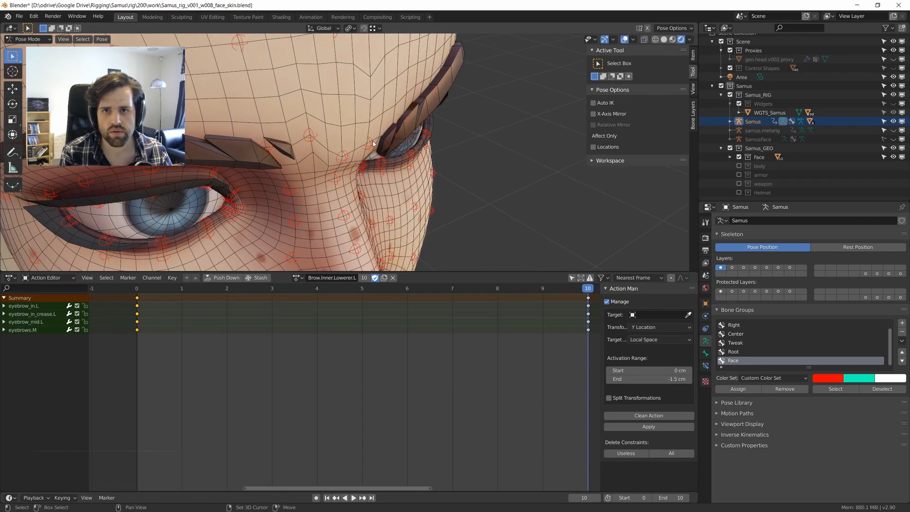
{"action": "left_click", "coordinate": [372, 142]}
{"action": "left_click", "coordinate": [342, 157], "text": "shift"}
{"action": "middle_click_drag", "start_coordinate": [343, 157], "coordinate": [322, 149]}
{"action": "left_click", "coordinate": [403, 130], "text": "shift"}
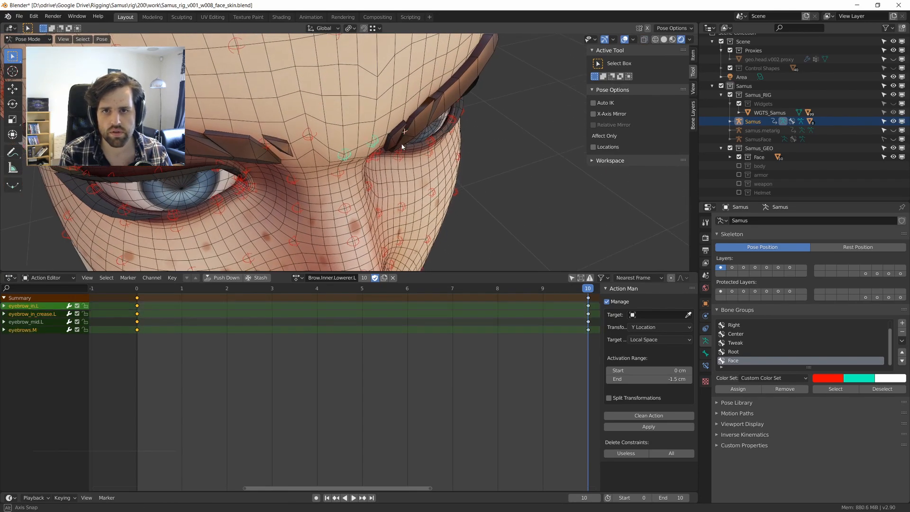
{"action": "middle_click_drag", "start_coordinate": [403, 130], "coordinate": [419, 146]}
{"action": "key", "text": "g"}
{"action": "key", "text": "y"}
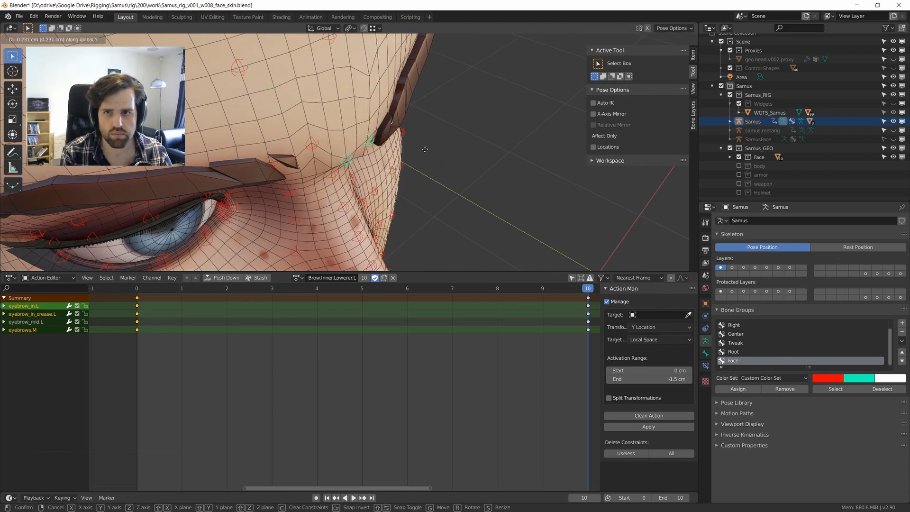
{"action": "left_click", "coordinate": [425, 152]}
Select the stray control at the inner corner of the left eye and clear its location.
{"action": "middle_click_drag", "start_coordinate": [425, 153], "coordinate": [359, 162]}
{"action": "key", "text": "g"}
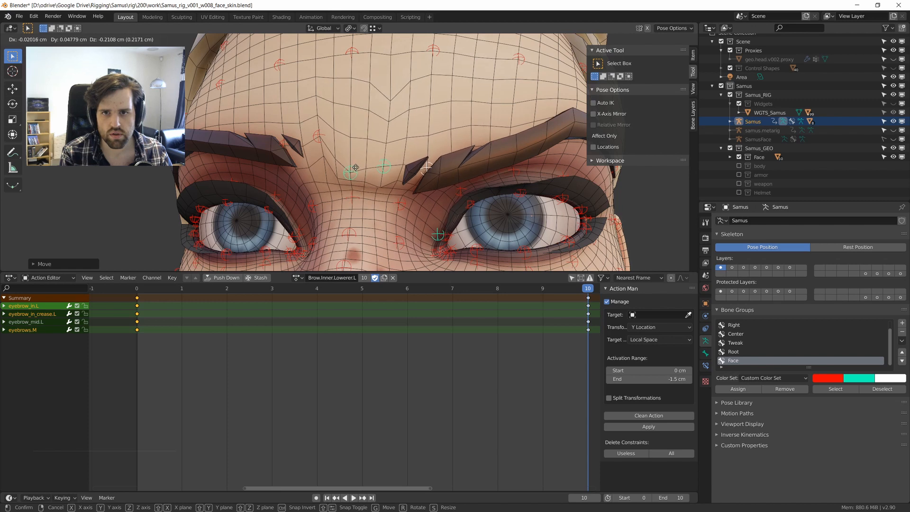
{"action": "key", "text": "Escape"}
{"action": "left_click", "coordinate": [444, 234]}
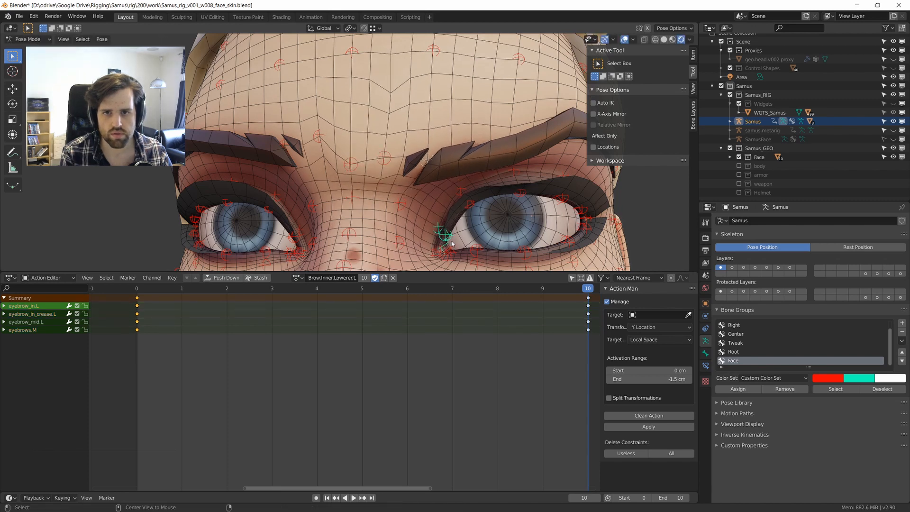
Reselect the middle eyebrow, left inner eyebrow and left crease controls and nudge them further forward along global Y.
{"action": "left_click_drag", "start_coordinate": [397, 162], "coordinate": [397, 162]}
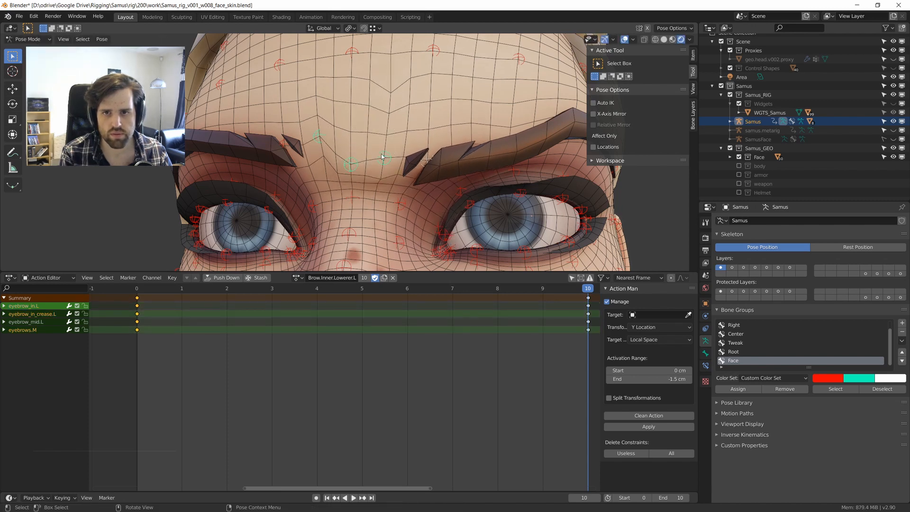
{"action": "left_click", "coordinate": [426, 159]}
{"action": "left_click", "coordinate": [429, 158], "text": "shift"}
{"action": "left_click", "coordinate": [387, 158], "text": "shift"}
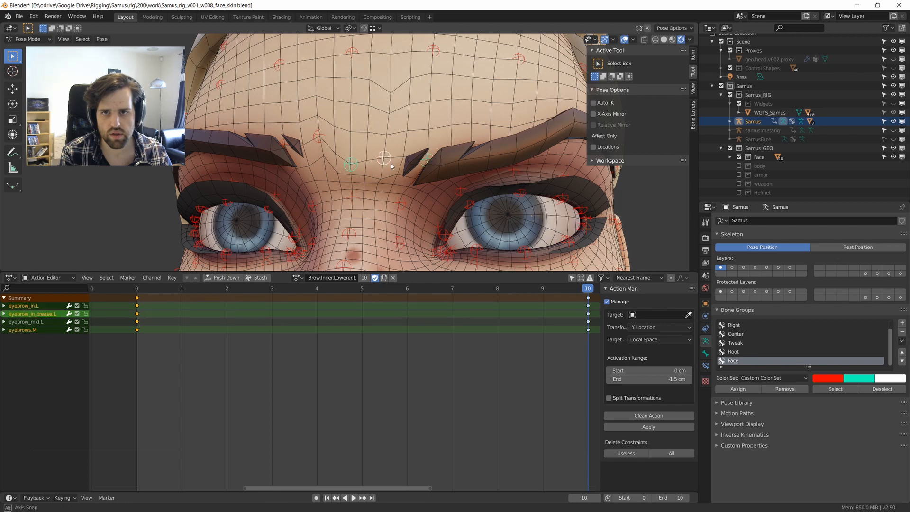
{"action": "middle_click_drag", "start_coordinate": [386, 161], "coordinate": [337, 168]}
{"action": "key", "text": "g"}
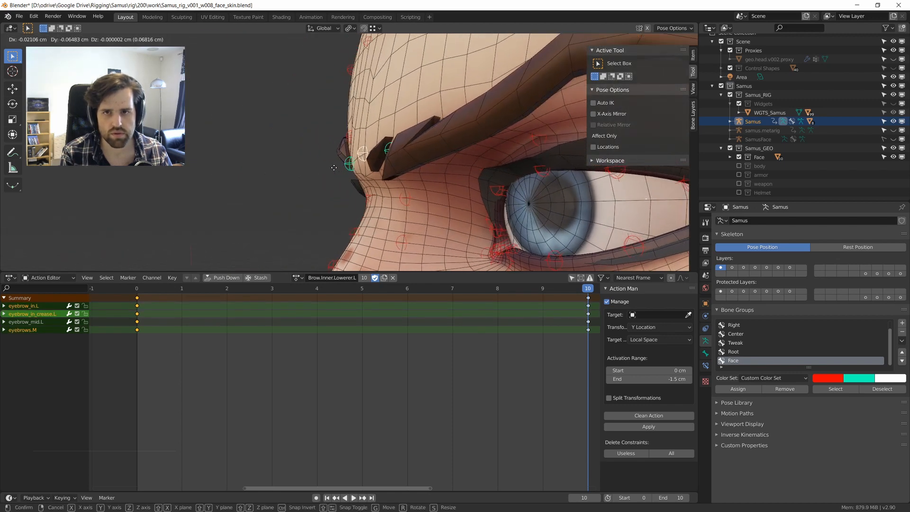
{"action": "key", "text": "y"}
{"action": "left_click", "coordinate": [336, 170]}
{"action": "key", "text": "h"}
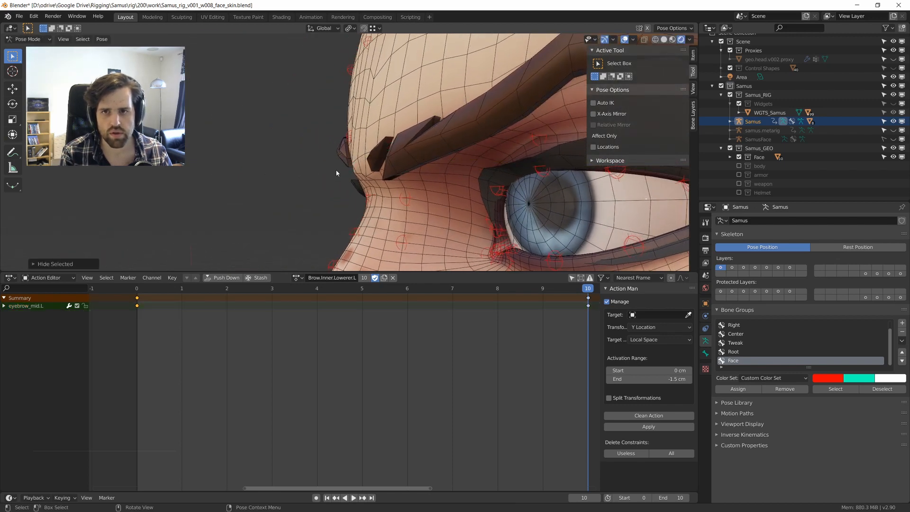
{"action": "key", "text": "alt+h"}
Lower the three selected eyebrow controls along global Z and turn bone X-ray back on.
{"action": "key", "text": "g"}
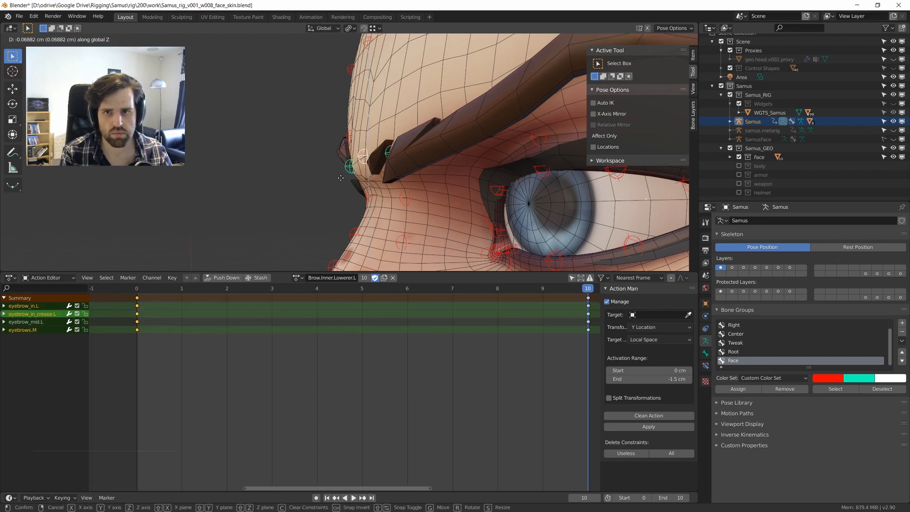
{"action": "key", "text": "z"}
{"action": "left_click", "coordinate": [342, 189]}
{"action": "middle_click_drag", "start_coordinate": [343, 189], "coordinate": [479, 177]}
{"action": "key", "text": "alt+z"}
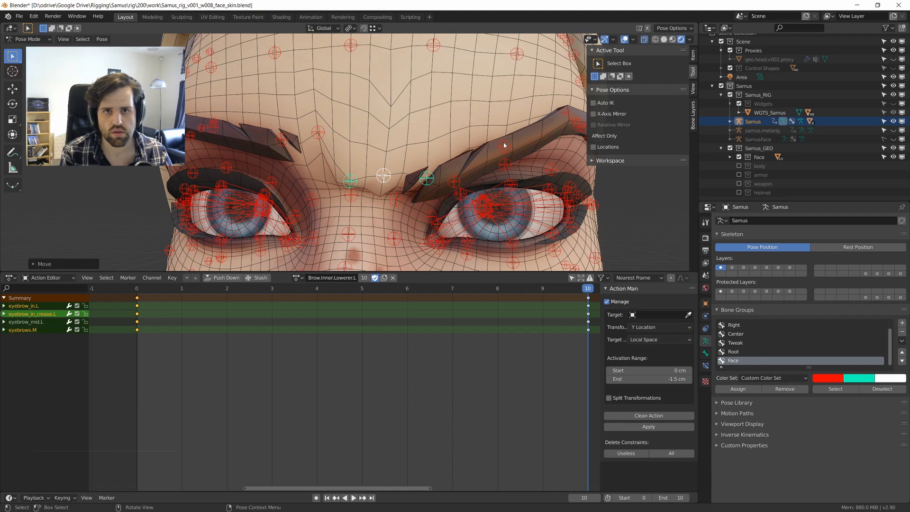
Lower the left mid eyebrow control along global Z and check the brow shape from several angles.
{"action": "left_click", "coordinate": [504, 145]}
{"action": "key", "text": "g"}
{"action": "key", "text": "z"}
{"action": "left_click", "coordinate": [503, 160]}
{"action": "middle_click_drag", "start_coordinate": [503, 160], "coordinate": [465, 161]}
{"action": "scroll", "coordinate": [465, 162], "scroll_direction": "down", "scroll_amount": 2}
{"action": "middle_click_drag", "start_coordinate": [465, 161], "coordinate": [415, 166], "text": "shift"}
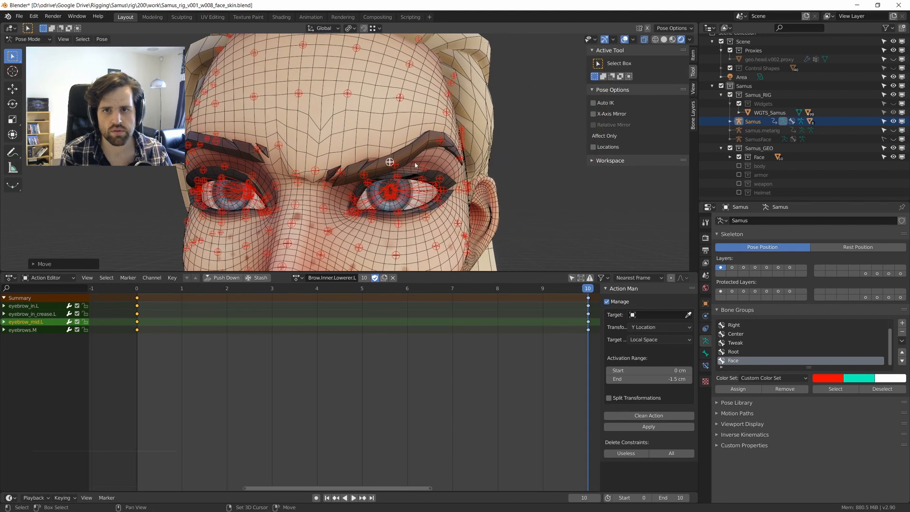
{"action": "left_click", "coordinate": [427, 135]}
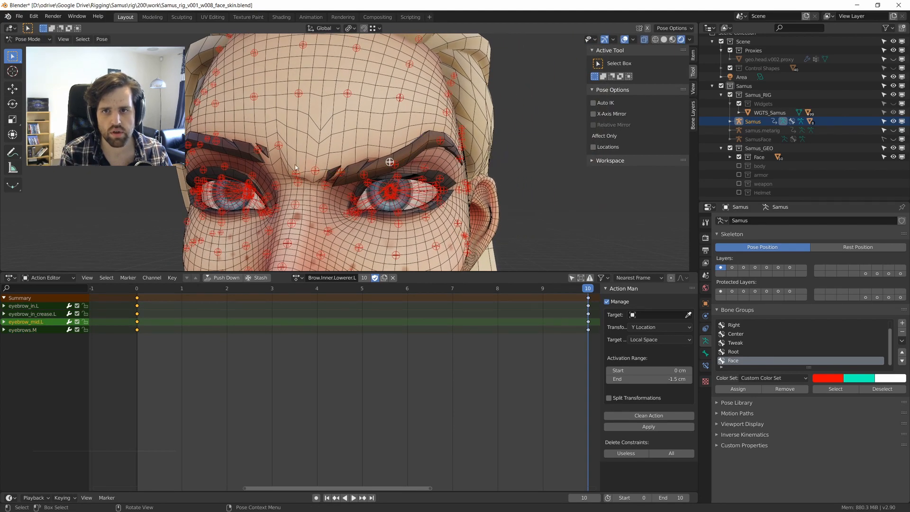
{"action": "scroll", "coordinate": [294, 166], "scroll_direction": "up", "scroll_amount": 2}
{"action": "middle_click_drag", "start_coordinate": [304, 166], "coordinate": [374, 164]}
{"action": "scroll", "coordinate": [353, 163], "scroll_direction": "down", "scroll_amount": 2}
{"action": "scroll", "coordinate": [404, 144], "scroll_direction": "up", "scroll_amount": 4}
Key all face controls at frame 10, clean the Brow.Inner.Lowerer.L action, and play it back.
{"action": "key", "text": "a"}
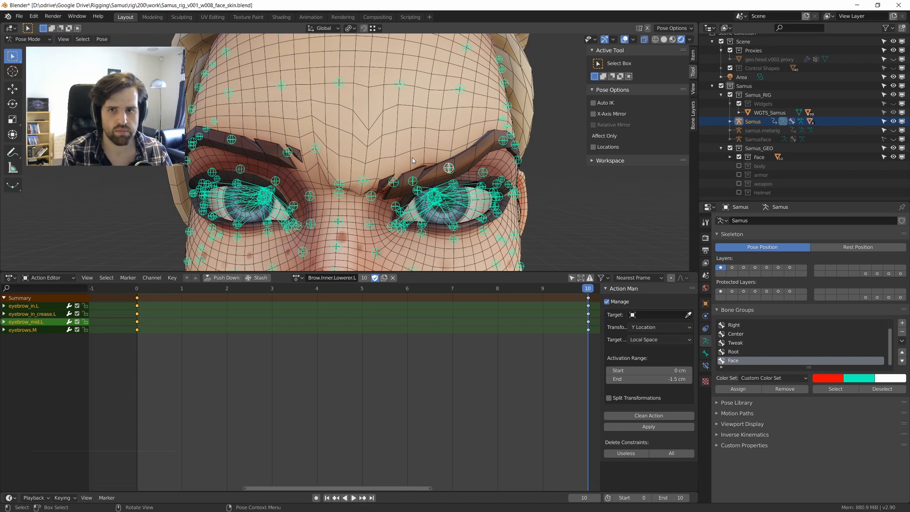
{"action": "key", "text": "i"}
{"action": "left_click", "coordinate": [647, 415]}
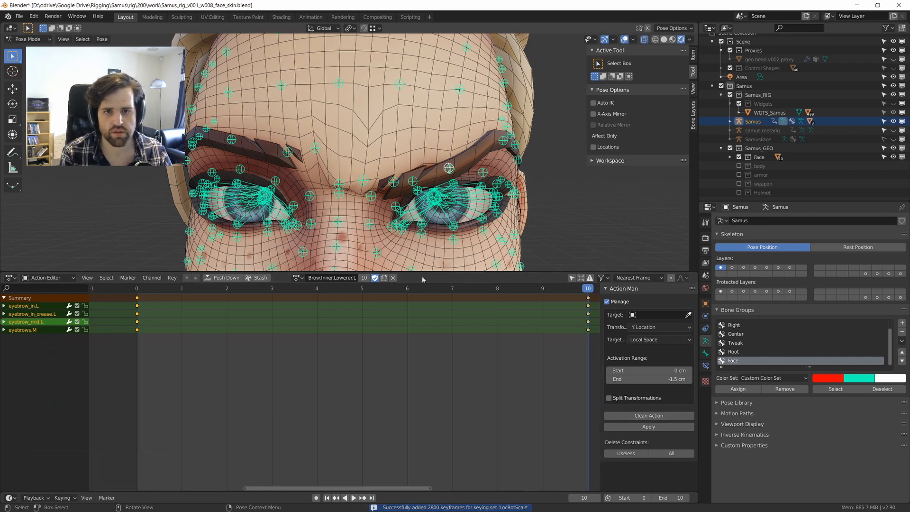
{"action": "key", "text": "space"}
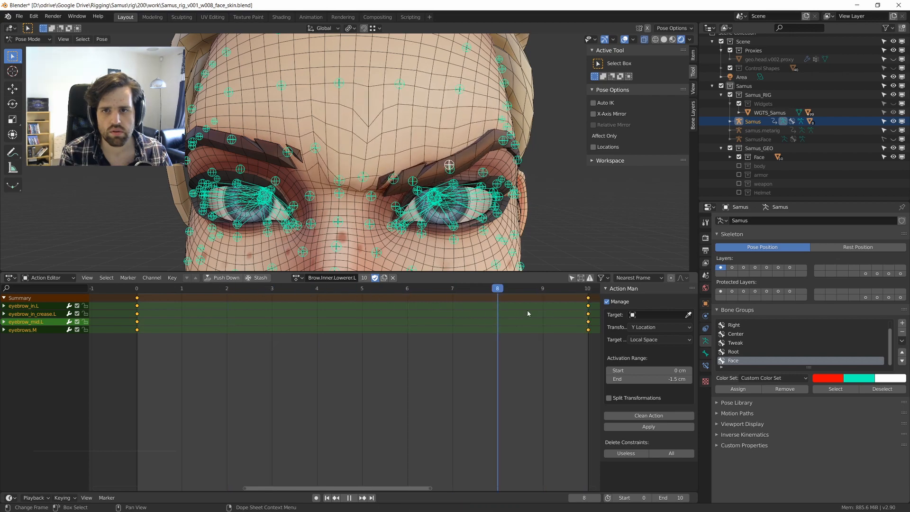
{"action": "key", "text": "space"}
{"action": "scroll", "coordinate": [512, 233], "scroll_direction": "down", "scroll_amount": 4}
{"action": "middle_click_drag", "start_coordinate": [503, 218], "coordinate": [519, 239]}
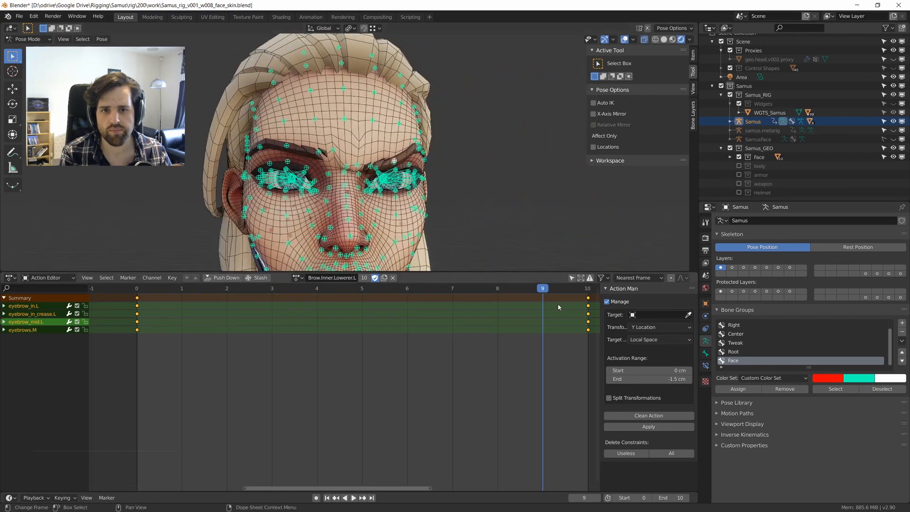
Return to frame 10 and copy the pose of all face controls.
{"action": "left_click", "coordinate": [584, 294]}
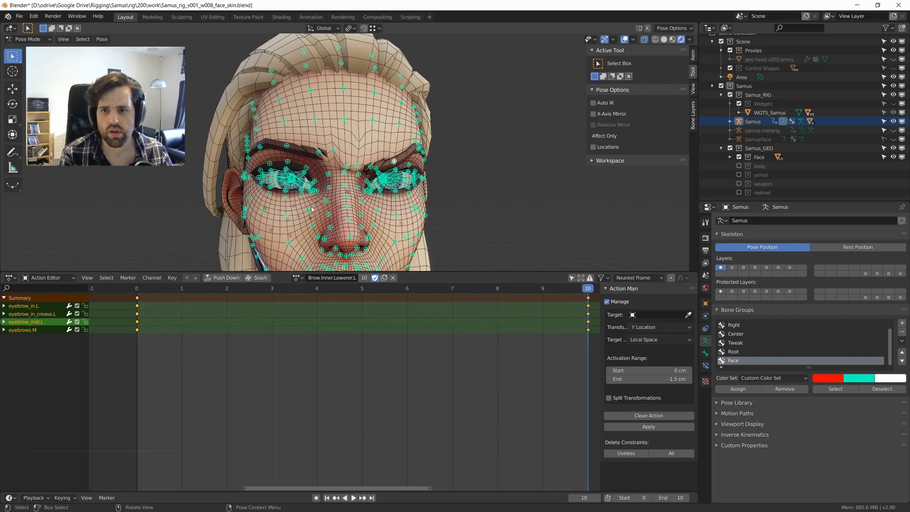
{"action": "key", "text": "alt+a"}
{"action": "key", "text": "a"}
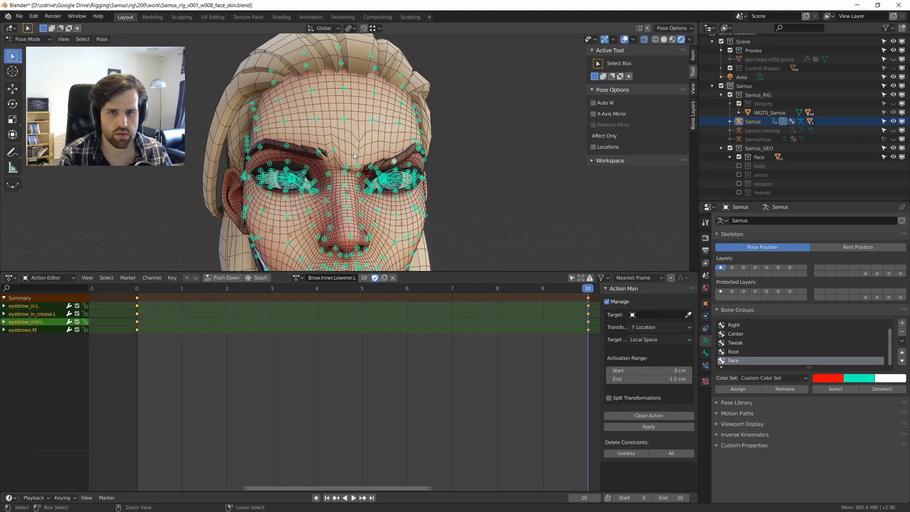
{"action": "scroll", "coordinate": [333, 138], "scroll_direction": "down", "scroll_amount": 3}
{"action": "middle_click_drag", "start_coordinate": [333, 137], "coordinate": [361, 156]}
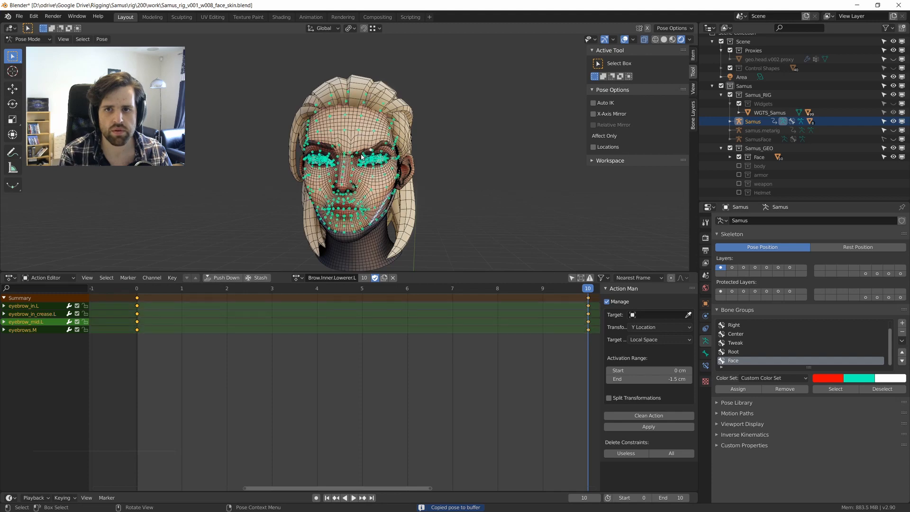
{"action": "scroll", "coordinate": [350, 171], "scroll_direction": "up", "scroll_amount": 5}
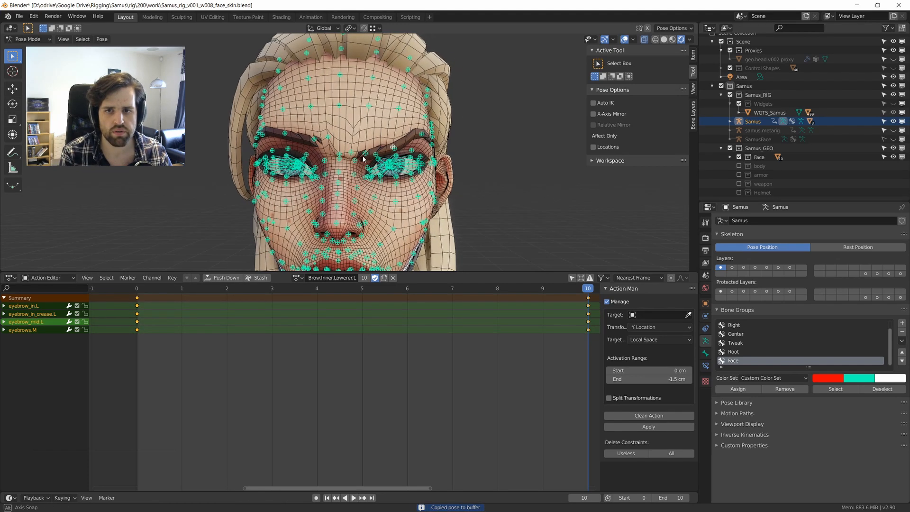
Open the Brow.Inner.Lowerer.R action and delete all of its old channels.
{"action": "left_click", "coordinate": [298, 277]}
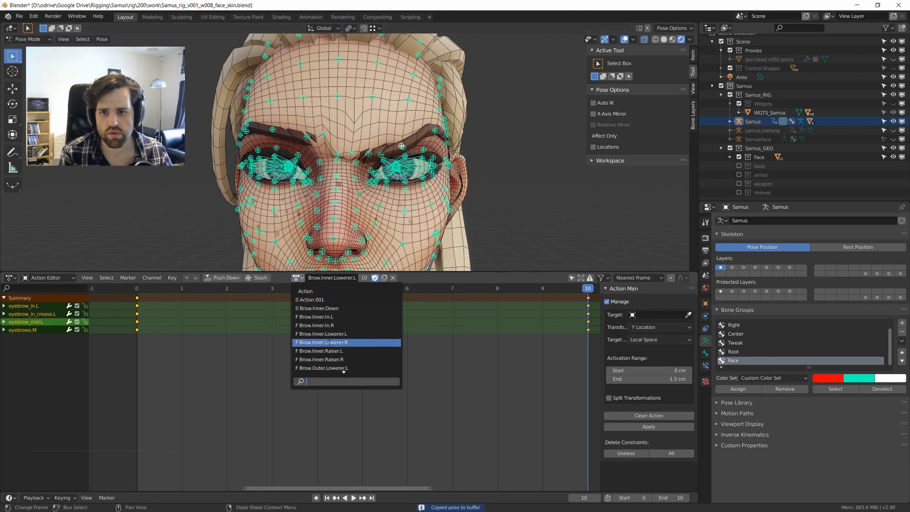
{"action": "left_click", "coordinate": [317, 343]}
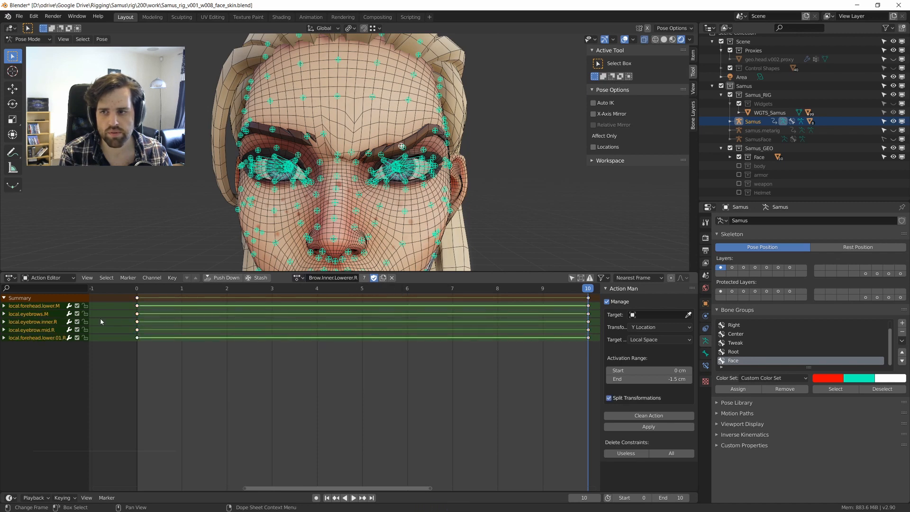
{"action": "key", "text": "x"}
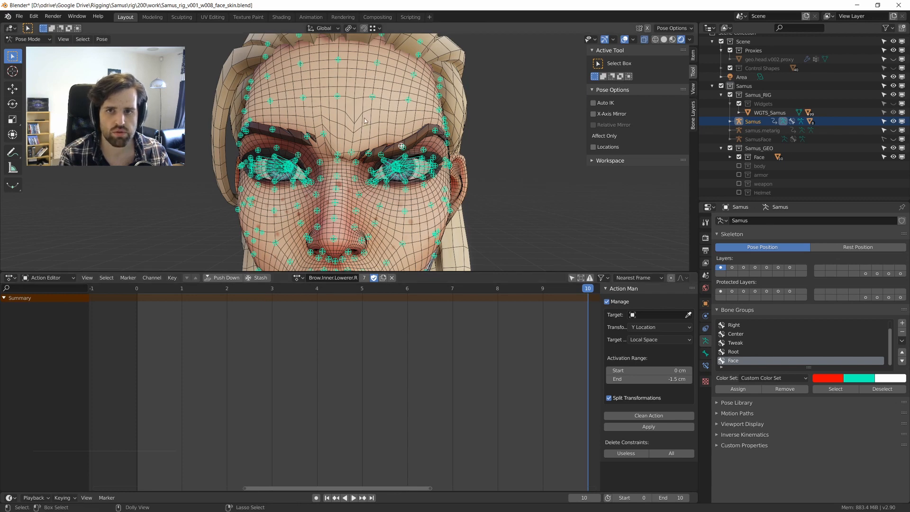
Paste the copied pose mirrored and key all face controls at frame 10, with the neutral pose keyed at frame 0.
{"action": "key", "text": "ctrl+shift+v"}
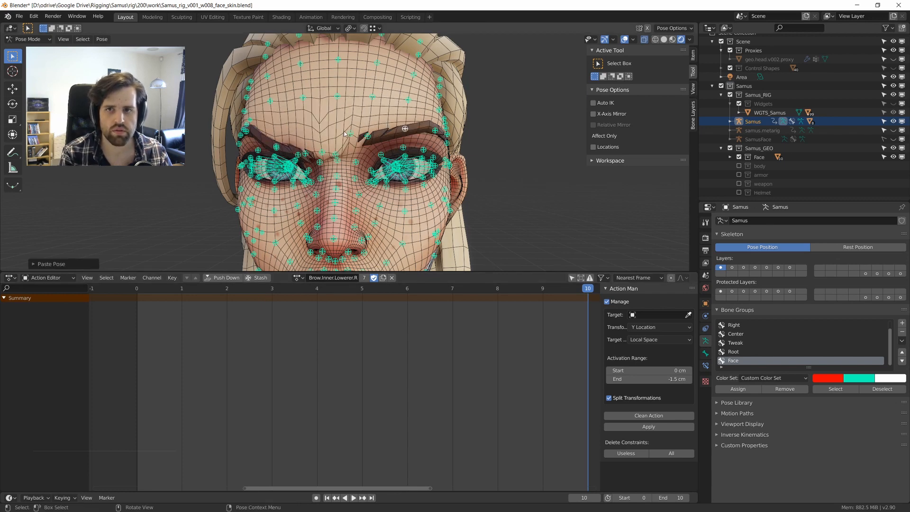
{"action": "key", "text": "i"}
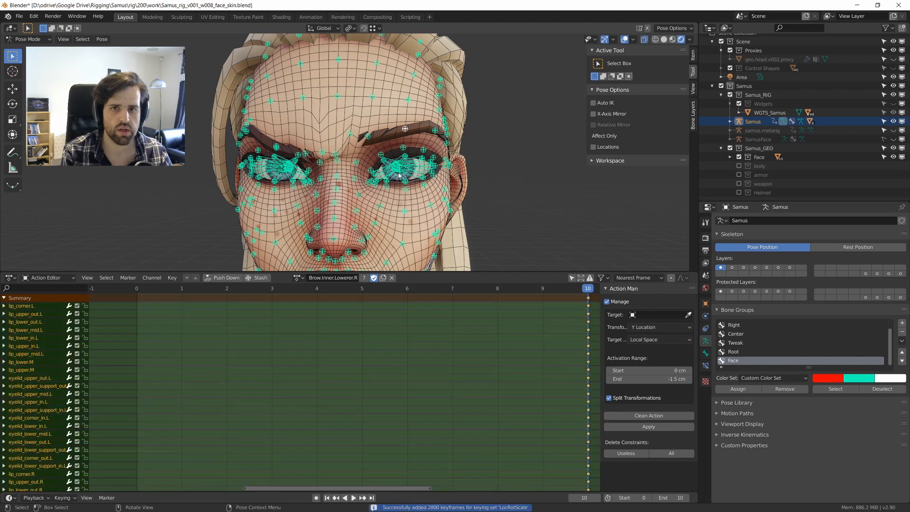
{"action": "key", "text": "shift+Left"}
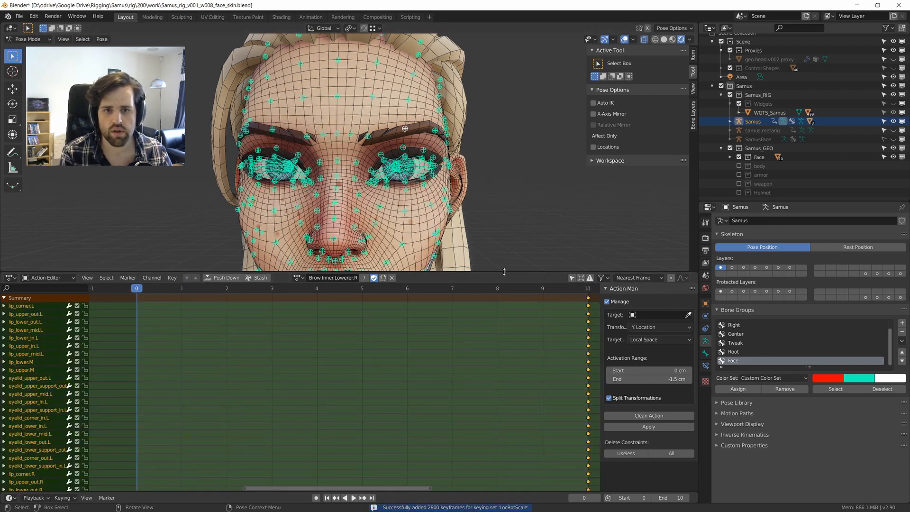
{"action": "key", "text": "i"}
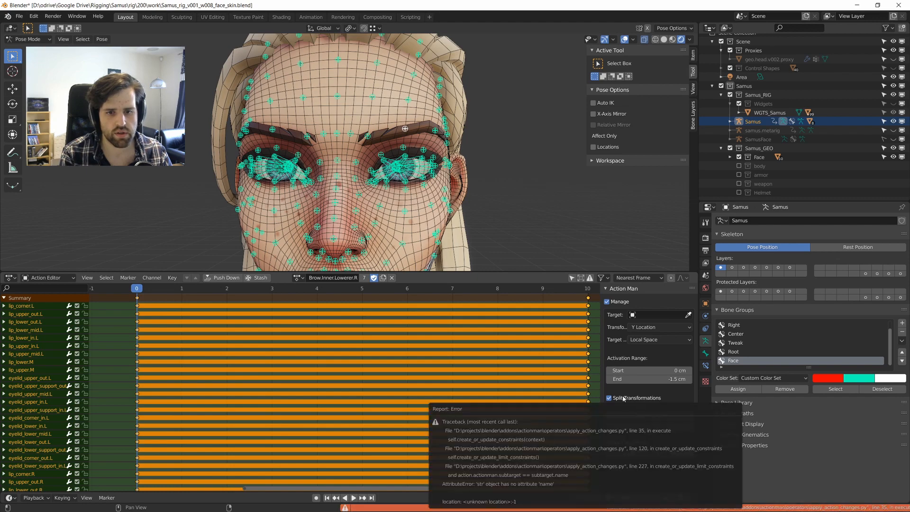
Clean the unneeded channels out of the Brow.Inner.Lowerer.R action and play back the right brow motion.
{"action": "left_click", "coordinate": [630, 415]}
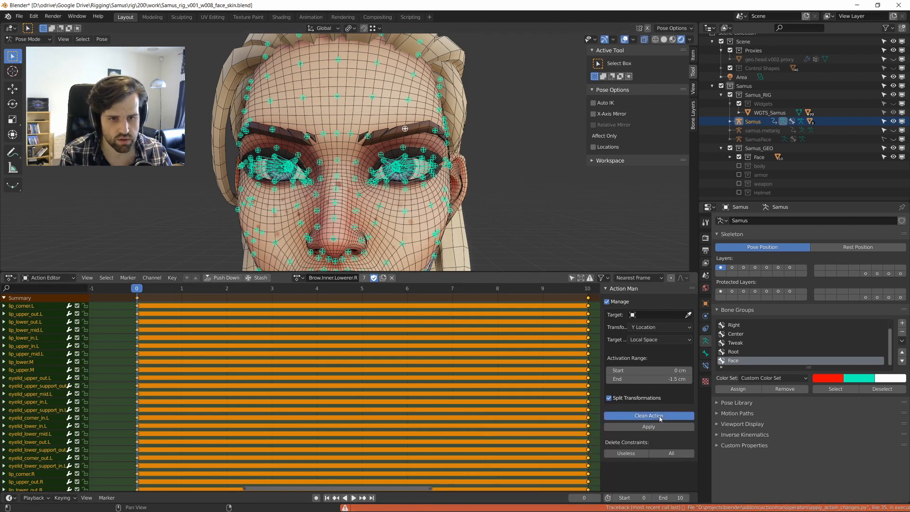
{"action": "mouse_move", "coordinate": [377, 184]}
{"action": "middle_mouse_down"}
{"action": "mouse_move", "coordinate": [397, 185]}
{"action": "mouse_move", "coordinate": [368, 186]}
{"action": "mouse_move", "coordinate": [388, 189]}
{"action": "middle_mouse_up"}
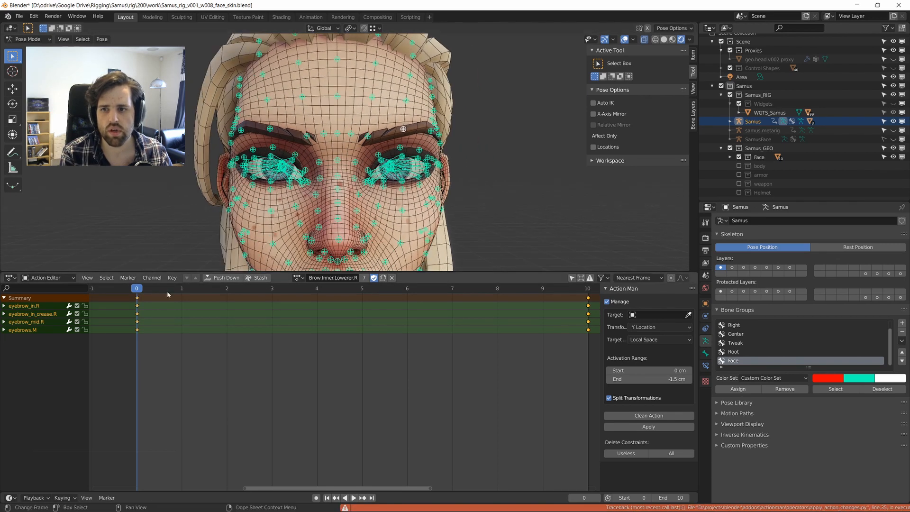
{"action": "key", "text": "space"}
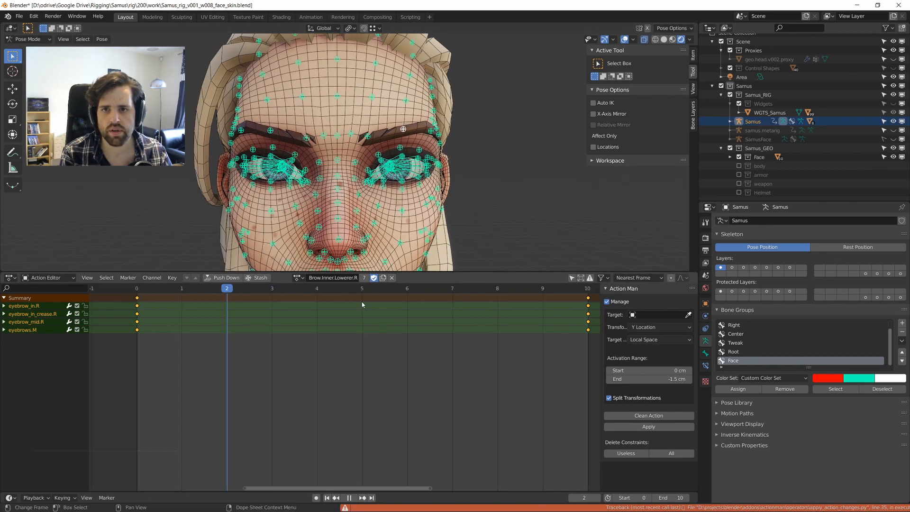
{"action": "key", "text": "Escape"}
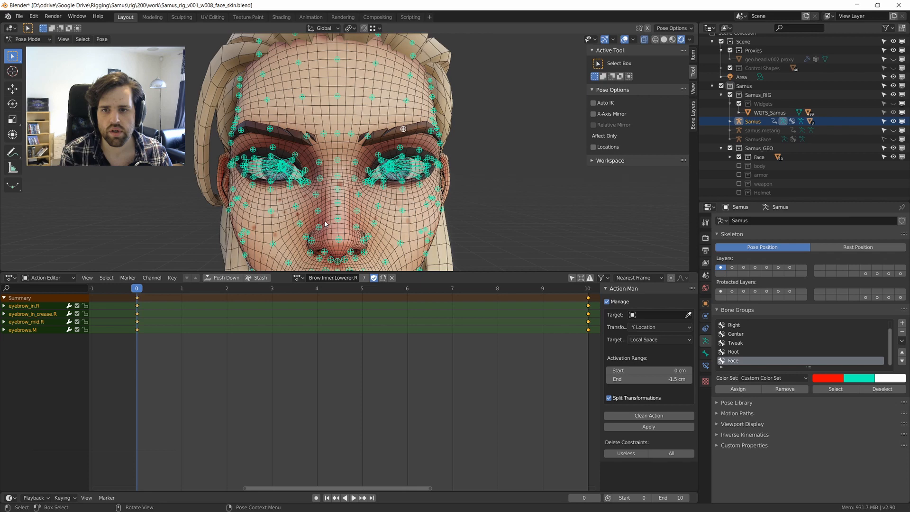
Turn off Split Transformations for Brow.Inner.Lowerer.R and open the other Brow.Inner.Lowerer action in the action list.
{"action": "left_click", "coordinate": [297, 278]}
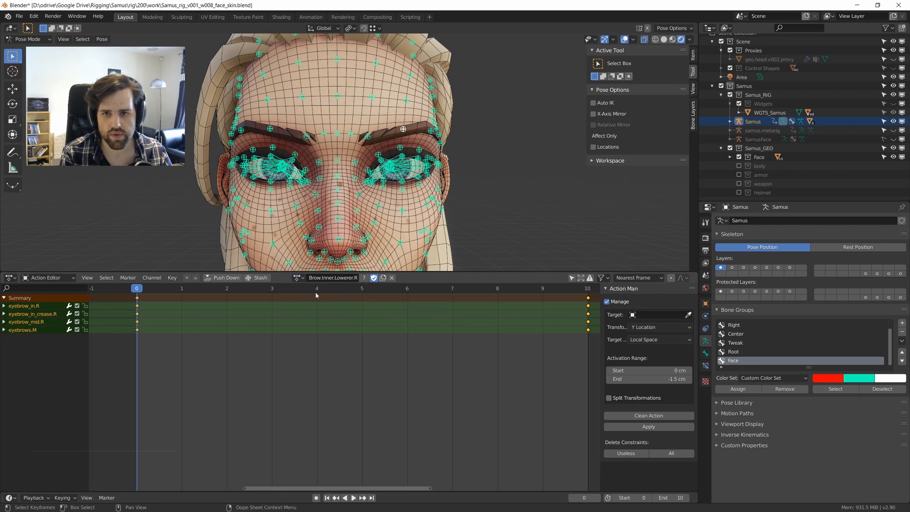
{"action": "left_click", "coordinate": [296, 278]}
{"action": "left_click", "coordinate": [345, 351]}
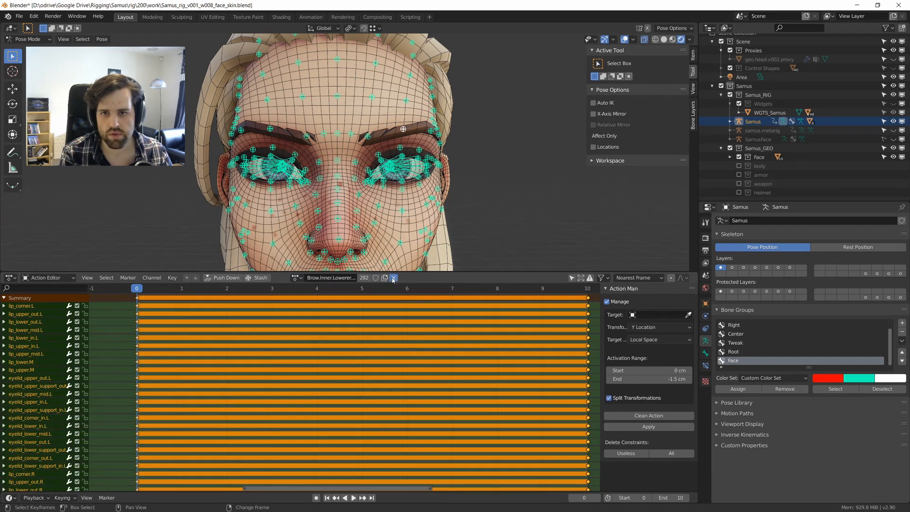
Open the leftover Brow.Inner.Lowerer.R.translate action and delete all of its constraints.
{"action": "left_click", "coordinate": [393, 278]}
{"action": "left_click", "coordinate": [296, 278]}
{"action": "left_click", "coordinate": [380, 321]}
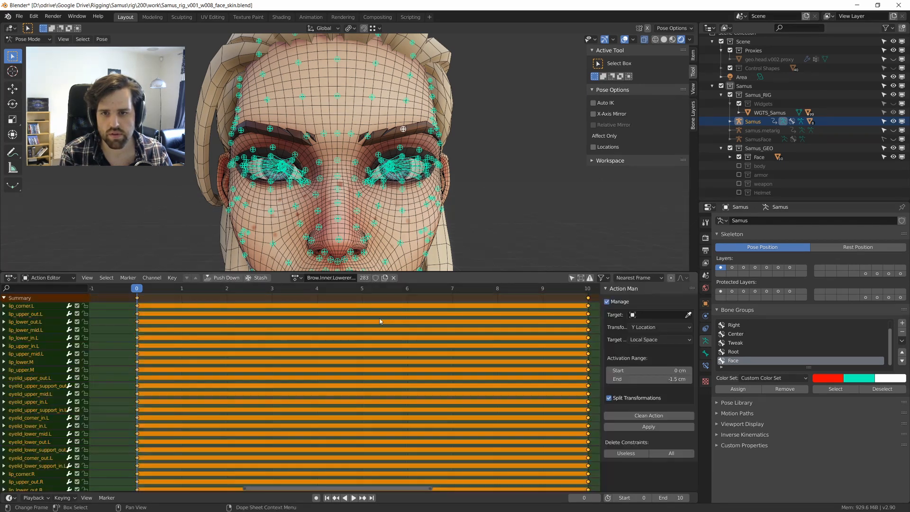
{"action": "left_click", "coordinate": [393, 278]}
{"action": "left_click", "coordinate": [317, 278]}
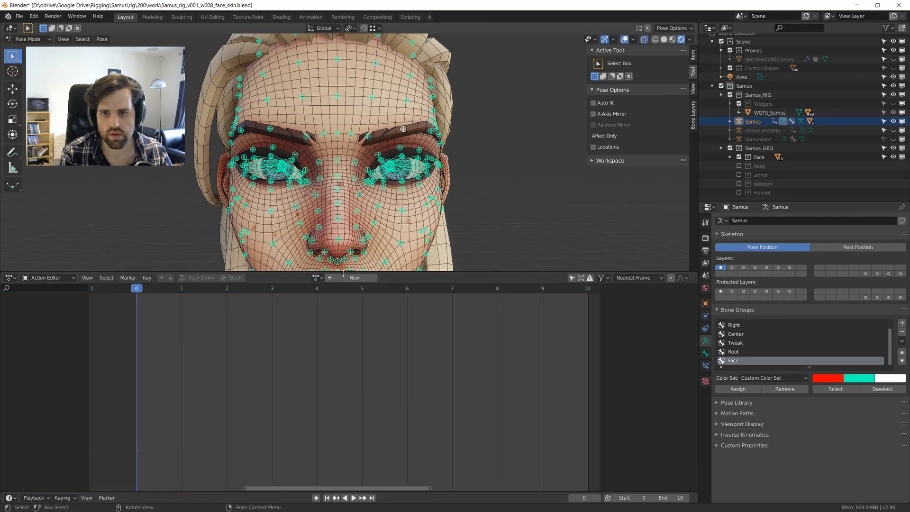
{"action": "left_click", "coordinate": [316, 277]}
{"action": "left_click", "coordinate": [345, 350]}
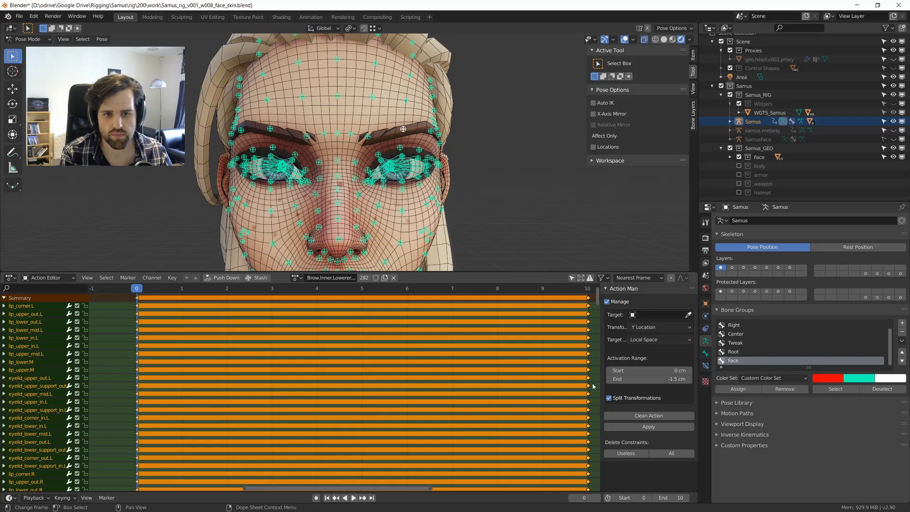
{"action": "left_click", "coordinate": [665, 454]}
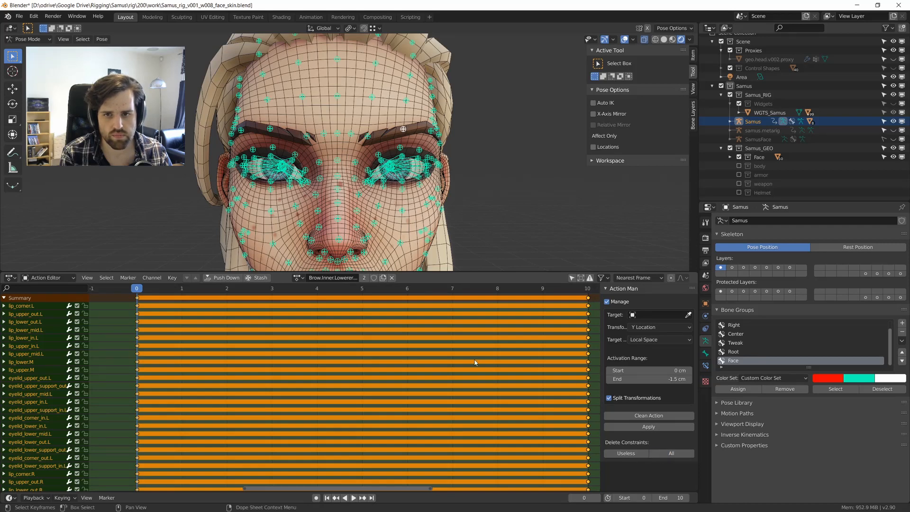
Reopen Brow.Inner.Lowerer.R.translate, delete all of its keyframes, and reload it to check the cleared action.
{"action": "left_click", "coordinate": [392, 279]}
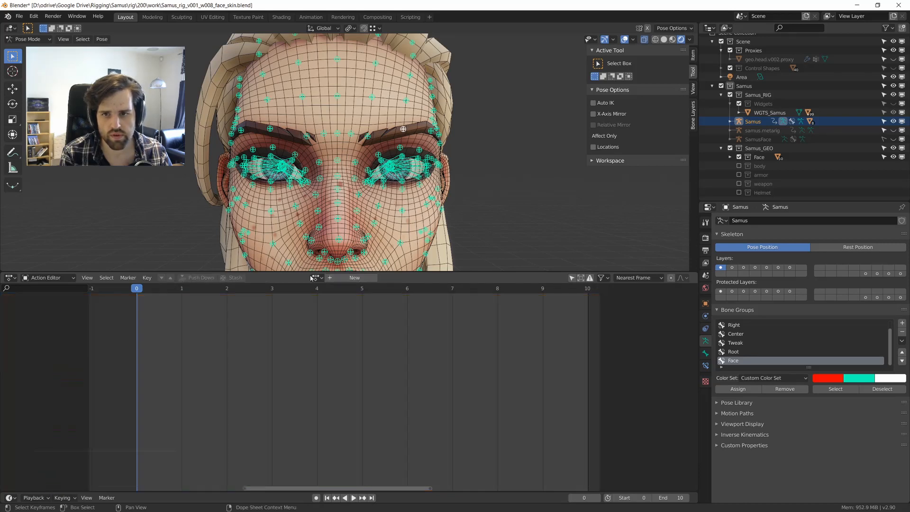
{"action": "left_click", "coordinate": [297, 278]}
{"action": "left_click", "coordinate": [348, 355]}
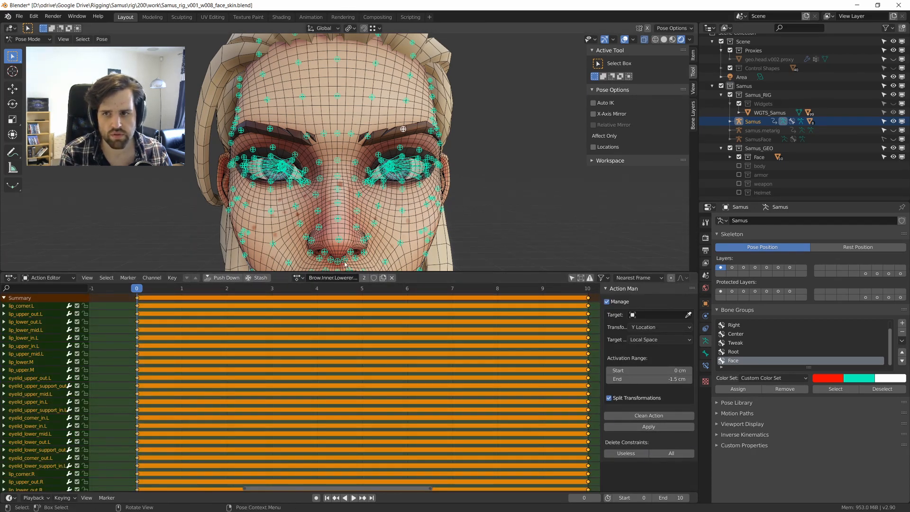
{"action": "key", "text": "a"}
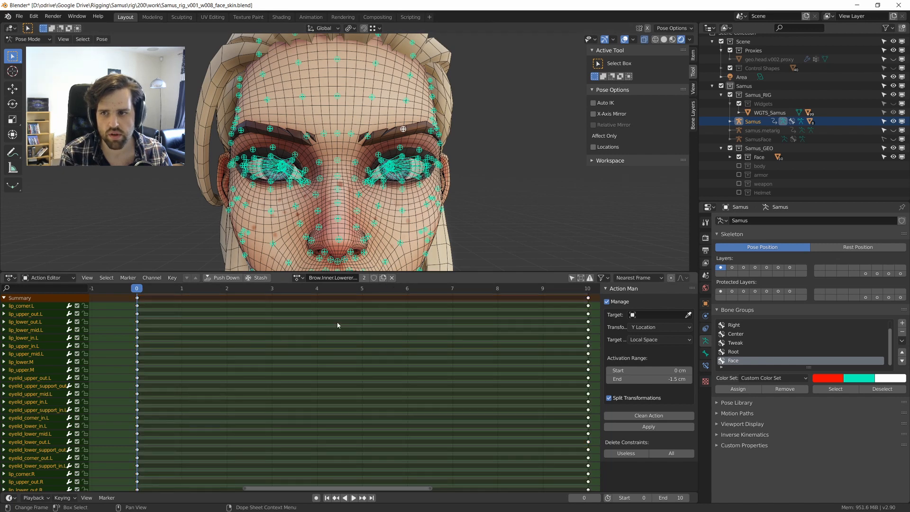
{"action": "key", "text": "a"}
{"action": "key", "text": "x"}
{"action": "left_click", "coordinate": [337, 323]}
{"action": "left_click", "coordinate": [316, 278]}
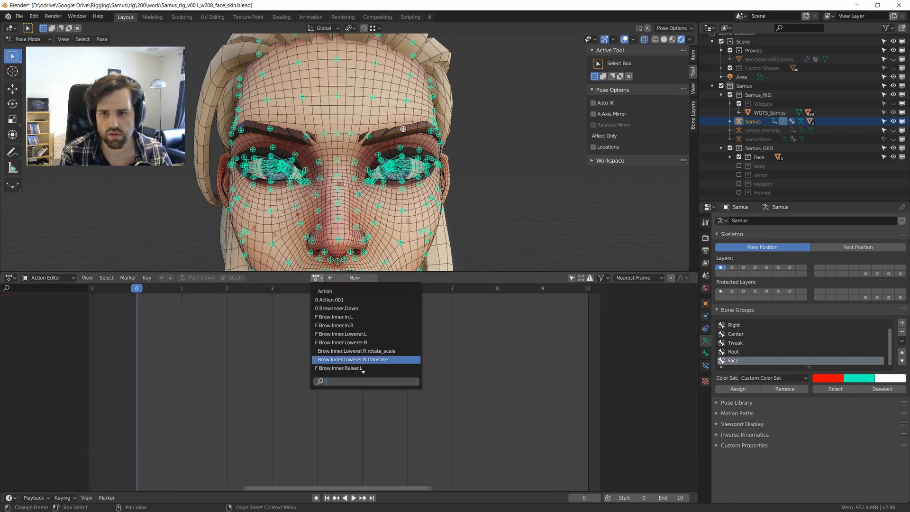
{"action": "left_click", "coordinate": [355, 357]}
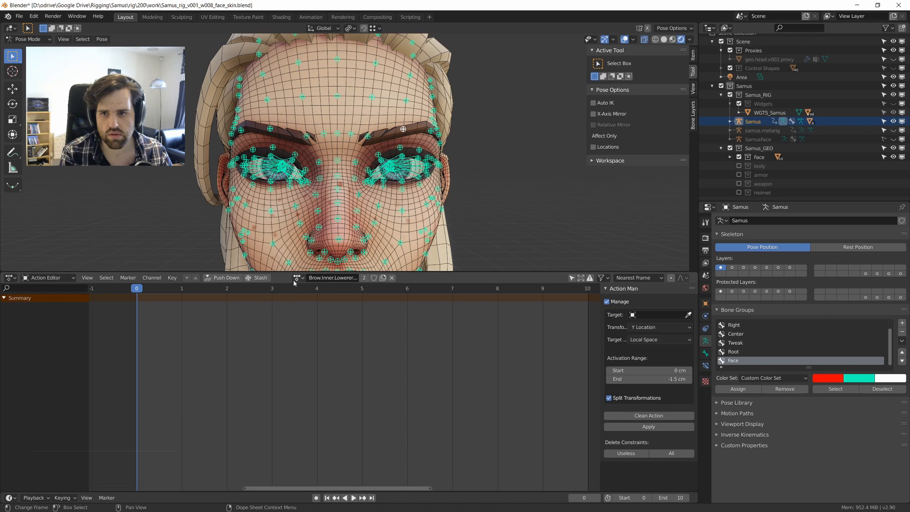
Open the leftover Brow.Inner.Lowerer.R.rotate_scale action and delete all of its keyframes.
{"action": "left_click", "coordinate": [297, 278]}
{"action": "left_click", "coordinate": [346, 356]}
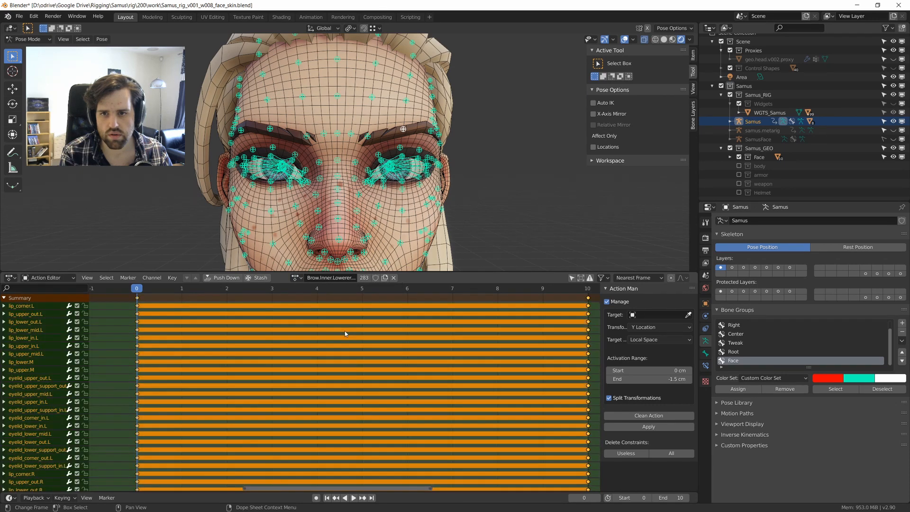
{"action": "key", "text": "x"}
{"action": "left_click", "coordinate": [343, 331]}
Open the Brow.Inner.Lowerer.R action and play back its right brow motion.
{"action": "left_click", "coordinate": [316, 278]}
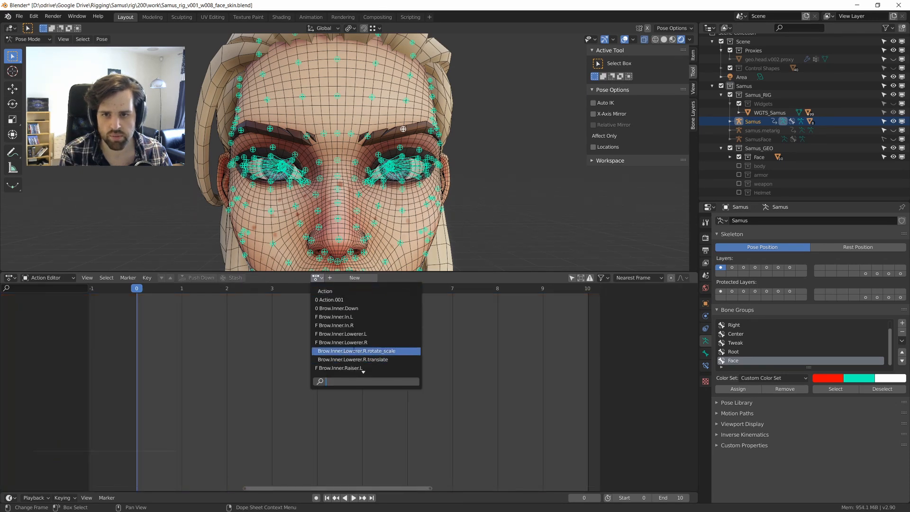
{"action": "left_click", "coordinate": [352, 342]}
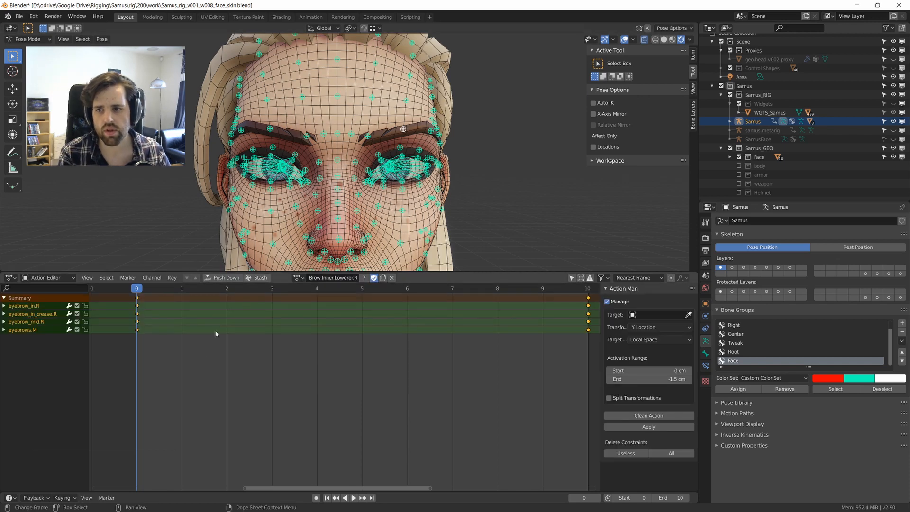
{"action": "key", "text": "space"}
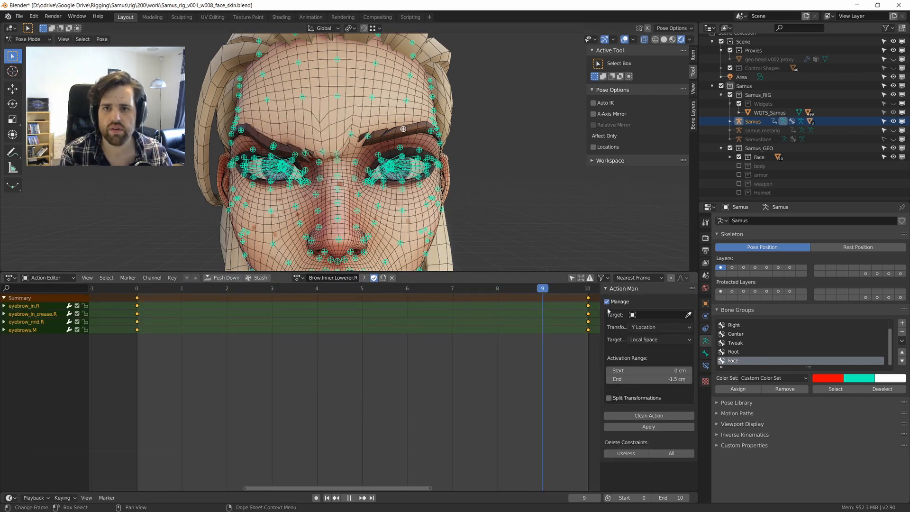
{"action": "key", "text": "Escape"}
Switch to the Brow.Inner.Lowerer.L action and stop its playback.
{"action": "left_click", "coordinate": [297, 277]}
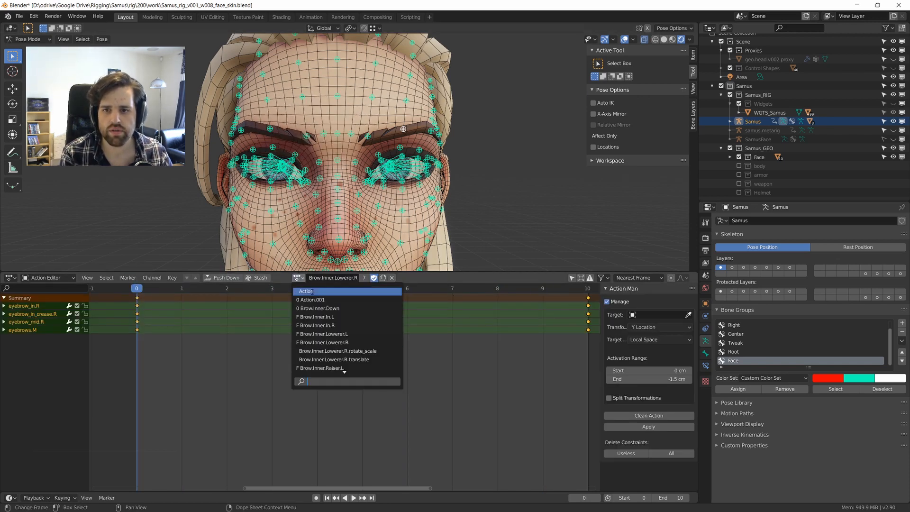
{"action": "left_click", "coordinate": [346, 334]}
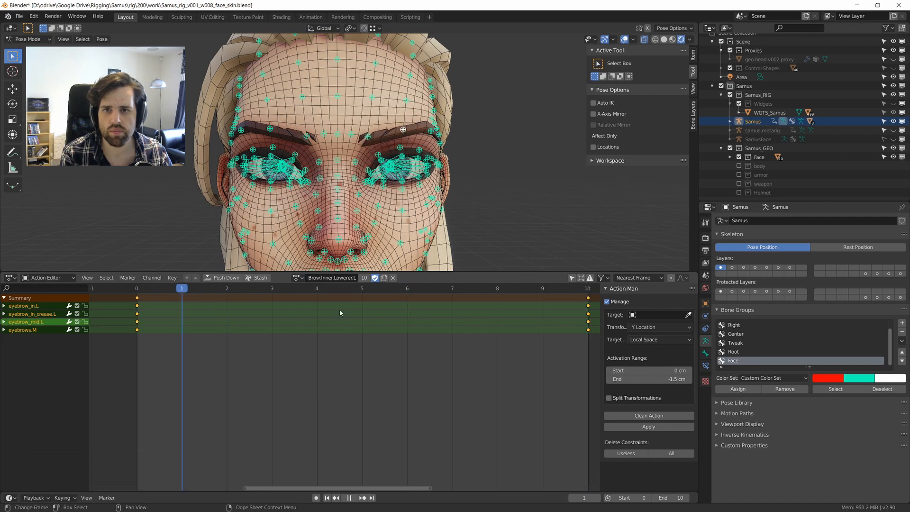
{"action": "key", "text": "Escape"}
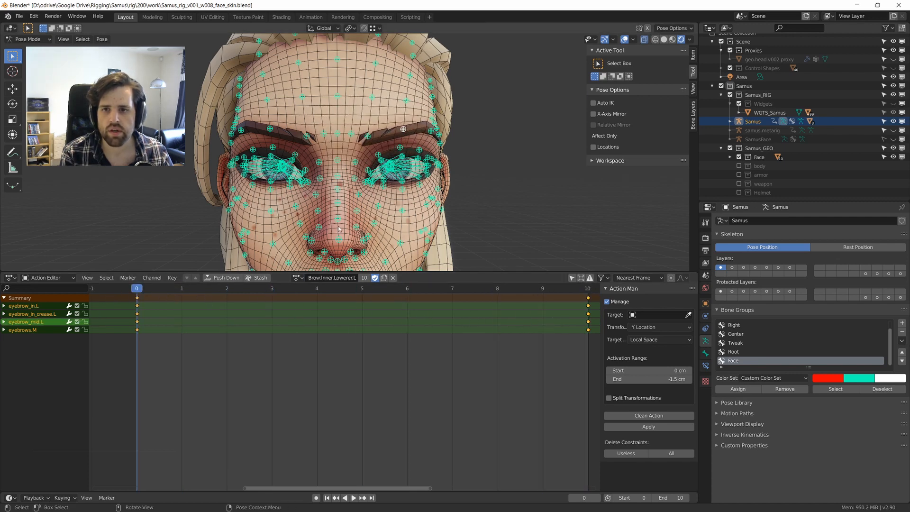
Examine the face and the left inner brow's lowering motion up to frame 10, close up and from several angles.
{"action": "scroll", "coordinate": [361, 161], "scroll_direction": "up", "scroll_amount": 2}
{"action": "scroll", "coordinate": [361, 161], "scroll_direction": "up", "scroll_amount": 3}
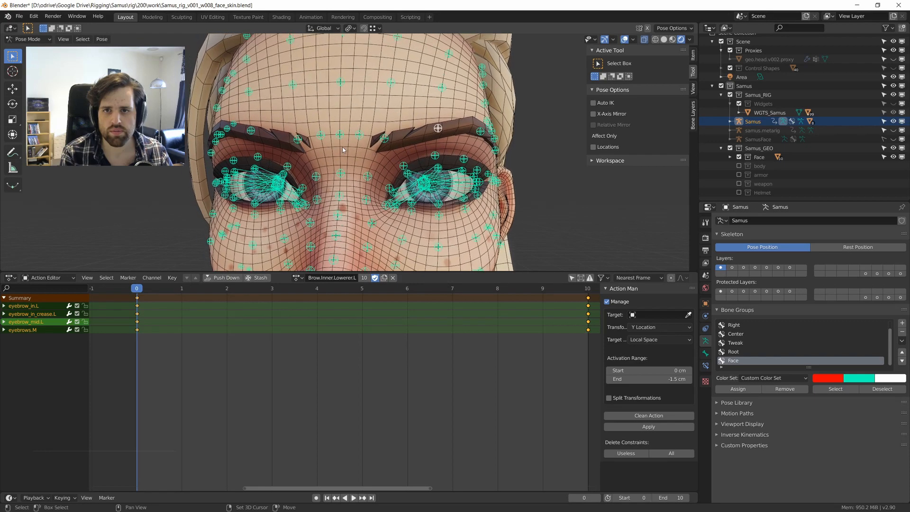
{"action": "scroll", "coordinate": [378, 165], "scroll_direction": "down", "scroll_amount": 4}
{"action": "middle_click_drag", "start_coordinate": [379, 165], "coordinate": [422, 191]}
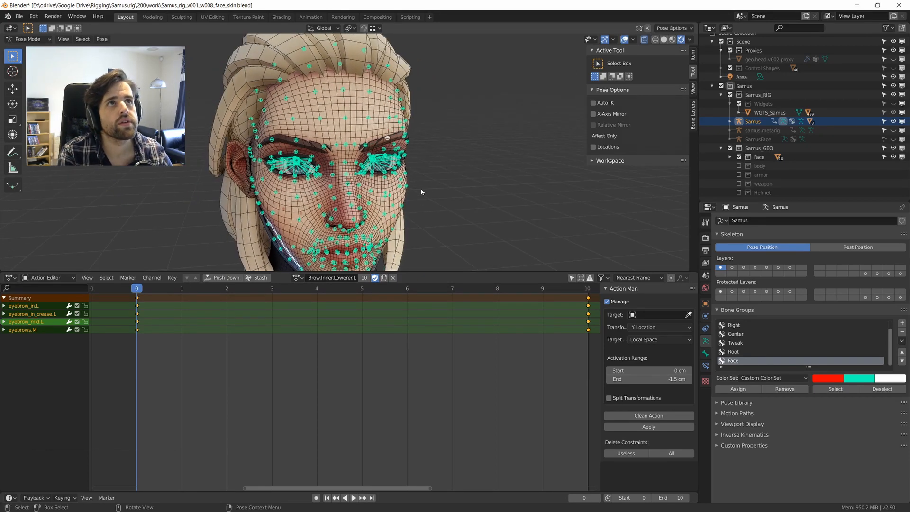
{"action": "mouse_move", "coordinate": [487, 167]}
{"action": "middle_mouse_down"}
{"action": "mouse_move", "coordinate": [463, 163]}
{"action": "mouse_move", "coordinate": [476, 170]}
{"action": "middle_mouse_up"}
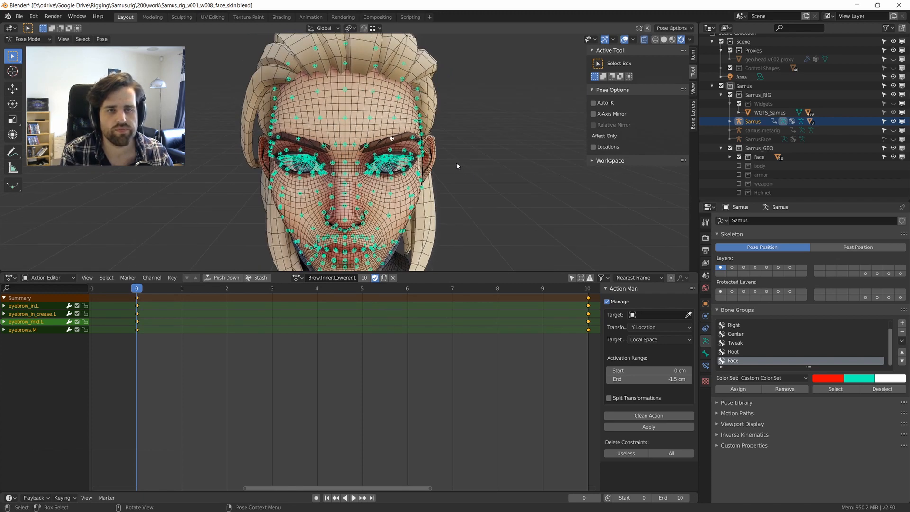
{"action": "mouse_move", "coordinate": [457, 165]}
{"action": "middle_mouse_down"}
{"action": "mouse_move", "coordinate": [498, 162]}
{"action": "mouse_move", "coordinate": [445, 156]}
{"action": "middle_mouse_up"}
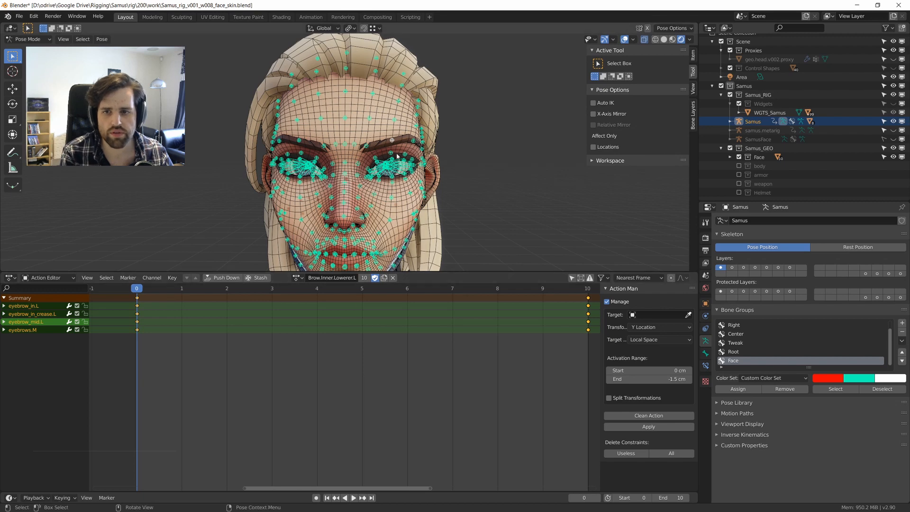
{"action": "scroll", "coordinate": [389, 154], "scroll_direction": "up", "scroll_amount": 2}
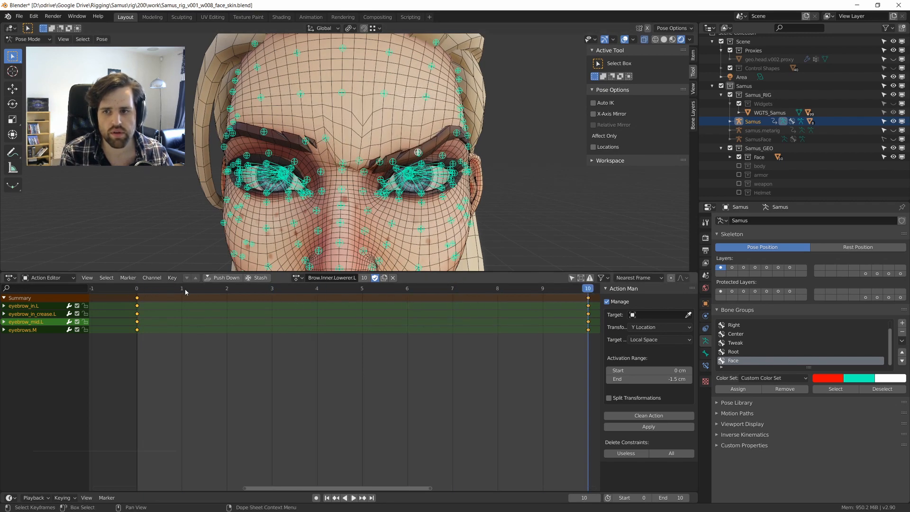
{"action": "key", "text": "space"}
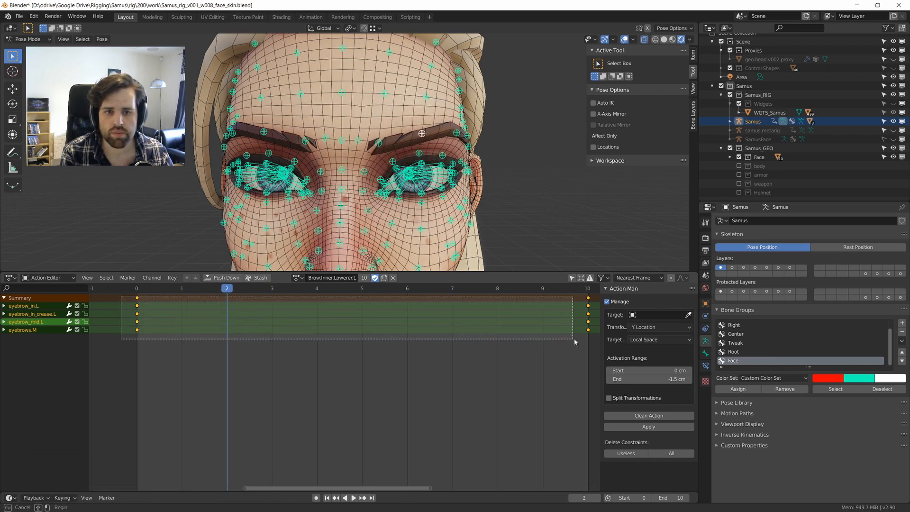
Select the frame 10 keyframes of Brow.Inner.Lowerer.L and open the keyframe interpolation options.
{"action": "left_click_drag", "start_coordinate": [438, 366], "coordinate": [600, 299]}
{"action": "middle_click_drag", "start_coordinate": [374, 146], "coordinate": [378, 146]}
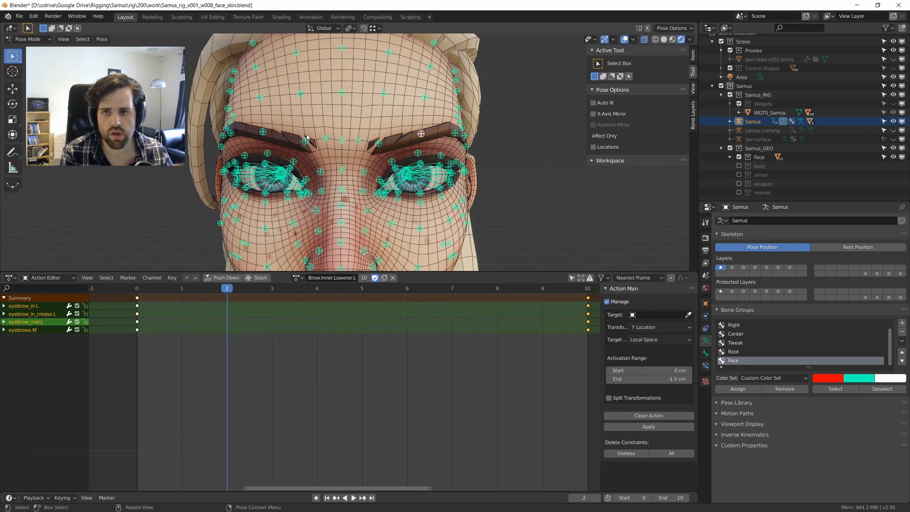
{"action": "key", "text": "t"}
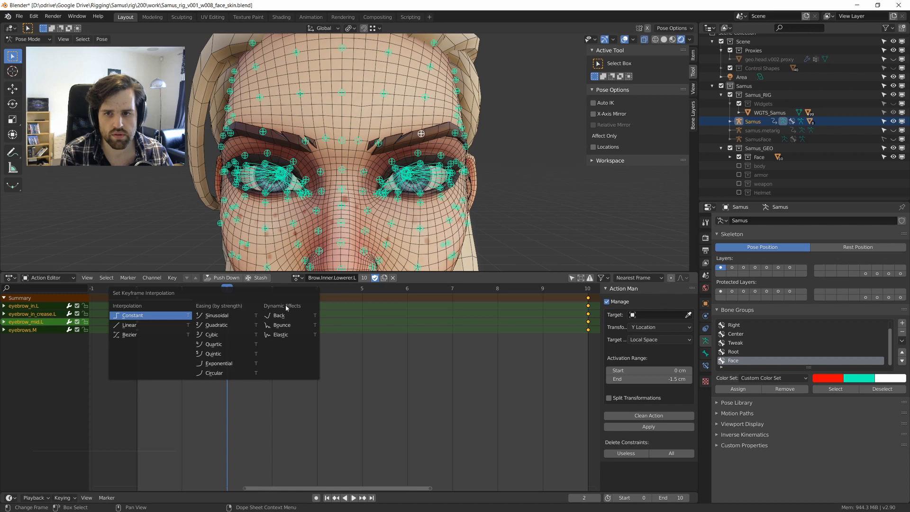
Set all keyframes of the Brow.Inner.Lowerer.L action to linear interpolation.
{"action": "left_click", "coordinate": [185, 325]}
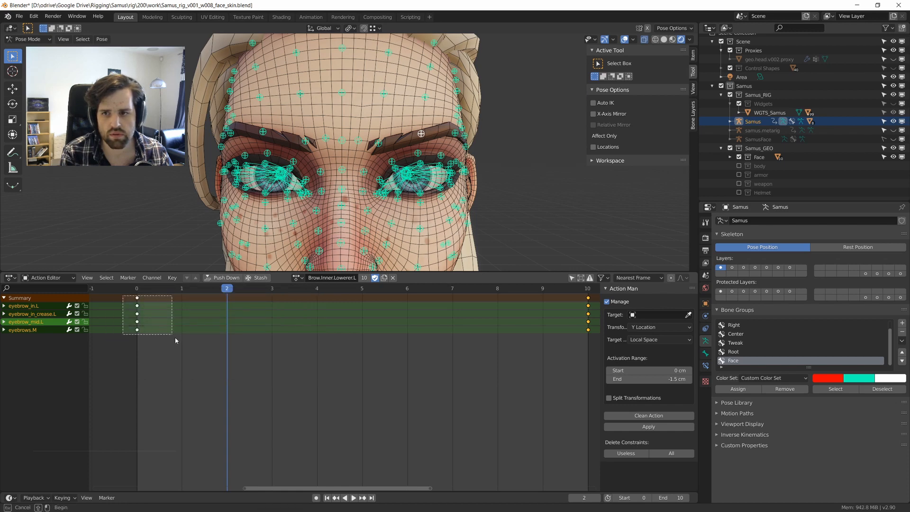
{"action": "key", "text": "a"}
{"action": "key", "text": "t"}
{"action": "left_click", "coordinate": [188, 344]}
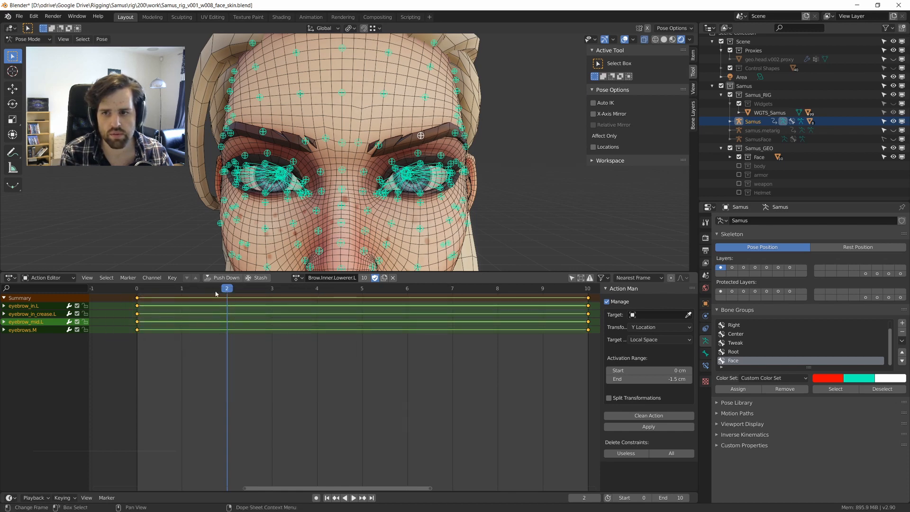
Play back the Brow.Inner.Lowerer.L action to check the brow motion.
{"action": "key", "text": "space"}
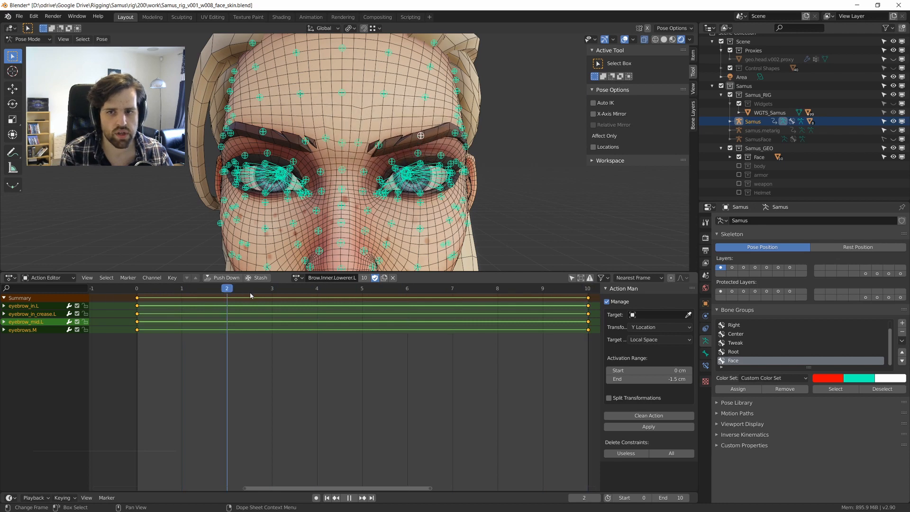
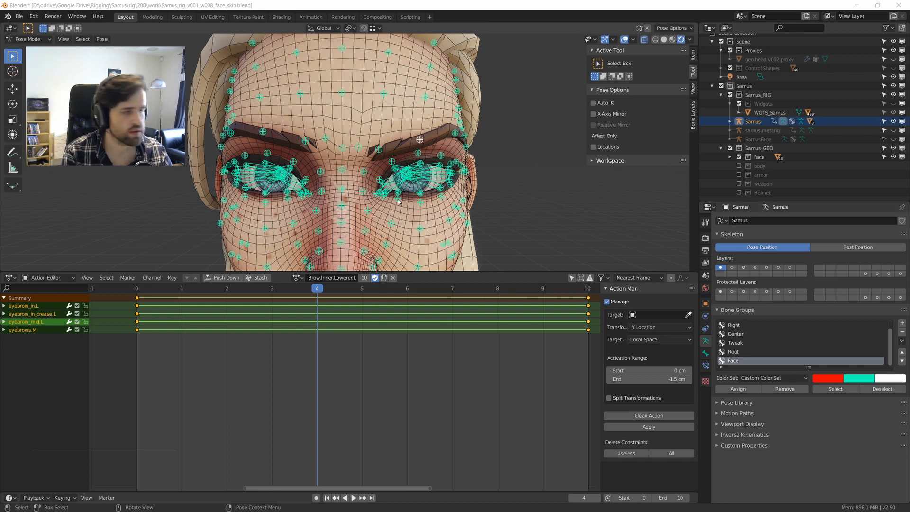
{"action": "scroll", "coordinate": [464, 211], "scroll_direction": "up", "scroll_amount": 2}
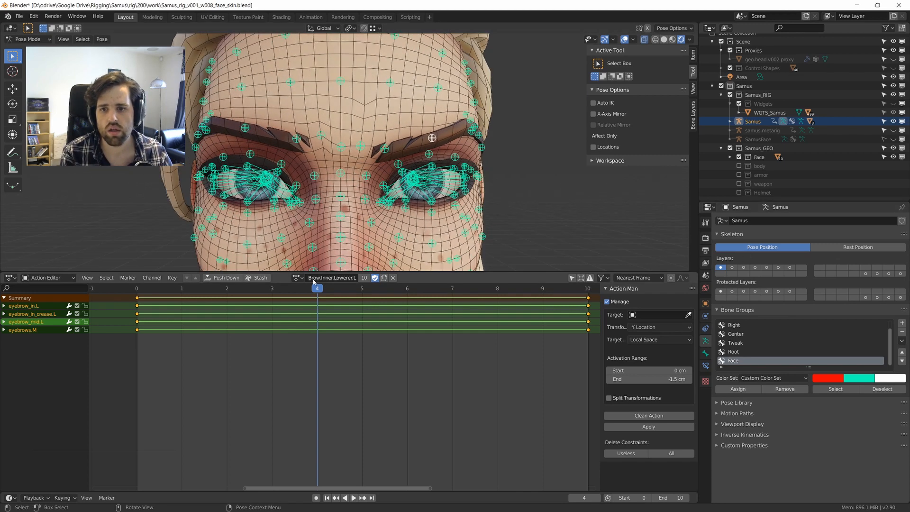
{"action": "key", "text": "Escape"}
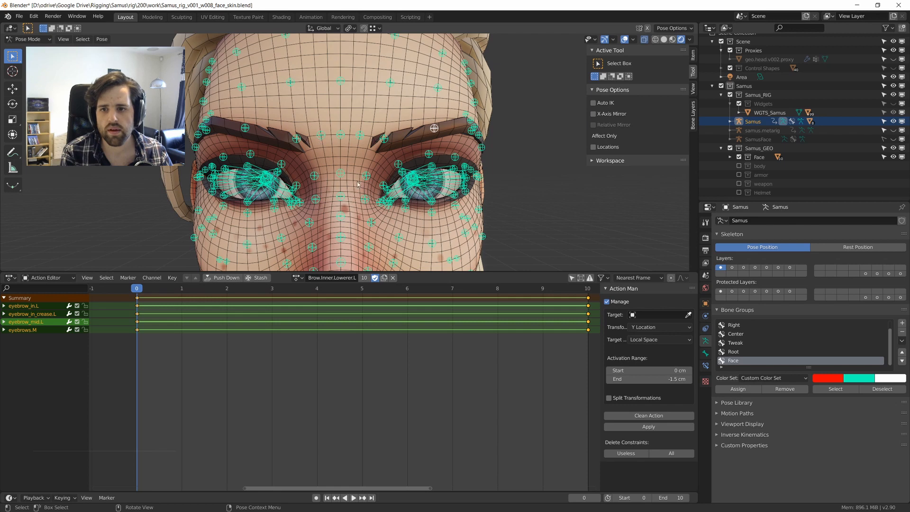
Load the Brow.Inner.Lowerer.R action and set all its keyframes to linear interpolation.
{"action": "left_click", "coordinate": [297, 278]}
{"action": "left_click", "coordinate": [332, 339]}
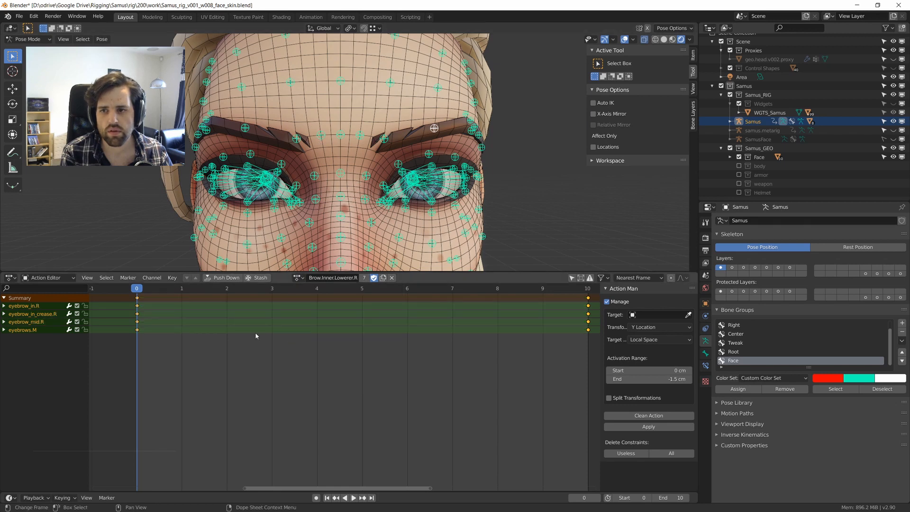
{"action": "key", "text": "t"}
{"action": "left_click", "coordinate": [202, 310]}
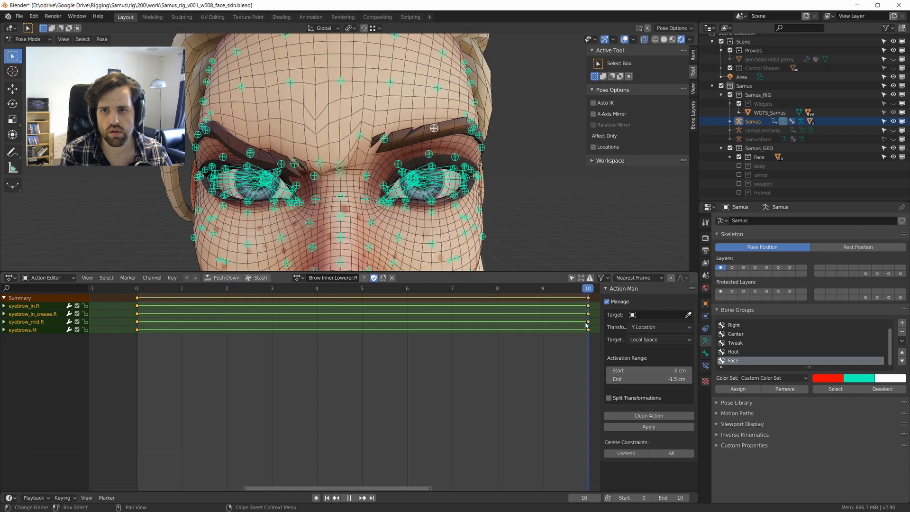
{"action": "key", "text": "Escape"}
{"action": "scroll", "coordinate": [577, 174], "scroll_direction": "down", "scroll_amount": 2}
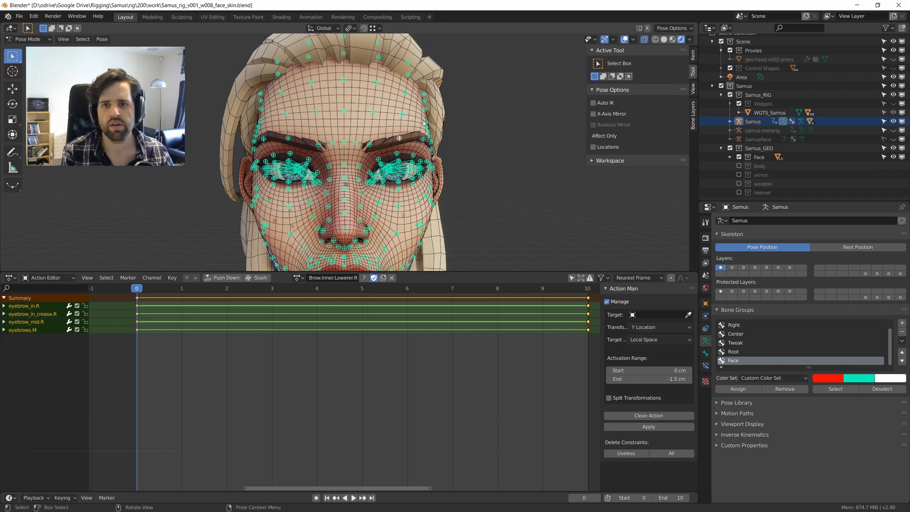
Examine the brow area of the face rig from several angles.
{"action": "scroll", "coordinate": [425, 123], "scroll_direction": "down", "scroll_amount": 4}
{"action": "middle_click_drag", "start_coordinate": [457, 136], "coordinate": [393, 129]}
{"action": "left_click_drag", "start_coordinate": [274, 76], "coordinate": [430, 234]}
{"action": "middle_click_drag", "start_coordinate": [422, 152], "coordinate": [465, 153]}
{"action": "scroll", "coordinate": [446, 150], "scroll_direction": "up", "scroll_amount": 6}
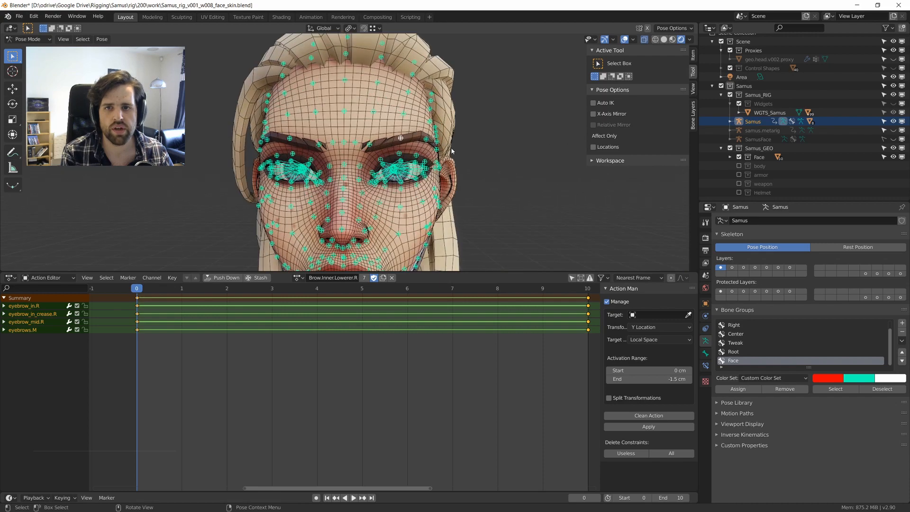
{"action": "mouse_move", "coordinate": [356, 134]}
{"action": "middle_mouse_down"}
{"action": "mouse_move", "coordinate": [399, 139]}
{"action": "mouse_move", "coordinate": [346, 132]}
{"action": "mouse_move", "coordinate": [361, 120]}
{"action": "mouse_move", "coordinate": [362, 138]}
{"action": "middle_mouse_up"}
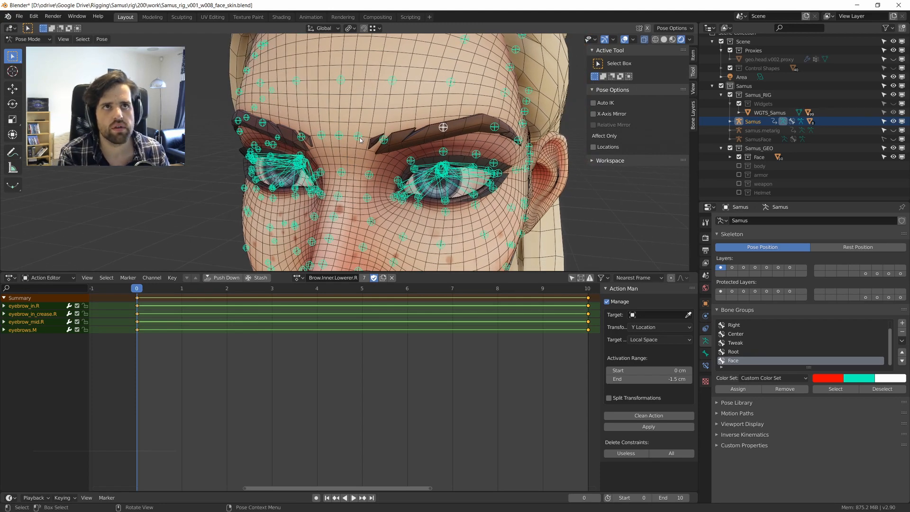
{"action": "scroll", "coordinate": [360, 141], "scroll_direction": "down", "scroll_amount": 4}
{"action": "middle_click_drag", "start_coordinate": [398, 133], "coordinate": [366, 115]}
{"action": "scroll", "coordinate": [390, 125], "scroll_direction": "up", "scroll_amount": 2}
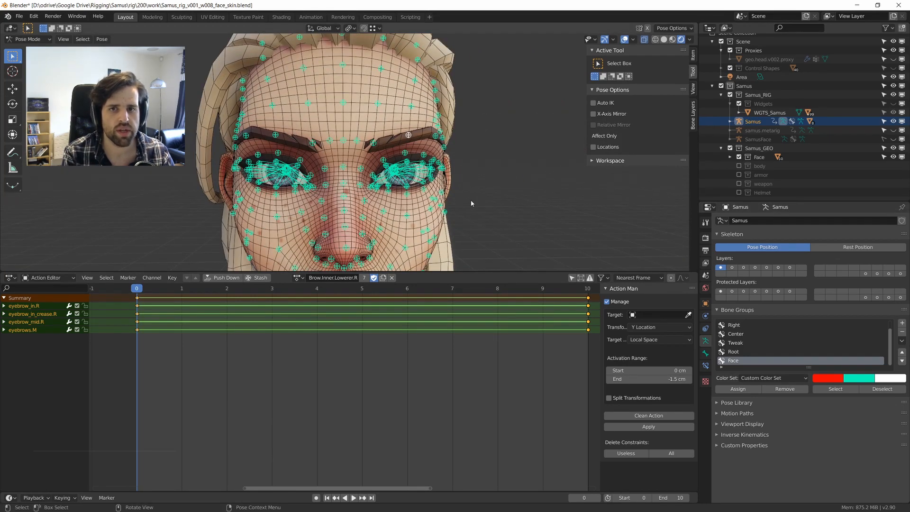
{"action": "scroll", "coordinate": [469, 170], "scroll_direction": "down", "scroll_amount": 4}
{"action": "middle_click_drag", "start_coordinate": [467, 142], "coordinate": [288, 68]}
{"action": "scroll", "coordinate": [380, 163], "scroll_direction": "up", "scroll_amount": 6}
{"action": "middle_click_drag", "start_coordinate": [439, 173], "coordinate": [377, 122]}
{"action": "scroll", "coordinate": [372, 158], "scroll_direction": "down", "scroll_amount": 2}
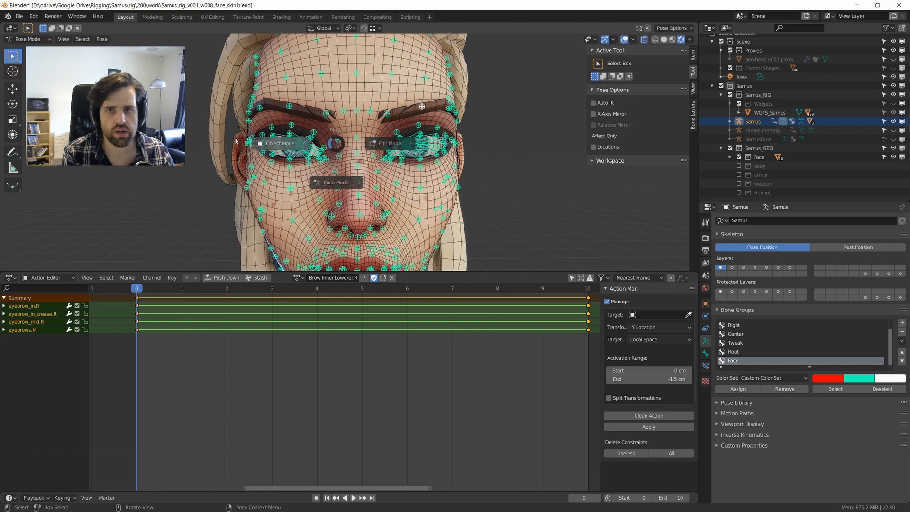
Put the Samus armature into Edit Mode with all its bones deselected.
{"action": "key", "text": "ctrl+Tab"}
{"action": "left_click", "coordinate": [372, 110]}
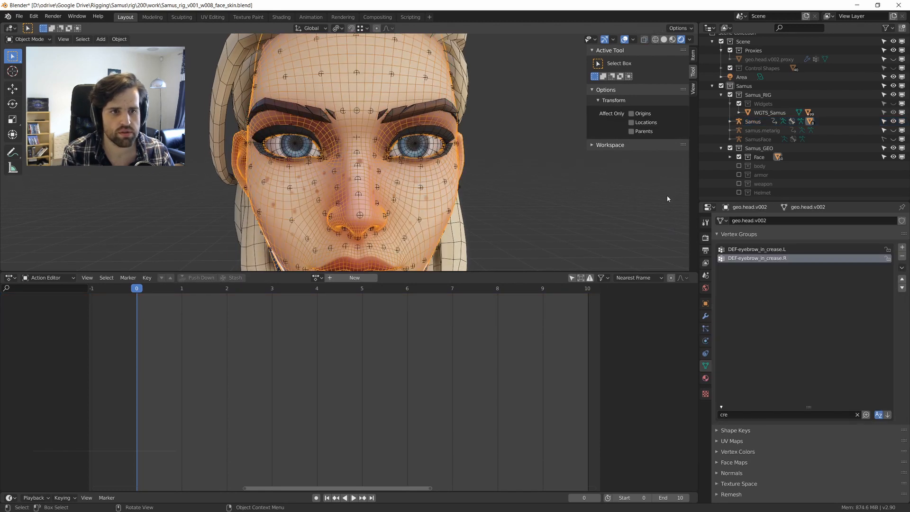
{"action": "left_click", "coordinate": [369, 110]}
{"action": "key", "text": "Tab"}
{"action": "key", "text": "Tab"}
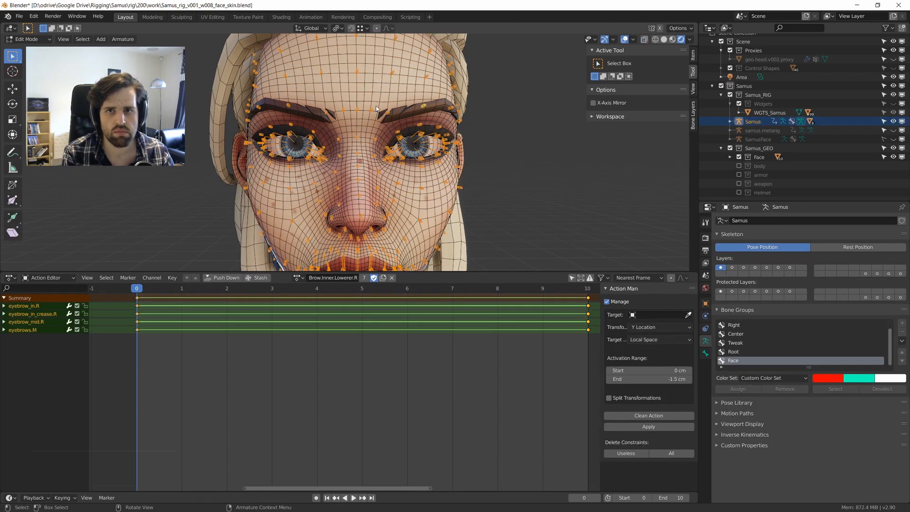
{"action": "key", "text": "alt+a"}
{"action": "scroll", "coordinate": [374, 111], "scroll_direction": "up", "scroll_amount": 4}
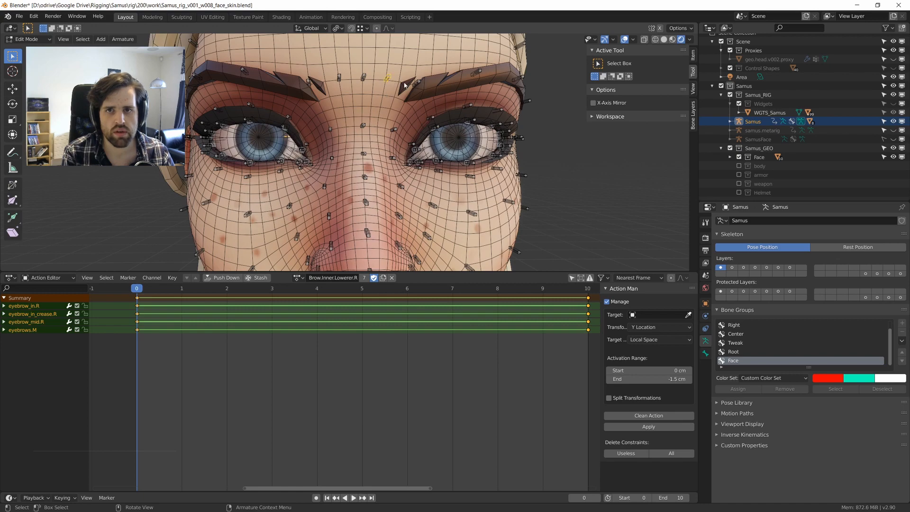
With X-axis mirroring on, duplicate the eyebrow_in_crease.L bone forward along global Y and show the copy's bone properties.
{"action": "middle_click_drag", "start_coordinate": [404, 84], "coordinate": [402, 108]}
{"action": "left_click", "coordinate": [392, 88]}
{"action": "key", "text": "shift+d"}
{"action": "right_click", "coordinate": [408, 120]}
{"action": "left_click", "coordinate": [593, 102]}
{"action": "key", "text": "g"}
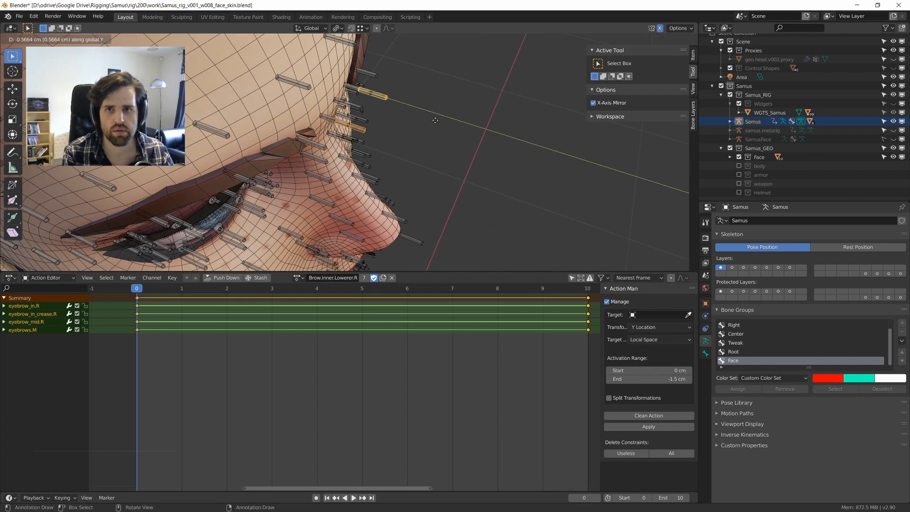
{"action": "left_click", "coordinate": [484, 136]}
{"action": "middle_click_drag", "start_coordinate": [484, 136], "coordinate": [429, 105]}
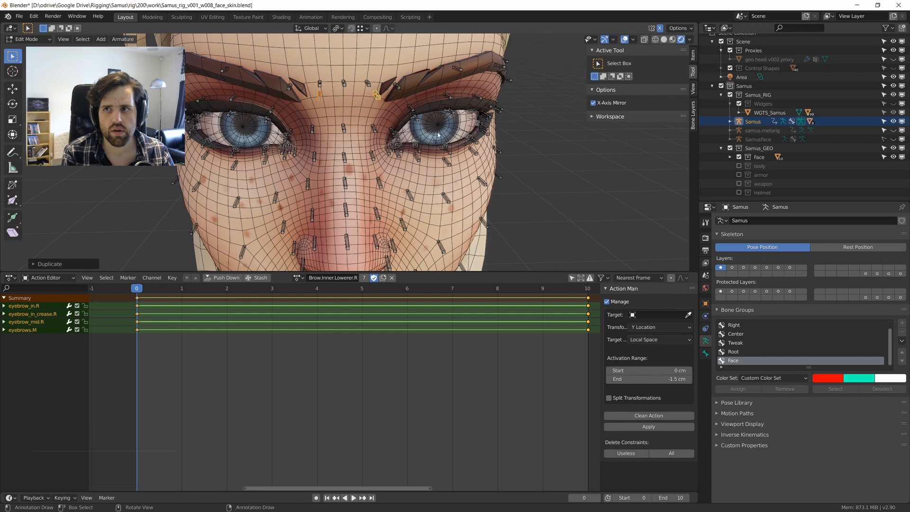
{"action": "left_click", "coordinate": [706, 353]}
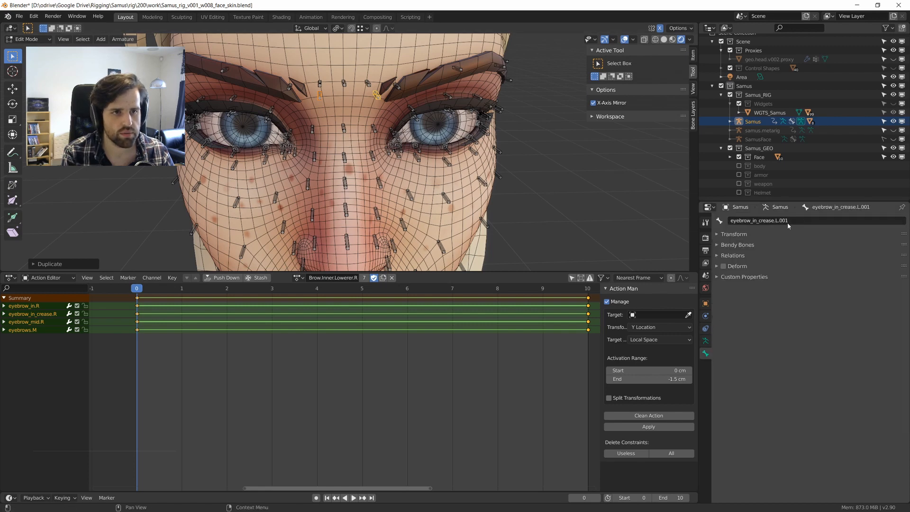
Try to batch rename the duplicated bones by replacing .001 with .CTRL.
{"action": "key", "text": "ctrl+F2"}
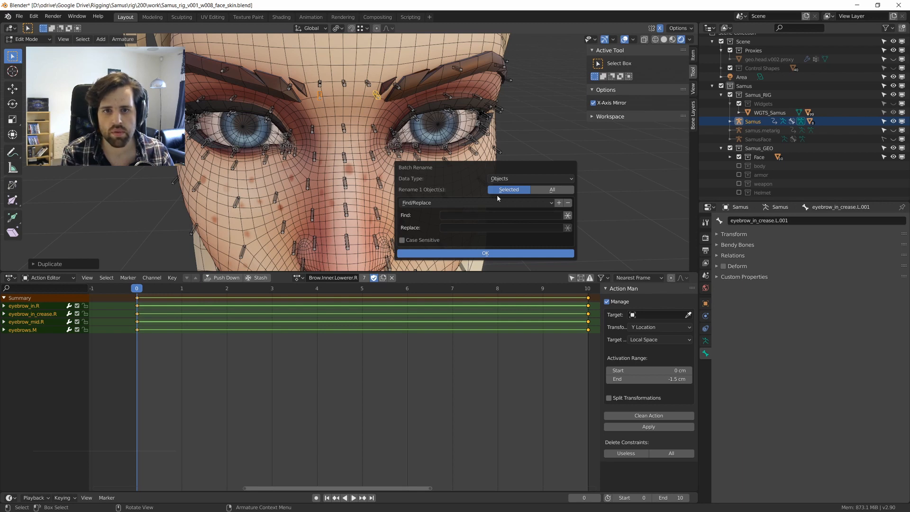
{"action": "left_click", "coordinate": [479, 214]}
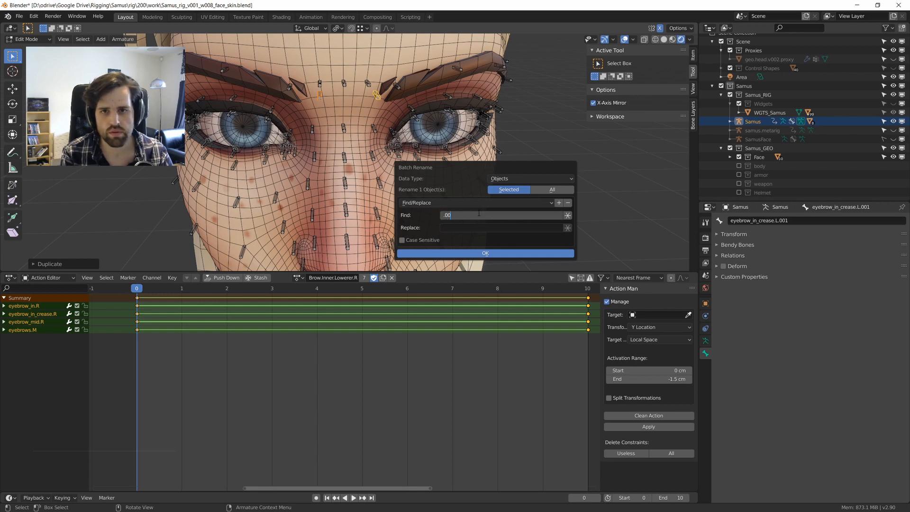
{"action": "key", "text": "Tab"}
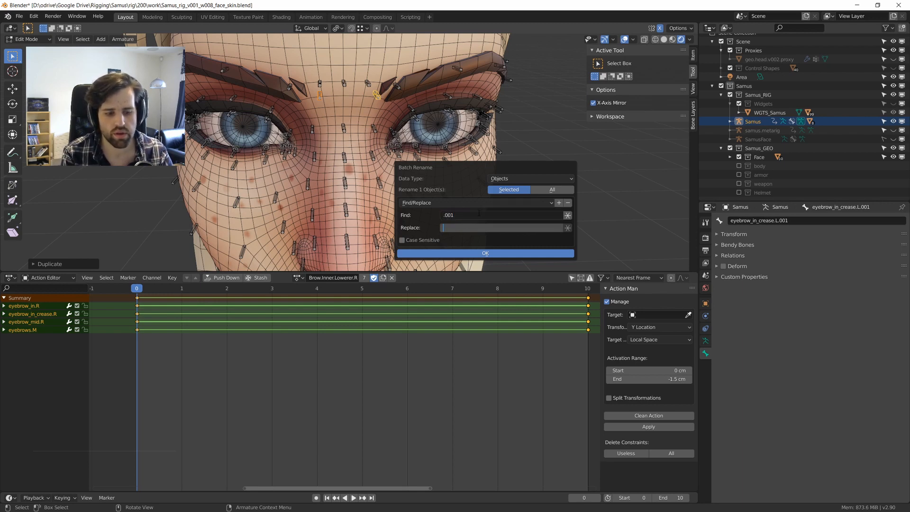
{"action": "type", "text": ".CTR"}
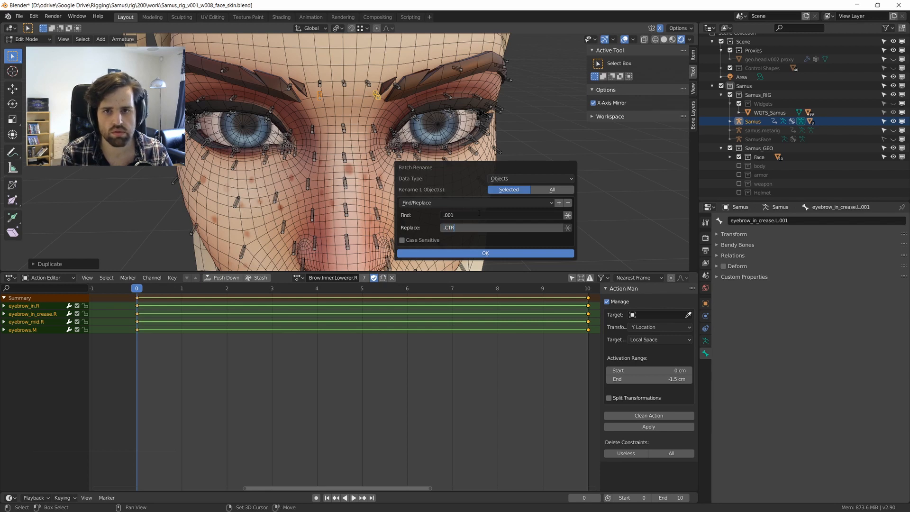
{"action": "type", "text": "L"}
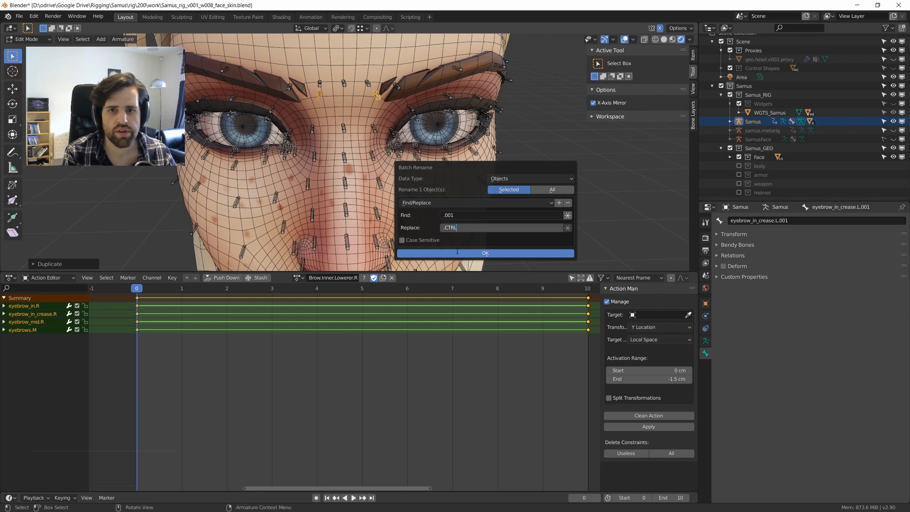
{"action": "key", "text": "Return"}
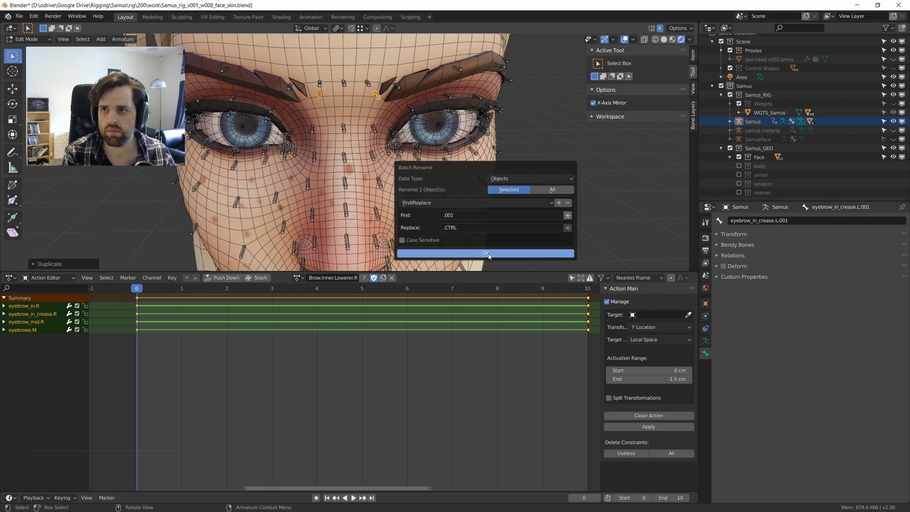
{"action": "left_click", "coordinate": [489, 255]}
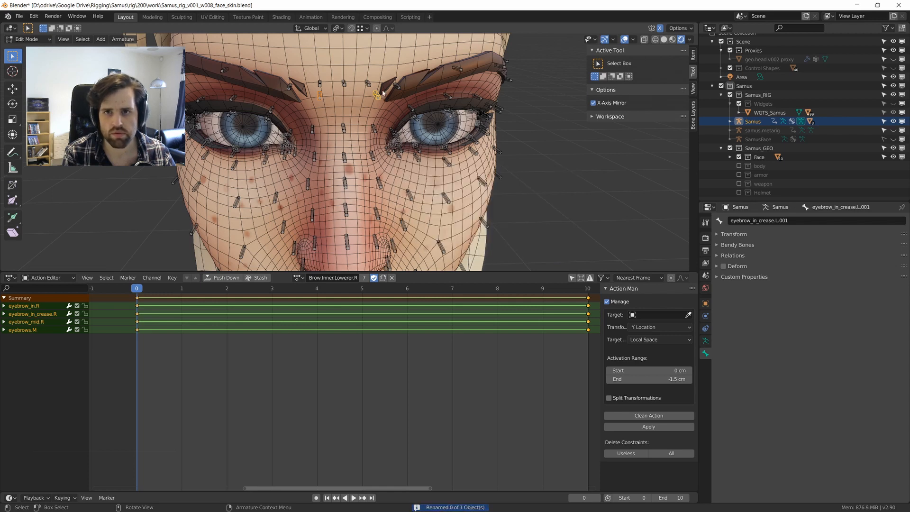
Rename the duplicated right-side crease bone as eyebrow_in_crease.R.CTRL.
{"action": "left_click", "coordinate": [318, 95]}
{"action": "left_click", "coordinate": [815, 219]}
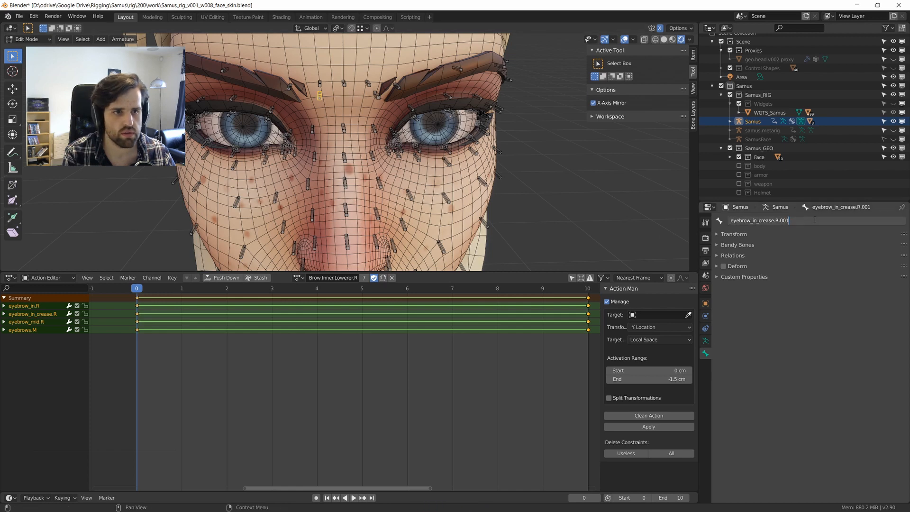
{"action": "key", "text": "ctrl+BackSpace"}
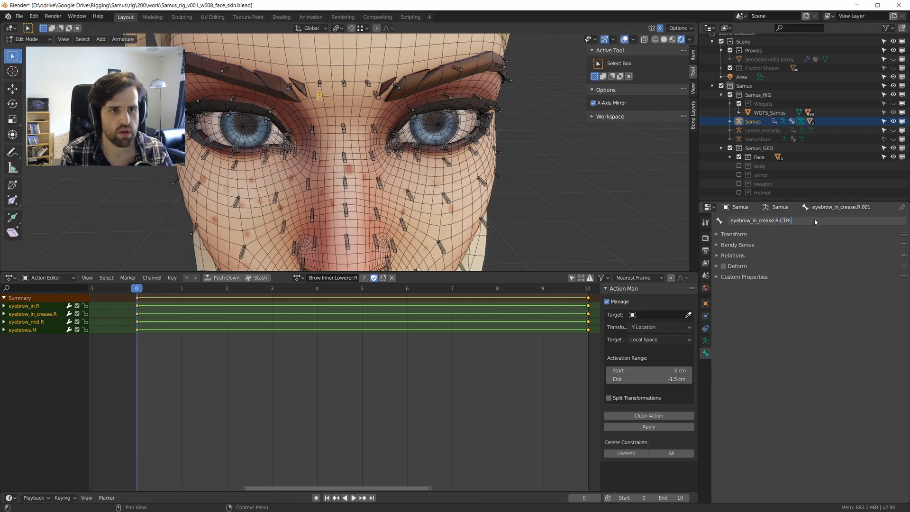
{"action": "key", "text": "Return"}
Rename the duplicated left-side crease bone as eyebrow_in_crease.L.CTRL.
{"action": "left_click", "coordinate": [376, 93]}
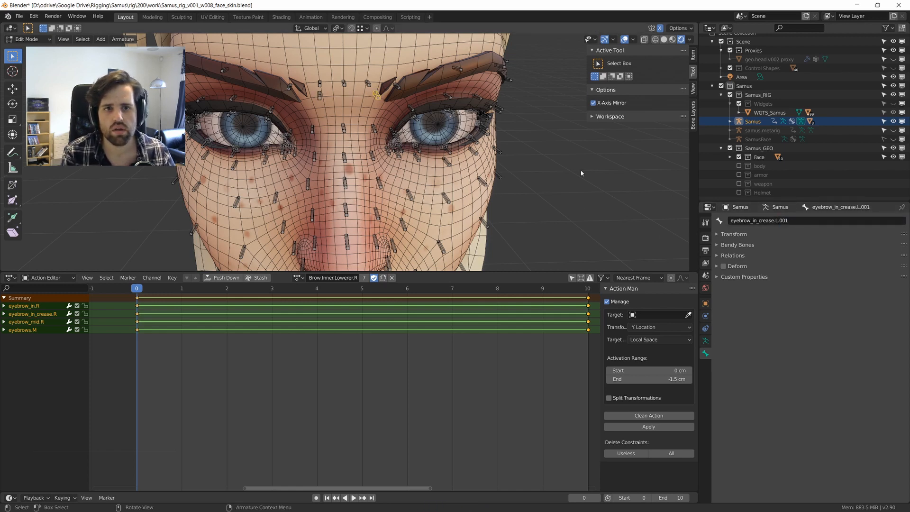
{"action": "left_click", "coordinate": [833, 220]}
{"action": "key", "text": "ctrl+BackSpace"}
{"action": "type", "text": "CT"}
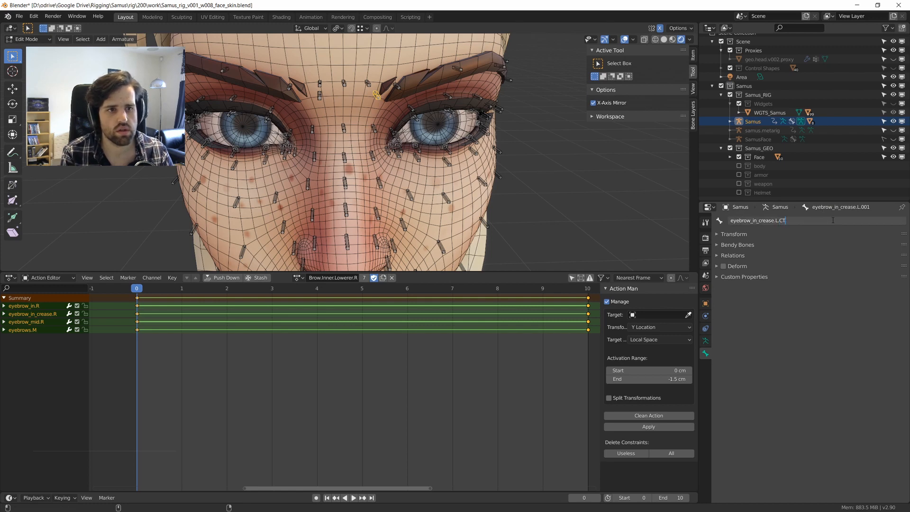
{"action": "type", "text": "RL"}
{"action": "key", "text": "Return"}
Return the Samus armature to Pose Mode.
{"action": "middle_click_drag", "start_coordinate": [503, 180], "coordinate": [539, 187]}
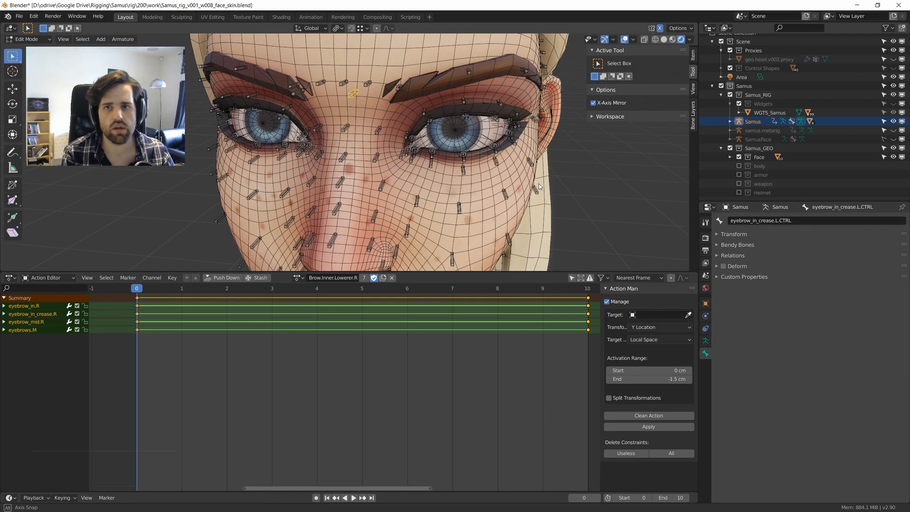
{"action": "key", "text": "Tab"}
{"action": "middle_click_drag", "start_coordinate": [274, 102], "coordinate": [375, 124]}
{"action": "key", "text": "Tab"}
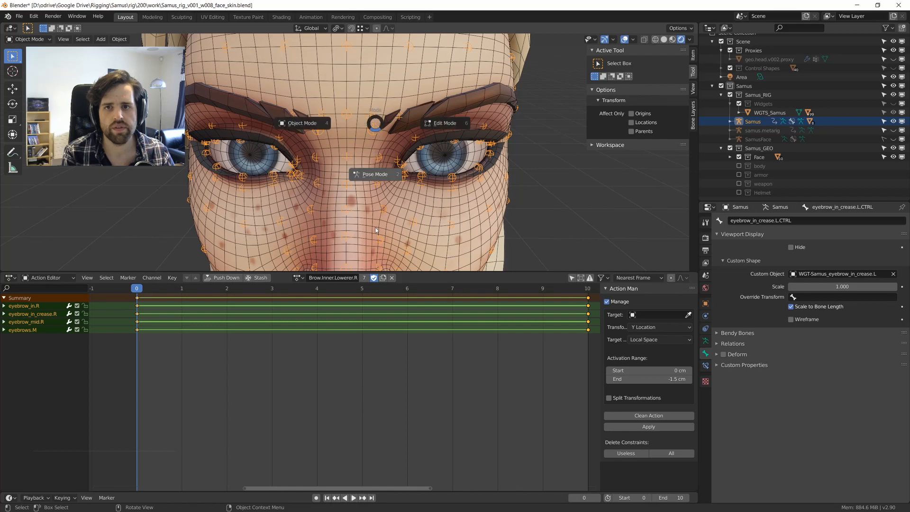
{"action": "left_click", "coordinate": [376, 231]}
Select the eyebrow_in_crease.R.CTRL bone and show its bone constraints.
{"action": "left_click", "coordinate": [320, 125]}
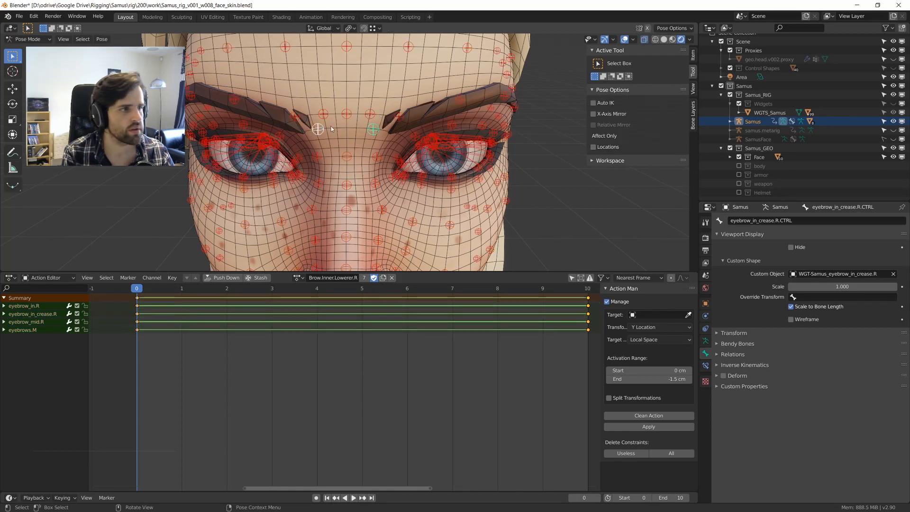
{"action": "left_click", "coordinate": [706, 365]}
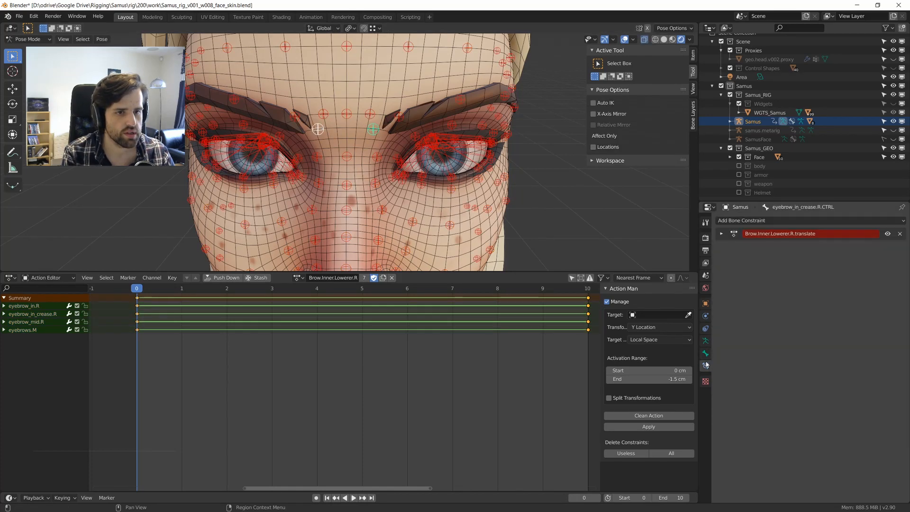
{"action": "left_click", "coordinate": [705, 342]}
{"action": "left_click", "coordinate": [706, 366]}
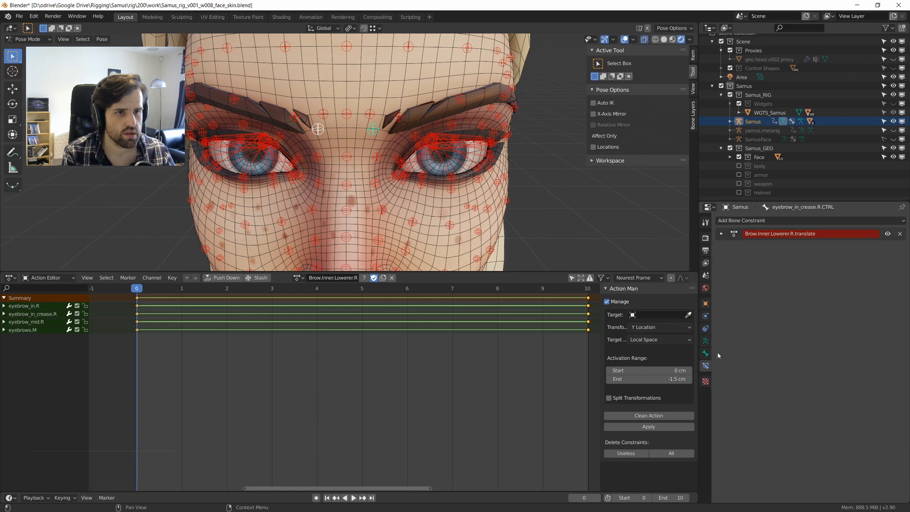
Delete the Brow.Inner.Lowerer.R.translate constraint from eyebrow_in_crease.R.CTRL, then inspect the constraints on eyebrow_in_crease.L and eyebrow_mid.L.
{"action": "left_click", "coordinate": [901, 234]}
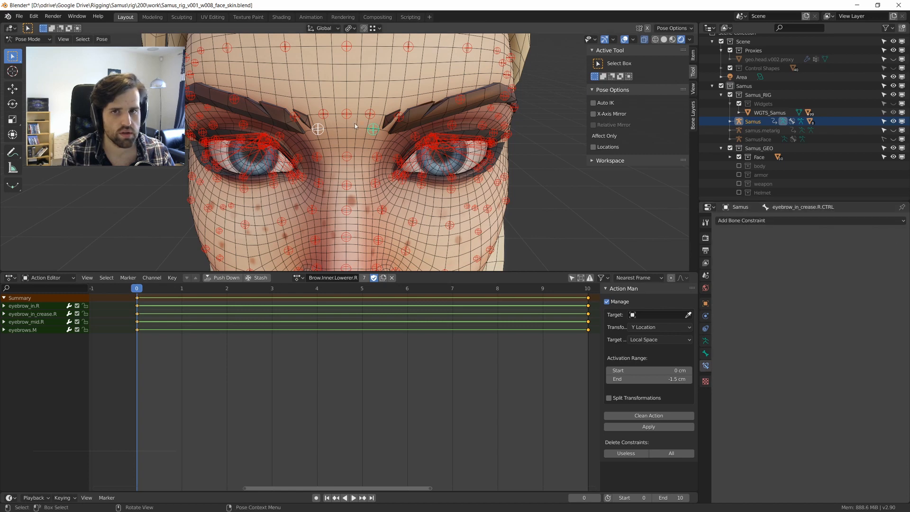
{"action": "left_click", "coordinate": [372, 115]}
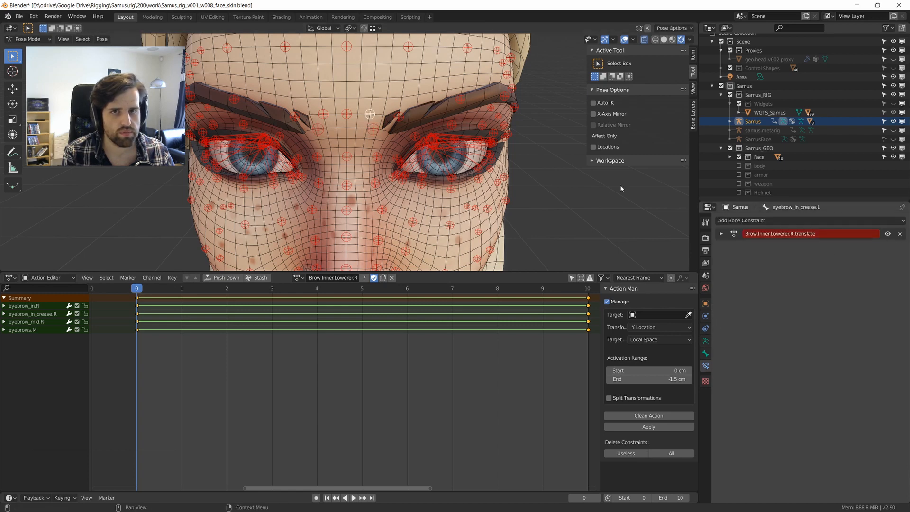
{"action": "left_click", "coordinate": [460, 100]}
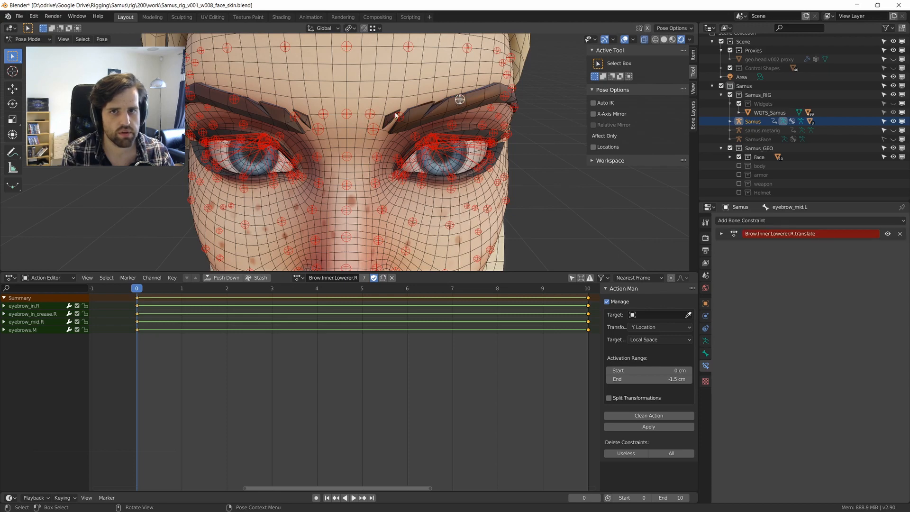
Select the eyebrow_in.L bone and delete its Brow.Inner.Lowerer.R.translate constraint.
{"action": "middle_click_drag", "start_coordinate": [395, 115], "coordinate": [410, 148]}
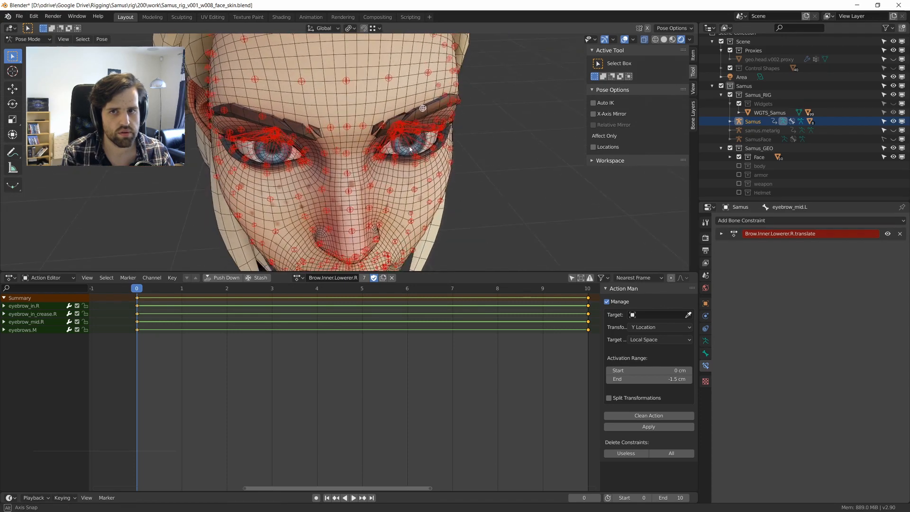
{"action": "scroll", "coordinate": [410, 149], "scroll_direction": "up", "scroll_amount": 3}
{"action": "left_click", "coordinate": [378, 148]}
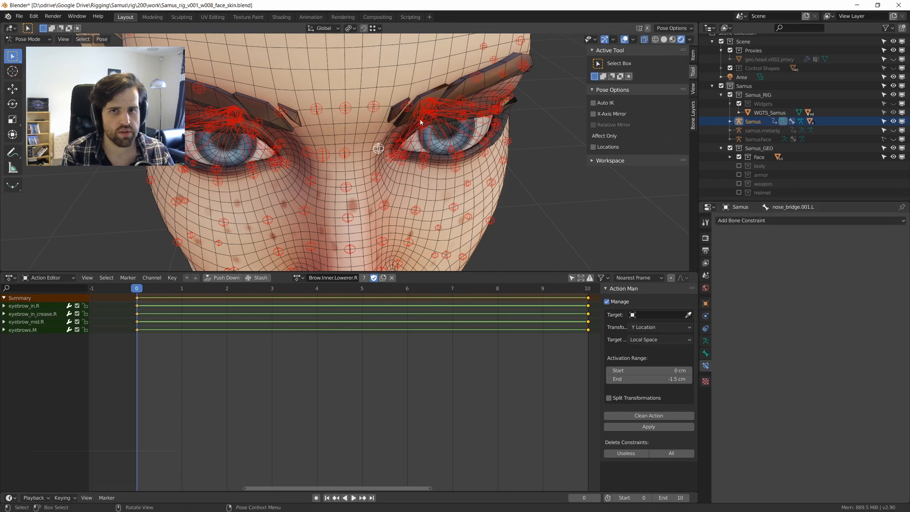
{"action": "middle_click_drag", "start_coordinate": [379, 92], "coordinate": [377, 108]}
{"action": "left_click", "coordinate": [376, 107]}
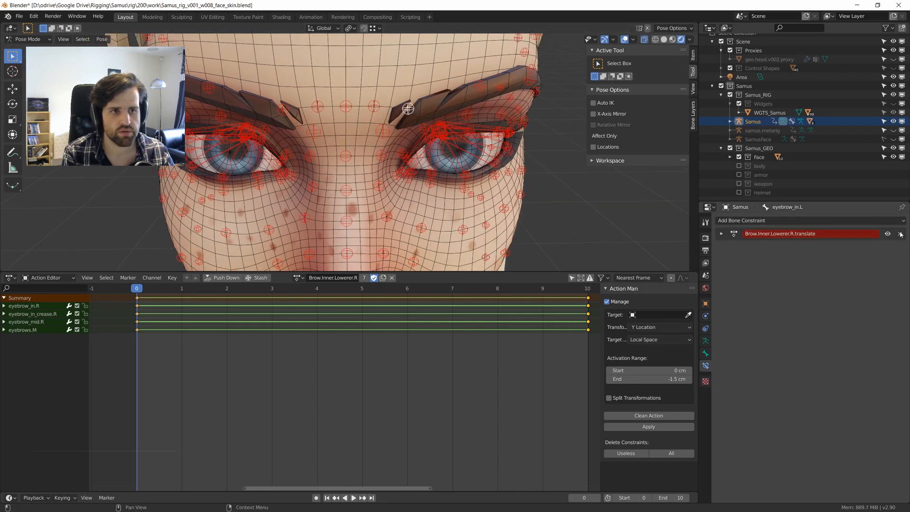
{"action": "left_click", "coordinate": [901, 234]}
Select the eyebrow_in_crease.L.CTRL bone and delete its Brow.Inner.Lowerer.R.translate constraint.
{"action": "scroll", "coordinate": [369, 147], "scroll_direction": "down", "scroll_amount": 6}
{"action": "middle_click_drag", "start_coordinate": [361, 142], "coordinate": [394, 146]}
{"action": "scroll", "coordinate": [358, 141], "scroll_direction": "up", "scroll_amount": 6}
{"action": "left_click", "coordinate": [334, 190]}
{"action": "left_click", "coordinate": [389, 168]}
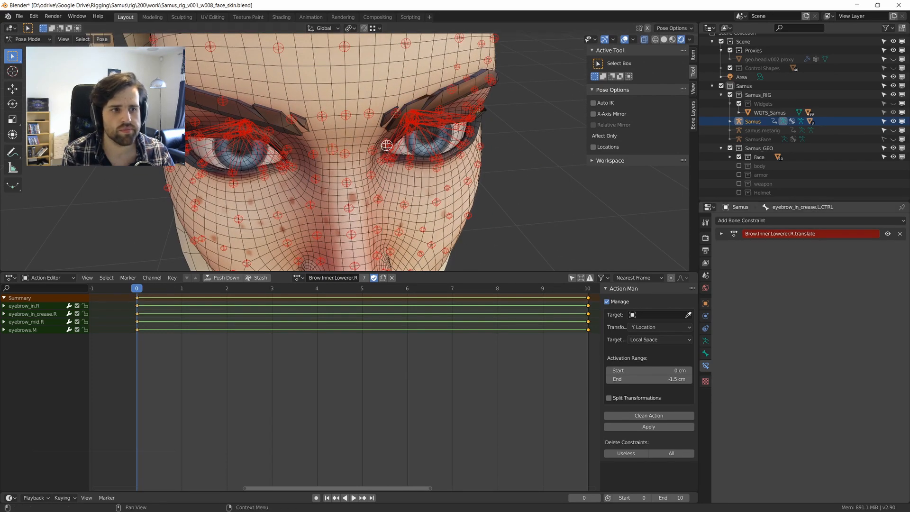
{"action": "left_click", "coordinate": [899, 234]}
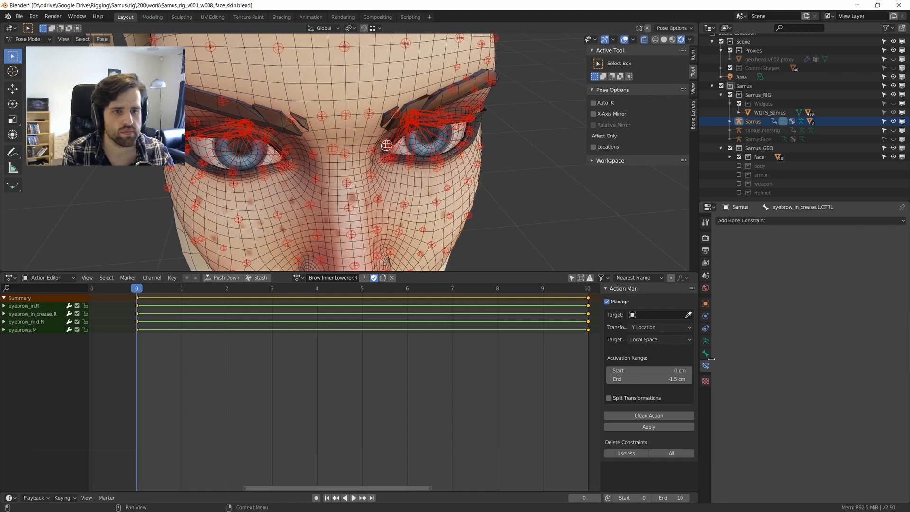
Select both eyebrow crease control bones and add an armature bone group named CTRL.
{"action": "left_click", "coordinate": [332, 147]}
{"action": "middle_click_drag", "start_coordinate": [333, 148], "coordinate": [396, 166]}
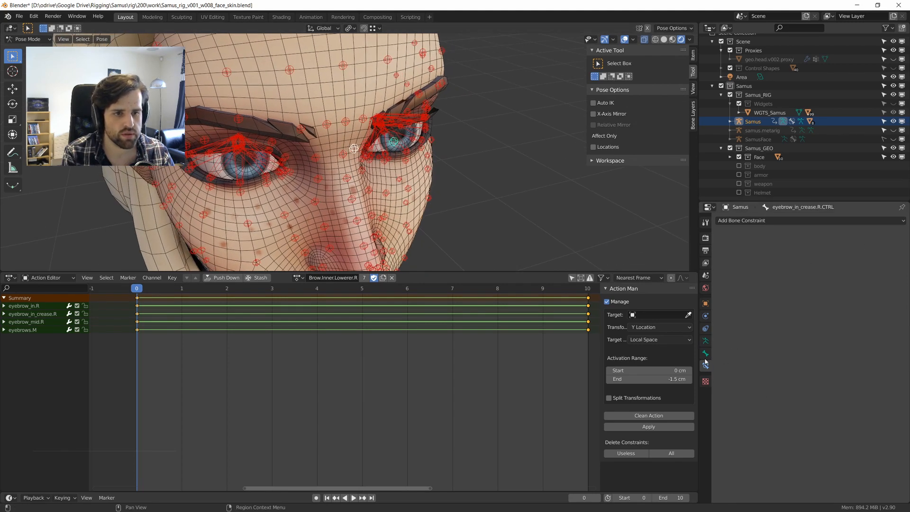
{"action": "left_click", "coordinate": [706, 341]}
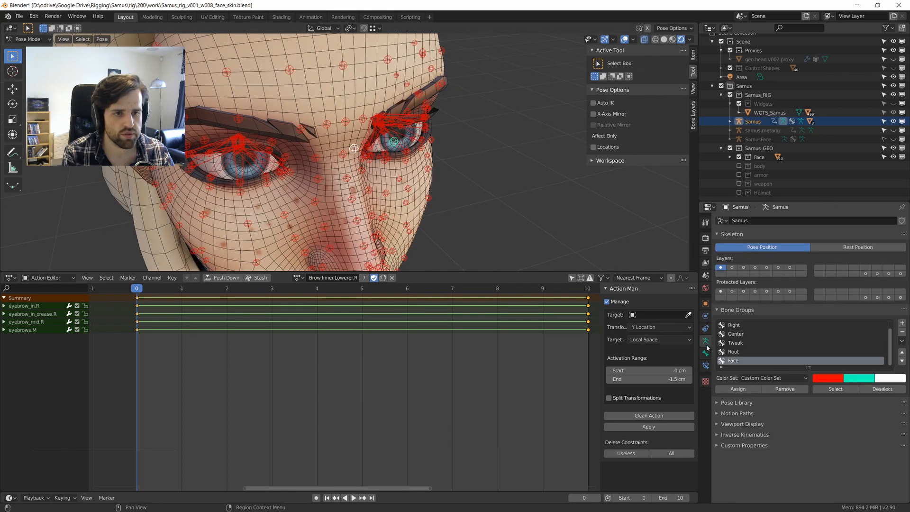
{"action": "left_click", "coordinate": [902, 323]}
{"action": "type", "text": "CTRL"}
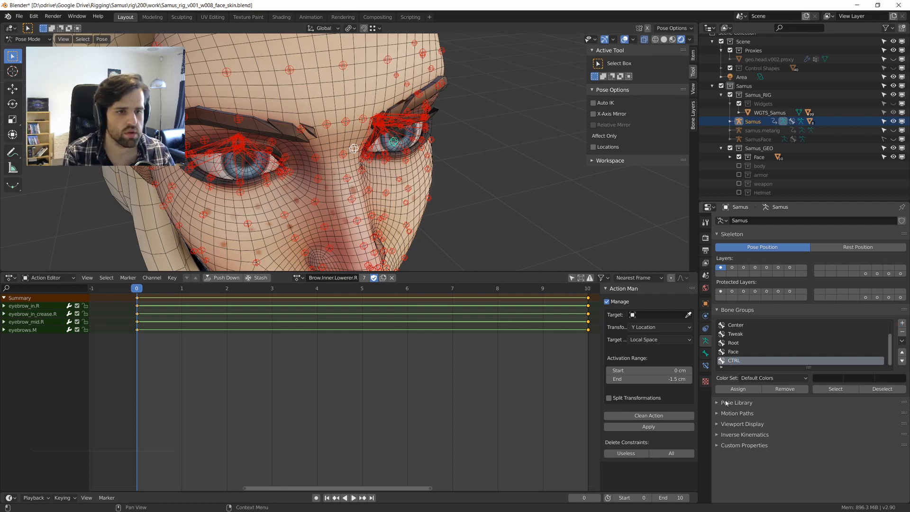
Give the CTRL bone group the 04 - Theme Color Set and assign the selected crease control bones to it.
{"action": "left_click", "coordinate": [772, 378]}
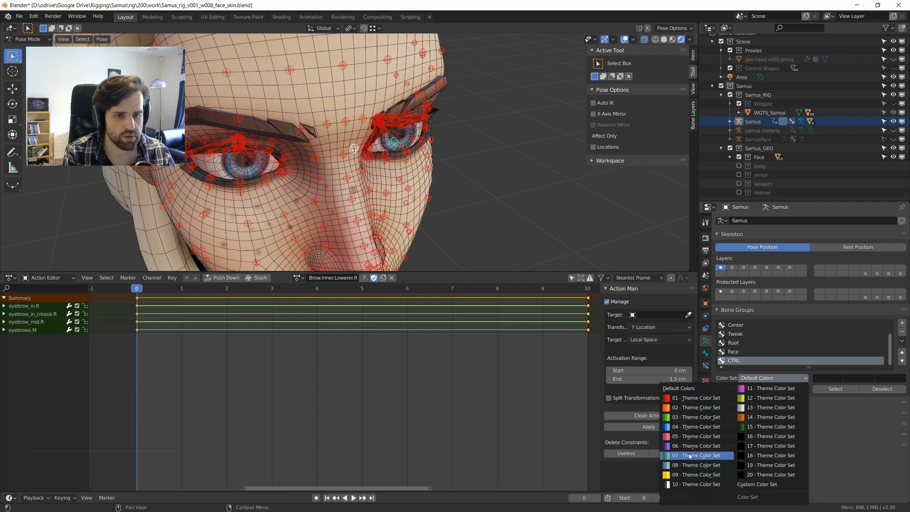
{"action": "left_click", "coordinate": [687, 427]}
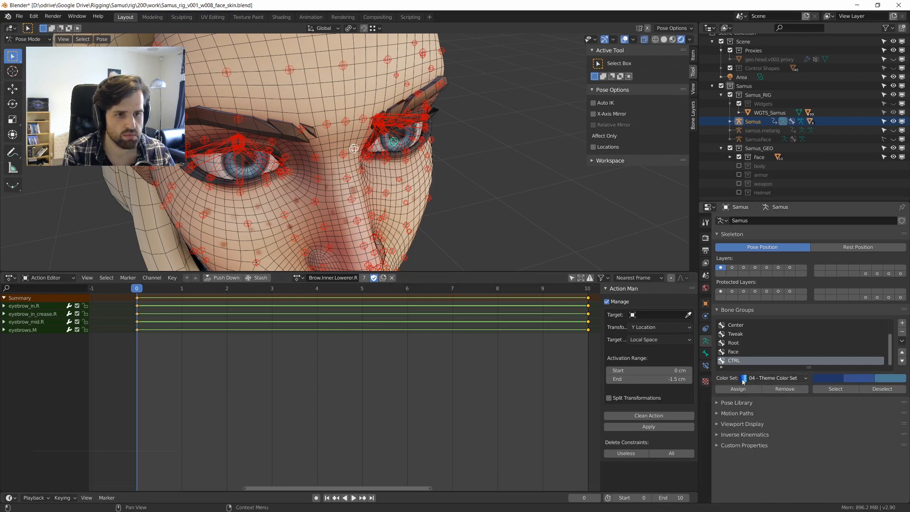
{"action": "middle_click_drag", "start_coordinate": [435, 141], "coordinate": [337, 167]}
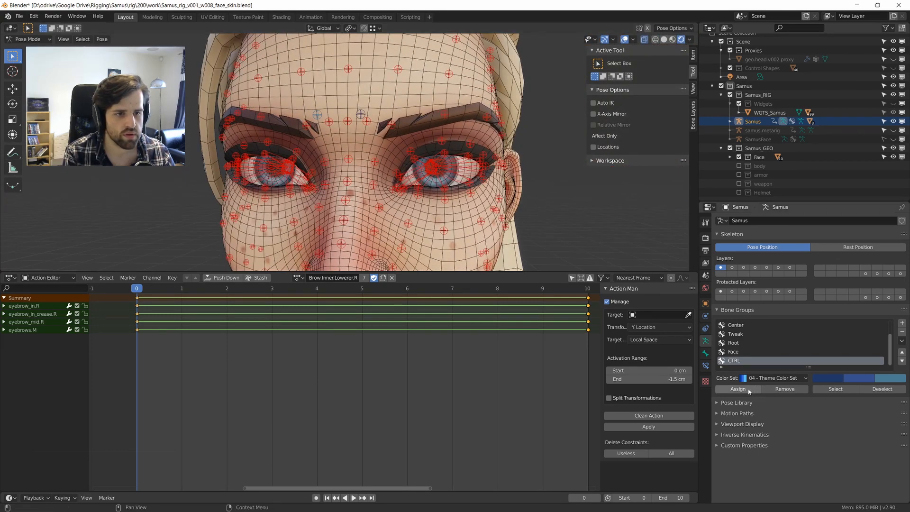
Switch the CTRL bone group to a Custom Color Set and raise its normal colour's value to 1.000.
{"action": "left_click", "coordinate": [780, 378]}
{"action": "left_click", "coordinate": [757, 484]}
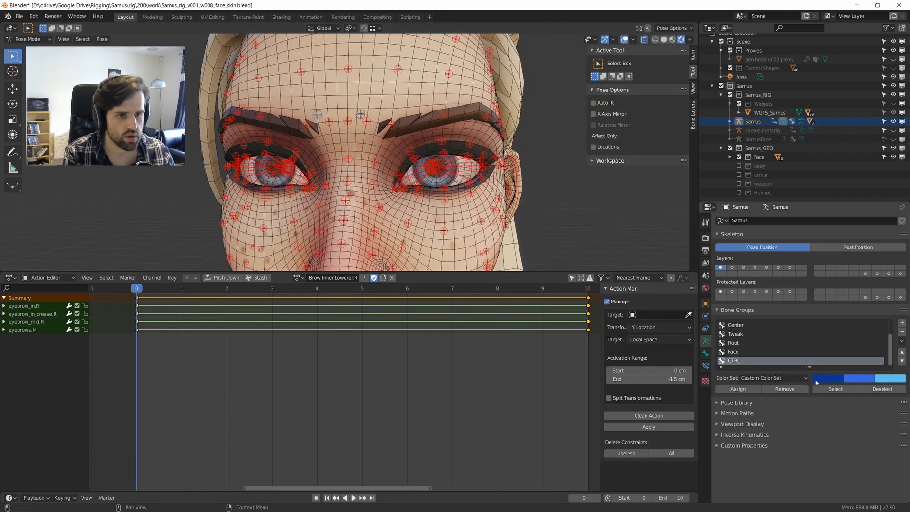
{"action": "left_click", "coordinate": [817, 379]}
{"action": "left_click_drag", "start_coordinate": [789, 369], "coordinate": [825, 368]}
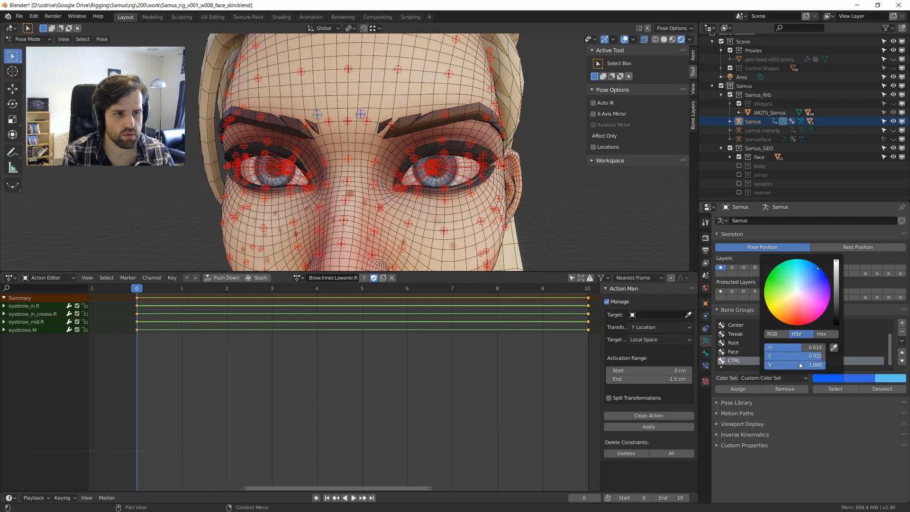
{"action": "left_click", "coordinate": [835, 387]}
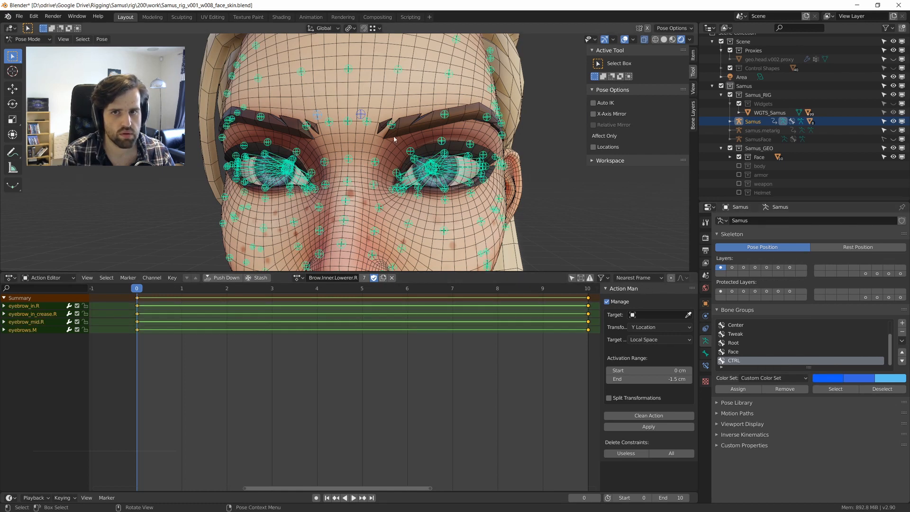
Copy the Face group's teal selection colour to the CTRL group and make the CTRL group's active colour white.
{"action": "left_click", "coordinate": [358, 112]}
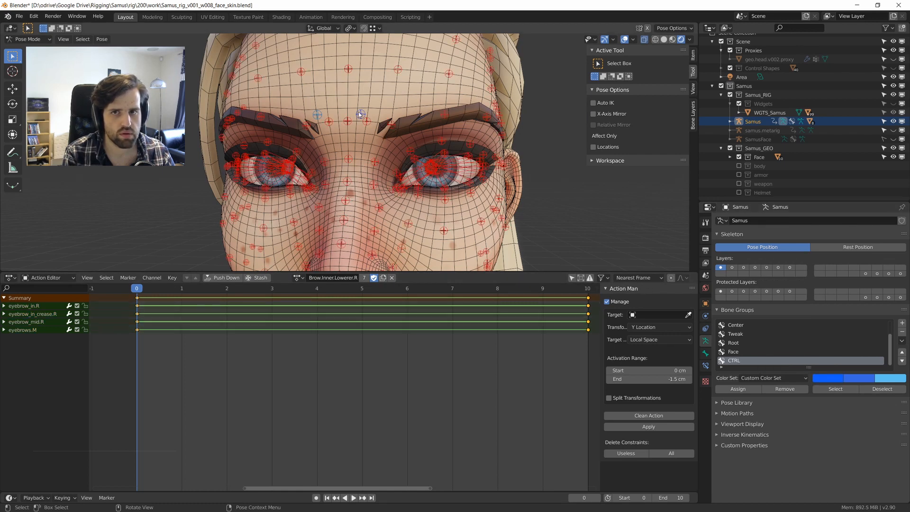
{"action": "left_click", "coordinate": [788, 352]}
{"action": "left_click", "coordinate": [746, 360]}
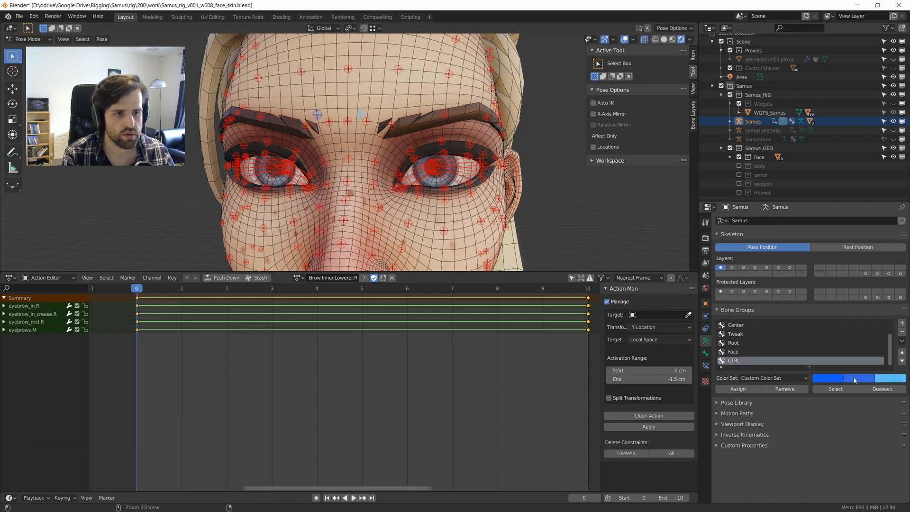
{"action": "left_click", "coordinate": [893, 379]}
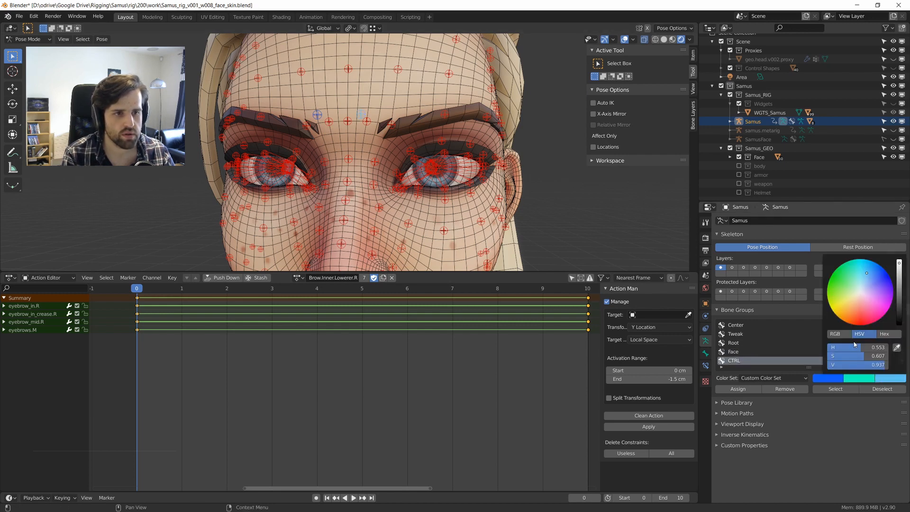
{"action": "left_click", "coordinate": [861, 292]}
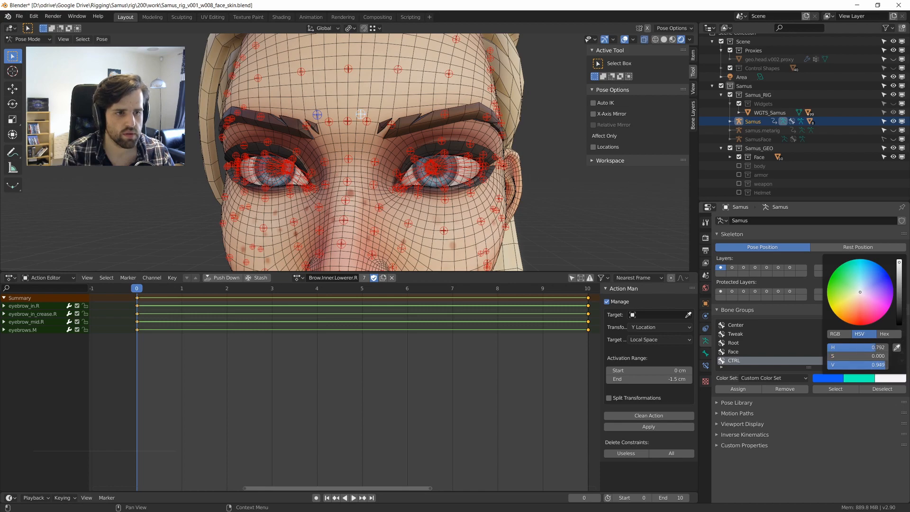
Set eyebrow_in_crease.R.CTRL's custom shape to facial.ctrlShape and disable Scale to Bone Length.
{"action": "middle_click_drag", "start_coordinate": [331, 137], "coordinate": [372, 135]}
{"action": "left_click", "coordinate": [333, 120]}
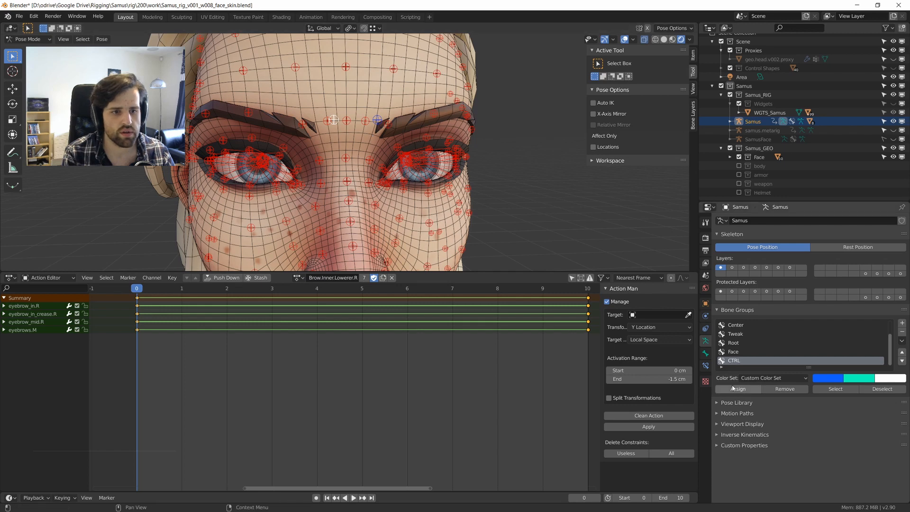
{"action": "left_click", "coordinate": [706, 353]}
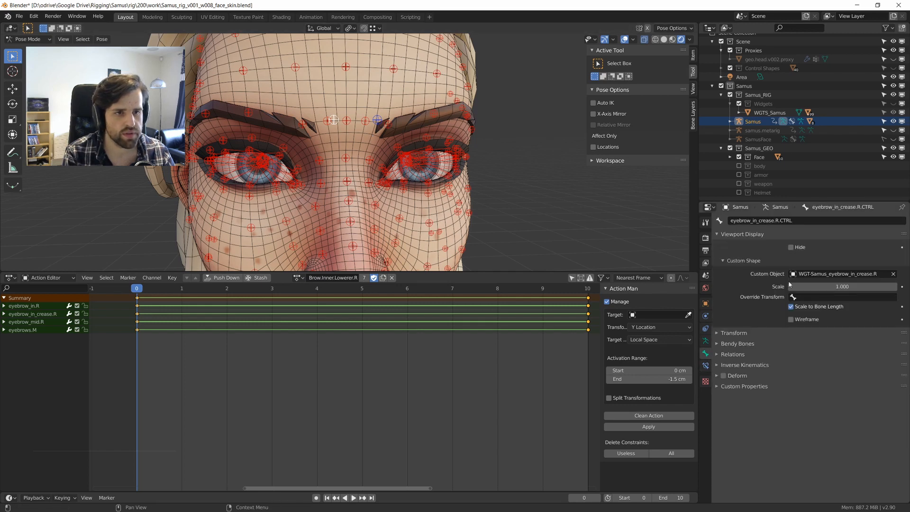
{"action": "left_click", "coordinate": [837, 274]}
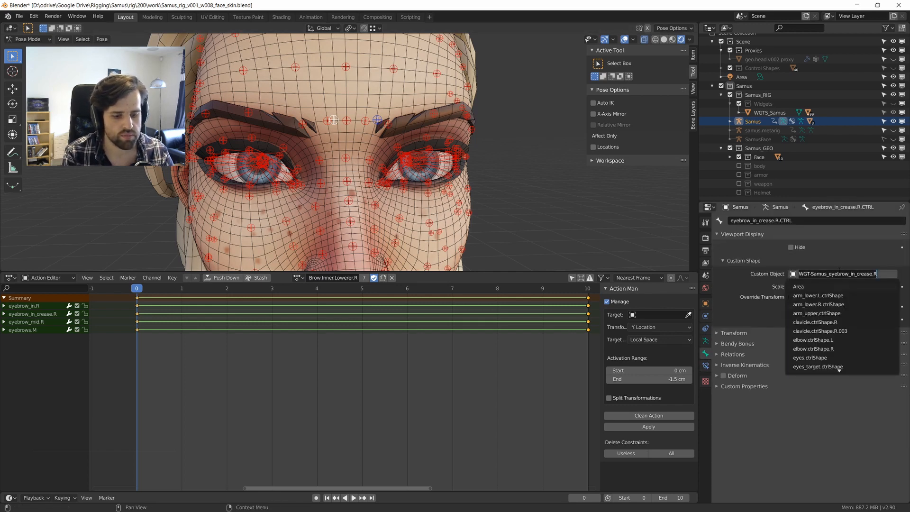
{"action": "type", "text": "fac"}
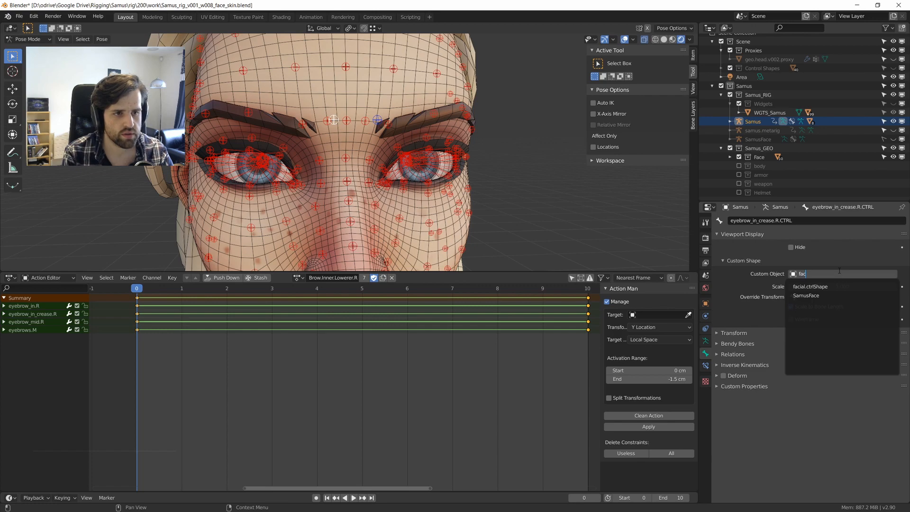
{"action": "left_click", "coordinate": [811, 286]}
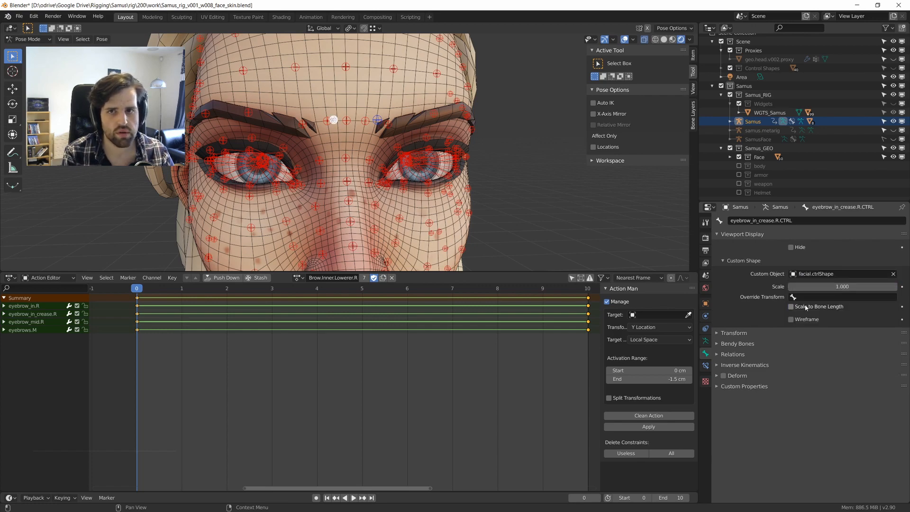
Set eyebrow_in_crease.L.CTRL's custom shape to facial.ctrlShape and disable Scale to Bone Length.
{"action": "middle_click_drag", "start_coordinate": [342, 127], "coordinate": [411, 168]}
{"action": "left_click", "coordinate": [387, 134]}
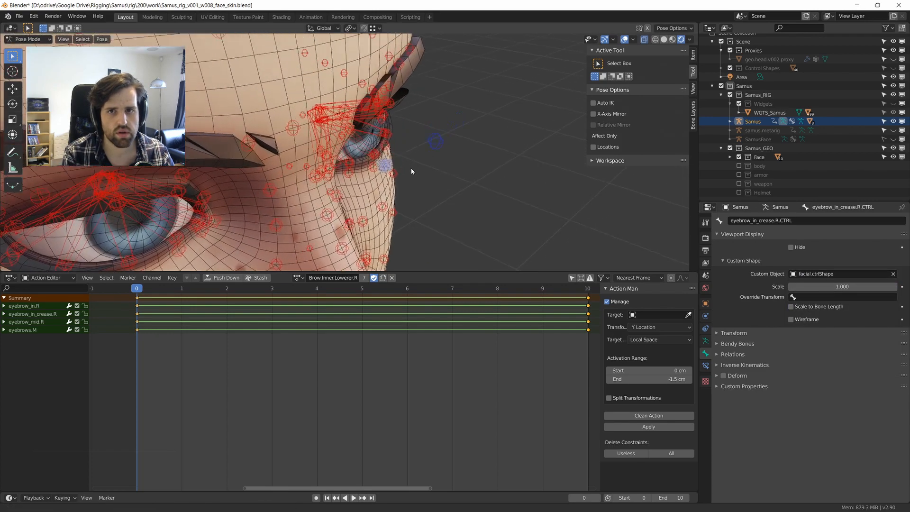
{"action": "left_click", "coordinate": [433, 138]}
{"action": "middle_click_drag", "start_coordinate": [432, 138], "coordinate": [531, 194]}
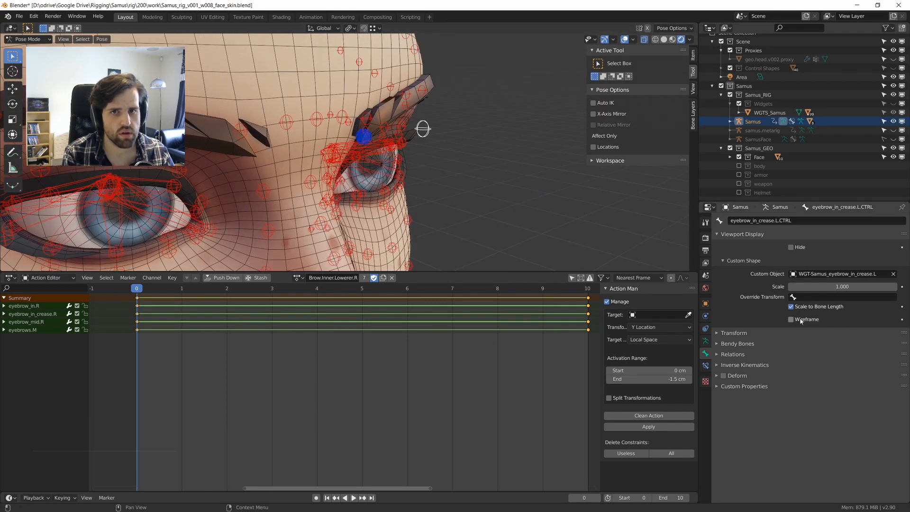
{"action": "left_click", "coordinate": [843, 273]}
{"action": "type", "text": "facia"}
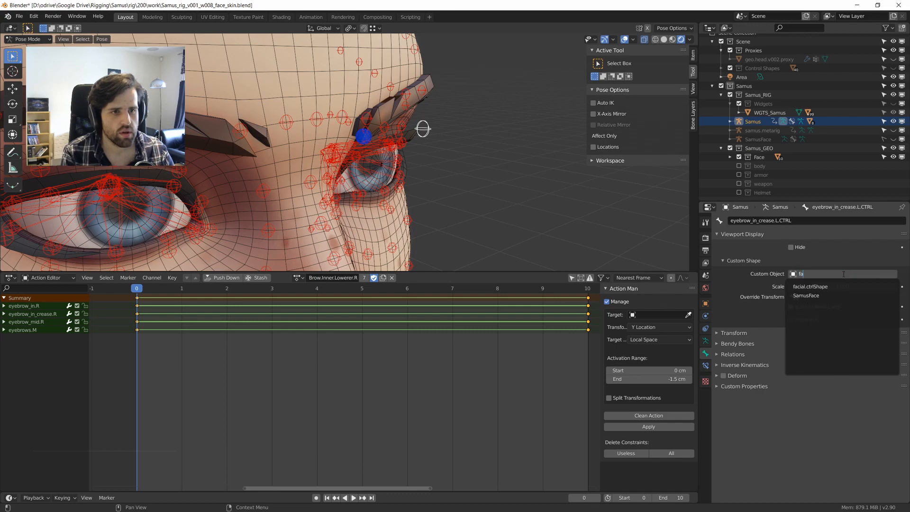
{"action": "left_click", "coordinate": [815, 286]}
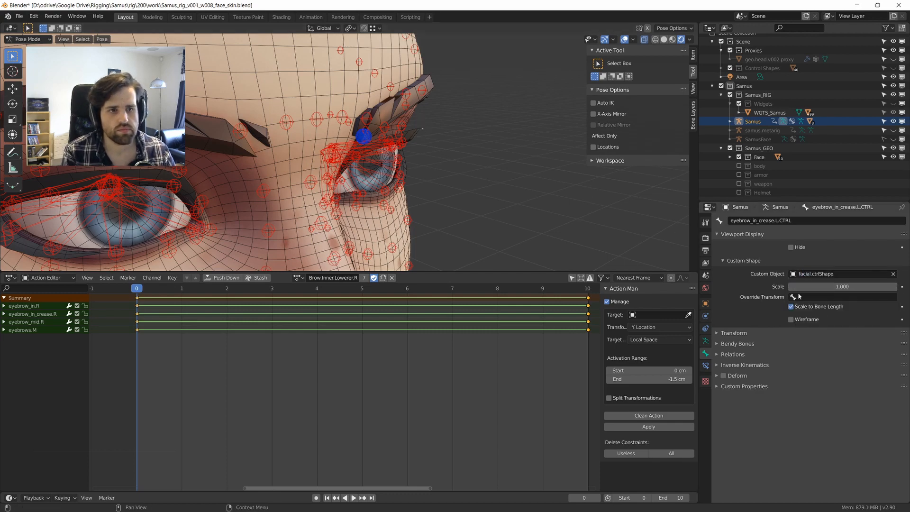
{"action": "left_click", "coordinate": [807, 309]}
{"action": "mouse_move", "coordinate": [424, 129]}
{"action": "middle_mouse_down"}
{"action": "mouse_move", "coordinate": [440, 132]}
{"action": "mouse_move", "coordinate": [428, 129]}
{"action": "middle_mouse_up"}
{"action": "middle_click_drag", "start_coordinate": [493, 142], "coordinate": [433, 138]}
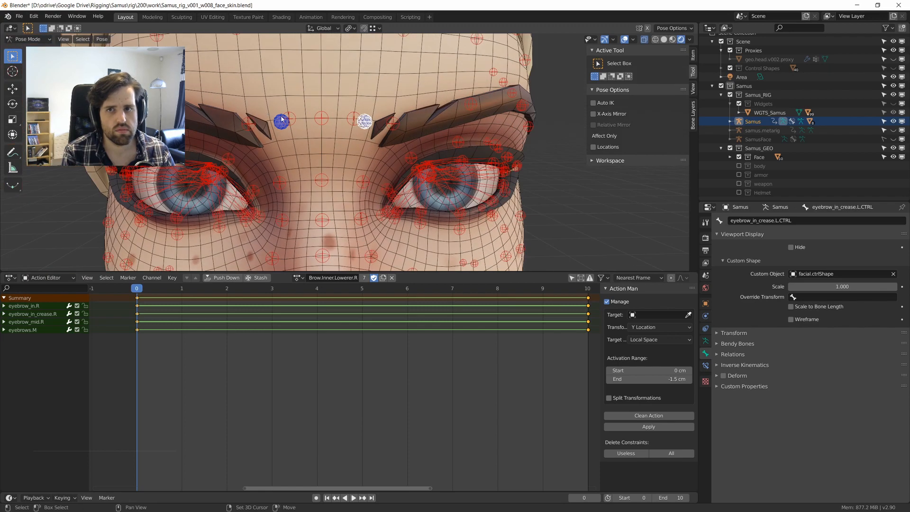
Turn off X-ray display in the 3D viewport.
{"action": "left_click", "coordinate": [281, 118], "text": "shift"}
{"action": "key", "text": "alt+z"}
{"action": "middle_click_drag", "start_coordinate": [357, 153], "coordinate": [327, 168]}
{"action": "scroll", "coordinate": [345, 147], "scroll_direction": "down", "scroll_amount": 3}
{"action": "scroll", "coordinate": [360, 153], "scroll_direction": "up", "scroll_amount": 1}
Try moving the eyebrow_in_crease.L.CTRL bone freely and cancel the moves.
{"action": "left_click", "coordinate": [573, 174]}
{"action": "scroll", "coordinate": [573, 174], "scroll_direction": "down", "scroll_amount": 4}
{"action": "scroll", "coordinate": [340, 149], "scroll_direction": "up", "scroll_amount": 4}
{"action": "left_click", "coordinate": [395, 153]}
{"action": "key", "text": "g"}
{"action": "right_click", "coordinate": [372, 178]}
{"action": "key", "text": "g"}
{"action": "right_click", "coordinate": [351, 166]}
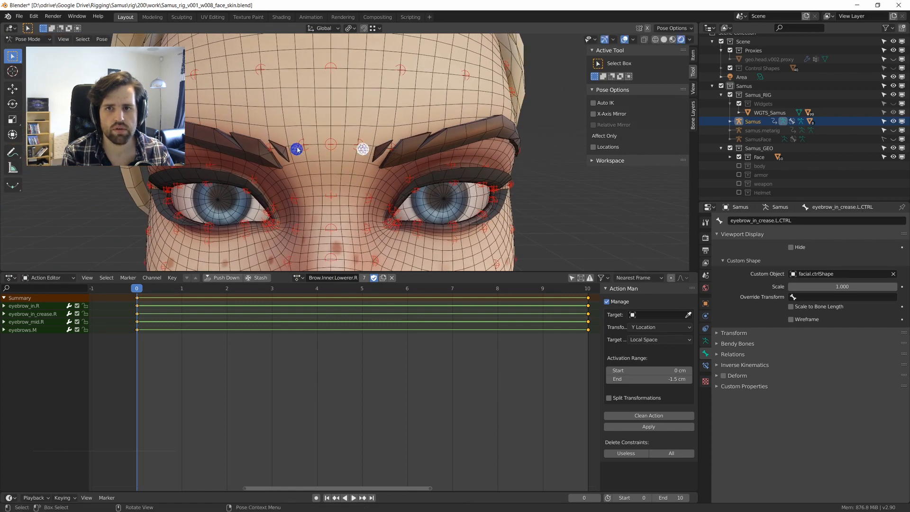
Open the Brow.Inner.Lowerer.L action and set its Action Man target to the Samus armature.
{"action": "left_click", "coordinate": [294, 149]}
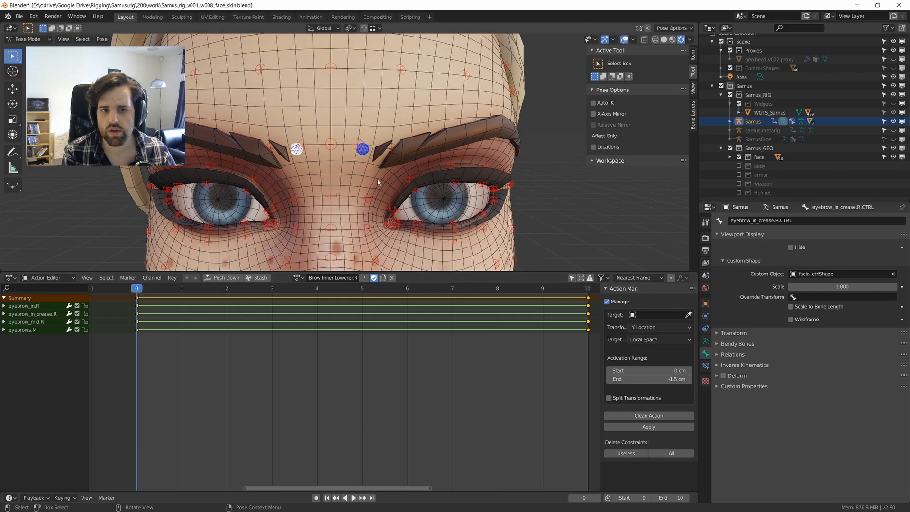
{"action": "left_click", "coordinate": [304, 279]}
{"action": "left_click", "coordinate": [346, 334]}
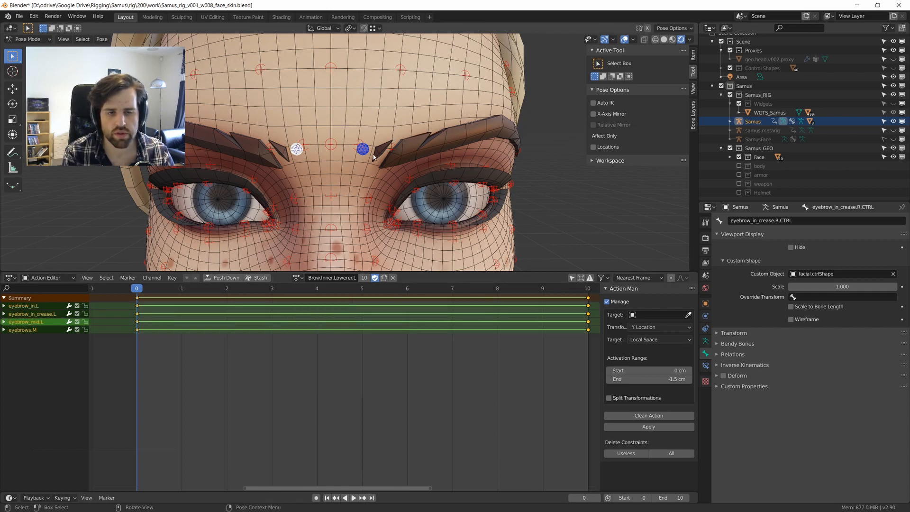
{"action": "left_click", "coordinate": [648, 313]}
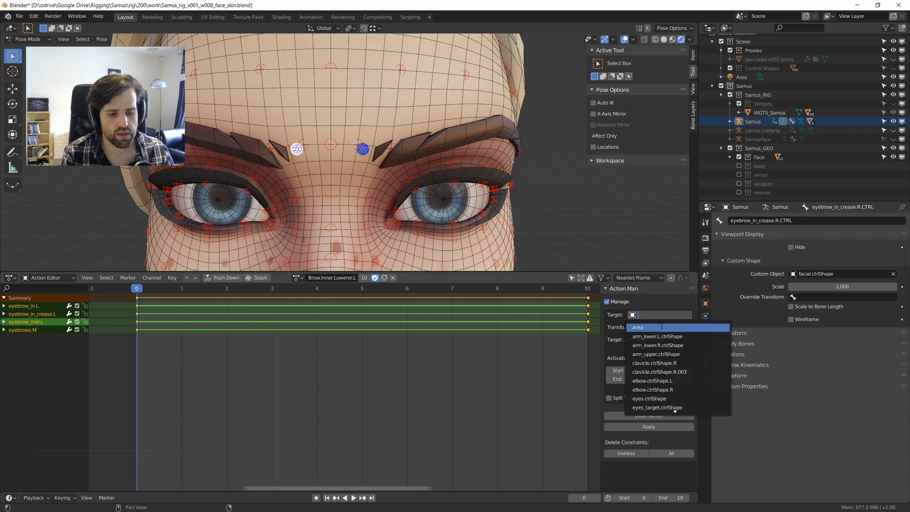
{"action": "type", "text": "Sam"}
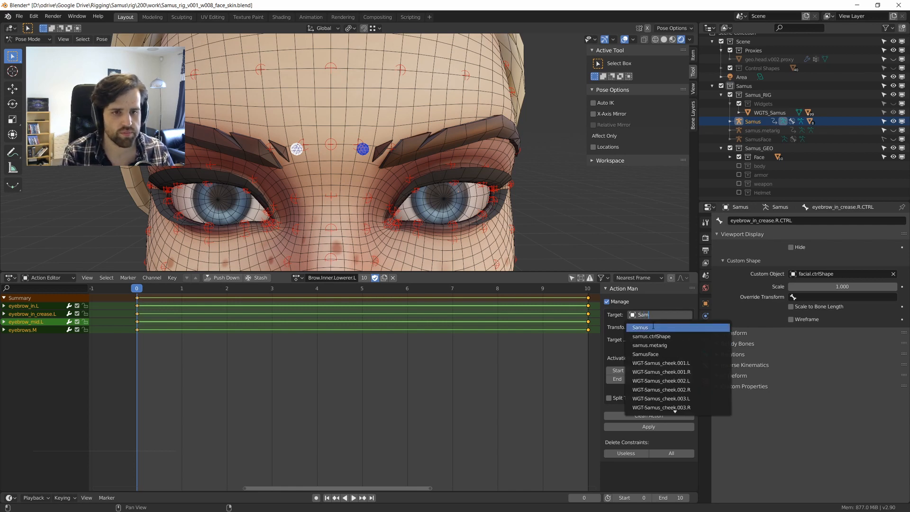
{"action": "left_click", "coordinate": [652, 327]}
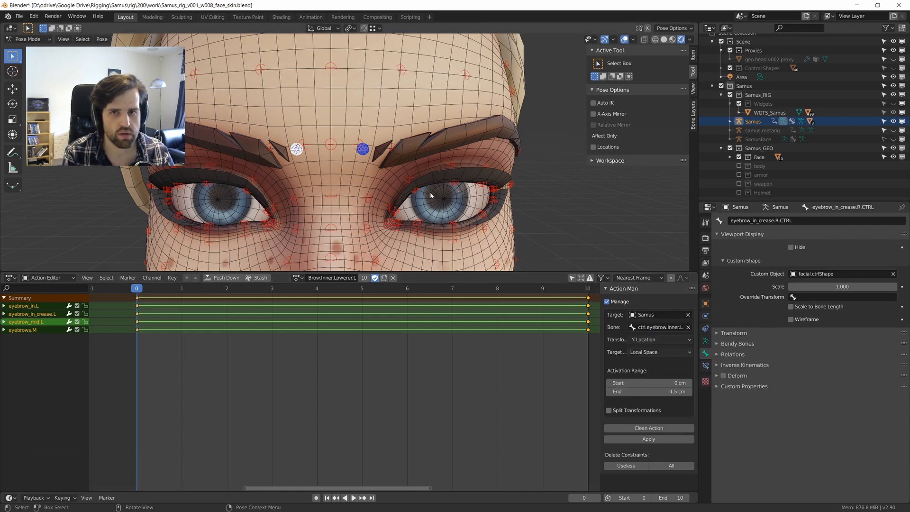
Set eyebrow_in_crease.L.CTRL as the Action Man control bone of Brow.Inner.Lowerer.L.
{"action": "key", "text": "ctrl+shift+m"}
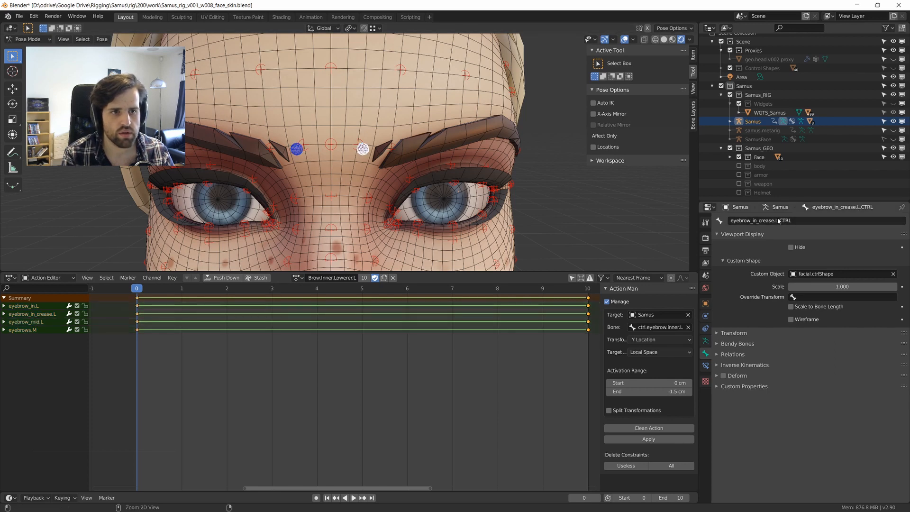
{"action": "left_click", "coordinate": [656, 328]}
{"action": "type", "text": "eyebrow_in_crease.L.CTRL"}
{"action": "key", "text": "Return"}
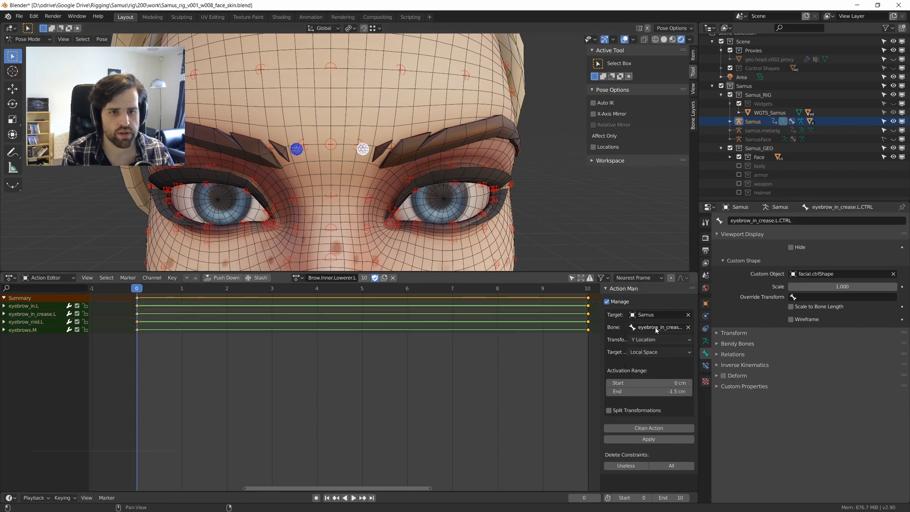
Set the end of the Brow.Inner.Lowerer.L activation range to -1 cm.
{"action": "middle_click_drag", "start_coordinate": [364, 155], "coordinate": [355, 131]}
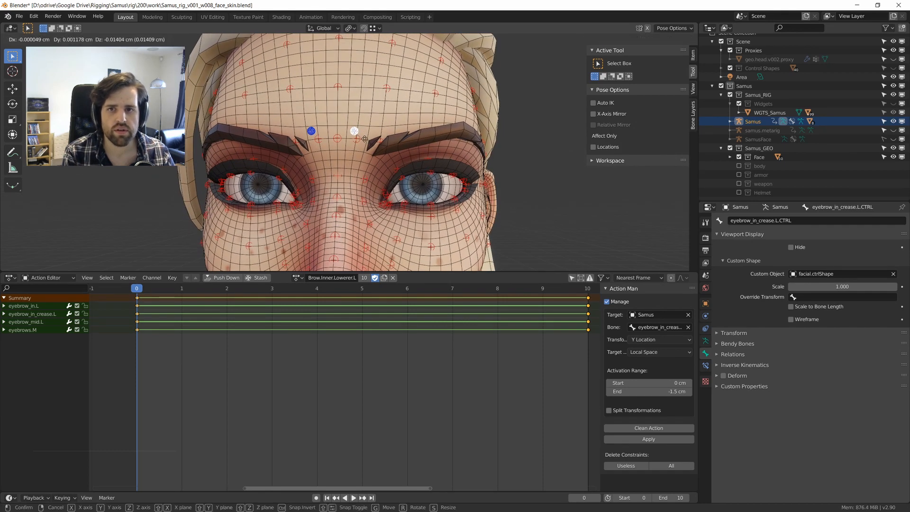
{"action": "left_click", "coordinate": [649, 391]}
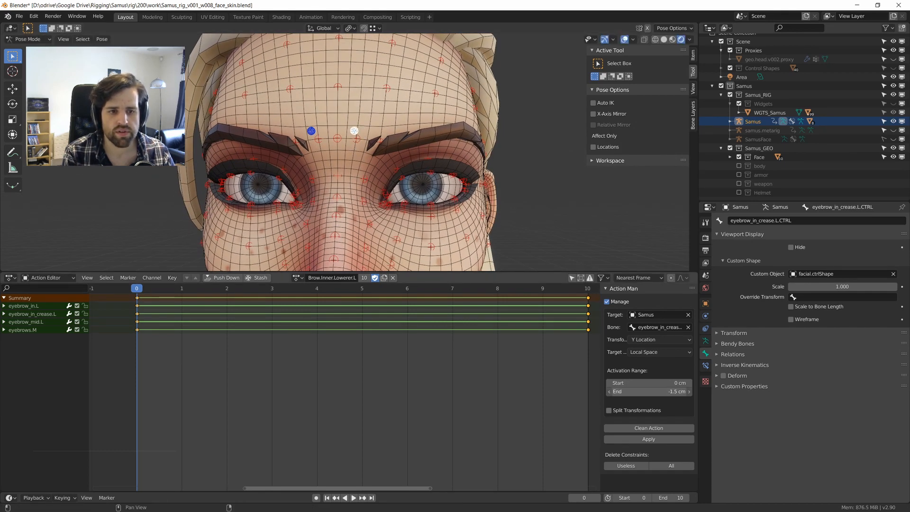
{"action": "type", "text": "-1"}
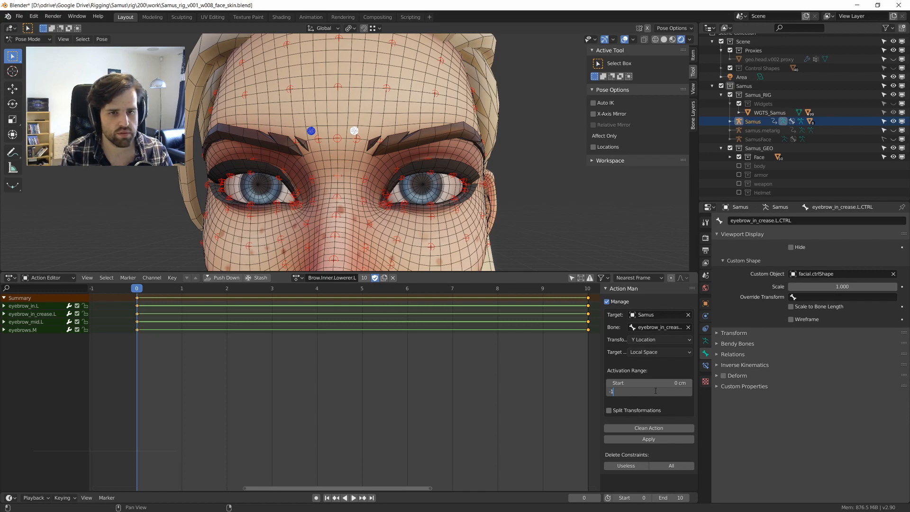
{"action": "key", "text": "Return"}
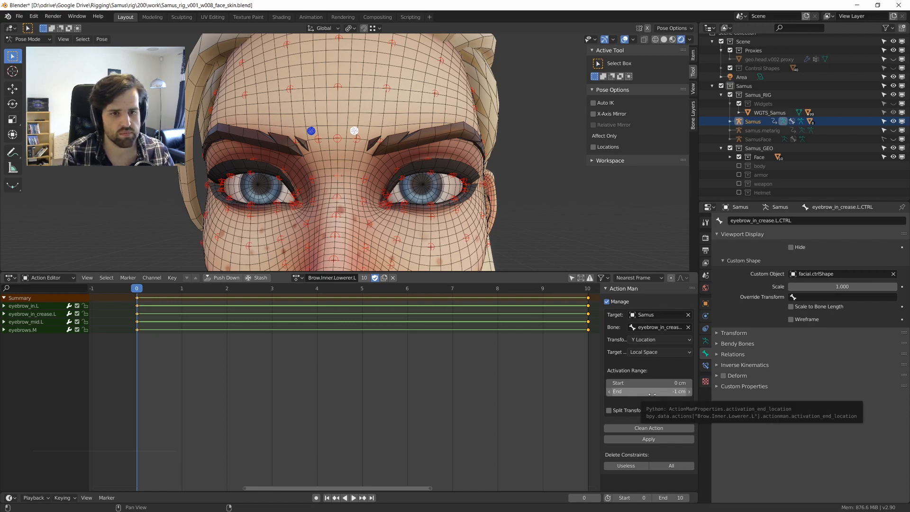
Enable the display of bone axes for the Samus armature.
{"action": "middle_click_drag", "start_coordinate": [407, 185], "coordinate": [370, 184]}
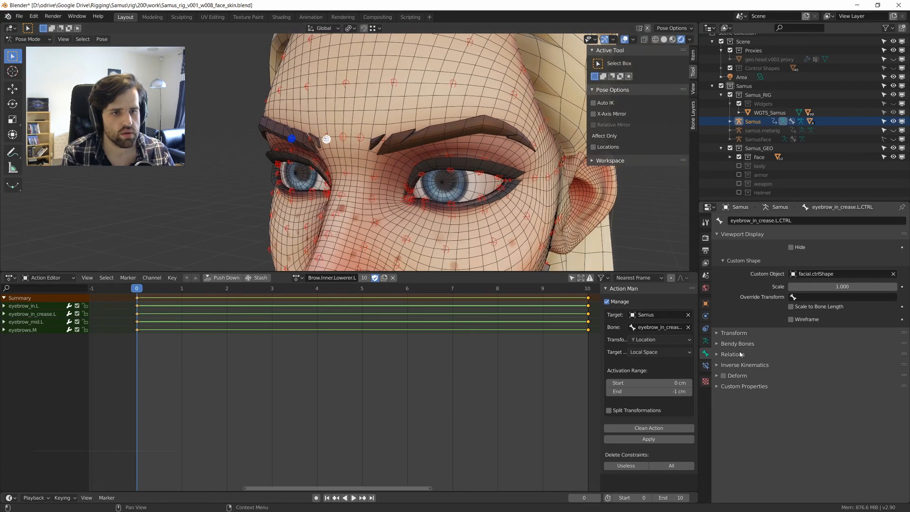
{"action": "left_click", "coordinate": [705, 342]}
{"action": "left_click", "coordinate": [740, 424]}
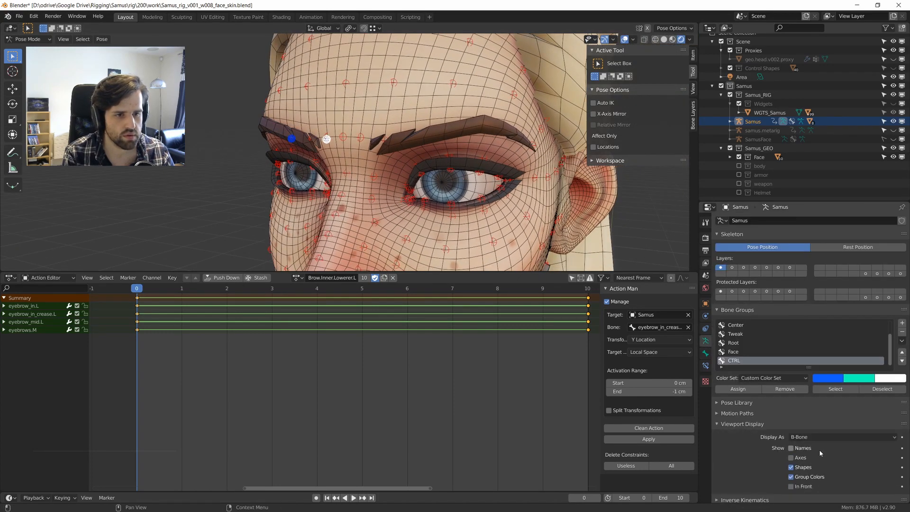
{"action": "left_click", "coordinate": [804, 460]}
{"action": "mouse_move", "coordinate": [337, 107]}
{"action": "middle_mouse_down"}
{"action": "mouse_move", "coordinate": [335, 124]}
{"action": "mouse_move", "coordinate": [290, 142]}
{"action": "mouse_move", "coordinate": [230, 189]}
{"action": "middle_mouse_up"}
{"action": "scroll", "coordinate": [335, 124], "scroll_direction": "up", "scroll_amount": 3}
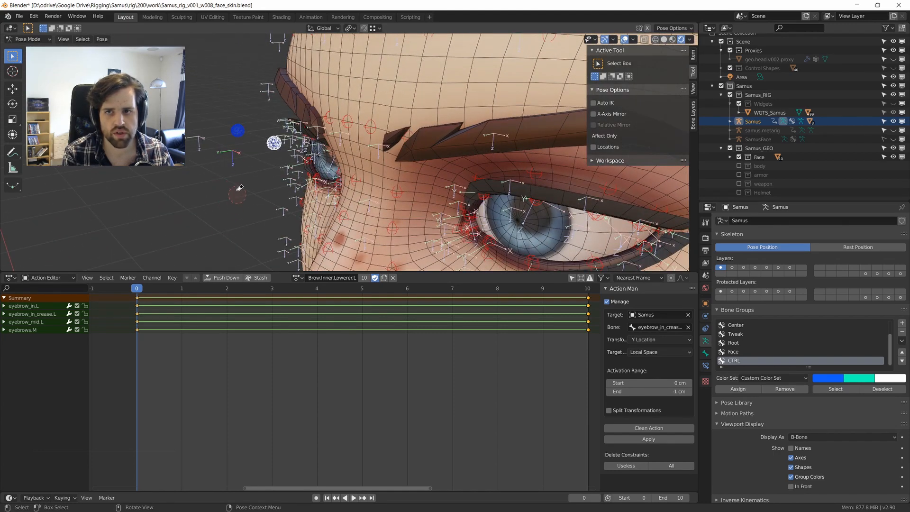
Set the Brow.Inner.Lowerer.L transform channel to Z Location and keep Local Space as its target space.
{"action": "left_click", "coordinate": [660, 339]}
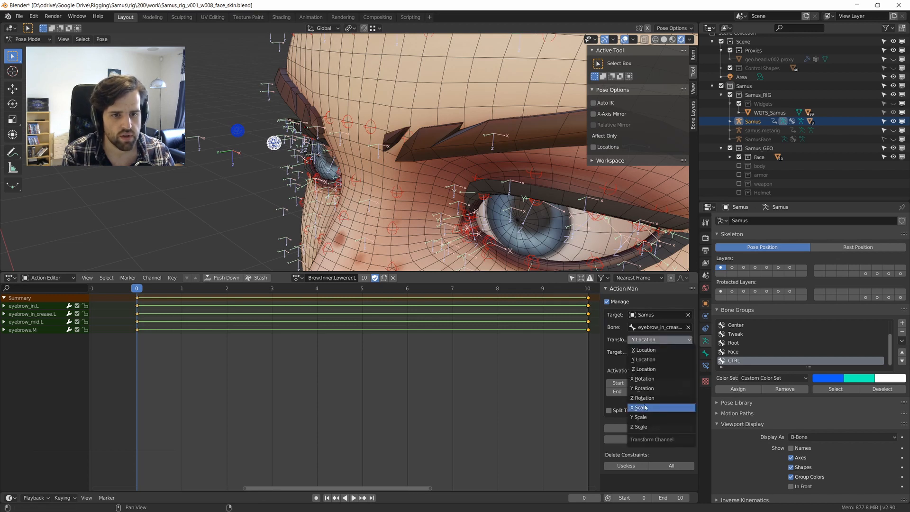
{"action": "left_click", "coordinate": [656, 369]}
{"action": "left_click", "coordinate": [659, 352]}
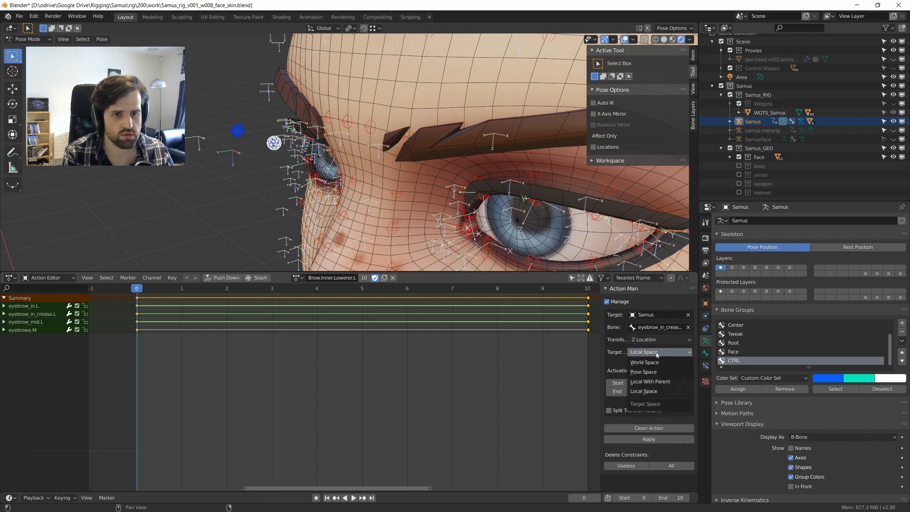
{"action": "left_click", "coordinate": [656, 353]}
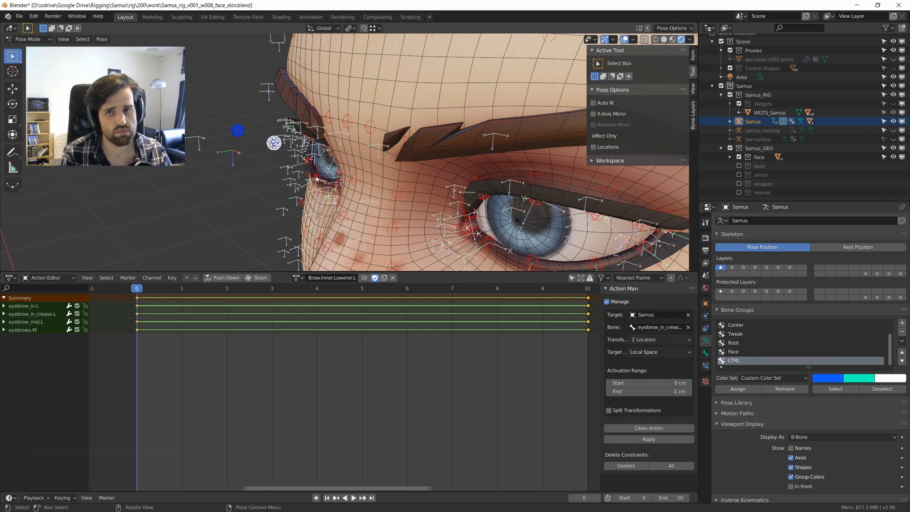
Try moving the eyebrow_in_crease.L.CTRL bone freely and along its Z axis, and cancel the moves.
{"action": "middle_click_drag", "start_coordinate": [317, 179], "coordinate": [360, 190]}
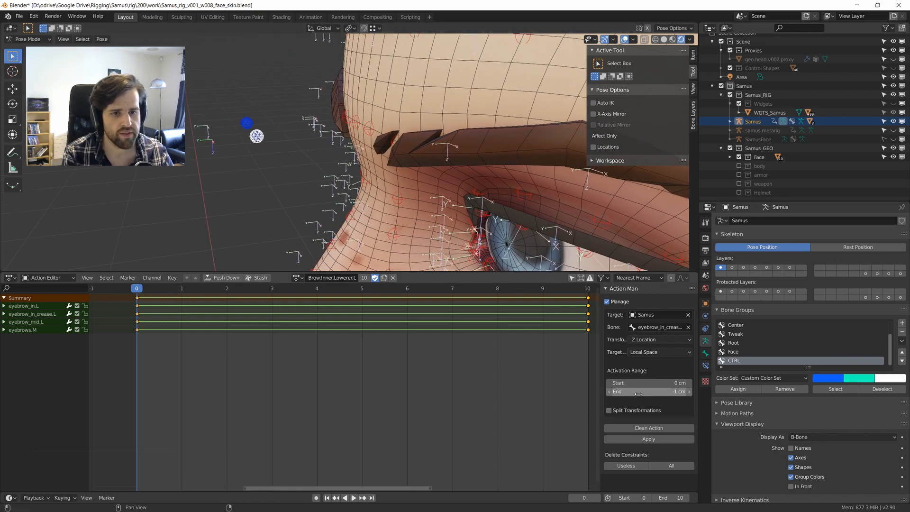
{"action": "middle_click_drag", "start_coordinate": [266, 180], "coordinate": [274, 182]}
{"action": "key", "text": "g"}
{"action": "key", "text": "z"}
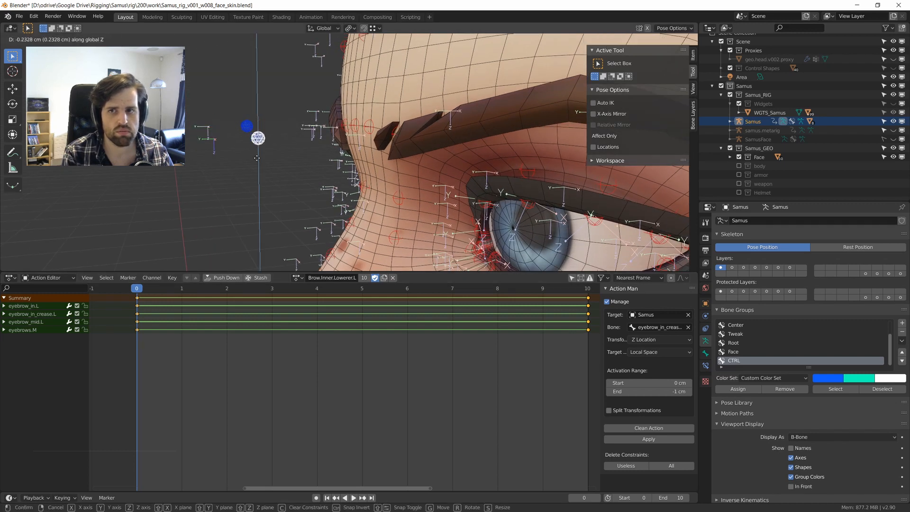
{"action": "right_click", "coordinate": [258, 176]}
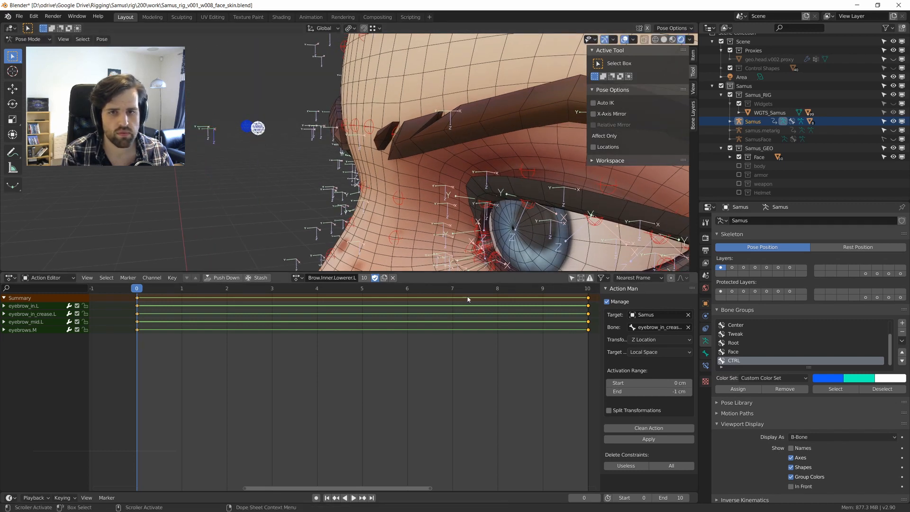
{"action": "key", "text": "g"}
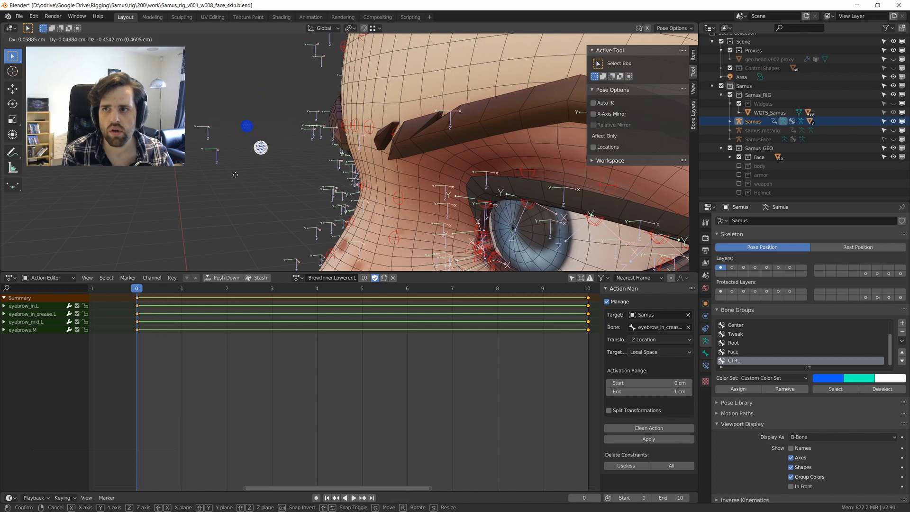
{"action": "key", "text": "z"}
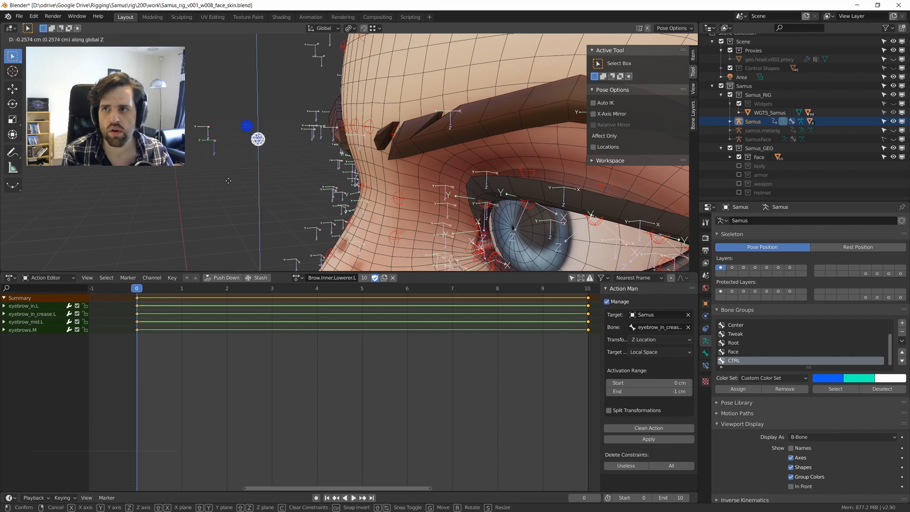
{"action": "key", "text": "z"}
{"action": "right_click", "coordinate": [218, 171]}
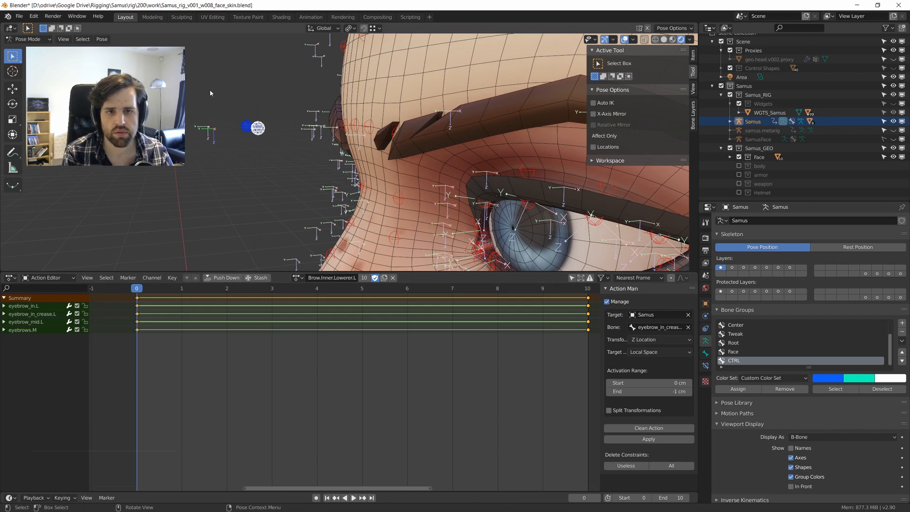
Set the end of the Brow.Inner.Lowerer.L activation range to 1 cm and apply the action's constraints to the rig.
{"action": "left_click", "coordinate": [656, 389]}
{"action": "type", "text": "1"}
{"action": "key", "text": "Return"}
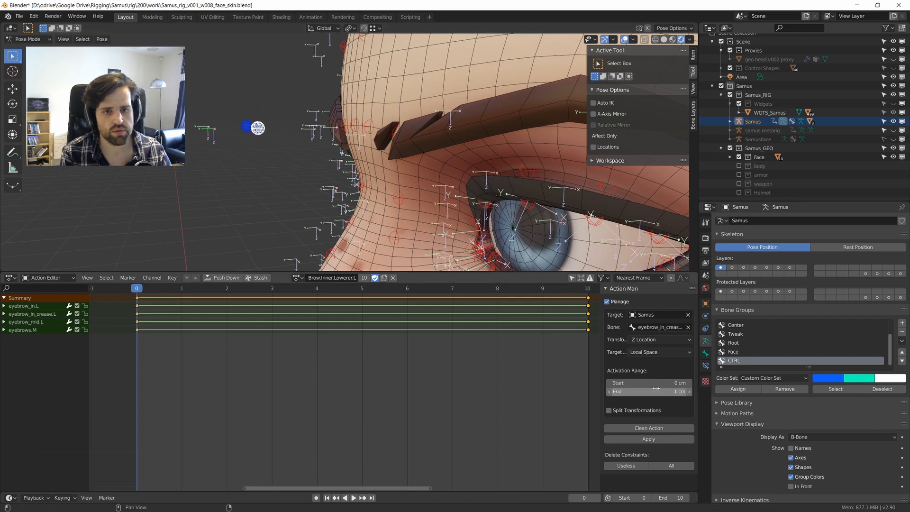
{"action": "middle_click_drag", "start_coordinate": [217, 163], "coordinate": [379, 138]}
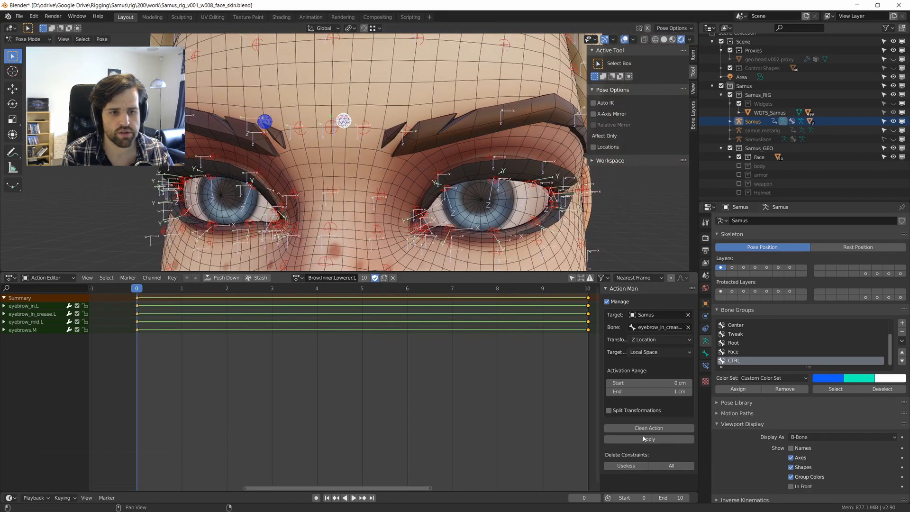
{"action": "left_click", "coordinate": [666, 440]}
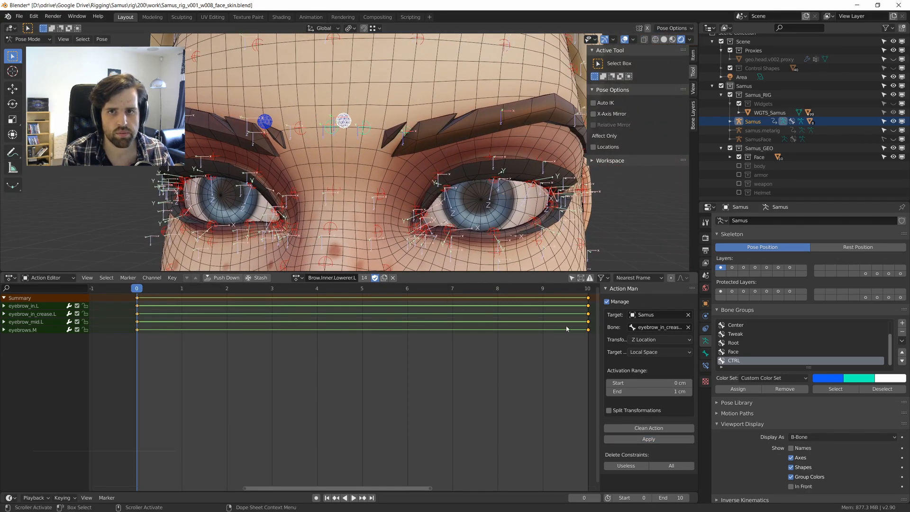
Select the eyebrow_in_crease.L bone and show its bone constraints.
{"action": "left_click", "coordinate": [408, 128]}
{"action": "left_click", "coordinate": [366, 127]}
{"action": "middle_click_drag", "start_coordinate": [439, 137], "coordinate": [427, 137]}
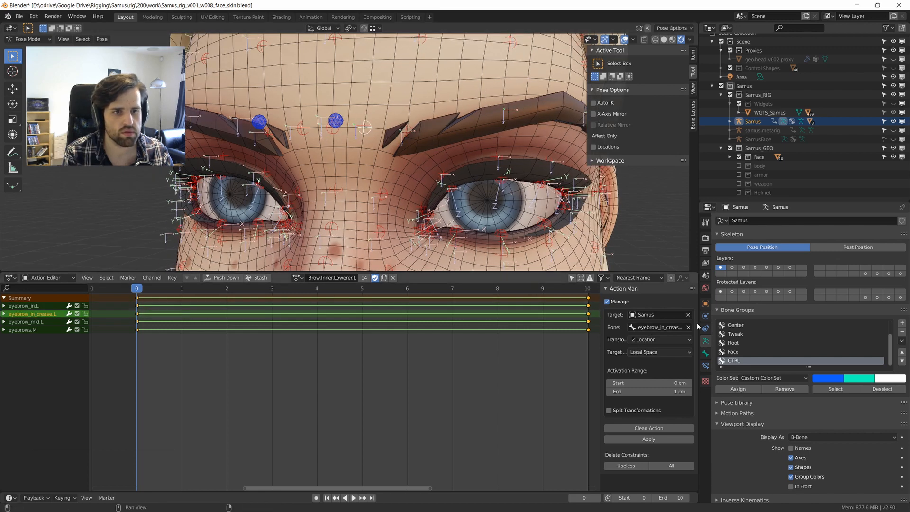
{"action": "left_click", "coordinate": [705, 366]}
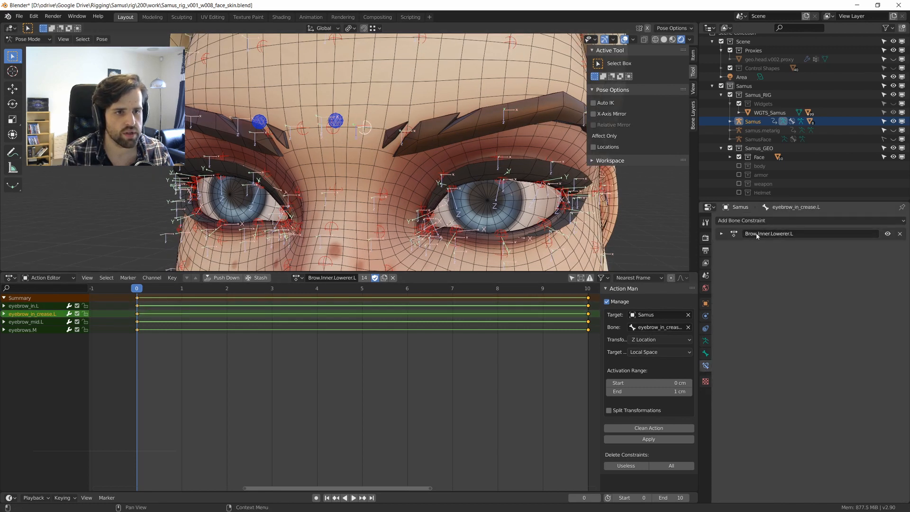
Remove the first constraint from the eyebrow_in_crease.L.CTRL bone and test the bone with a cancelled move.
{"action": "middle_click_drag", "start_coordinate": [386, 179], "coordinate": [368, 166]}
{"action": "left_click", "coordinate": [338, 130]}
{"action": "left_click", "coordinate": [900, 234]}
{"action": "left_click", "coordinate": [319, 136]}
{"action": "key", "text": "g"}
{"action": "right_click", "coordinate": [329, 154]}
Inspect the Limit Location constraint on eyebrow_in_crease.L.CTRL and the Brow.Inner.Lowerer.L constraint on eyebrow_in_crease.L.
{"action": "scroll", "coordinate": [354, 145], "scroll_direction": "down", "scroll_amount": 1}
{"action": "left_click", "coordinate": [722, 234]}
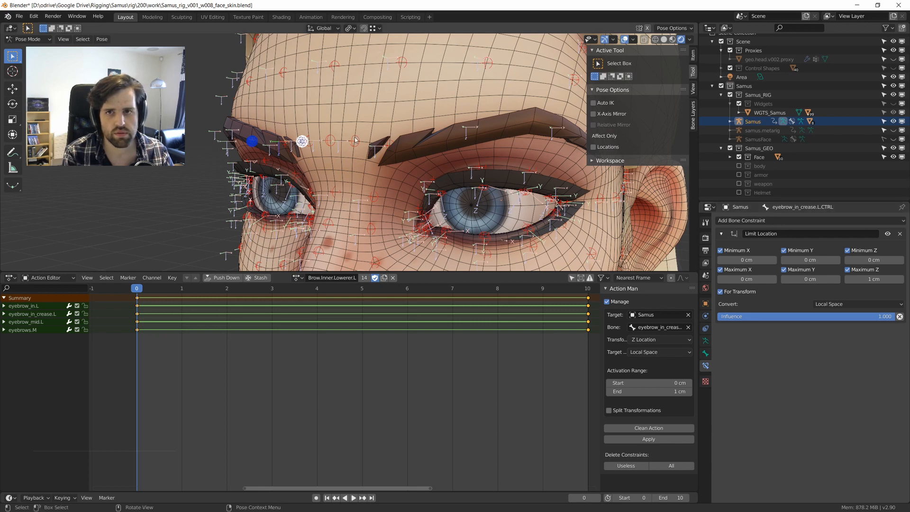
{"action": "left_click", "coordinate": [355, 140]}
{"action": "left_click", "coordinate": [721, 234]}
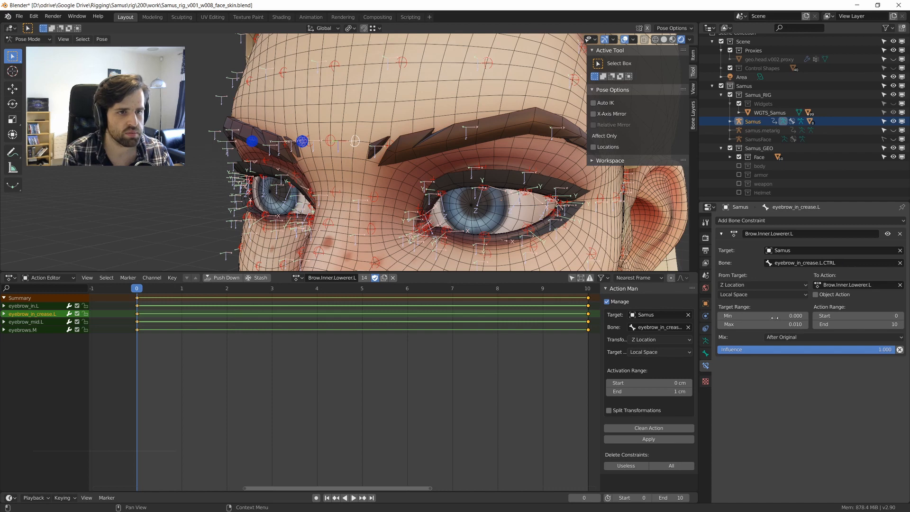
Try moving the eyebrow_in_crease.L.CTRL bone to test the brow crease, and cancel the move.
{"action": "left_click", "coordinate": [303, 141]}
{"action": "key", "text": "g"}
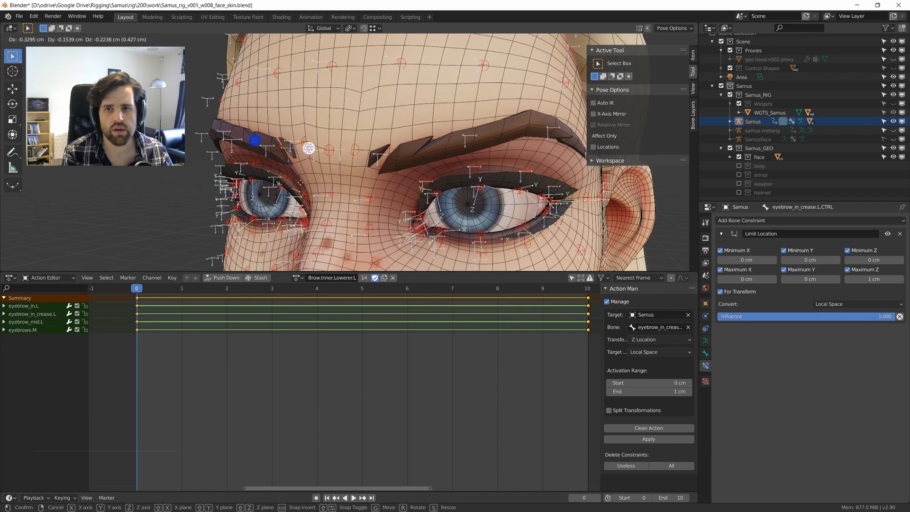
{"action": "right_click", "coordinate": [308, 157]}
{"action": "middle_click_drag", "start_coordinate": [240, 138], "coordinate": [273, 156]}
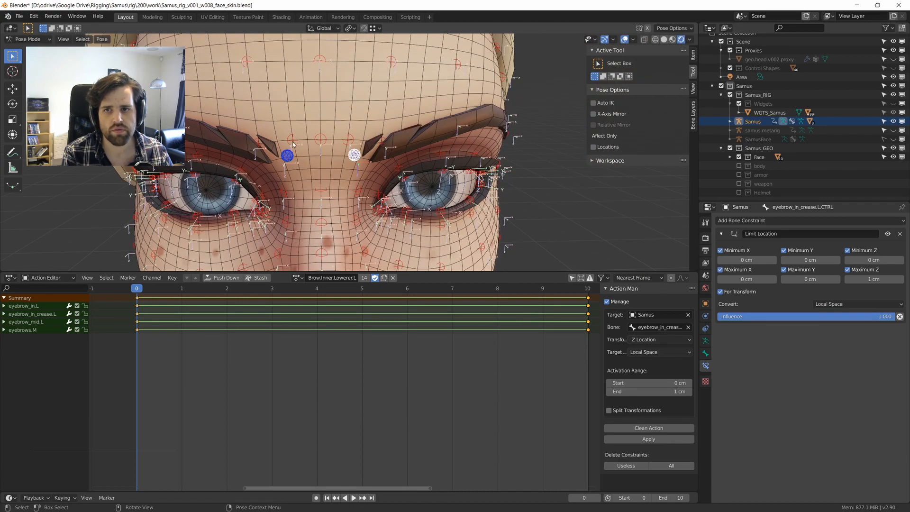
Open the Brow.Inner.Lowerer.R action and set its Action Man target to the Samus armature.
{"action": "left_click", "coordinate": [299, 278]}
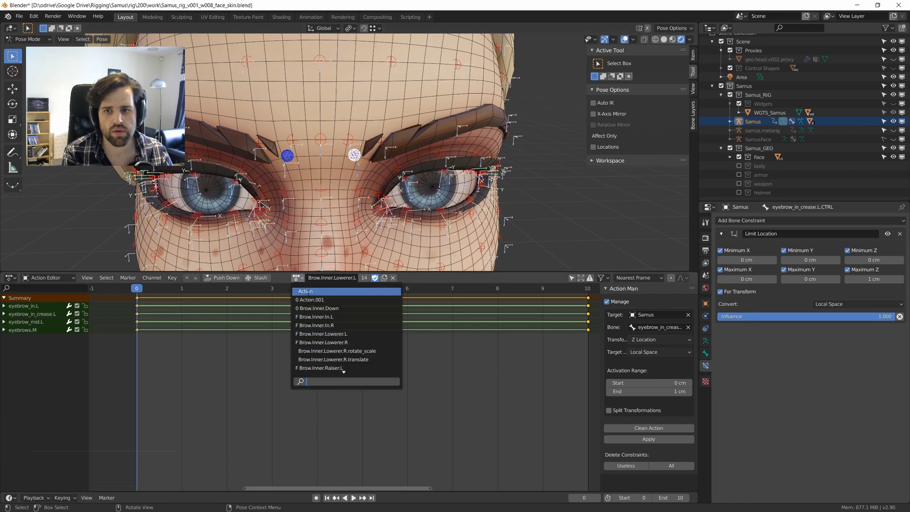
{"action": "left_click", "coordinate": [332, 343]}
{"action": "left_click", "coordinate": [659, 314]}
{"action": "type", "text": "Sam"}
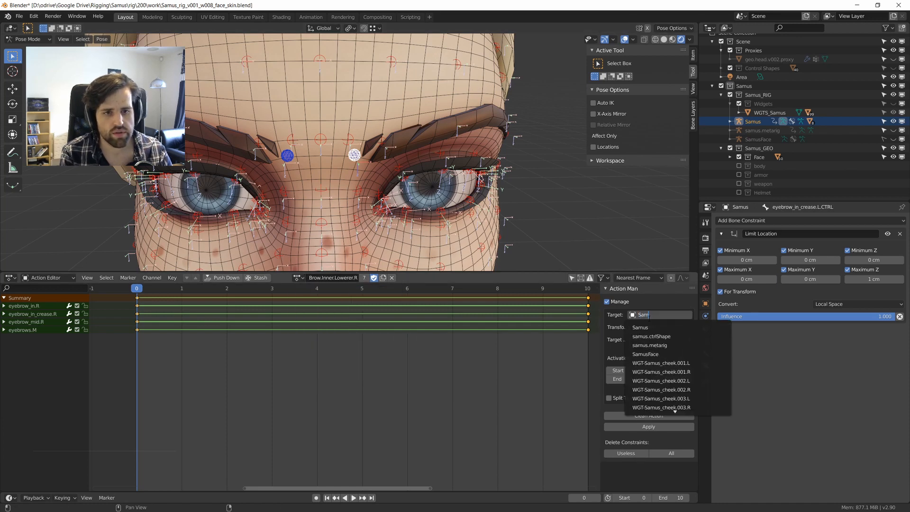
{"action": "left_click", "coordinate": [683, 327]}
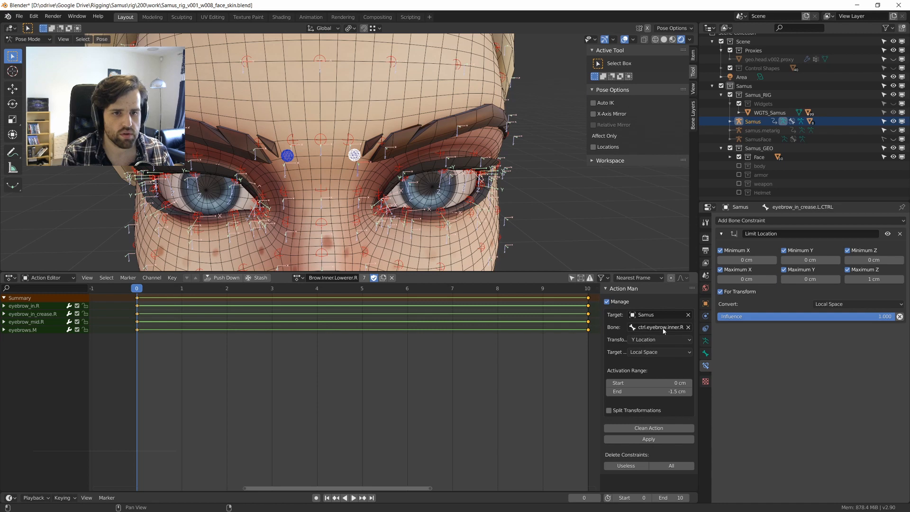
Set the Action Man bone of the Brow.Inner.Lowerer.R action to eyebrow_in_crease.R.CTRL.
{"action": "left_click", "coordinate": [683, 328]}
{"action": "type", "text": "eyebrow_in_crease.L.CTRL"}
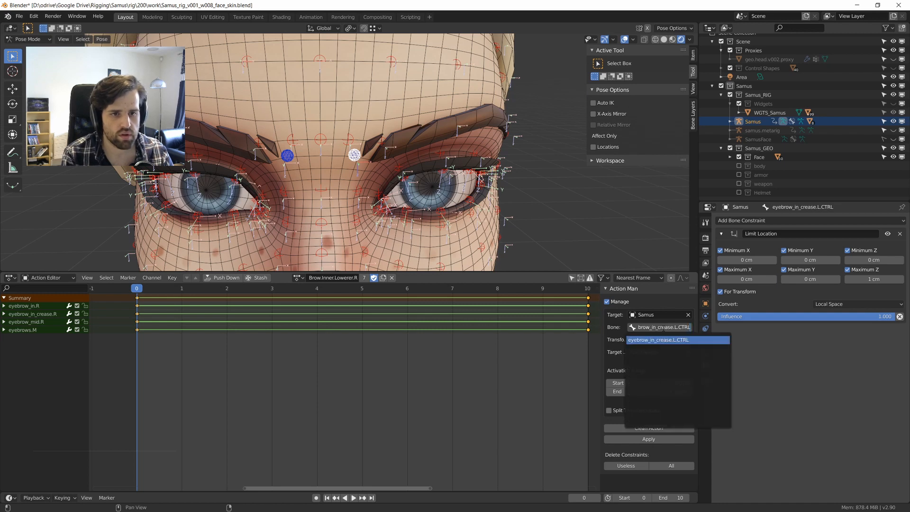
{"action": "key", "text": "BackSpace"}
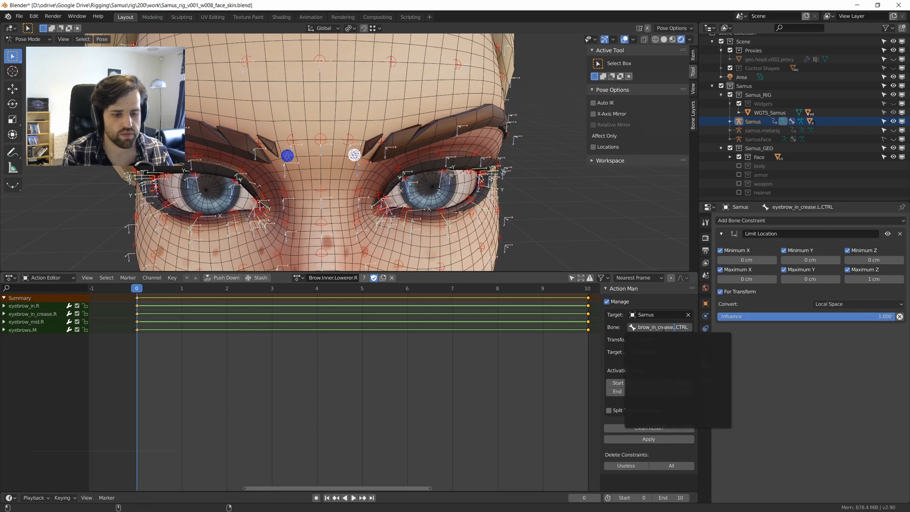
{"action": "type", "text": "L"}
{"action": "key", "text": "Return"}
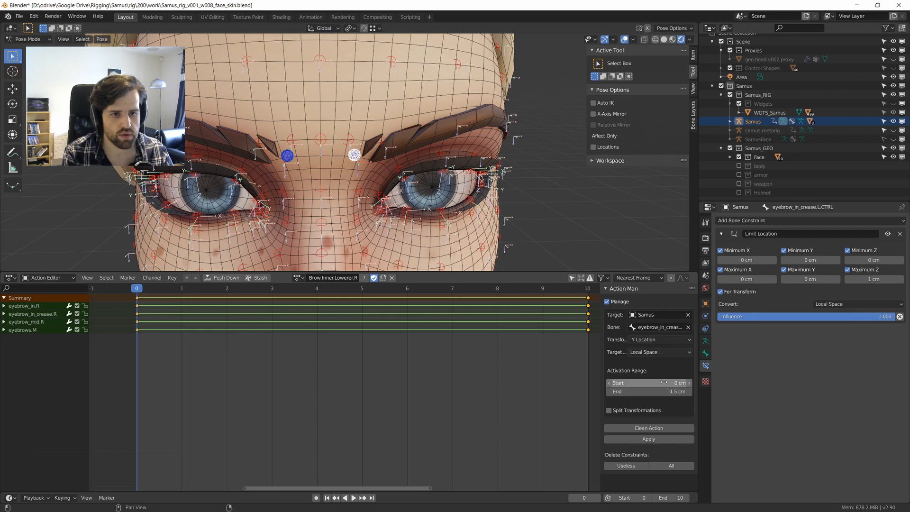
Set the Brow.Inner.Lowerer.R activation range end to 1 cm and its transform channel to Z Location, and apply the action's constraints.
{"action": "left_click", "coordinate": [649, 391]}
{"action": "type", "text": "1"}
{"action": "key", "text": "Return"}
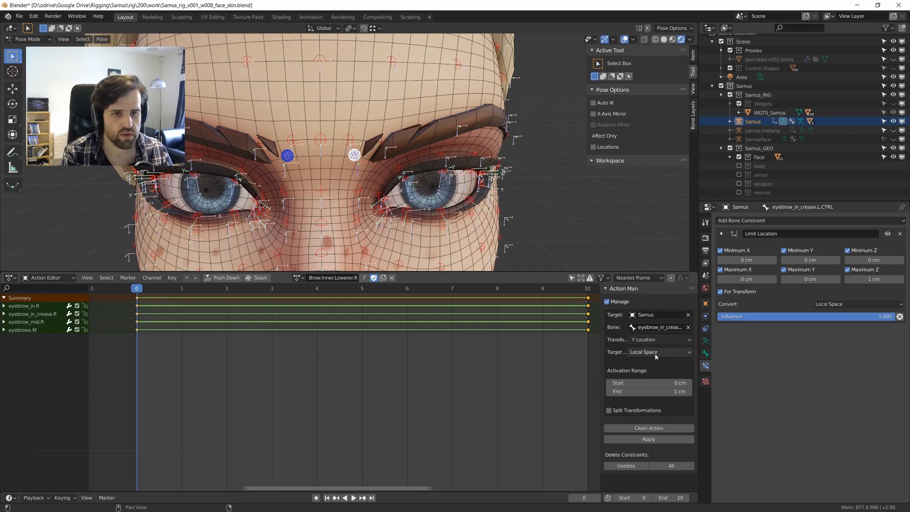
{"action": "left_click", "coordinate": [656, 339]}
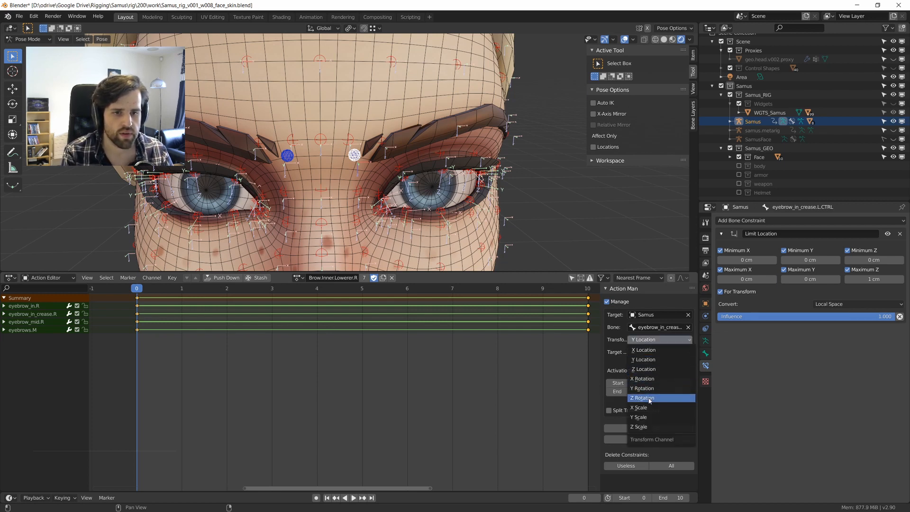
{"action": "left_click", "coordinate": [653, 369]}
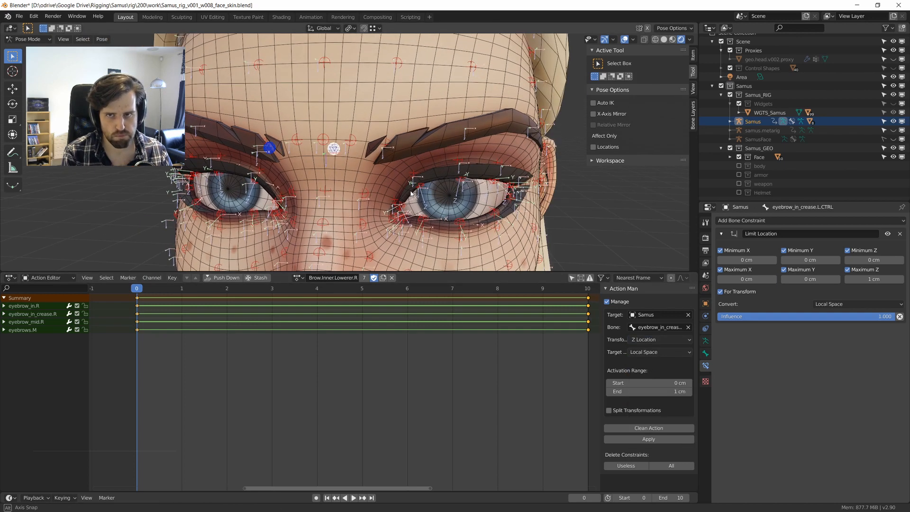
{"action": "left_click", "coordinate": [649, 440]}
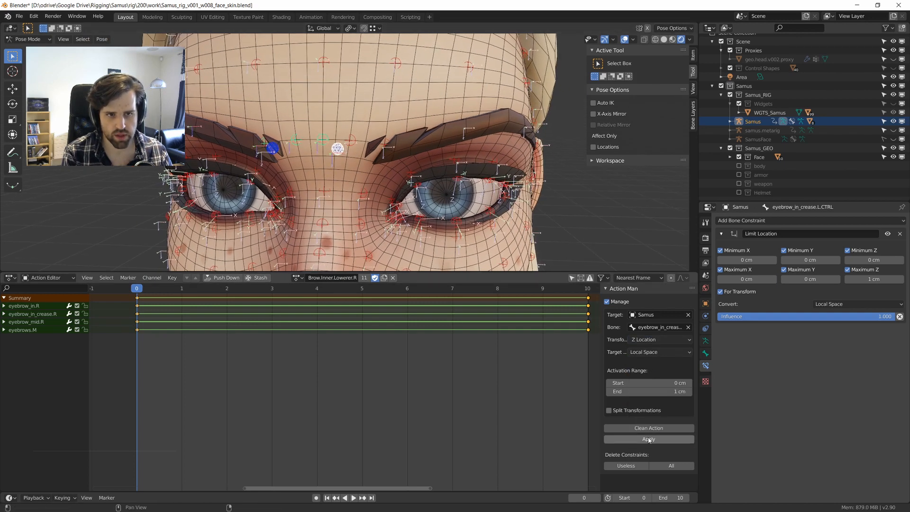
Move the eyebrow_in_crease.R.CTRL and eyebrow_in_crease.L.CTRL bones downward to test the inner brow lowering on both sides.
{"action": "left_click", "coordinate": [272, 152]}
{"action": "key", "text": "g"}
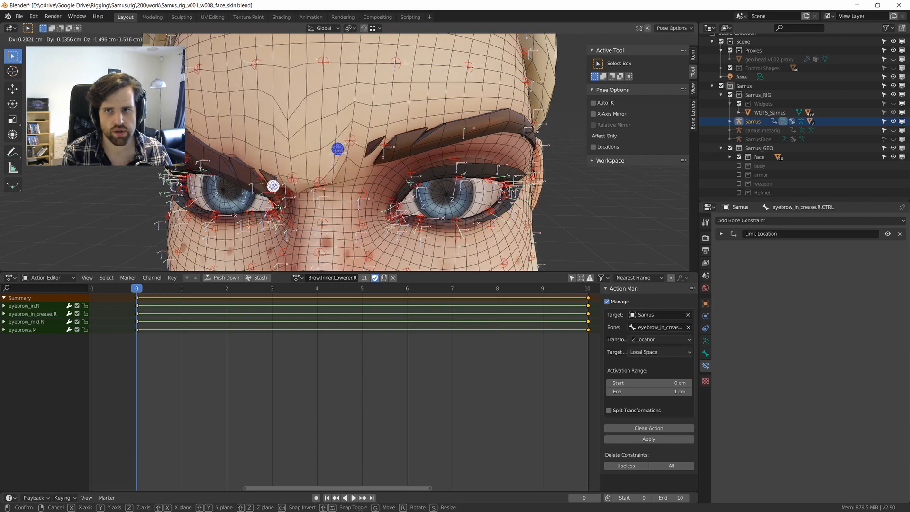
{"action": "left_click", "coordinate": [284, 214]}
{"action": "left_click", "coordinate": [338, 151]}
{"action": "scroll", "coordinate": [339, 152], "scroll_direction": "down", "scroll_amount": 2}
{"action": "middle_click_drag", "start_coordinate": [339, 152], "coordinate": [348, 153]}
{"action": "scroll", "coordinate": [348, 166], "scroll_direction": "up", "scroll_amount": 1}
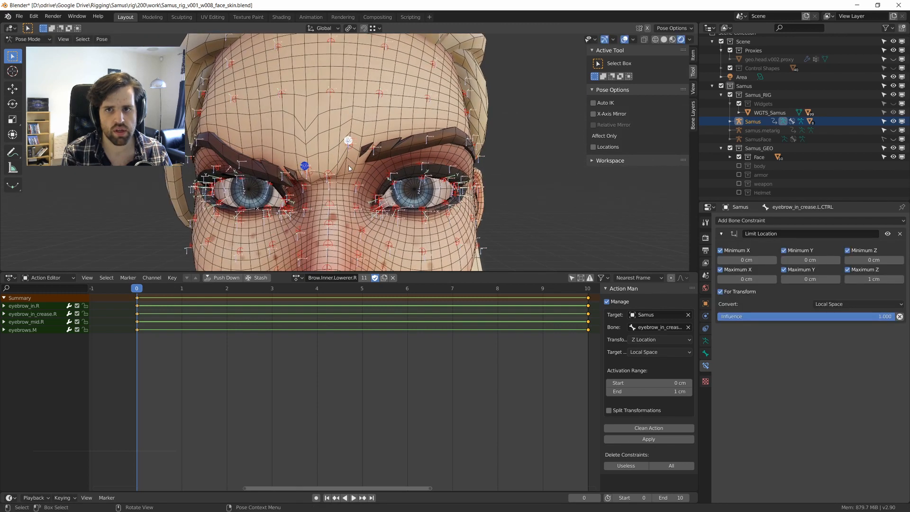
{"action": "key", "text": "g"}
{"action": "left_click", "coordinate": [354, 218]}
Examine the deformation between the eyebrows from several angles with both crease controls lowered, trying another move of the left control.
{"action": "middle_click_drag", "start_coordinate": [353, 217], "coordinate": [391, 213]}
{"action": "mouse_move", "coordinate": [388, 213]}
{"action": "middle_mouse_down", "text": "shift"}
{"action": "mouse_move", "coordinate": [386, 180]}
{"action": "mouse_move", "coordinate": [363, 173]}
{"action": "middle_mouse_up", "text": "shift"}
{"action": "scroll", "coordinate": [379, 183], "scroll_direction": "up", "scroll_amount": 2}
{"action": "key", "text": "d"}
{"action": "left_click_drag", "start_coordinate": [333, 172], "coordinate": [338, 176]}
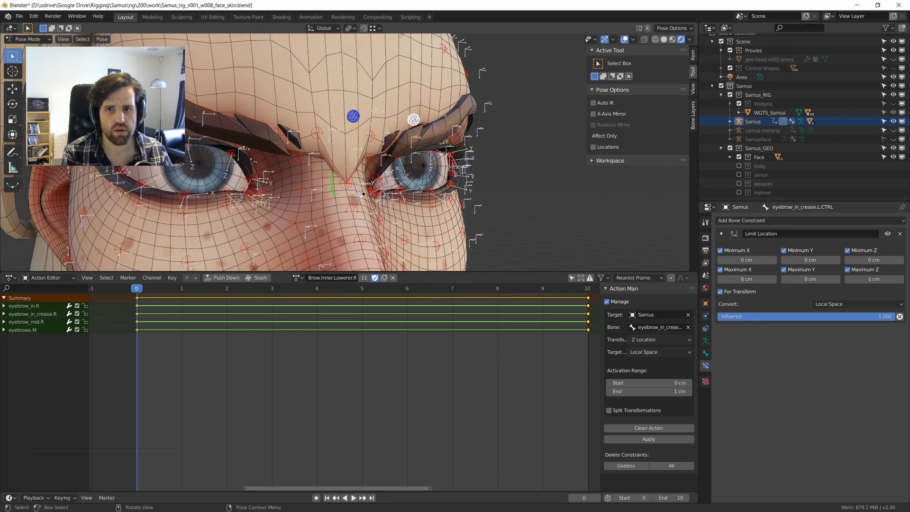
{"action": "middle_click_drag", "start_coordinate": [336, 186], "coordinate": [368, 170]}
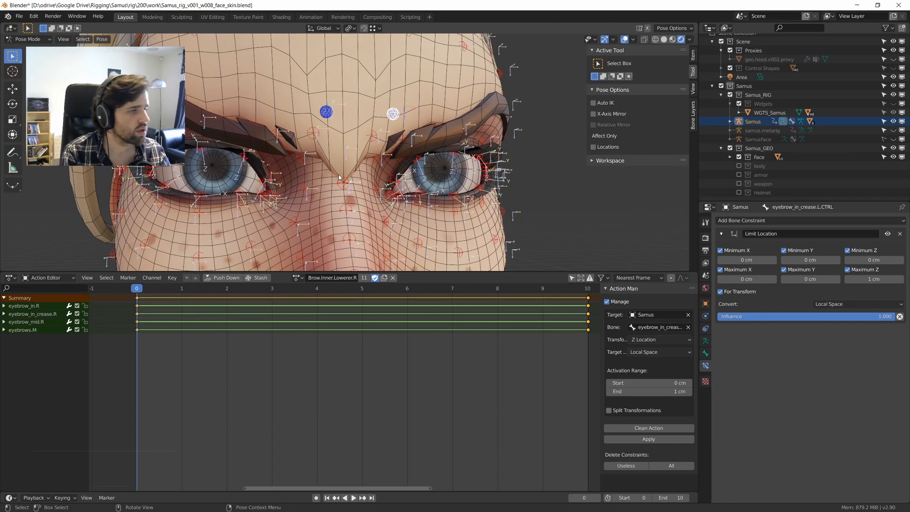
{"action": "middle_click_drag", "start_coordinate": [327, 191], "coordinate": [364, 186]}
{"action": "scroll", "coordinate": [324, 131], "scroll_direction": "down", "scroll_amount": 4}
{"action": "scroll", "coordinate": [370, 163], "scroll_direction": "up", "scroll_amount": 3}
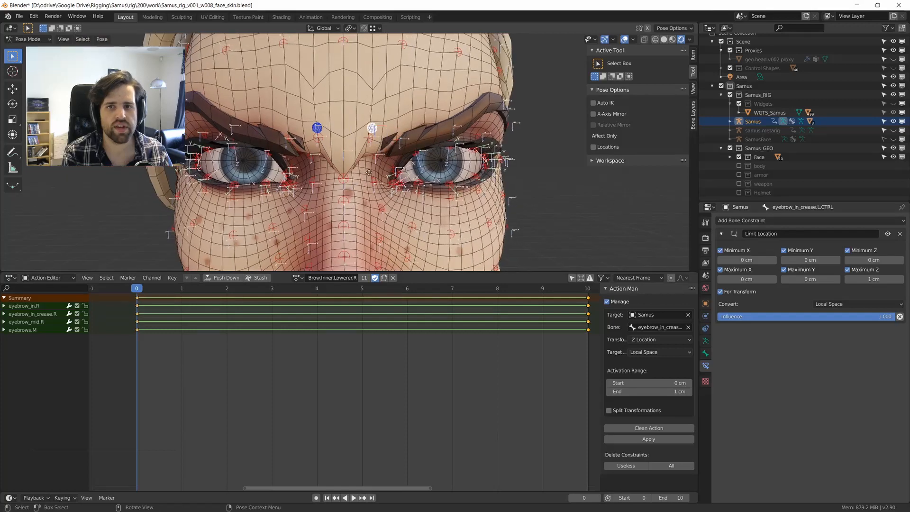
{"action": "key", "text": "g"}
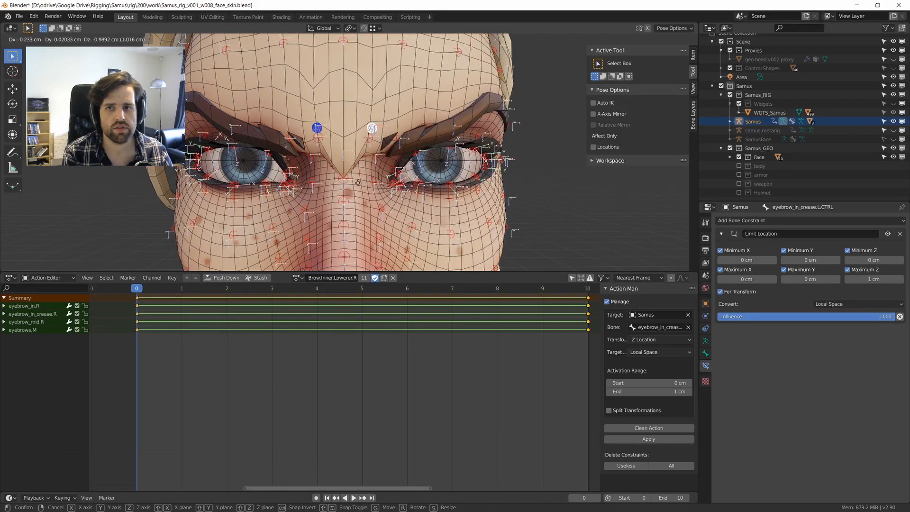
{"action": "left_click", "coordinate": [346, 164]}
{"action": "mouse_move", "coordinate": [346, 165]}
{"action": "middle_mouse_down"}
{"action": "mouse_move", "coordinate": [306, 178]}
{"action": "mouse_move", "coordinate": [345, 183]}
{"action": "mouse_move", "coordinate": [342, 170]}
{"action": "middle_mouse_up"}
{"action": "scroll", "coordinate": [343, 179], "scroll_direction": "up", "scroll_amount": 1}
{"action": "left_click", "coordinate": [294, 278]}
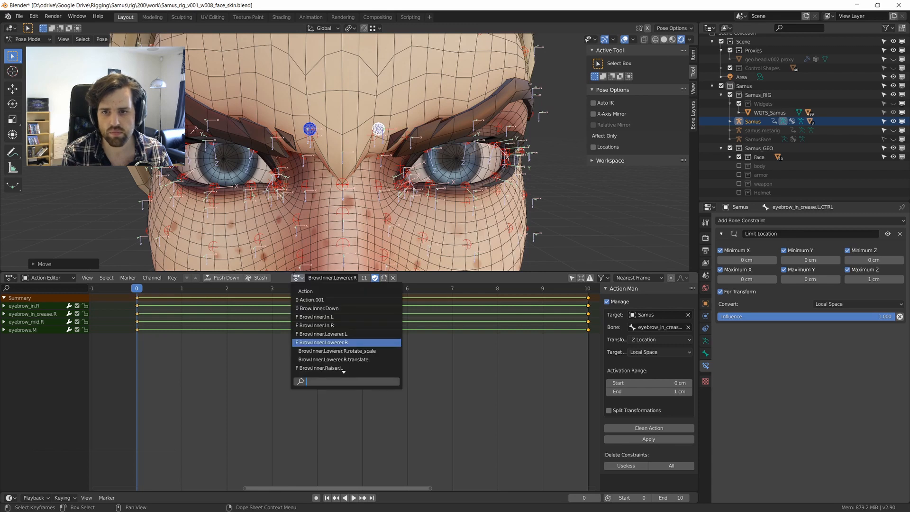
{"action": "type", "text": "cr"}
{"action": "key", "text": "Escape"}
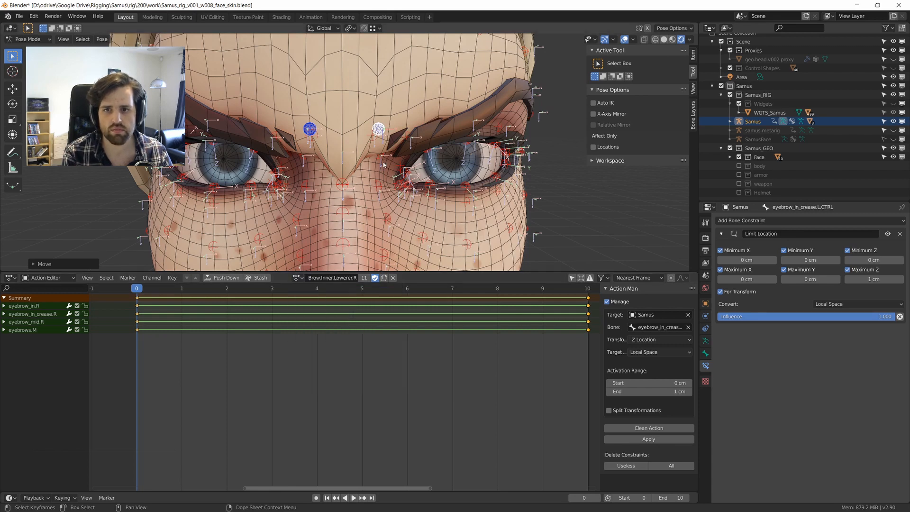
Select all pose bones and clear their location.
{"action": "middle_click_drag", "start_coordinate": [383, 165], "coordinate": [356, 177]}
{"action": "key", "text": "a"}
{"action": "key", "text": "a"}
{"action": "key", "text": "alt+g"}
{"action": "scroll", "coordinate": [366, 173], "scroll_direction": "down", "scroll_amount": 1}
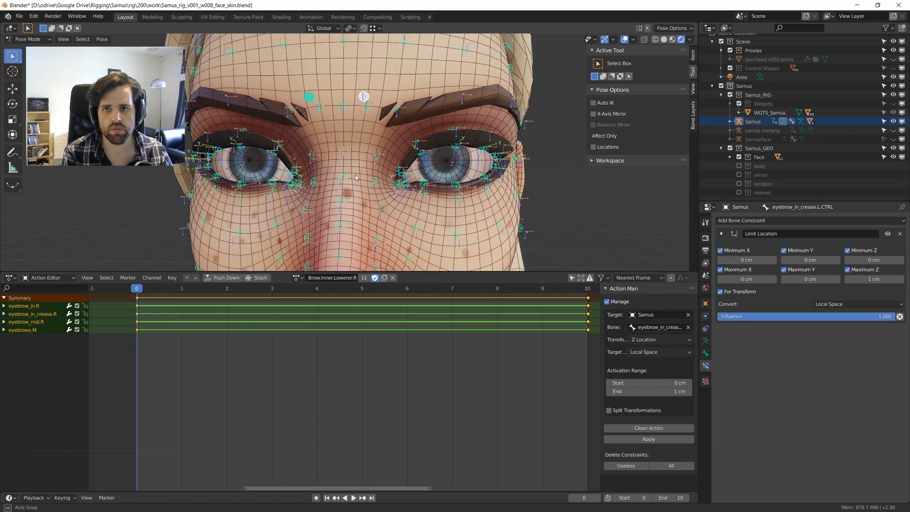
{"action": "scroll", "coordinate": [356, 177], "scroll_direction": "up", "scroll_amount": 2}
Select the eyebrows.M bone between the brows and play the Brow.Inner.Lowerer.R action, stopping at frame 10.
{"action": "left_click", "coordinate": [340, 121]}
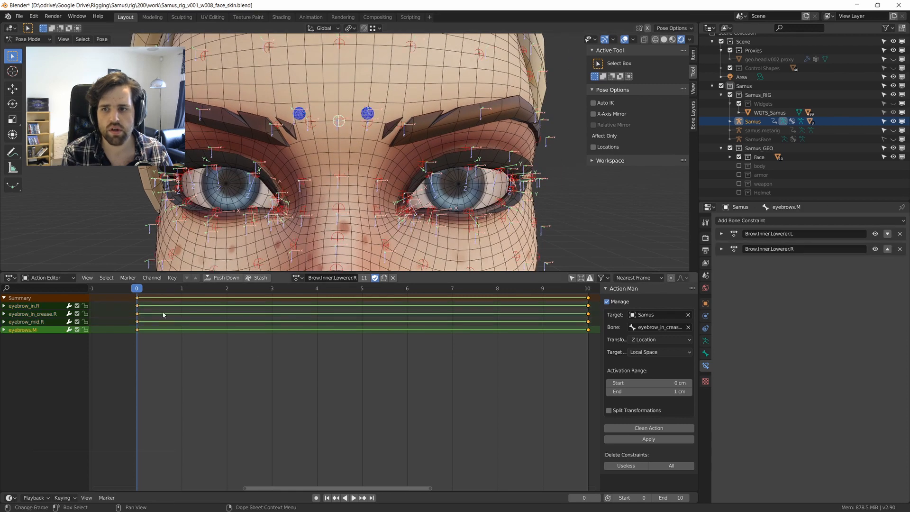
{"action": "key", "text": "space"}
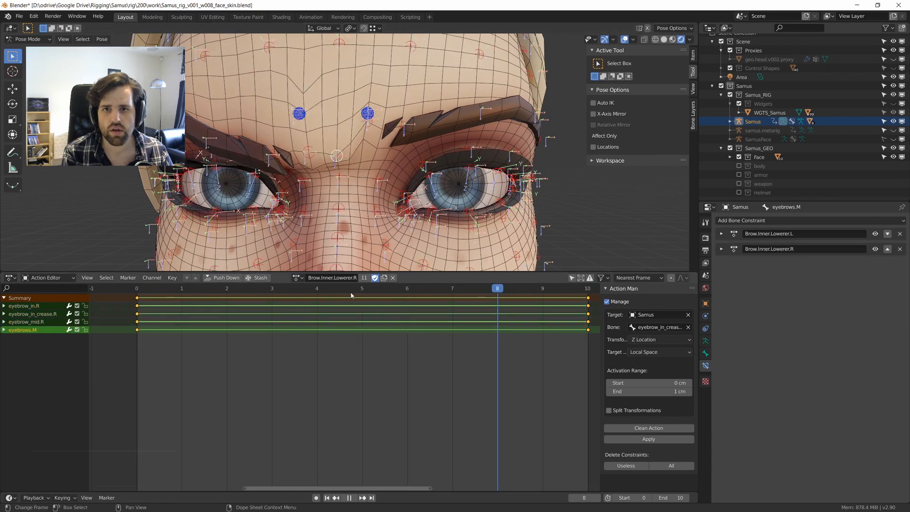
{"action": "key", "text": "space"}
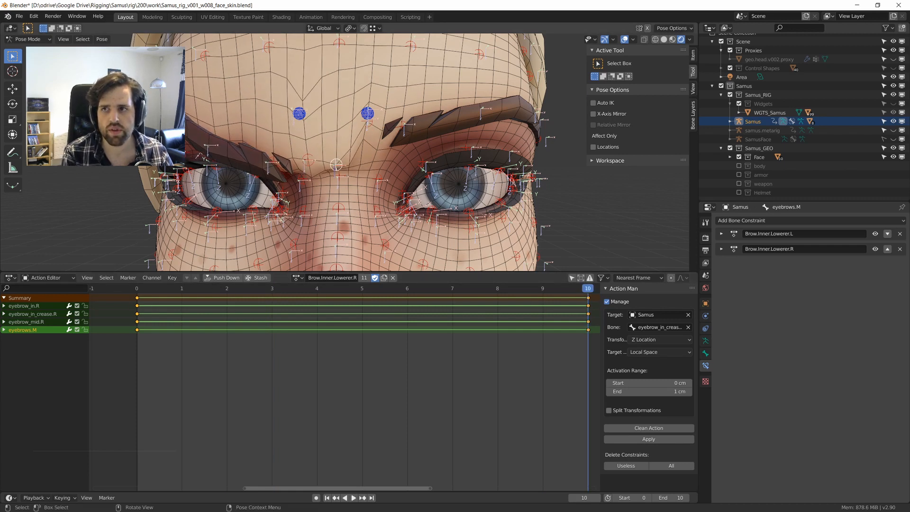
{"action": "left_click", "coordinate": [4, 330]}
{"action": "left_click", "coordinate": [4, 330]}
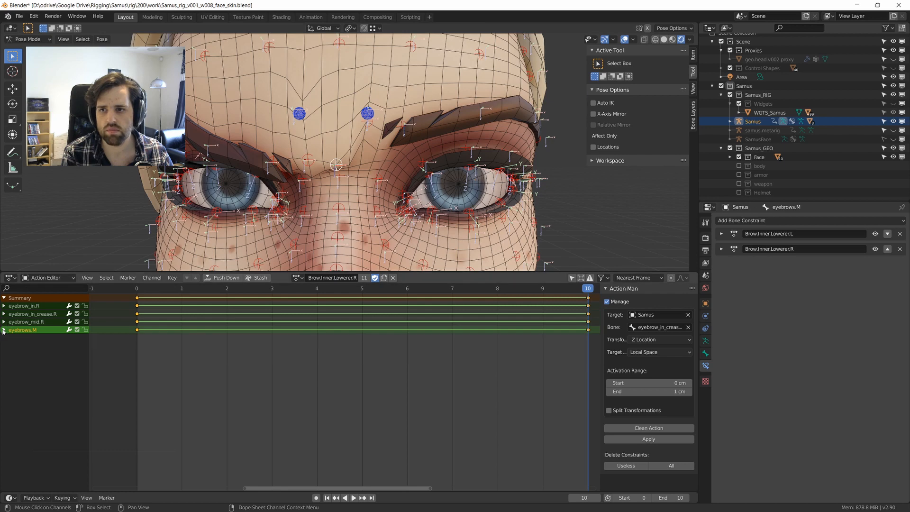
Try Relax Pose to Breakdown on the eyebrows.M bone at frame 10.
{"action": "left_click", "coordinate": [102, 40]}
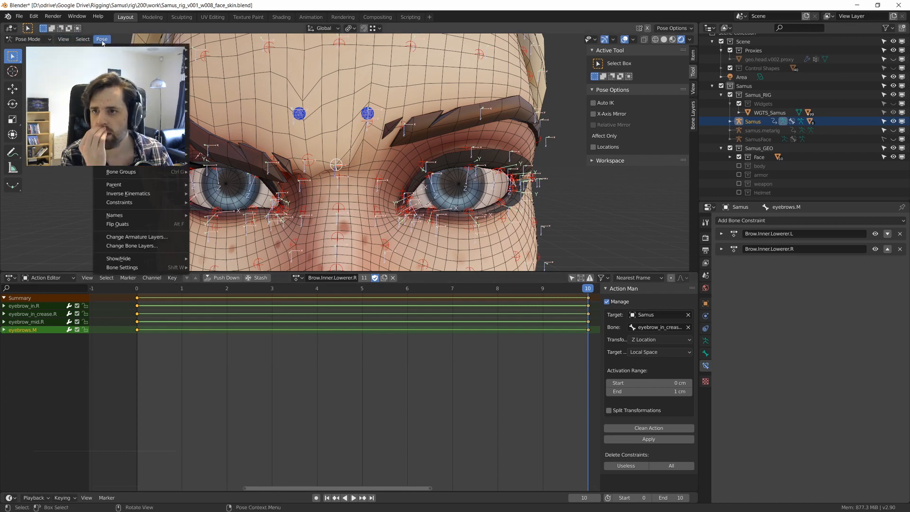
{"action": "mouse_move", "coordinate": [143, 102]}
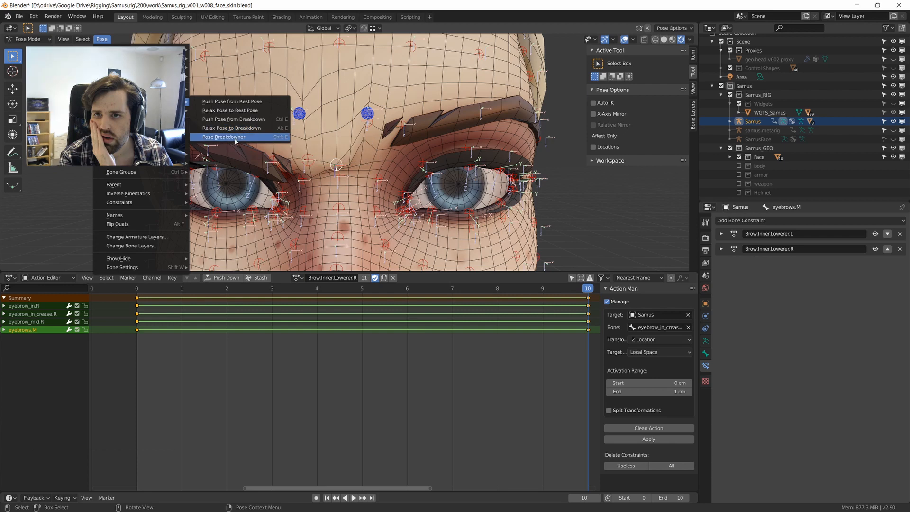
{"action": "left_click", "coordinate": [239, 129]}
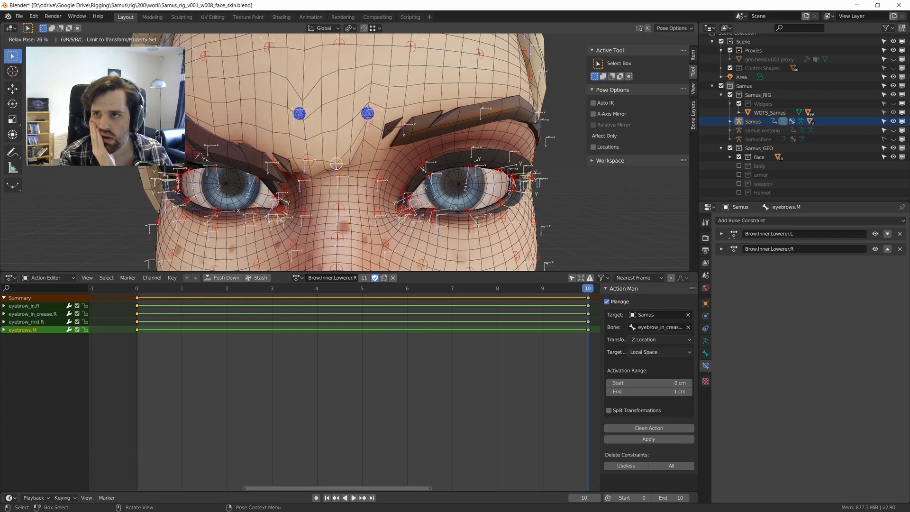
{"action": "left_click", "coordinate": [324, 136]}
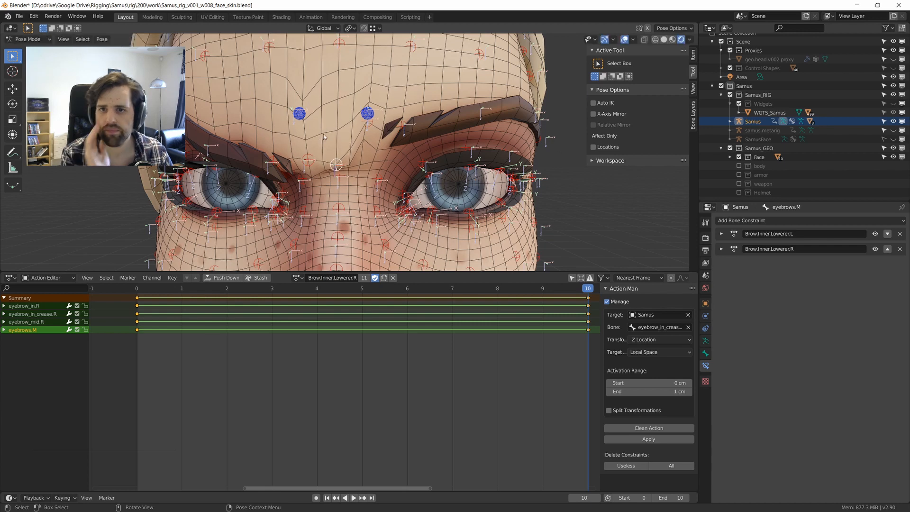
Try Relax Pose to Rest Pose on the eyebrows.M bone at frame 10.
{"action": "left_click", "coordinate": [101, 39]}
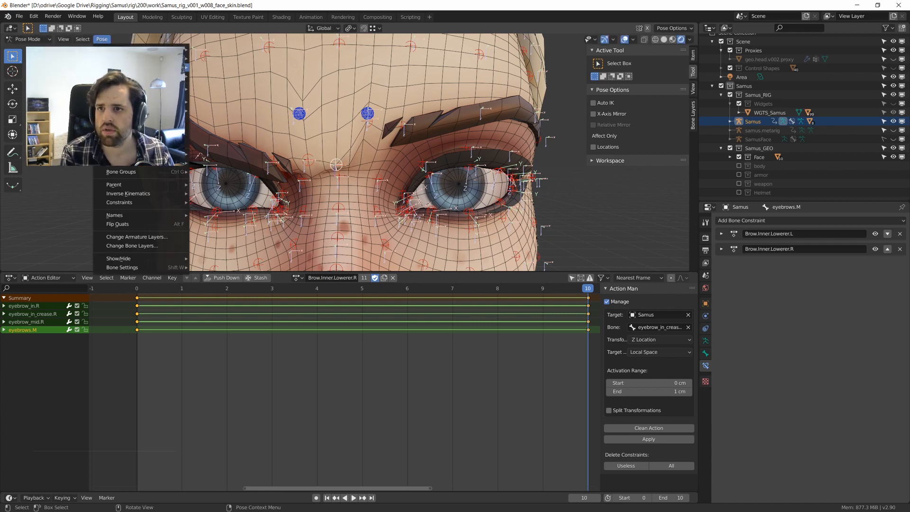
{"action": "mouse_move", "coordinate": [183, 101]}
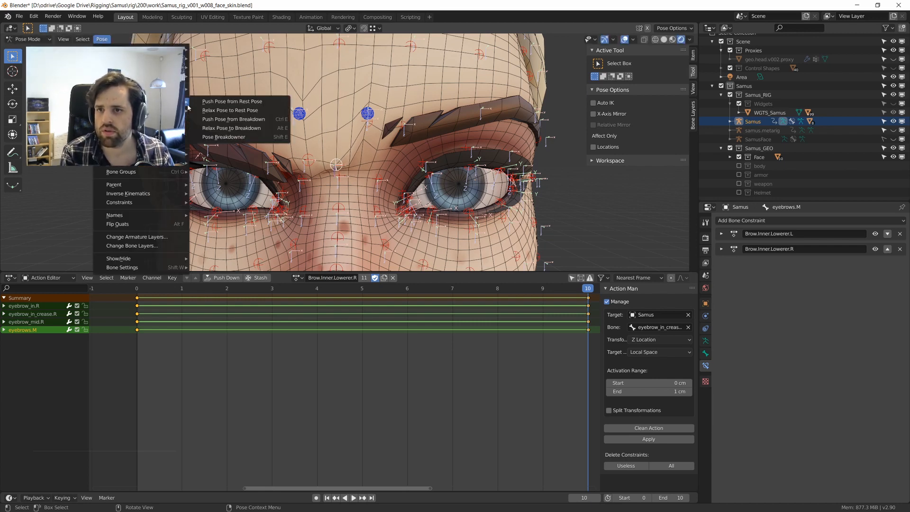
{"action": "left_click", "coordinate": [244, 110]}
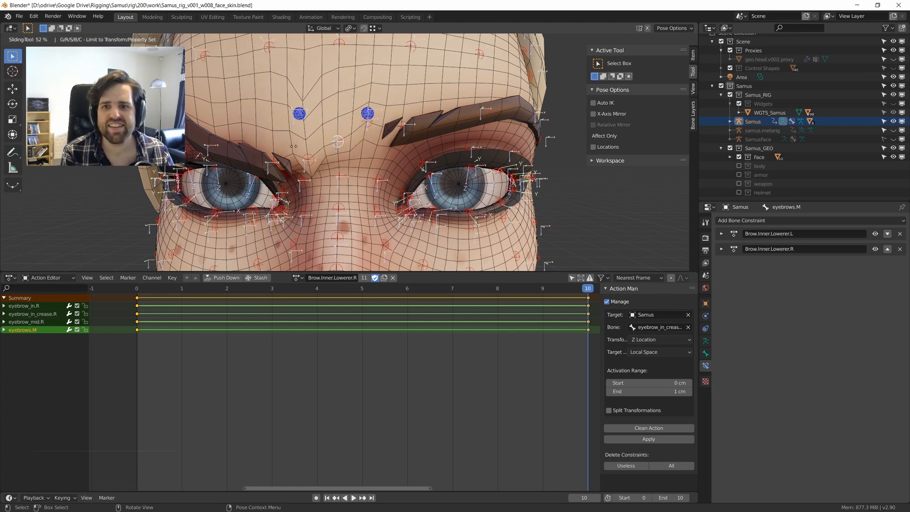
{"action": "left_click", "coordinate": [334, 147]}
{"action": "left_click", "coordinate": [103, 39]}
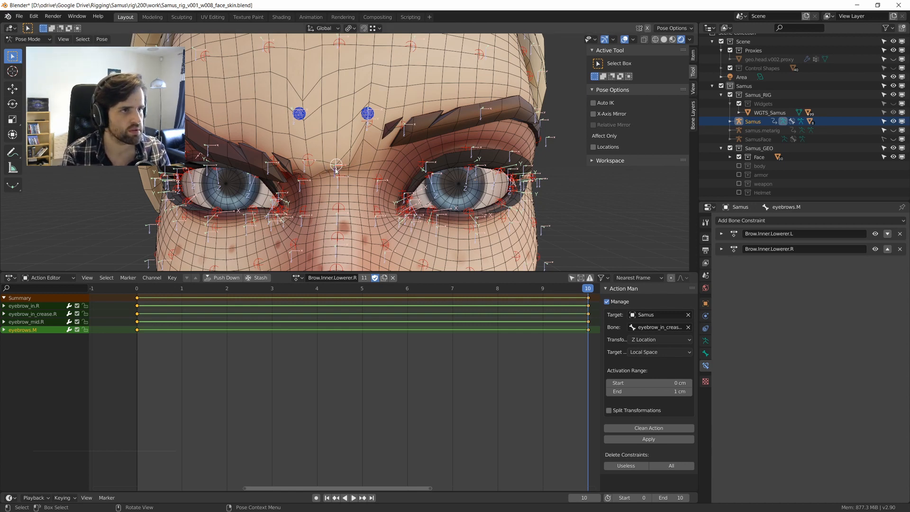
{"action": "left_click", "coordinate": [98, 39]}
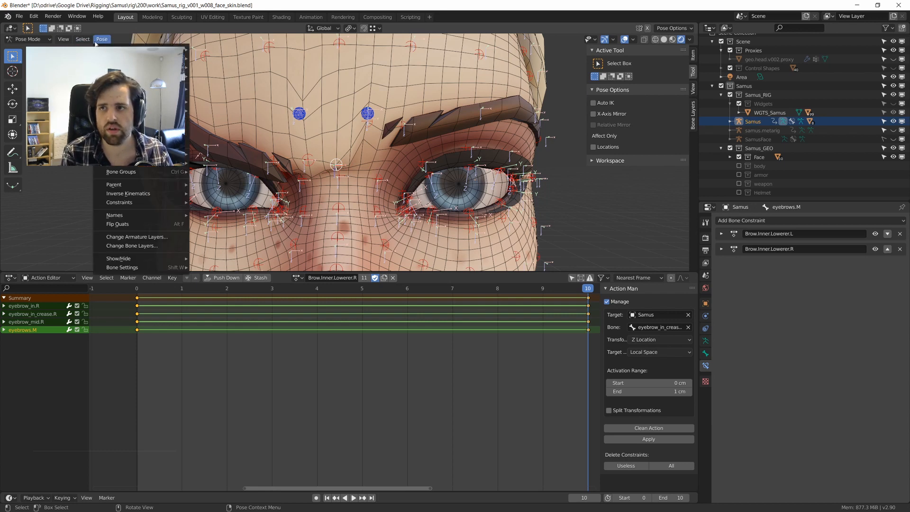
{"action": "mouse_move", "coordinate": [175, 101]}
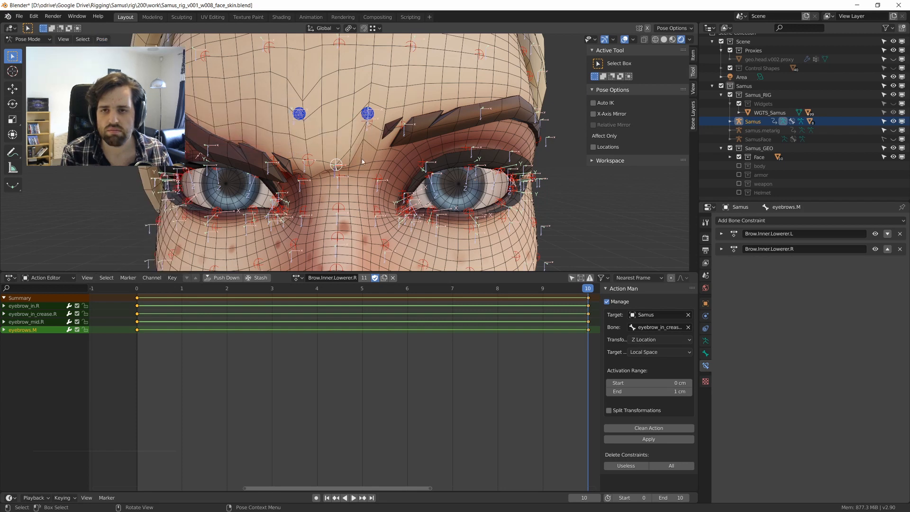
{"action": "left_click", "coordinate": [102, 39]}
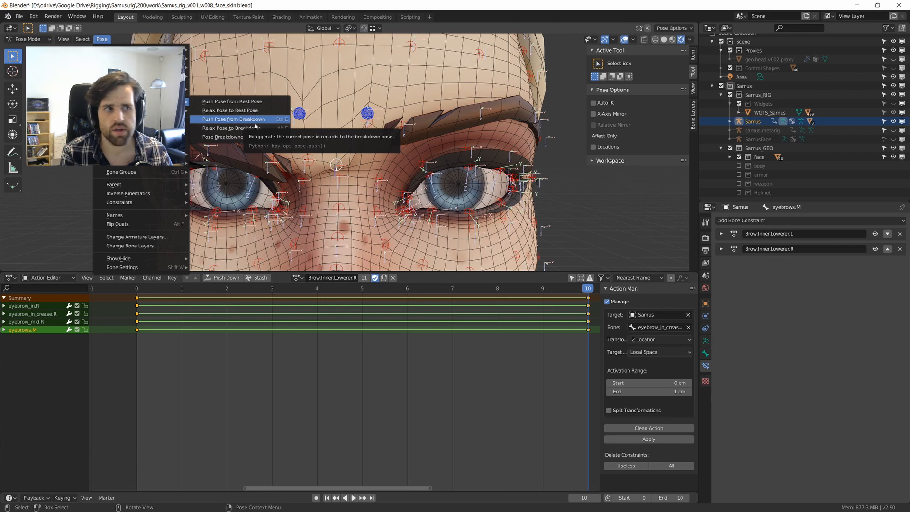
Relax the eyebrows.M bone about halfway to its rest pose, copy the pose, and key its location, rotation and scale at frame 10.
{"action": "left_click", "coordinate": [102, 39]}
{"action": "mouse_move", "coordinate": [142, 101]}
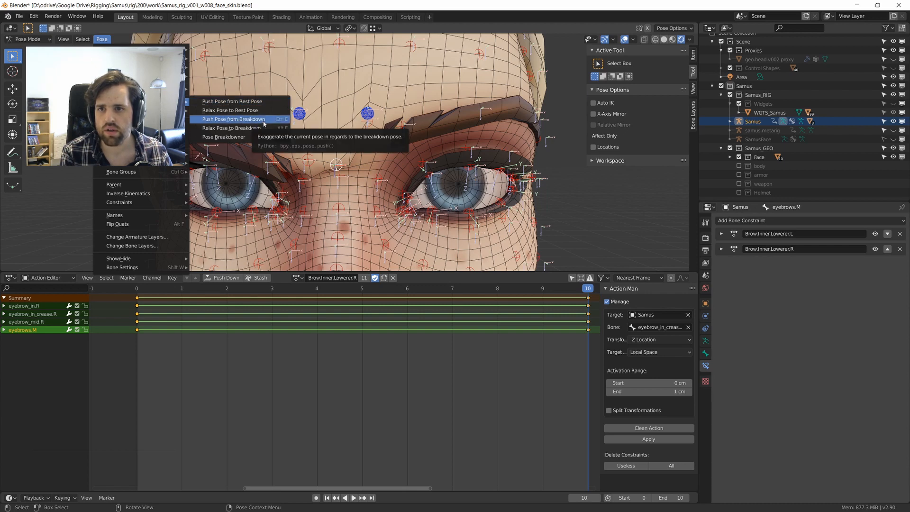
{"action": "left_click", "coordinate": [250, 118]}
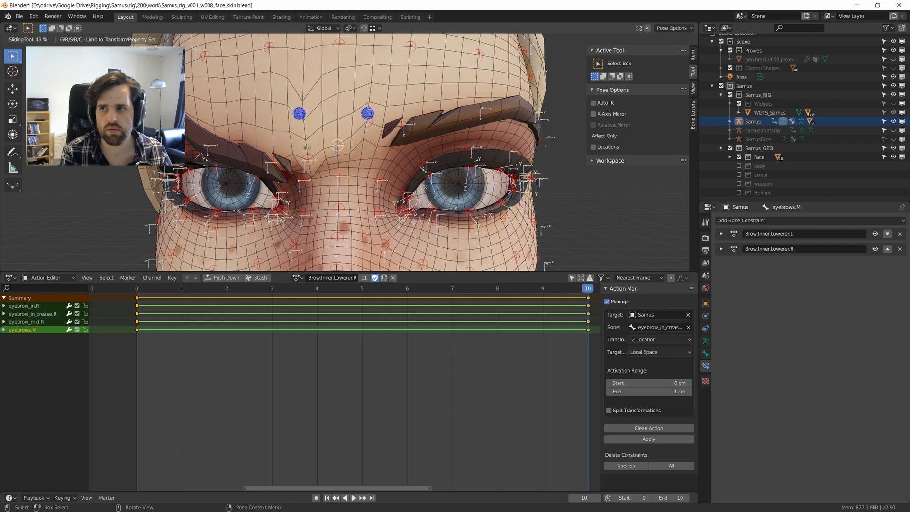
{"action": "left_click", "coordinate": [352, 156]}
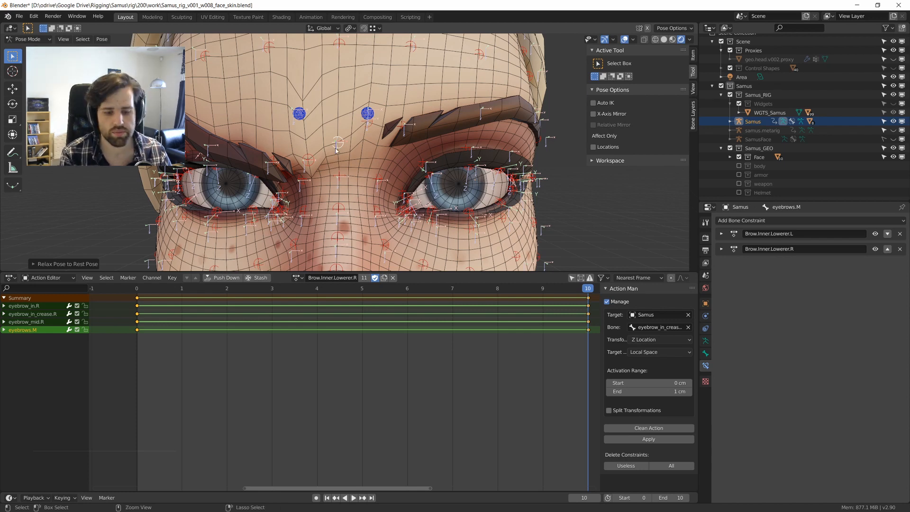
{"action": "key", "text": "ctrl+c"}
{"action": "key", "text": "i"}
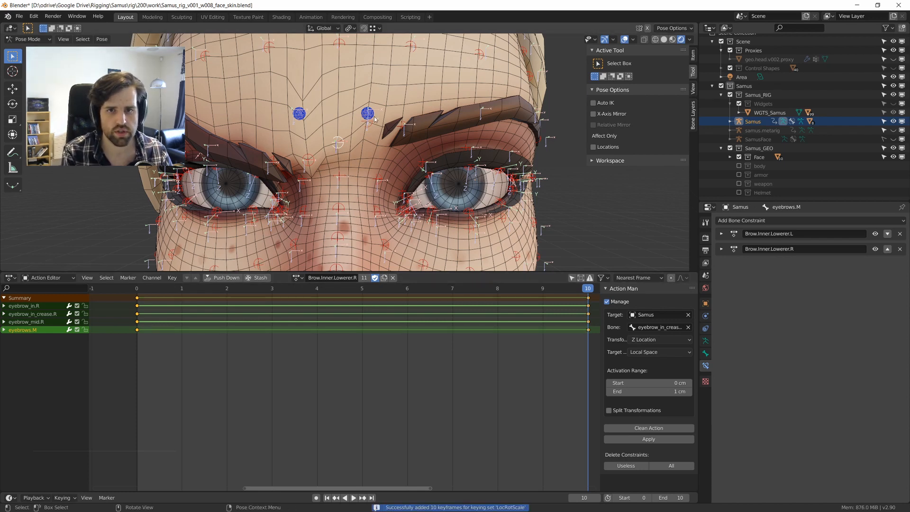
Paste the copied eyebrows.M pose into the Brow.Inner.Lowerer.L action and key its location, rotation and scale at frame 10.
{"action": "middle_click_drag", "start_coordinate": [344, 111], "coordinate": [339, 111]}
{"action": "key", "text": "i"}
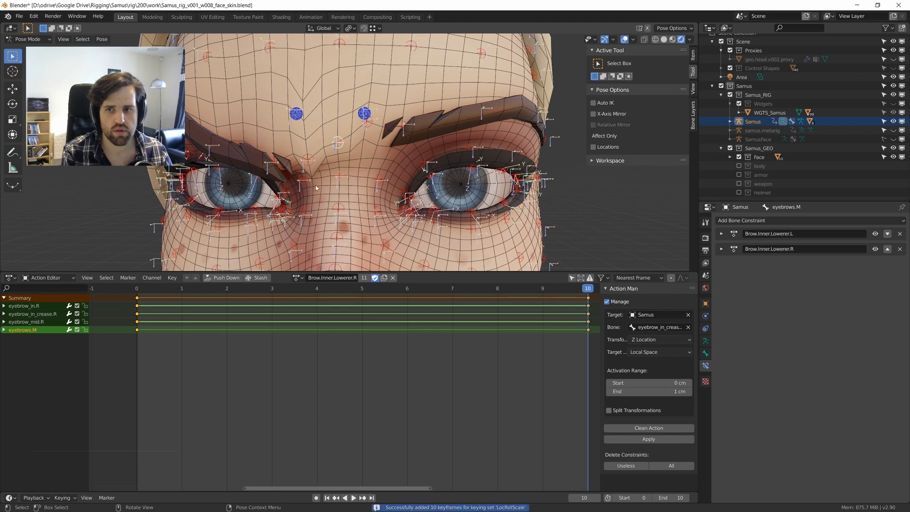
{"action": "left_click", "coordinate": [297, 277]}
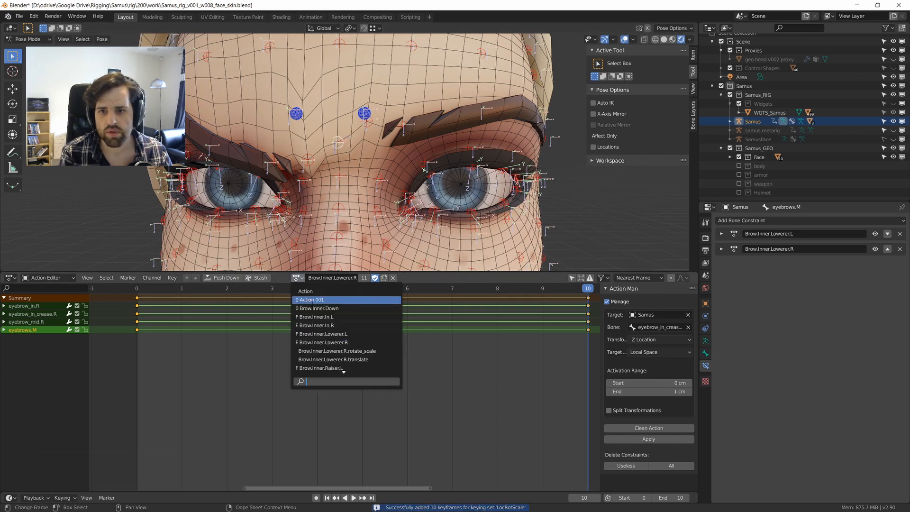
{"action": "left_click", "coordinate": [331, 333]}
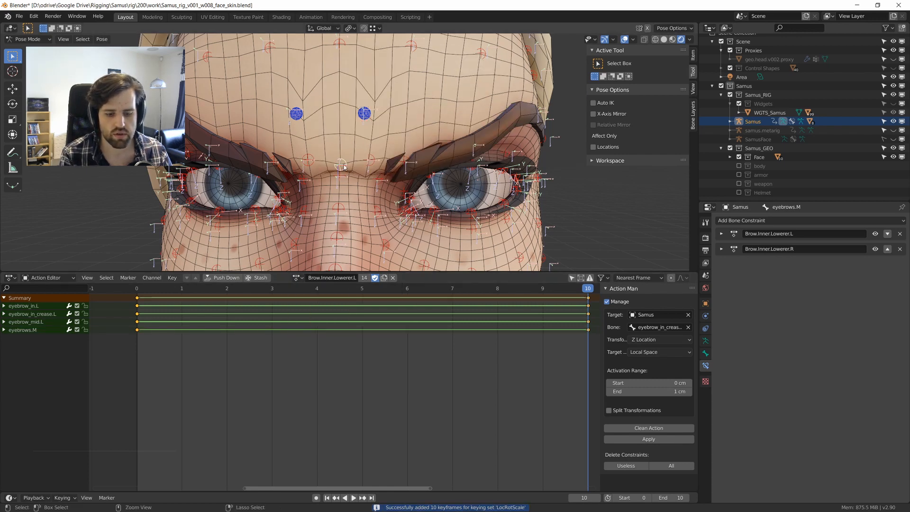
{"action": "key", "text": "ctrl+v"}
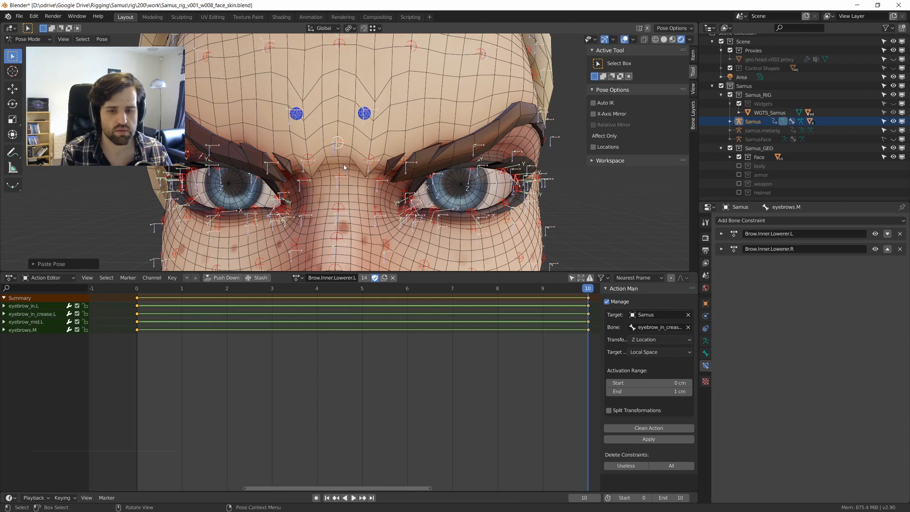
{"action": "key", "text": "i"}
Reset the location of all the rig's bones and turn off the armature's bone axes display.
{"action": "scroll", "coordinate": [346, 166], "scroll_direction": "down", "scroll_amount": 4}
{"action": "key", "text": "a"}
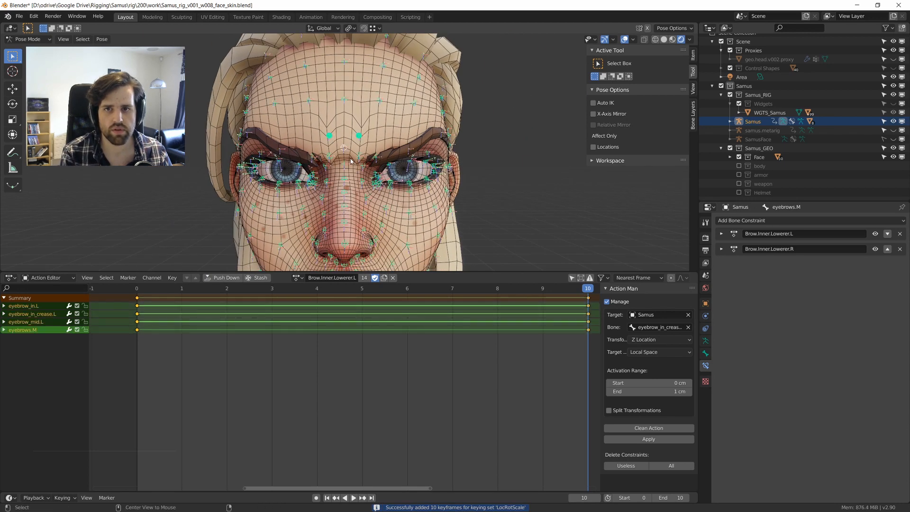
{"action": "key", "text": "alt+g"}
{"action": "left_click", "coordinate": [361, 136]}
{"action": "scroll", "coordinate": [363, 135], "scroll_direction": "up", "scroll_amount": 3}
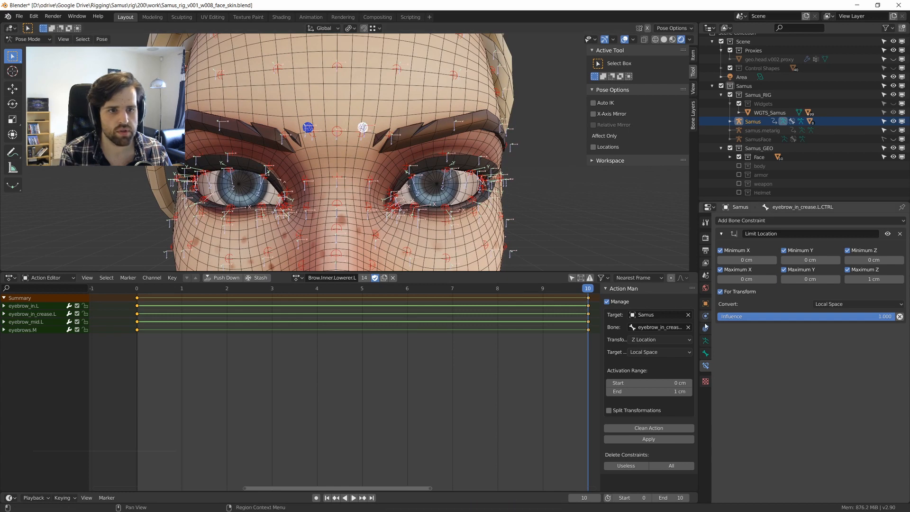
{"action": "left_click", "coordinate": [705, 341]}
{"action": "left_click", "coordinate": [795, 459]}
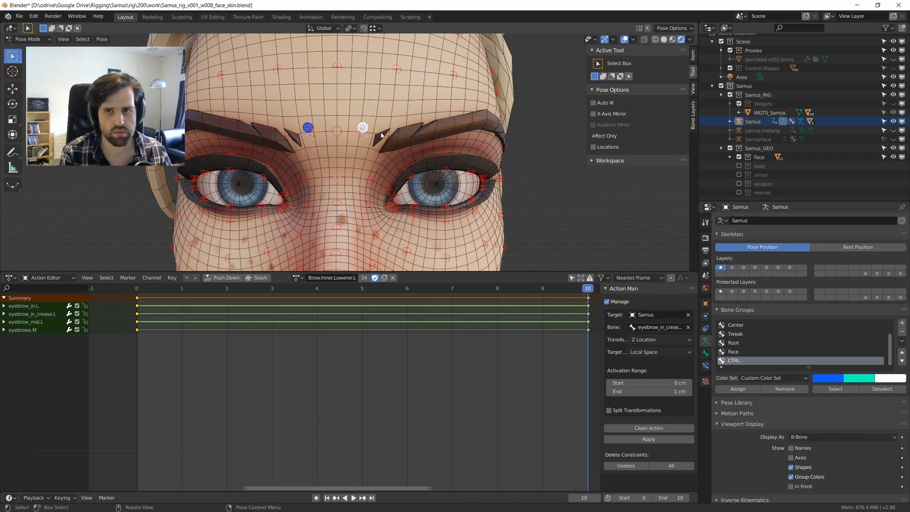
Lower the left and right eyebrow crease controls to test the combined inner brow lowering.
{"action": "mouse_move", "coordinate": [370, 132]}
{"action": "left_mouse_down"}
{"action": "mouse_move", "coordinate": [365, 161]}
{"action": "mouse_move", "coordinate": [333, 144]}
{"action": "left_mouse_up"}
{"action": "right_click", "coordinate": [336, 169]}
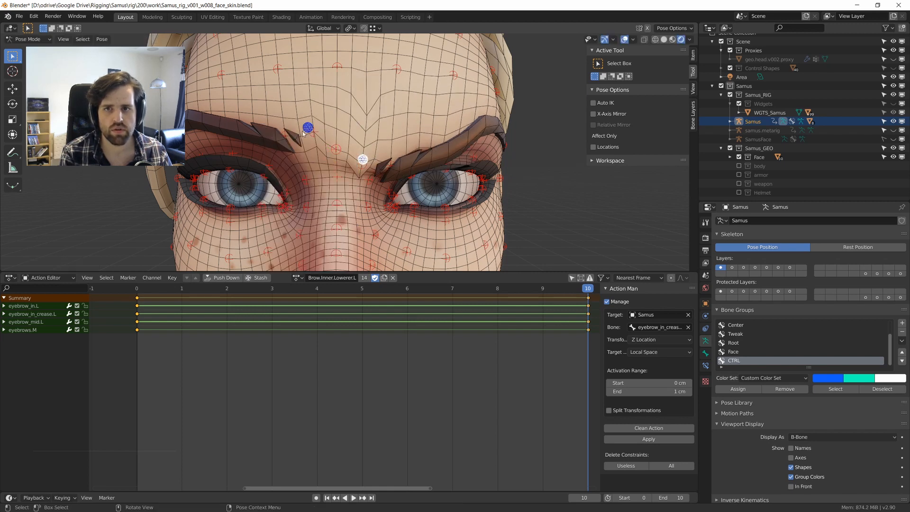
{"action": "left_click_drag", "start_coordinate": [304, 133], "coordinate": [332, 172]}
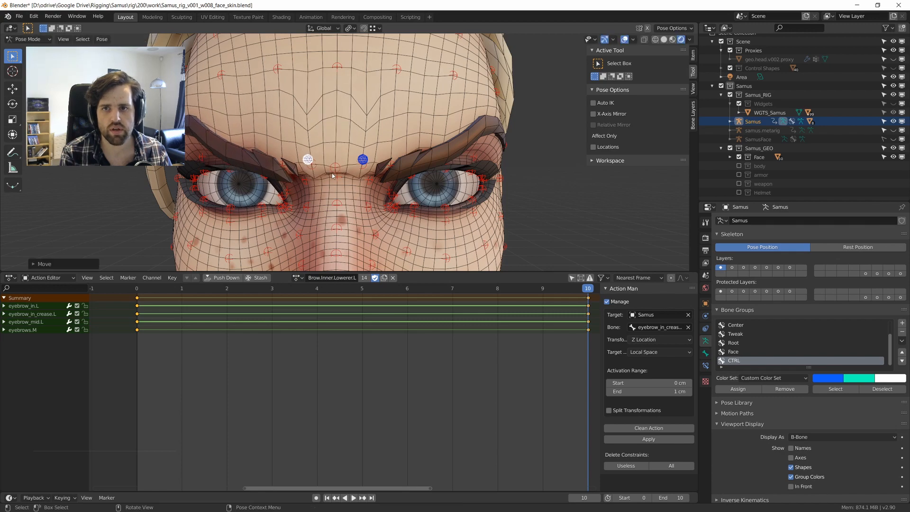
{"action": "middle_click_drag", "start_coordinate": [332, 172], "coordinate": [380, 174]}
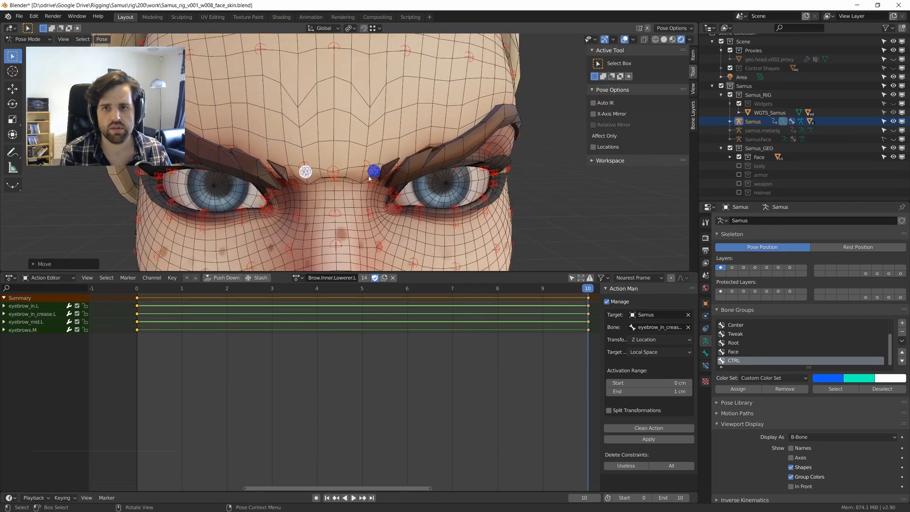
Move the left eyebrow crease control up and down while checking the frown from several angles.
{"action": "left_click", "coordinate": [373, 171]}
{"action": "scroll", "coordinate": [369, 179], "scroll_direction": "down", "scroll_amount": 3}
{"action": "key", "text": "g"}
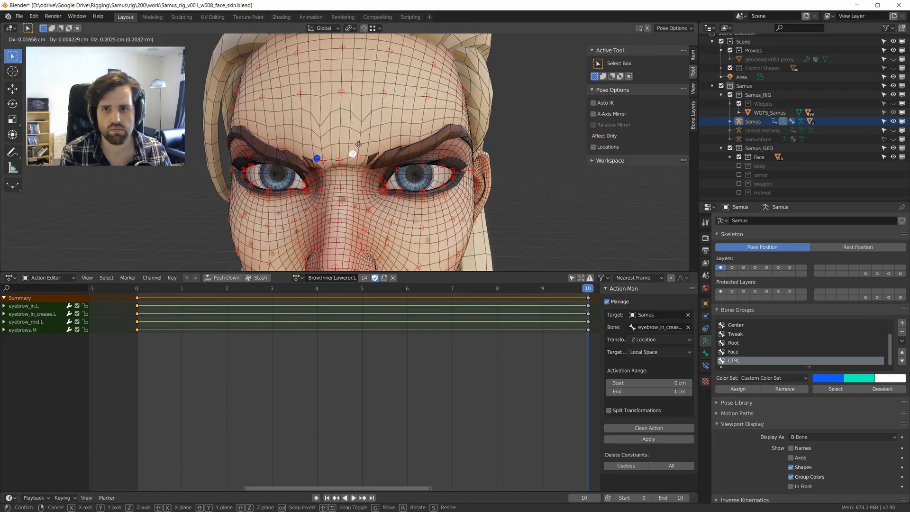
{"action": "left_click", "coordinate": [350, 152]}
{"action": "key", "text": "g"}
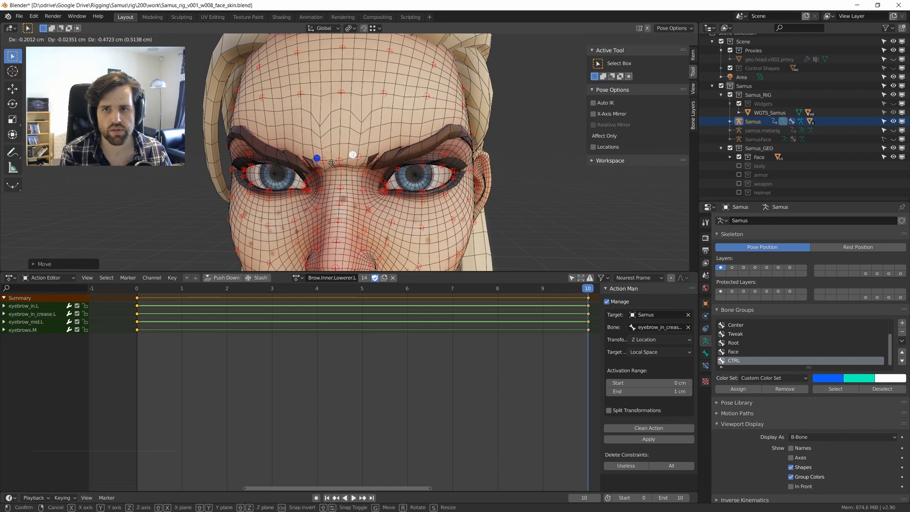
{"action": "left_click", "coordinate": [333, 160]}
{"action": "scroll", "coordinate": [336, 162], "scroll_direction": "down", "scroll_amount": 2}
{"action": "middle_click_drag", "start_coordinate": [337, 163], "coordinate": [362, 168]}
{"action": "scroll", "coordinate": [362, 168], "scroll_direction": "down", "scroll_amount": 3}
{"action": "middle_click_drag", "start_coordinate": [363, 167], "coordinate": [349, 169]}
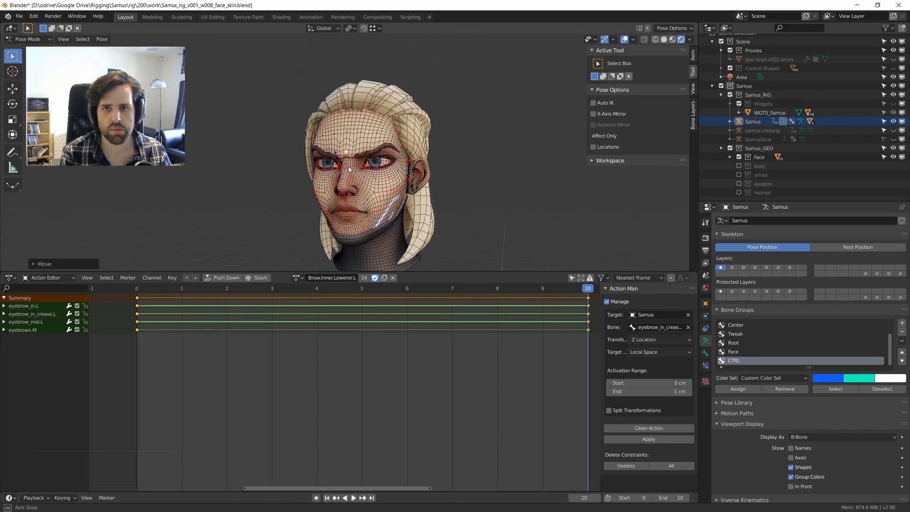
{"action": "scroll", "coordinate": [349, 169], "scroll_direction": "up", "scroll_amount": 3}
{"action": "key", "text": "g"}
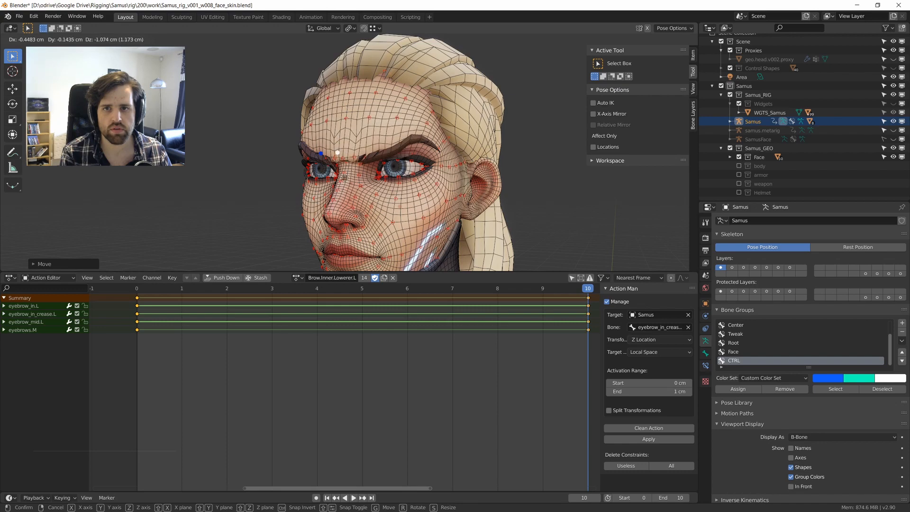
{"action": "left_click", "coordinate": [347, 174]}
Examine the forehead creases between the lowered brows close up and from above.
{"action": "scroll", "coordinate": [350, 151], "scroll_direction": "up", "scroll_amount": 3}
{"action": "middle_click_drag", "start_coordinate": [350, 152], "coordinate": [394, 158]}
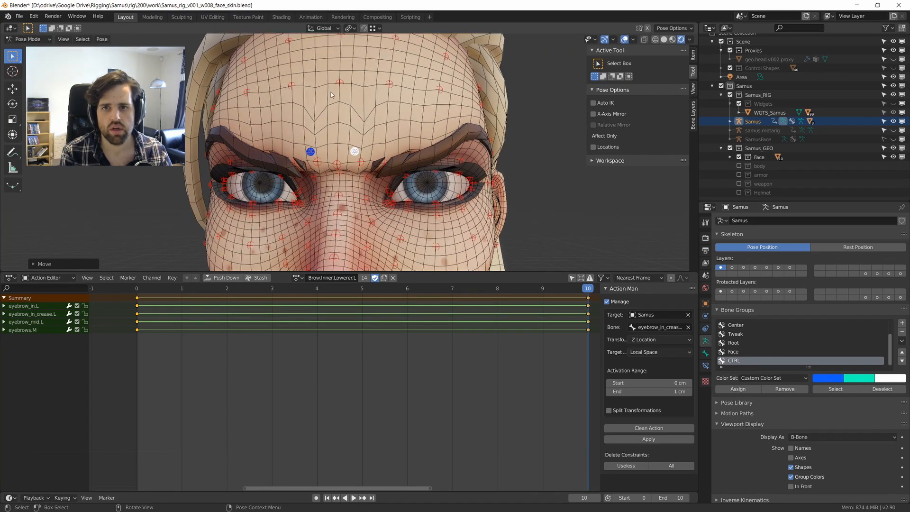
{"action": "scroll", "coordinate": [372, 108], "scroll_direction": "up", "scroll_amount": 3}
{"action": "middle_click_drag", "start_coordinate": [372, 108], "coordinate": [333, 175]}
{"action": "scroll", "coordinate": [341, 155], "scroll_direction": "down", "scroll_amount": 3}
{"action": "scroll", "coordinate": [360, 237], "scroll_direction": "up", "scroll_amount": 3}
{"action": "scroll", "coordinate": [367, 164], "scroll_direction": "down", "scroll_amount": 3}
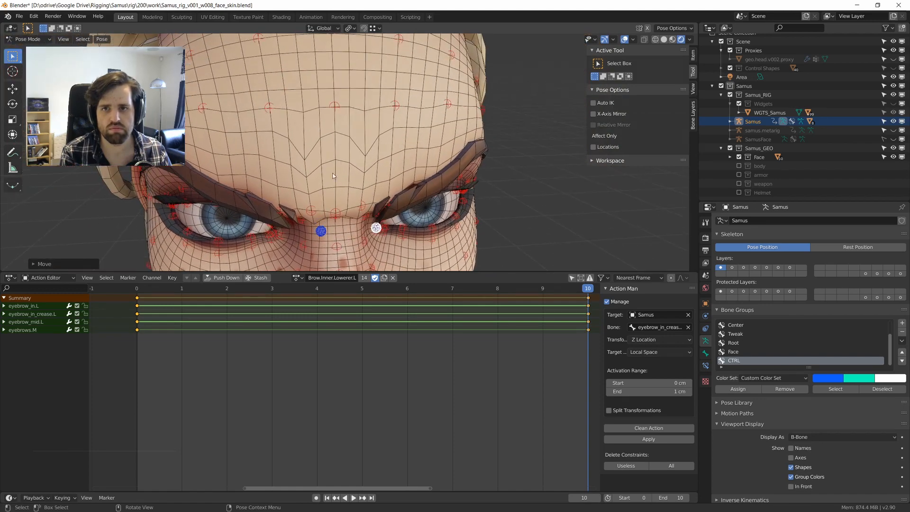
{"action": "key", "text": "ctrl+Tab"}
{"action": "left_click", "coordinate": [377, 158]}
{"action": "left_click", "coordinate": [362, 206], "text": "shift"}
{"action": "key", "text": "Tab"}
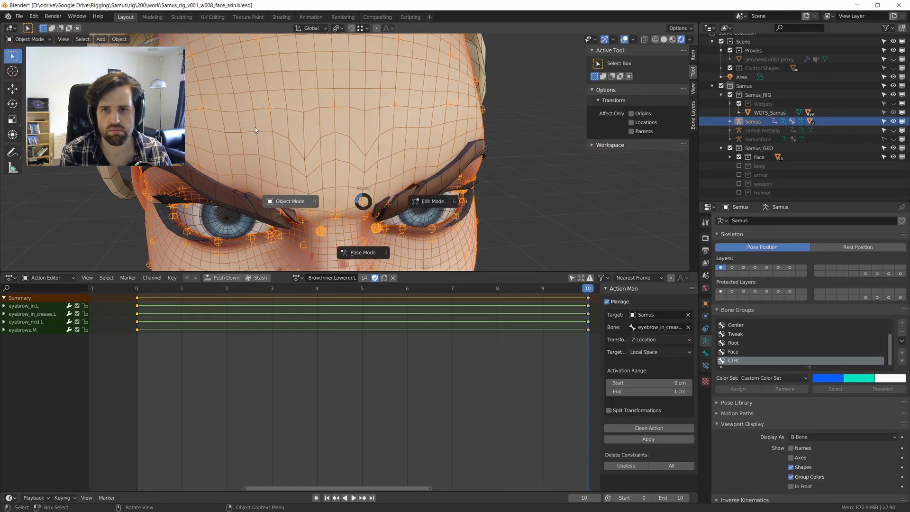
{"action": "left_click", "coordinate": [364, 249]}
{"action": "key", "text": "Tab"}
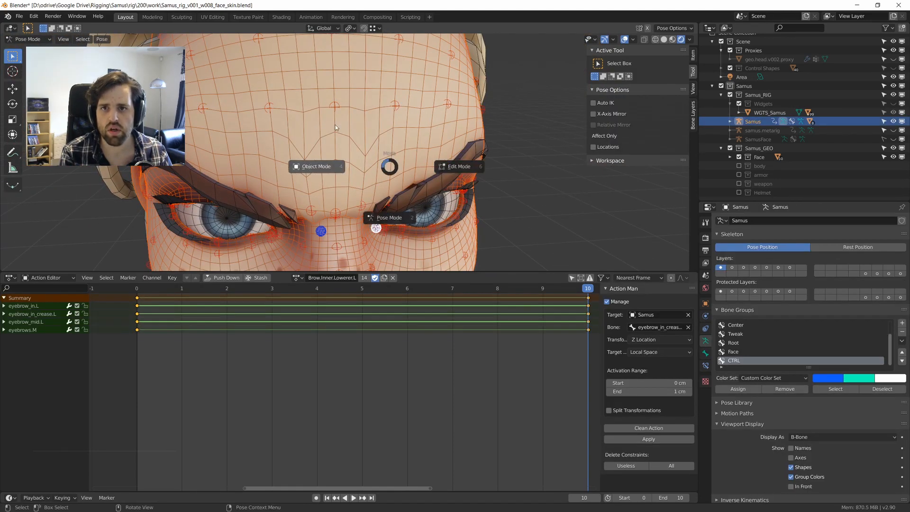
{"action": "middle_click_drag", "start_coordinate": [377, 137], "coordinate": [354, 124]}
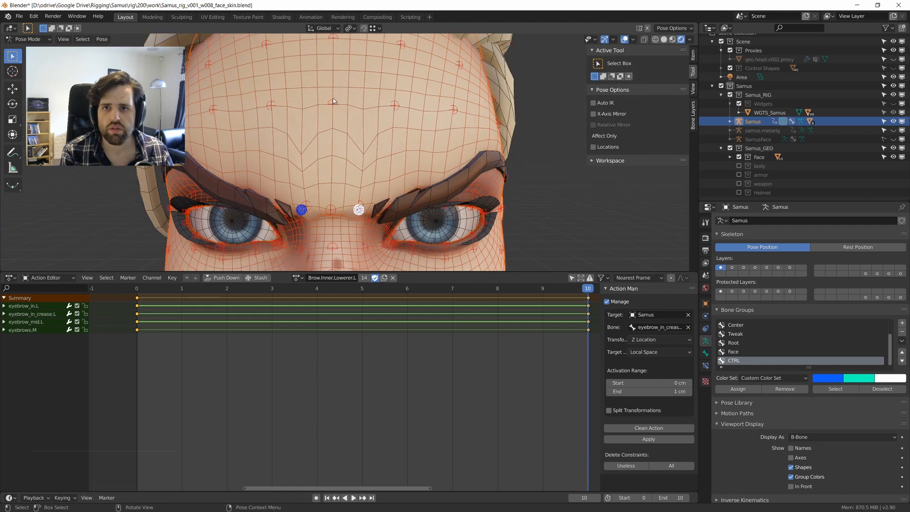
{"action": "left_click", "coordinate": [333, 99]}
{"action": "key", "text": "Tab"}
{"action": "left_click", "coordinate": [327, 142]}
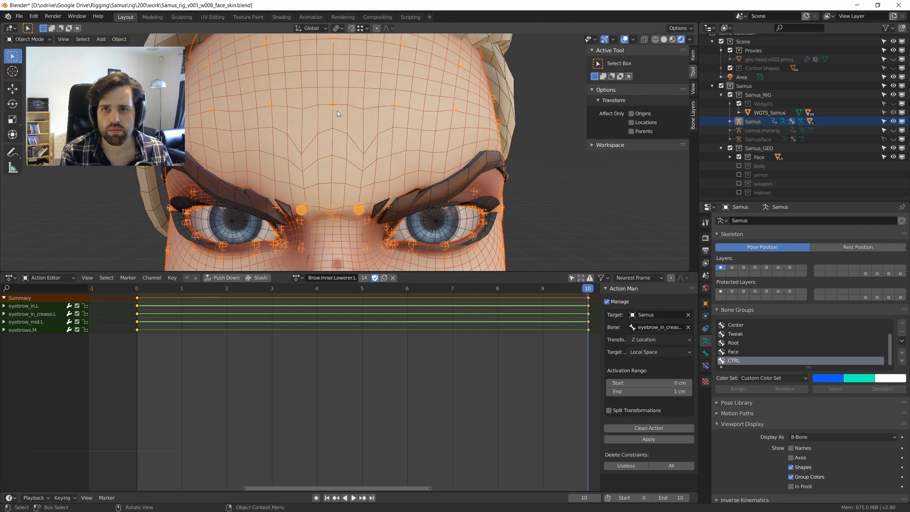
Select the armature together with the head mesh and enter Weight Paint mode on the DEF-eyebrow_in_crease.R weights.
{"action": "left_click", "coordinate": [396, 146]}
{"action": "left_click", "coordinate": [398, 146], "text": "shift"}
{"action": "left_click", "coordinate": [331, 102]}
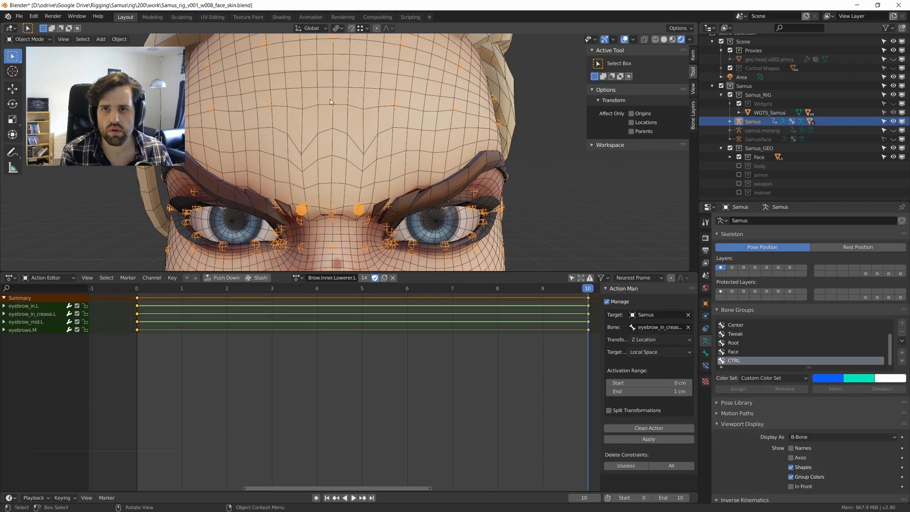
{"action": "left_click", "coordinate": [380, 150], "text": "shift"}
{"action": "key", "text": "Tab"}
{"action": "left_click", "coordinate": [306, 95]}
{"action": "mouse_move", "coordinate": [301, 95]}
{"action": "middle_mouse_down"}
{"action": "mouse_move", "coordinate": [331, 130]}
{"action": "mouse_move", "coordinate": [323, 150]}
{"action": "middle_mouse_up"}
{"action": "scroll", "coordinate": [323, 150], "scroll_direction": "up", "scroll_amount": 1}
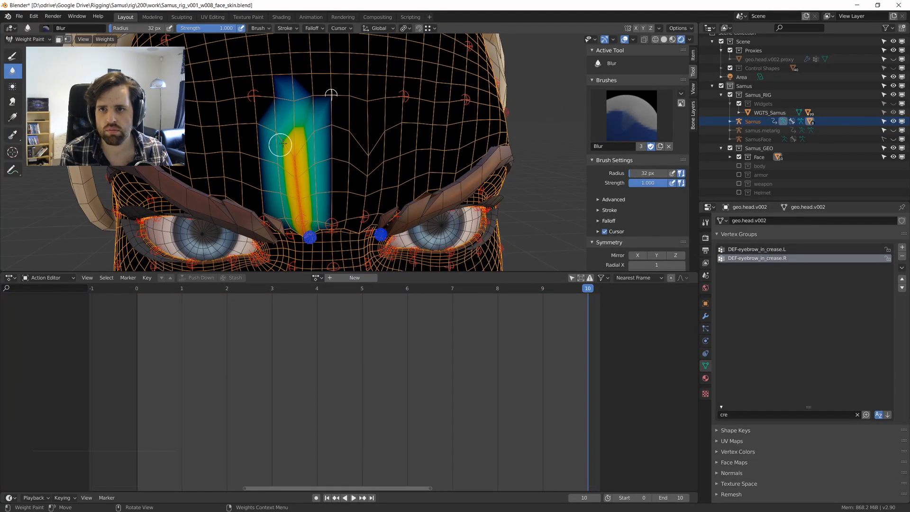
Blur the upper part of the DEF-eyebrow_in_crease.R weights on the forehead and check the deformation in Object Mode.
{"action": "mouse_move", "coordinate": [283, 143]}
{"action": "left_mouse_down"}
{"action": "mouse_move", "coordinate": [295, 146]}
{"action": "mouse_move", "coordinate": [294, 169]}
{"action": "mouse_move", "coordinate": [292, 137]}
{"action": "left_mouse_up"}
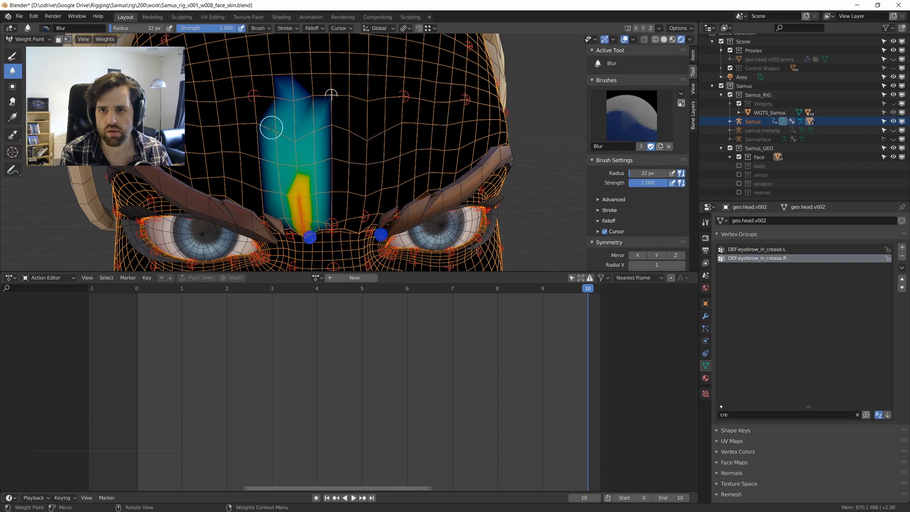
{"action": "middle_click_drag", "start_coordinate": [271, 127], "coordinate": [318, 138], "text": "ctrl"}
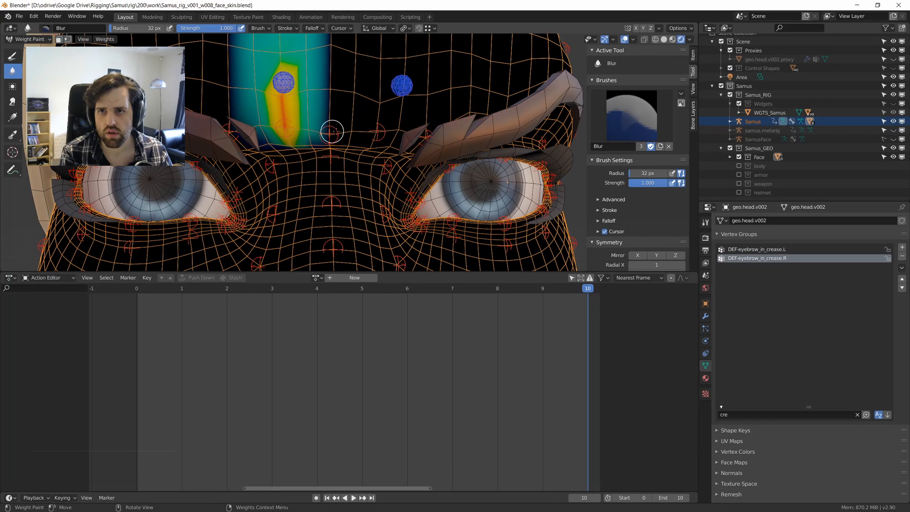
{"action": "middle_click_drag", "start_coordinate": [331, 131], "coordinate": [458, 172]}
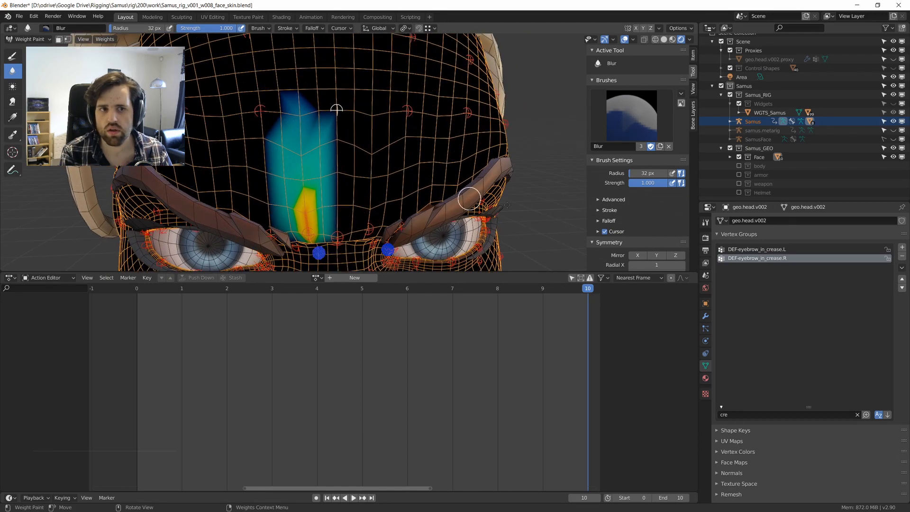
{"action": "key", "text": "ctrl+Tab"}
{"action": "left_click", "coordinate": [210, 128]}
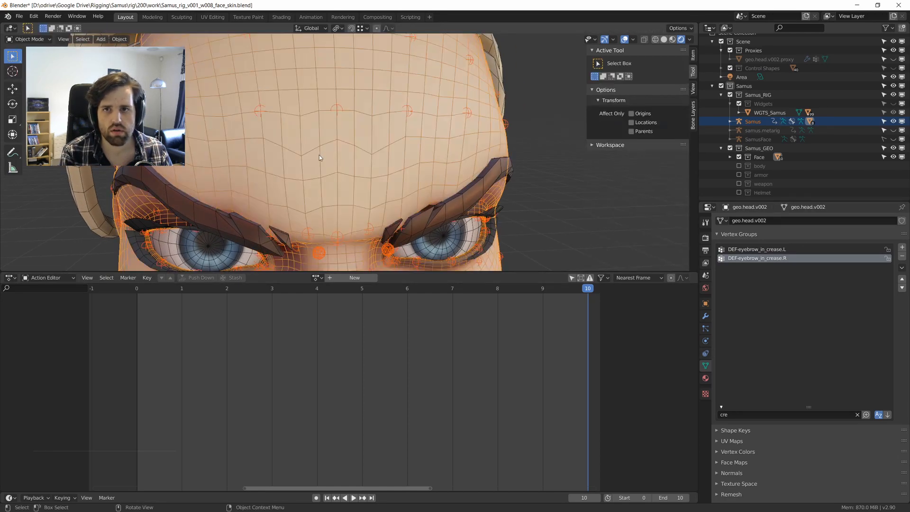
{"action": "scroll", "coordinate": [319, 155], "scroll_direction": "down", "scroll_amount": 4}
{"action": "middle_click_drag", "start_coordinate": [319, 155], "coordinate": [338, 158]}
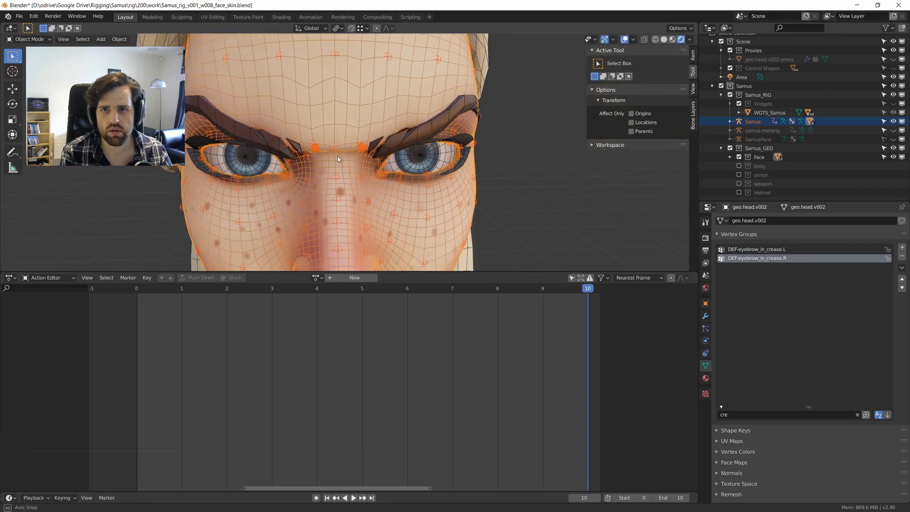
Recheck the DEF-eyebrow_in_crease.R weights in Weight Paint mode and return the Samus armature to Pose Mode.
{"action": "scroll", "coordinate": [337, 156], "scroll_direction": "up", "scroll_amount": 2}
{"action": "key", "text": "ctrl+Tab"}
{"action": "left_click", "coordinate": [280, 162]}
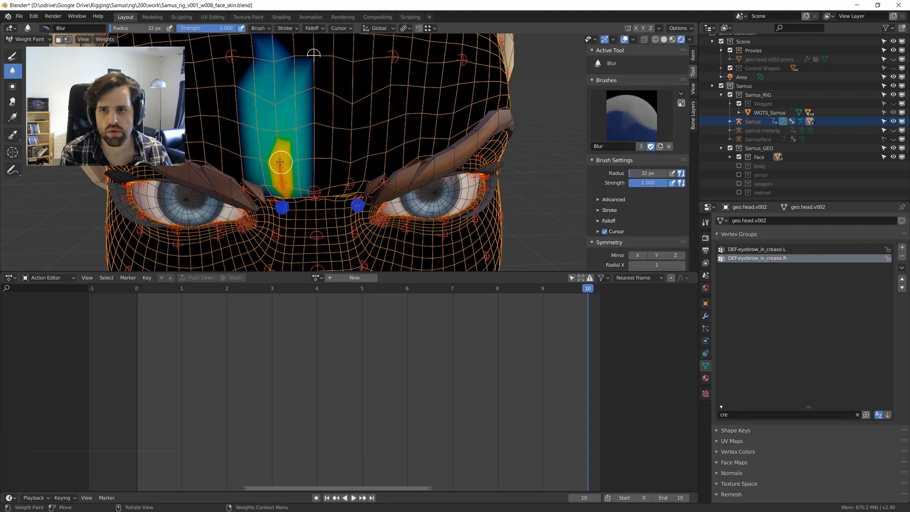
{"action": "mouse_move", "coordinate": [317, 165]}
{"action": "middle_mouse_down"}
{"action": "mouse_move", "coordinate": [287, 147]}
{"action": "mouse_move", "coordinate": [304, 115]}
{"action": "mouse_move", "coordinate": [288, 112]}
{"action": "mouse_move", "coordinate": [280, 139]}
{"action": "mouse_move", "coordinate": [290, 152]}
{"action": "middle_mouse_up"}
{"action": "key", "text": "ctrl+Tab"}
{"action": "left_click", "coordinate": [270, 141]}
{"action": "left_click", "coordinate": [324, 170]}
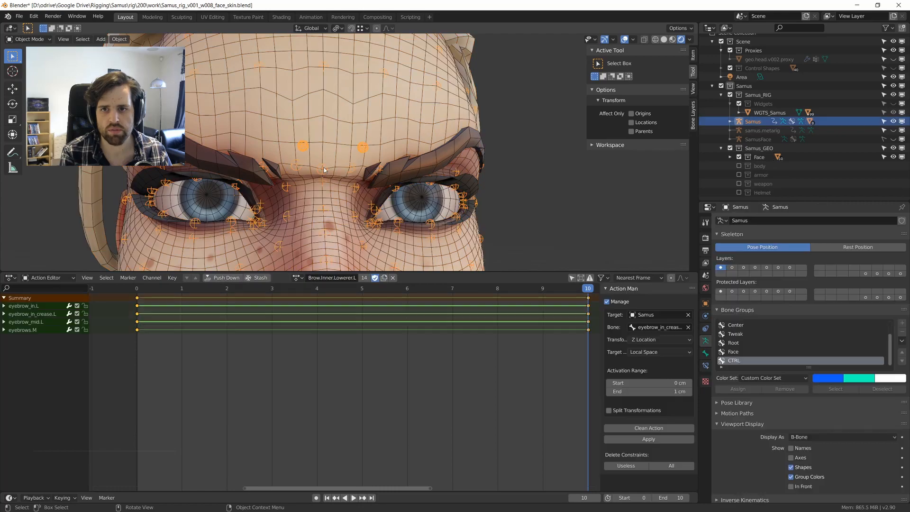
{"action": "key", "text": "ctrl+Tab"}
Examine the frowning face in a maximized viewport with overlays hidden, and restore the layout and overlays.
{"action": "scroll", "coordinate": [351, 157], "scroll_direction": "down", "scroll_amount": 4}
{"action": "scroll", "coordinate": [358, 159], "scroll_direction": "up", "scroll_amount": 3}
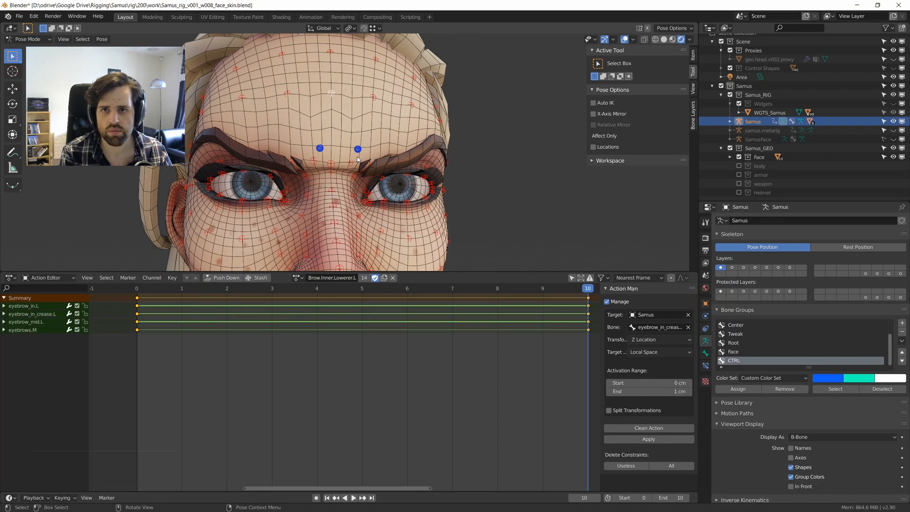
{"action": "scroll", "coordinate": [358, 158], "scroll_direction": "down", "scroll_amount": 5}
{"action": "key", "text": "shift+alt+z"}
{"action": "key", "text": "ctrl+space"}
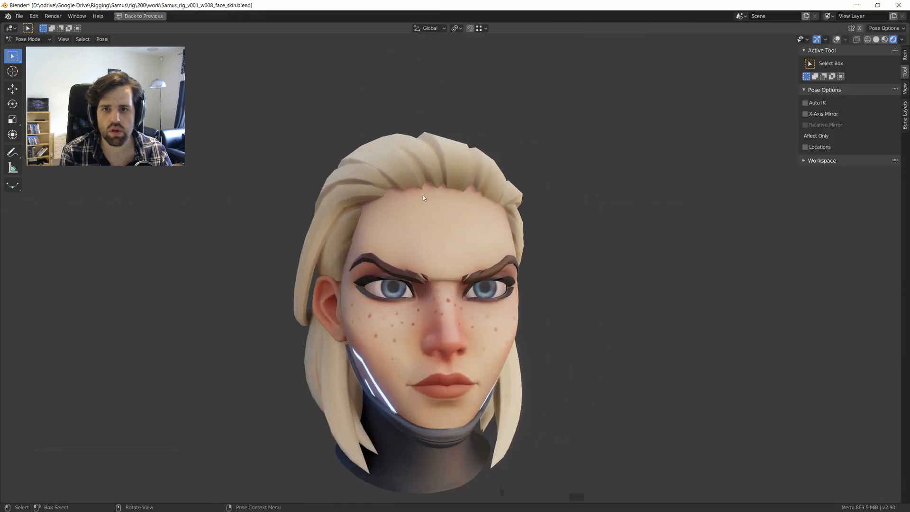
{"action": "scroll", "coordinate": [423, 195], "scroll_direction": "up", "scroll_amount": 4}
{"action": "key", "text": "ctrl+space"}
{"action": "scroll", "coordinate": [385, 215], "scroll_direction": "up", "scroll_amount": 1}
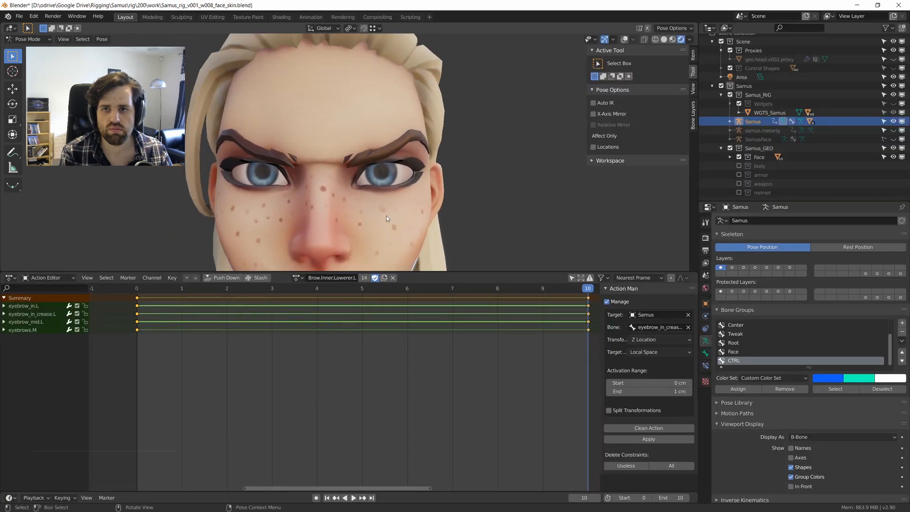
{"action": "key", "text": "ctrl+space"}
{"action": "key", "text": "ctrl+space"}
{"action": "key", "text": "shift+alt+z"}
Move the left and right eyebrow crease controls one after the other to test each side of the brow separately.
{"action": "middle_click_drag", "start_coordinate": [361, 141], "coordinate": [353, 160], "text": "shift"}
{"action": "scroll", "coordinate": [386, 182], "scroll_direction": "up", "scroll_amount": 2}
{"action": "left_click", "coordinate": [353, 200]}
{"action": "key", "text": "g"}
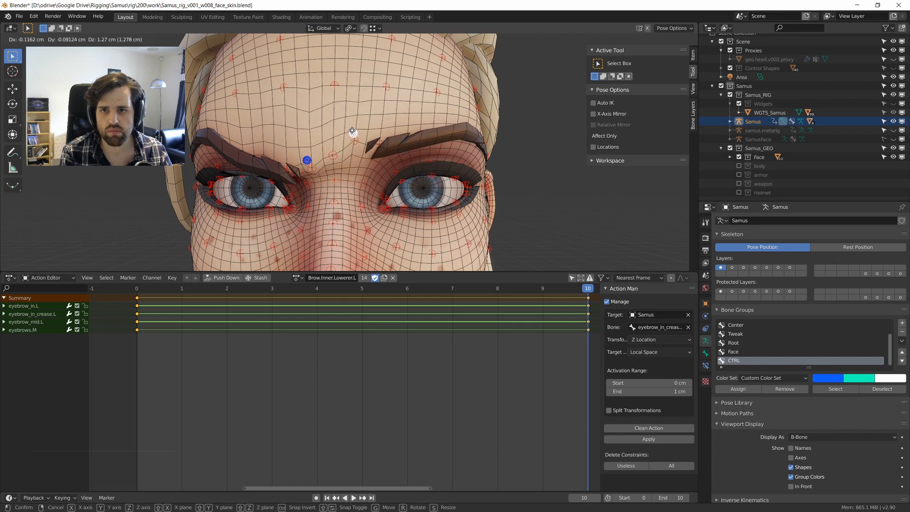
{"action": "left_click", "coordinate": [353, 162]}
{"action": "middle_click_drag", "start_coordinate": [352, 162], "coordinate": [367, 165]}
{"action": "left_click", "coordinate": [322, 163]}
{"action": "key", "text": "g"}
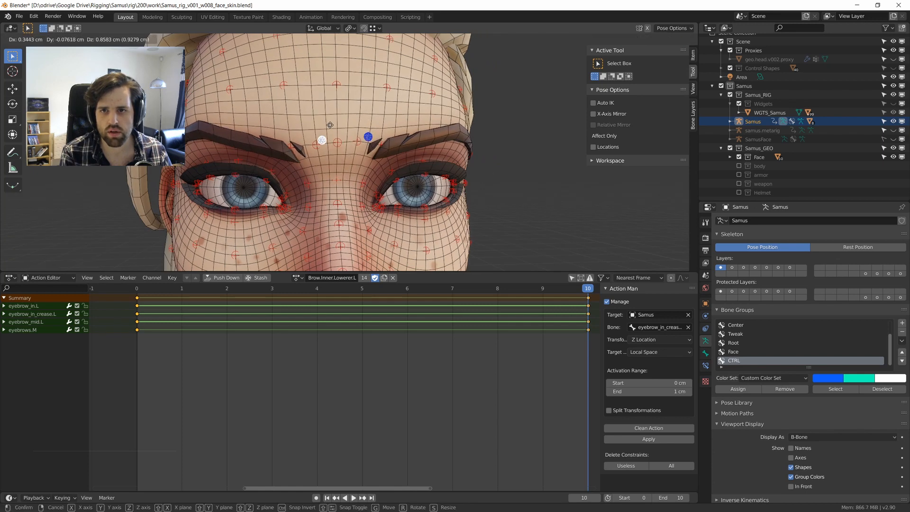
{"action": "left_click", "coordinate": [325, 158]}
Try moving the bone beside the right eyebrow crease control.
{"action": "scroll", "coordinate": [313, 177], "scroll_direction": "up", "scroll_amount": 2}
{"action": "middle_click_drag", "start_coordinate": [313, 177], "coordinate": [343, 174]}
{"action": "left_click", "coordinate": [310, 173]}
{"action": "key", "text": "g"}
{"action": "right_click", "coordinate": [308, 157]}
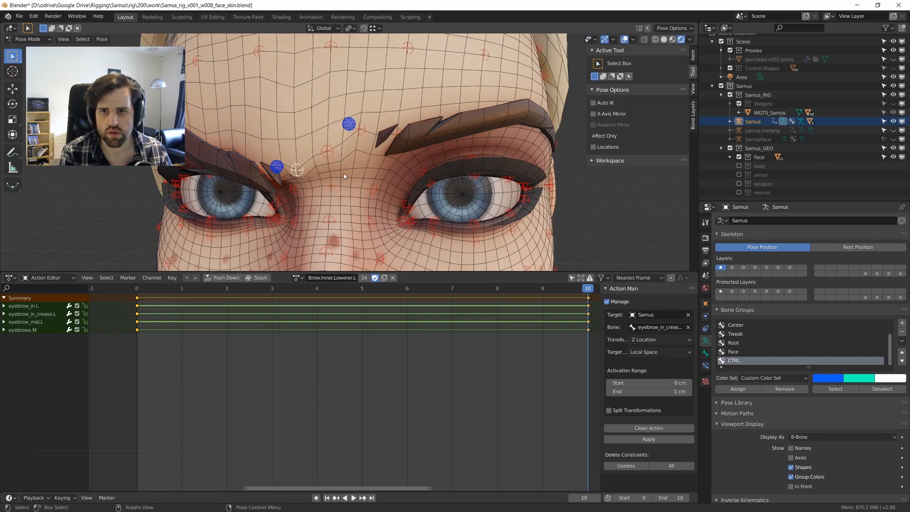
Clear the location of all bones and bring back the frame 10 pose of the Brow.Inner.Lowerer.L action.
{"action": "key", "text": "a"}
{"action": "key", "text": "a"}
{"action": "key", "text": "alt+g"}
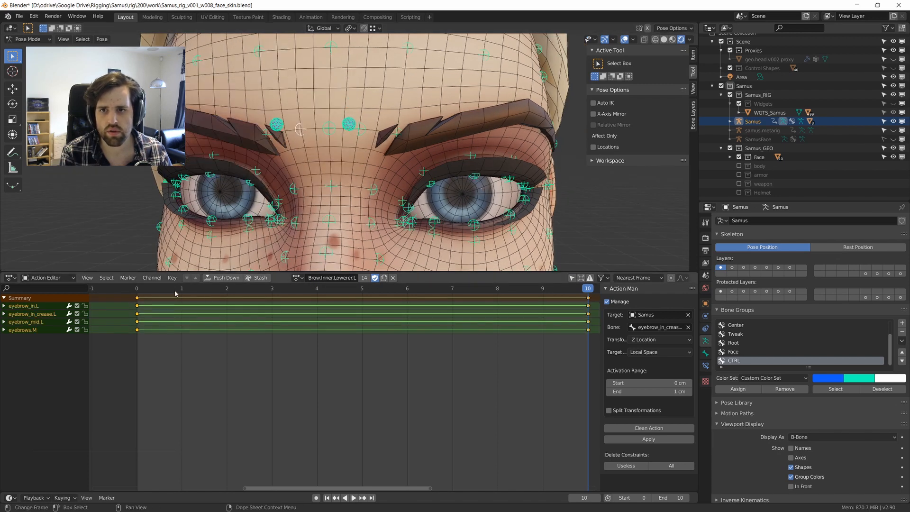
{"action": "key", "text": "space"}
{"action": "key", "text": "space"}
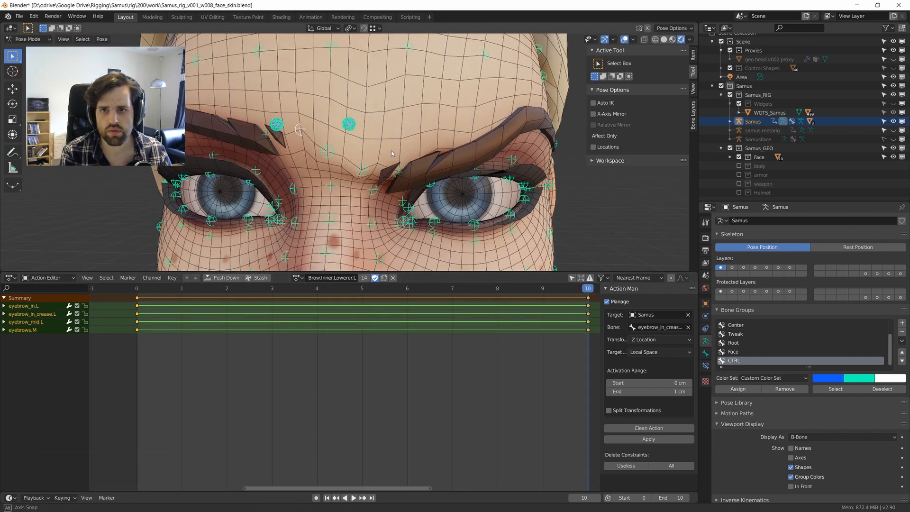
Raise the left eyebrow crease bone about 0.25 cm along the global Z axis.
{"action": "scroll", "coordinate": [370, 170], "scroll_direction": "up", "scroll_amount": 2}
{"action": "left_click", "coordinate": [372, 173]}
{"action": "key", "text": "g"}
{"action": "key", "text": "z"}
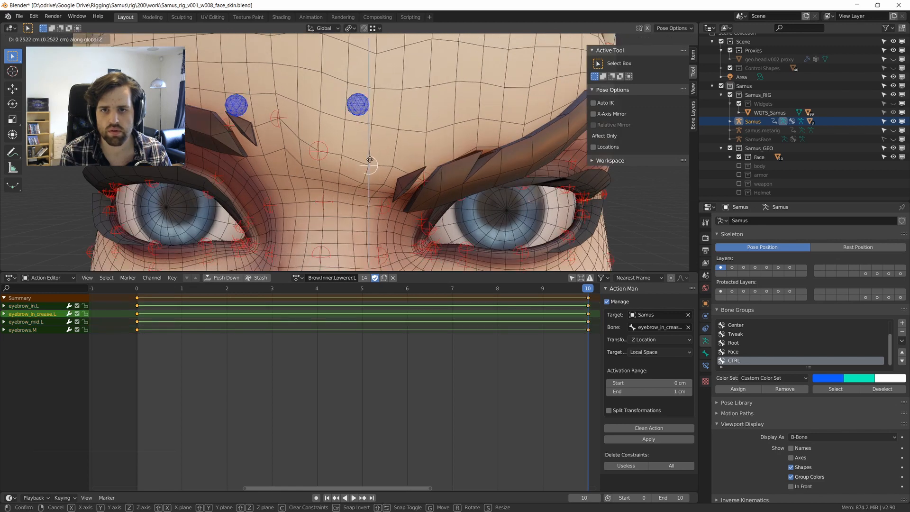
{"action": "left_click", "coordinate": [370, 159]}
Lower the middle eyebrow bone about 0.1 cm along the global Z axis.
{"action": "scroll", "coordinate": [334, 158], "scroll_direction": "down", "scroll_amount": 3}
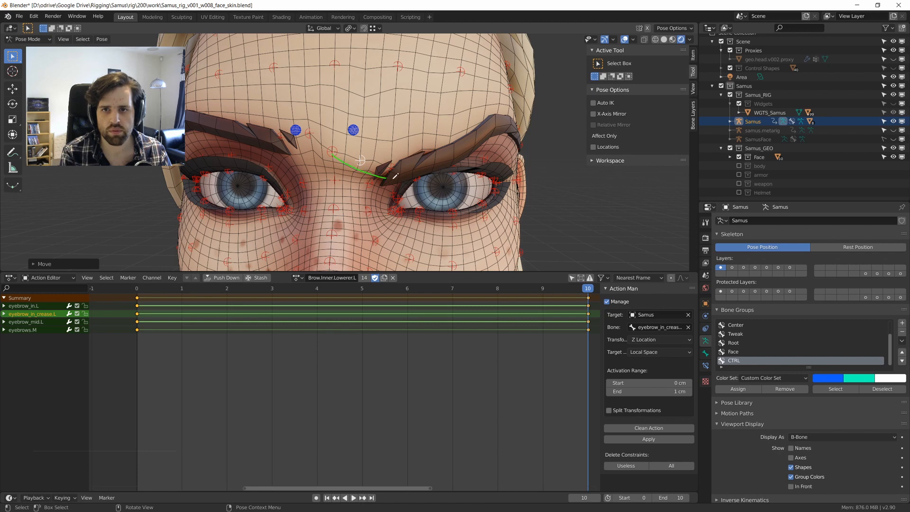
{"action": "scroll", "coordinate": [333, 153], "scroll_direction": "up", "scroll_amount": 3}
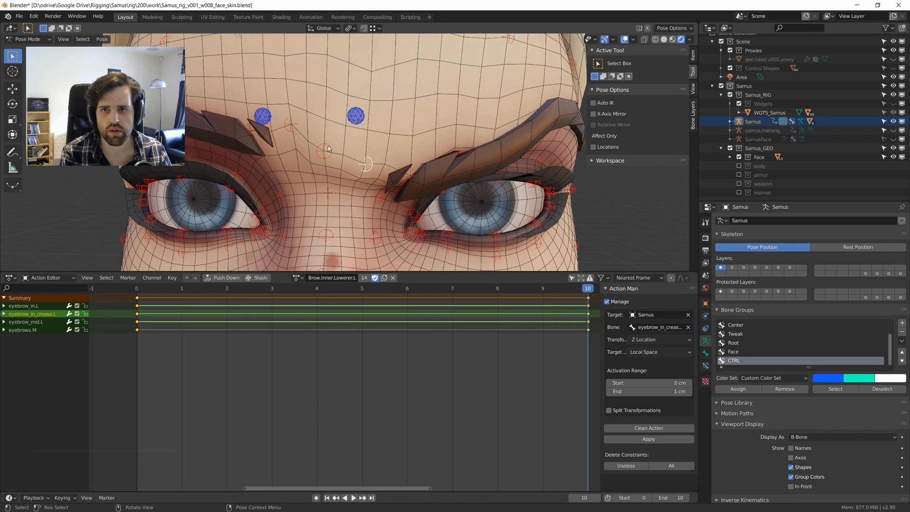
{"action": "middle_click_drag", "start_coordinate": [368, 167], "coordinate": [324, 152]}
{"action": "left_click", "coordinate": [313, 152]}
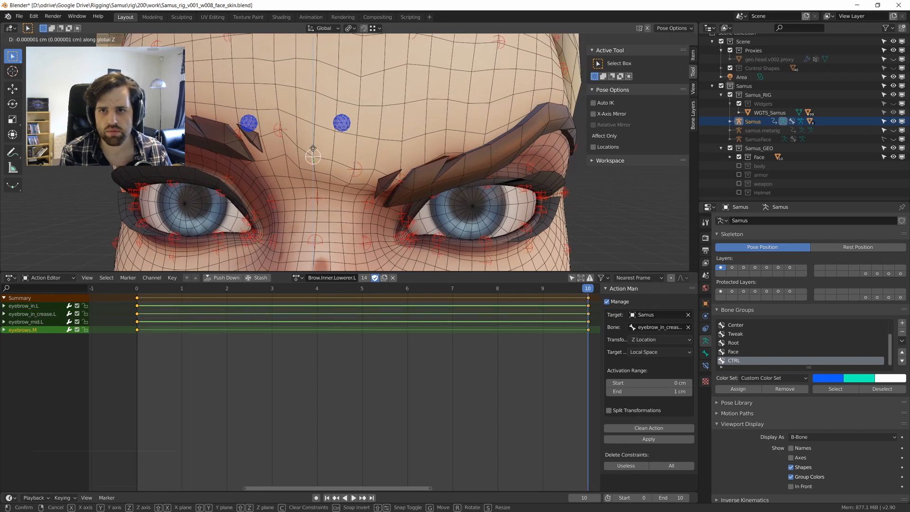
{"action": "key", "text": "g"}
{"action": "key", "text": "z"}
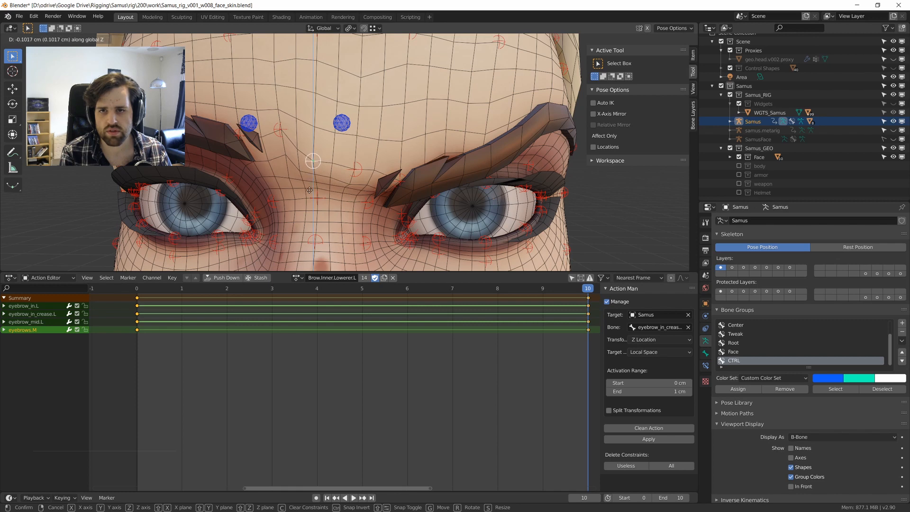
{"action": "left_click", "coordinate": [318, 189]}
Keyframe all bones at frame 10, copy their pose and clean the Brow.Inner.Lowerer.L action.
{"action": "key", "text": "ctrl+c"}
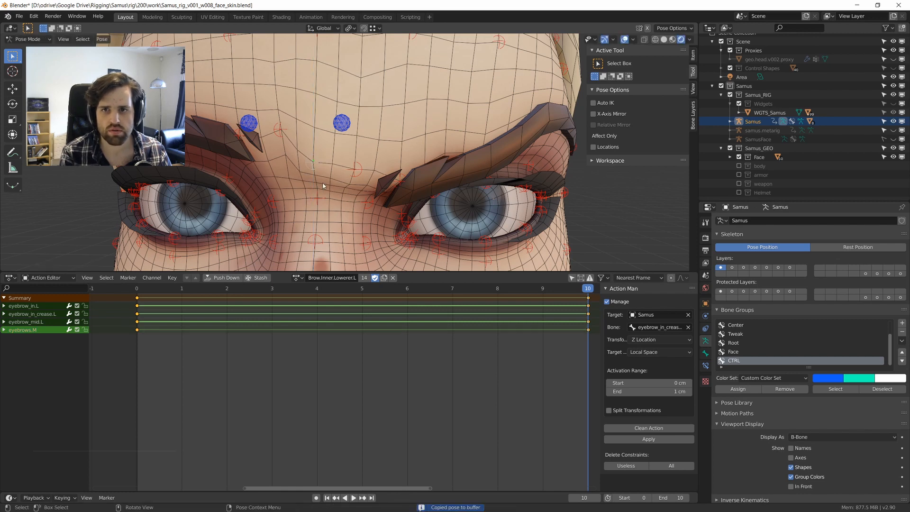
{"action": "key", "text": "a"}
{"action": "key", "text": "i"}
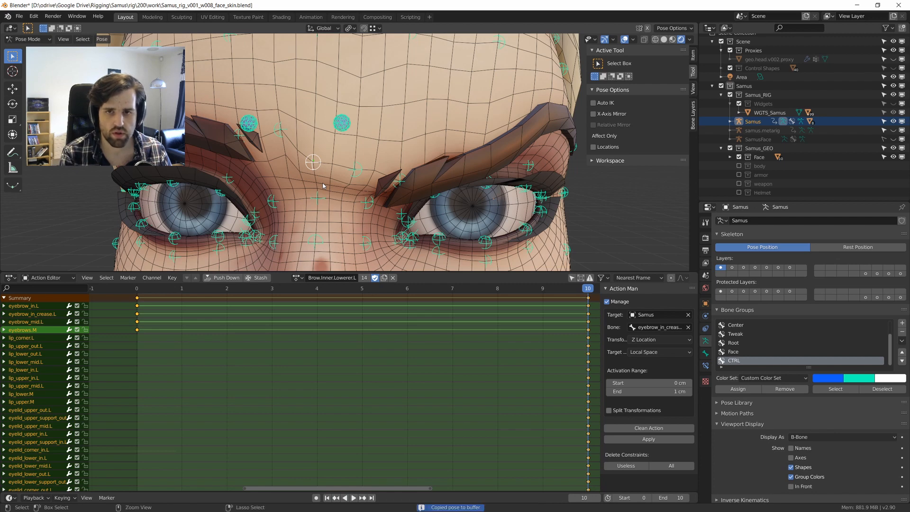
{"action": "key", "text": "ctrl+c"}
{"action": "left_click", "coordinate": [655, 440]}
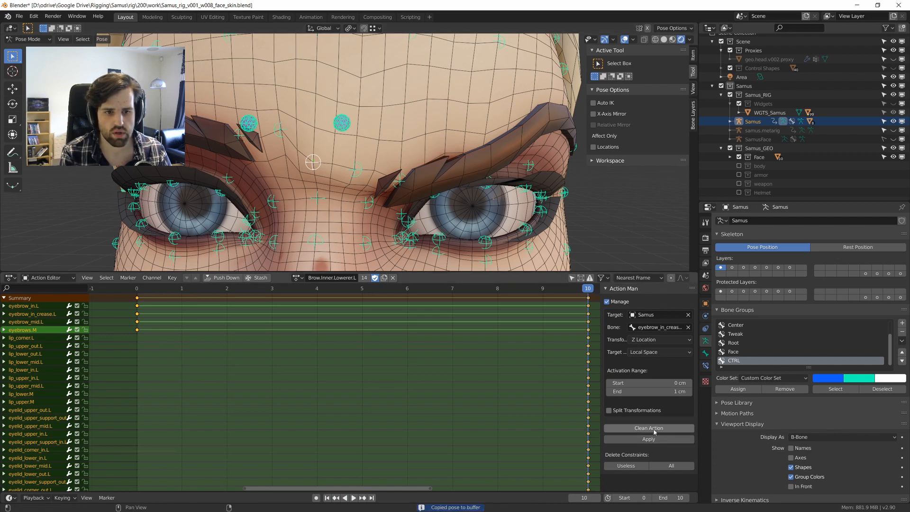
Switch to the Brow.Inner.Lowerer.R action, clear all bone locations and paste the copied pose mirrored.
{"action": "left_click", "coordinate": [295, 277]}
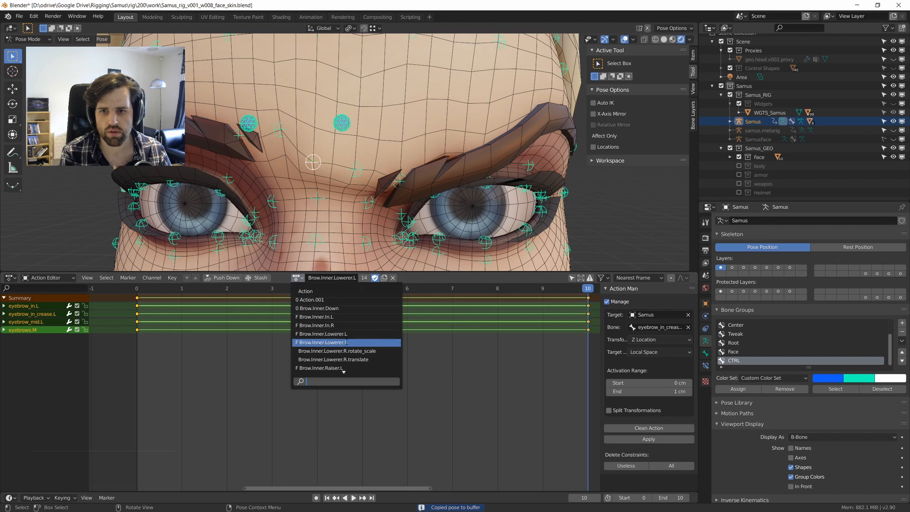
{"action": "left_click", "coordinate": [332, 343]}
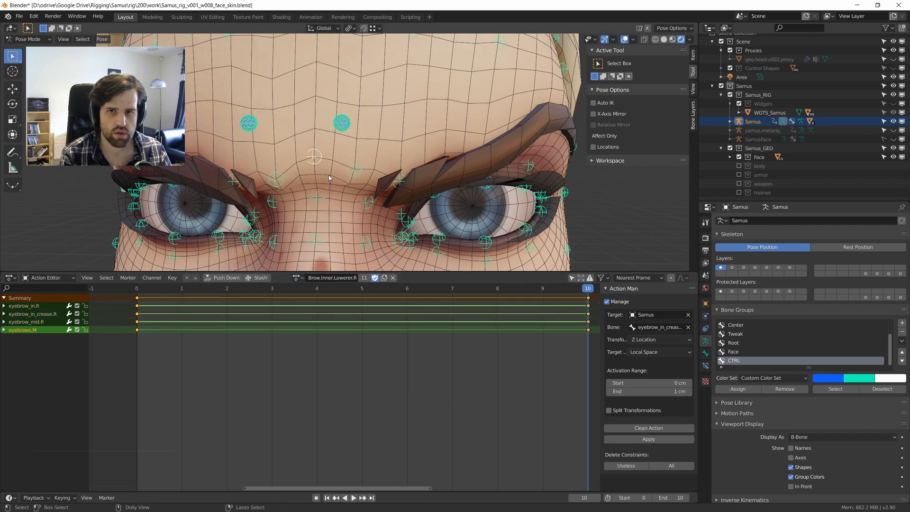
{"action": "key", "text": "a"}
{"action": "key", "text": "a"}
{"action": "key", "text": "alt+g"}
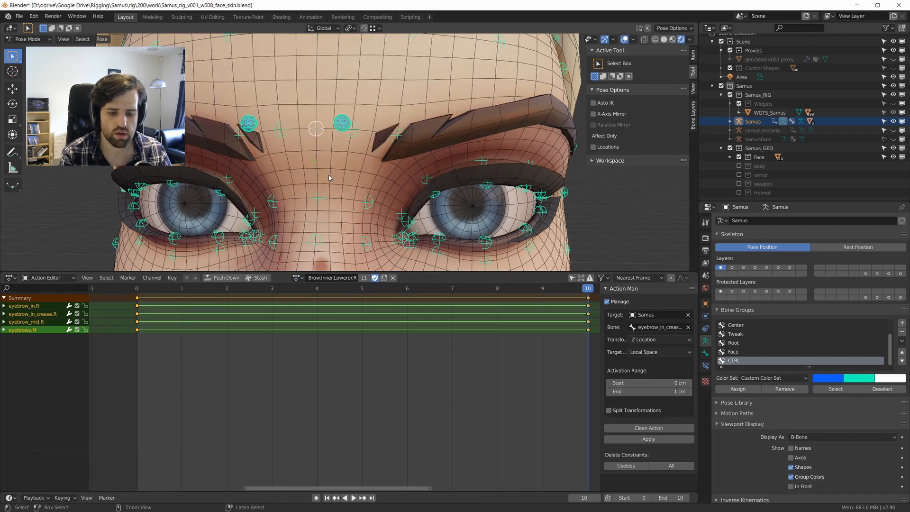
{"action": "key", "text": "ctrl+shift+v"}
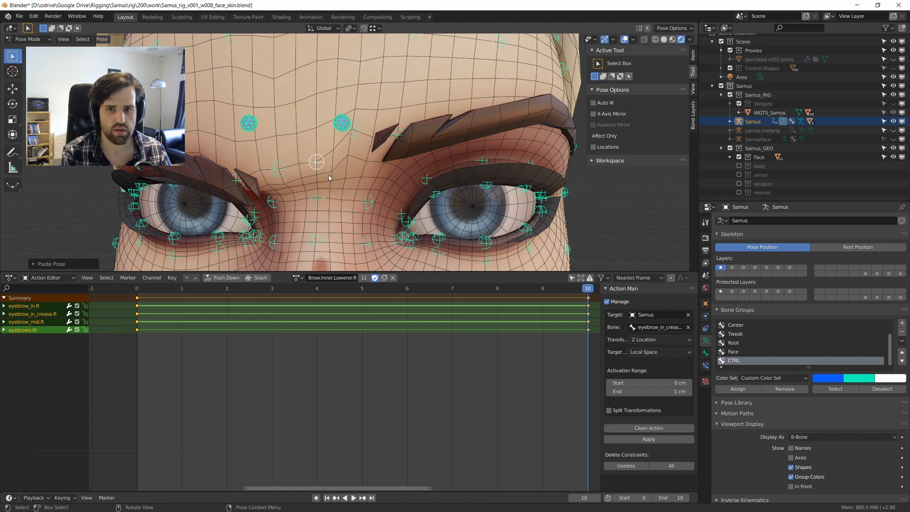
Keyframe the mirrored pose on all bones at frame 10, then apply and clean the Brow.Inner.Lowerer.R action.
{"action": "key", "text": "i"}
{"action": "left_click", "coordinate": [649, 439]}
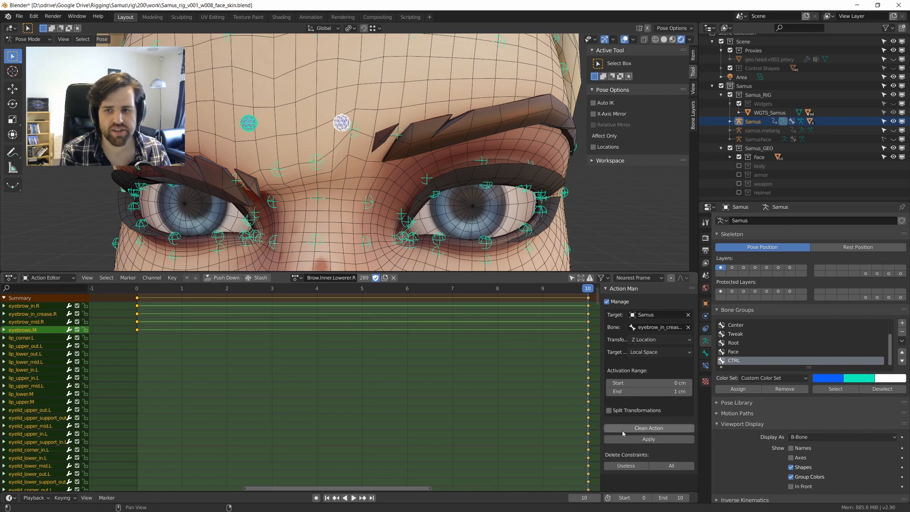
{"action": "mouse_move", "coordinate": [441, 177]}
{"action": "middle_mouse_down"}
{"action": "mouse_move", "coordinate": [463, 175]}
{"action": "mouse_move", "coordinate": [444, 177]}
{"action": "middle_mouse_up"}
{"action": "scroll", "coordinate": [445, 177], "scroll_direction": "down", "scroll_amount": 3}
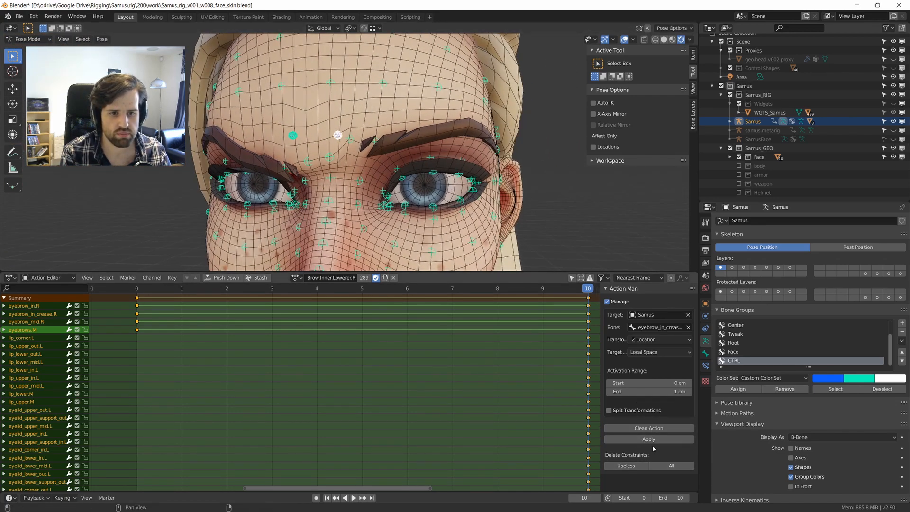
{"action": "left_click", "coordinate": [648, 428]}
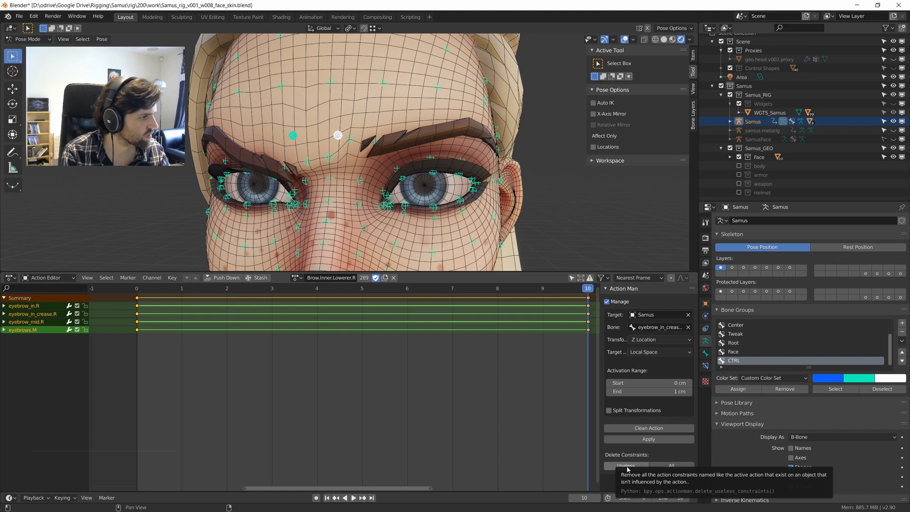
Try the Pose Breakdowner on the brow bones, including the middle eyebrow bone.
{"action": "left_click", "coordinate": [103, 40]}
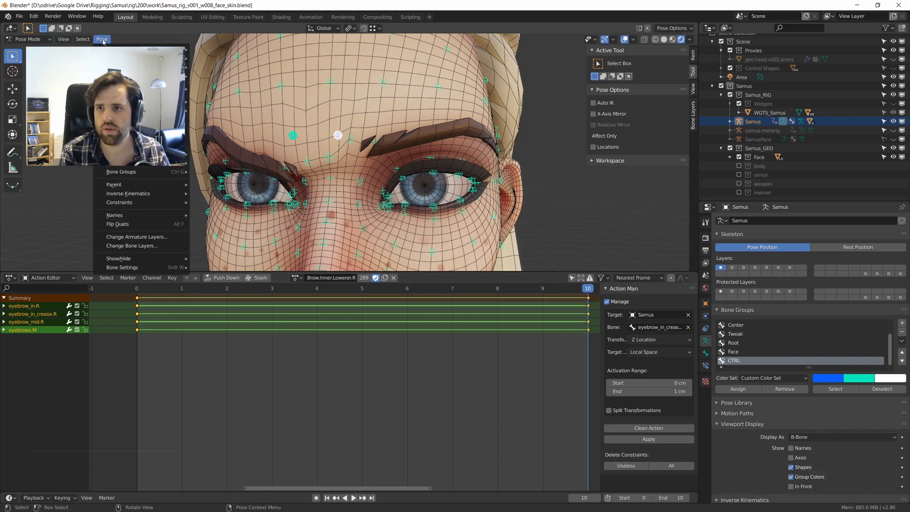
{"action": "mouse_move", "coordinate": [183, 102]}
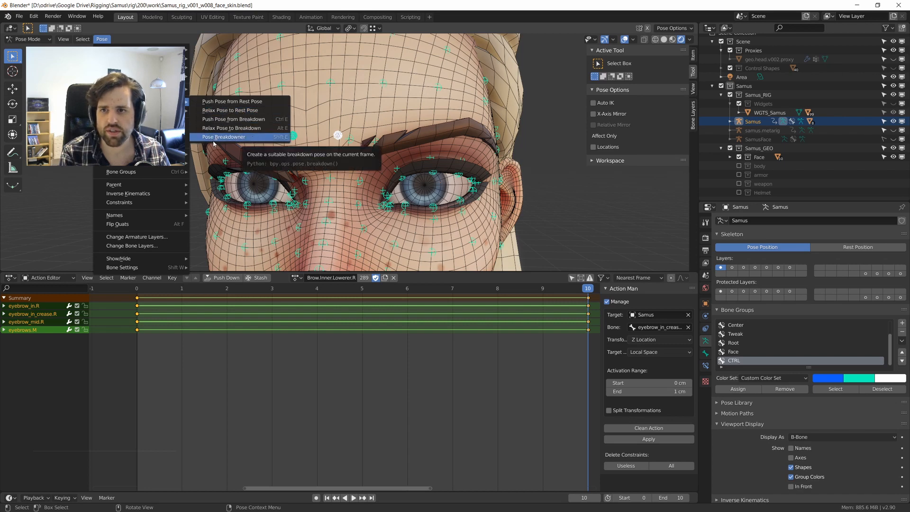
{"action": "left_click", "coordinate": [351, 142]}
{"action": "key", "text": "ctrl+Tab"}
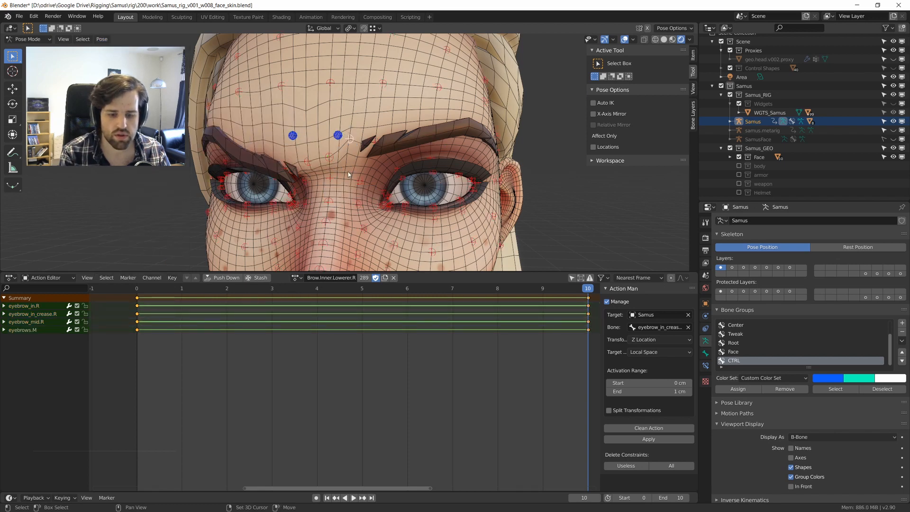
{"action": "key", "text": "shift+e"}
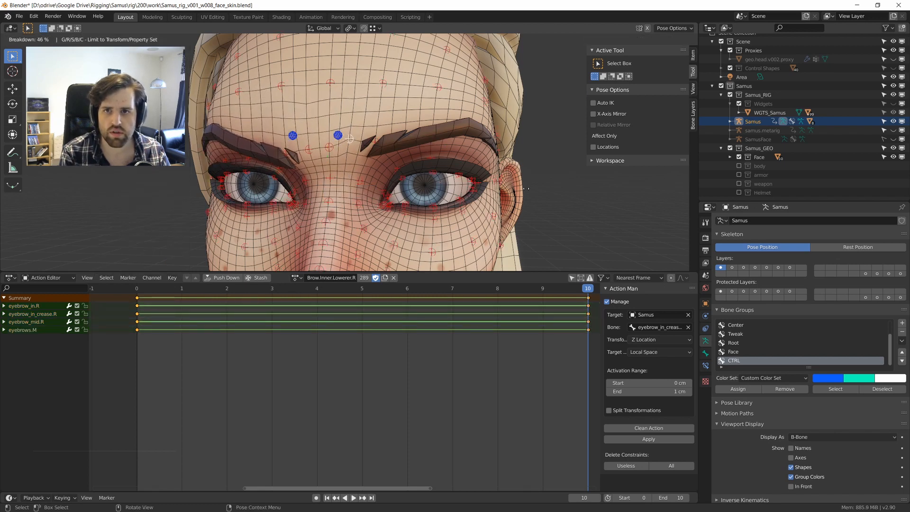
{"action": "left_click", "coordinate": [422, 149]}
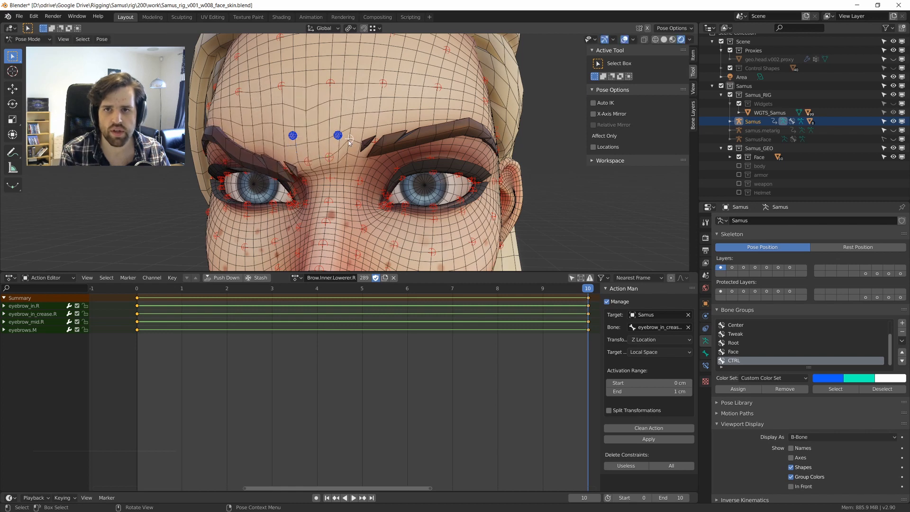
{"action": "left_click", "coordinate": [331, 158]}
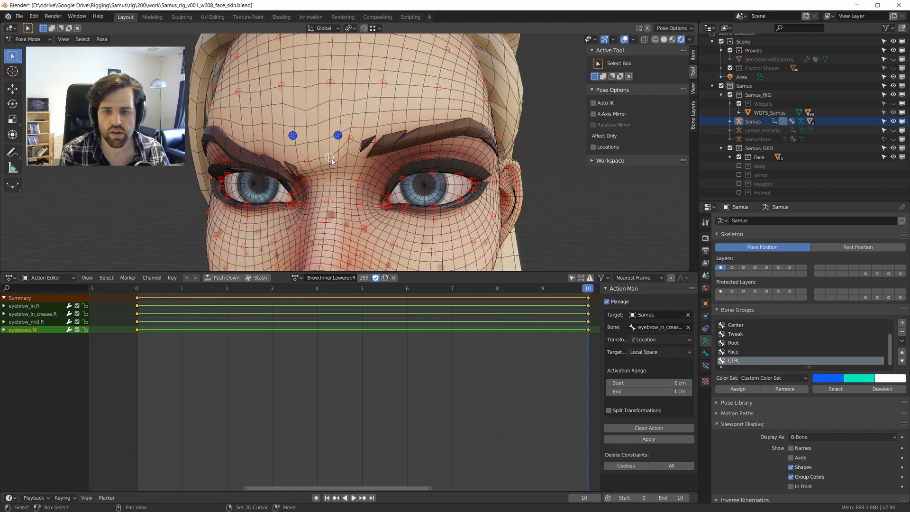
{"action": "key", "text": "shift+e"}
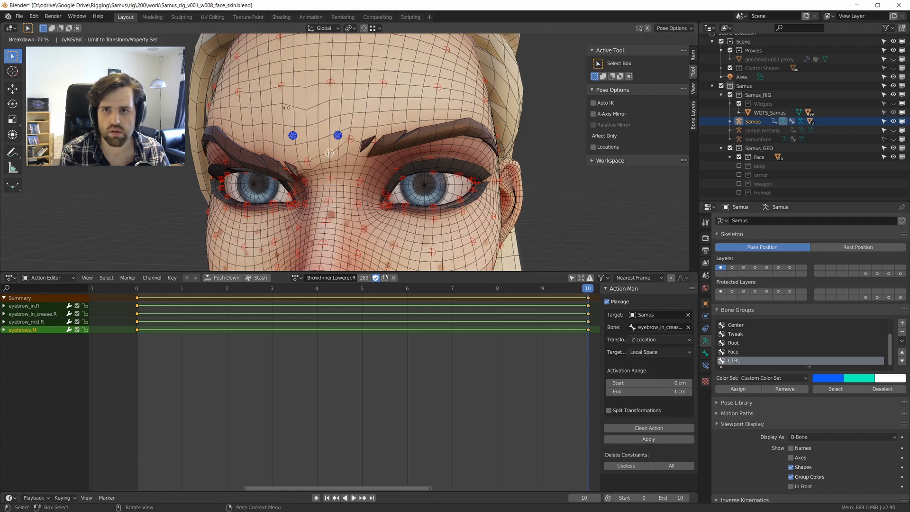
{"action": "left_click", "coordinate": [357, 104]}
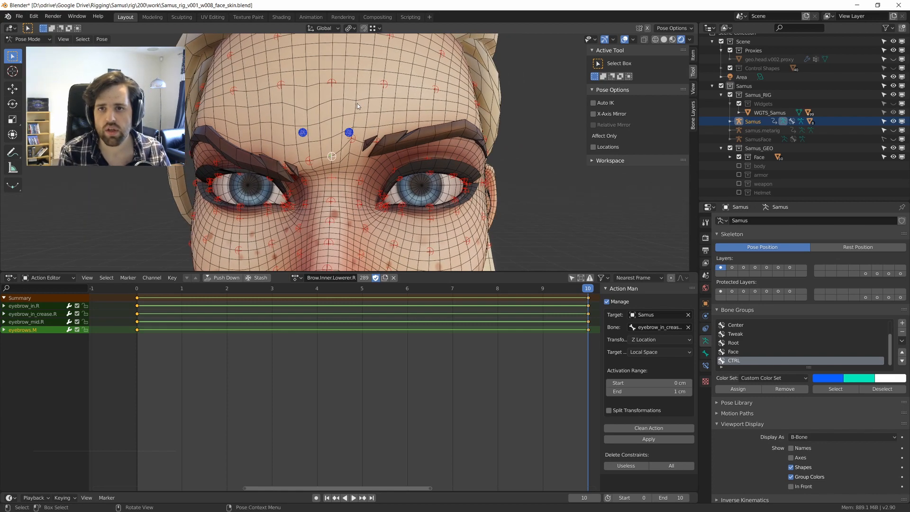
Delete the useless constraints of Brow.Inner.Lowerer.R and check its lowered right brow at frame 10 from several angles.
{"action": "key", "text": "space"}
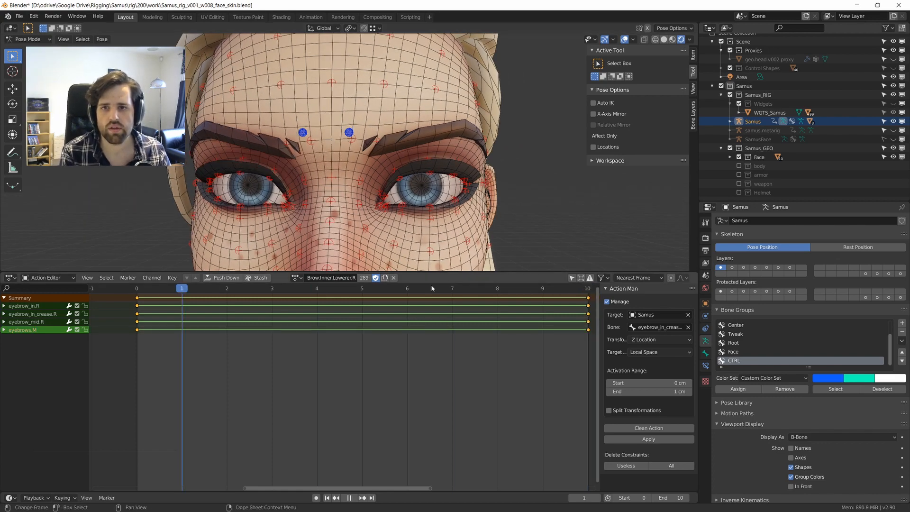
{"action": "key", "text": "Escape"}
{"action": "scroll", "coordinate": [317, 156], "scroll_direction": "up", "scroll_amount": 2}
{"action": "middle_click_drag", "start_coordinate": [317, 155], "coordinate": [317, 173]}
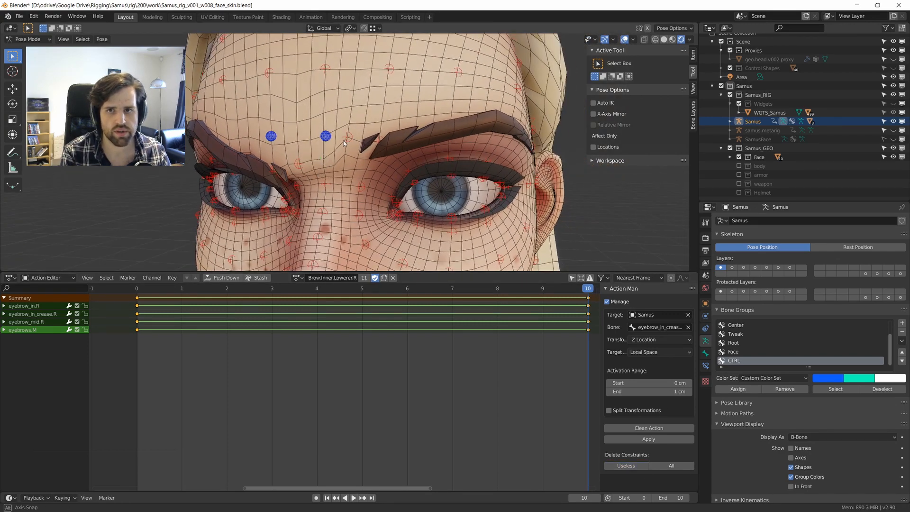
{"action": "middle_click_drag", "start_coordinate": [343, 141], "coordinate": [338, 171]}
{"action": "scroll", "coordinate": [384, 181], "scroll_direction": "down", "scroll_amount": 4}
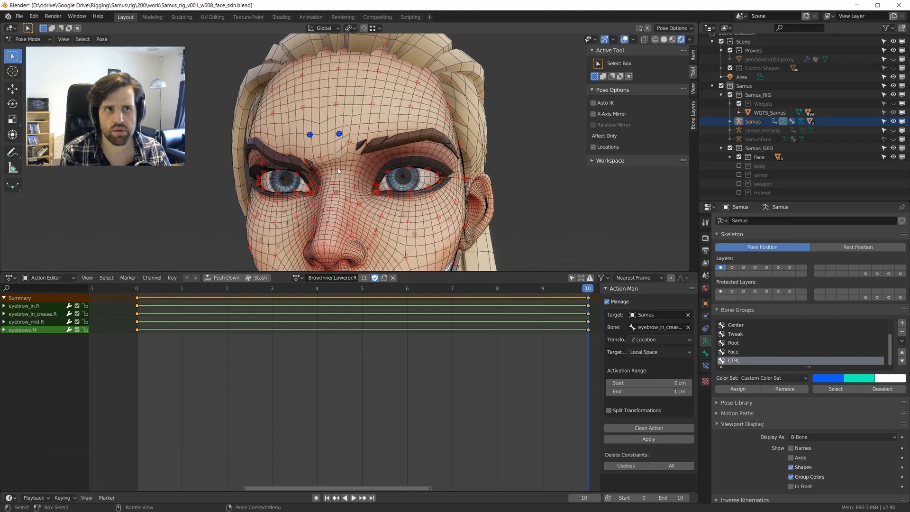
Inspect the bone constraints of forehead.004.M and forehead.004.R and the forehead around them.
{"action": "left_click", "coordinate": [336, 105]}
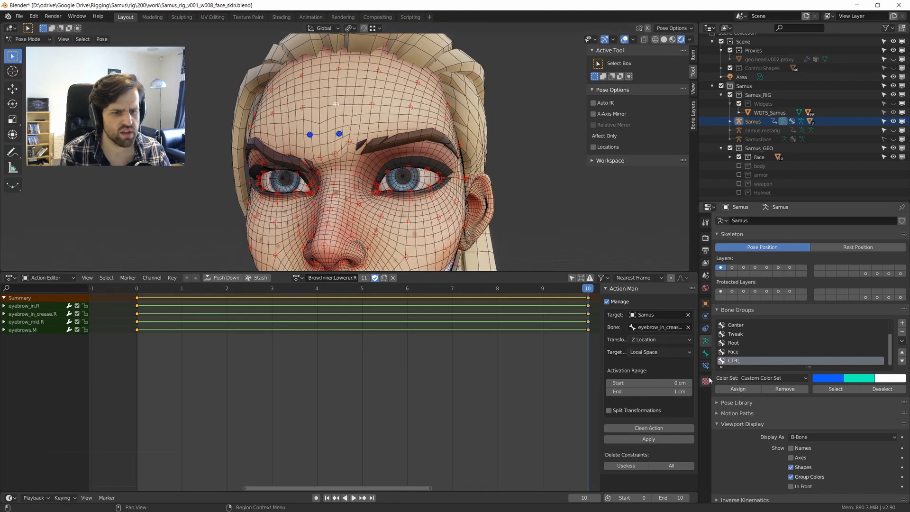
{"action": "left_click", "coordinate": [705, 353]}
{"action": "left_click", "coordinate": [705, 365]}
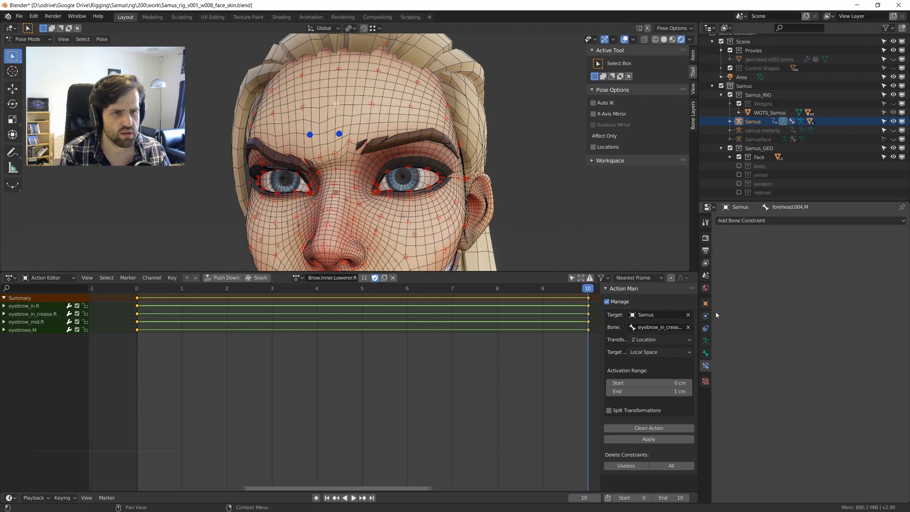
{"action": "scroll", "coordinate": [277, 86], "scroll_direction": "up", "scroll_amount": 2}
{"action": "middle_click_drag", "start_coordinate": [279, 88], "coordinate": [269, 82]}
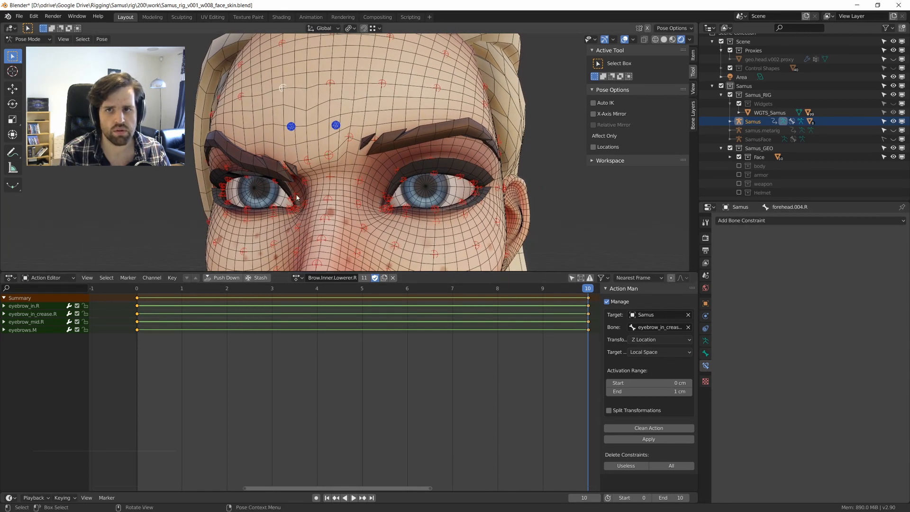
{"action": "scroll", "coordinate": [296, 197], "scroll_direction": "down", "scroll_amount": 3}
{"action": "middle_click_drag", "start_coordinate": [327, 164], "coordinate": [341, 162]}
{"action": "scroll", "coordinate": [340, 163], "scroll_direction": "up", "scroll_amount": 3}
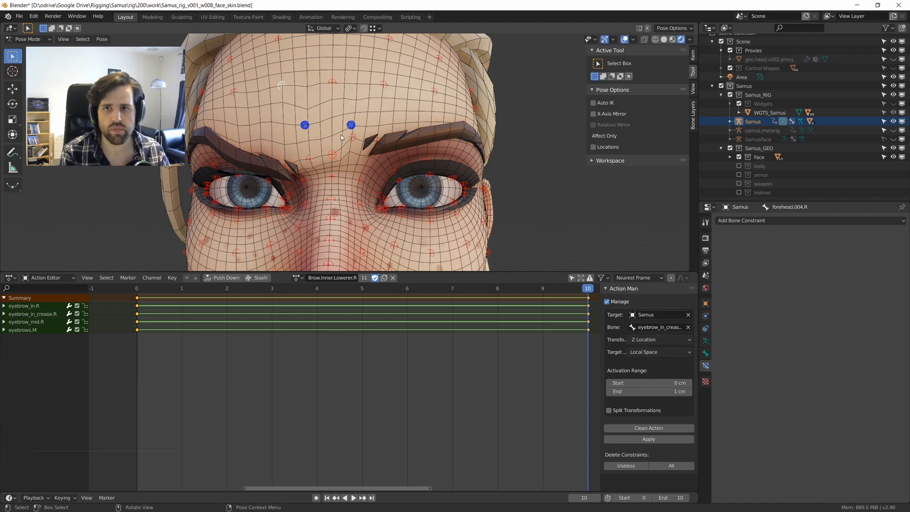
Maximize the viewport and lower both eyebrow crease controls together to test the combined frown.
{"action": "key", "text": "ctrl+space"}
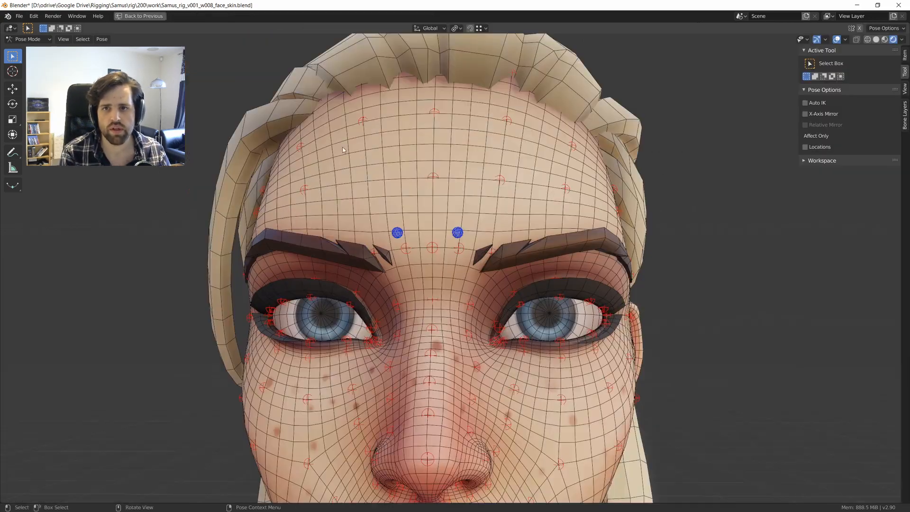
{"action": "scroll", "coordinate": [422, 247], "scroll_direction": "down", "scroll_amount": 7}
{"action": "scroll", "coordinate": [431, 235], "scroll_direction": "up", "scroll_amount": 6}
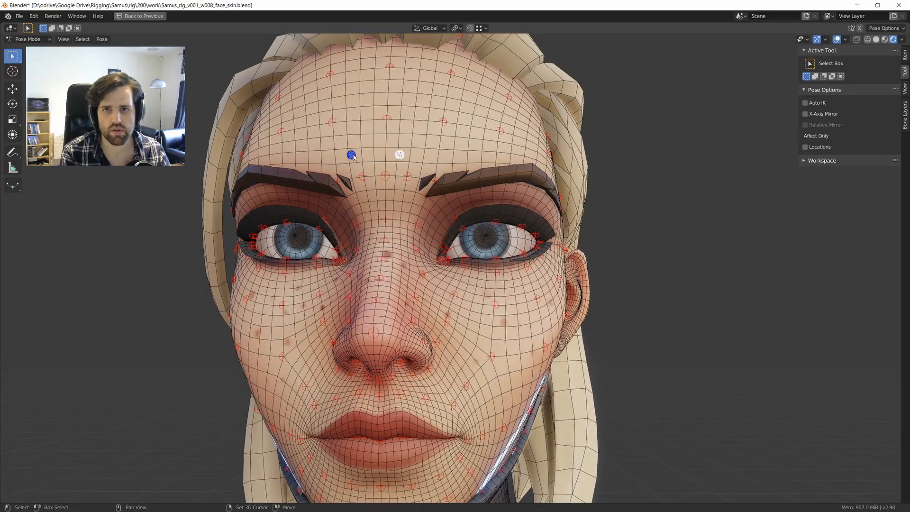
{"action": "key", "text": "g"}
{"action": "left_click", "coordinate": [352, 195]}
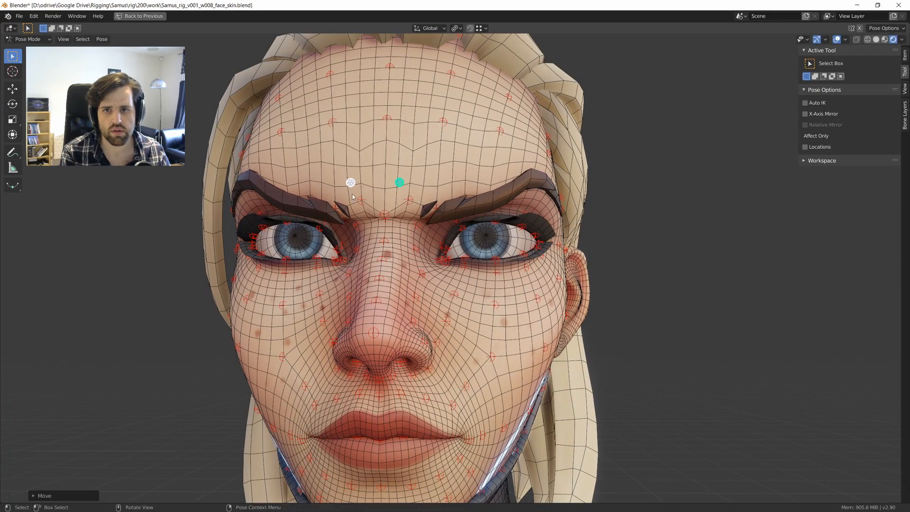
Try lowering both inner eyebrow crease bones and the middle eyebrow bone along global Z over the combined frown.
{"action": "scroll", "coordinate": [380, 198], "scroll_direction": "up", "scroll_amount": 4}
{"action": "mouse_move", "coordinate": [397, 199]}
{"action": "middle_mouse_down"}
{"action": "mouse_move", "coordinate": [416, 223]}
{"action": "mouse_move", "coordinate": [415, 242]}
{"action": "mouse_move", "coordinate": [367, 237]}
{"action": "mouse_move", "coordinate": [406, 198]}
{"action": "middle_mouse_up"}
{"action": "left_click", "coordinate": [404, 198]}
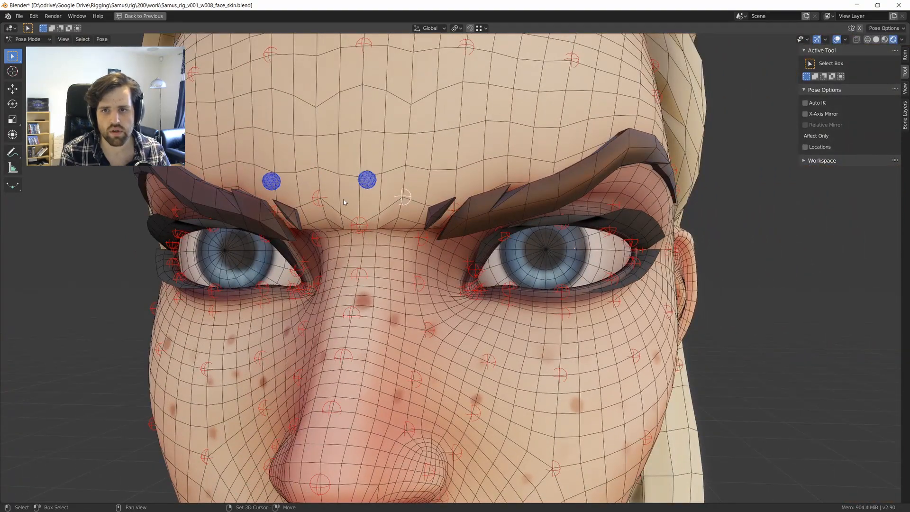
{"action": "left_click", "coordinate": [320, 197], "text": "shift"}
{"action": "key", "text": "g"}
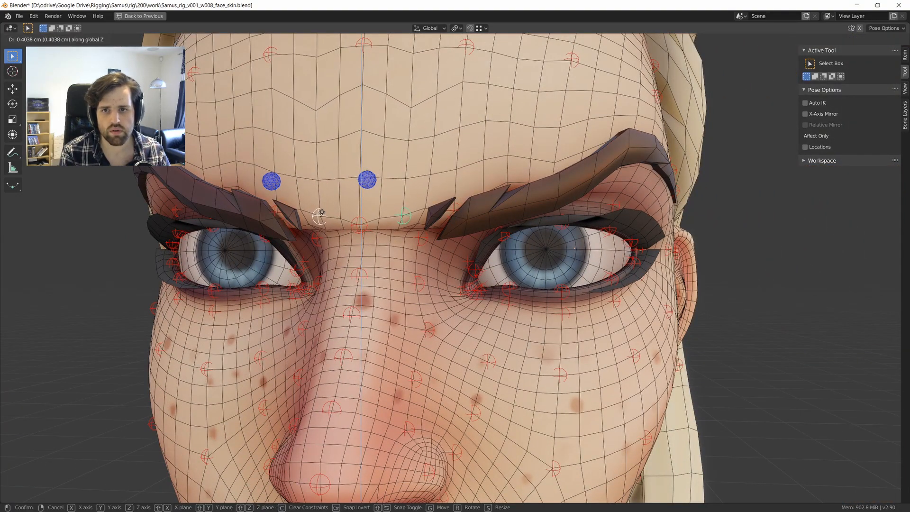
{"action": "left_click", "coordinate": [324, 216]}
{"action": "left_click", "coordinate": [359, 224]}
{"action": "key", "text": "g"}
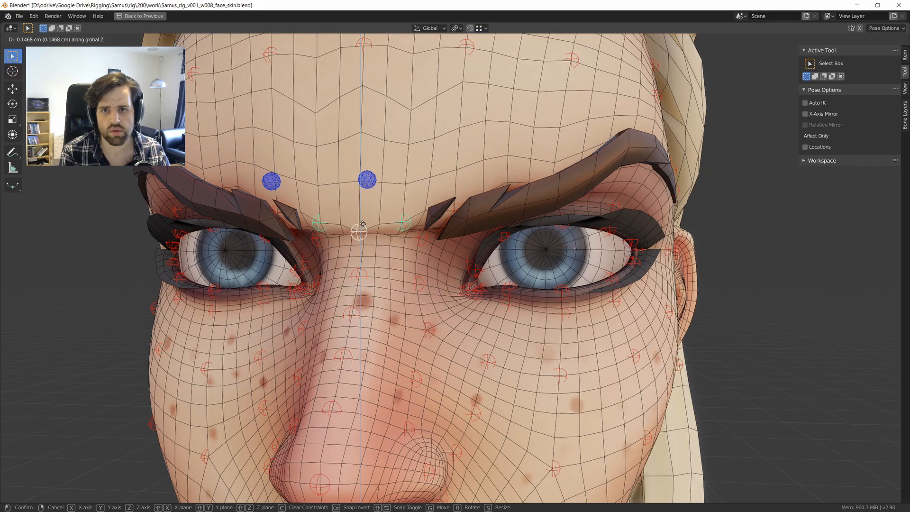
{"action": "left_click", "coordinate": [369, 219]}
Sketch a curved annotation across the bridge of the nose from one lowered inner brow to the other.
{"action": "scroll", "coordinate": [369, 218], "scroll_direction": "down", "scroll_amount": 4}
{"action": "middle_click_drag", "start_coordinate": [384, 219], "coordinate": [419, 229]}
{"action": "scroll", "coordinate": [415, 222], "scroll_direction": "down", "scroll_amount": 4}
{"action": "scroll", "coordinate": [418, 229], "scroll_direction": "up", "scroll_amount": 2}
{"action": "scroll", "coordinate": [418, 230], "scroll_direction": "up", "scroll_amount": 3}
{"action": "left_click_drag", "start_coordinate": [410, 250], "coordinate": [495, 250]}
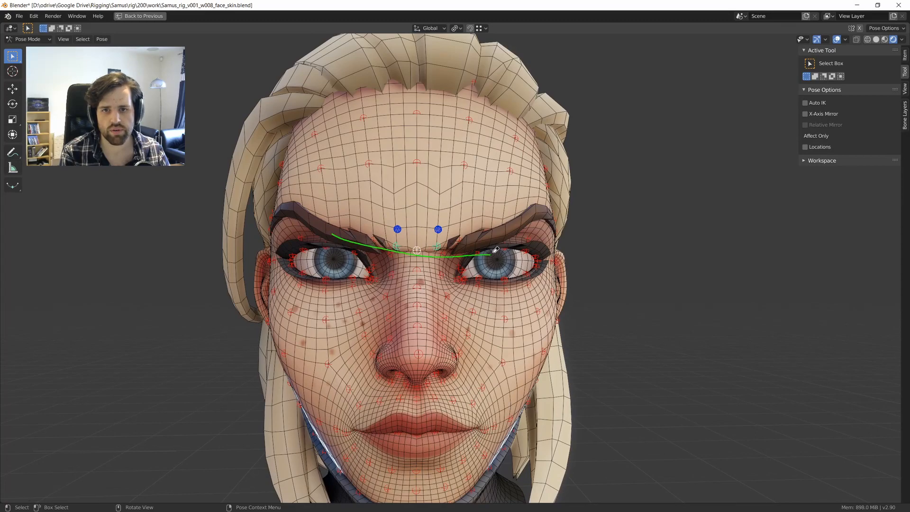
Restore the full workspace layout and clear the location of all pose bones.
{"action": "key", "text": "ctrl+space"}
{"action": "scroll", "coordinate": [456, 246], "scroll_direction": "down", "scroll_amount": 4}
{"action": "middle_click_drag", "start_coordinate": [456, 246], "coordinate": [437, 241]}
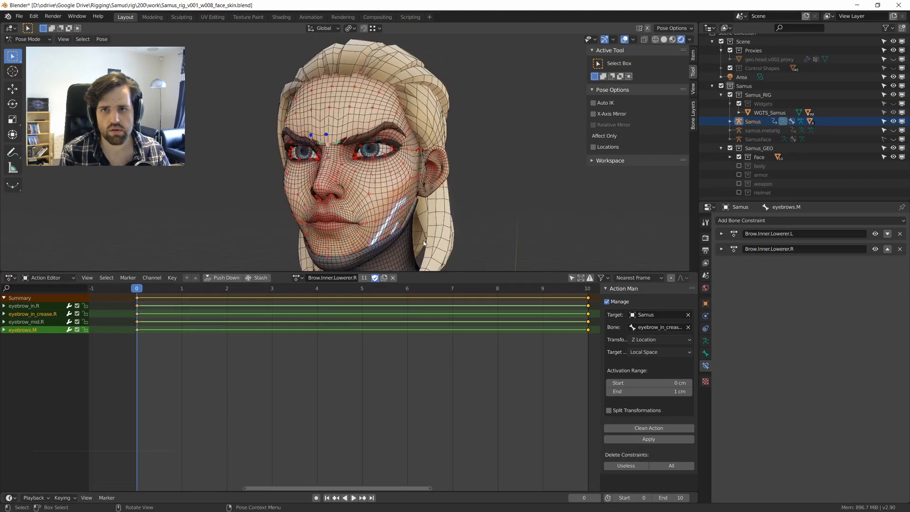
{"action": "scroll", "coordinate": [379, 190], "scroll_direction": "up", "scroll_amount": 3}
{"action": "scroll", "coordinate": [390, 204], "scroll_direction": "up", "scroll_amount": 2}
{"action": "middle_click_drag", "start_coordinate": [371, 170], "coordinate": [332, 157], "text": "shift"}
{"action": "scroll", "coordinate": [390, 203], "scroll_direction": "up", "scroll_amount": 1}
{"action": "scroll", "coordinate": [367, 198], "scroll_direction": "down", "scroll_amount": 3}
{"action": "scroll", "coordinate": [329, 147], "scroll_direction": "up", "scroll_amount": 2}
{"action": "left_click", "coordinate": [333, 153]}
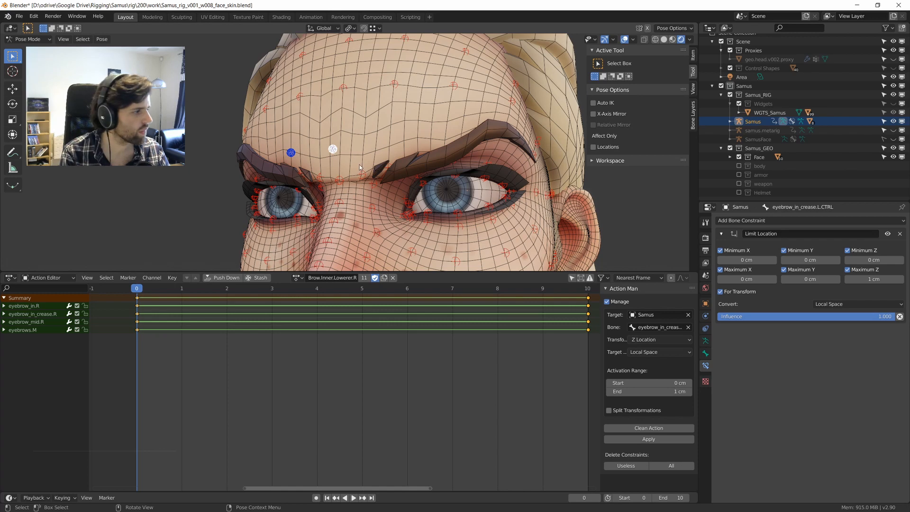
{"action": "key", "text": "a"}
{"action": "key", "text": "alt+g"}
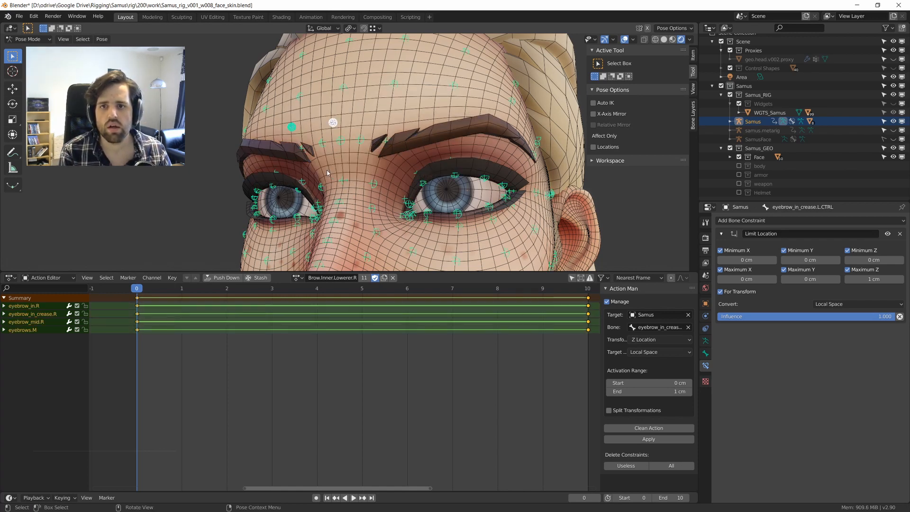
At frame 10 of Brow.Inner.Lowerer.R, lower the right inner eyebrow crease bone about 0.17 cm along global Z.
{"action": "middle_click_drag", "start_coordinate": [326, 173], "coordinate": [344, 175]}
{"action": "key", "text": "space"}
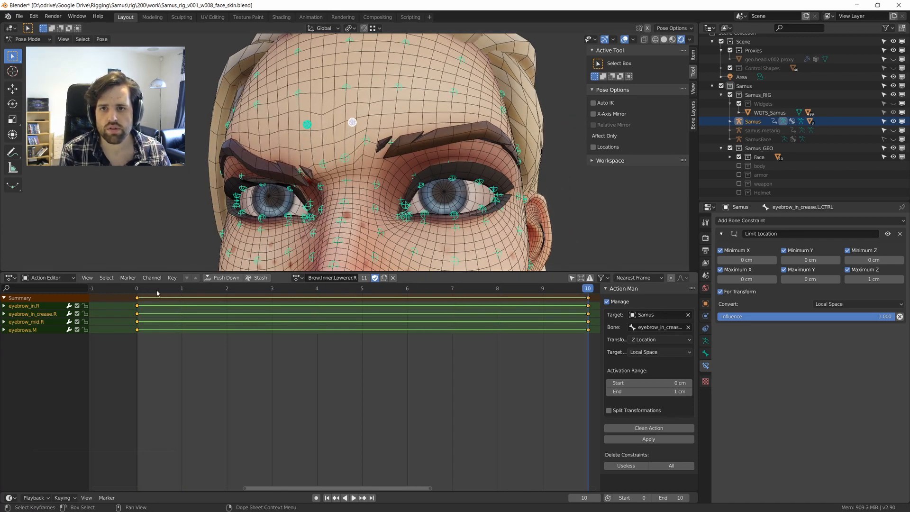
{"action": "scroll", "coordinate": [354, 174], "scroll_direction": "up", "scroll_amount": 2}
{"action": "left_click", "coordinate": [329, 165]}
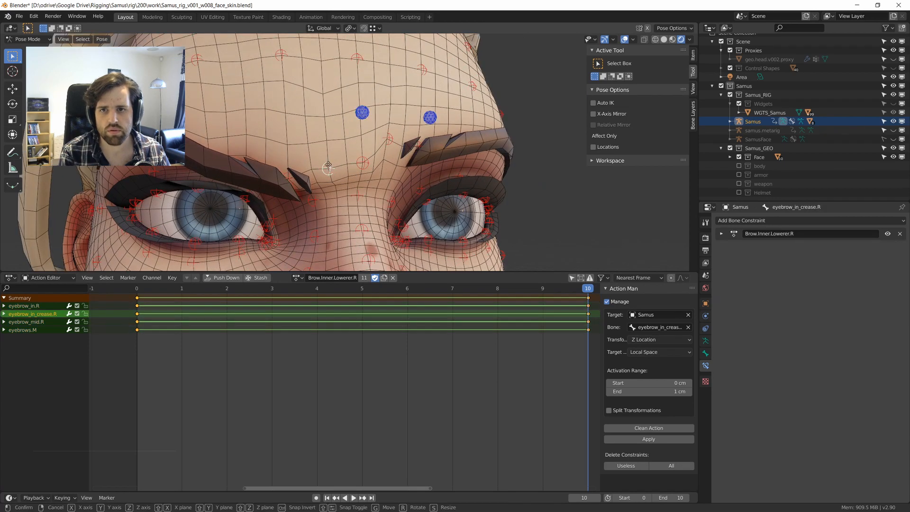
{"action": "key", "text": "g"}
{"action": "key", "text": "z"}
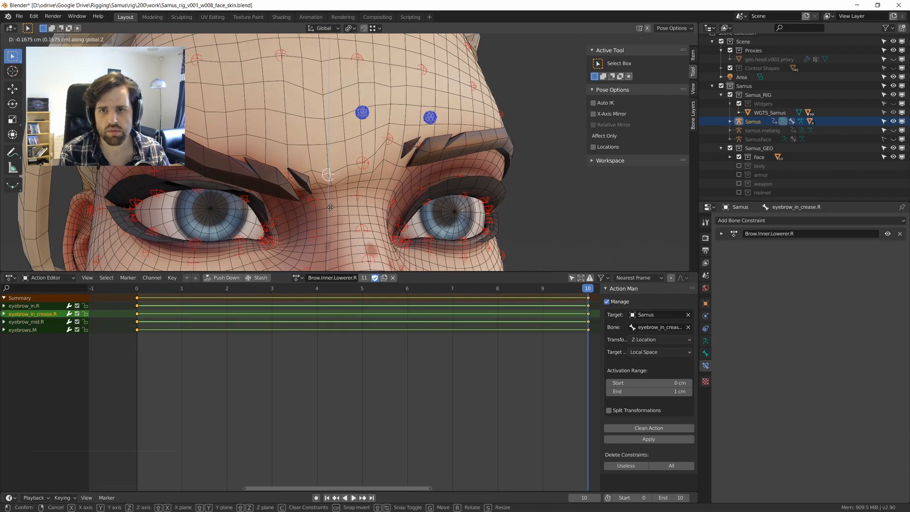
{"action": "left_click", "coordinate": [331, 206]}
Lower the left eyebrow crease control along Z to compare the combined frown with the right-side pose.
{"action": "left_click", "coordinate": [428, 119]}
{"action": "key", "text": "g"}
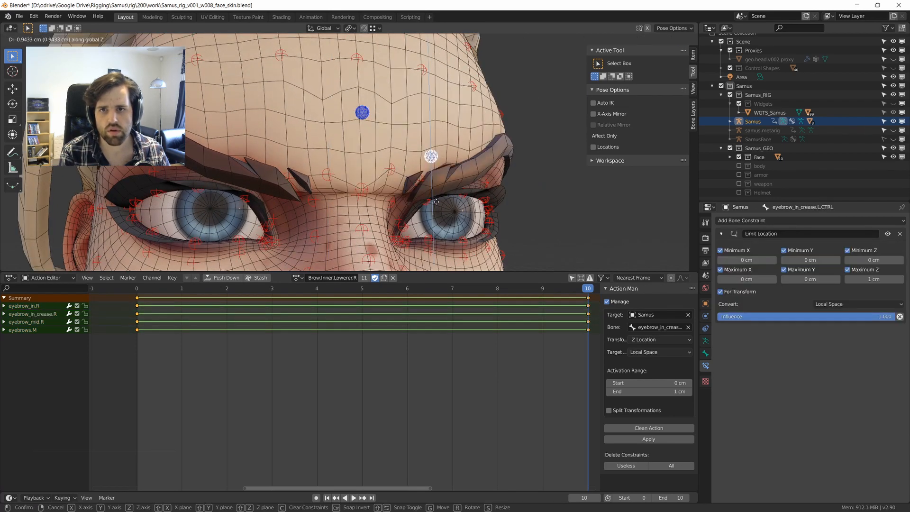
{"action": "left_click", "coordinate": [436, 250]}
{"action": "middle_click_drag", "start_coordinate": [352, 176], "coordinate": [322, 174]}
Lower the right inner eyebrow crease bone about 0.16 cm further along global Z and keyframe it at frame 10.
{"action": "left_click", "coordinate": [323, 174]}
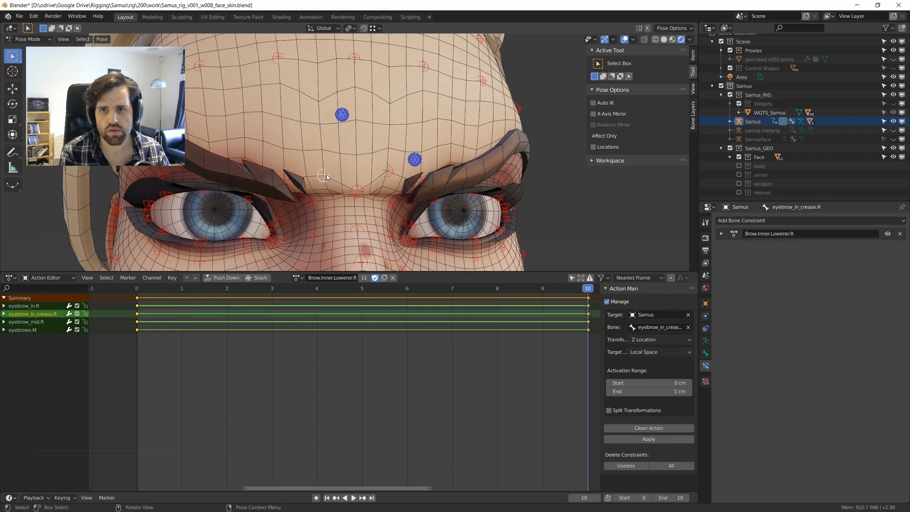
{"action": "key", "text": "g"}
{"action": "key", "text": "z"}
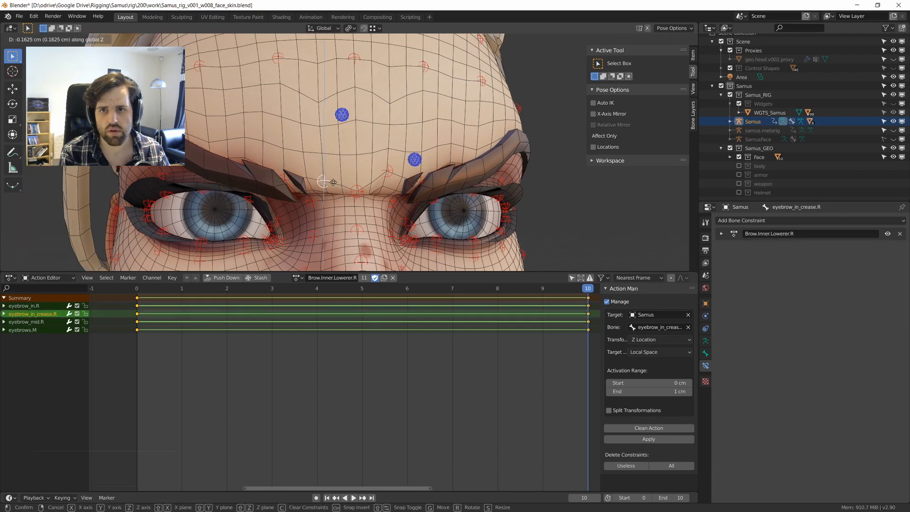
{"action": "left_click", "coordinate": [334, 180]}
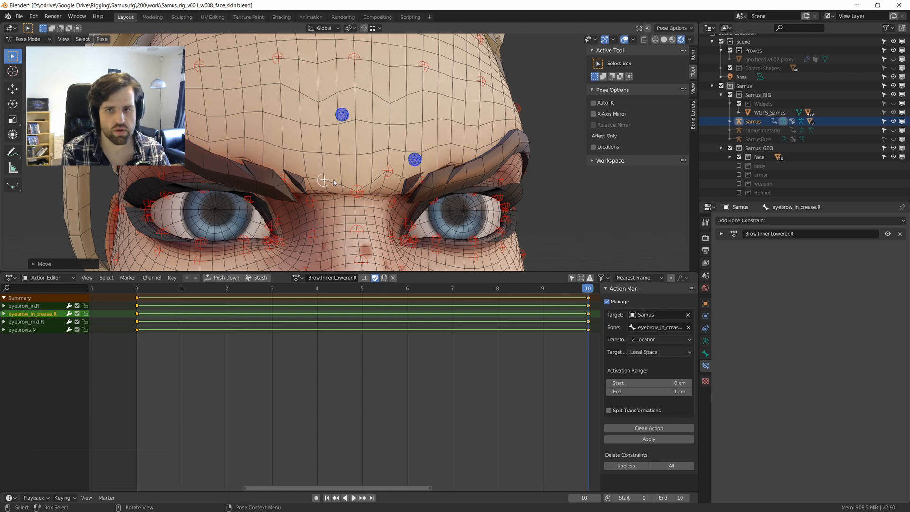
{"action": "key", "text": "i"}
Copy the right crease bone's pose and switch the active action to Brow.Inner.Lowerer.L.
{"action": "middle_click_drag", "start_coordinate": [391, 191], "coordinate": [379, 189]}
{"action": "key", "text": "ctrl+c"}
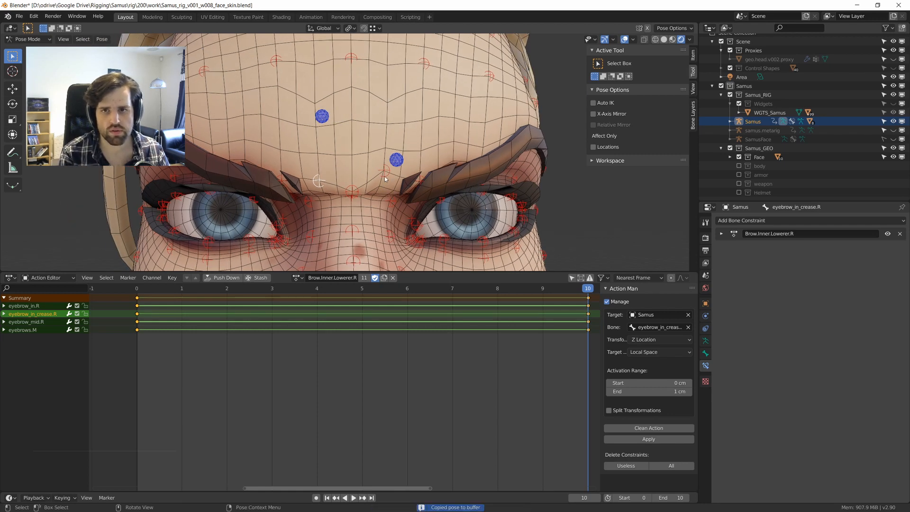
{"action": "left_click", "coordinate": [296, 278]}
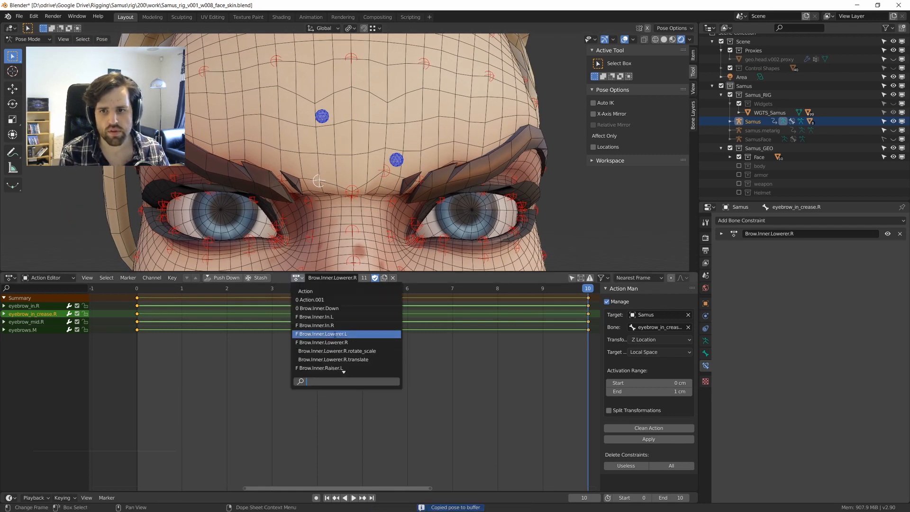
{"action": "left_click", "coordinate": [335, 336]}
{"action": "scroll", "coordinate": [394, 170], "scroll_direction": "down", "scroll_amount": 3}
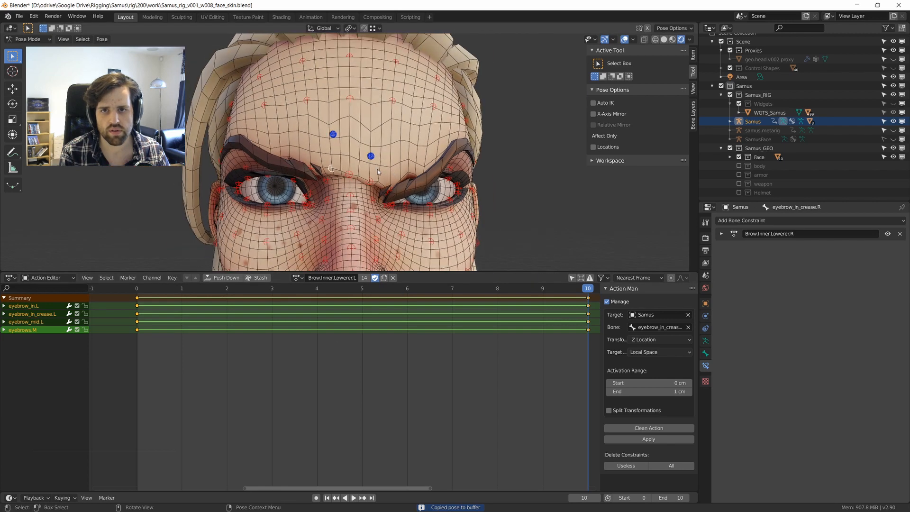
Clear the location of the left crease control and reset all pose bones.
{"action": "left_click", "coordinate": [372, 156]}
{"action": "scroll", "coordinate": [374, 171], "scroll_direction": "up", "scroll_amount": 2}
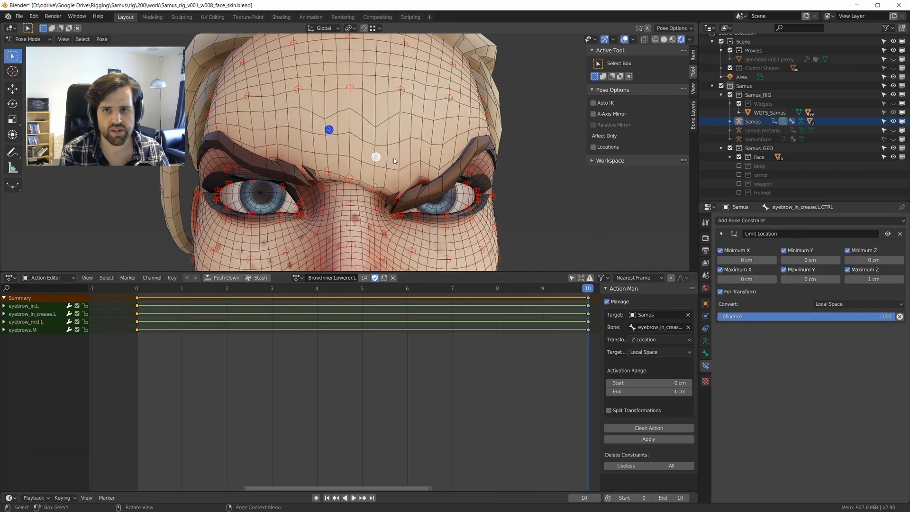
{"action": "key", "text": "alt+g"}
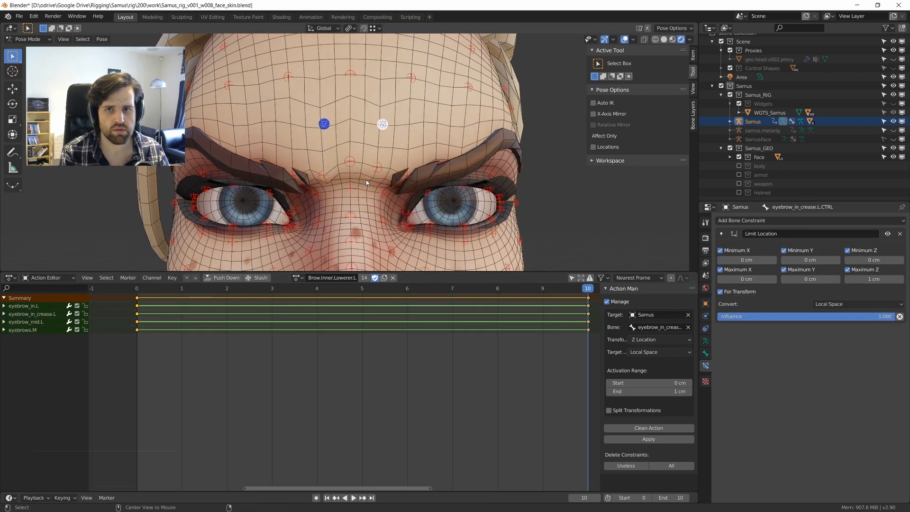
{"action": "left_click", "coordinate": [324, 124]}
{"action": "key", "text": "a"}
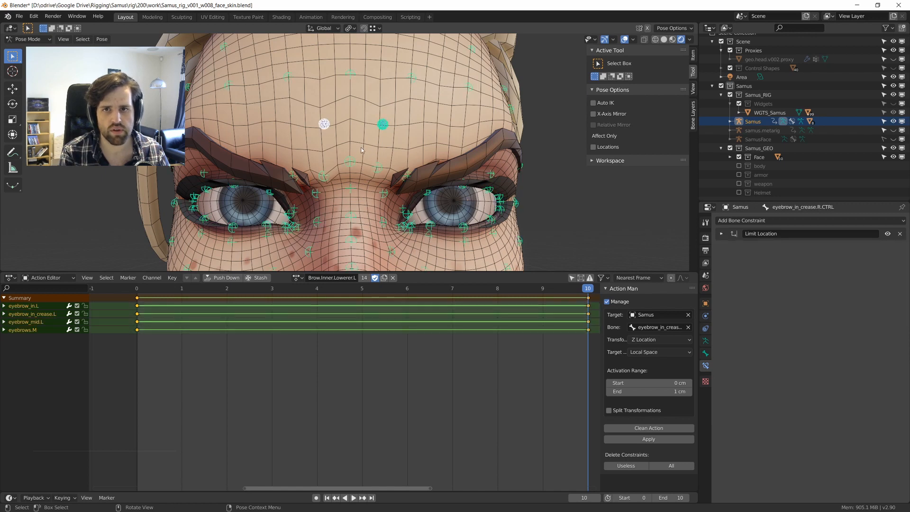
Paste the copied crease pose onto the left inner eyebrow crease bone and keyframe it at frame 10.
{"action": "left_click_drag", "start_coordinate": [566, 290], "coordinate": [588, 288]}
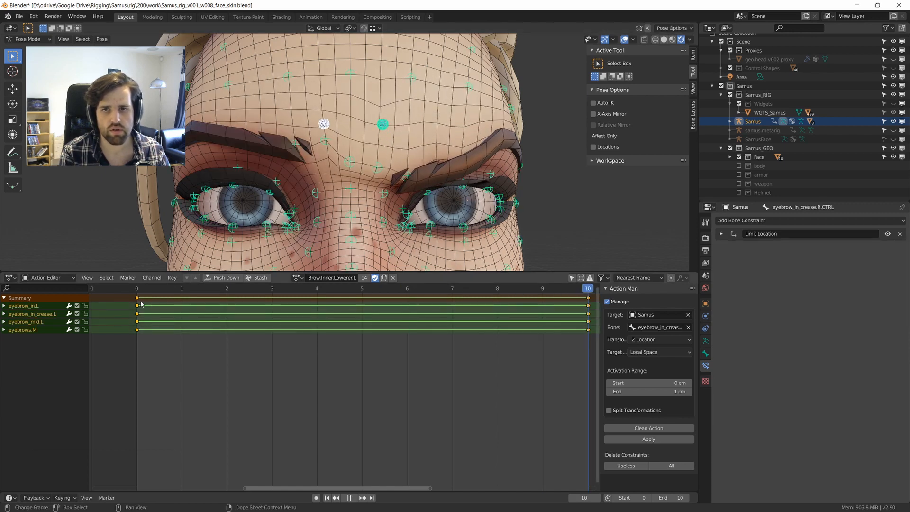
{"action": "left_click", "coordinate": [378, 169]}
{"action": "key", "text": "ctrl+v"}
{"action": "middle_click_drag", "start_coordinate": [433, 170], "coordinate": [408, 158]}
{"action": "key", "text": "i"}
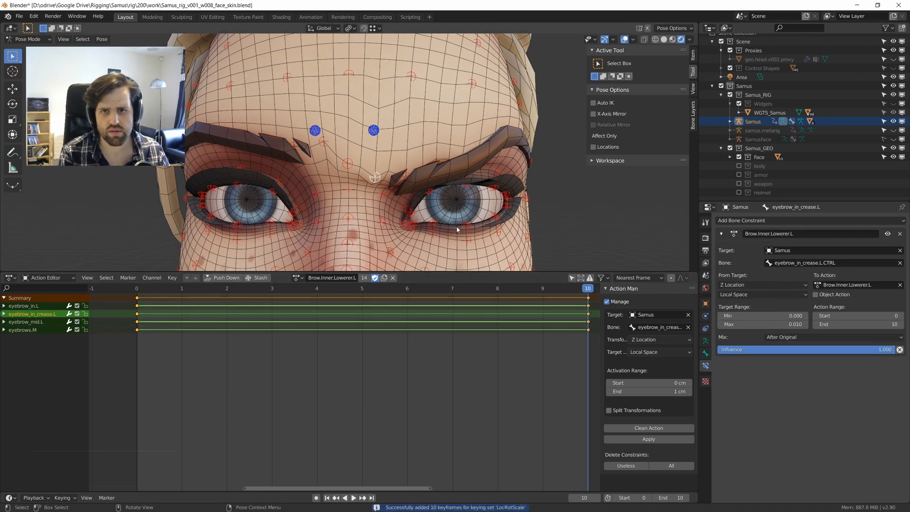
Reset all bones and lower both eyebrow crease controls together to test the refined frown.
{"action": "key", "text": "a"}
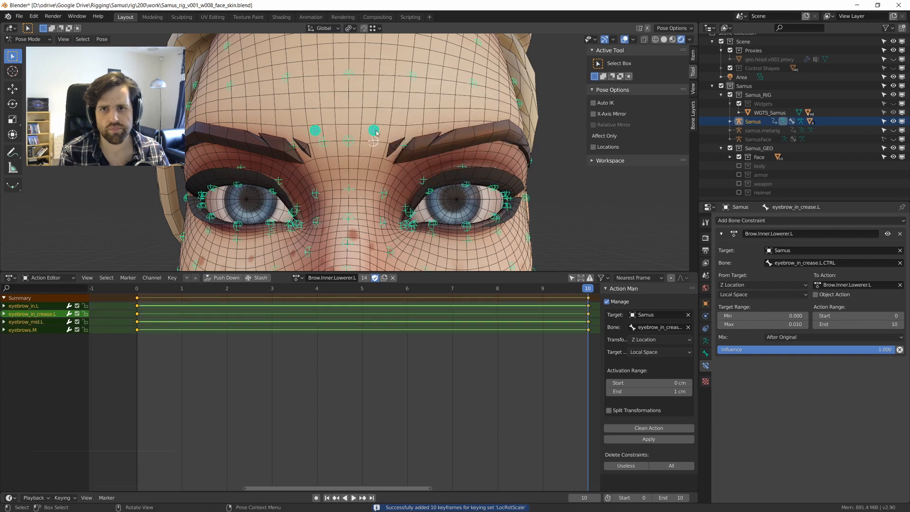
{"action": "left_click", "coordinate": [376, 131]}
{"action": "left_click", "coordinate": [312, 129], "text": "shift"}
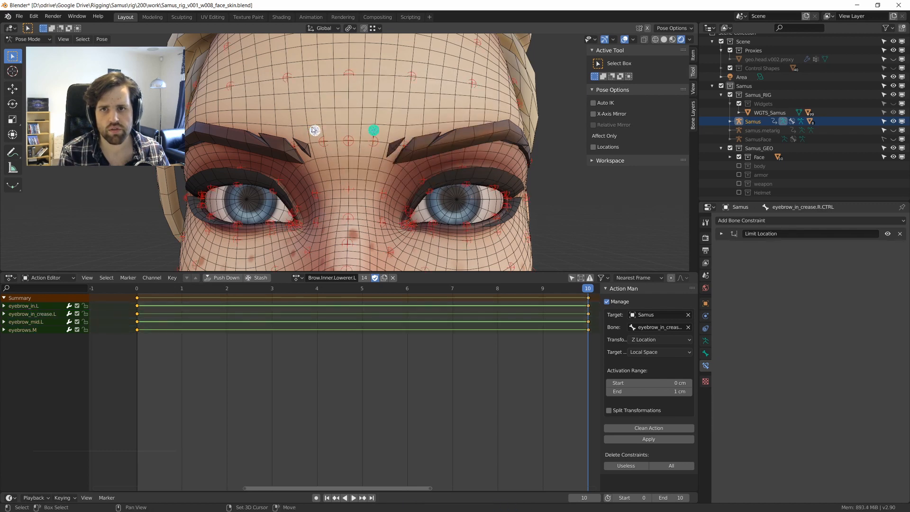
{"action": "key", "text": "g"}
{"action": "right_click", "coordinate": [313, 132]}
{"action": "key", "text": "g"}
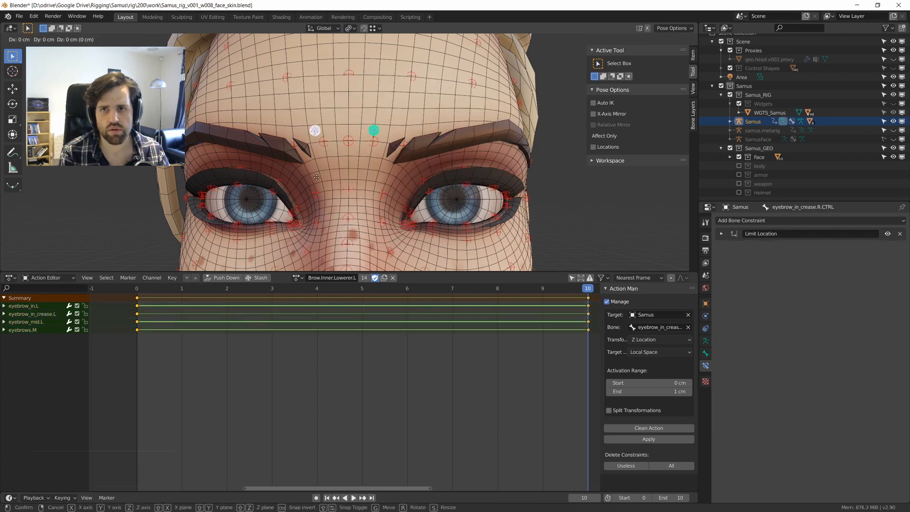
{"action": "left_click", "coordinate": [314, 209]}
{"action": "scroll", "coordinate": [313, 209], "scroll_direction": "down", "scroll_amount": 3}
{"action": "middle_click_drag", "start_coordinate": [314, 210], "coordinate": [342, 202]}
{"action": "scroll", "coordinate": [294, 203], "scroll_direction": "up", "scroll_amount": 2}
{"action": "key", "text": "g"}
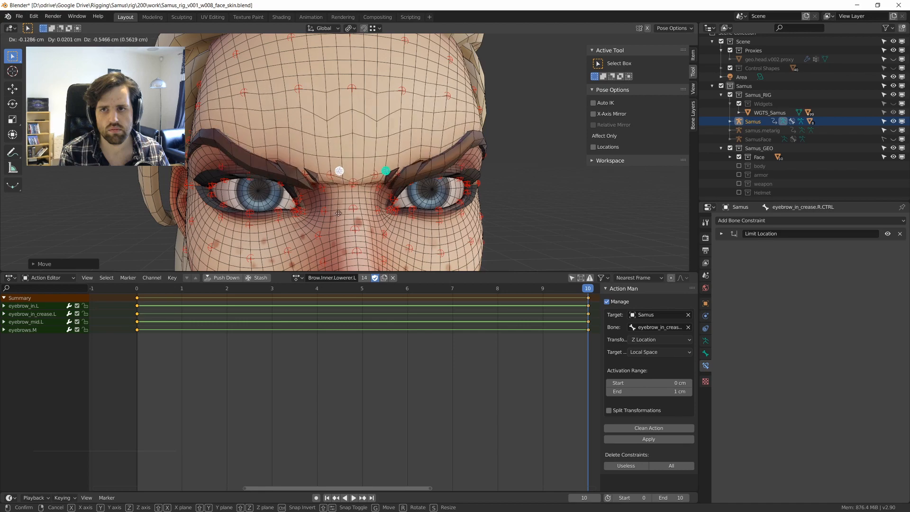
{"action": "left_click", "coordinate": [340, 170]}
Maximize the viewport, hide the overlays and move both crease controls to judge the frown on the clean face.
{"action": "scroll", "coordinate": [340, 169], "scroll_direction": "down", "scroll_amount": 5}
{"action": "middle_click_drag", "start_coordinate": [341, 170], "coordinate": [356, 201]}
{"action": "key", "text": "ctrl+space"}
{"action": "scroll", "coordinate": [377, 196], "scroll_direction": "up", "scroll_amount": 2}
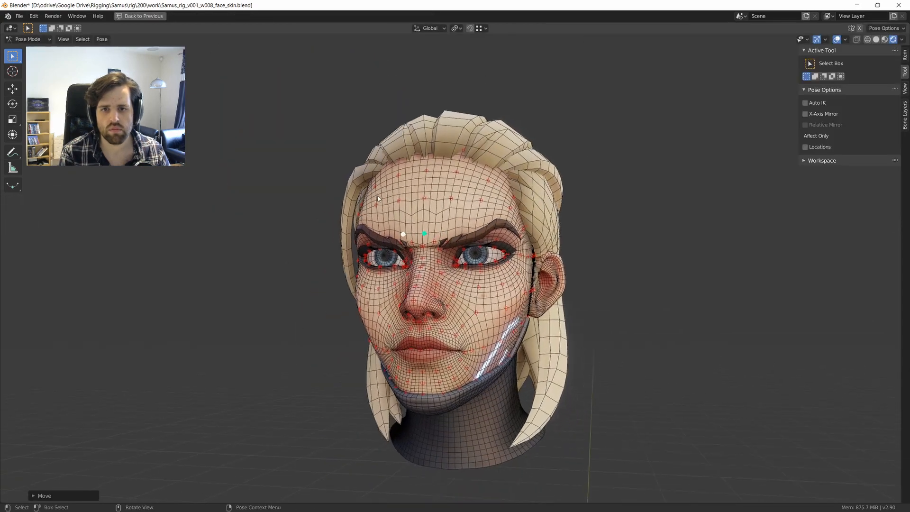
{"action": "key", "text": "shift+alt+z"}
{"action": "middle_click_drag", "start_coordinate": [423, 201], "coordinate": [379, 208]}
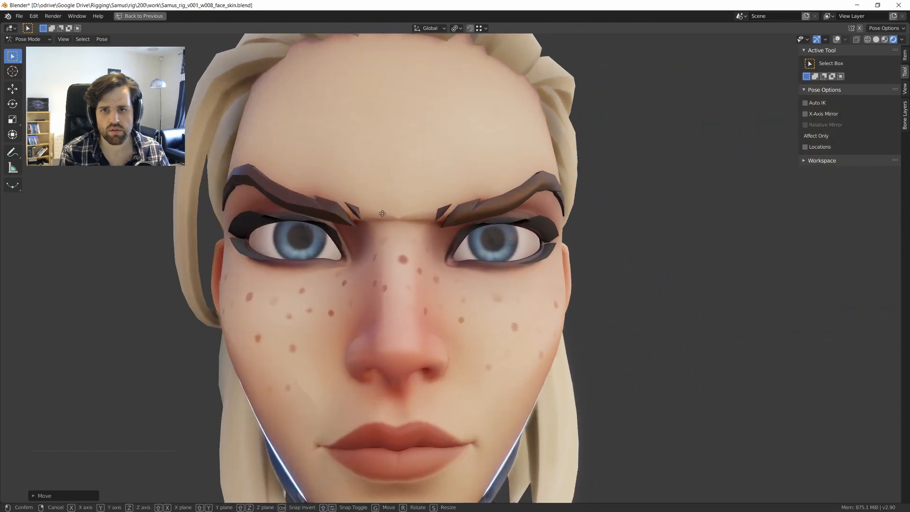
{"action": "key", "text": "g"}
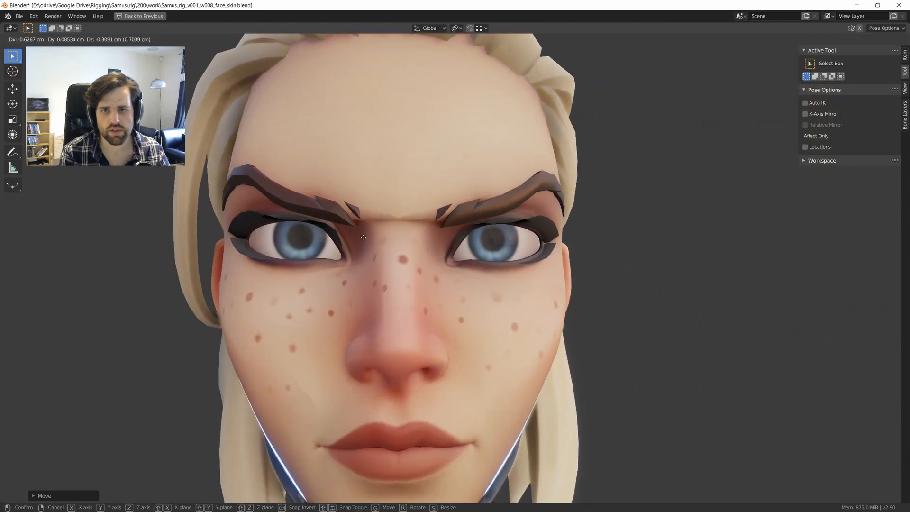
{"action": "left_click", "coordinate": [363, 238]}
{"action": "scroll", "coordinate": [379, 235], "scroll_direction": "down", "scroll_amount": 4}
{"action": "middle_click_drag", "start_coordinate": [387, 232], "coordinate": [414, 226]}
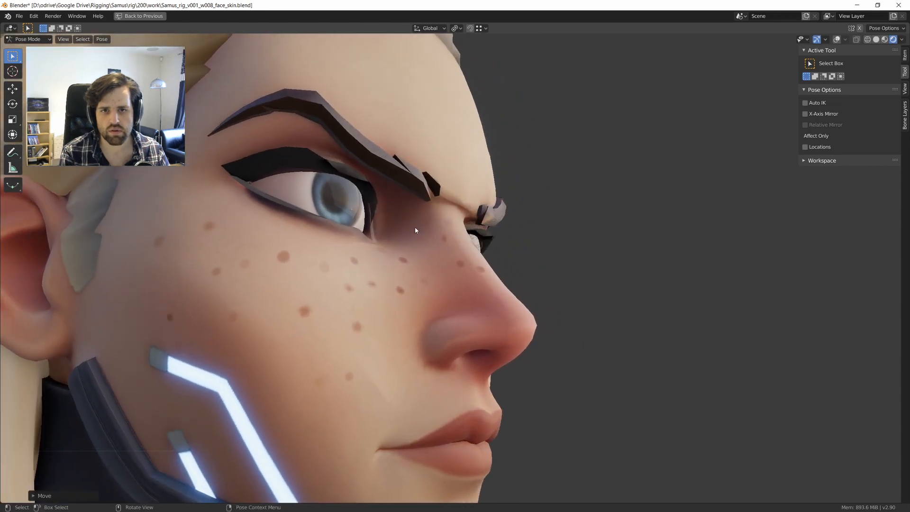
Show the overlays again and examine the mesh fold between the brows and nose bridge up close from the side.
{"action": "scroll", "coordinate": [416, 230], "scroll_direction": "up", "scroll_amount": 3}
{"action": "middle_click_drag", "start_coordinate": [499, 184], "coordinate": [398, 189]}
{"action": "scroll", "coordinate": [415, 203], "scroll_direction": "up", "scroll_amount": 3}
{"action": "key", "text": "alt+shift+z"}
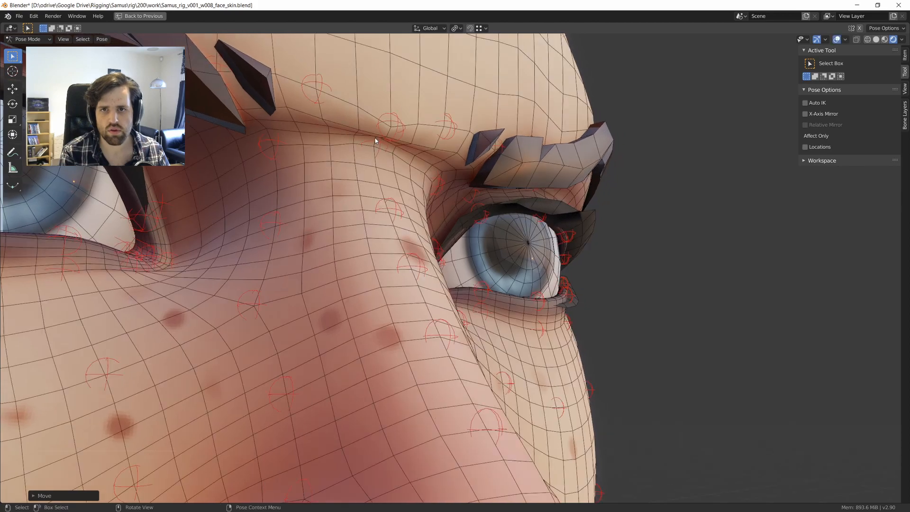
{"action": "scroll", "coordinate": [423, 147], "scroll_direction": "up", "scroll_amount": 2}
{"action": "middle_click_drag", "start_coordinate": [375, 140], "coordinate": [447, 208]}
{"action": "scroll", "coordinate": [431, 203], "scroll_direction": "up", "scroll_amount": 1}
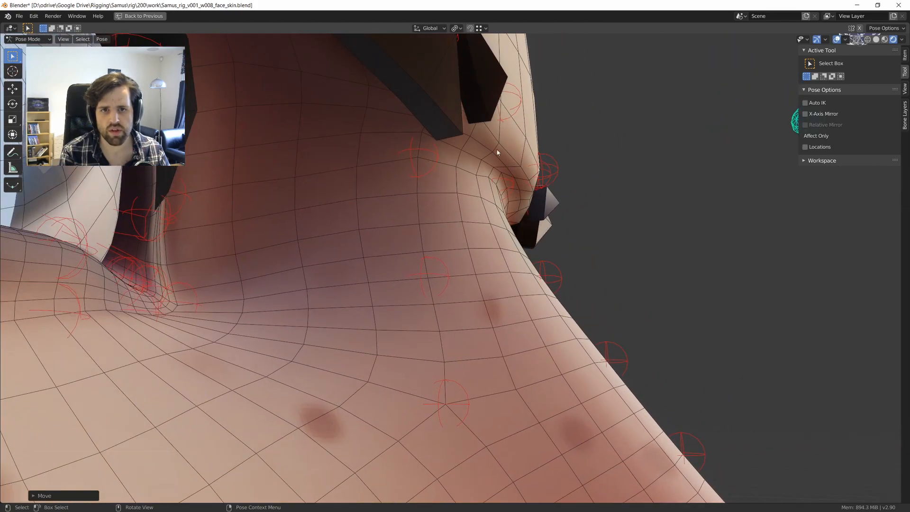
{"action": "middle_click_drag", "start_coordinate": [513, 200], "coordinate": [535, 212]}
{"action": "middle_click_drag", "start_coordinate": [593, 233], "coordinate": [551, 232], "text": "alt"}
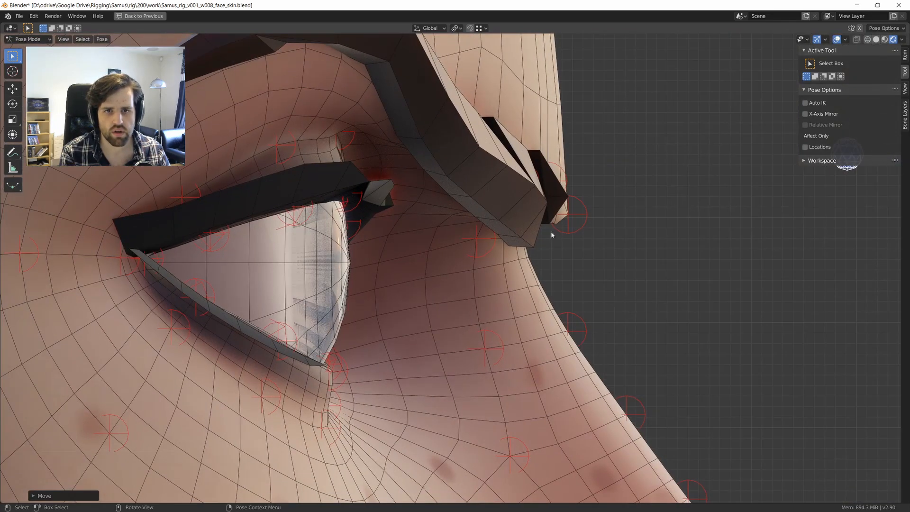
Switch to Object Mode and hide the eyebrow mesh, keeping the face skin visible in the side view.
{"action": "key", "text": "ctrl+Tab"}
{"action": "left_click", "coordinate": [510, 191]}
{"action": "key", "text": "h"}
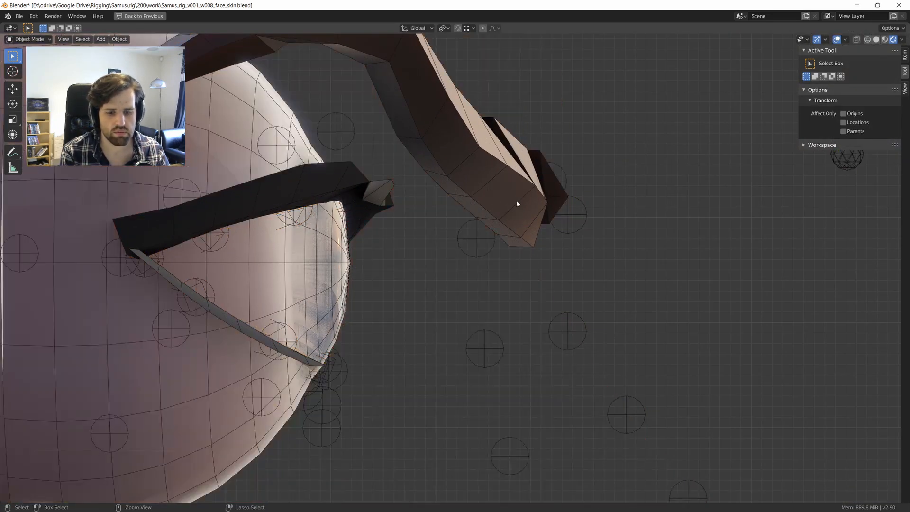
{"action": "key", "text": "ctrl+z"}
{"action": "left_click", "coordinate": [517, 176]}
{"action": "key", "text": "h"}
{"action": "scroll", "coordinate": [576, 222], "scroll_direction": "up", "scroll_amount": 2}
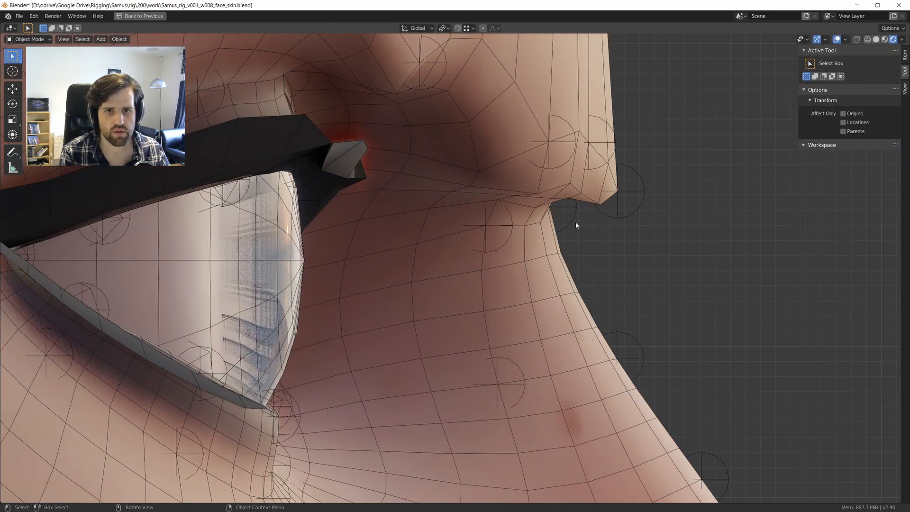
Sketch freehand annotation strokes along the brow and nose bridge profile in side view, then erase them.
{"action": "middle_click_drag", "start_coordinate": [575, 222], "coordinate": [595, 207], "text": "shift"}
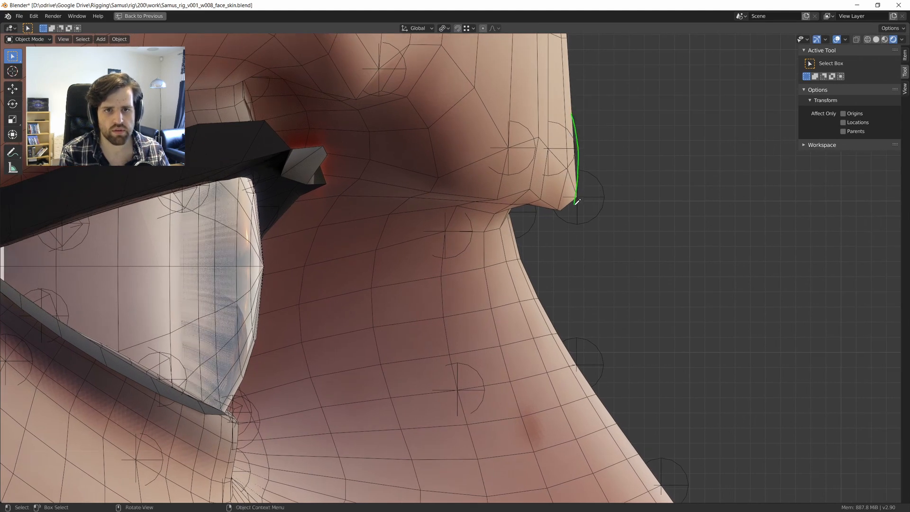
{"action": "left_click_drag", "start_coordinate": [515, 203], "coordinate": [520, 239]}
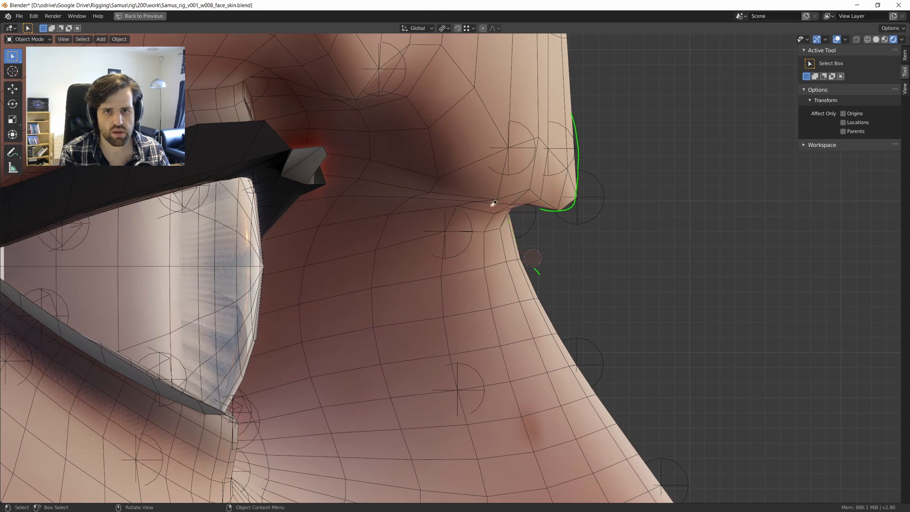
{"action": "mouse_move", "coordinate": [492, 206]}
{"action": "right_mouse_down"}
{"action": "mouse_move", "coordinate": [527, 239]}
{"action": "mouse_move", "coordinate": [573, 159]}
{"action": "right_mouse_up"}
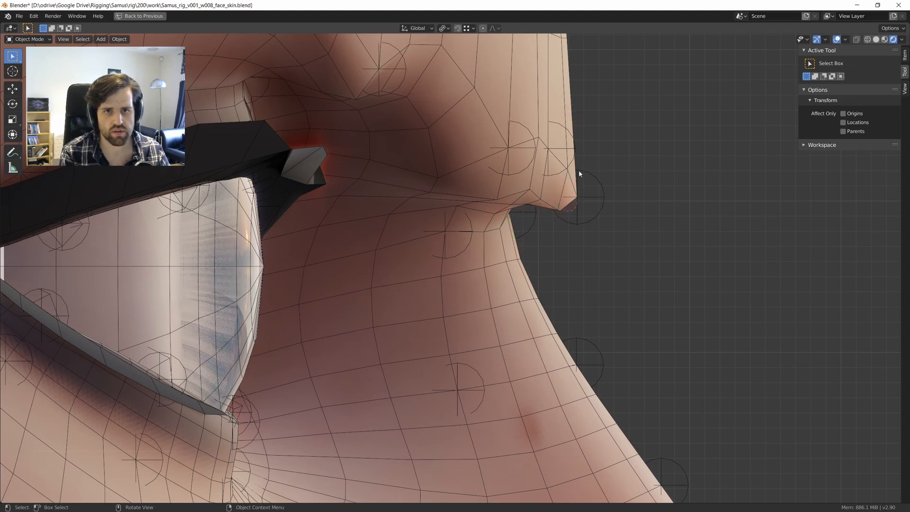
{"action": "left_click_drag", "start_coordinate": [572, 161], "coordinate": [571, 180]}
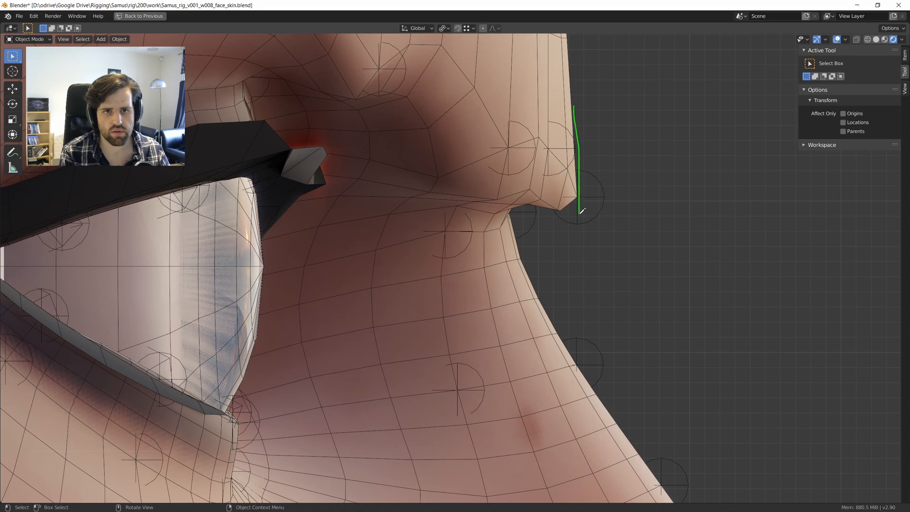
{"action": "mouse_move", "coordinate": [580, 212]}
{"action": "left_mouse_down"}
{"action": "mouse_move", "coordinate": [547, 209]}
{"action": "mouse_move", "coordinate": [575, 216]}
{"action": "left_mouse_up"}
{"action": "middle_click_drag", "start_coordinate": [626, 261], "coordinate": [422, 219]}
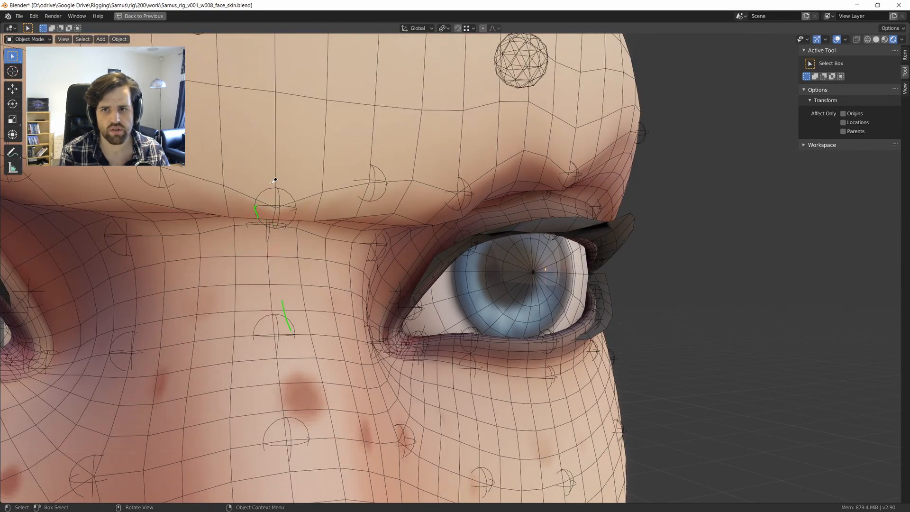
{"action": "scroll", "coordinate": [281, 286], "scroll_direction": "down", "scroll_amount": 4}
{"action": "middle_click_drag", "start_coordinate": [292, 284], "coordinate": [283, 276]}
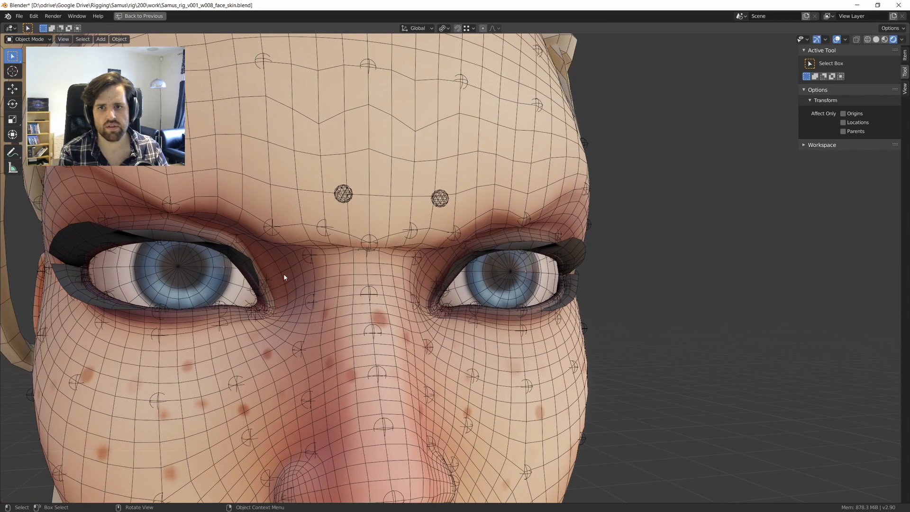
Switch the Samus rig to Pose Mode and reset all bones to their rest pose.
{"action": "key", "text": "ctrl+Tab"}
{"action": "left_click", "coordinate": [342, 247]}
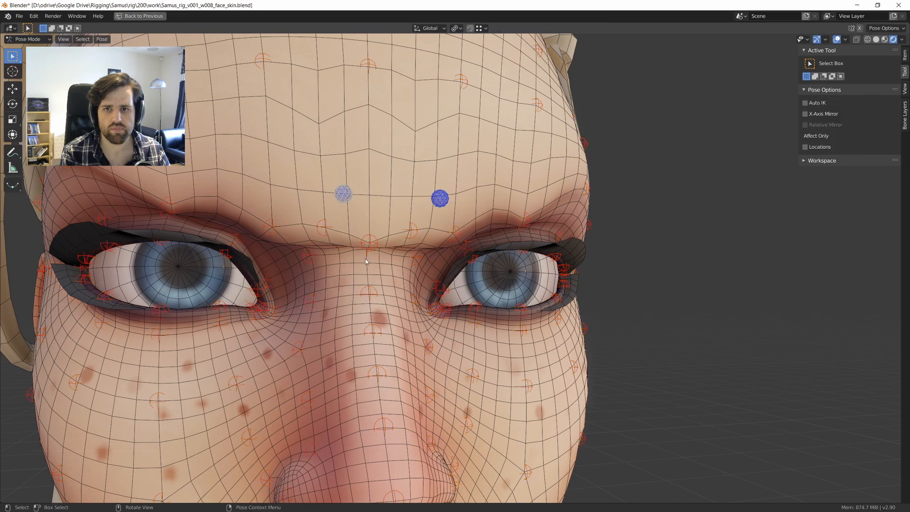
{"action": "scroll", "coordinate": [350, 265], "scroll_direction": "down", "scroll_amount": 4}
{"action": "scroll", "coordinate": [349, 266], "scroll_direction": "up", "scroll_amount": 3}
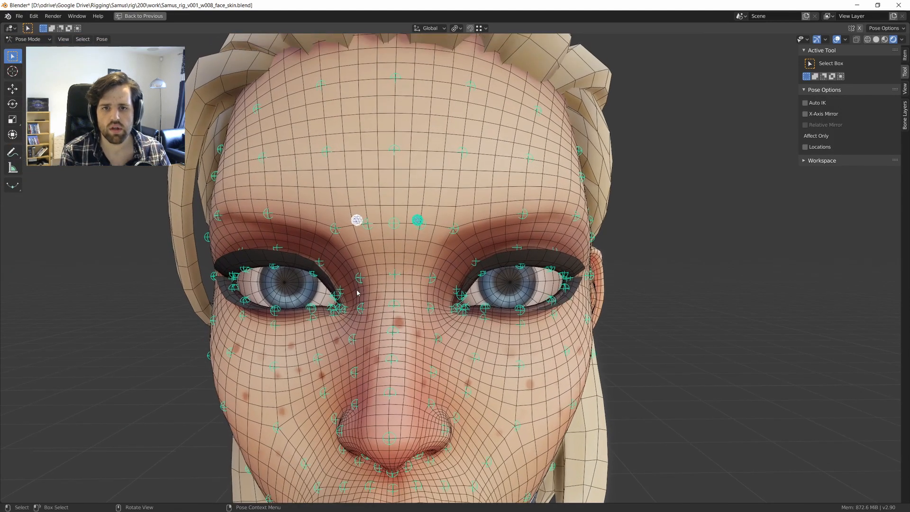
Try lowering the mid-brow bone above the character's left eye by about 1.3 cm, then undo the move.
{"action": "left_click", "coordinate": [524, 216]}
{"action": "key", "text": "g"}
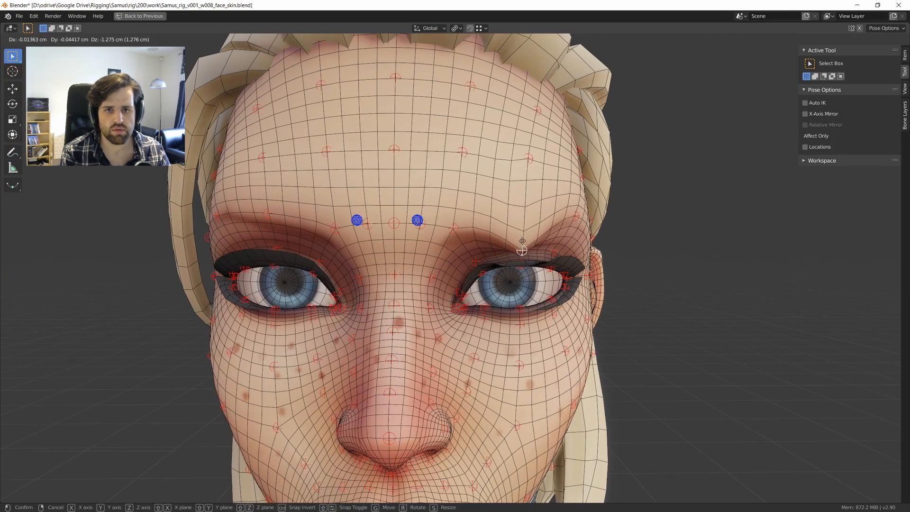
{"action": "left_click", "coordinate": [508, 247]}
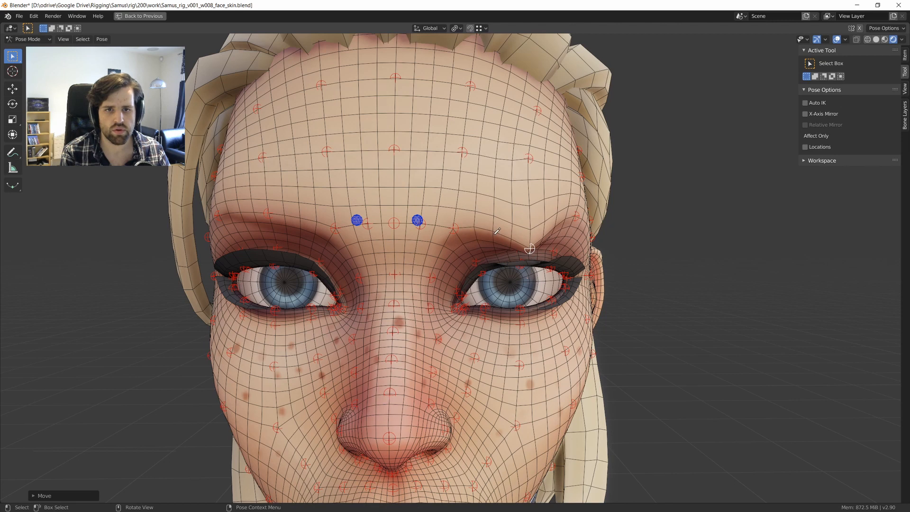
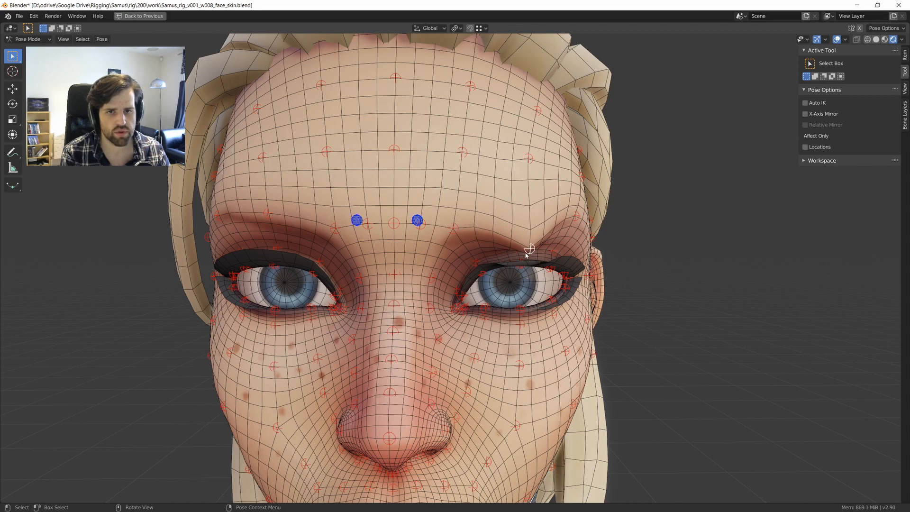
{"action": "key", "text": "ctrl+z"}
Switch to Object Mode and unhide all hidden objects, including the eyebrow mesh.
{"action": "scroll", "coordinate": [531, 246], "scroll_direction": "down", "scroll_amount": 2}
{"action": "middle_click_drag", "start_coordinate": [528, 244], "coordinate": [463, 233]}
{"action": "scroll", "coordinate": [455, 232], "scroll_direction": "up", "scroll_amount": 2}
{"action": "key", "text": "ctrl+Tab"}
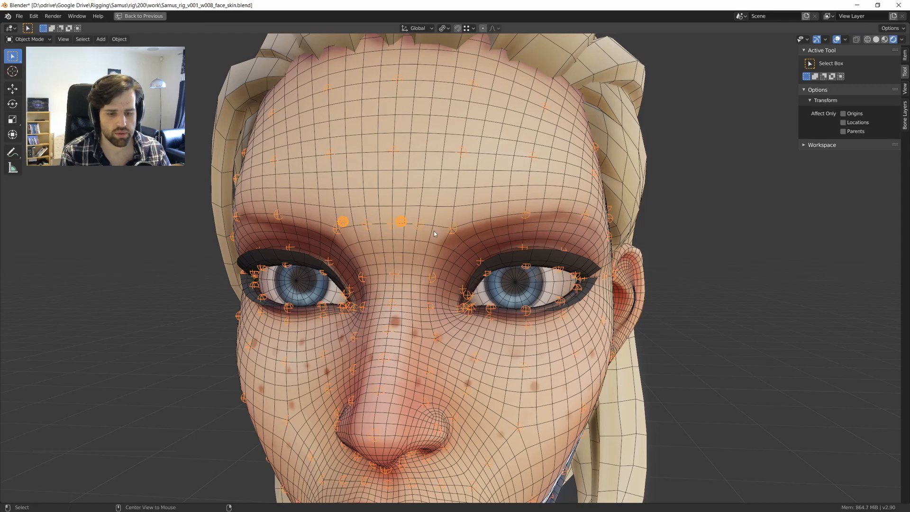
{"action": "scroll", "coordinate": [440, 231], "scroll_direction": "down", "scroll_amount": 3}
{"action": "scroll", "coordinate": [439, 233], "scroll_direction": "up", "scroll_amount": 1}
{"action": "left_click", "coordinate": [476, 180]}
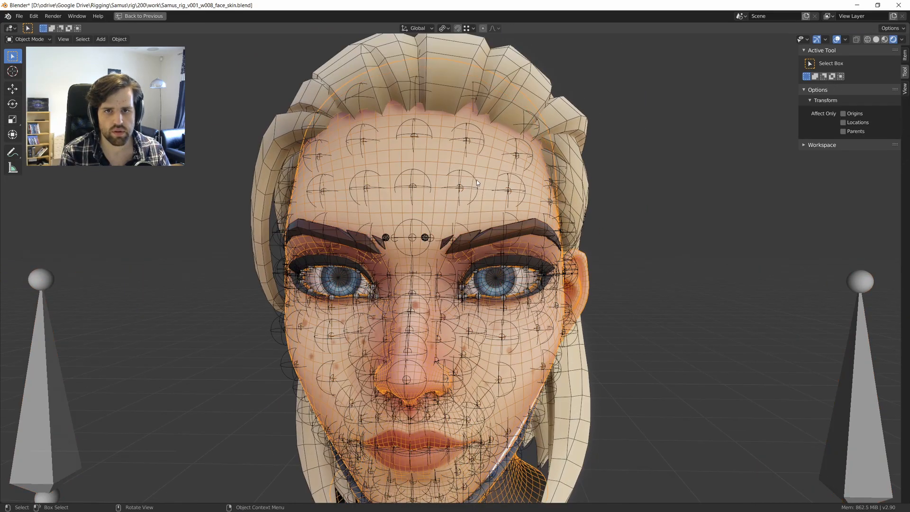
{"action": "left_click", "coordinate": [476, 181]}
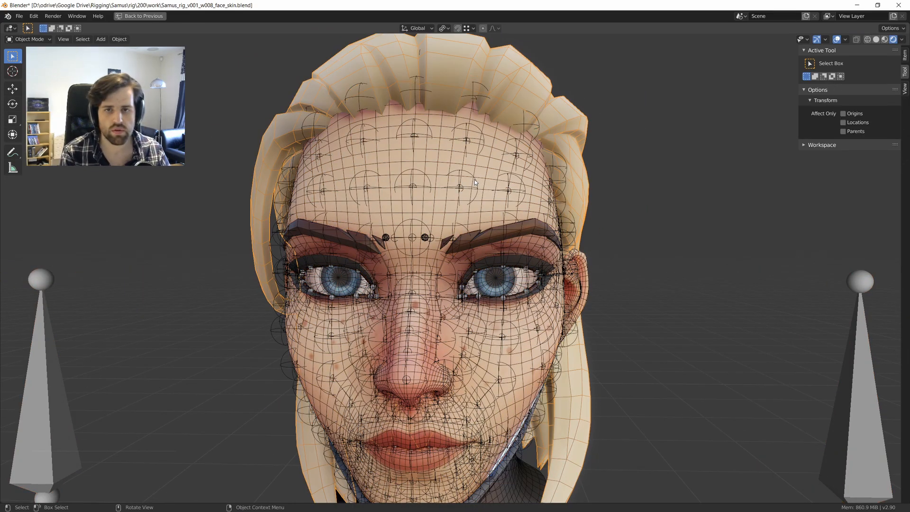
Restore the full layout, exclude the Proxies collection and hide the samus.metarig armature.
{"action": "key", "text": "ctrl+space"}
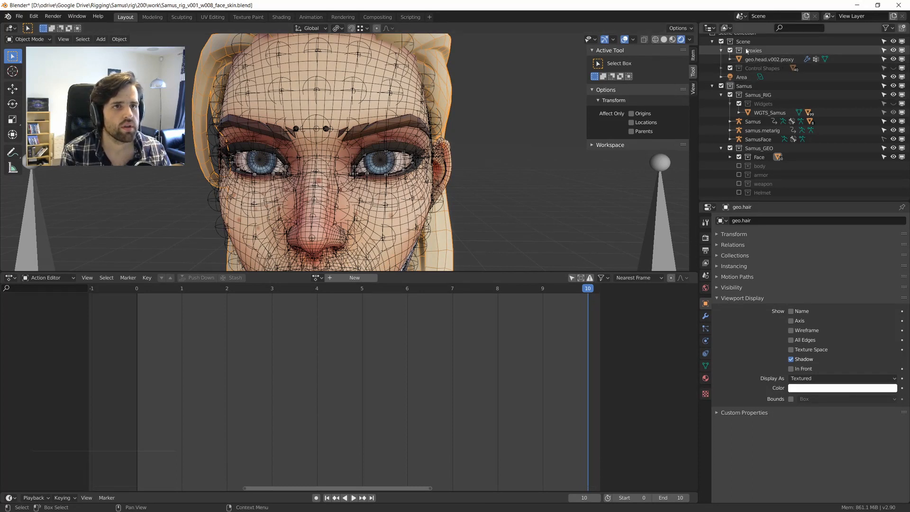
{"action": "left_click", "coordinate": [730, 50]}
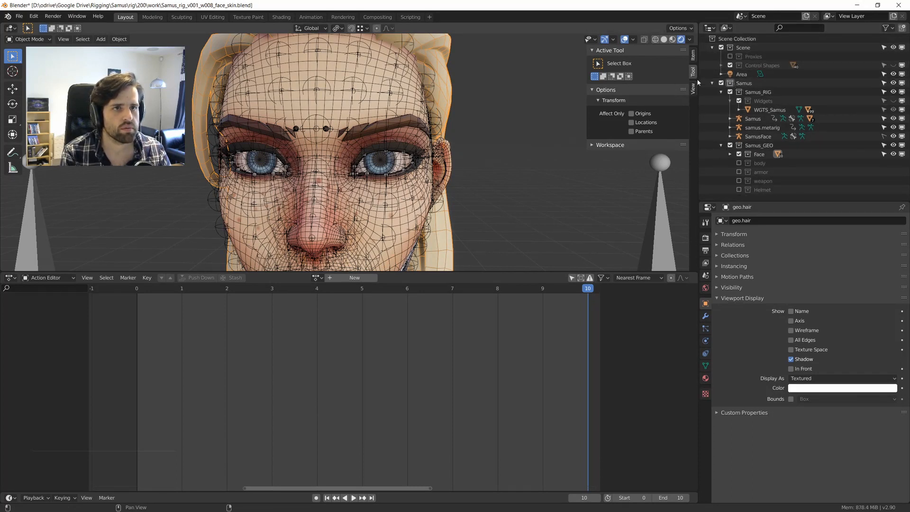
{"action": "left_click", "coordinate": [766, 127]}
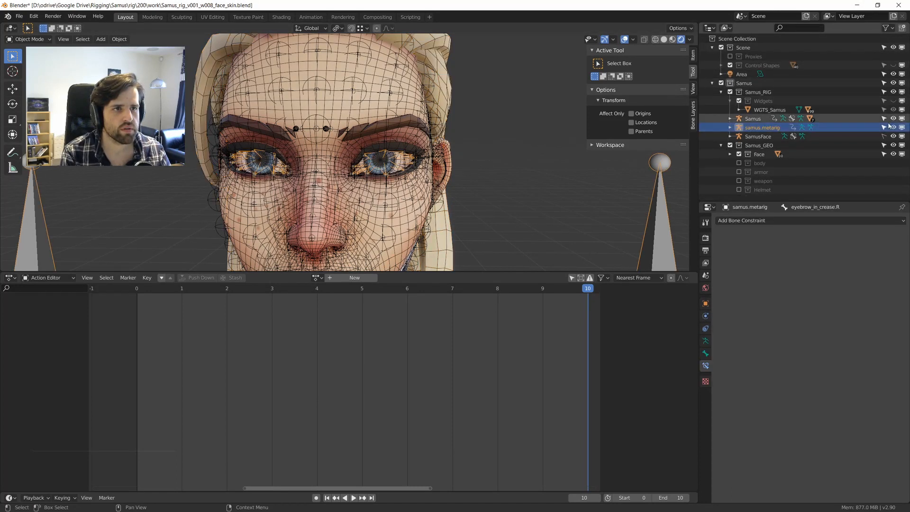
{"action": "left_click", "coordinate": [894, 127]}
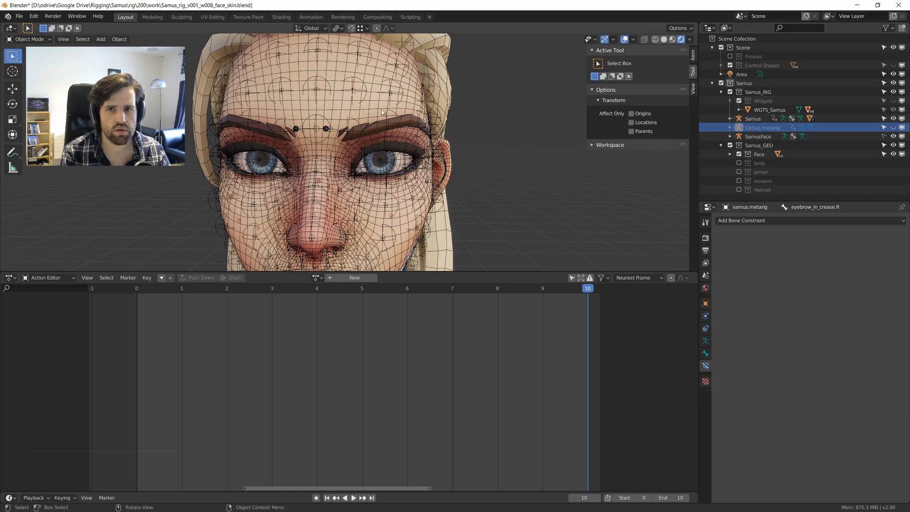
Cycle the selection through the overlapping objects on the forehead and hide the SamusFace armature.
{"action": "left_click", "coordinate": [359, 78]}
{"action": "left_click", "coordinate": [360, 80]}
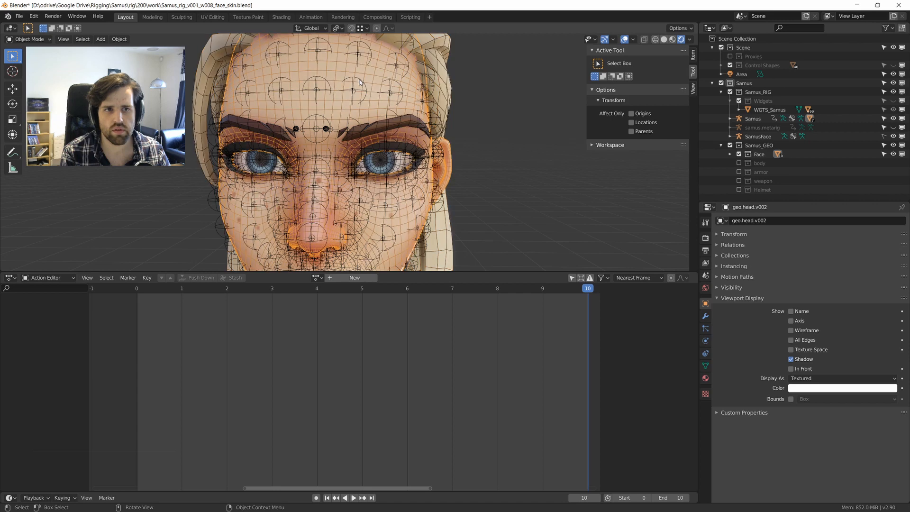
{"action": "left_click", "coordinate": [359, 78]}
{"action": "left_click", "coordinate": [360, 79]}
{"action": "left_click", "coordinate": [360, 79]}
{"action": "left_click", "coordinate": [360, 83]}
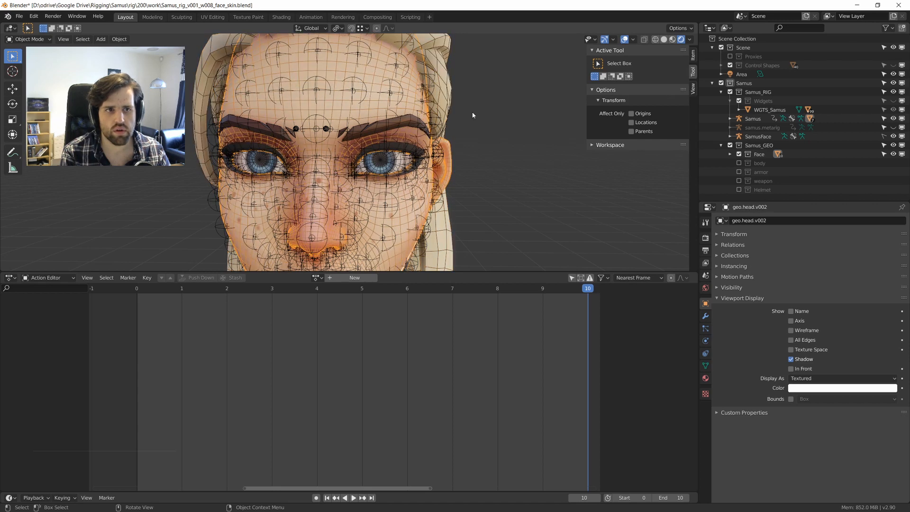
{"action": "left_click", "coordinate": [893, 137]}
{"action": "scroll", "coordinate": [289, 84], "scroll_direction": "up", "scroll_amount": 3}
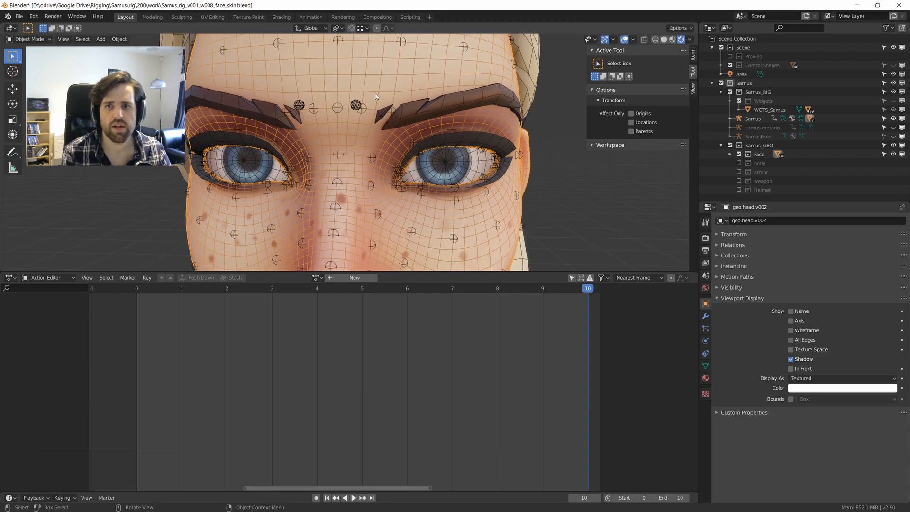
Put the Samus rig in Pose Mode in front view and test the left eyebrow crease control with a cancelled move.
{"action": "middle_click_drag", "start_coordinate": [372, 109], "coordinate": [410, 138]}
{"action": "key", "text": "KP_1"}
{"action": "left_click", "coordinate": [356, 129]}
{"action": "key", "text": "ctrl+Tab"}
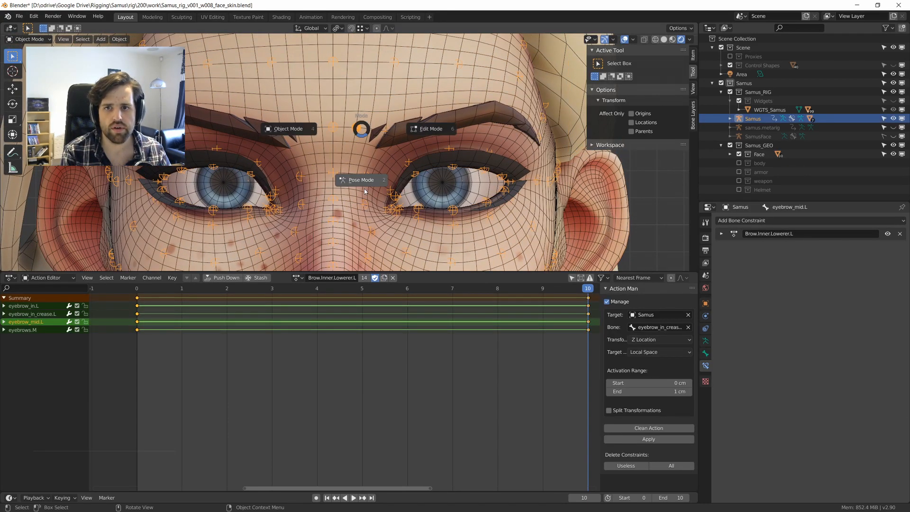
{"action": "left_click", "coordinate": [356, 128]}
{"action": "key", "text": "g"}
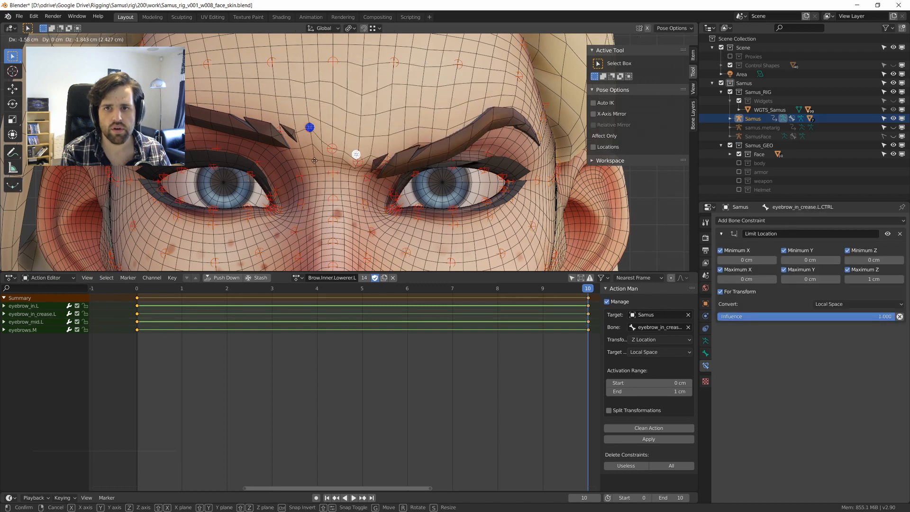
{"action": "right_click", "coordinate": [357, 152]}
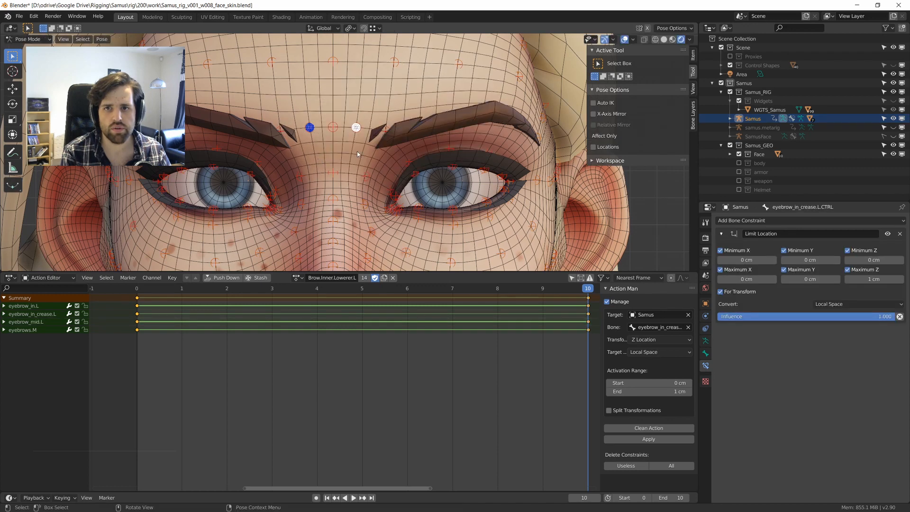
Display the bone axes of the Samus armature and inspect the orientation of the eyebrow crease controls.
{"action": "left_click", "coordinate": [705, 341]}
{"action": "left_click", "coordinate": [790, 458]}
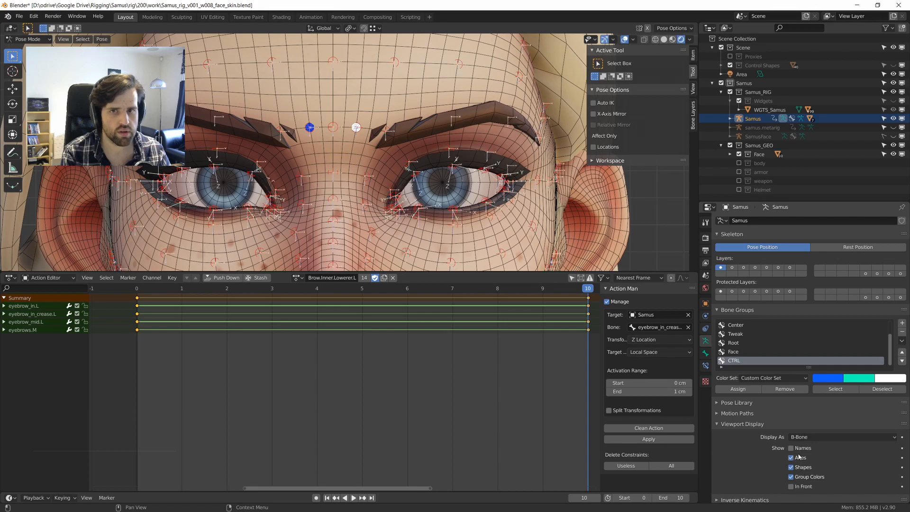
{"action": "middle_click_drag", "start_coordinate": [426, 204], "coordinate": [313, 201]}
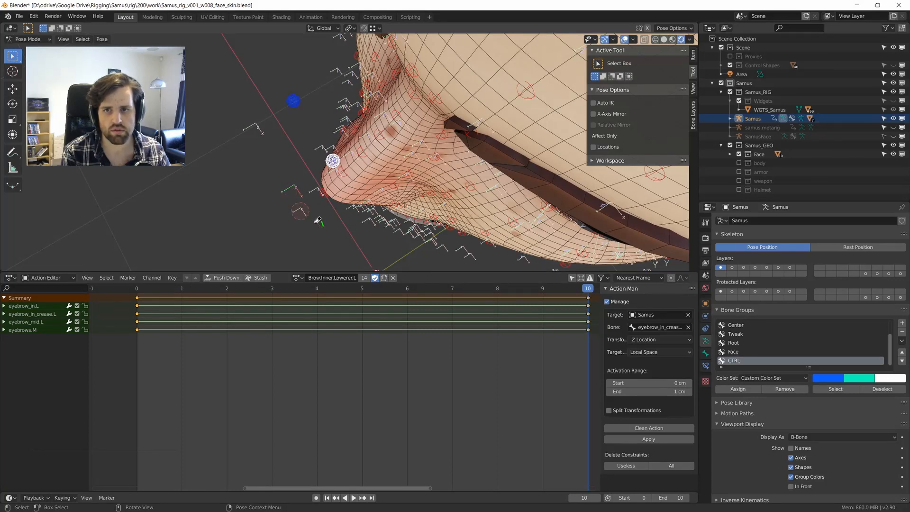
{"action": "middle_click_drag", "start_coordinate": [319, 225], "coordinate": [351, 308]}
Load the Brow.Inner.In.L action and delete all of its keyframes, leaving the empty action assigned.
{"action": "left_click", "coordinate": [296, 278]}
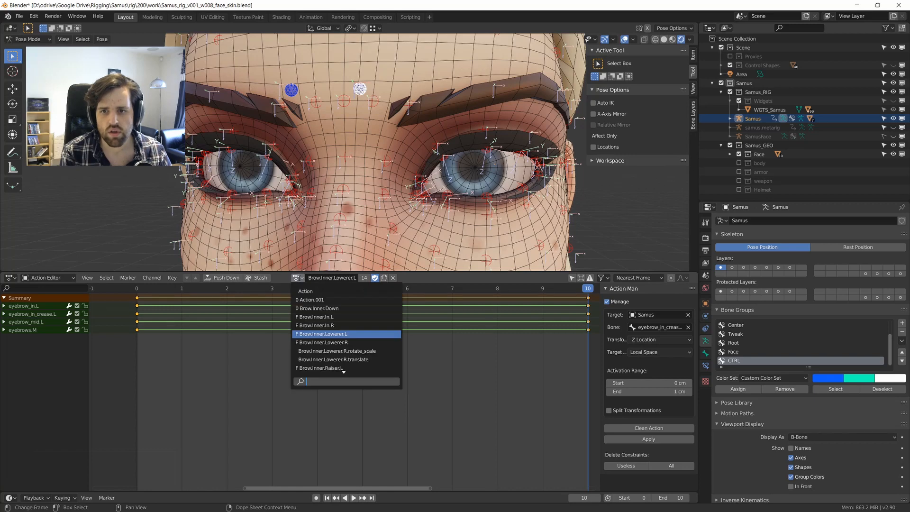
{"action": "left_click", "coordinate": [327, 317]}
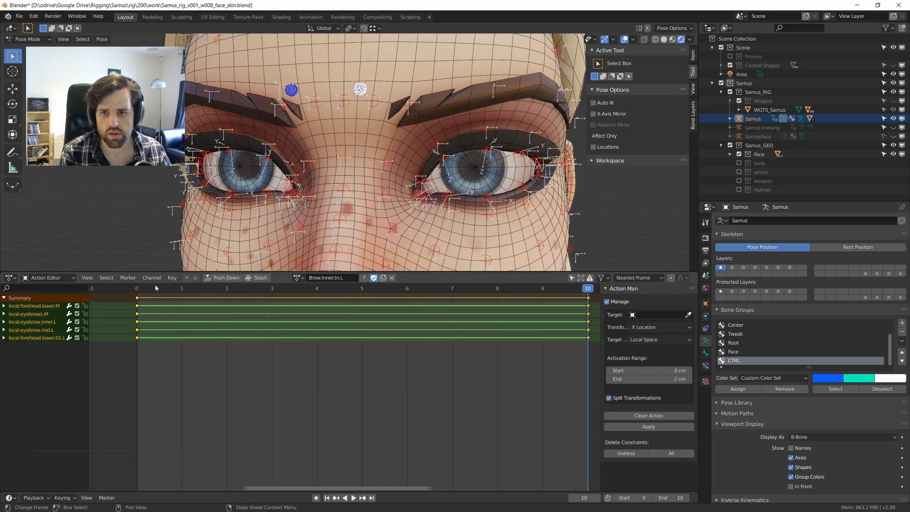
{"action": "key", "text": "x"}
{"action": "left_click", "coordinate": [286, 344]}
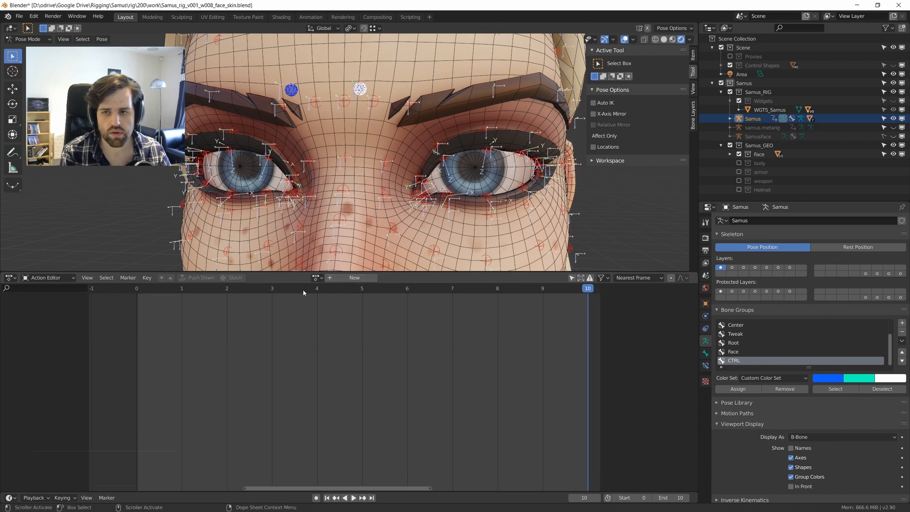
{"action": "left_click", "coordinate": [316, 277]}
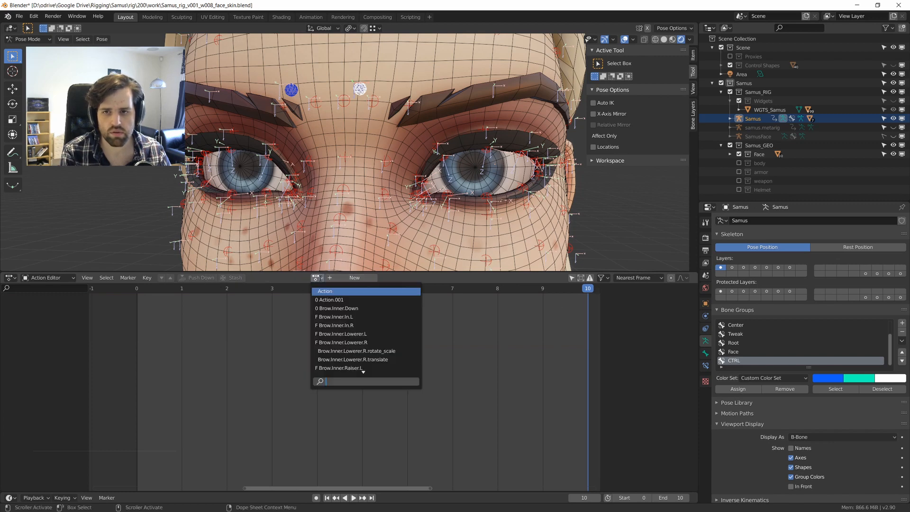
{"action": "left_click", "coordinate": [356, 320]}
Set the Action Man target of Brow.Inner.In.L to Samus and its bone to eyebrow_in_crease.L.CTRL.
{"action": "left_click", "coordinate": [657, 315]}
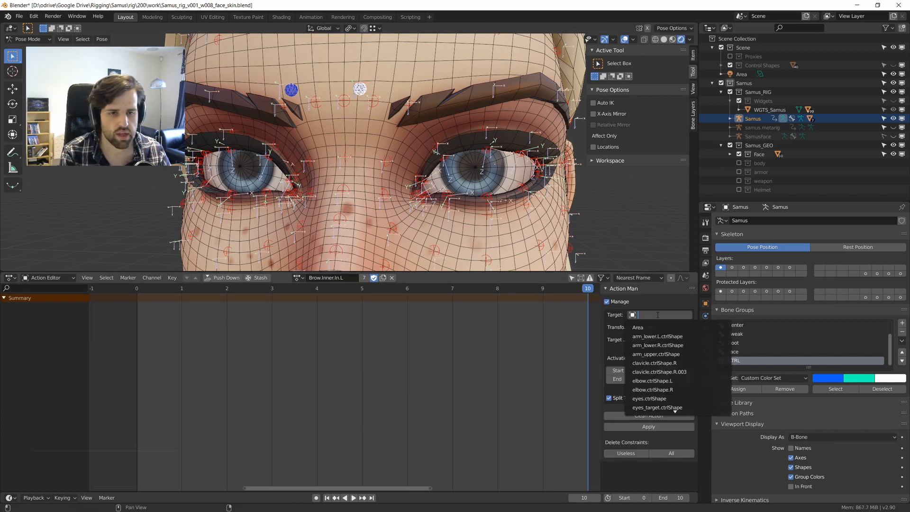
{"action": "type", "text": "Sam"}
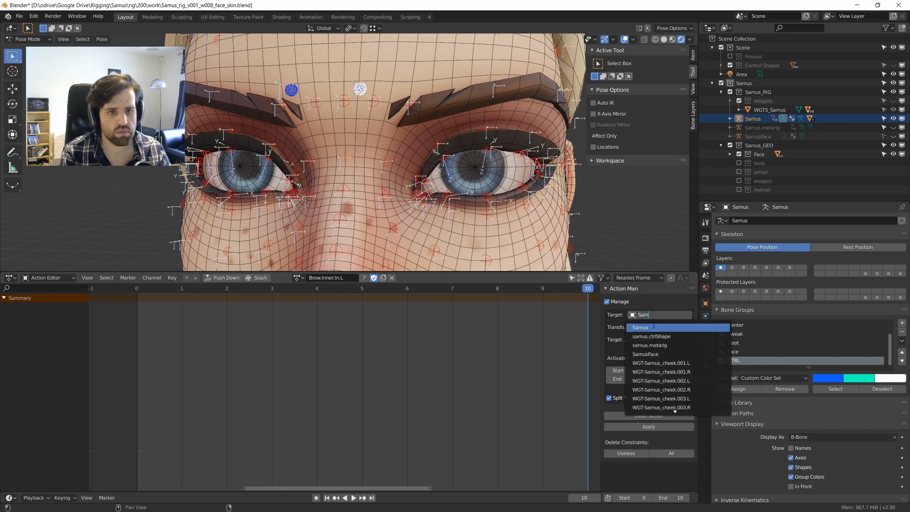
{"action": "left_click", "coordinate": [654, 326]}
{"action": "left_click", "coordinate": [657, 327]}
{"action": "type", "text": "ctrl.eyebrow.inner.L"}
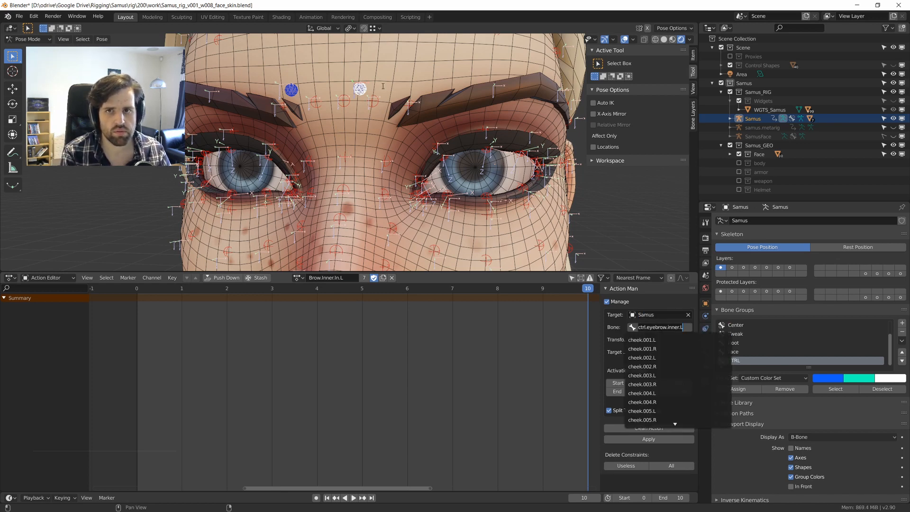
{"action": "key", "text": "ctrl+a"}
{"action": "type", "text": "eyebrow_in_crease.L.CTRL"}
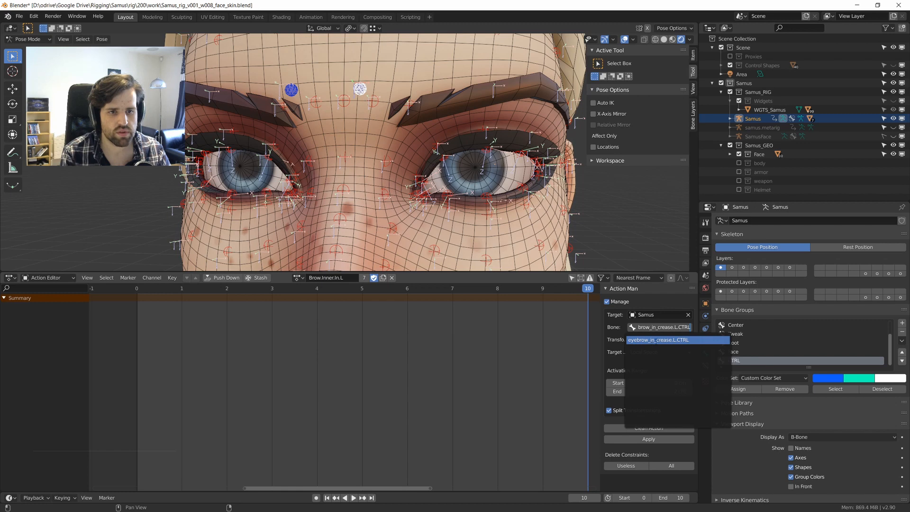
{"action": "left_click", "coordinate": [655, 340]}
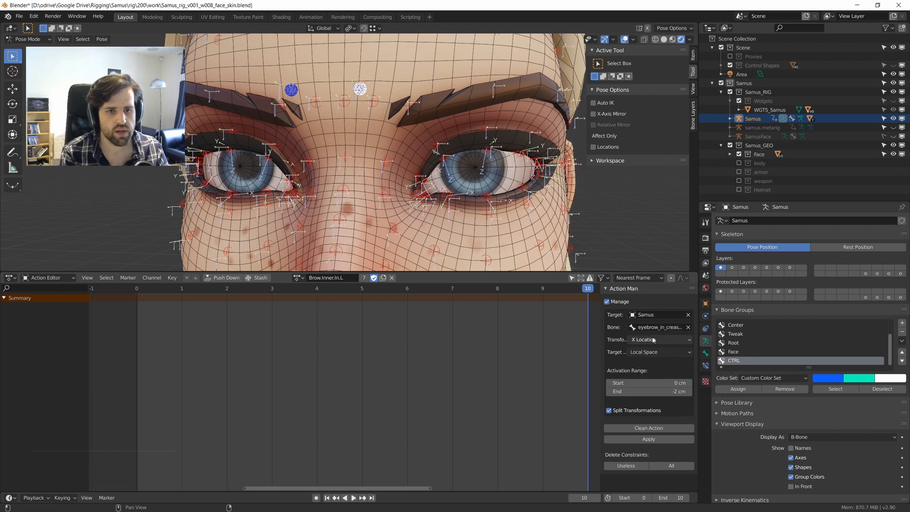
Set the activation range end of the Brow.Inner.In.L action to -1 cm.
{"action": "left_click", "coordinate": [665, 391]}
{"action": "type", "text": "-1"}
{"action": "key", "text": "Return"}
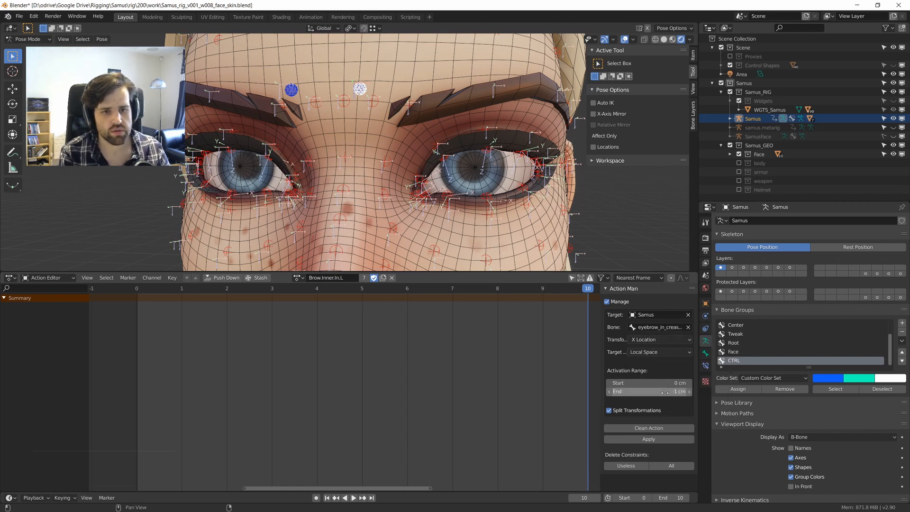
{"action": "middle_click_drag", "start_coordinate": [372, 97], "coordinate": [376, 115], "text": "shift"}
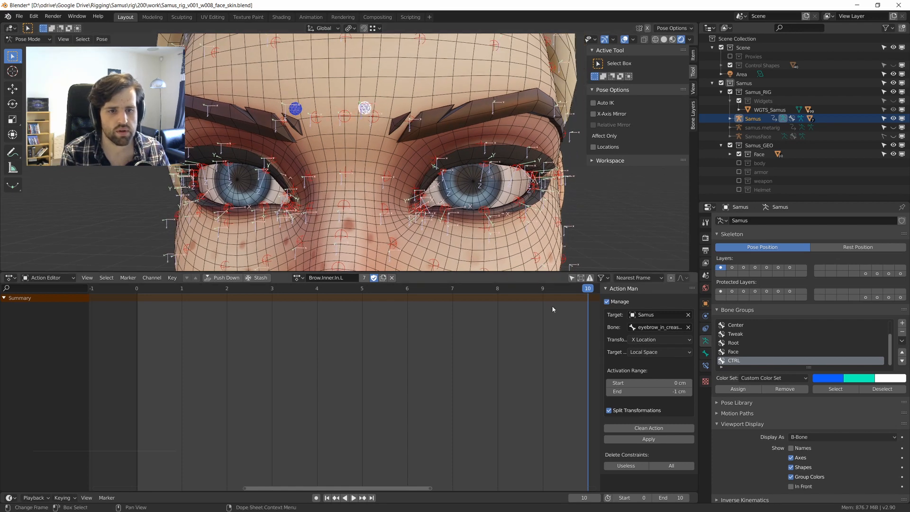
Move the left inner eyebrow bone inward along its local X axis, toward the middle of the brow.
{"action": "mouse_move", "coordinate": [407, 171]}
{"action": "middle_mouse_down"}
{"action": "mouse_move", "coordinate": [375, 129]}
{"action": "mouse_move", "coordinate": [411, 121]}
{"action": "mouse_move", "coordinate": [370, 136]}
{"action": "mouse_move", "coordinate": [379, 170]}
{"action": "mouse_move", "coordinate": [420, 165]}
{"action": "middle_mouse_up"}
{"action": "left_click", "coordinate": [372, 120]}
{"action": "scroll", "coordinate": [371, 135], "scroll_direction": "up", "scroll_amount": 1}
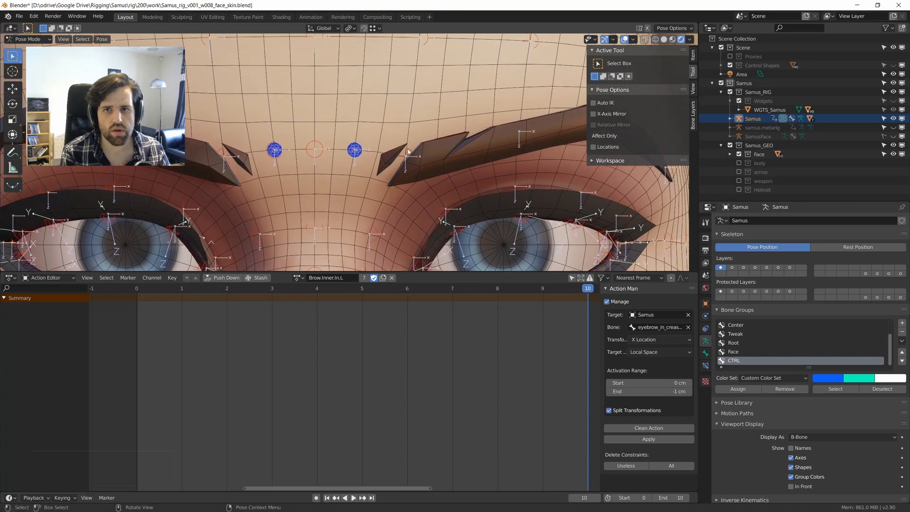
{"action": "key", "text": "g"}
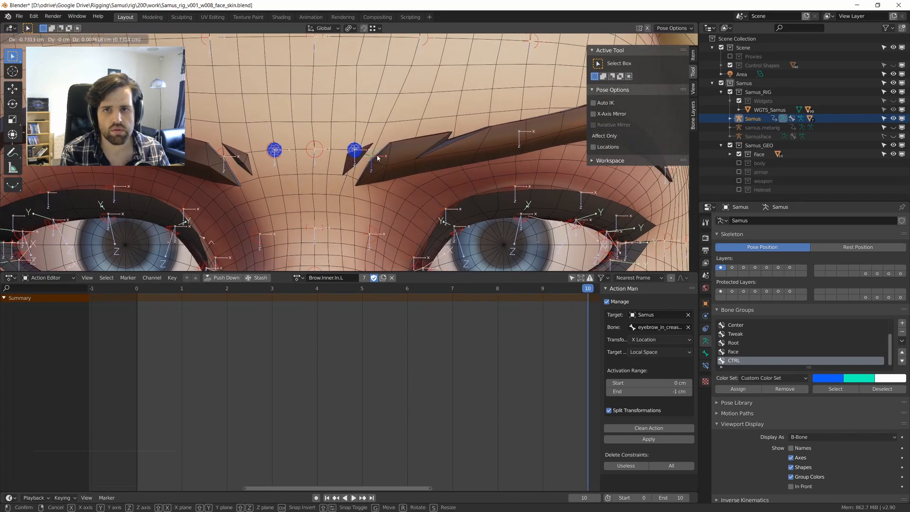
{"action": "key", "text": "x"}
{"action": "key", "text": "x"}
{"action": "left_click", "coordinate": [349, 156]}
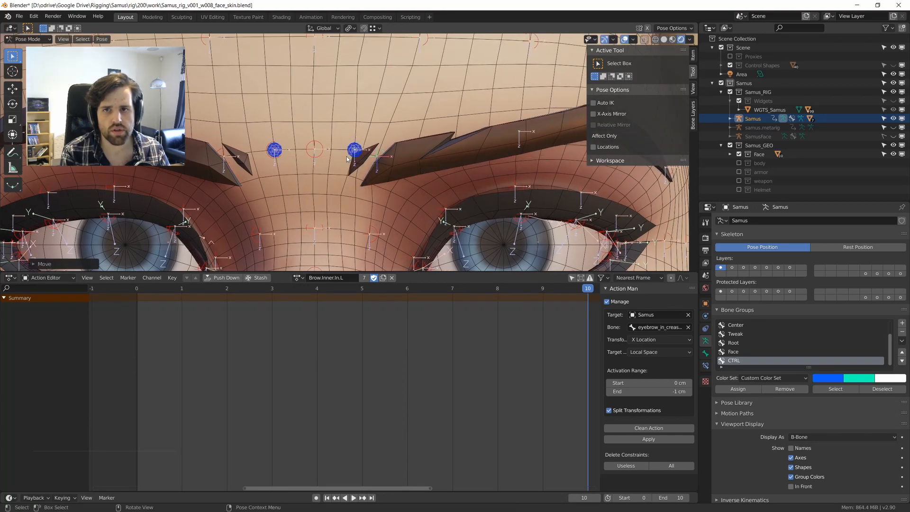
Move the left eyebrow crease bone inward along the X axis, toward the centre of the forehead.
{"action": "scroll", "coordinate": [339, 156], "scroll_direction": "down", "scroll_amount": 2}
{"action": "middle_click_drag", "start_coordinate": [340, 157], "coordinate": [350, 141]}
{"action": "key", "text": "g"}
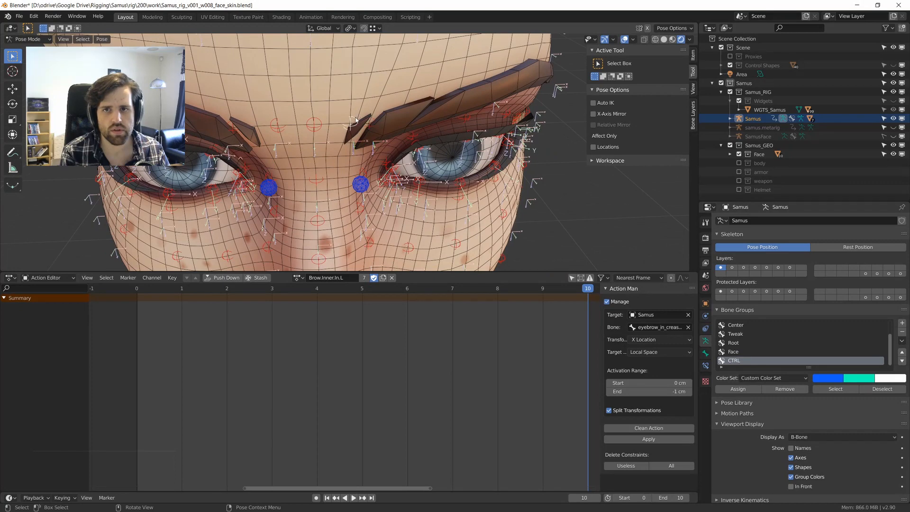
{"action": "key", "text": "x"}
{"action": "left_click", "coordinate": [349, 121]}
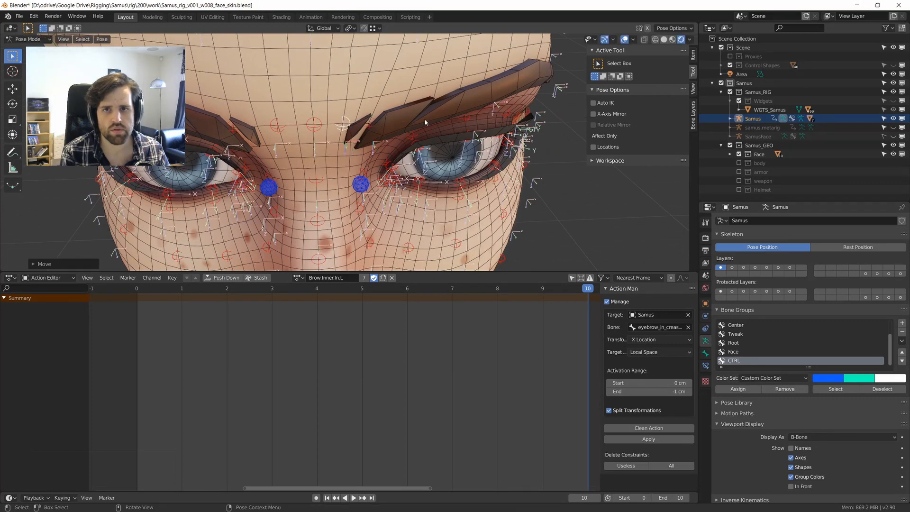
Turn on X-ray display and move the left middle eyebrow bone about 1.3 cm inward and 0.3 cm down.
{"action": "left_click", "coordinate": [468, 118]}
{"action": "middle_click_drag", "start_coordinate": [468, 118], "coordinate": [462, 109]}
{"action": "key", "text": "g"}
{"action": "right_click", "coordinate": [476, 132]}
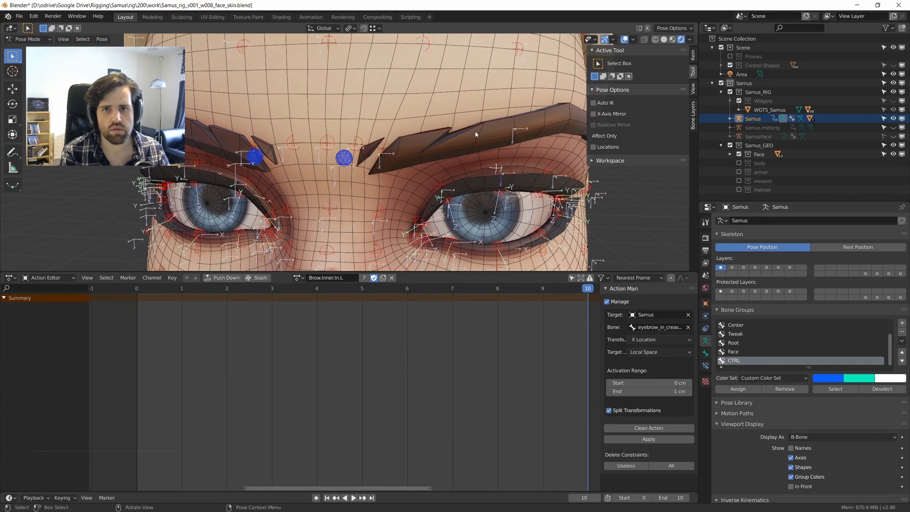
{"action": "key", "text": "alt+z"}
{"action": "key", "text": "alt+z"}
{"action": "key", "text": "alt+z"}
{"action": "scroll", "coordinate": [484, 132], "scroll_direction": "up", "scroll_amount": 3}
{"action": "key", "text": "g"}
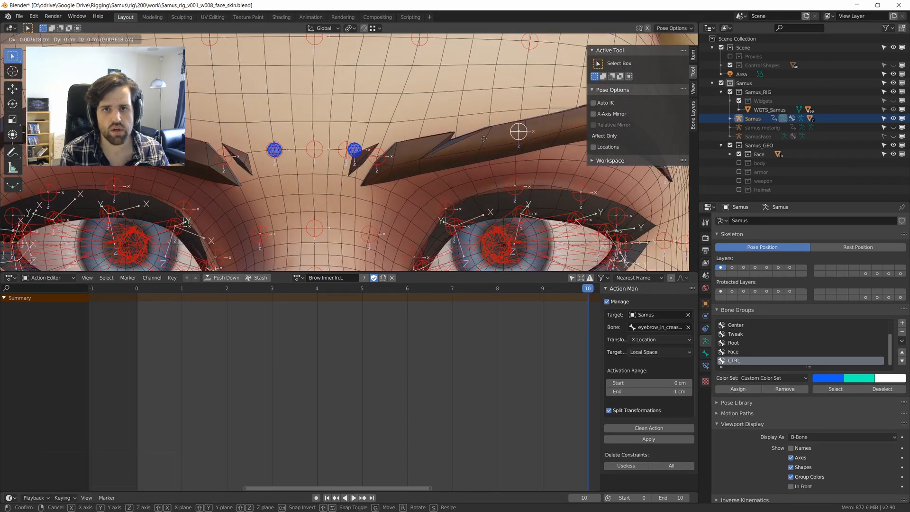
{"action": "right_click", "coordinate": [480, 145]}
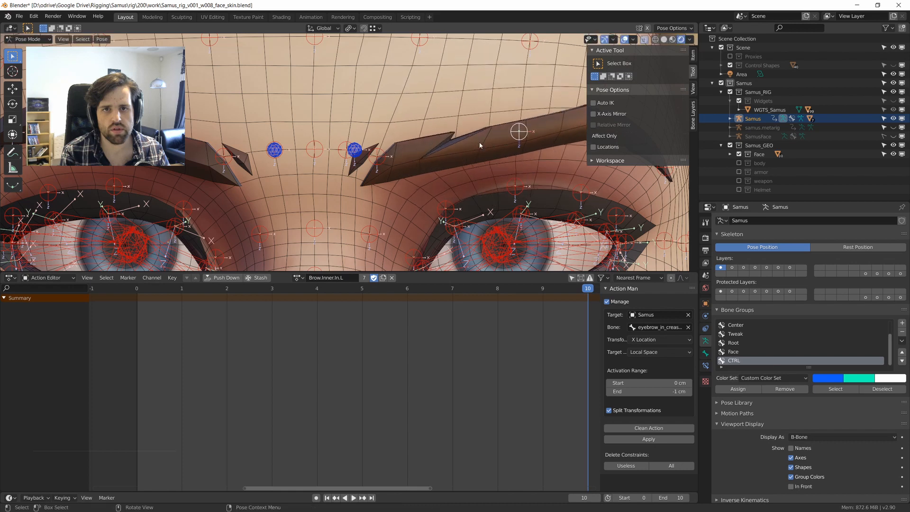
{"action": "key", "text": "g"}
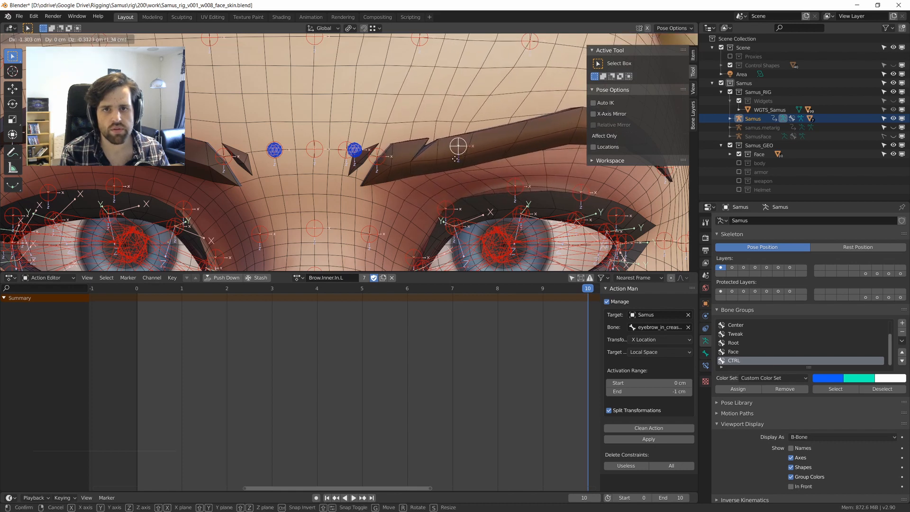
{"action": "left_click", "coordinate": [456, 157]}
Move the forehead bone above the left inner eyebrow about 0.5 cm inward and slightly down.
{"action": "scroll", "coordinate": [440, 158], "scroll_direction": "down", "scroll_amount": 2}
{"action": "middle_click_drag", "start_coordinate": [440, 158], "coordinate": [428, 212], "text": "shift"}
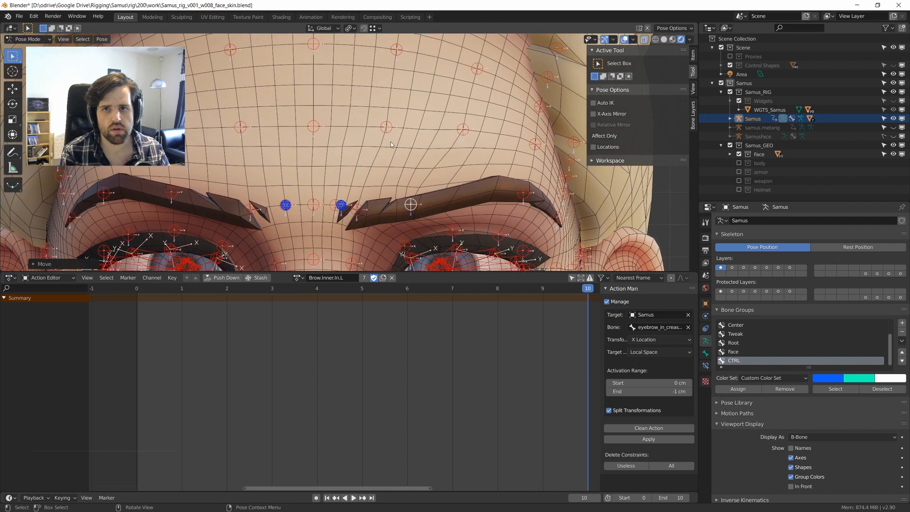
{"action": "left_click", "coordinate": [368, 131]}
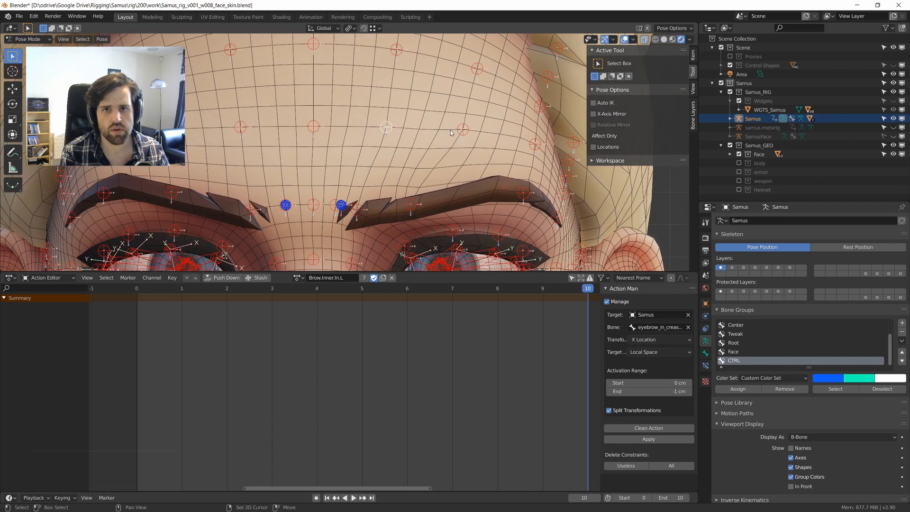
{"action": "key", "text": "g"}
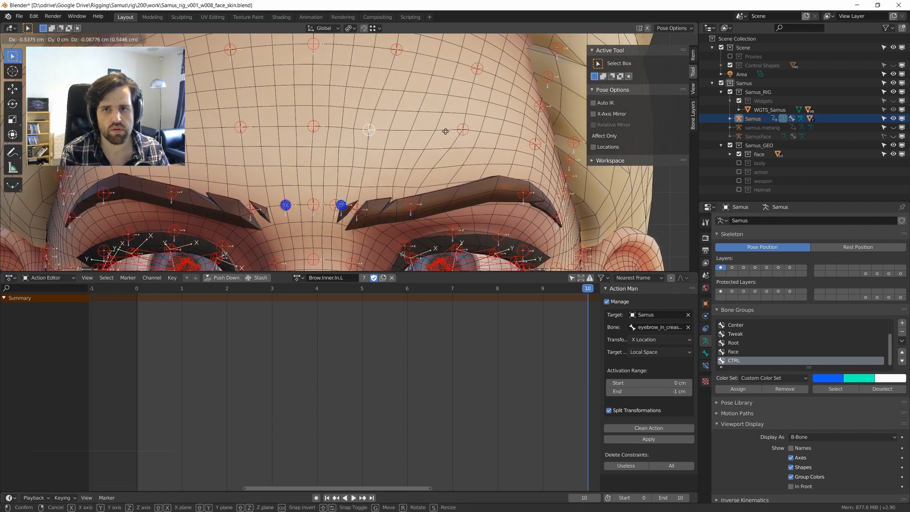
{"action": "left_click", "coordinate": [474, 131]}
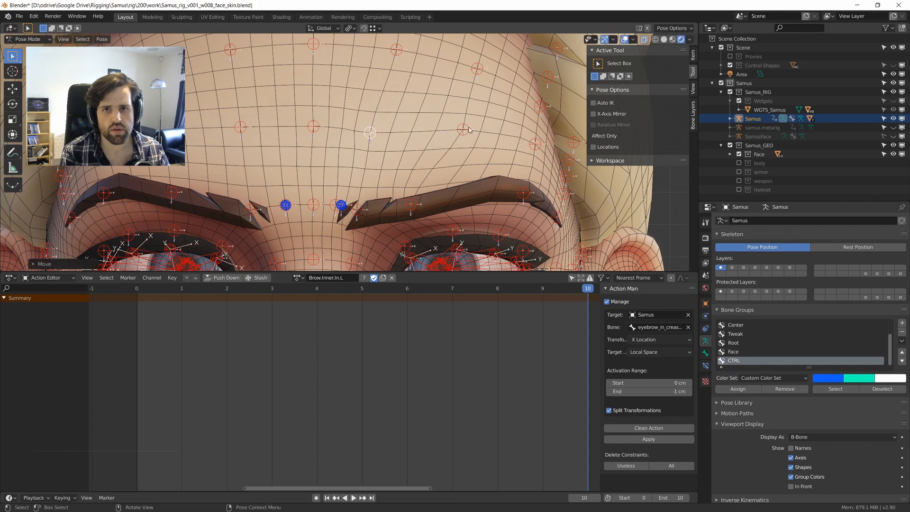
Turn off X-ray display and insert location, rotation and scale keyframes for all bones at frame 10.
{"action": "middle_click_drag", "start_coordinate": [447, 129], "coordinate": [372, 165]}
{"action": "key", "text": "alt+z"}
{"action": "scroll", "coordinate": [403, 166], "scroll_direction": "up", "scroll_amount": 1}
{"action": "left_click", "coordinate": [391, 128]}
{"action": "key", "text": "a"}
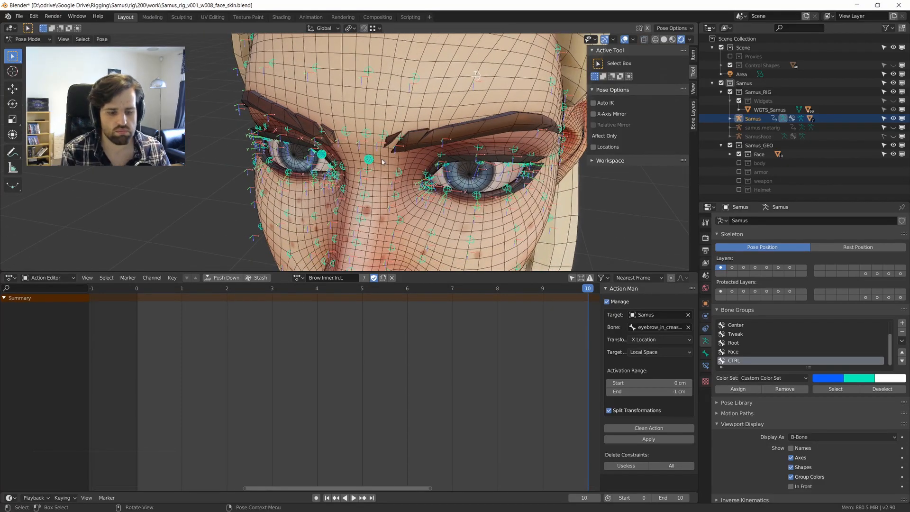
{"action": "key", "text": "i"}
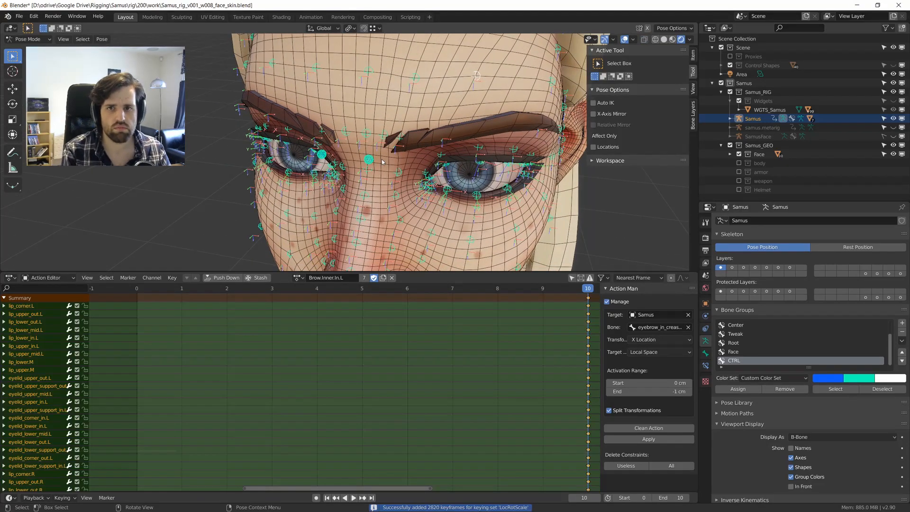
Keyframe all bones at frame 0 and change the interpolation mode of the action's keyframes.
{"action": "left_click", "coordinate": [149, 292]}
{"action": "key", "text": "i"}
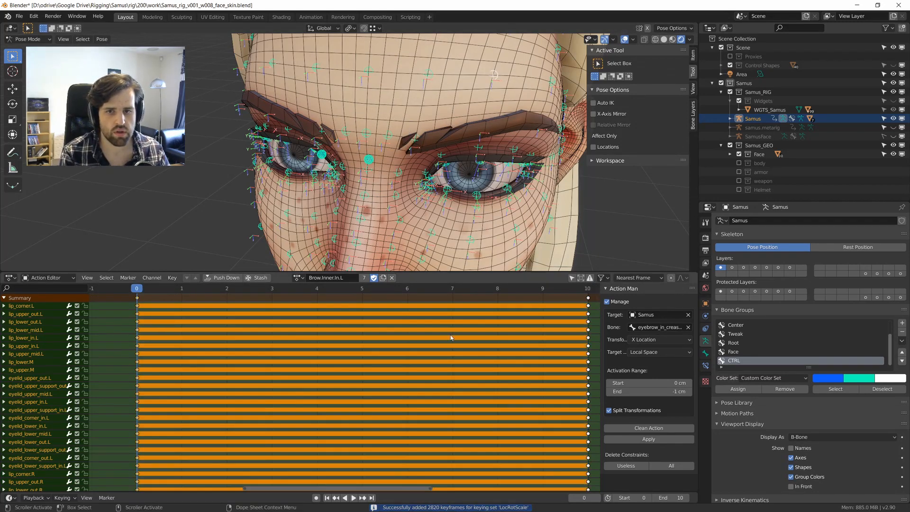
{"action": "key", "text": "t"}
{"action": "left_click", "coordinate": [429, 328]}
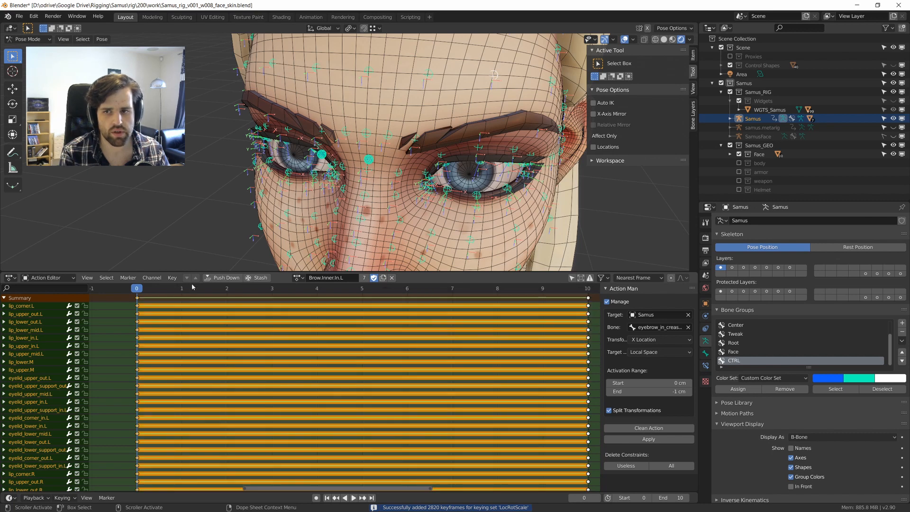
{"action": "key", "text": "t"}
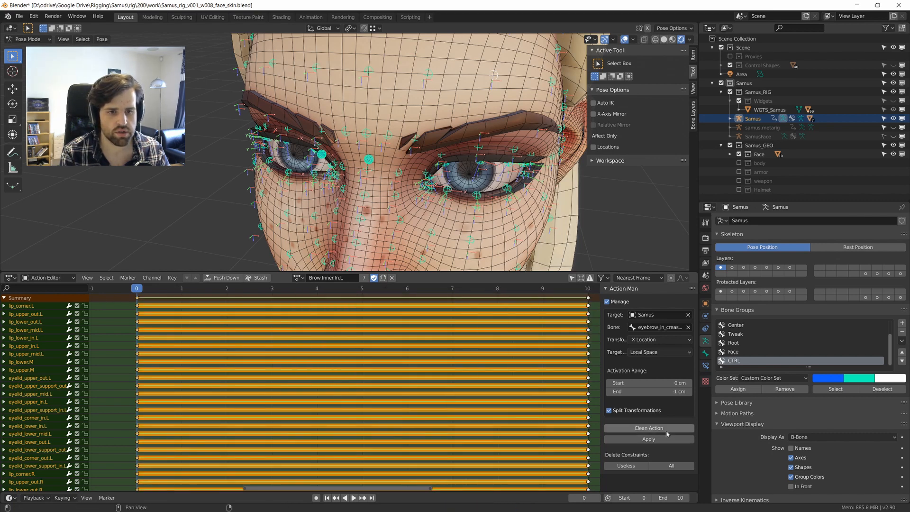
Clean the unused channels out of the Brow.Inner.In.L action and apply its Action Man settings to the rig.
{"action": "left_click", "coordinate": [664, 431]}
{"action": "middle_click_drag", "start_coordinate": [419, 126], "coordinate": [419, 133]}
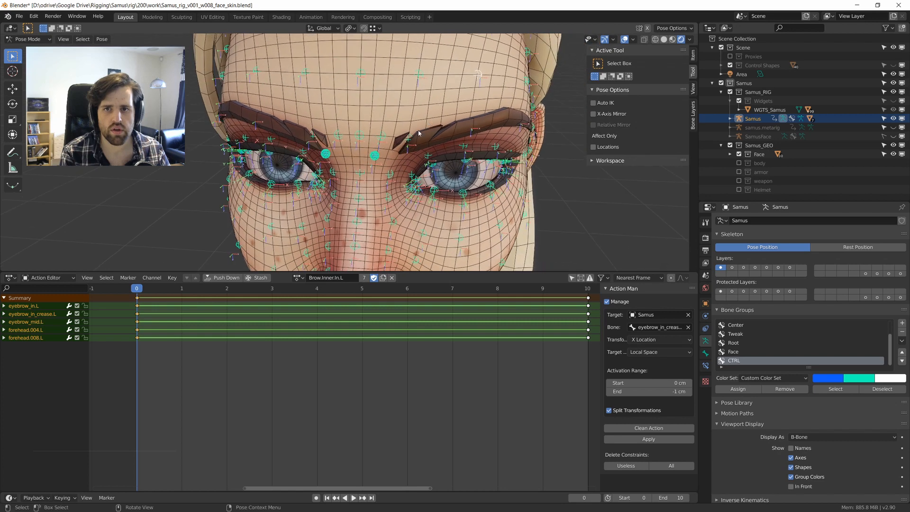
{"action": "left_click", "coordinate": [375, 156]}
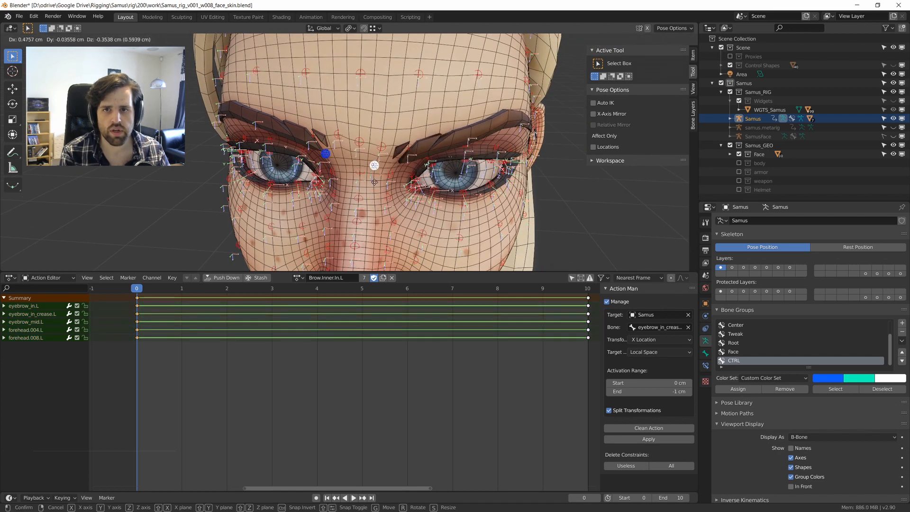
{"action": "left_click", "coordinate": [660, 442]}
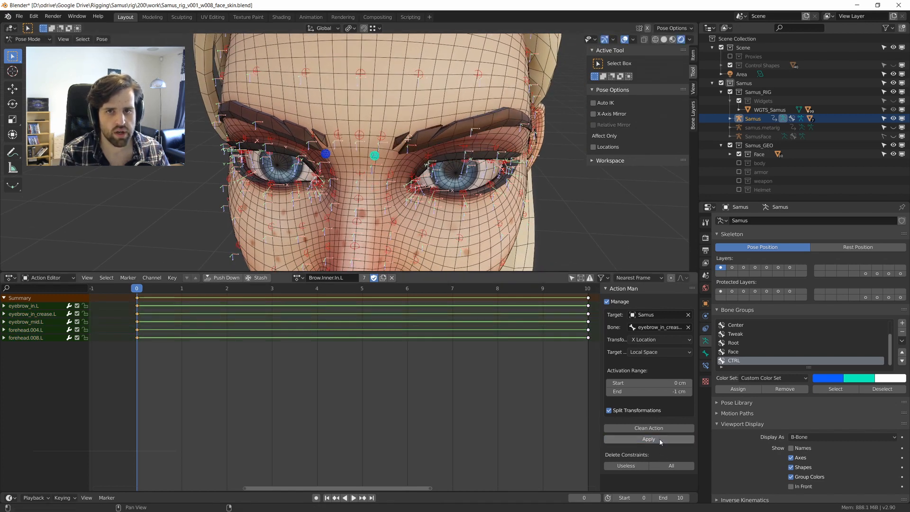
Test the left eyebrow crease control with cancelled moves inward and down, checking how the inner brow follows.
{"action": "middle_click_drag", "start_coordinate": [391, 158], "coordinate": [388, 145]}
{"action": "key", "text": "g"}
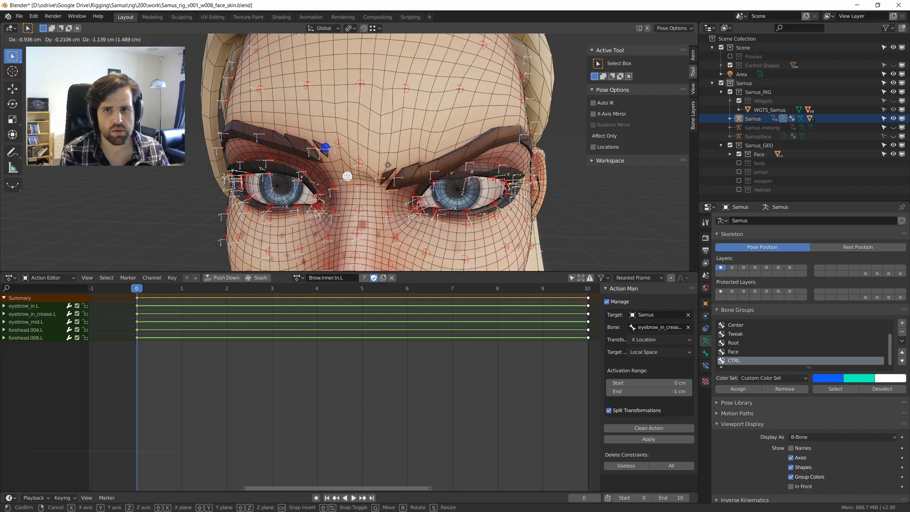
{"action": "right_click", "coordinate": [366, 143]}
{"action": "middle_click_drag", "start_coordinate": [370, 143], "coordinate": [393, 163]}
{"action": "scroll", "coordinate": [394, 163], "scroll_direction": "down", "scroll_amount": 2}
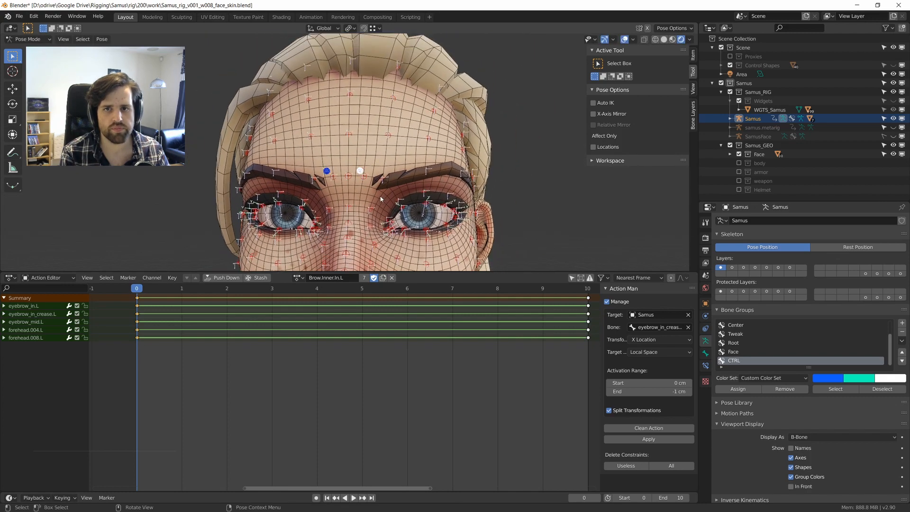
{"action": "key", "text": "g"}
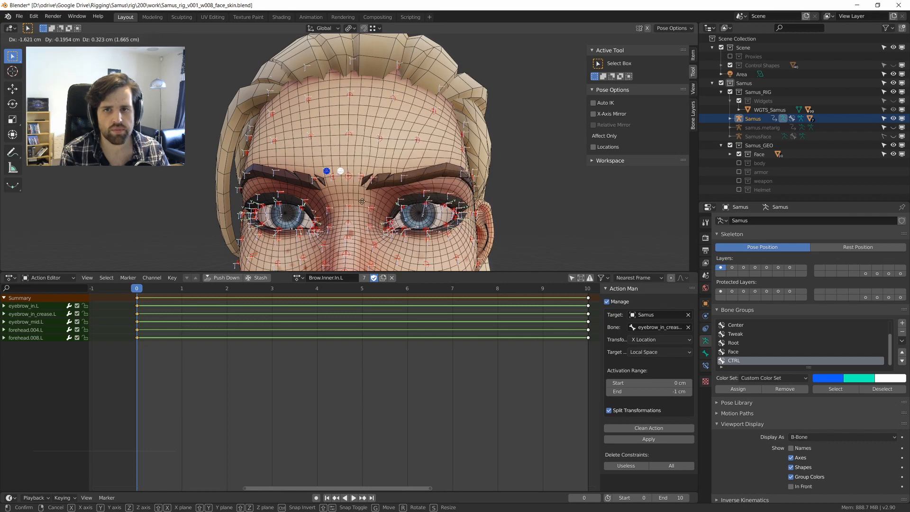
{"action": "right_click", "coordinate": [356, 197]}
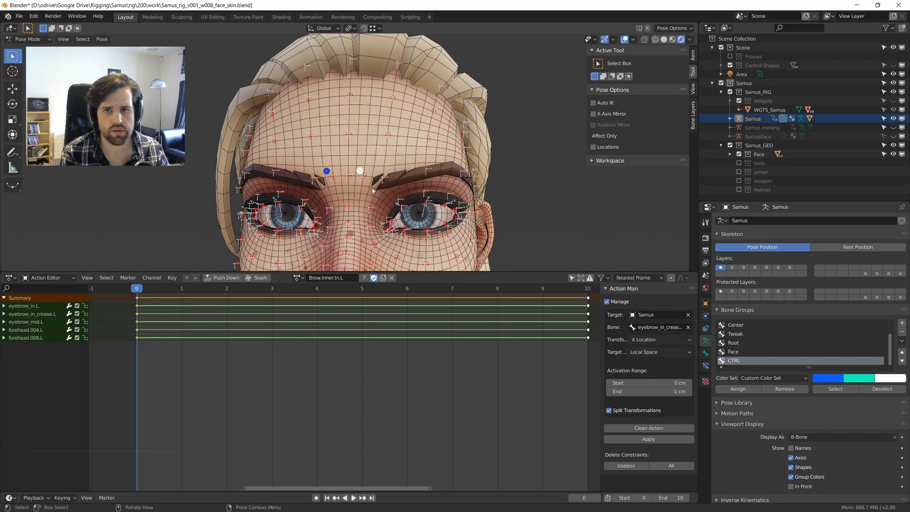
{"action": "scroll", "coordinate": [351, 197], "scroll_direction": "up", "scroll_amount": 2}
{"action": "middle_click_drag", "start_coordinate": [351, 197], "coordinate": [361, 162]}
{"action": "scroll", "coordinate": [400, 198], "scroll_direction": "up", "scroll_amount": 2}
{"action": "key", "text": "ctrl+Tab"}
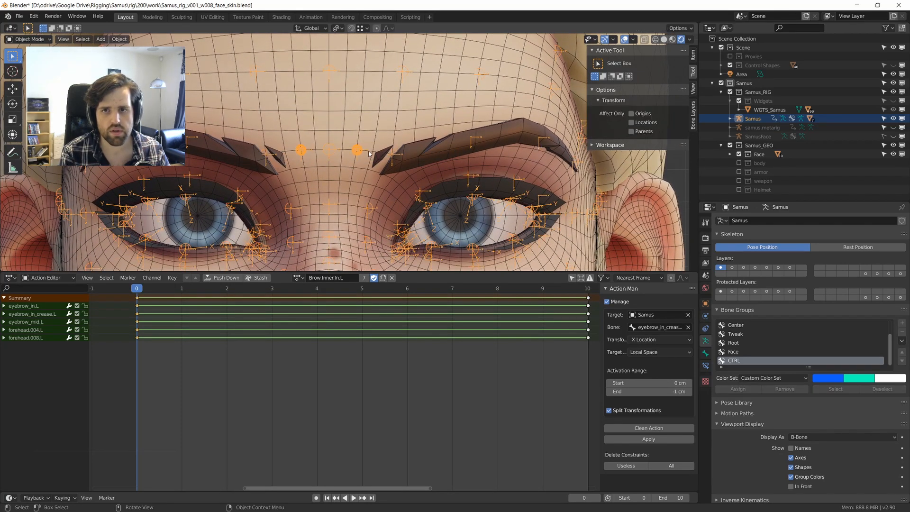
{"action": "left_click", "coordinate": [328, 147]}
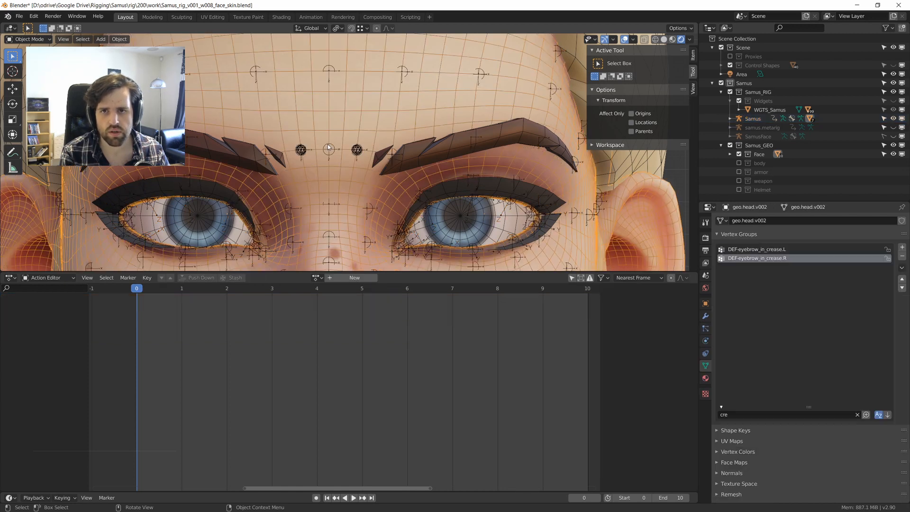
{"action": "key", "text": "ctrl+Tab"}
{"action": "left_click", "coordinate": [232, 142]}
{"action": "left_click", "coordinate": [334, 143]}
{"action": "key", "text": "ctrl+Tab"}
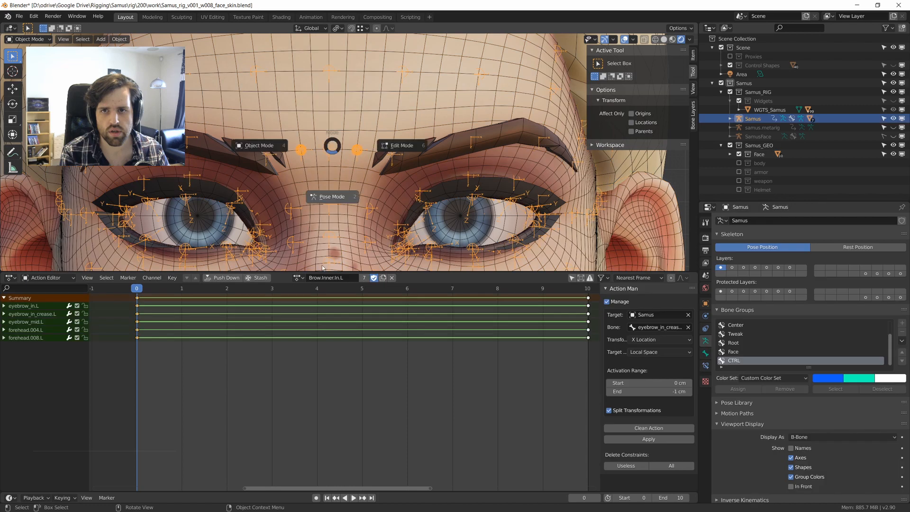
{"action": "left_click", "coordinate": [323, 267]}
At frame 10, move the left inner eyebrow and crease bones further inward and try a breakdown pose on them.
{"action": "left_click_drag", "start_coordinate": [204, 287], "coordinate": [599, 288]}
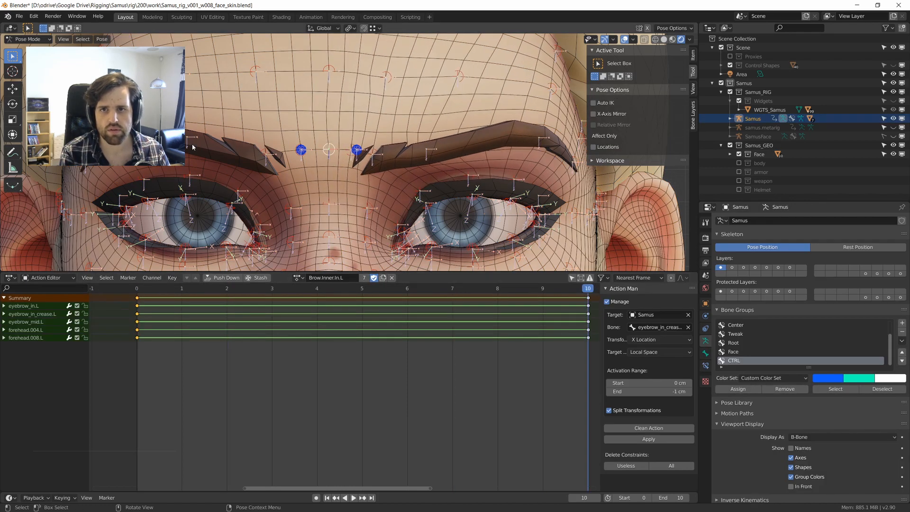
{"action": "left_click", "coordinate": [375, 153]}
{"action": "left_click", "coordinate": [353, 148], "text": "shift"}
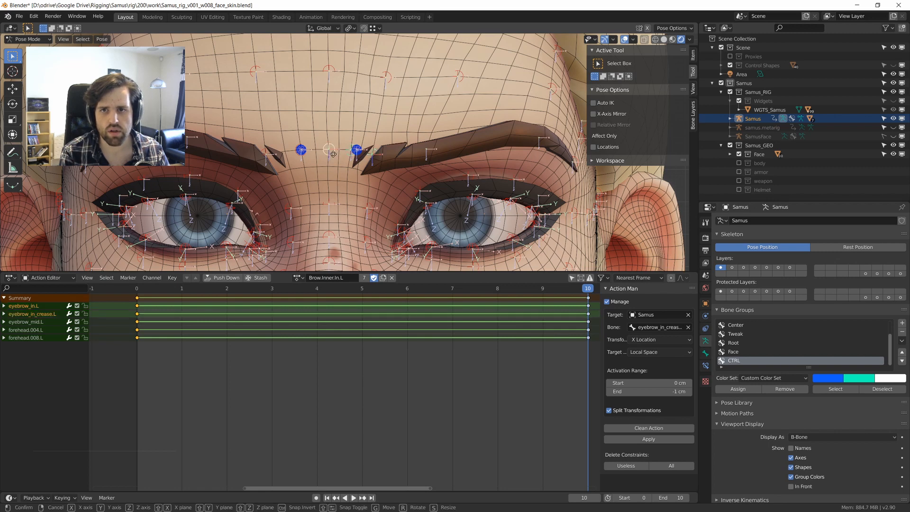
{"action": "key", "text": "g"}
{"action": "left_click", "coordinate": [324, 155]}
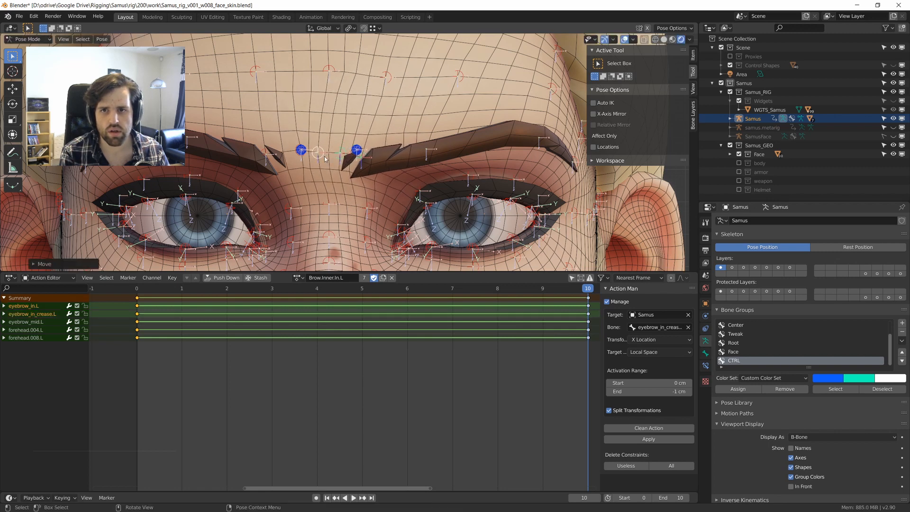
{"action": "key", "text": "shift+e"}
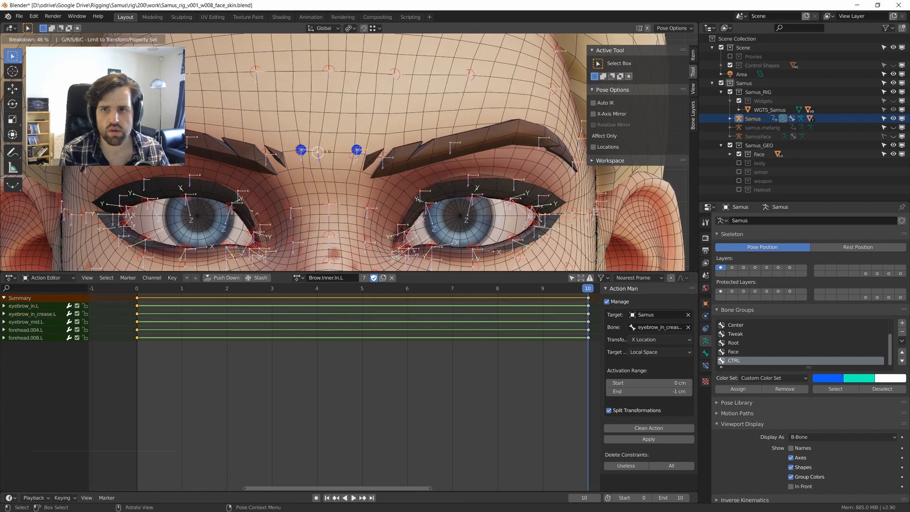
{"action": "left_click", "coordinate": [325, 151]}
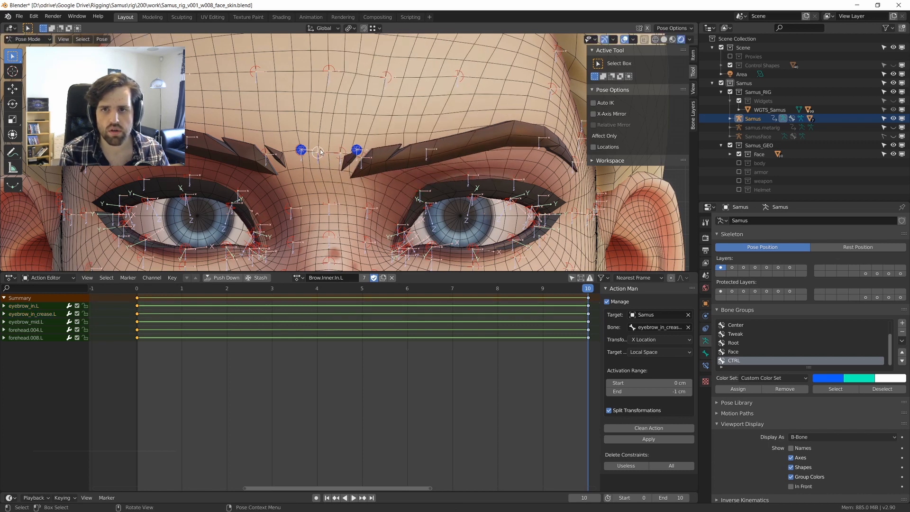
Keyframe all bones at frame 10 of the Brow.Inner.In.L action and cancel a breakdown with nothing selected.
{"action": "key", "text": "a"}
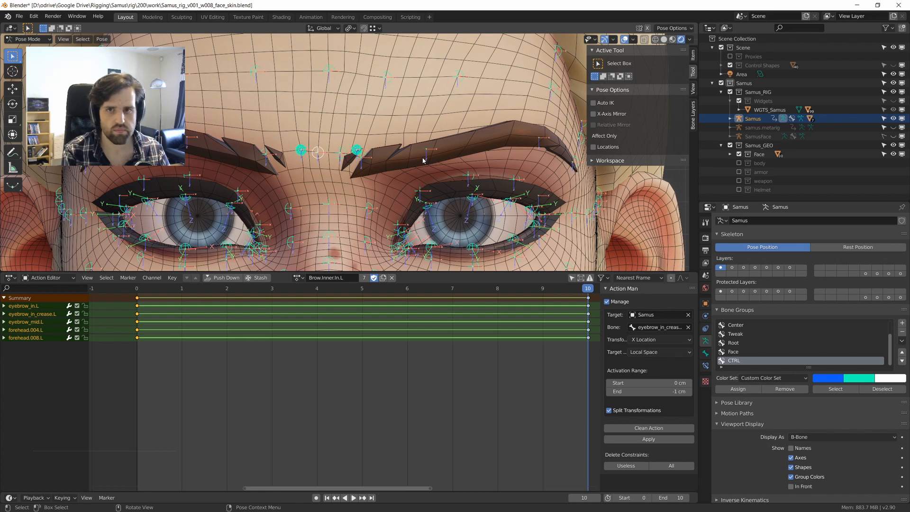
{"action": "key", "text": "i"}
{"action": "key", "text": "alt+a"}
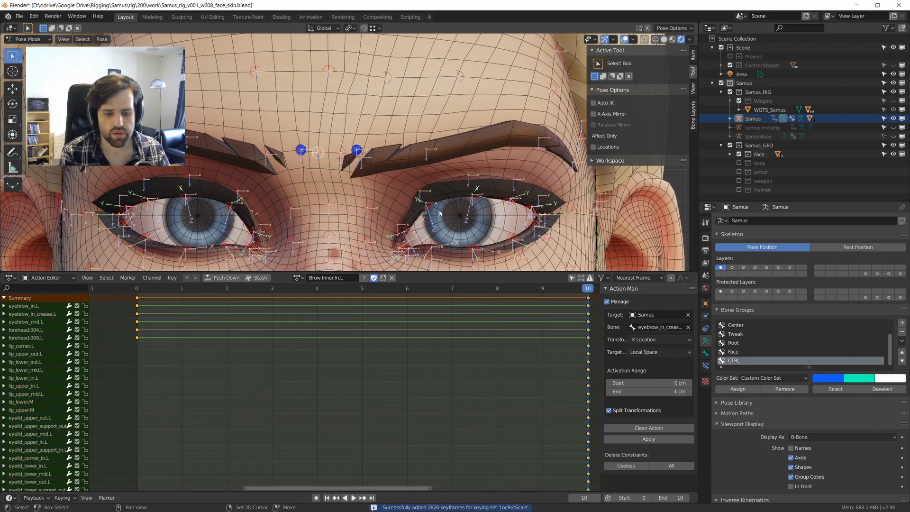
{"action": "key", "text": "shift+e"}
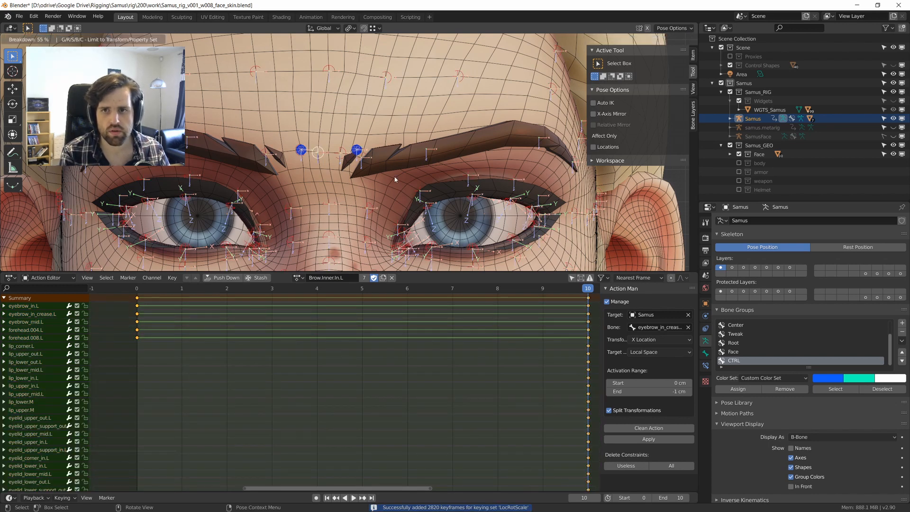
{"action": "right_click", "coordinate": [395, 179]}
Keyframe all bones at frame 0 of Brow.Inner.In.L and clean the unused channels out of the action.
{"action": "key", "text": "a"}
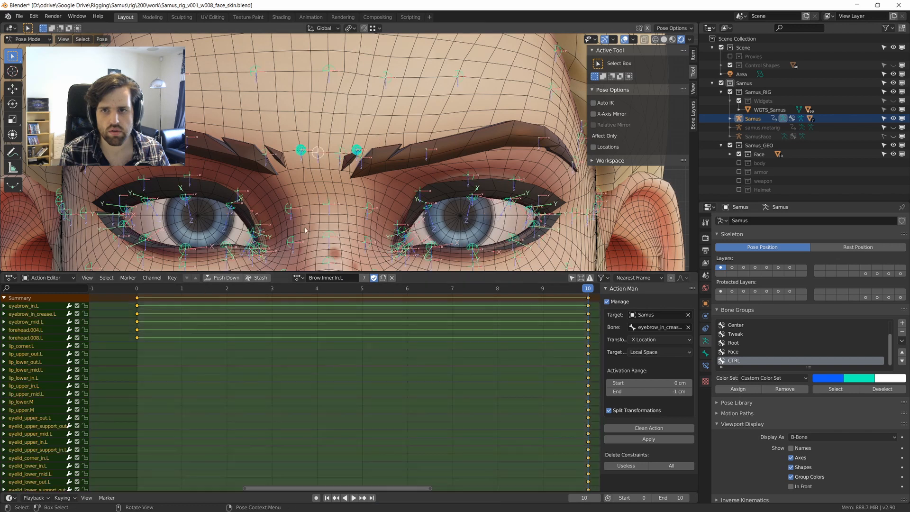
{"action": "key", "text": "space"}
{"action": "key", "text": "space"}
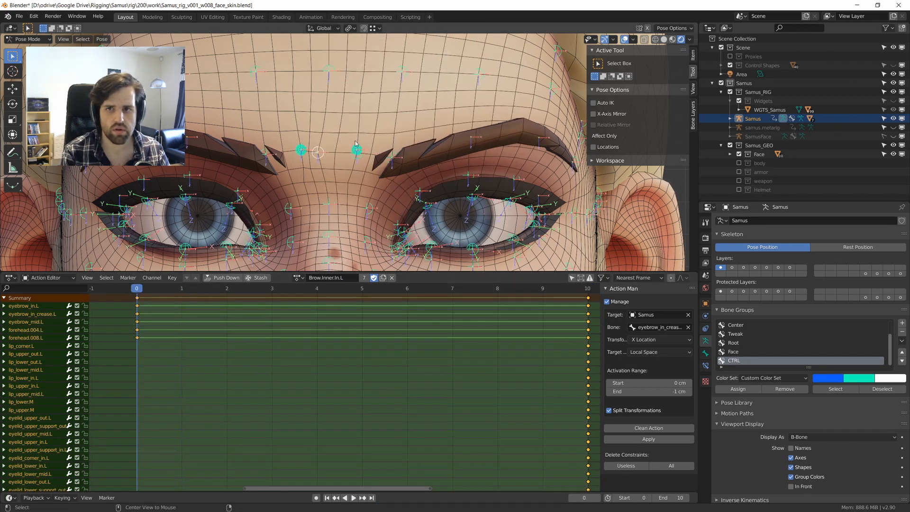
{"action": "key", "text": "i"}
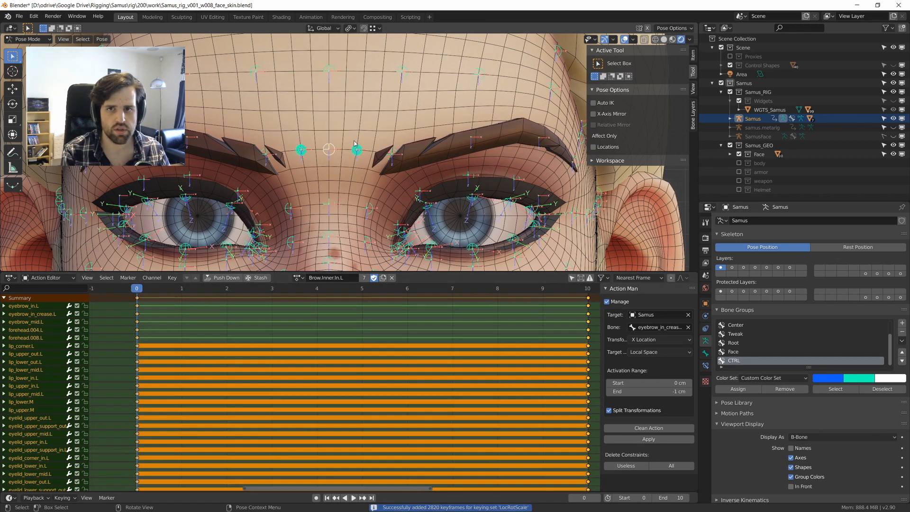
{"action": "left_click", "coordinate": [283, 182]}
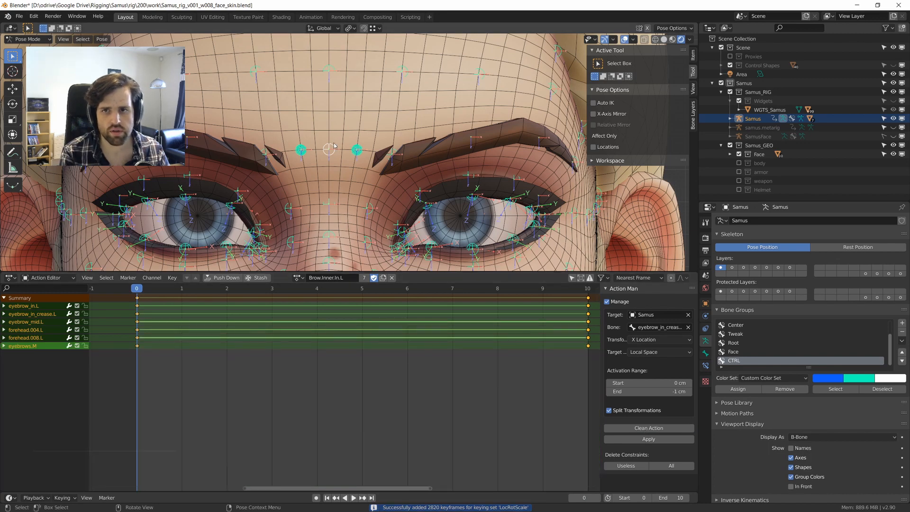
At frame 10, adjust the central eyebrows.M bone between the brows with the Pose Breakdowner.
{"action": "key", "text": "alt+a"}
{"action": "right_click_drag", "start_coordinate": [294, 299], "coordinate": [588, 292], "text": "shift"}
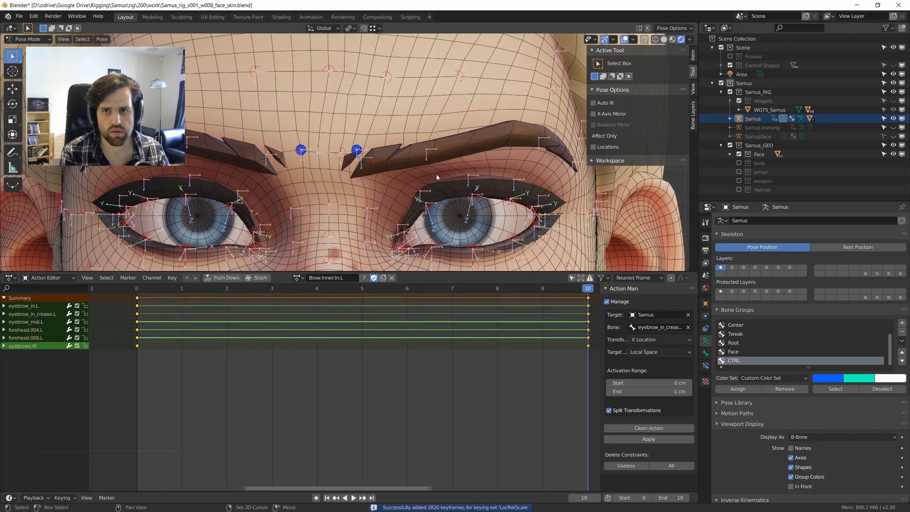
{"action": "left_click", "coordinate": [323, 149]}
{"action": "key", "text": "shift+e"}
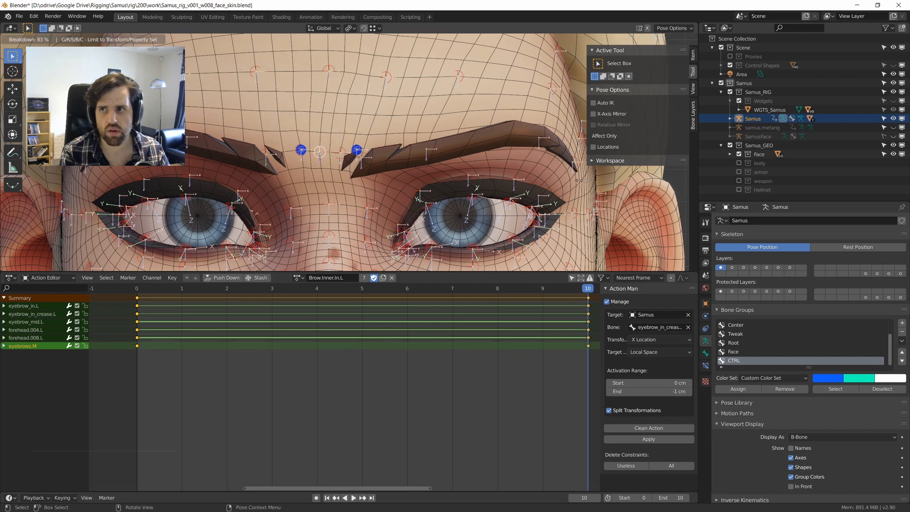
{"action": "left_click", "coordinate": [534, 178]}
Exaggerate the frame 10 pose of the left inner eyebrow and crease bones with the Pose Breakdowner.
{"action": "middle_click_drag", "start_coordinate": [391, 175], "coordinate": [349, 149]}
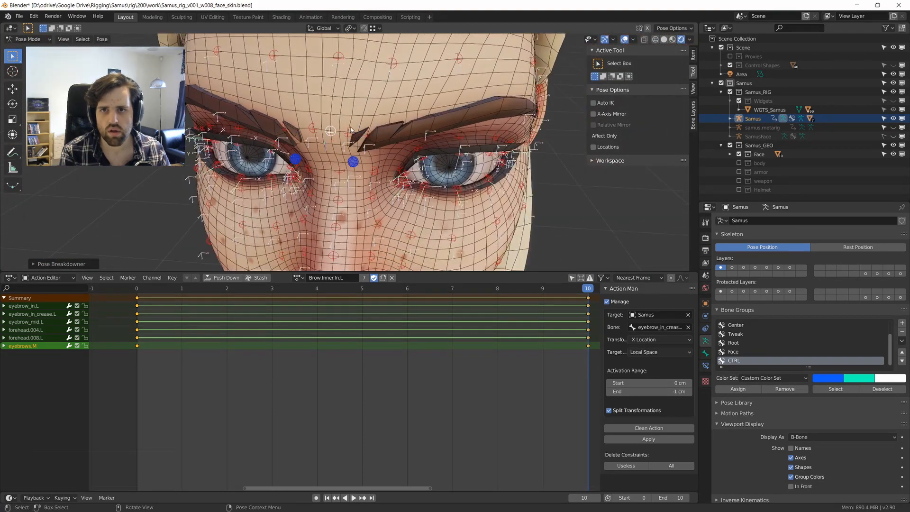
{"action": "left_click", "coordinate": [350, 130]}
{"action": "left_click", "coordinate": [372, 134], "text": "shift"}
{"action": "key", "text": "shift+e"}
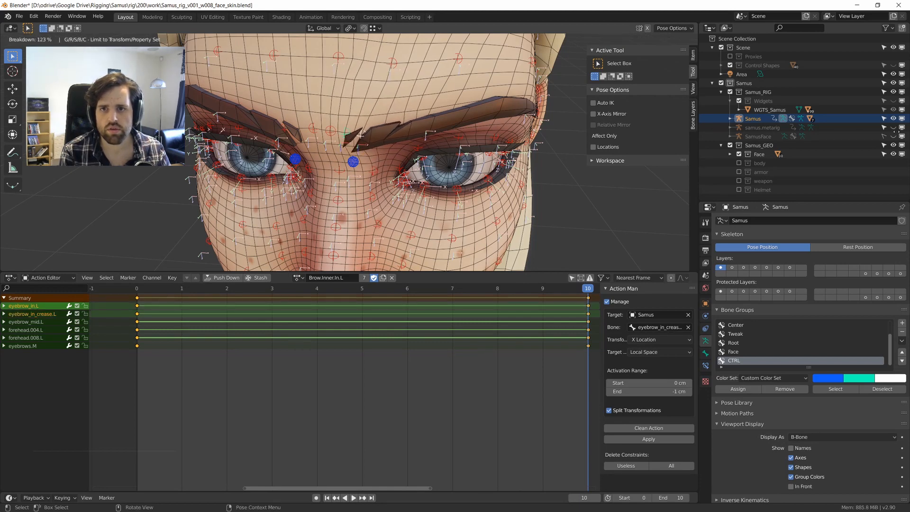
{"action": "left_click", "coordinate": [567, 144]}
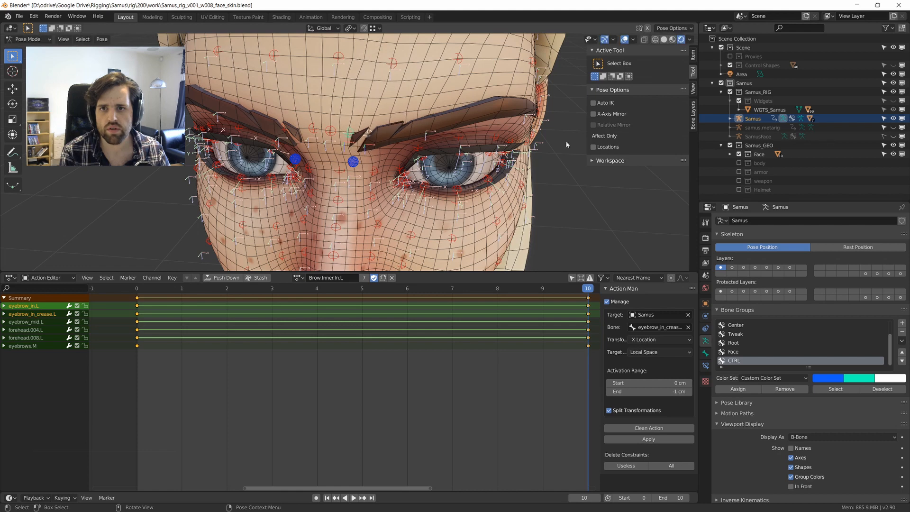
{"action": "middle_click_drag", "start_coordinate": [567, 144], "coordinate": [582, 137]}
{"action": "left_click", "coordinate": [102, 39]}
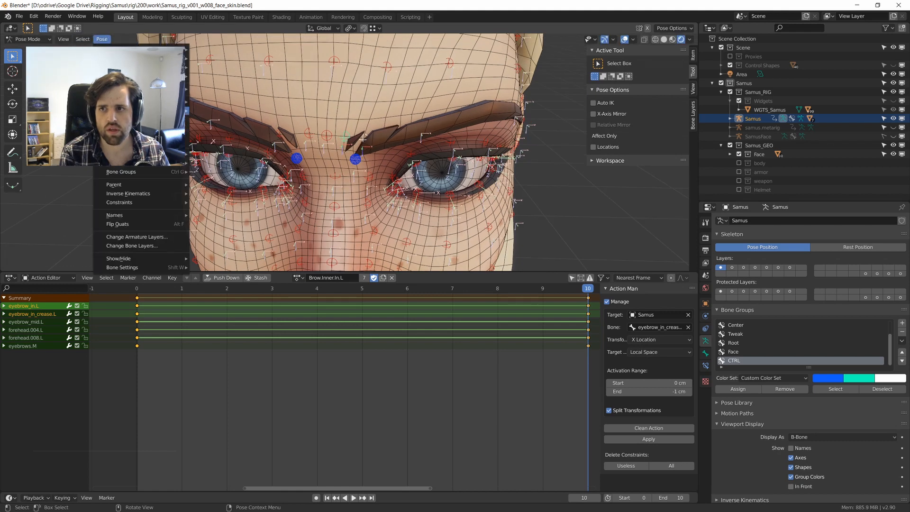
{"action": "mouse_move", "coordinate": [142, 101]}
{"action": "left_click", "coordinate": [243, 137]}
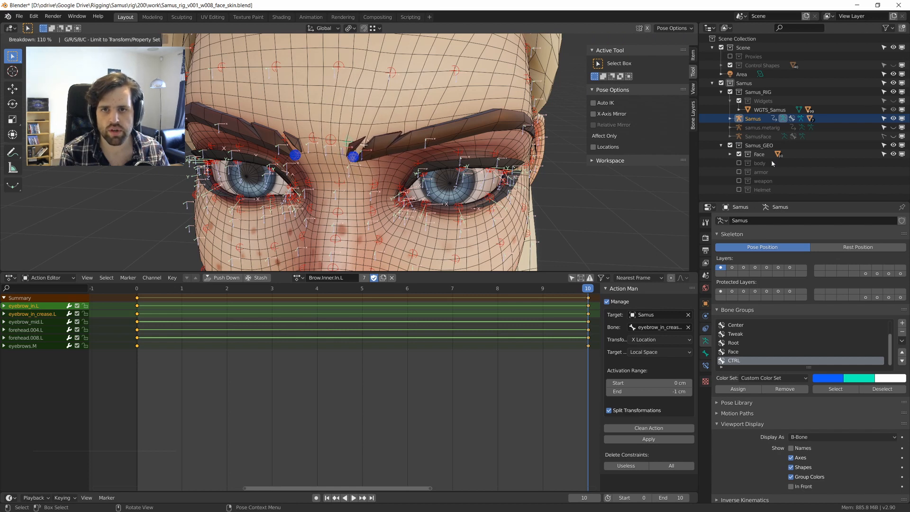
{"action": "left_click", "coordinate": [423, 136]}
Add the left middle eyebrow bone to the selection and push the frame 10 brow pose further with the Pose Breakdowner.
{"action": "left_click", "coordinate": [430, 137], "text": "shift"}
{"action": "middle_click_drag", "start_coordinate": [429, 137], "coordinate": [433, 132]}
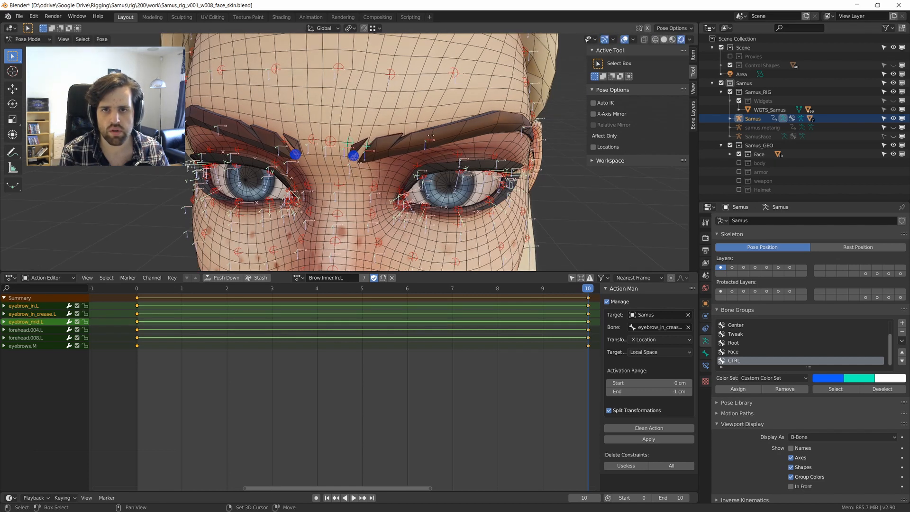
{"action": "key", "text": "shift+e"}
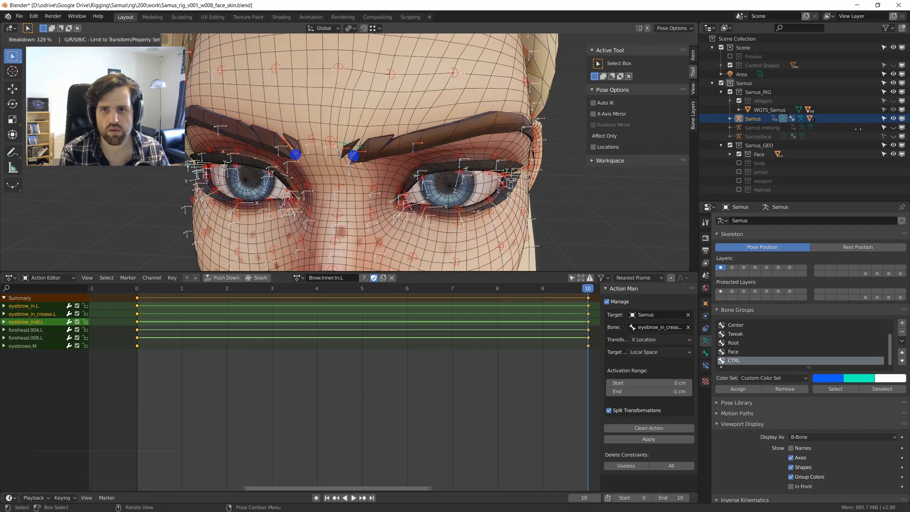
{"action": "left_click", "coordinate": [906, 136]}
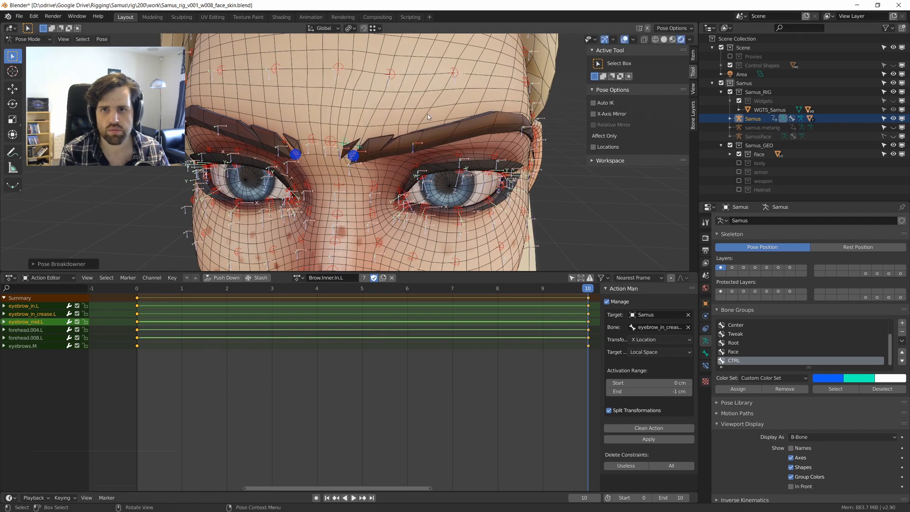
Keyframe all bones with the refined brow pose at frame 10 and clean the unused channels out of the action.
{"action": "middle_click_drag", "start_coordinate": [429, 115], "coordinate": [430, 101]}
{"action": "key", "text": "a"}
{"action": "key", "text": "a"}
{"action": "key", "text": "i"}
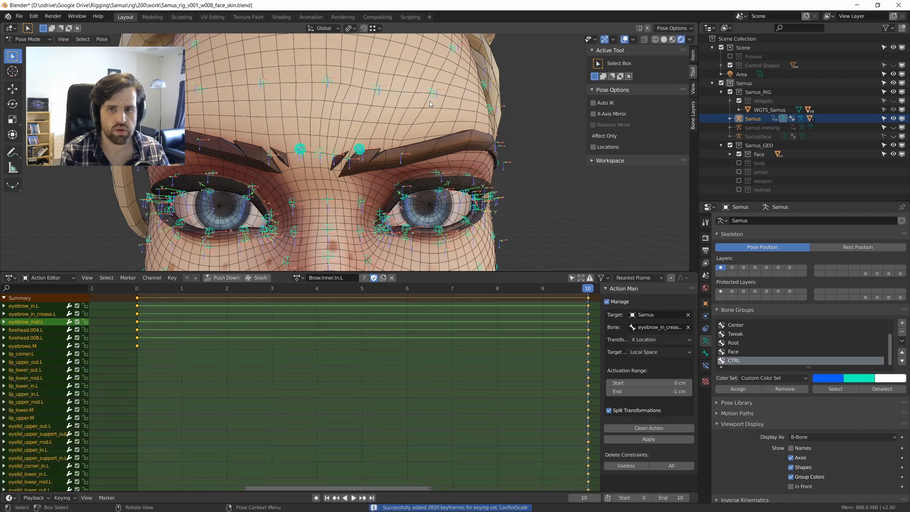
{"action": "left_click", "coordinate": [648, 429]}
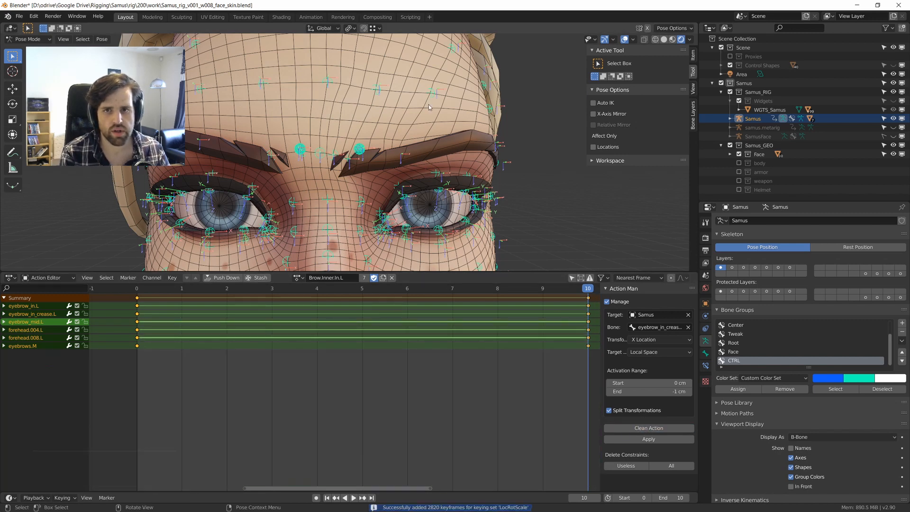
Set the keyframes of Brow.Inner.In.L to Linear interpolation and apply the action to the rig.
{"action": "key", "text": "t"}
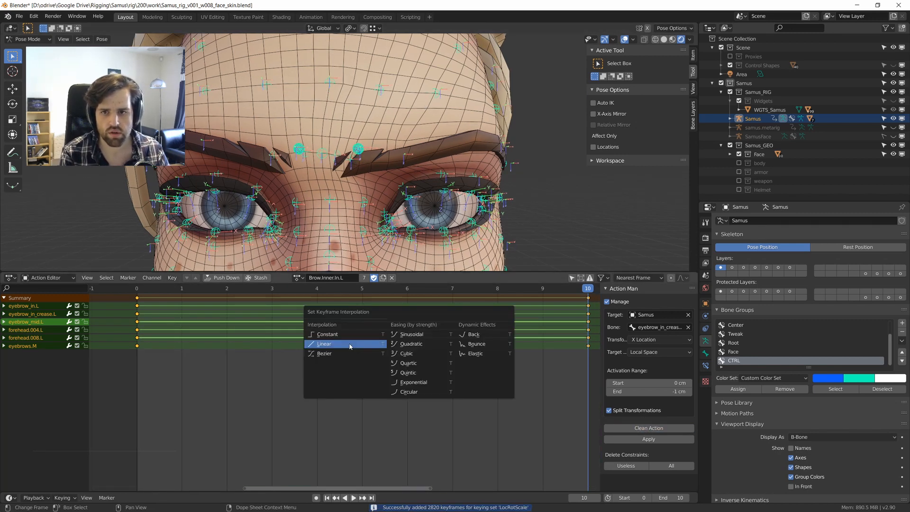
{"action": "left_click", "coordinate": [350, 346]}
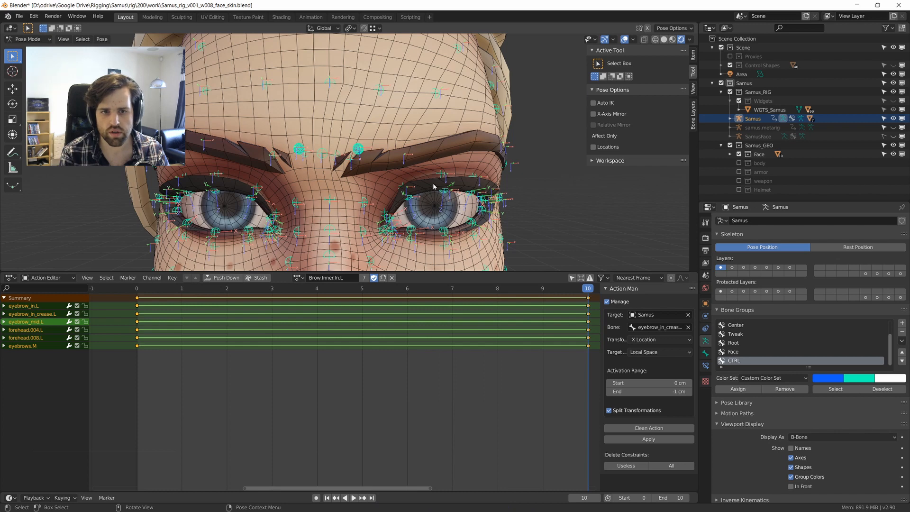
{"action": "left_click", "coordinate": [656, 440]}
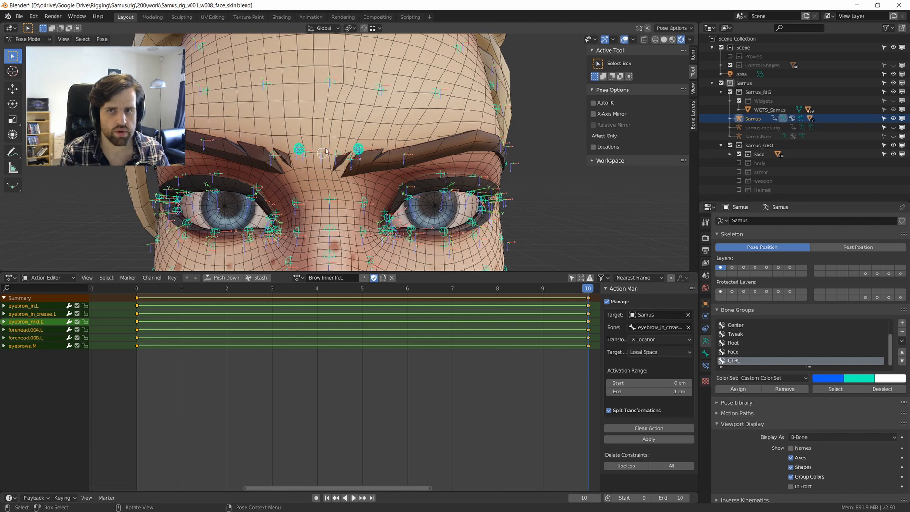
Check the central brow bone from the front, then select all bones and copy the frame 10 pose.
{"action": "left_click", "coordinate": [325, 162]}
{"action": "middle_click_drag", "start_coordinate": [390, 162], "coordinate": [383, 161]}
{"action": "left_click", "coordinate": [385, 162]}
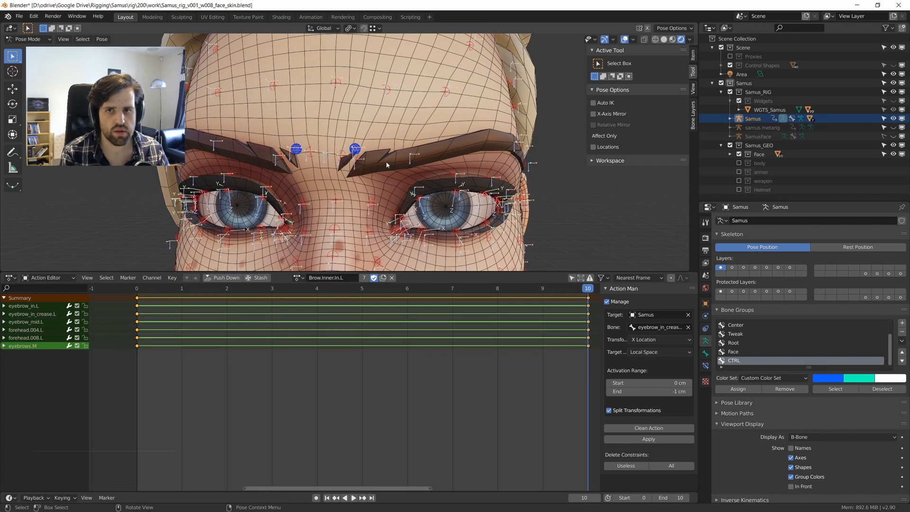
{"action": "key", "text": "a"}
{"action": "key", "text": "ctrl+c"}
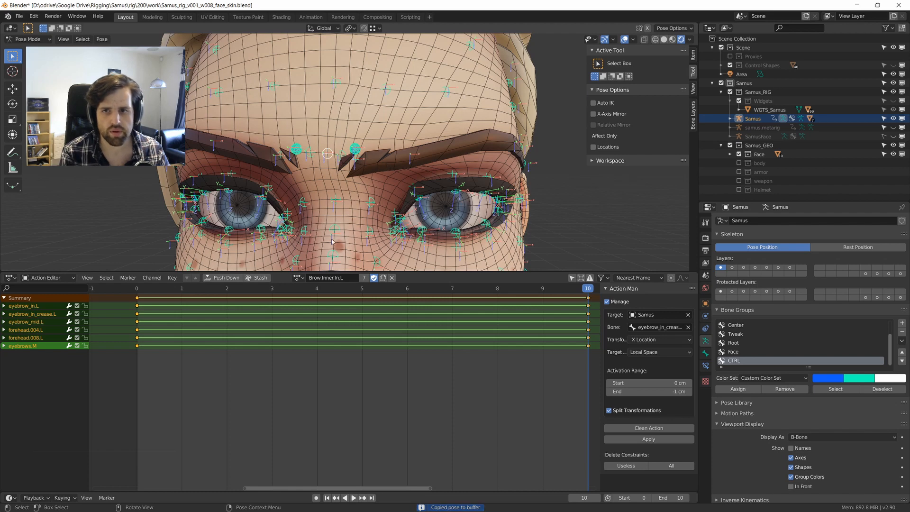
With Split Transformations turned off for Brow.Inner.In.L, delete the useless action constraints and reapply the action.
{"action": "left_click", "coordinate": [298, 278]}
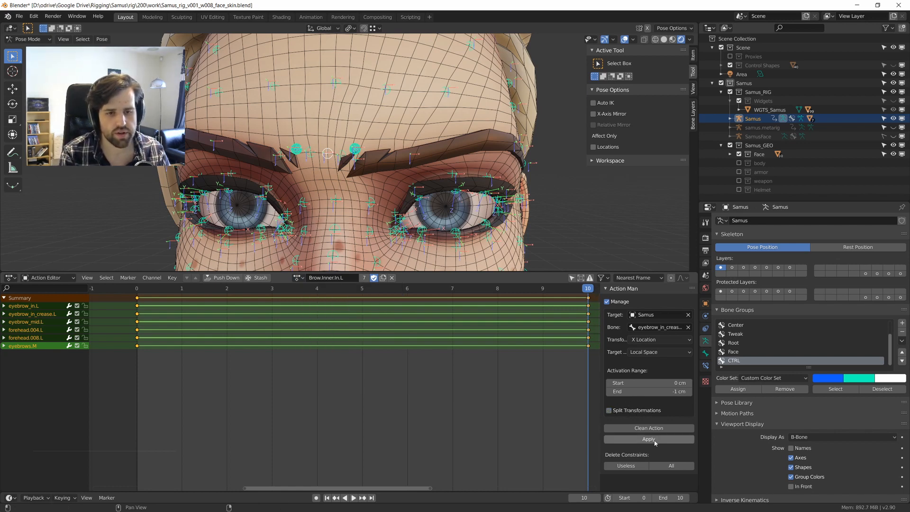
{"action": "left_click", "coordinate": [635, 466]}
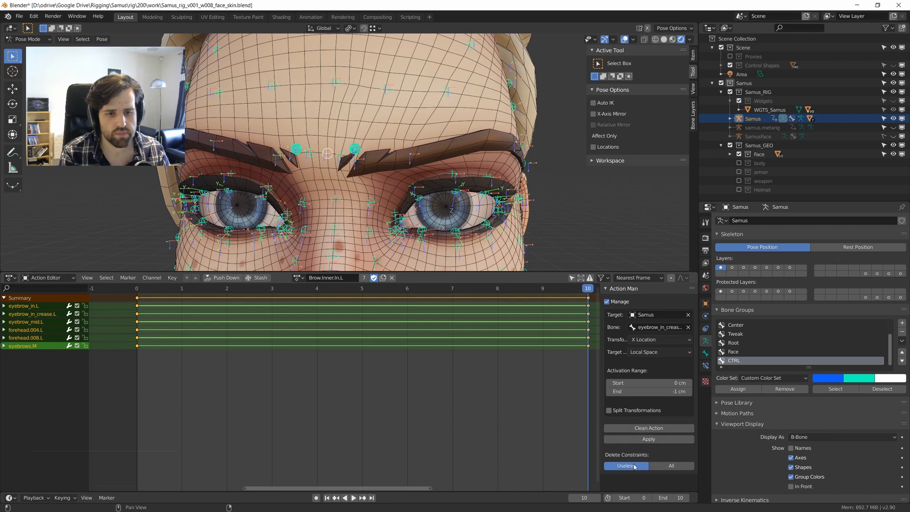
{"action": "left_click", "coordinate": [649, 440]}
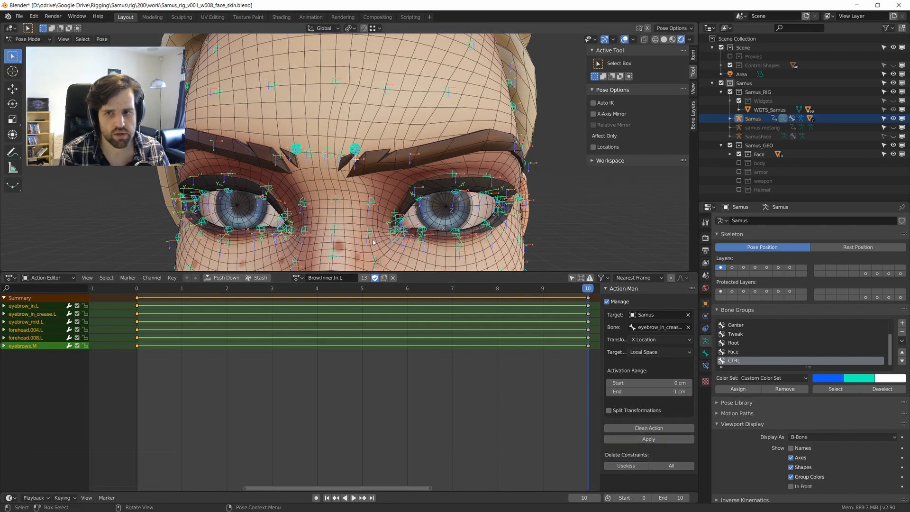
Load the Brow.Inner.In.R action and delete all of its old keyframes.
{"action": "left_click", "coordinate": [298, 278]}
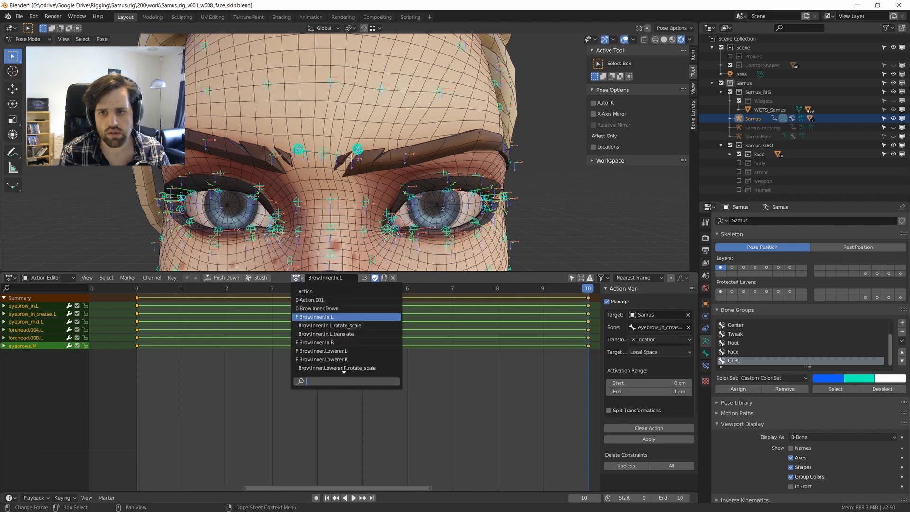
{"action": "left_click", "coordinate": [320, 343]}
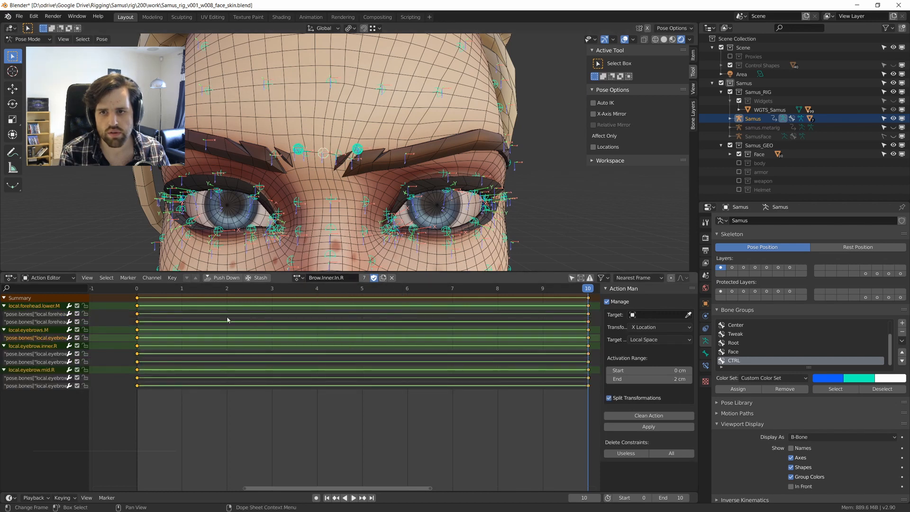
{"action": "key", "text": "x"}
{"action": "left_click", "coordinate": [164, 315]}
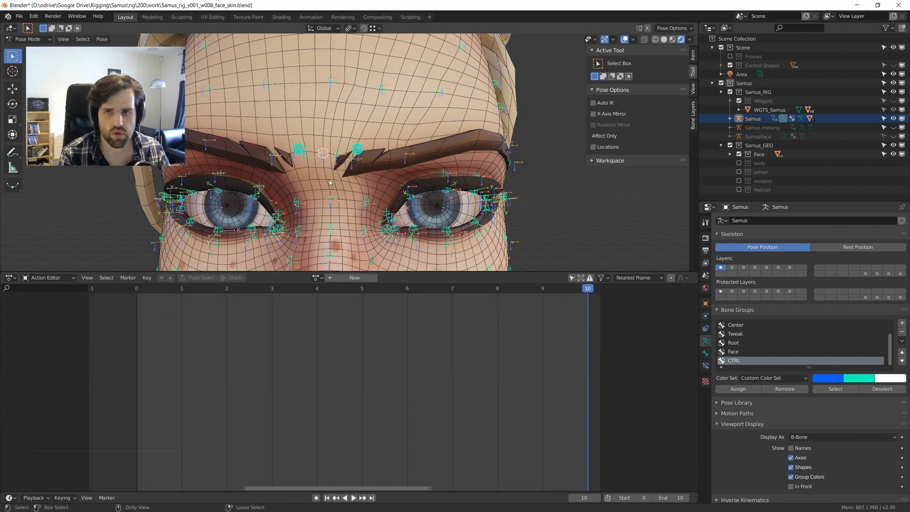
Paste the copied pose mirrored onto the right brow, keyframe all bones at frame 10 and return to frame 0.
{"action": "key", "text": "ctrl+v"}
{"action": "key", "text": "i"}
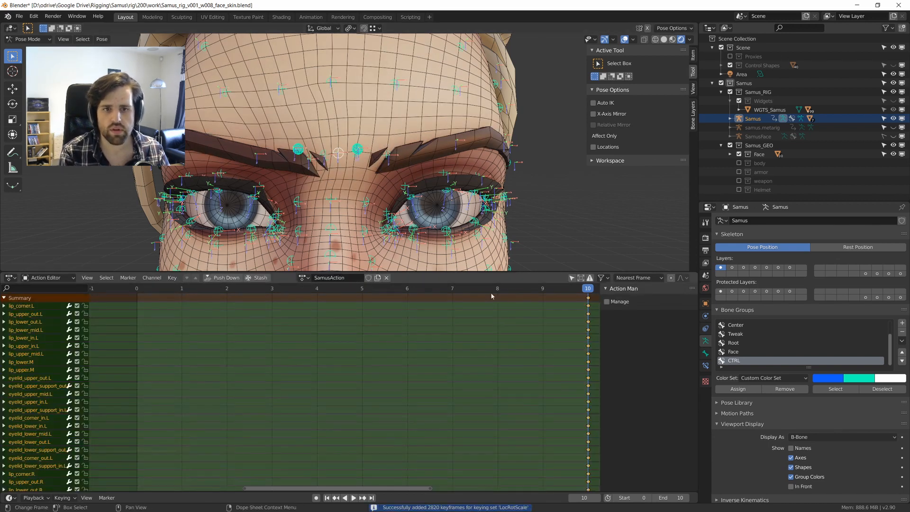
{"action": "left_click_drag", "start_coordinate": [581, 290], "coordinate": [137, 290]}
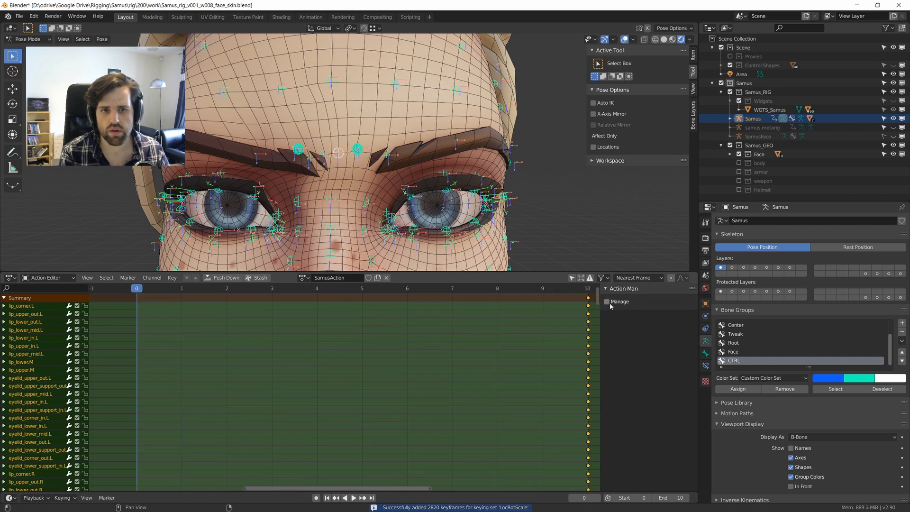
Unlink the stray SamusAction, load Brow.Inner.In.R again and go to frame 10.
{"action": "left_click", "coordinate": [386, 278]}
{"action": "left_click", "coordinate": [317, 278]}
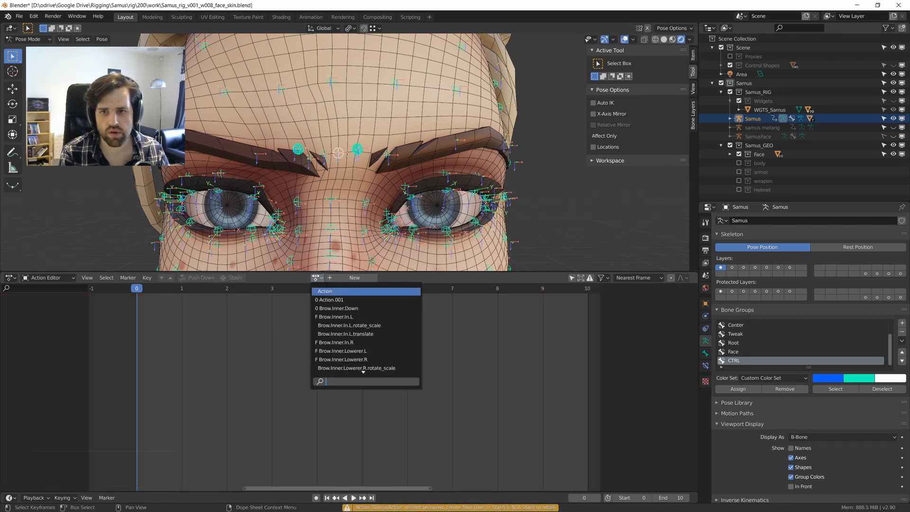
{"action": "left_click", "coordinate": [352, 343]}
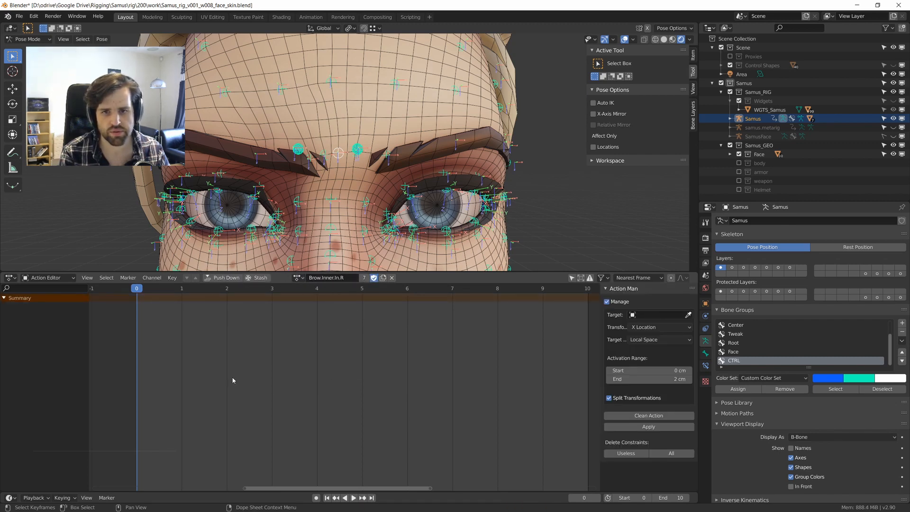
{"action": "key", "text": "shift+Right"}
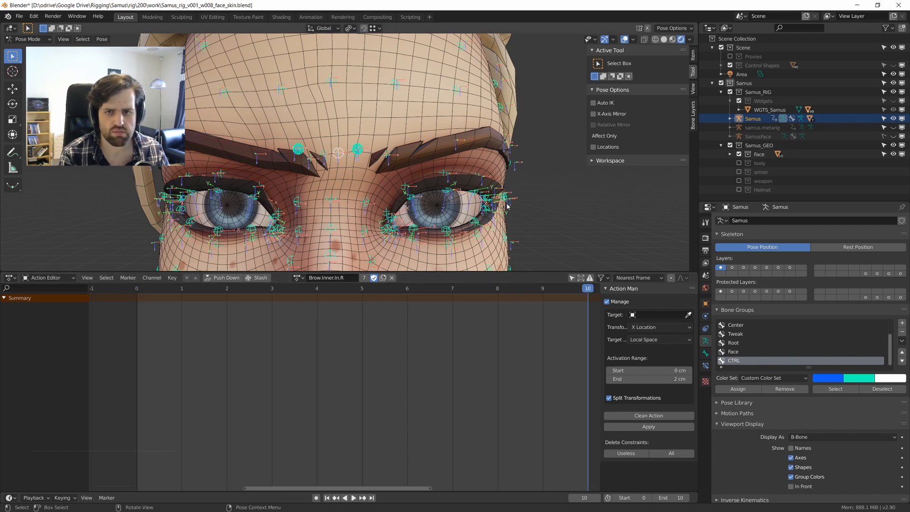
Keyframe all bones at frame 10, clear and keyframe their locations at frame 0, and scrub through the Brow.Inner.In.R motion.
{"action": "key", "text": "i"}
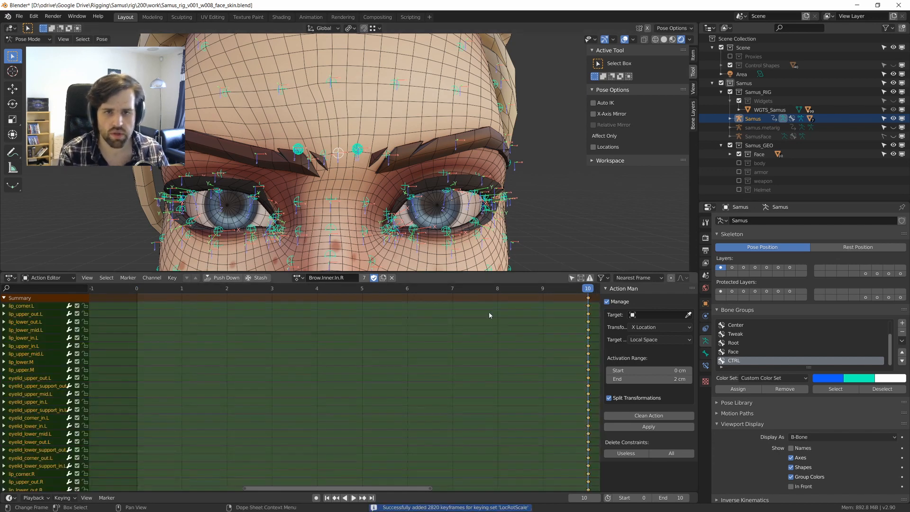
{"action": "scroll", "coordinate": [408, 157], "scroll_direction": "up", "scroll_amount": 10, "text": "alt"}
{"action": "key", "text": "alt+g"}
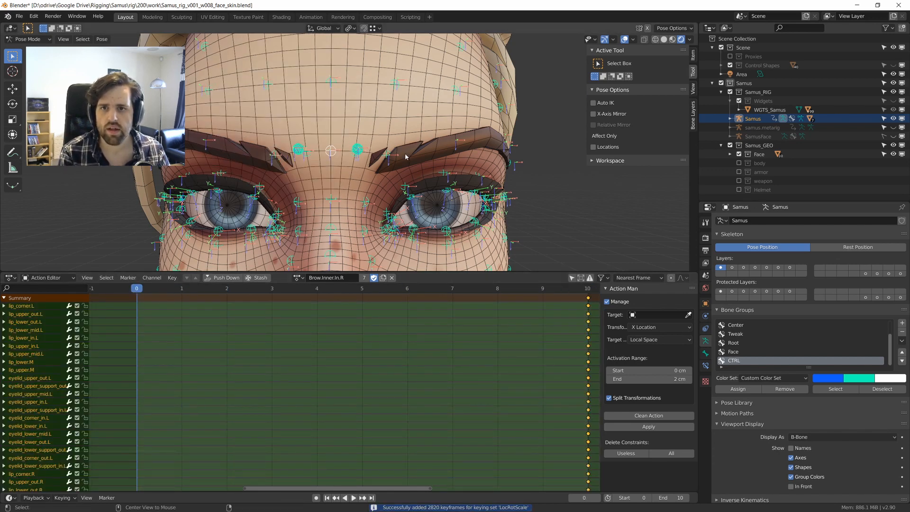
{"action": "key", "text": "i"}
{"action": "key", "text": "alt+a"}
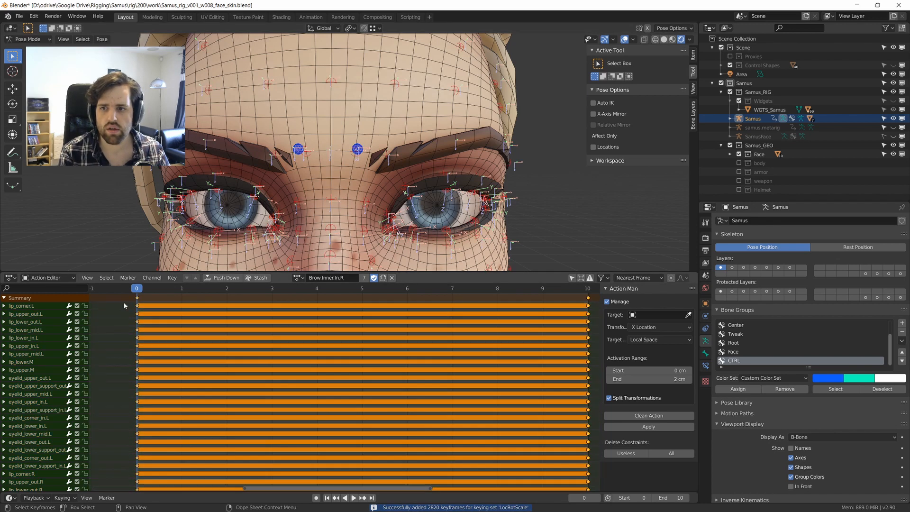
{"action": "left_click", "coordinate": [183, 287]}
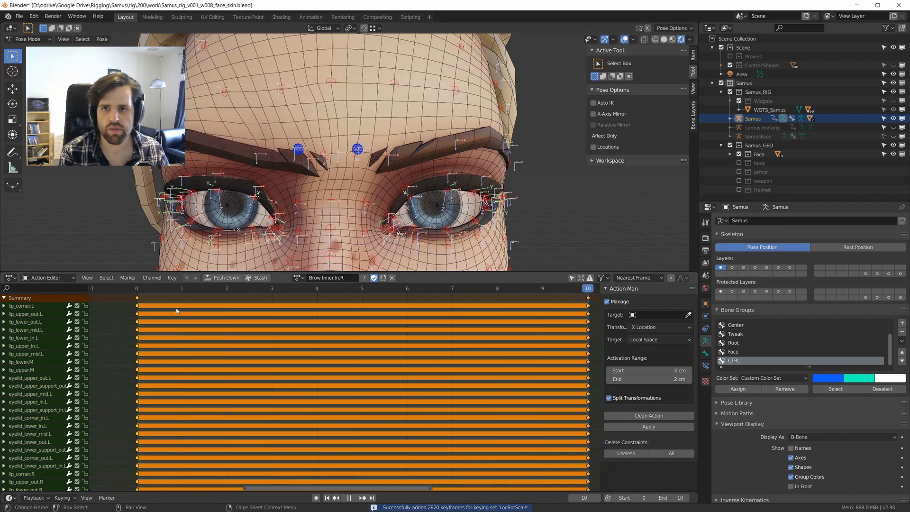
{"action": "left_click_drag", "start_coordinate": [183, 287], "coordinate": [407, 287]}
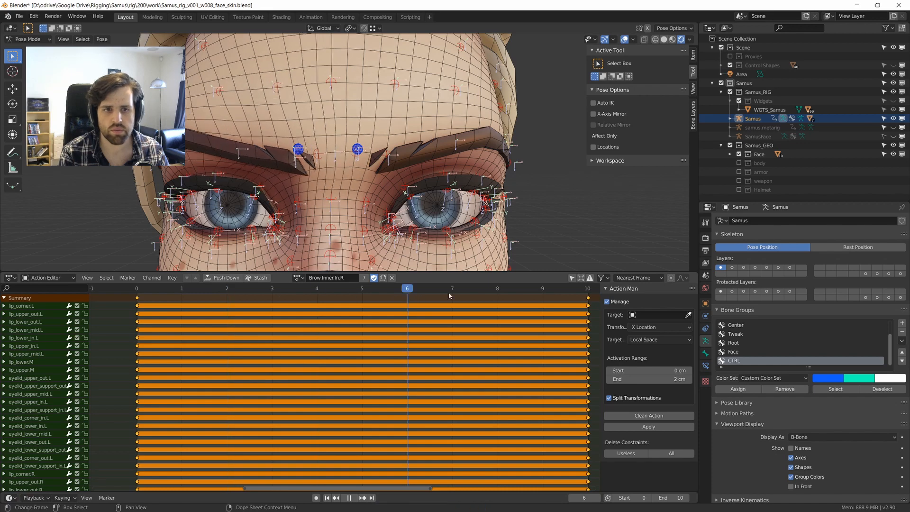
Set the action's target to the Samus armature and its driving bone to eyebrow_in_crease.L.CTRL.
{"action": "left_click", "coordinate": [655, 315]}
{"action": "type", "text": "Sam"}
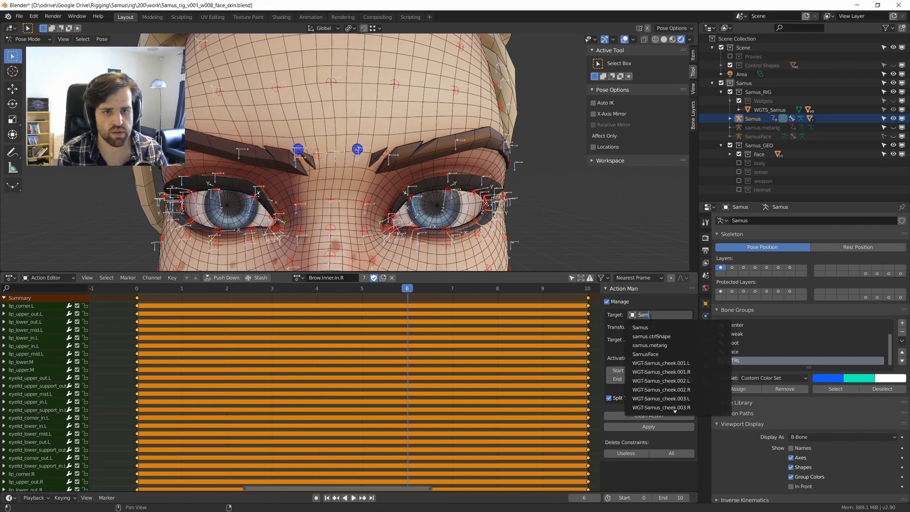
{"action": "left_click", "coordinate": [646, 328]}
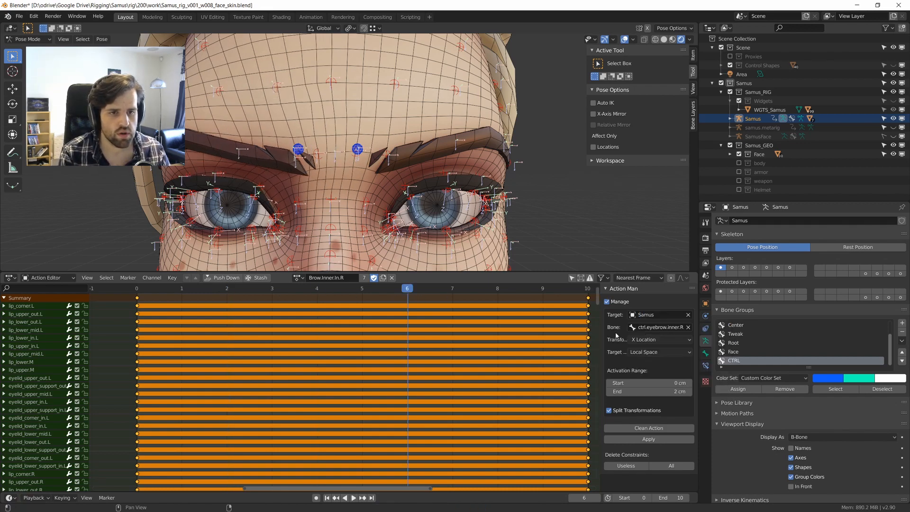
{"action": "left_click", "coordinate": [661, 327]}
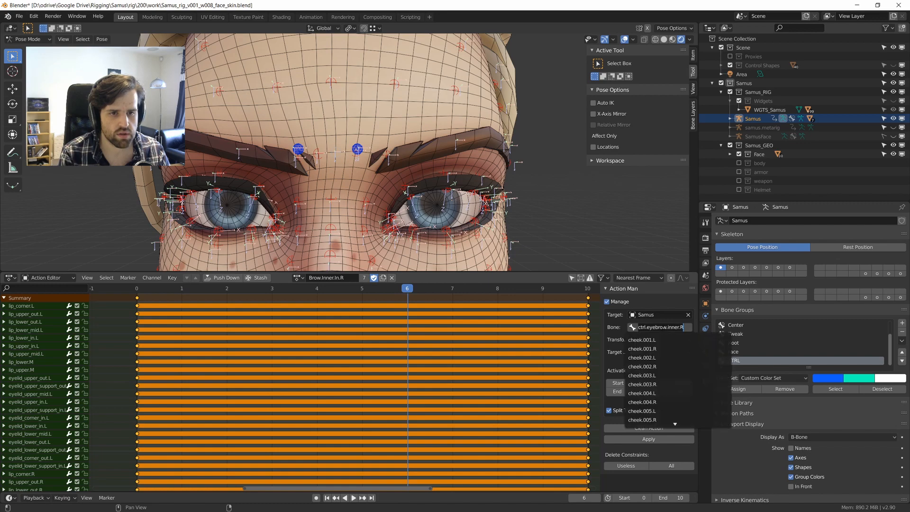
{"action": "type", "text": "eyebrow_in_crease.L.CTRL"}
{"action": "key", "text": "Return"}
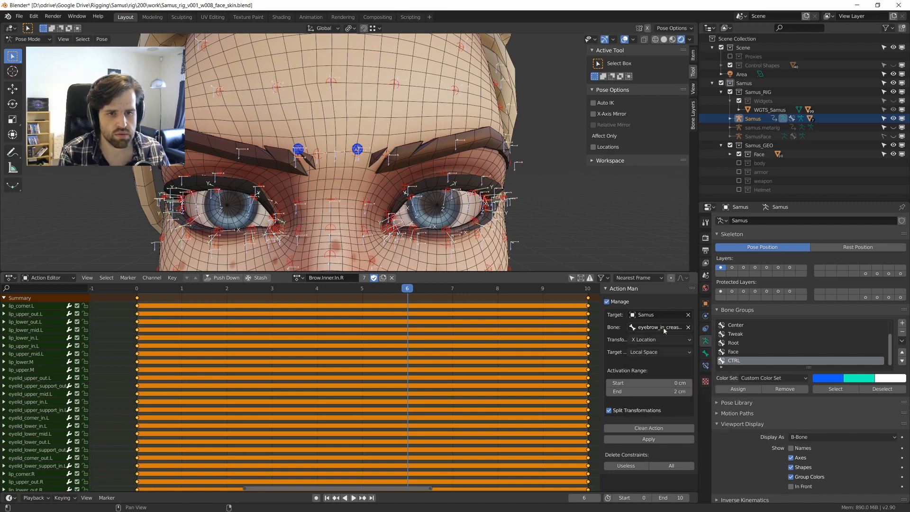
Set the activation range end to -1 cm, disable Split Transformations and apply the Brow.Inner.In.R action.
{"action": "left_click", "coordinate": [670, 391]}
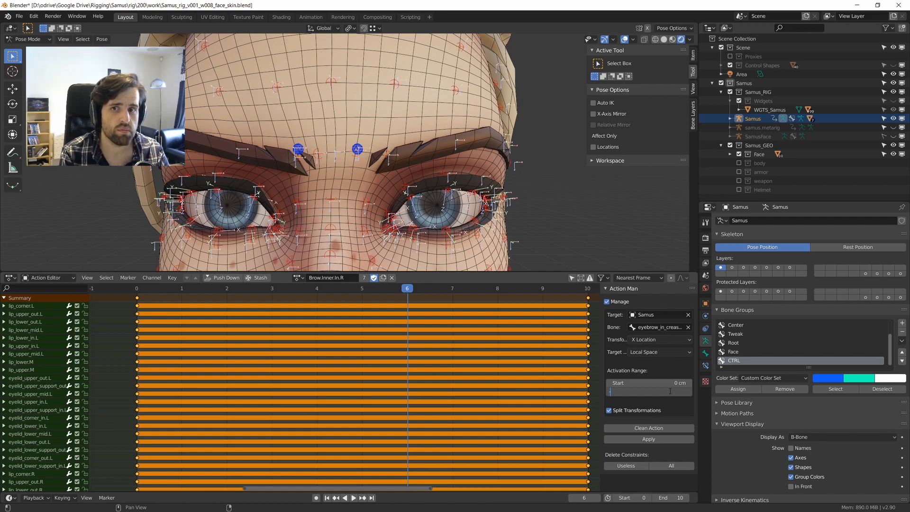
{"action": "key", "text": "Return"}
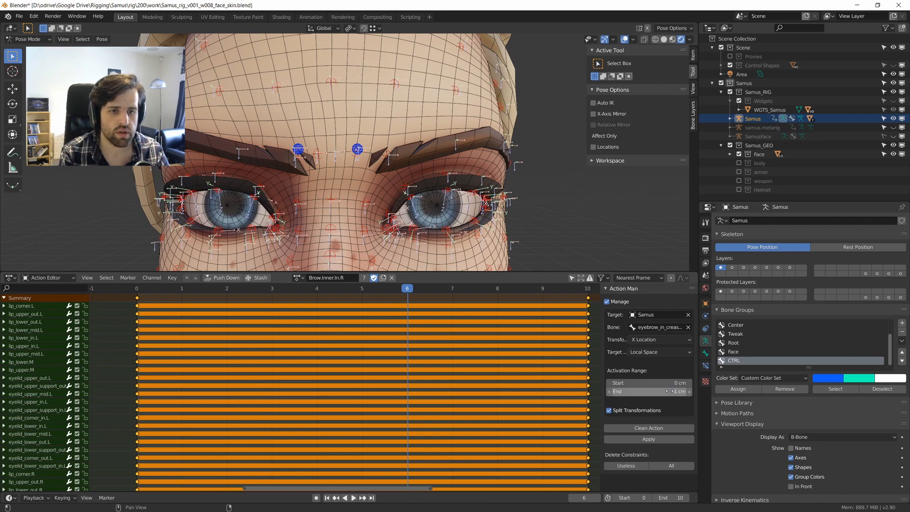
{"action": "left_click", "coordinate": [609, 411]}
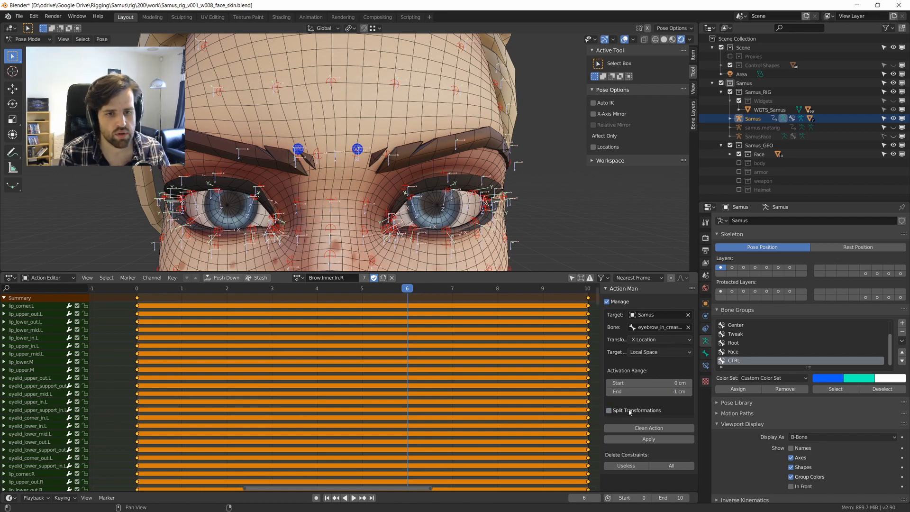
{"action": "left_click", "coordinate": [652, 440]}
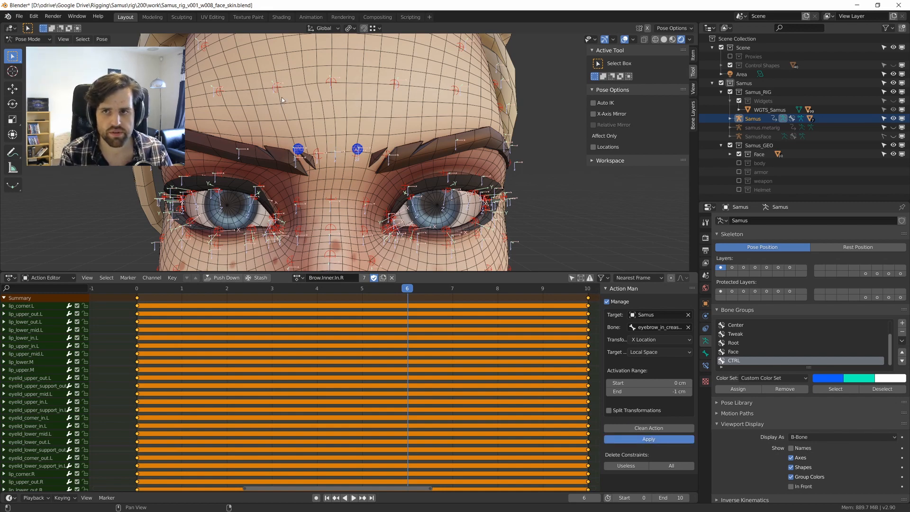
Clean Brow.Inner.In.R and change its keyframe interpolation, and delete the useless action constraints.
{"action": "left_click", "coordinate": [665, 428]}
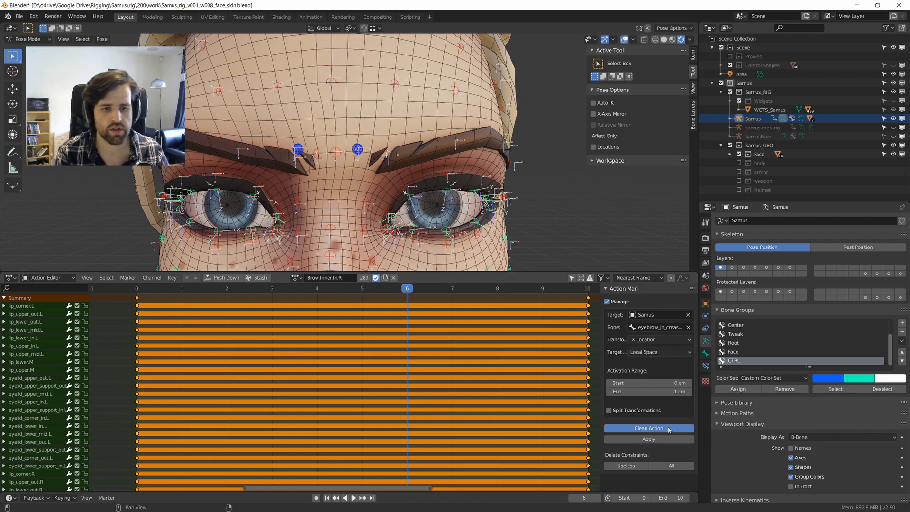
{"action": "key", "text": "t"}
{"action": "left_click", "coordinate": [399, 346]}
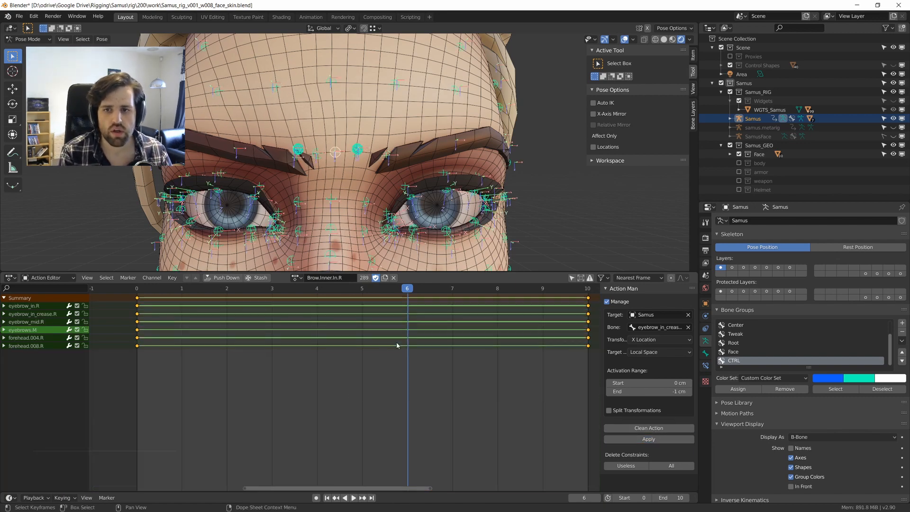
{"action": "left_click", "coordinate": [625, 465]}
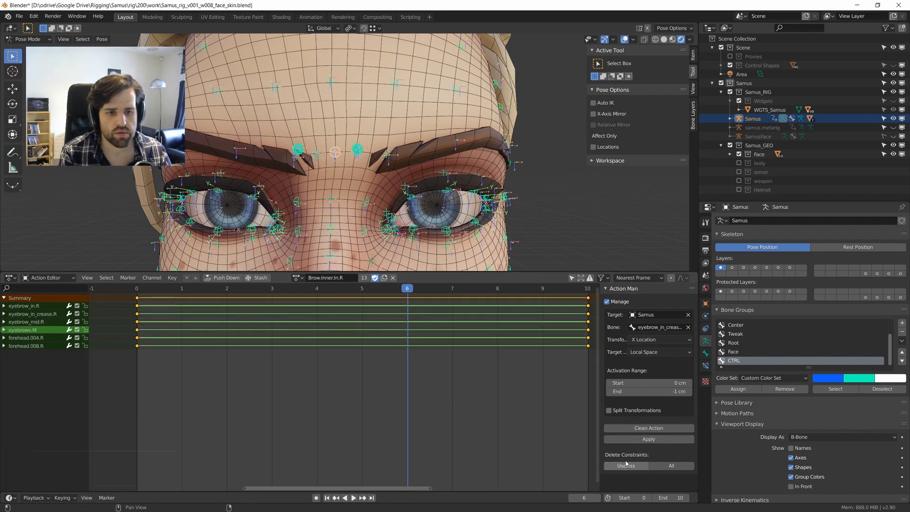
Test the brow actions by moving the crease control of the left brow inwards and cancelling the move.
{"action": "middle_click_drag", "start_coordinate": [334, 156], "coordinate": [355, 163]}
{"action": "left_click", "coordinate": [358, 160]}
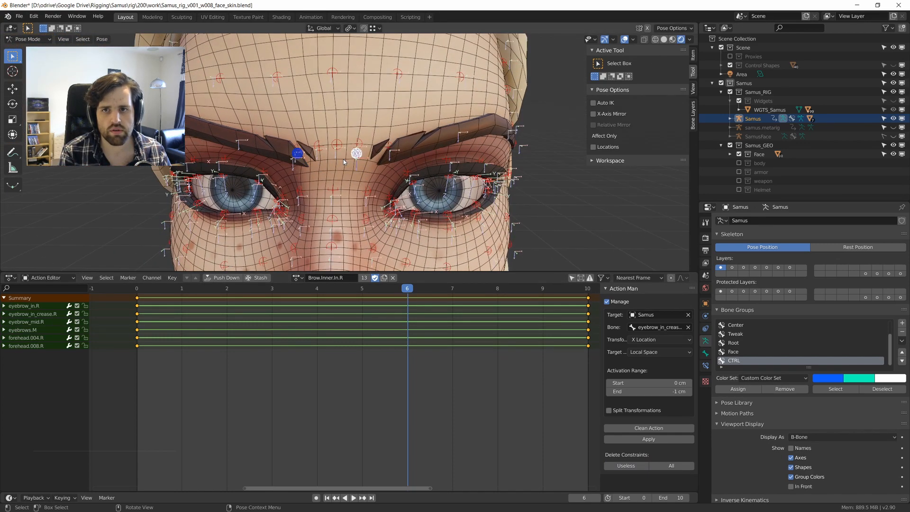
{"action": "key", "text": "g"}
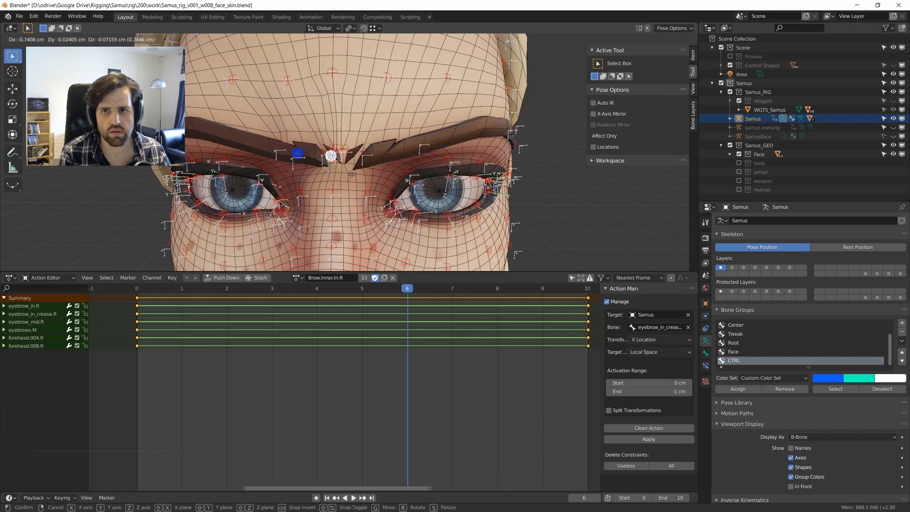
{"action": "left_click", "coordinate": [330, 169]}
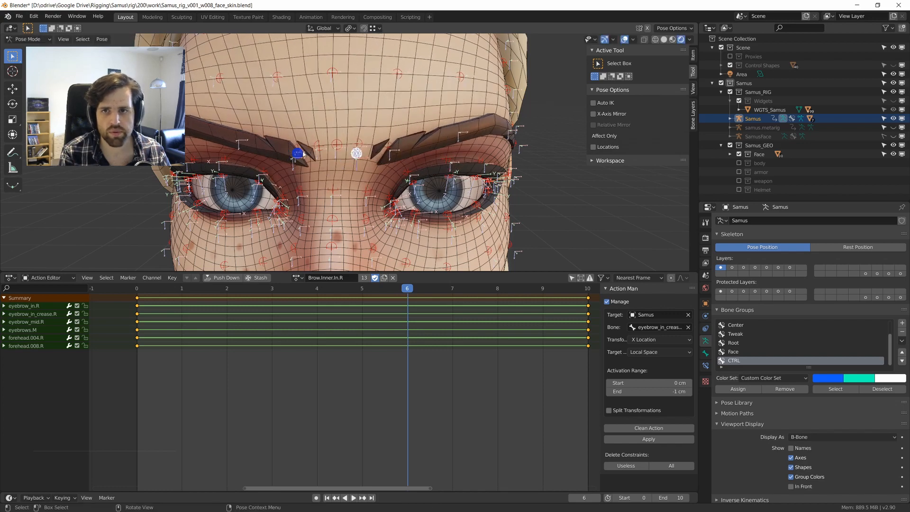
Change the action's driving bone to eyebrow_in_crease.R.CTRL and reapply Brow.Inner.In.R.
{"action": "mouse_move", "coordinate": [304, 153]}
{"action": "middle_mouse_down"}
{"action": "mouse_move", "coordinate": [304, 181]}
{"action": "mouse_move", "coordinate": [309, 170]}
{"action": "middle_mouse_up"}
{"action": "left_click", "coordinate": [311, 169]}
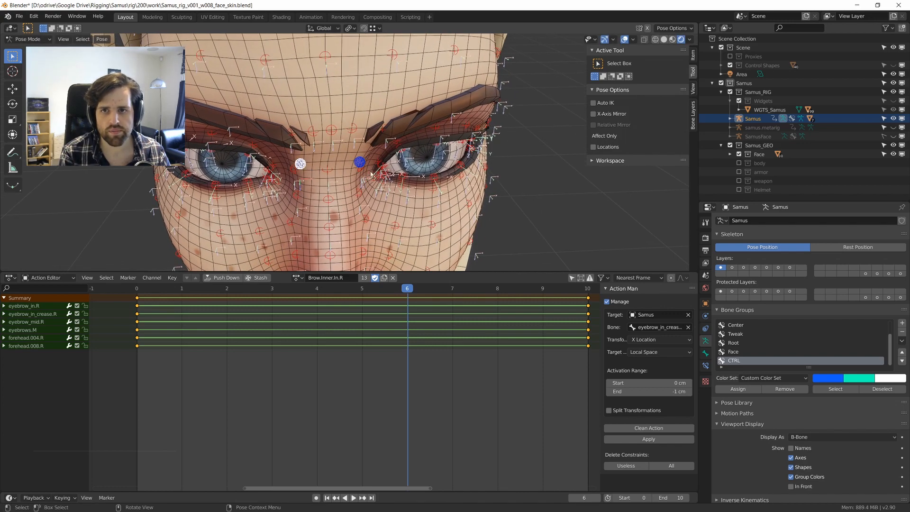
{"action": "left_click", "coordinate": [673, 327]}
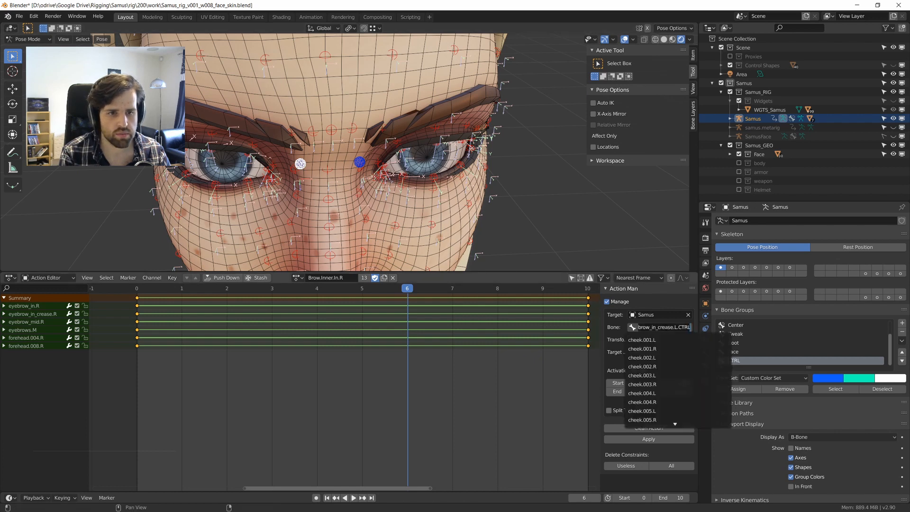
{"action": "key", "text": "Delete"}
{"action": "type", "text": "R"}
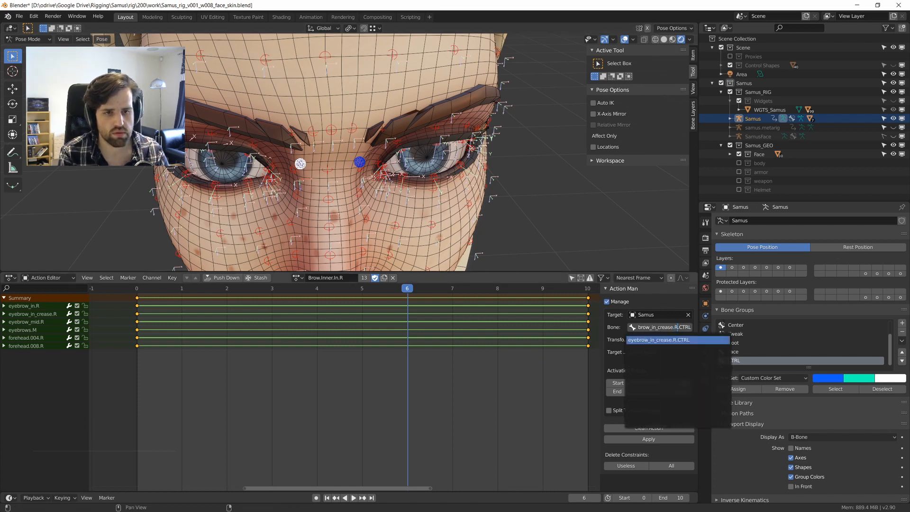
{"action": "key", "text": "Return"}
{"action": "left_click", "coordinate": [637, 440]}
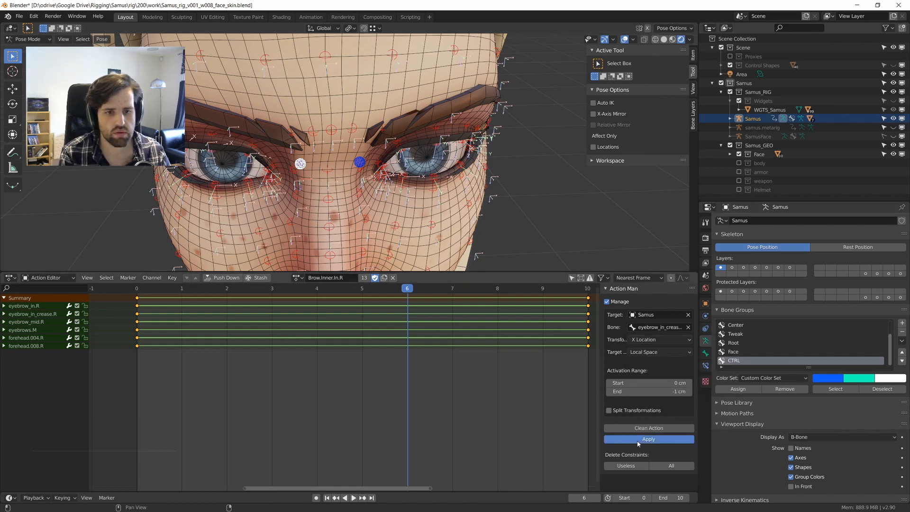
Maximize the 3D viewport and test both crease controls by moving them together along their local X axis.
{"action": "middle_click_drag", "start_coordinate": [377, 189], "coordinate": [363, 165]}
{"action": "left_click", "coordinate": [356, 156], "text": "shift"}
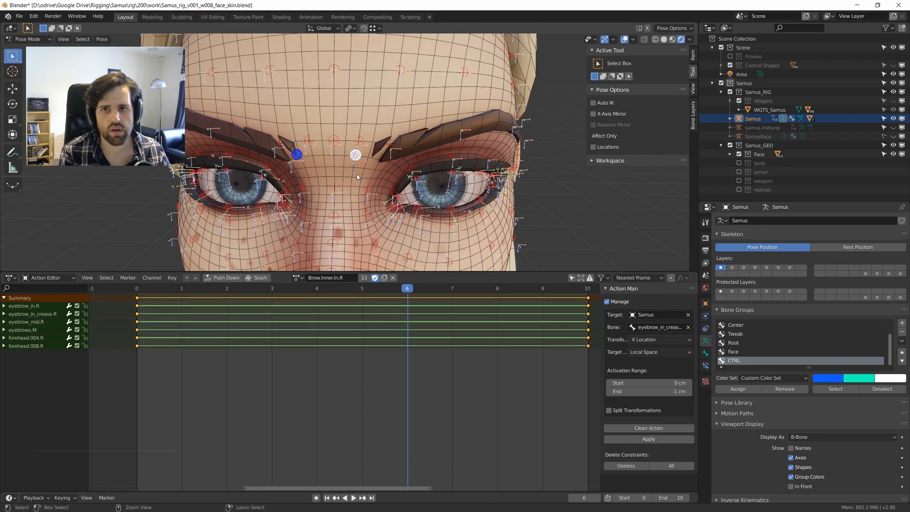
{"action": "key", "text": "ctrl+space"}
{"action": "scroll", "coordinate": [419, 209], "scroll_direction": "down", "scroll_amount": 3}
{"action": "scroll", "coordinate": [449, 234], "scroll_direction": "up", "scroll_amount": 2}
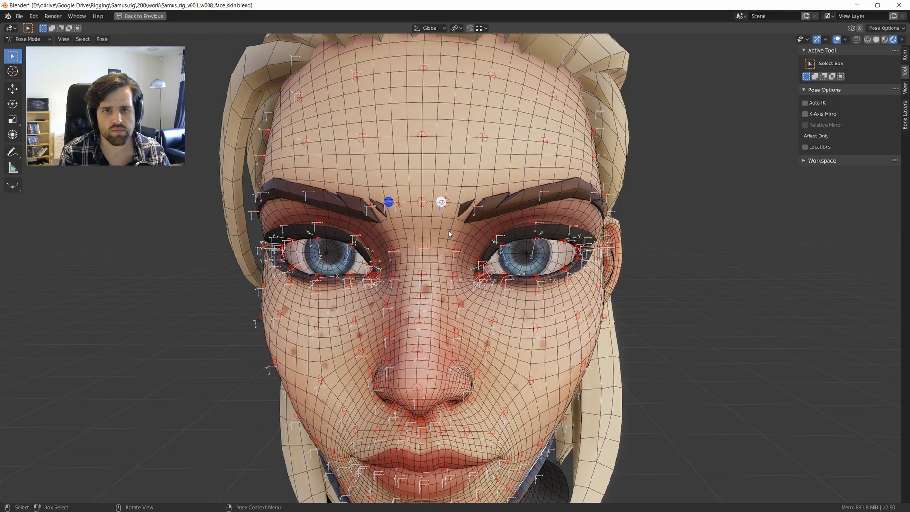
{"action": "middle_click_drag", "start_coordinate": [441, 202], "coordinate": [389, 209]}
{"action": "left_click", "coordinate": [387, 214], "text": "shift"}
{"action": "key", "text": "g"}
{"action": "key", "text": "x"}
{"action": "key", "text": "x"}
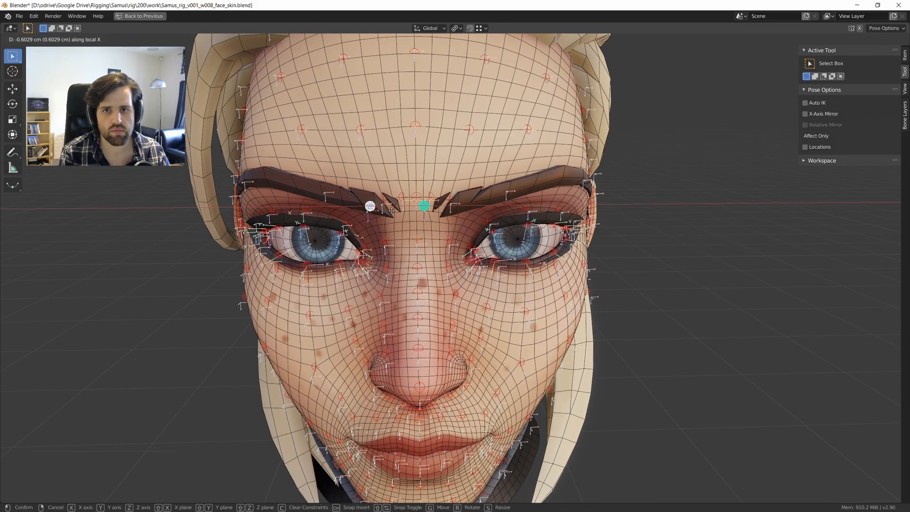
{"action": "left_click", "coordinate": [467, 241]}
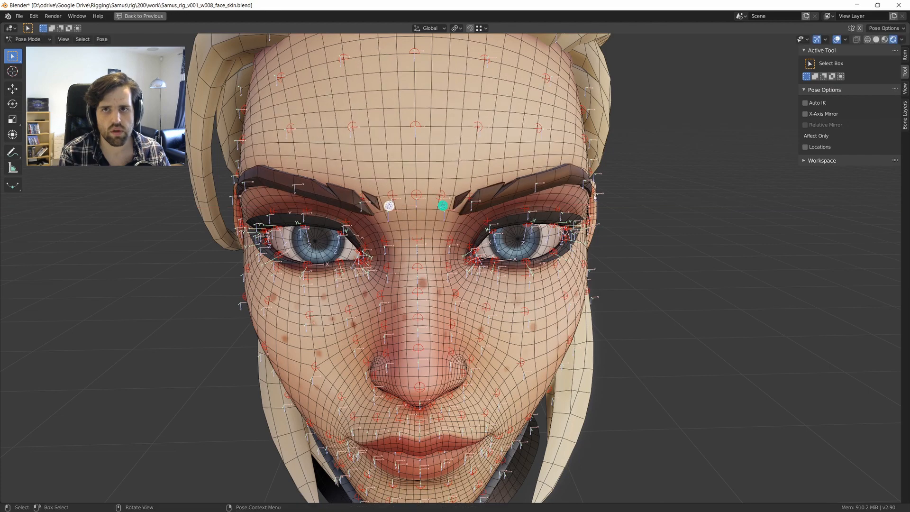
{"action": "scroll", "coordinate": [483, 245], "scroll_direction": "up", "scroll_amount": 2}
{"action": "key", "text": "g"}
{"action": "key", "text": "x"}
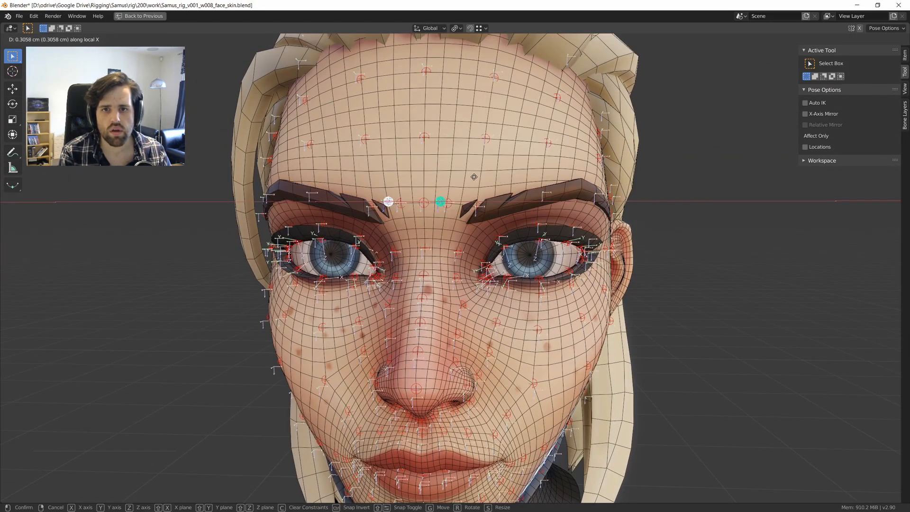
{"action": "left_click", "coordinate": [464, 191]}
In Edit Mode, roll the right brow's inner crease control bone by 180 degrees.
{"action": "key", "text": "Tab"}
{"action": "middle_click_drag", "start_coordinate": [528, 206], "coordinate": [437, 199]}
{"action": "scroll", "coordinate": [512, 280], "scroll_direction": "up", "scroll_amount": 1}
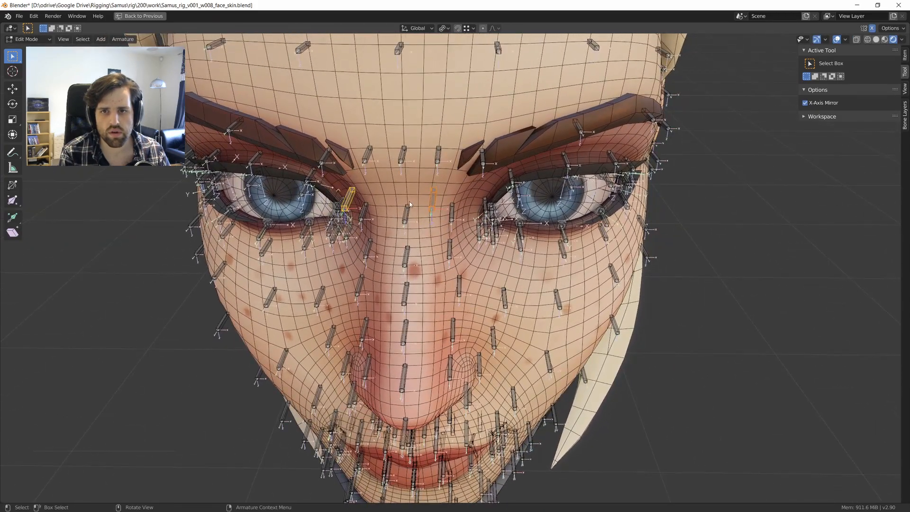
{"action": "left_click", "coordinate": [432, 201]}
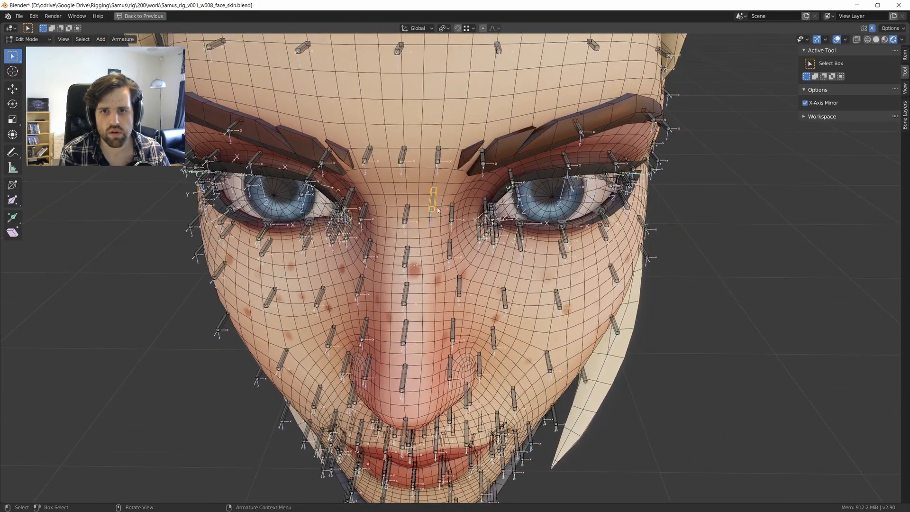
{"action": "left_click", "coordinate": [353, 199]}
{"action": "middle_click_drag", "start_coordinate": [353, 199], "coordinate": [374, 205]}
{"action": "key", "text": "ctrl+r"}
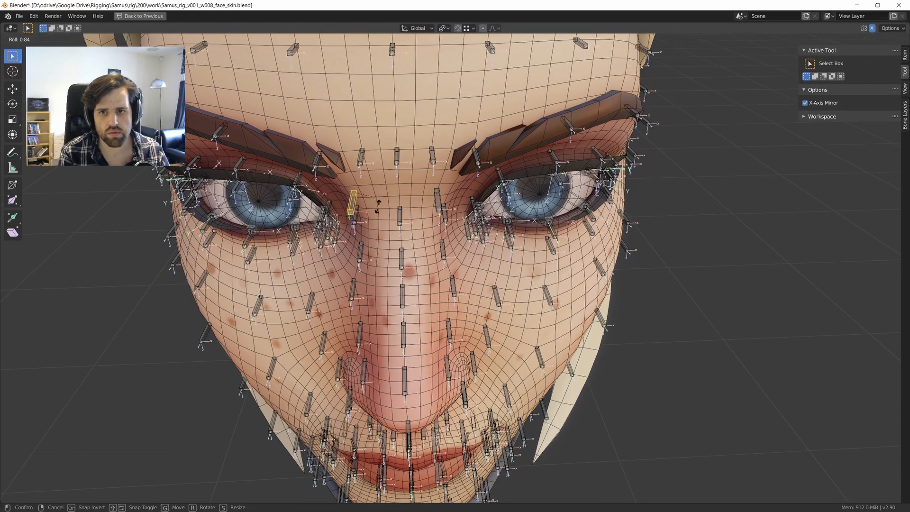
{"action": "left_click", "coordinate": [312, 212]}
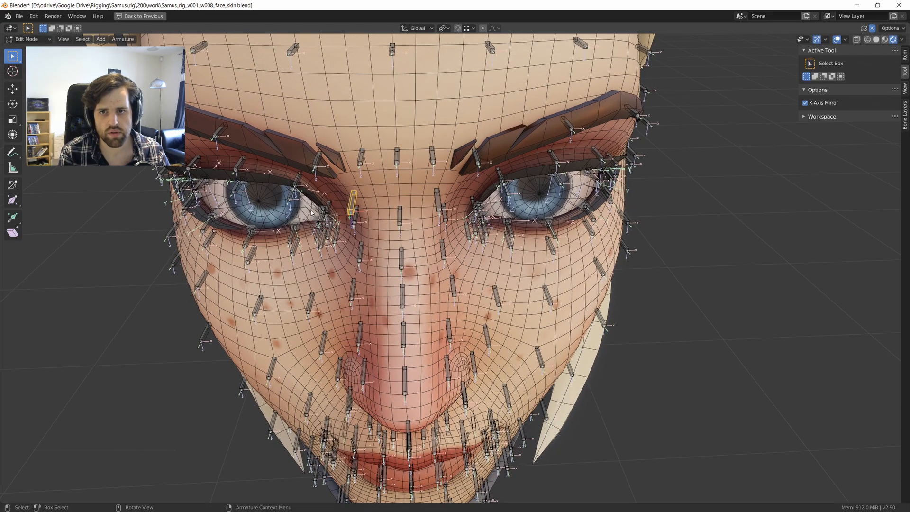
{"action": "key", "text": "ctrl+r"}
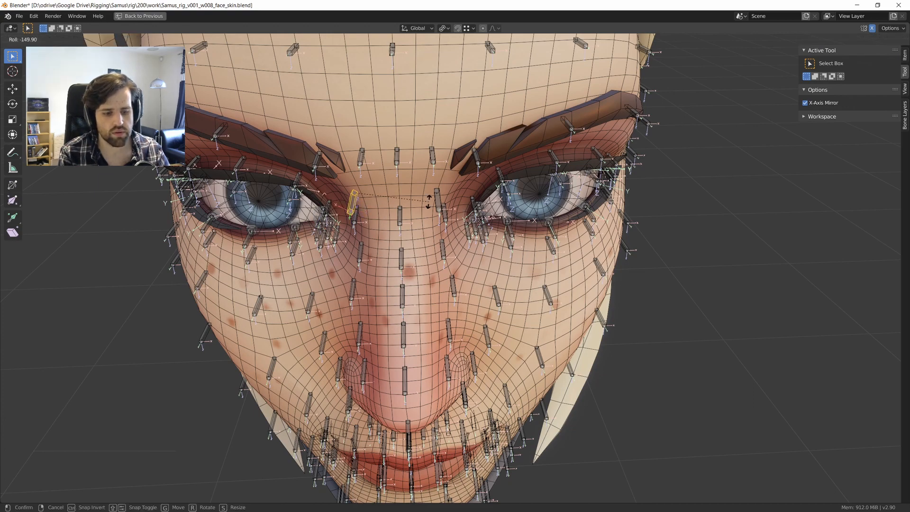
{"action": "type", "text": "180"}
{"action": "key", "text": "Return"}
Annotate both eyebrows with arrows pointing outwards from the nose bridge to show the controls' X directions.
{"action": "middle_click_drag", "start_coordinate": [417, 199], "coordinate": [449, 185]}
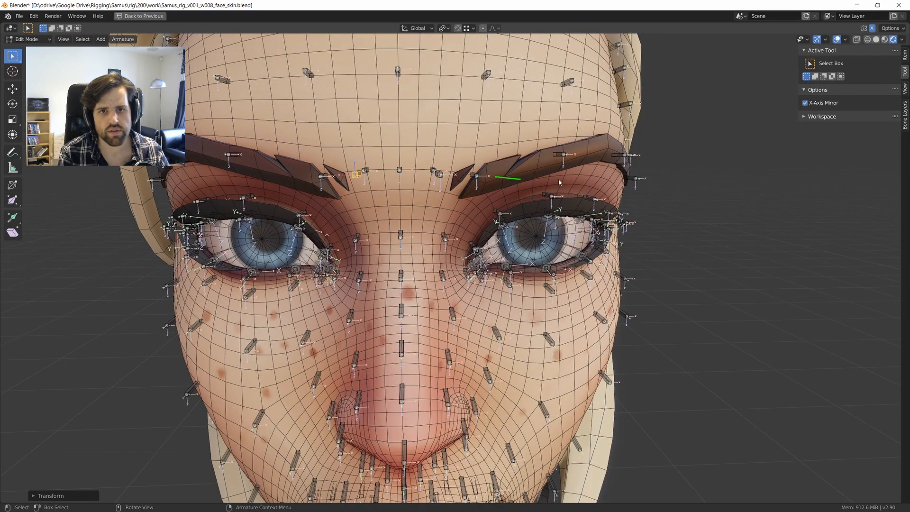
{"action": "left_click_drag", "start_coordinate": [559, 180], "coordinate": [564, 188]}
{"action": "left_click_drag", "start_coordinate": [316, 172], "coordinate": [196, 168]}
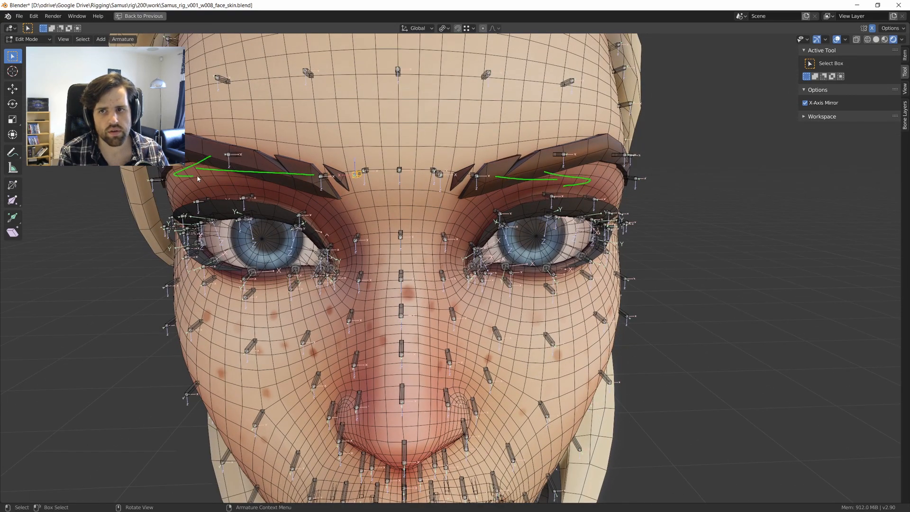
Erase the arrow annotations over both eyebrows and switch the armature from Edit Mode to Pose Mode.
{"action": "right_click_drag", "start_coordinate": [262, 171], "coordinate": [519, 178]}
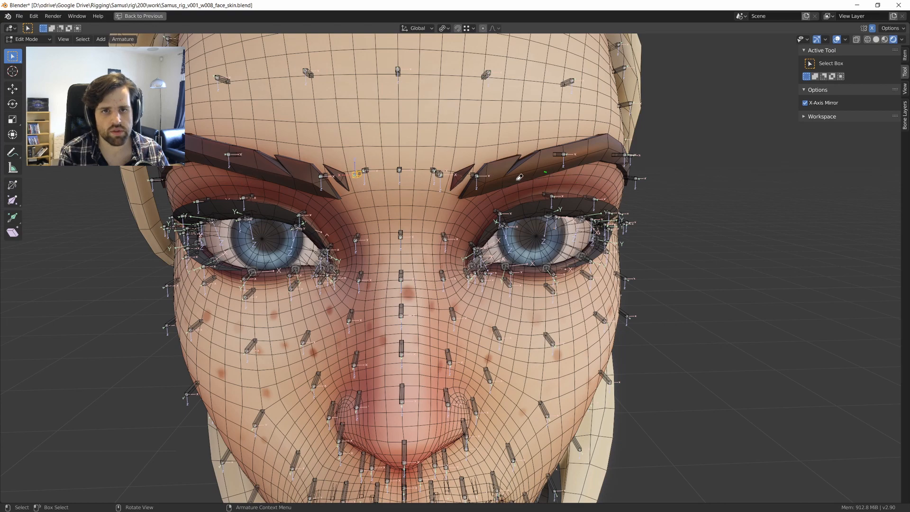
{"action": "key", "text": "Tab"}
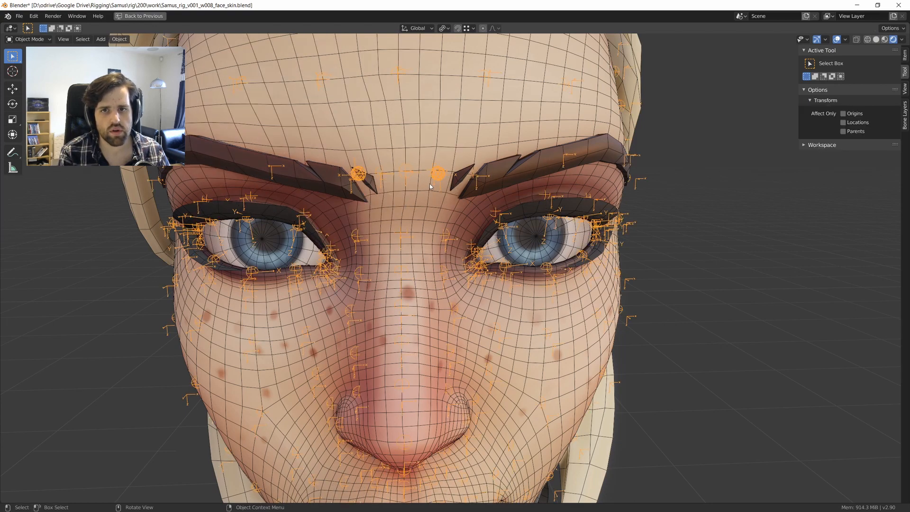
{"action": "key", "text": "shift+z"}
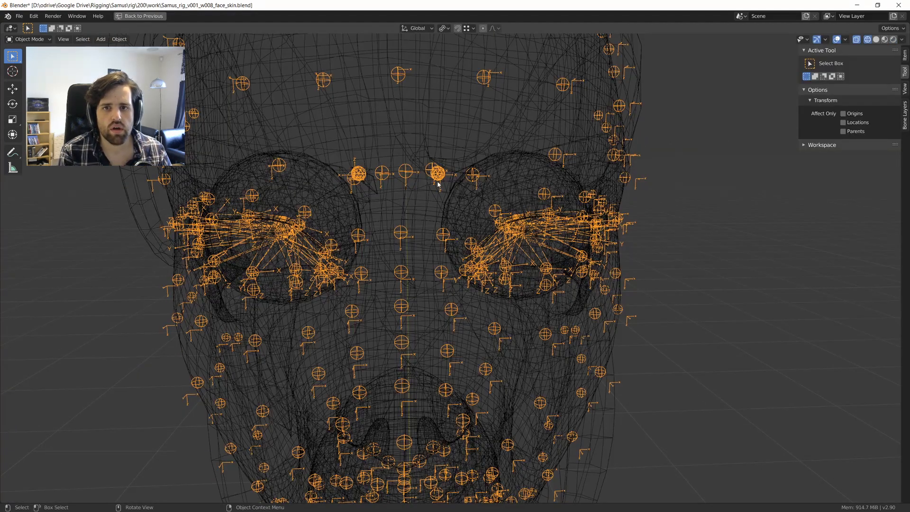
{"action": "key", "text": "shift+z"}
{"action": "key", "text": "ctrl+Tab"}
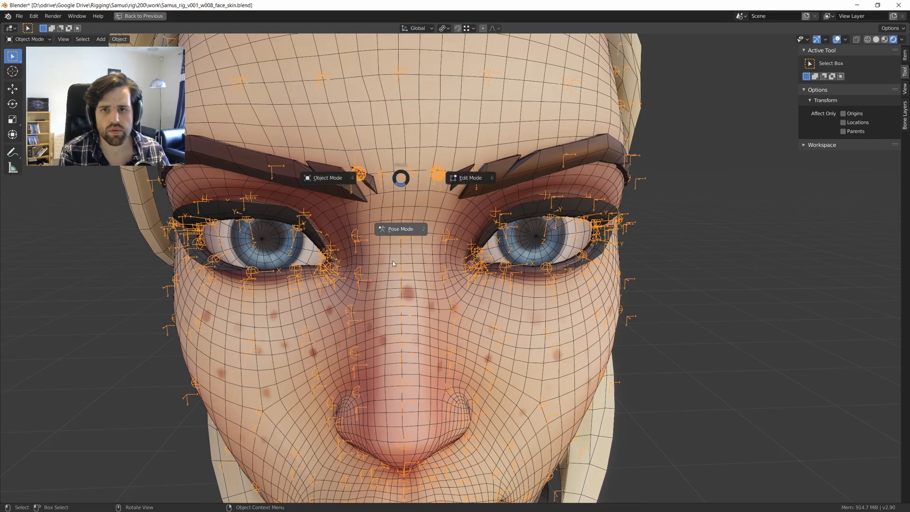
{"action": "left_click", "coordinate": [393, 260]}
Select all pose bones and clear their location.
{"action": "left_click", "coordinate": [435, 180]}
{"action": "key", "text": "a"}
{"action": "key", "text": "alt+g"}
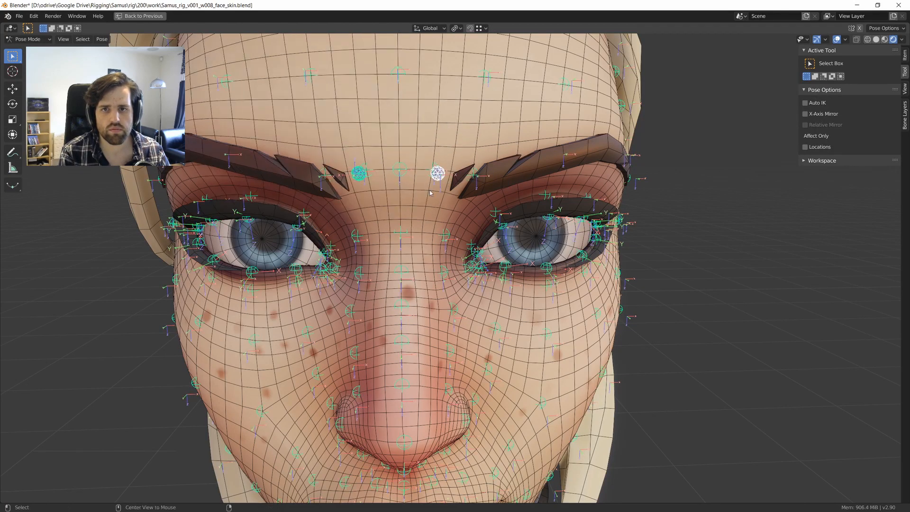
Select the left inner crease control and turn off the armature's bone axes display.
{"action": "left_click", "coordinate": [428, 191]}
{"action": "scroll", "coordinate": [428, 191], "scroll_direction": "down", "scroll_amount": 2}
{"action": "middle_click_drag", "start_coordinate": [429, 193], "coordinate": [437, 212]}
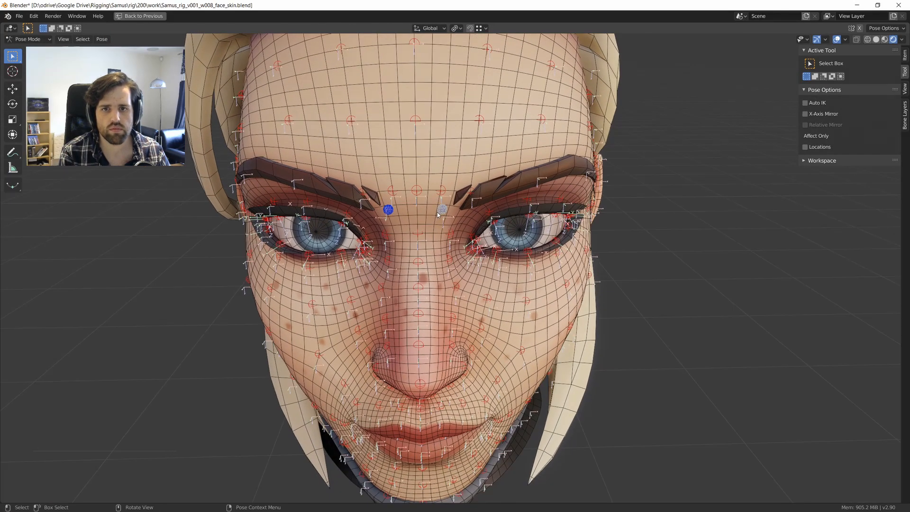
{"action": "key", "text": "ctrl+space"}
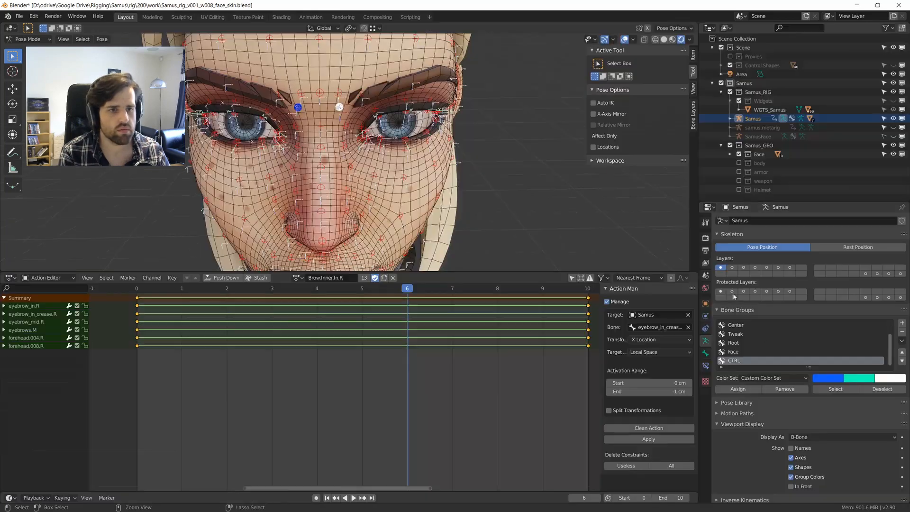
{"action": "left_click", "coordinate": [791, 458]}
{"action": "middle_click_drag", "start_coordinate": [427, 202], "coordinate": [348, 166]}
{"action": "key", "text": "ctrl+space"}
Test-move the left and right crease controls one at a time, cancelling each move, to check how each inner brow responds.
{"action": "key", "text": "g"}
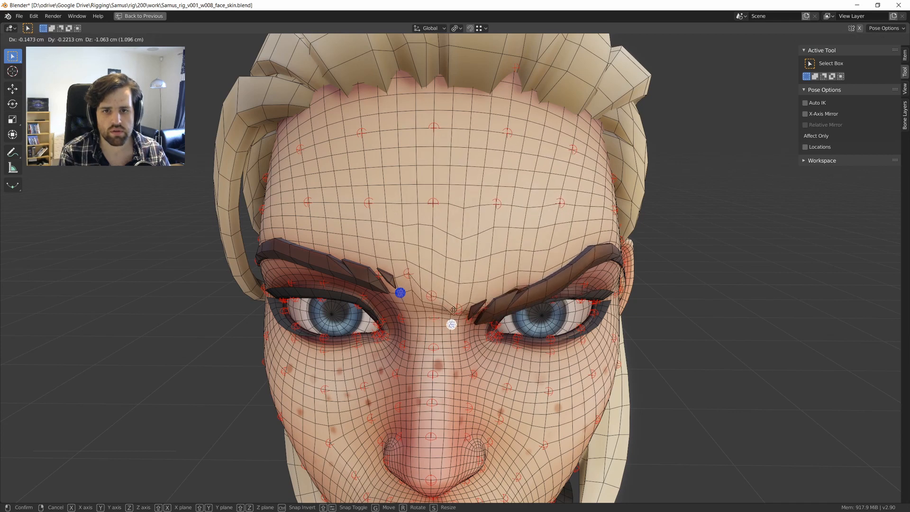
{"action": "right_click", "coordinate": [458, 314]}
{"action": "left_click", "coordinate": [401, 293]}
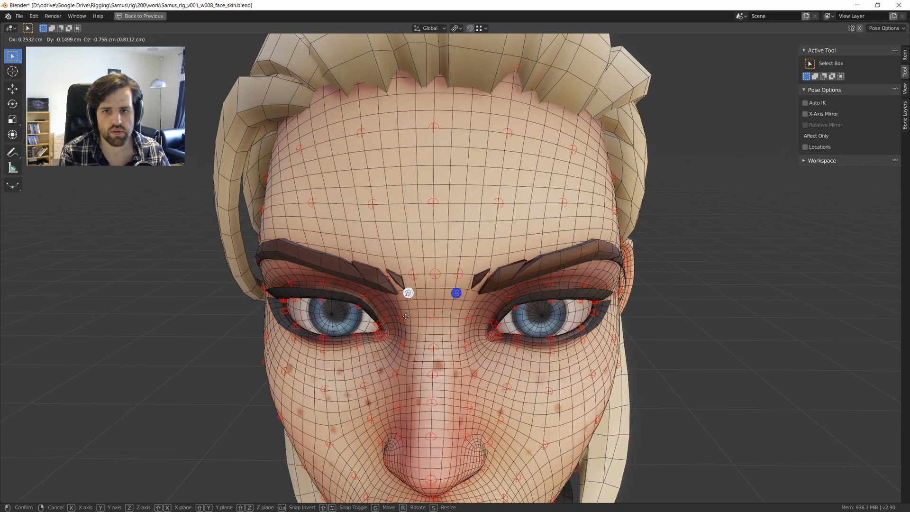
{"action": "key", "text": "g"}
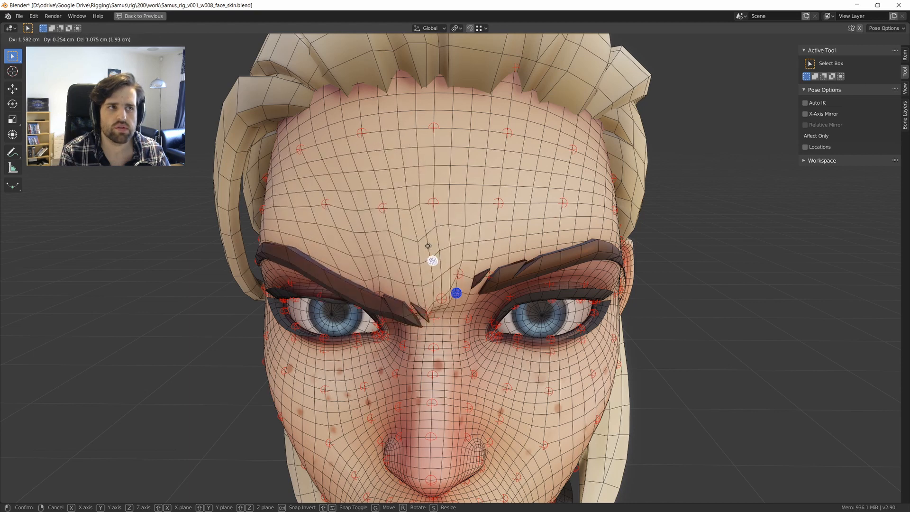
{"action": "right_click", "coordinate": [456, 278]}
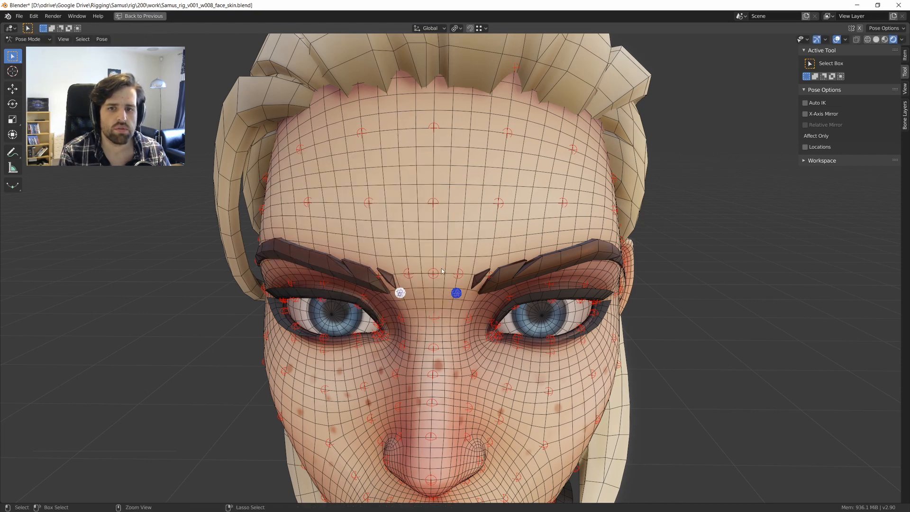
Enter Edit Mode on the armature and turn its bone axes display back on, with the 3D viewport maximized.
{"action": "key", "text": "ctrl+space"}
{"action": "middle_click_drag", "start_coordinate": [447, 483], "coordinate": [470, 488]}
{"action": "key", "text": "ctrl+alt+space"}
{"action": "scroll", "coordinate": [450, 274], "scroll_direction": "up", "scroll_amount": 4}
{"action": "key", "text": "Tab"}
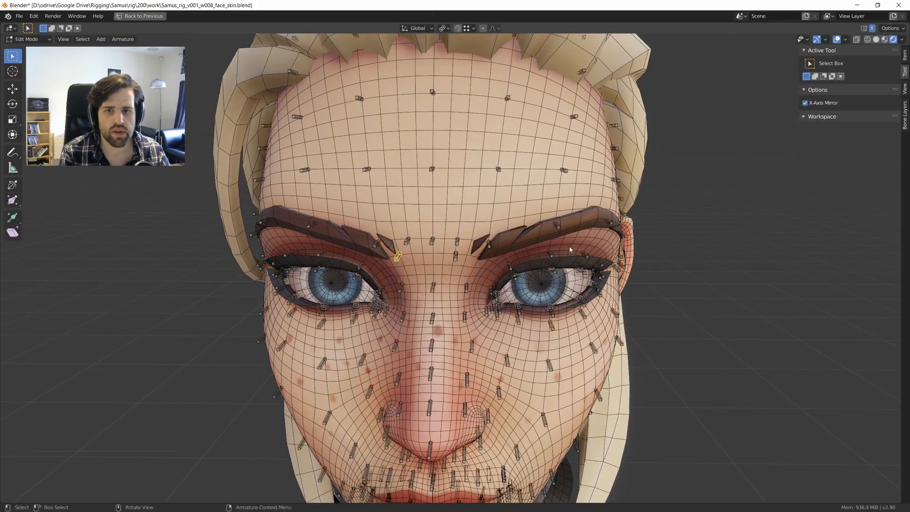
{"action": "middle_click_drag", "start_coordinate": [450, 273], "coordinate": [498, 268]}
{"action": "key", "text": "ctrl+space"}
{"action": "left_click", "coordinate": [791, 459]}
{"action": "key", "text": "ctrl+space"}
Try to isolate the inner crease control bones by adding to the selection, inverting it and hiding the unselected bones.
{"action": "left_click", "coordinate": [466, 268], "text": "shift"}
{"action": "key", "text": "ctrl+i"}
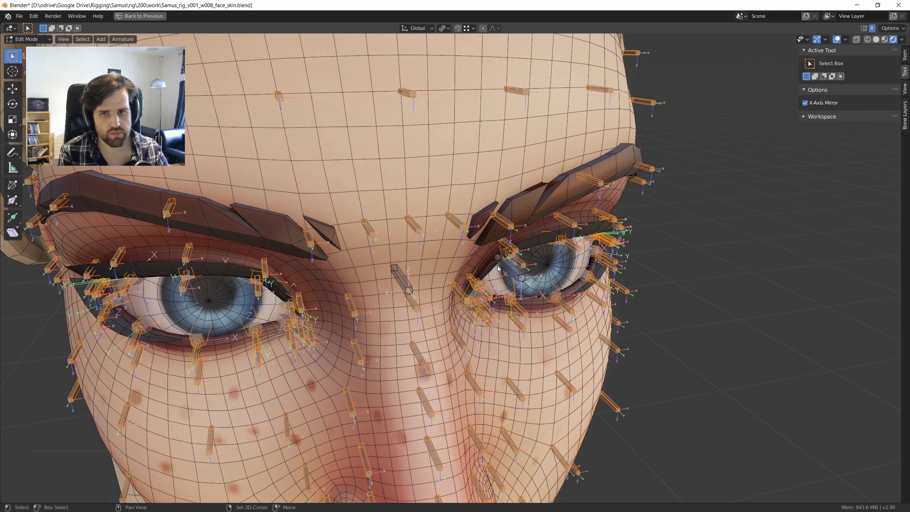
{"action": "key", "text": "shift+h"}
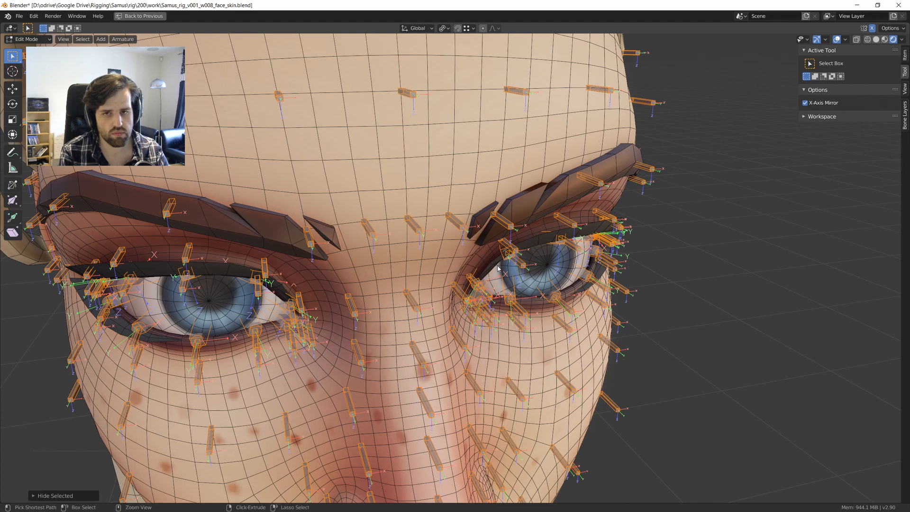
Isolate the left and right inner-eyebrow control bones by hiding all other bones and the face mesh.
{"action": "left_click", "coordinate": [498, 268]}
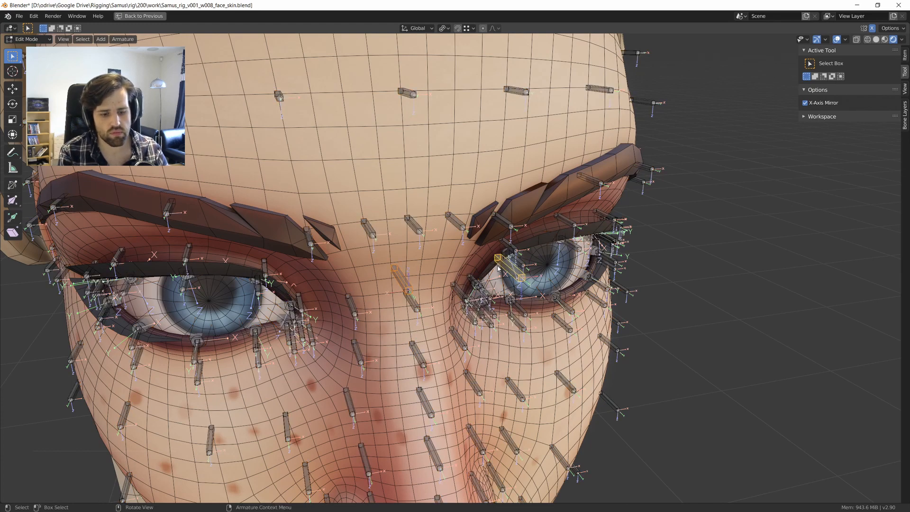
{"action": "key", "text": "shift+h"}
{"action": "key", "text": "KP_1"}
{"action": "middle_click_drag", "start_coordinate": [464, 281], "coordinate": [507, 286]}
{"action": "key", "text": "KP_Divide"}
{"action": "scroll", "coordinate": [506, 288], "scroll_direction": "up", "scroll_amount": 10}
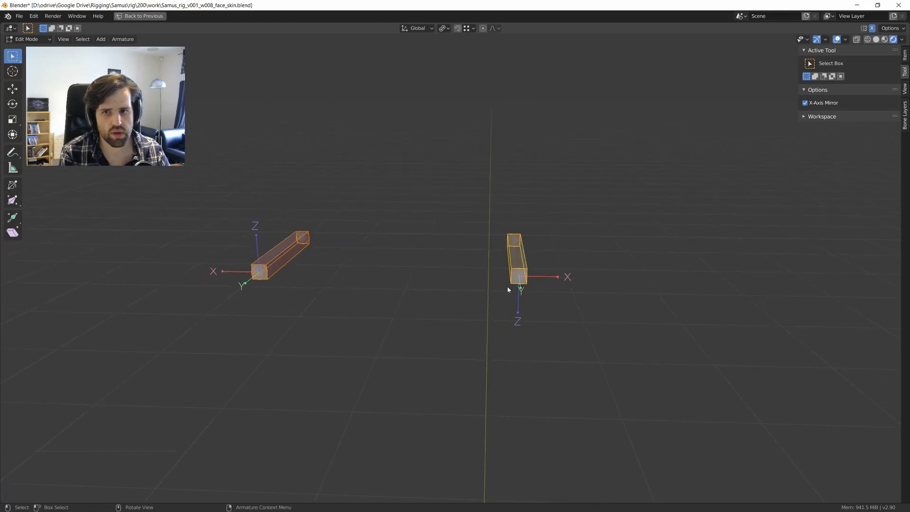
Deselect the bones and annotate arrows marking the X and Z axis directions of both.
{"action": "left_click", "coordinate": [404, 283]}
{"action": "middle_click_drag", "start_coordinate": [405, 283], "coordinate": [420, 280]}
{"action": "middle_click_drag", "start_coordinate": [493, 234], "coordinate": [485, 259], "text": "shift"}
{"action": "left_click_drag", "start_coordinate": [596, 223], "coordinate": [680, 224]}
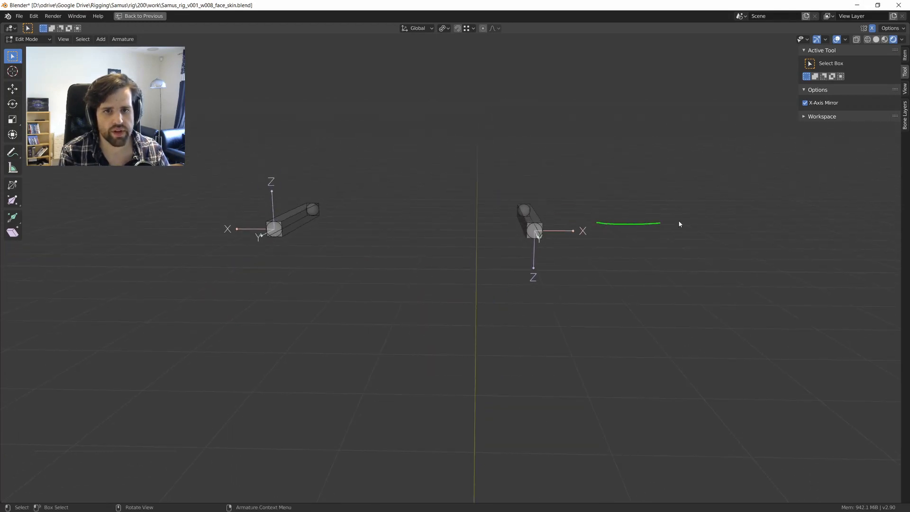
{"action": "left_click_drag", "start_coordinate": [155, 205], "coordinate": [147, 232]}
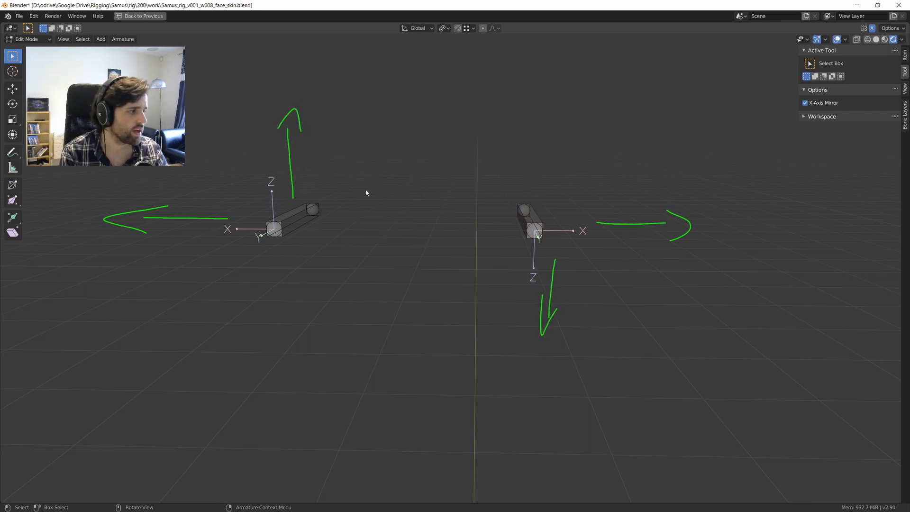
Clear the roll of the character's right eyebrow bone and inspect the Roll value of both bones.
{"action": "left_click", "coordinate": [300, 216]}
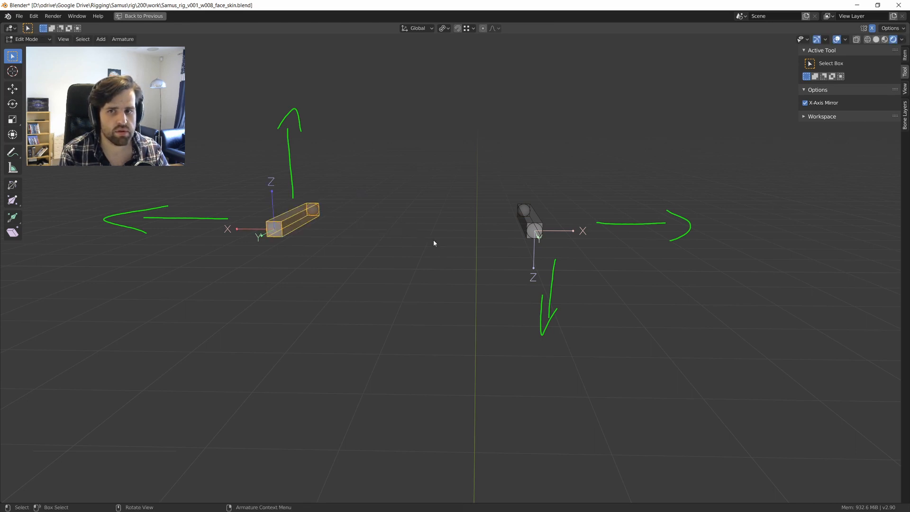
{"action": "key", "text": "alt+r"}
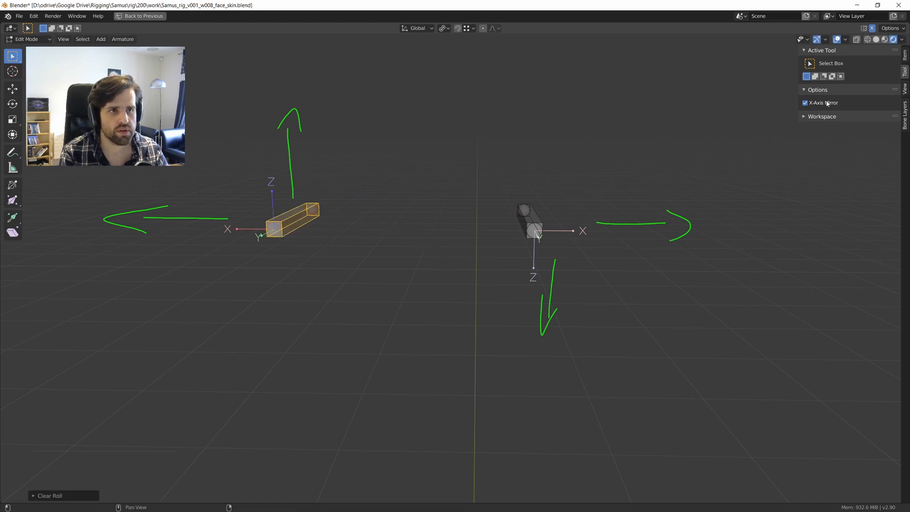
{"action": "left_click", "coordinate": [905, 90]}
{"action": "left_click", "coordinate": [905, 55]}
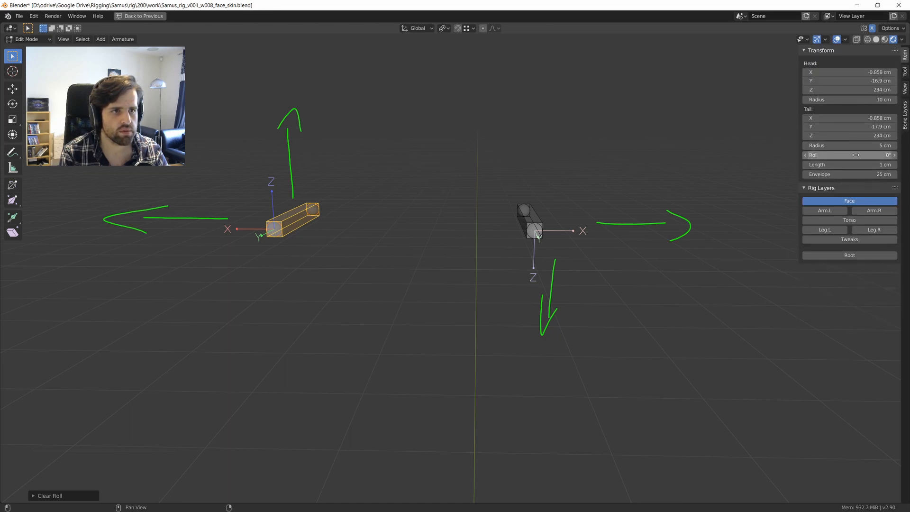
{"action": "left_click", "coordinate": [517, 218]}
{"action": "left_click", "coordinate": [872, 155]}
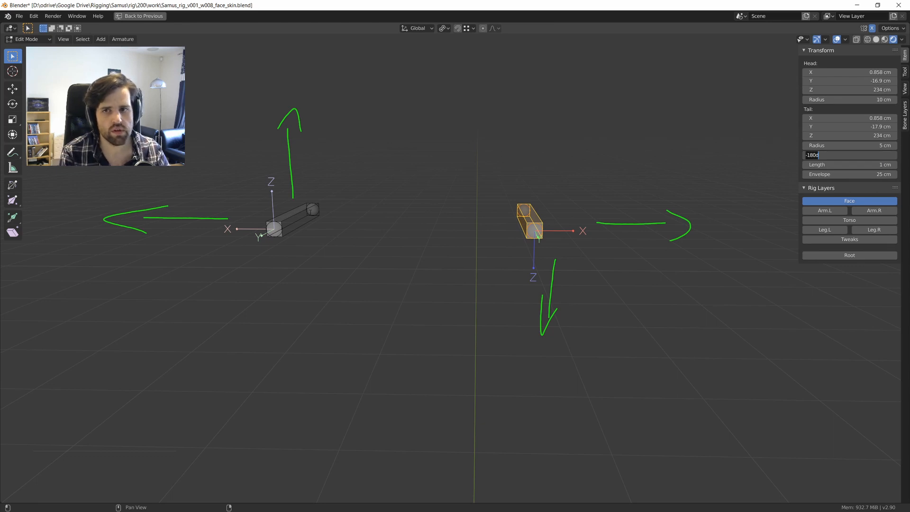
Set the Roll of the character's right eyebrow bone to -180°.
{"action": "left_click", "coordinate": [310, 212]}
{"action": "left_click", "coordinate": [299, 212]}
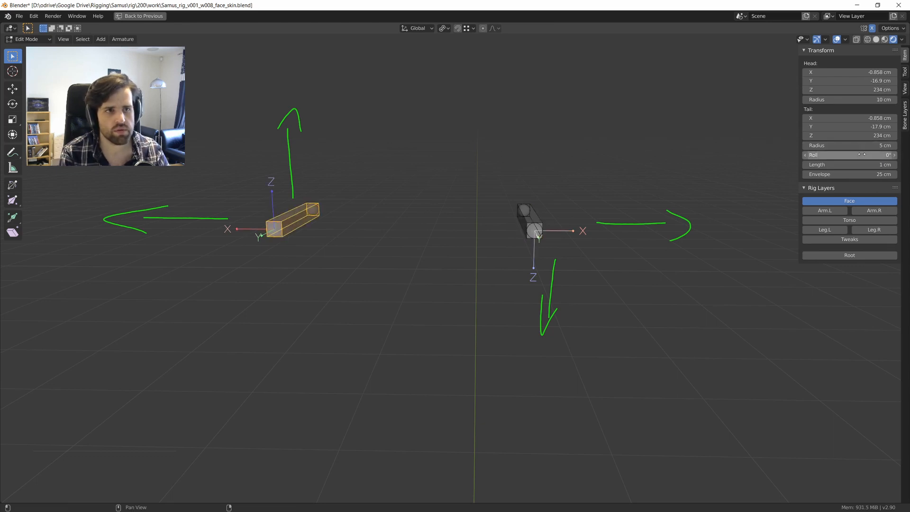
{"action": "left_click", "coordinate": [849, 155]}
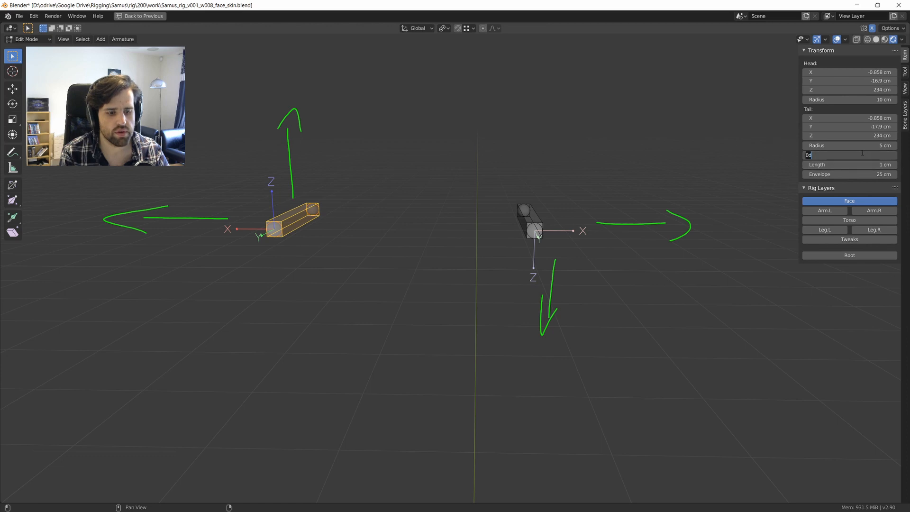
{"action": "type", "text": "-180"}
{"action": "key", "text": "Return"}
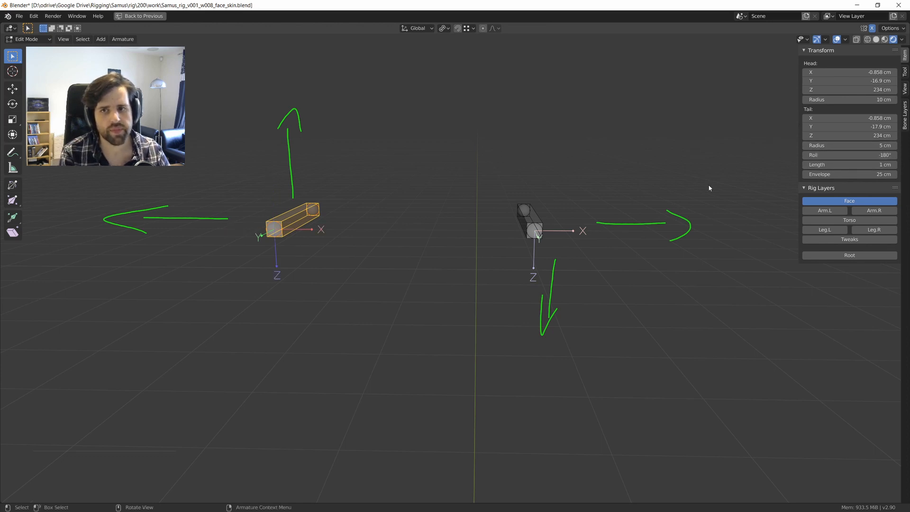
Try scaling the right eyebrow bone by -1 along global X, and try rolling it freehand.
{"action": "mouse_move", "coordinate": [708, 185]}
{"action": "middle_mouse_down"}
{"action": "mouse_move", "coordinate": [478, 205]}
{"action": "mouse_move", "coordinate": [491, 201]}
{"action": "mouse_move", "coordinate": [464, 212]}
{"action": "middle_mouse_up"}
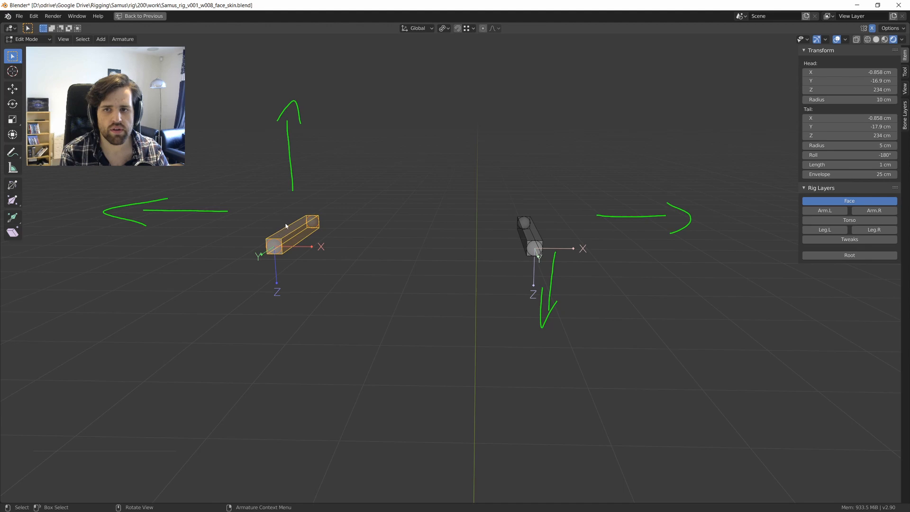
{"action": "key", "text": "s"}
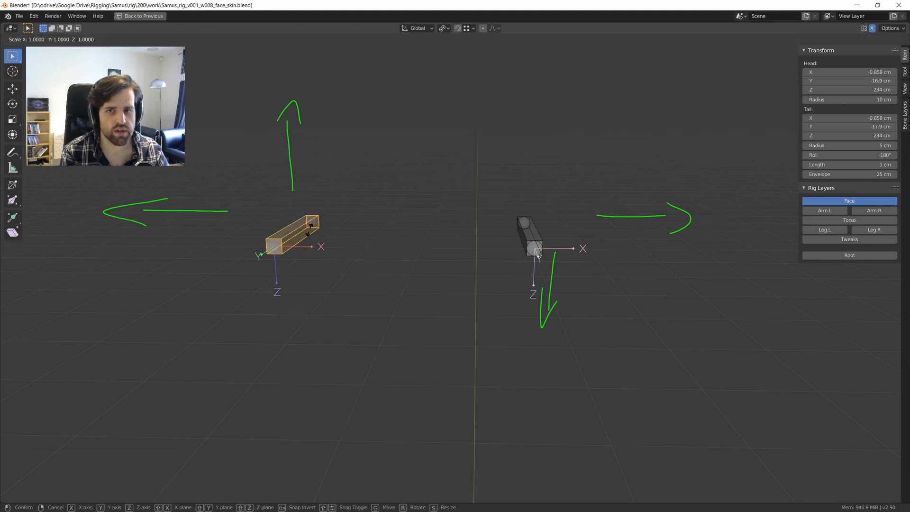
{"action": "key", "text": "x"}
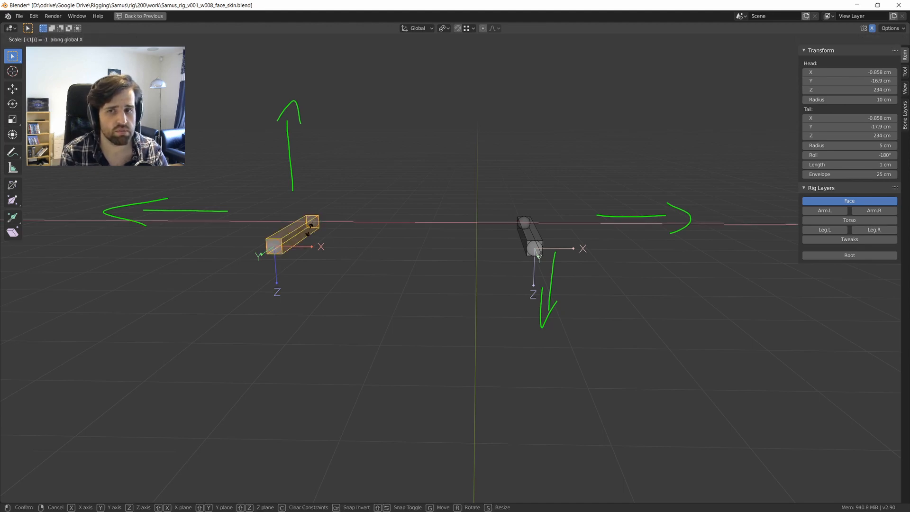
{"action": "key", "text": "Return"}
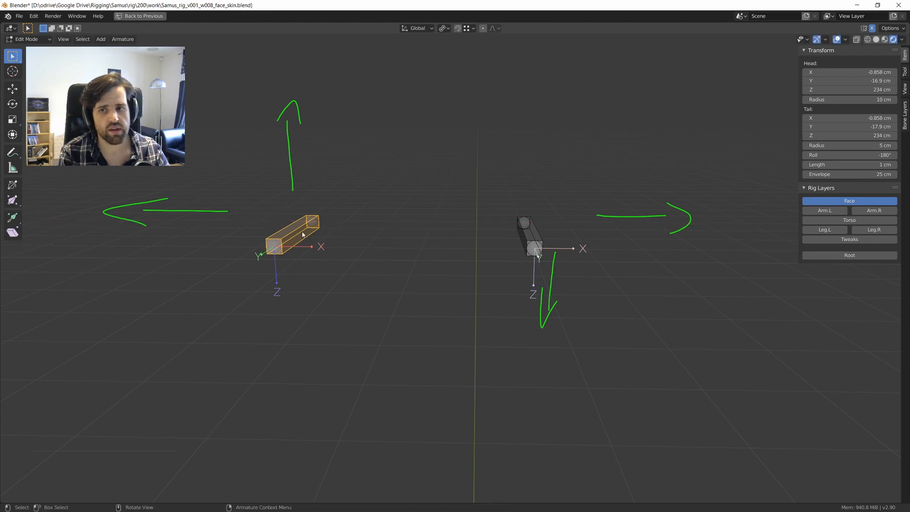
{"action": "key", "text": "ctrl+r"}
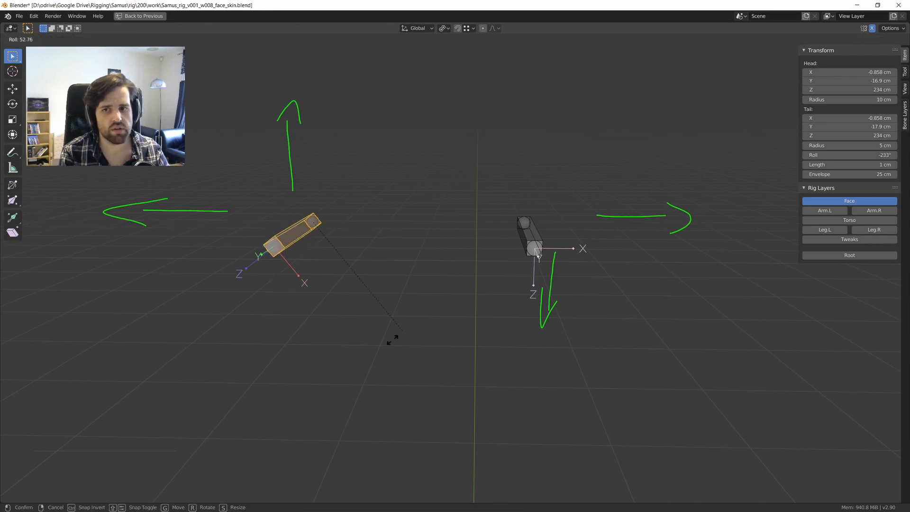
{"action": "left_click", "coordinate": [224, 257]}
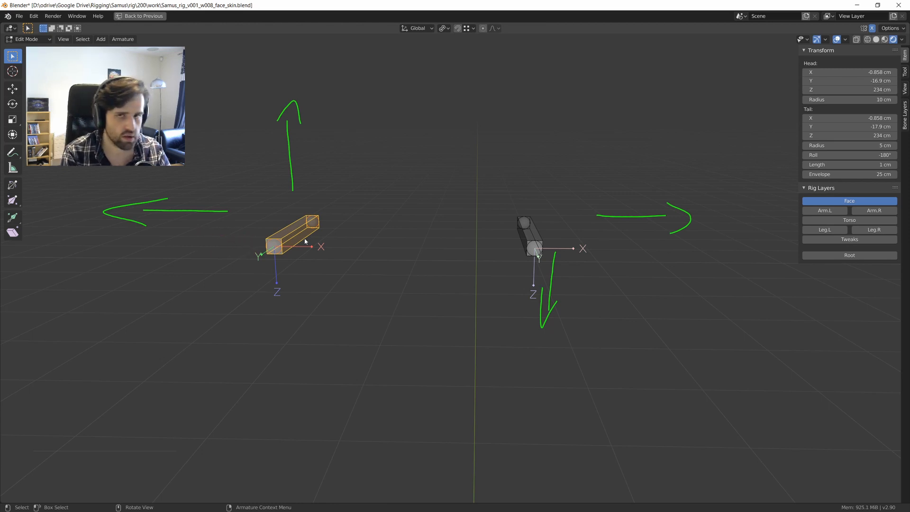
Erase all the annotated axis arrows around the two bones.
{"action": "mouse_move", "coordinate": [337, 233]}
{"action": "middle_mouse_down"}
{"action": "mouse_move", "coordinate": [350, 238]}
{"action": "mouse_move", "coordinate": [338, 236]}
{"action": "middle_mouse_up"}
{"action": "scroll", "coordinate": [338, 235], "scroll_direction": "down", "scroll_amount": 2}
{"action": "right_click_drag", "start_coordinate": [328, 176], "coordinate": [307, 120]}
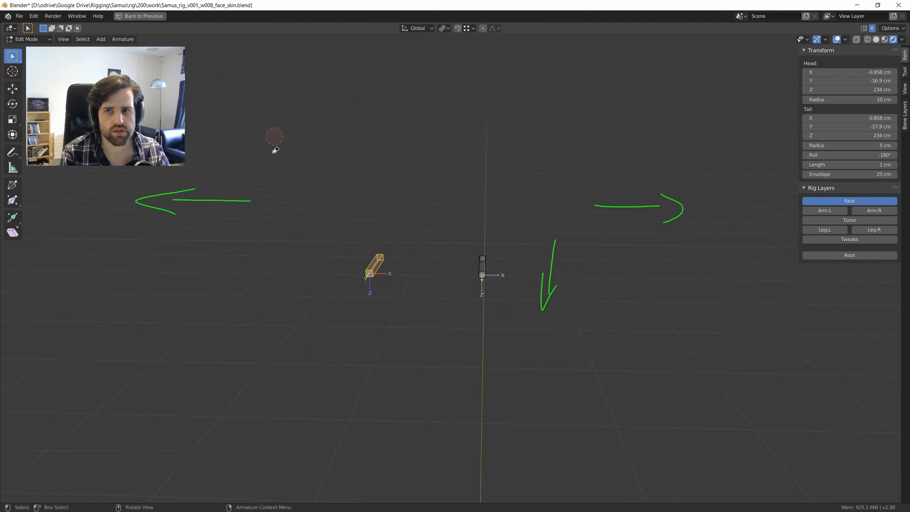
{"action": "right_click_drag", "start_coordinate": [275, 150], "coordinate": [122, 188]}
{"action": "mouse_move", "coordinate": [261, 257]}
{"action": "right_mouse_down"}
{"action": "mouse_move", "coordinate": [549, 215]}
{"action": "mouse_move", "coordinate": [628, 217]}
{"action": "right_mouse_up"}
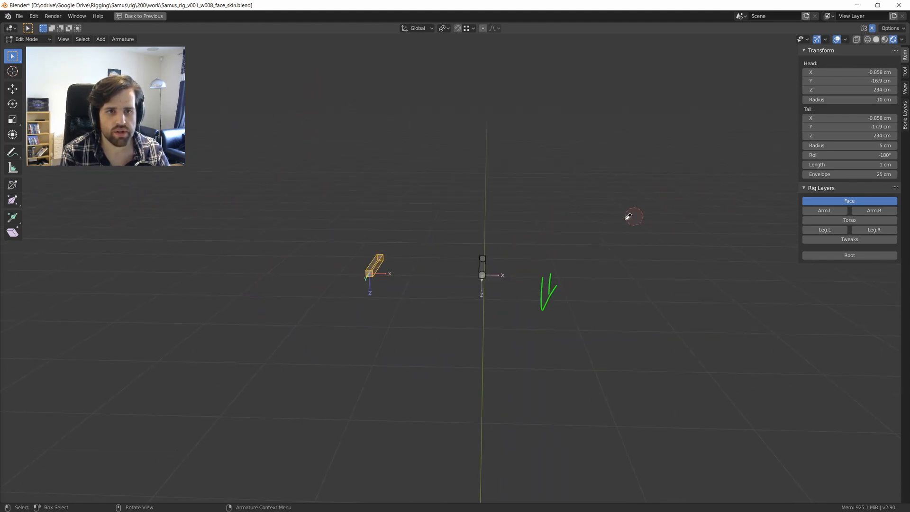
{"action": "right_click_drag", "start_coordinate": [569, 269], "coordinate": [551, 272]}
{"action": "middle_click_drag", "start_coordinate": [550, 272], "coordinate": [519, 289]}
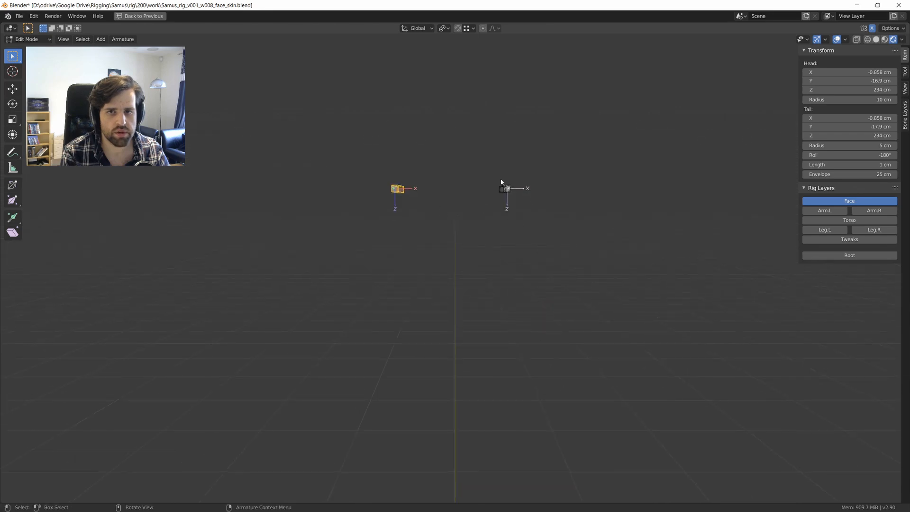
Restore the full workspace layout with the face in view and switch the Samus rig to Pose Mode.
{"action": "middle_click_drag", "start_coordinate": [501, 181], "coordinate": [453, 197]}
{"action": "key", "text": "ctrl+space"}
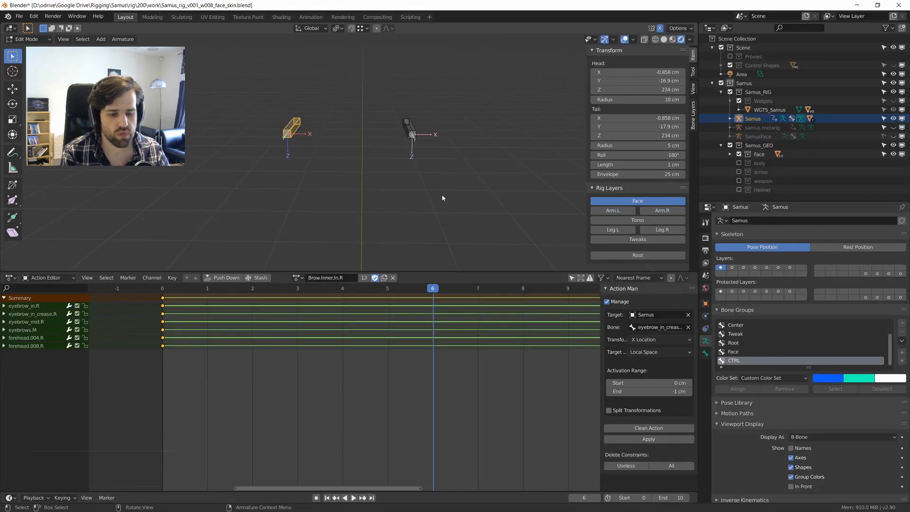
{"action": "key", "text": "z"}
{"action": "key", "text": "Escape"}
{"action": "key", "text": "ctrl+Tab"}
{"action": "left_click", "coordinate": [257, 174]}
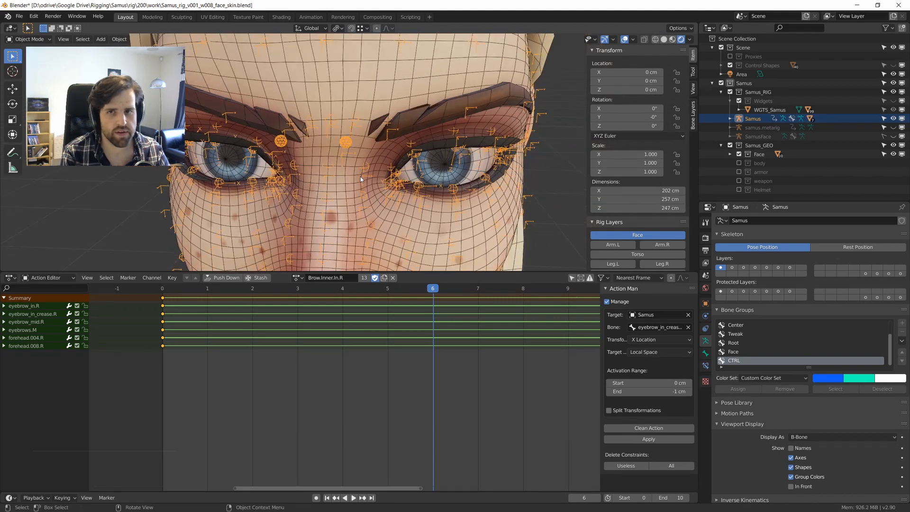
{"action": "key", "text": "ctrl+Tab"}
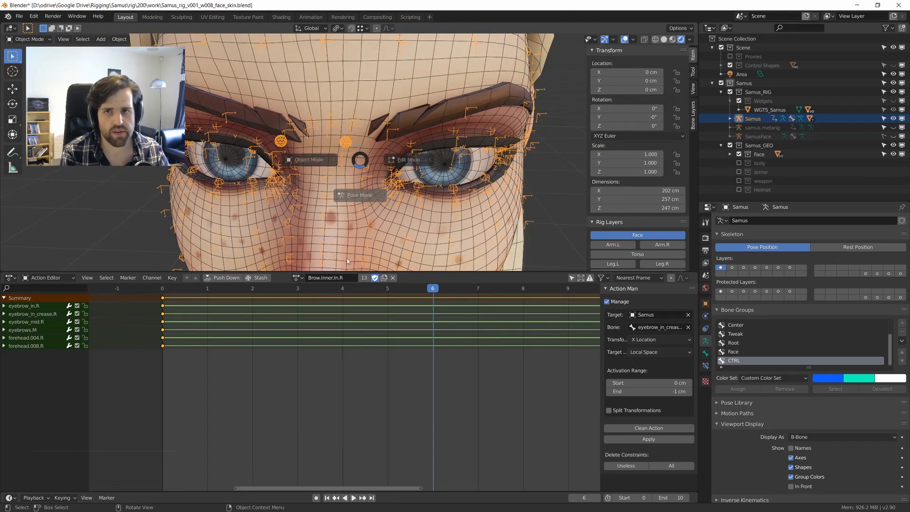
{"action": "left_click", "coordinate": [348, 261]}
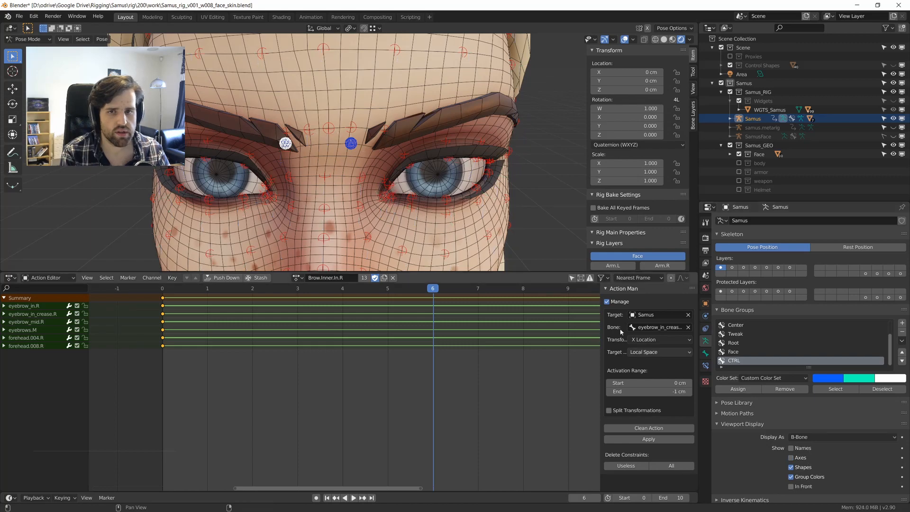
Test how the right brow deforms by moving the character's right inner-eyebrow control sideways and down, cancelling the move.
{"action": "middle_click_drag", "start_coordinate": [400, 159], "coordinate": [369, 154]}
{"action": "middle_click_drag", "start_coordinate": [370, 153], "coordinate": [386, 188], "text": "shift"}
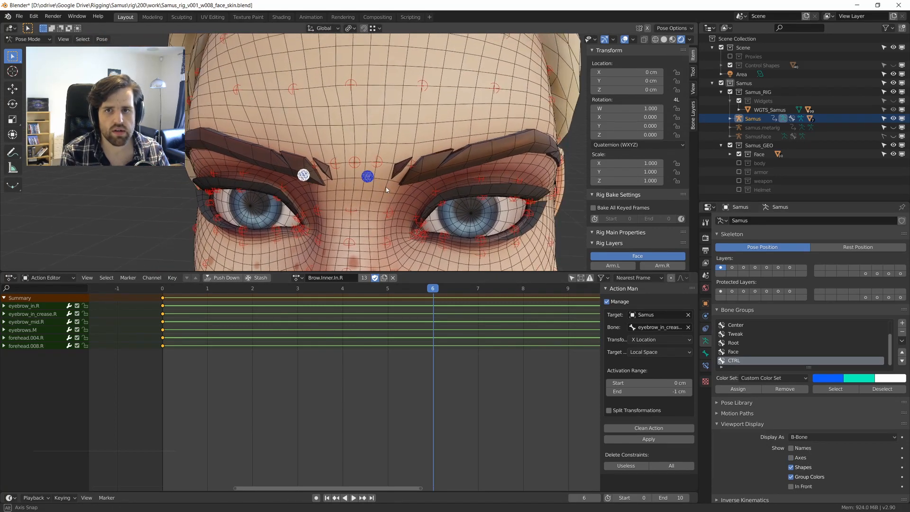
{"action": "left_click", "coordinate": [367, 176]}
{"action": "key", "text": "a"}
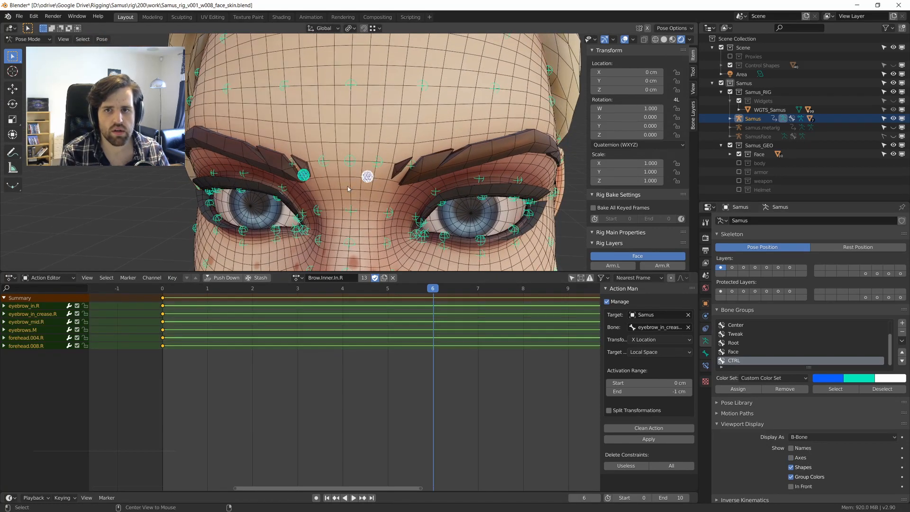
{"action": "left_click", "coordinate": [304, 175]}
{"action": "key", "text": "g"}
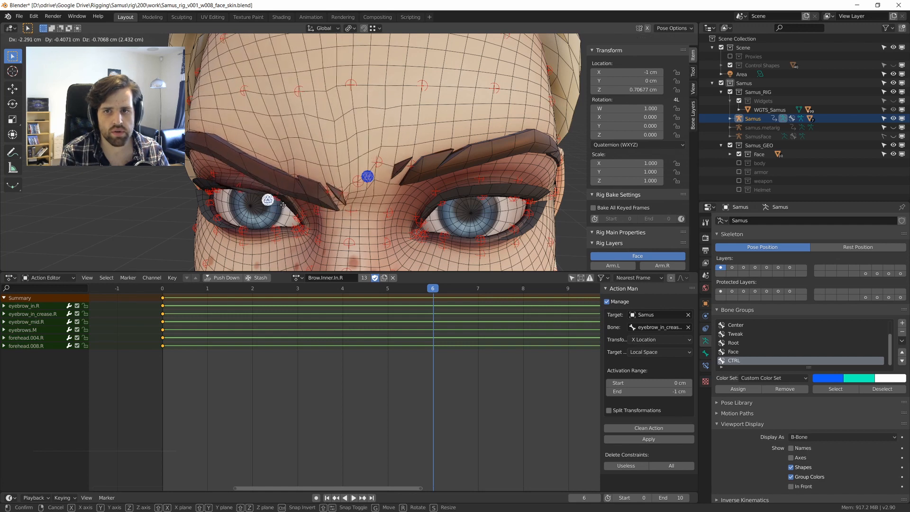
{"action": "key", "text": "Escape"}
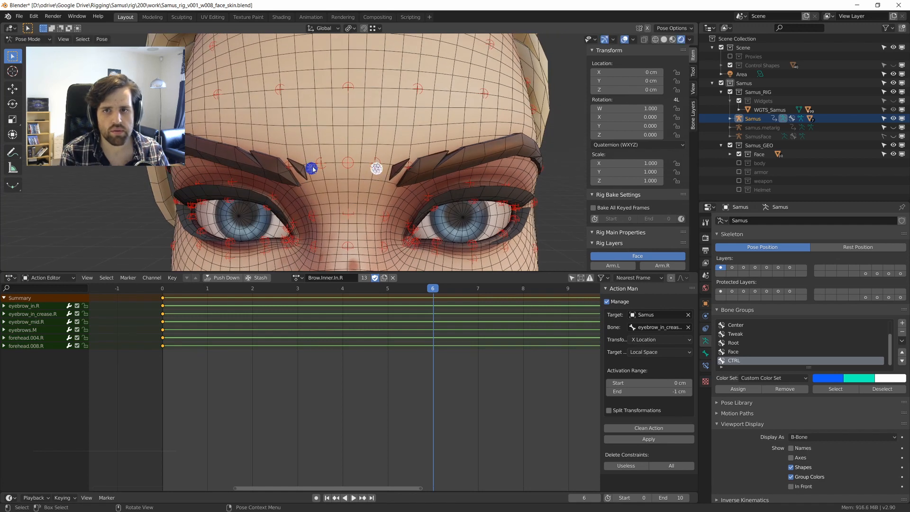
Test moving the right eyebrow control down, both controls down together, and the right control sideways, cancelling each move.
{"action": "key", "text": "g"}
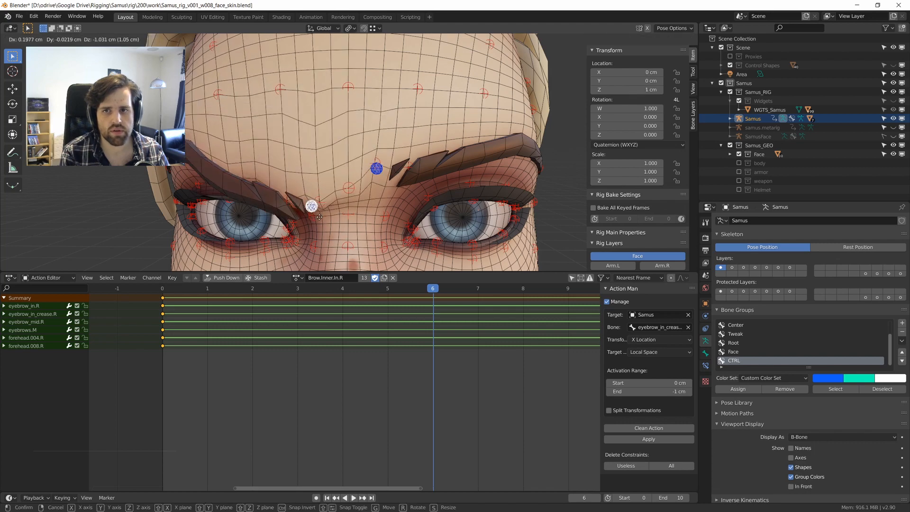
{"action": "right_click", "coordinate": [319, 213]}
{"action": "left_click", "coordinate": [377, 169], "text": "shift"}
{"action": "scroll", "coordinate": [377, 171], "scroll_direction": "down", "scroll_amount": 2}
{"action": "key", "text": "g"}
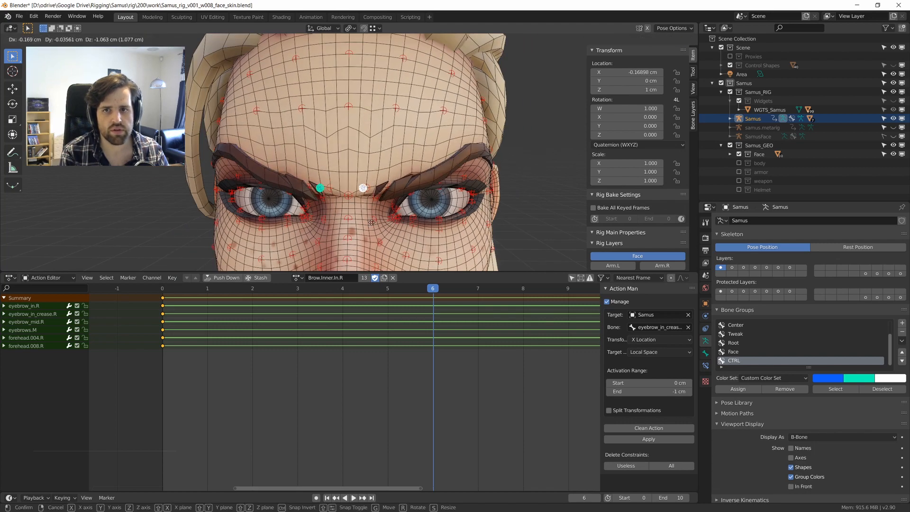
{"action": "key", "text": "Escape"}
{"action": "scroll", "coordinate": [349, 178], "scroll_direction": "up", "scroll_amount": 2}
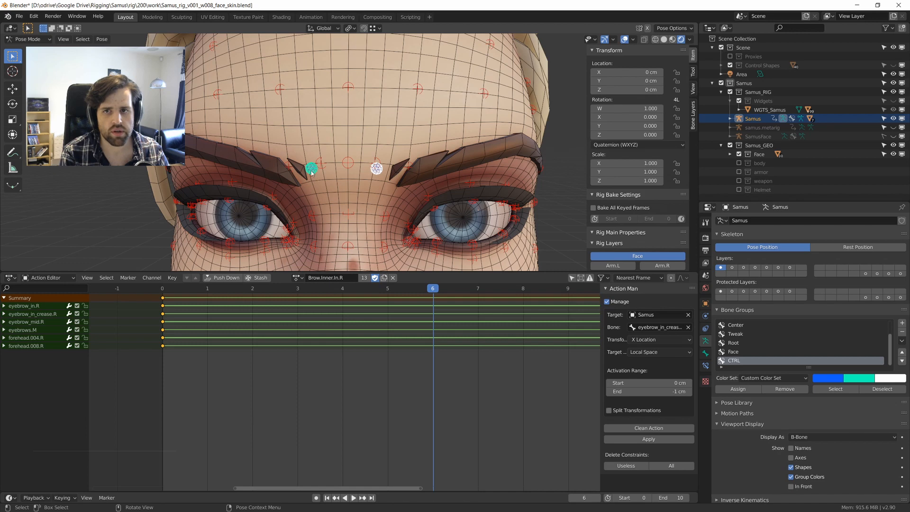
{"action": "key", "text": "g"}
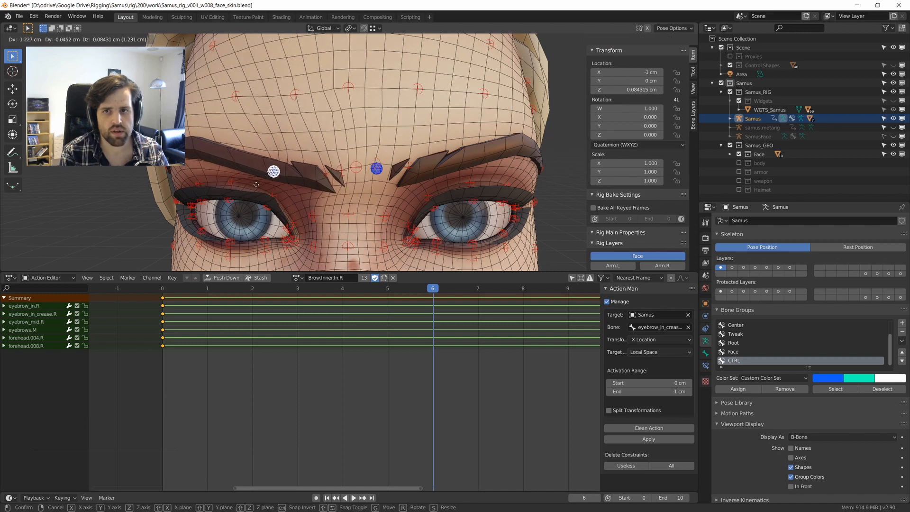
{"action": "key", "text": "Escape"}
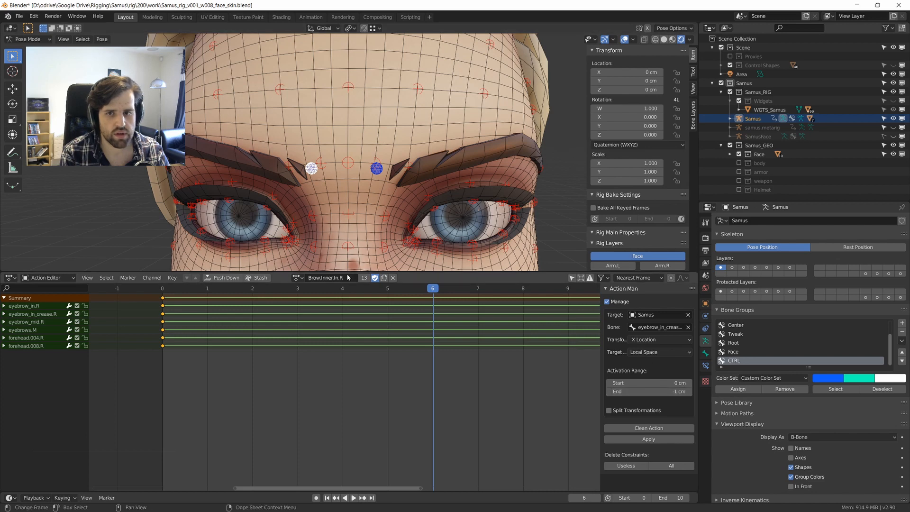
Set the activation range End of the Brow.Inner.In.R action to 1 cm.
{"action": "left_click", "coordinate": [633, 391]}
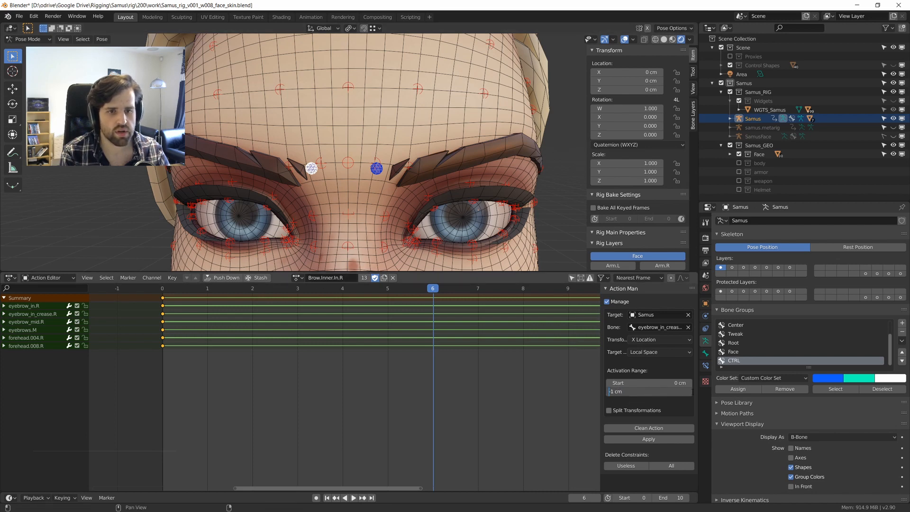
{"action": "key", "text": "Return"}
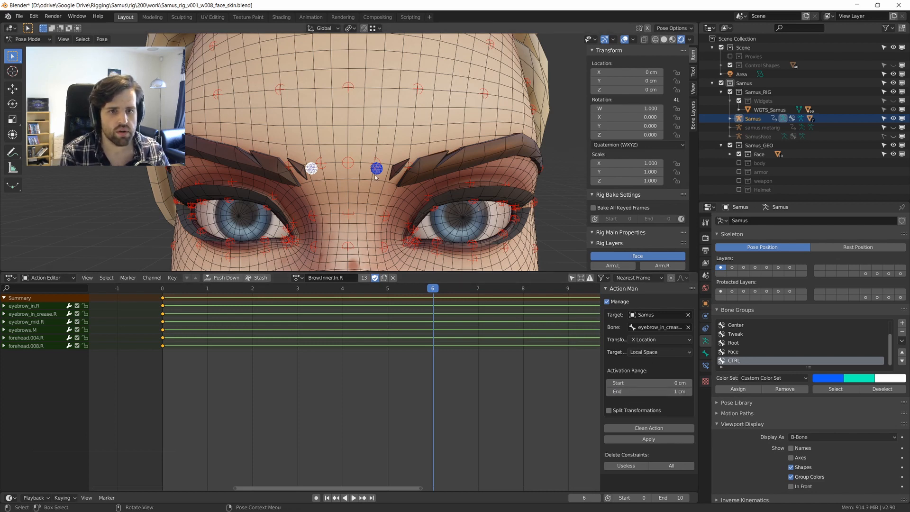
Apply the Brow.Inner.In.R action setup and test moving both inner-eyebrow controls together, cancelling the move.
{"action": "left_click", "coordinate": [649, 439]}
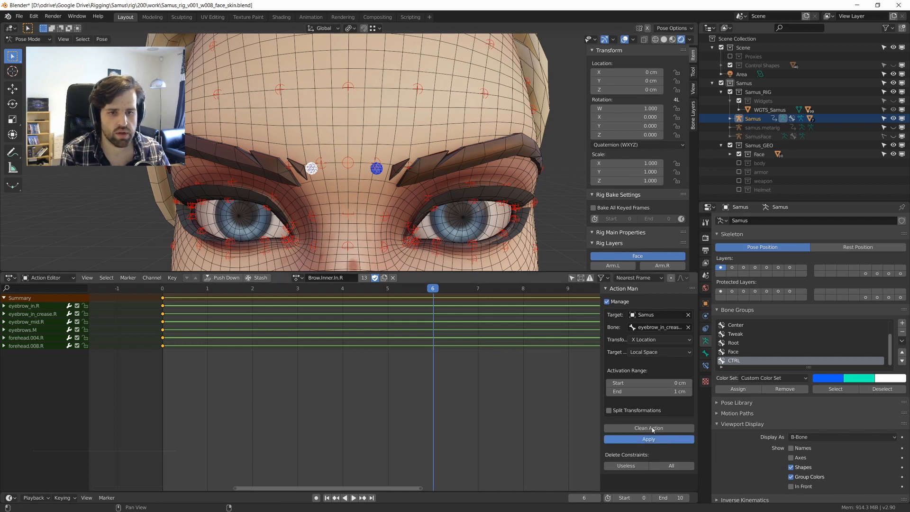
{"action": "left_click", "coordinate": [378, 169], "text": "shift"}
{"action": "left_click", "coordinate": [312, 169]}
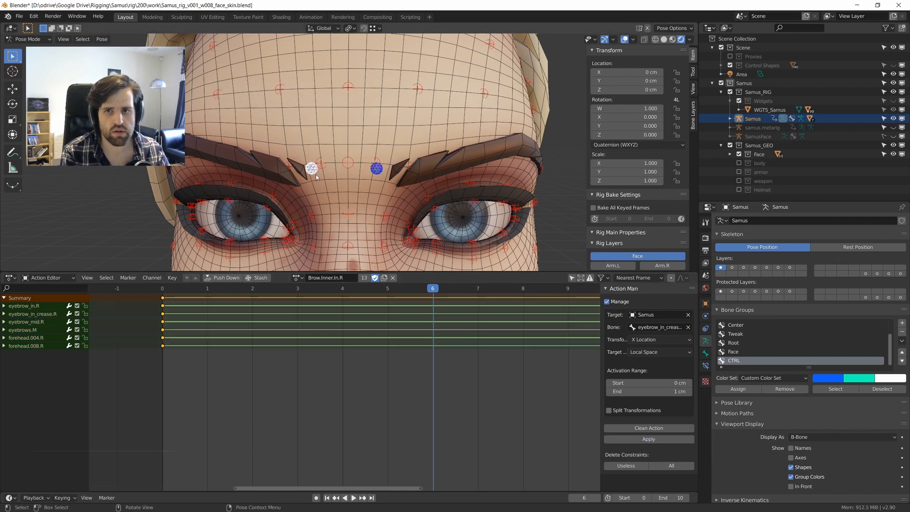
{"action": "left_click", "coordinate": [379, 173], "text": "shift"}
{"action": "key", "text": "g"}
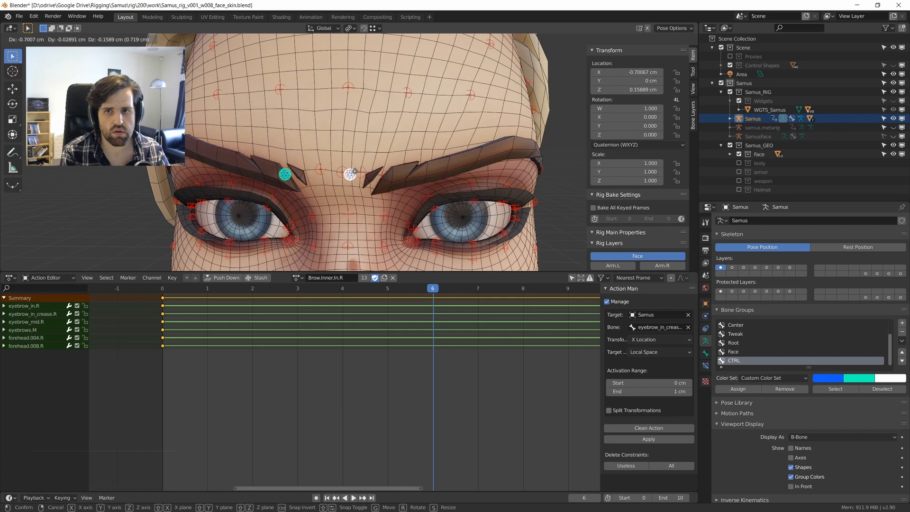
{"action": "right_click", "coordinate": [385, 177]}
Test moving both inner-eyebrow controls along the local X axis and the global X axis, cancelling each move.
{"action": "key", "text": "g"}
{"action": "key", "text": "x"}
{"action": "key", "text": "x"}
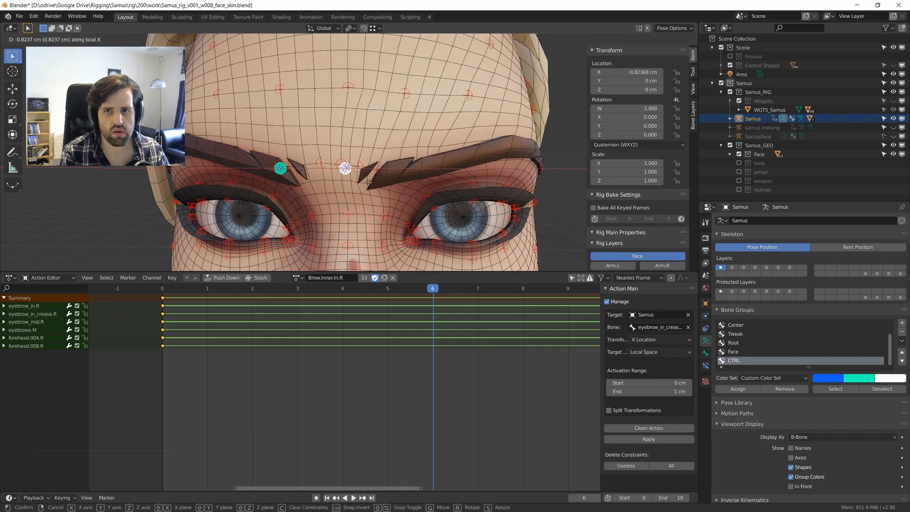
{"action": "right_click", "coordinate": [408, 187]}
{"action": "key", "text": "g"}
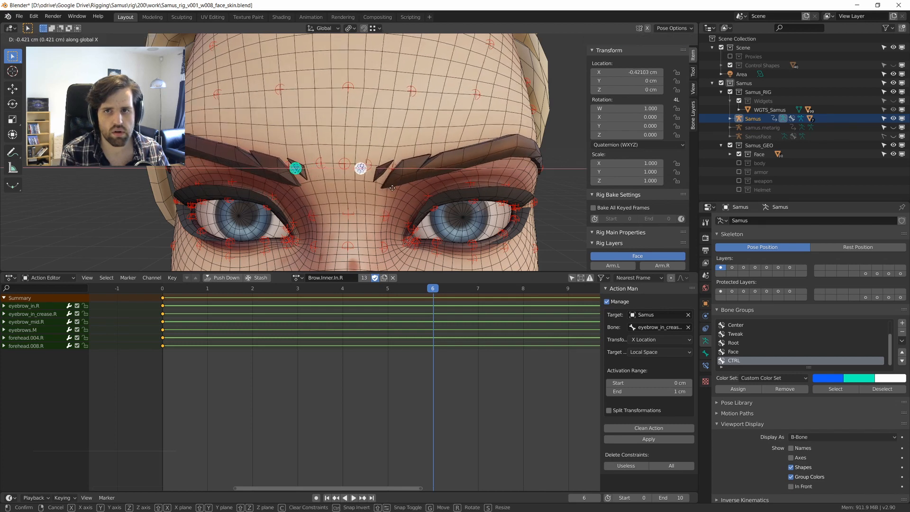
{"action": "right_click", "coordinate": [393, 189]}
{"action": "left_click", "coordinate": [323, 27]}
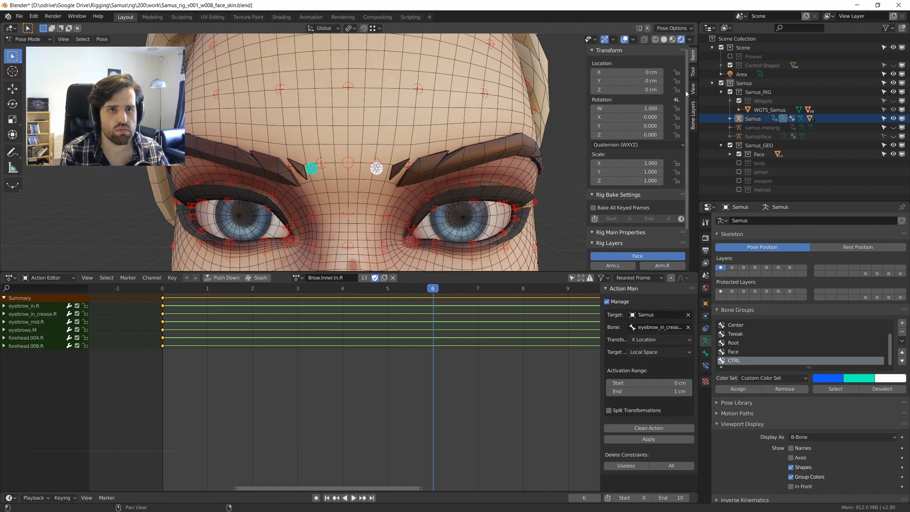
Enable X-Axis Mirror and Relative Mirror for posing and test them by moving the character's left inner-eyebrow control, cancelling the moves.
{"action": "left_click", "coordinate": [691, 71]}
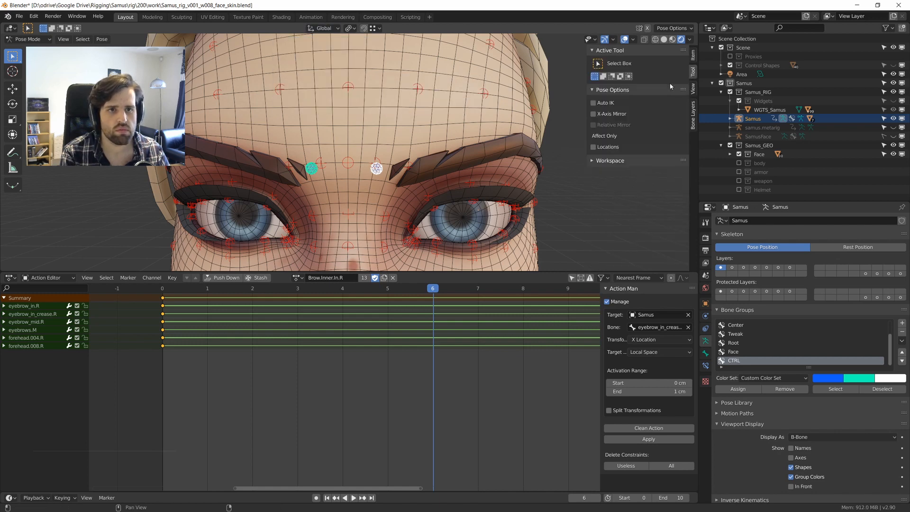
{"action": "left_click", "coordinate": [598, 114]}
{"action": "left_click", "coordinate": [368, 175]}
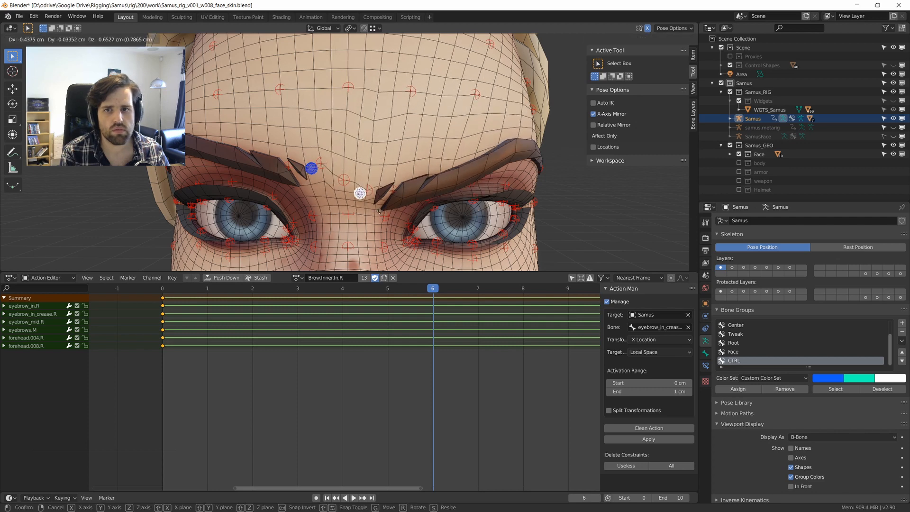
{"action": "left_click", "coordinate": [609, 131]}
{"action": "key", "text": "g"}
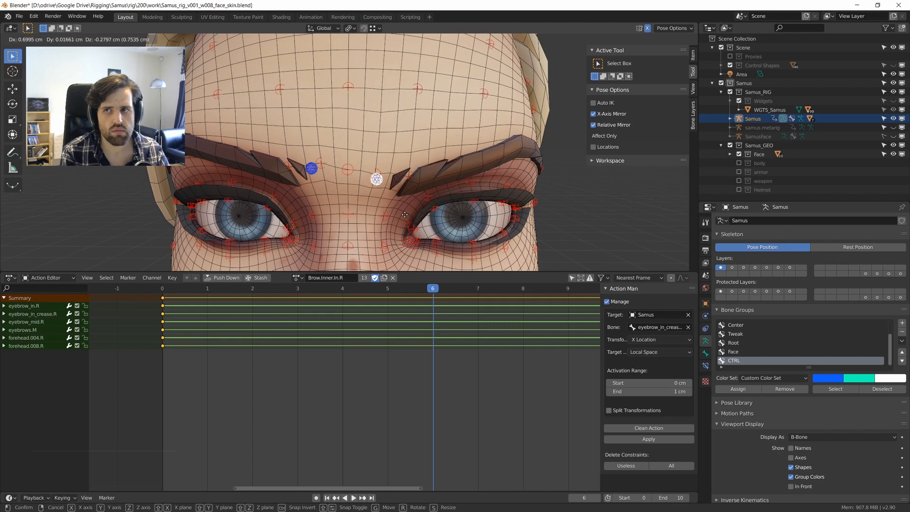
{"action": "right_click", "coordinate": [406, 215]}
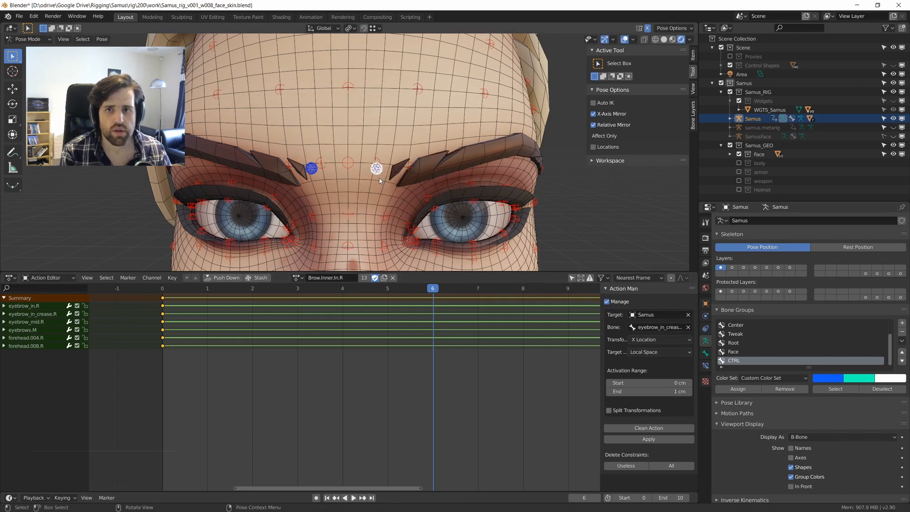
Rename the character's left inner-eyebrow control bone as CTRL.eyebrow_in_crease.L.
{"action": "left_click", "coordinate": [705, 353]}
{"action": "left_click", "coordinate": [809, 221]}
{"action": "left_click", "coordinate": [816, 221]}
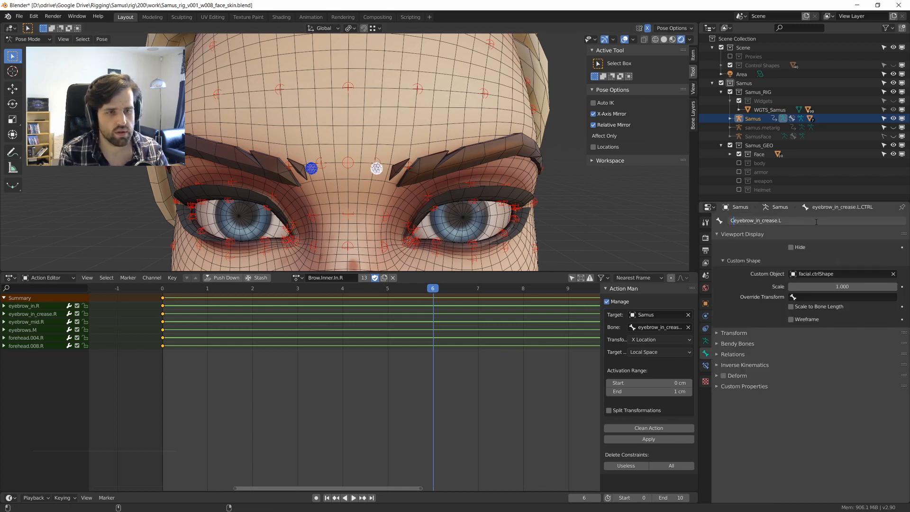
{"action": "key", "text": "Return"}
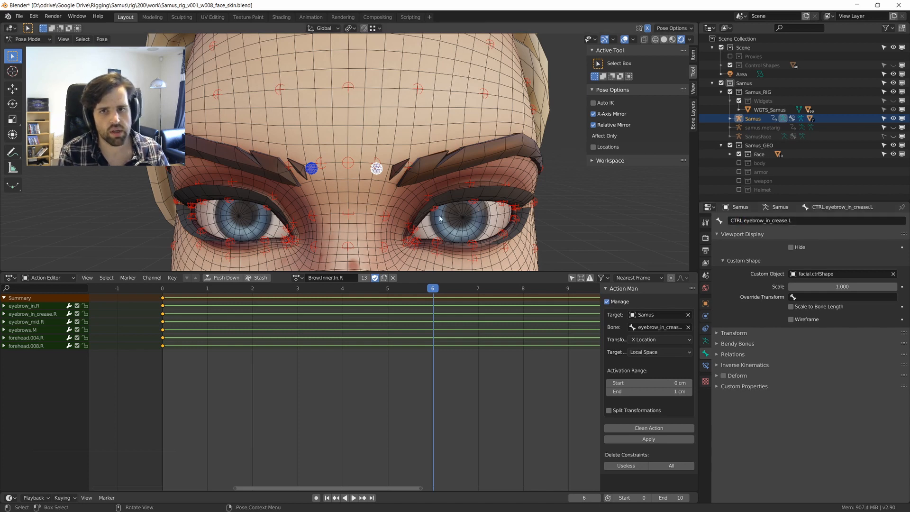
Rename the character's right inner-eyebrow control bone as CTRL.eyebrow_in_crease.R.
{"action": "left_click", "coordinate": [376, 168]}
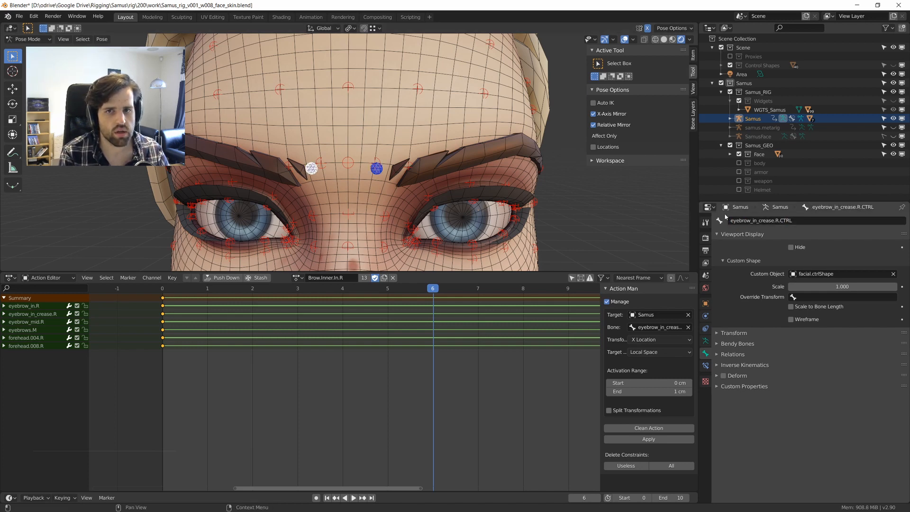
{"action": "left_click", "coordinate": [825, 221]}
{"action": "left_click", "coordinate": [831, 222]}
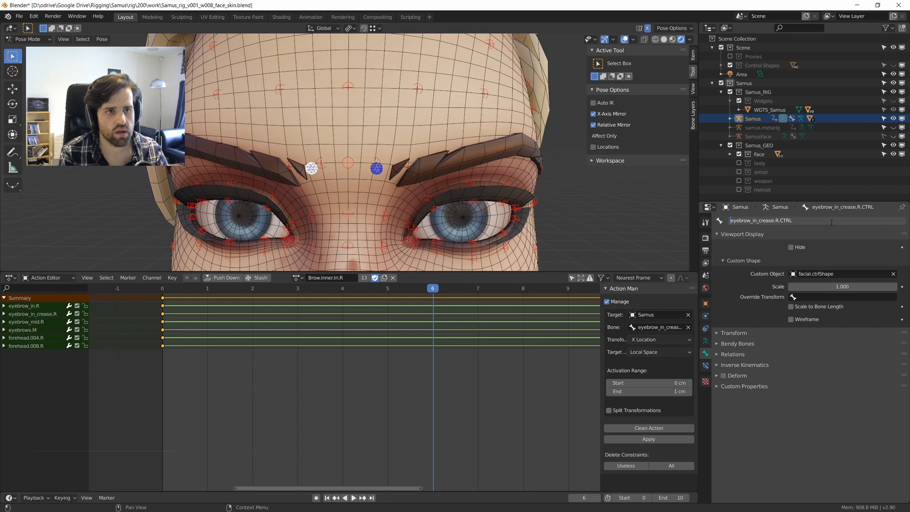
{"action": "key", "text": "BackSpace"}
{"action": "key", "text": "BackSpace"}
{"action": "key", "text": "BackSpace"}
{"action": "key", "text": "BackSpace"}
{"action": "key", "text": "BackSpace"}
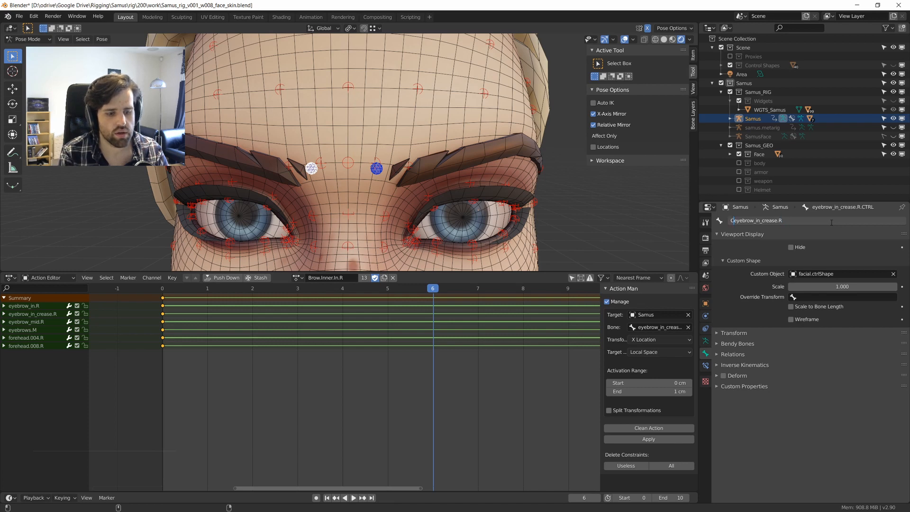
{"action": "type", "text": "CTRL"}
{"action": "key", "text": "Return"}
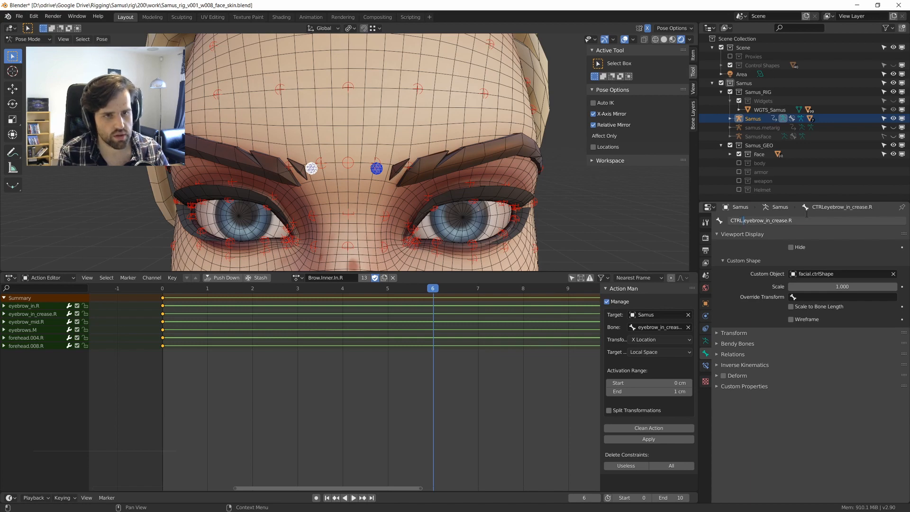
{"action": "type", "text": "."}
{"action": "key", "text": "Return"}
Test the mirrored posing by moving the renamed left inner-eyebrow control, cancelling the move.
{"action": "key", "text": "ctrl+shift+m"}
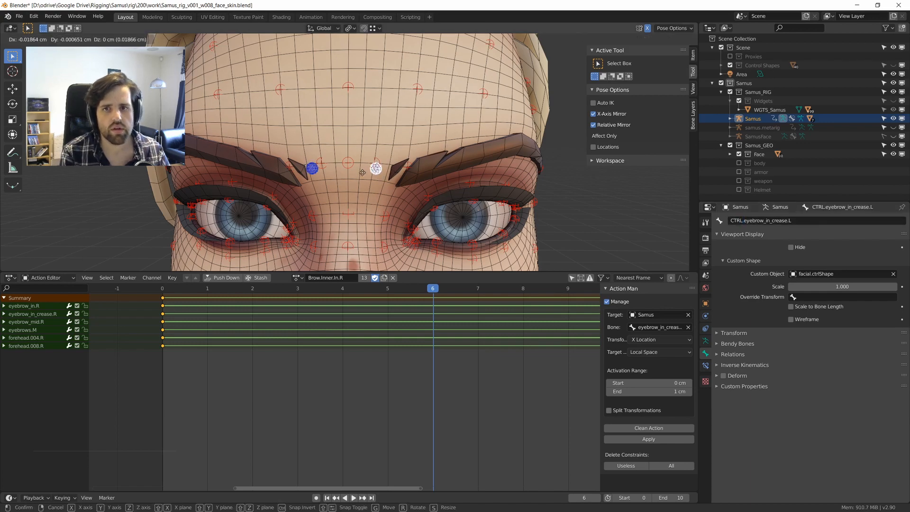
{"action": "scroll", "coordinate": [397, 189], "scroll_direction": "down", "scroll_amount": 3}
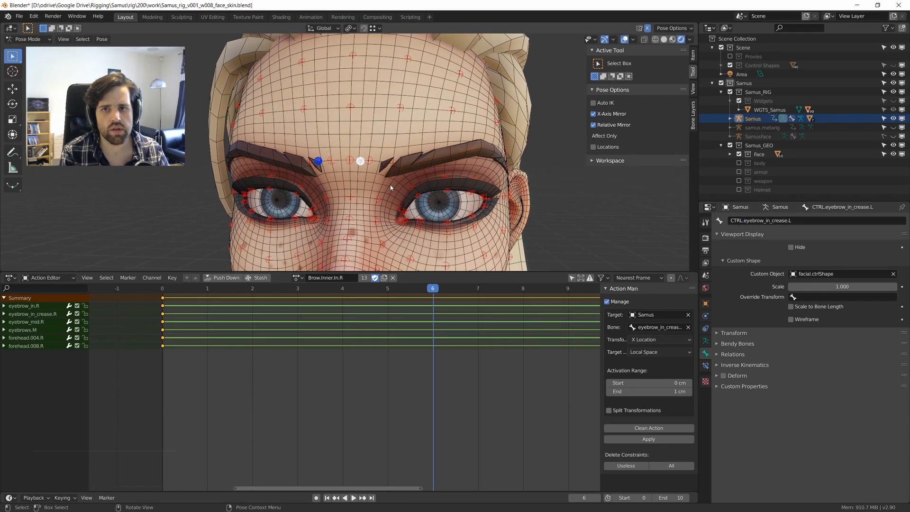
{"action": "key", "text": "g"}
{"action": "right_click", "coordinate": [403, 210]}
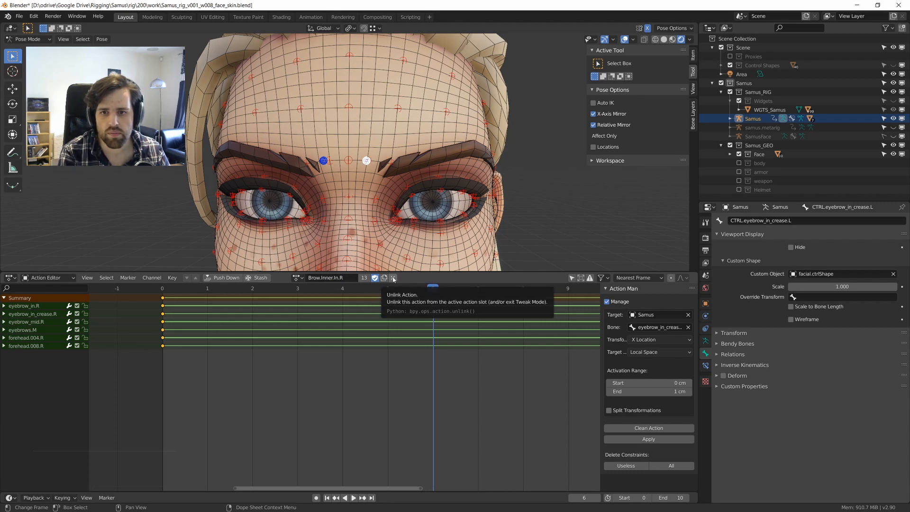
Assign the action named Action to the Samus rig and replace the Action Editor with the Graph Editor.
{"action": "left_click", "coordinate": [296, 277]}
{"action": "left_click", "coordinate": [309, 294]}
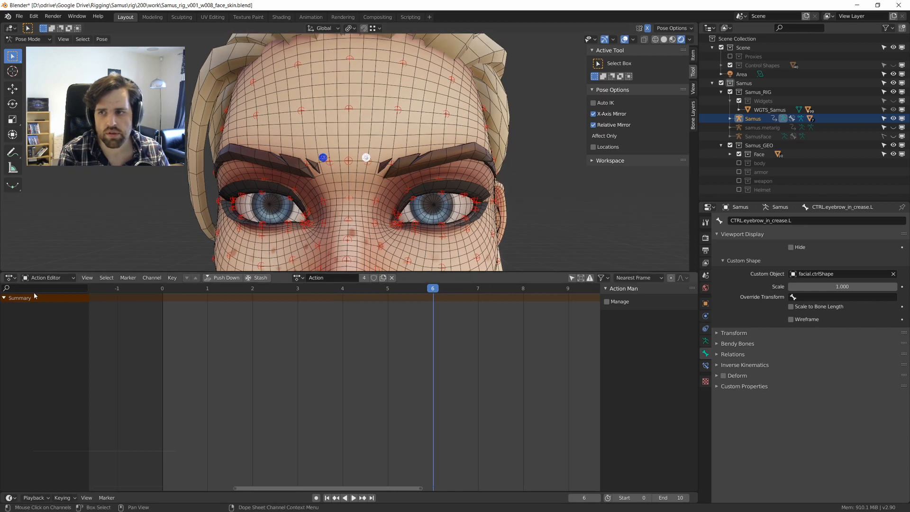
{"action": "left_click", "coordinate": [45, 278]}
{"action": "left_click", "coordinate": [10, 278]}
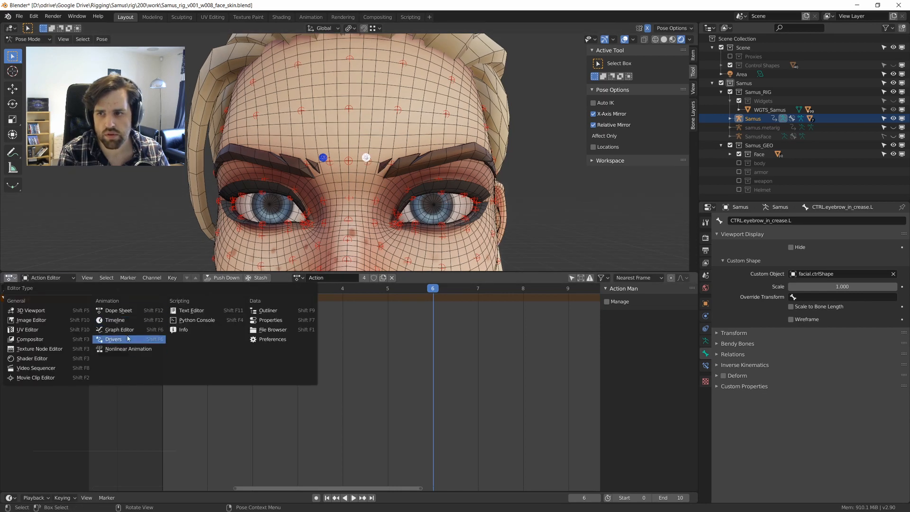
{"action": "left_click", "coordinate": [119, 329]}
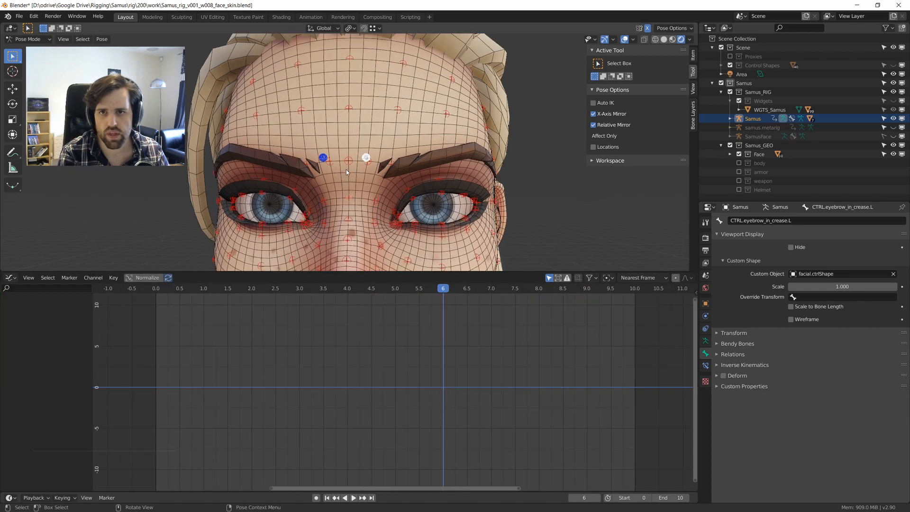
Test a mirrored inner-eyebrow move and cancel it, and keyframe both inner-eyebrow controls' location, rotation and scale at frame 0.
{"action": "key", "text": "g"}
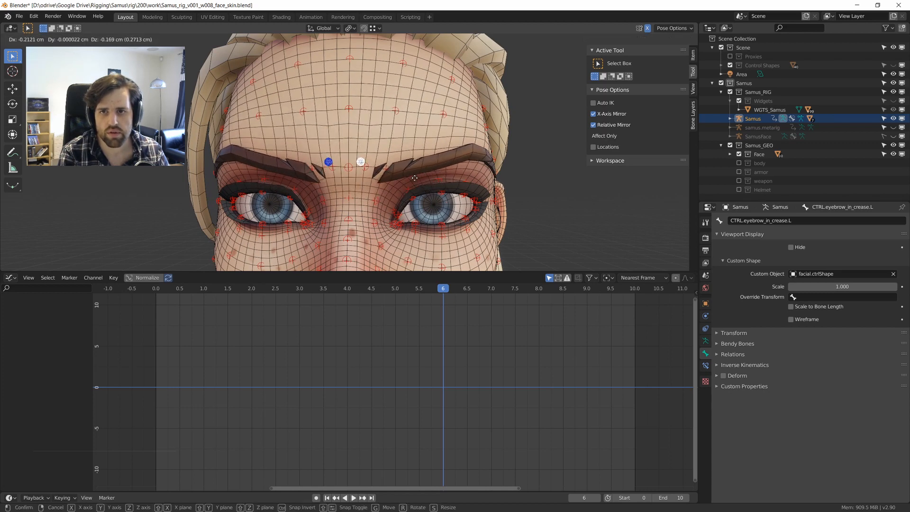
{"action": "key", "text": "Escape"}
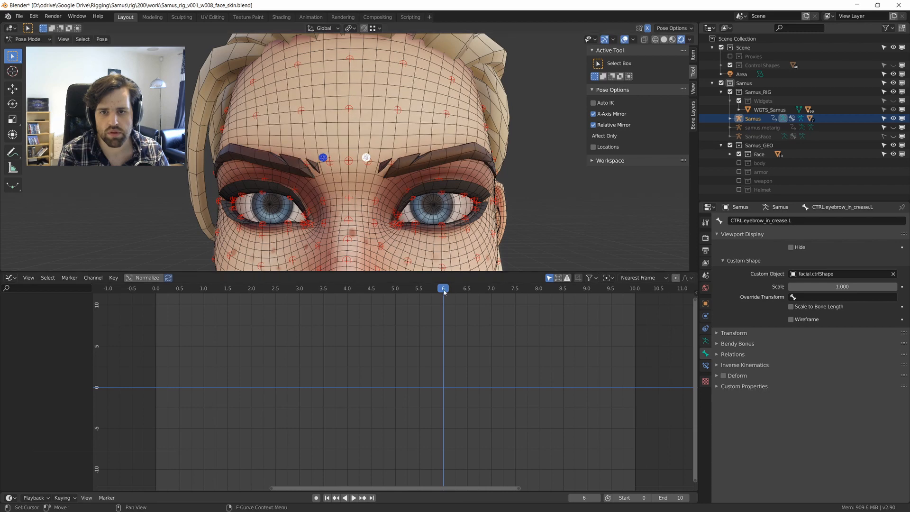
{"action": "key", "text": "shift+Left"}
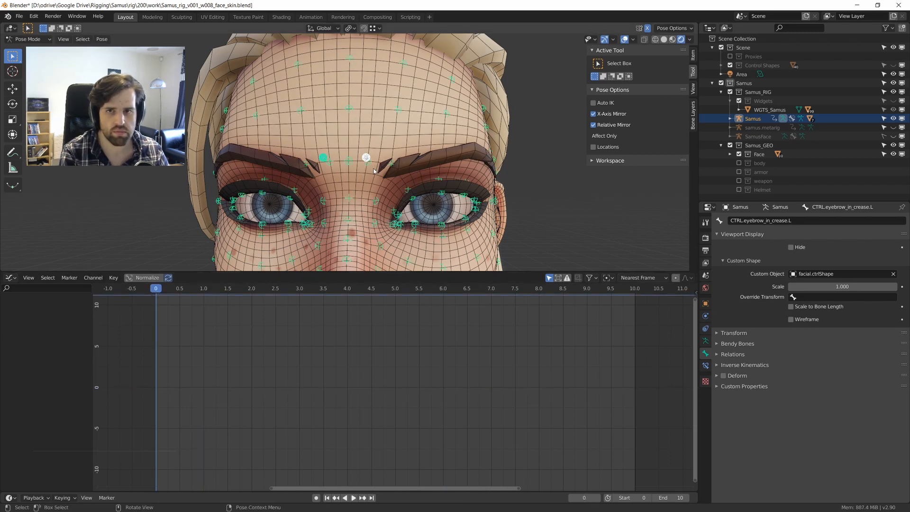
{"action": "left_click", "coordinate": [366, 158], "text": "shift"}
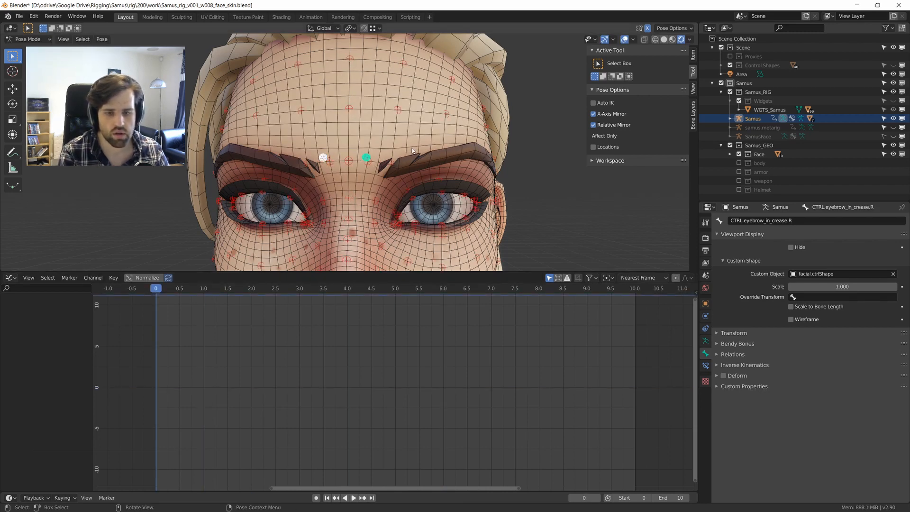
{"action": "key", "text": "i"}
At frame 10, move both inner-eyebrow controls inward along X until they slightly cross between the brows, and keyframe the pose.
{"action": "left_click_drag", "start_coordinate": [577, 290], "coordinate": [634, 290]}
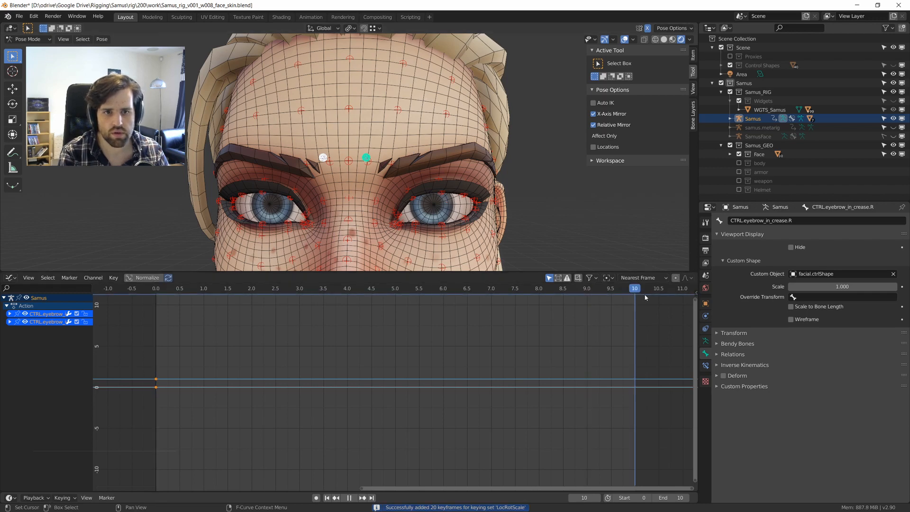
{"action": "key", "text": "g"}
{"action": "key", "text": "x"}
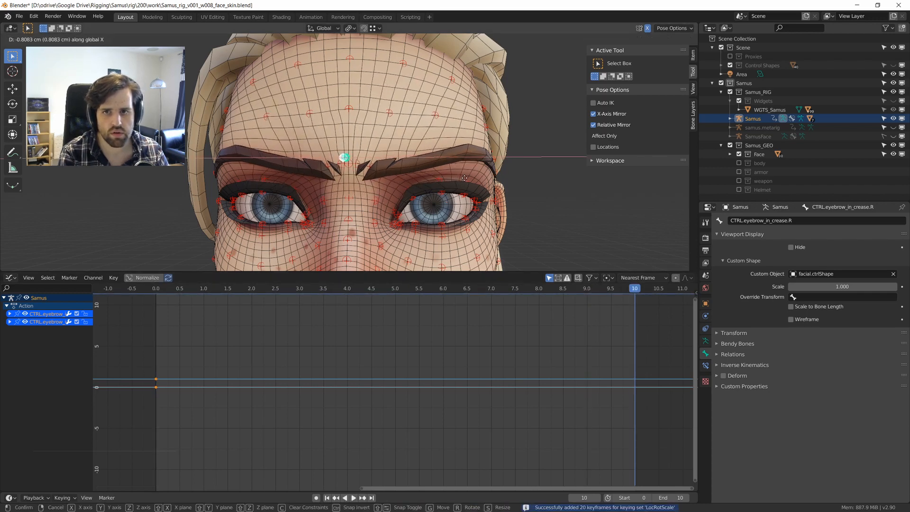
{"action": "left_click", "coordinate": [451, 178]}
{"action": "key", "text": "i"}
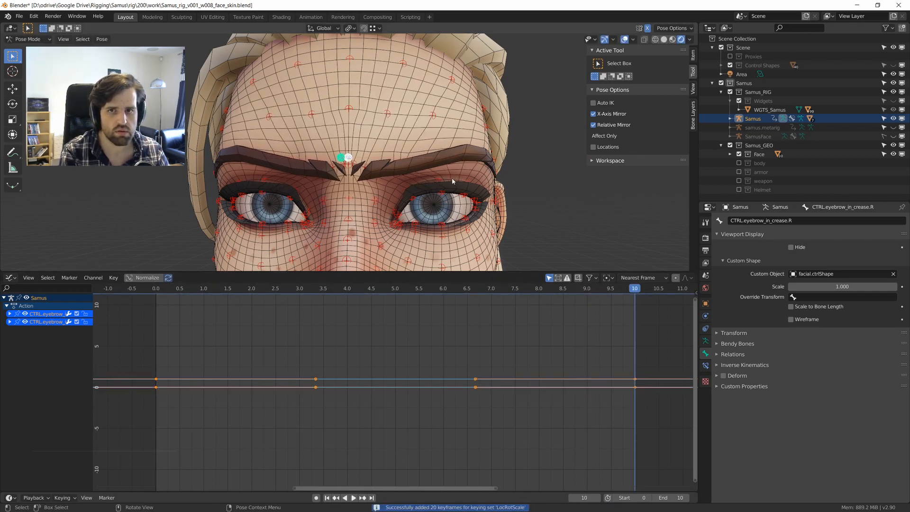
Frame all animation curves in the Graph Editor and select the near-zero keyframes at frame 10.
{"action": "key", "text": "Home"}
{"action": "key", "text": "Home"}
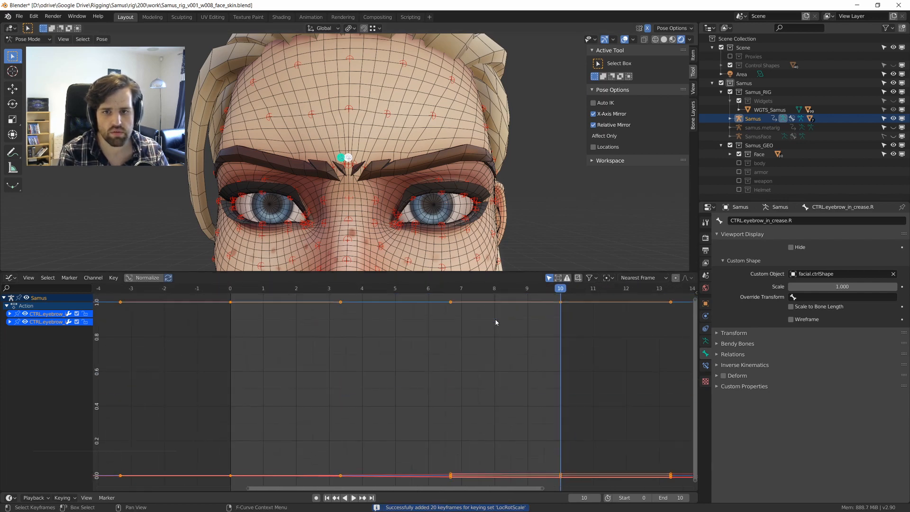
{"action": "scroll", "coordinate": [496, 324], "scroll_direction": "down", "scroll_amount": 4}
{"action": "left_click_drag", "start_coordinate": [339, 420], "coordinate": [616, 469]}
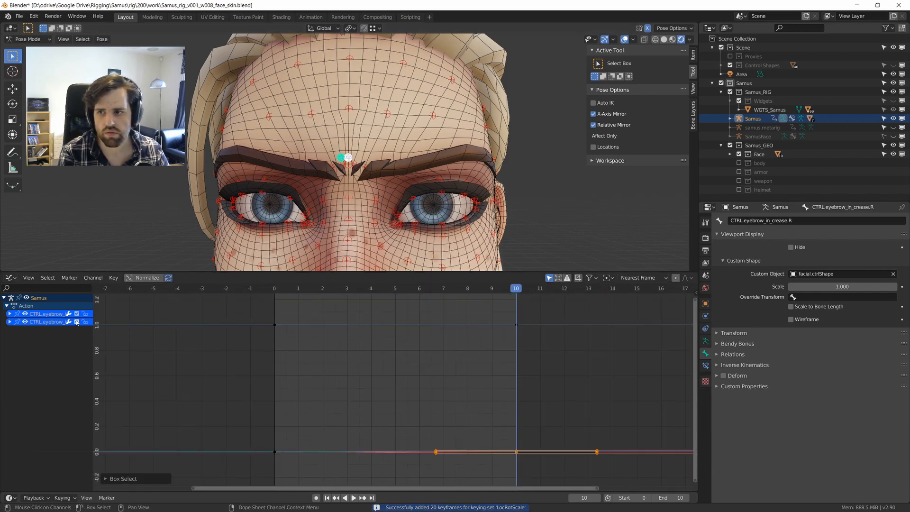
Expand the first eyebrow control's curve channels and turn off Show Group Colors in the Graph Editor.
{"action": "left_click", "coordinate": [10, 314]}
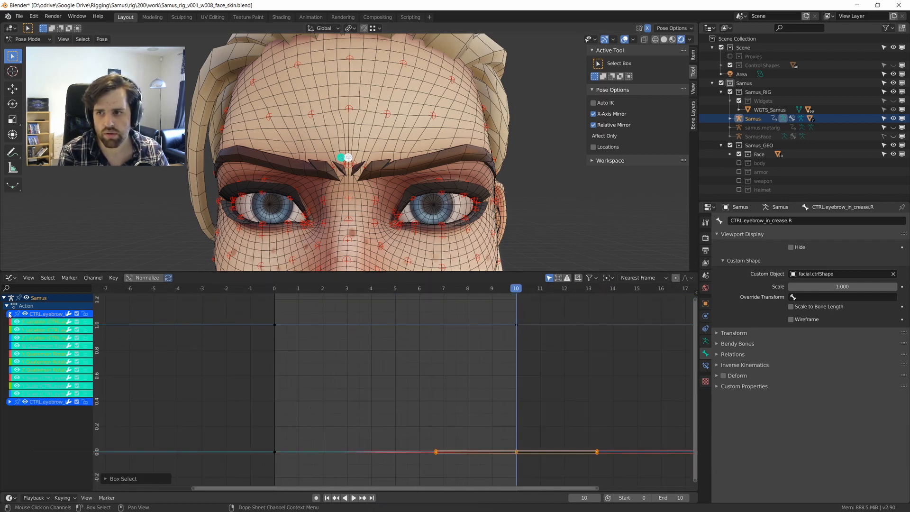
{"action": "left_click", "coordinate": [29, 280]}
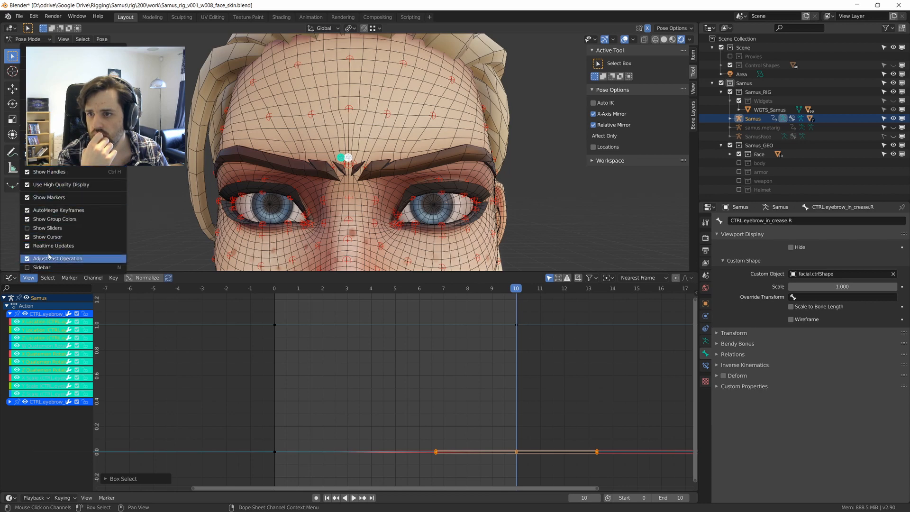
{"action": "left_click", "coordinate": [52, 219]}
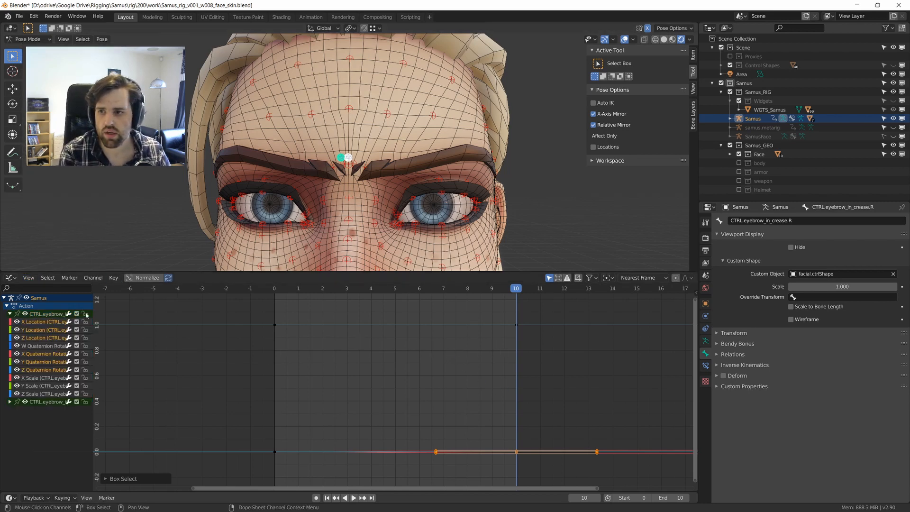
Select all the rig's controls so both eyebrow channel groups are selected, and run Clean Keyframes on their curves.
{"action": "key", "text": "alt+a"}
{"action": "key", "text": "a"}
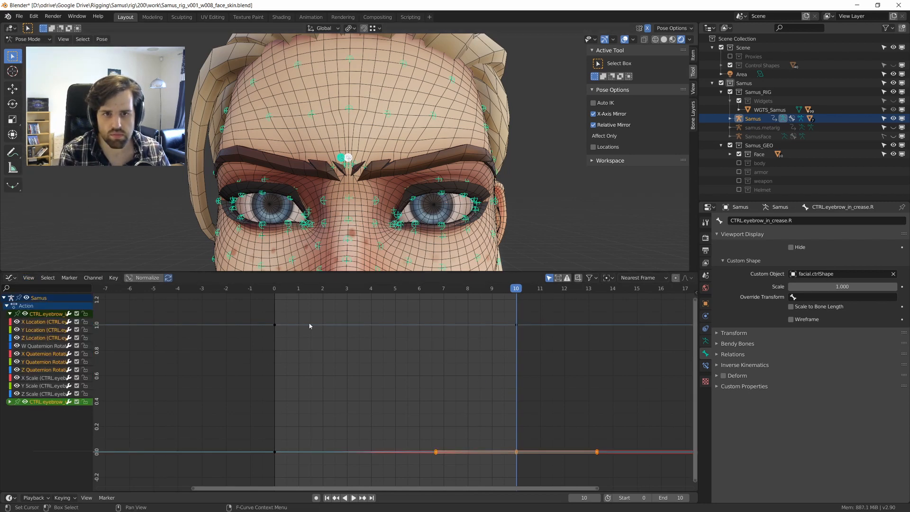
{"action": "key", "text": "F3"}
{"action": "type", "text": "clean"}
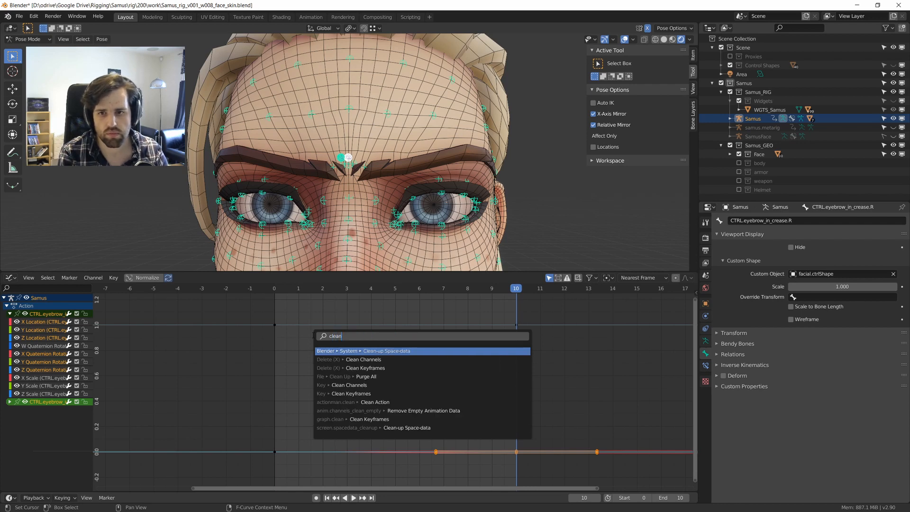
{"action": "key", "text": "Down"}
{"action": "key", "text": "Down"}
{"action": "key", "text": "Return"}
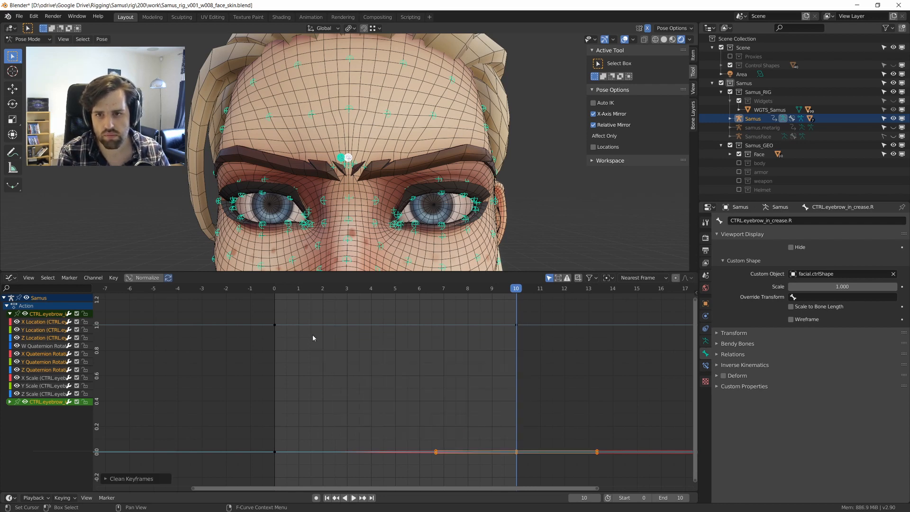
Delete the quaternion rotation and scale channels of both inner-eyebrow controls, keeping only their location channels.
{"action": "left_click_drag", "start_coordinate": [224, 314], "coordinate": [579, 363]}
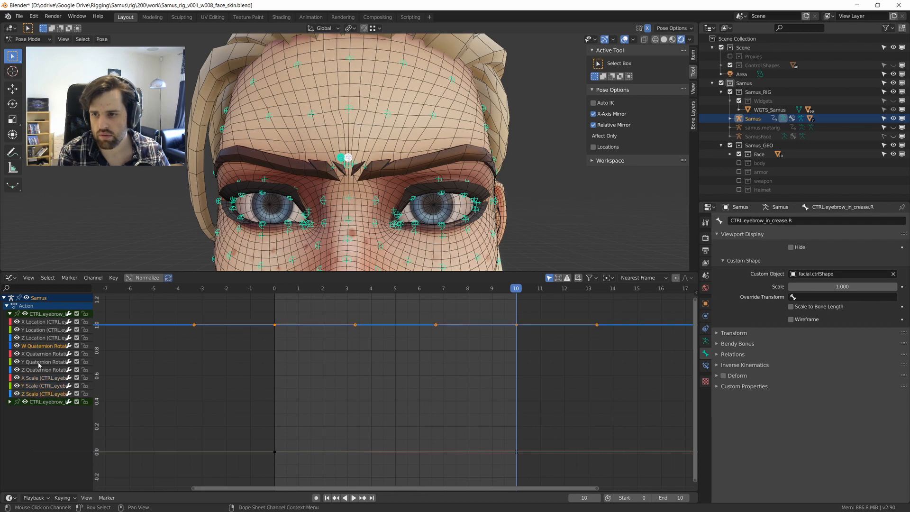
{"action": "key", "text": "b"}
{"action": "left_click_drag", "start_coordinate": [37, 348], "coordinate": [59, 393]}
{"action": "key", "text": "x"}
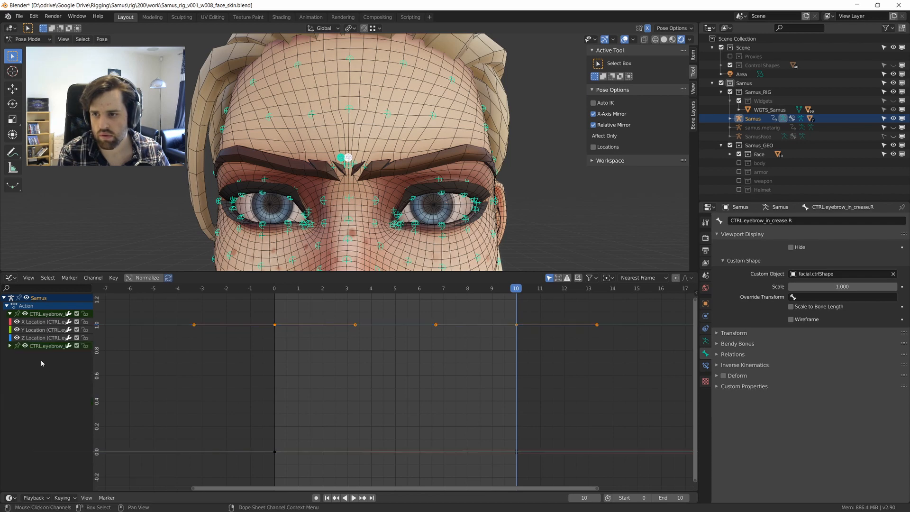
{"action": "left_click", "coordinate": [9, 346]}
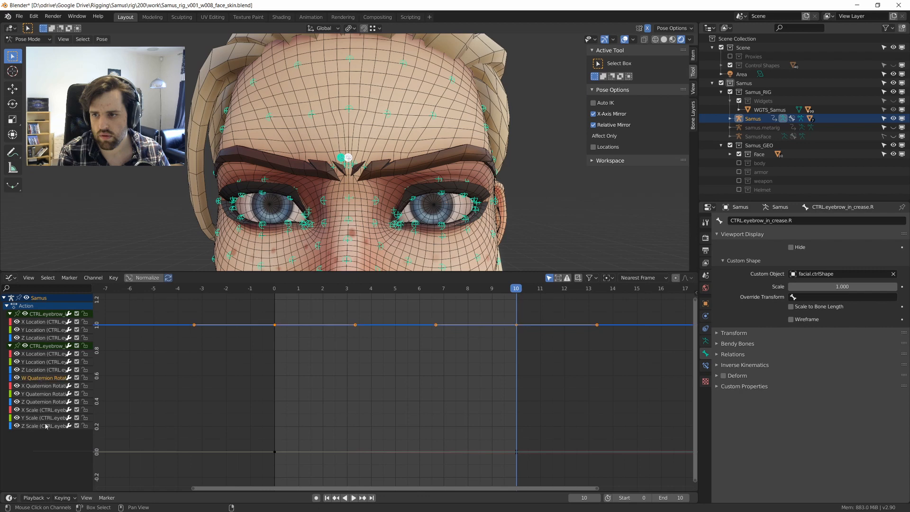
{"action": "key", "text": "b"}
{"action": "left_click_drag", "start_coordinate": [39, 380], "coordinate": [58, 428]}
{"action": "key", "text": "x"}
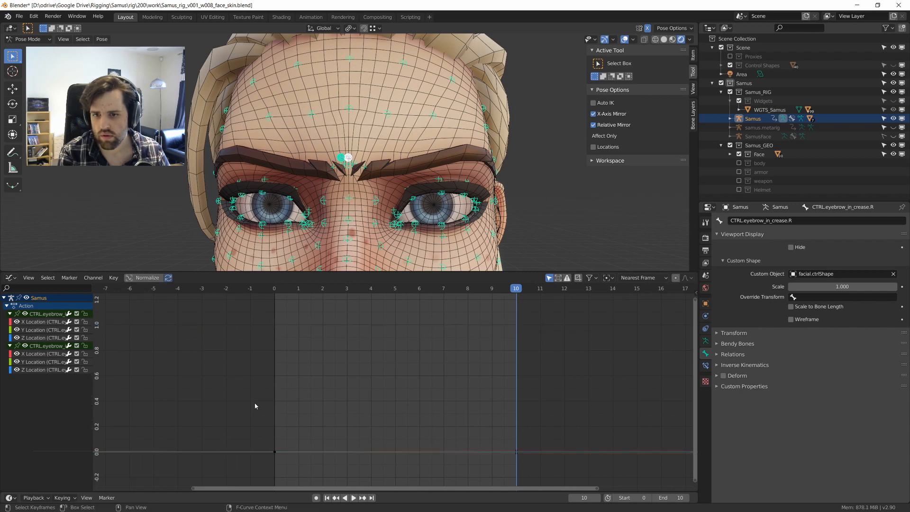
Select both controls' location keyframes at frame 10 and frame the X Location curves to compare them.
{"action": "left_click_drag", "start_coordinate": [324, 393], "coordinate": [683, 502]}
{"action": "key", "text": "Home"}
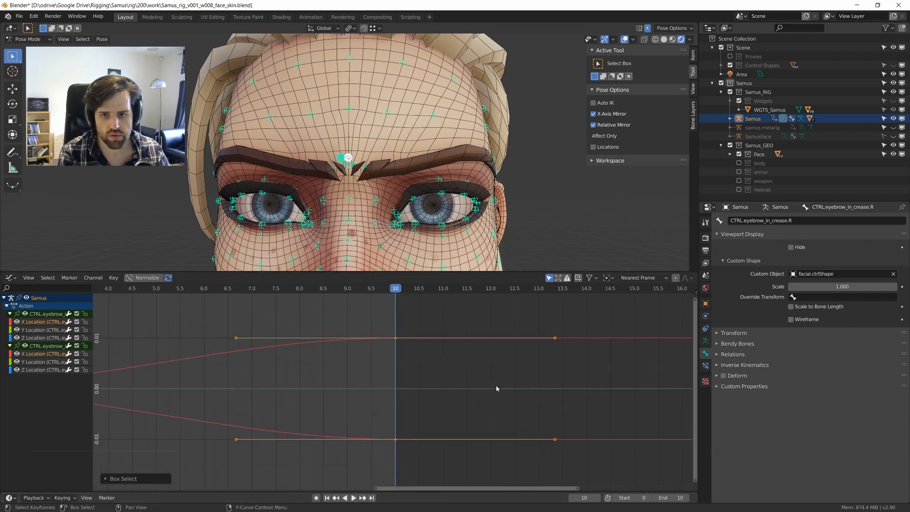
{"action": "scroll", "coordinate": [319, 357], "scroll_direction": "down", "scroll_amount": 3}
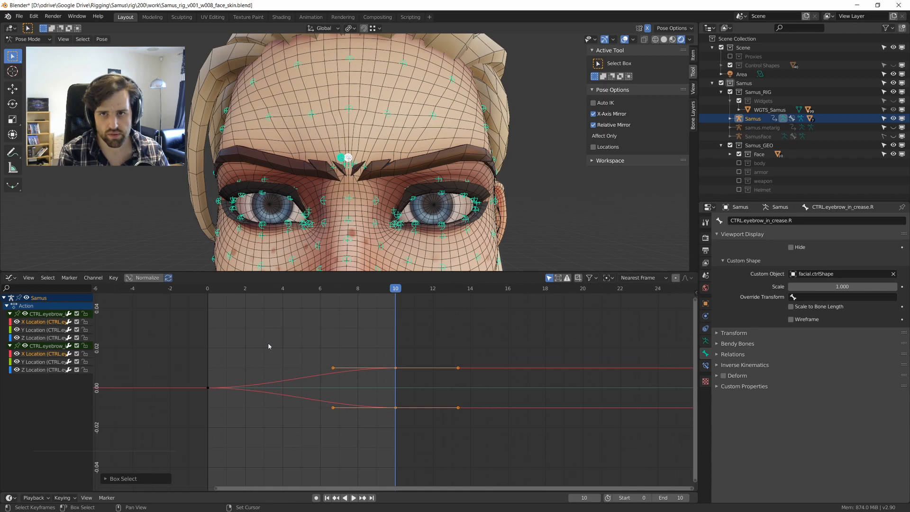
Test a mirrored move of the inner-eyebrow controls, shifting them down and apart below the brow line.
{"action": "left_click", "coordinate": [351, 159]}
{"action": "key", "text": "g"}
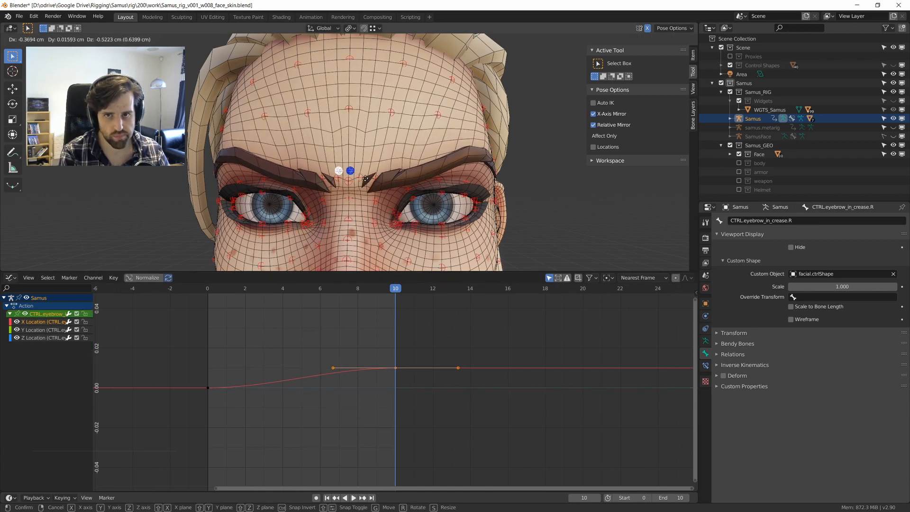
{"action": "left_click", "coordinate": [348, 212]}
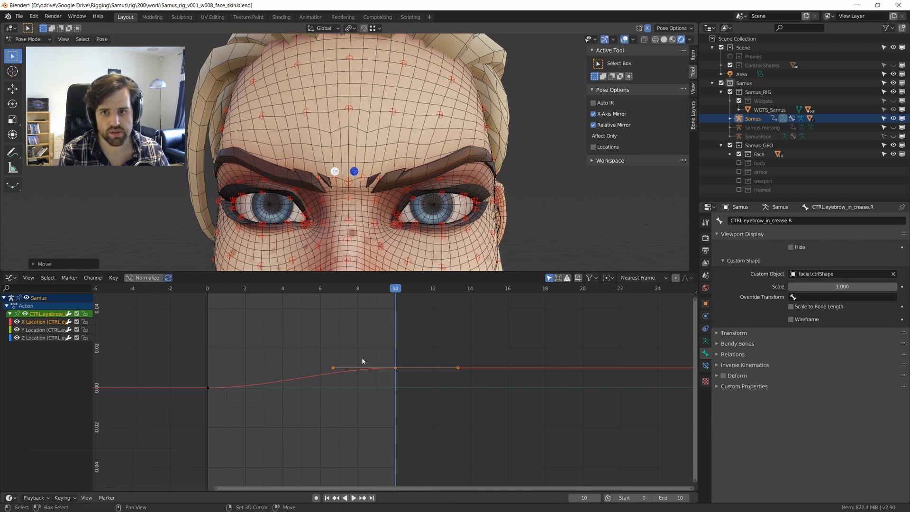
Try to move the left inner-eyebrow control's X Location keyframe at frame 10, leaving it at its original value.
{"action": "left_click_drag", "start_coordinate": [388, 354], "coordinate": [406, 410]}
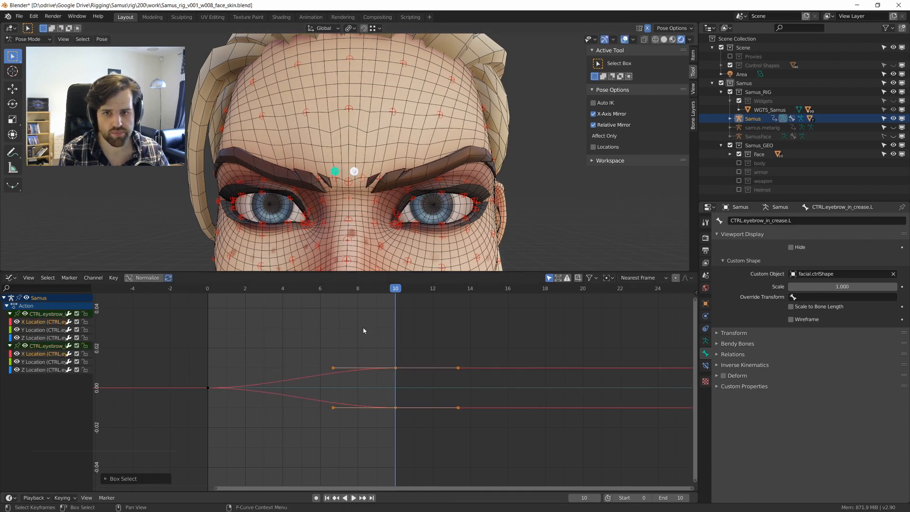
{"action": "left_click_drag", "start_coordinate": [381, 325], "coordinate": [464, 428]}
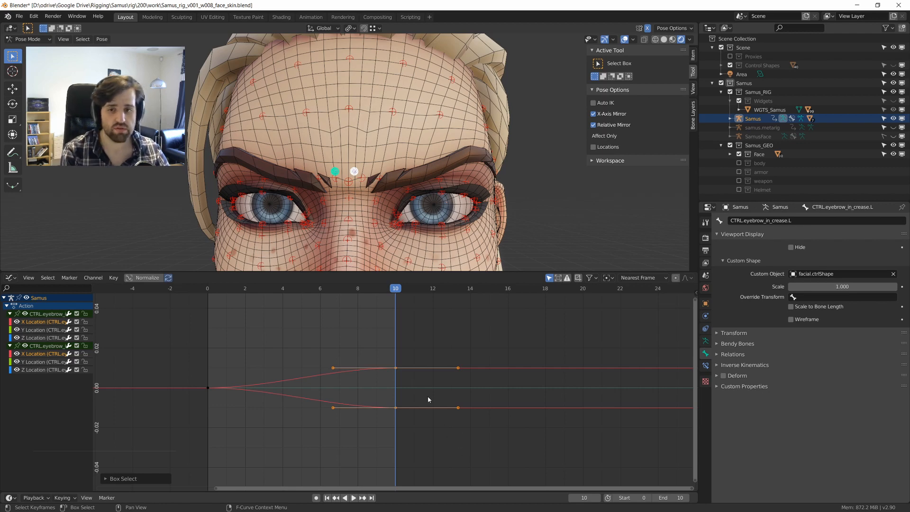
{"action": "key", "text": "g"}
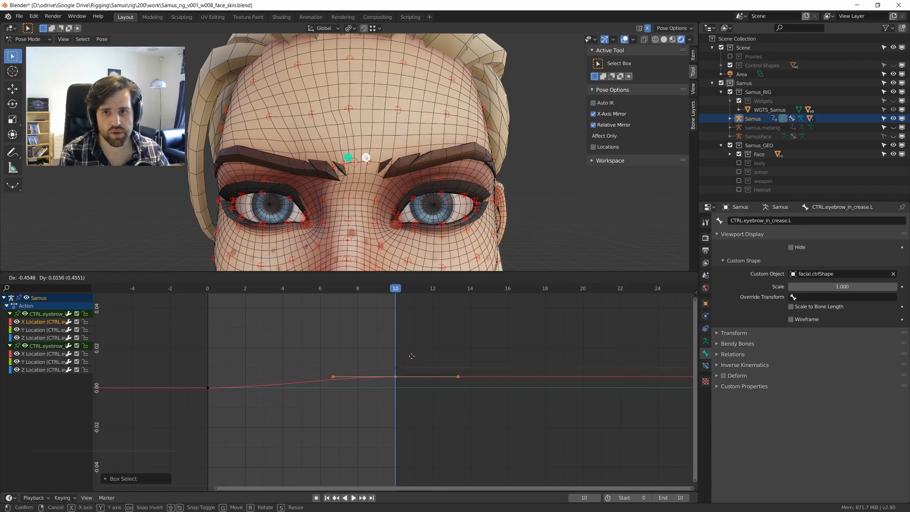
{"action": "left_click", "coordinate": [417, 392]}
{"action": "middle_click_drag", "start_coordinate": [352, 183], "coordinate": [353, 128]}
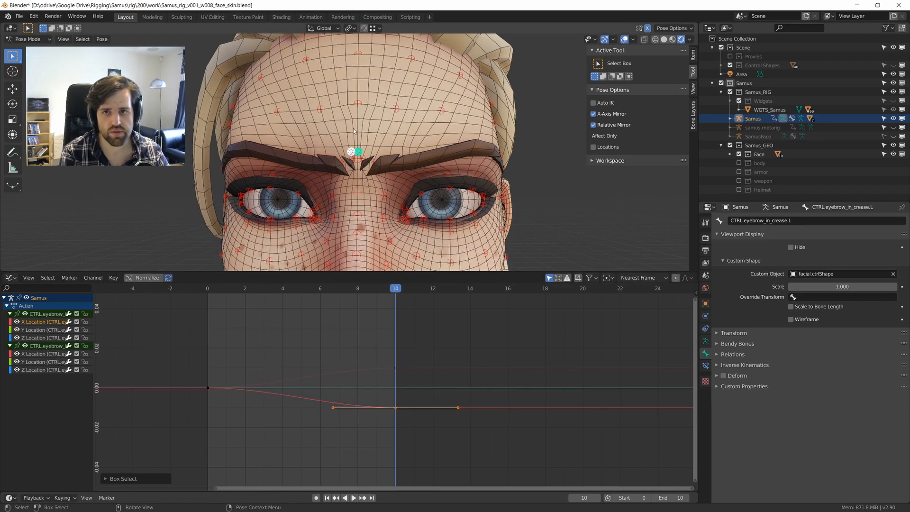
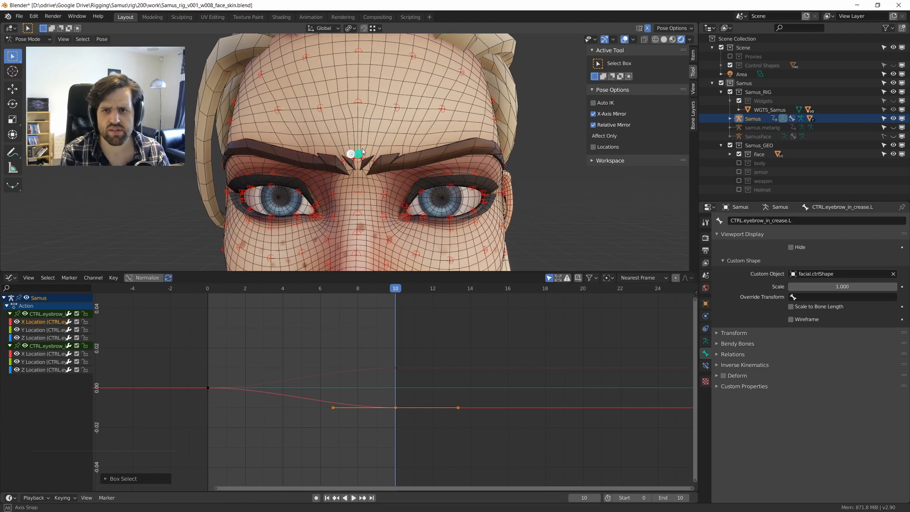
Test lowering the crossed inner-eyebrow controls between the brows, and undo the test changes.
{"action": "key", "text": "g"}
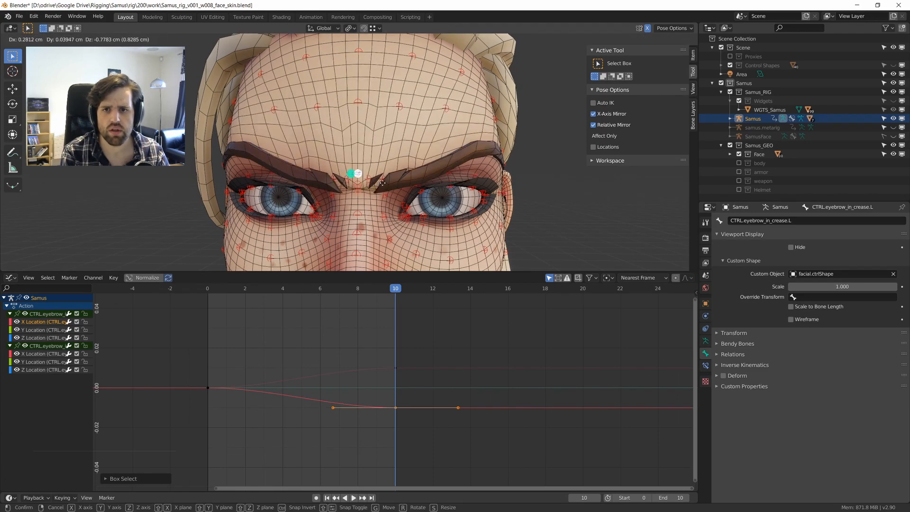
{"action": "left_click", "coordinate": [370, 166]}
{"action": "mouse_move", "coordinate": [370, 166]}
{"action": "middle_mouse_down"}
{"action": "mouse_move", "coordinate": [433, 158]}
{"action": "mouse_move", "coordinate": [371, 141]}
{"action": "mouse_move", "coordinate": [361, 164]}
{"action": "mouse_move", "coordinate": [374, 164]}
{"action": "mouse_move", "coordinate": [361, 171]}
{"action": "mouse_move", "coordinate": [377, 183]}
{"action": "middle_mouse_up"}
{"action": "key", "text": "alt+a"}
{"action": "key", "text": "ctrl+z"}
{"action": "key", "text": "ctrl+z"}
Test moving CTRL.eyebrow_in_crease.L with its mirrored counterpart in an angled view of the brow.
{"action": "left_click", "coordinate": [384, 162]}
{"action": "key", "text": "g"}
{"action": "right_click", "coordinate": [364, 165]}
{"action": "key", "text": "g"}
{"action": "left_click", "coordinate": [372, 187]}
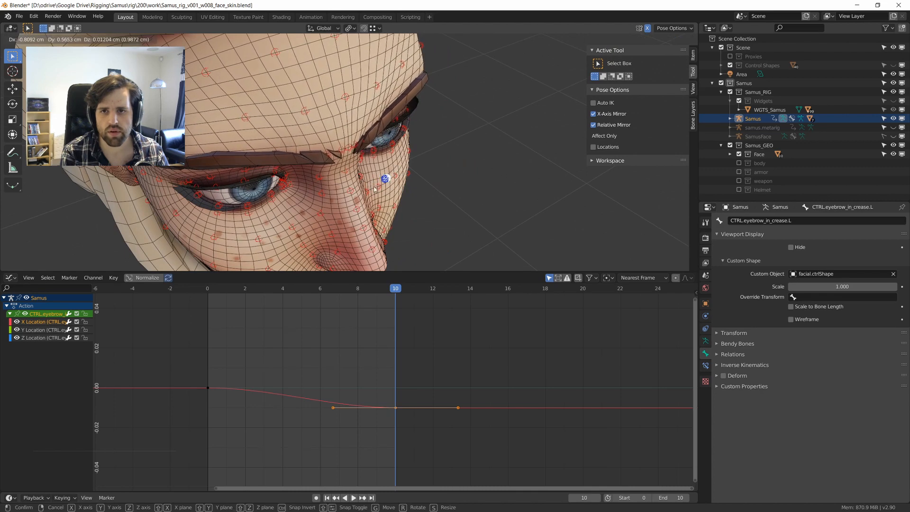
Select all controls, return to frame 0 and delete every keyframe from the test action.
{"action": "scroll", "coordinate": [374, 187], "scroll_direction": "up", "scroll_amount": 5}
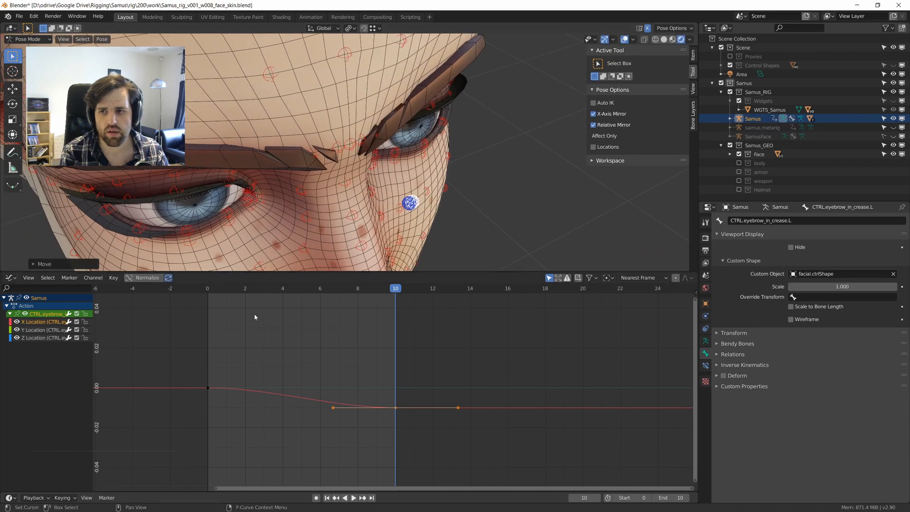
{"action": "key", "text": "a"}
{"action": "key", "text": "a"}
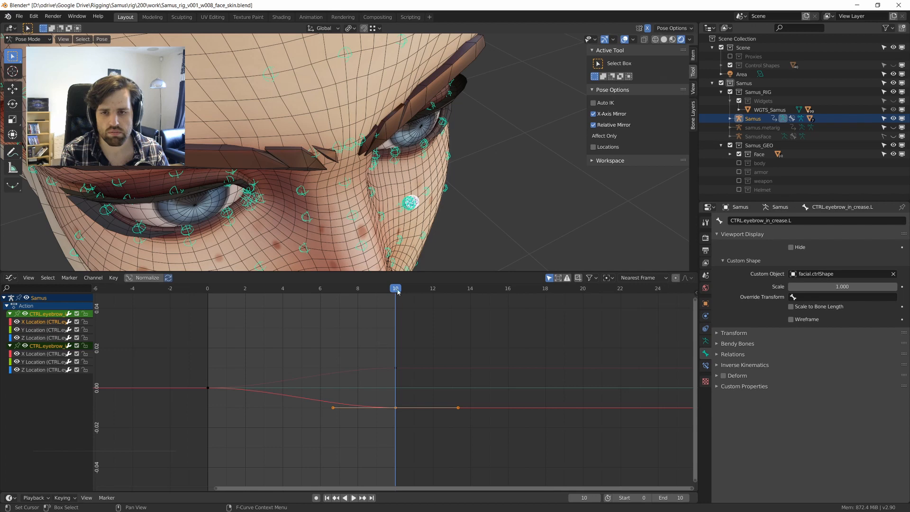
{"action": "left_click_drag", "start_coordinate": [397, 290], "coordinate": [207, 298]}
{"action": "key", "text": "a"}
{"action": "key", "text": "a"}
{"action": "key", "text": "x"}
{"action": "left_click", "coordinate": [350, 328]}
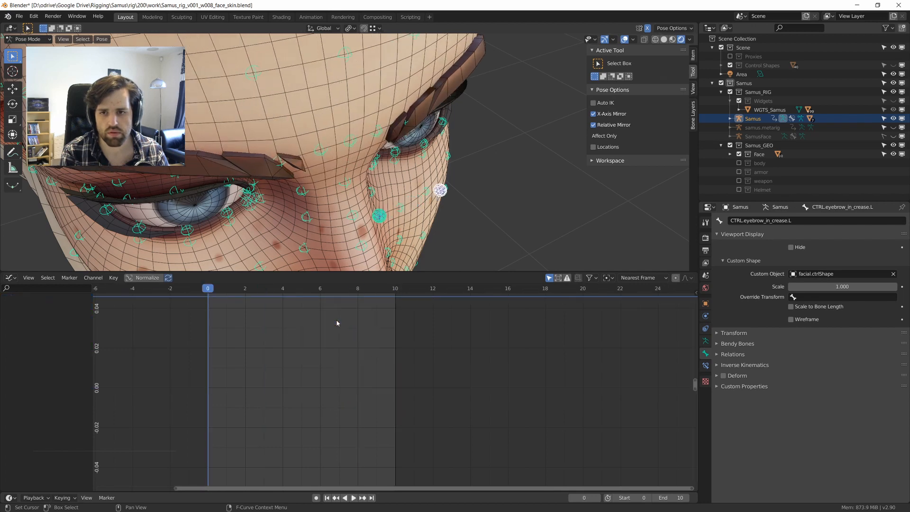
Switch the lower editor to the Dope Sheet's Action Editor and load the Brow.Inner.In.L action on the rig.
{"action": "left_click", "coordinate": [12, 278]}
{"action": "left_click", "coordinate": [11, 279]}
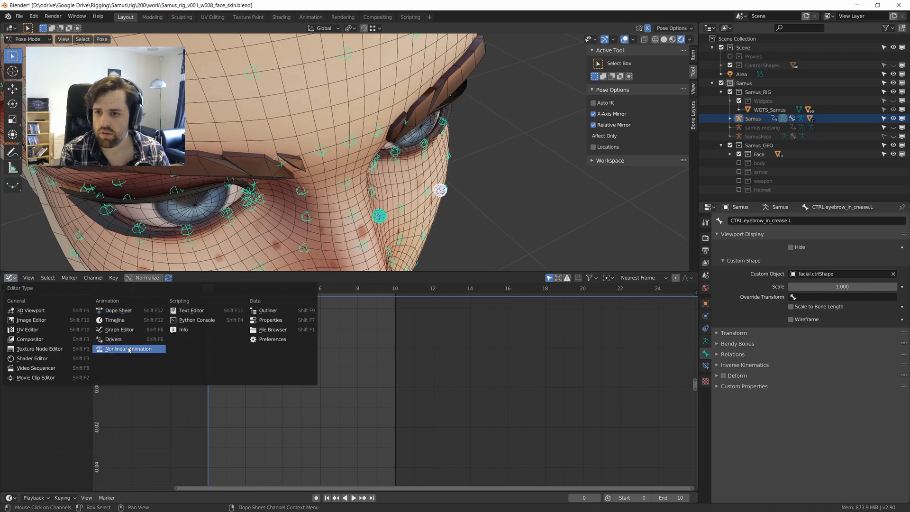
{"action": "left_click", "coordinate": [119, 311]}
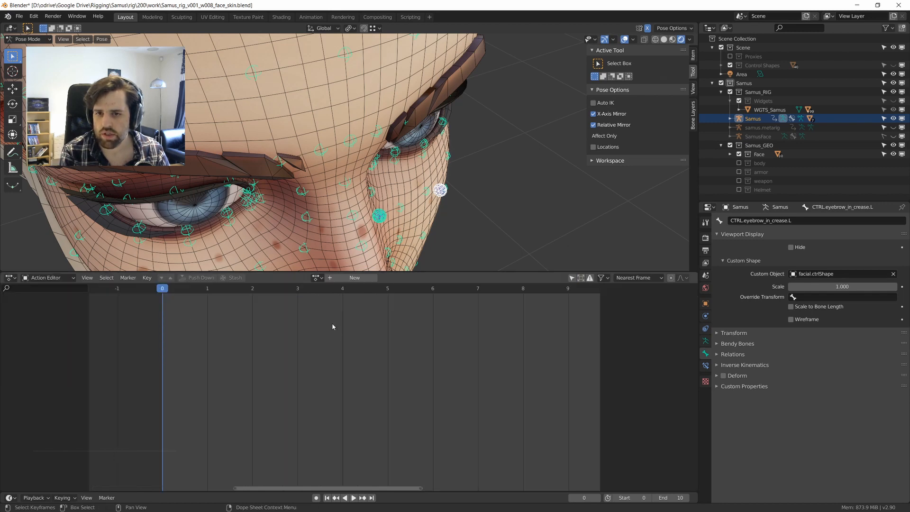
{"action": "left_click", "coordinate": [317, 279]}
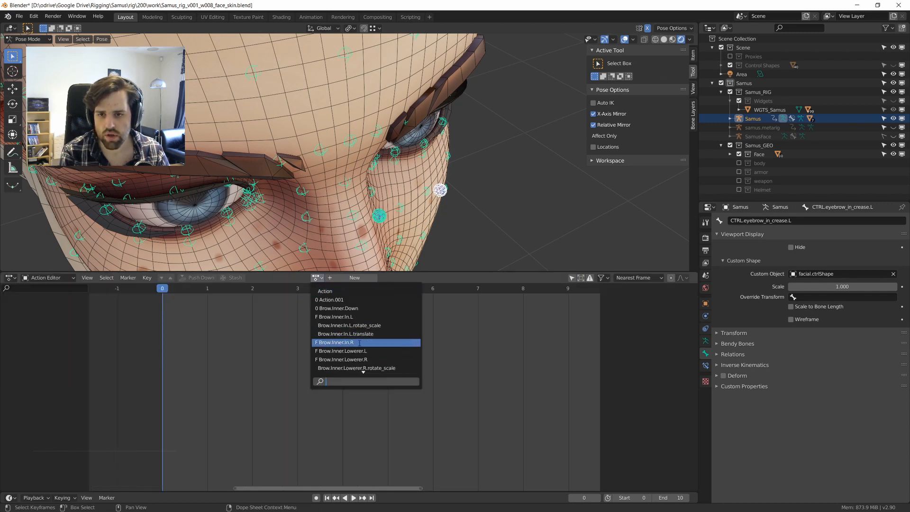
{"action": "left_click", "coordinate": [353, 316]}
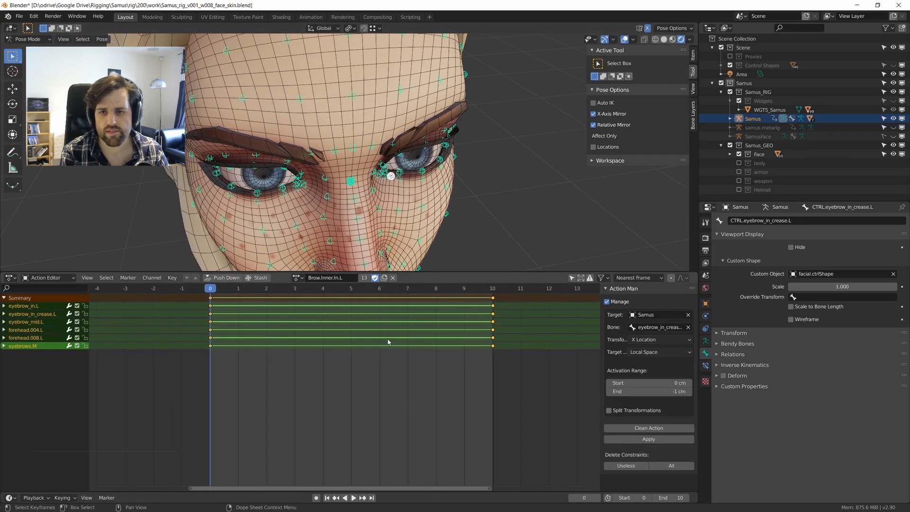
Turn off X-Axis Mirror while testing CTRL.eyebrow_in_crease.L, and cancel the test moves.
{"action": "scroll", "coordinate": [388, 339], "scroll_direction": "up", "scroll_amount": 1}
{"action": "middle_click_drag", "start_coordinate": [398, 222], "coordinate": [405, 170]}
{"action": "scroll", "coordinate": [389, 171], "scroll_direction": "up", "scroll_amount": 3}
{"action": "left_click", "coordinate": [402, 176]}
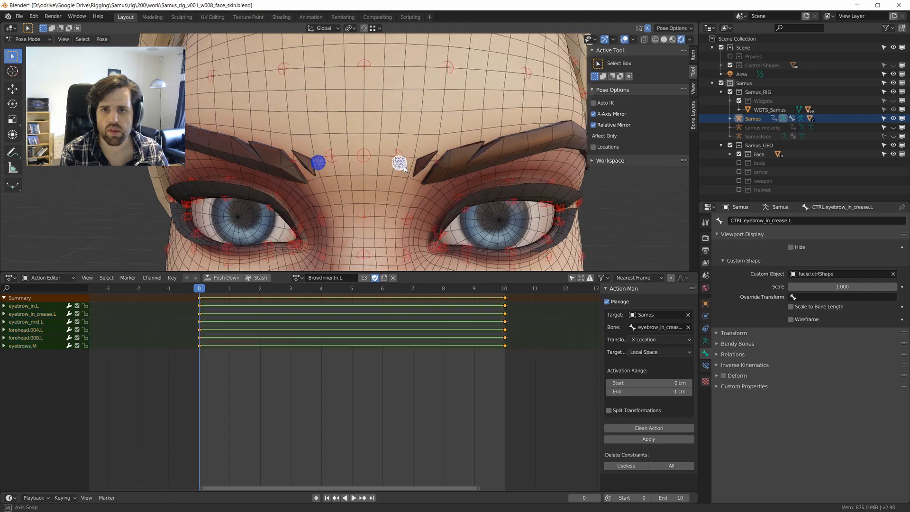
{"action": "key", "text": "g"}
{"action": "right_click", "coordinate": [392, 191]}
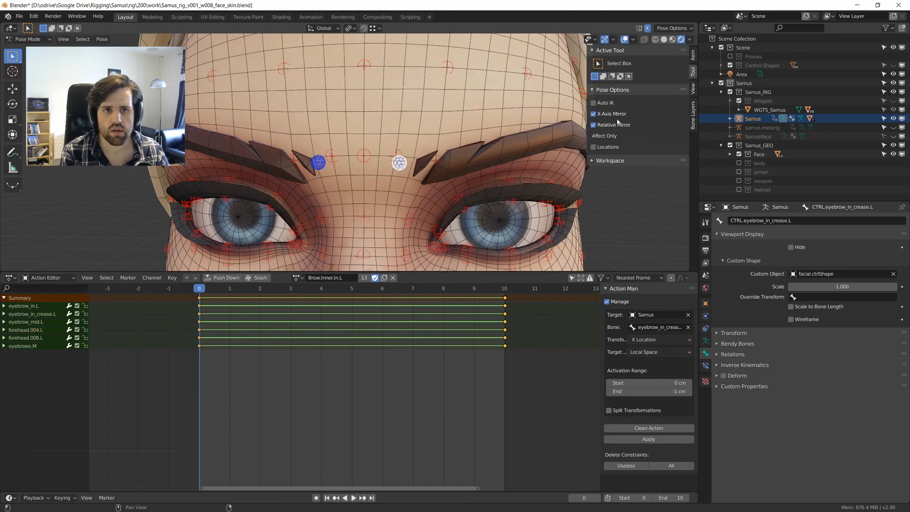
{"action": "key", "text": "g"}
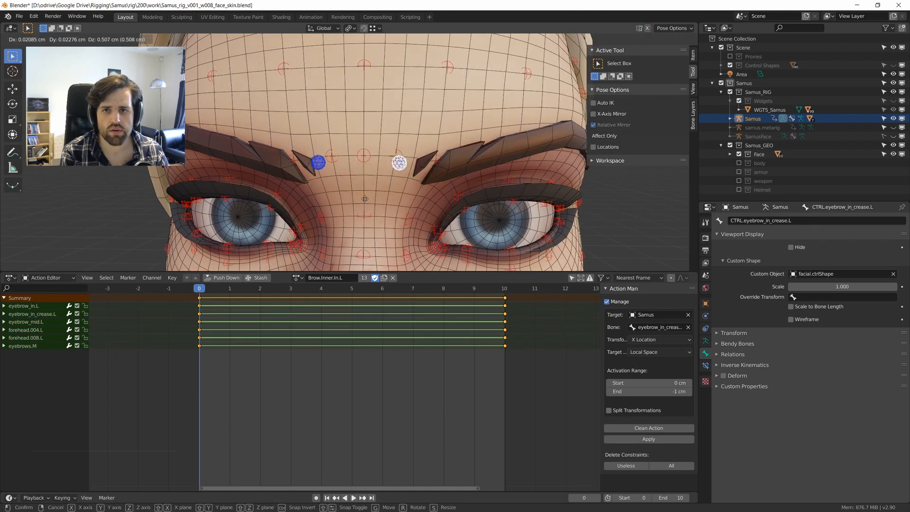
{"action": "right_click", "coordinate": [373, 188]}
Move CTRL.eyebrow_in_crease.L inward along the X axis without mirroring.
{"action": "mouse_move", "coordinate": [373, 188]}
{"action": "middle_mouse_down"}
{"action": "mouse_move", "coordinate": [386, 217]}
{"action": "mouse_move", "coordinate": [371, 175]}
{"action": "mouse_move", "coordinate": [397, 174]}
{"action": "mouse_move", "coordinate": [388, 198]}
{"action": "middle_mouse_up"}
{"action": "key", "text": "g"}
{"action": "key", "text": "x"}
{"action": "left_click", "coordinate": [359, 191]}
Move the eyebrow_in.L bone about 0.3 cm forward along the global Y axis.
{"action": "left_click", "coordinate": [397, 174]}
{"action": "left_click", "coordinate": [401, 165]}
{"action": "key", "text": "g"}
{"action": "key", "text": "y"}
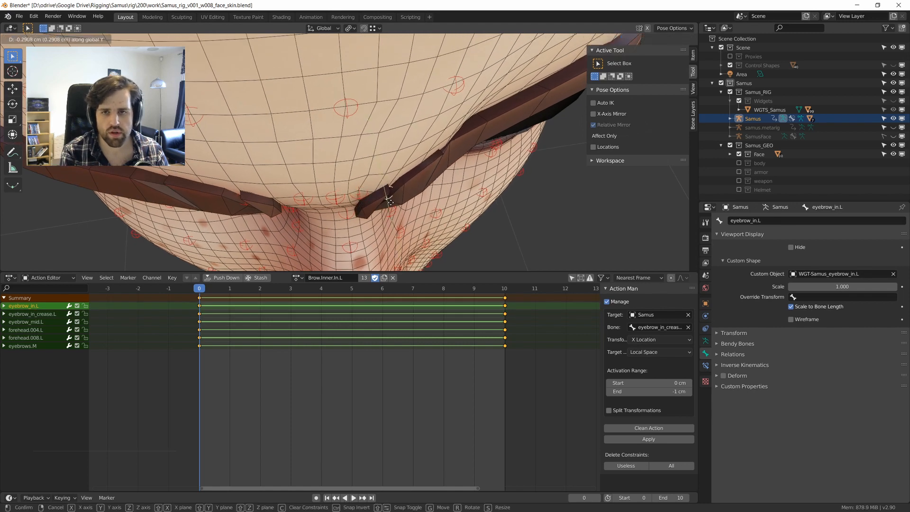
{"action": "left_click", "coordinate": [365, 202]}
Move the eyebrow_in_crease.L bone about 0.3 cm backward along the global Y axis.
{"action": "left_click", "coordinate": [356, 199]}
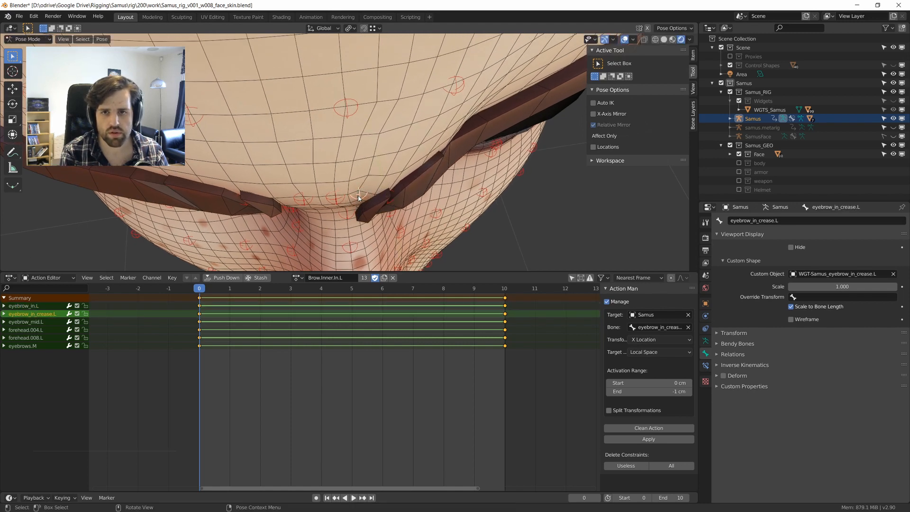
{"action": "key", "text": "g"}
{"action": "key", "text": "y"}
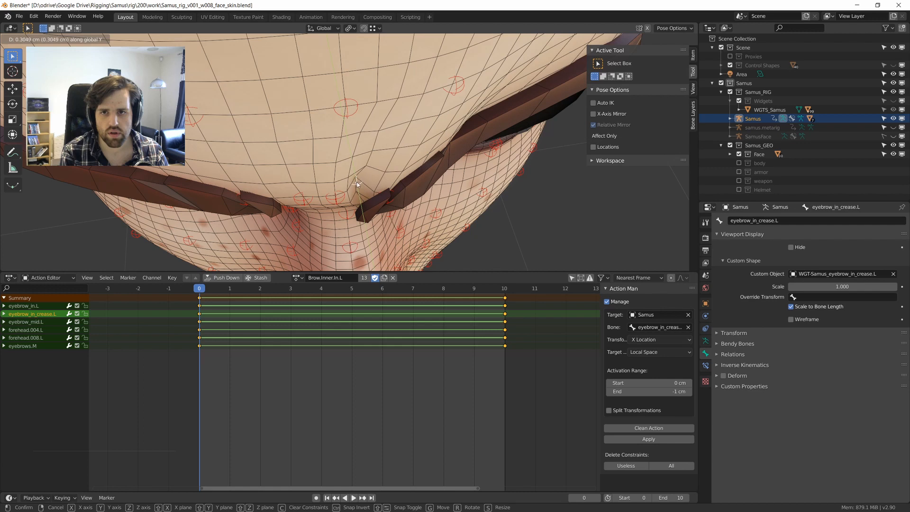
{"action": "left_click", "coordinate": [357, 185]}
Move the eyebrow_in.L bone about 0.24 cm inward toward the middle of the brow.
{"action": "left_click", "coordinate": [394, 196]}
{"action": "key", "text": "g"}
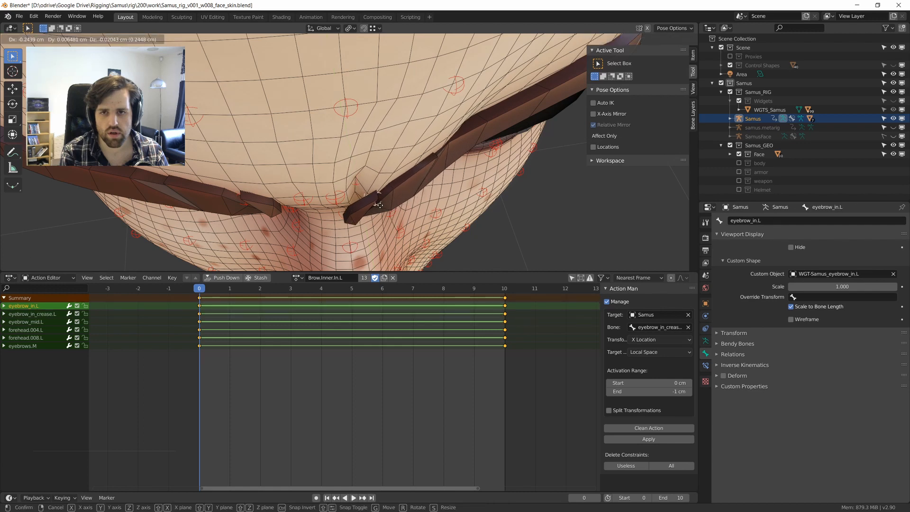
{"action": "left_click", "coordinate": [379, 205]}
Select all bones and keyframe their location, rotation and scale at frame 0 of Brow.Inner.In.L.
{"action": "middle_click_drag", "start_coordinate": [380, 205], "coordinate": [413, 173]}
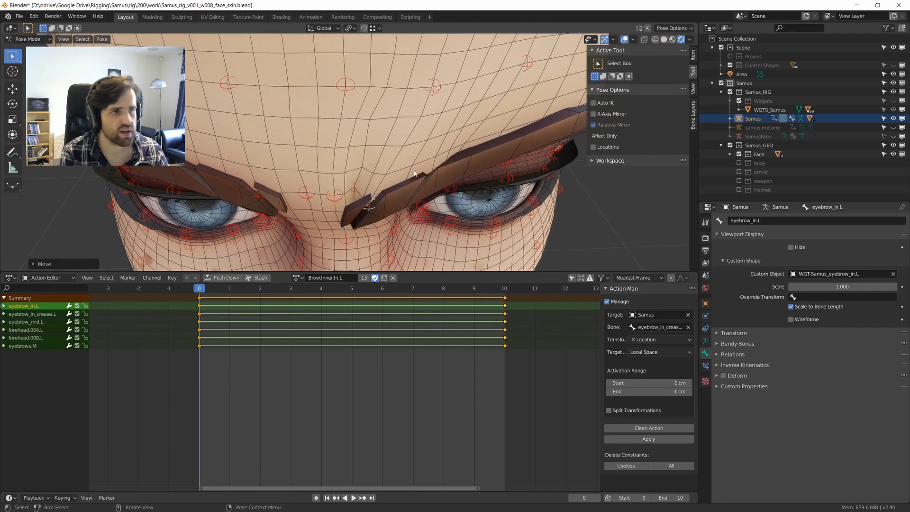
{"action": "key", "text": "a"}
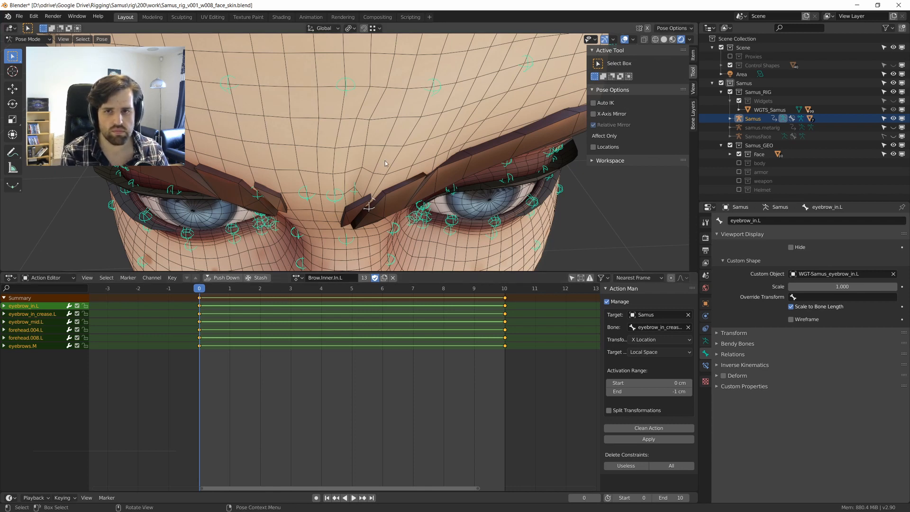
{"action": "key", "text": "i"}
{"action": "scroll", "coordinate": [284, 227], "scroll_direction": "down", "scroll_amount": 2}
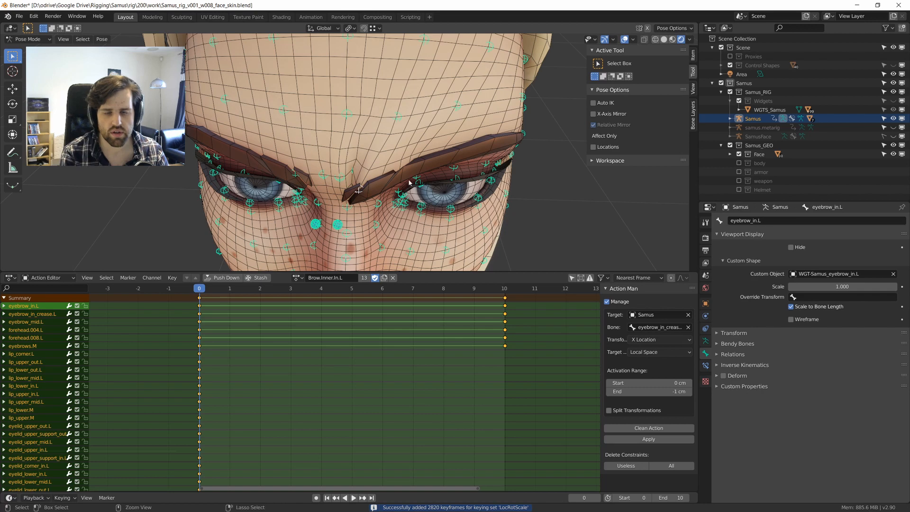
Copy the frame 0 pose of all bones, undo the keyframing there, and paste it at frame 10 after clearing the bones' locations.
{"action": "key", "text": "ctrl+c"}
{"action": "key", "text": "ctrl+z"}
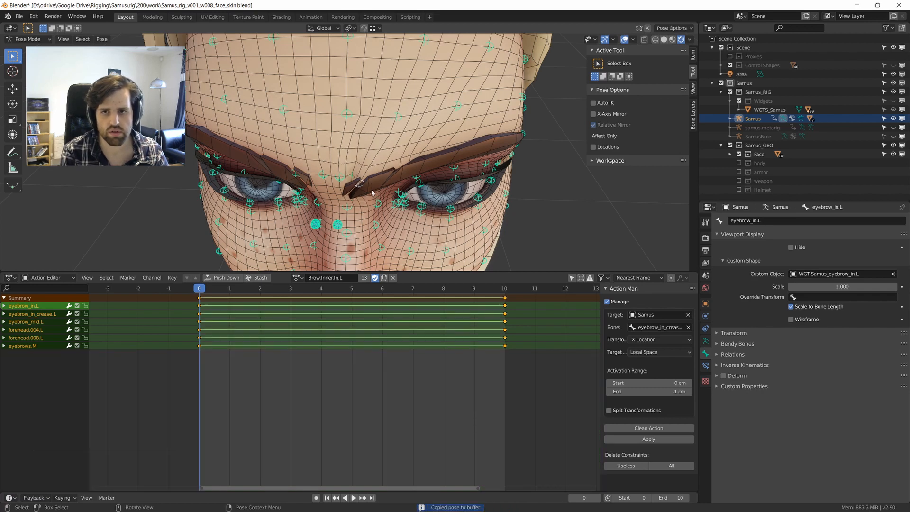
{"action": "key", "text": "Up"}
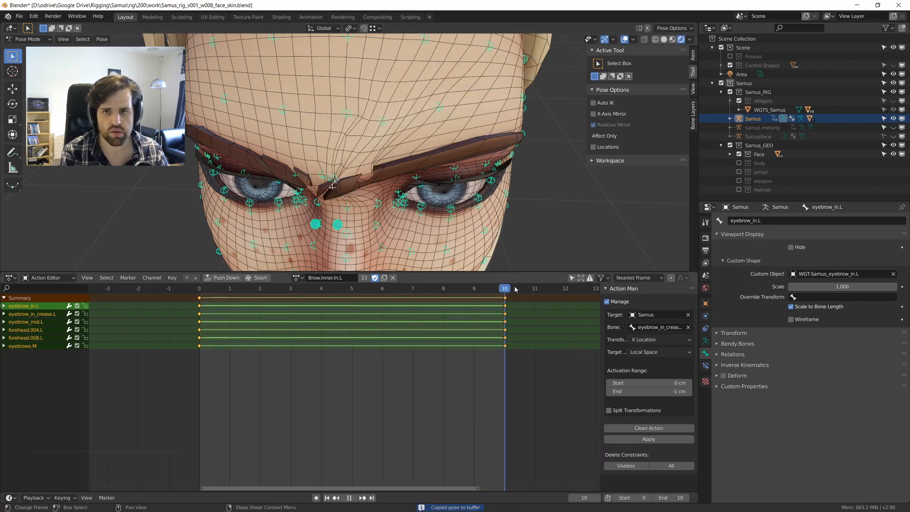
{"action": "key", "text": "a"}
{"action": "key", "text": "a"}
{"action": "key", "text": "alt+g"}
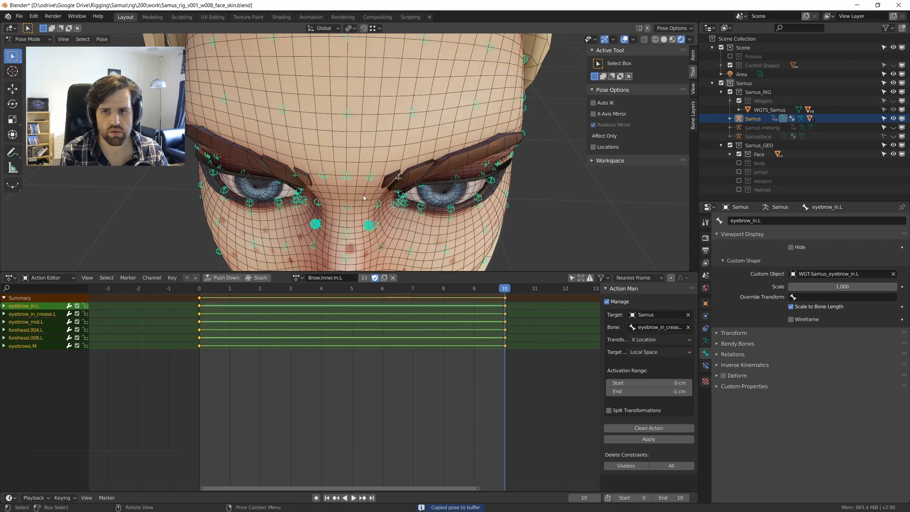
{"action": "key", "text": "ctrl+shift+v"}
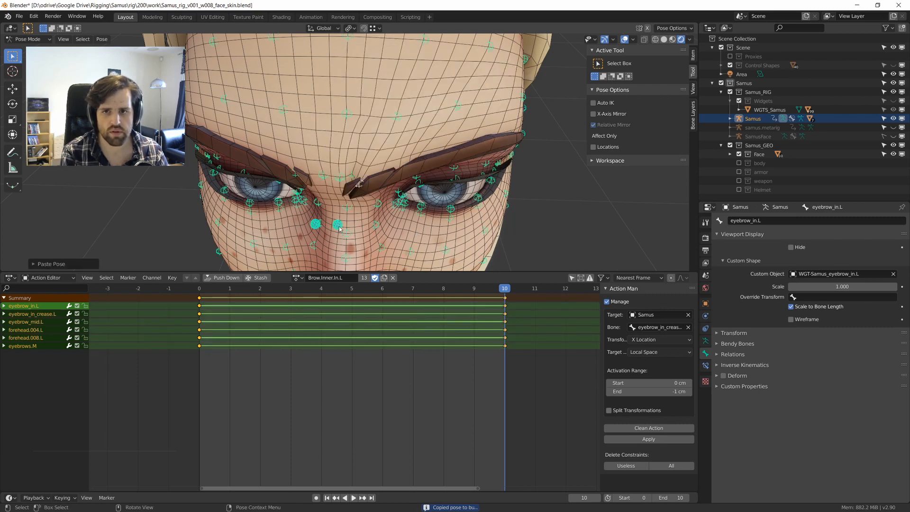
Reset the location of the CTRL.eyebrow_in_crease.L control and preview the Brow.Inner.In.L action up to frame 10.
{"action": "left_click", "coordinate": [354, 222]}
{"action": "scroll", "coordinate": [389, 194], "scroll_direction": "down", "scroll_amount": 3}
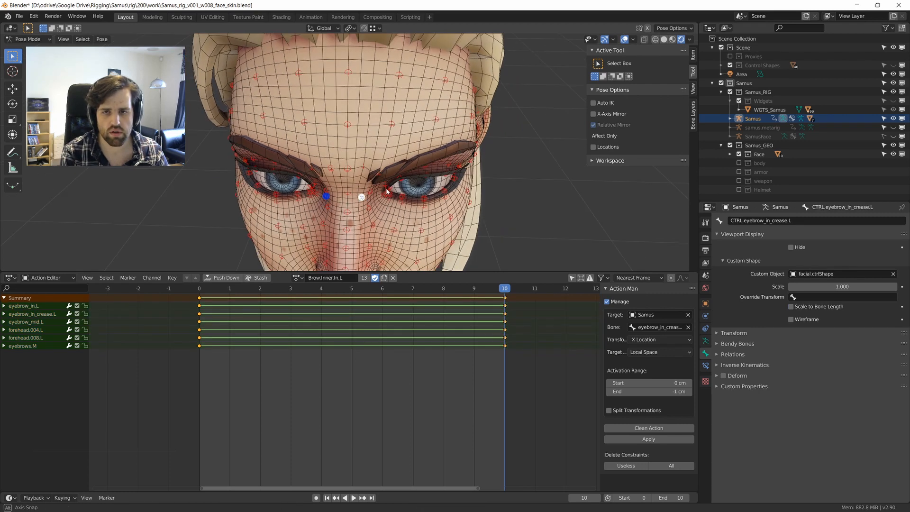
{"action": "key", "text": "space"}
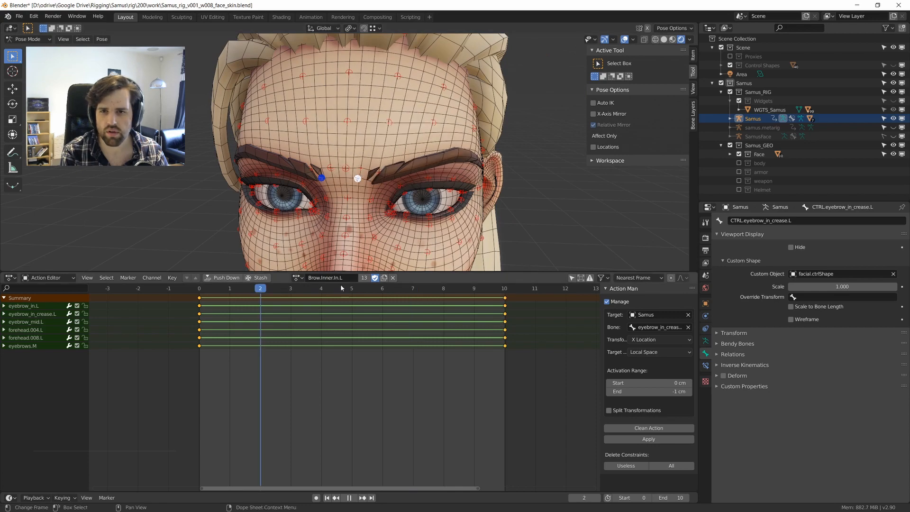
{"action": "key", "text": "space"}
Move the eyebrow_in.L bone about 0.24 cm inward at frame 10 and keyframe its location, rotation and scale.
{"action": "scroll", "coordinate": [385, 202], "scroll_direction": "up", "scroll_amount": 6}
{"action": "middle_click_drag", "start_coordinate": [385, 203], "coordinate": [386, 221]}
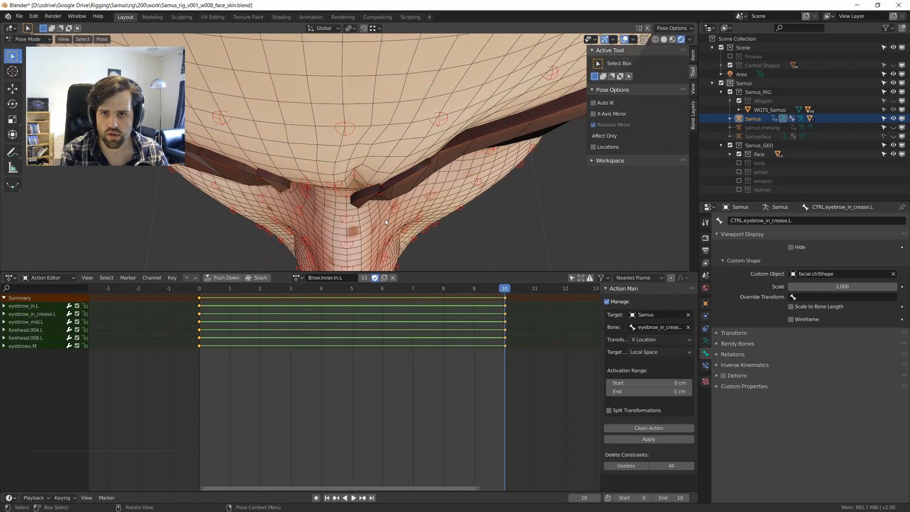
{"action": "left_click", "coordinate": [382, 195]}
{"action": "key", "text": "g"}
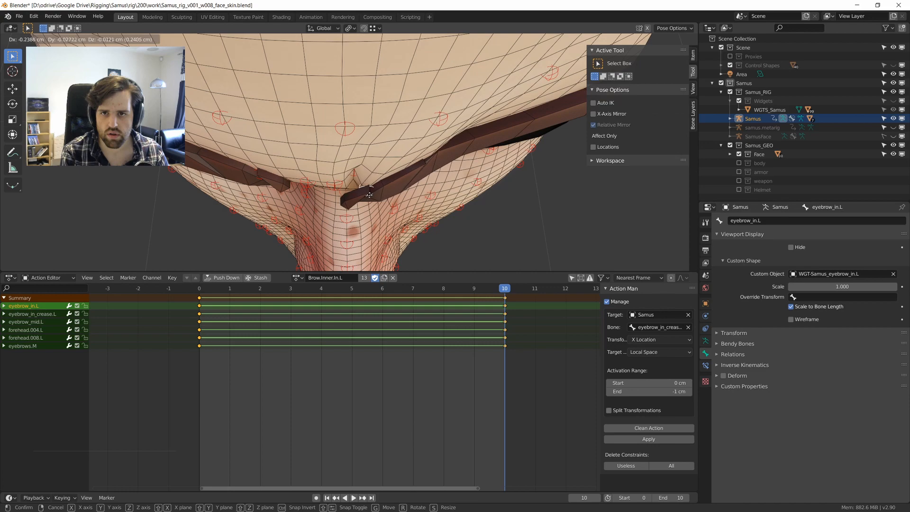
{"action": "left_click", "coordinate": [369, 194]}
{"action": "middle_click_drag", "start_coordinate": [369, 194], "coordinate": [382, 152]}
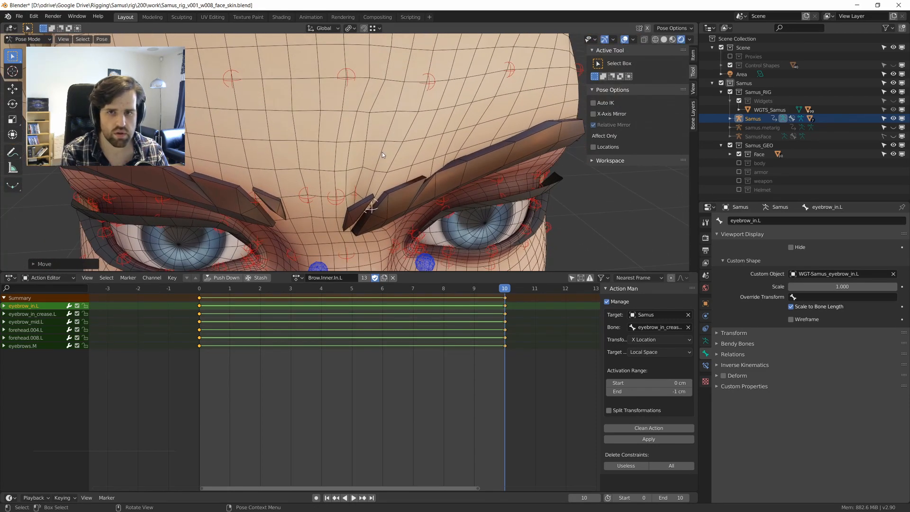
{"action": "key", "text": "i"}
Keyframe location, rotation and scale of all bones at frame 0, and clean the unneeded channels from Brow.Inner.In.L.
{"action": "scroll", "coordinate": [417, 217], "scroll_direction": "down", "scroll_amount": 4}
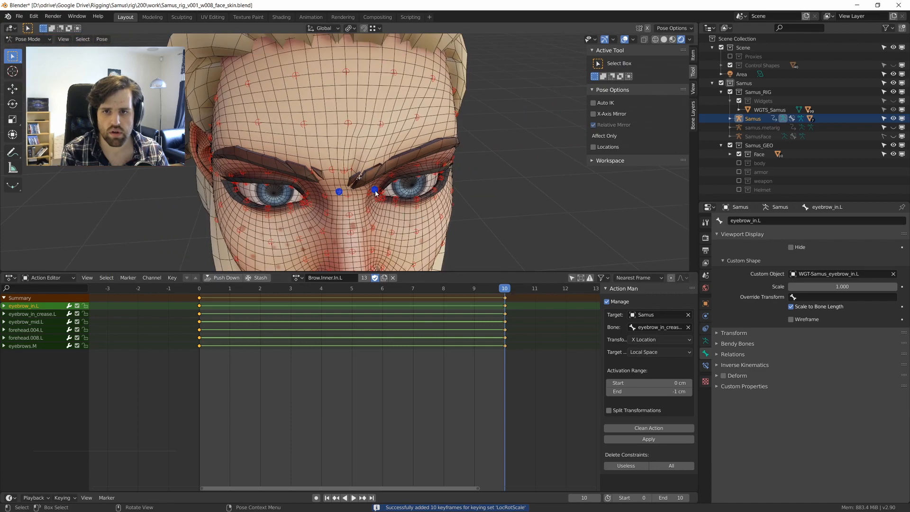
{"action": "scroll", "coordinate": [376, 193], "scroll_direction": "up", "scroll_amount": 3}
{"action": "middle_click_drag", "start_coordinate": [376, 193], "coordinate": [457, 269]}
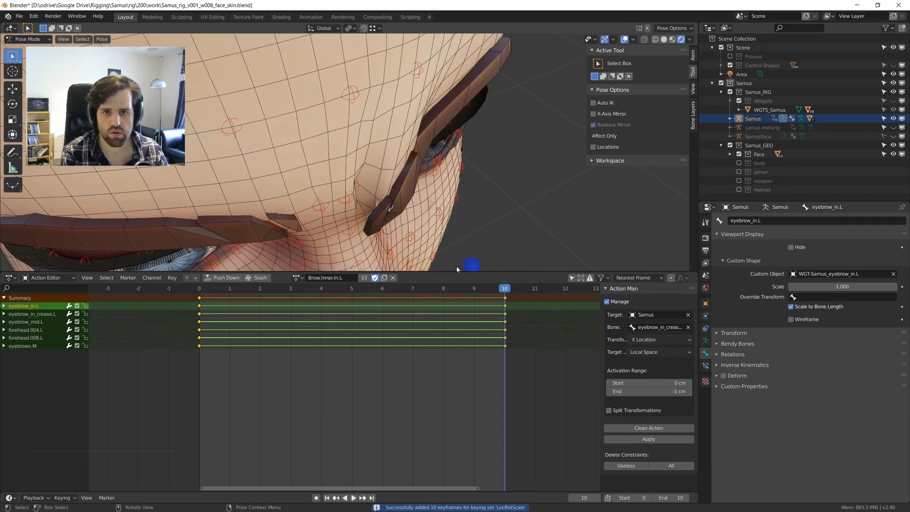
{"action": "key", "text": "space"}
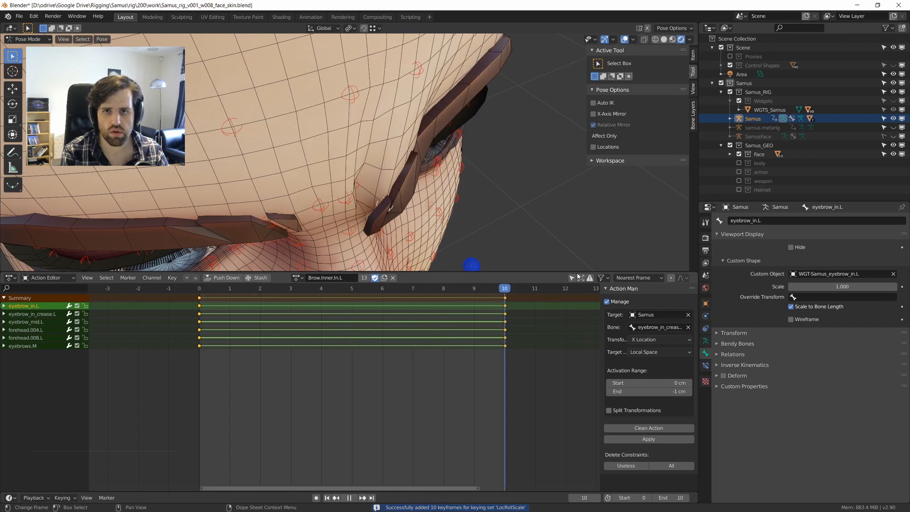
{"action": "key", "text": "Escape"}
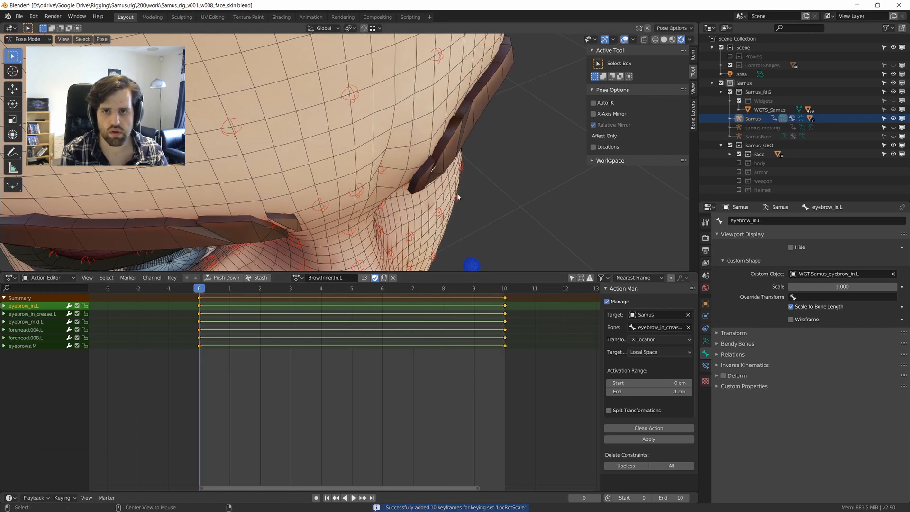
{"action": "key", "text": "a"}
{"action": "key", "text": "i"}
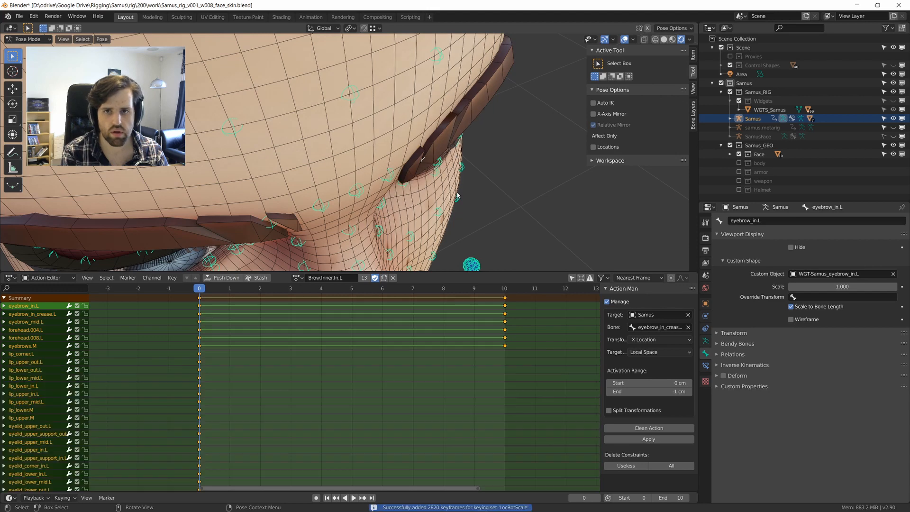
{"action": "left_click", "coordinate": [648, 428]}
At frame 10, clear the location of the eyebrow_in.L bone and move it about 1.13 cm inward along the global X axis.
{"action": "key", "text": "space"}
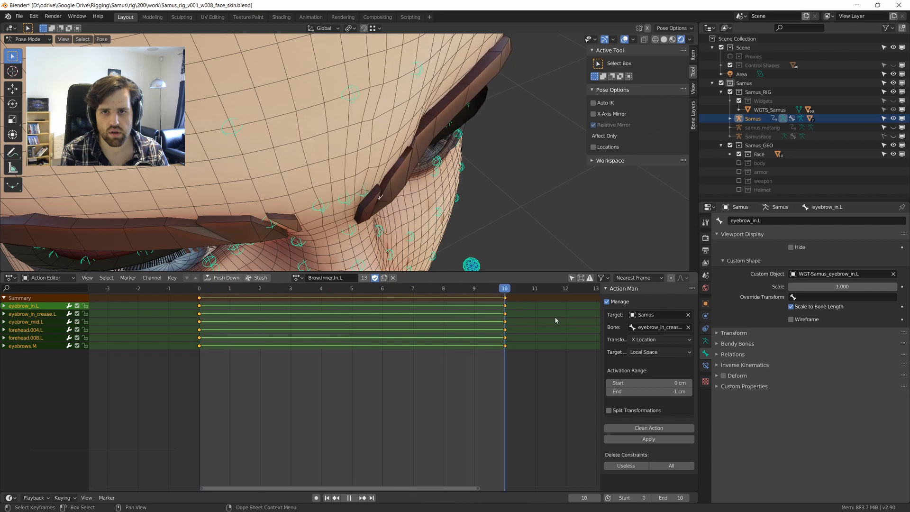
{"action": "key", "text": "space"}
{"action": "left_click", "coordinate": [380, 200]}
{"action": "middle_click_drag", "start_coordinate": [379, 200], "coordinate": [379, 204]}
{"action": "scroll", "coordinate": [378, 204], "scroll_direction": "down", "scroll_amount": 3}
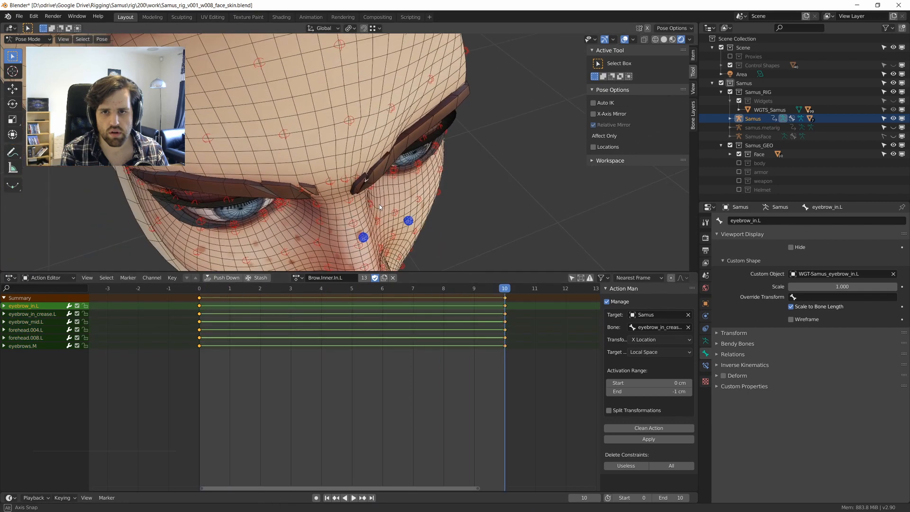
{"action": "scroll", "coordinate": [381, 213], "scroll_direction": "up", "scroll_amount": 2}
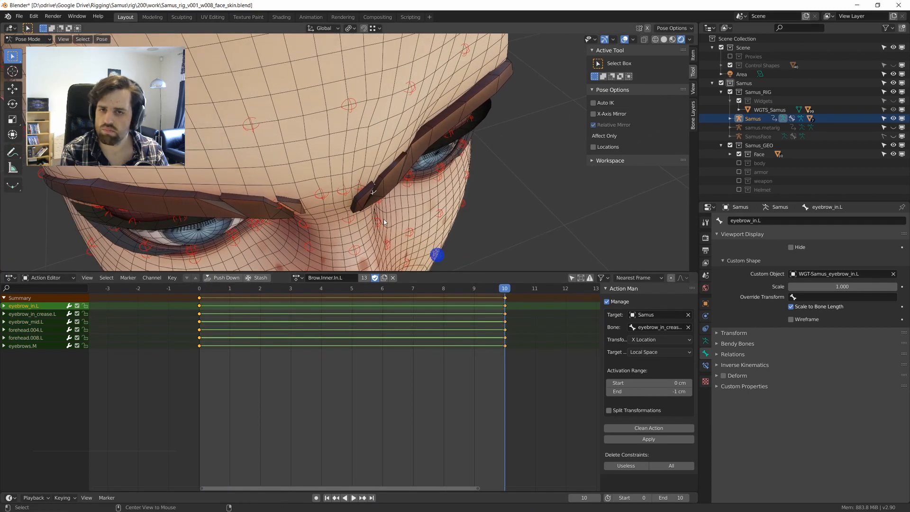
{"action": "key", "text": "alt+g"}
{"action": "middle_click_drag", "start_coordinate": [394, 176], "coordinate": [443, 223]}
{"action": "key", "text": "g"}
{"action": "key", "text": "x"}
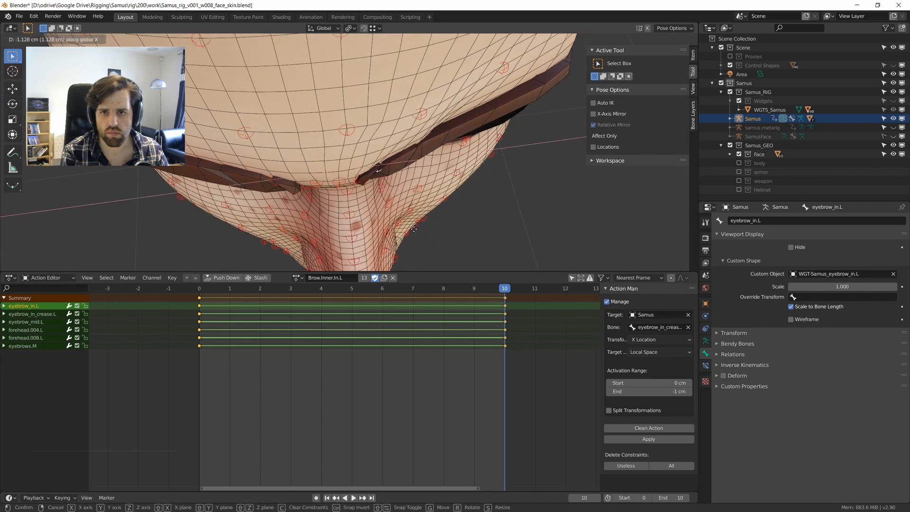
{"action": "left_click", "coordinate": [412, 241]}
Nudge the eyebrow_in.L bone slightly forward and fine-tune its position freehand from a second viewing angle.
{"action": "key", "text": "g"}
{"action": "left_click", "coordinate": [427, 216]}
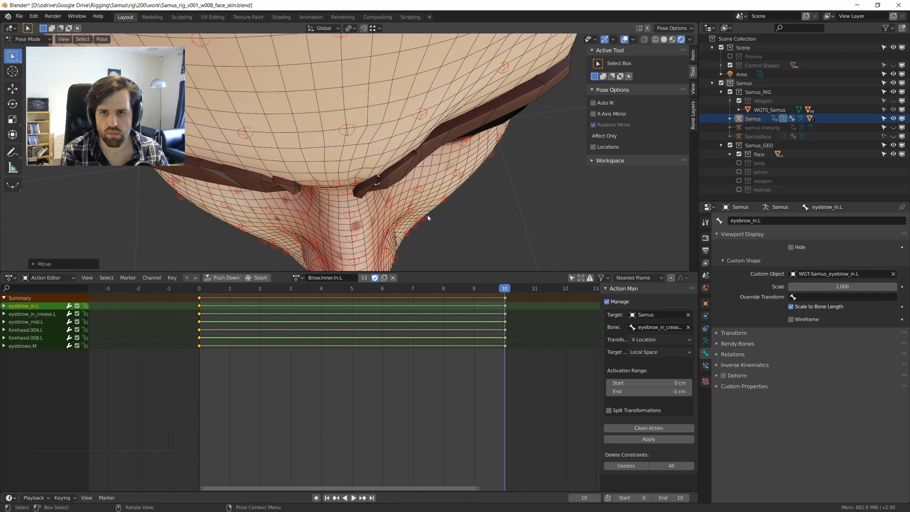
{"action": "middle_click_drag", "start_coordinate": [431, 220], "coordinate": [433, 118]}
{"action": "key", "text": "g"}
{"action": "left_click", "coordinate": [427, 228]}
Move the eyebrow_mid.L bone about 0.59 cm, mostly forward, and keyframe its location, rotation and scale at frame 10.
{"action": "left_click", "coordinate": [442, 177]}
{"action": "middle_click_drag", "start_coordinate": [443, 176], "coordinate": [433, 205]}
{"action": "key", "text": "g"}
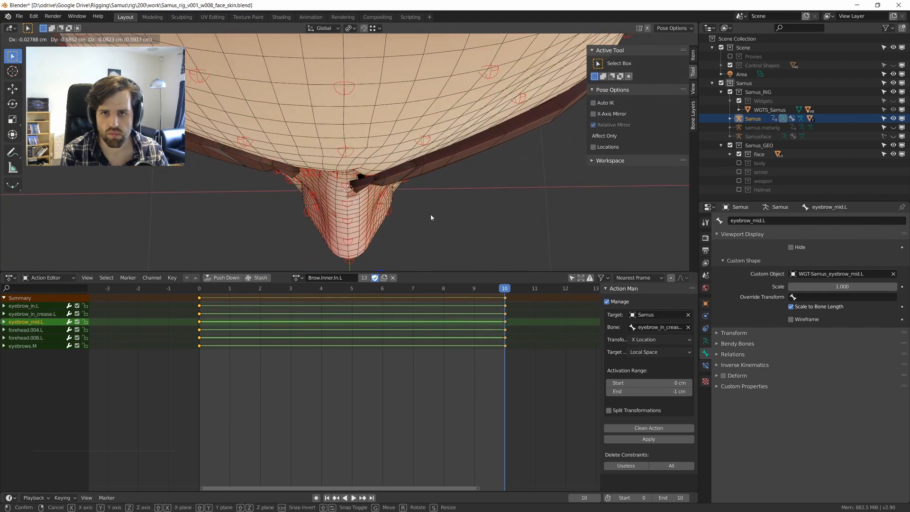
{"action": "left_click", "coordinate": [430, 214]}
{"action": "key", "text": "i"}
Clear the location of the eyebrow_mid.L bone at frame 0 and keyframe it there.
{"action": "middle_click_drag", "start_coordinate": [448, 190], "coordinate": [455, 143]}
{"action": "middle_click_drag", "start_coordinate": [465, 261], "coordinate": [419, 162]}
{"action": "middle_click_drag", "start_coordinate": [388, 135], "coordinate": [385, 139]}
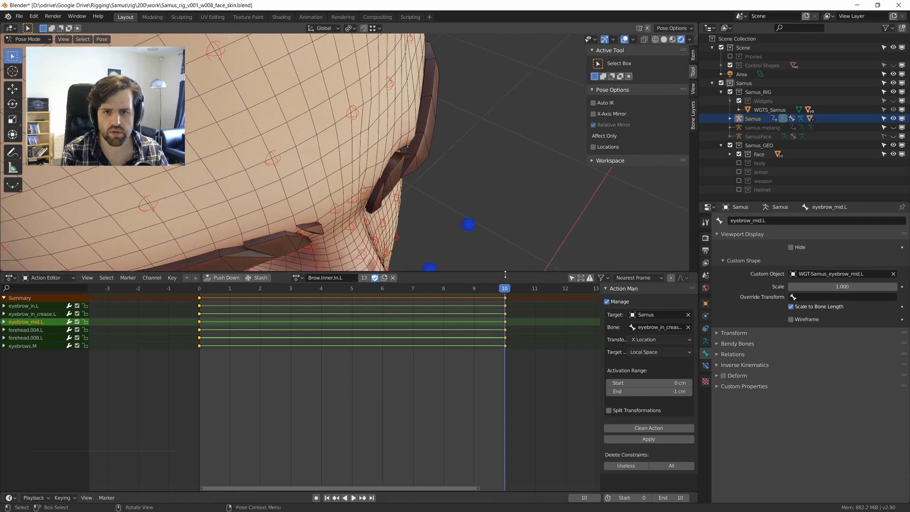
{"action": "key", "text": "space"}
{"action": "key", "text": "space"}
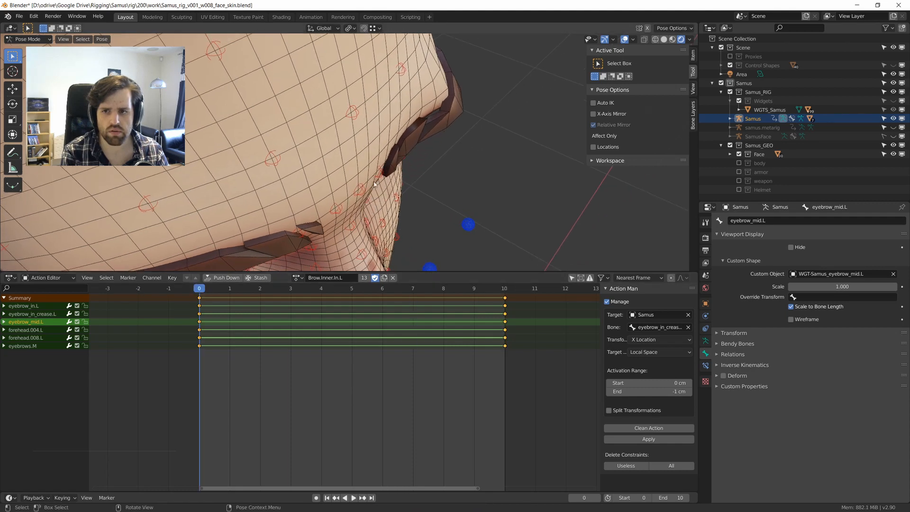
{"action": "key", "text": "alt+g"}
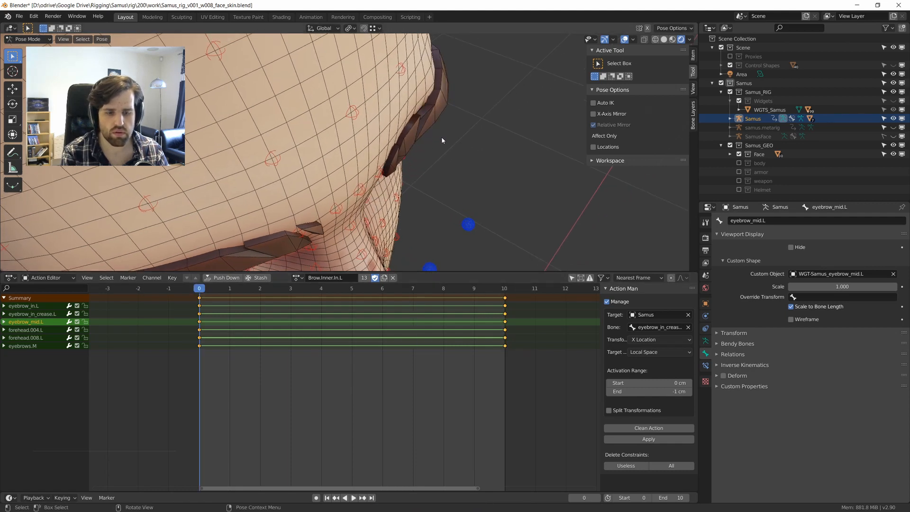
{"action": "key", "text": "i"}
Examine the left brow's deformation from several angles while scrubbing through the Brow.Inner.In.L action.
{"action": "mouse_move", "coordinate": [441, 137]}
{"action": "middle_mouse_down"}
{"action": "mouse_move", "coordinate": [412, 107]}
{"action": "mouse_move", "coordinate": [437, 138]}
{"action": "middle_mouse_up"}
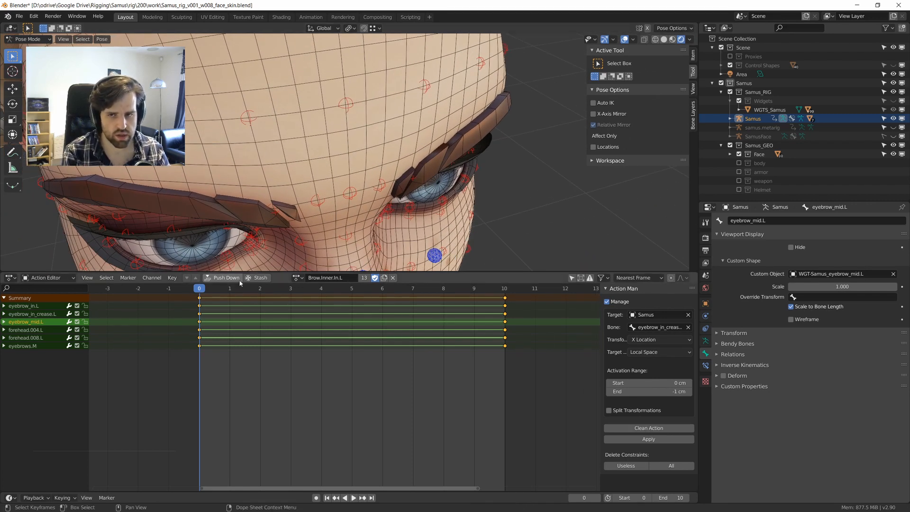
{"action": "middle_click_drag", "start_coordinate": [503, 114], "coordinate": [446, 101]}
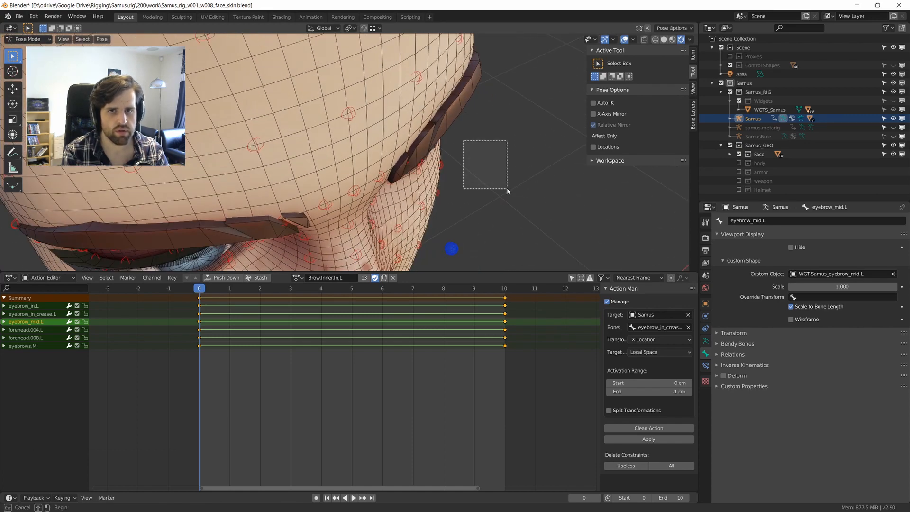
{"action": "left_click_drag", "start_coordinate": [507, 186], "coordinate": [507, 187]}
{"action": "middle_click_drag", "start_coordinate": [467, 163], "coordinate": [491, 147]}
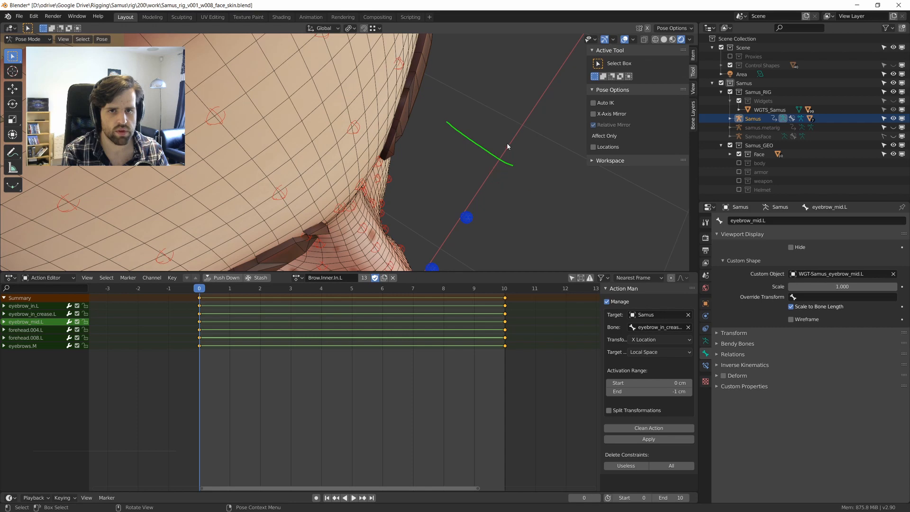
{"action": "middle_click_drag", "start_coordinate": [527, 192], "coordinate": [437, 133]}
{"action": "left_click_drag", "start_coordinate": [201, 292], "coordinate": [469, 292]}
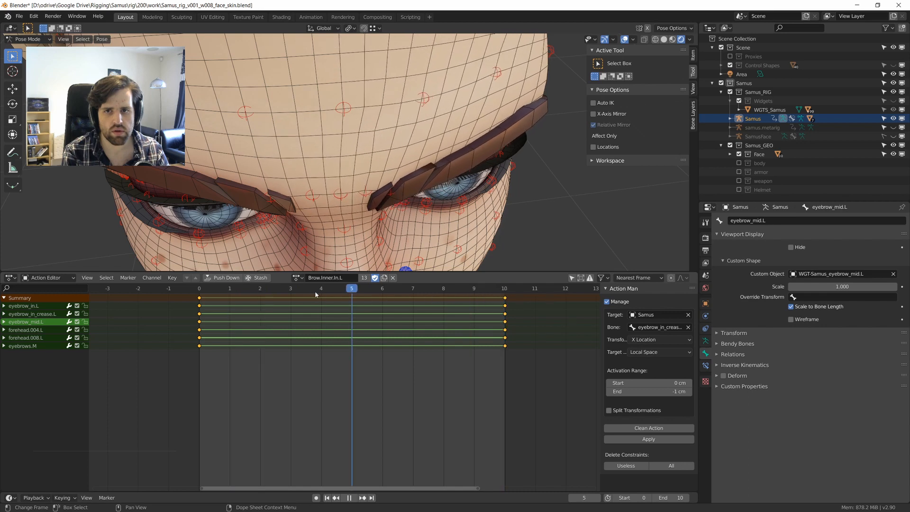
{"action": "left_click_drag", "start_coordinate": [315, 295], "coordinate": [171, 288]}
Select all bones, keyframe their location, rotation and scale at frame 0, and remove the redundant channels with Clean Action.
{"action": "scroll", "coordinate": [442, 136], "scroll_direction": "down", "scroll_amount": 1}
{"action": "key", "text": "a"}
{"action": "key", "text": "alt+a"}
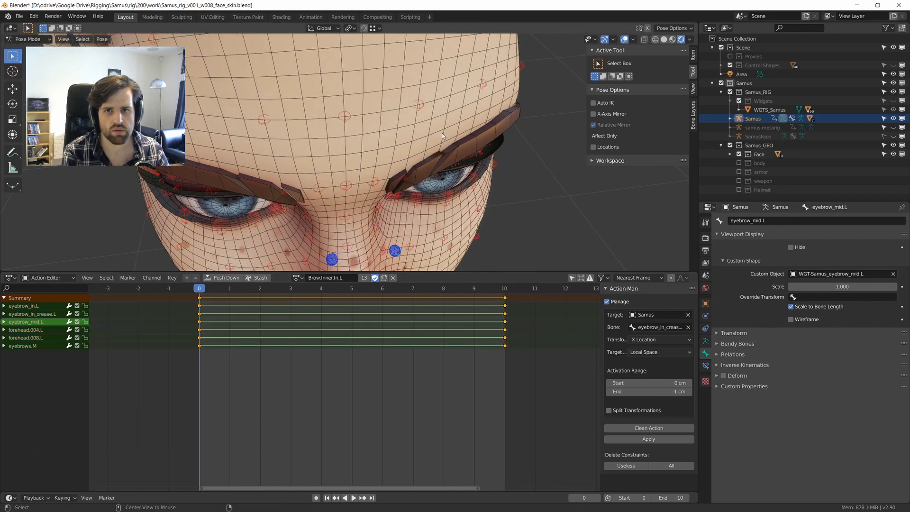
{"action": "key", "text": "a"}
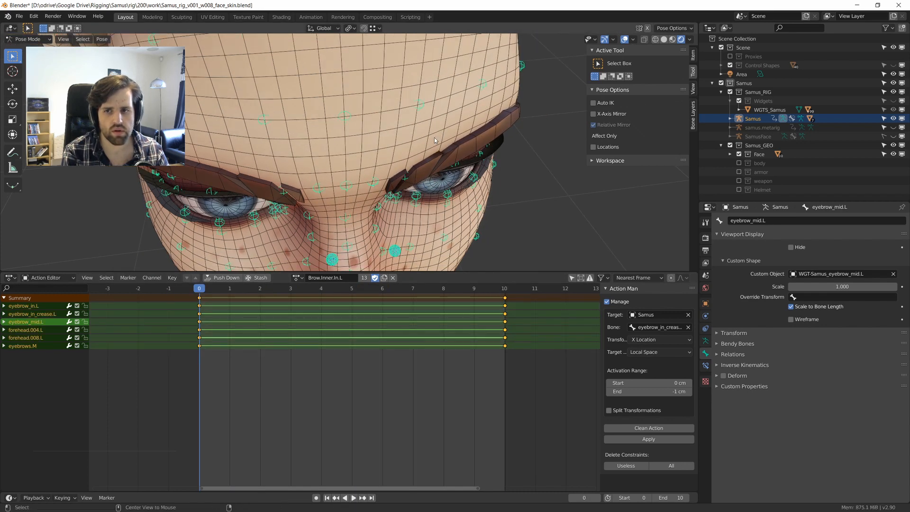
{"action": "key", "text": "i"}
{"action": "key", "text": "space"}
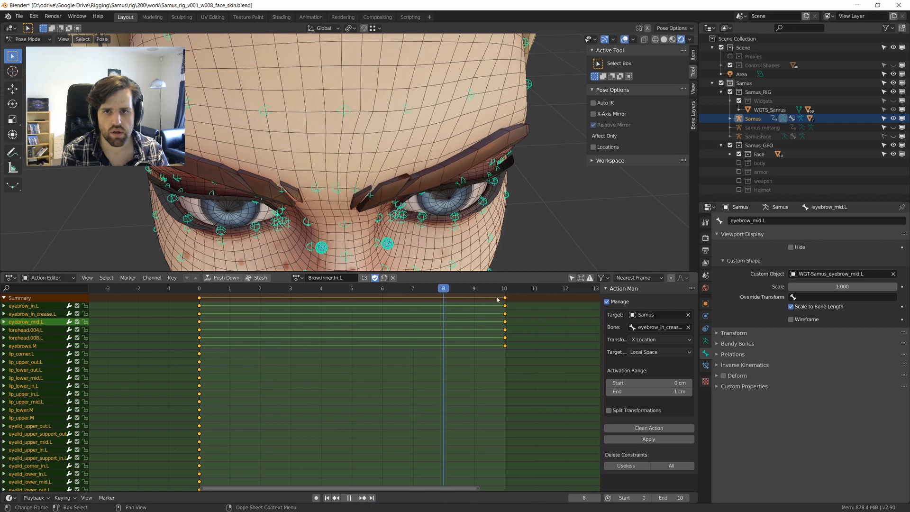
{"action": "key", "text": "Escape"}
{"action": "left_click", "coordinate": [649, 427]}
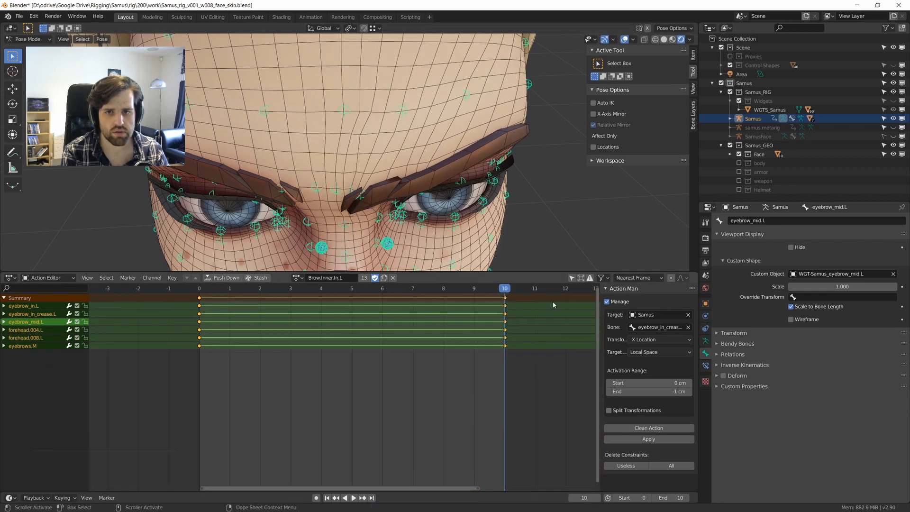
Hide the viewport toolbar and move the eyebrow_in_crease.L bone about 0.18 cm backward along the global Y axis at frame 10.
{"action": "key", "text": "t"}
{"action": "left_click", "coordinate": [416, 324]}
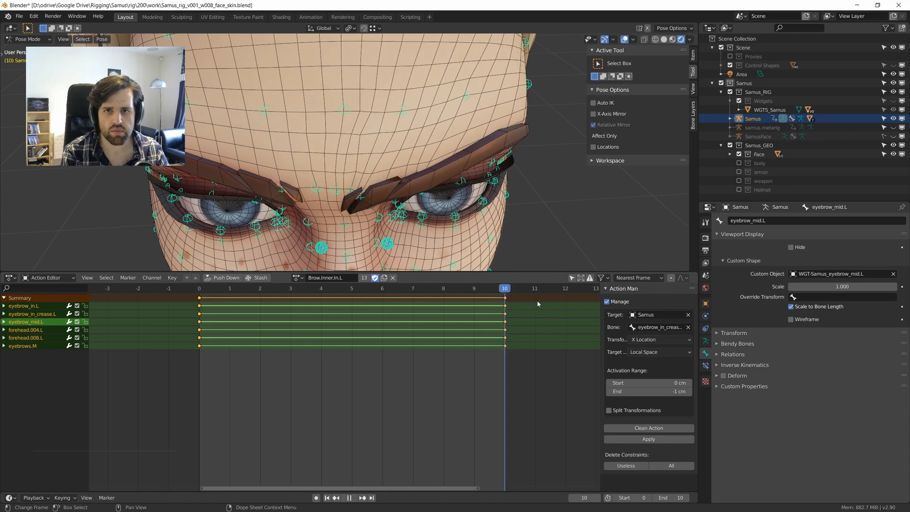
{"action": "key", "text": "space"}
{"action": "middle_click_drag", "start_coordinate": [417, 199], "coordinate": [359, 206]}
{"action": "left_click", "coordinate": [365, 199]}
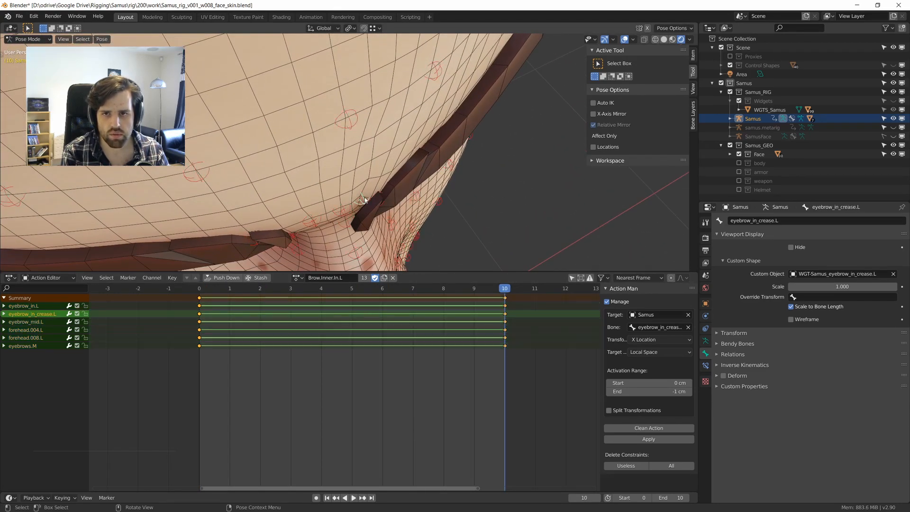
{"action": "key", "text": "y"}
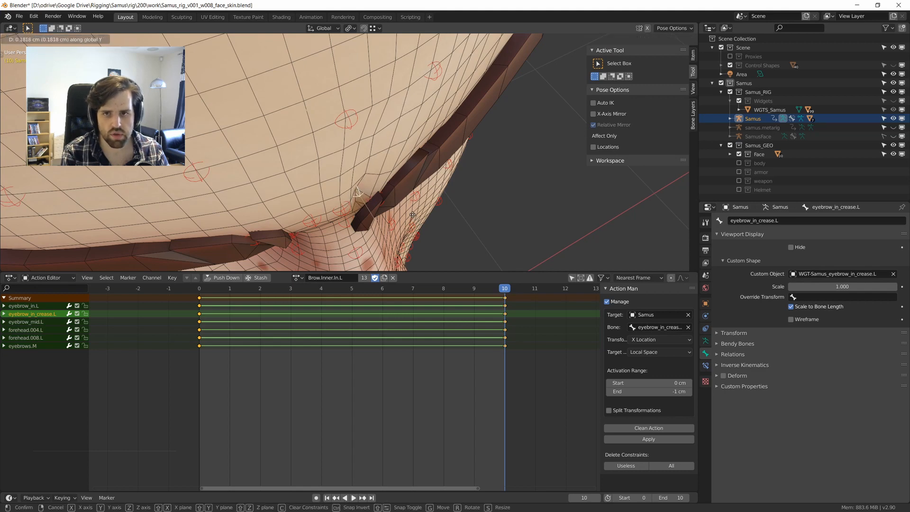
{"action": "left_click", "coordinate": [412, 215]}
Confirm the crease bone's placement and shift the eyebrows.M bone slightly along the global X axis at frame 10.
{"action": "middle_click_drag", "start_coordinate": [412, 214], "coordinate": [339, 210]}
{"action": "left_click", "coordinate": [340, 231]}
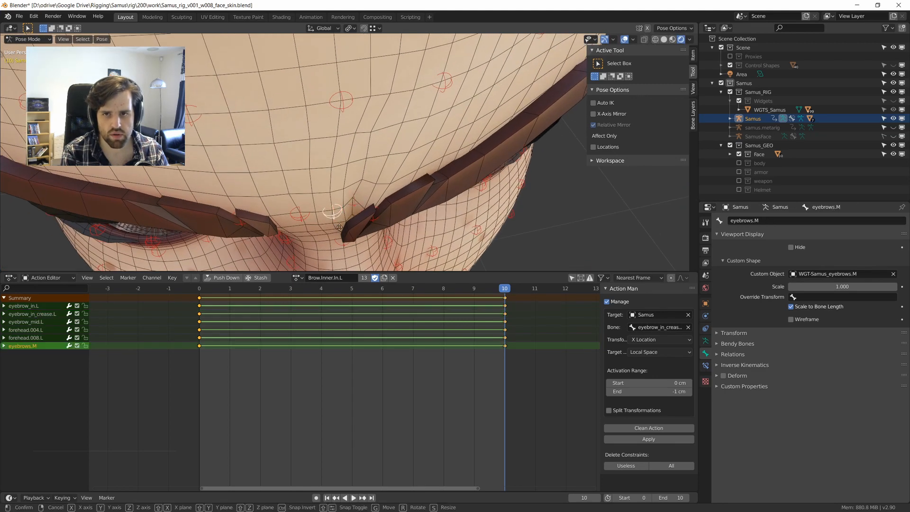
{"action": "key", "text": "g"}
{"action": "key", "text": "x"}
{"action": "left_click", "coordinate": [345, 229]}
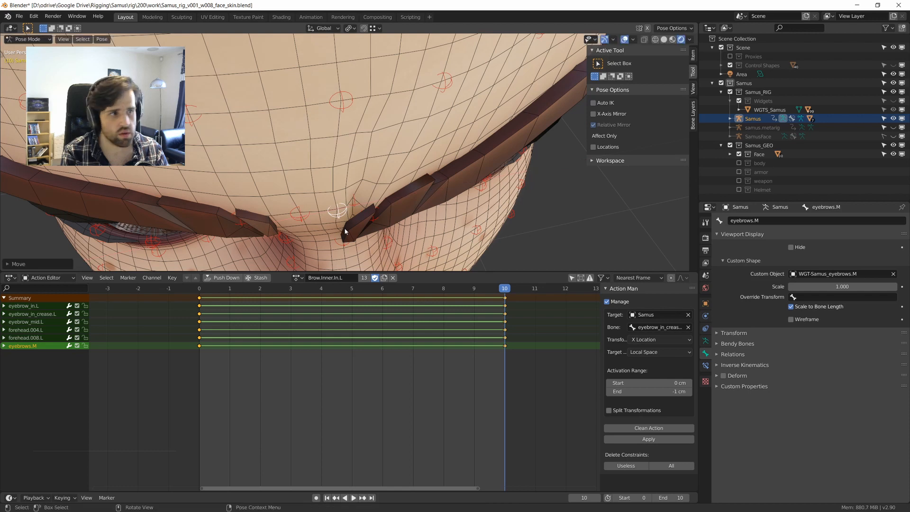
Keyframe the location, rotation and scale of all bones at frames 10 and 0, and remove redundant channels with Clean Action.
{"action": "middle_click_drag", "start_coordinate": [390, 197], "coordinate": [422, 160]}
{"action": "key", "text": "a"}
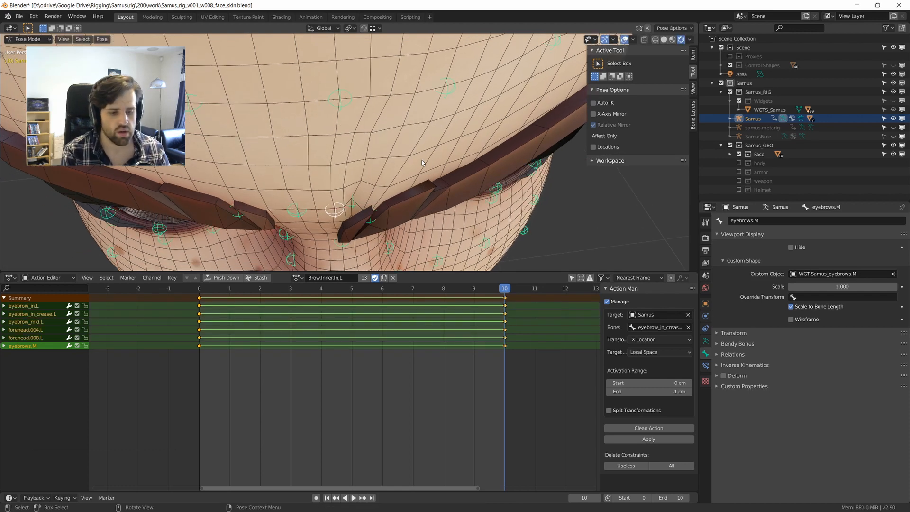
{"action": "key", "text": "i"}
{"action": "scroll", "coordinate": [408, 167], "scroll_direction": "up", "scroll_amount": 10, "text": "alt"}
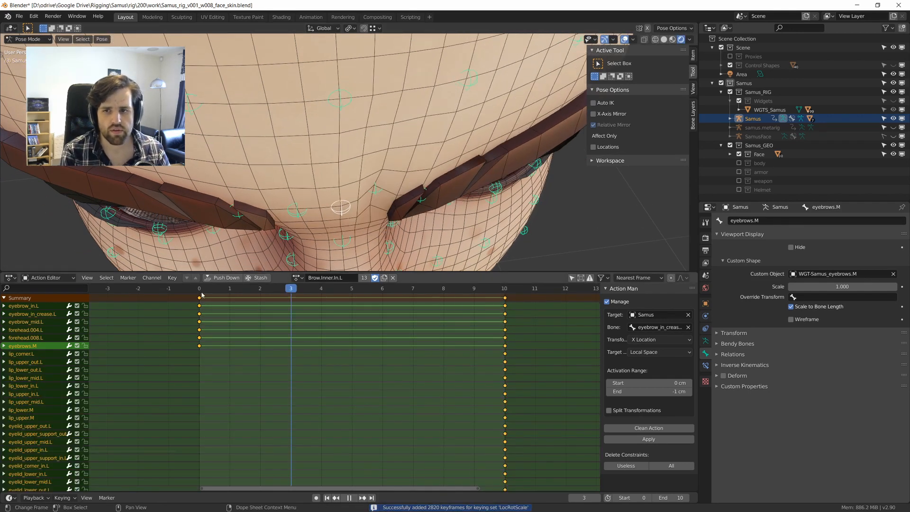
{"action": "key", "text": "i"}
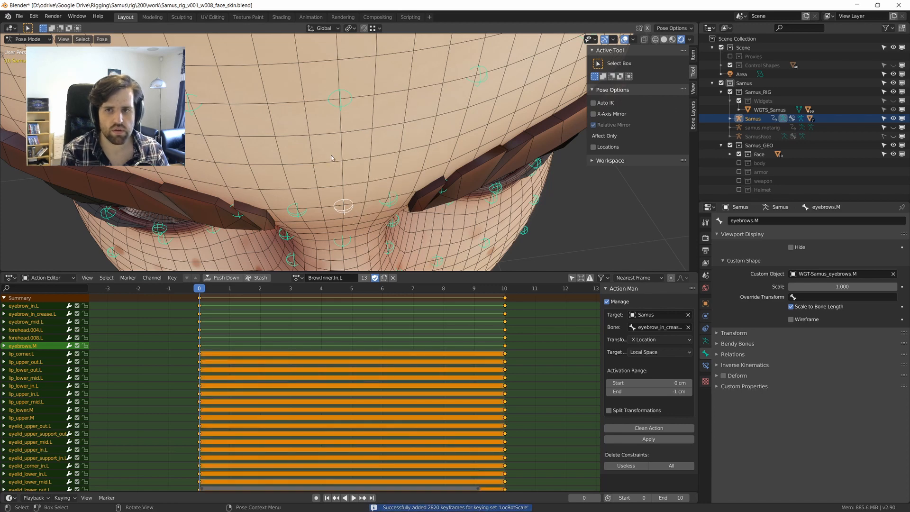
{"action": "left_click", "coordinate": [646, 430]}
Set the keyframe interpolation to Linear and scrub the Brow.Inner.In.L action while checking the left brow's deformation.
{"action": "key", "text": "t"}
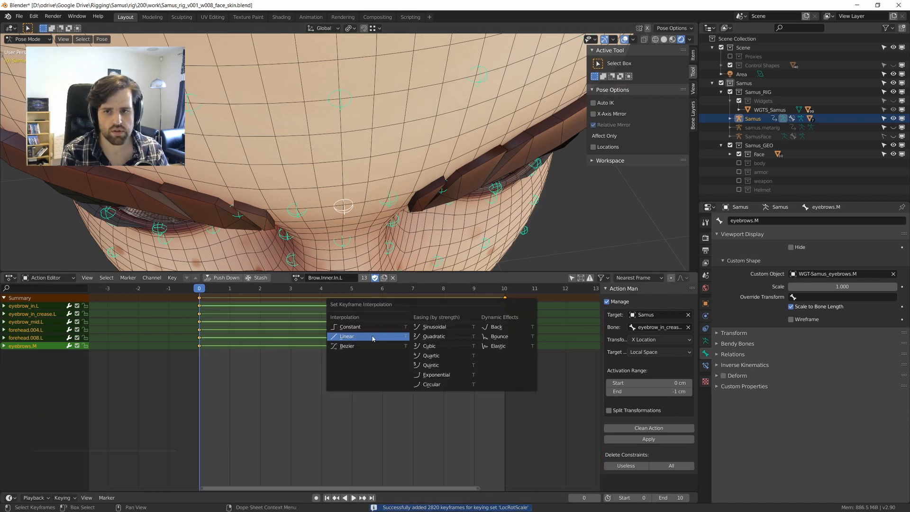
{"action": "left_click", "coordinate": [372, 338]}
{"action": "left_click_drag", "start_coordinate": [197, 291], "coordinate": [473, 308]}
{"action": "scroll", "coordinate": [411, 208], "scroll_direction": "down", "scroll_amount": 3}
{"action": "middle_click_drag", "start_coordinate": [411, 209], "coordinate": [389, 144]}
{"action": "scroll", "coordinate": [389, 144], "scroll_direction": "up", "scroll_amount": 4}
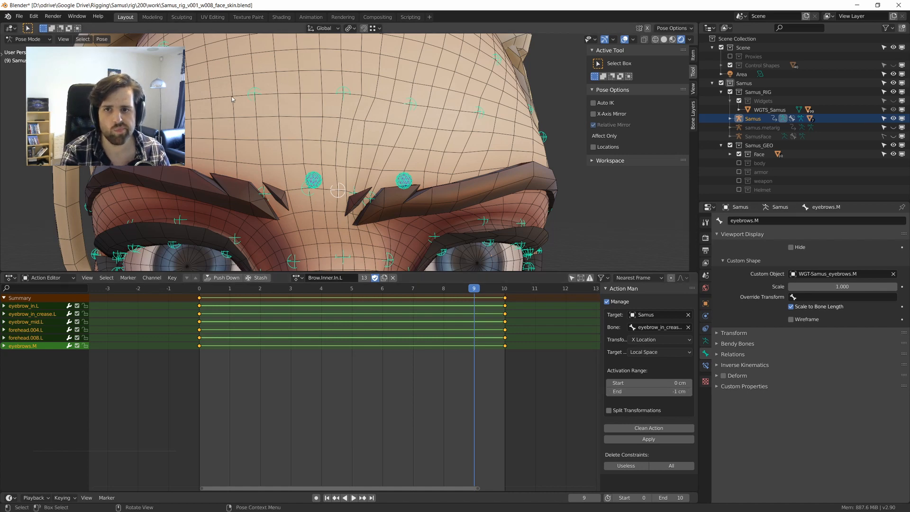
{"action": "scroll", "coordinate": [265, 114], "scroll_direction": "down", "scroll_amount": 4}
{"action": "middle_click_drag", "start_coordinate": [377, 144], "coordinate": [383, 163]}
{"action": "scroll", "coordinate": [384, 164], "scroll_direction": "up", "scroll_amount": 2}
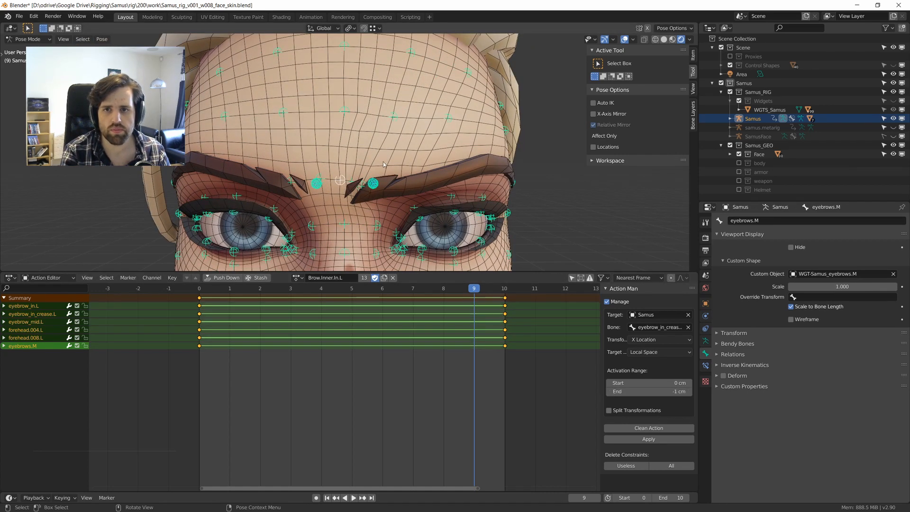
Copy the full pose at frame 10, switch to the Brow.Inner.In.R action and paste the pose mirrored.
{"action": "key", "text": "Right"}
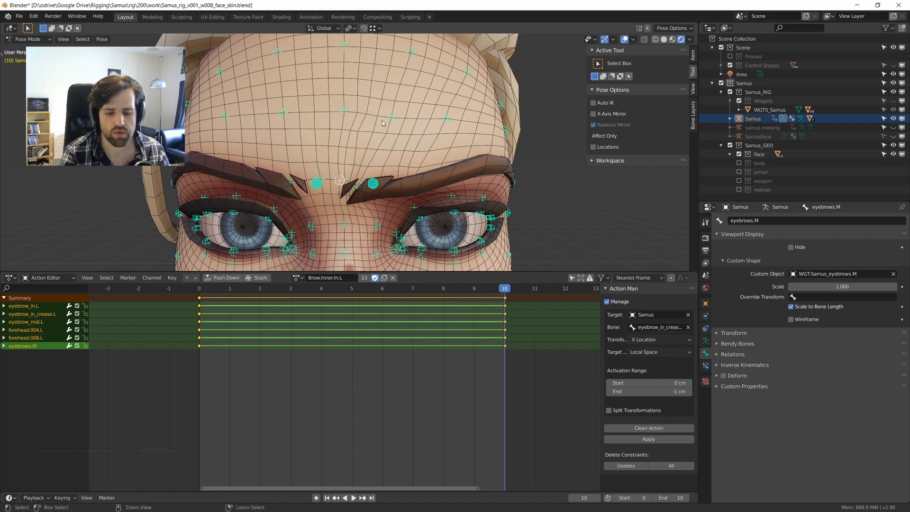
{"action": "left_click", "coordinate": [298, 278]}
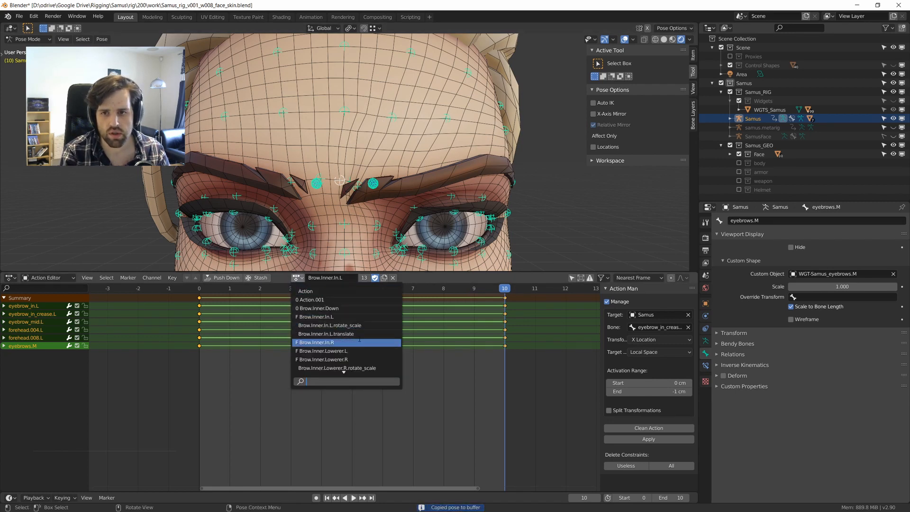
{"action": "key", "text": "Return"}
{"action": "key", "text": "ctrl+v"}
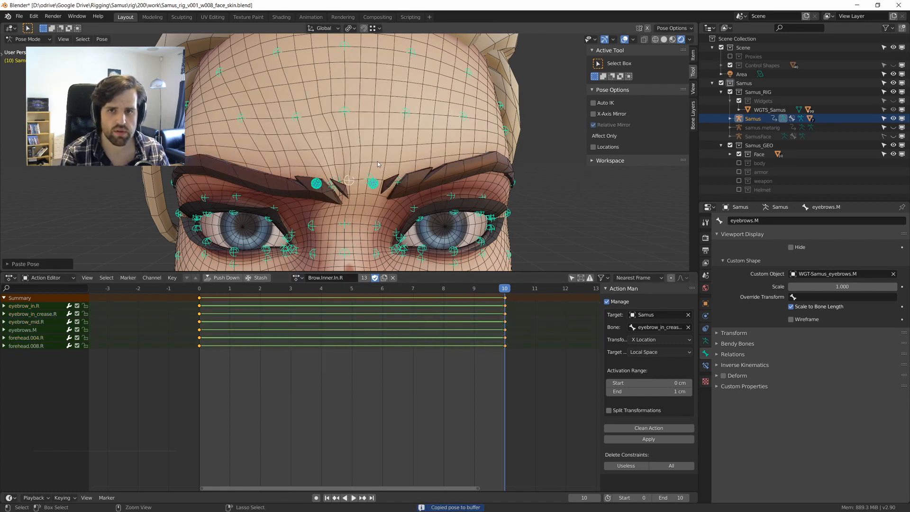
Keyframe all bones at frames 10 and 0 in Brow.Inner.In.R, and remove redundant channels with Clean Action.
{"action": "key", "text": "i"}
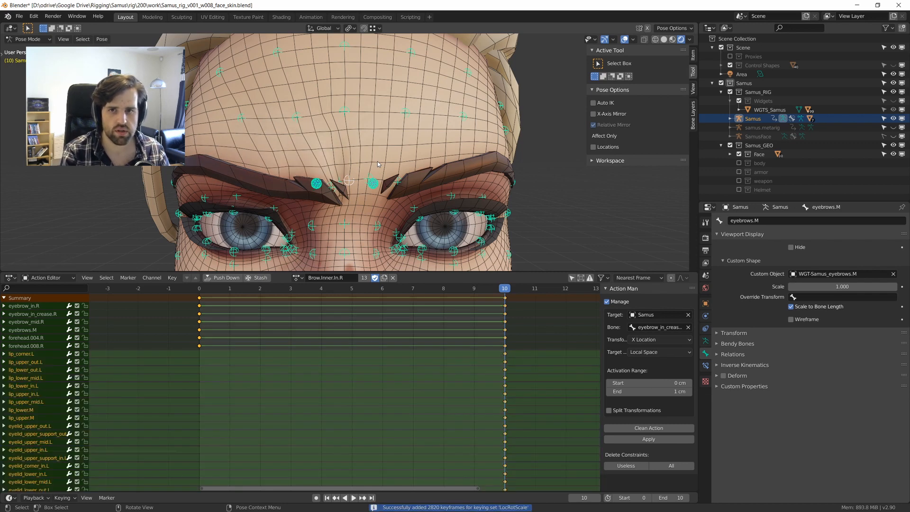
{"action": "left_click_drag", "start_coordinate": [472, 291], "coordinate": [199, 293]}
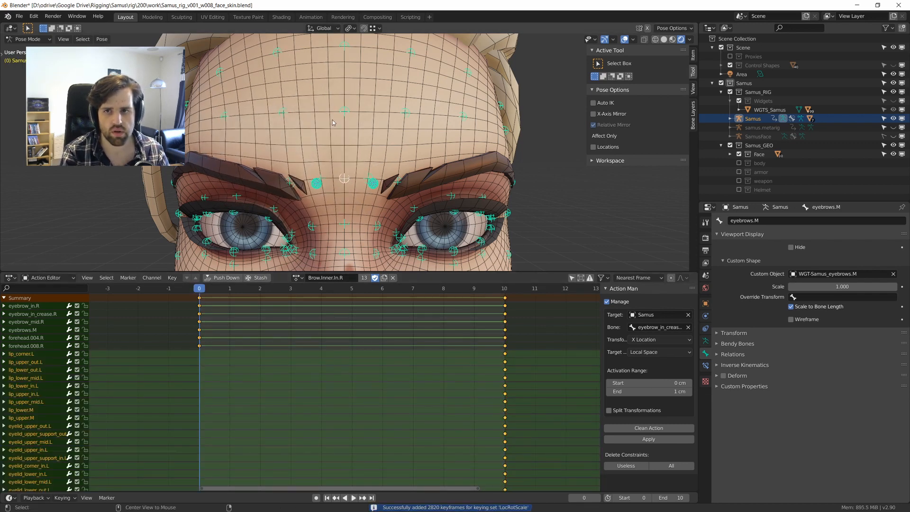
{"action": "left_click", "coordinate": [647, 429]}
{"action": "key", "text": "space"}
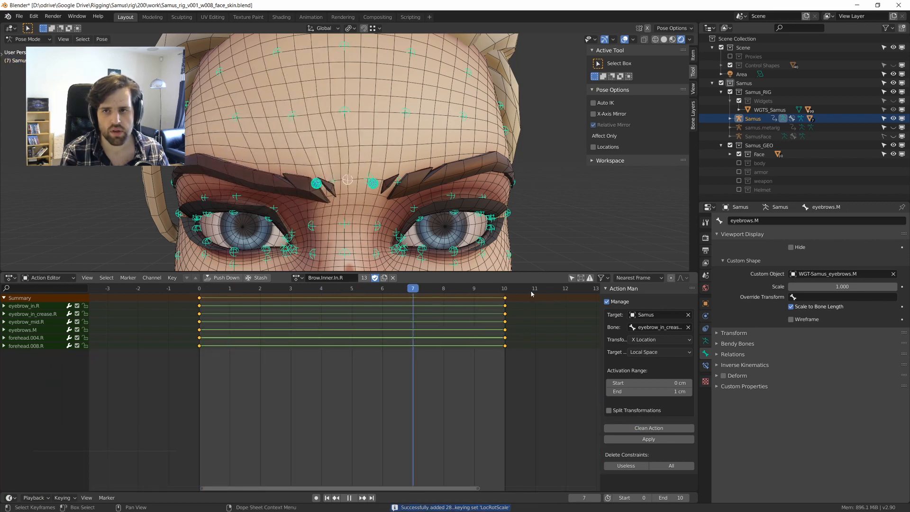
Maximize the 3D viewport and inspect both brows from the front with the overlays hidden.
{"action": "key", "text": "ctrl+space"}
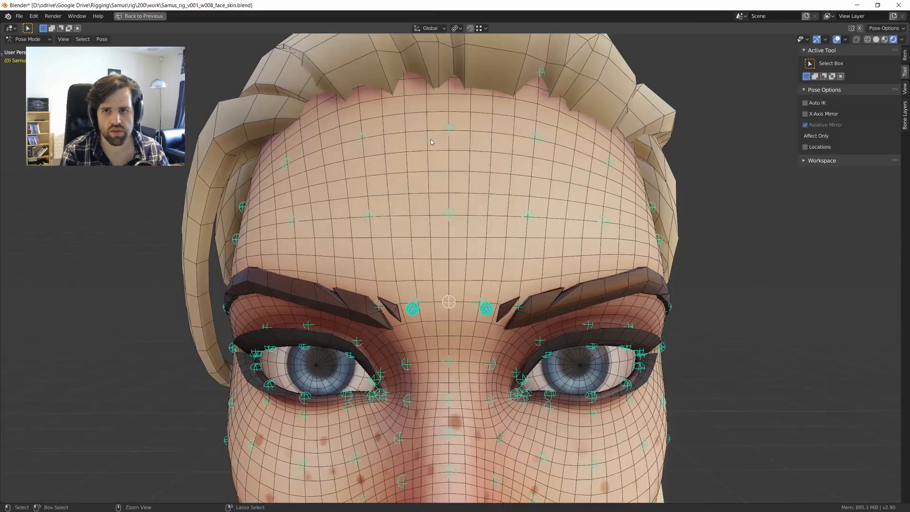
{"action": "mouse_move", "coordinate": [432, 142]}
{"action": "middle_mouse_down"}
{"action": "mouse_move", "coordinate": [429, 161]}
{"action": "mouse_move", "coordinate": [407, 163]}
{"action": "middle_mouse_up"}
{"action": "mouse_move", "coordinate": [407, 163]}
{"action": "middle_mouse_down", "text": "shift"}
{"action": "mouse_move", "coordinate": [379, 90]}
{"action": "mouse_move", "coordinate": [395, 71]}
{"action": "middle_mouse_up", "text": "shift"}
{"action": "key", "text": "z"}
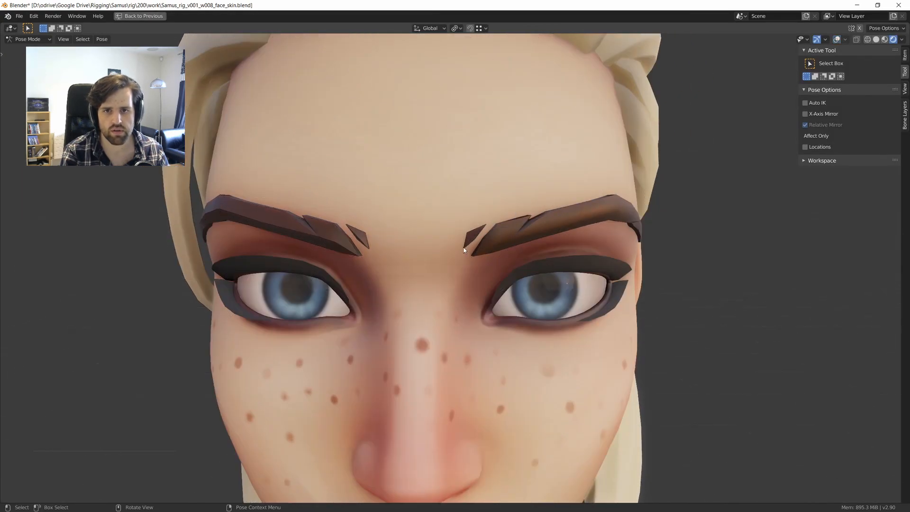
{"action": "key", "text": "z"}
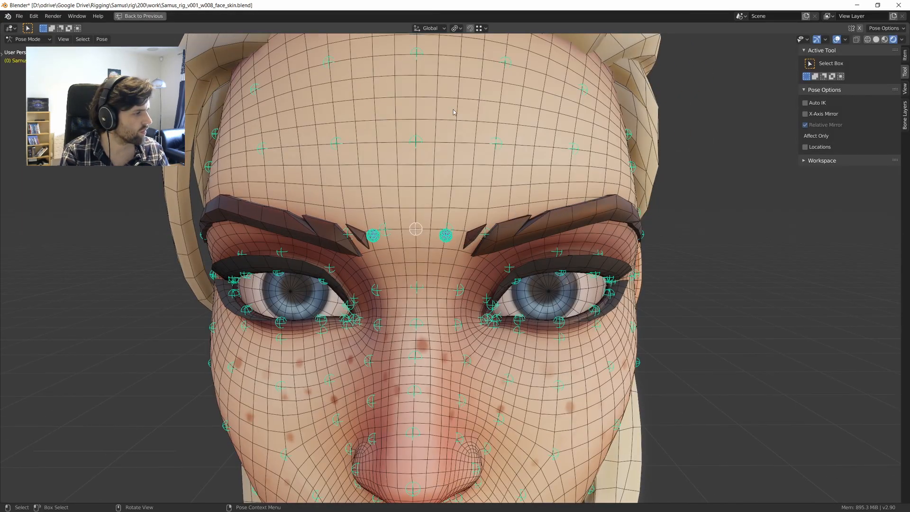
Enable X-Axis Mirror for posing and move the mirrored brow crease controls inward toward the face's centre.
{"action": "left_click", "coordinate": [374, 238]}
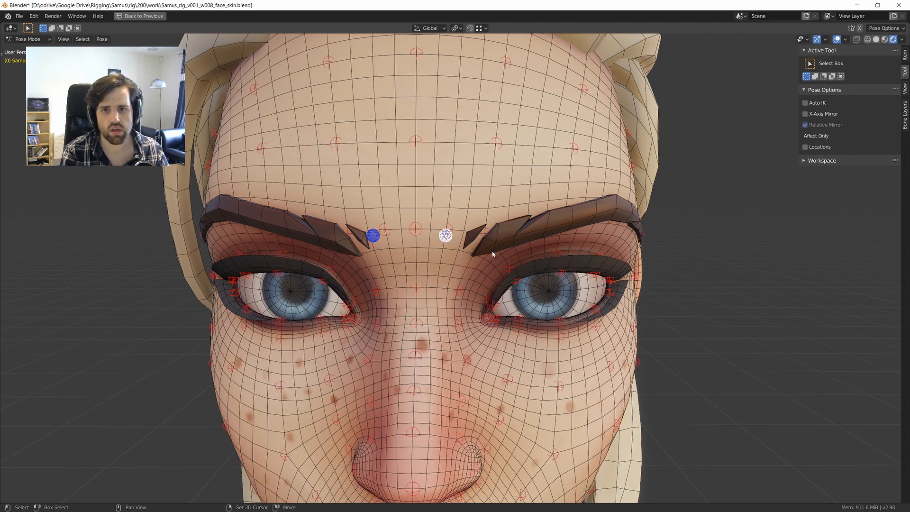
{"action": "left_click", "coordinate": [446, 235]}
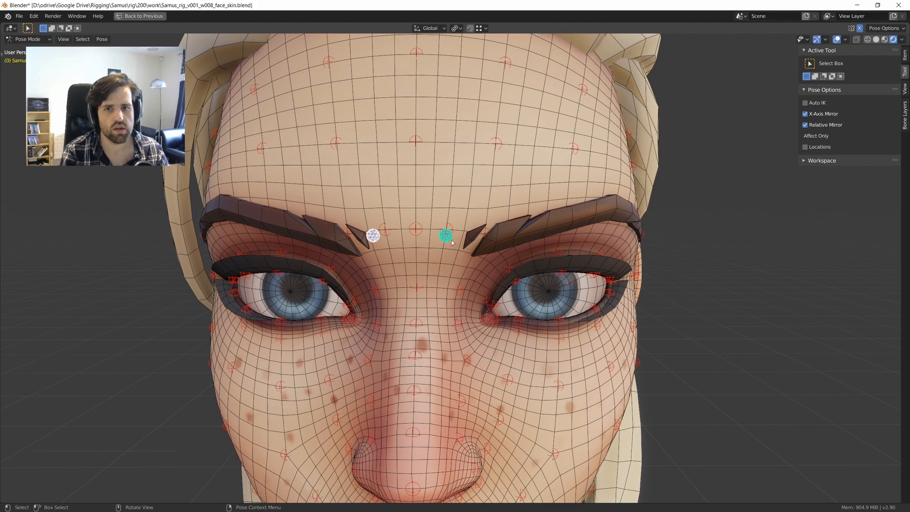
{"action": "key", "text": "g"}
{"action": "left_click", "coordinate": [436, 246]}
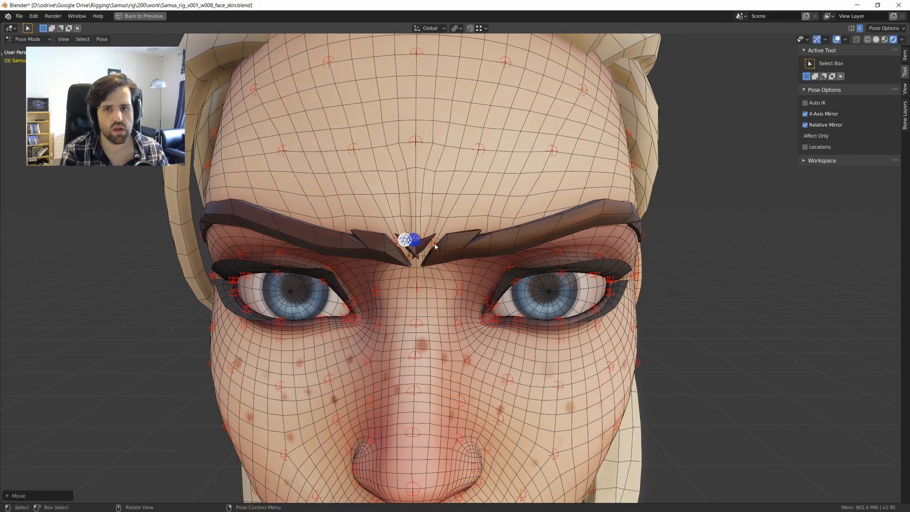
Try further positions of the mirrored brow crease controls while viewing the brow deformation from above and in front.
{"action": "mouse_move", "coordinate": [435, 246]}
{"action": "middle_mouse_down"}
{"action": "mouse_move", "coordinate": [485, 281]}
{"action": "mouse_move", "coordinate": [400, 254]}
{"action": "mouse_move", "coordinate": [429, 253]}
{"action": "mouse_move", "coordinate": [454, 272]}
{"action": "mouse_move", "coordinate": [399, 252]}
{"action": "mouse_move", "coordinate": [436, 290]}
{"action": "mouse_move", "coordinate": [426, 261]}
{"action": "middle_mouse_up"}
{"action": "key", "text": "g"}
{"action": "left_click", "coordinate": [440, 255]}
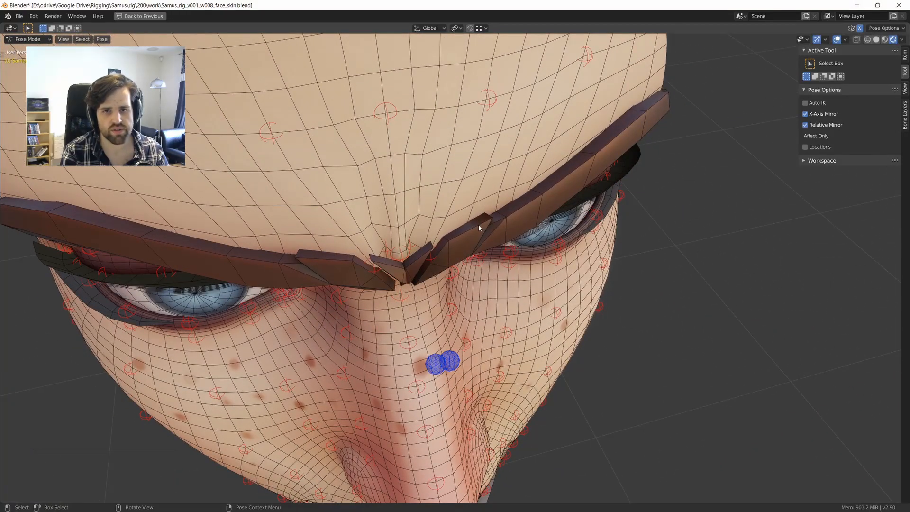
{"action": "middle_click_drag", "start_coordinate": [479, 227], "coordinate": [463, 218]}
{"action": "key", "text": "g"}
{"action": "left_click", "coordinate": [463, 217]}
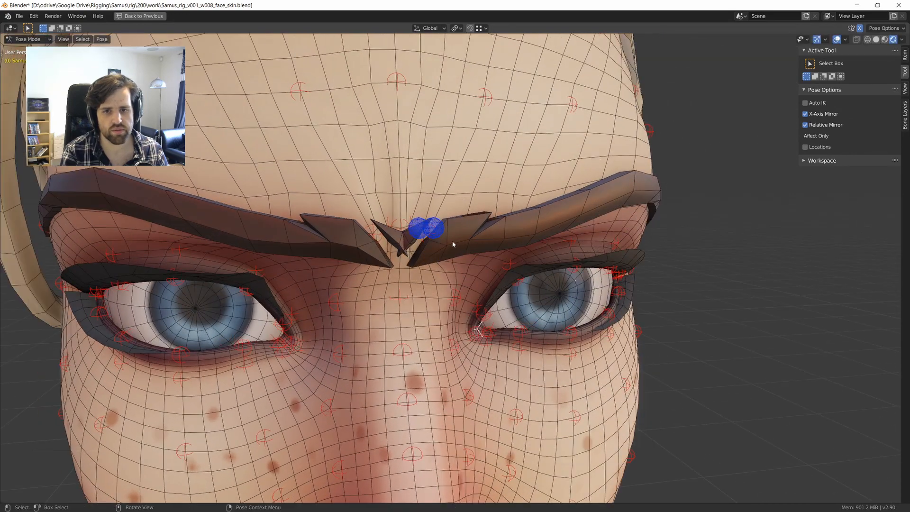
Try another position of the mirrored brow crease controls, cancel it and undo the test move to restore the neutral brows.
{"action": "scroll", "coordinate": [435, 224], "scroll_direction": "down", "scroll_amount": 5}
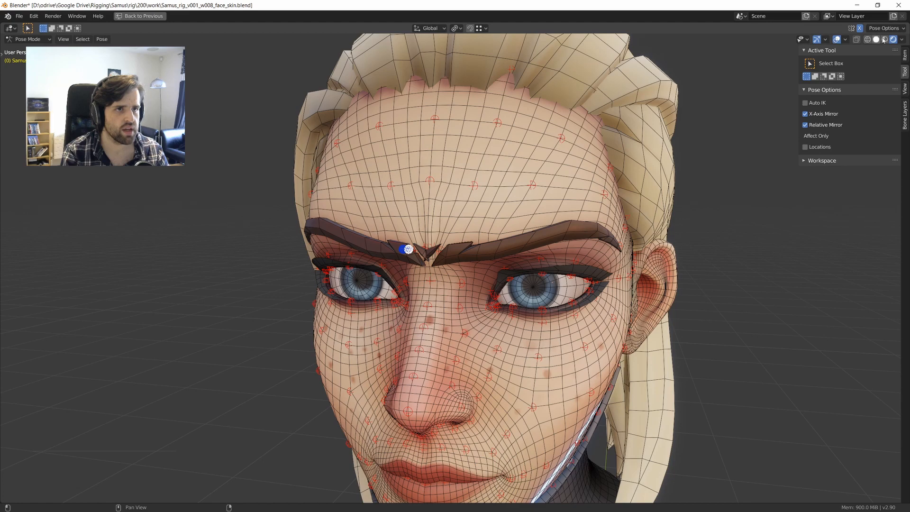
{"action": "middle_click_drag", "start_coordinate": [414, 223], "coordinate": [459, 225]}
{"action": "key", "text": "g"}
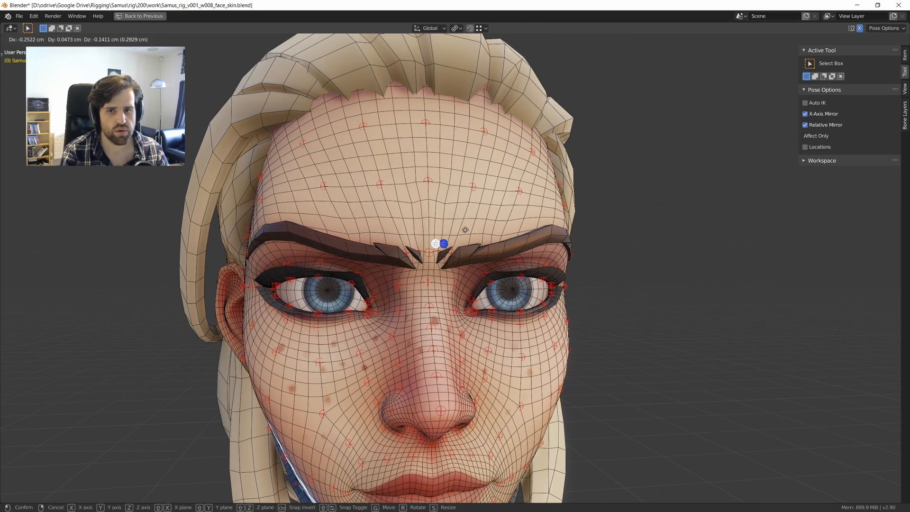
{"action": "right_click", "coordinate": [464, 254]}
{"action": "mouse_move", "coordinate": [487, 249]}
{"action": "middle_mouse_down"}
{"action": "mouse_move", "coordinate": [442, 247]}
{"action": "mouse_move", "coordinate": [476, 247]}
{"action": "middle_mouse_up"}
{"action": "key", "text": "ctrl+z"}
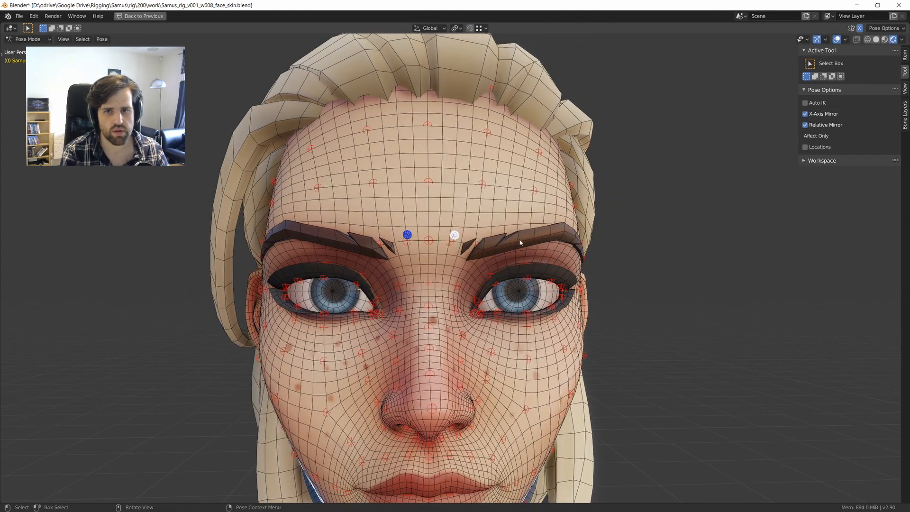
Try moving the mirrored brow crease controls about 0.59 cm inward and 0.79 cm down, viewing the frown from different angles.
{"action": "key", "text": "g"}
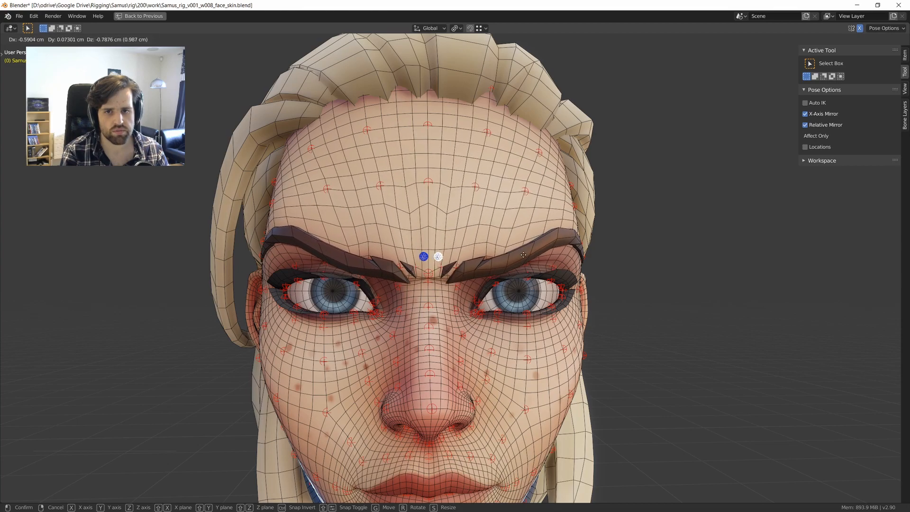
{"action": "left_click", "coordinate": [522, 254]}
{"action": "middle_click_drag", "start_coordinate": [521, 254], "coordinate": [401, 260]}
{"action": "scroll", "coordinate": [415, 252], "scroll_direction": "up", "scroll_amount": 2}
{"action": "scroll", "coordinate": [412, 252], "scroll_direction": "down", "scroll_amount": 3}
{"action": "scroll", "coordinate": [408, 260], "scroll_direction": "down", "scroll_amount": 2}
{"action": "middle_click_drag", "start_coordinate": [502, 266], "coordinate": [471, 197]}
Hide the viewport overlays and try several brow poses with the mirrored crease controls, cancelling the last move.
{"action": "key", "text": "shift+alt+z"}
{"action": "scroll", "coordinate": [471, 198], "scroll_direction": "down", "scroll_amount": 2}
{"action": "key", "text": "g"}
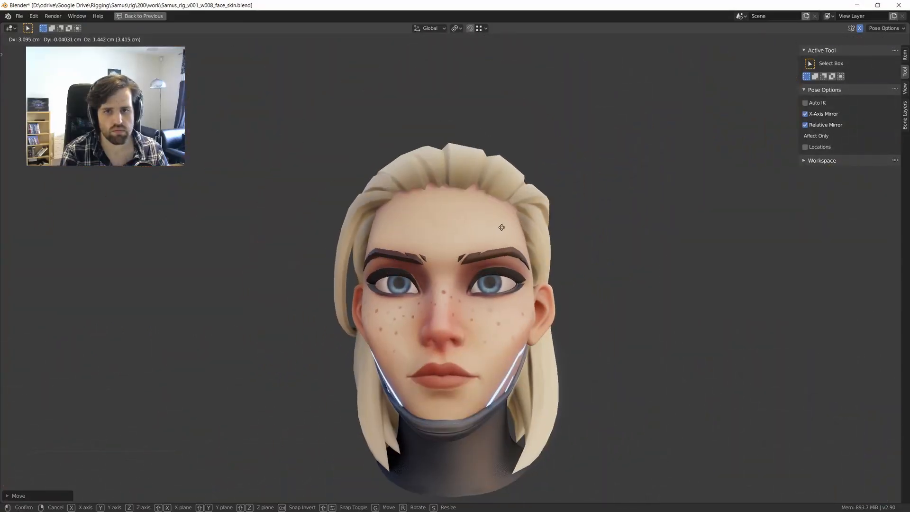
{"action": "left_click", "coordinate": [474, 235]}
{"action": "scroll", "coordinate": [465, 244], "scroll_direction": "up", "scroll_amount": 3}
{"action": "mouse_move", "coordinate": [450, 247]}
{"action": "middle_mouse_down"}
{"action": "mouse_move", "coordinate": [405, 271]}
{"action": "mouse_move", "coordinate": [456, 252]}
{"action": "middle_mouse_up"}
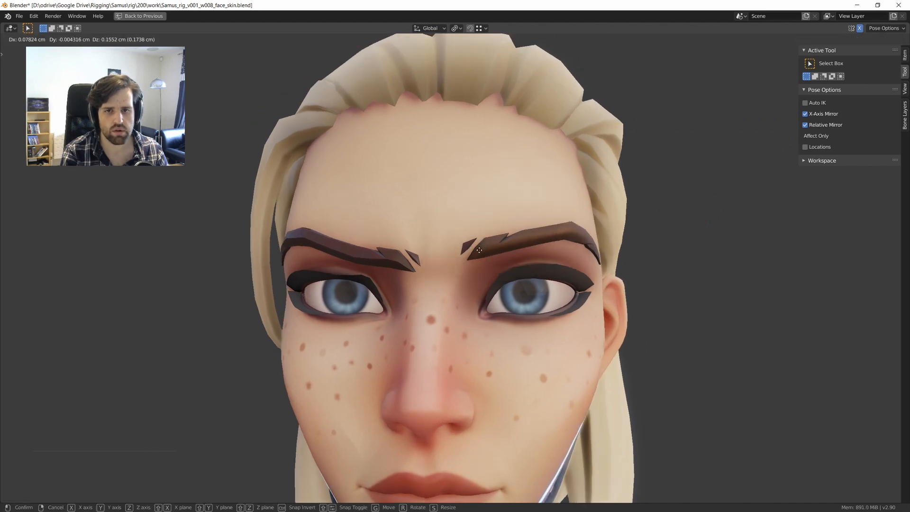
{"action": "right_click", "coordinate": [470, 278]}
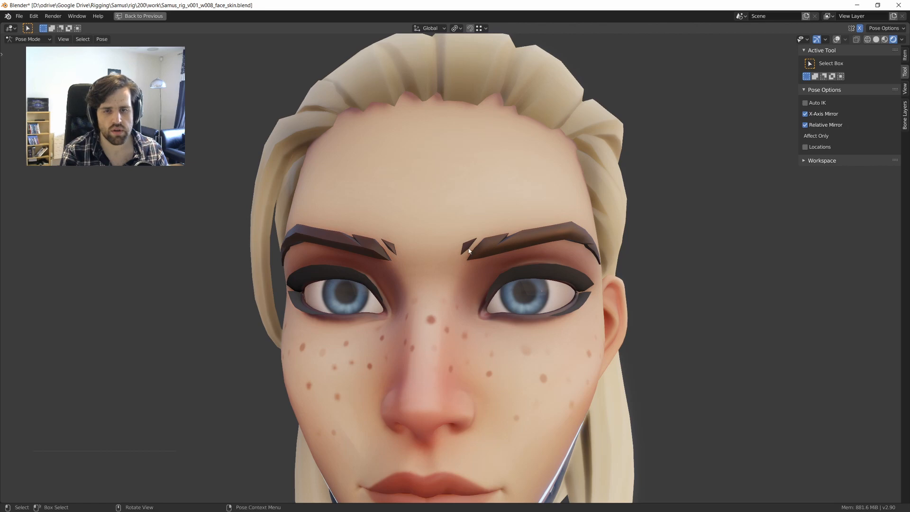
Show the overlays again and try moving the mirrored brow crease controls inward and down into a frown.
{"action": "key", "text": "shift+alt+z"}
{"action": "key", "text": "alt+a"}
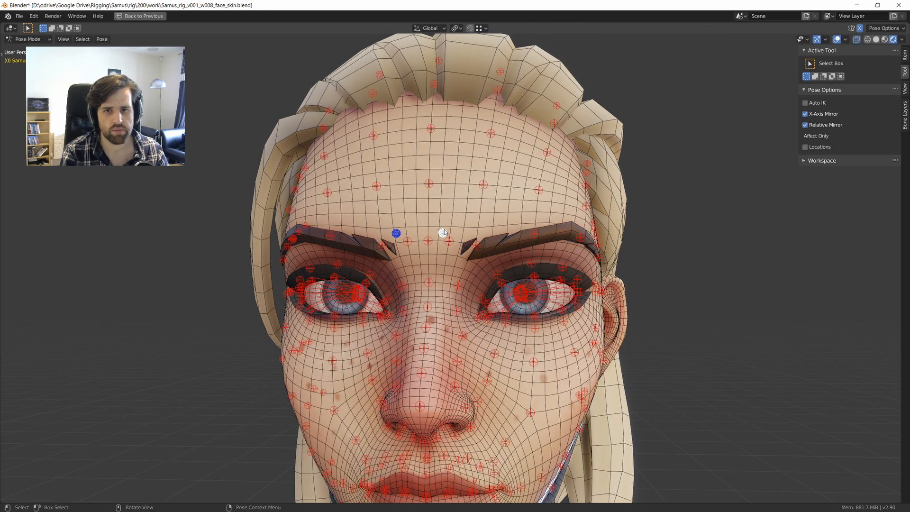
{"action": "key", "text": "g"}
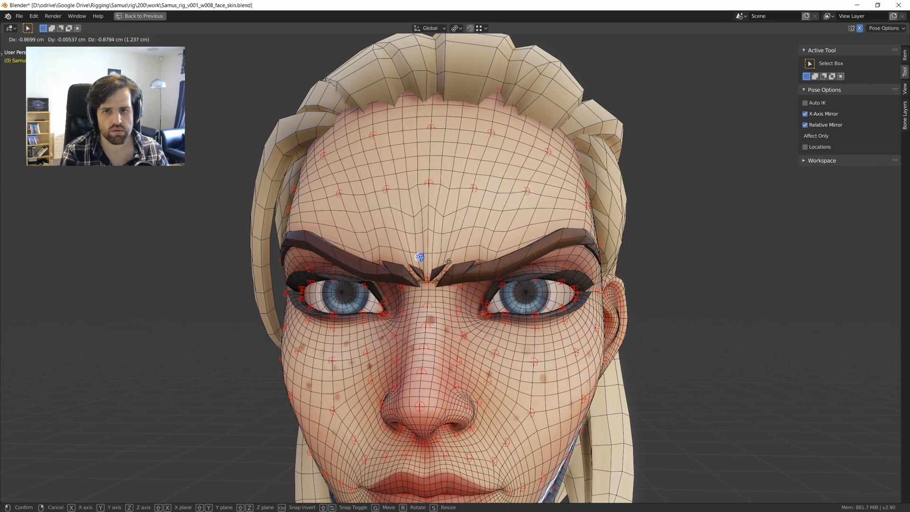
{"action": "left_click", "coordinate": [436, 260]}
{"action": "middle_click_drag", "start_coordinate": [436, 260], "coordinate": [475, 269]}
{"action": "middle_click_drag", "start_coordinate": [487, 212], "coordinate": [520, 252]}
Try moving the mirrored brow crease controls sideways and back toward the centre to compare frown shapes.
{"action": "key", "text": "g"}
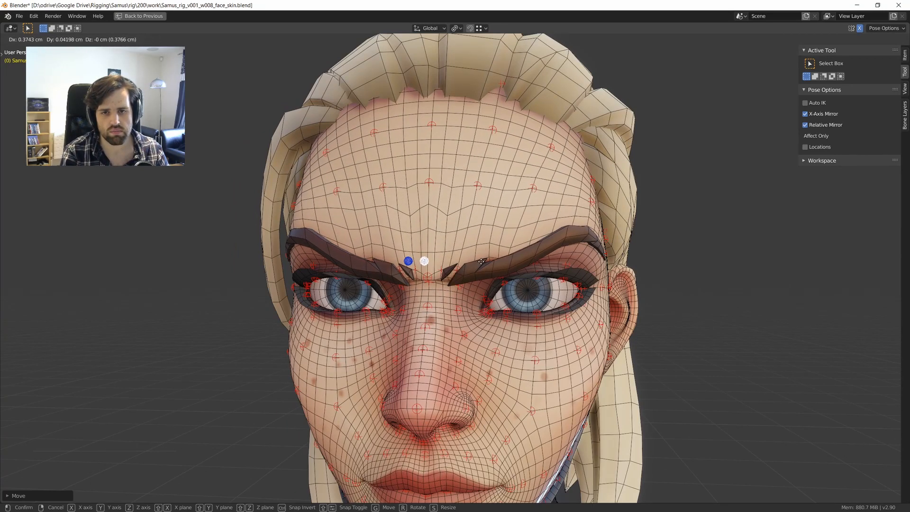
{"action": "left_click", "coordinate": [464, 267]}
{"action": "scroll", "coordinate": [463, 268], "scroll_direction": "down", "scroll_amount": 3}
{"action": "mouse_move", "coordinate": [463, 268]}
{"action": "middle_mouse_down"}
{"action": "mouse_move", "coordinate": [490, 268]}
{"action": "mouse_move", "coordinate": [420, 280]}
{"action": "mouse_move", "coordinate": [447, 265]}
{"action": "middle_mouse_up"}
{"action": "scroll", "coordinate": [474, 270], "scroll_direction": "up", "scroll_amount": 4}
{"action": "key", "text": "g"}
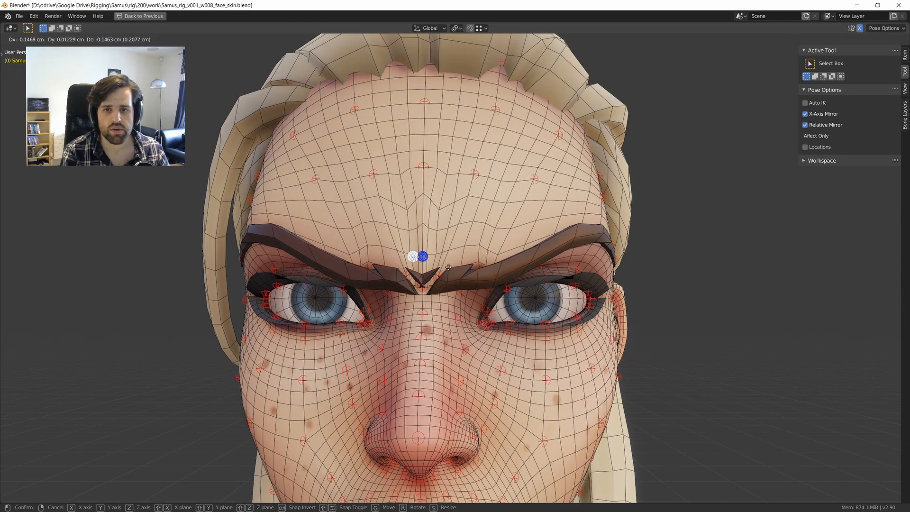
{"action": "left_click", "coordinate": [450, 267]}
Undo the test moves of the mirrored brow crease controls and restore the full layout with the Action Editor.
{"action": "left_click", "coordinate": [453, 248]}
{"action": "key", "text": "ctrl+z"}
{"action": "key", "text": "ctrl+z"}
{"action": "middle_click_drag", "start_coordinate": [496, 241], "coordinate": [439, 229]}
{"action": "key", "text": "g"}
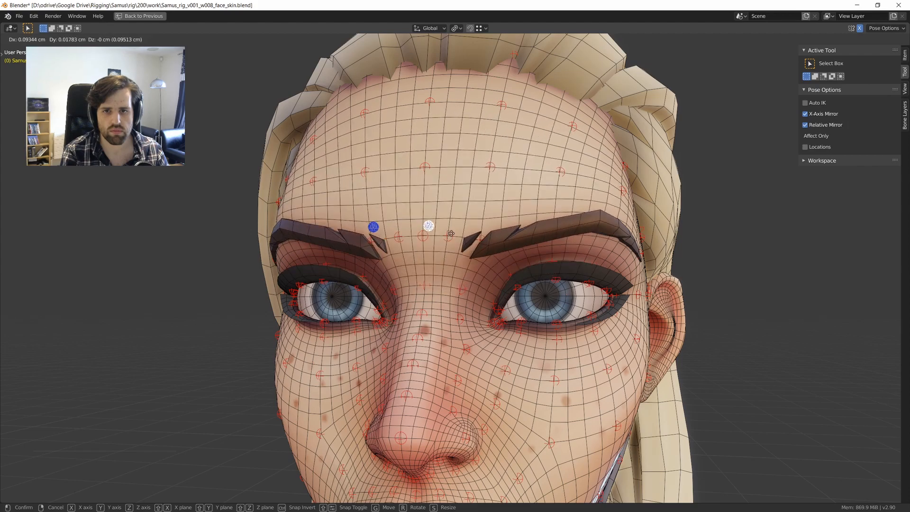
{"action": "right_click", "coordinate": [441, 238]}
{"action": "middle_click_drag", "start_coordinate": [442, 238], "coordinate": [472, 226]}
{"action": "key", "text": "ctrl+space"}
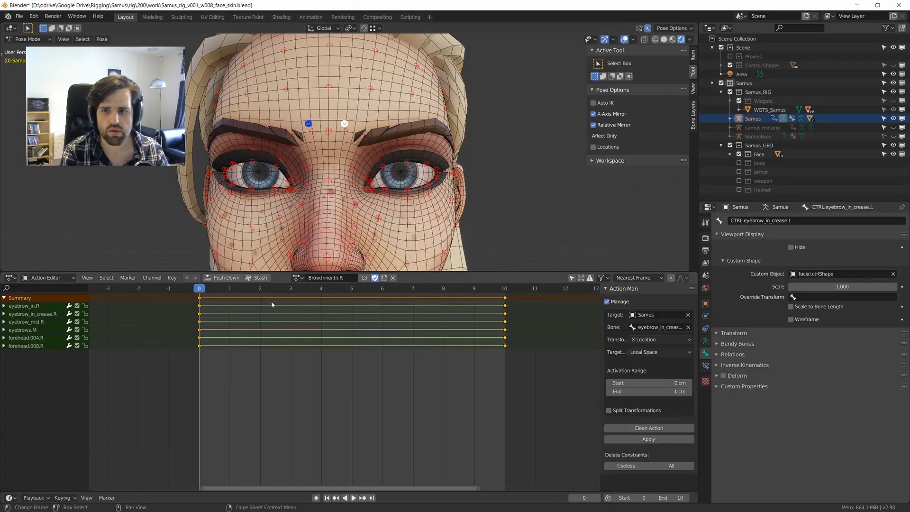
Load the Brow.Inner.Raiser.L action, delete all its keyframes, and reassign the emptied action to the rig.
{"action": "left_click", "coordinate": [295, 278]}
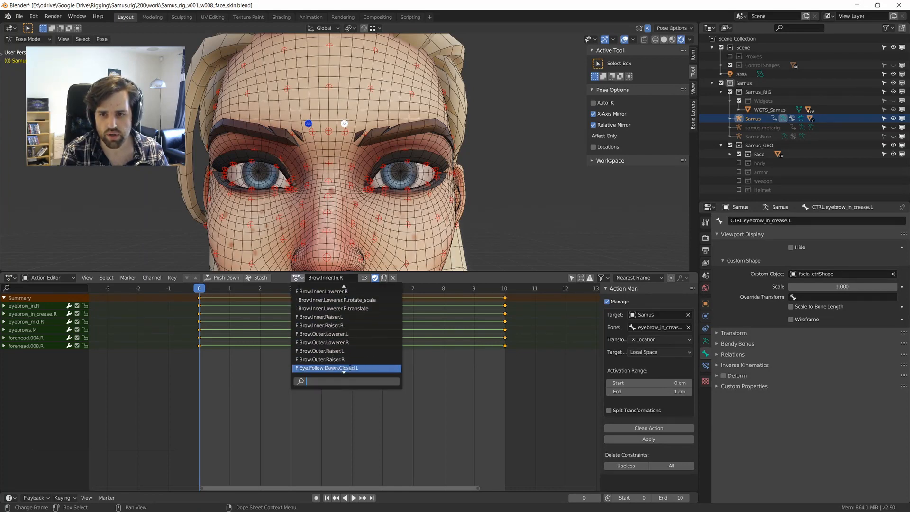
{"action": "scroll", "coordinate": [350, 368], "scroll_direction": "up", "scroll_amount": 10}
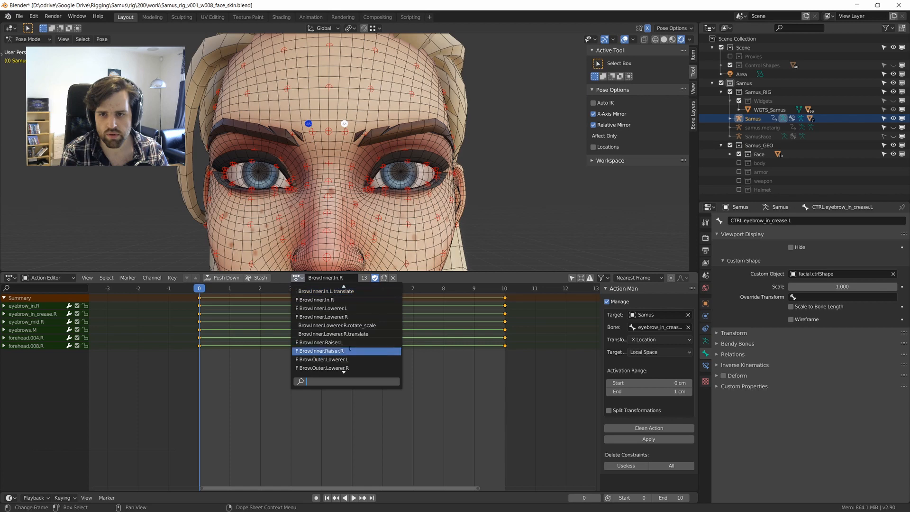
{"action": "left_click", "coordinate": [348, 342]}
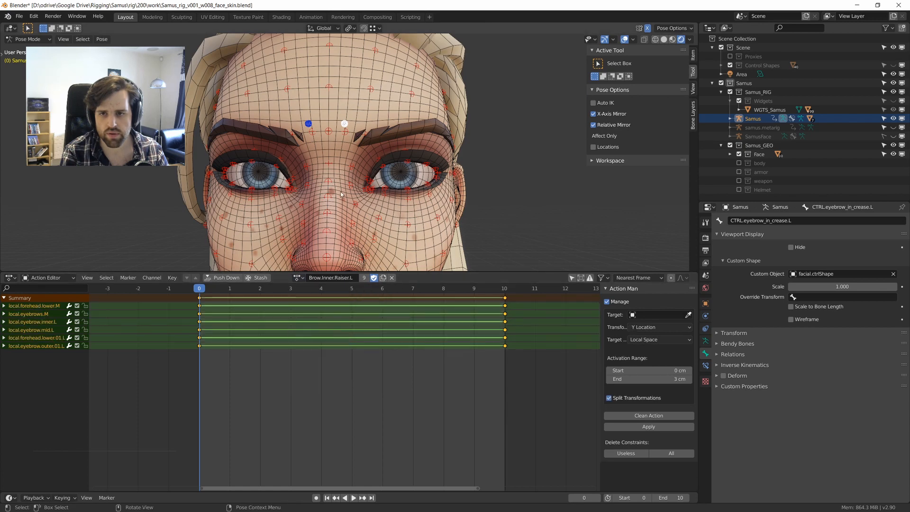
{"action": "key", "text": "x"}
{"action": "left_click", "coordinate": [305, 336]}
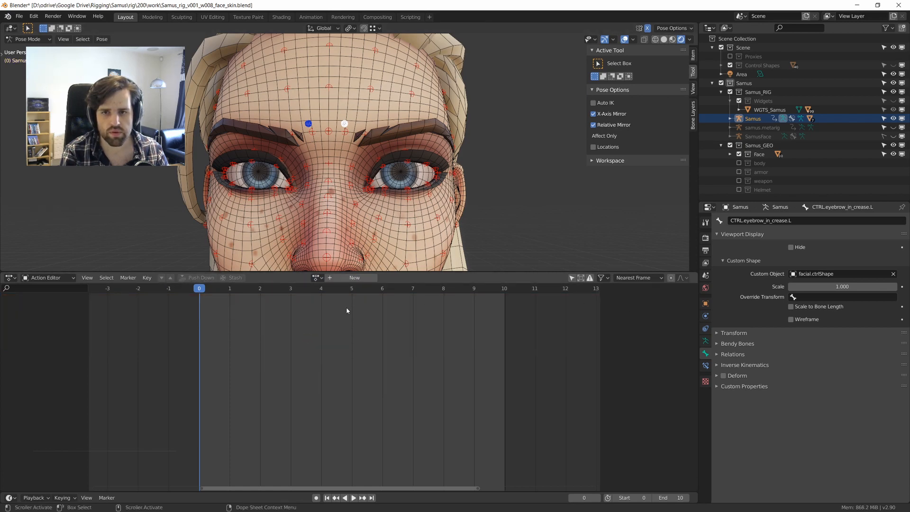
{"action": "left_click", "coordinate": [317, 278]}
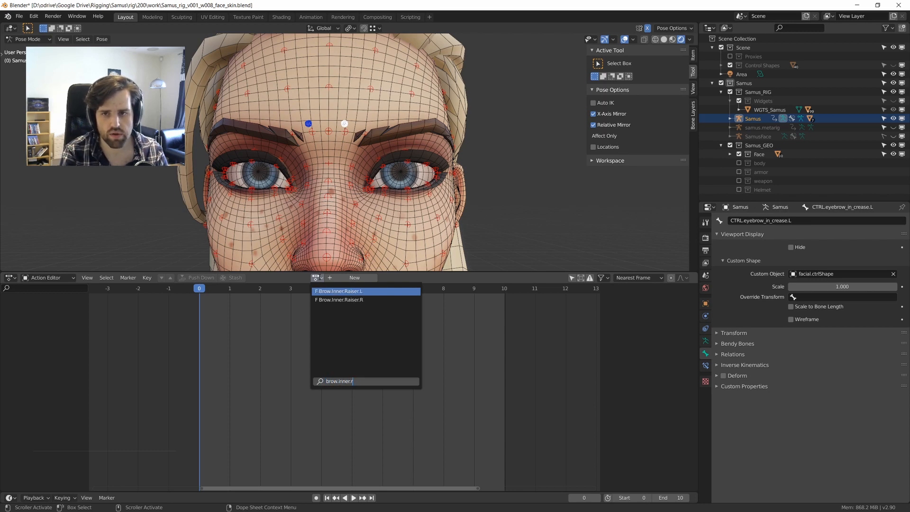
{"action": "key", "text": "Return"}
Set the managed action's target to Samus and its control bone to CTRL.eyebrow_in_crease.L.
{"action": "left_click", "coordinate": [656, 315]}
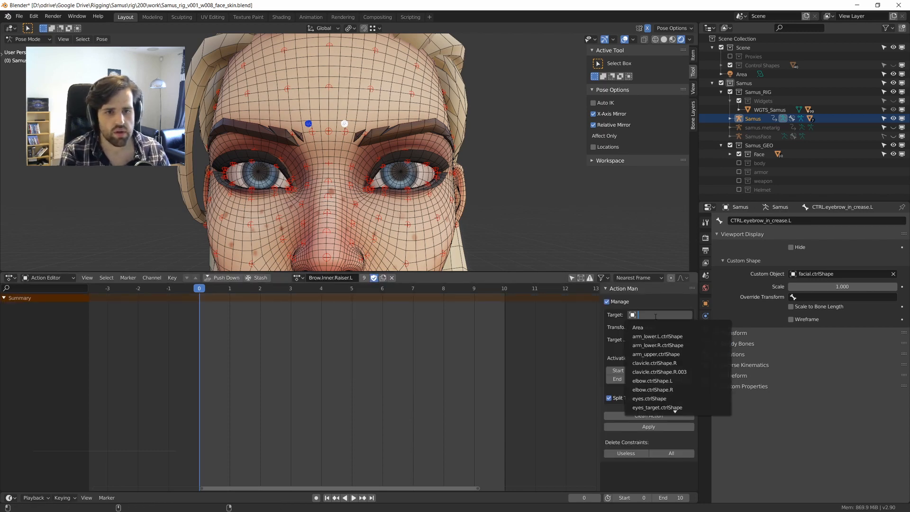
{"action": "type", "text": "Sa"}
{"action": "key", "text": "Return"}
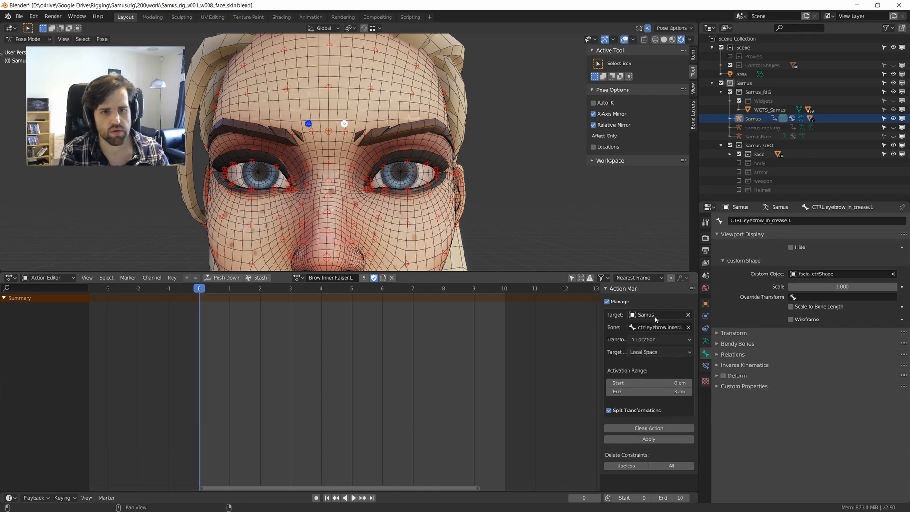
{"action": "left_click", "coordinate": [662, 327]}
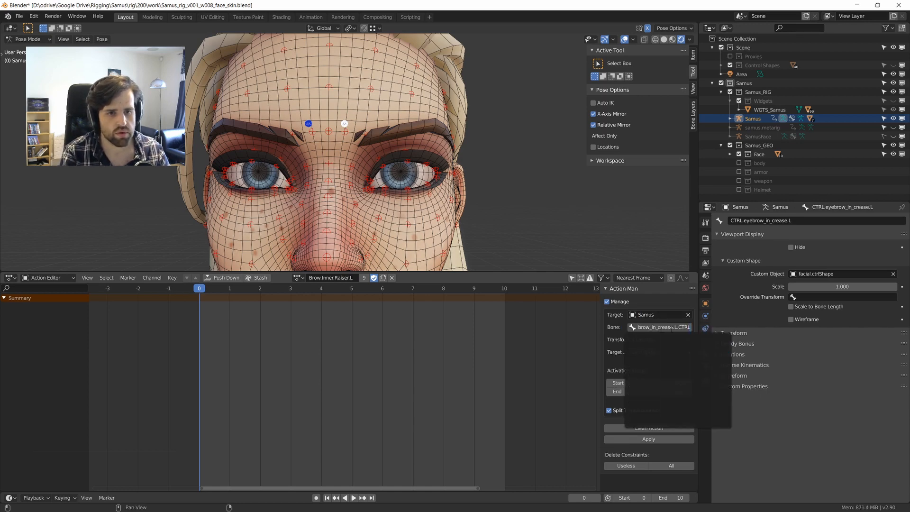
{"action": "key", "text": "BackSpace"}
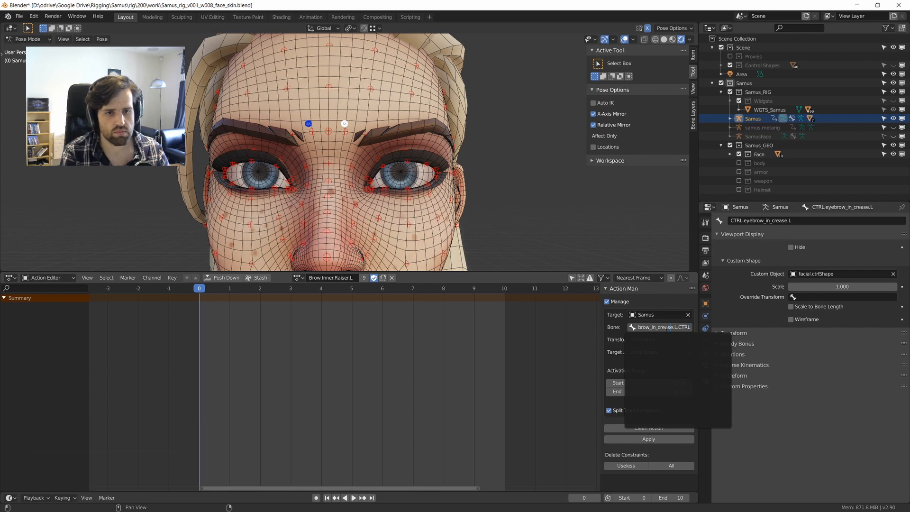
{"action": "key", "text": "BackSpace"}
{"action": "key", "text": "BackSpace"}
{"action": "key", "text": "BackSpace"}
{"action": "key", "text": "BackSpace"}
{"action": "key", "text": "BackSpace"}
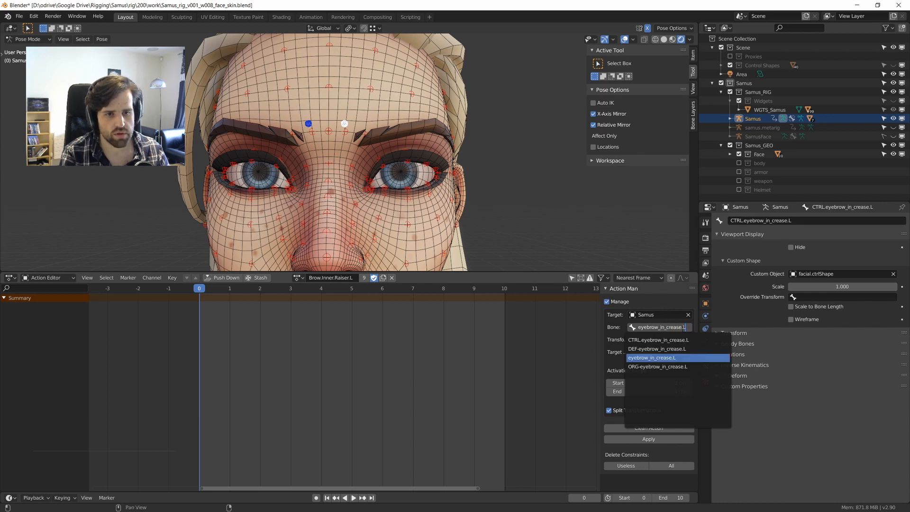
{"action": "type", "text": "CTRL."}
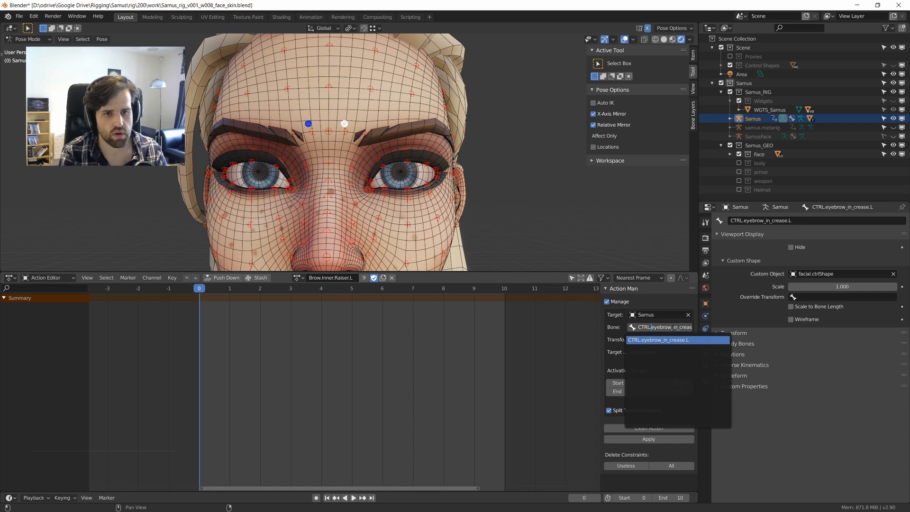
{"action": "key", "text": "Return"}
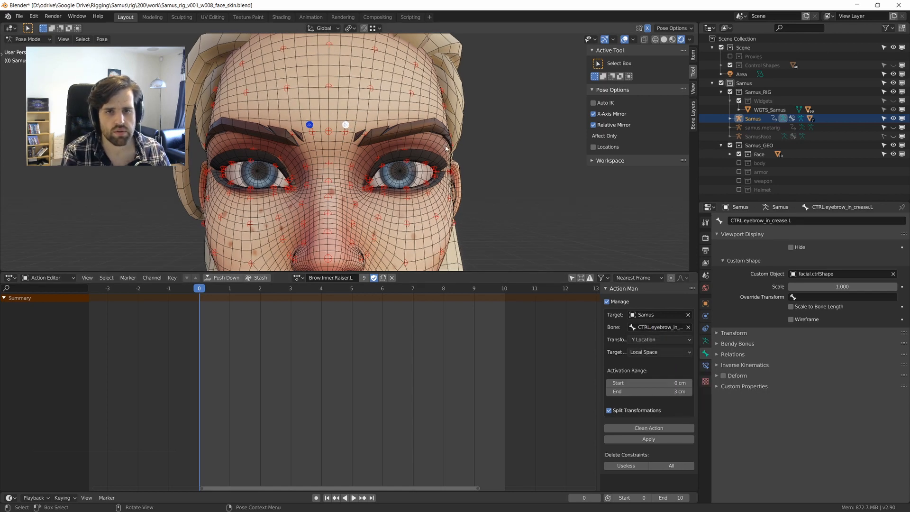
Try moving the left brow crease control downward along its local Z axis to check the axis direction.
{"action": "scroll", "coordinate": [445, 148], "scroll_direction": "up", "scroll_amount": 2}
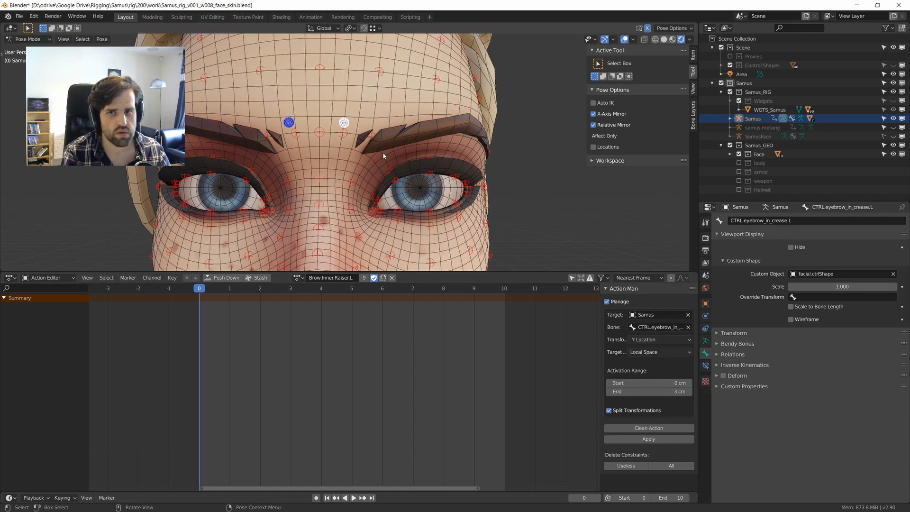
{"action": "key", "text": "g"}
{"action": "key", "text": "z"}
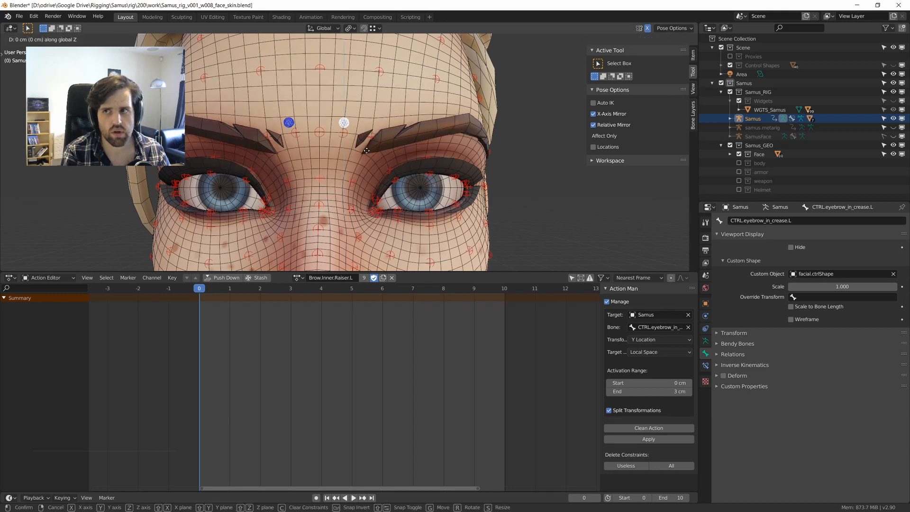
{"action": "key", "text": "z"}
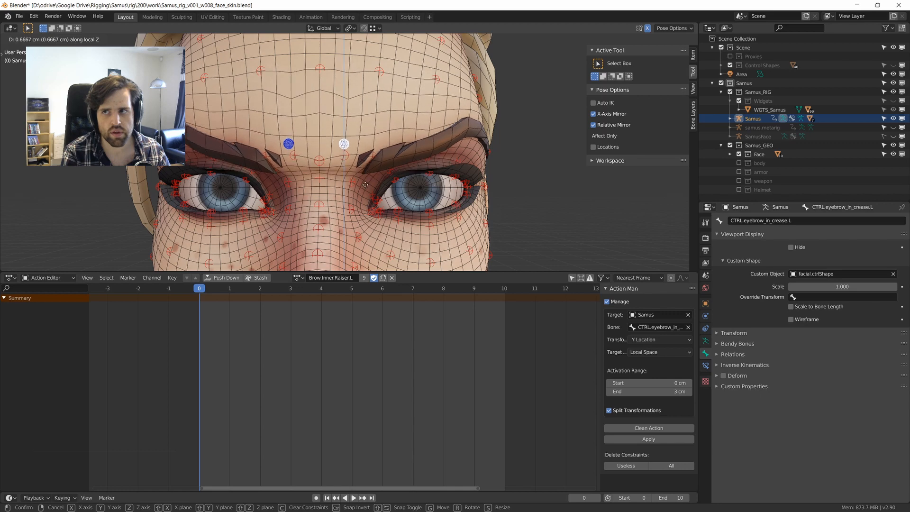
{"action": "right_click", "coordinate": [365, 185]}
Set the action's activation range end to -1 cm and turn off Split Transformations.
{"action": "left_click", "coordinate": [656, 392]}
{"action": "type", "text": "-1"}
{"action": "key", "text": "Return"}
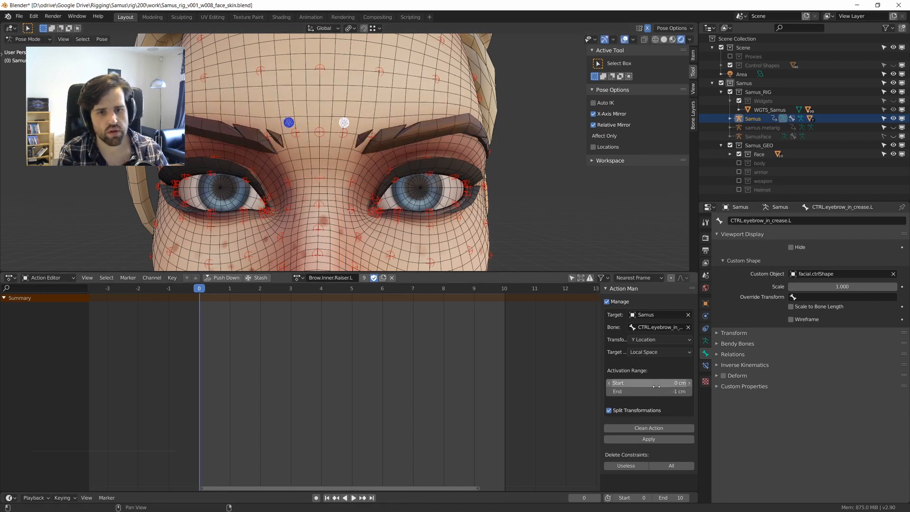
{"action": "left_click", "coordinate": [653, 411]}
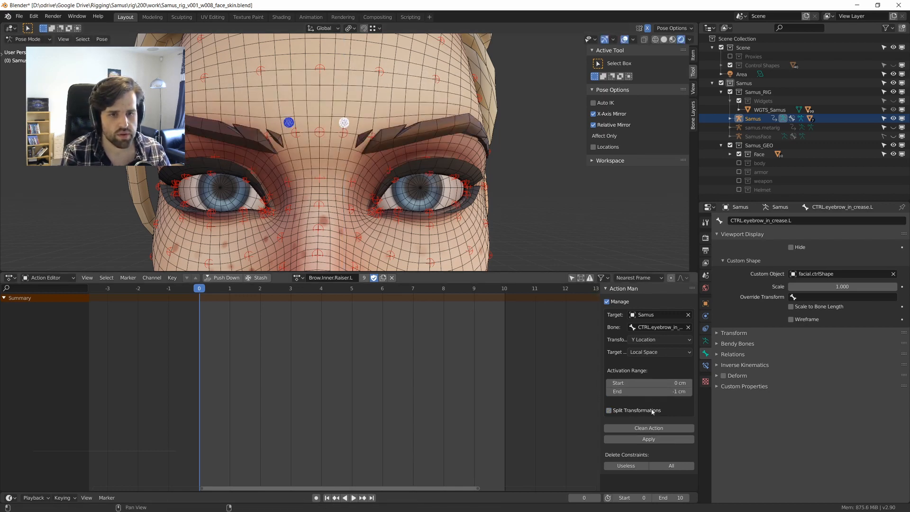
Select the eyebrow_in_crease.L and eyebrow_in.L bones and try moving them upward in side view.
{"action": "middle_click_drag", "start_coordinate": [337, 147], "coordinate": [340, 158]}
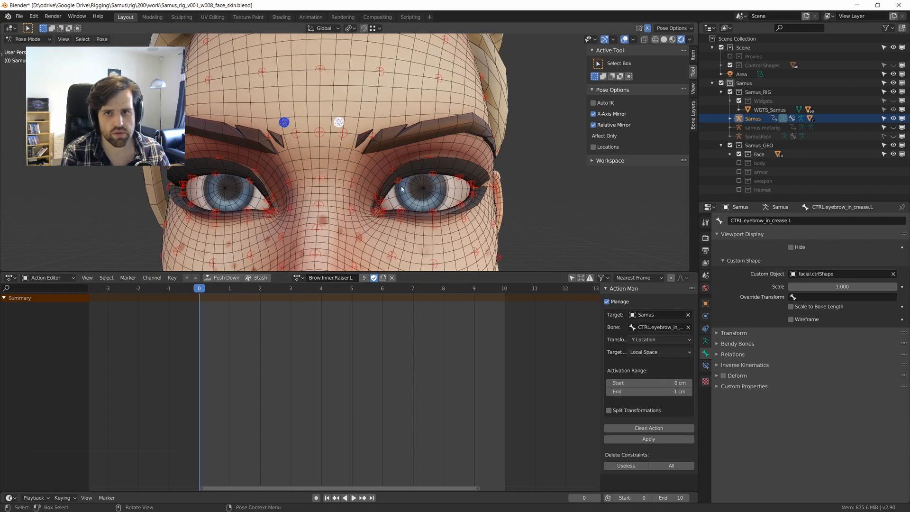
{"action": "left_click", "coordinate": [346, 133]}
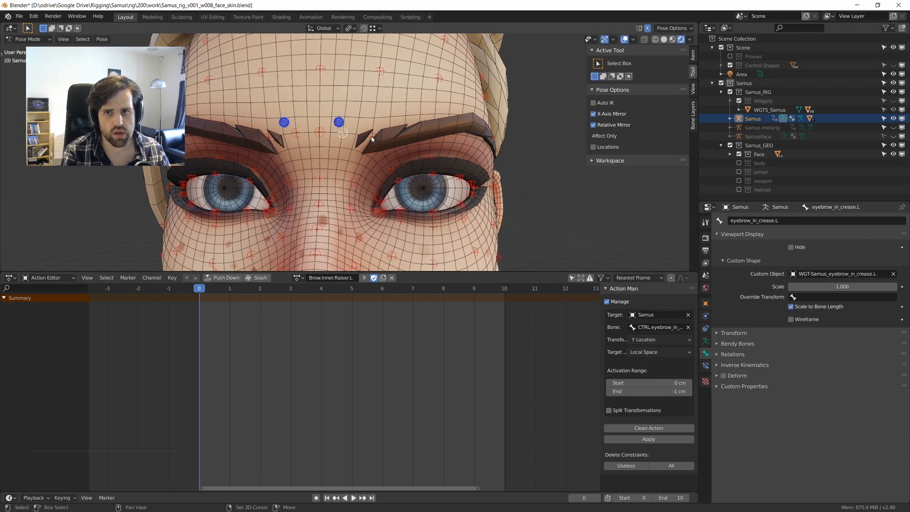
{"action": "left_click", "coordinate": [372, 137], "text": "shift"}
{"action": "middle_click_drag", "start_coordinate": [421, 131], "coordinate": [429, 195], "text": "shift"}
{"action": "key", "text": "KP_1"}
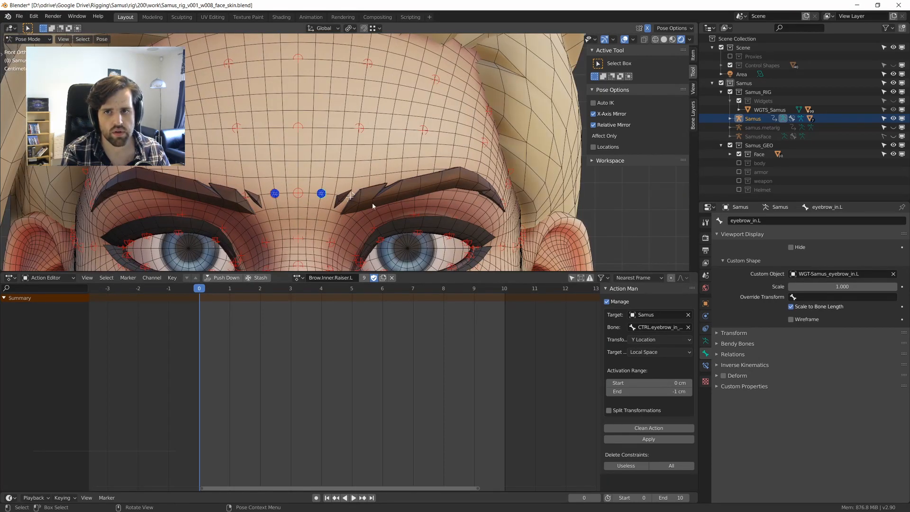
{"action": "key", "text": "KP_3"}
{"action": "key", "text": "g"}
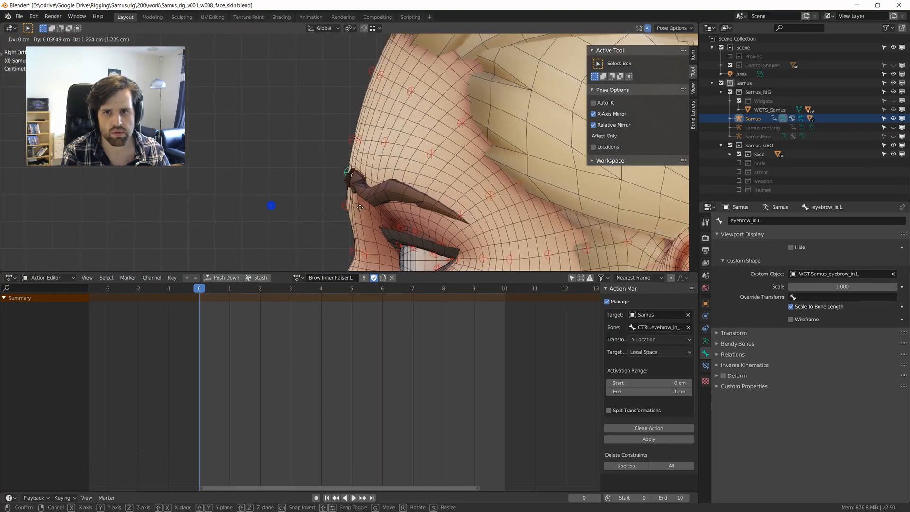
{"action": "right_click", "coordinate": [339, 184]}
Try raising the two inner left brow bones along global Z in side view, and undo the move.
{"action": "middle_click_drag", "start_coordinate": [338, 184], "coordinate": [428, 203], "text": "alt"}
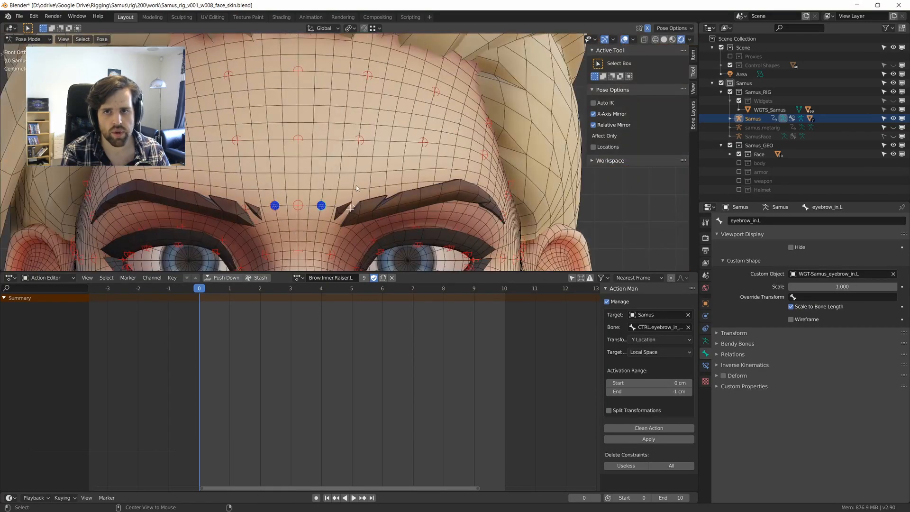
{"action": "scroll", "coordinate": [428, 204], "scroll_direction": "down", "scroll_amount": 3}
{"action": "middle_click_drag", "start_coordinate": [481, 164], "coordinate": [354, 172], "text": "alt"}
{"action": "scroll", "coordinate": [447, 207], "scroll_direction": "up", "scroll_amount": 3}
{"action": "middle_click_drag", "start_coordinate": [447, 208], "coordinate": [251, 188], "text": "alt"}
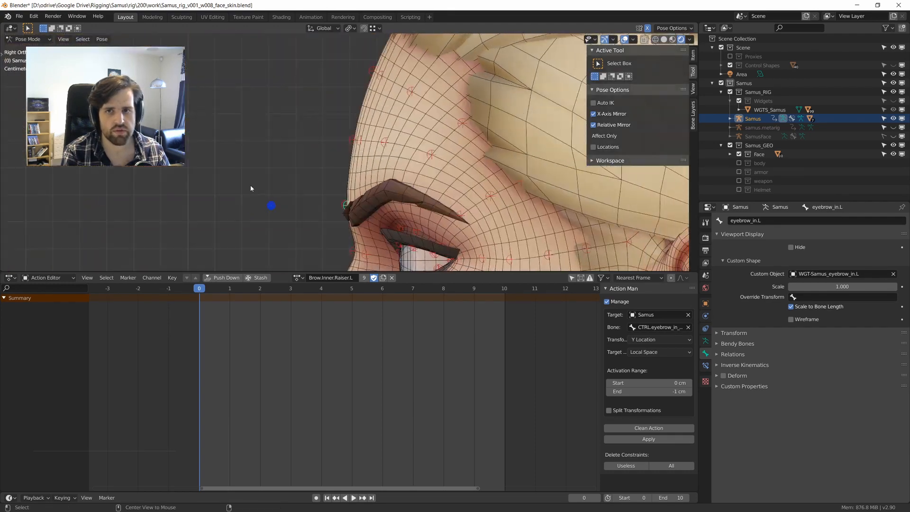
{"action": "scroll", "coordinate": [386, 174], "scroll_direction": "down", "scroll_amount": 3}
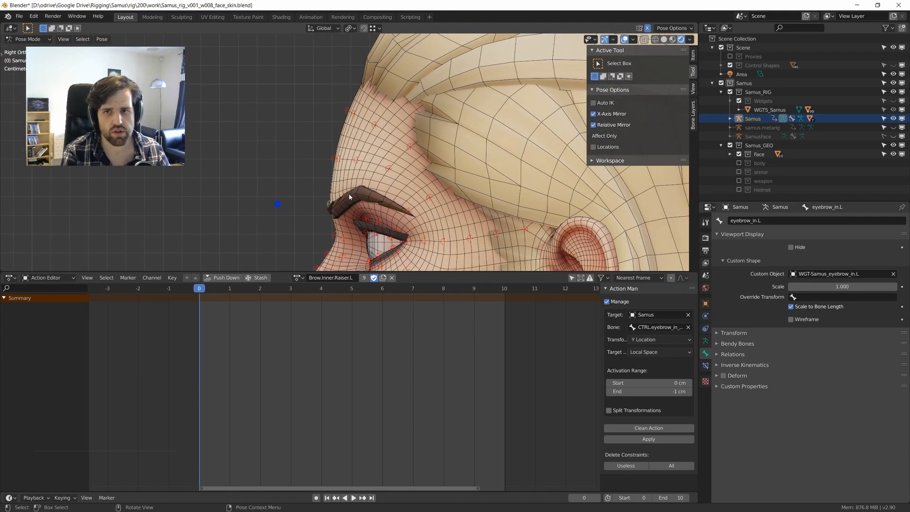
{"action": "key", "text": "g"}
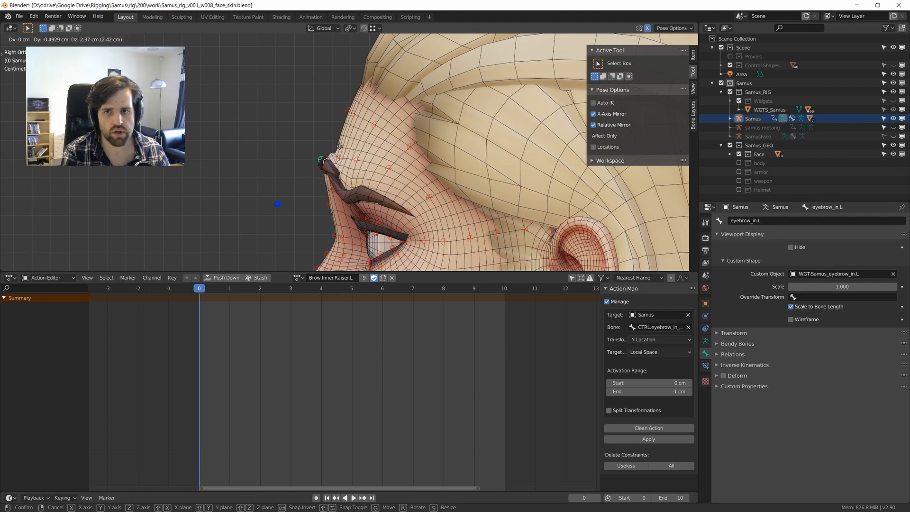
{"action": "key", "text": "z"}
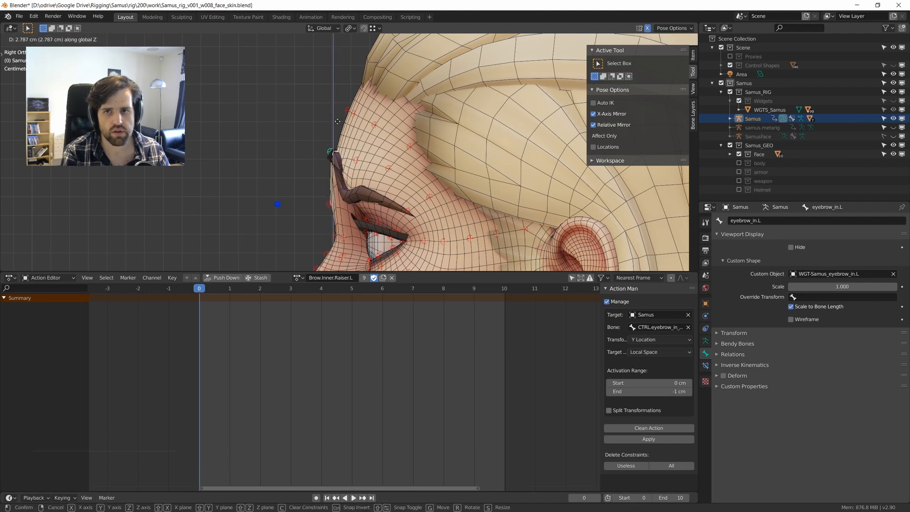
{"action": "left_click", "coordinate": [335, 130]}
{"action": "scroll", "coordinate": [335, 155], "scroll_direction": "up", "scroll_amount": 1}
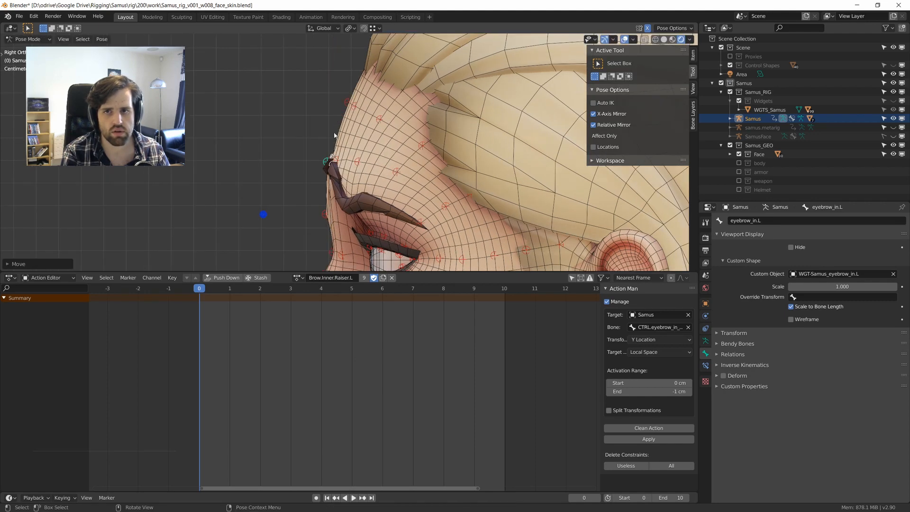
{"action": "key", "text": "ctrl+z"}
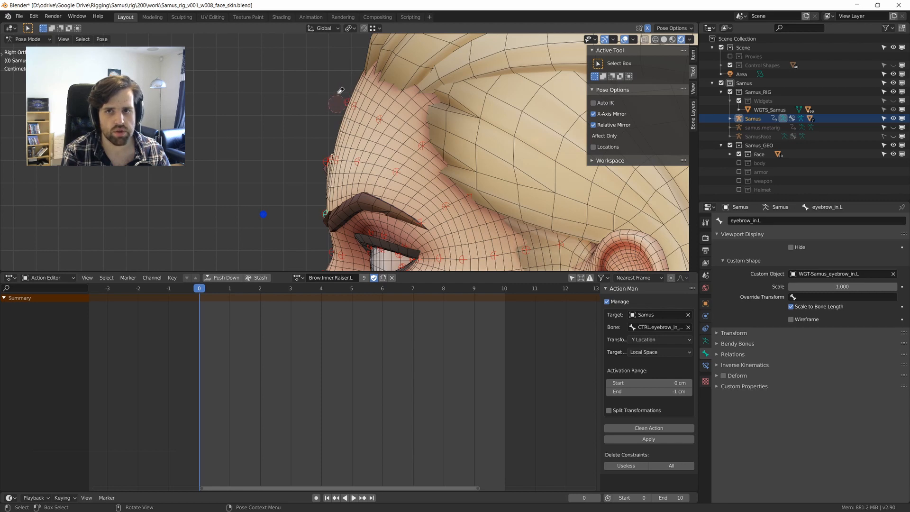
Select eyebrow_in_crease.L, eyebrow_in.L and eyebrows.M, and raise them along the forehead profile in side view.
{"action": "middle_click_drag", "start_coordinate": [317, 257], "coordinate": [370, 189]}
{"action": "middle_click_drag", "start_coordinate": [311, 199], "coordinate": [327, 220]}
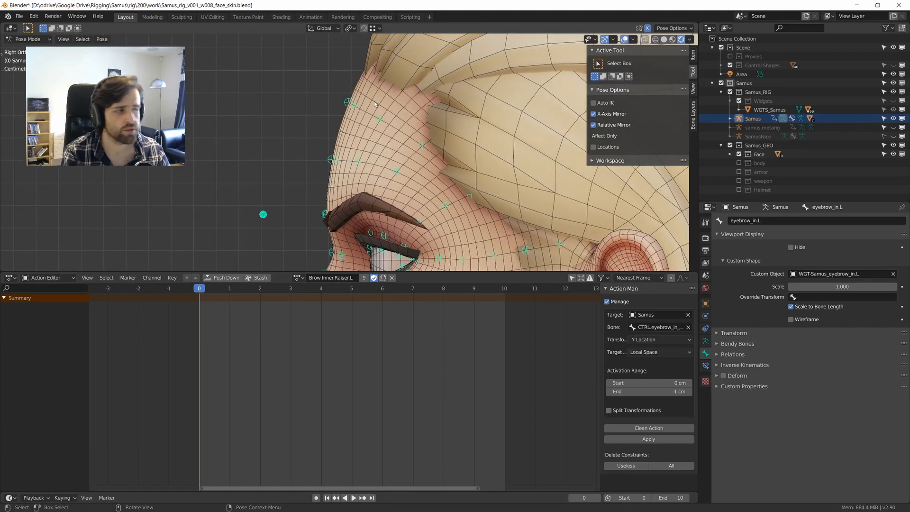
{"action": "middle_click_drag", "start_coordinate": [389, 139], "coordinate": [330, 214]}
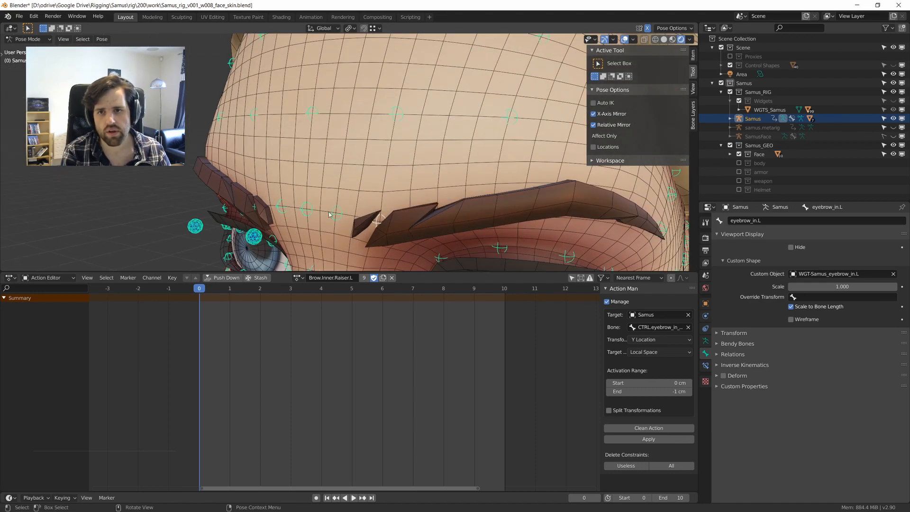
{"action": "left_click", "coordinate": [342, 216]}
{"action": "left_click", "coordinate": [371, 223], "text": "shift"}
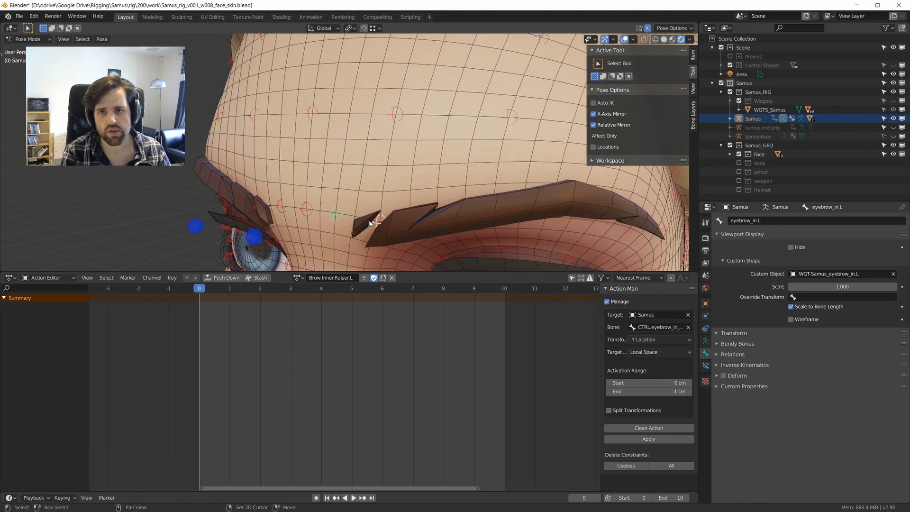
{"action": "left_click", "coordinate": [303, 211], "text": "shift"}
{"action": "middle_click_drag", "start_coordinate": [314, 192], "coordinate": [340, 187], "text": "alt"}
{"action": "scroll", "coordinate": [379, 199], "scroll_direction": "down", "scroll_amount": 2}
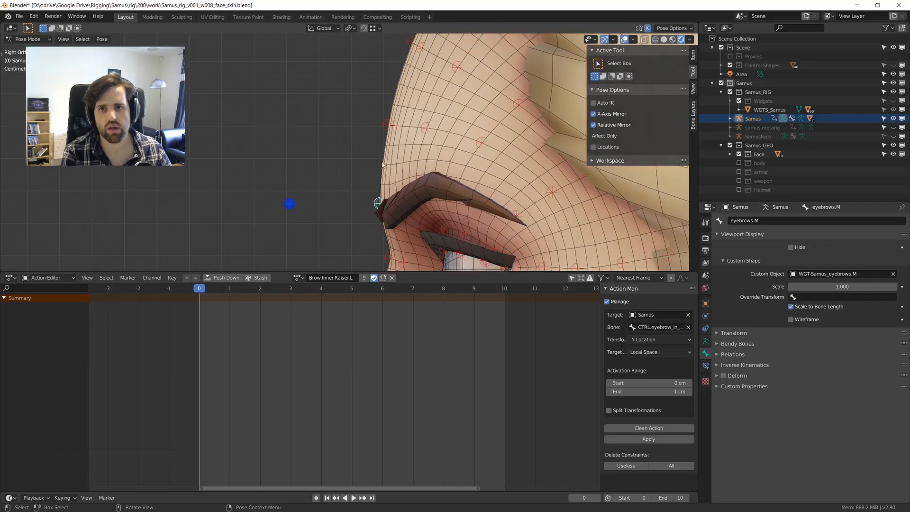
{"action": "key", "text": "g"}
{"action": "left_click", "coordinate": [390, 106]}
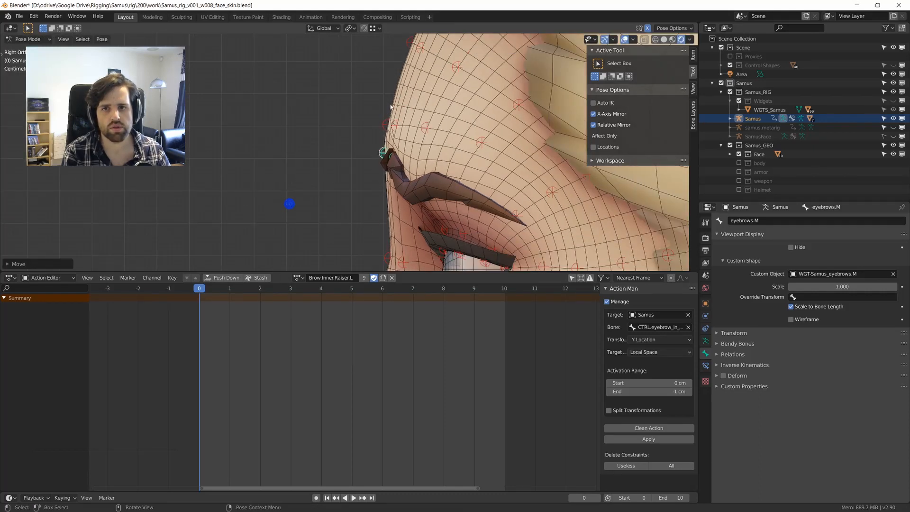
Rotate eyebrows.M and adjust its position along the forehead profile in side view.
{"action": "key", "text": "r"}
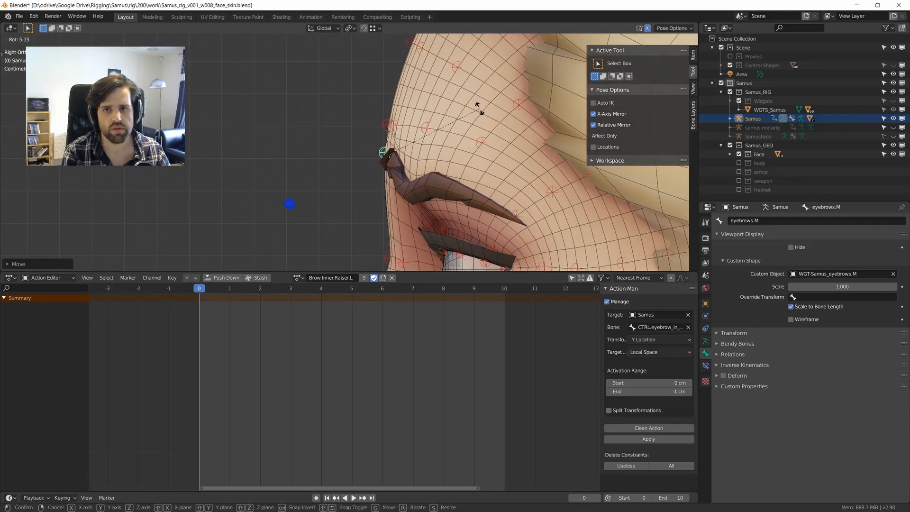
{"action": "left_click", "coordinate": [447, 106]}
{"action": "key", "text": "g"}
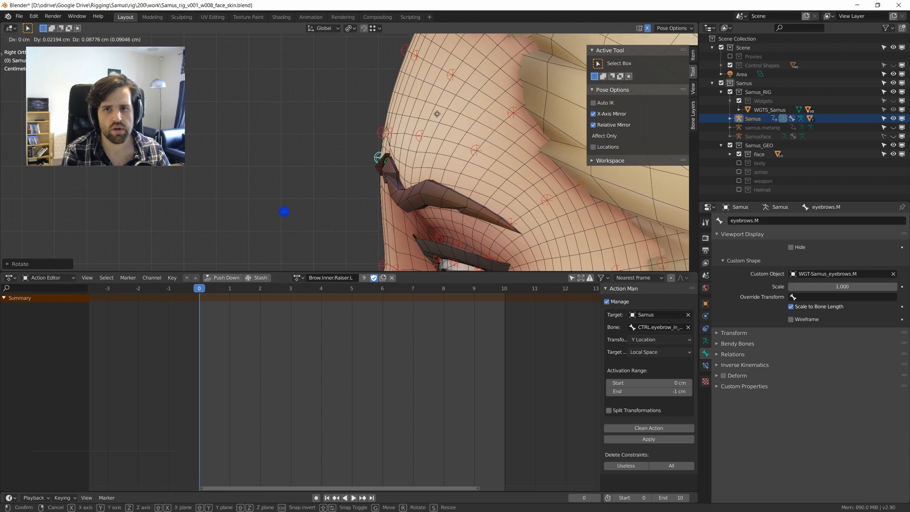
{"action": "left_click", "coordinate": [437, 112]}
{"action": "middle_click_drag", "start_coordinate": [436, 112], "coordinate": [361, 215]}
{"action": "left_click", "coordinate": [312, 164]}
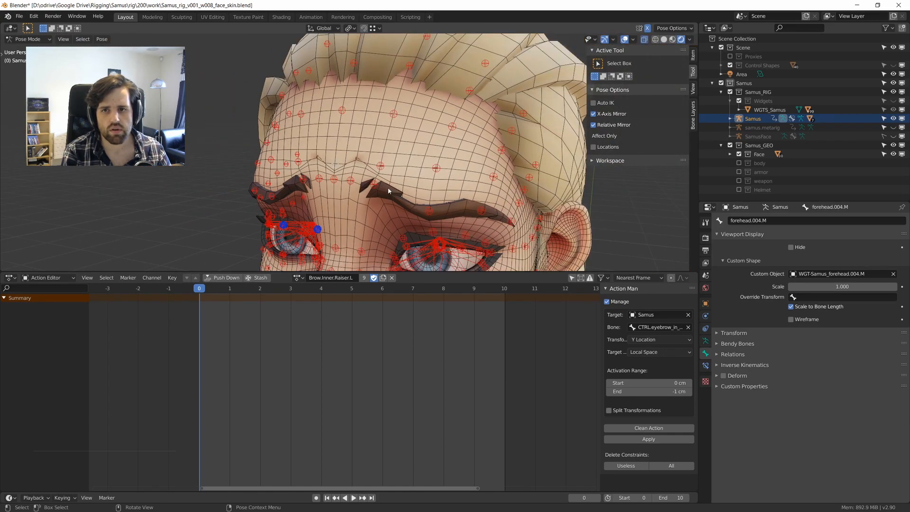
Turn off X-Axis Mirror and reset the mirrored inner brow bones on the character's right side to their rest location.
{"action": "key", "text": "a"}
{"action": "key", "text": "ctrl+c"}
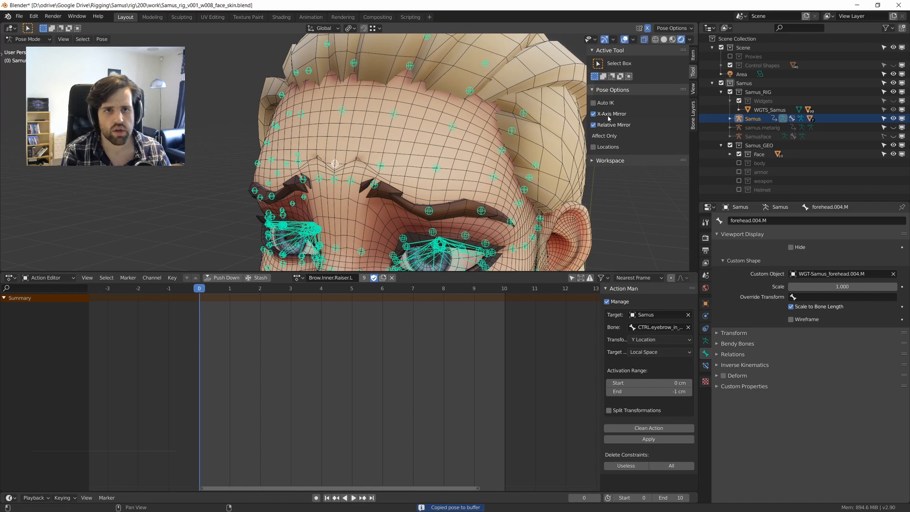
{"action": "middle_click_drag", "start_coordinate": [345, 162], "coordinate": [309, 159]}
{"action": "middle_click_drag", "start_coordinate": [365, 139], "coordinate": [356, 140]}
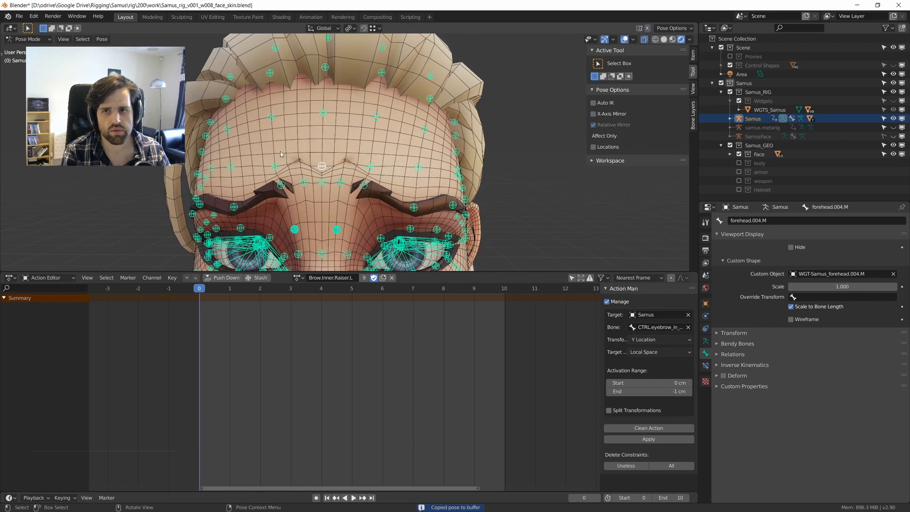
{"action": "left_click_drag", "start_coordinate": [254, 141], "coordinate": [310, 210]}
{"action": "middle_click_drag", "start_coordinate": [311, 213], "coordinate": [363, 186]}
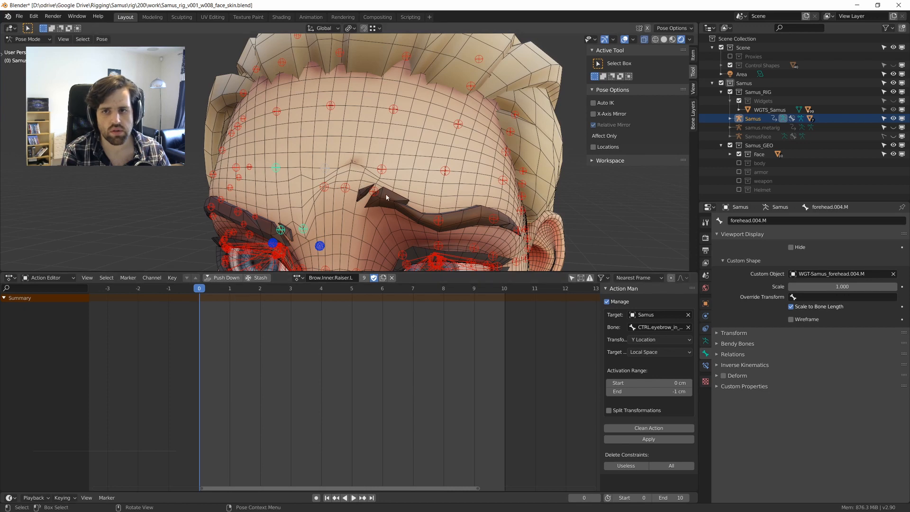
Copy the pose of all bones and key their location, rotation and scale at frame 10.
{"action": "key", "text": "a"}
{"action": "key", "text": "ctrl+c"}
{"action": "key", "text": "shift+Right"}
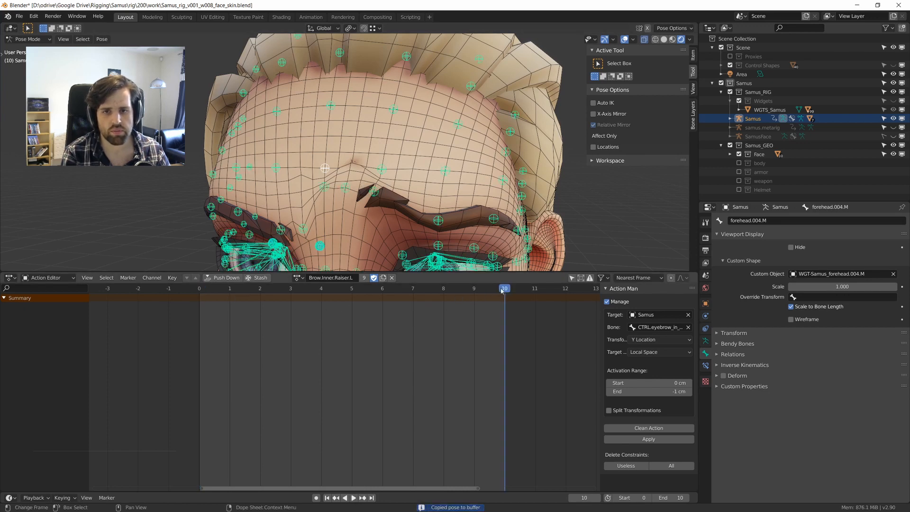
{"action": "key", "text": "i"}
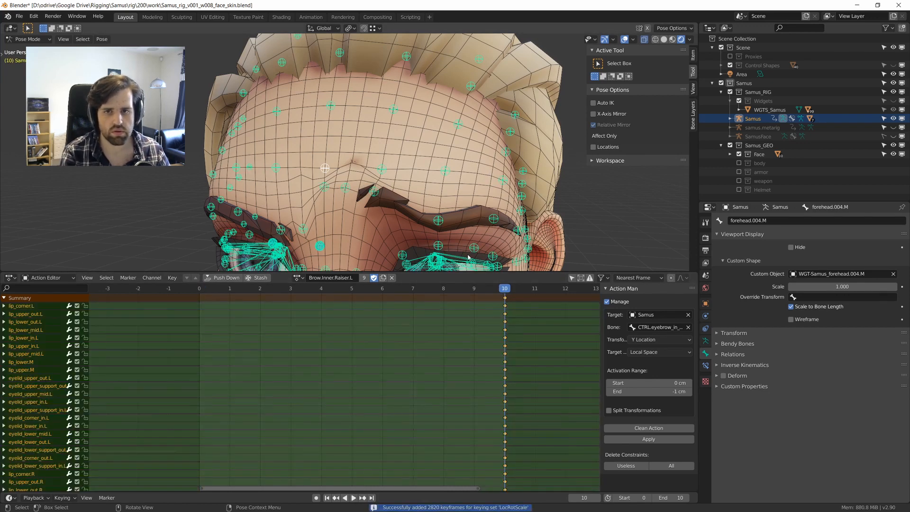
At frame 0, clear the location of all bones and key their location, rotation and scale.
{"action": "key", "text": "shift+Left"}
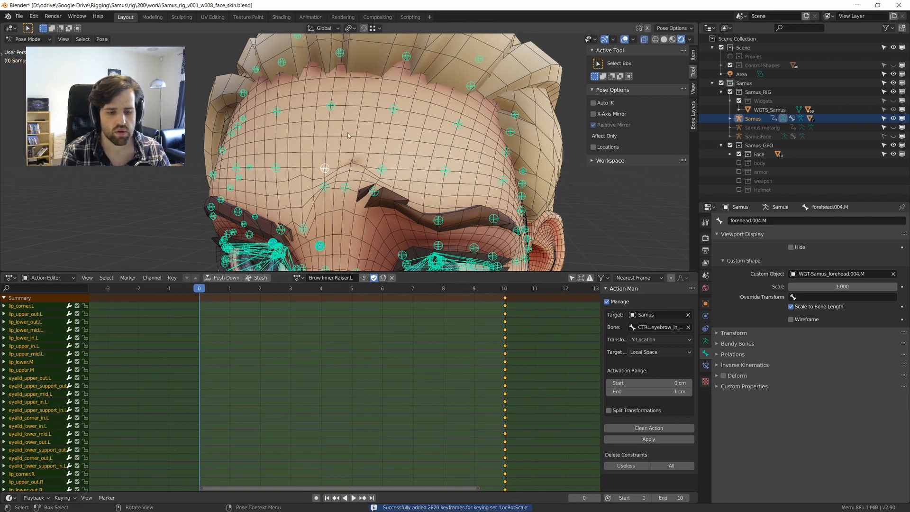
{"action": "key", "text": "alt+g"}
{"action": "key", "text": "alt+a"}
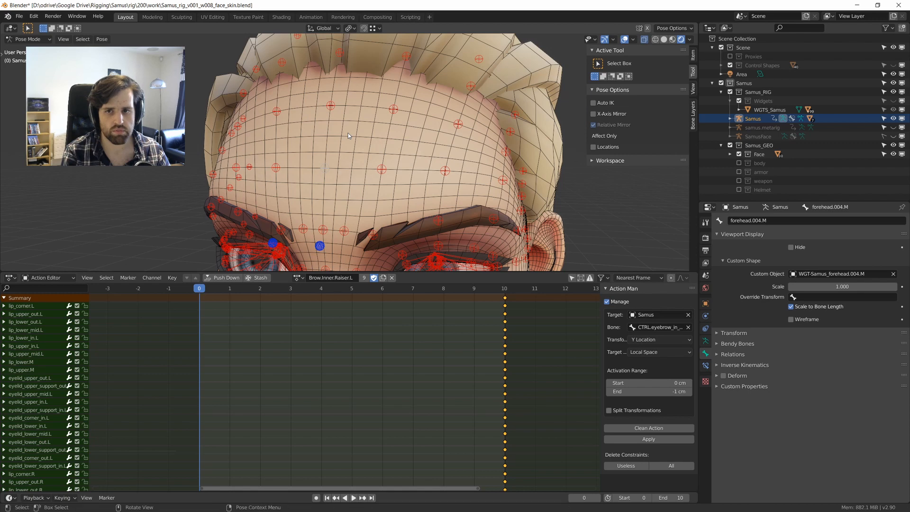
{"action": "key", "text": "a"}
{"action": "key", "text": "i"}
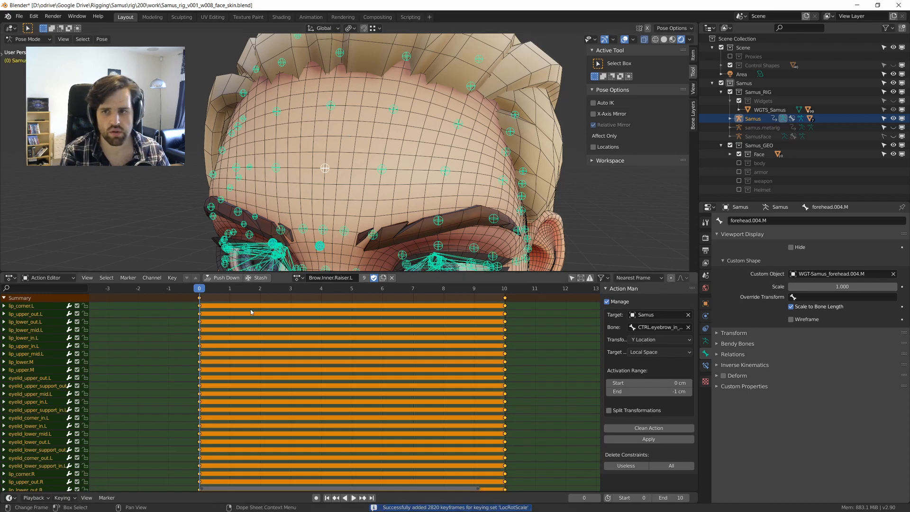
At frame 10, raise forehead.004.L about 1.4 cm along the forehead profile in side view.
{"action": "left_click_drag", "start_coordinate": [205, 287], "coordinate": [505, 287]}
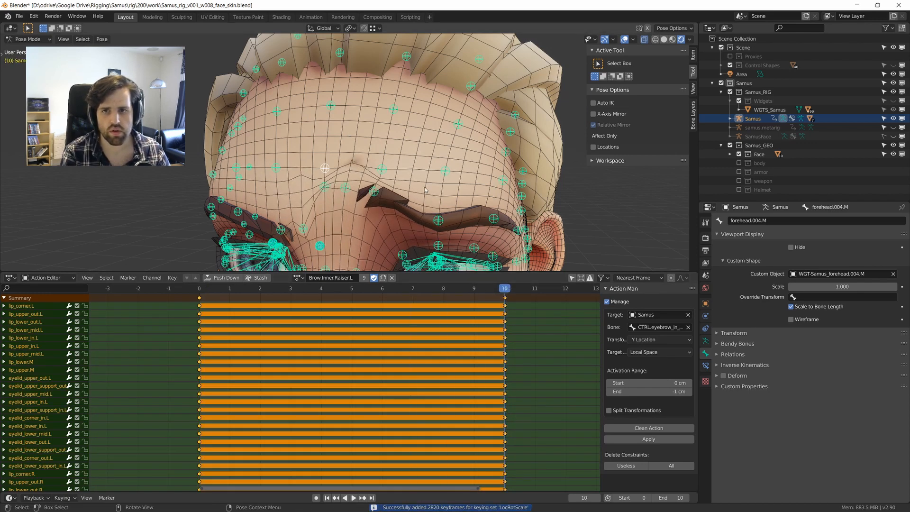
{"action": "left_click", "coordinate": [382, 170]}
{"action": "key", "text": "KP_3"}
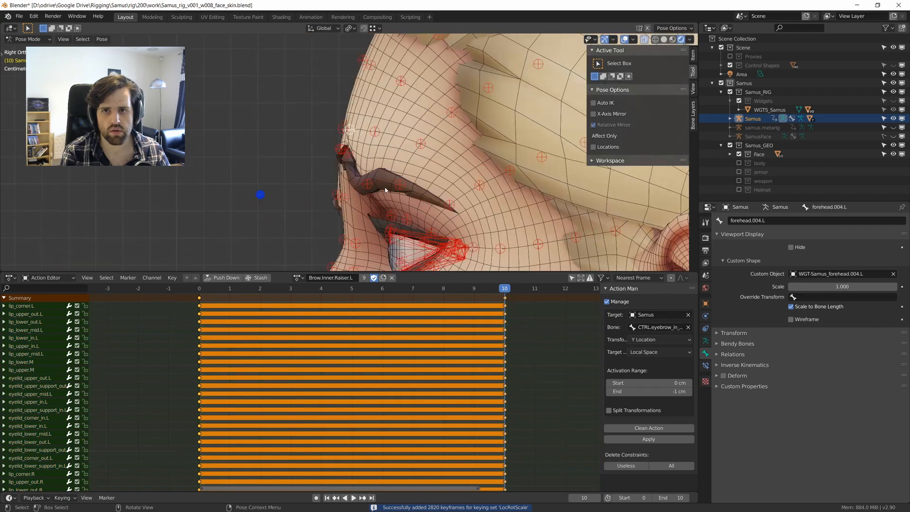
{"action": "middle_click_drag", "start_coordinate": [356, 146], "coordinate": [368, 217], "text": "shift"}
{"action": "key", "text": "g"}
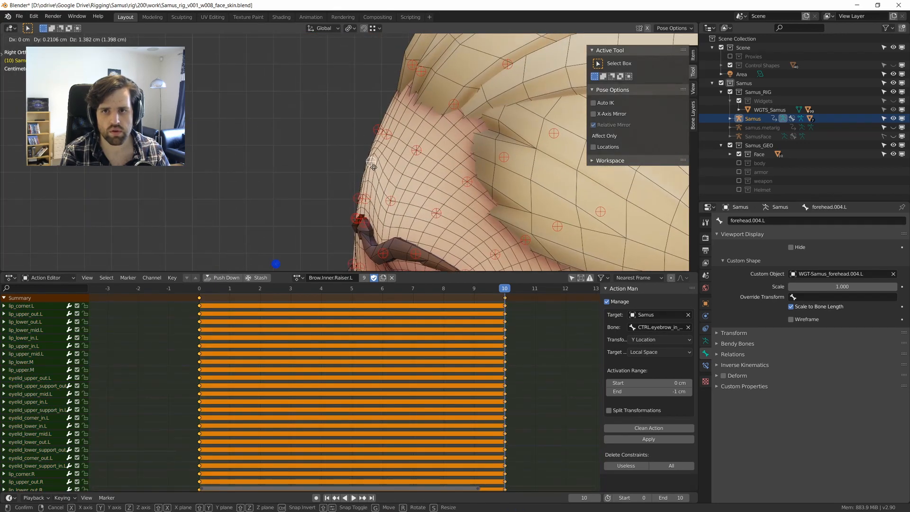
{"action": "left_click", "coordinate": [369, 163]}
{"action": "key", "text": "r"}
{"action": "right_click", "coordinate": [440, 173]}
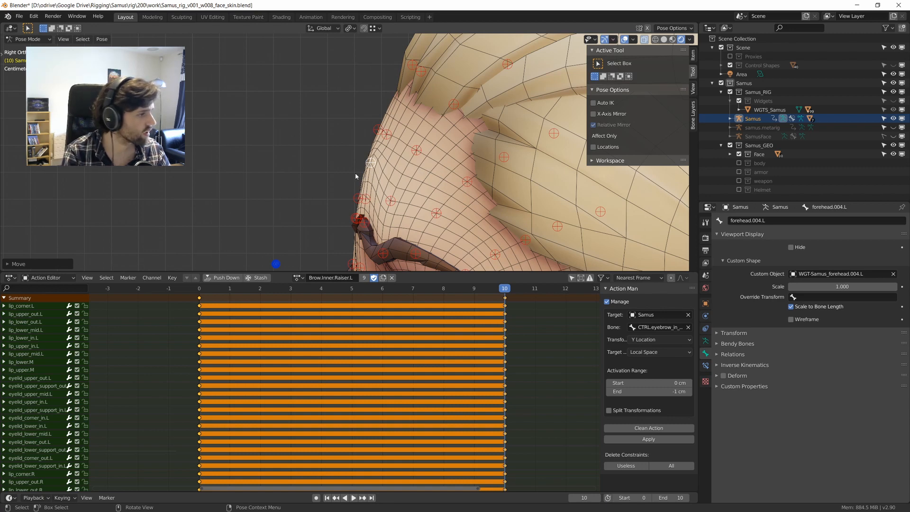
Raise forehead.004.M about 1.2 cm in side view and adjust forehead.004.L beside it.
{"action": "middle_click_drag", "start_coordinate": [354, 172], "coordinate": [363, 184], "text": "shift"}
{"action": "left_click", "coordinate": [380, 160]}
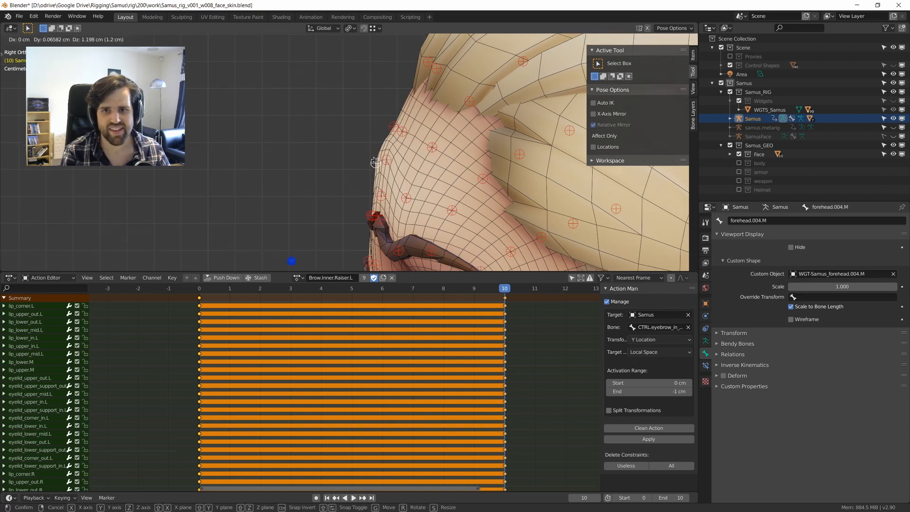
{"action": "key", "text": "r"}
{"action": "right_click", "coordinate": [409, 159]}
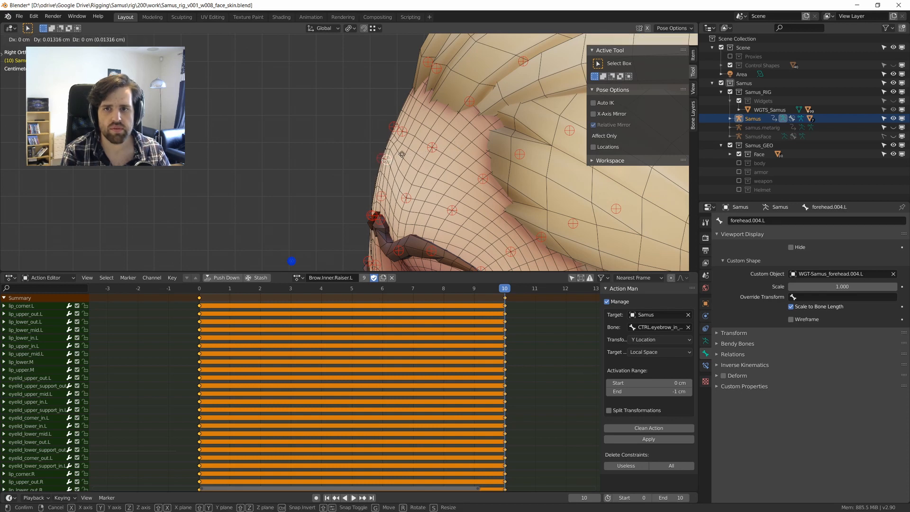
{"action": "left_click", "coordinate": [387, 161]}
{"action": "left_click", "coordinate": [407, 200]}
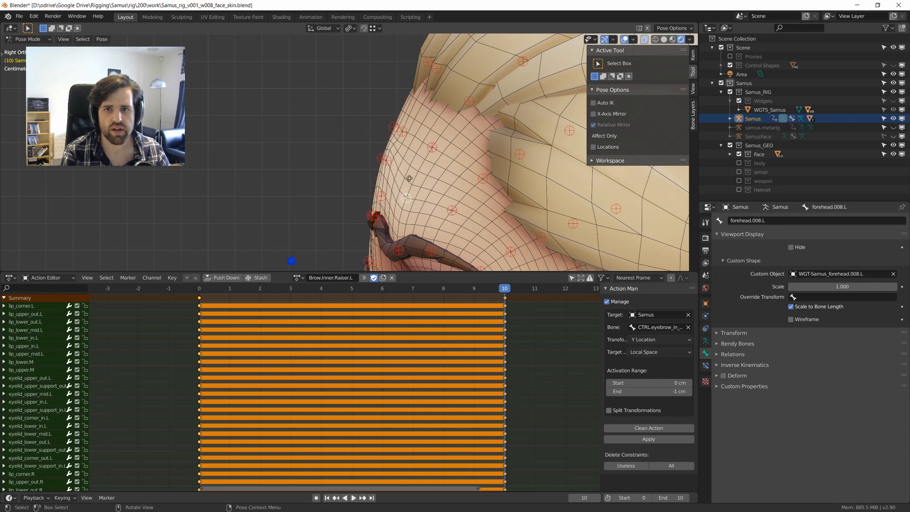
{"action": "key", "text": "g"}
{"action": "right_click", "coordinate": [408, 174]}
{"action": "middle_click_drag", "start_coordinate": [353, 178], "coordinate": [293, 124]}
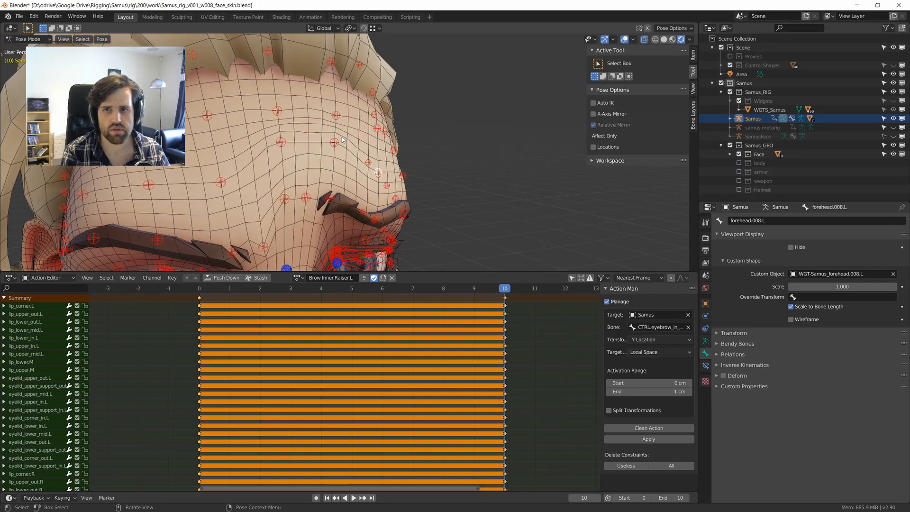
{"action": "middle_click_drag", "start_coordinate": [343, 138], "coordinate": [364, 153]}
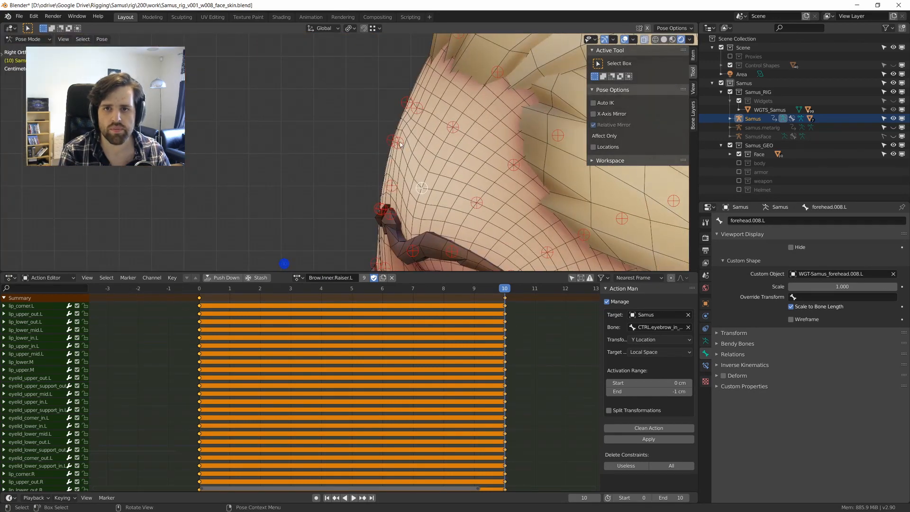
Nudge forehead.004.L and forehead.004.M forward about 0.13 cm each in side view.
{"action": "key", "text": "g"}
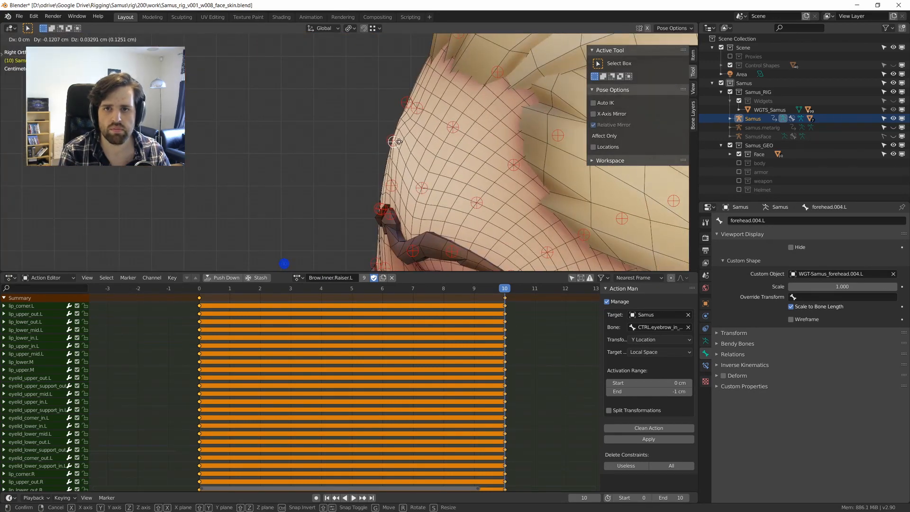
{"action": "left_click", "coordinate": [384, 141]}
{"action": "left_click", "coordinate": [391, 139]}
{"action": "key", "text": "g"}
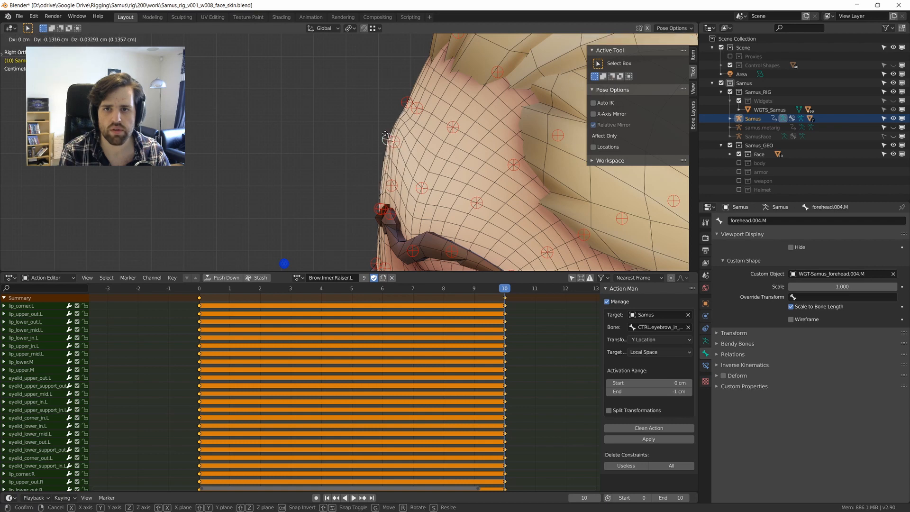
{"action": "left_click", "coordinate": [386, 137]}
Raise forehead.003.M about 0.4 cm and forehead.003.L slightly along the upper forehead profile.
{"action": "left_click", "coordinate": [408, 99]}
{"action": "key", "text": "g"}
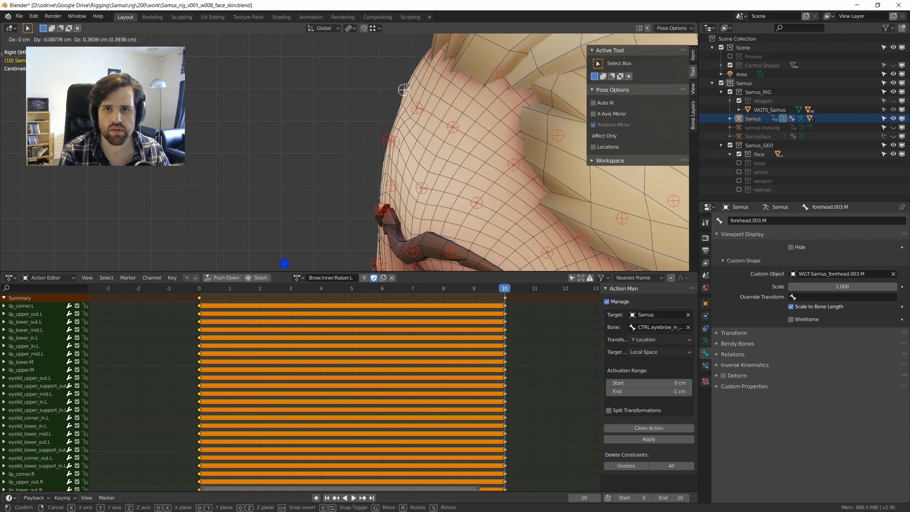
{"action": "left_click", "coordinate": [422, 108]}
{"action": "left_click", "coordinate": [418, 100]}
{"action": "key", "text": "g"}
{"action": "left_click", "coordinate": [416, 86]}
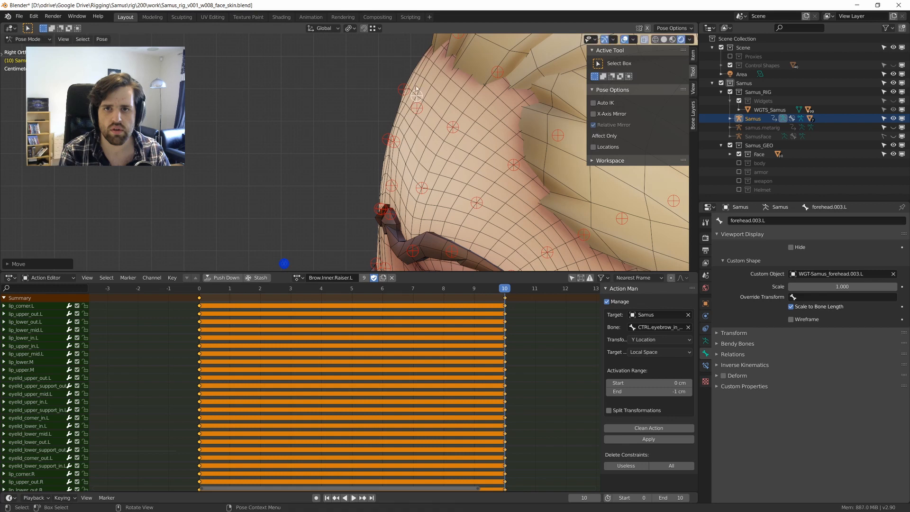
Rotate forehead.003.M and forehead.003.L to follow the curve of the upper forehead.
{"action": "left_click", "coordinate": [404, 90]}
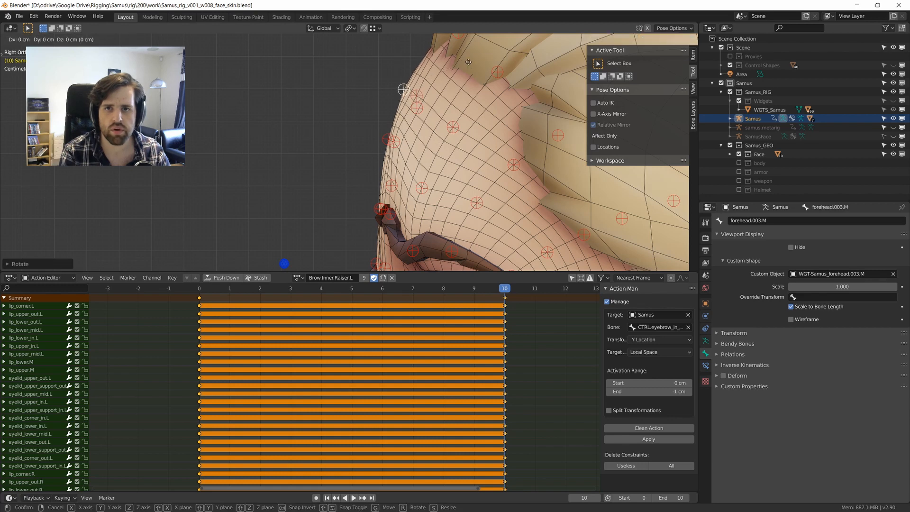
{"action": "left_click", "coordinate": [417, 94]}
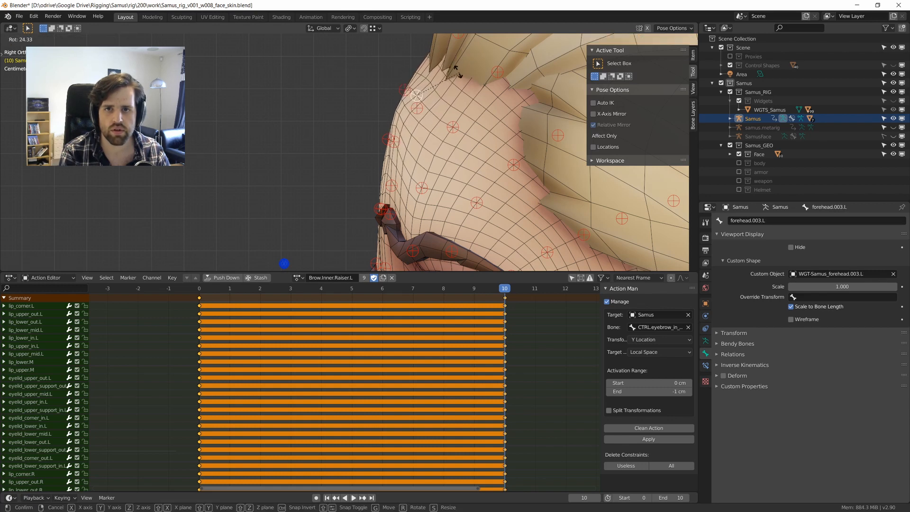
{"action": "key", "text": "r"}
{"action": "left_click", "coordinate": [480, 78]}
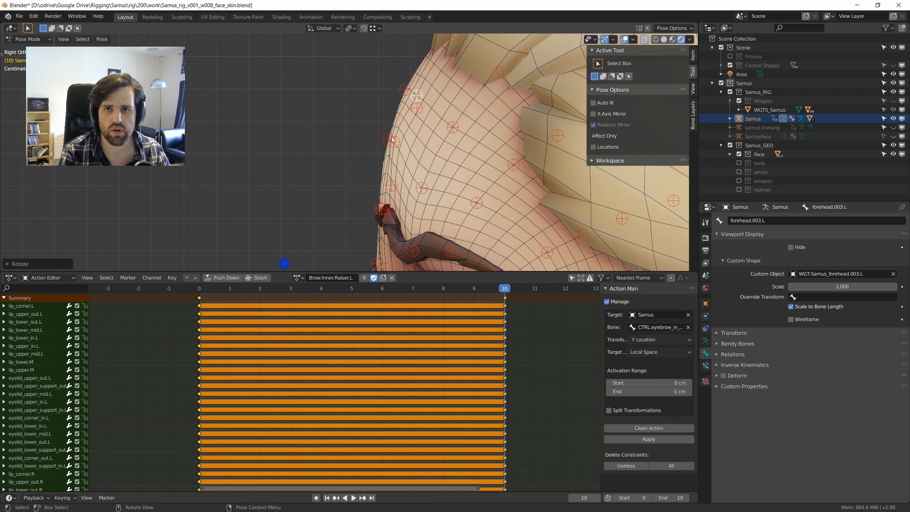
Raise eyebrow_mid.L about 0.67 cm in side view.
{"action": "mouse_move", "coordinate": [408, 233]}
{"action": "middle_mouse_down", "text": "shift"}
{"action": "mouse_move", "coordinate": [410, 182]}
{"action": "mouse_move", "coordinate": [404, 215]}
{"action": "middle_mouse_up", "text": "shift"}
{"action": "left_click", "coordinate": [410, 199]}
{"action": "key", "text": "g"}
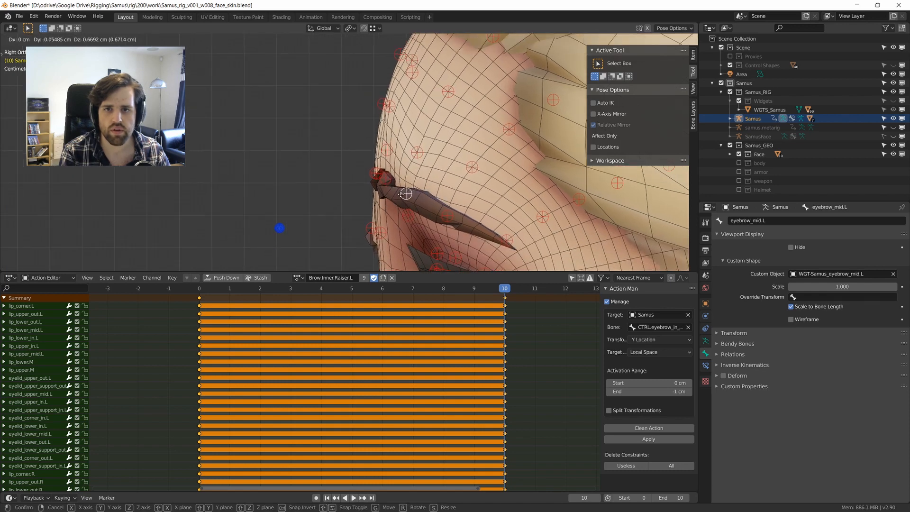
{"action": "left_click", "coordinate": [405, 193]}
Rotate and reposition eyebrow_mid.L in front view to smooth the left brow's shape.
{"action": "key", "text": "KP_1"}
{"action": "scroll", "coordinate": [449, 199], "scroll_direction": "down", "scroll_amount": 2}
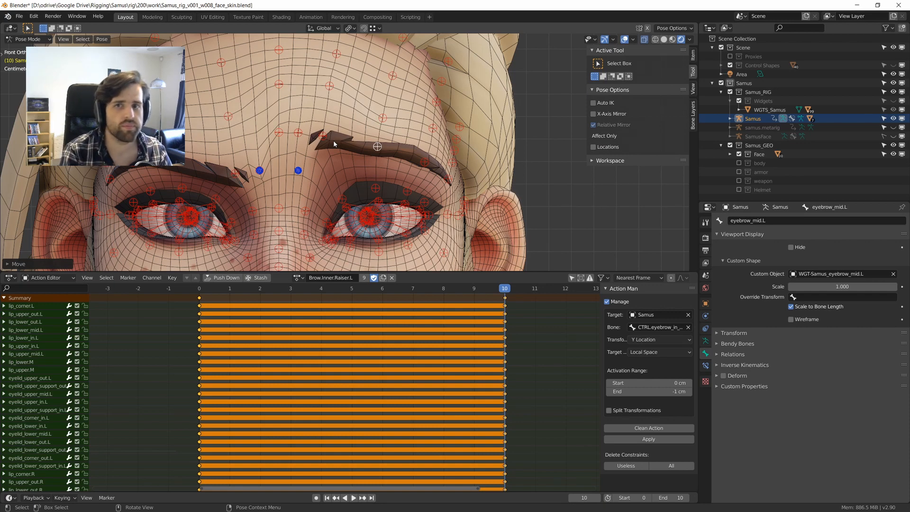
{"action": "middle_click_drag", "start_coordinate": [379, 117], "coordinate": [398, 141], "text": "shift"}
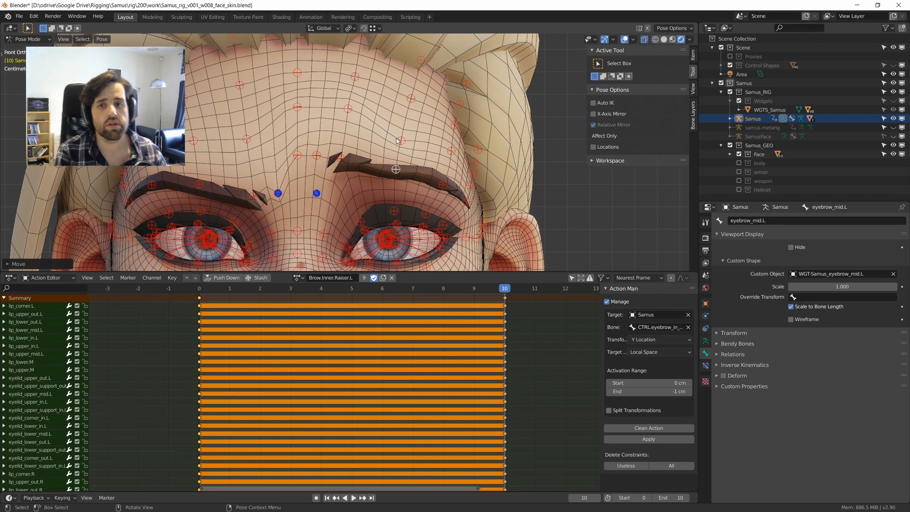
{"action": "middle_click_drag", "start_coordinate": [412, 171], "coordinate": [411, 191], "text": "shift"}
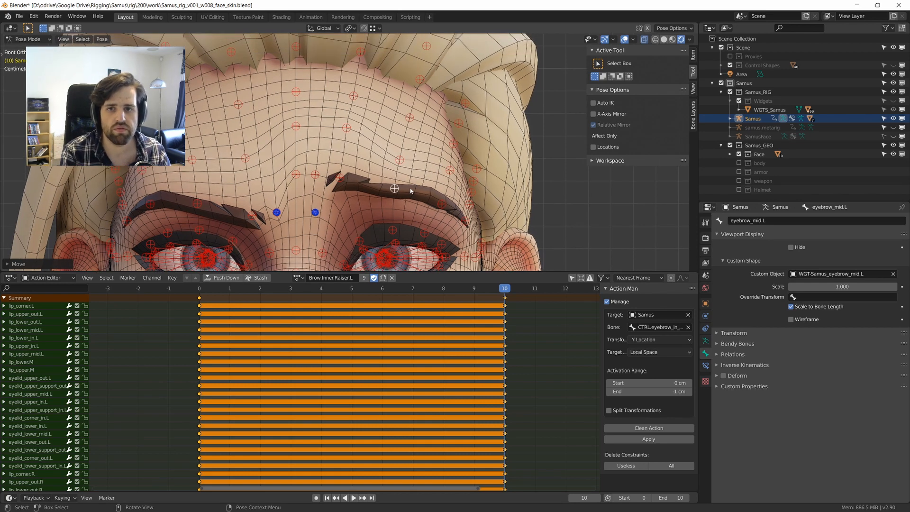
{"action": "key", "text": "r"}
{"action": "left_click", "coordinate": [467, 185]}
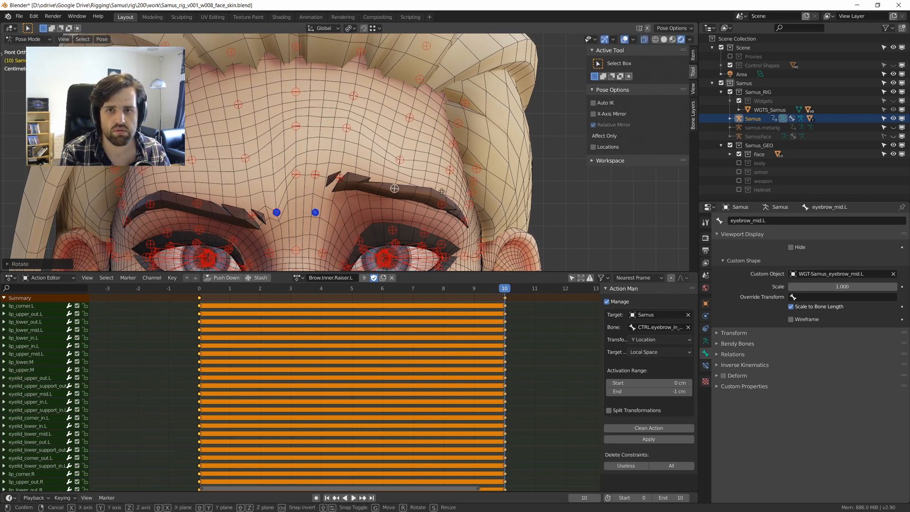
{"action": "key", "text": "g"}
{"action": "left_click", "coordinate": [442, 190]}
Move forehead.008.L up and slightly outward above the left brow in front view, and fine-tune its position.
{"action": "left_click", "coordinate": [400, 160]}
{"action": "key", "text": "g"}
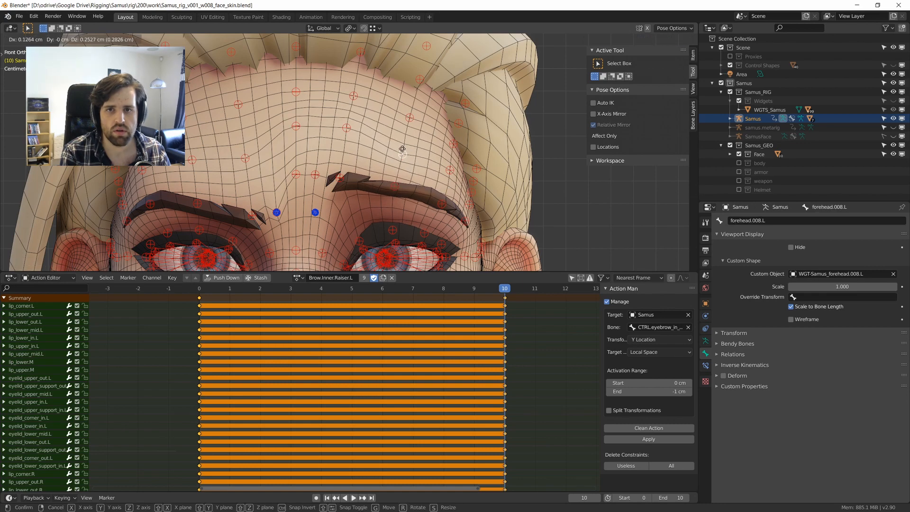
{"action": "left_click", "coordinate": [405, 144]}
{"action": "scroll", "coordinate": [405, 144], "scroll_direction": "down", "scroll_amount": 3}
{"action": "middle_click_drag", "start_coordinate": [405, 144], "coordinate": [375, 145]}
{"action": "scroll", "coordinate": [389, 146], "scroll_direction": "up", "scroll_amount": 2}
{"action": "key", "text": "g"}
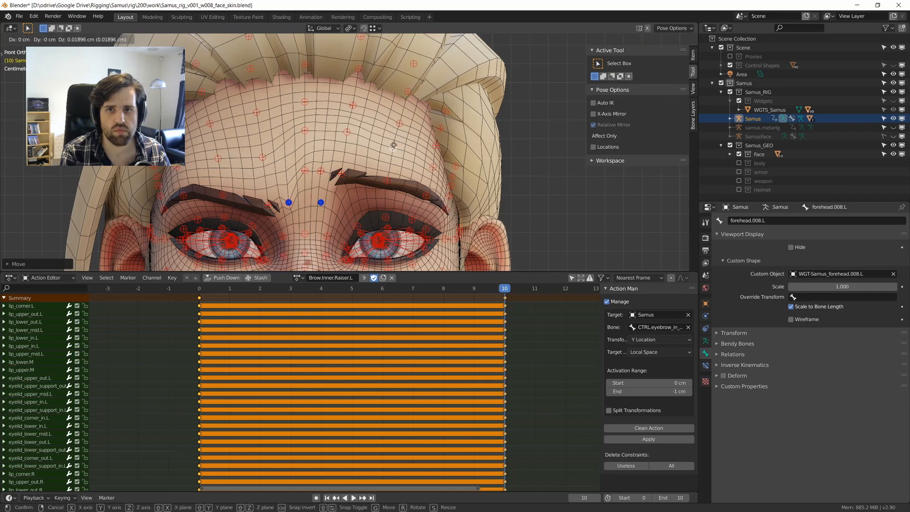
{"action": "left_click", "coordinate": [393, 144]}
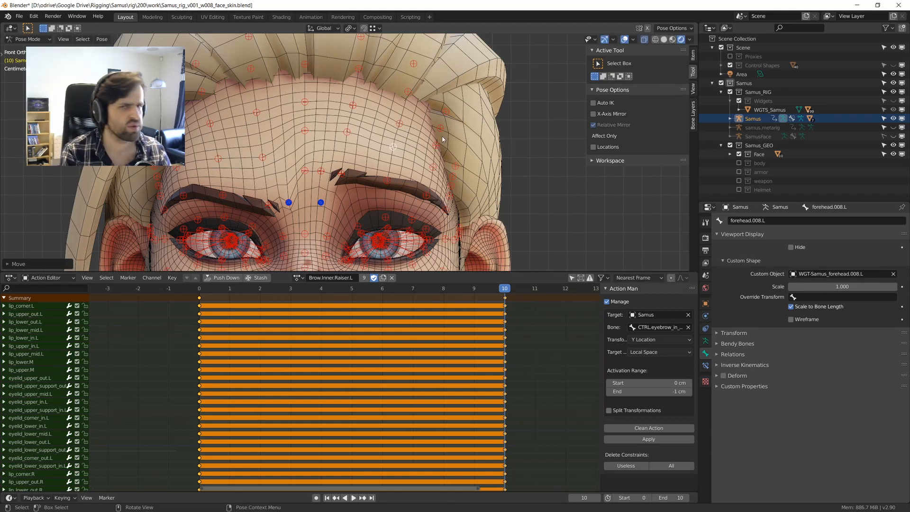
Try to raise forehead.007.L about 0.11 cm in front view and adjust its rotation from the side.
{"action": "left_click", "coordinate": [402, 123]}
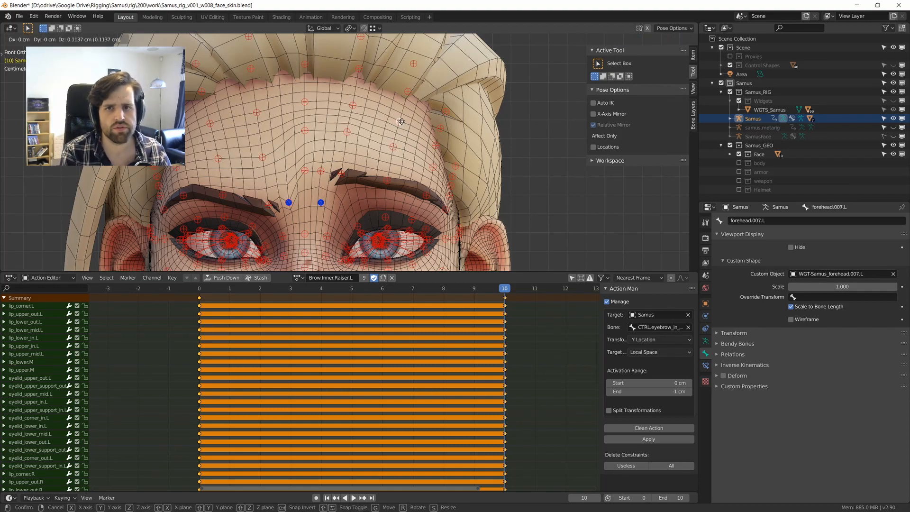
{"action": "middle_click_drag", "start_coordinate": [403, 127], "coordinate": [378, 143], "text": "alt"}
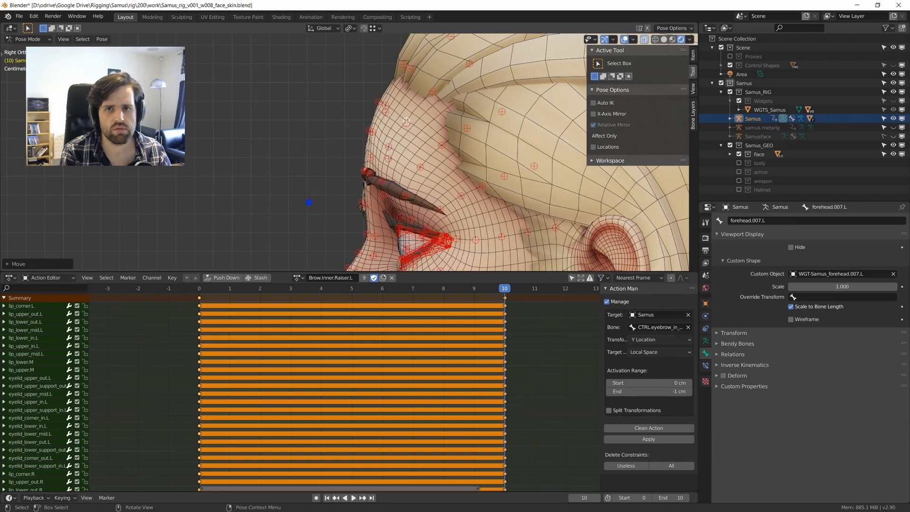
{"action": "key", "text": "r"}
{"action": "right_click", "coordinate": [427, 127]}
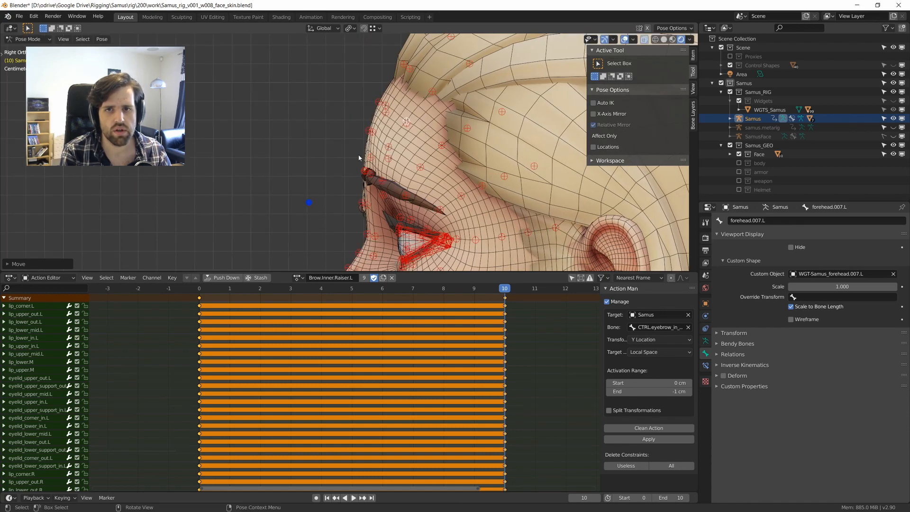
{"action": "key", "text": "ctrl+z"}
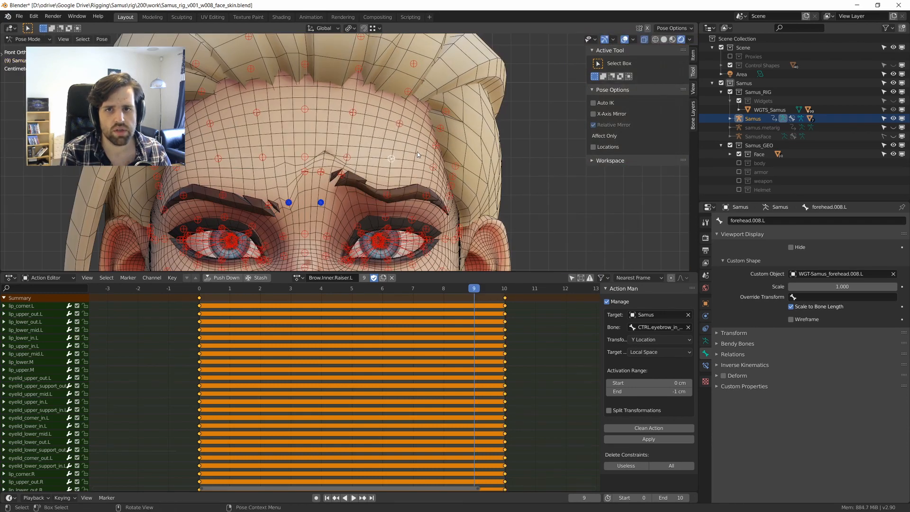
Key the refined brow pose for all bones at frame 10.
{"action": "scroll", "coordinate": [417, 152], "scroll_direction": "down", "scroll_amount": 4}
{"action": "middle_click_drag", "start_coordinate": [411, 139], "coordinate": [402, 164], "text": "shift"}
{"action": "scroll", "coordinate": [402, 164], "scroll_direction": "up", "scroll_amount": 2}
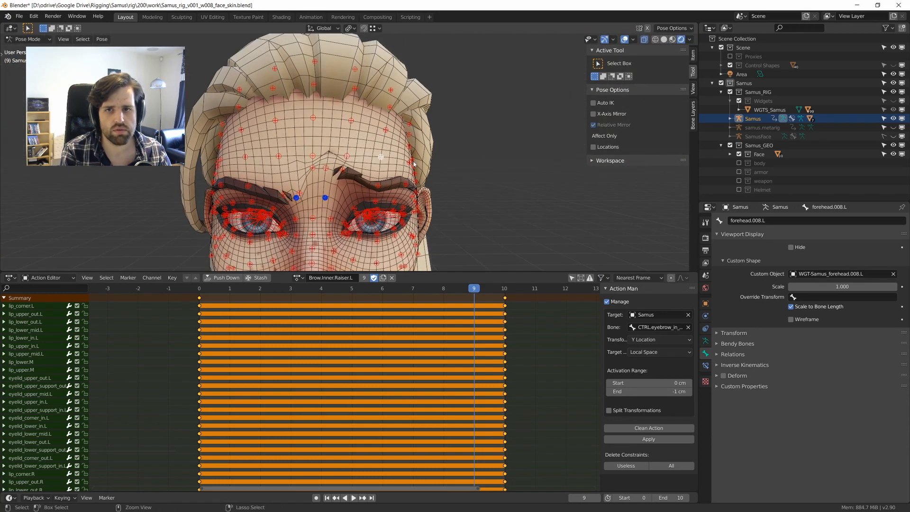
{"action": "key", "text": "Right"}
{"action": "key", "text": "a"}
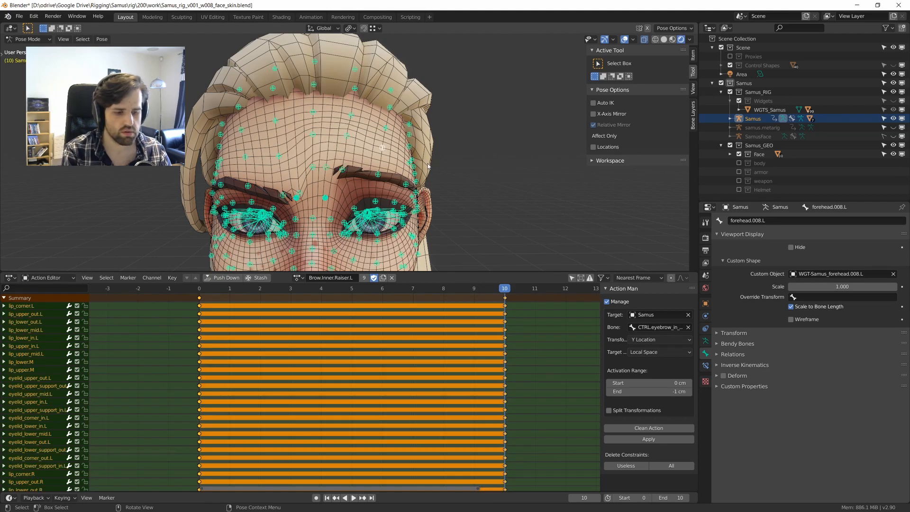
{"action": "key", "text": "i"}
Fine-tune the position and rotation of forehead.008.L above the left brow in front view, and key it at frame 10.
{"action": "middle_click_drag", "start_coordinate": [428, 166], "coordinate": [421, 145]}
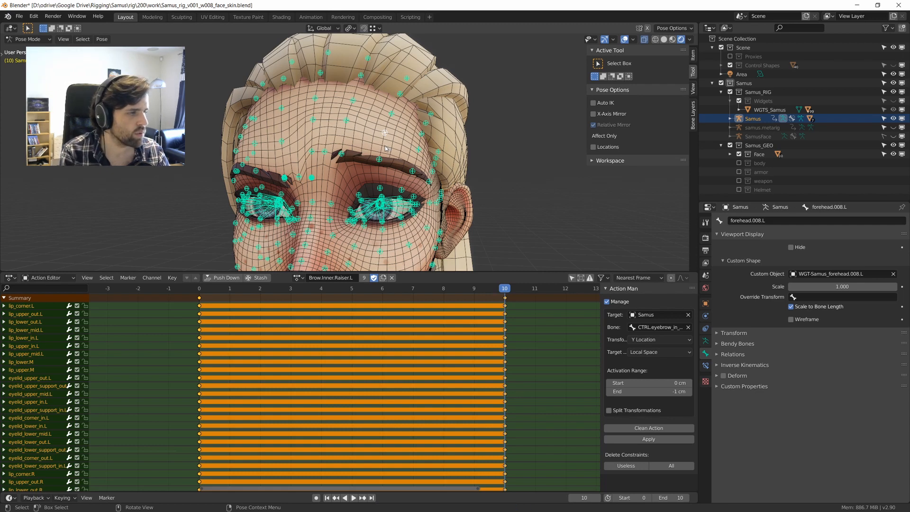
{"action": "middle_click_drag", "start_coordinate": [373, 157], "coordinate": [374, 154]}
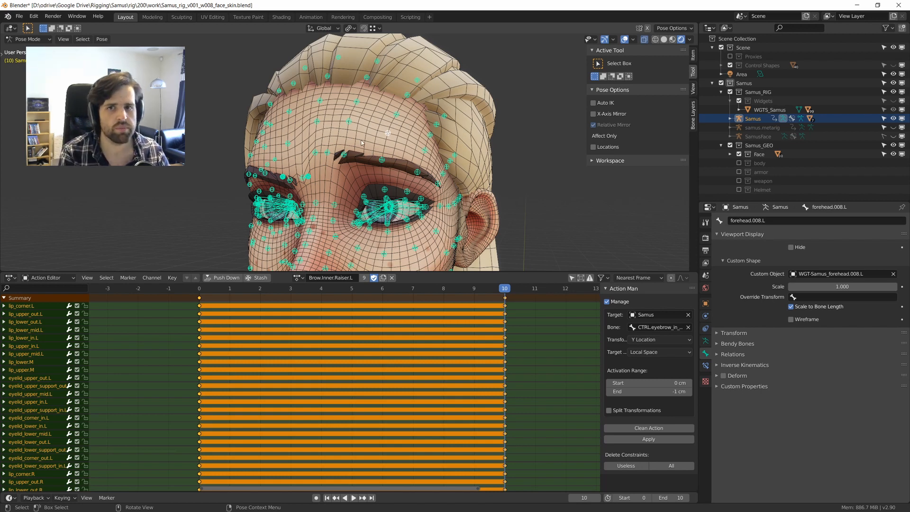
{"action": "middle_click_drag", "start_coordinate": [361, 142], "coordinate": [428, 122]}
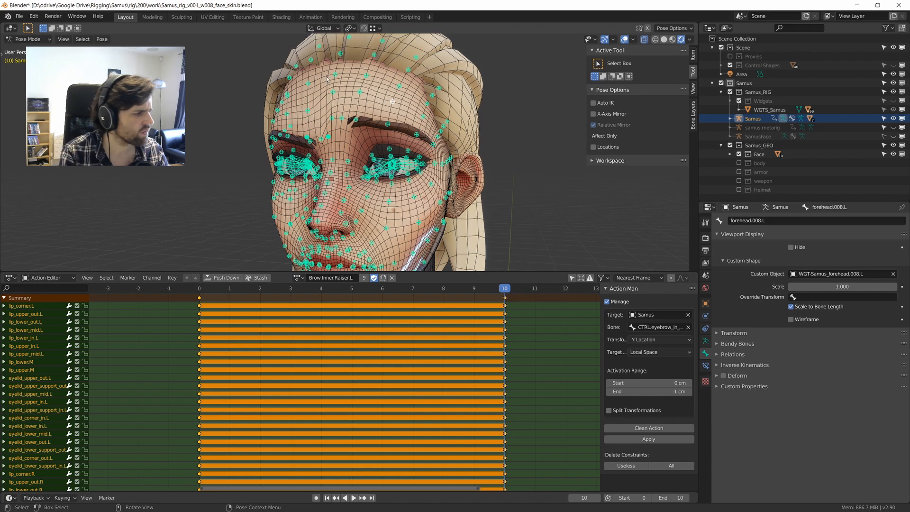
{"action": "scroll", "coordinate": [335, 101], "scroll_direction": "up", "scroll_amount": 1}
{"action": "middle_click_drag", "start_coordinate": [351, 85], "coordinate": [372, 155]}
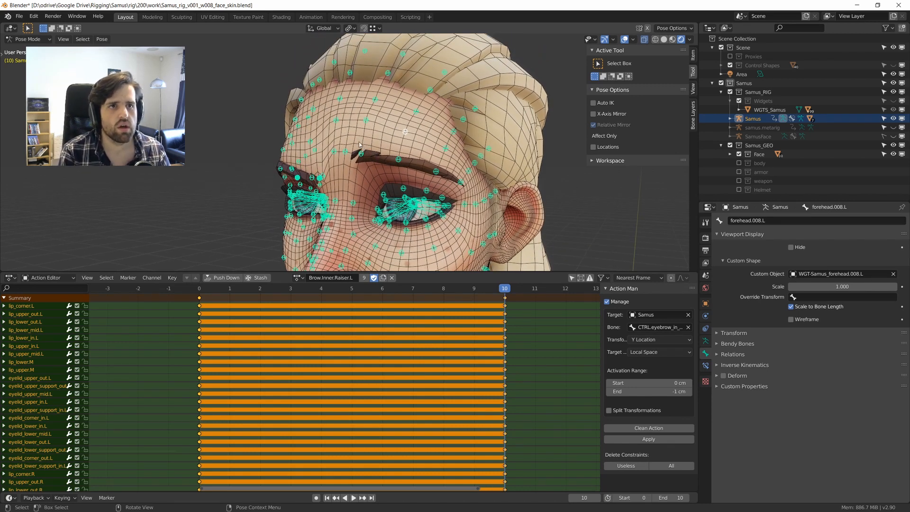
{"action": "scroll", "coordinate": [399, 132], "scroll_direction": "up", "scroll_amount": 2}
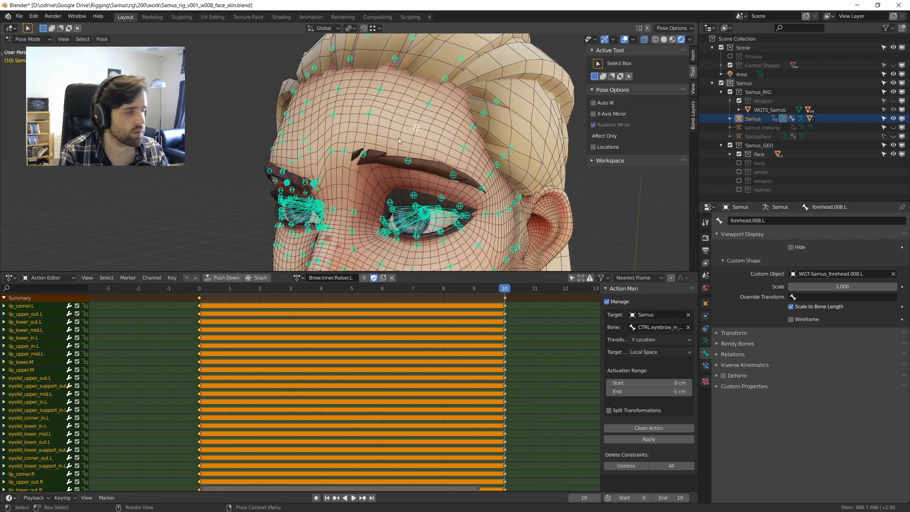
{"action": "key", "text": "KP_1"}
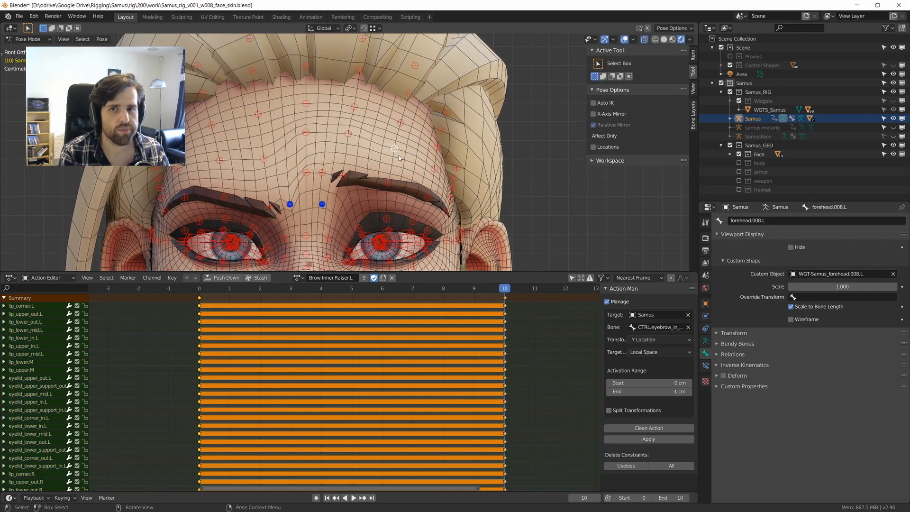
{"action": "key", "text": "g"}
{"action": "left_click", "coordinate": [399, 153]}
{"action": "key", "text": "r"}
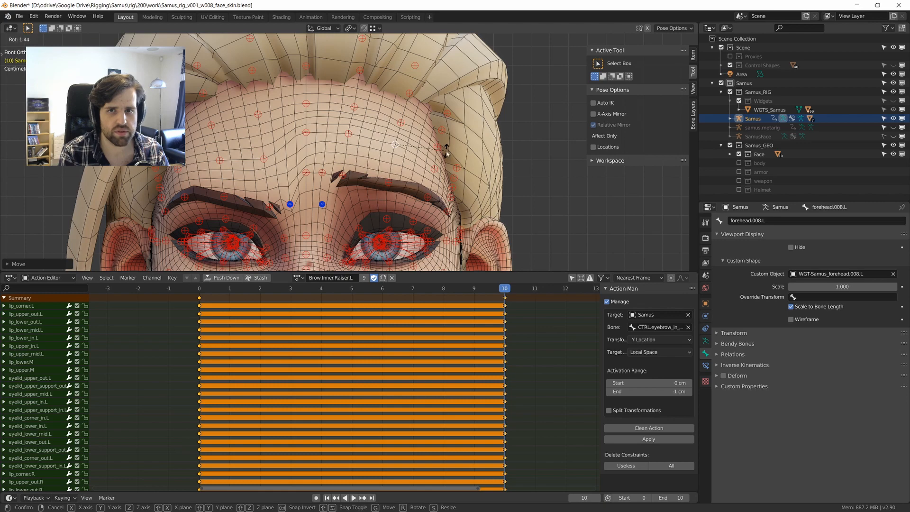
{"action": "middle_click_drag", "start_coordinate": [438, 155], "coordinate": [395, 154]}
Hide the viewport overlays and scrub through the action to examine the left brow's deformation on the clean face.
{"action": "middle_click_drag", "start_coordinate": [366, 201], "coordinate": [394, 214]}
{"action": "scroll", "coordinate": [397, 202], "scroll_direction": "down", "scroll_amount": 2}
{"action": "middle_click_drag", "start_coordinate": [398, 199], "coordinate": [403, 196]}
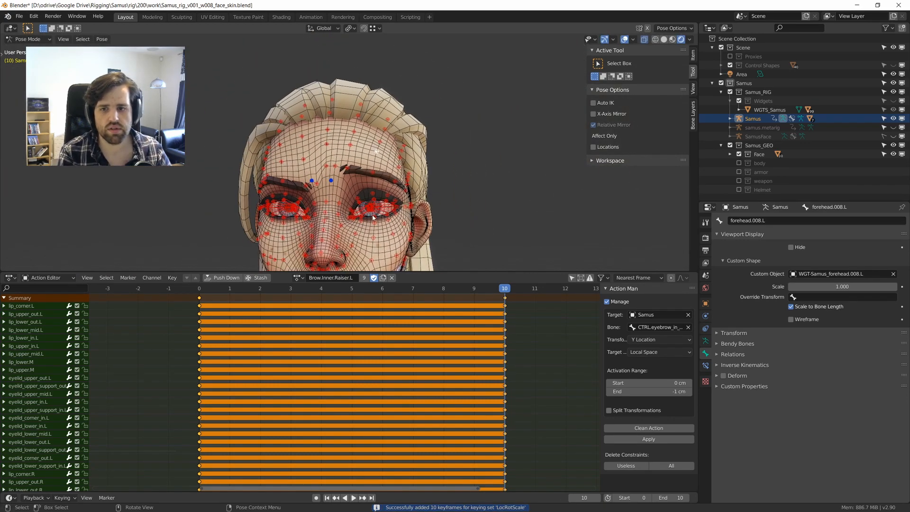
{"action": "scroll", "coordinate": [413, 202], "scroll_direction": "up", "scroll_amount": 2}
{"action": "key", "text": "shift+alt+z"}
{"action": "scroll", "coordinate": [413, 202], "scroll_direction": "down", "scroll_amount": 4}
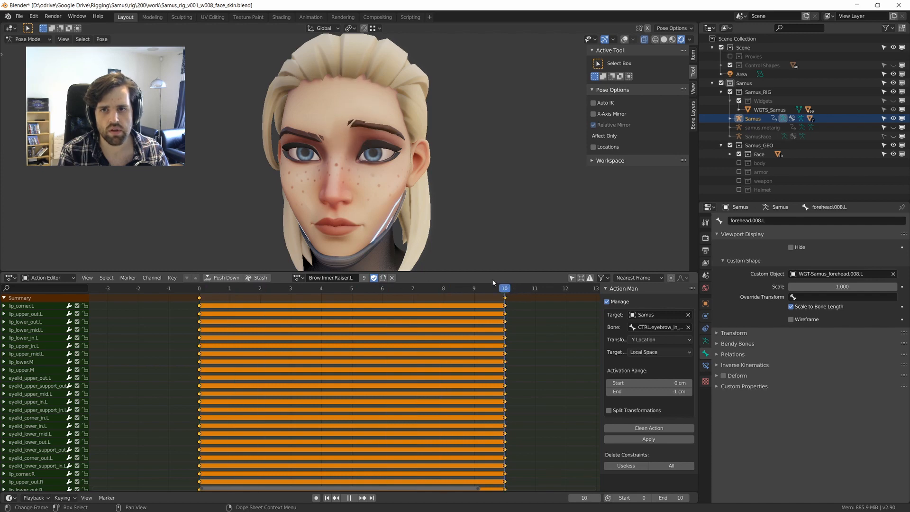
{"action": "left_click_drag", "start_coordinate": [492, 236], "coordinate": [491, 232]}
{"action": "middle_click_drag", "start_coordinate": [490, 227], "coordinate": [408, 123]}
{"action": "scroll", "coordinate": [445, 180], "scroll_direction": "up", "scroll_amount": 3}
Switch to Object Mode, turn off the viewport display of the eyelashes' Surface Deform modifier, and show the overlays again.
{"action": "key", "text": "ctrl+Tab"}
{"action": "scroll", "coordinate": [409, 141], "scroll_direction": "up", "scroll_amount": 2}
{"action": "left_click", "coordinate": [418, 128]}
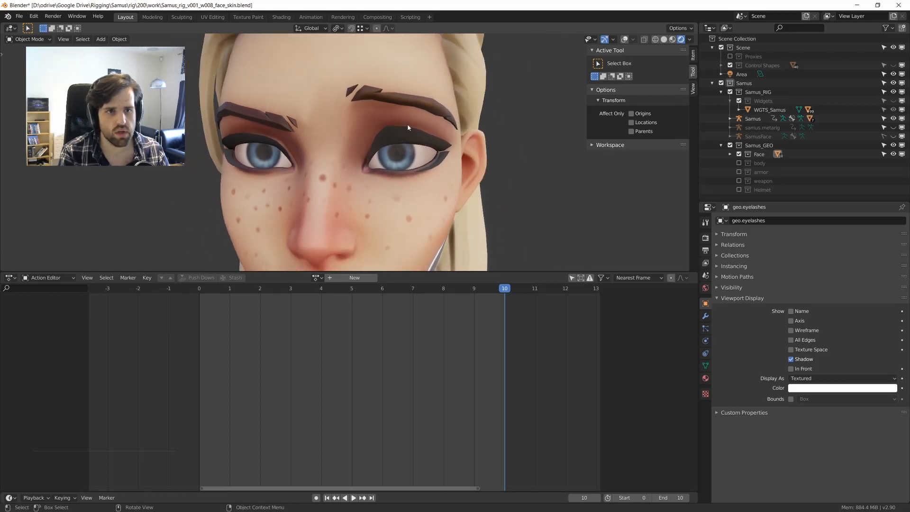
{"action": "left_click", "coordinate": [407, 124]}
{"action": "left_click", "coordinate": [706, 316]}
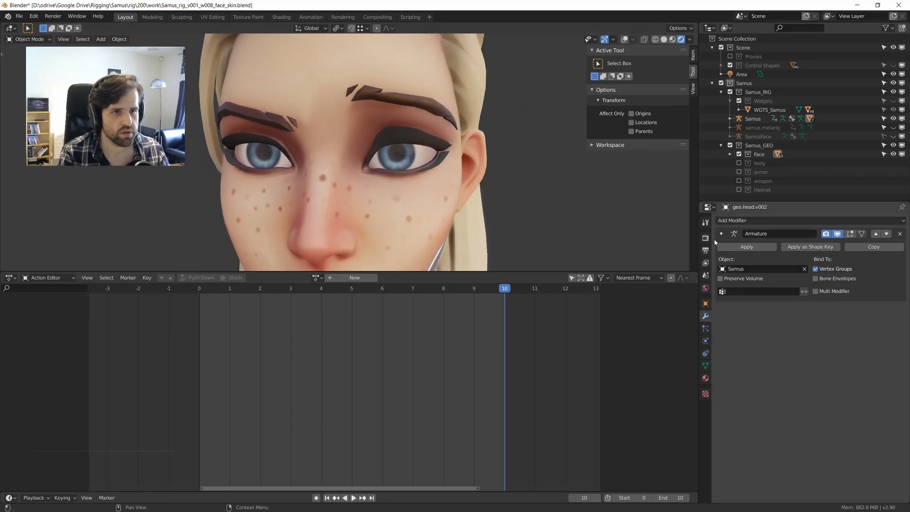
{"action": "key", "text": "shift+alt+z"}
{"action": "left_click", "coordinate": [408, 137]}
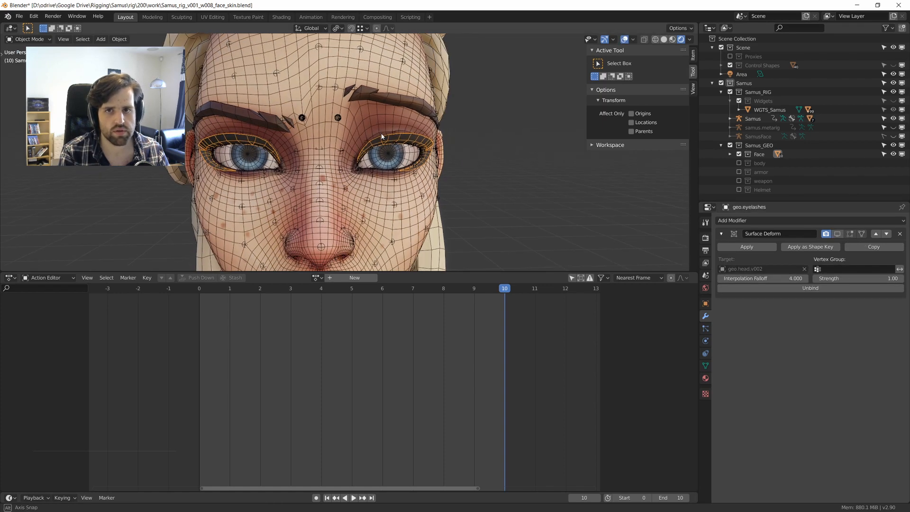
Scrub the final frames of the brow raise and examine the forehead and eye area from several angles.
{"action": "scroll", "coordinate": [398, 165], "scroll_direction": "down", "scroll_amount": 3}
{"action": "mouse_move", "coordinate": [398, 165]}
{"action": "middle_mouse_down"}
{"action": "mouse_move", "coordinate": [420, 162]}
{"action": "mouse_move", "coordinate": [403, 157]}
{"action": "middle_mouse_up"}
{"action": "middle_click_drag", "start_coordinate": [356, 133], "coordinate": [342, 136]}
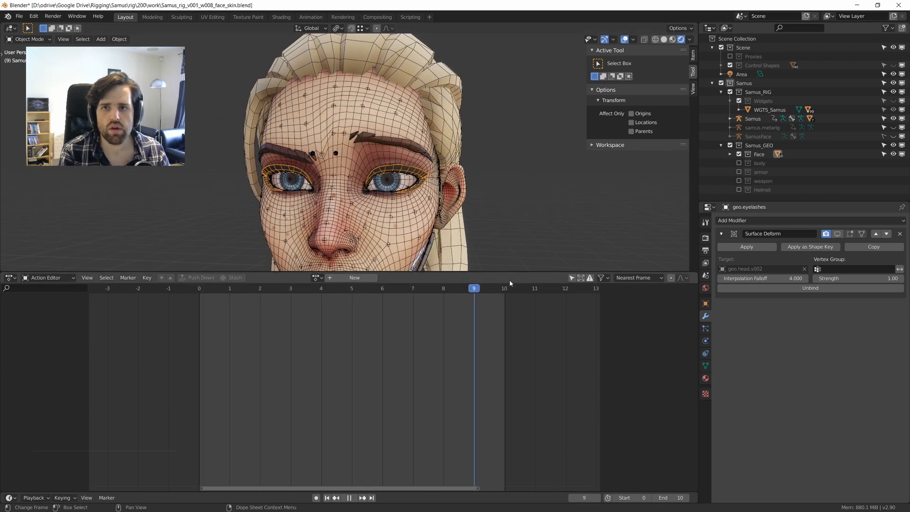
{"action": "mouse_move", "coordinate": [509, 284]}
{"action": "left_mouse_down"}
{"action": "mouse_move", "coordinate": [201, 271]}
{"action": "mouse_move", "coordinate": [508, 278]}
{"action": "left_mouse_up"}
{"action": "middle_click_drag", "start_coordinate": [457, 166], "coordinate": [368, 152]}
{"action": "scroll", "coordinate": [325, 124], "scroll_direction": "up", "scroll_amount": 2}
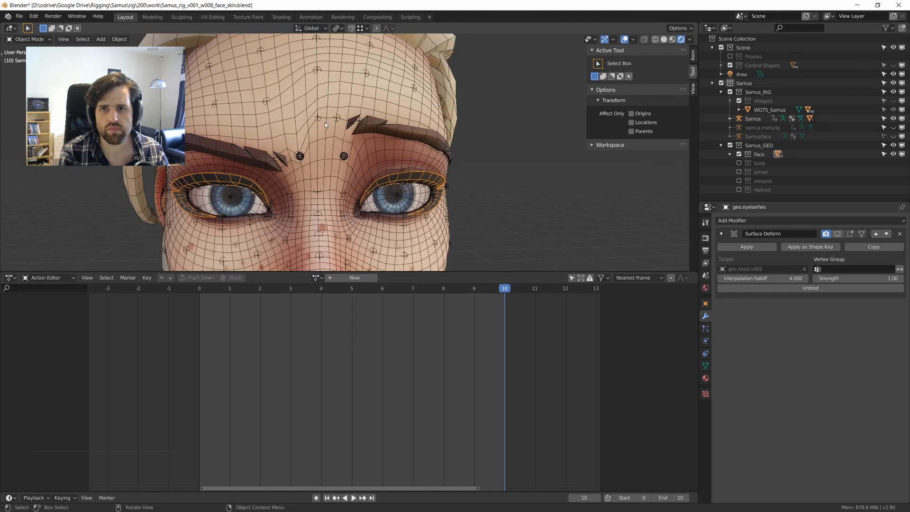
{"action": "middle_click_drag", "start_coordinate": [325, 122], "coordinate": [338, 164], "text": "shift"}
Return the Samus rig to Pose Mode and key location, rotation and scale for all bones at frame 10.
{"action": "left_click", "coordinate": [334, 109]}
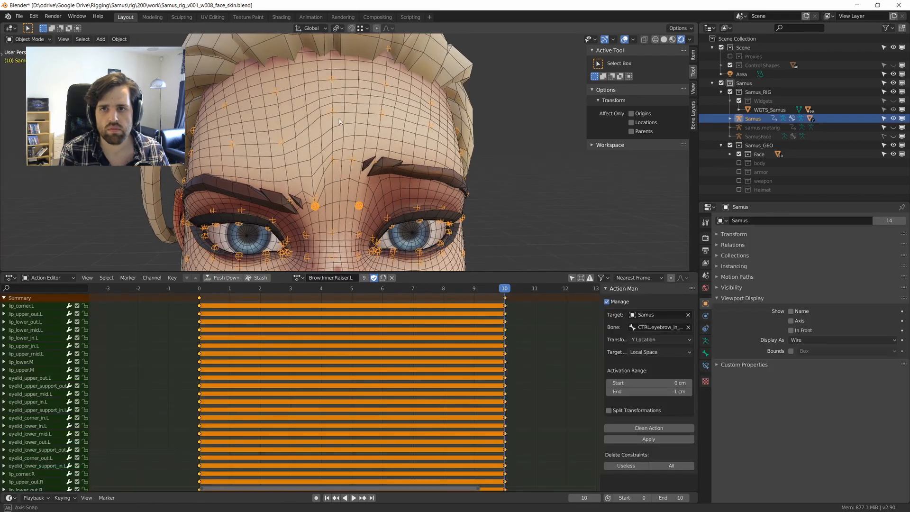
{"action": "middle_click_drag", "start_coordinate": [339, 118], "coordinate": [338, 118]}
{"action": "left_click", "coordinate": [344, 175]}
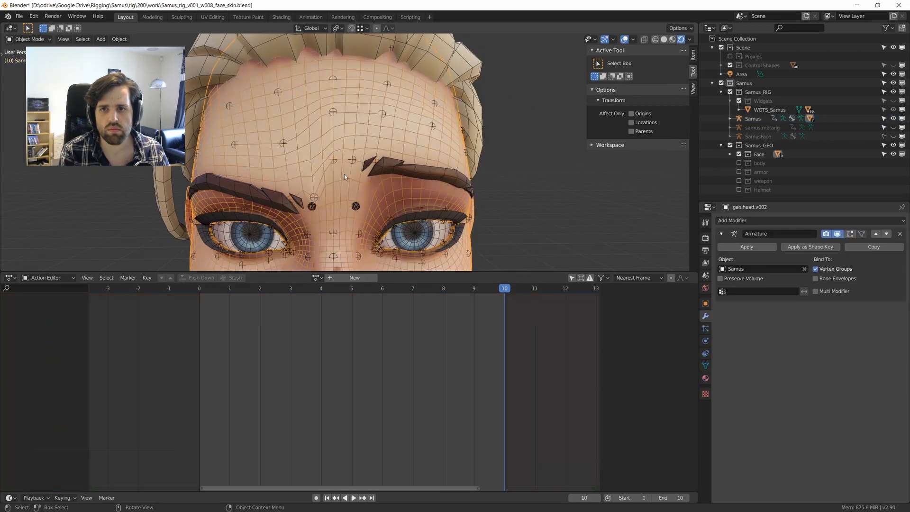
{"action": "left_click", "coordinate": [354, 160]}
{"action": "key", "text": "Tab"}
{"action": "left_click", "coordinate": [352, 211]}
{"action": "scroll", "coordinate": [362, 194], "scroll_direction": "down", "scroll_amount": 3}
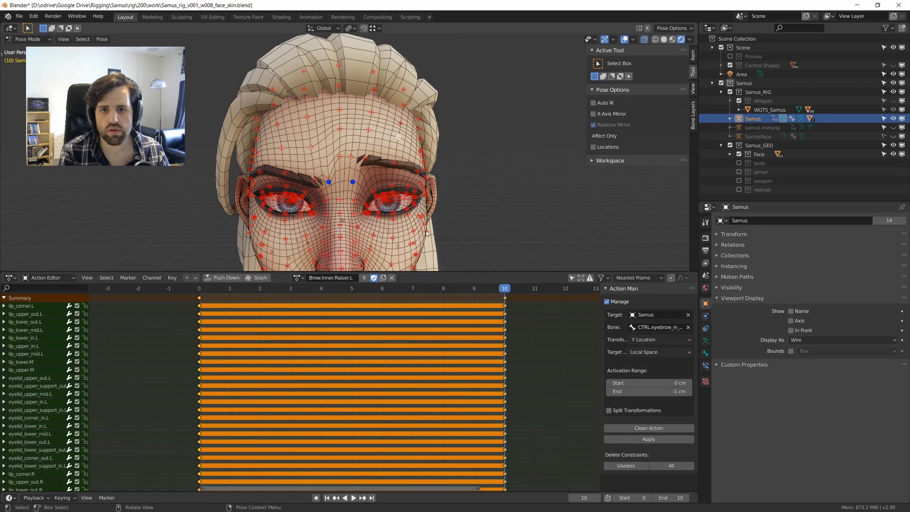
{"action": "left_click", "coordinate": [398, 137]}
{"action": "key", "text": "a"}
{"action": "key", "text": "i"}
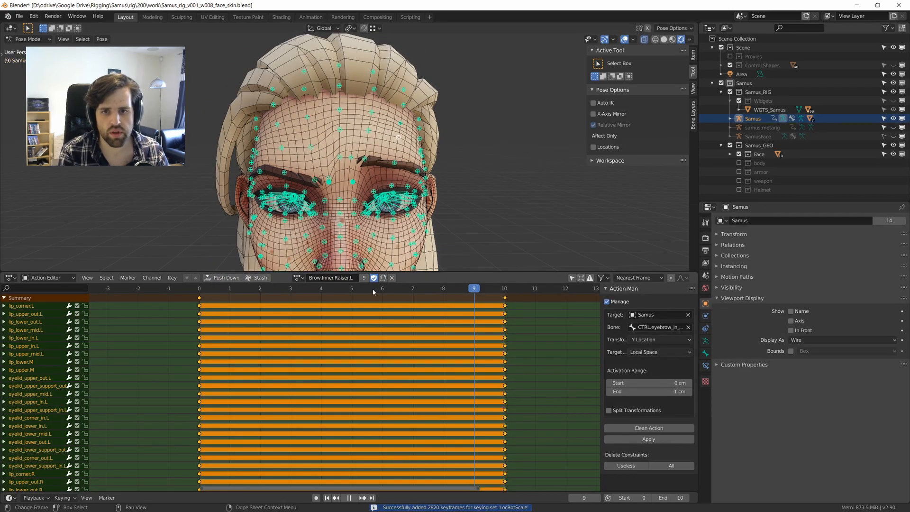
{"action": "key", "text": "Escape"}
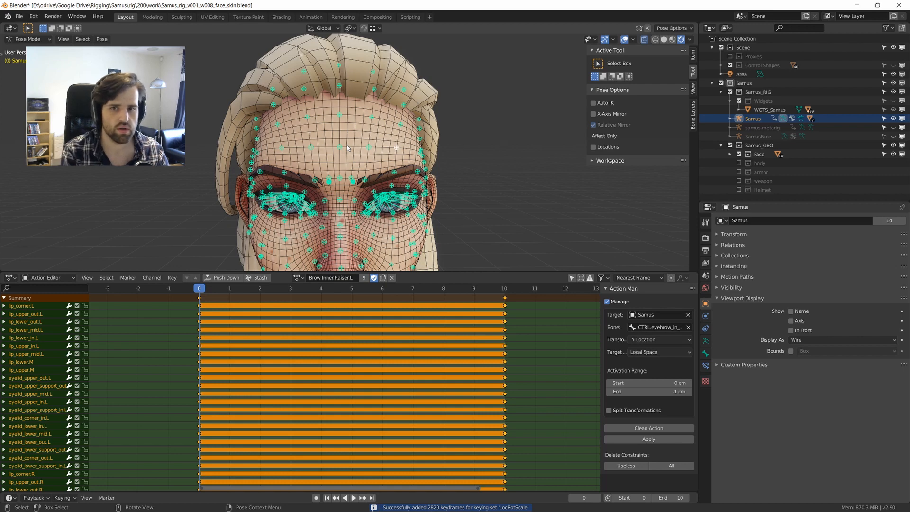
Clean the Brow.Inner.Raiser.L action of unused channels and set its keyframes to linear interpolation.
{"action": "left_click", "coordinate": [658, 429]}
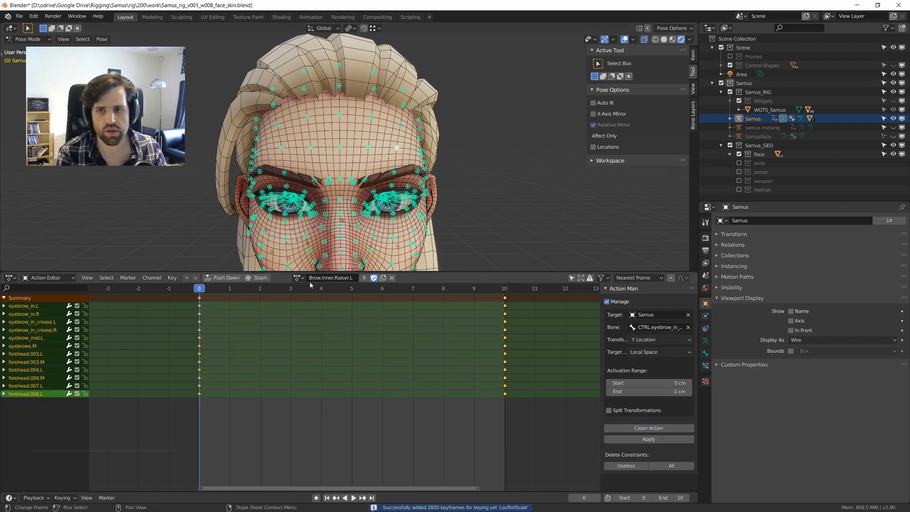
{"action": "key", "text": "t"}
{"action": "left_click", "coordinate": [346, 334]}
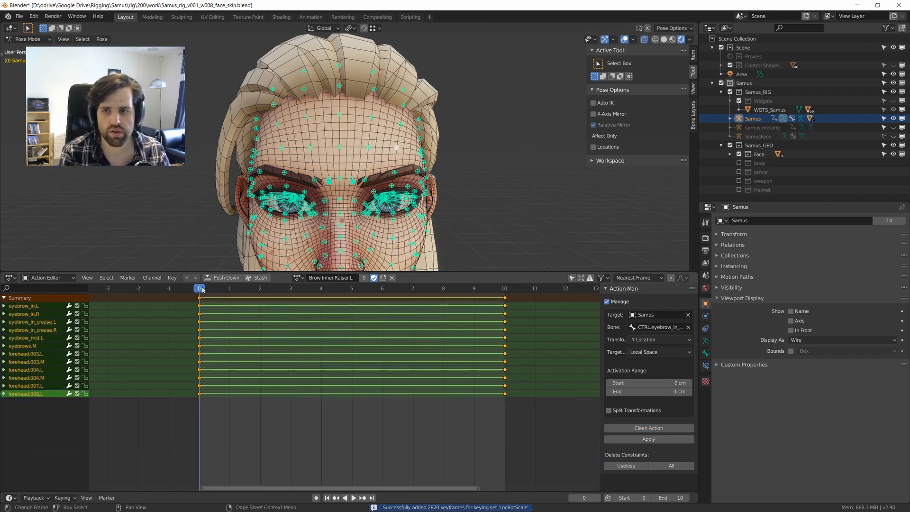
{"action": "key", "text": "space"}
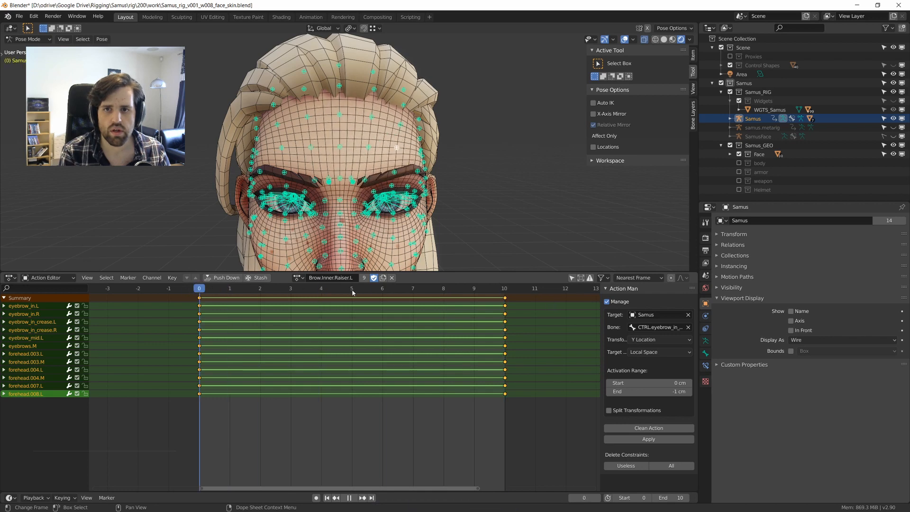
{"action": "key", "text": "Escape"}
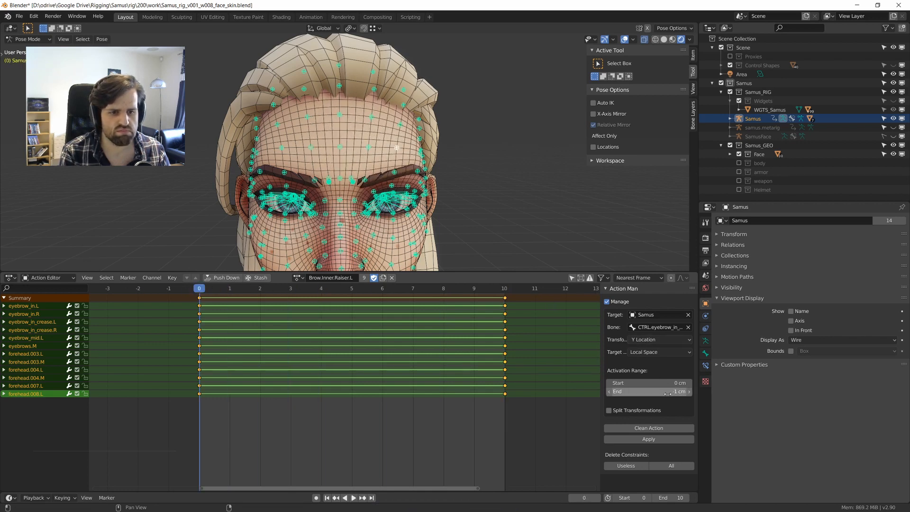
Set the Brow.Inner.Raiser.L action's transform channel to Z Location and apply the action's constraints.
{"action": "left_click", "coordinate": [656, 340]}
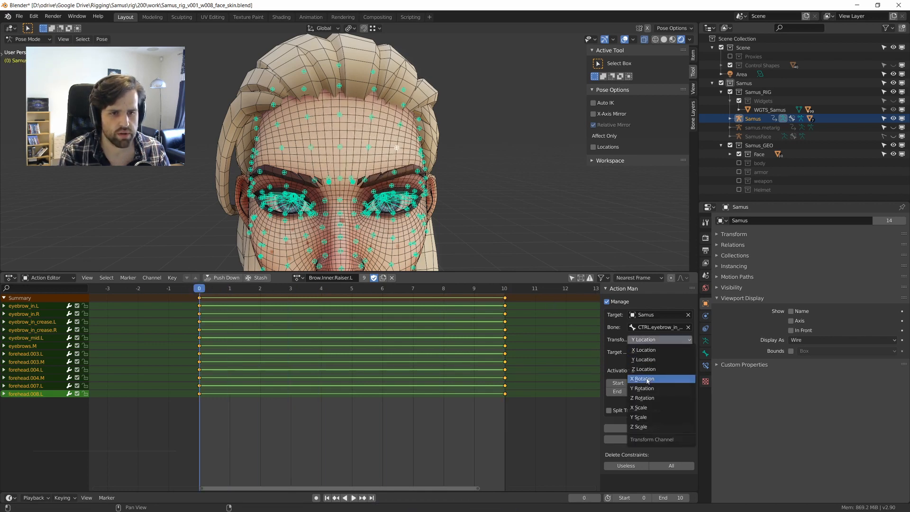
{"action": "left_click", "coordinate": [649, 369]}
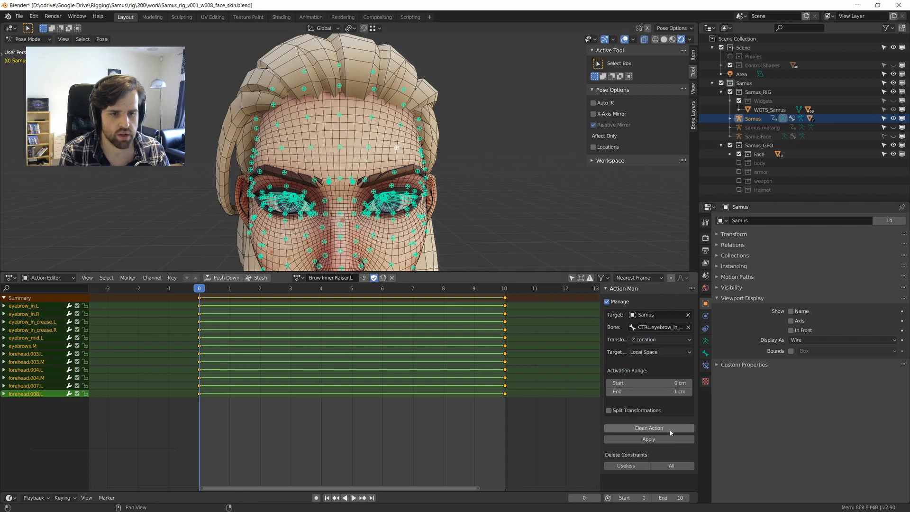
{"action": "scroll", "coordinate": [358, 200], "scroll_direction": "up", "scroll_amount": 2}
Test the applied action by raising the left inner eyebrow control about 1 cm and moving it sideways.
{"action": "left_click", "coordinate": [355, 201]}
{"action": "key", "text": "g"}
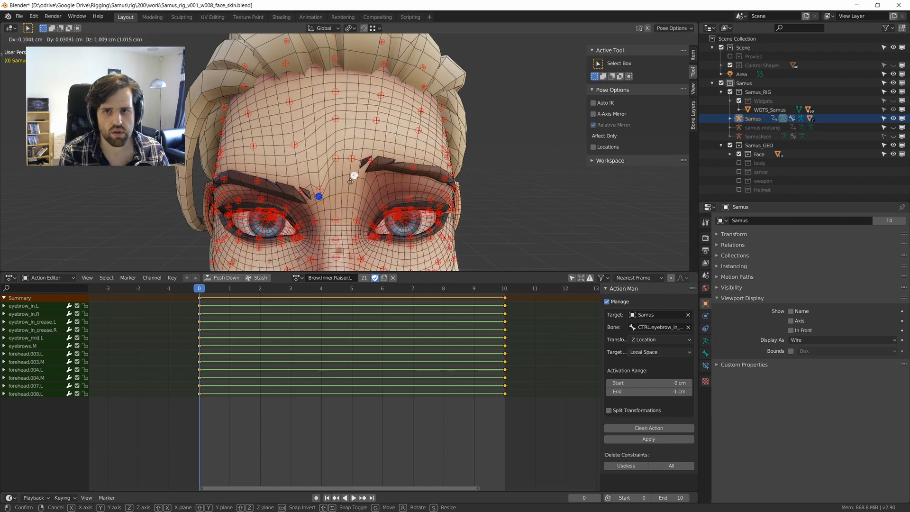
{"action": "left_click", "coordinate": [325, 171]}
{"action": "middle_click_drag", "start_coordinate": [324, 169], "coordinate": [350, 166]}
{"action": "left_click", "coordinate": [383, 117]}
{"action": "mouse_move", "coordinate": [379, 137]}
{"action": "middle_mouse_down"}
{"action": "mouse_move", "coordinate": [355, 159]}
{"action": "mouse_move", "coordinate": [367, 166]}
{"action": "mouse_move", "coordinate": [341, 154]}
{"action": "mouse_move", "coordinate": [369, 160]}
{"action": "middle_mouse_up"}
{"action": "scroll", "coordinate": [358, 160], "scroll_direction": "down", "scroll_amount": 3}
{"action": "scroll", "coordinate": [341, 153], "scroll_direction": "up", "scroll_amount": 4}
{"action": "key", "text": "z"}
{"action": "left_click", "coordinate": [371, 129]}
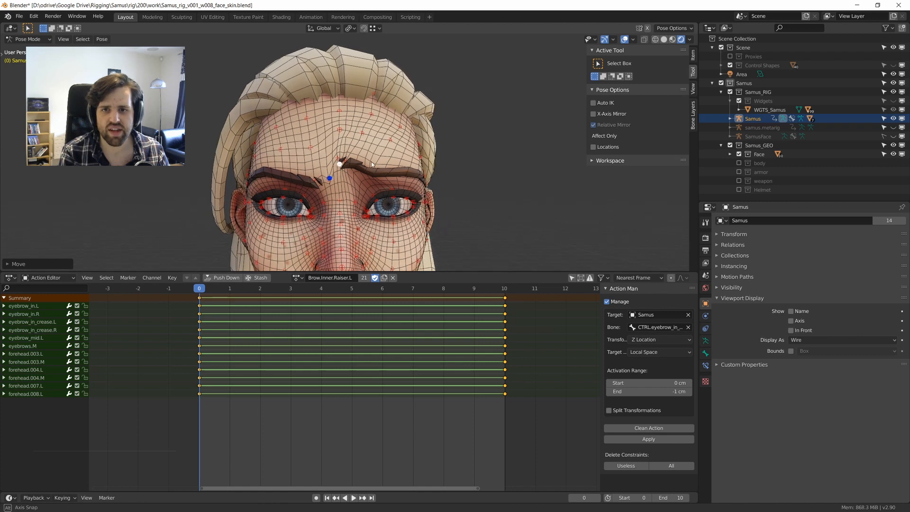
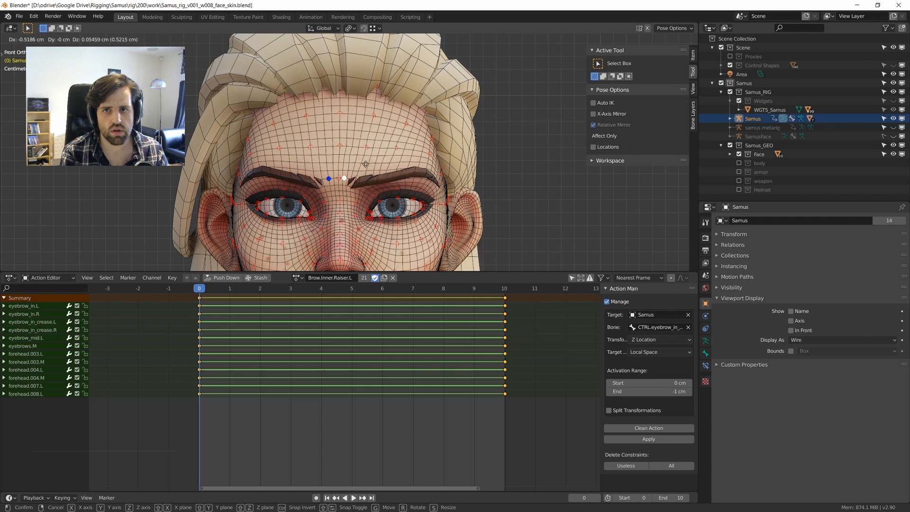
{"action": "right_click", "coordinate": [377, 163]}
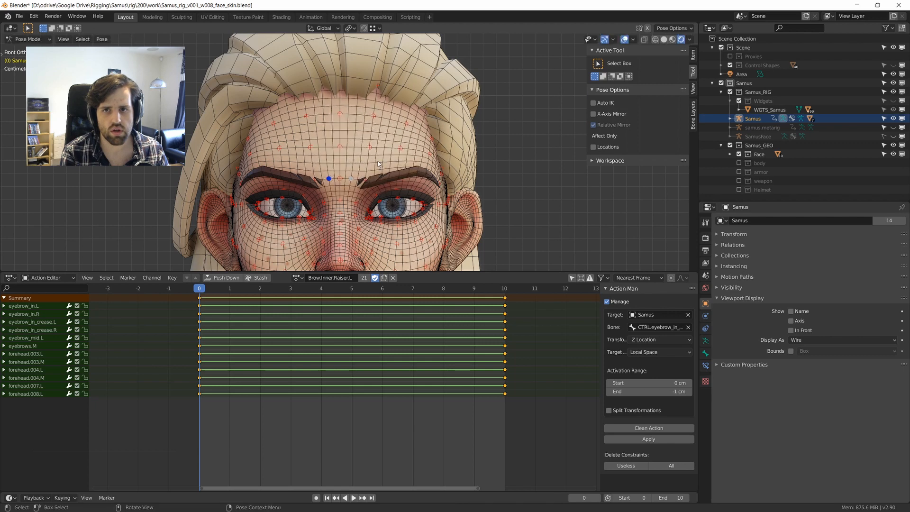
Go to frame 10 of the Brow.Inner.Raiser.L action and copy the pose of all bones.
{"action": "key", "text": "a"}
{"action": "left_click", "coordinate": [504, 289]}
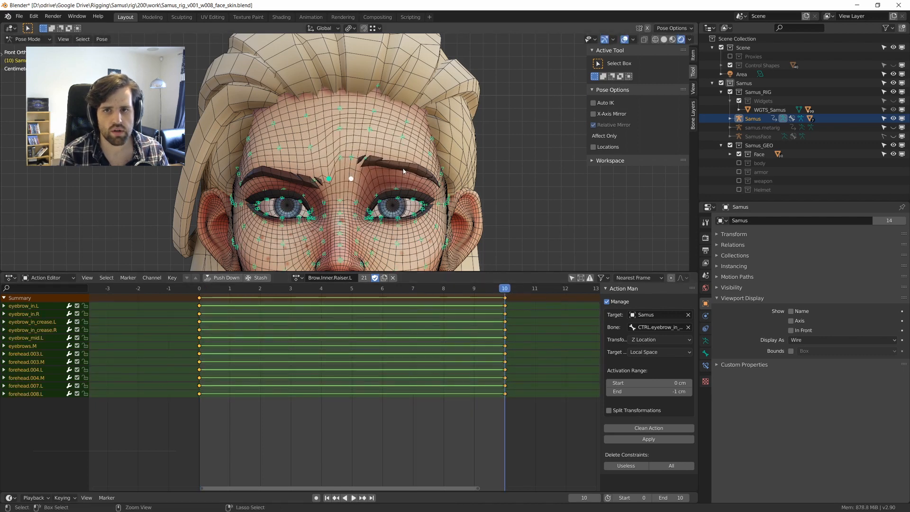
{"action": "key", "text": "ctrl+c"}
{"action": "left_click", "coordinate": [370, 142]}
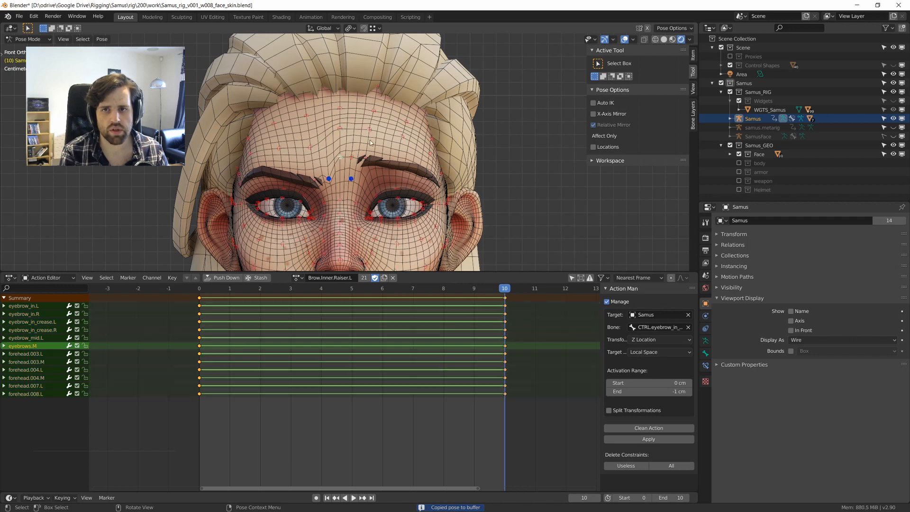
Adjust the upper middle forehead bone's frame 10 pose with the Pose Breakdowner and key all bones.
{"action": "scroll", "coordinate": [358, 147], "scroll_direction": "up", "scroll_amount": 2}
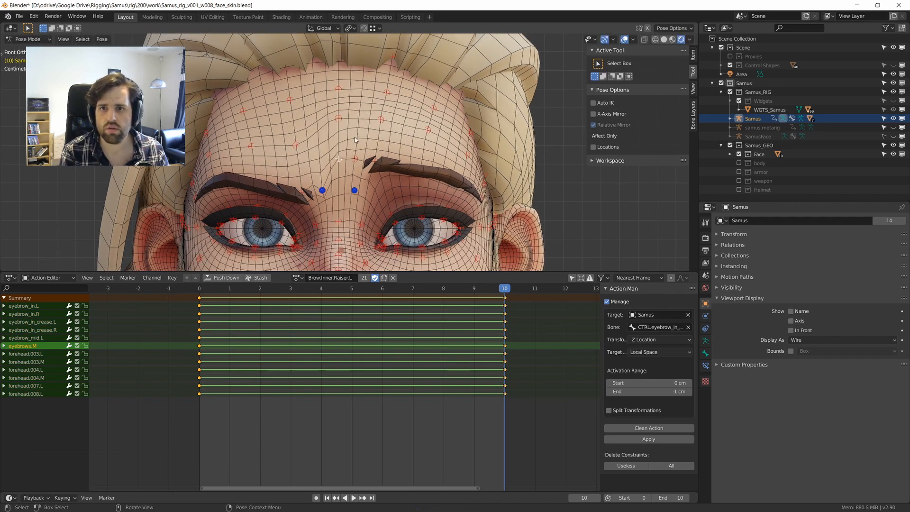
{"action": "left_click", "coordinate": [338, 117]}
{"action": "left_click", "coordinate": [339, 92]}
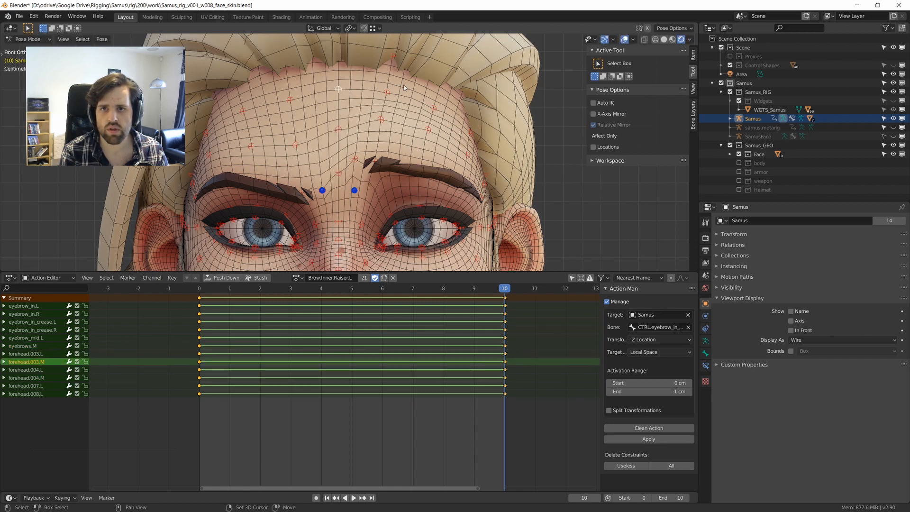
{"action": "key", "text": "shift+e"}
{"action": "left_click", "coordinate": [403, 86]}
{"action": "key", "text": "a"}
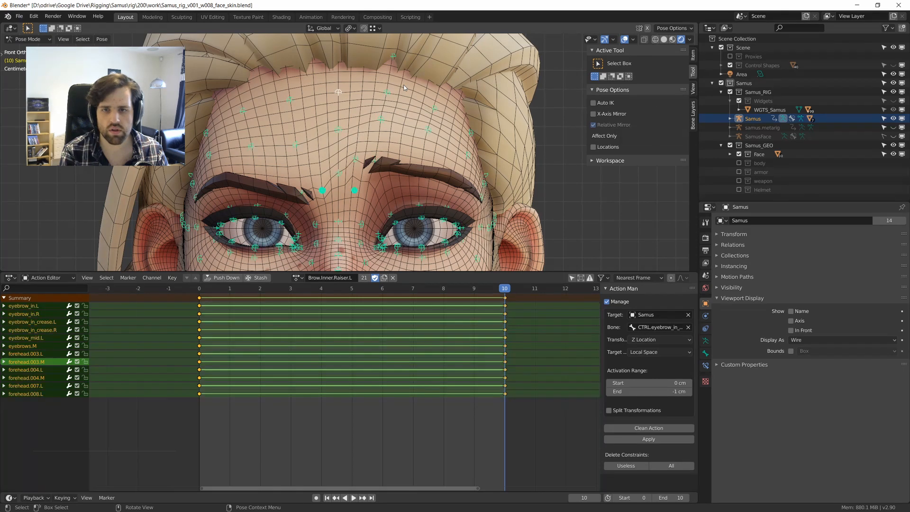
{"action": "key", "text": "i"}
Adjust the left inner eyebrow crease bone with the Pose Breakdowner at frame 10 and key it.
{"action": "key", "text": "alt+a"}
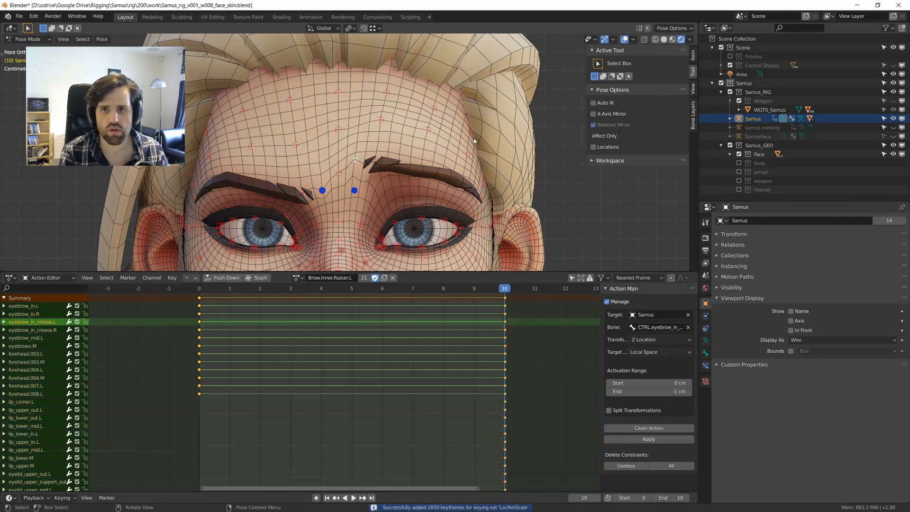
{"action": "key", "text": "i"}
{"action": "key", "text": "shift+e"}
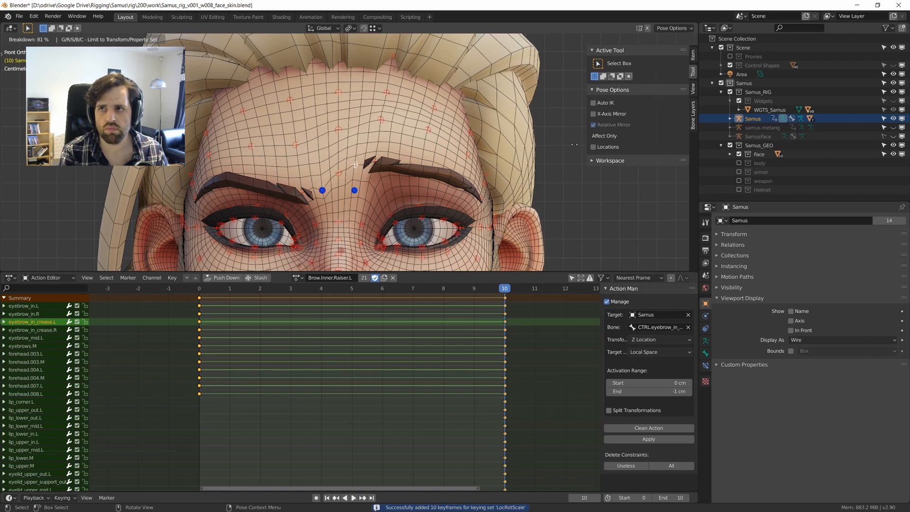
{"action": "left_click", "coordinate": [551, 143]}
{"action": "key", "text": "i"}
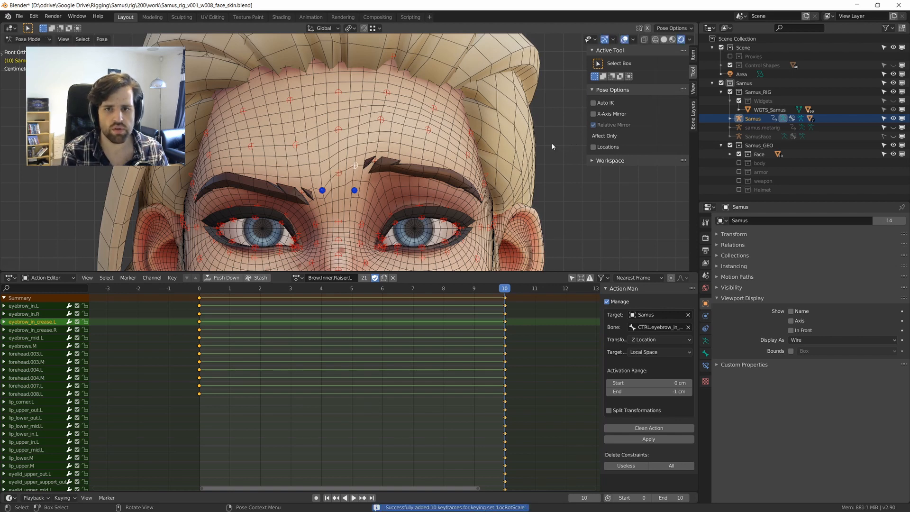
Copy the frame 10 pose of all bones, and clean the action after keying every bone at frame 0.
{"action": "key", "text": "a"}
{"action": "key", "text": "ctrl+c"}
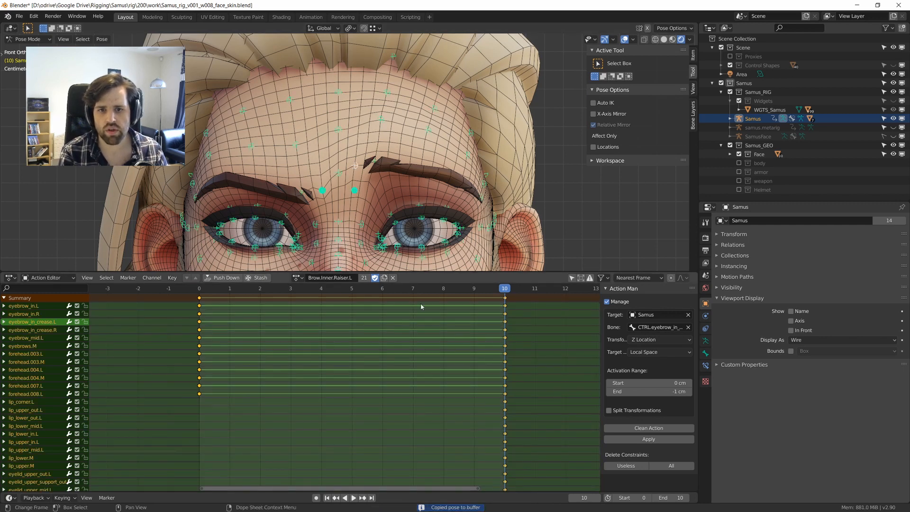
{"action": "key", "text": "shift+Left"}
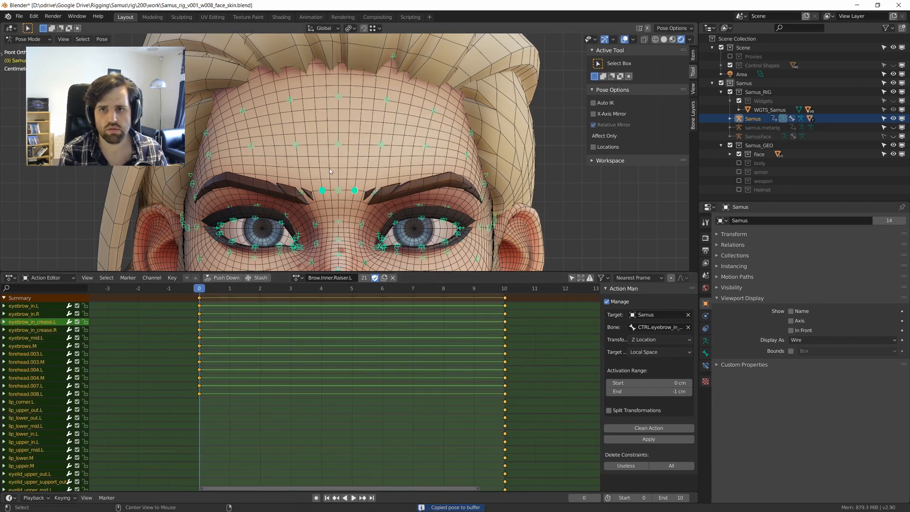
{"action": "key", "text": "i"}
{"action": "left_click", "coordinate": [650, 430]}
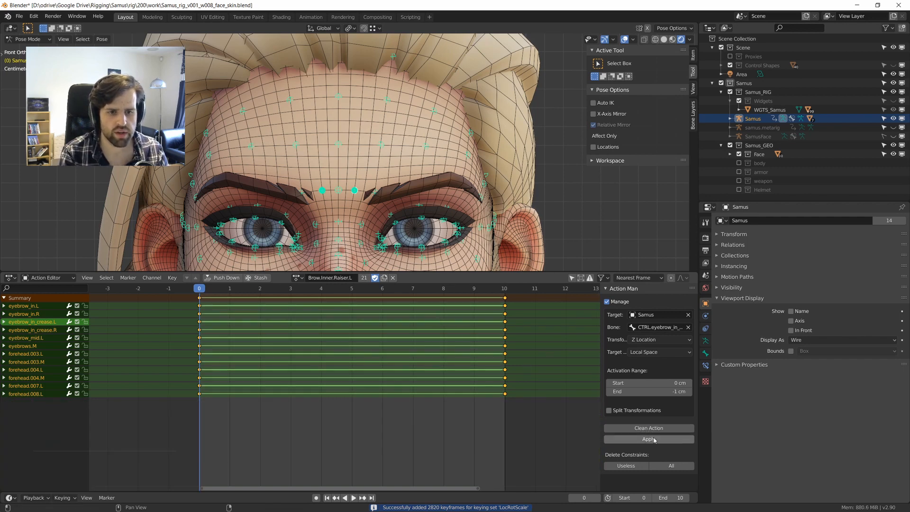
Switch the rig to the Brow.Inner.Raiser.R action and delete its keyframes at frame 10.
{"action": "left_click", "coordinate": [297, 278]}
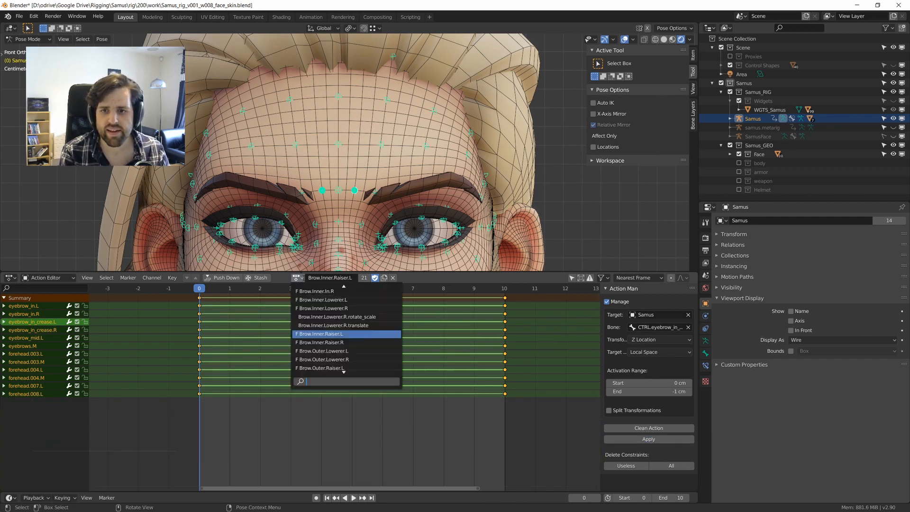
{"action": "left_click", "coordinate": [350, 342]}
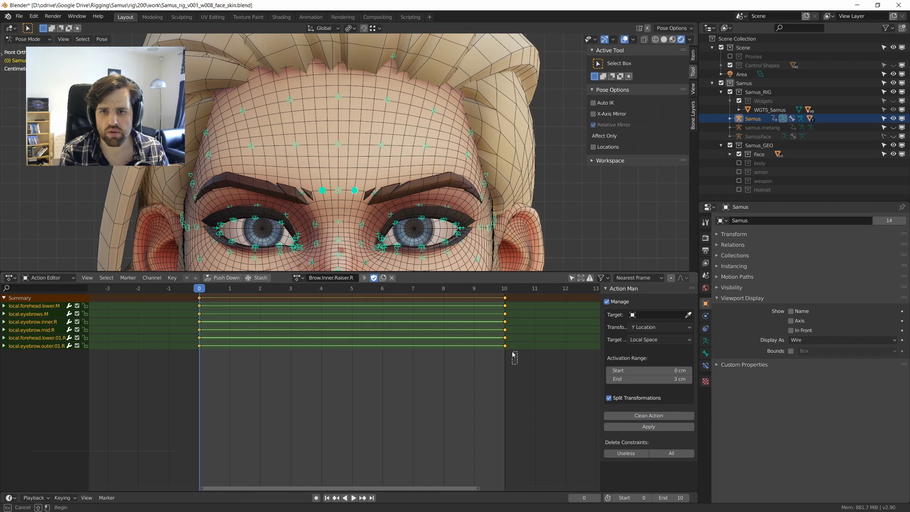
{"action": "left_click_drag", "start_coordinate": [514, 374], "coordinate": [482, 268]}
{"action": "key", "text": "x"}
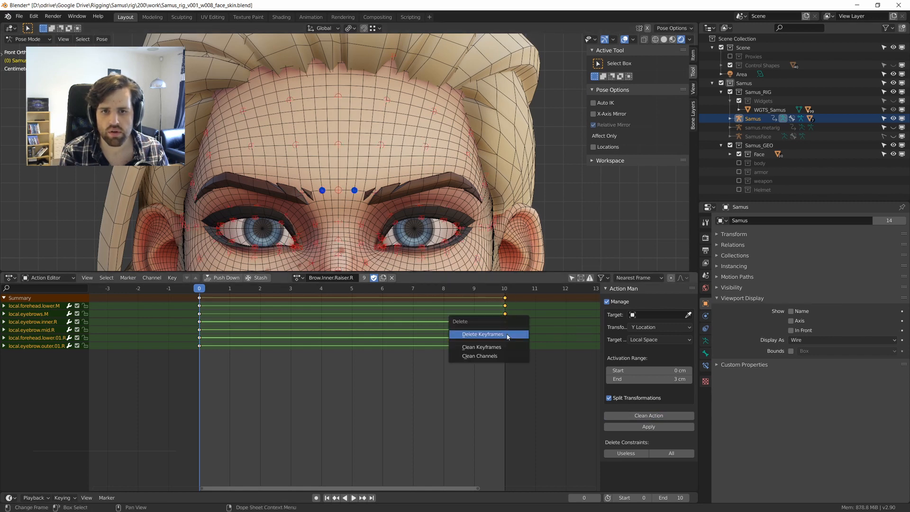
{"action": "left_click", "coordinate": [507, 333]}
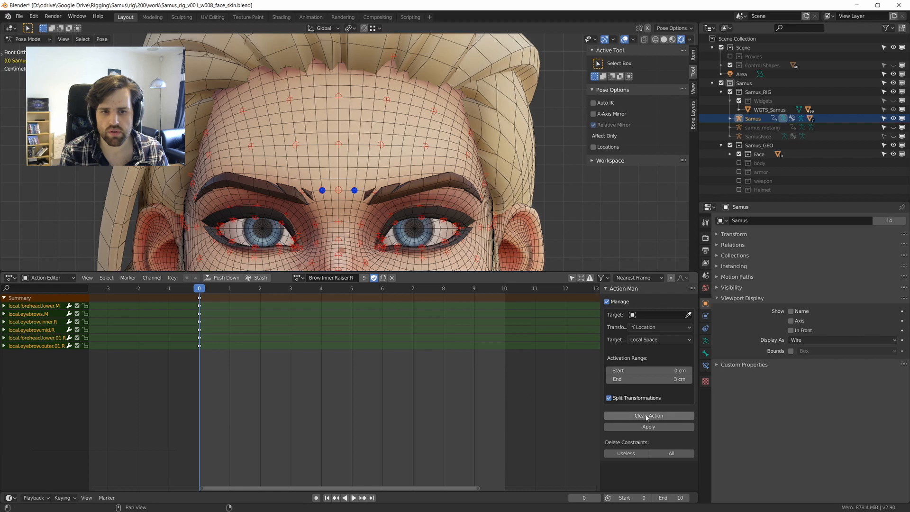
Paste the copied pose mirrored onto all bones at frame 10 and key location, rotation and scale.
{"action": "key", "text": "a"}
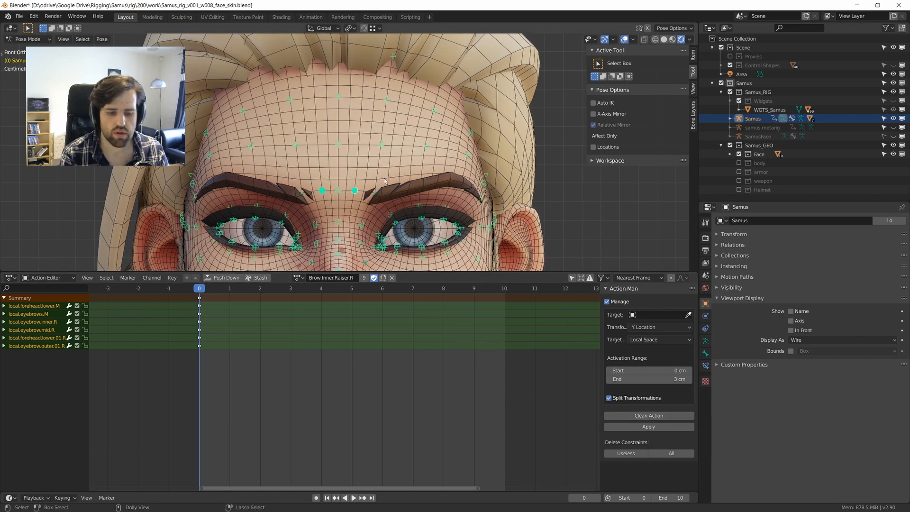
{"action": "key", "text": "ctrl+v"}
{"action": "left_click", "coordinate": [499, 290]}
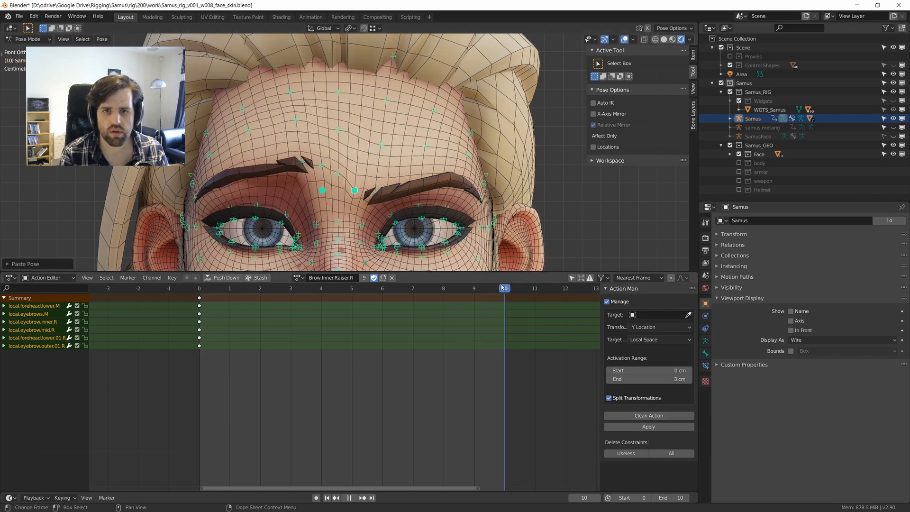
{"action": "key", "text": "i"}
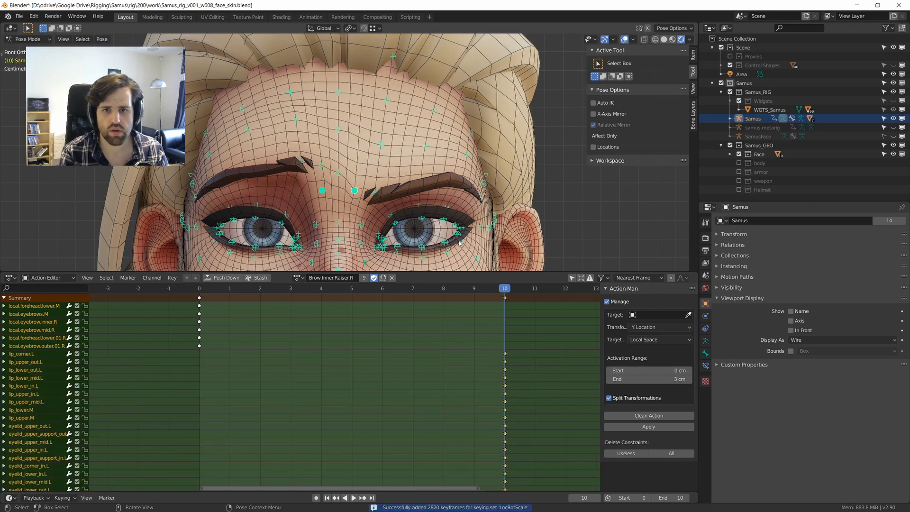
Key all bones at frame 0, then clean the Brow.Inner.Raiser.R action and set its keyframes to linear interpolation.
{"action": "key", "text": "space"}
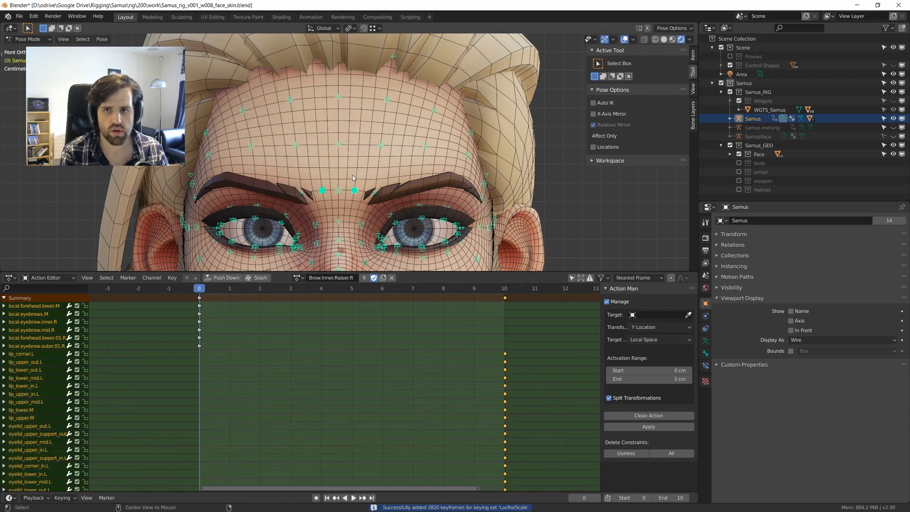
{"action": "key", "text": "space"}
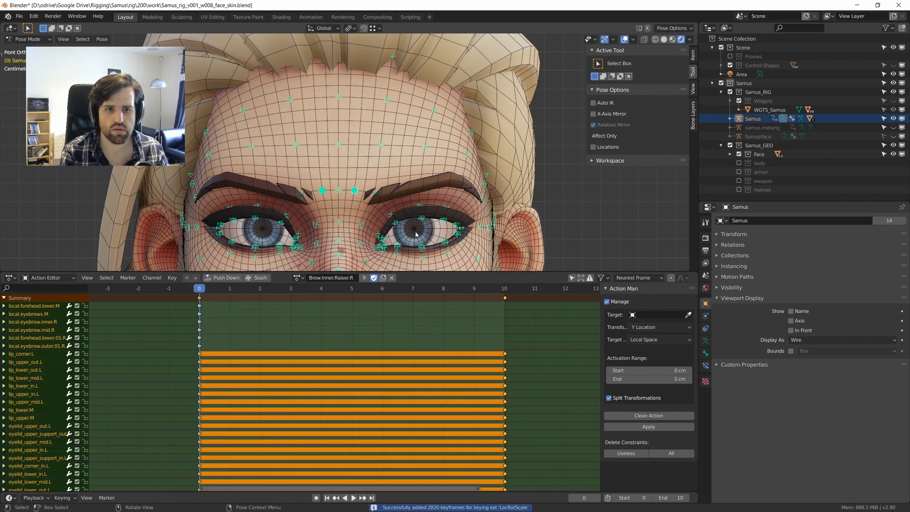
{"action": "left_click", "coordinate": [649, 416]}
{"action": "key", "text": "t"}
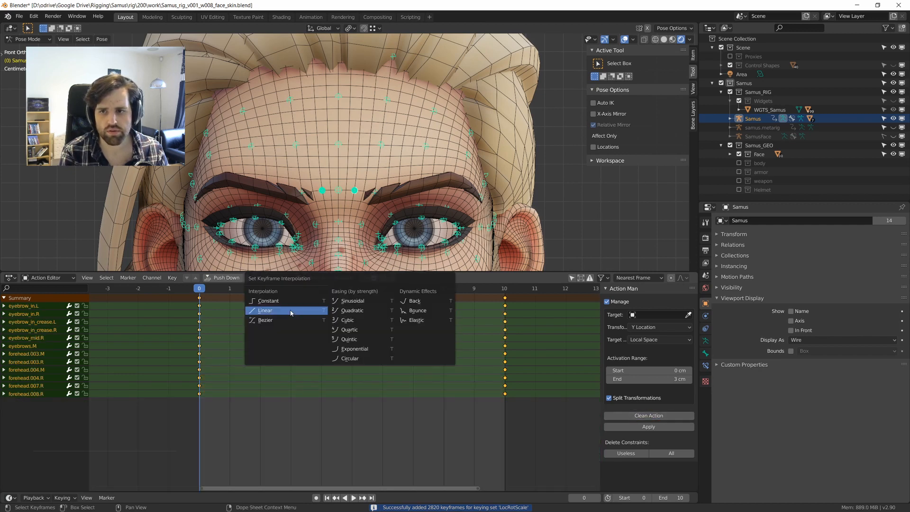
{"action": "left_click", "coordinate": [272, 310]}
Scrub through Brow.Inner.Raiser.R to check the mirrored brow motion.
{"action": "left_click_drag", "start_coordinate": [201, 288], "coordinate": [472, 297]}
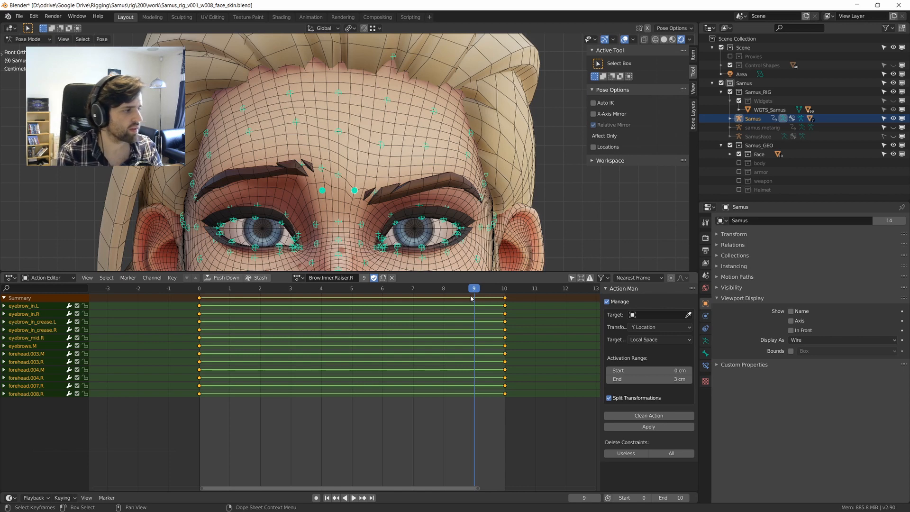
{"action": "key", "text": "space"}
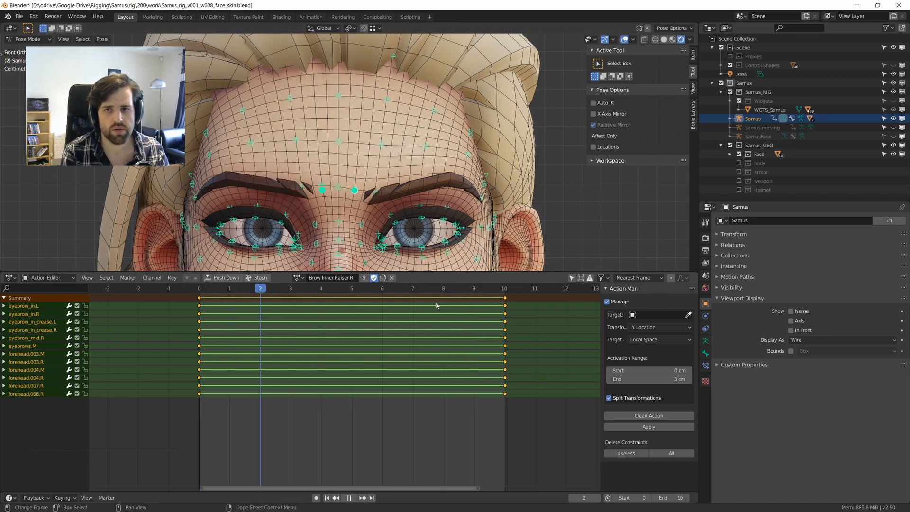
{"action": "key", "text": "space"}
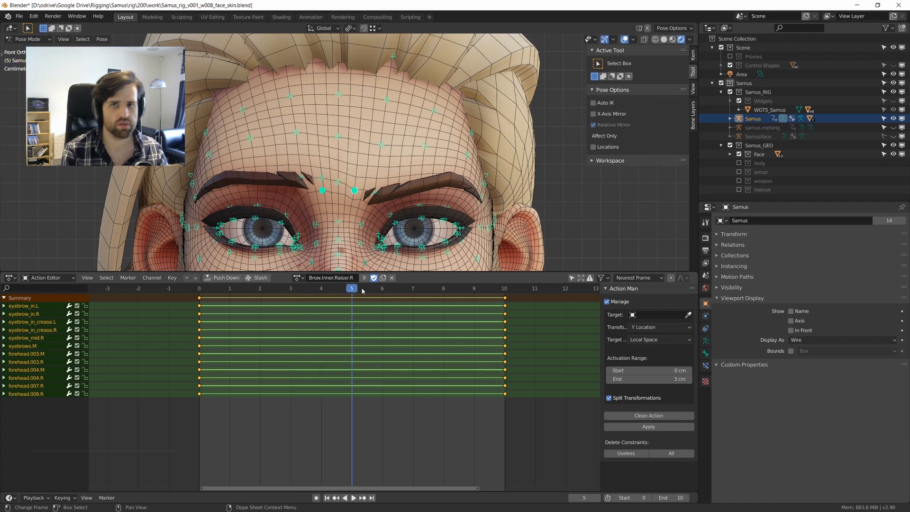
Box-select the face's centre-line bones from forehead to chin and turn off Split Transformations for Brow.Inner.Raiser.R.
{"action": "scroll", "coordinate": [343, 185], "scroll_direction": "down", "scroll_amount": 4}
{"action": "scroll", "coordinate": [342, 184], "scroll_direction": "up", "scroll_amount": 3}
{"action": "middle_click_drag", "start_coordinate": [340, 194], "coordinate": [340, 132], "text": "shift"}
{"action": "scroll", "coordinate": [340, 132], "scroll_direction": "down", "scroll_amount": 3}
{"action": "left_click_drag", "start_coordinate": [341, 72], "coordinate": [347, 266]}
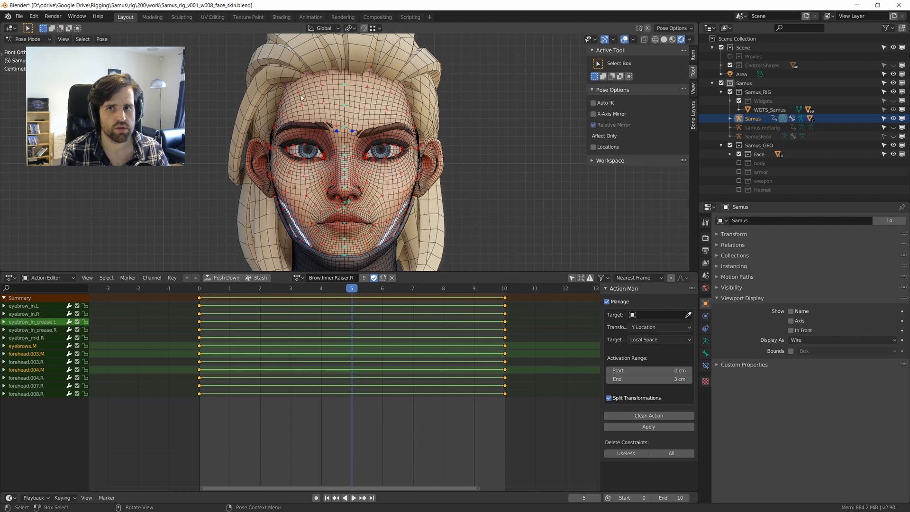
{"action": "scroll", "coordinate": [373, 87], "scroll_direction": "up", "scroll_amount": 4}
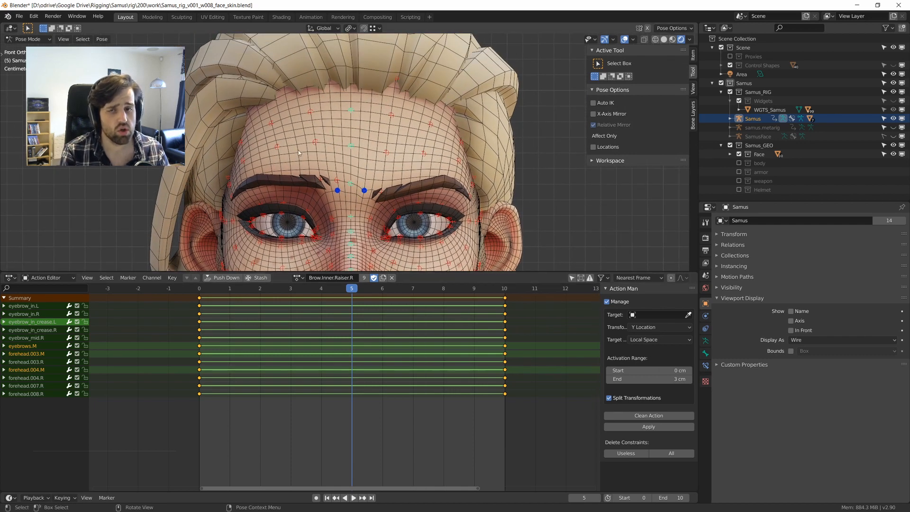
{"action": "left_click", "coordinate": [610, 398]}
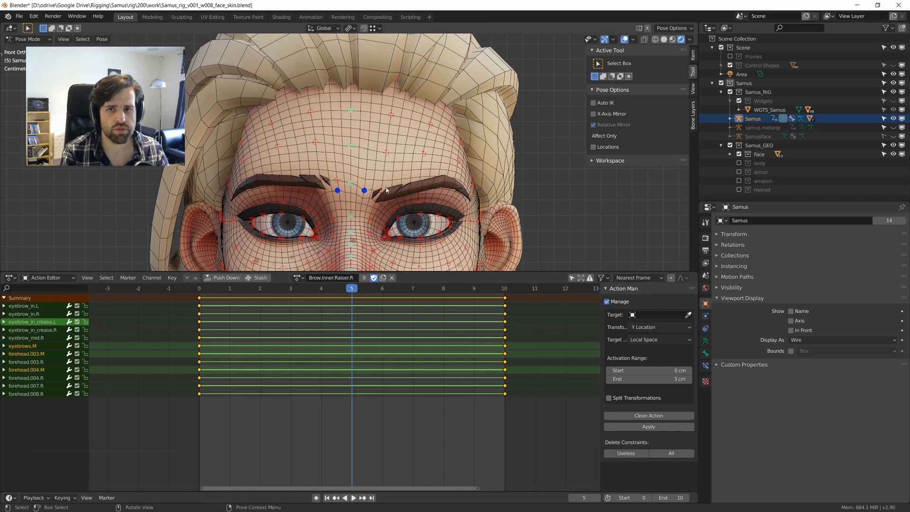
Examine the right inner brow raise between frames 0 and 10 from the front and from an angled view.
{"action": "scroll", "coordinate": [362, 192], "scroll_direction": "down", "scroll_amount": 3}
{"action": "scroll", "coordinate": [363, 192], "scroll_direction": "up", "scroll_amount": 3}
{"action": "middle_click_drag", "start_coordinate": [363, 192], "coordinate": [358, 179], "text": "shift"}
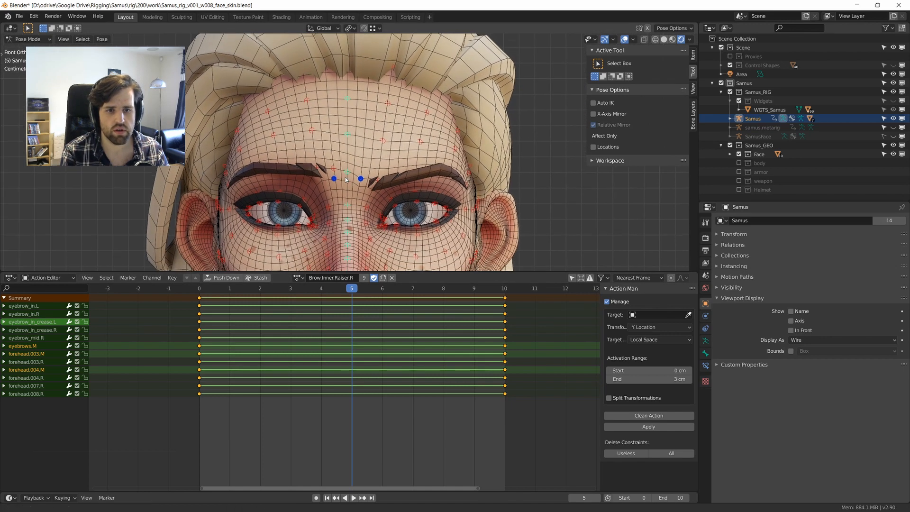
{"action": "scroll", "coordinate": [573, 343], "scroll_direction": "up", "scroll_amount": 1}
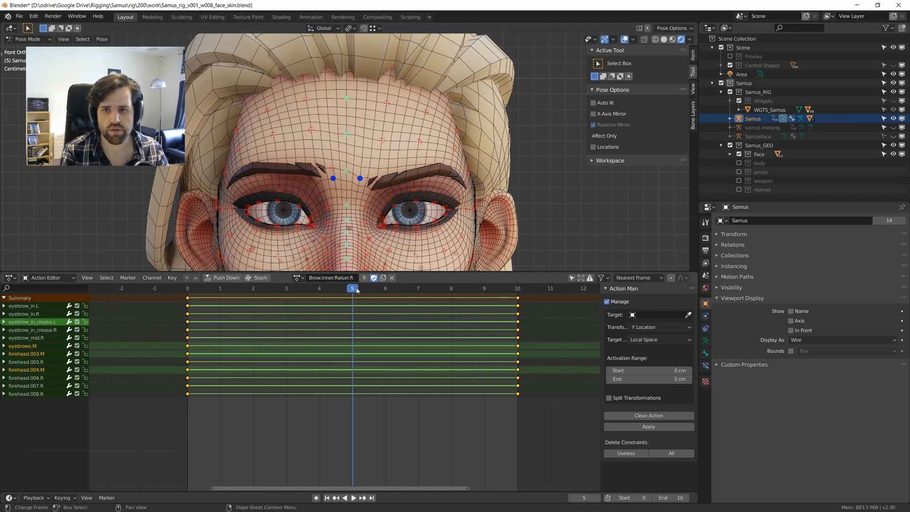
{"action": "key", "text": "space"}
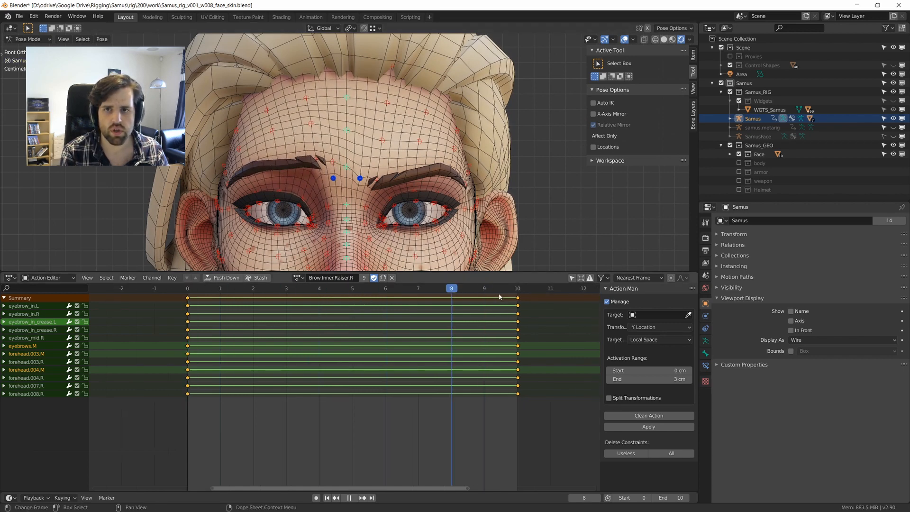
{"action": "key", "text": "space"}
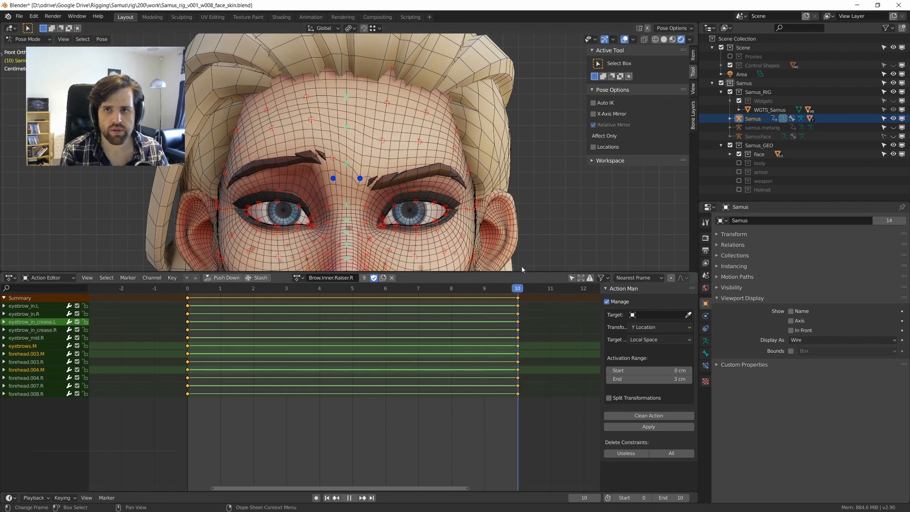
{"action": "key", "text": "space"}
{"action": "middle_click_drag", "start_coordinate": [312, 114], "coordinate": [359, 172]}
{"action": "key", "text": "a"}
{"action": "key", "text": "space"}
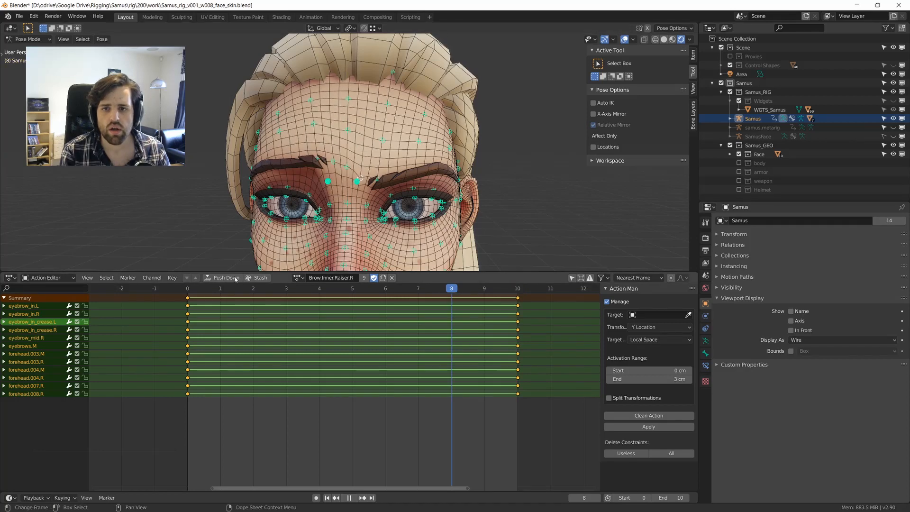
{"action": "key", "text": "space"}
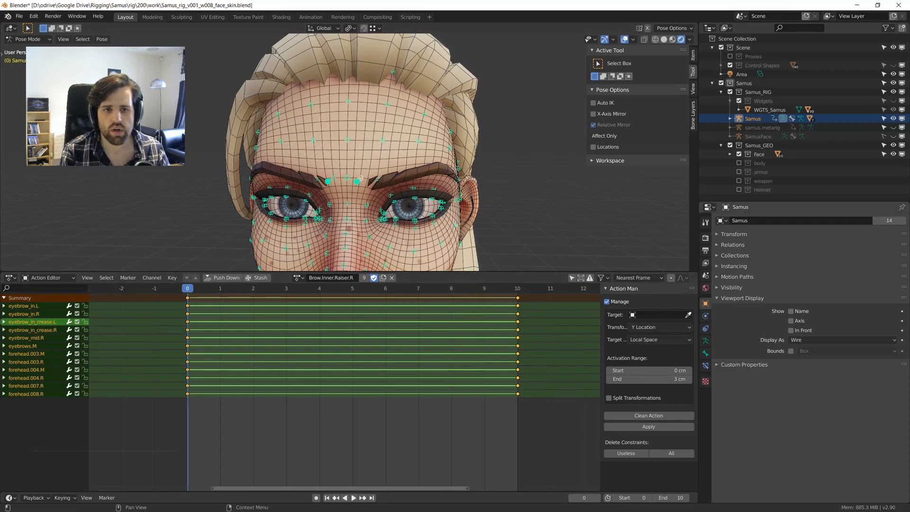
Set the Brow.Inner.Raiser.R action's transform channel to Z Location.
{"action": "left_click", "coordinate": [649, 327]}
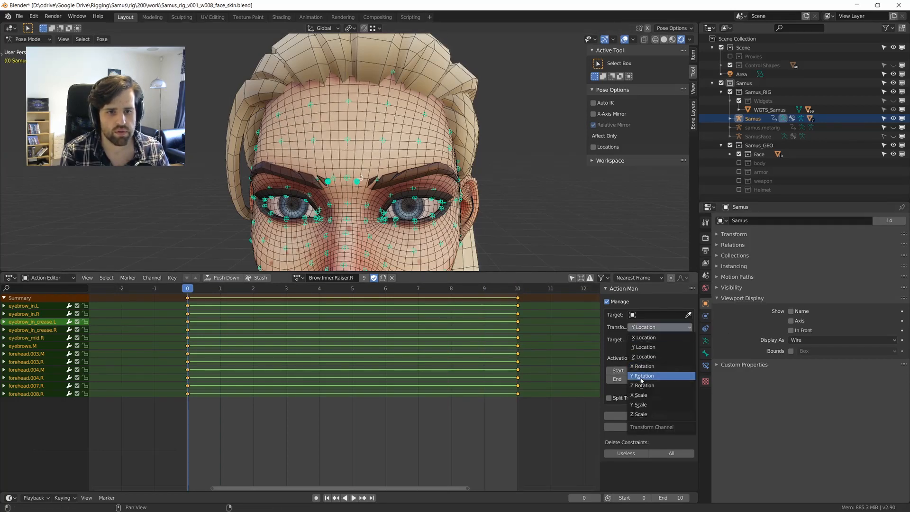
{"action": "left_click", "coordinate": [644, 357]}
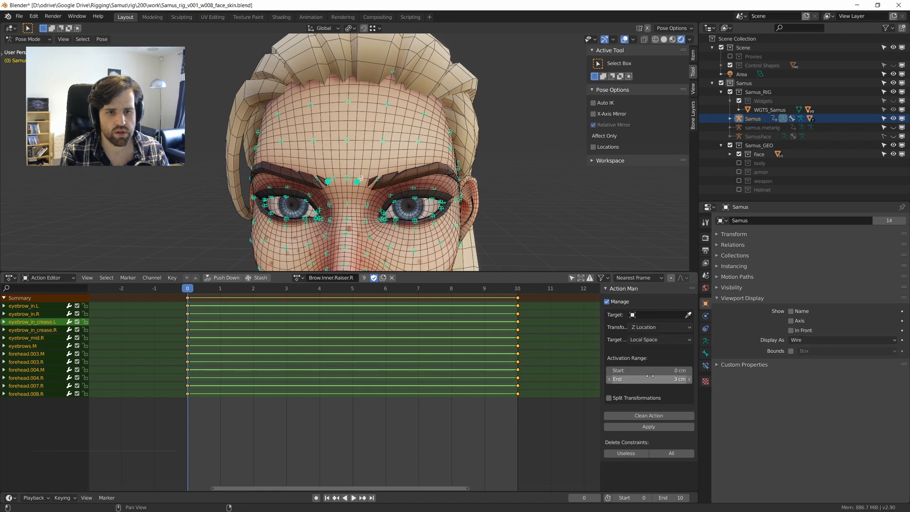
Set the Brow.Inner.Raiser.R activation range's end to -1 cm and apply the action changes.
{"action": "left_click", "coordinate": [649, 378]}
{"action": "type", "text": "-1"}
{"action": "key", "text": "Return"}
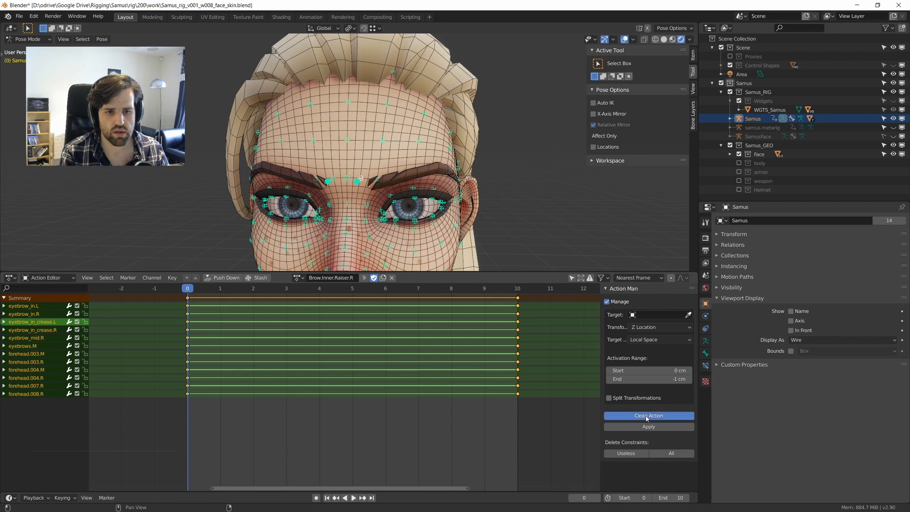
{"action": "left_click", "coordinate": [655, 427]}
{"action": "left_click", "coordinate": [660, 430]}
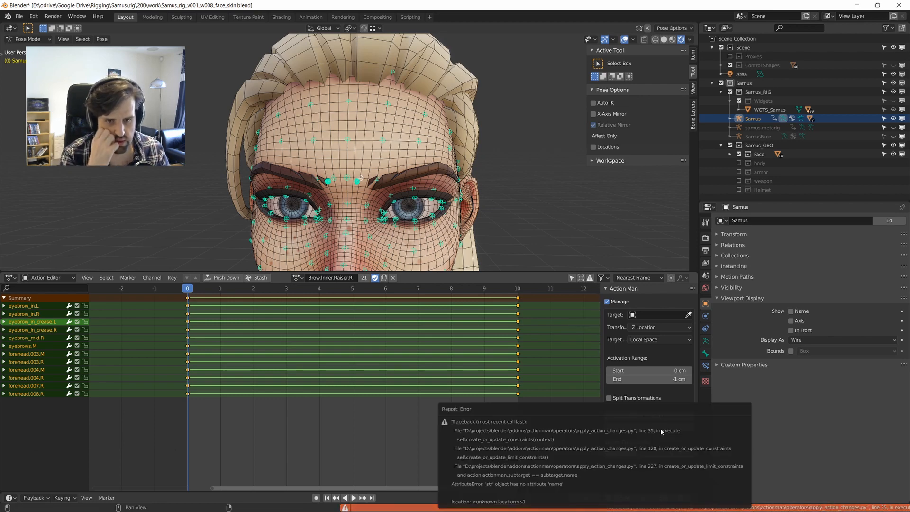
Set the Brow.Inner.Raiser.R action's target object to Samus.
{"action": "left_click", "coordinate": [664, 314]}
{"action": "type", "text": "S"}
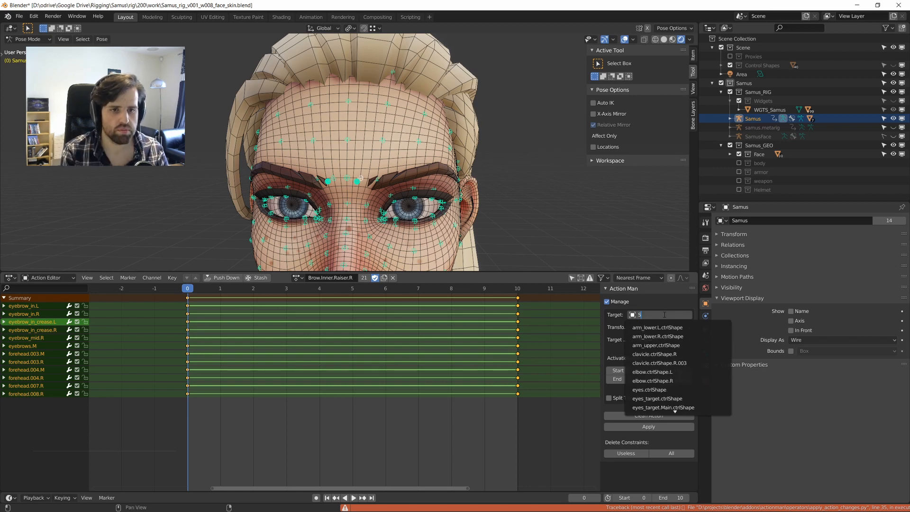
{"action": "type", "text": "am"}
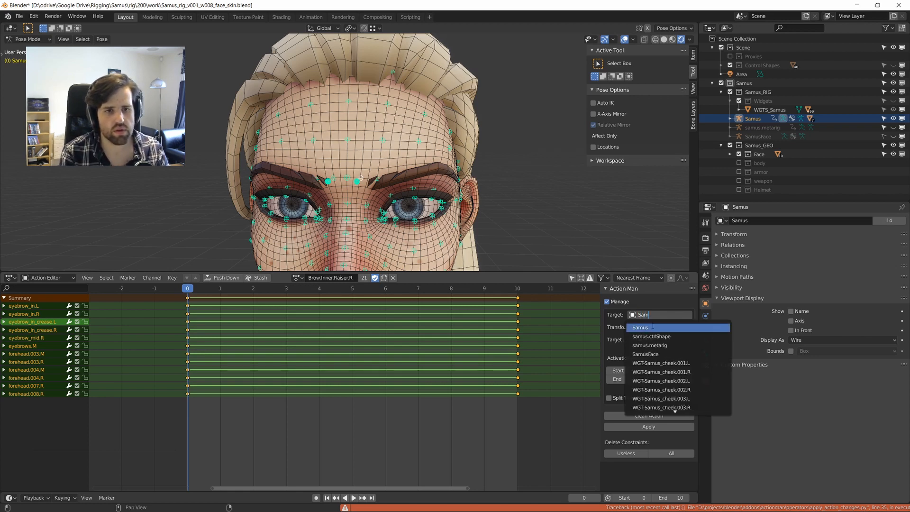
{"action": "left_click", "coordinate": [660, 328]}
{"action": "left_click", "coordinate": [659, 328]}
{"action": "type", "text": ".CTRL"}
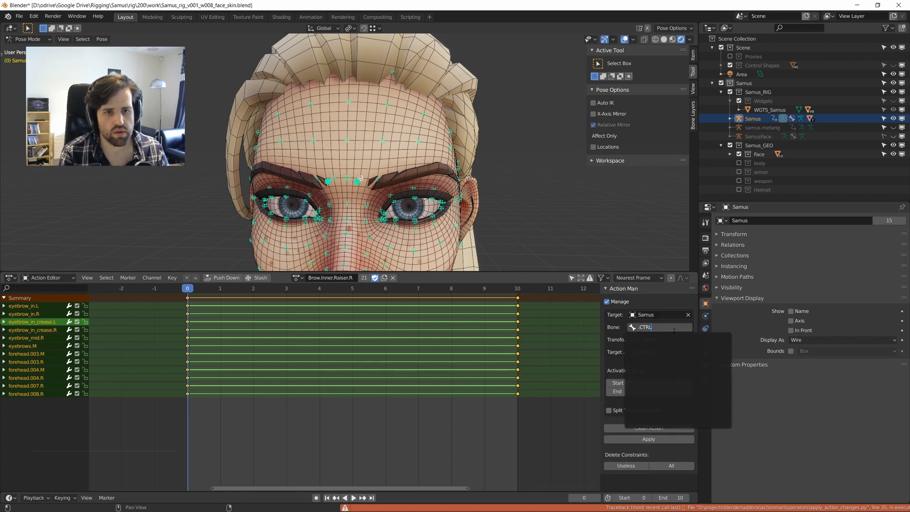
{"action": "key", "text": "Escape"}
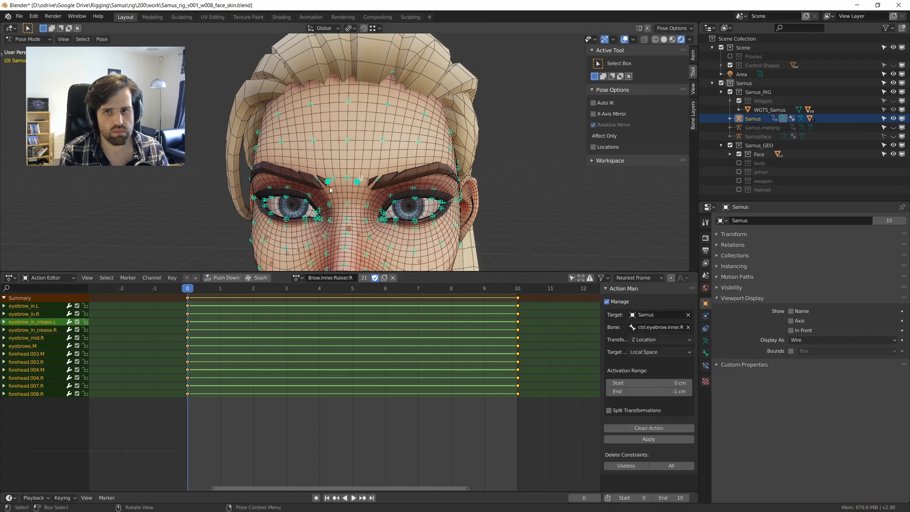
Look up the right inner brow control's name, set CTRL.eyebrow_in_crease.R as the action's target bone, and apply the action.
{"action": "left_click", "coordinate": [327, 183]}
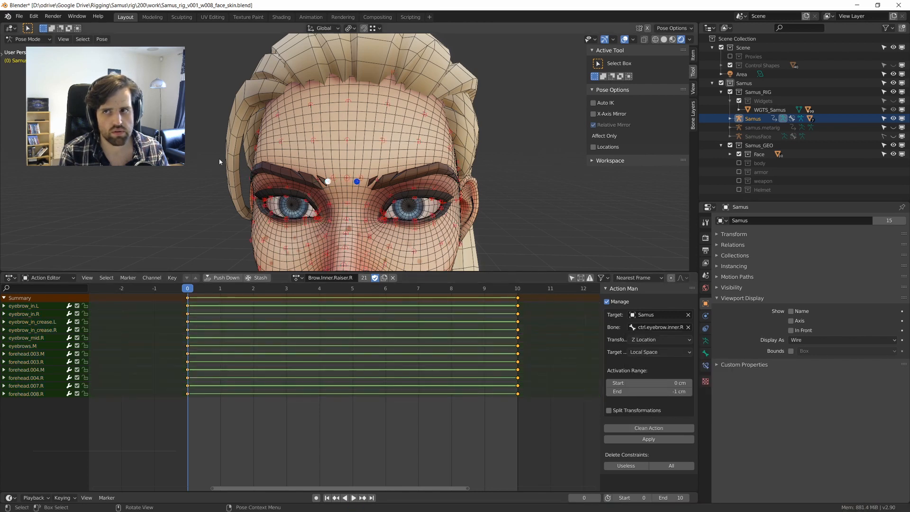
{"action": "key", "text": "F2"}
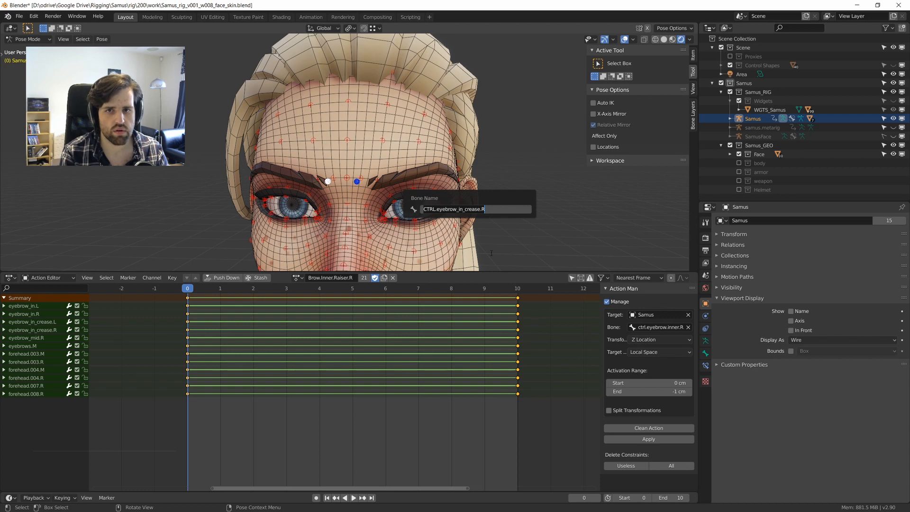
{"action": "key", "text": "Escape"}
{"action": "left_click", "coordinate": [663, 327]}
{"action": "type", "text": "CTRL.eyebrow_in_crease.R"}
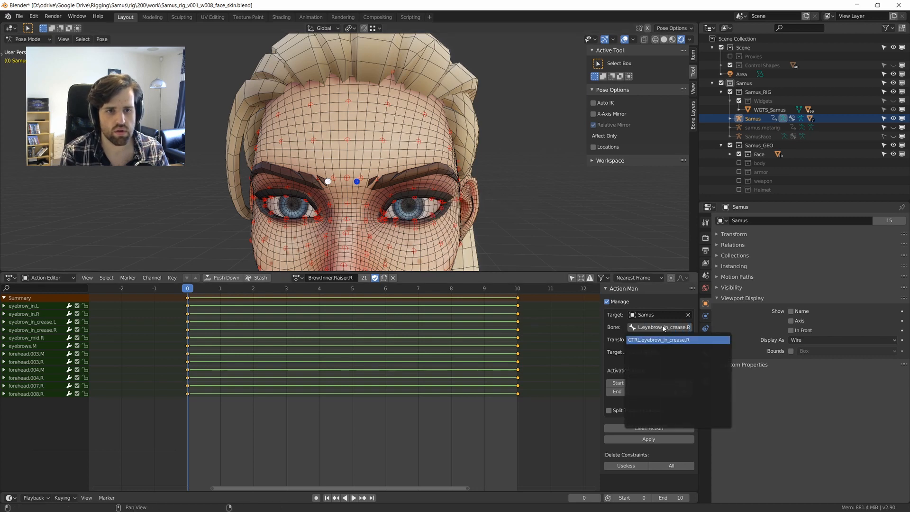
{"action": "key", "text": "Return"}
{"action": "left_click", "coordinate": [658, 439]}
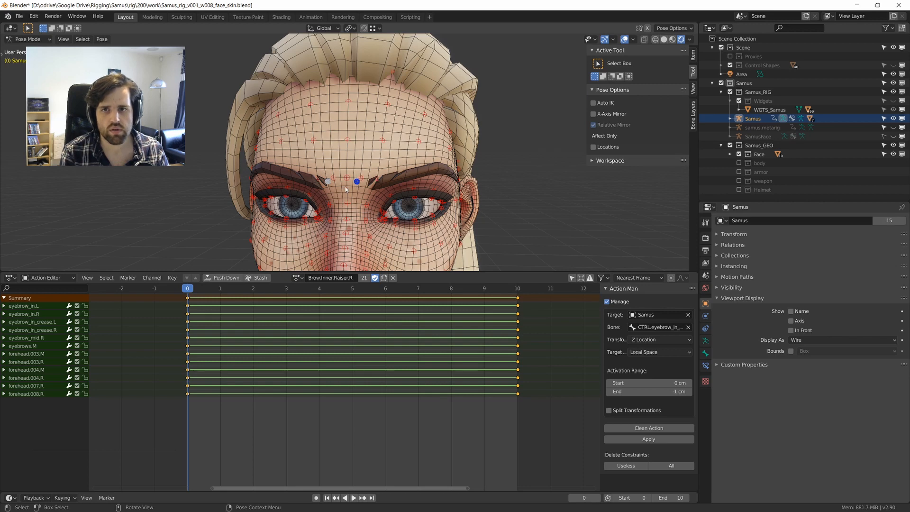
Test-move the inner brow controls, cancel the move, and show the whole head in a maximised viewport with overlays hidden.
{"action": "key", "text": "g"}
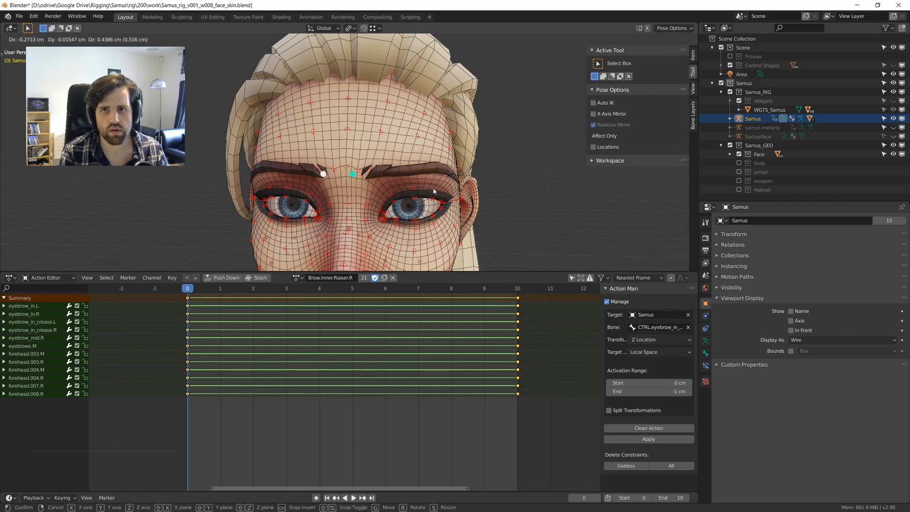
{"action": "right_click", "coordinate": [433, 190]}
{"action": "key", "text": "alt+shift+z"}
{"action": "middle_click_drag", "start_coordinate": [424, 76], "coordinate": [436, 248]}
{"action": "scroll", "coordinate": [409, 156], "scroll_direction": "down", "scroll_amount": 4}
{"action": "key", "text": "ctrl+space"}
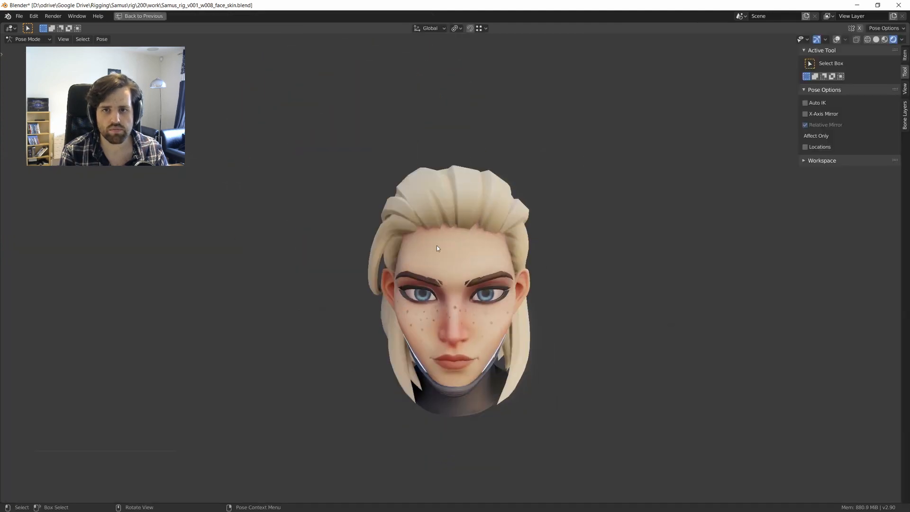
Test a slight downward and sideways move of the inner brow controls on the clean face, then cancel it.
{"action": "scroll", "coordinate": [437, 248], "scroll_direction": "up", "scroll_amount": 3}
{"action": "key", "text": "g"}
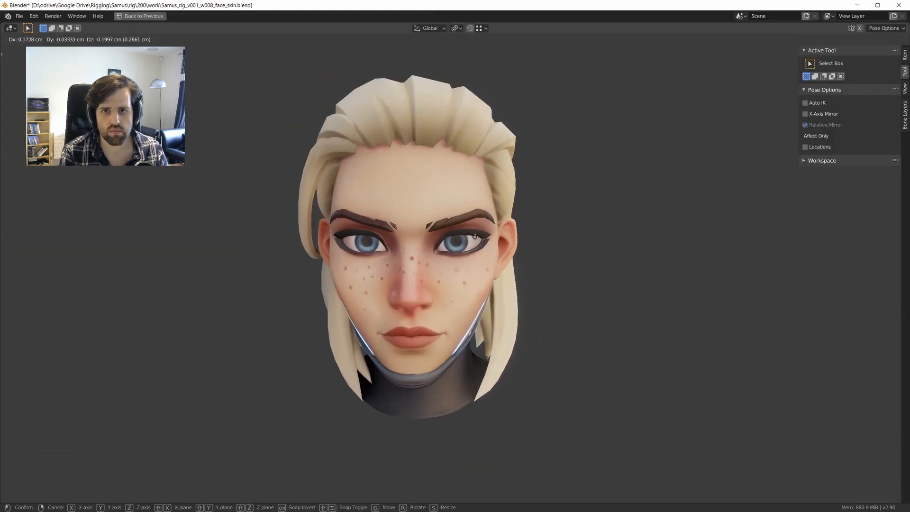
{"action": "right_click", "coordinate": [476, 249]}
{"action": "middle_click_drag", "start_coordinate": [476, 252], "coordinate": [475, 236]}
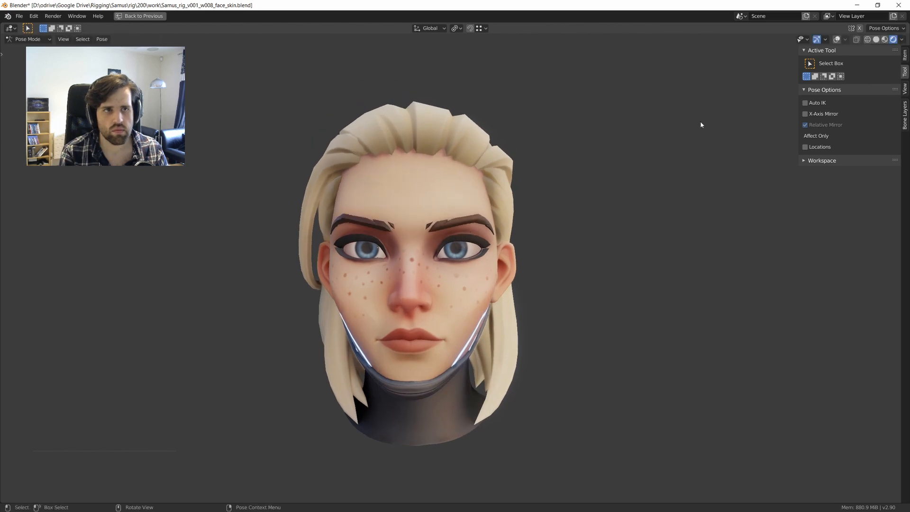
Turn on X-Axis Mirror for posing and raise both inner brow controls by about 2.3 cm.
{"action": "left_click", "coordinate": [814, 110]}
{"action": "key", "text": "g"}
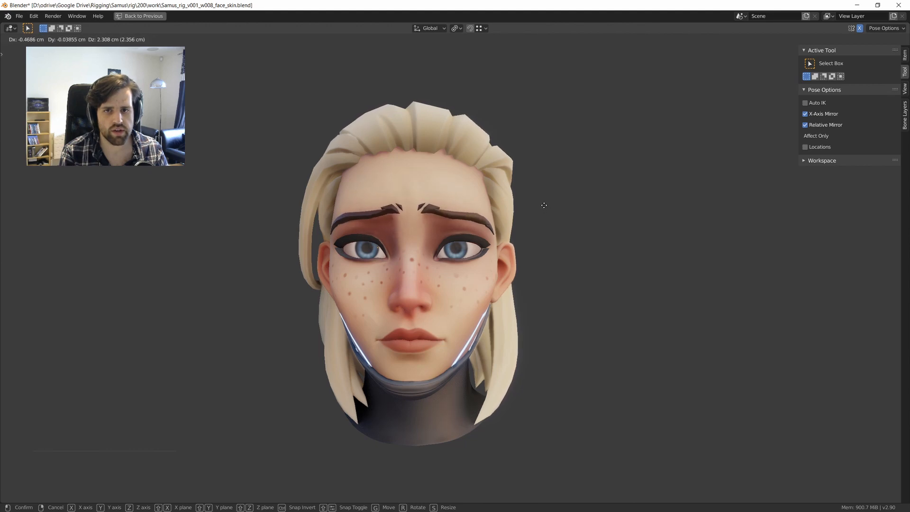
{"action": "left_click", "coordinate": [543, 203]}
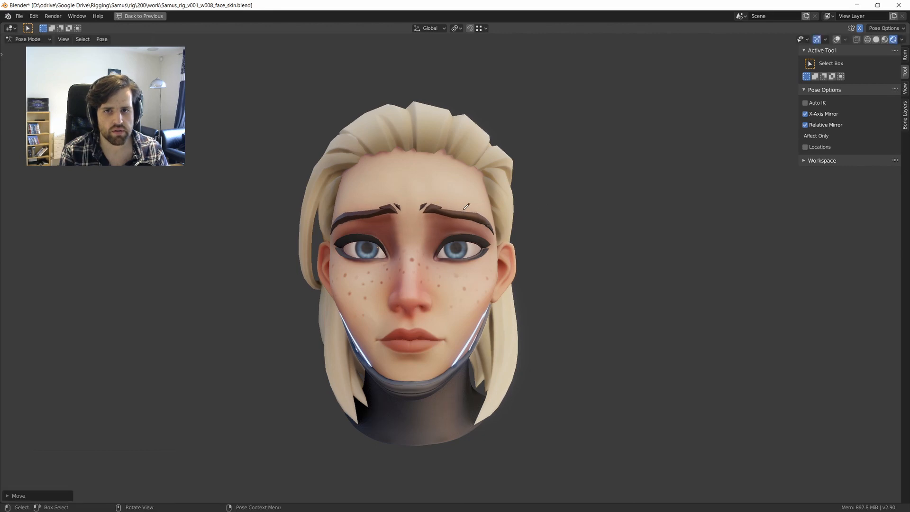
{"action": "left_click_drag", "start_coordinate": [464, 210], "coordinate": [486, 217]}
{"action": "key", "text": "ctrl+z"}
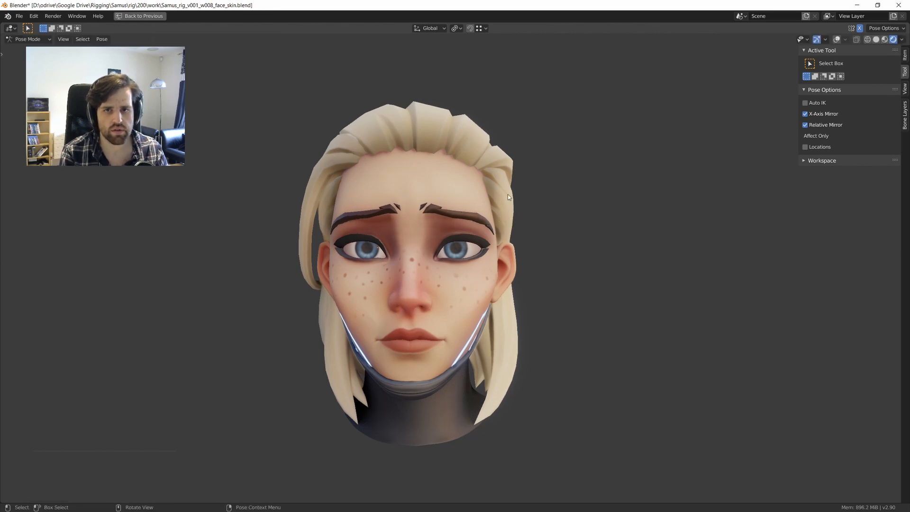
With overlays shown, pose the mirrored inner brow controls about 2.1 cm up and slightly apart, then hide the overlays again.
{"action": "key", "text": "shift+alt+z"}
{"action": "scroll", "coordinate": [514, 198], "scroll_direction": "up", "scroll_amount": 1}
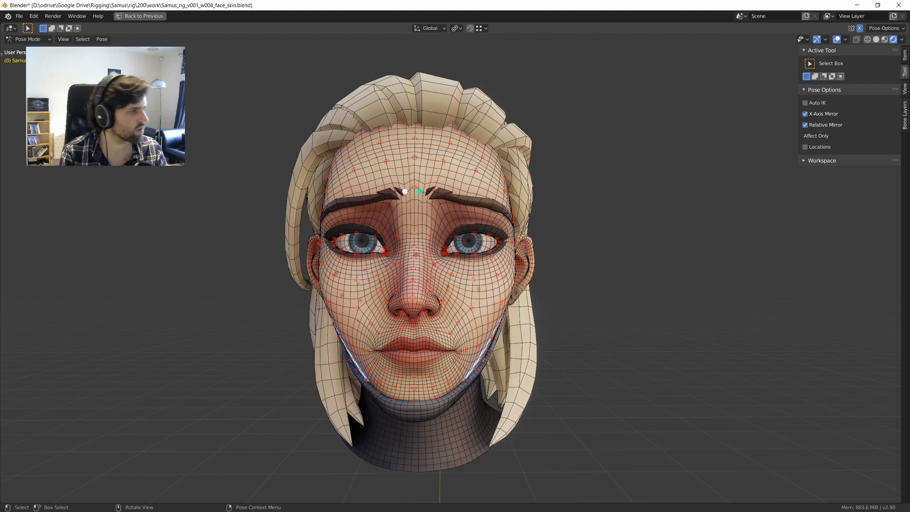
{"action": "key", "text": "g"}
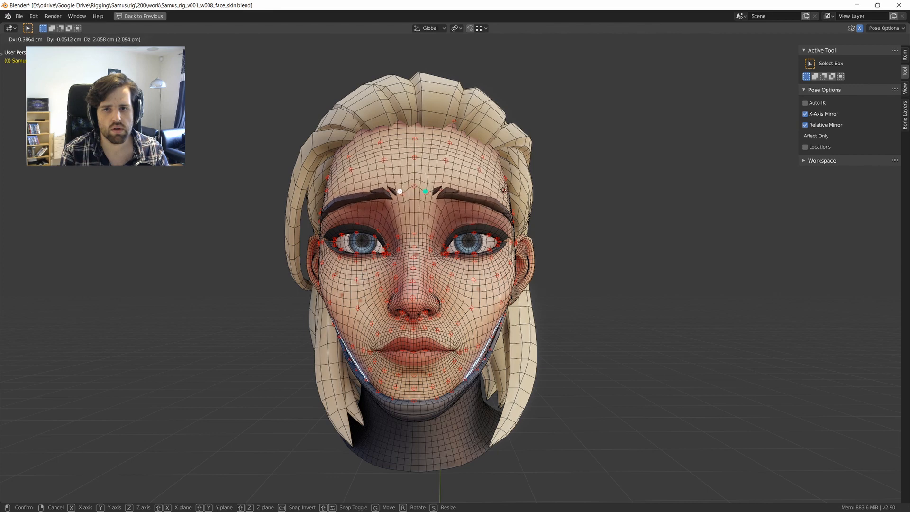
{"action": "left_click", "coordinate": [501, 189]}
{"action": "key", "text": "shift+alt+z"}
{"action": "scroll", "coordinate": [550, 219], "scroll_direction": "down", "scroll_amount": 2}
{"action": "scroll", "coordinate": [549, 219], "scroll_direction": "up", "scroll_amount": 2}
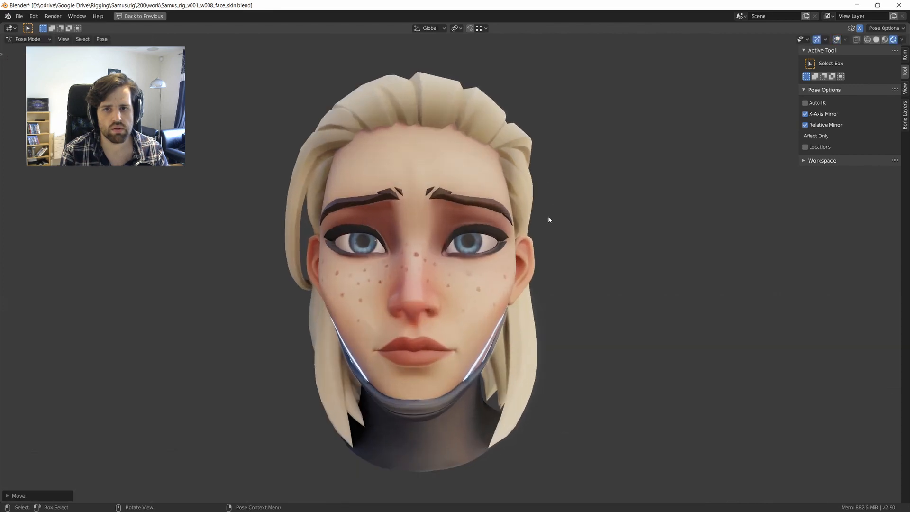
Spread the raised inner brow controls apart and bring them back together while checking the face from slightly different angles.
{"action": "key", "text": "g"}
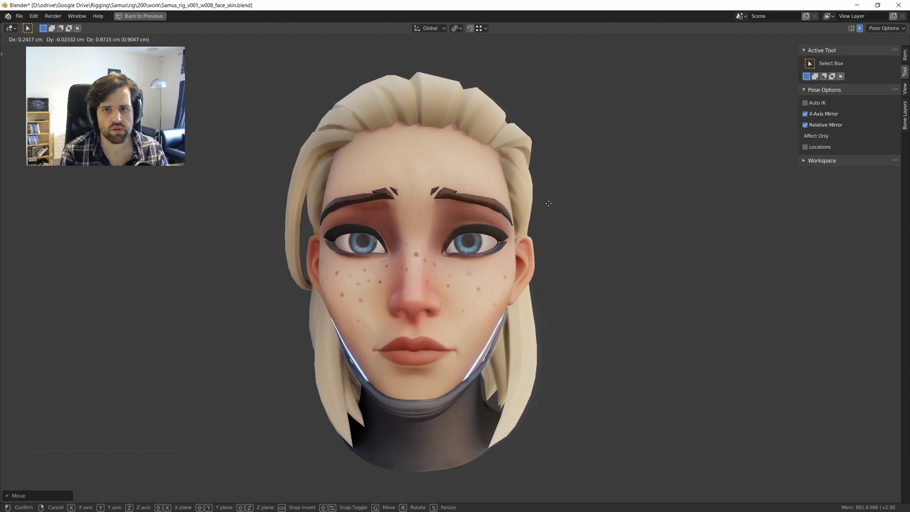
{"action": "left_click", "coordinate": [549, 203]}
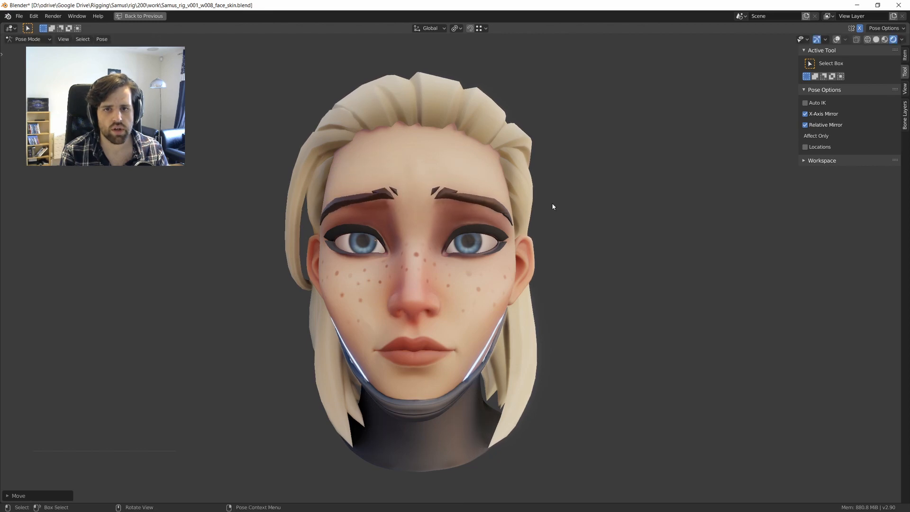
{"action": "middle_click_drag", "start_coordinate": [551, 203], "coordinate": [531, 212]}
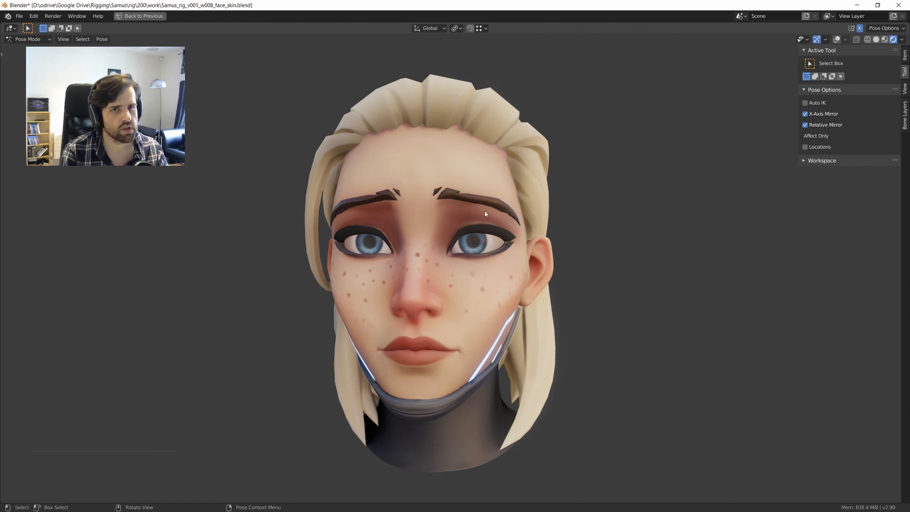
{"action": "middle_click_drag", "start_coordinate": [493, 205], "coordinate": [507, 198]}
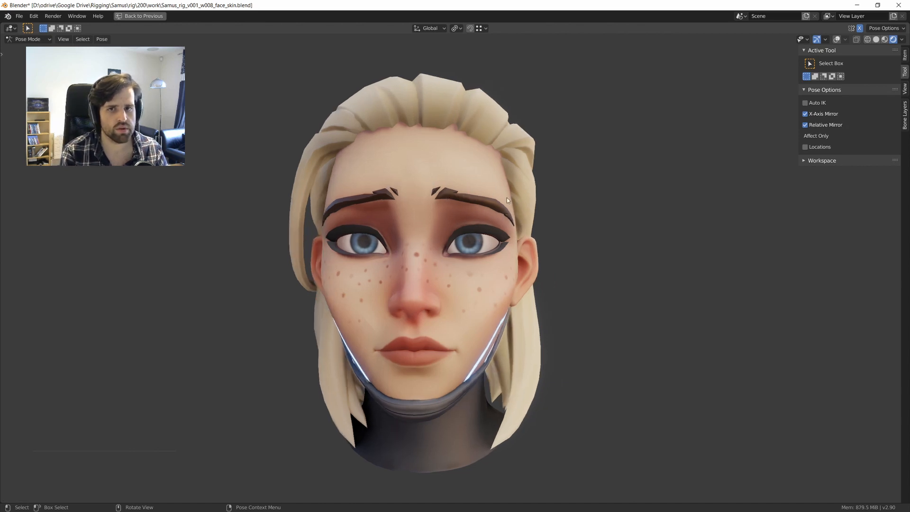
{"action": "key", "text": "g"}
{"action": "left_click", "coordinate": [516, 197]}
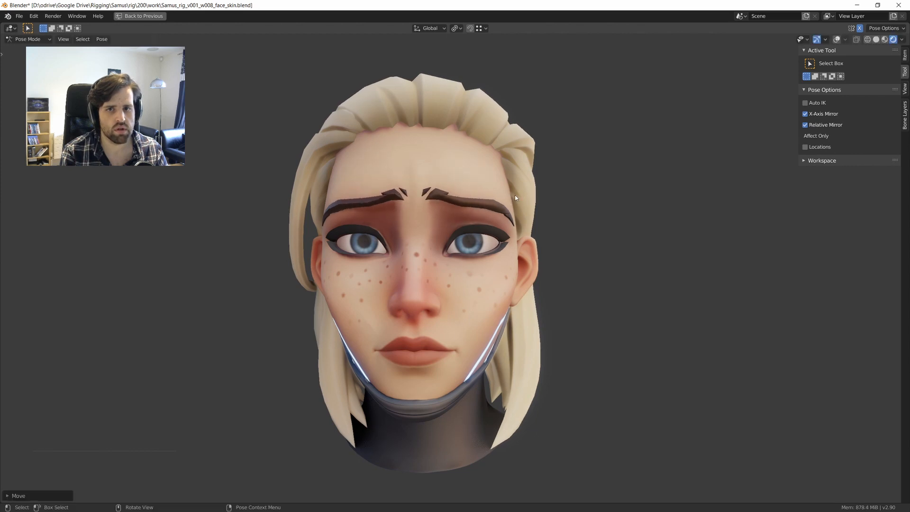
{"action": "middle_click_drag", "start_coordinate": [489, 207], "coordinate": [498, 202]}
Raise the mirrored inner brow controls by about 0.9 cm, inspect the brows up close, and undo the move.
{"action": "key", "text": "g"}
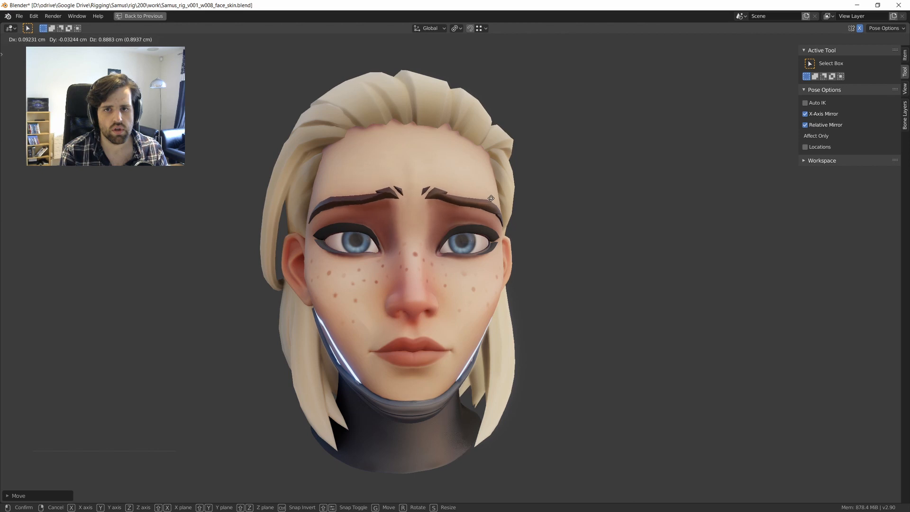
{"action": "left_click", "coordinate": [485, 199]}
{"action": "middle_click_drag", "start_coordinate": [485, 199], "coordinate": [466, 231]}
{"action": "scroll", "coordinate": [466, 231], "scroll_direction": "up", "scroll_amount": 2}
{"action": "left_click_drag", "start_coordinate": [466, 231], "coordinate": [458, 227]}
{"action": "scroll", "coordinate": [406, 205], "scroll_direction": "up", "scroll_amount": 2}
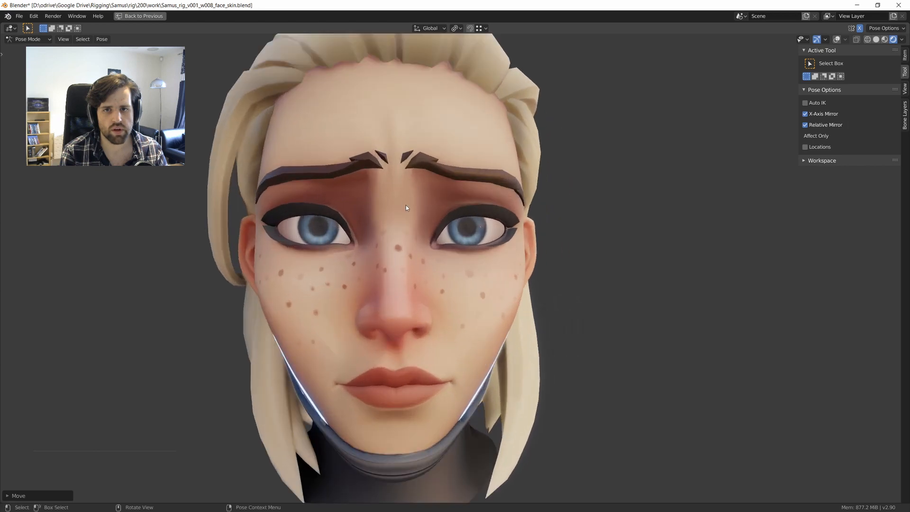
{"action": "middle_click_drag", "start_coordinate": [406, 205], "coordinate": [423, 200]}
{"action": "key", "text": "ctrl+z"}
{"action": "middle_click_drag", "start_coordinate": [550, 208], "coordinate": [511, 217]}
Try lowering the mirrored inner brow controls together by about 1 cm into a frown, then undo the pose.
{"action": "key", "text": "g"}
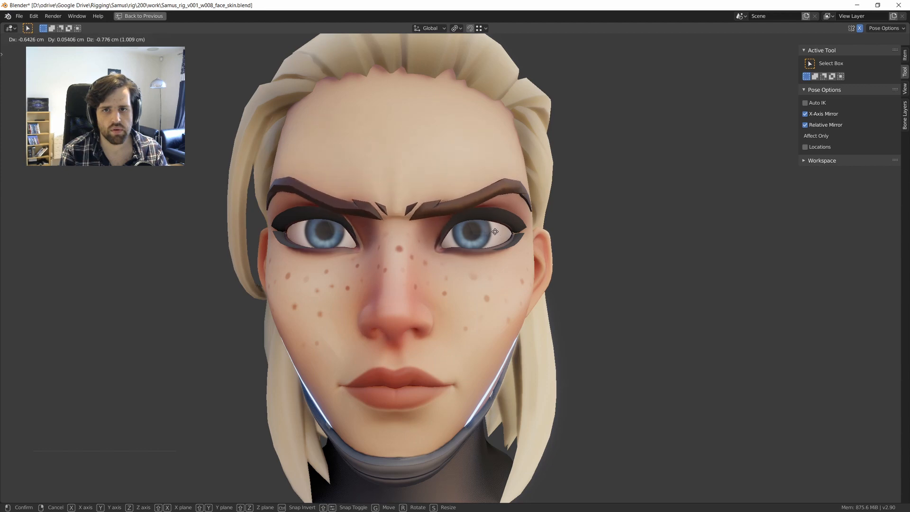
{"action": "left_click", "coordinate": [495, 231]}
{"action": "middle_click_drag", "start_coordinate": [495, 232], "coordinate": [421, 232]}
{"action": "scroll", "coordinate": [417, 231], "scroll_direction": "down", "scroll_amount": 3}
{"action": "scroll", "coordinate": [468, 245], "scroll_direction": "up", "scroll_amount": 3}
{"action": "key", "text": "ctrl+z"}
{"action": "key", "text": "g"}
{"action": "right_click", "coordinate": [447, 244]}
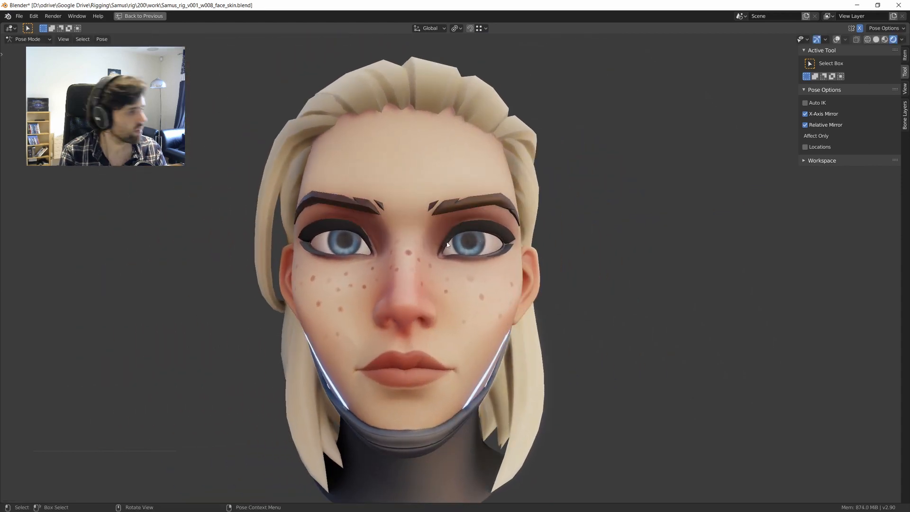
{"action": "scroll", "coordinate": [448, 245], "scroll_direction": "down", "scroll_amount": 2}
{"action": "mouse_move", "coordinate": [449, 245]}
{"action": "middle_mouse_down"}
{"action": "mouse_move", "coordinate": [482, 233]}
{"action": "mouse_move", "coordinate": [442, 228]}
{"action": "mouse_move", "coordinate": [456, 238]}
{"action": "middle_mouse_up"}
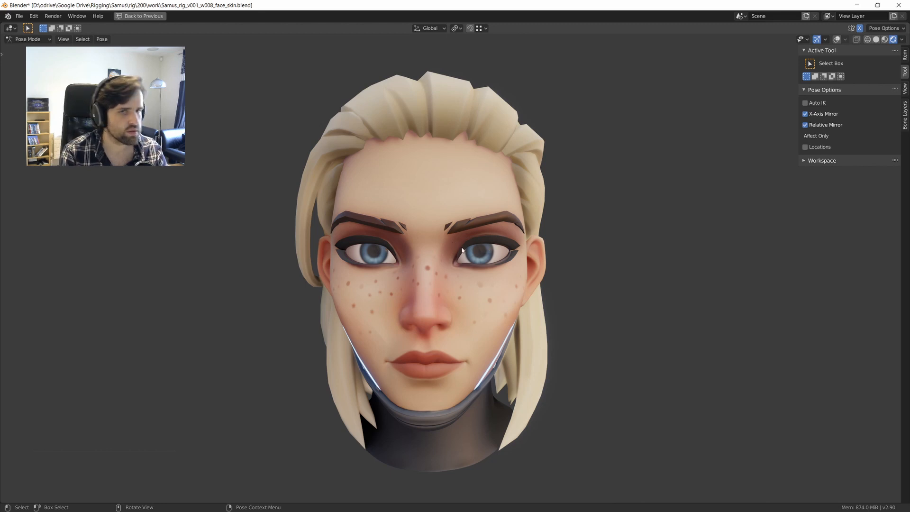
Raise the mirrored inner brow controls inward by about 1.9 cm and check the worried expression.
{"action": "key", "text": "g"}
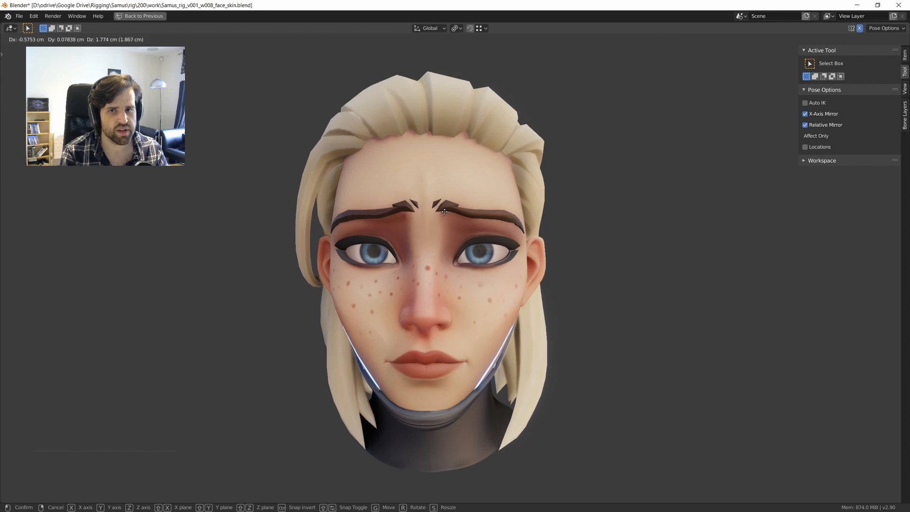
{"action": "left_click", "coordinate": [441, 211]}
{"action": "middle_click_drag", "start_coordinate": [471, 223], "coordinate": [473, 223]}
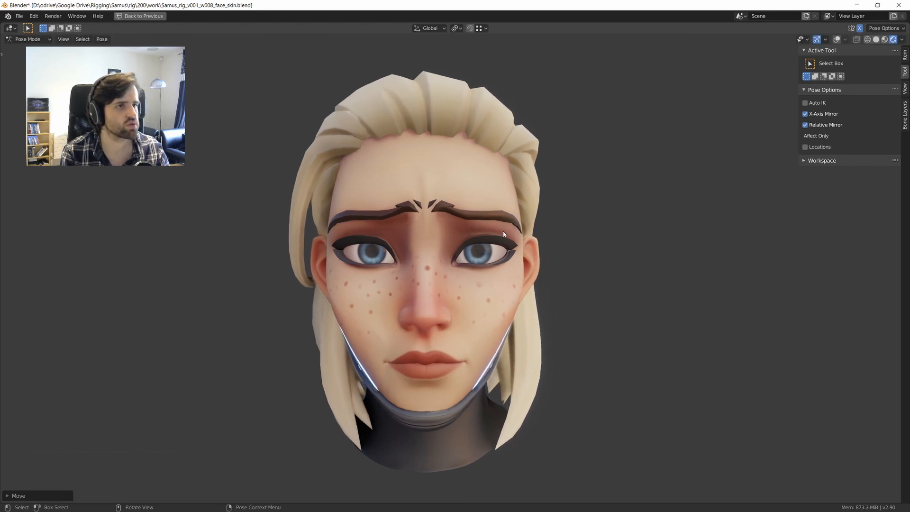
{"action": "mouse_move", "coordinate": [503, 230]}
{"action": "middle_mouse_down"}
{"action": "mouse_move", "coordinate": [511, 226]}
{"action": "mouse_move", "coordinate": [503, 229]}
{"action": "middle_mouse_up"}
Try pulling the mirrored inner brow controls inward by about 0.7 cm and raising them by about 1.7 cm, undoing the pose.
{"action": "key", "text": "g"}
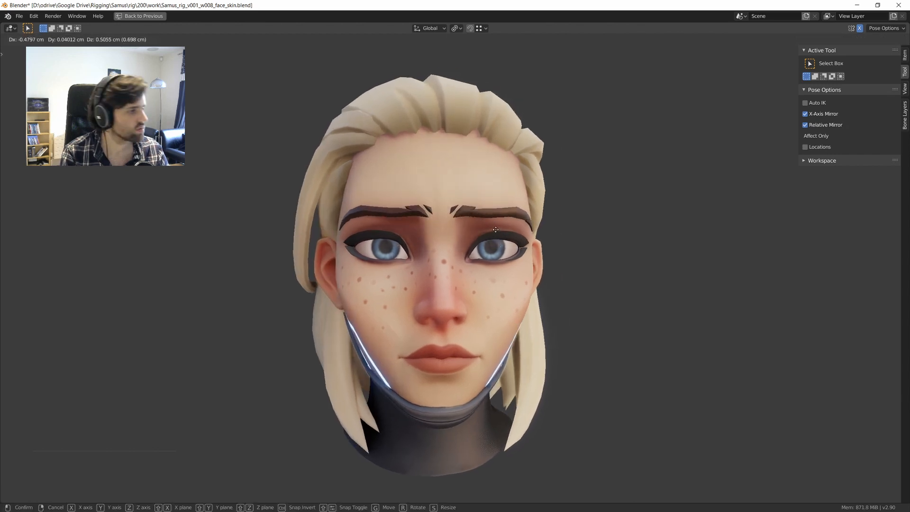
{"action": "left_click", "coordinate": [499, 237]}
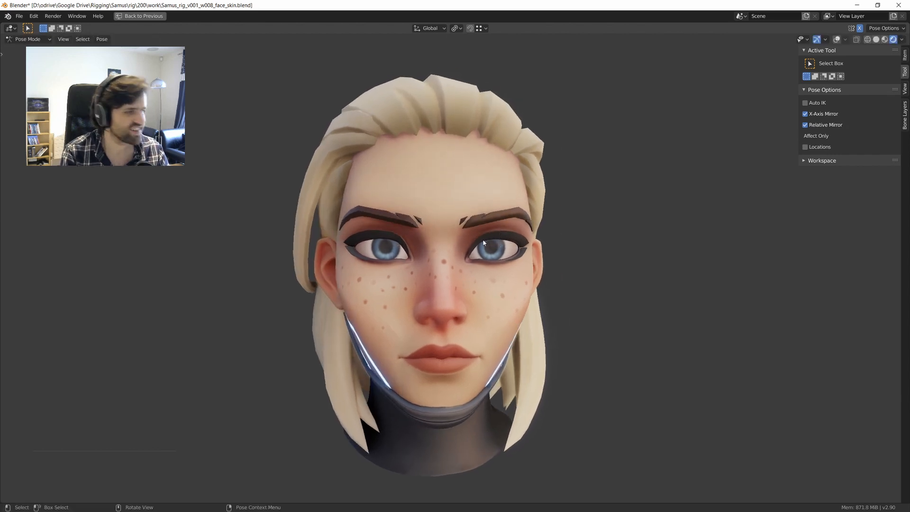
{"action": "middle_click_drag", "start_coordinate": [484, 243], "coordinate": [495, 239]}
{"action": "key", "text": "g"}
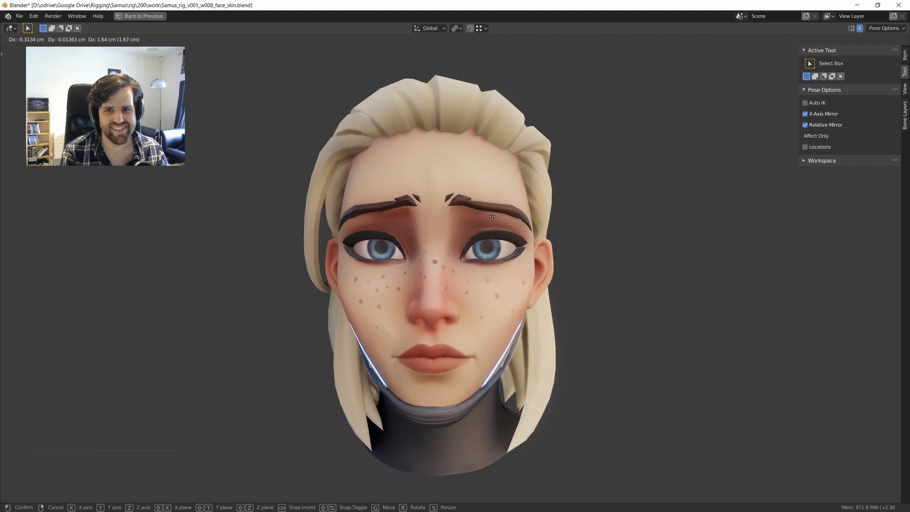
{"action": "left_click", "coordinate": [488, 215]}
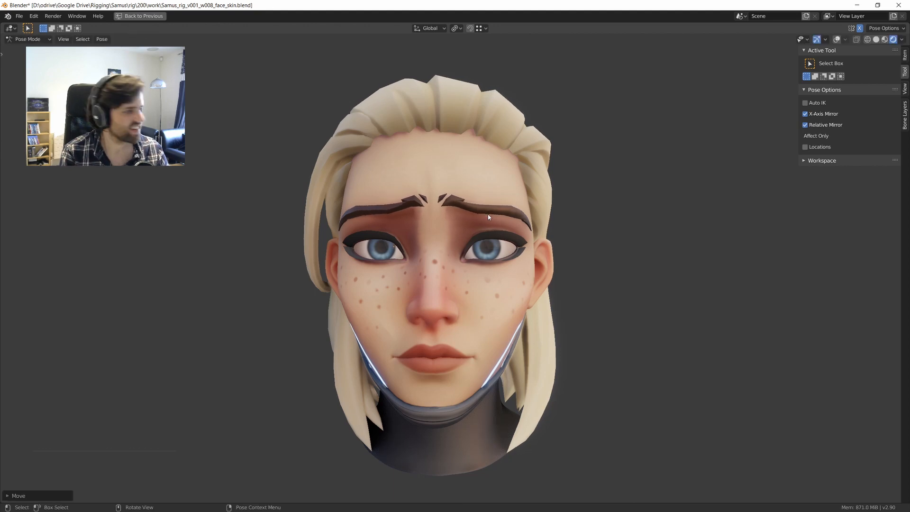
{"action": "key", "text": "ctrl+z"}
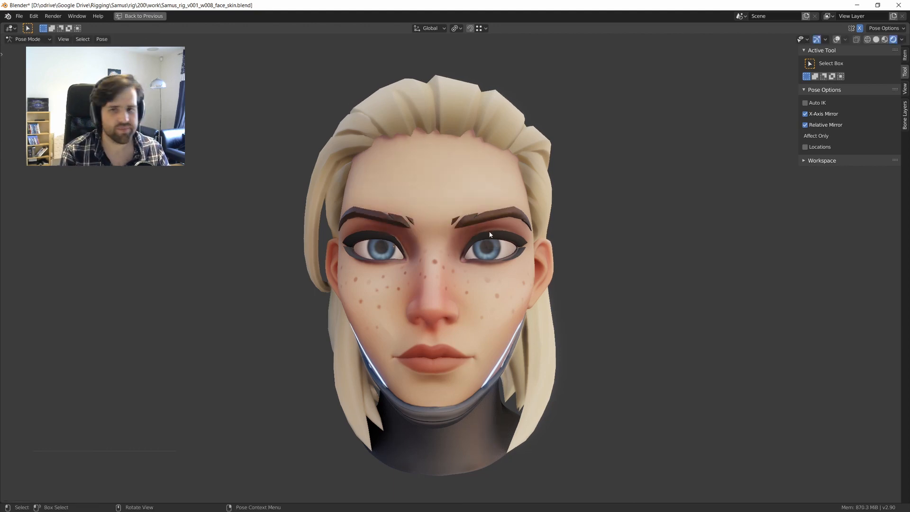
Try the inner brow controls about 1 cm up and inward, undo, and cancel a trial frown of about 0.7 cm.
{"action": "key", "text": "g"}
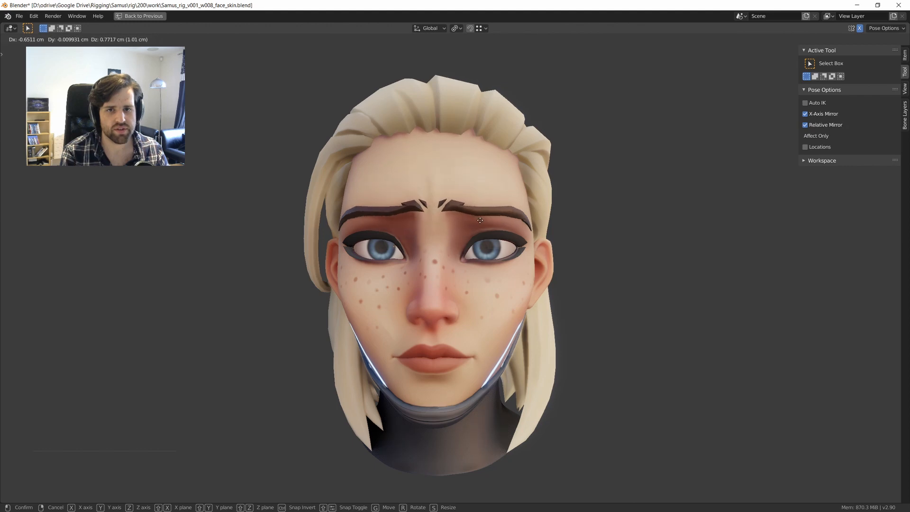
{"action": "left_click", "coordinate": [480, 216]}
{"action": "middle_click_drag", "start_coordinate": [479, 217], "coordinate": [508, 222]}
{"action": "key", "text": "ctrl+z"}
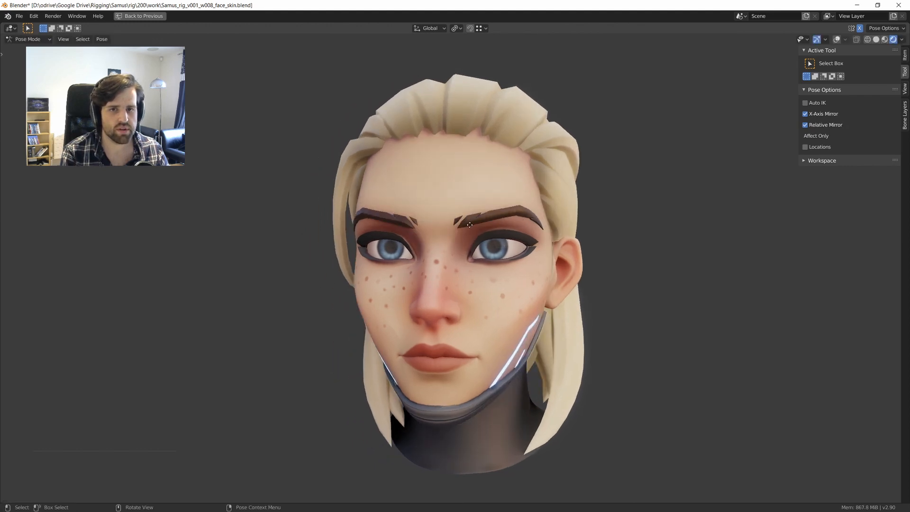
{"action": "key", "text": "g"}
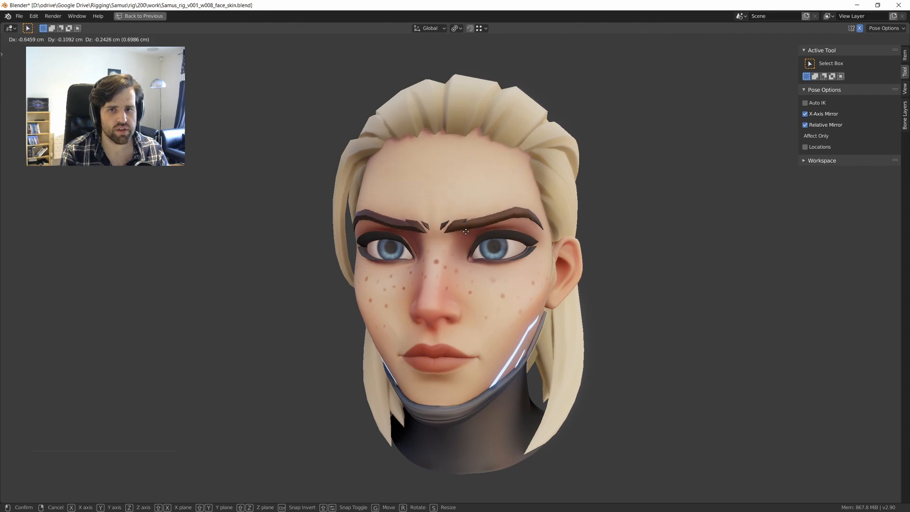
{"action": "right_click", "coordinate": [463, 227]}
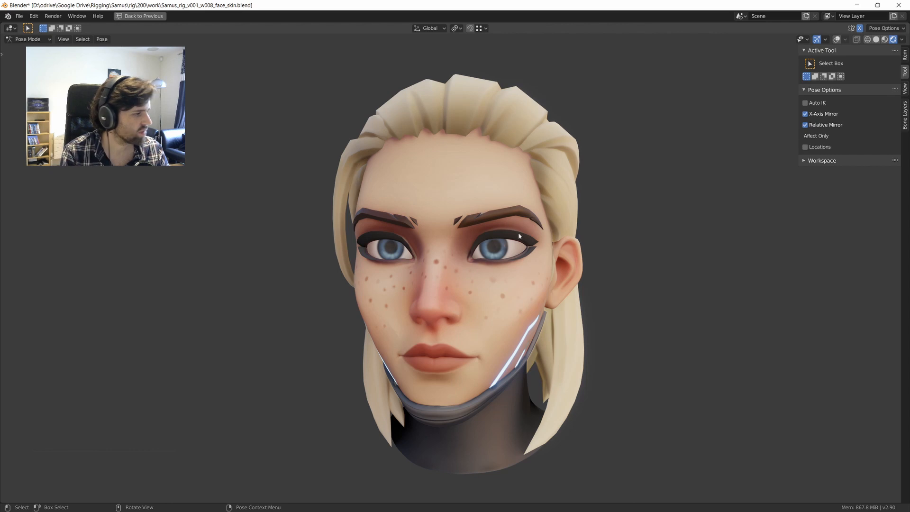
Test squeezing the inner brow controls together by about 0.7 cm and 0.9 cm in close-up, cancelling both moves.
{"action": "middle_click_drag", "start_coordinate": [519, 233], "coordinate": [489, 255]}
{"action": "scroll", "coordinate": [479, 255], "scroll_direction": "up", "scroll_amount": 3}
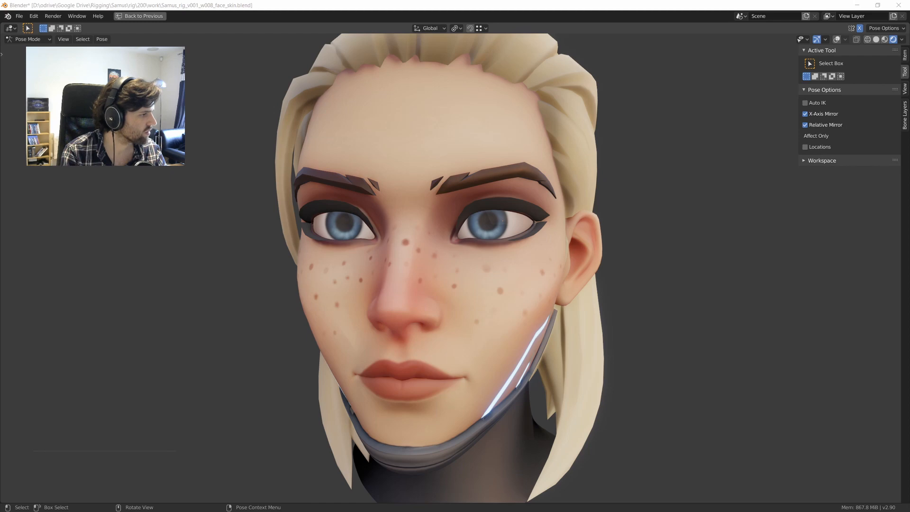
{"action": "middle_click_drag", "start_coordinate": [489, 256], "coordinate": [488, 198]}
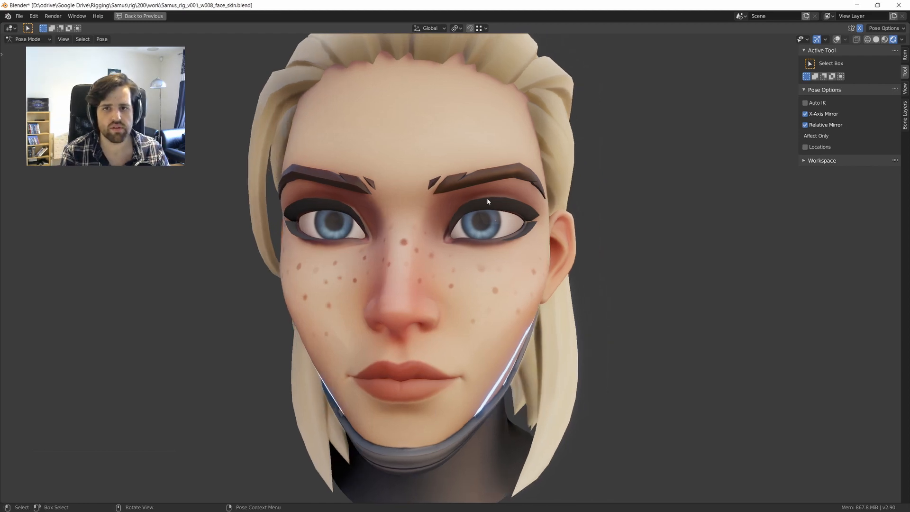
{"action": "key", "text": "g"}
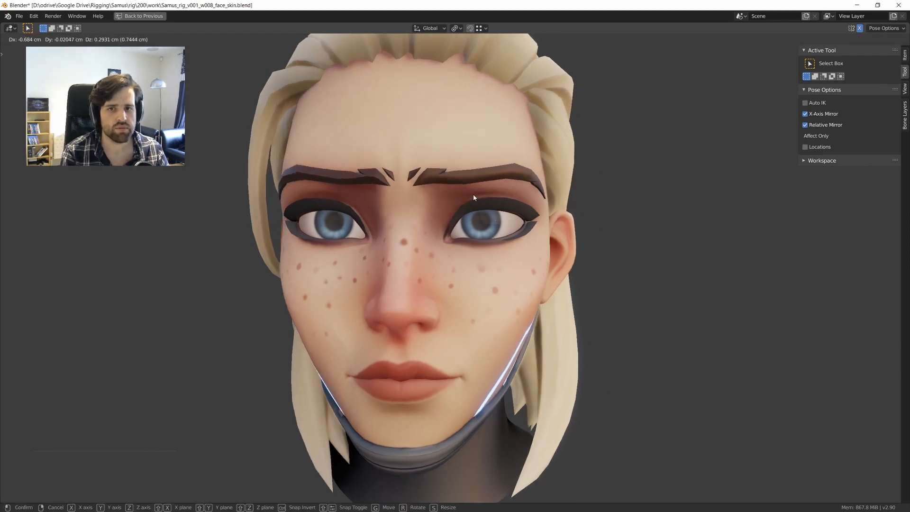
{"action": "key", "text": "Escape"}
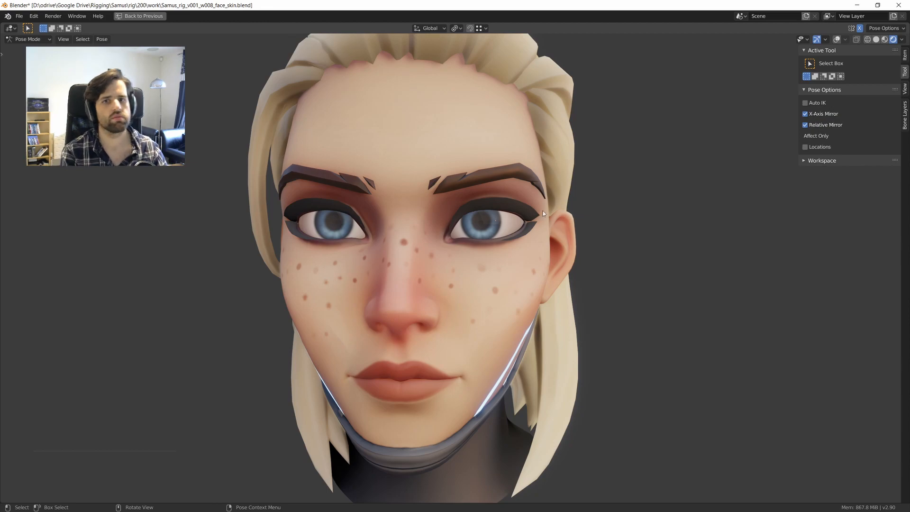
{"action": "key", "text": "g"}
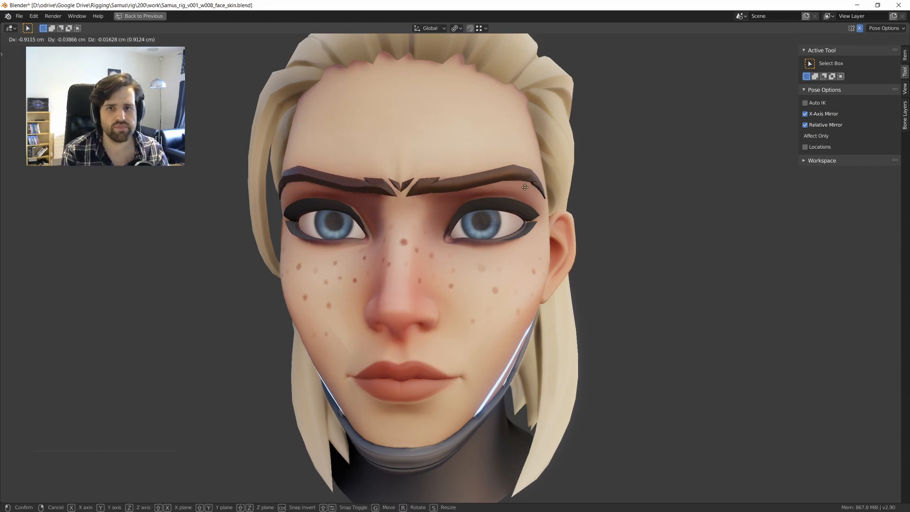
{"action": "key", "text": "Escape"}
Show the viewport overlays and test-move the small skin control at the inner end of the brow by about 0.2 cm.
{"action": "key", "text": "shift+alt+z"}
{"action": "middle_click_drag", "start_coordinate": [514, 177], "coordinate": [426, 172]}
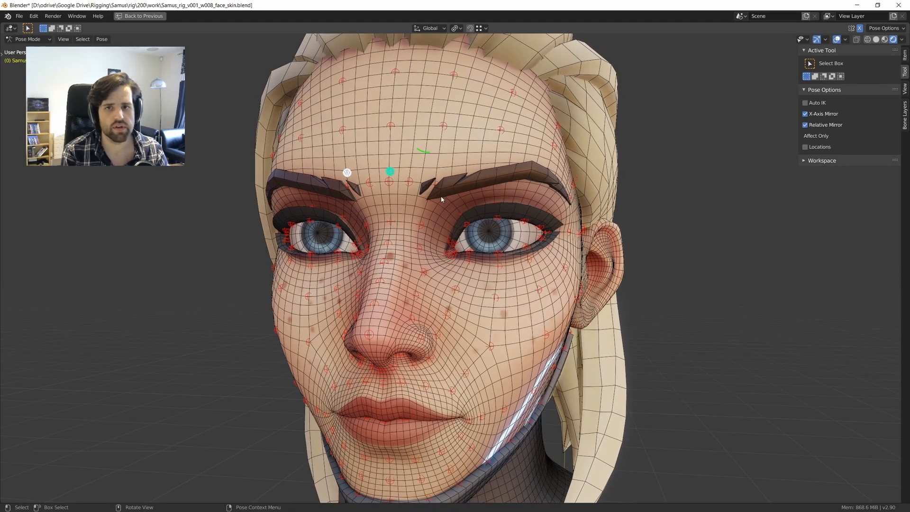
{"action": "scroll", "coordinate": [403, 173], "scroll_direction": "up", "scroll_amount": 2}
{"action": "left_click", "coordinate": [419, 183], "text": "shift"}
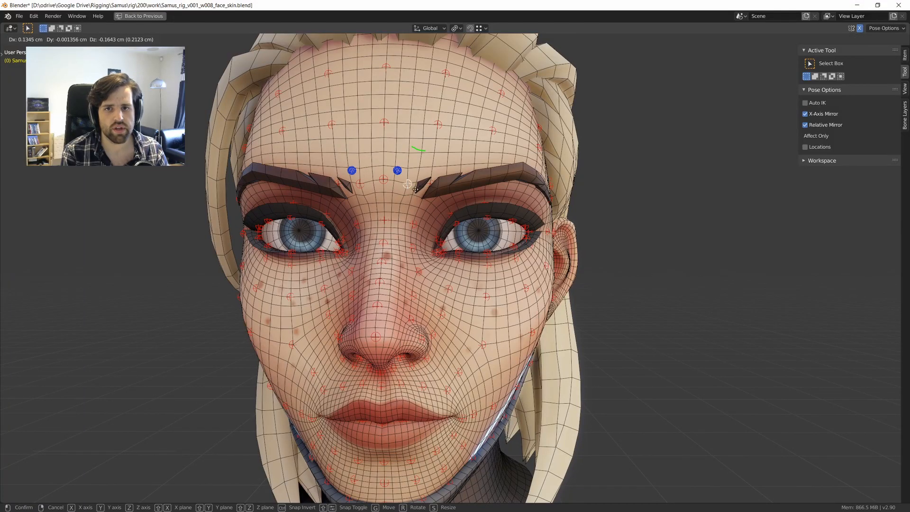
{"action": "left_click", "coordinate": [430, 184], "text": "shift"}
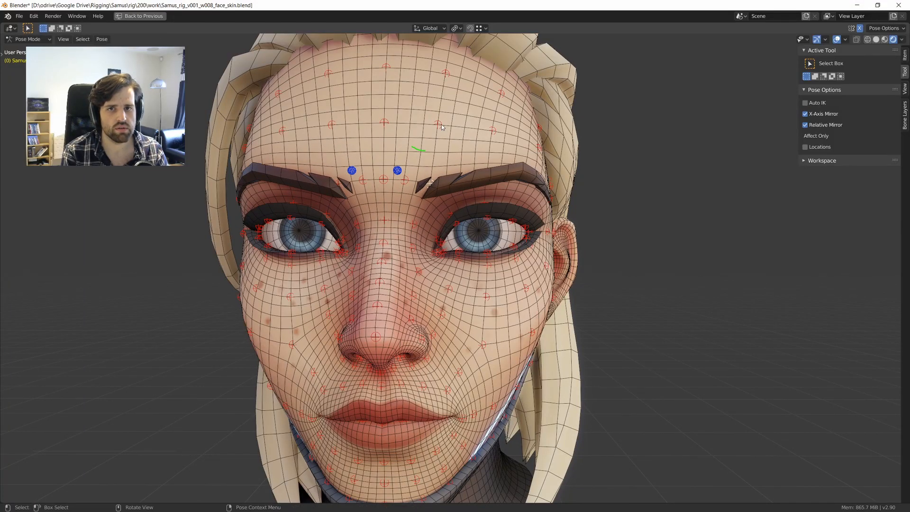
Test-move the skin control in the middle of the forehead by about 0.5 cm, then cancel the move.
{"action": "left_click", "coordinate": [384, 122]}
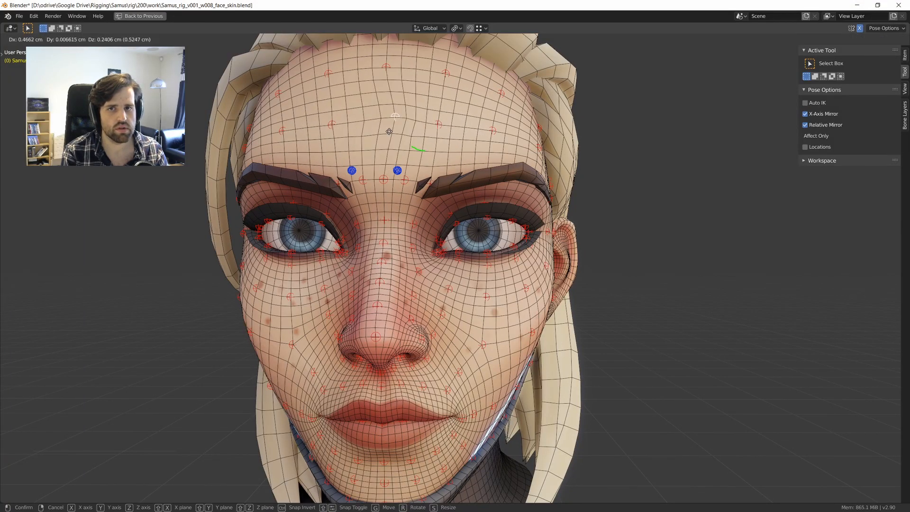
{"action": "middle_click_drag", "start_coordinate": [444, 141], "coordinate": [490, 137]}
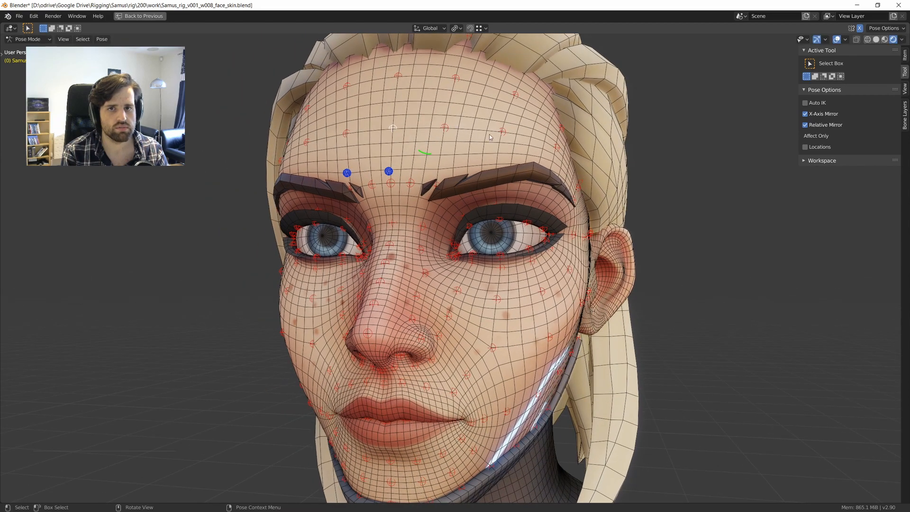
{"action": "left_click", "coordinate": [448, 128], "text": "shift"}
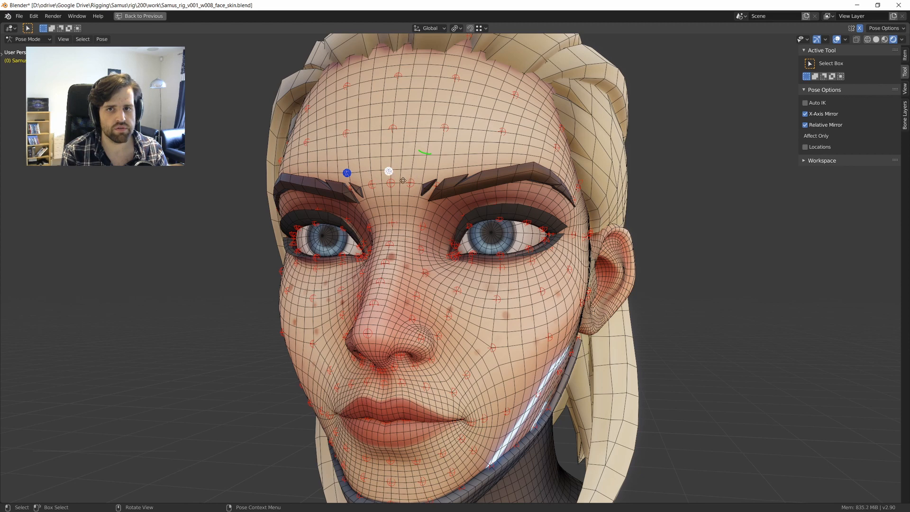
Test the upper forehead skin controls over an inner brow raise of about 1.1 cm, then reset all control locations.
{"action": "key", "text": "g"}
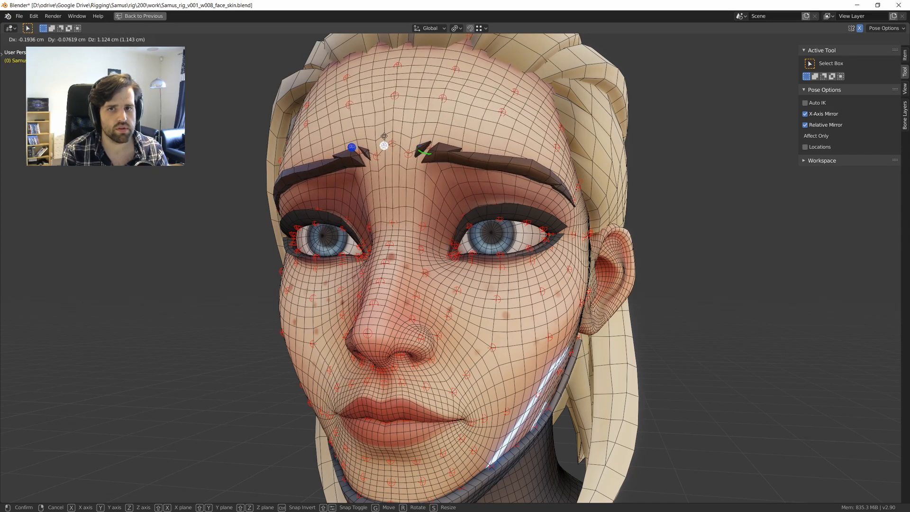
{"action": "left_click", "coordinate": [379, 136]}
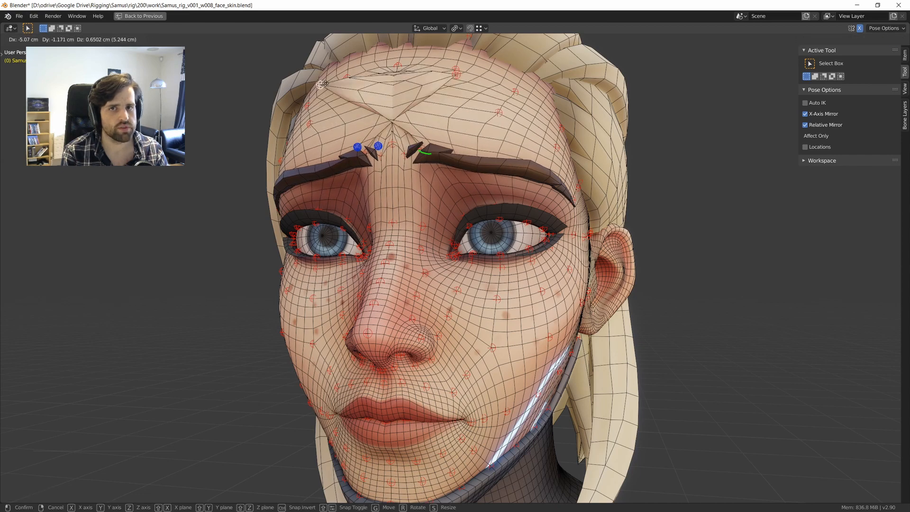
{"action": "left_click", "coordinate": [427, 101]}
{"action": "middle_click_drag", "start_coordinate": [426, 102], "coordinate": [459, 101]}
{"action": "key", "text": "ctrl+z"}
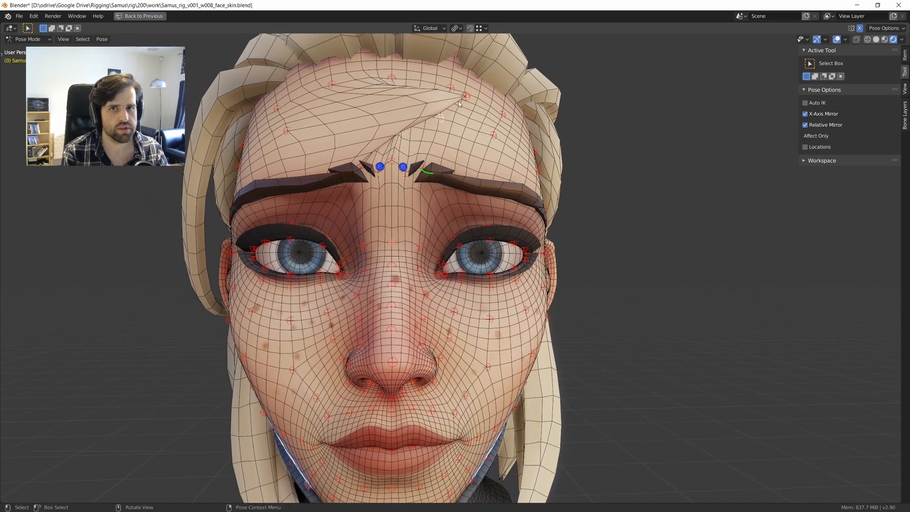
{"action": "key", "text": "a"}
{"action": "key", "text": "alt+g"}
Raise both inner brow controls together into a worried expression, inspect it from several angles, and reset all control locations.
{"action": "left_click", "coordinate": [416, 194]}
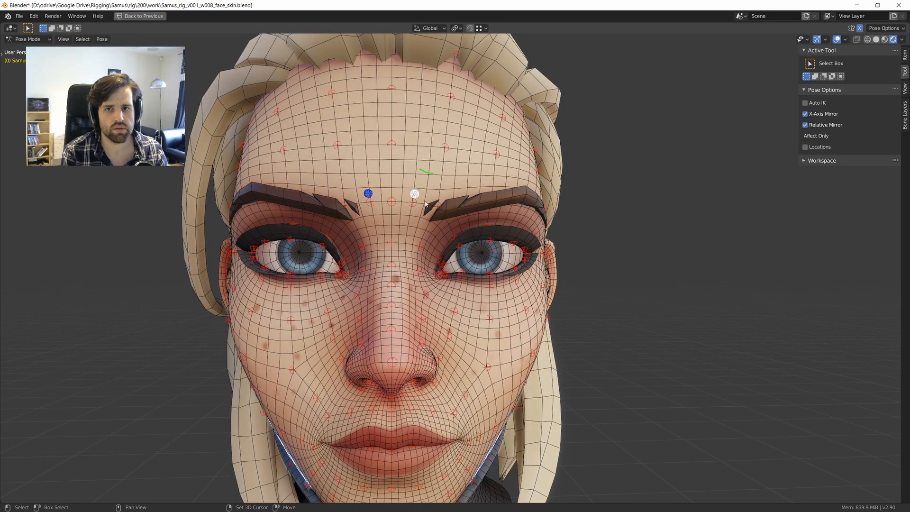
{"action": "left_click", "coordinate": [367, 193], "text": "shift"}
{"action": "mouse_move", "coordinate": [426, 190]}
{"action": "middle_mouse_down"}
{"action": "mouse_move", "coordinate": [408, 167]}
{"action": "mouse_move", "coordinate": [442, 183]}
{"action": "middle_mouse_up"}
{"action": "key", "text": "g"}
{"action": "left_click", "coordinate": [411, 161]}
{"action": "scroll", "coordinate": [426, 180], "scroll_direction": "down", "scroll_amount": 5}
{"action": "scroll", "coordinate": [441, 183], "scroll_direction": "up", "scroll_amount": 4}
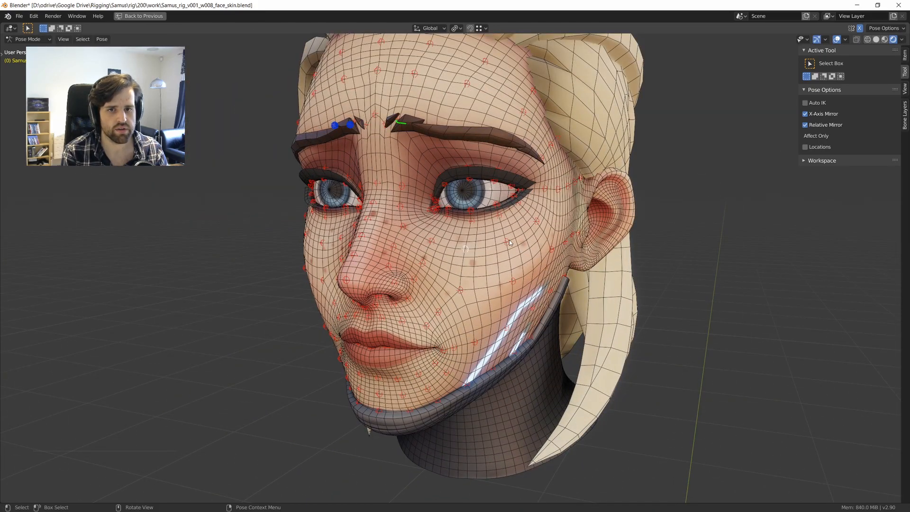
{"action": "middle_click_drag", "start_coordinate": [509, 240], "coordinate": [427, 160]}
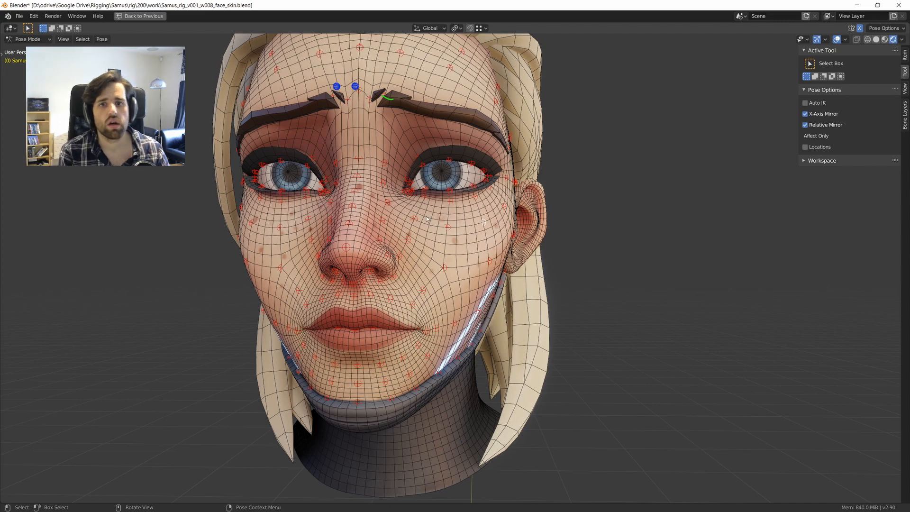
{"action": "middle_click_drag", "start_coordinate": [445, 209], "coordinate": [380, 153]}
{"action": "key", "text": "alt+g"}
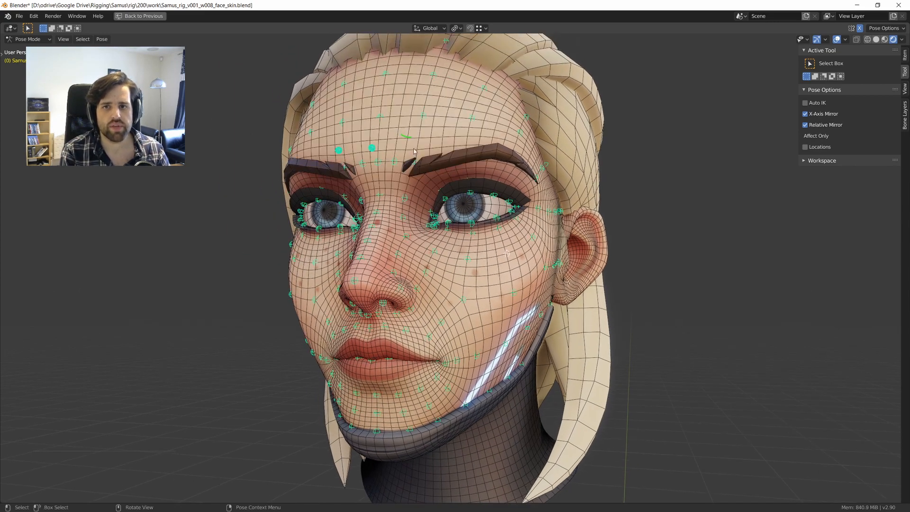
Try lowering the mirrored inner brow control by about 0.5 cm and again by about 0.1 cm, cancelling both moves.
{"action": "left_click", "coordinate": [373, 147]}
{"action": "key", "text": "g"}
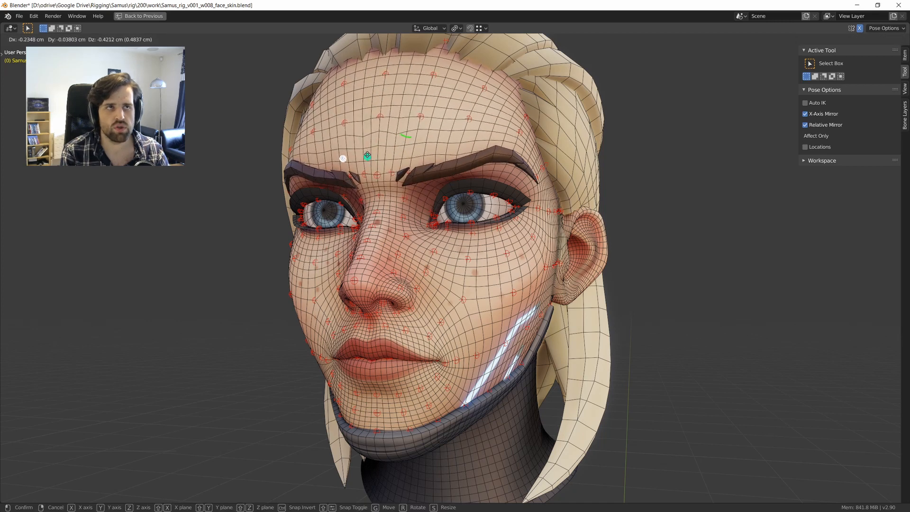
{"action": "right_click", "coordinate": [382, 155]}
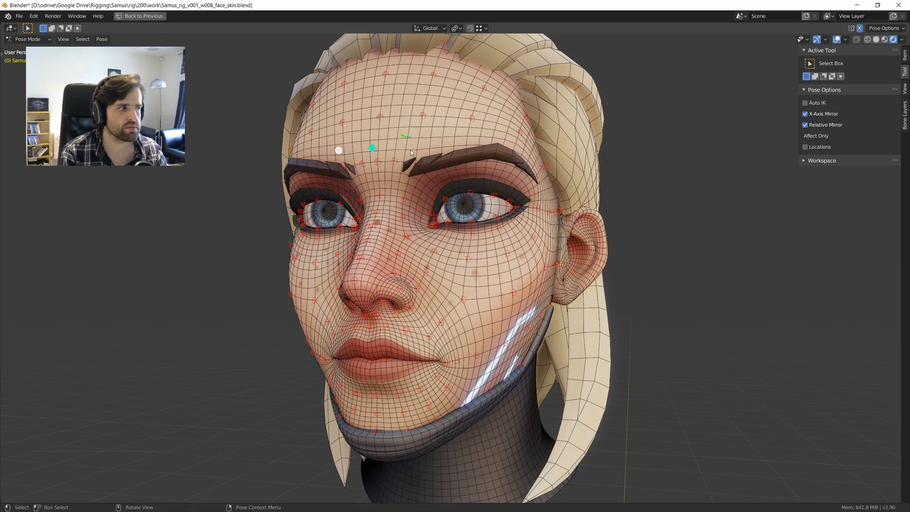
{"action": "middle_click_drag", "start_coordinate": [464, 161], "coordinate": [475, 158]}
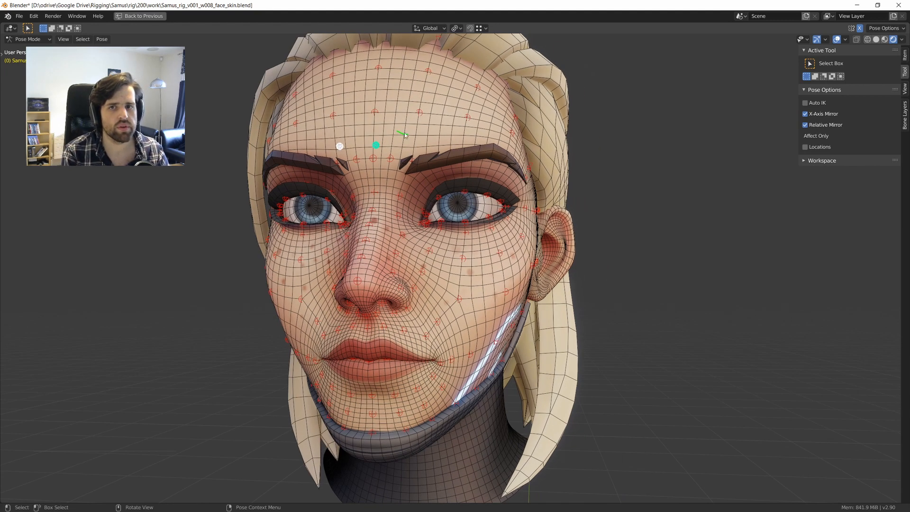
{"action": "key", "text": "g"}
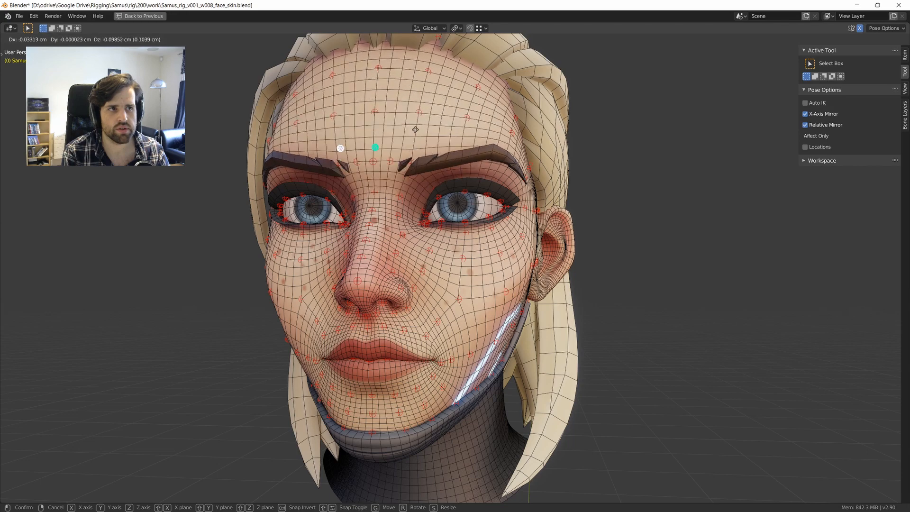
{"action": "left_click", "coordinate": [394, 145]}
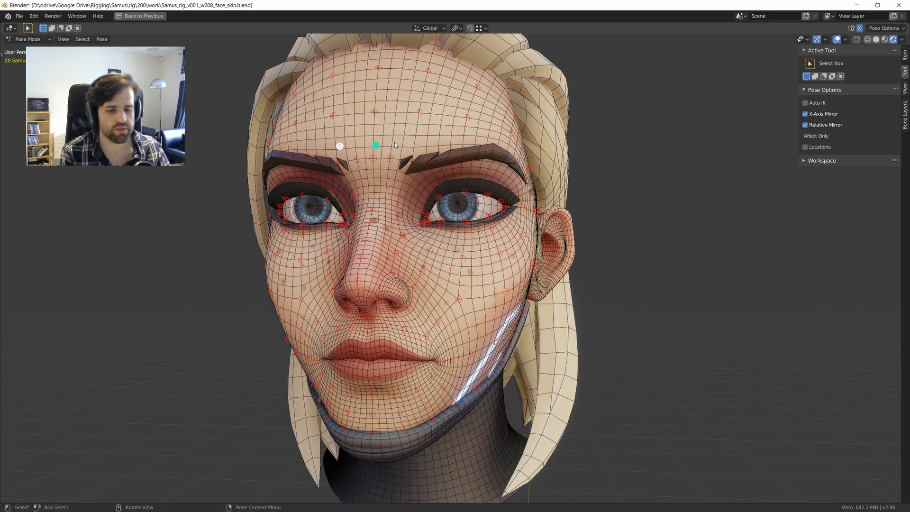
{"action": "middle_click_drag", "start_coordinate": [436, 178], "coordinate": [428, 183]}
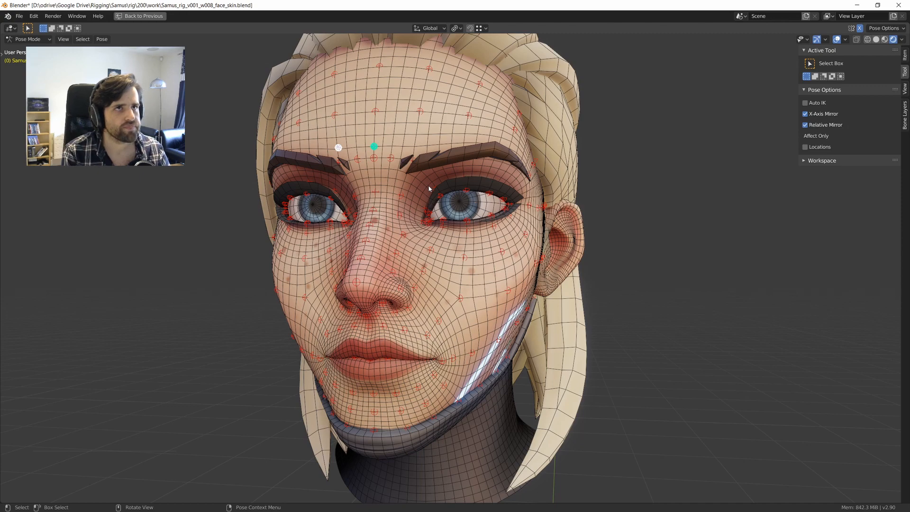
{"action": "middle_click_drag", "start_coordinate": [424, 189], "coordinate": [434, 217]}
{"action": "middle_click_drag", "start_coordinate": [465, 278], "coordinate": [456, 243]}
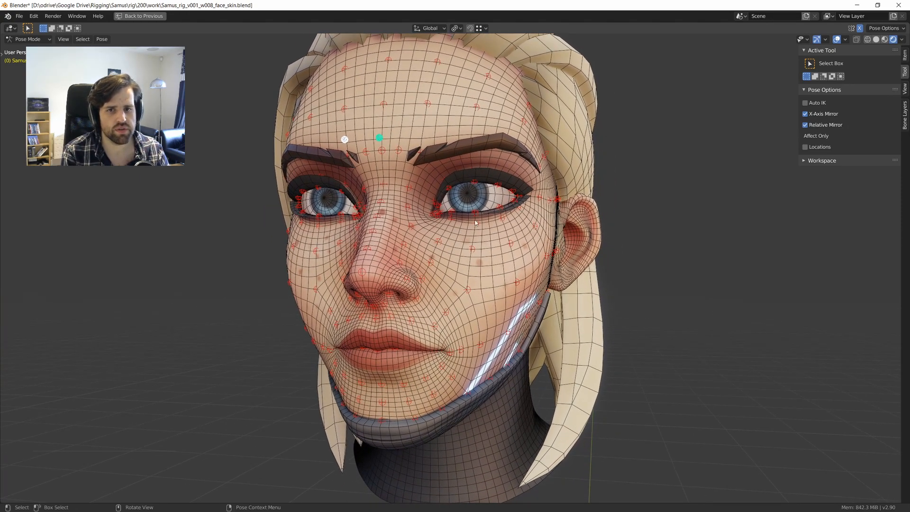
{"action": "middle_click_drag", "start_coordinate": [441, 278], "coordinate": [438, 330]}
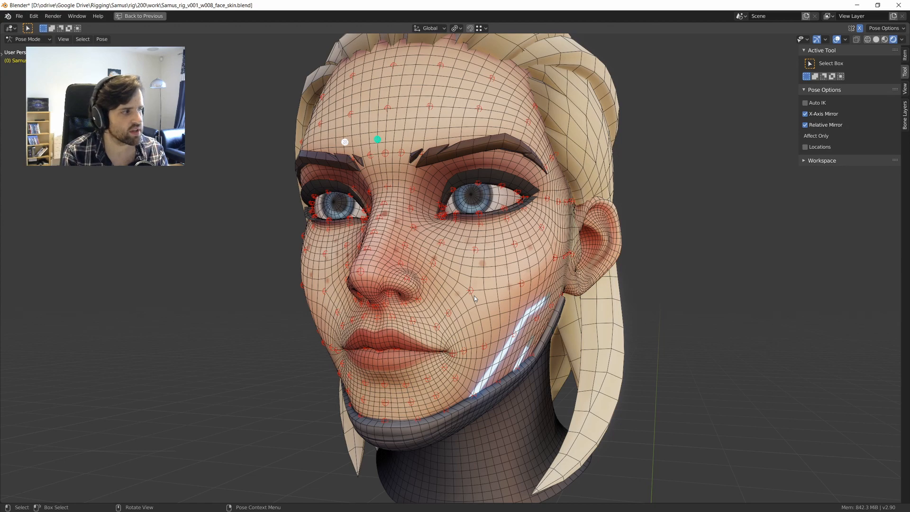
Test the mirrored inner brow controls from the front, pulling them together by about 0.9 cm and raising them by about 0.6 cm.
{"action": "key", "text": "KP_1"}
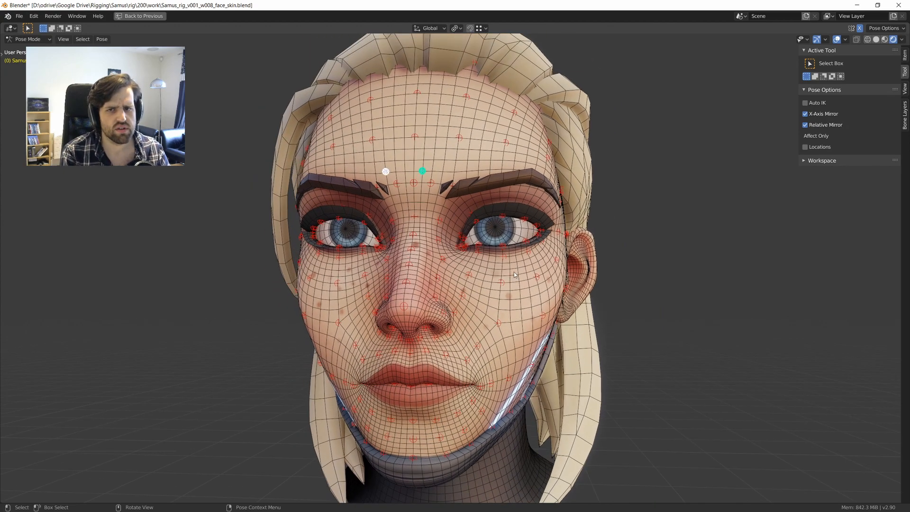
{"action": "key", "text": "g"}
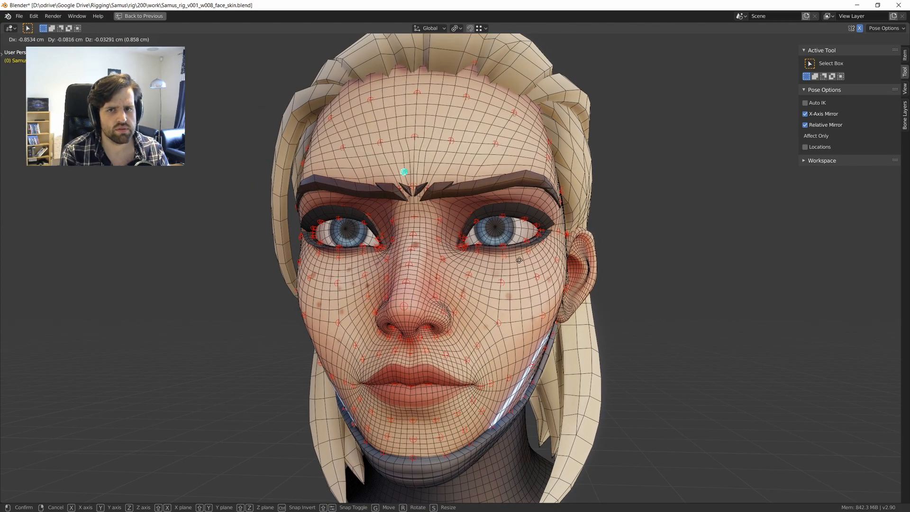
{"action": "left_click", "coordinate": [543, 237]}
{"action": "scroll", "coordinate": [493, 259], "scroll_direction": "down", "scroll_amount": 2}
{"action": "mouse_move", "coordinate": [491, 260]}
{"action": "middle_mouse_down"}
{"action": "mouse_move", "coordinate": [553, 262]}
{"action": "mouse_move", "coordinate": [489, 258]}
{"action": "middle_mouse_up"}
{"action": "key", "text": "KP_1"}
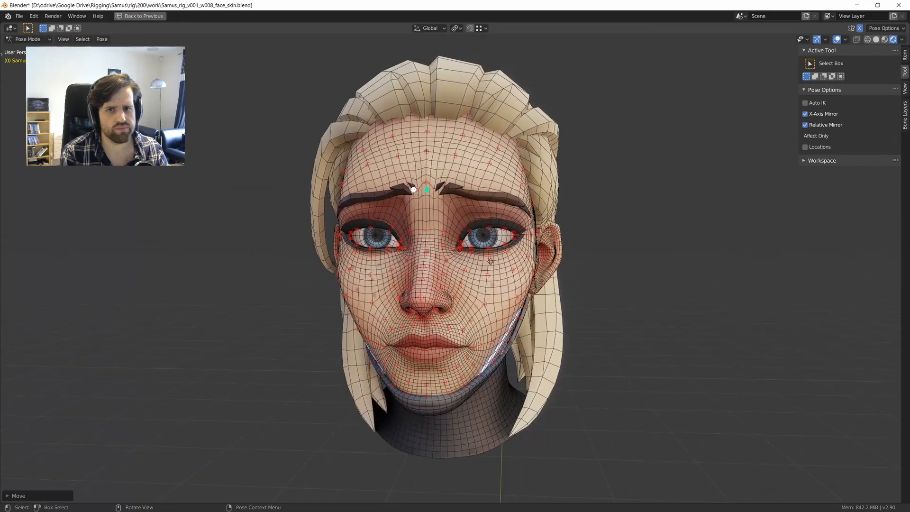
{"action": "key", "text": "g"}
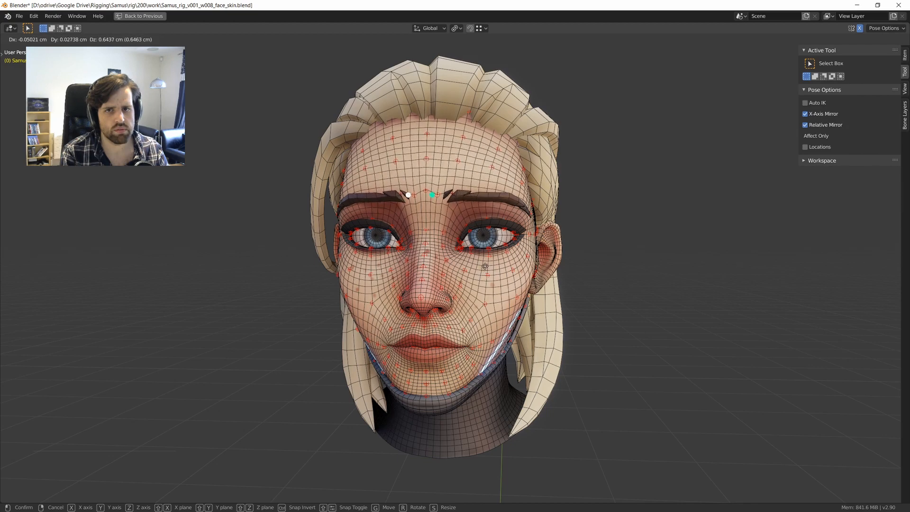
{"action": "left_click", "coordinate": [485, 267]}
Test lowering and raising the mirrored inner brow controls by about 0.5 cm while inspecting the brow and forehead in profile.
{"action": "middle_click_drag", "start_coordinate": [486, 268], "coordinate": [471, 288]}
{"action": "scroll", "coordinate": [474, 280], "scroll_direction": "up", "scroll_amount": 2}
{"action": "key", "text": "g"}
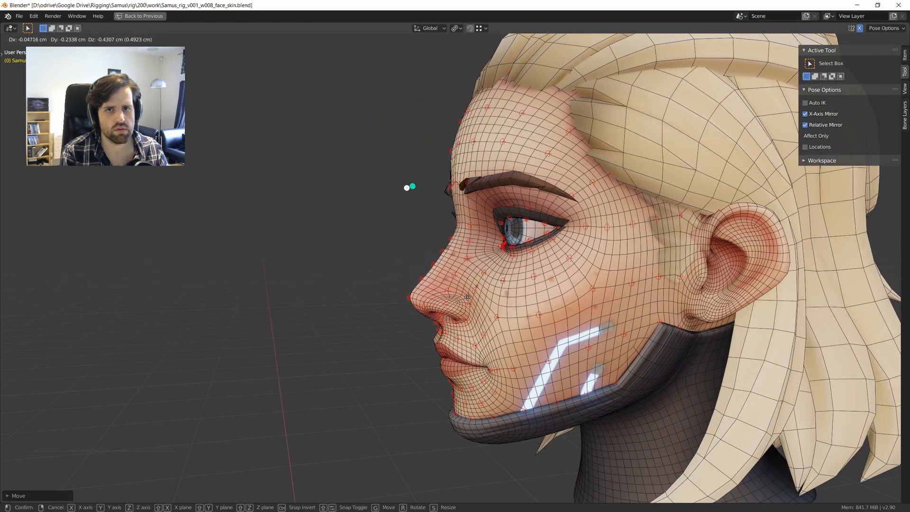
{"action": "left_click", "coordinate": [486, 273]}
{"action": "key", "text": "KP_3"}
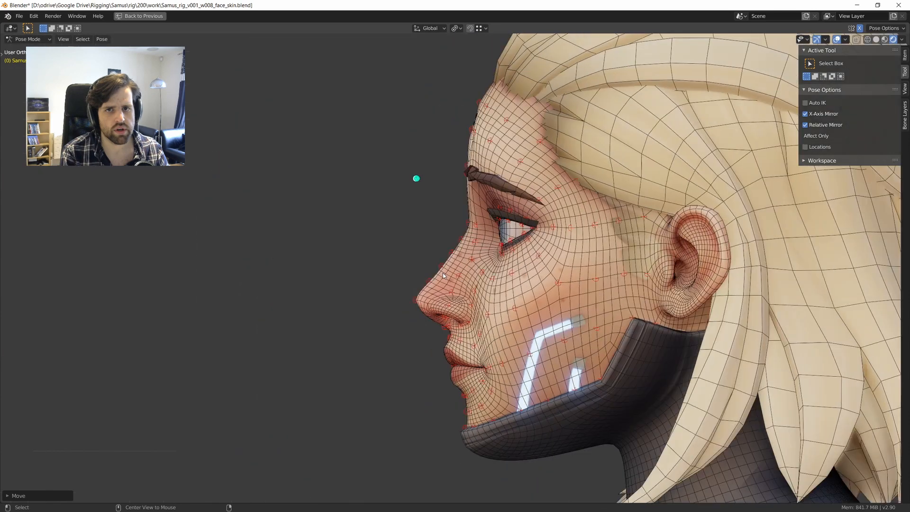
{"action": "key", "text": "g"}
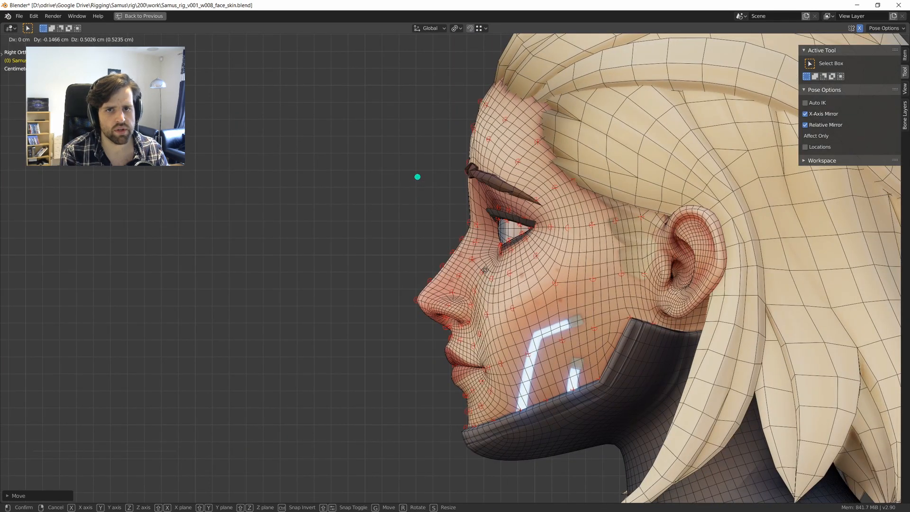
{"action": "left_click", "coordinate": [484, 273]}
{"action": "middle_click_drag", "start_coordinate": [484, 273], "coordinate": [484, 310]}
{"action": "key", "text": "g"}
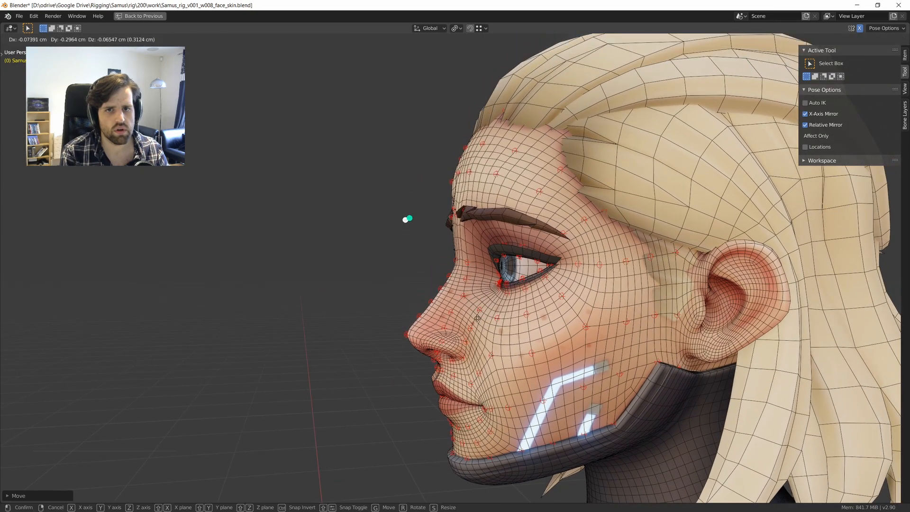
{"action": "left_click", "coordinate": [479, 296]}
Test a frown by lowering the mirrored inner brow controls and pulling them together by about 1 cm, and return them to rest.
{"action": "middle_click_drag", "start_coordinate": [479, 296], "coordinate": [507, 295]}
{"action": "scroll", "coordinate": [507, 295], "scroll_direction": "up", "scroll_amount": 1}
{"action": "key", "text": "g"}
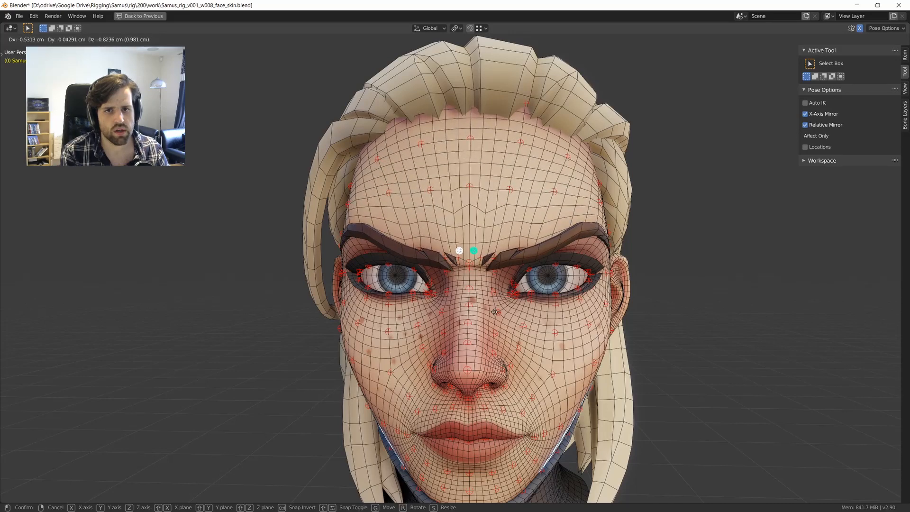
{"action": "left_click", "coordinate": [498, 294]}
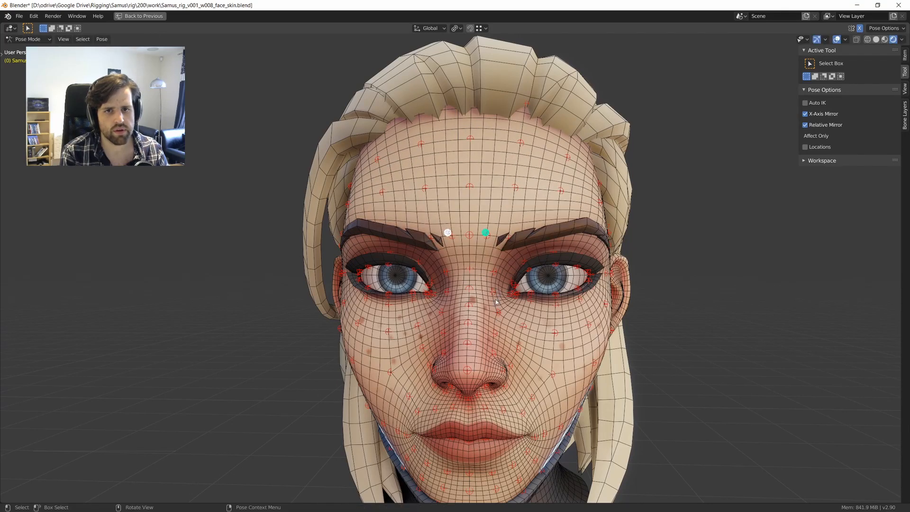
Load the Brow.Inner.Lowerer.L action and keyframe the location, rotation and scale of all facial skin controls at frame 0.
{"action": "key", "text": "ctrl+space"}
{"action": "left_click", "coordinate": [297, 278]}
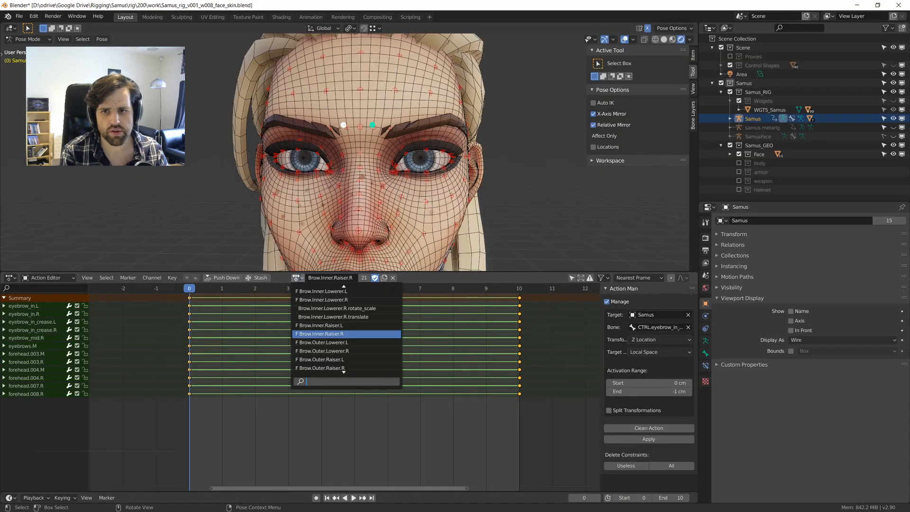
{"action": "type", "text": "lower"}
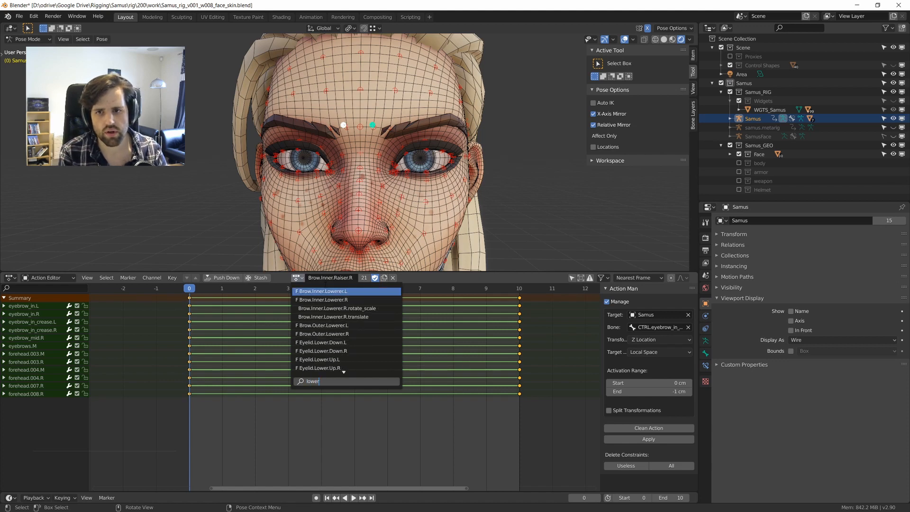
{"action": "key", "text": "Return"}
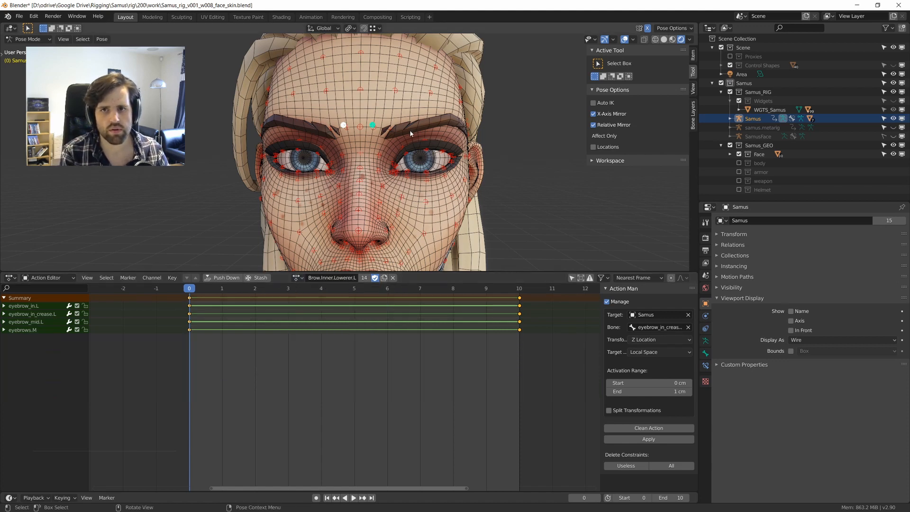
{"action": "key", "text": "a"}
{"action": "key", "text": "i"}
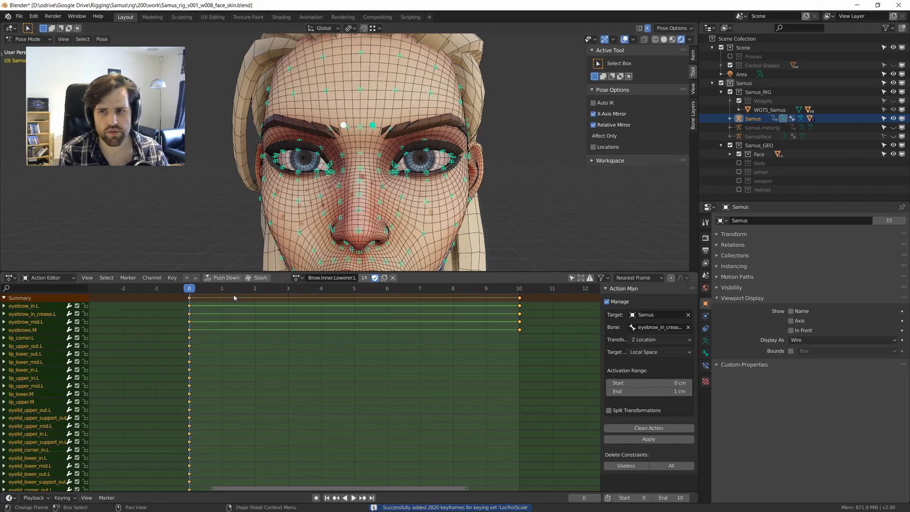
At frame 10, lower the forehead skin control above the inner brow by about 0.9 cm in profile.
{"action": "left_click_drag", "start_coordinate": [231, 294], "coordinate": [501, 297]}
{"action": "left_click", "coordinate": [520, 288]}
{"action": "middle_click_drag", "start_coordinate": [383, 100], "coordinate": [357, 118]}
{"action": "key", "text": "alt+a"}
{"action": "middle_click_drag", "start_coordinate": [420, 122], "coordinate": [307, 137]}
{"action": "key", "text": "g"}
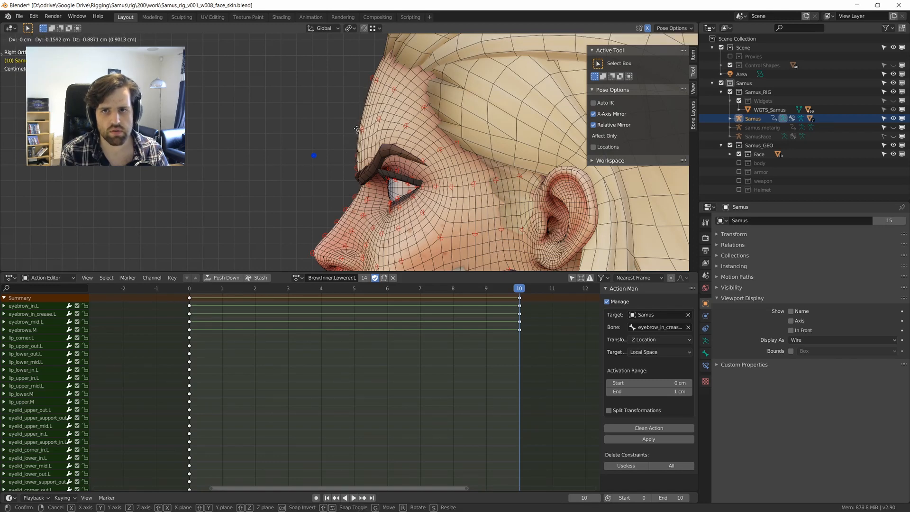
{"action": "left_click", "coordinate": [357, 129]}
{"action": "mouse_move", "coordinate": [357, 129]}
{"action": "middle_mouse_down"}
{"action": "mouse_move", "coordinate": [433, 131]}
{"action": "mouse_move", "coordinate": [411, 139]}
{"action": "mouse_move", "coordinate": [364, 129]}
{"action": "mouse_move", "coordinate": [365, 114]}
{"action": "middle_mouse_up"}
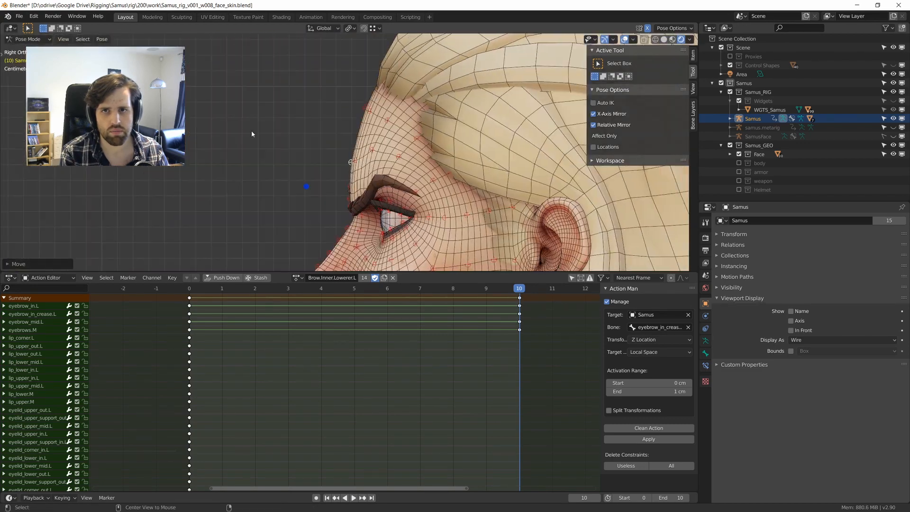
Shift the next skin control higher on the forehead down by about 0.2 cm in small adjustments along the forehead profile.
{"action": "left_click", "coordinate": [364, 108]}
{"action": "key", "text": "g"}
{"action": "left_click", "coordinate": [369, 113]}
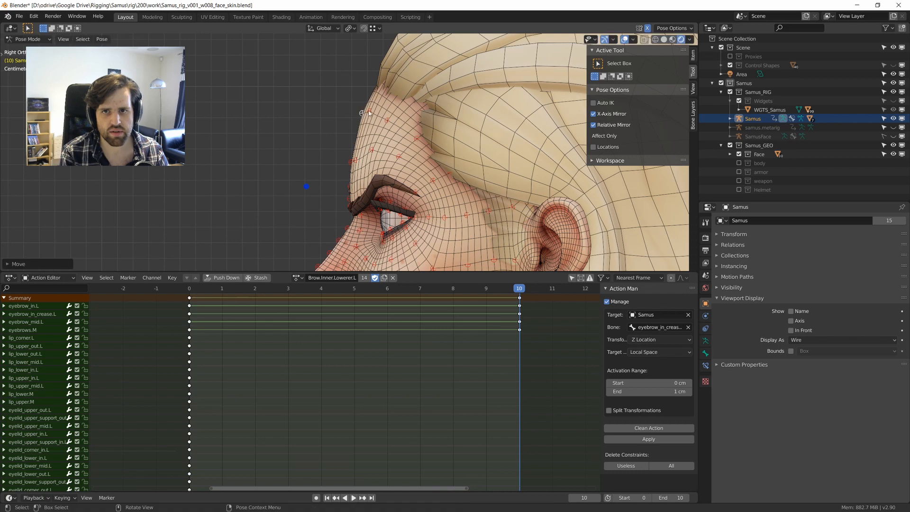
{"action": "key", "text": "g"}
{"action": "left_click", "coordinate": [374, 112]}
{"action": "key", "text": "g"}
{"action": "left_click", "coordinate": [376, 112]}
{"action": "left_click", "coordinate": [369, 111]}
{"action": "key", "text": "g"}
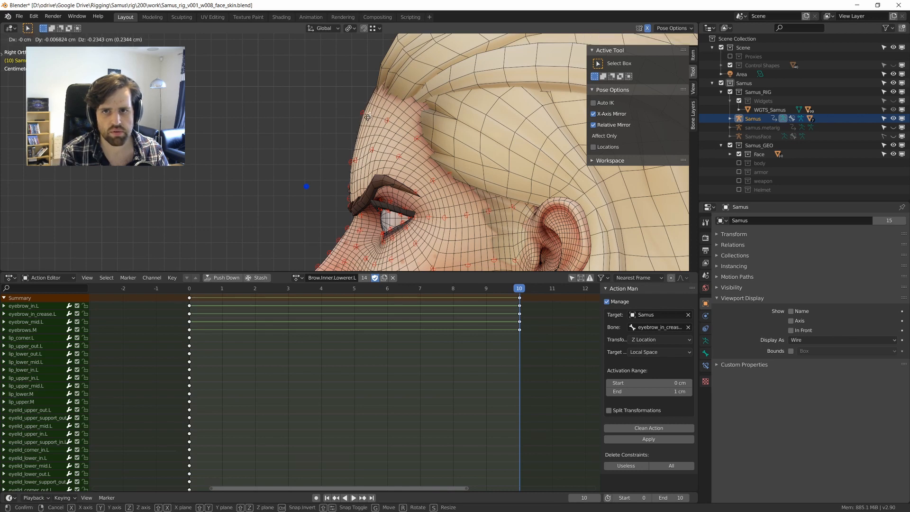
Move two forehead bones down in side view at frame 10, the first by about 0.23 cm.
{"action": "left_click", "coordinate": [355, 112]}
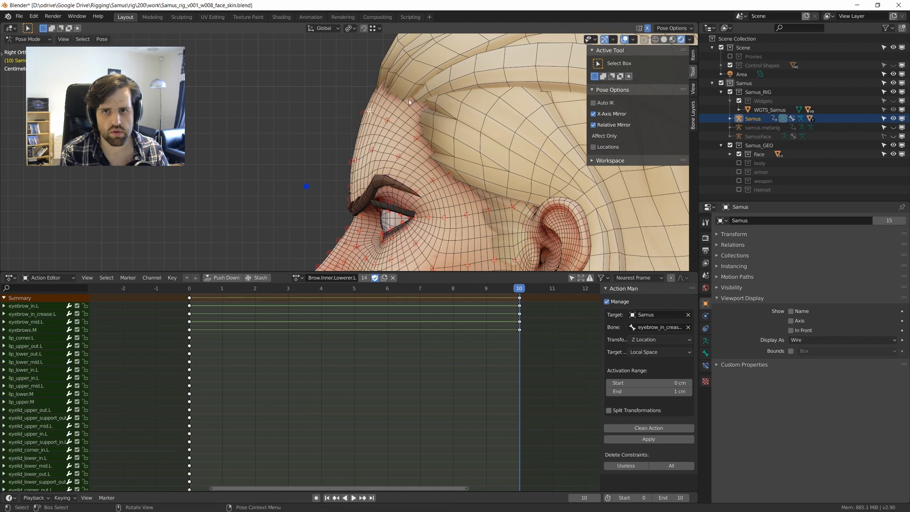
{"action": "scroll", "coordinate": [309, 118], "scroll_direction": "up", "scroll_amount": 6}
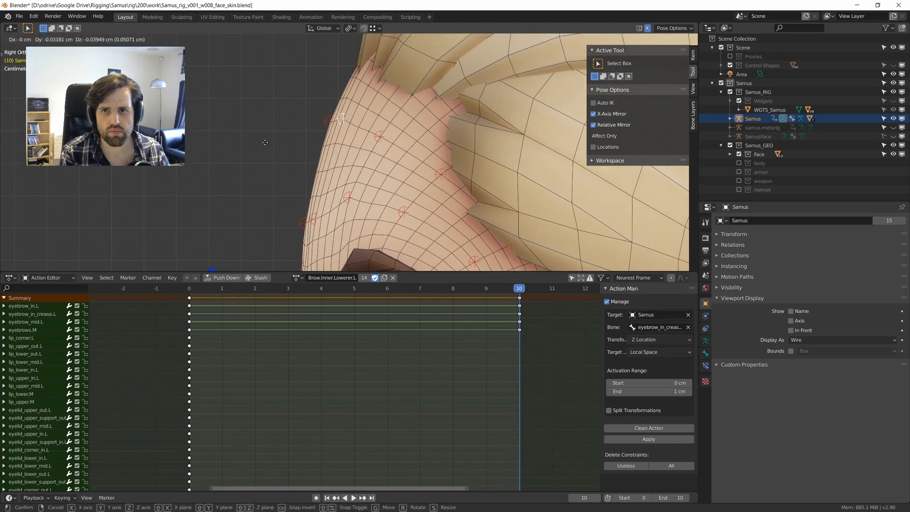
{"action": "left_click", "coordinate": [244, 193]}
Keyframe the location, rotation and scale of all face bones at frame 10 and clean the Brow.Inner.Lowerer.L action.
{"action": "scroll", "coordinate": [245, 192], "scroll_direction": "down", "scroll_amount": 3}
{"action": "middle_click_drag", "start_coordinate": [245, 193], "coordinate": [324, 192]}
{"action": "key", "text": "a"}
{"action": "key", "text": "a"}
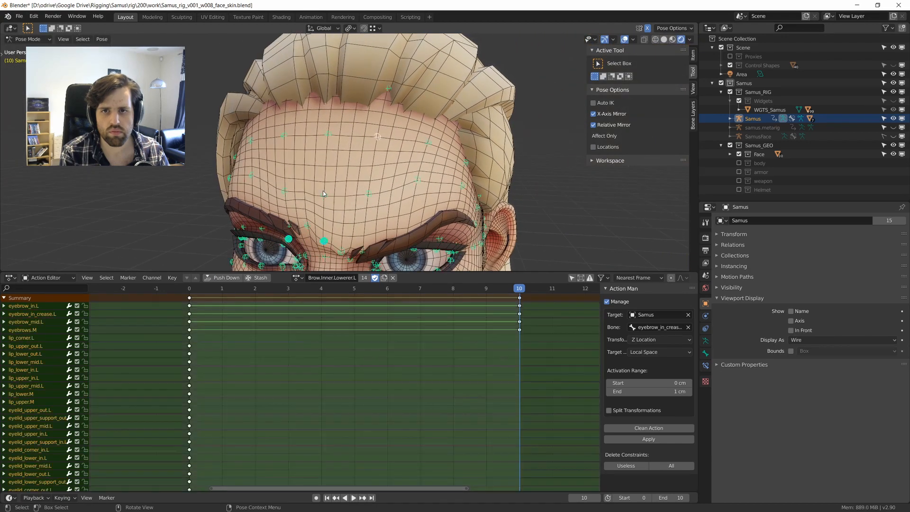
{"action": "key", "text": "i"}
{"action": "scroll", "coordinate": [323, 190], "scroll_direction": "down", "scroll_amount": 3}
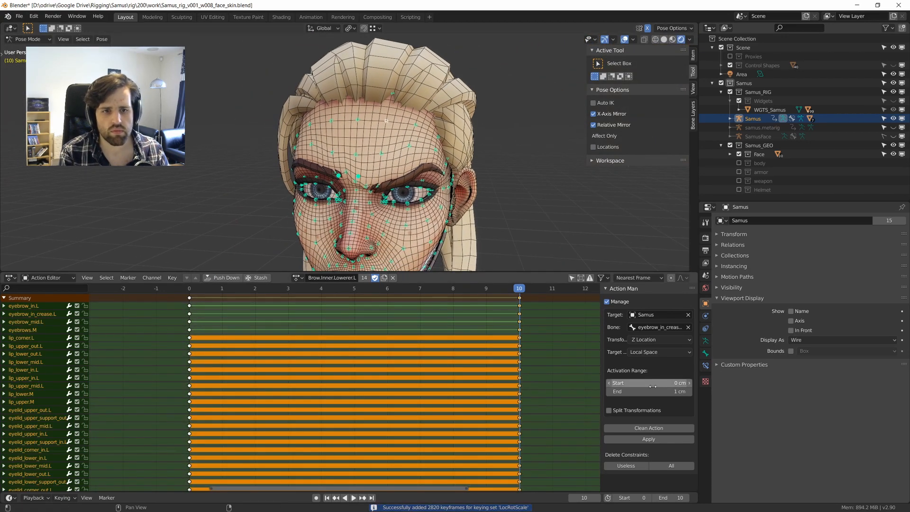
{"action": "left_click", "coordinate": [648, 428]}
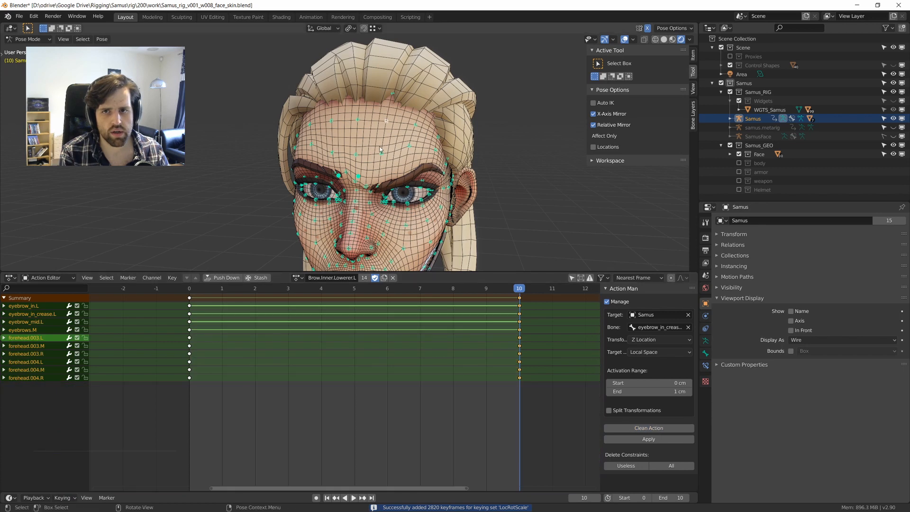
Set the interpolation of the action's selected keyframes to Linear.
{"action": "middle_click_drag", "start_coordinate": [379, 143], "coordinate": [390, 145]}
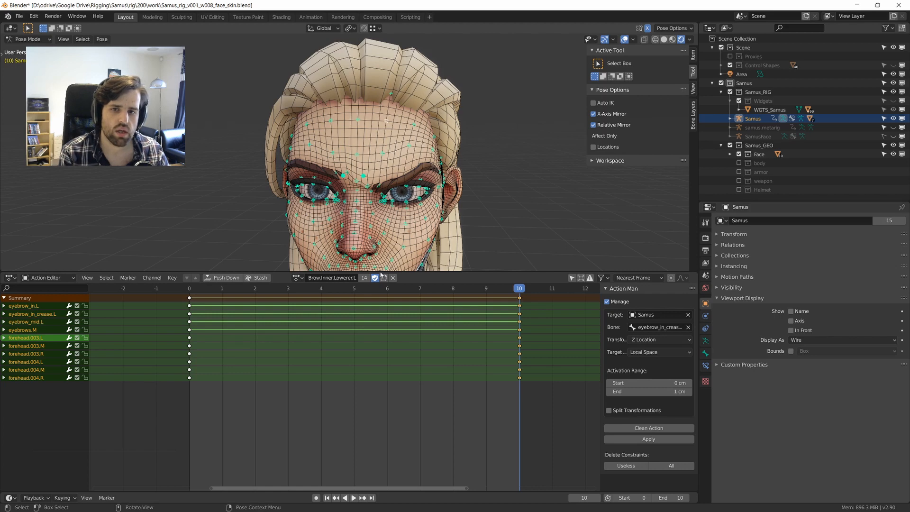
{"action": "key", "text": "t"}
{"action": "key", "text": "t"}
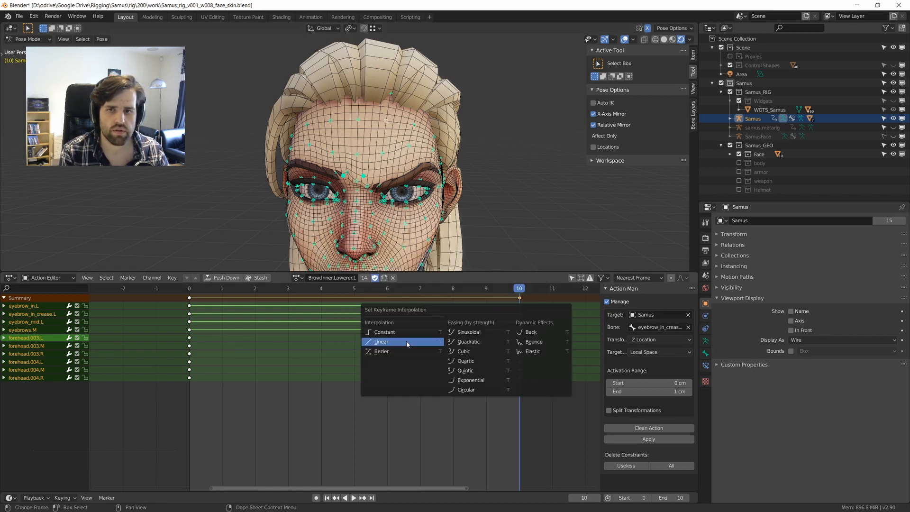
{"action": "left_click", "coordinate": [407, 342]}
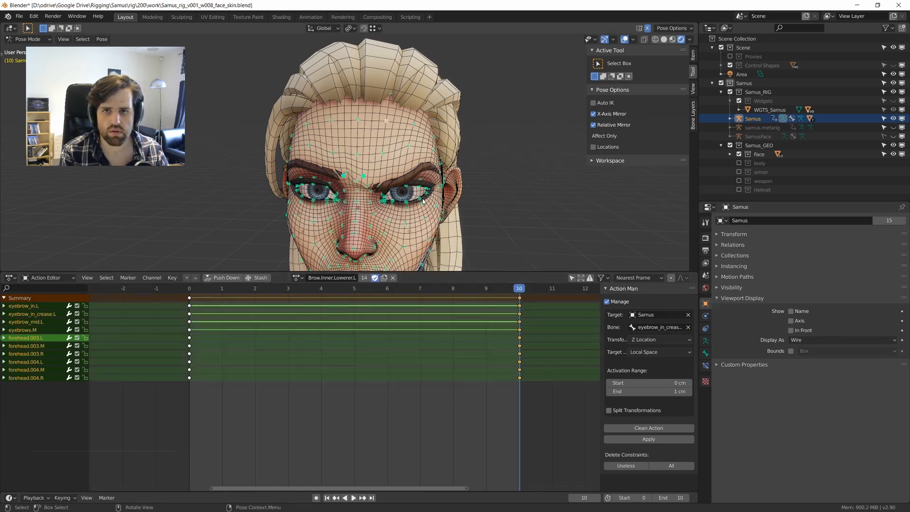
{"action": "key", "text": "t"}
{"action": "left_click", "coordinate": [394, 365]}
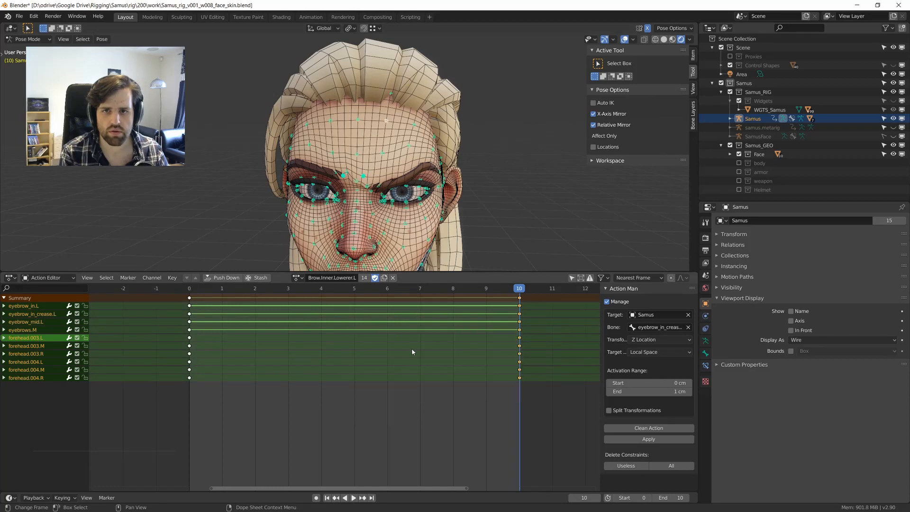
Keyframe all face bones at frame 0 and clean the action, giving its keyframes Linear interpolation.
{"action": "key", "text": "shift+Left"}
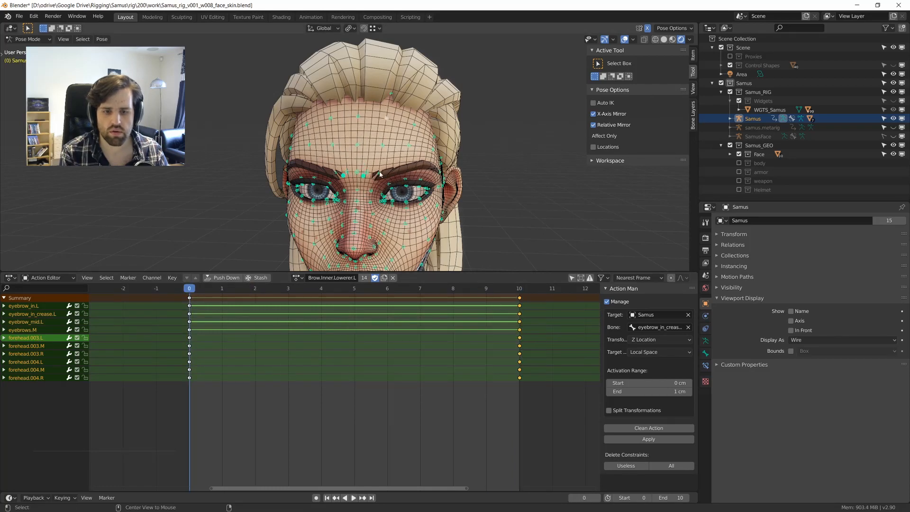
{"action": "key", "text": "i"}
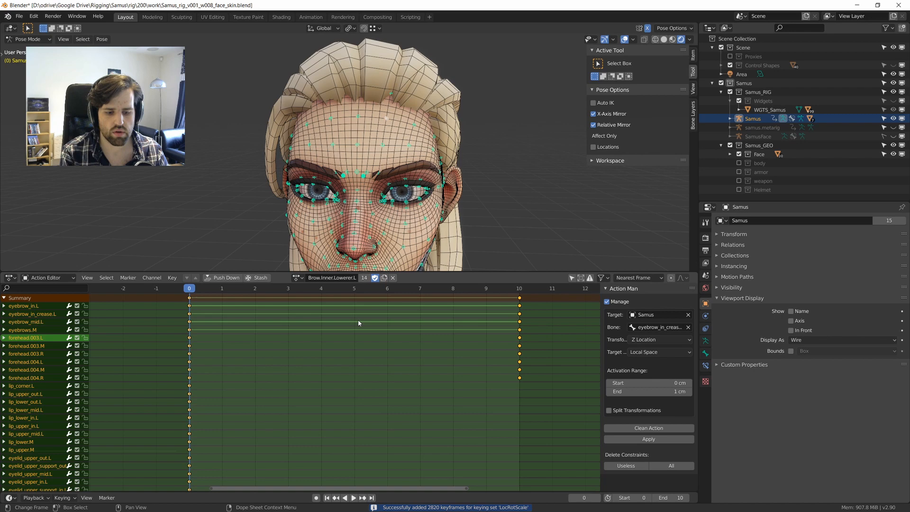
{"action": "left_click", "coordinate": [649, 428]}
{"action": "key", "text": "t"}
{"action": "left_click", "coordinate": [372, 351]}
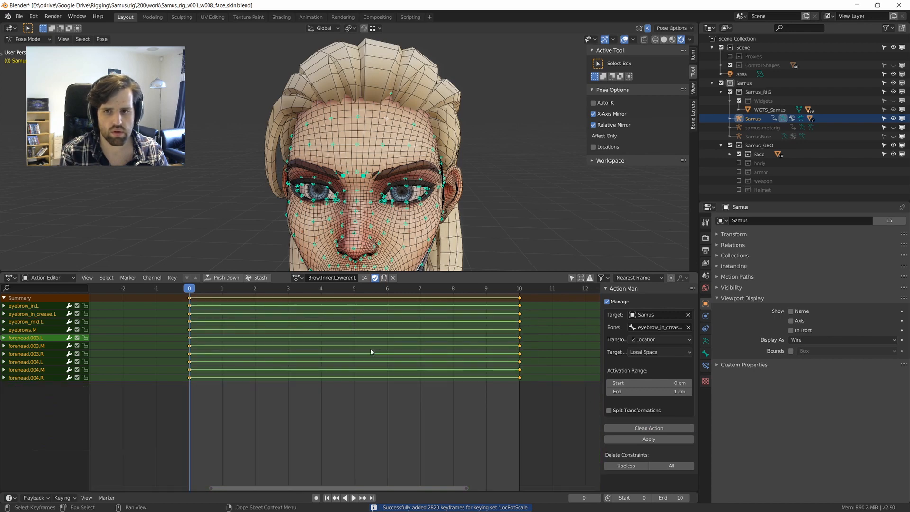
Play the action through to frame 10 and adjust the pose of individual middle and right forehead bones with Pose Breakdowner.
{"action": "key", "text": "space"}
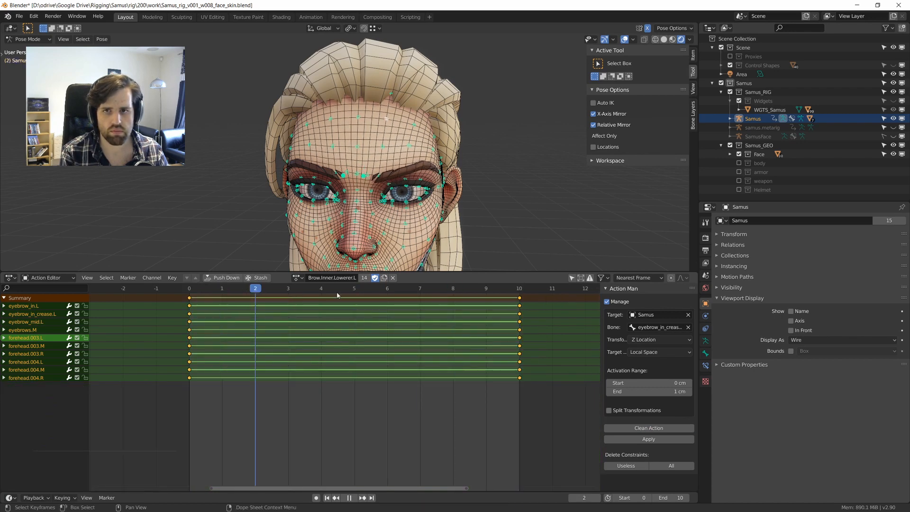
{"action": "key", "text": "space"}
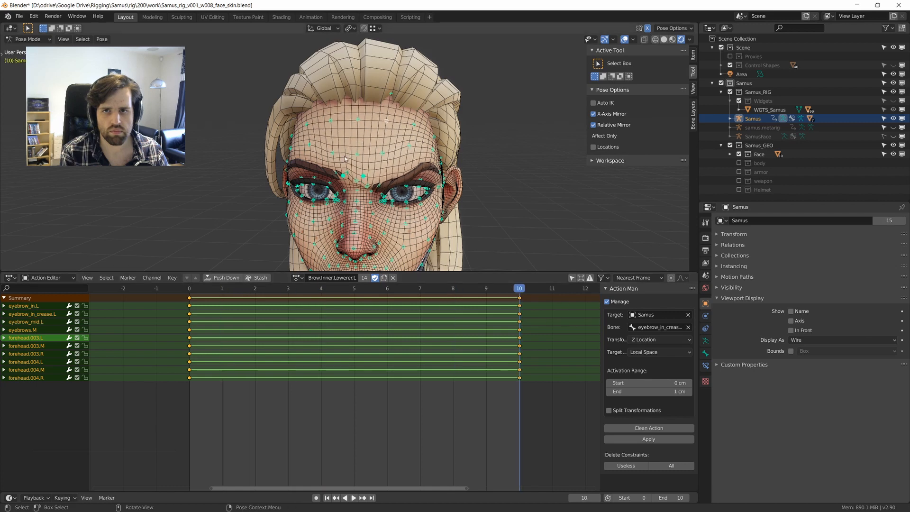
{"action": "key", "text": "alt+a"}
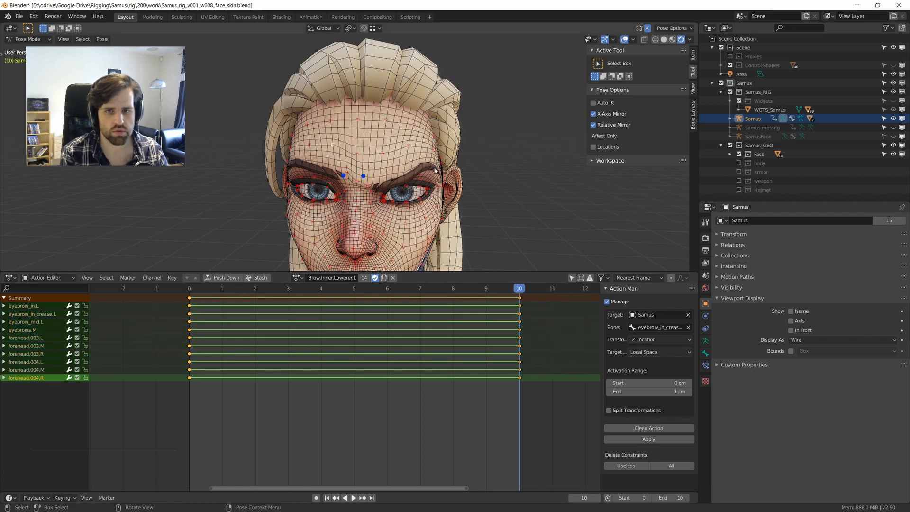
{"action": "key", "text": "i"}
{"action": "key", "text": "ctrl+z"}
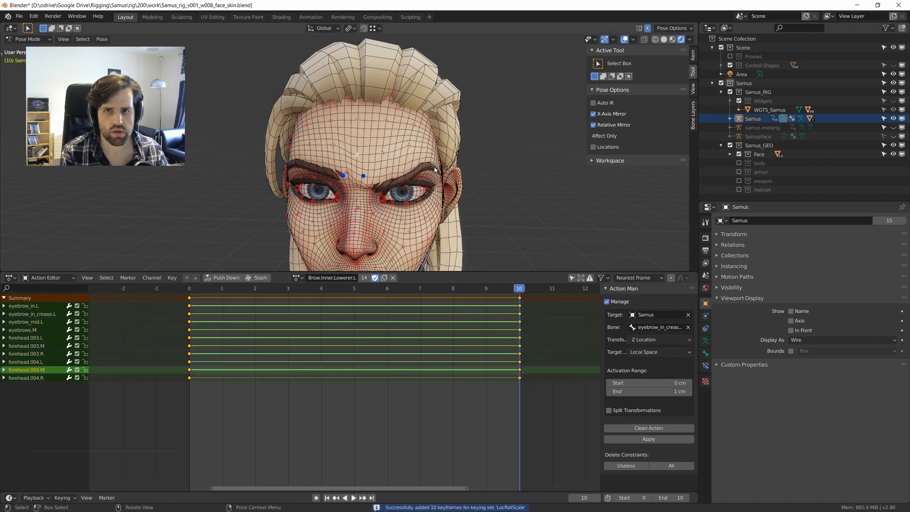
{"action": "right_click", "coordinate": [424, 169]}
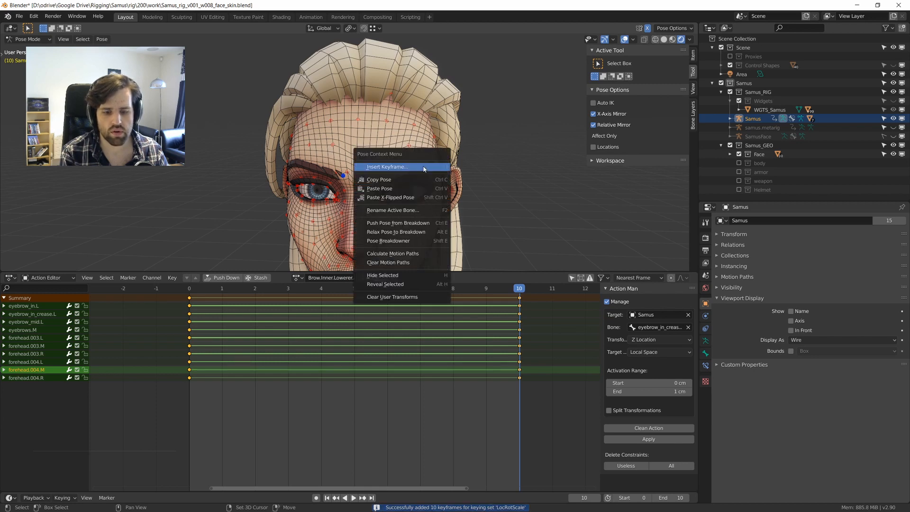
{"action": "key", "text": "shift+e"}
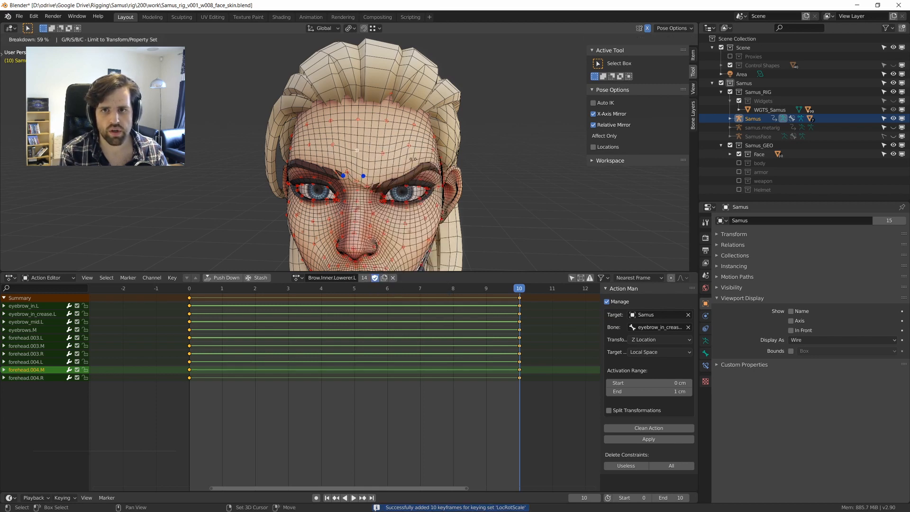
{"action": "left_click", "coordinate": [398, 160]}
{"action": "left_click", "coordinate": [377, 119]}
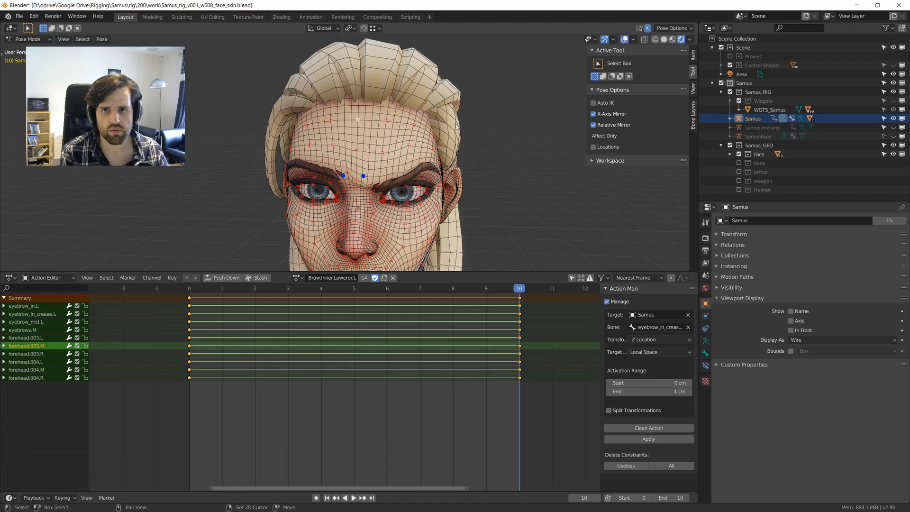
{"action": "left_click", "coordinate": [333, 122]}
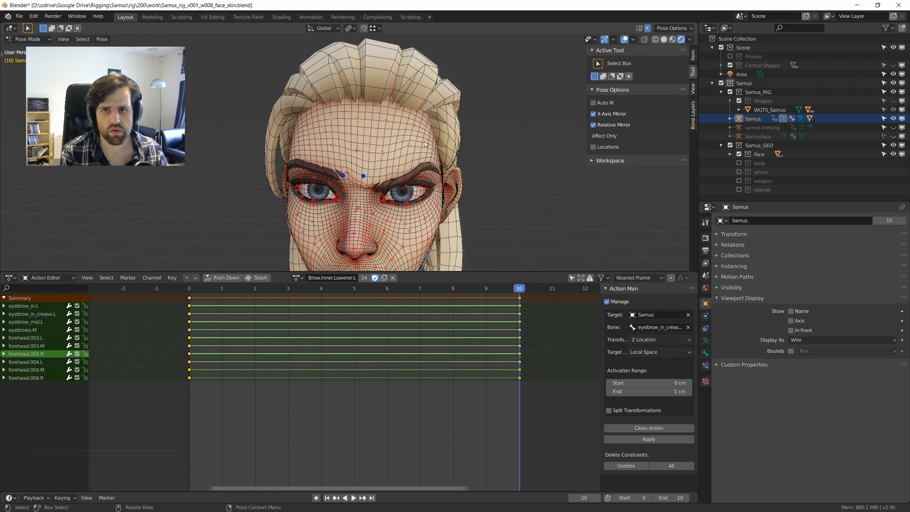
Keyframe all face bones at frames 10 and 0, and clean the action with Linear interpolation on its keyframes.
{"action": "key", "text": "a"}
{"action": "key", "text": "i"}
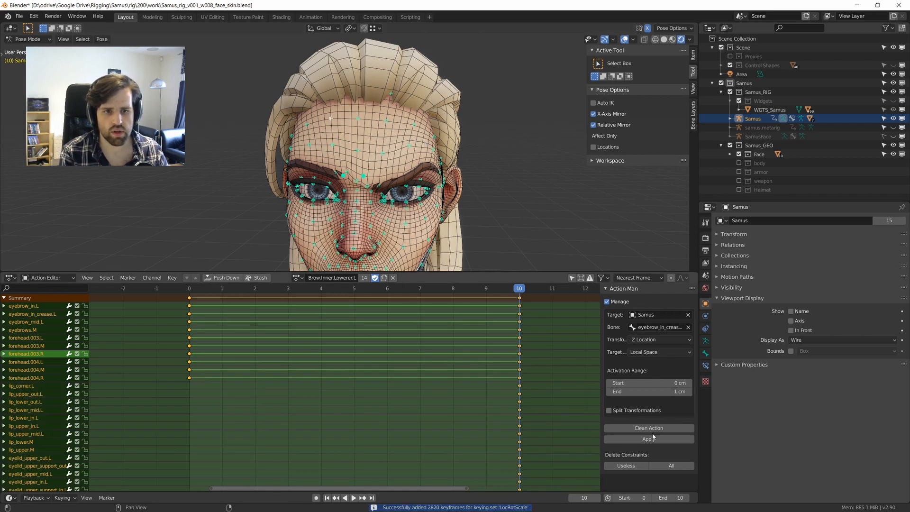
{"action": "key", "text": "shift+Left"}
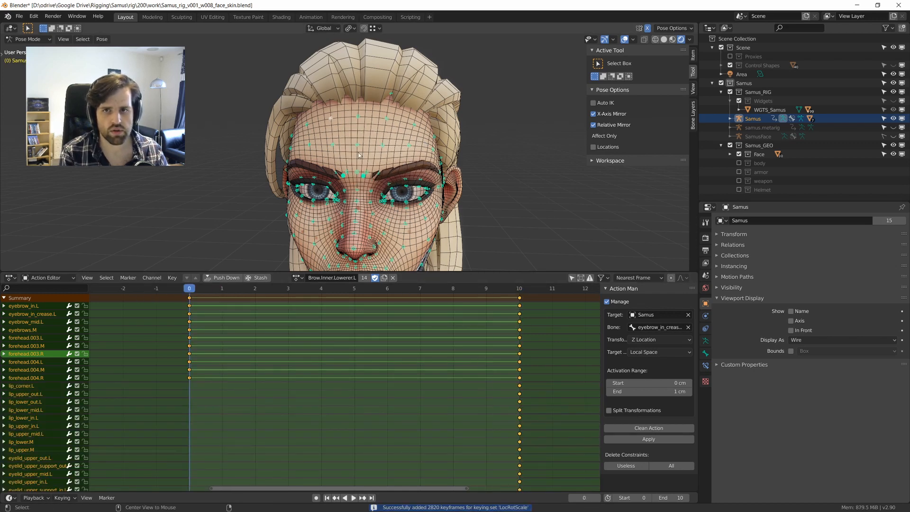
{"action": "key", "text": "i"}
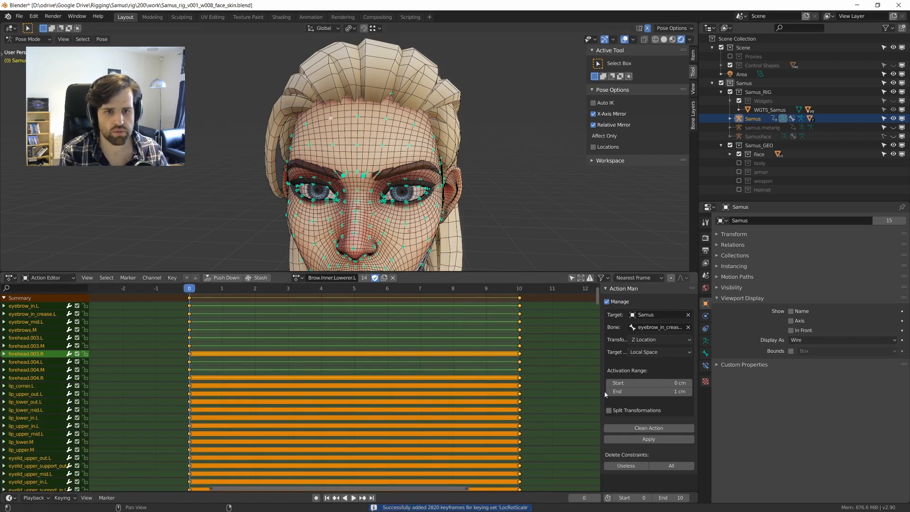
{"action": "left_click", "coordinate": [648, 428]}
{"action": "key", "text": "t"}
{"action": "left_click", "coordinate": [341, 337]}
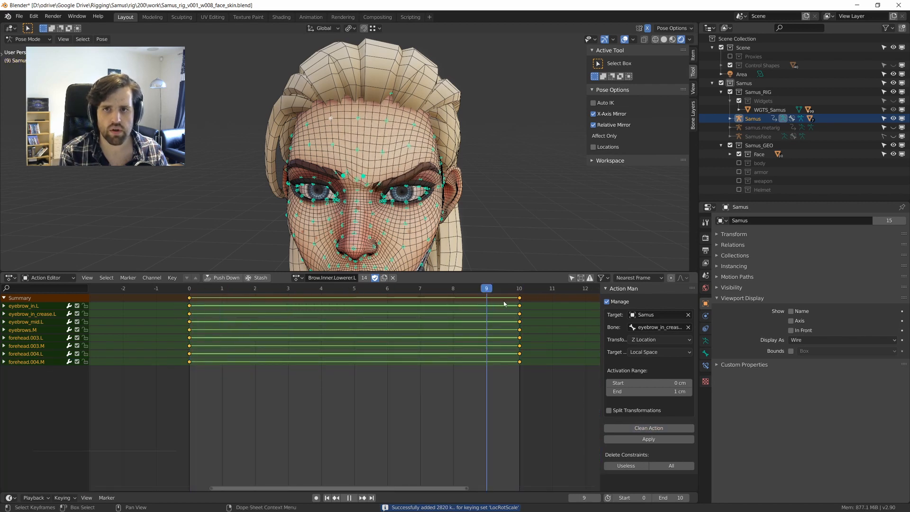
Move two more side forehead bones down at frame 10, the upper one about 0.2 cm down and 0.12 cm forward.
{"action": "key", "text": "space"}
{"action": "scroll", "coordinate": [499, 169], "scroll_direction": "up", "scroll_amount": 2}
{"action": "middle_click_drag", "start_coordinate": [499, 169], "coordinate": [343, 168], "text": "alt"}
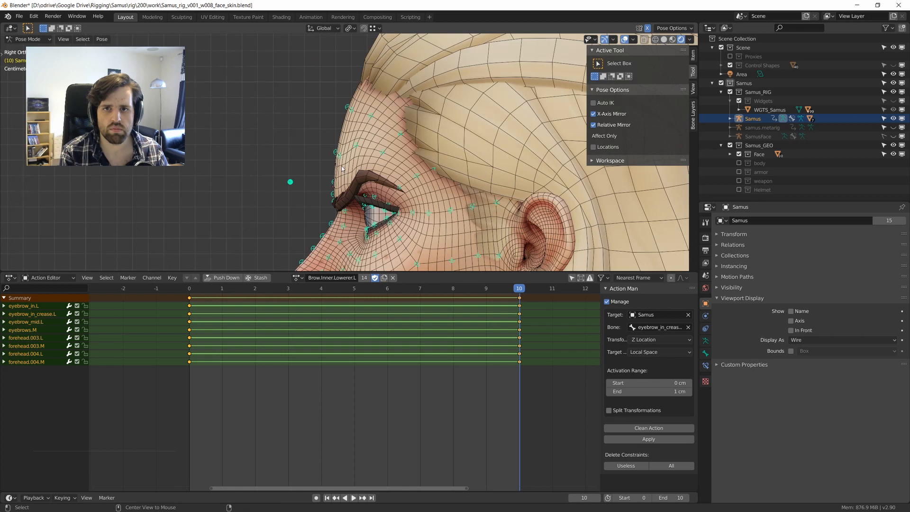
{"action": "left_click", "coordinate": [357, 146]}
{"action": "scroll", "coordinate": [350, 152], "scroll_direction": "up", "scroll_amount": 2}
{"action": "key", "text": "g"}
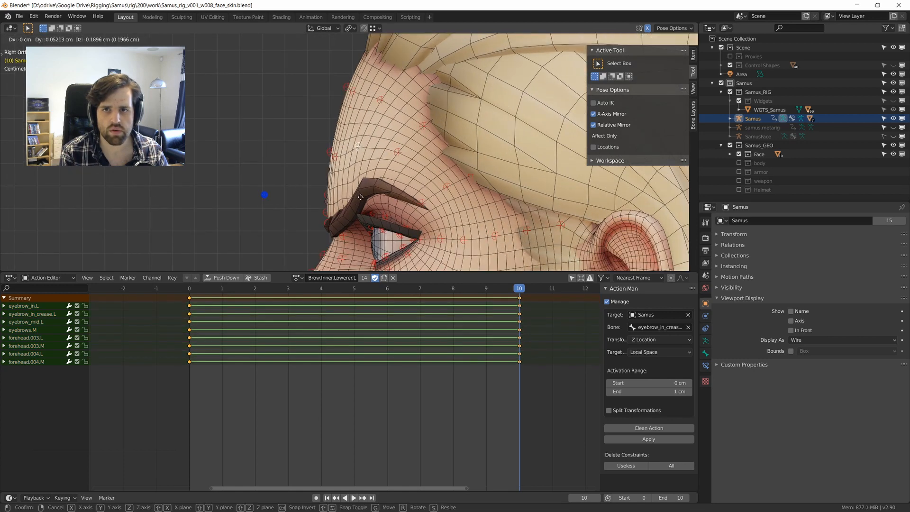
{"action": "left_click", "coordinate": [352, 244]}
{"action": "left_click", "coordinate": [385, 100]}
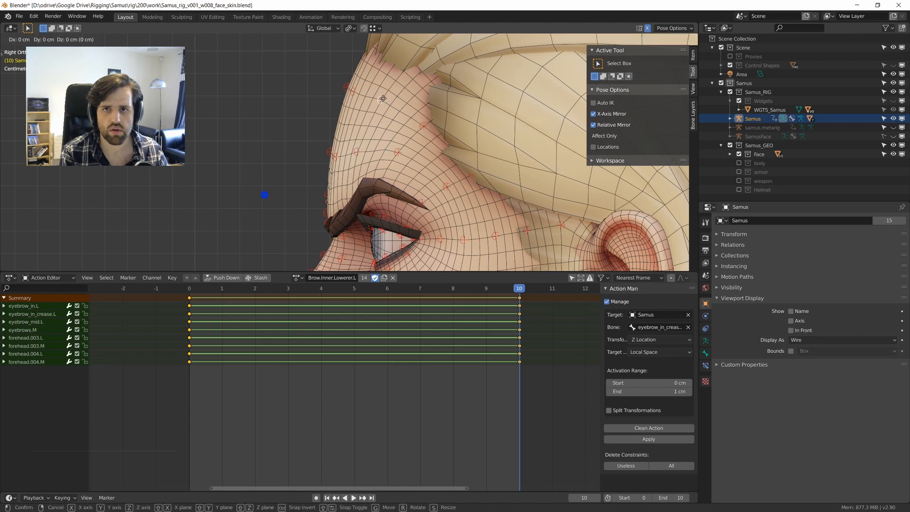
{"action": "key", "text": "g"}
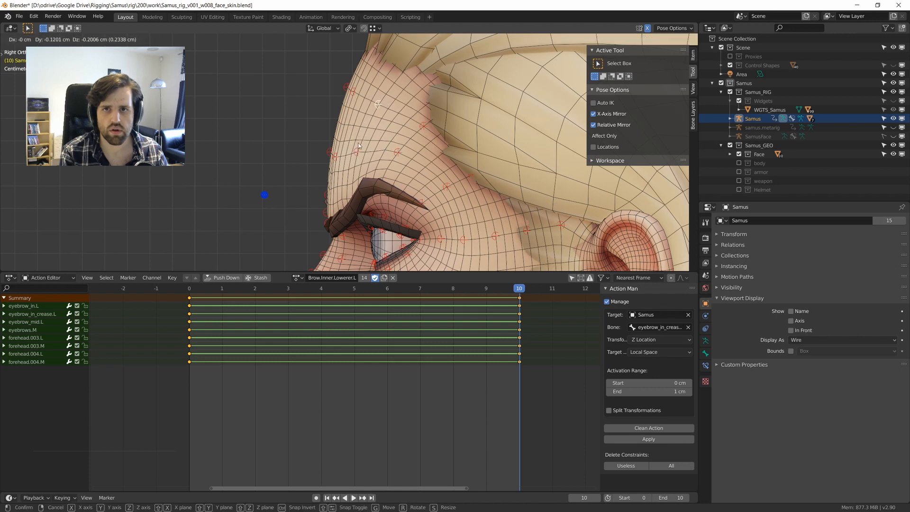
{"action": "left_click", "coordinate": [359, 145]}
Keyframe the updated face pose at frame 10 and the neutral pose at frame 0, and clean the action with Linear interpolation.
{"action": "key", "text": "a"}
{"action": "key", "text": "i"}
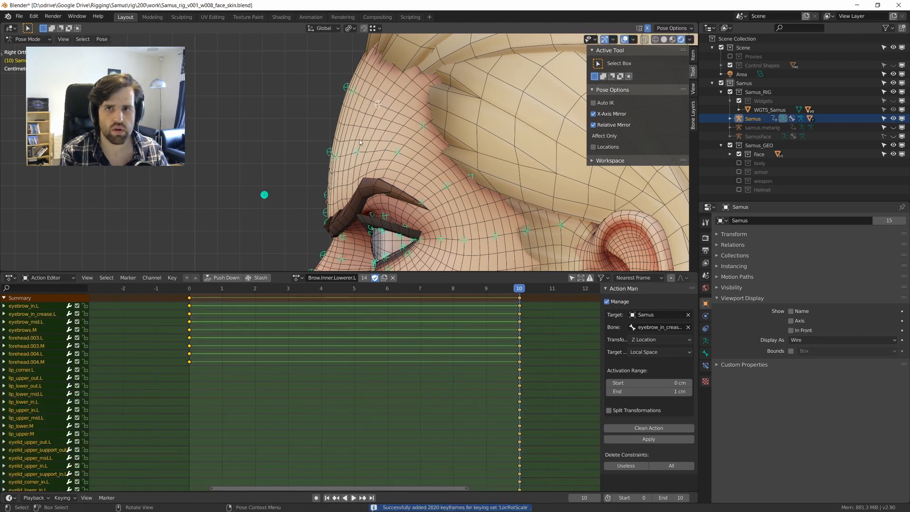
{"action": "scroll", "coordinate": [331, 133], "scroll_direction": "up", "scroll_amount": 10, "text": "alt"}
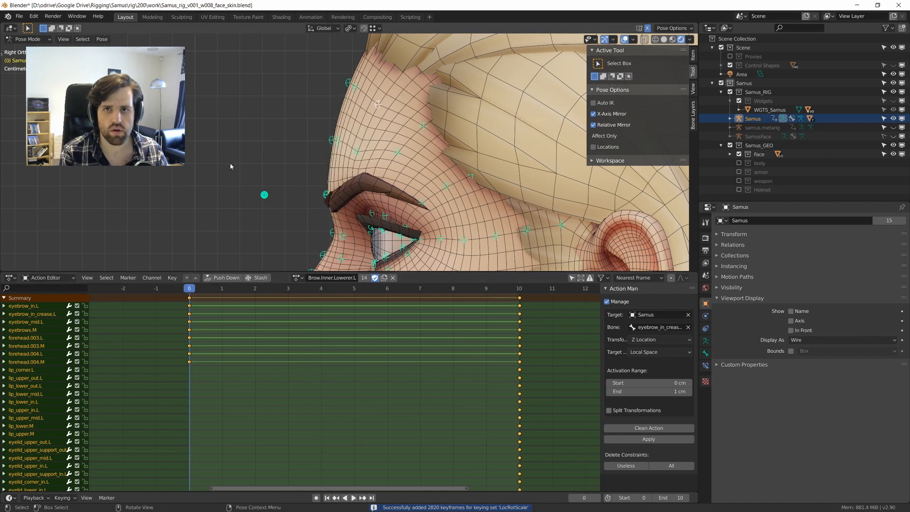
{"action": "key", "text": "i"}
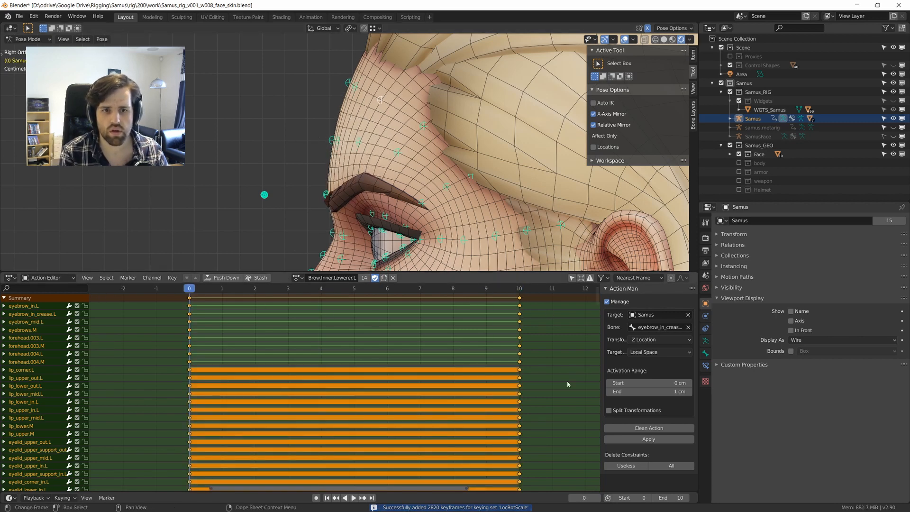
{"action": "left_click", "coordinate": [625, 428]}
{"action": "key", "text": "t"}
{"action": "left_click", "coordinate": [303, 346]}
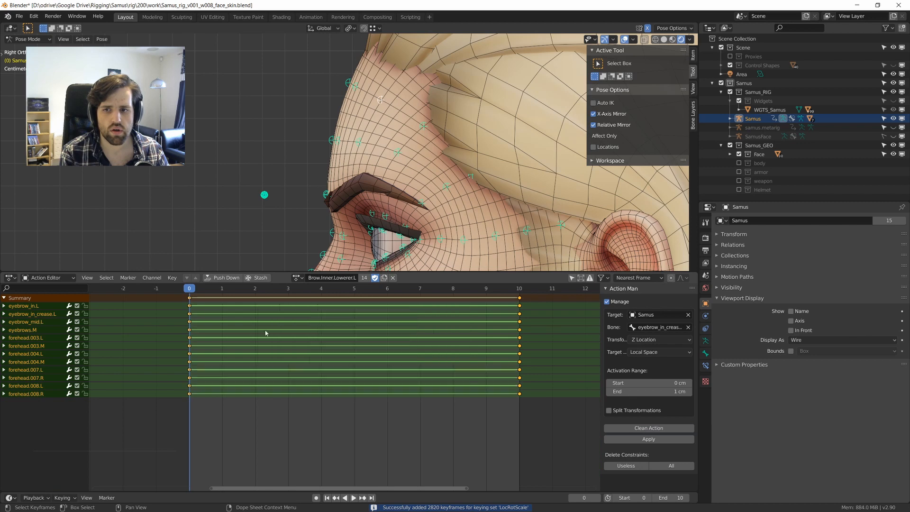
Copy the complete face pose at frame 10 of the Brow.Inner.Lowerer.L action.
{"action": "left_click_drag", "start_coordinate": [191, 291], "coordinate": [561, 299]}
{"action": "middle_click_drag", "start_coordinate": [263, 172], "coordinate": [400, 163]}
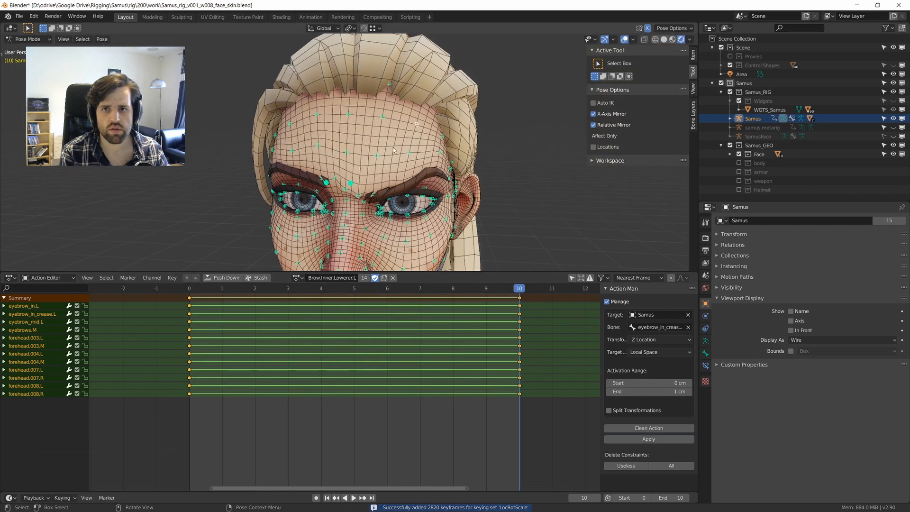
{"action": "key", "text": "ctrl+c"}
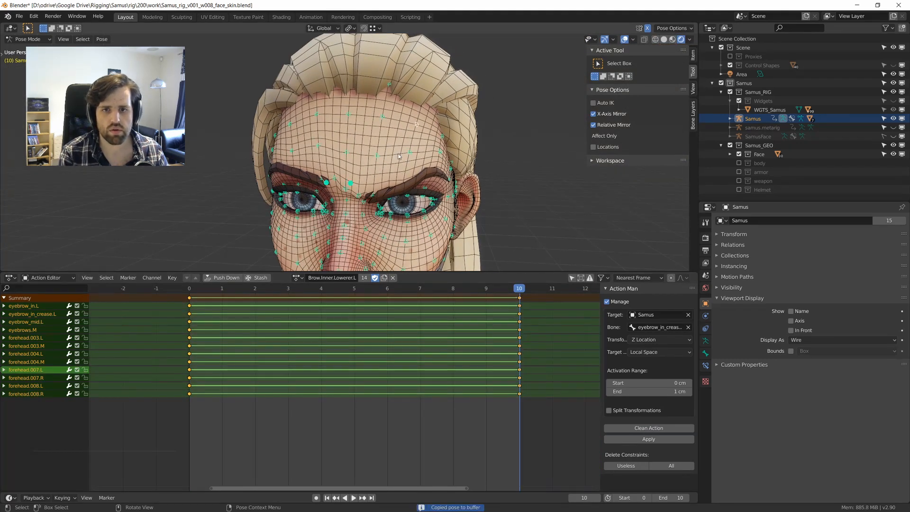
{"action": "left_click", "coordinate": [297, 277]}
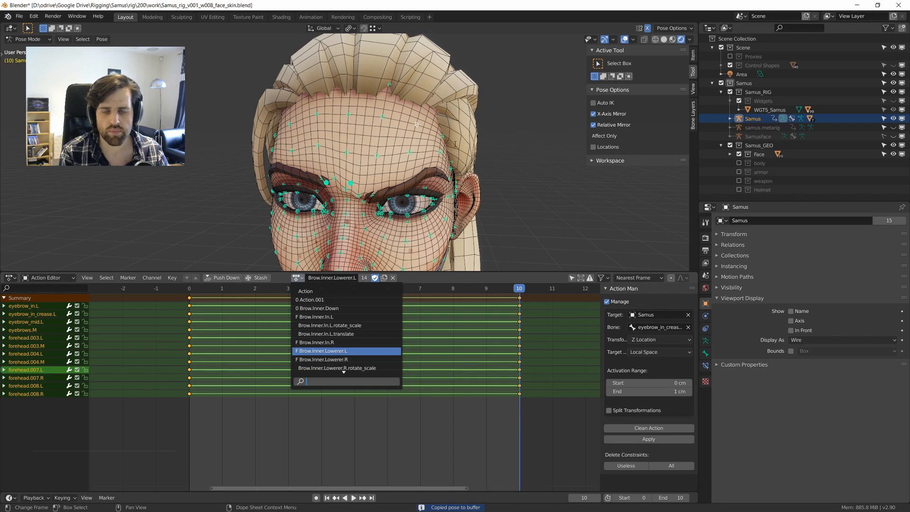
{"action": "left_click", "coordinate": [491, 173]}
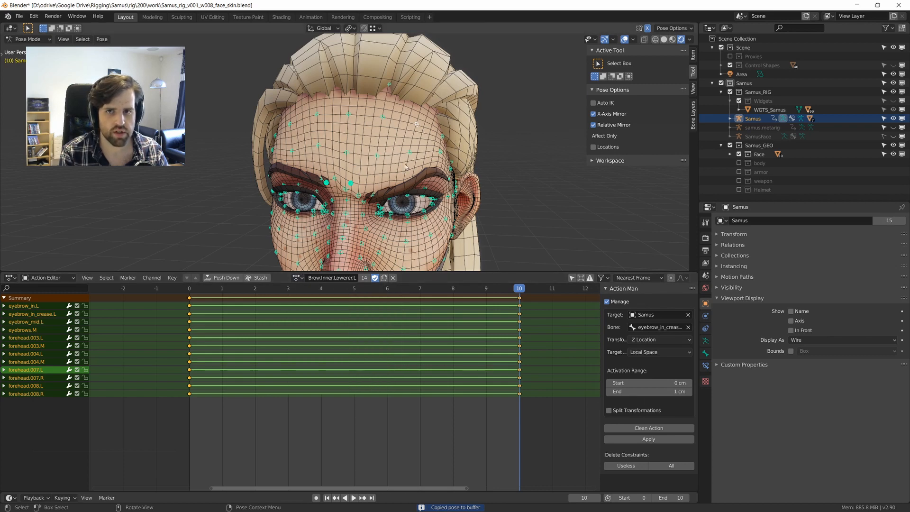
{"action": "middle_click_drag", "start_coordinate": [408, 147], "coordinate": [379, 138]}
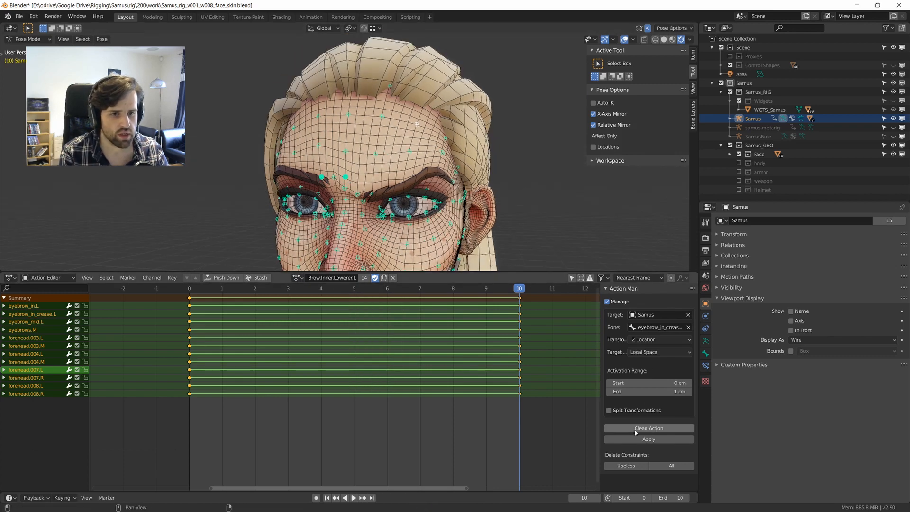
Set the Brow.Inner.Lowerer.L action's control bone to CTRL.eyebrow_in_crease.L and apply the action to the rig.
{"action": "left_click", "coordinate": [654, 439]}
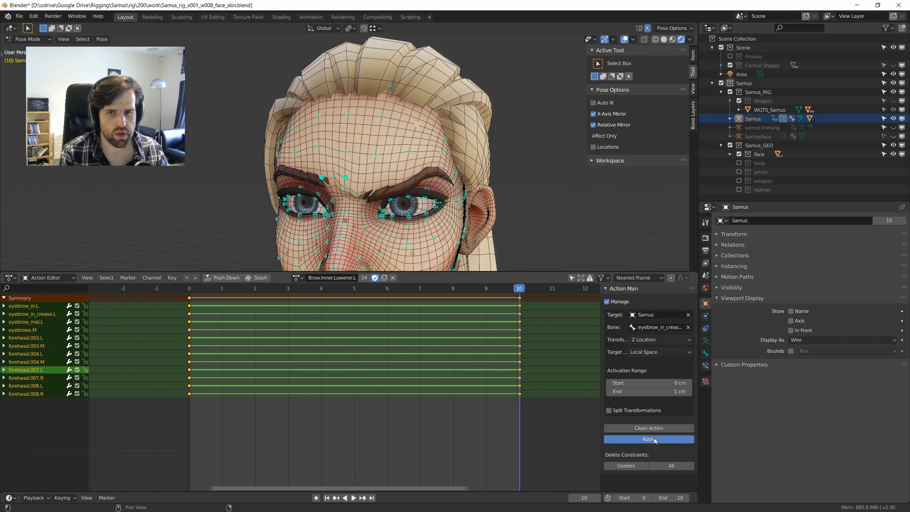
{"action": "left_click", "coordinate": [659, 327]}
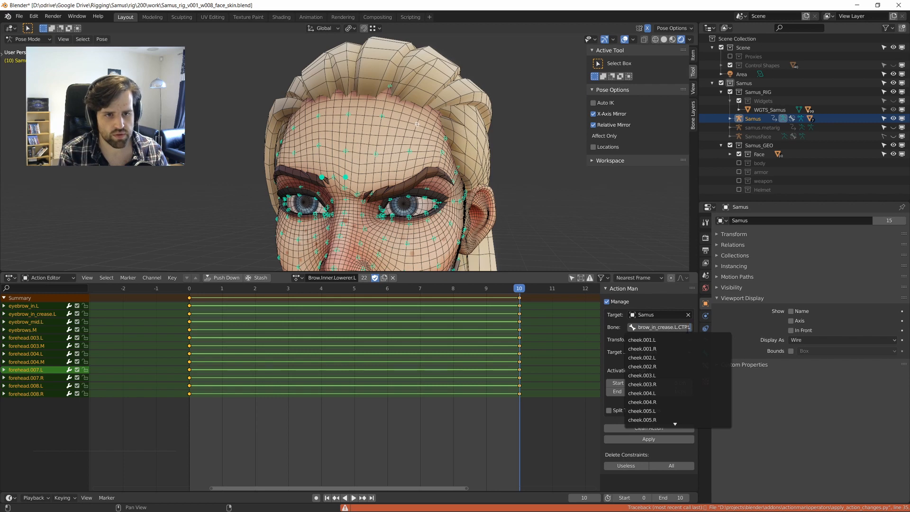
{"action": "key", "text": "BackSpace"}
{"action": "key", "text": "BackSpace"}
{"action": "key", "text": "BackSpace"}
{"action": "key", "text": "BackSpace"}
{"action": "key", "text": "BackSpace"}
{"action": "type", "text": "CTRL.eye"}
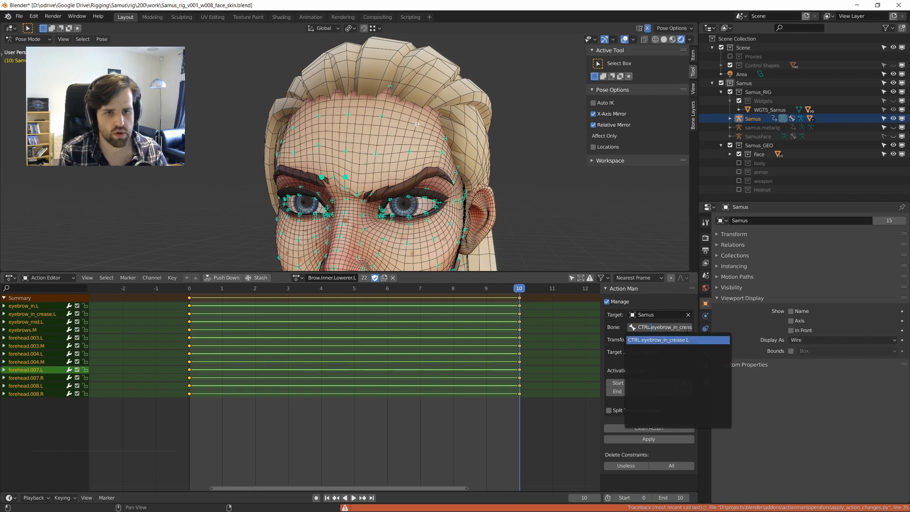
{"action": "key", "text": "Return"}
{"action": "left_click", "coordinate": [673, 328]}
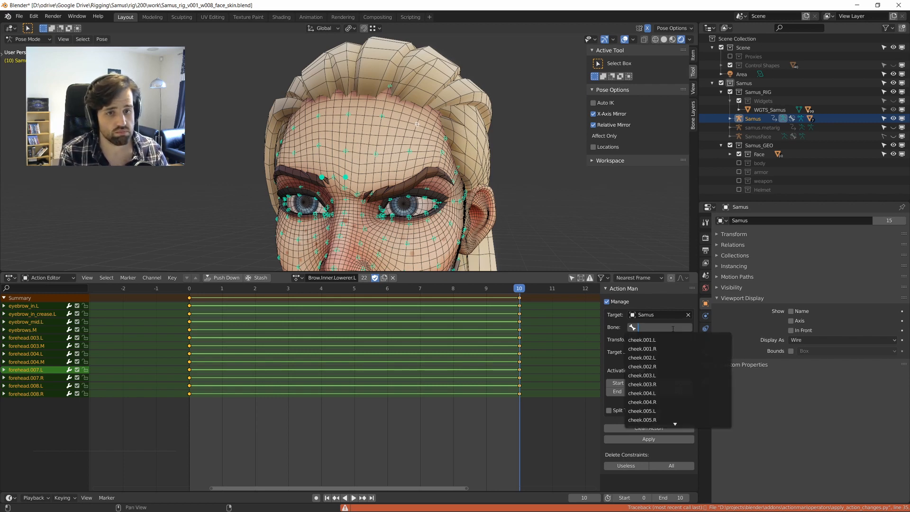
{"action": "type", "text": "CTR"}
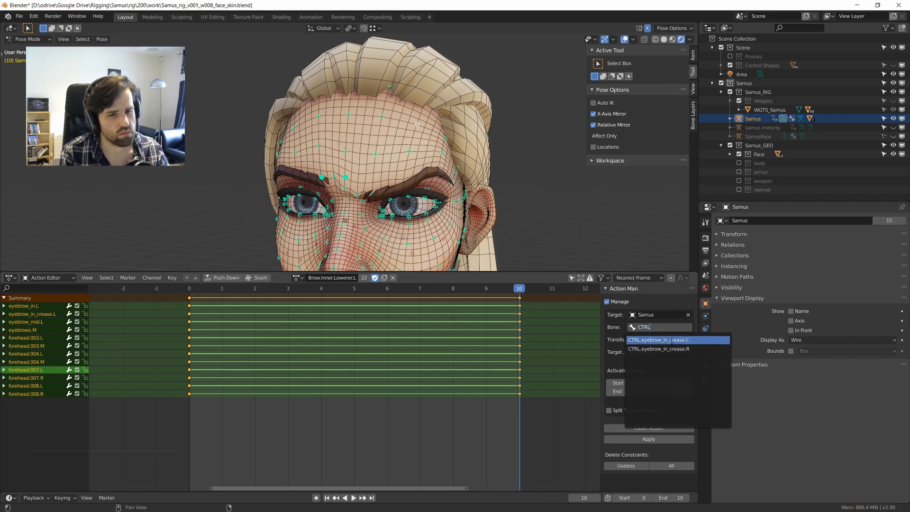
{"action": "type", "text": "L"}
{"action": "left_click", "coordinate": [670, 340]}
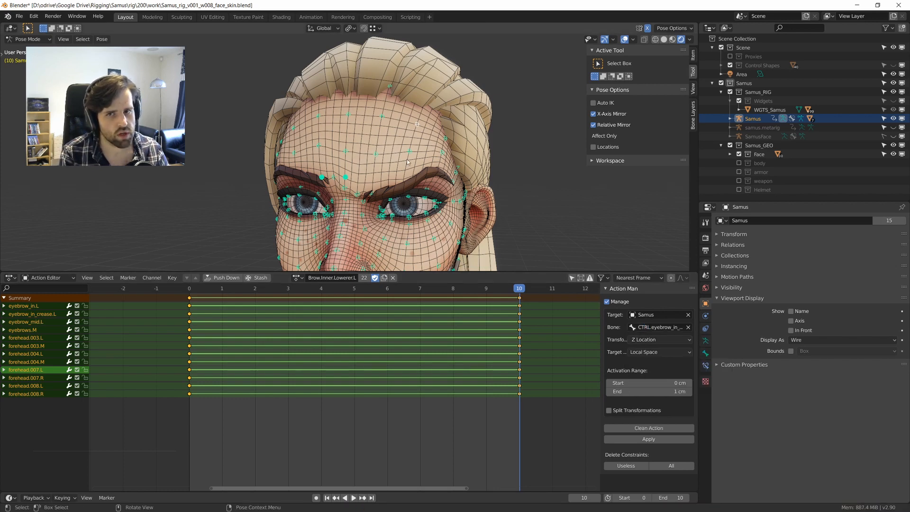
{"action": "middle_click_drag", "start_coordinate": [522, 246], "coordinate": [488, 201]}
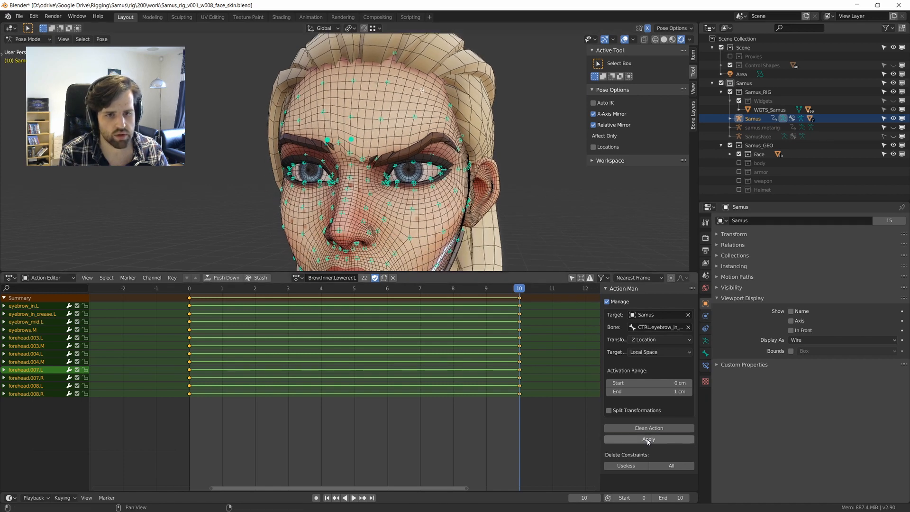
Copy the face pose at frame 10, paste it mirrored into the Brow.Inner.Lowerer.R action and keyframe all face bones.
{"action": "scroll", "coordinate": [373, 155], "scroll_direction": "up", "scroll_amount": 4}
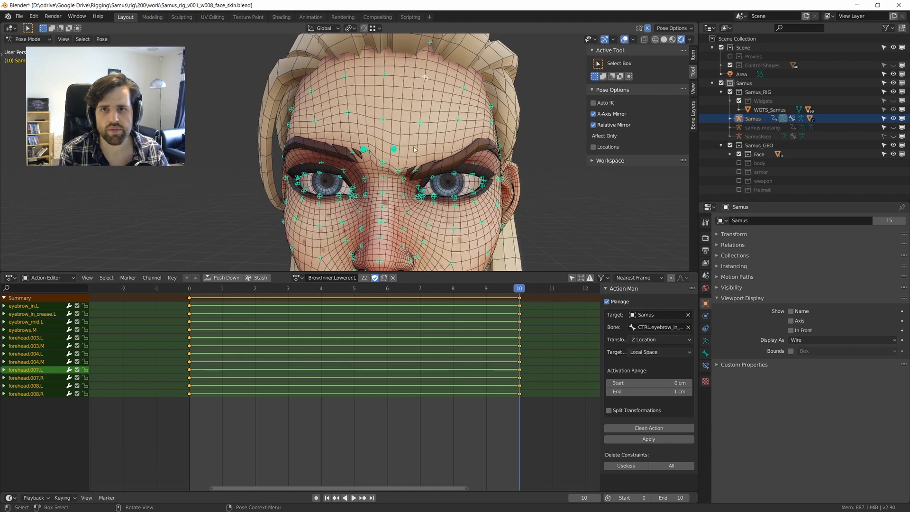
{"action": "key", "text": "ctrl+c"}
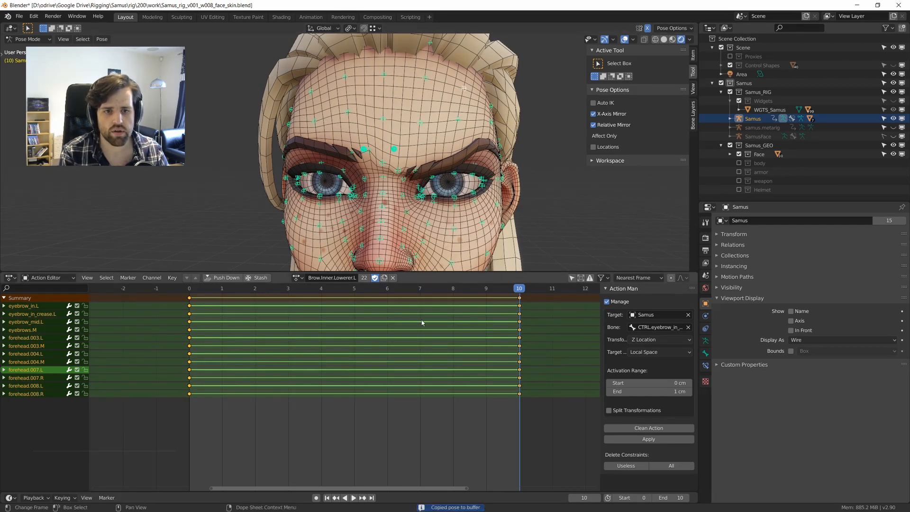
{"action": "left_click", "coordinate": [302, 278]}
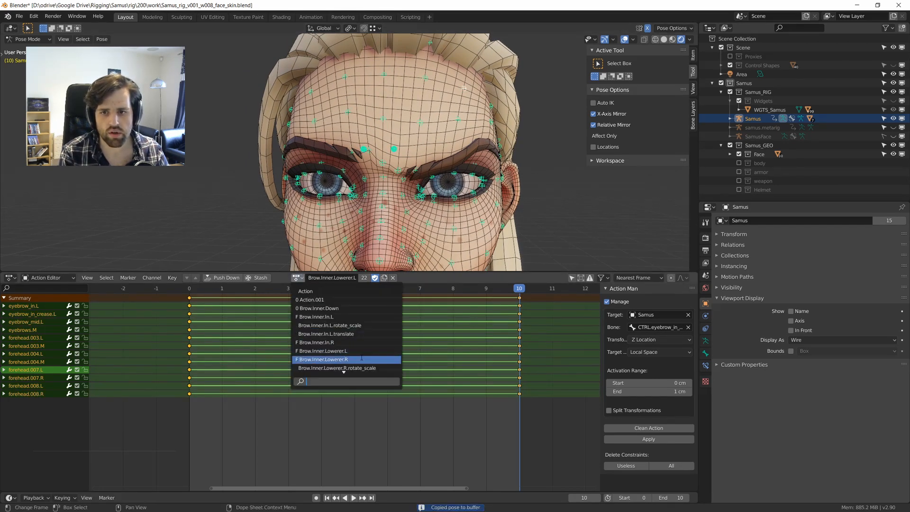
{"action": "left_click", "coordinate": [324, 359]}
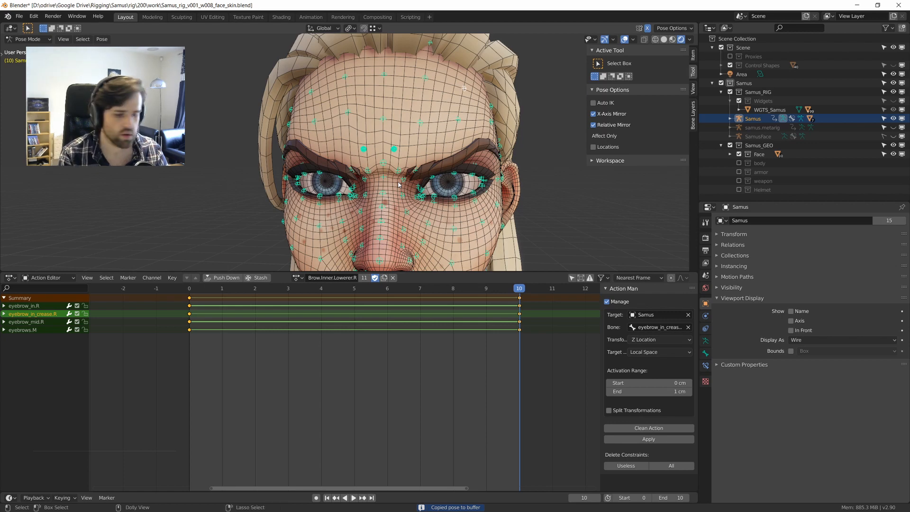
{"action": "key", "text": "ctrl+v"}
{"action": "key", "text": "i"}
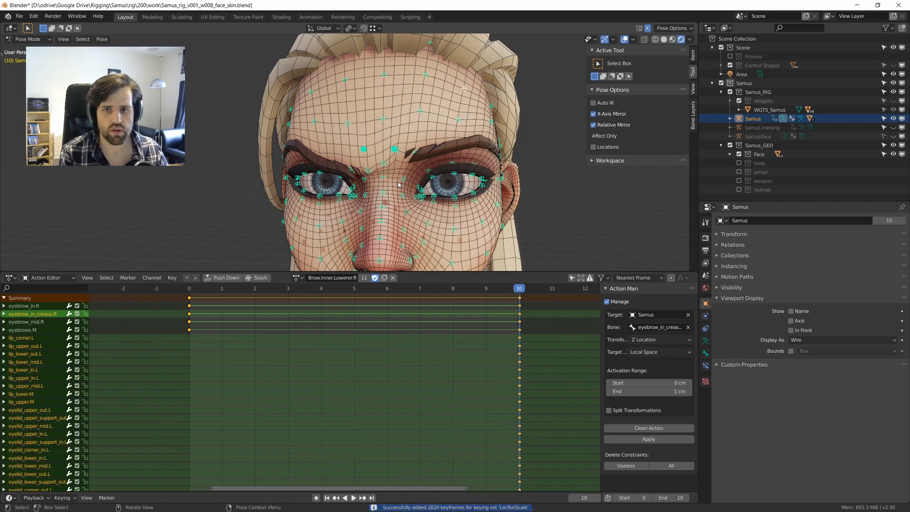
Clear the face bones' location at frame 0, keyframe the neutral pose, and clean the action with Linear interpolation on its keyframes.
{"action": "key", "text": "Left"}
{"action": "key", "text": "Left"}
{"action": "key", "text": "Left"}
{"action": "key", "text": "Left"}
{"action": "key", "text": "Left"}
{"action": "key", "text": "Left"}
{"action": "key", "text": "Left"}
{"action": "key", "text": "Left"}
{"action": "key", "text": "Left"}
{"action": "key", "text": "Left"}
{"action": "key", "text": "alt+g"}
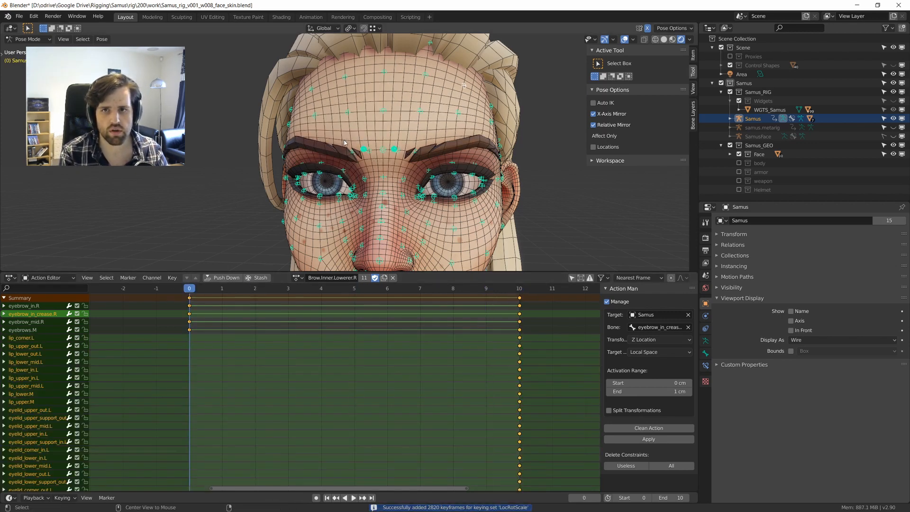
{"action": "key", "text": "i"}
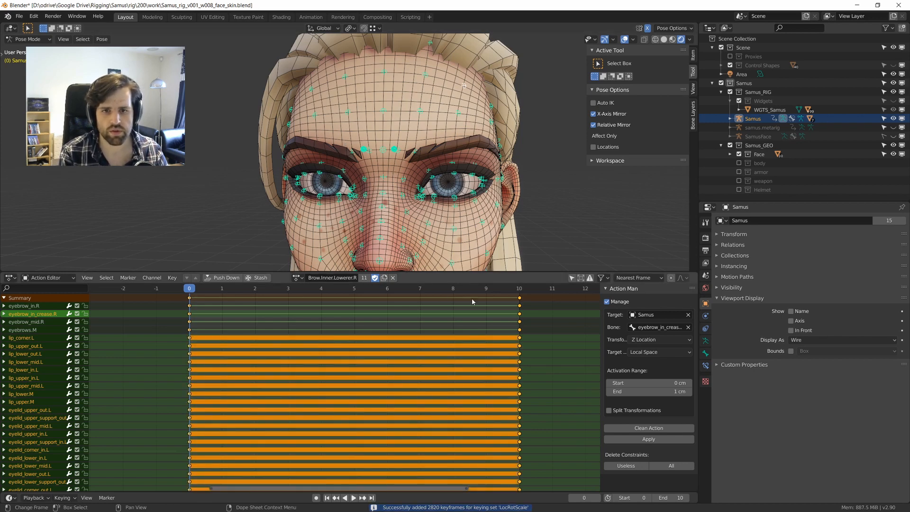
{"action": "left_click", "coordinate": [641, 428]}
{"action": "key", "text": "t"}
{"action": "left_click", "coordinate": [357, 311]}
Clear the location of forehead.007.L and forehead.008.L at frame 10, keyframe them and clean the Brow.Inner.Lowerer.R action.
{"action": "key", "text": "space"}
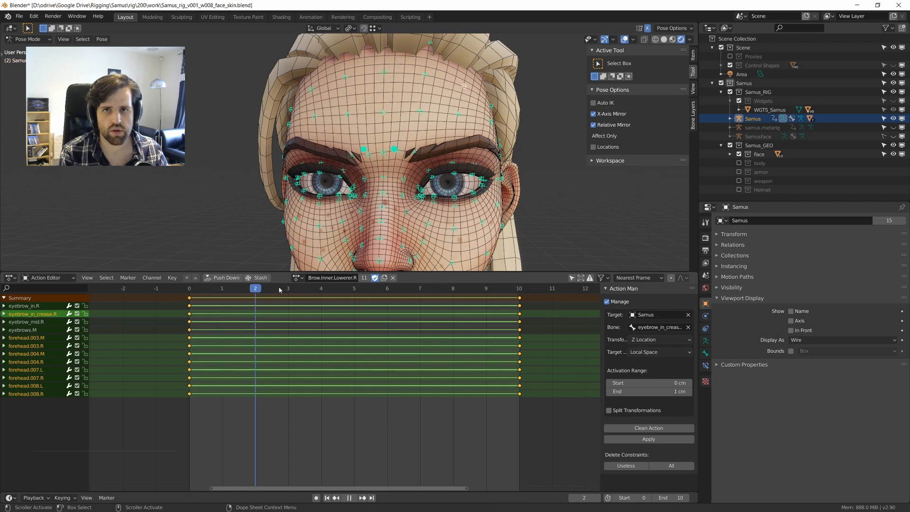
{"action": "key", "text": "space"}
{"action": "left_click_drag", "start_coordinate": [474, 135], "coordinate": [474, 135]}
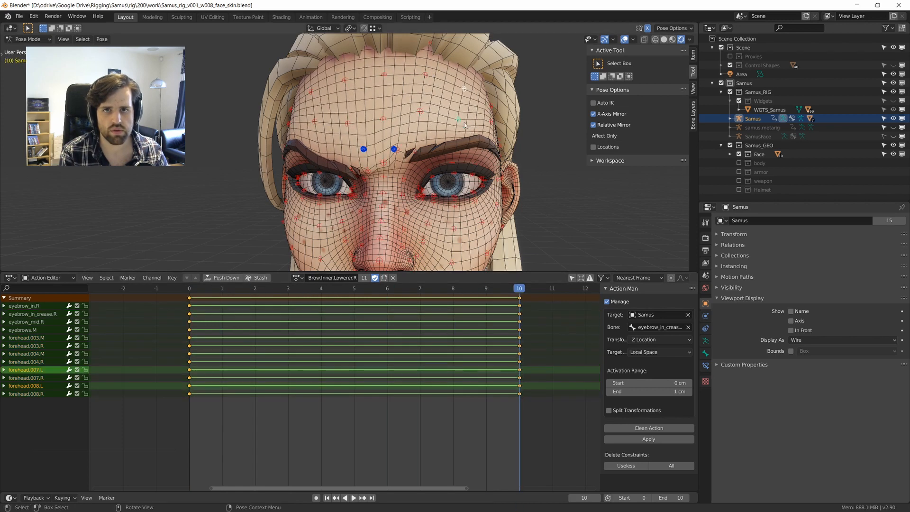
{"action": "key", "text": "alt+g"}
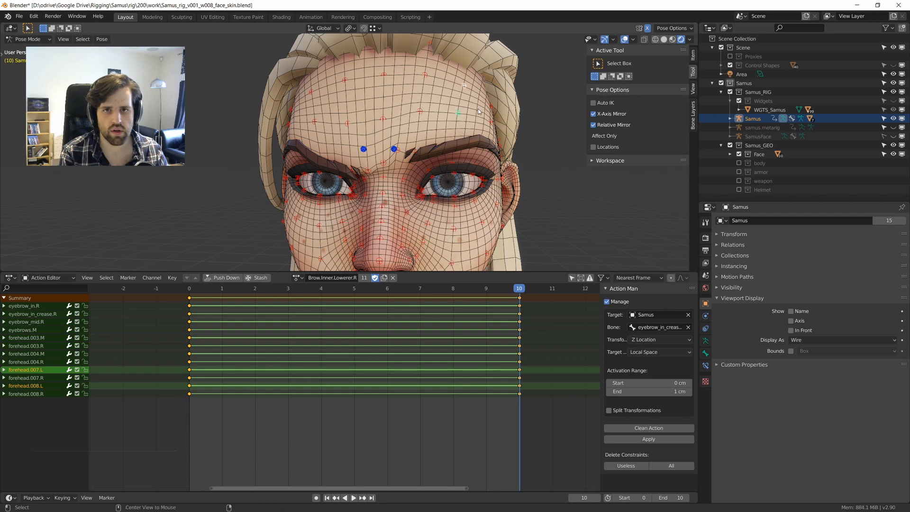
{"action": "key", "text": "i"}
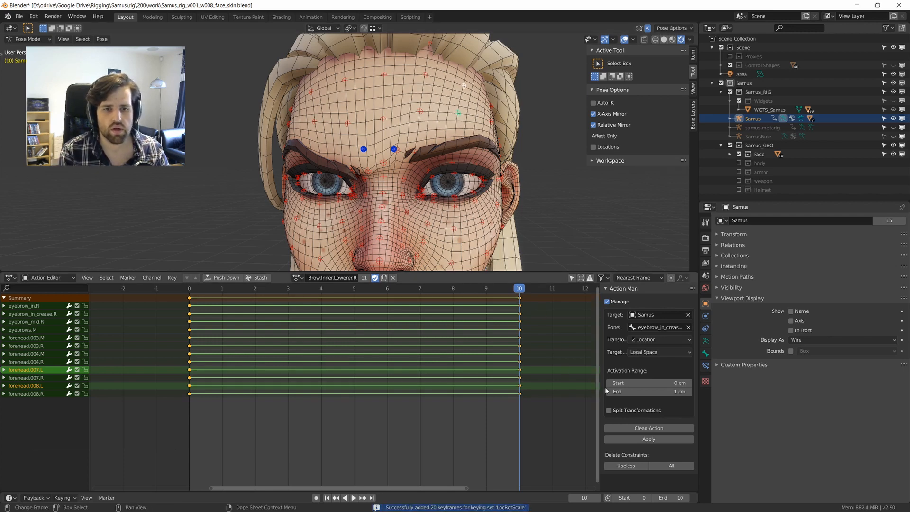
{"action": "left_click", "coordinate": [642, 427]}
{"action": "key", "text": "space"}
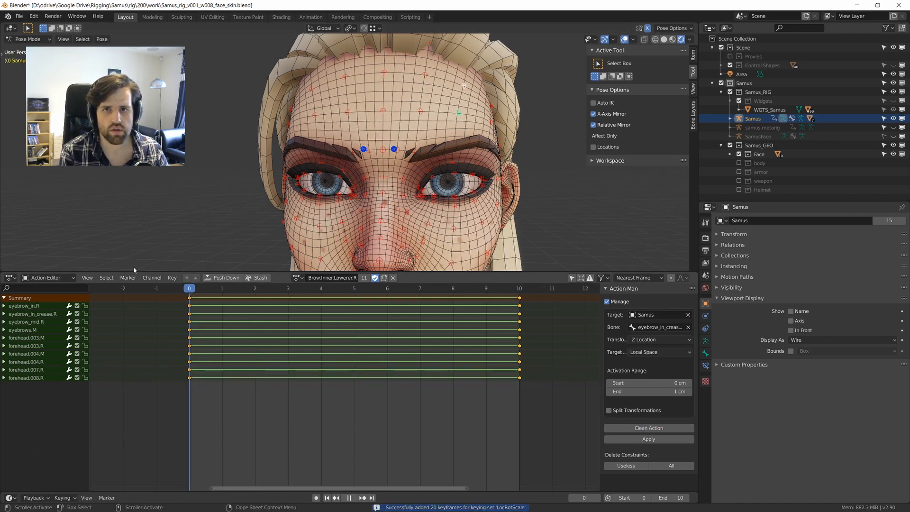
{"action": "key", "text": "Escape"}
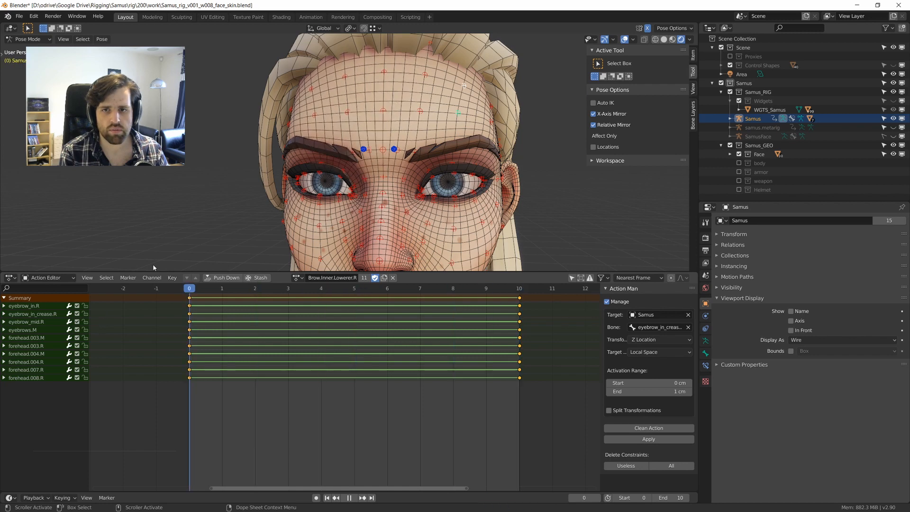
Set the Brow.Inner.Lowerer.R action's control bone to CTRL.eyebrow_in_crease.R and apply the action to the rig.
{"action": "left_click", "coordinate": [657, 332]}
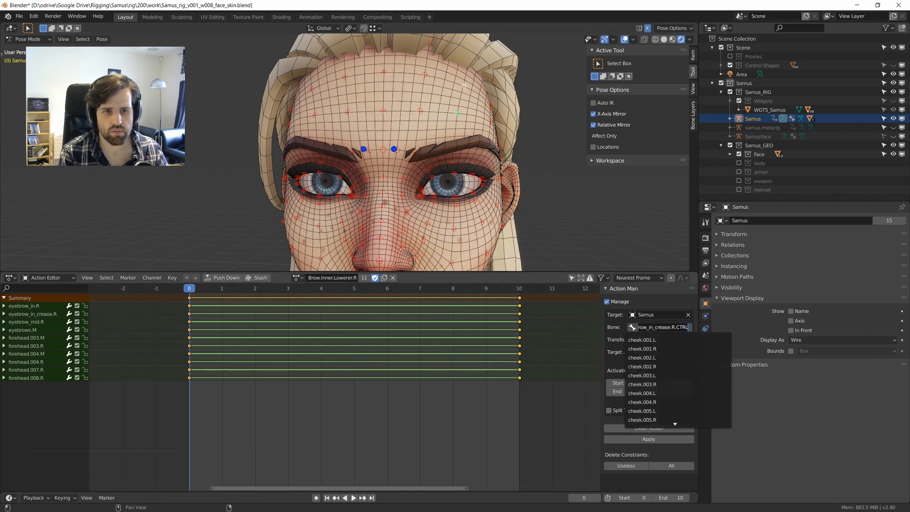
{"action": "key", "text": "Home"}
{"action": "type", "text": "CT"}
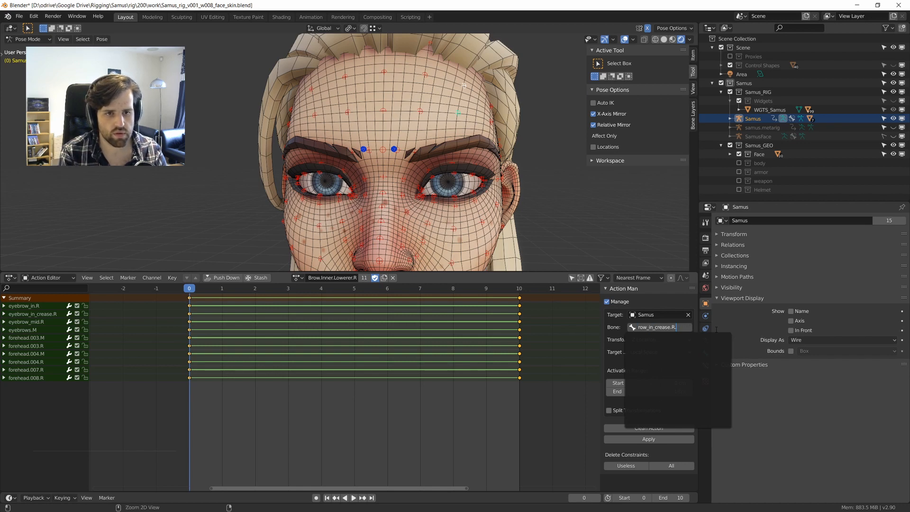
{"action": "key", "text": "BackSpace"}
{"action": "left_click", "coordinate": [676, 340]}
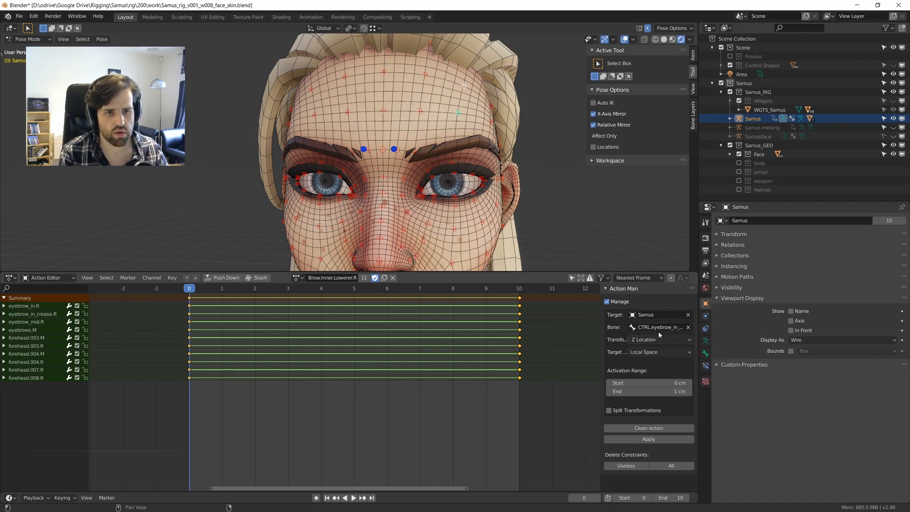
{"action": "left_click", "coordinate": [652, 441]}
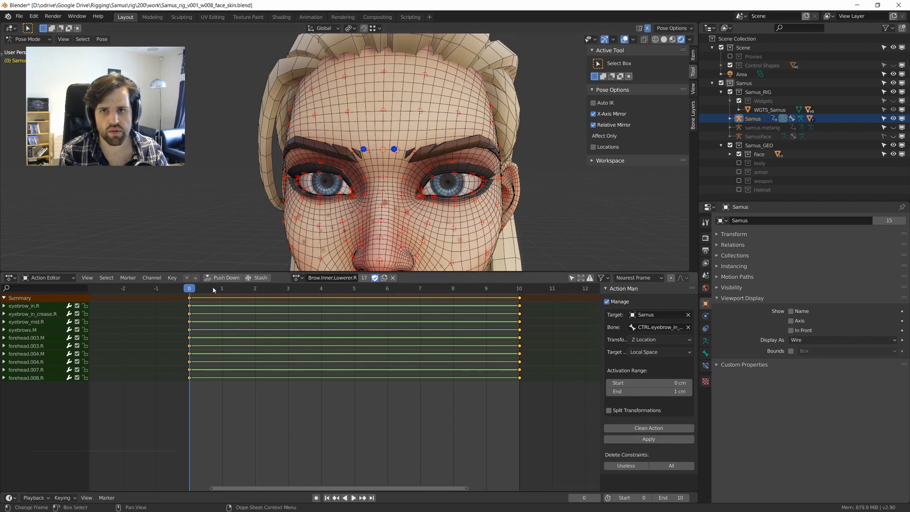
{"action": "left_click_drag", "start_coordinate": [213, 290], "coordinate": [186, 299]}
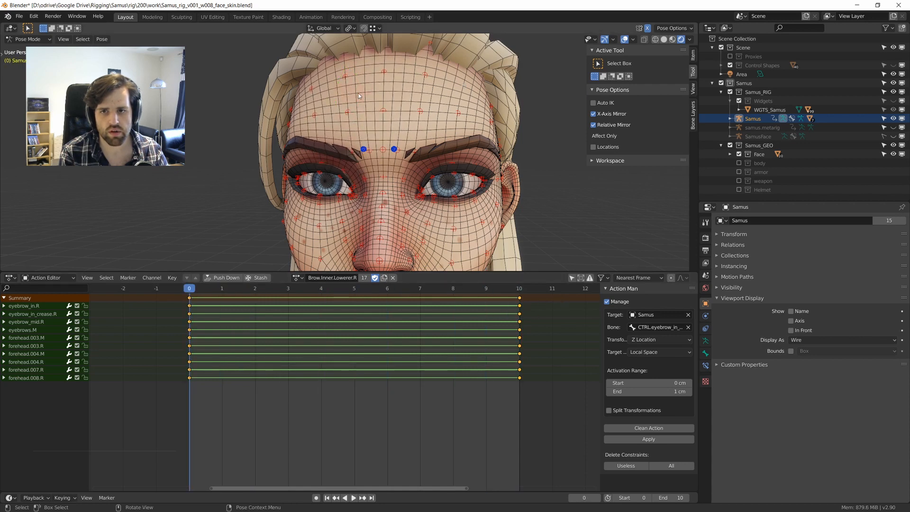
Switch to the Brow.Inner.Lowerer.L action, clear the location of the outer right-side forehead bones at frame 10 and keyframe them.
{"action": "left_click", "coordinate": [297, 278]}
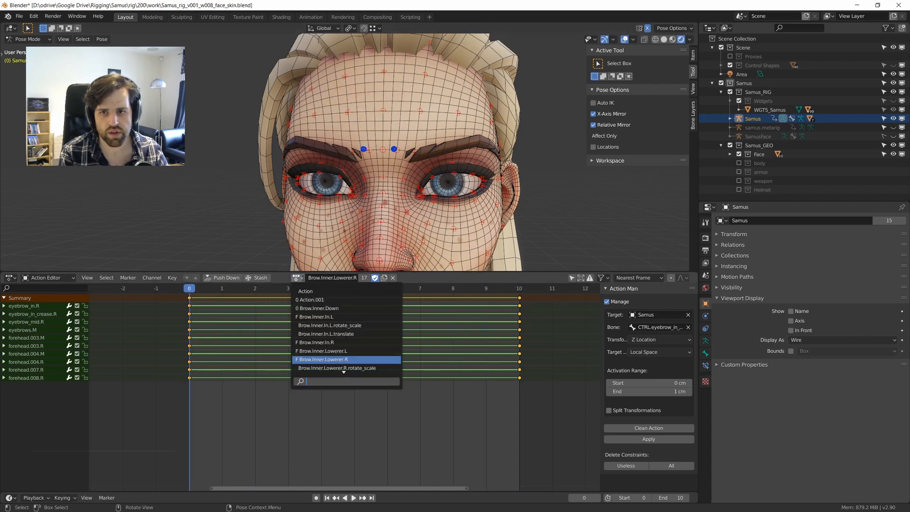
{"action": "left_click", "coordinate": [356, 353]}
{"action": "left_click_drag", "start_coordinate": [246, 291], "coordinate": [609, 320]}
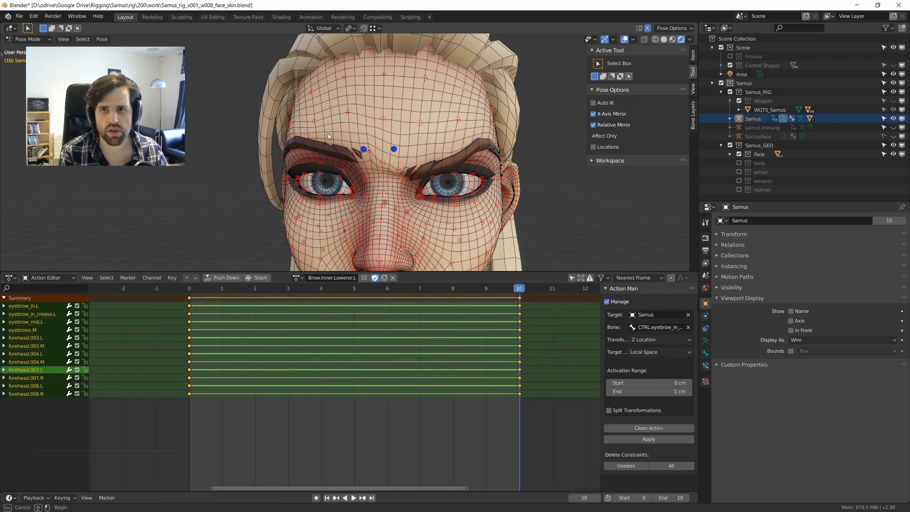
{"action": "left_click_drag", "start_coordinate": [328, 136], "coordinate": [325, 130]}
{"action": "key", "text": "i"}
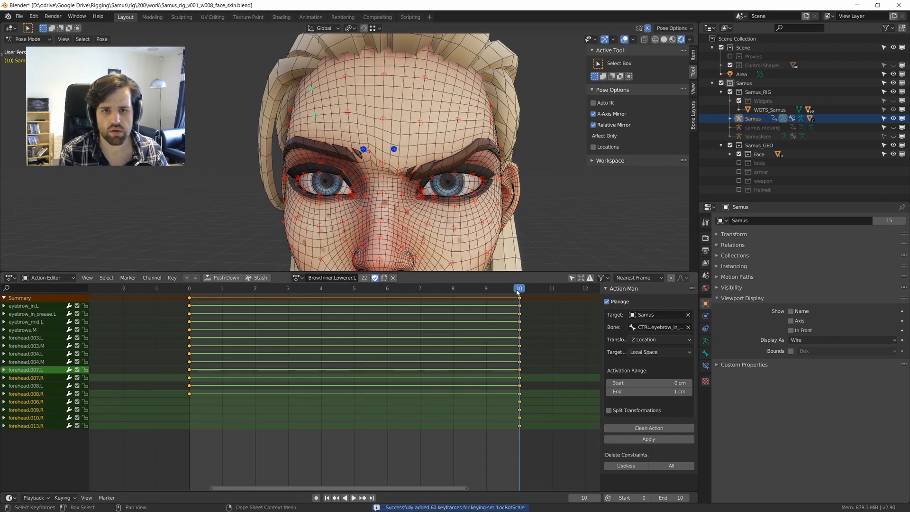
Keyframe the selected right-side forehead bones at frame 0 and clean the Brow.Inner.Lowerer.L action.
{"action": "key", "text": "space"}
{"action": "key", "text": "space"}
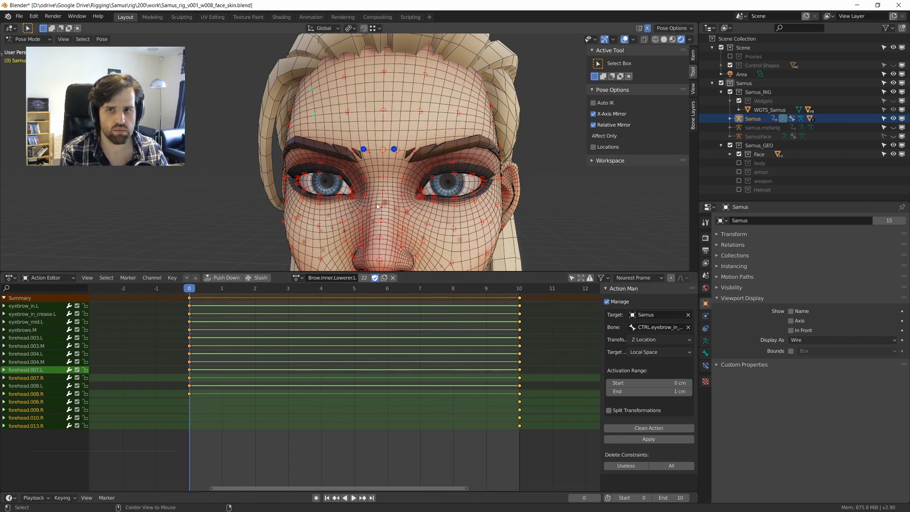
{"action": "key", "text": "i"}
{"action": "left_click", "coordinate": [652, 429]}
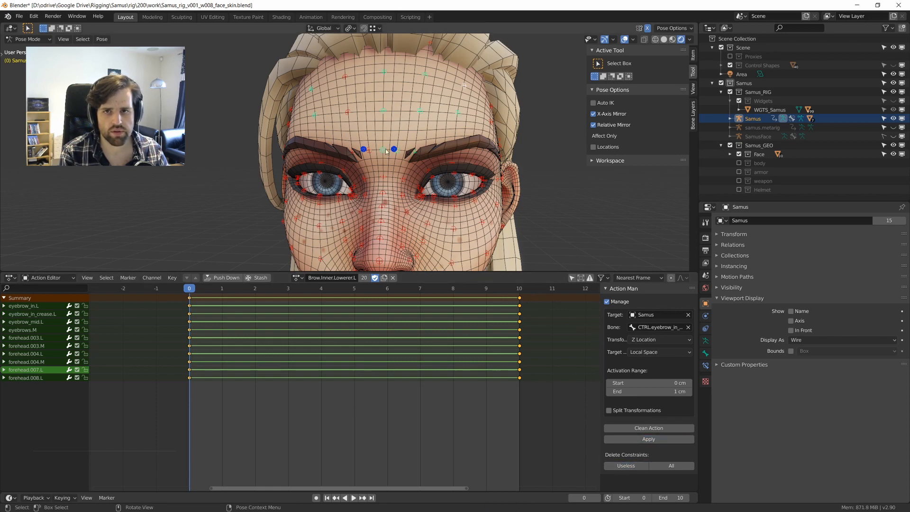
Select the inner brow control, hide the overlays, maximize the 3D view and test-move the brow controls on the unobstructed face.
{"action": "scroll", "coordinate": [366, 151], "scroll_direction": "down", "scroll_amount": 3}
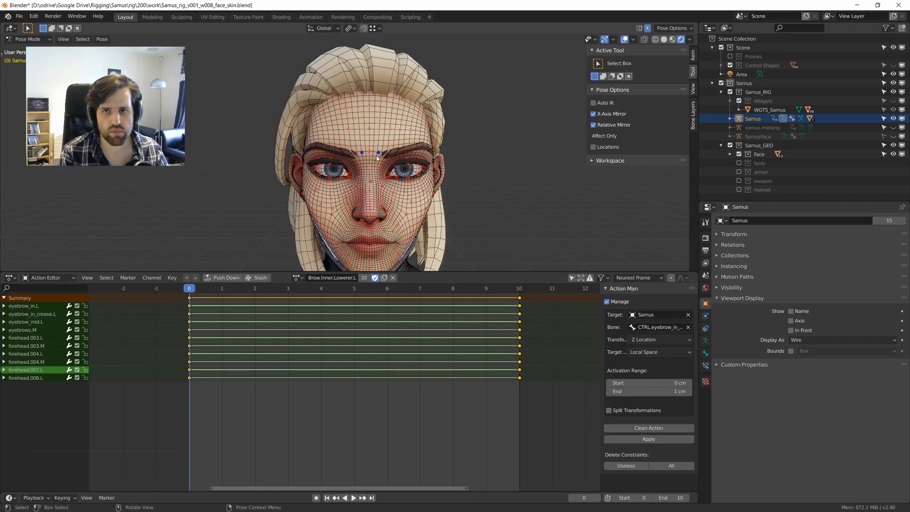
{"action": "scroll", "coordinate": [379, 162], "scroll_direction": "up", "scroll_amount": 3}
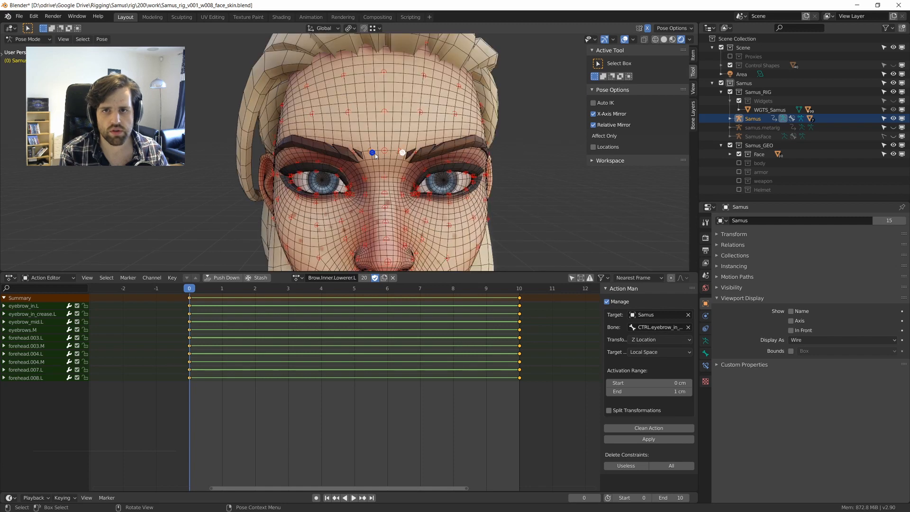
{"action": "key", "text": "shift+alt+z"}
{"action": "key", "text": "ctrl+alt+space"}
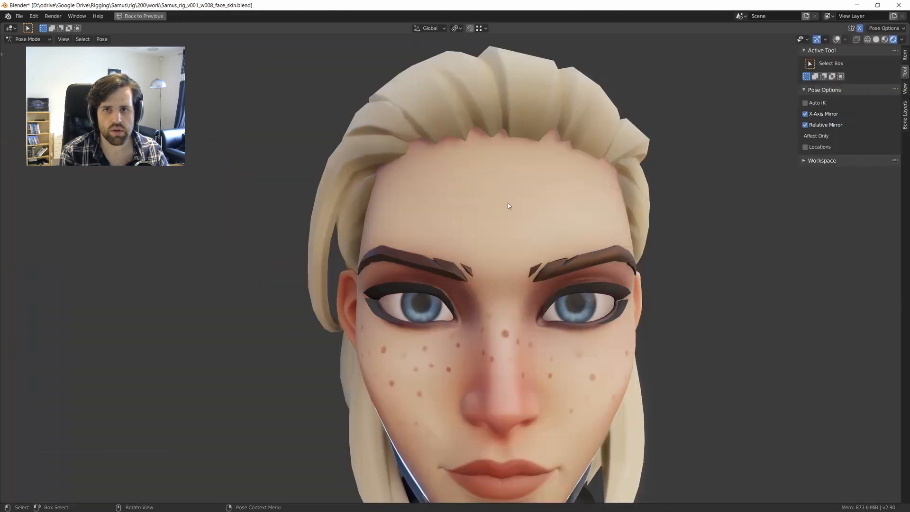
{"action": "scroll", "coordinate": [508, 203], "scroll_direction": "down", "scroll_amount": 3}
{"action": "key", "text": "g"}
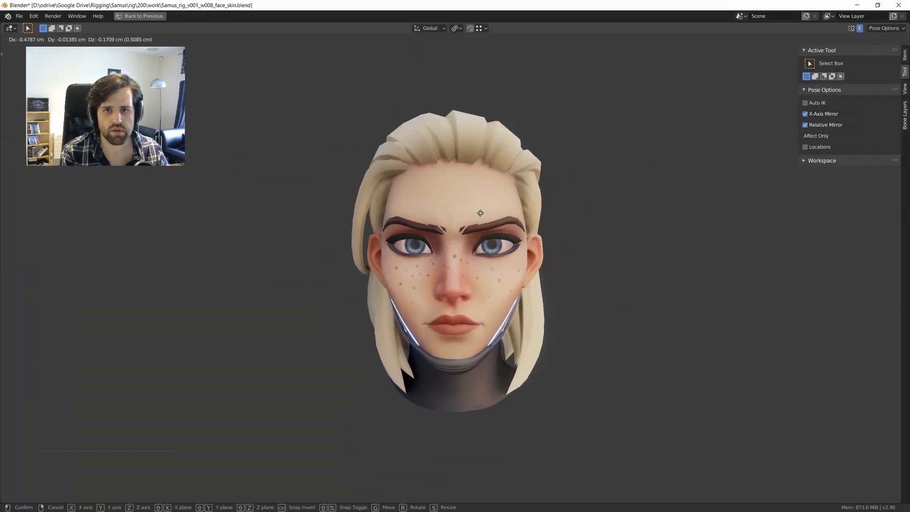
{"action": "left_click", "coordinate": [481, 200]}
{"action": "scroll", "coordinate": [488, 190], "scroll_direction": "up", "scroll_amount": 3}
{"action": "middle_click_drag", "start_coordinate": [490, 186], "coordinate": [455, 211]}
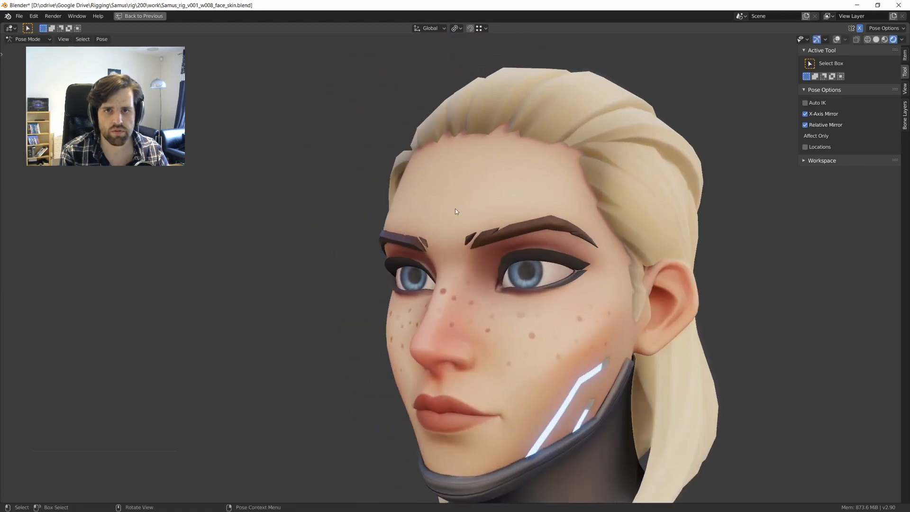
Test the range of the inner brow controls from the front and the side, examining the eyebrow and forehead deformation.
{"action": "key", "text": "KP_1"}
{"action": "key", "text": "g"}
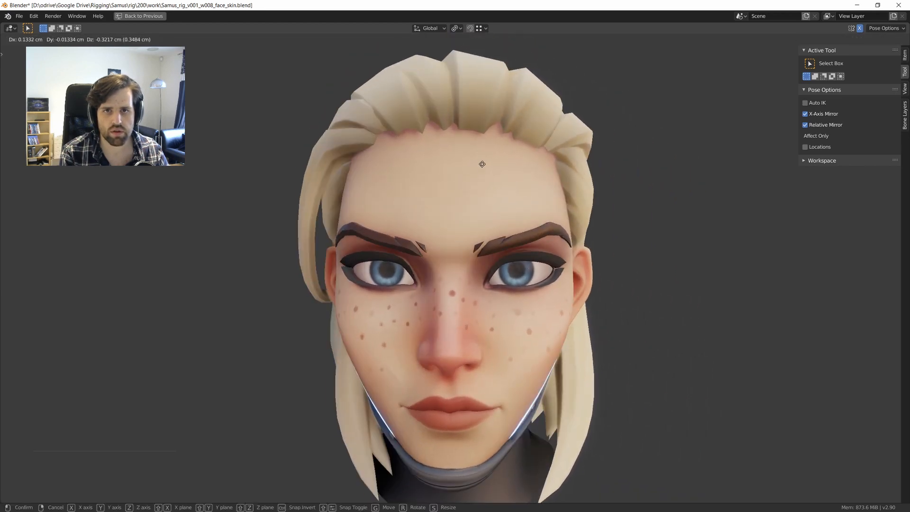
{"action": "right_click", "coordinate": [482, 166]}
{"action": "key", "text": "KP_3"}
{"action": "key", "text": "g"}
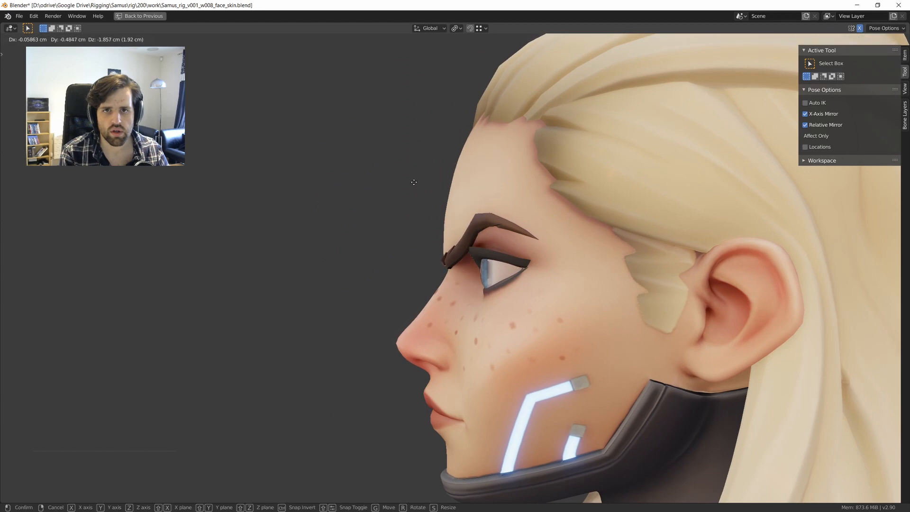
{"action": "left_click", "coordinate": [422, 169]}
{"action": "key", "text": "KP_1"}
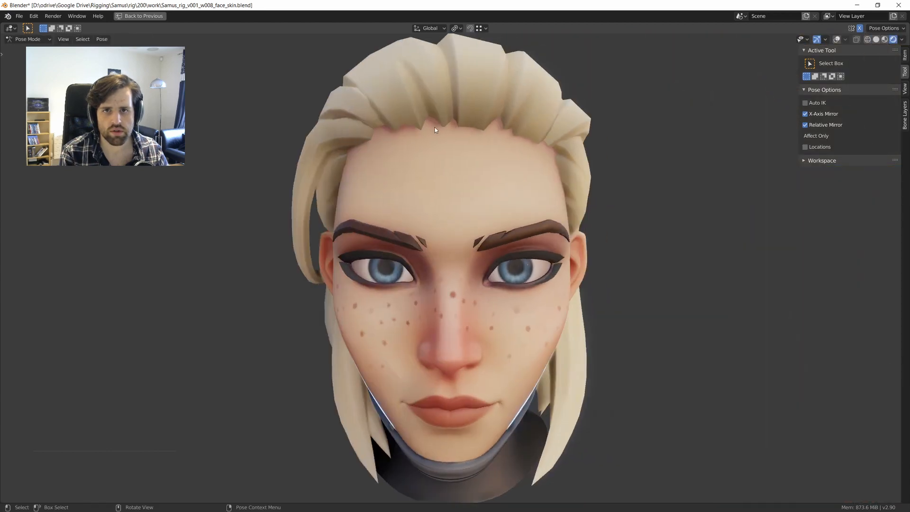
{"action": "middle_click_drag", "start_coordinate": [434, 127], "coordinate": [487, 128]}
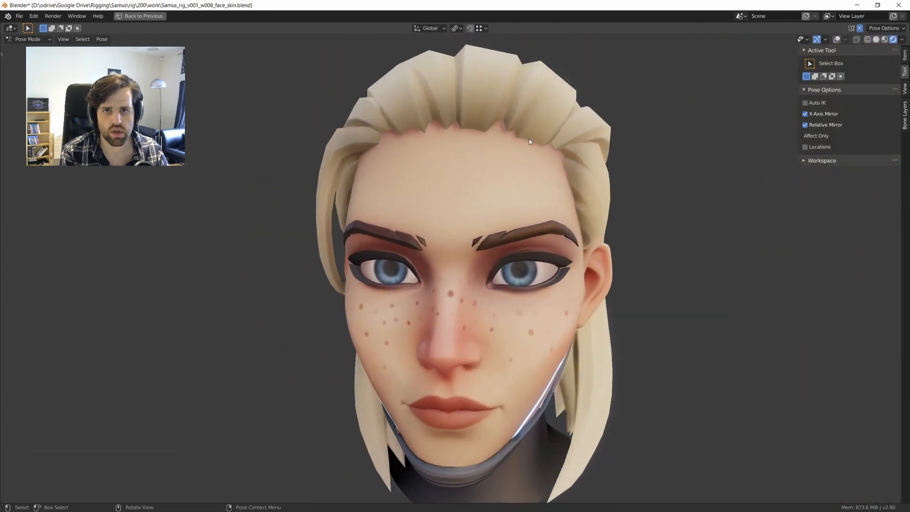
{"action": "key", "text": "KP_1"}
{"action": "key", "text": "g"}
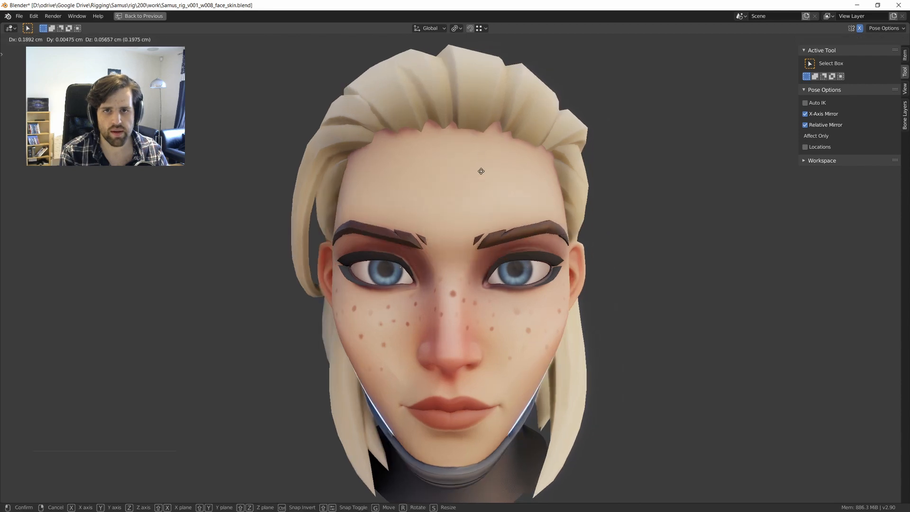
{"action": "right_click", "coordinate": [479, 183]}
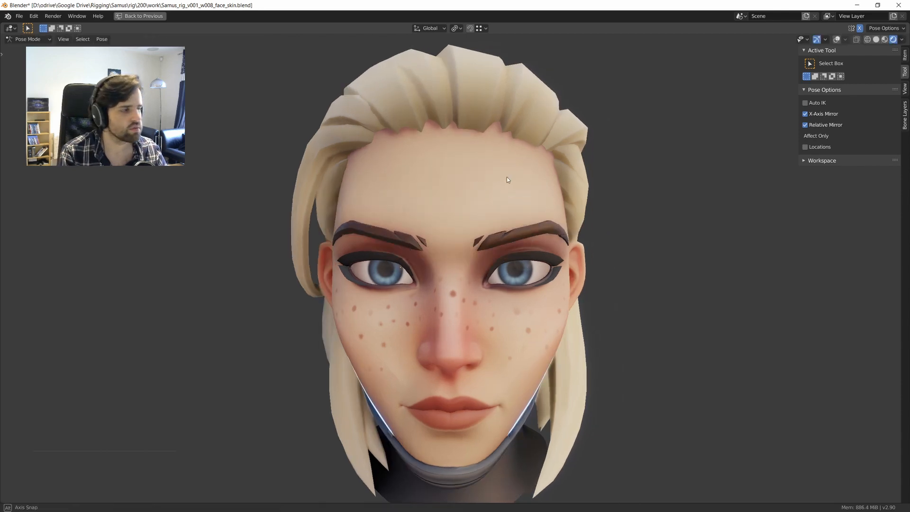
Pull the inner brow controls down to a frown and examine how the brows and forehead deform from several angles.
{"action": "mouse_move", "coordinate": [507, 177]}
{"action": "middle_mouse_down"}
{"action": "mouse_move", "coordinate": [490, 176]}
{"action": "mouse_move", "coordinate": [504, 173]}
{"action": "middle_mouse_up"}
{"action": "middle_click_drag", "start_coordinate": [500, 130], "coordinate": [545, 137]}
{"action": "scroll", "coordinate": [507, 140], "scroll_direction": "down", "scroll_amount": 3}
{"action": "middle_click_drag", "start_coordinate": [488, 143], "coordinate": [443, 136]}
{"action": "key", "text": "KP_1"}
{"action": "scroll", "coordinate": [497, 166], "scroll_direction": "up", "scroll_amount": 3}
{"action": "key", "text": "g"}
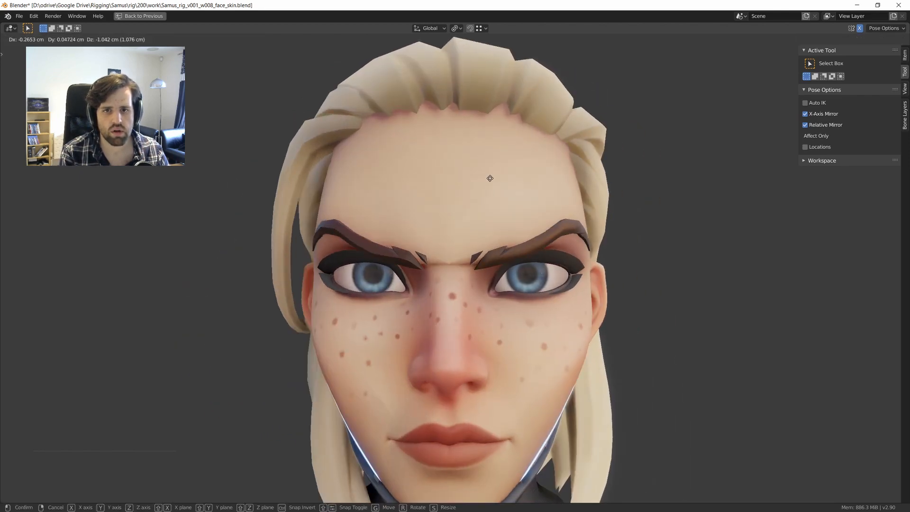
{"action": "left_click", "coordinate": [490, 180]}
{"action": "mouse_move", "coordinate": [489, 179]}
{"action": "middle_mouse_down"}
{"action": "mouse_move", "coordinate": [474, 194]}
{"action": "mouse_move", "coordinate": [493, 196]}
{"action": "mouse_move", "coordinate": [488, 167]}
{"action": "middle_mouse_up"}
{"action": "key", "text": "g"}
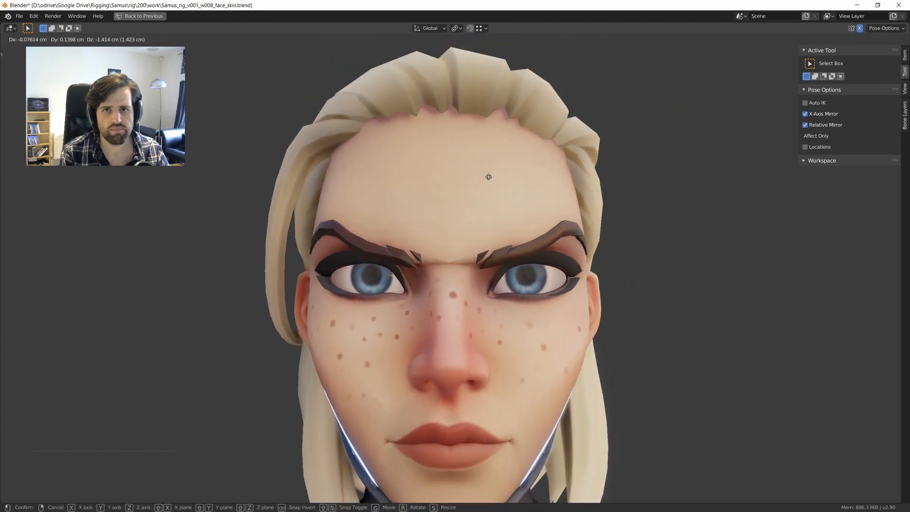
{"action": "right_click", "coordinate": [487, 163]}
Restore the multi-editor layout and show the viewport overlays again with the forehead in view.
{"action": "key", "text": "ctrl+space"}
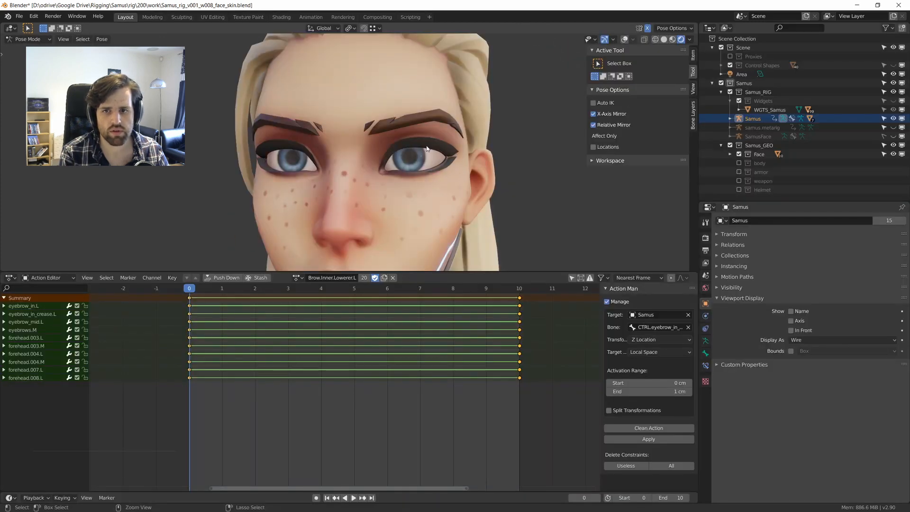
{"action": "key", "text": "ctrl+space"}
{"action": "key", "text": "ctrl+space"}
{"action": "key", "text": "z"}
{"action": "middle_click_drag", "start_coordinate": [410, 114], "coordinate": [439, 199], "text": "shift"}
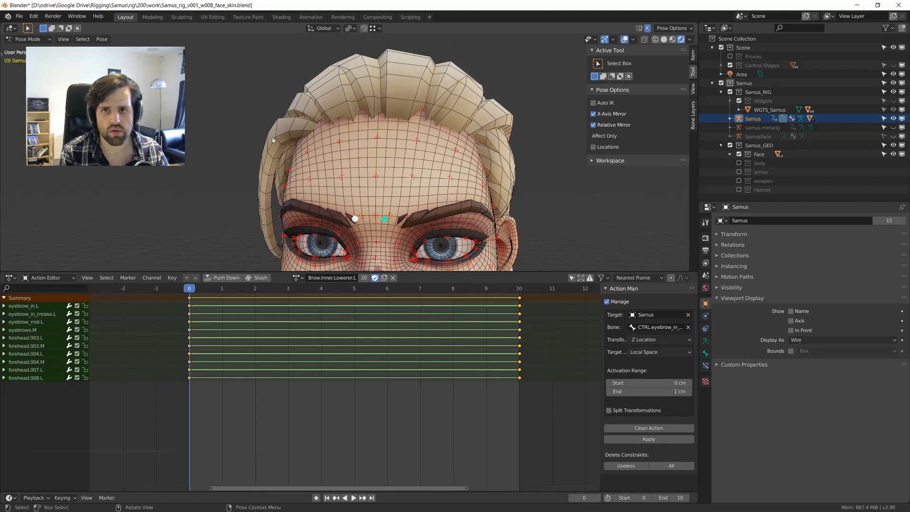
Keyframe the five upper-row forehead bones at rest on frame 10, clean and apply the Brow.Inner.Lowerer.L action, and play it back.
{"action": "middle_click_drag", "start_coordinate": [272, 137], "coordinate": [311, 136]}
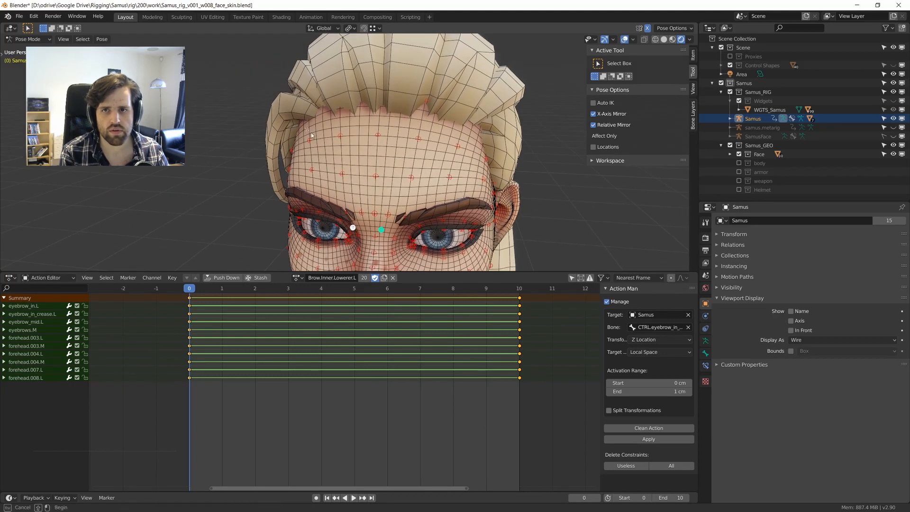
{"action": "middle_click_drag", "start_coordinate": [380, 133], "coordinate": [398, 138]}
{"action": "left_click", "coordinate": [338, 138], "text": "shift"}
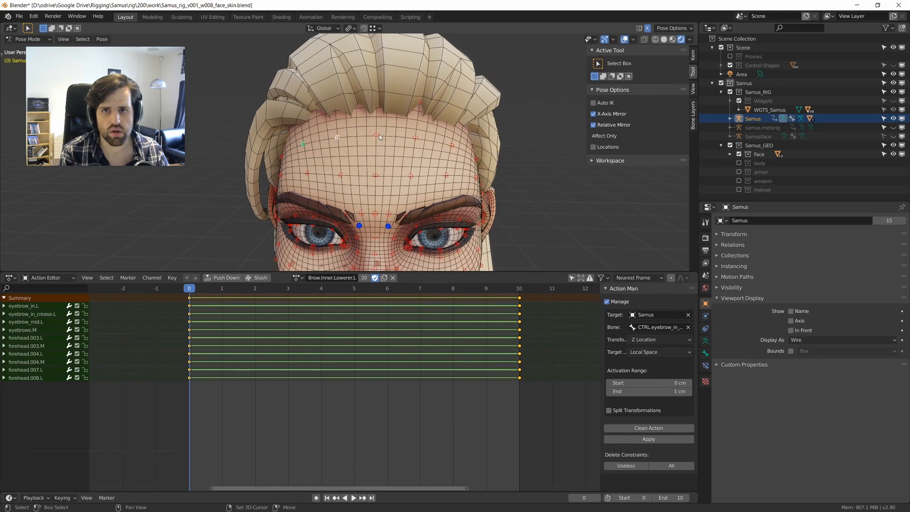
{"action": "left_click", "coordinate": [376, 137], "text": "shift"}
{"action": "left_click", "coordinate": [415, 140], "text": "shift"}
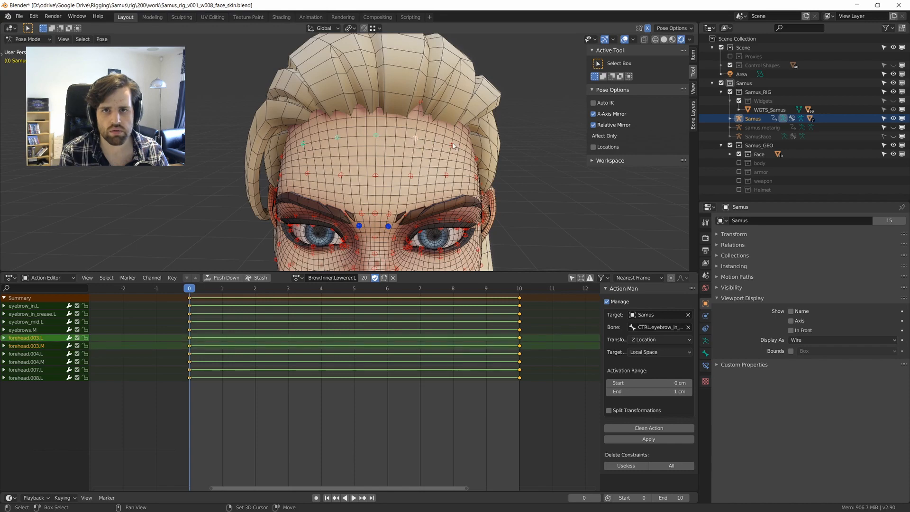
{"action": "left_click", "coordinate": [453, 146], "text": "shift"}
{"action": "middle_click_drag", "start_coordinate": [453, 146], "coordinate": [435, 168]}
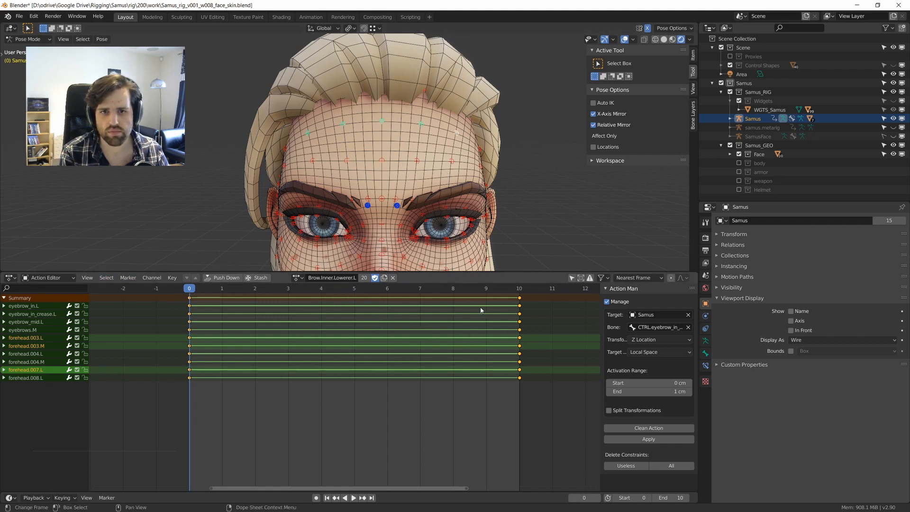
{"action": "left_click", "coordinate": [519, 290]}
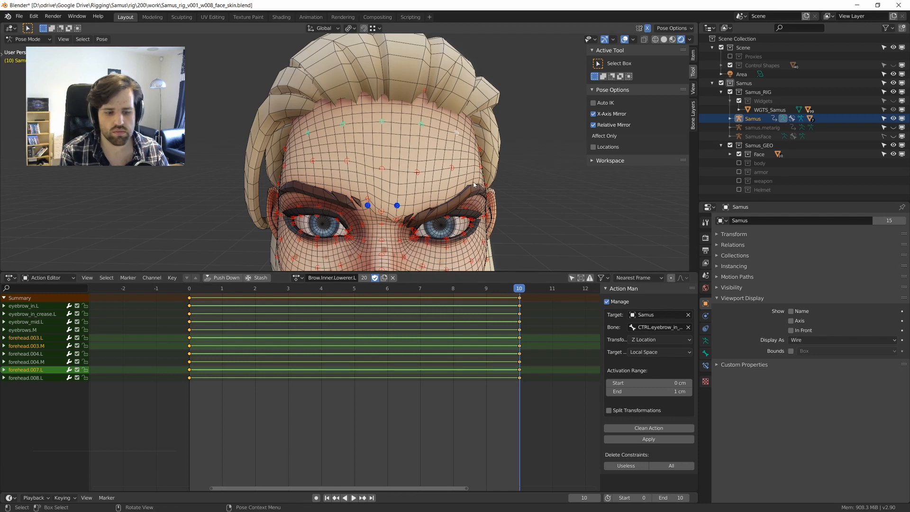
{"action": "key", "text": "i"}
{"action": "left_click", "coordinate": [649, 428]}
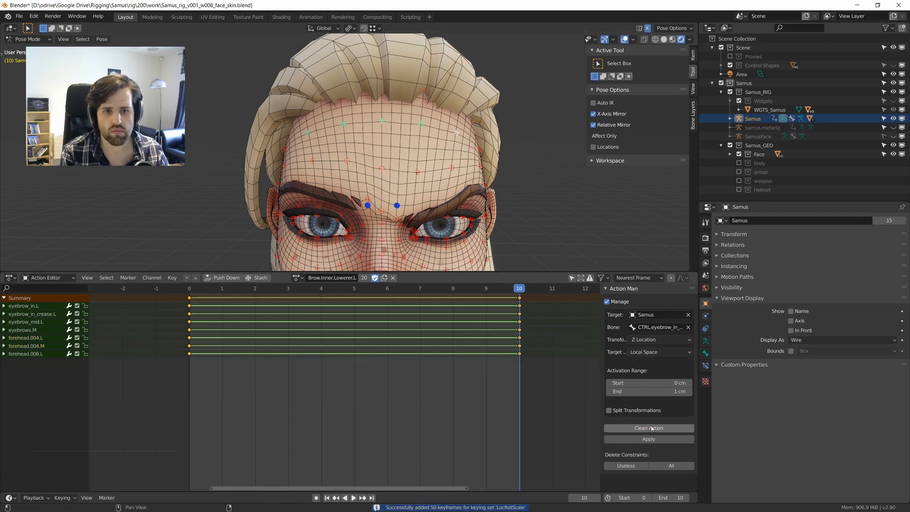
{"action": "middle_click_drag", "start_coordinate": [526, 208], "coordinate": [507, 201]}
{"action": "key", "text": "space"}
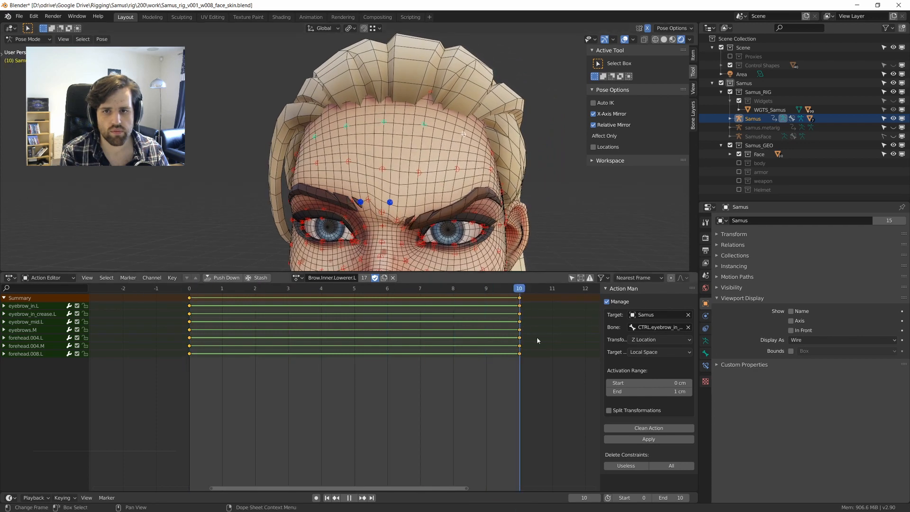
{"action": "key", "text": "Escape"}
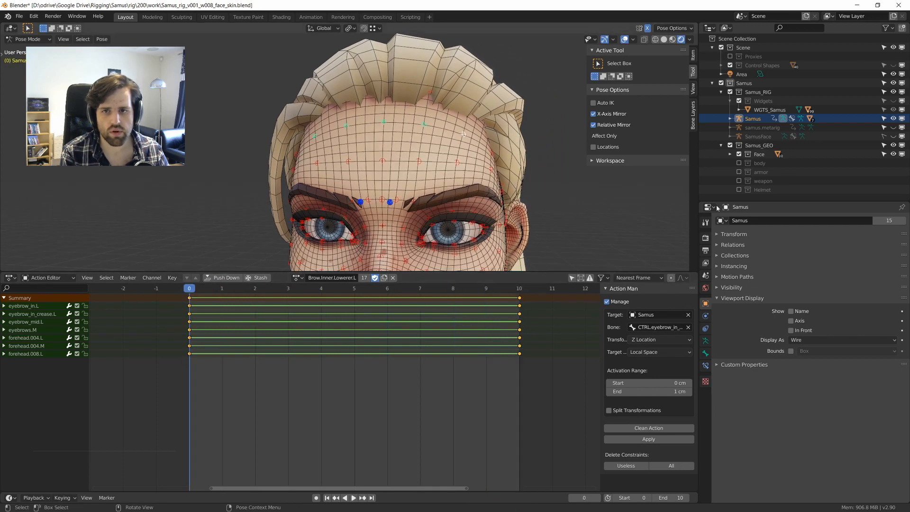
Switch to the Brow.Inner.Lowerer.R action, keyframe the same upper-row forehead bones at frame 10, and clean and apply the action.
{"action": "left_click", "coordinate": [297, 278]}
{"action": "left_click", "coordinate": [342, 359]}
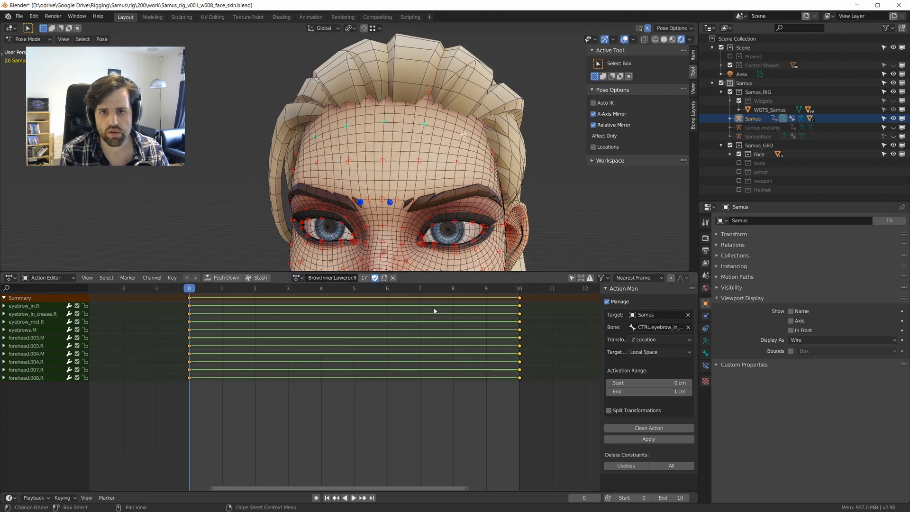
{"action": "key", "text": "shift+Right"}
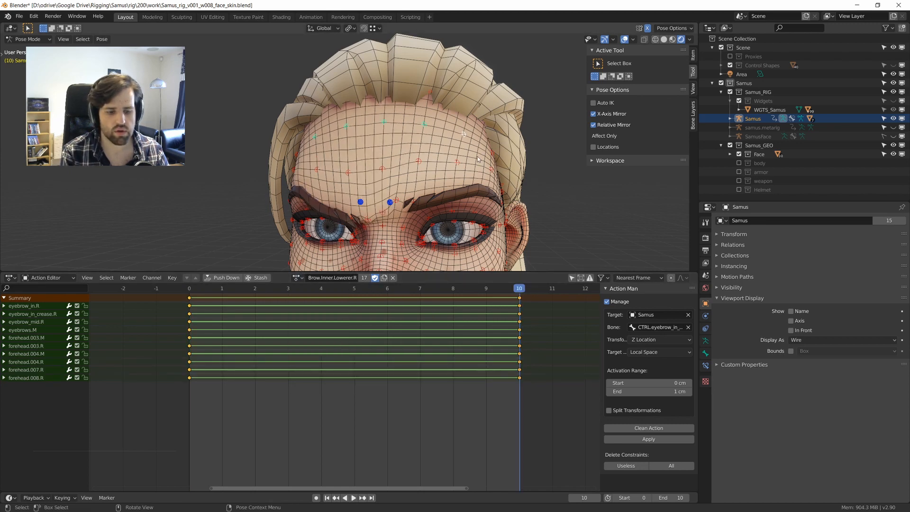
{"action": "key", "text": "i"}
{"action": "left_click", "coordinate": [634, 427]}
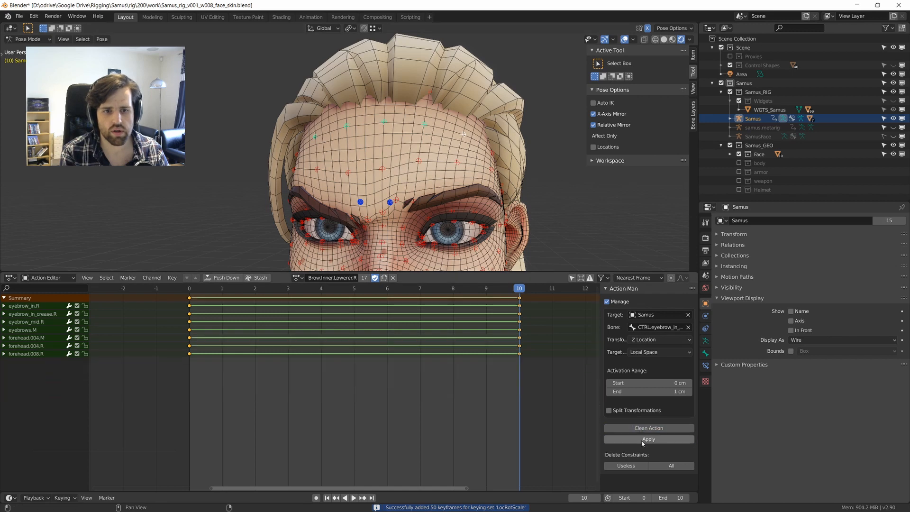
{"action": "middle_click_drag", "start_coordinate": [369, 187], "coordinate": [386, 187]}
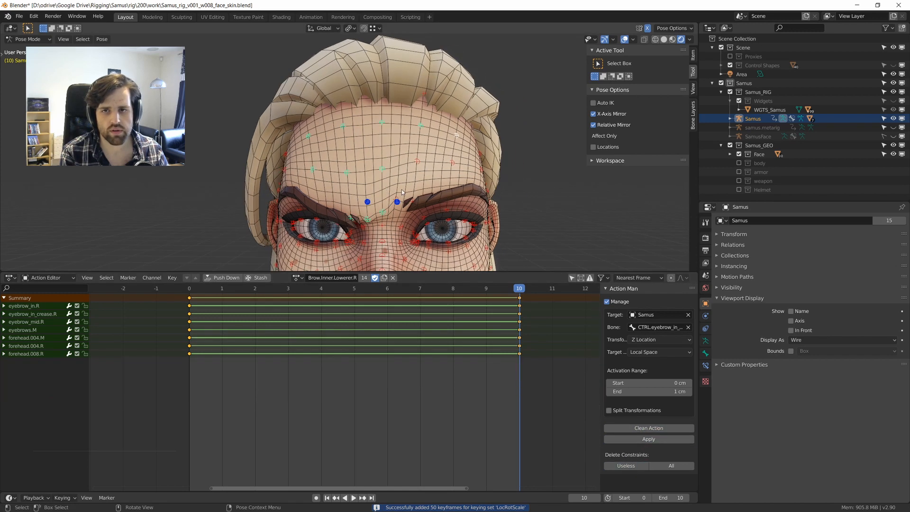
Clear the location of all pose bones, leave Pose Mode and re-enter it on the Samus rig.
{"action": "key", "text": "a"}
{"action": "key", "text": "alt+g"}
{"action": "key", "text": "ctrl+Tab"}
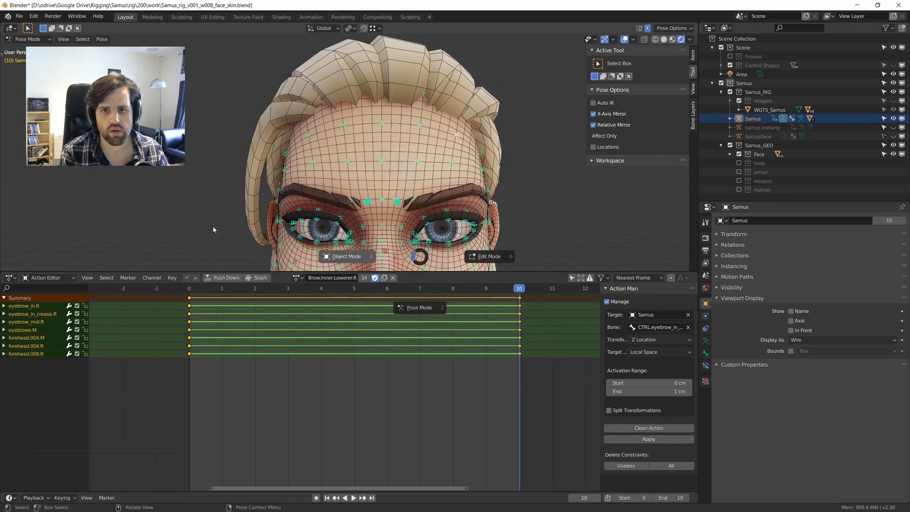
{"action": "left_click", "coordinate": [213, 227]}
{"action": "left_click", "coordinate": [398, 203]}
{"action": "key", "text": "ctrl+Tab"}
{"action": "left_click", "coordinate": [407, 306]}
{"action": "key", "text": "ctrl+Tab"}
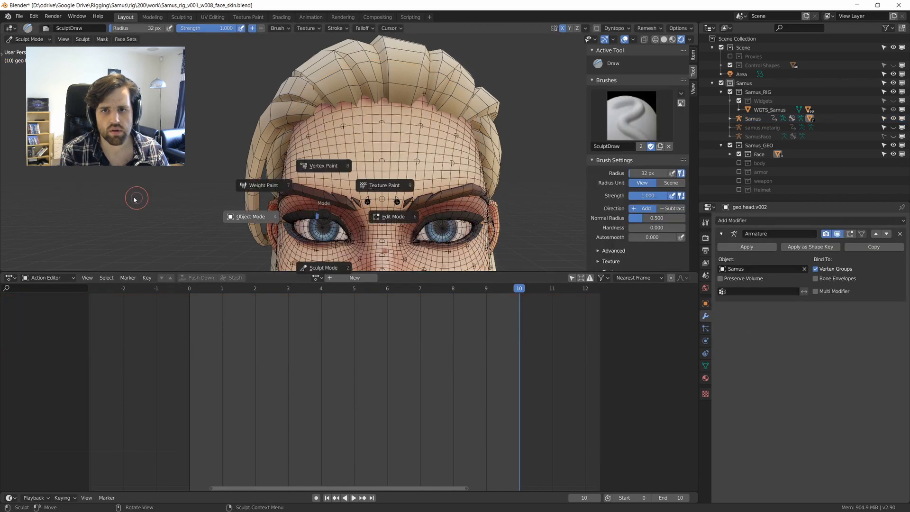
{"action": "left_click", "coordinate": [135, 199]}
{"action": "left_click", "coordinate": [394, 203]}
{"action": "key", "text": "ctrl+Tab"}
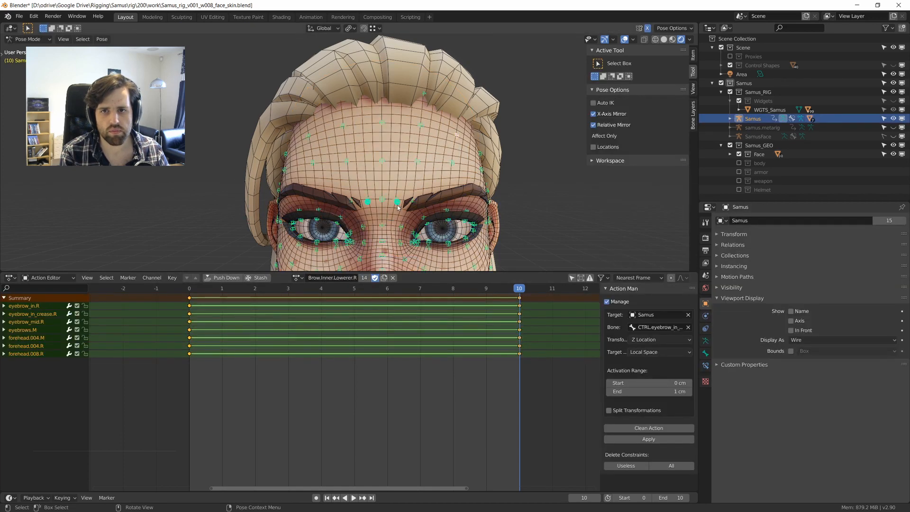
Test the inner brow controls by raising and lowering them, examine the forehead, and clear the controls' location.
{"action": "key", "text": "g"}
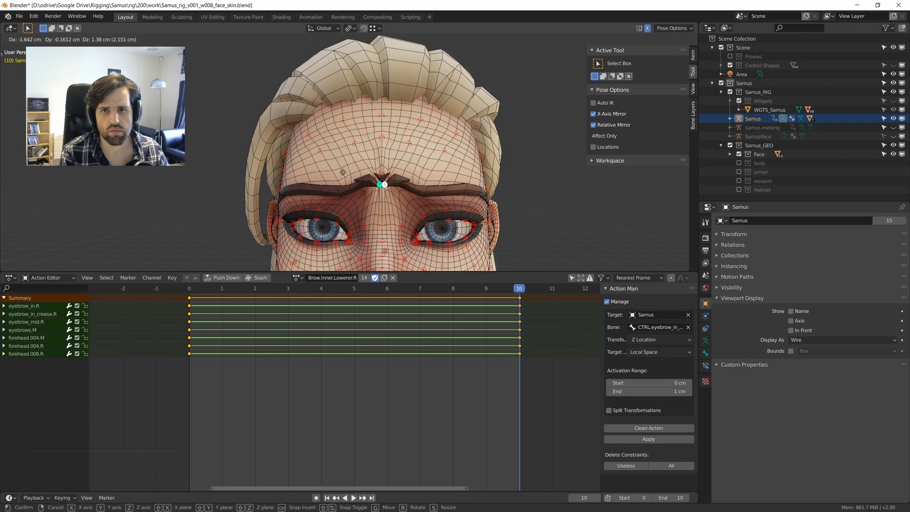
{"action": "right_click", "coordinate": [373, 223]}
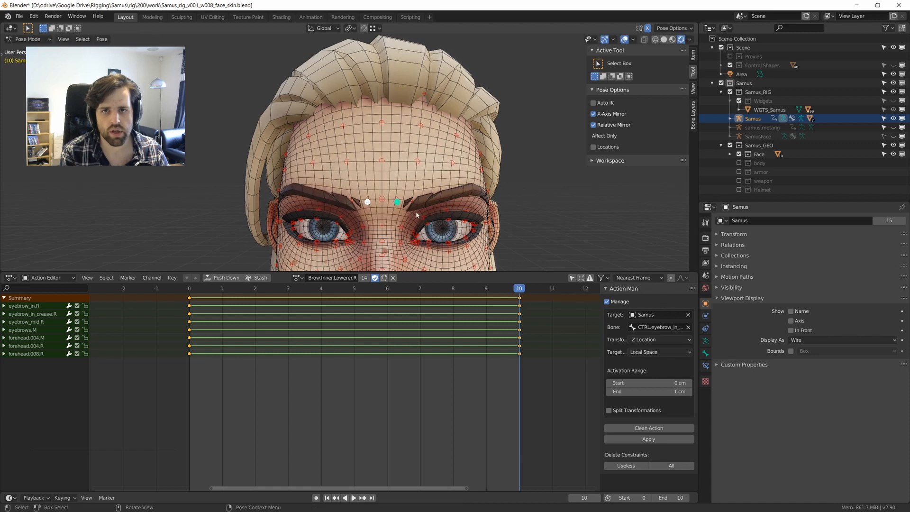
{"action": "middle_click_drag", "start_coordinate": [416, 212], "coordinate": [403, 214]}
{"action": "middle_click_drag", "start_coordinate": [381, 242], "coordinate": [373, 195], "text": "shift"}
{"action": "key", "text": "g"}
{"action": "left_click", "coordinate": [386, 189]}
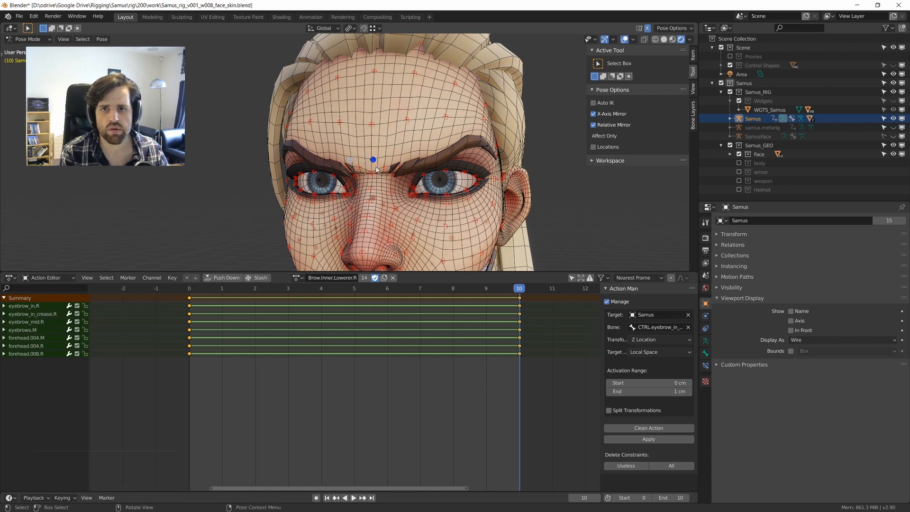
{"action": "key", "text": "a"}
{"action": "left_click", "coordinate": [351, 160]}
{"action": "key", "text": "alt+g"}
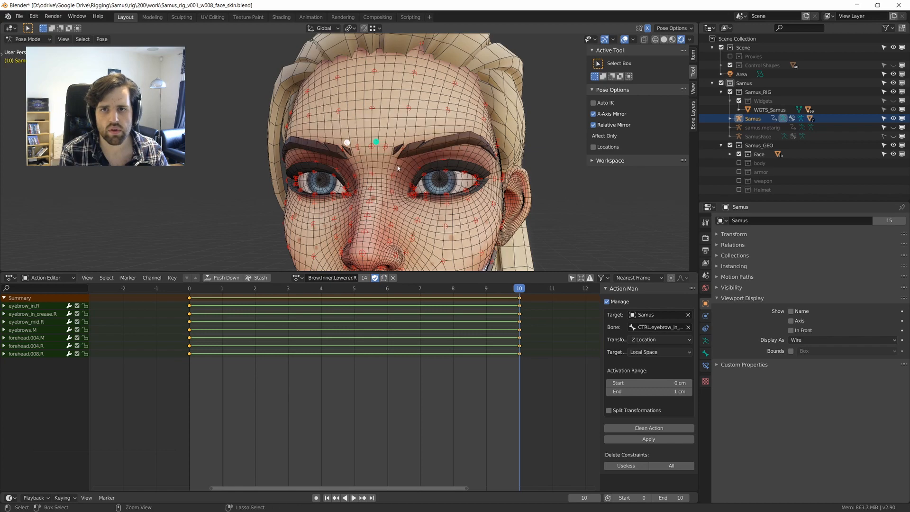
Enlarge the 3D viewport and test moving the inner brow controls inward and down, and sideways, cancelling each move.
{"action": "key", "text": "ctrl+space"}
{"action": "middle_click_drag", "start_coordinate": [438, 242], "coordinate": [452, 199]}
{"action": "key", "text": "g"}
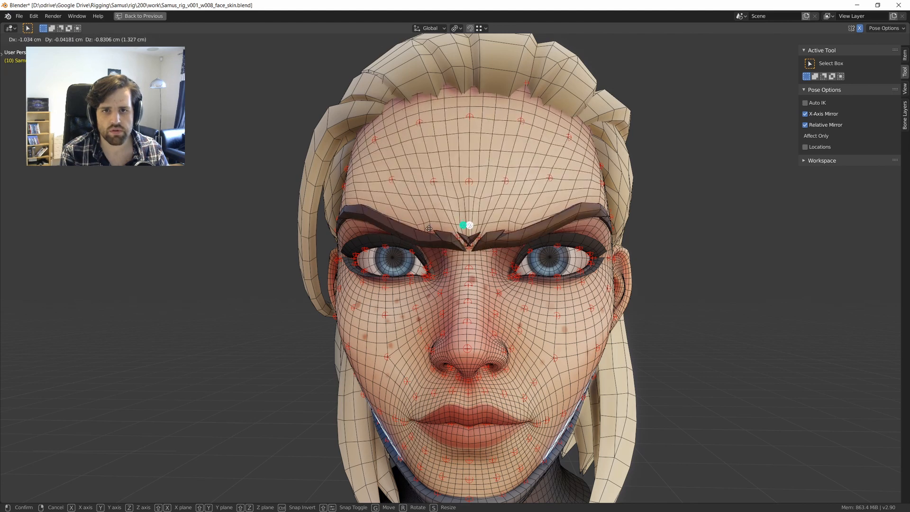
{"action": "right_click", "coordinate": [459, 212]}
{"action": "key", "text": "g"}
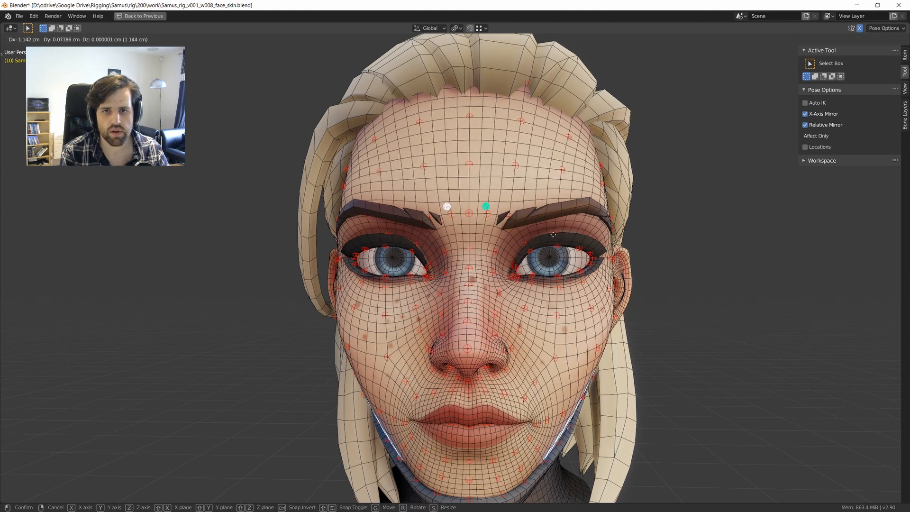
{"action": "right_click", "coordinate": [514, 237]}
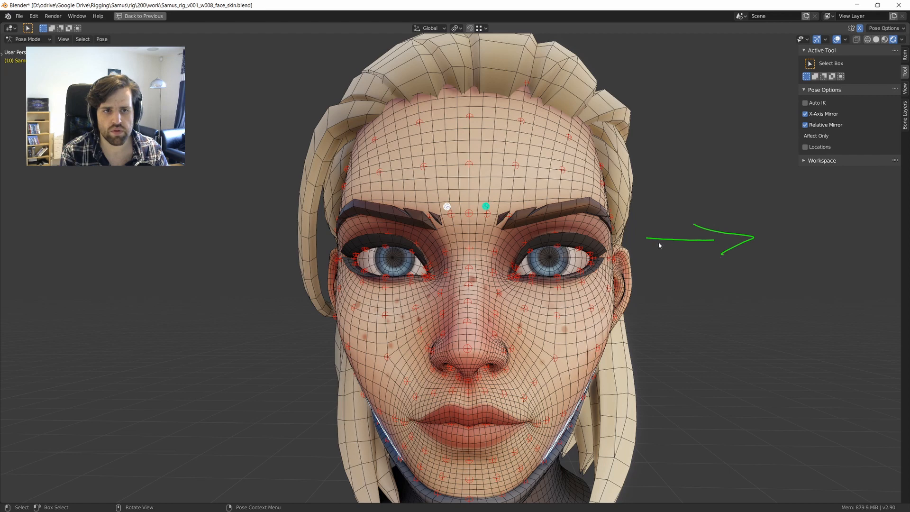
Examine the brow shape while lowering and raising the inner brow controls, and leave them in a lowered frown.
{"action": "middle_click_drag", "start_coordinate": [694, 260], "coordinate": [610, 252]}
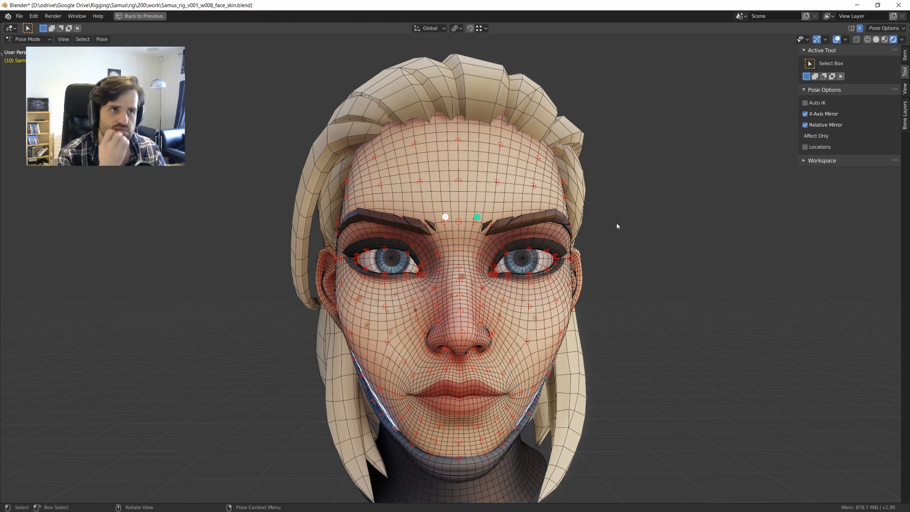
{"action": "mouse_move", "coordinate": [595, 214]}
{"action": "middle_mouse_down"}
{"action": "mouse_move", "coordinate": [553, 212]}
{"action": "mouse_move", "coordinate": [579, 219]}
{"action": "middle_mouse_up"}
{"action": "key", "text": "g"}
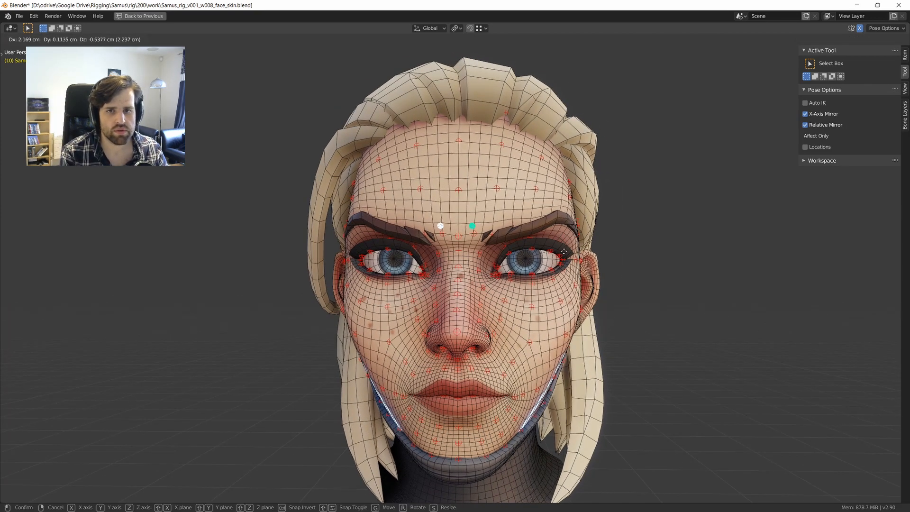
{"action": "left_click", "coordinate": [563, 251]}
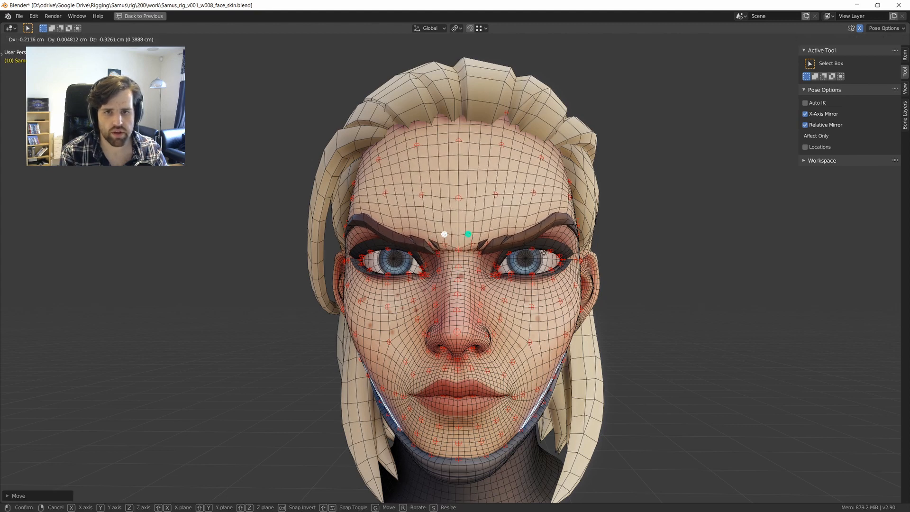
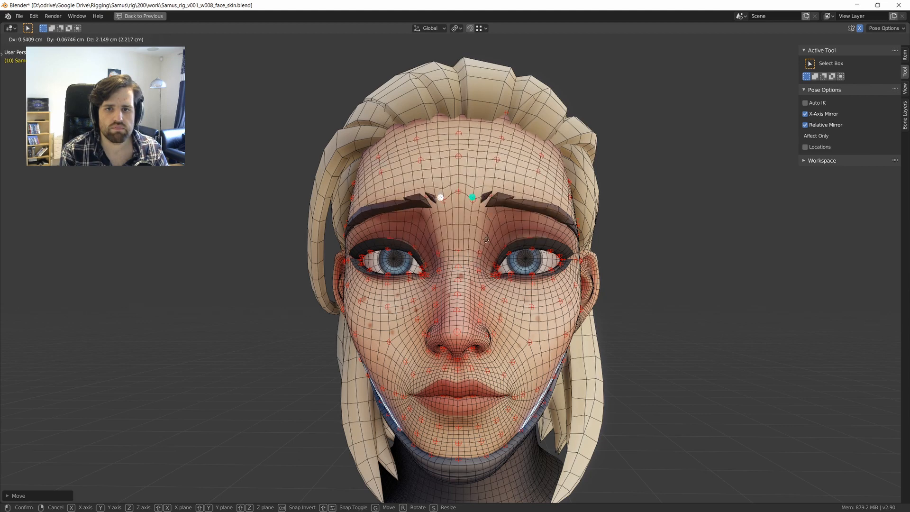
{"action": "left_click", "coordinate": [529, 247]}
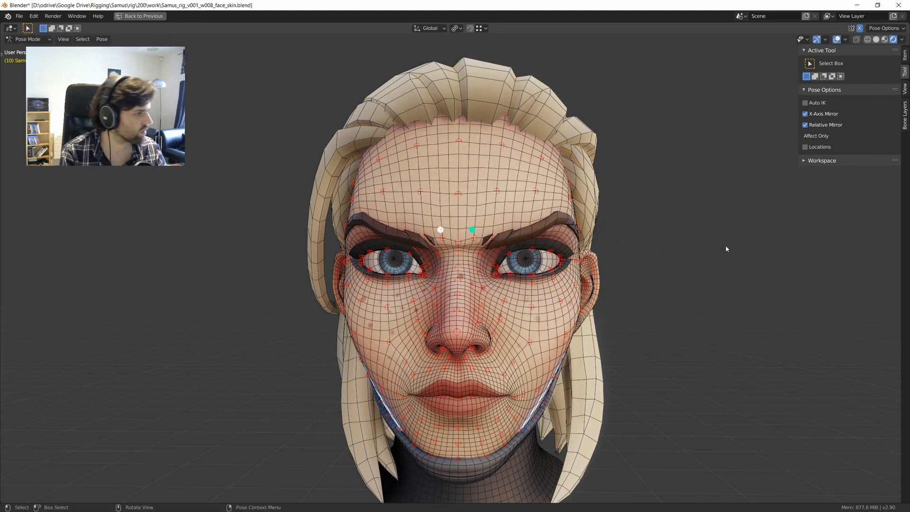
Test the inner brow controls by raising them and moving them together, checking from the front and in perspective.
{"action": "middle_click_drag", "start_coordinate": [470, 226], "coordinate": [492, 266]}
{"action": "key", "text": "g"}
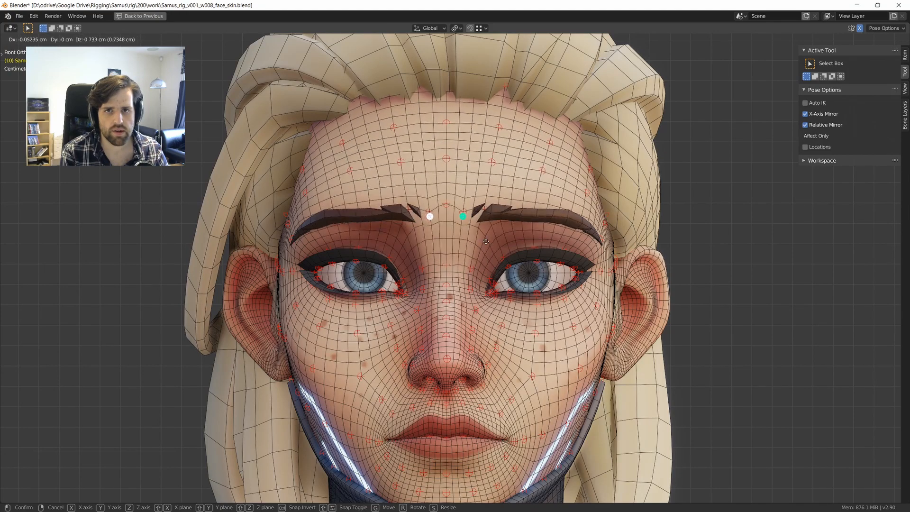
{"action": "left_click", "coordinate": [488, 268]}
{"action": "middle_click_drag", "start_coordinate": [489, 268], "coordinate": [488, 259]}
{"action": "key", "text": "g"}
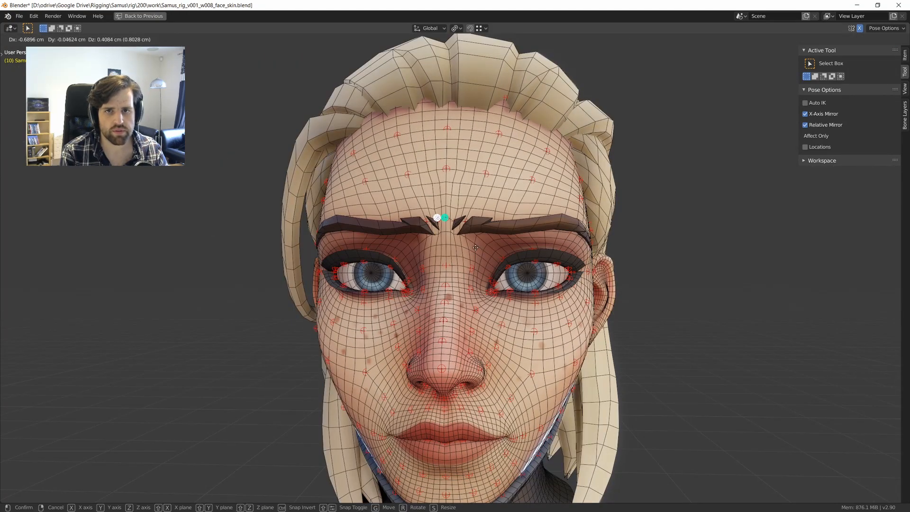
{"action": "left_click", "coordinate": [477, 265]}
Lower the inner brow controls, examine the outer brow from a three-quarter view, and clear the location of all pose bones.
{"action": "middle_click_drag", "start_coordinate": [536, 261], "coordinate": [511, 249]}
{"action": "key", "text": "g"}
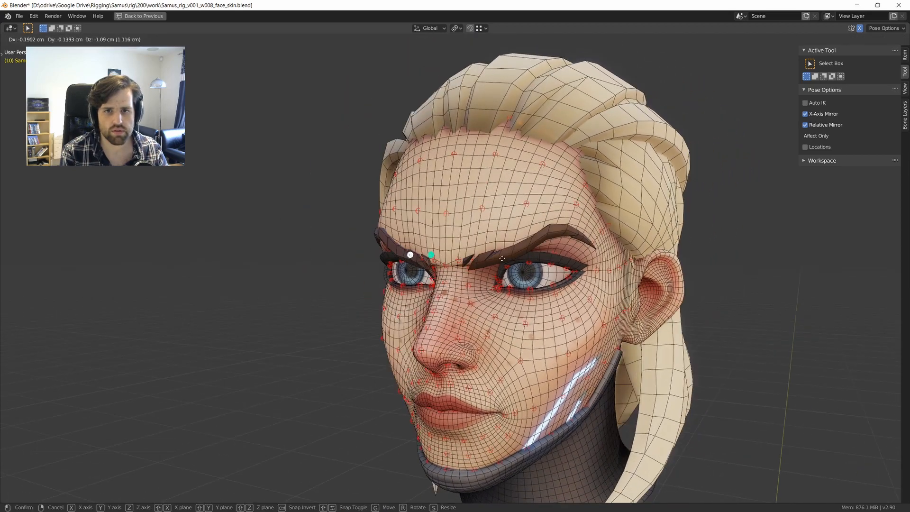
{"action": "left_click", "coordinate": [500, 290]}
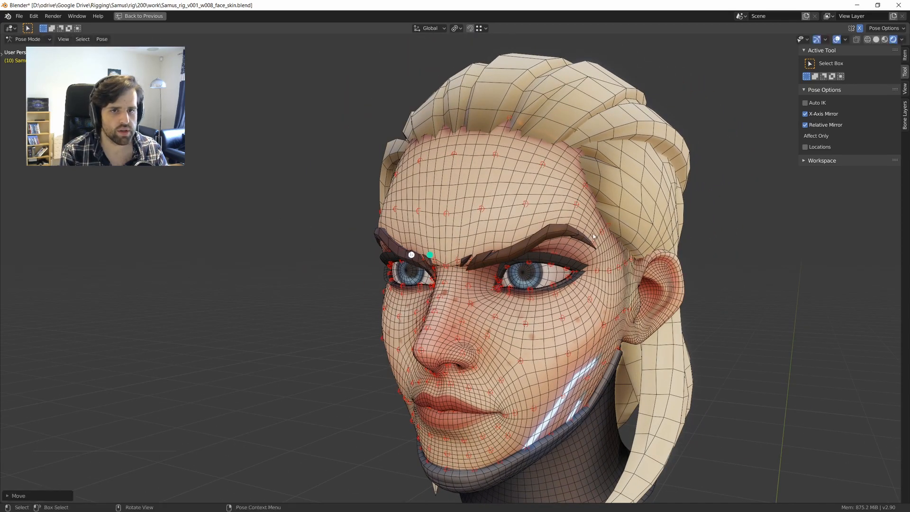
{"action": "middle_click_drag", "start_coordinate": [600, 254], "coordinate": [578, 246]}
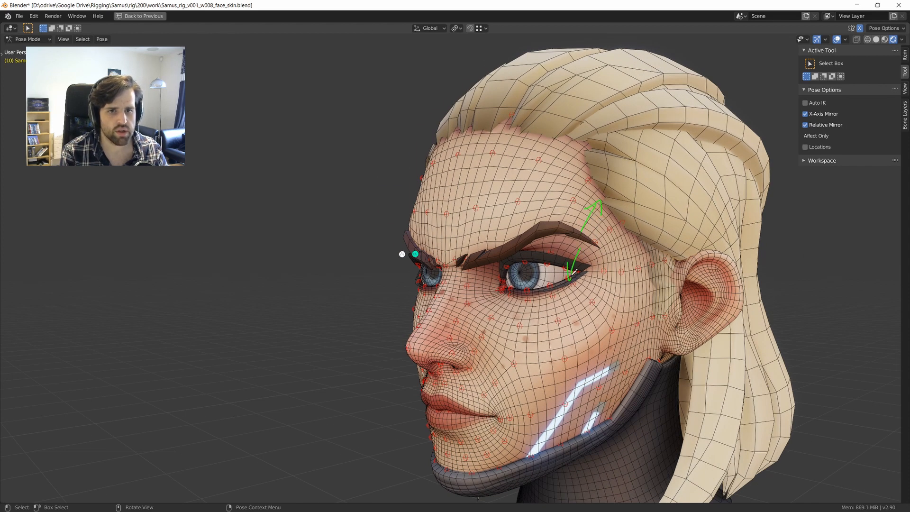
{"action": "middle_click_drag", "start_coordinate": [514, 261], "coordinate": [550, 260]}
{"action": "key", "text": "a"}
{"action": "scroll", "coordinate": [514, 264], "scroll_direction": "up", "scroll_amount": 3}
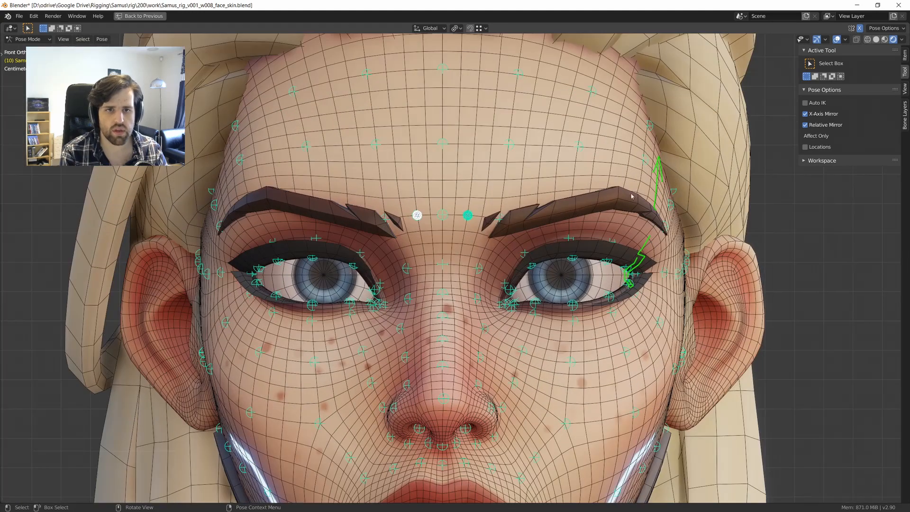
{"action": "scroll", "coordinate": [570, 229], "scroll_direction": "down", "scroll_amount": 5}
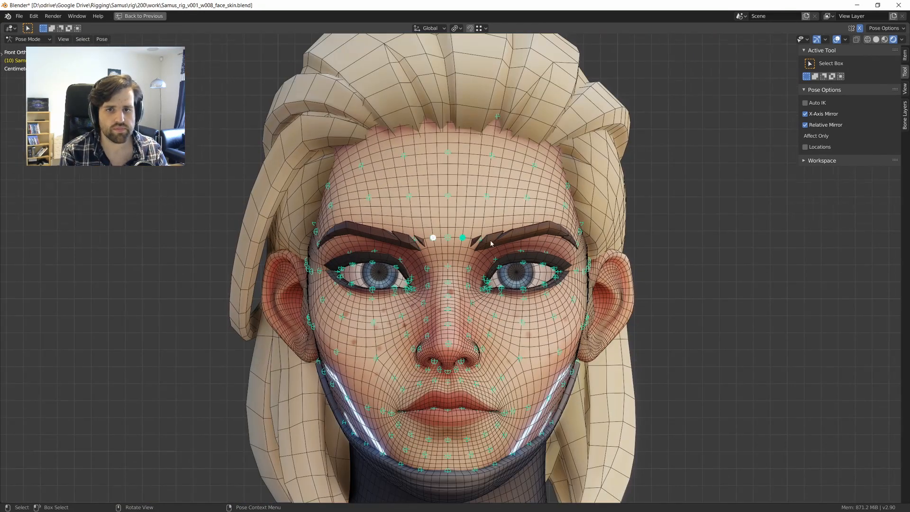
Restore the full layout and switch the Action Editor to the Brow.Outer.Lowerer.L action.
{"action": "key", "text": "ctrl+space"}
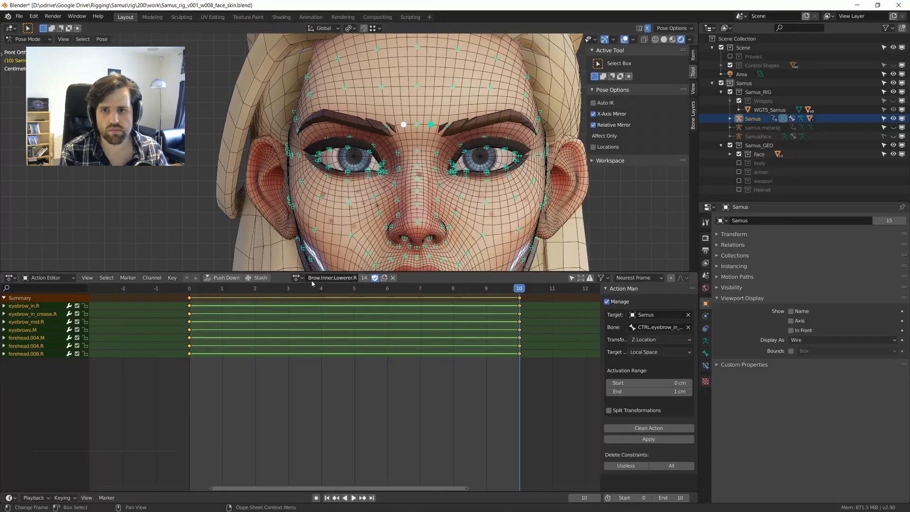
{"action": "left_click", "coordinate": [296, 277]}
{"action": "type", "text": "borw"}
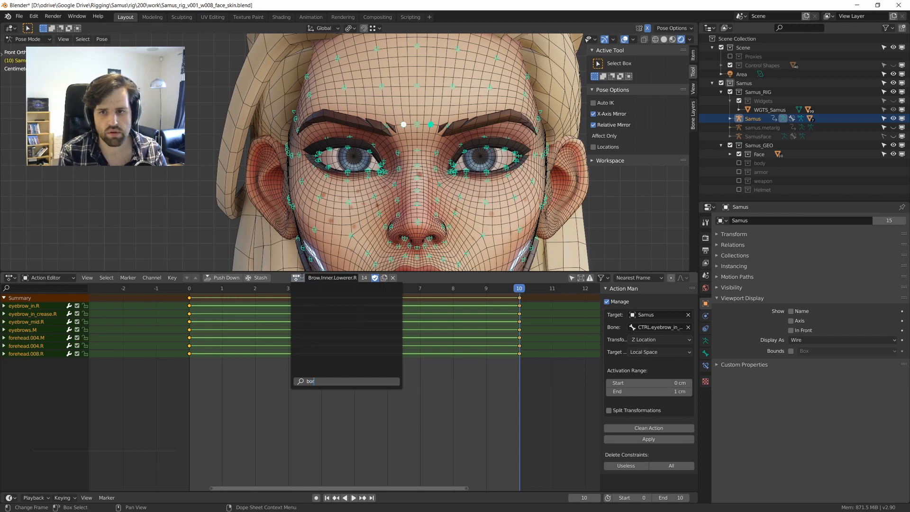
{"action": "key", "text": "BackSpace"}
{"action": "key", "text": "BackSpace"}
{"action": "type", "text": "row.out"}
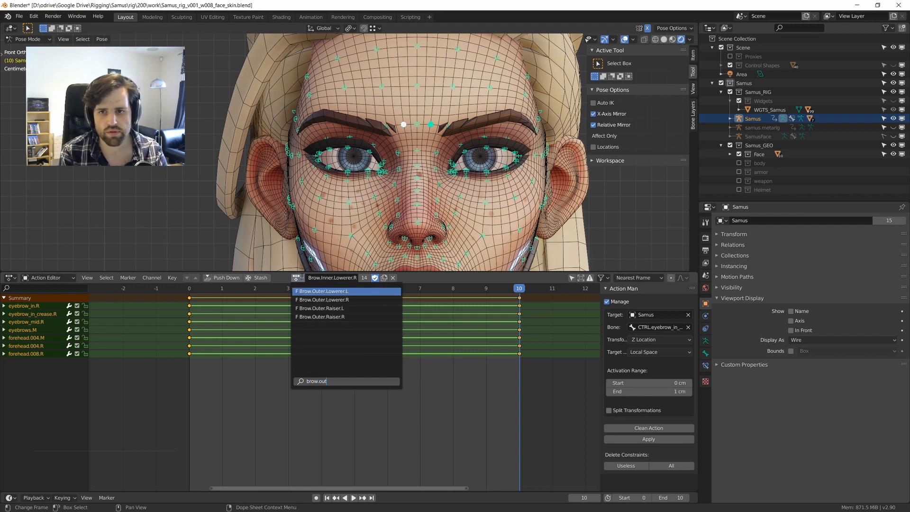
{"action": "left_click", "coordinate": [346, 291]}
Try lowering the inner brow controls with the left outer-brow action loaded, and undo the move.
{"action": "middle_click_drag", "start_coordinate": [525, 173], "coordinate": [498, 198], "text": "shift"}
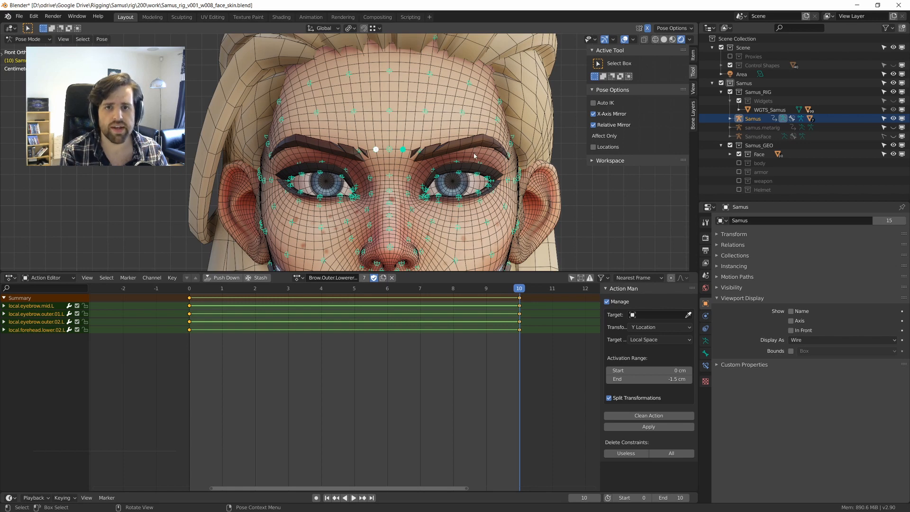
{"action": "middle_click_drag", "start_coordinate": [474, 156], "coordinate": [469, 162]}
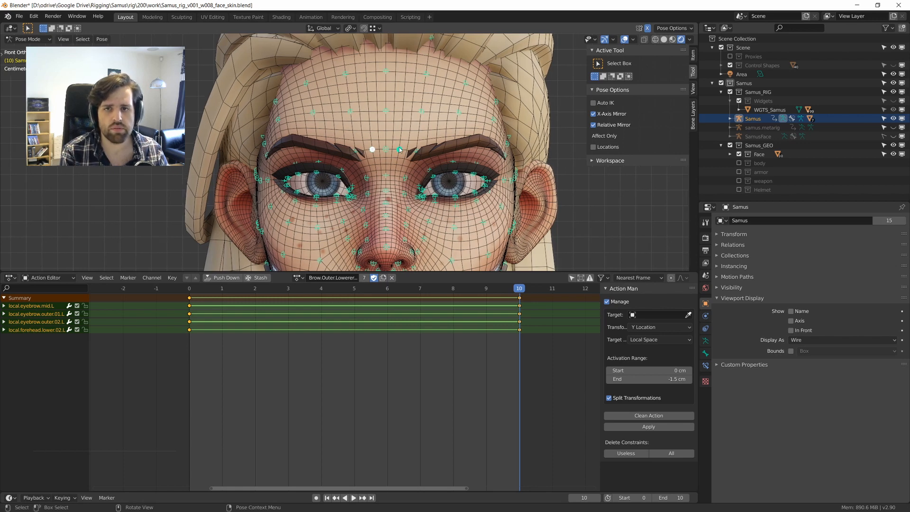
{"action": "left_click_drag", "start_coordinate": [400, 150], "coordinate": [421, 180]}
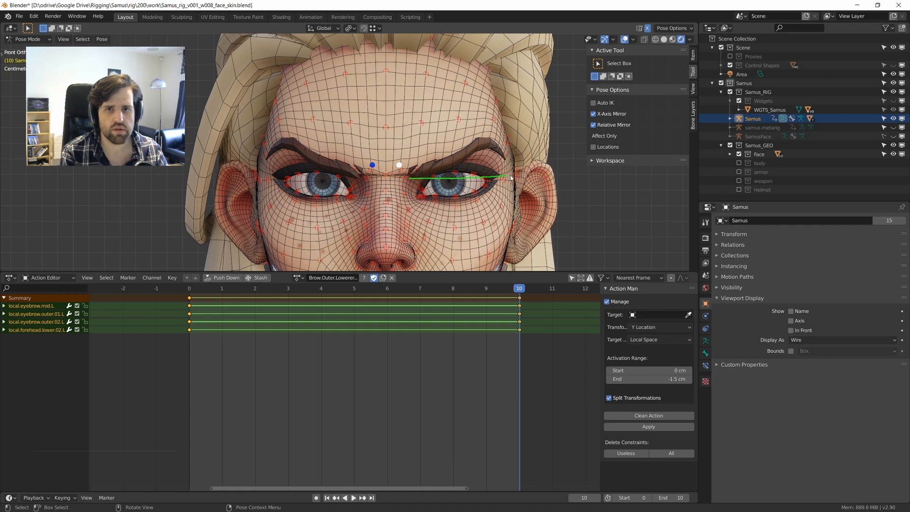
{"action": "key", "text": "ctrl+z"}
{"action": "key", "text": "ctrl+z"}
{"action": "key", "text": "alt+g"}
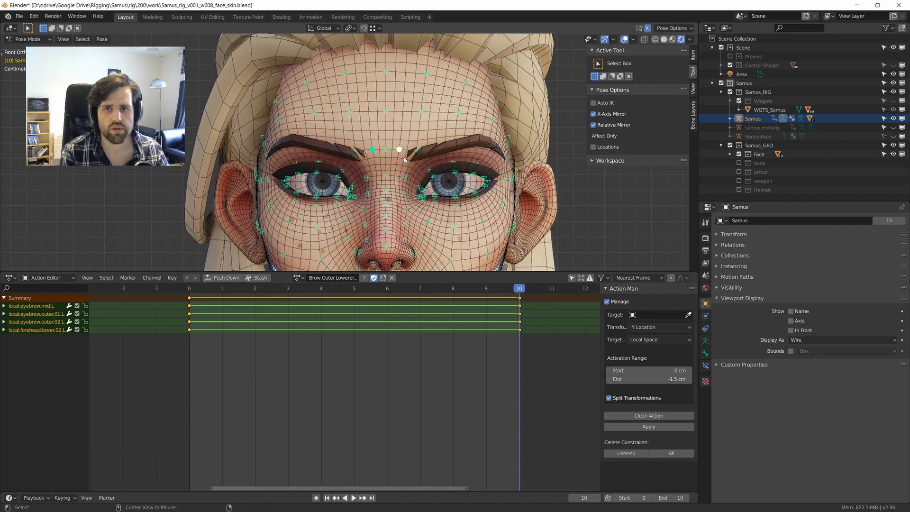
Lower the inner brow controls about 2.65 cm along global Z from the left-side control.
{"action": "left_click", "coordinate": [399, 150]}
{"action": "scroll", "coordinate": [413, 165], "scroll_direction": "up", "scroll_amount": 1}
{"action": "middle_click_drag", "start_coordinate": [425, 165], "coordinate": [386, 165], "text": "shift"}
{"action": "key", "text": "g"}
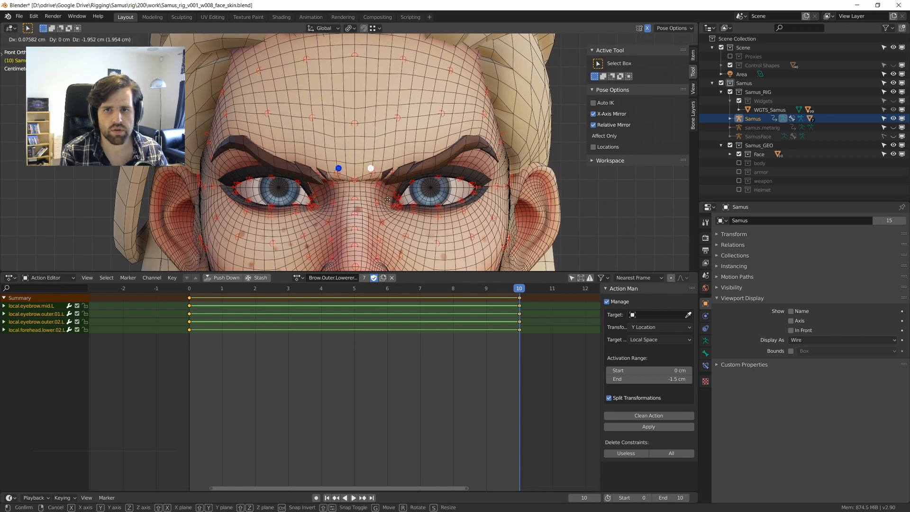
{"action": "right_click", "coordinate": [389, 199]}
{"action": "key", "text": "g"}
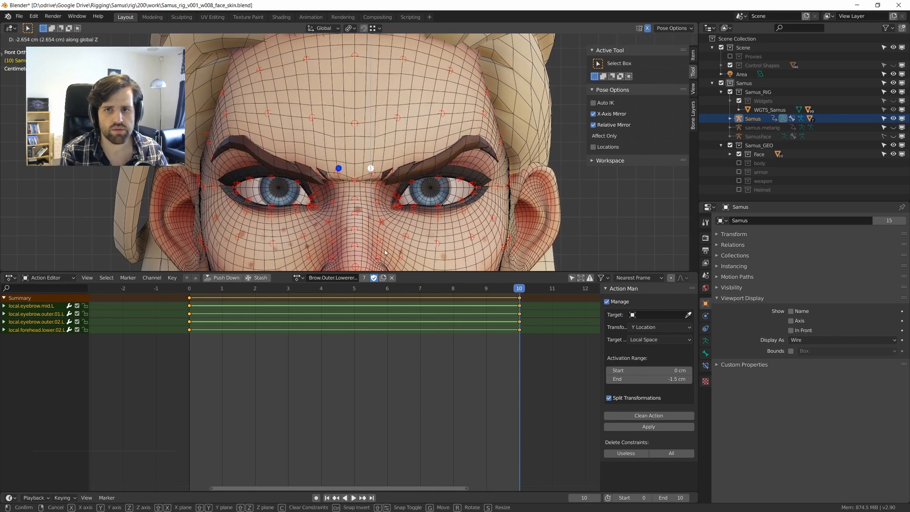
{"action": "left_click", "coordinate": [386, 250]}
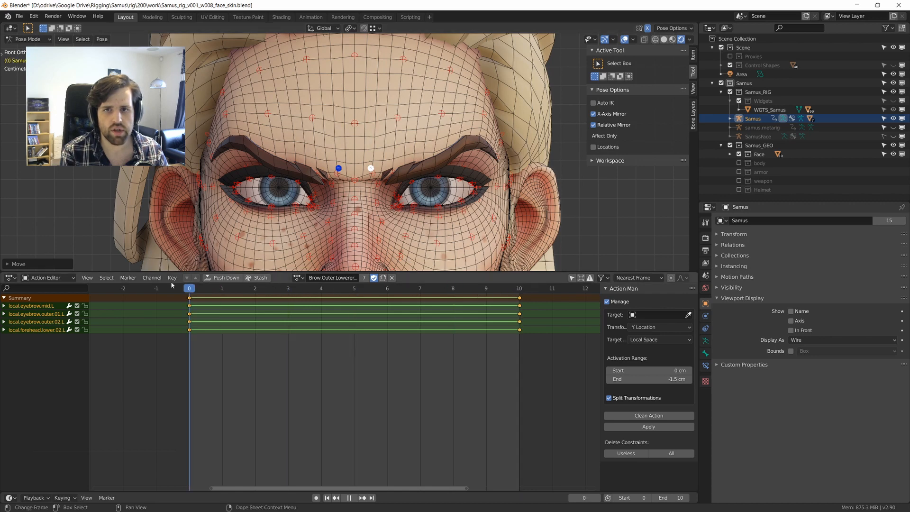
Delete the frame 10 keyframes from the Brow.Outer.Lowerer.L action.
{"action": "key", "text": "space"}
{"action": "key", "text": "x"}
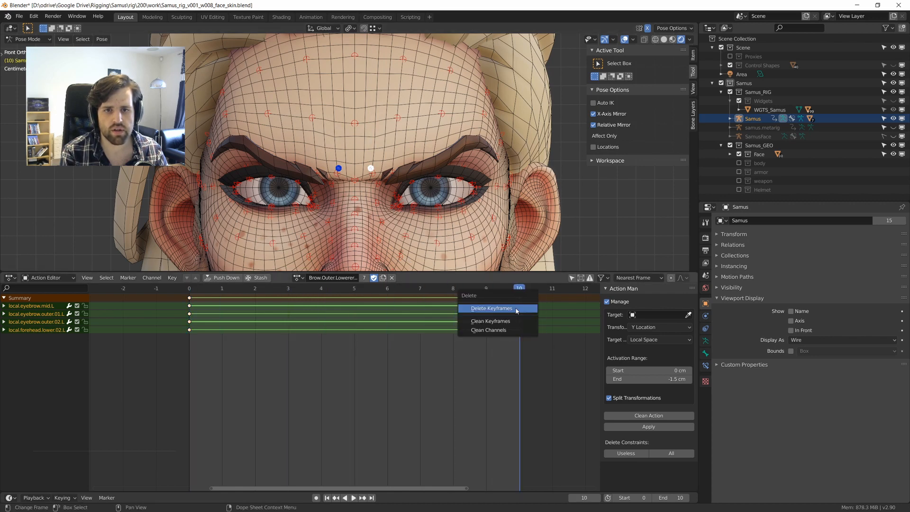
{"action": "left_click", "coordinate": [516, 309]}
Lower the character's left middle eyebrow bone along global Z and reposition it downward in the side view.
{"action": "middle_click_drag", "start_coordinate": [495, 148], "coordinate": [395, 153]}
{"action": "left_click", "coordinate": [389, 151], "text": "shift"}
{"action": "key", "text": "g"}
{"action": "key", "text": "z"}
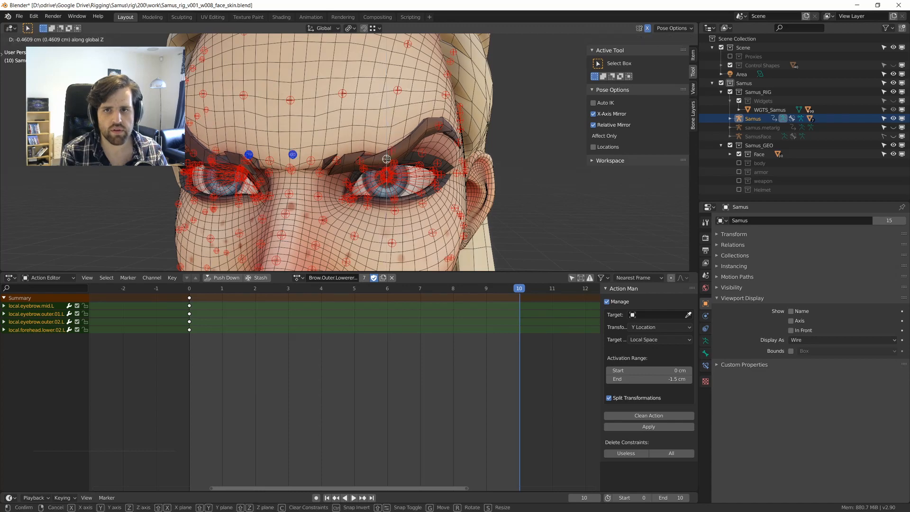
{"action": "left_click", "coordinate": [437, 127]}
{"action": "middle_click_drag", "start_coordinate": [416, 150], "coordinate": [360, 160]}
{"action": "key", "text": "g"}
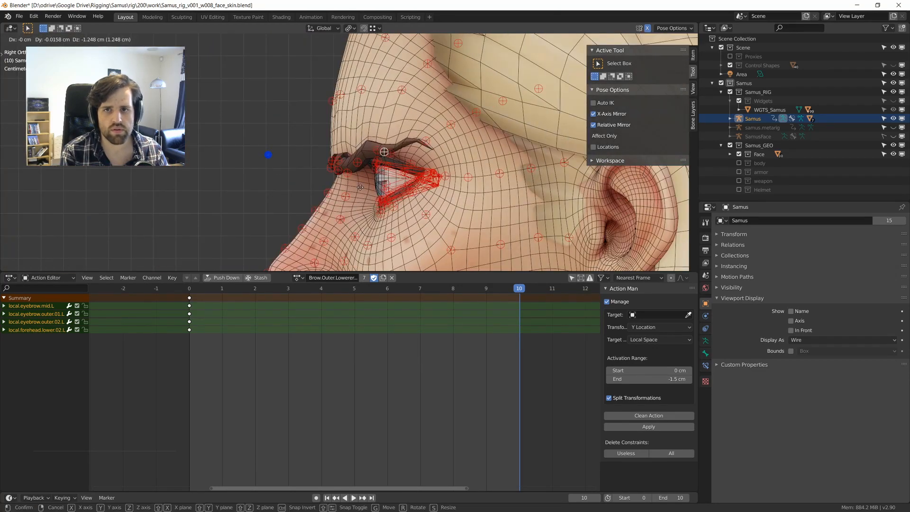
{"action": "left_click", "coordinate": [361, 193]}
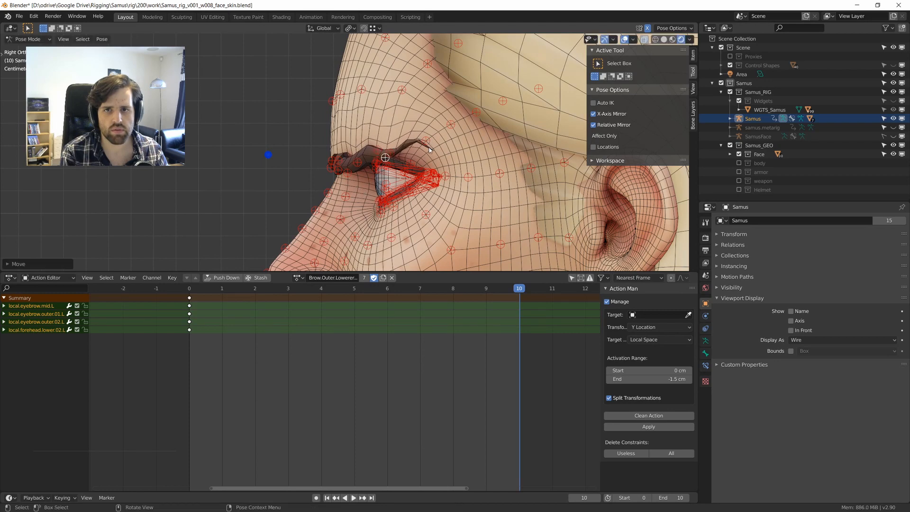
Rotate the left outer eyebrow bone about -23° in side view and reposition the left brow bones to flatten the arch.
{"action": "key", "text": "r"}
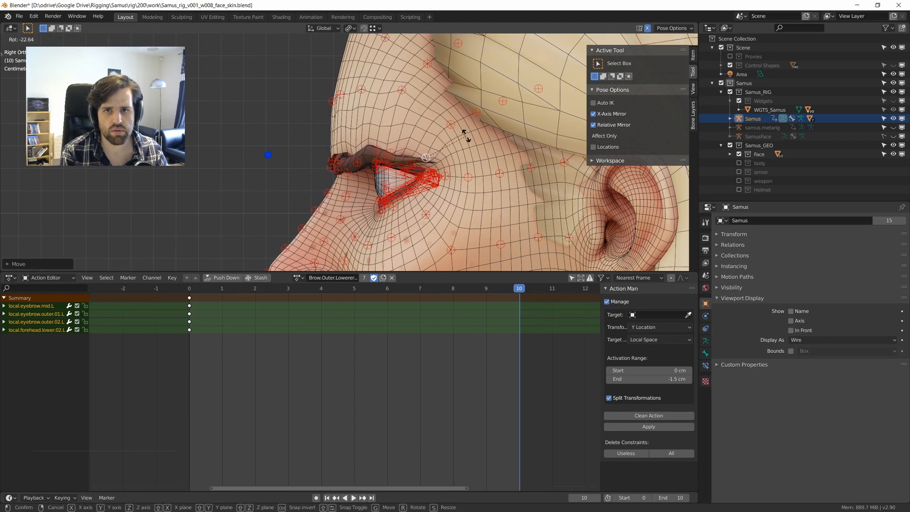
{"action": "left_click", "coordinate": [467, 136]}
{"action": "key", "text": "g"}
{"action": "left_click", "coordinate": [458, 137]}
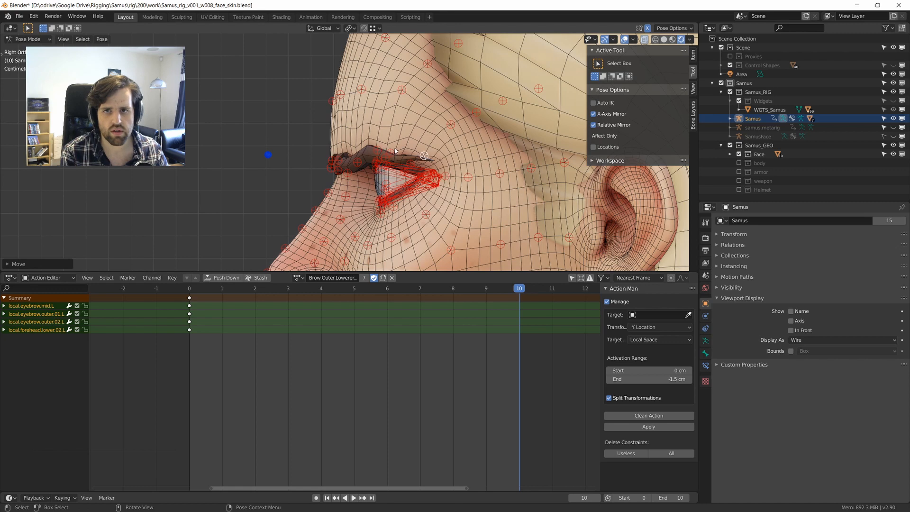
{"action": "key", "text": "g"}
{"action": "left_click", "coordinate": [393, 152]}
{"action": "key", "text": "g"}
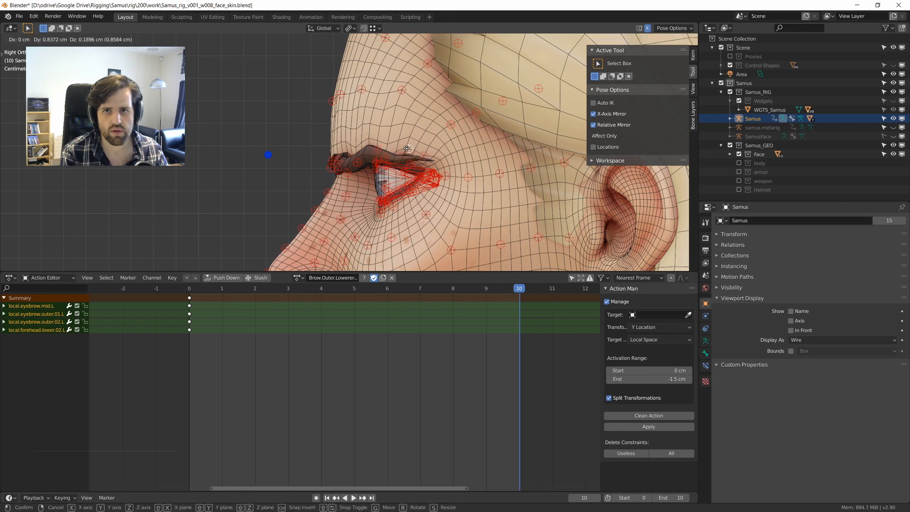
{"action": "left_click", "coordinate": [393, 161]}
Move and rotate the left middle eyebrow bone in side view to lower and smooth the brow above the eye.
{"action": "key", "text": "g"}
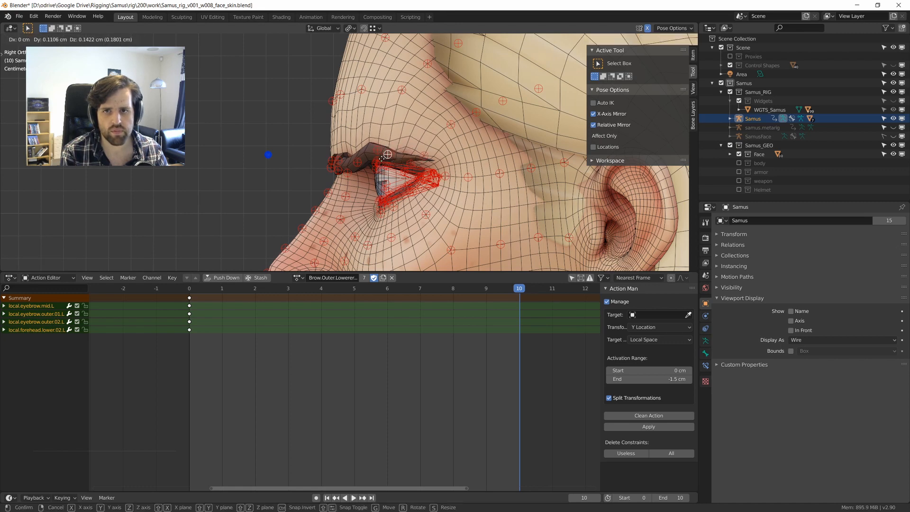
{"action": "left_click", "coordinate": [382, 165]}
{"action": "key", "text": "r"}
{"action": "left_click", "coordinate": [421, 140]}
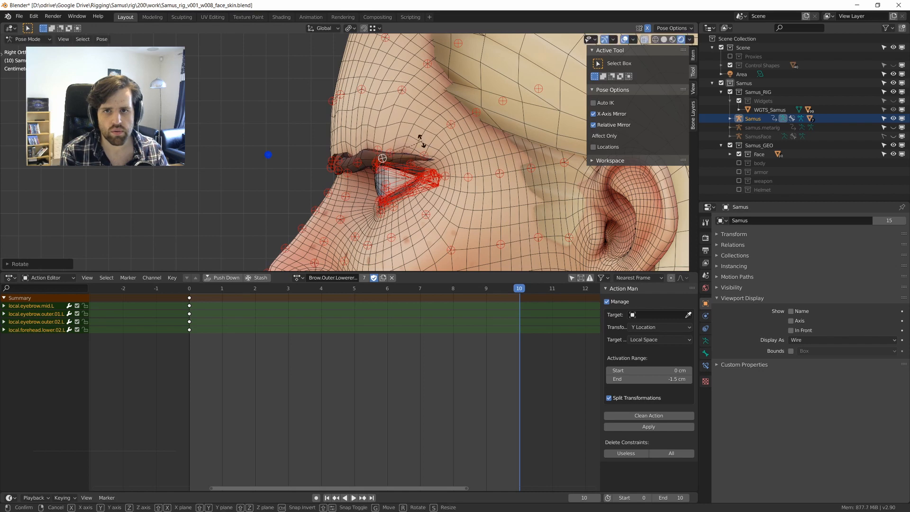
{"action": "key", "text": "r"}
{"action": "key", "text": "g"}
{"action": "left_click", "coordinate": [416, 135]}
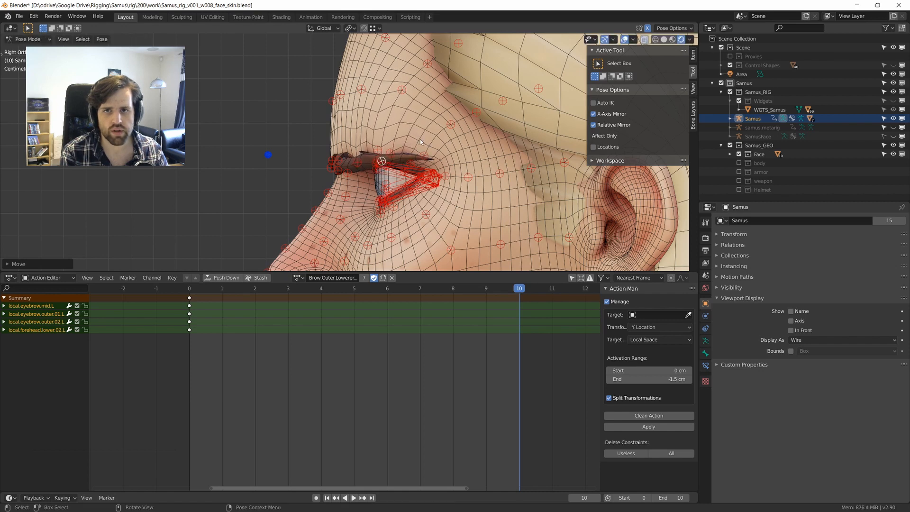
Rotate and nudge the selected left eyebrow bone in side view to refine the lowered brow pose.
{"action": "key", "text": "r"}
{"action": "left_click", "coordinate": [420, 139]}
{"action": "key", "text": "g"}
{"action": "left_click", "coordinate": [393, 149]}
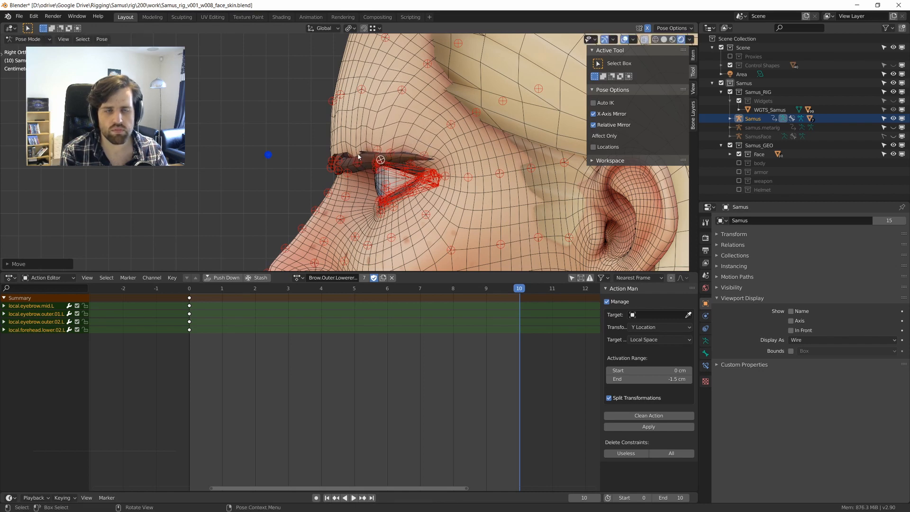
Insert LocRotScale keyframes for all face bones at frame 10 and at frame 0 of the Brow.Outer.Lowerer.L action.
{"action": "key", "text": "a"}
{"action": "key", "text": "i"}
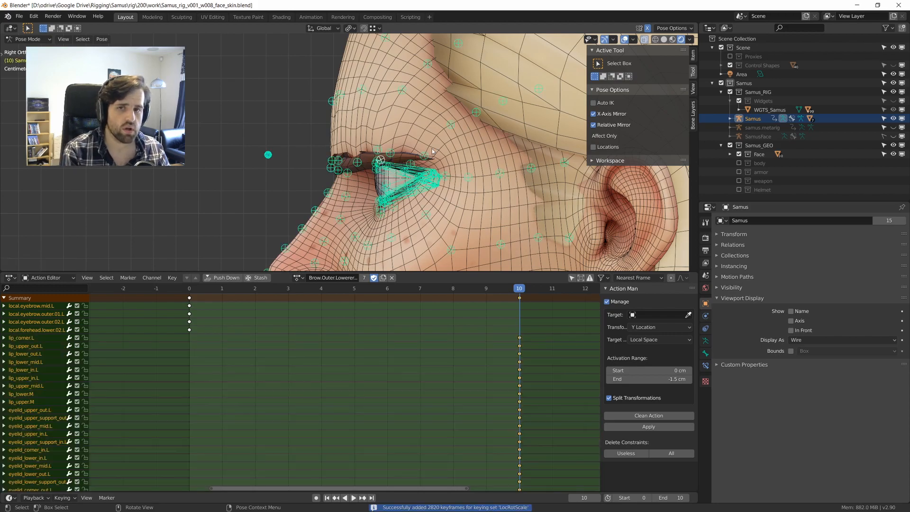
{"action": "middle_click_drag", "start_coordinate": [432, 176], "coordinate": [456, 166]}
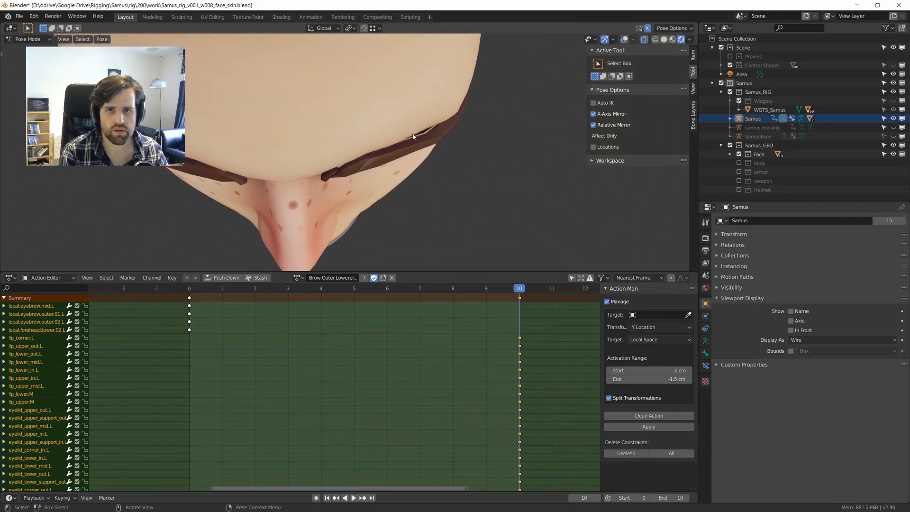
{"action": "middle_click_drag", "start_coordinate": [413, 137], "coordinate": [439, 139]}
{"action": "scroll", "coordinate": [446, 203], "scroll_direction": "down", "scroll_amount": 4}
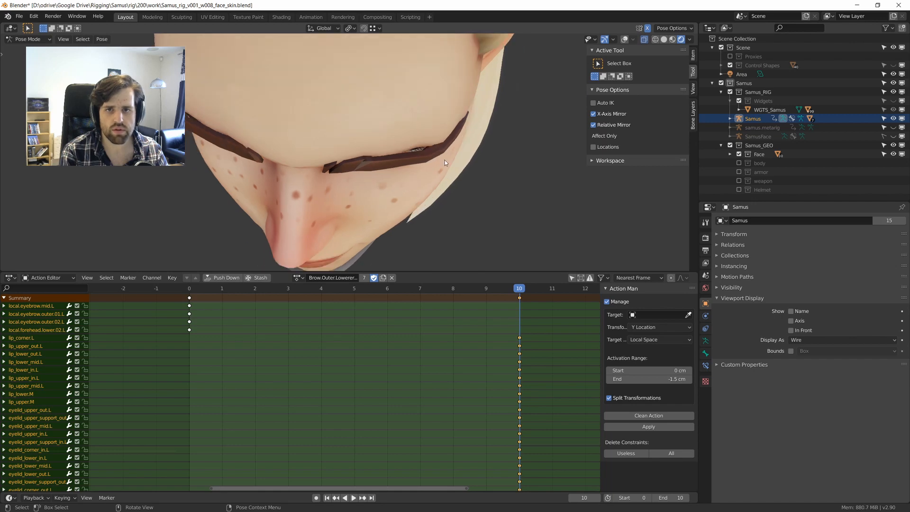
{"action": "key", "text": "shift+Left"}
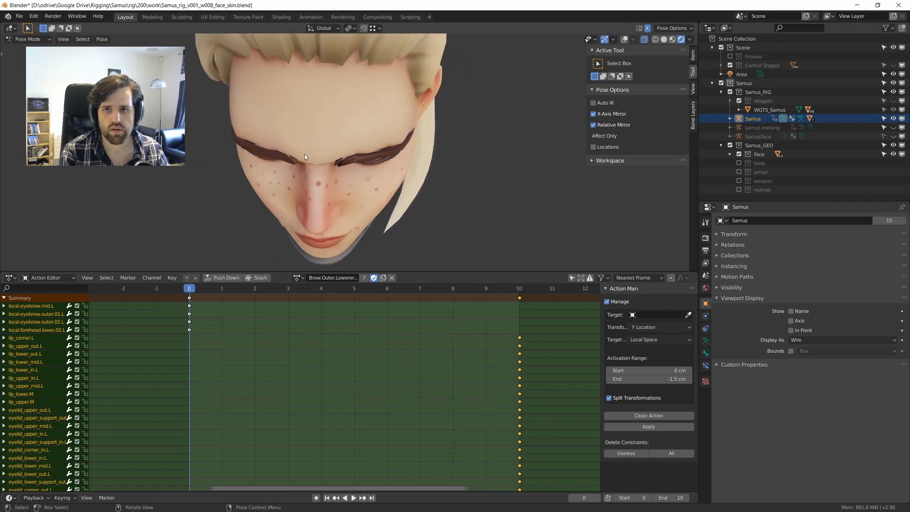
{"action": "key", "text": "i"}
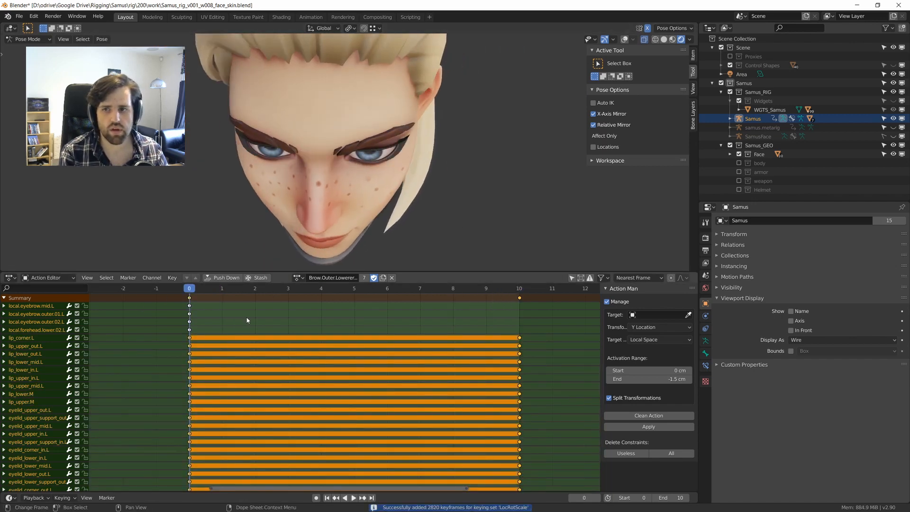
Play back the outer brow lowering motion and examine its shape from the front.
{"action": "key", "text": "shift+Right"}
{"action": "middle_click_drag", "start_coordinate": [455, 142], "coordinate": [405, 184]}
{"action": "scroll", "coordinate": [405, 182], "scroll_direction": "up", "scroll_amount": 3}
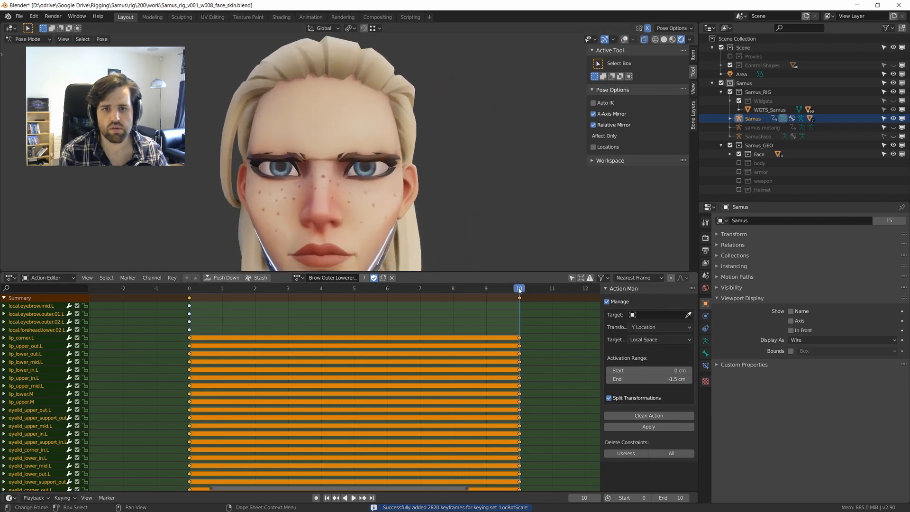
{"action": "key", "text": "space"}
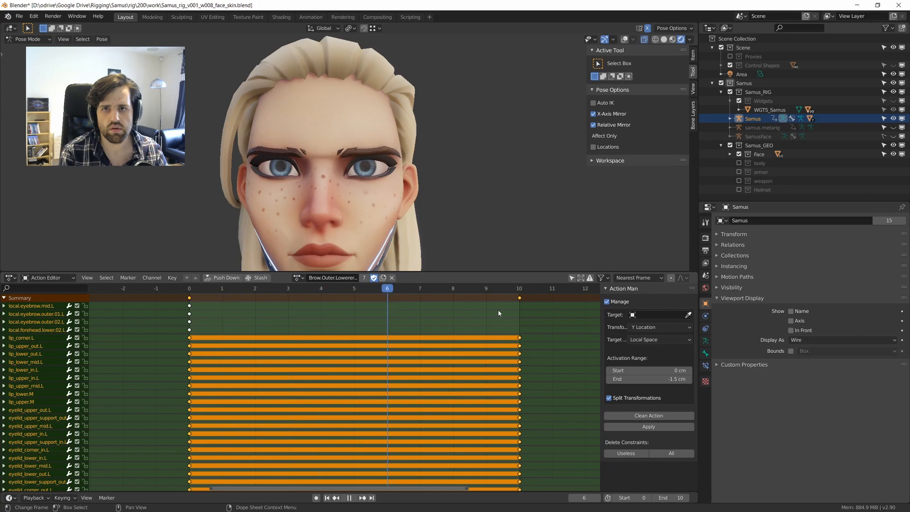
{"action": "key", "text": "space"}
At frame 10, move the left middle eyebrow bone down about 0.37 cm along global Z, and reposition it along global Y.
{"action": "middle_click_drag", "start_coordinate": [448, 185], "coordinate": [383, 219]}
{"action": "key", "text": "z"}
{"action": "left_click", "coordinate": [386, 177]}
{"action": "middle_click_drag", "start_coordinate": [387, 177], "coordinate": [400, 201]}
{"action": "left_click", "coordinate": [387, 161]}
{"action": "key", "text": "g"}
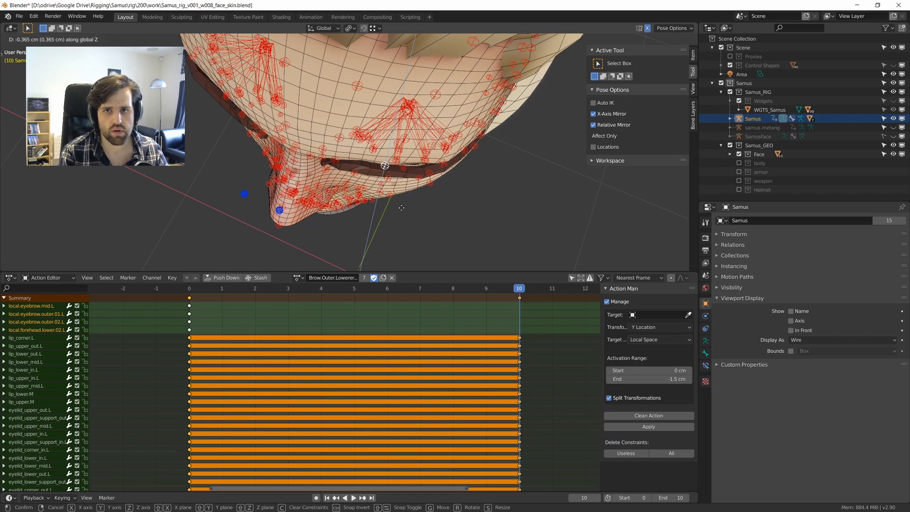
{"action": "left_click", "coordinate": [401, 208]}
{"action": "middle_click_drag", "start_coordinate": [439, 206], "coordinate": [449, 161]}
{"action": "key", "text": "g"}
{"action": "key", "text": "y"}
{"action": "left_click", "coordinate": [400, 150]}
Keyframe the adjusted middle eyebrow pose at frame 10 and clean the Brow.Outer.Lowerer.L action of unused channels.
{"action": "key", "text": "i"}
{"action": "left_click_drag", "start_coordinate": [287, 283], "coordinate": [151, 287]}
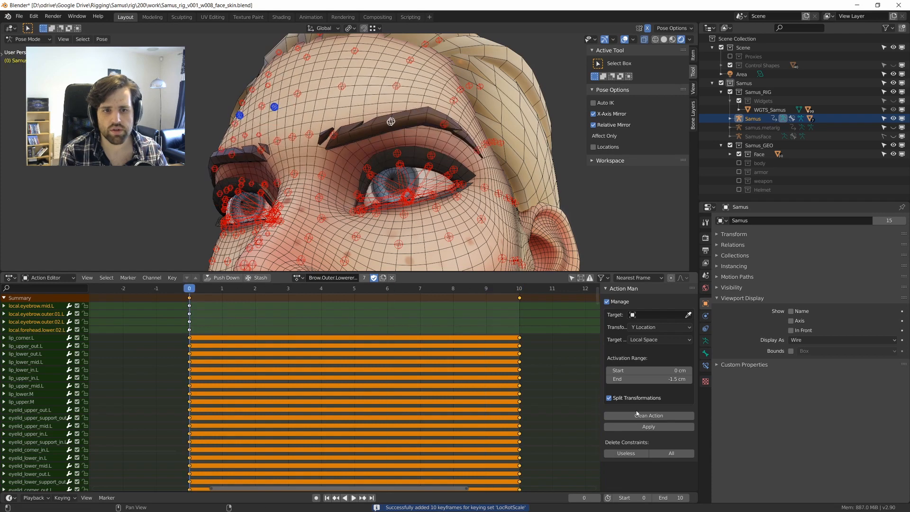
{"action": "left_click", "coordinate": [657, 417]}
Play back the cleaned action and check the left brow for intersections with the forehead from above.
{"action": "key", "text": "space"}
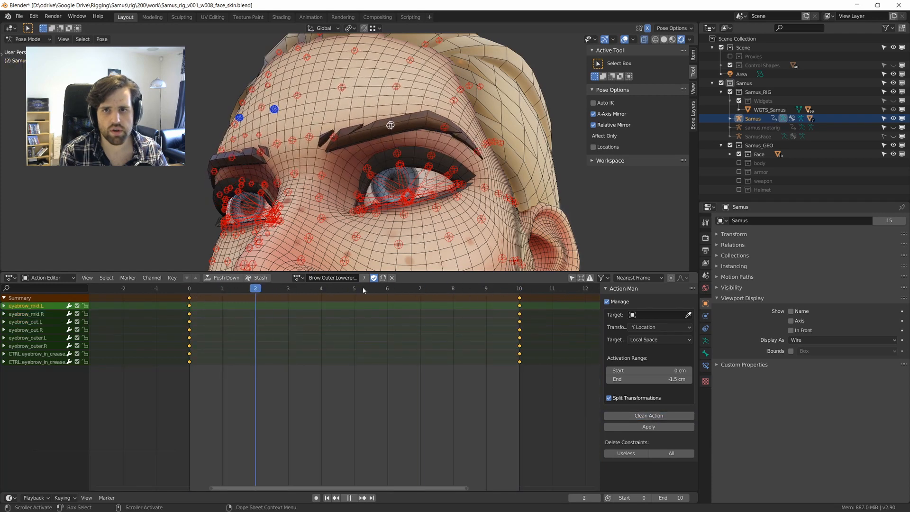
{"action": "key", "text": "space"}
{"action": "middle_click_drag", "start_coordinate": [403, 219], "coordinate": [384, 232]}
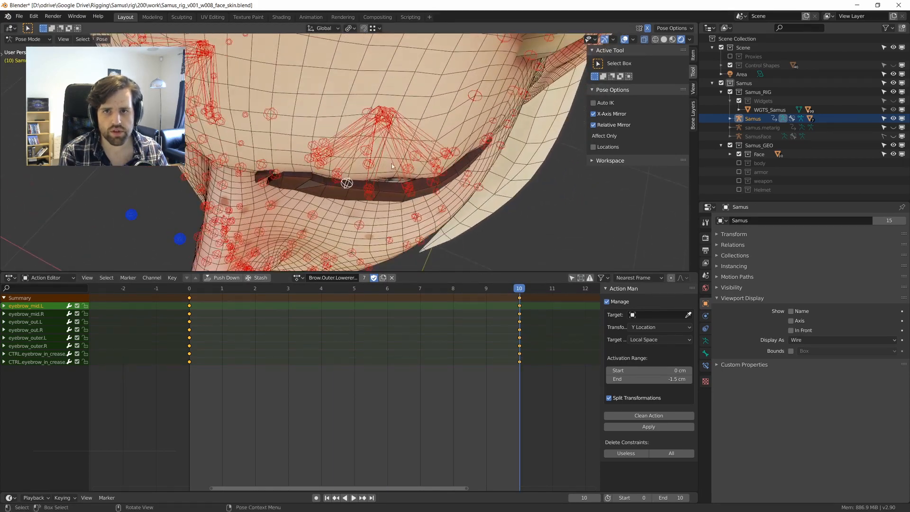
{"action": "middle_click_drag", "start_coordinate": [391, 166], "coordinate": [396, 178]}
{"action": "key", "text": "space"}
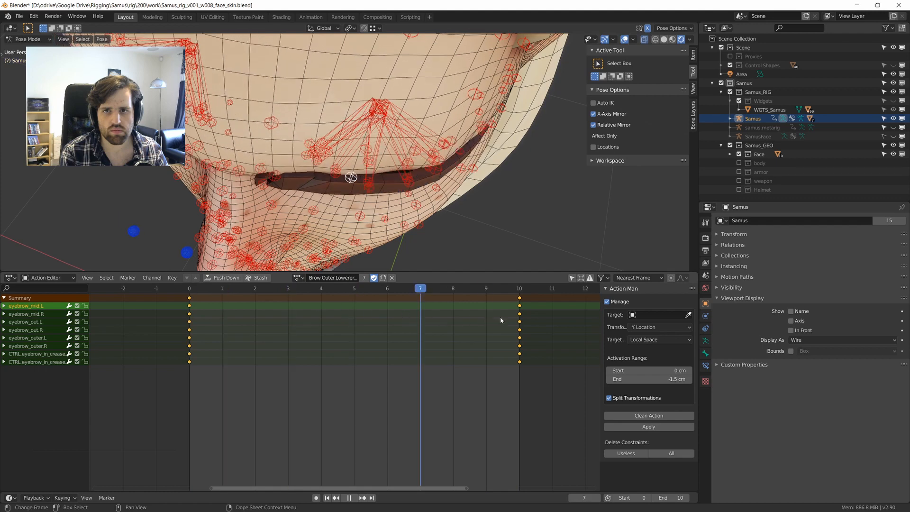
{"action": "key", "text": "Escape"}
Hide the overlays and play back the brow lowering while examining it from three-quarter, side and top views.
{"action": "middle_click_drag", "start_coordinate": [419, 204], "coordinate": [356, 192]}
{"action": "key", "text": "alt+shift+z"}
{"action": "scroll", "coordinate": [396, 145], "scroll_direction": "down", "scroll_amount": 4}
{"action": "scroll", "coordinate": [378, 182], "scroll_direction": "down", "scroll_amount": 5}
{"action": "scroll", "coordinate": [387, 195], "scroll_direction": "up", "scroll_amount": 4}
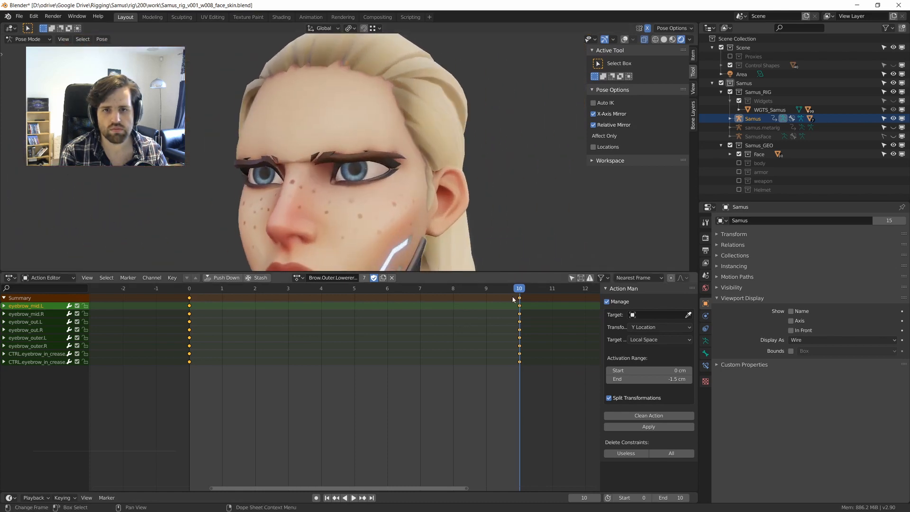
{"action": "key", "text": "space"}
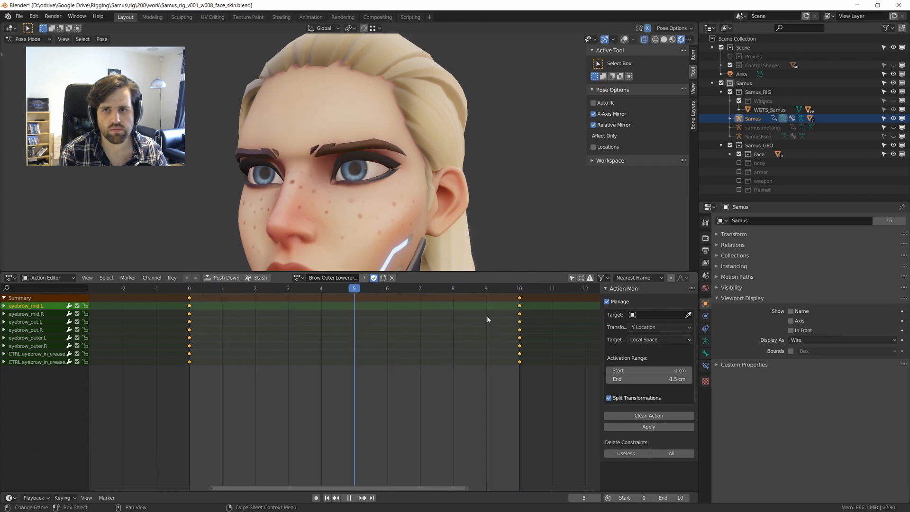
{"action": "key", "text": "space"}
{"action": "scroll", "coordinate": [385, 195], "scroll_direction": "down", "scroll_amount": 3}
{"action": "middle_click_drag", "start_coordinate": [386, 195], "coordinate": [272, 202]}
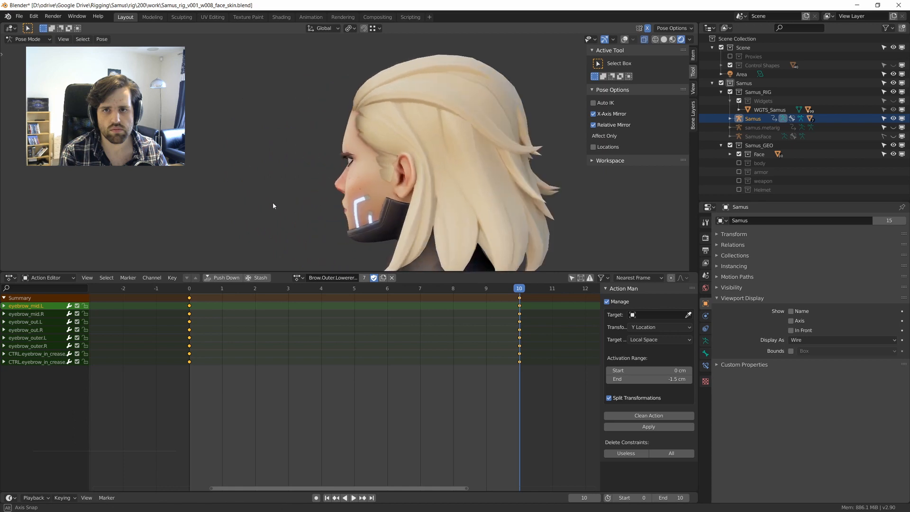
{"action": "scroll", "coordinate": [279, 203], "scroll_direction": "up", "scroll_amount": 6}
{"action": "key", "text": "space"}
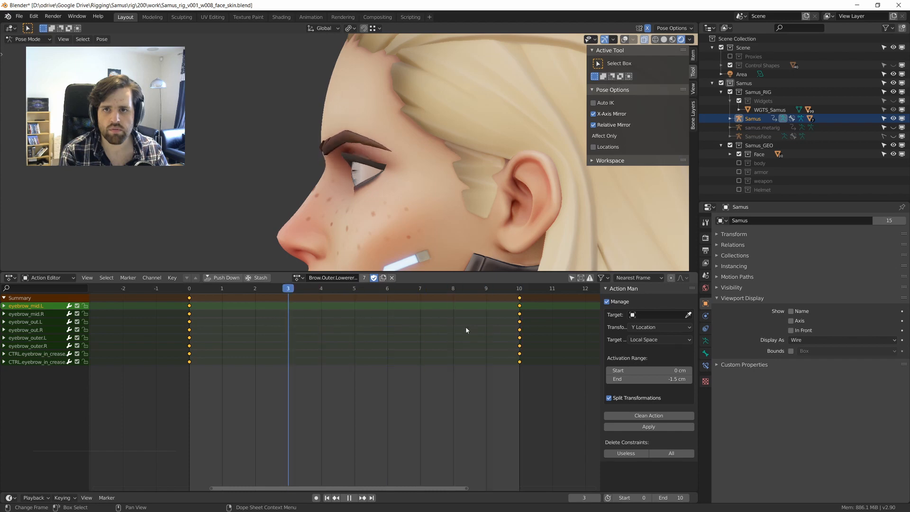
{"action": "key", "text": "Escape"}
{"action": "key", "text": "KP_1"}
{"action": "key", "text": "KP_7"}
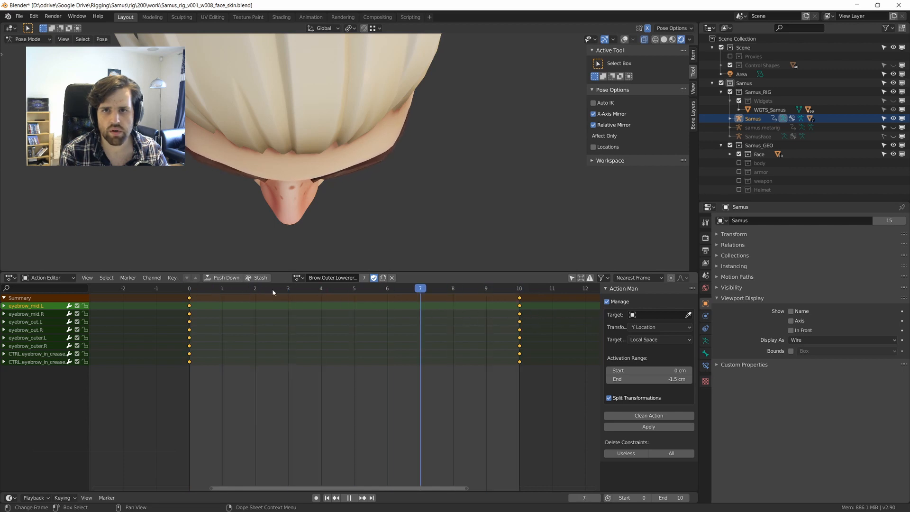
{"action": "middle_click_drag", "start_coordinate": [488, 247], "coordinate": [389, 194]}
Show the overlays and reposition the eyebrow_out.L bone at frame 10, including a shift along global Y.
{"action": "key", "text": "shift+alt+z"}
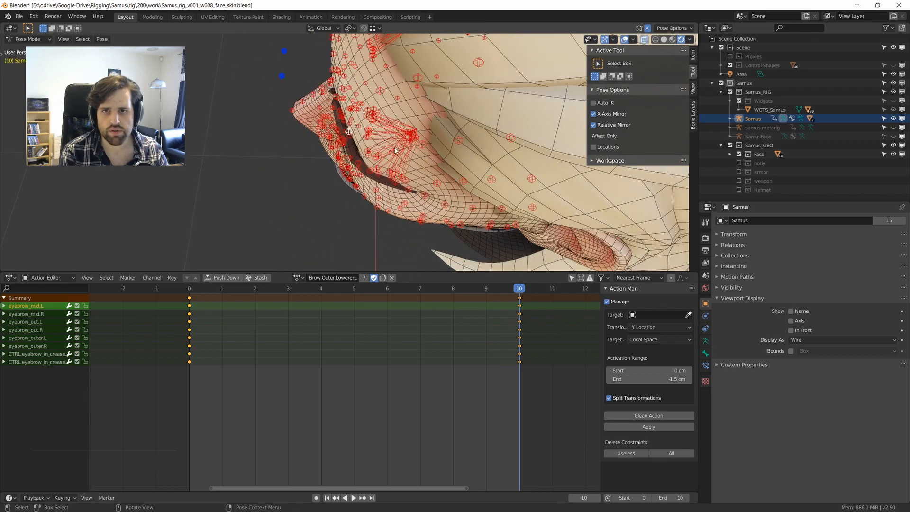
{"action": "middle_click_drag", "start_coordinate": [341, 143], "coordinate": [446, 138]}
{"action": "left_click", "coordinate": [390, 172]}
{"action": "key", "text": "g"}
{"action": "left_click", "coordinate": [405, 124]}
{"action": "key", "text": "g"}
{"action": "key", "text": "y"}
{"action": "left_click", "coordinate": [401, 174]}
Insert LocRotScale keyframes for all face bones at frame 10, then return to frame 0.
{"action": "key", "text": "a"}
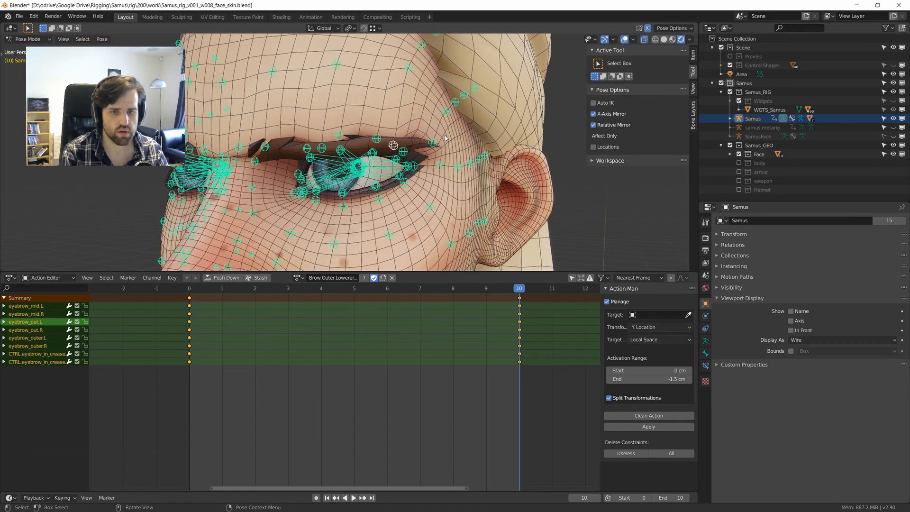
{"action": "key", "text": "i"}
{"action": "key", "text": "shift+Left"}
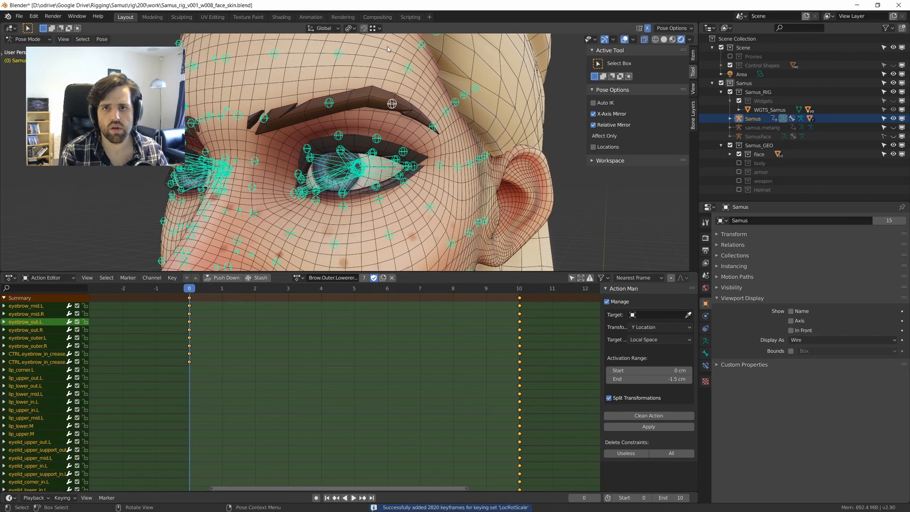
Hide the overlays and play back the revised brow lowering, examining it from above, the front and three-quarter angles.
{"action": "scroll", "coordinate": [388, 49], "scroll_direction": "down", "scroll_amount": 7}
{"action": "key", "text": "shift+alt+z"}
{"action": "middle_click_drag", "start_coordinate": [382, 164], "coordinate": [424, 287]}
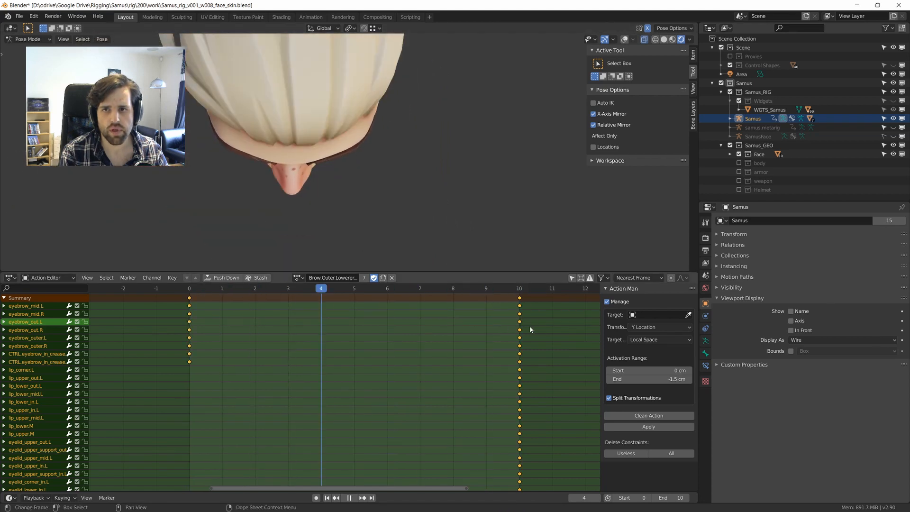
{"action": "key", "text": "space"}
{"action": "middle_click_drag", "start_coordinate": [530, 326], "coordinate": [385, 173]}
{"action": "scroll", "coordinate": [382, 171], "scroll_direction": "up", "scroll_amount": 2}
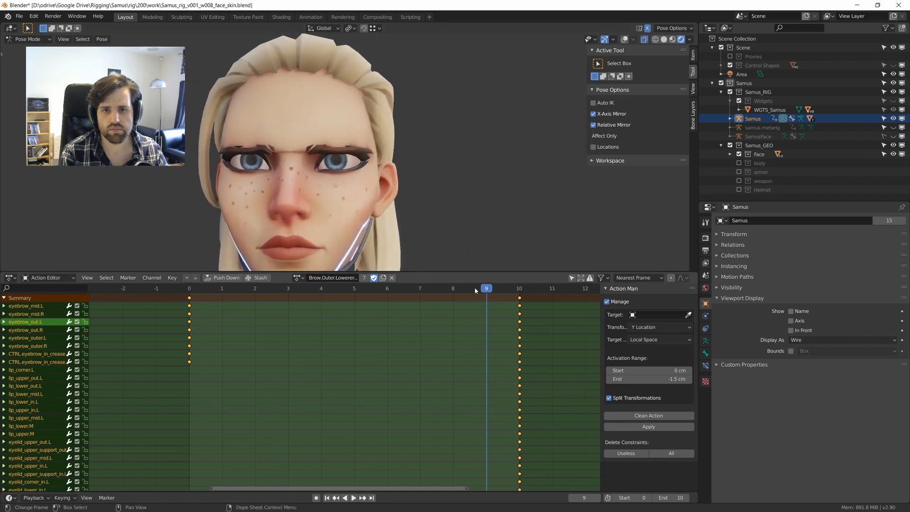
{"action": "key", "text": "space"}
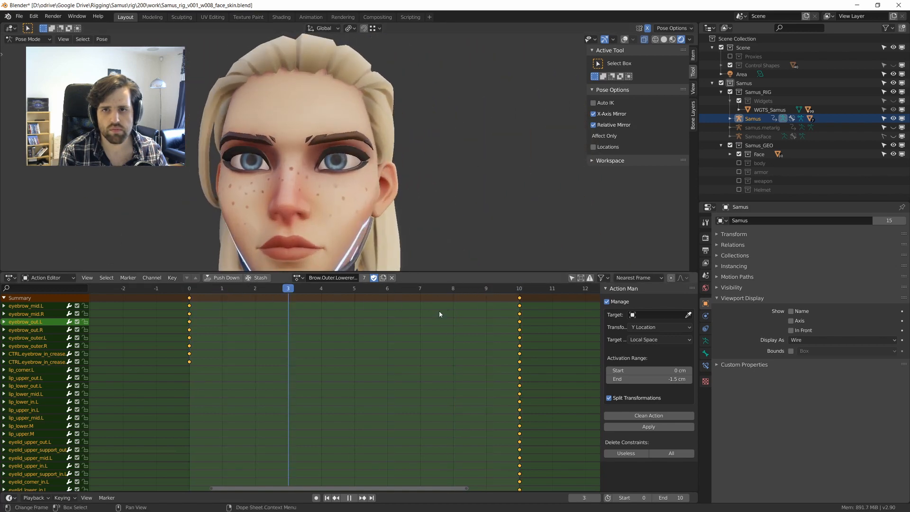
{"action": "key", "text": "space"}
{"action": "middle_click_drag", "start_coordinate": [520, 235], "coordinate": [402, 166]}
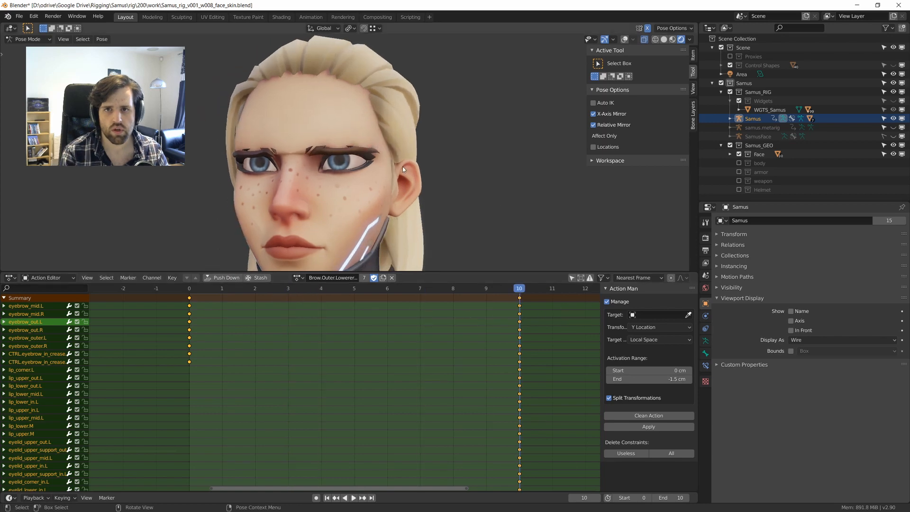
{"action": "key", "text": "space"}
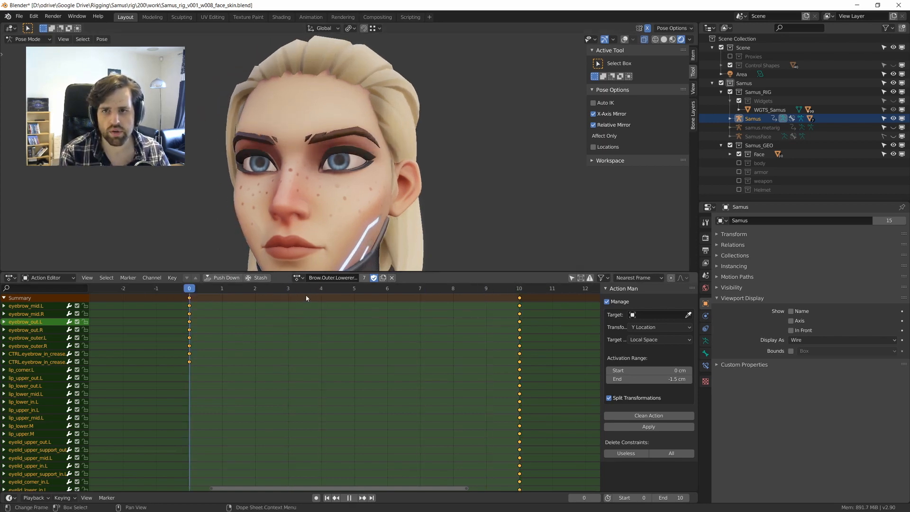
{"action": "key", "text": "space"}
{"action": "middle_click_drag", "start_coordinate": [418, 152], "coordinate": [376, 147], "text": "alt"}
{"action": "scroll", "coordinate": [414, 165], "scroll_direction": "up", "scroll_amount": 5}
{"action": "scroll", "coordinate": [379, 146], "scroll_direction": "up", "scroll_amount": 5}
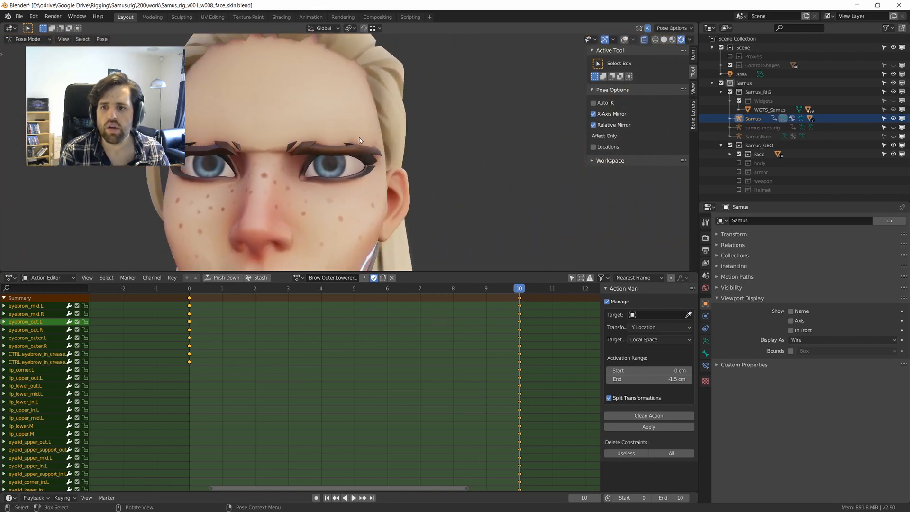
Clean the Brow.Outer.Lowerer.L action again and set its Action Man target to the Samus armature.
{"action": "left_click", "coordinate": [647, 414]}
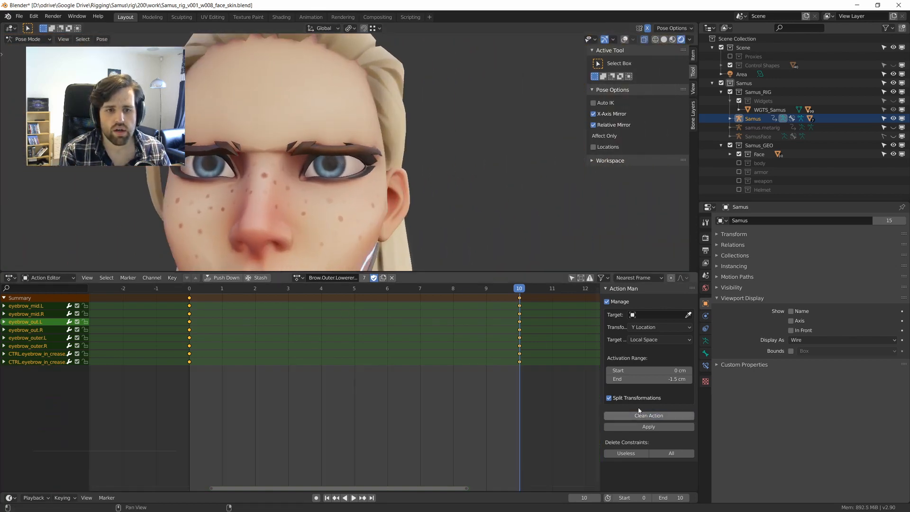
{"action": "left_click", "coordinate": [656, 315]}
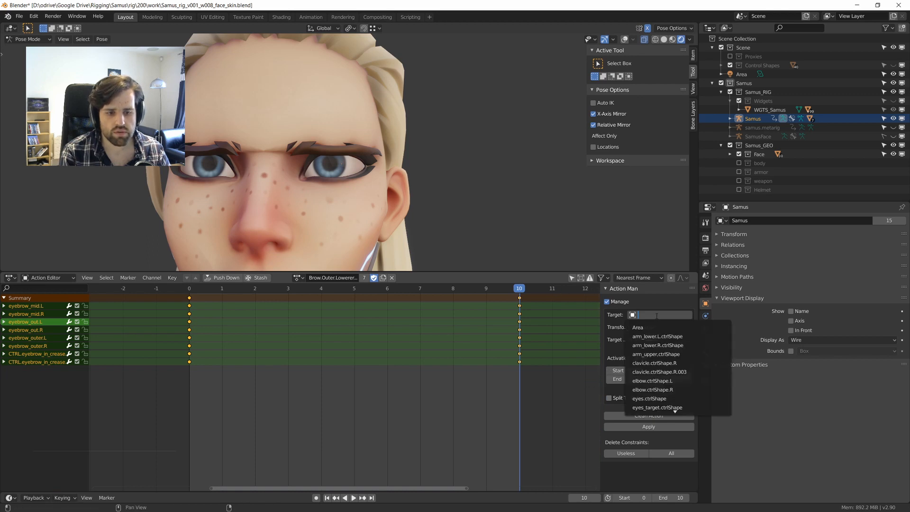
{"action": "type", "text": "A"}
{"action": "key", "text": "BackSpace"}
{"action": "type", "text": "Sa"}
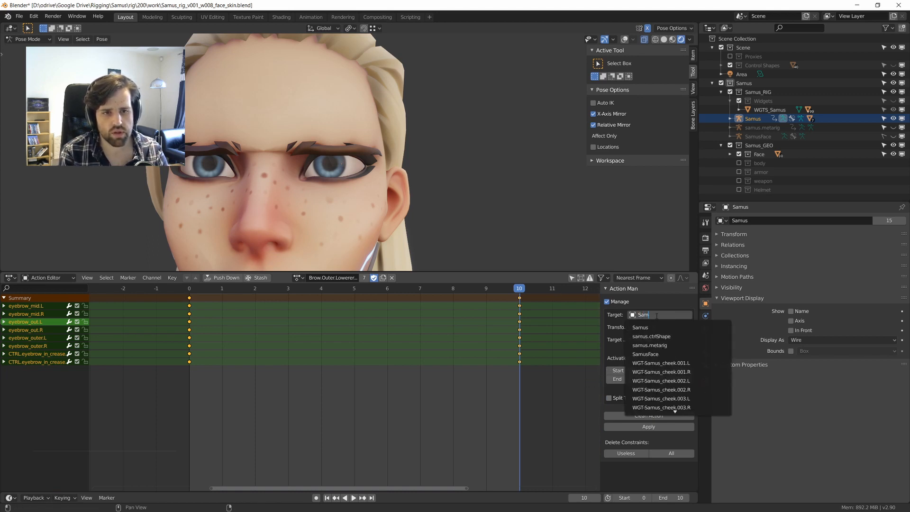
{"action": "type", "text": "m"}
{"action": "key", "text": "Return"}
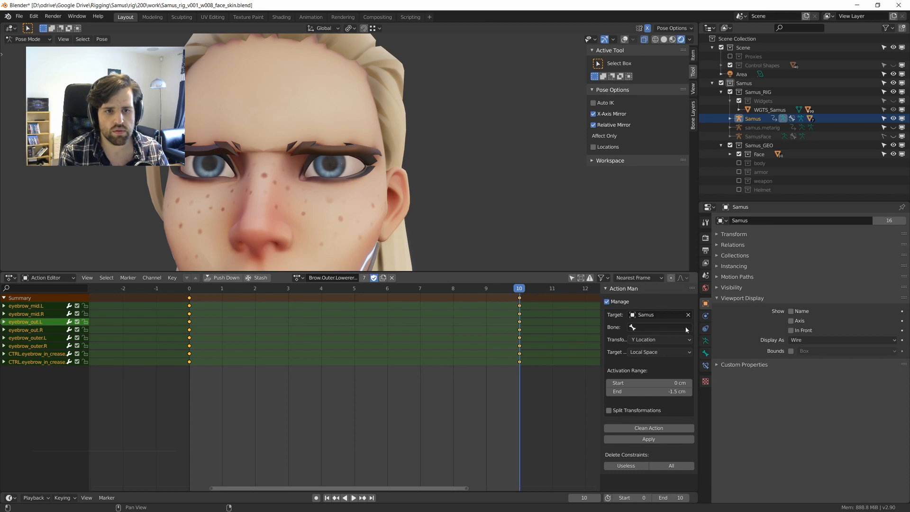
Show the overlays, enter Edit Mode, and duplicate the inner brow control bone about 6.4 cm outward along global X.
{"action": "middle_click_drag", "start_coordinate": [383, 141], "coordinate": [362, 156]}
{"action": "key", "text": "alt+shift+z"}
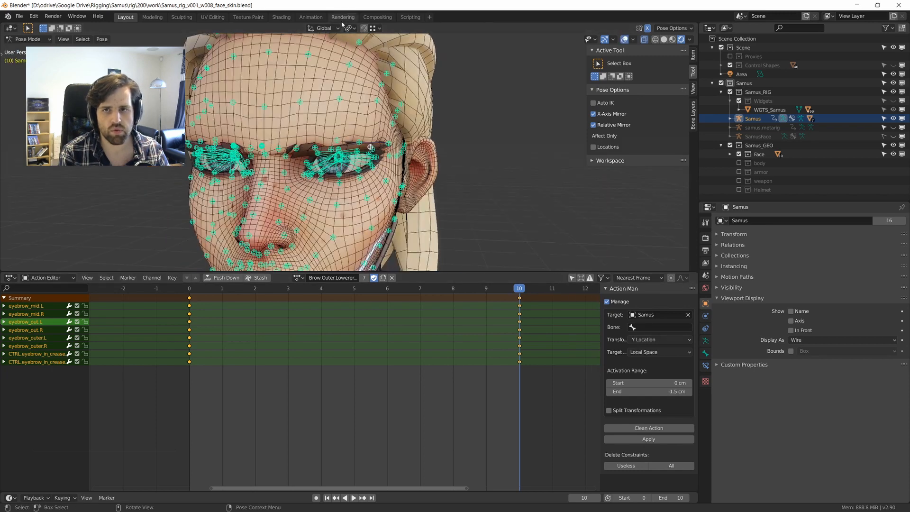
{"action": "middle_click_drag", "start_coordinate": [338, 109], "coordinate": [319, 147]}
{"action": "key", "text": "Tab"}
{"action": "left_click", "coordinate": [524, 138]}
{"action": "middle_click_drag", "start_coordinate": [398, 135], "coordinate": [340, 163]}
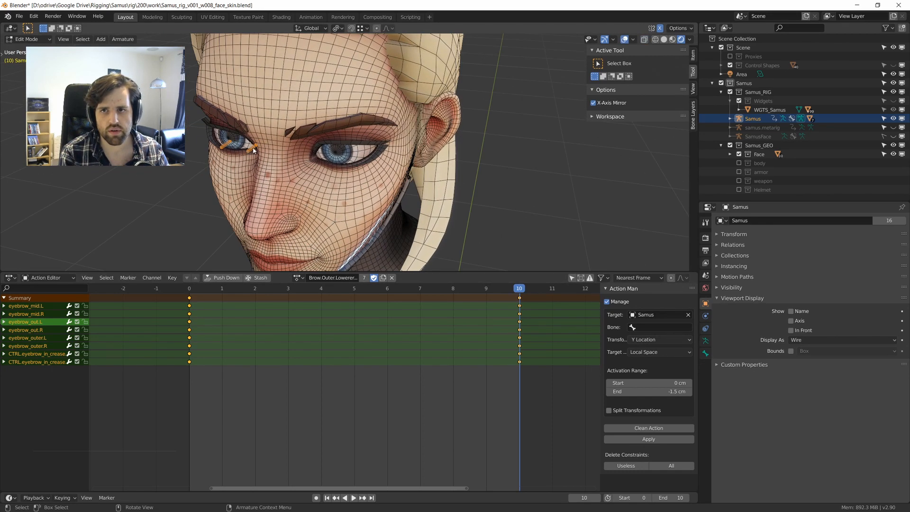
{"action": "scroll", "coordinate": [263, 156], "scroll_direction": "down", "scroll_amount": 1}
{"action": "key", "text": "KP_1"}
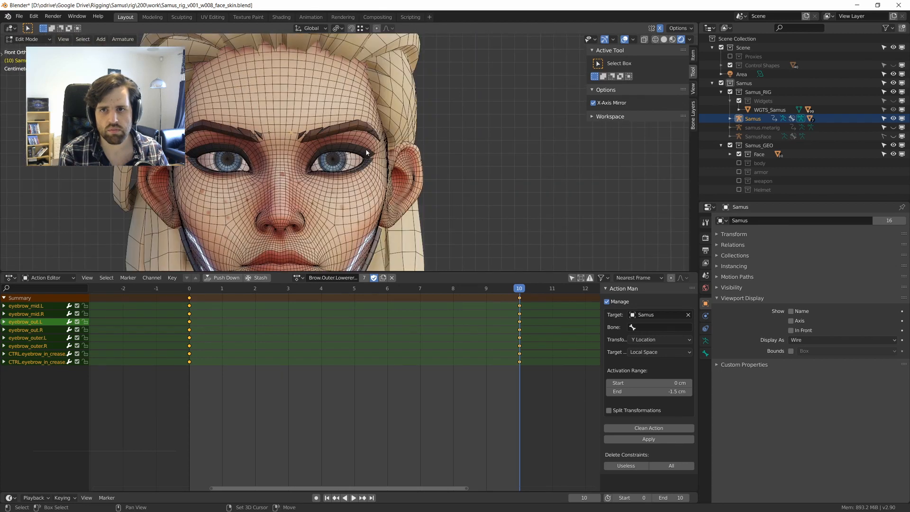
{"action": "key", "text": "g"}
{"action": "key", "text": "x"}
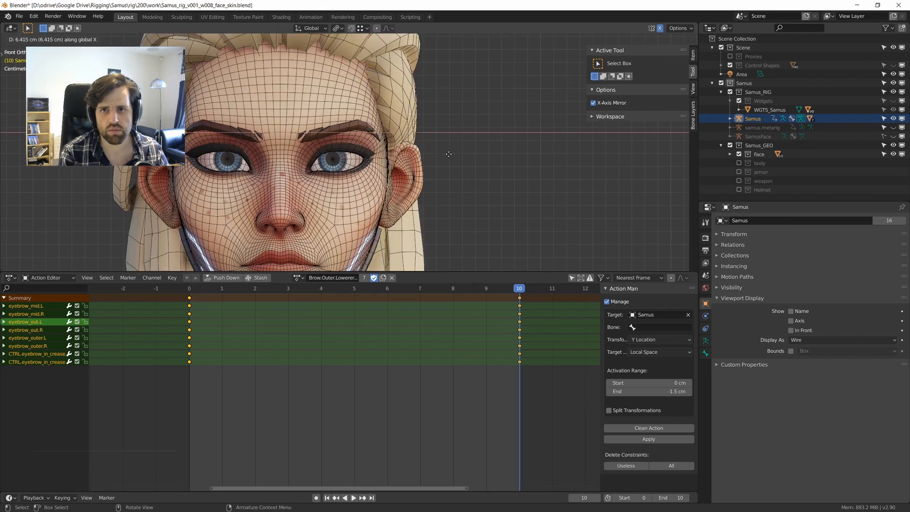
{"action": "left_click", "coordinate": [448, 155]}
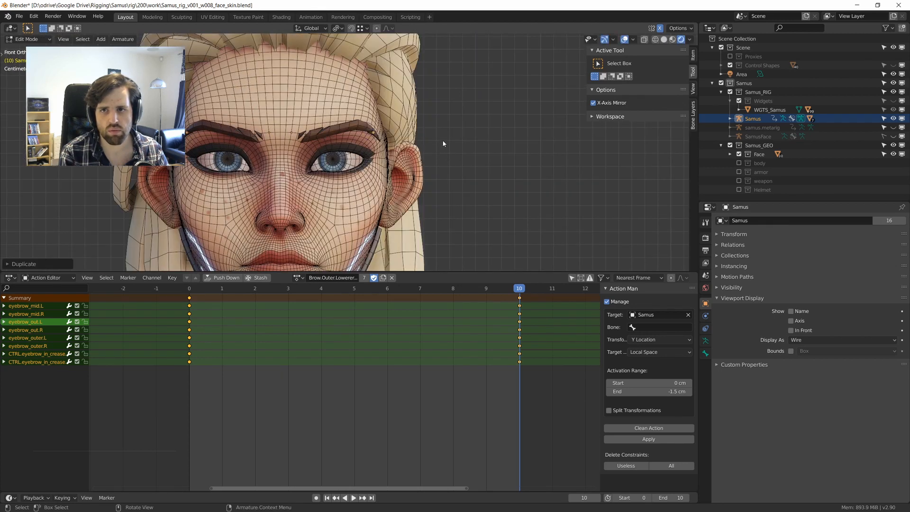
Rename the duplicated bone at the outer left brow to CTRL.eyebrow_out.L.
{"action": "middle_click_drag", "start_coordinate": [449, 161], "coordinate": [585, 218]}
{"action": "scroll", "coordinate": [497, 166], "scroll_direction": "down", "scroll_amount": 5}
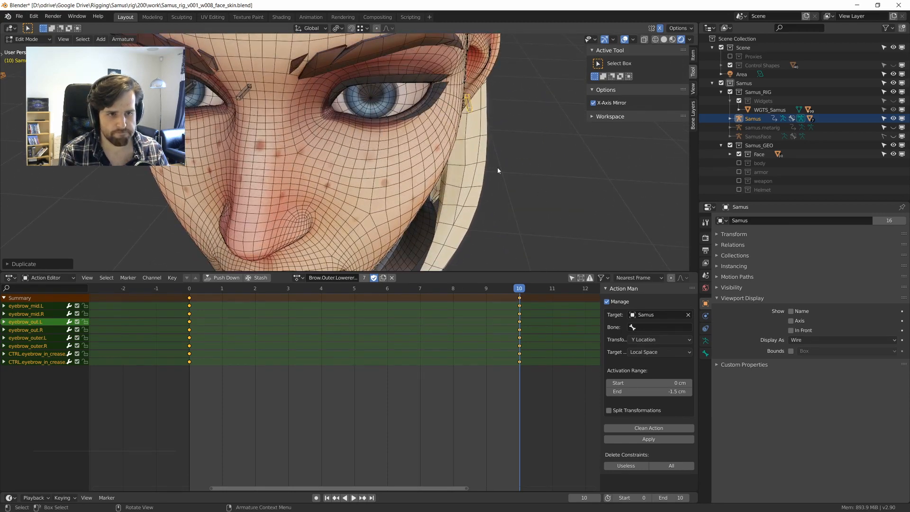
{"action": "middle_click_drag", "start_coordinate": [512, 175], "coordinate": [374, 132]}
{"action": "scroll", "coordinate": [374, 131], "scroll_direction": "up", "scroll_amount": 2}
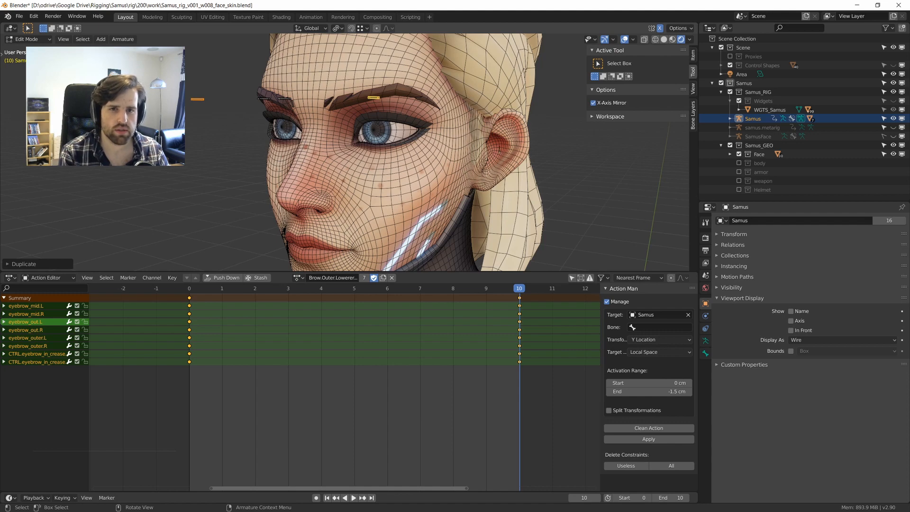
{"action": "key", "text": "F2"}
{"action": "left_click", "coordinate": [489, 148]}
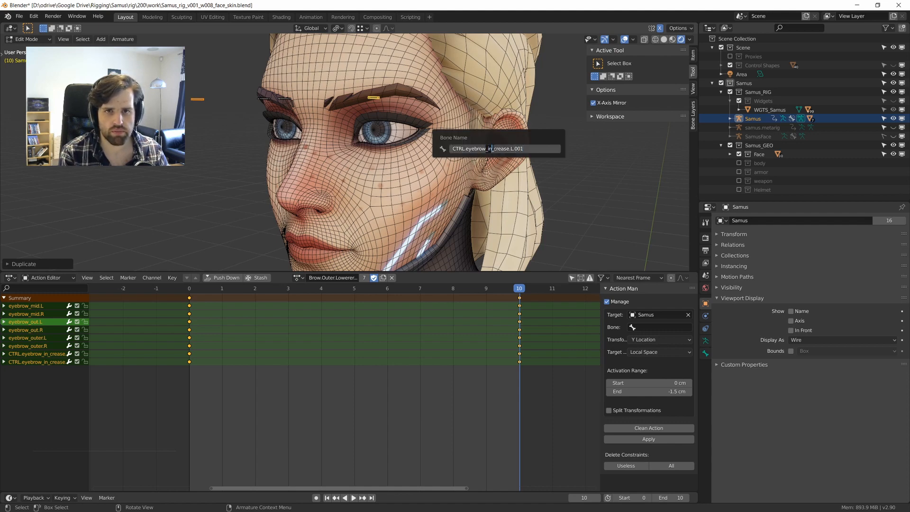
{"action": "key", "text": "Delete"}
{"action": "key", "text": "Delete"}
{"action": "key", "text": "Delete"}
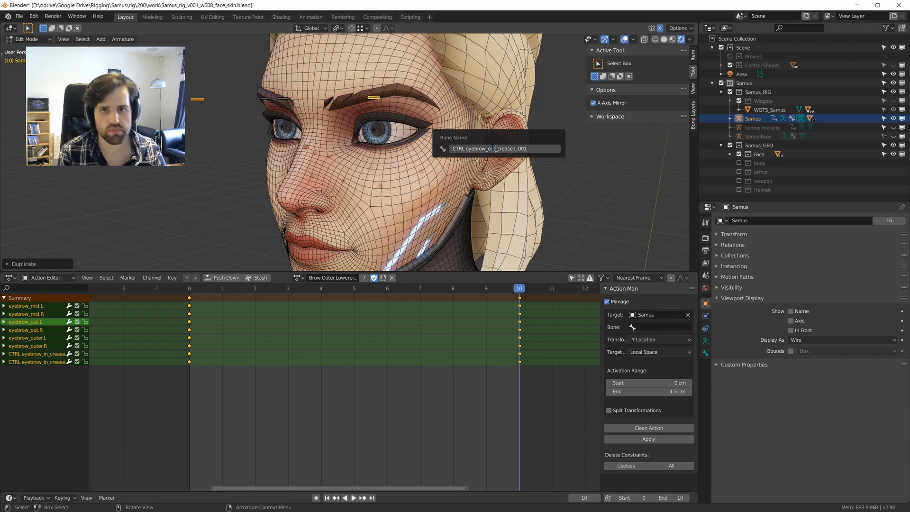
{"action": "left_click_drag", "start_coordinate": [497, 149], "coordinate": [542, 148]}
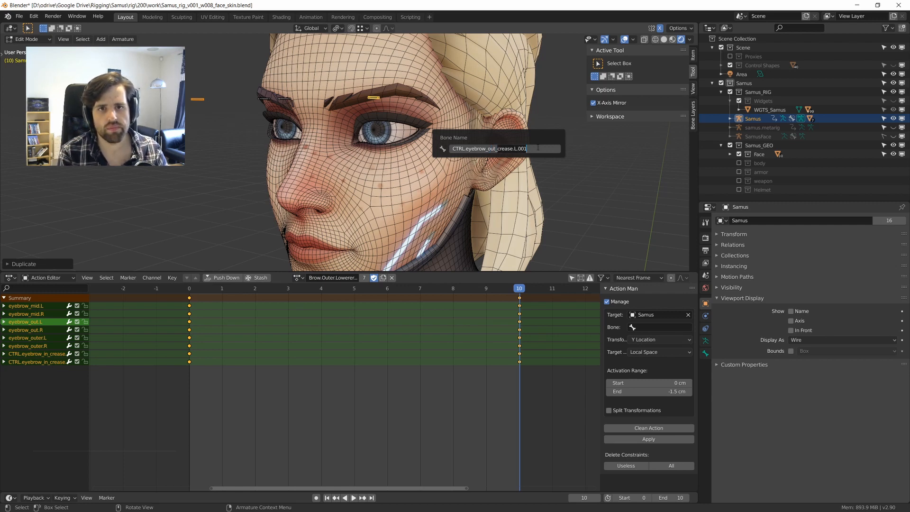
{"action": "key", "text": "BackSpace"}
{"action": "type", "text": ".L"}
{"action": "key", "text": "Return"}
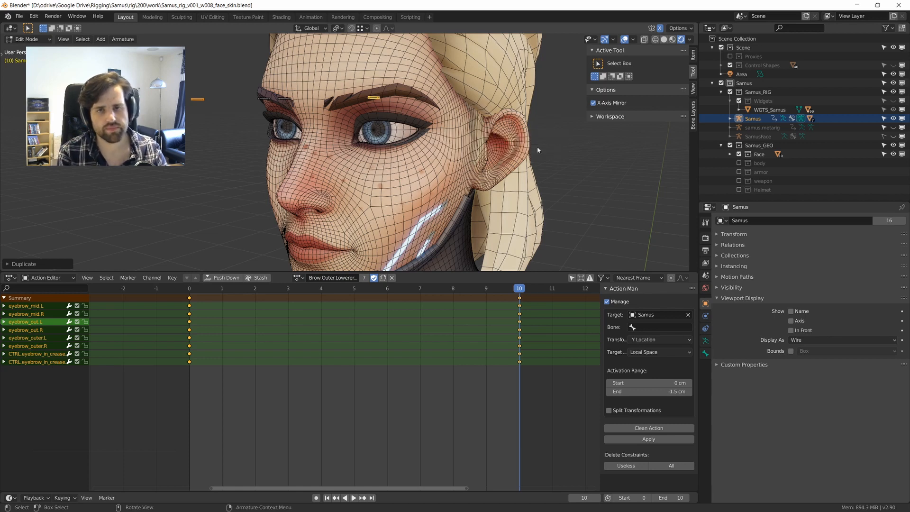
Check the outer left control bone's name, and rename the mirrored outer brow control bone on the other side.
{"action": "middle_click_drag", "start_coordinate": [517, 139], "coordinate": [448, 145]}
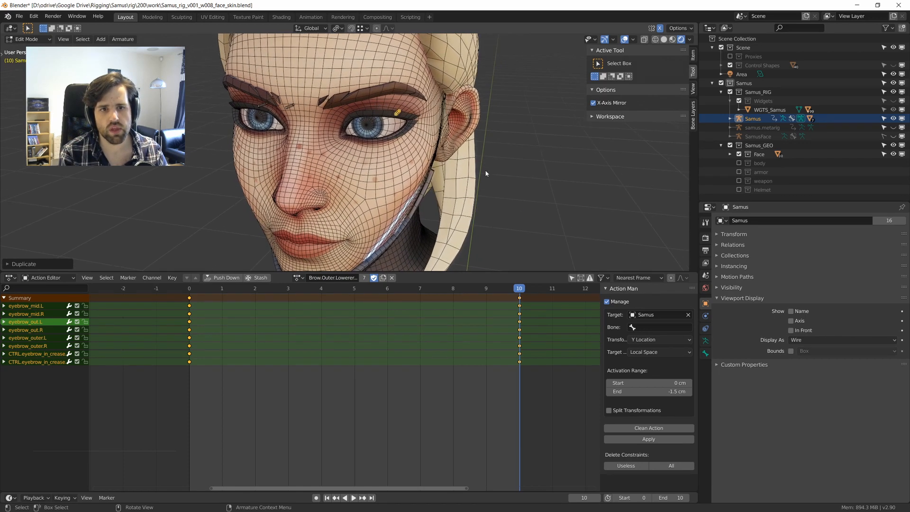
{"action": "key", "text": "F2"}
{"action": "key", "text": "Return"}
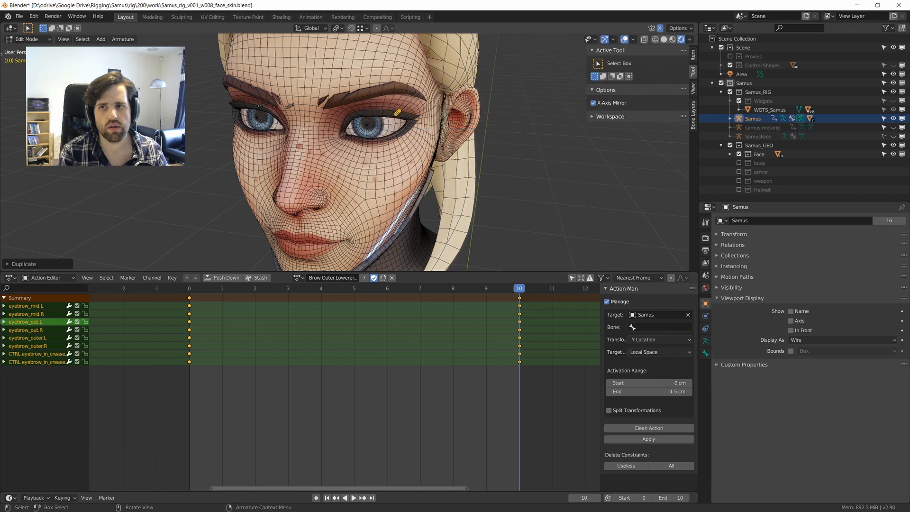
{"action": "left_click", "coordinate": [200, 102]}
{"action": "key", "text": "F2"}
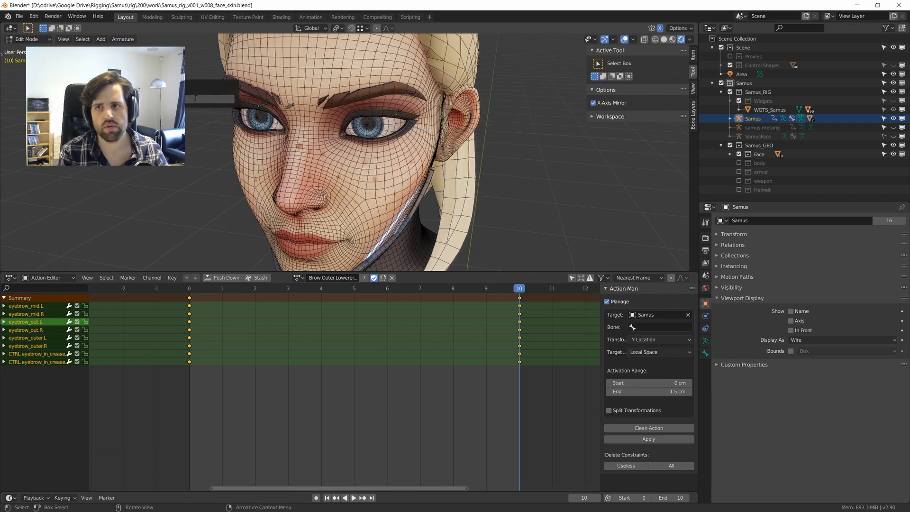
{"action": "key", "text": "Return"}
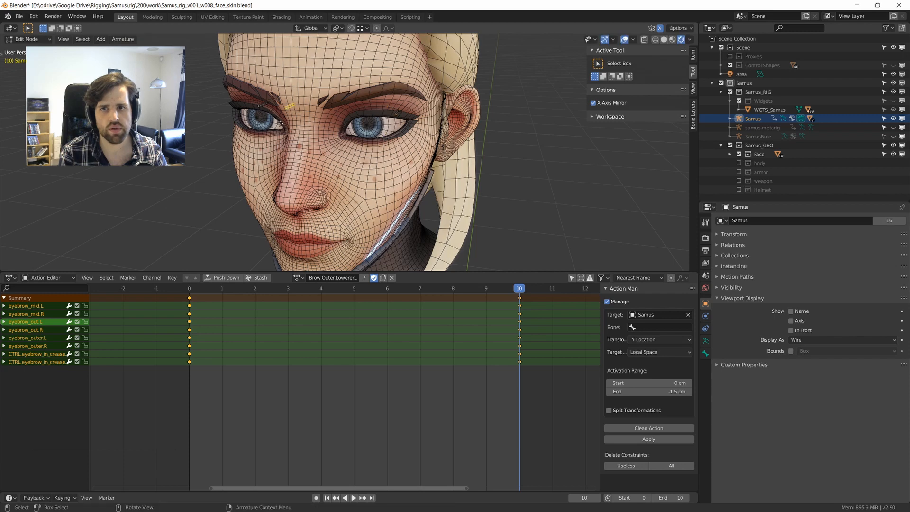
Rename the two inner brow control bones to CTRL.eyebrow_in.L and CTRL.eyebrow_in.R.
{"action": "key", "text": "F2"}
{"action": "left_click", "coordinate": [283, 109]}
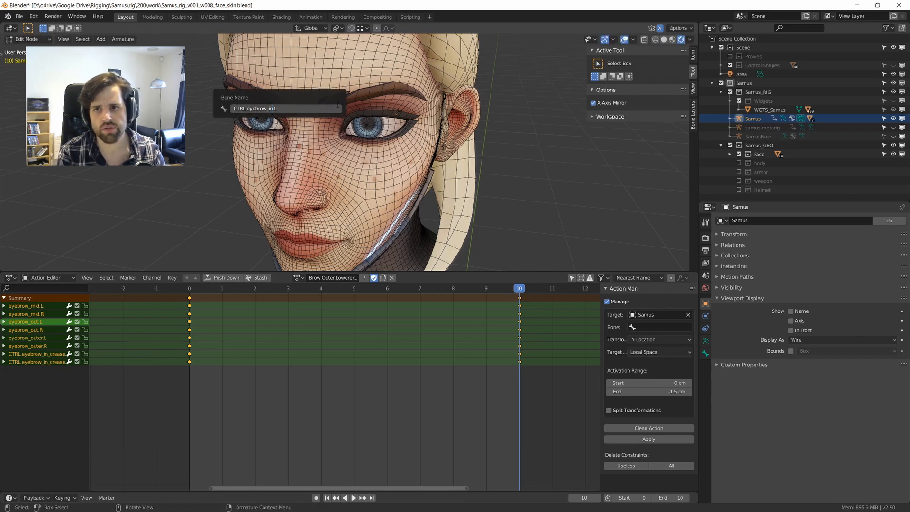
{"action": "key", "text": "Return"}
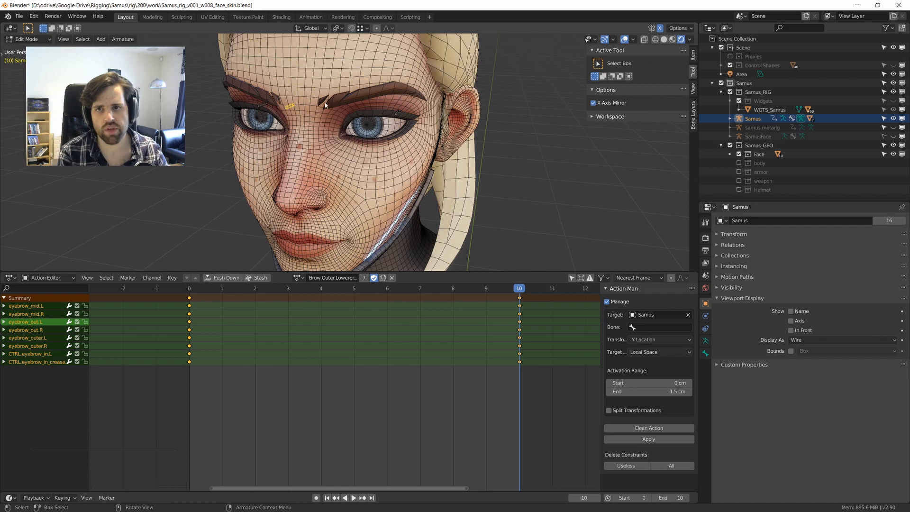
{"action": "key", "text": "F2"}
{"action": "left_click", "coordinate": [272, 106]}
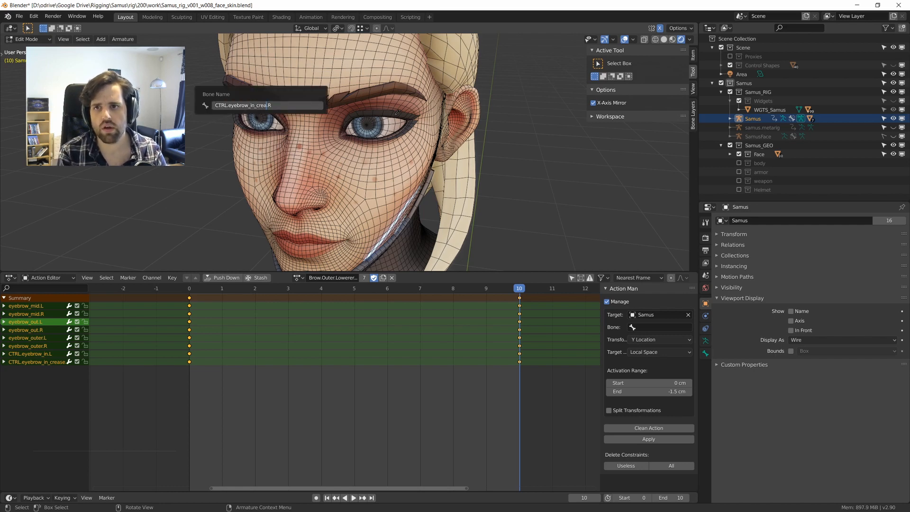
{"action": "key", "text": "Return"}
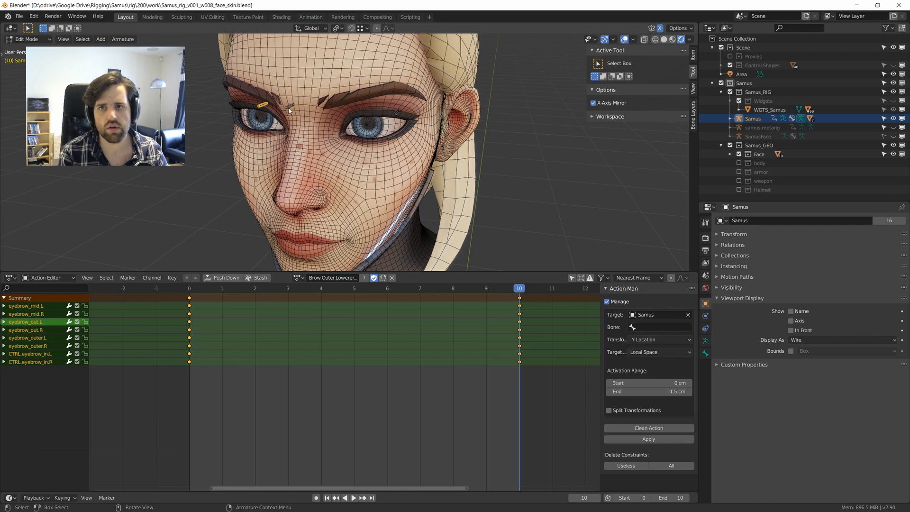
{"action": "left_click", "coordinate": [290, 109]}
{"action": "key", "text": "g"}
{"action": "right_click", "coordinate": [316, 117]}
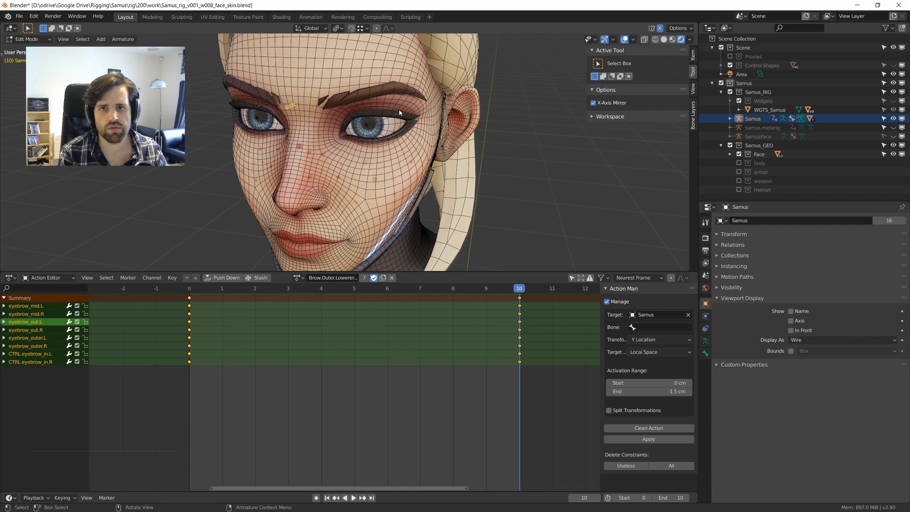
Copy the name of the outer left brow control bone, CTRL.eyebrow_out.L.
{"action": "left_click", "coordinate": [399, 112]}
{"action": "key", "text": "g"}
{"action": "right_click", "coordinate": [409, 125]}
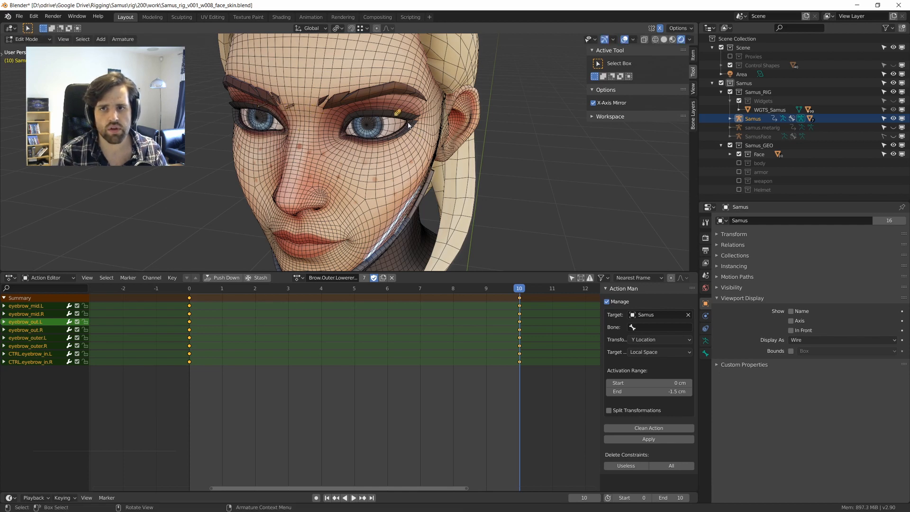
{"action": "left_click", "coordinate": [681, 327]}
{"action": "key", "text": "Escape"}
{"action": "key", "text": "F2"}
{"action": "key", "text": "ctrl+c"}
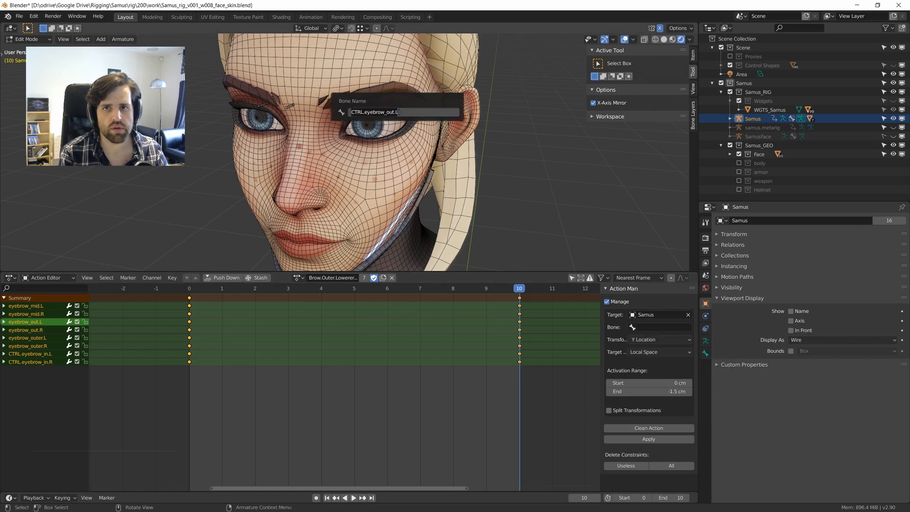
{"action": "key", "text": "Return"}
Try to set the Action Man bone to CTRL.eyebrow_out.L while still in Edit Mode.
{"action": "left_click", "coordinate": [658, 327]}
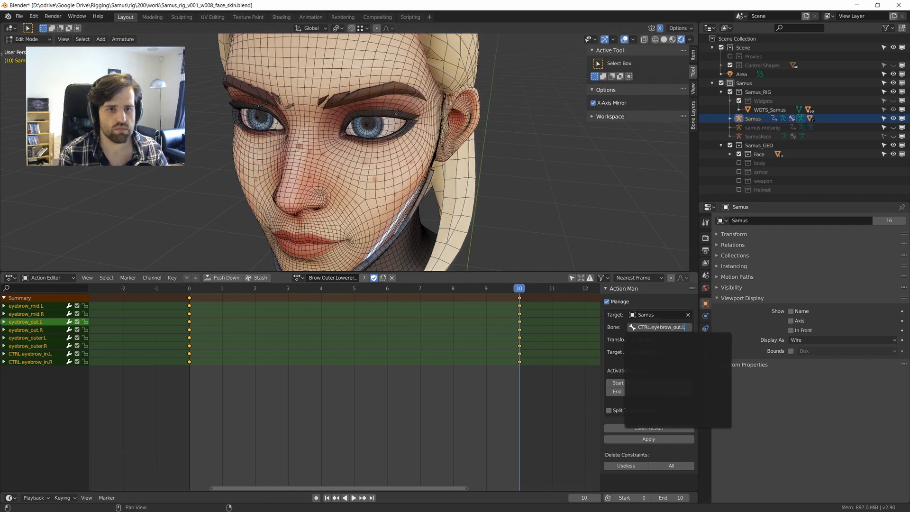
{"action": "key", "text": "Escape"}
{"action": "left_click", "coordinate": [659, 328]}
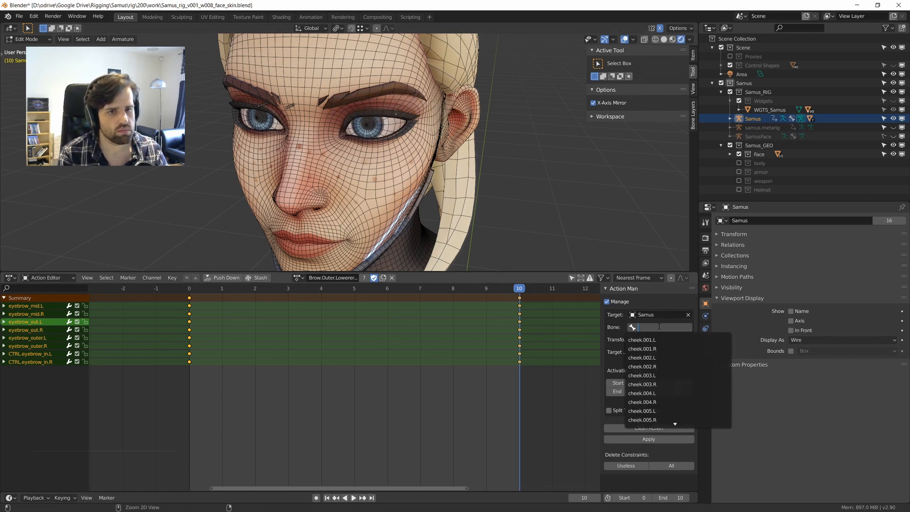
{"action": "key", "text": "ctrl+v"}
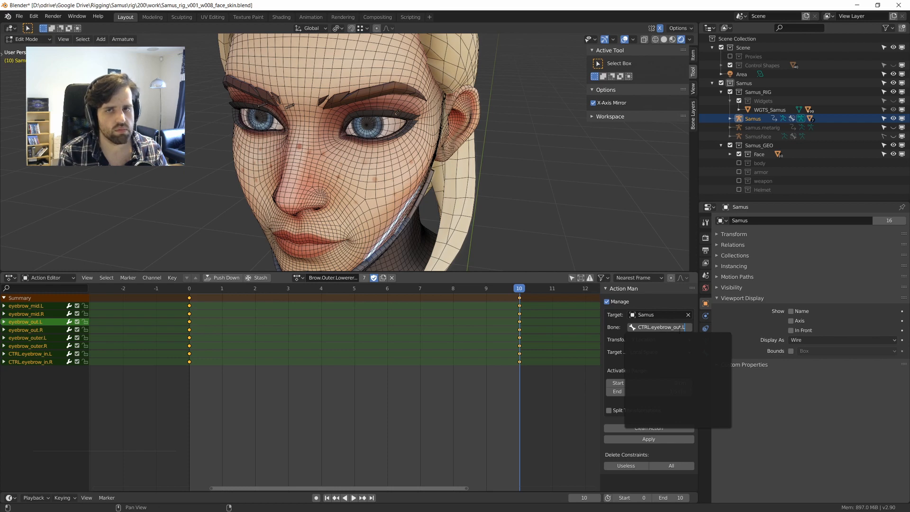
{"action": "key", "text": "Return"}
Switch the armature to Pose Mode and set the Action Man bone to CTRL.eyebrow_out.L.
{"action": "key", "text": "ctrl+Tab"}
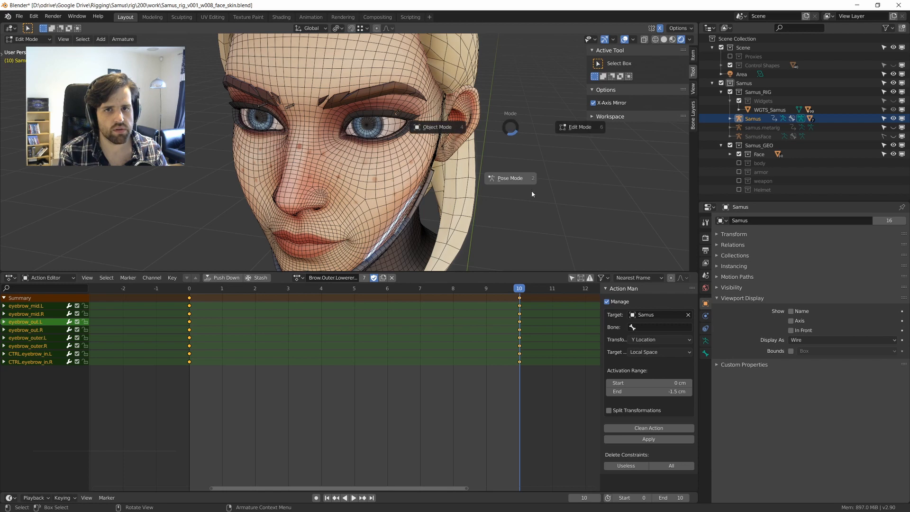
{"action": "left_click", "coordinate": [530, 191]}
{"action": "left_click", "coordinate": [661, 327]}
{"action": "key", "text": "ctrl+v"}
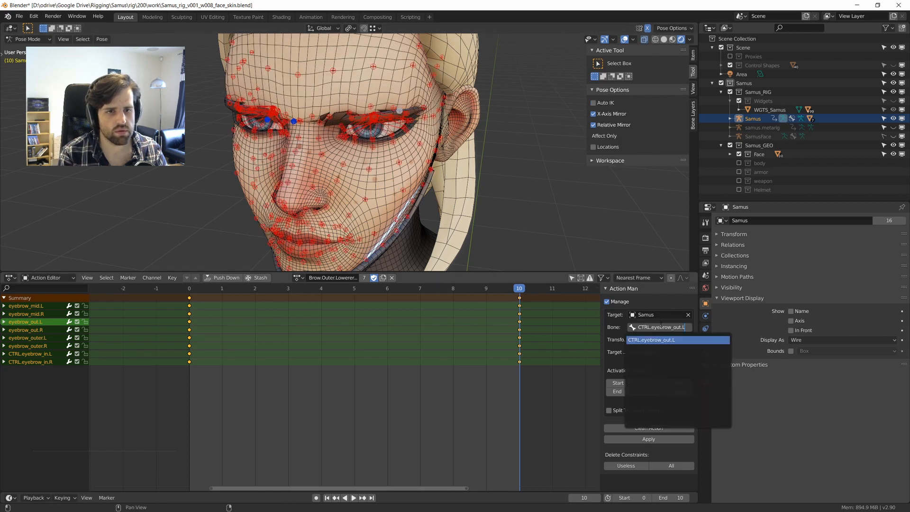
{"action": "left_click", "coordinate": [671, 340]}
Select the outer left brow control bone, and set the action's transform channel to Z Location and activation range end to 1 cm.
{"action": "middle_click_drag", "start_coordinate": [416, 104], "coordinate": [409, 98]}
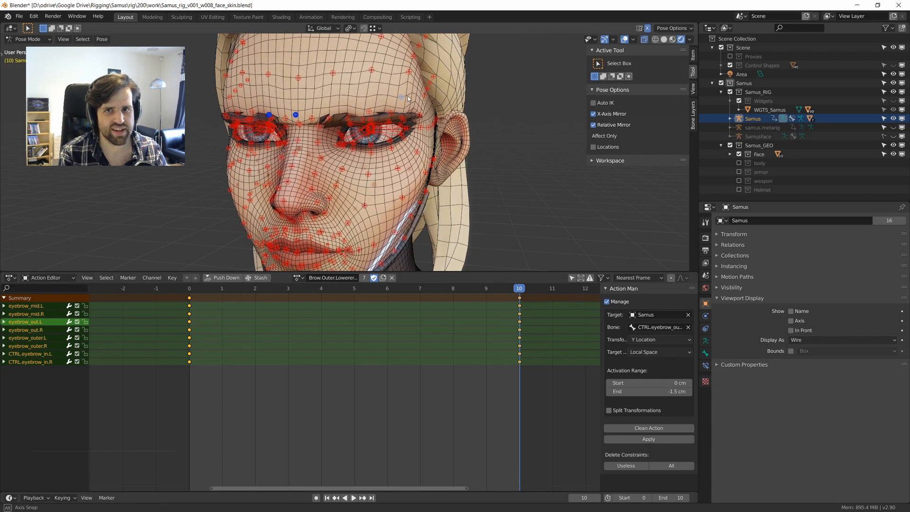
{"action": "left_click", "coordinate": [406, 98]}
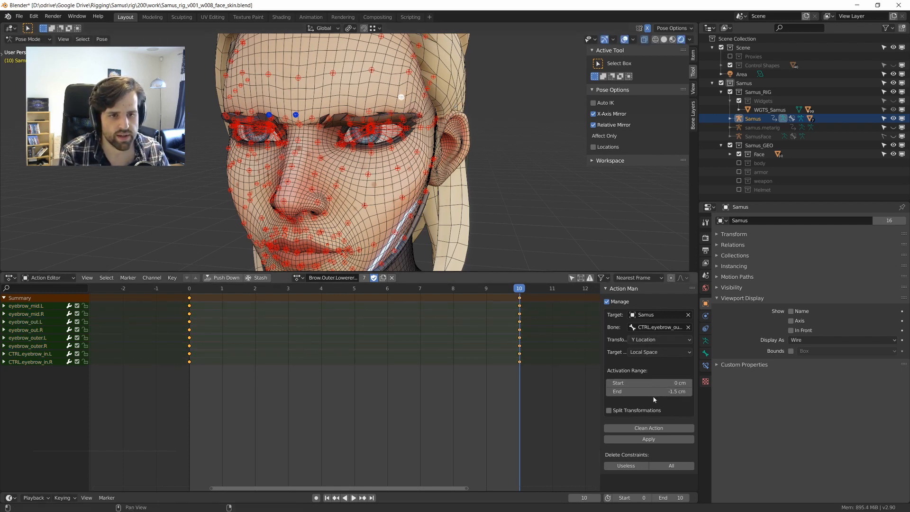
{"action": "middle_click_drag", "start_coordinate": [396, 180], "coordinate": [408, 178]}
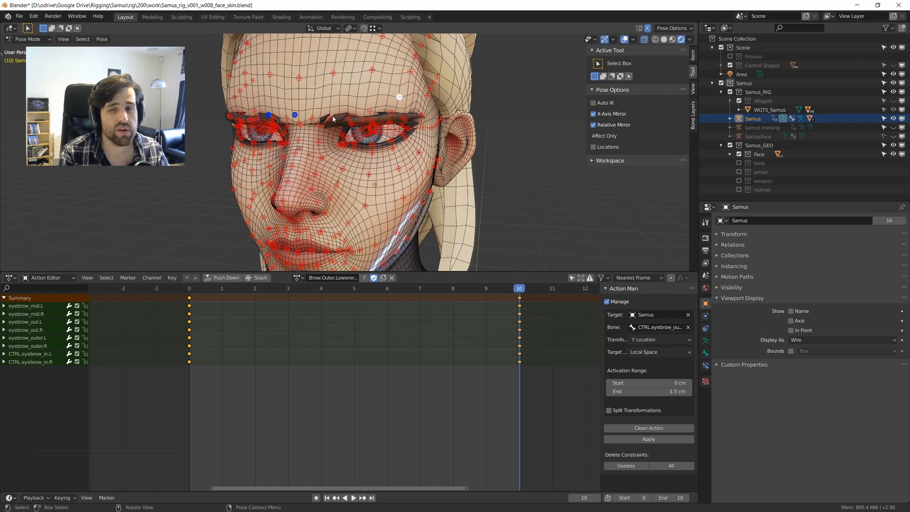
{"action": "left_click", "coordinate": [657, 339]}
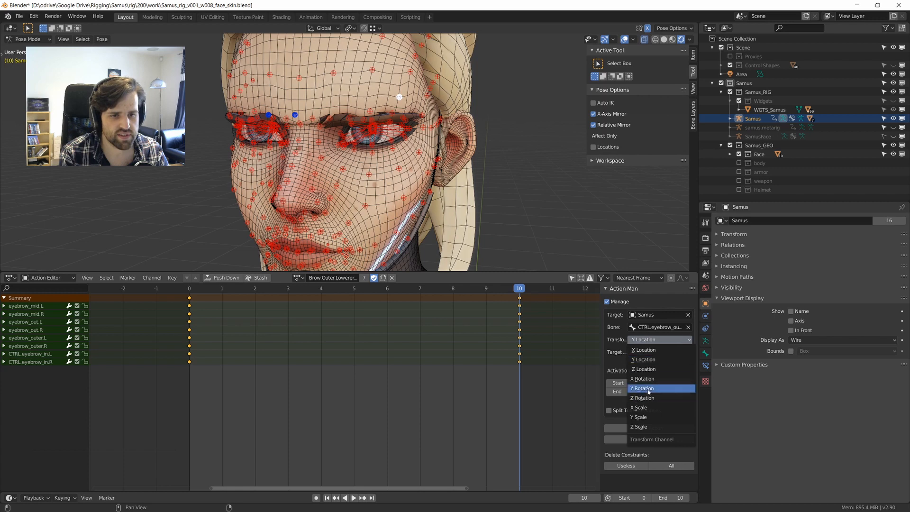
{"action": "left_click", "coordinate": [647, 369]}
{"action": "left_click", "coordinate": [665, 395]}
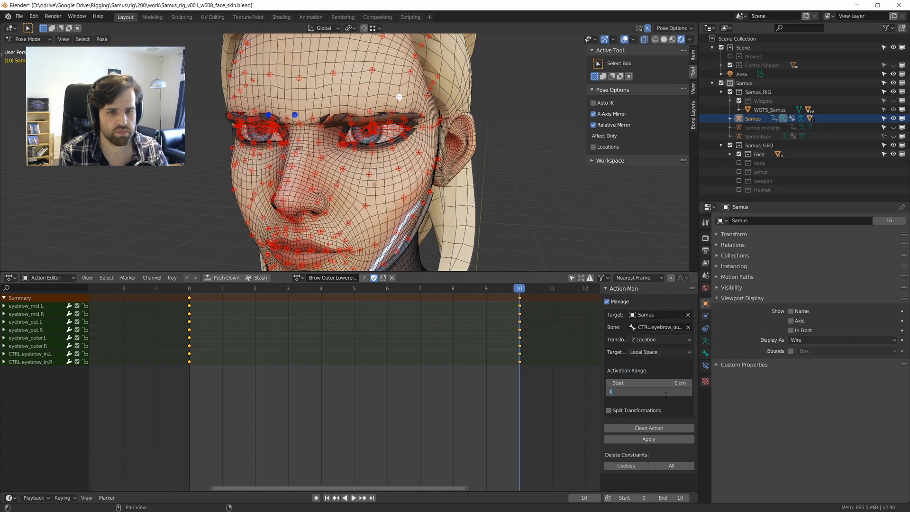
{"action": "type", "text": "1"}
{"action": "key", "text": "Return"}
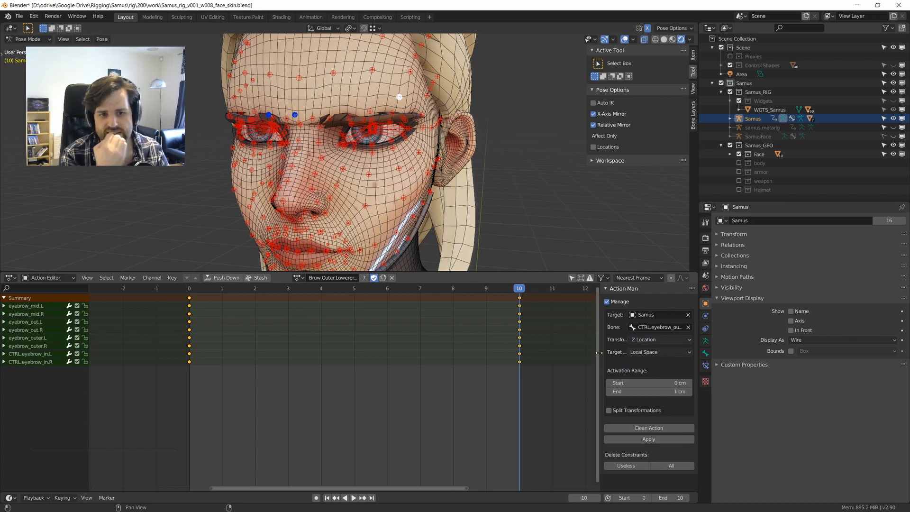
Change the interpolation mode of all keyframes in the Brow.Outer.Lowerer.L action.
{"action": "scroll", "coordinate": [413, 216], "scroll_direction": "down", "scroll_amount": 4}
{"action": "scroll", "coordinate": [386, 186], "scroll_direction": "up", "scroll_amount": 4}
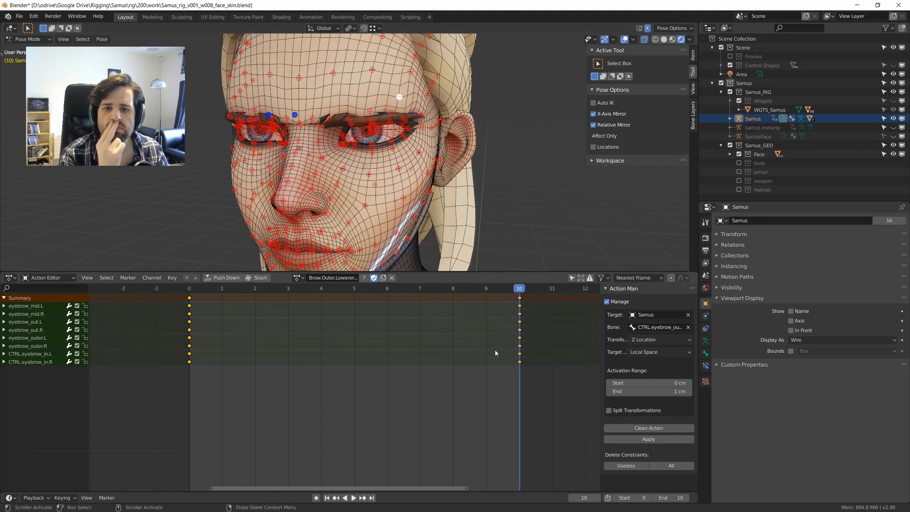
{"action": "key", "text": "t"}
{"action": "left_click", "coordinate": [412, 330]}
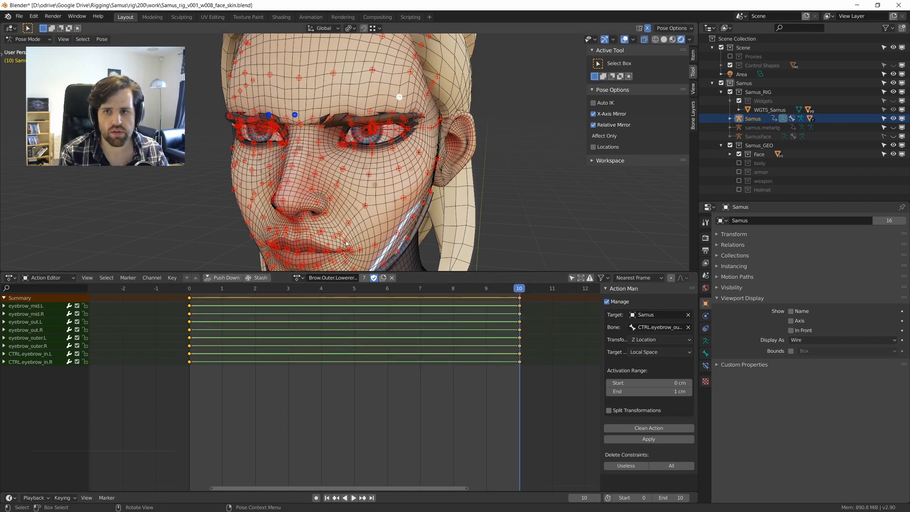
Clear the location of both inner brow control bones and keyframe them on frame 10.
{"action": "left_click", "coordinate": [294, 115]}
{"action": "left_click", "coordinate": [269, 115], "text": "shift"}
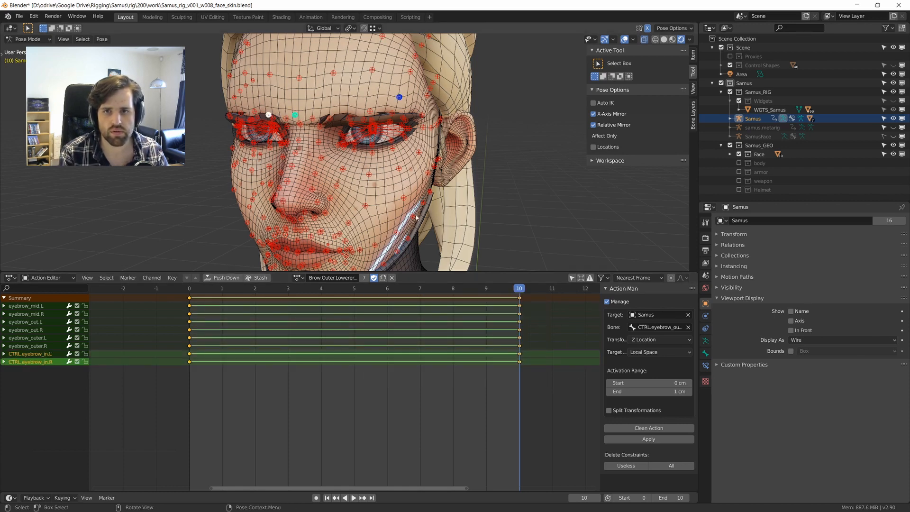
{"action": "key", "text": "alt+g"}
{"action": "key", "text": "i"}
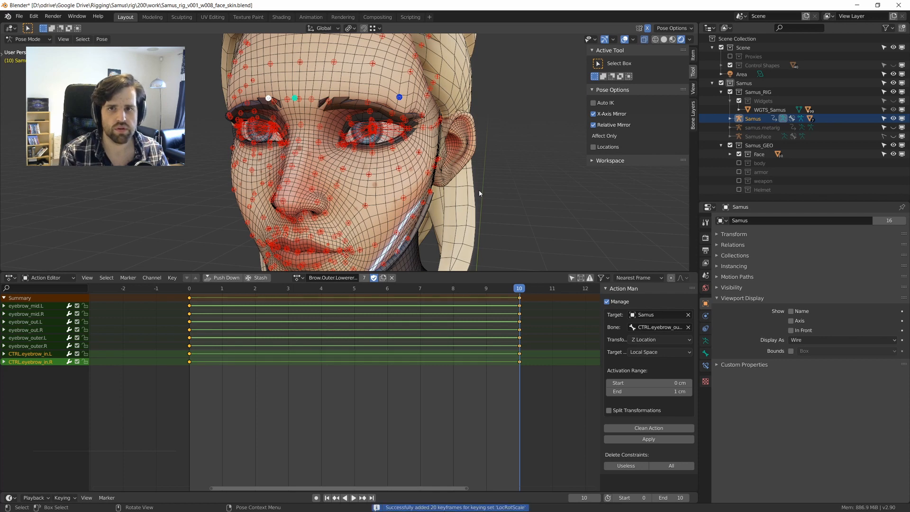
Test moving the inner brow controls, and keyframe their location, rotation and scale again on frame 10.
{"action": "middle_click_drag", "start_coordinate": [274, 91], "coordinate": [297, 98]}
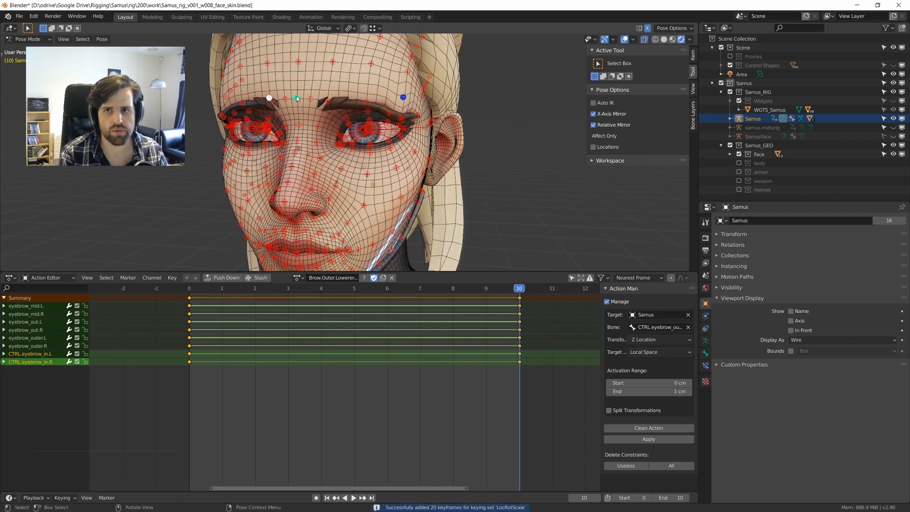
{"action": "key", "text": "g"}
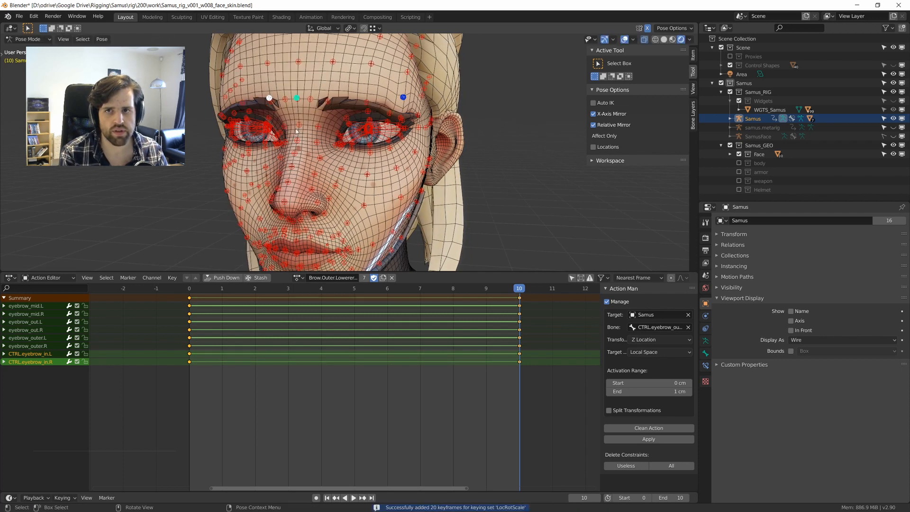
{"action": "left_click", "coordinate": [313, 124]}
{"action": "middle_click_drag", "start_coordinate": [313, 123], "coordinate": [301, 168]}
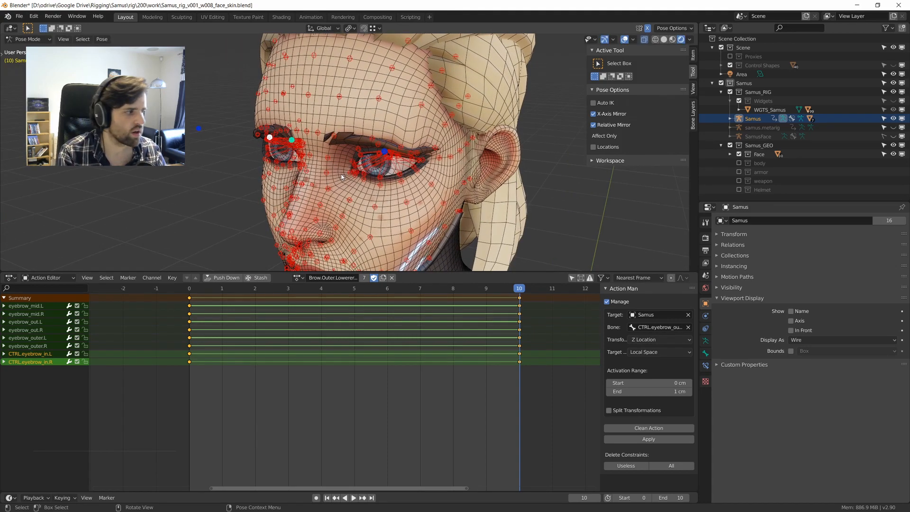
{"action": "middle_click_drag", "start_coordinate": [378, 175], "coordinate": [264, 162]}
{"action": "key", "text": "g"}
{"action": "left_click", "coordinate": [285, 152]}
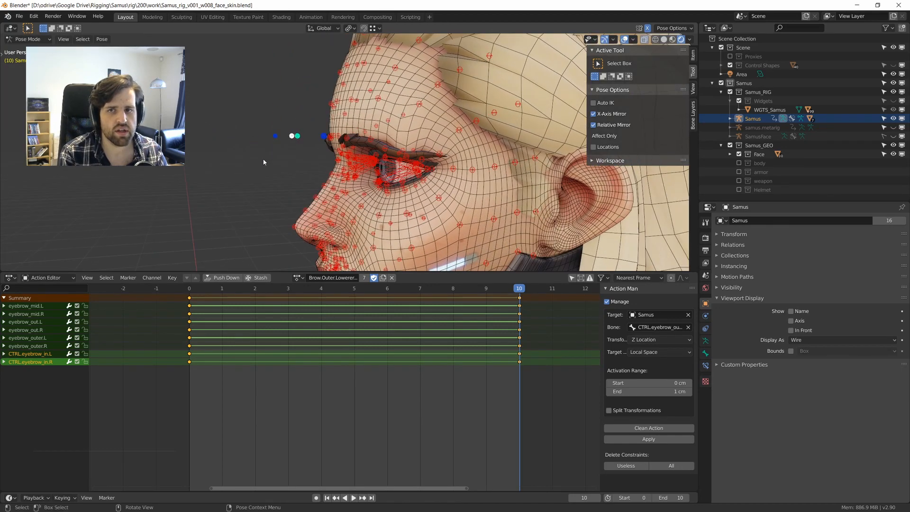
{"action": "middle_click_drag", "start_coordinate": [316, 194], "coordinate": [275, 138]}
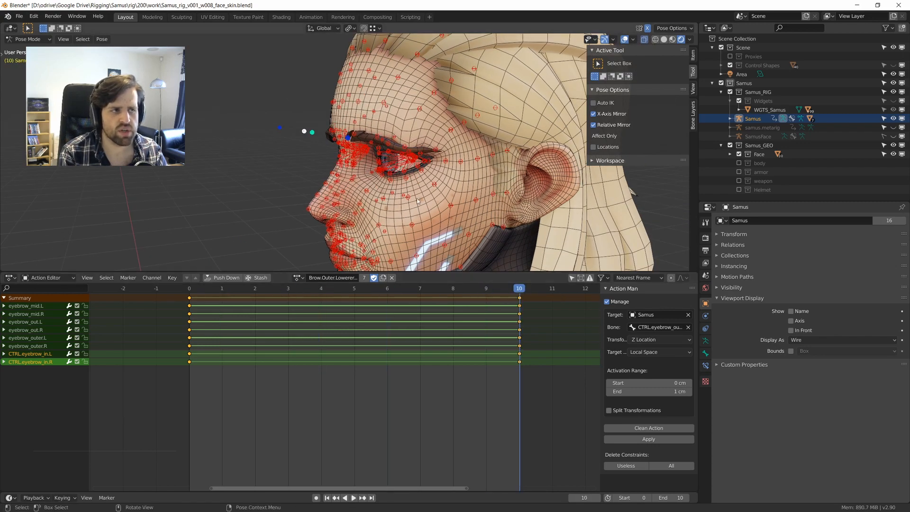
{"action": "middle_click_drag", "start_coordinate": [403, 197], "coordinate": [289, 145]}
{"action": "key", "text": "i"}
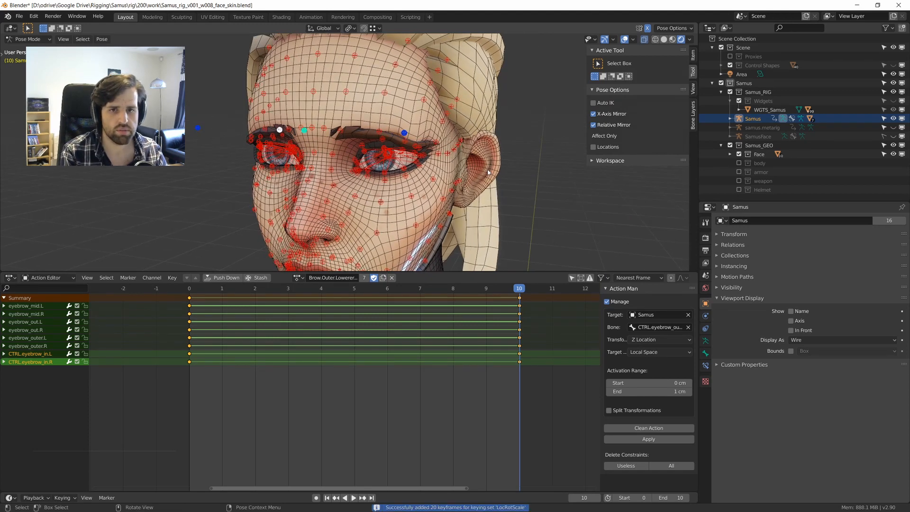
Play back the action between frames 0 and 10 to check the brow motion from different angles.
{"action": "key", "text": "space"}
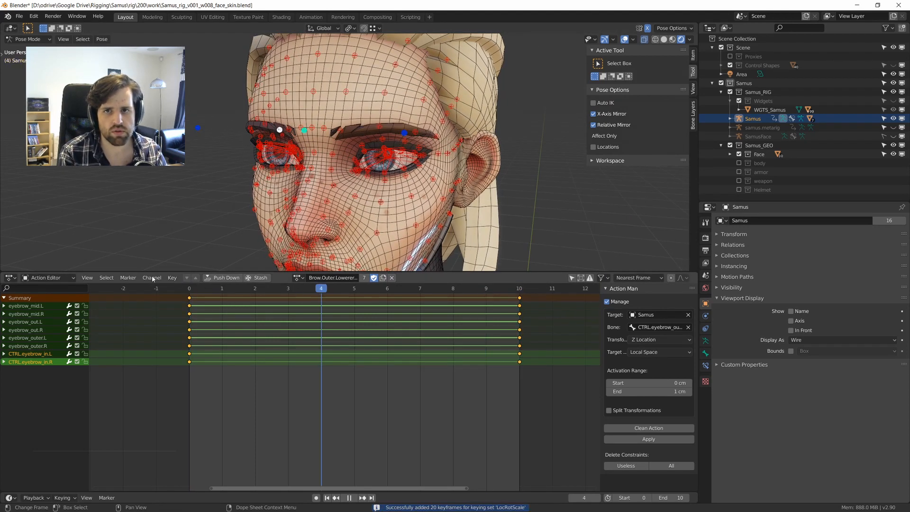
{"action": "key", "text": "space"}
{"action": "mouse_move", "coordinate": [507, 290]}
{"action": "left_mouse_down"}
{"action": "mouse_move", "coordinate": [190, 295]}
{"action": "mouse_move", "coordinate": [439, 303]}
{"action": "mouse_move", "coordinate": [364, 299]}
{"action": "mouse_move", "coordinate": [519, 294]}
{"action": "left_mouse_up"}
{"action": "scroll", "coordinate": [426, 164], "scroll_direction": "down", "scroll_amount": 2}
{"action": "middle_click_drag", "start_coordinate": [426, 164], "coordinate": [370, 149]}
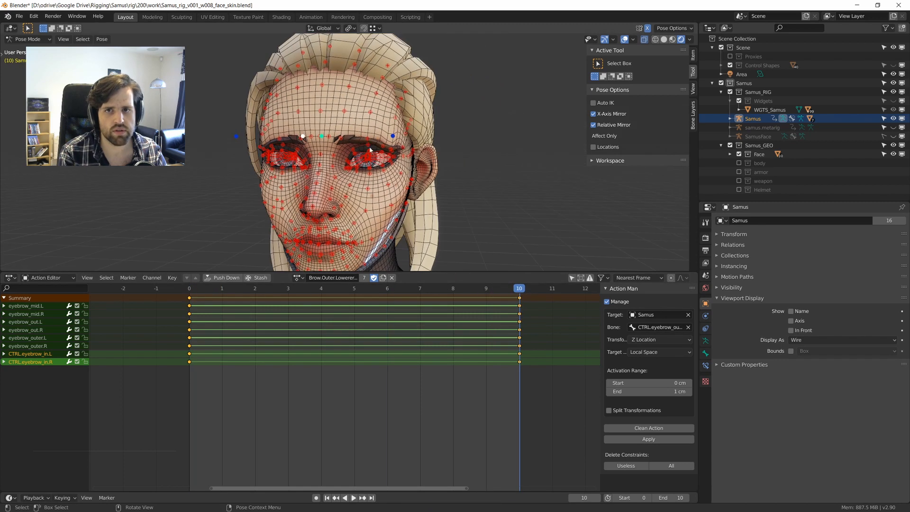
{"action": "middle_click_drag", "start_coordinate": [415, 188], "coordinate": [332, 204]}
{"action": "key", "text": "space"}
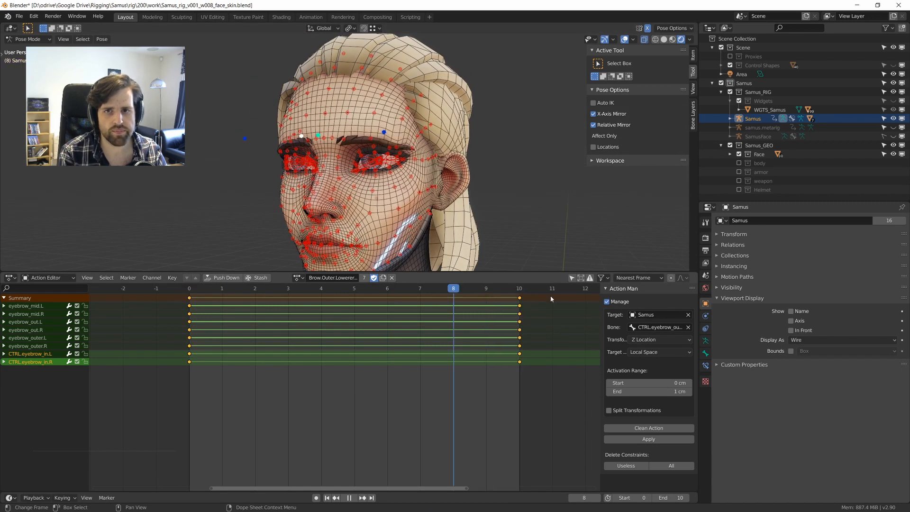
{"action": "key", "text": "space"}
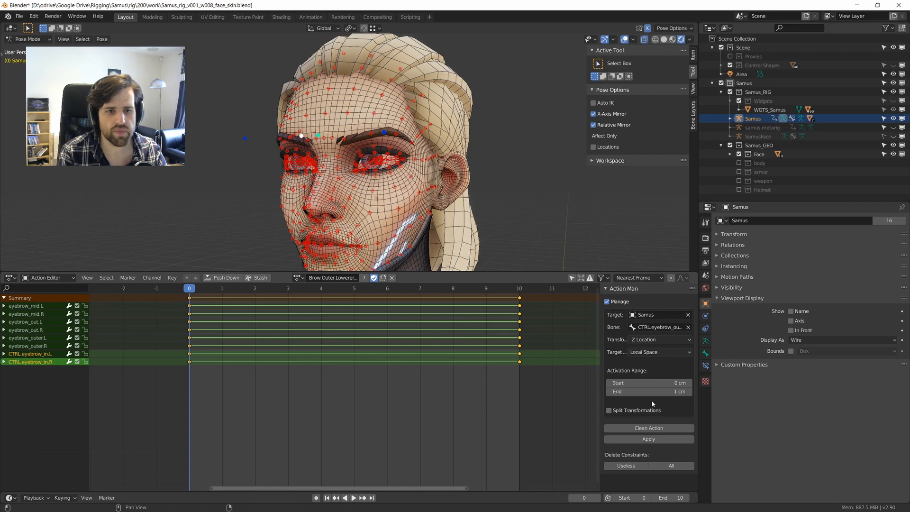
Clean the Brow.Outer.Lowerer.L action, apply its Action Man setup, and test moving the outer left brow control.
{"action": "left_click", "coordinate": [672, 429]}
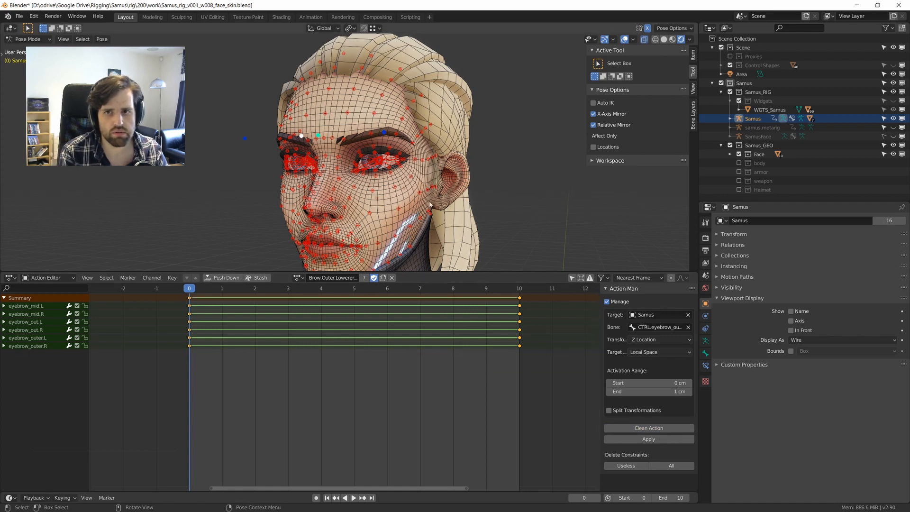
{"action": "left_click", "coordinate": [662, 440]}
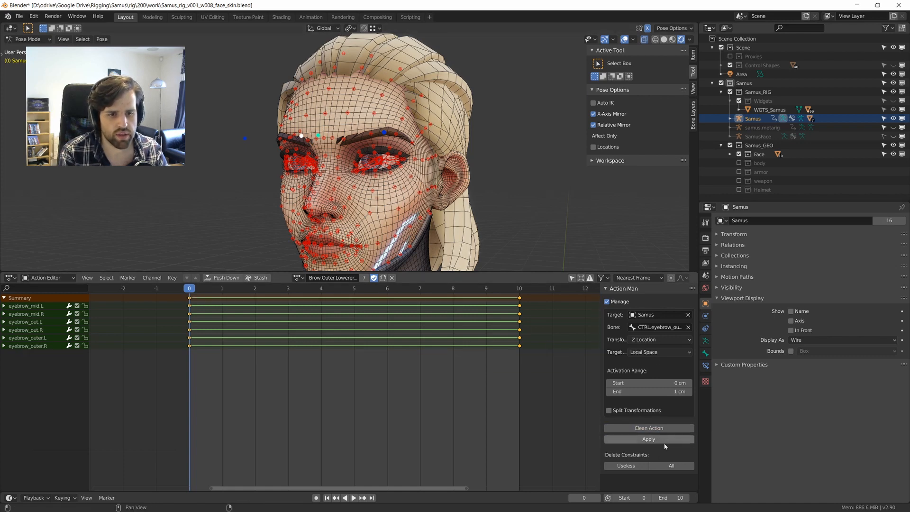
{"action": "middle_click_drag", "start_coordinate": [370, 129], "coordinate": [384, 161]}
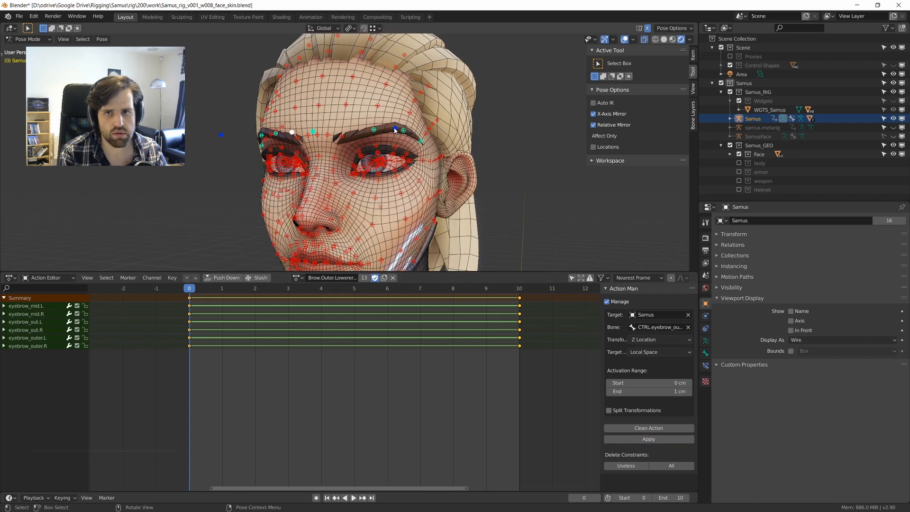
{"action": "key", "text": "g"}
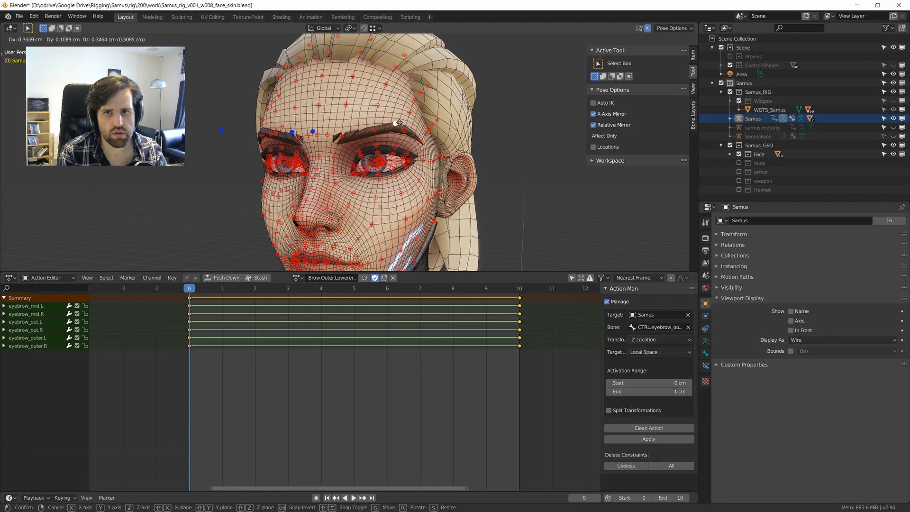
{"action": "right_click", "coordinate": [396, 143]}
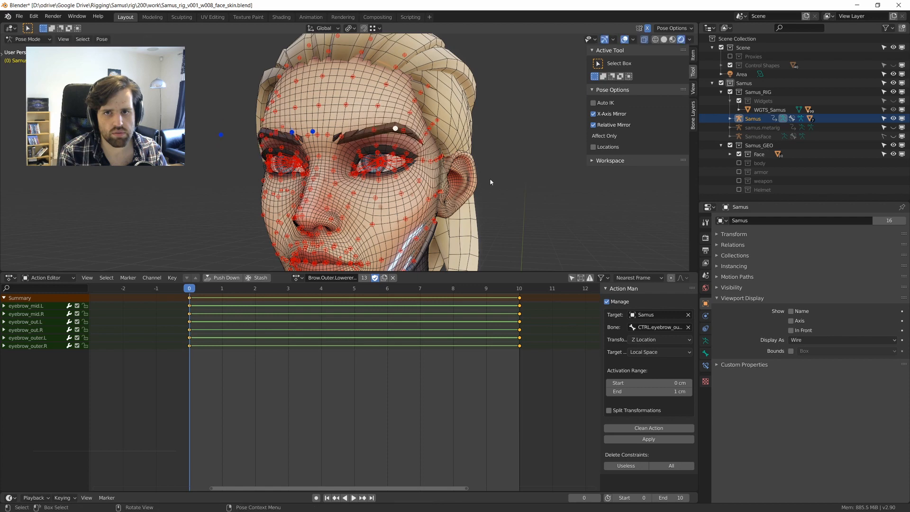
Delete the Limit Location constraint from CTRL.eyebrow_out.L and reapply the Action Man setup.
{"action": "left_click", "coordinate": [706, 365]}
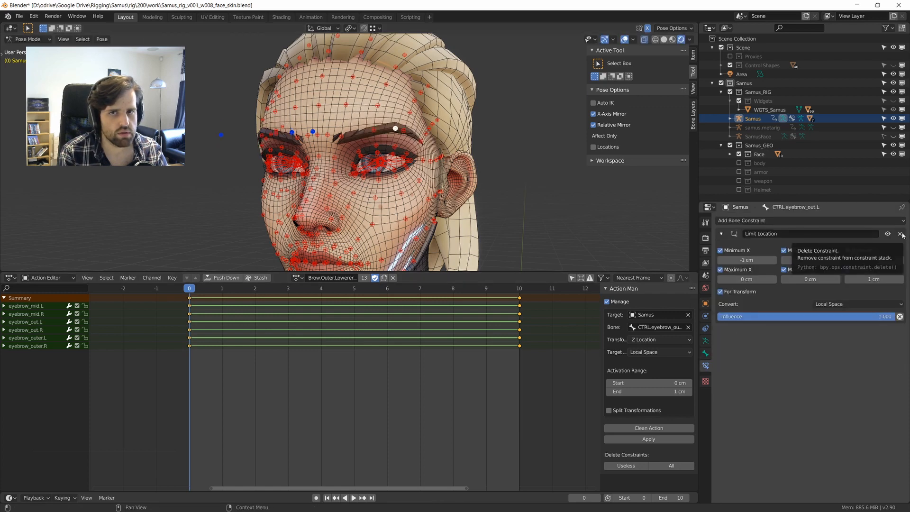
{"action": "left_click", "coordinate": [721, 234]}
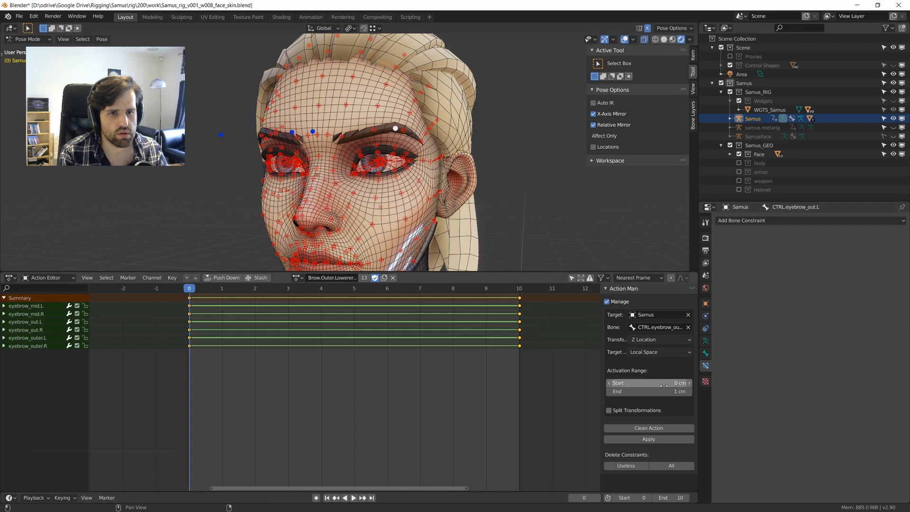
{"action": "left_click", "coordinate": [654, 440]}
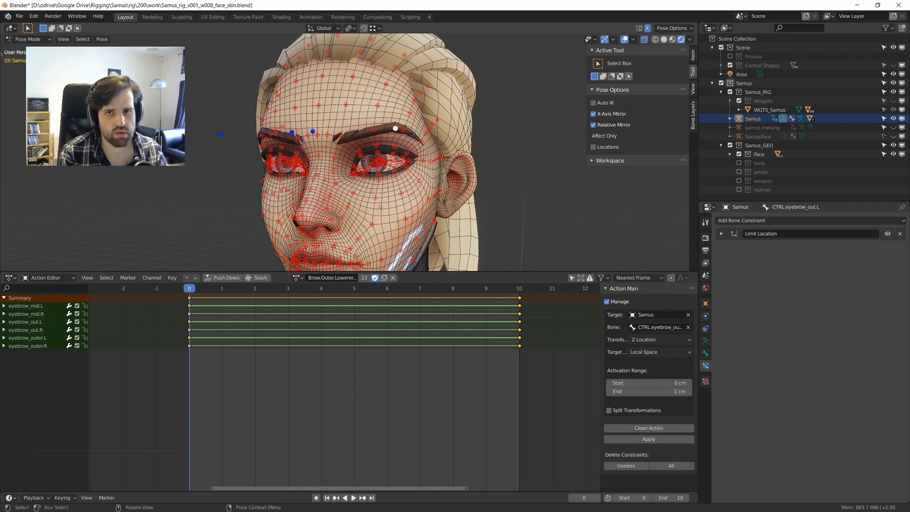
Expand the Limit Location settings of CTRL.eyebrow_out.L and test its movement by lowering and raising the control.
{"action": "middle_click_drag", "start_coordinate": [395, 158], "coordinate": [481, 181]}
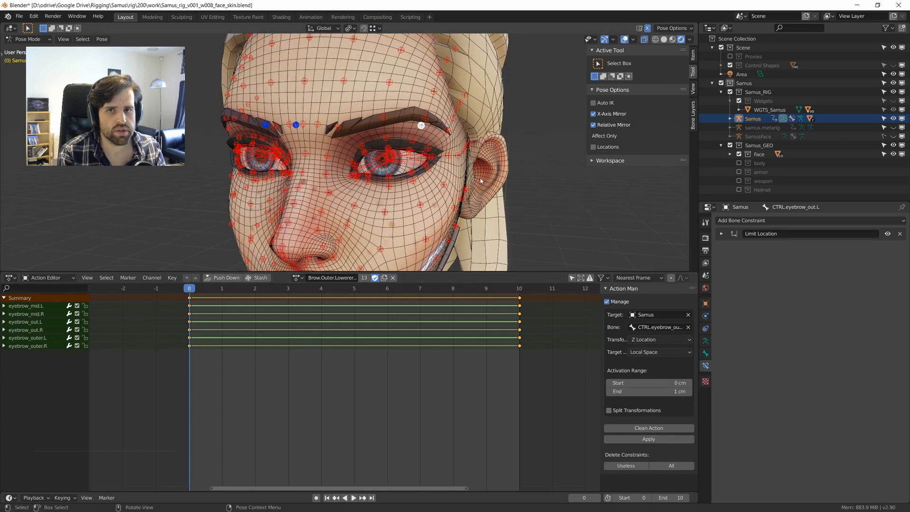
{"action": "left_click", "coordinate": [722, 234]}
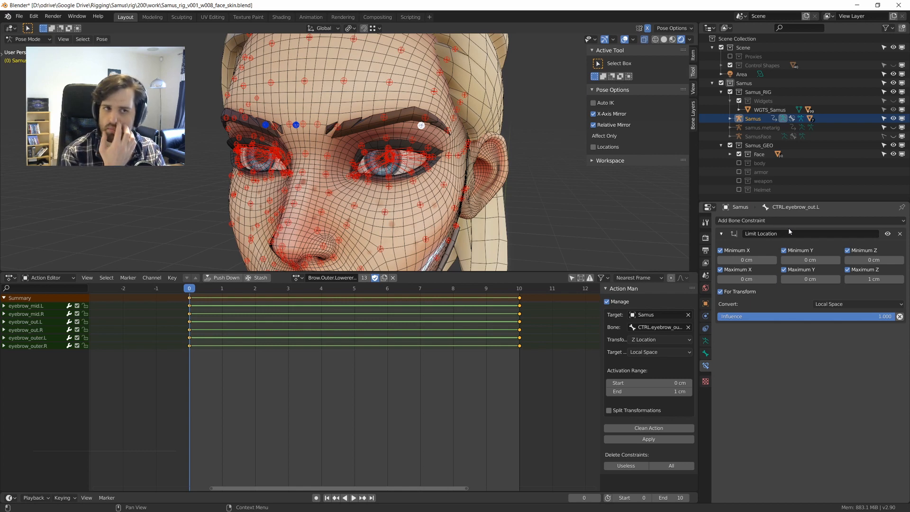
{"action": "key", "text": "g"}
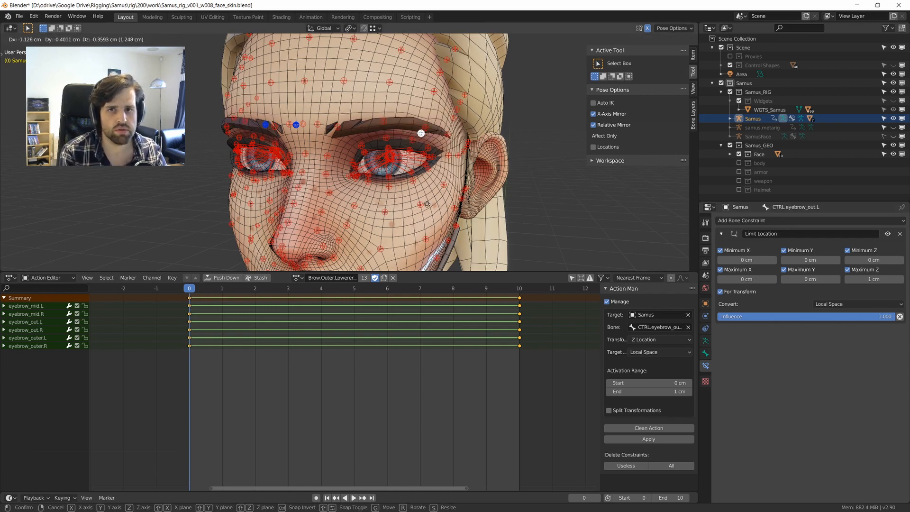
{"action": "left_click", "coordinate": [440, 182]}
{"action": "middle_click_drag", "start_coordinate": [440, 182], "coordinate": [429, 199]}
{"action": "scroll", "coordinate": [430, 198], "scroll_direction": "up", "scroll_amount": 2}
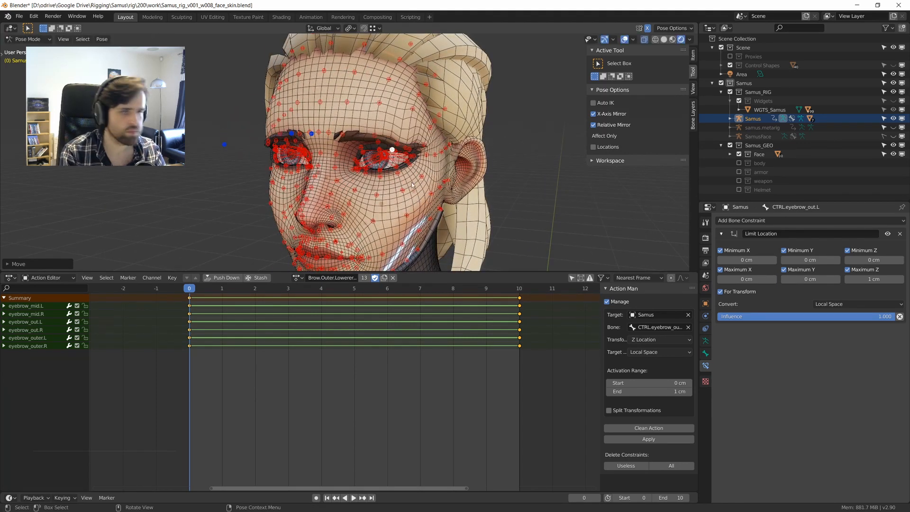
{"action": "key", "text": "g"}
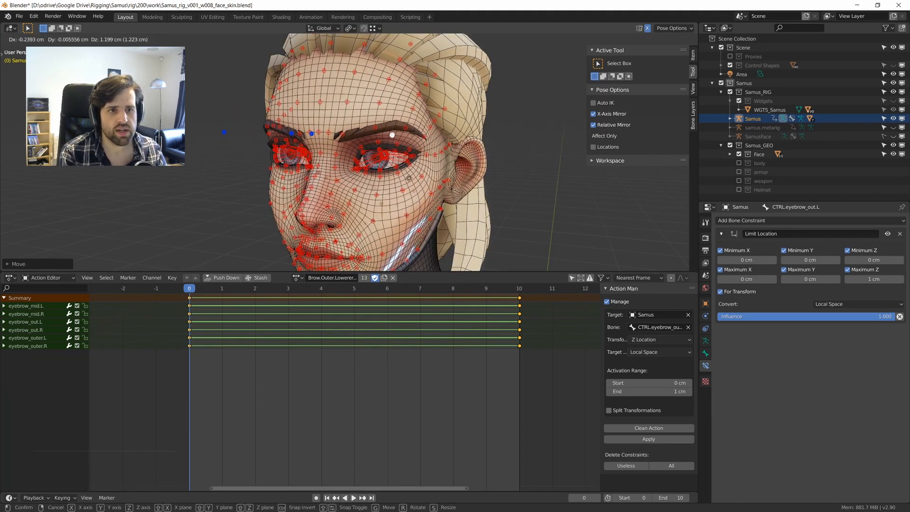
{"action": "right_click", "coordinate": [393, 177]}
Try lowering the outer and inner left brow controls together, and reset the controls to their rest pose.
{"action": "left_click", "coordinate": [311, 134]}
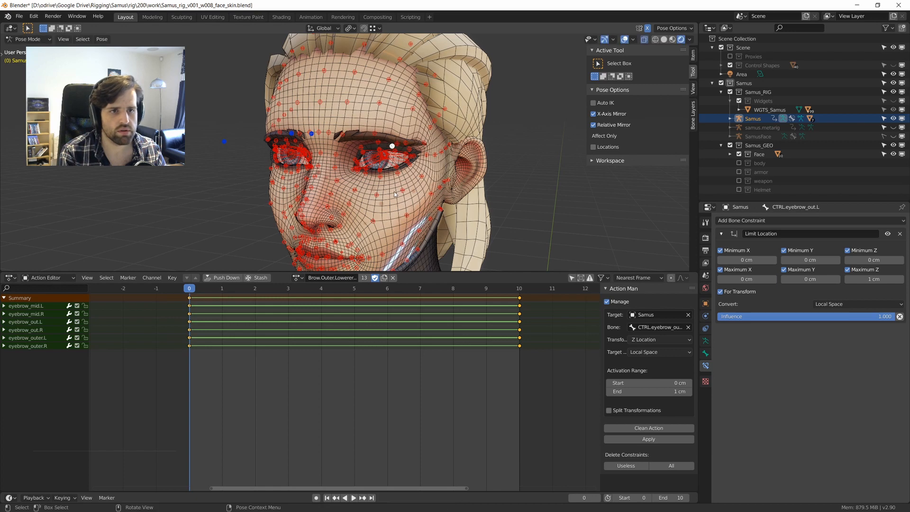
{"action": "key", "text": "g"}
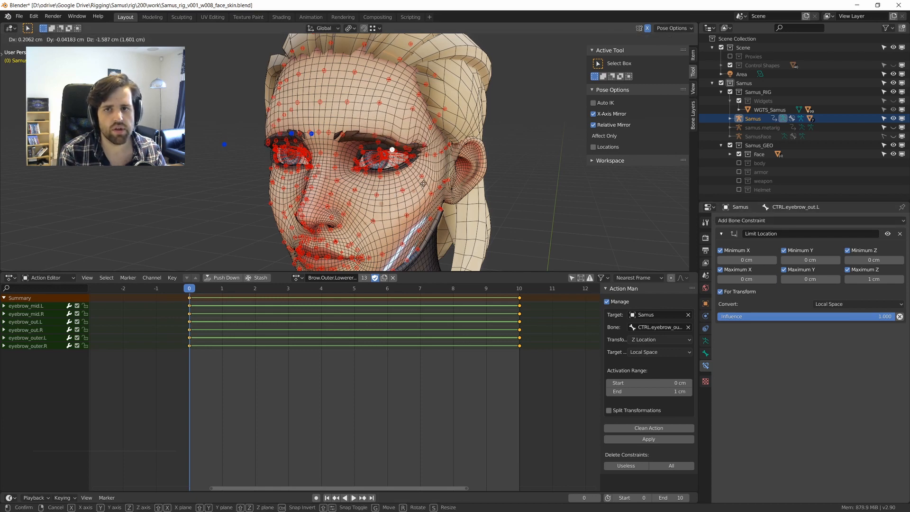
{"action": "left_click", "coordinate": [337, 141]}
{"action": "left_click", "coordinate": [314, 134]}
{"action": "middle_click_drag", "start_coordinate": [314, 135], "coordinate": [341, 151]}
{"action": "key", "text": "g"}
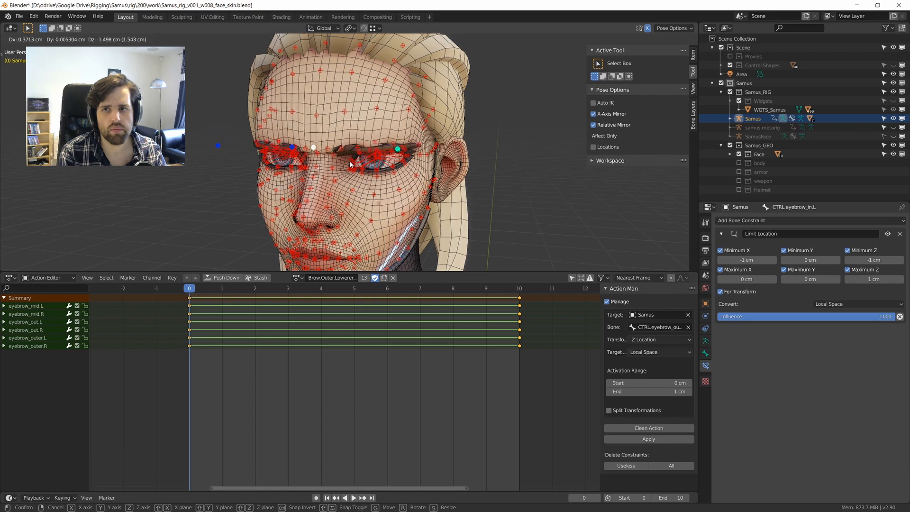
{"action": "left_click", "coordinate": [344, 163]}
{"action": "middle_click_drag", "start_coordinate": [342, 163], "coordinate": [364, 158]}
{"action": "key", "text": "ctrl+z"}
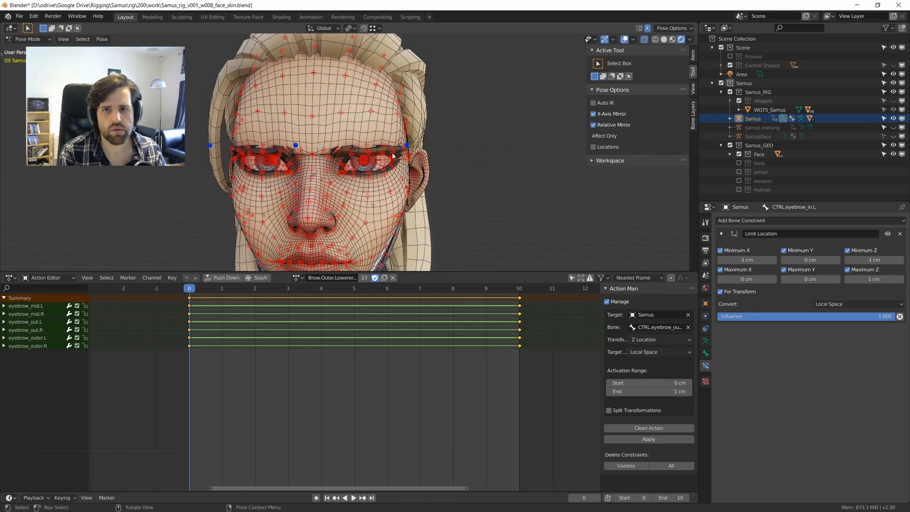
{"action": "key", "text": "a"}
{"action": "left_click", "coordinate": [436, 147]}
{"action": "middle_click_drag", "start_coordinate": [436, 147], "coordinate": [424, 145]}
Lower CTRL.eyebrow_out.L and examine the brow deformation from the front.
{"action": "left_click", "coordinate": [403, 132]}
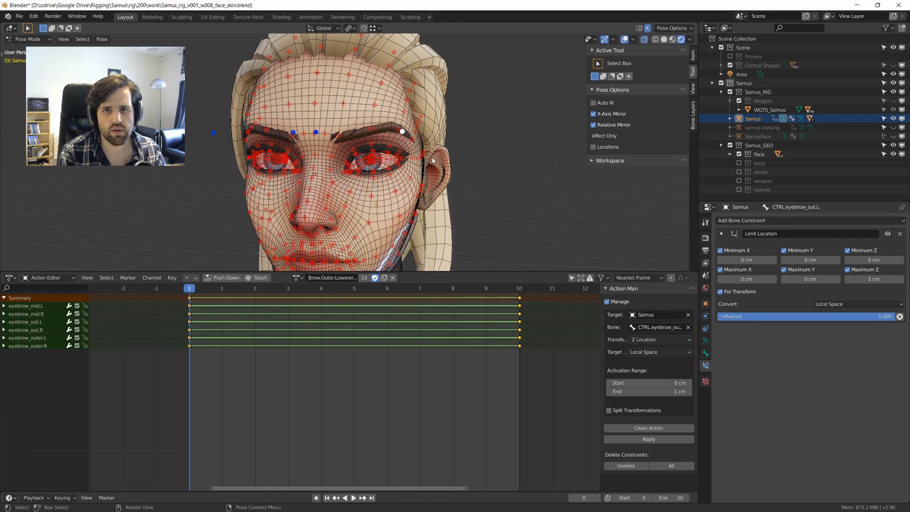
{"action": "key", "text": "g"}
{"action": "left_click", "coordinate": [423, 187]}
{"action": "middle_click_drag", "start_coordinate": [424, 187], "coordinate": [451, 185]}
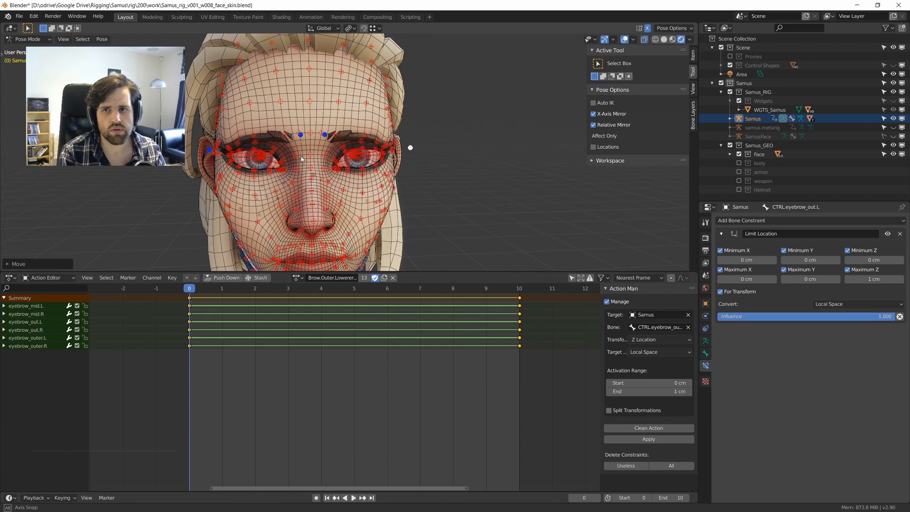
{"action": "key", "text": "d"}
{"action": "mouse_move", "coordinate": [206, 71]}
{"action": "left_mouse_down"}
{"action": "mouse_move", "coordinate": [202, 127]}
{"action": "mouse_move", "coordinate": [251, 94]}
{"action": "left_mouse_up"}
{"action": "key", "text": "ctrl+z"}
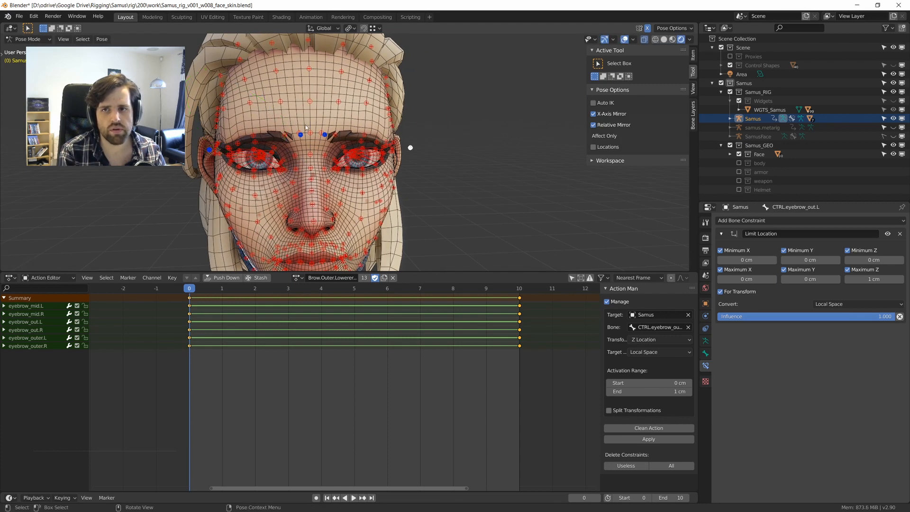
Select the bones on the character's right half of the face in front view.
{"action": "middle_click_drag", "start_coordinate": [381, 200], "coordinate": [364, 195]}
{"action": "key", "text": "a"}
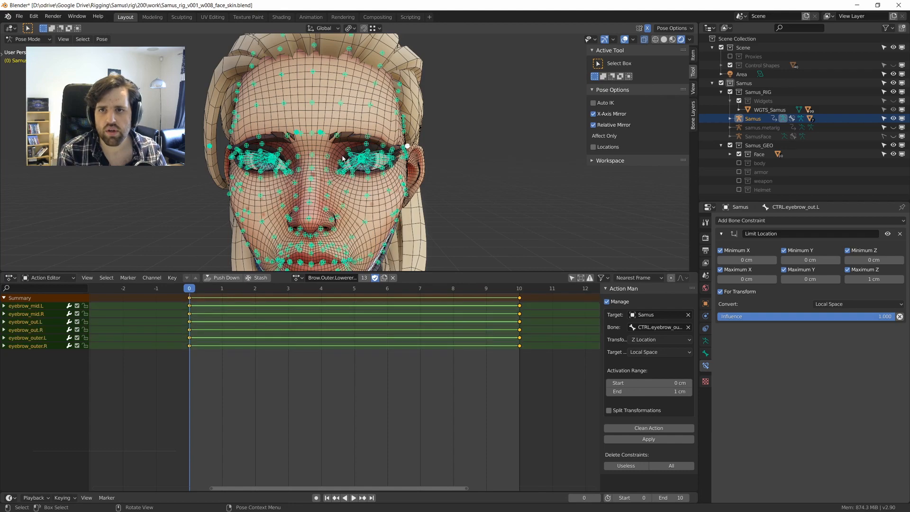
{"action": "key", "text": "KP_1"}
{"action": "scroll", "coordinate": [265, 143], "scroll_direction": "down", "scroll_amount": 3}
{"action": "left_click_drag", "start_coordinate": [220, 57], "coordinate": [328, 260]}
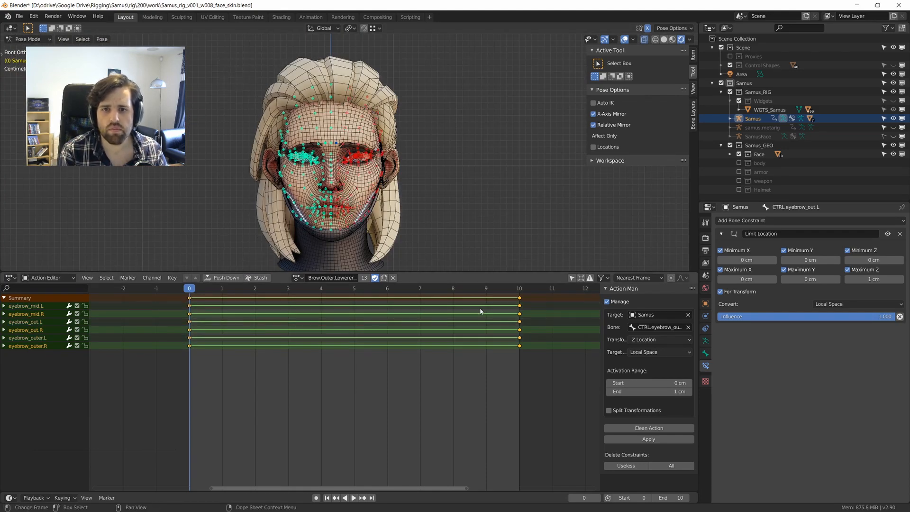
Go to frame 10, select all pose bones and clear their locations.
{"action": "left_click", "coordinate": [520, 288]}
{"action": "key", "text": "a"}
{"action": "key", "text": "a"}
{"action": "key", "text": "alt+g"}
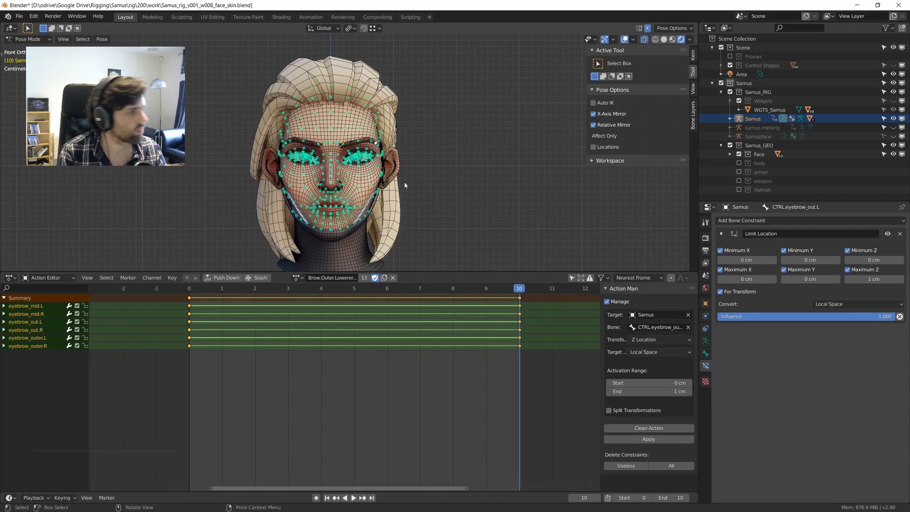
Key location, rotation and scale of the bones on the character's right half of the face at frames 10 and 0, and clean the action.
{"action": "scroll", "coordinate": [403, 185], "scroll_direction": "up", "scroll_amount": 3}
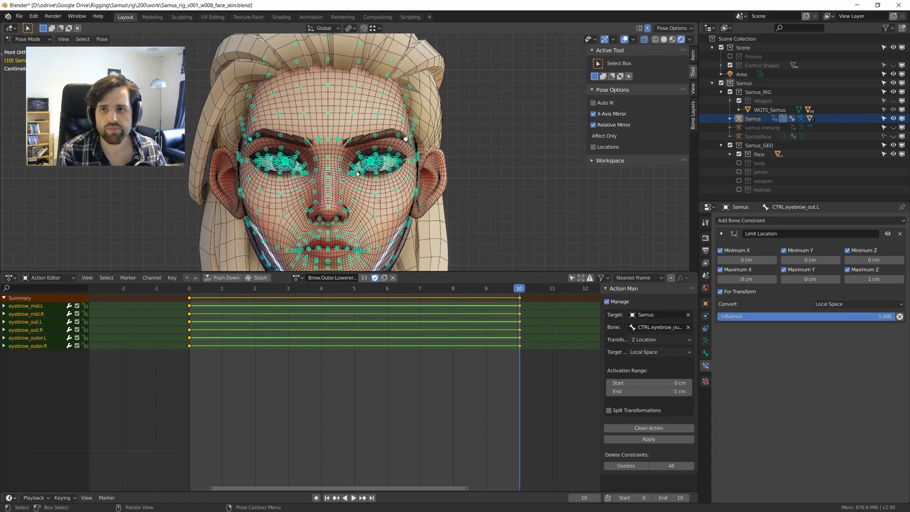
{"action": "scroll", "coordinate": [404, 185], "scroll_direction": "down", "scroll_amount": 4}
{"action": "left_click_drag", "start_coordinate": [255, 72], "coordinate": [335, 238]}
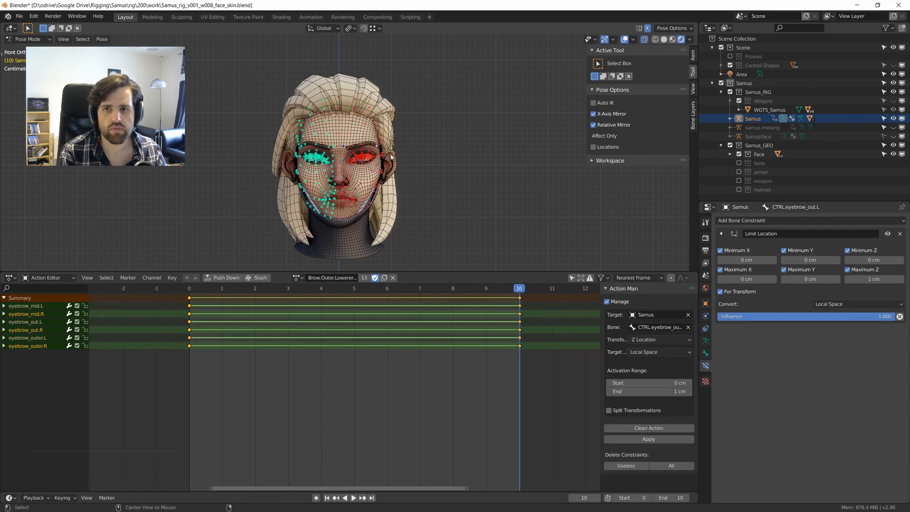
{"action": "key", "text": "i"}
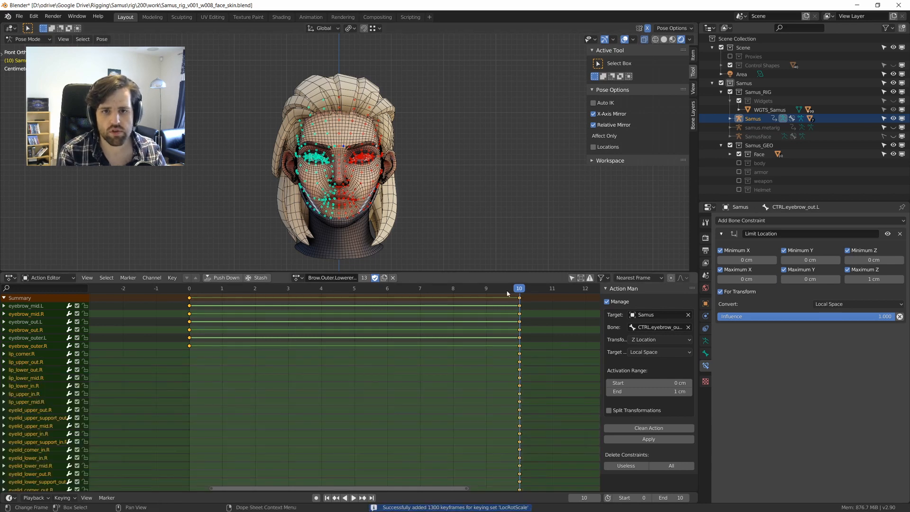
{"action": "left_click_drag", "start_coordinate": [507, 293], "coordinate": [190, 290]}
{"action": "key", "text": "i"}
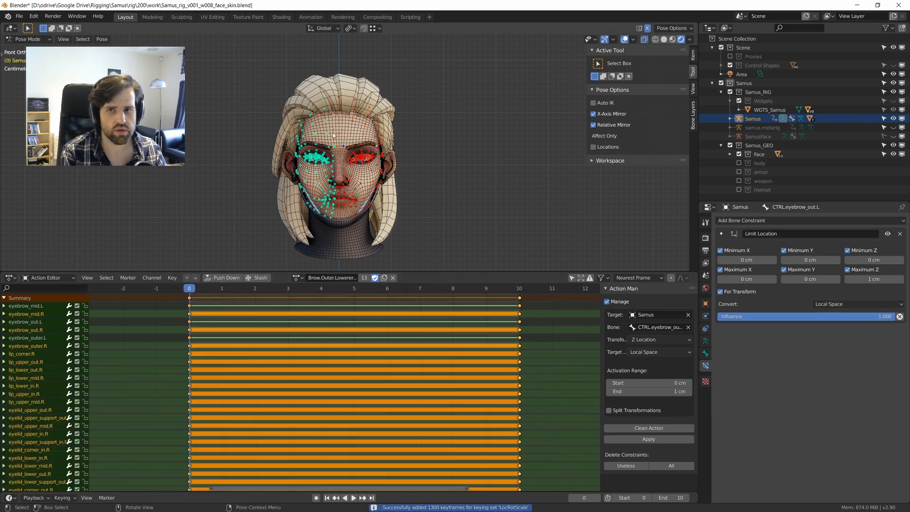
{"action": "left_click", "coordinate": [654, 429]}
Select all pose bones of the Samus armature and delete their useless action constraints.
{"action": "middle_click_drag", "start_coordinate": [478, 217], "coordinate": [450, 220]}
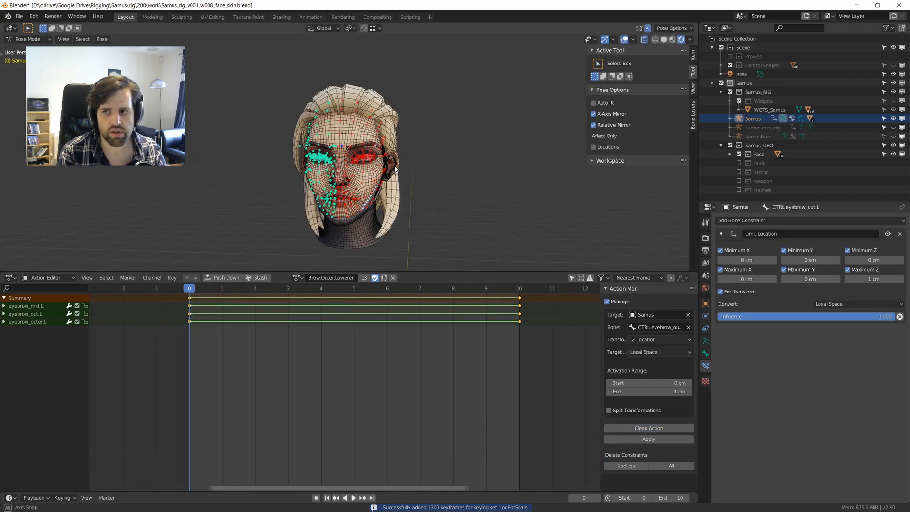
{"action": "scroll", "coordinate": [300, 192], "scroll_direction": "up", "scroll_amount": 4}
{"action": "middle_click_drag", "start_coordinate": [300, 192], "coordinate": [346, 170]}
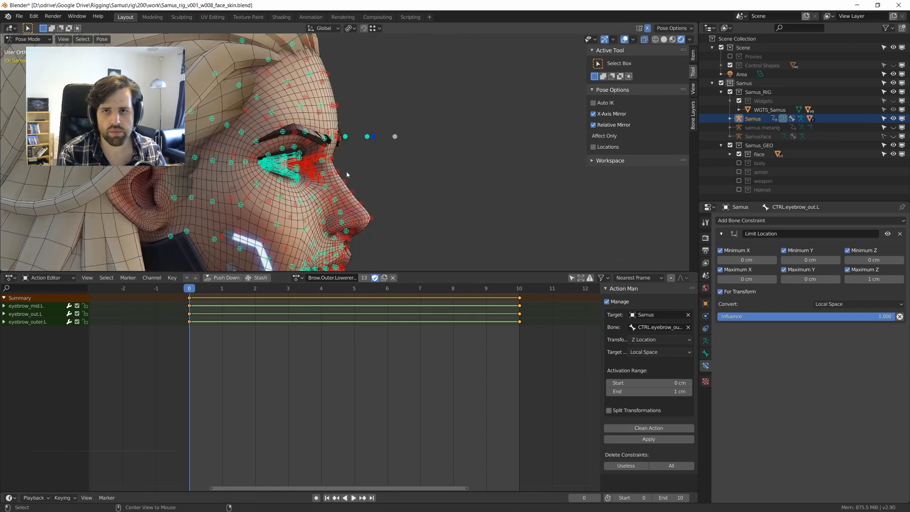
{"action": "scroll", "coordinate": [374, 161], "scroll_direction": "down", "scroll_amount": 4}
{"action": "middle_click_drag", "start_coordinate": [427, 146], "coordinate": [360, 142]}
{"action": "scroll", "coordinate": [398, 139], "scroll_direction": "up", "scroll_amount": 4}
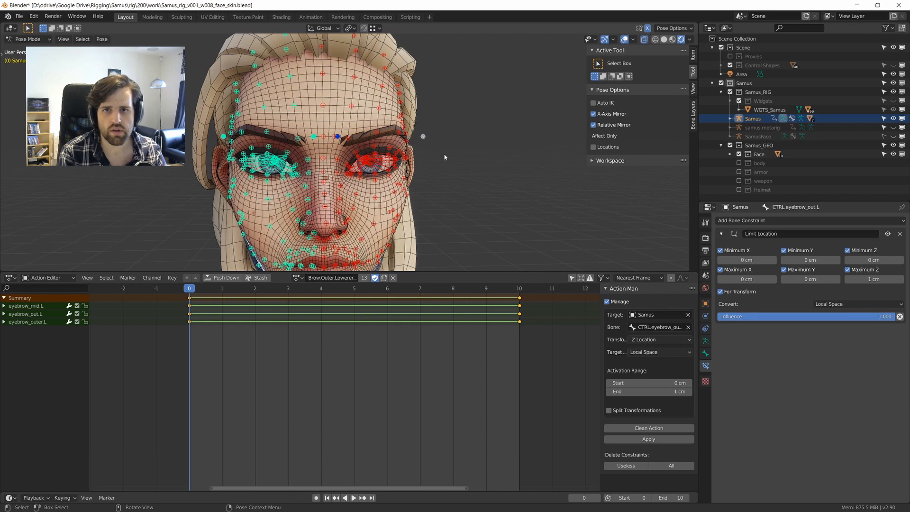
{"action": "key", "text": "a"}
{"action": "key", "text": "a"}
{"action": "key", "text": "a"}
{"action": "key", "text": "a"}
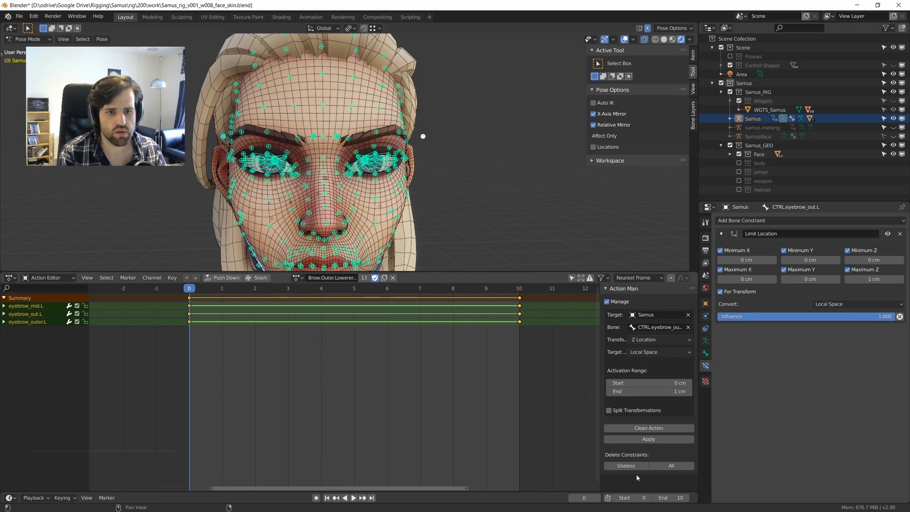
{"action": "left_click", "coordinate": [630, 466]}
Lower CTRL.eyebrow_out.L and check the brow deformation from an angle.
{"action": "left_click", "coordinate": [424, 137]}
{"action": "key", "text": "g"}
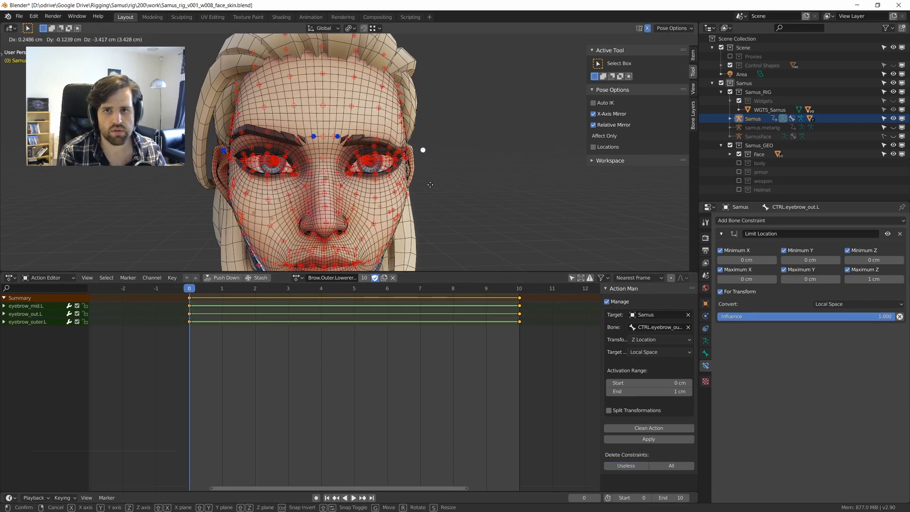
{"action": "left_click", "coordinate": [443, 145]}
{"action": "middle_click_drag", "start_coordinate": [443, 145], "coordinate": [421, 144]}
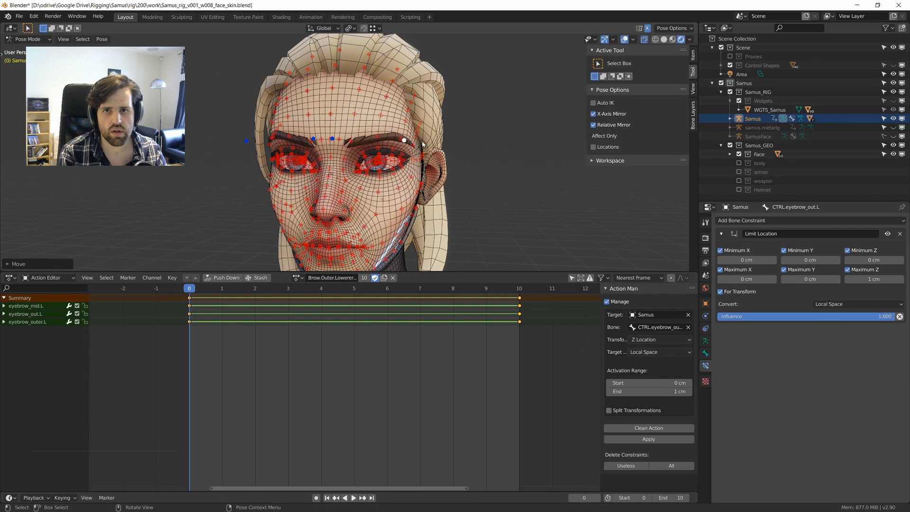
Copy the pose of all bones at frame 10 and clear their locations and rotations.
{"action": "key", "text": "a"}
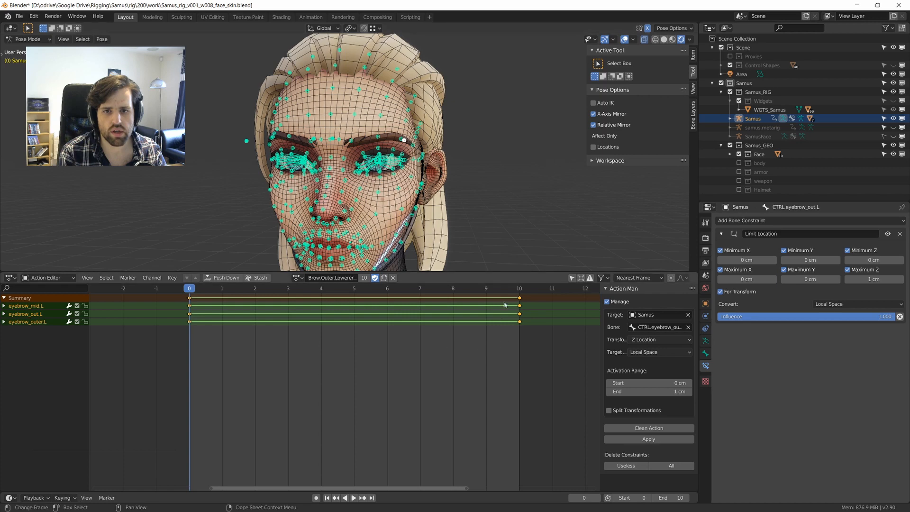
{"action": "left_click", "coordinate": [520, 288]}
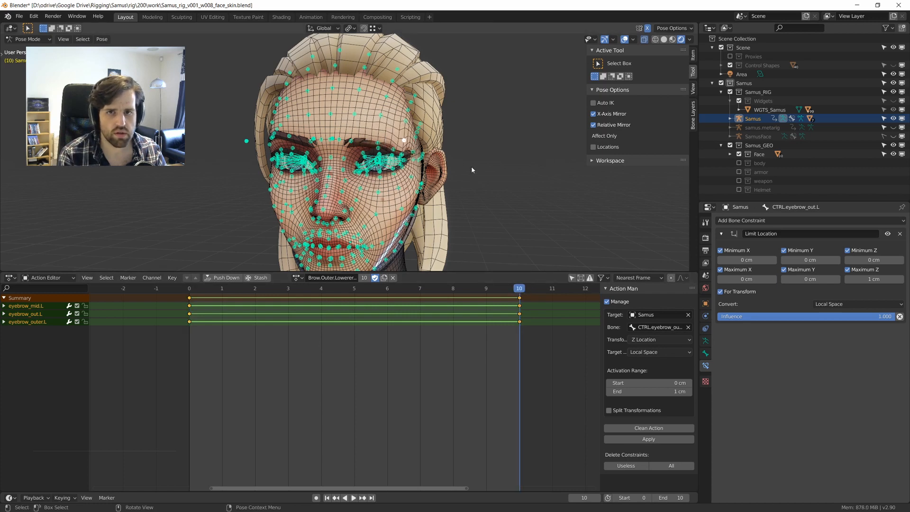
{"action": "key", "text": "ctrl+c"}
{"action": "middle_click_drag", "start_coordinate": [471, 166], "coordinate": [454, 175]}
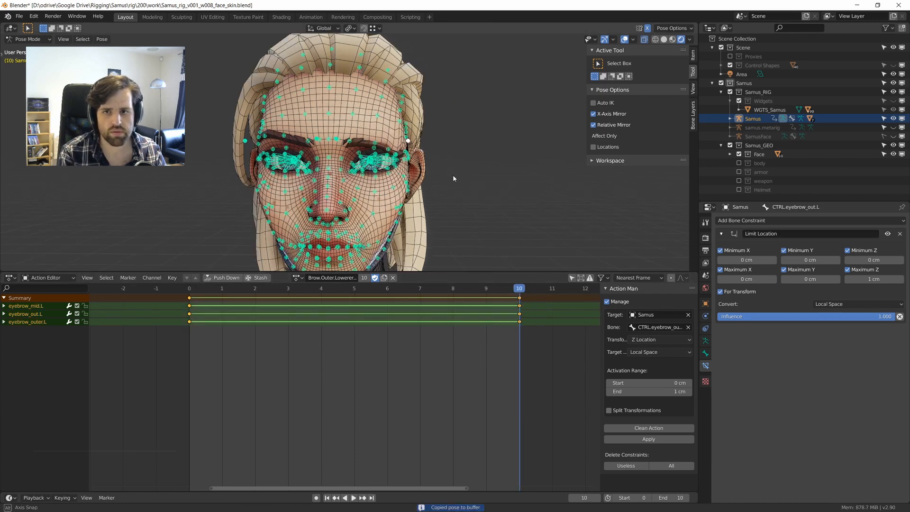
{"action": "key", "text": "alt+g"}
{"action": "key", "text": "alt+r"}
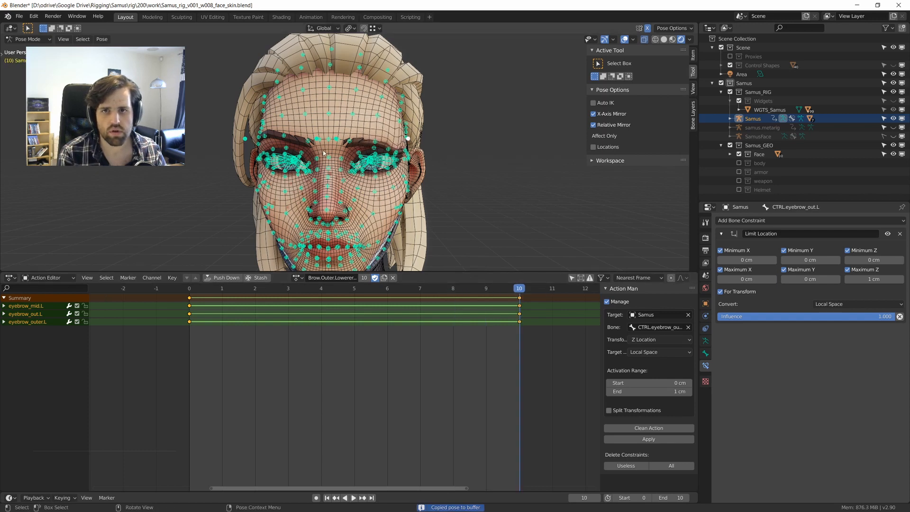
Switch to the Brow.Outer.Lowerer.R action, paste the copied pose mirrored and key all bones at frame 10.
{"action": "left_click", "coordinate": [297, 277]}
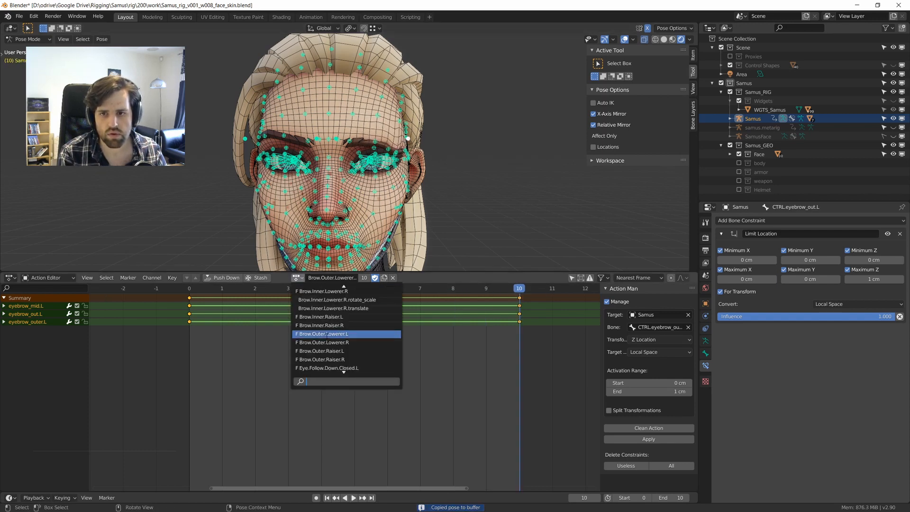
{"action": "left_click", "coordinate": [348, 342]}
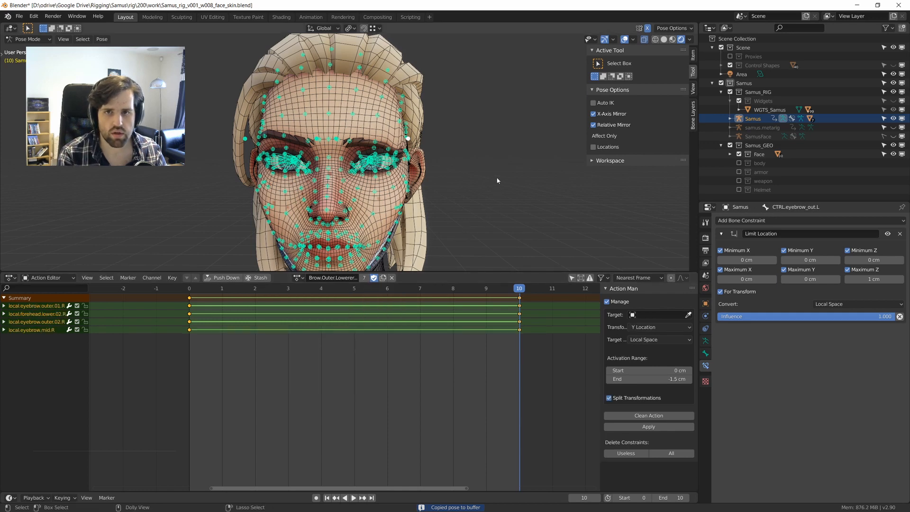
{"action": "key", "text": "ctrl+shift+v"}
{"action": "key", "text": "i"}
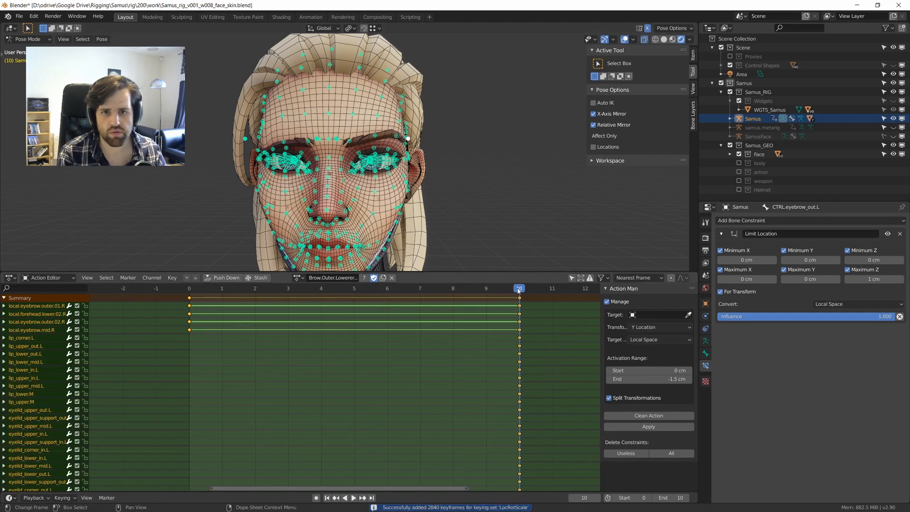
Delete the frame 10 keyframes of the four old local eyebrow and forehead channels.
{"action": "left_click_drag", "start_coordinate": [544, 331], "coordinate": [505, 309]}
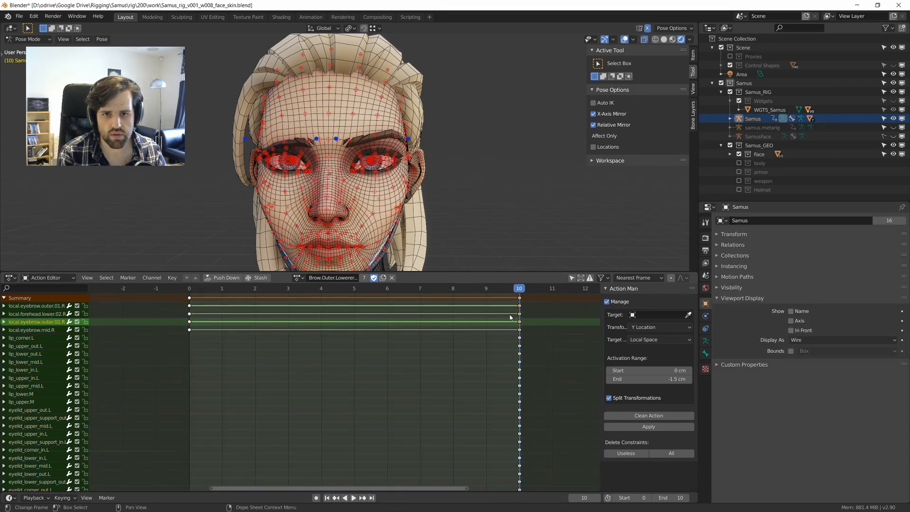
{"action": "key", "text": "x"}
{"action": "left_click", "coordinate": [520, 303]}
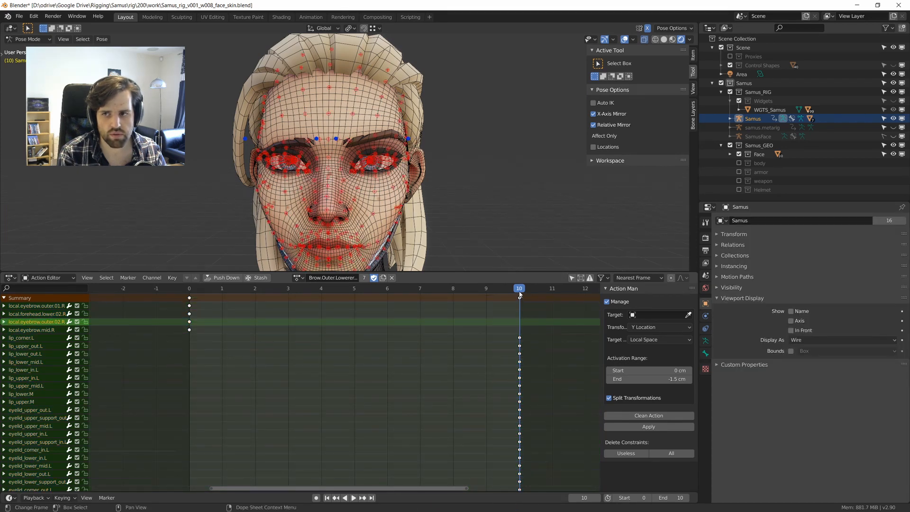
Key all pose bones at frame 0 and clean the Brow.Outer.Lowerer.R action.
{"action": "left_click_drag", "start_coordinate": [520, 293], "coordinate": [189, 290]}
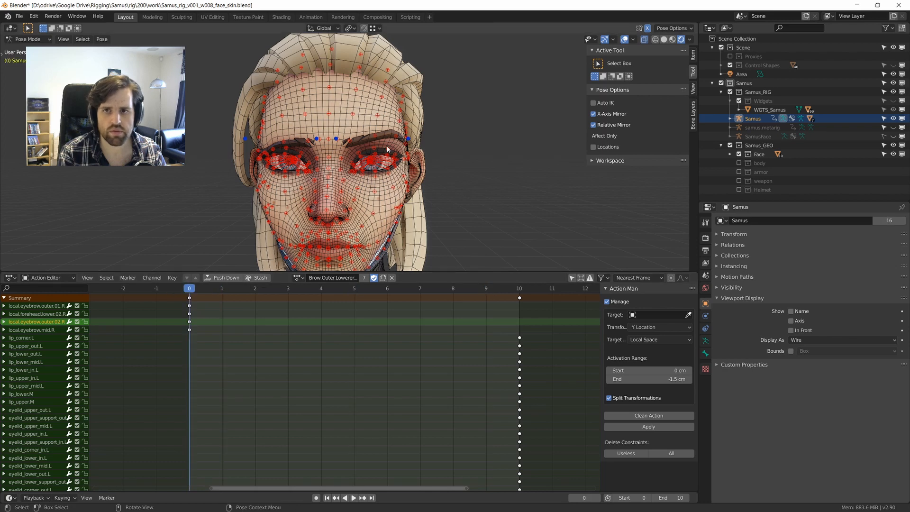
{"action": "key", "text": "a"}
{"action": "key", "text": "i"}
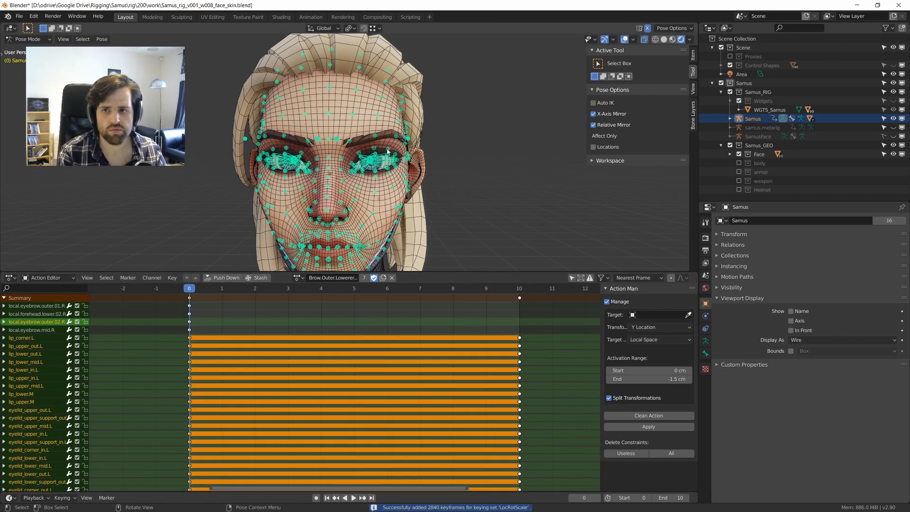
{"action": "left_click", "coordinate": [656, 415]}
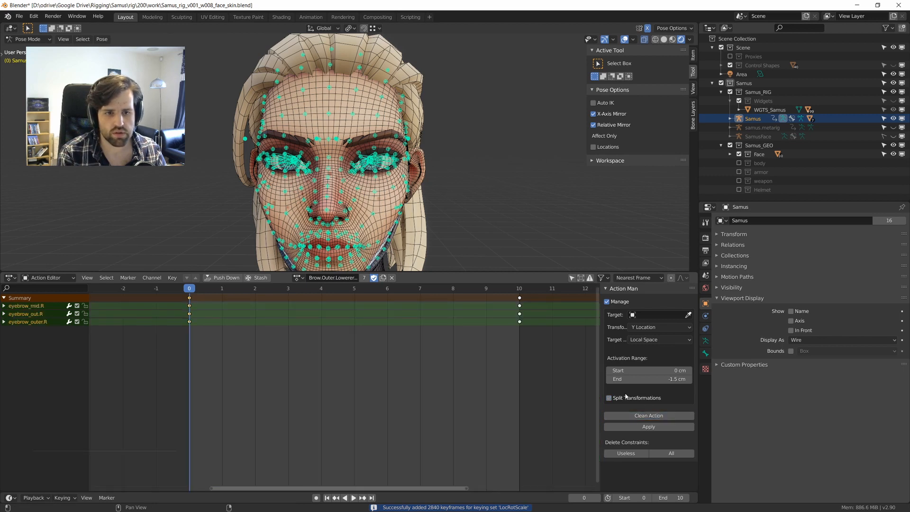
Turn off Split Transformations and set the action's target to Samus and its bone to CTRL.eyebrow_out.R.
{"action": "left_click", "coordinate": [650, 328]}
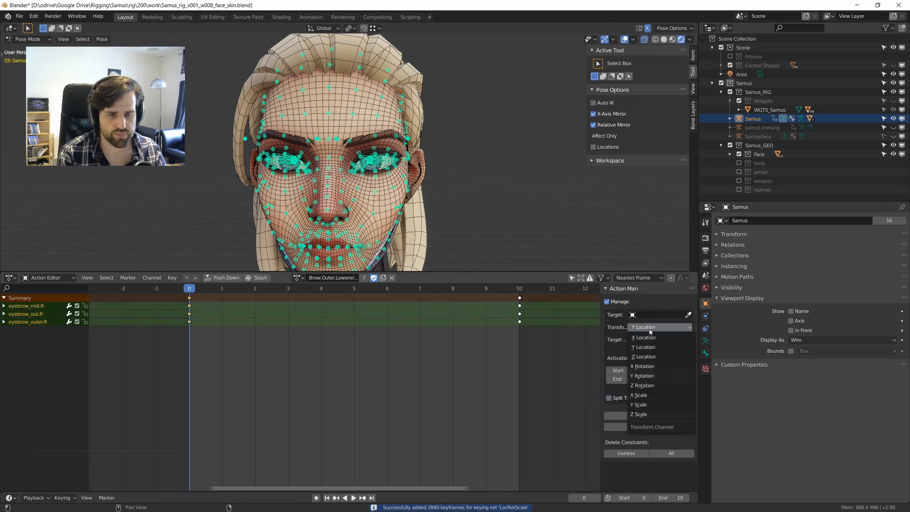
{"action": "left_click", "coordinate": [651, 314]}
{"action": "type", "text": "C"}
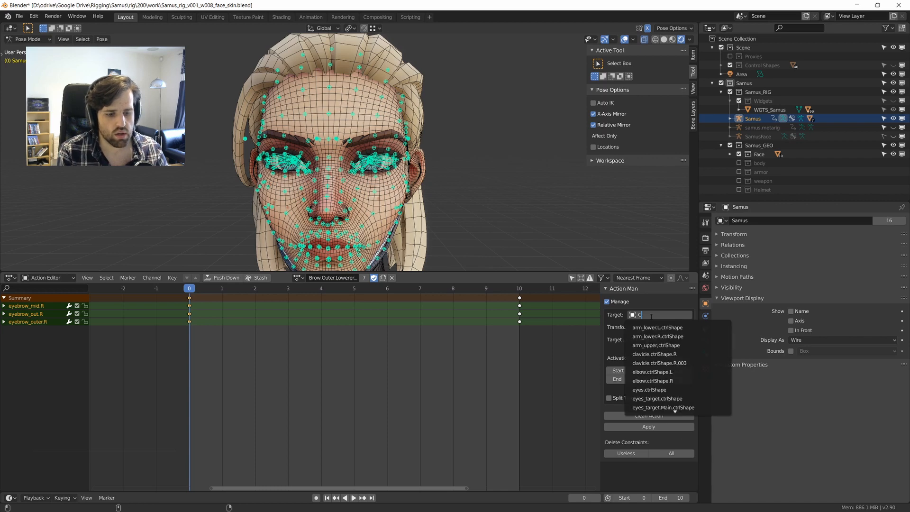
{"action": "type", "text": "am"}
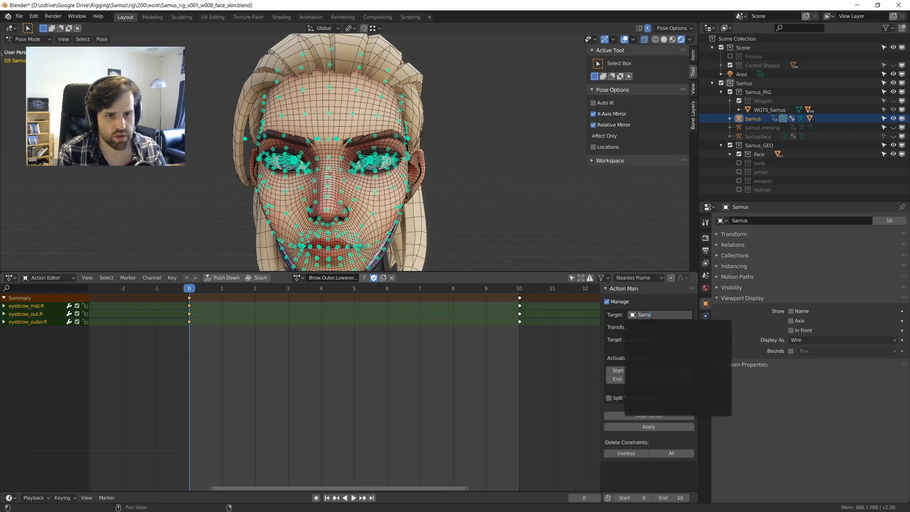
{"action": "left_click", "coordinate": [654, 327]}
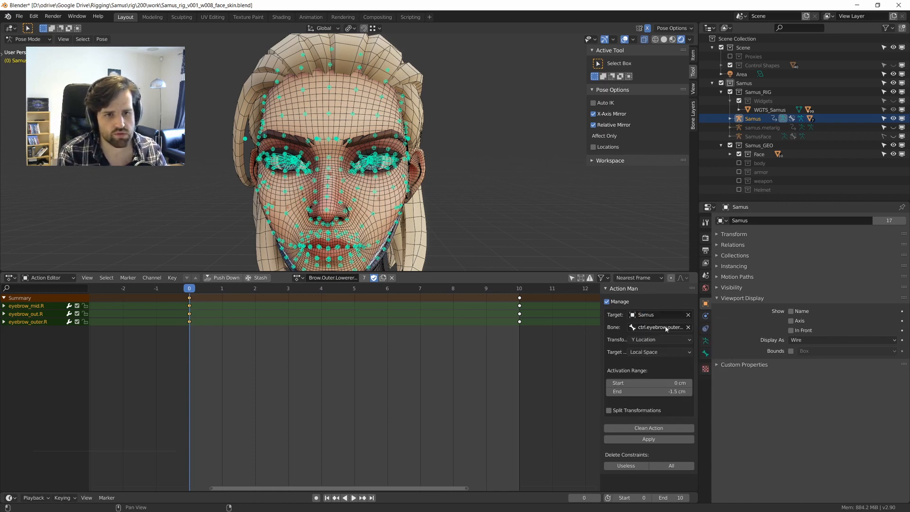
{"action": "left_click", "coordinate": [656, 338]}
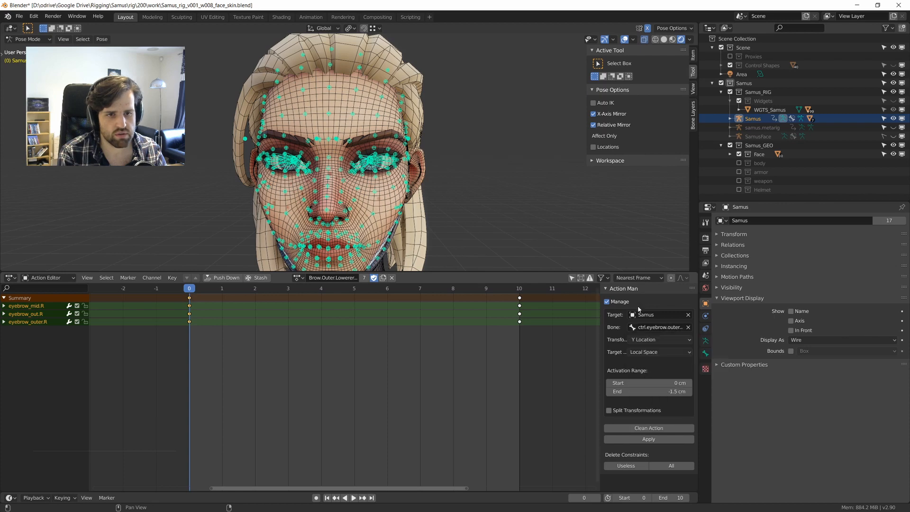
{"action": "left_click", "coordinate": [660, 328]}
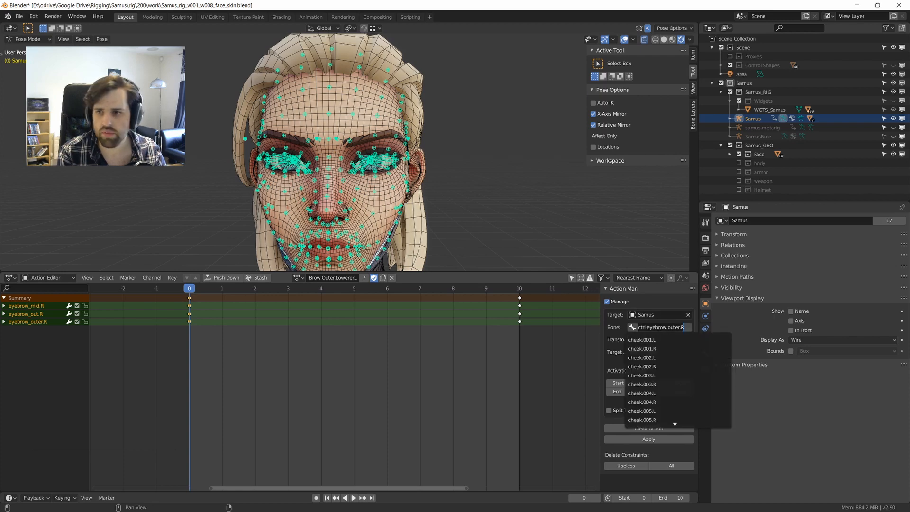
{"action": "type", "text": "CTRL"}
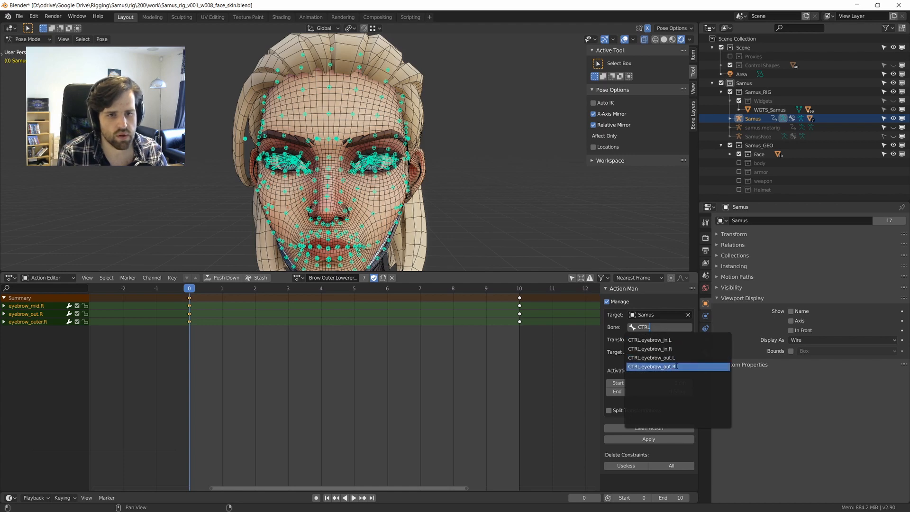
{"action": "left_click", "coordinate": [677, 367]}
Set the action's transform channel to Z Location and the activation range end to 1 cm.
{"action": "left_click", "coordinate": [660, 339]}
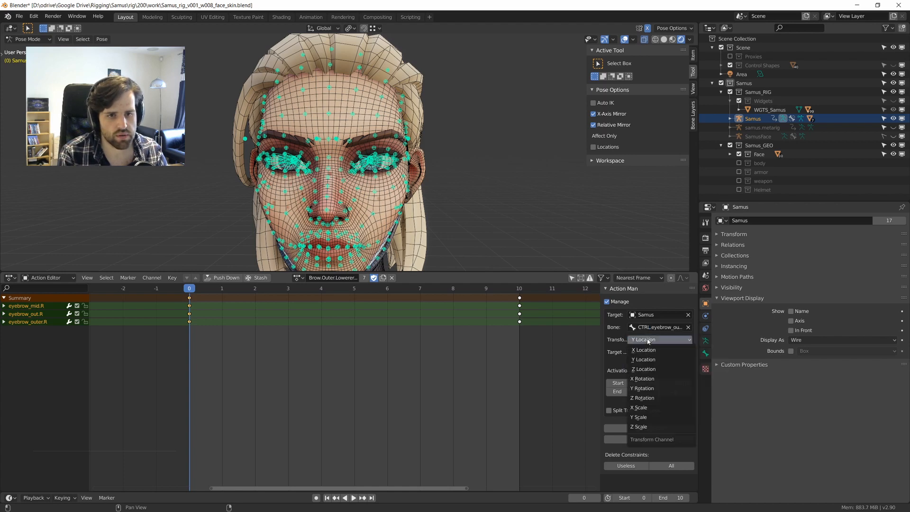
{"action": "left_click", "coordinate": [645, 369]}
{"action": "left_click", "coordinate": [662, 389]}
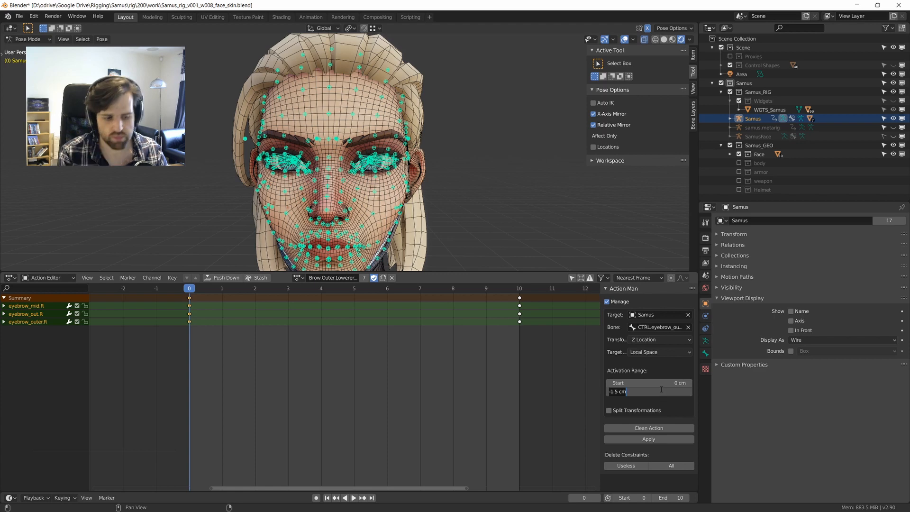
{"action": "type", "text": "1"}
{"action": "key", "text": "Return"}
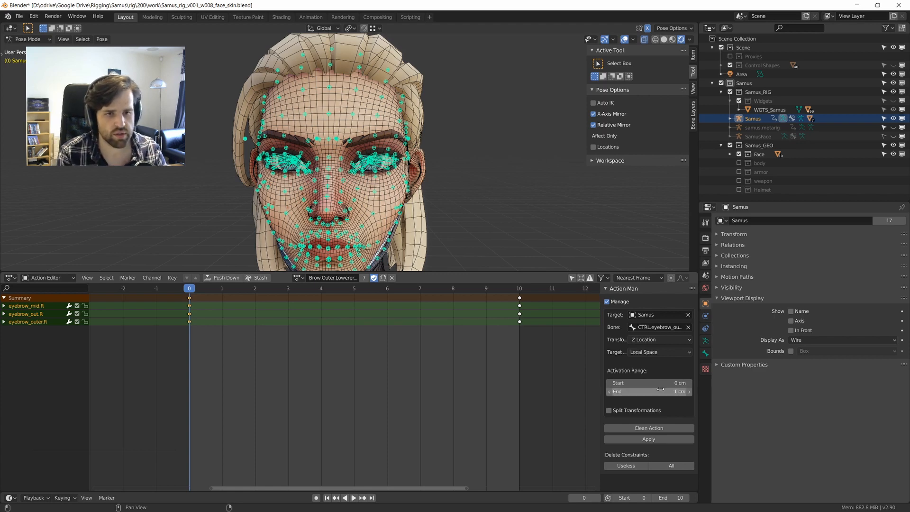
Select all keyframes of the Brow.Outer.Lowerer.R action and set their interpolation to Linear.
{"action": "middle_click_drag", "start_coordinate": [383, 159], "coordinate": [452, 142]}
{"action": "scroll", "coordinate": [346, 153], "scroll_direction": "down", "scroll_amount": 2}
{"action": "scroll", "coordinate": [398, 146], "scroll_direction": "up", "scroll_amount": 4}
{"action": "scroll", "coordinate": [438, 140], "scroll_direction": "down", "scroll_amount": 4}
{"action": "scroll", "coordinate": [447, 141], "scroll_direction": "up", "scroll_amount": 3}
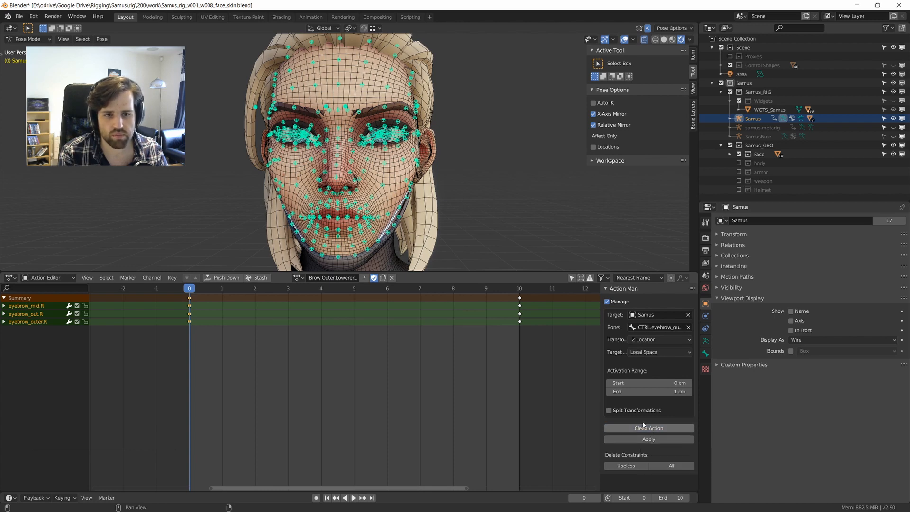
{"action": "key", "text": "t"}
{"action": "key", "text": "a"}
{"action": "key", "text": "t"}
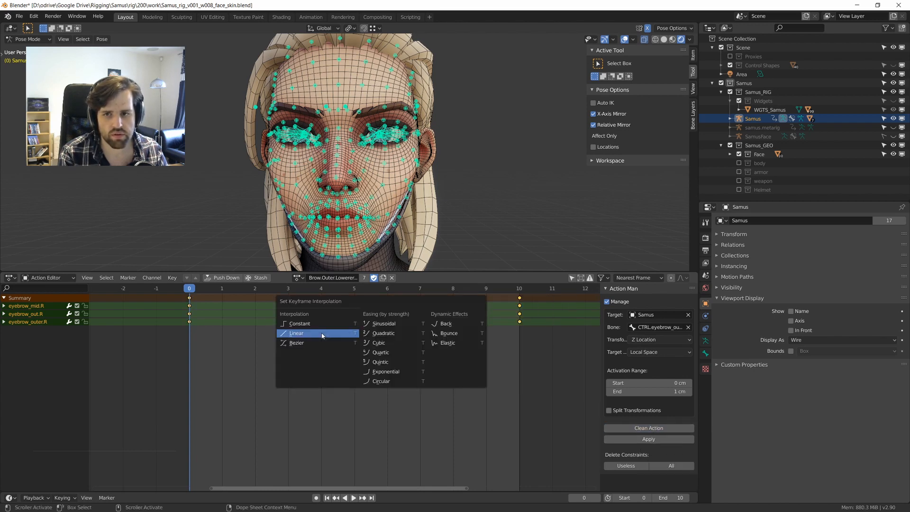
{"action": "left_click", "coordinate": [323, 335]}
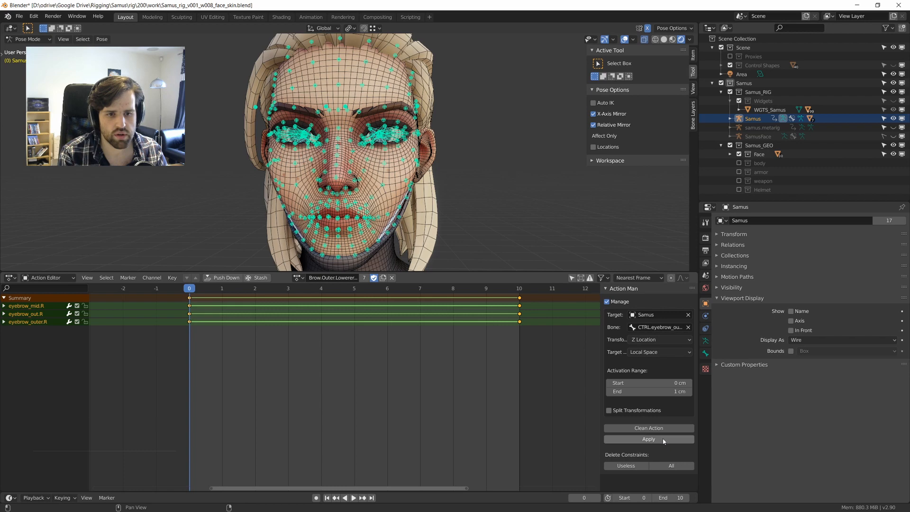
Apply the Brow.Outer.Lowerer.R action's managed constraints and switch the Action Editor to the left-side Brow.Outer.Lowerer action.
{"action": "left_click", "coordinate": [649, 439]}
{"action": "left_click", "coordinate": [419, 133]}
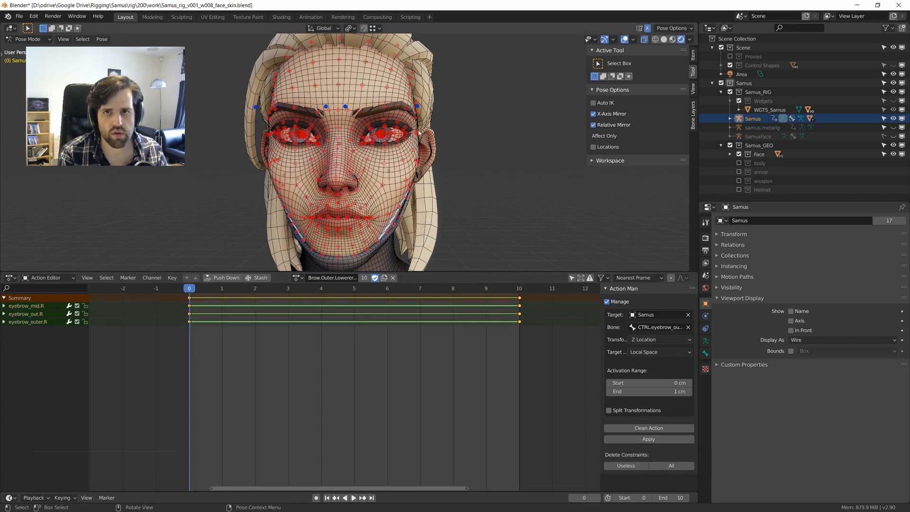
{"action": "left_click", "coordinate": [297, 277]}
{"action": "left_click", "coordinate": [338, 327]}
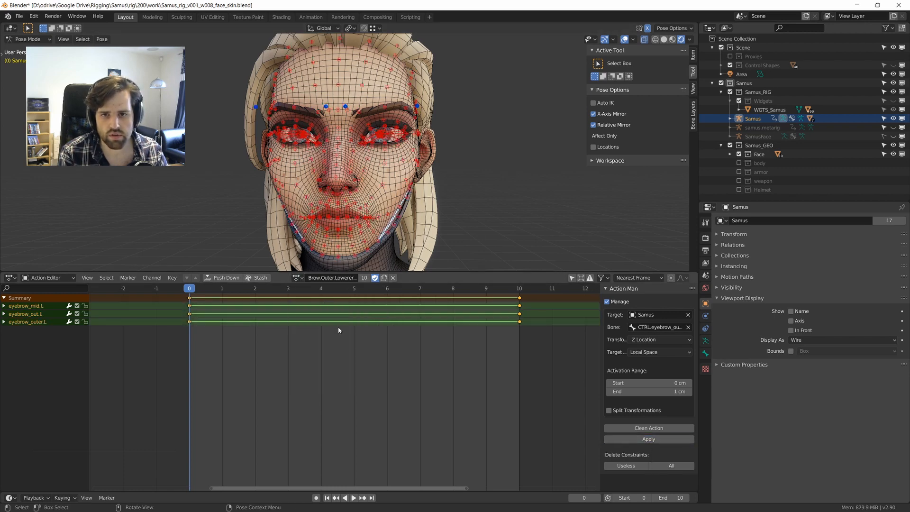
Select the four eyebrow control bones and hide the viewport overlays to see the clean face.
{"action": "scroll", "coordinate": [368, 147], "scroll_direction": "down", "scroll_amount": 3}
{"action": "key", "text": "alt+shift+z"}
{"action": "middle_click_drag", "start_coordinate": [368, 148], "coordinate": [306, 97]}
{"action": "scroll", "coordinate": [365, 142], "scroll_direction": "up", "scroll_amount": 3}
{"action": "key", "text": "alt+shift+z"}
{"action": "left_click_drag", "start_coordinate": [303, 103], "coordinate": [342, 163]}
{"action": "key", "text": "alt+shift+z"}
{"action": "middle_click_drag", "start_coordinate": [335, 159], "coordinate": [408, 153]}
Try moving the selected eyebrow controls vertically along the global Z axis.
{"action": "key", "text": "g"}
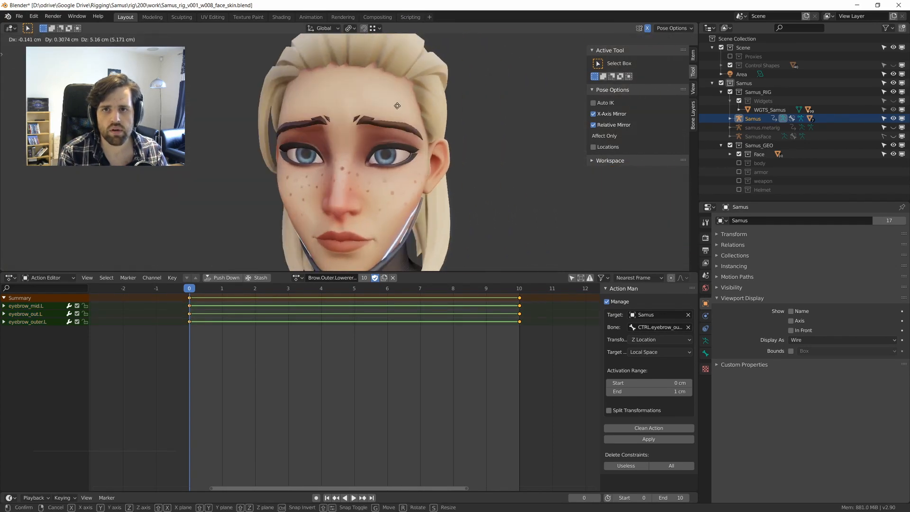
{"action": "key", "text": "z"}
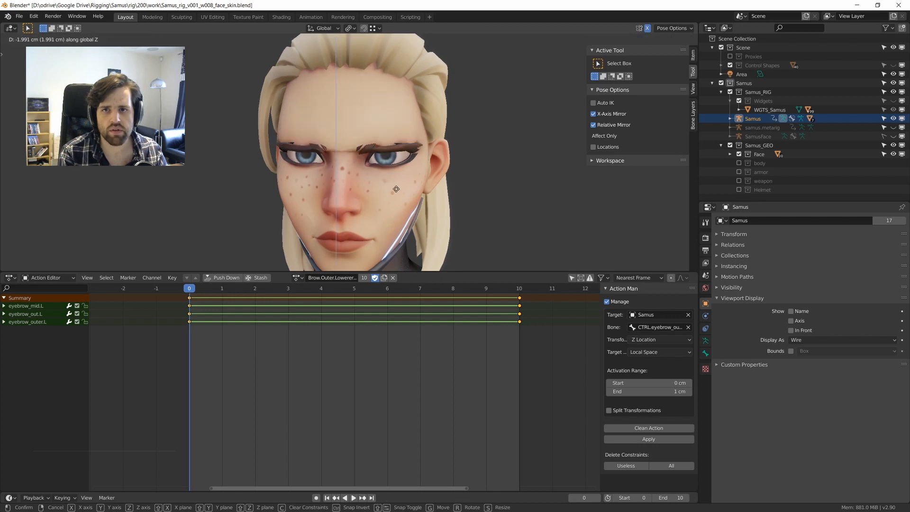
{"action": "right_click", "coordinate": [396, 189]}
{"action": "middle_click_drag", "start_coordinate": [395, 190], "coordinate": [402, 182]}
{"action": "key", "text": "g"}
{"action": "key", "text": "z"}
{"action": "right_click", "coordinate": [400, 199]}
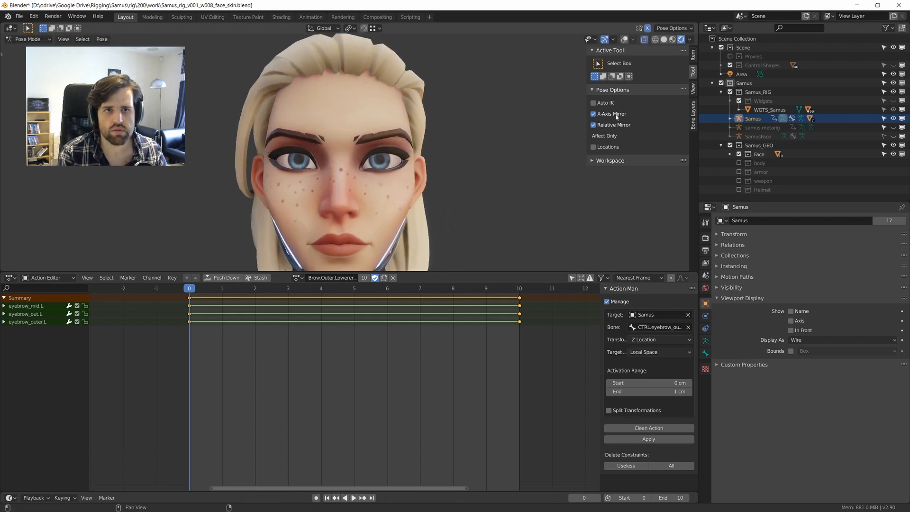
Turn off X-Axis Mirror and move the selected eyebrow controls down along the global Z axis.
{"action": "left_click", "coordinate": [592, 114]}
{"action": "key", "text": "g"}
{"action": "key", "text": "z"}
{"action": "left_click", "coordinate": [493, 166]}
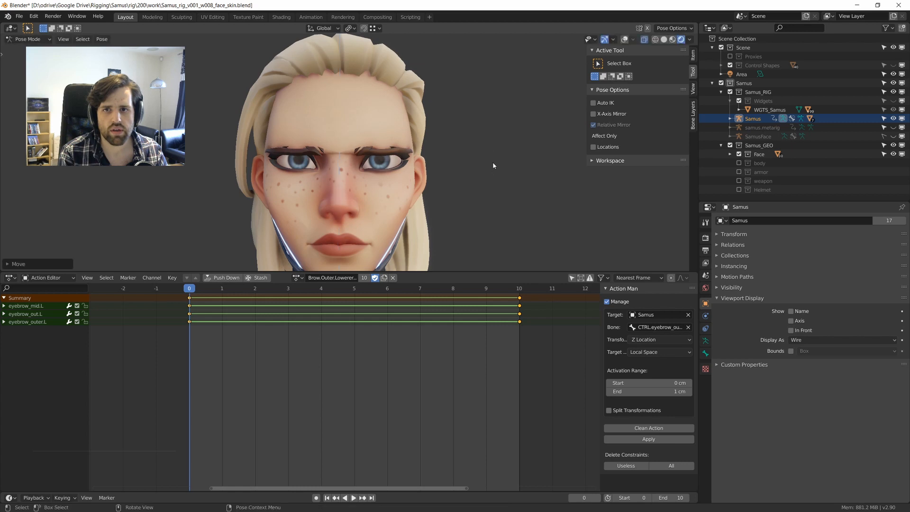
Move the selected eyebrow controls freely to test how the brows deform from a three-quarter view.
{"action": "left_click_drag", "start_coordinate": [332, 154], "coordinate": [380, 157]}
{"action": "middle_click_drag", "start_coordinate": [427, 156], "coordinate": [418, 184], "text": "ctrl"}
{"action": "middle_click_drag", "start_coordinate": [418, 184], "coordinate": [398, 193]}
{"action": "middle_click_drag", "start_coordinate": [398, 194], "coordinate": [409, 173], "text": "ctrl"}
{"action": "key", "text": "g"}
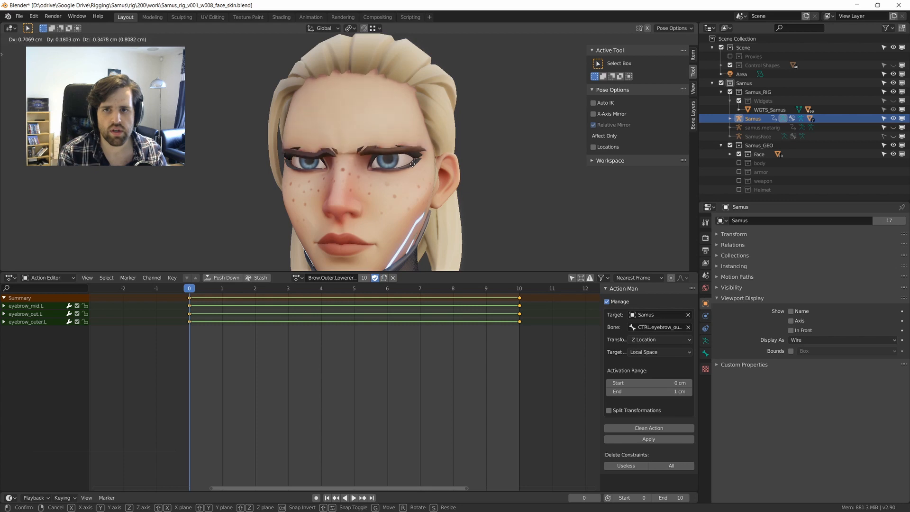
{"action": "left_click", "coordinate": [414, 177]}
Test raising and lowering the eyebrow controls along Z, clear their location, and show the overlays again.
{"action": "middle_click_drag", "start_coordinate": [415, 174], "coordinate": [405, 147]}
{"action": "key", "text": "g"}
{"action": "key", "text": "z"}
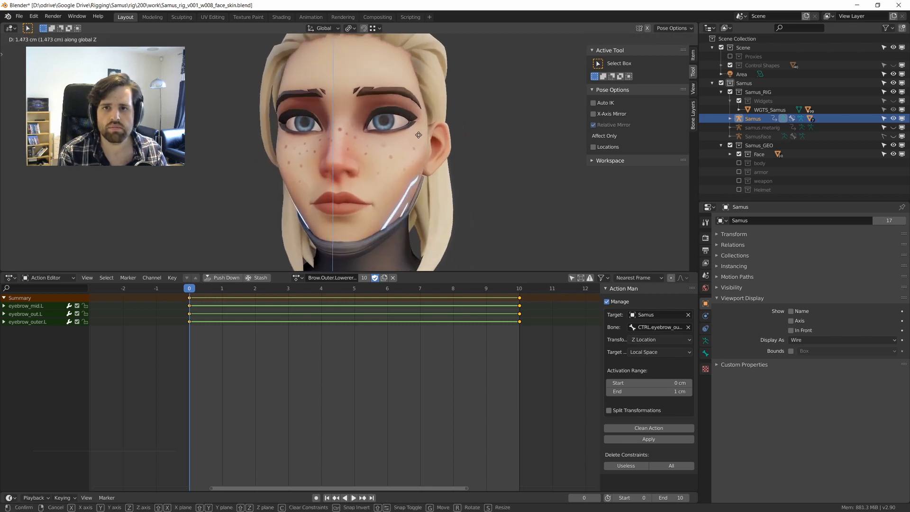
{"action": "left_click", "coordinate": [414, 134]}
{"action": "key", "text": "g"}
{"action": "key", "text": "z"}
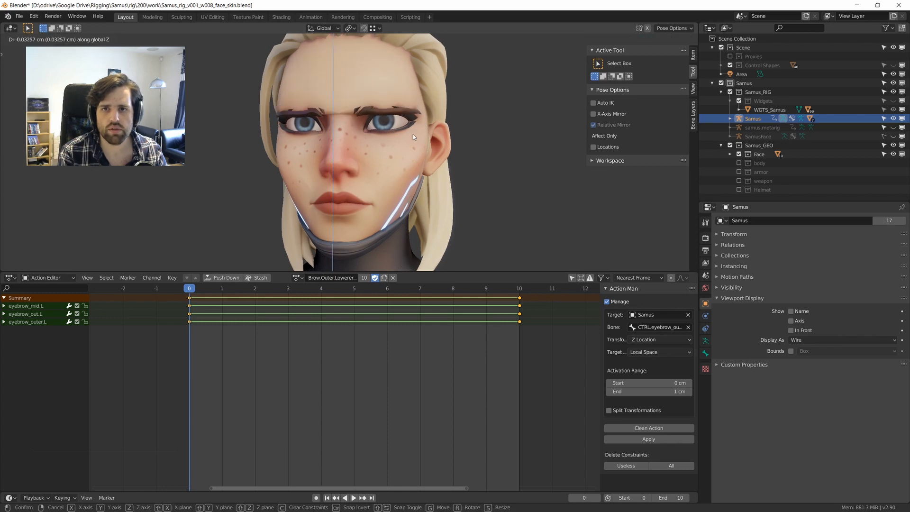
{"action": "left_click", "coordinate": [413, 135]}
{"action": "key", "text": "alt+g"}
{"action": "key", "text": "shift+alt+z"}
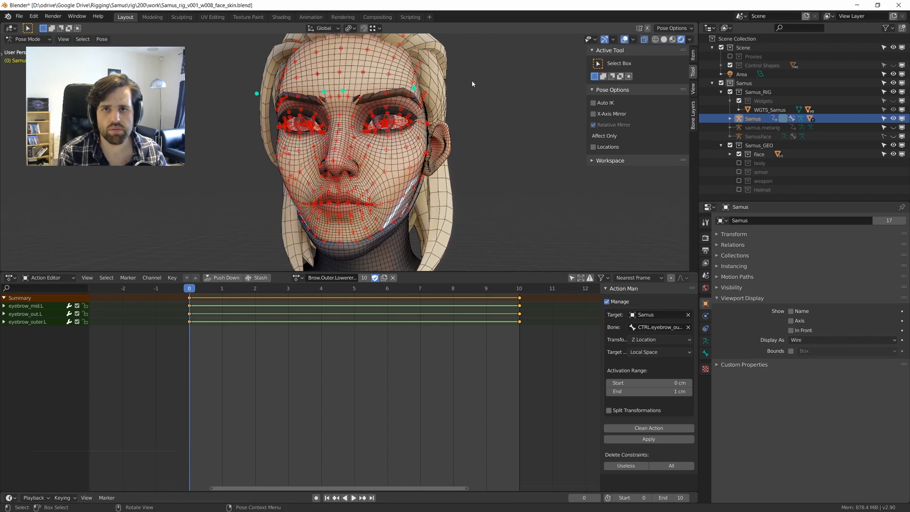
Raise the inner eyebrow controls CTRL.eyebrow_in.L and CTRL.eyebrow_in.R to test a sad brow pose.
{"action": "left_click", "coordinate": [344, 107]}
{"action": "key", "text": "g"}
{"action": "key", "text": "z"}
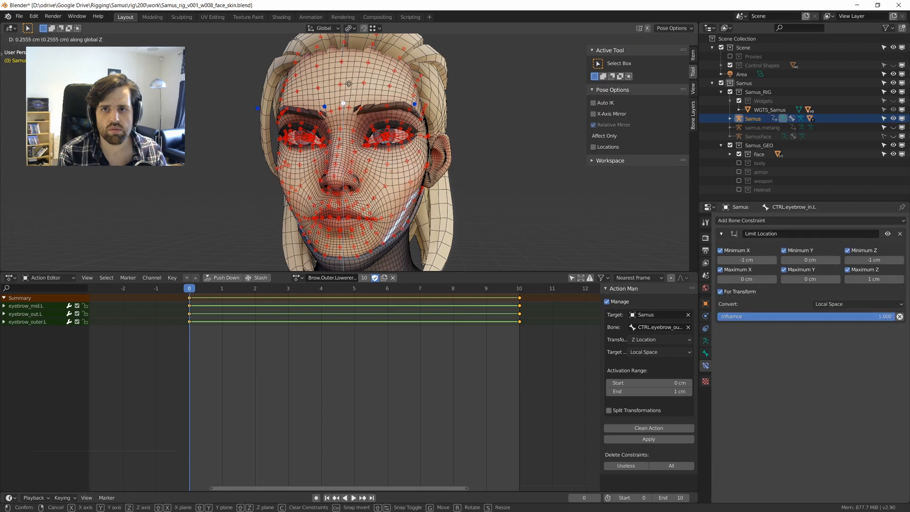
{"action": "left_click", "coordinate": [349, 85]}
{"action": "left_click", "coordinate": [327, 108]}
{"action": "key", "text": "g"}
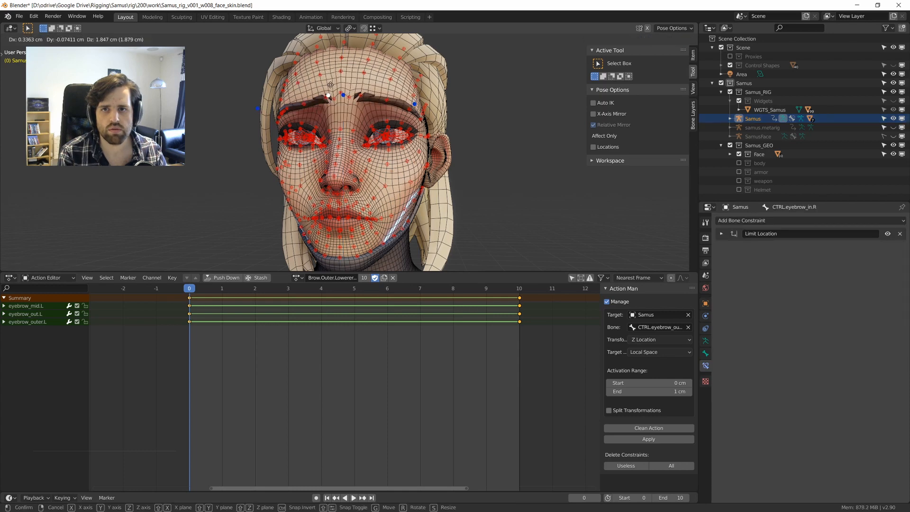
{"action": "left_click", "coordinate": [328, 81]}
Lower the outer controls CTRL.eyebrow_out.L and CTRL.eyebrow_out.R and check the pose without overlays.
{"action": "left_click", "coordinate": [415, 112]}
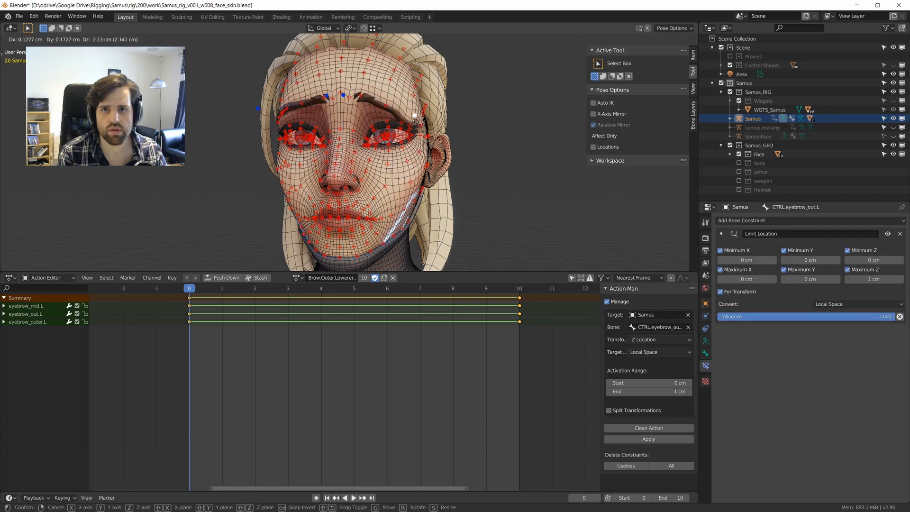
{"action": "left_click", "coordinate": [257, 109]}
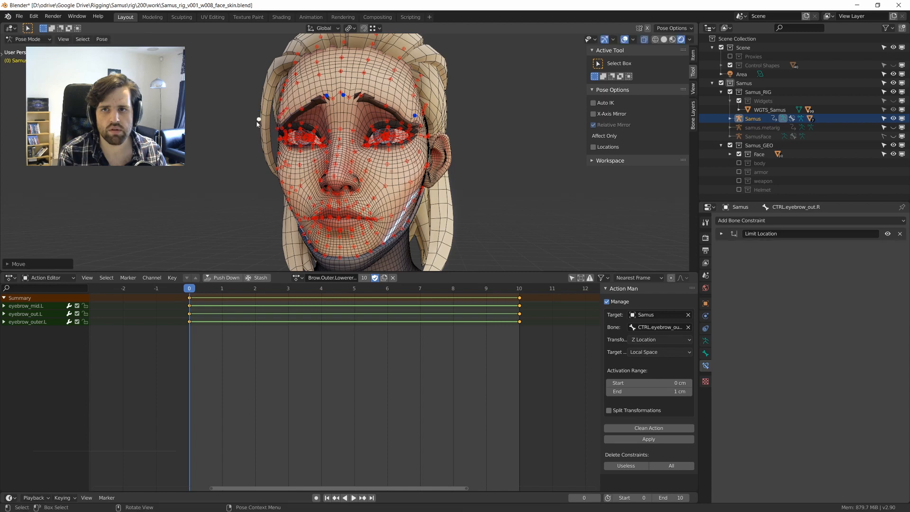
{"action": "key", "text": "shift+alt+z"}
{"action": "middle_click_drag", "start_coordinate": [257, 122], "coordinate": [397, 129]}
{"action": "key", "text": "shift+alt+z"}
Turn off viewport X-ray and raise CTRL.eyebrow_out.L along the global Z axis.
{"action": "left_click", "coordinate": [633, 40]}
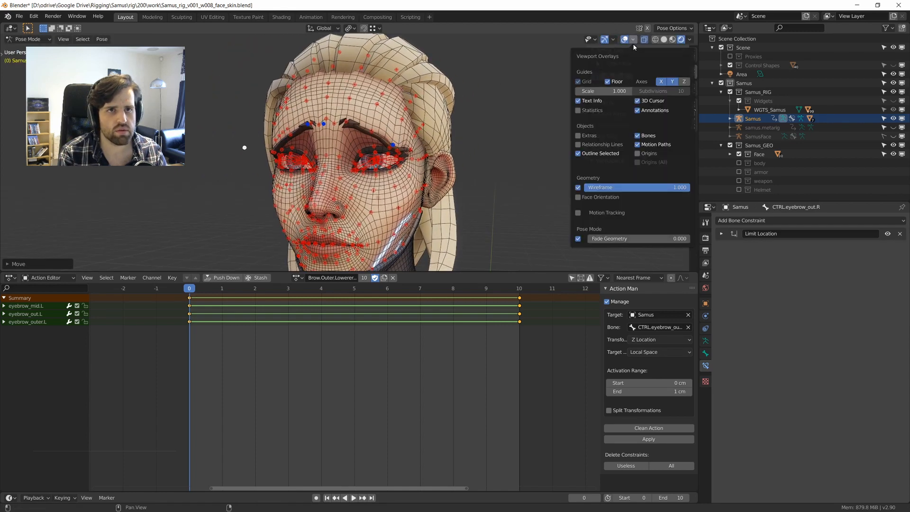
{"action": "key", "text": "alt+z"}
{"action": "middle_click_drag", "start_coordinate": [411, 147], "coordinate": [416, 134], "text": "shift"}
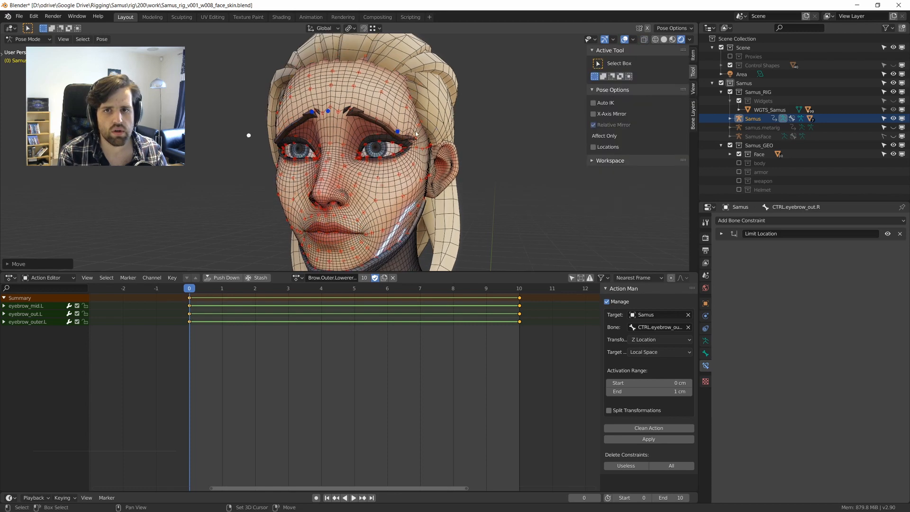
{"action": "left_click", "coordinate": [398, 132]}
{"action": "key", "text": "g"}
{"action": "key", "text": "z"}
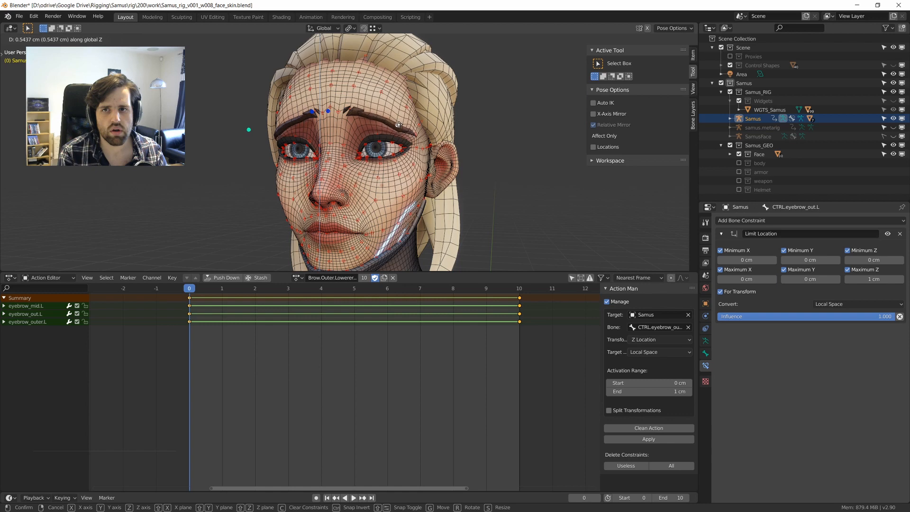
{"action": "left_click", "coordinate": [400, 128]}
Check the brow pose without overlays, then select all pose bones and reset their location.
{"action": "middle_click_drag", "start_coordinate": [400, 128], "coordinate": [345, 136]}
{"action": "scroll", "coordinate": [382, 128], "scroll_direction": "down", "scroll_amount": 2}
{"action": "middle_click_drag", "start_coordinate": [345, 137], "coordinate": [361, 151]}
{"action": "key", "text": "alt+shift+z"}
{"action": "scroll", "coordinate": [371, 122], "scroll_direction": "up", "scroll_amount": 1}
{"action": "key", "text": "alt+shift+z"}
{"action": "key", "text": "a"}
{"action": "scroll", "coordinate": [372, 155], "scroll_direction": "up", "scroll_amount": 2}
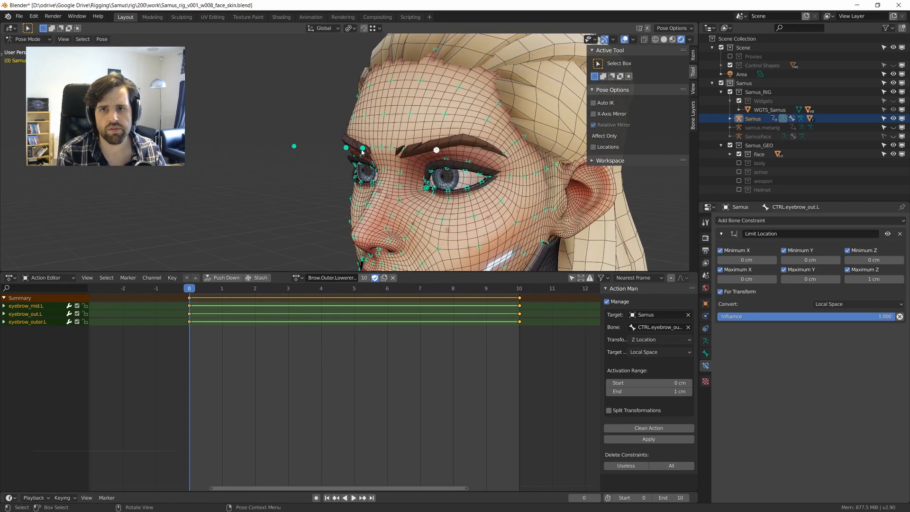
Try raising the inner eyebrow control CTRL.eyebrow_in.R.
{"action": "left_click", "coordinate": [343, 153]}
{"action": "key", "text": "g"}
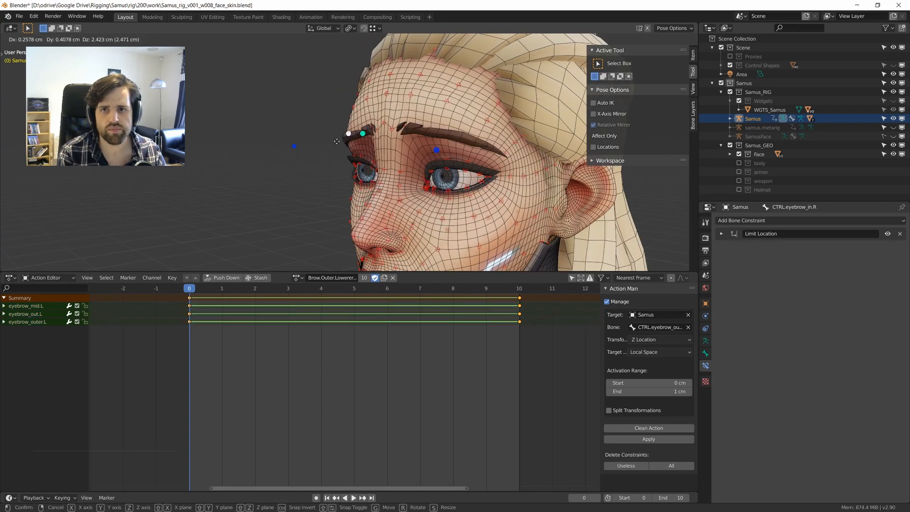
{"action": "right_click", "coordinate": [361, 158]}
{"action": "middle_click_drag", "start_coordinate": [363, 157], "coordinate": [399, 157]}
{"action": "middle_click_drag", "start_coordinate": [461, 165], "coordinate": [401, 168]}
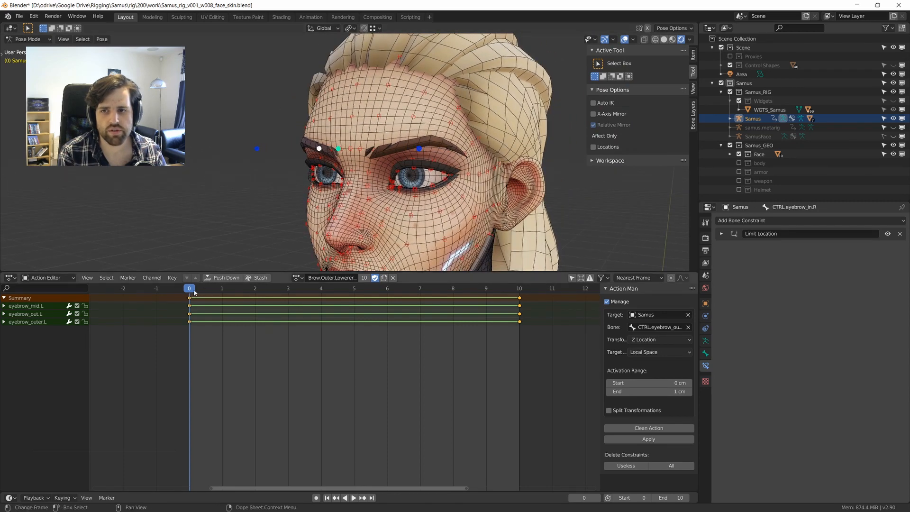
Play back the action and examine the lowered outer brow and forehead.012.L in side and three-quarter views.
{"action": "key", "text": "space"}
{"action": "key", "text": "space"}
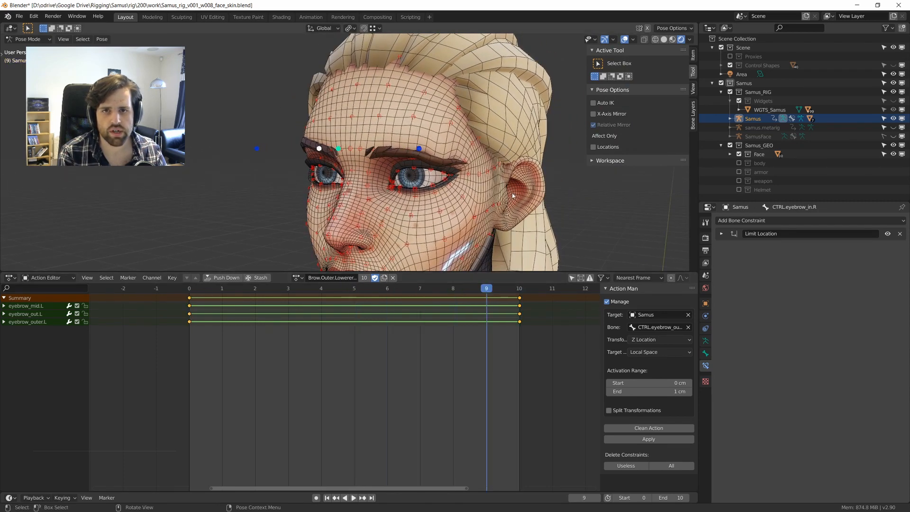
{"action": "middle_click_drag", "start_coordinate": [492, 180], "coordinate": [448, 175]}
{"action": "left_click", "coordinate": [409, 124]}
{"action": "middle_click_drag", "start_coordinate": [409, 125], "coordinate": [403, 148], "text": "alt"}
{"action": "scroll", "coordinate": [398, 151], "scroll_direction": "up", "scroll_amount": 2}
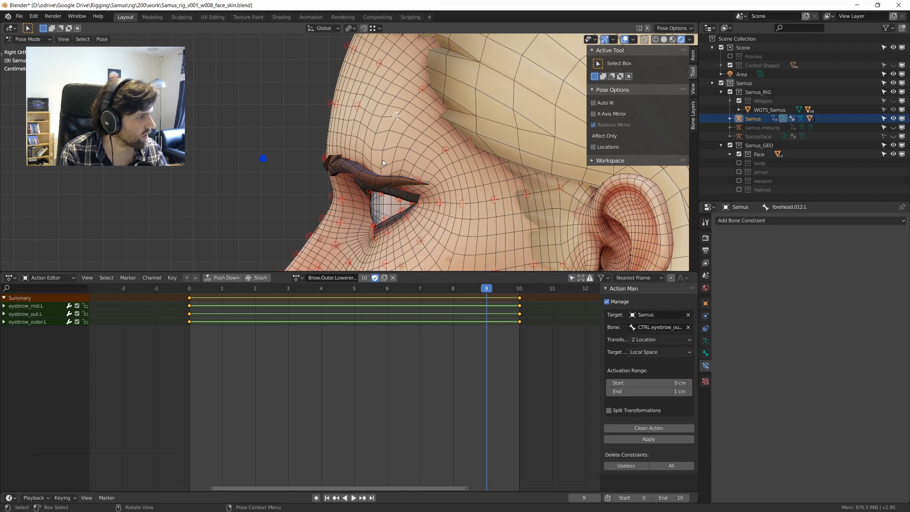
{"action": "mouse_move", "coordinate": [382, 160]}
{"action": "middle_mouse_down"}
{"action": "mouse_move", "coordinate": [315, 173]}
{"action": "mouse_move", "coordinate": [378, 167]}
{"action": "middle_mouse_up"}
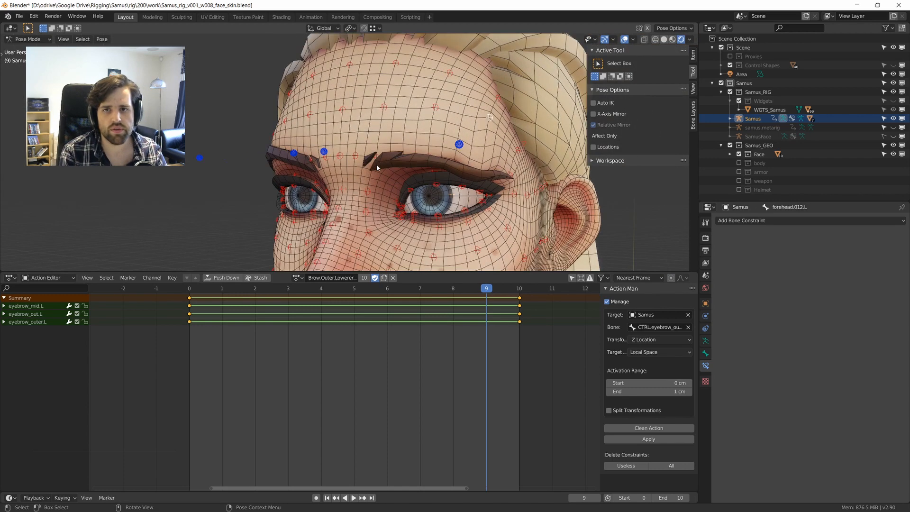
Remove the custom shape object from the forehead.004.L bone.
{"action": "left_click", "coordinate": [386, 104]}
{"action": "middle_click_drag", "start_coordinate": [386, 104], "coordinate": [465, 171]}
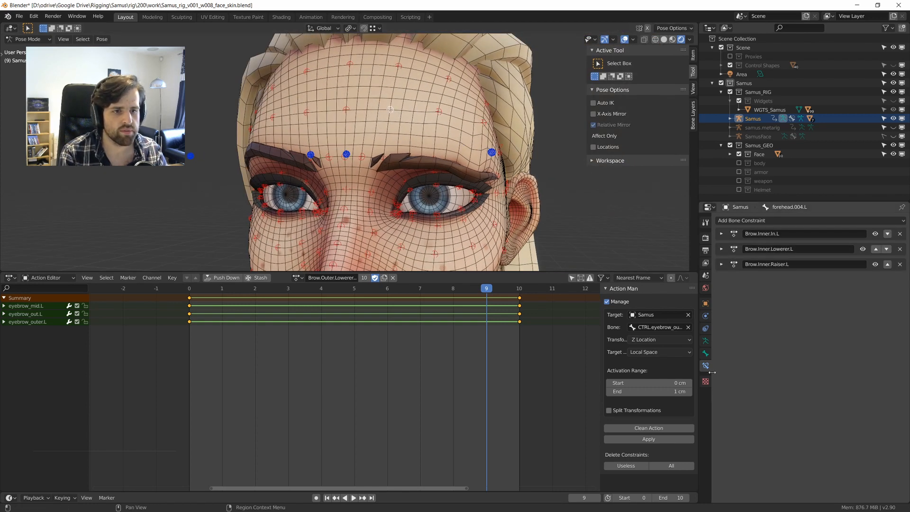
{"action": "left_click", "coordinate": [705, 353]}
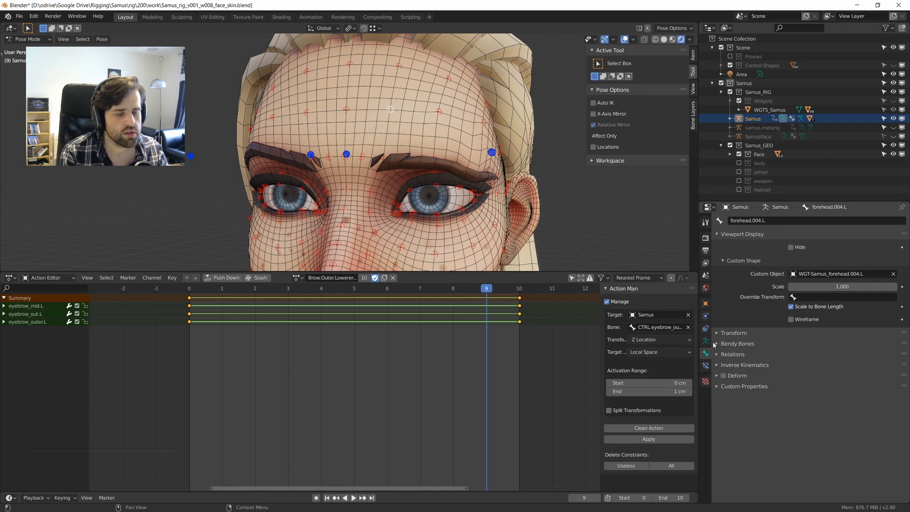
{"action": "left_click", "coordinate": [706, 342]}
{"action": "middle_click_drag", "start_coordinate": [512, 199], "coordinate": [496, 199]}
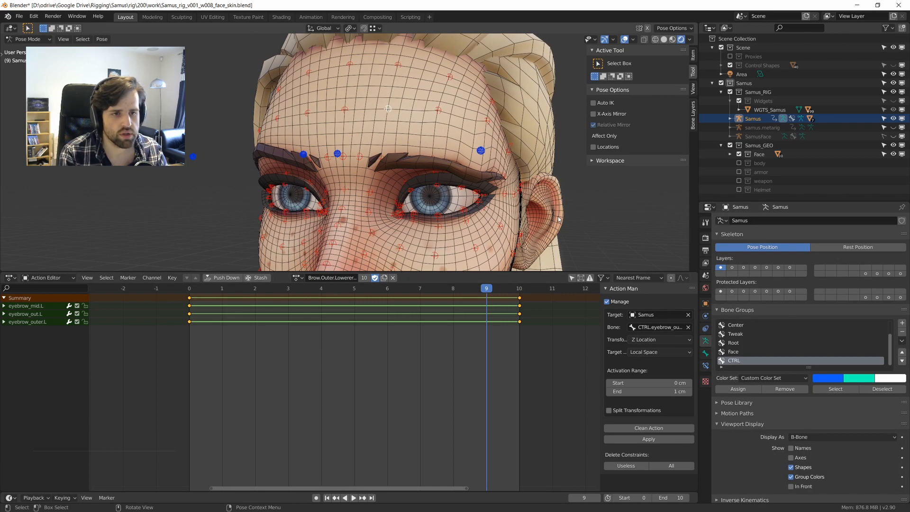
{"action": "left_click", "coordinate": [706, 354]}
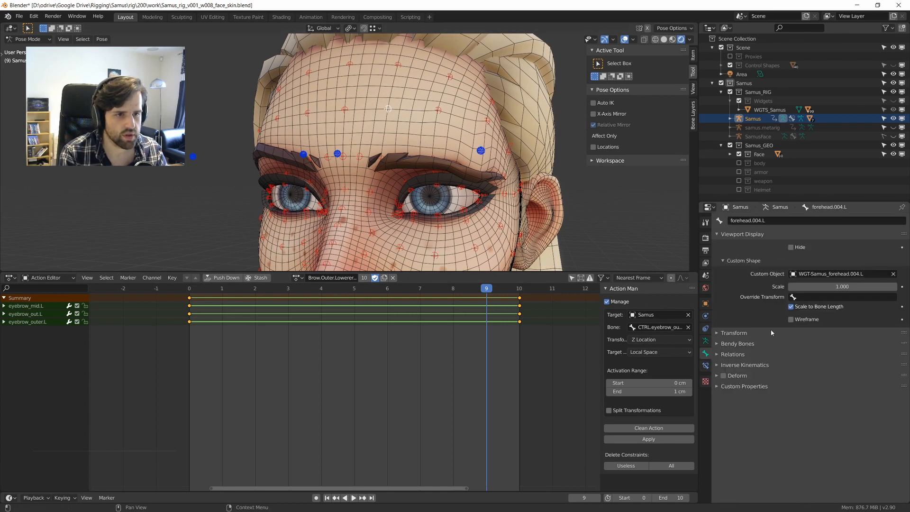
{"action": "left_click", "coordinate": [894, 274]}
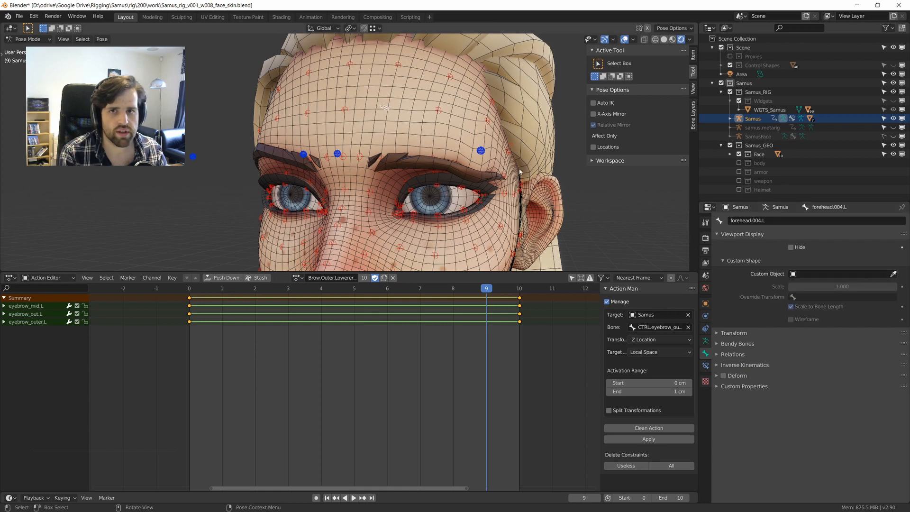
Examine the forehead.004.L bone up close on the forehead, keeping it selected.
{"action": "scroll", "coordinate": [445, 169], "scroll_direction": "up", "scroll_amount": 10}
{"action": "key", "text": "shift+alt+z"}
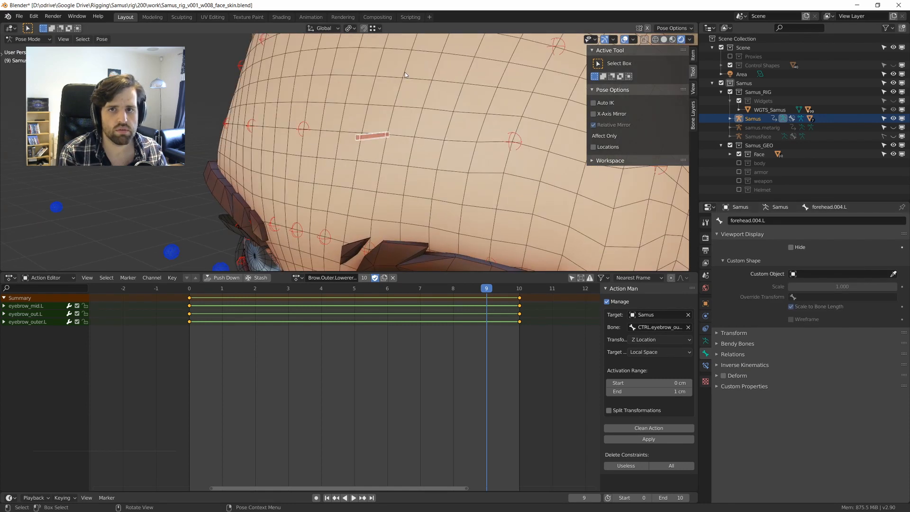
{"action": "scroll", "coordinate": [391, 159], "scroll_direction": "down", "scroll_amount": 5}
{"action": "left_click", "coordinate": [342, 160]}
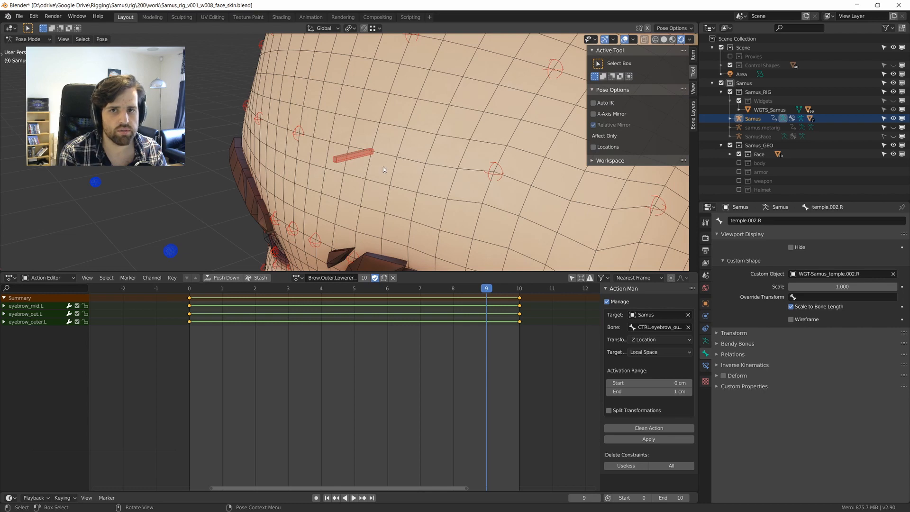
{"action": "left_click", "coordinate": [358, 158]}
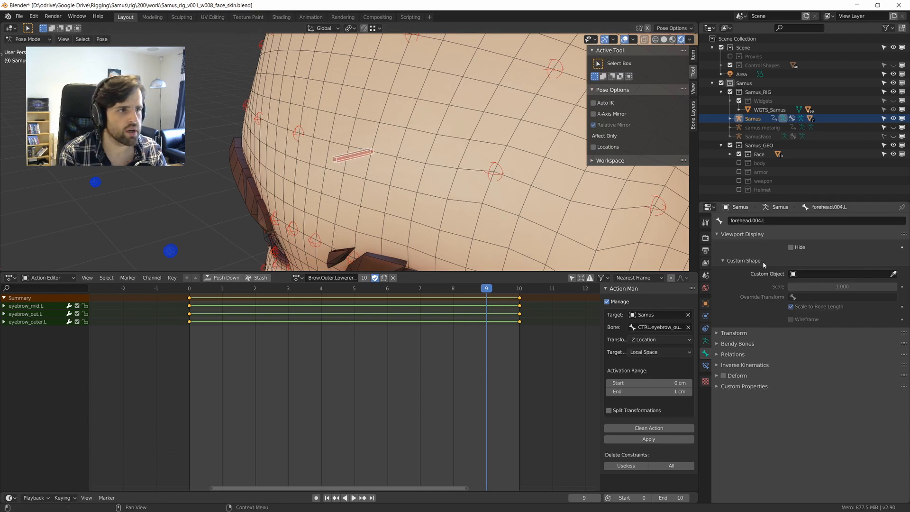
Display the armature's bones as Octahedral to check forehead.004.L's direction, and restore the B-Bone display.
{"action": "left_click", "coordinate": [705, 341]}
{"action": "left_click", "coordinate": [831, 437]}
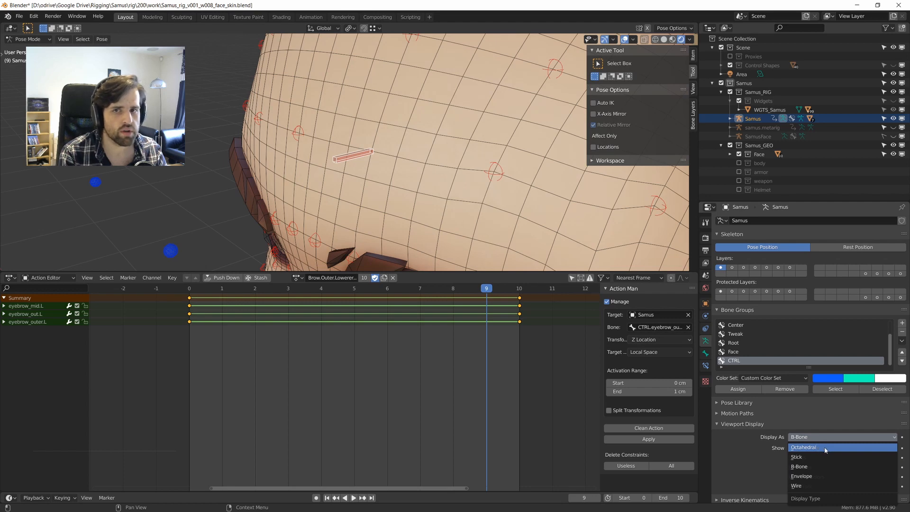
{"action": "left_click", "coordinate": [825, 448]}
{"action": "middle_click_drag", "start_coordinate": [521, 263], "coordinate": [355, 154]}
{"action": "middle_click_drag", "start_coordinate": [330, 158], "coordinate": [322, 156]}
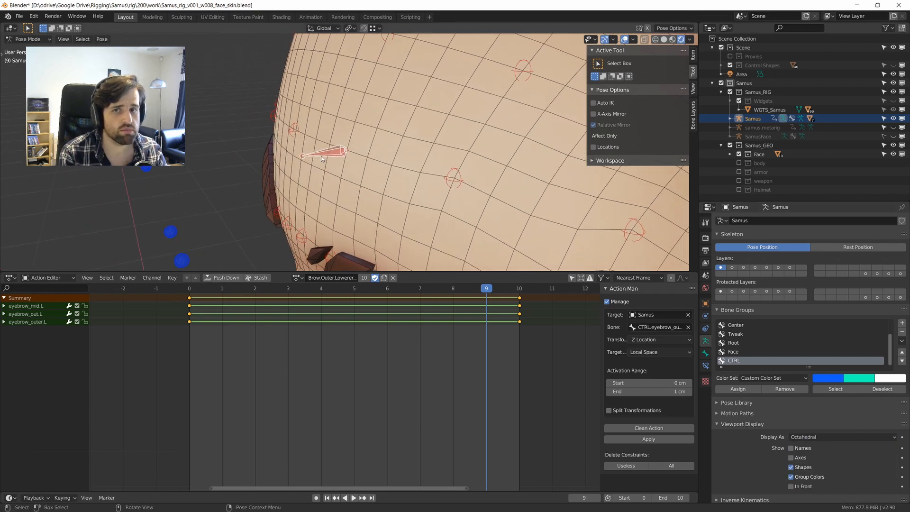
{"action": "left_click", "coordinate": [824, 437]}
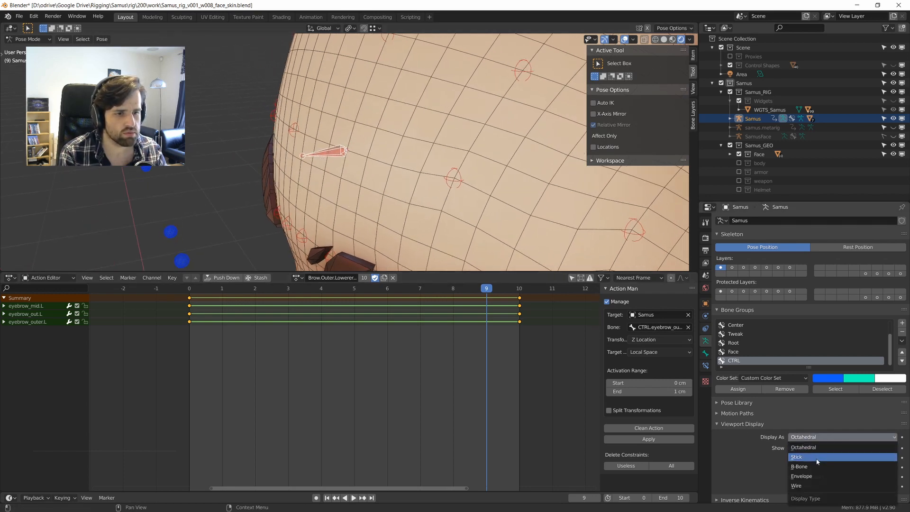
{"action": "left_click", "coordinate": [799, 466]}
{"action": "middle_click_drag", "start_coordinate": [360, 156], "coordinate": [394, 169]}
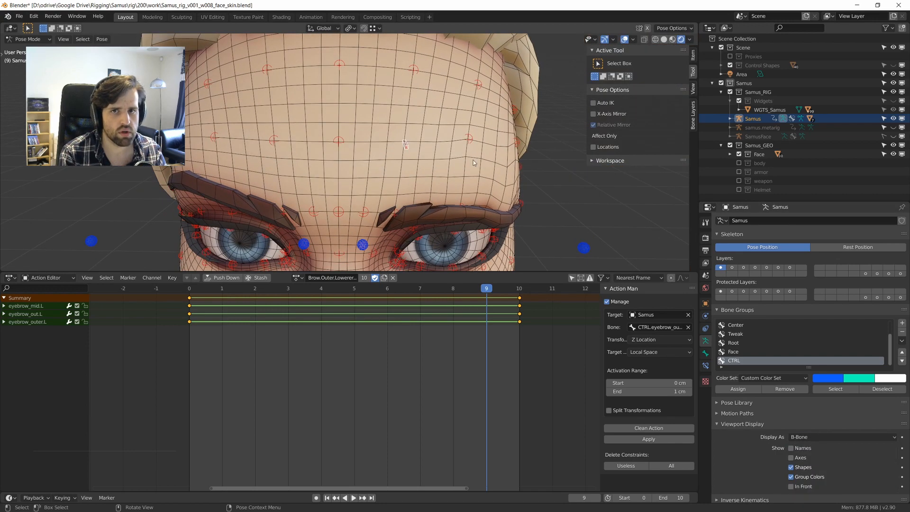
Open the bone settings for forehead.004.L and examine the bone's orientation on the forehead up close.
{"action": "middle_click_drag", "start_coordinate": [473, 161], "coordinate": [434, 155]}
{"action": "scroll", "coordinate": [432, 155], "scroll_direction": "up", "scroll_amount": 3}
{"action": "scroll", "coordinate": [422, 151], "scroll_direction": "down", "scroll_amount": 3}
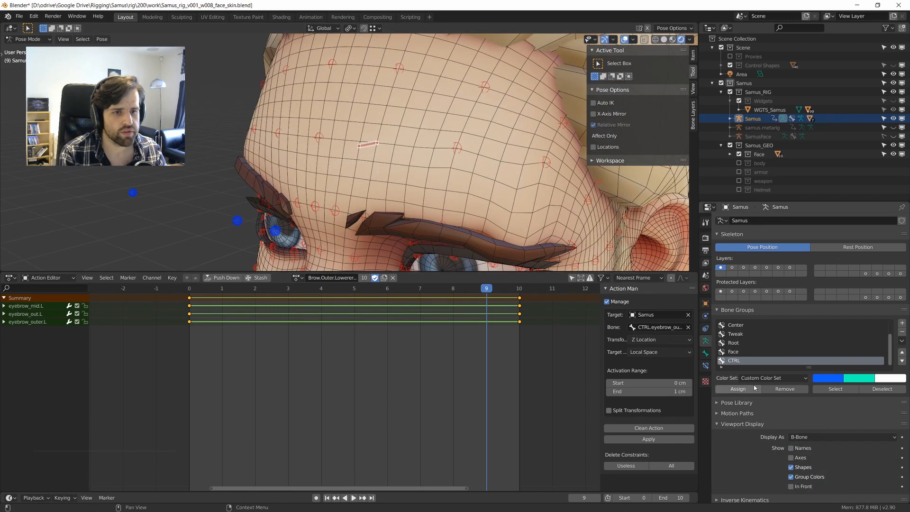
{"action": "left_click", "coordinate": [705, 353]}
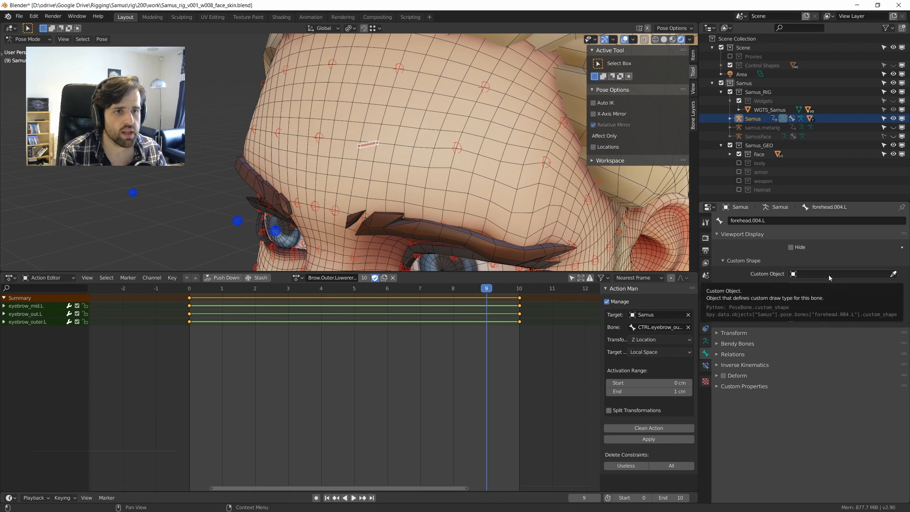
{"action": "middle_click_drag", "start_coordinate": [433, 159], "coordinate": [370, 142]}
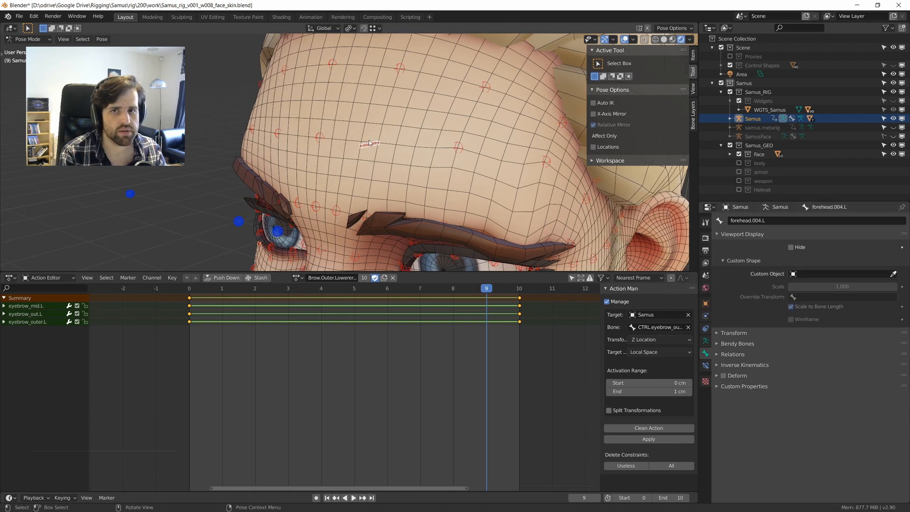
{"action": "scroll", "coordinate": [457, 148], "scroll_direction": "up", "scroll_amount": 3}
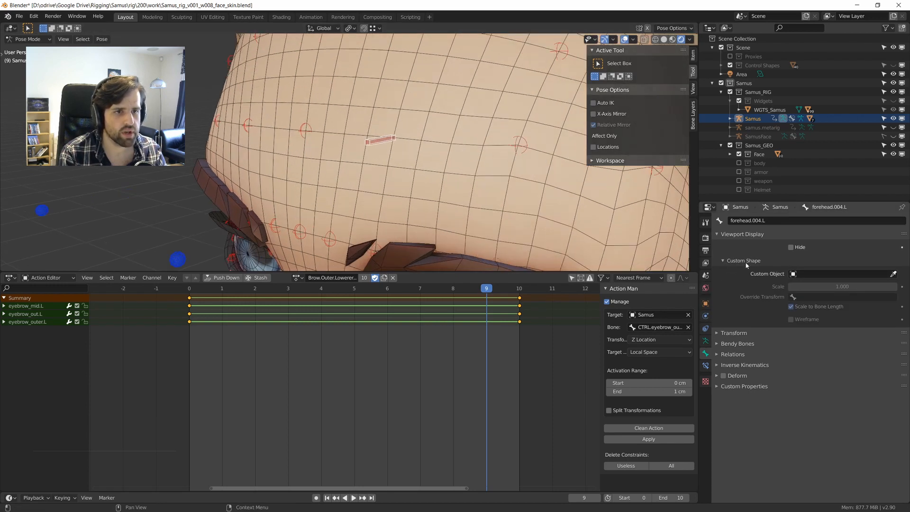
{"action": "mouse_move", "coordinate": [497, 159]}
{"action": "middle_mouse_down"}
{"action": "mouse_move", "coordinate": [462, 161]}
{"action": "mouse_move", "coordinate": [491, 149]}
{"action": "middle_mouse_up"}
Check which custom shape object the forehead.008.L bone uses, leave it assigned, and reselect forehead.004.L.
{"action": "left_click", "coordinate": [491, 149]}
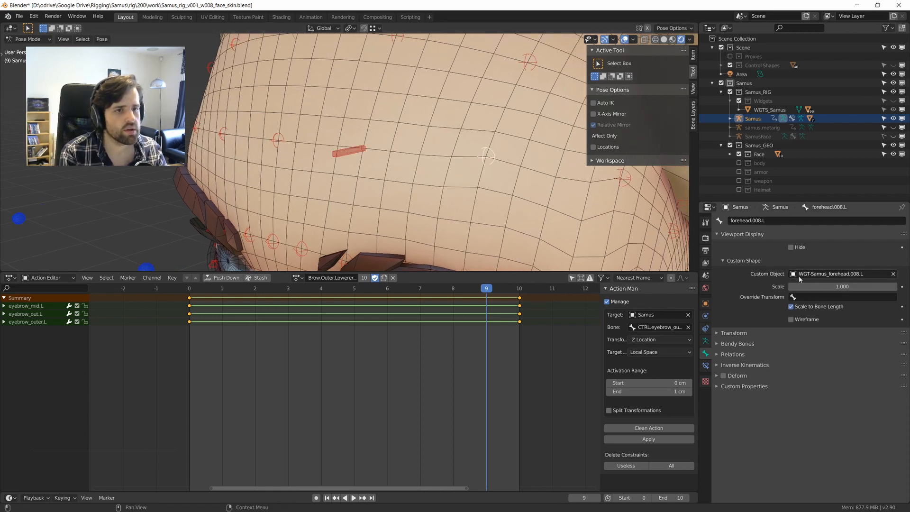
{"action": "left_click", "coordinate": [853, 275]}
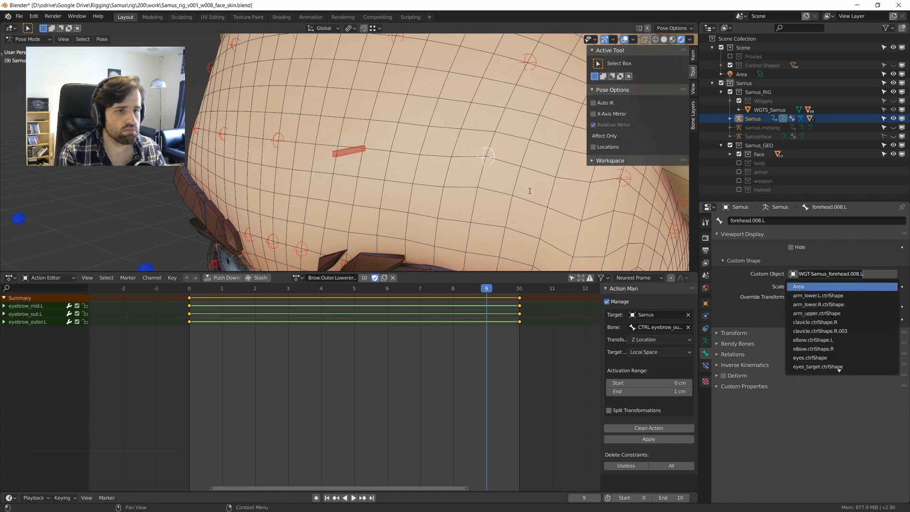
{"action": "left_click", "coordinate": [335, 148]}
{"action": "middle_click_drag", "start_coordinate": [372, 158], "coordinate": [499, 183]}
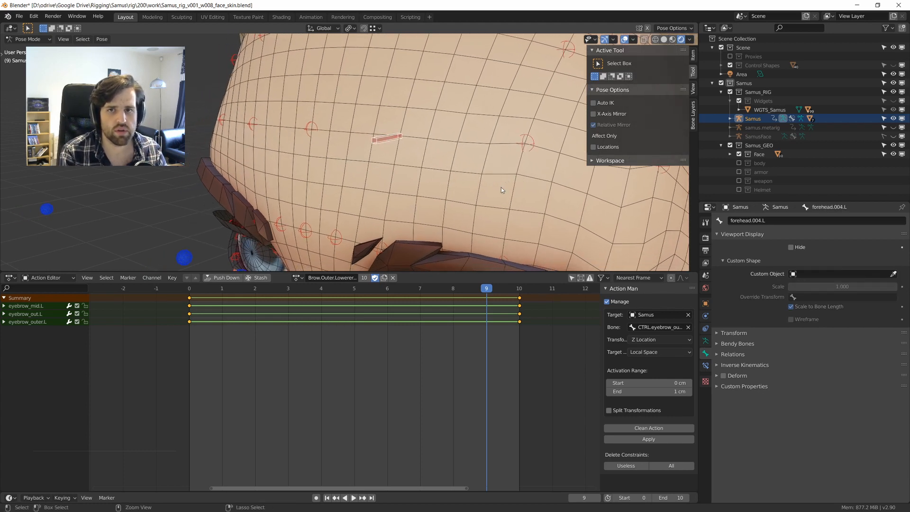
Undo the custom shape removal on the forehead.004.L bone.
{"action": "key", "text": "ctrl+z"}
{"action": "scroll", "coordinate": [416, 178], "scroll_direction": "down", "scroll_amount": 4}
{"action": "middle_click_drag", "start_coordinate": [327, 143], "coordinate": [368, 157]}
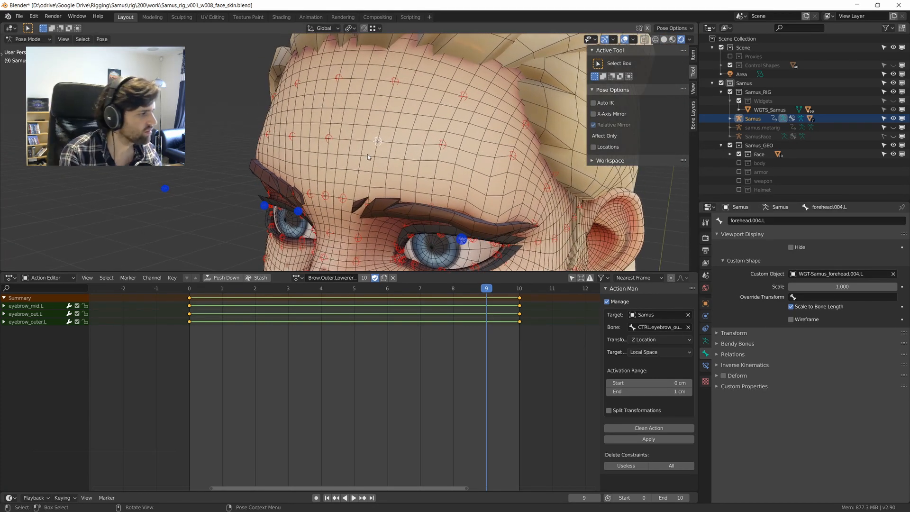
Select the cheek.015.L bone below the left eye and check its custom shape settings.
{"action": "scroll", "coordinate": [446, 112], "scroll_direction": "down", "scroll_amount": 6}
{"action": "mouse_move", "coordinate": [446, 111]}
{"action": "middle_mouse_down"}
{"action": "mouse_move", "coordinate": [459, 106]}
{"action": "mouse_move", "coordinate": [437, 104]}
{"action": "middle_mouse_up"}
{"action": "middle_click_drag", "start_coordinate": [424, 215], "coordinate": [419, 175], "text": "shift"}
{"action": "scroll", "coordinate": [420, 175], "scroll_direction": "up", "scroll_amount": 4}
{"action": "left_click", "coordinate": [417, 149]}
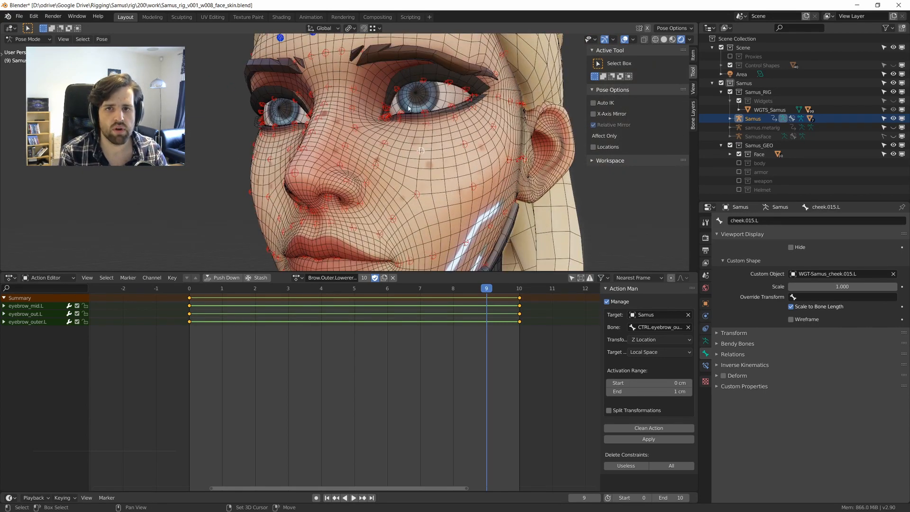
Remove forehead.004.L's custom shape object to examine the bone from the side, and undo the removal.
{"action": "middle_click_drag", "start_coordinate": [372, 46], "coordinate": [349, 161], "text": "shift"}
{"action": "scroll", "coordinate": [350, 161], "scroll_direction": "up", "scroll_amount": 3}
{"action": "left_click", "coordinate": [349, 90]}
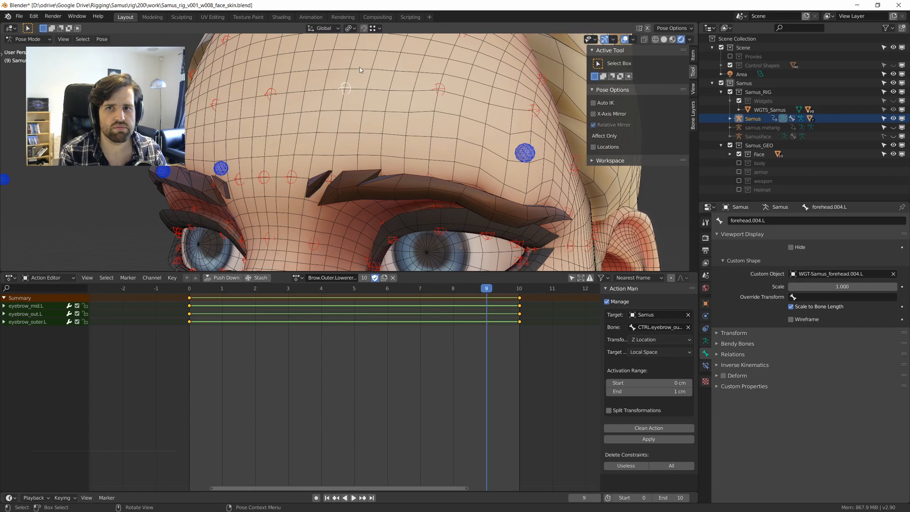
{"action": "left_click", "coordinate": [893, 273]}
{"action": "middle_click_drag", "start_coordinate": [427, 154], "coordinate": [262, 161]}
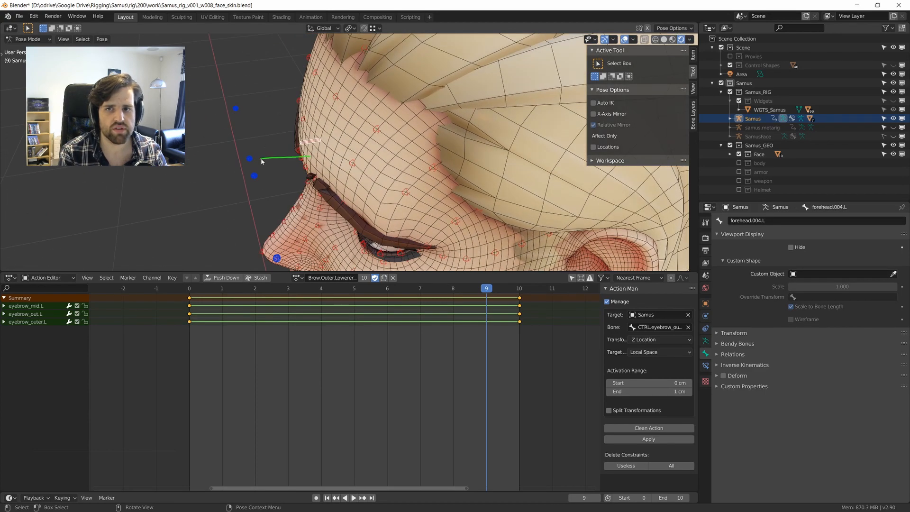
{"action": "middle_click_drag", "start_coordinate": [320, 155], "coordinate": [419, 124]}
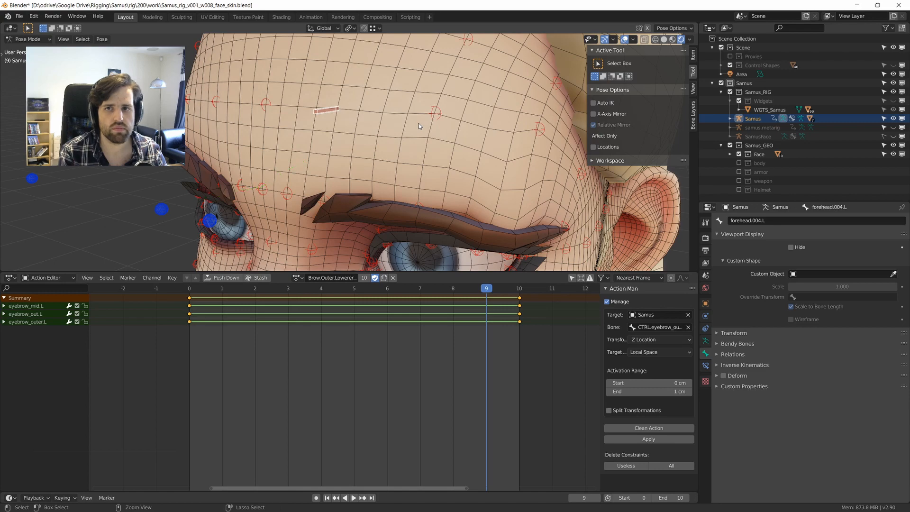
{"action": "key", "text": "ctrl+z"}
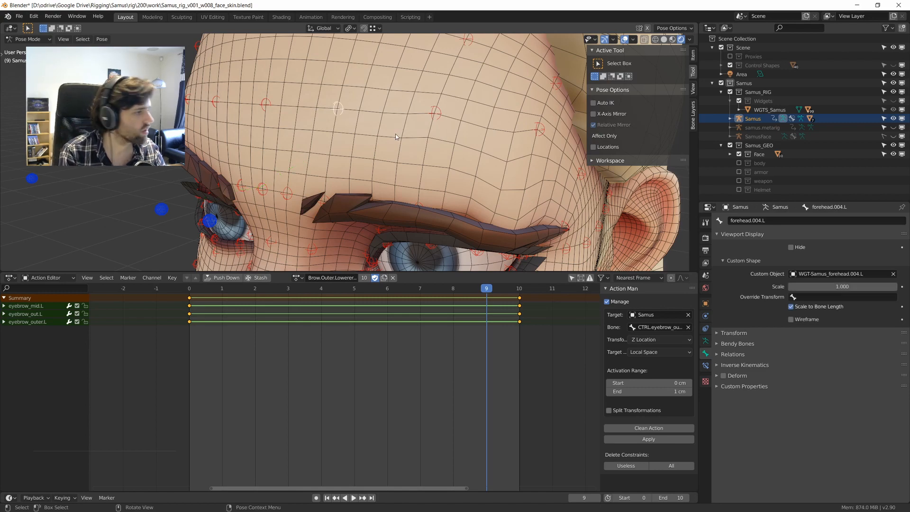
Select all bones and set the action to frame 10 in the right orthographic view of the forehead.
{"action": "scroll", "coordinate": [395, 134], "scroll_direction": "down", "scroll_amount": 6}
{"action": "key", "text": "a"}
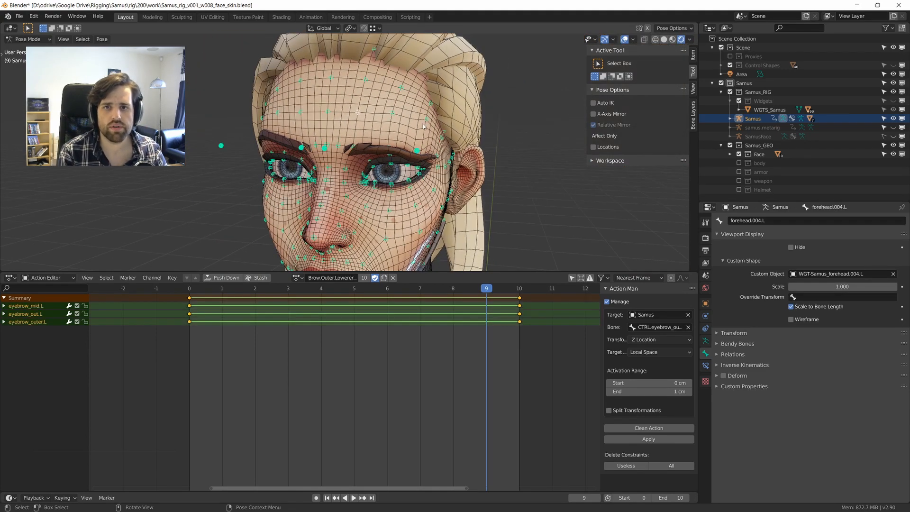
{"action": "middle_click_drag", "start_coordinate": [456, 143], "coordinate": [581, 148]}
{"action": "key", "text": "KP_3"}
{"action": "scroll", "coordinate": [498, 207], "scroll_direction": "up", "scroll_amount": 3}
{"action": "middle_click_drag", "start_coordinate": [498, 207], "coordinate": [501, 287], "text": "shift"}
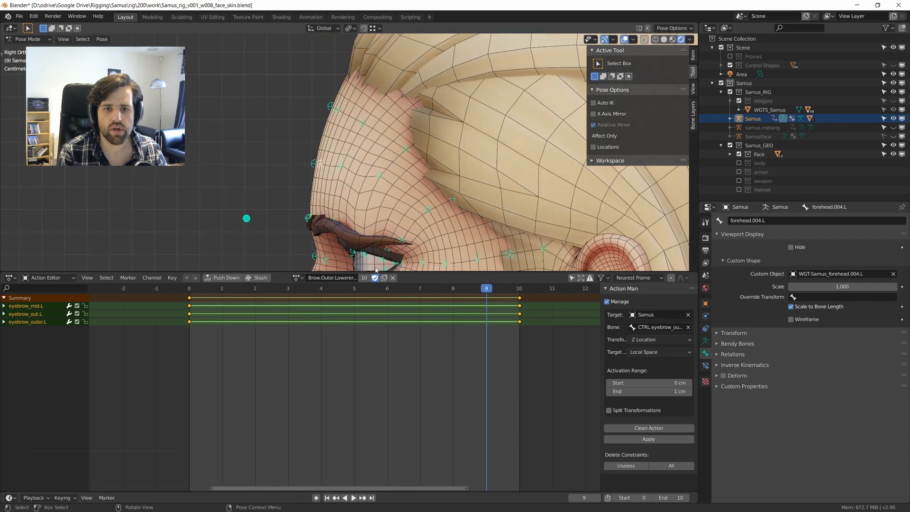
{"action": "left_click_drag", "start_coordinate": [501, 290], "coordinate": [534, 291]}
{"action": "middle_click_drag", "start_coordinate": [409, 203], "coordinate": [395, 174], "text": "shift"}
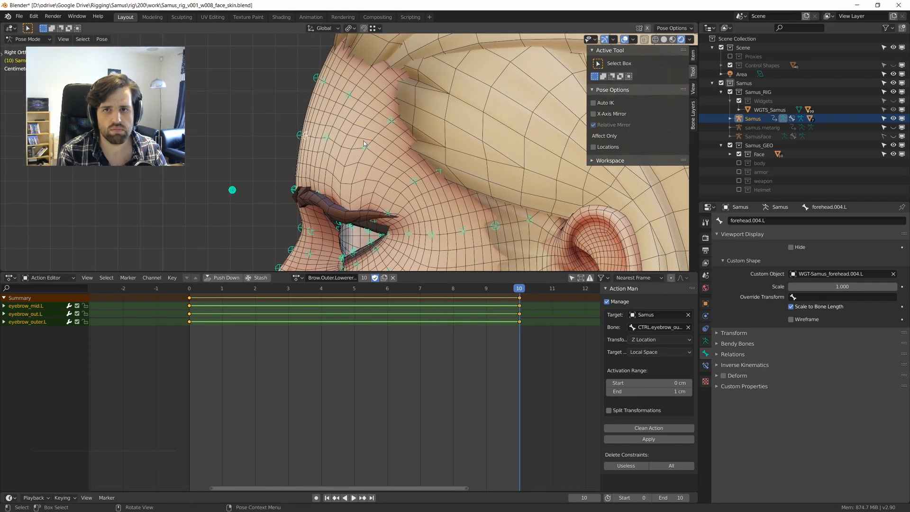
Move forehead.012.L forward and down about 0.67 cm, and forehead.008.L forward and down about 0.38 cm.
{"action": "left_click", "coordinate": [368, 148]}
{"action": "middle_click_drag", "start_coordinate": [368, 148], "coordinate": [359, 114], "text": "shift"}
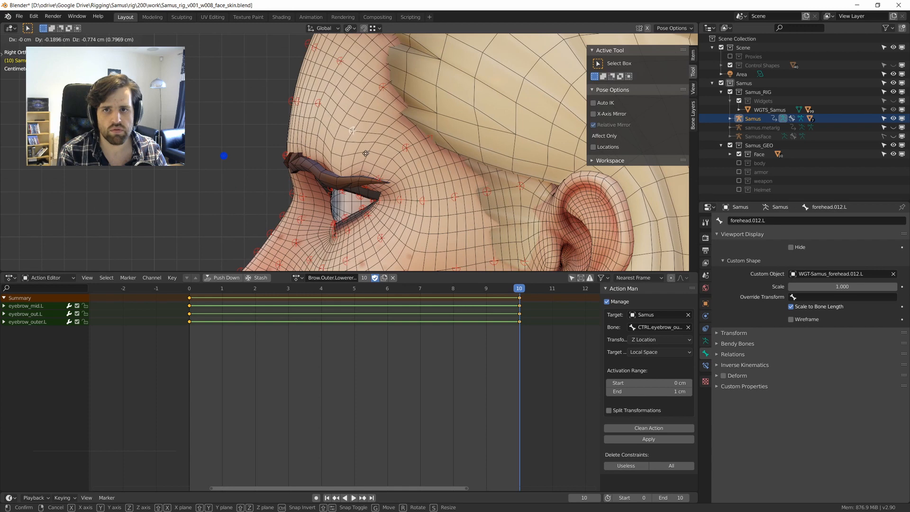
{"action": "key", "text": "g"}
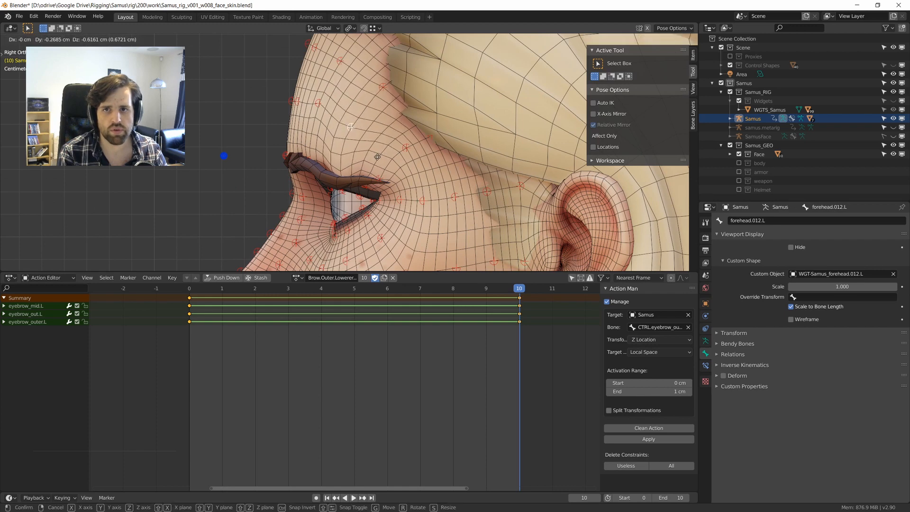
{"action": "left_click", "coordinate": [377, 157]}
{"action": "left_click", "coordinate": [315, 110]}
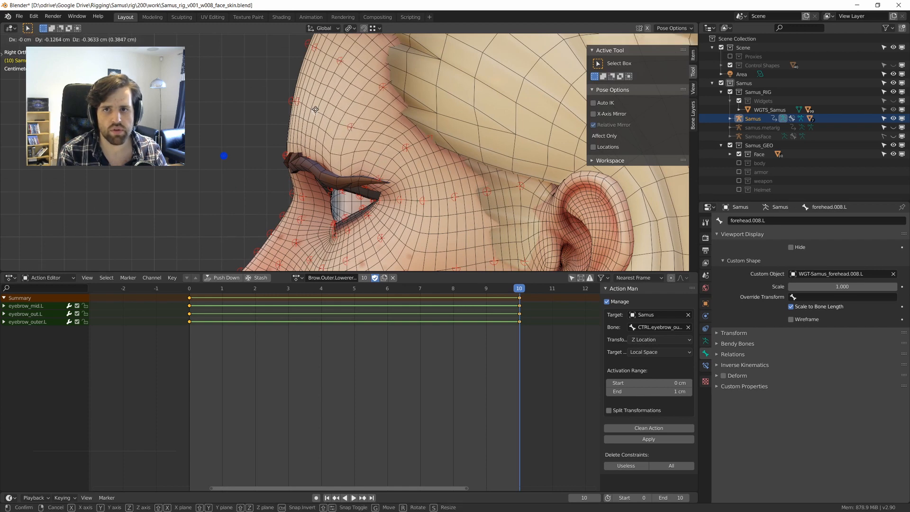
Move forehead.016.L from its cleared location about 0.19 cm forward and 0.13 cm down.
{"action": "left_click", "coordinate": [401, 153]}
{"action": "key", "text": "g"}
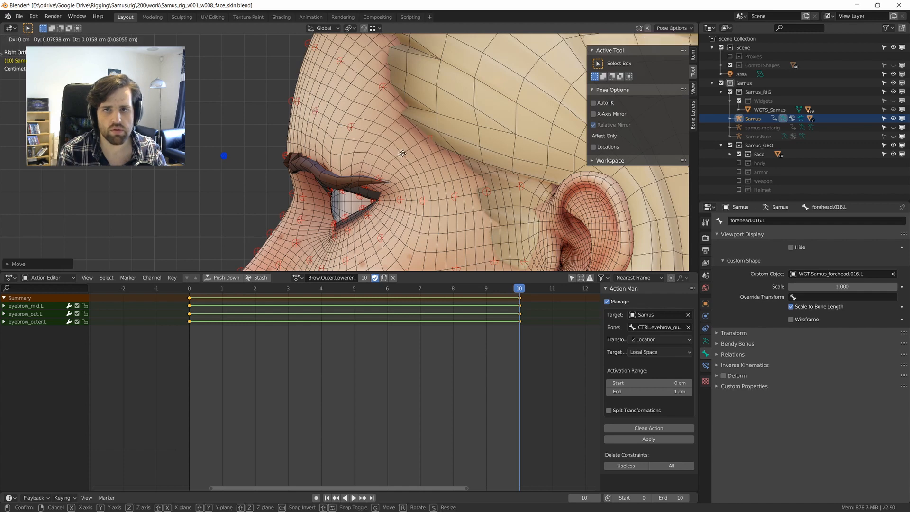
{"action": "left_click", "coordinate": [402, 153]}
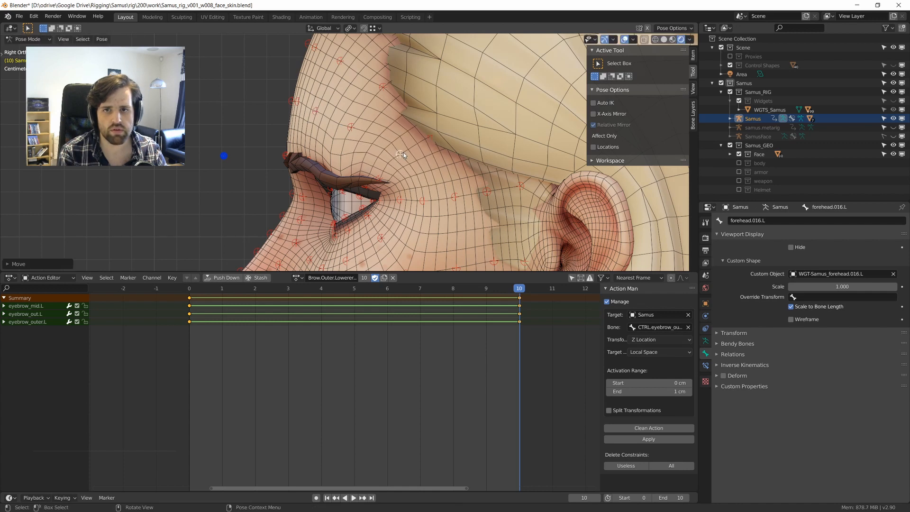
{"action": "key", "text": "alt+g"}
{"action": "key", "text": "g"}
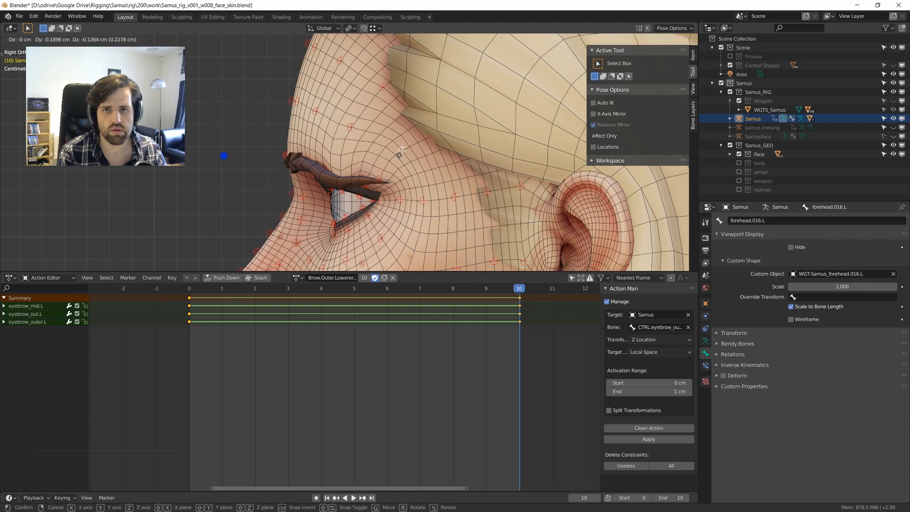
{"action": "left_click", "coordinate": [397, 155]}
Keyframe all bones with LocRotScale at frame 10, and keyframe them with cleared locations at frame 0.
{"action": "left_click", "coordinate": [351, 126]}
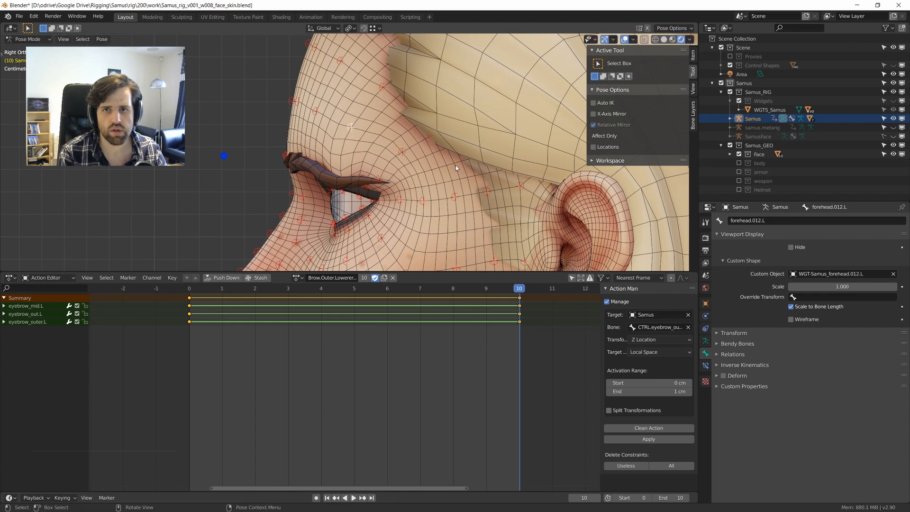
{"action": "key", "text": "a"}
{"action": "key", "text": "i"}
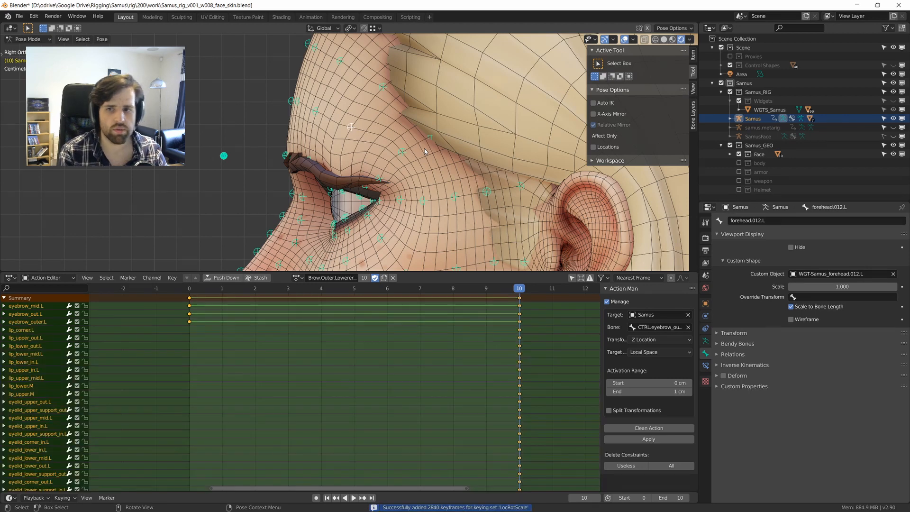
{"action": "key", "text": "space"}
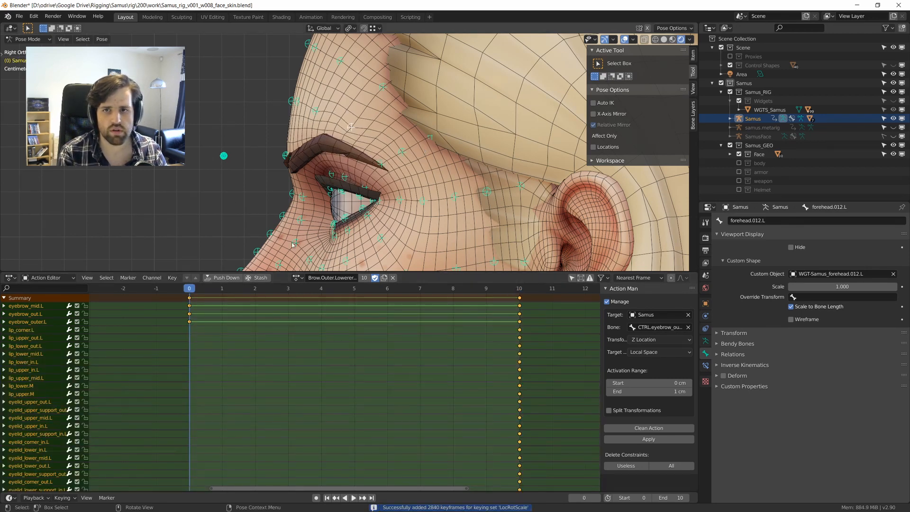
{"action": "key", "text": "alt+g"}
{"action": "key", "text": "i"}
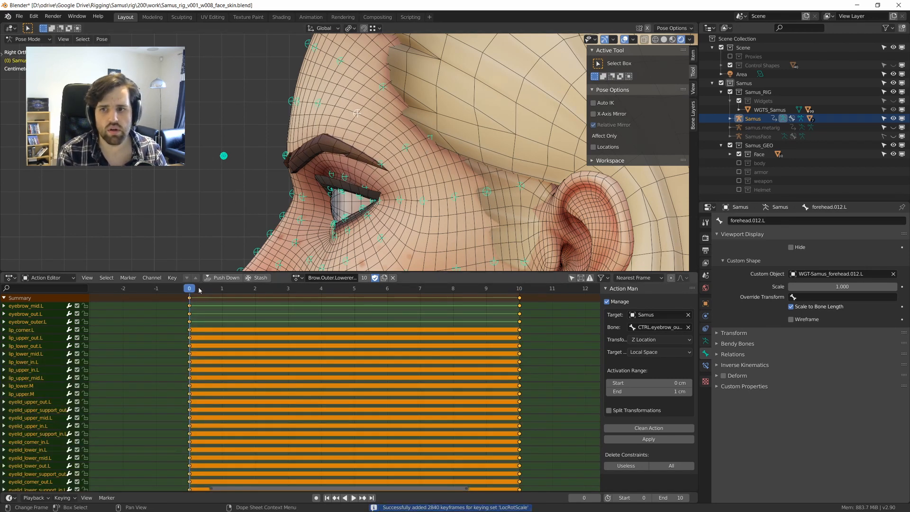
Change the interpolation mode of the action's keyframes and play the action back to check the forehead motion.
{"action": "key", "text": "space"}
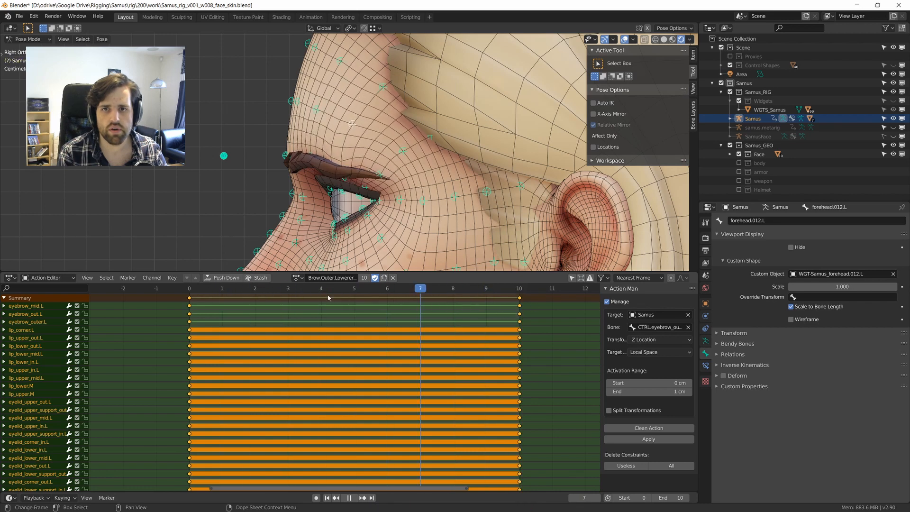
{"action": "key", "text": "space"}
{"action": "key", "text": "t"}
{"action": "left_click", "coordinate": [424, 307]}
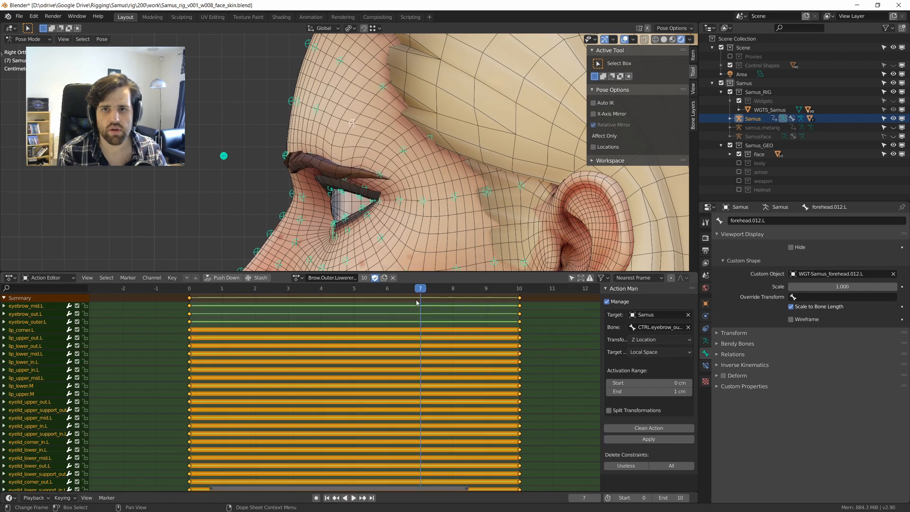
{"action": "key", "text": "space"}
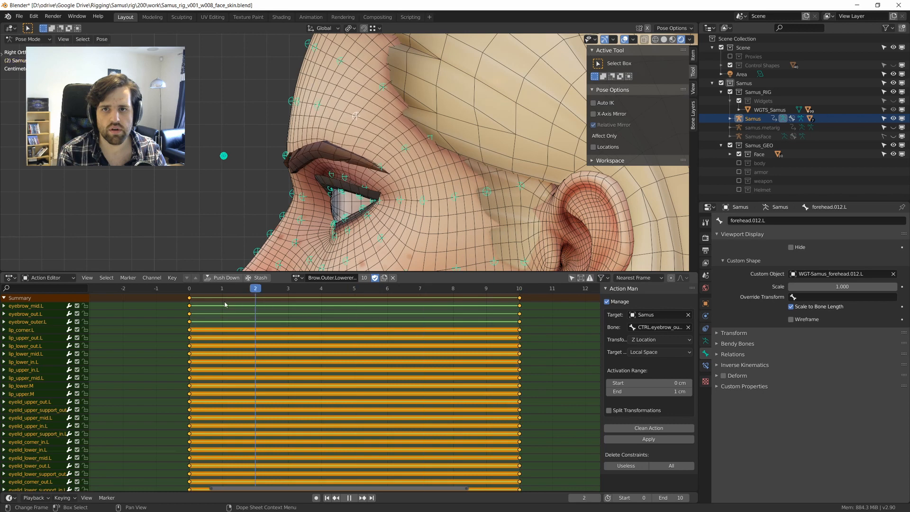
{"action": "key", "text": "space"}
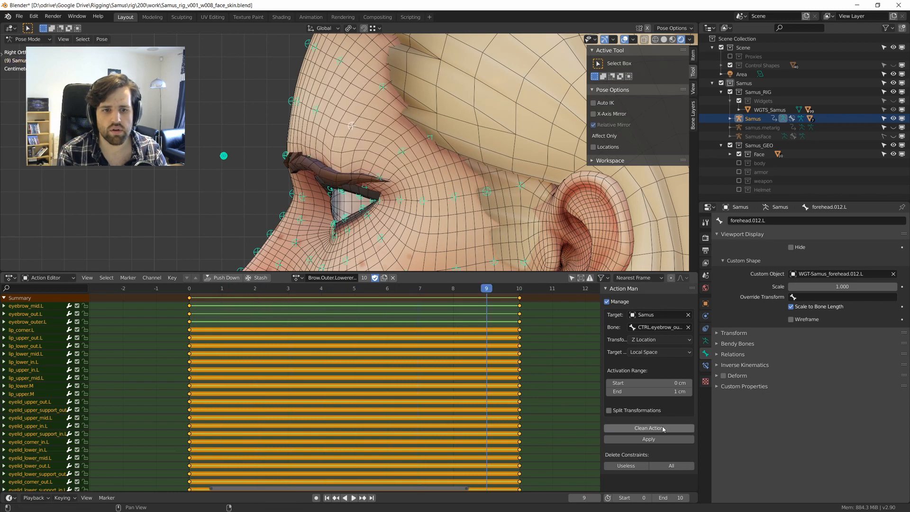
Clean the Brow.Outer.Lowerer action, set the remaining keyframes' interpolation mode, and apply the action's constraints to the rig.
{"action": "left_click", "coordinate": [663, 428]}
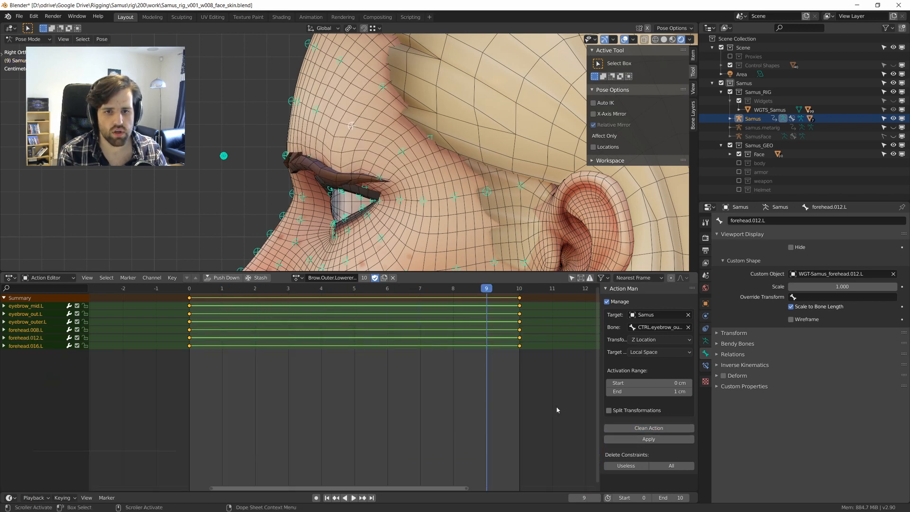
{"action": "key", "text": "t"}
{"action": "left_click", "coordinate": [417, 362]}
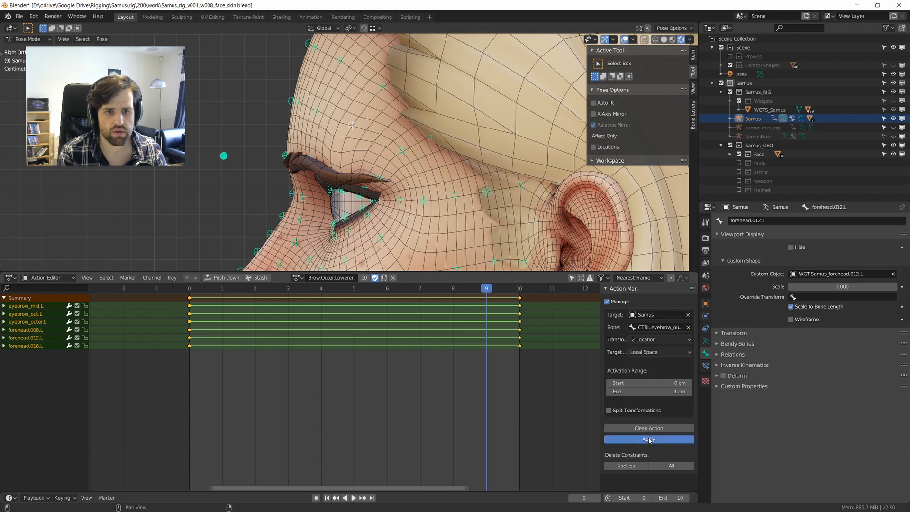
Return to frame 0 and lower the CTRL.eyebrow_out.L control about 1.7 cm to test the outer brow.
{"action": "key", "text": "shift+Left"}
{"action": "middle_click_drag", "start_coordinate": [364, 245], "coordinate": [379, 162]}
{"action": "left_click", "coordinate": [379, 161]}
{"action": "key", "text": "g"}
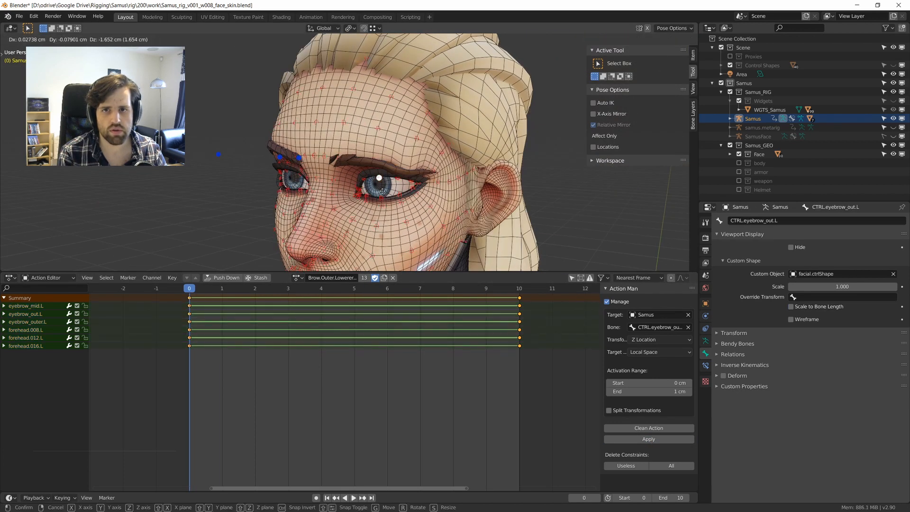
{"action": "left_click", "coordinate": [381, 175]}
{"action": "middle_click_drag", "start_coordinate": [380, 175], "coordinate": [374, 175]}
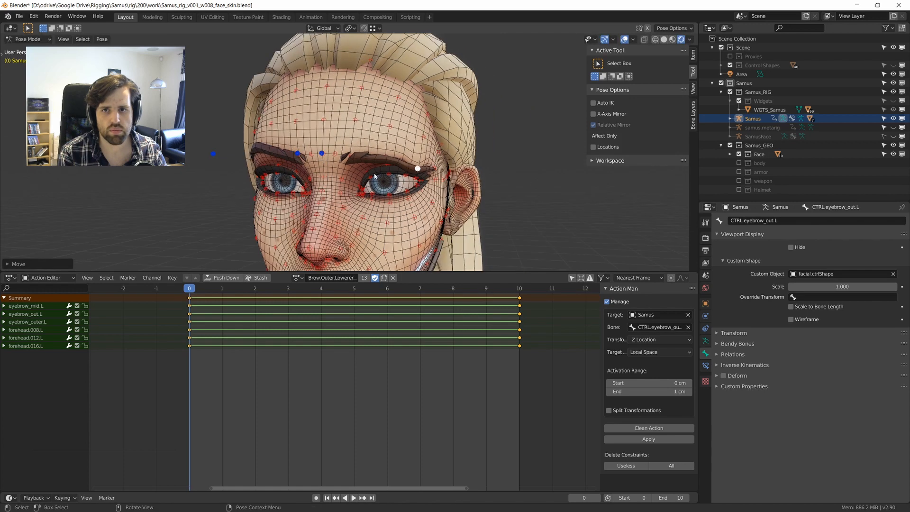
Lower the CTRL.eyebrow_in.L control about 1.3 cm to test the inner brow, and reset all eyebrow controls to their rest locations.
{"action": "left_click", "coordinate": [323, 154]}
{"action": "key", "text": "g"}
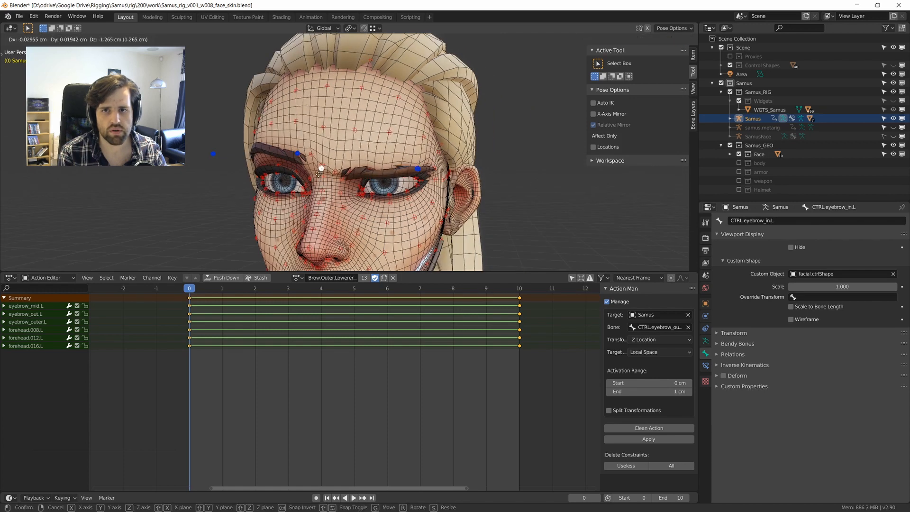
{"action": "left_click", "coordinate": [356, 190]}
{"action": "middle_click_drag", "start_coordinate": [356, 191], "coordinate": [419, 192]}
{"action": "key", "text": "a"}
{"action": "key", "text": "alt+a"}
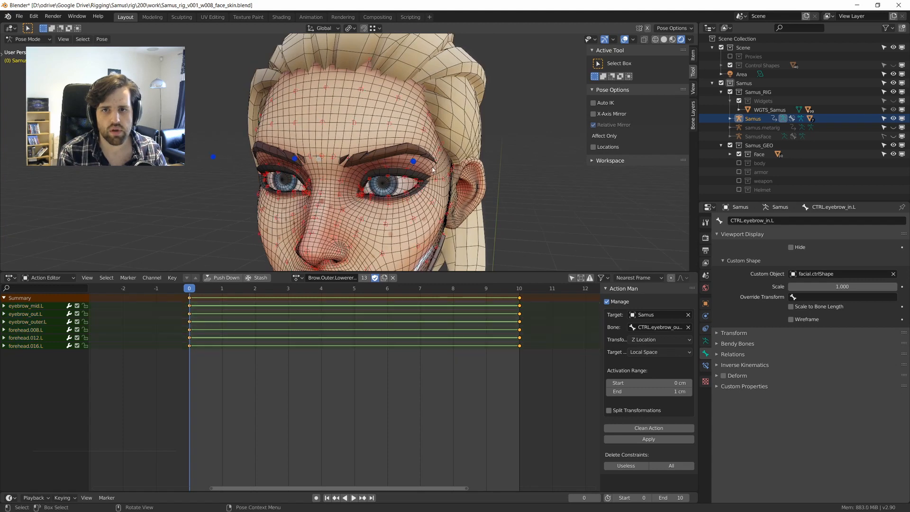
Copy the pose of all bones at frame 10 and paste it mirrored into the Brow.Outer.Lowerer.R action.
{"action": "left_click", "coordinate": [505, 287]}
{"action": "key", "text": "a"}
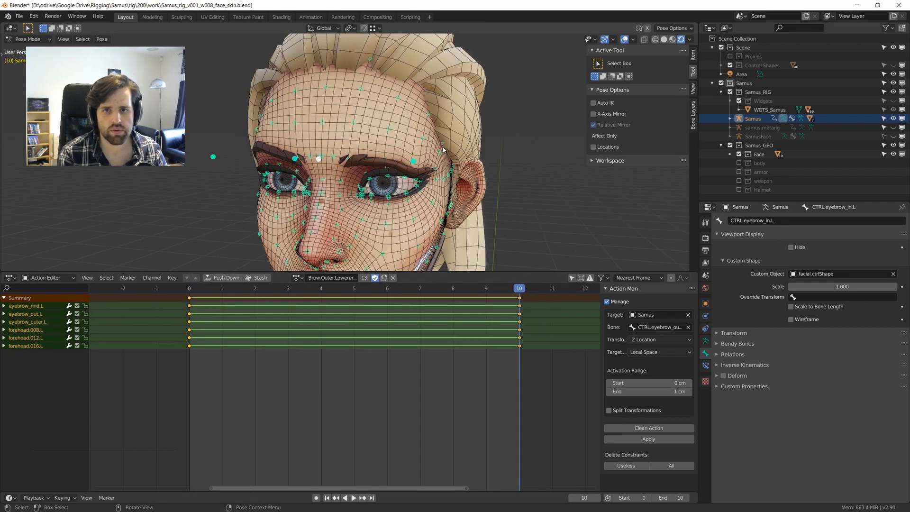
{"action": "key", "text": "ctrl+c"}
{"action": "left_click", "coordinate": [297, 277]}
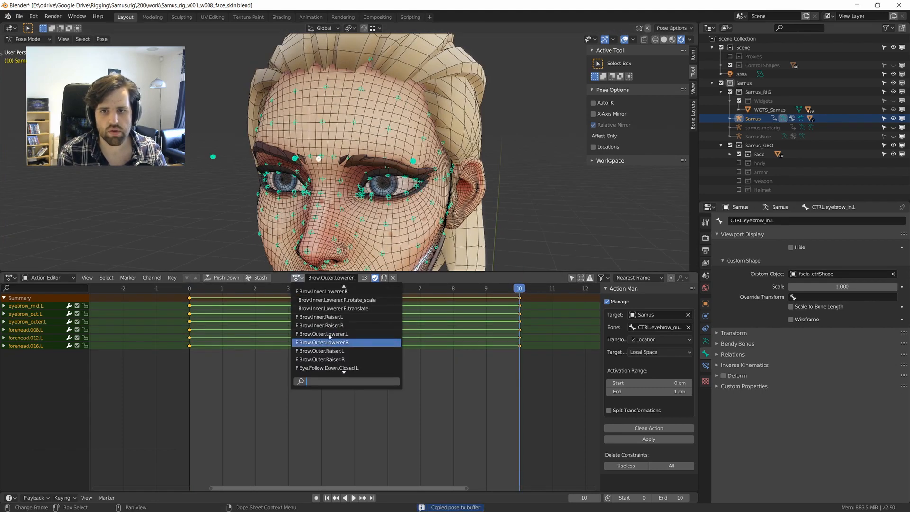
{"action": "left_click", "coordinate": [328, 340]}
{"action": "key", "text": "ctrl+v"}
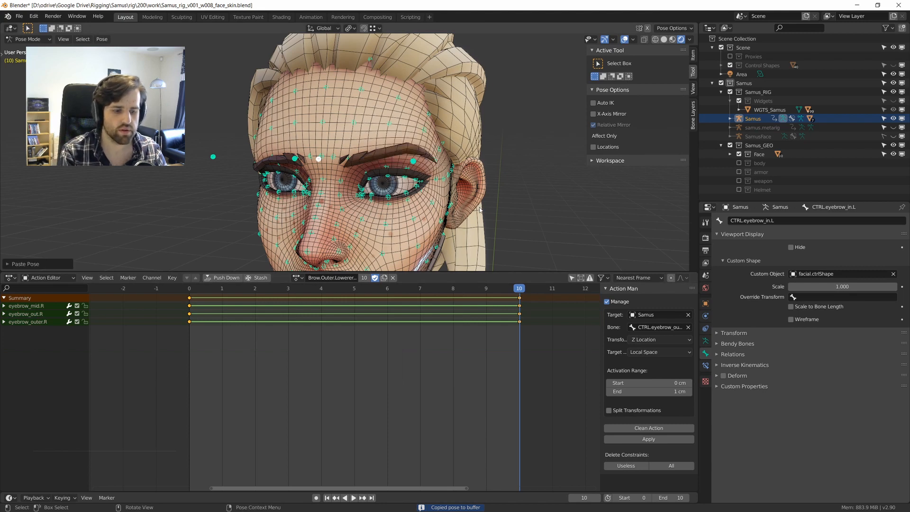
Keyframe all bones with LocRotScale at frames 10 and 0 of the right outer brow lowerer action.
{"action": "key", "text": "i"}
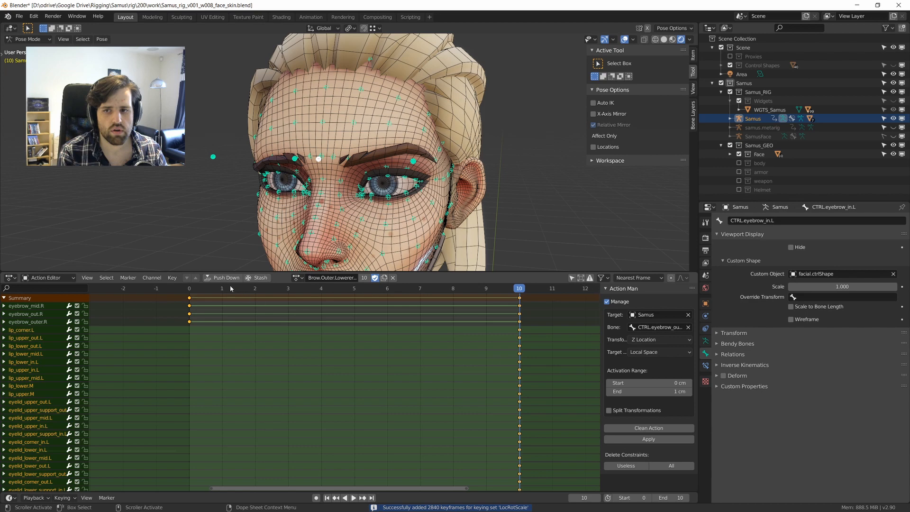
{"action": "key", "text": "shift+Left"}
{"action": "key", "text": "i"}
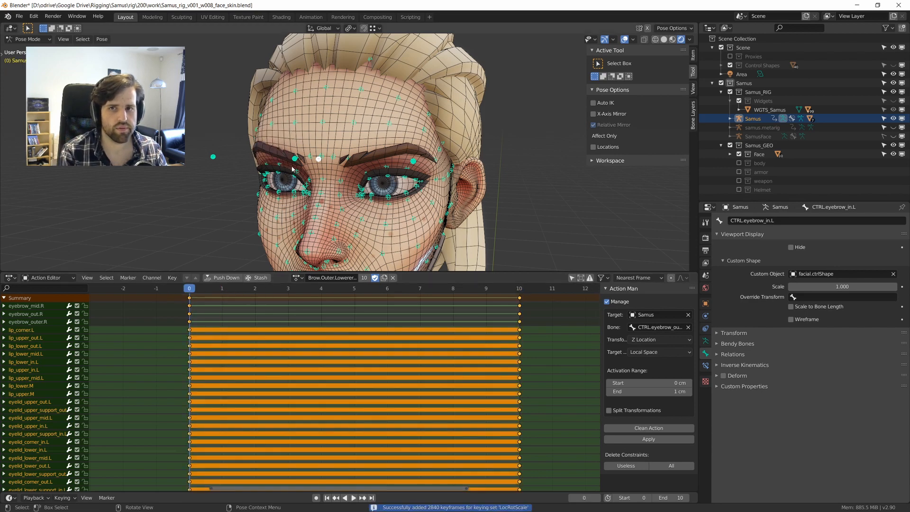
Clean the Brow.Outer.Lowerer.R action and set its remaining keyframes to Linear interpolation.
{"action": "left_click", "coordinate": [649, 428]}
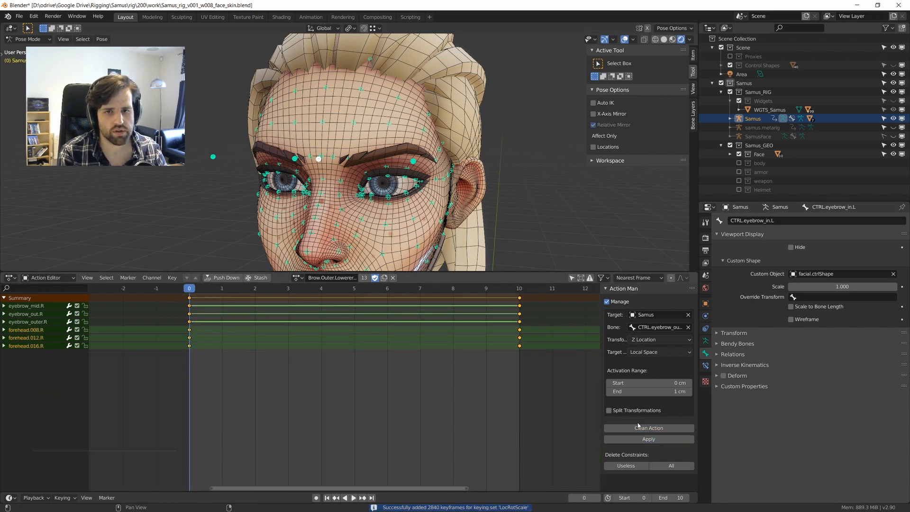
{"action": "key", "text": "t"}
{"action": "left_click", "coordinate": [404, 322]}
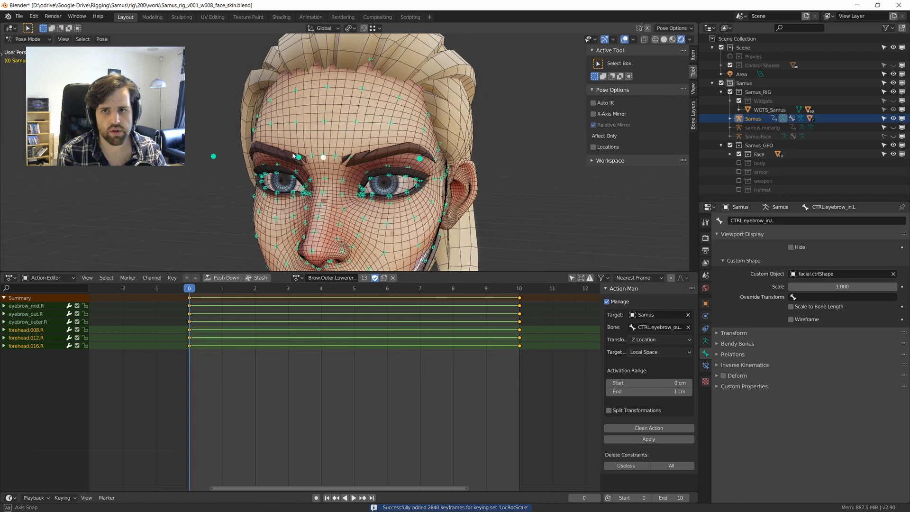
Select the CTRL.eyebrow_out.L control and examine the brows and forehead from several angles.
{"action": "left_click", "coordinate": [416, 158]}
{"action": "mouse_move", "coordinate": [418, 160]}
{"action": "middle_mouse_down"}
{"action": "mouse_move", "coordinate": [379, 166]}
{"action": "mouse_move", "coordinate": [403, 168]}
{"action": "middle_mouse_up"}
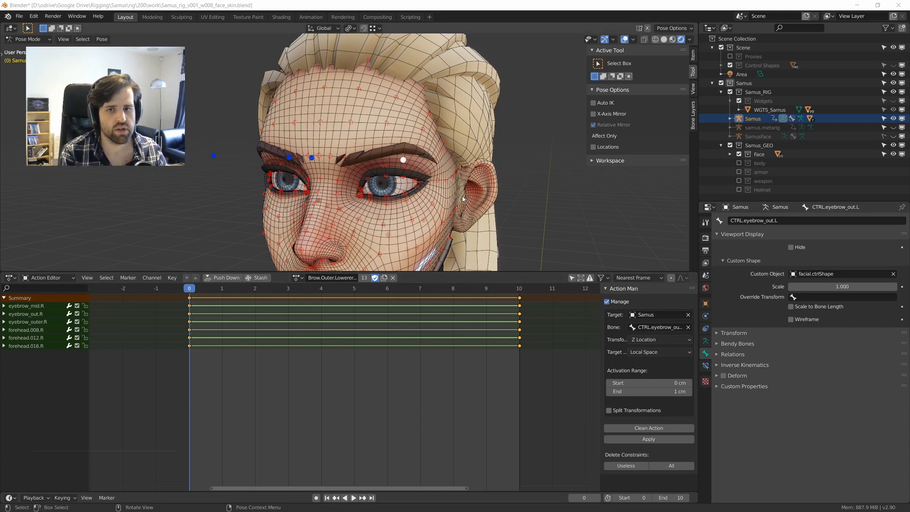
{"action": "scroll", "coordinate": [463, 199], "scroll_direction": "down", "scroll_amount": 3}
{"action": "middle_click_drag", "start_coordinate": [463, 199], "coordinate": [454, 173]}
{"action": "scroll", "coordinate": [454, 174], "scroll_direction": "up", "scroll_amount": 2}
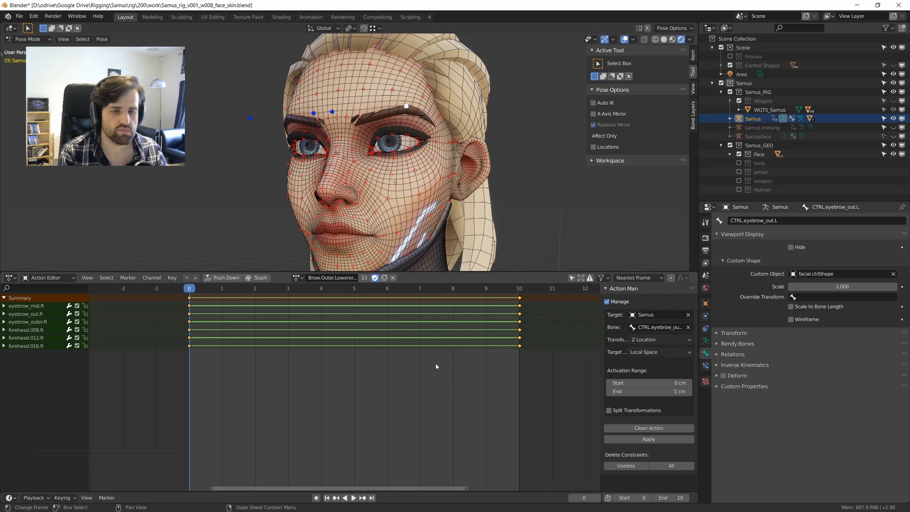
{"action": "scroll", "coordinate": [412, 214], "scroll_direction": "down", "scroll_amount": 3}
{"action": "middle_click_drag", "start_coordinate": [413, 213], "coordinate": [432, 214]}
{"action": "scroll", "coordinate": [429, 215], "scroll_direction": "up", "scroll_amount": 1}
Select all bones and try different interpolation modes on the Brow.Outer.Lowerer.R keyframes.
{"action": "key", "text": "a"}
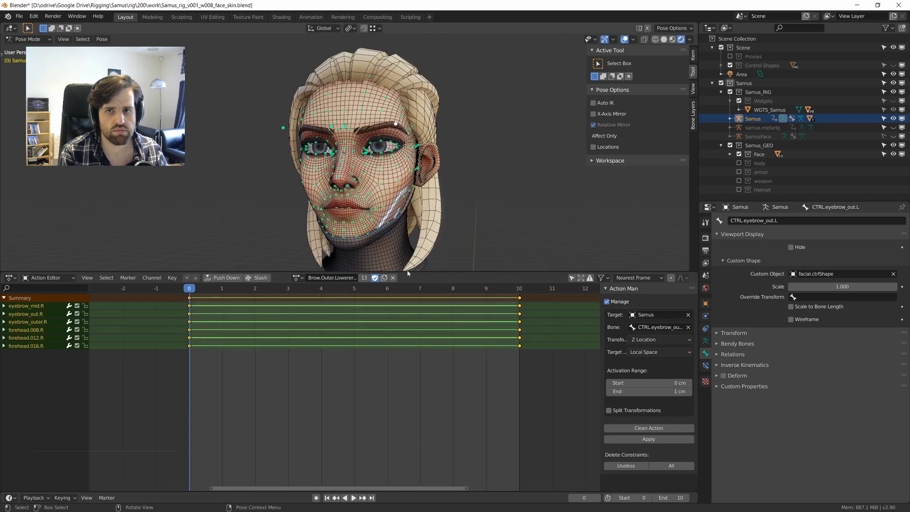
{"action": "key", "text": "t"}
{"action": "left_click", "coordinate": [406, 356]}
{"action": "key", "text": "t"}
{"action": "left_click", "coordinate": [402, 356]}
{"action": "key", "text": "t"}
{"action": "left_click", "coordinate": [402, 356]}
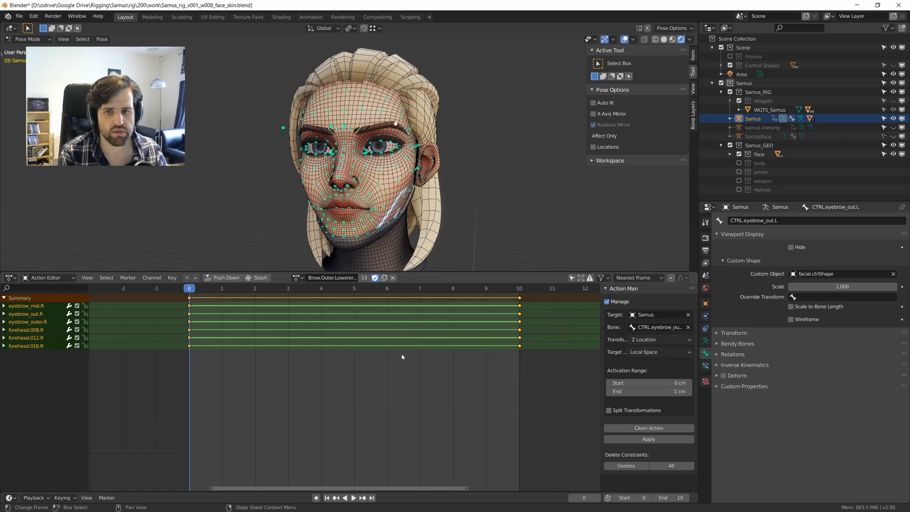
{"action": "key", "text": "t"}
{"action": "left_click", "coordinate": [402, 356]}
Show the head in right orthographic view and set the action's keyframes to Linear interpolation.
{"action": "middle_click_drag", "start_coordinate": [419, 270], "coordinate": [369, 180]}
{"action": "scroll", "coordinate": [349, 158], "scroll_direction": "up", "scroll_amount": 3}
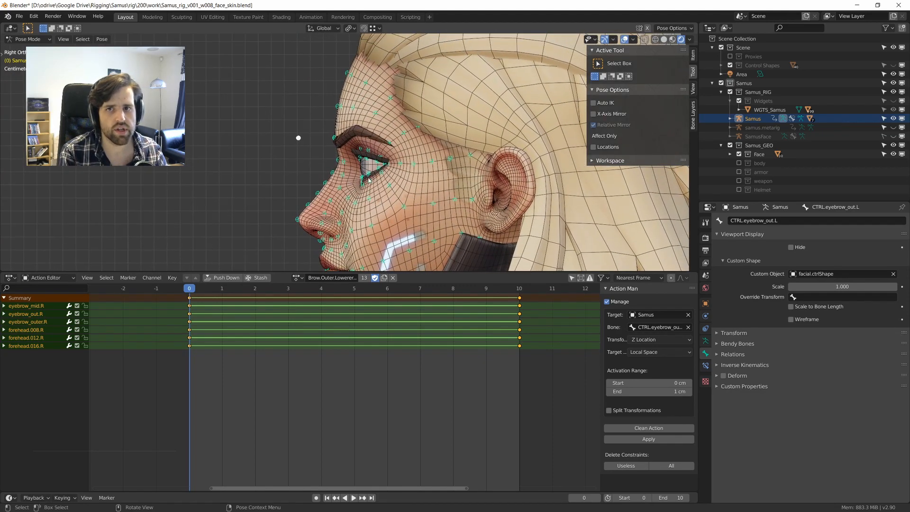
{"action": "key", "text": "t"}
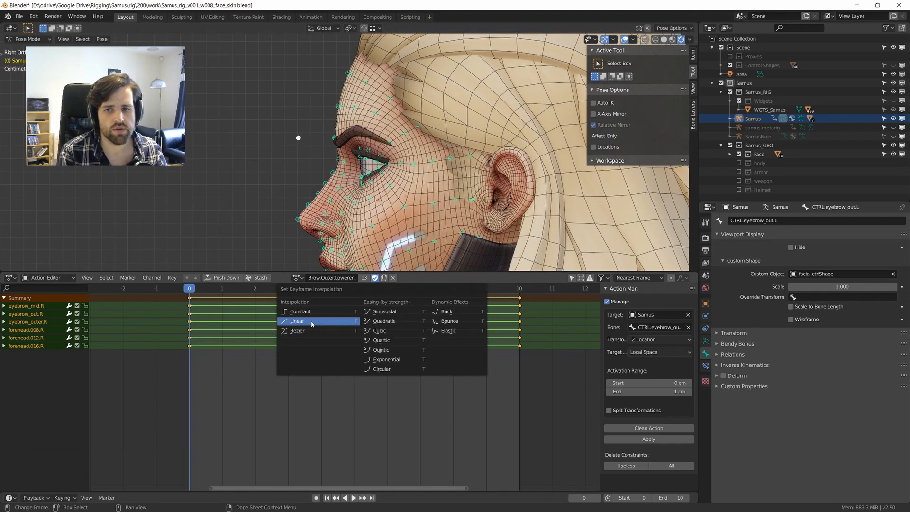
{"action": "left_click", "coordinate": [336, 326]}
Select the left forehead bones 008, 012 and 016, try Bezier interpolation with playback, and set the keyframes back to Linear.
{"action": "scroll", "coordinate": [421, 218], "scroll_direction": "up", "scroll_amount": 5}
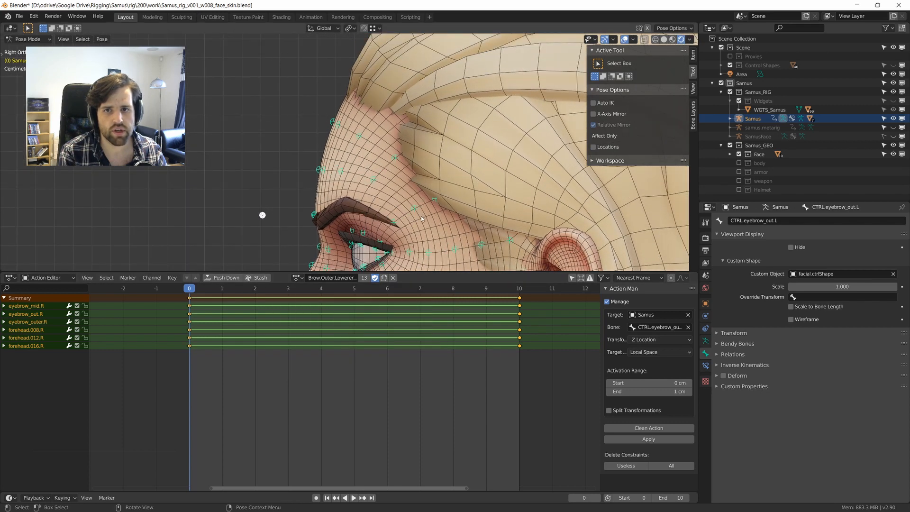
{"action": "left_click", "coordinate": [374, 179]}
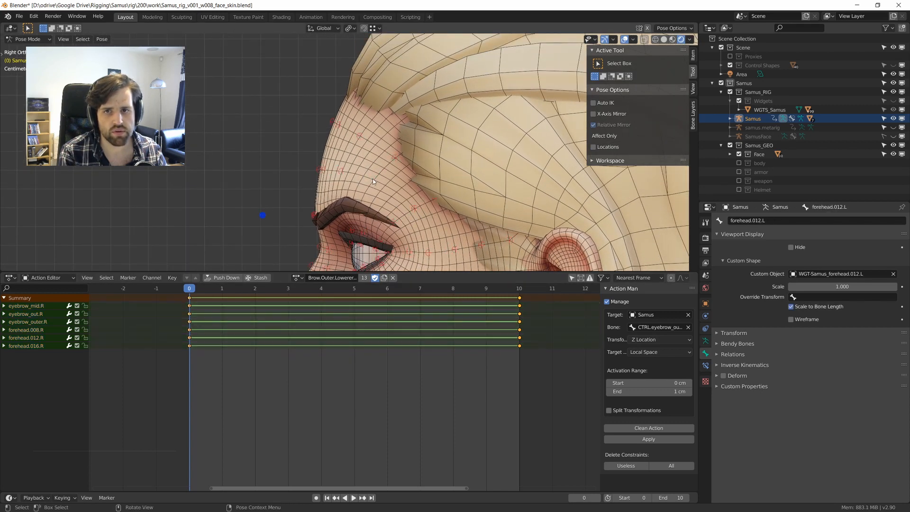
{"action": "left_click", "coordinate": [339, 173]}
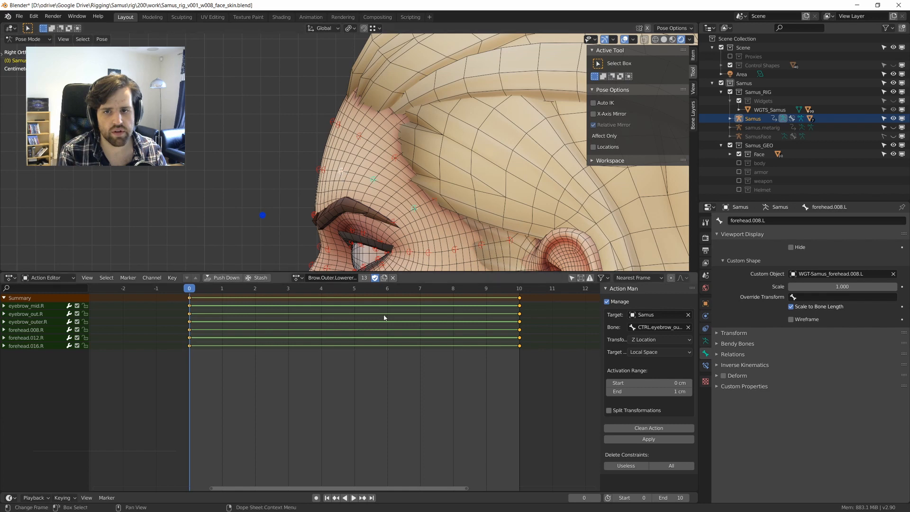
{"action": "key", "text": "t"}
{"action": "left_click", "coordinate": [364, 327]}
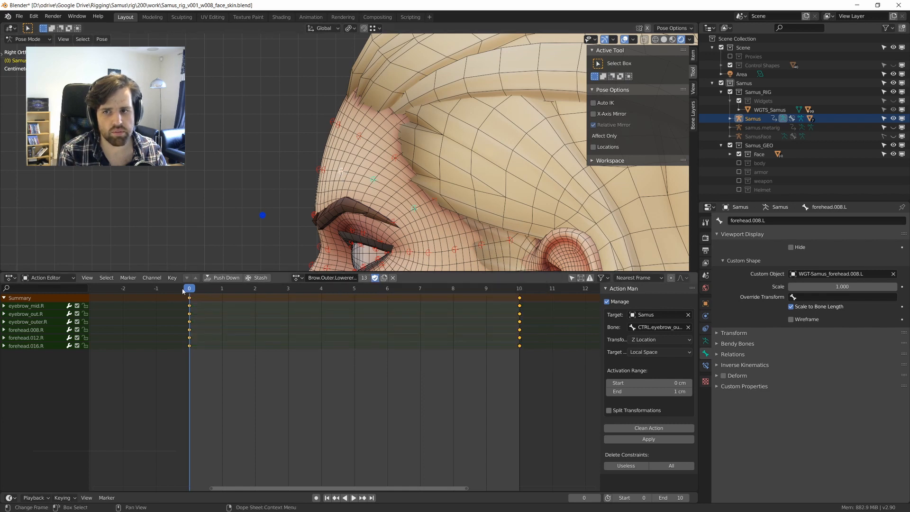
{"action": "key", "text": "space"}
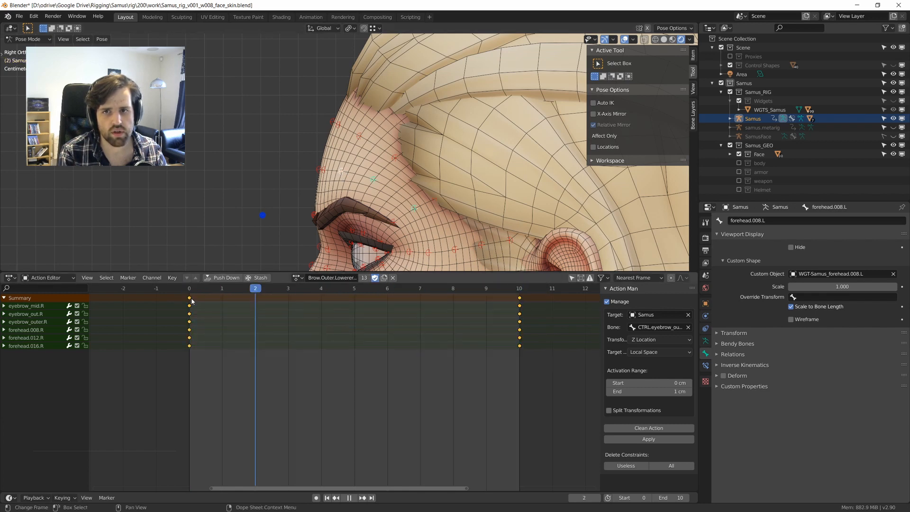
{"action": "key", "text": "Escape"}
{"action": "key", "text": "t"}
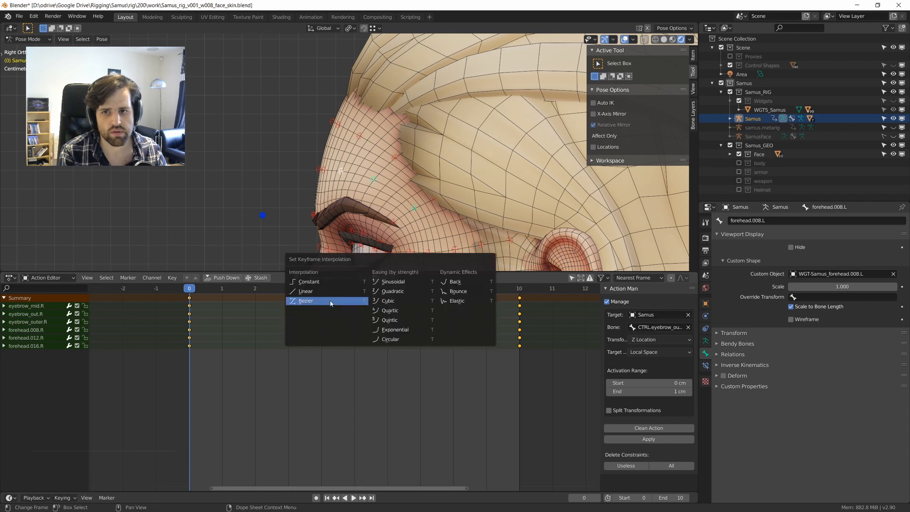
{"action": "left_click", "coordinate": [327, 291]}
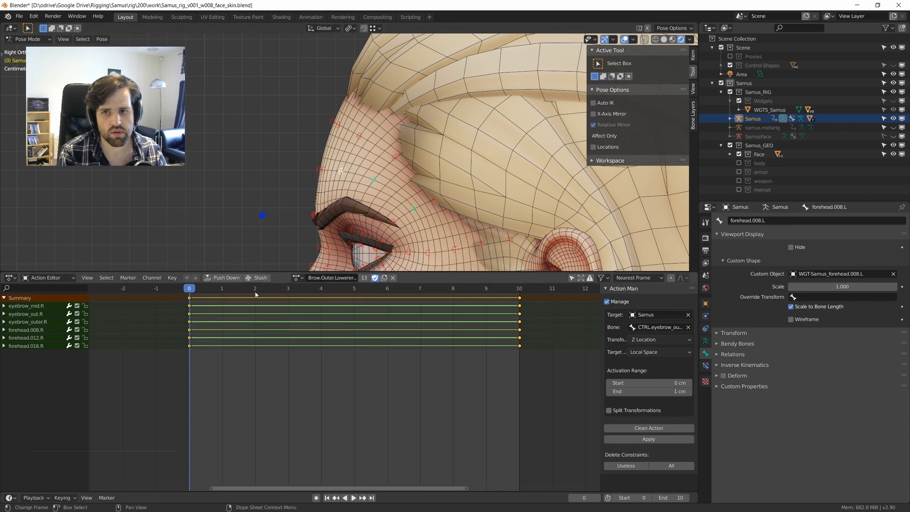
Switch to the Brow.Outer.Lowerer.L action and play it back to check the left brow and forehead motion.
{"action": "left_click", "coordinate": [297, 277]}
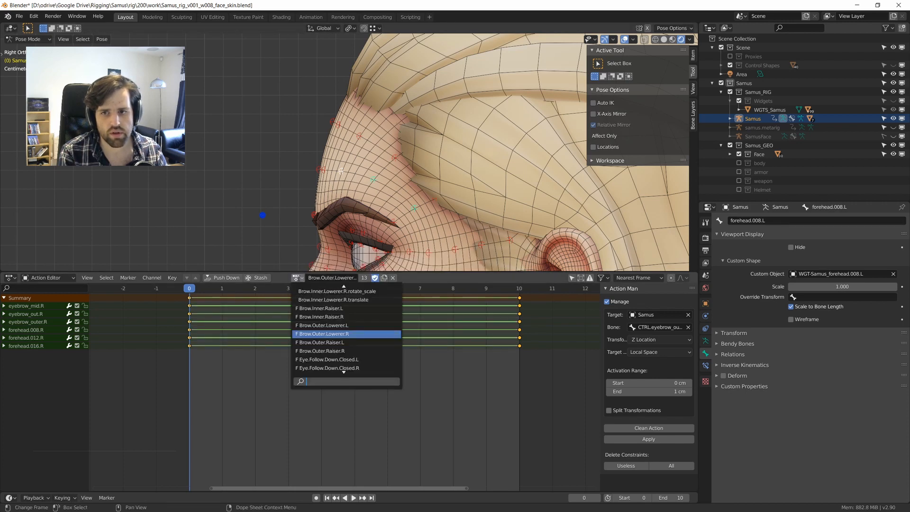
{"action": "left_click", "coordinate": [326, 326]}
{"action": "key", "text": "space"}
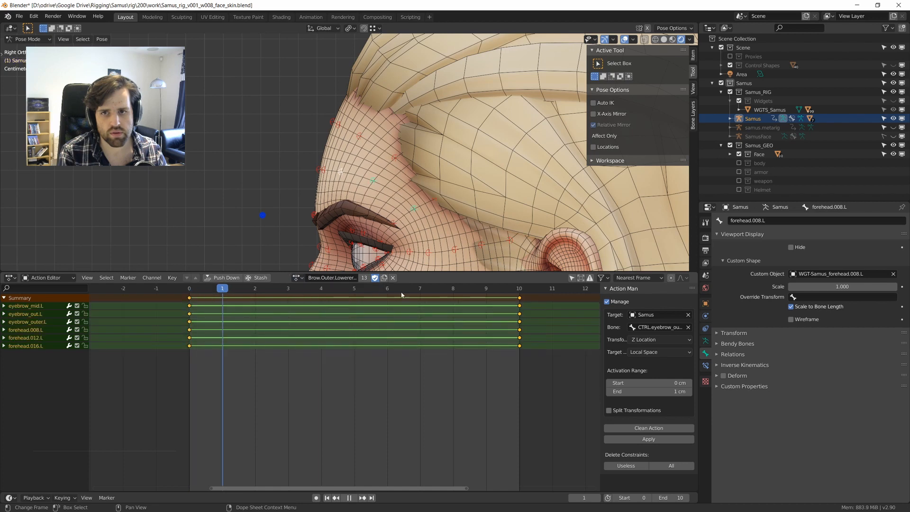
{"action": "key", "text": "space"}
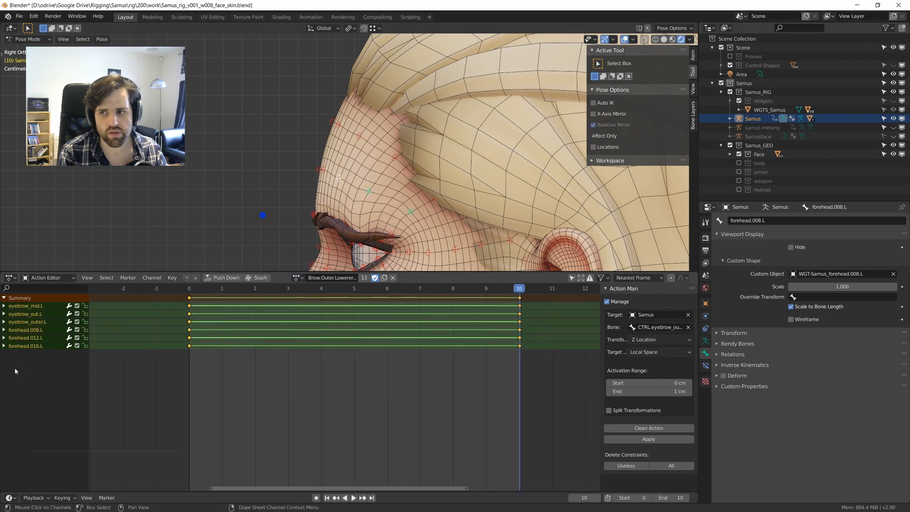
Set the keyframes of forehead.008.L, forehead.012.L and forehead.016.L to Bezier interpolation.
{"action": "left_click", "coordinate": [29, 332]}
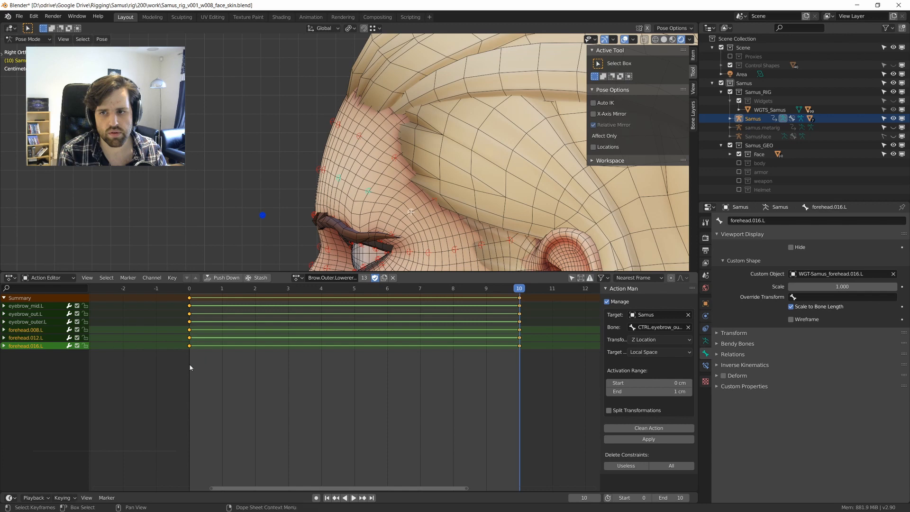
{"action": "left_click_drag", "start_coordinate": [177, 366], "coordinate": [548, 320]}
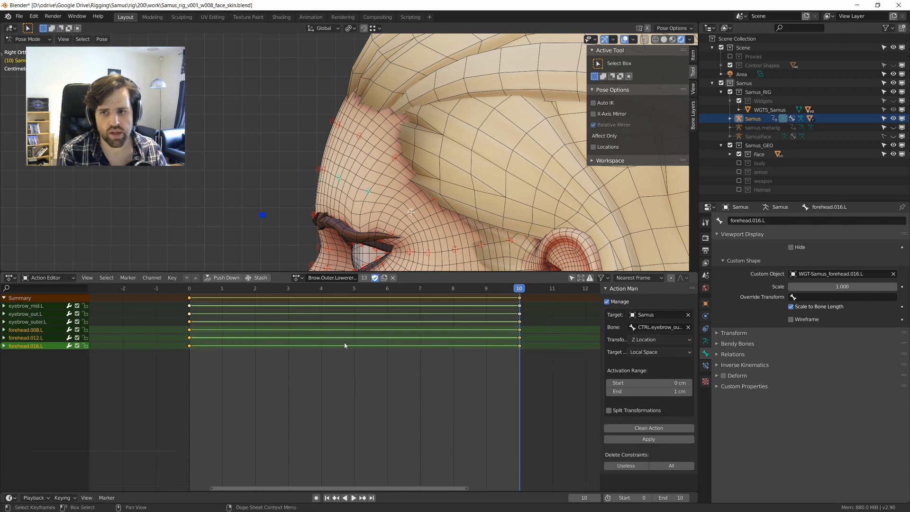
{"action": "left_click_drag", "start_coordinate": [186, 367], "coordinate": [560, 329]}
{"action": "key", "text": "t"}
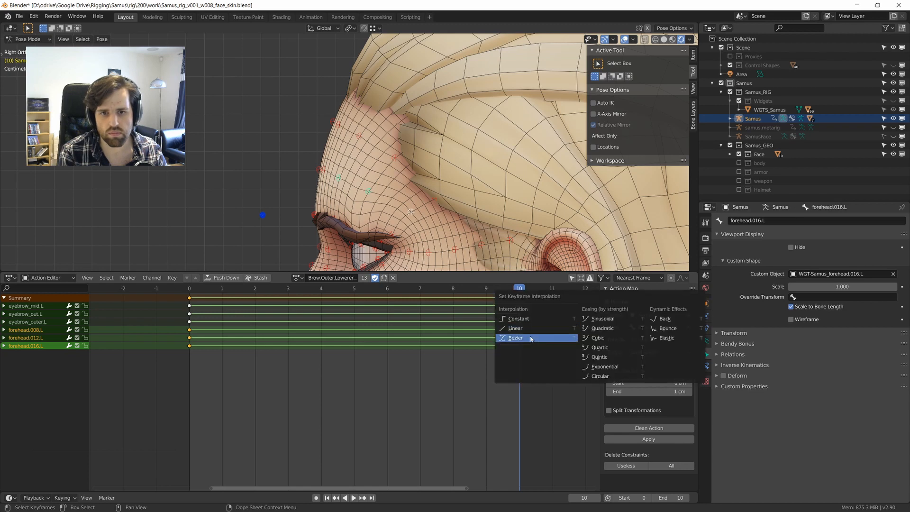
{"action": "left_click", "coordinate": [531, 339]}
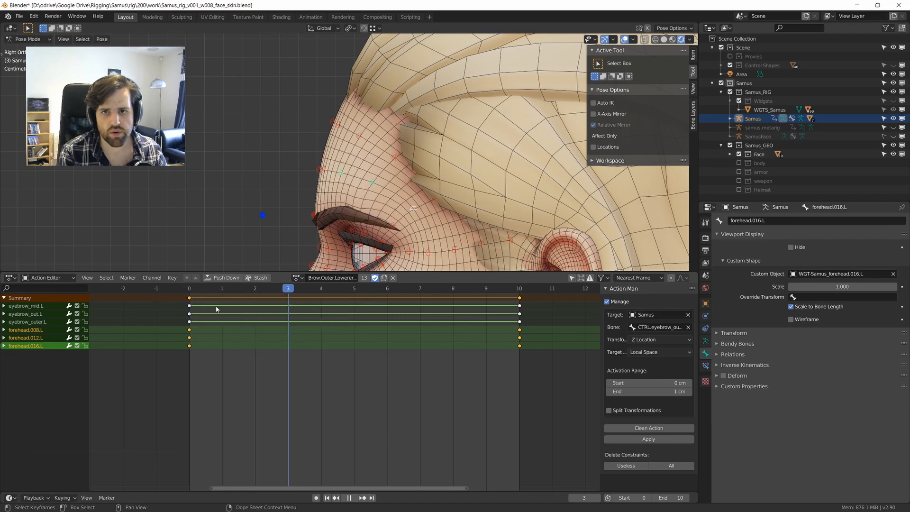
Enlarge the 3D viewport and play the action to examine the forehead motion above the left brow up close.
{"action": "key", "text": "ctrl+space"}
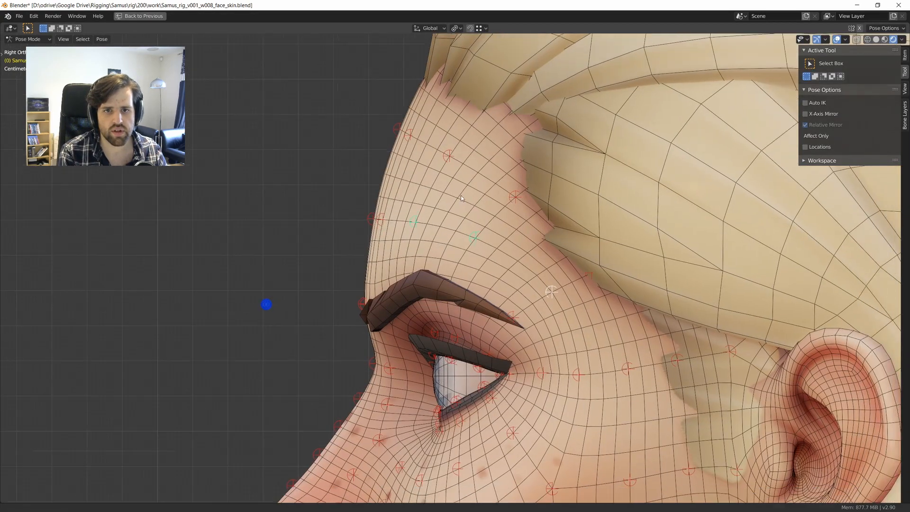
{"action": "key", "text": "ctrl+space"}
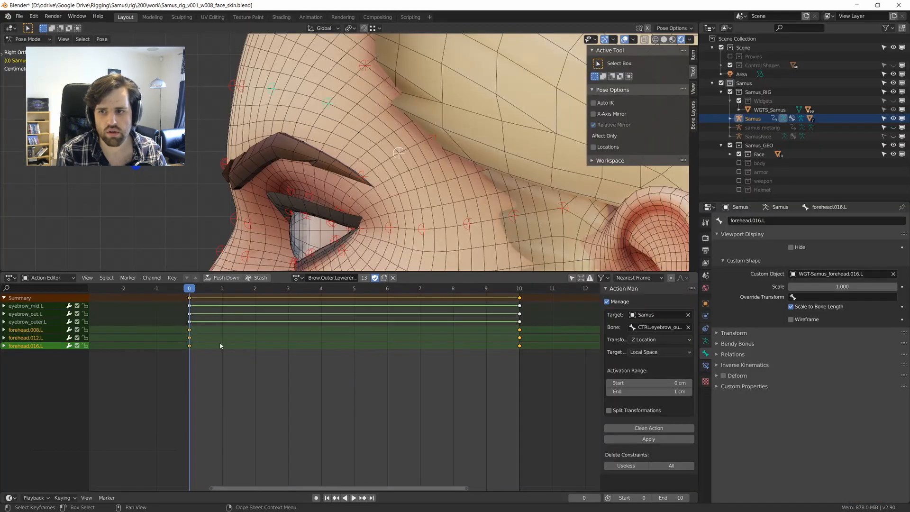
{"action": "left_click_drag", "start_coordinate": [220, 274], "coordinate": [218, 463]}
{"action": "scroll", "coordinate": [250, 392], "scroll_direction": "up", "scroll_amount": 2}
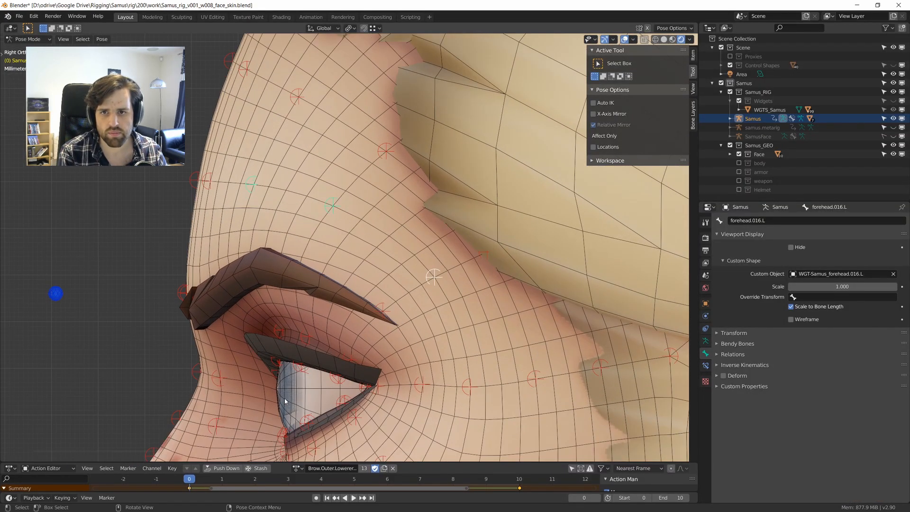
{"action": "scroll", "coordinate": [285, 401], "scroll_direction": "up", "scroll_amount": 2}
{"action": "key", "text": "space"}
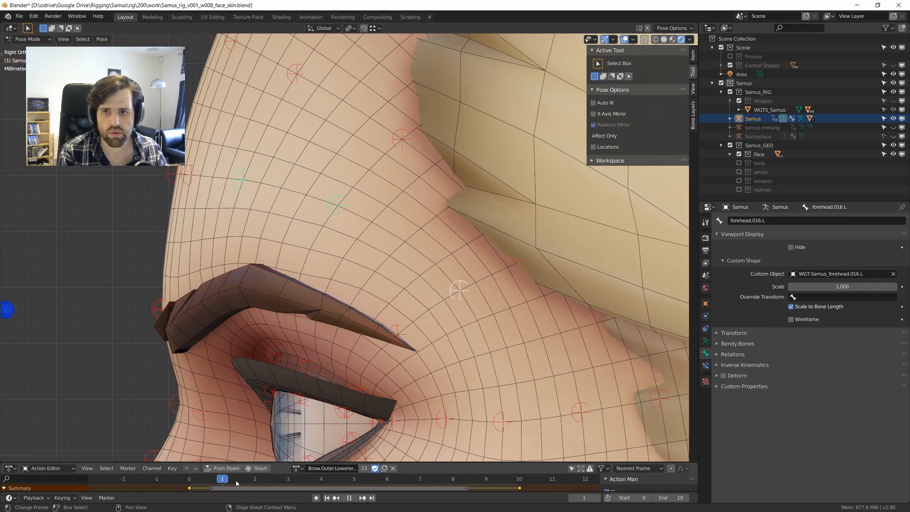
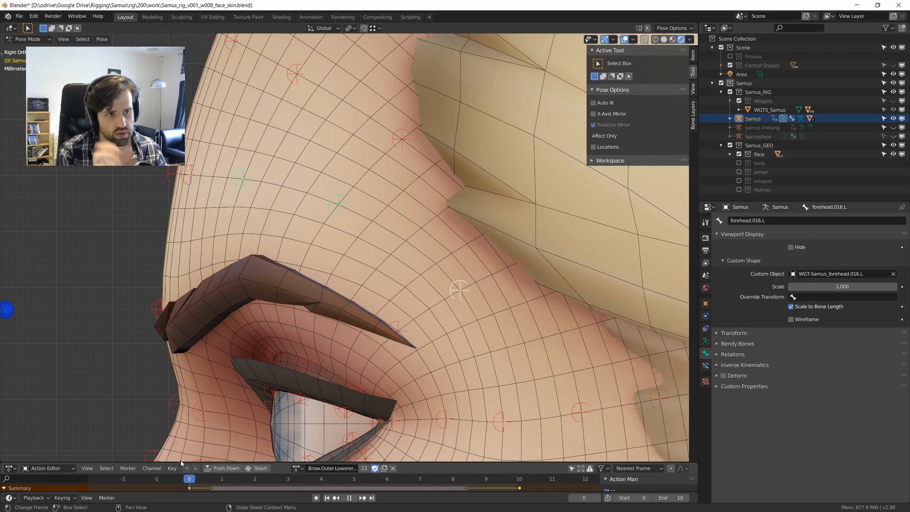
{"action": "key", "text": "space"}
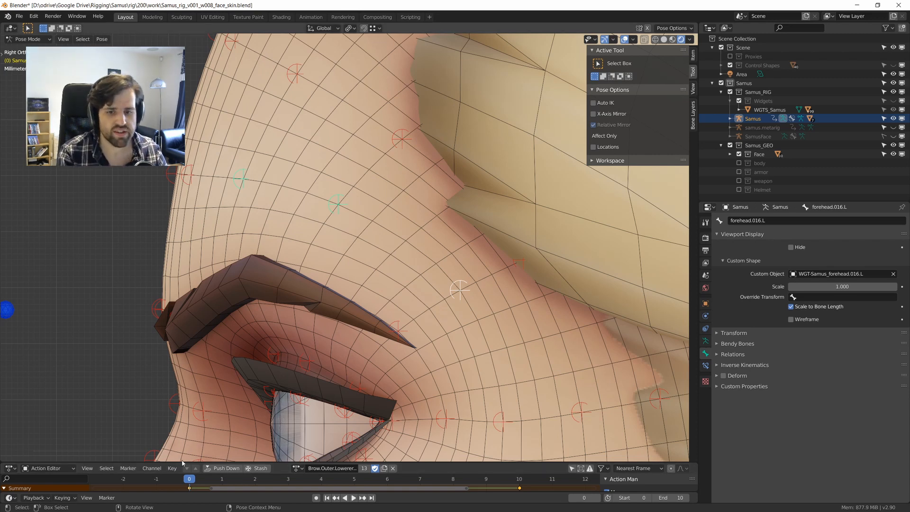
Play the action repeatedly to examine how the left brow and forehead move with Bezier interpolation.
{"action": "key", "text": "space"}
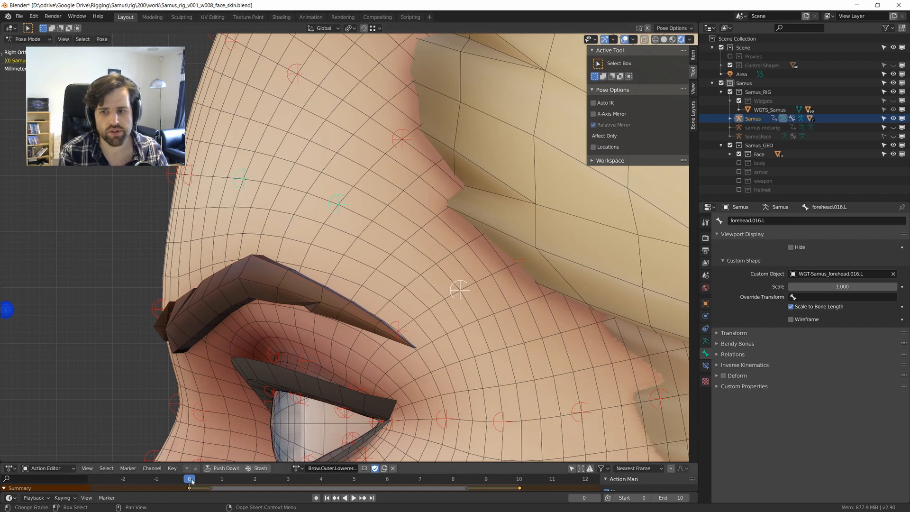
{"action": "key", "text": "space"}
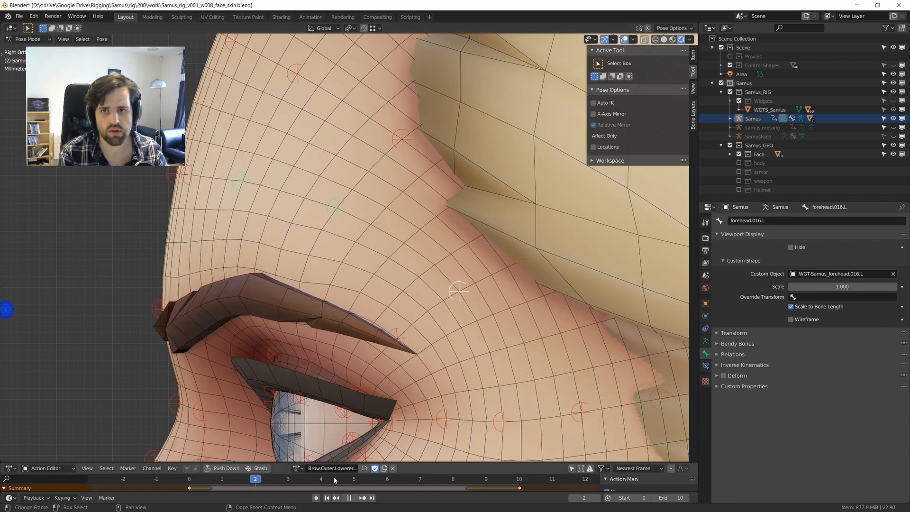
{"action": "key", "text": "Escape"}
{"action": "middle_click_drag", "start_coordinate": [259, 324], "coordinate": [303, 318], "text": "shift"}
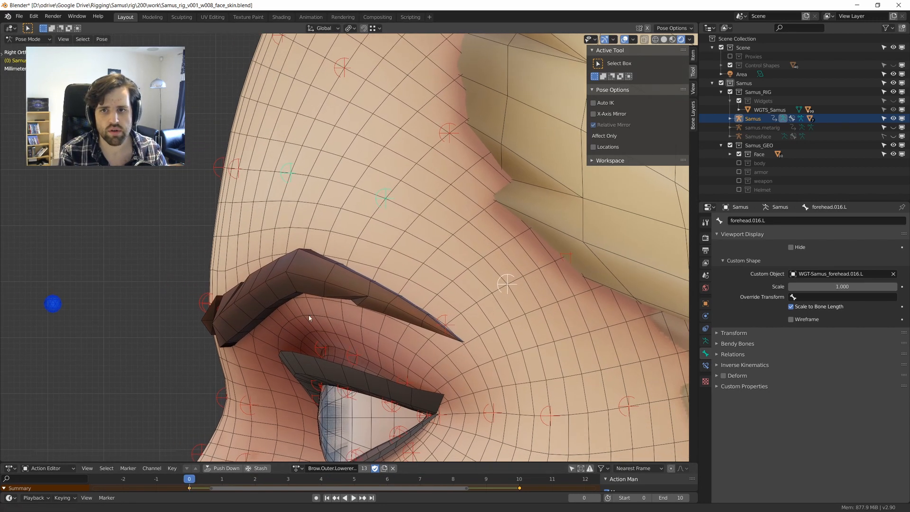
{"action": "key", "text": "space"}
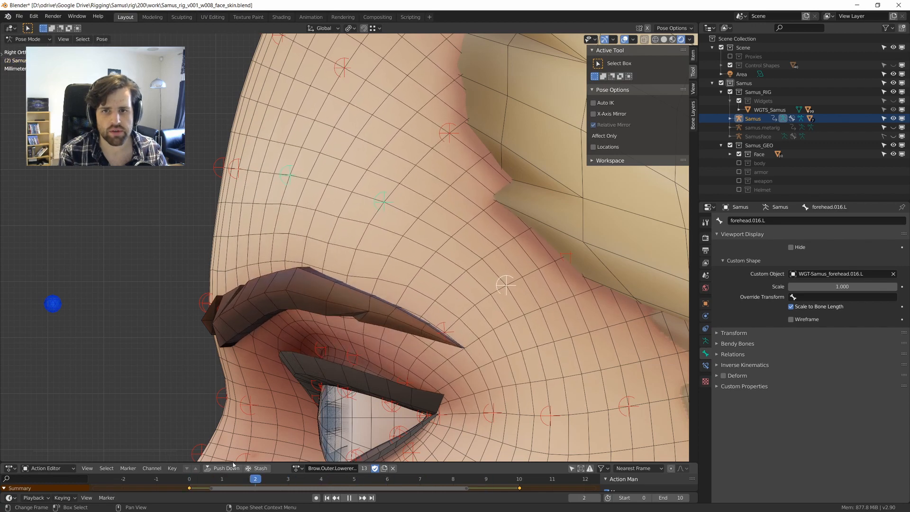
{"action": "key", "text": "Escape"}
Enlarge the Action Editor and set the keyframes of forehead.008.L, forehead.012.L and forehead.016.L to Linear interpolation.
{"action": "left_click_drag", "start_coordinate": [293, 463], "coordinate": [265, 275]}
{"action": "middle_click_drag", "start_coordinate": [417, 157], "coordinate": [413, 161], "text": "shift"}
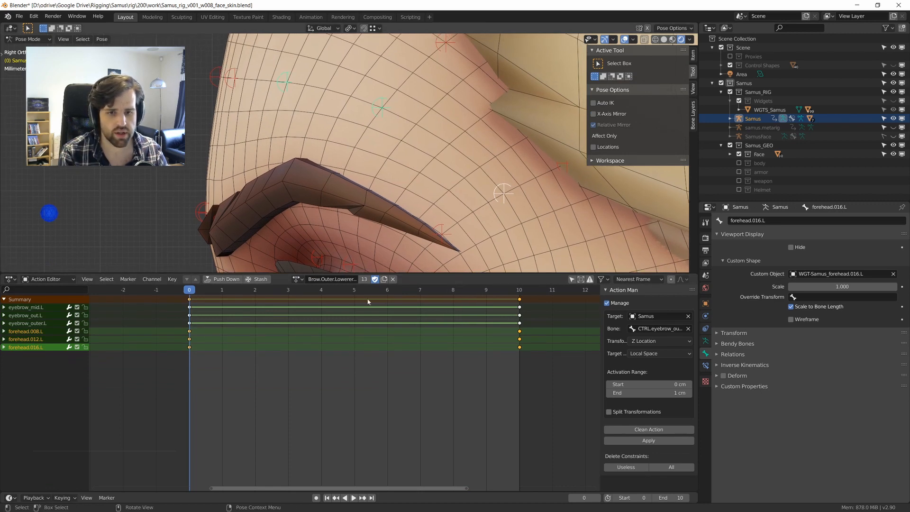
{"action": "key", "text": "t"}
{"action": "left_click", "coordinate": [349, 324]}
{"action": "key", "text": "t"}
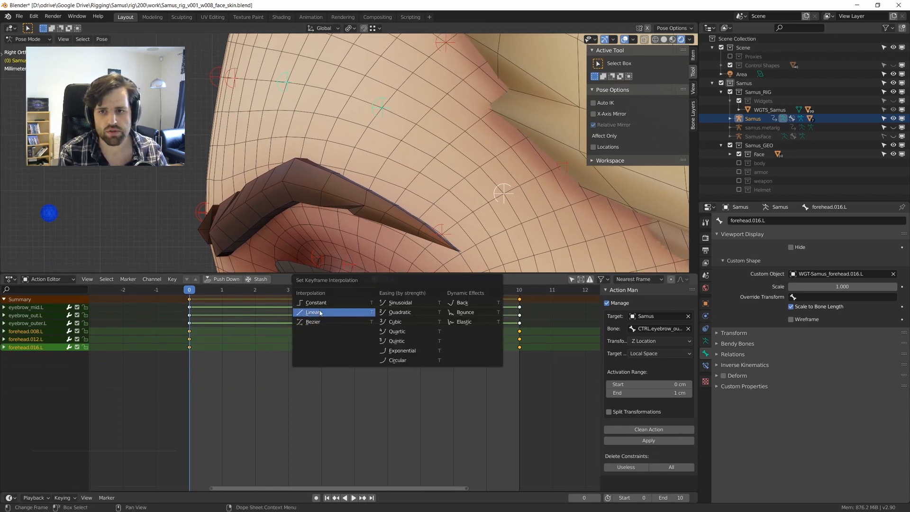
{"action": "left_click", "coordinate": [327, 314]}
Scrub and play the action to check the left forehead motion with Linear interpolation.
{"action": "left_click_drag", "start_coordinate": [184, 297], "coordinate": [224, 299]}
{"action": "key", "text": "space"}
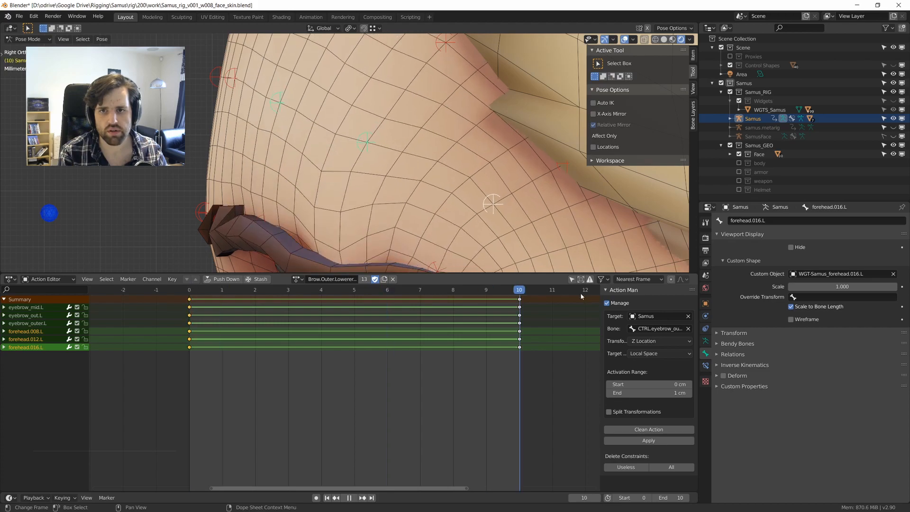
{"action": "key", "text": "Escape"}
Maximize the 3D viewport and examine the face around the nose and mouth with and without overlays.
{"action": "key", "text": "ctrl+space"}
{"action": "middle_click_drag", "start_coordinate": [309, 181], "coordinate": [427, 213]}
{"action": "scroll", "coordinate": [427, 213], "scroll_direction": "down", "scroll_amount": 4}
{"action": "middle_click_drag", "start_coordinate": [479, 265], "coordinate": [445, 181], "text": "shift"}
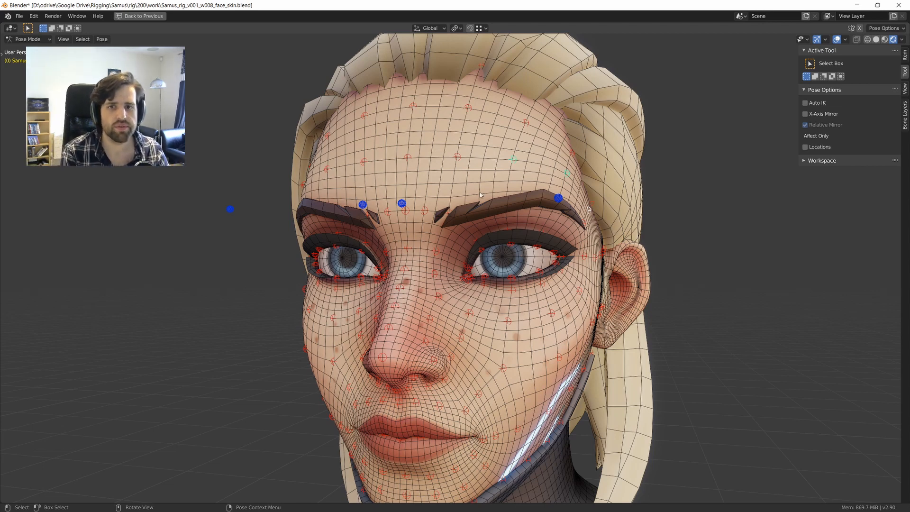
{"action": "mouse_move", "coordinate": [481, 195]}
{"action": "middle_mouse_down"}
{"action": "mouse_move", "coordinate": [550, 241]}
{"action": "mouse_move", "coordinate": [478, 282]}
{"action": "mouse_move", "coordinate": [485, 183]}
{"action": "middle_mouse_up"}
{"action": "scroll", "coordinate": [416, 318], "scroll_direction": "up", "scroll_amount": 2}
{"action": "middle_click_drag", "start_coordinate": [361, 327], "coordinate": [365, 320]}
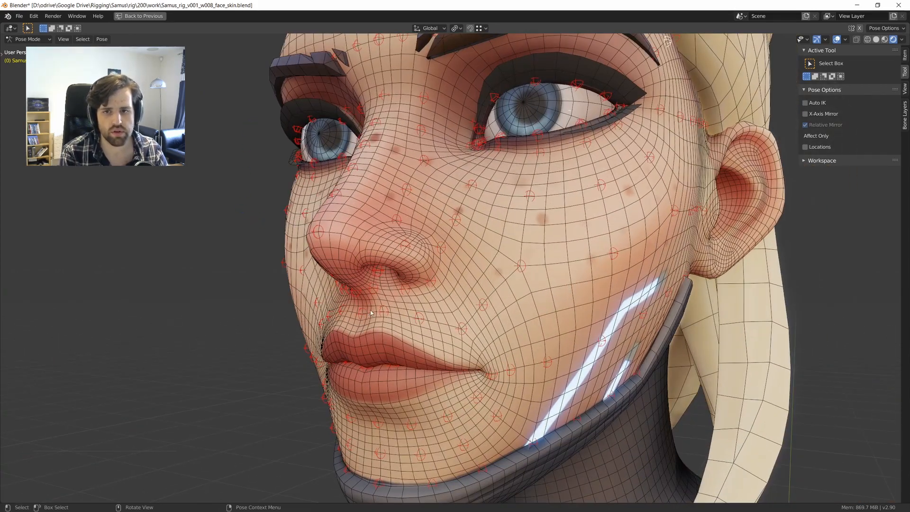
{"action": "key", "text": "shift+alt+z"}
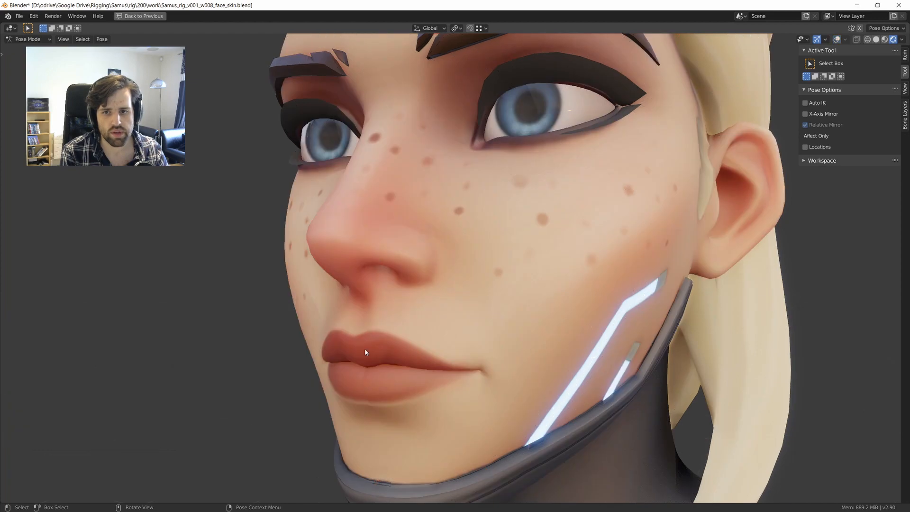
{"action": "key", "text": "shift+alt+z"}
{"action": "middle_click_drag", "start_coordinate": [365, 352], "coordinate": [379, 343]}
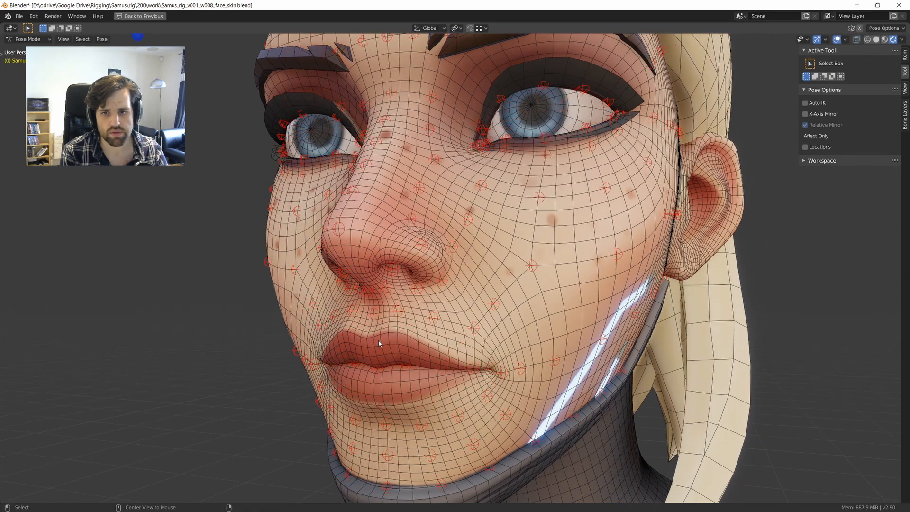
Try a trackball rotation on the bone at the middle of the upper lip and cancel it.
{"action": "key", "text": "r"}
{"action": "key", "text": "r"}
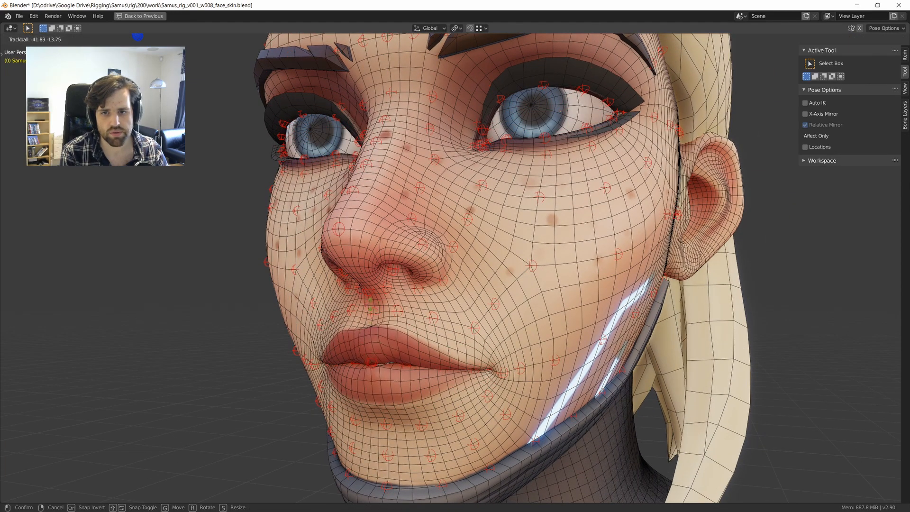
{"action": "right_click", "coordinate": [376, 341]}
{"action": "mouse_move", "coordinate": [376, 342]}
{"action": "middle_mouse_down"}
{"action": "mouse_move", "coordinate": [400, 360]}
{"action": "mouse_move", "coordinate": [387, 340]}
{"action": "middle_mouse_up"}
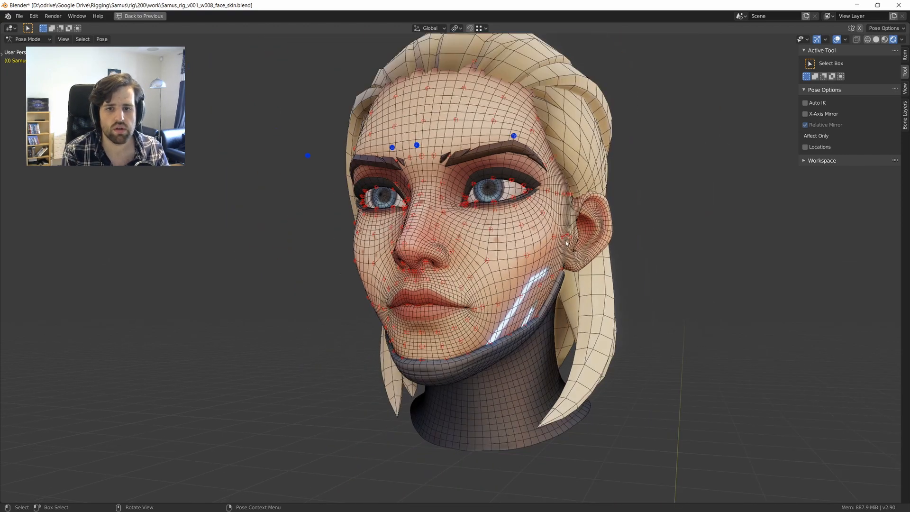
Test-move the CTRL.eyebrow_out.L control, cancel the move, and view the face from the front.
{"action": "middle_click_drag", "start_coordinate": [566, 243], "coordinate": [517, 207]}
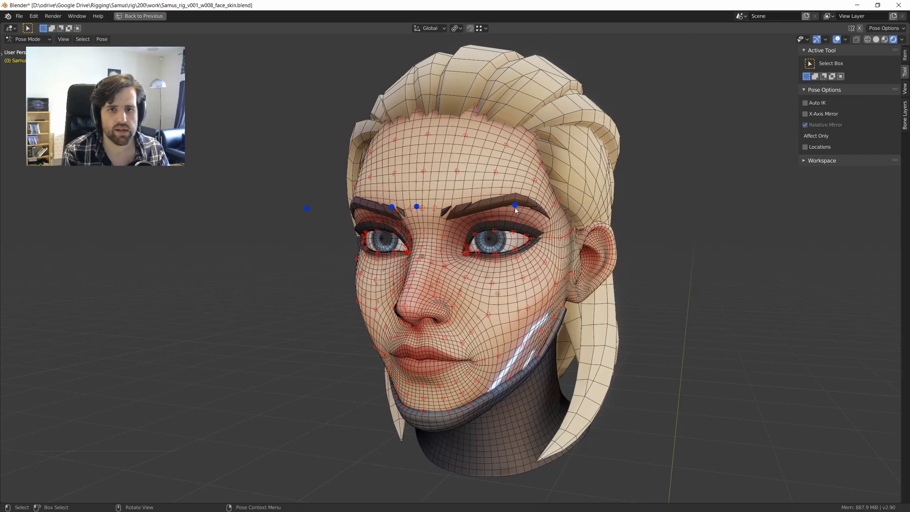
{"action": "left_click", "coordinate": [515, 209]}
{"action": "key", "text": "g"}
{"action": "right_click", "coordinate": [516, 226]}
{"action": "key", "text": "KP_1"}
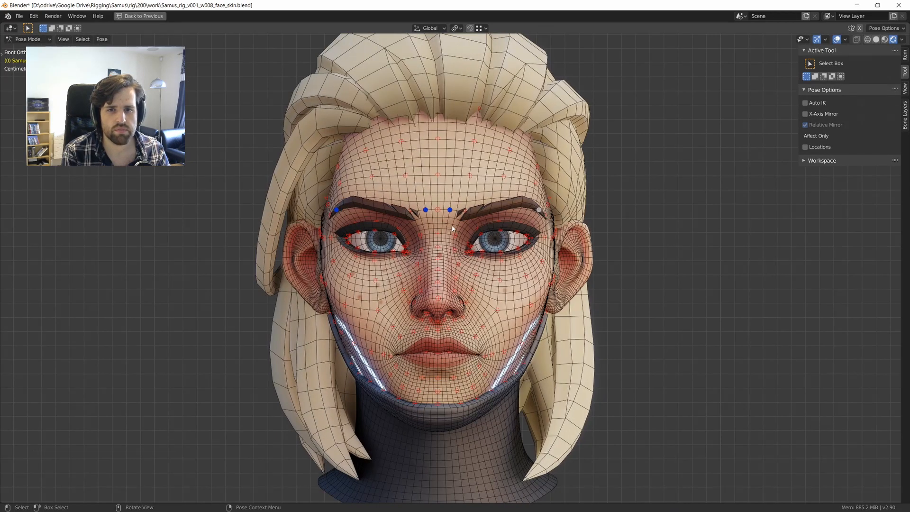
Restore the full layout and test-move the outer brow controls CTRL.eyebrow_out.R and CTRL.eyebrow_out.L, cancelling each move.
{"action": "key", "text": "ctrl+space"}
{"action": "middle_click_drag", "start_coordinate": [345, 184], "coordinate": [380, 244], "text": "shift"}
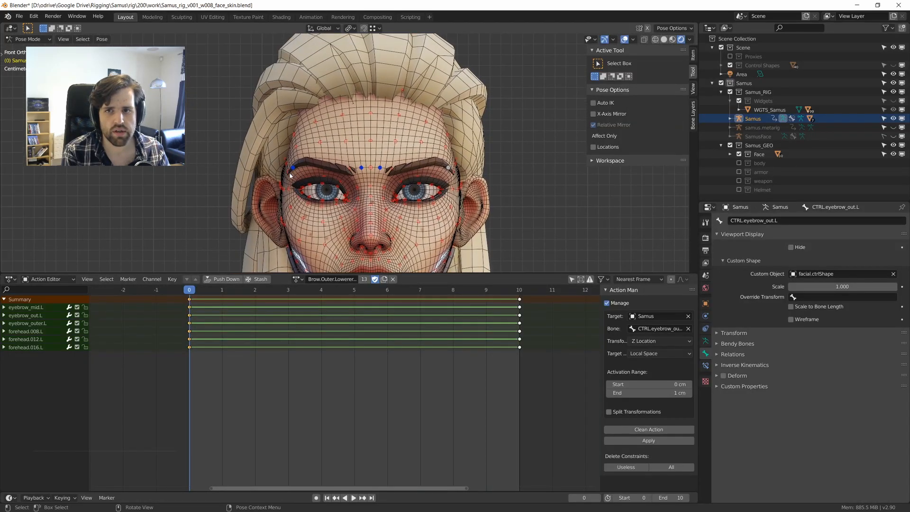
{"action": "left_click", "coordinate": [290, 175]}
{"action": "key", "text": "g"}
{"action": "right_click", "coordinate": [292, 169]}
{"action": "left_click", "coordinate": [293, 168]}
{"action": "key", "text": "g"}
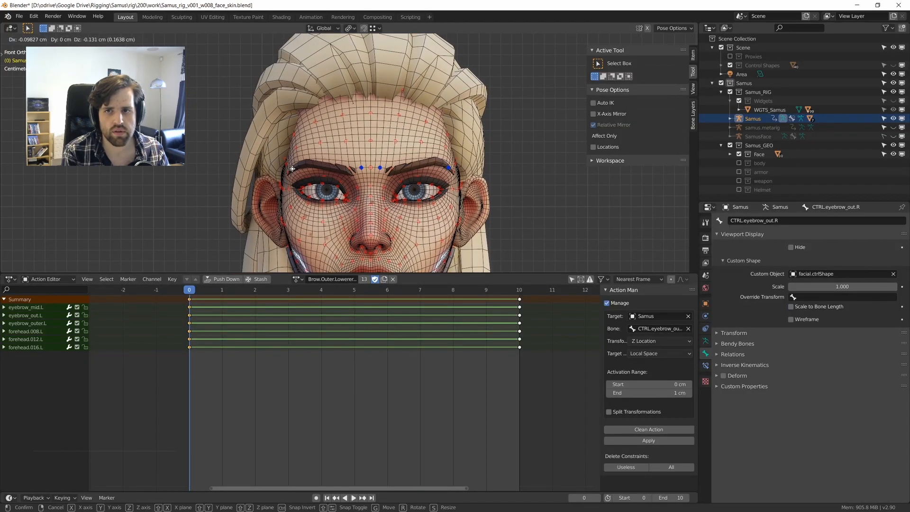
{"action": "right_click", "coordinate": [296, 180]}
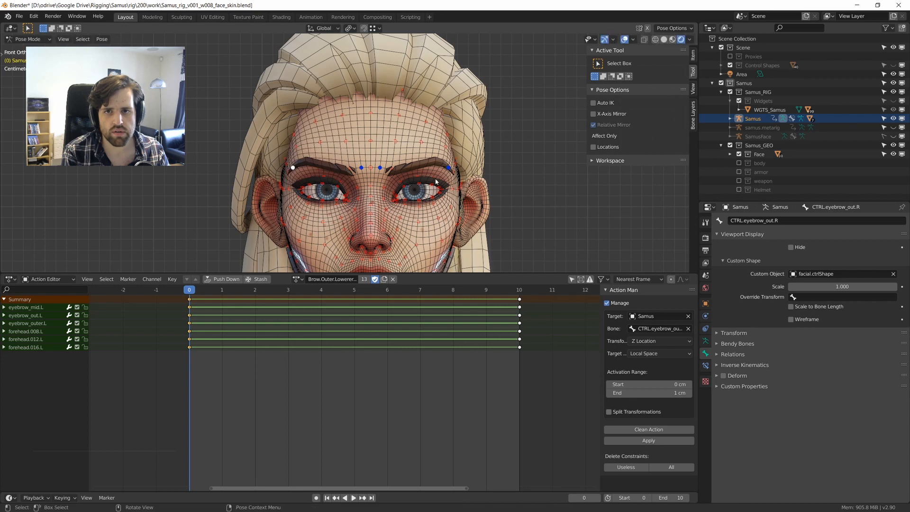
{"action": "left_click", "coordinate": [448, 169]}
{"action": "key", "text": "g"}
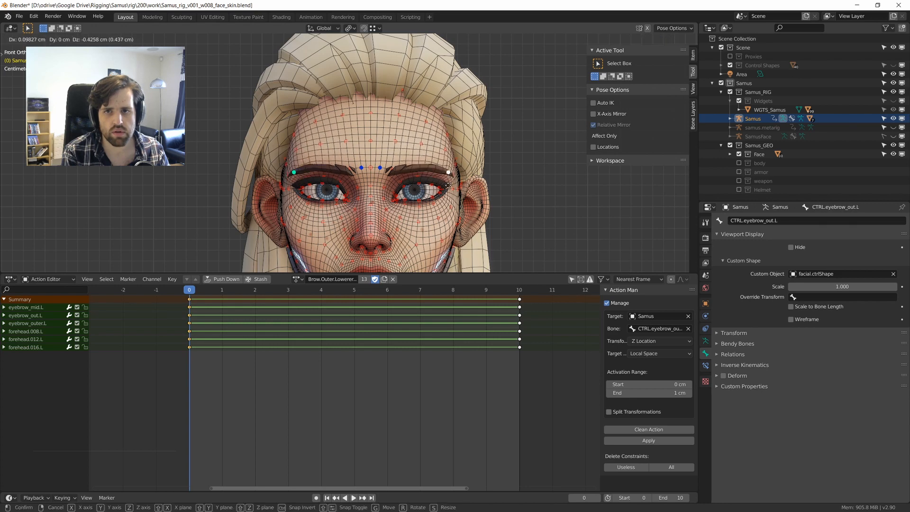
{"action": "right_click", "coordinate": [444, 180]}
Test-move the inner brow controls CTRL.eyebrow_in.L and CTRL.eyebrow_in.R to check how the brows respond.
{"action": "left_click", "coordinate": [380, 169]}
{"action": "key", "text": "g"}
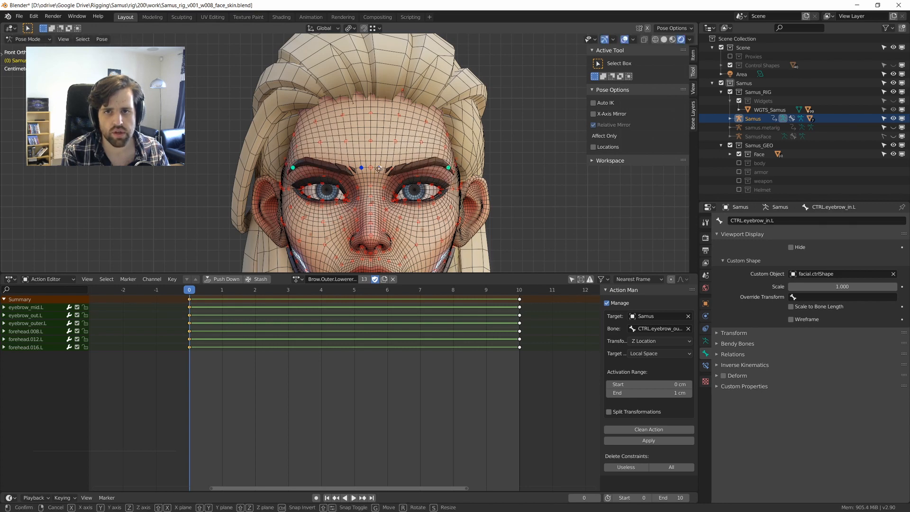
{"action": "right_click", "coordinate": [362, 168]}
{"action": "left_click", "coordinate": [361, 168]}
{"action": "key", "text": "g"}
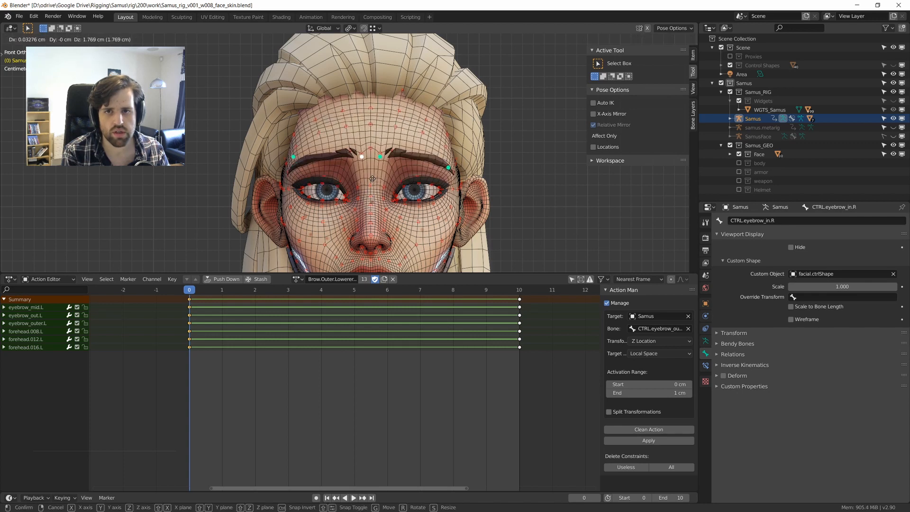
Cancel the pending control move and load the Brow.Outer.Raiser.L action for editing.
{"action": "right_click", "coordinate": [430, 183]}
{"action": "left_click", "coordinate": [297, 279]}
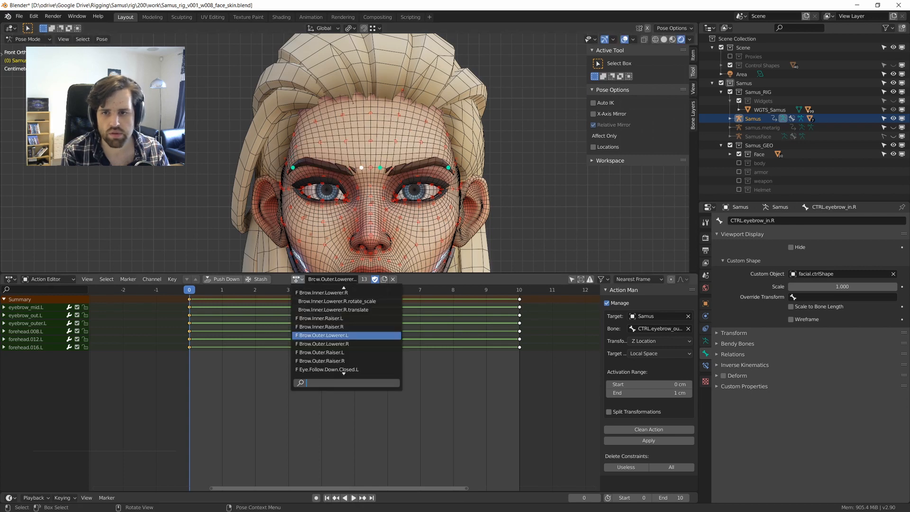
{"action": "left_click", "coordinate": [338, 353]}
{"action": "middle_click_drag", "start_coordinate": [361, 182], "coordinate": [441, 176]}
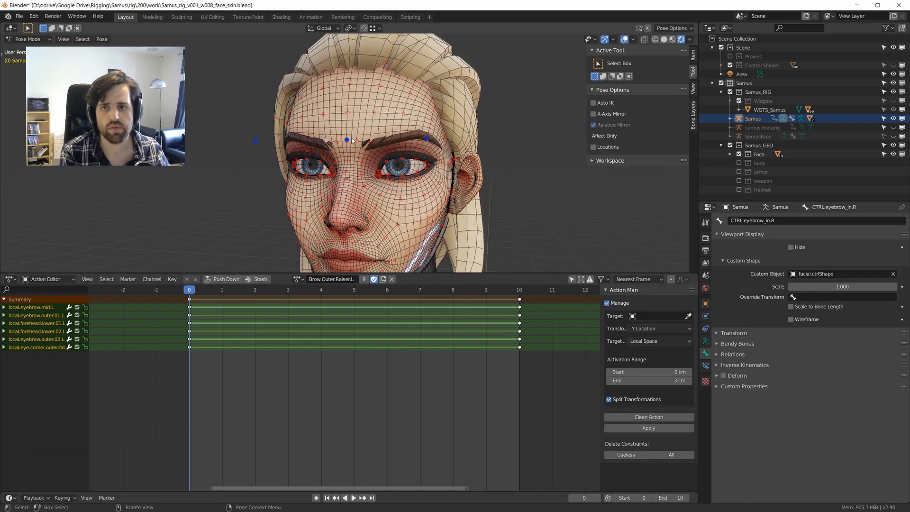
Raise both inner eyebrow controls about 4.5 cm along global Z to test the brow pose.
{"action": "left_click", "coordinate": [328, 141], "text": "shift"}
{"action": "key", "text": "g"}
{"action": "key", "text": "z"}
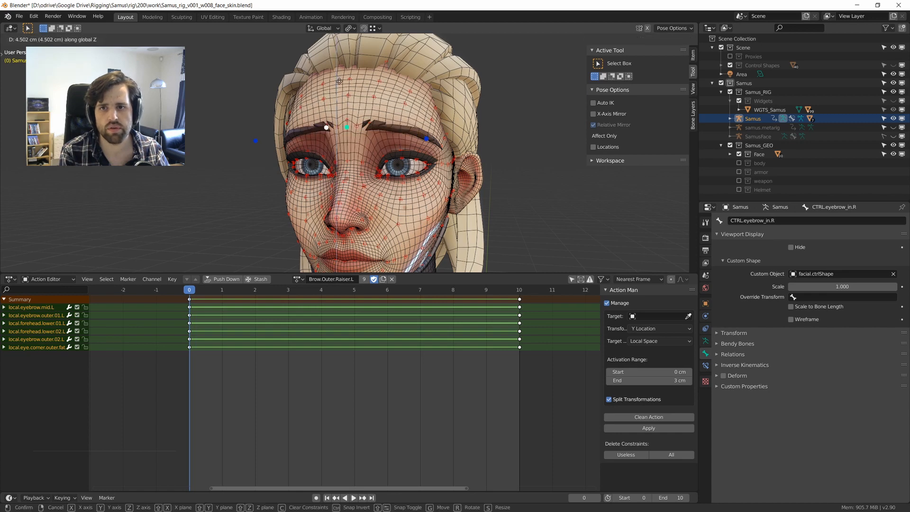
{"action": "left_click", "coordinate": [338, 81]}
{"action": "middle_click_drag", "start_coordinate": [388, 128], "coordinate": [395, 125]}
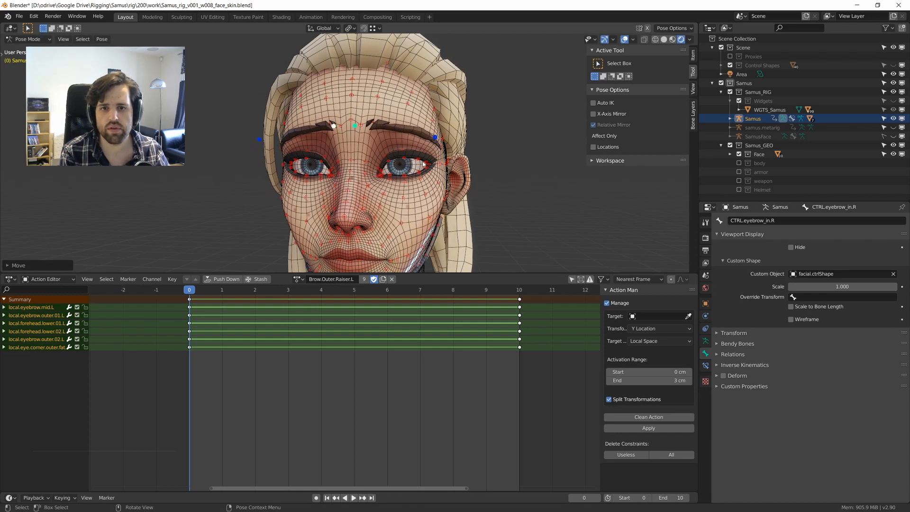
{"action": "middle_click_drag", "start_coordinate": [424, 164], "coordinate": [412, 166]}
Reset the face bones to their rest pose and insert LocRotScale keyframes for all of them at frame 0.
{"action": "left_click", "coordinate": [523, 290]}
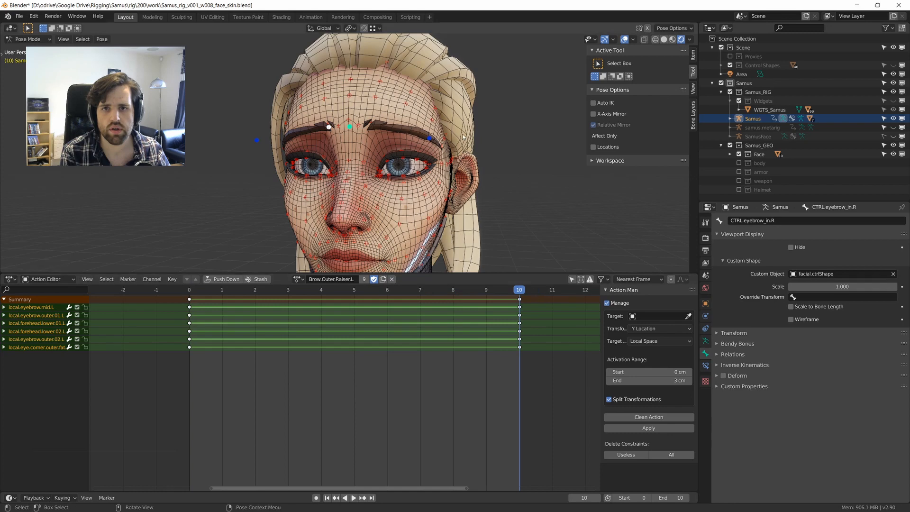
{"action": "left_click_drag", "start_coordinate": [493, 289], "coordinate": [189, 289]}
{"action": "key", "text": "i"}
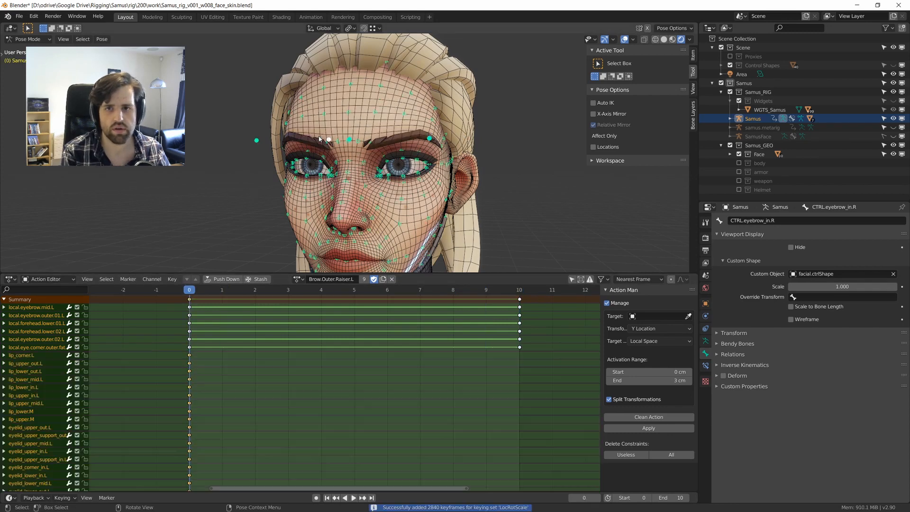
Delete the old eyebrow, lower forehead and eye corner "local" bone keyframes at frames 0 and 10.
{"action": "left_click_drag", "start_coordinate": [178, 304], "coordinate": [227, 345]}
{"action": "key", "text": "x"}
{"action": "left_click", "coordinate": [226, 322]}
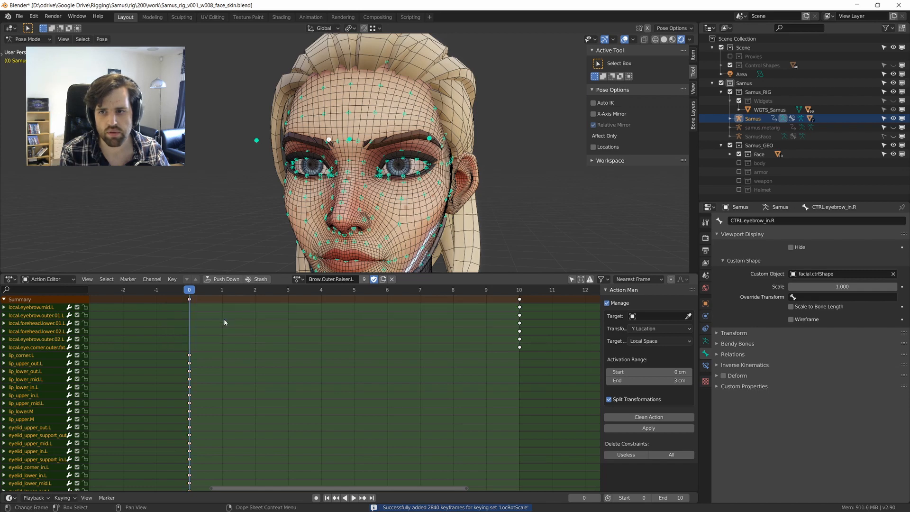
{"action": "left_click_drag", "start_coordinate": [512, 304], "coordinate": [561, 360]}
{"action": "key", "text": "x"}
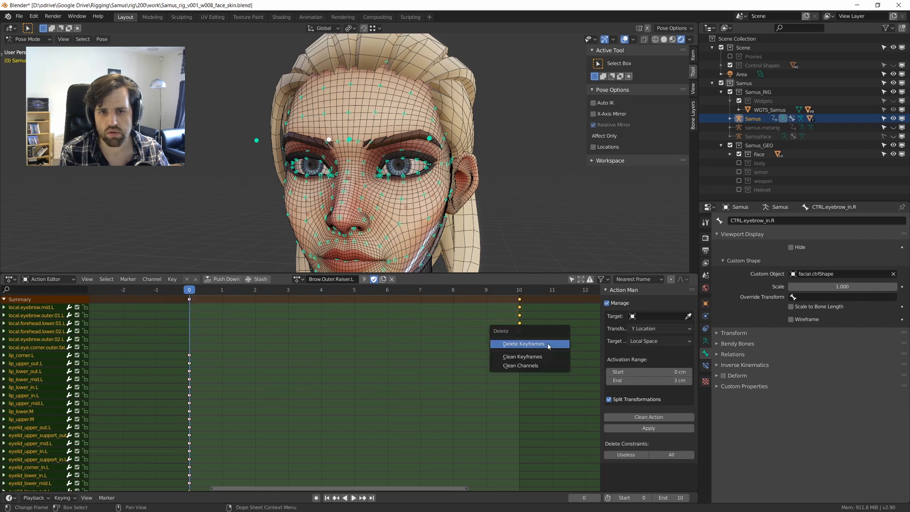
{"action": "left_click", "coordinate": [526, 343]}
At frame 10, raise both inner eyebrow controls along global Z and sketch a temporary guide line along the left brow.
{"action": "left_click_drag", "start_coordinate": [189, 293], "coordinate": [520, 290]}
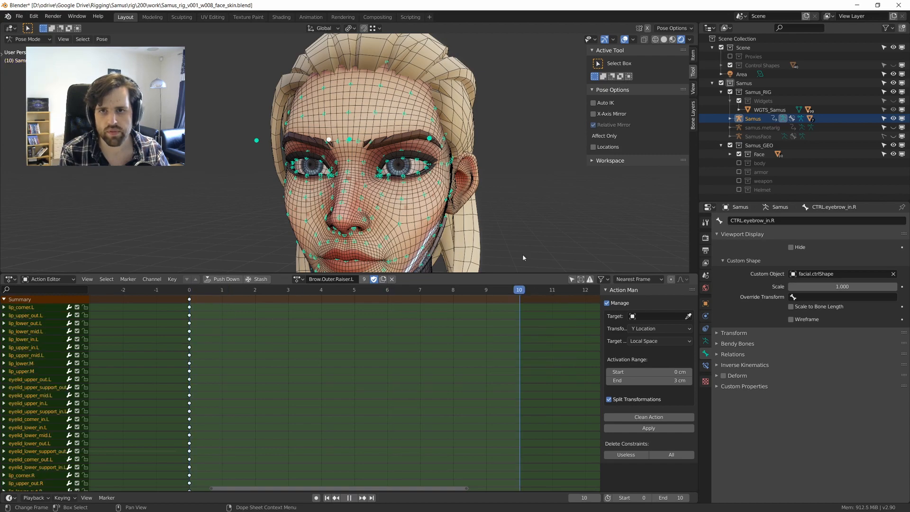
{"action": "middle_click_drag", "start_coordinate": [522, 254], "coordinate": [389, 131]}
{"action": "left_click", "coordinate": [288, 148]}
{"action": "key", "text": "g"}
{"action": "key", "text": "z"}
{"action": "left_click", "coordinate": [287, 143]}
{"action": "left_click_drag", "start_coordinate": [484, 126], "coordinate": [486, 127]}
{"action": "right_click_drag", "start_coordinate": [490, 127], "coordinate": [495, 127]}
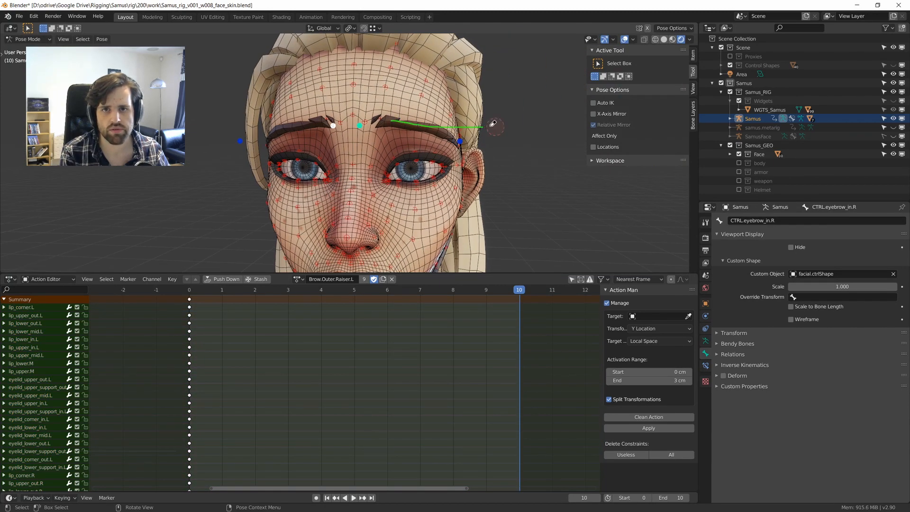
Raise the eyebrow_out.L bone about 0.76 cm along global Z, and shift it about 0.14 cm in the top view.
{"action": "middle_click_drag", "start_coordinate": [436, 131], "coordinate": [303, 144]}
{"action": "scroll", "coordinate": [345, 135], "scroll_direction": "up", "scroll_amount": 2}
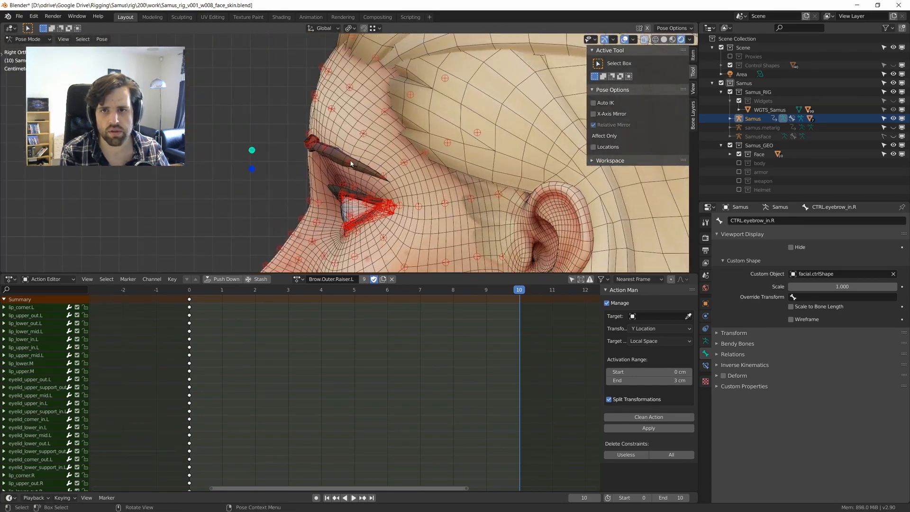
{"action": "left_click", "coordinate": [351, 161]}
{"action": "key", "text": "g"}
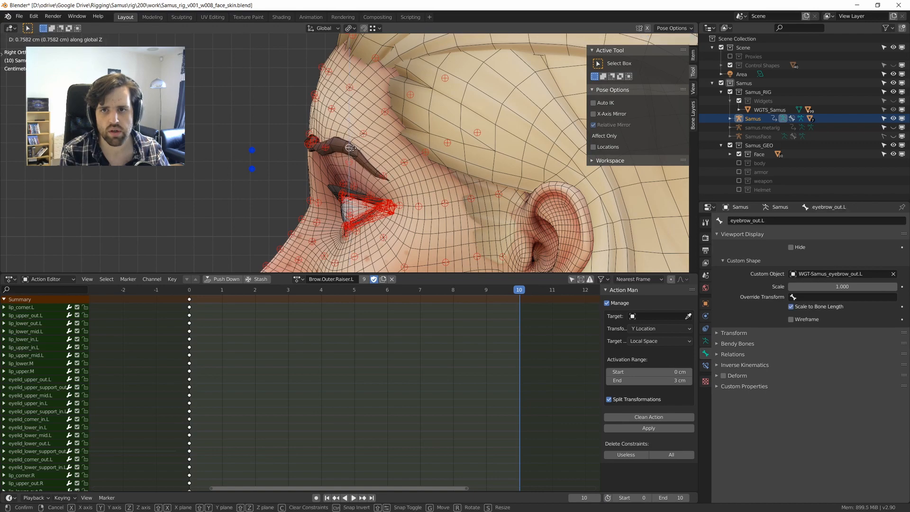
{"action": "left_click", "coordinate": [354, 151]}
{"action": "middle_click_drag", "start_coordinate": [354, 140], "coordinate": [438, 210]}
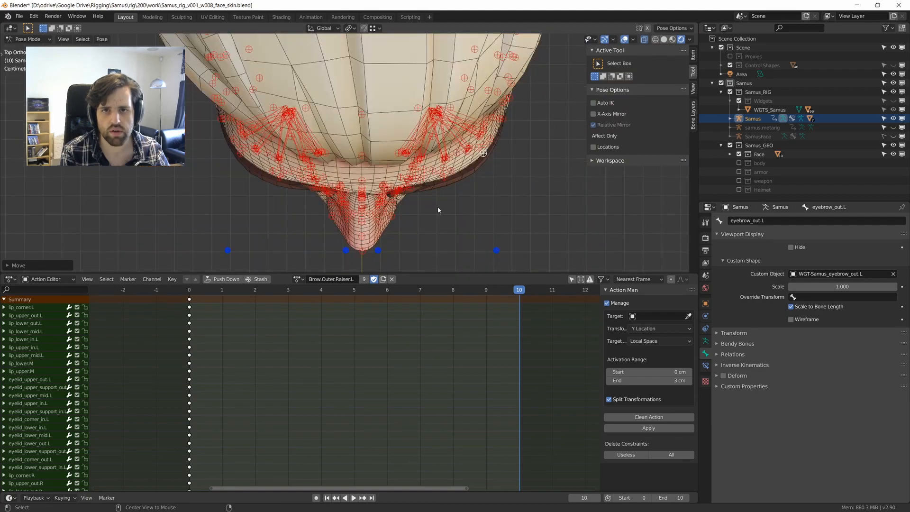
{"action": "key", "text": "g"}
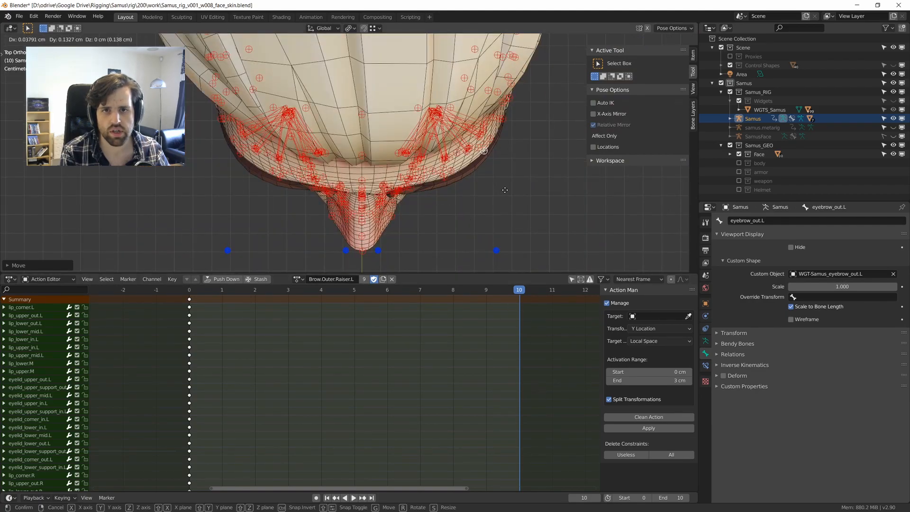
{"action": "left_click", "coordinate": [505, 188]}
Raise the eyebrow_mid.L bone about 0.3 cm along global Z in the front view.
{"action": "middle_click_drag", "start_coordinate": [504, 187], "coordinate": [449, 146]}
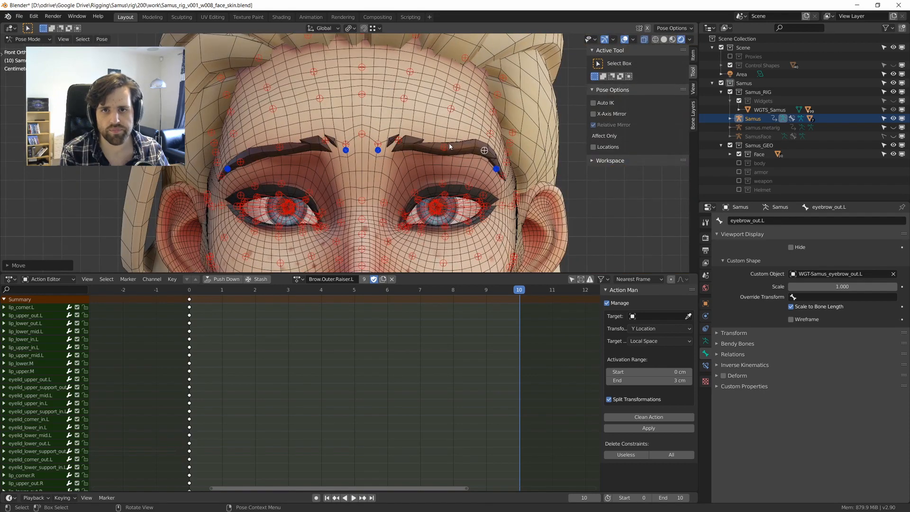
{"action": "left_click", "coordinate": [448, 148]}
{"action": "key", "text": "g"}
{"action": "key", "text": "z"}
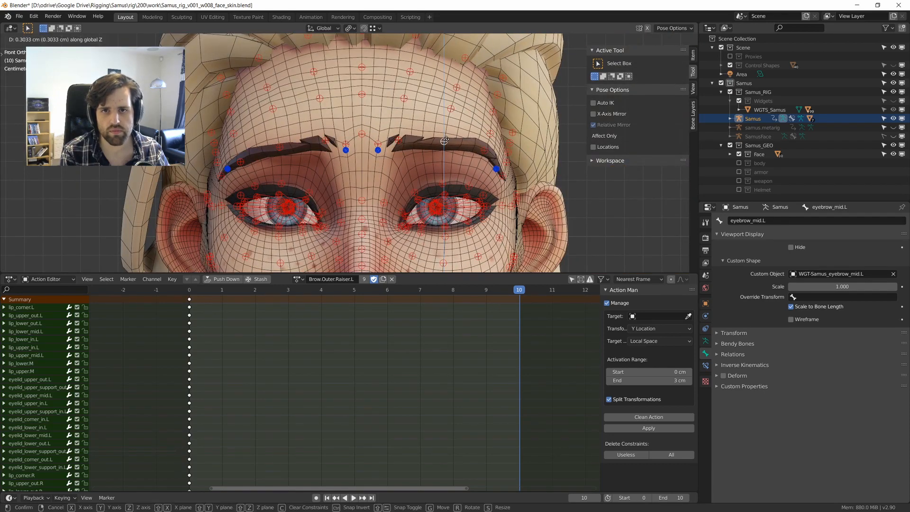
{"action": "left_click", "coordinate": [444, 141]}
Raise the eyebrow_outer.L bone along global Z and keyframe all face bones at frame 10.
{"action": "middle_click_drag", "start_coordinate": [444, 141], "coordinate": [416, 128]}
{"action": "left_click", "coordinate": [429, 175]}
{"action": "key", "text": "g"}
{"action": "key", "text": "z"}
{"action": "left_click", "coordinate": [425, 160]}
{"action": "key", "text": "a"}
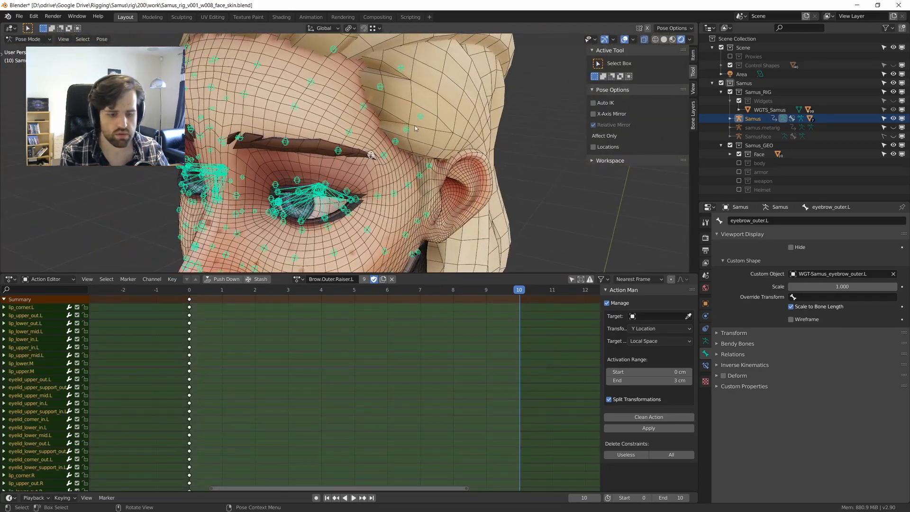
{"action": "key", "text": "i"}
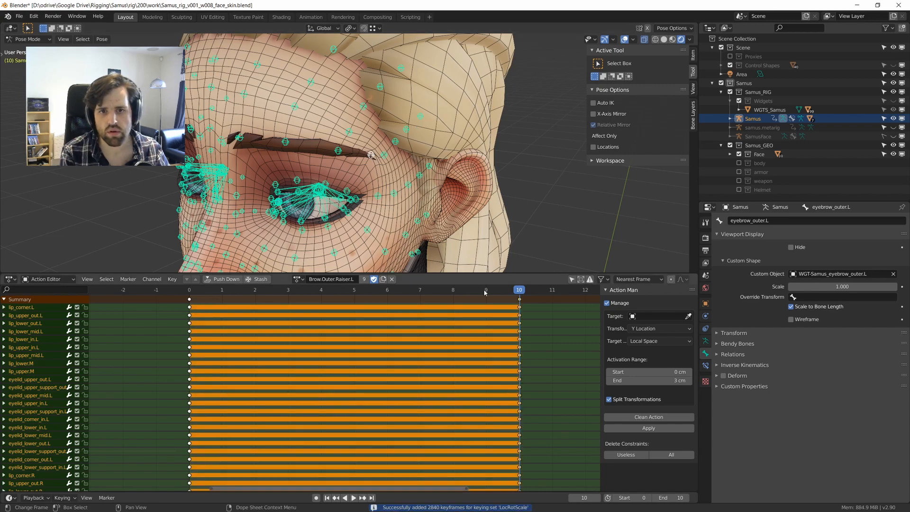
In the side view, move forehead.012.L up and back about 0.52 cm and forehead.008.L about 0.14 cm.
{"action": "middle_click_drag", "start_coordinate": [386, 142], "coordinate": [359, 127]}
{"action": "left_click", "coordinate": [327, 127]}
{"action": "key", "text": "g"}
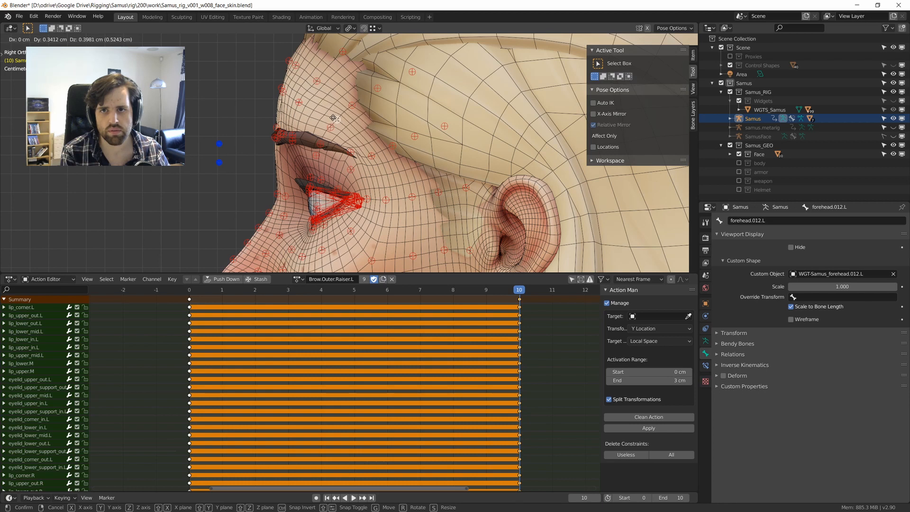
{"action": "left_click", "coordinate": [333, 118]}
{"action": "left_click", "coordinate": [300, 101]}
{"action": "key", "text": "g"}
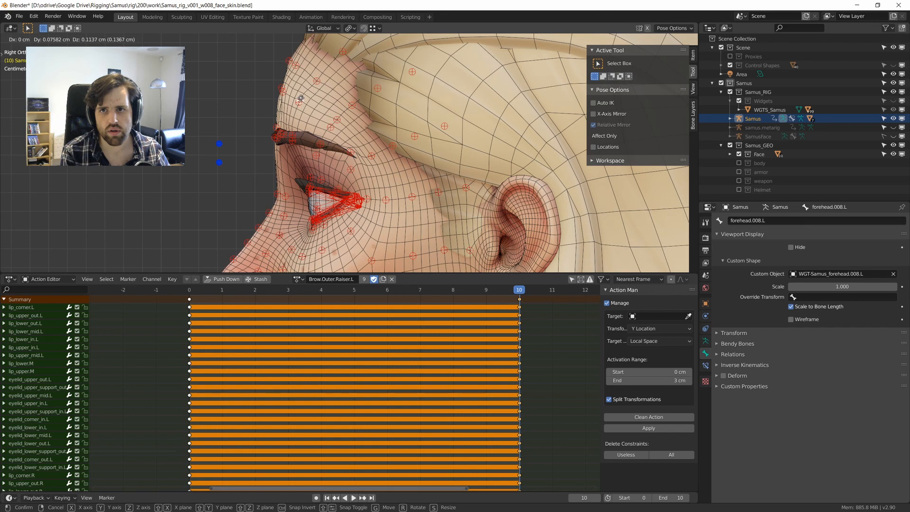
{"action": "left_click", "coordinate": [301, 98]}
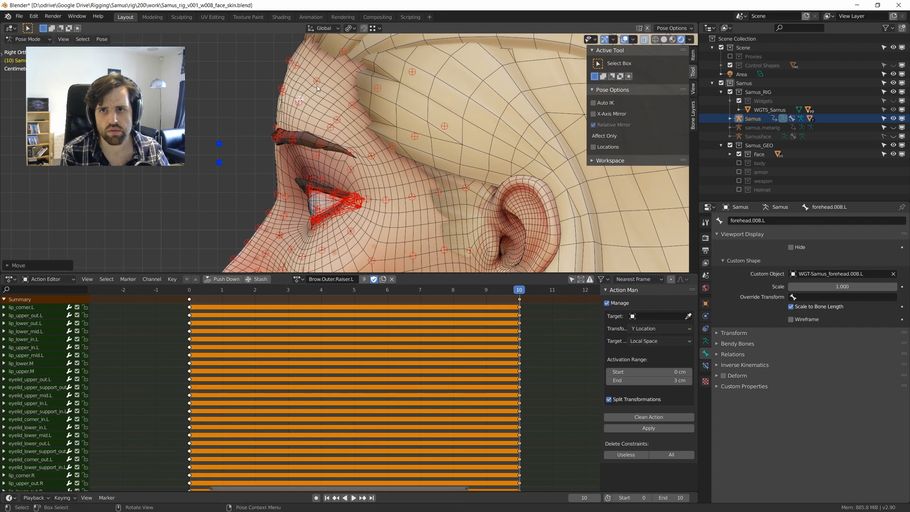
Move the forehead.016.L bone up about 0.52 cm in the side view.
{"action": "middle_click_drag", "start_coordinate": [335, 135], "coordinate": [365, 143], "text": "shift"}
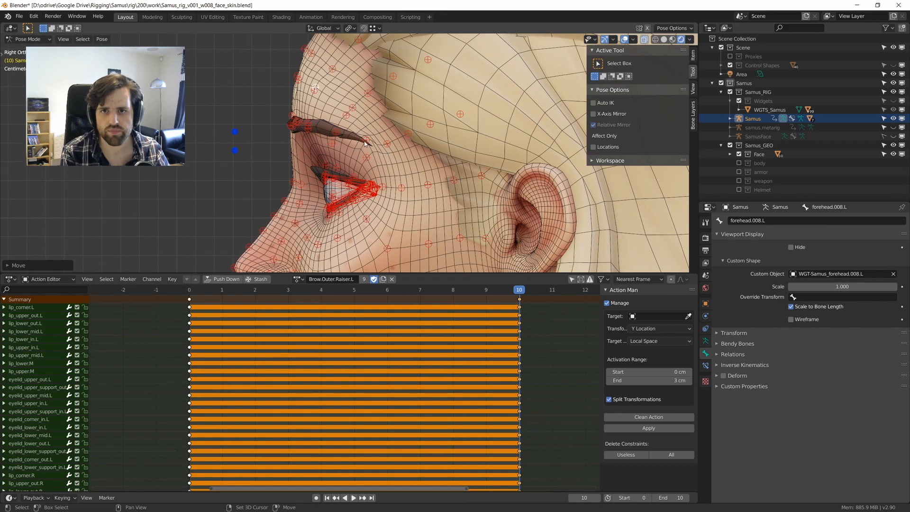
{"action": "left_click", "coordinate": [391, 143]}
{"action": "key", "text": "g"}
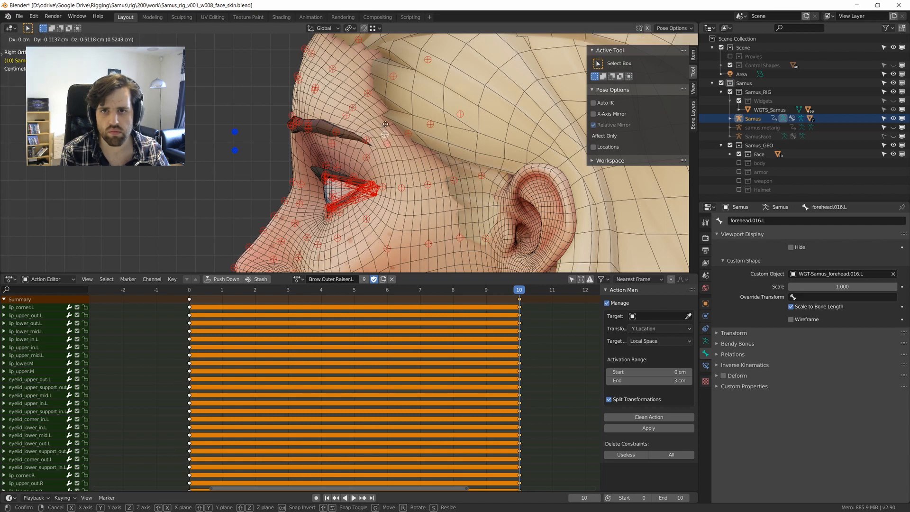
{"action": "left_click", "coordinate": [384, 125]}
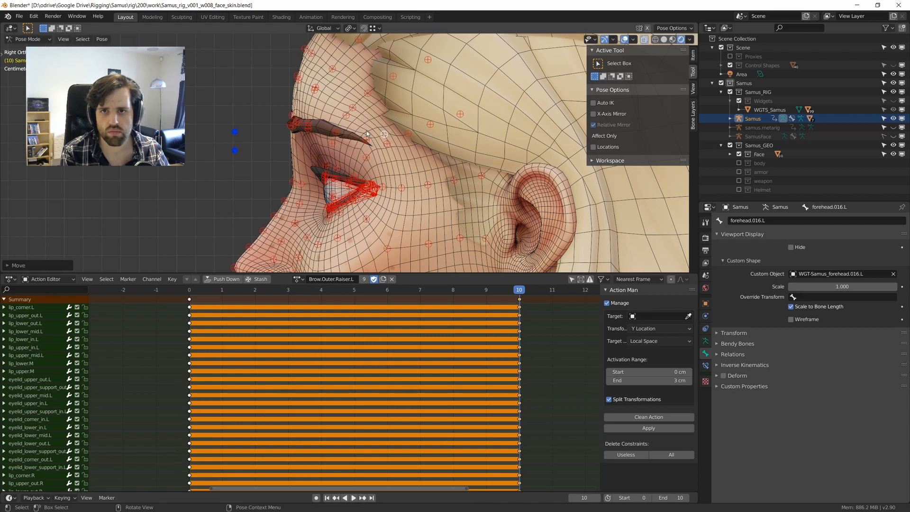
Move the eyebrow_outer.L bone up, rotate it about -23 degrees and lower it slightly by about 0.11 cm.
{"action": "left_click", "coordinate": [367, 135]}
{"action": "key", "text": "g"}
{"action": "left_click", "coordinate": [366, 128]}
{"action": "key", "text": "r"}
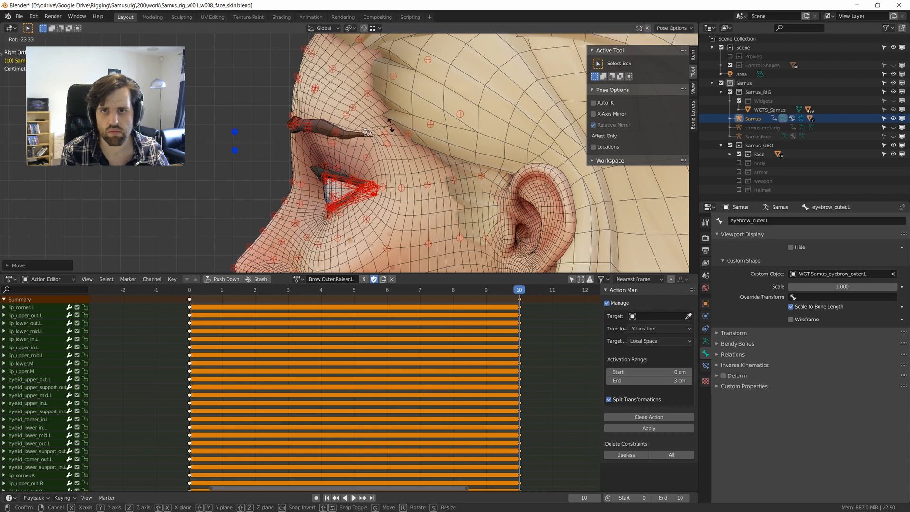
{"action": "left_click", "coordinate": [389, 131]}
{"action": "key", "text": "g"}
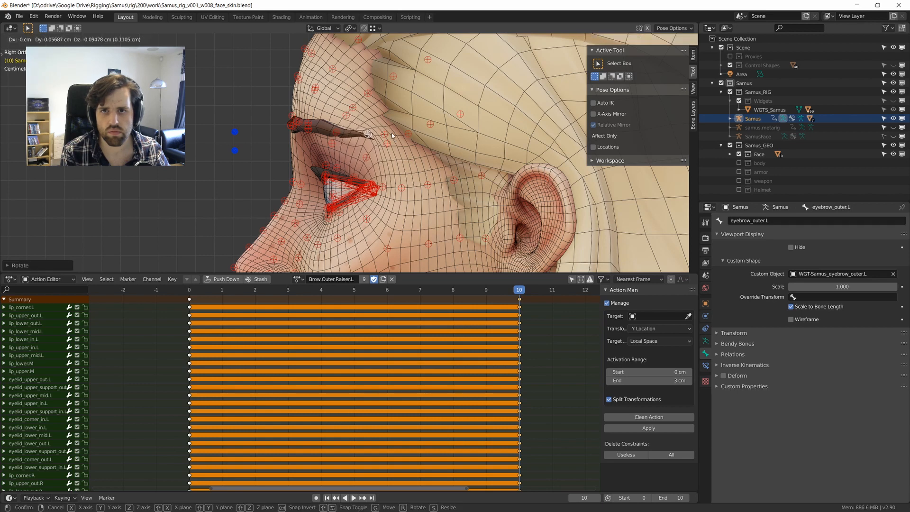
{"action": "left_click", "coordinate": [392, 136]}
Nudge the forehead.016.L bone slightly up and raise the eyebrow_out.L bone about 0.19 cm in the side view.
{"action": "left_click", "coordinate": [382, 127]}
{"action": "key", "text": "g"}
{"action": "left_click", "coordinate": [381, 125]}
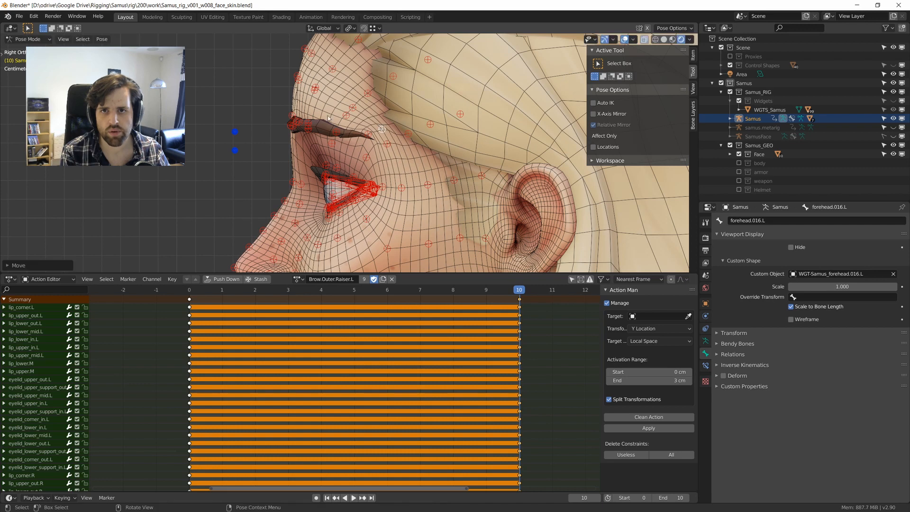
{"action": "left_click", "coordinate": [333, 134]}
{"action": "key", "text": "g"}
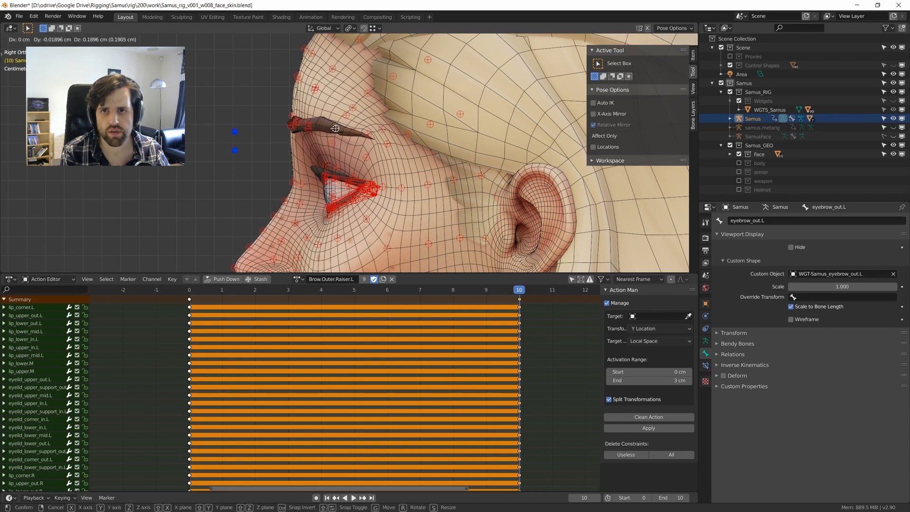
{"action": "left_click", "coordinate": [335, 129]}
{"action": "key", "text": "r"}
{"action": "right_click", "coordinate": [364, 126]}
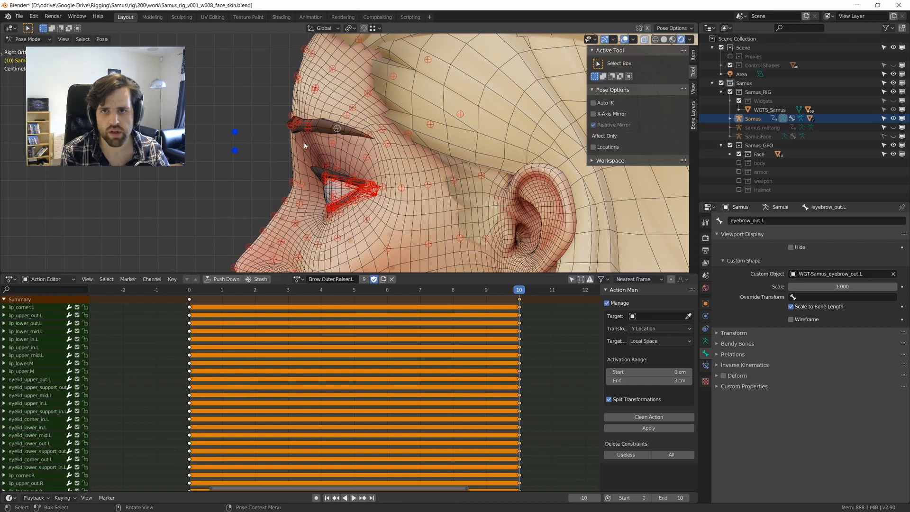
Keyframe all face bones at frame 10 and clean the action with Split Transformations turned off.
{"action": "key", "text": "i"}
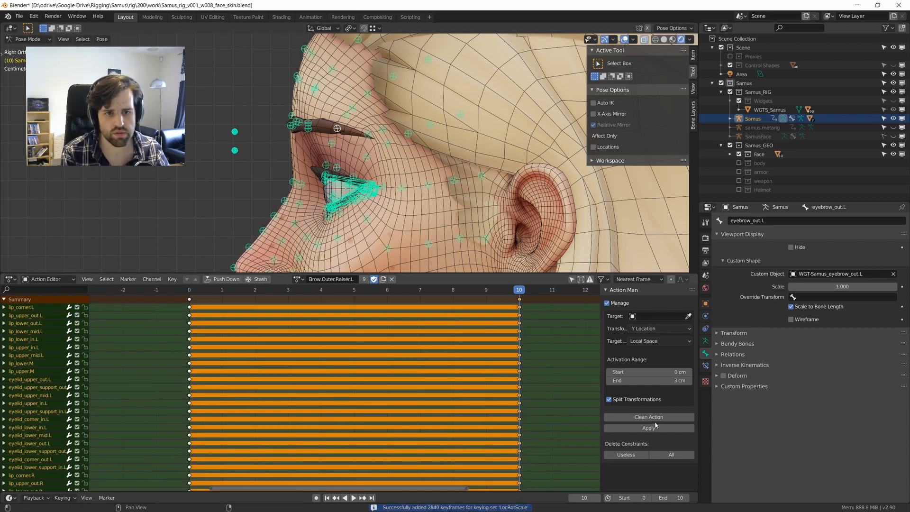
{"action": "left_click", "coordinate": [645, 400]}
{"action": "left_click", "coordinate": [649, 417]}
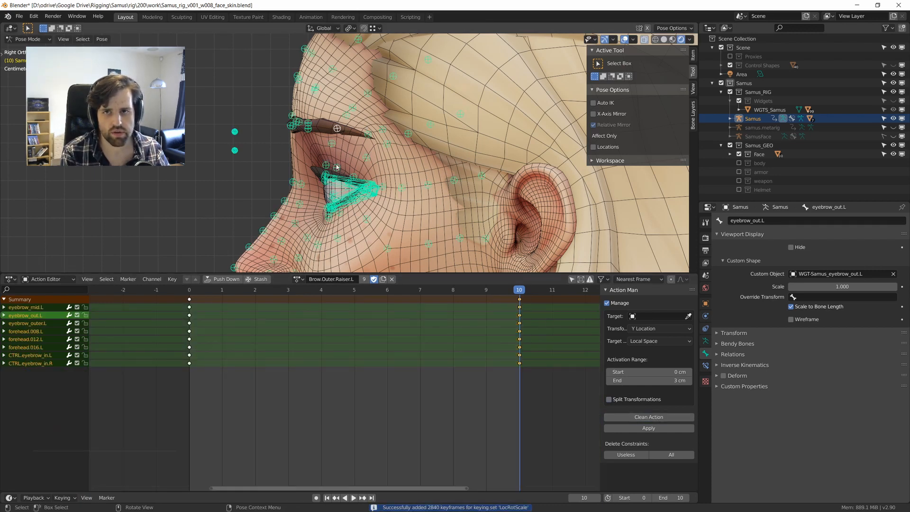
Change the interpolation mode of all keyframes in the Brow.Outer.Raiser.L action and play the action back.
{"action": "middle_click_drag", "start_coordinate": [286, 147], "coordinate": [337, 164]}
{"action": "scroll", "coordinate": [351, 158], "scroll_direction": "up", "scroll_amount": 2}
{"action": "scroll", "coordinate": [349, 140], "scroll_direction": "down", "scroll_amount": 5}
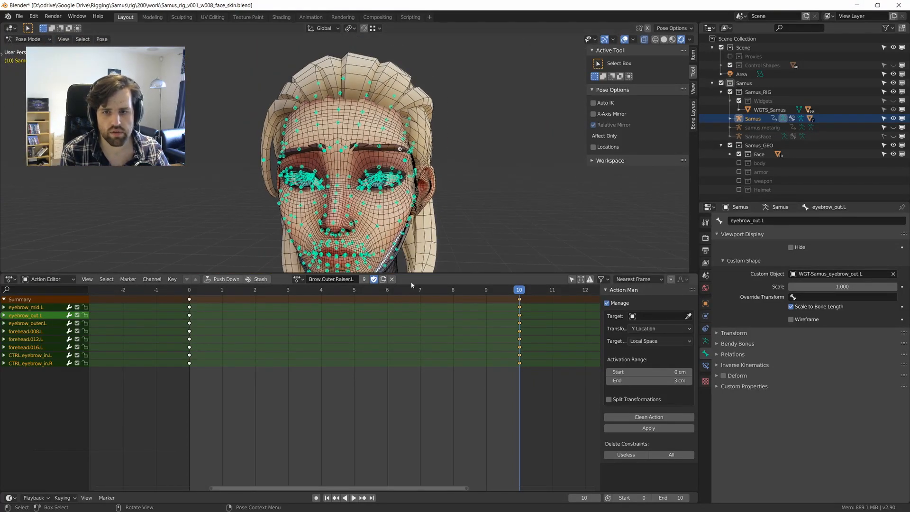
{"action": "key", "text": "t"}
{"action": "left_click", "coordinate": [385, 361]}
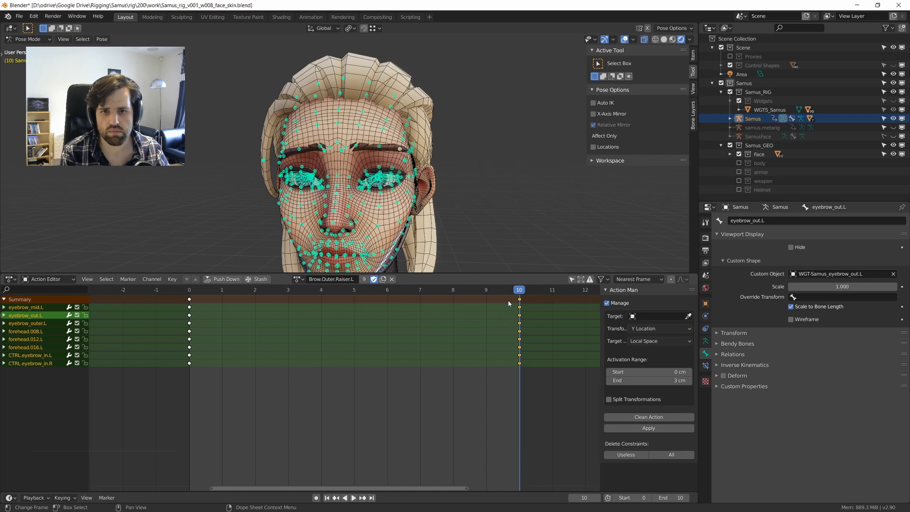
{"action": "key", "text": "t"}
{"action": "left_click", "coordinate": [412, 329]}
{"action": "key", "text": "space"}
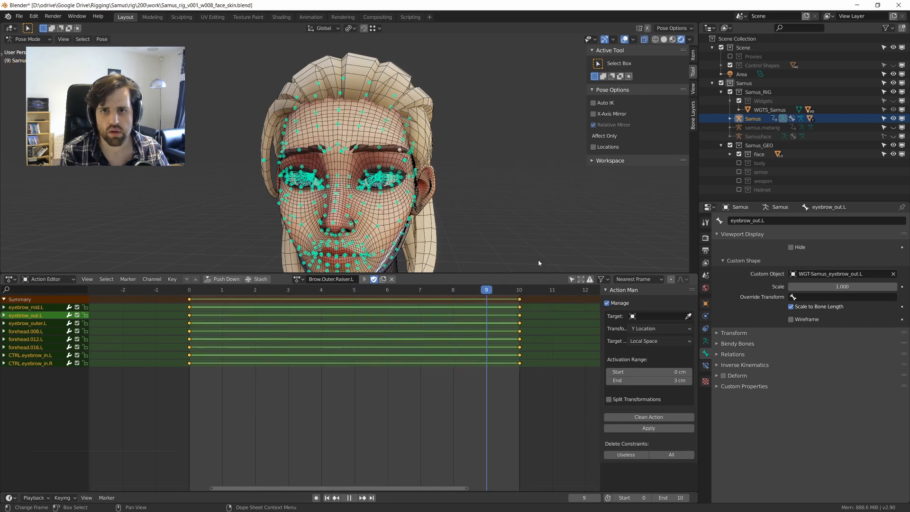
{"action": "key", "text": "space"}
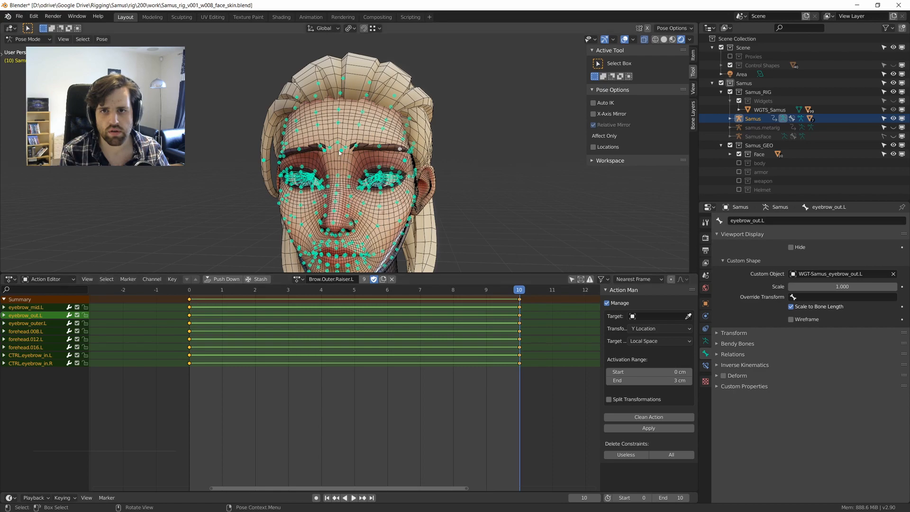
Reset the location of the CTRL.eyebrow_in.L and CTRL.eyebrow_in.R control bones.
{"action": "left_click", "coordinate": [340, 152]}
{"action": "left_click", "coordinate": [325, 152], "text": "shift"}
{"action": "key", "text": "alt+g"}
{"action": "middle_click_drag", "start_coordinate": [417, 172], "coordinate": [387, 164]}
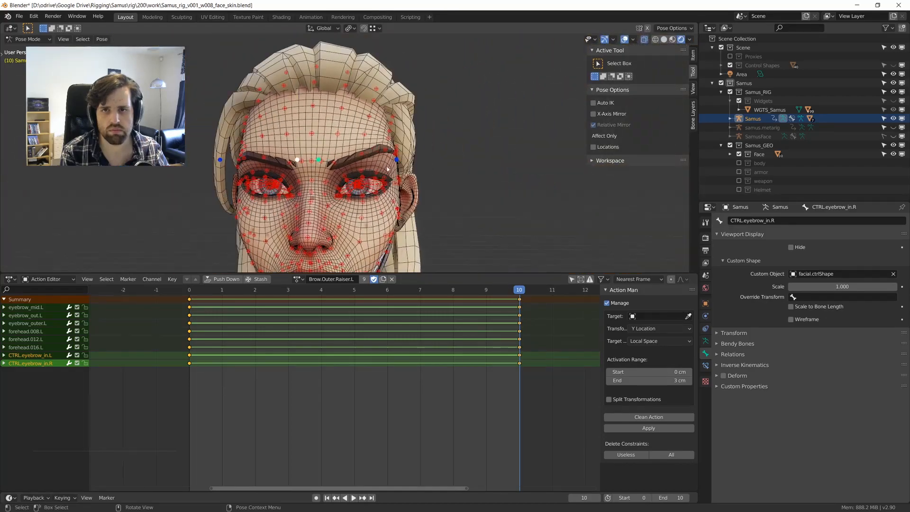
Keyframe all face bones at frames 10 and 0 and clean the Brow.Outer.Raiser.L action.
{"action": "key", "text": "a"}
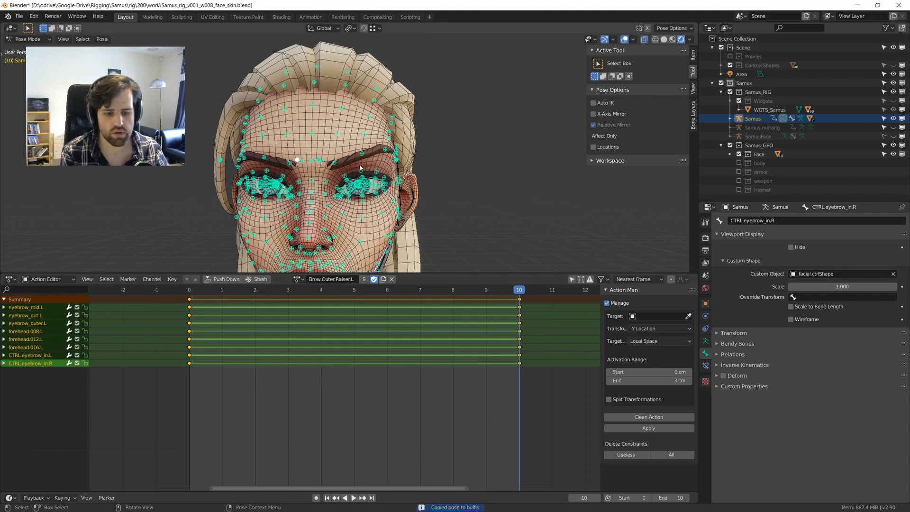
{"action": "key", "text": "i"}
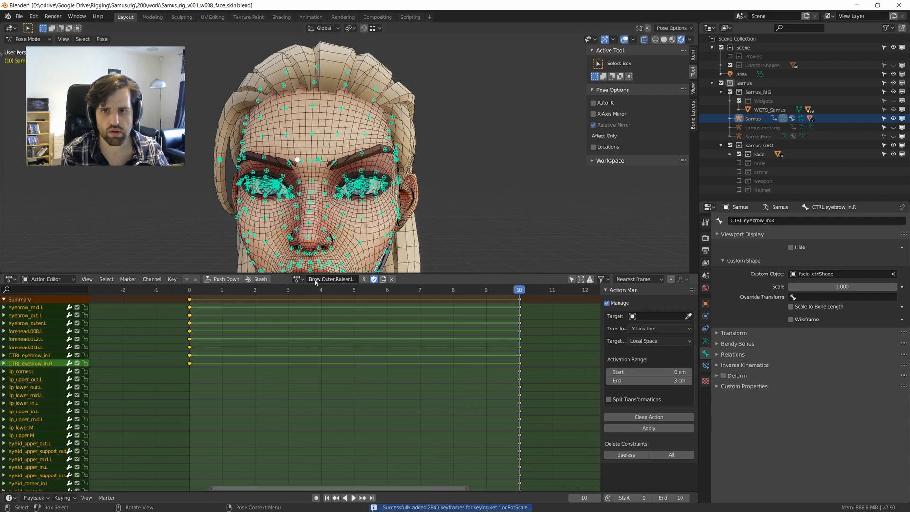
{"action": "key", "text": "shift+Left"}
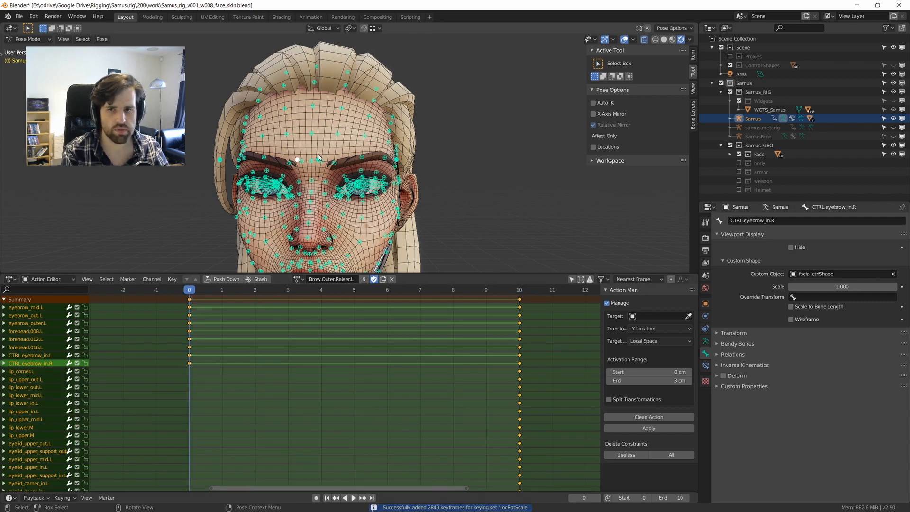
{"action": "key", "text": "i"}
{"action": "left_click", "coordinate": [649, 417]}
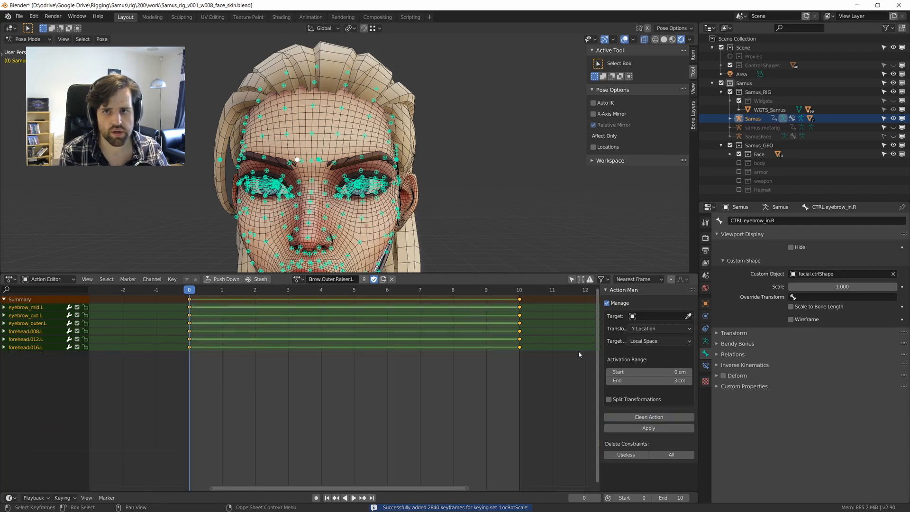
Select the CTRL.eyebrow_in.L bone and play and scrub the action to examine the left outer brow's motion up close and from an angle.
{"action": "scroll", "coordinate": [265, 179], "scroll_direction": "up", "scroll_amount": 3}
{"action": "left_click", "coordinate": [233, 175]}
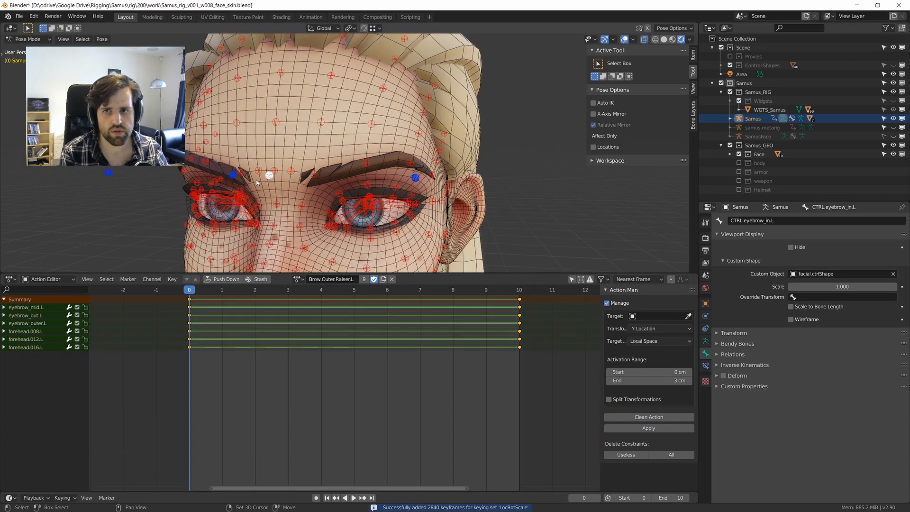
{"action": "key", "text": "g"}
{"action": "left_click", "coordinate": [269, 169]}
{"action": "scroll", "coordinate": [269, 169], "scroll_direction": "down", "scroll_amount": 3}
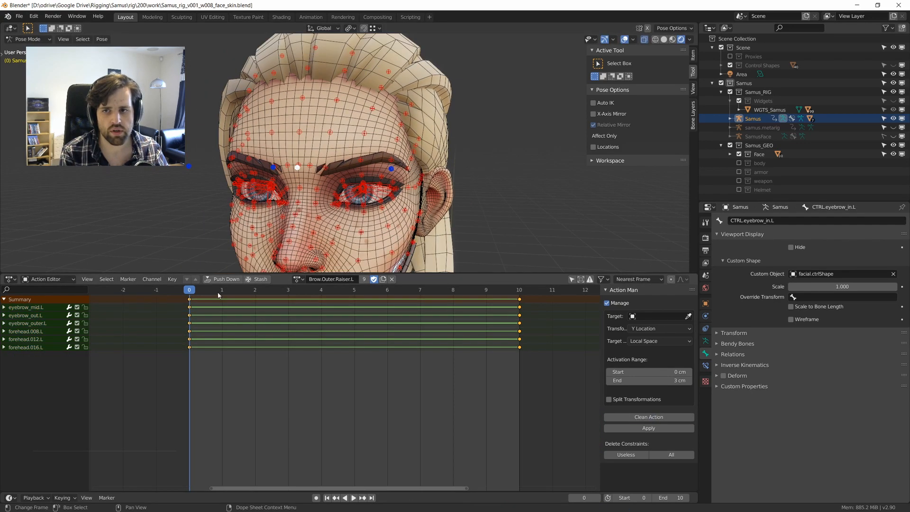
{"action": "key", "text": "space"}
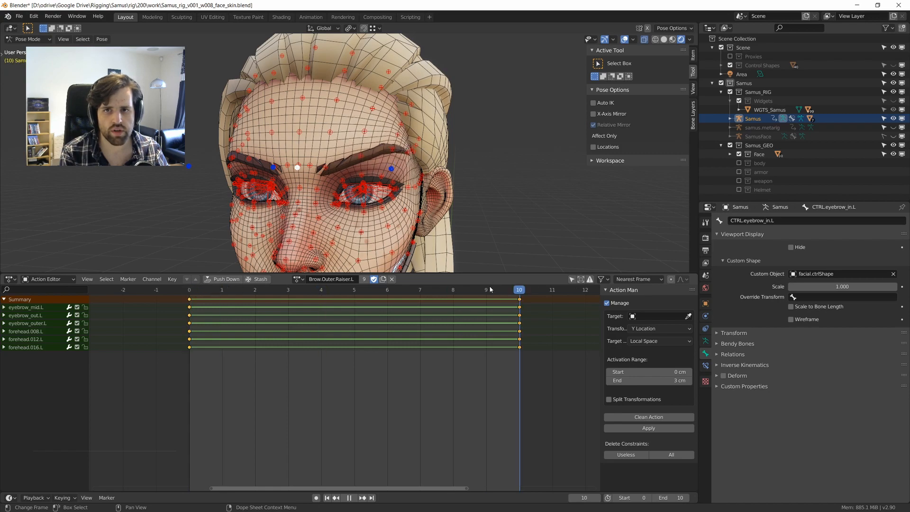
{"action": "key", "text": "space"}
{"action": "middle_click_drag", "start_coordinate": [497, 196], "coordinate": [479, 177]}
{"action": "scroll", "coordinate": [508, 184], "scroll_direction": "down", "scroll_amount": 2}
{"action": "key", "text": "space"}
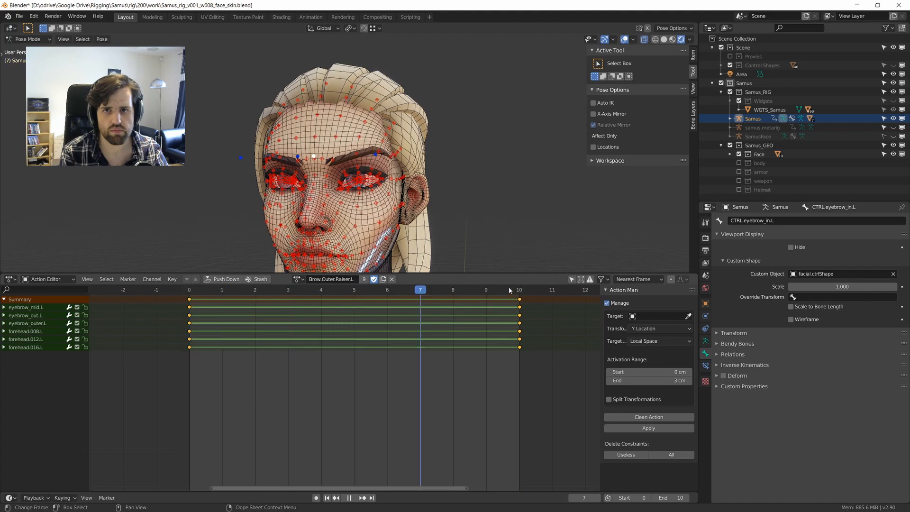
{"action": "left_click_drag", "start_coordinate": [186, 286], "coordinate": [492, 288]}
{"action": "scroll", "coordinate": [480, 217], "scroll_direction": "up", "scroll_amount": 4}
{"action": "middle_click_drag", "start_coordinate": [479, 218], "coordinate": [455, 215]}
{"action": "key", "text": "space"}
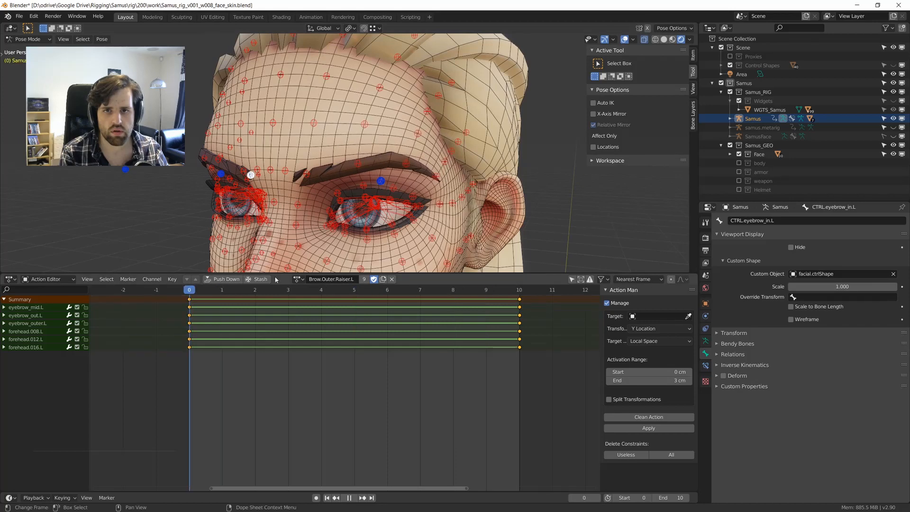
{"action": "key", "text": "space"}
Copy the pose of all face bones at frame 10 and set the action's target to the CTRL.eyebrow_out.L bone of Samus.
{"action": "scroll", "coordinate": [305, 160], "scroll_direction": "down", "scroll_amount": 5}
{"action": "key", "text": "a"}
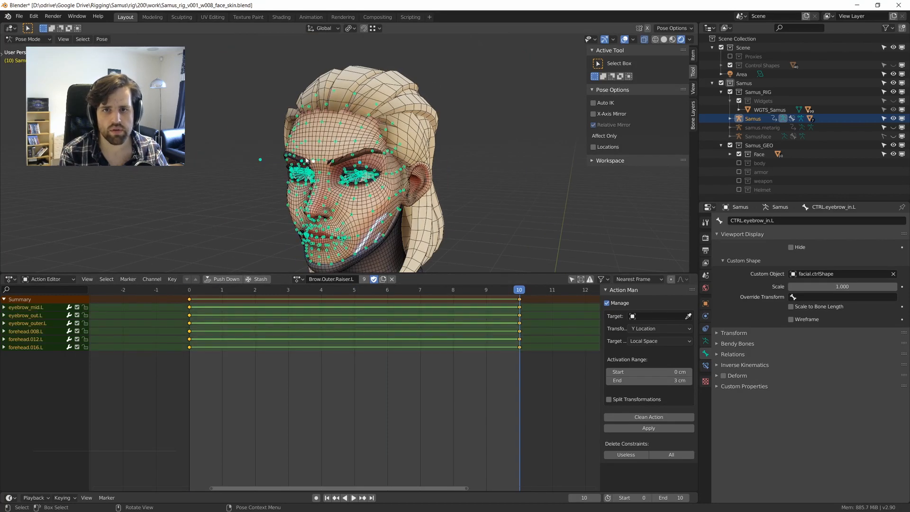
{"action": "left_click", "coordinate": [656, 316]}
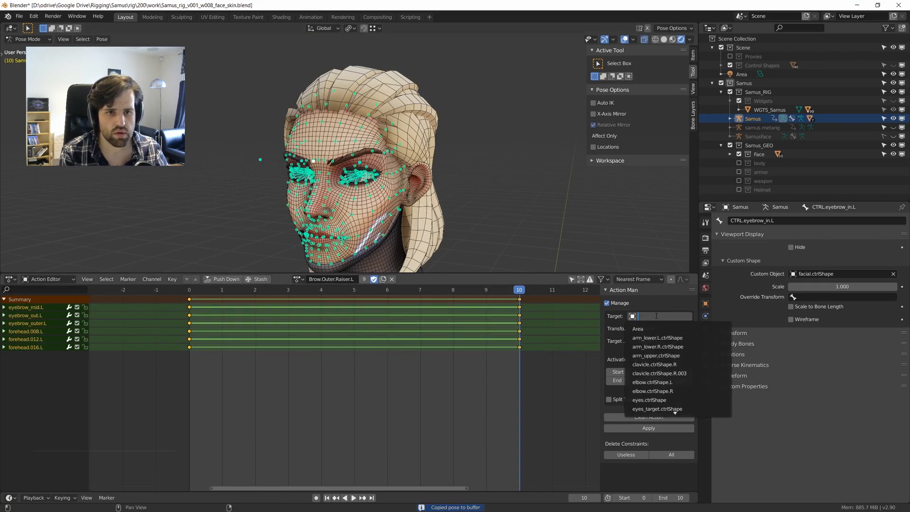
{"action": "type", "text": "Sa"}
{"action": "key", "text": "Return"}
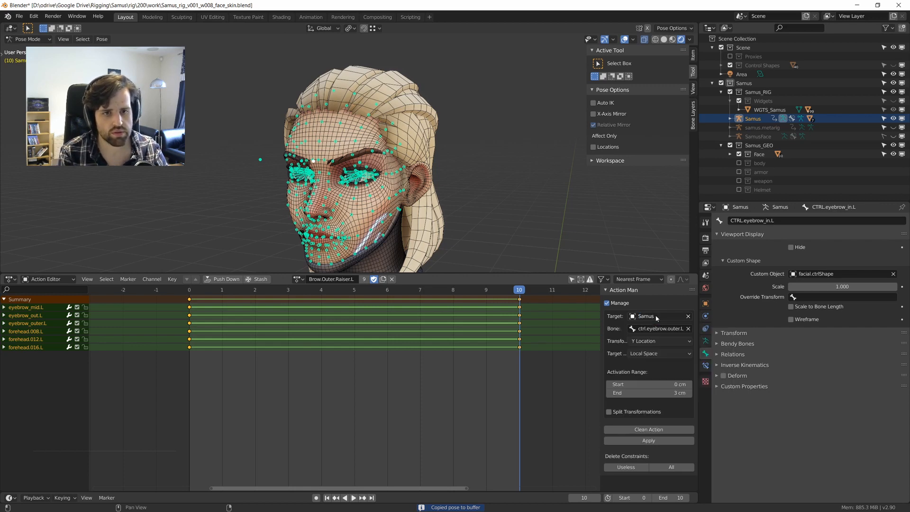
{"action": "left_click", "coordinate": [664, 330]}
{"action": "type", "text": "CTR"}
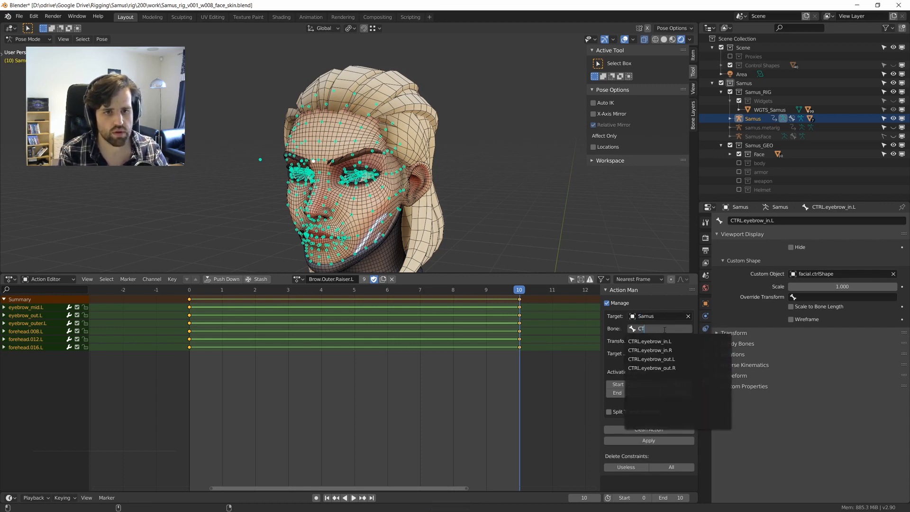
{"action": "left_click", "coordinate": [655, 359]}
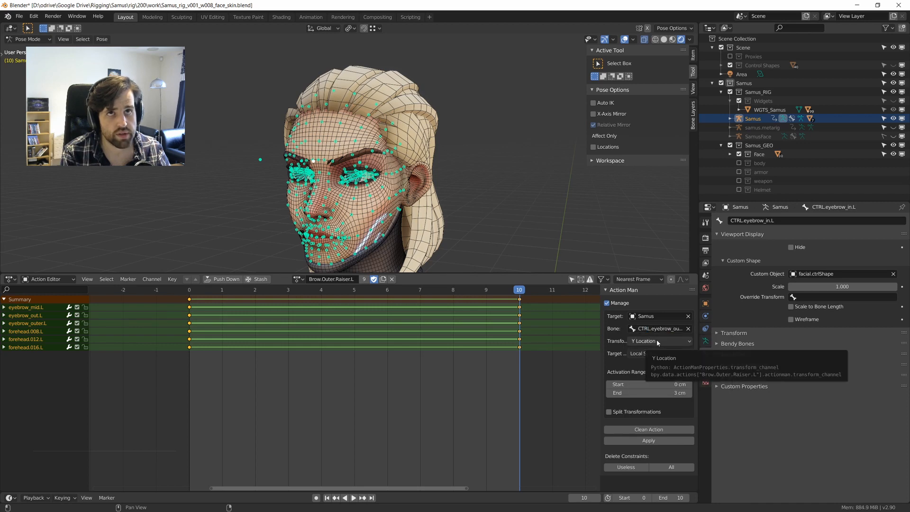
Set the transform channel to Z Location with an activation end of -1 cm and apply the Brow.Outer.Raiser.L action.
{"action": "left_click", "coordinate": [657, 340]}
{"action": "left_click", "coordinate": [656, 370]}
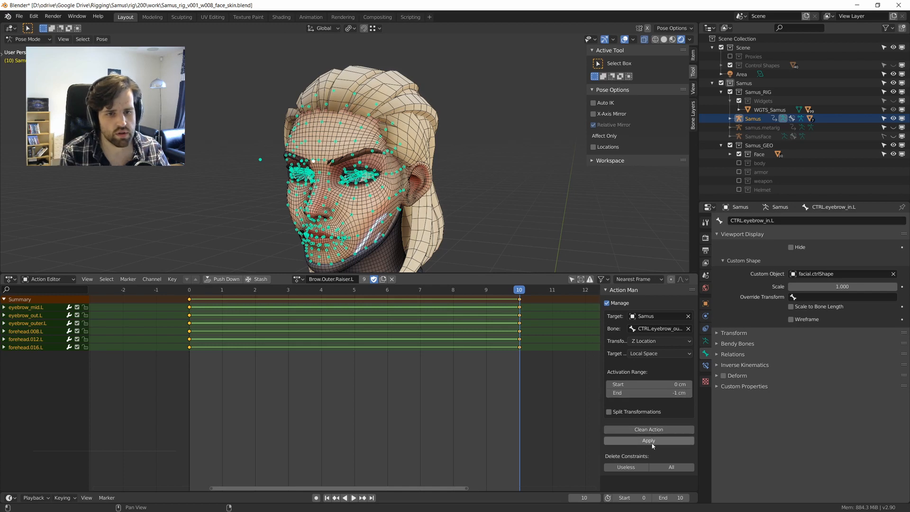
{"action": "middle_click_drag", "start_coordinate": [287, 160], "coordinate": [324, 161]}
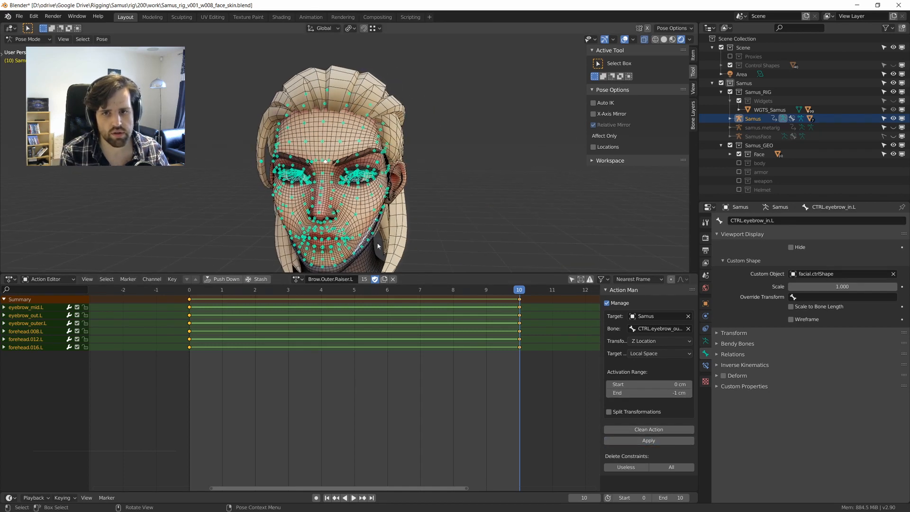
Switch to the Brow.Outer.Raiser.R action and keyframe all bones at frame 10 with the copied pose pasted flipped.
{"action": "left_click", "coordinate": [299, 281]}
{"action": "left_click", "coordinate": [332, 343]}
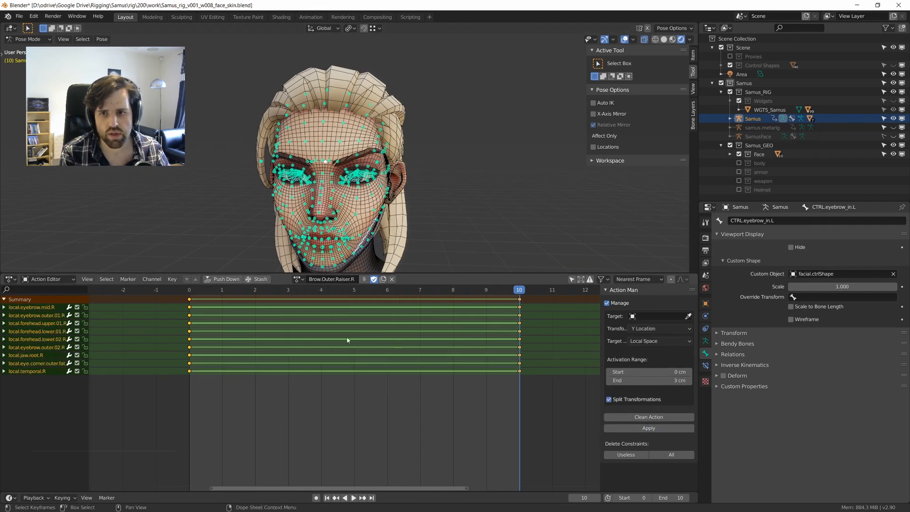
{"action": "key", "text": "ctrl+v"}
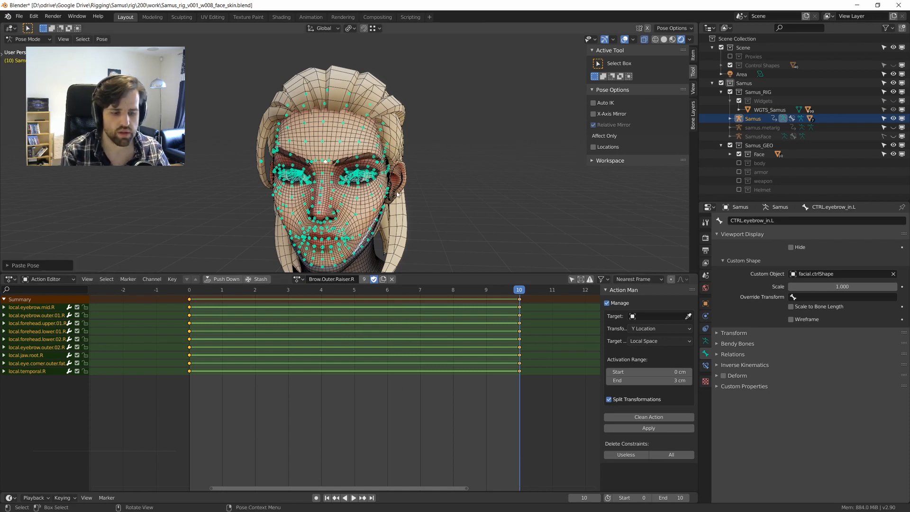
{"action": "key", "text": "i"}
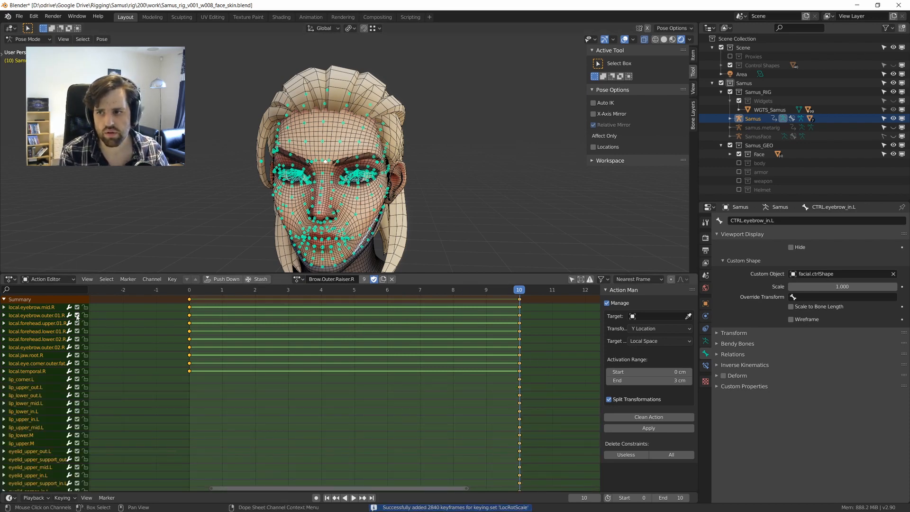
Delete the old bone keyframes at frame 0 of the Brow.Outer.Raiser.R action.
{"action": "left_click_drag", "start_coordinate": [192, 379], "coordinate": [213, 309]}
{"action": "key", "text": "x"}
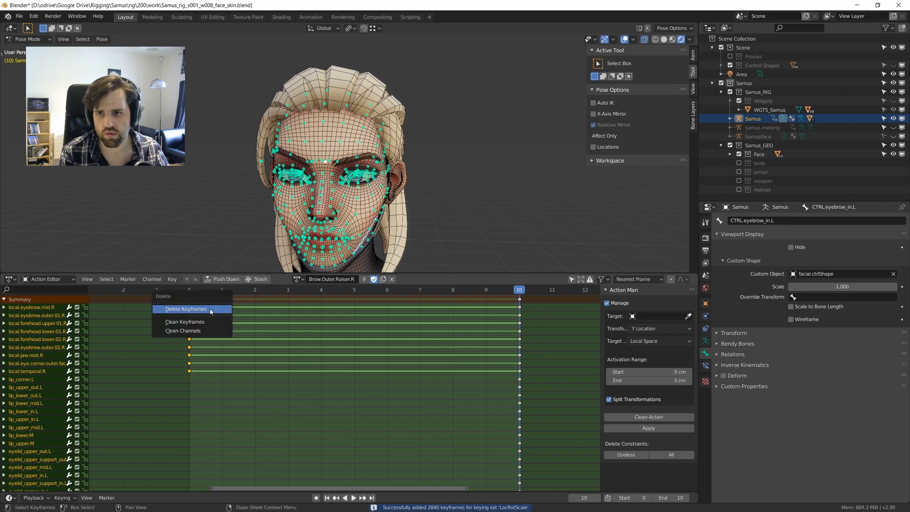
{"action": "left_click", "coordinate": [211, 311]}
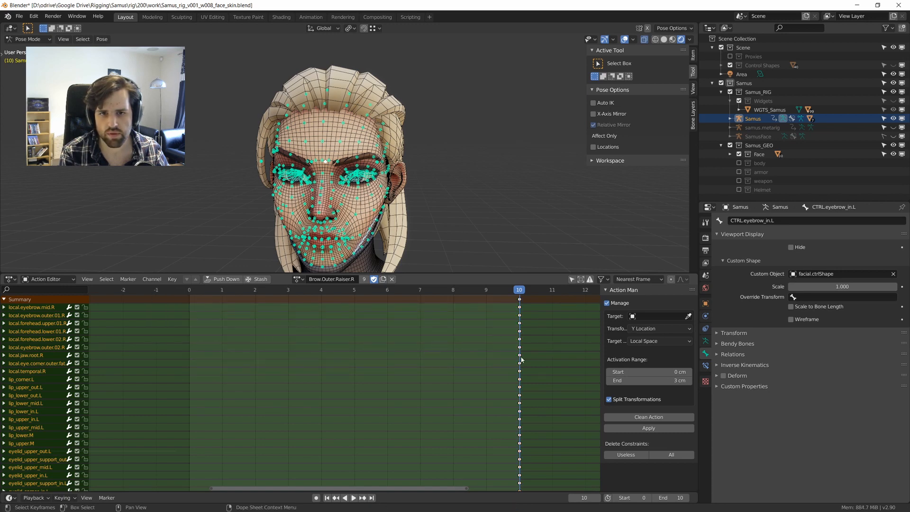
Keyframe all face bones at frame 0 and clean the Brow.Outer.Raiser.R action.
{"action": "key", "text": "Escape"}
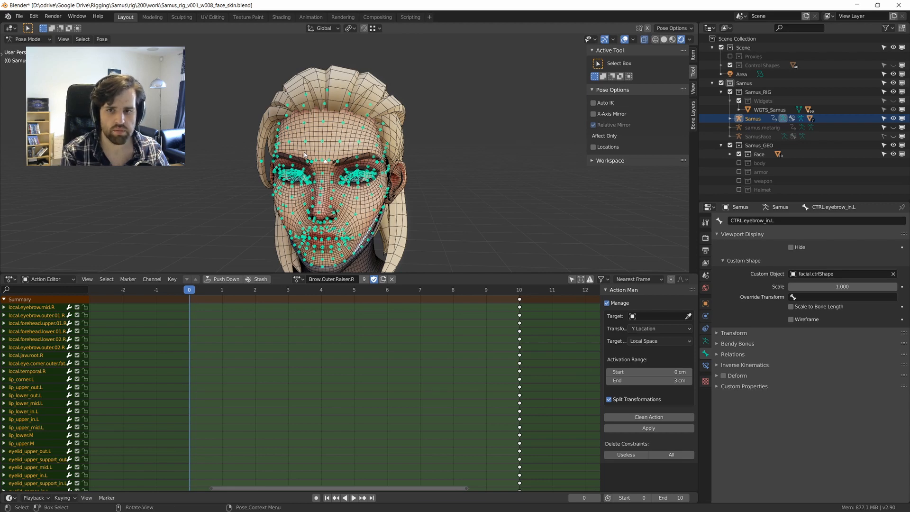
{"action": "key", "text": "i"}
{"action": "left_click", "coordinate": [654, 417]}
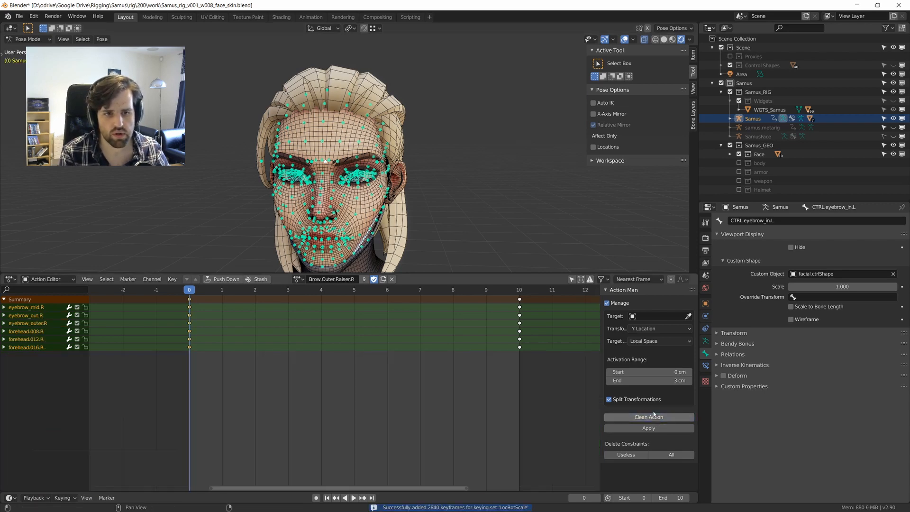
Turn off Split Transformations, set the activation range end to -1 cm and choose Samus as the target object.
{"action": "left_click", "coordinate": [655, 399]}
{"action": "left_click", "coordinate": [656, 380]}
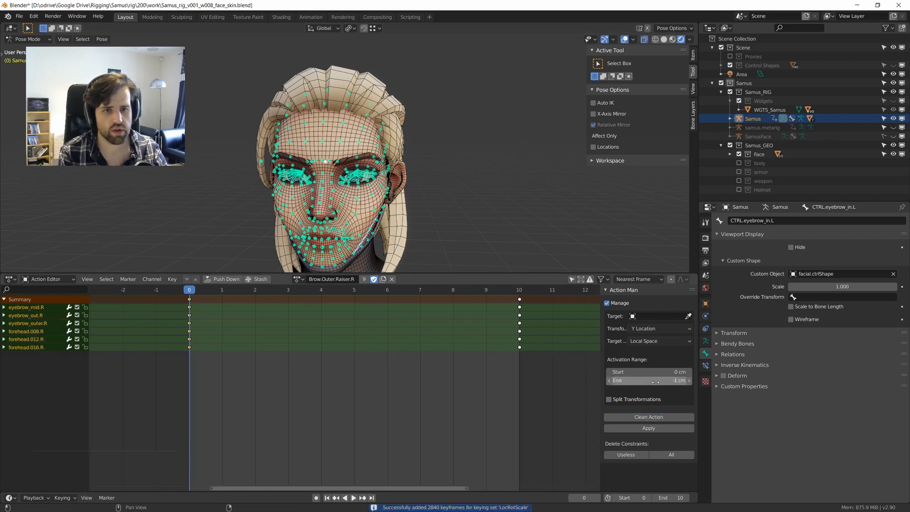
{"action": "left_click", "coordinate": [651, 317]}
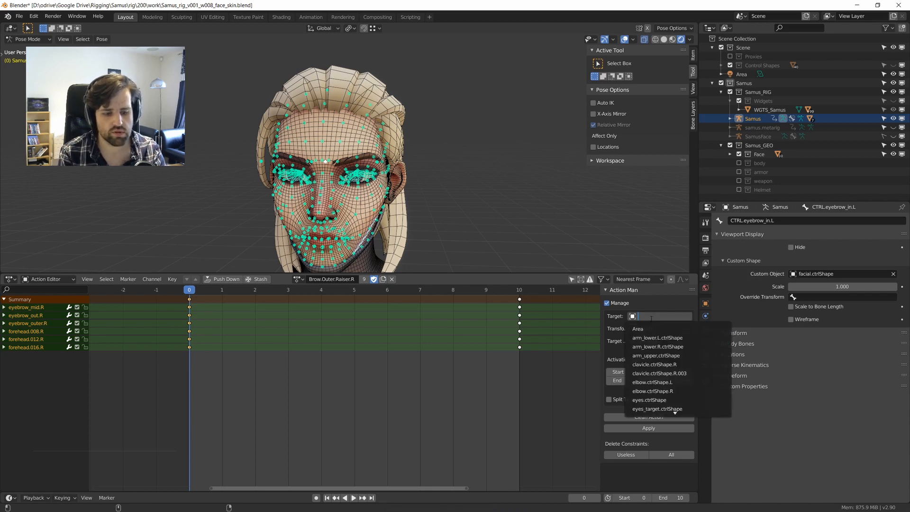
{"action": "type", "text": "Sa"}
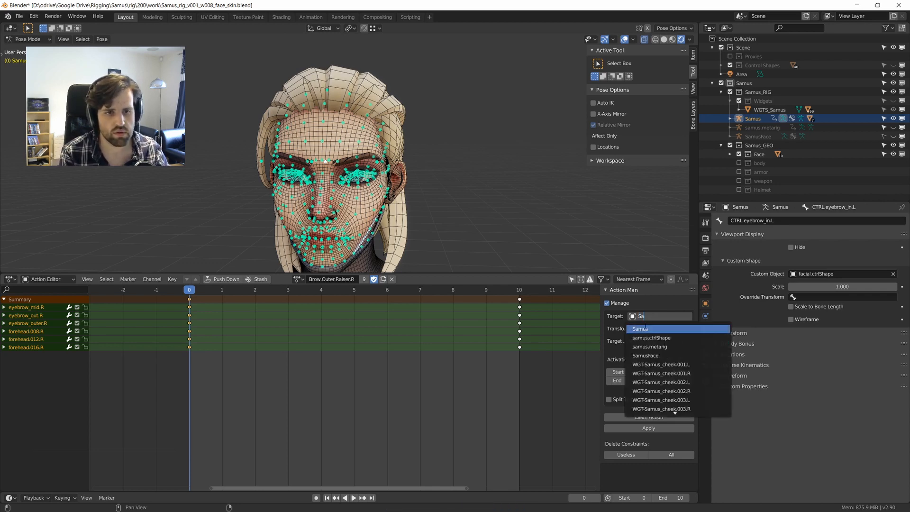
{"action": "left_click", "coordinate": [644, 329]}
Set the target bone to CTRL.eyebrow_out.R and the transform channel to Z Location.
{"action": "left_click", "coordinate": [656, 331]}
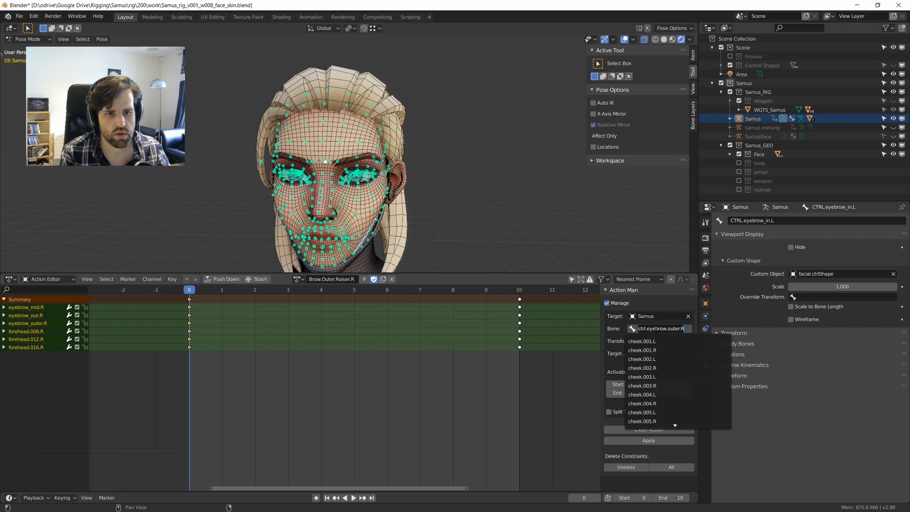
{"action": "type", "text": "CTR"}
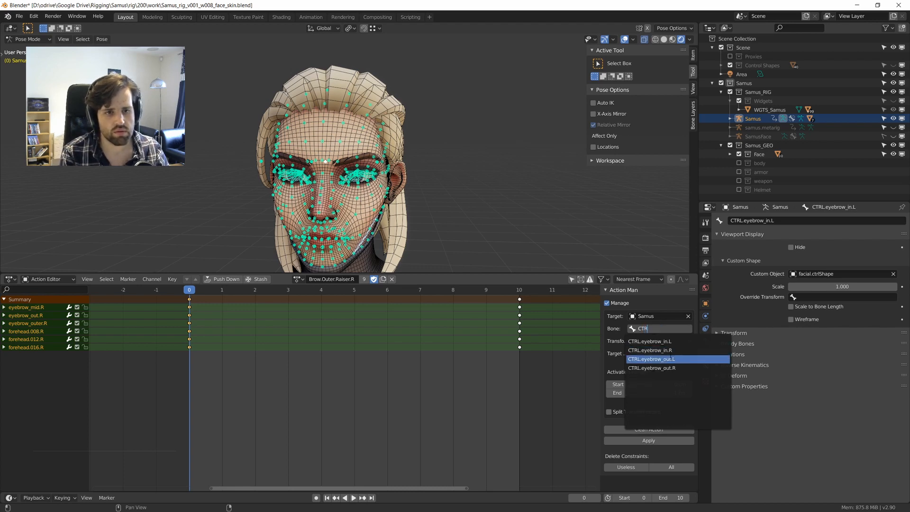
{"action": "left_click", "coordinate": [672, 368]}
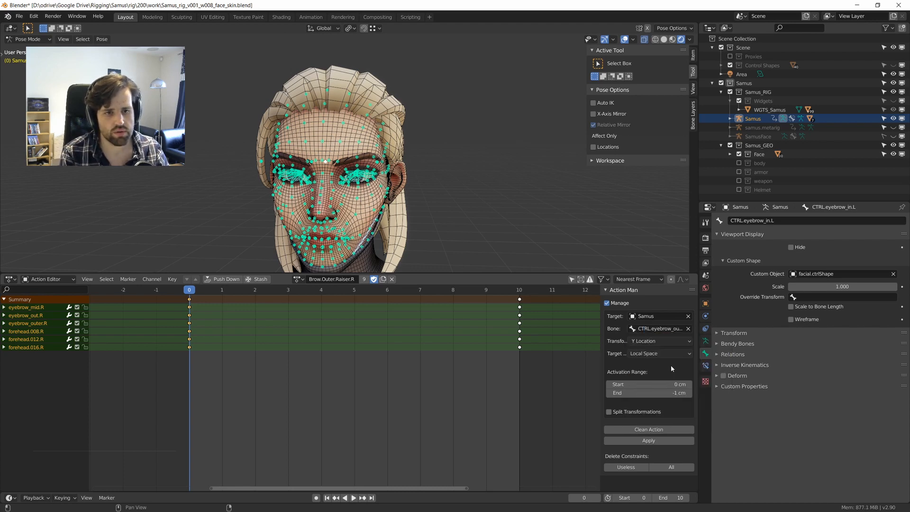
{"action": "left_click", "coordinate": [648, 342]}
{"action": "left_click", "coordinate": [646, 372]}
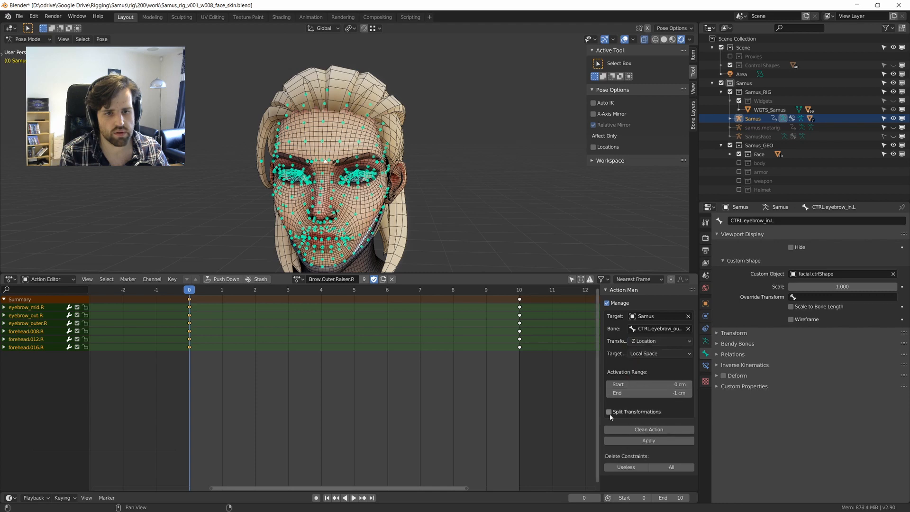
Change the interpolation mode of all Brow.Outer.Raiser.R keyframes and apply the action.
{"action": "key", "text": "a"}
{"action": "key", "text": "t"}
{"action": "left_click", "coordinate": [401, 354]}
{"action": "left_click", "coordinate": [648, 440]}
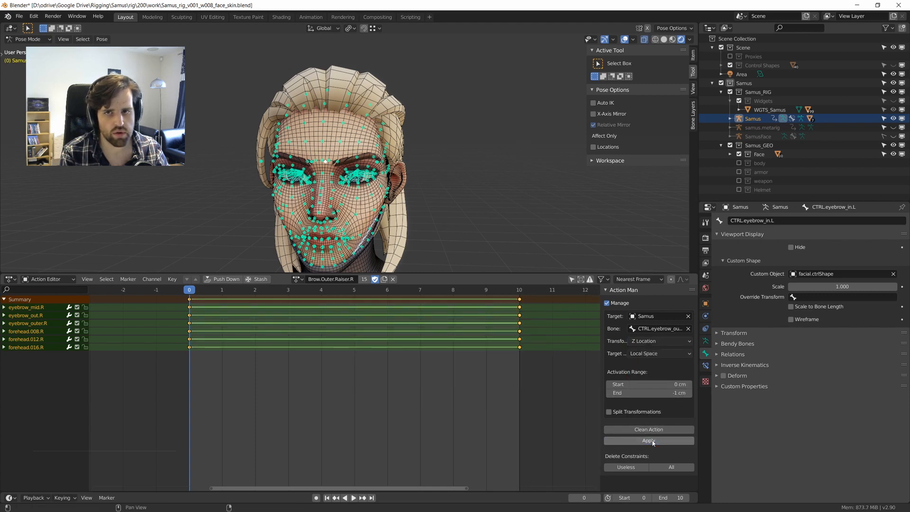
Hide all face bones except the eyebrow control bones floating in front of the brows.
{"action": "key", "text": "shift+alt+z"}
{"action": "key", "text": "shift+alt+z"}
{"action": "middle_click_drag", "start_coordinate": [405, 115], "coordinate": [309, 76]}
{"action": "left_click_drag", "start_coordinate": [309, 70], "coordinate": [439, 286]}
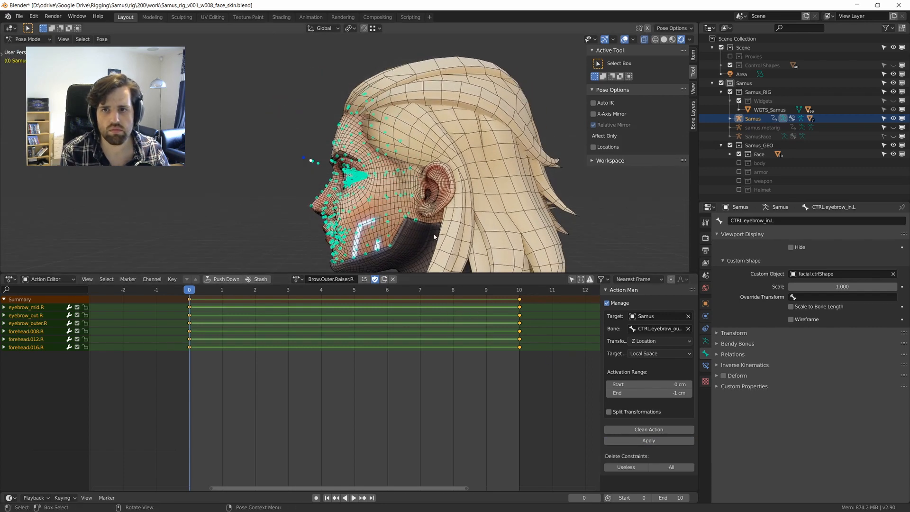
{"action": "left_click_drag", "start_coordinate": [324, 173], "coordinate": [321, 170]}
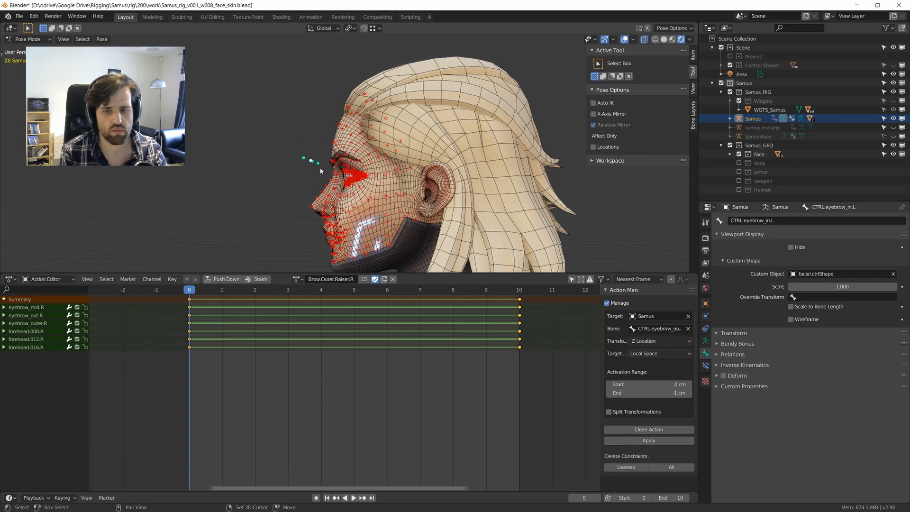
{"action": "key", "text": "h"}
{"action": "middle_click_drag", "start_coordinate": [320, 170], "coordinate": [402, 181]}
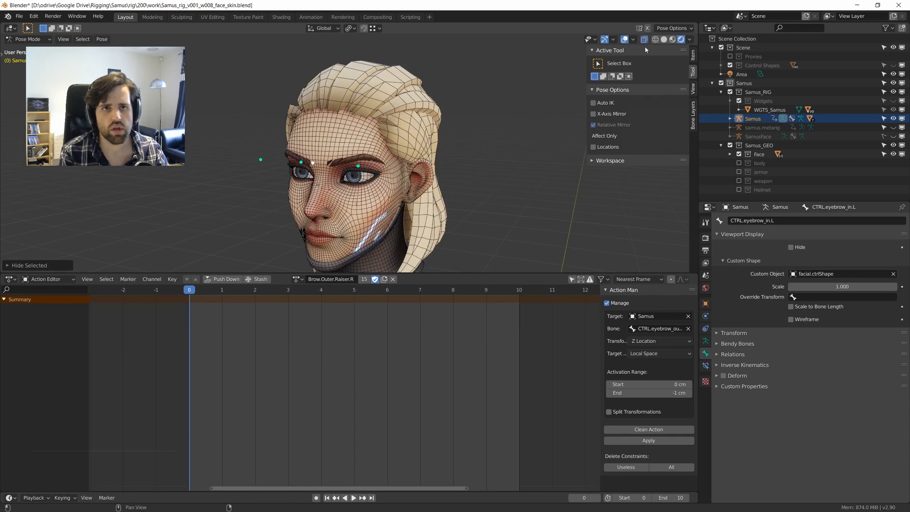
Turn off the wireframe overlay and maximize the 3D viewport on a close front view of the eyebrow control bones.
{"action": "left_click", "coordinate": [634, 39]}
{"action": "left_click", "coordinate": [579, 188]}
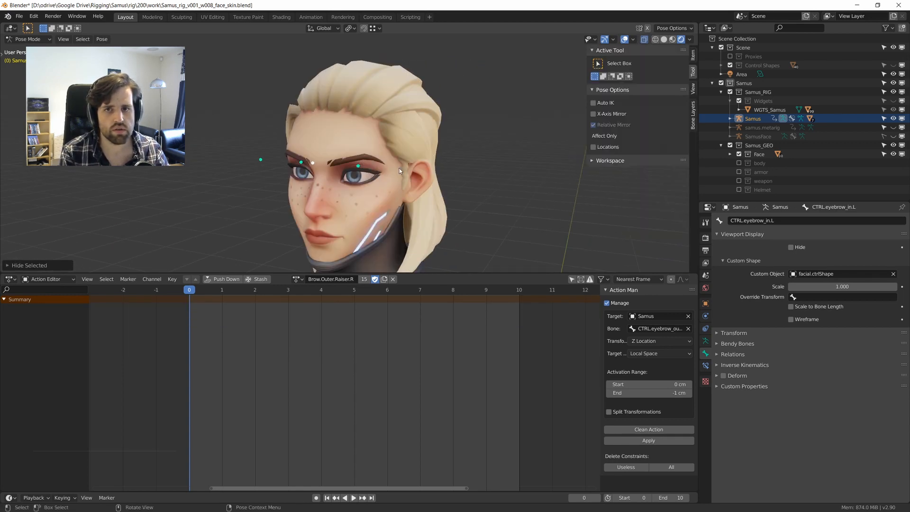
{"action": "middle_click_drag", "start_coordinate": [455, 171], "coordinate": [422, 163]}
{"action": "middle_click_drag", "start_coordinate": [409, 206], "coordinate": [433, 173]}
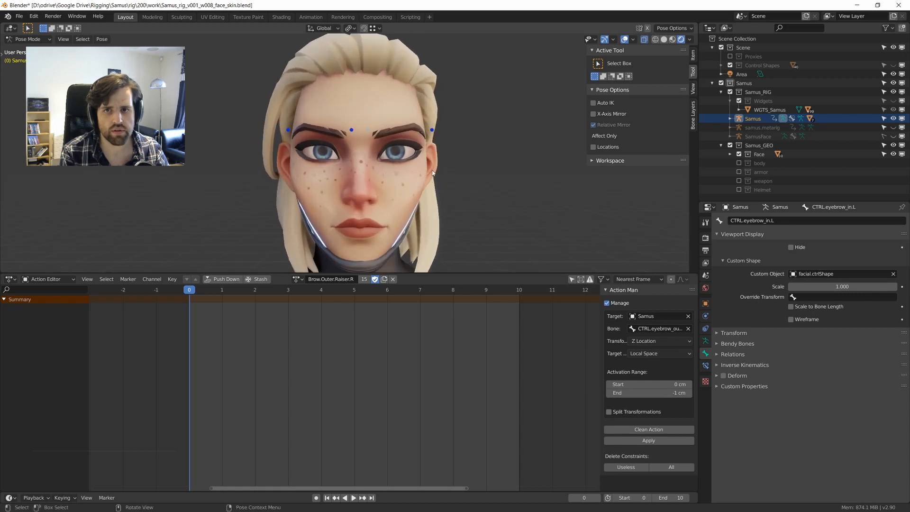
{"action": "key", "text": "ctrl+space"}
{"action": "scroll", "coordinate": [451, 227], "scroll_direction": "up", "scroll_amount": 5}
{"action": "middle_click_drag", "start_coordinate": [315, 155], "coordinate": [338, 193], "text": "shift"}
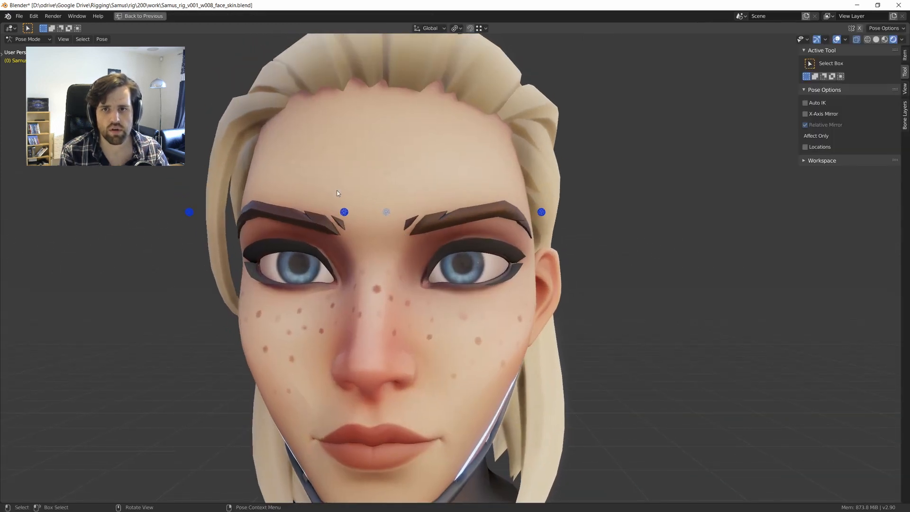
Select all four eyebrow control bones, raise them along the Z axis and view the brows straight from the front.
{"action": "key", "text": "a"}
{"action": "key", "text": "g"}
{"action": "key", "text": "z"}
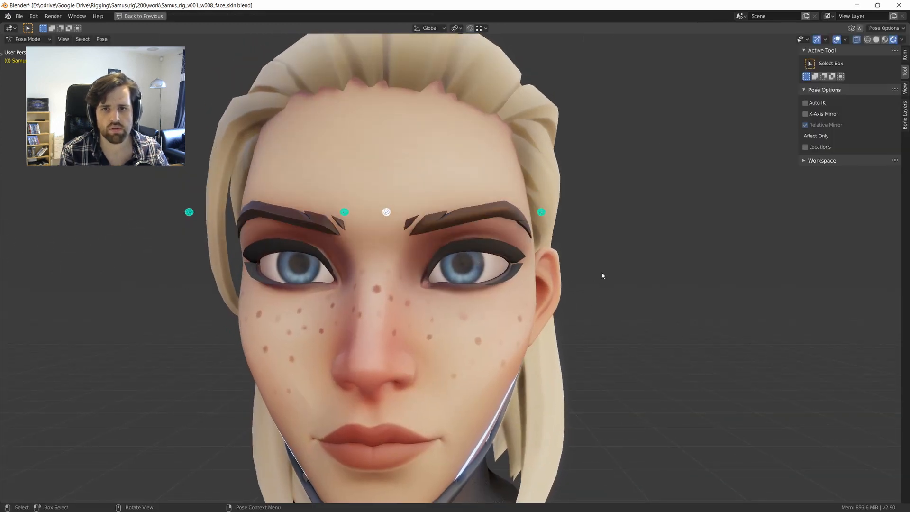
{"action": "left_click", "coordinate": [613, 230]}
{"action": "scroll", "coordinate": [601, 236], "scroll_direction": "down", "scroll_amount": 5}
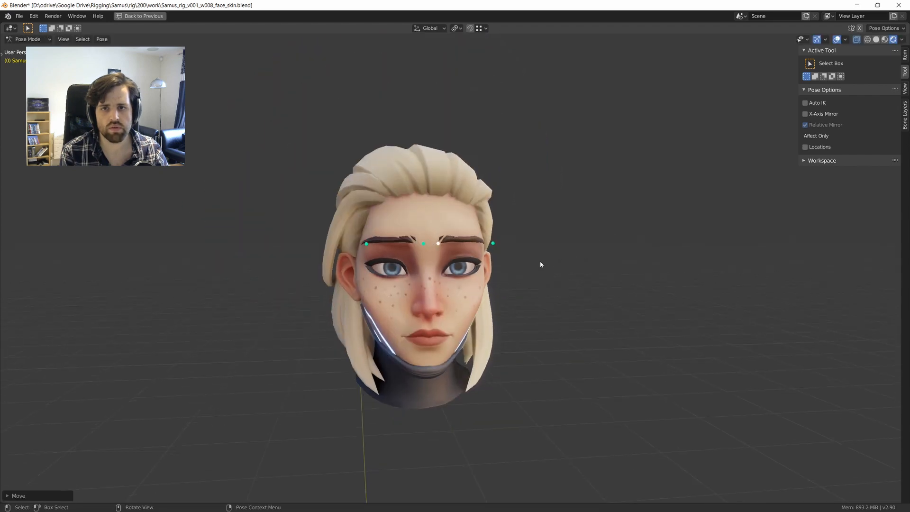
{"action": "middle_click_drag", "start_coordinate": [539, 261], "coordinate": [504, 265], "text": "alt"}
{"action": "scroll", "coordinate": [492, 264], "scroll_direction": "up", "scroll_amount": 2}
{"action": "middle_click_drag", "start_coordinate": [454, 251], "coordinate": [455, 272], "text": "shift"}
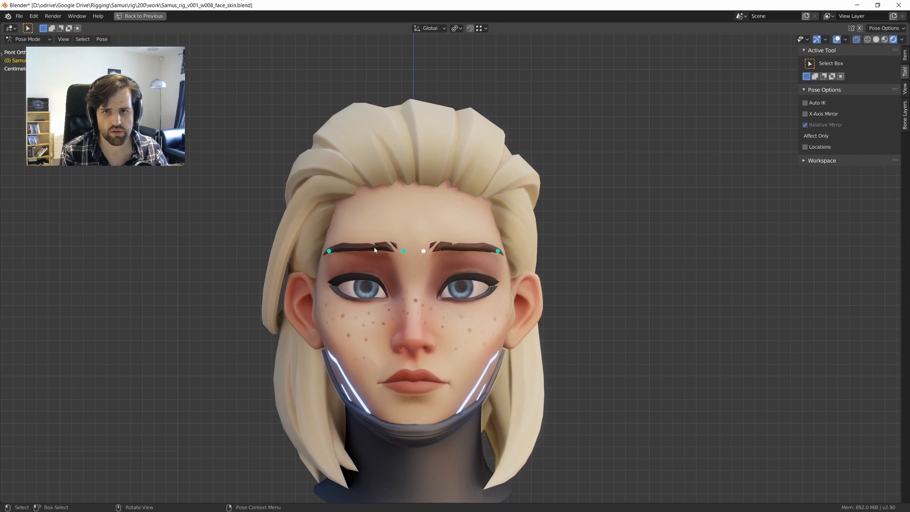
Try lowering the four eyebrow controls about 0.5 cm along the Z axis from a slightly angled view.
{"action": "middle_click_drag", "start_coordinate": [375, 250], "coordinate": [445, 266]}
{"action": "key", "text": "g"}
{"action": "key", "text": "z"}
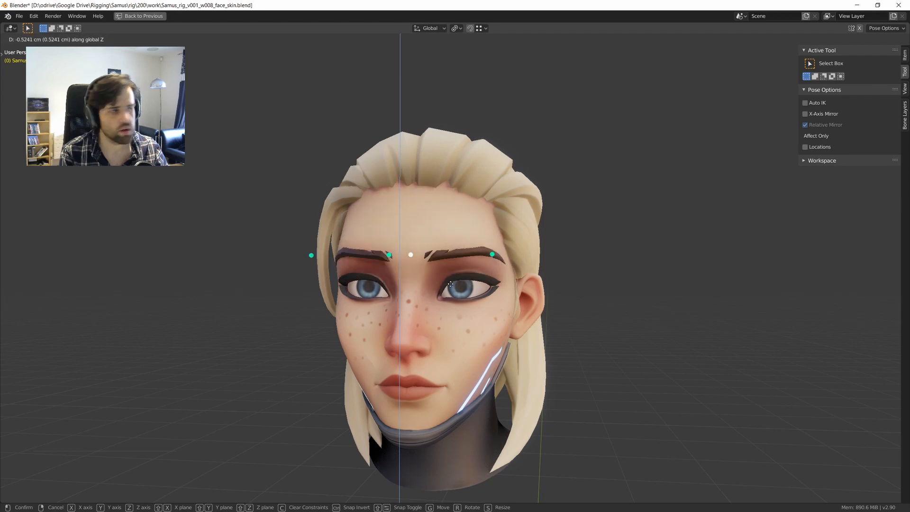
{"action": "right_click", "coordinate": [451, 255]}
{"action": "middle_click_drag", "start_coordinate": [451, 256], "coordinate": [465, 266]}
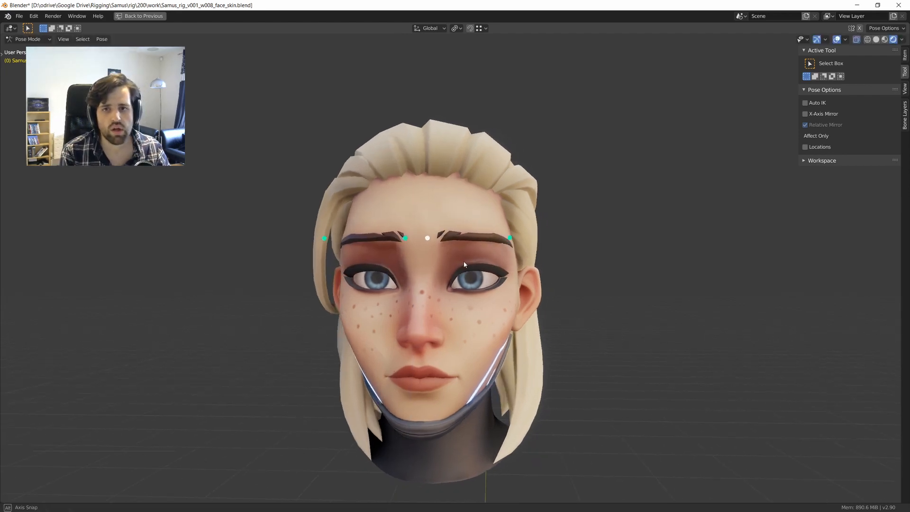
{"action": "key", "text": "g"}
{"action": "right_click", "coordinate": [466, 281]}
Lower all four eyebrow controls about 1.1 cm along the Z axis and raise them again.
{"action": "key", "text": "g"}
{"action": "key", "text": "z"}
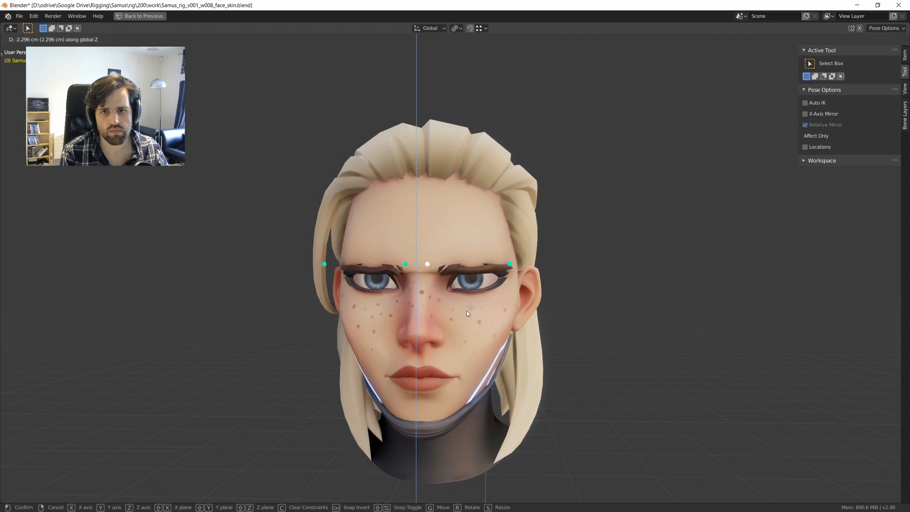
{"action": "middle_click_drag", "start_coordinate": [467, 311], "coordinate": [438, 297]}
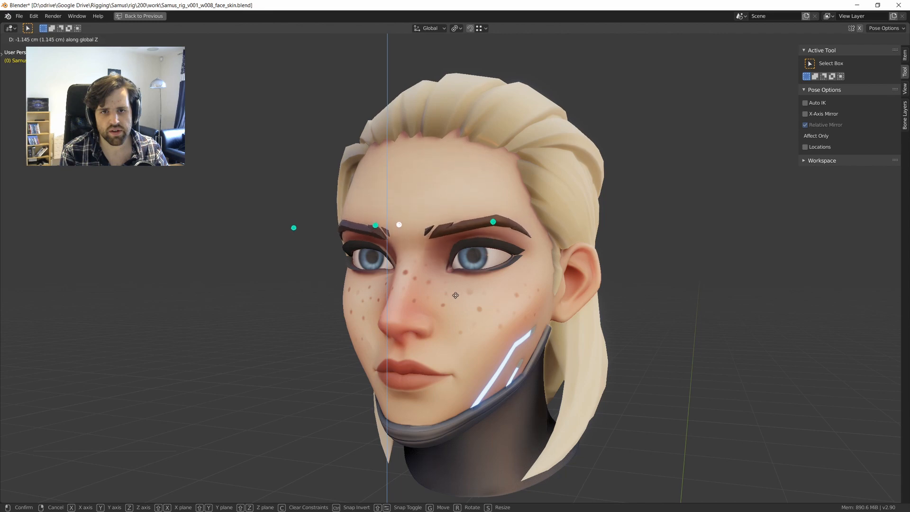
{"action": "left_click", "coordinate": [455, 295]}
{"action": "middle_click_drag", "start_coordinate": [455, 295], "coordinate": [482, 275]}
{"action": "key", "text": "z"}
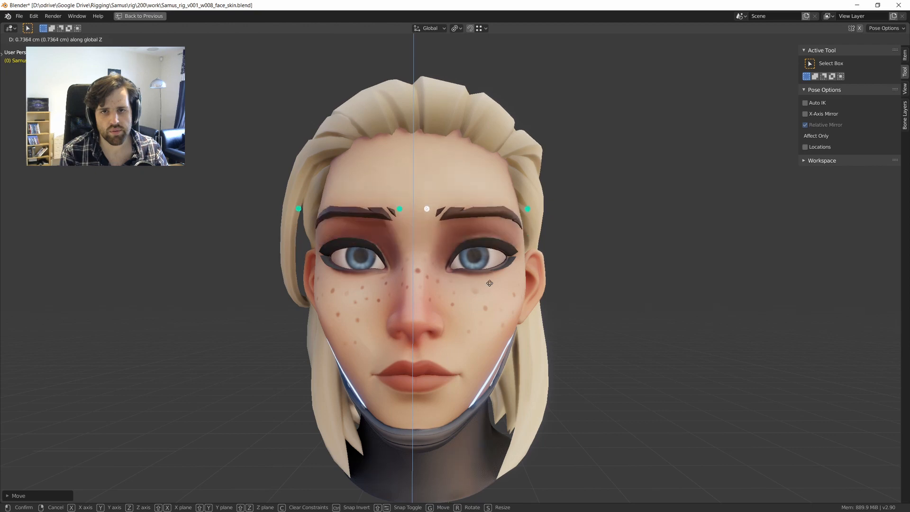
{"action": "left_click", "coordinate": [513, 262]}
{"action": "middle_click_drag", "start_coordinate": [513, 262], "coordinate": [503, 278]}
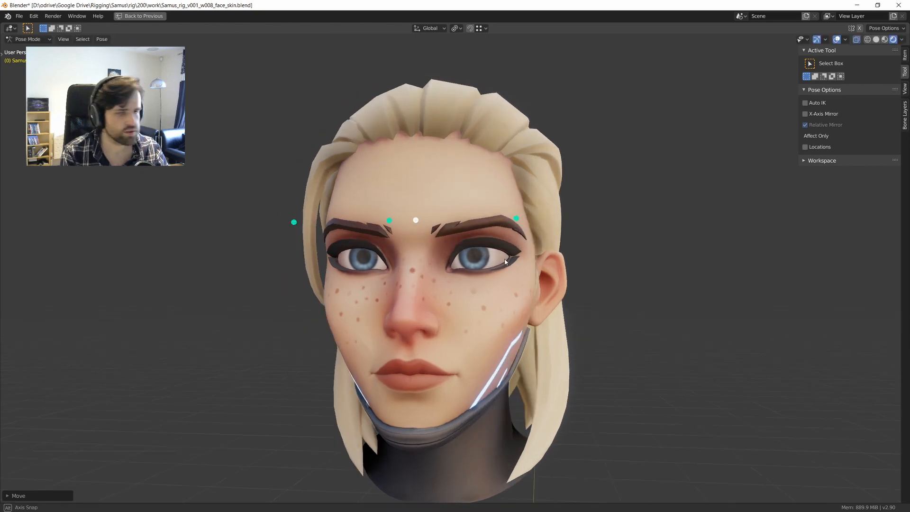
Try lowering all eyebrow controls about 1.5 cm along the Z axis into a flat frown, checking from different angles.
{"action": "key", "text": "g"}
{"action": "key", "text": "z"}
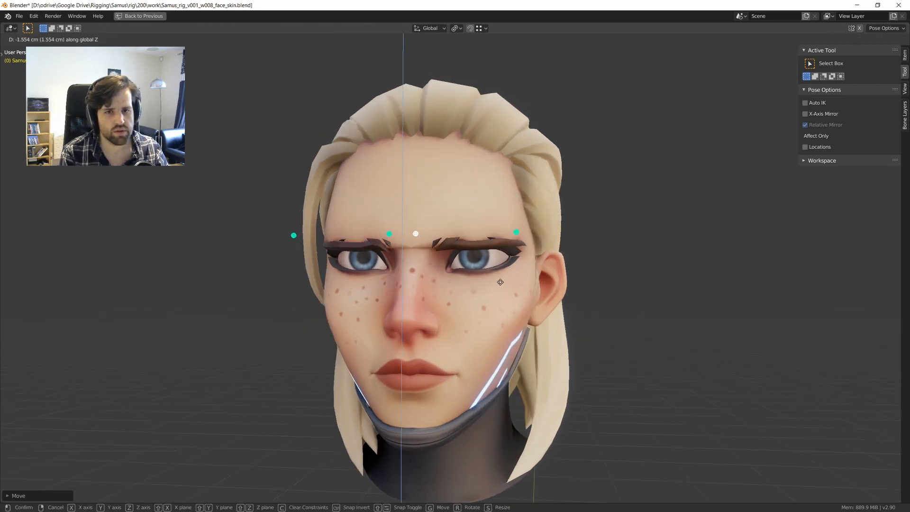
{"action": "key", "text": "Escape"}
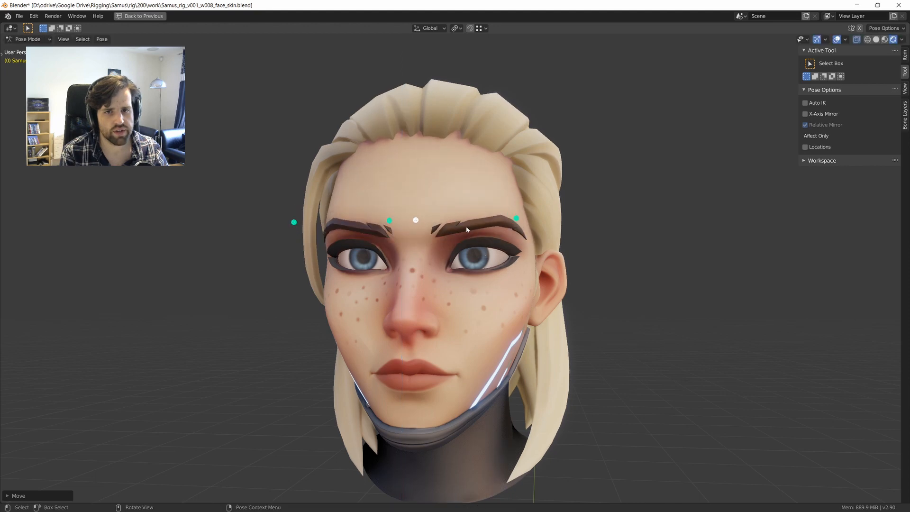
{"action": "key", "text": "g"}
{"action": "key", "text": "z"}
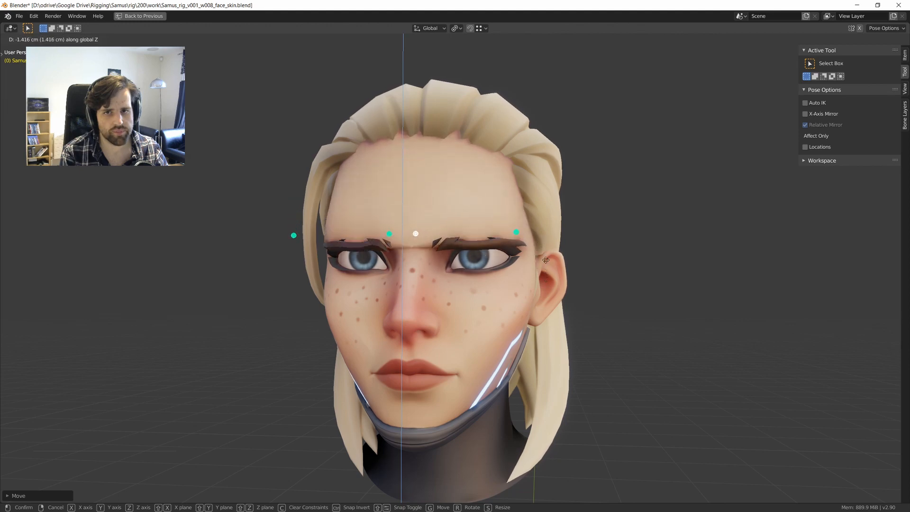
{"action": "right_click", "coordinate": [520, 258]}
{"action": "middle_click_drag", "start_coordinate": [516, 262], "coordinate": [463, 254]}
{"action": "key", "text": "g"}
{"action": "key", "text": "z"}
{"action": "right_click", "coordinate": [504, 289]}
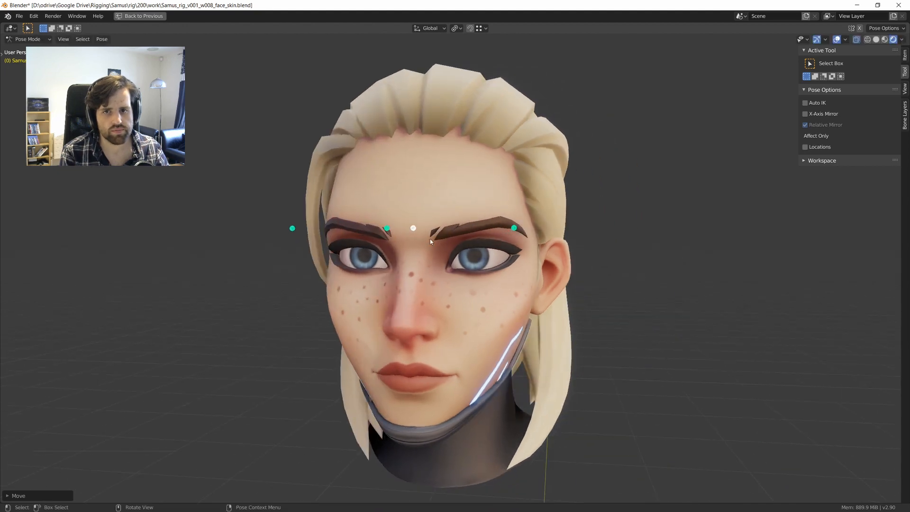
Reveal and re-hide the other face bones, and try lowering the left inner eyebrow control on its own.
{"action": "key", "text": "alt+h"}
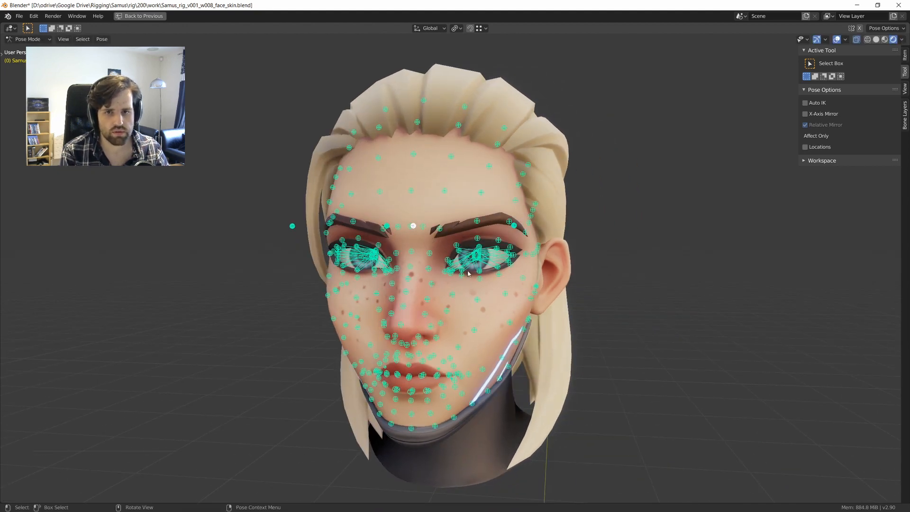
{"action": "key", "text": "h"}
{"action": "middle_click_drag", "start_coordinate": [465, 271], "coordinate": [447, 245]}
{"action": "key", "text": "g"}
{"action": "right_click", "coordinate": [486, 265]}
{"action": "key", "text": "g"}
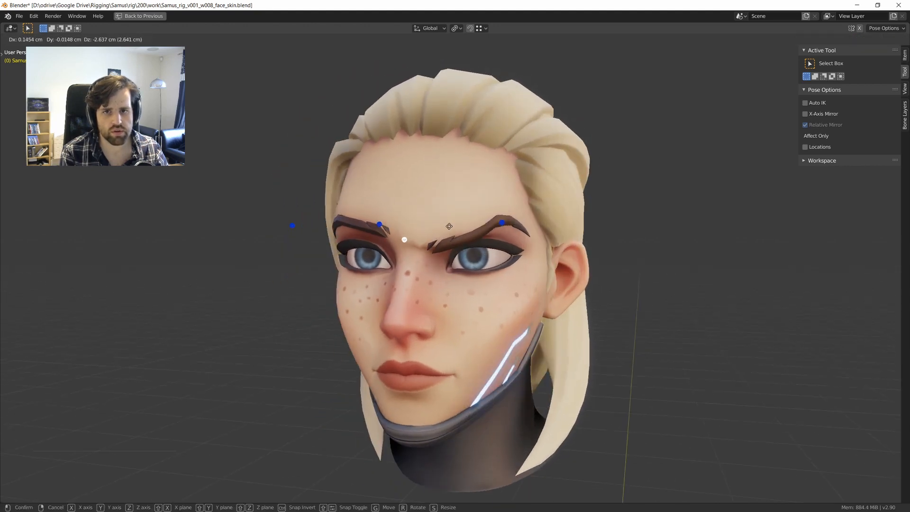
{"action": "right_click", "coordinate": [452, 232]}
Lower the left outer eyebrow control about 0.9 cm and try lowering the left inner control too.
{"action": "left_click", "coordinate": [503, 224]}
{"action": "key", "text": "g"}
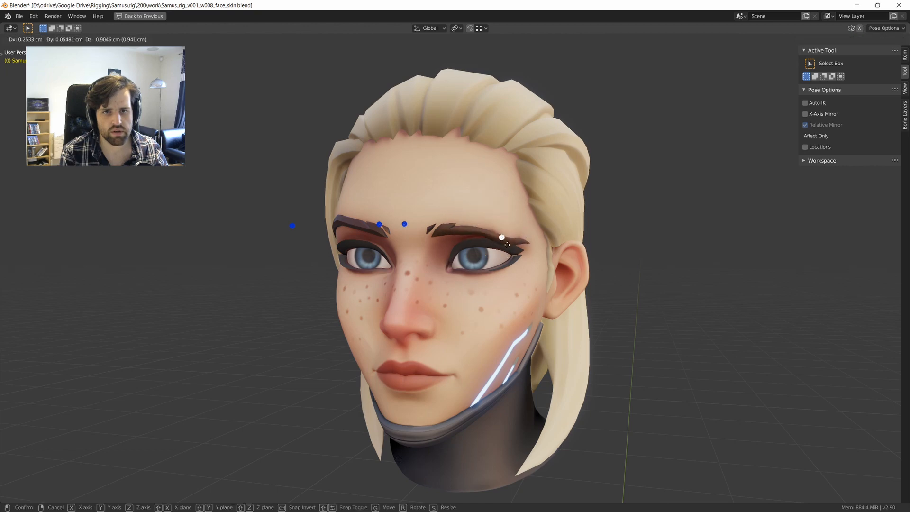
{"action": "left_click", "coordinate": [507, 245]}
{"action": "left_click", "coordinate": [406, 224]}
{"action": "key", "text": "g"}
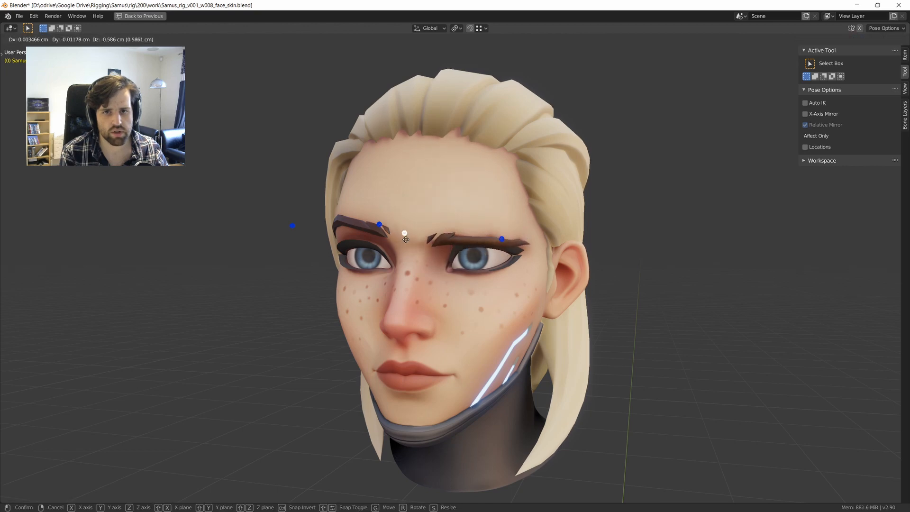
{"action": "right_click", "coordinate": [407, 247]}
Raise both outer eyebrow controls and lower the two inner ones to pose an angry expression.
{"action": "key", "text": "g"}
{"action": "left_click", "coordinate": [510, 177]}
{"action": "middle_click_drag", "start_coordinate": [509, 179], "coordinate": [513, 180]}
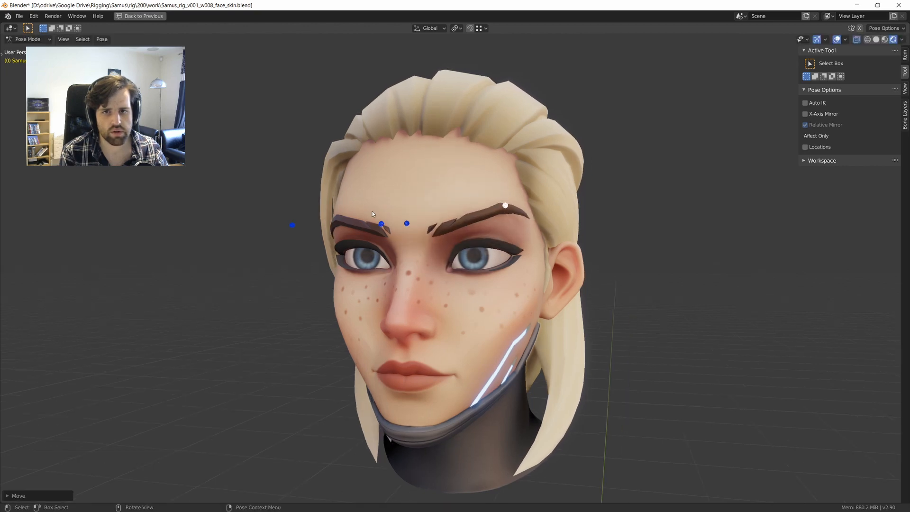
{"action": "left_click_drag", "start_coordinate": [419, 209], "coordinate": [364, 240]}
{"action": "key", "text": "g"}
{"action": "left_click", "coordinate": [391, 262]}
{"action": "middle_click_drag", "start_coordinate": [391, 260], "coordinate": [415, 261]}
{"action": "left_click_drag", "start_coordinate": [264, 205], "coordinate": [330, 256]}
{"action": "key", "text": "g"}
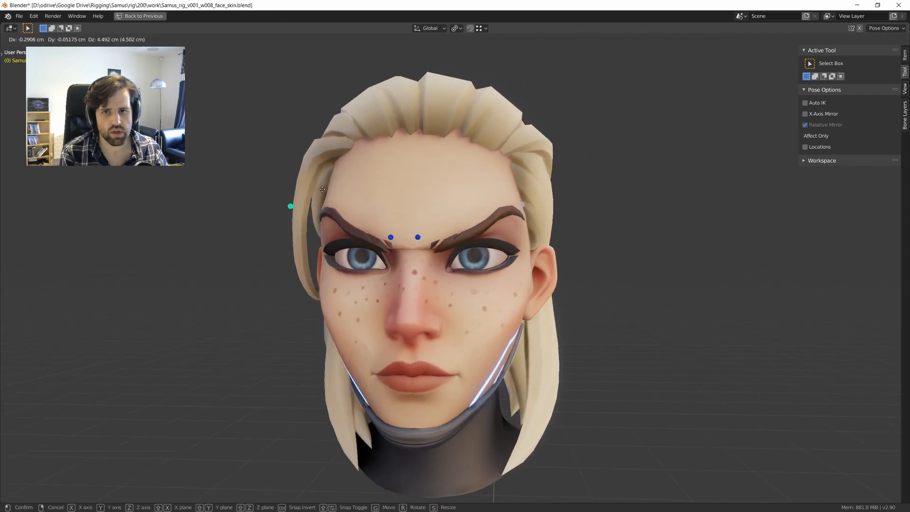
{"action": "left_click", "coordinate": [327, 238]}
Enable X-Axis Mirror for the pose and move the inner eyebrow controls symmetrically toward the brow centre.
{"action": "middle_click_drag", "start_coordinate": [370, 233], "coordinate": [402, 234]}
{"action": "scroll", "coordinate": [402, 236], "scroll_direction": "down", "scroll_amount": 1}
{"action": "left_click_drag", "start_coordinate": [397, 220], "coordinate": [438, 244]}
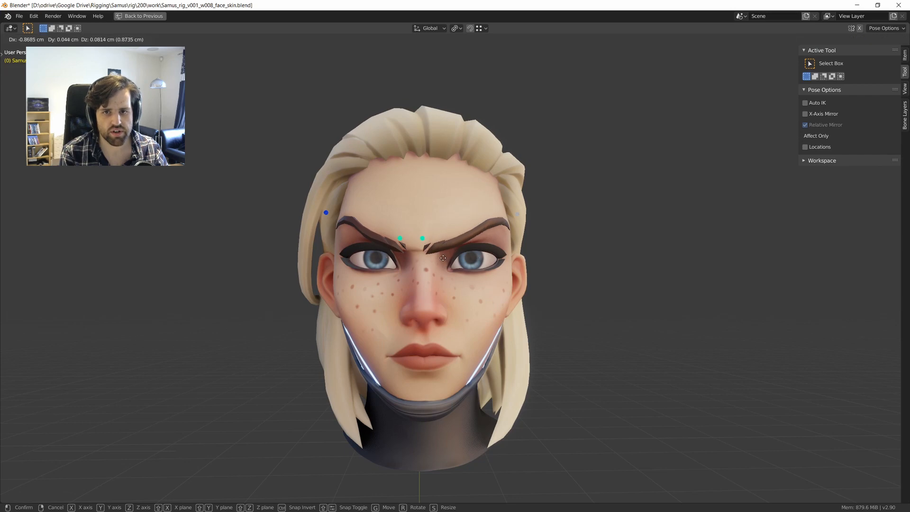
{"action": "scroll", "coordinate": [424, 241], "scroll_direction": "up", "scroll_amount": 2}
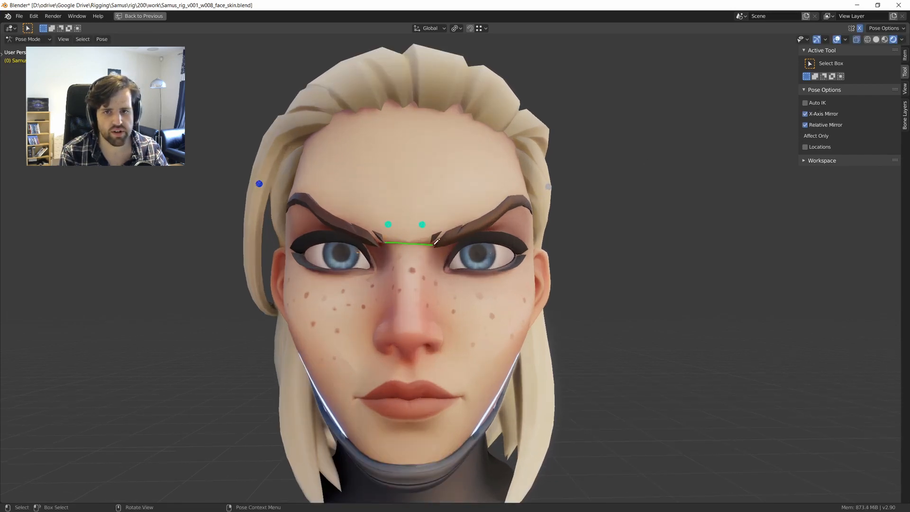
{"action": "key", "text": "g"}
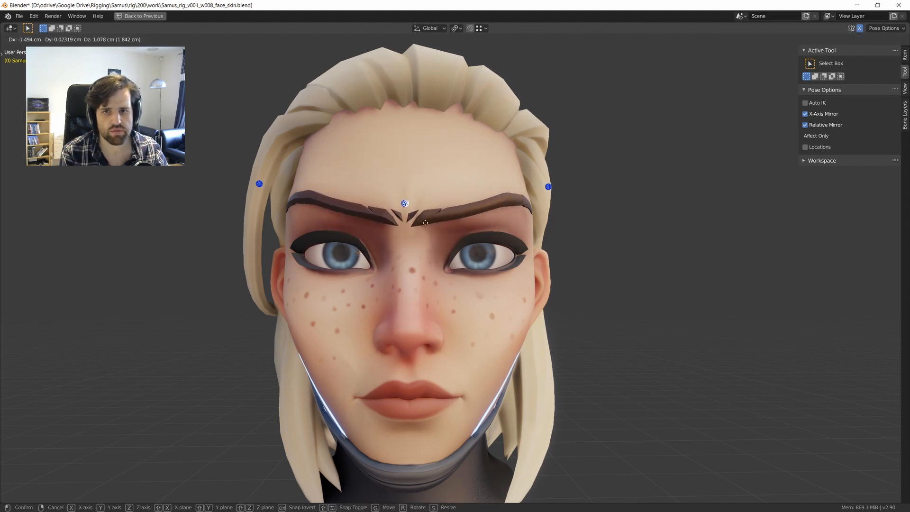
{"action": "left_click", "coordinate": [438, 232]}
Lower the outer eyebrow controls symmetrically by about 1.4 cm and inspect the brows up close.
{"action": "scroll", "coordinate": [425, 237], "scroll_direction": "down", "scroll_amount": 3}
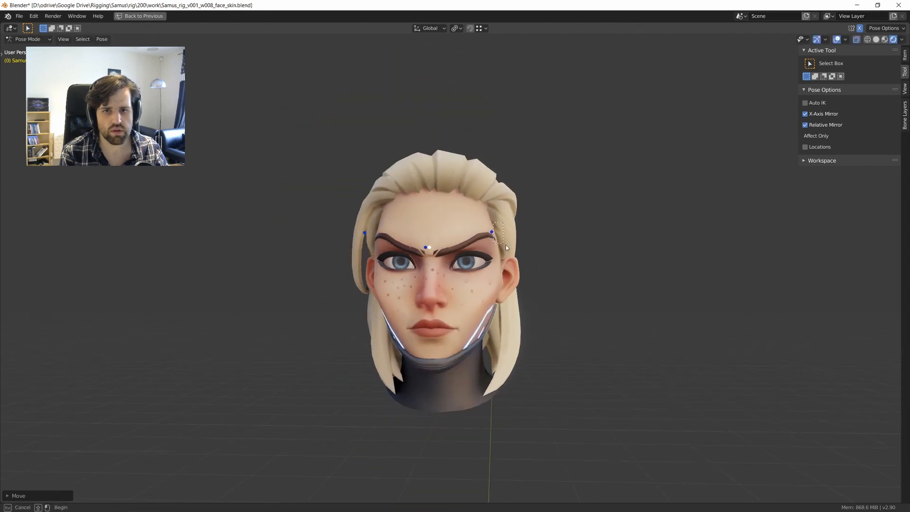
{"action": "left_click_drag", "start_coordinate": [506, 247], "coordinate": [505, 247]}
{"action": "key", "text": "g"}
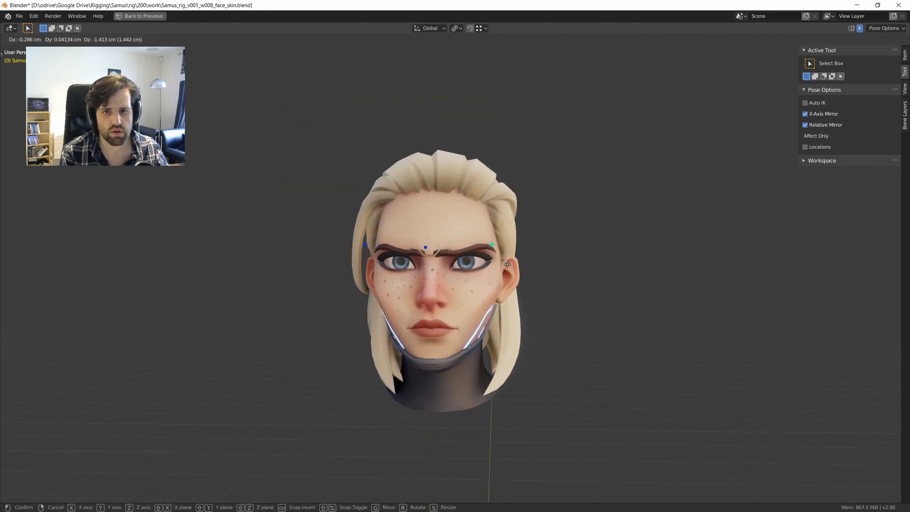
{"action": "left_click", "coordinate": [508, 264]}
{"action": "mouse_move", "coordinate": [508, 264]}
{"action": "middle_mouse_down"}
{"action": "mouse_move", "coordinate": [525, 268]}
{"action": "mouse_move", "coordinate": [479, 267]}
{"action": "mouse_move", "coordinate": [497, 267]}
{"action": "middle_mouse_up"}
{"action": "scroll", "coordinate": [515, 272], "scroll_direction": "up", "scroll_amount": 6}
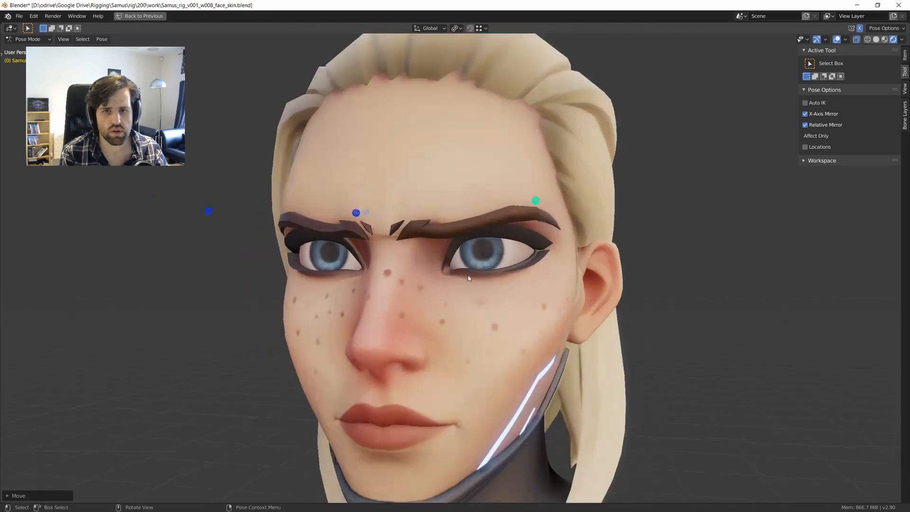
Raise the inner eyebrow controls about 2 cm into a worried expression, and return all eyebrow controls to their rest position.
{"action": "scroll", "coordinate": [468, 279], "scroll_direction": "down", "scroll_amount": 3}
{"action": "key", "text": "g"}
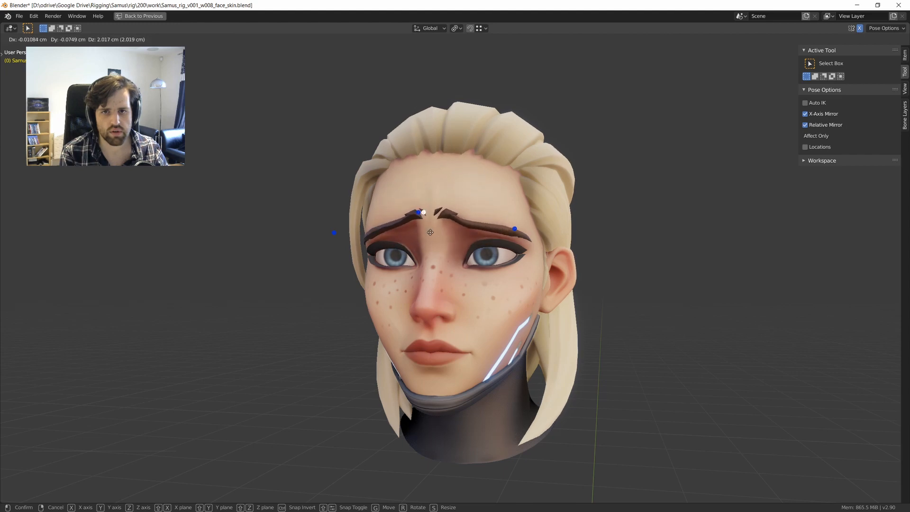
{"action": "left_click", "coordinate": [431, 232]}
{"action": "scroll", "coordinate": [442, 252], "scroll_direction": "down", "scroll_amount": 3}
{"action": "scroll", "coordinate": [445, 255], "scroll_direction": "up", "scroll_amount": 5}
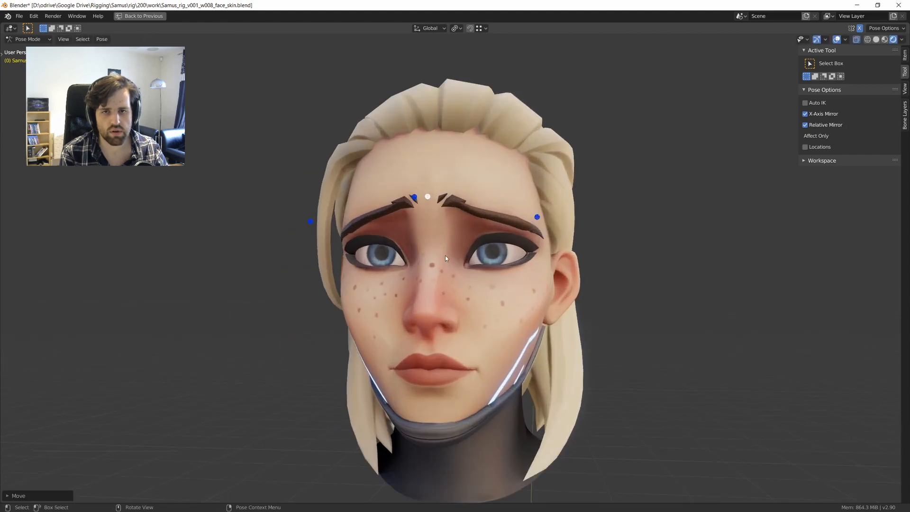
{"action": "key", "text": "ctrl+z"}
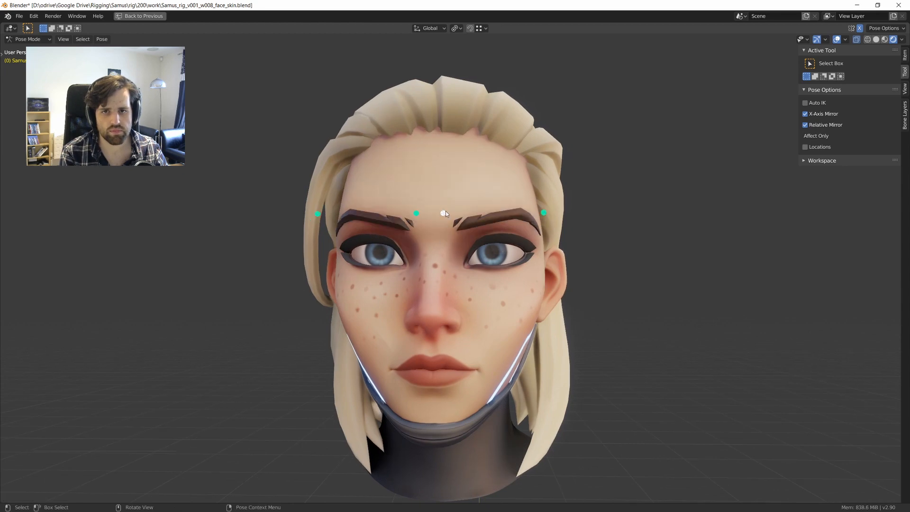
Try pulling the inner eyebrow controls together by about 2.3 cm, checking the brow overlap in front view.
{"action": "left_click_drag", "start_coordinate": [445, 213], "coordinate": [427, 193]}
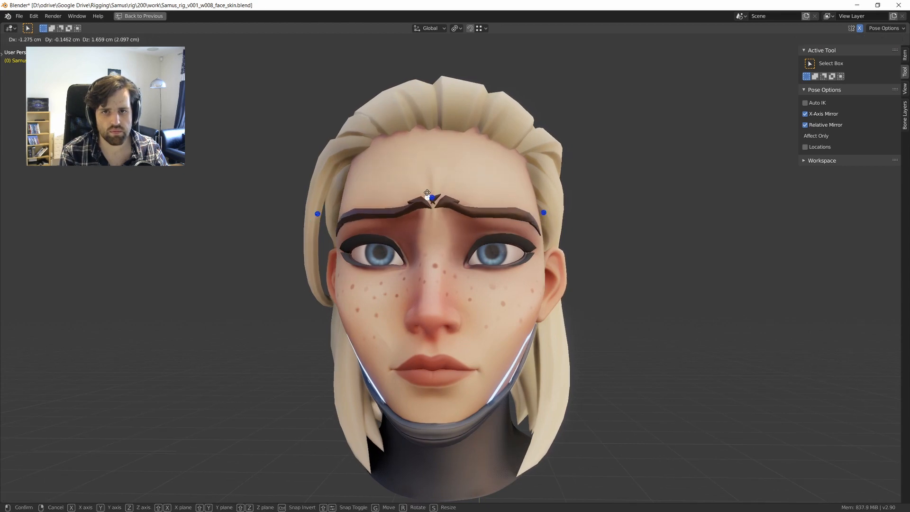
{"action": "right_click", "coordinate": [436, 204]}
{"action": "middle_click_drag", "start_coordinate": [437, 208], "coordinate": [474, 222]}
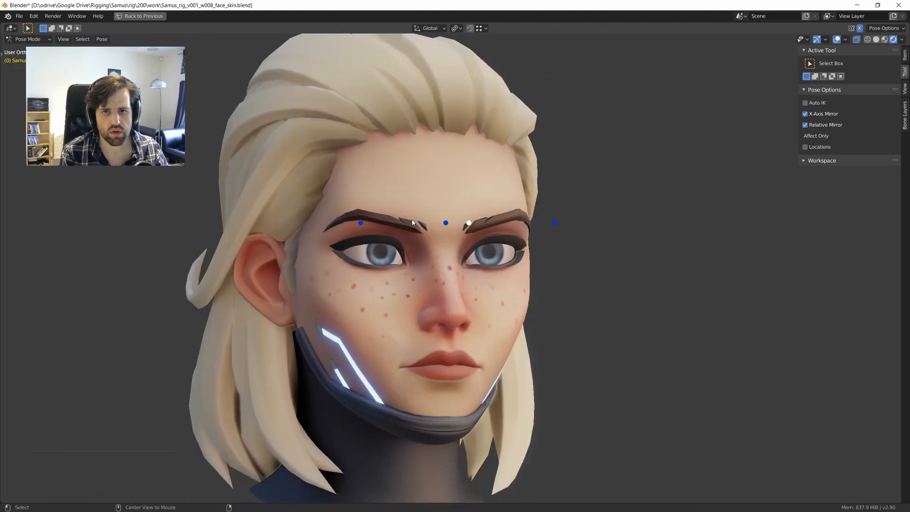
{"action": "key", "text": "KP_1"}
{"action": "key", "text": "g"}
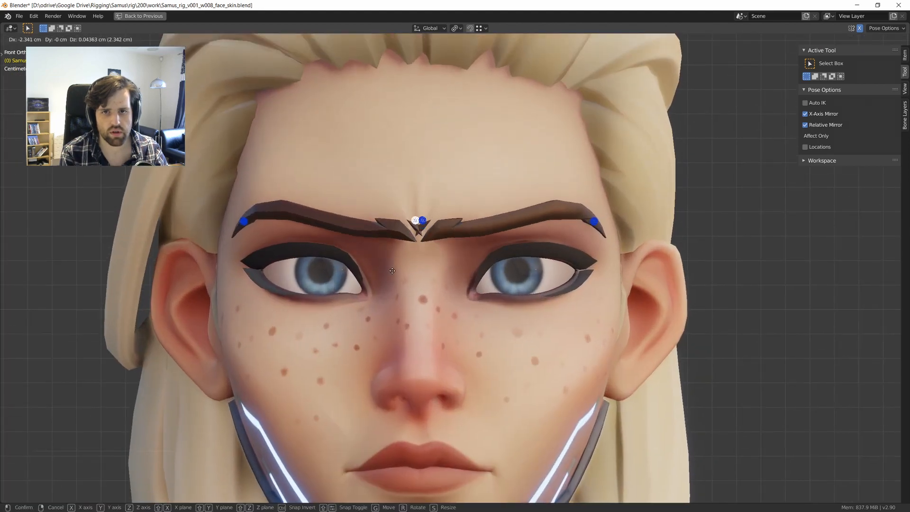
{"action": "right_click", "coordinate": [408, 261]}
Move the mirrored inner eyebrow controls inward until the brow tips meet above the nose.
{"action": "scroll", "coordinate": [410, 262], "scroll_direction": "down", "scroll_amount": 2}
{"action": "middle_click_drag", "start_coordinate": [411, 263], "coordinate": [418, 231]}
{"action": "key", "text": "g"}
{"action": "right_click", "coordinate": [400, 224]}
{"action": "left_click", "coordinate": [419, 231]}
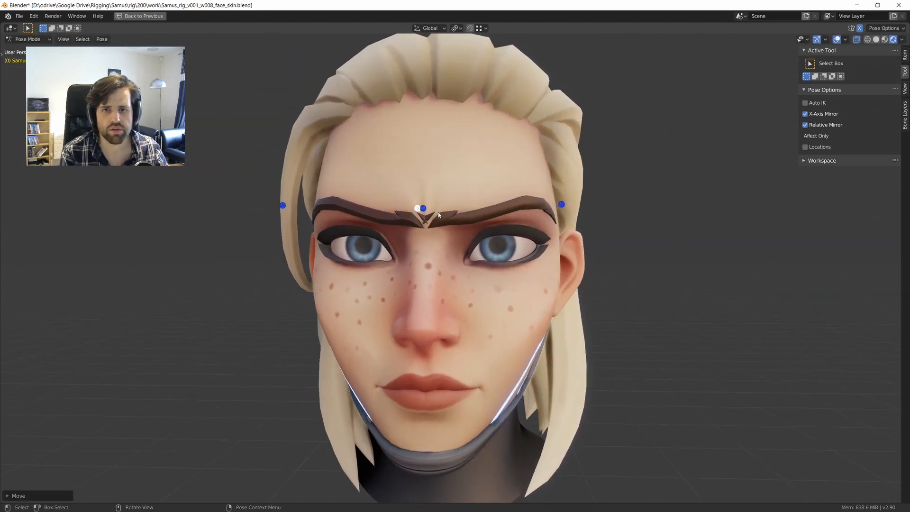
Clear the location of the inner eyebrow controls on both sides so the brows are at rest.
{"action": "key", "text": "alt+g"}
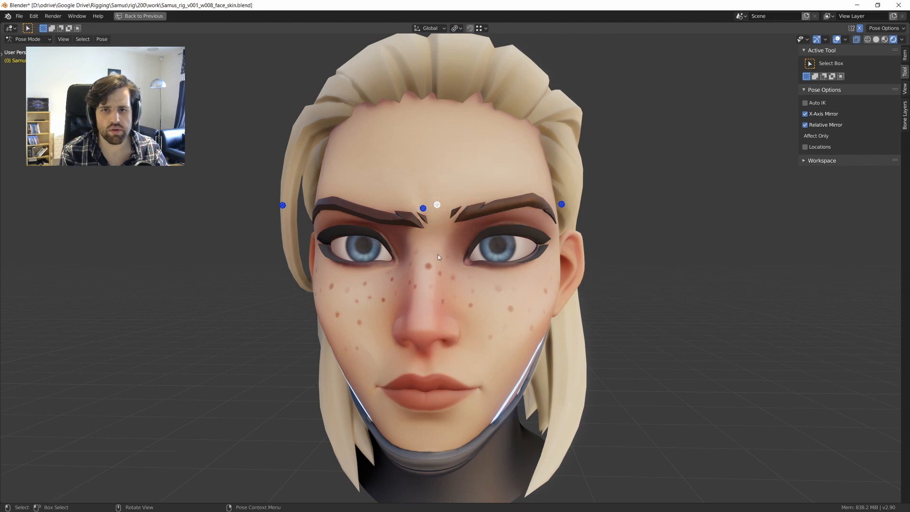
{"action": "key", "text": "a"}
{"action": "key", "text": "a"}
{"action": "key", "text": "alt+g"}
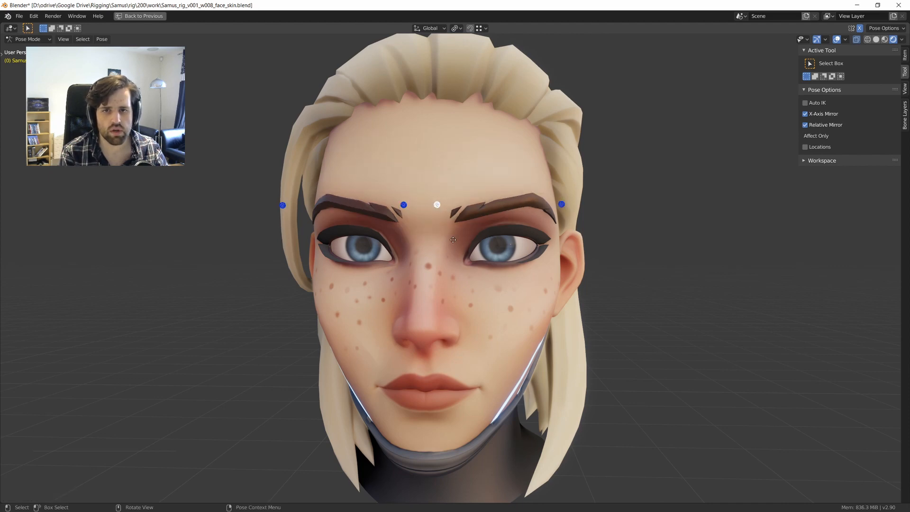
Try moving the inner eyebrow controls inward and up by about 1.9 cm into a worried expression.
{"action": "key", "text": "g"}
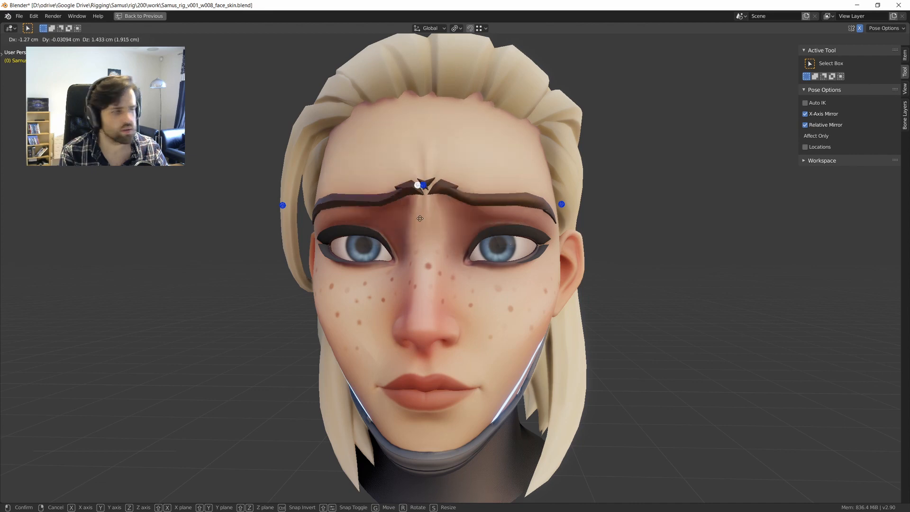
{"action": "right_click", "coordinate": [420, 219]}
{"action": "middle_click_drag", "start_coordinate": [420, 218], "coordinate": [425, 217]}
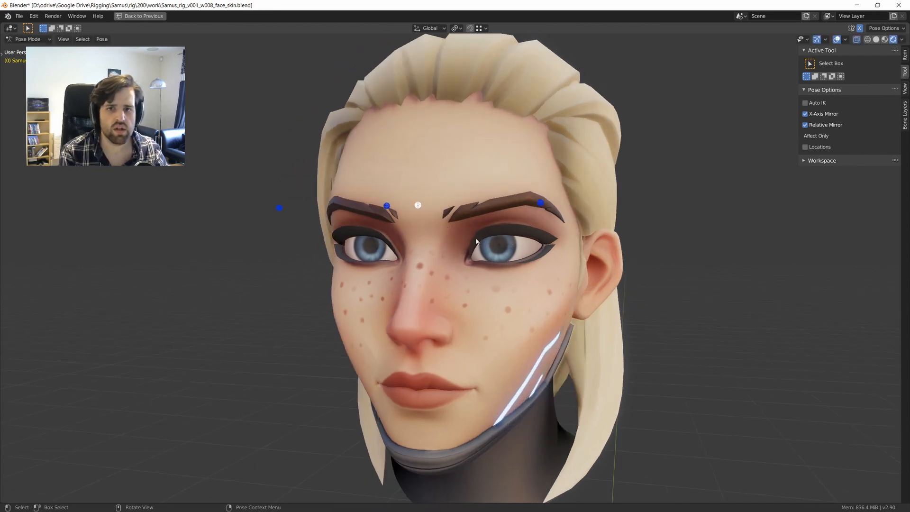
{"action": "mouse_move", "coordinate": [443, 230]}
{"action": "middle_mouse_down"}
{"action": "mouse_move", "coordinate": [428, 213]}
{"action": "mouse_move", "coordinate": [446, 235]}
{"action": "middle_mouse_up"}
{"action": "key", "text": "g"}
{"action": "right_click", "coordinate": [445, 213]}
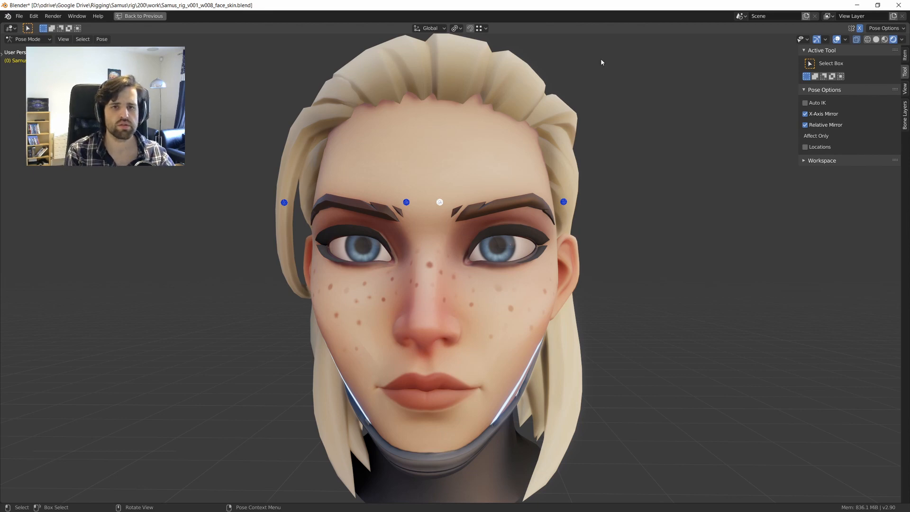
Lower the mirrored outer eyebrow controls to test the drooping outer brows from a three-quarter view.
{"action": "scroll", "coordinate": [519, 187], "scroll_direction": "down", "scroll_amount": 3}
{"action": "scroll", "coordinate": [519, 187], "scroll_direction": "up", "scroll_amount": 3}
{"action": "middle_click_drag", "start_coordinate": [519, 189], "coordinate": [512, 205]}
{"action": "left_click_drag", "start_coordinate": [561, 230], "coordinate": [560, 231]}
{"action": "key", "text": "g"}
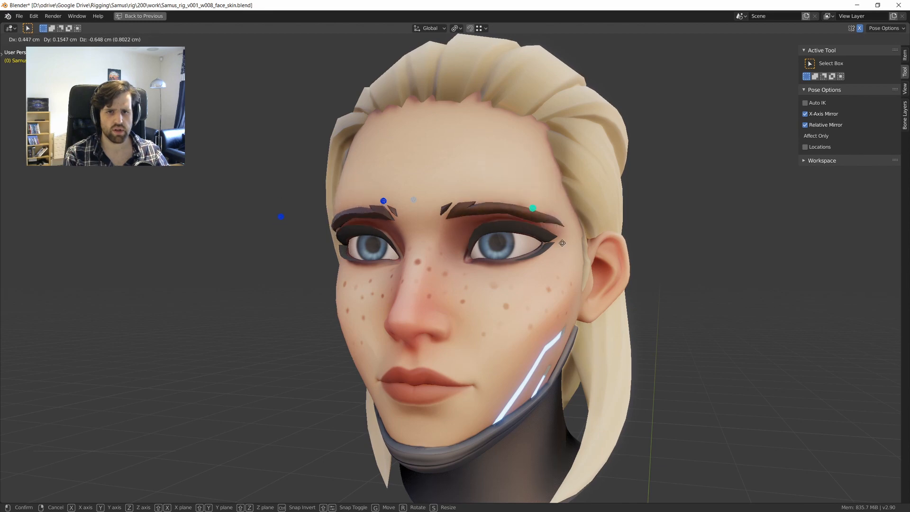
{"action": "left_click", "coordinate": [563, 259]}
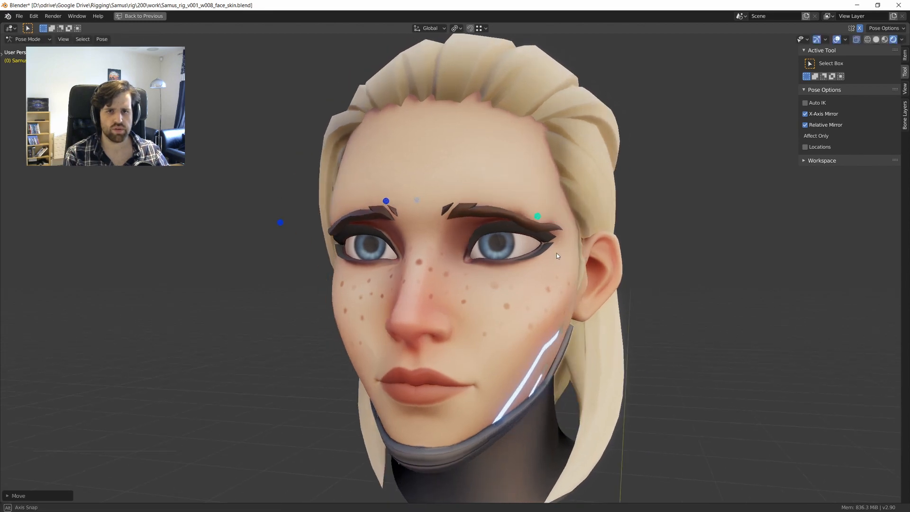
Raise the outer eyebrow controls by about 2 cm, bring them back down, and try raising them again slightly.
{"action": "middle_click_drag", "start_coordinate": [555, 255], "coordinate": [580, 256]}
{"action": "key", "text": "g"}
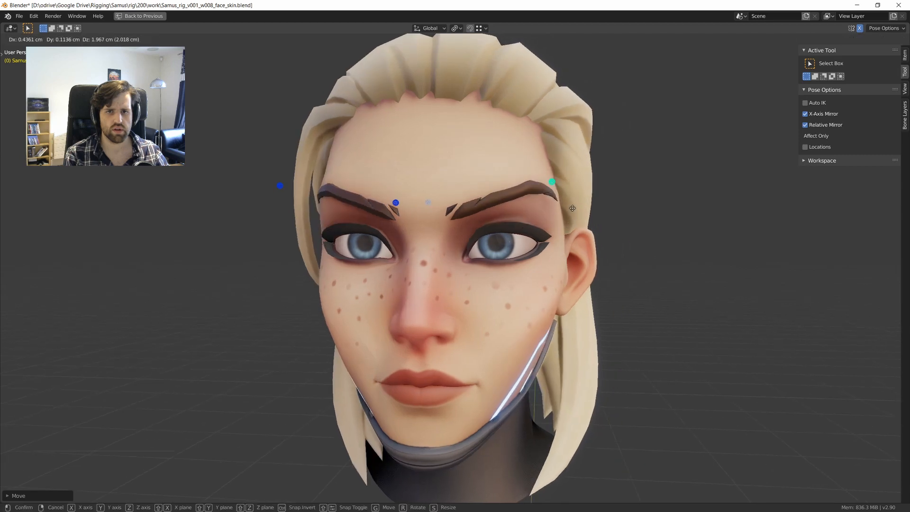
{"action": "left_click", "coordinate": [585, 216]}
{"action": "scroll", "coordinate": [561, 213], "scroll_direction": "down", "scroll_amount": 4}
{"action": "middle_click_drag", "start_coordinate": [585, 216], "coordinate": [542, 235]}
{"action": "scroll", "coordinate": [567, 212], "scroll_direction": "up", "scroll_amount": 2}
{"action": "key", "text": "g"}
{"action": "left_click", "coordinate": [541, 257]}
{"action": "key", "text": "g"}
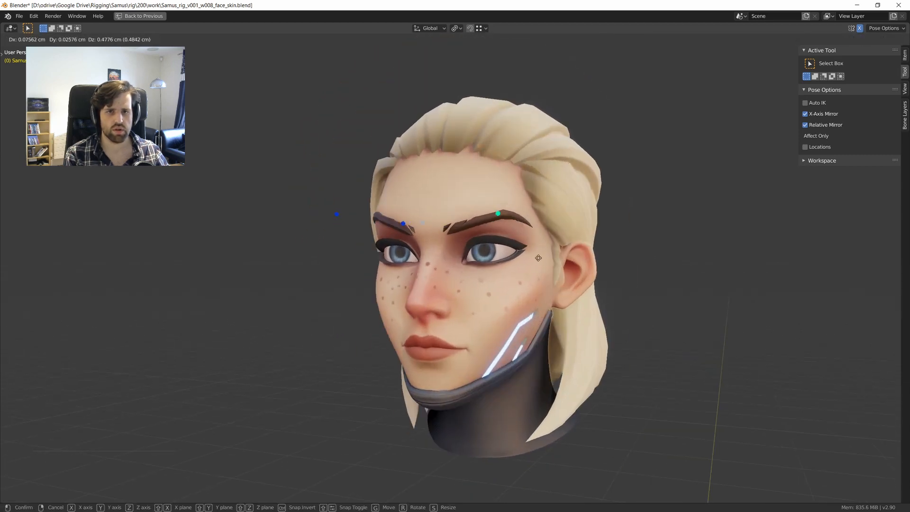
{"action": "right_click", "coordinate": [543, 238]}
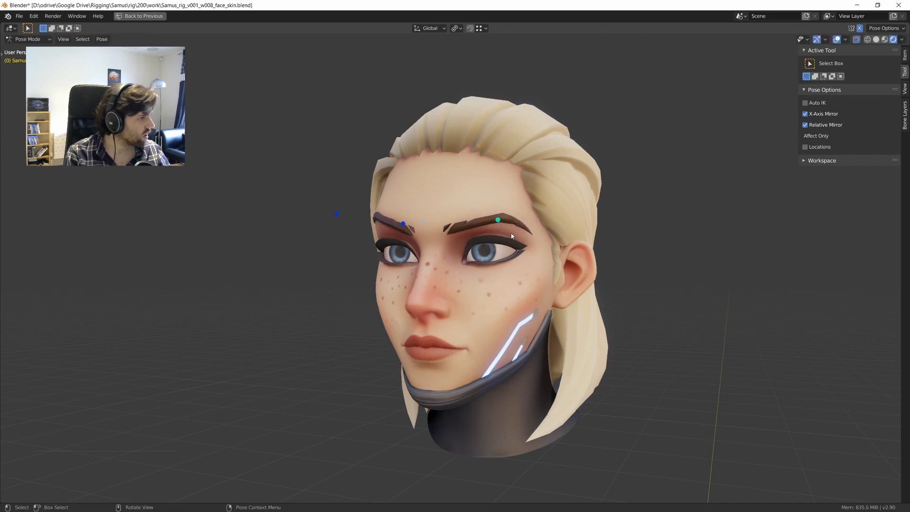
Try moving the inner eyebrow controls inward and down by about 0.6 cm into a frown.
{"action": "middle_click_drag", "start_coordinate": [511, 236], "coordinate": [507, 239]}
{"action": "scroll", "coordinate": [462, 239], "scroll_direction": "up", "scroll_amount": 2}
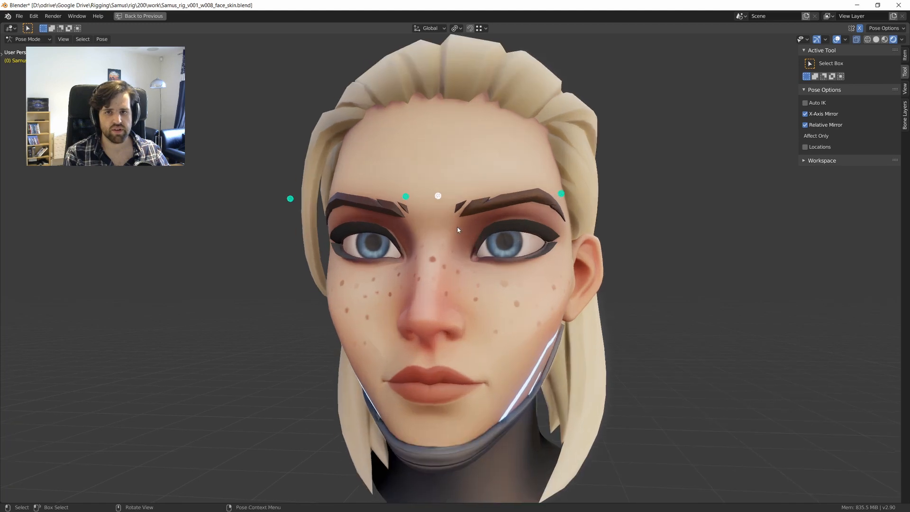
{"action": "left_click", "coordinate": [437, 195]}
{"action": "key", "text": "g"}
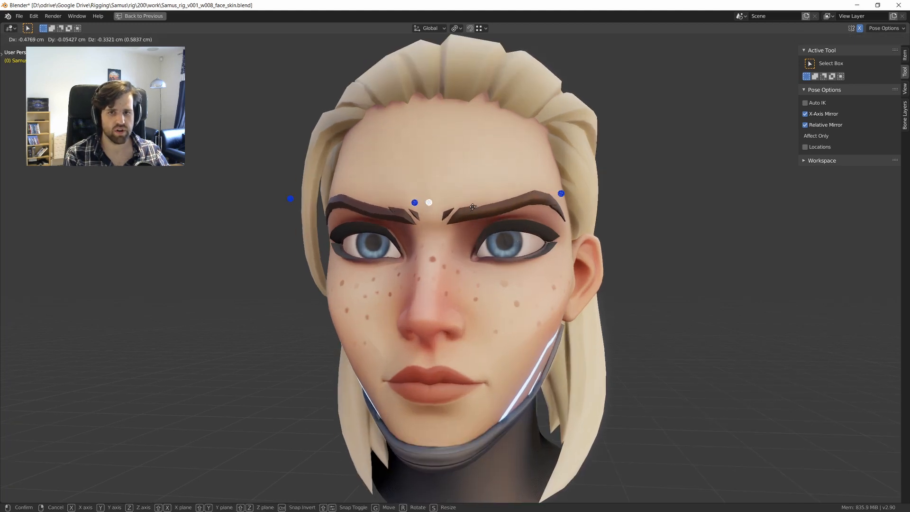
{"action": "right_click", "coordinate": [481, 214]}
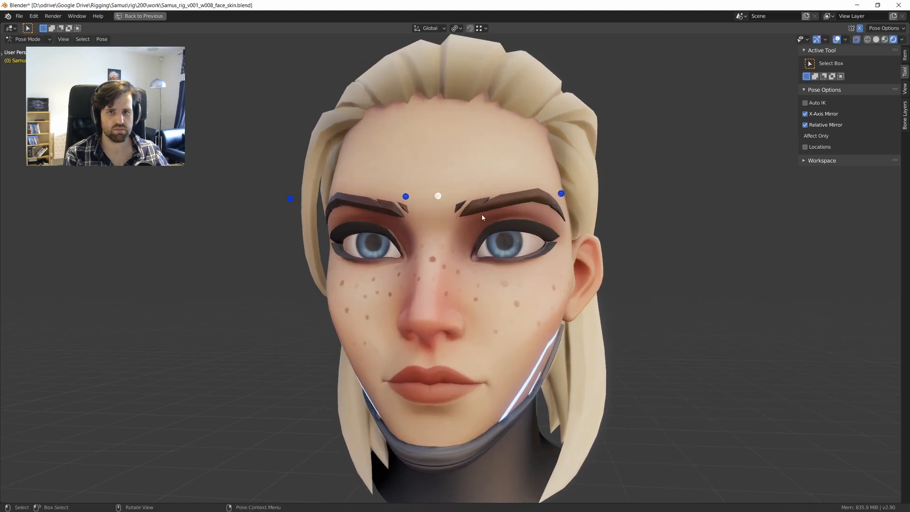
Leave posing, select the eyebrow mesh and open it in Edit Mode.
{"action": "scroll", "coordinate": [482, 214], "scroll_direction": "down", "scroll_amount": 1}
{"action": "middle_click_drag", "start_coordinate": [482, 214], "coordinate": [517, 224]}
{"action": "scroll", "coordinate": [488, 207], "scroll_direction": "up", "scroll_amount": 2}
{"action": "key", "text": "ctrl+Tab"}
{"action": "left_click", "coordinate": [505, 200]}
{"action": "key", "text": "ctrl+Tab"}
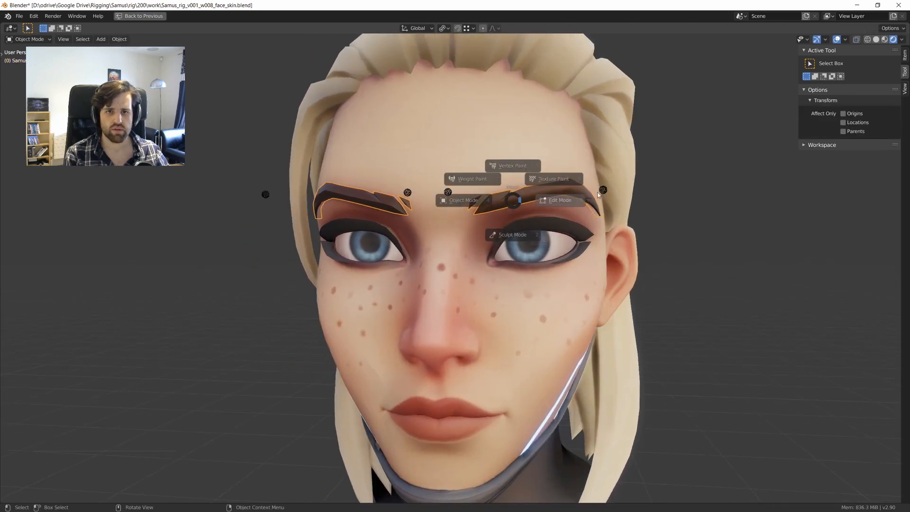
{"action": "left_click", "coordinate": [560, 199]}
Mark the lengthwise middle edge loop of the eyebrow as sharp, return to Object Mode and deselect everything.
{"action": "scroll", "coordinate": [542, 198], "scroll_direction": "up", "scroll_amount": 4}
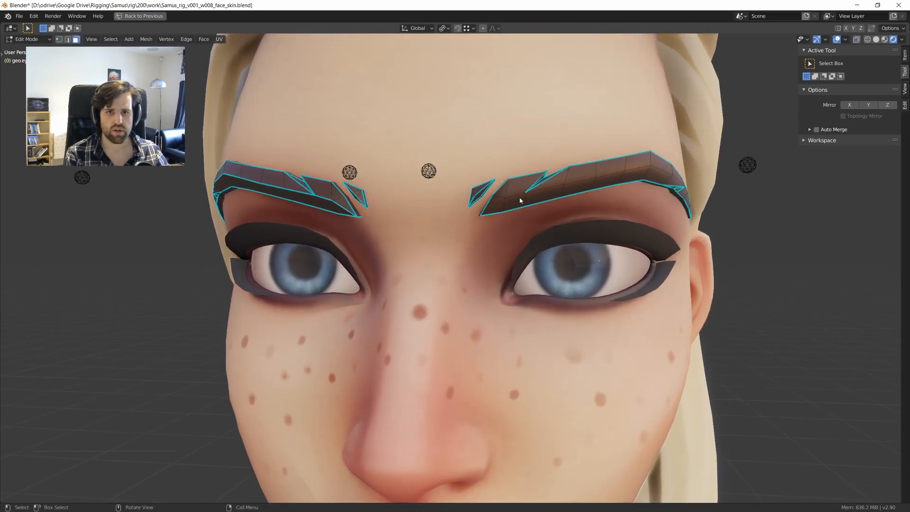
{"action": "key", "text": "2"}
{"action": "left_click", "coordinate": [519, 190], "text": "alt"}
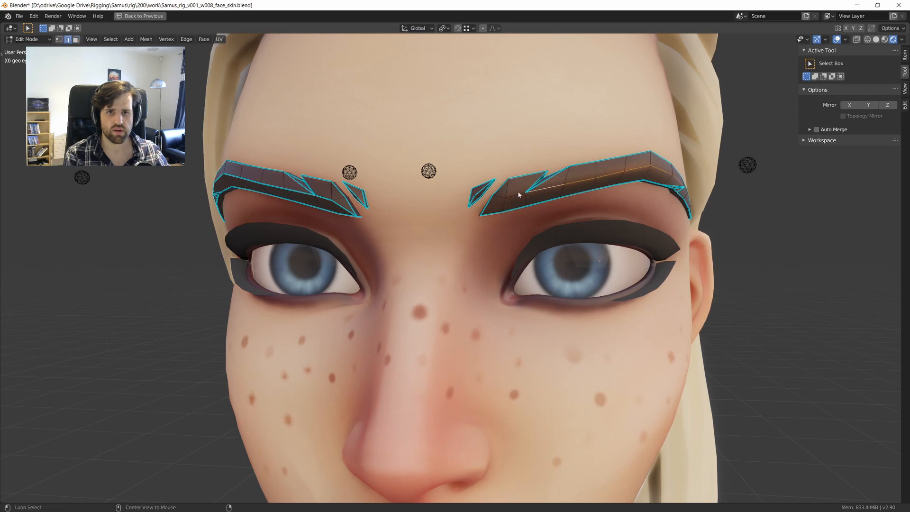
{"action": "middle_click_drag", "start_coordinate": [502, 197], "coordinate": [544, 201]}
{"action": "right_click", "coordinate": [544, 201]}
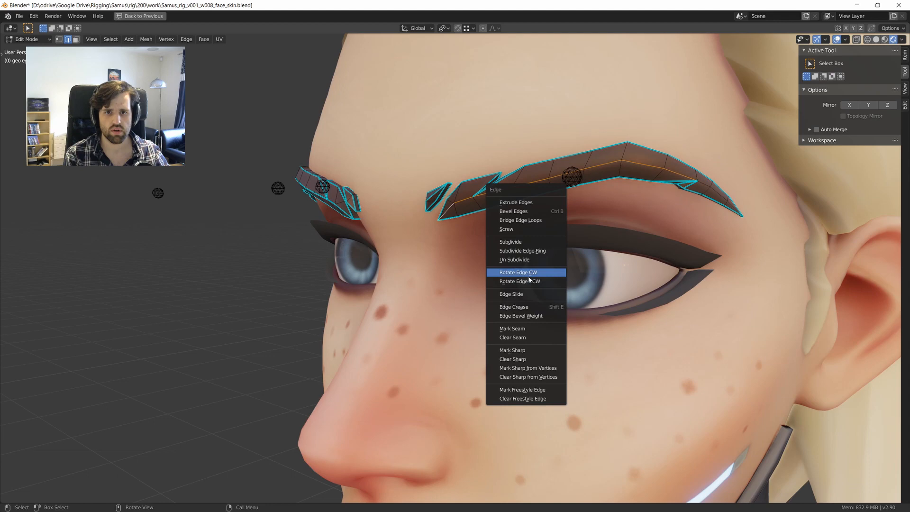
{"action": "left_click", "coordinate": [526, 351]}
{"action": "key", "text": "Tab"}
{"action": "scroll", "coordinate": [431, 245], "scroll_direction": "down", "scroll_amount": 3}
{"action": "middle_click_drag", "start_coordinate": [431, 245], "coordinate": [469, 233]}
{"action": "key", "text": "alt+a"}
{"action": "scroll", "coordinate": [467, 241], "scroll_direction": "down", "scroll_amount": 1}
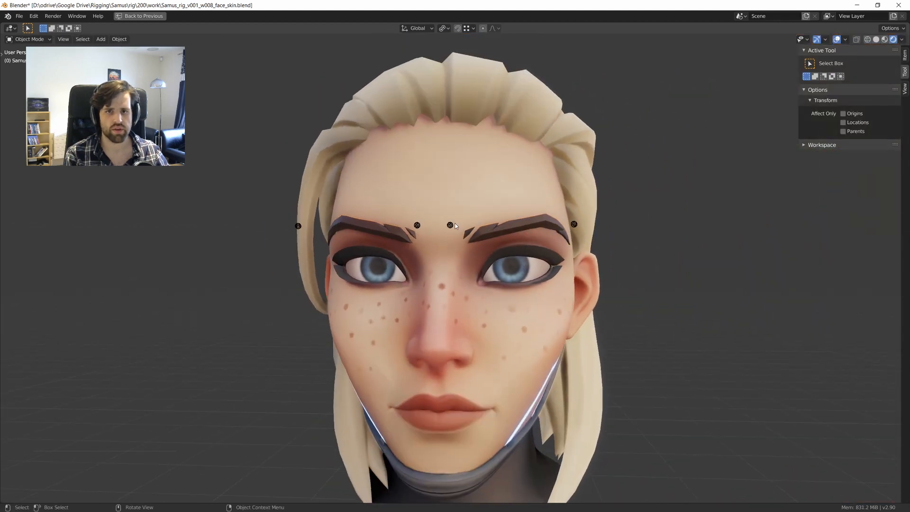
Go back to posing the rig and try lowering the inner eyebrow controls by about 0.5 cm.
{"action": "left_click", "coordinate": [450, 300]}
{"action": "key", "text": "g"}
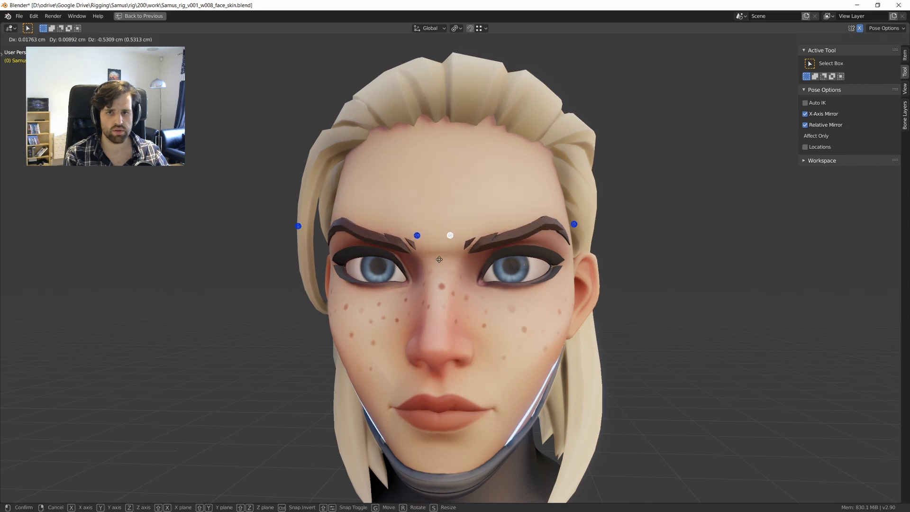
{"action": "right_click", "coordinate": [436, 241]}
{"action": "scroll", "coordinate": [436, 241], "scroll_direction": "down", "scroll_amount": 4}
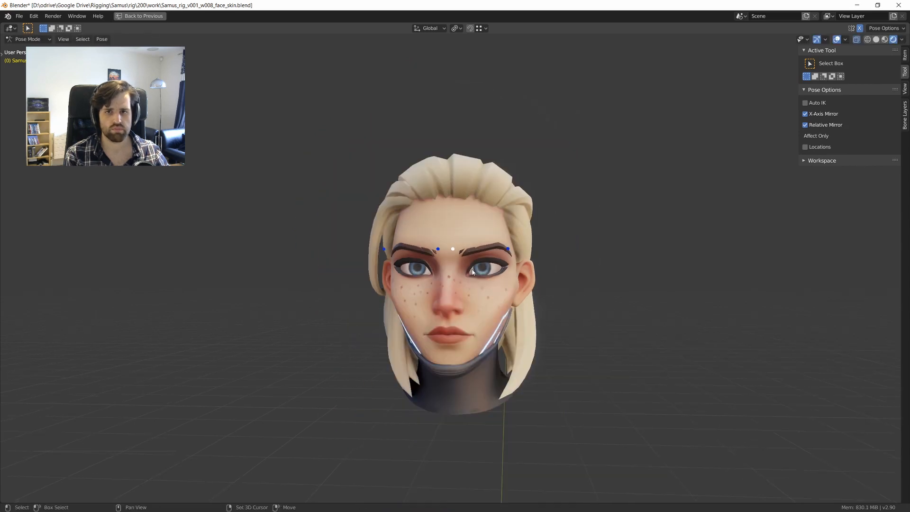
{"action": "middle_click_drag", "start_coordinate": [436, 242], "coordinate": [477, 247]}
Test moving the inner eyebrow controls inward and up by about 1.6 cm, and clear their location.
{"action": "key", "text": "g"}
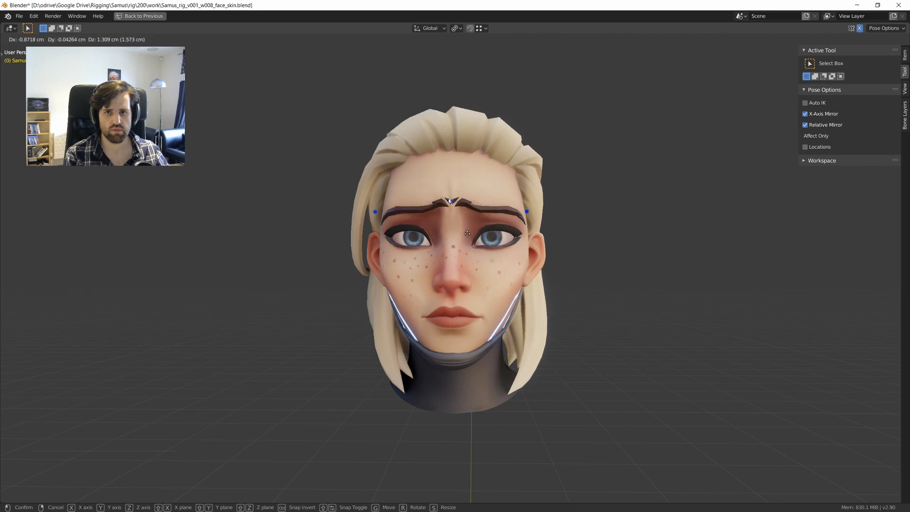
{"action": "left_click", "coordinate": [468, 234]}
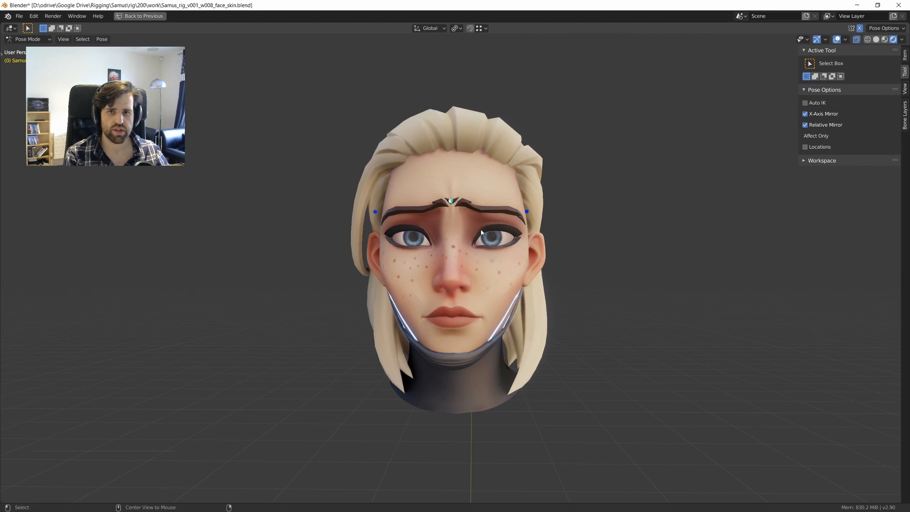
{"action": "key", "text": "alt+g"}
Test the outer eyebrow controls by moving them up and down in a three-quarter view.
{"action": "middle_click_drag", "start_coordinate": [481, 232], "coordinate": [506, 245]}
{"action": "key", "text": "g"}
{"action": "left_click", "coordinate": [495, 241]}
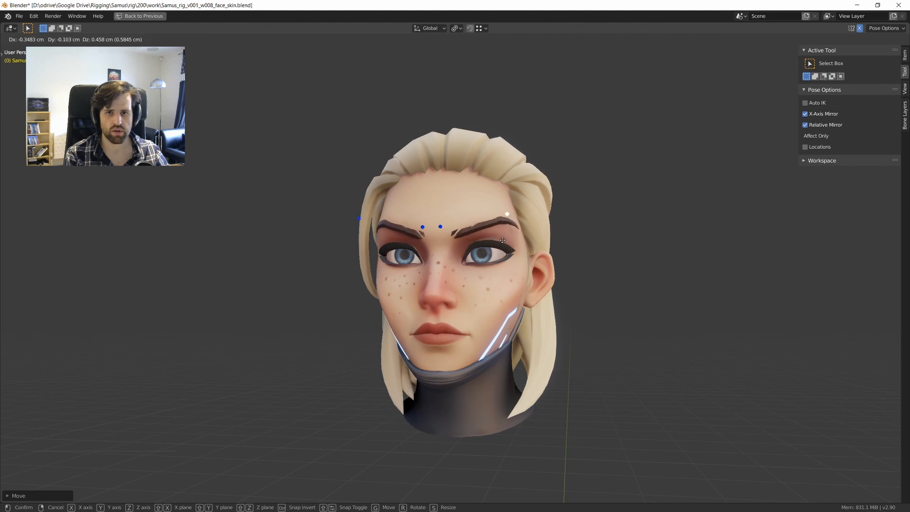
{"action": "left_click", "coordinate": [493, 265]}
Lower the outer eyebrow controls, try raising them by about 1.3 cm, and undo the lowering.
{"action": "scroll", "coordinate": [521, 264], "scroll_direction": "up", "scroll_amount": 2}
{"action": "middle_click_drag", "start_coordinate": [493, 265], "coordinate": [452, 229]}
{"action": "scroll", "coordinate": [536, 231], "scroll_direction": "down", "scroll_amount": 1}
{"action": "middle_click_drag", "start_coordinate": [522, 236], "coordinate": [487, 245]}
{"action": "scroll", "coordinate": [474, 248], "scroll_direction": "up", "scroll_amount": 1}
{"action": "key", "text": "g"}
{"action": "left_click", "coordinate": [521, 226]}
{"action": "middle_click_drag", "start_coordinate": [460, 246], "coordinate": [479, 247]}
{"action": "key", "text": "g"}
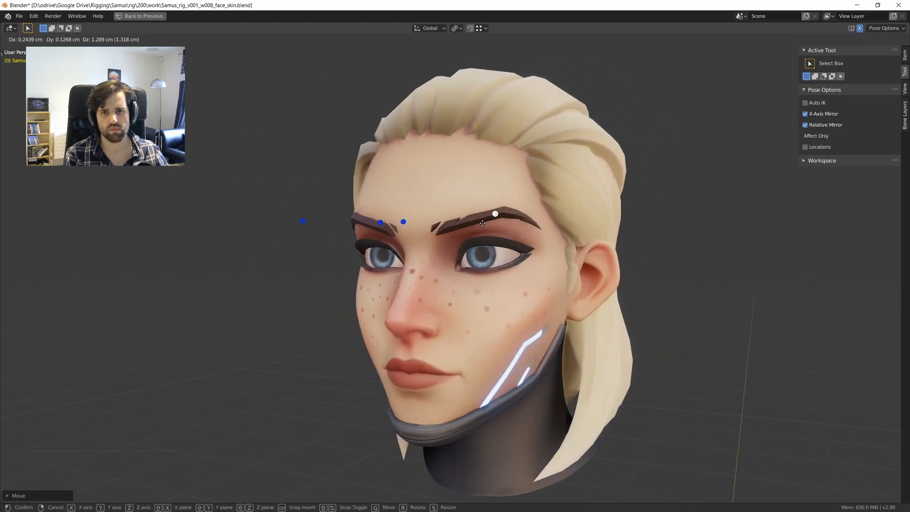
{"action": "right_click", "coordinate": [485, 215]}
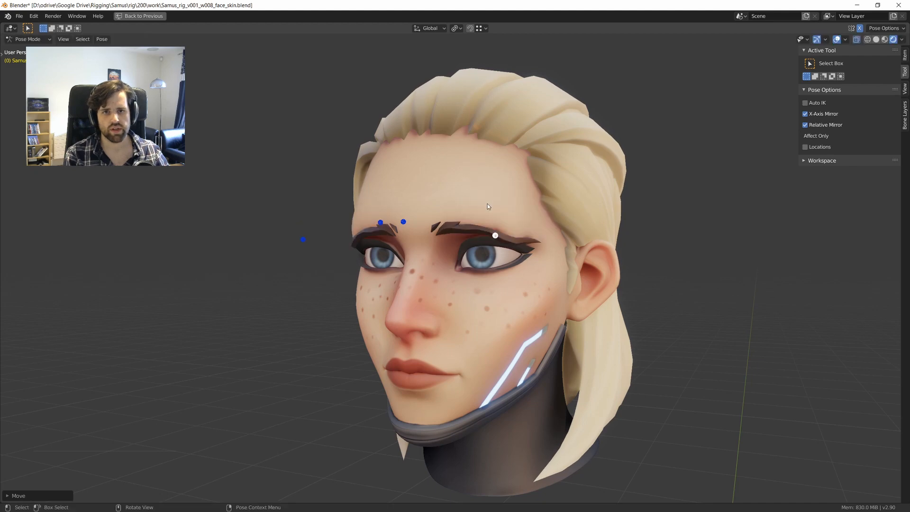
{"action": "key", "text": "ctrl+z"}
Raise the outer eyebrow controls by about 1.2 cm and inspect the lifted brows.
{"action": "key", "text": "g"}
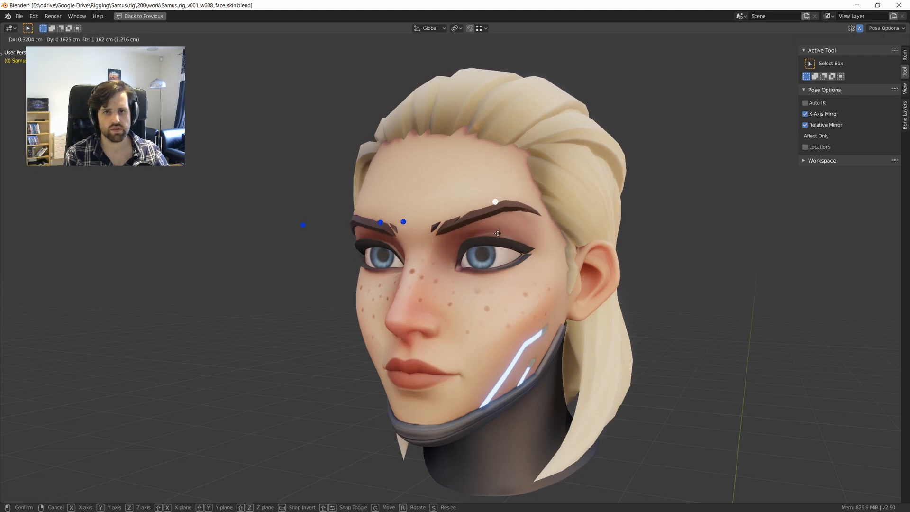
{"action": "left_click", "coordinate": [498, 233]}
{"action": "middle_click_drag", "start_coordinate": [498, 233], "coordinate": [508, 250]}
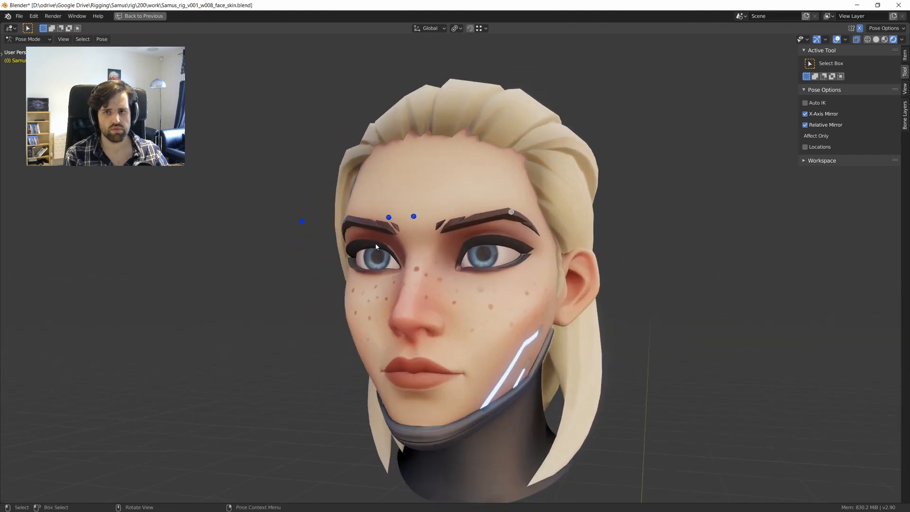
Select the left outer eyebrow control and lower it by about 1.2 cm along the global Z axis.
{"action": "key", "text": "a"}
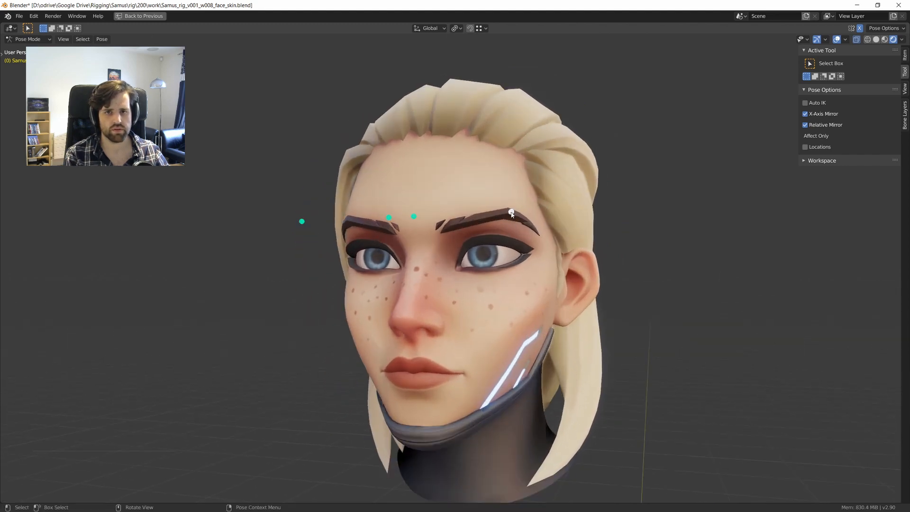
{"action": "left_click", "coordinate": [511, 214]}
{"action": "middle_click_drag", "start_coordinate": [507, 237], "coordinate": [499, 256]}
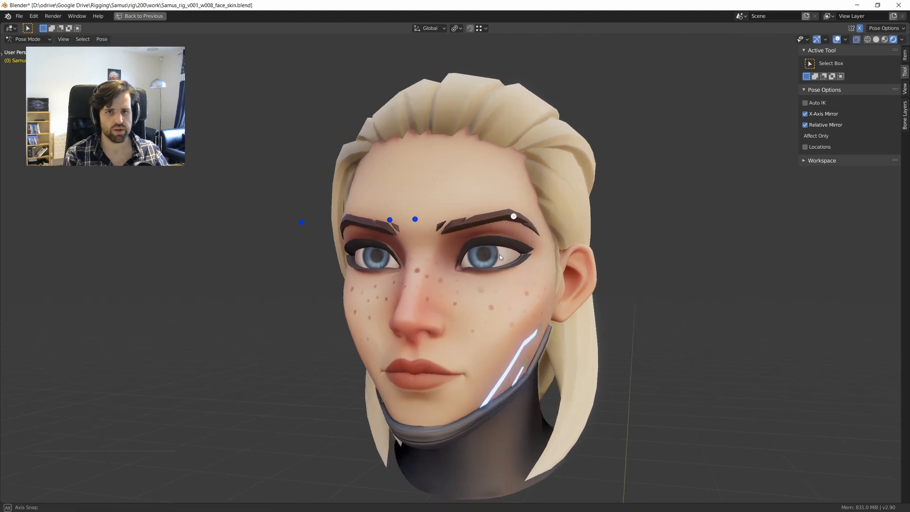
{"action": "scroll", "coordinate": [500, 257], "scroll_direction": "up", "scroll_amount": 2}
{"action": "key", "text": "g"}
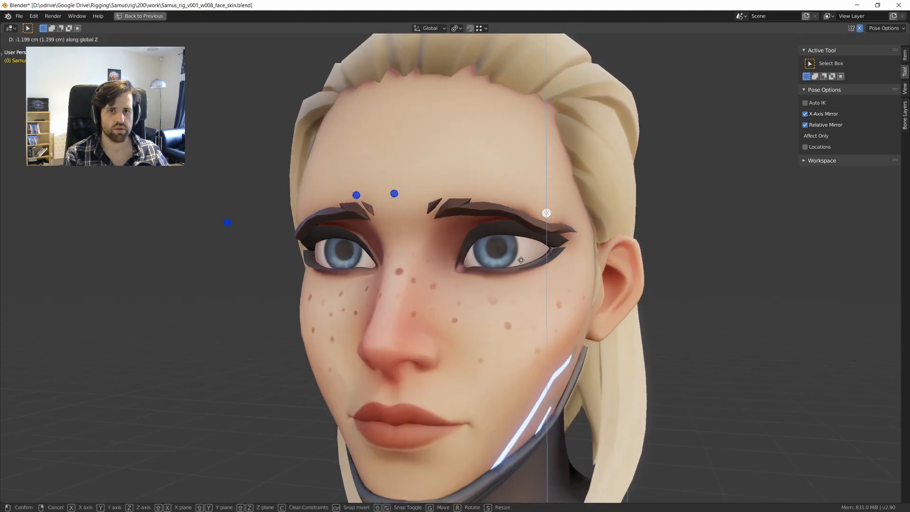
{"action": "left_click", "coordinate": [521, 253]}
Restore the full workspace layout and load the Brow.Outer.Lowerer.R action for editing.
{"action": "key", "text": "ctrl+space"}
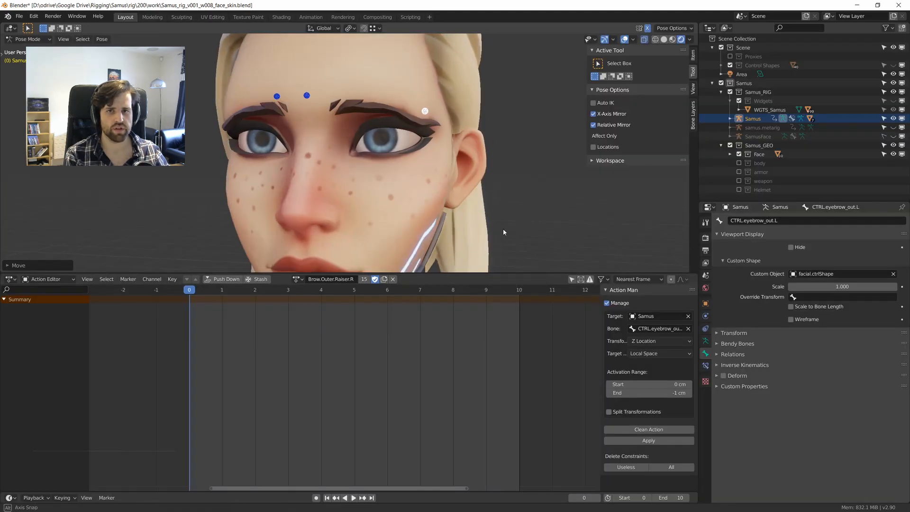
{"action": "left_click", "coordinate": [297, 279]}
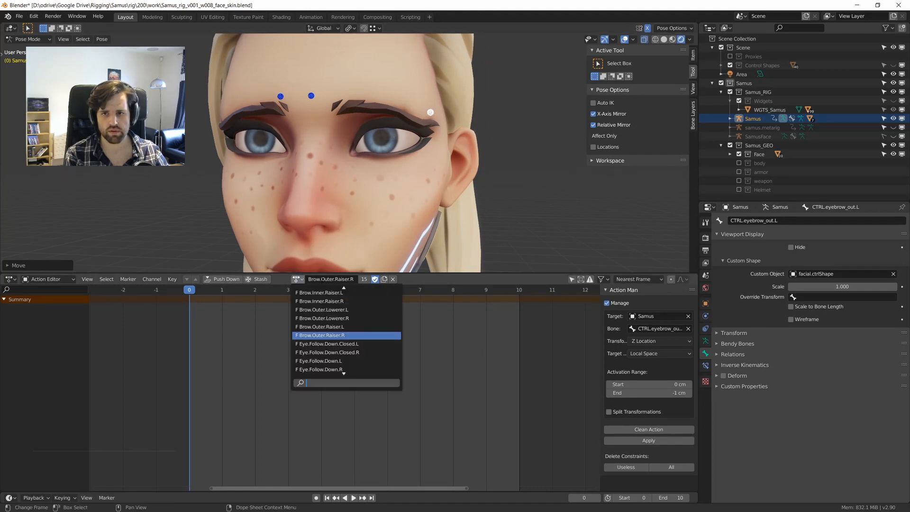
{"action": "type", "text": "Brow"}
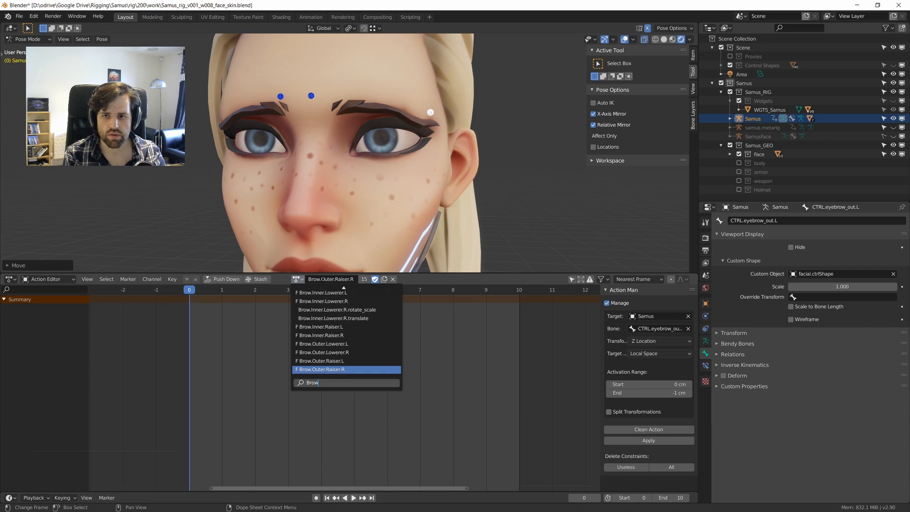
{"action": "type", "text": ".o"}
{"action": "key", "text": "Up"}
{"action": "key", "text": "Up"}
{"action": "key", "text": "Up"}
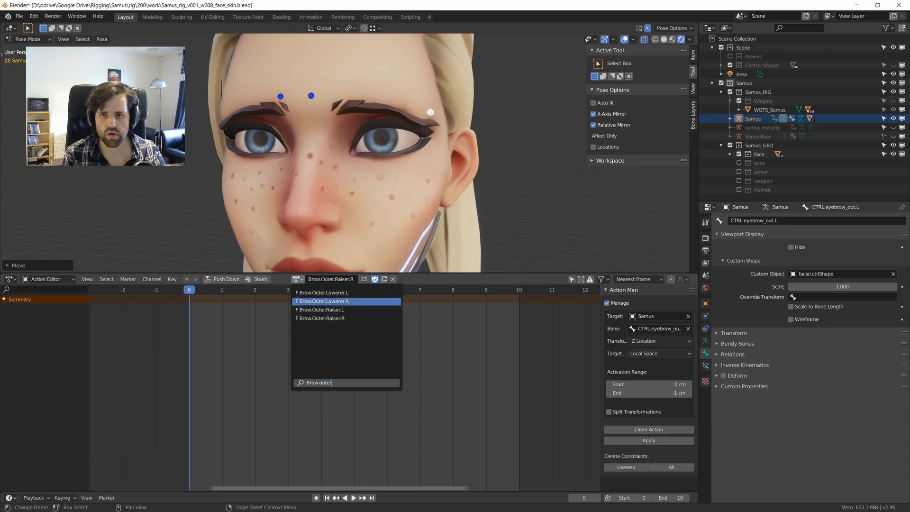
{"action": "key", "text": "Return"}
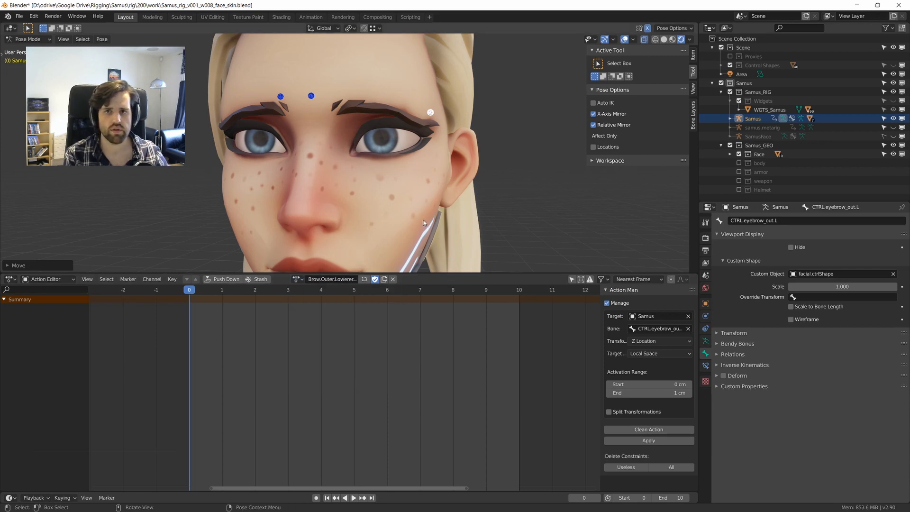
Unhide all of the rig's bones, go to frame 10 of the action and select every bone.
{"action": "key", "text": "alt+h"}
{"action": "left_click_drag", "start_coordinate": [190, 289], "coordinate": [586, 289]}
{"action": "left_click", "coordinate": [469, 141]}
{"action": "key", "text": "a"}
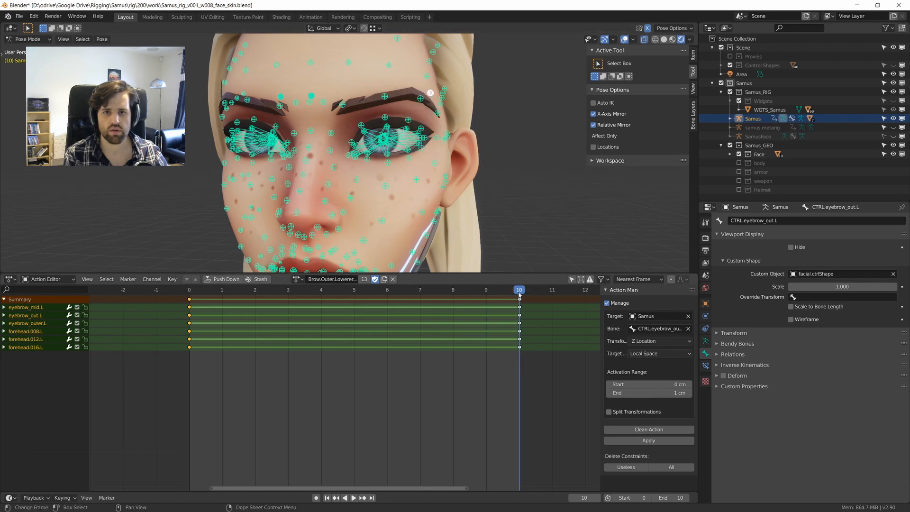
{"action": "middle_click_drag", "start_coordinate": [260, 203], "coordinate": [482, 146]}
{"action": "key", "text": "KP_1"}
{"action": "scroll", "coordinate": [466, 123], "scroll_direction": "up", "scroll_amount": 2}
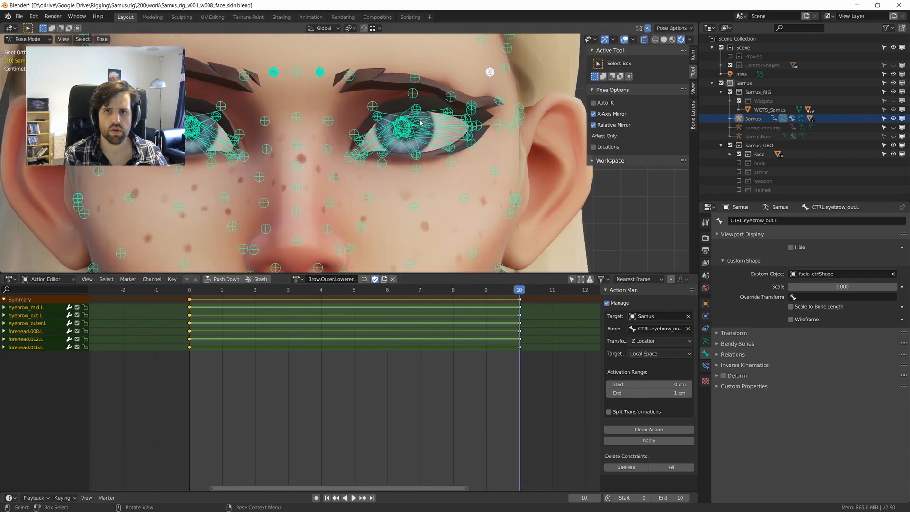
Lower the left mid eyebrow bone (eyebrow_mid.L) by about 0.12 cm along the global Z axis.
{"action": "middle_click_drag", "start_coordinate": [447, 99], "coordinate": [399, 152], "text": "shift"}
{"action": "left_click", "coordinate": [366, 130]}
{"action": "key", "text": "g"}
{"action": "key", "text": "z"}
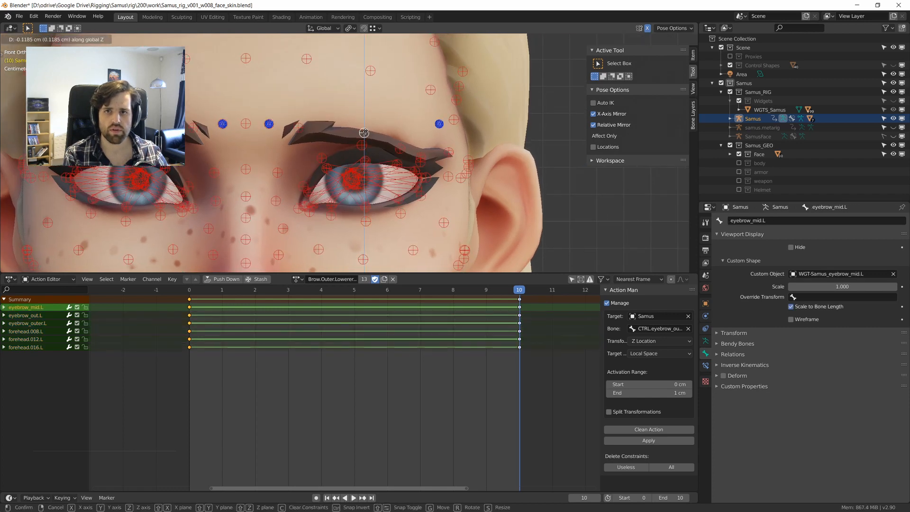
{"action": "left_click", "coordinate": [379, 142]}
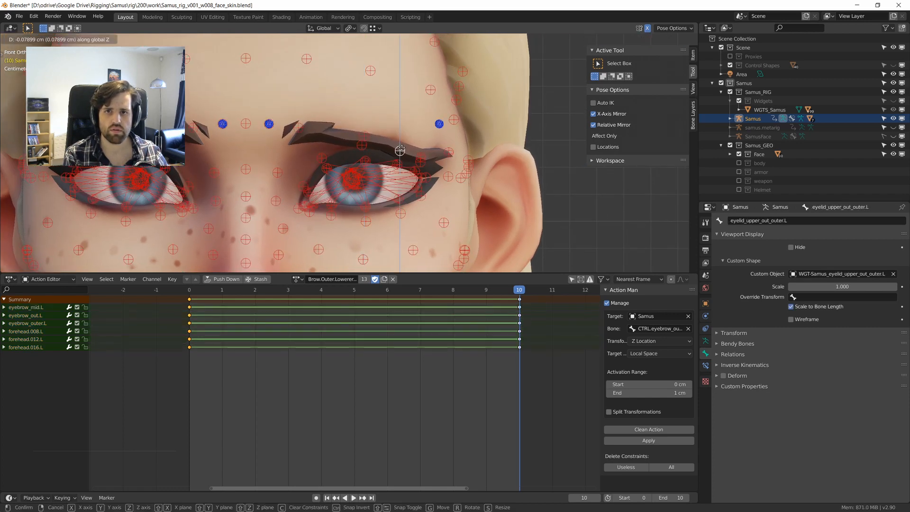
Along global Z, raise eyebrow_out.L by about 0.18 cm and lower eyelid_upper_out_outer.L by about 0.05 cm.
{"action": "left_click", "coordinate": [419, 150]}
{"action": "key", "text": "g"}
{"action": "key", "text": "z"}
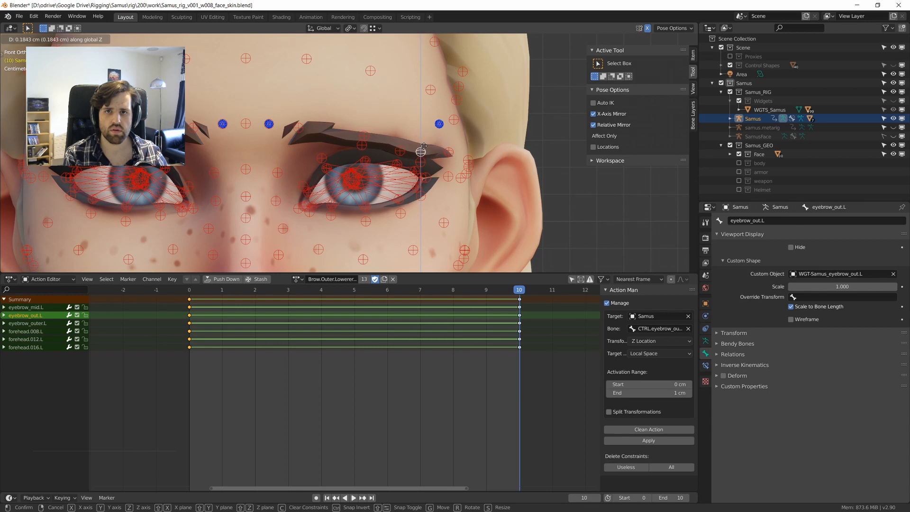
{"action": "left_click", "coordinate": [401, 149]}
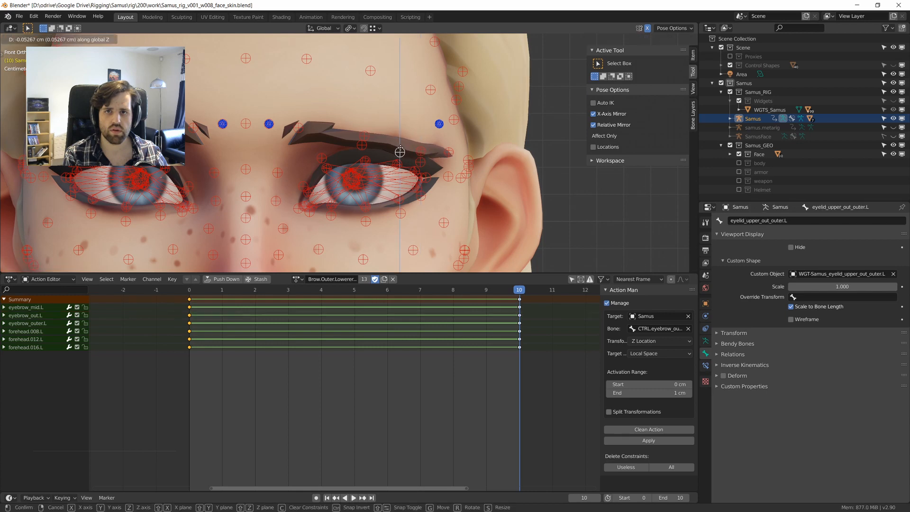
{"action": "left_click", "coordinate": [400, 150]}
Raise the left outer eyebrow bone (eyebrow_out.L) by about 0.1 cm along the global Z axis.
{"action": "middle_click_drag", "start_coordinate": [402, 160], "coordinate": [467, 151]}
{"action": "left_click", "coordinate": [421, 147]}
{"action": "key", "text": "g"}
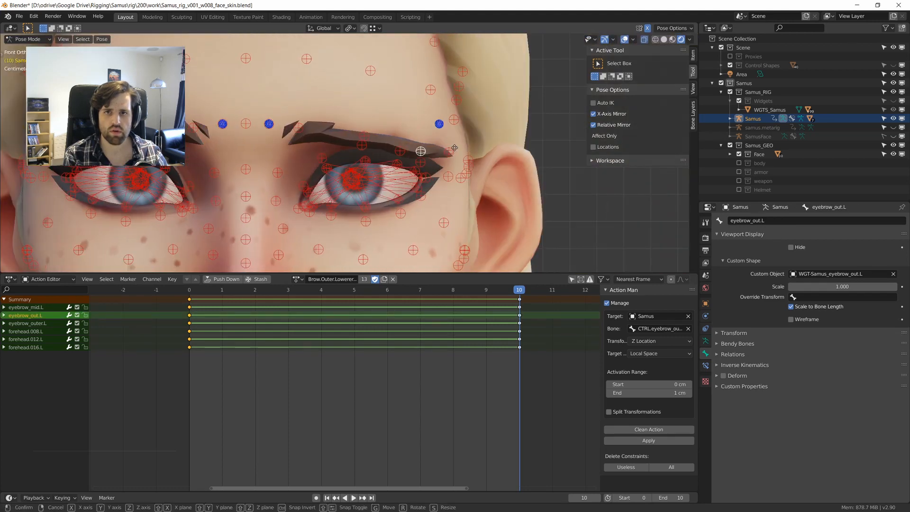
{"action": "key", "text": "z"}
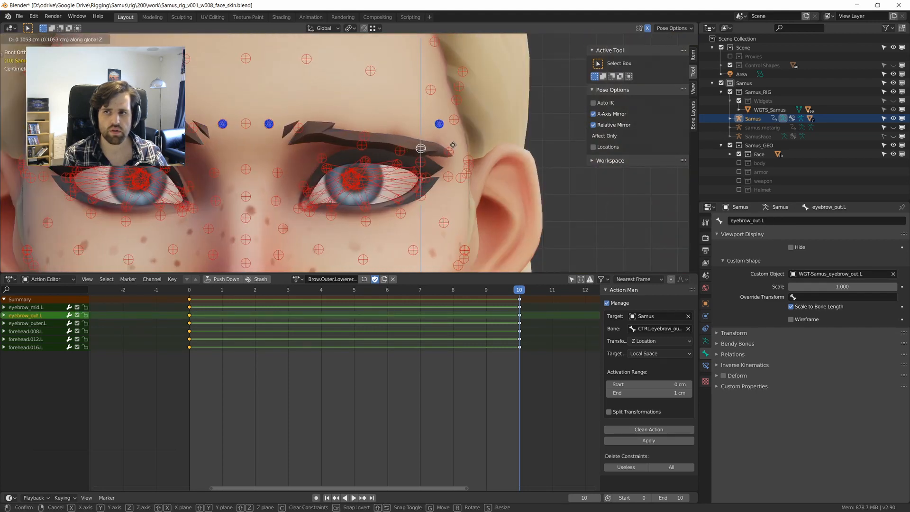
{"action": "left_click", "coordinate": [453, 145]}
{"action": "scroll", "coordinate": [453, 145], "scroll_direction": "down", "scroll_amount": 5}
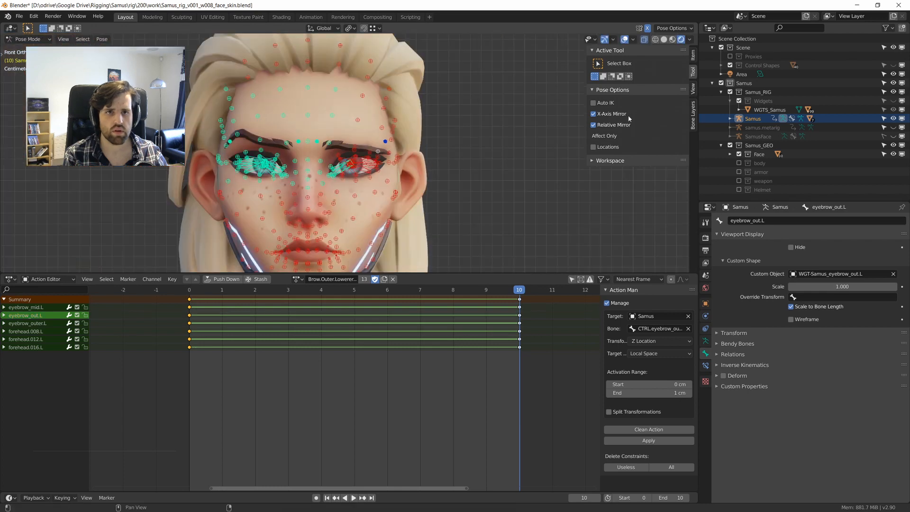
Turn off X-Axis Mirror and inspect the lowered left outer brow from several angles.
{"action": "left_click", "coordinate": [607, 114]}
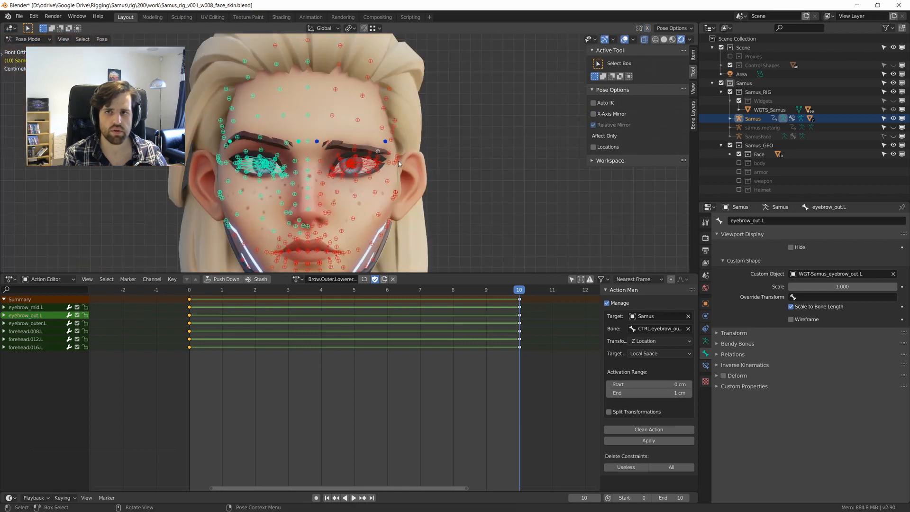
{"action": "scroll", "coordinate": [398, 161], "scroll_direction": "up", "scroll_amount": 6}
{"action": "scroll", "coordinate": [446, 166], "scroll_direction": "down", "scroll_amount": 4}
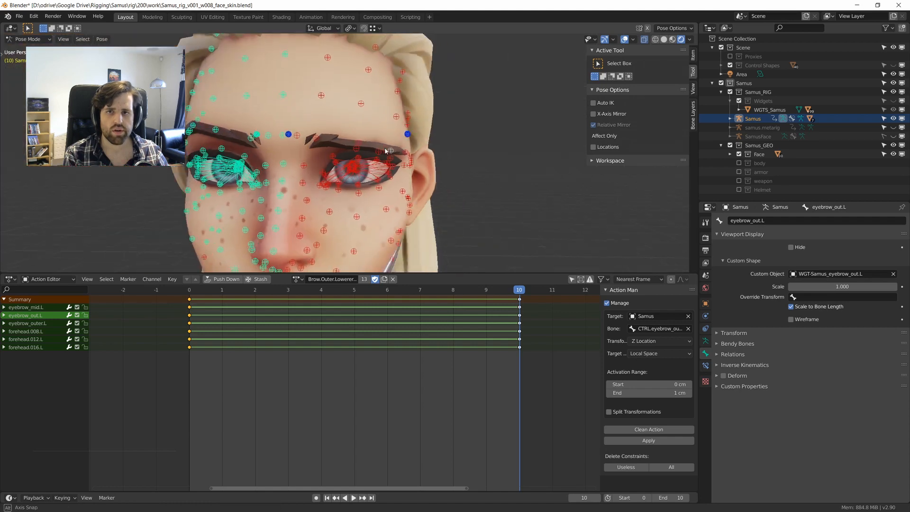
{"action": "middle_click_drag", "start_coordinate": [447, 166], "coordinate": [378, 166]}
{"action": "key", "text": "z"}
{"action": "left_click", "coordinate": [372, 67]}
{"action": "middle_click_drag", "start_coordinate": [374, 128], "coordinate": [397, 149]}
{"action": "scroll", "coordinate": [377, 166], "scroll_direction": "down", "scroll_amount": 4}
{"action": "scroll", "coordinate": [347, 153], "scroll_direction": "up", "scroll_amount": 4}
{"action": "key", "text": "shift+alt+z"}
{"action": "left_click", "coordinate": [396, 149]}
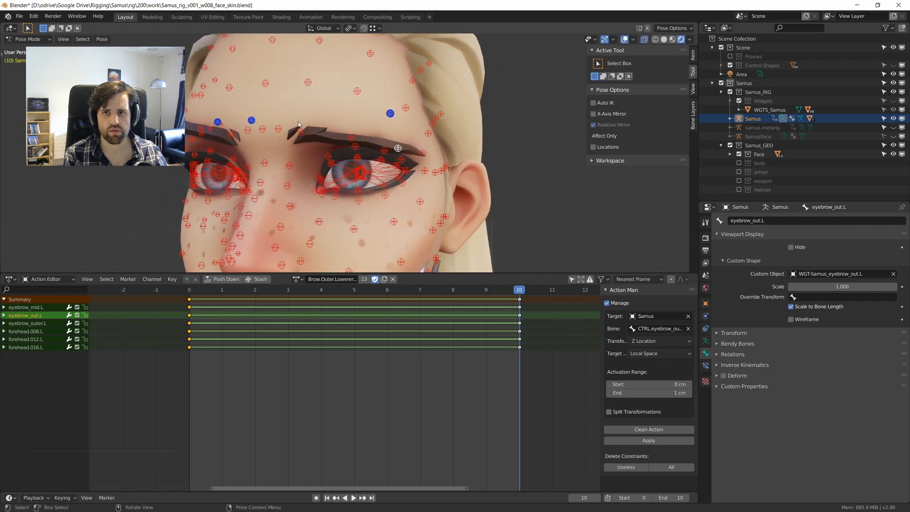
Mark the lowered left eyebrow's slope with freehand annotation lines and undo them.
{"action": "left_click_drag", "start_coordinate": [298, 123], "coordinate": [408, 152]}
{"action": "scroll", "coordinate": [345, 146], "scroll_direction": "down", "scroll_amount": 5}
{"action": "middle_click_drag", "start_coordinate": [345, 146], "coordinate": [364, 147]}
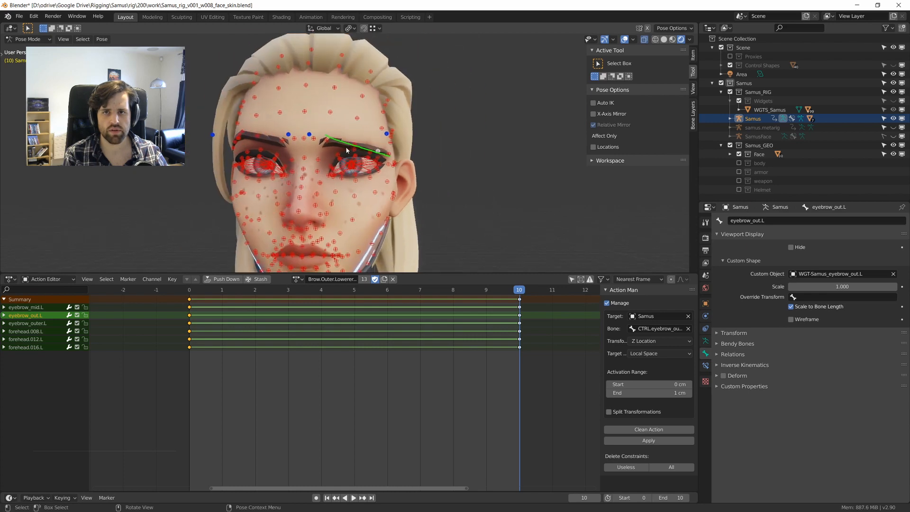
{"action": "key", "text": "ctrl+z"}
{"action": "scroll", "coordinate": [412, 167], "scroll_direction": "up", "scroll_amount": 5}
{"action": "left_click_drag", "start_coordinate": [303, 119], "coordinate": [446, 164]}
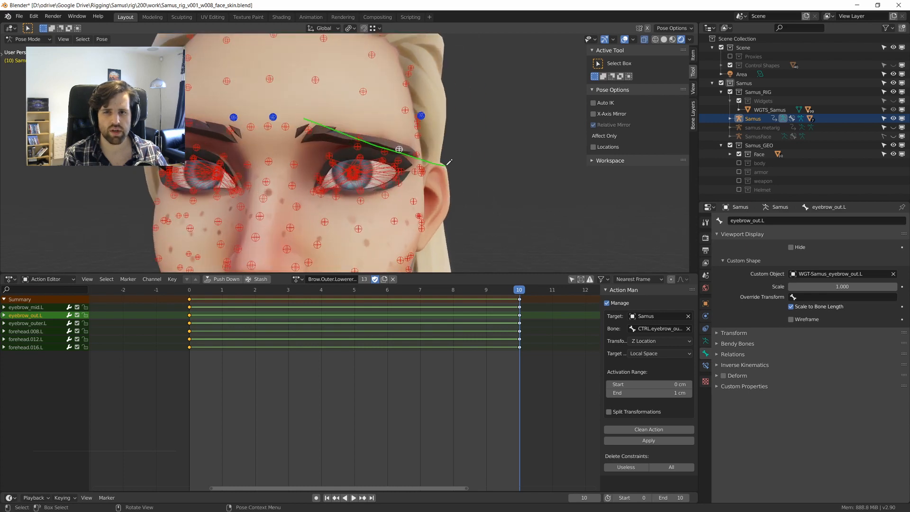
{"action": "key", "text": "ctrl+z"}
{"action": "left_click_drag", "start_coordinate": [304, 119], "coordinate": [346, 133]}
{"action": "scroll", "coordinate": [286, 114], "scroll_direction": "down", "scroll_amount": 4}
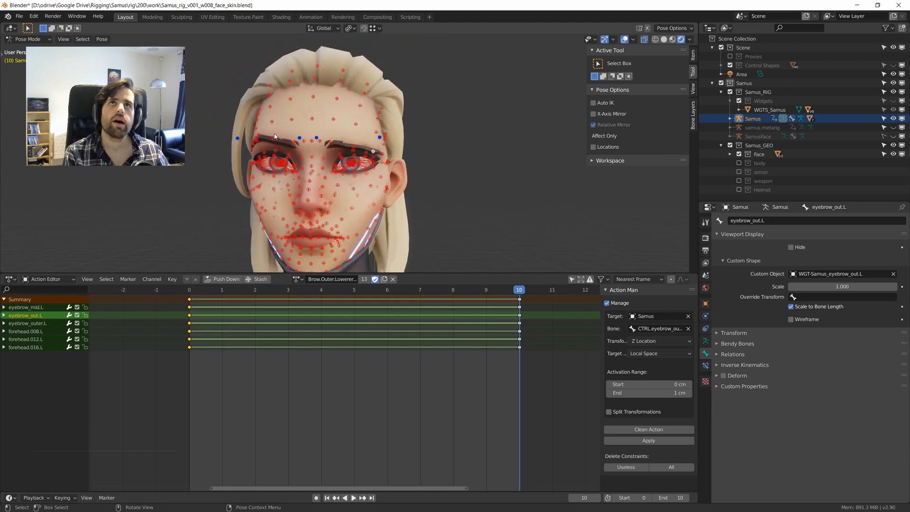
Raise the left inner eyebrow control to test it against the lowered outer brow, and select the left outer control.
{"action": "middle_click_drag", "start_coordinate": [273, 137], "coordinate": [335, 137]}
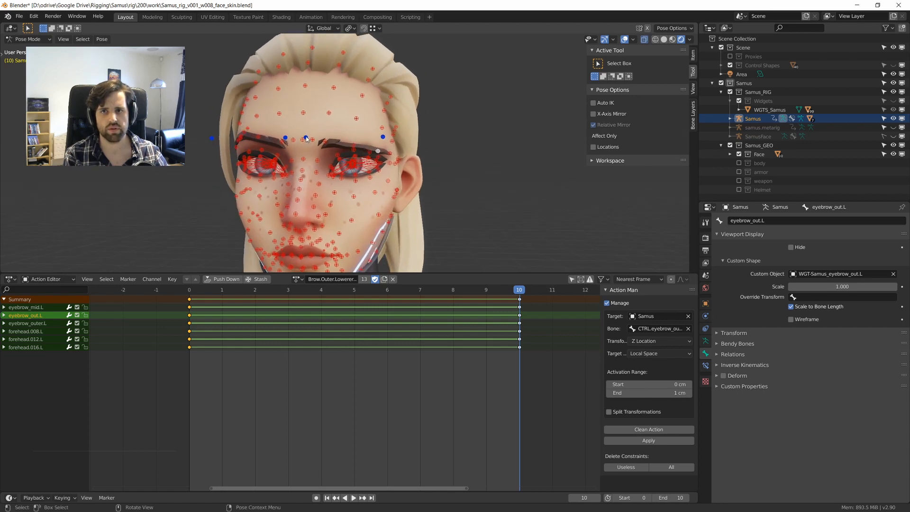
{"action": "left_click_drag", "start_coordinate": [306, 138], "coordinate": [308, 125]}
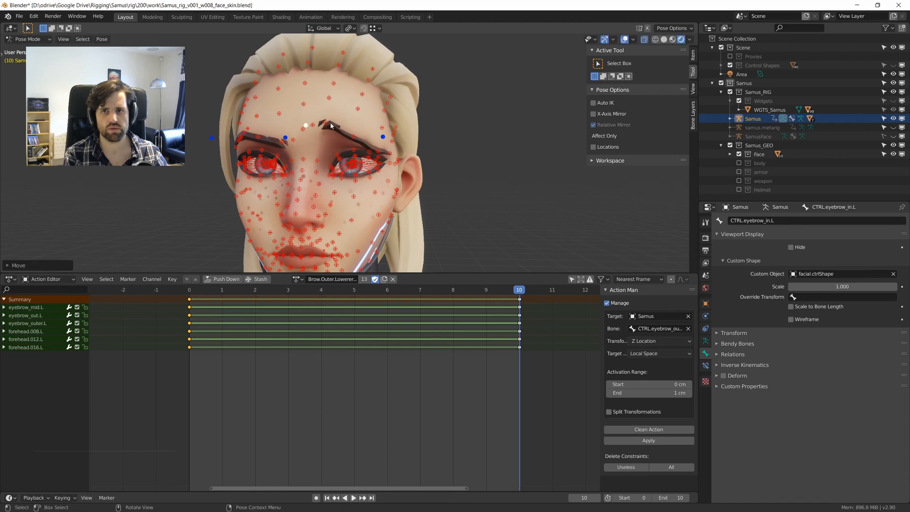
{"action": "left_click", "coordinate": [383, 137]}
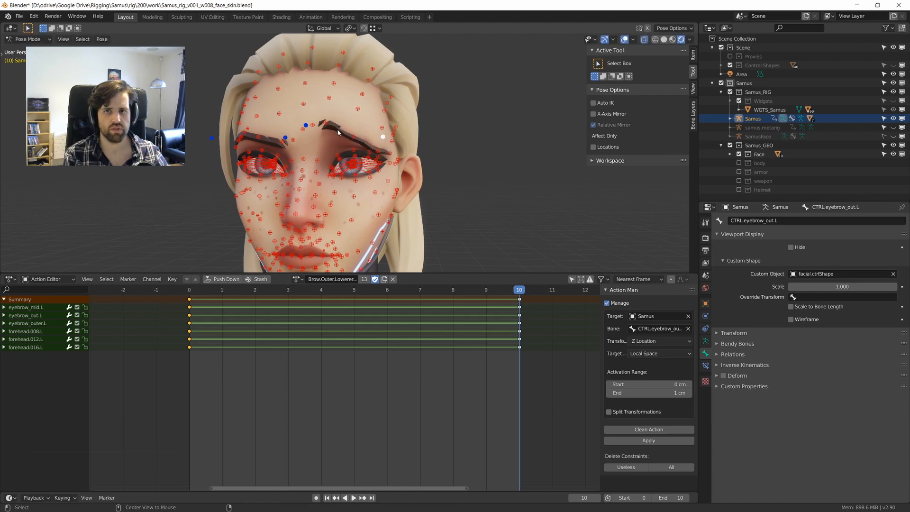
{"action": "key", "text": "KP_1"}
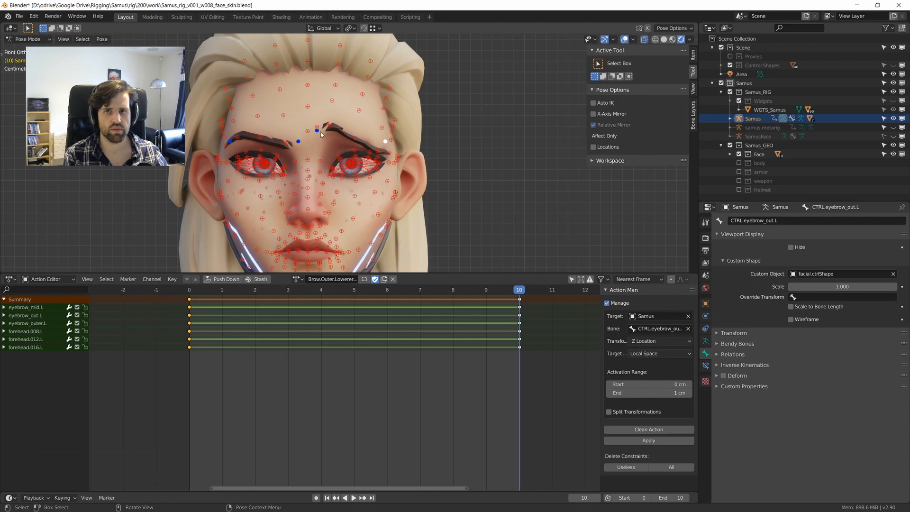
Hide the facial bones so that only the eyebrow controls remain visible.
{"action": "key", "text": "a"}
{"action": "middle_click_drag", "start_coordinate": [408, 191], "coordinate": [296, 161]}
{"action": "key", "text": "alt+a"}
{"action": "key", "text": "h"}
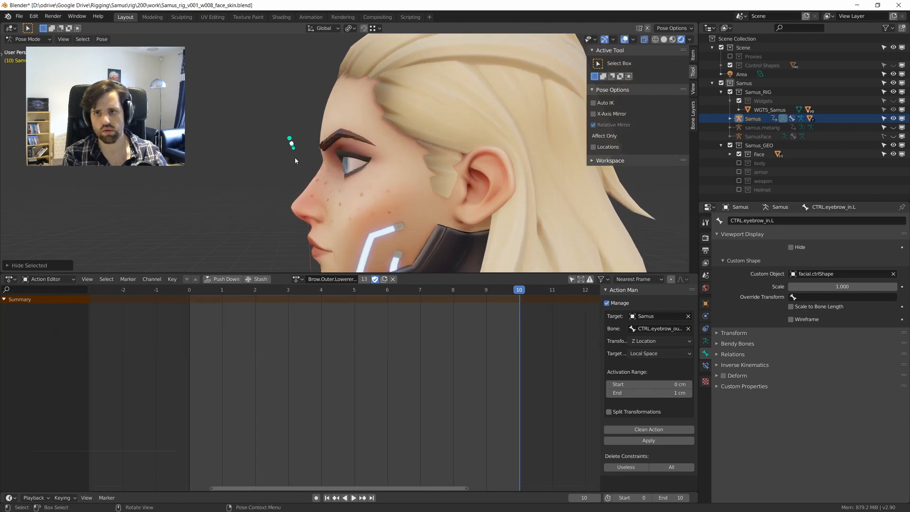
Try raising the left inner eyebrow control by about 1.1 cm and undo the move.
{"action": "key", "text": "KP_1"}
{"action": "scroll", "coordinate": [292, 155], "scroll_direction": "up", "scroll_amount": 2}
{"action": "key", "text": "g"}
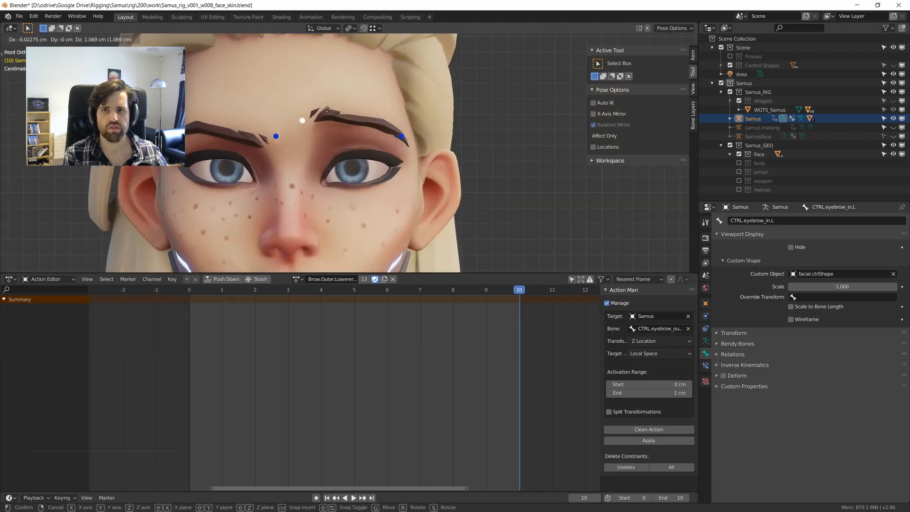
{"action": "left_click", "coordinate": [327, 104]}
{"action": "key", "text": "g"}
{"action": "right_click", "coordinate": [326, 112]}
{"action": "key", "text": "ctrl+z"}
Pose a sad left brow by raising its inner control and lowering its outer control.
{"action": "key", "text": "g"}
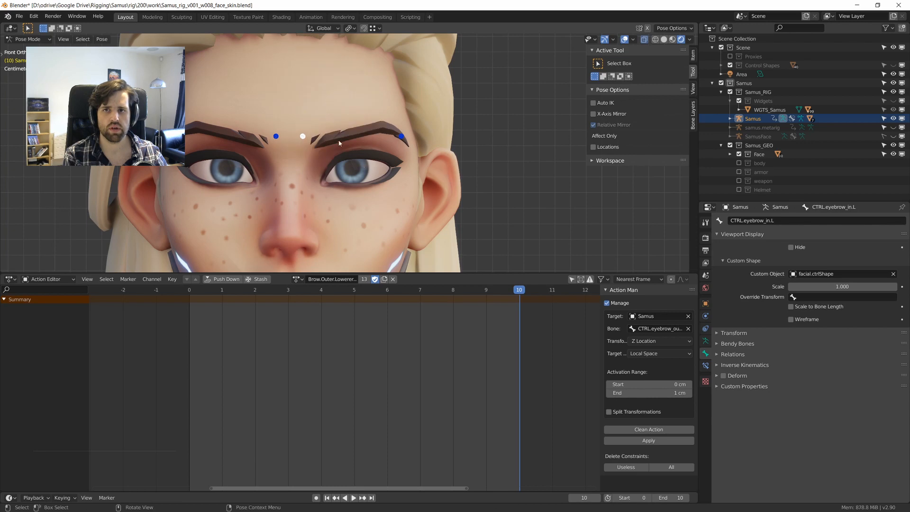
{"action": "left_click", "coordinate": [340, 124]}
{"action": "left_click_drag", "start_coordinate": [378, 116], "coordinate": [444, 179]}
{"action": "middle_click_drag", "start_coordinate": [444, 179], "coordinate": [409, 175]}
{"action": "mouse_move", "coordinate": [351, 159]}
{"action": "middle_mouse_down", "text": "alt"}
{"action": "mouse_move", "coordinate": [417, 159]}
{"action": "mouse_move", "coordinate": [339, 154]}
{"action": "middle_mouse_up", "text": "alt"}
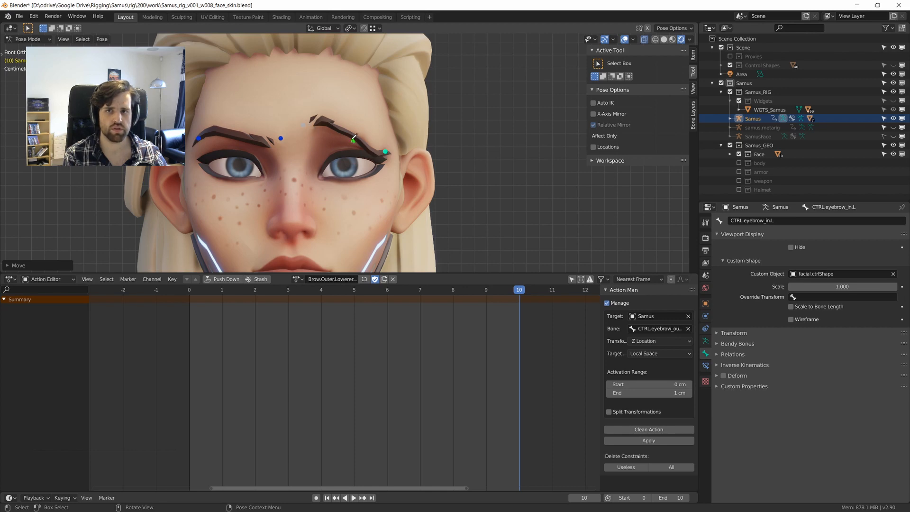
Trace the sad left brow from inner to outer end with an annotation, view it from the side and undo the stroke.
{"action": "left_click_drag", "start_coordinate": [353, 139], "coordinate": [353, 140]}
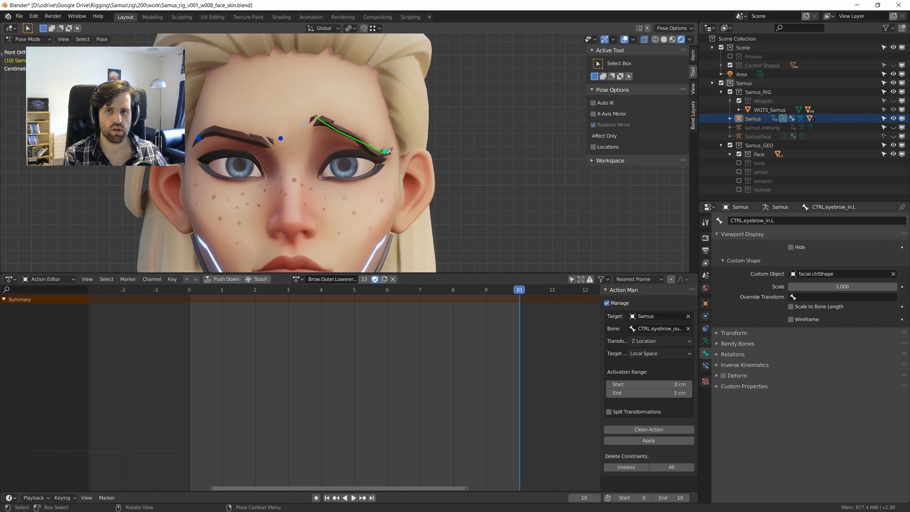
{"action": "mouse_move", "coordinate": [388, 150]}
{"action": "middle_mouse_down"}
{"action": "mouse_move", "coordinate": [326, 151]}
{"action": "mouse_move", "coordinate": [372, 148]}
{"action": "middle_mouse_up"}
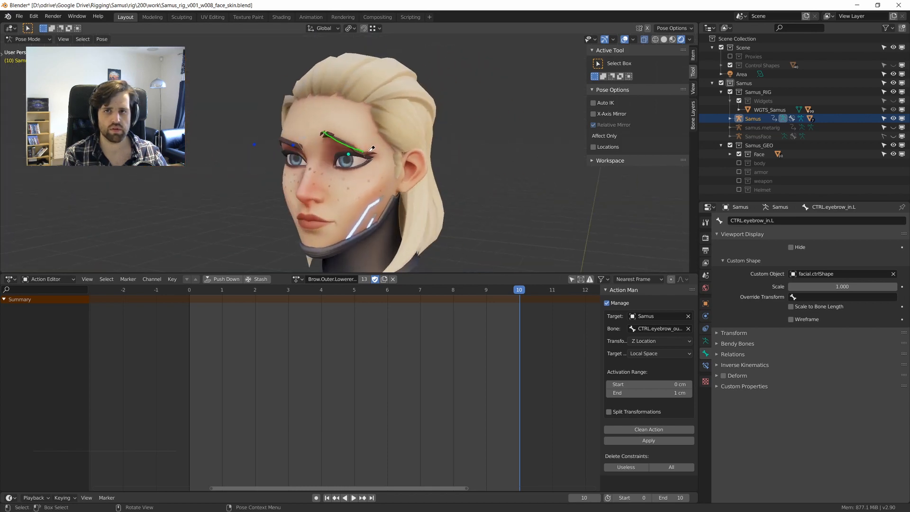
{"action": "key", "text": "ctrl+z"}
Select the left inner and outer eyebrow controls and clear their locations.
{"action": "key", "text": "KP_1"}
{"action": "scroll", "coordinate": [315, 142], "scroll_direction": "up", "scroll_amount": 3}
{"action": "mouse_move", "coordinate": [293, 114]}
{"action": "left_mouse_down"}
{"action": "mouse_move", "coordinate": [323, 151]}
{"action": "mouse_move", "coordinate": [393, 180]}
{"action": "left_mouse_up"}
{"action": "key", "text": "alt+g"}
{"action": "key", "text": "alt+g"}
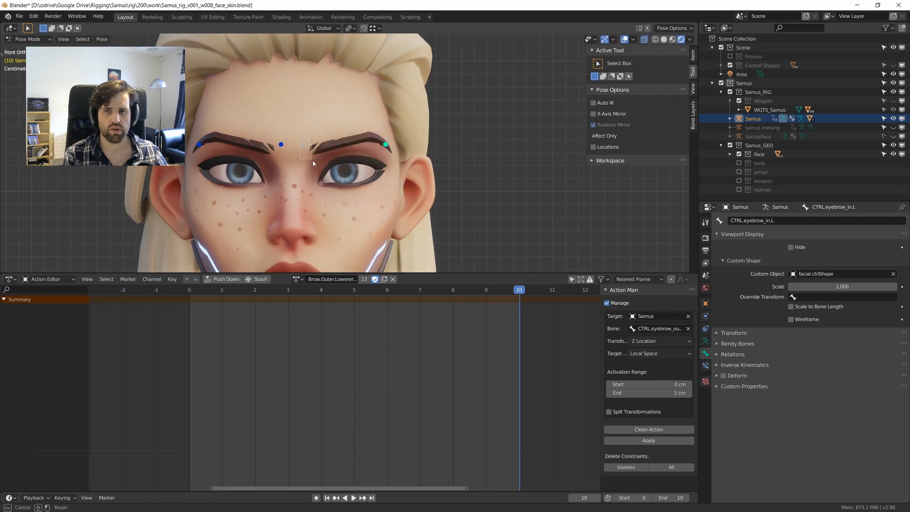
Pose an angry left brow by lowering its inner control and raising its outer control, and examine the shape.
{"action": "key", "text": "g"}
{"action": "left_click", "coordinate": [405, 122]}
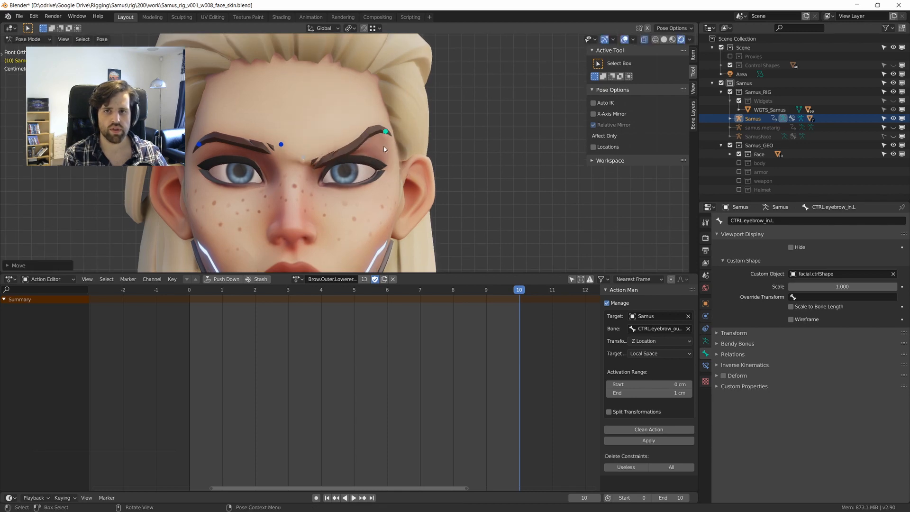
{"action": "middle_click_drag", "start_coordinate": [405, 122], "coordinate": [346, 143]}
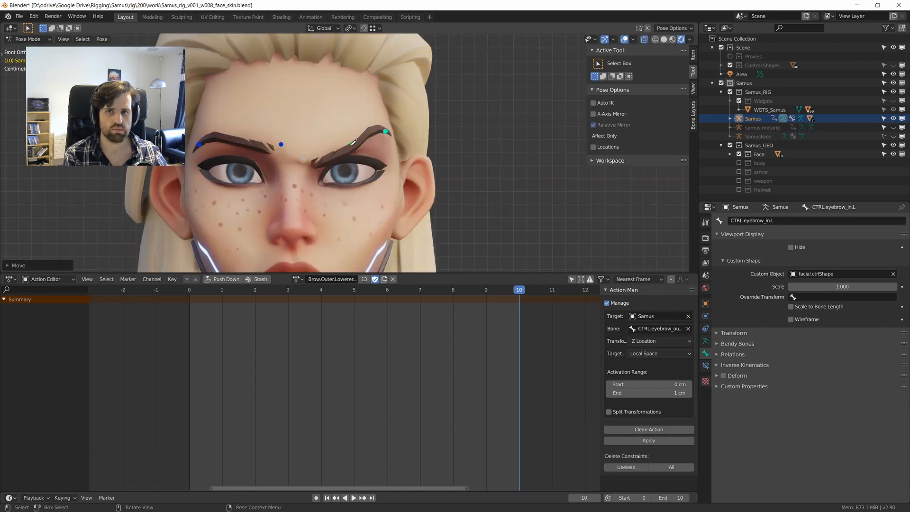
{"action": "left_click", "coordinate": [352, 143]}
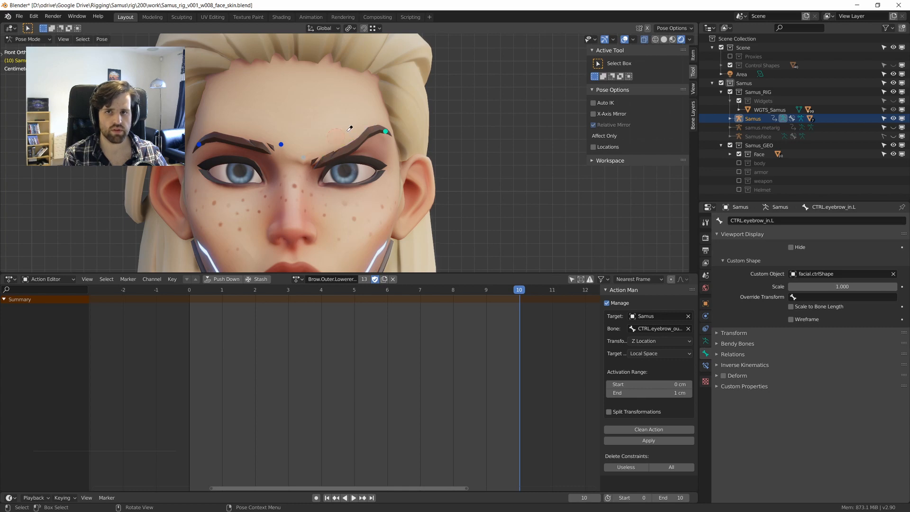
Reset the left eyebrow controls to their rest positions and turn X-Axis Mirror back on.
{"action": "middle_click_drag", "start_coordinate": [352, 157], "coordinate": [315, 149]}
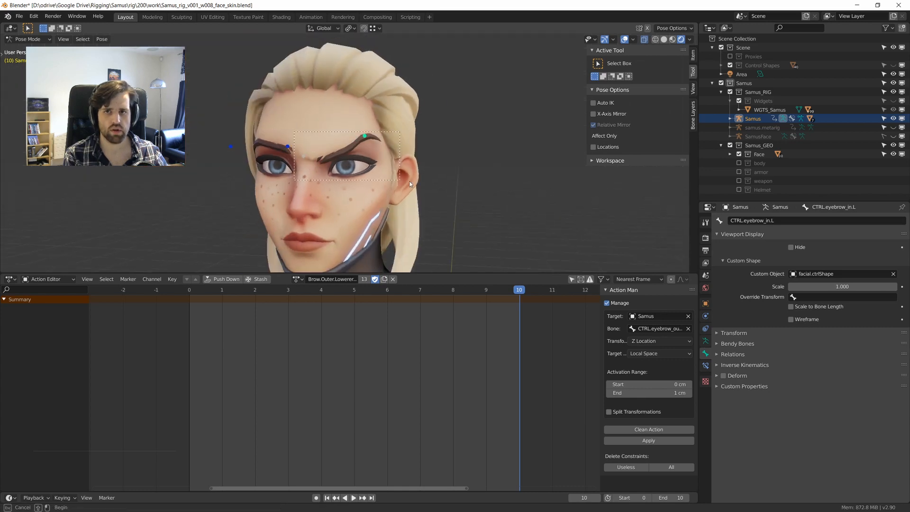
{"action": "scroll", "coordinate": [341, 168], "scroll_direction": "up", "scroll_amount": 2}
{"action": "left_click", "coordinate": [289, 138]}
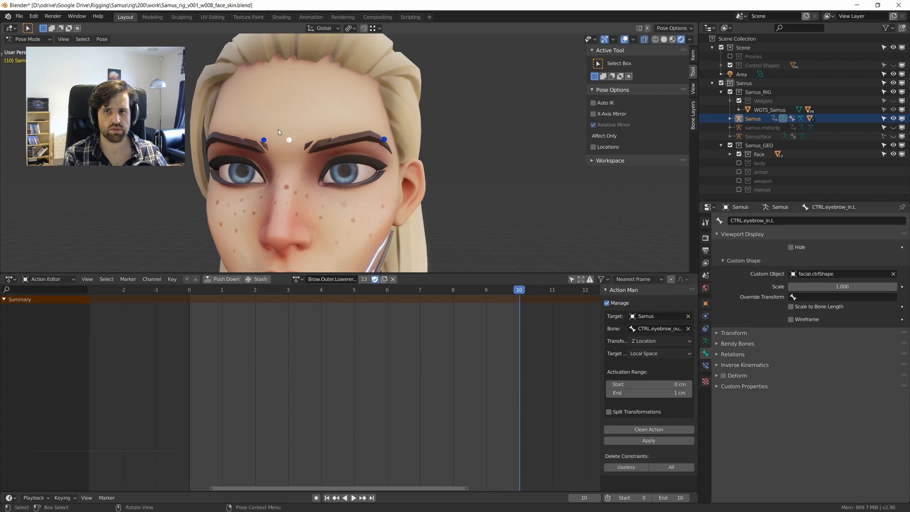
{"action": "left_click", "coordinate": [264, 139]}
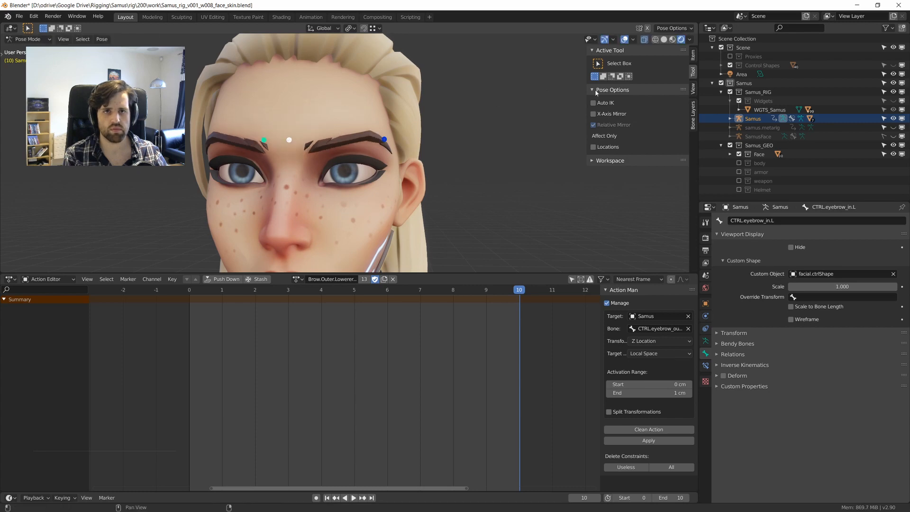
{"action": "left_click", "coordinate": [593, 114]}
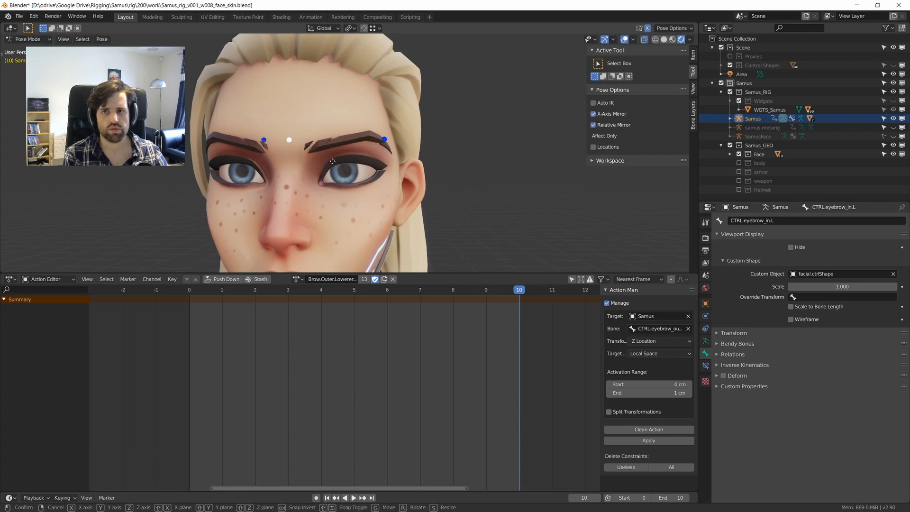
Move the inner eyebrow controls up and toward each other with mirroring, and trace the left brow's curve with an annotation.
{"action": "key", "text": "g"}
{"action": "left_click", "coordinate": [312, 129]}
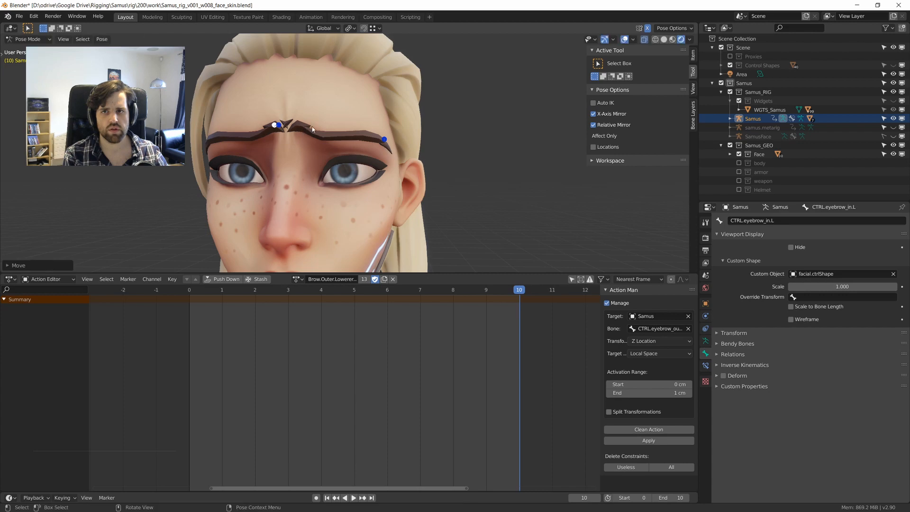
{"action": "left_click", "coordinate": [350, 135]}
{"action": "left_click_drag", "start_coordinate": [303, 115], "coordinate": [376, 131]}
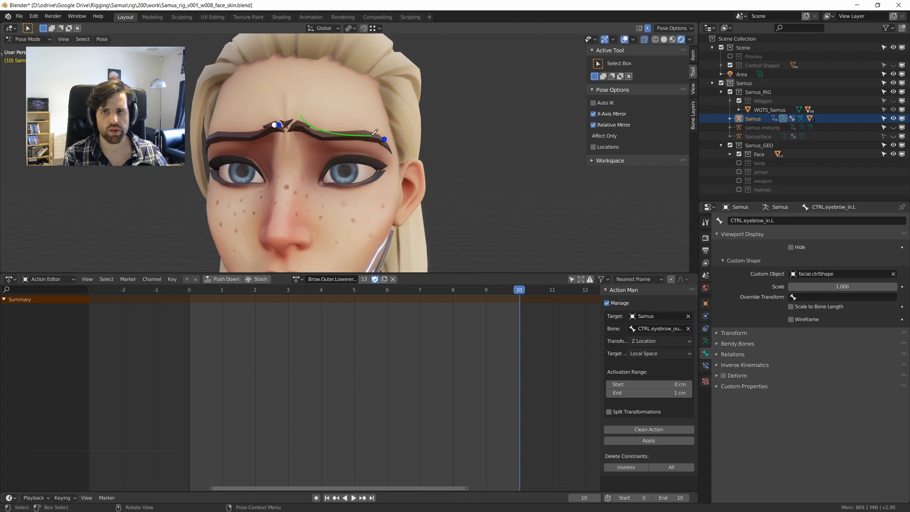
Select all visible eyebrow controls and clear their locations.
{"action": "middle_click_drag", "start_coordinate": [319, 138], "coordinate": [312, 137]}
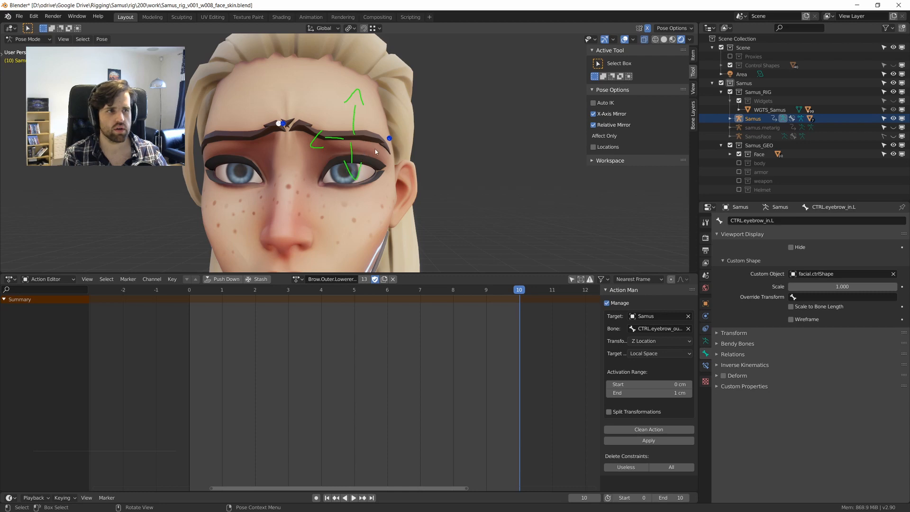
{"action": "middle_click_drag", "start_coordinate": [382, 141], "coordinate": [361, 150]}
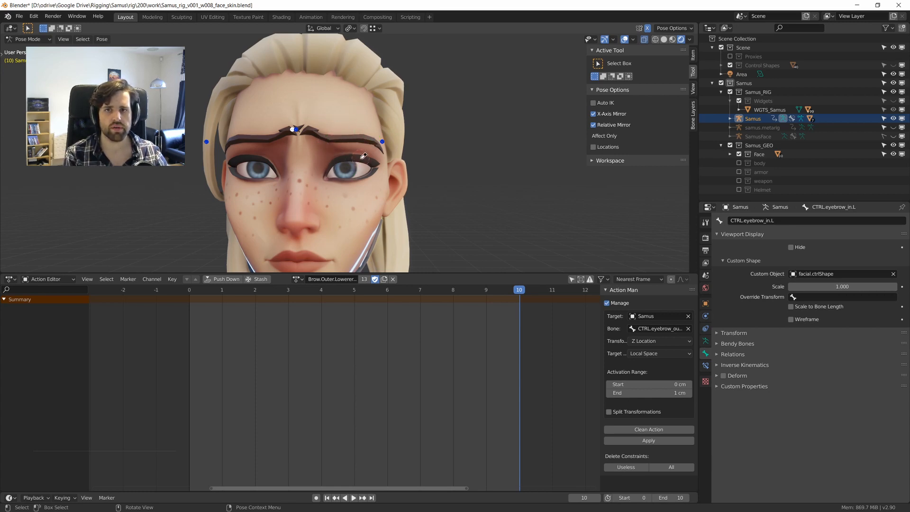
{"action": "middle_click_drag", "start_coordinate": [362, 157], "coordinate": [357, 160]}
{"action": "key", "text": "a"}
{"action": "key", "text": "alt+g"}
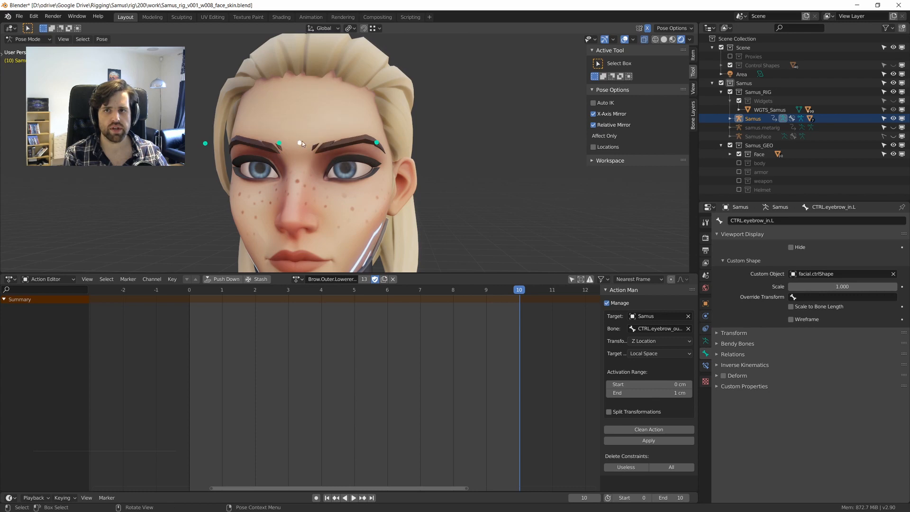
Try moving the left inner and outer eyebrow controls with mirroring to see how the brows react.
{"action": "left_click", "coordinate": [300, 142]}
{"action": "key", "text": "g"}
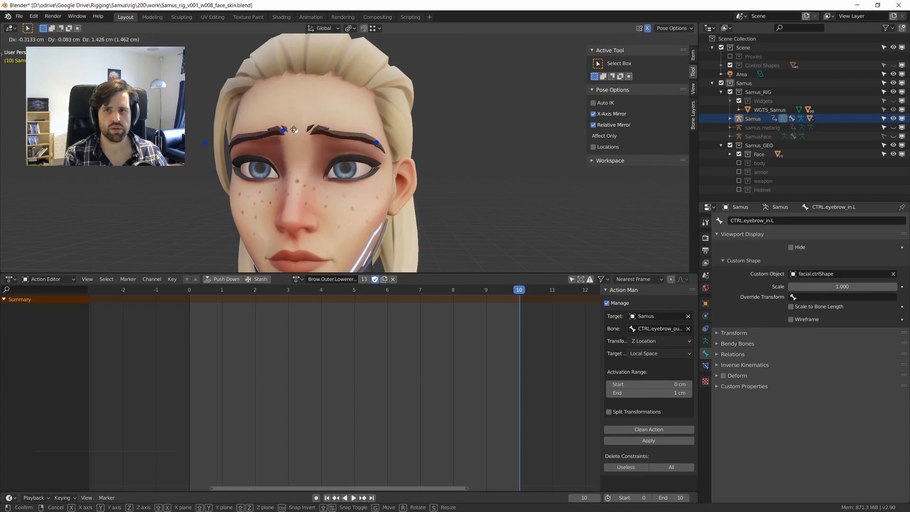
{"action": "right_click", "coordinate": [295, 133]}
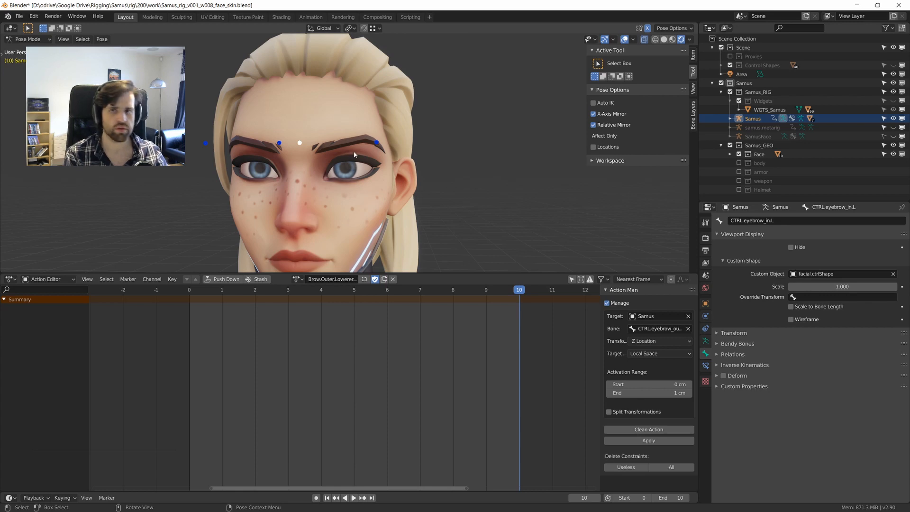
{"action": "mouse_move", "coordinate": [354, 153]}
{"action": "middle_mouse_down"}
{"action": "mouse_move", "coordinate": [345, 156]}
{"action": "mouse_move", "coordinate": [355, 158]}
{"action": "middle_mouse_up"}
{"action": "key", "text": "g"}
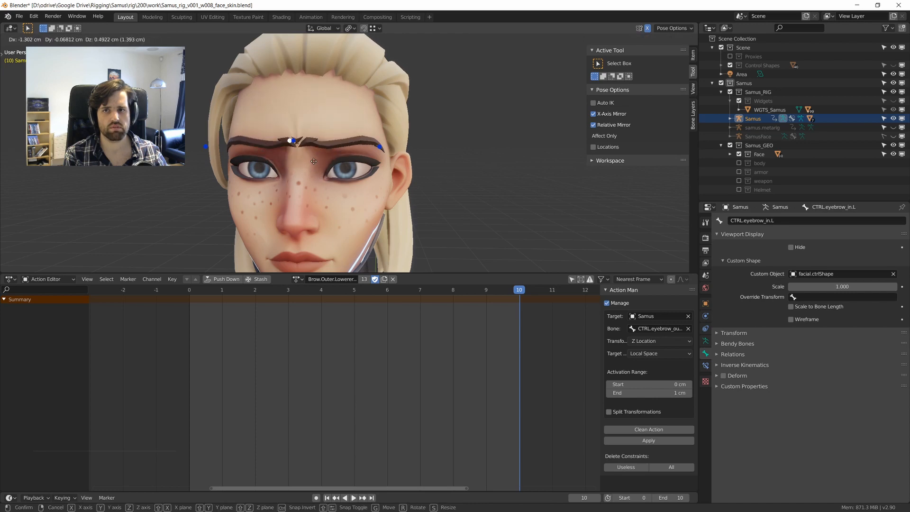
{"action": "key", "text": "Escape"}
{"action": "left_click", "coordinate": [382, 150]}
{"action": "key", "text": "g"}
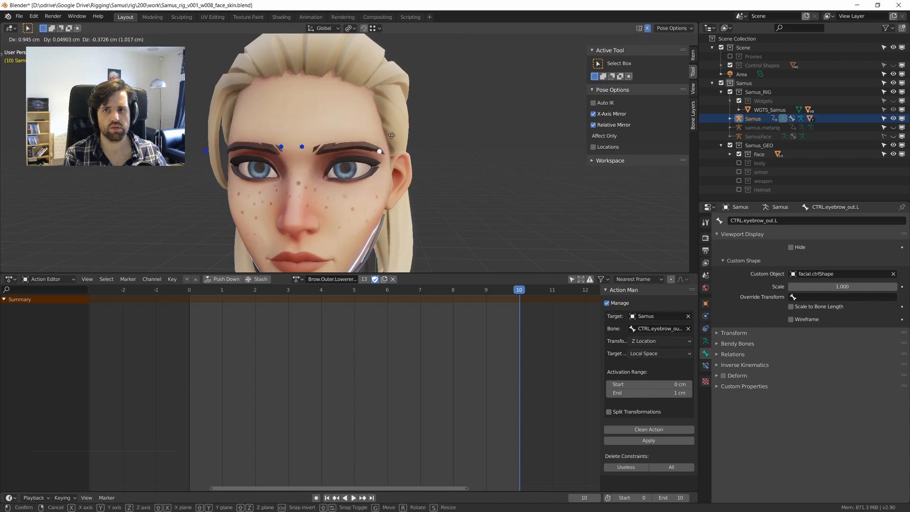
{"action": "right_click", "coordinate": [382, 169]}
Raise the outer eyebrow controls and then the inner eyebrow controls with mirroring to test a raised brow pose.
{"action": "middle_click_drag", "start_coordinate": [381, 169], "coordinate": [367, 170]}
{"action": "key", "text": "g"}
{"action": "left_click", "coordinate": [367, 154]}
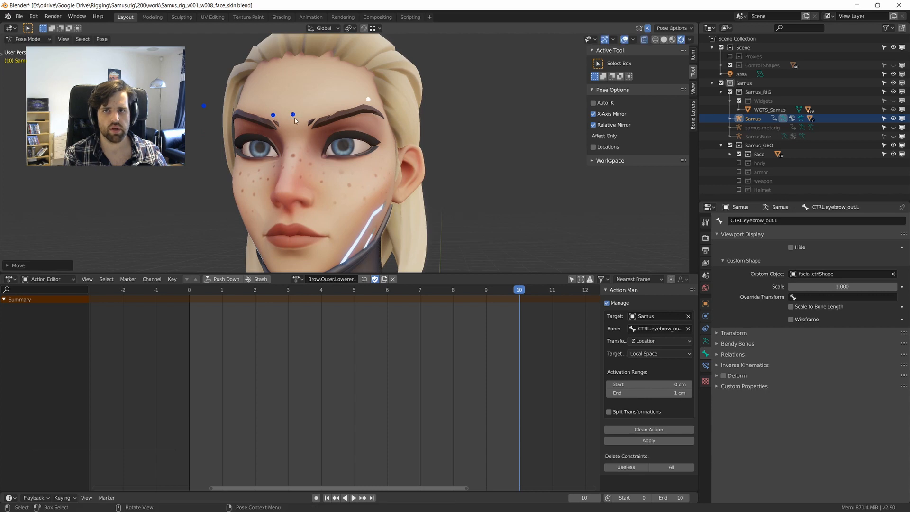
{"action": "left_click", "coordinate": [291, 112]}
{"action": "key", "text": "g"}
{"action": "left_click", "coordinate": [291, 105]}
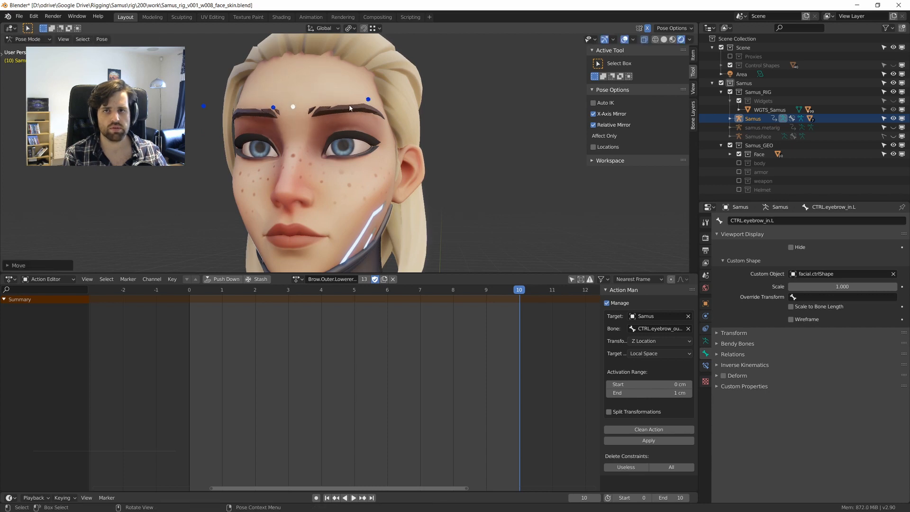
{"action": "left_click_drag", "start_coordinate": [345, 110], "coordinate": [344, 108]}
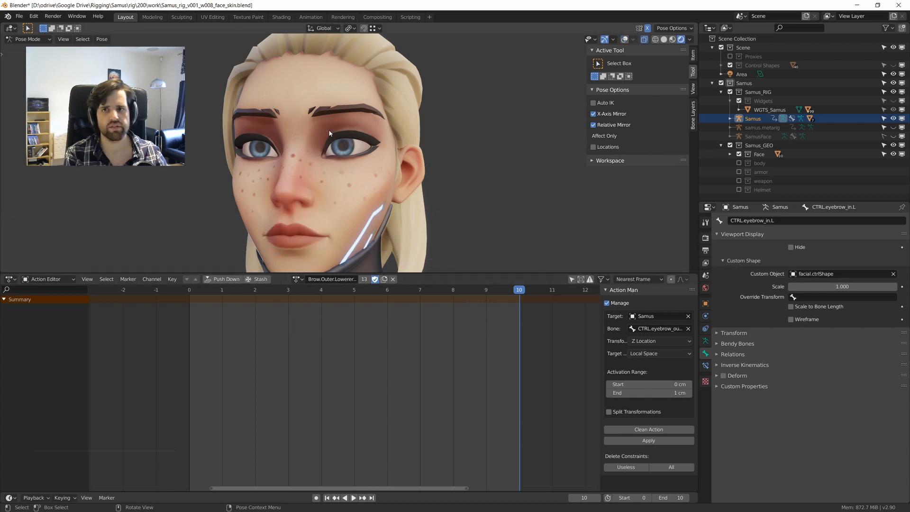
Reveal all hidden face bones of the rig and show the viewport overlays.
{"action": "key", "text": "alt+h"}
{"action": "key", "text": "shift+alt+z"}
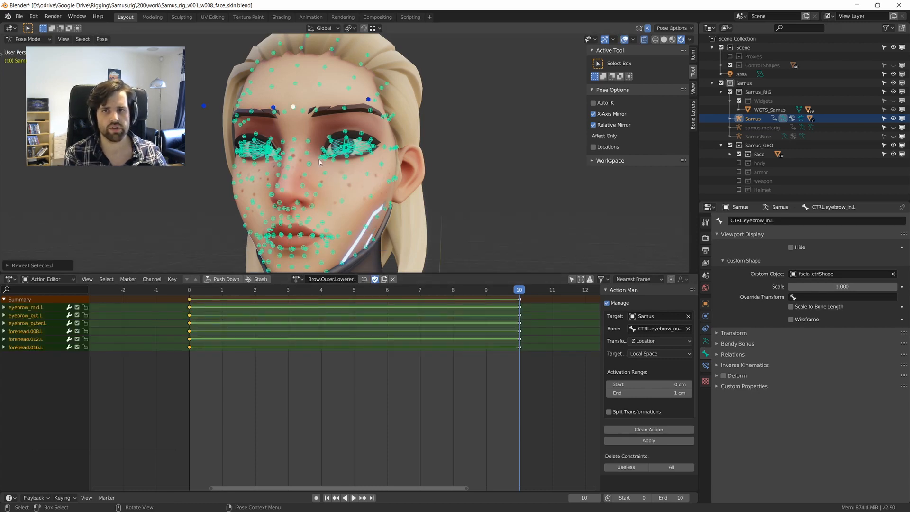
{"action": "scroll", "coordinate": [319, 162], "scroll_direction": "down", "scroll_amount": 3}
{"action": "middle_click_drag", "start_coordinate": [319, 163], "coordinate": [345, 182]}
{"action": "scroll", "coordinate": [353, 197], "scroll_direction": "up", "scroll_amount": 2}
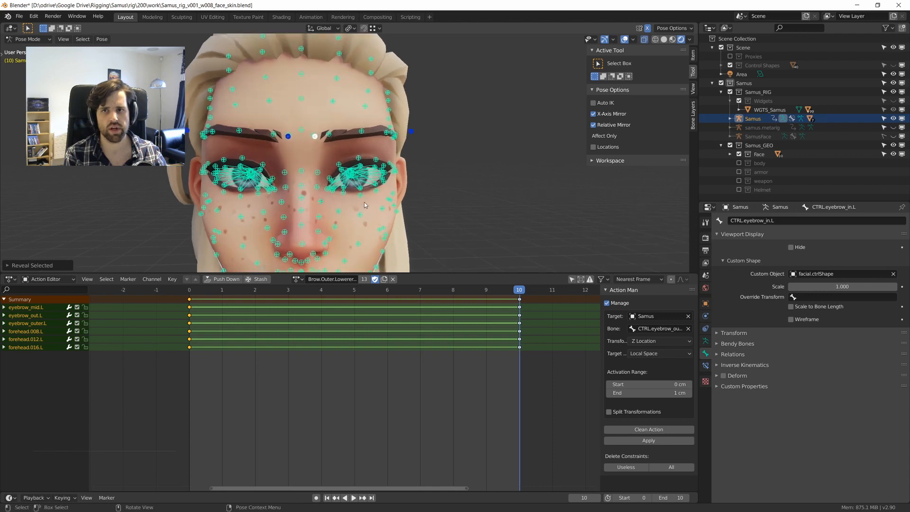
Lower the left mid, out and outer eyebrow bones with mirroring to try a downward-curving brow.
{"action": "left_click", "coordinate": [318, 139]}
{"action": "middle_click_drag", "start_coordinate": [317, 138], "coordinate": [290, 136]}
{"action": "left_click", "coordinate": [355, 129]}
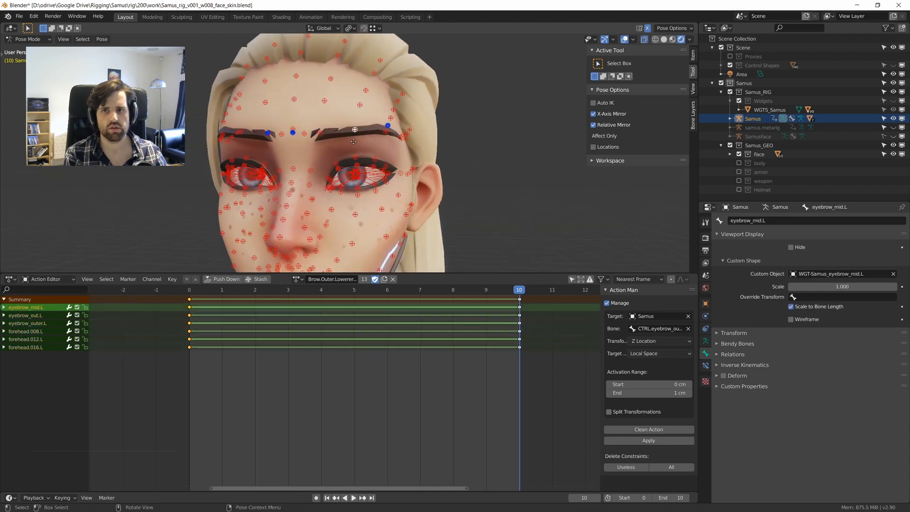
{"action": "key", "text": "g"}
{"action": "left_click", "coordinate": [350, 140]}
{"action": "left_click", "coordinate": [402, 138]}
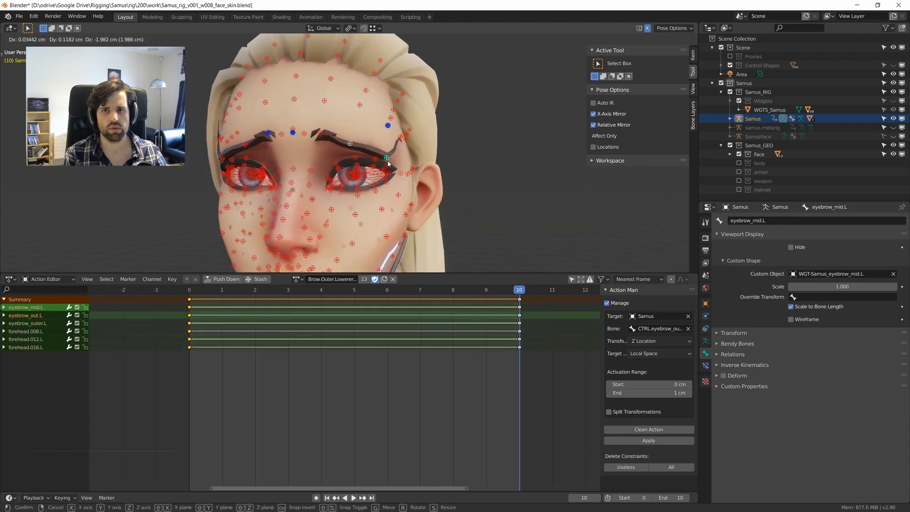
{"action": "left_click", "coordinate": [405, 169]}
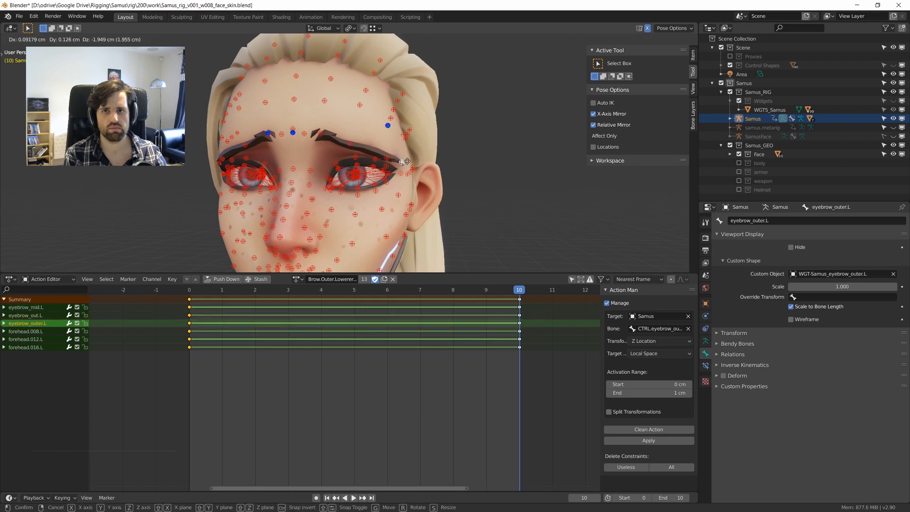
Examine the drooping brow shape from several angles, with and without overlays.
{"action": "scroll", "coordinate": [403, 172], "scroll_direction": "down", "scroll_amount": 3}
{"action": "middle_click_drag", "start_coordinate": [402, 171], "coordinate": [377, 151]}
{"action": "scroll", "coordinate": [410, 166], "scroll_direction": "down", "scroll_amount": 1}
{"action": "scroll", "coordinate": [410, 166], "scroll_direction": "up", "scroll_amount": 2}
{"action": "scroll", "coordinate": [379, 135], "scroll_direction": "down", "scroll_amount": 2}
{"action": "key", "text": "shift+alt+z"}
{"action": "scroll", "coordinate": [385, 149], "scroll_direction": "up", "scroll_amount": 3}
{"action": "key", "text": "shift+alt+z"}
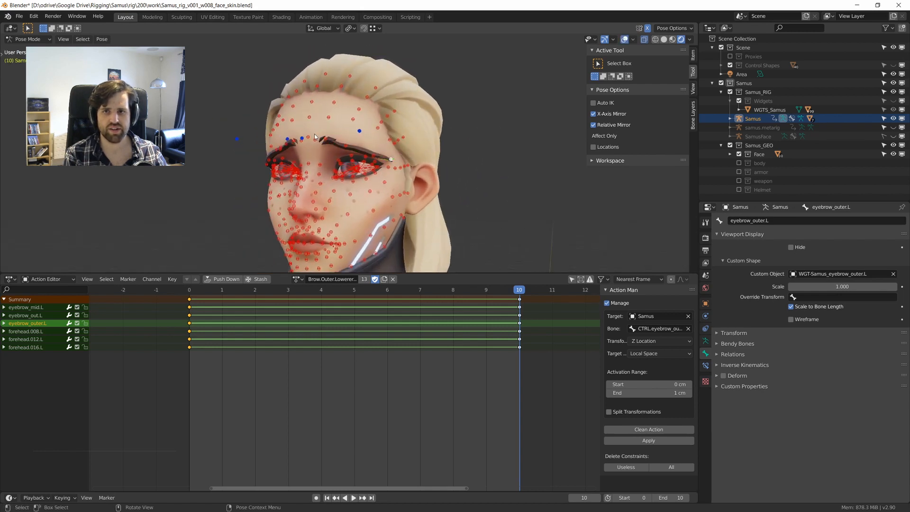
Reset all bones to rest and scrub the outer brow lowering action to frame 10.
{"action": "left_click", "coordinate": [359, 131]}
{"action": "middle_click_drag", "start_coordinate": [382, 175], "coordinate": [354, 156]}
{"action": "key", "text": "a"}
{"action": "scroll", "coordinate": [356, 160], "scroll_direction": "up", "scroll_amount": 3}
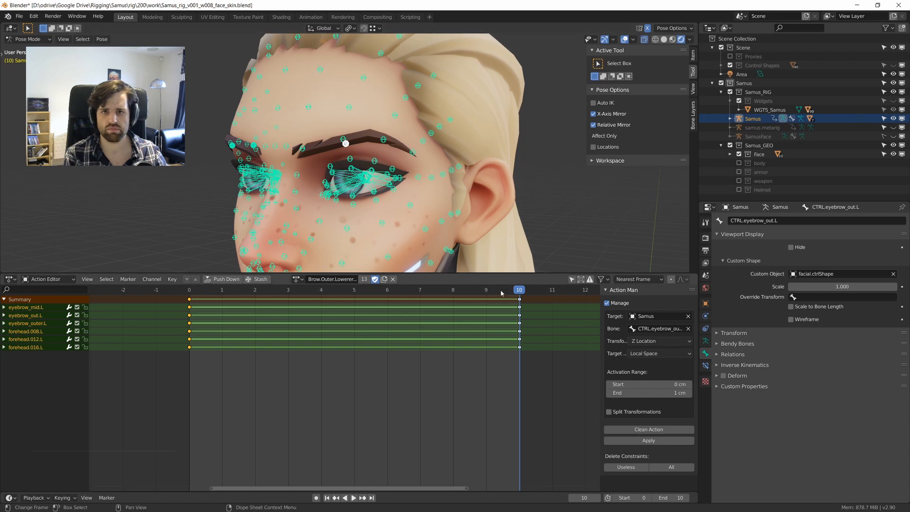
{"action": "left_click_drag", "start_coordinate": [502, 291], "coordinate": [612, 316]}
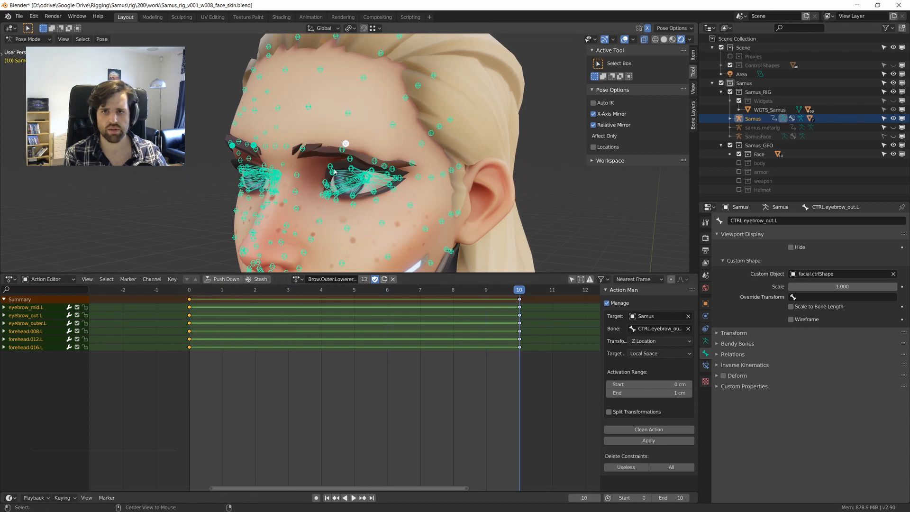
Try lowering the eyebrow_mid.L bone along Z in the front view.
{"action": "key", "text": "KP_1"}
{"action": "scroll", "coordinate": [354, 142], "scroll_direction": "up", "scroll_amount": 2}
{"action": "left_click", "coordinate": [355, 142]}
{"action": "key", "text": "g"}
{"action": "key", "text": "z"}
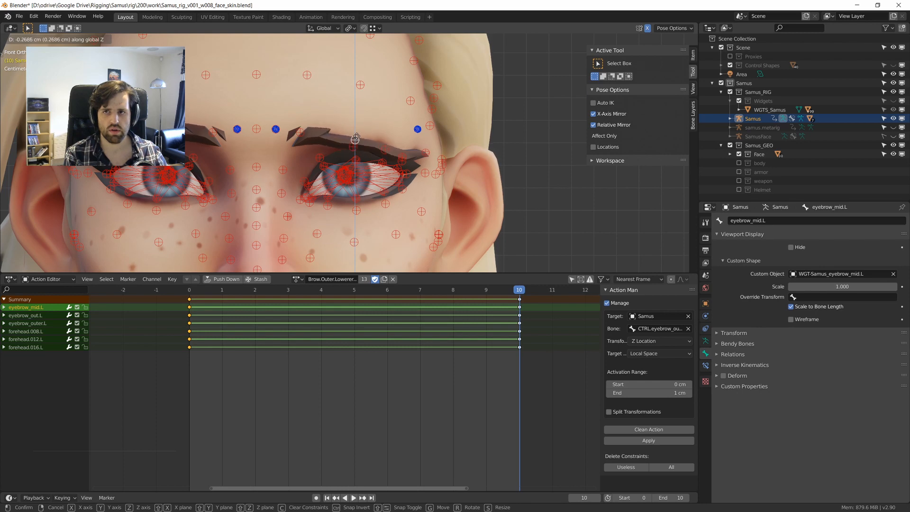
{"action": "left_click", "coordinate": [357, 141]}
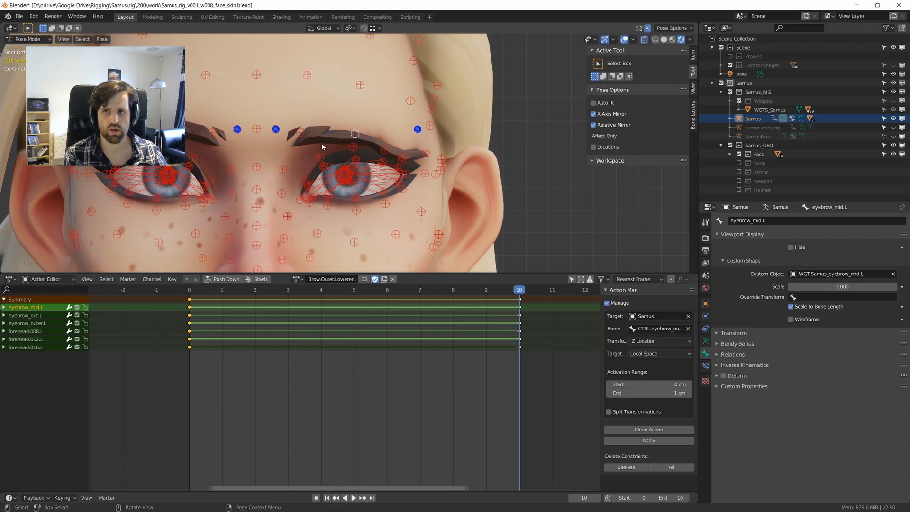
Lower the mid eyebrow bones about 0.96 cm with mirroring and examine the face without overlays.
{"action": "scroll", "coordinate": [262, 115], "scroll_direction": "down", "scroll_amount": 2}
{"action": "key", "text": "g"}
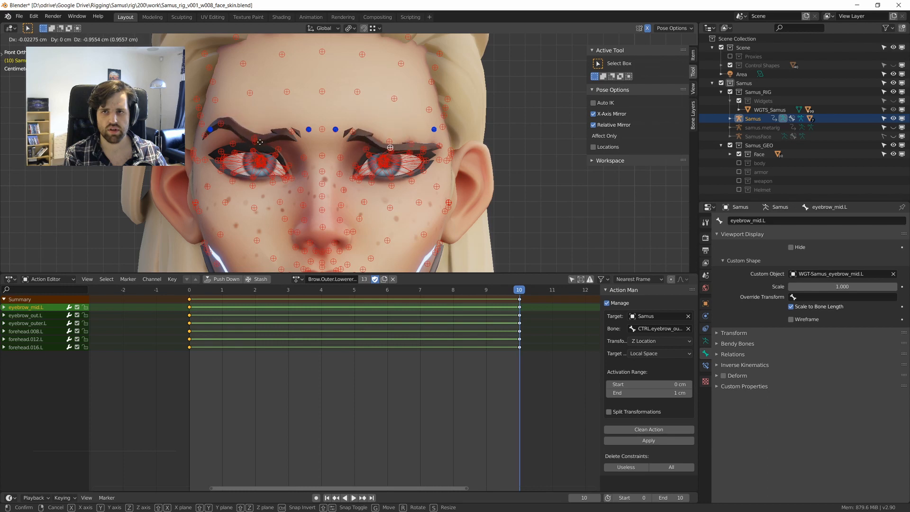
{"action": "left_click", "coordinate": [260, 139]}
{"action": "key", "text": "alt+shift+z"}
{"action": "scroll", "coordinate": [260, 140], "scroll_direction": "down", "scroll_amount": 2}
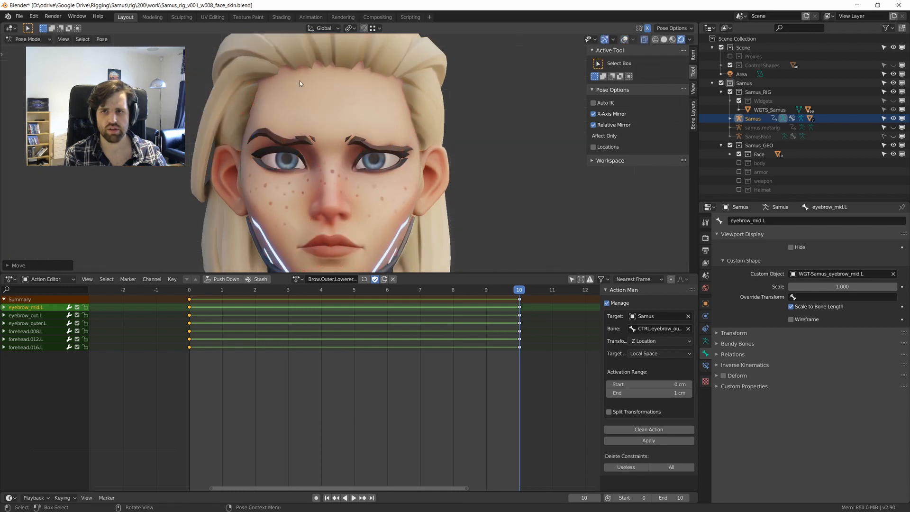
{"action": "middle_click_drag", "start_coordinate": [299, 128], "coordinate": [356, 143]}
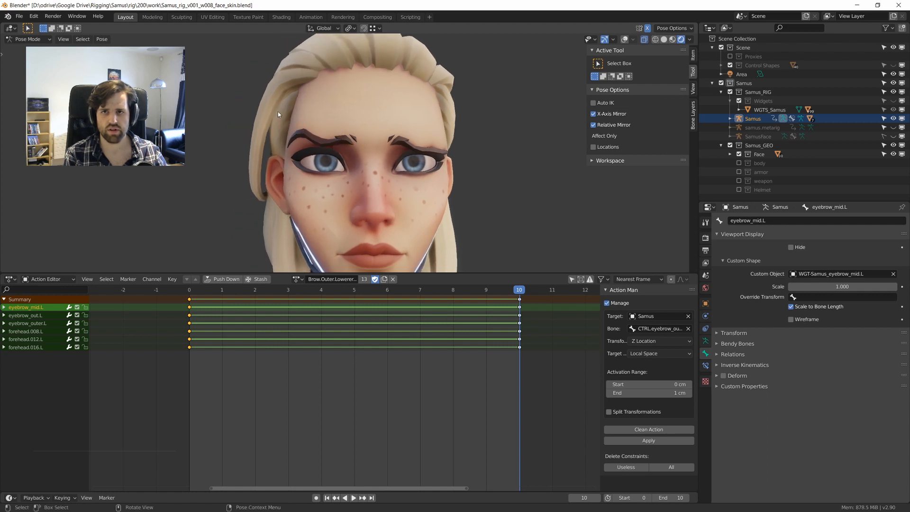
{"action": "middle_click_drag", "start_coordinate": [280, 114], "coordinate": [315, 137]}
Clear all bone locations, restore the action's frame 10 pose with overlays shown, and select eyebrow_mid.L.
{"action": "key", "text": "a"}
{"action": "key", "text": "alt+g"}
{"action": "middle_click_drag", "start_coordinate": [429, 152], "coordinate": [339, 161]}
{"action": "key", "text": "shift+alt+z"}
{"action": "scroll", "coordinate": [375, 146], "scroll_direction": "up", "scroll_amount": 1}
{"action": "mouse_move", "coordinate": [519, 292]}
{"action": "left_mouse_down"}
{"action": "mouse_move", "coordinate": [420, 292]}
{"action": "mouse_move", "coordinate": [520, 292]}
{"action": "left_mouse_up"}
{"action": "left_click", "coordinate": [320, 138]}
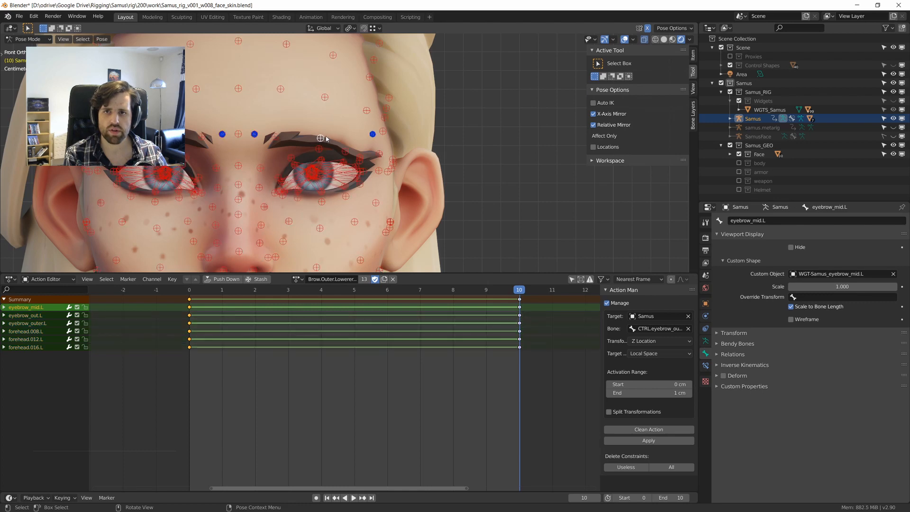
{"action": "key", "text": "g"}
{"action": "key", "text": "z"}
{"action": "right_click", "coordinate": [353, 138]}
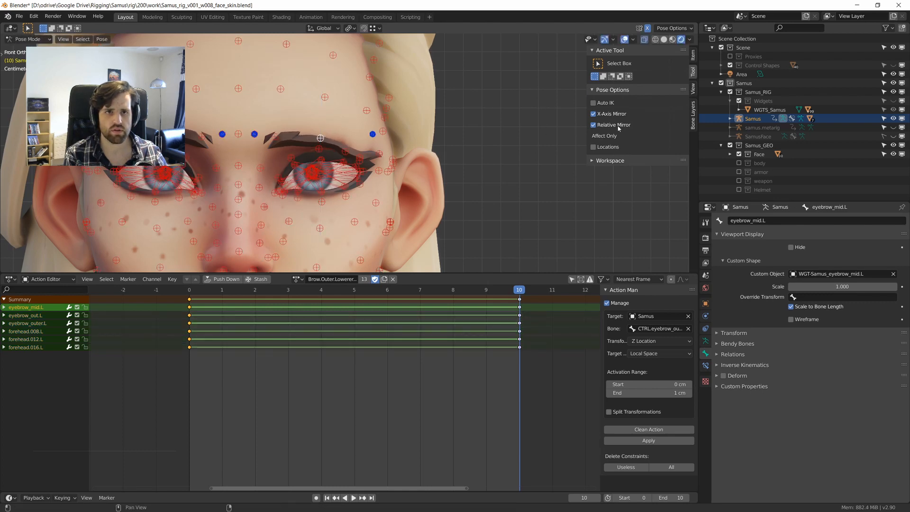
Turn off X-Axis Mirror and lower eyebrow_mid.L about 0.38 cm along Z.
{"action": "left_click", "coordinate": [612, 114]}
{"action": "key", "text": "g"}
{"action": "key", "text": "z"}
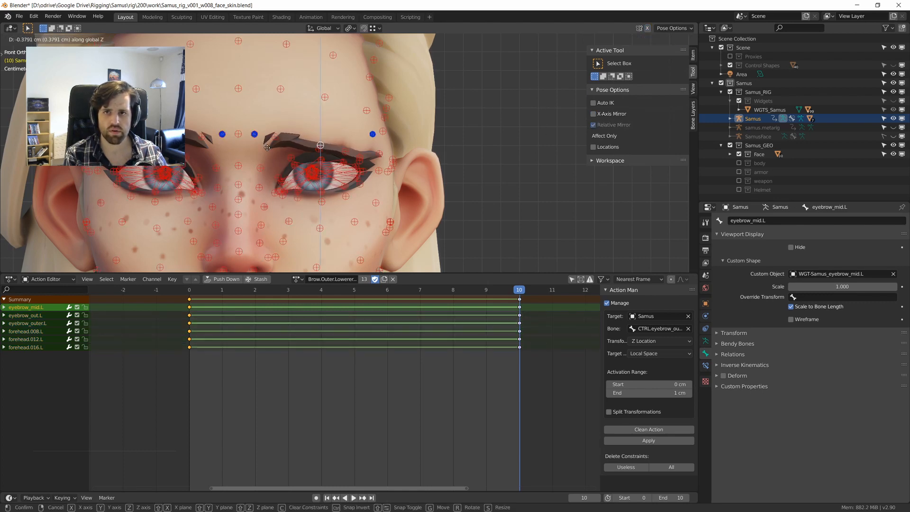
{"action": "left_click", "coordinate": [267, 148]}
Lower the eyebrow_outer.L bone about 0.3 cm along Z.
{"action": "left_click", "coordinate": [382, 154]}
{"action": "middle_click_drag", "start_coordinate": [382, 154], "coordinate": [388, 158]}
{"action": "key", "text": "g"}
{"action": "key", "text": "z"}
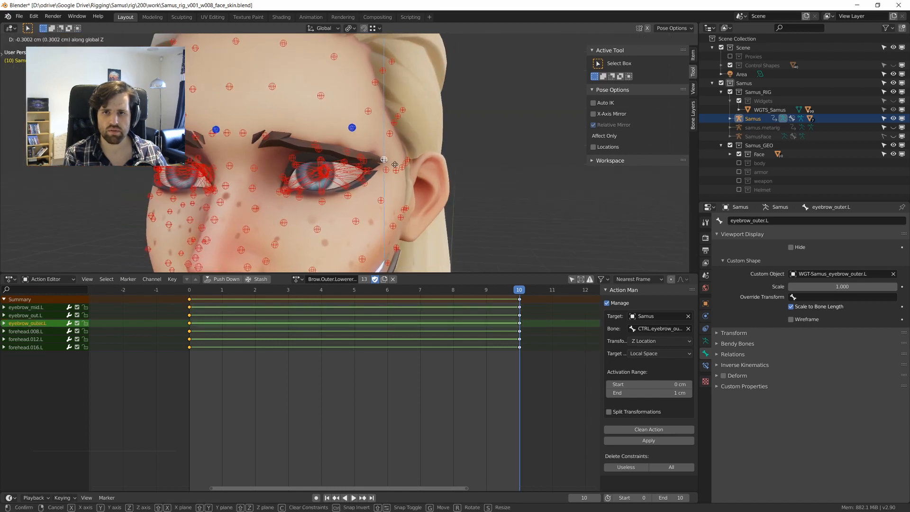
{"action": "left_click", "coordinate": [388, 161]}
{"action": "middle_click_drag", "start_coordinate": [387, 161], "coordinate": [341, 171], "text": "alt"}
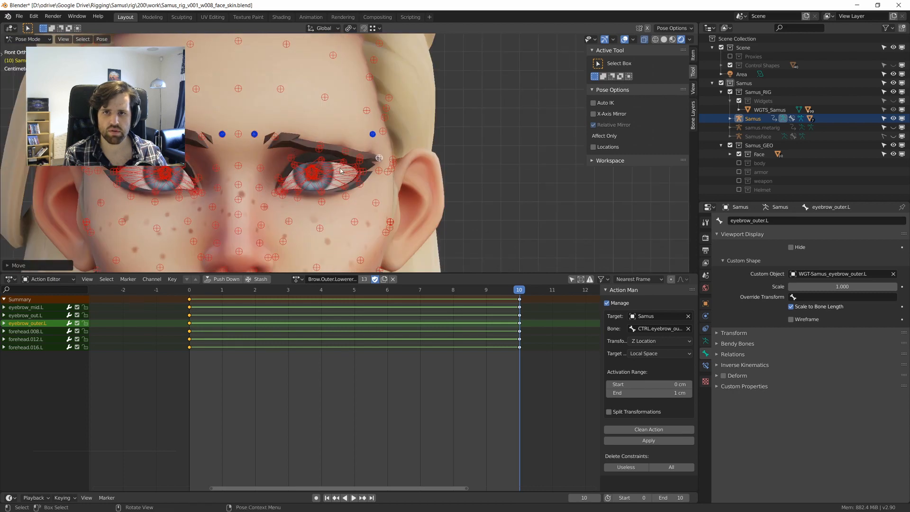
Raise the eyebrow_out.L bone about 0.11 cm along Z to smooth the brow's outer curve.
{"action": "left_click", "coordinate": [347, 152]}
{"action": "left_click", "coordinate": [361, 156]}
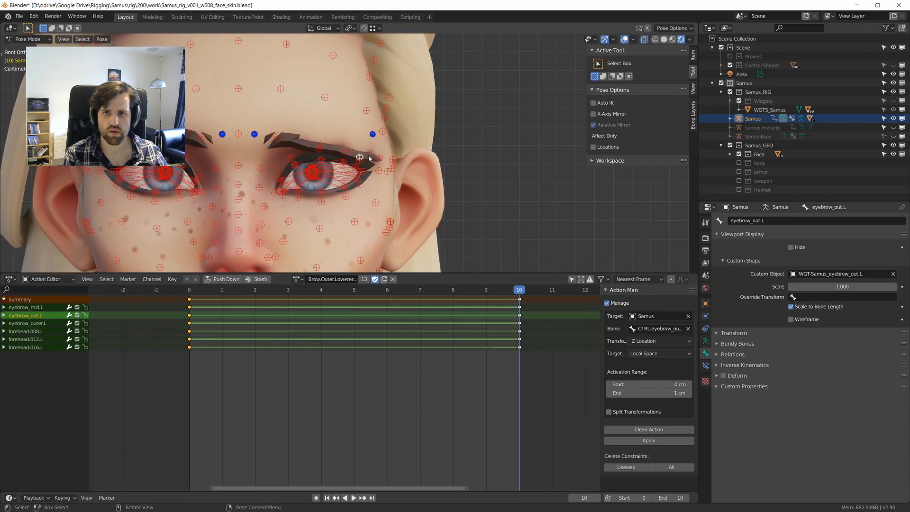
{"action": "key", "text": "g"}
{"action": "key", "text": "z"}
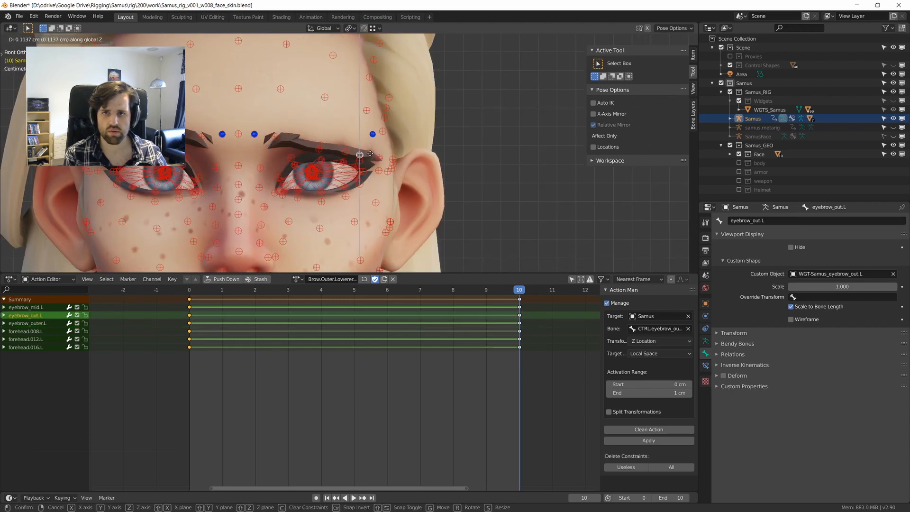
{"action": "left_click", "coordinate": [370, 153]}
Keyframe all bones at frame 10 with LocRotScale and clean the outer brow lowering action.
{"action": "key", "text": "a"}
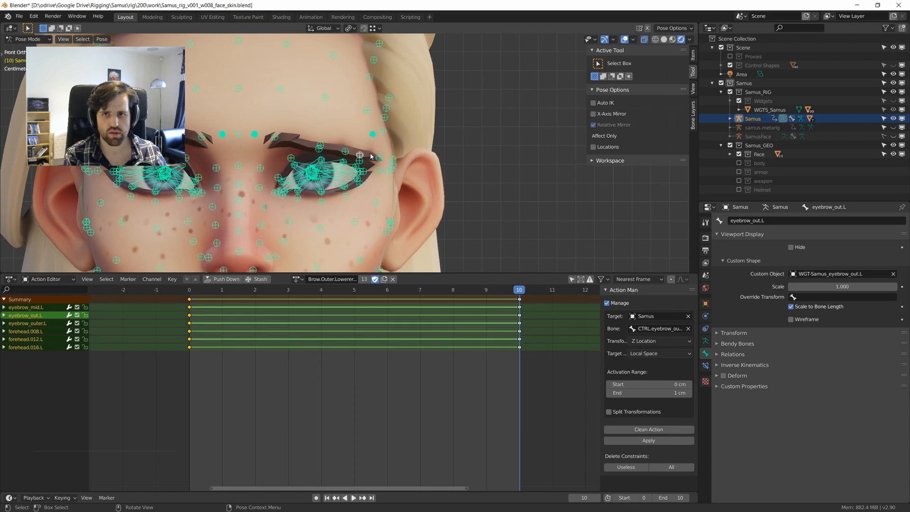
{"action": "key", "text": "i"}
{"action": "scroll", "coordinate": [354, 165], "scroll_direction": "up", "scroll_amount": 10, "text": "alt"}
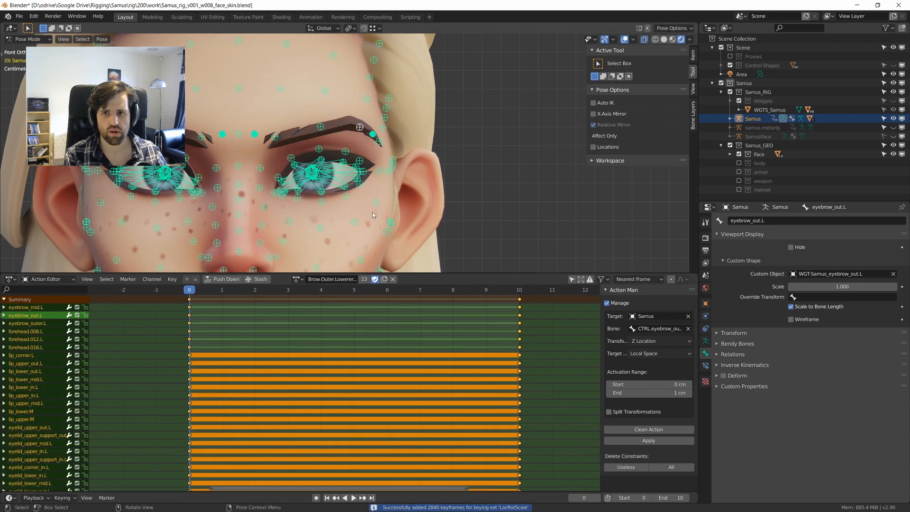
{"action": "left_click", "coordinate": [650, 430]}
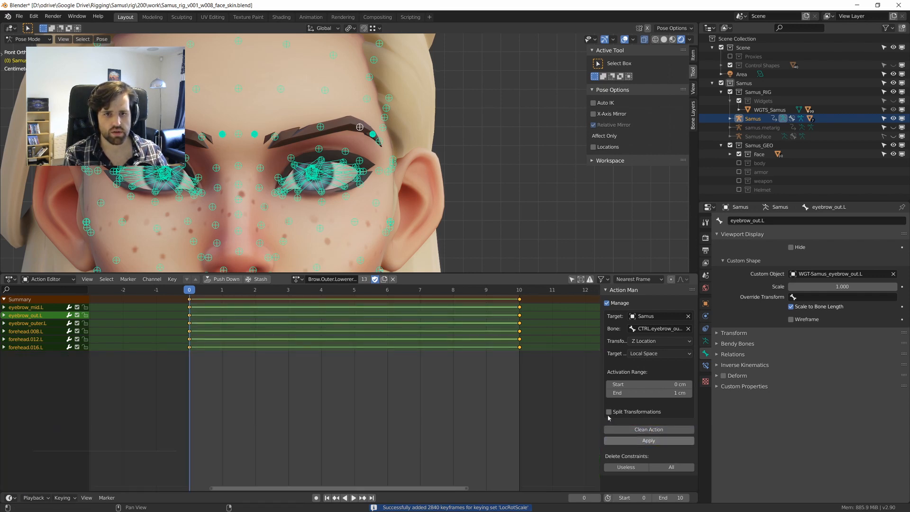
Play back the outer brow lowering action to check its motion.
{"action": "key", "text": "space"}
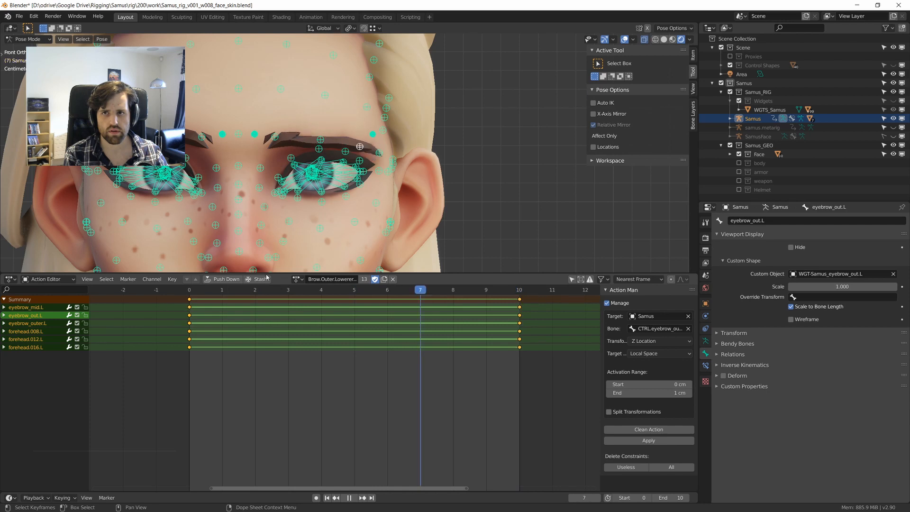
{"action": "key", "text": "space"}
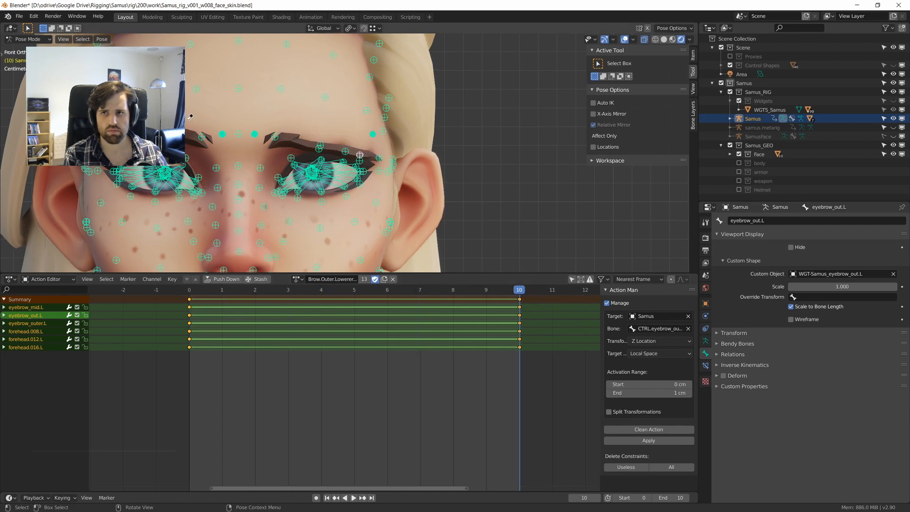
Hide the facial deform bones so only the eyebrow control bones remain for testing the brow poses.
{"action": "key", "text": "space"}
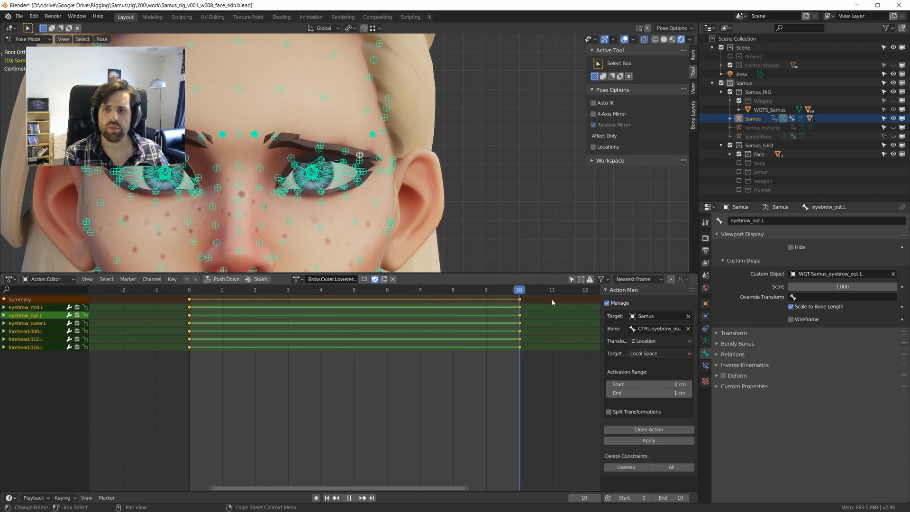
{"action": "key", "text": "space"}
{"action": "key", "text": "alt+g"}
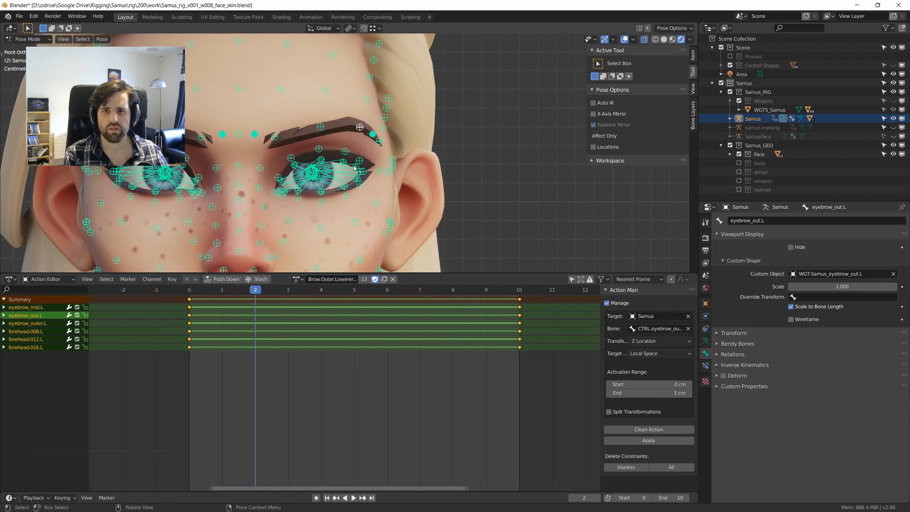
{"action": "middle_click_drag", "start_coordinate": [362, 179], "coordinate": [188, 163]}
{"action": "left_click_drag", "start_coordinate": [223, 93], "coordinate": [294, 158]}
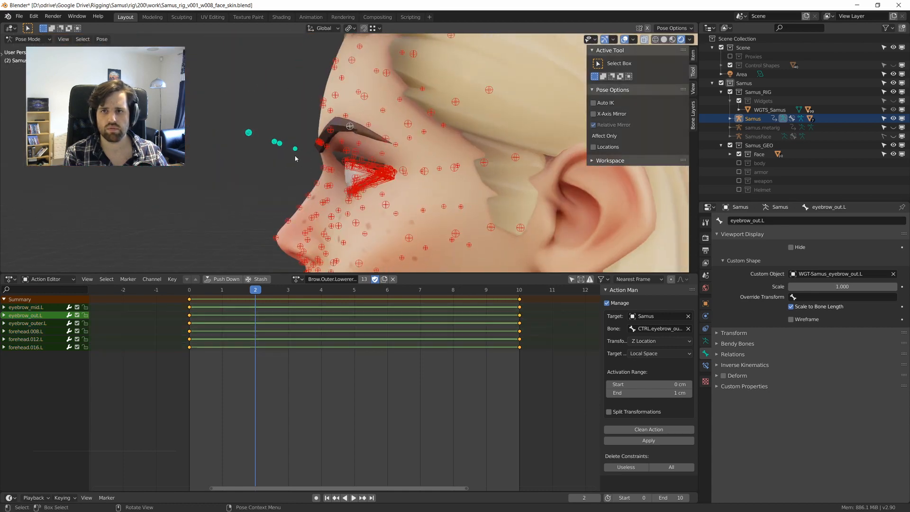
{"action": "key", "text": "alt"}
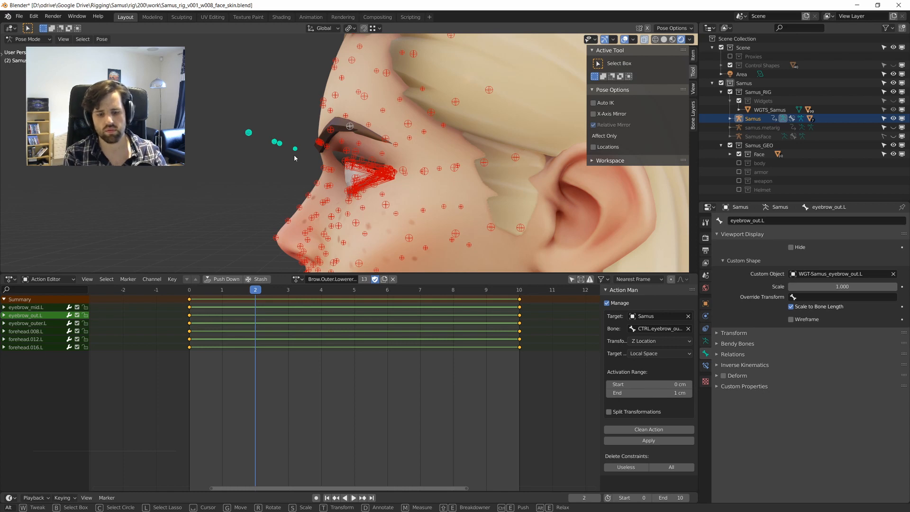
{"action": "middle_click_drag", "start_coordinate": [294, 158], "coordinate": [306, 142]}
{"action": "key", "text": "h"}
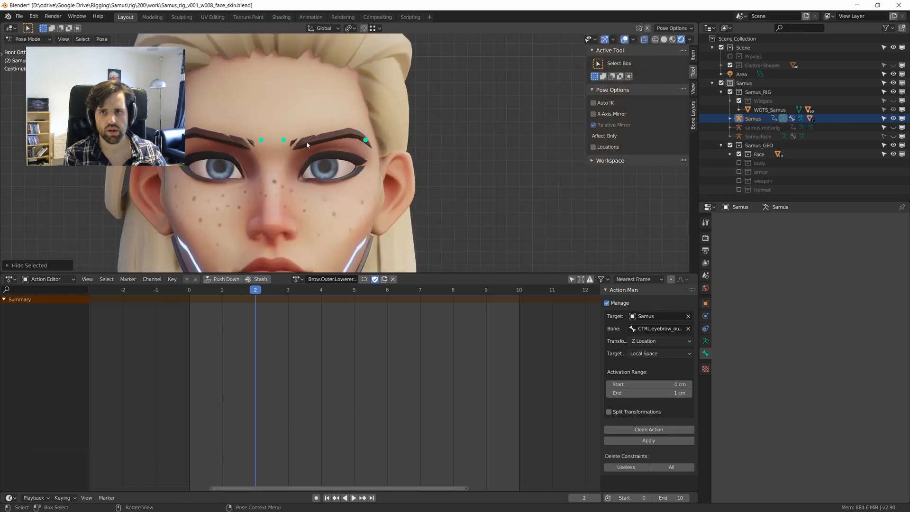
Lower the CTRL.eyebrow_out.L and CTRL.eyebrow_in.L controls together to test the combined left brow pose.
{"action": "left_click", "coordinate": [282, 140]}
{"action": "left_click", "coordinate": [366, 140]}
{"action": "key", "text": "g"}
{"action": "left_click", "coordinate": [368, 169]}
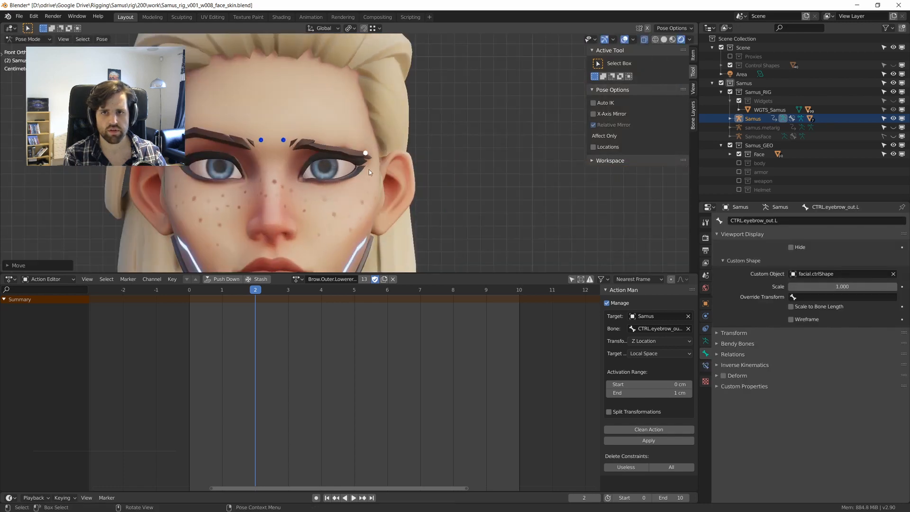
{"action": "left_click", "coordinate": [283, 140]}
{"action": "key", "text": "g"}
{"action": "left_click", "coordinate": [288, 170]}
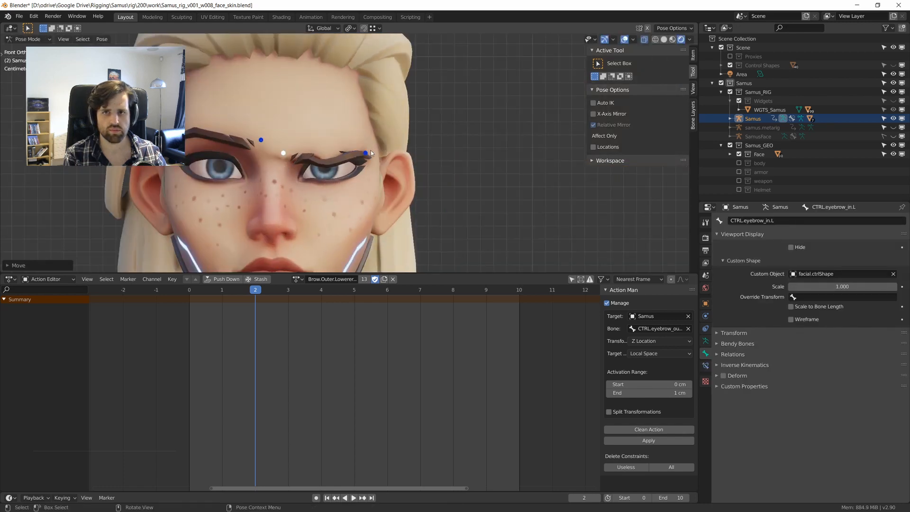
Try raising the CTRL.eyebrow_out.L control about 1 cm to compare the brow shape with only the inner brow lowered.
{"action": "middle_click_drag", "start_coordinate": [371, 150], "coordinate": [307, 166]}
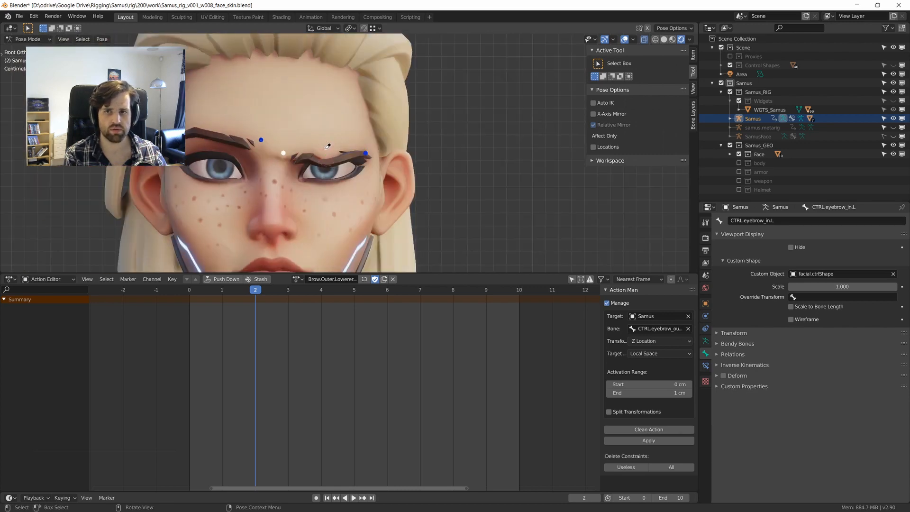
{"action": "left_click", "coordinate": [366, 155]}
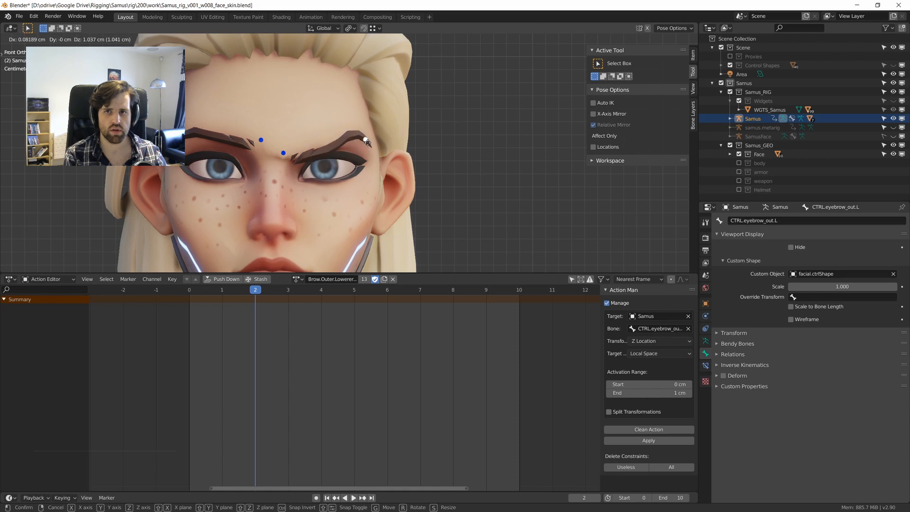
{"action": "scroll", "coordinate": [313, 168], "scroll_direction": "up", "scroll_amount": 1}
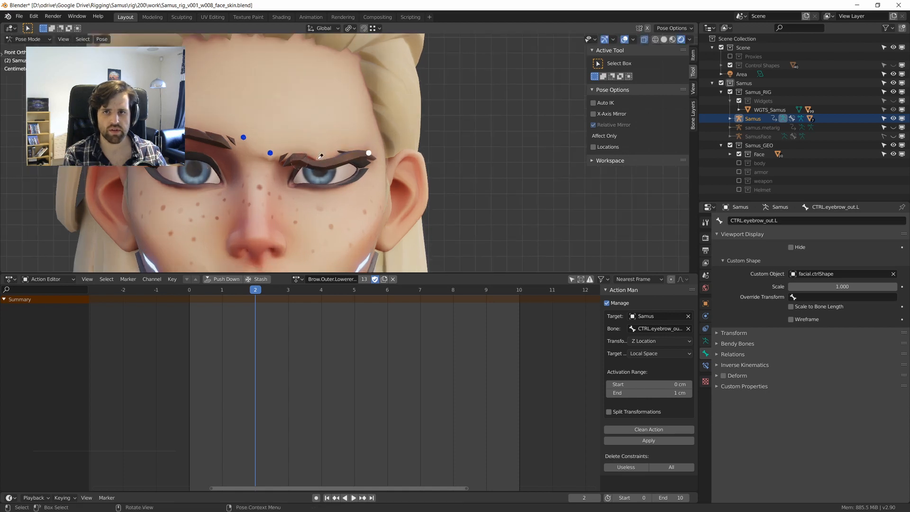
Make Brow.Inner.Lowerer.L the active action.
{"action": "left_click", "coordinate": [296, 278]}
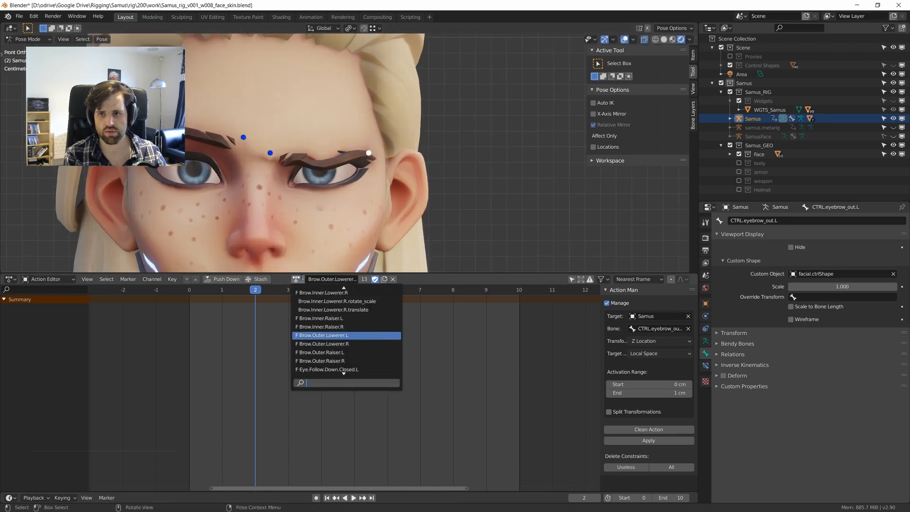
{"action": "type", "text": "bro"}
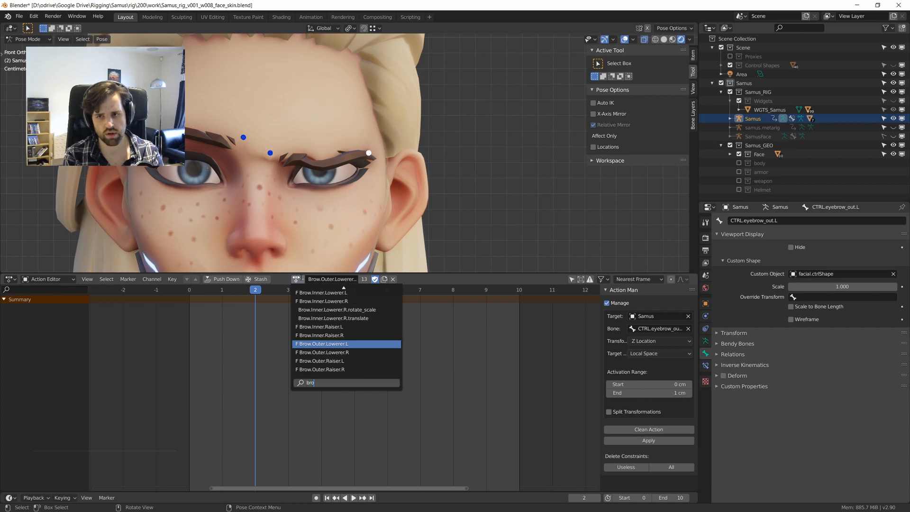
{"action": "type", "text": "w.inner."}
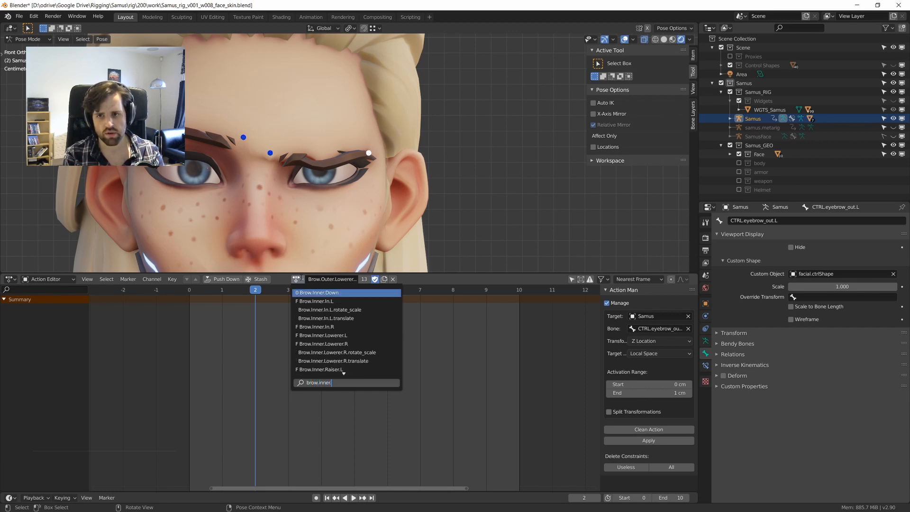
{"action": "type", "text": "lower"}
{"action": "key", "text": "Return"}
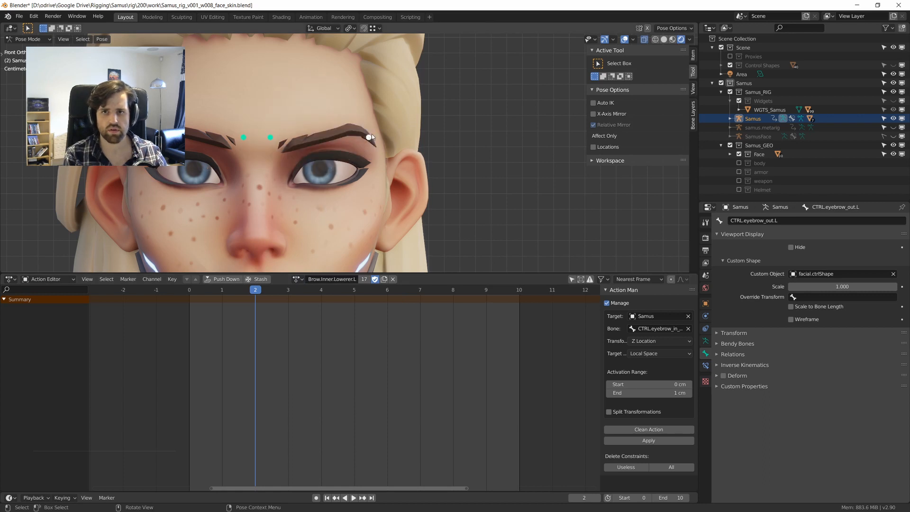
Lower the CTRL.eyebrow_out.L control and reveal the hidden face bones with the action at frame 10.
{"action": "left_click_drag", "start_coordinate": [372, 134], "coordinate": [372, 150]}
{"action": "key", "text": "space"}
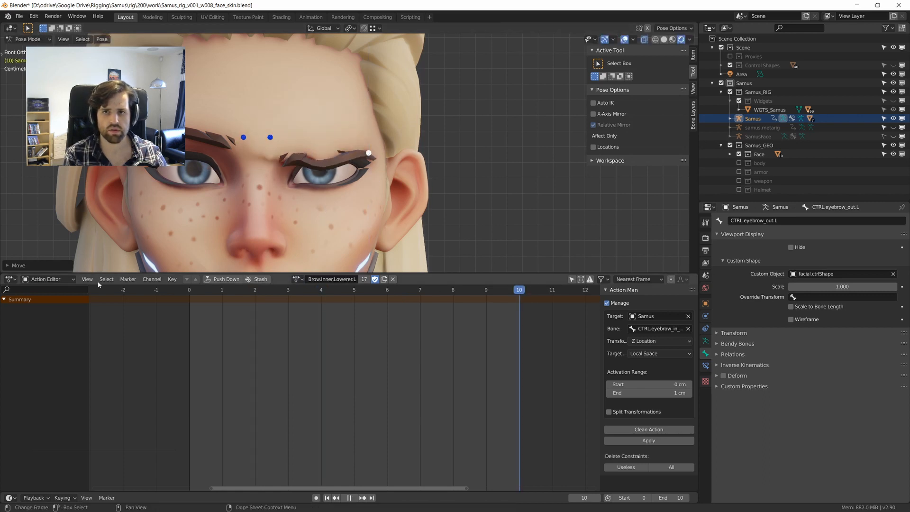
{"action": "key", "text": "space"}
{"action": "key", "text": "alt+h"}
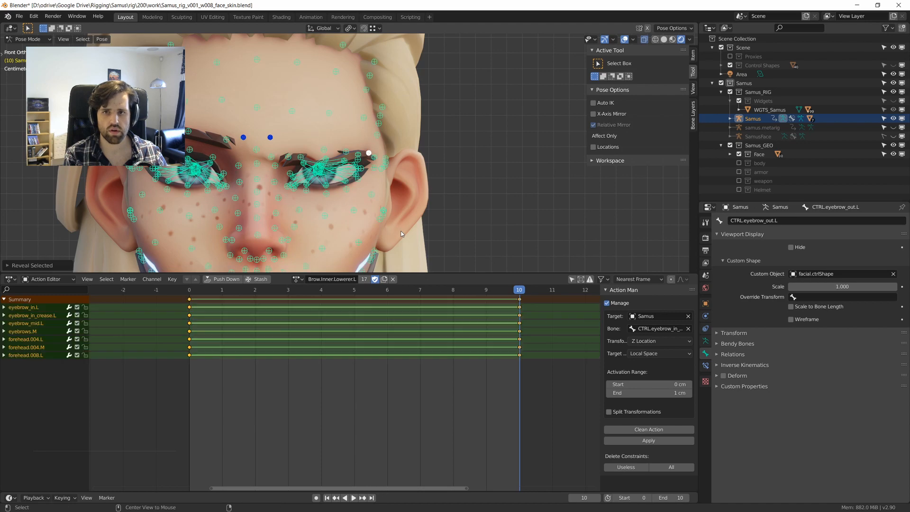
Raise the eyebrow_mid.L bone about 0.6 cm along Z to flatten the dip in the combined lowered brow.
{"action": "scroll", "coordinate": [325, 172], "scroll_direction": "up", "scroll_amount": 2}
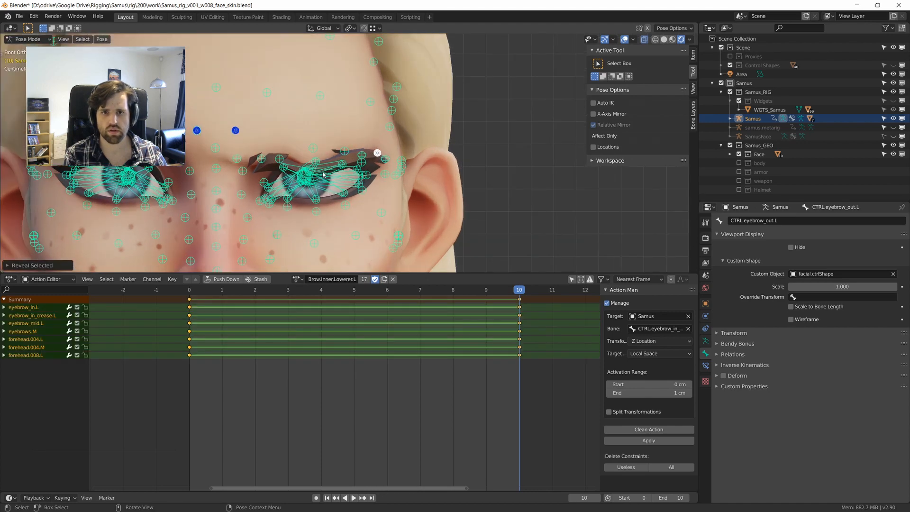
{"action": "middle_click_drag", "start_coordinate": [323, 175], "coordinate": [465, 186]}
{"action": "left_click", "coordinate": [305, 158]}
{"action": "key", "text": "KP_1"}
{"action": "key", "text": "g"}
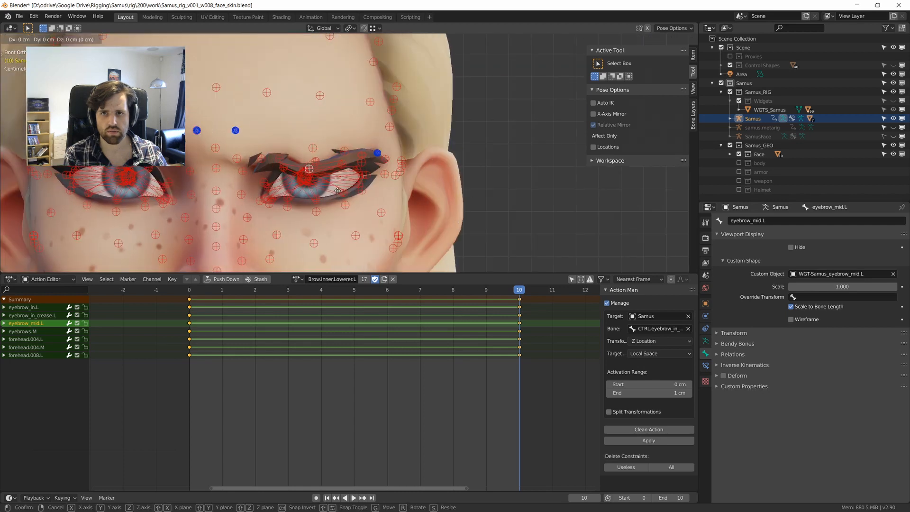
{"action": "key", "text": "z"}
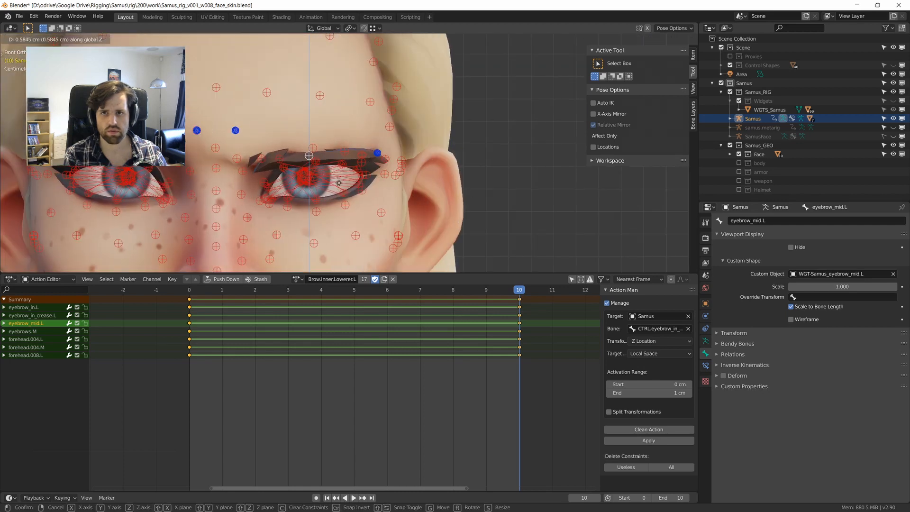
{"action": "left_click", "coordinate": [338, 180]}
{"action": "scroll", "coordinate": [342, 161], "scroll_direction": "down", "scroll_amount": 6}
{"action": "scroll", "coordinate": [346, 155], "scroll_direction": "up", "scroll_amount": 1}
{"action": "mouse_move", "coordinate": [342, 154]}
{"action": "middle_mouse_down"}
{"action": "mouse_move", "coordinate": [298, 158]}
{"action": "mouse_move", "coordinate": [350, 157]}
{"action": "middle_mouse_up"}
{"action": "scroll", "coordinate": [351, 157], "scroll_direction": "up", "scroll_amount": 5}
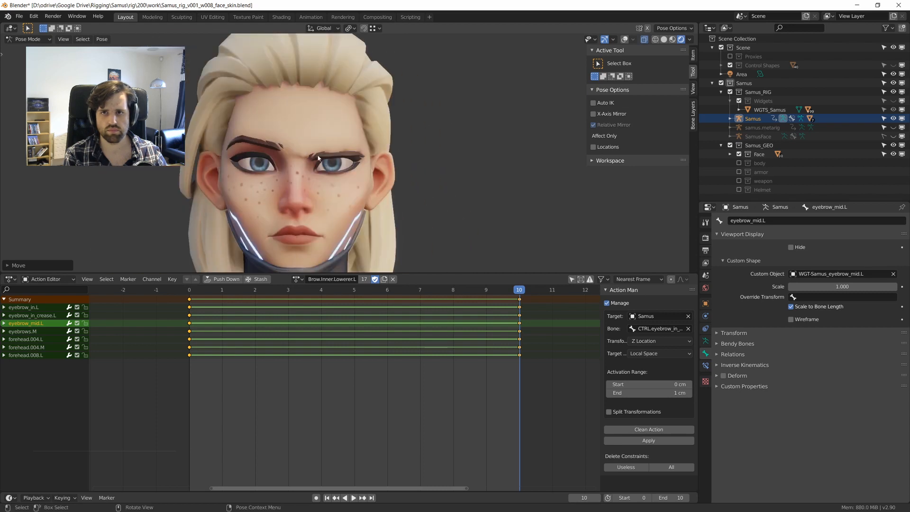
Keyframe eyebrow_mid.L with LocRotScale at frame 10 and play back the inner brow lowering action.
{"action": "key", "text": "i"}
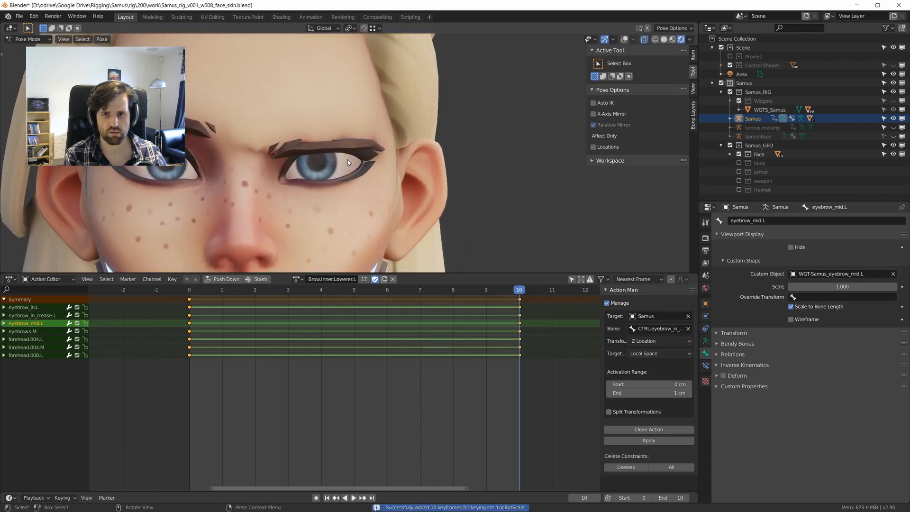
{"action": "key", "text": "space"}
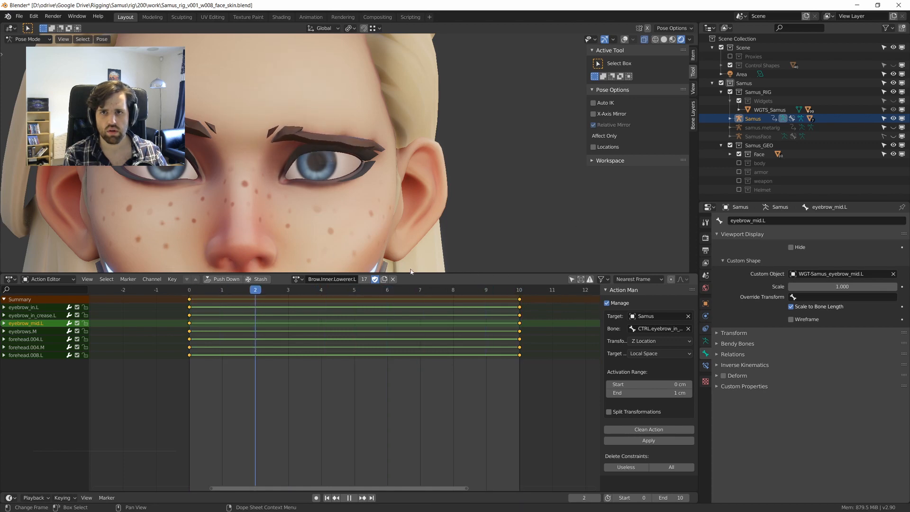
{"action": "key", "text": "space"}
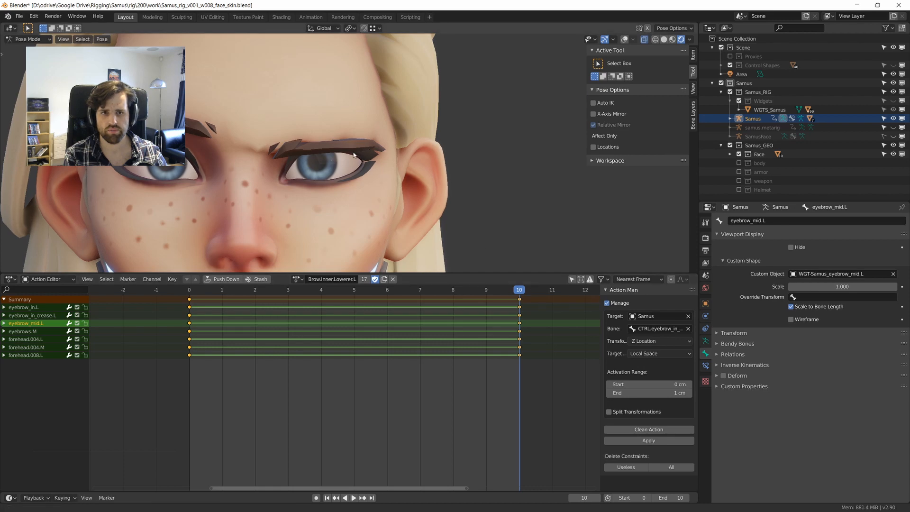
Show the bone overlays again and examine the lowered left brow from several angles.
{"action": "middle_click_drag", "start_coordinate": [383, 176], "coordinate": [349, 166]}
{"action": "key", "text": "shift+alt+z"}
{"action": "scroll", "coordinate": [400, 155], "scroll_direction": "down", "scroll_amount": 2}
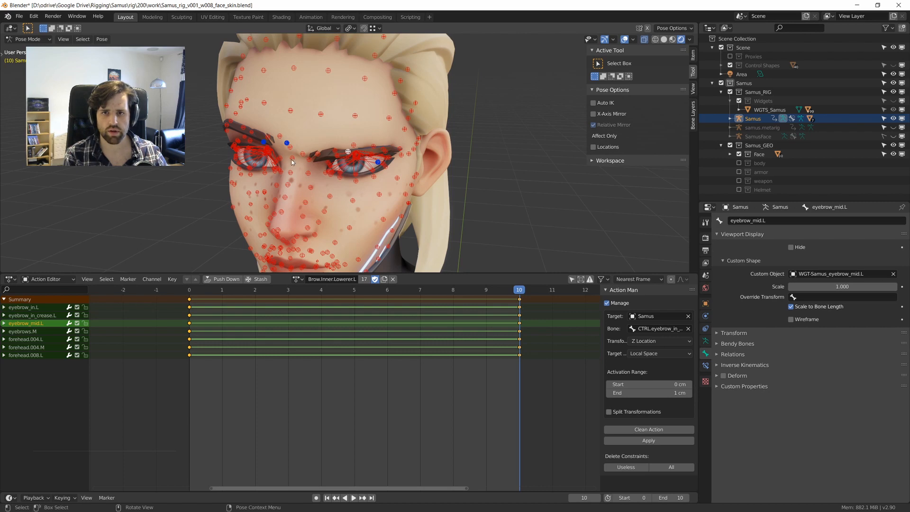
{"action": "scroll", "coordinate": [292, 162], "scroll_direction": "up", "scroll_amount": 2}
{"action": "middle_click_drag", "start_coordinate": [292, 162], "coordinate": [330, 154]}
{"action": "key", "text": "t"}
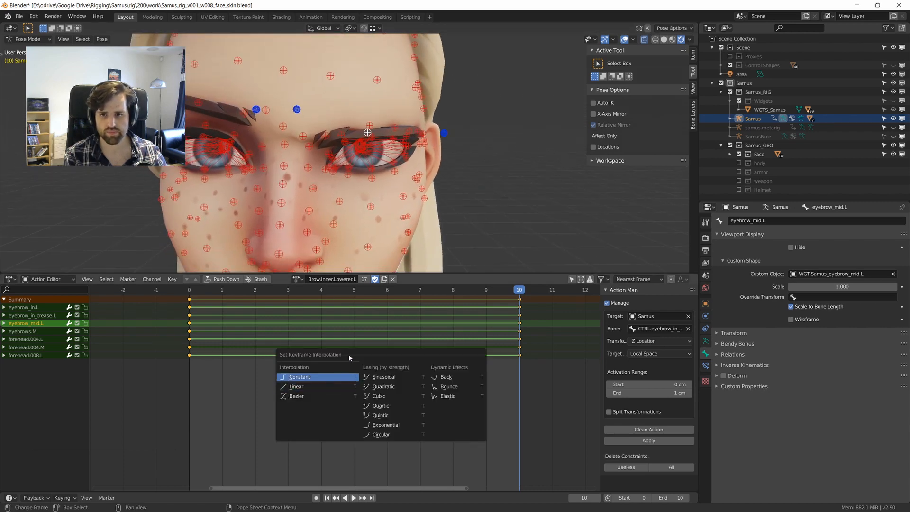
{"action": "key", "text": "t"}
{"action": "left_click", "coordinate": [343, 347]}
Select all bones and copy the left inner brow lowering pose at frame 10.
{"action": "scroll", "coordinate": [301, 142], "scroll_direction": "down", "scroll_amount": 3}
{"action": "middle_click_drag", "start_coordinate": [304, 126], "coordinate": [308, 124]}
{"action": "key", "text": "a"}
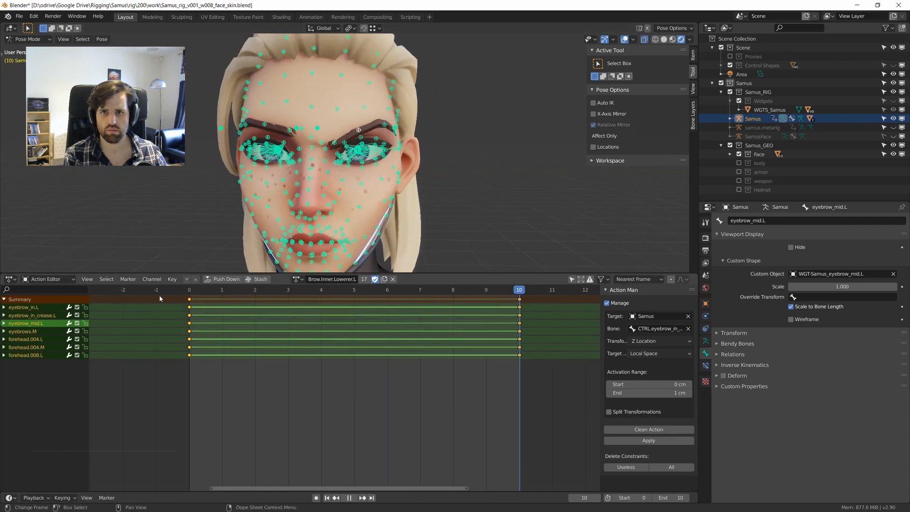
{"action": "middle_click_drag", "start_coordinate": [353, 151], "coordinate": [327, 158]}
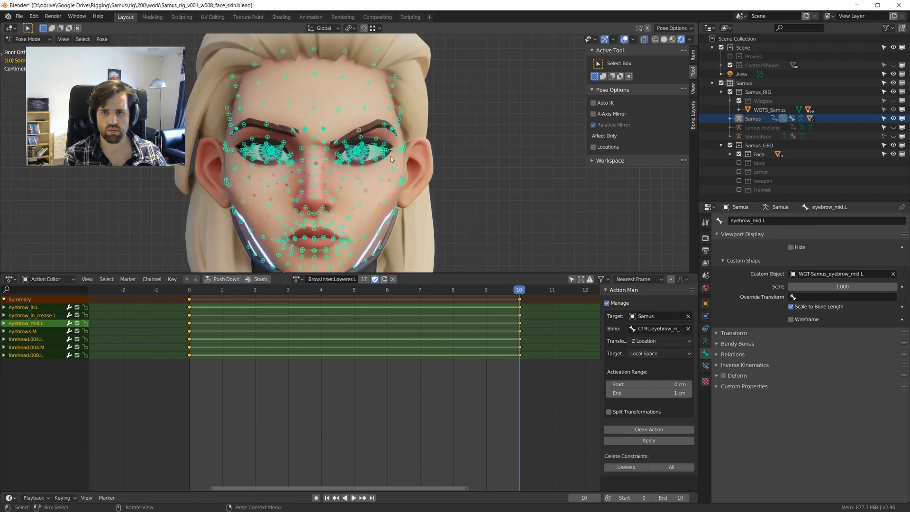
{"action": "key", "text": "ctrl+c"}
Switch to the Brow.Inner.Lowerer.R action and paste the copied pose mirrored onto the right side.
{"action": "left_click", "coordinate": [296, 279]}
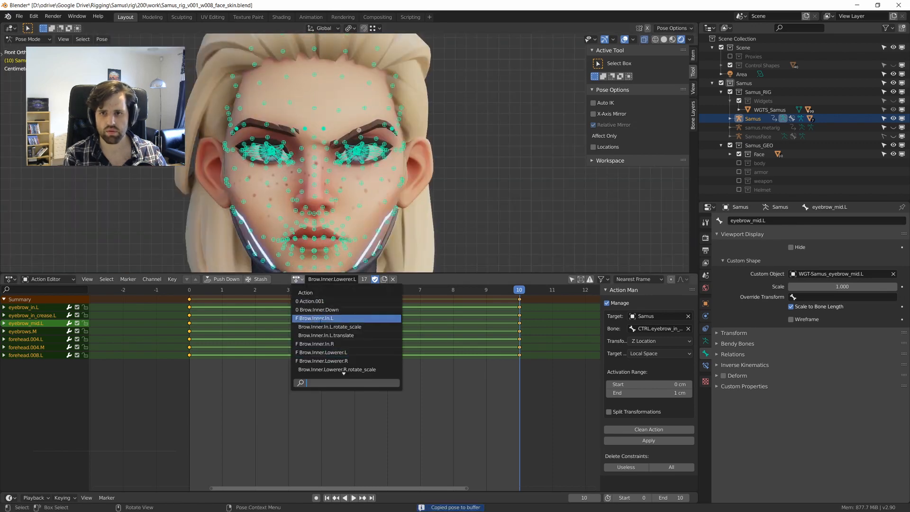
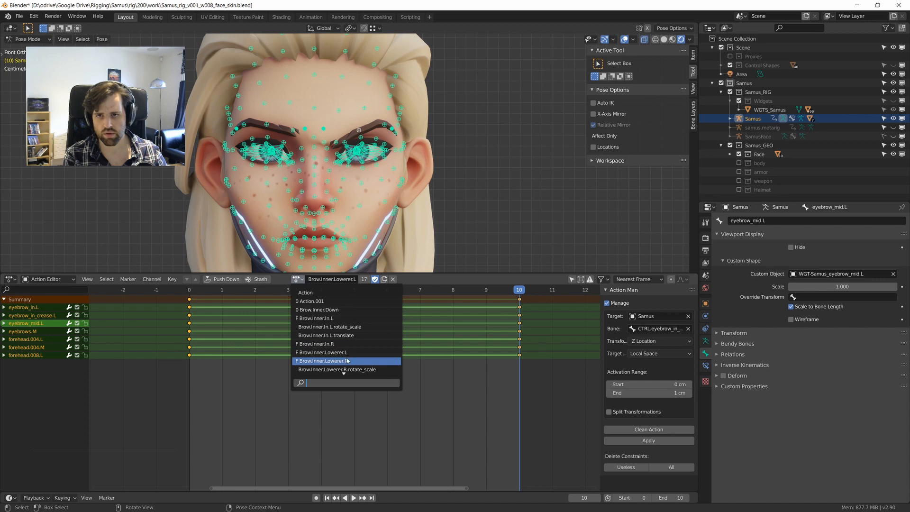
{"action": "left_click", "coordinate": [347, 360]}
{"action": "key", "text": "ctrl+v"}
{"action": "key", "text": "ctrl+v"}
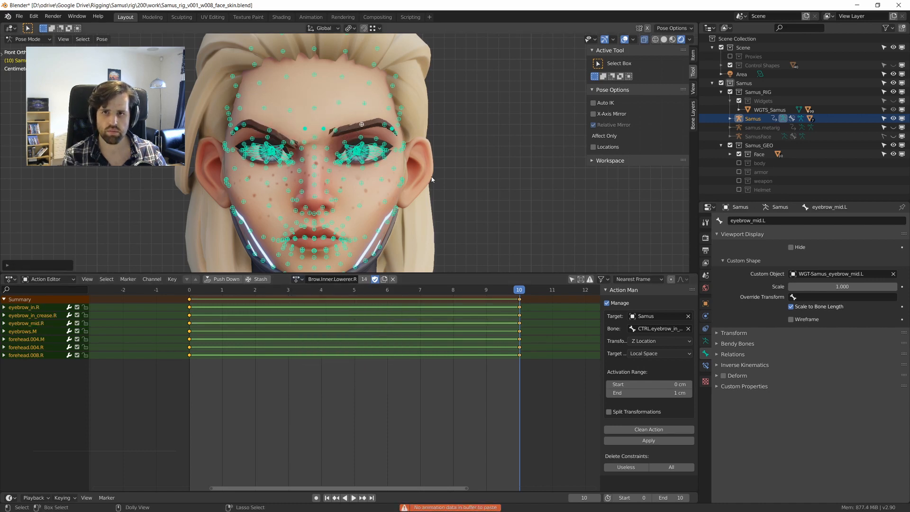
Keyframe all bones at frame 10 with LocRotScale and clean the Brow.Inner.Lowerer.R action.
{"action": "key", "text": "i"}
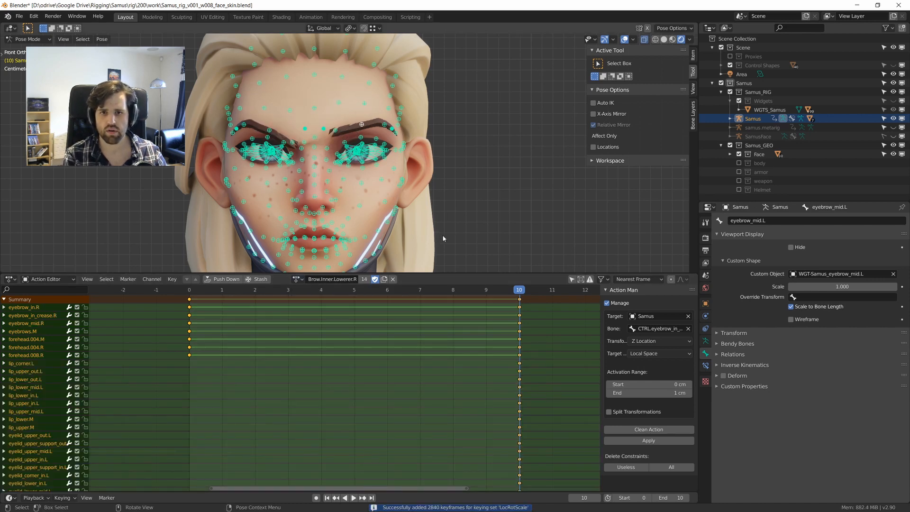
{"action": "left_click", "coordinate": [646, 427]}
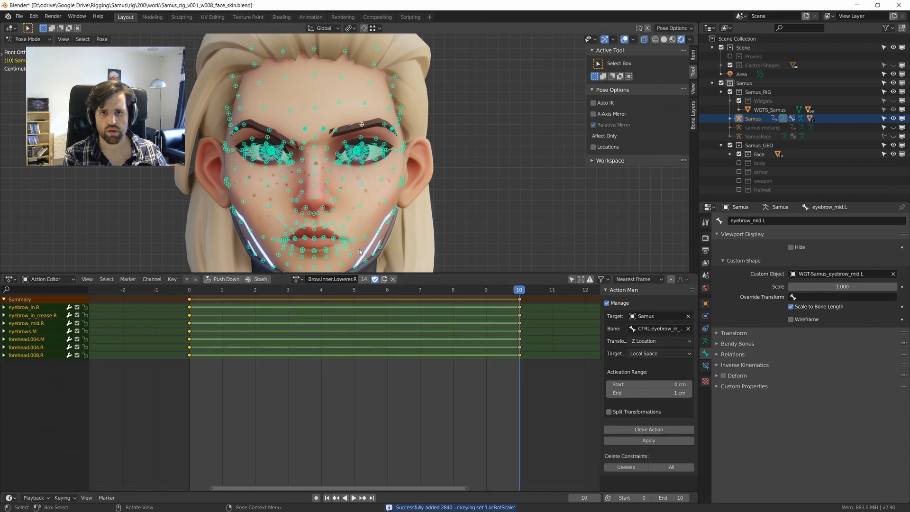
Search the actions for brow.outer and make Brow.Outer.Lowerer.L the active action.
{"action": "left_click", "coordinate": [297, 279]}
{"action": "type", "text": "b"}
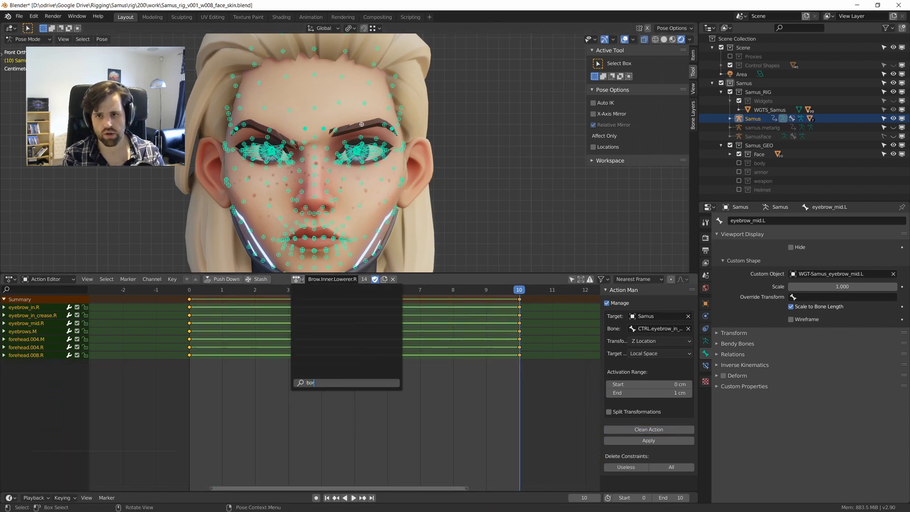
{"action": "type", "text": "row.oute"}
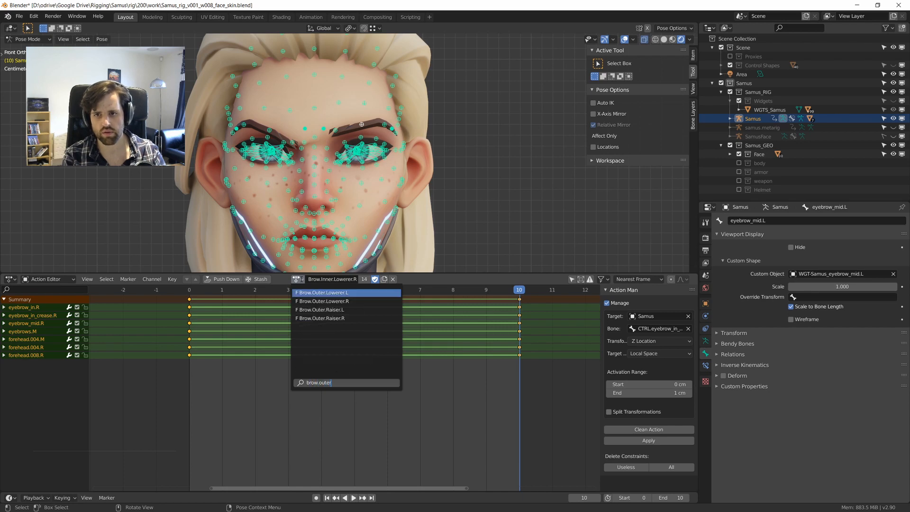
{"action": "key", "text": "Down"}
{"action": "key", "text": "Down"}
{"action": "key", "text": "Up"}
{"action": "key", "text": "Up"}
{"action": "key", "text": "Return"}
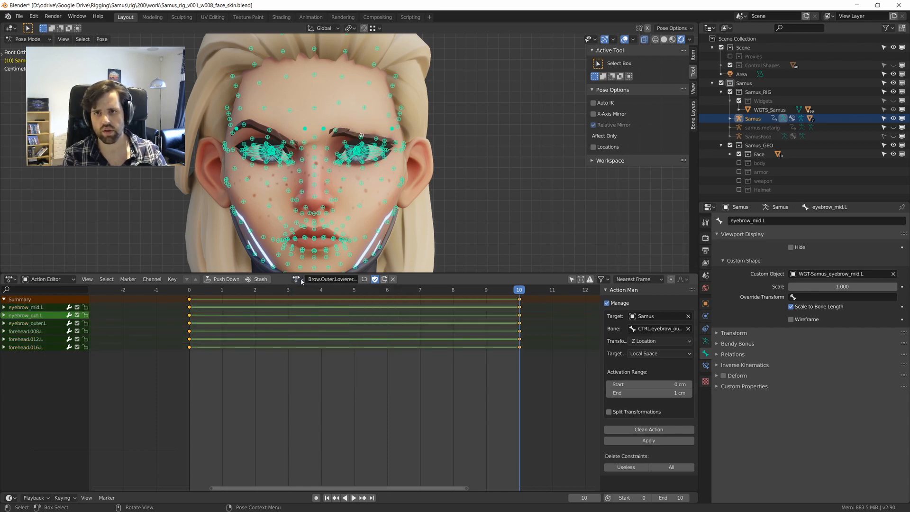
Select all bones and copy the left outer brow lowering pose at frame 10.
{"action": "key", "text": "alt+a"}
{"action": "key", "text": "a"}
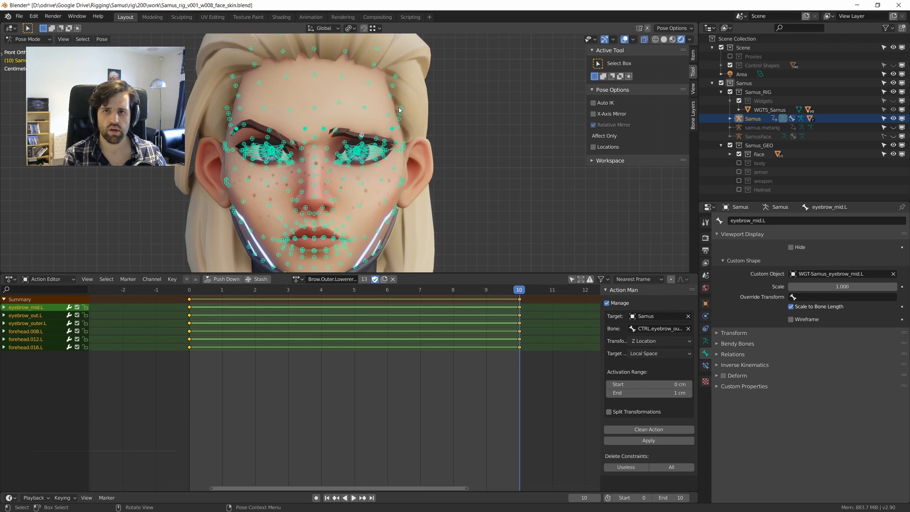
{"action": "key", "text": "alt+g"}
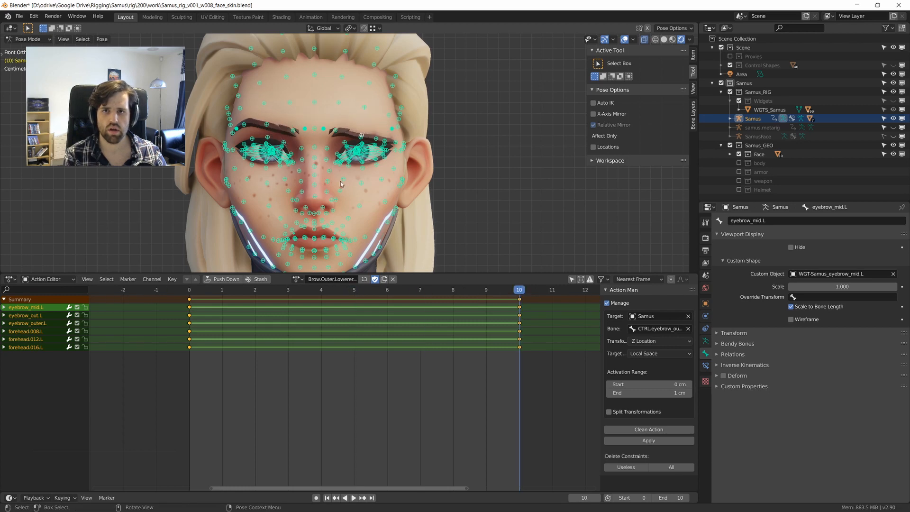
{"action": "key", "text": "ctrl+c"}
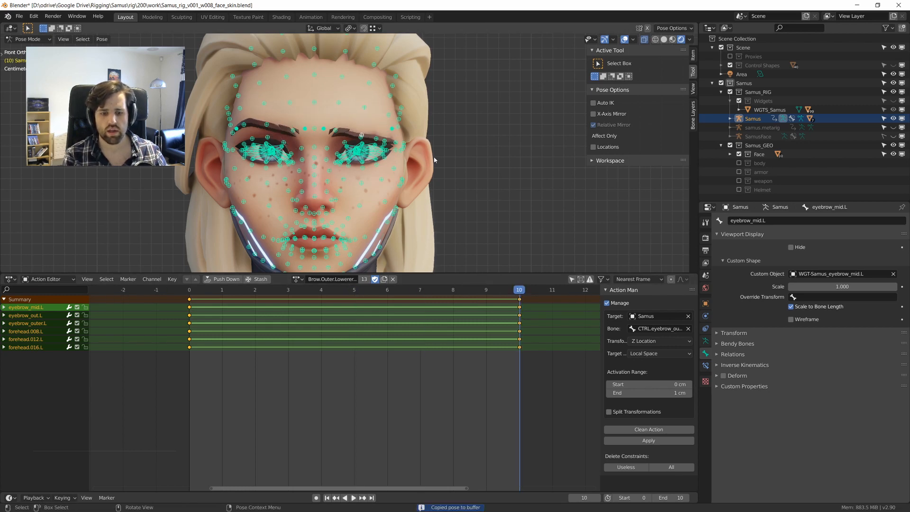
Switch to the Brow.Outer.Lowerer.R action and paste the copied pose mirrored onto the right side.
{"action": "left_click", "coordinate": [297, 279]}
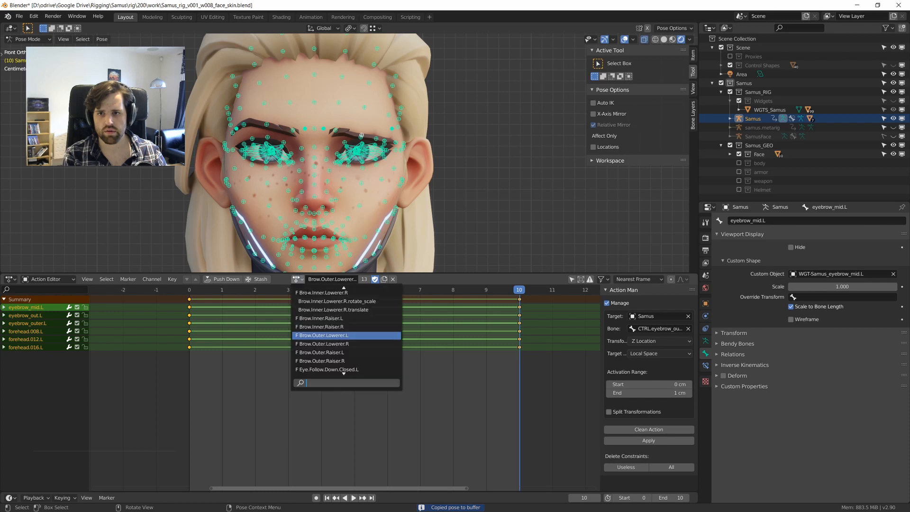
{"action": "left_click", "coordinate": [346, 344]}
{"action": "key", "text": "ctrl+v"}
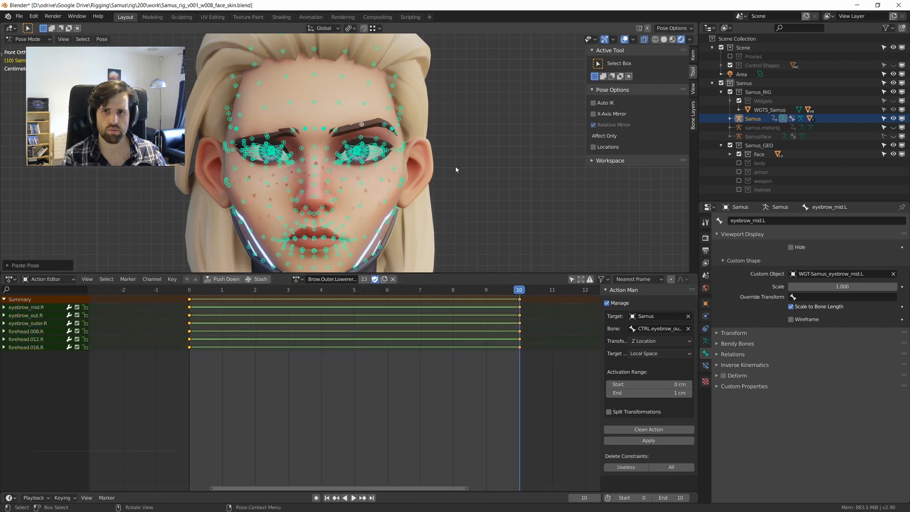
Keyframe all bones at frame 10 with LocRotScale, clean the Brow.Outer.Lowerer.R action and briefly play it back.
{"action": "key", "text": "i"}
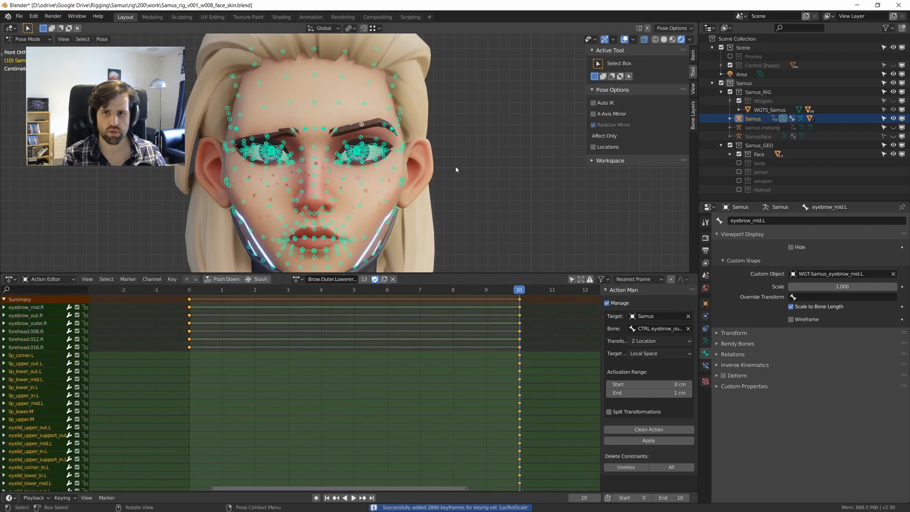
{"action": "left_click", "coordinate": [649, 430]}
{"action": "key", "text": "space"}
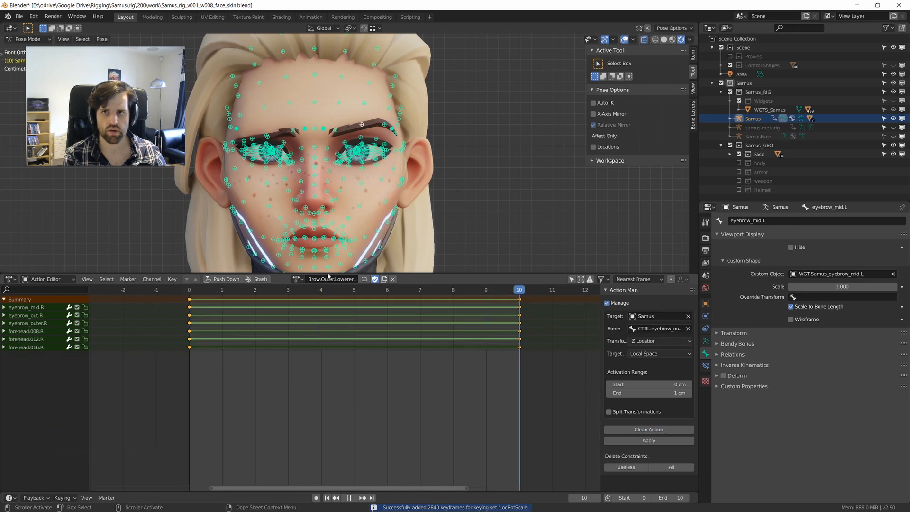
{"action": "key", "text": "space"}
Hide the selected face bones so only the brow controls remain, and maximize the 3D viewport.
{"action": "key", "text": "shift+alt+z"}
{"action": "middle_click_drag", "start_coordinate": [411, 165], "coordinate": [343, 138]}
{"action": "scroll", "coordinate": [370, 170], "scroll_direction": "down", "scroll_amount": 1}
{"action": "scroll", "coordinate": [380, 174], "scroll_direction": "up", "scroll_amount": 2}
{"action": "key", "text": "shift+alt+z"}
{"action": "key", "text": "h"}
{"action": "scroll", "coordinate": [283, 132], "scroll_direction": "down", "scroll_amount": 2}
{"action": "key", "text": "ctrl+space"}
{"action": "middle_click_drag", "start_coordinate": [424, 189], "coordinate": [454, 207]}
Select both inner brow controls and lower them about 1.3 cm along the global Z axis.
{"action": "left_click_drag", "start_coordinate": [420, 191], "coordinate": [461, 234]}
{"action": "middle_click_drag", "start_coordinate": [457, 248], "coordinate": [430, 259], "text": "shift"}
{"action": "key", "text": "g"}
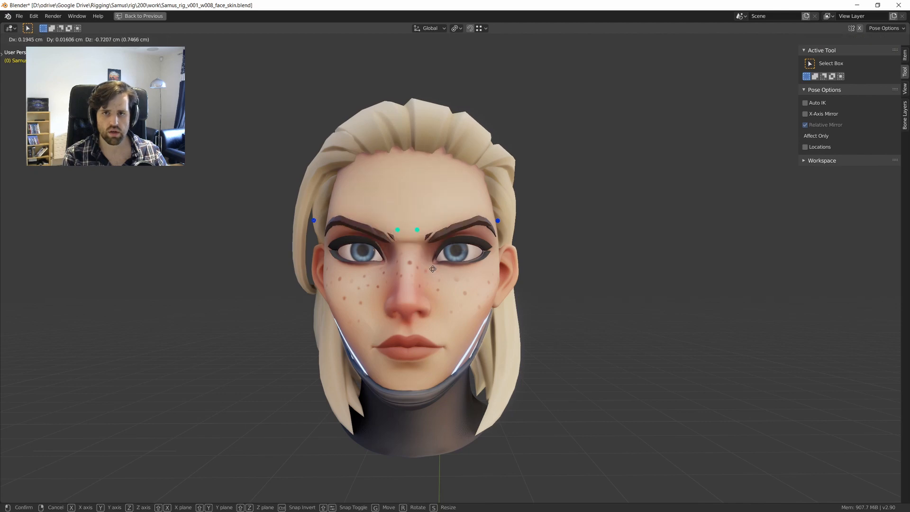
{"action": "key", "text": "z"}
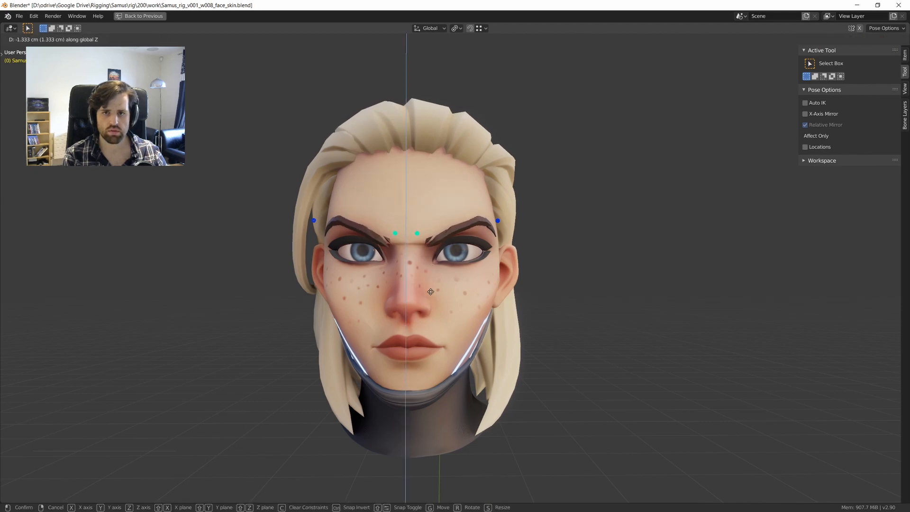
{"action": "left_click", "coordinate": [430, 292]}
Try raising both inner brow controls along the global Z axis and undo that move.
{"action": "middle_click_drag", "start_coordinate": [434, 285], "coordinate": [444, 258]}
{"action": "key", "text": "g"}
{"action": "key", "text": "z"}
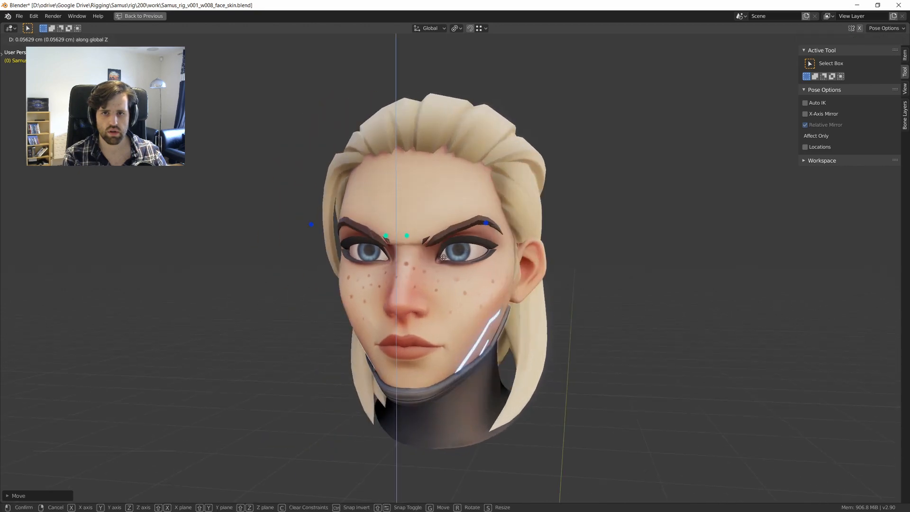
{"action": "left_click", "coordinate": [444, 209]}
{"action": "middle_click_drag", "start_coordinate": [444, 208], "coordinate": [429, 187]}
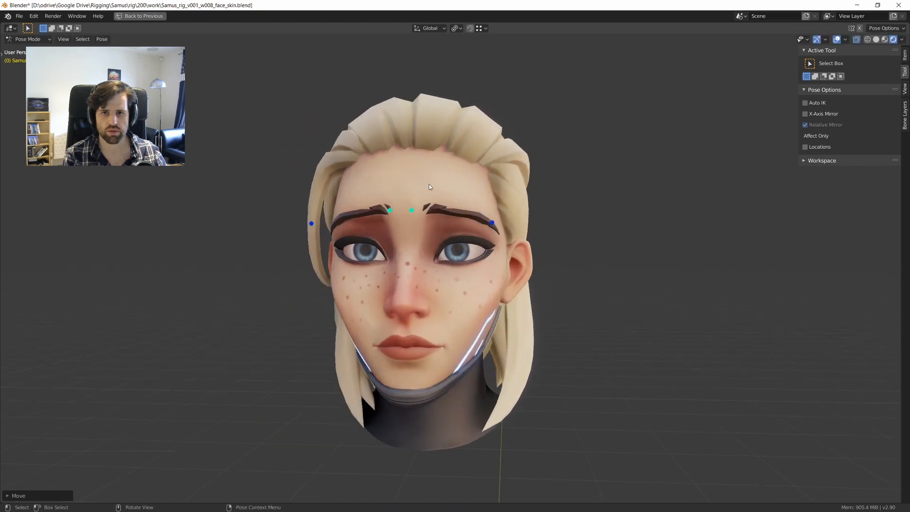
{"action": "right_click", "coordinate": [422, 228]}
{"action": "key", "text": "Escape"}
{"action": "key", "text": "ctrl+z"}
Raise both inner brow controls about 1.8 cm along the global Z axis.
{"action": "key", "text": "g"}
{"action": "key", "text": "z"}
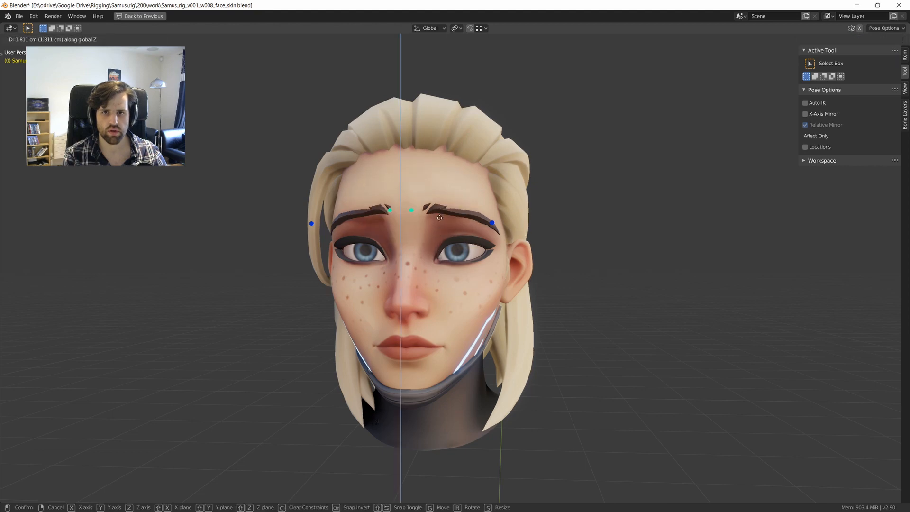
{"action": "left_click", "coordinate": [440, 217]}
{"action": "left_click_drag", "start_coordinate": [424, 181], "coordinate": [426, 177]}
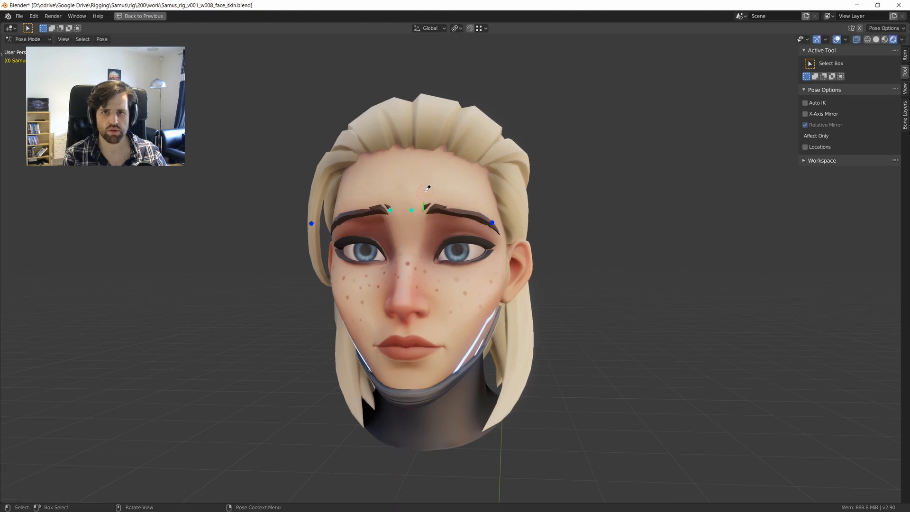
{"action": "middle_click_drag", "start_coordinate": [423, 217], "coordinate": [483, 209]}
{"action": "key", "text": "g"}
{"action": "key", "text": "z"}
{"action": "right_click", "coordinate": [440, 194]}
Select the left outer brow control and lower it freehand to test the outer lowering pose.
{"action": "scroll", "coordinate": [416, 218], "scroll_direction": "up", "scroll_amount": 1}
{"action": "scroll", "coordinate": [416, 218], "scroll_direction": "up", "scroll_amount": 1}
{"action": "scroll", "coordinate": [459, 205], "scroll_direction": "down", "scroll_amount": 1}
{"action": "left_click", "coordinate": [503, 210]}
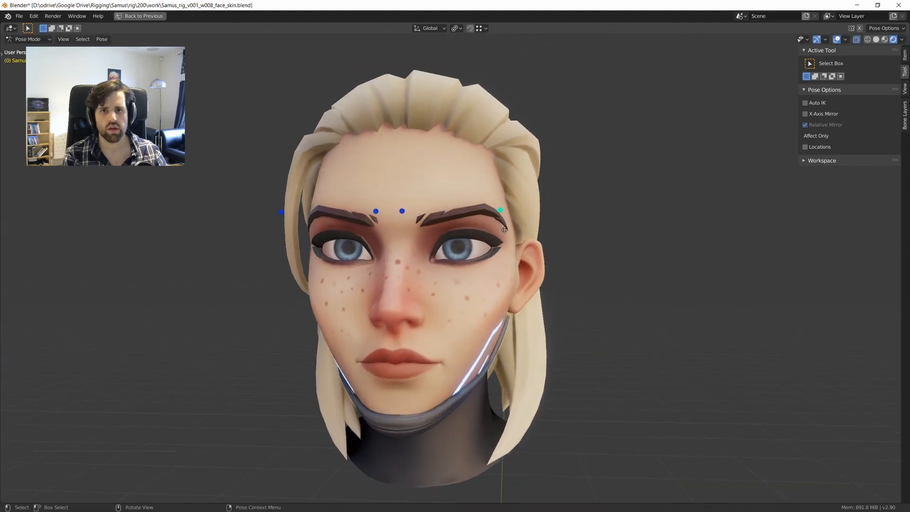
{"action": "key", "text": "g"}
{"action": "left_click", "coordinate": [497, 251]}
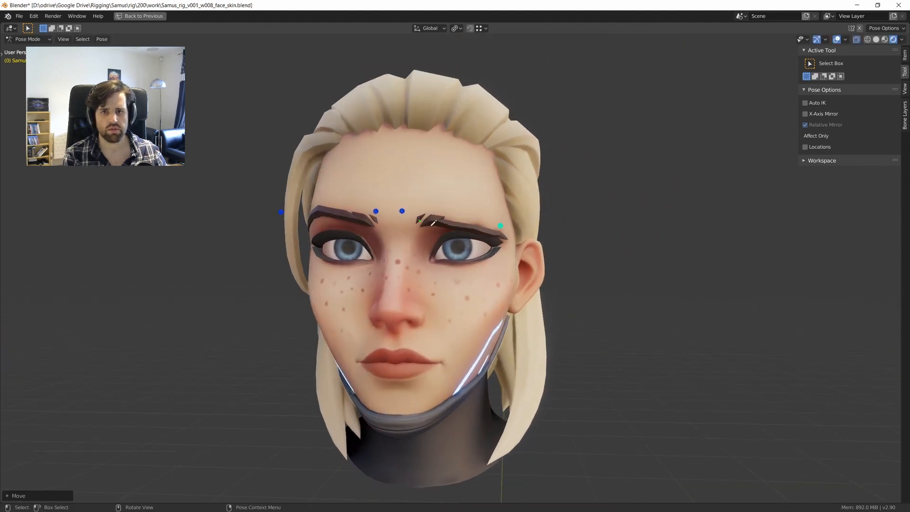
Nudge the right inner brow control slightly upward and raise the right outer brow control freehand.
{"action": "scroll", "coordinate": [419, 235], "scroll_direction": "down", "scroll_amount": 1}
{"action": "scroll", "coordinate": [419, 236], "scroll_direction": "down", "scroll_amount": 1}
{"action": "left_click", "coordinate": [402, 230]}
{"action": "key", "text": "g"}
{"action": "left_click", "coordinate": [401, 226]}
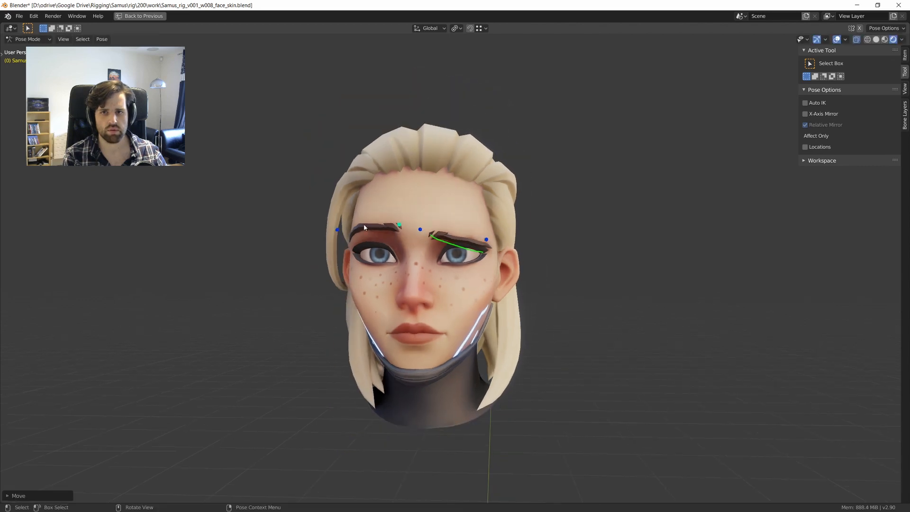
{"action": "left_click", "coordinate": [339, 232]}
{"action": "key", "text": "g"}
{"action": "left_click", "coordinate": [365, 222]}
Lower the right inner brow control slightly and shift the left inner brow control freehand.
{"action": "left_click", "coordinate": [403, 227]}
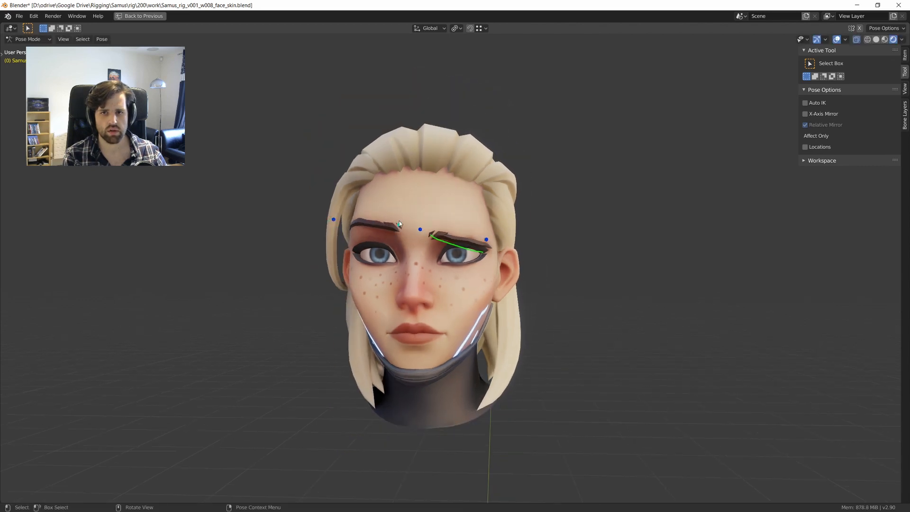
{"action": "key", "text": "g"}
{"action": "left_click", "coordinate": [403, 227]}
{"action": "left_click", "coordinate": [420, 229]}
{"action": "key", "text": "g"}
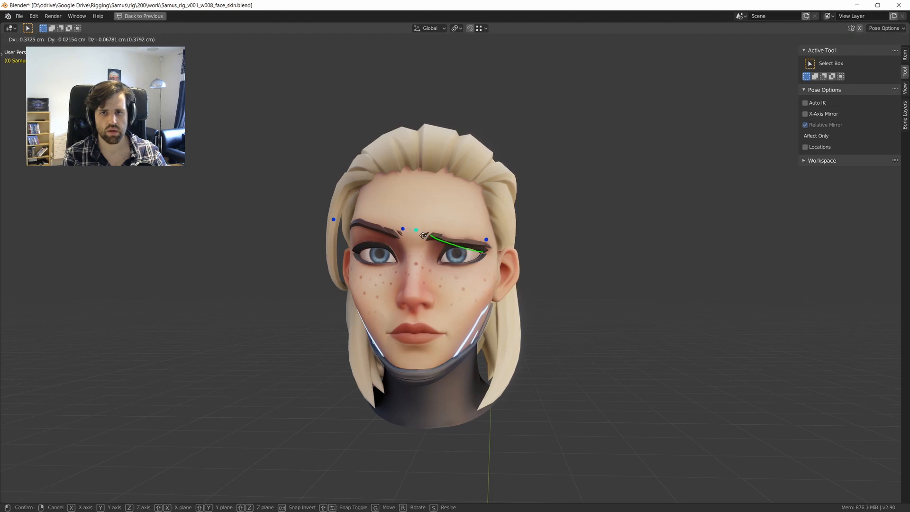
{"action": "left_click", "coordinate": [423, 236]}
Try different heights for the right inner brow control and undo the last change.
{"action": "left_click", "coordinate": [504, 252]}
{"action": "scroll", "coordinate": [502, 253], "scroll_direction": "down", "scroll_amount": 2}
{"action": "mouse_move", "coordinate": [473, 251]}
{"action": "middle_mouse_down"}
{"action": "mouse_move", "coordinate": [493, 252]}
{"action": "mouse_move", "coordinate": [465, 248]}
{"action": "middle_mouse_up"}
{"action": "scroll", "coordinate": [413, 237], "scroll_direction": "up", "scroll_amount": 2}
{"action": "left_click_drag", "start_coordinate": [410, 221], "coordinate": [419, 236]}
{"action": "key", "text": "g"}
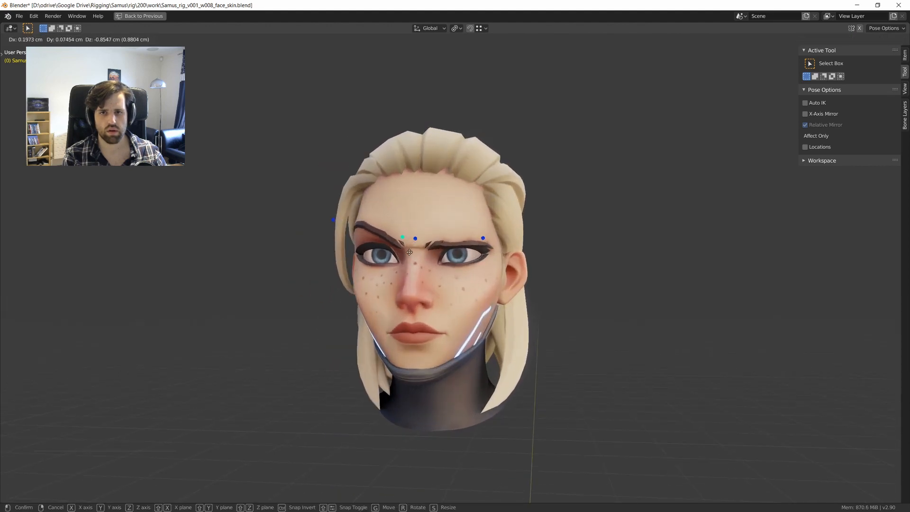
{"action": "left_click", "coordinate": [408, 247]}
{"action": "scroll", "coordinate": [407, 247], "scroll_direction": "up", "scroll_amount": 2}
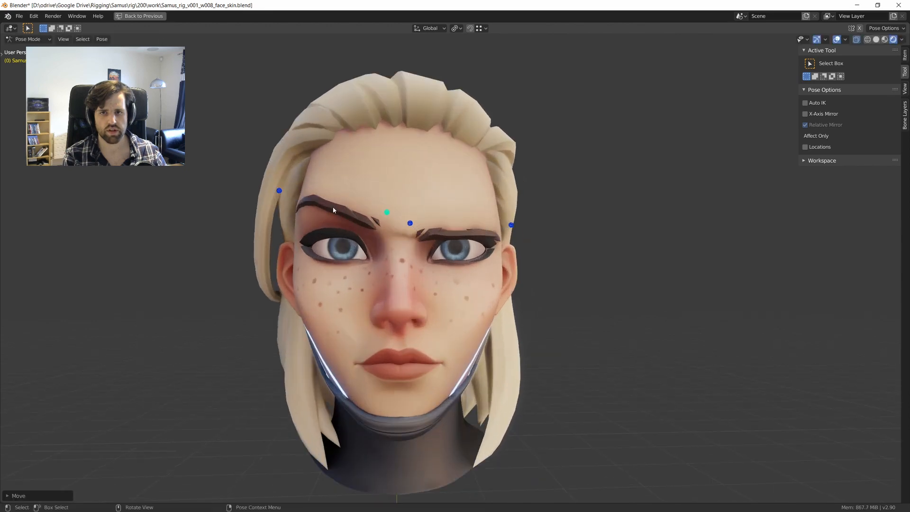
{"action": "left_click_drag", "start_coordinate": [341, 212], "coordinate": [343, 211]}
{"action": "key", "text": "ctrl+z"}
{"action": "middle_click_drag", "start_coordinate": [391, 204], "coordinate": [381, 204]}
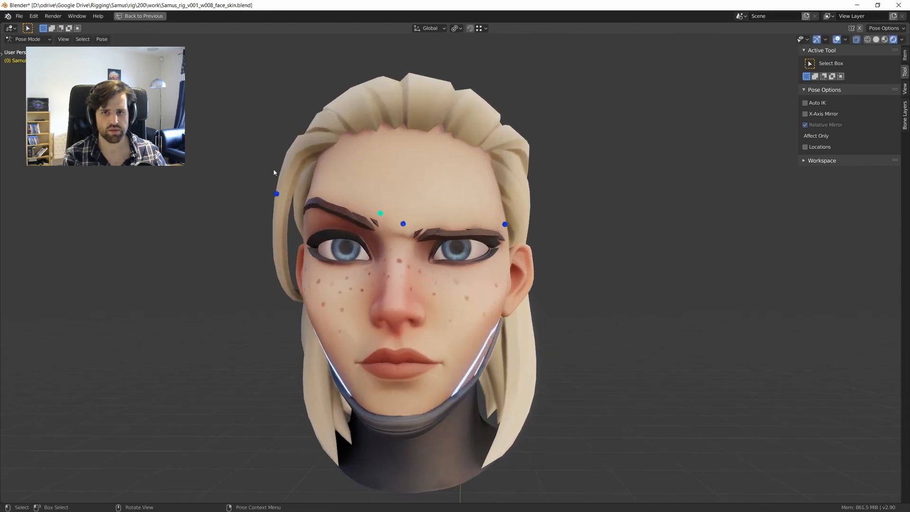
Select all four brow controls and reset them to their neutral height.
{"action": "left_click_drag", "start_coordinate": [274, 170], "coordinate": [602, 247]}
{"action": "key", "text": "s"}
{"action": "key", "text": "z"}
{"action": "key", "text": "0"}
{"action": "key", "text": "Return"}
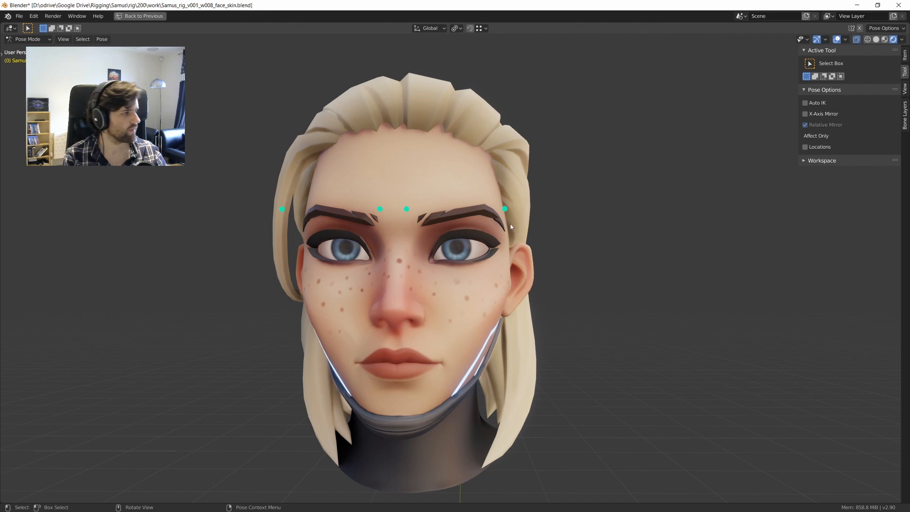
Select both inner brow controls and lower them along the global Z axis into a frown.
{"action": "scroll", "coordinate": [465, 228], "scroll_direction": "down", "scroll_amount": 1}
{"action": "left_click_drag", "start_coordinate": [379, 200], "coordinate": [430, 240]}
{"action": "key", "text": "g"}
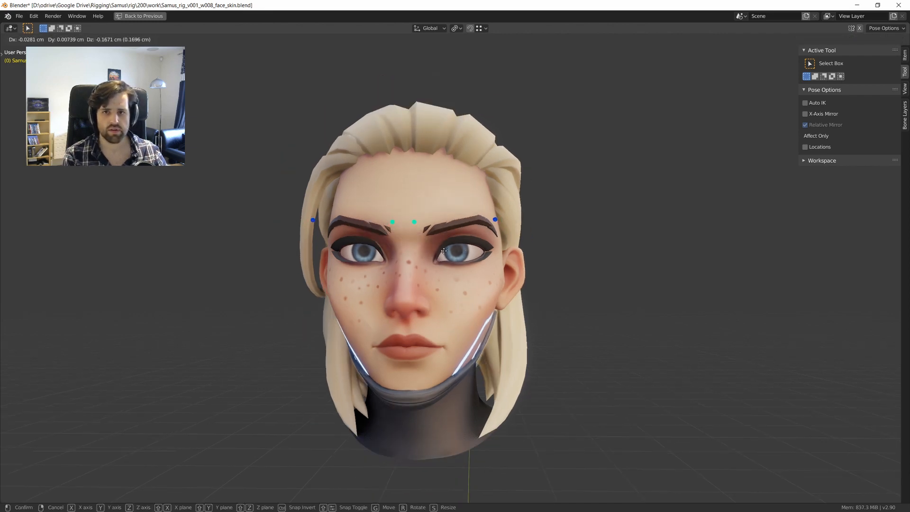
{"action": "key", "text": "Escape"}
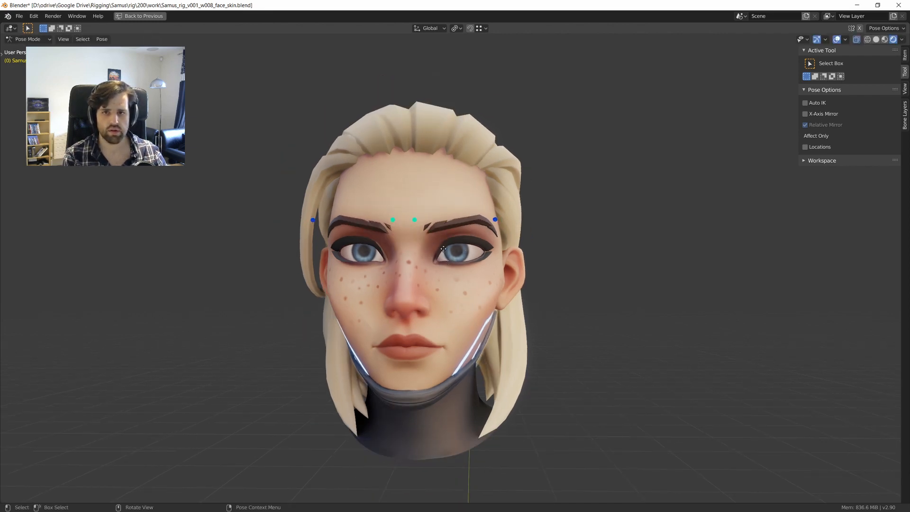
{"action": "key", "text": "g"}
{"action": "key", "text": "z"}
{"action": "left_click", "coordinate": [445, 258]}
Raise the left outer brow control about 1.2 cm along the global Z axis.
{"action": "scroll", "coordinate": [445, 258], "scroll_direction": "down", "scroll_amount": 1}
{"action": "mouse_move", "coordinate": [445, 258]}
{"action": "middle_mouse_down"}
{"action": "mouse_move", "coordinate": [491, 258]}
{"action": "mouse_move", "coordinate": [458, 253]}
{"action": "middle_mouse_up"}
{"action": "left_click_drag", "start_coordinate": [478, 215], "coordinate": [506, 244]}
{"action": "key", "text": "g"}
{"action": "key", "text": "z"}
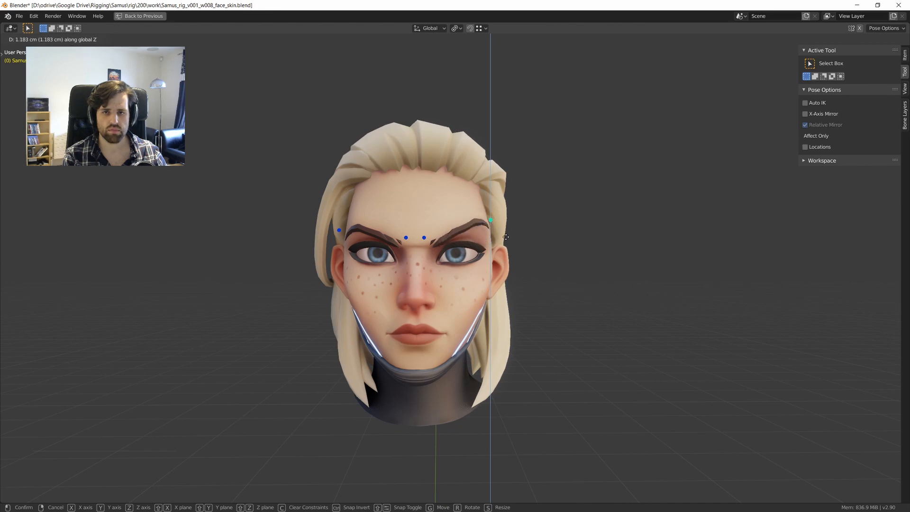
{"action": "left_click", "coordinate": [506, 237]}
{"action": "mouse_move", "coordinate": [506, 237]}
{"action": "middle_mouse_down"}
{"action": "mouse_move", "coordinate": [448, 238]}
{"action": "mouse_move", "coordinate": [493, 237]}
{"action": "middle_mouse_up"}
{"action": "scroll", "coordinate": [474, 232], "scroll_direction": "up", "scroll_amount": 2}
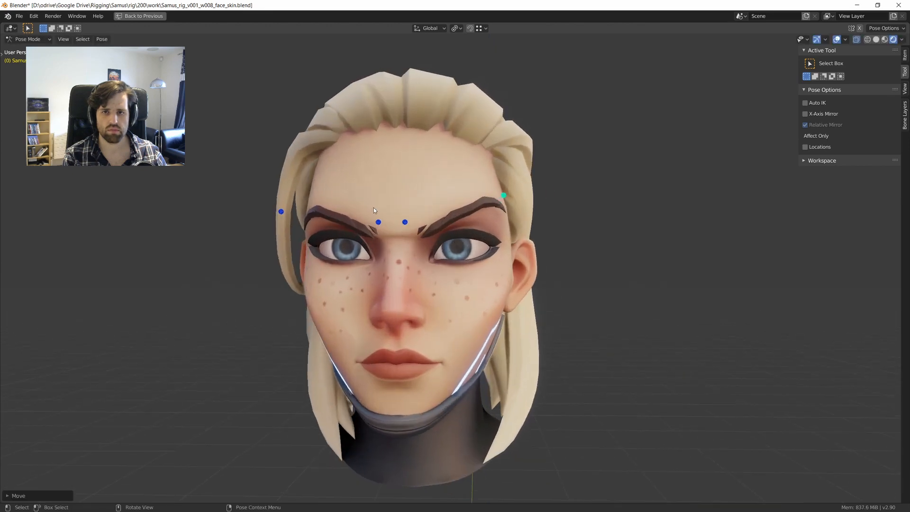
{"action": "left_click_drag", "start_coordinate": [372, 207], "coordinate": [423, 251]}
{"action": "key", "text": "g"}
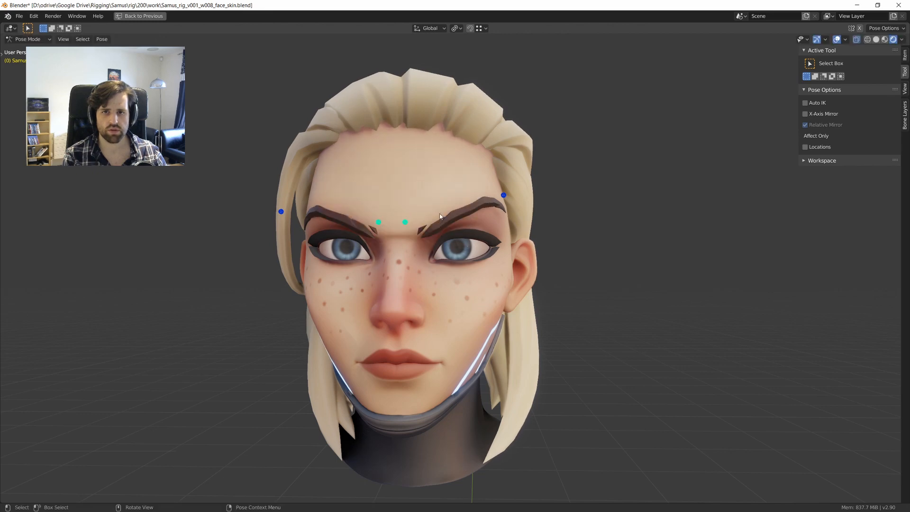
{"action": "right_click", "coordinate": [439, 227]}
Enable X-Axis Mirror for posing and try moving the left inner brow control with it.
{"action": "left_click", "coordinate": [805, 114]}
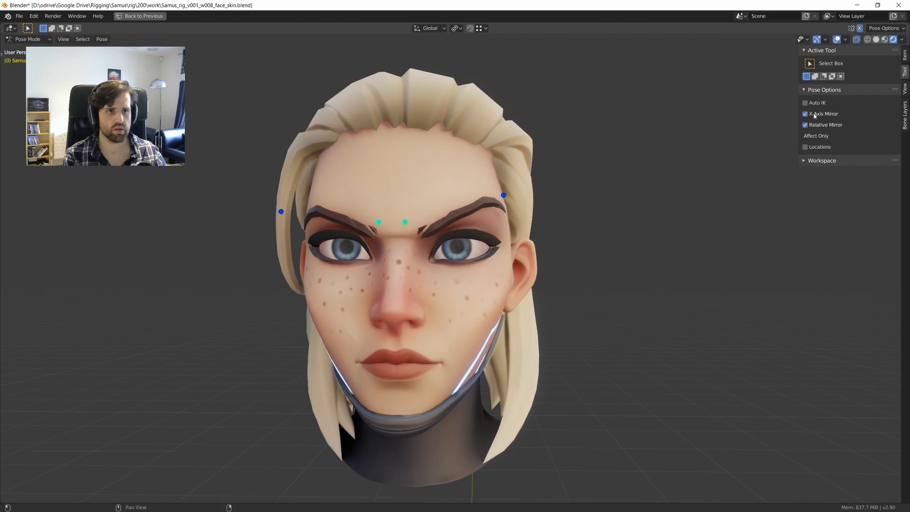
{"action": "left_click", "coordinate": [404, 222]}
{"action": "key", "text": "g"}
{"action": "right_click", "coordinate": [399, 222]}
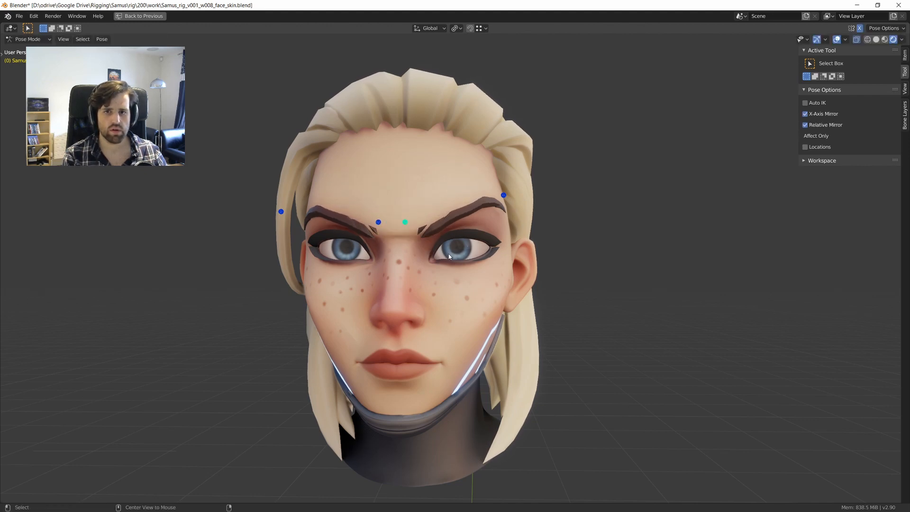
Clear the location of all four brow controls.
{"action": "key", "text": "alt+g"}
{"action": "left_click_drag", "start_coordinate": [217, 131], "coordinate": [620, 252]}
{"action": "key", "text": "alt+g"}
Try moving the inner brow controls freely and along the global X axis, and revert both attempts.
{"action": "left_click_drag", "start_coordinate": [402, 209], "coordinate": [451, 231]}
{"action": "key", "text": "g"}
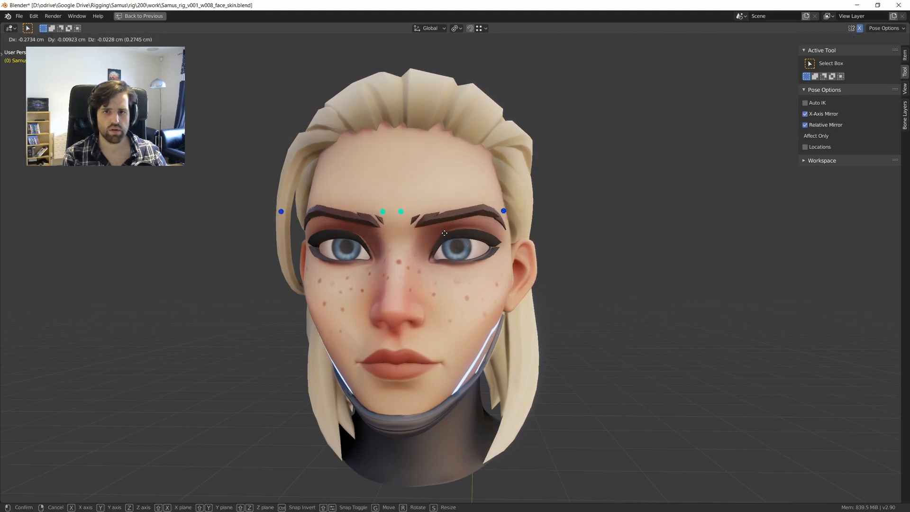
{"action": "left_click", "coordinate": [453, 232]}
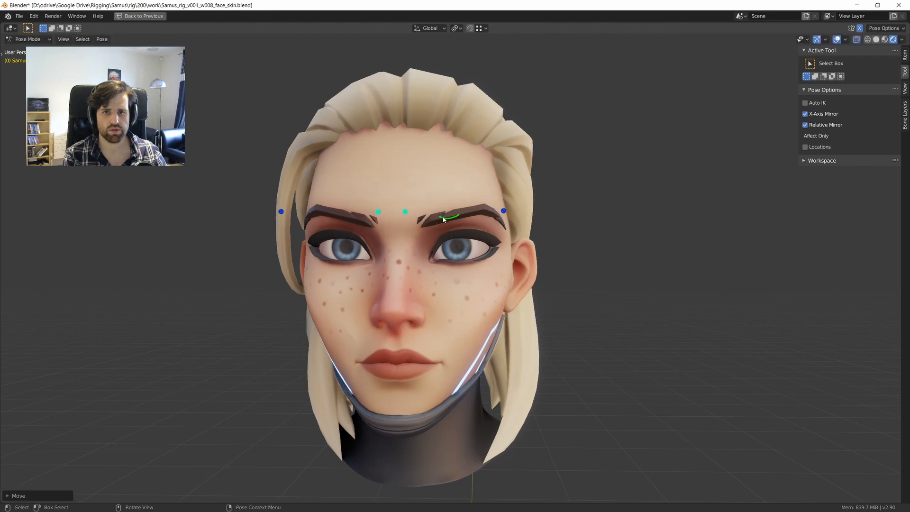
{"action": "key", "text": "ctrl+z"}
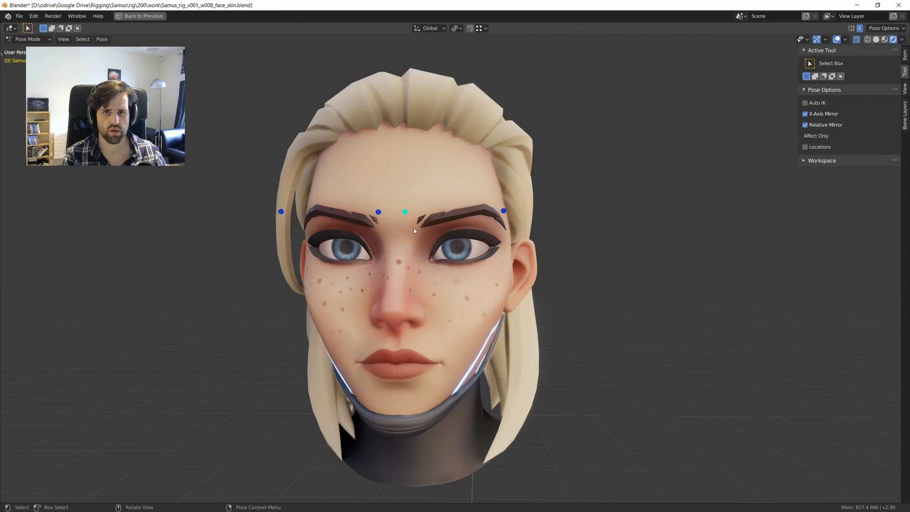
{"action": "key", "text": "g"}
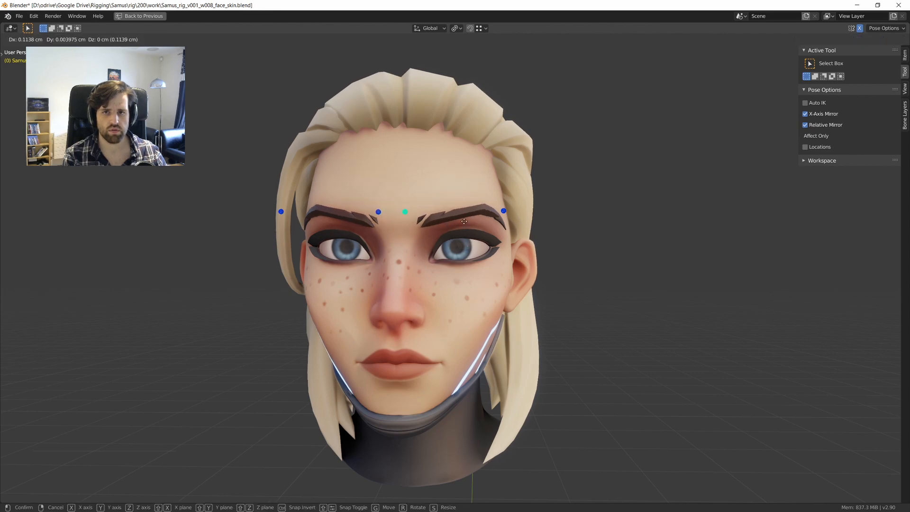
{"action": "key", "text": "x"}
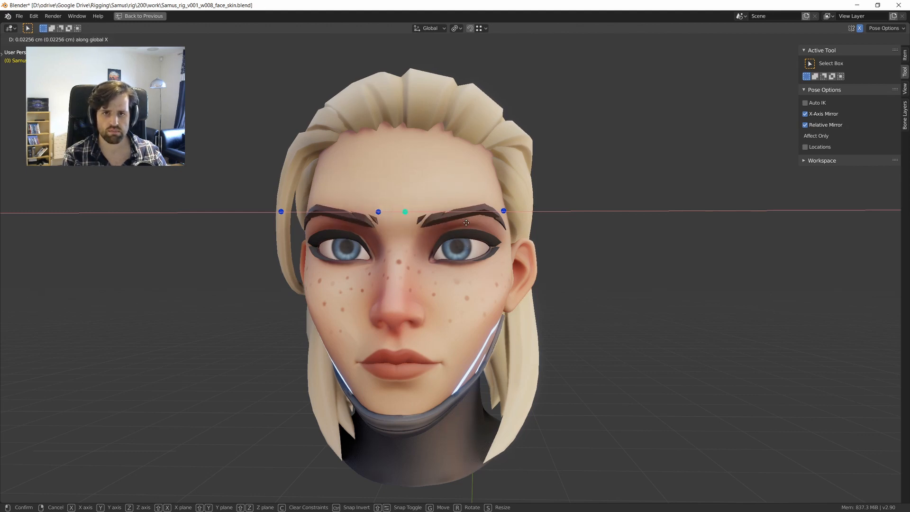
{"action": "right_click", "coordinate": [454, 225]}
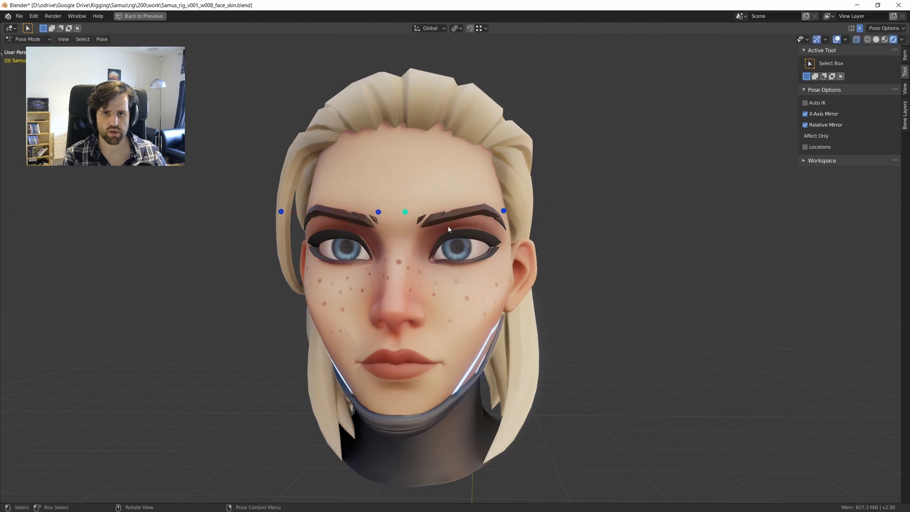
Return from the maximized viewport to the full layout with a front view of the face, and load the Brow.Inner.In.L action.
{"action": "key", "text": "ctrl+alt+space"}
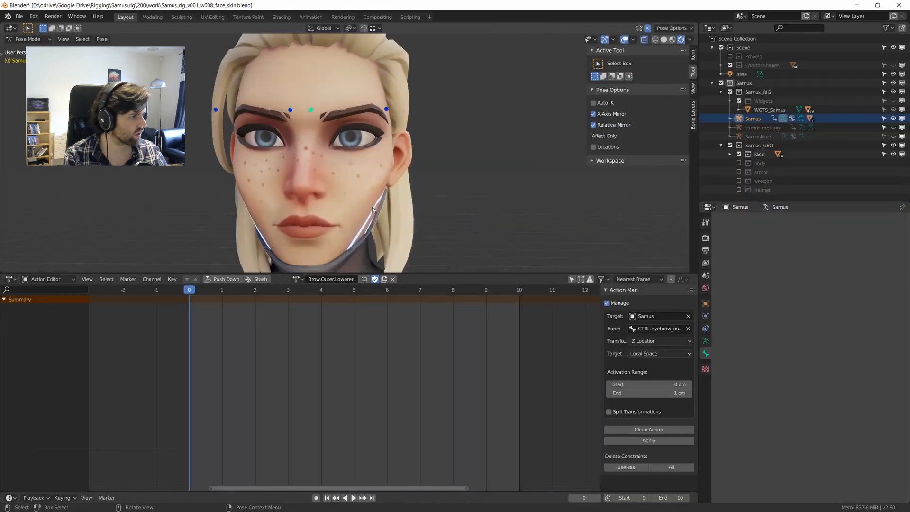
{"action": "key", "text": "KP_1"}
{"action": "scroll", "coordinate": [339, 192], "scroll_direction": "up", "scroll_amount": 2}
{"action": "middle_click_drag", "start_coordinate": [340, 193], "coordinate": [346, 214], "text": "shift"}
{"action": "scroll", "coordinate": [367, 198], "scroll_direction": "down", "scroll_amount": 2}
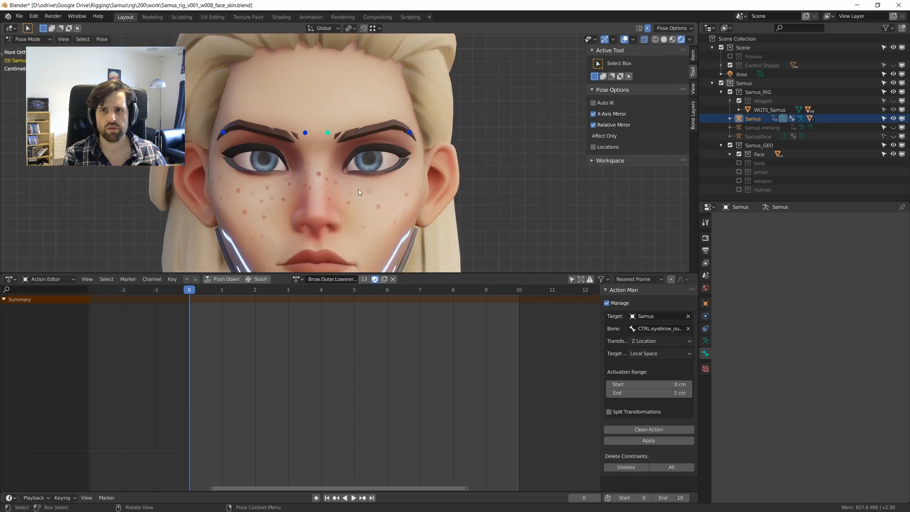
{"action": "left_click", "coordinate": [297, 279]}
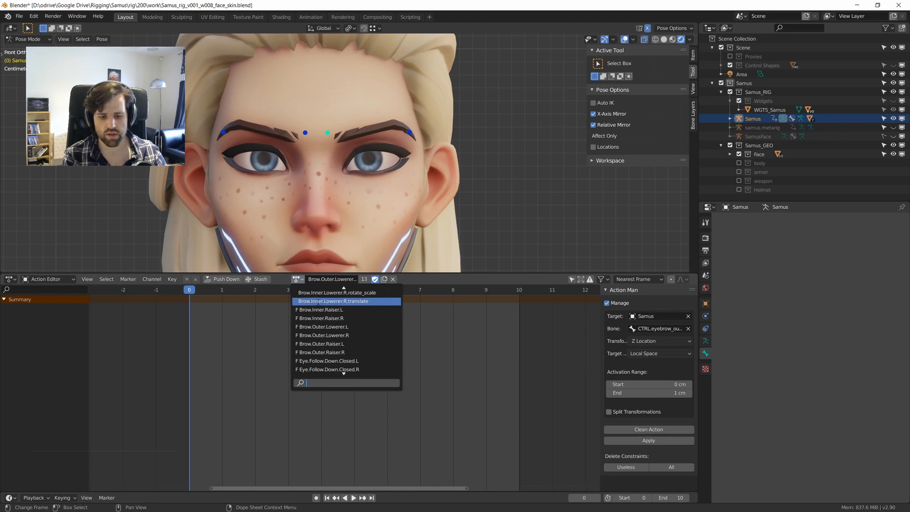
{"action": "type", "text": "brow."}
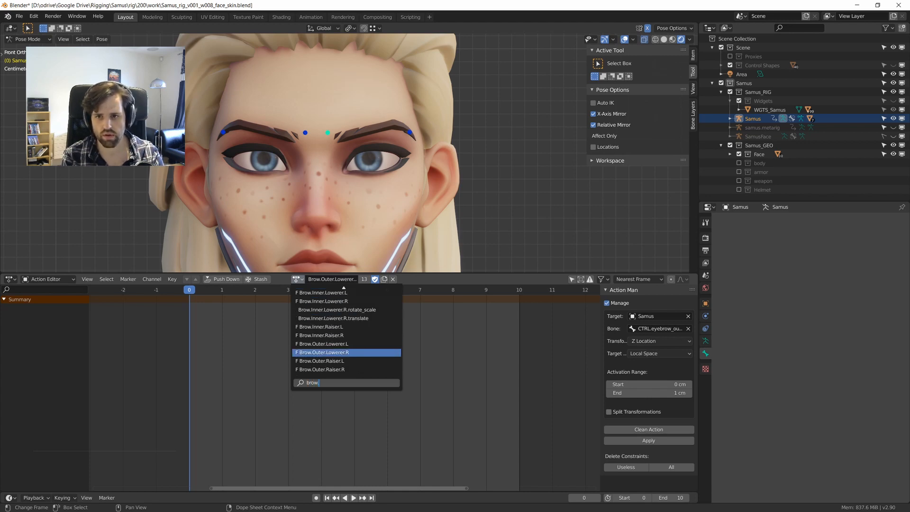
{"action": "type", "text": "inn"}
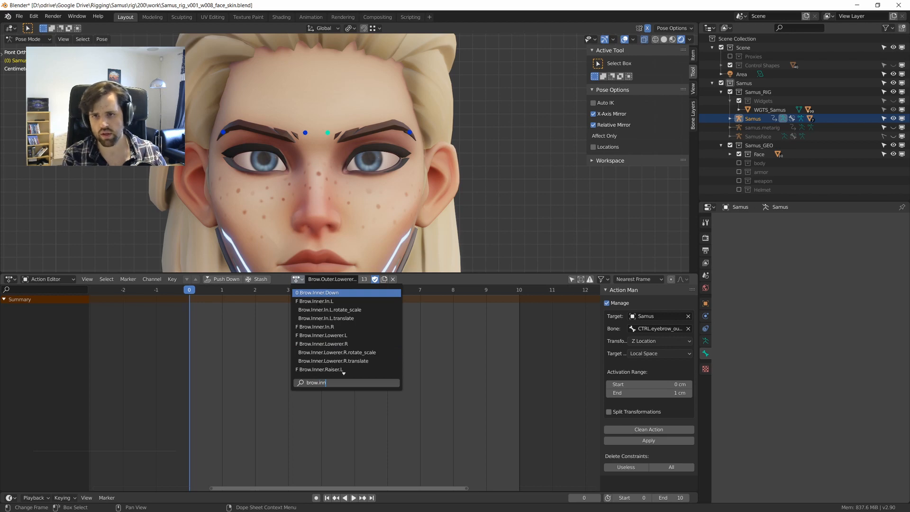
{"action": "left_click", "coordinate": [340, 301]}
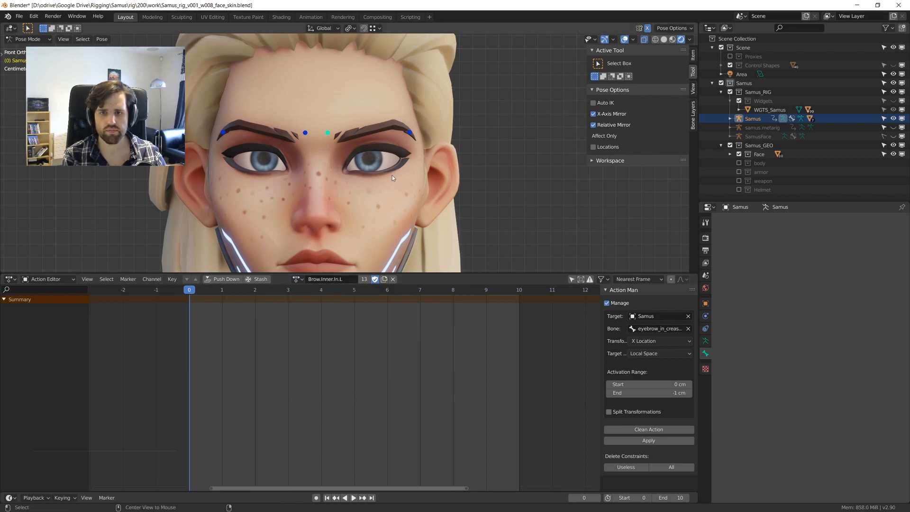
Reveal all hidden face bones and play back the Brow.Inner.In.L action to check the eyebrow's movement.
{"action": "key", "text": "alt+h"}
{"action": "key", "text": "space"}
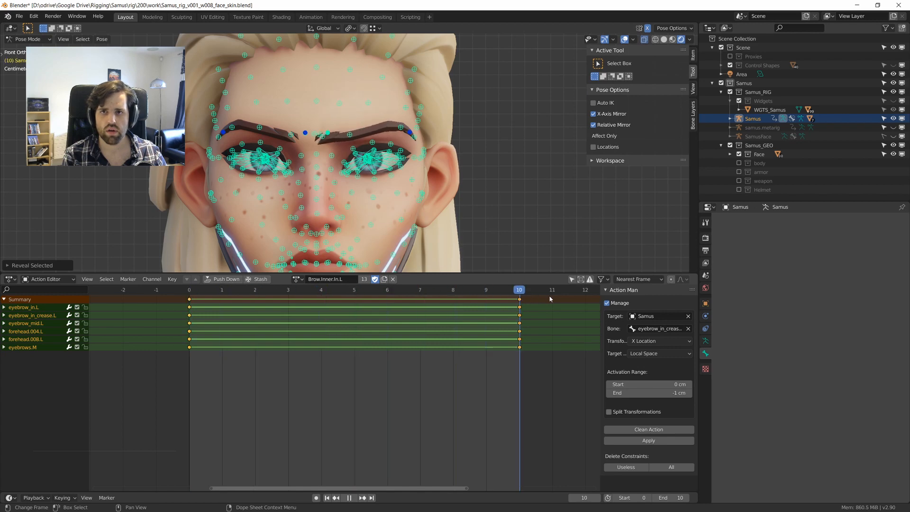
{"action": "key", "text": "space"}
{"action": "scroll", "coordinate": [354, 134], "scroll_direction": "up", "scroll_amount": 3}
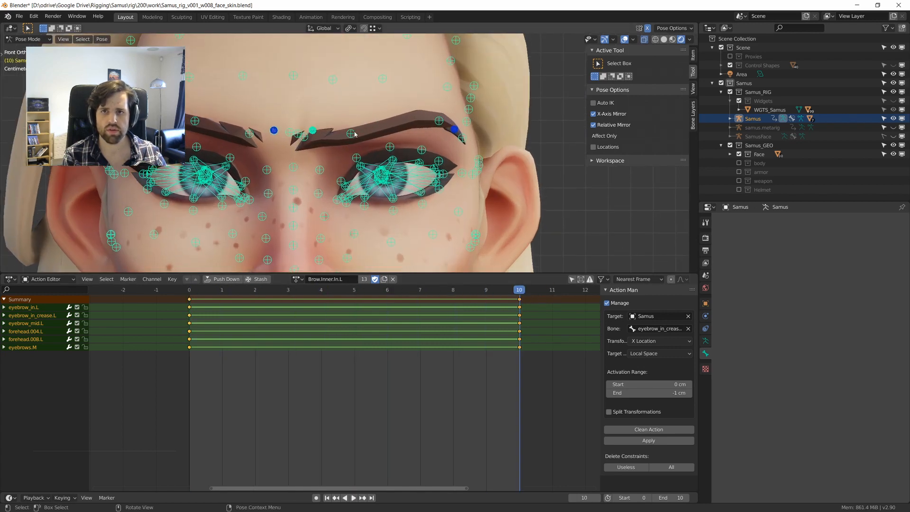
Delete the Z Location keyframes of eyebrow_mid.L at frames 0 and 10 in the Brow.Inner.In.L action.
{"action": "left_click", "coordinate": [213, 323]}
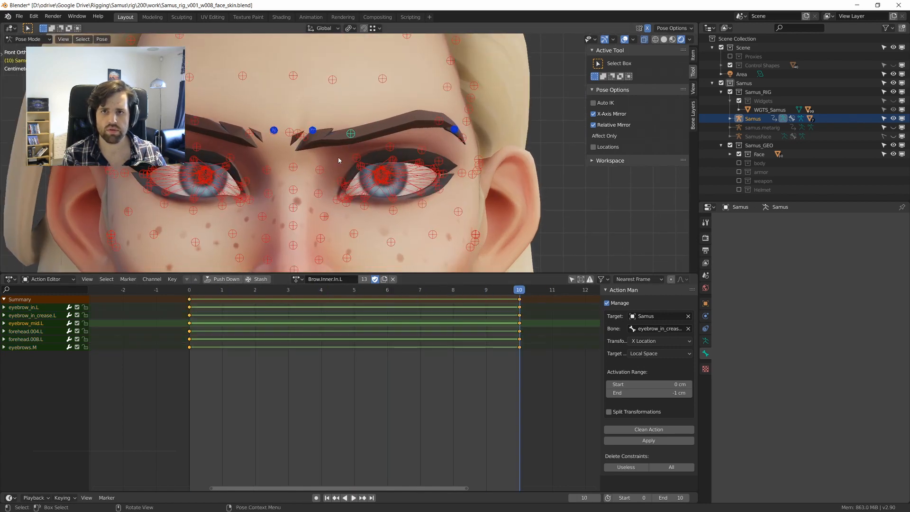
{"action": "left_click", "coordinate": [4, 323]}
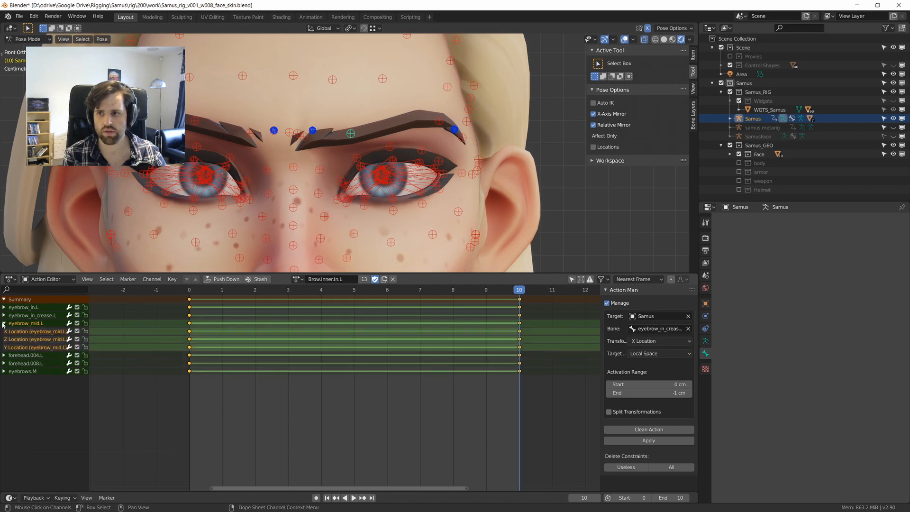
{"action": "left_click", "coordinate": [31, 340]}
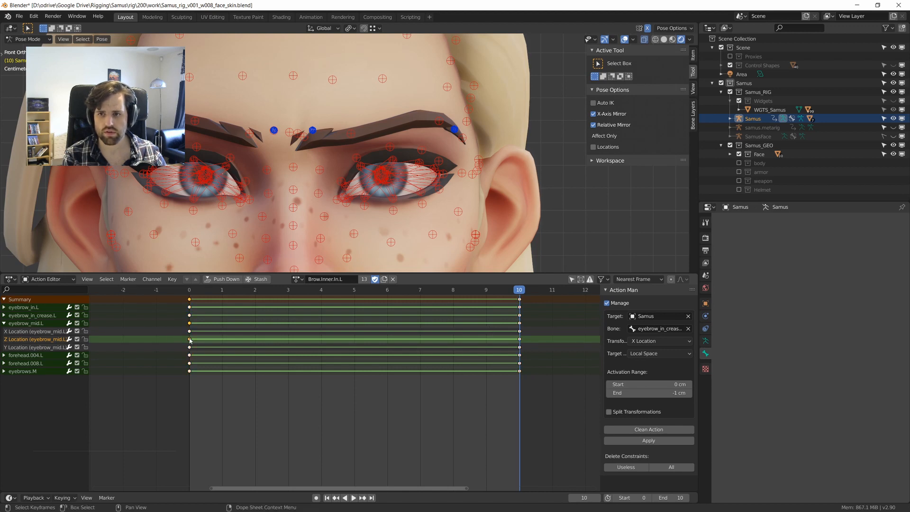
{"action": "left_click_drag", "start_coordinate": [505, 291], "coordinate": [142, 295]}
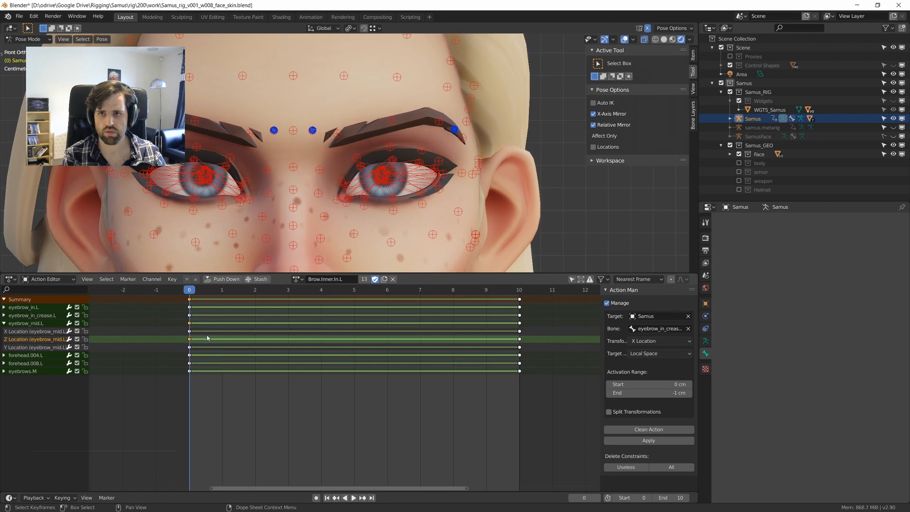
{"action": "left_click", "coordinate": [27, 323]}
{"action": "left_click", "coordinate": [35, 339]}
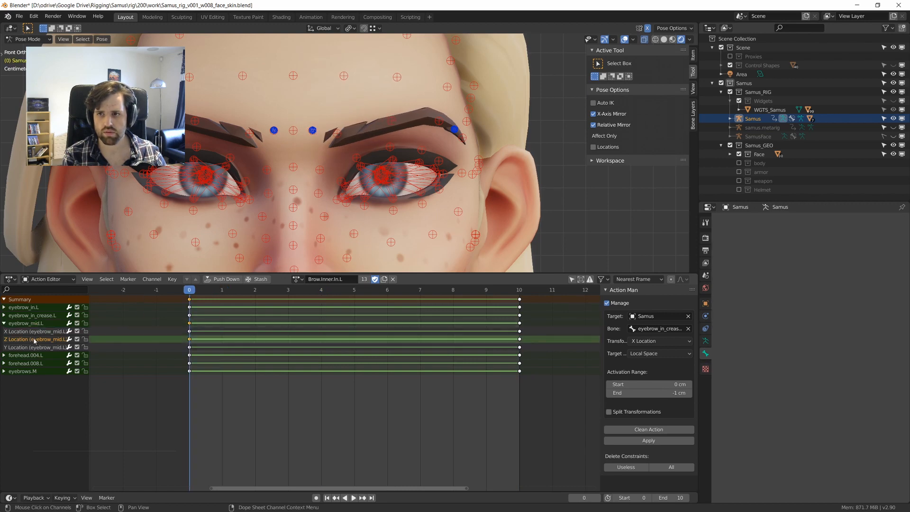
{"action": "key", "text": "x"}
{"action": "left_click", "coordinate": [182, 342]}
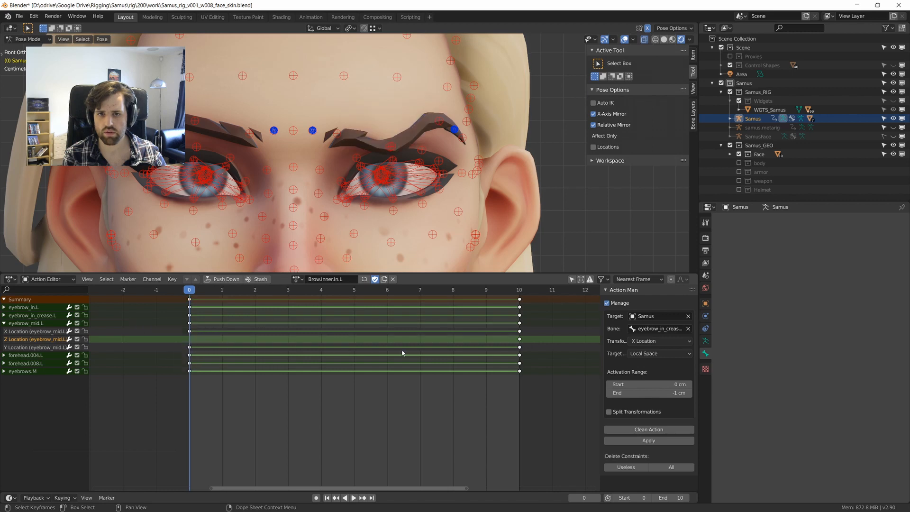
{"action": "left_click", "coordinate": [520, 340]}
{"action": "key", "text": "x"}
{"action": "left_click", "coordinate": [519, 339]}
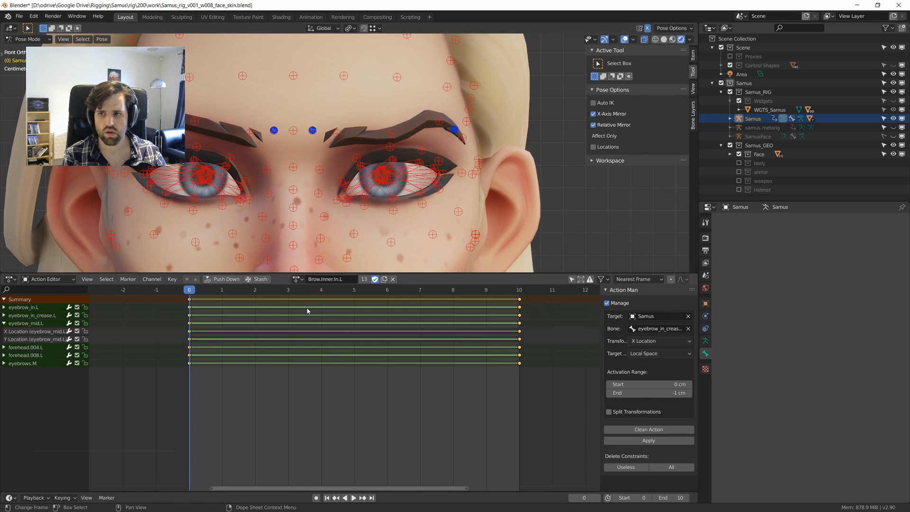
Move the eyebrow_mid.L bone about 0.9 cm toward the nose along the global X axis at frame 10 and key it with LocRotScale.
{"action": "key", "text": "a"}
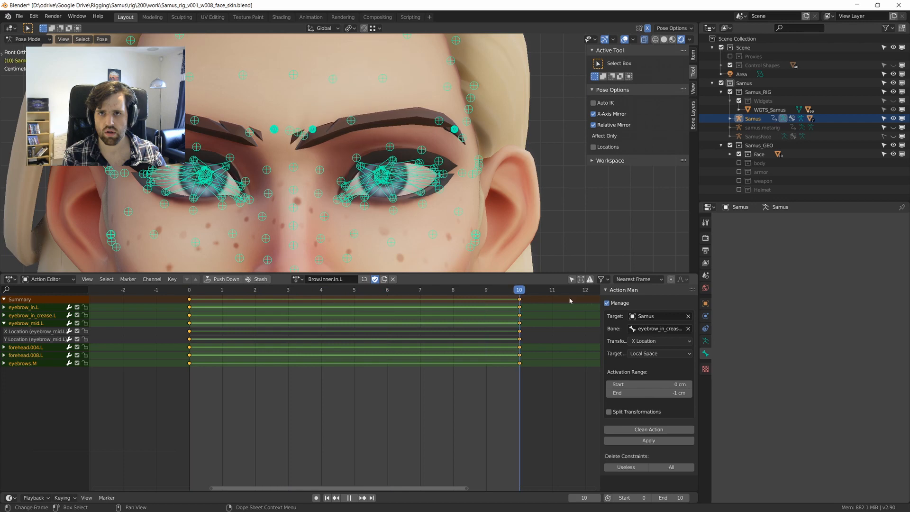
{"action": "key", "text": "space"}
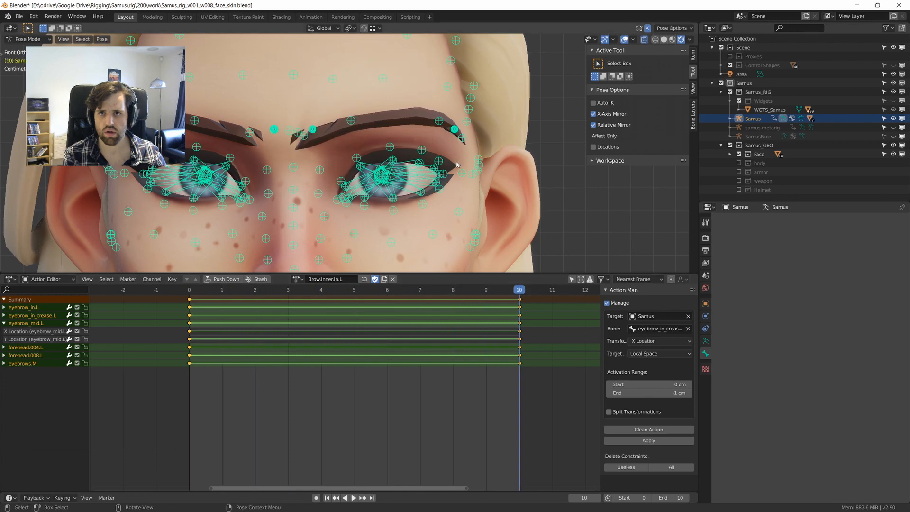
{"action": "left_click_drag", "start_coordinate": [350, 121], "coordinate": [351, 122]}
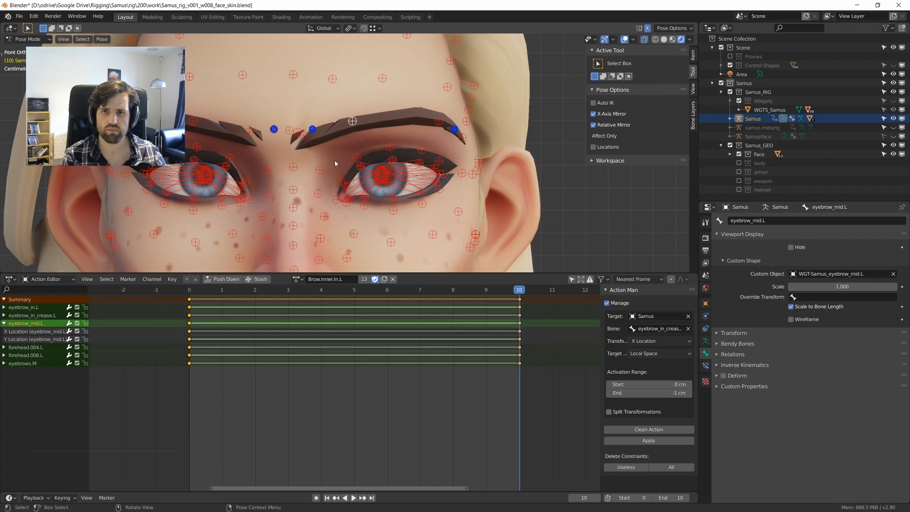
{"action": "scroll", "coordinate": [350, 172], "scroll_direction": "down", "scroll_amount": 3}
{"action": "middle_click_drag", "start_coordinate": [349, 172], "coordinate": [394, 182]}
{"action": "key", "text": "KP_1"}
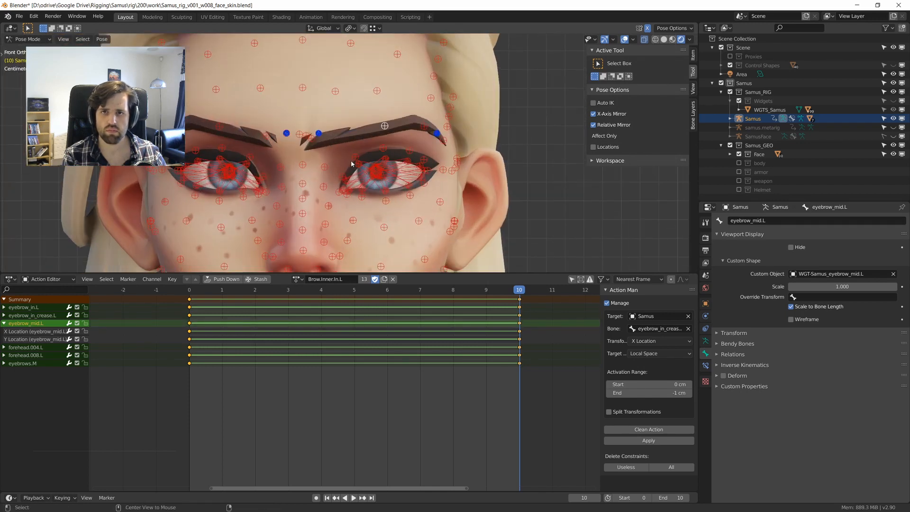
{"action": "key", "text": "g"}
{"action": "key", "text": "x"}
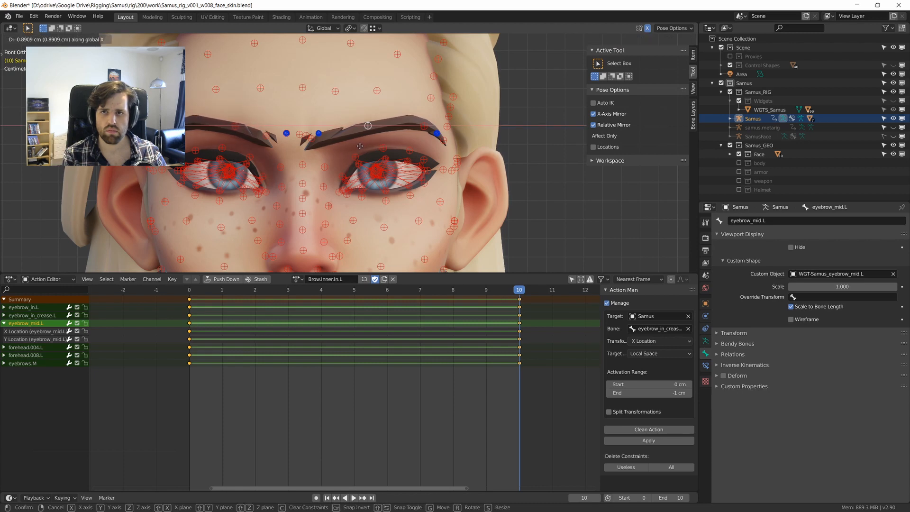
{"action": "left_click", "coordinate": [361, 146]}
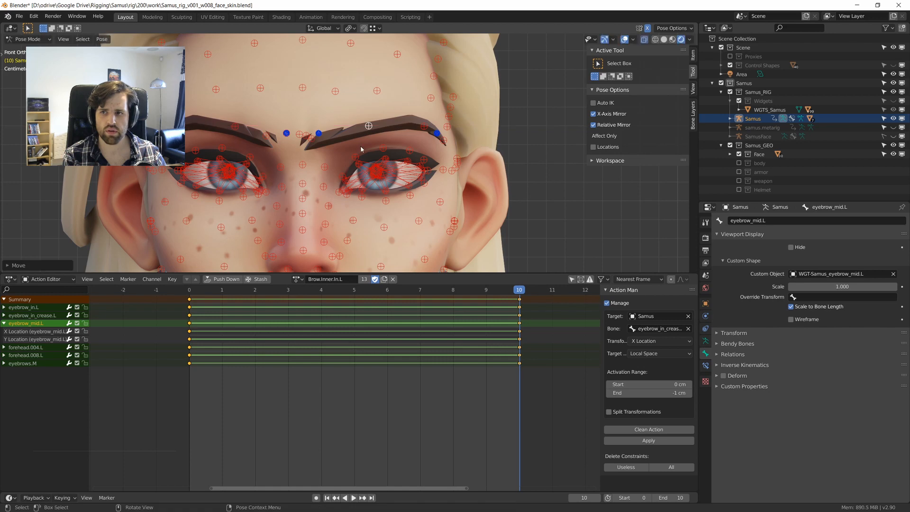
{"action": "key", "text": "i"}
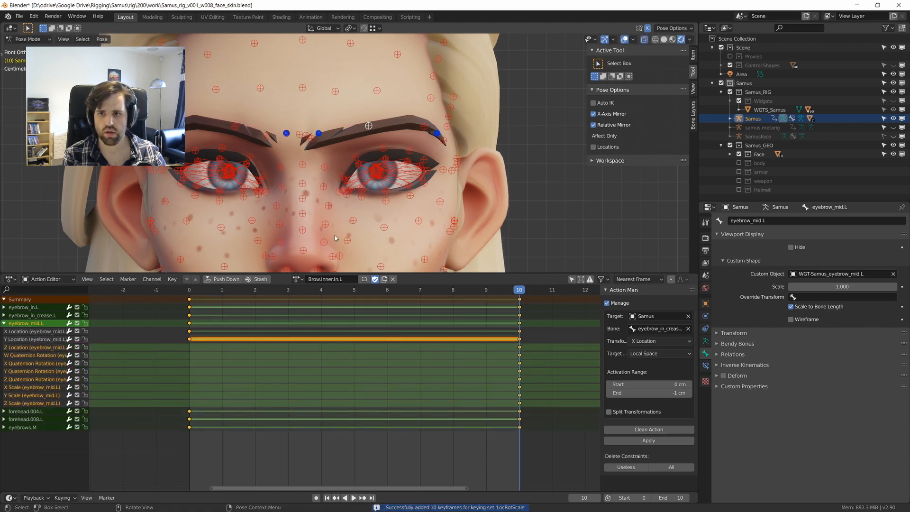
Key eyebrow_mid.L at frame 0 with LocRotScale and clean the Brow.Inner.In.L action, checking it by playback.
{"action": "left_click", "coordinate": [140, 288]}
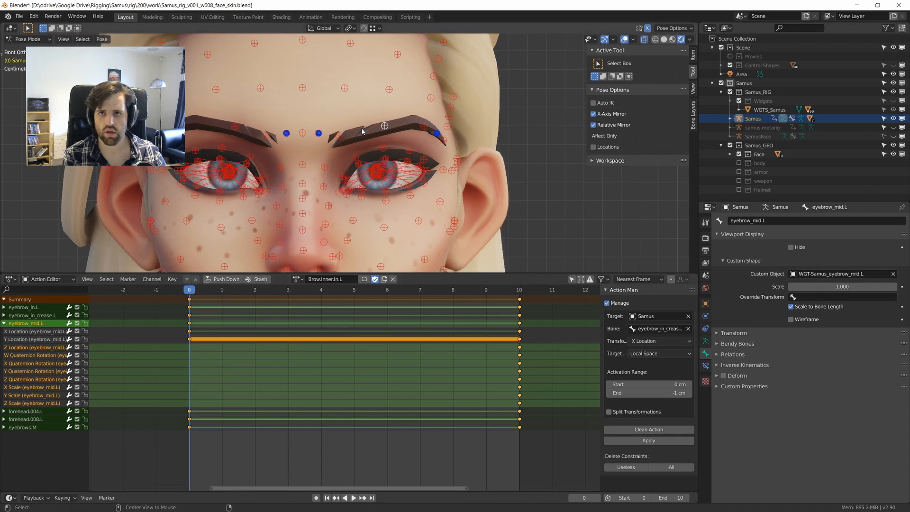
{"action": "key", "text": "i"}
{"action": "left_click", "coordinate": [667, 430]}
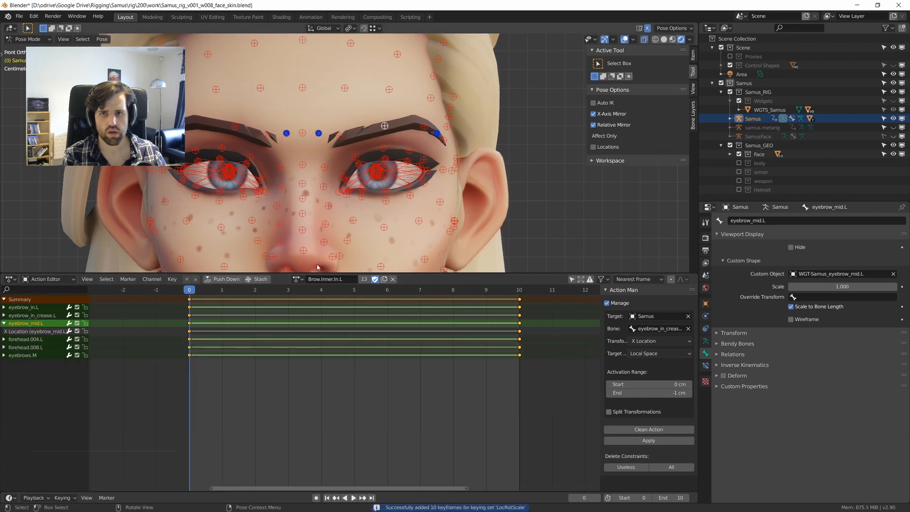
{"action": "key", "text": "space"}
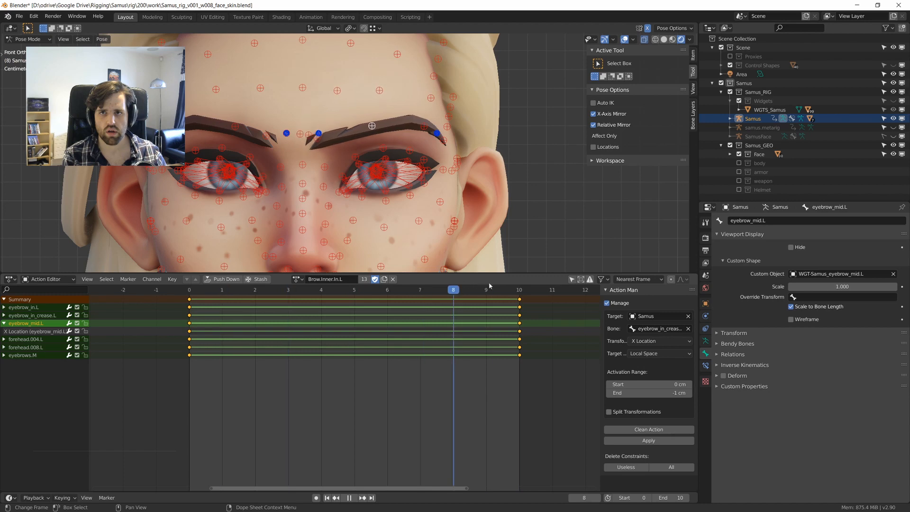
{"action": "key", "text": "space"}
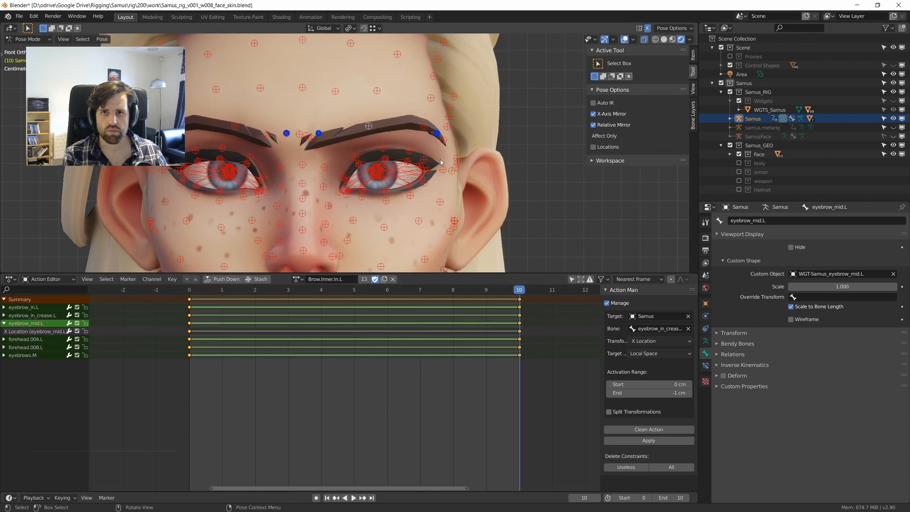
Copy the frame 10 pose of all bones and paste it mirrored into the Brow.Inner.In.R action, keying it with LocRotScale.
{"action": "key", "text": "a"}
{"action": "key", "text": "ctrl+c"}
{"action": "left_click", "coordinate": [296, 279]}
{"action": "key", "text": "Down"}
{"action": "key", "text": "Down"}
{"action": "key", "text": "Down"}
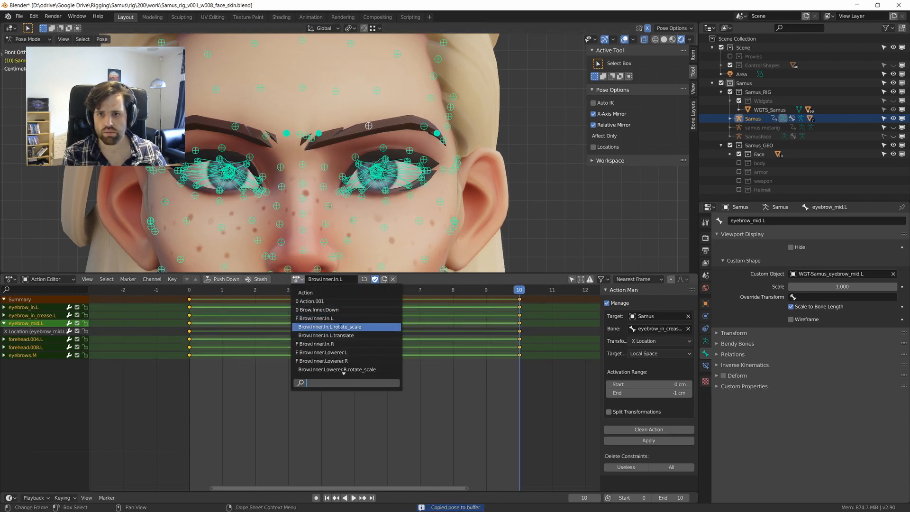
{"action": "key", "text": "Return"}
{"action": "key", "text": "ctrl+v"}
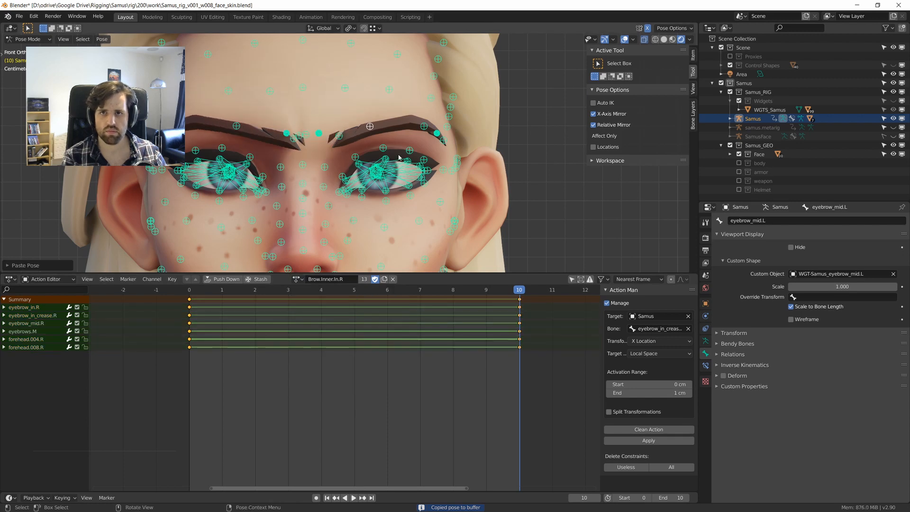
{"action": "key", "text": "i"}
{"action": "left_click_drag", "start_coordinate": [524, 298], "coordinate": [189, 297]}
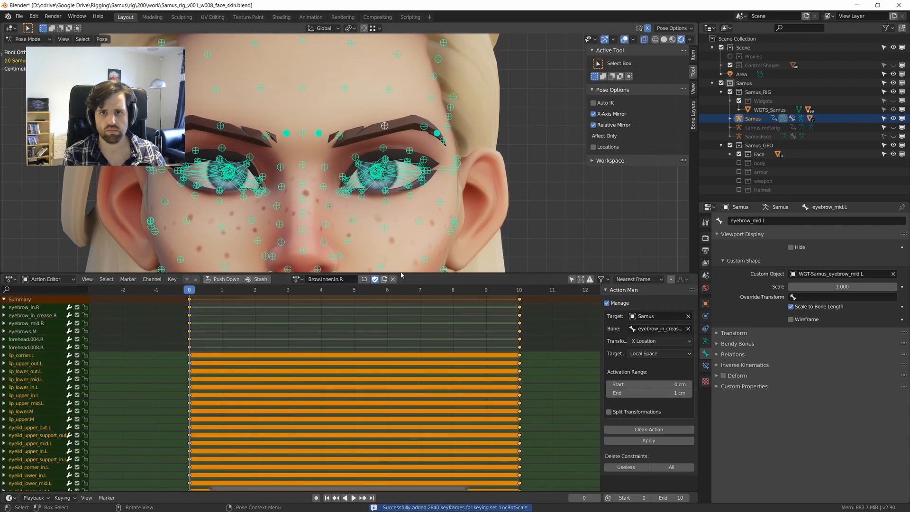
Clear the location of eyebrow_mid.L at frame 10, then key all bones and clean the Brow.Inner.In.R action.
{"action": "key", "text": "space"}
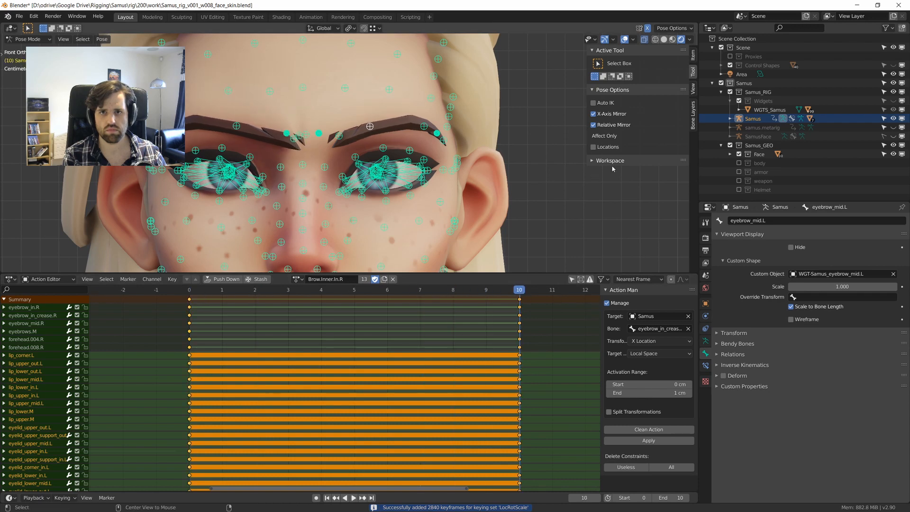
{"action": "key", "text": "space"}
{"action": "key", "text": "ctrl+v"}
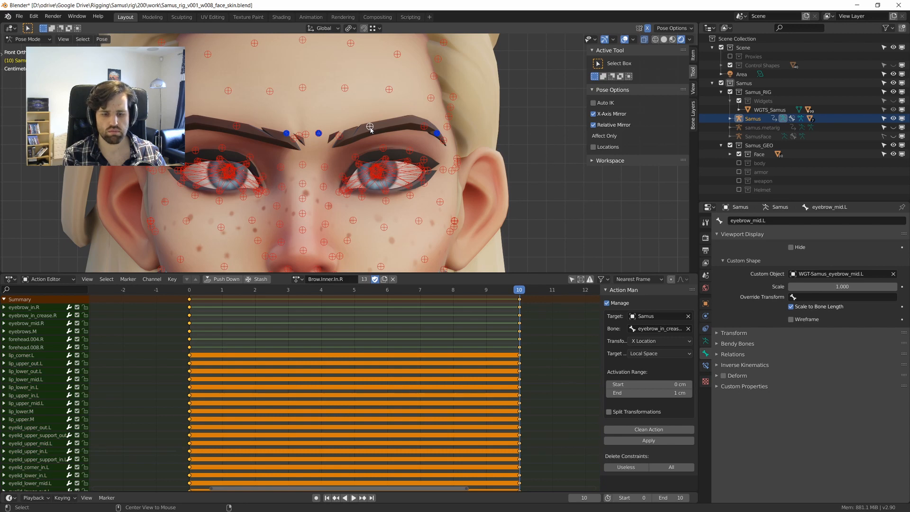
{"action": "key", "text": "alt+g"}
{"action": "key", "text": "a"}
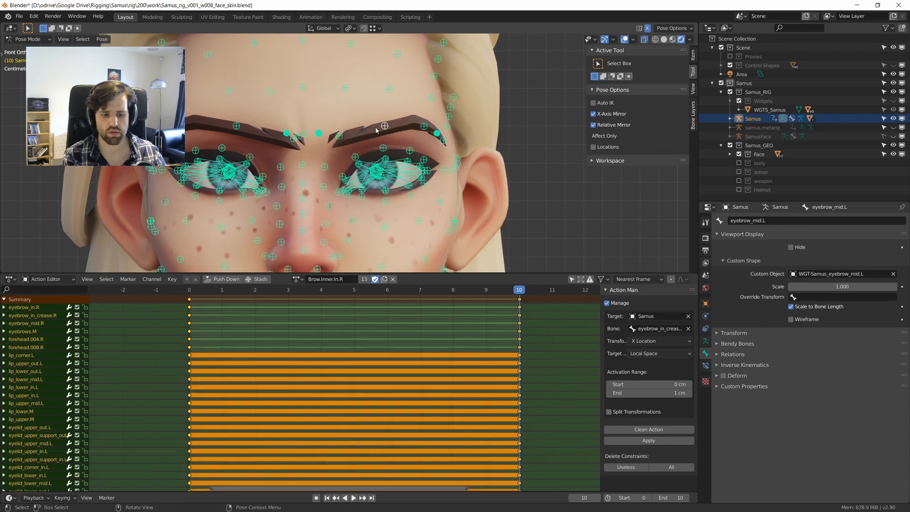
{"action": "key", "text": "i"}
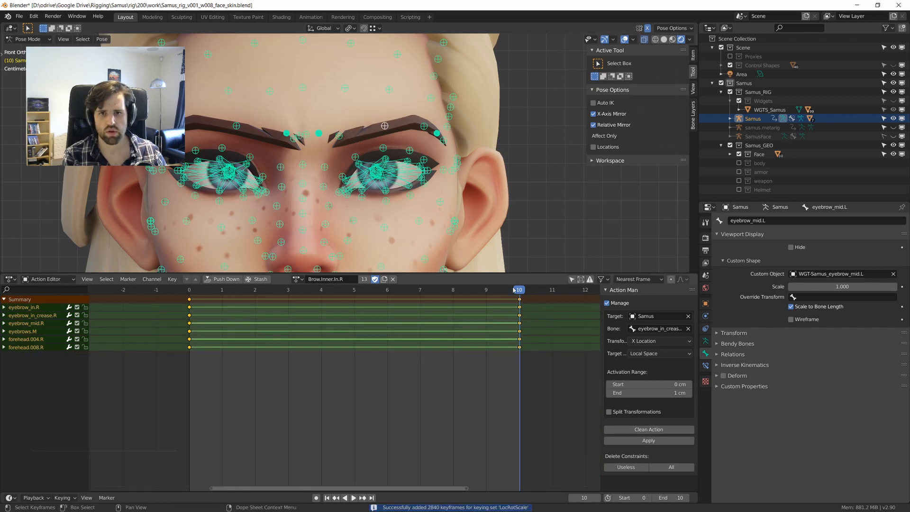
Play back the Brow.Inner.In.R action and set the interpolation of its keyframes.
{"action": "key", "text": "space"}
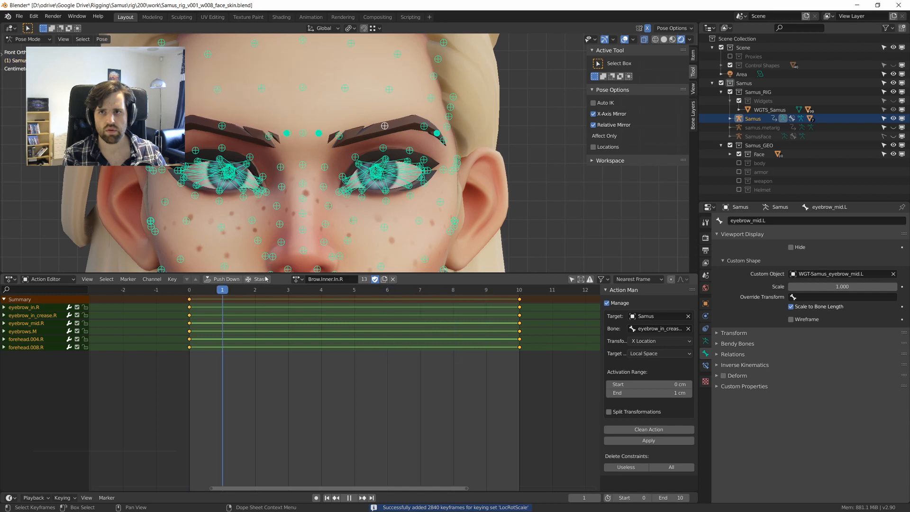
{"action": "key", "text": "space"}
{"action": "key", "text": "t"}
{"action": "left_click", "coordinate": [360, 296]}
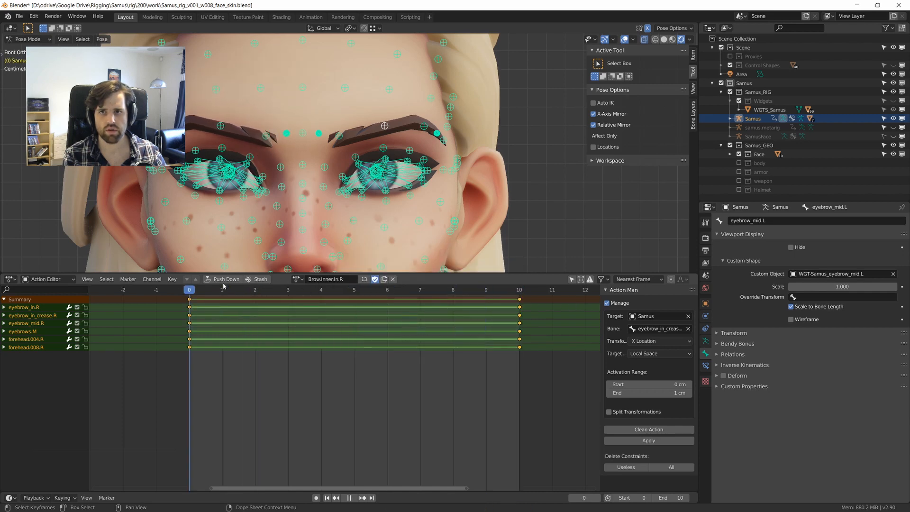
Key all bones at frames 10 and 0 of the Brow.Inner.In.L action with LocRotScale and clean the action.
{"action": "key", "text": "space"}
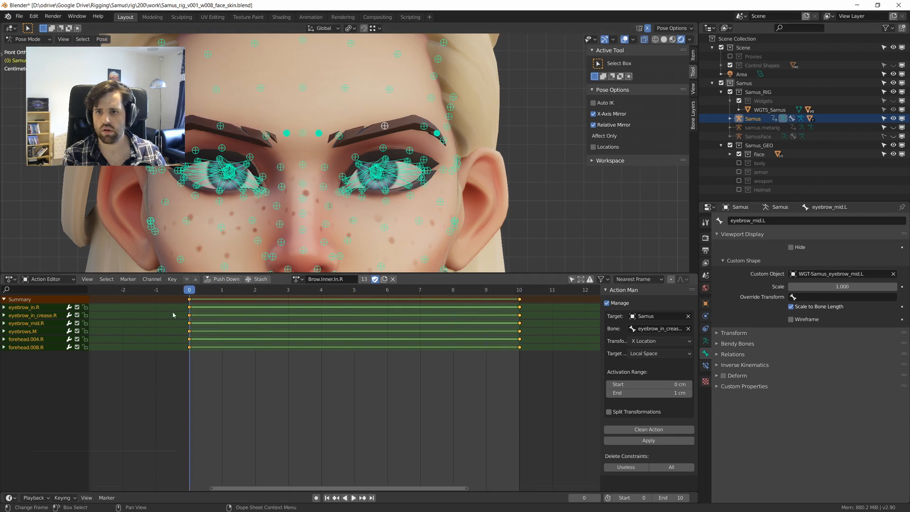
{"action": "left_click", "coordinate": [293, 281]}
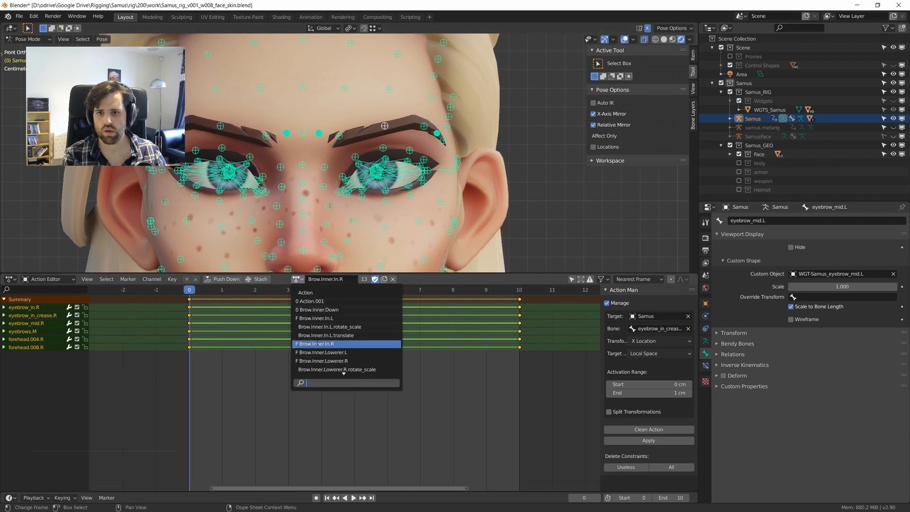
{"action": "left_click", "coordinate": [330, 318]}
{"action": "left_click_drag", "start_coordinate": [191, 294], "coordinate": [519, 290]}
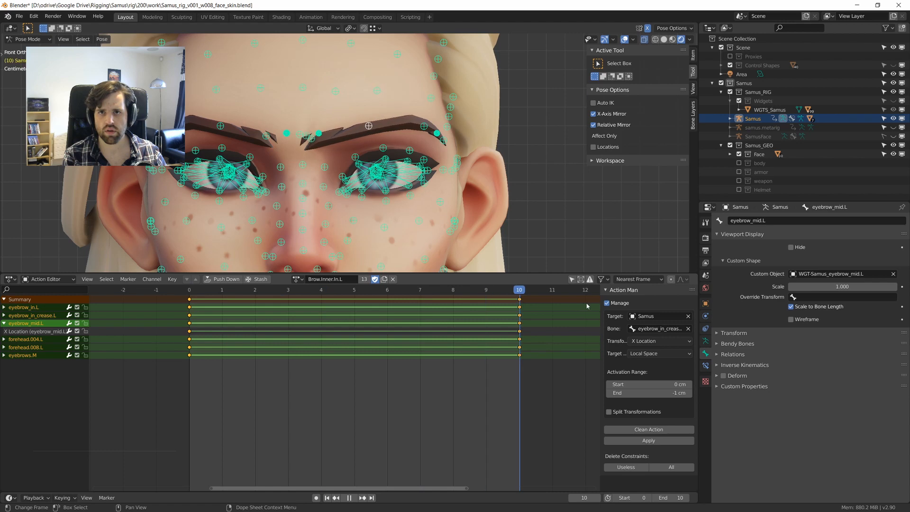
{"action": "key", "text": "i"}
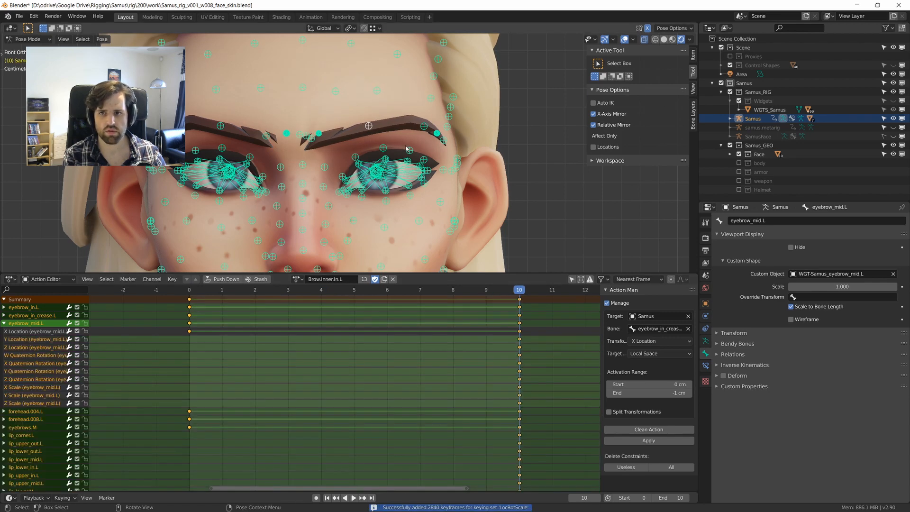
{"action": "left_click_drag", "start_coordinate": [232, 292], "coordinate": [190, 292]}
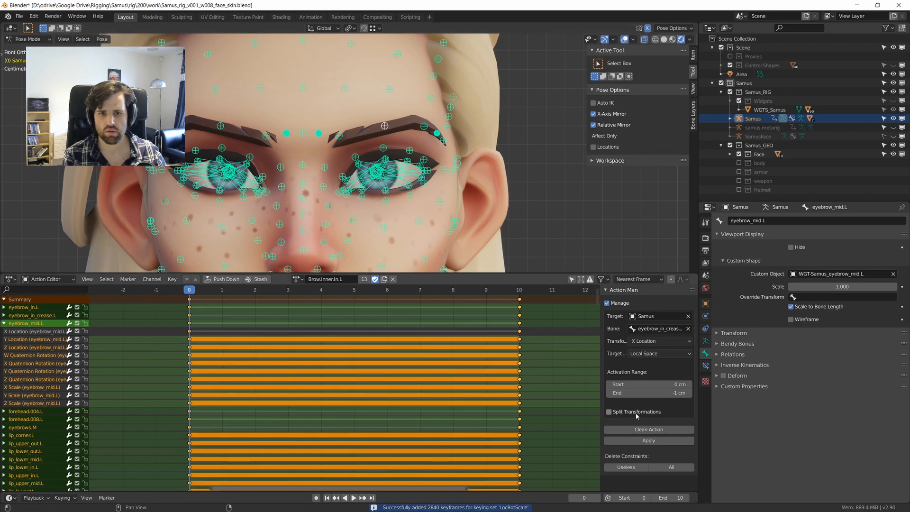
{"action": "left_click", "coordinate": [657, 429]}
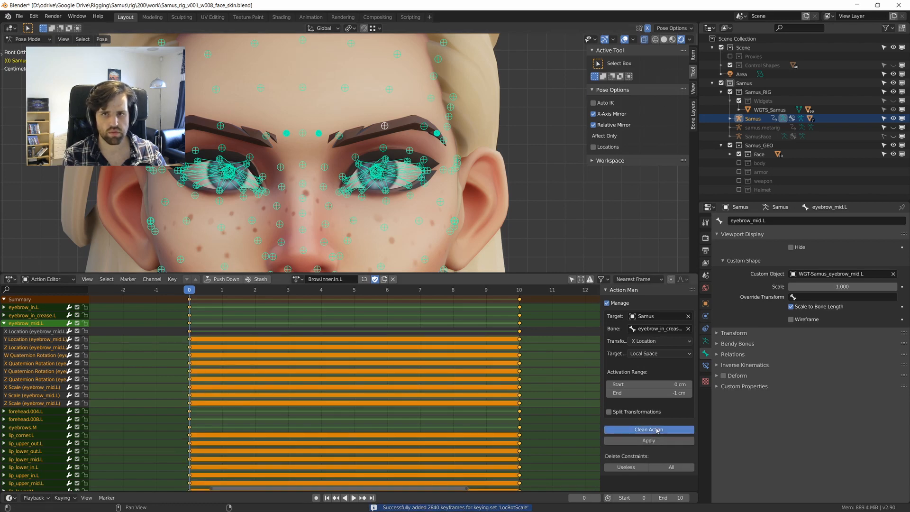
Set the interpolation of the Brow.Inner.In.L keyframes and check the brow movement by playback.
{"action": "key", "text": "t"}
{"action": "left_click", "coordinate": [201, 327]}
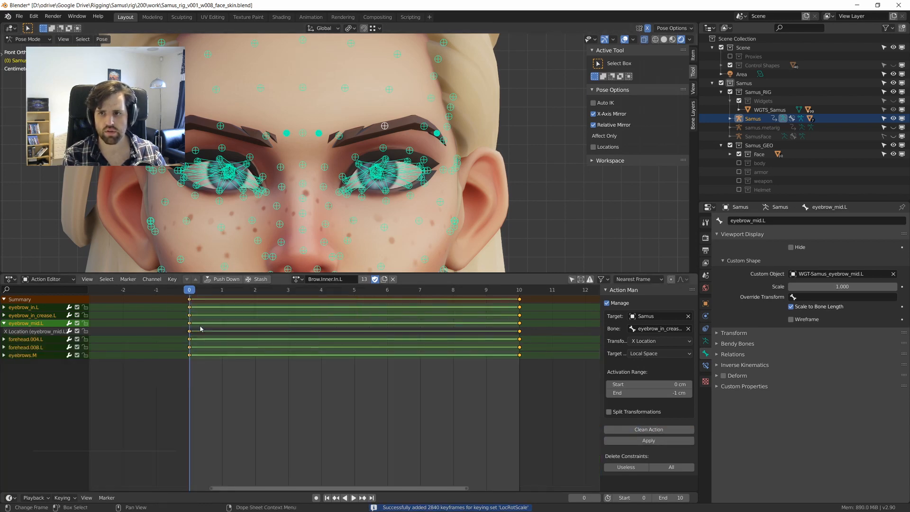
{"action": "left_click_drag", "start_coordinate": [247, 293], "coordinate": [467, 305]}
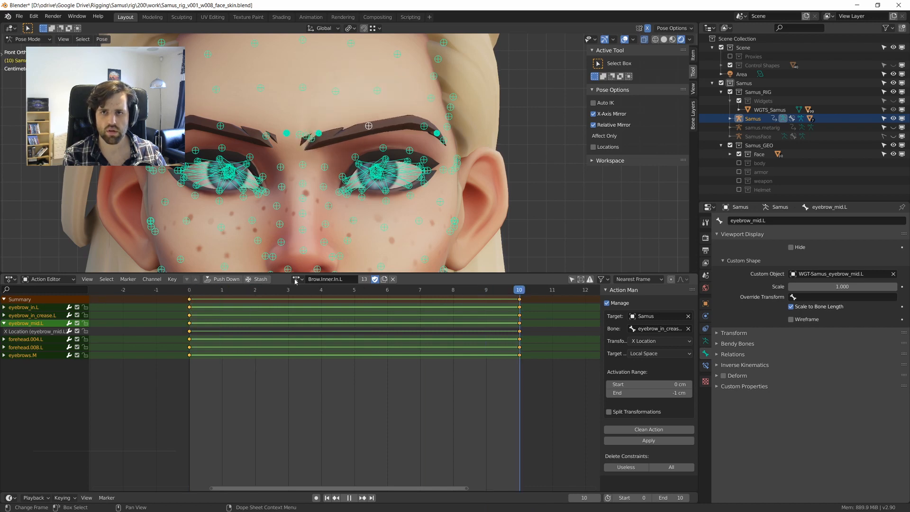
{"action": "key", "text": "space"}
Hide all bones except the four eyebrow controls and maximize the 3D viewport around the head.
{"action": "key", "text": "z"}
{"action": "left_click", "coordinate": [335, 67]}
{"action": "middle_click_drag", "start_coordinate": [374, 154], "coordinate": [313, 164]}
{"action": "key", "text": "z"}
{"action": "left_click", "coordinate": [306, 115]}
{"action": "middle_click_drag", "start_coordinate": [306, 115], "coordinate": [277, 108]}
{"action": "left_click_drag", "start_coordinate": [270, 104], "coordinate": [320, 157]}
{"action": "middle_click_drag", "start_coordinate": [287, 169], "coordinate": [389, 184]}
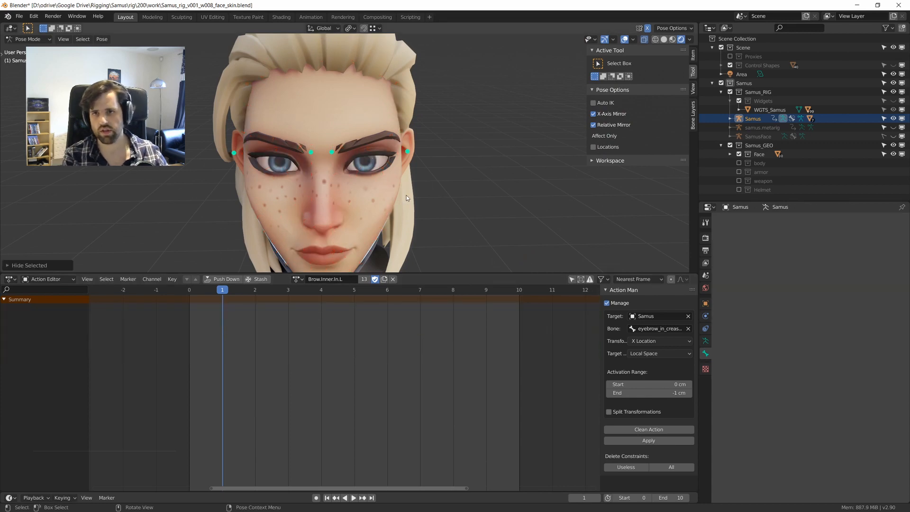
{"action": "key", "text": "ctrl+space"}
{"action": "middle_click_drag", "start_coordinate": [410, 249], "coordinate": [396, 207]}
Test the inner brow controls by moving them up and together, and down, cancelling or undoing each move.
{"action": "left_click_drag", "start_coordinate": [374, 209], "coordinate": [423, 238]}
{"action": "key", "text": "g"}
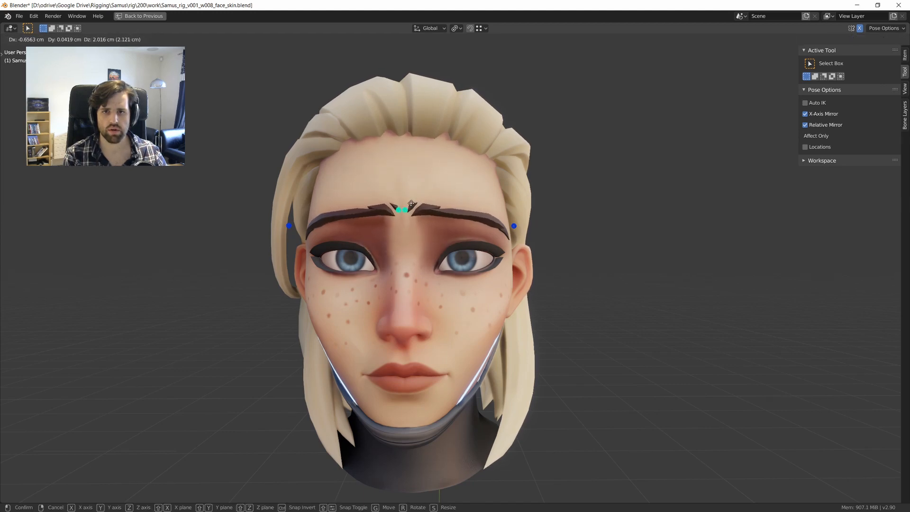
{"action": "left_click", "coordinate": [415, 202]}
{"action": "scroll", "coordinate": [417, 203], "scroll_direction": "down", "scroll_amount": 1}
{"action": "middle_click_drag", "start_coordinate": [426, 206], "coordinate": [413, 210]}
{"action": "key", "text": "g"}
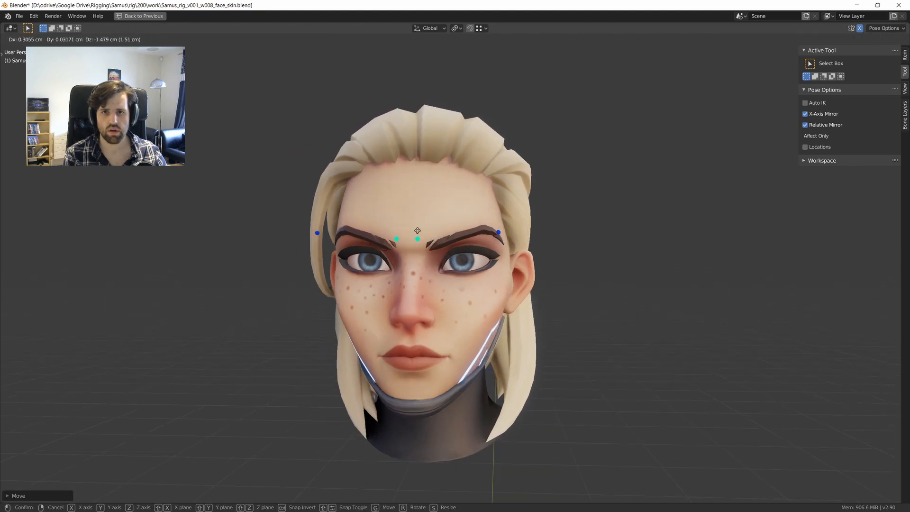
{"action": "right_click", "coordinate": [428, 228]}
{"action": "middle_click_drag", "start_coordinate": [429, 230], "coordinate": [406, 242]}
{"action": "scroll", "coordinate": [445, 237], "scroll_direction": "up", "scroll_amount": 1}
{"action": "key", "text": "ctrl+z"}
{"action": "key", "text": "g"}
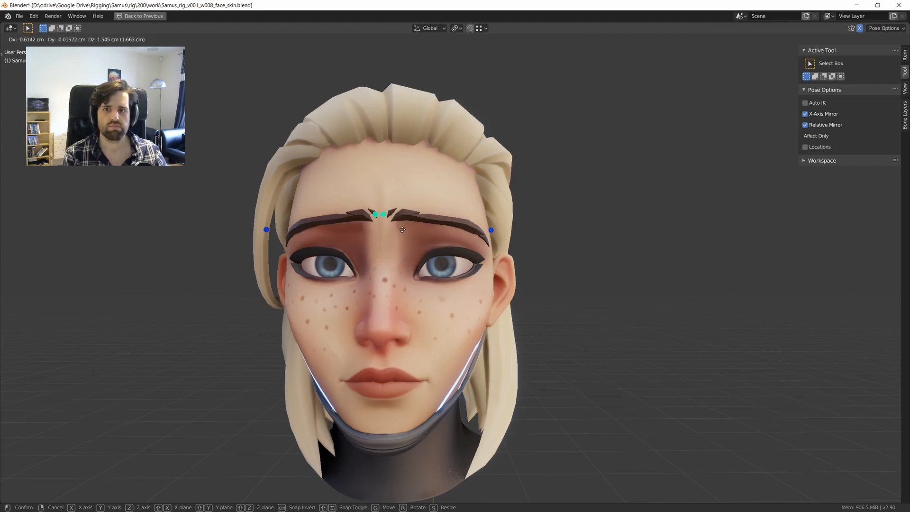
{"action": "right_click", "coordinate": [415, 239]}
Try raising the outer brow controls by about 1.1 cm.
{"action": "middle_click_drag", "start_coordinate": [445, 245], "coordinate": [427, 243]}
{"action": "left_click_drag", "start_coordinate": [464, 215], "coordinate": [509, 256]}
{"action": "middle_click_drag", "start_coordinate": [509, 256], "coordinate": [493, 257]}
{"action": "key", "text": "g"}
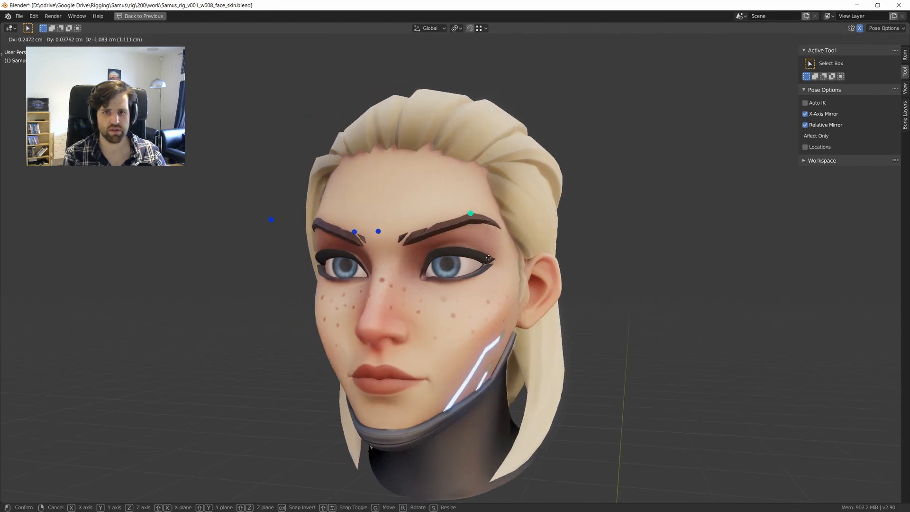
{"action": "right_click", "coordinate": [488, 258]}
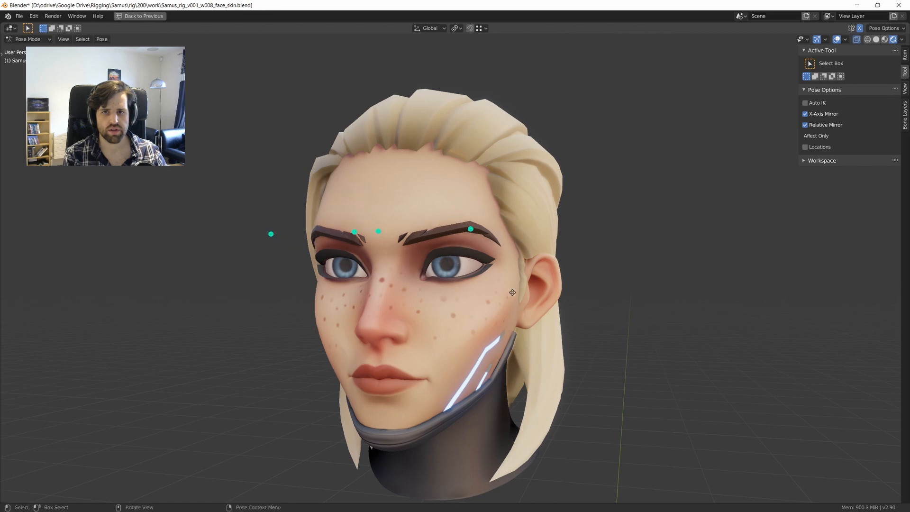
Try moving all four eyebrow controls along the Y axis, then lower them along the Z axis.
{"action": "key", "text": "g"}
{"action": "key", "text": "y"}
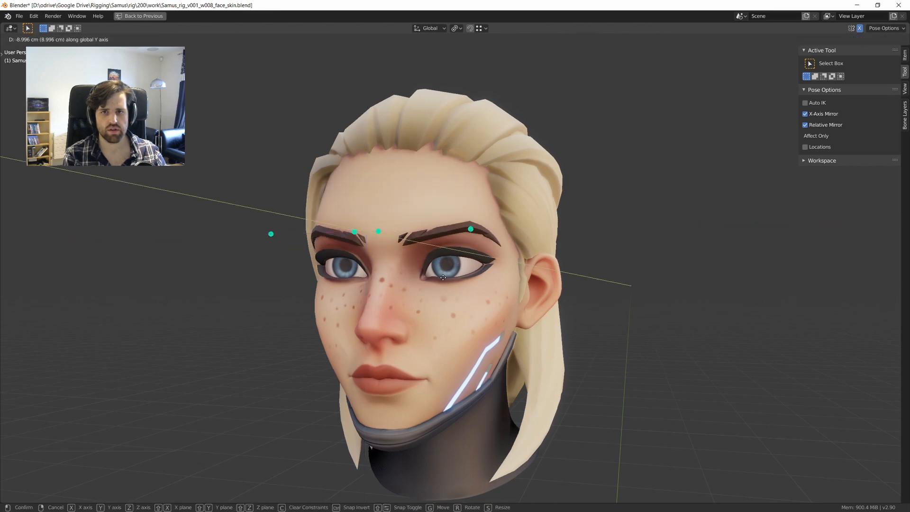
{"action": "left_click", "coordinate": [443, 277]}
{"action": "middle_click_drag", "start_coordinate": [443, 278], "coordinate": [416, 280]}
{"action": "key", "text": "g"}
{"action": "key", "text": "z"}
{"action": "left_click", "coordinate": [412, 264]}
{"action": "left_click", "coordinate": [480, 243]}
{"action": "key", "text": "g"}
{"action": "key", "text": "z"}
{"action": "left_click", "coordinate": [415, 282]}
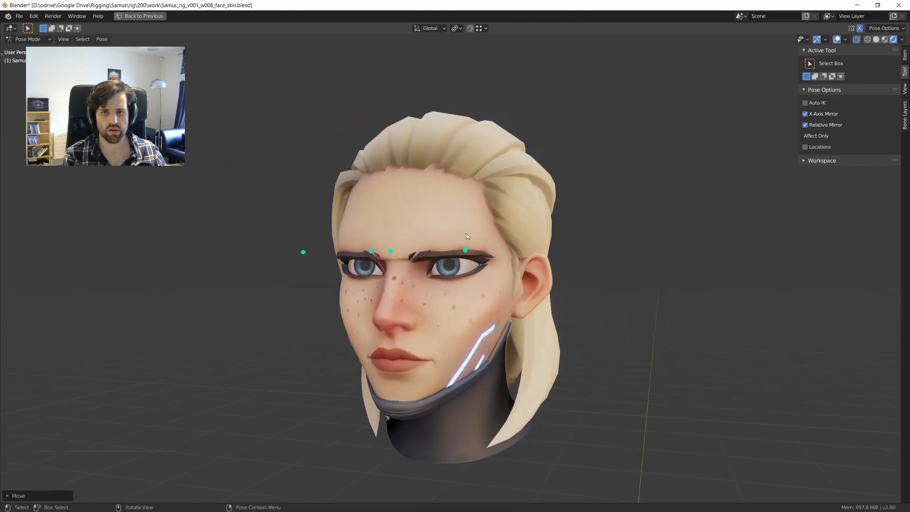
Raise the outer brow controls and move the inner brow controls about 0.6 cm inward to form an angry pose.
{"action": "left_click", "coordinate": [478, 252]}
{"action": "key", "text": "g"}
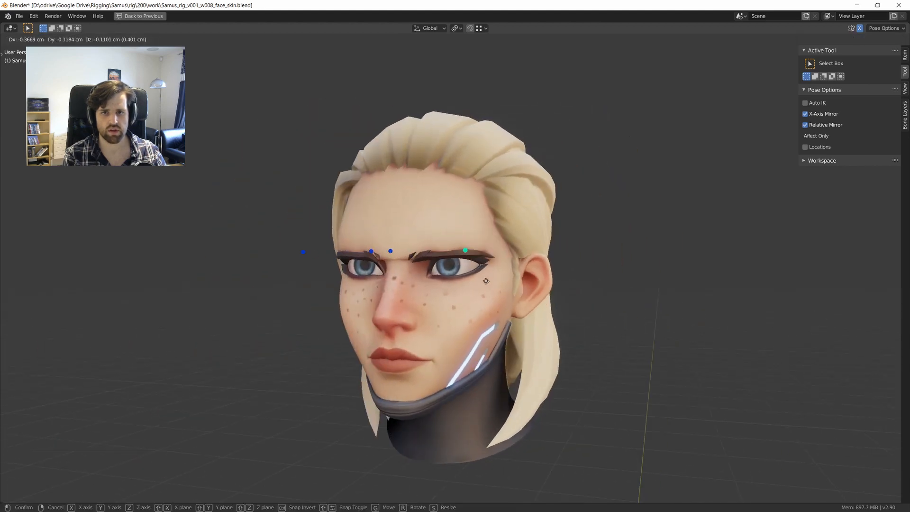
{"action": "left_click", "coordinate": [487, 269]}
{"action": "middle_click_drag", "start_coordinate": [479, 266], "coordinate": [519, 267]}
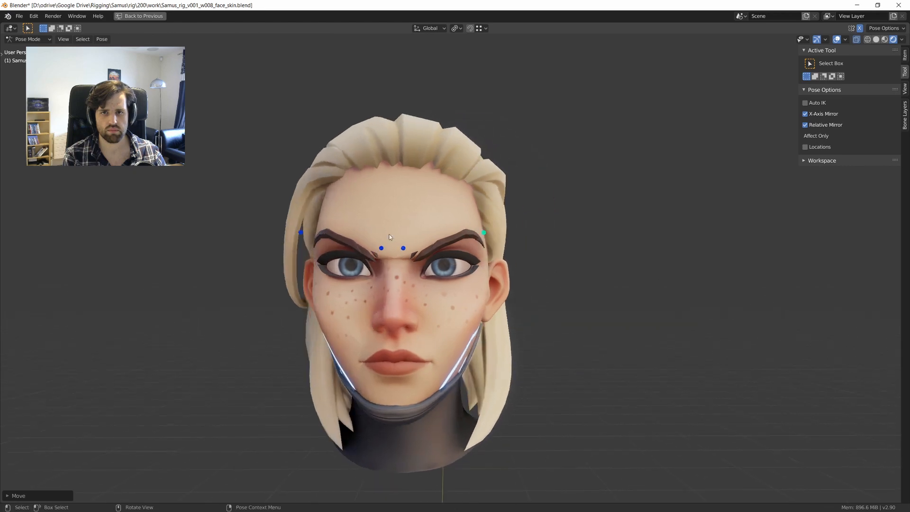
{"action": "left_click", "coordinate": [409, 250]}
{"action": "key", "text": "g"}
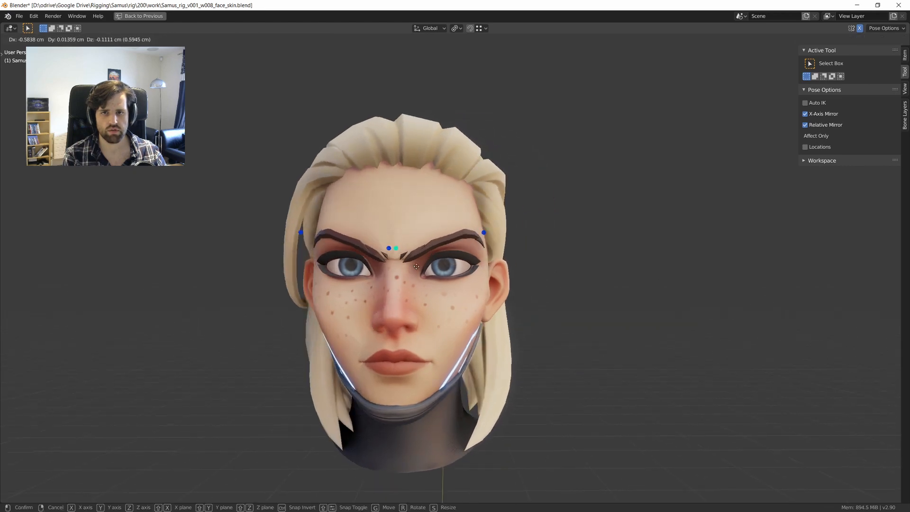
{"action": "left_click", "coordinate": [412, 261]}
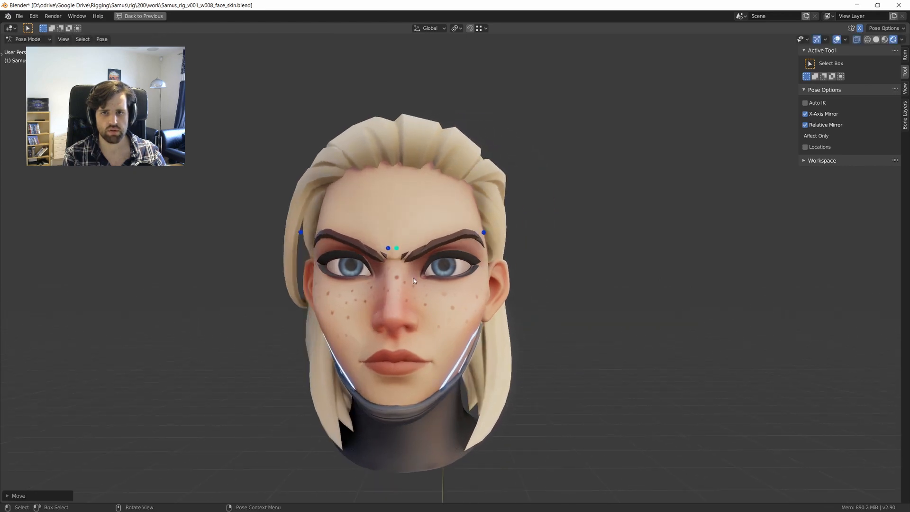
Mark the middle of the character's left eyebrow with a freehand annotation, then undo the last changes.
{"action": "left_click_drag", "start_coordinate": [449, 217], "coordinate": [507, 272]}
{"action": "middle_click_drag", "start_coordinate": [508, 270], "coordinate": [433, 247]}
{"action": "left_click", "coordinate": [436, 239]}
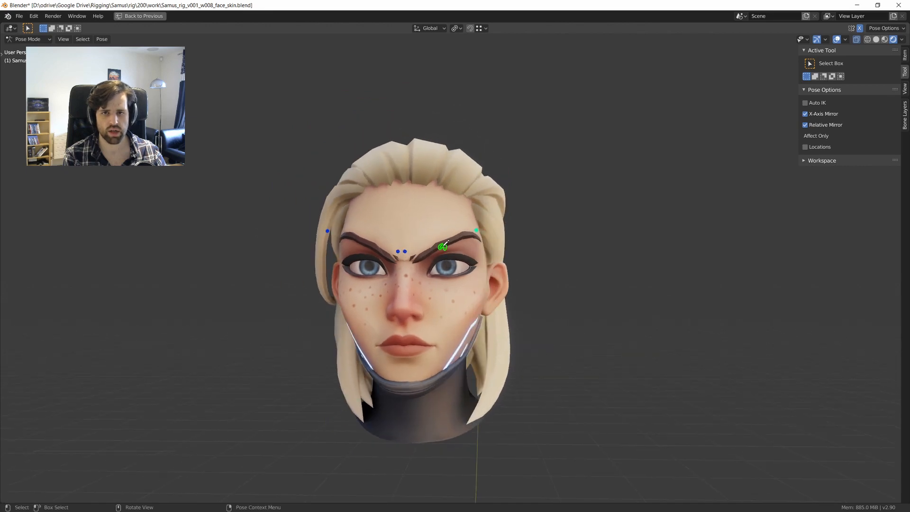
{"action": "mouse_move", "coordinate": [360, 245]}
{"action": "middle_mouse_down"}
{"action": "mouse_move", "coordinate": [434, 247]}
{"action": "mouse_move", "coordinate": [361, 247]}
{"action": "middle_mouse_up"}
{"action": "key", "text": "ctrl+z"}
{"action": "key", "text": "ctrl+z"}
Test moving the inner brow controls, then raising all four eyebrow controls by about 1.2 cm.
{"action": "left_click_drag", "start_coordinate": [374, 228], "coordinate": [426, 263]}
{"action": "key", "text": "g"}
{"action": "left_click", "coordinate": [445, 260]}
{"action": "key", "text": "g"}
{"action": "right_click", "coordinate": [410, 252]}
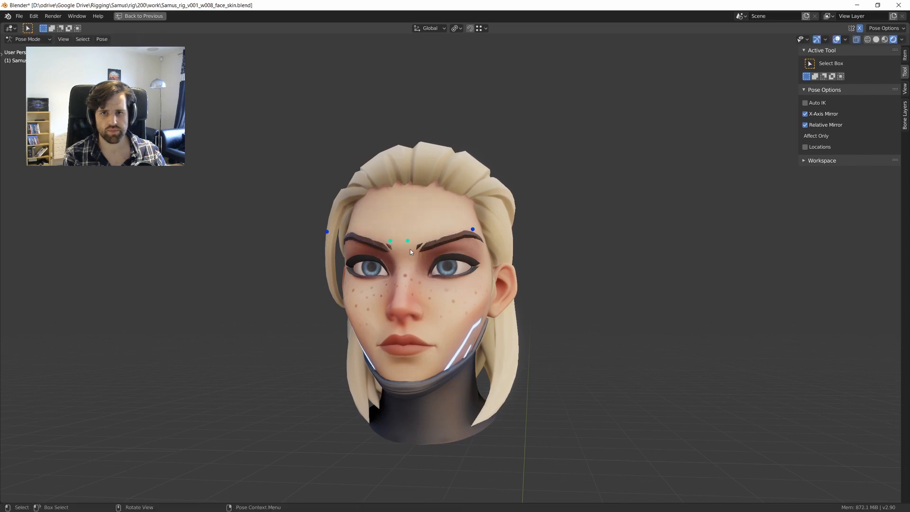
{"action": "left_click_drag", "start_coordinate": [307, 198], "coordinate": [546, 266]}
{"action": "key", "text": "g"}
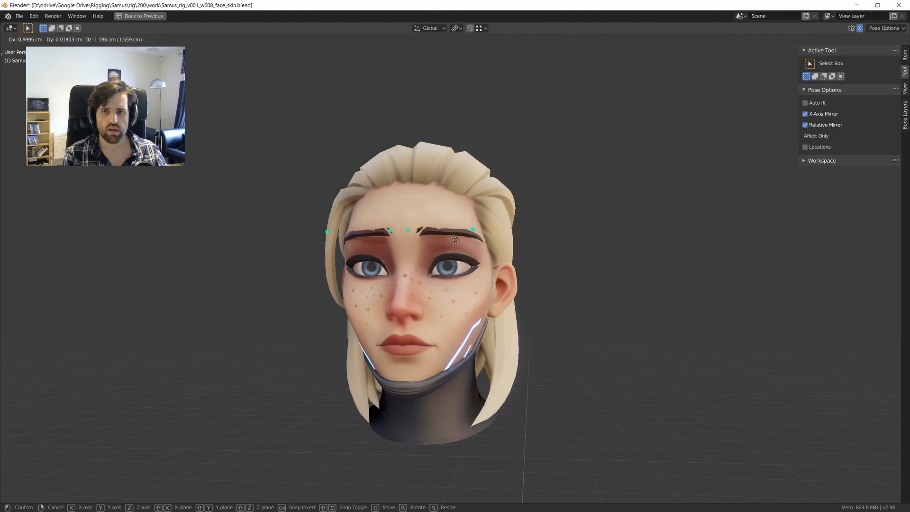
{"action": "right_click", "coordinate": [425, 250]}
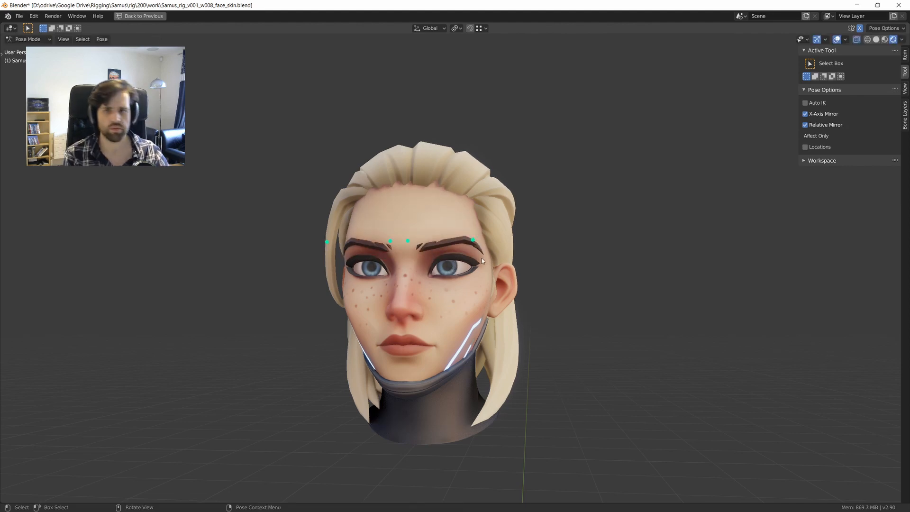
Try raising all four eyebrow controls together by about 0.7 to 1 cm, cancelling or undoing each attempt.
{"action": "scroll", "coordinate": [451, 253], "scroll_direction": "up", "scroll_amount": 2}
{"action": "middle_click_drag", "start_coordinate": [453, 253], "coordinate": [488, 259], "text": "shift"}
{"action": "scroll", "coordinate": [487, 258], "scroll_direction": "up", "scroll_amount": 2}
{"action": "scroll", "coordinate": [474, 264], "scroll_direction": "down", "scroll_amount": 3}
{"action": "key", "text": "g"}
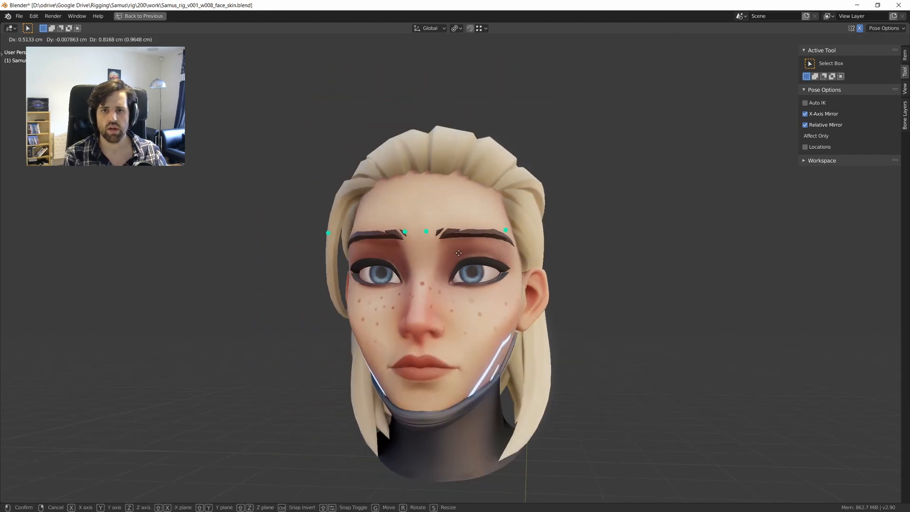
{"action": "right_click", "coordinate": [427, 269]}
{"action": "mouse_move", "coordinate": [427, 269]}
{"action": "middle_mouse_down"}
{"action": "mouse_move", "coordinate": [360, 270]}
{"action": "mouse_move", "coordinate": [438, 268]}
{"action": "middle_mouse_up"}
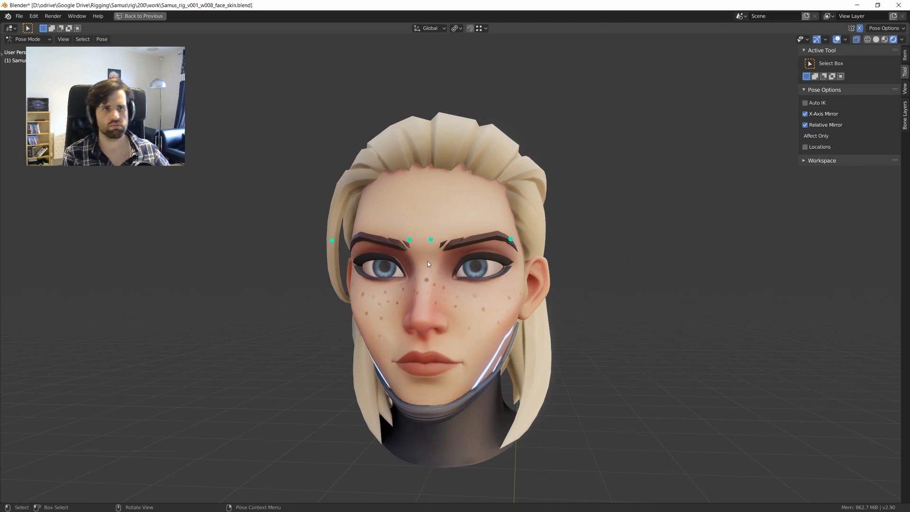
{"action": "scroll", "coordinate": [464, 279], "scroll_direction": "up", "scroll_amount": 2}
{"action": "mouse_move", "coordinate": [452, 277]}
{"action": "middle_mouse_down", "text": "shift"}
{"action": "mouse_move", "coordinate": [471, 282]}
{"action": "mouse_move", "coordinate": [492, 265]}
{"action": "mouse_move", "coordinate": [424, 271]}
{"action": "mouse_move", "coordinate": [462, 273]}
{"action": "middle_mouse_up", "text": "shift"}
{"action": "scroll", "coordinate": [463, 279], "scroll_direction": "down", "scroll_amount": 1}
{"action": "key", "text": "g"}
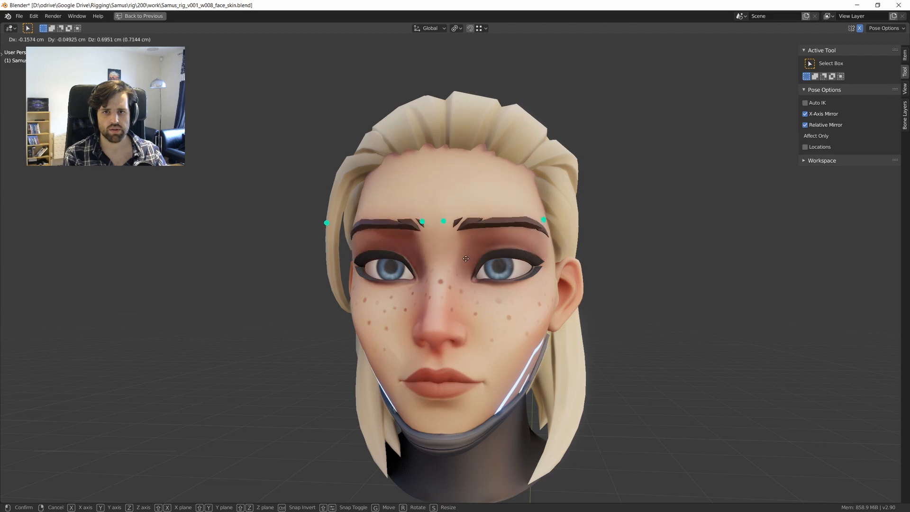
{"action": "left_click", "coordinate": [441, 255]}
{"action": "key", "text": "ctrl+z"}
Raise all four eyebrow controls together to inspect the lifted brow pose.
{"action": "mouse_move", "coordinate": [441, 255]}
{"action": "middle_mouse_down"}
{"action": "mouse_move", "coordinate": [465, 267]}
{"action": "mouse_move", "coordinate": [445, 271]}
{"action": "mouse_move", "coordinate": [488, 265]}
{"action": "mouse_move", "coordinate": [466, 263]}
{"action": "mouse_move", "coordinate": [471, 255]}
{"action": "mouse_move", "coordinate": [453, 251]}
{"action": "middle_mouse_up"}
{"action": "key", "text": "g"}
{"action": "left_click", "coordinate": [457, 268]}
{"action": "scroll", "coordinate": [465, 264], "scroll_direction": "down", "scroll_amount": 3}
{"action": "scroll", "coordinate": [470, 255], "scroll_direction": "up", "scroll_amount": 2}
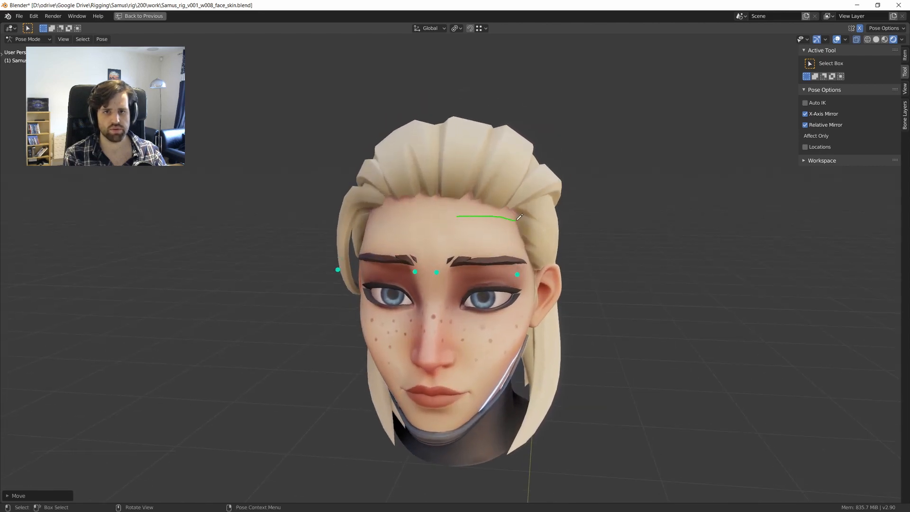
Check the brows from the side against an annotation line across the forehead, then clear the location of the eyebrow controls.
{"action": "middle_click_drag", "start_coordinate": [519, 218], "coordinate": [467, 210]}
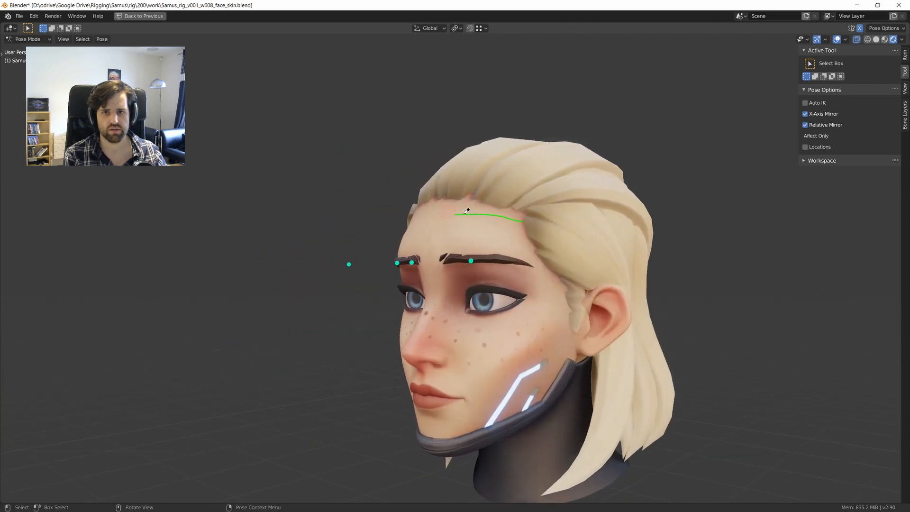
{"action": "middle_click_drag", "start_coordinate": [481, 243], "coordinate": [517, 251]}
{"action": "key", "text": "alt+g"}
Lower the outer and inner brow controls by about 1.4 cm.
{"action": "left_click", "coordinate": [516, 273]}
{"action": "key", "text": "g"}
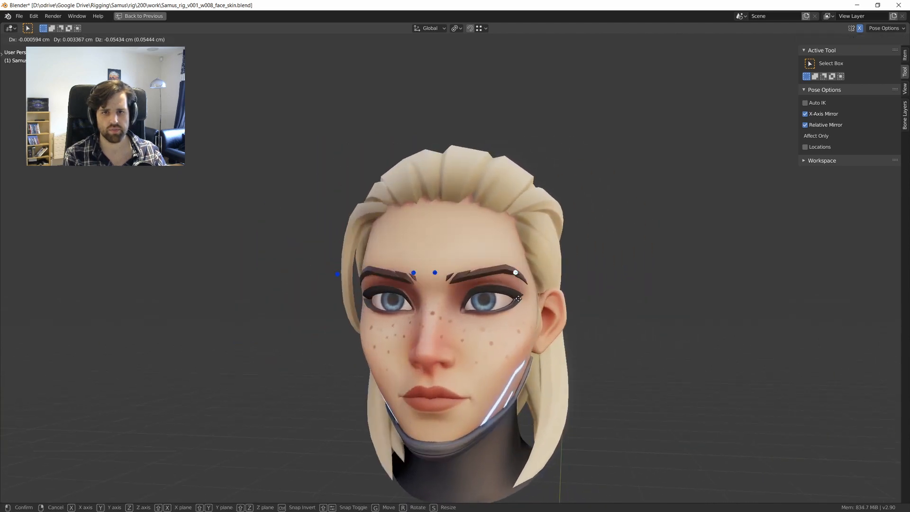
{"action": "left_click", "coordinate": [517, 300]}
{"action": "left_click", "coordinate": [435, 273]}
{"action": "key", "text": "g"}
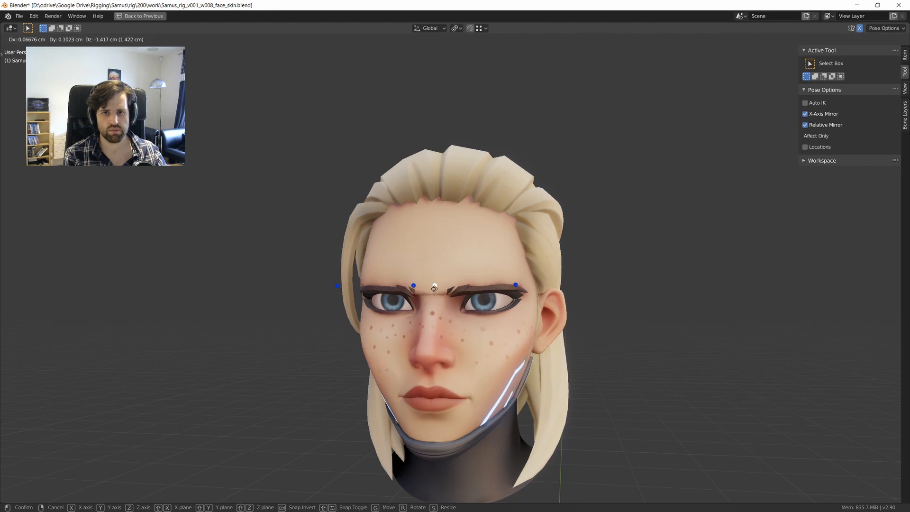
{"action": "left_click", "coordinate": [436, 290]}
Draw an annotation line across the eyes in front view, then erase it.
{"action": "scroll", "coordinate": [437, 290], "scroll_direction": "down", "scroll_amount": 3}
{"action": "mouse_move", "coordinate": [437, 290]}
{"action": "middle_mouse_down"}
{"action": "mouse_move", "coordinate": [502, 296]}
{"action": "mouse_move", "coordinate": [446, 305]}
{"action": "middle_mouse_up"}
{"action": "scroll", "coordinate": [456, 293], "scroll_direction": "up", "scroll_amount": 4}
{"action": "scroll", "coordinate": [446, 303], "scroll_direction": "up", "scroll_amount": 2}
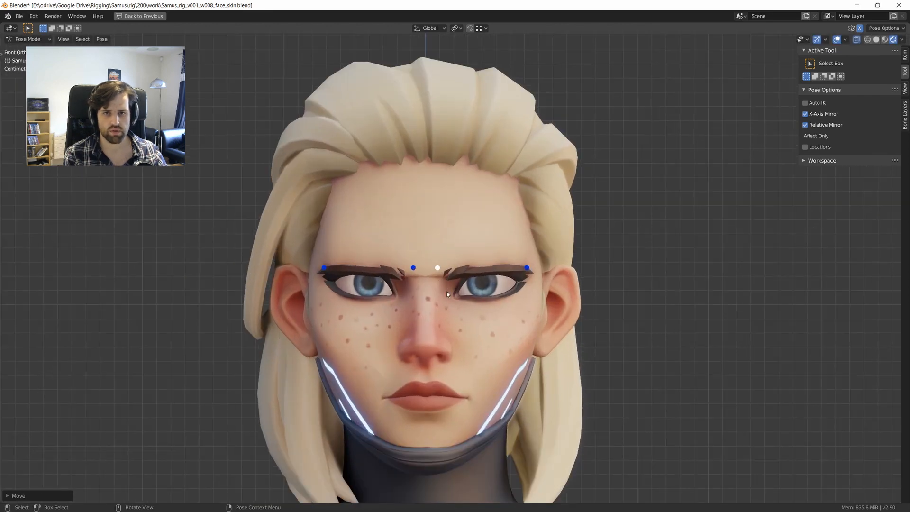
{"action": "key", "text": "d"}
{"action": "left_click_drag", "start_coordinate": [446, 290], "coordinate": [465, 290]}
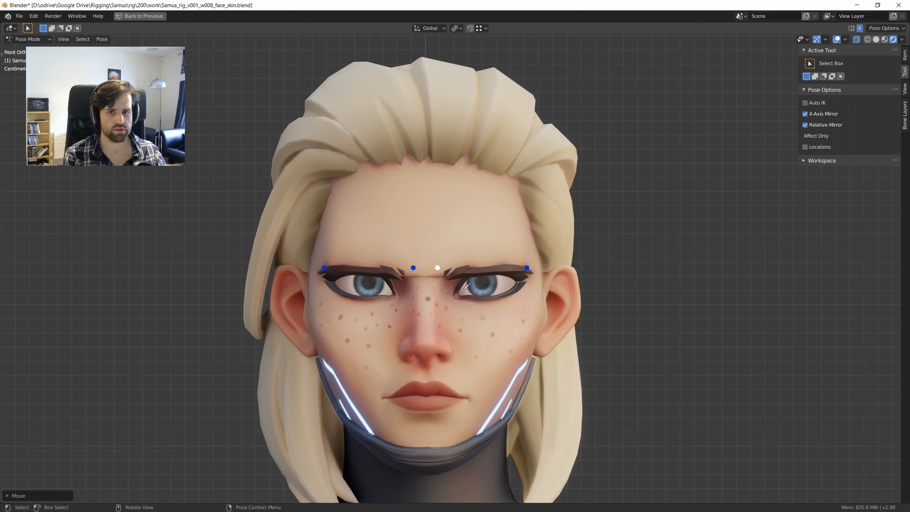
{"action": "right_click_drag", "start_coordinate": [539, 290], "coordinate": [483, 288]}
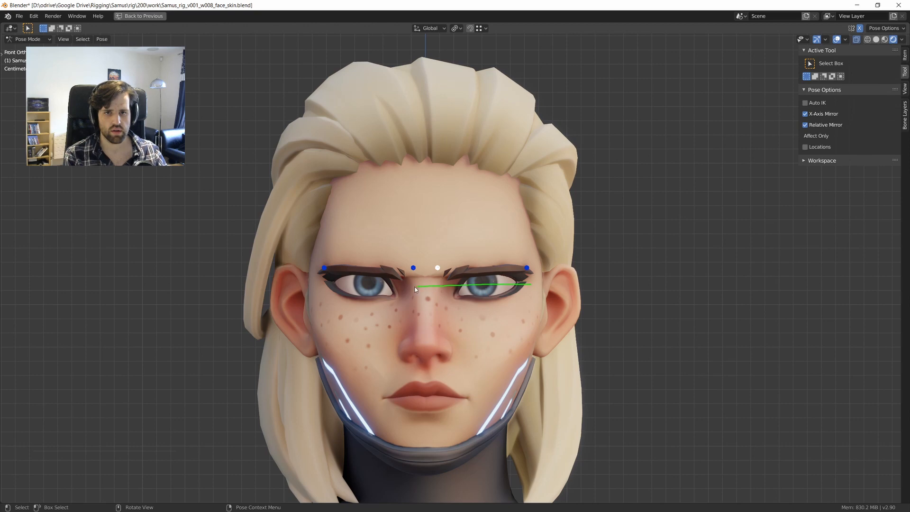
{"action": "right_click_drag", "start_coordinate": [407, 287], "coordinate": [583, 282]}
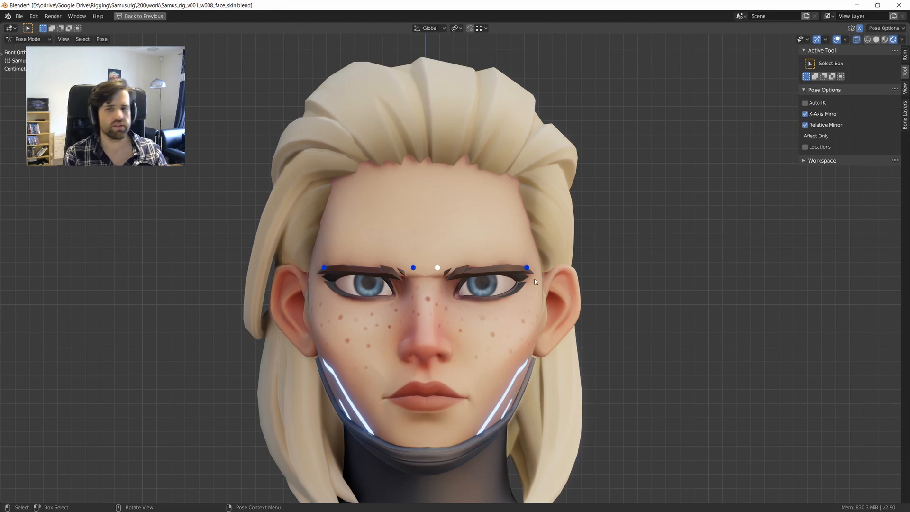
Clear the location of all four eyebrow controls, then try lowering the inner and outer controls together by about 1.7 cm.
{"action": "left_click_drag", "start_coordinate": [247, 197], "coordinate": [544, 304]}
{"action": "key", "text": "alt+g"}
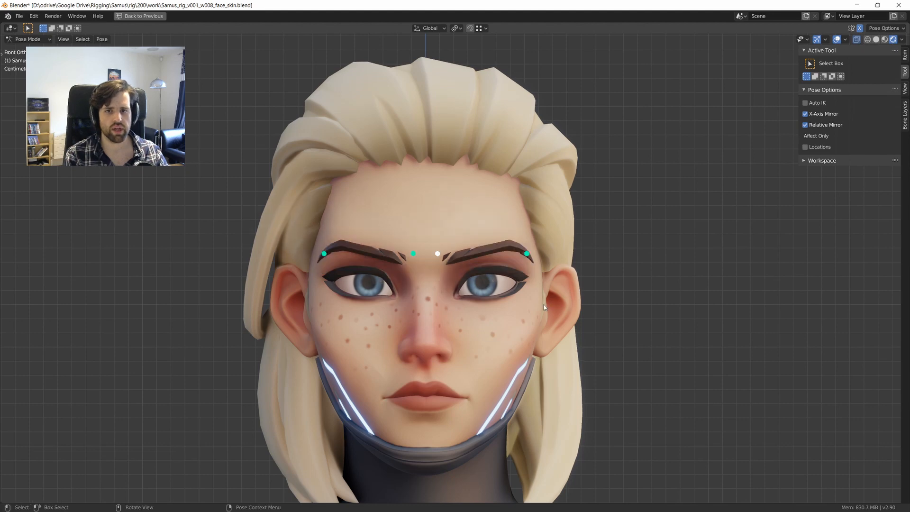
{"action": "left_click_drag", "start_coordinate": [434, 228], "coordinate": [477, 278]}
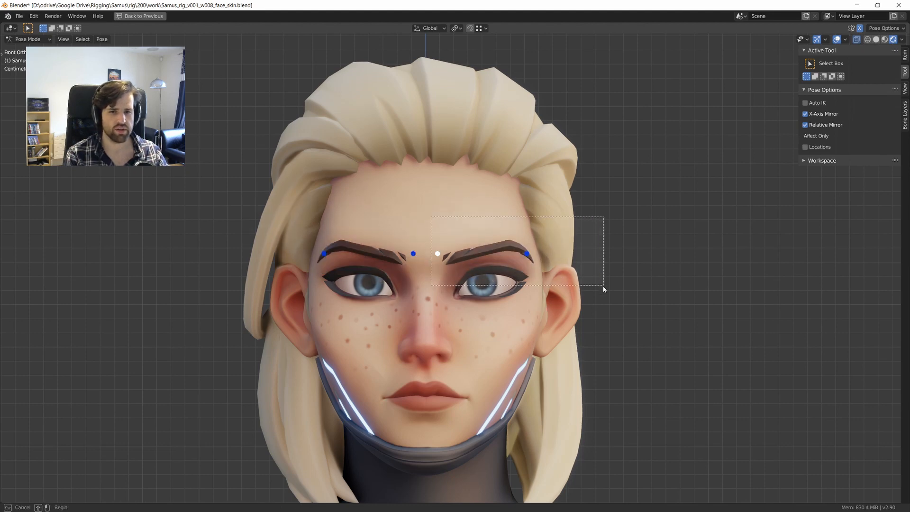
{"action": "mouse_move", "coordinate": [456, 224]}
{"action": "middle_mouse_down"}
{"action": "mouse_move", "coordinate": [562, 292]}
{"action": "mouse_move", "coordinate": [459, 221]}
{"action": "middle_mouse_up"}
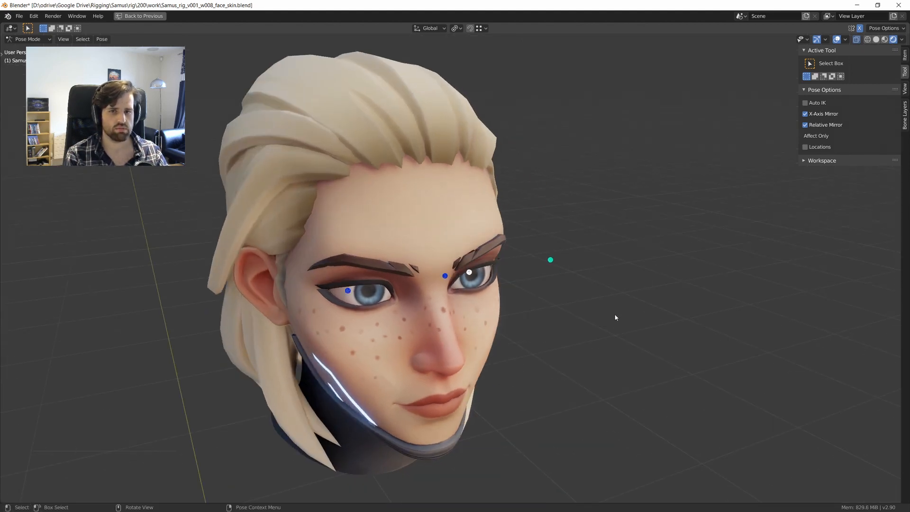
{"action": "middle_click_drag", "start_coordinate": [615, 315], "coordinate": [434, 217]}
{"action": "key", "text": "g"}
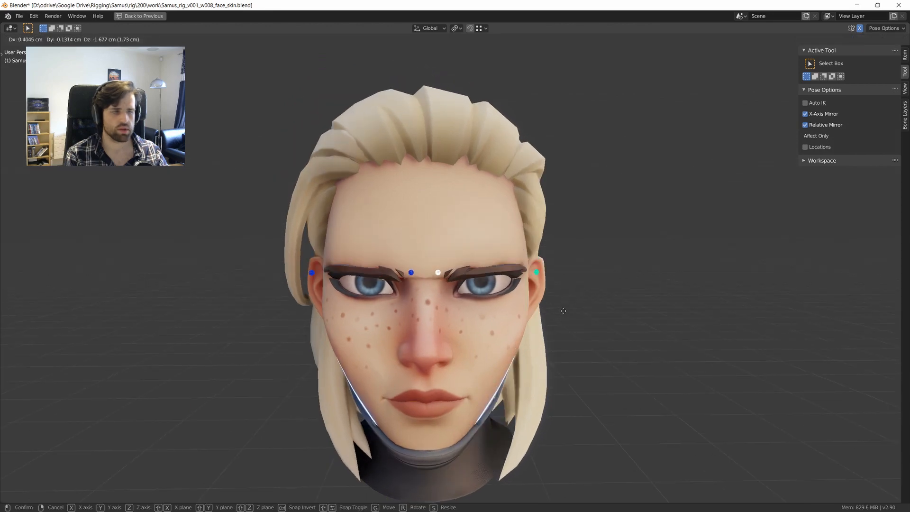
{"action": "right_click", "coordinate": [561, 316]}
Try moving the selected inner and outer brow controls together again while viewing the face almost frontally.
{"action": "middle_click_drag", "start_coordinate": [551, 315], "coordinate": [553, 311]}
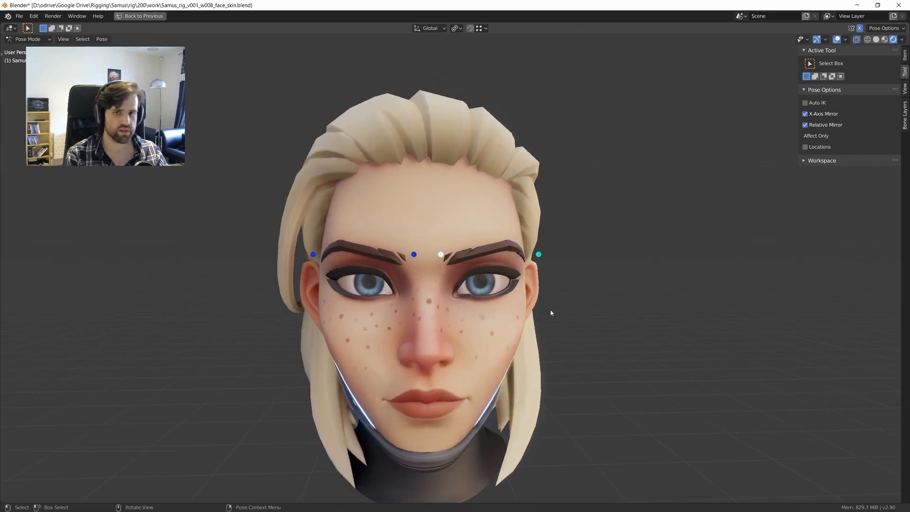
{"action": "key", "text": "g"}
{"action": "right_click", "coordinate": [502, 318]}
{"action": "middle_click_drag", "start_coordinate": [709, 206], "coordinate": [551, 277]}
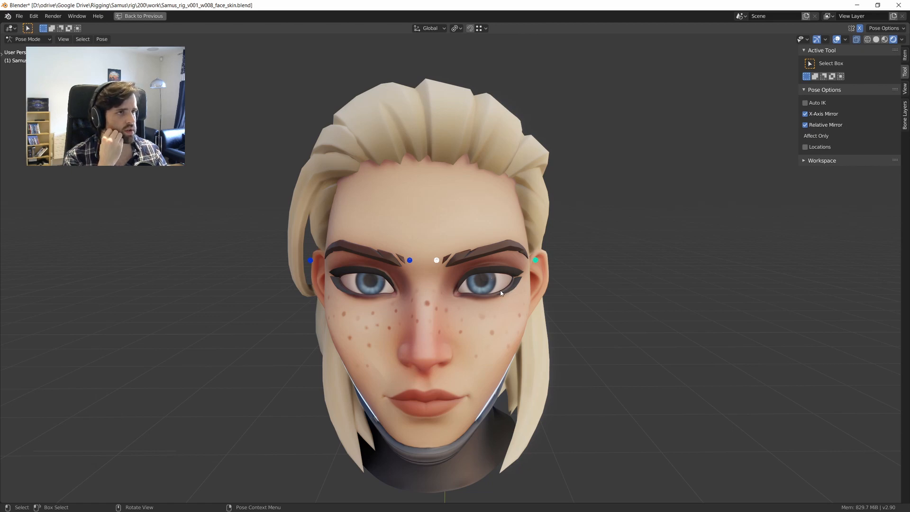
{"action": "middle_click_drag", "start_coordinate": [501, 290], "coordinate": [480, 284]}
{"action": "middle_click_drag", "start_coordinate": [477, 286], "coordinate": [488, 267], "text": "shift"}
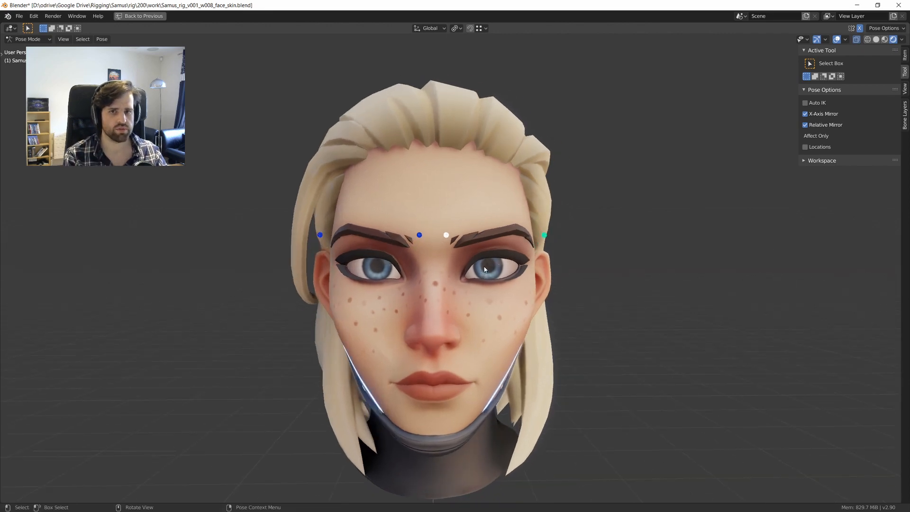
{"action": "key", "text": "g"}
{"action": "right_click", "coordinate": [480, 281]}
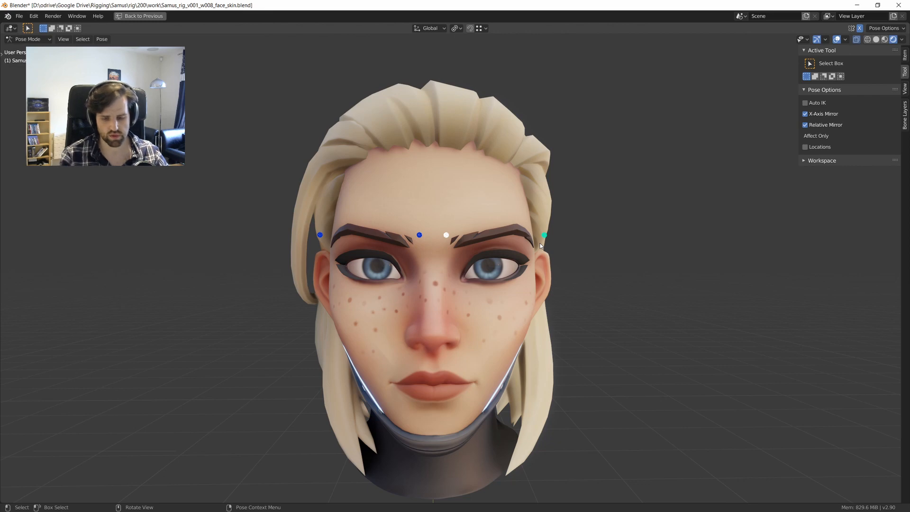
Lower both brows through the mirrored controls, test raising them by about 1.3 cm, and undo the lowering.
{"action": "middle_click_drag", "start_coordinate": [466, 250], "coordinate": [485, 261]}
{"action": "key", "text": "g"}
{"action": "left_click", "coordinate": [488, 264]}
{"action": "key", "text": "g"}
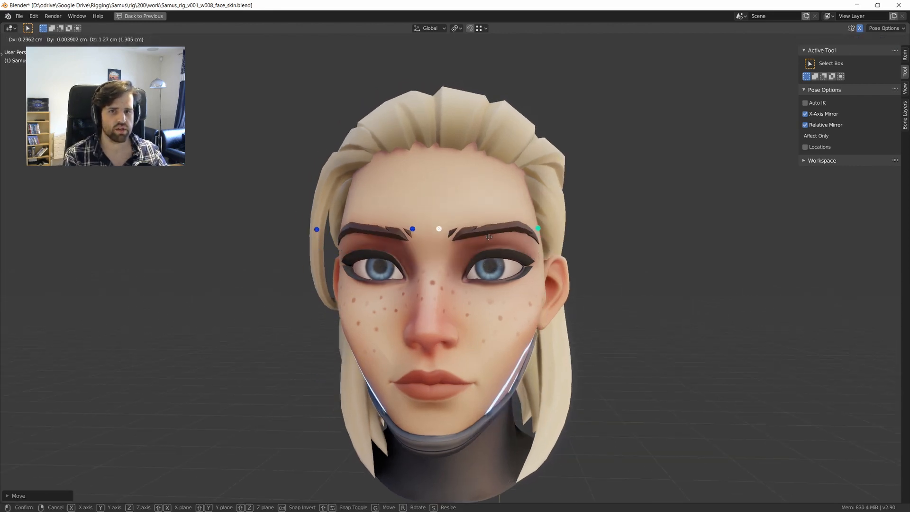
{"action": "right_click", "coordinate": [494, 234]}
{"action": "key", "text": "ctrl+z"}
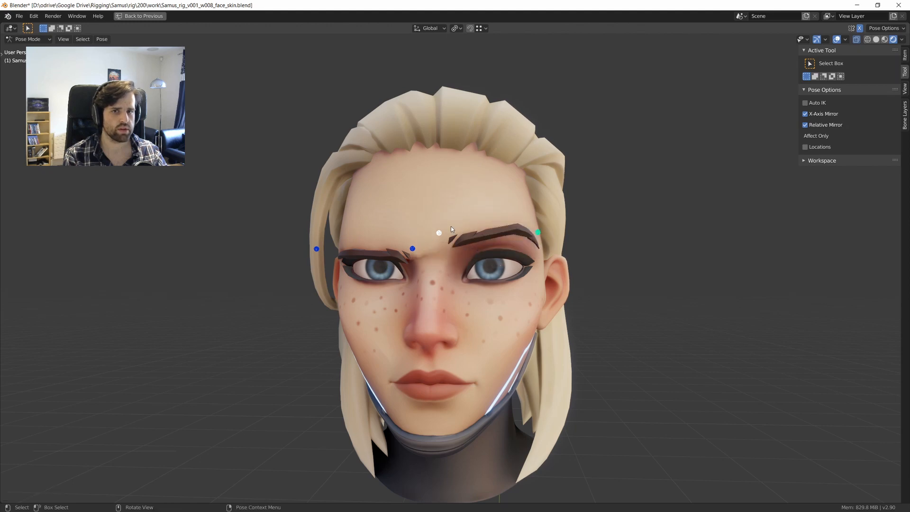
Lower the inner control of the raised brow on its own and try moving the opposite inner control.
{"action": "key", "text": "g"}
{"action": "left_click", "coordinate": [451, 268]}
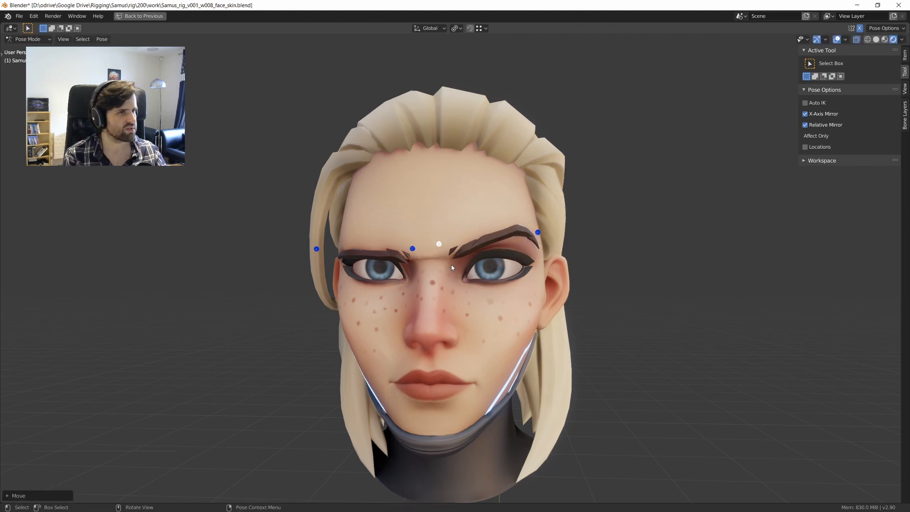
{"action": "middle_click_drag", "start_coordinate": [452, 268], "coordinate": [416, 241]}
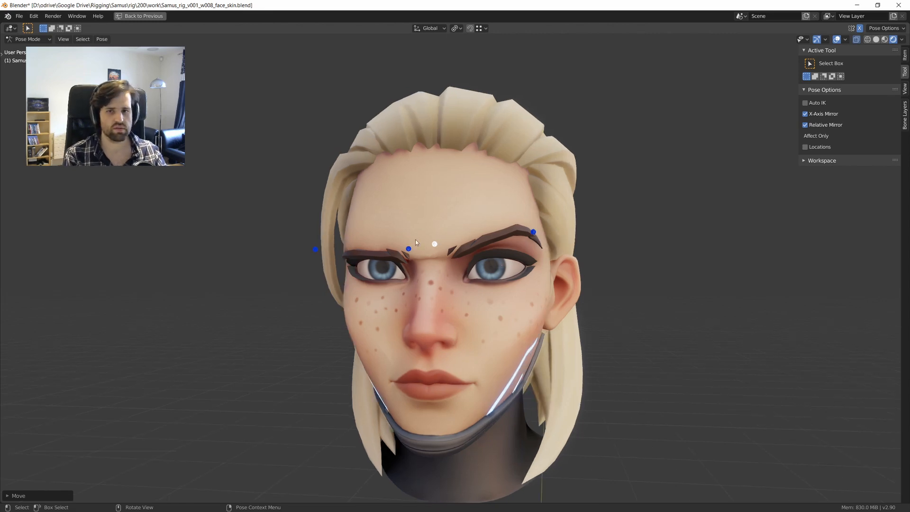
{"action": "left_click", "coordinate": [404, 247]}
{"action": "key", "text": "g"}
{"action": "right_click", "coordinate": [408, 252]}
Test lowering all four brow controls together and raising them by about 1.6 cm, then undo the raise.
{"action": "left_click_drag", "start_coordinate": [303, 189], "coordinate": [646, 280]}
{"action": "key", "text": "g"}
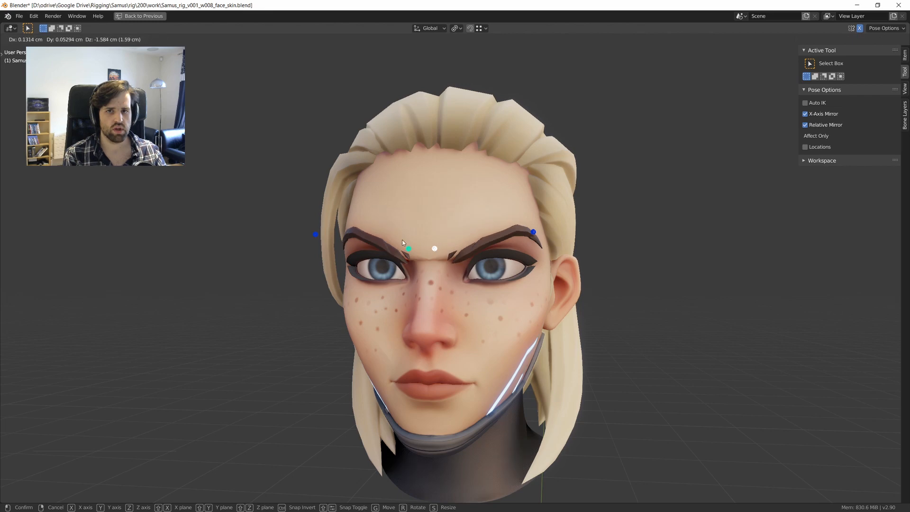
{"action": "right_click", "coordinate": [446, 269]}
{"action": "left_click_drag", "start_coordinate": [277, 147], "coordinate": [621, 275]}
{"action": "key", "text": "g"}
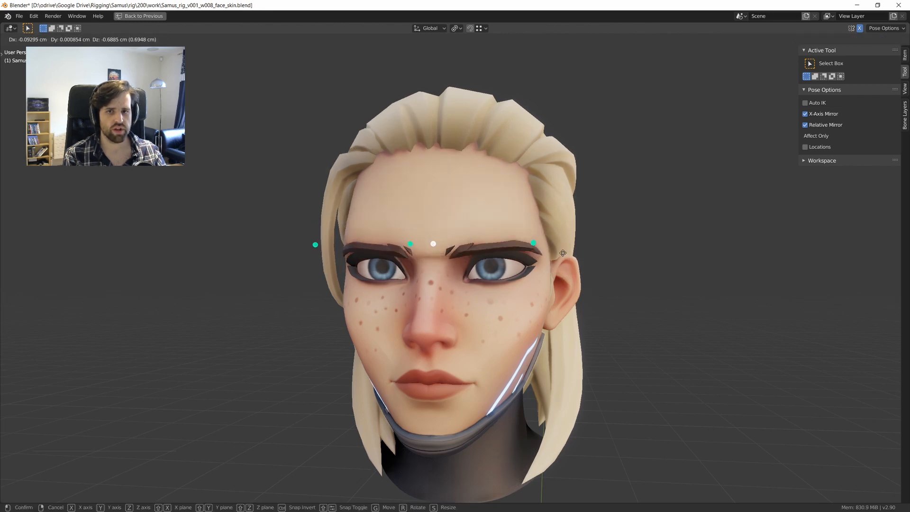
{"action": "left_click", "coordinate": [542, 271]}
{"action": "key", "text": "g"}
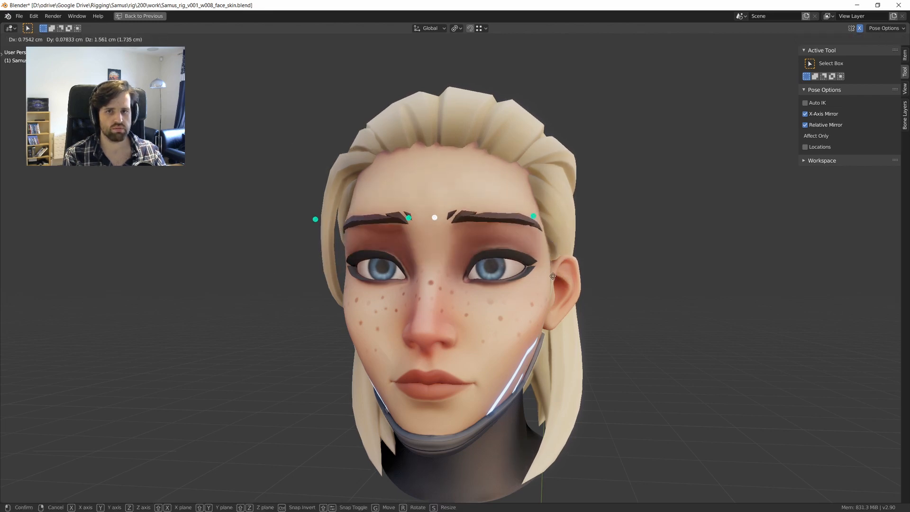
{"action": "left_click", "coordinate": [486, 290]}
{"action": "key", "text": "ctrl+z"}
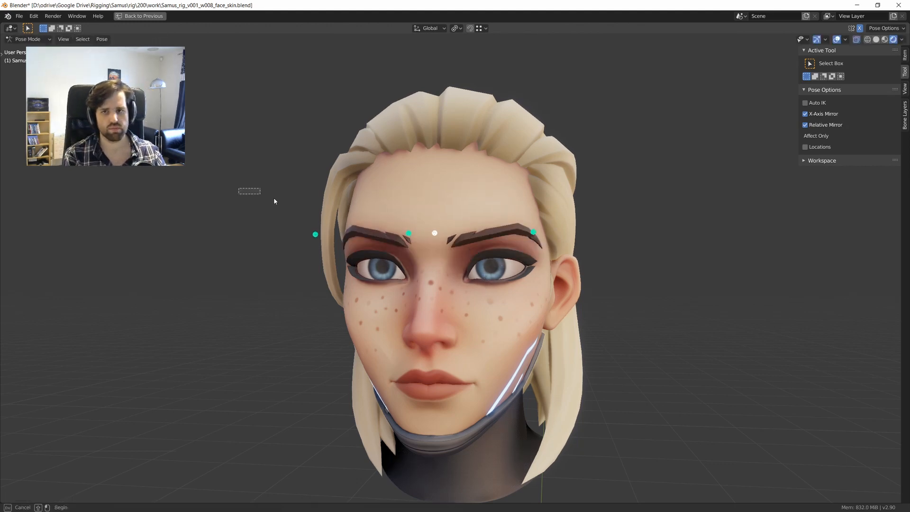
Try moving all brow controls from a three-quarter view, and try shifting the inner controls by about 0.2 cm.
{"action": "key", "text": "g"}
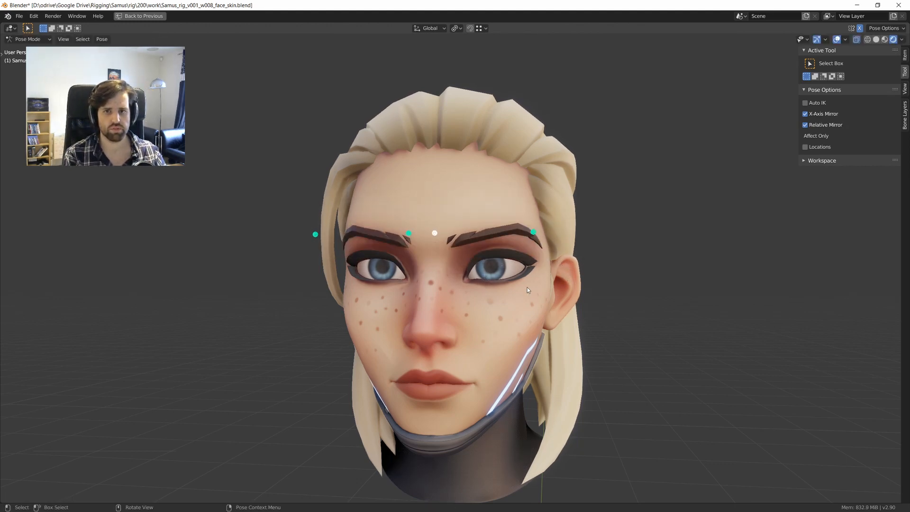
{"action": "right_click", "coordinate": [534, 262]}
{"action": "middle_click_drag", "start_coordinate": [477, 285], "coordinate": [439, 260]}
{"action": "key", "text": "g"}
{"action": "right_click", "coordinate": [481, 287]}
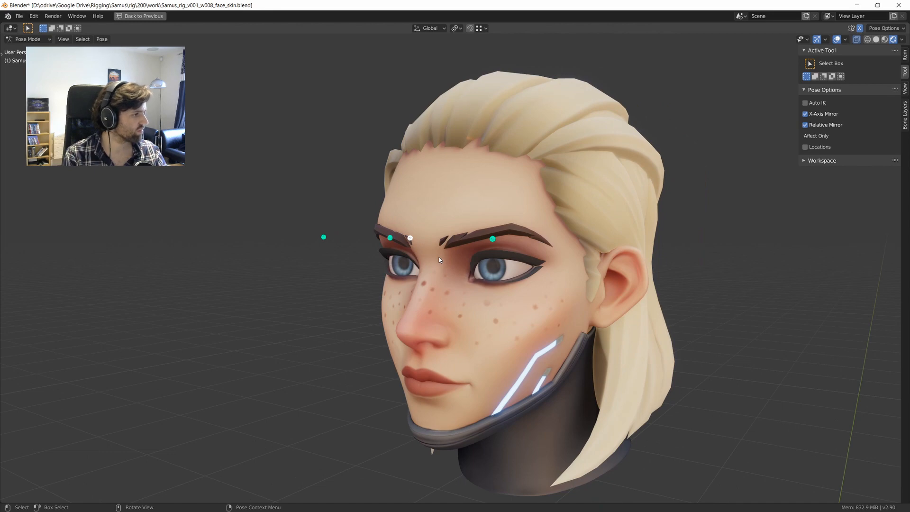
{"action": "mouse_move", "coordinate": [437, 217]}
{"action": "middle_mouse_down"}
{"action": "mouse_move", "coordinate": [432, 209]}
{"action": "mouse_move", "coordinate": [451, 219]}
{"action": "middle_mouse_up"}
{"action": "key", "text": "g"}
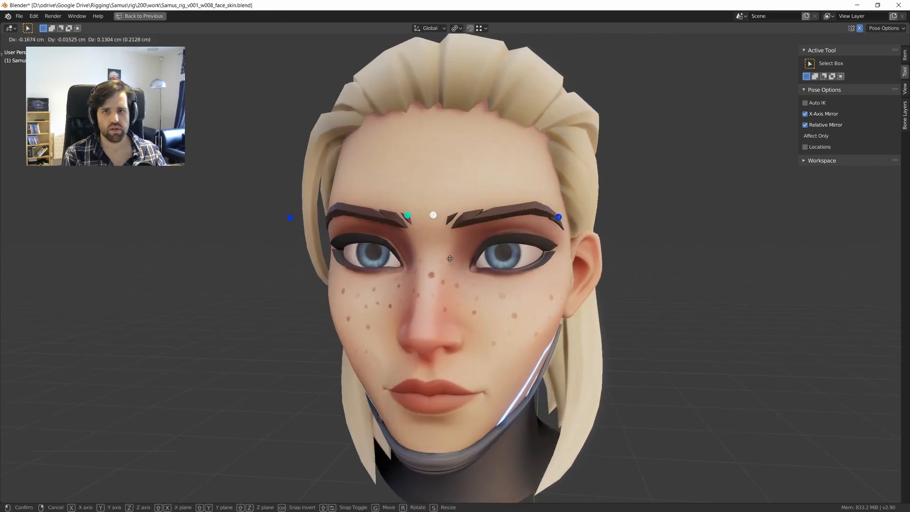
{"action": "right_click", "coordinate": [449, 256]}
Pose the brows sadly, with the outer controls lowered and the inner controls raised and drawn together.
{"action": "middle_click_drag", "start_coordinate": [450, 256], "coordinate": [498, 194]}
{"action": "left_click", "coordinate": [564, 211], "text": "shift"}
{"action": "key", "text": "g"}
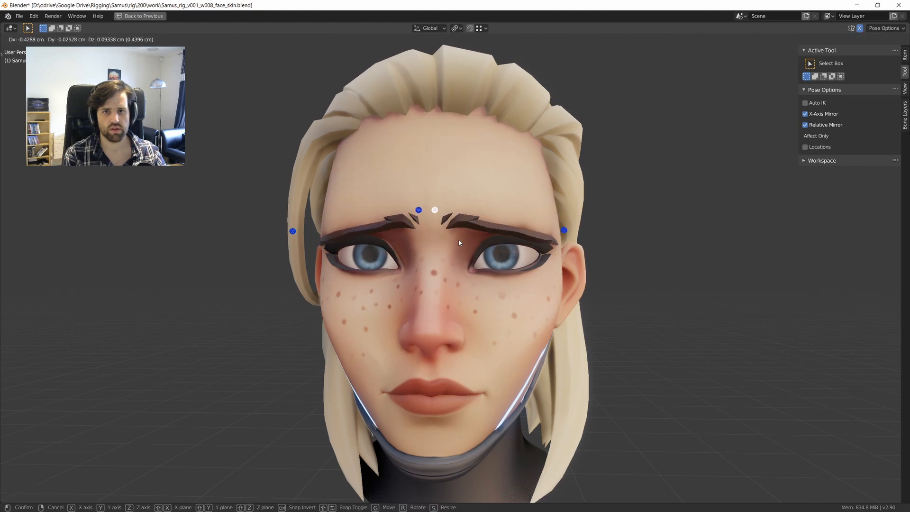
{"action": "left_click", "coordinate": [461, 242]}
Raise the outer brow controls by about 1.6 cm while viewing the head in three-quarter view.
{"action": "left_click", "coordinate": [564, 230]}
{"action": "middle_click_drag", "start_coordinate": [573, 235], "coordinate": [534, 247]}
{"action": "key", "text": "g"}
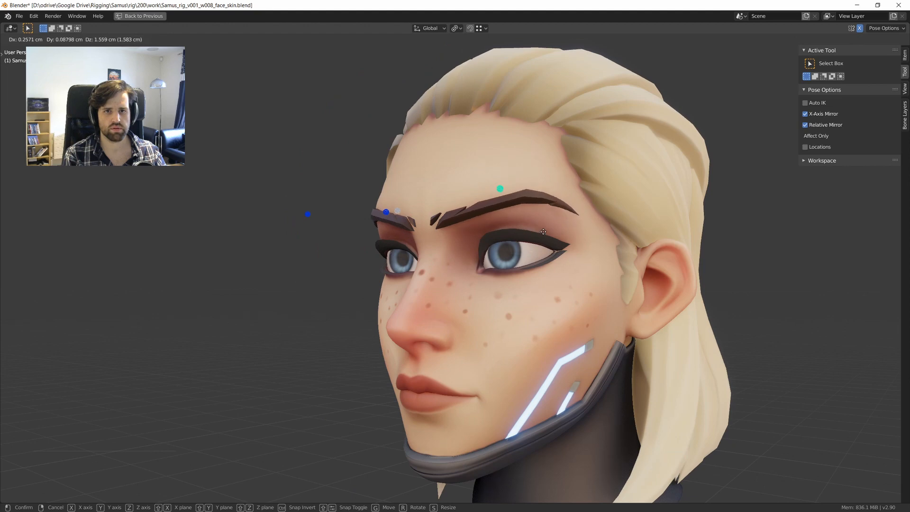
{"action": "left_click", "coordinate": [546, 224]}
{"action": "scroll", "coordinate": [543, 237], "scroll_direction": "down", "scroll_amount": 3}
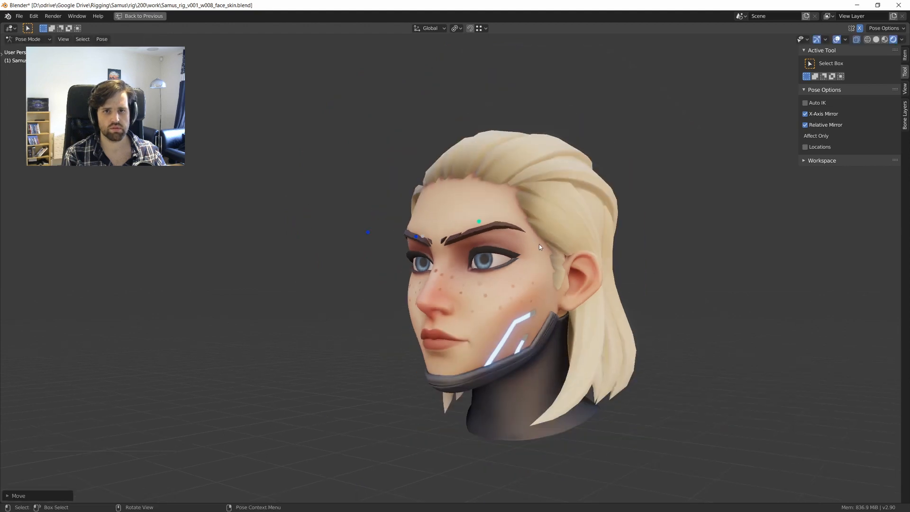
Lower the inner brow controls in two moves to form an angry frown against the raised outer brows.
{"action": "middle_click_drag", "start_coordinate": [539, 243], "coordinate": [564, 246]}
{"action": "left_click_drag", "start_coordinate": [412, 218], "coordinate": [440, 245]}
{"action": "key", "text": "g"}
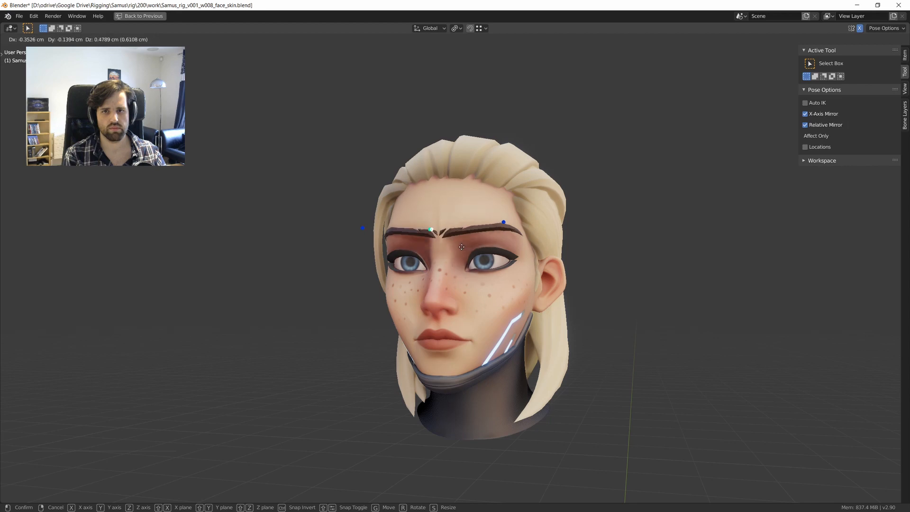
{"action": "left_click", "coordinate": [472, 272]}
{"action": "middle_click_drag", "start_coordinate": [472, 275], "coordinate": [473, 279]}
{"action": "scroll", "coordinate": [471, 276], "scroll_direction": "up", "scroll_amount": 2}
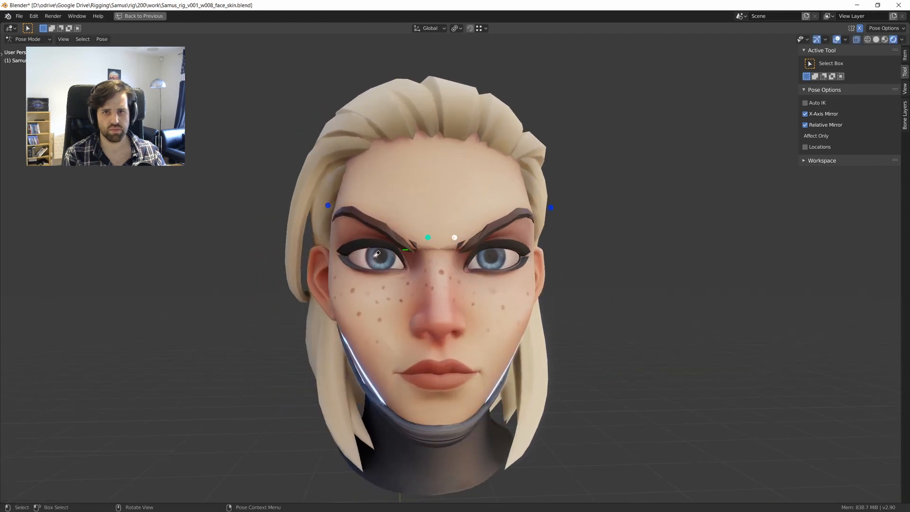
{"action": "middle_click_drag", "start_coordinate": [477, 254], "coordinate": [428, 251]}
{"action": "key", "text": "g"}
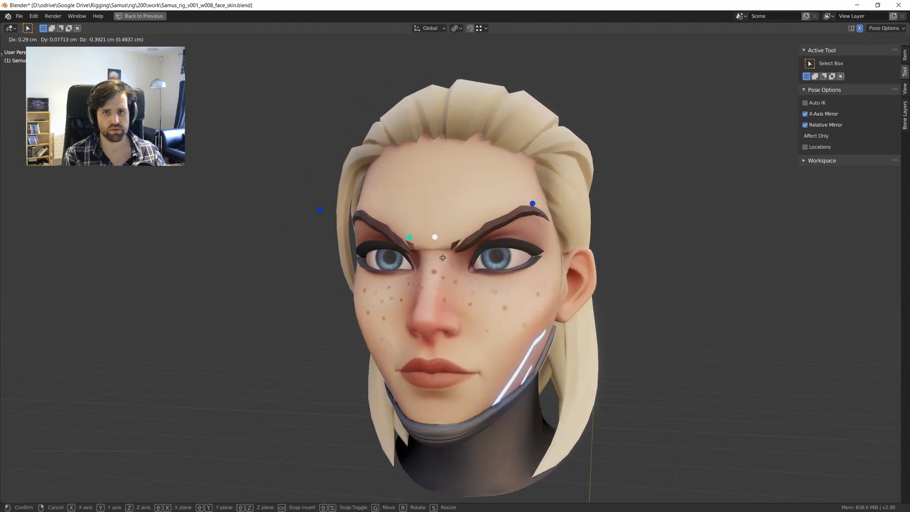
{"action": "left_click", "coordinate": [448, 262]}
Examine the angry brow pose from nearer and farther away, then clear the location of all brow controls.
{"action": "mouse_move", "coordinate": [448, 262]}
{"action": "middle_mouse_down"}
{"action": "mouse_move", "coordinate": [481, 269]}
{"action": "mouse_move", "coordinate": [419, 263]}
{"action": "mouse_move", "coordinate": [488, 272]}
{"action": "mouse_move", "coordinate": [451, 280]}
{"action": "middle_mouse_up"}
{"action": "scroll", "coordinate": [480, 269], "scroll_direction": "down", "scroll_amount": 2}
{"action": "scroll", "coordinate": [449, 261], "scroll_direction": "up", "scroll_amount": 2}
{"action": "scroll", "coordinate": [448, 265], "scroll_direction": "down", "scroll_amount": 3}
{"action": "scroll", "coordinate": [448, 265], "scroll_direction": "down", "scroll_amount": 5}
{"action": "scroll", "coordinate": [462, 282], "scroll_direction": "down", "scroll_amount": 2}
{"action": "scroll", "coordinate": [459, 288], "scroll_direction": "up", "scroll_amount": 8}
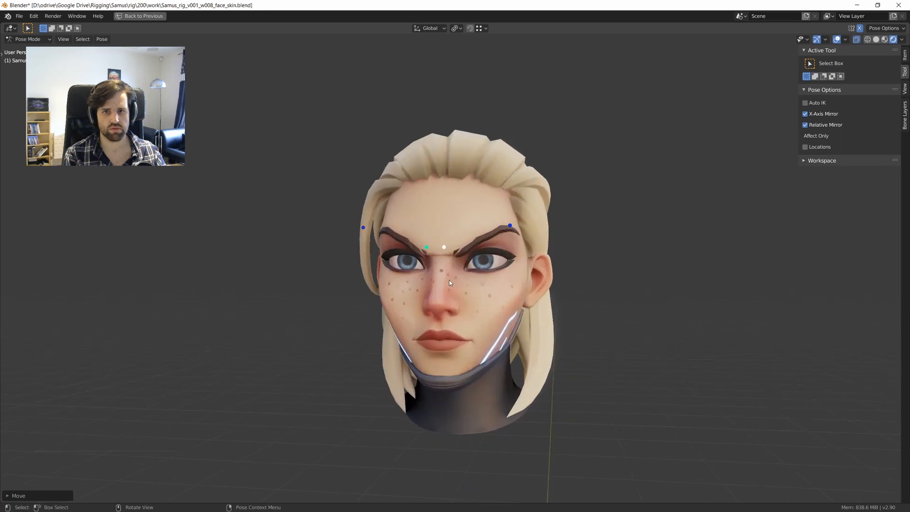
{"action": "key", "text": "a"}
{"action": "key", "text": "alt+g"}
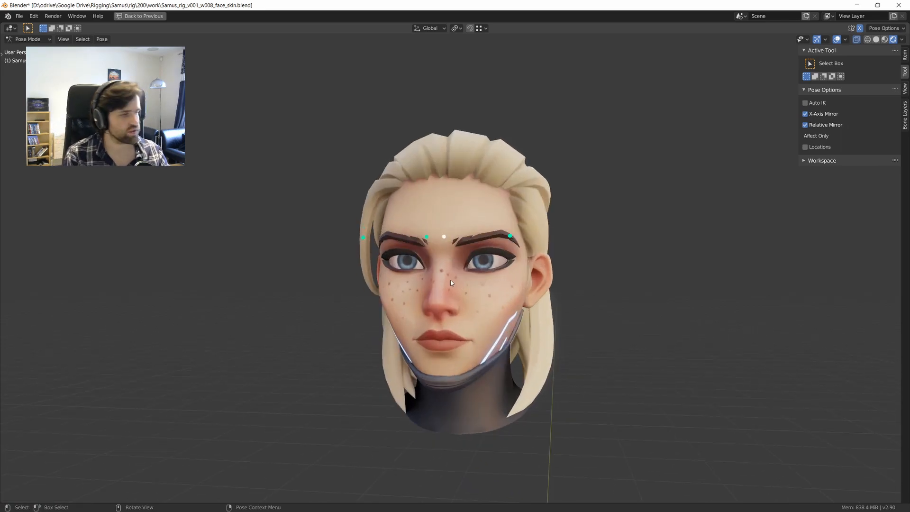
Try moving the inner brow controls and the outer brow control separately from a three-quarter view.
{"action": "scroll", "coordinate": [452, 274], "scroll_direction": "up", "scroll_amount": 3}
{"action": "middle_click_drag", "start_coordinate": [451, 280], "coordinate": [429, 283]}
{"action": "scroll", "coordinate": [450, 280], "scroll_direction": "down", "scroll_amount": 2}
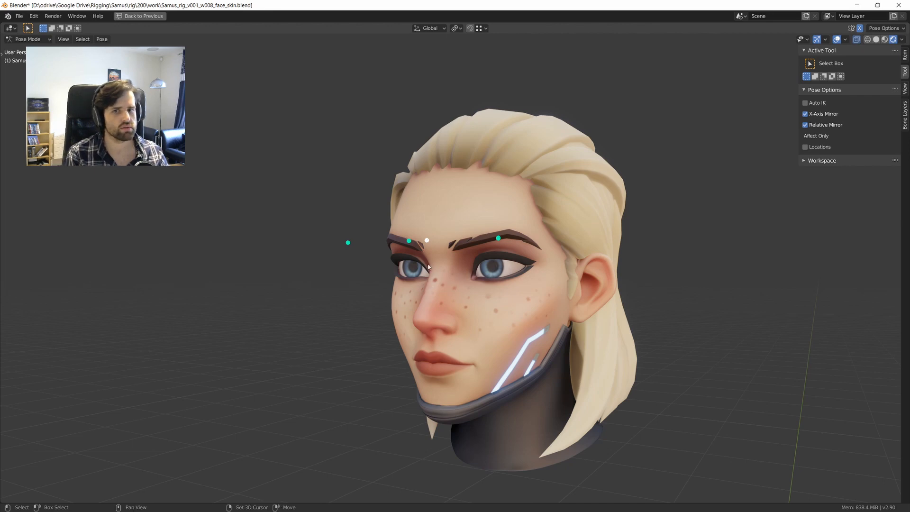
{"action": "middle_click_drag", "start_coordinate": [428, 283], "coordinate": [438, 277], "text": "shift"}
{"action": "middle_click_drag", "start_coordinate": [503, 235], "coordinate": [443, 243]}
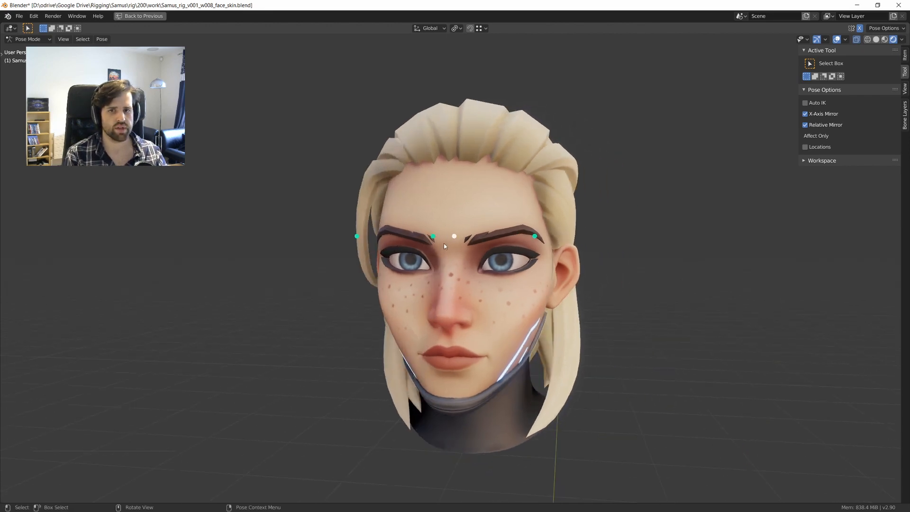
{"action": "key", "text": "g"}
{"action": "right_click", "coordinate": [476, 237]}
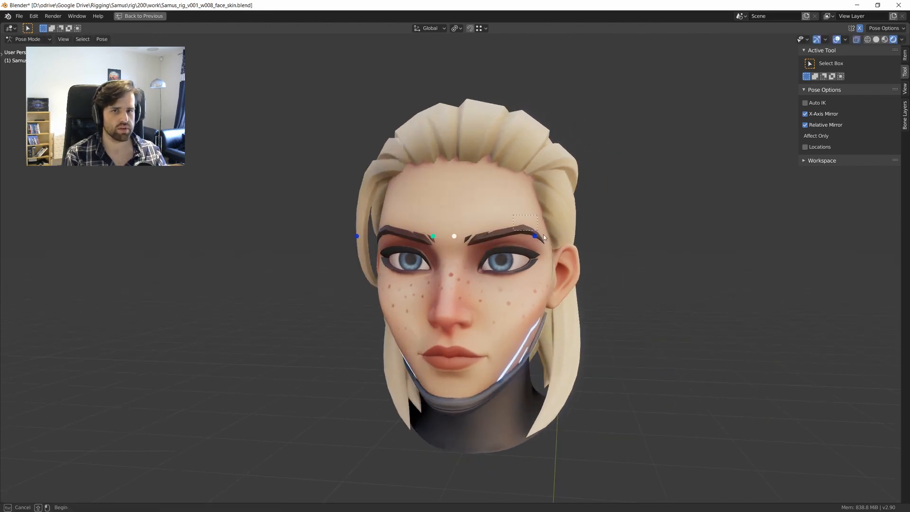
{"action": "left_click", "coordinate": [537, 235]}
{"action": "key", "text": "g"}
{"action": "right_click", "coordinate": [538, 221]}
Move the inner brow control on its own, testing an extreme pose with the inner brows raised and squeezed together.
{"action": "left_click", "coordinate": [454, 236]}
{"action": "key", "text": "g"}
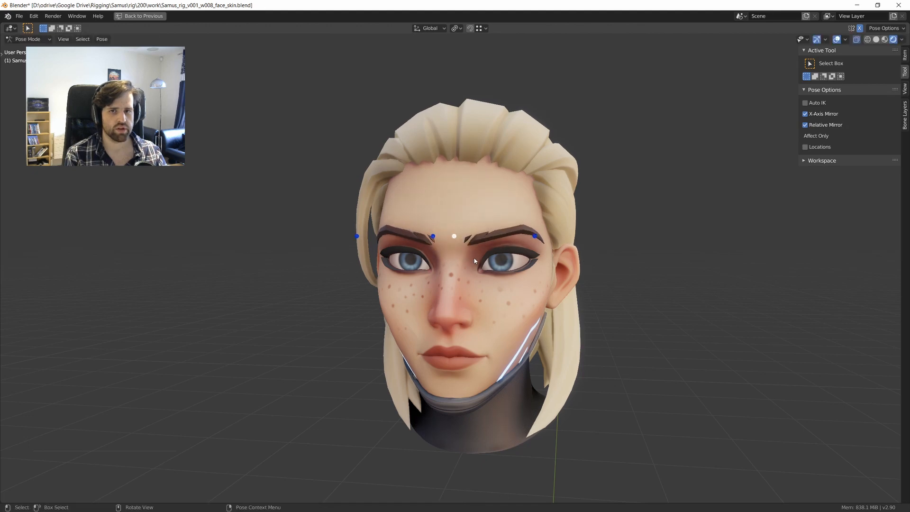
{"action": "left_click", "coordinate": [465, 251]}
{"action": "middle_click_drag", "start_coordinate": [465, 252], "coordinate": [497, 236]}
{"action": "key", "text": "g"}
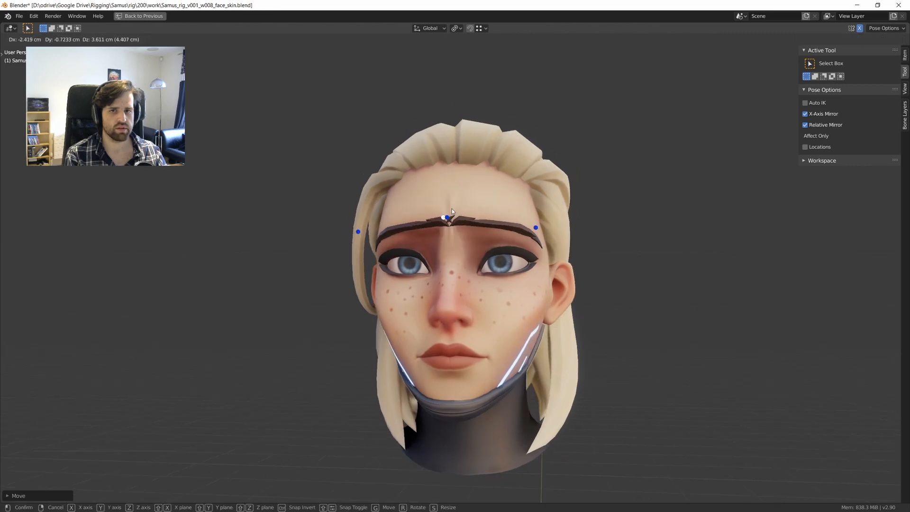
{"action": "left_click", "coordinate": [493, 230]}
Try moving all four brow controls together, then examine the neutral brows from a low side view.
{"action": "left_click_drag", "start_coordinate": [296, 188], "coordinate": [608, 259]}
{"action": "mouse_move", "coordinate": [544, 251]}
{"action": "middle_mouse_down"}
{"action": "mouse_move", "coordinate": [569, 269]}
{"action": "mouse_move", "coordinate": [540, 249]}
{"action": "middle_mouse_up"}
{"action": "key", "text": "g"}
{"action": "right_click", "coordinate": [562, 245]}
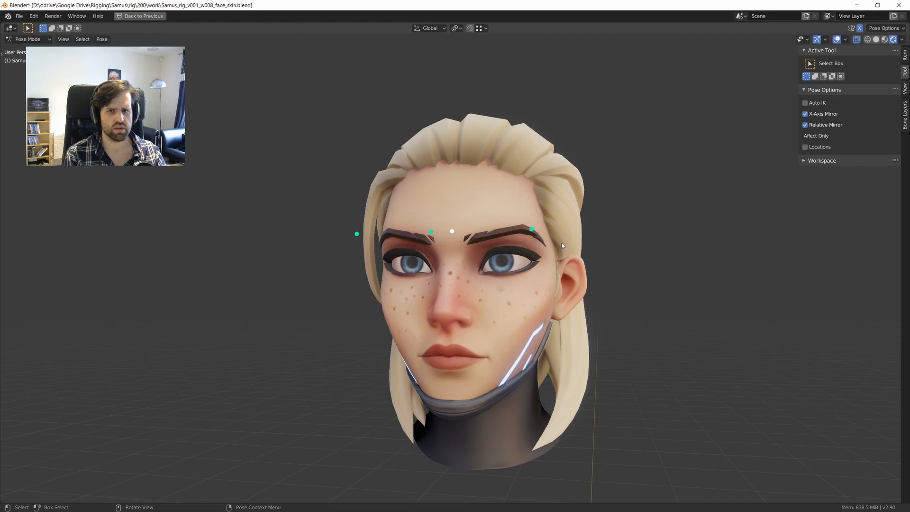
{"action": "key", "text": "g"}
{"action": "right_click", "coordinate": [496, 256]}
{"action": "middle_click_drag", "start_coordinate": [479, 274], "coordinate": [429, 286]}
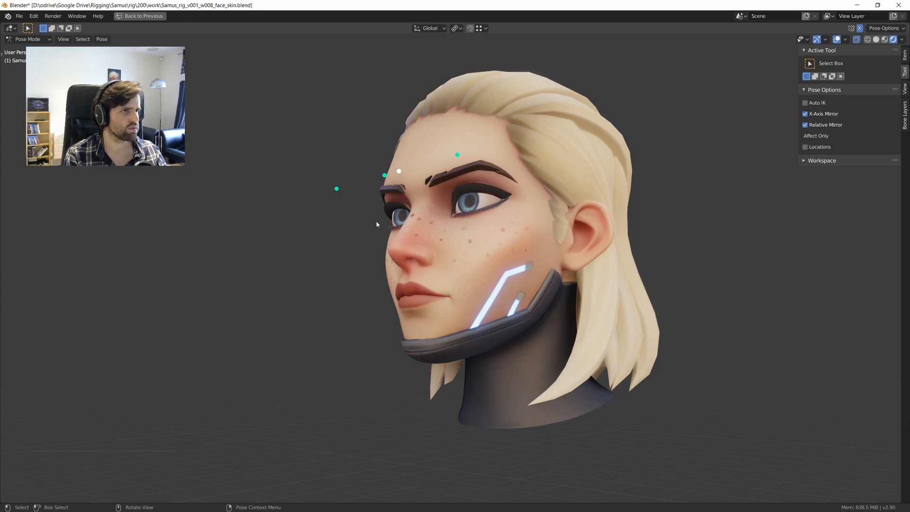
{"action": "middle_click_drag", "start_coordinate": [396, 196], "coordinate": [437, 246]}
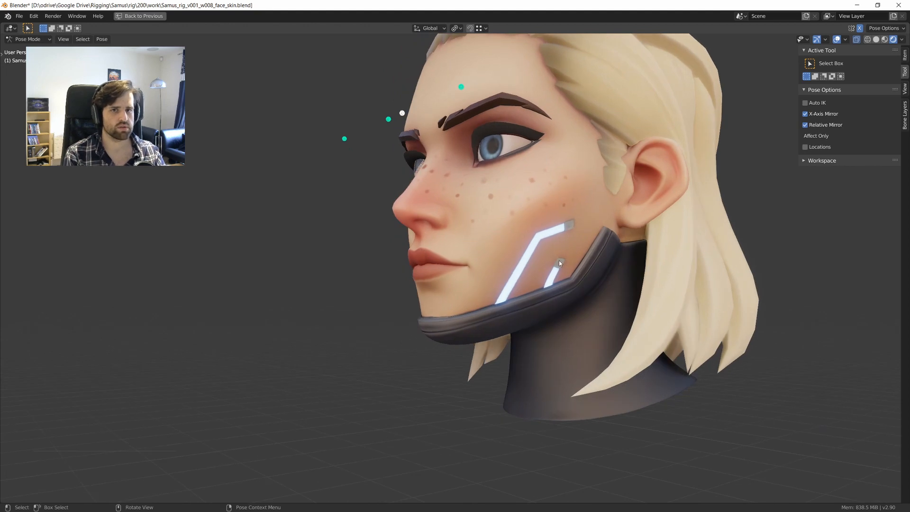
Examine the neutral brows in profile, from the front and from a three-quarter view, briefly trying a move of the brow controls.
{"action": "middle_click_drag", "start_coordinate": [559, 260], "coordinate": [465, 265]}
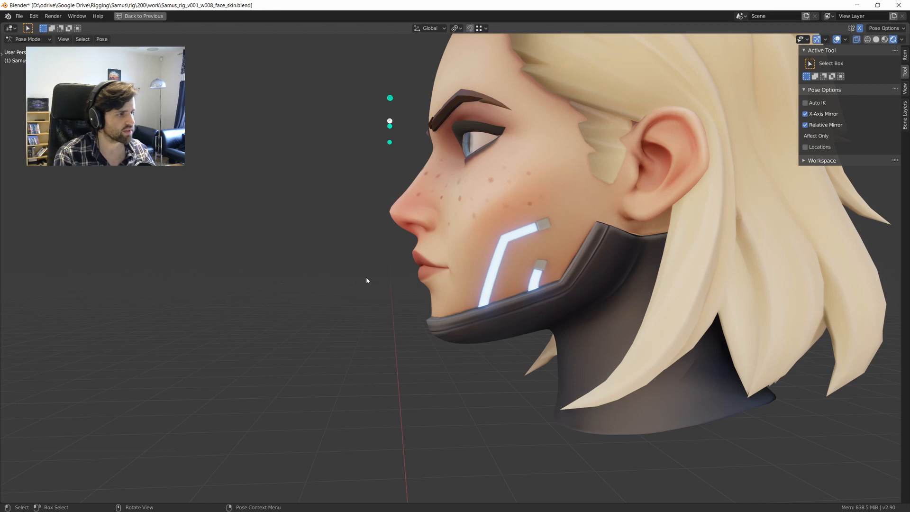
{"action": "middle_click_drag", "start_coordinate": [366, 280], "coordinate": [497, 272]}
{"action": "key", "text": "g"}
{"action": "right_click", "coordinate": [474, 248]}
{"action": "key", "text": "g"}
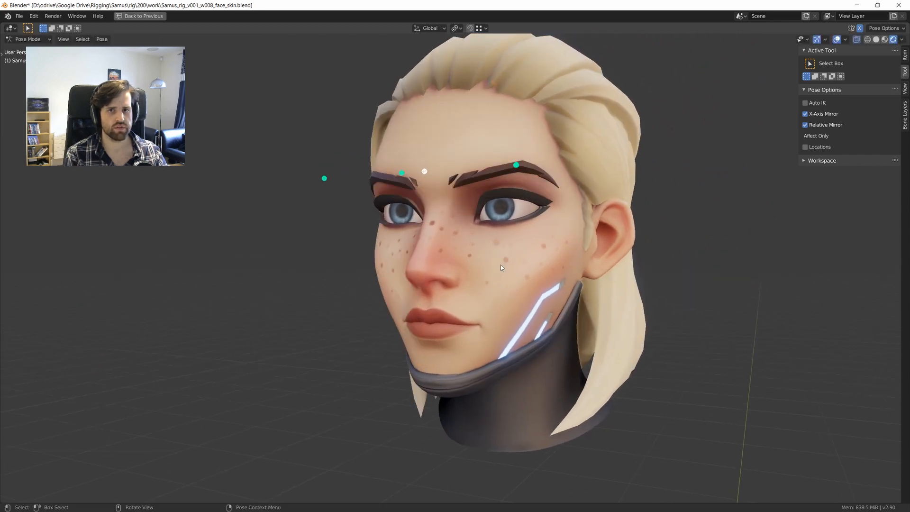
{"action": "left_click", "coordinate": [498, 272]}
{"action": "middle_click_drag", "start_coordinate": [442, 189], "coordinate": [520, 284]}
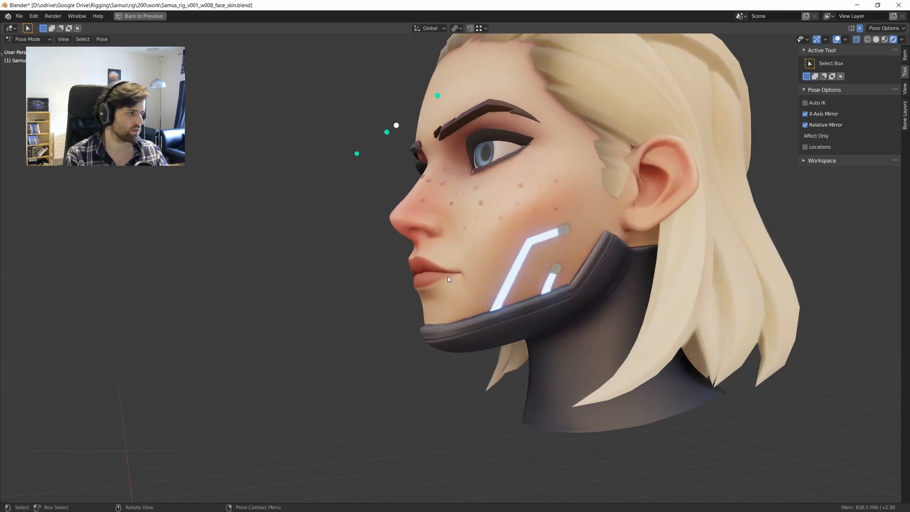
{"action": "middle_click_drag", "start_coordinate": [447, 275], "coordinate": [431, 309]}
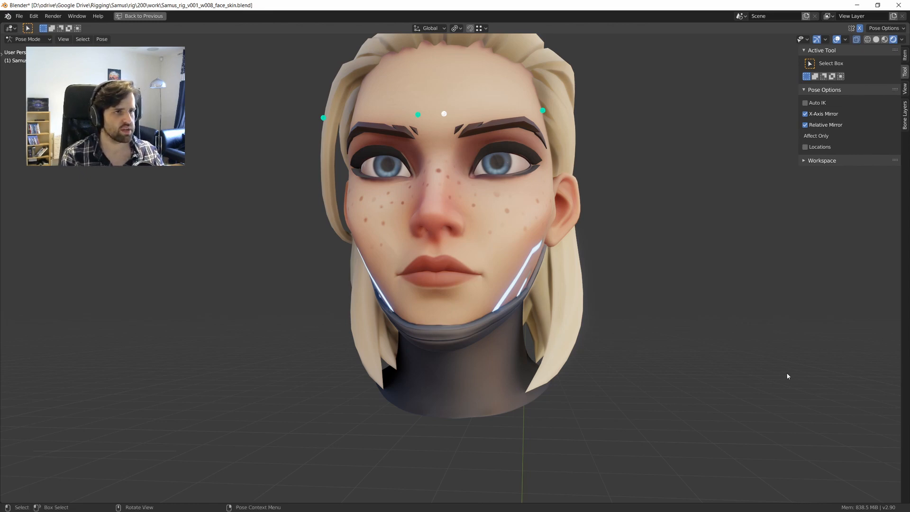
{"action": "middle_click_drag", "start_coordinate": [676, 323], "coordinate": [660, 332]}
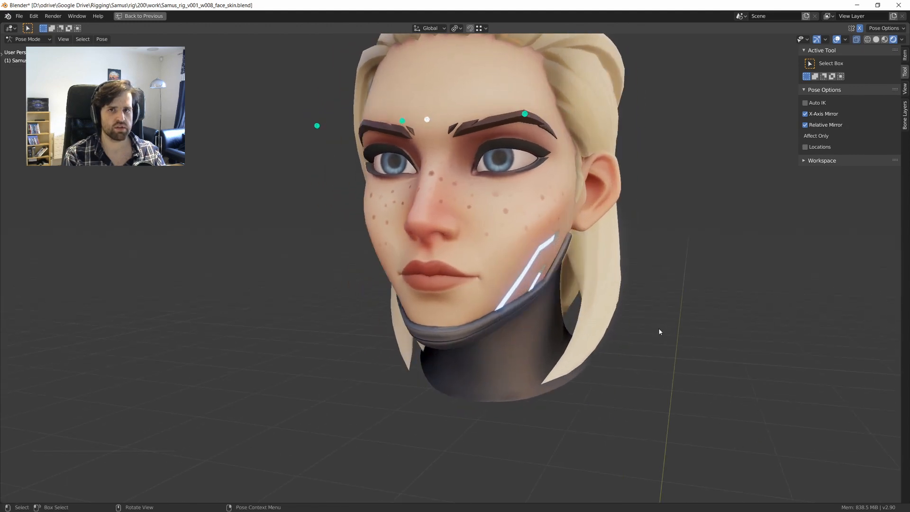
Try lowering all four brow controls together from the front, and undo the move.
{"action": "scroll", "coordinate": [616, 313], "scroll_direction": "down", "scroll_amount": 2}
{"action": "middle_click_drag", "start_coordinate": [539, 285], "coordinate": [530, 309]}
{"action": "left_click_drag", "start_coordinate": [289, 157], "coordinate": [579, 256]}
{"action": "key", "text": "g"}
{"action": "left_click", "coordinate": [591, 269]}
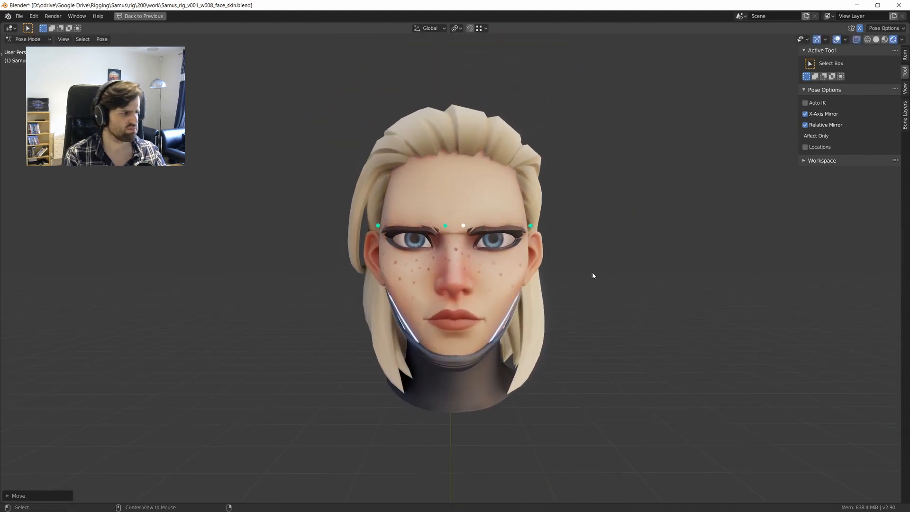
{"action": "key", "text": "ctrl+z"}
Try raising all four brow controls about 1.3 cm and lowering them about 1.3 cm, undoing each move and examining the neutral brows.
{"action": "middle_click_drag", "start_coordinate": [580, 275], "coordinate": [575, 270]}
{"action": "key", "text": "g"}
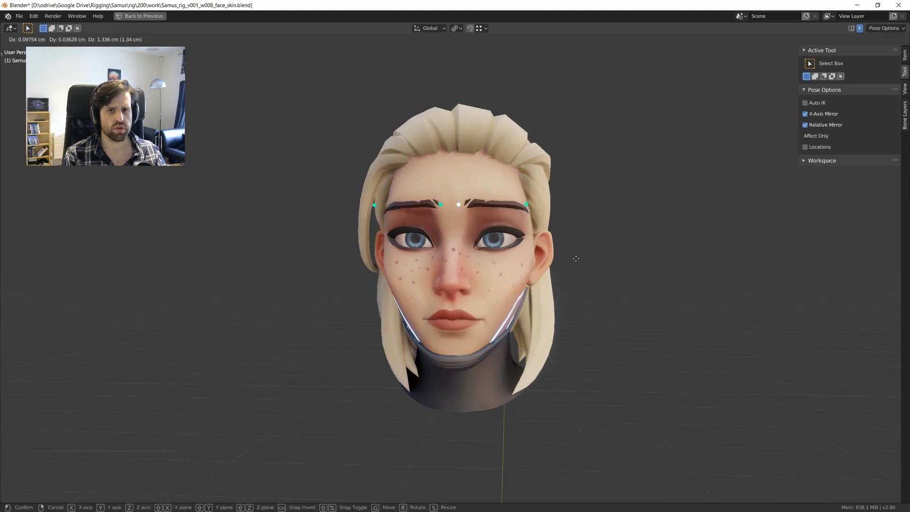
{"action": "left_click", "coordinate": [576, 261]}
{"action": "key", "text": "ctrl+z"}
{"action": "key", "text": "g"}
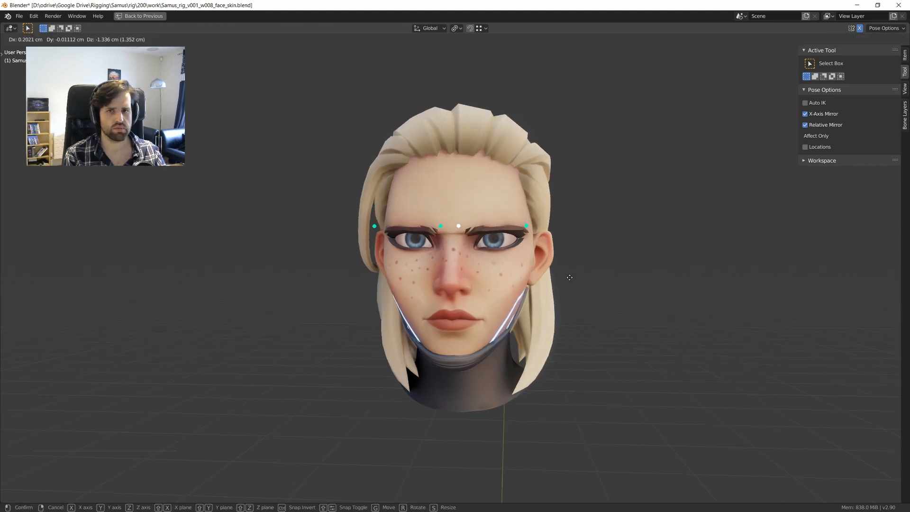
{"action": "left_click", "coordinate": [551, 275]}
{"action": "key", "text": "ctrl+z"}
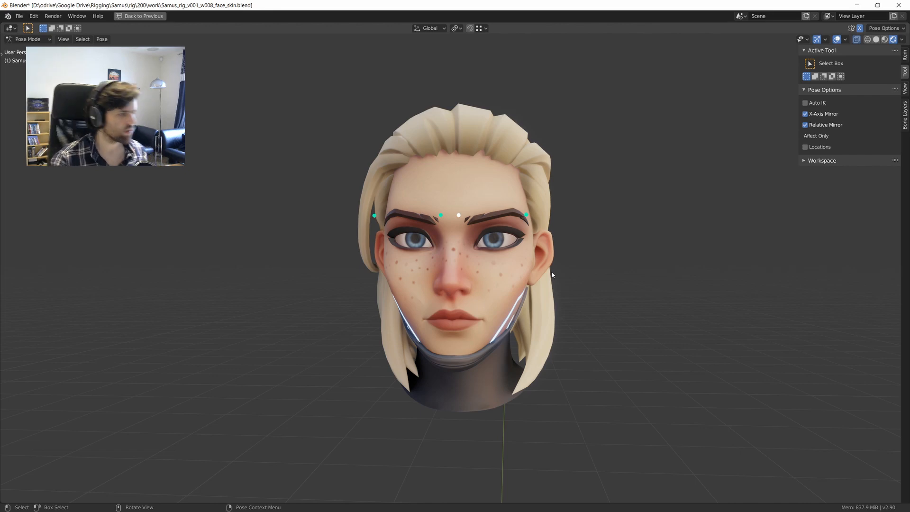
{"action": "middle_click_drag", "start_coordinate": [579, 278], "coordinate": [392, 227]}
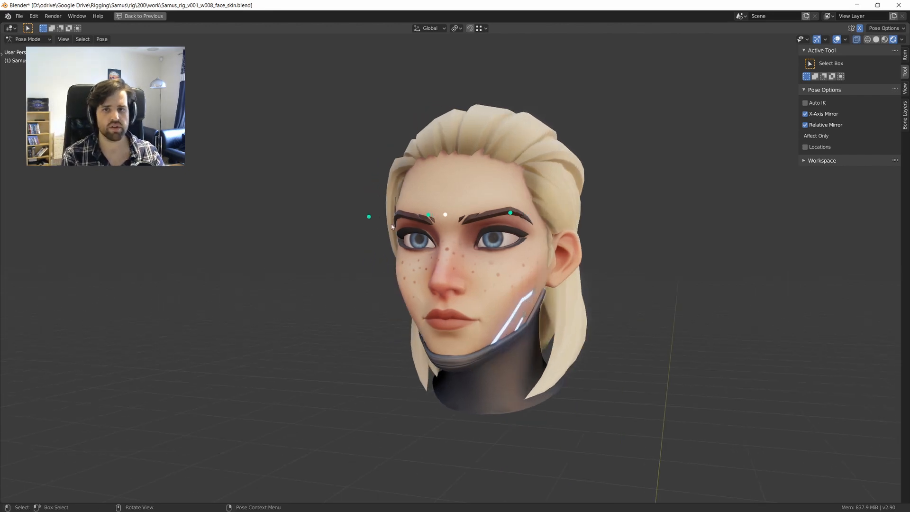
{"action": "middle_click_drag", "start_coordinate": [502, 251], "coordinate": [524, 257]}
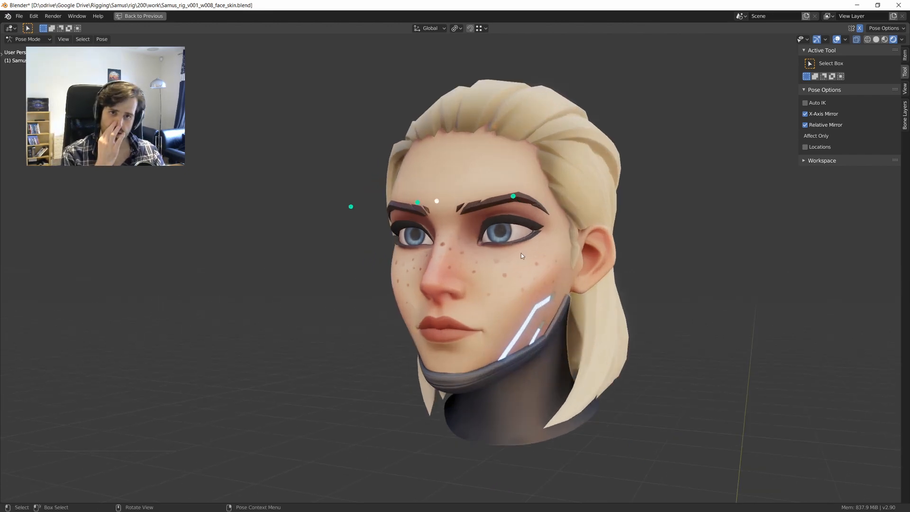